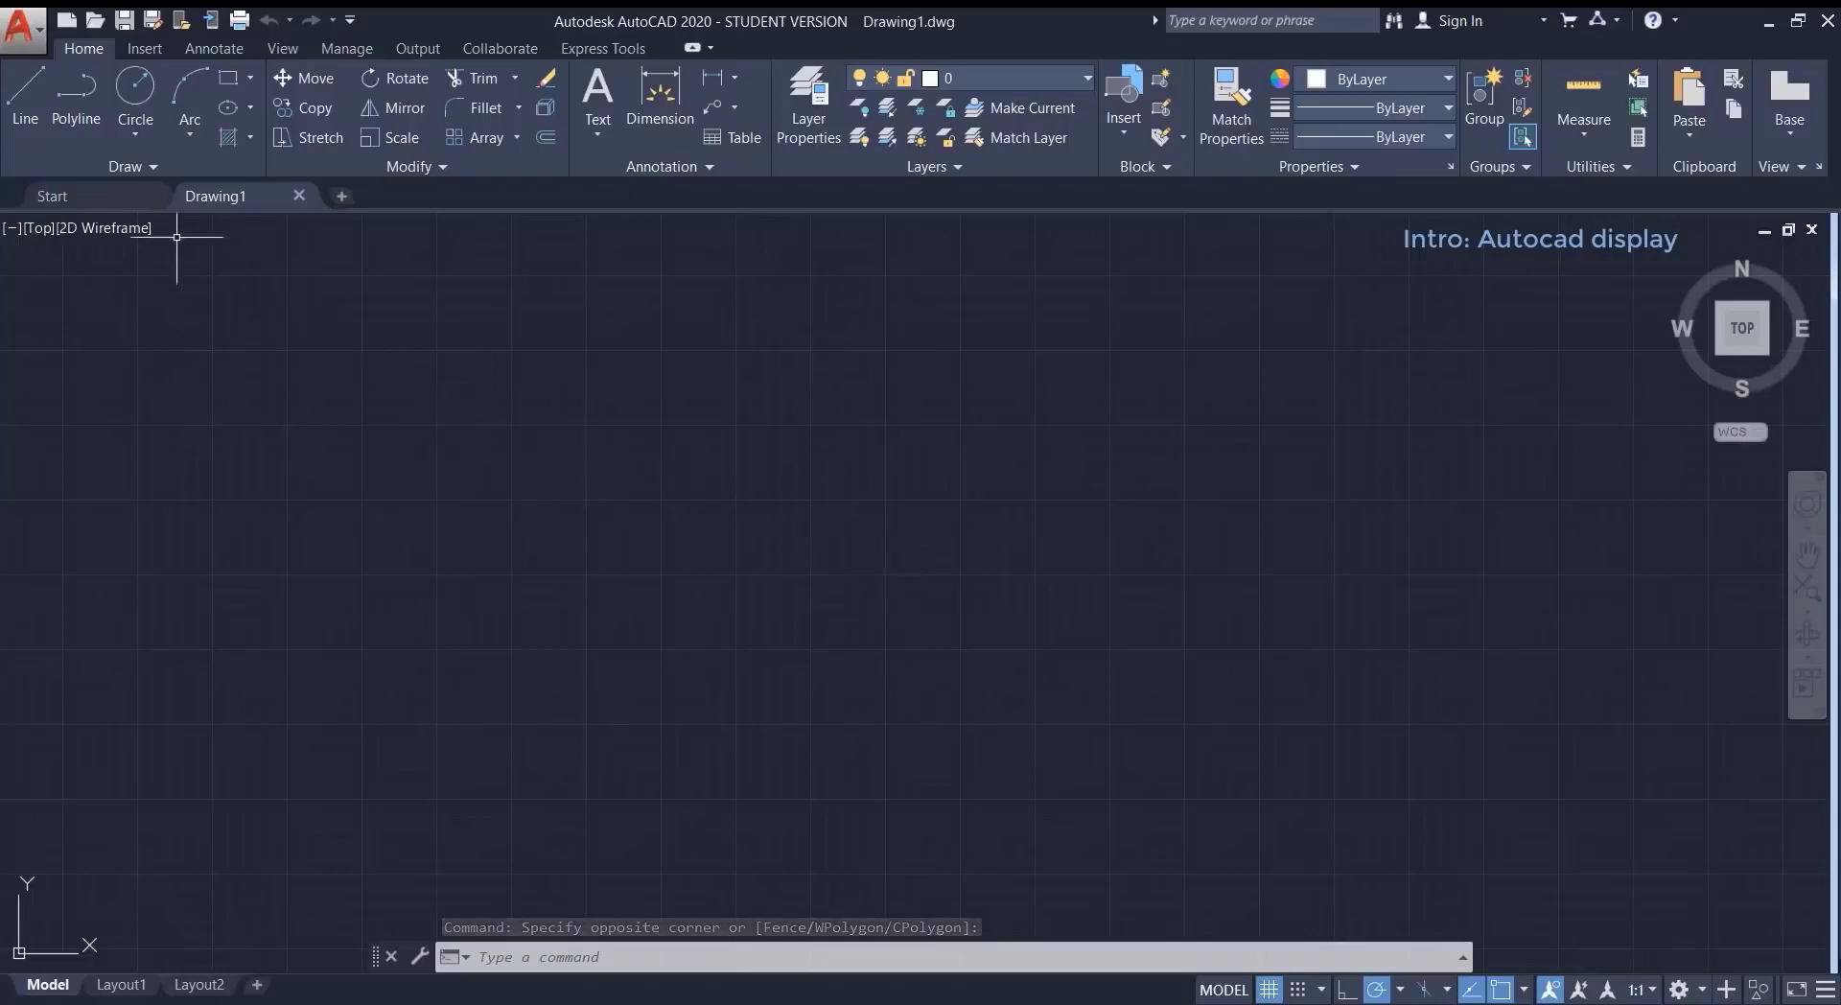
Examine the application's file commands and the tools available for inserting content into a drawing.
left_click(25, 35)
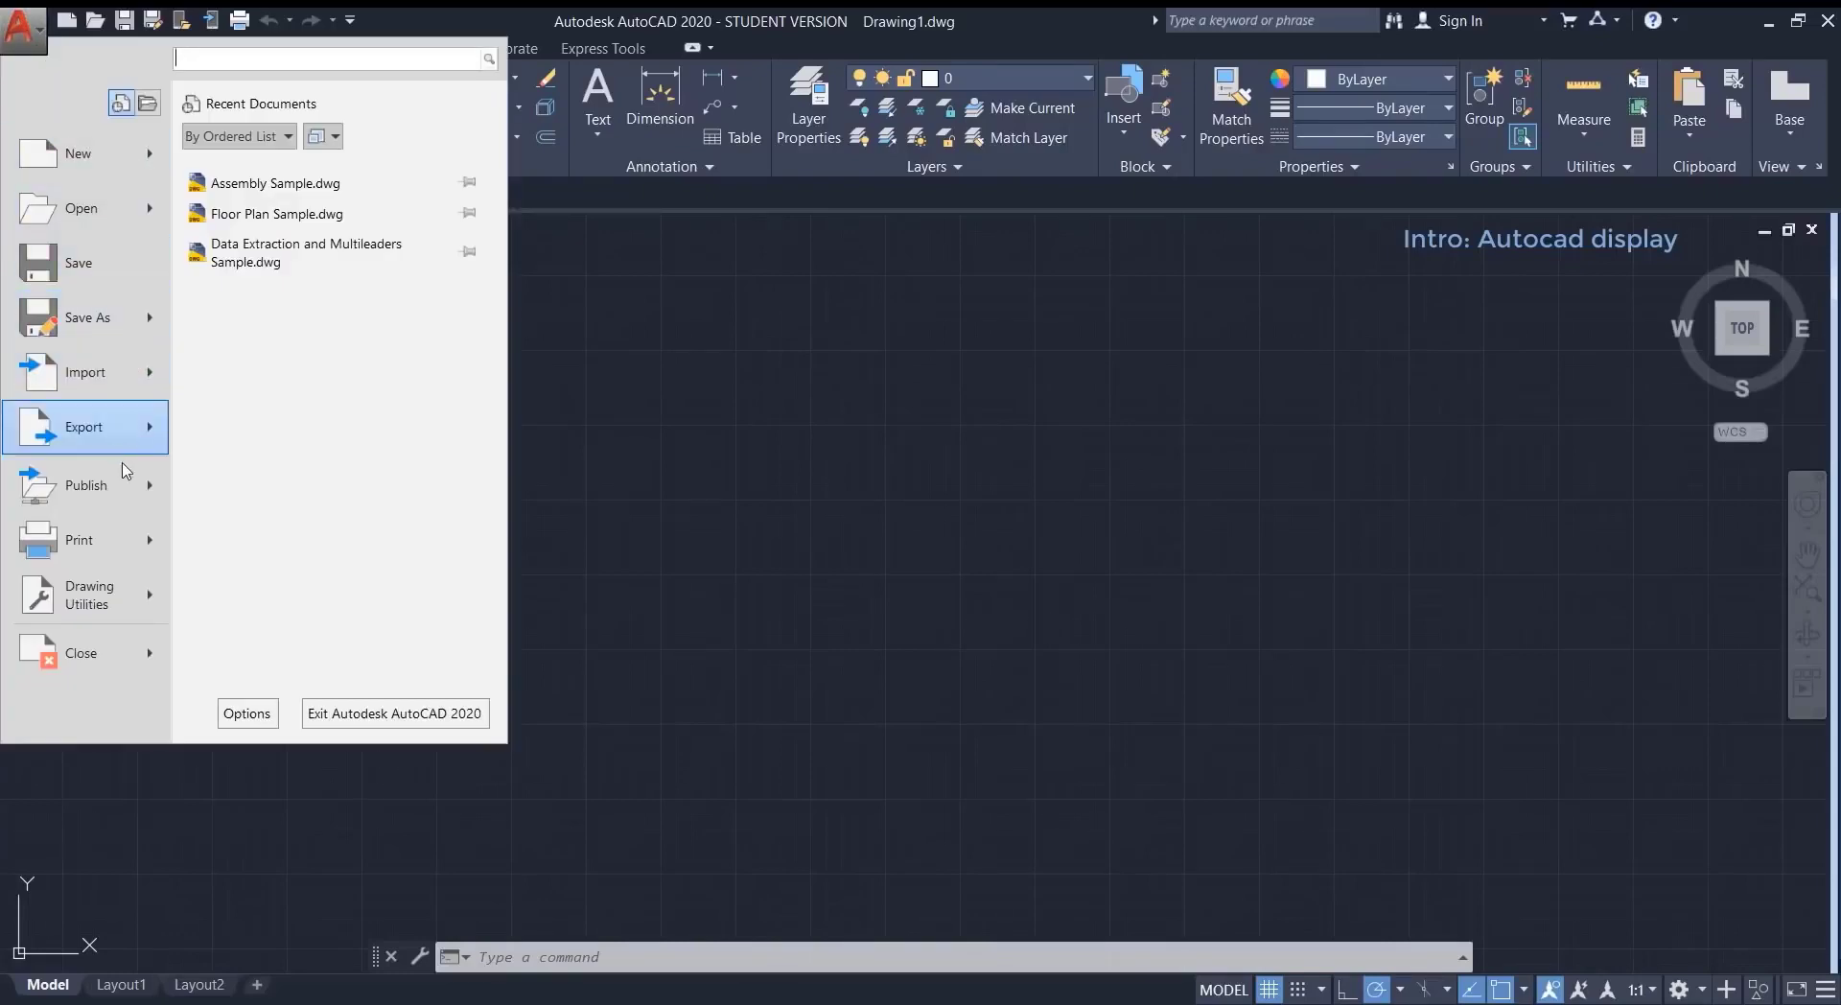
left_click(966, 584)
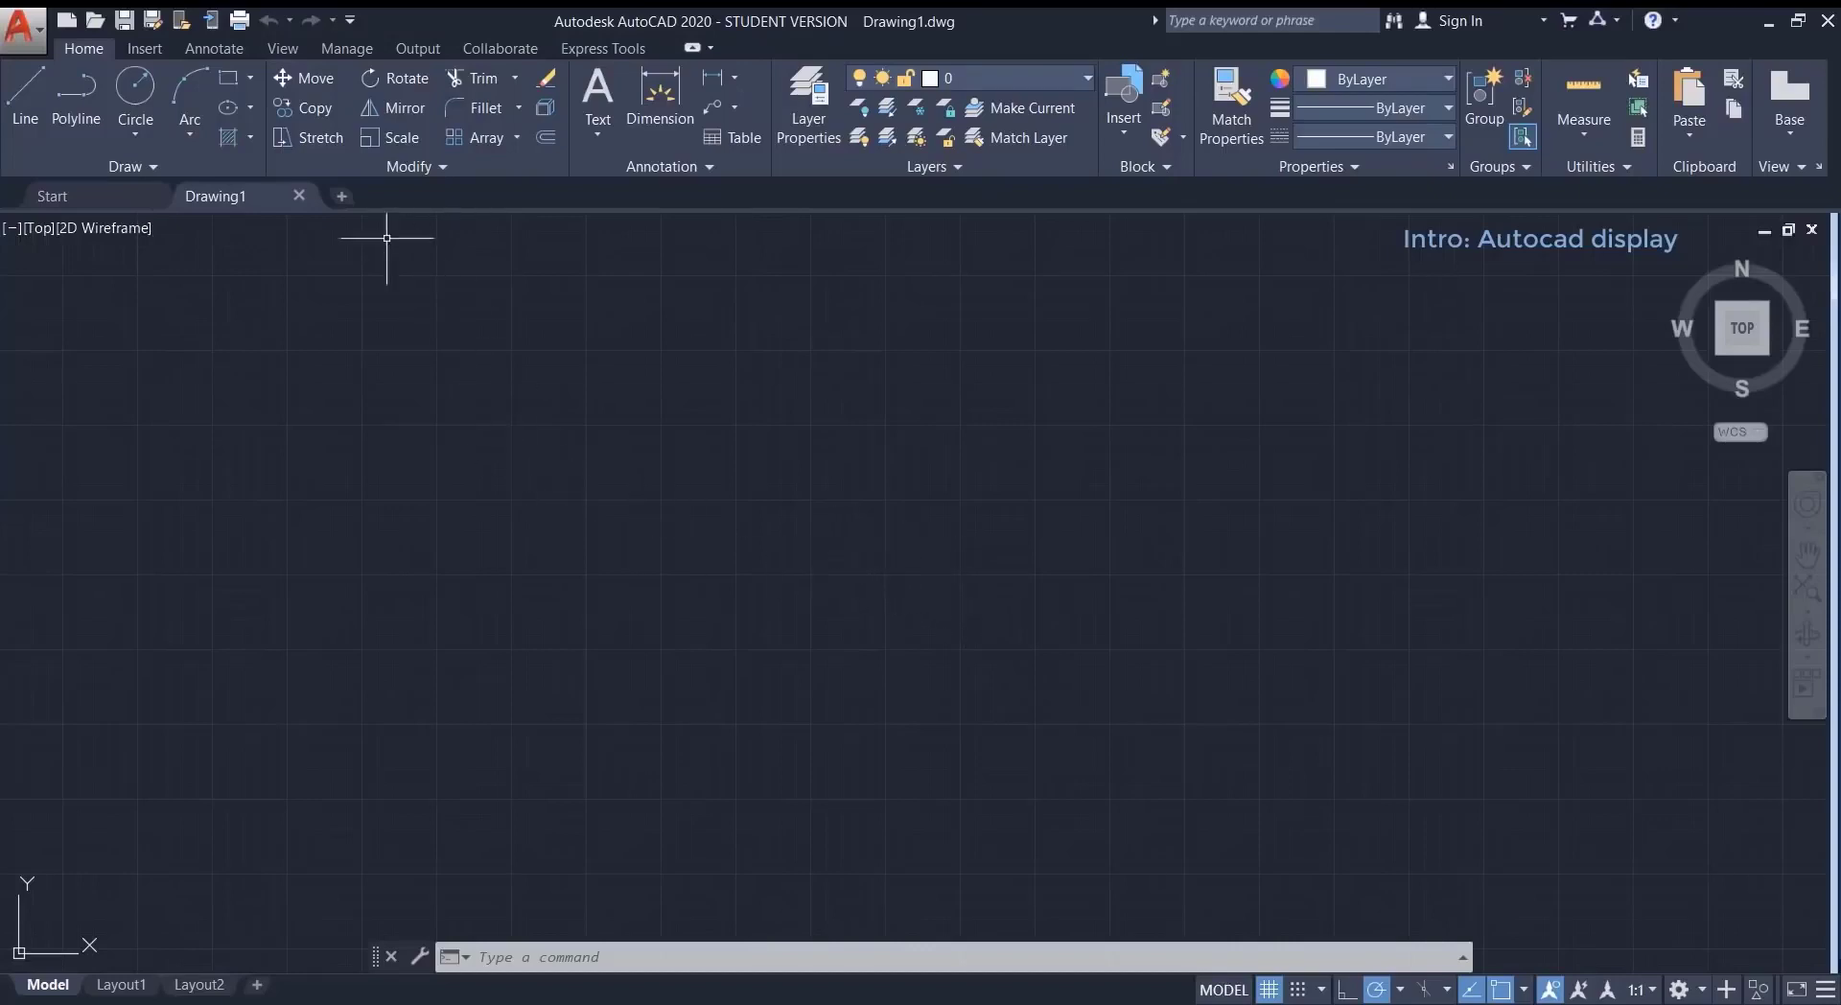
left_click(157, 44)
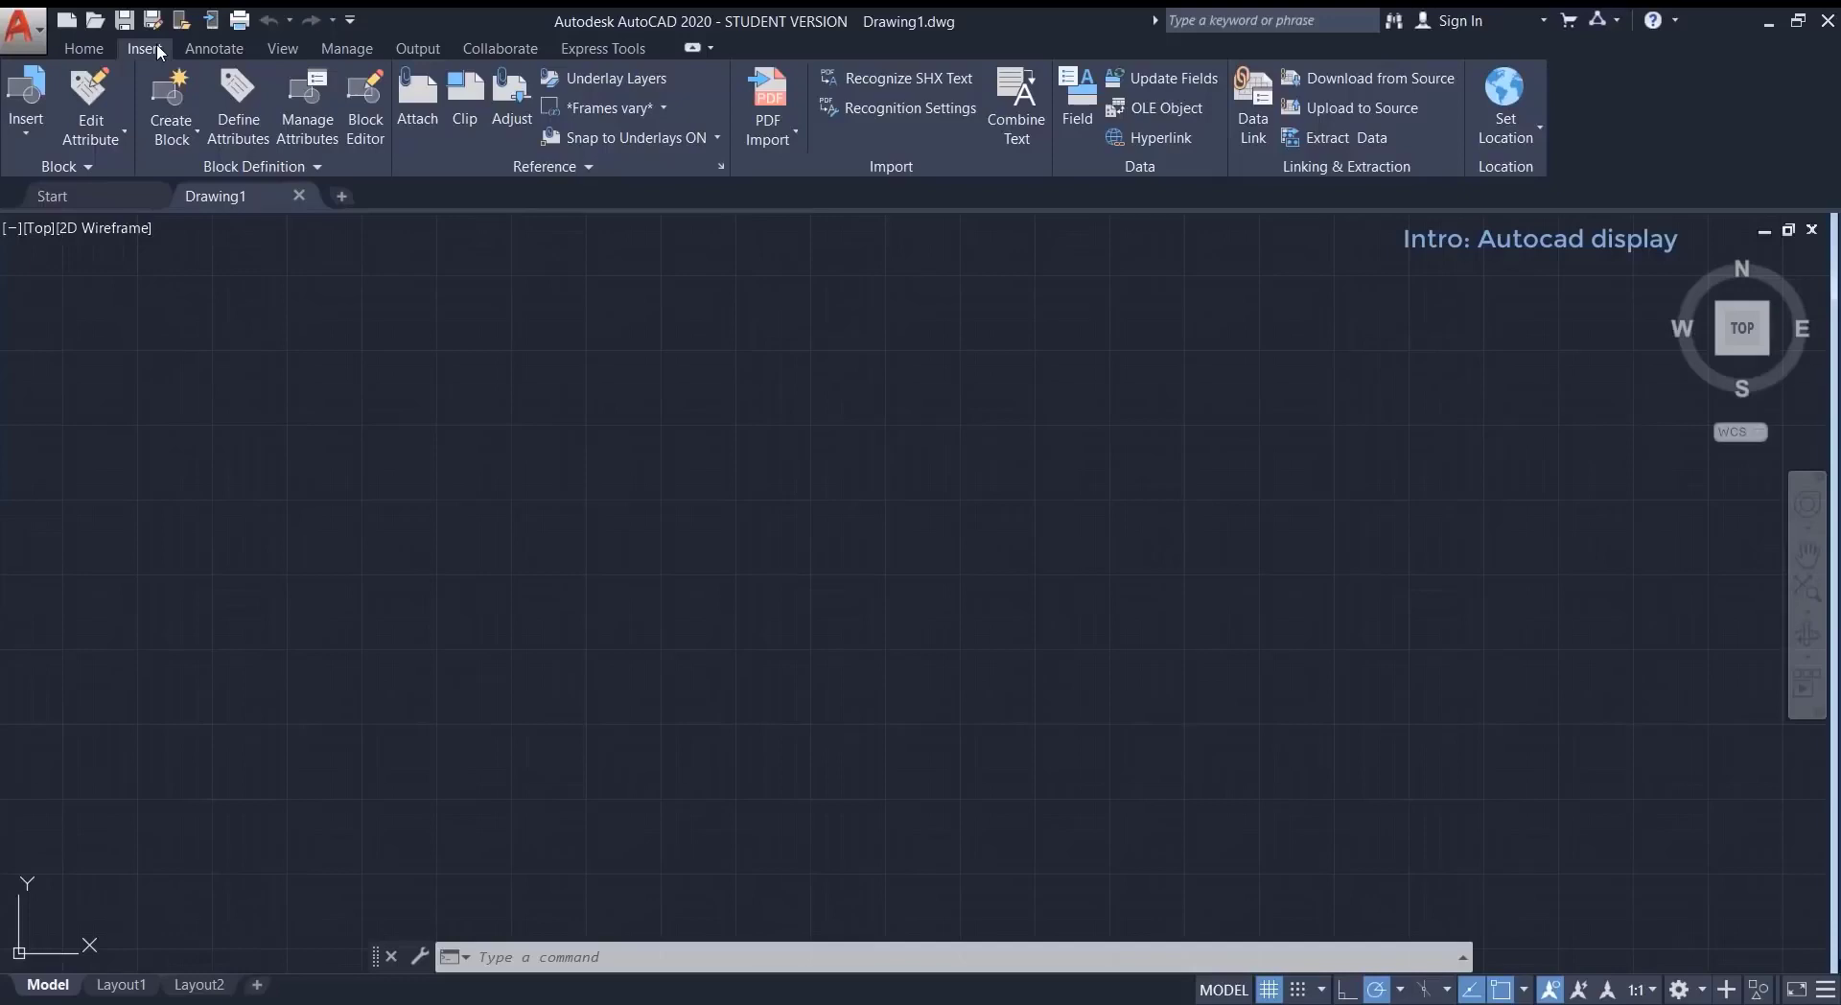
left_click(82, 49)
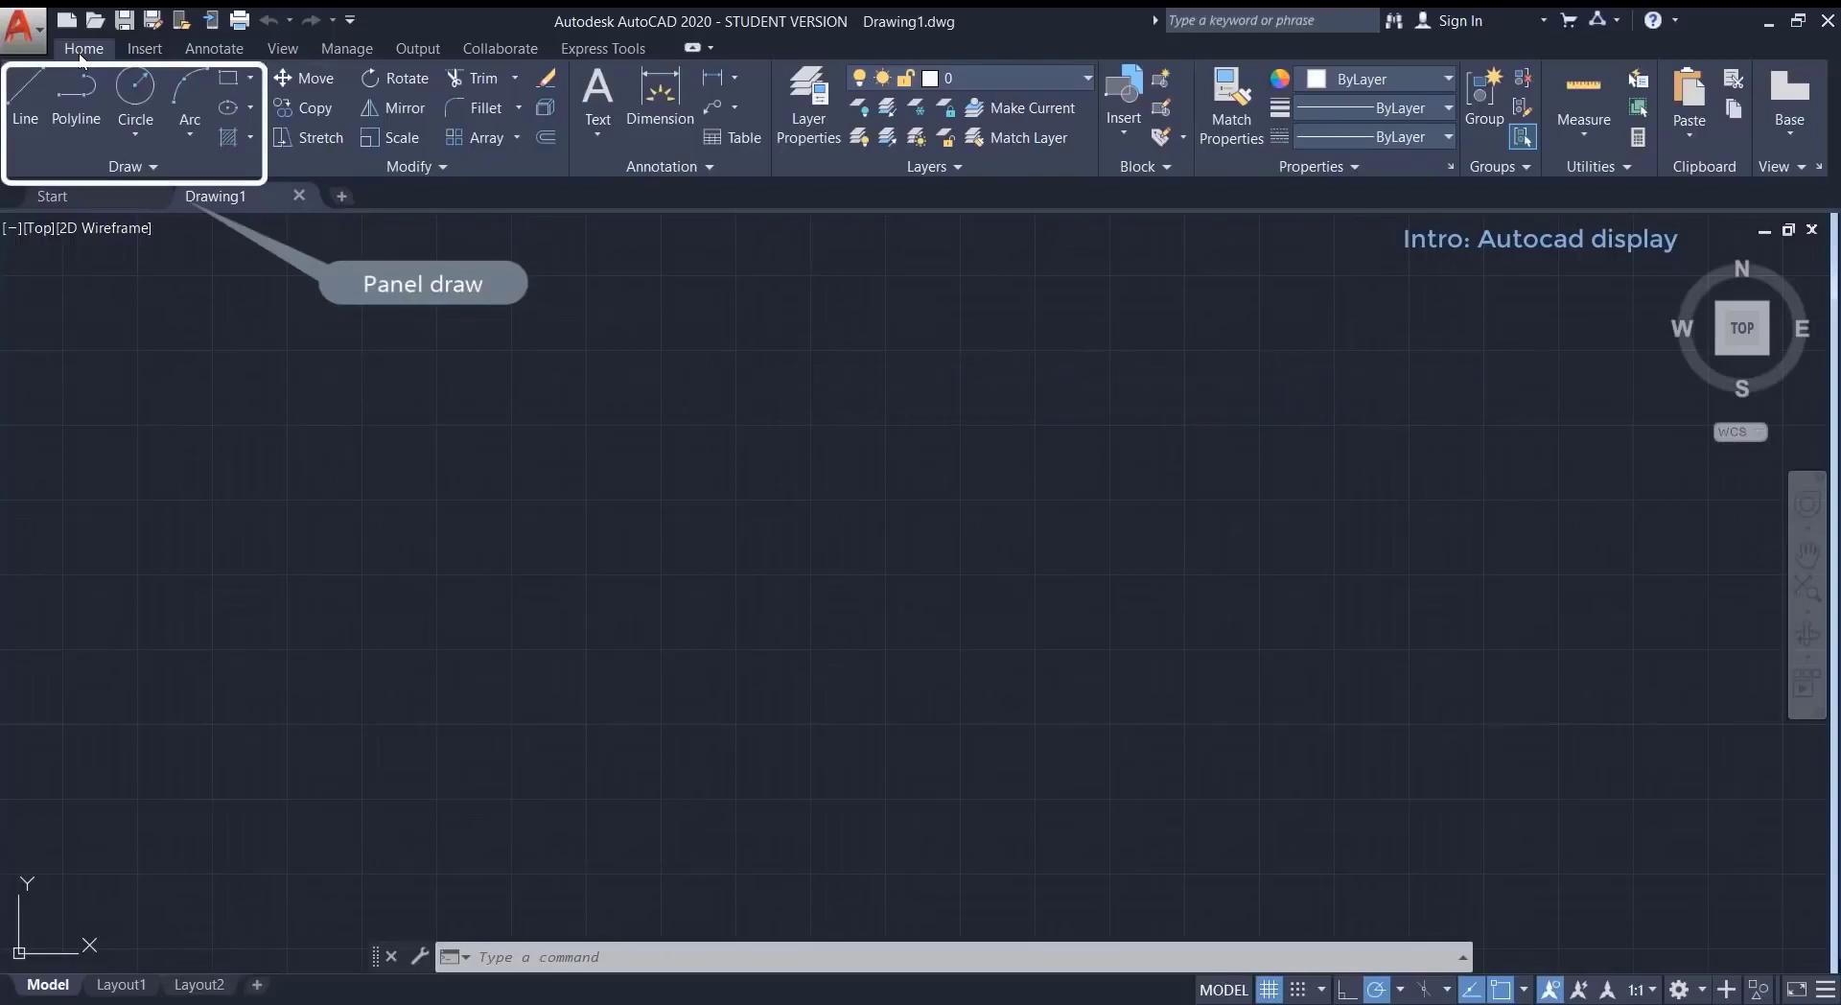
Examine the additional drawing tools and open the full object properties.
left_click(155, 170)
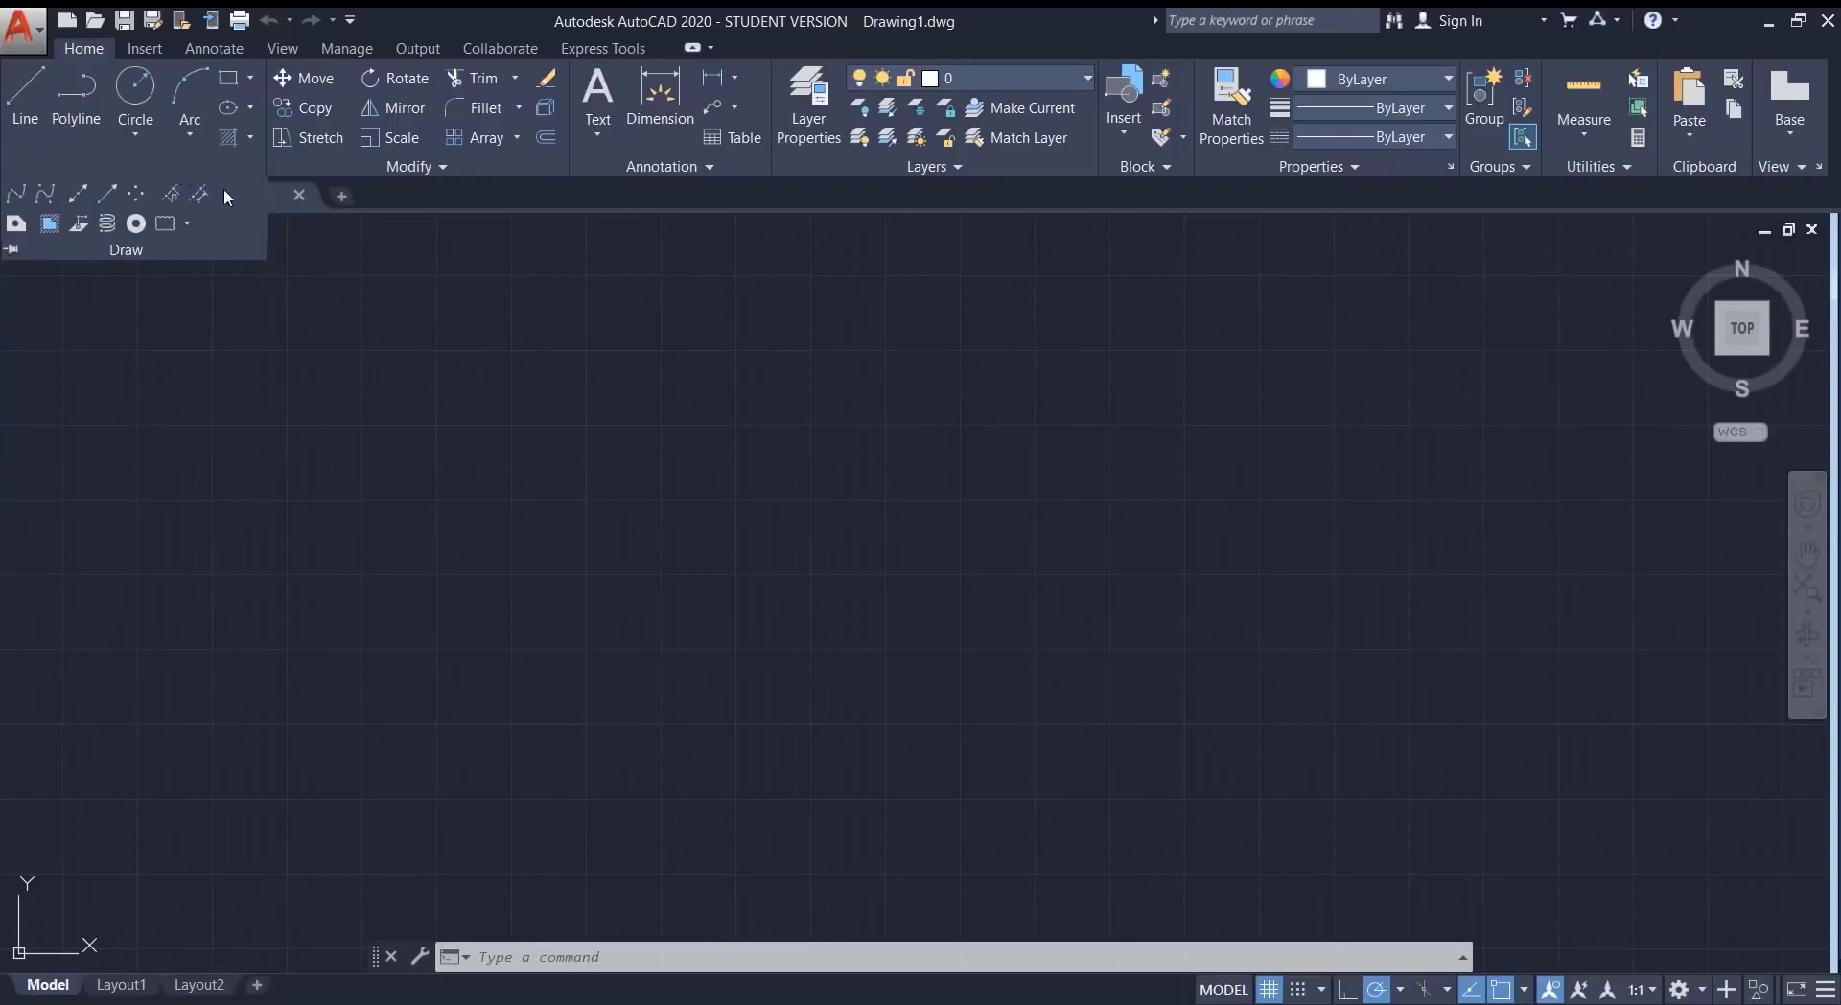
left_click(332, 257)
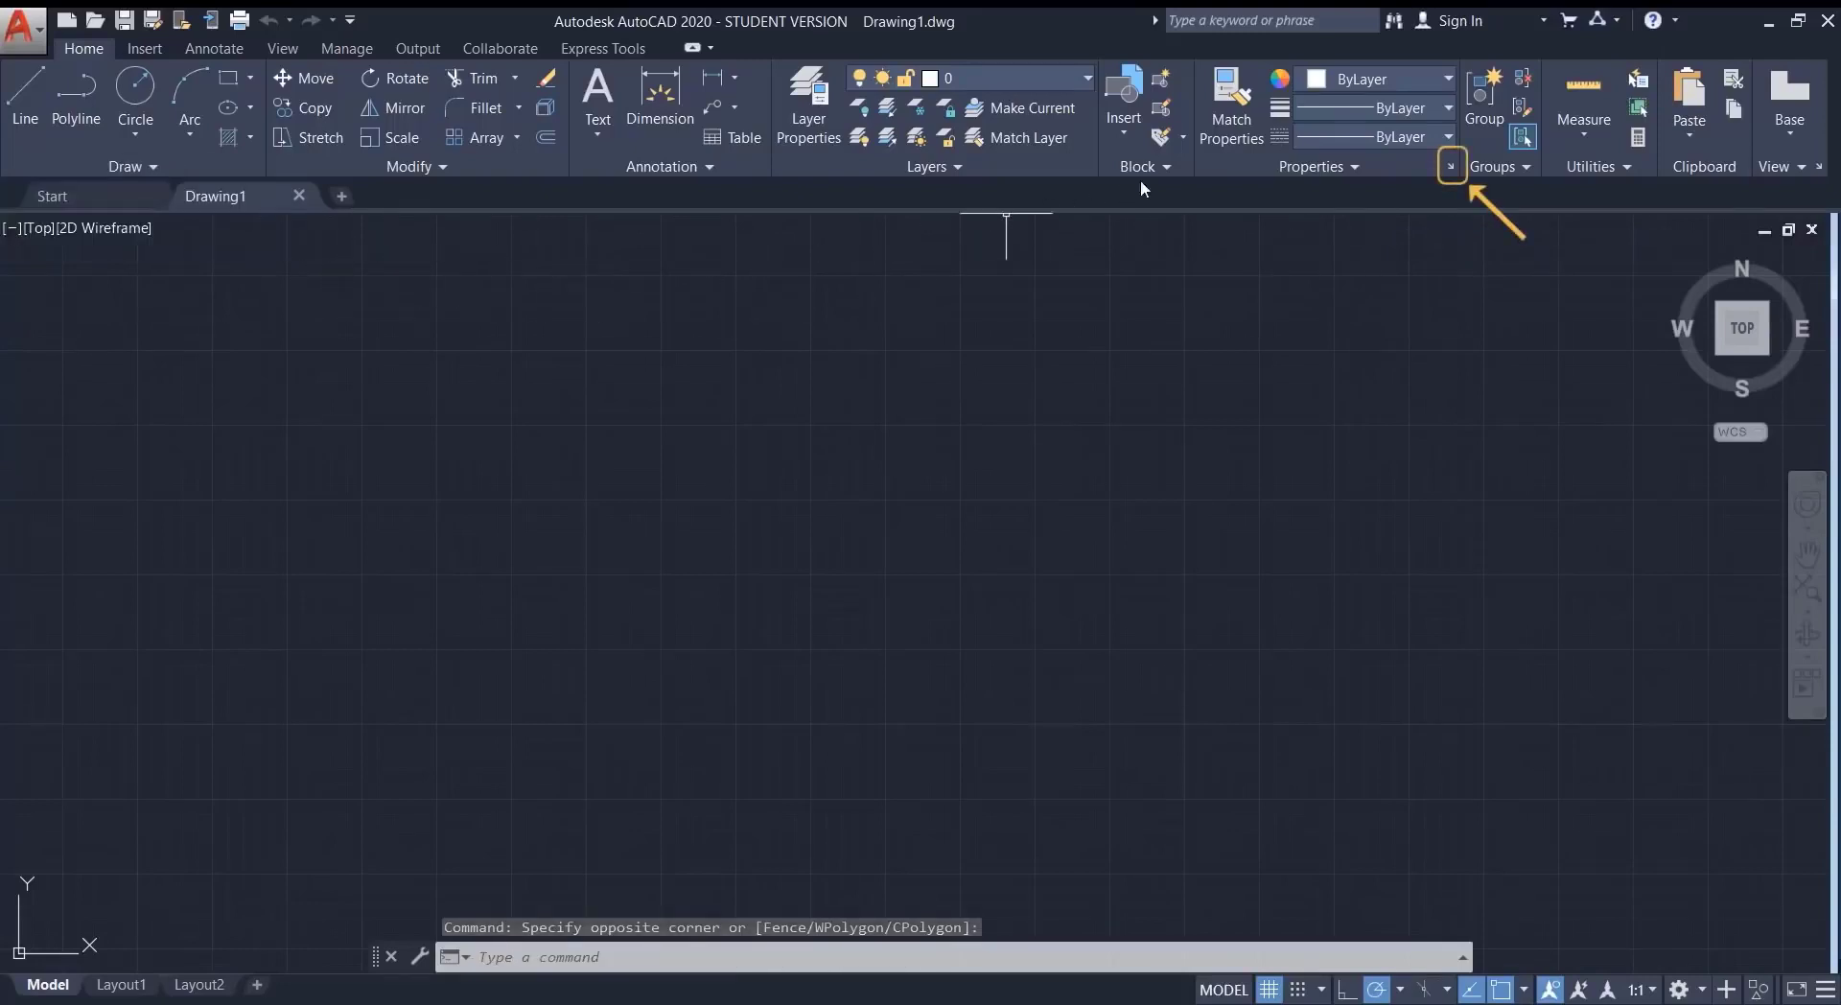
left_click(1453, 168)
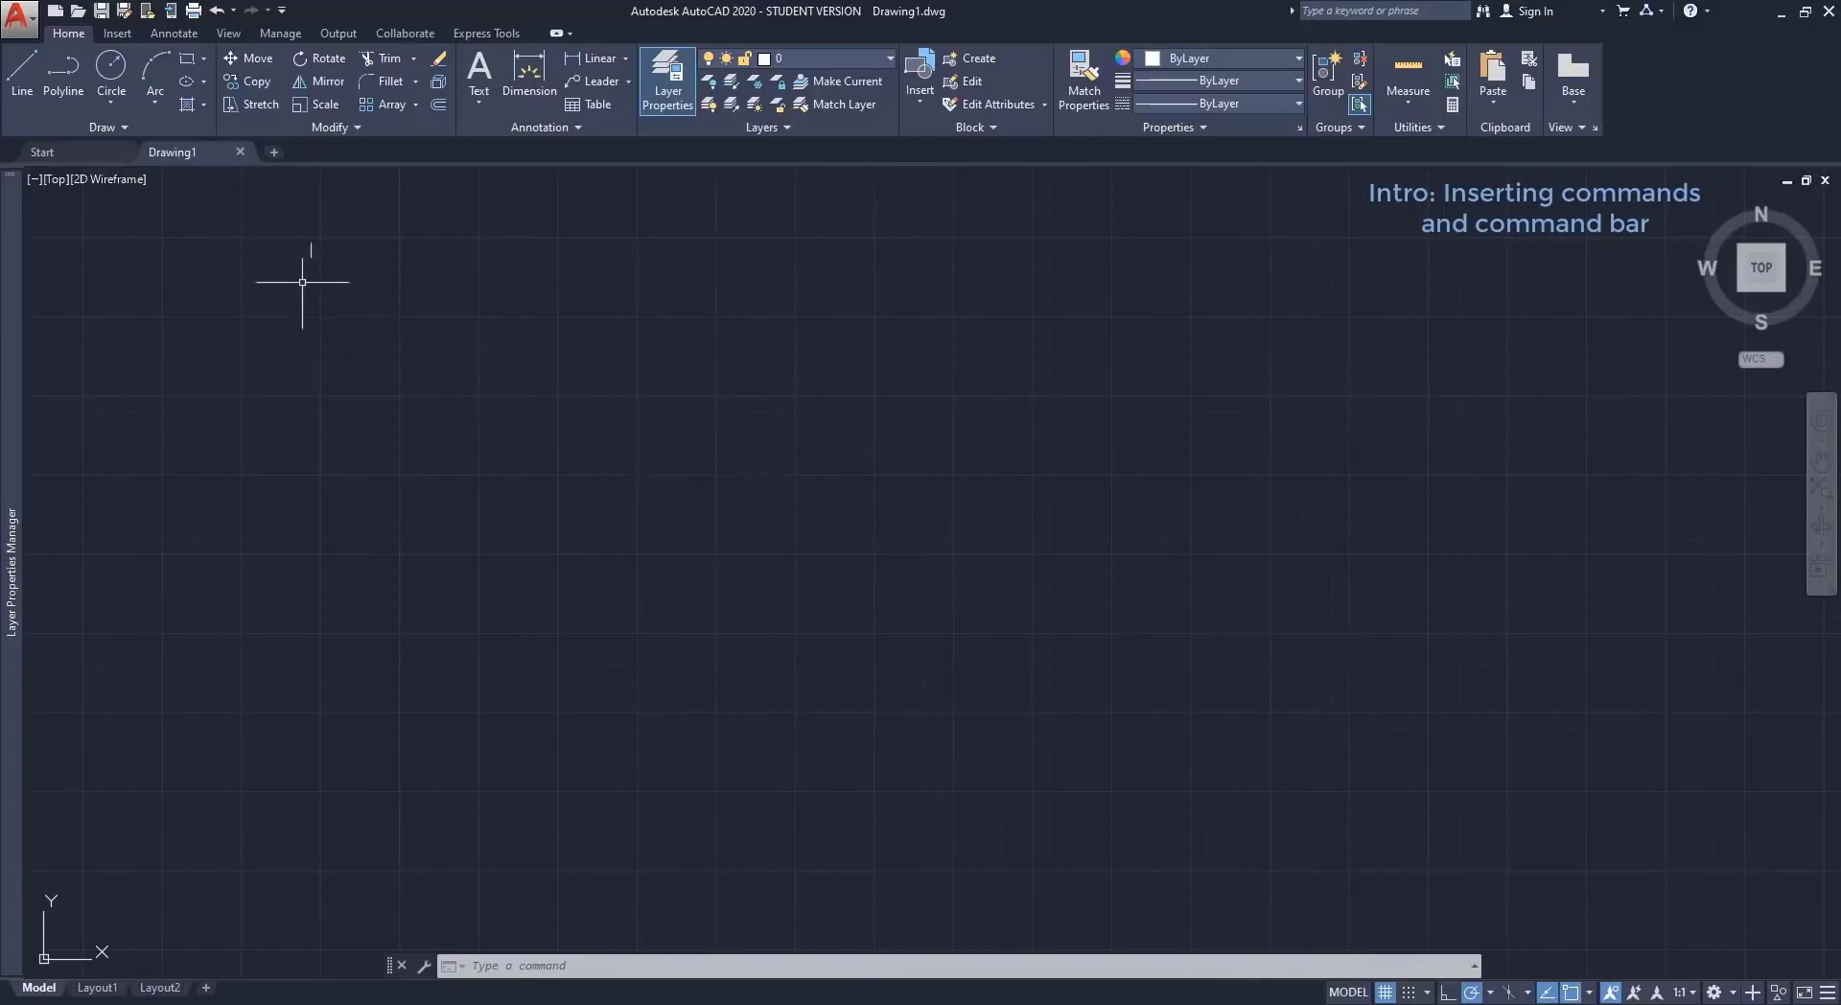
Draw a single line segment sloping up to the right across the middle of the empty drawing area.
left_click(21, 74)
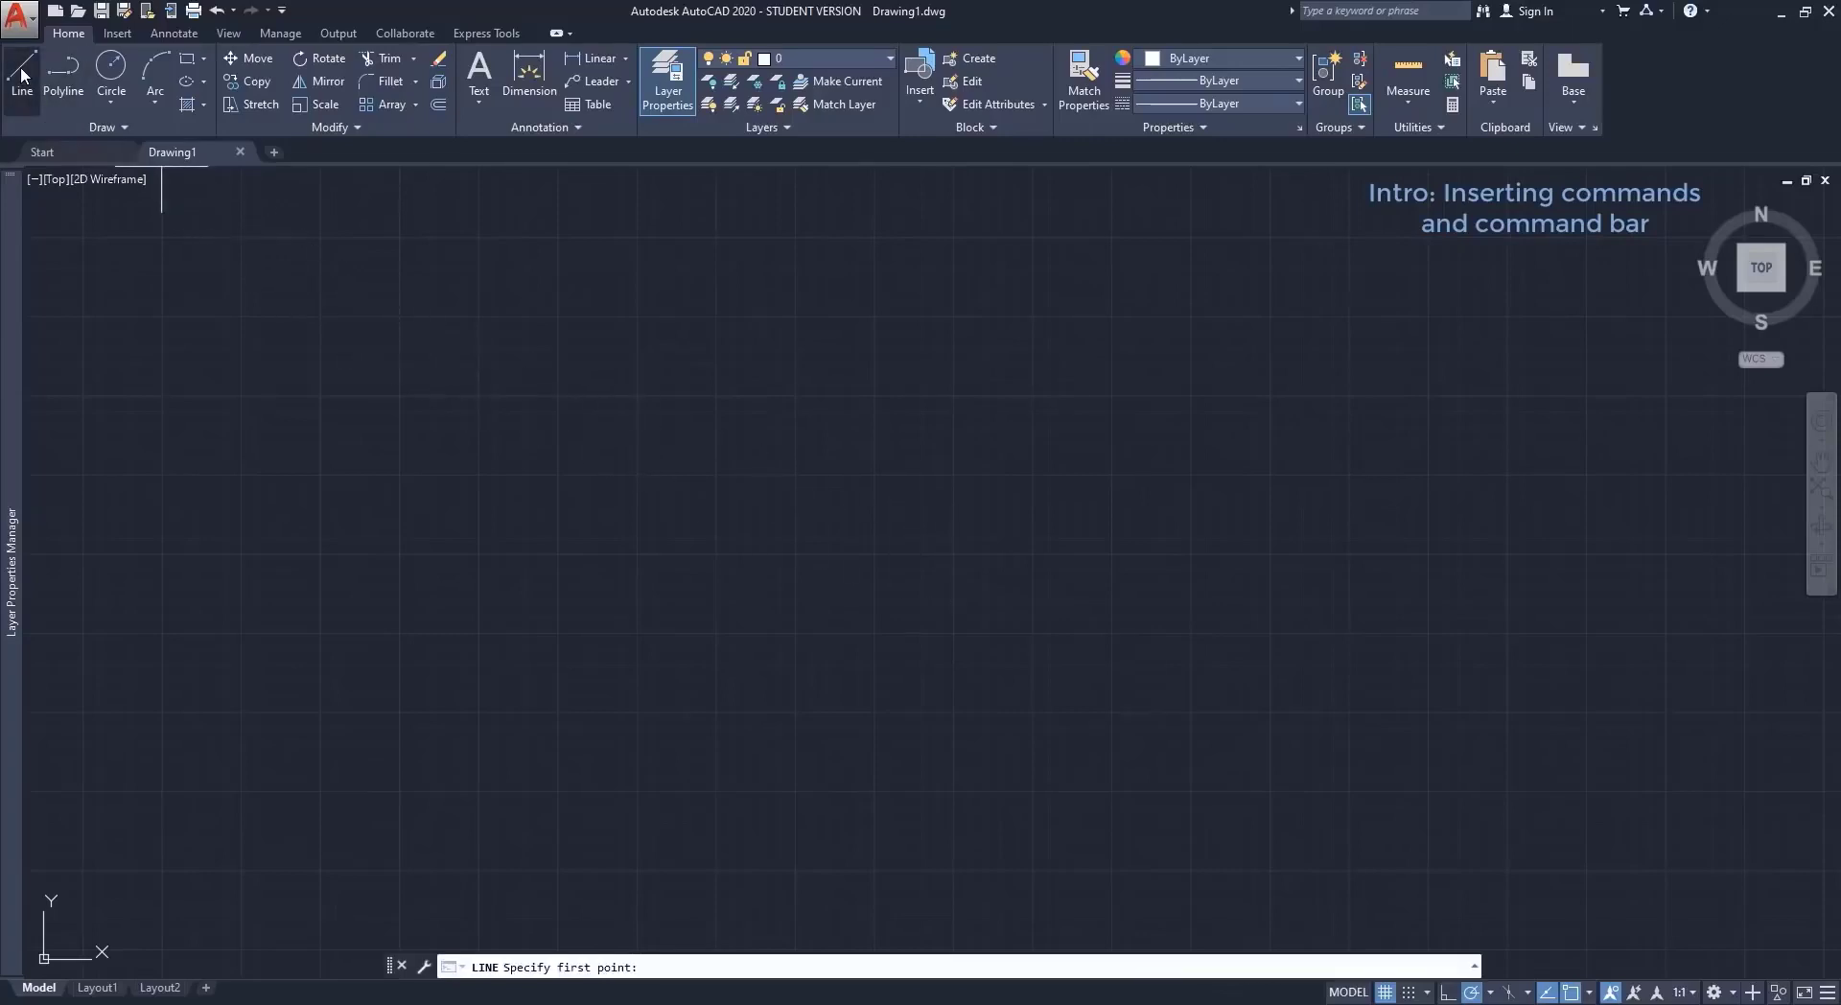
left_click(488, 499)
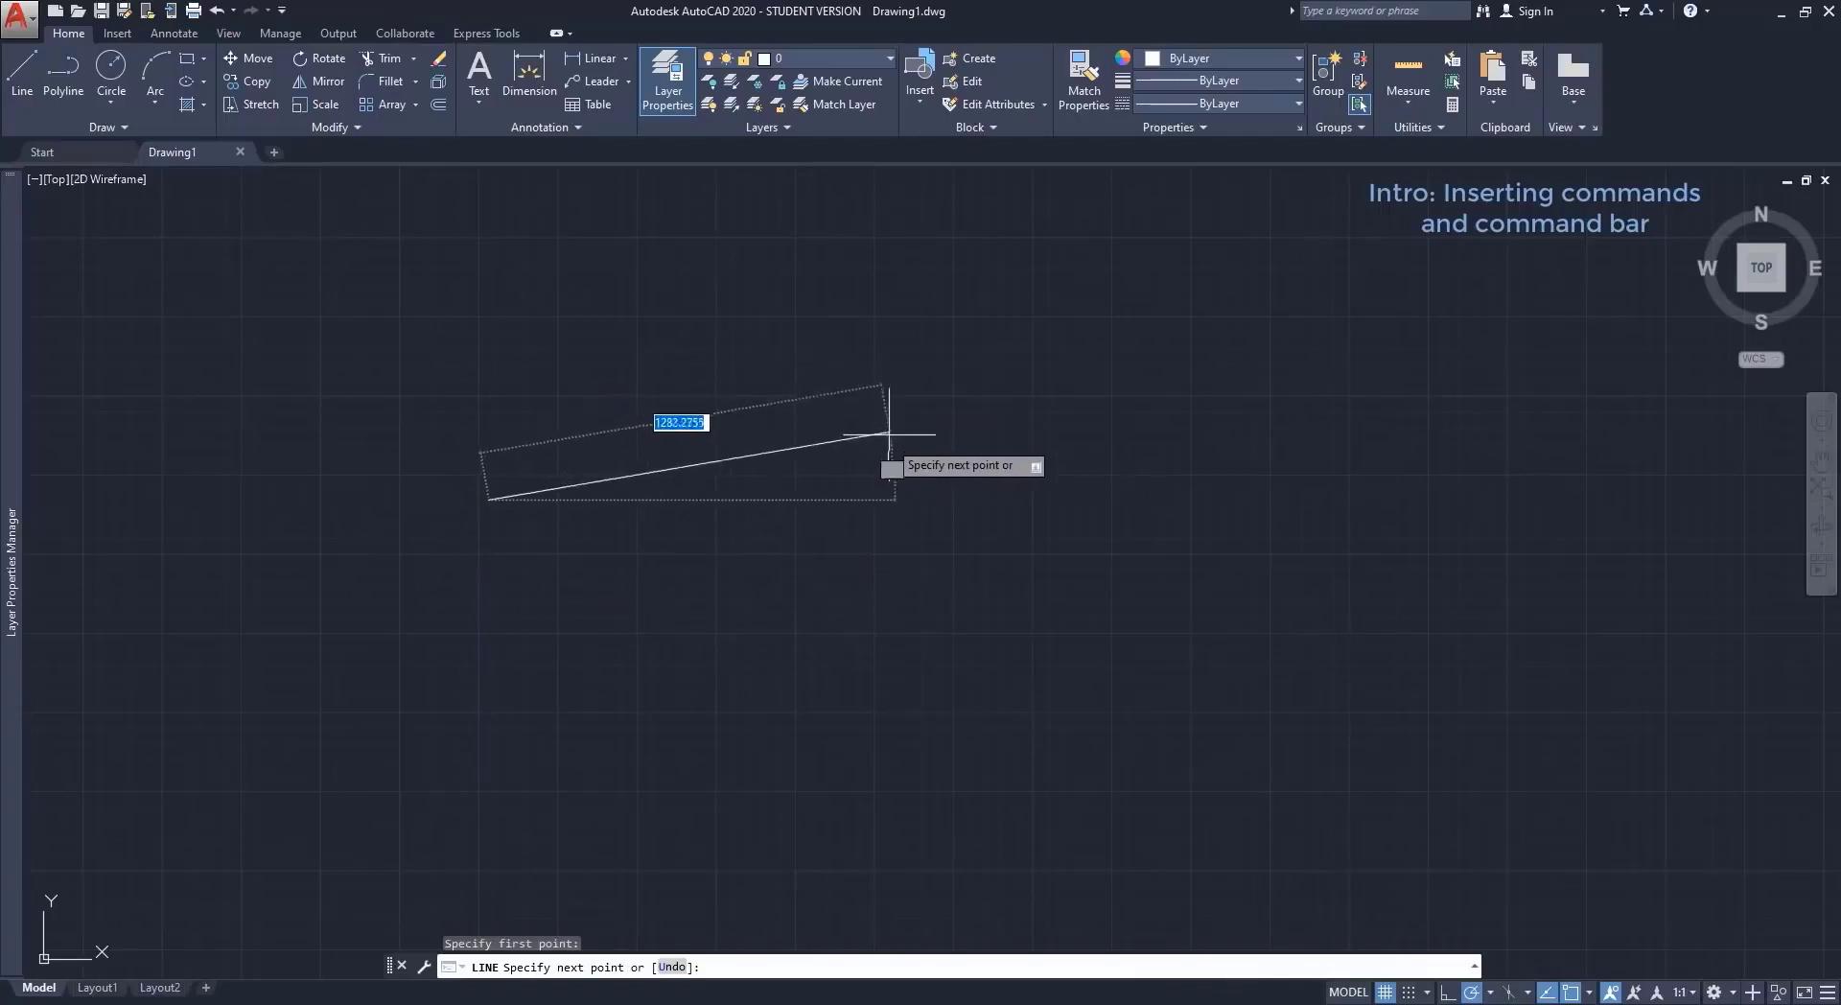
left_click(1033, 370)
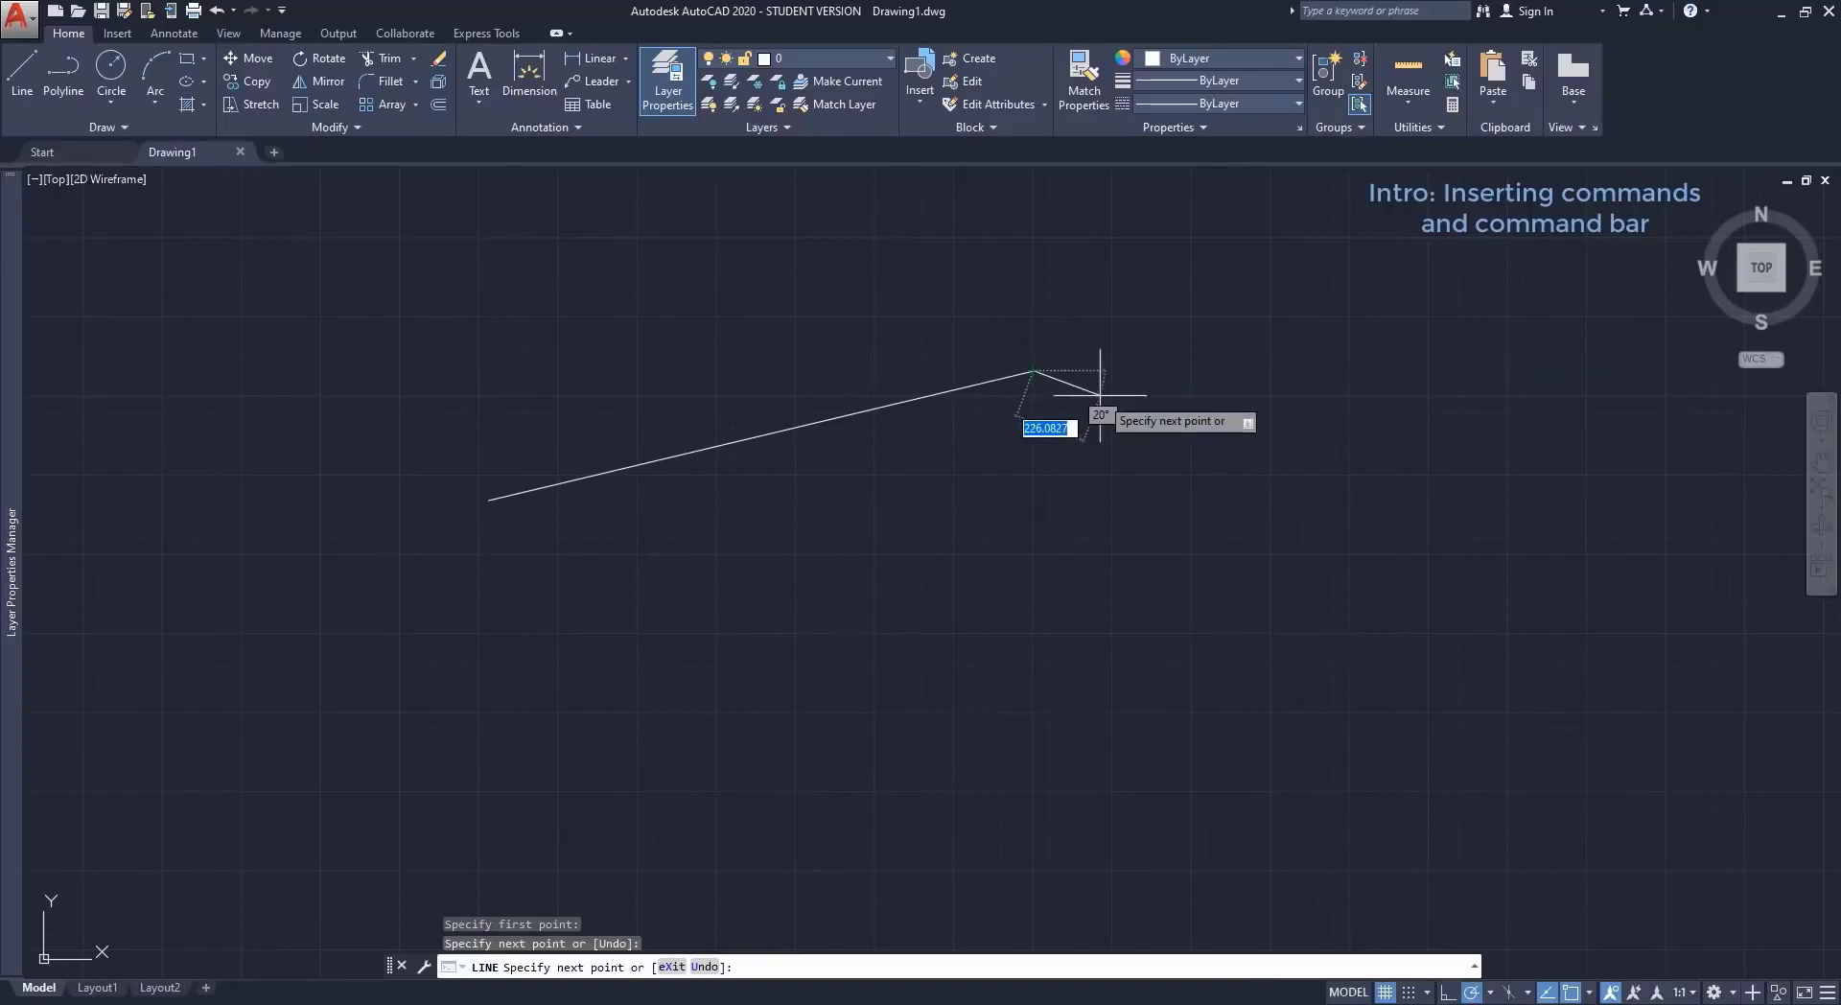
key("Escape")
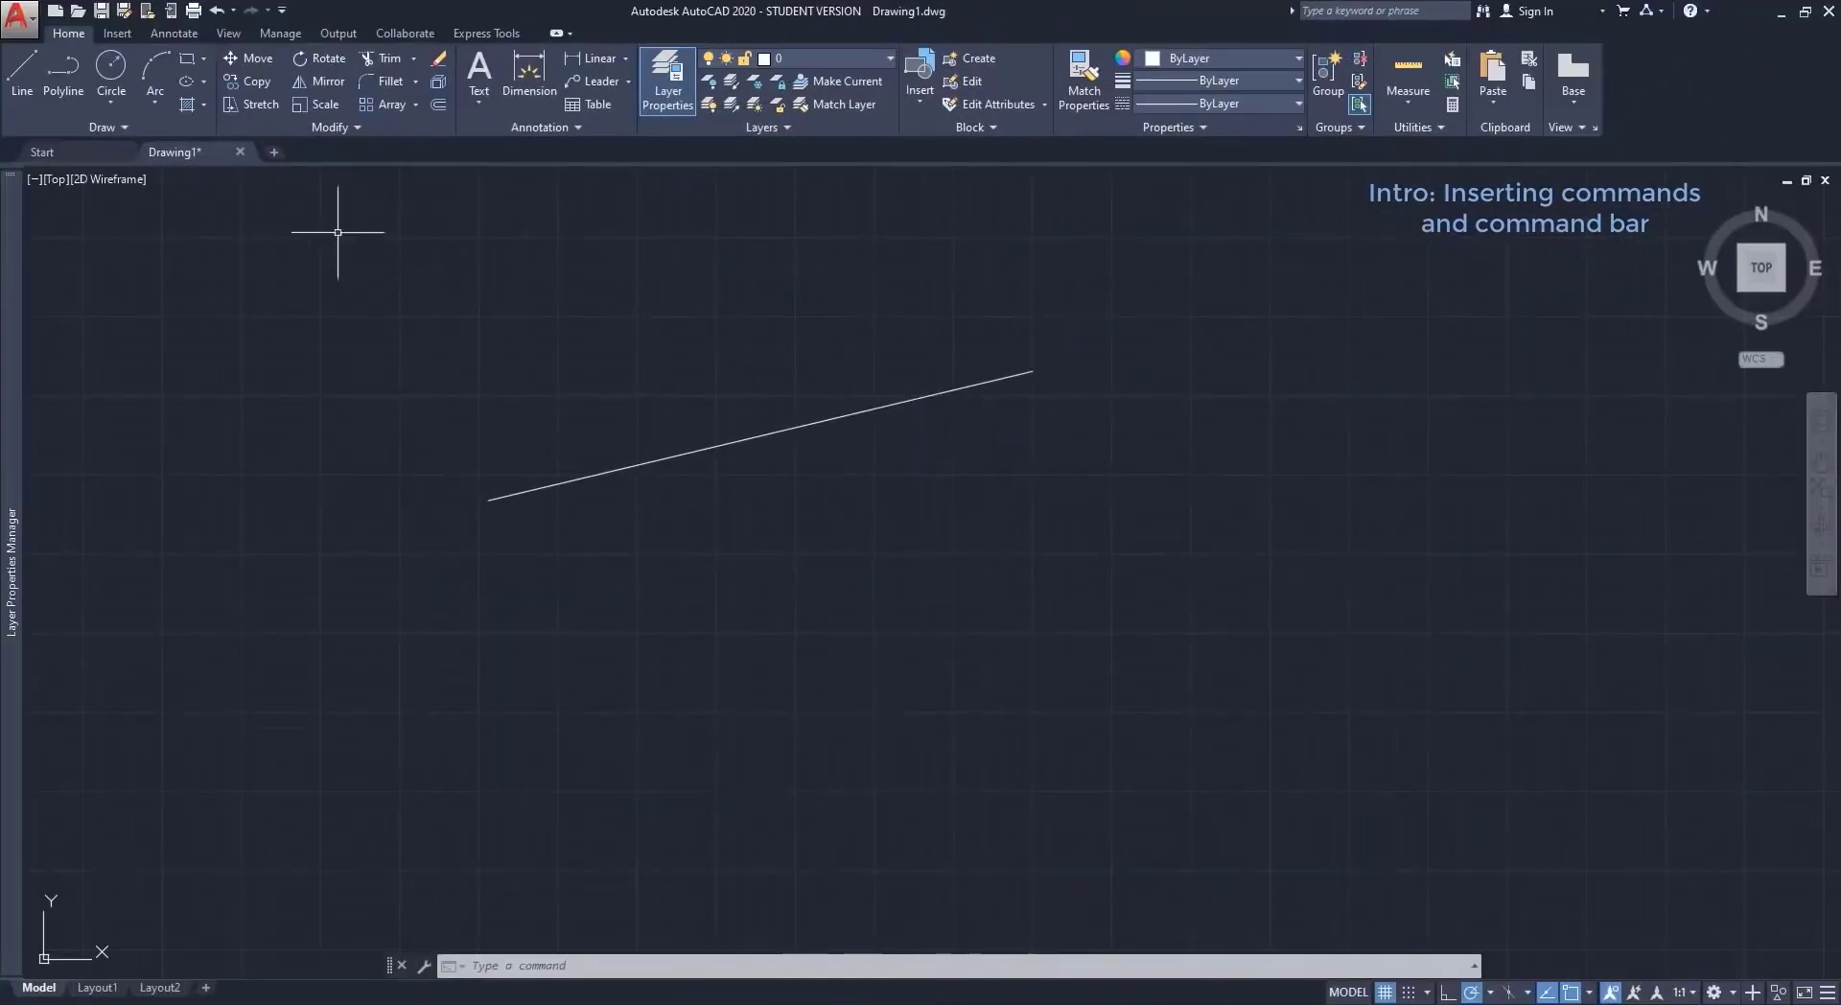
Draw a single line segment sloping gently down to the right, ending the command after the second point.
left_click(19, 65)
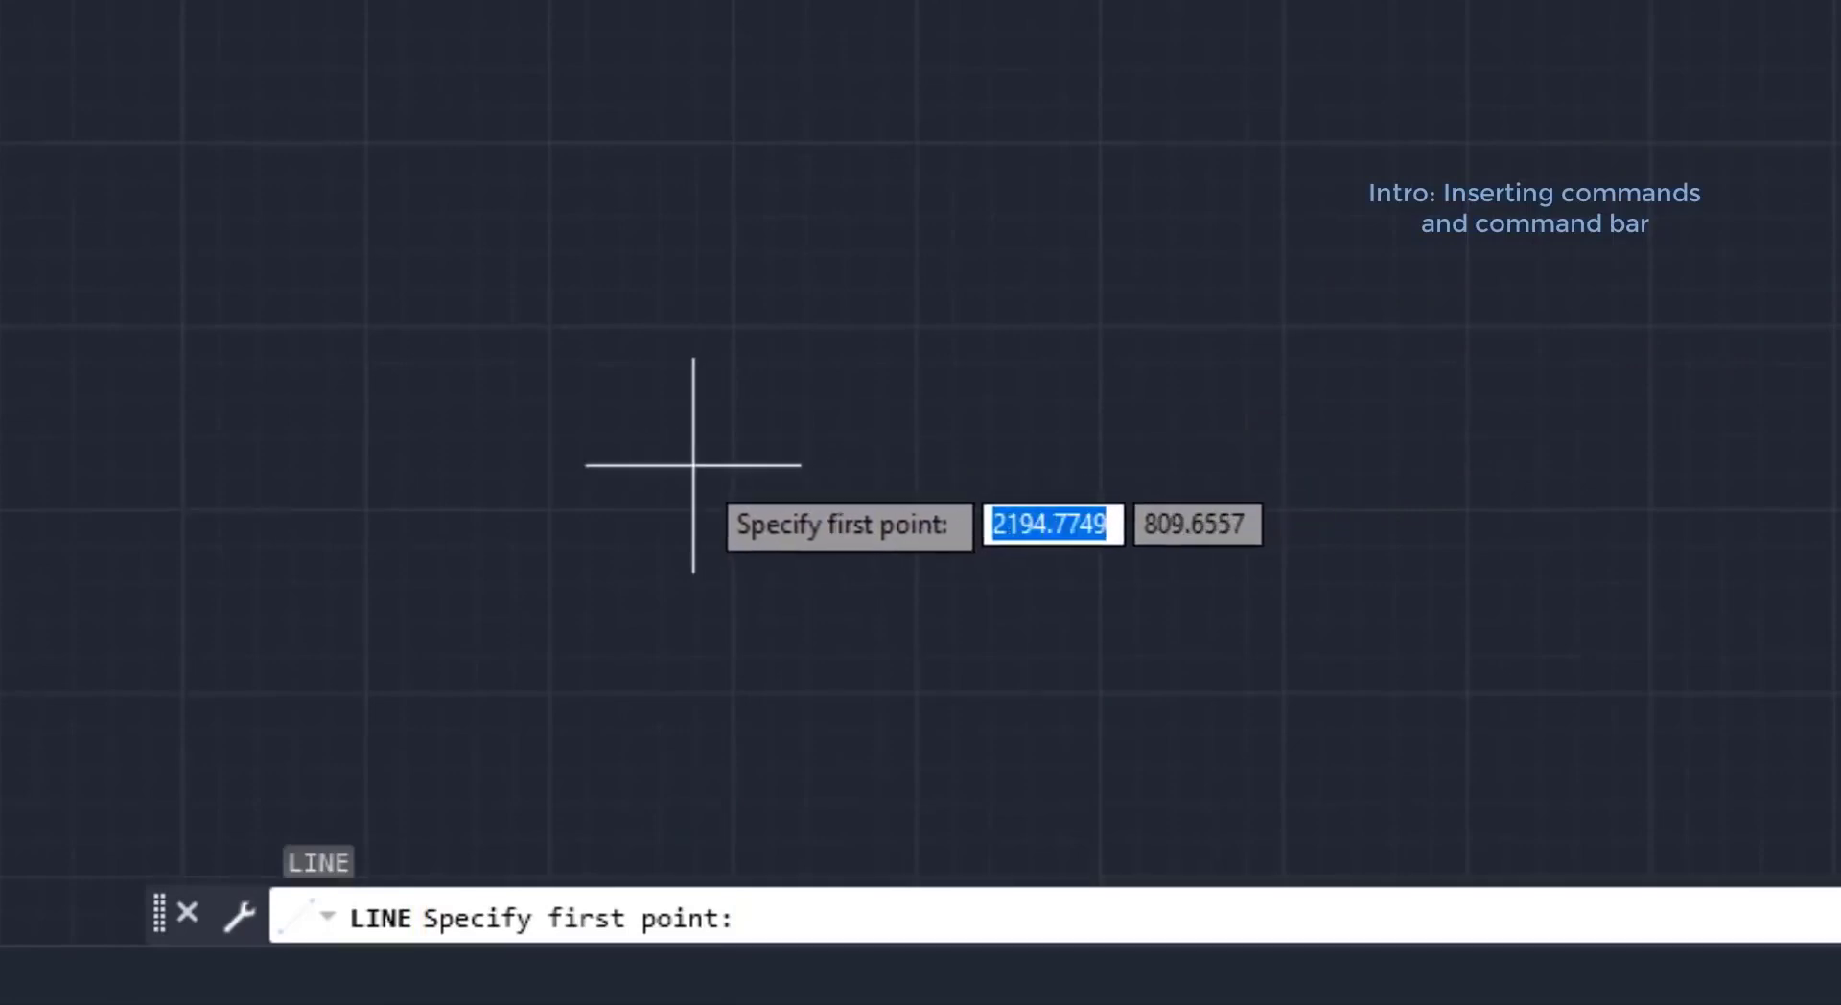
left_click(688, 468)
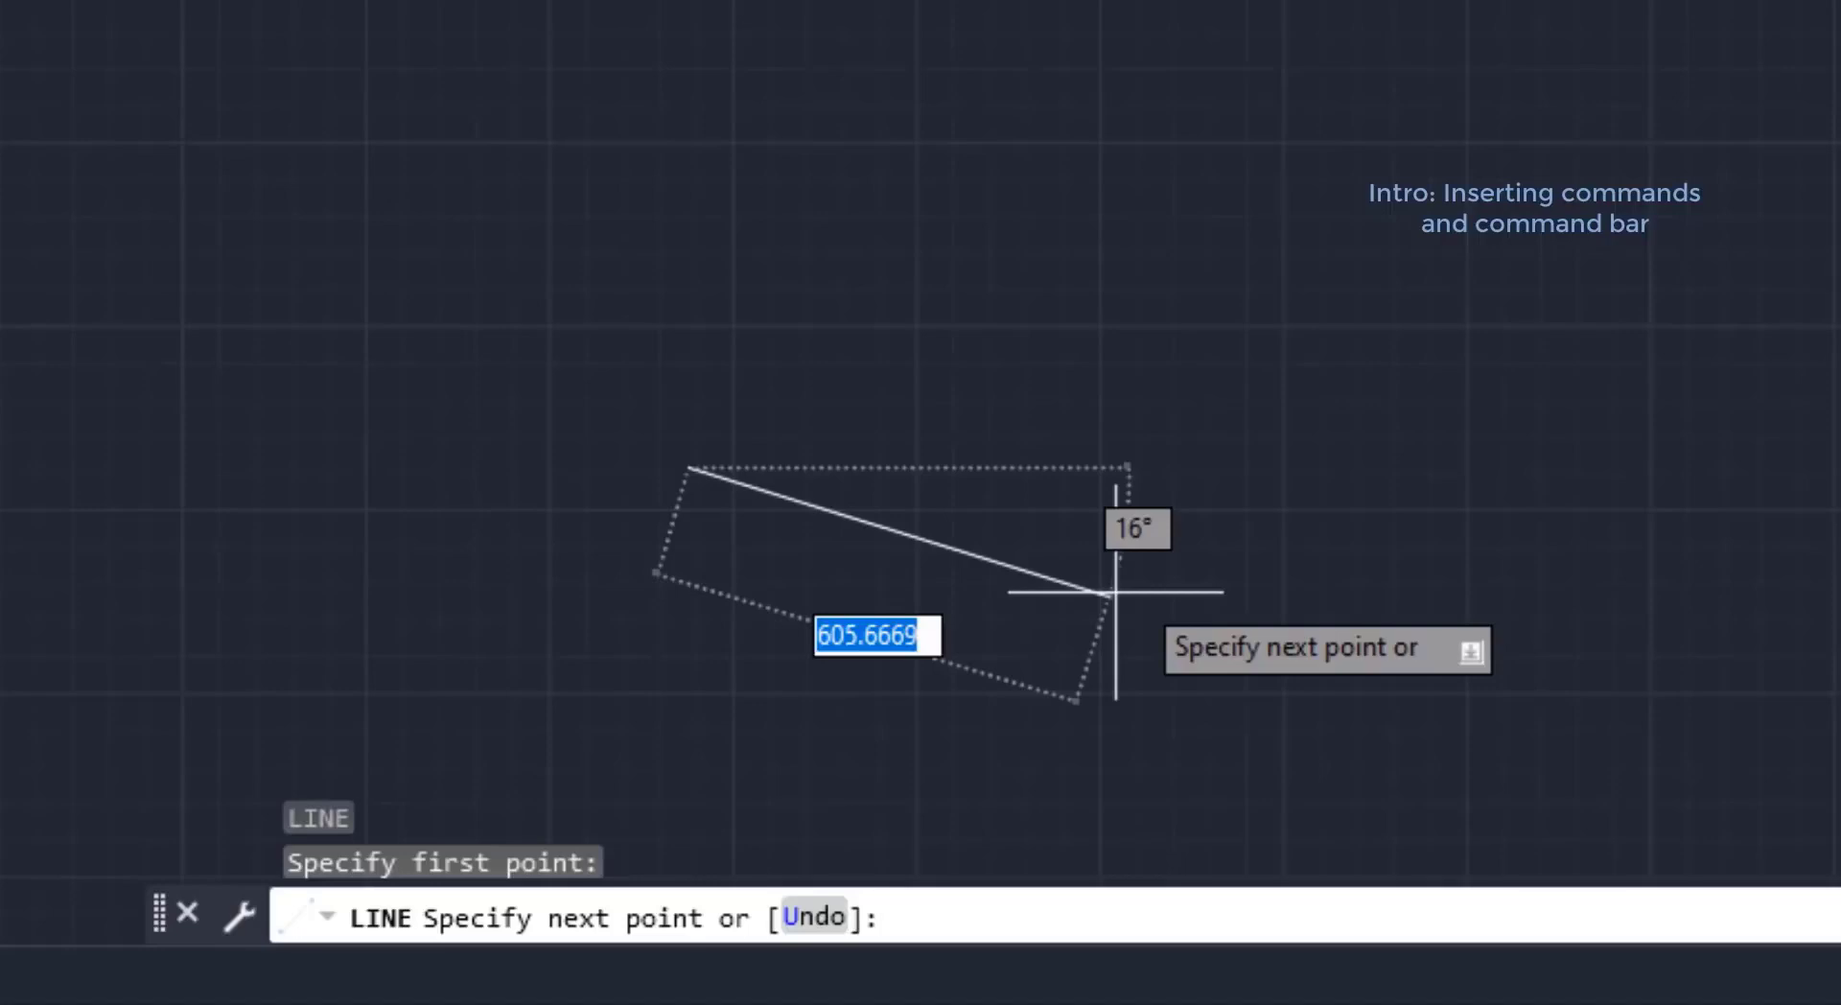
left_click(1182, 567)
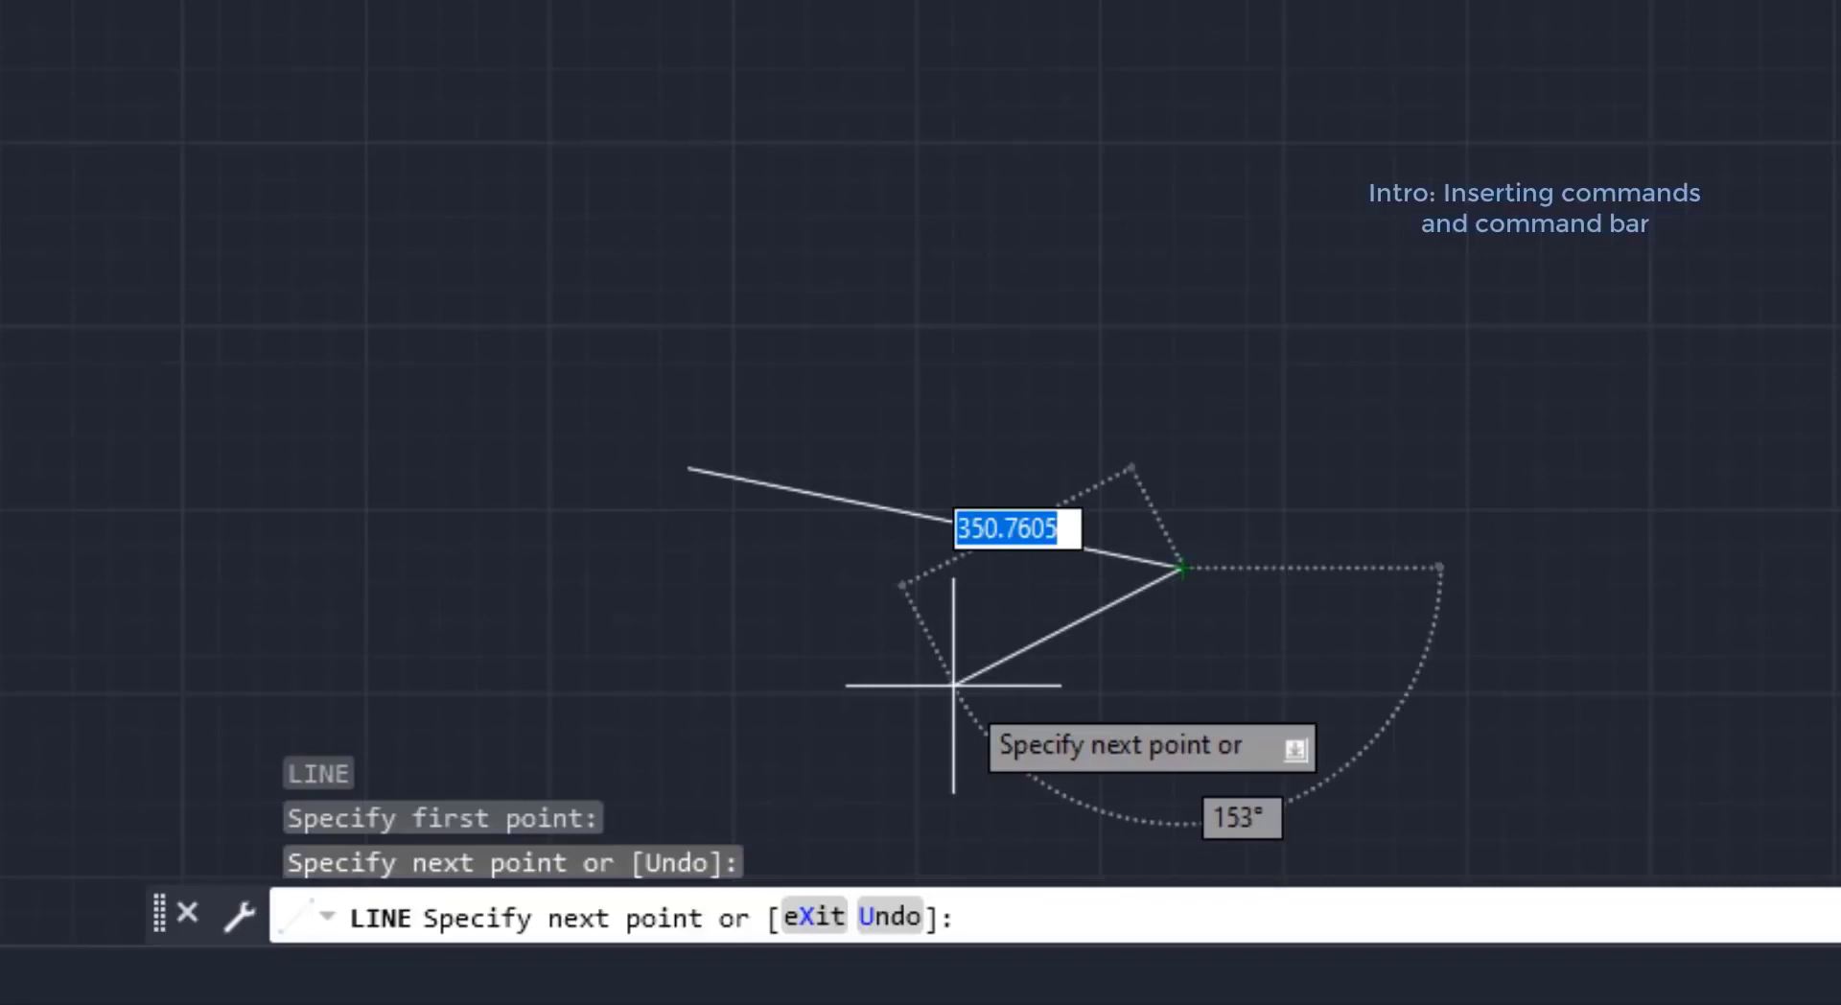
key("Escape")
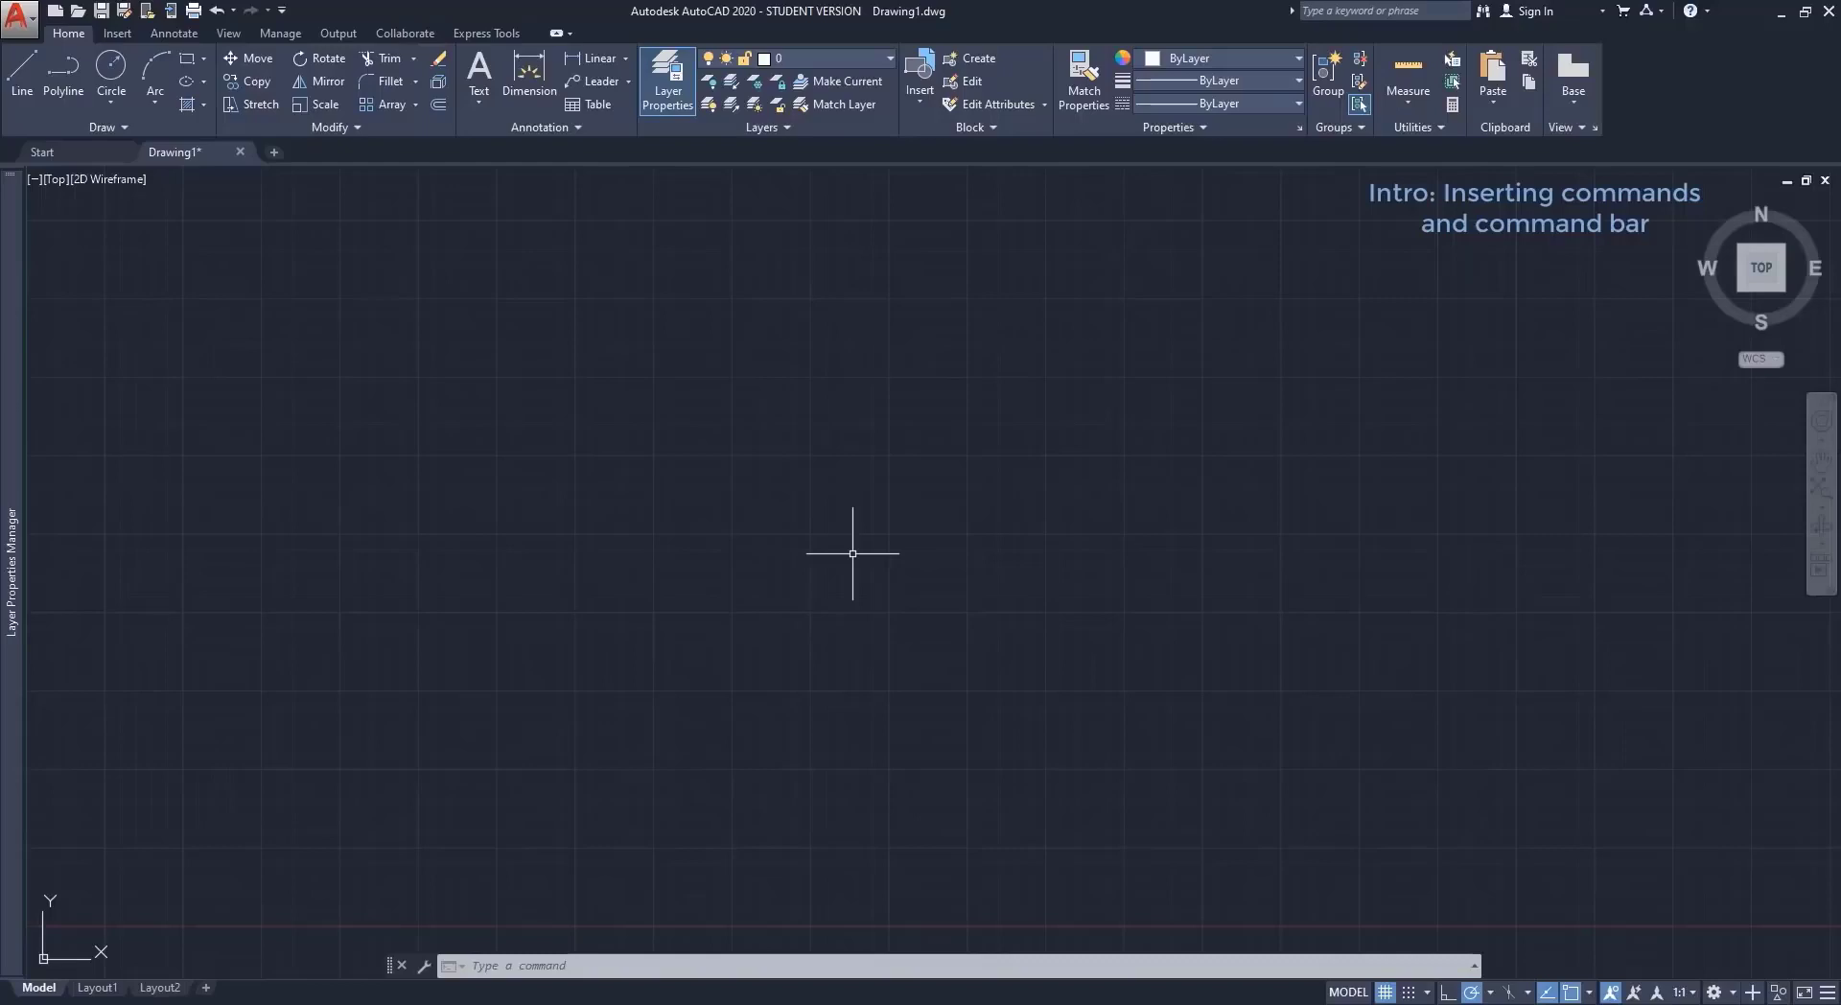
Draw a single horizontal line from the centre of the drawing area toward the right with the LINE command.
type("LINE")
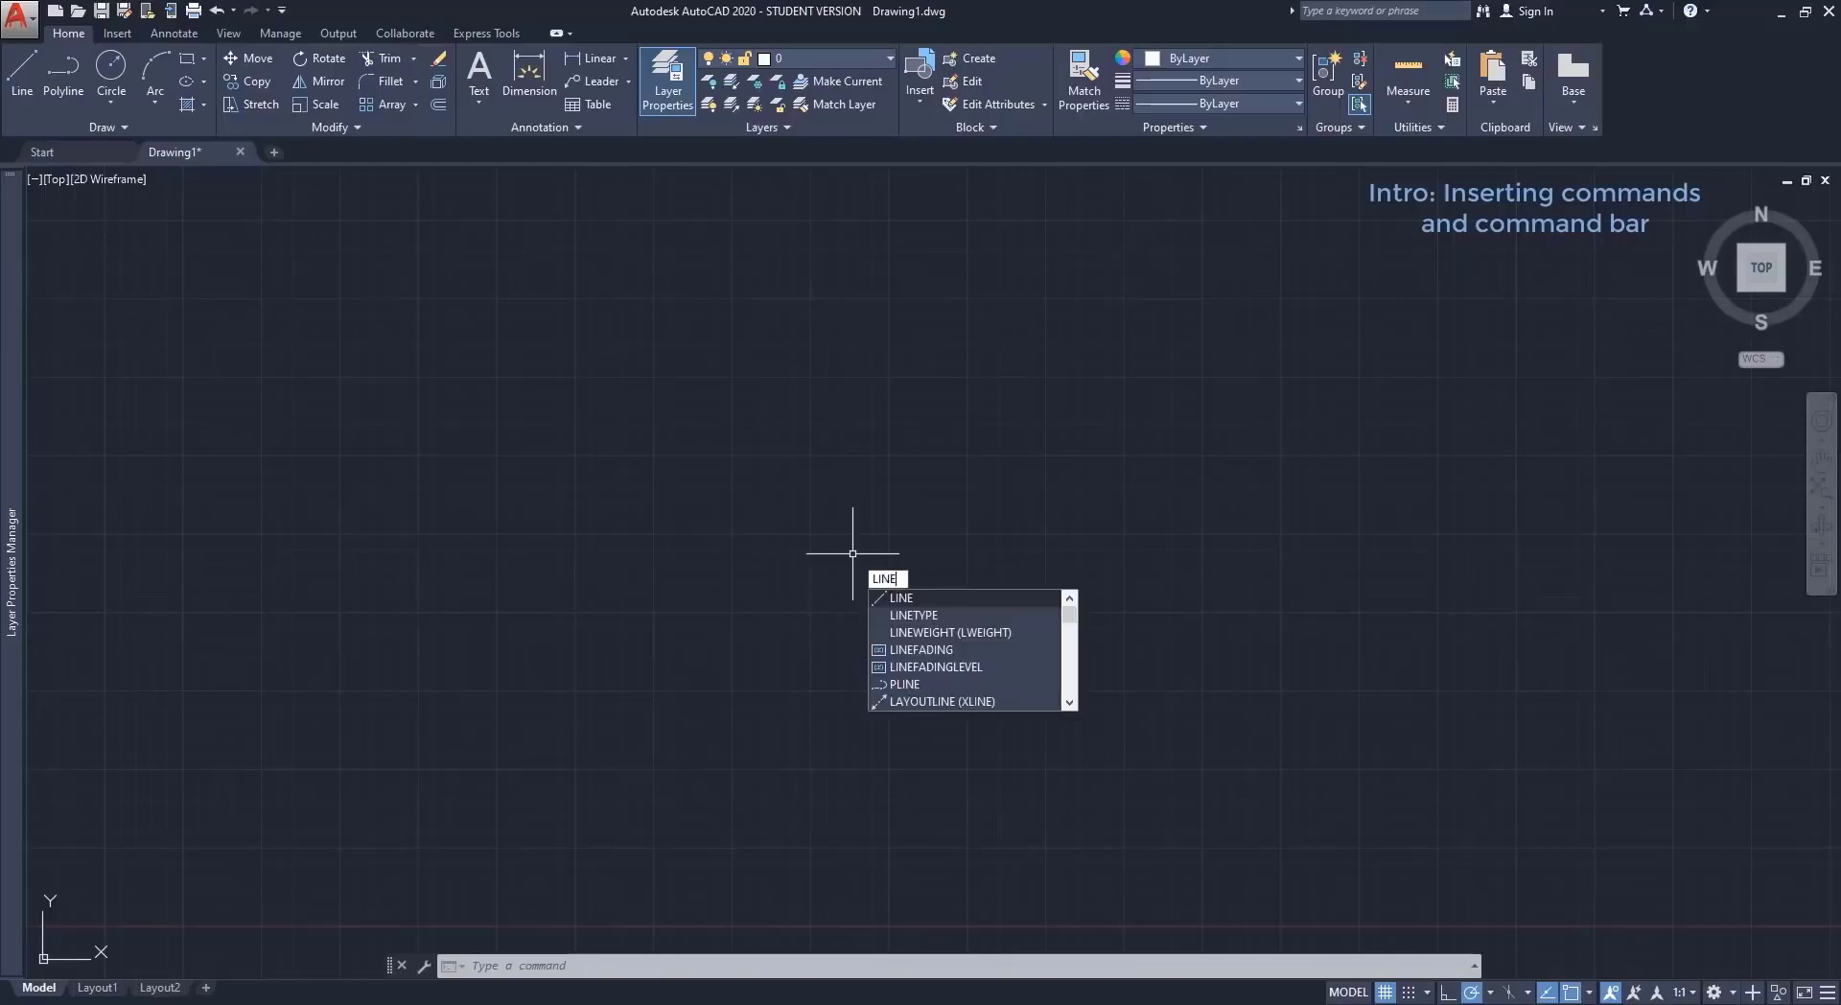
key("Return")
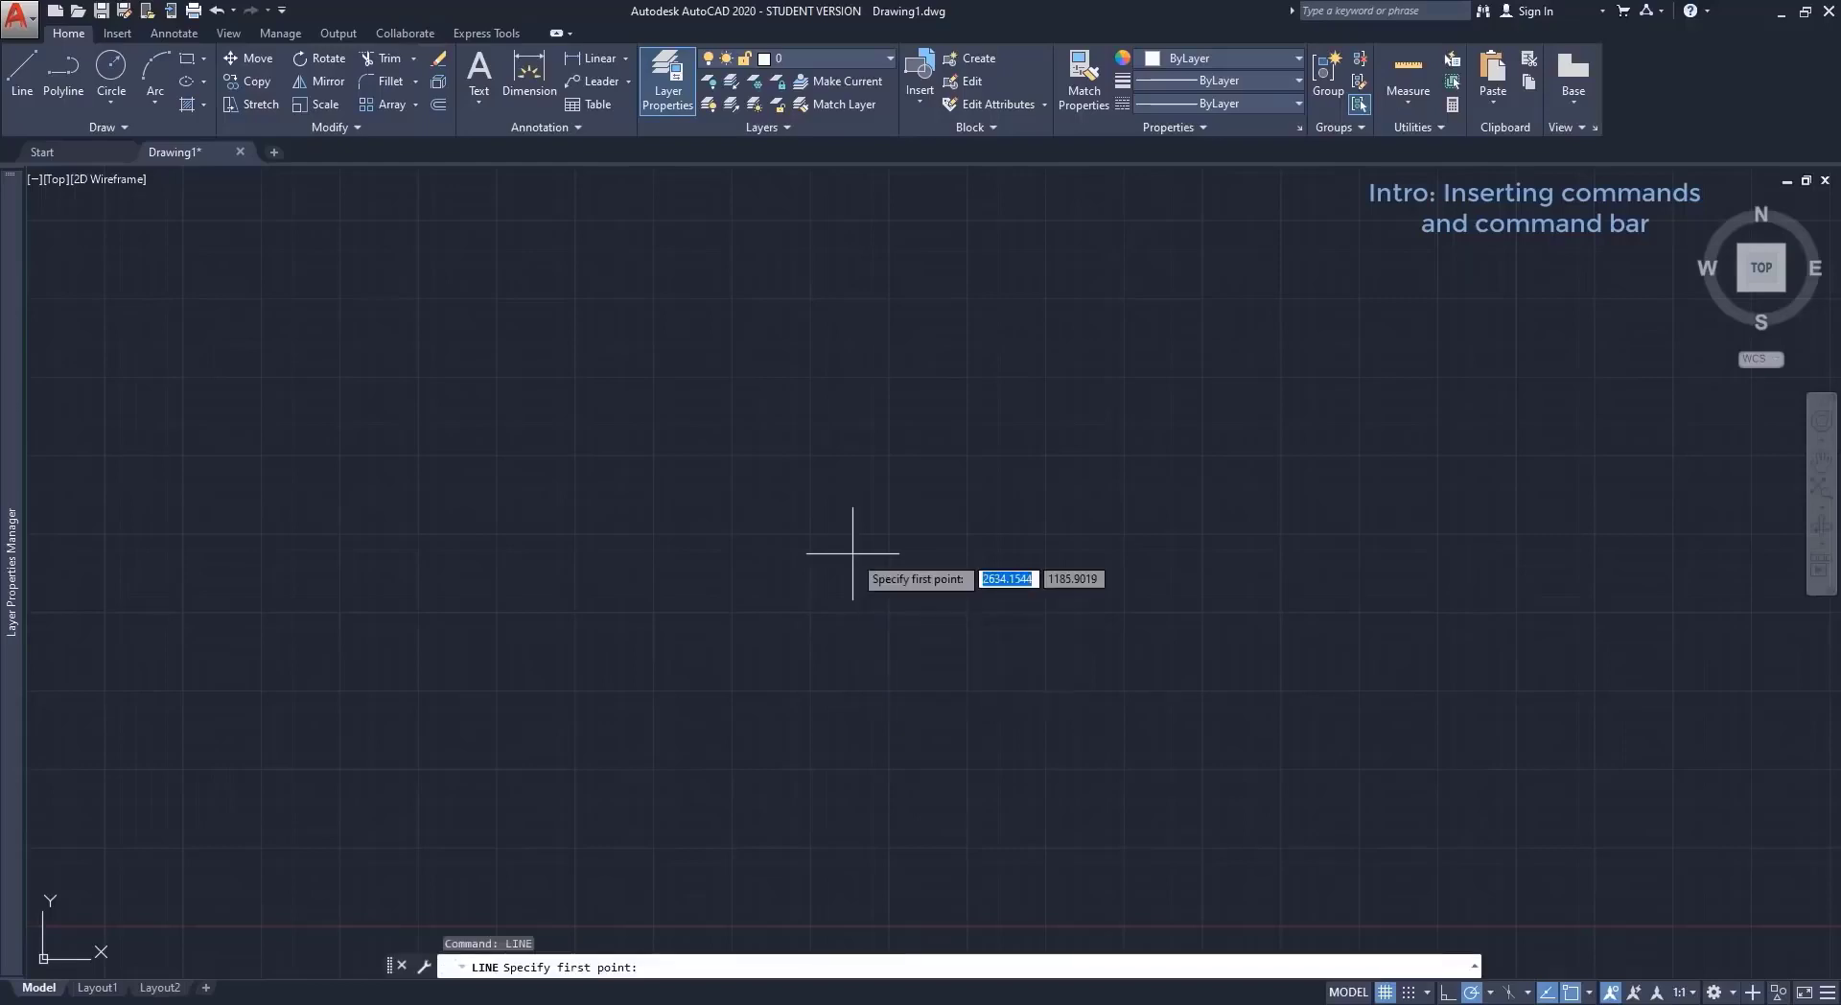
left_click(852, 554)
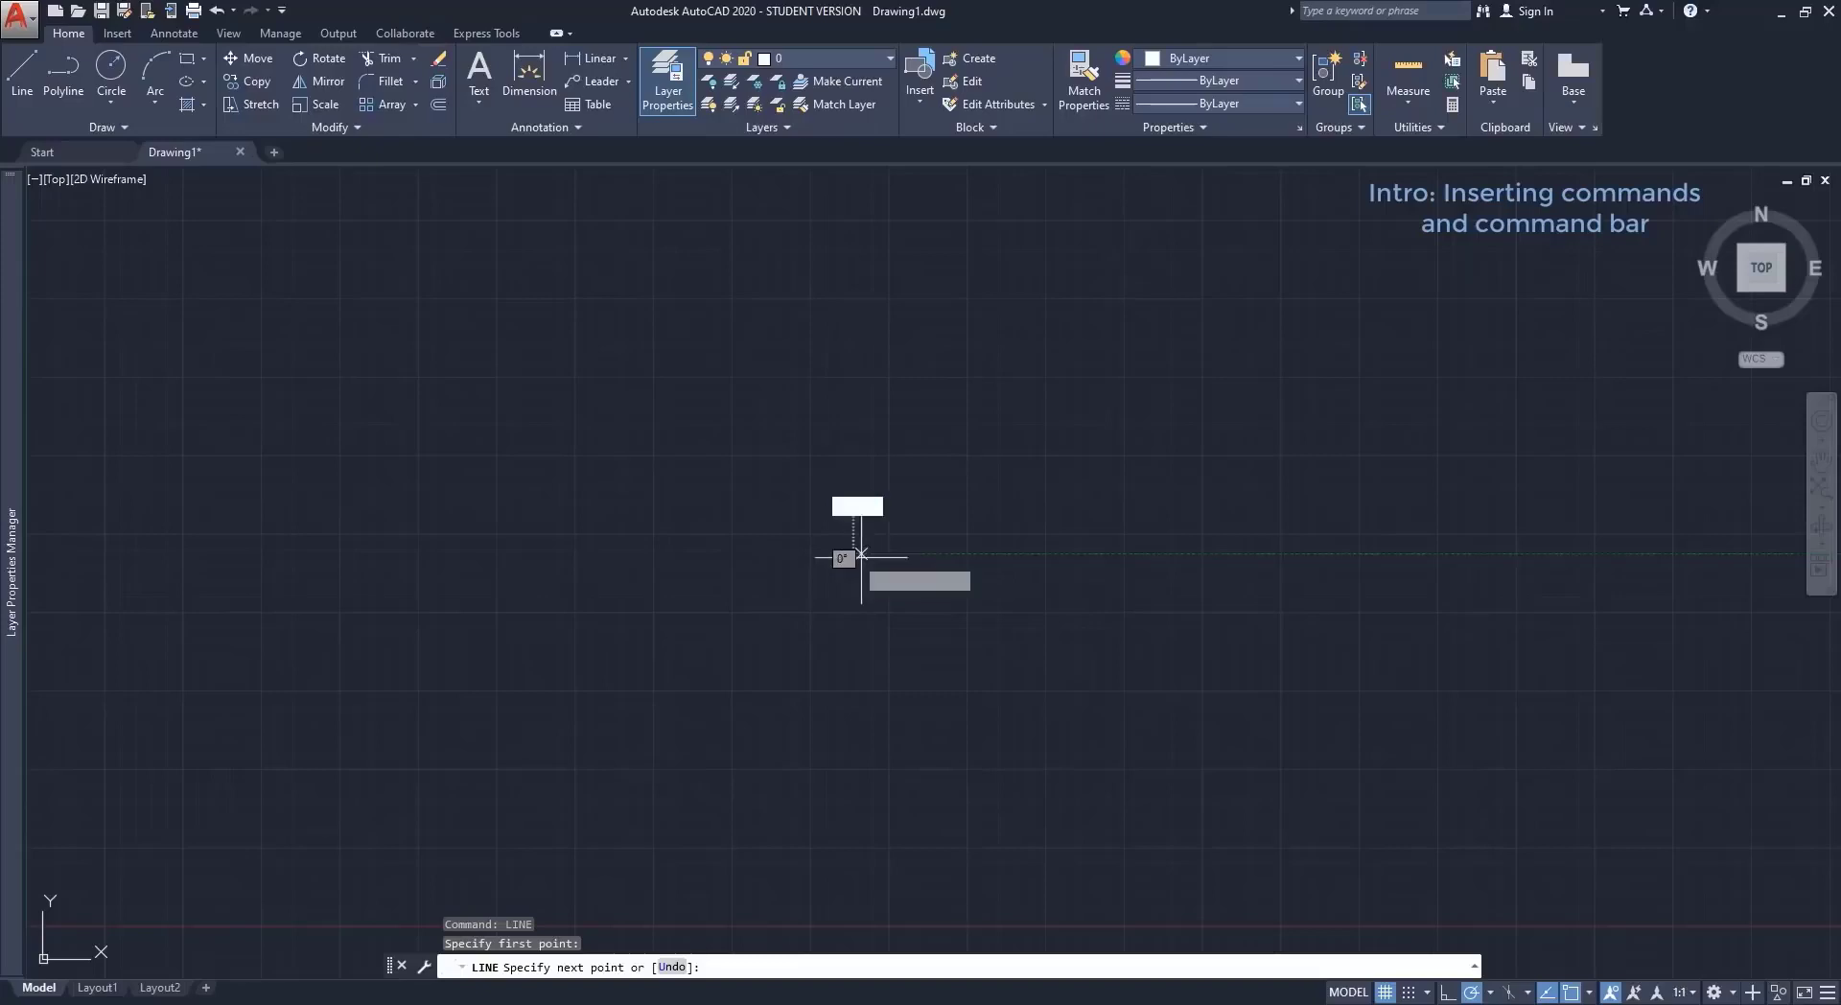
left_click(1214, 553)
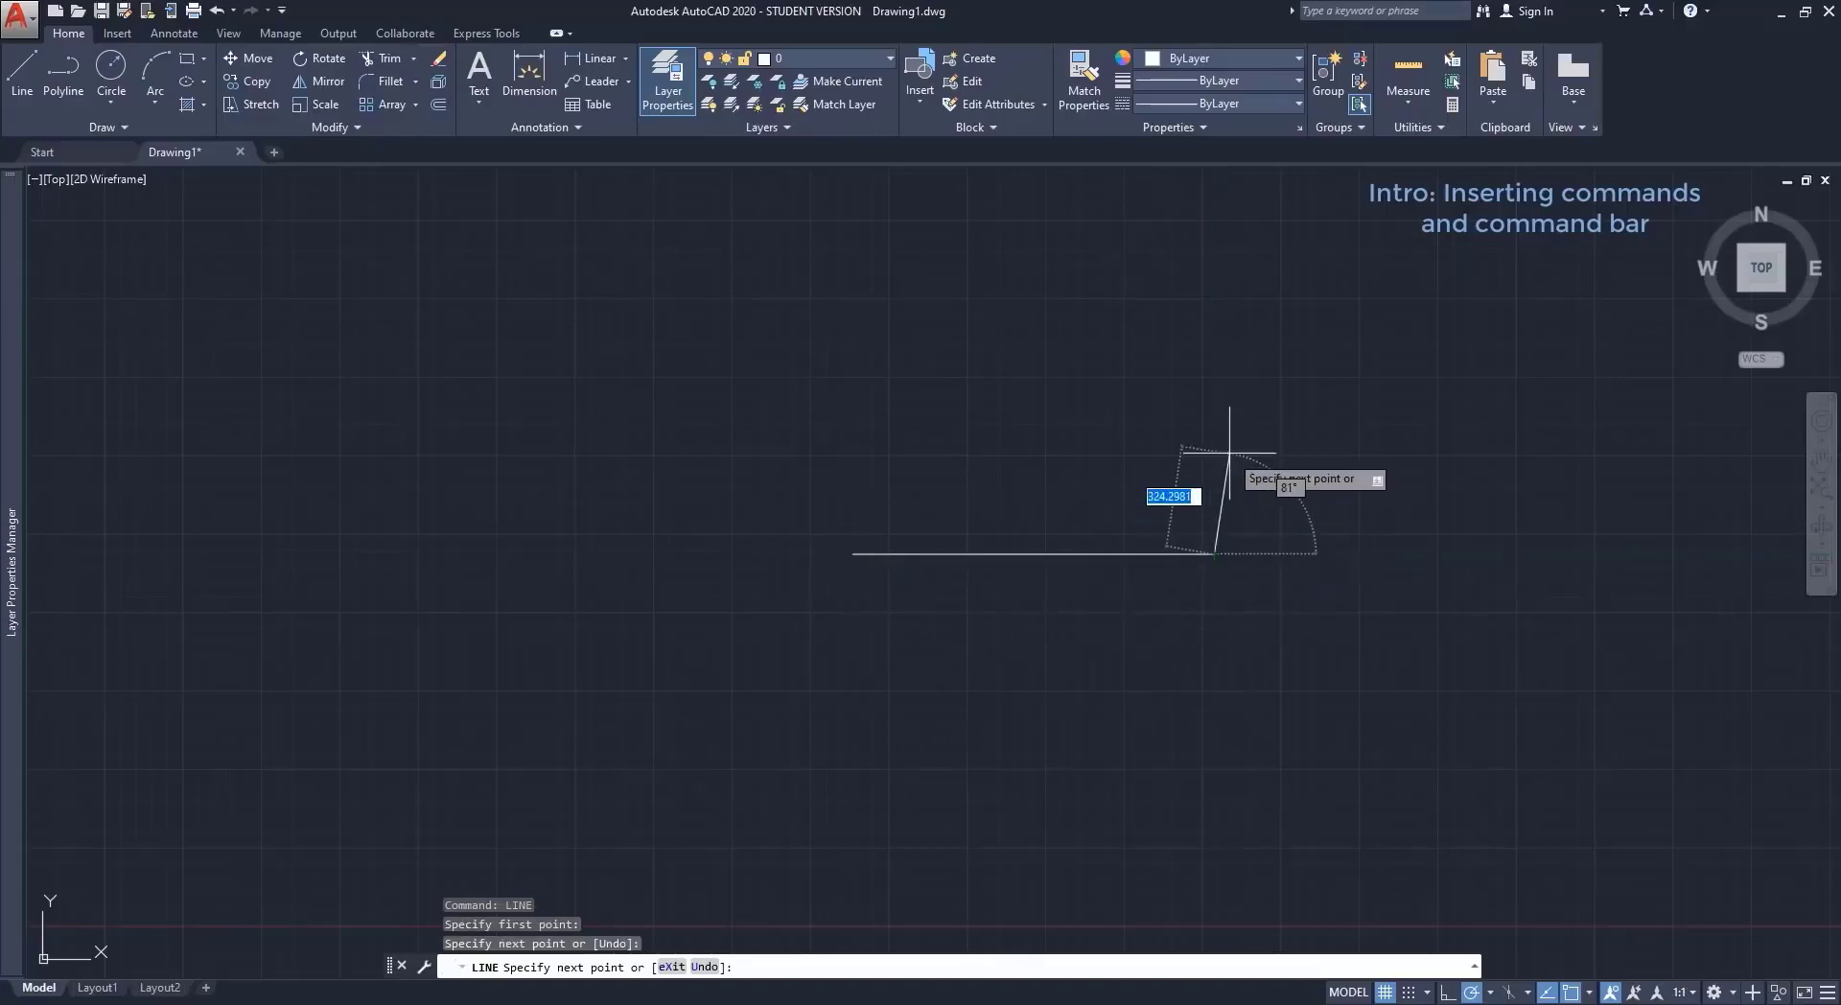
key("Escape")
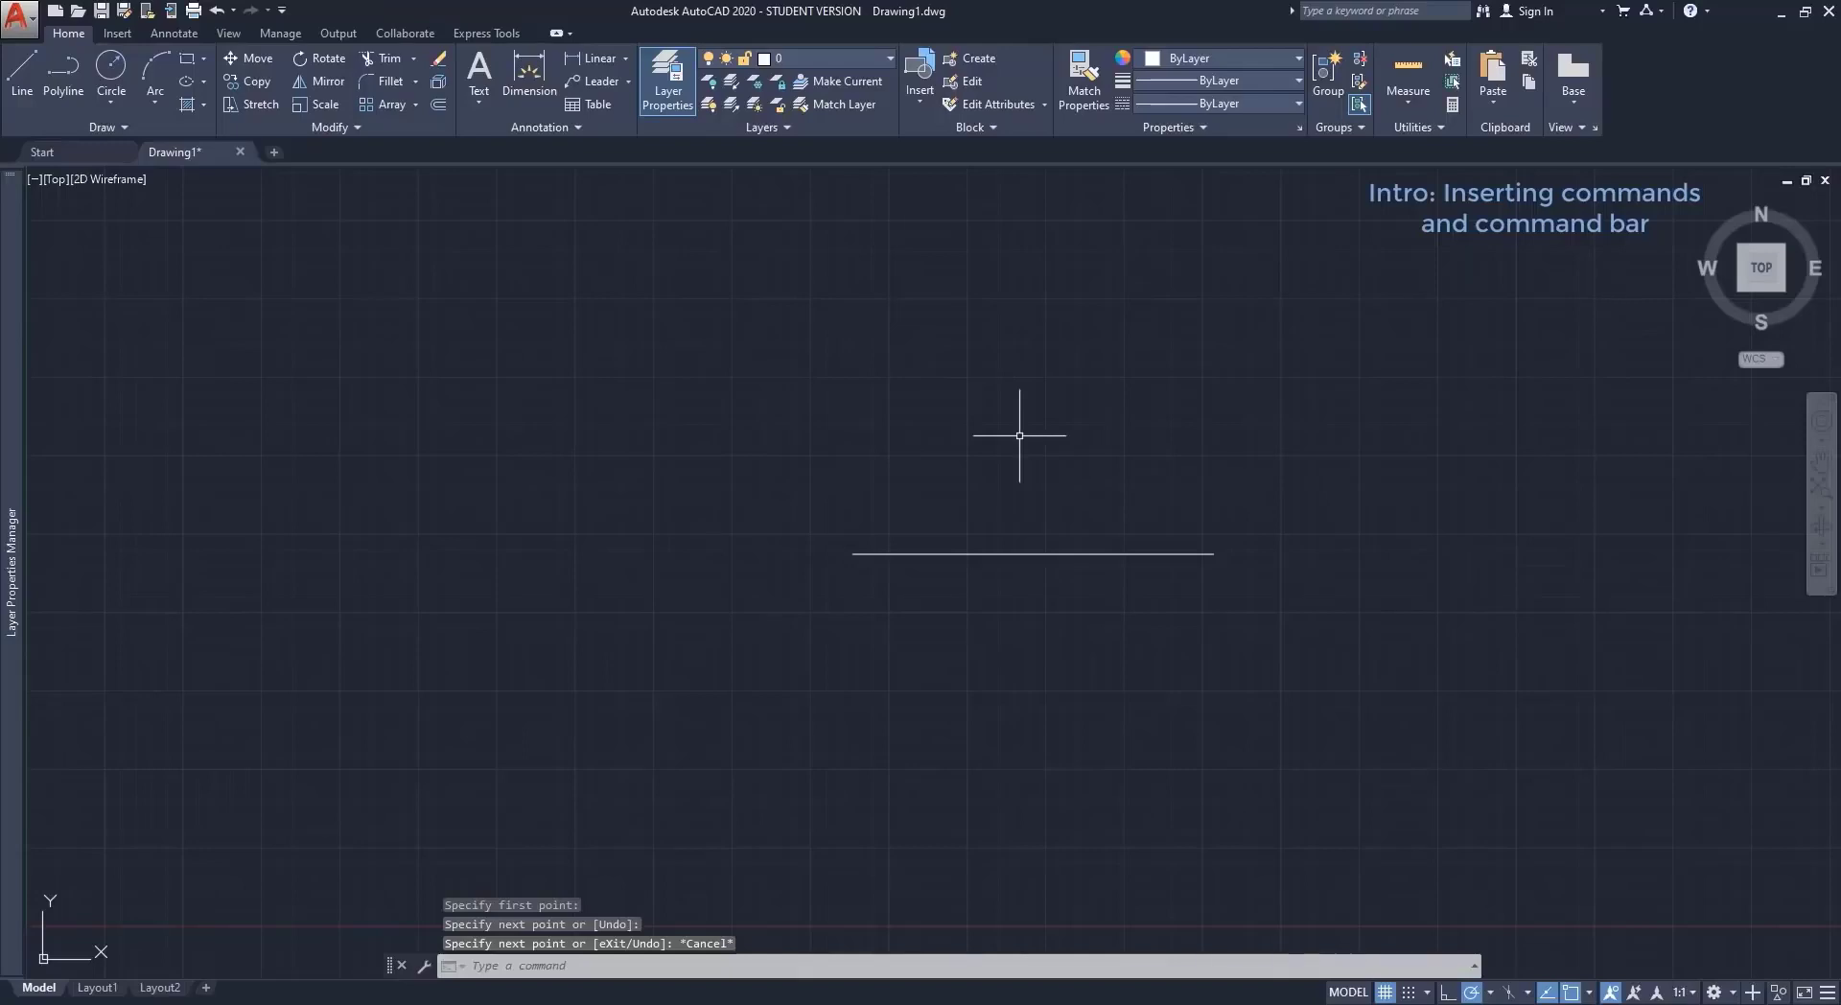
Draw a circle with the CIRCLE command, centred above and to the left of the horizontal line, its edge passing near the line's left end.
type("circle")
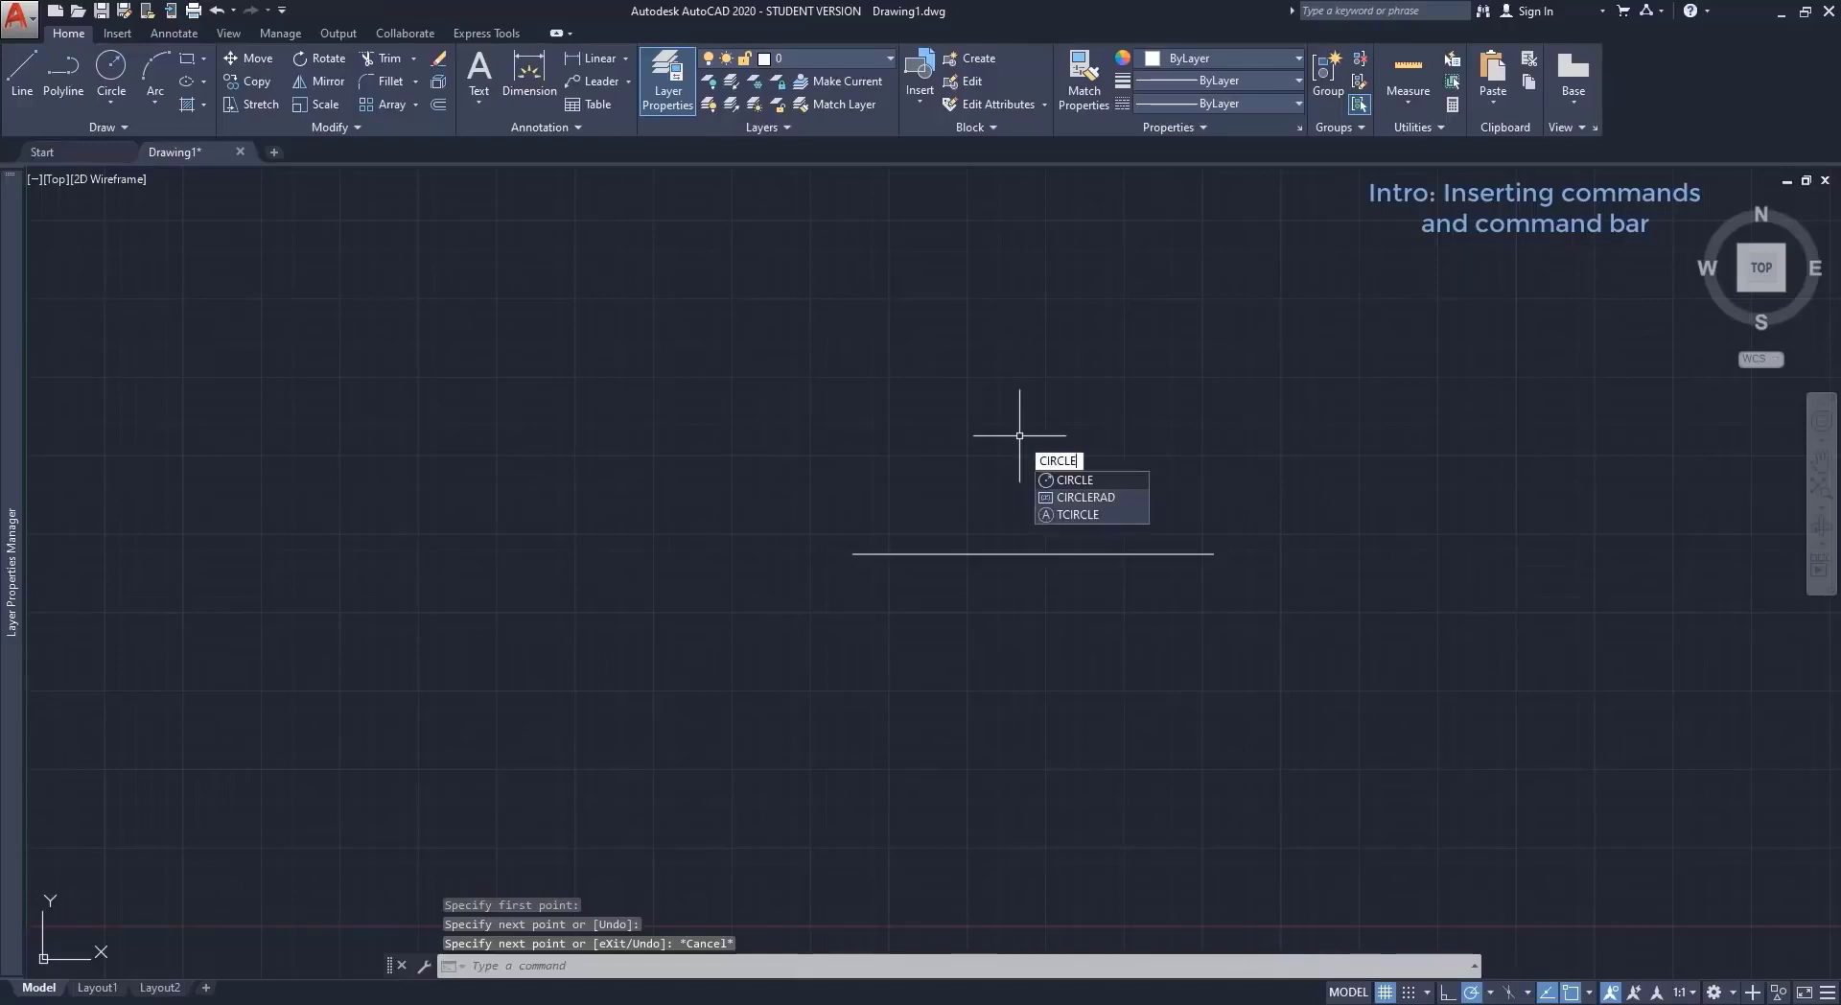
key("Return")
left_click(738, 417)
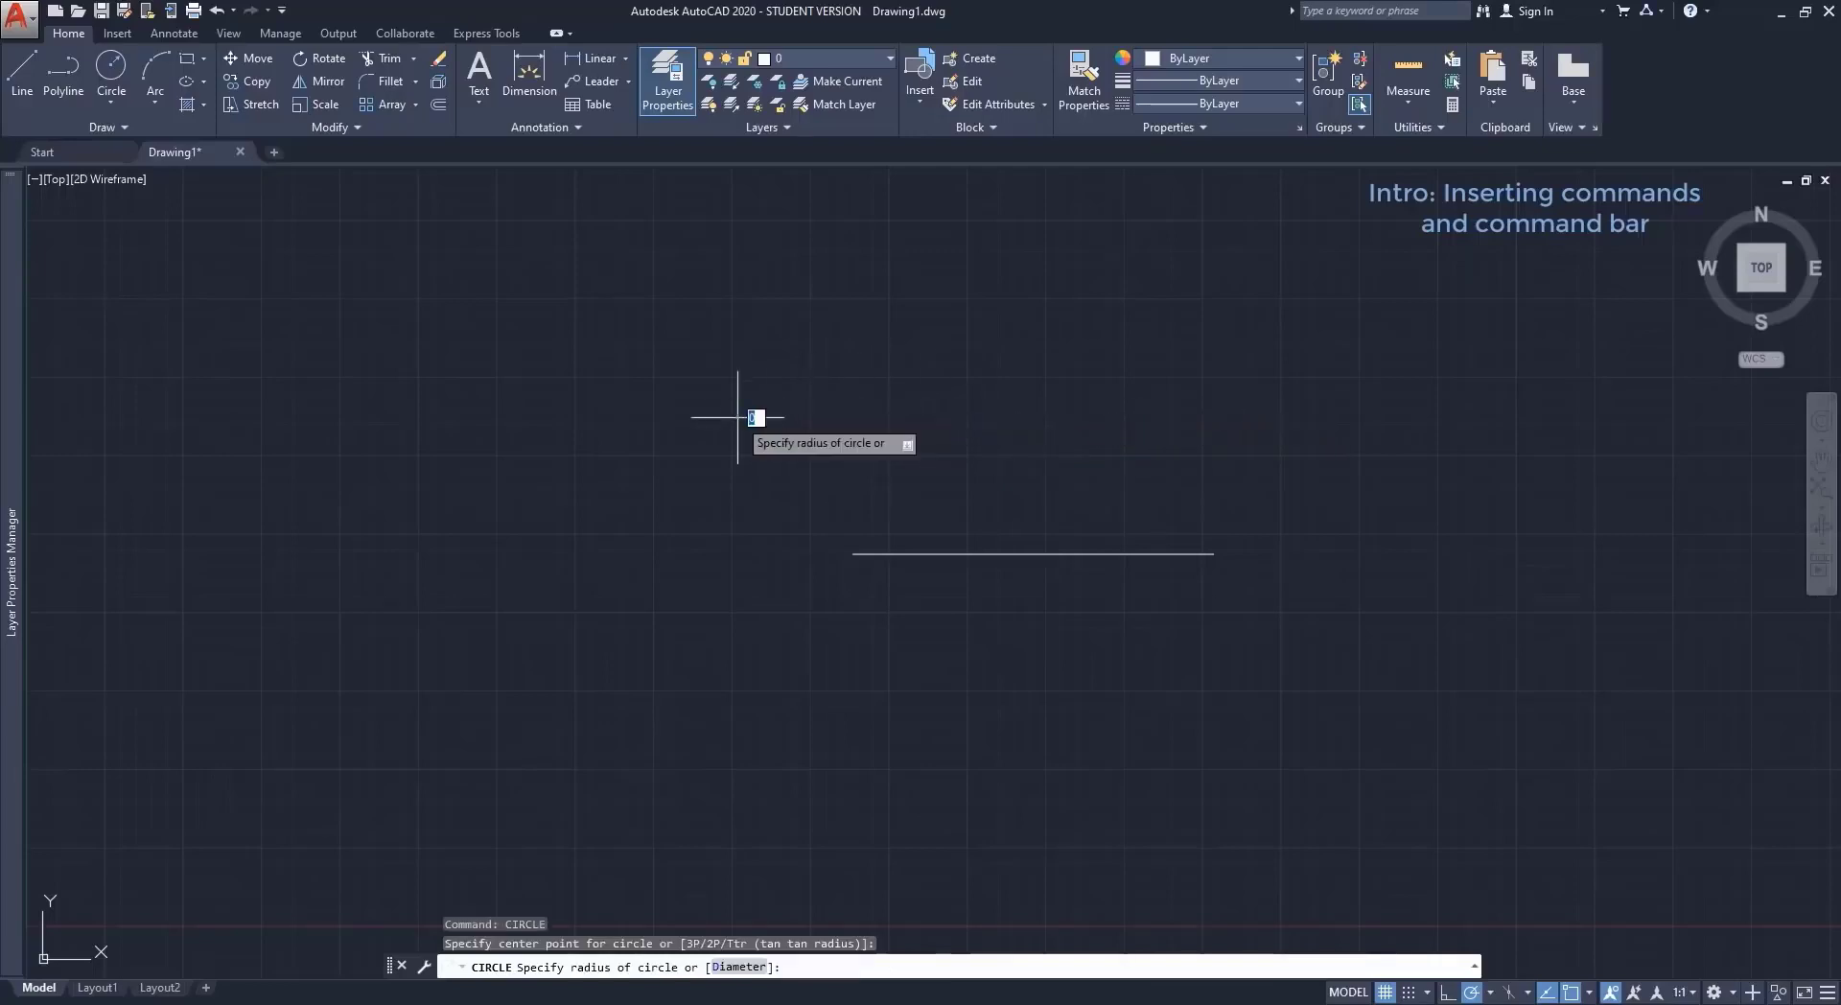
left_click(895, 422)
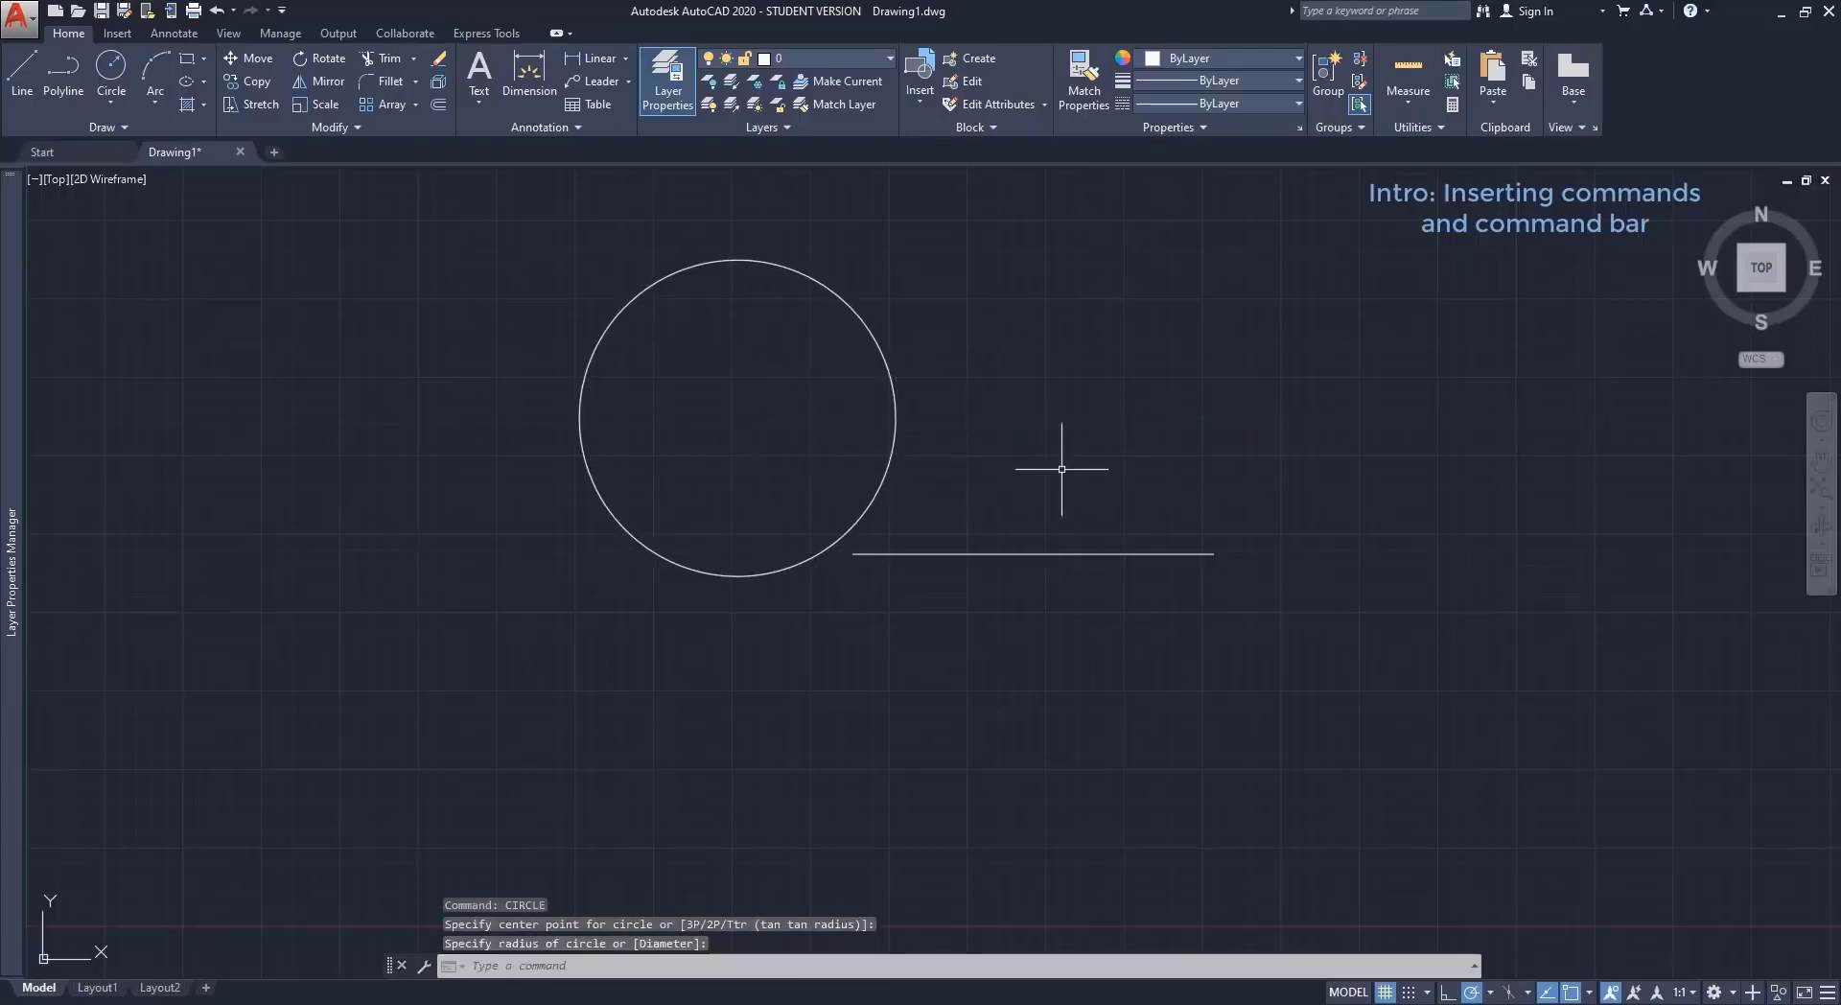
key("Escape")
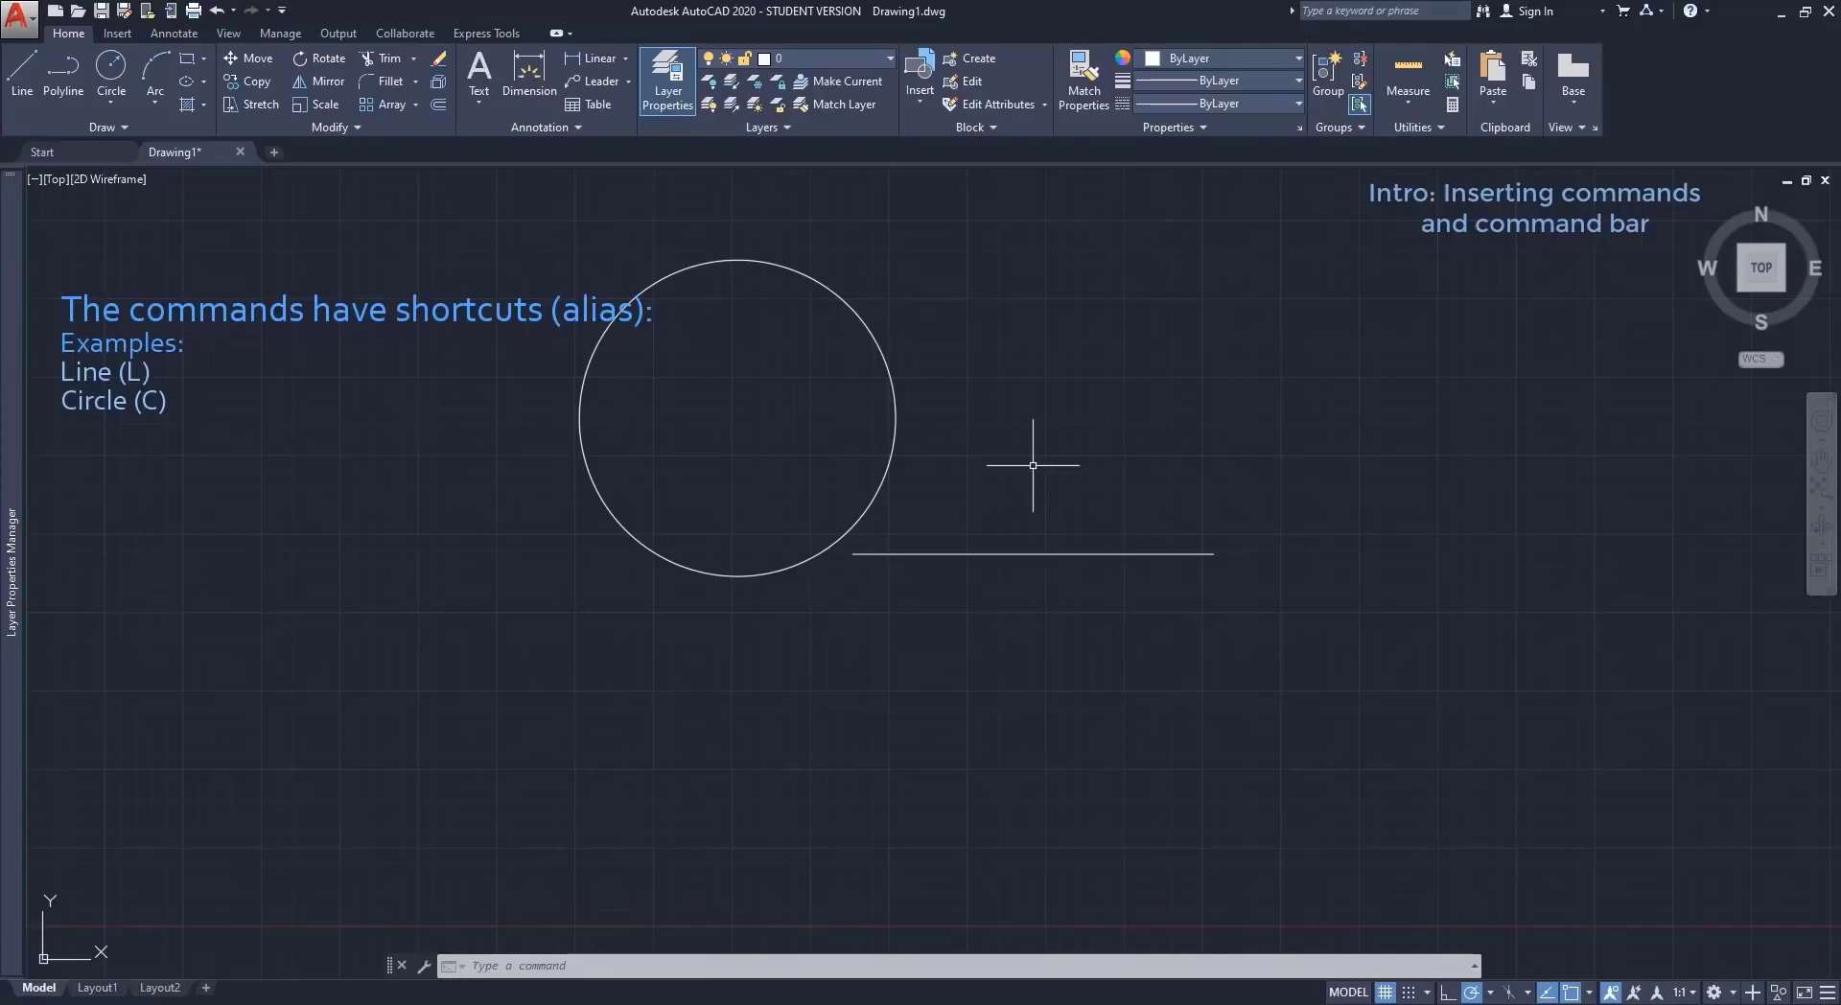
Try starting the Line command with its alias L and the Circle command with its alias C, cancelling each.
type("L")
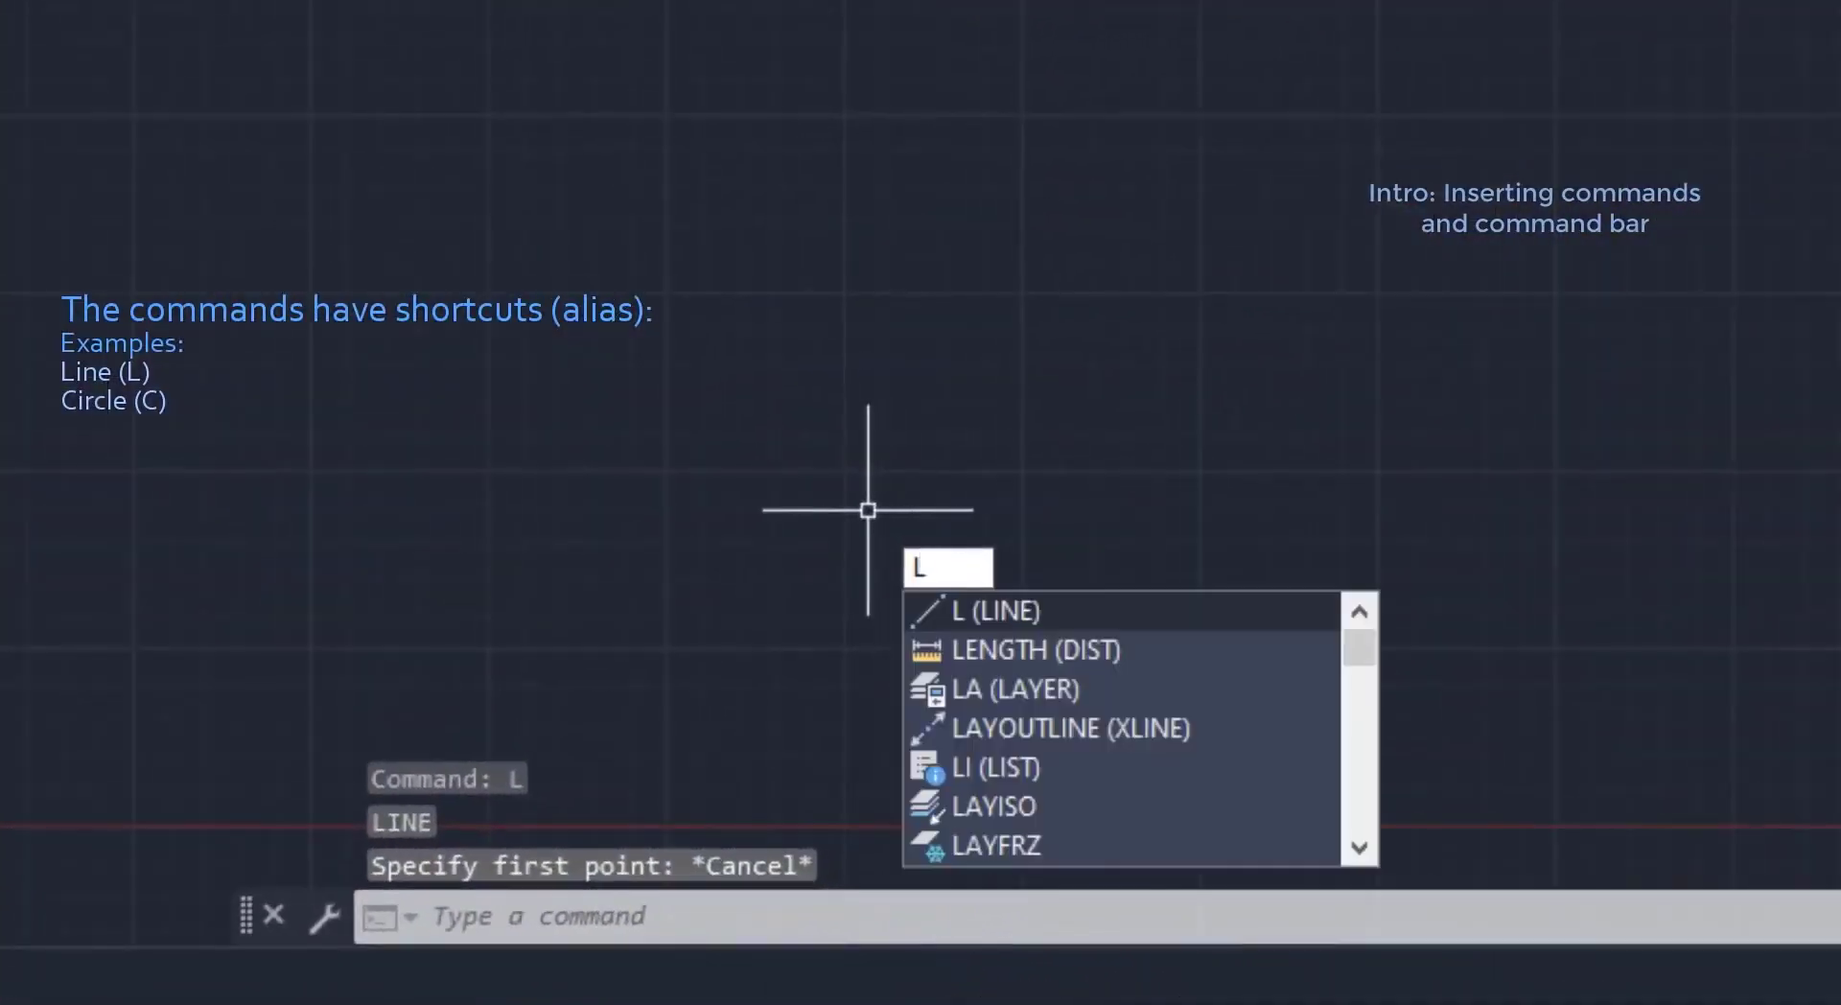
key("Return")
key("Escape")
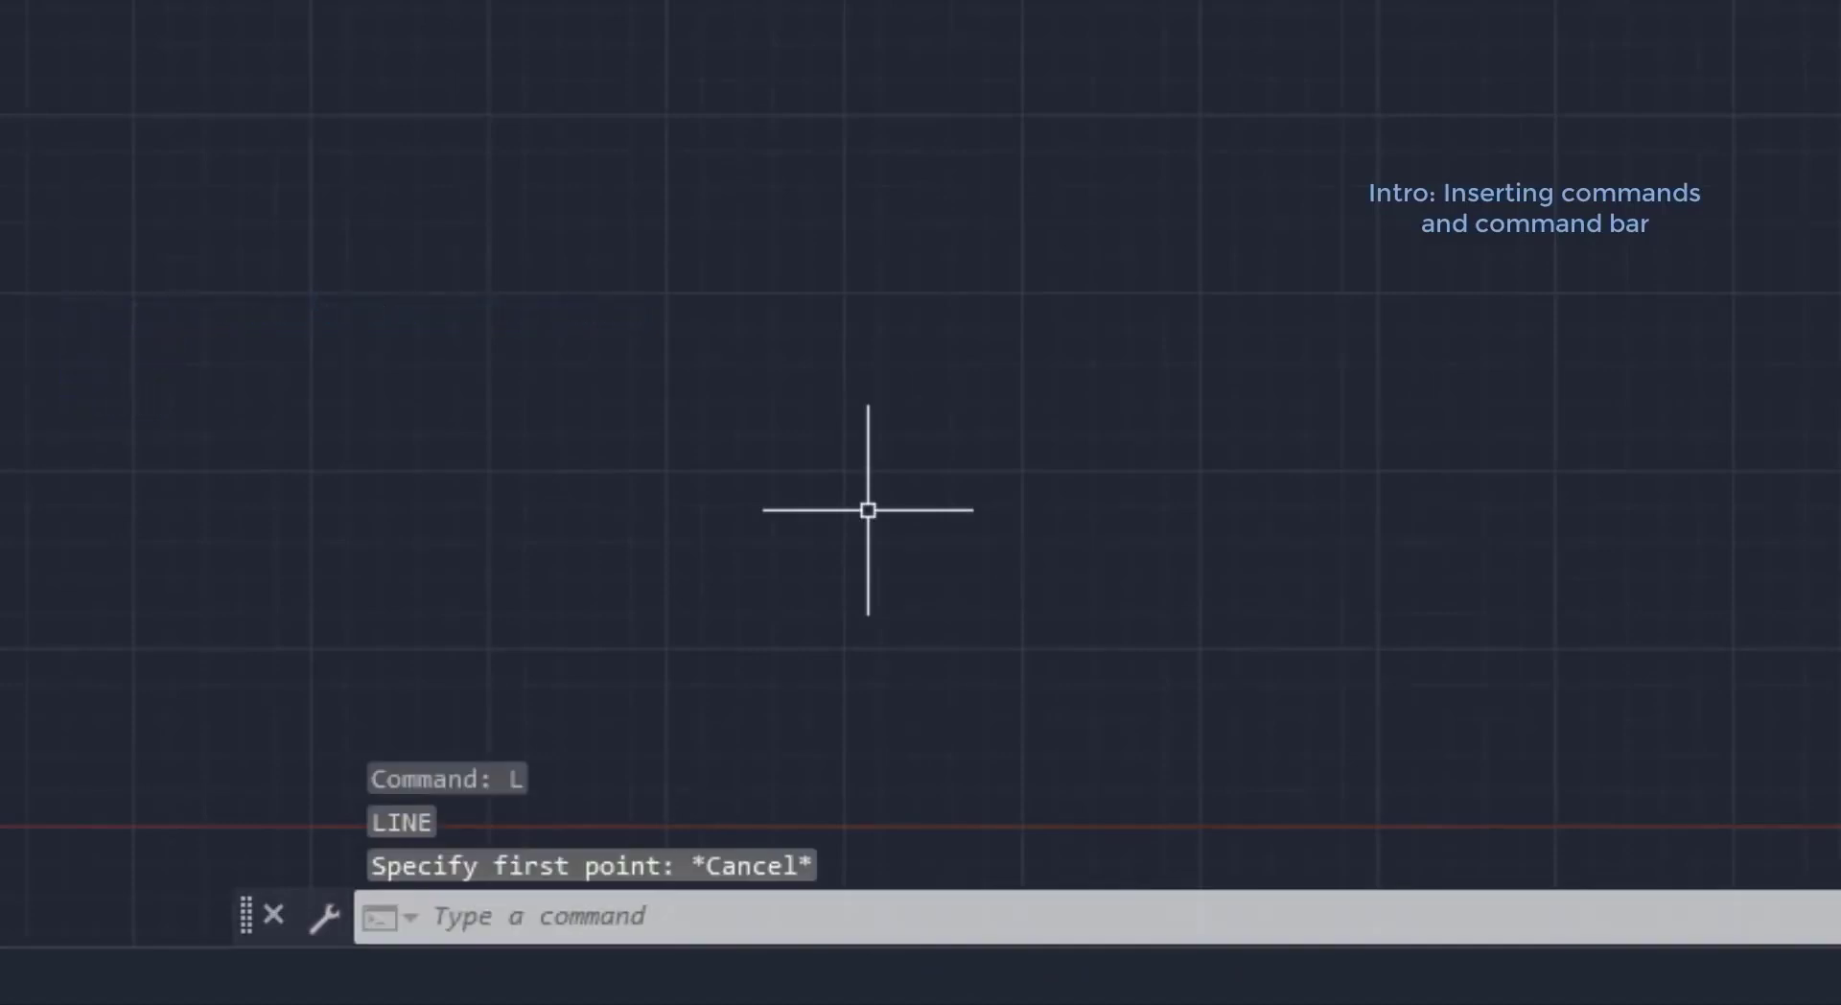
type("C")
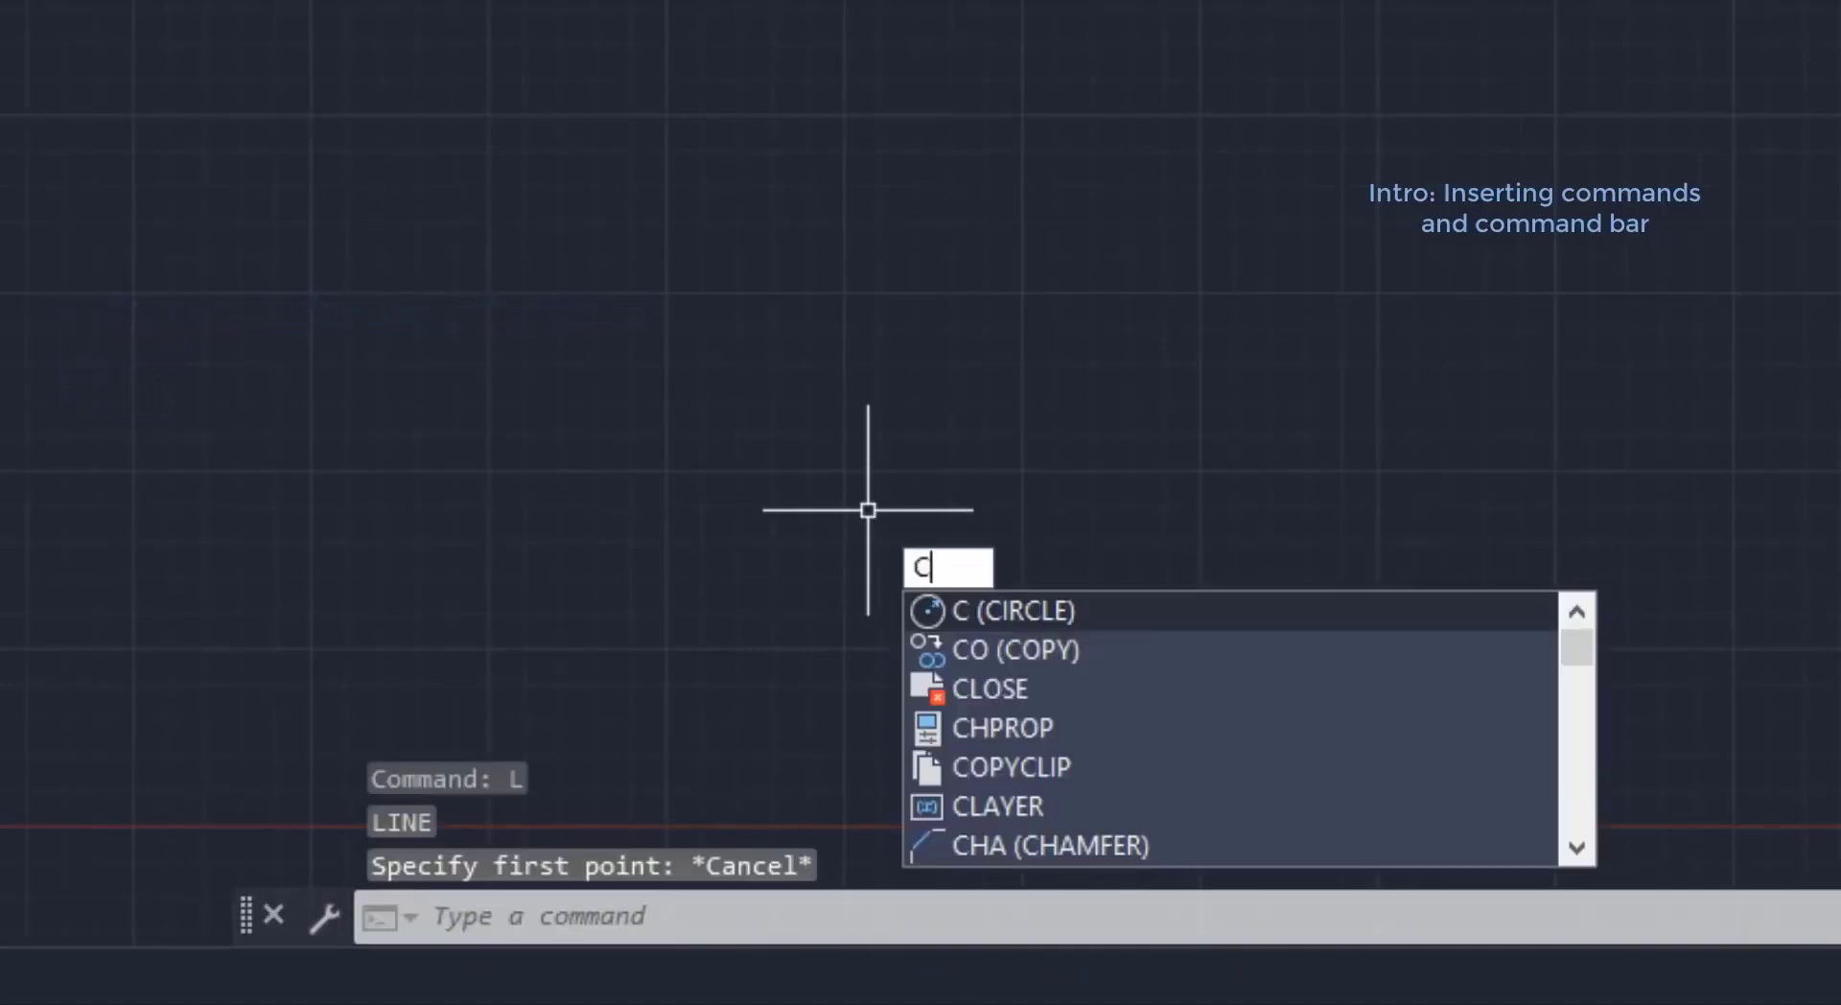
key("Return")
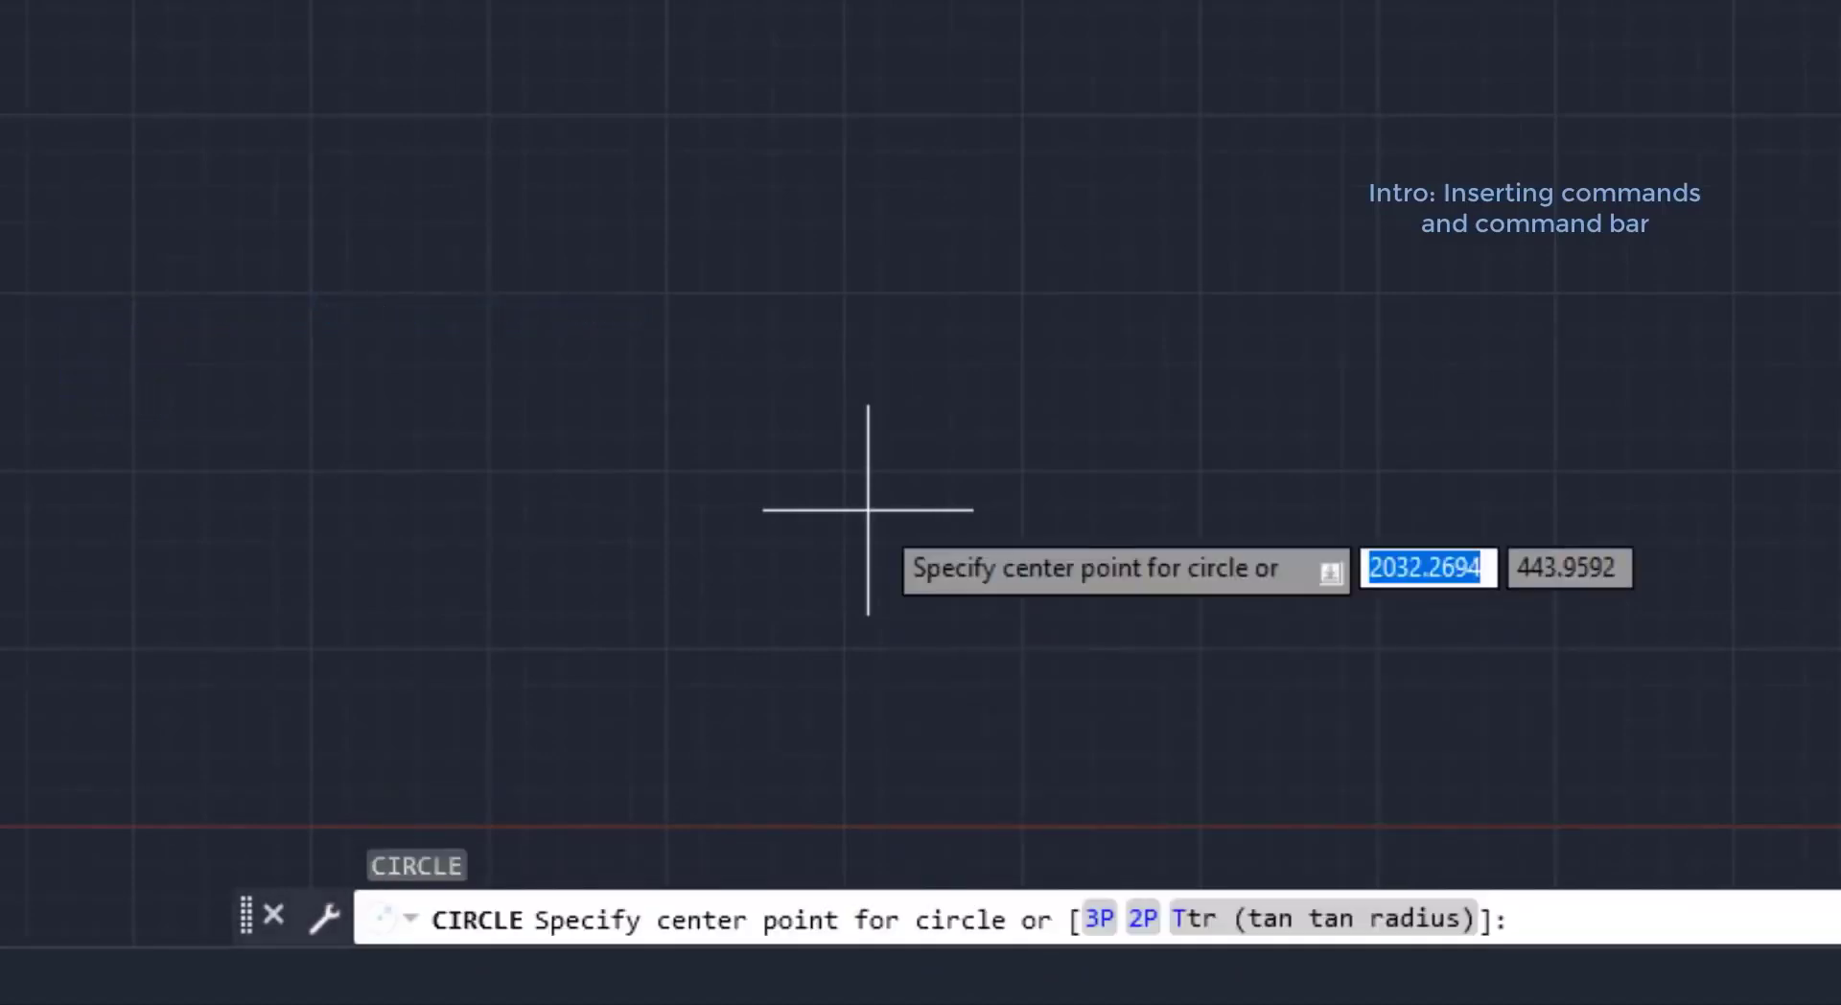
key("Escape")
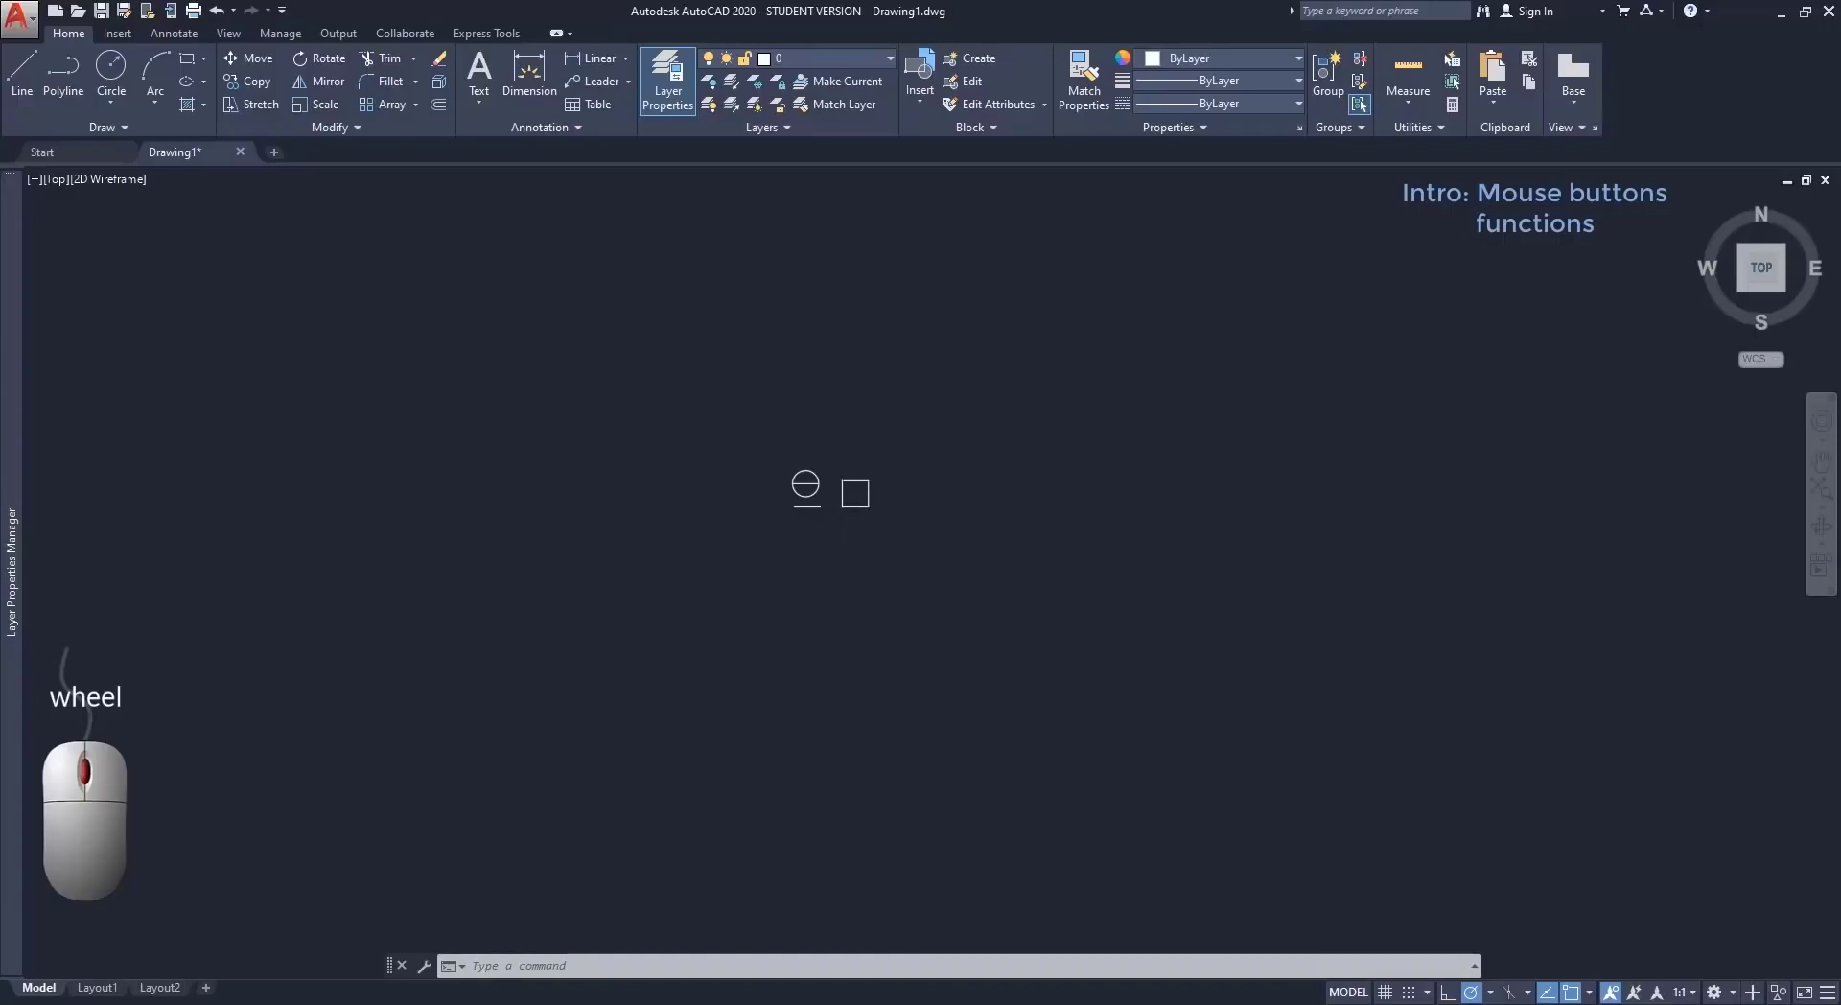
Zoom in and out on the circle, lines and square, and pan the view across the drawing.
scroll(836, 508, "up", 2)
scroll(836, 508, "up", 5)
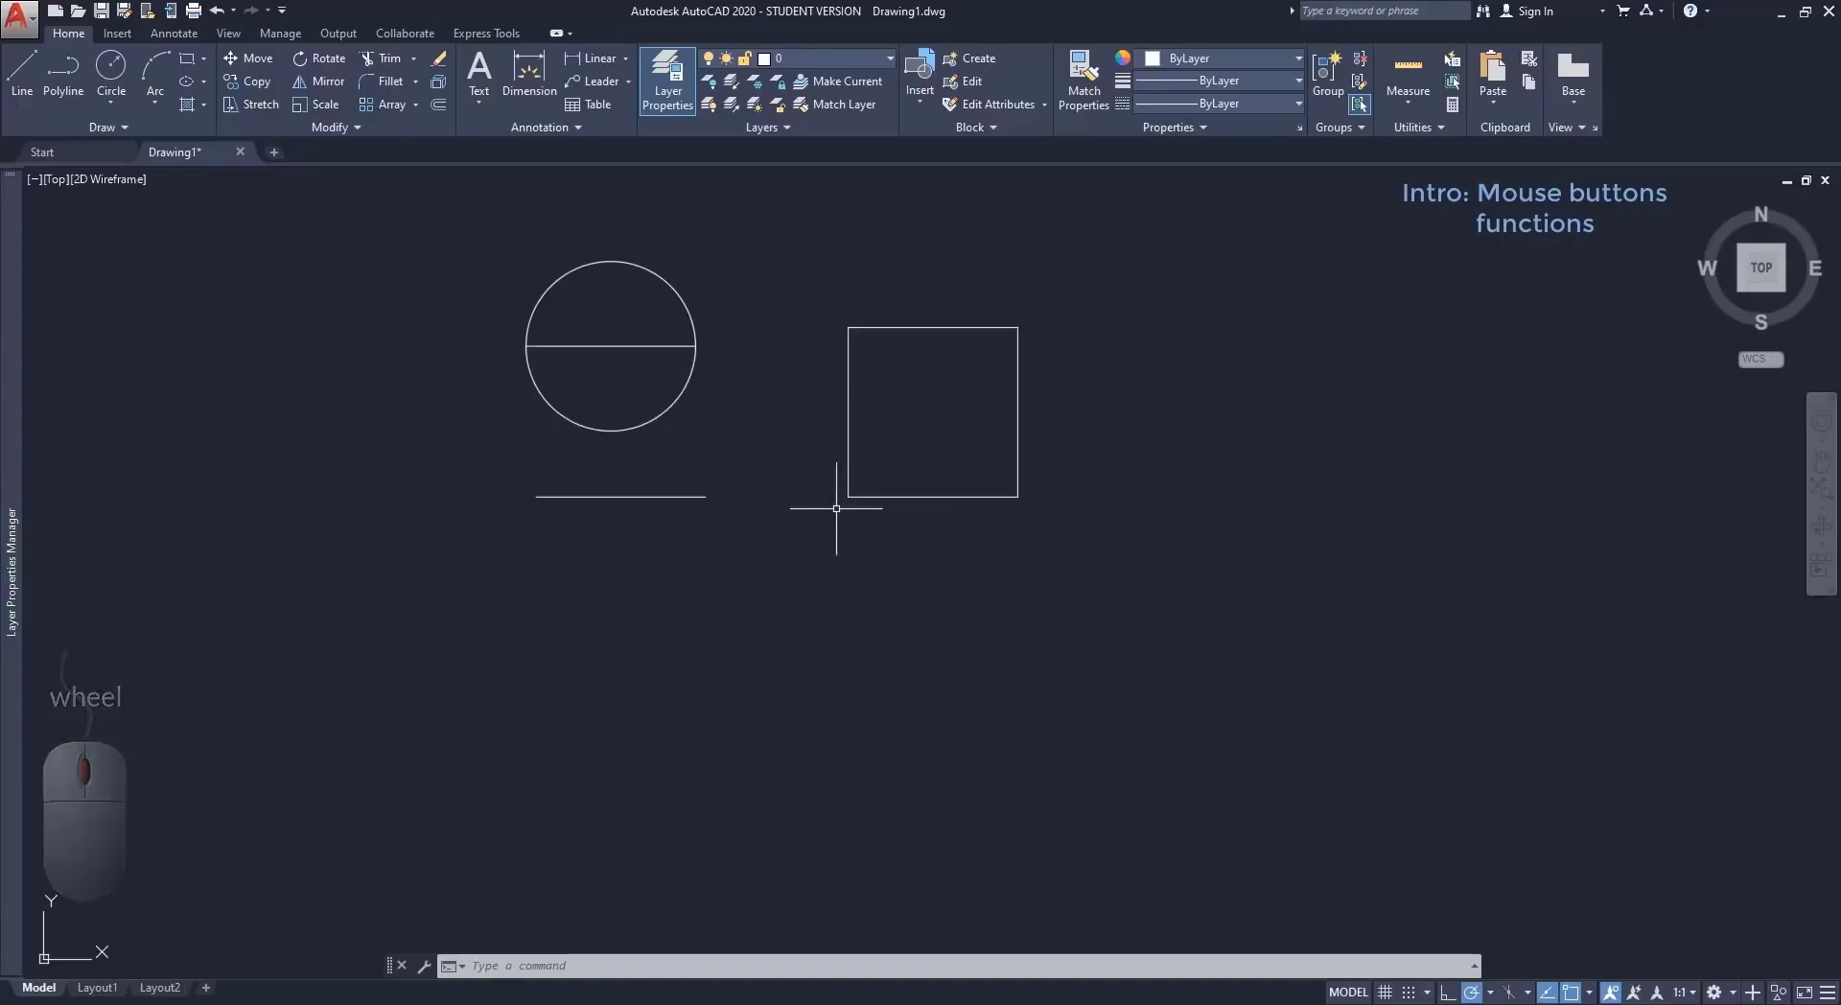
scroll(839, 503, "up", 2)
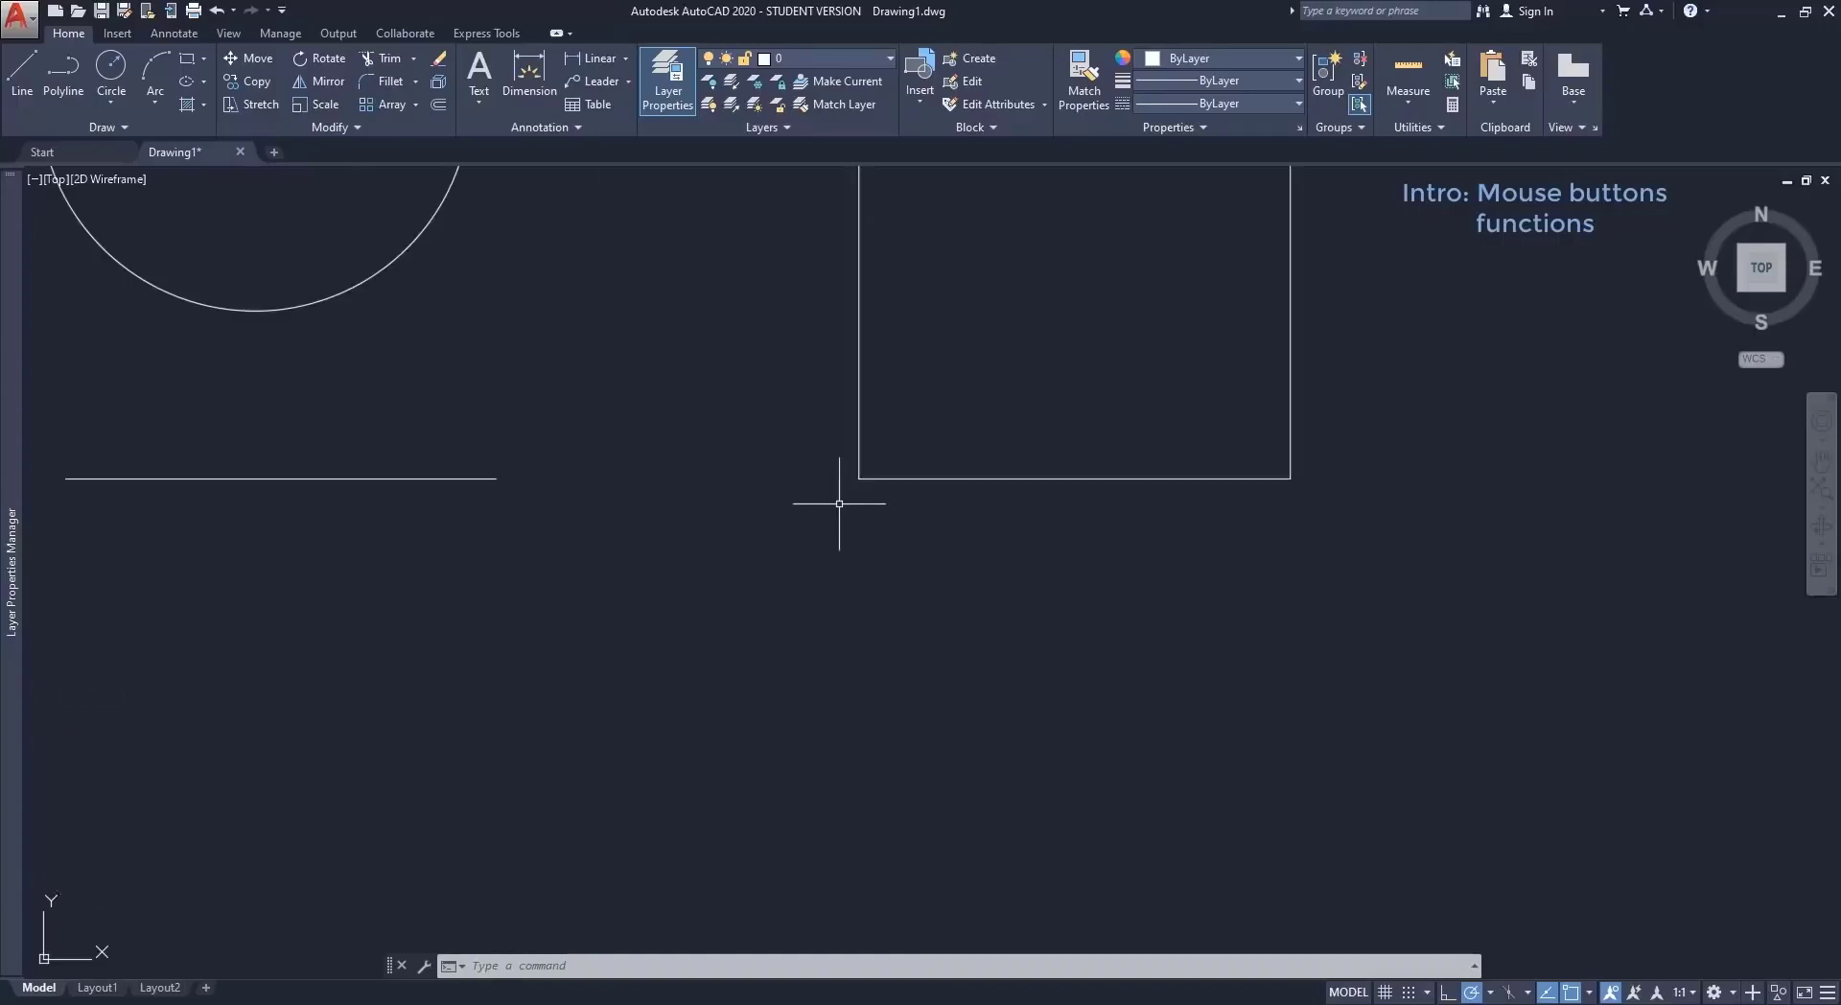
scroll(839, 503, "down", 8)
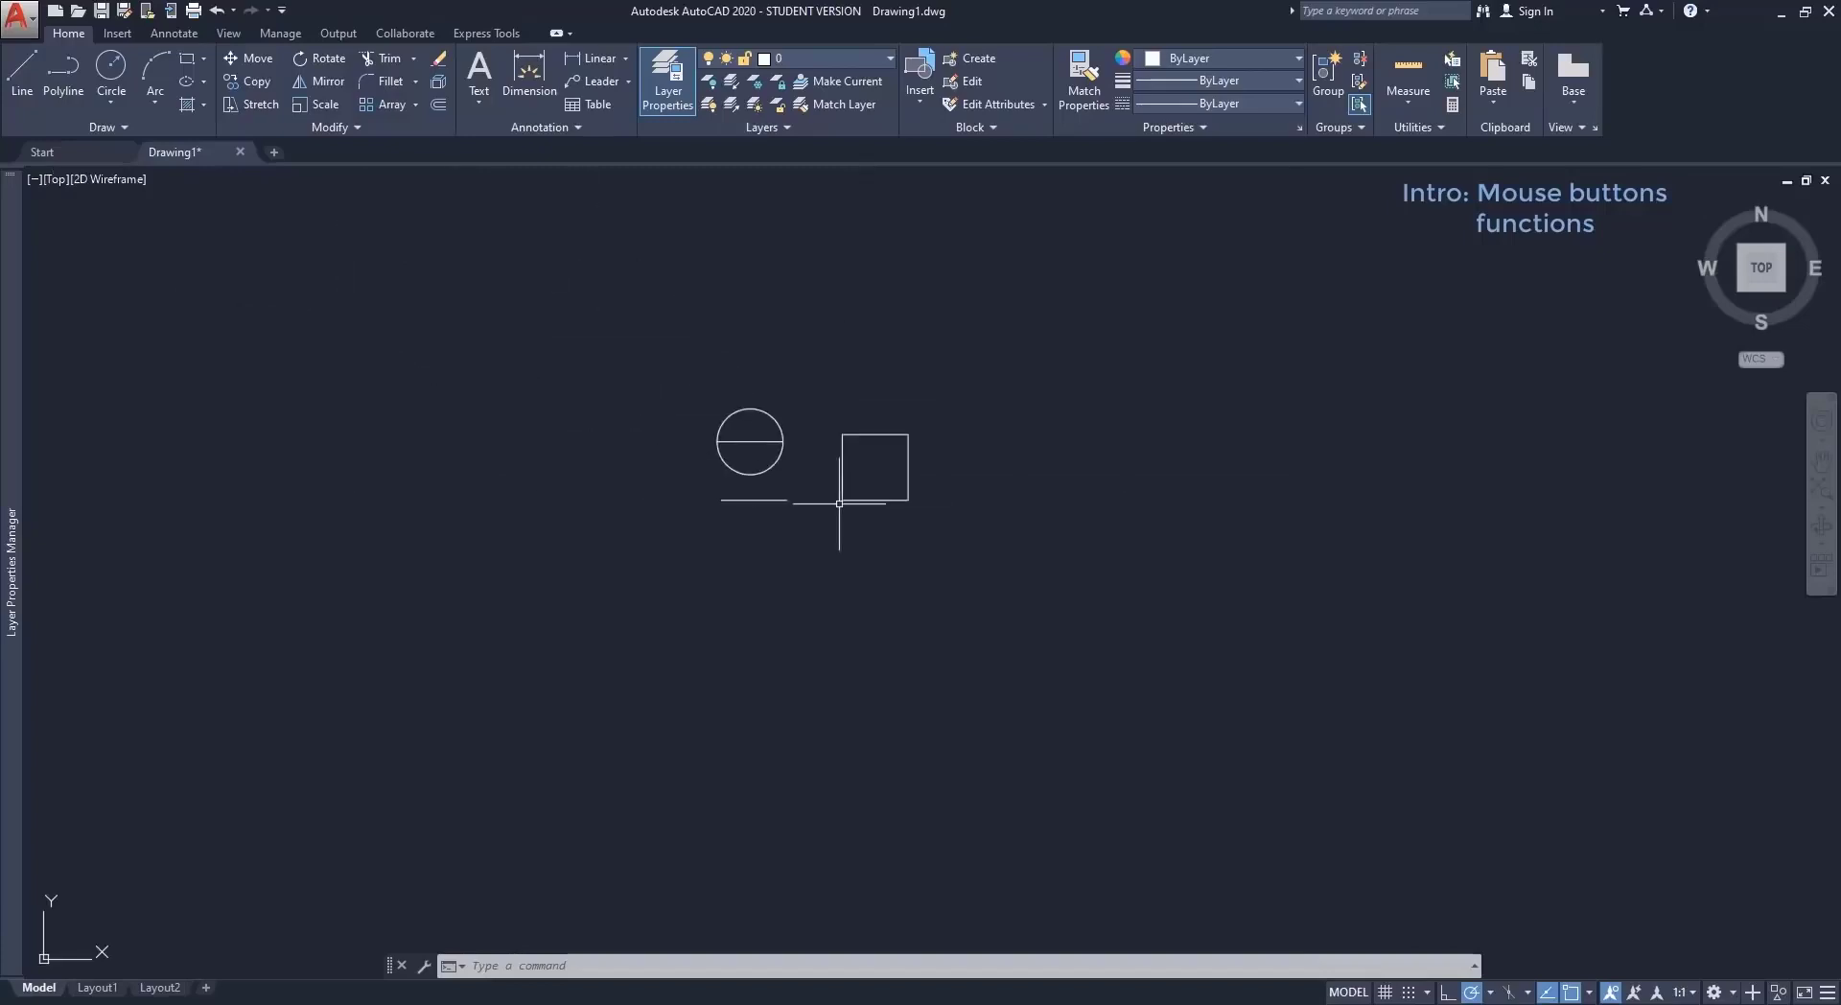
scroll(839, 504, "down", 3)
scroll(839, 503, "down", 5)
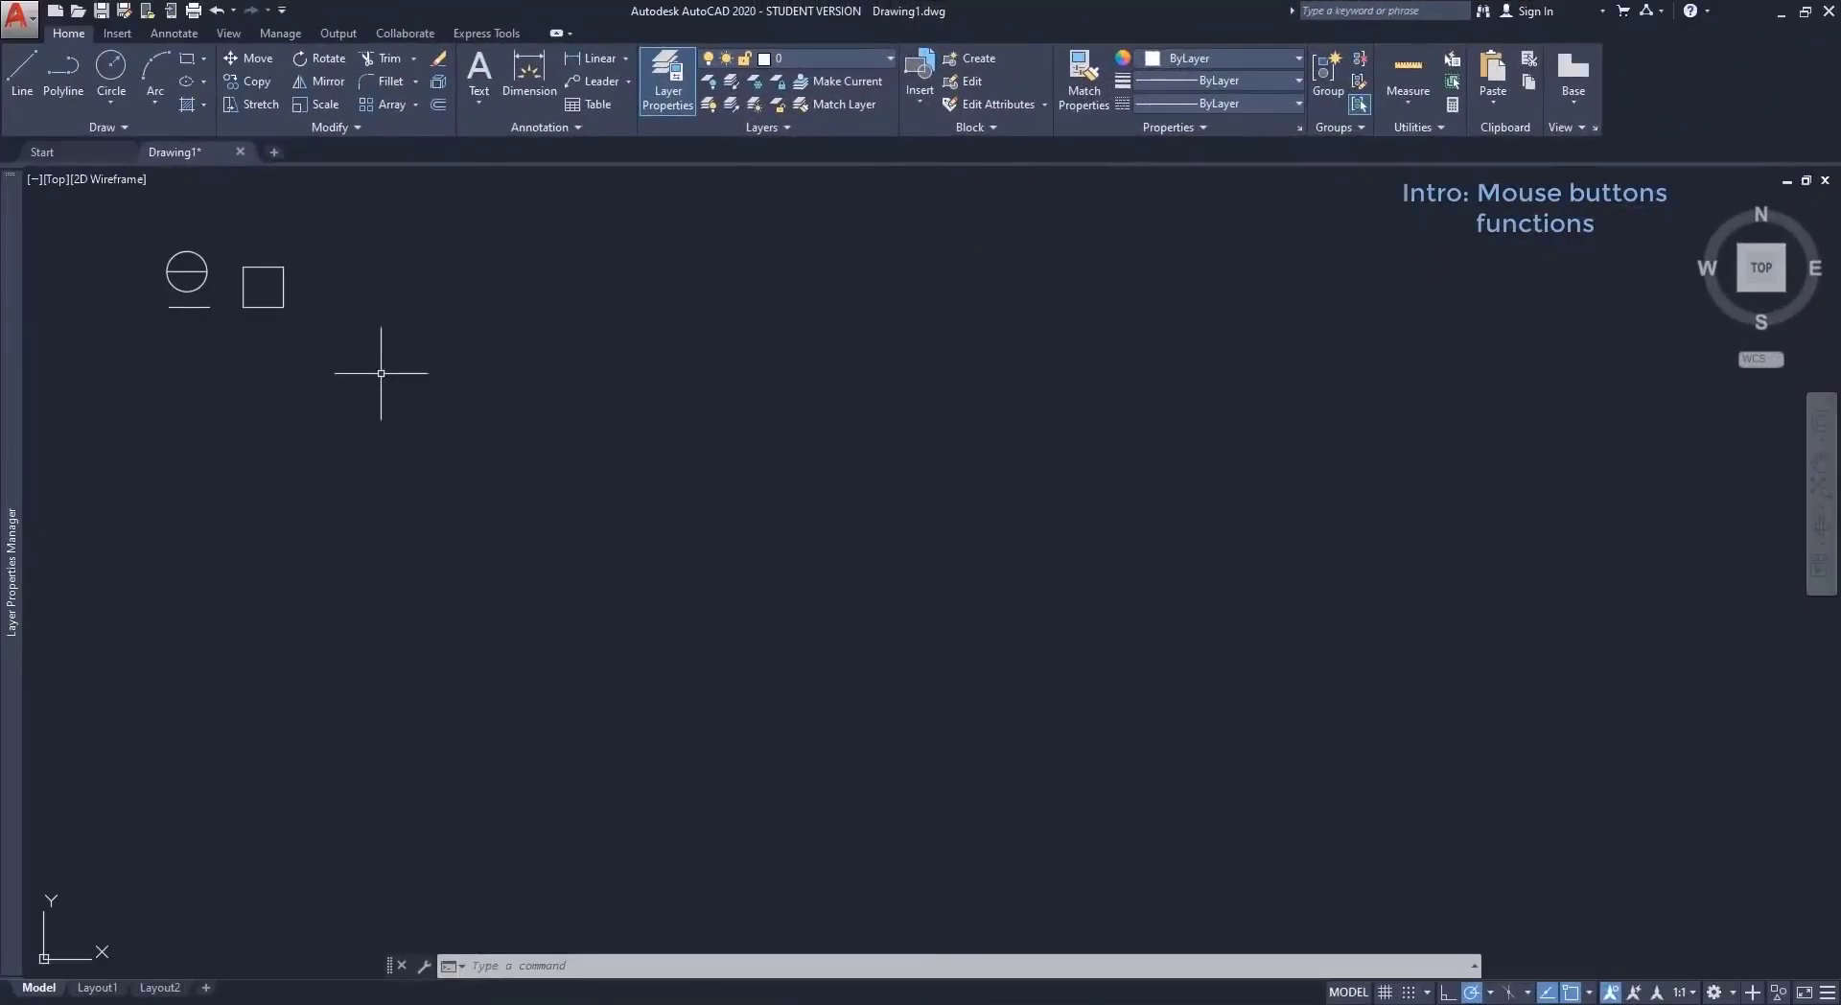
scroll(141, 237, "up", 5)
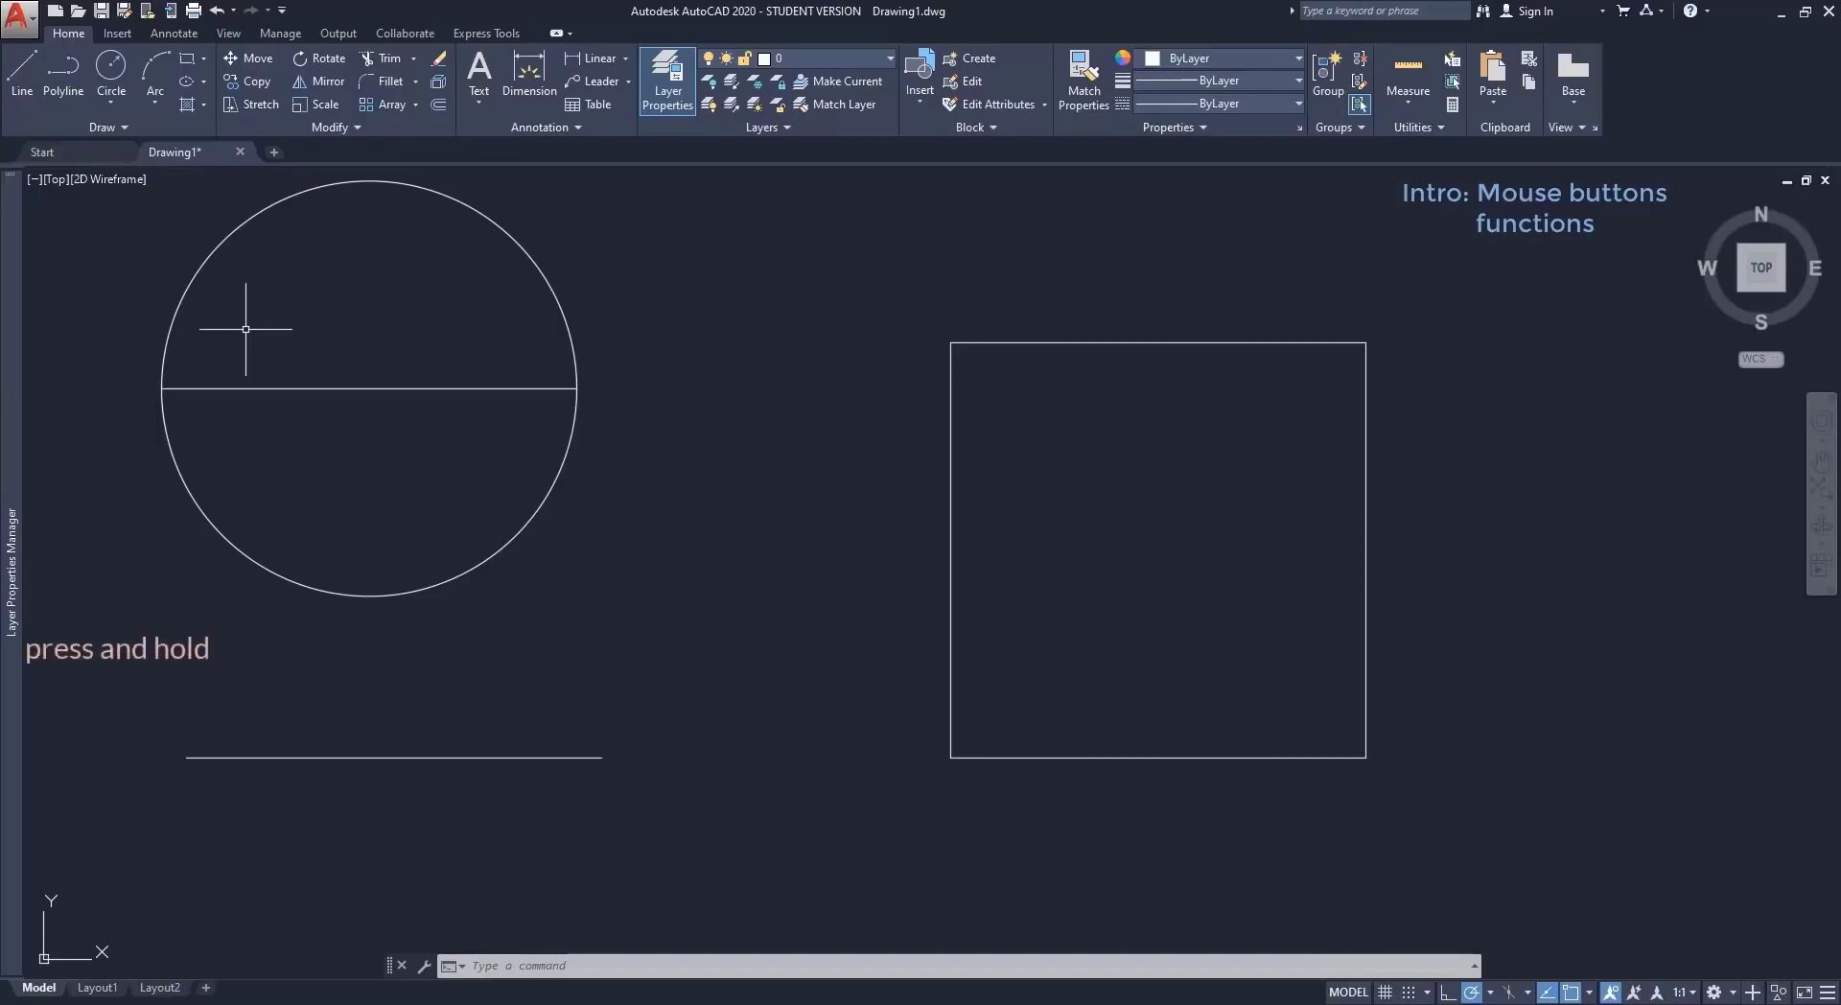
middle_click_drag(246, 329, 847, 514)
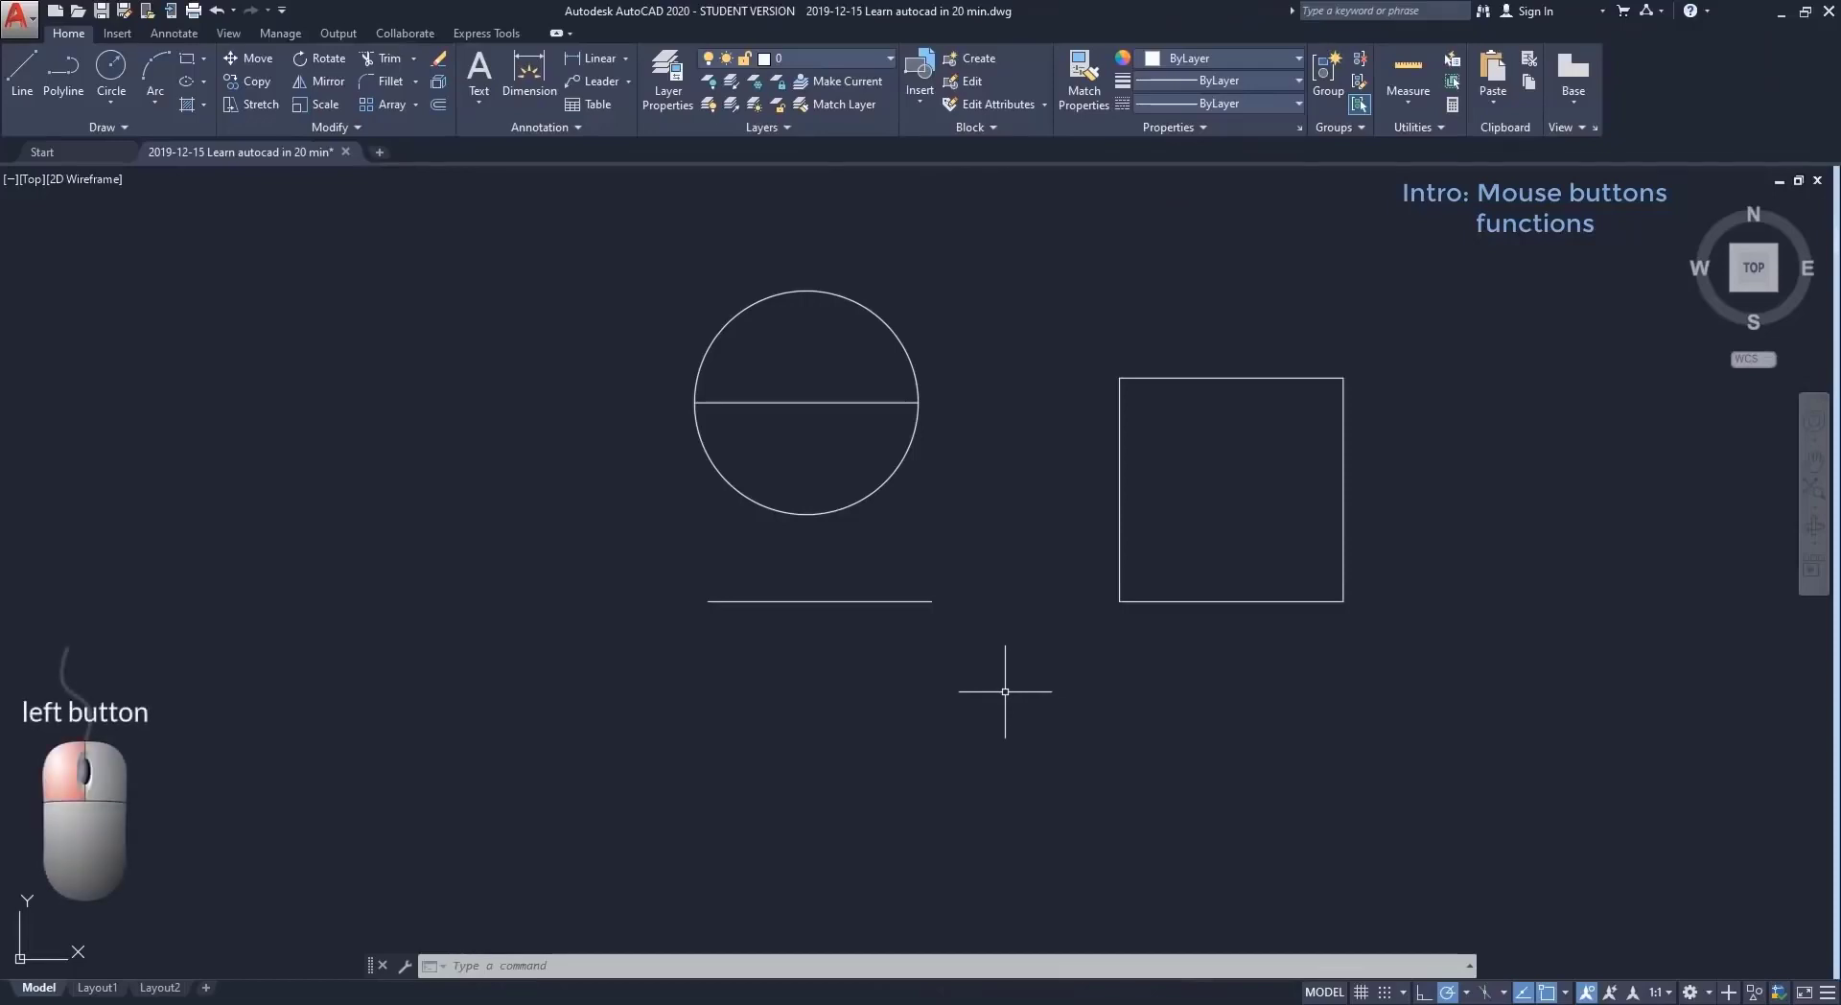
Practise selecting the circle alone, clearing it, selecting the circle together with the lower horizontal line, and clearing the selection.
left_click(907, 455)
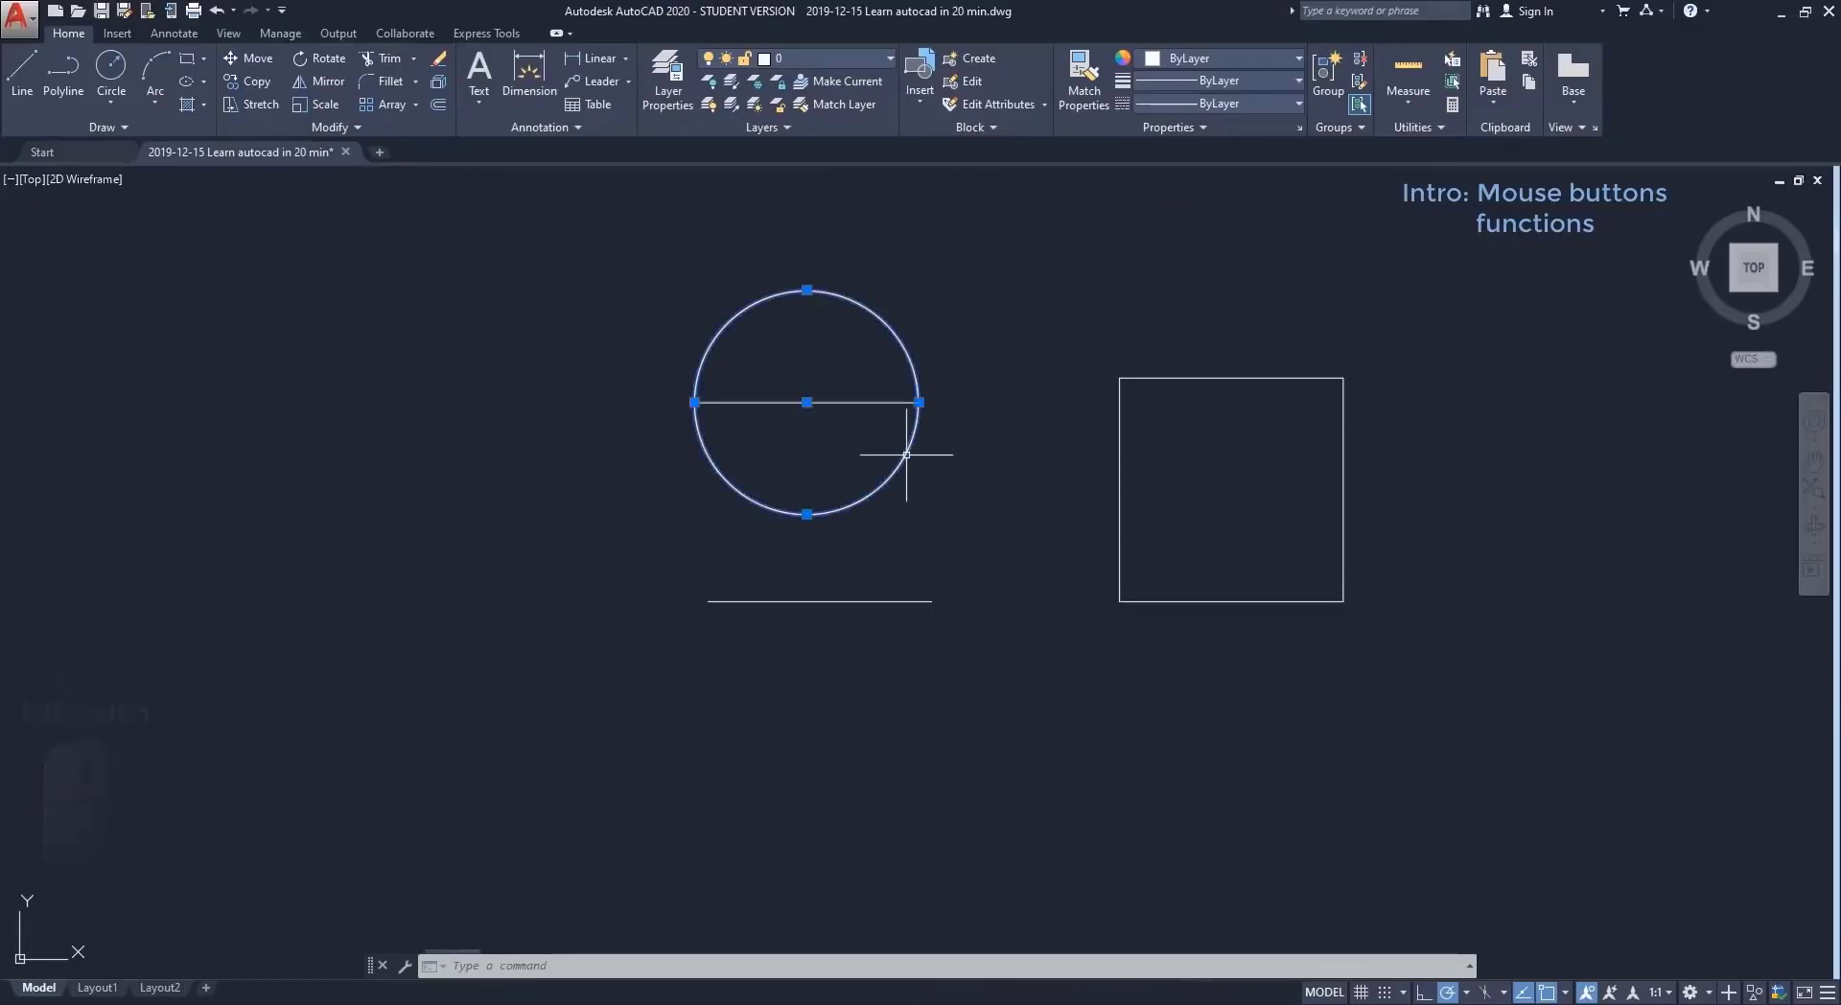
key("Escape")
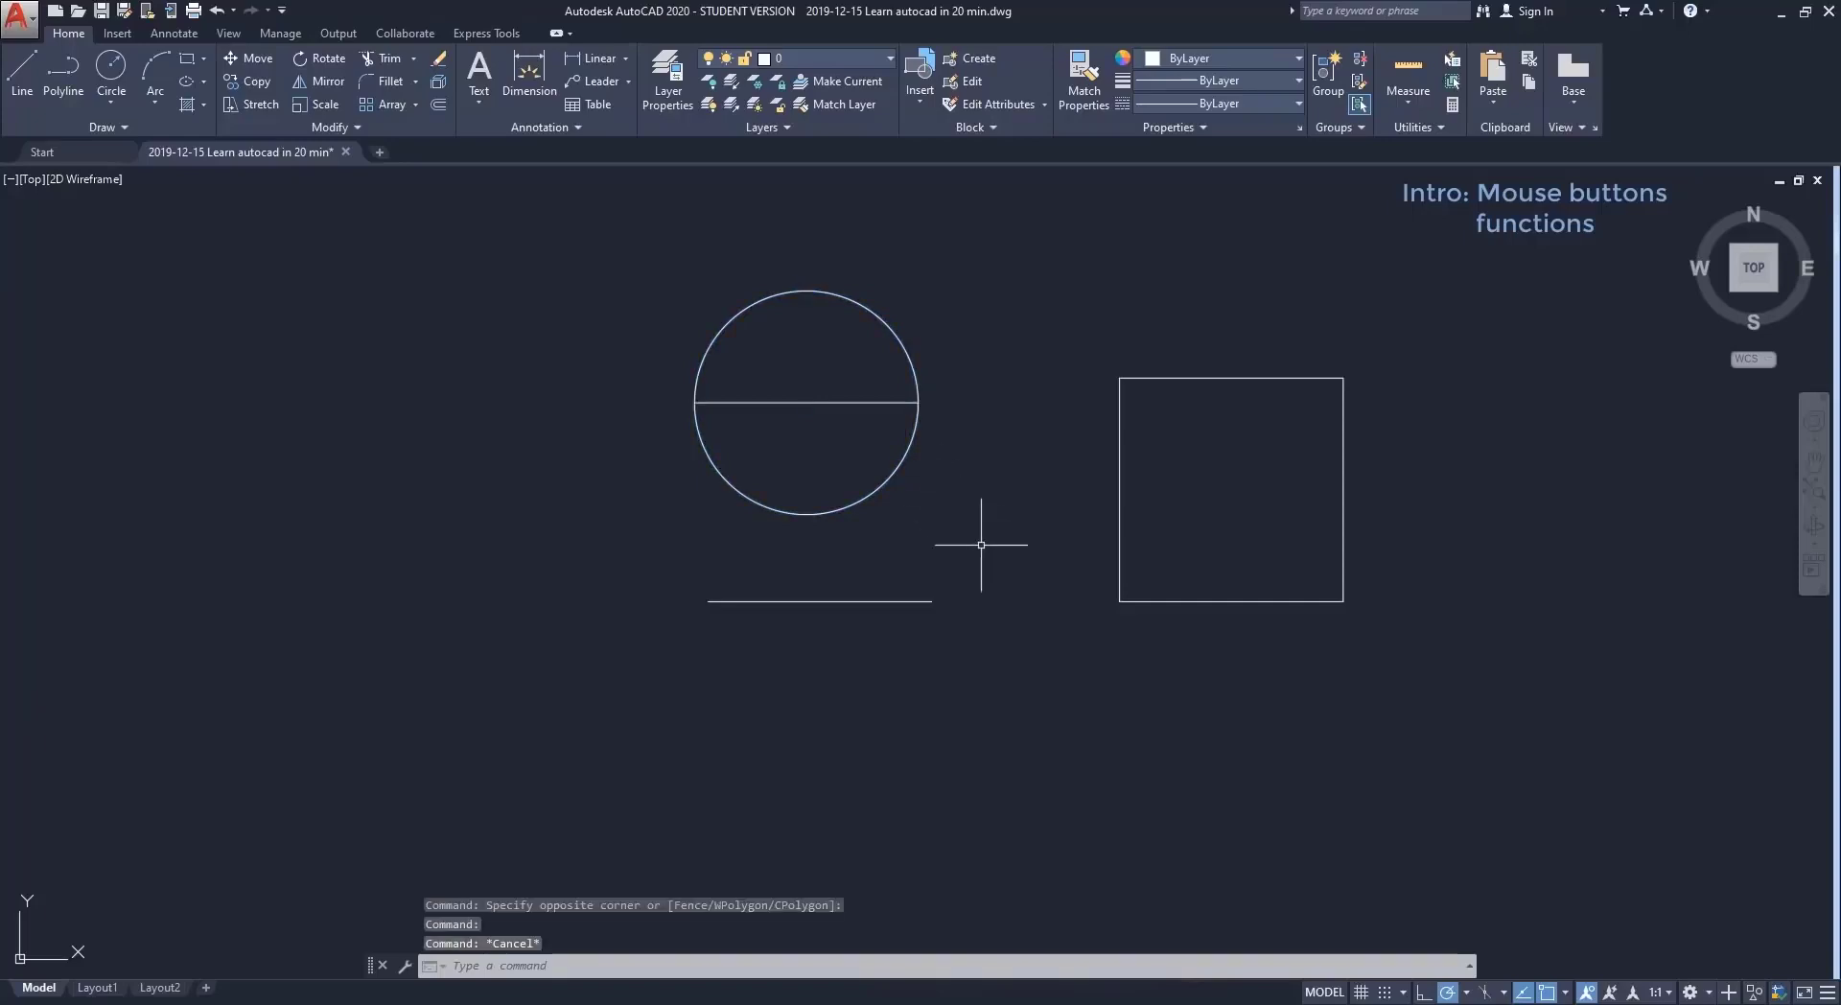
left_click(893, 472)
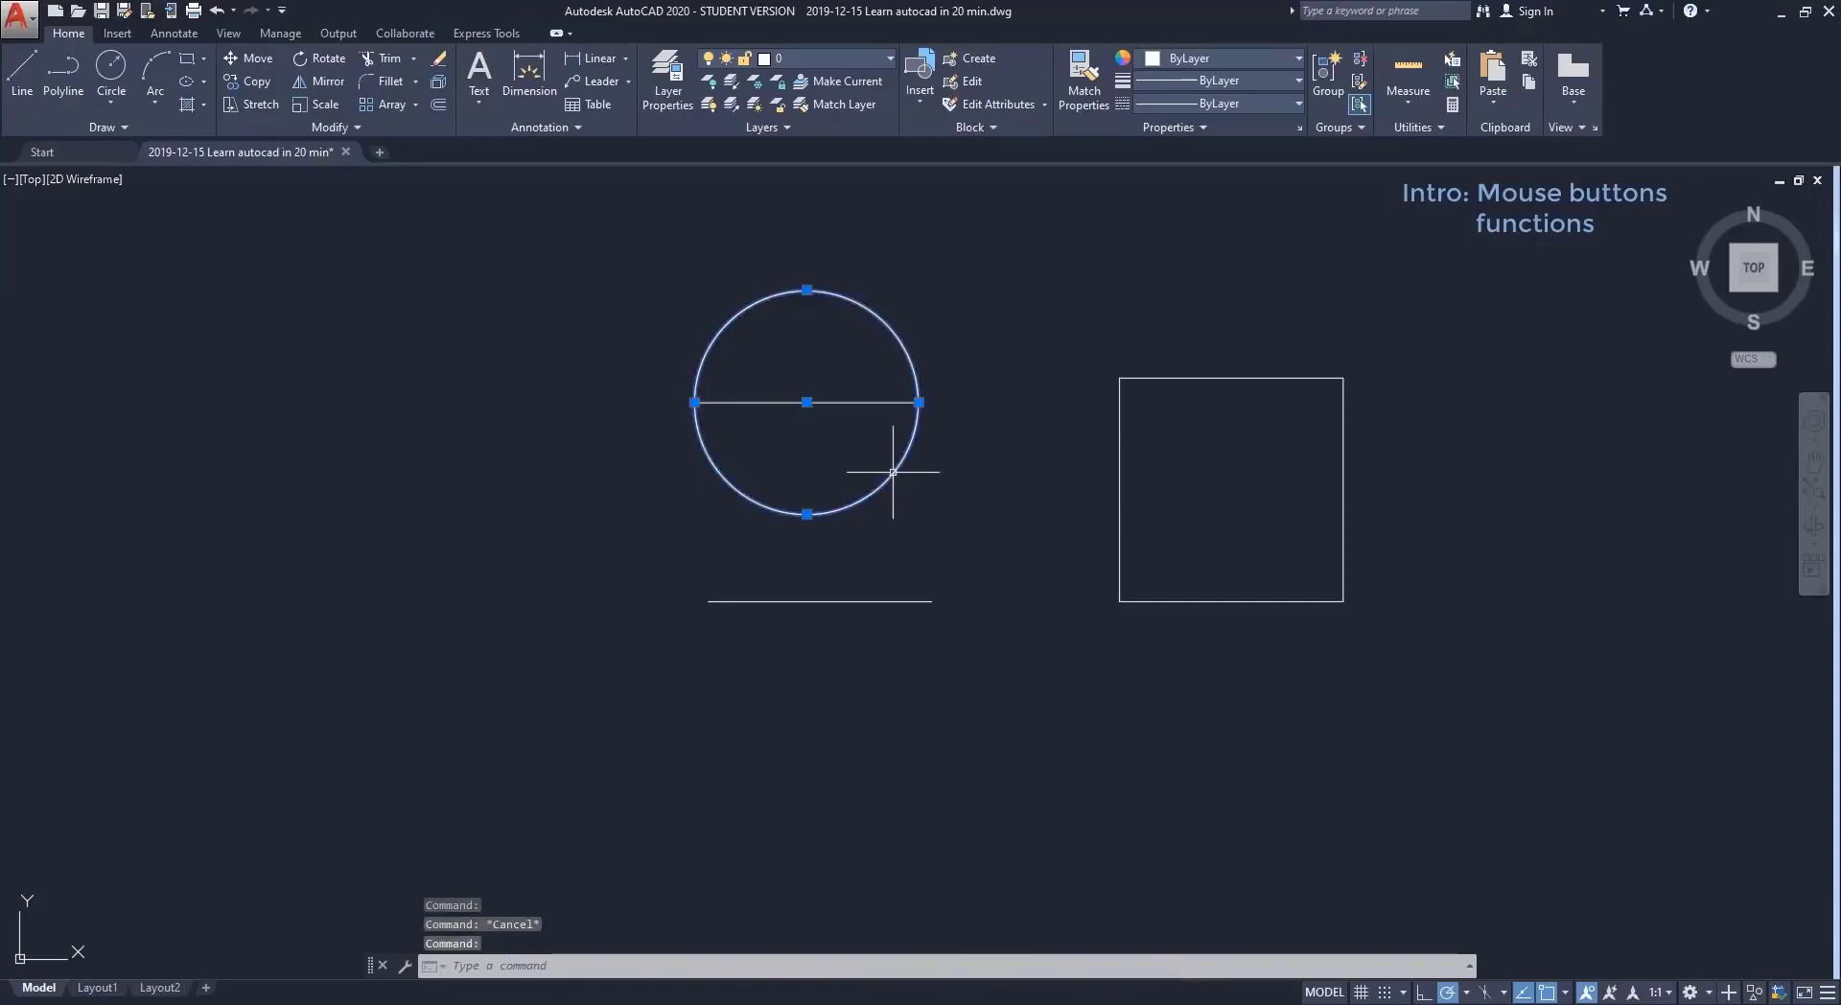
left_click(916, 600)
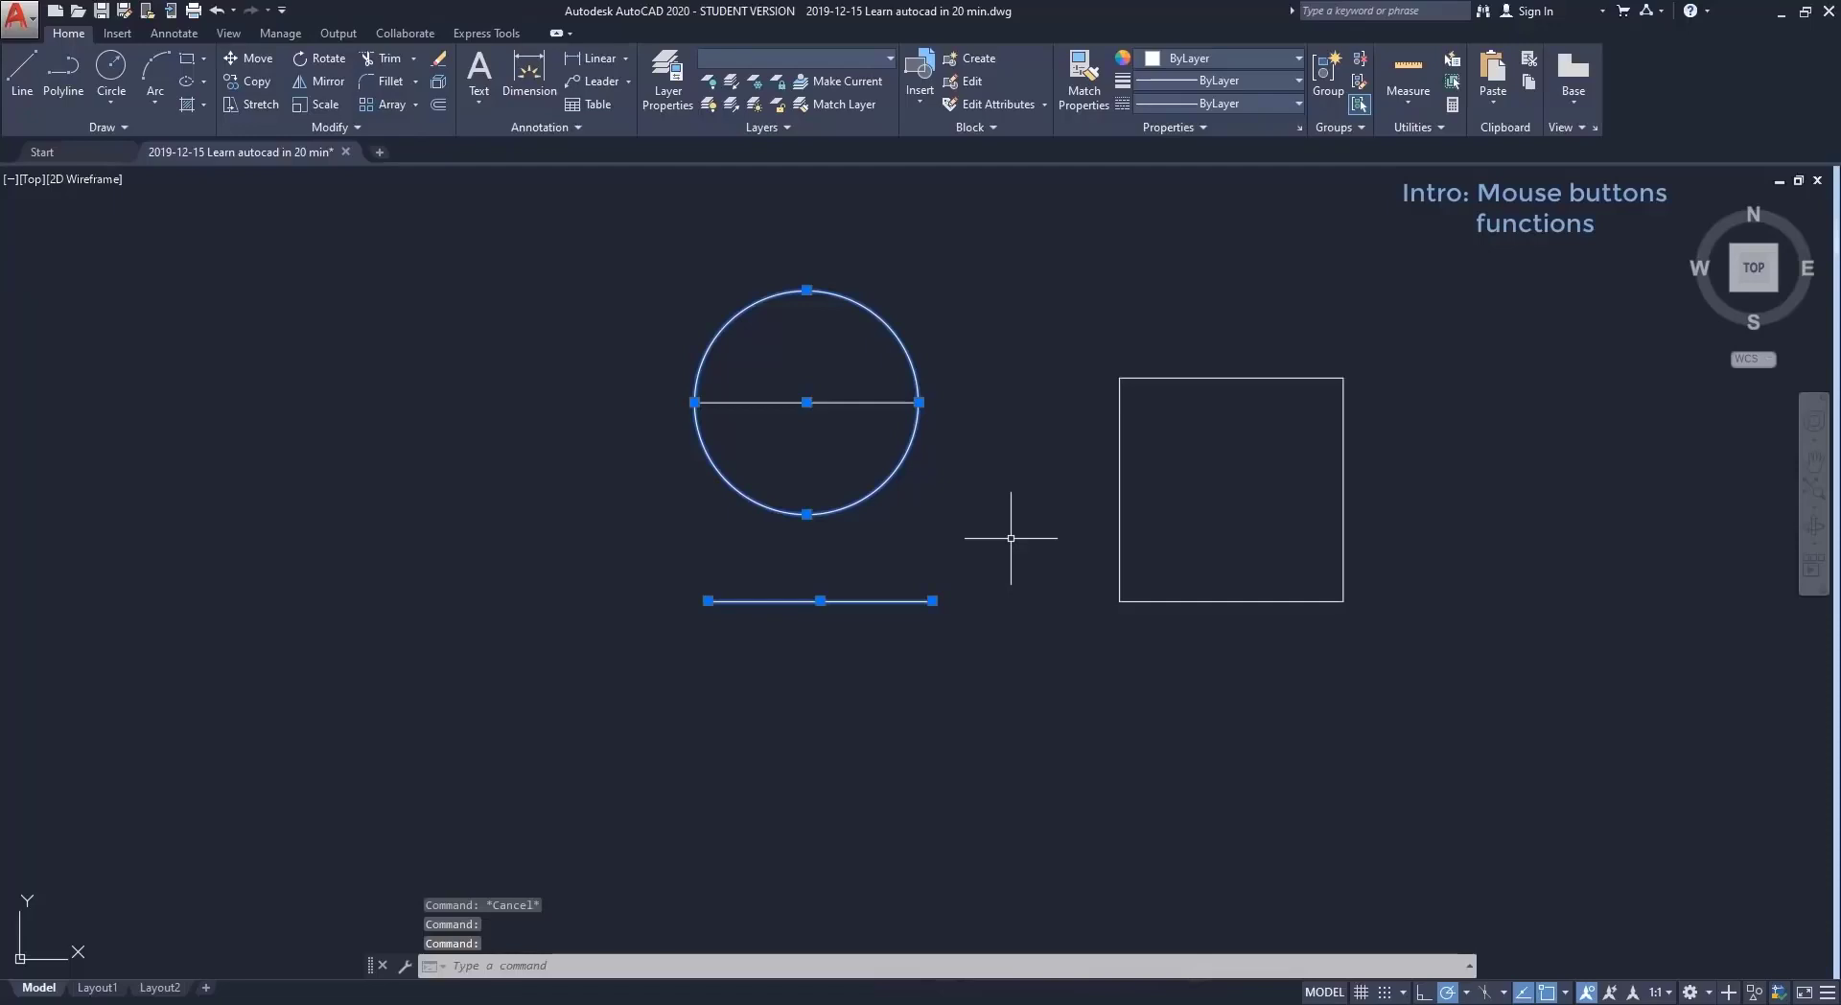
key("Escape")
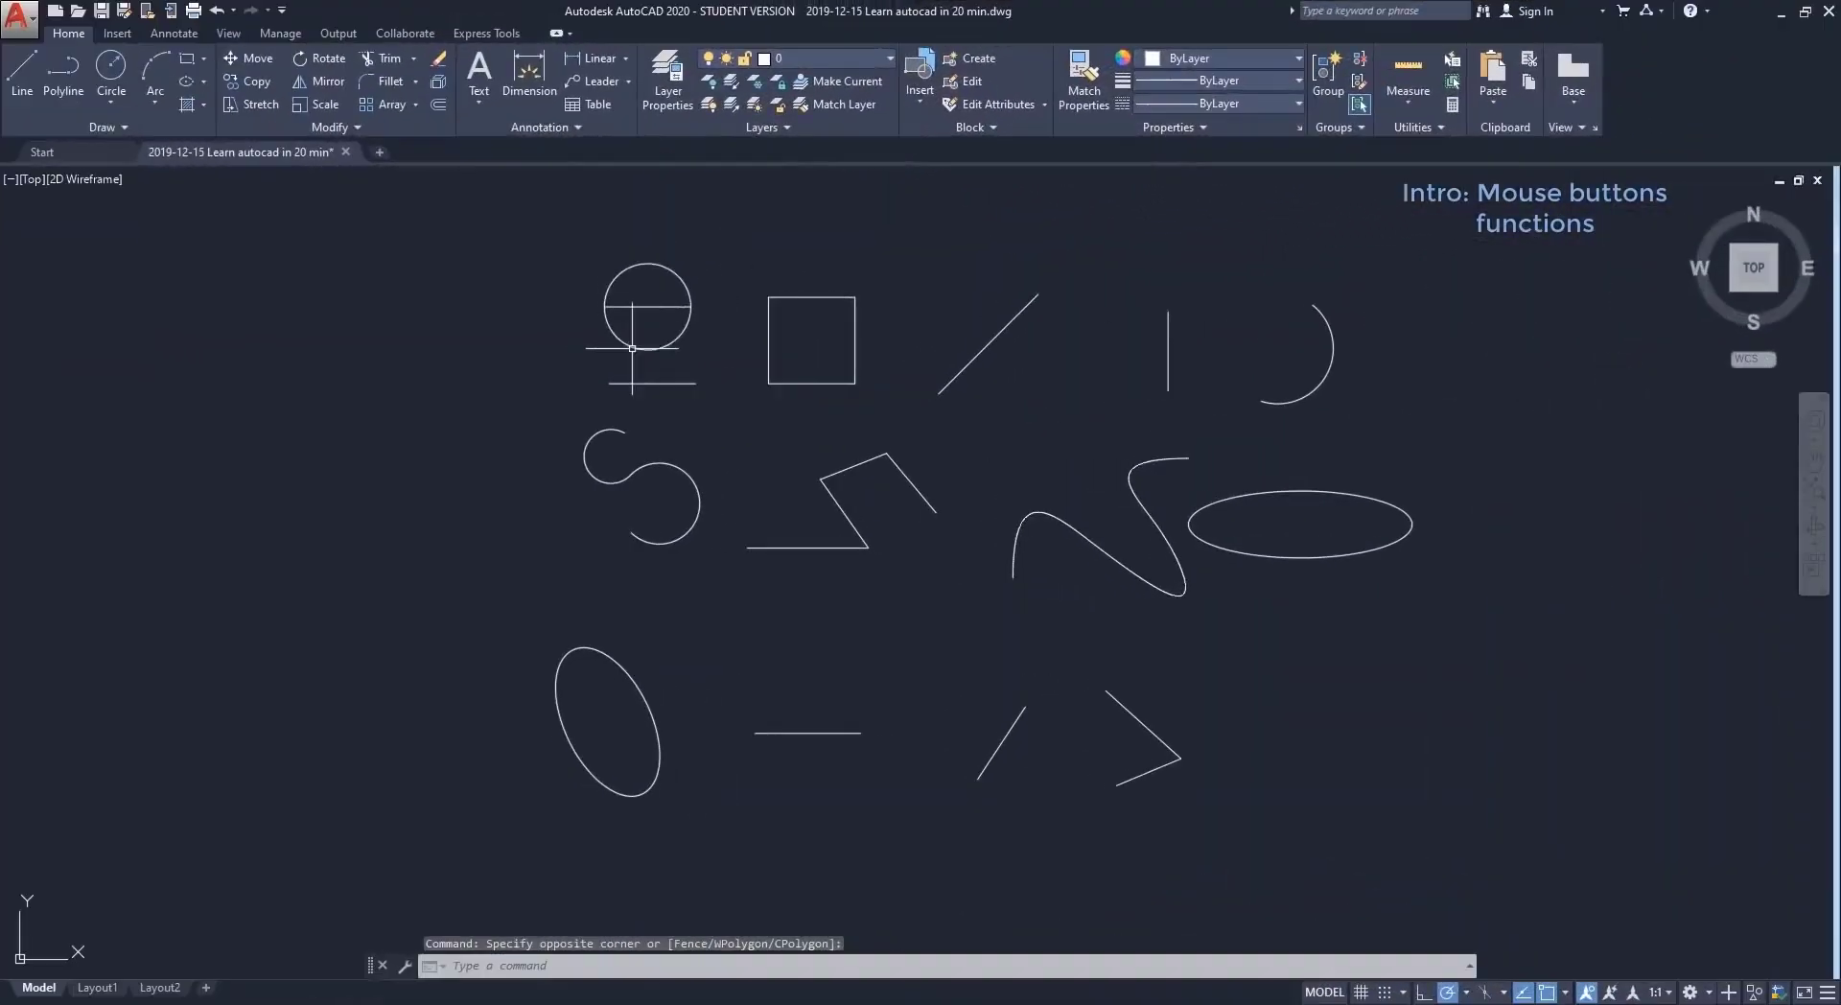
Select the circle, the line below it, the square's left edge, the diagonal line and the zigzag polyline one after another.
left_click_drag(705, 288, 632, 360)
left_click(638, 382)
left_click(769, 357)
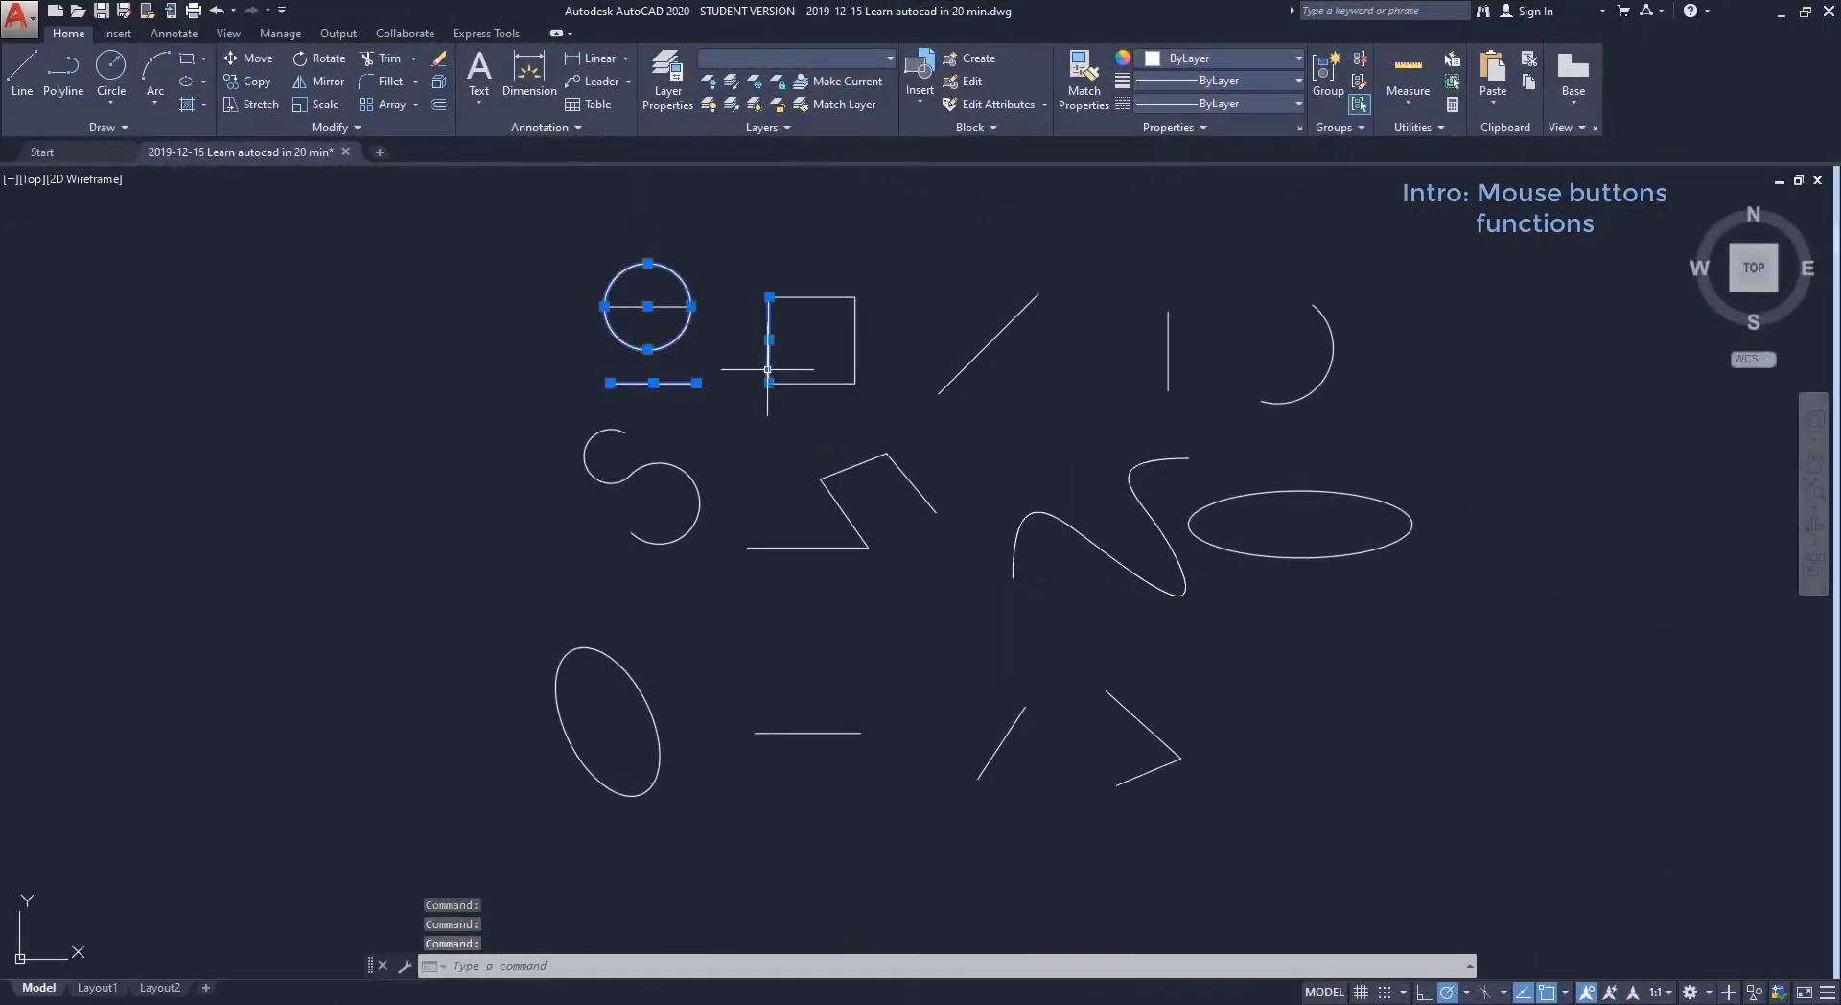
left_click(945, 388)
left_click(896, 464)
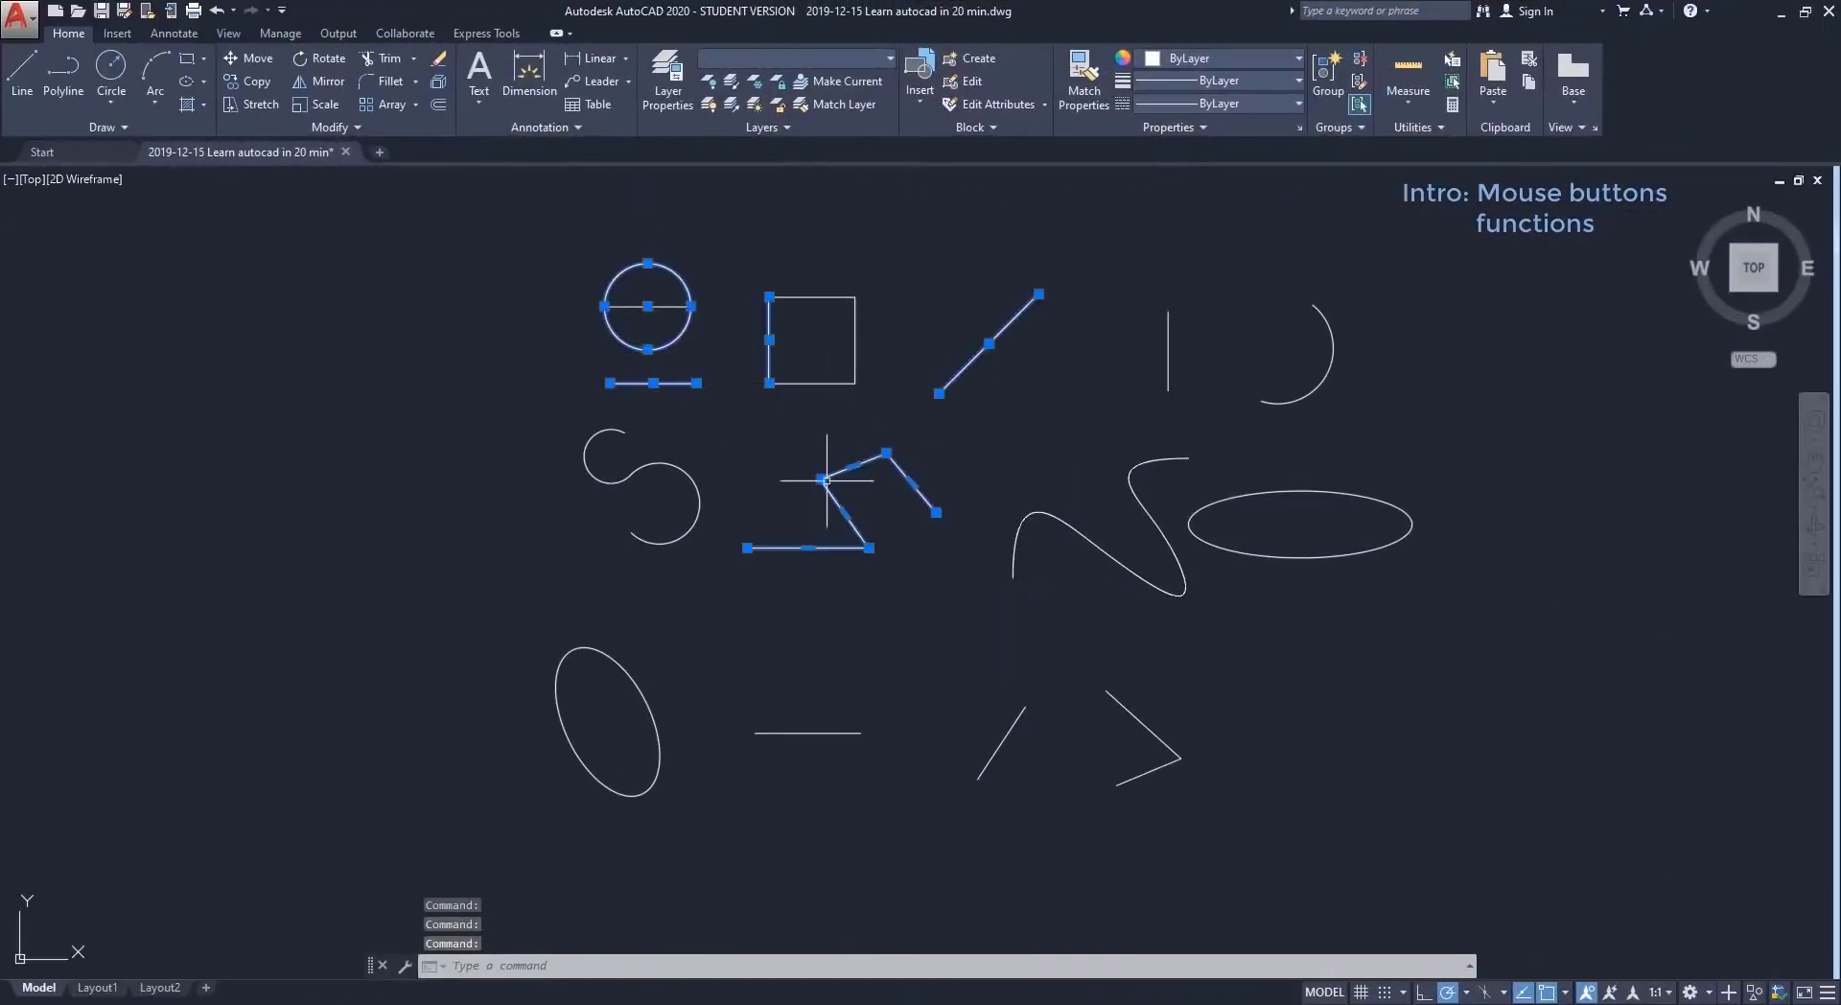
left_click(695, 478)
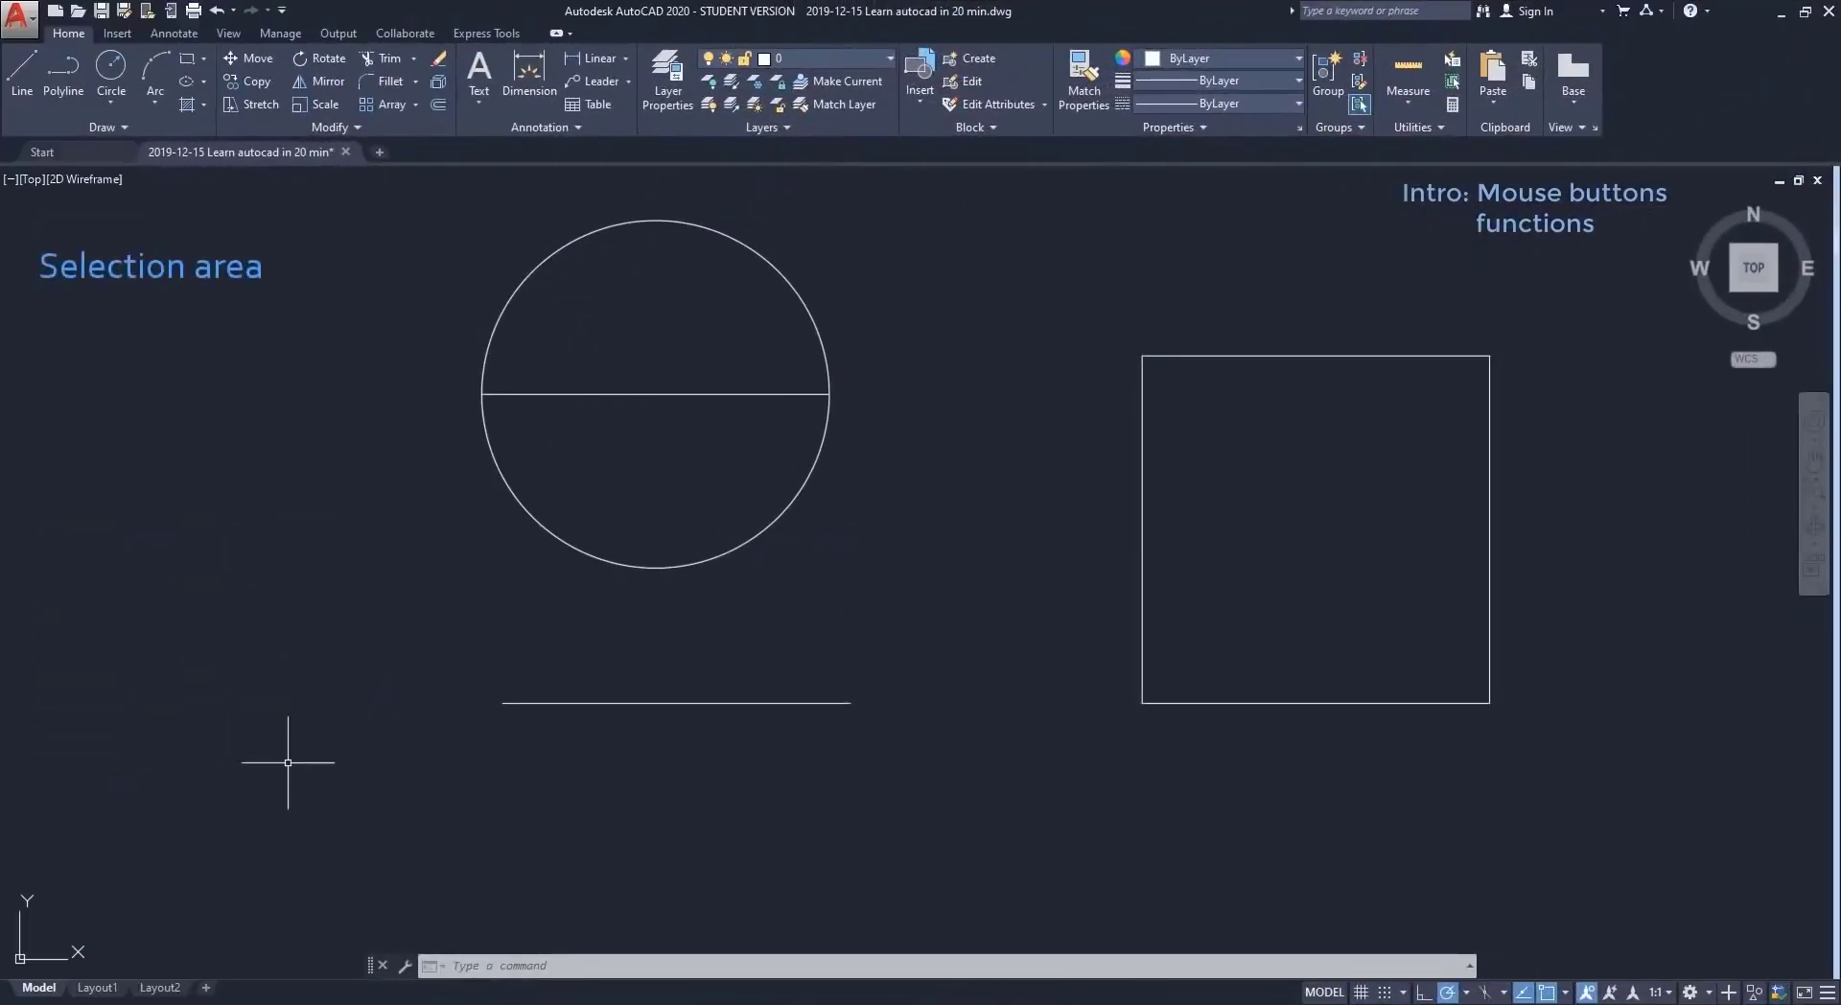
Try a selection area in empty space, select the lower horizontal line by enclosing it in a rightward window selection, and clear the selection.
left_click(288, 762)
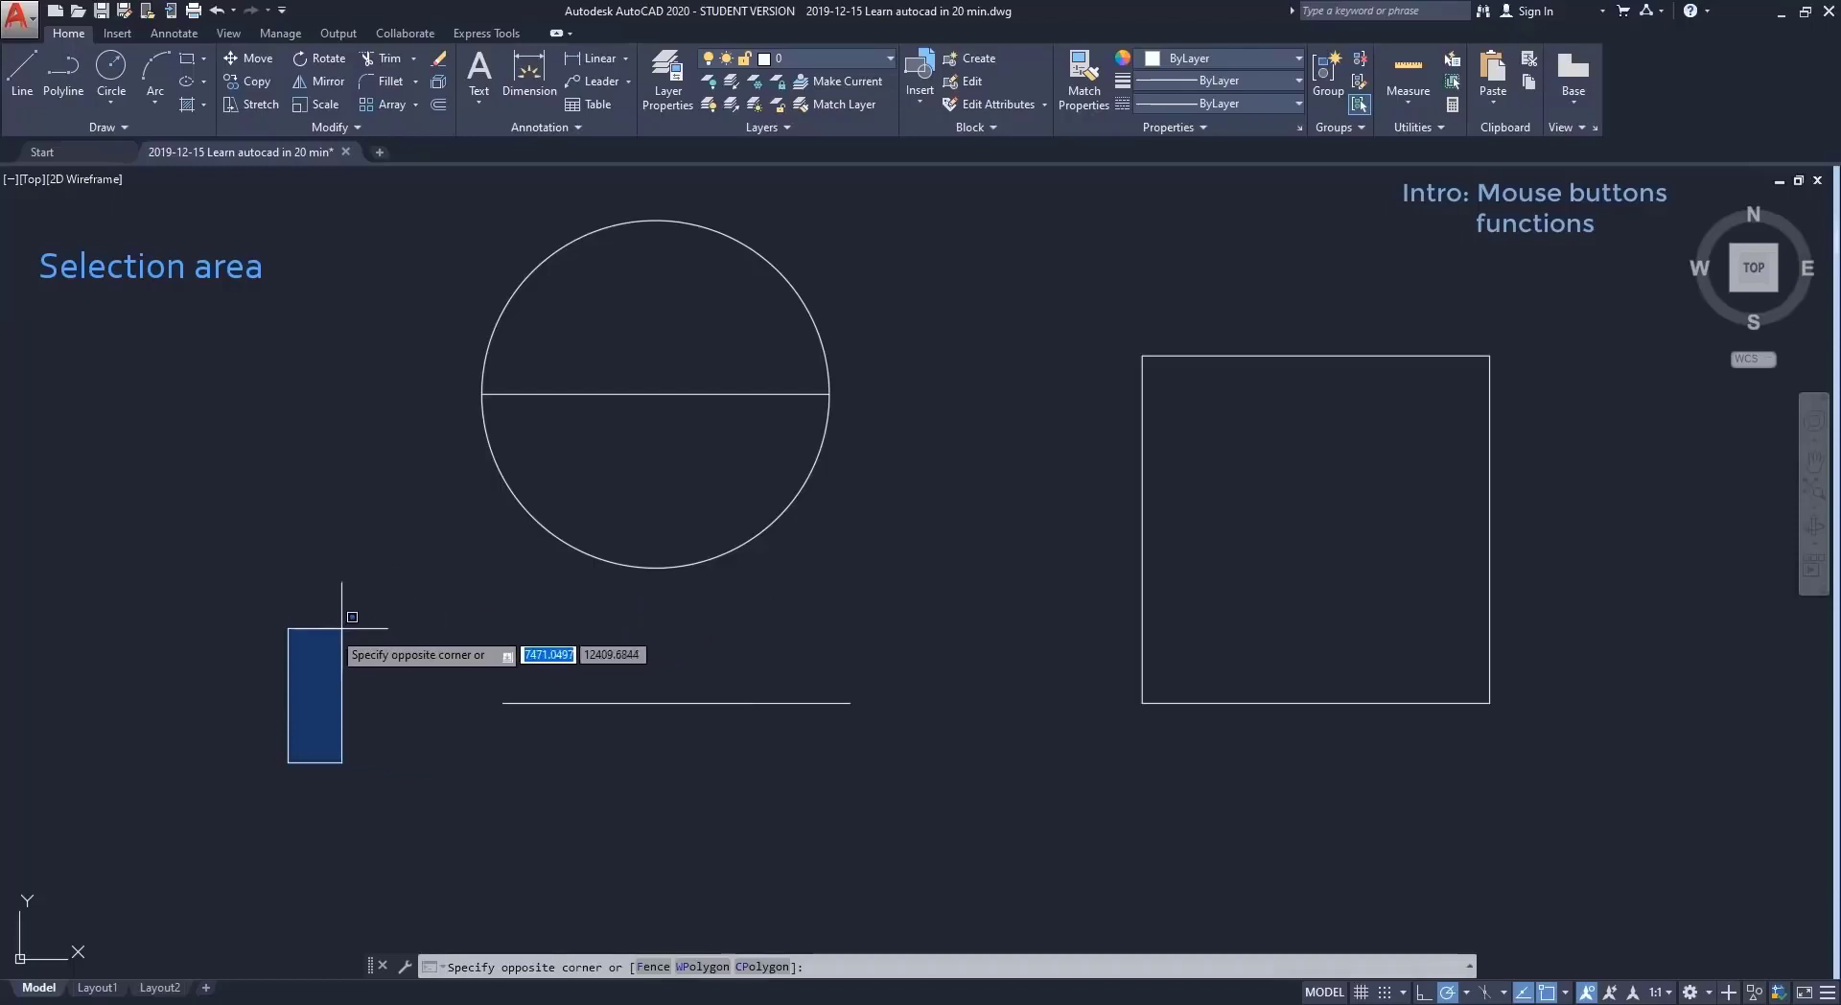
left_click(95, 572)
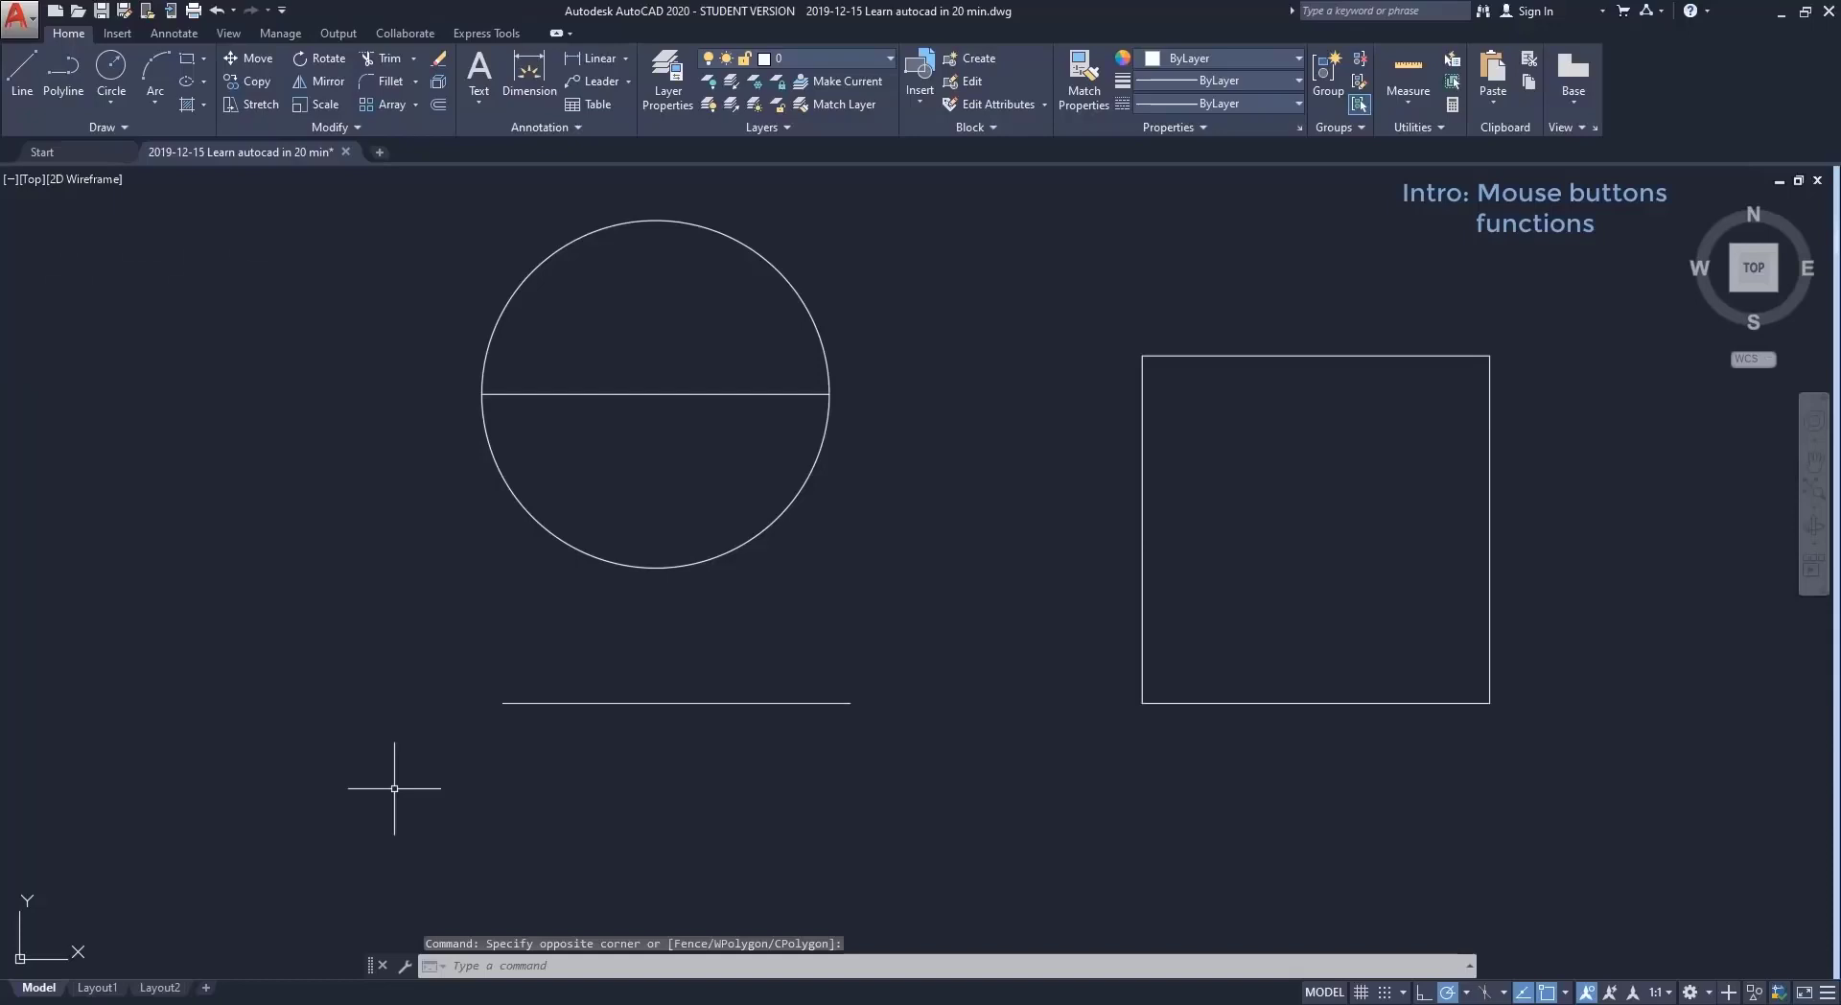
left_click(397, 785)
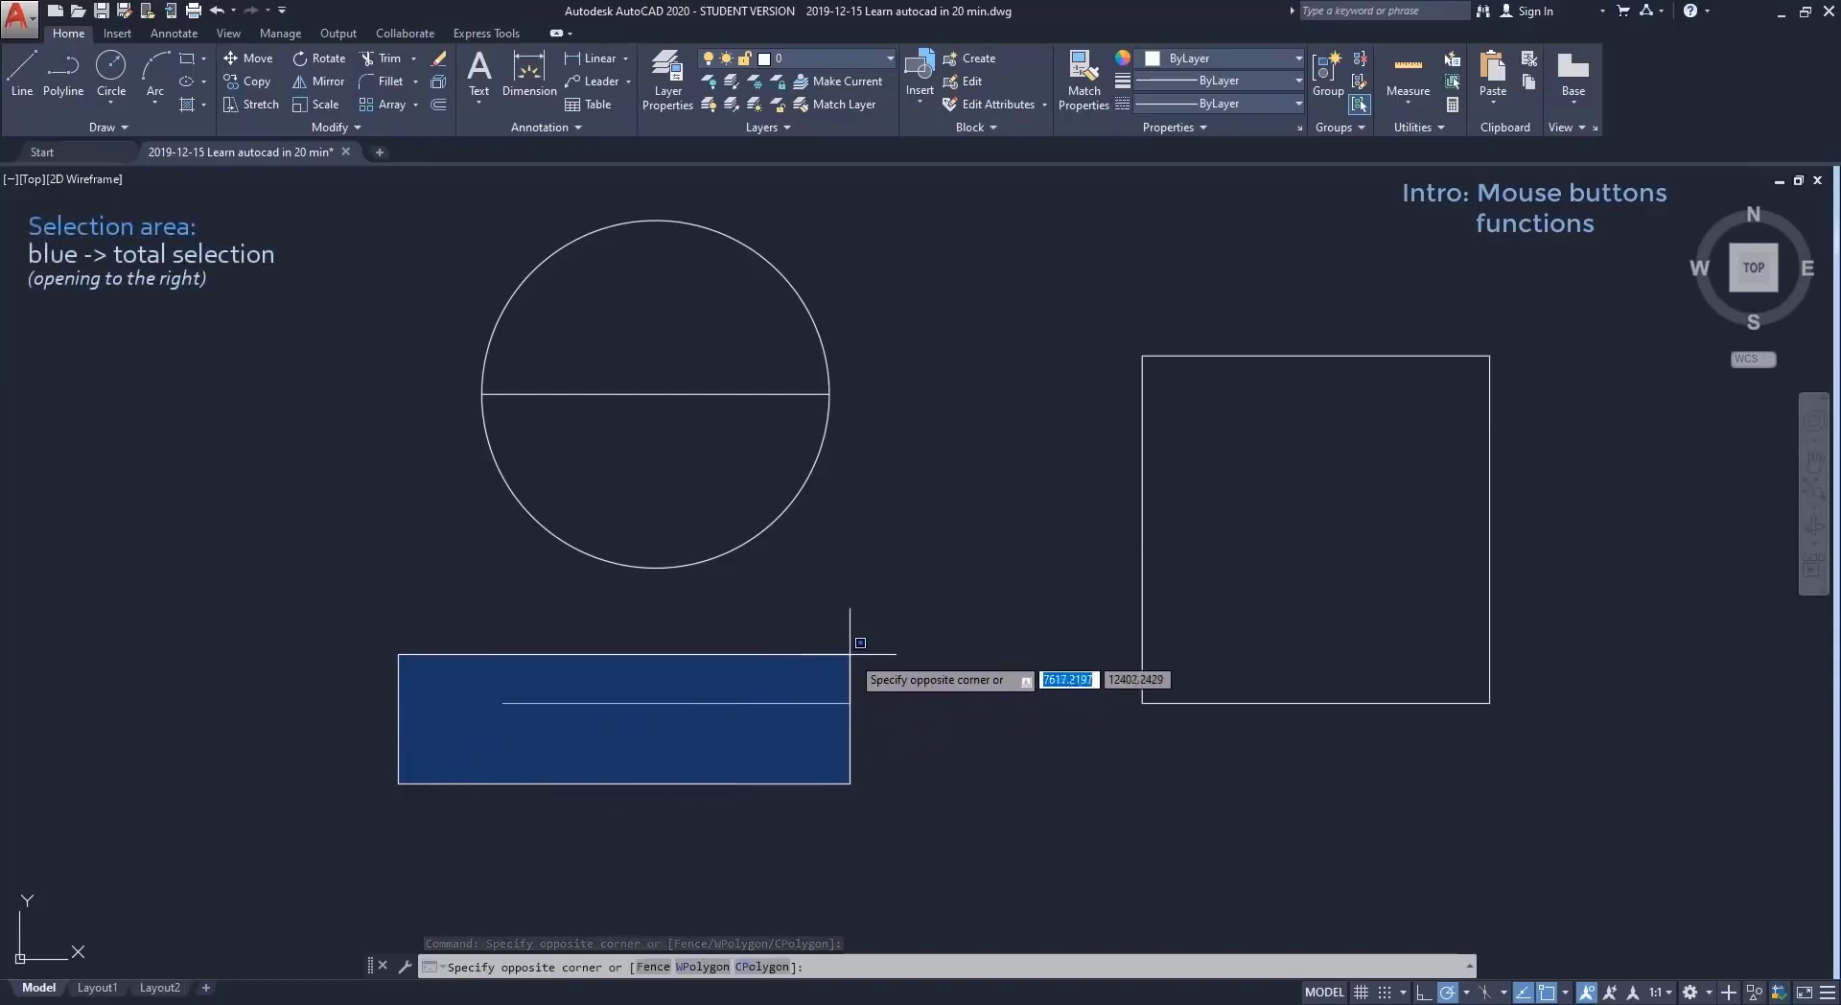
left_click(912, 631)
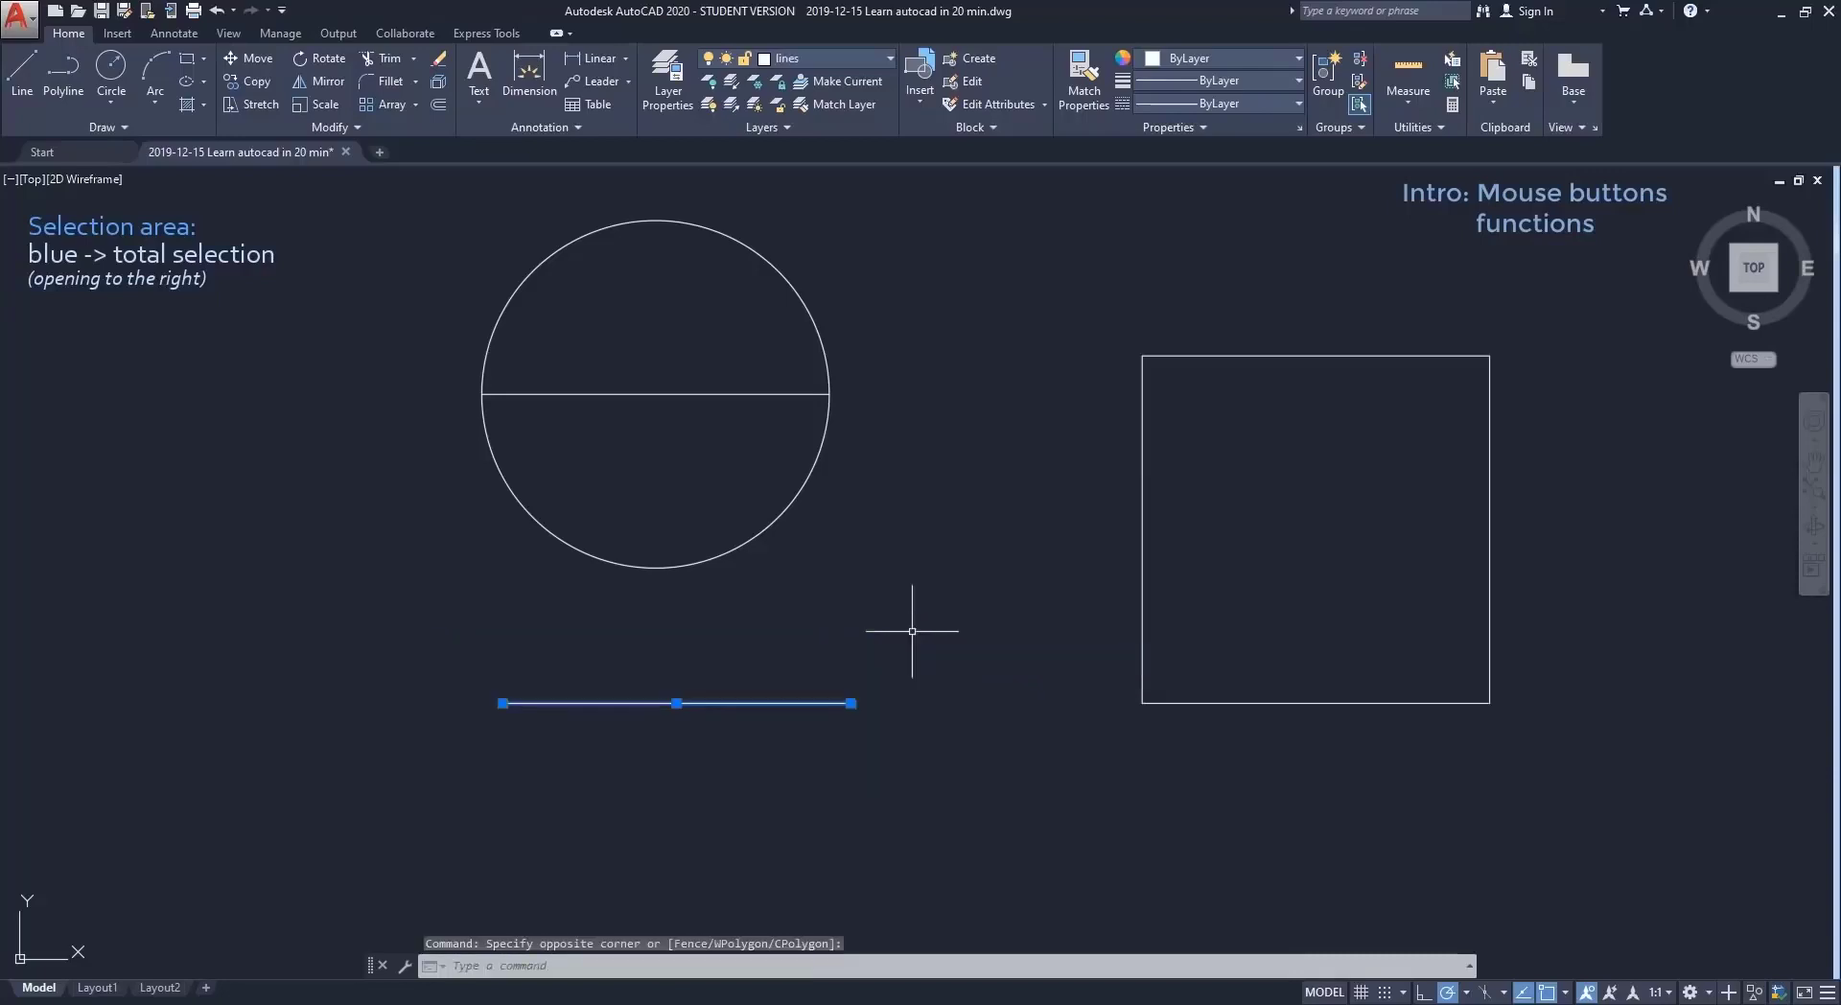
key("Escape")
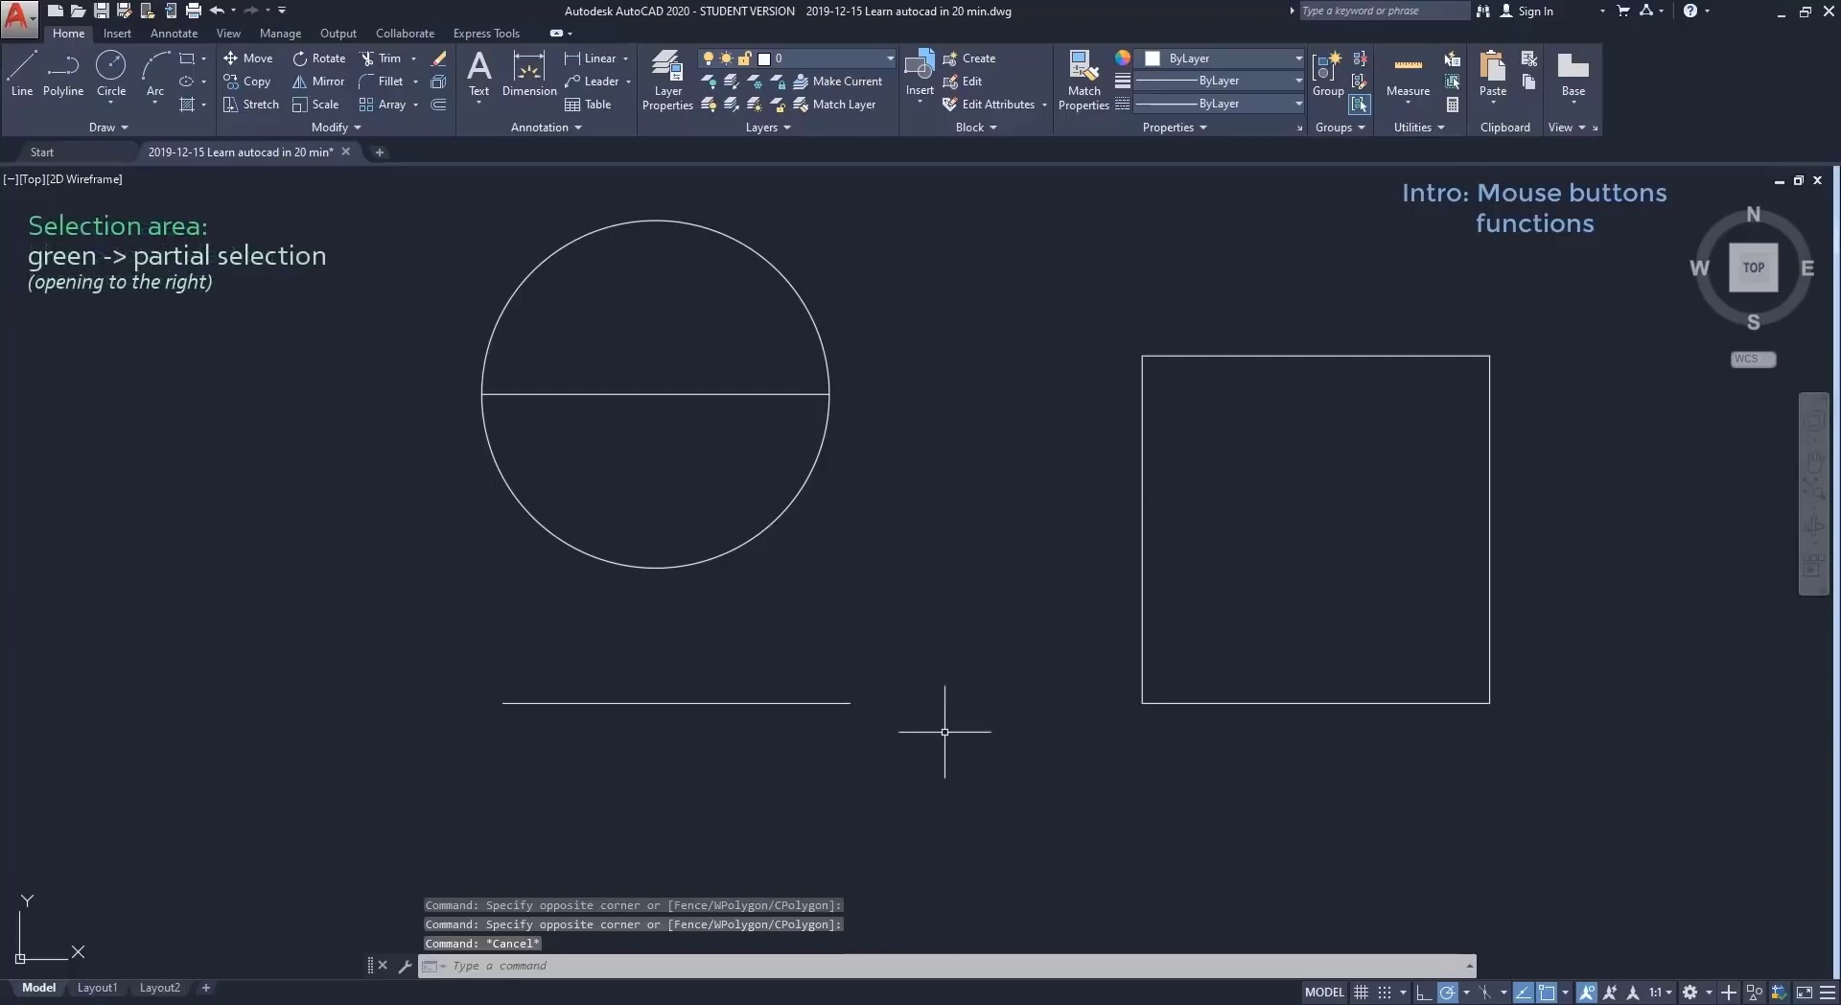
Select the lower horizontal line with a leftward crossing selection over its right end, clear it, and enclose the line in a rightward window selection.
left_click(956, 767)
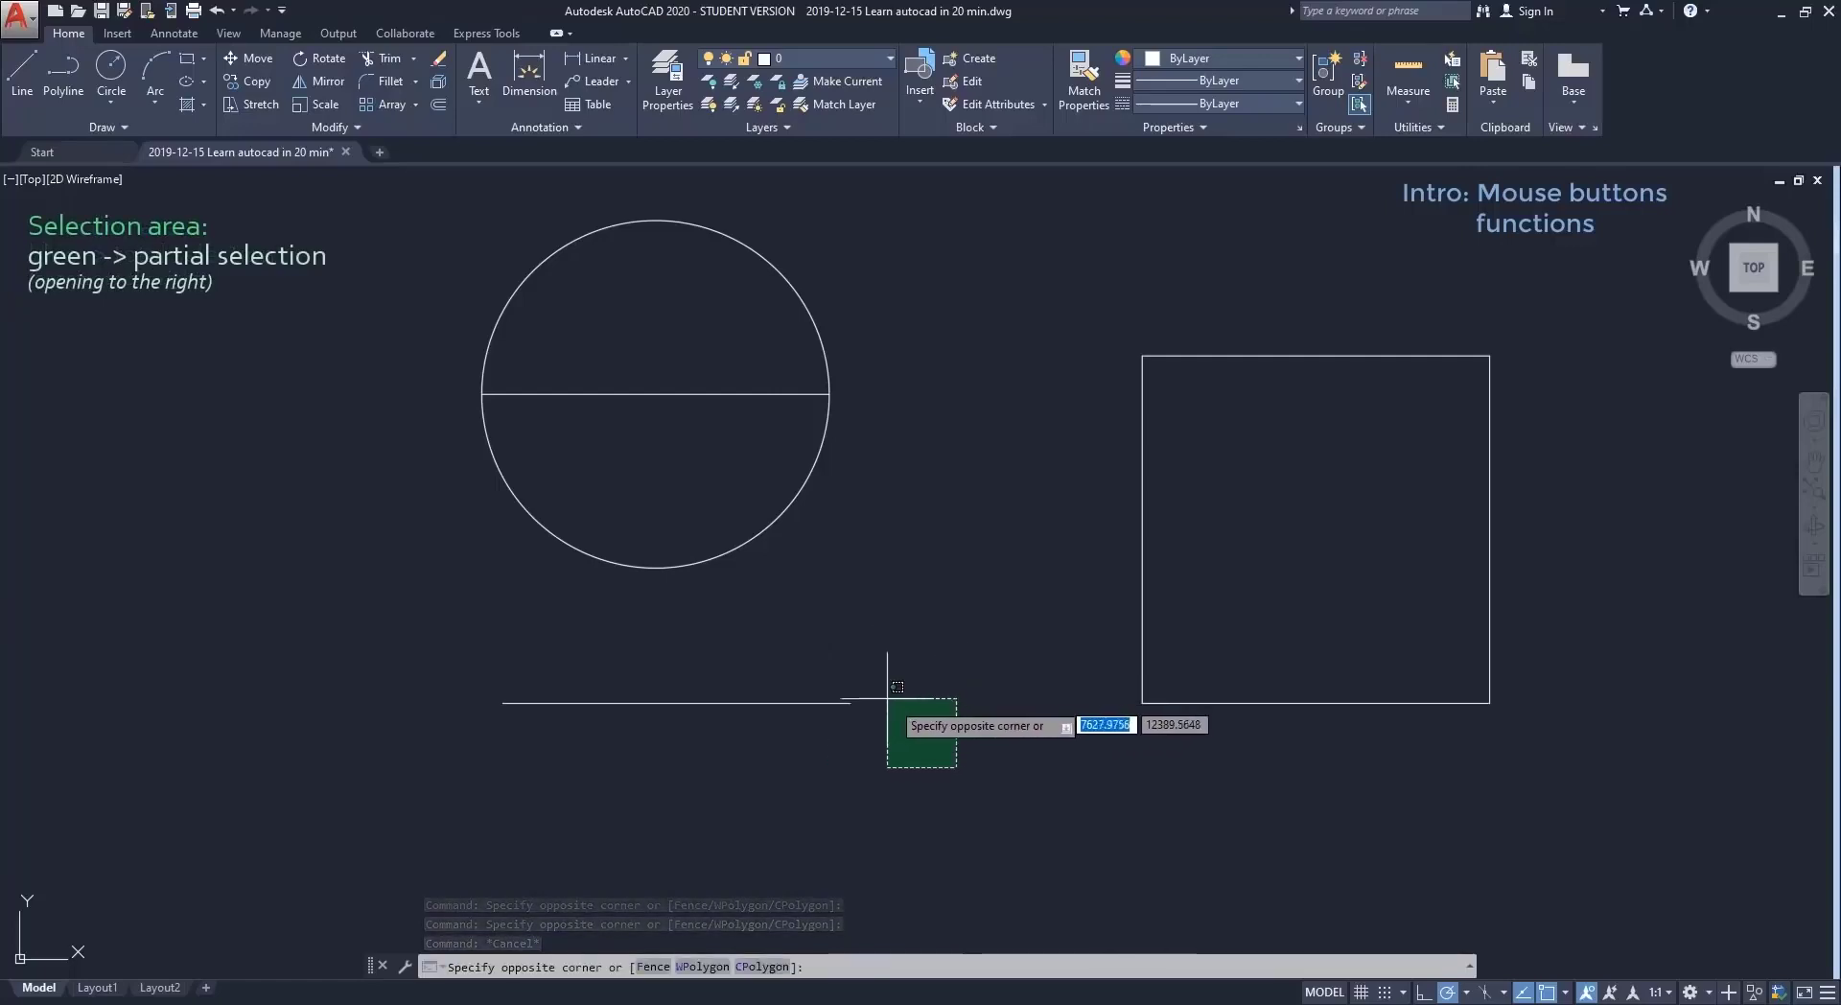
left_click(787, 667)
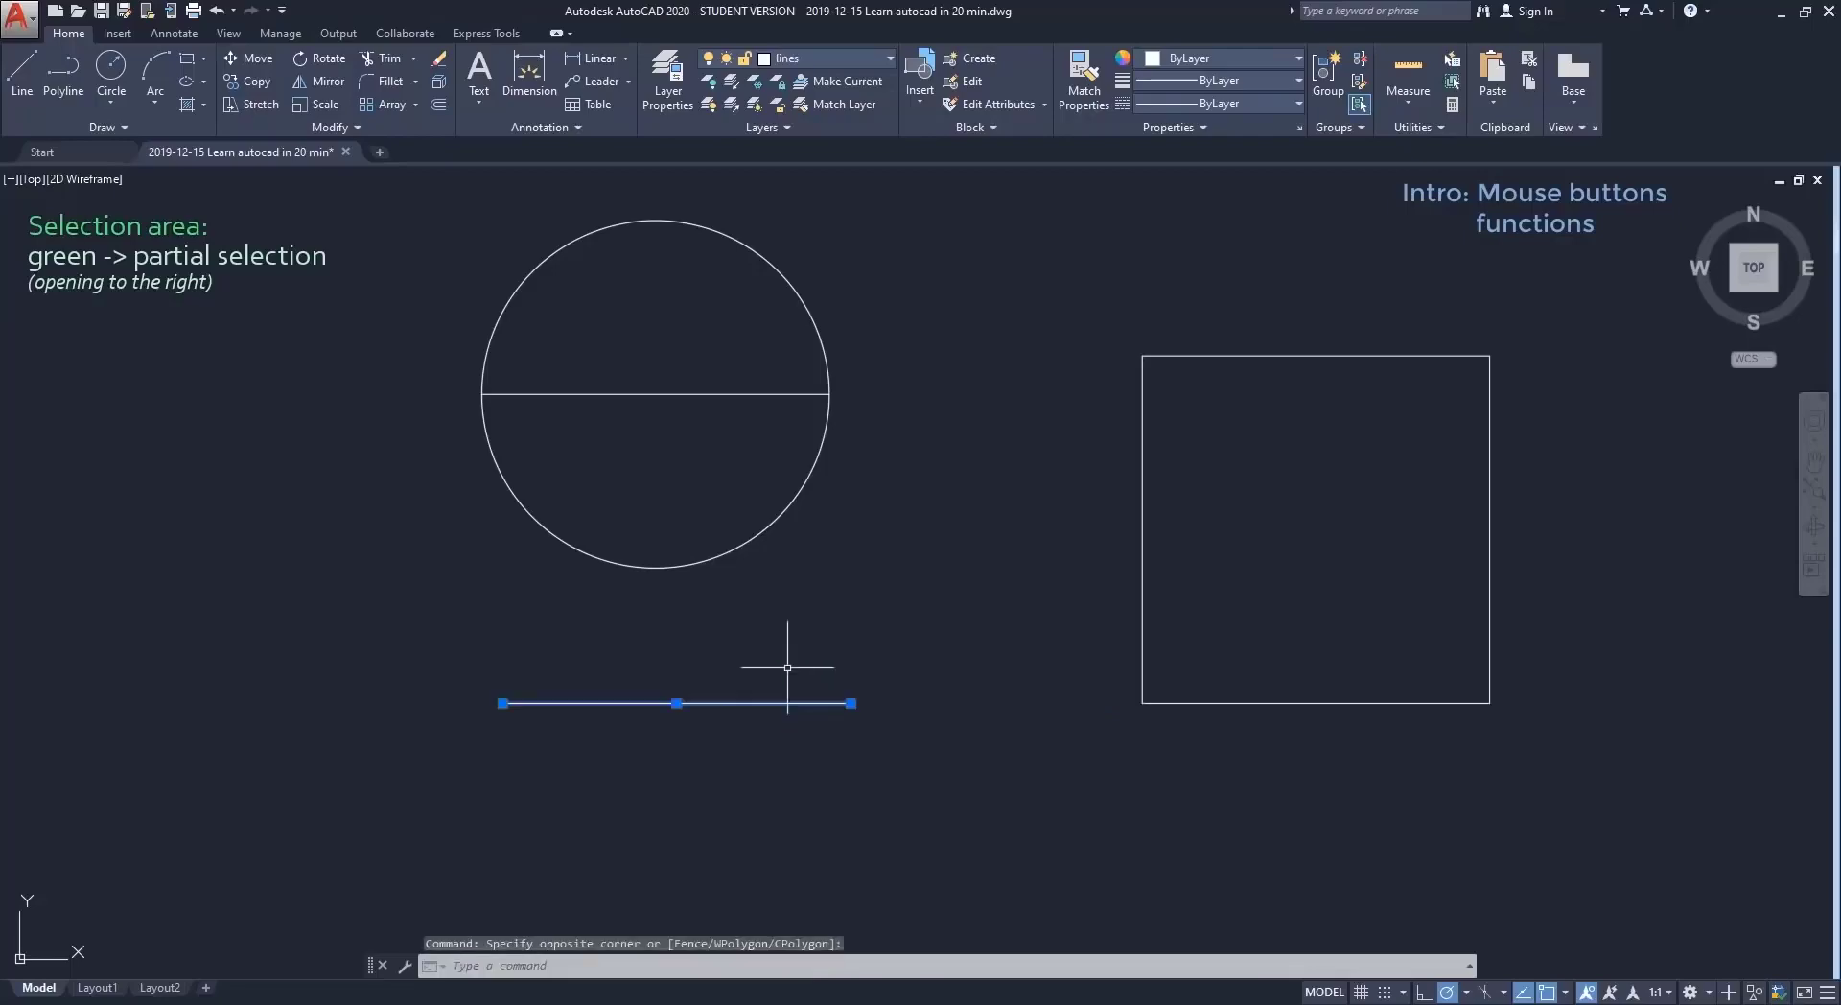
key("Escape")
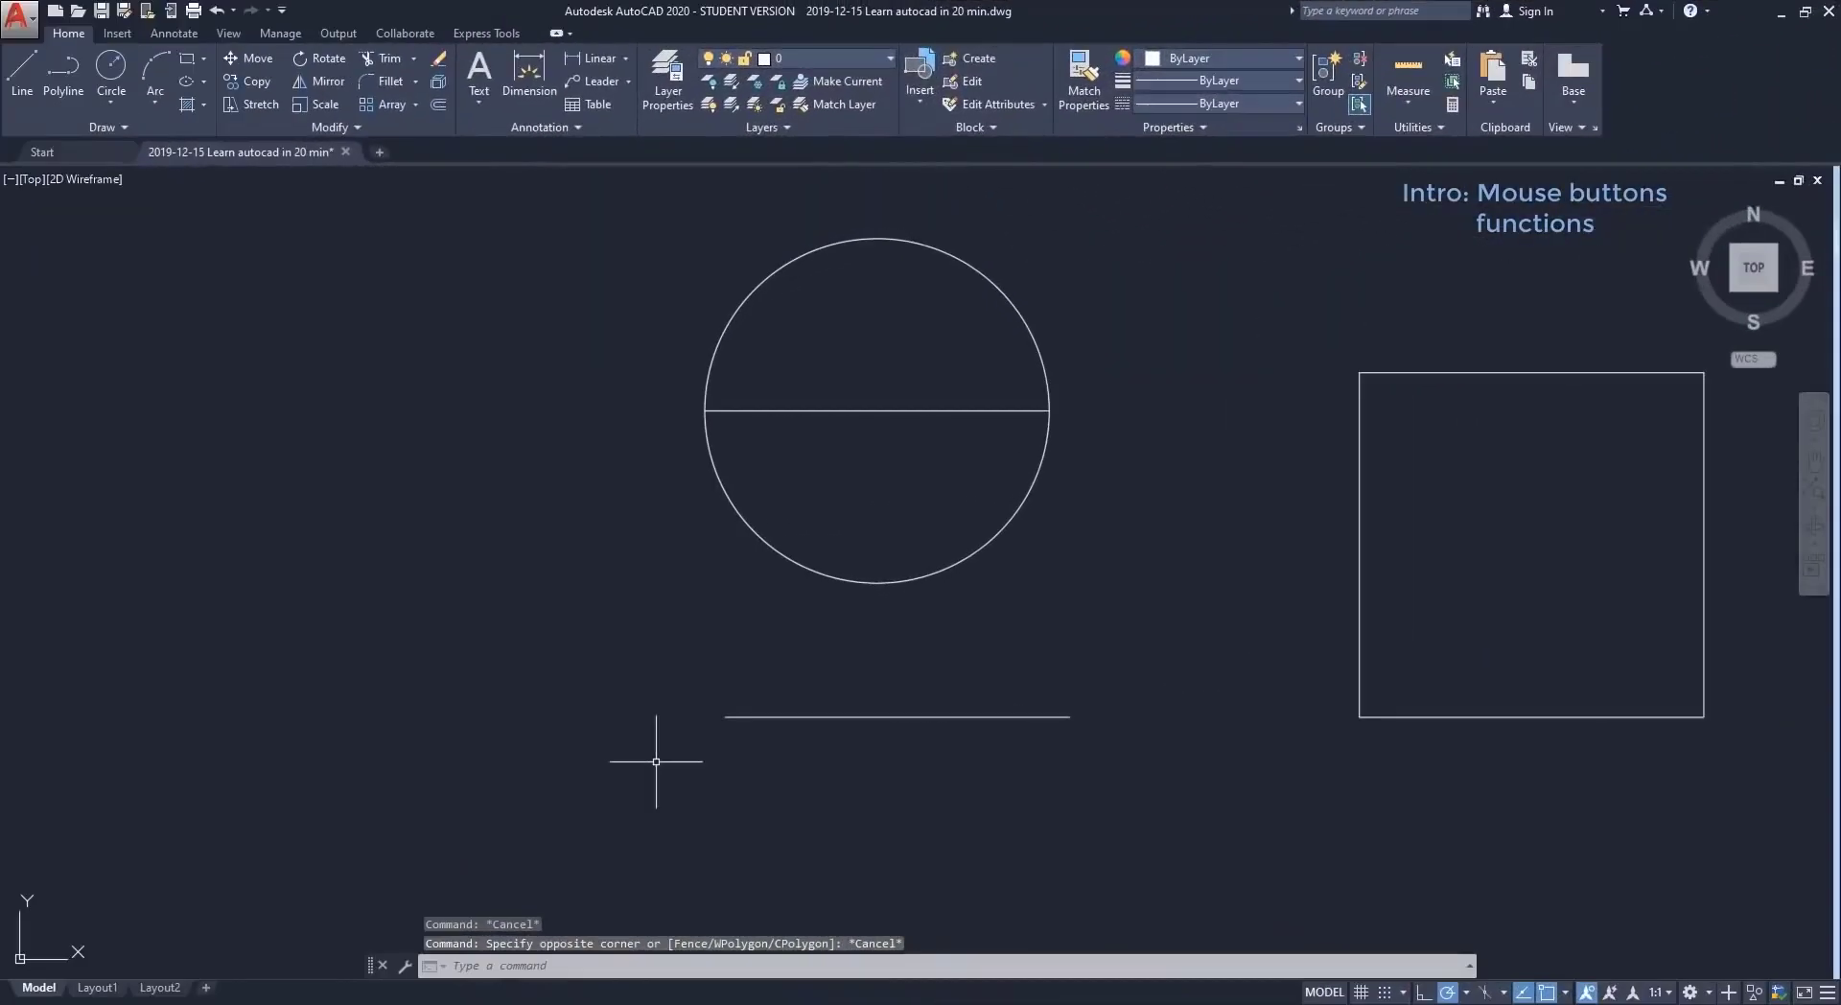
left_click(670, 753)
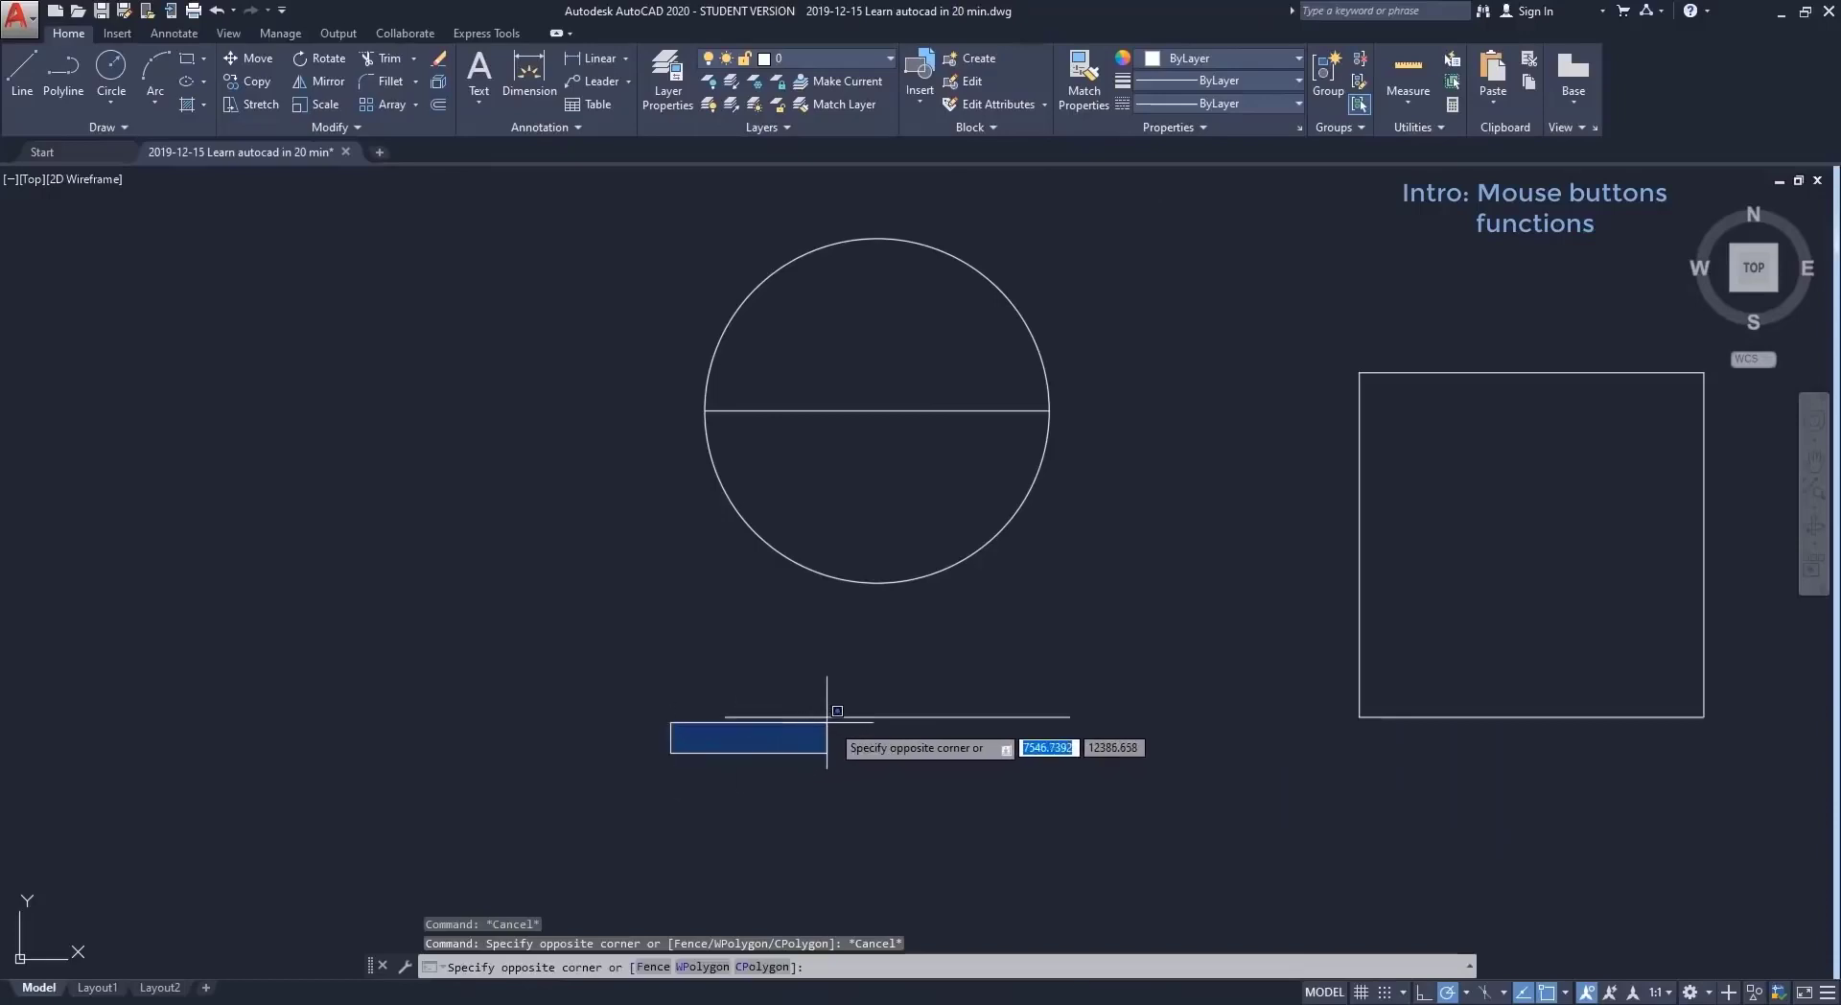
left_click(1125, 694)
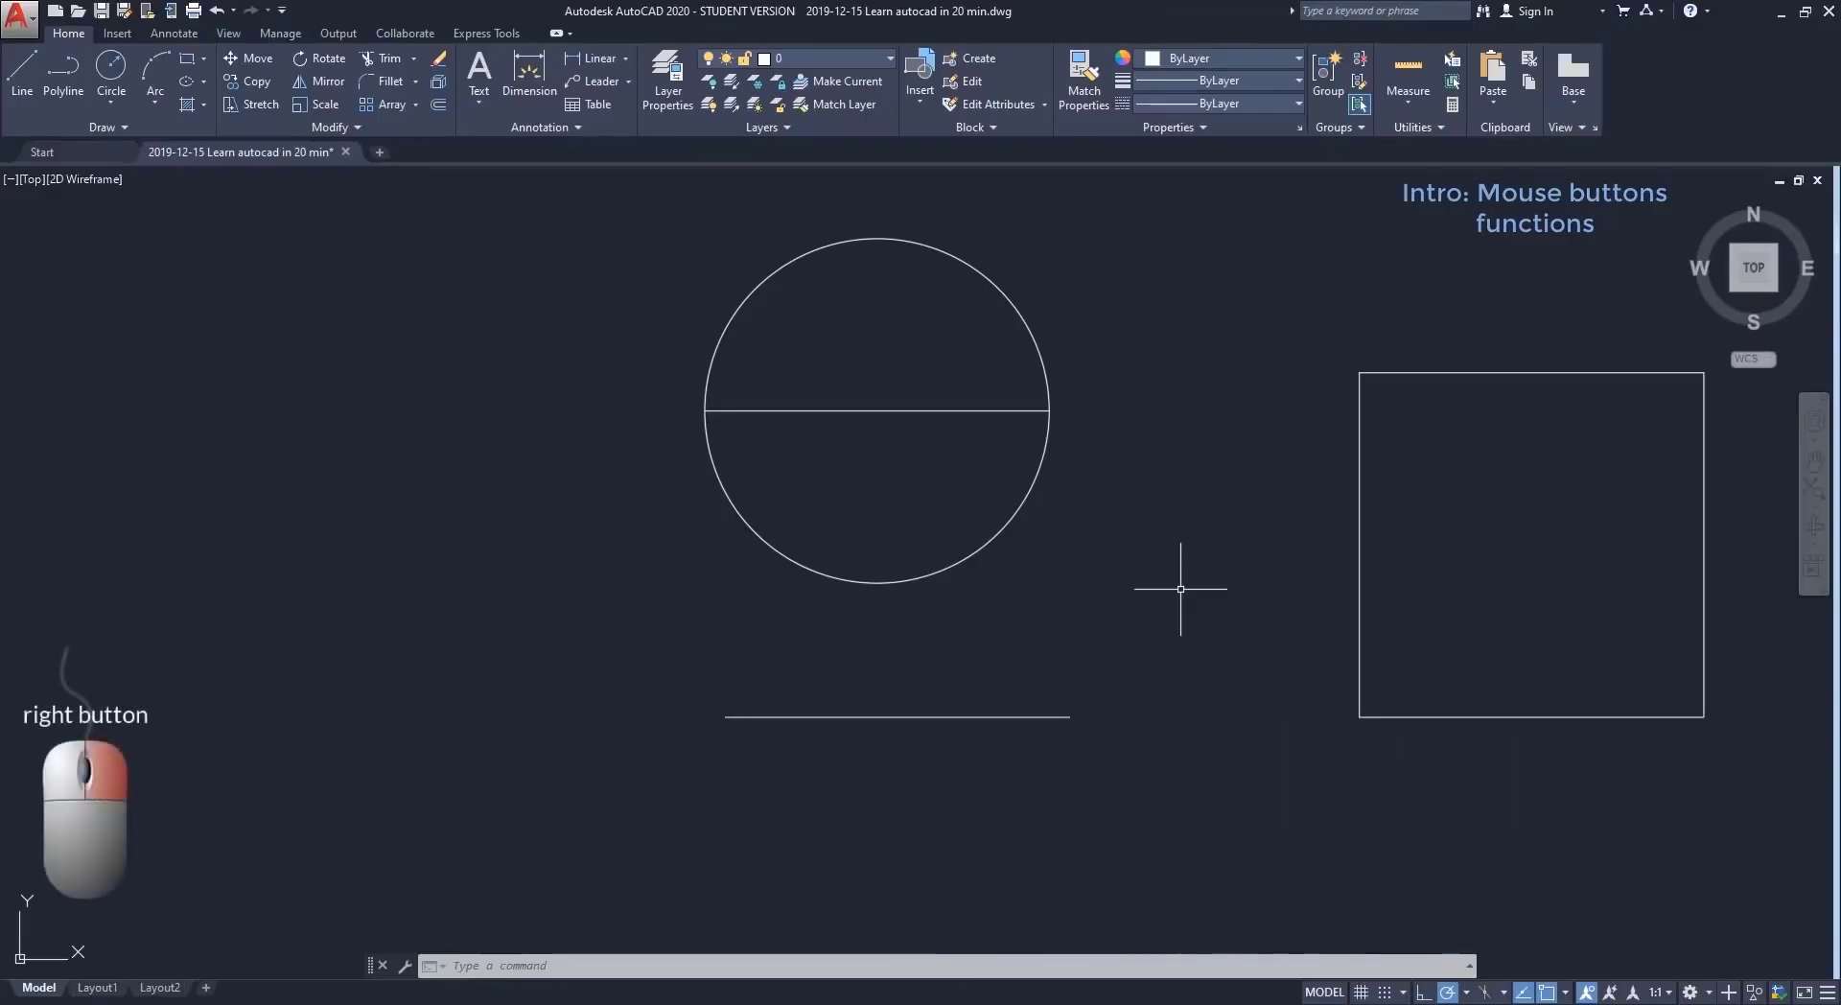
View the commands offered with nothing selected, and show and close the full properties of the lower horizontal line.
right_click(1181, 590)
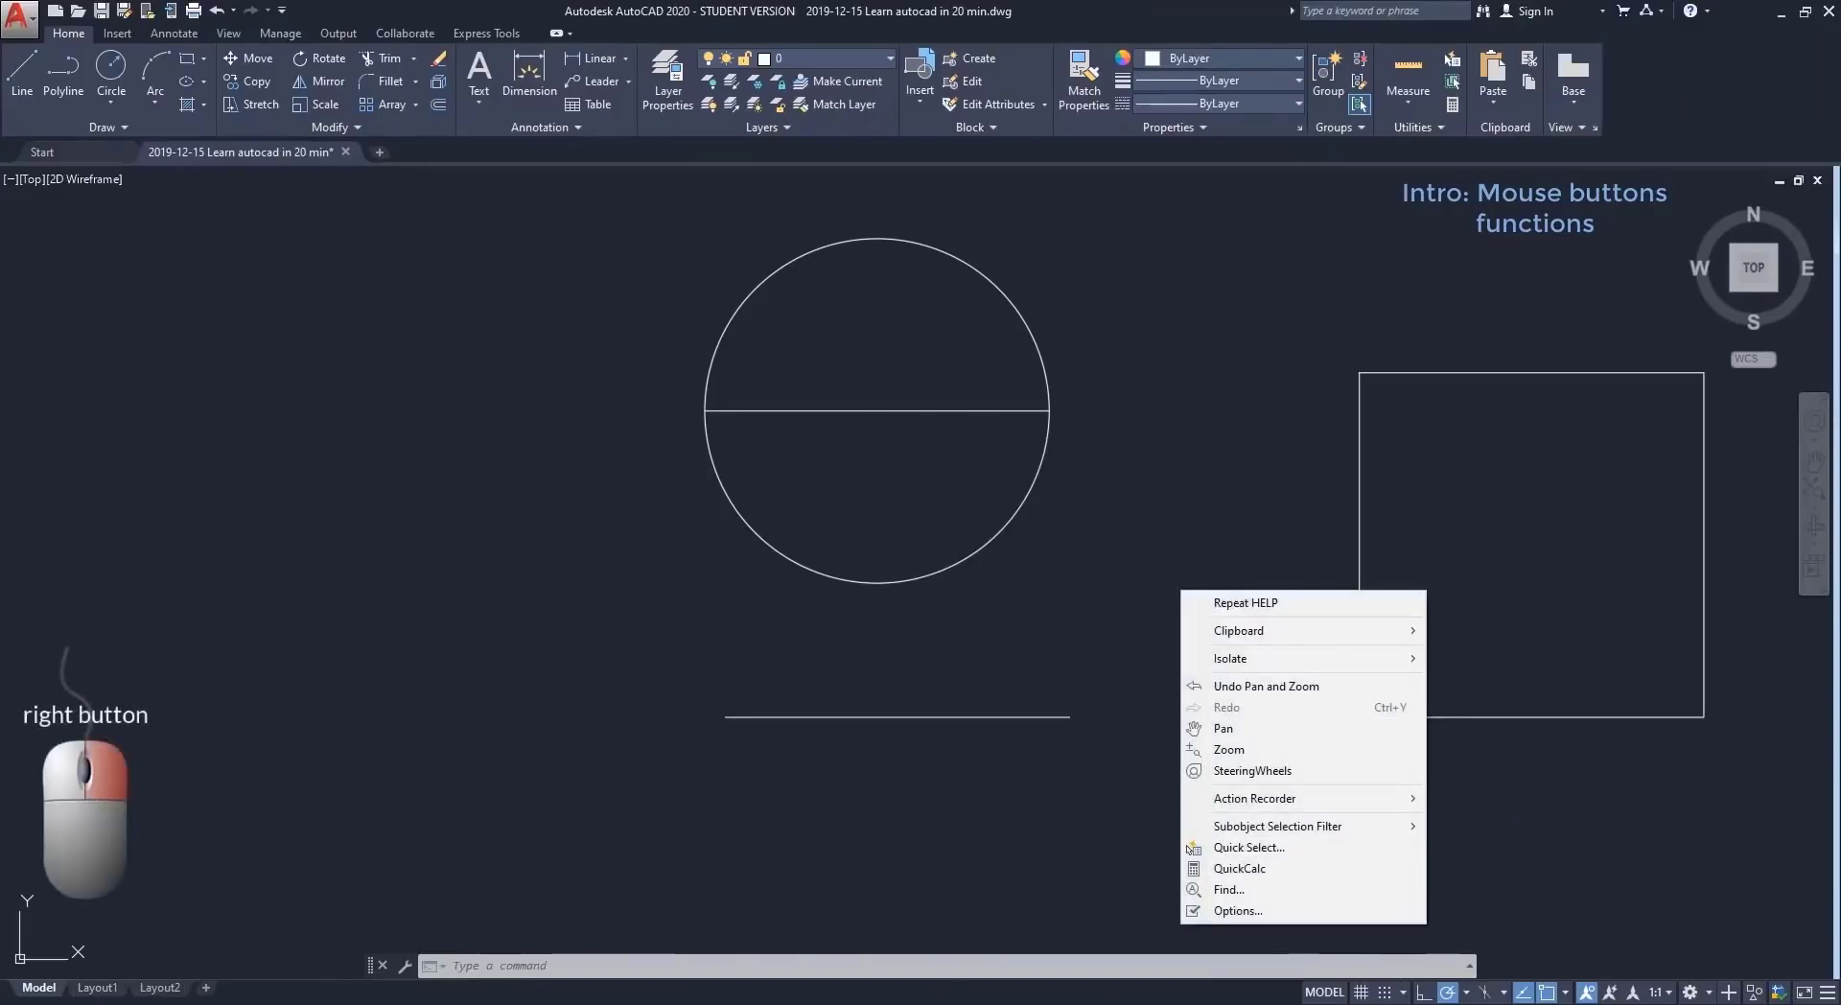
left_click(1144, 711)
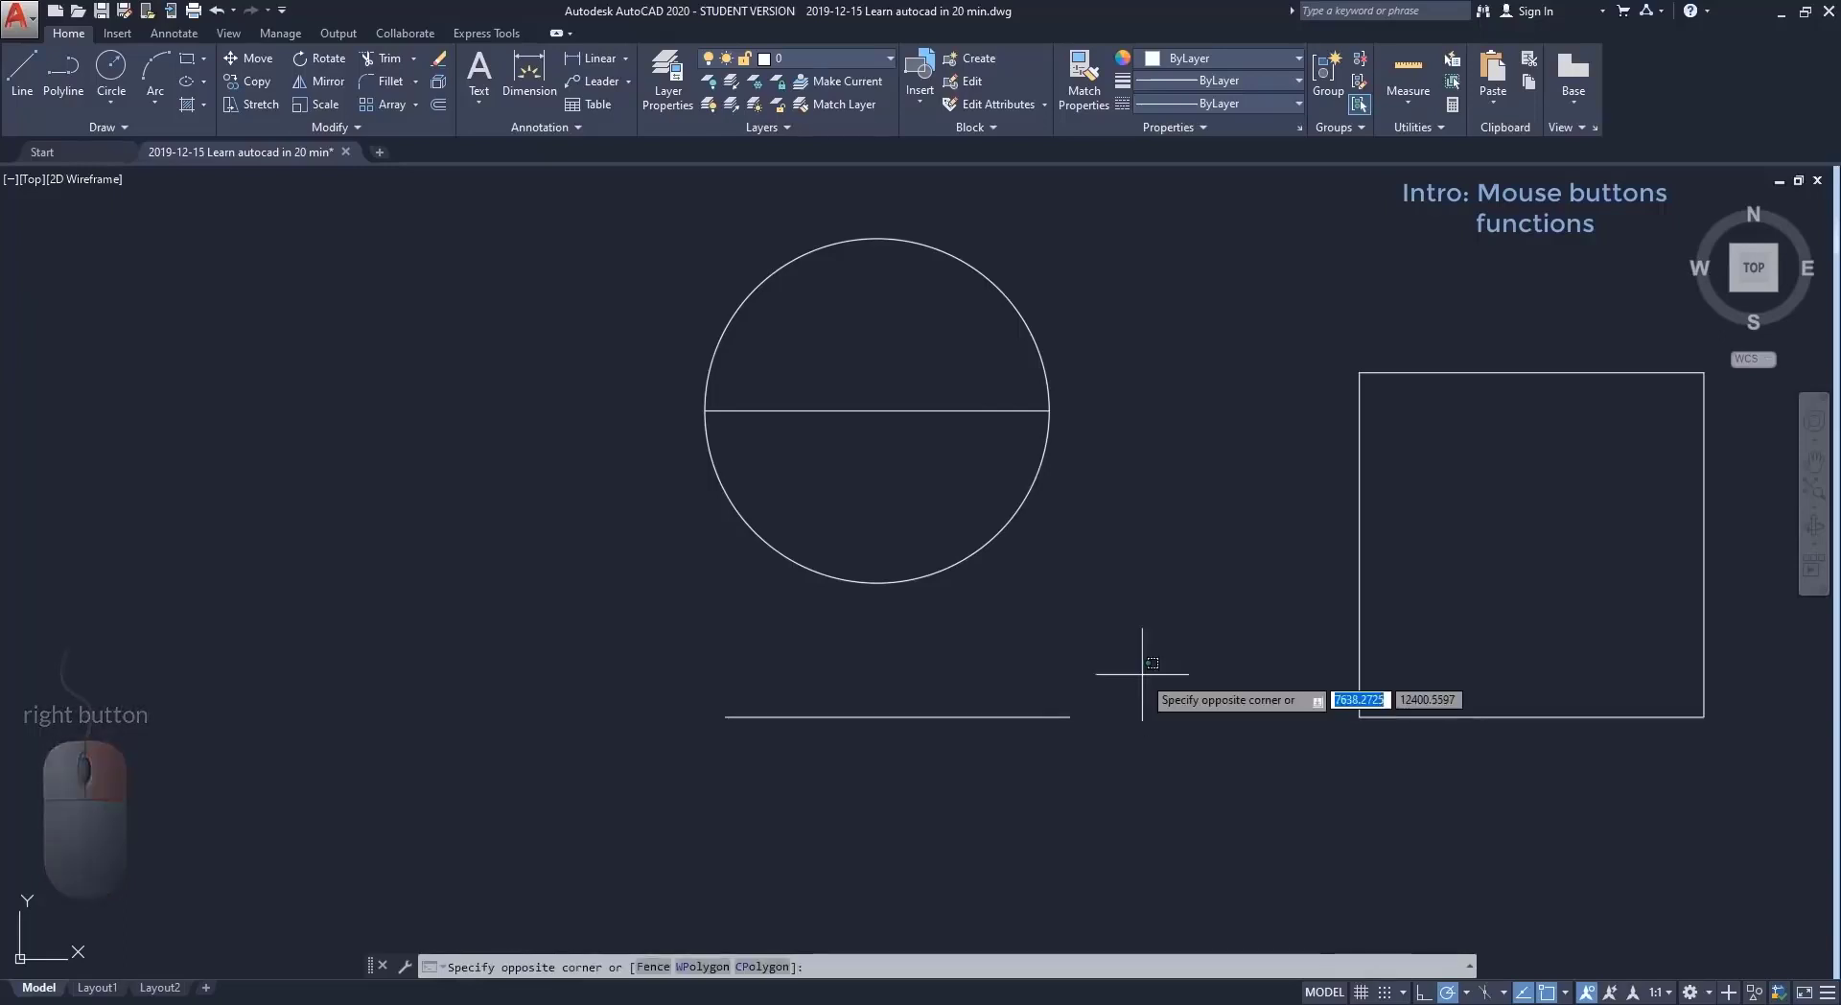
left_click(1046, 715)
right_click(1046, 716)
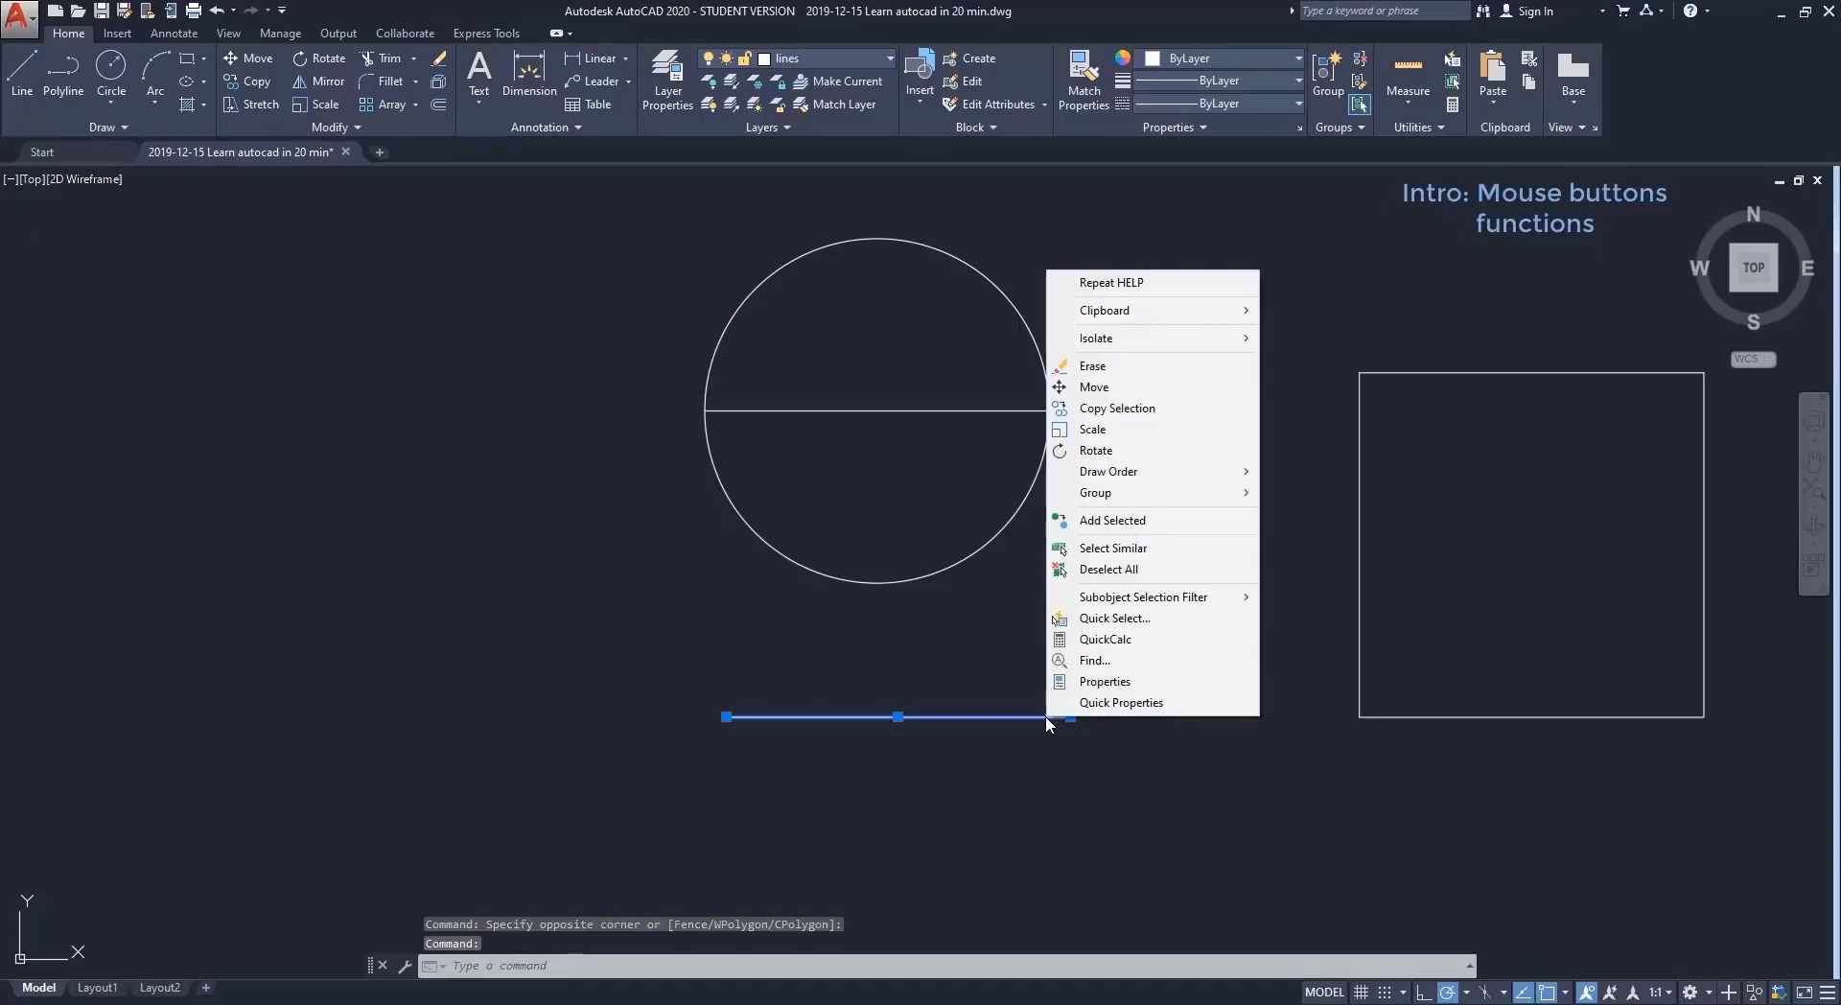
left_click(1145, 688)
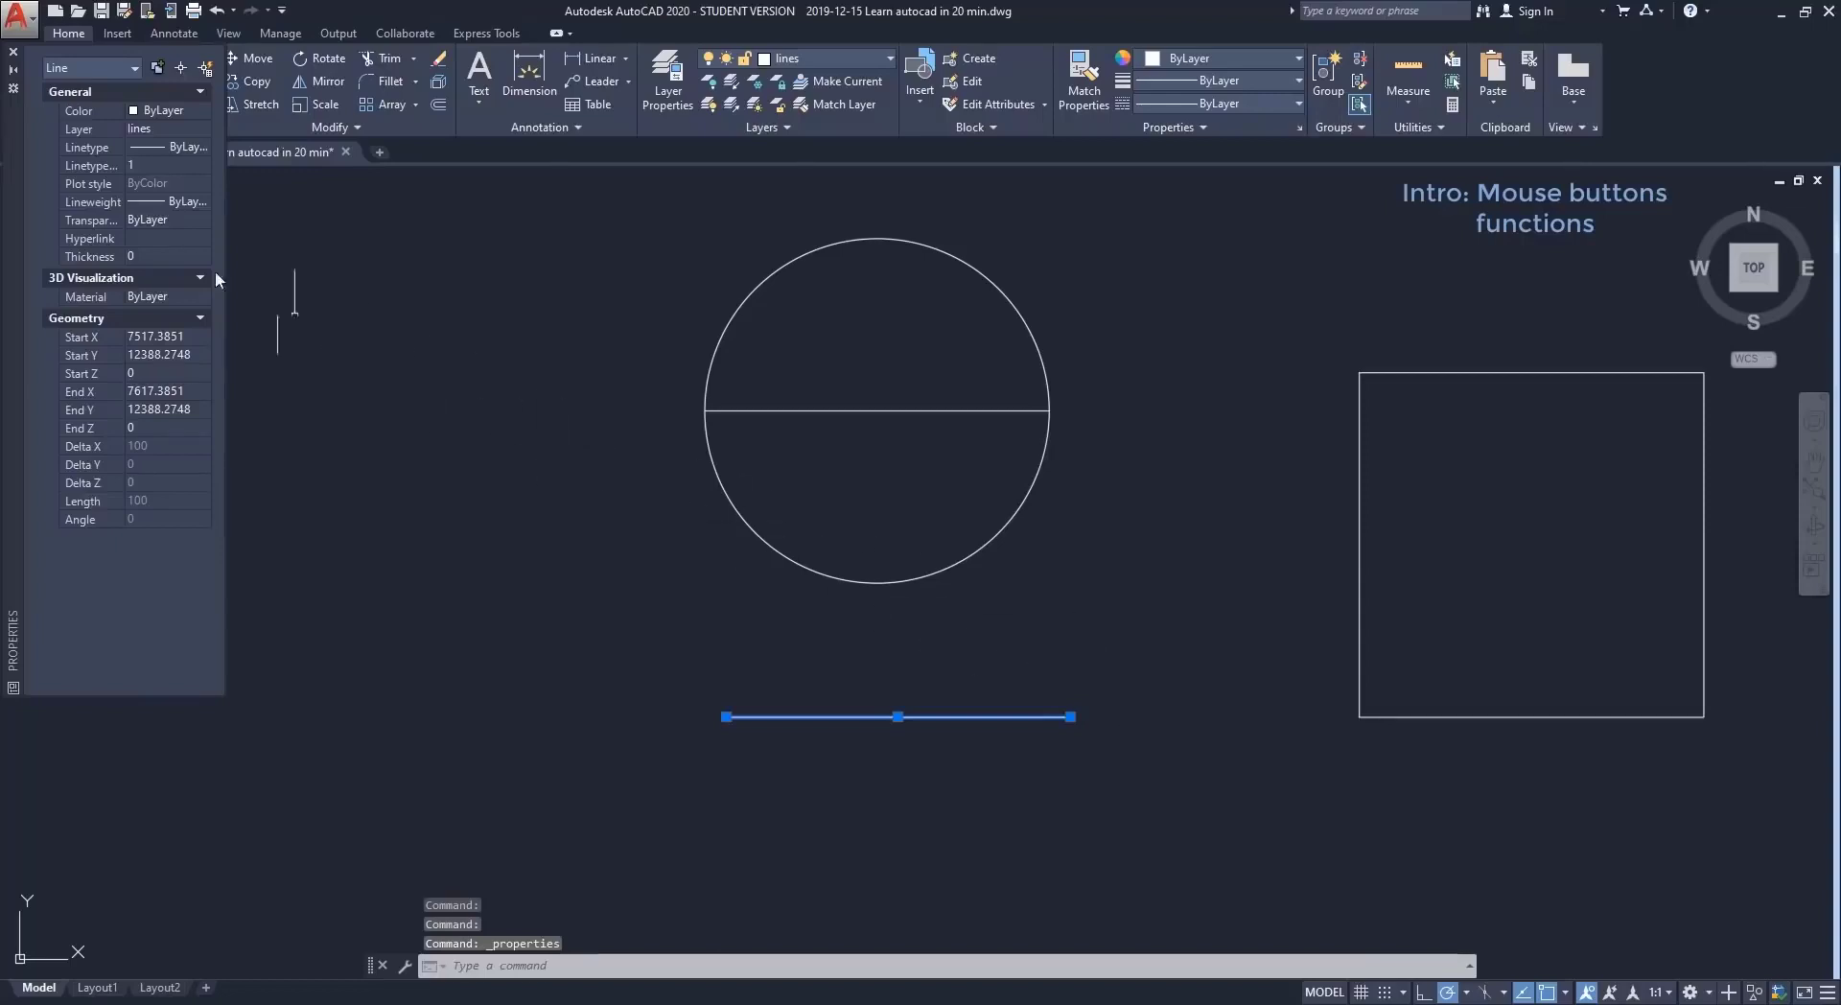
left_click(13, 52)
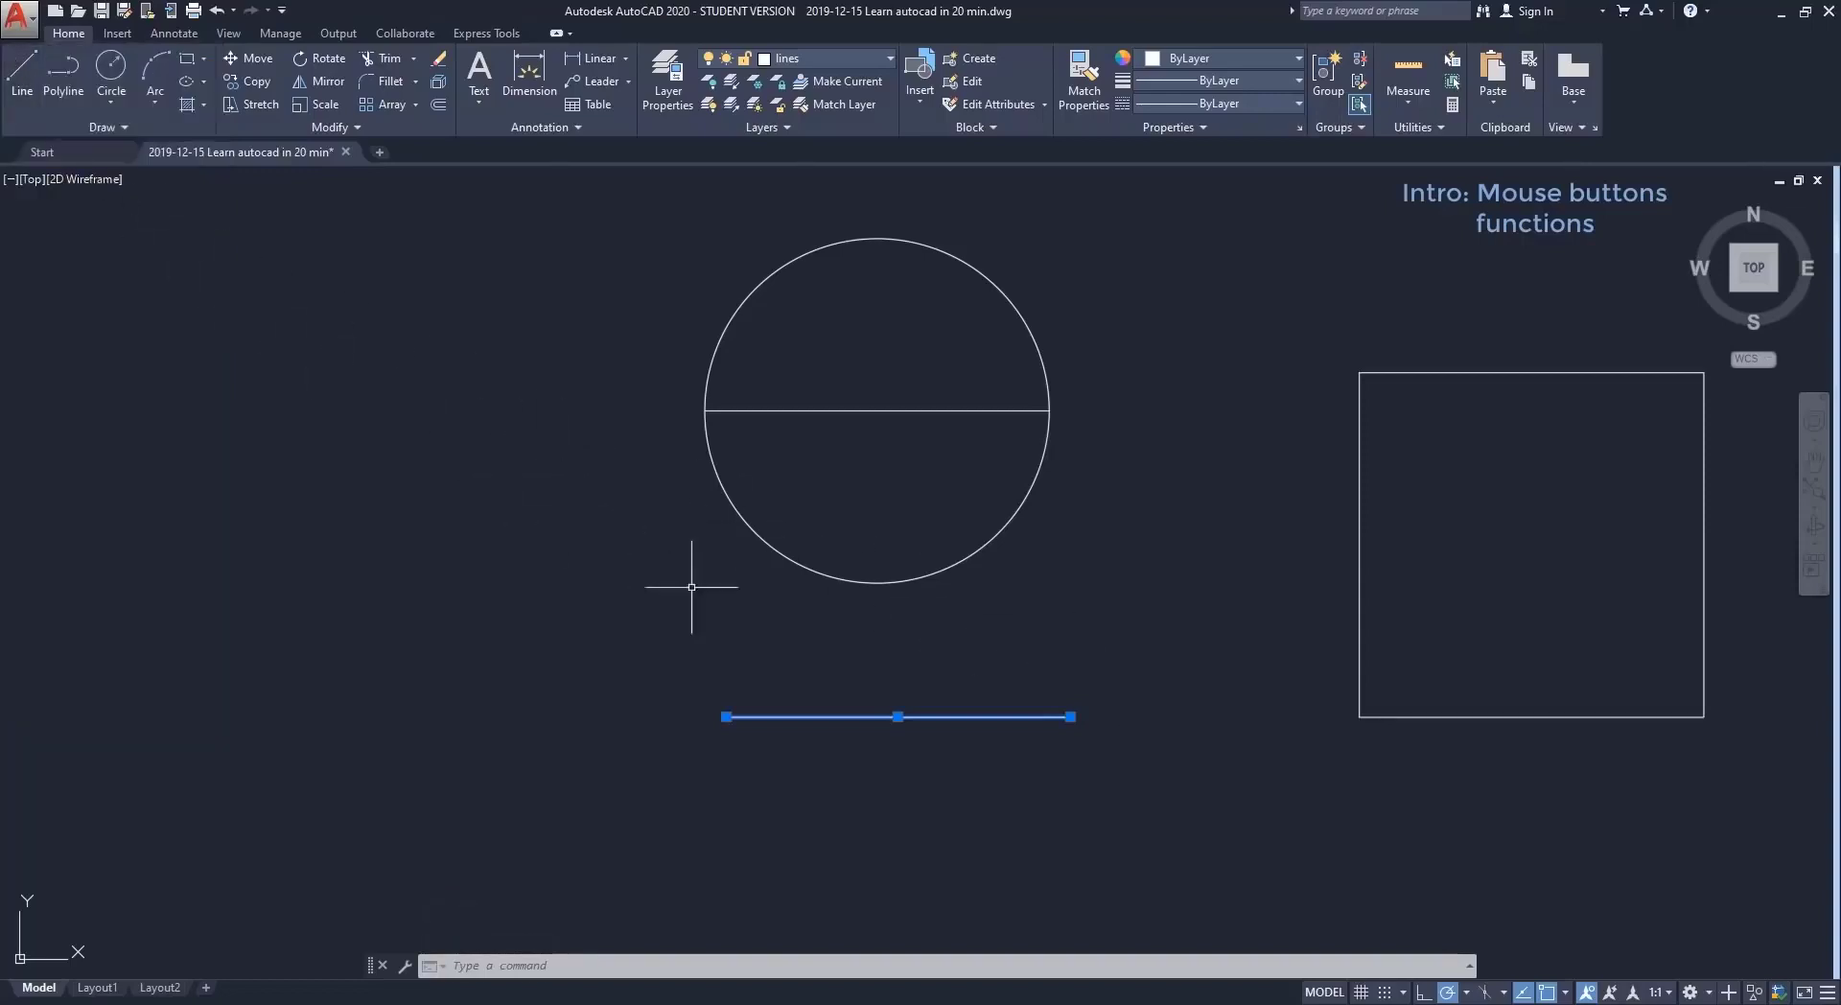
Show the Quick Properties of the lower horizontal line, and clear the selection.
right_click(896, 716)
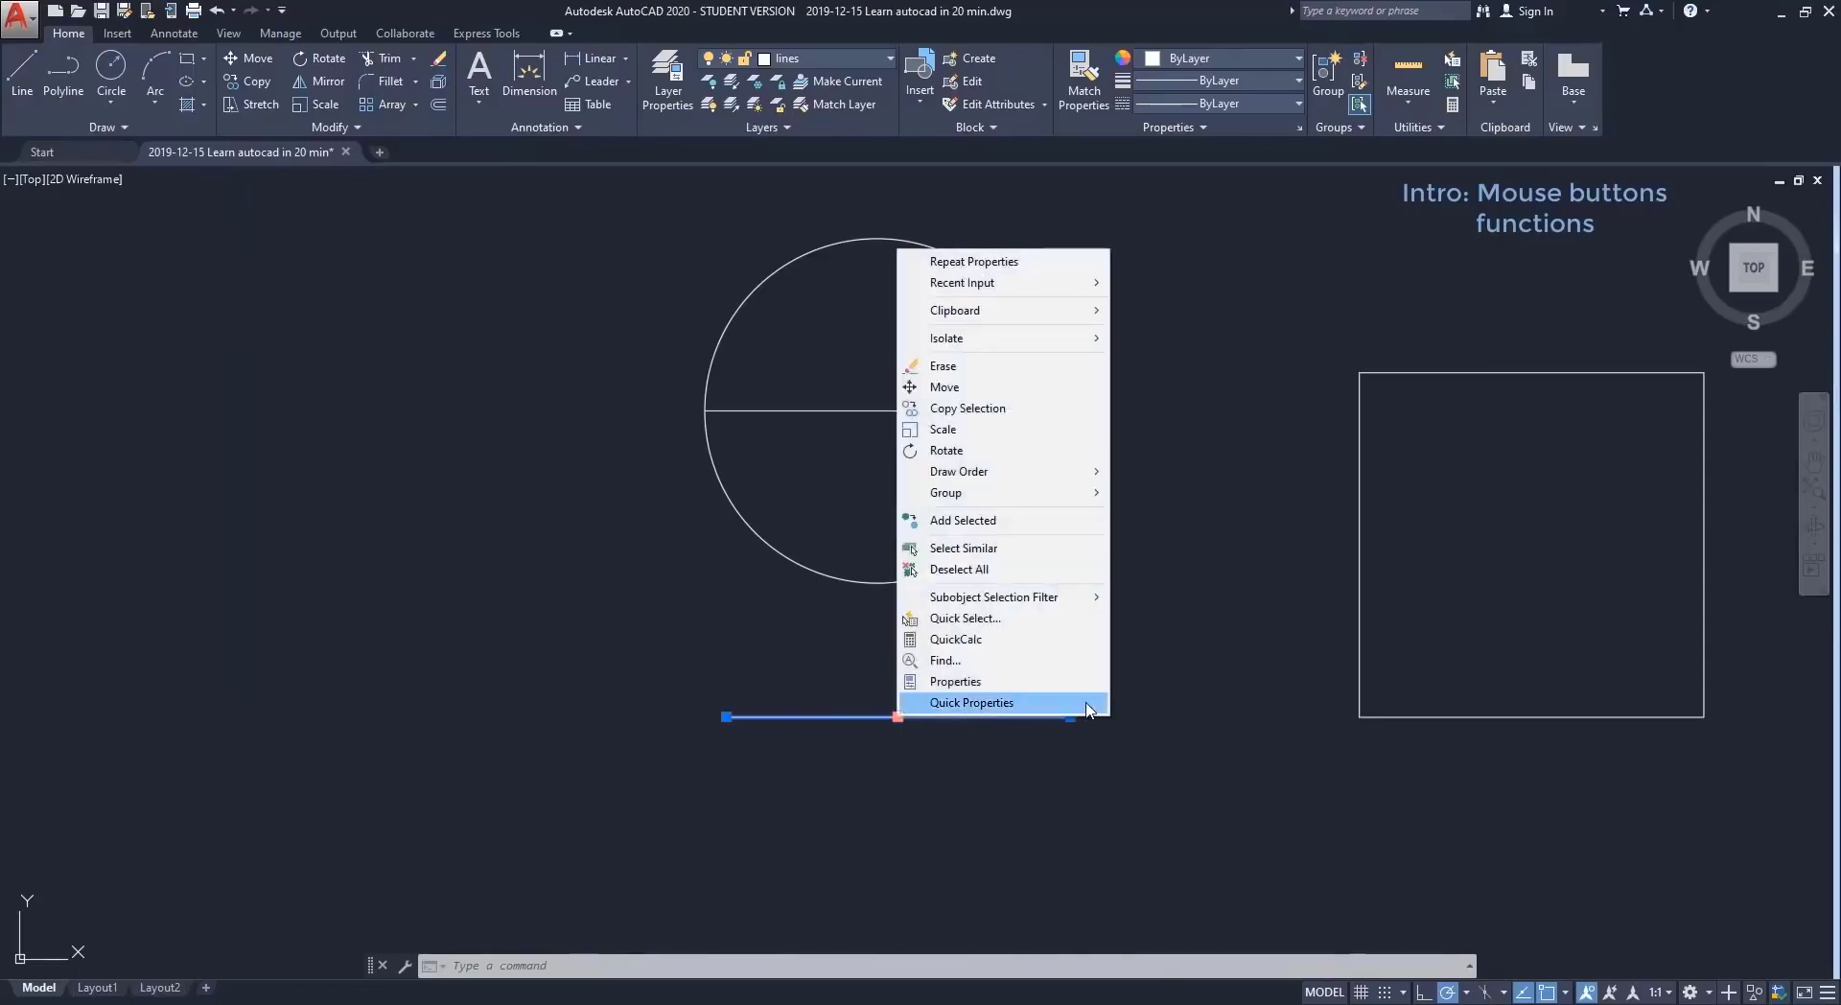
left_click(972, 703)
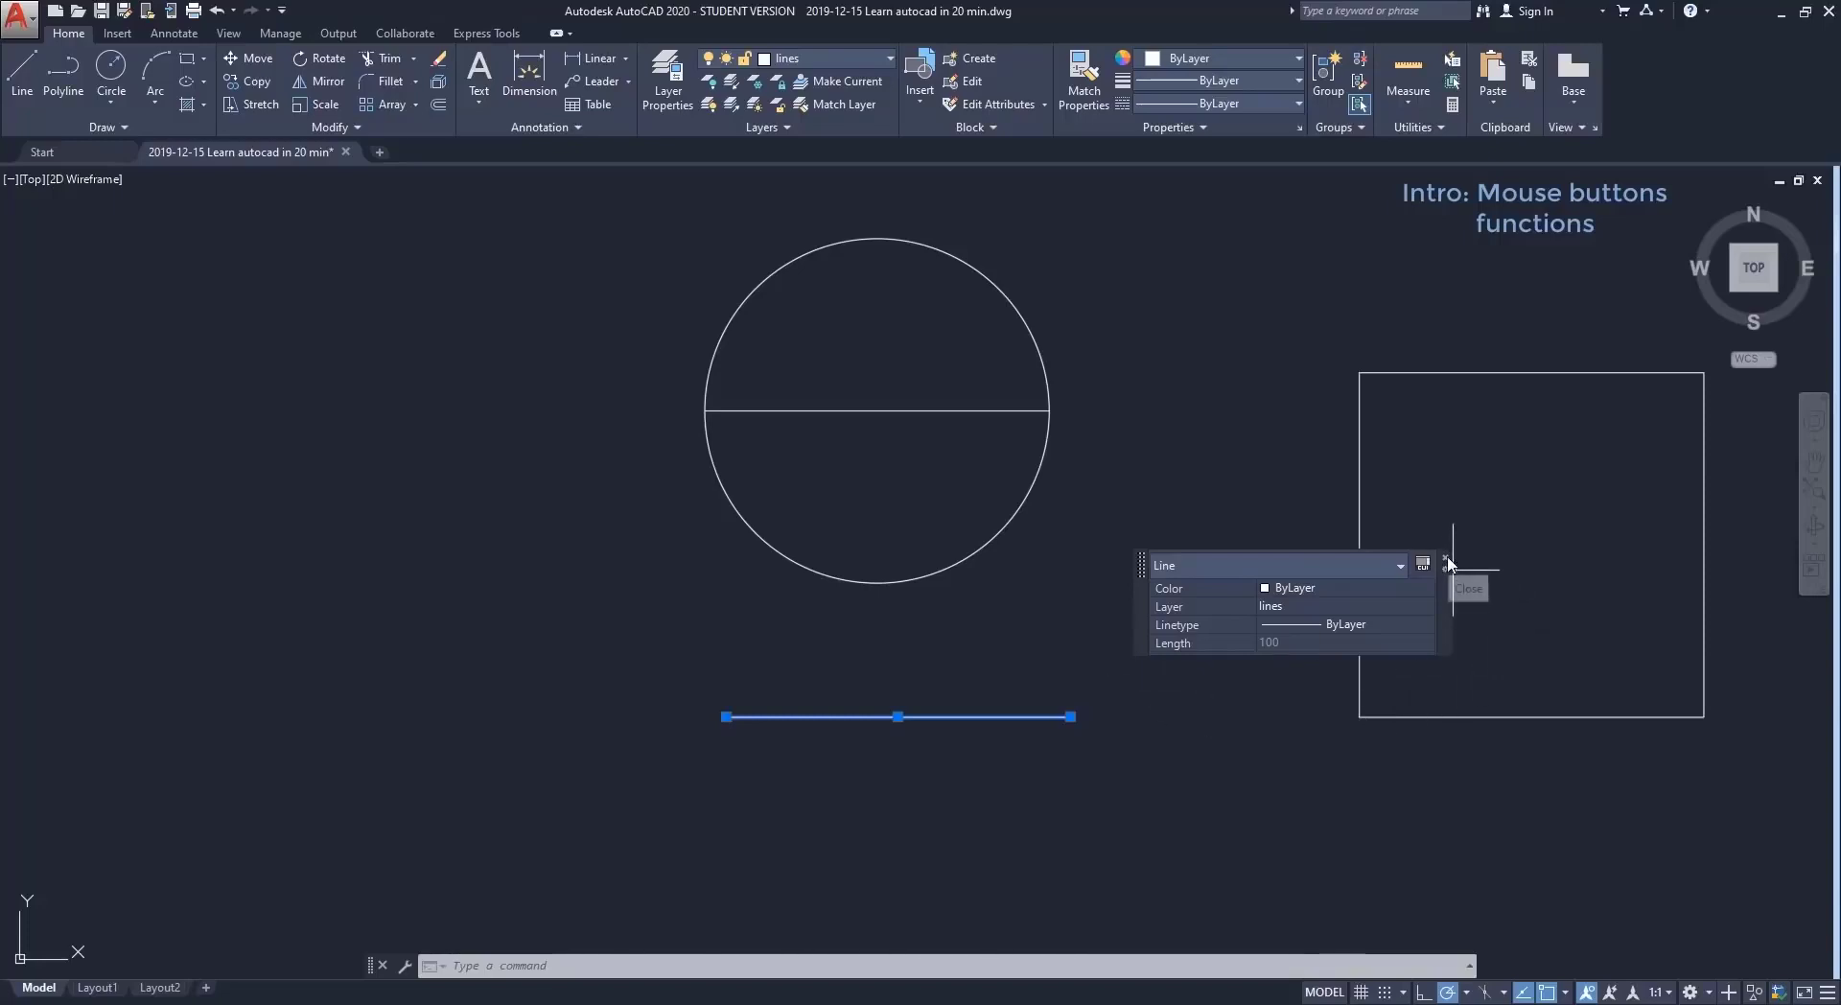
key("Escape")
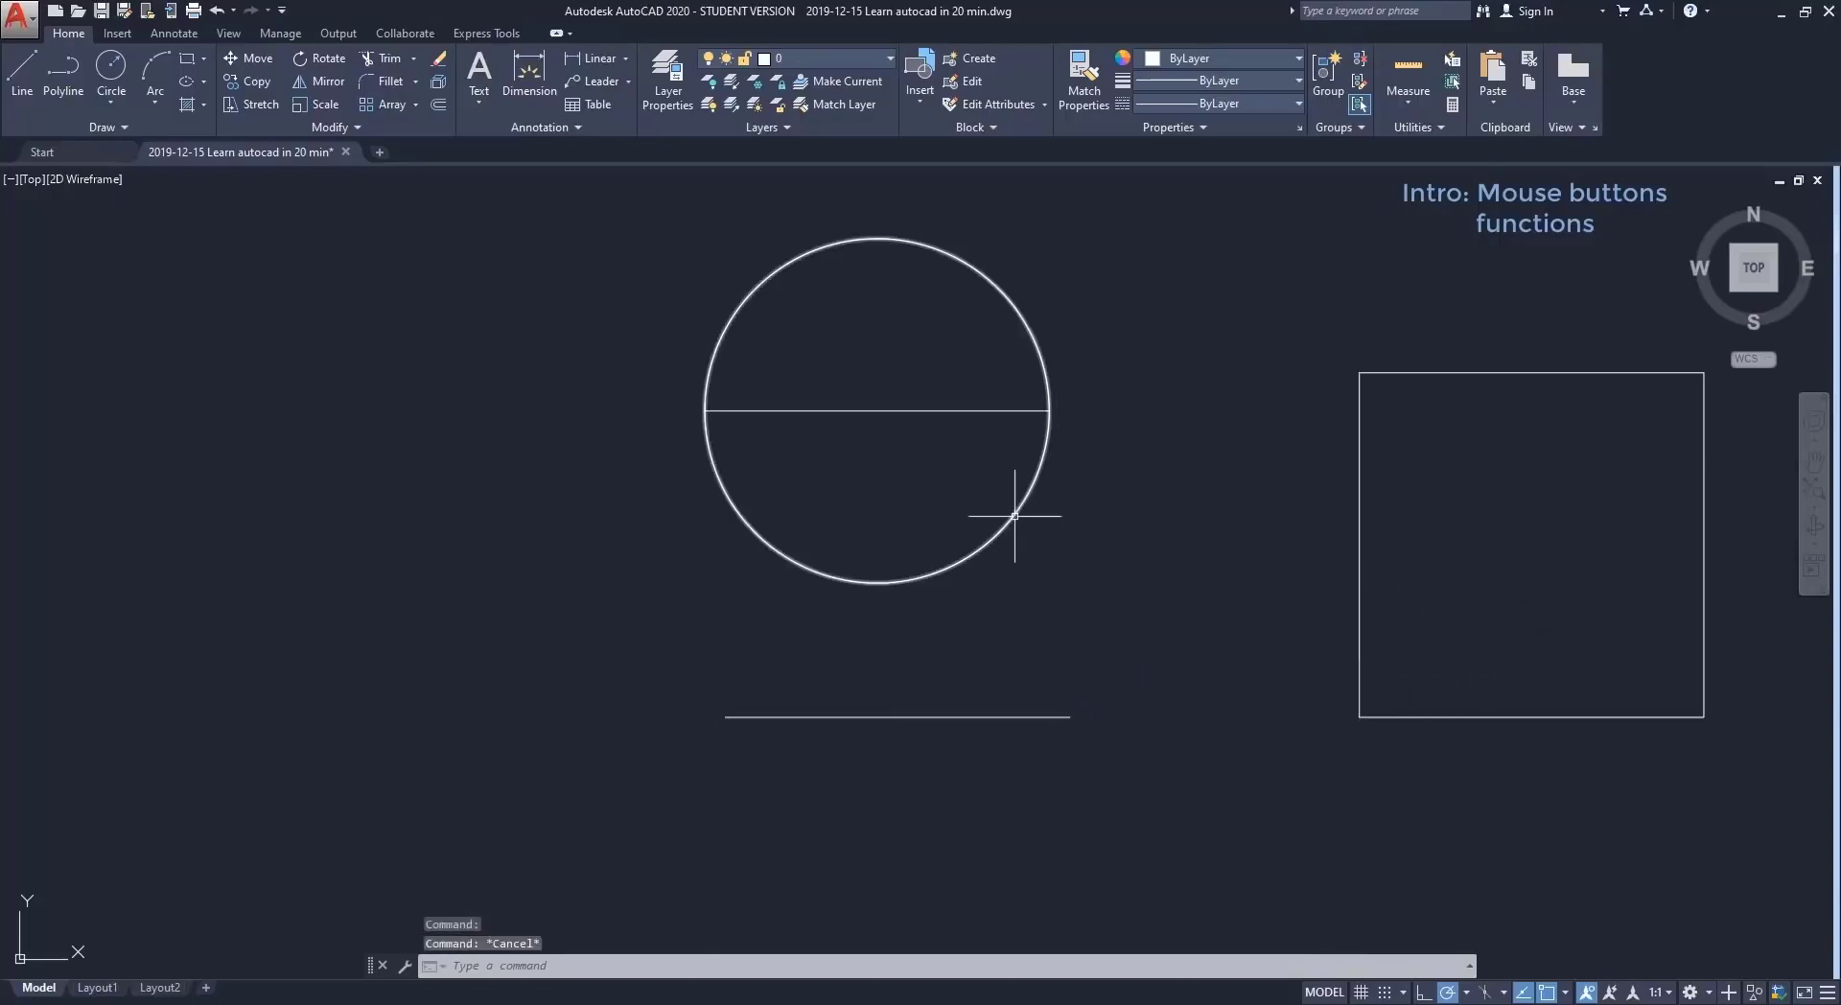
Select the circle and show its Quick Properties.
left_click(1015, 516)
right_click(1014, 516)
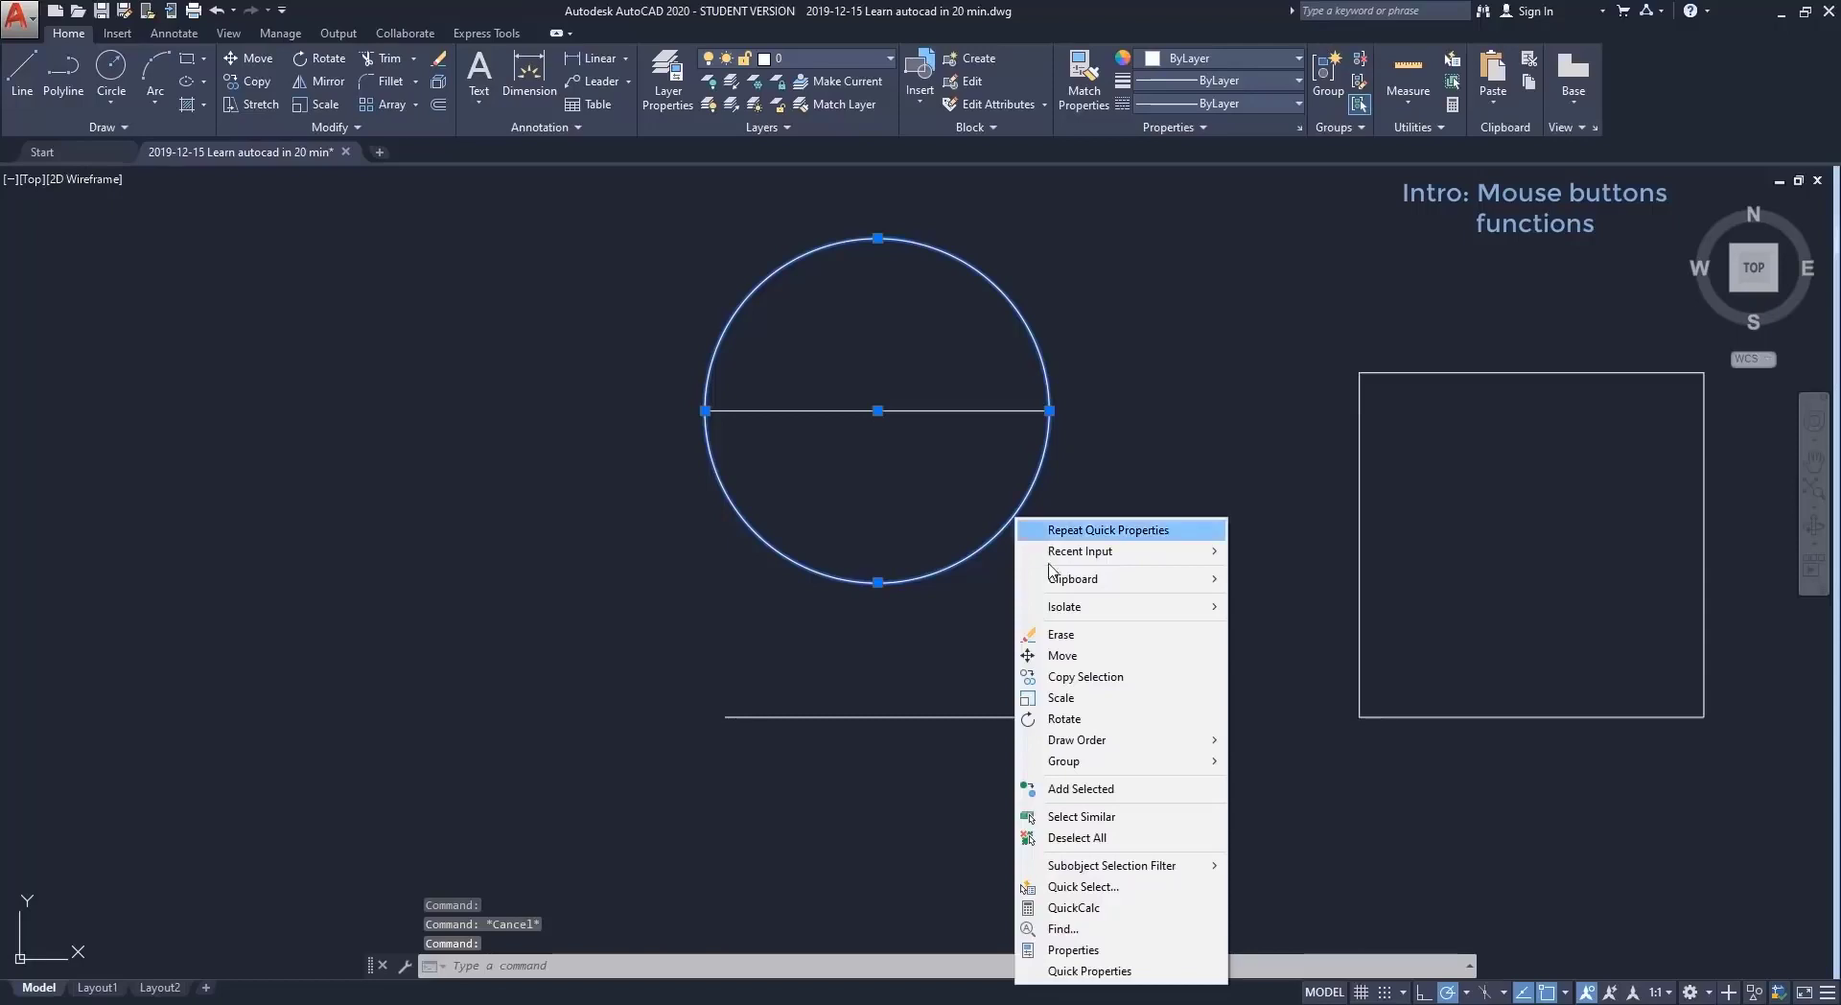
left_click(1116, 971)
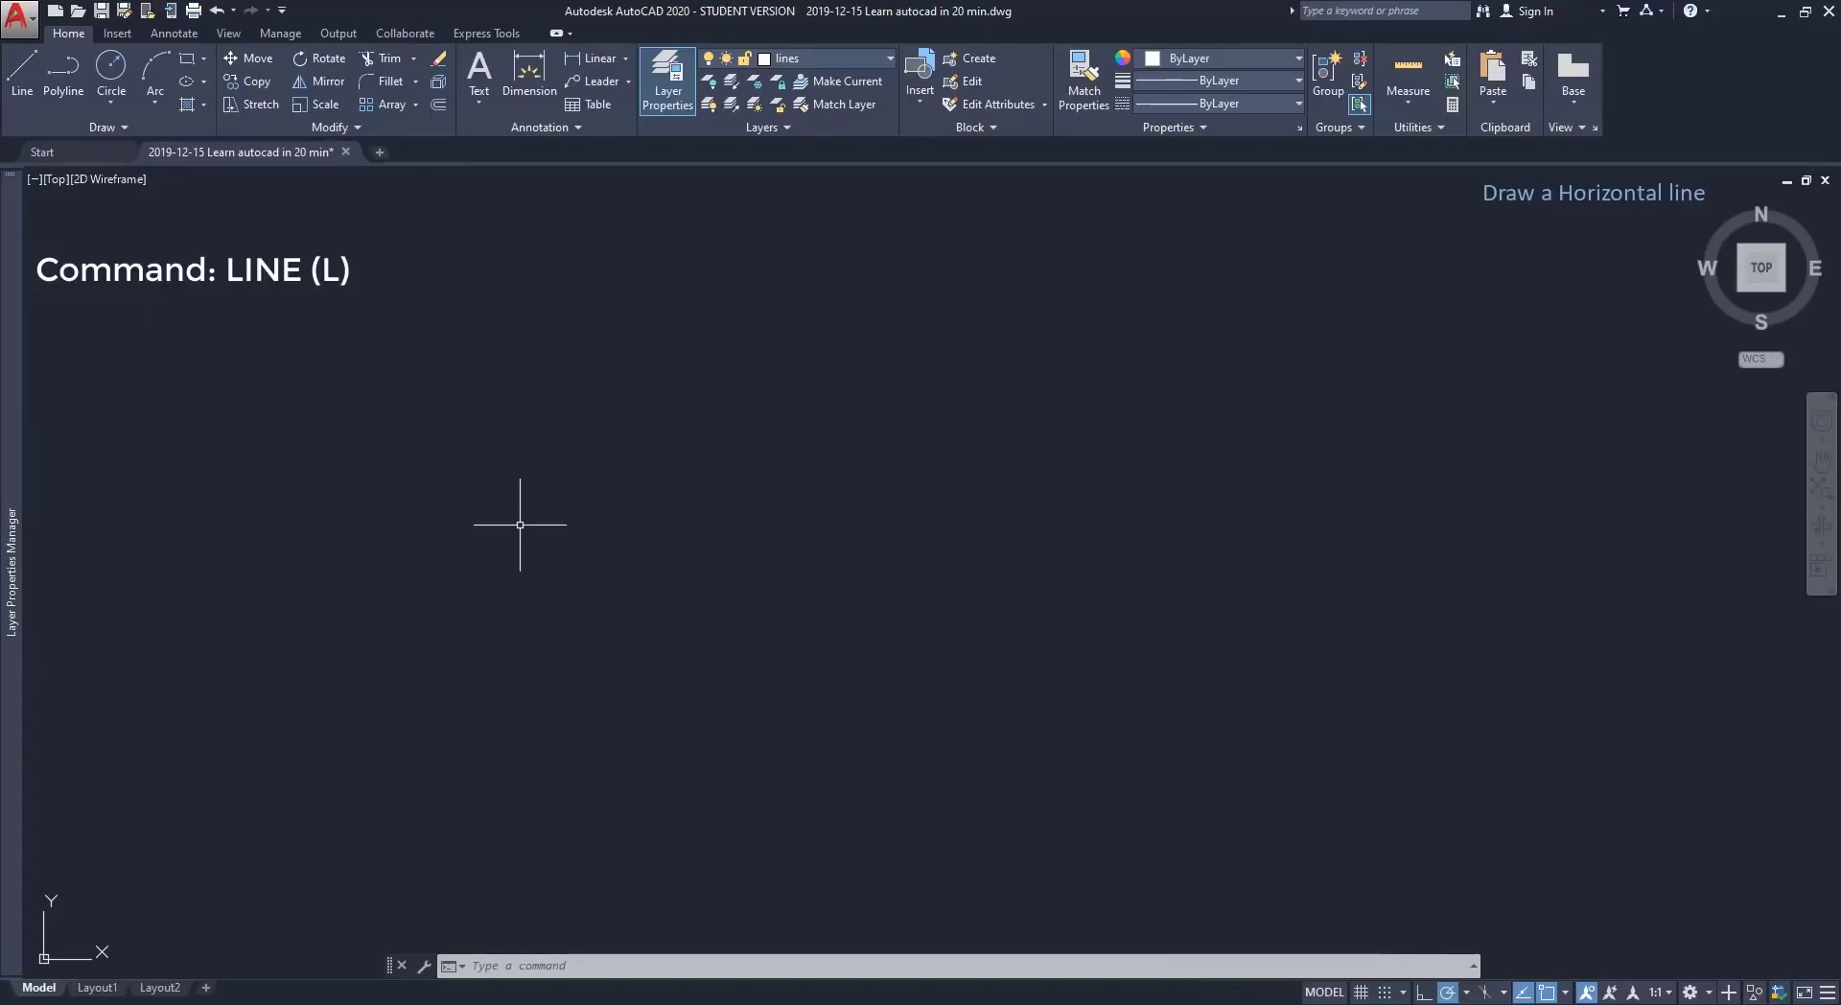
Draw a horizontal line about 385 units long with the LINE command, running rightward along the 0° polar tracking direction.
type("L")
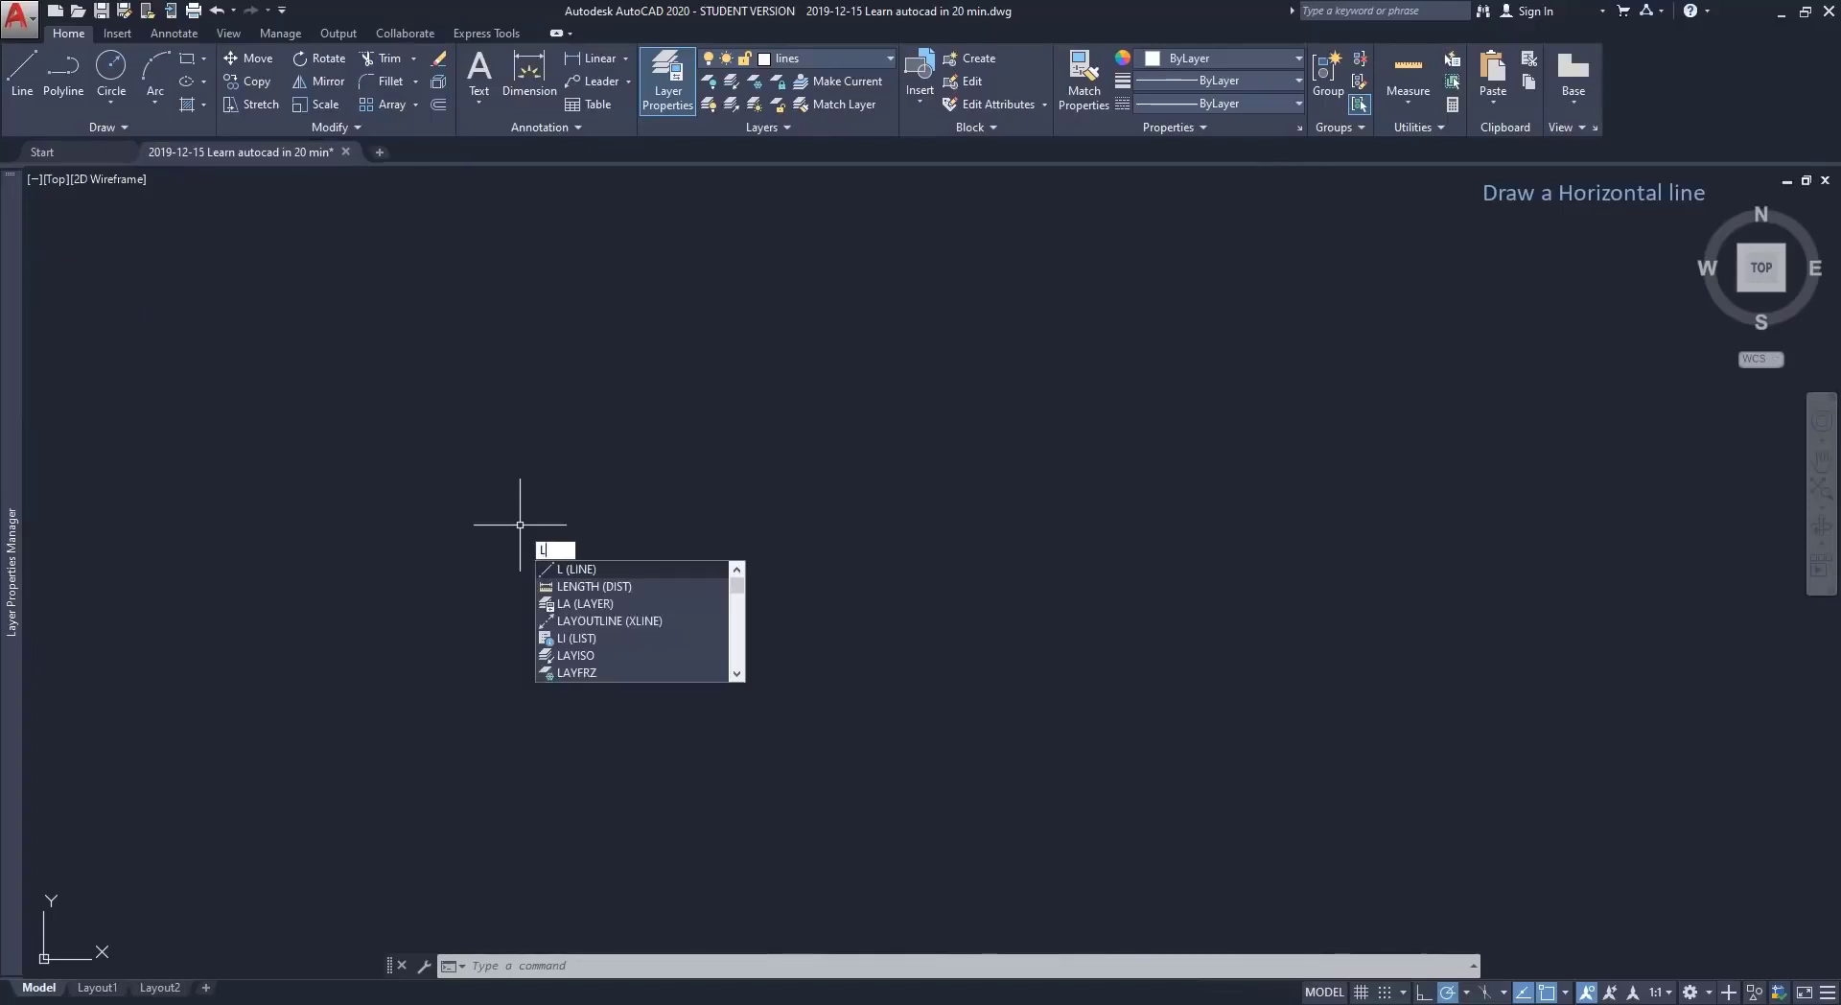
key("Return")
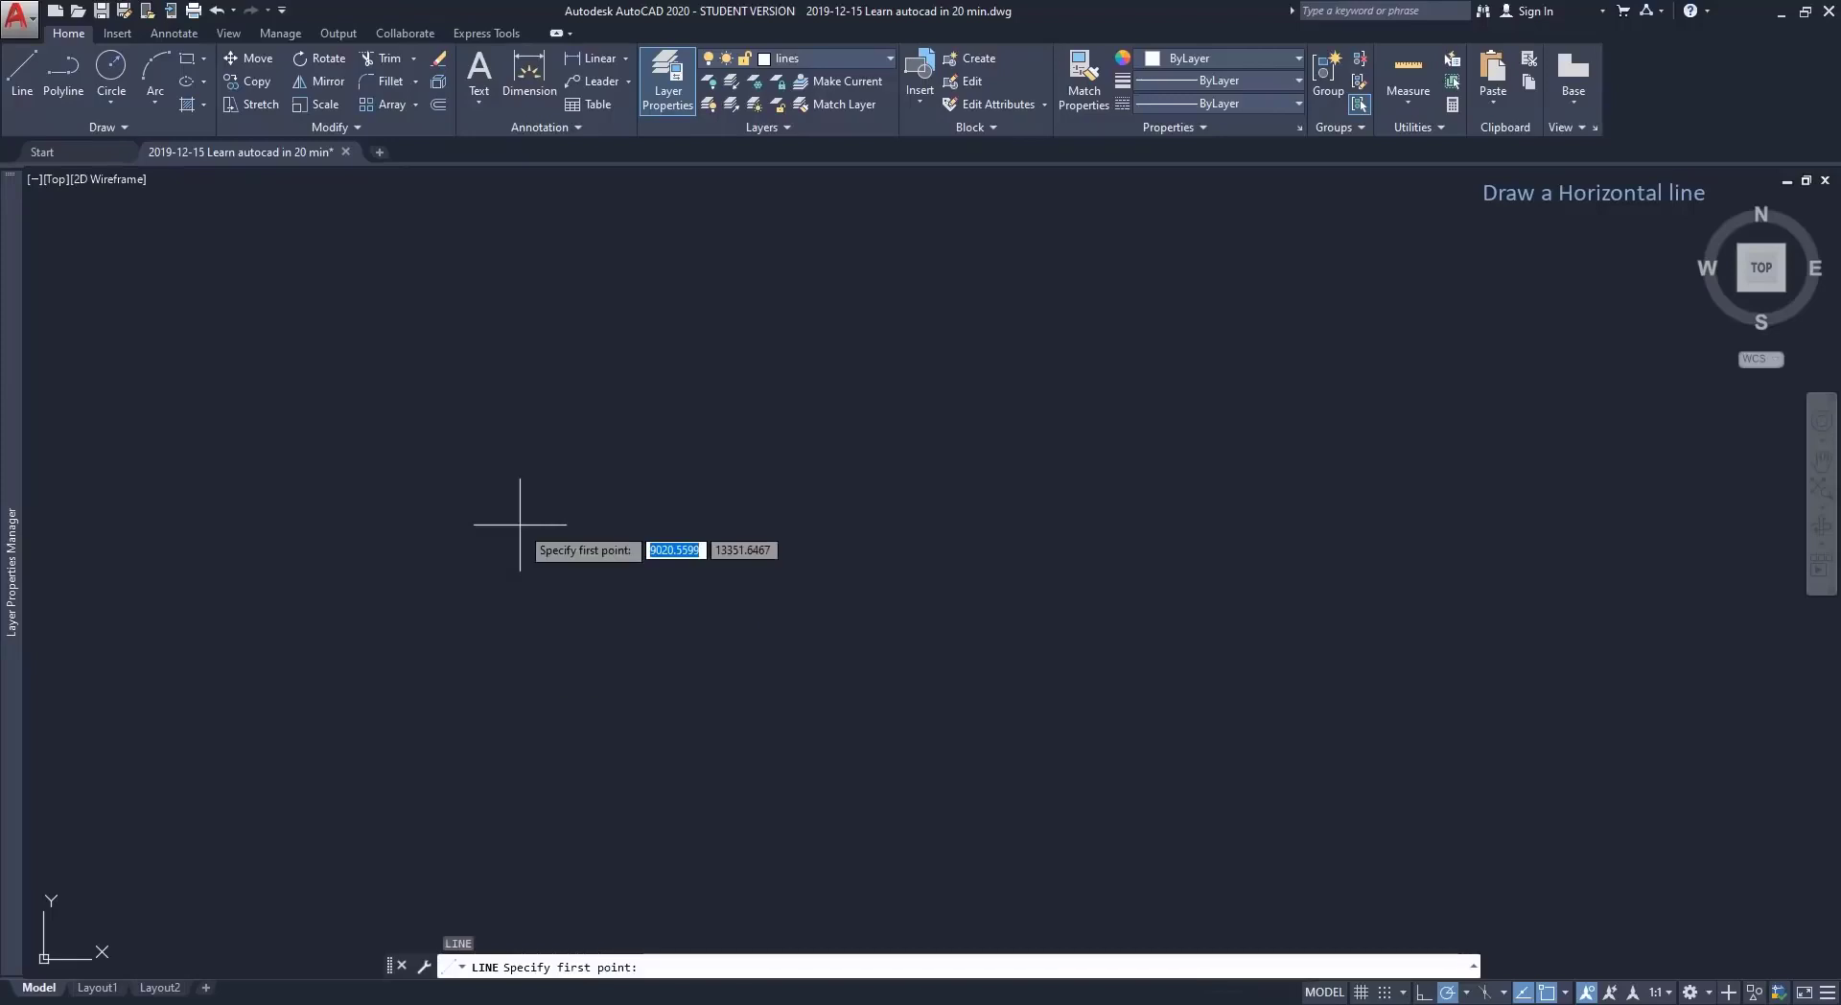
left_click(587, 488)
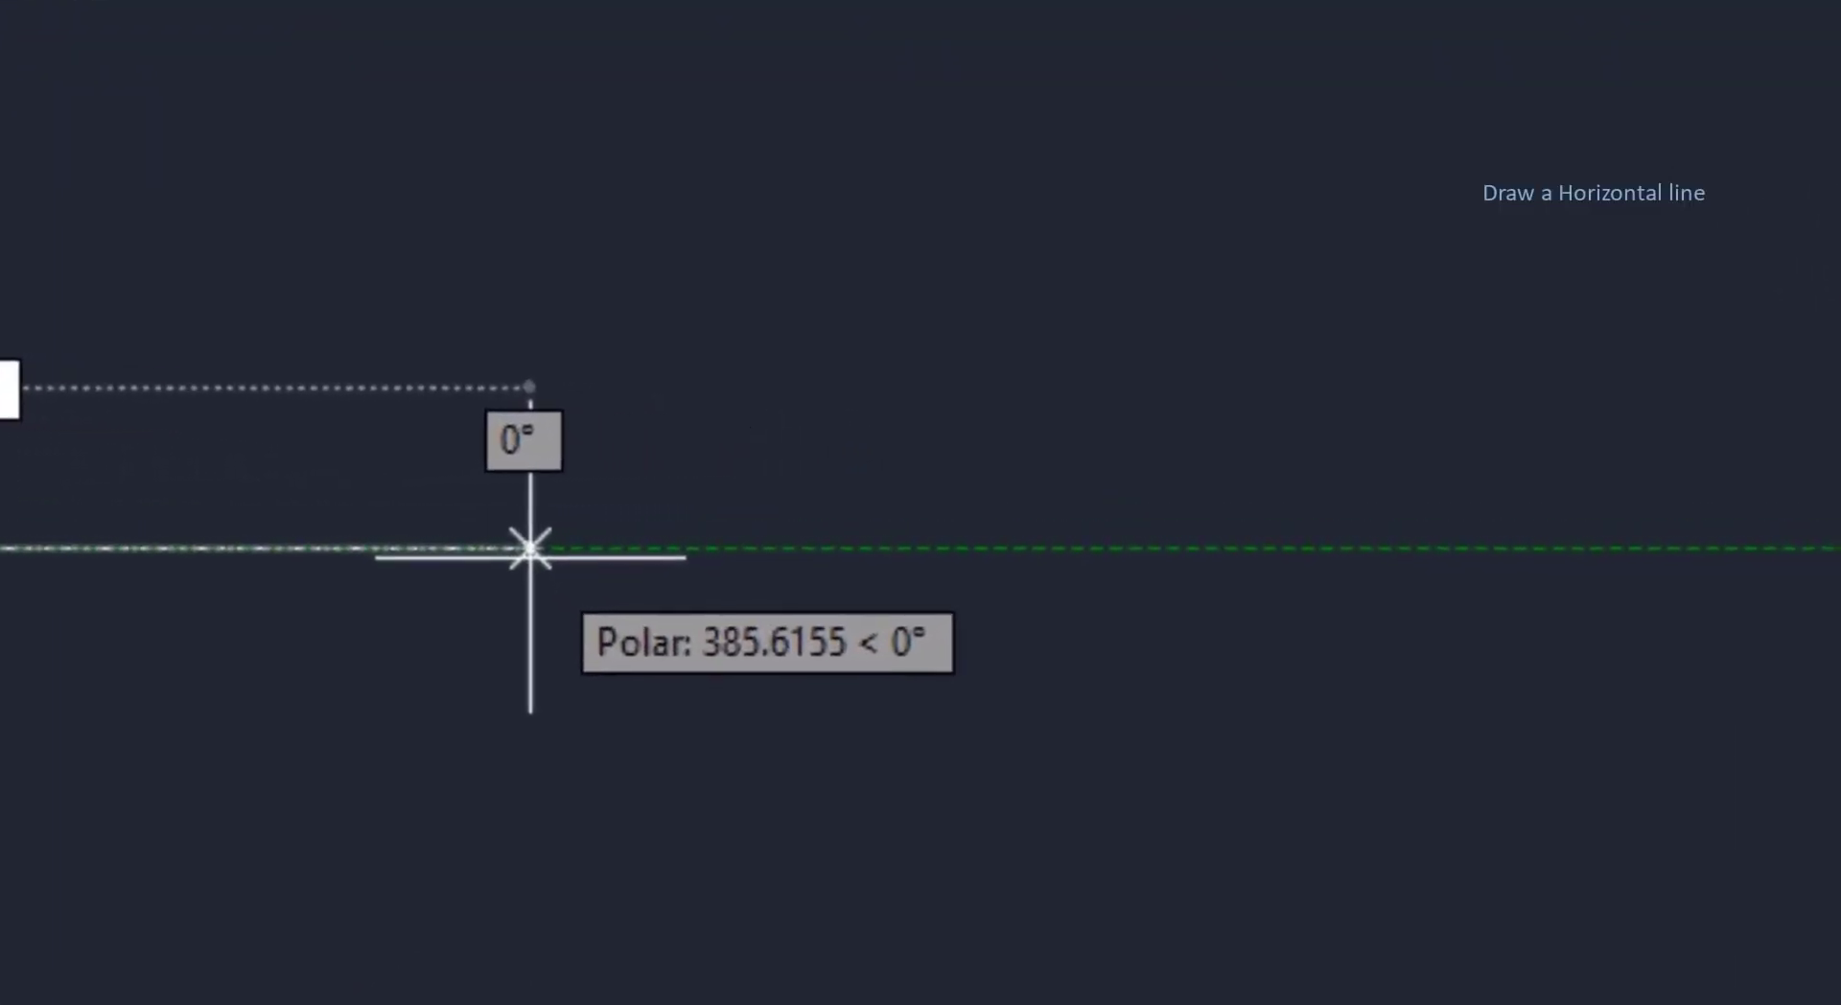
left_click(439, 561)
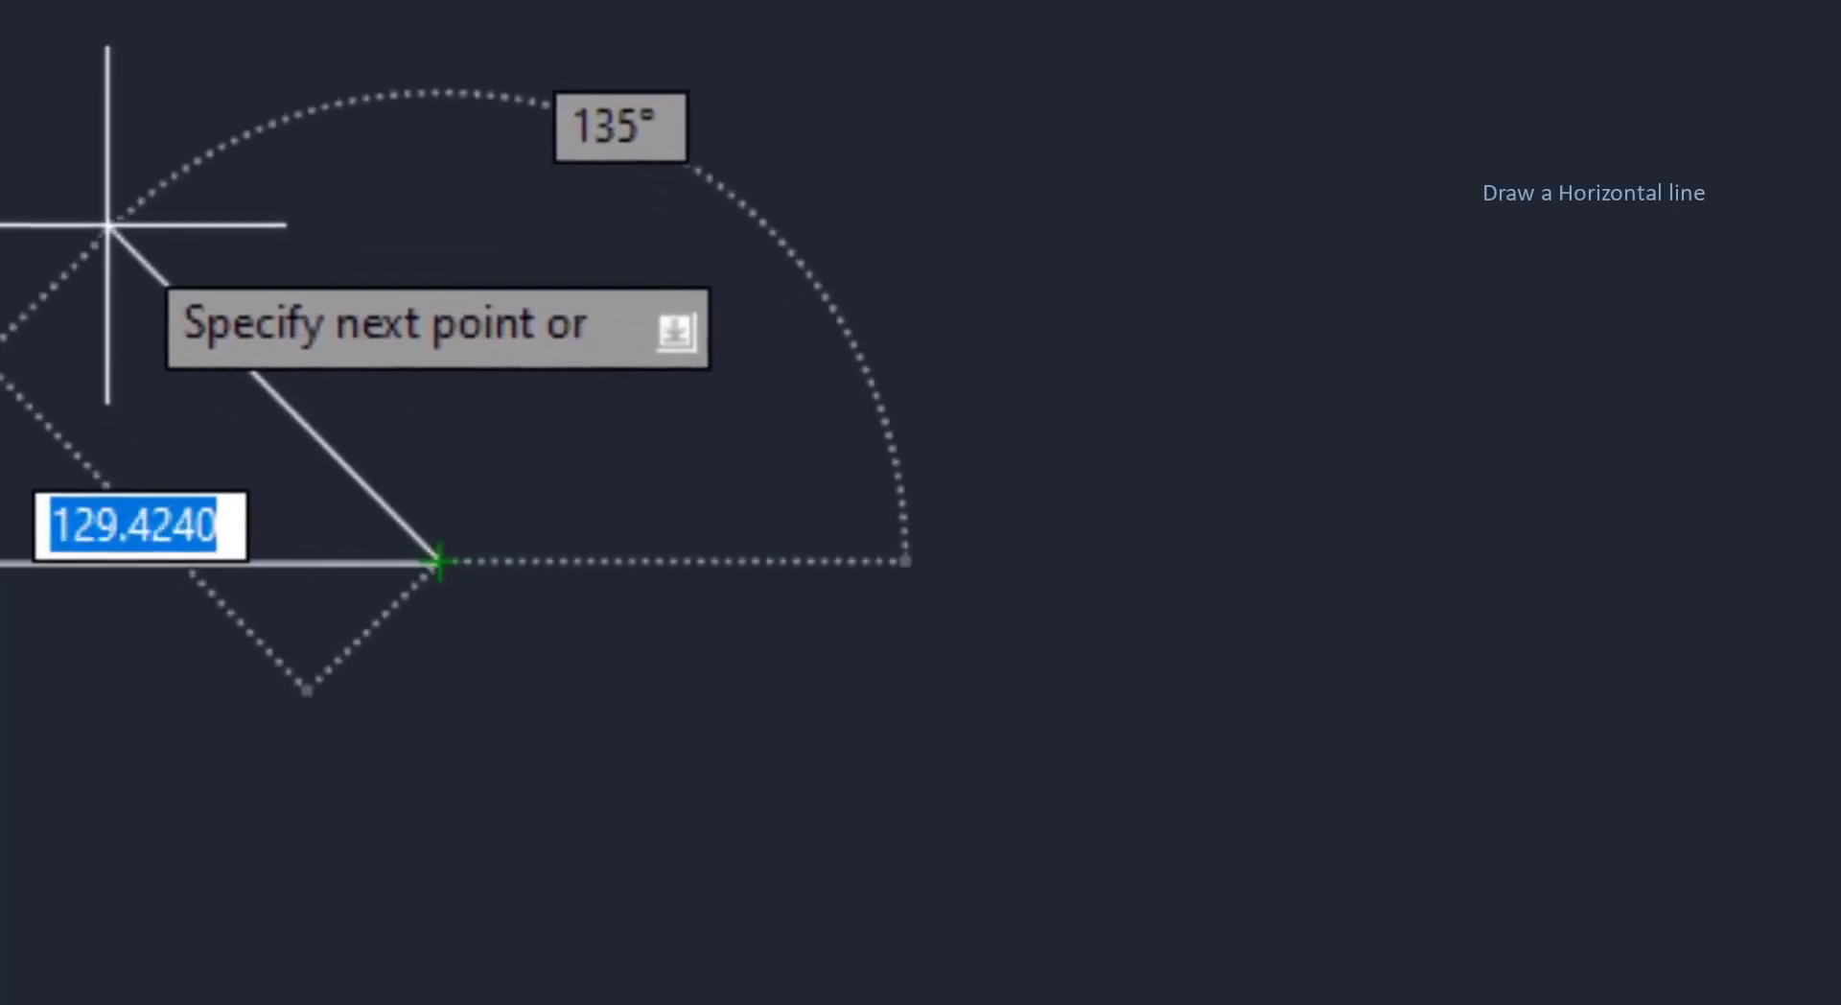
key("Escape")
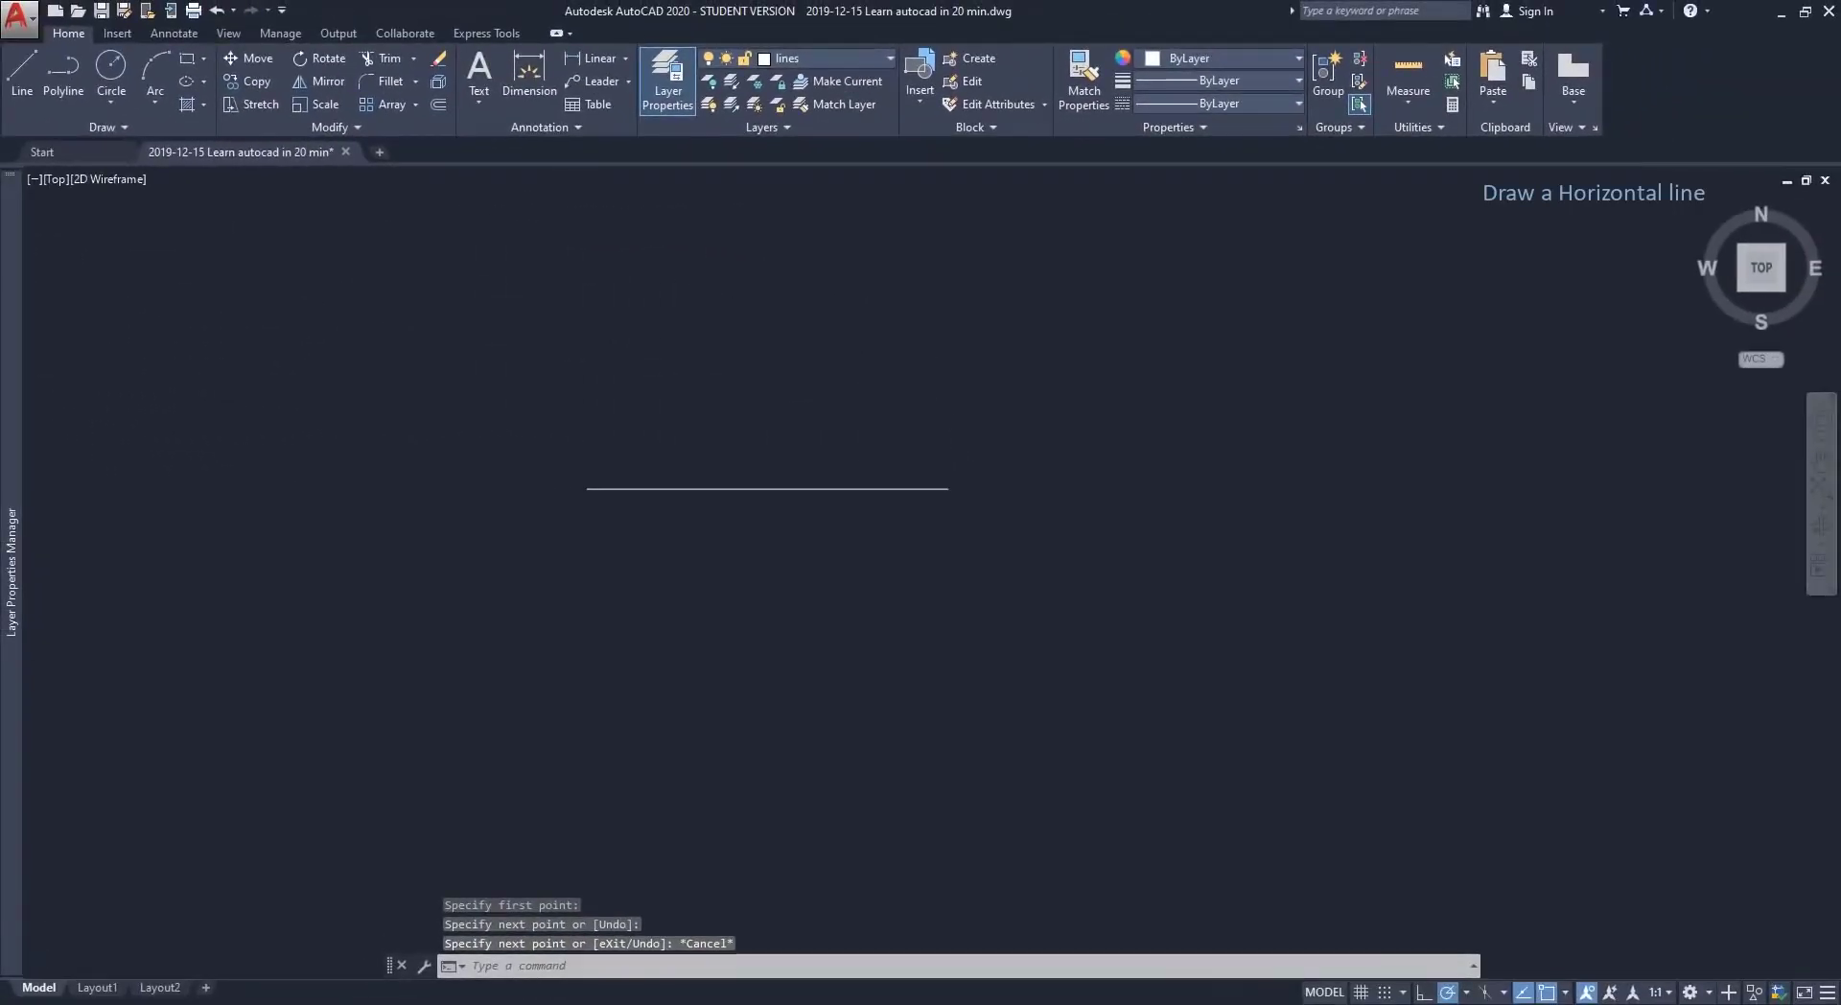
scroll(855, 399, "up", 2)
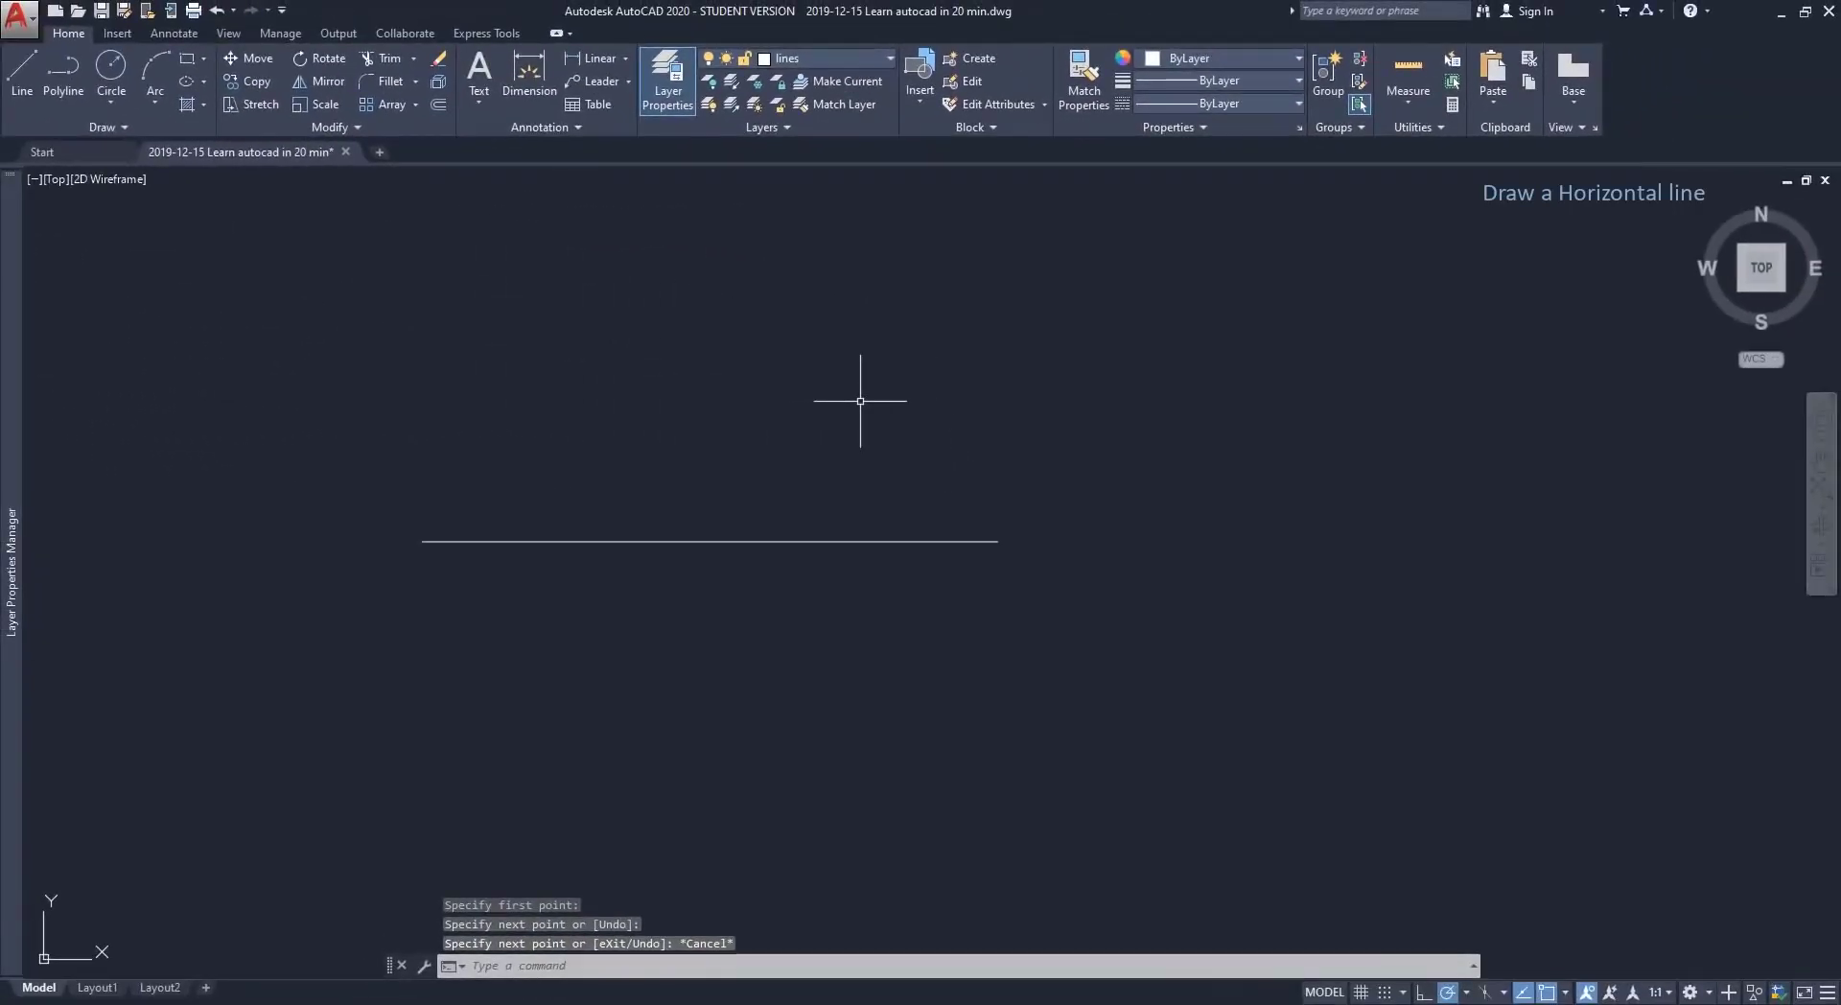
scroll(853, 452, "up", 2)
middle_click_drag(886, 491, 1084, 423)
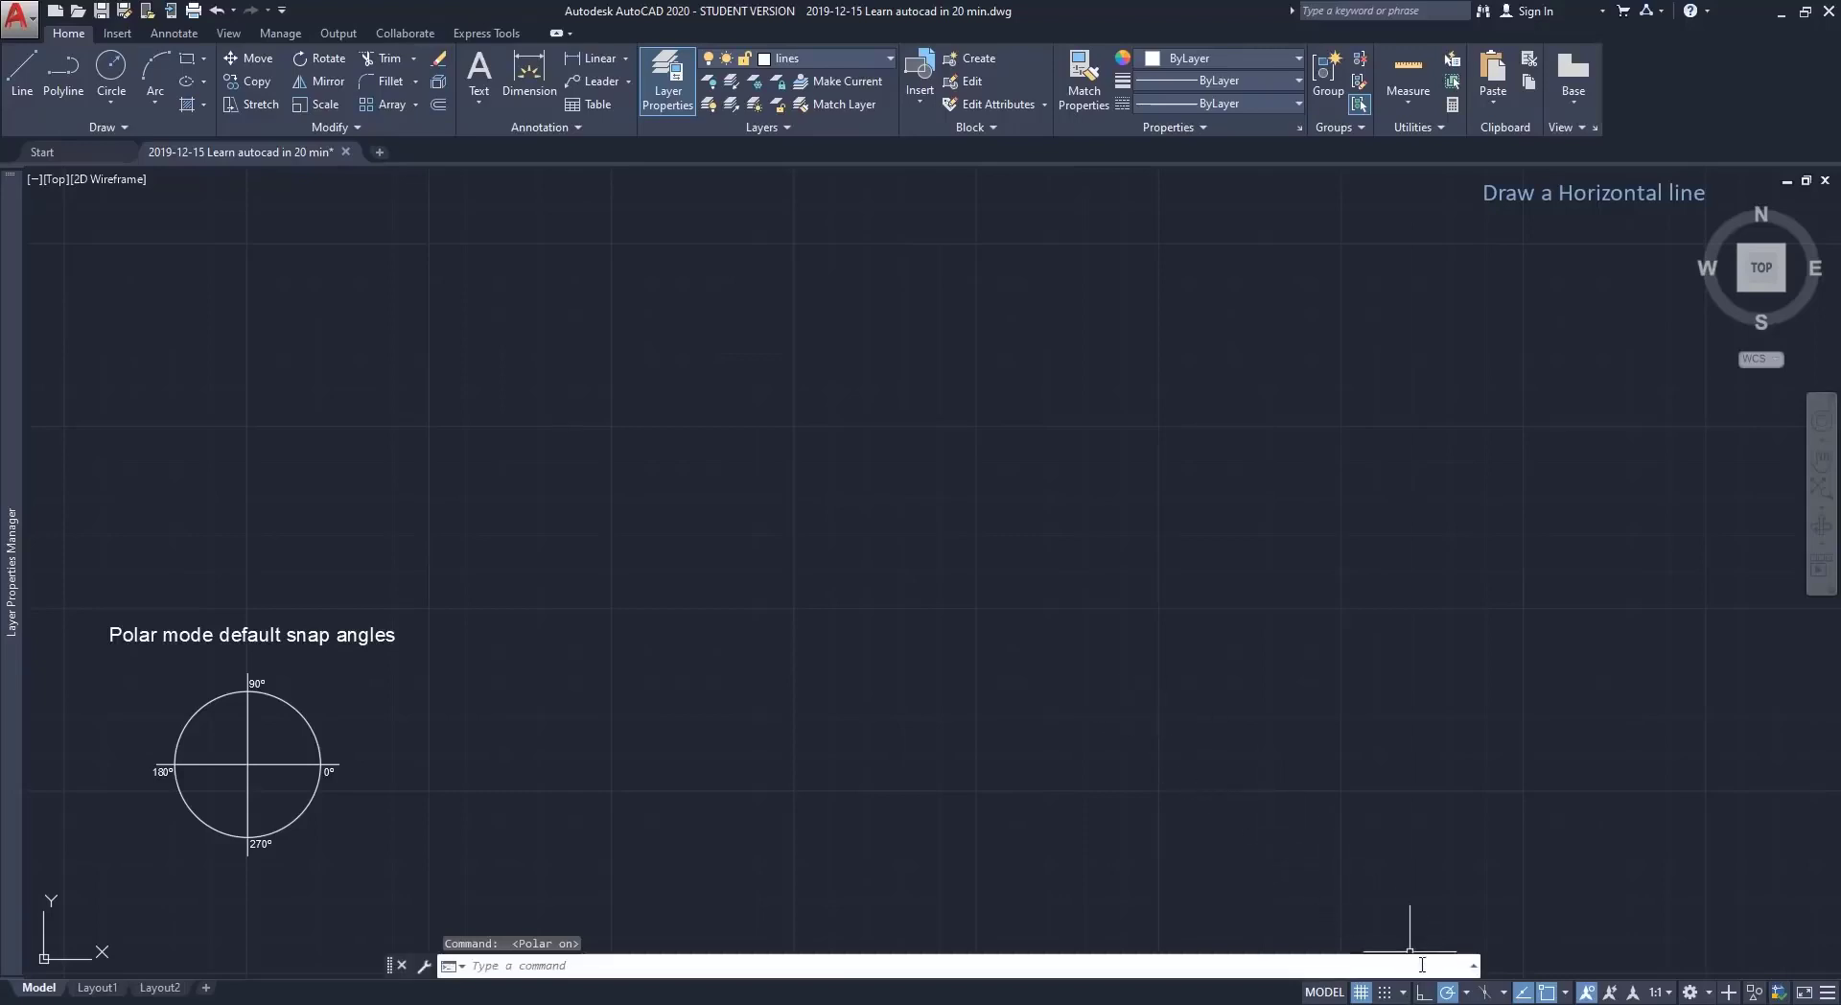
Turn polar tracking off and draw a nearly horizontal line about 128 units long with the LINE command.
left_click(1449, 994)
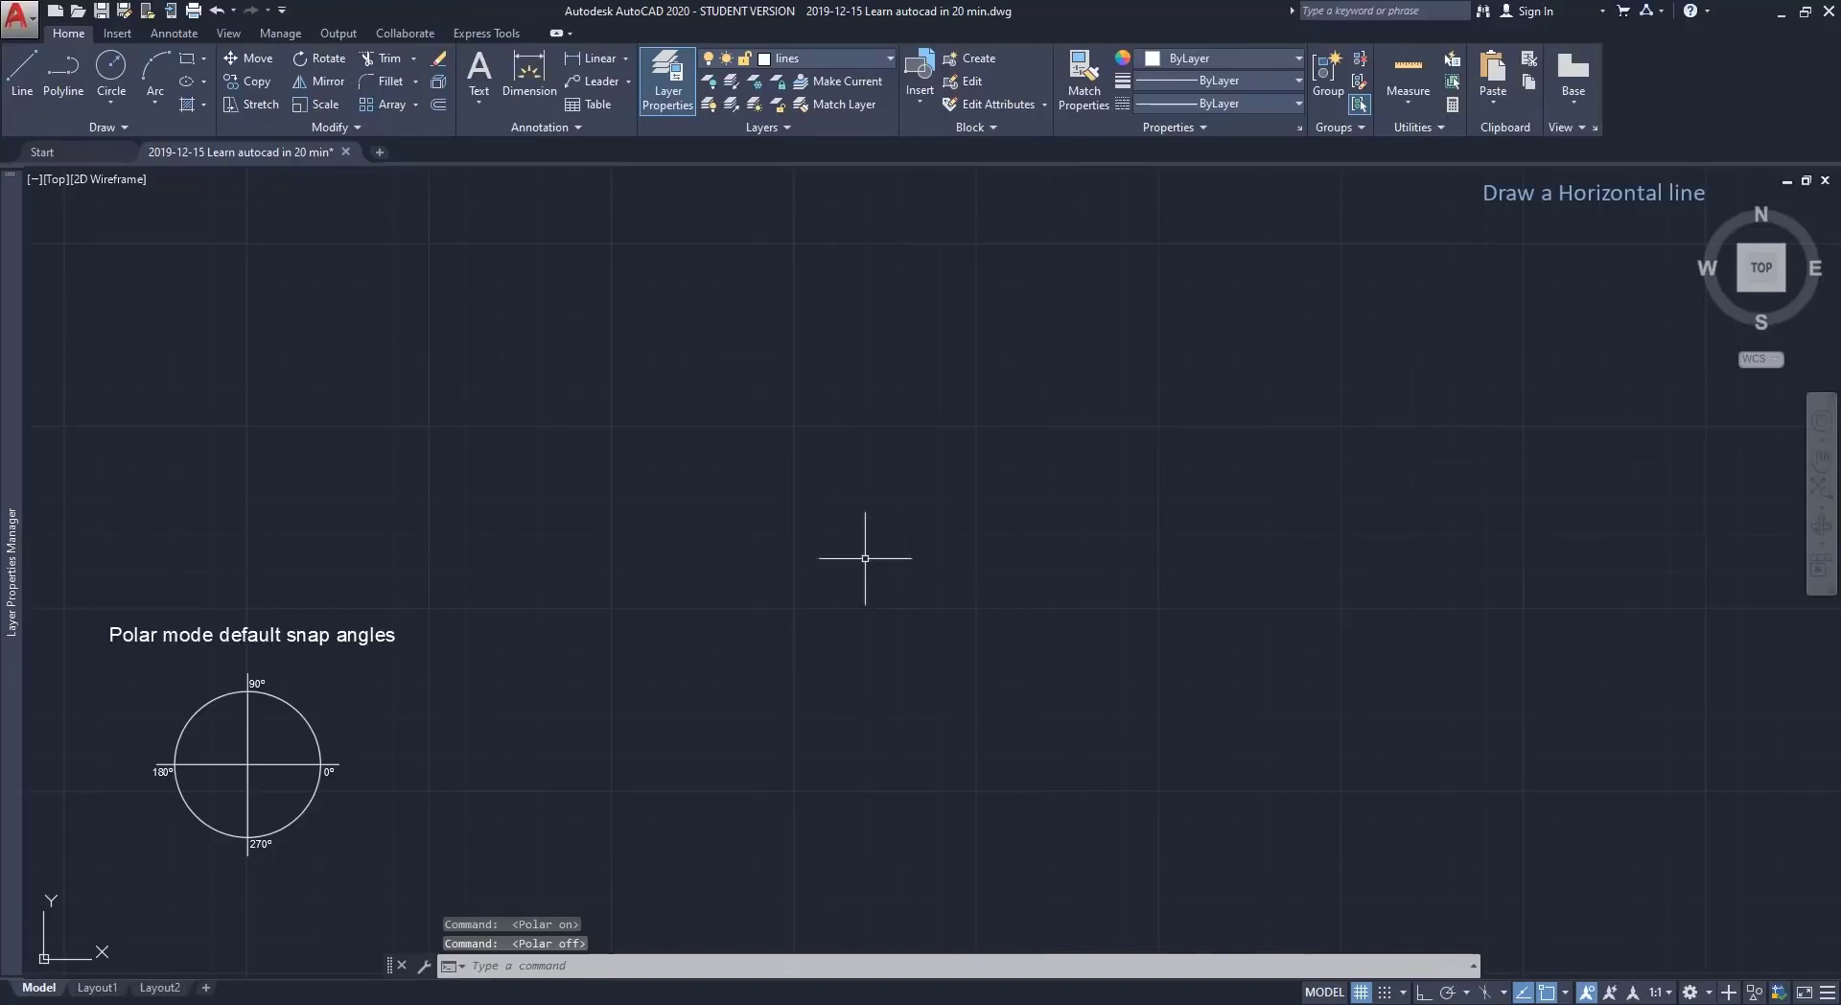
type("L")
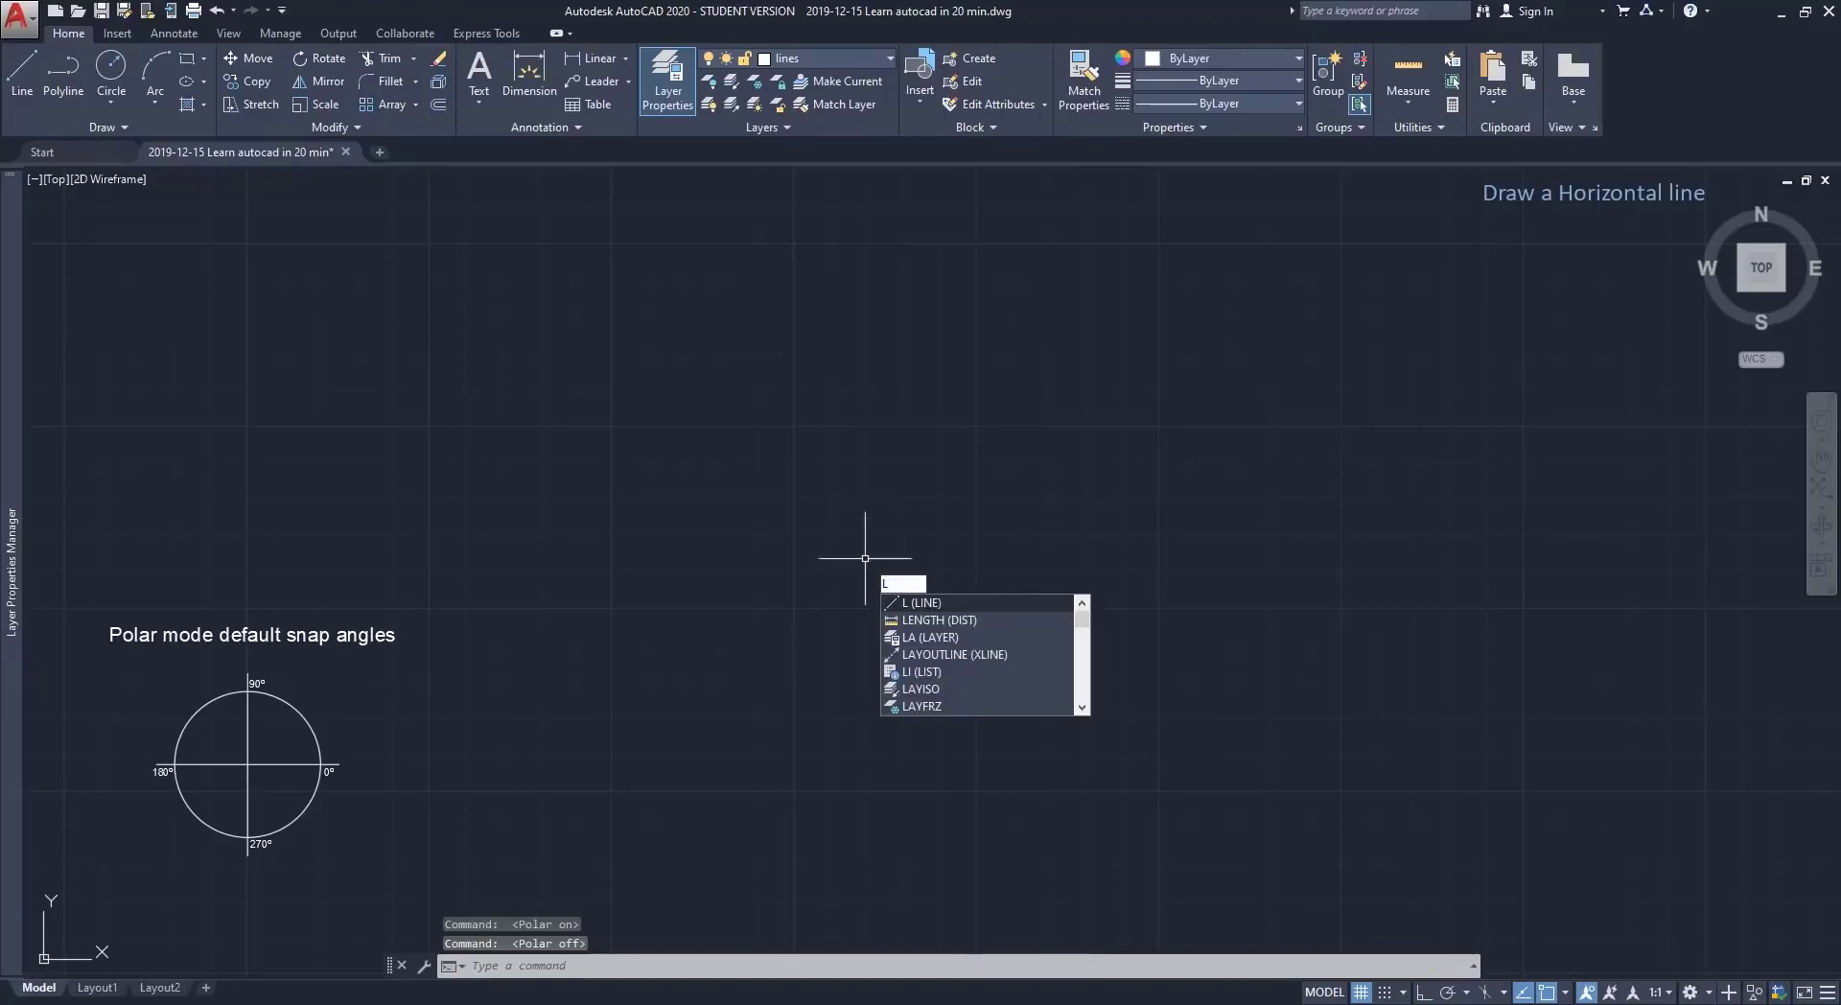
key("Return")
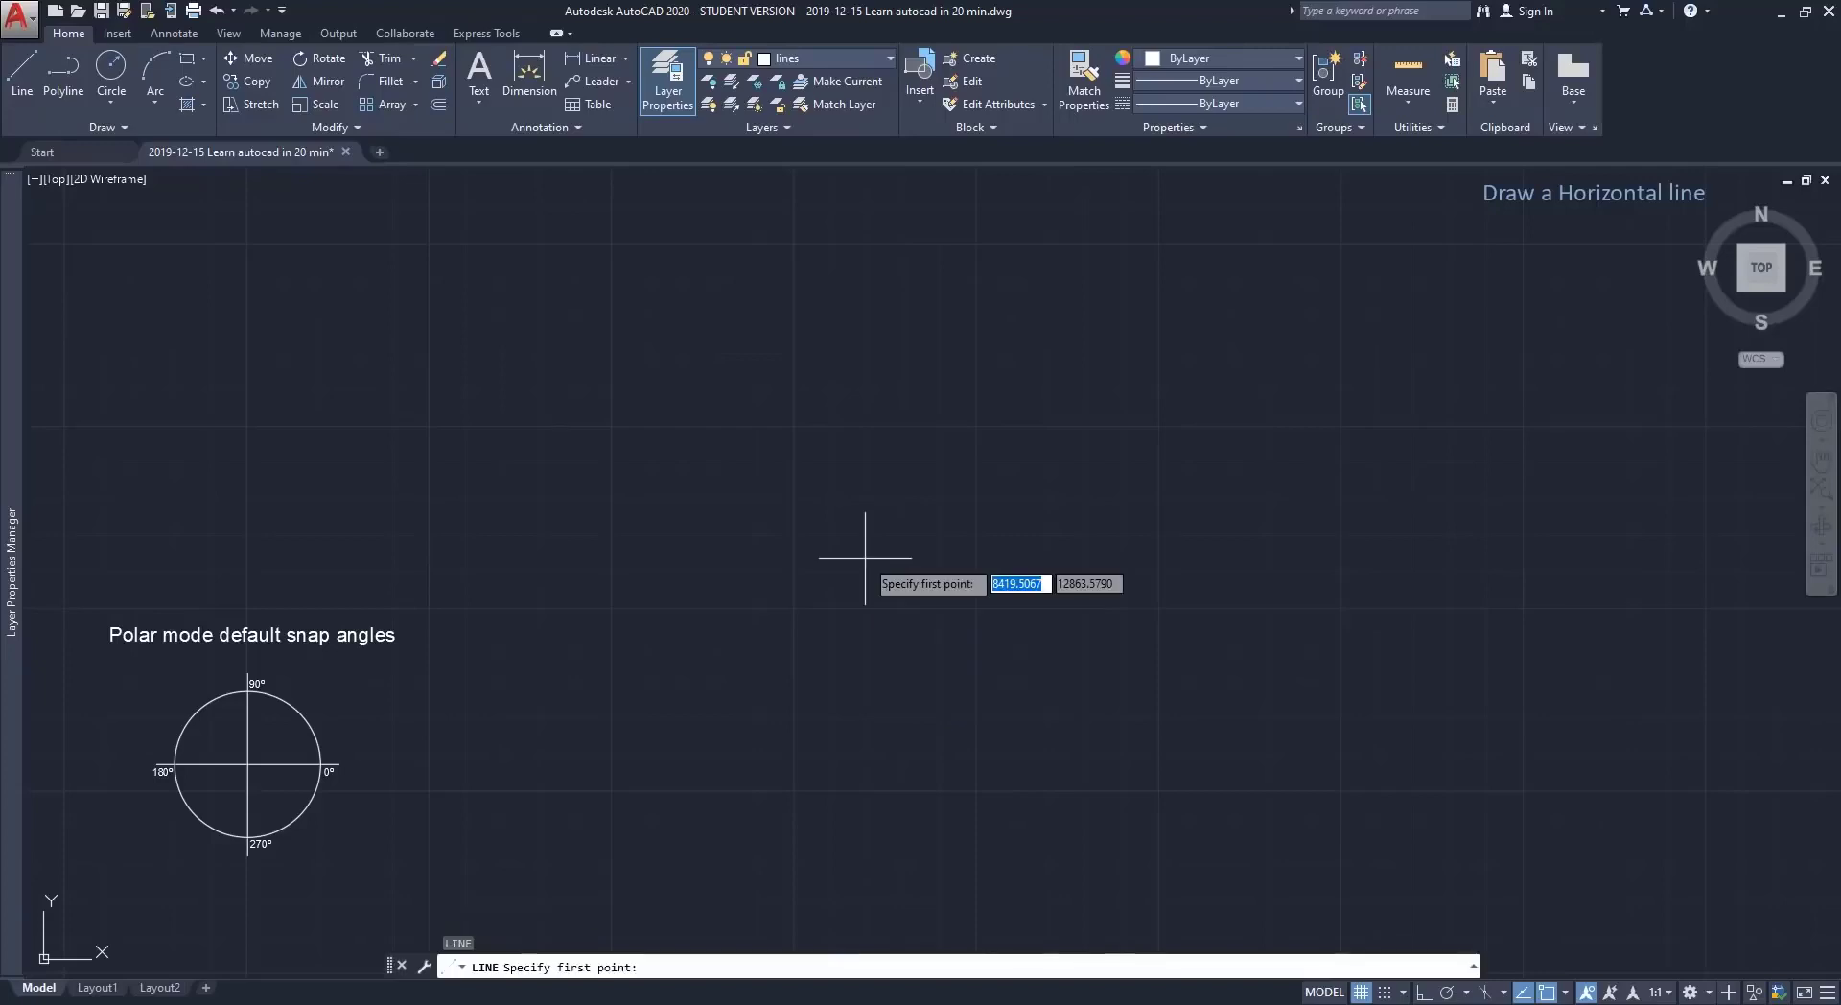
left_click(865, 558)
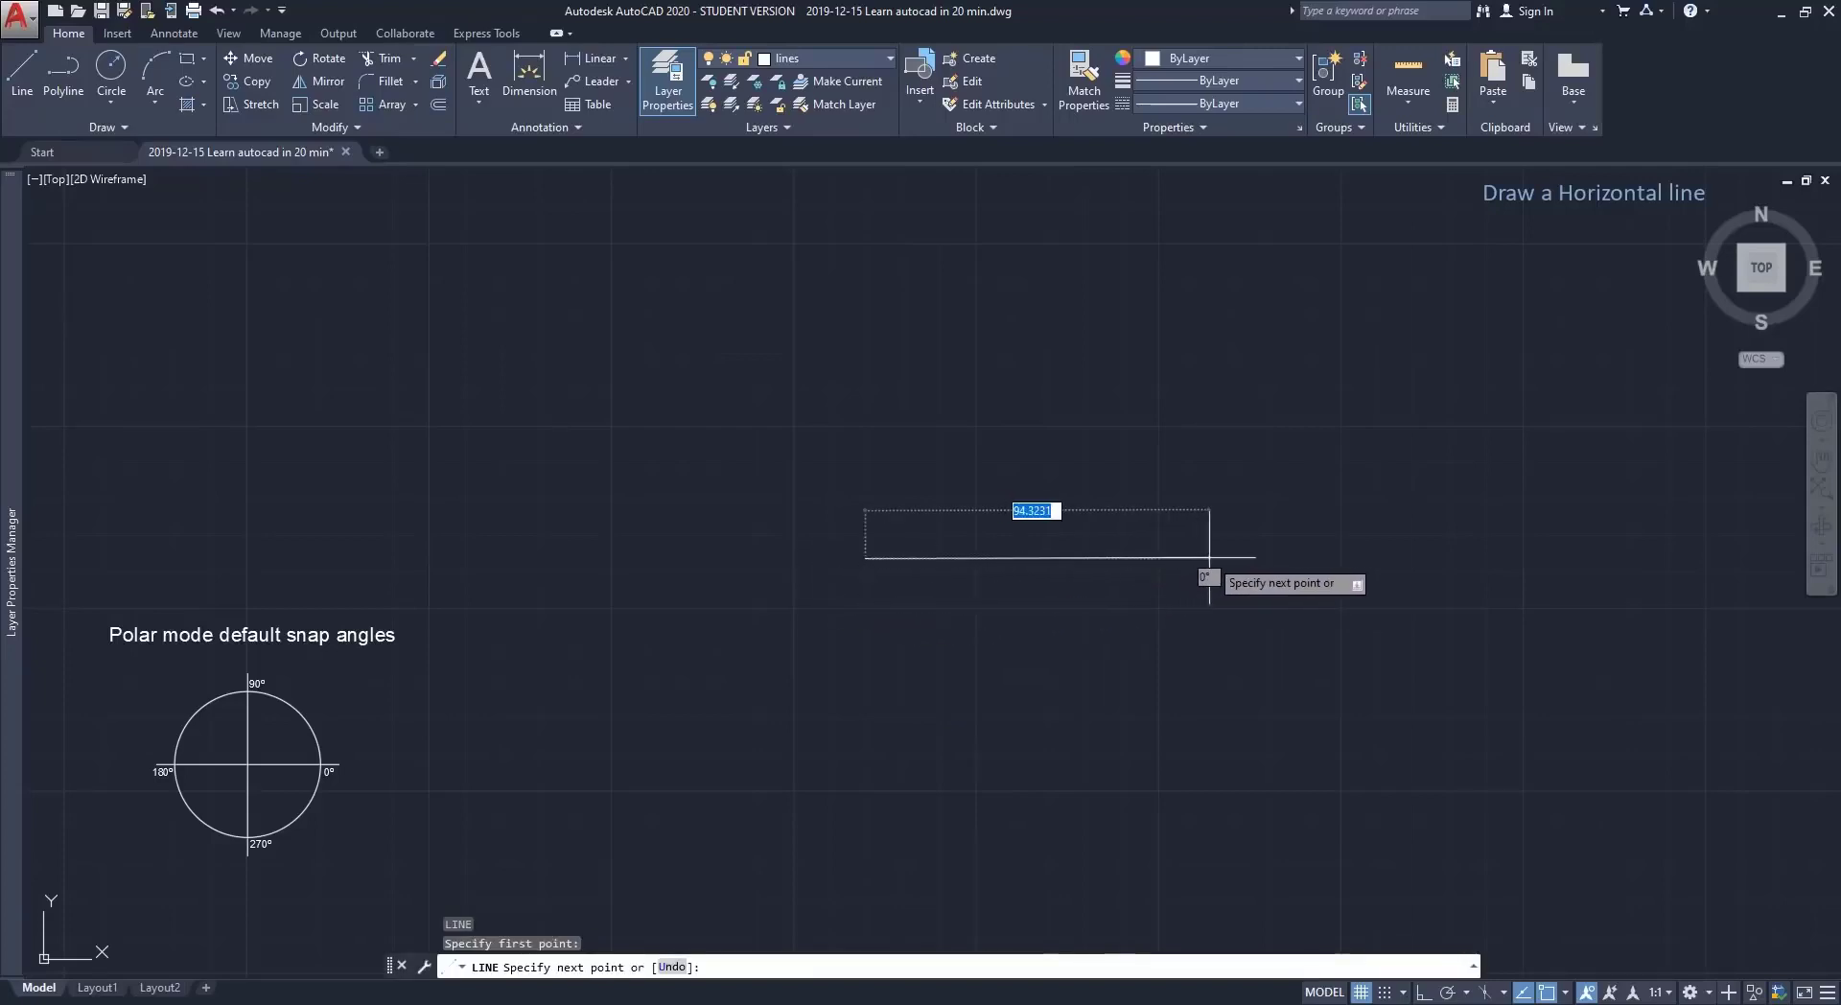
scroll(1224, 556, "up", 2)
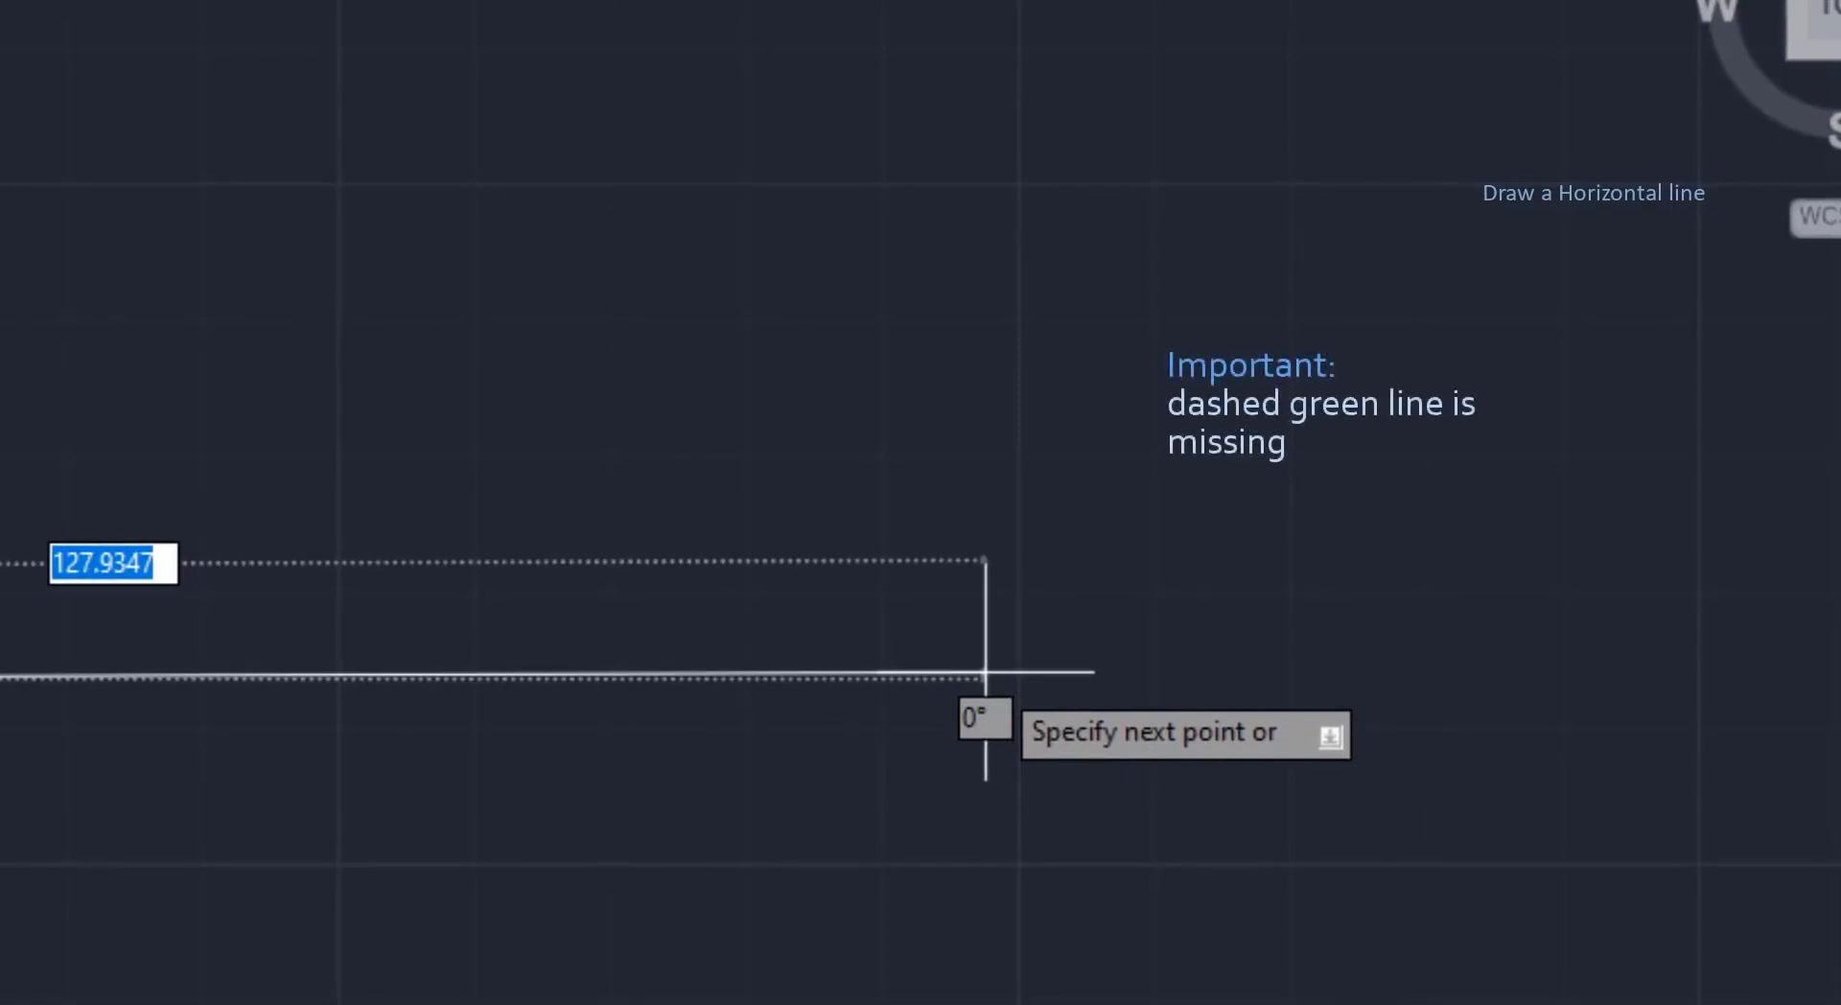
left_click(1394, 555)
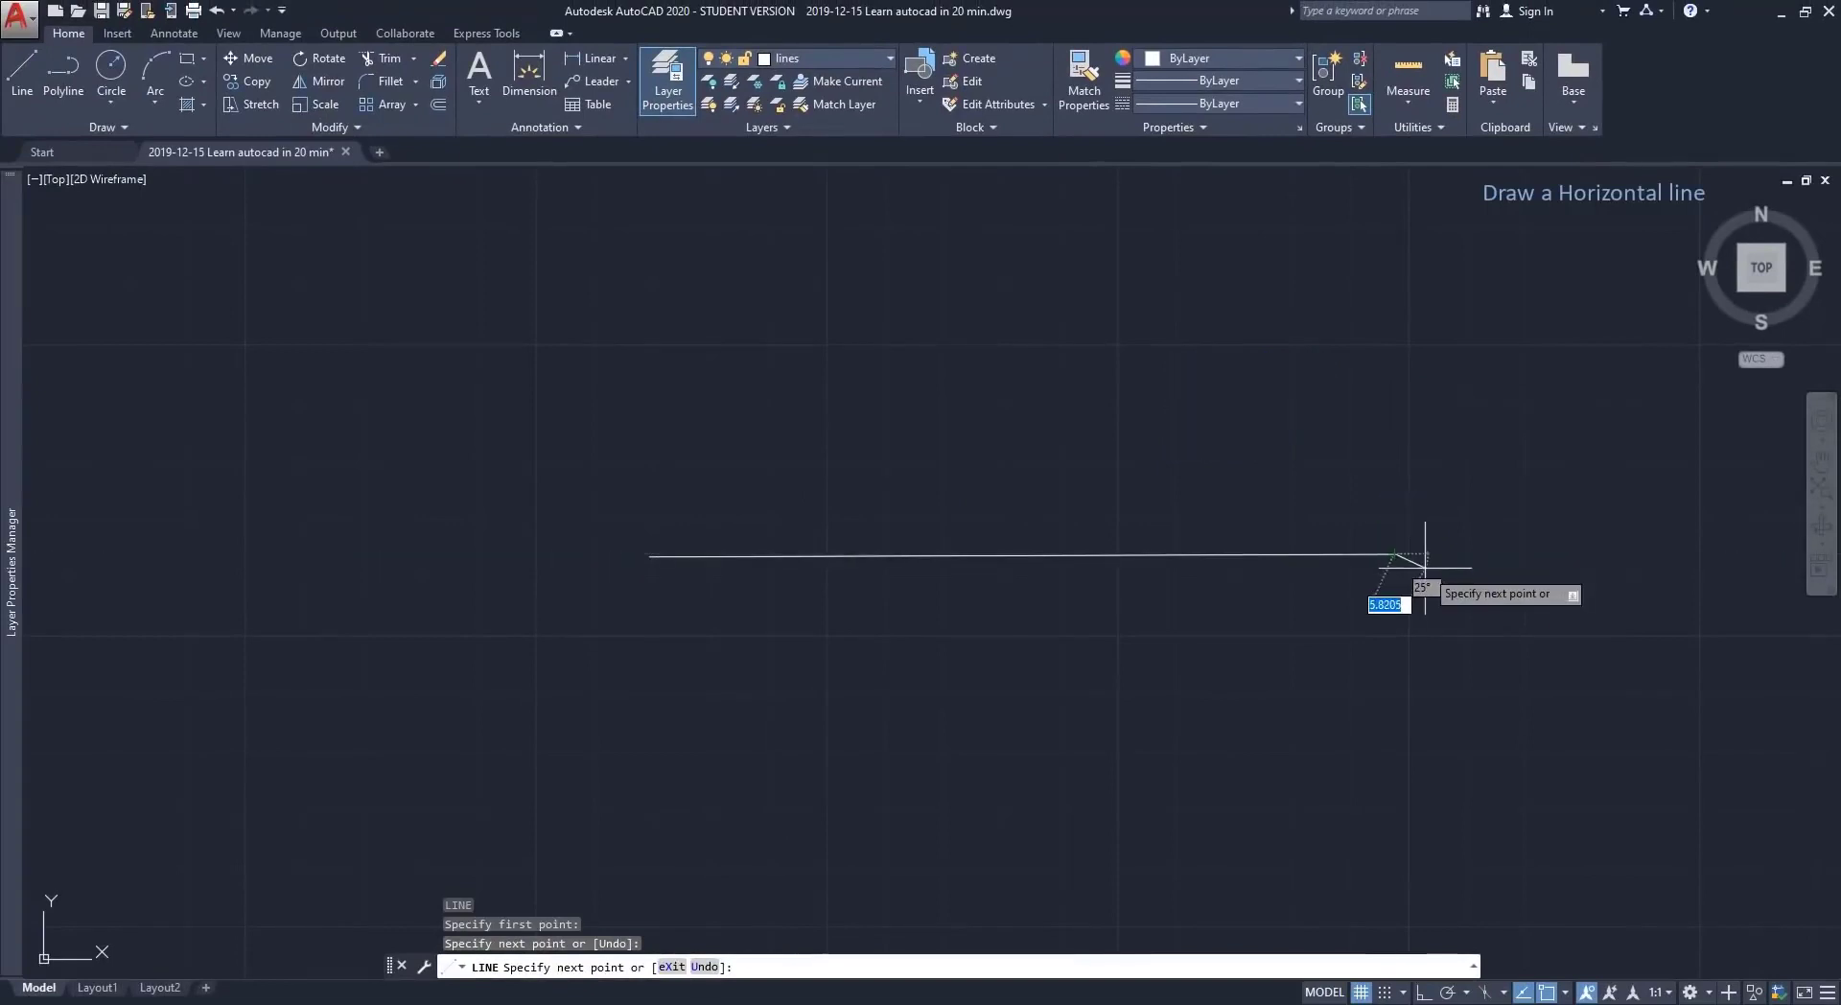
key("Escape")
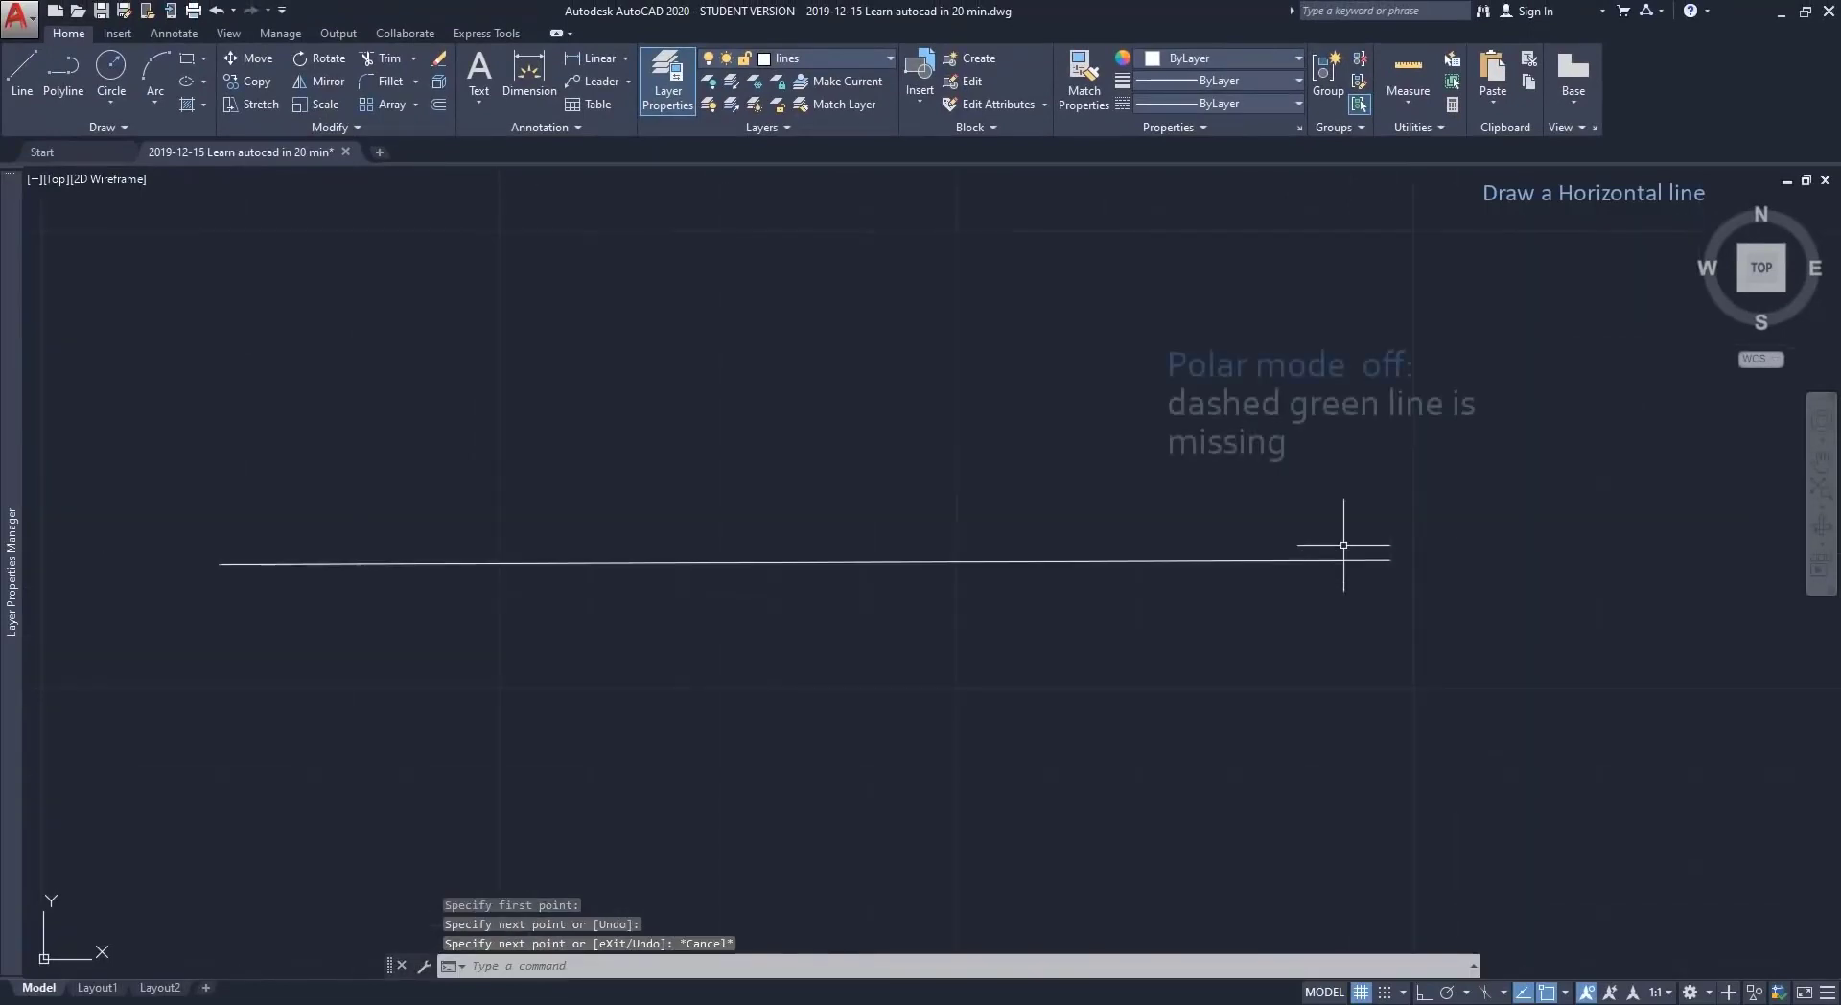
scroll(1343, 545, "down", 2)
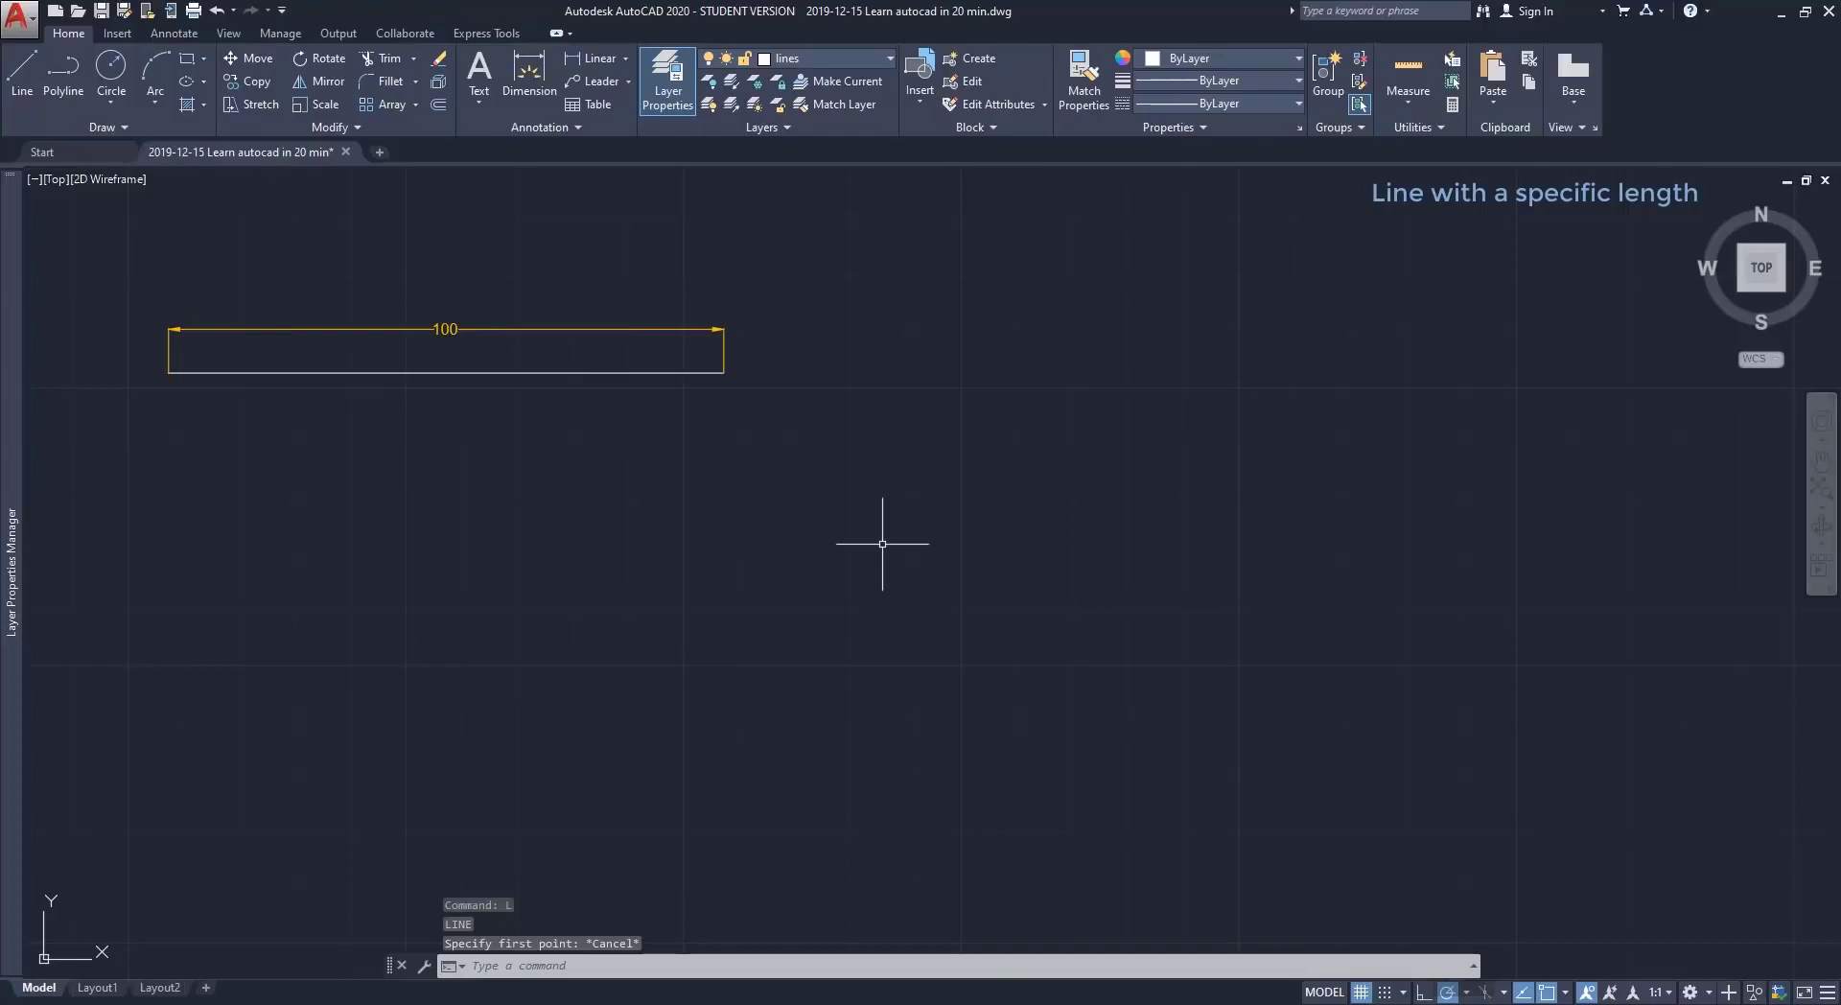
Draw a horizontal line exactly 100 units long, running rightward along the 0° polar direction.
key("Return")
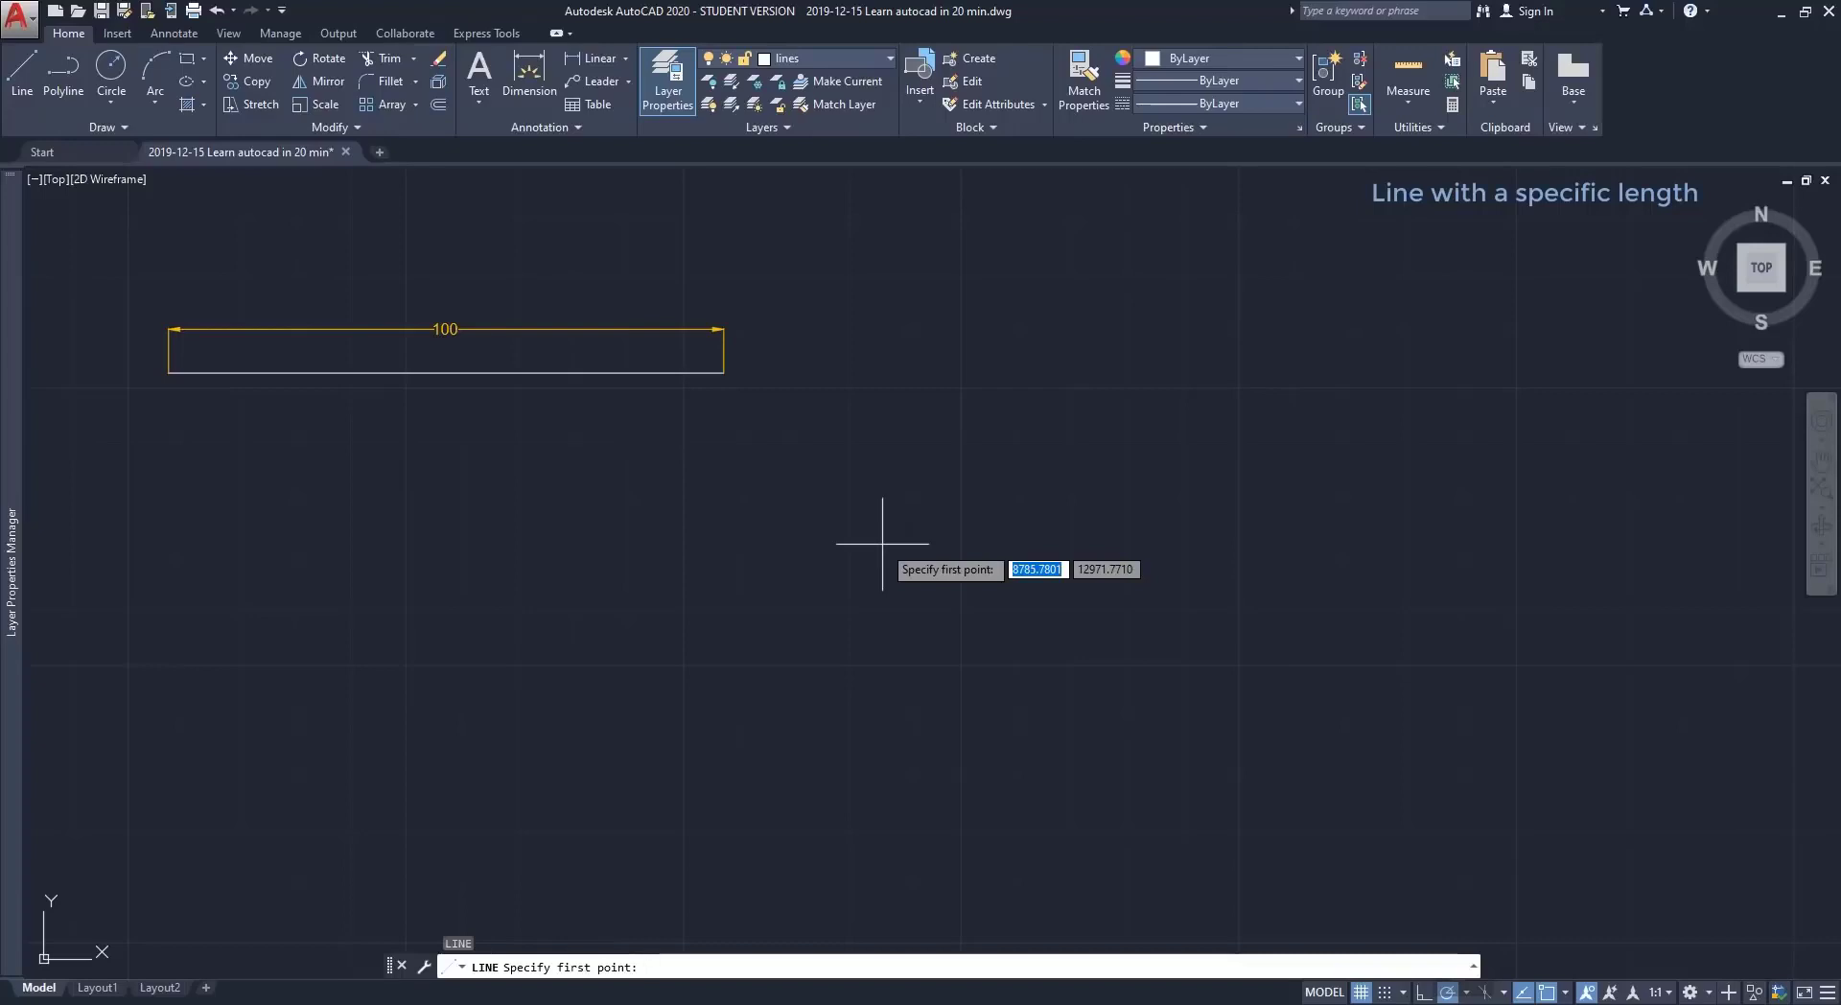
left_click(866, 557)
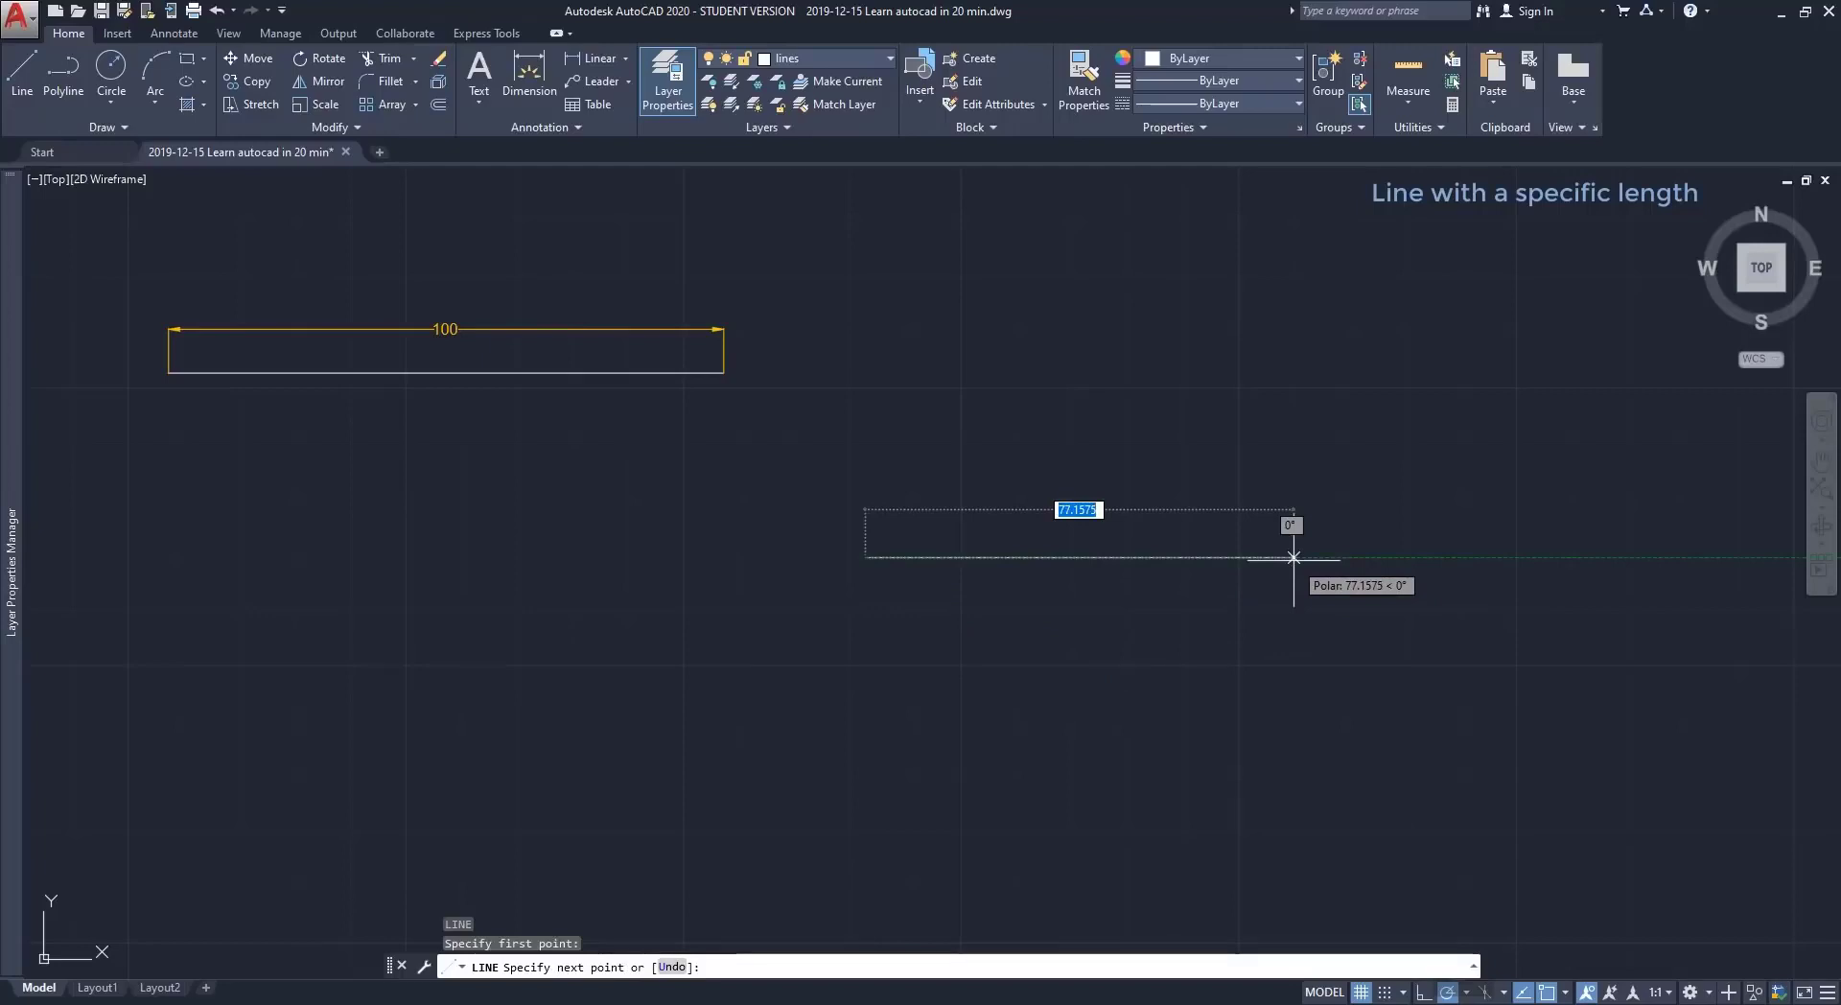
type("100")
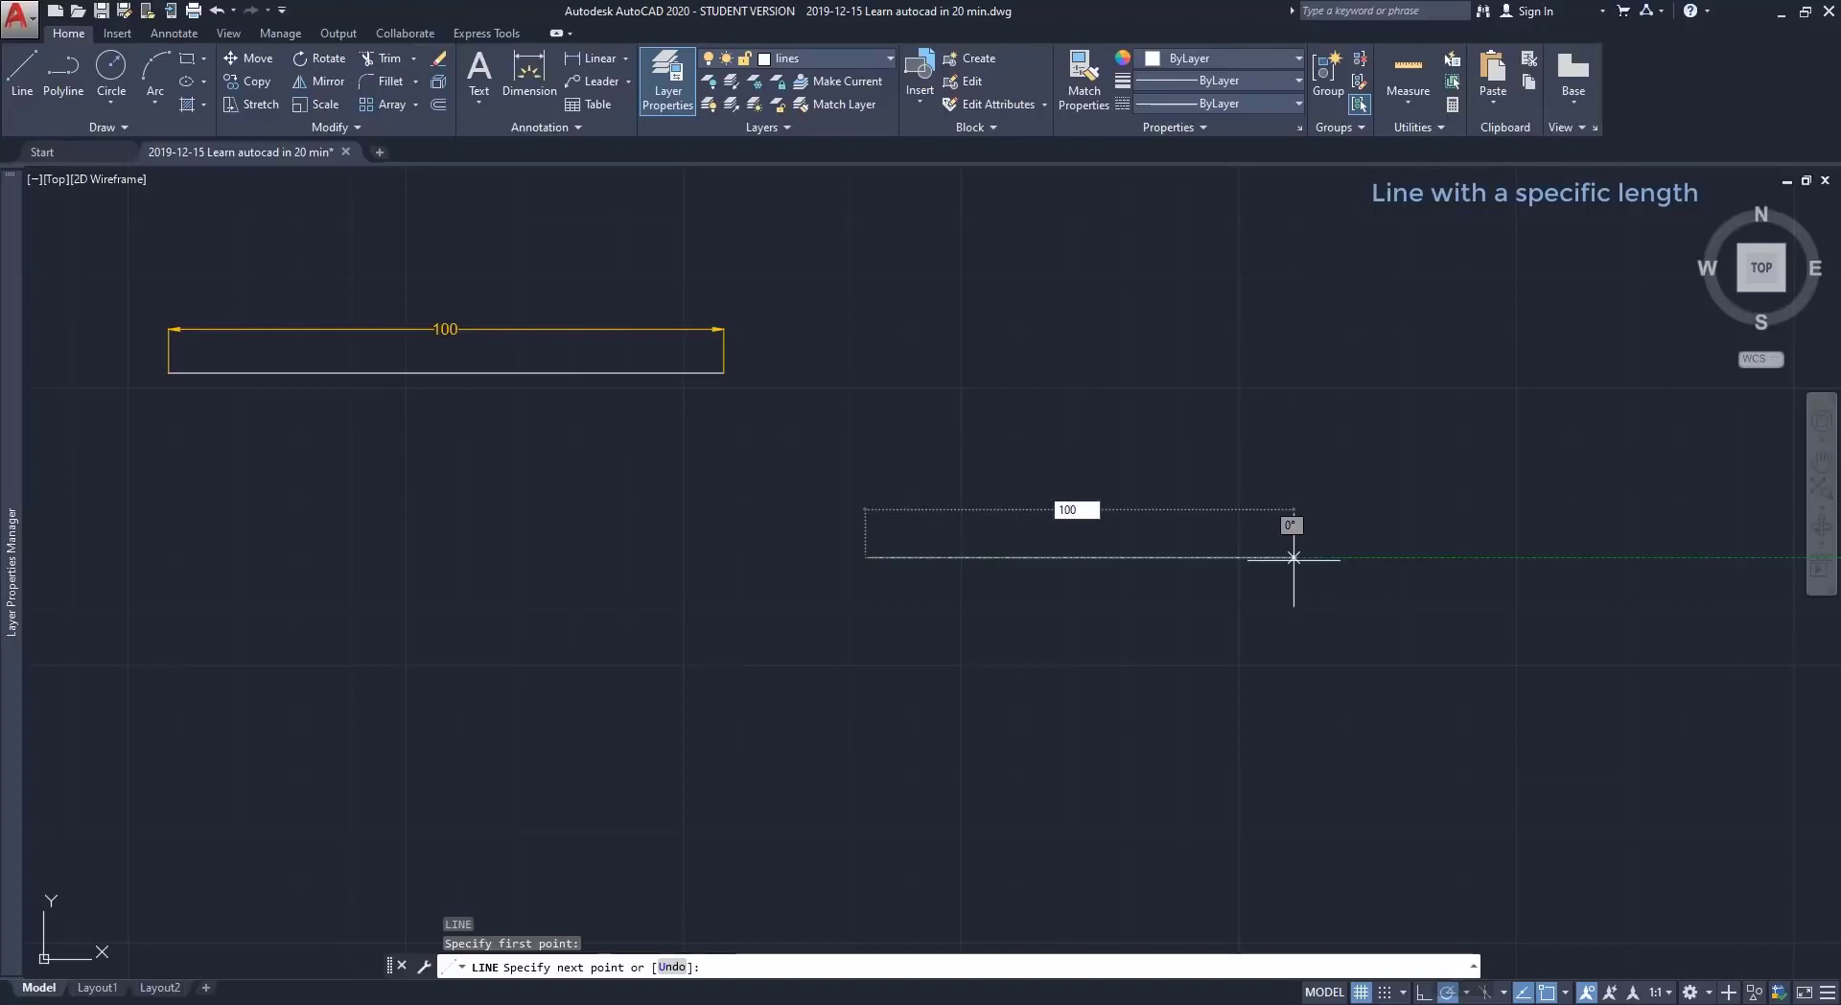
key("Return")
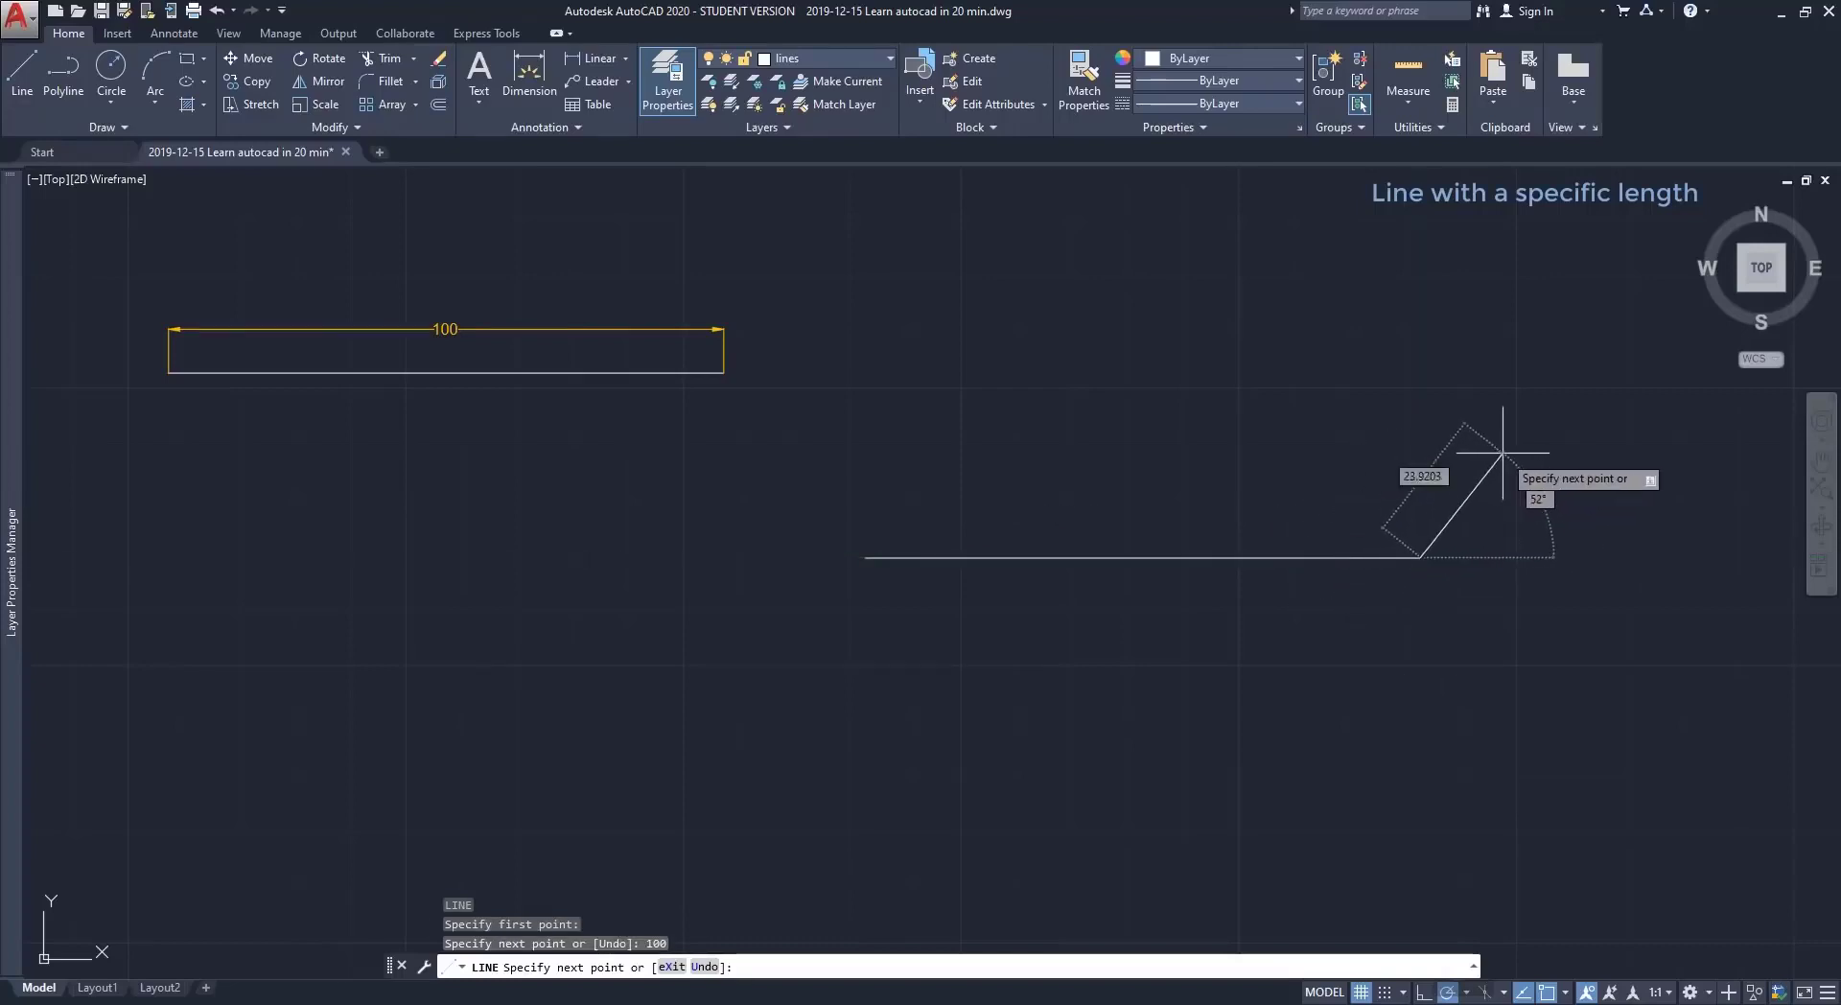
key("Escape")
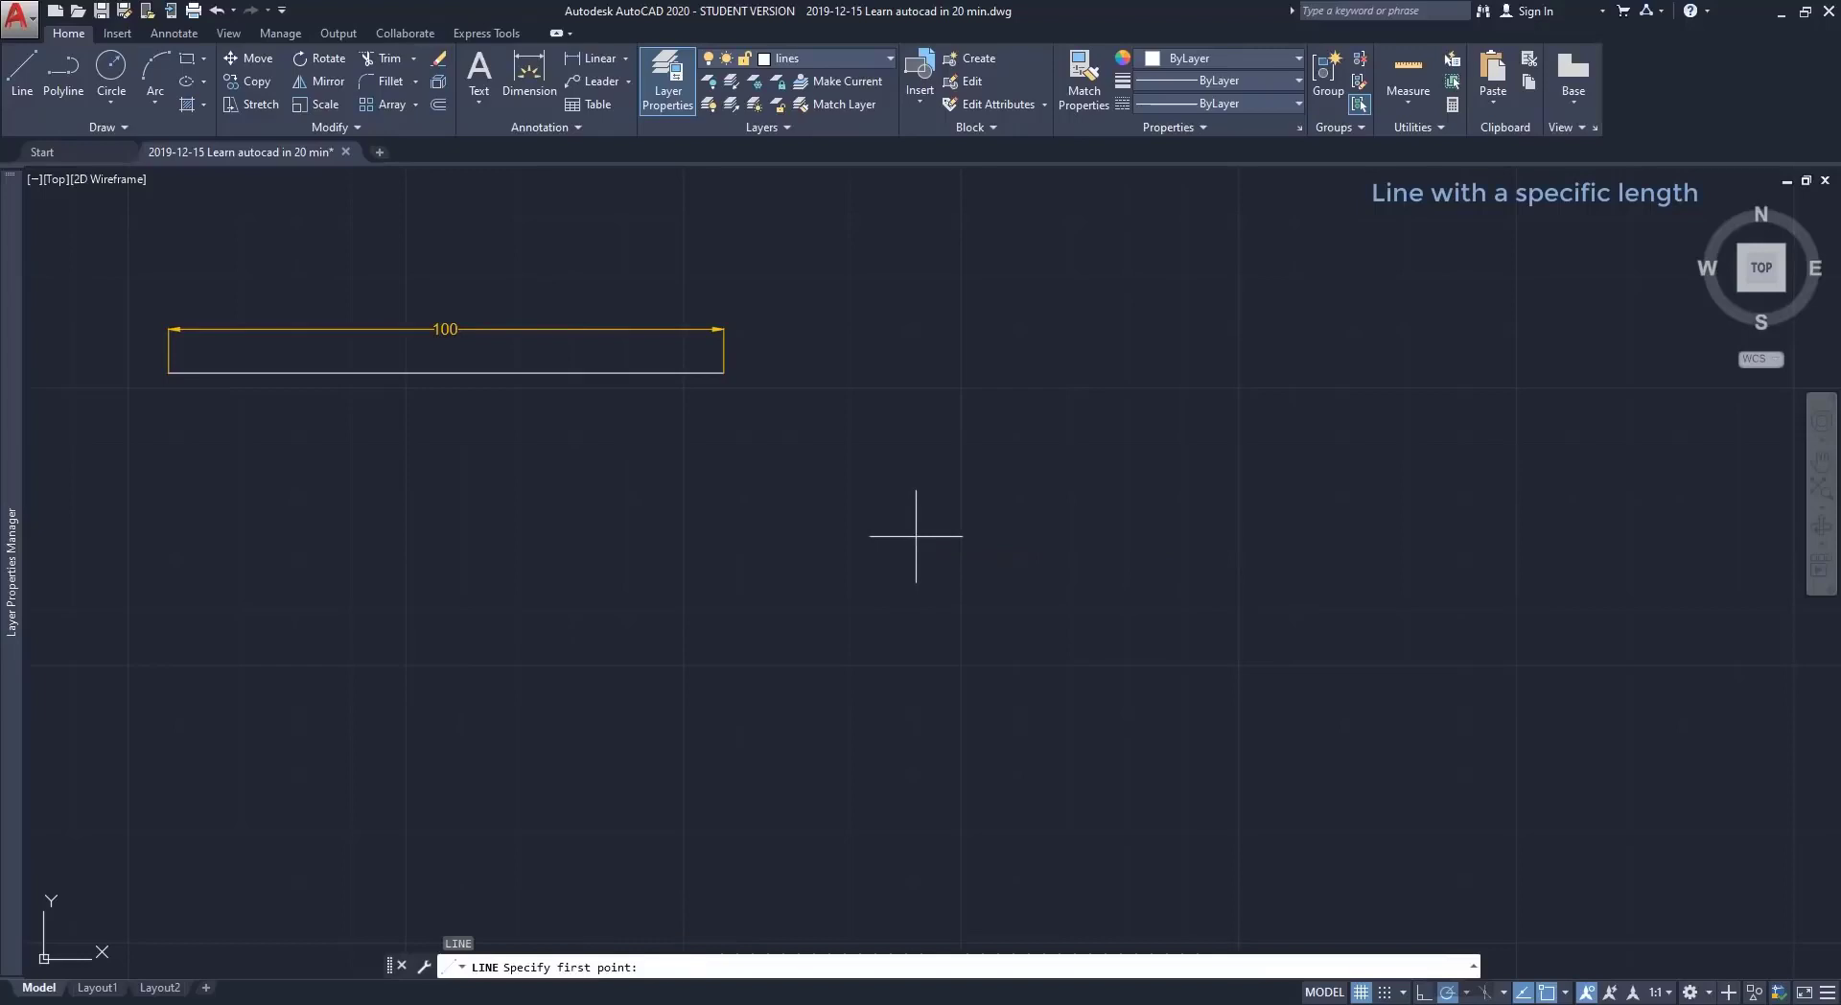
Draw a vertical line exactly 100 units long to the right of the dimensioned example, running upward along the 90° polar direction.
left_click(916, 536)
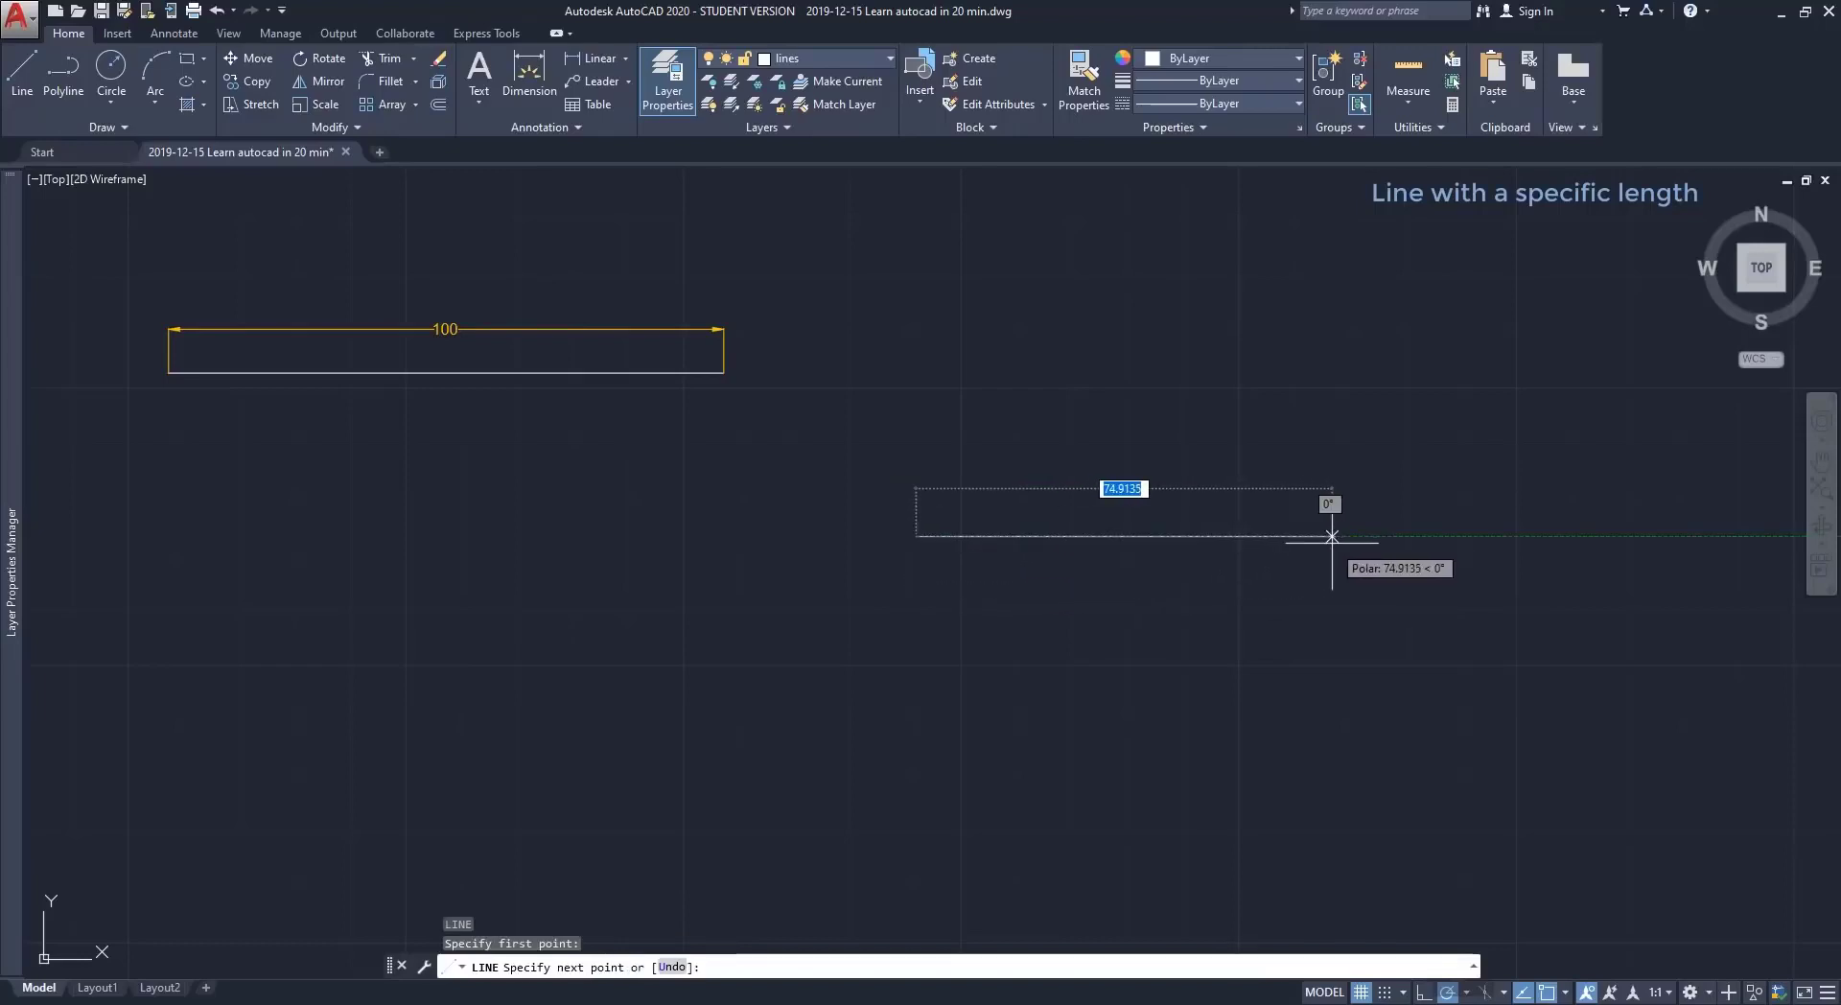
type("100")
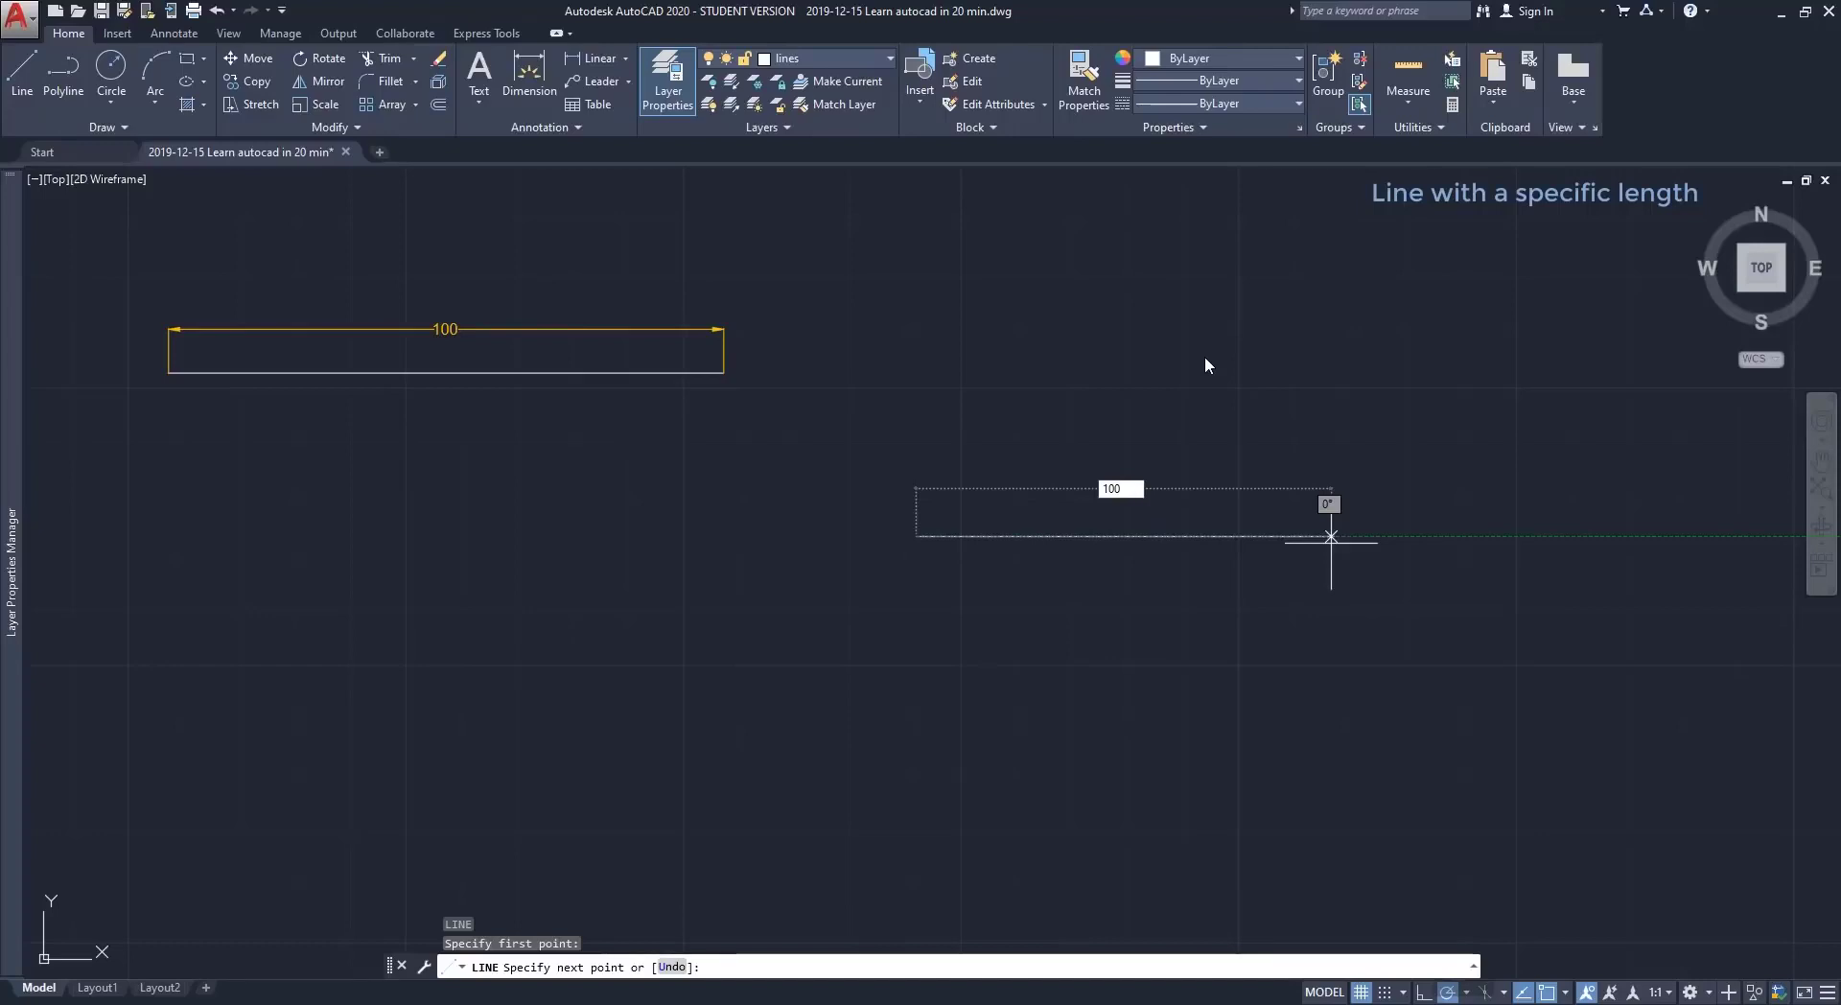
key("Escape")
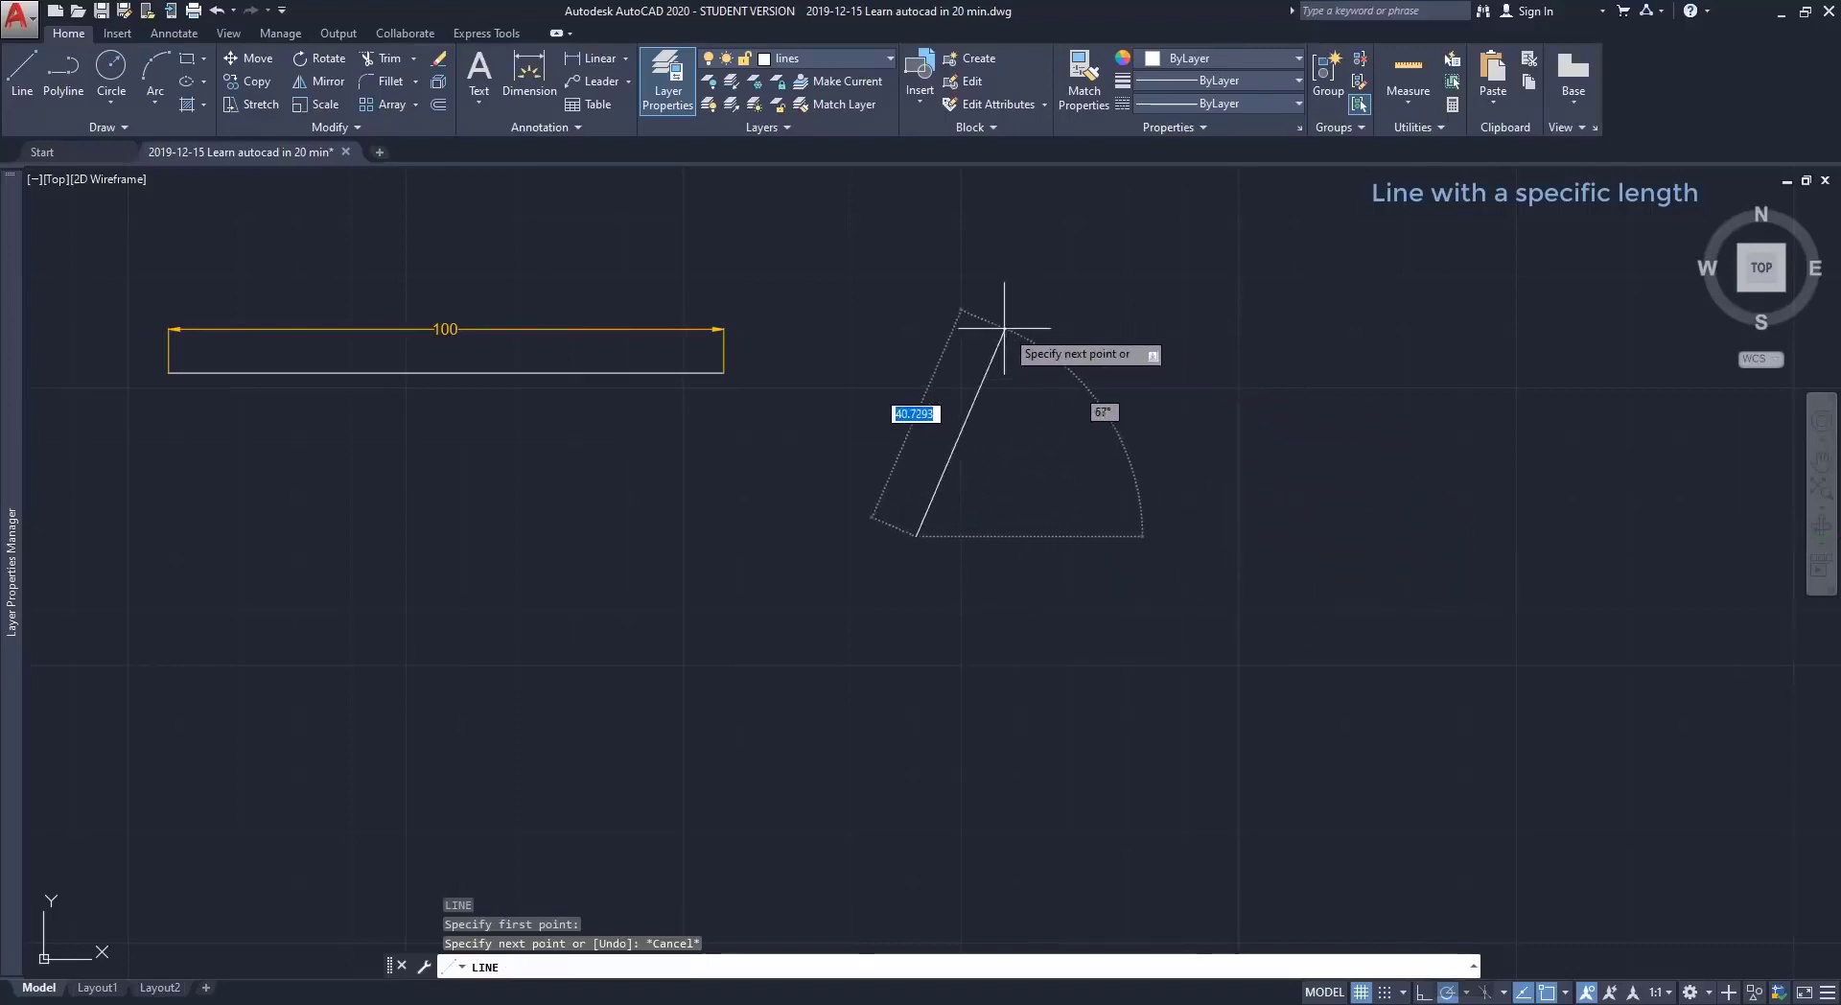
type("1")
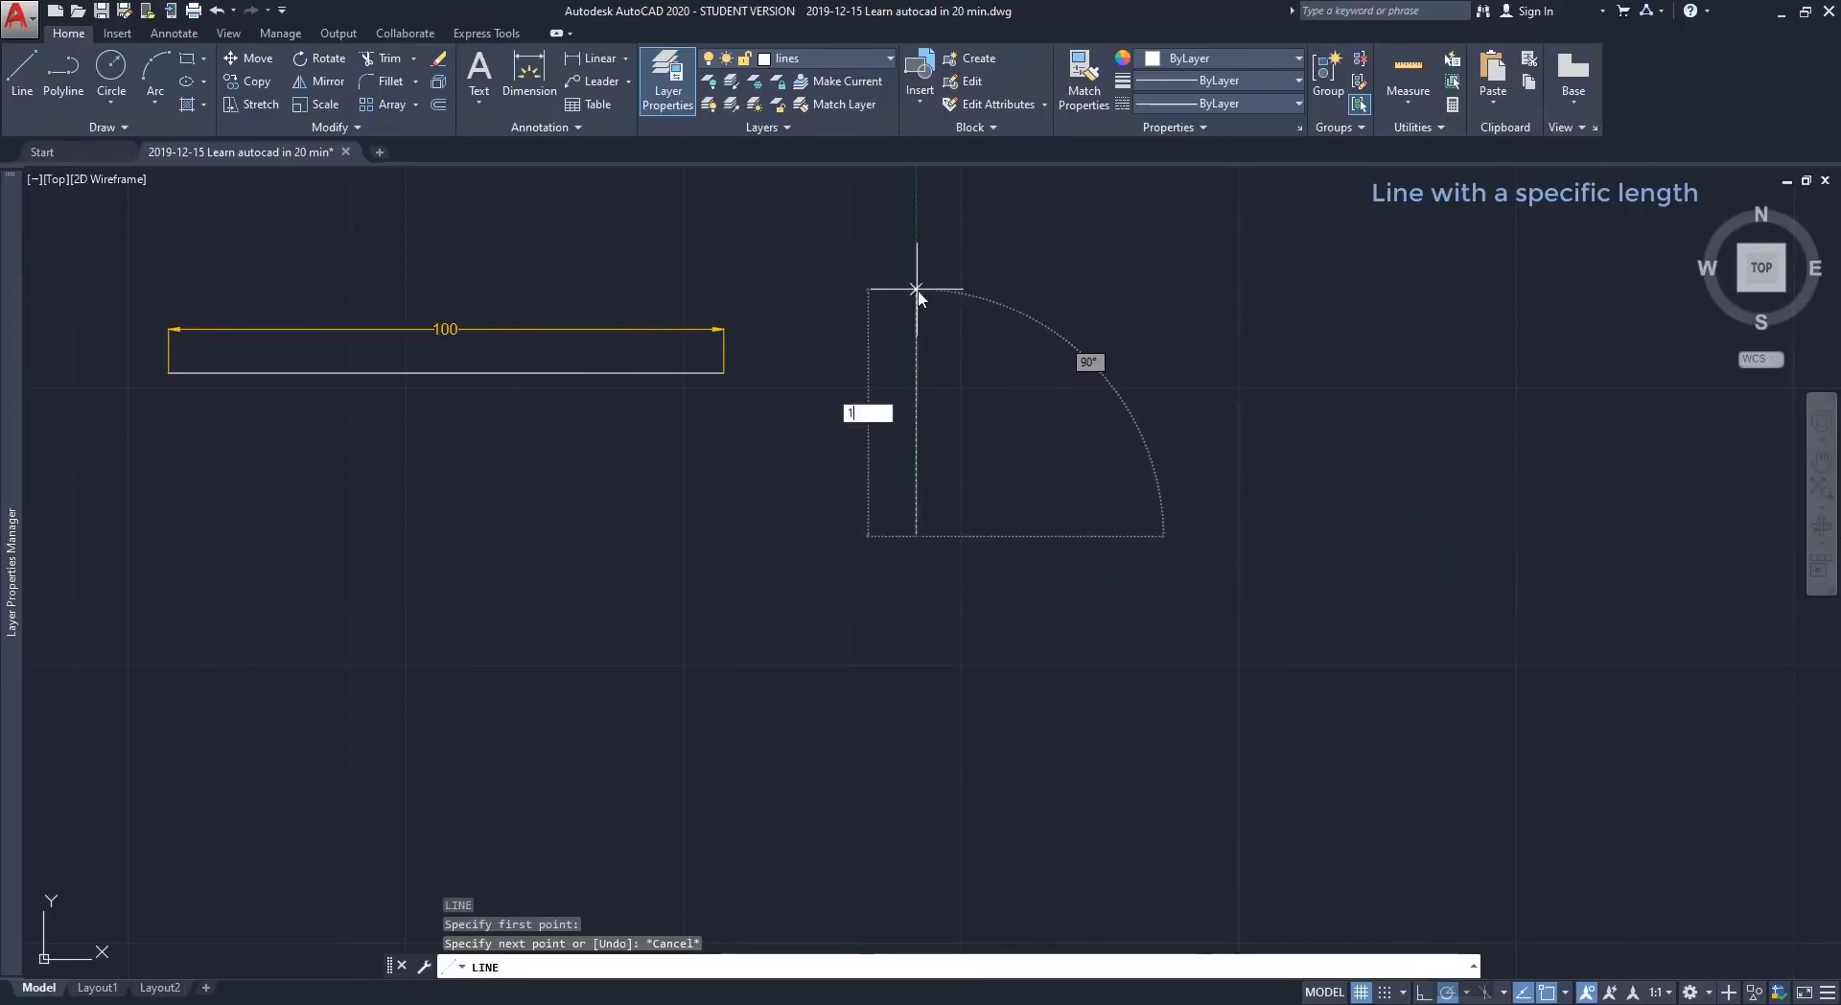
type("00")
key("Return")
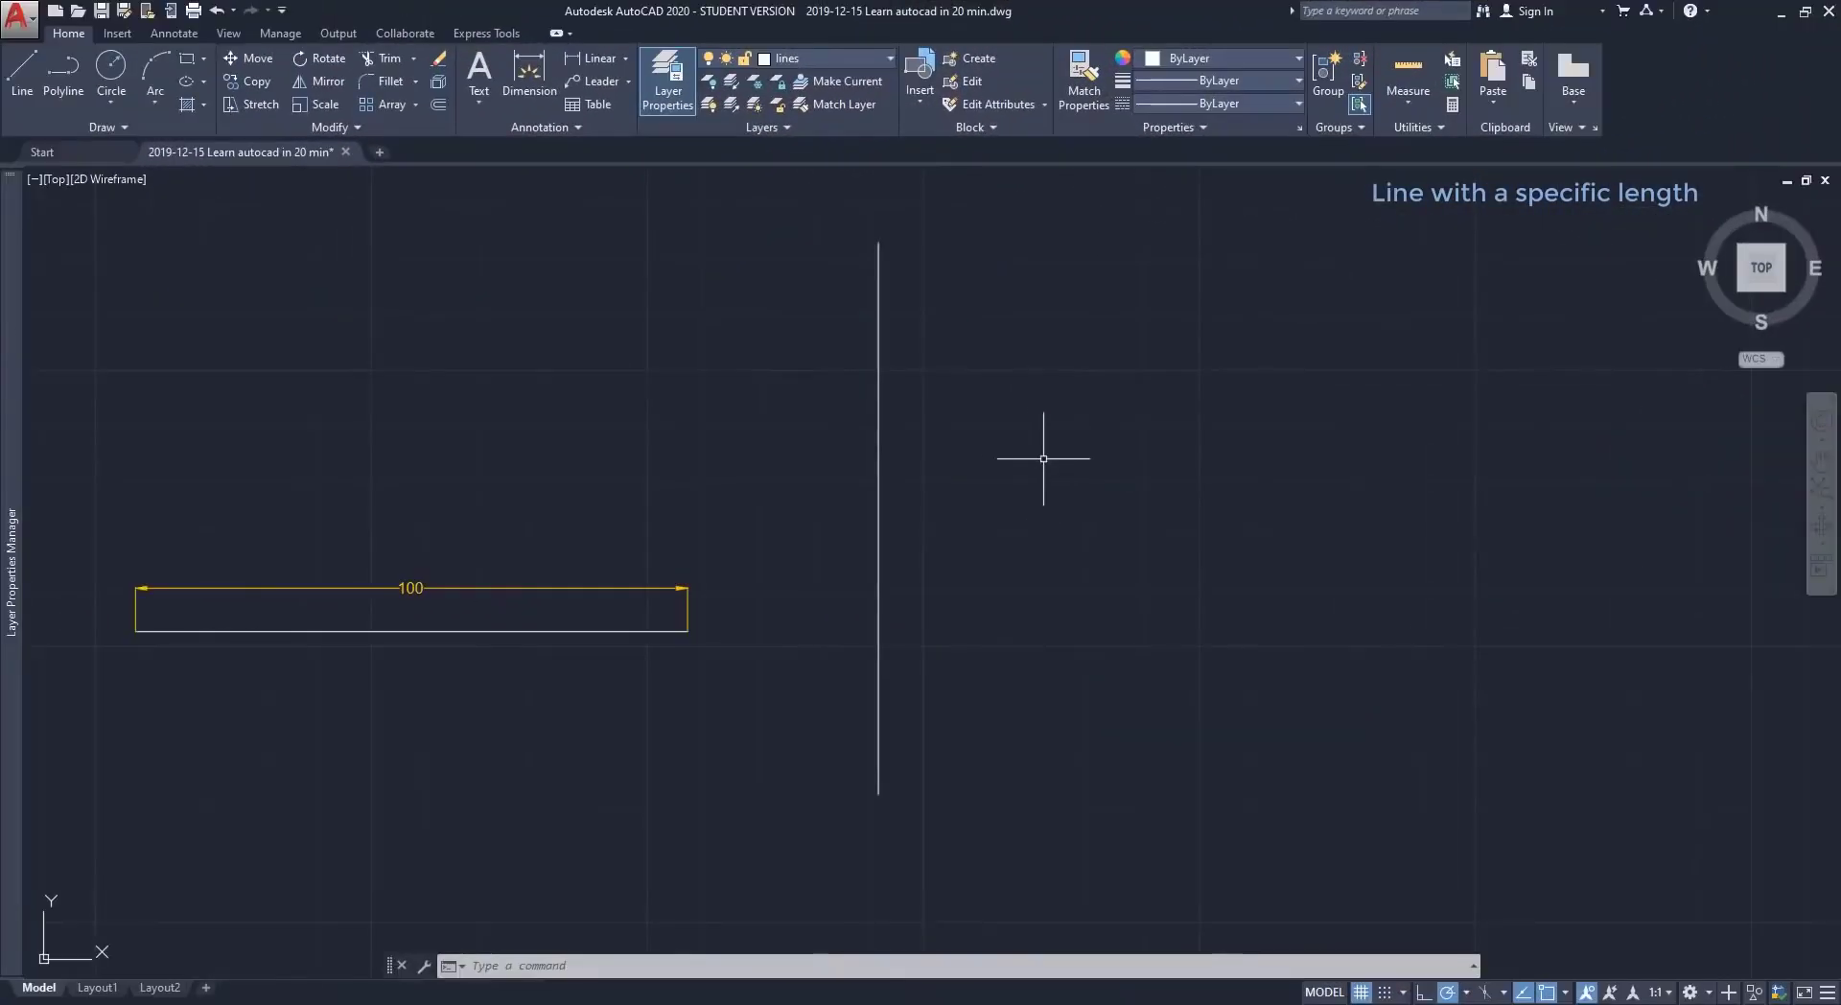
Select the vertical line and show its Quick Properties.
left_click(878, 443)
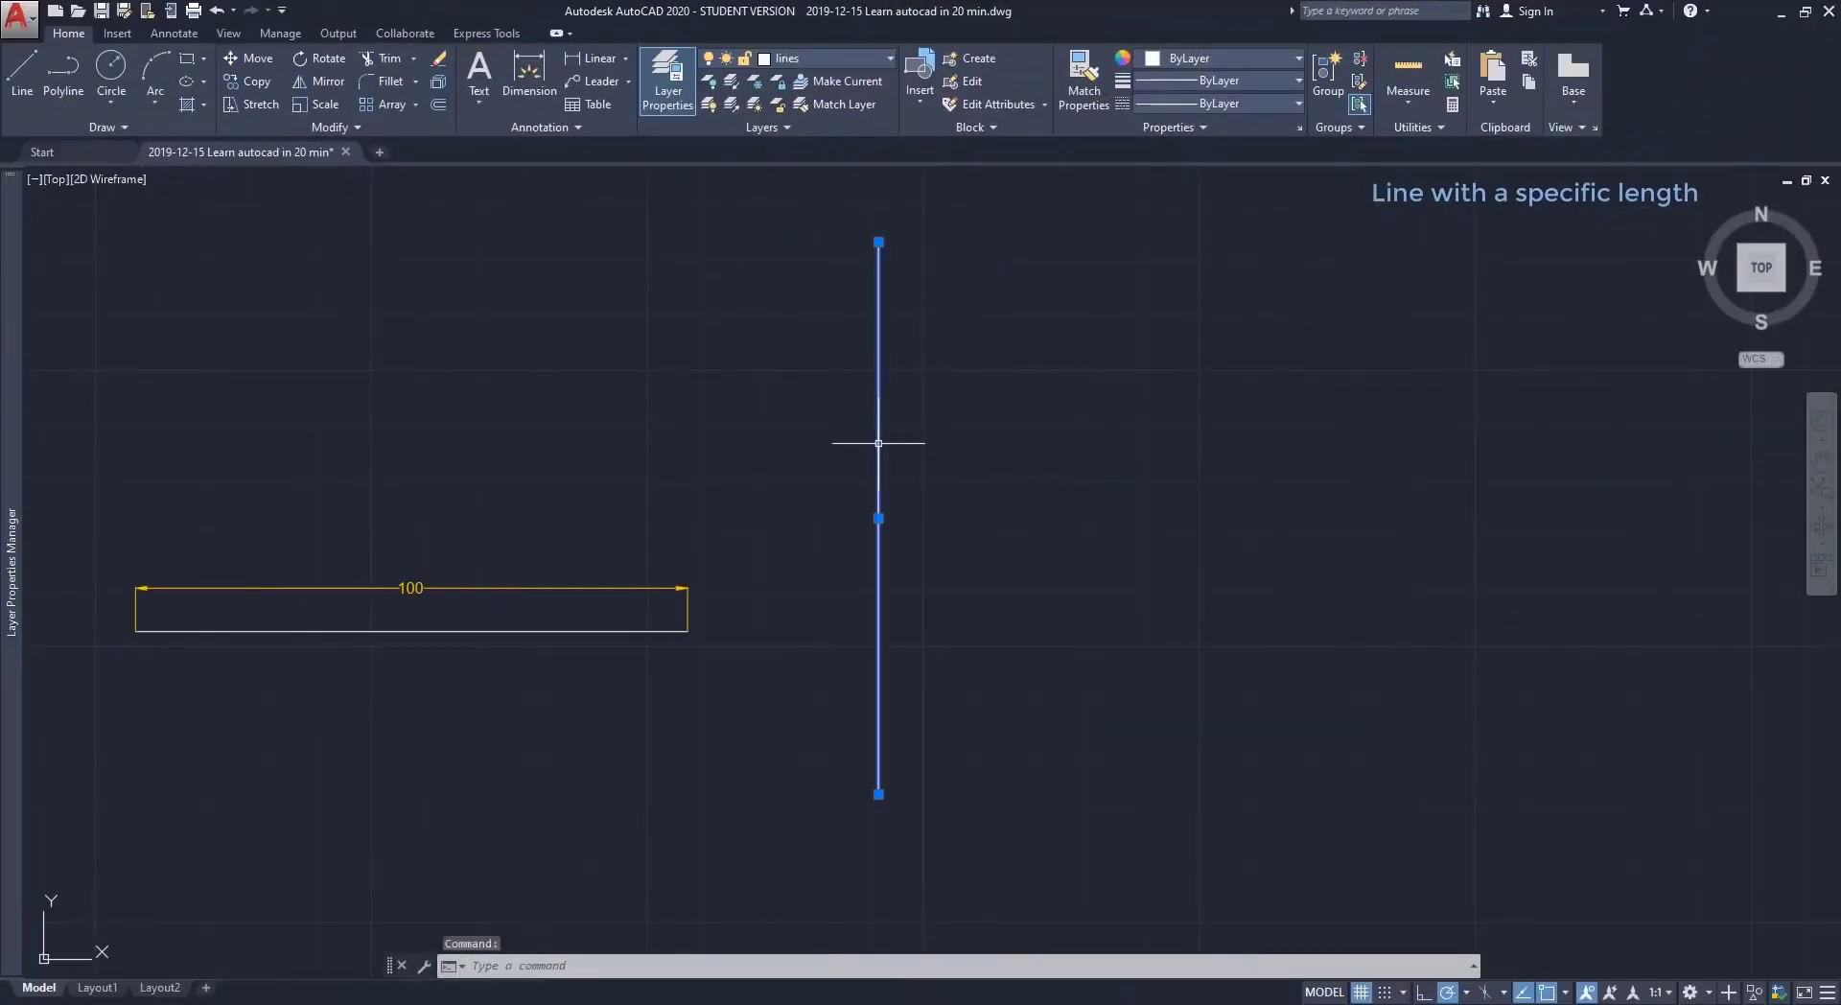
right_click(879, 443)
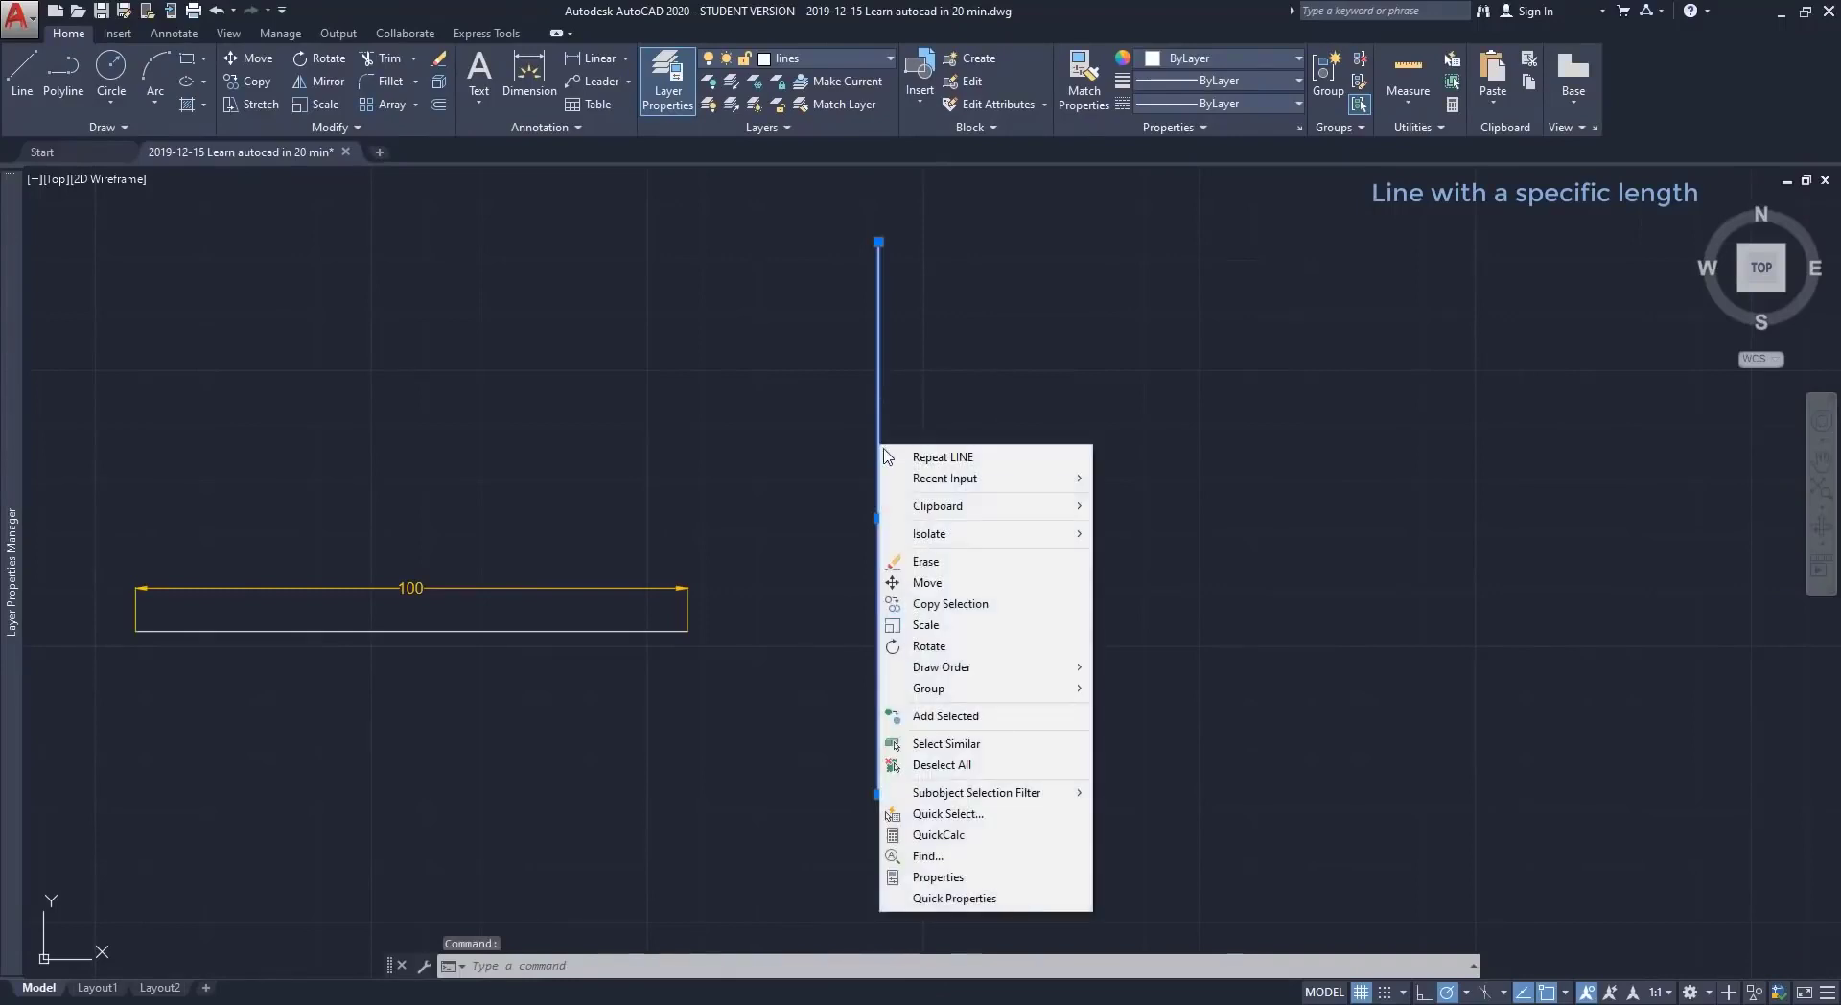
left_click(1021, 898)
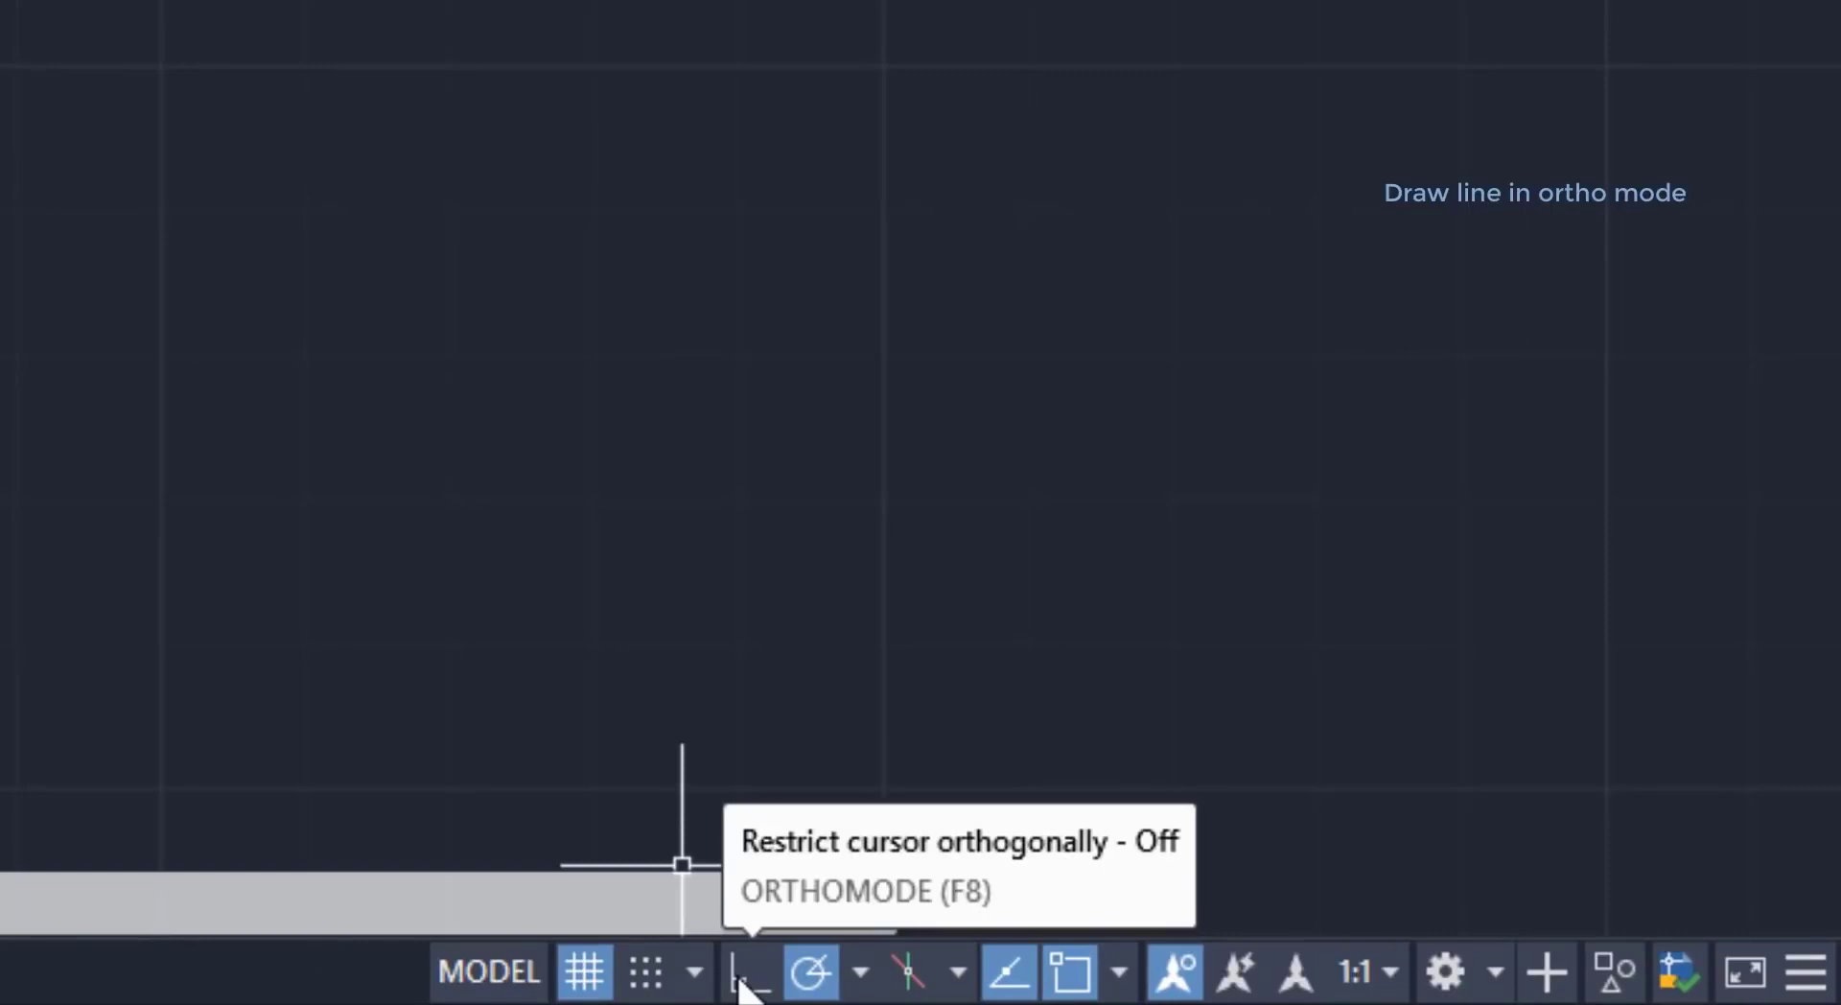
Turn on Ortho mode and draw a stepped chain of lines: a rightward segment, an upward segment and a 70-unit rightward segment.
left_click(746, 974)
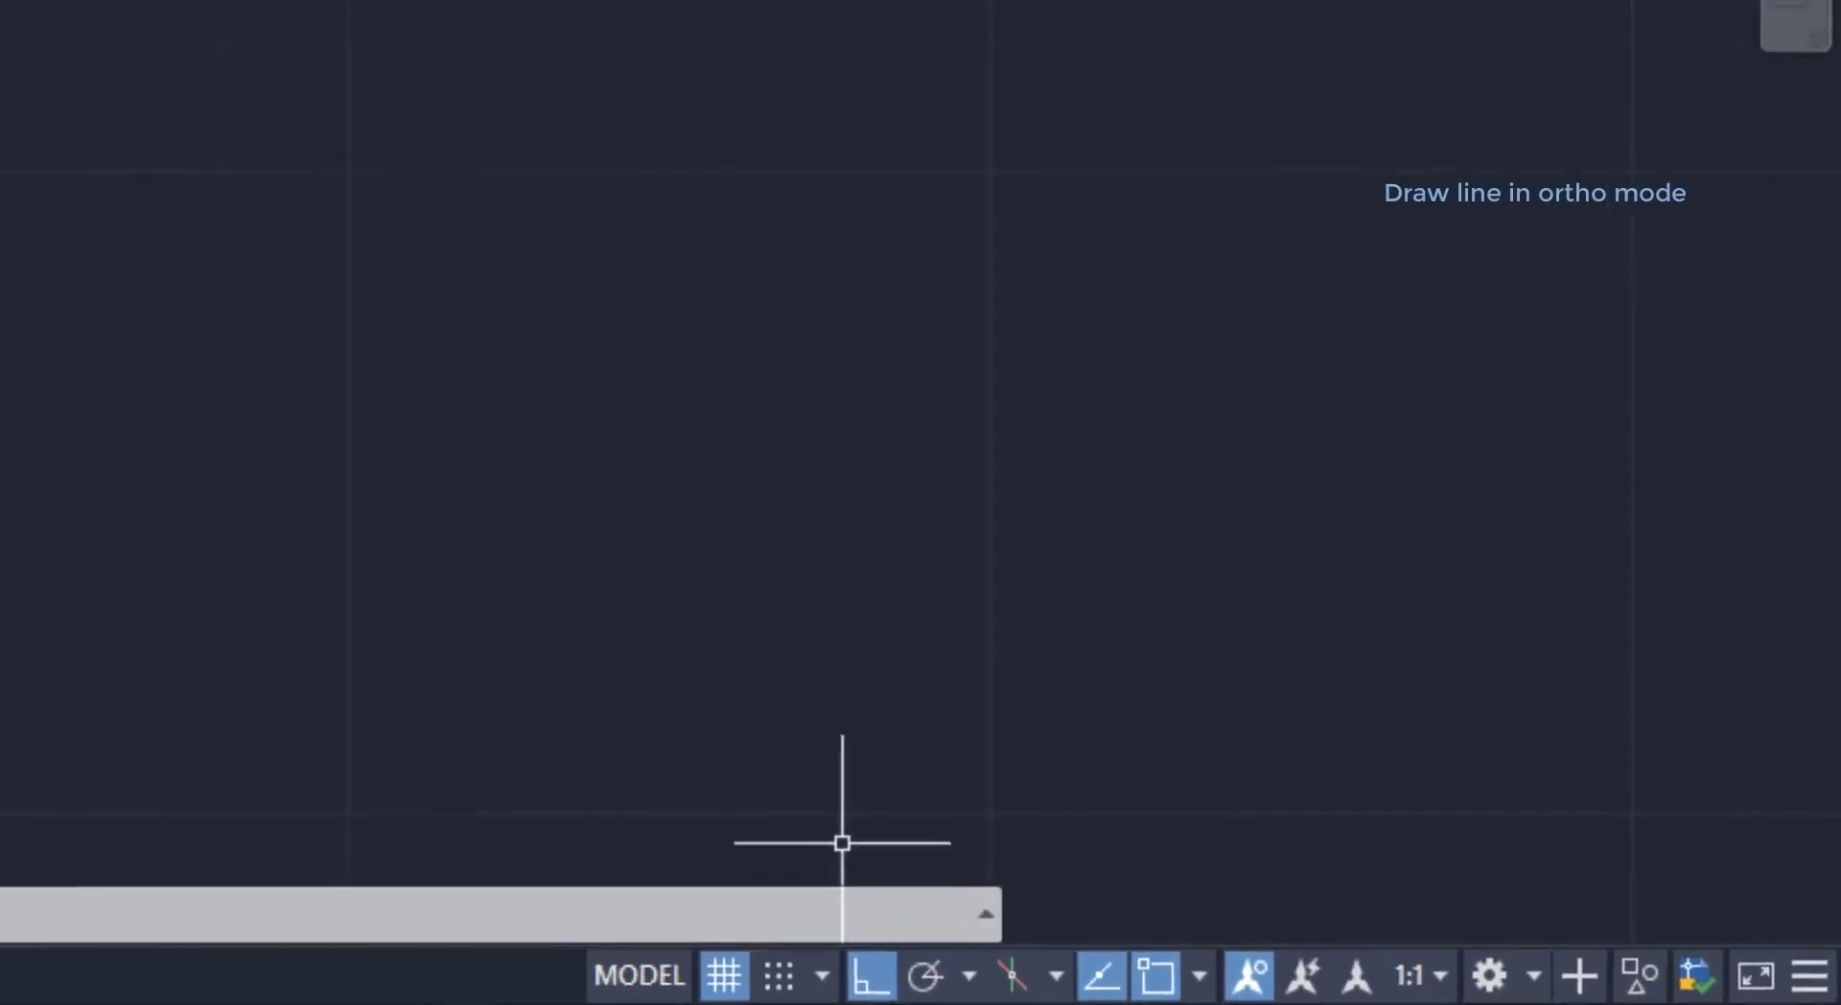
type("l")
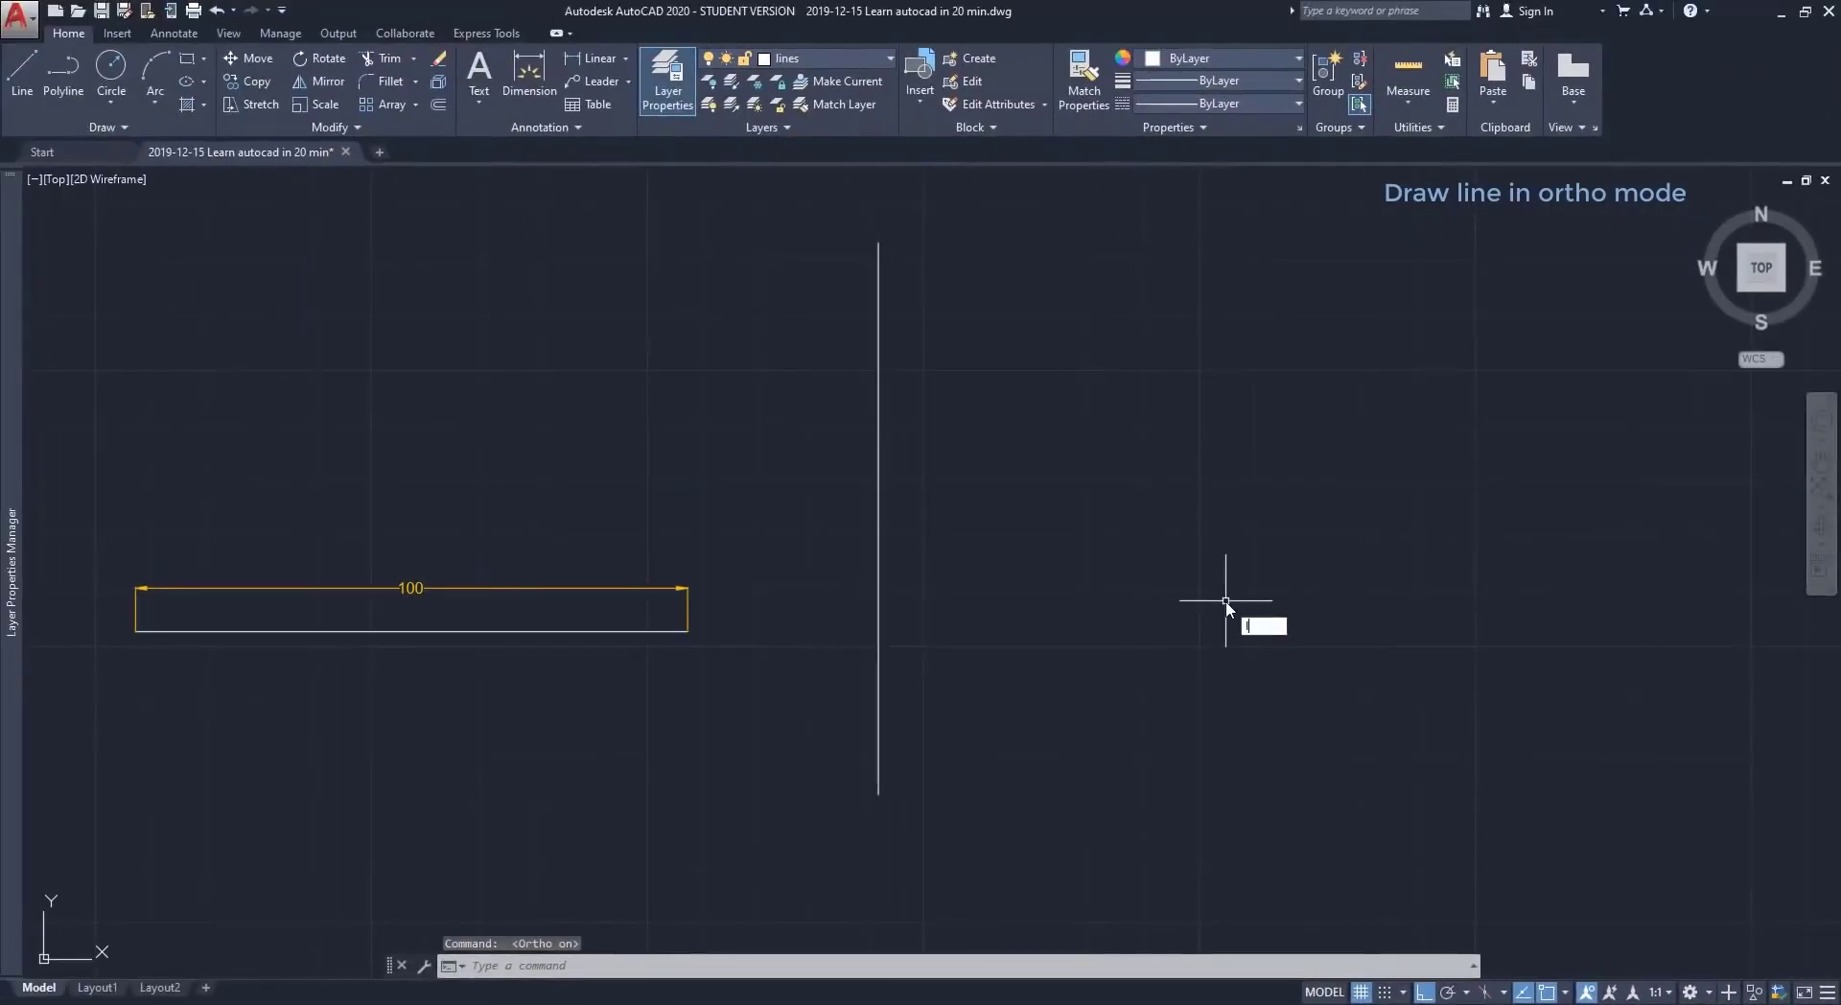
key("Return")
left_click(1205, 567)
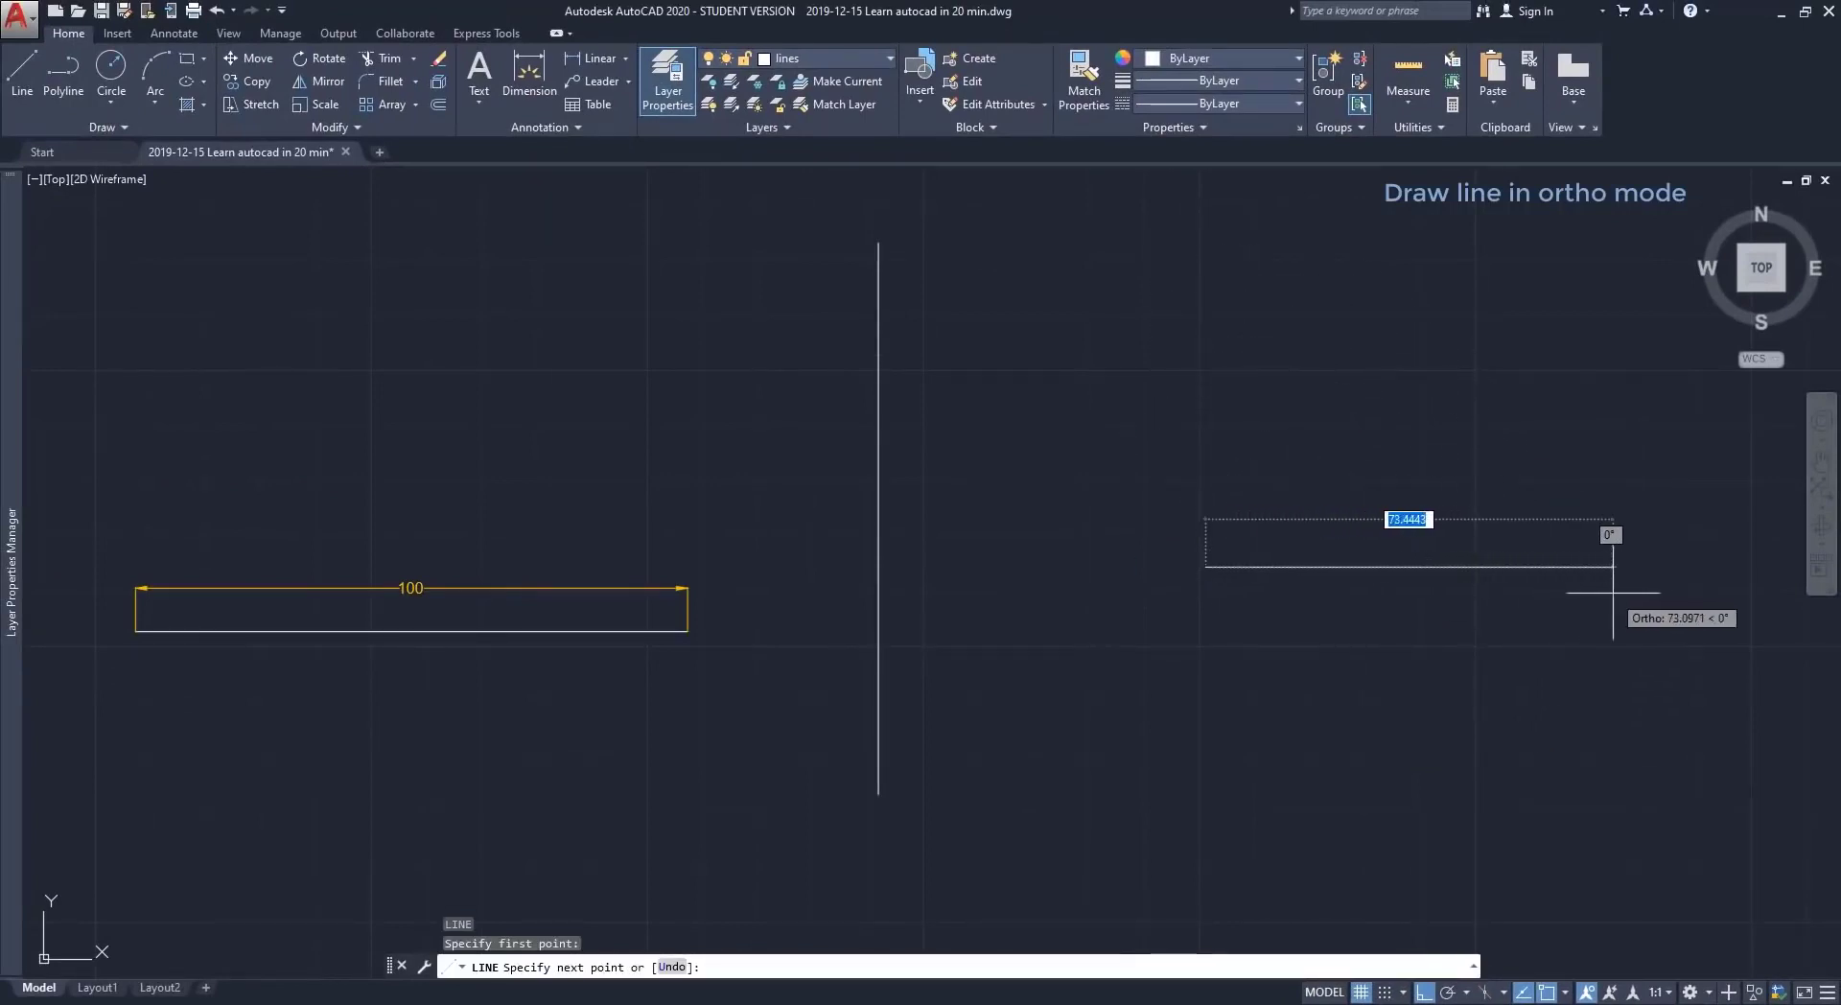
key("Return")
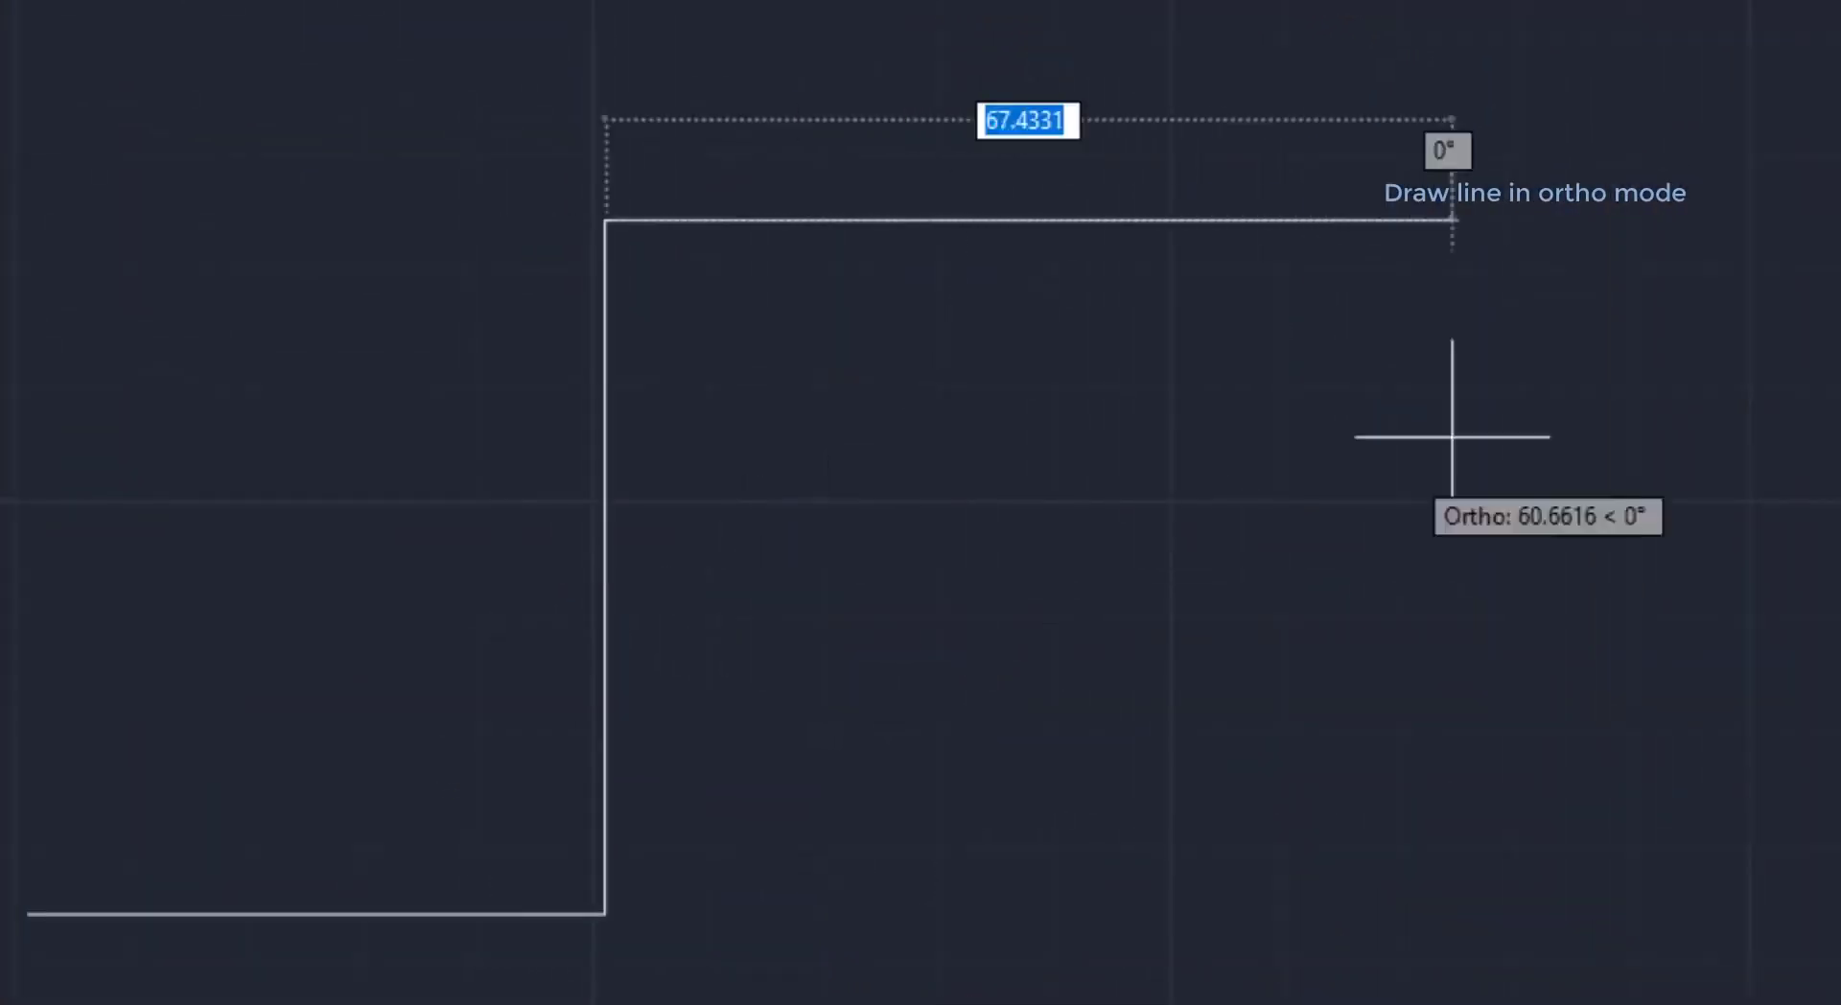
type("70")
key("Return")
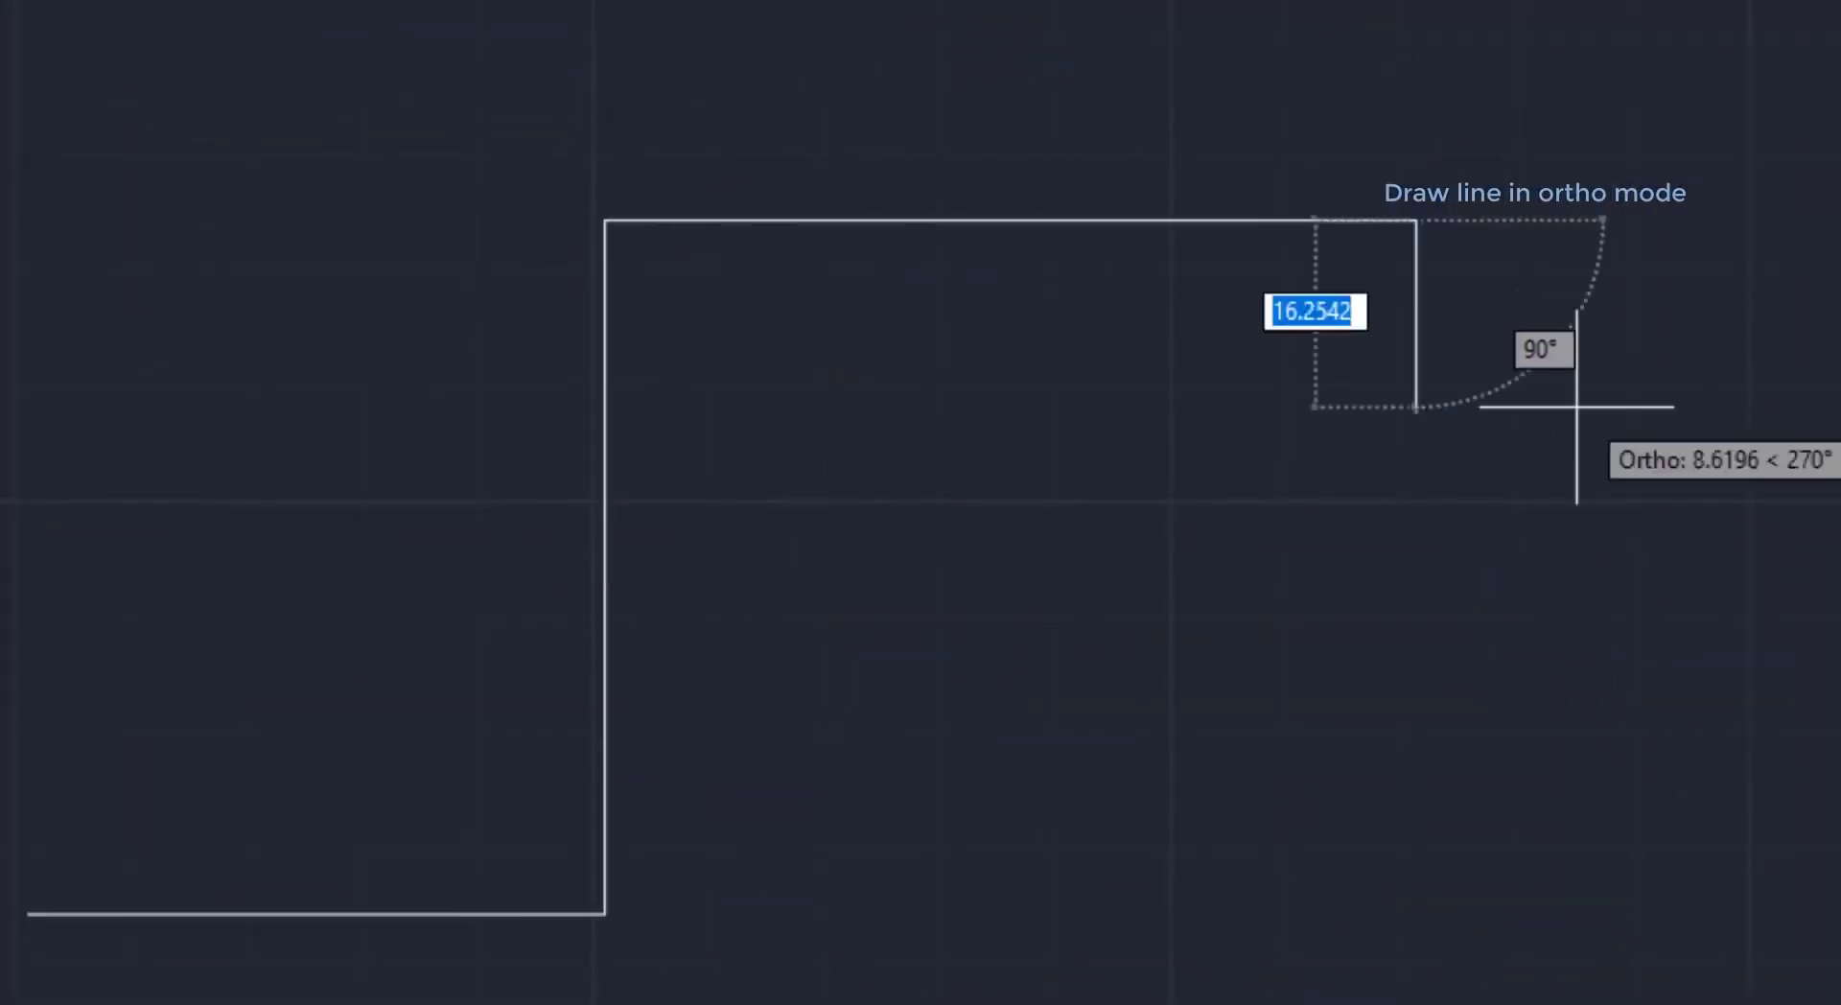
Continue the stepped chain with an 80-unit upward segment and a 70-unit rightward segment.
middle_click_drag(1723, 291, 1541, 732)
type("0")
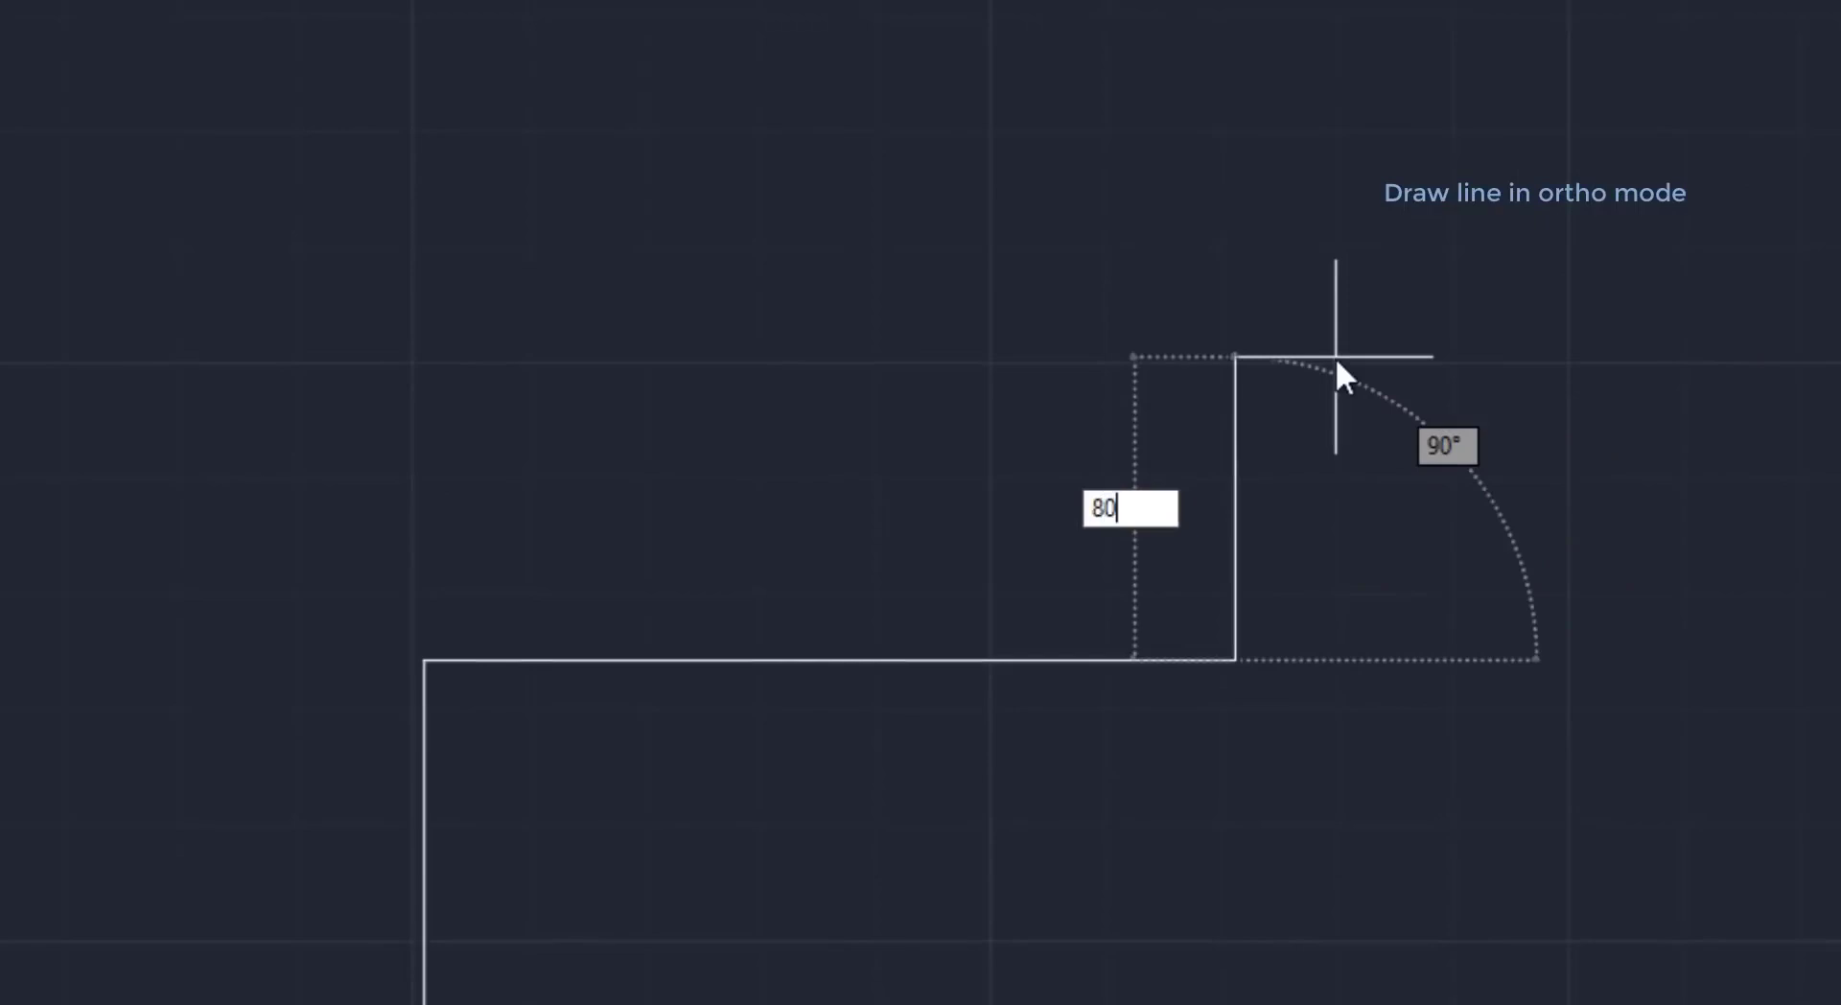
key("Return")
type("70")
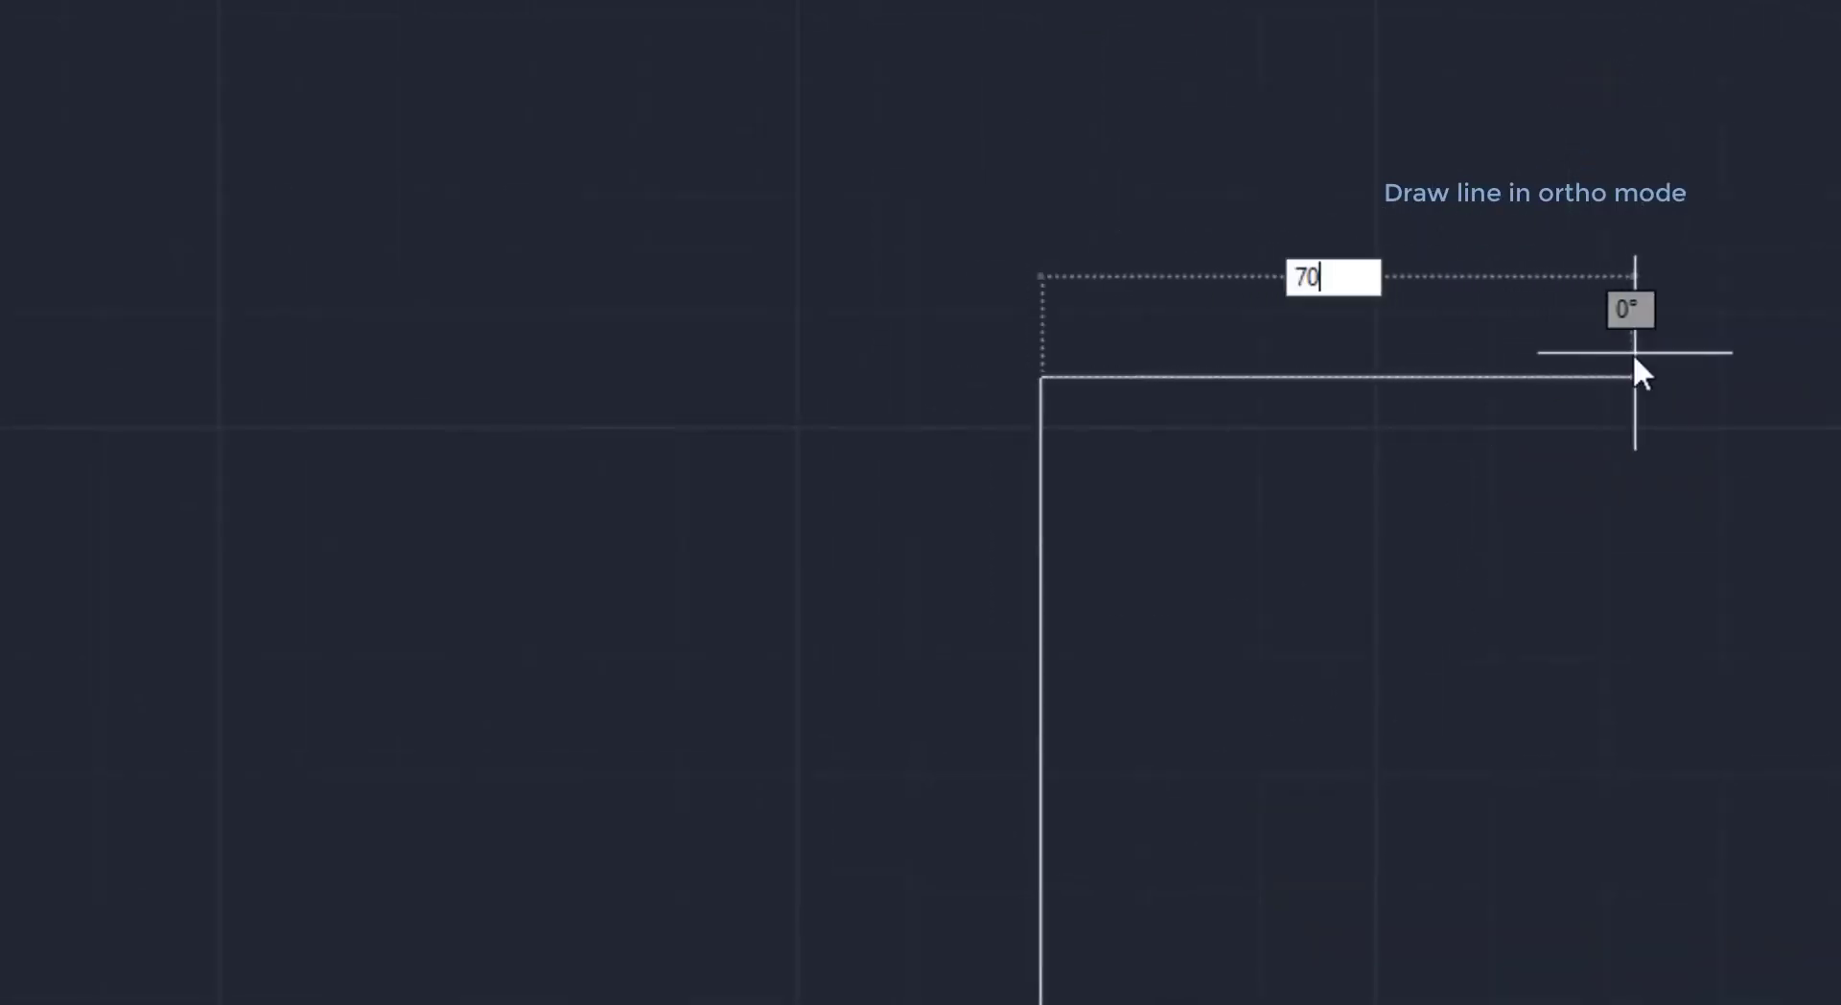
key("Return")
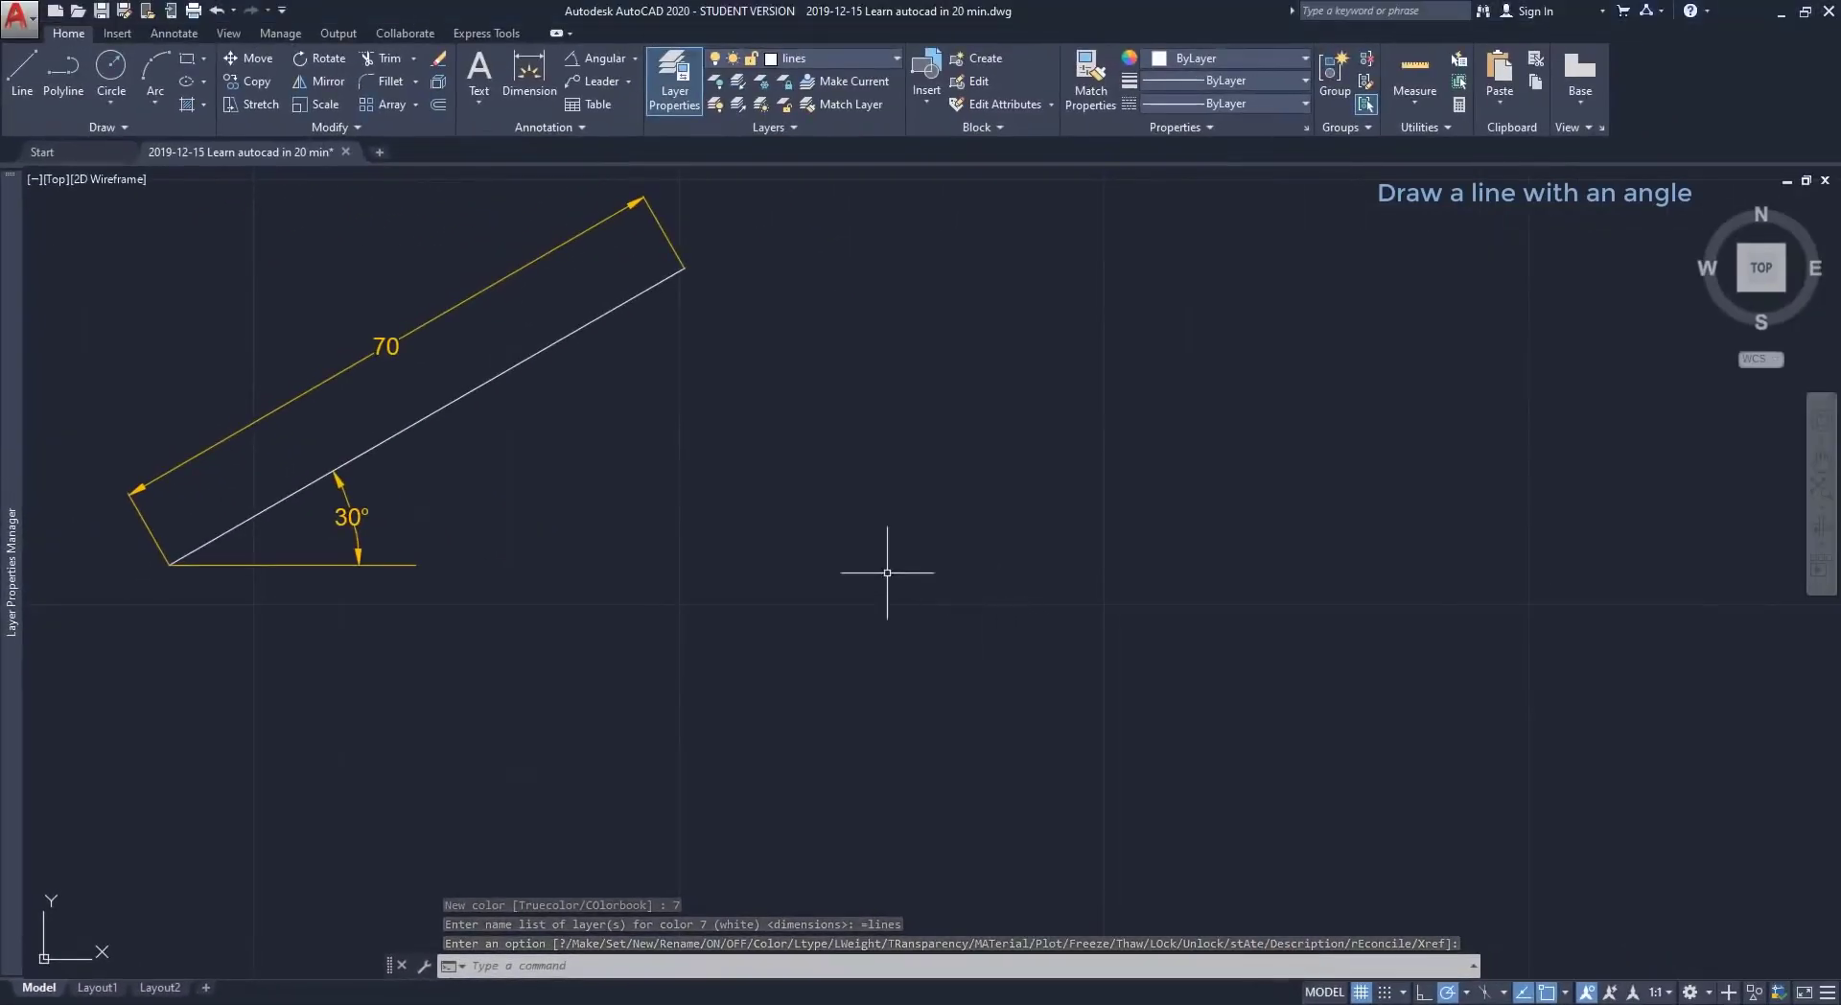
Draw a line 70 units long at an angle of 30°, rising to the right beside the dimensioned example.
left_click(21, 72)
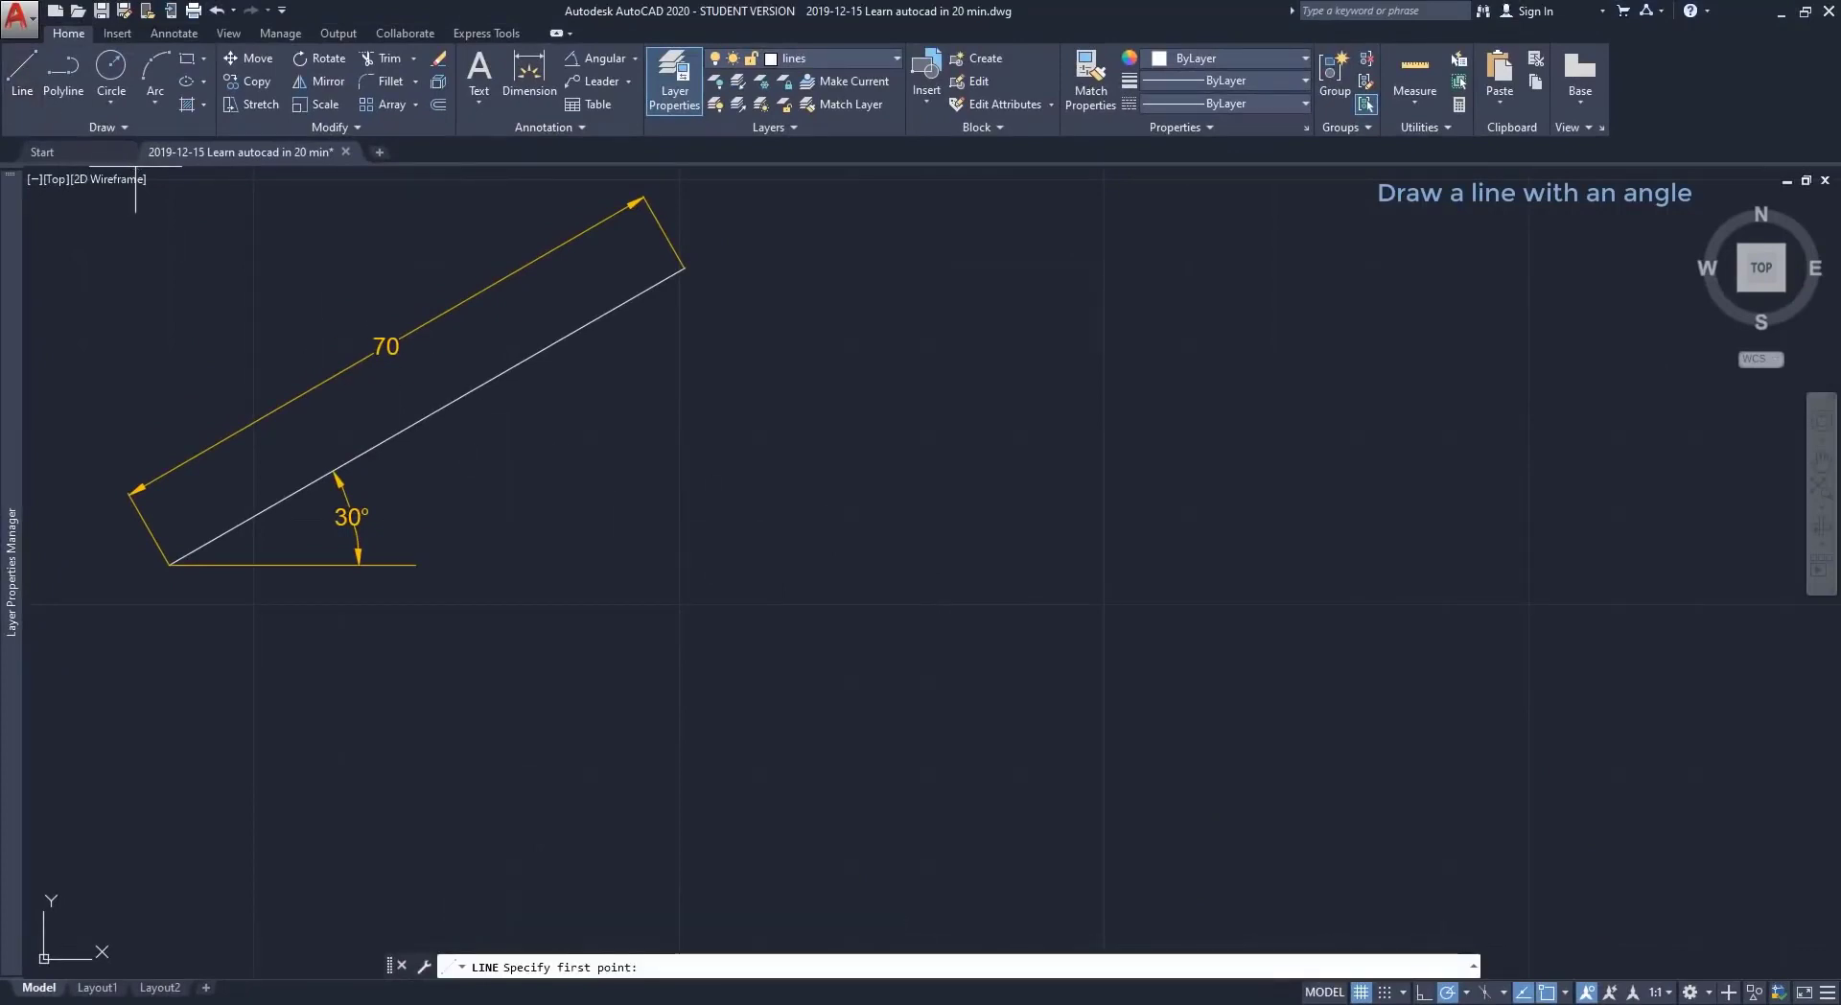
left_click(867, 606)
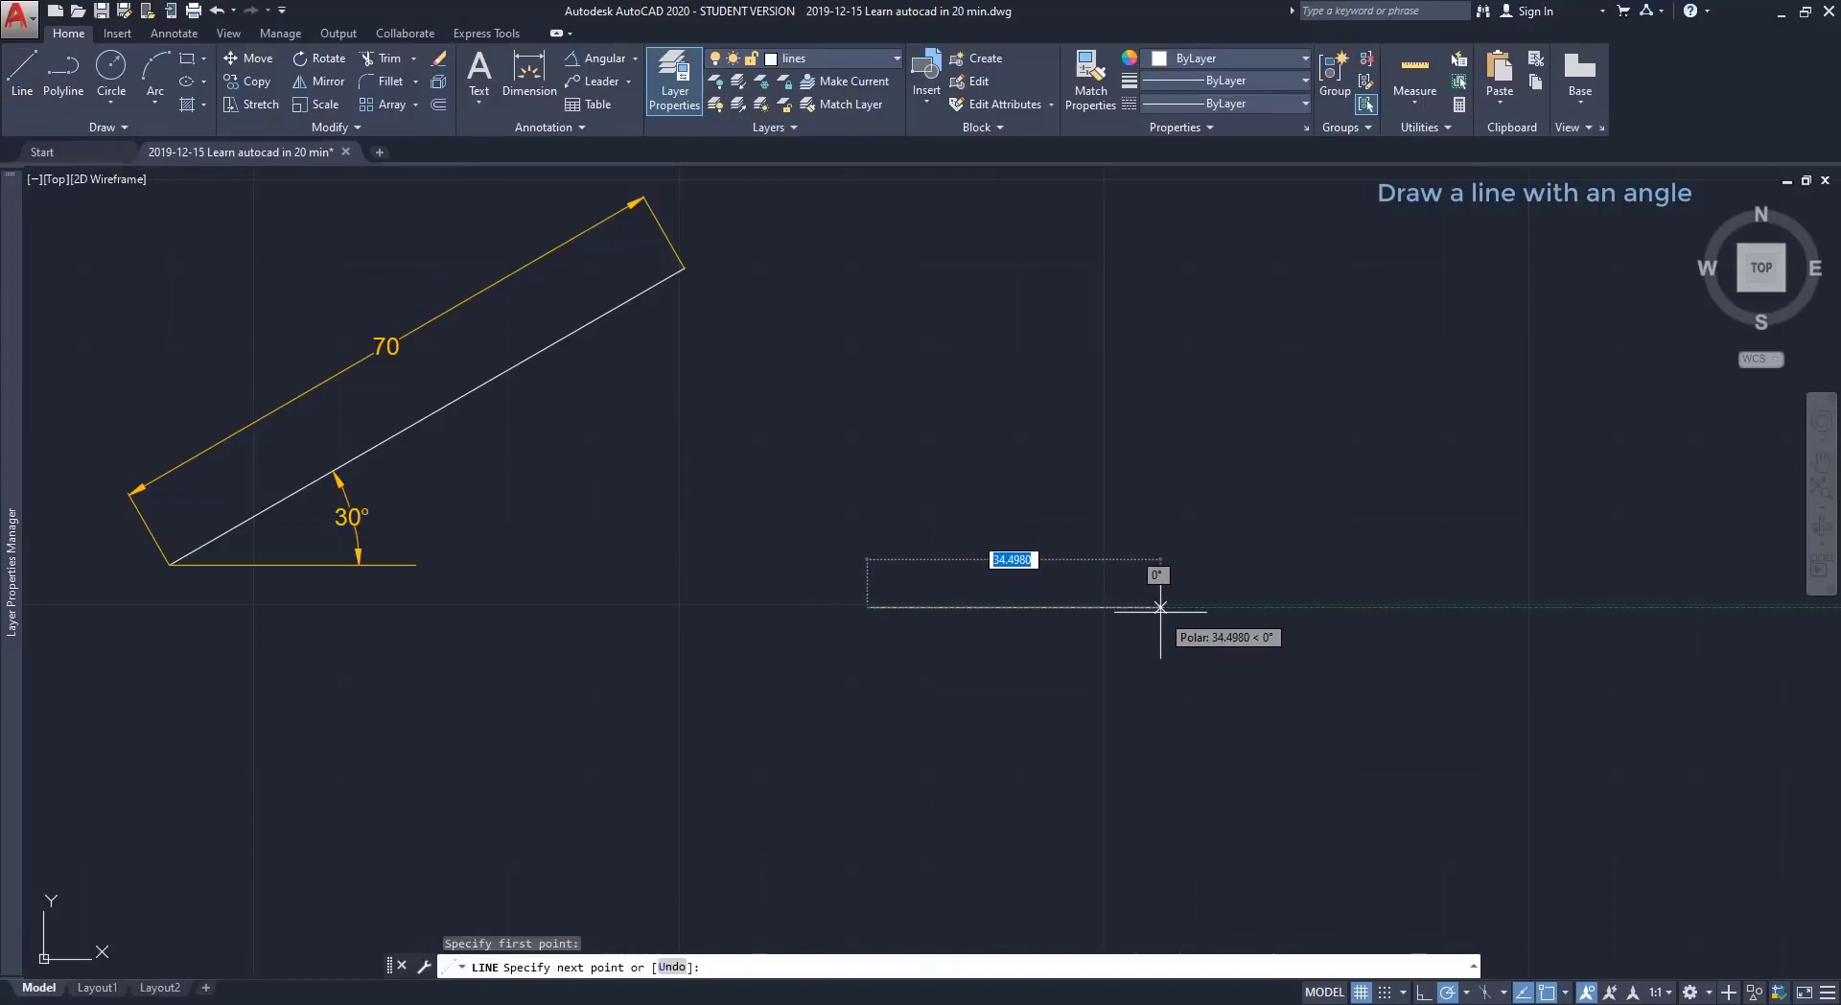
type("70")
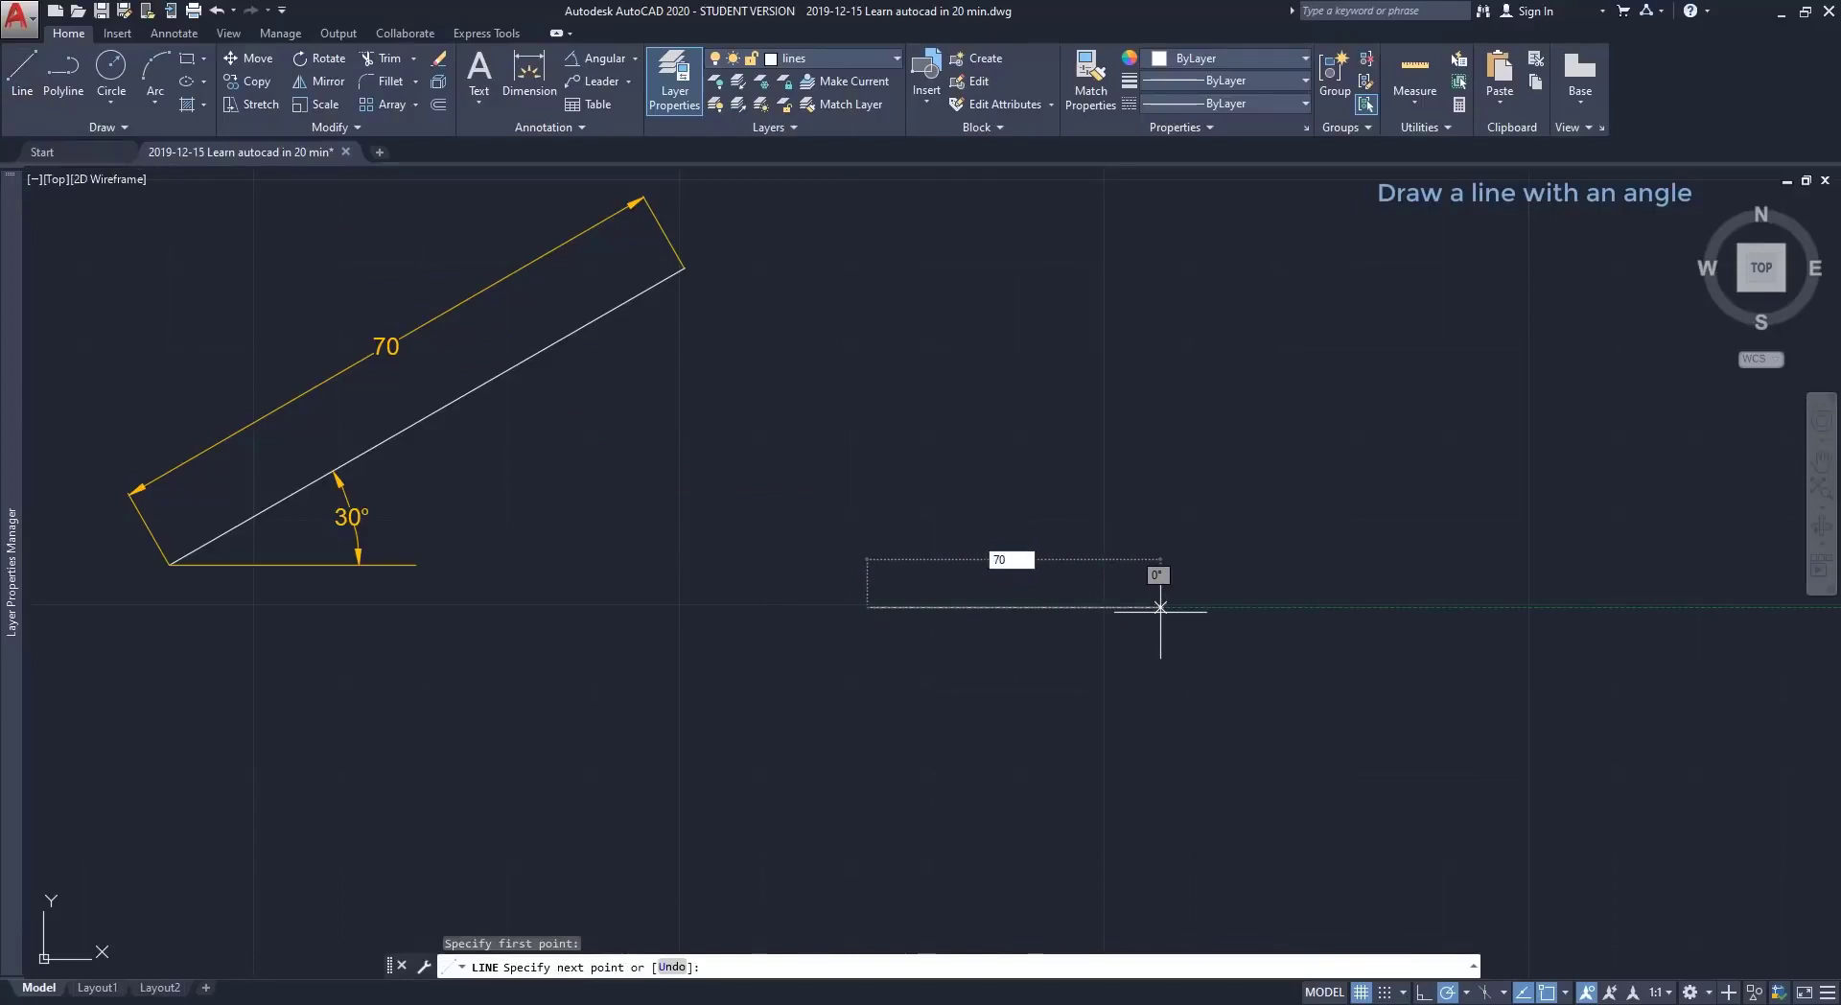
key("Tab")
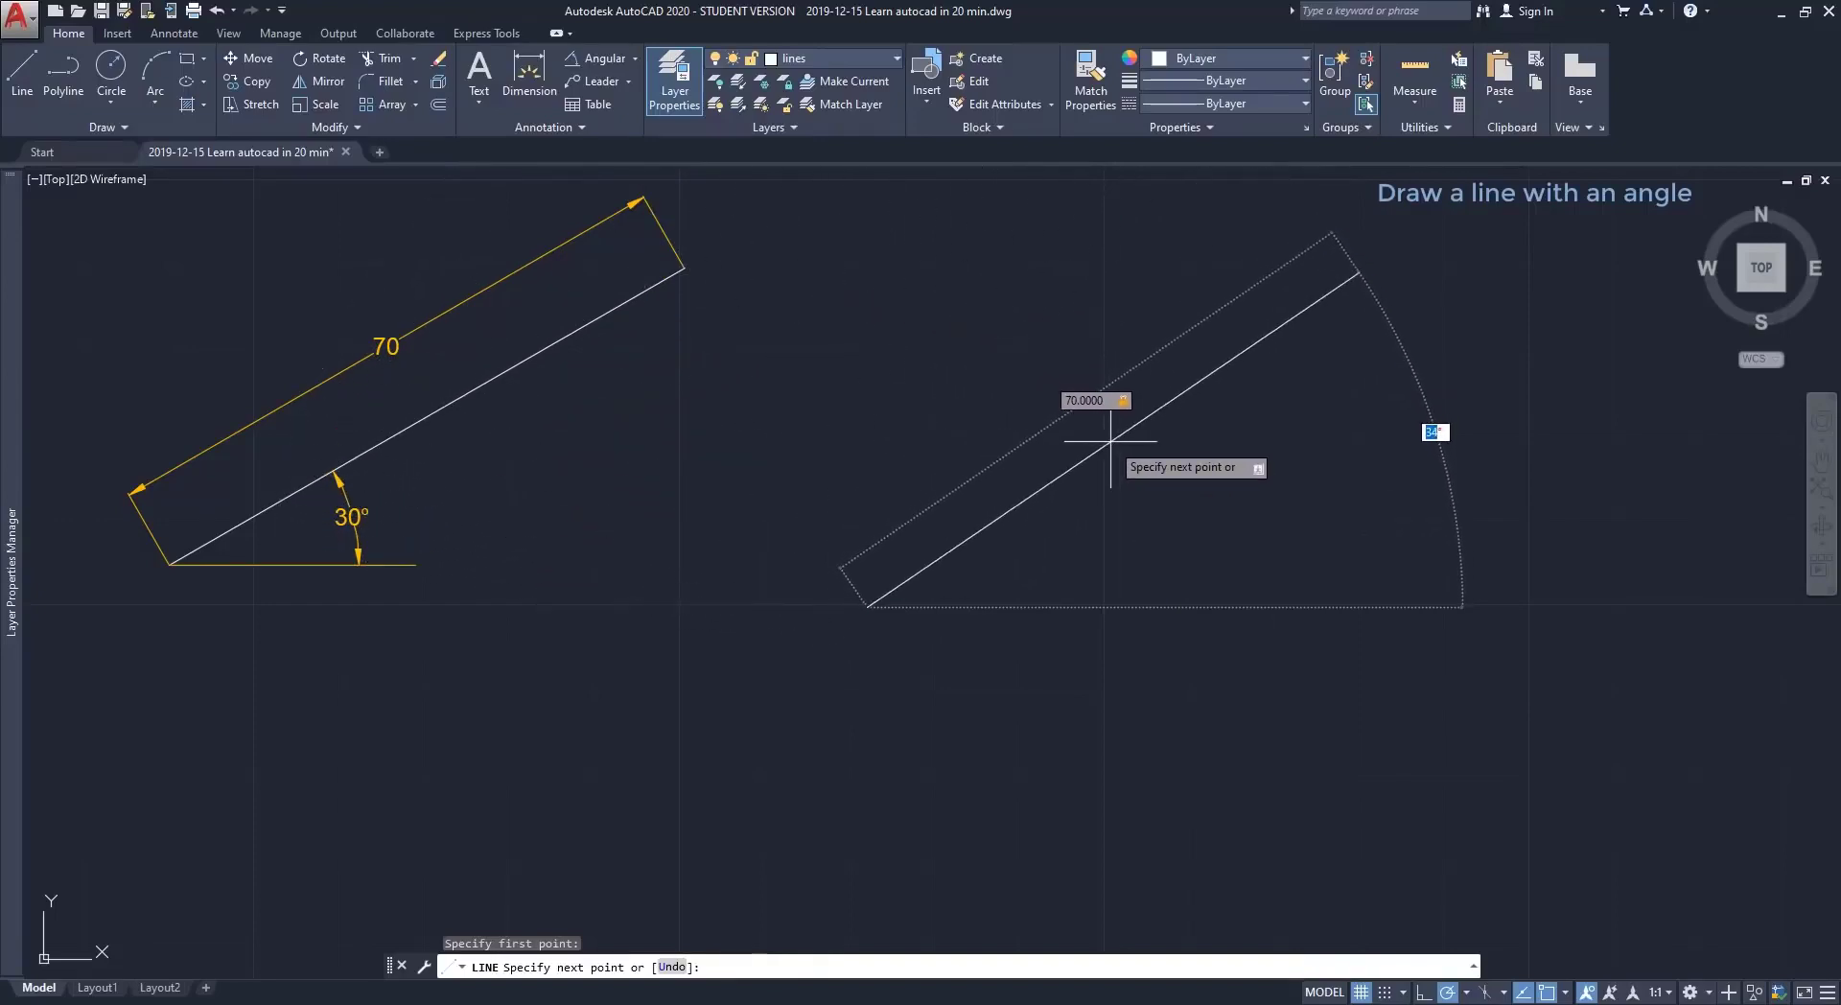
type("30")
key("Return")
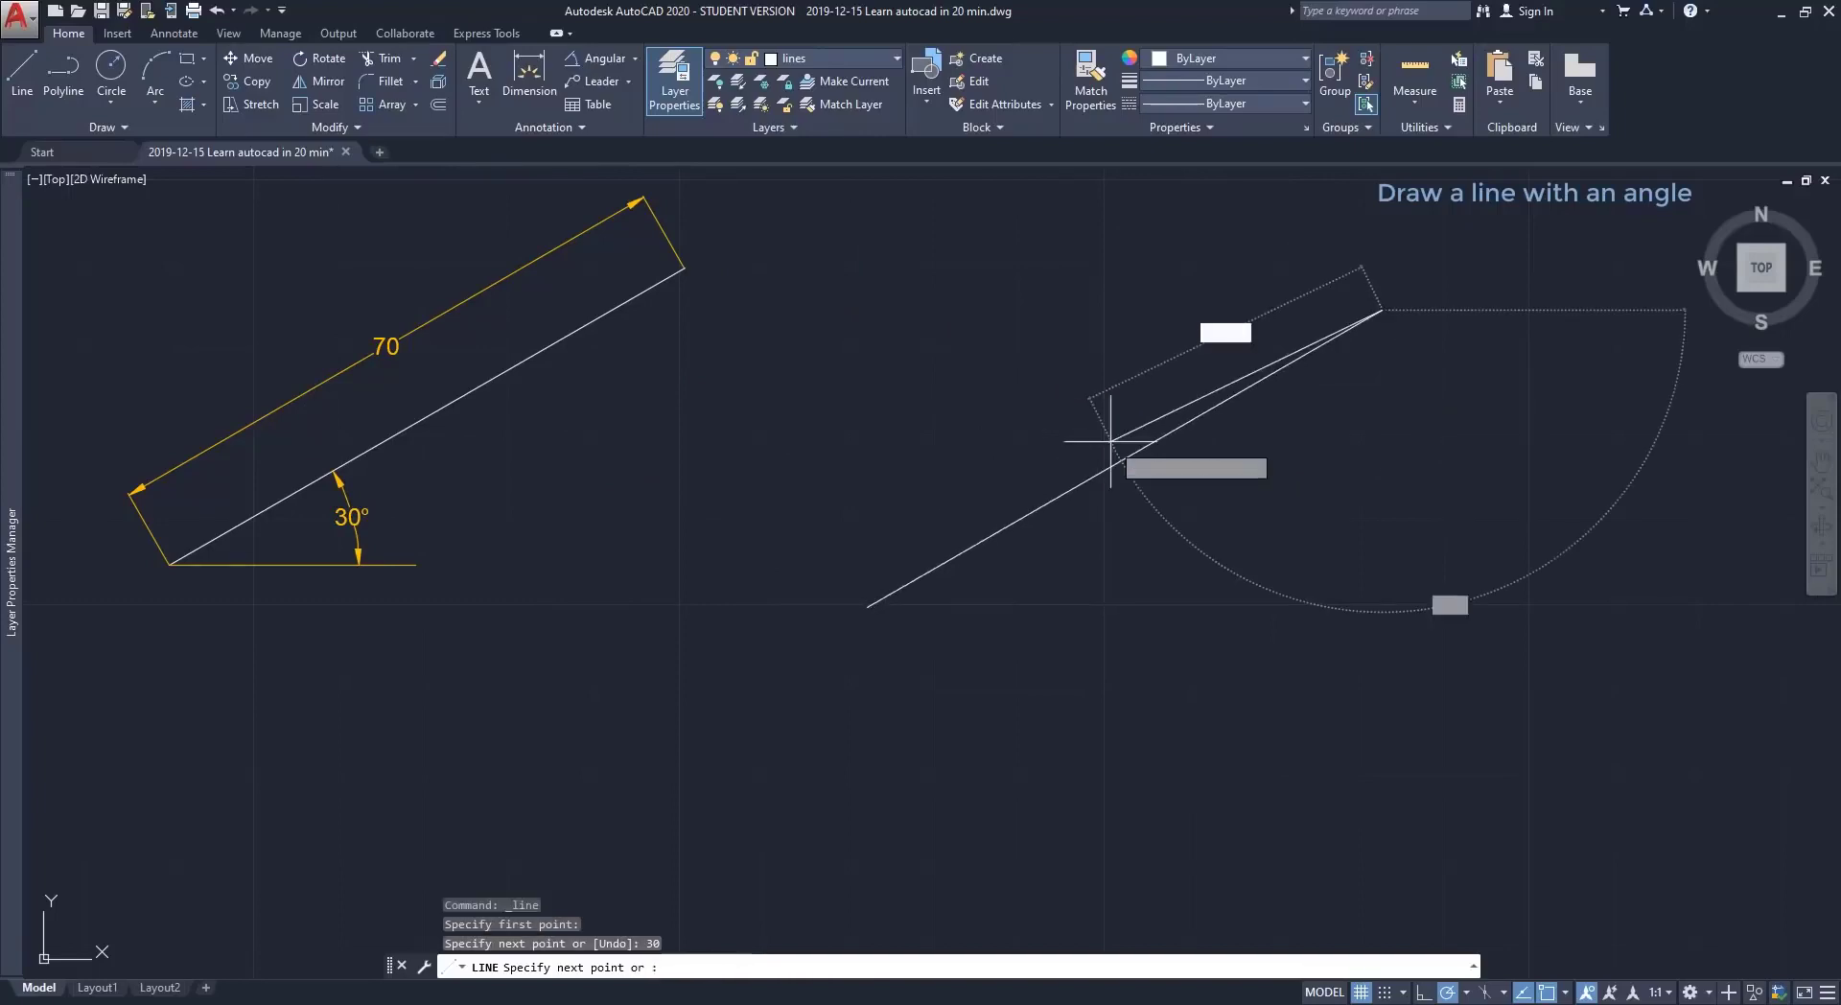
key("Escape")
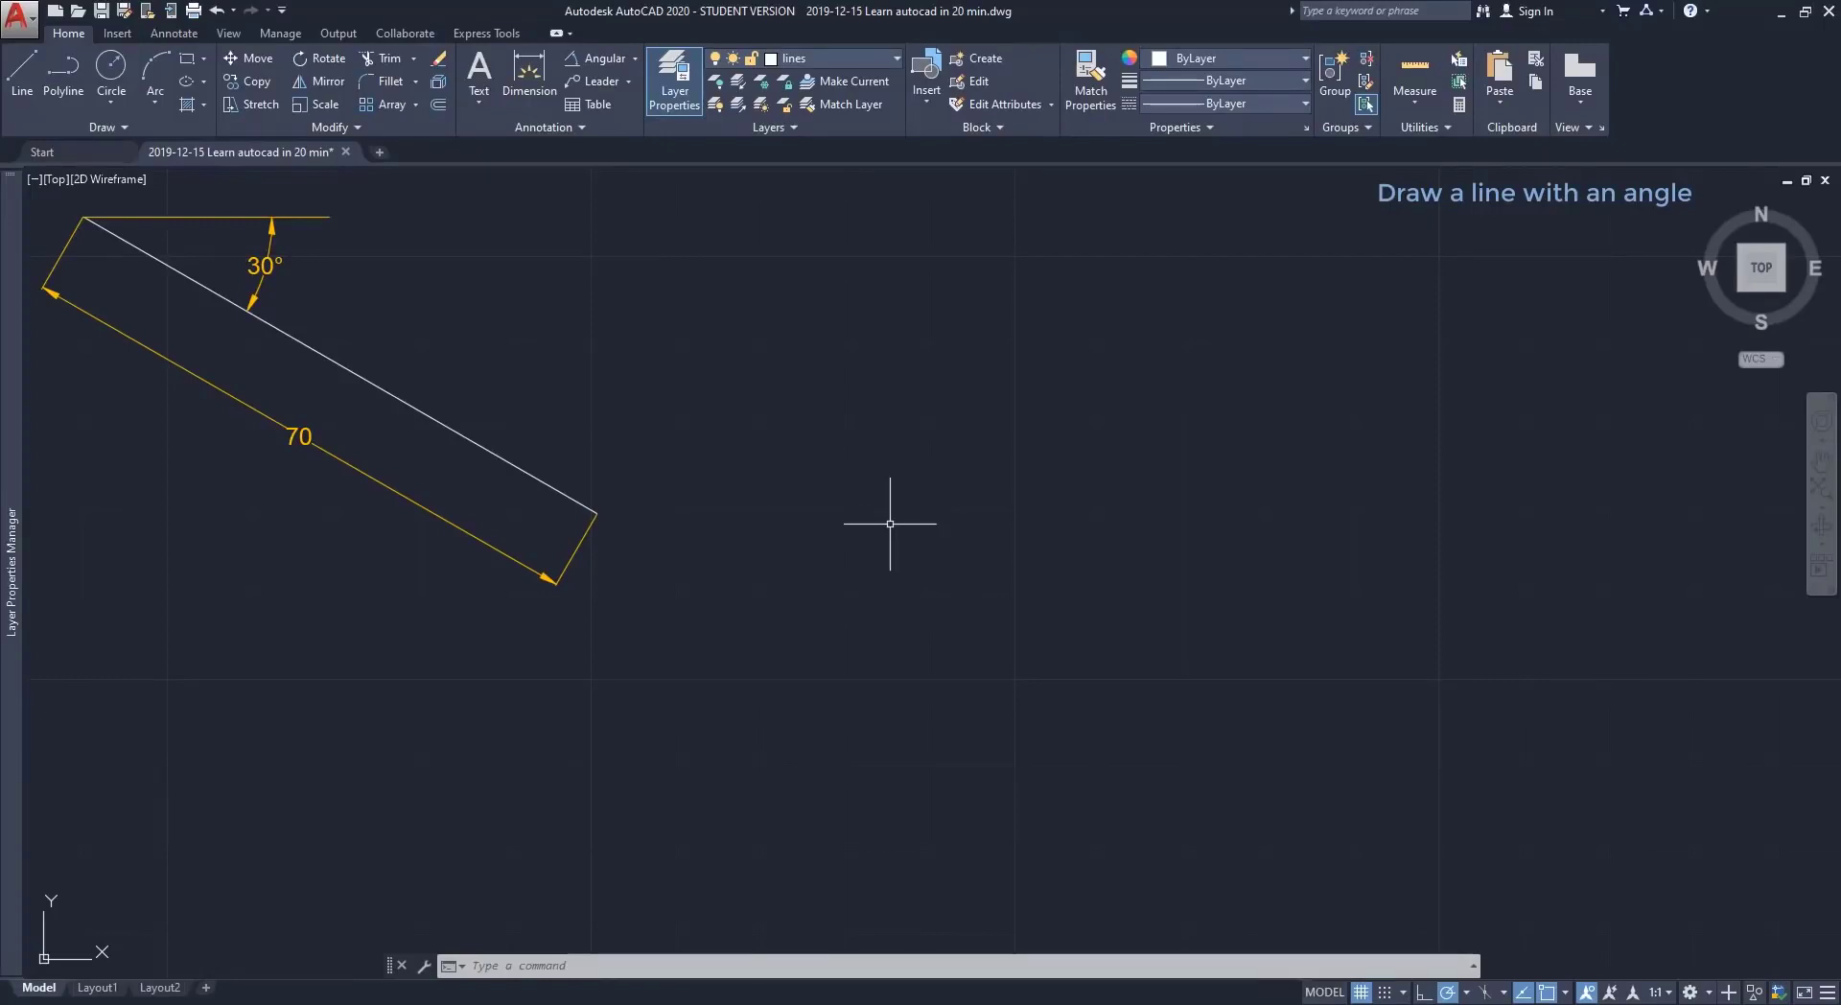
Draw a line 70 units long at an angle of 30° below horizontal, falling to the right beside the dimensioned example.
left_click(21, 72)
left_click(937, 504)
type("70")
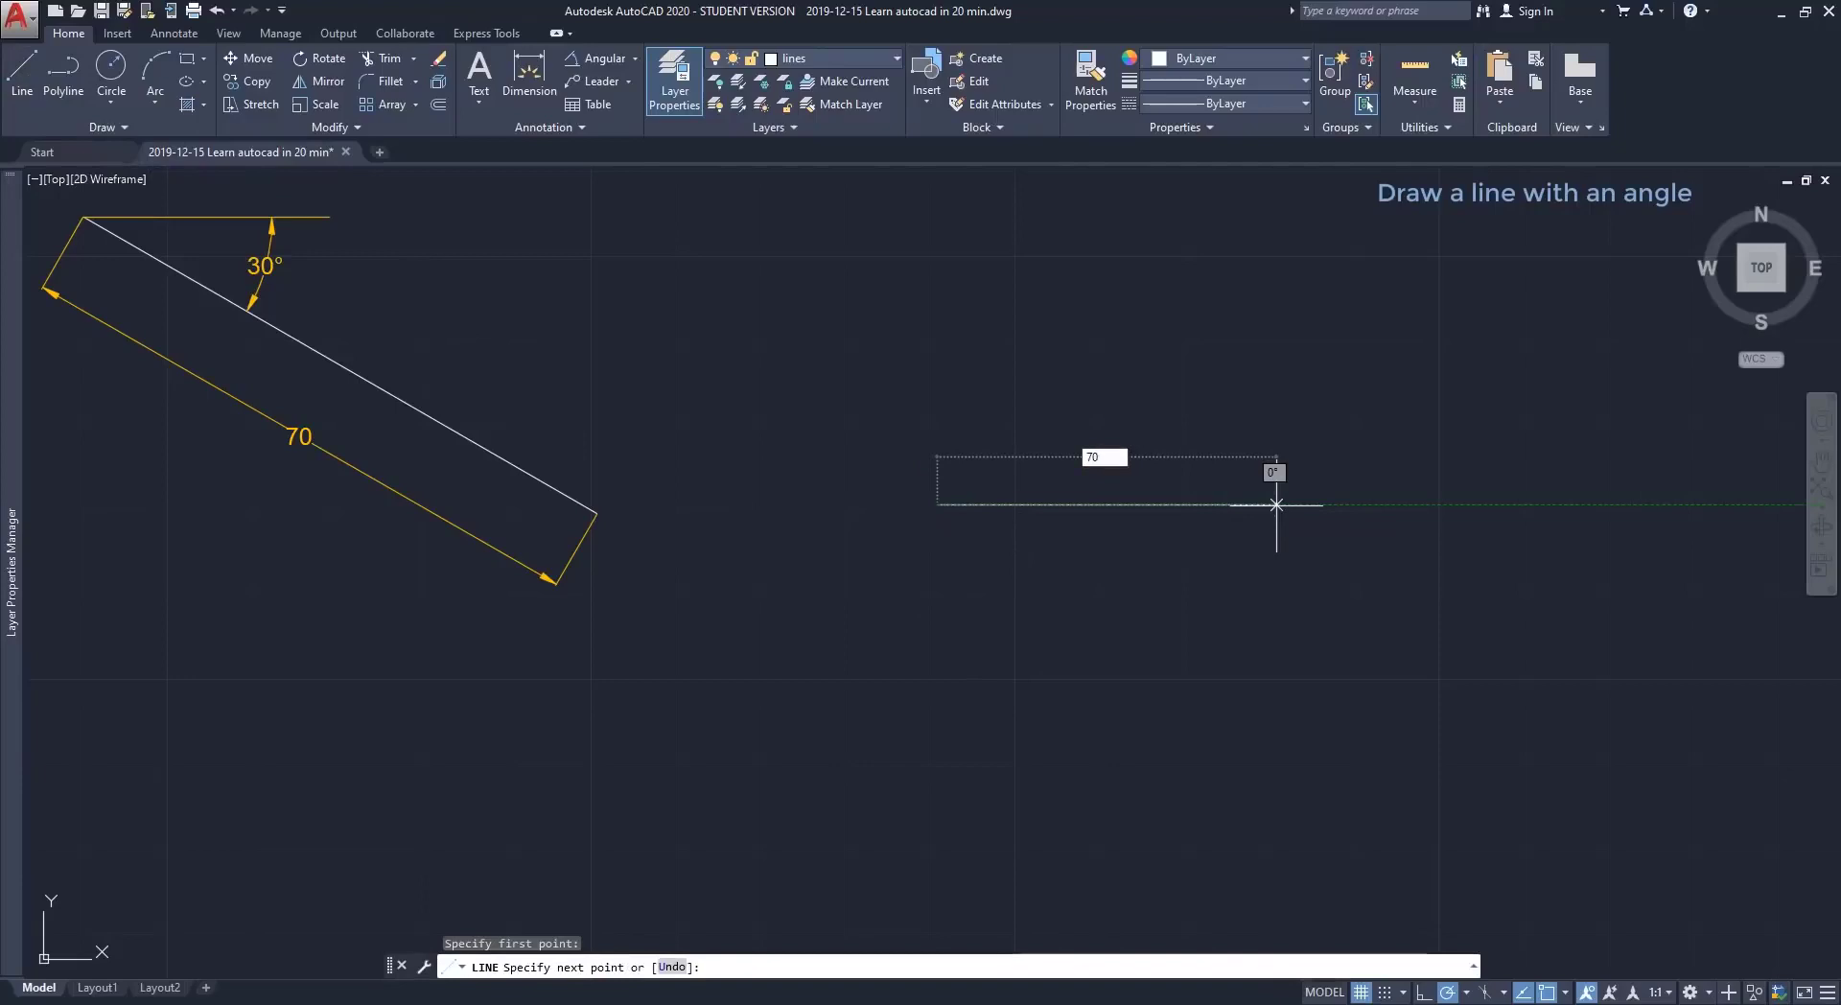
key("Tab")
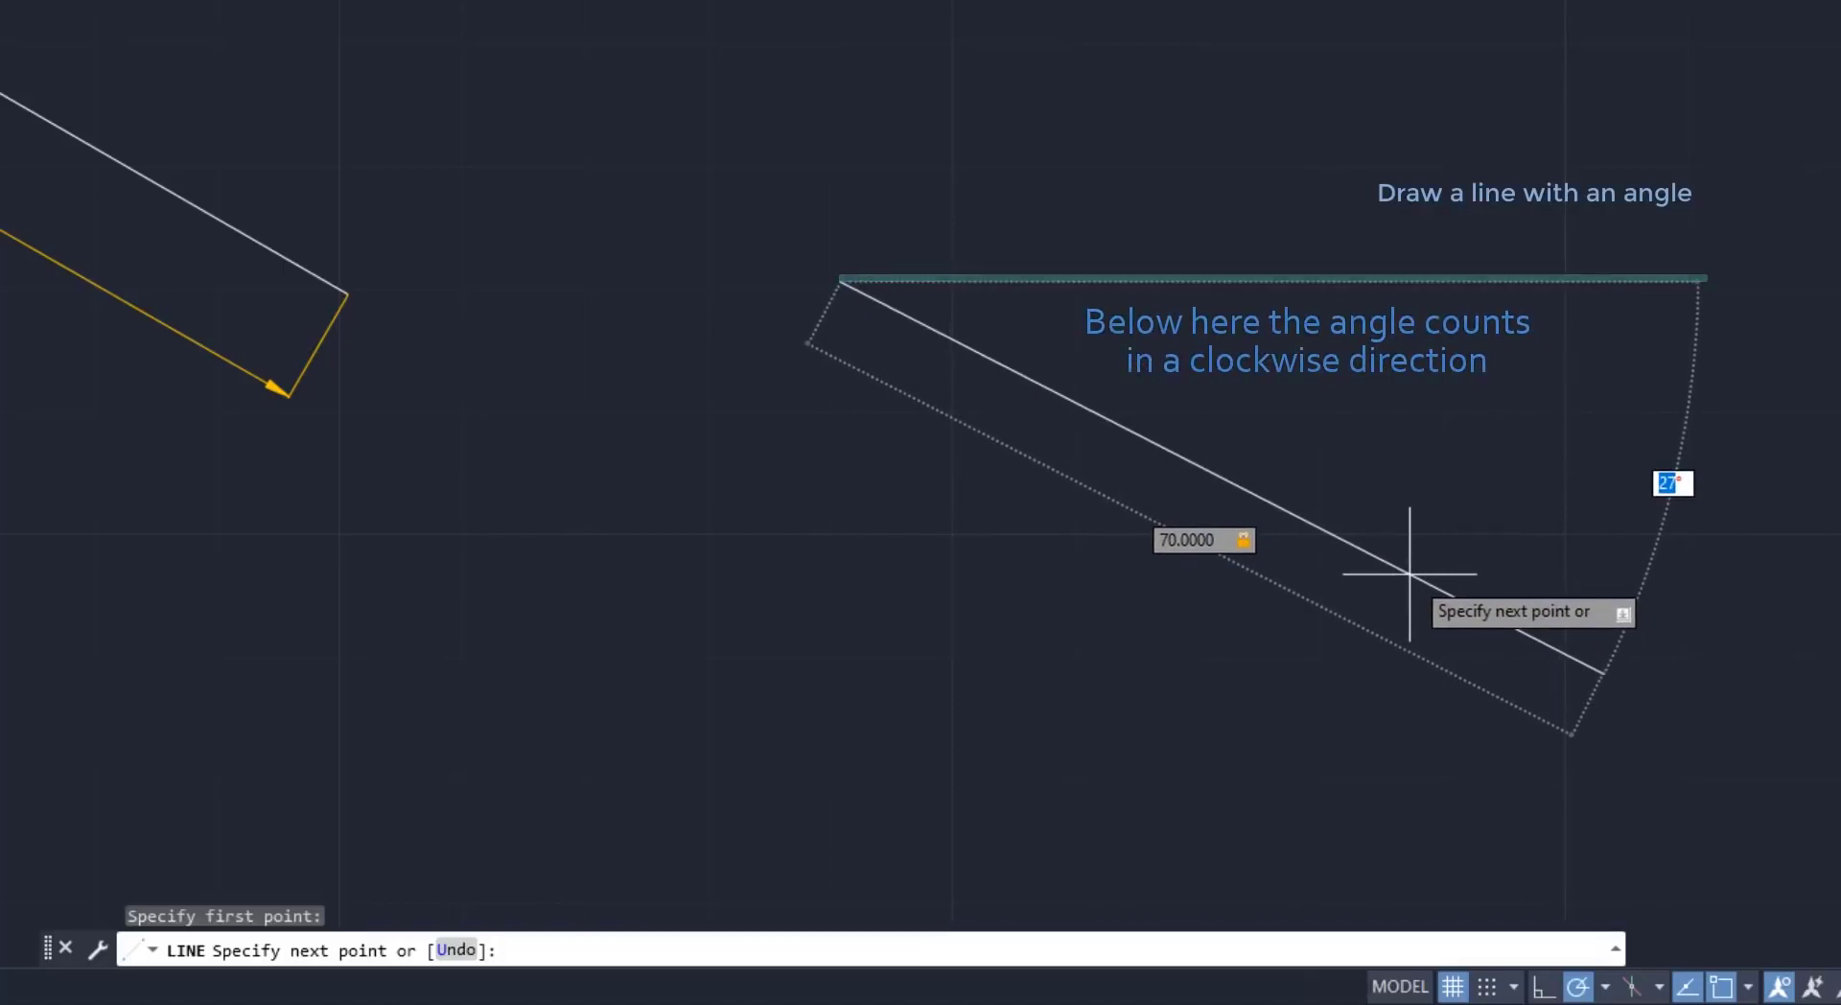
type("30")
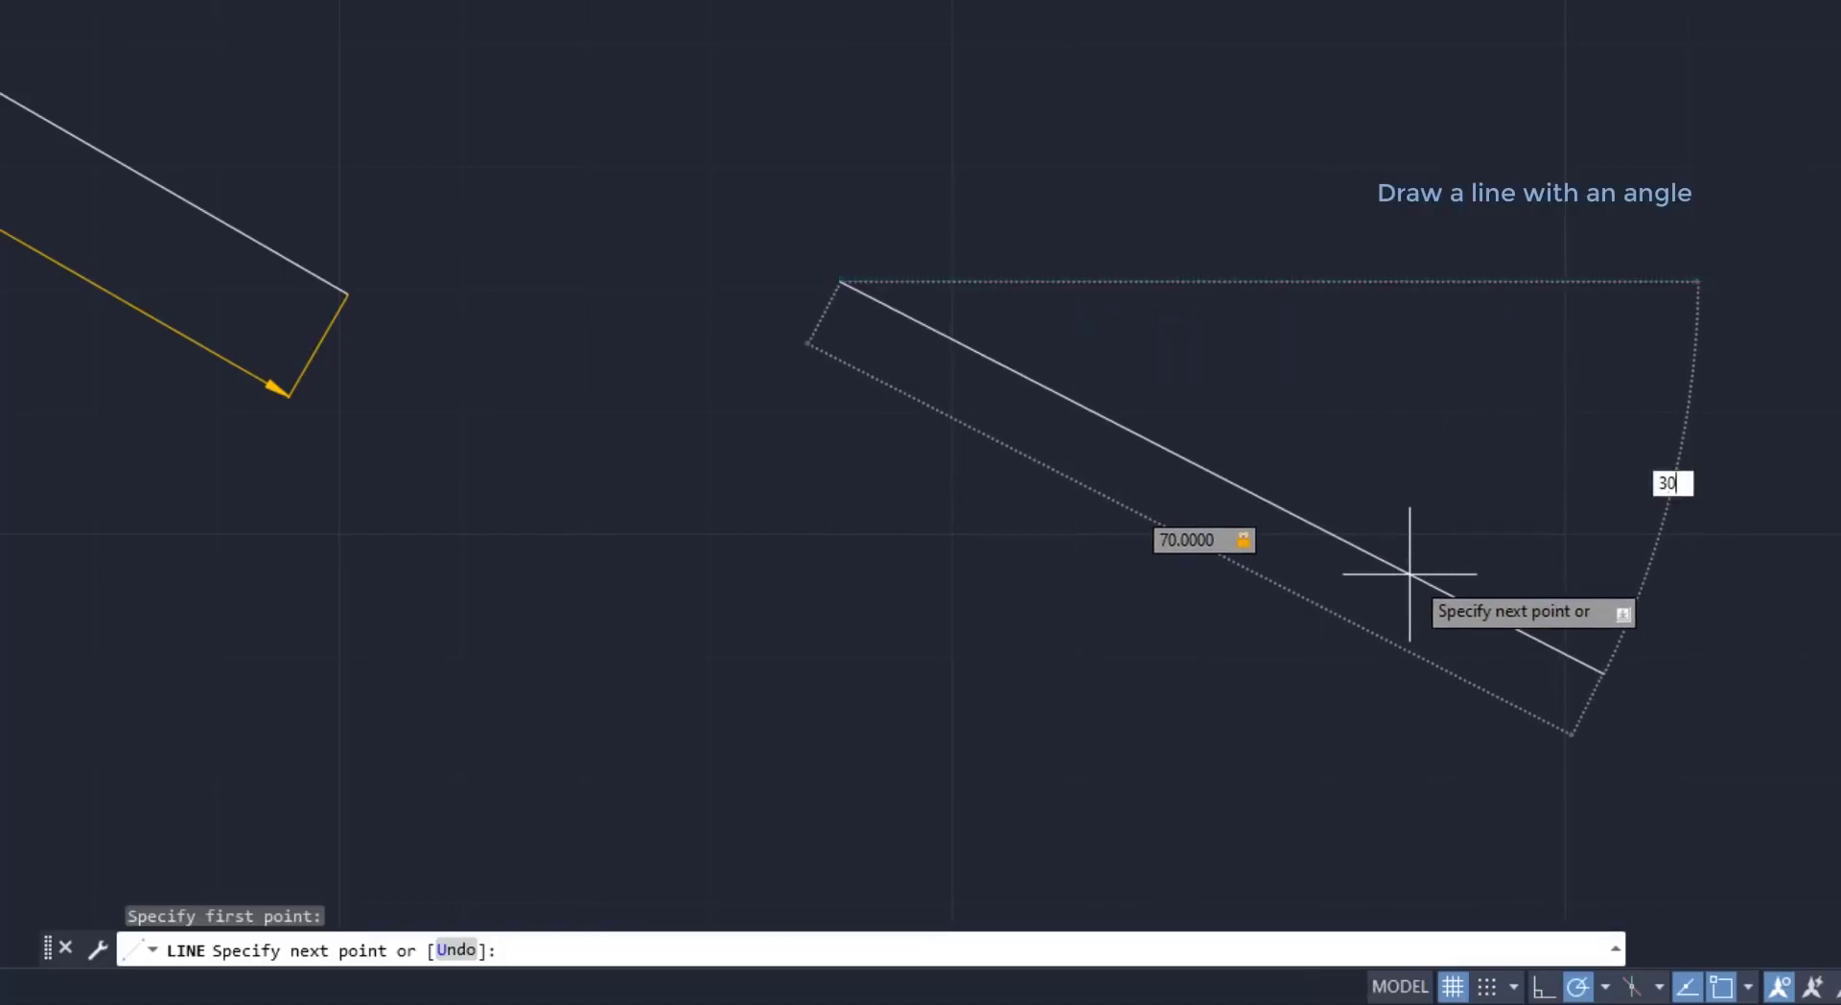
key("Return")
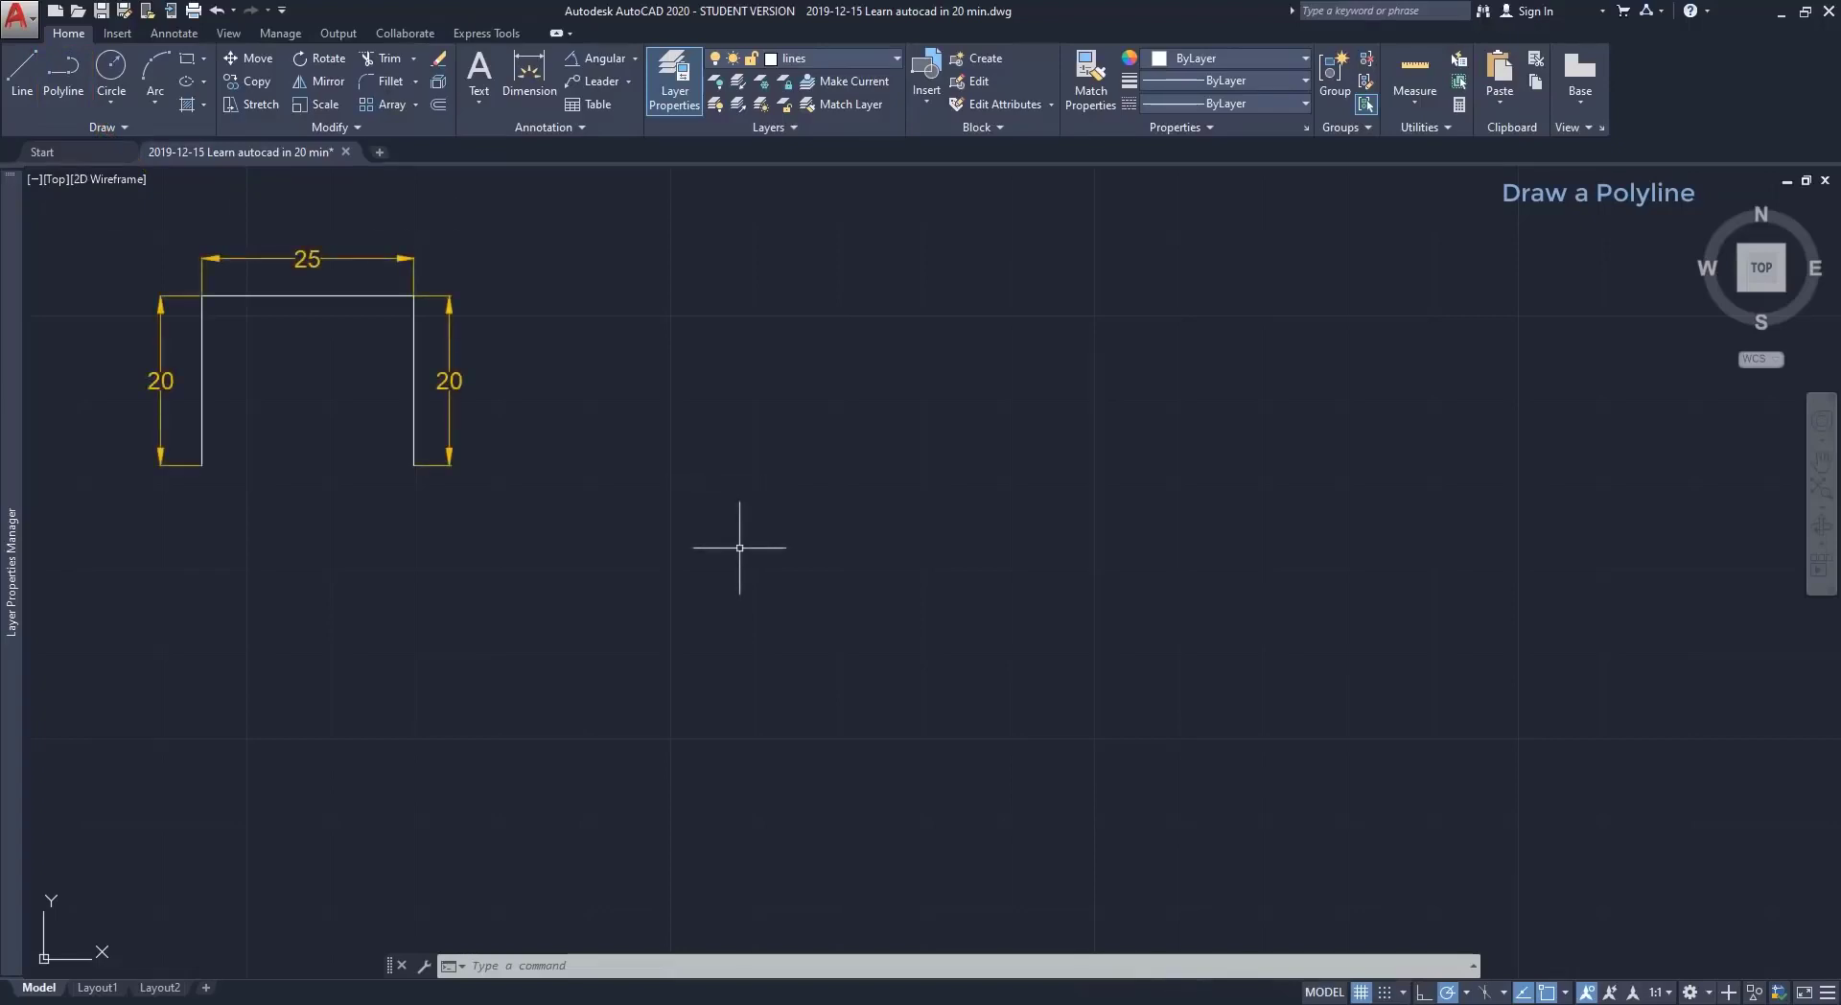
Draw an open U-shaped polyline beside the example, 20 units up, 25 right and 20 down, and select it to check that it is one object.
left_click(67, 75)
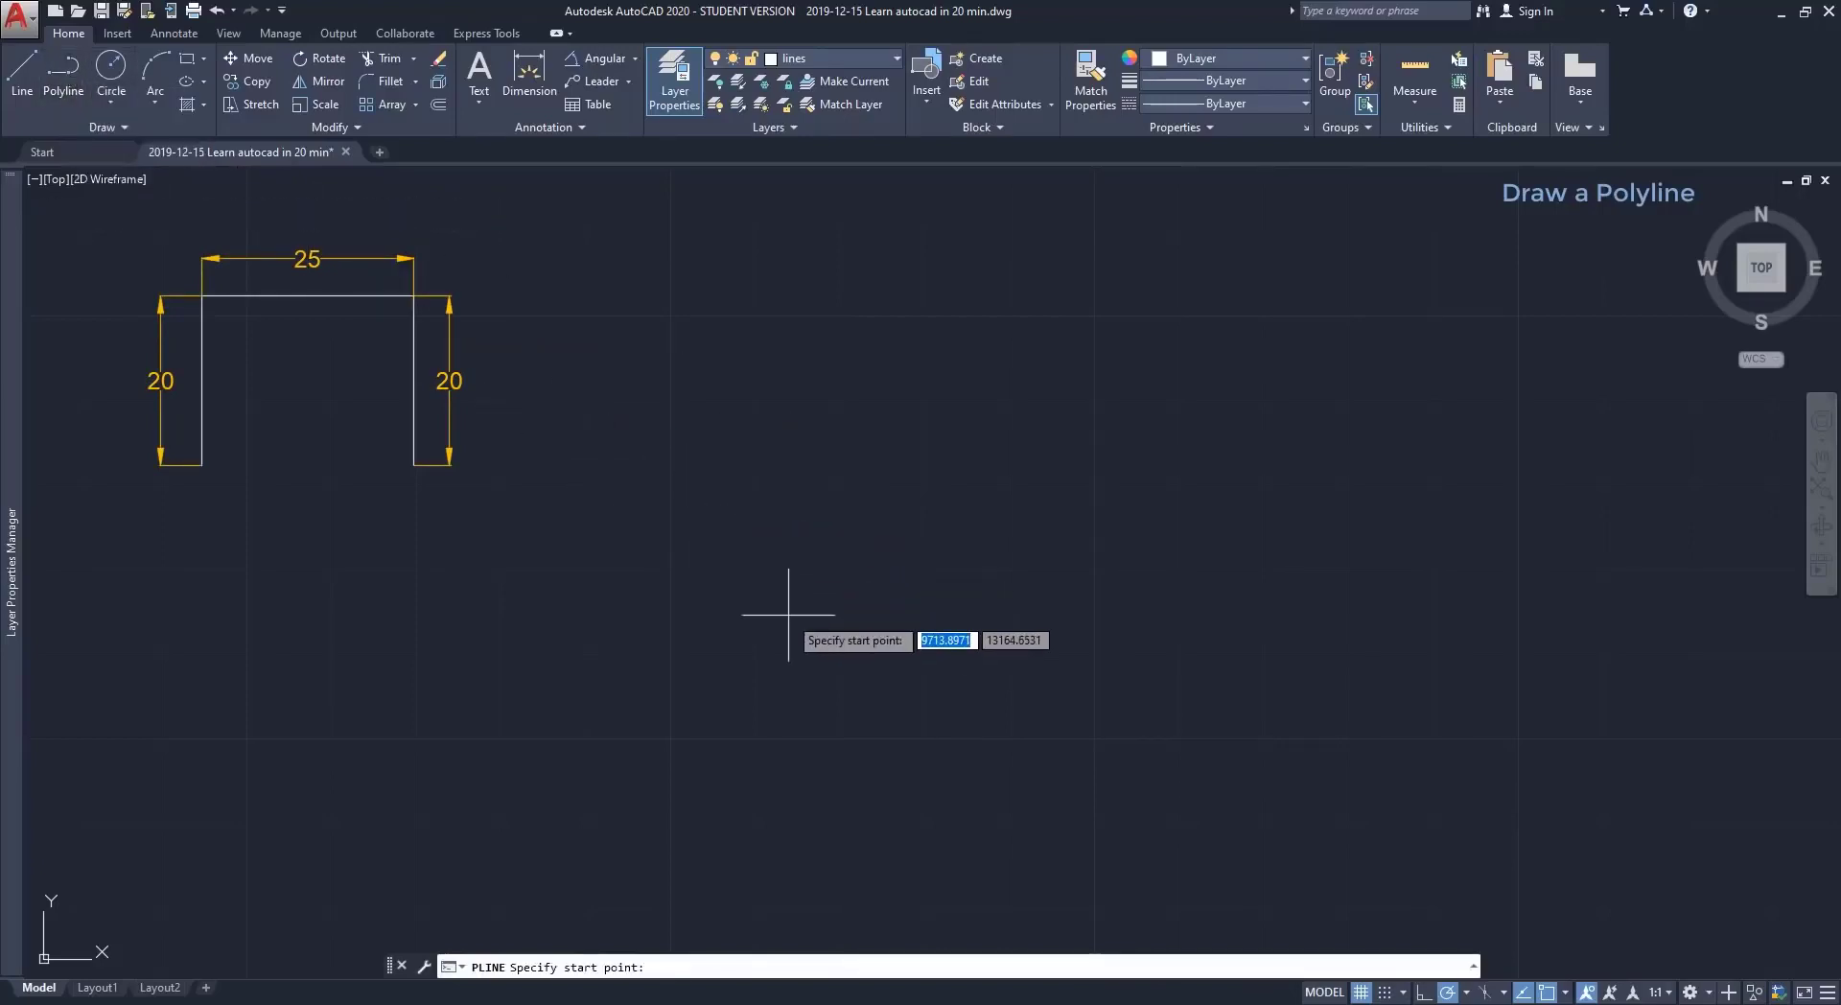
left_click(740, 616)
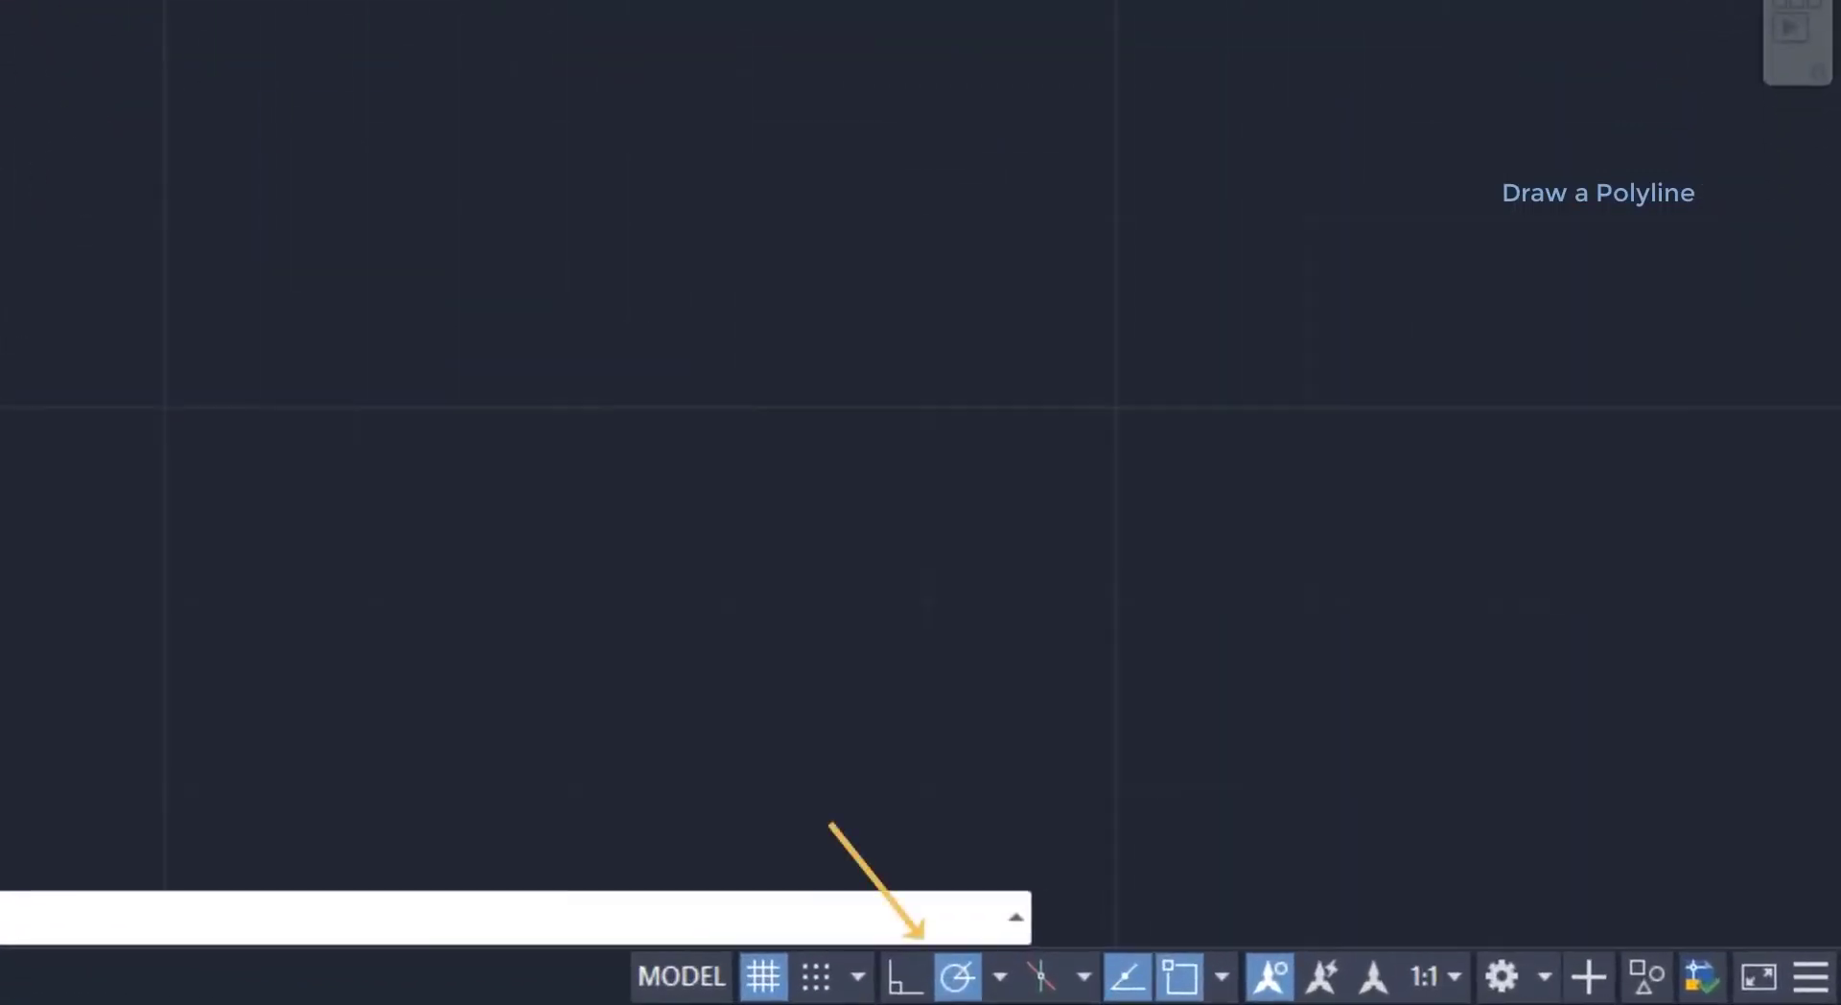
type("20")
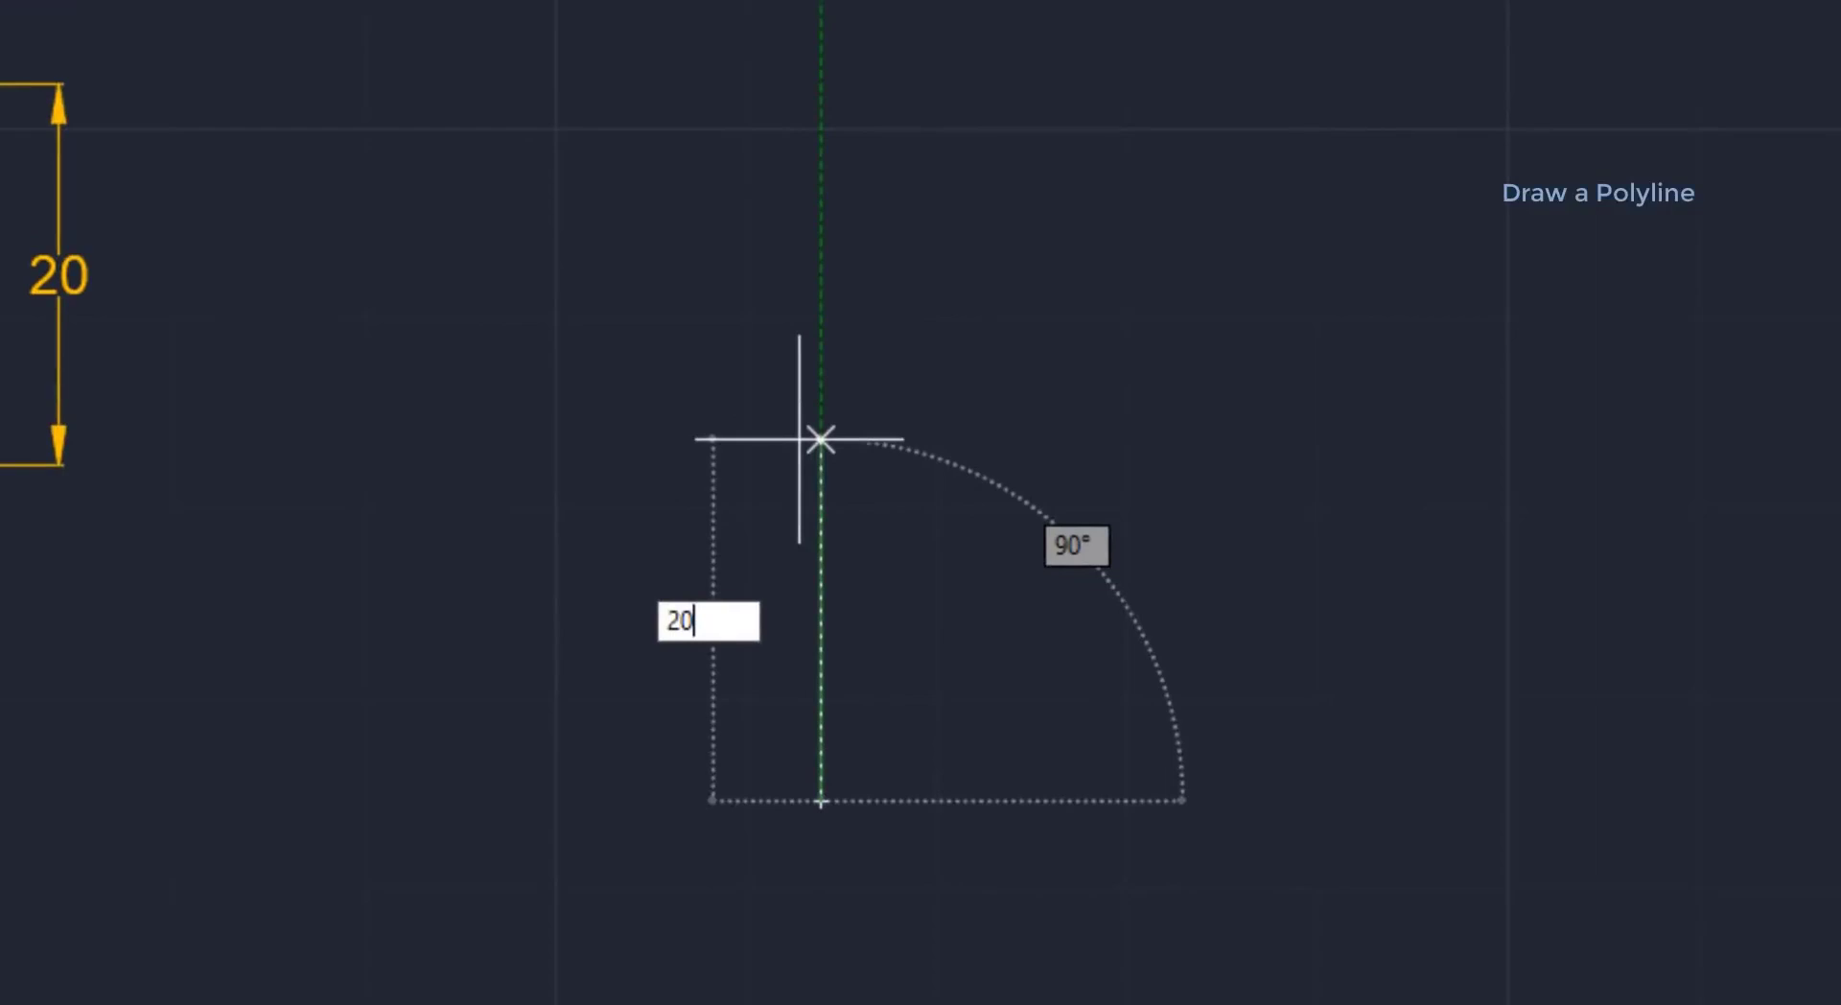
key("Return")
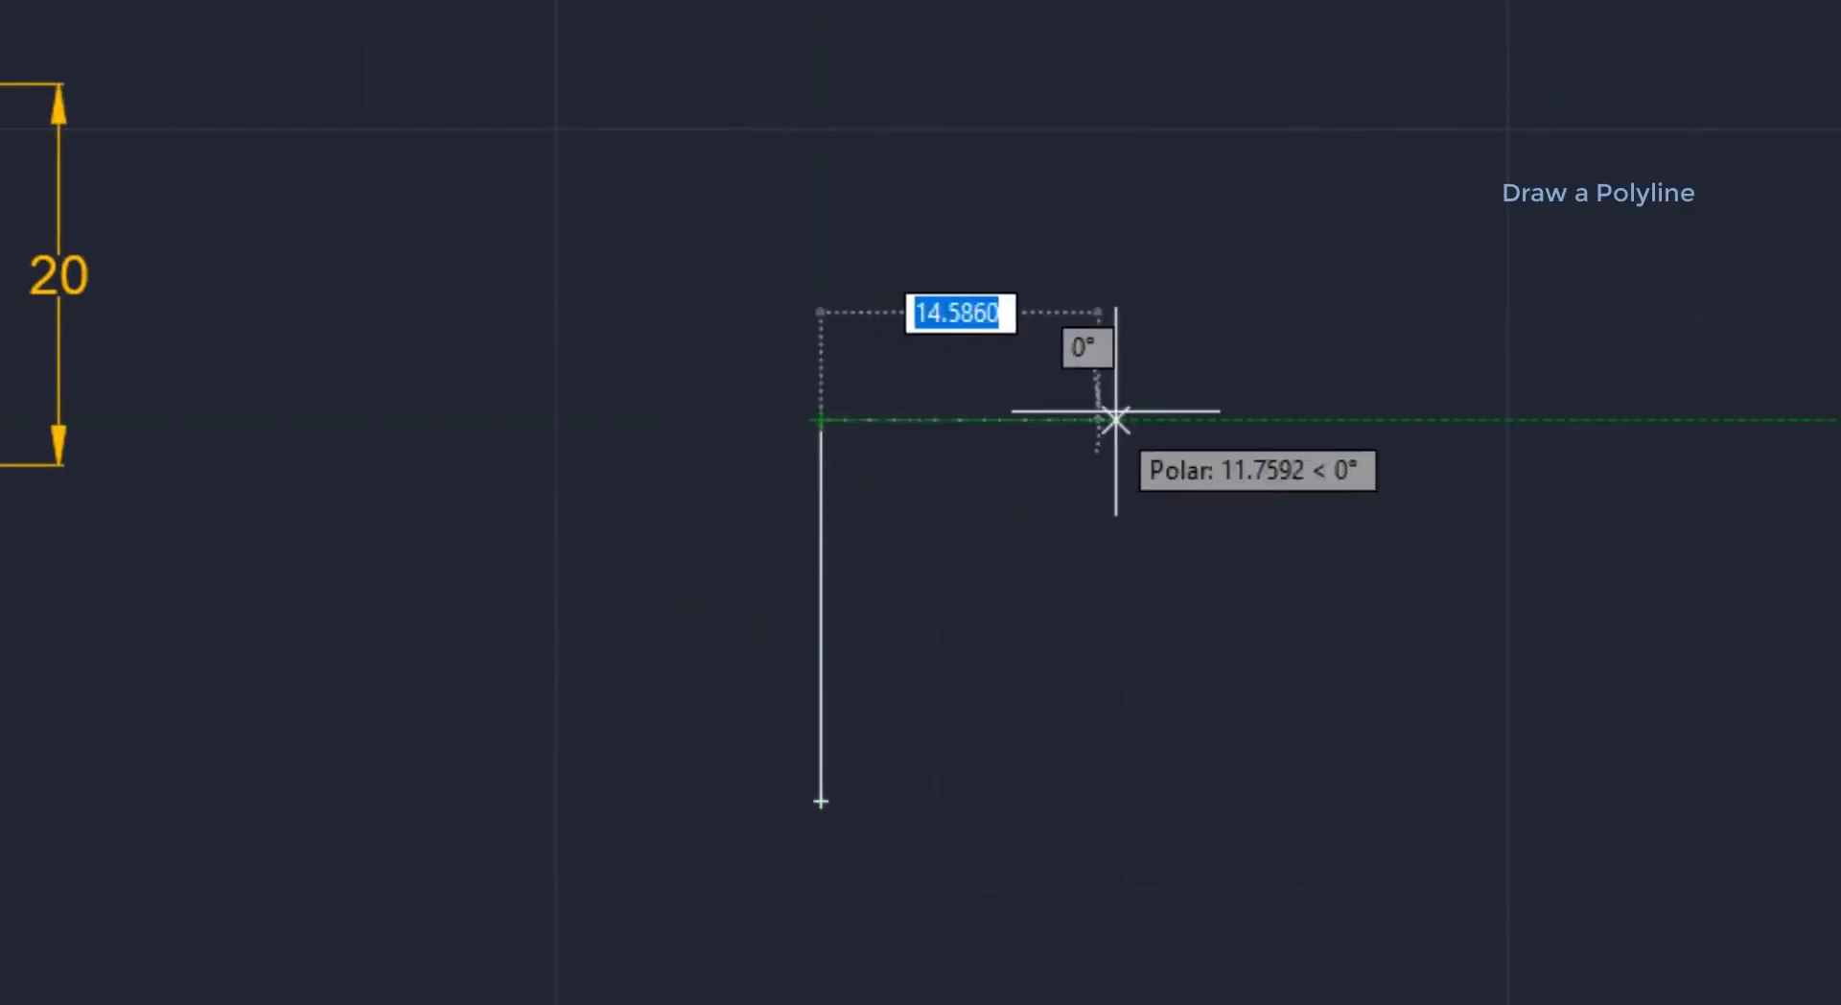
type("25")
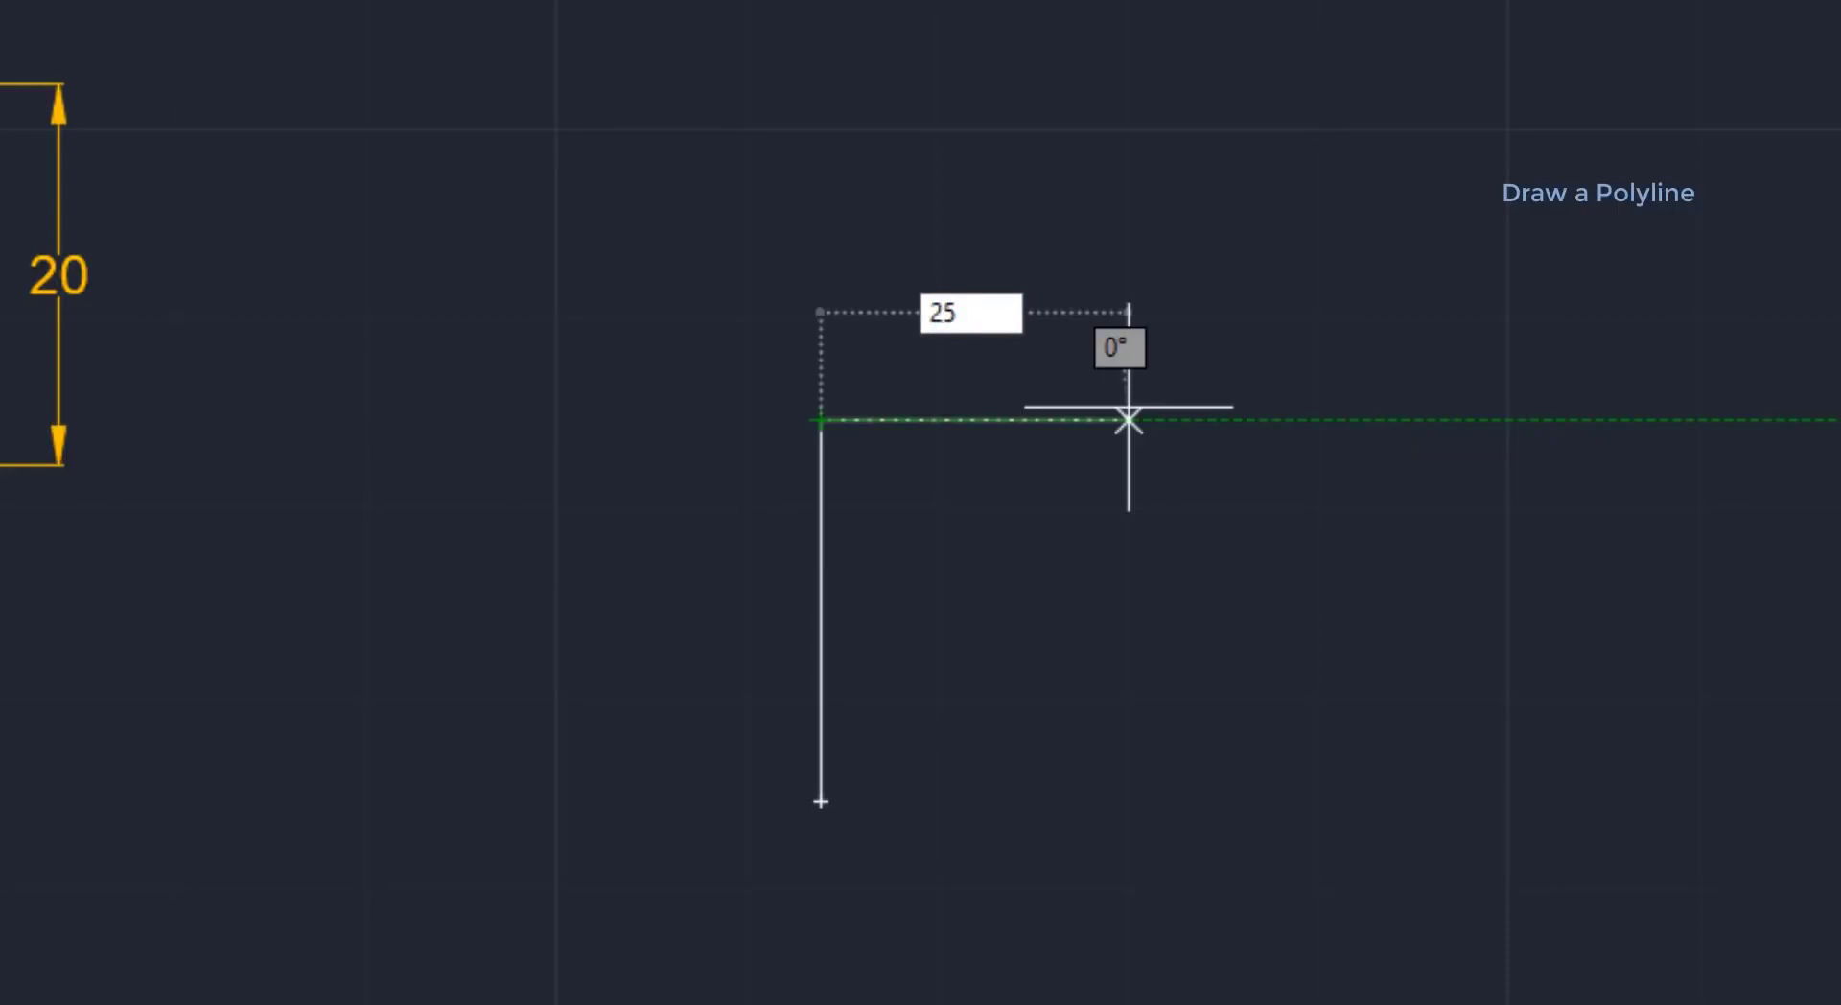
key("Return")
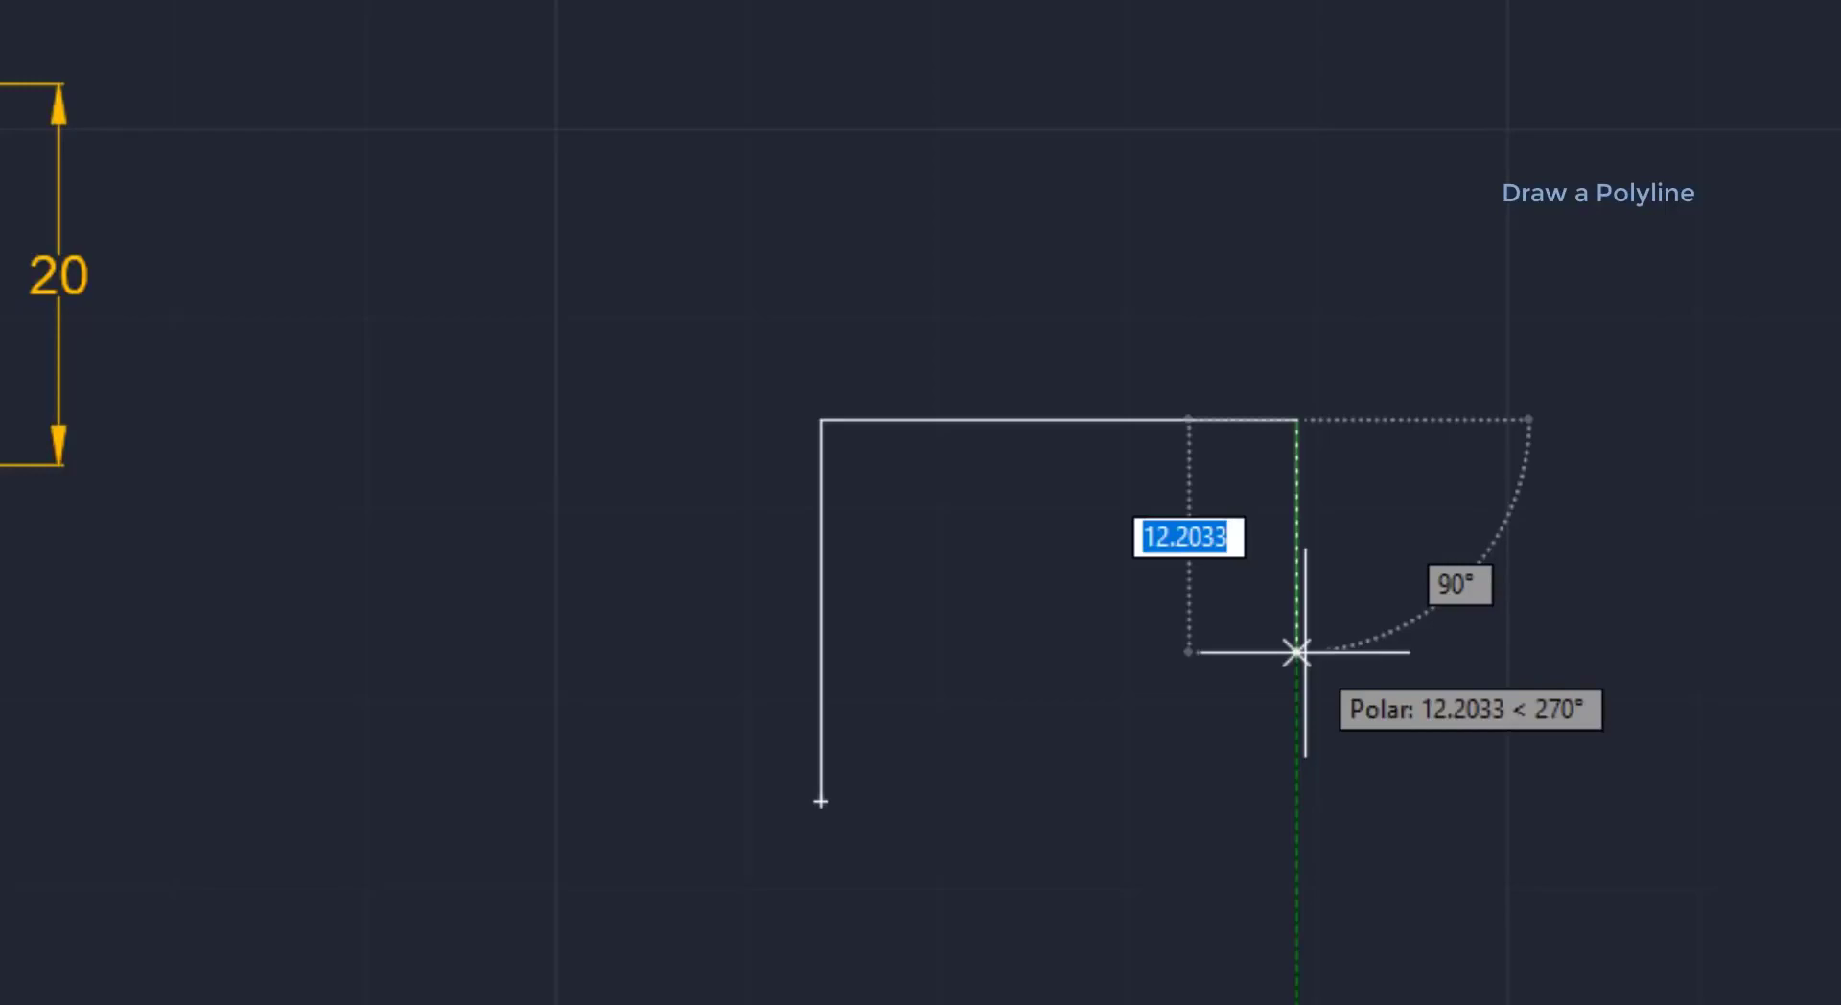
type("2")
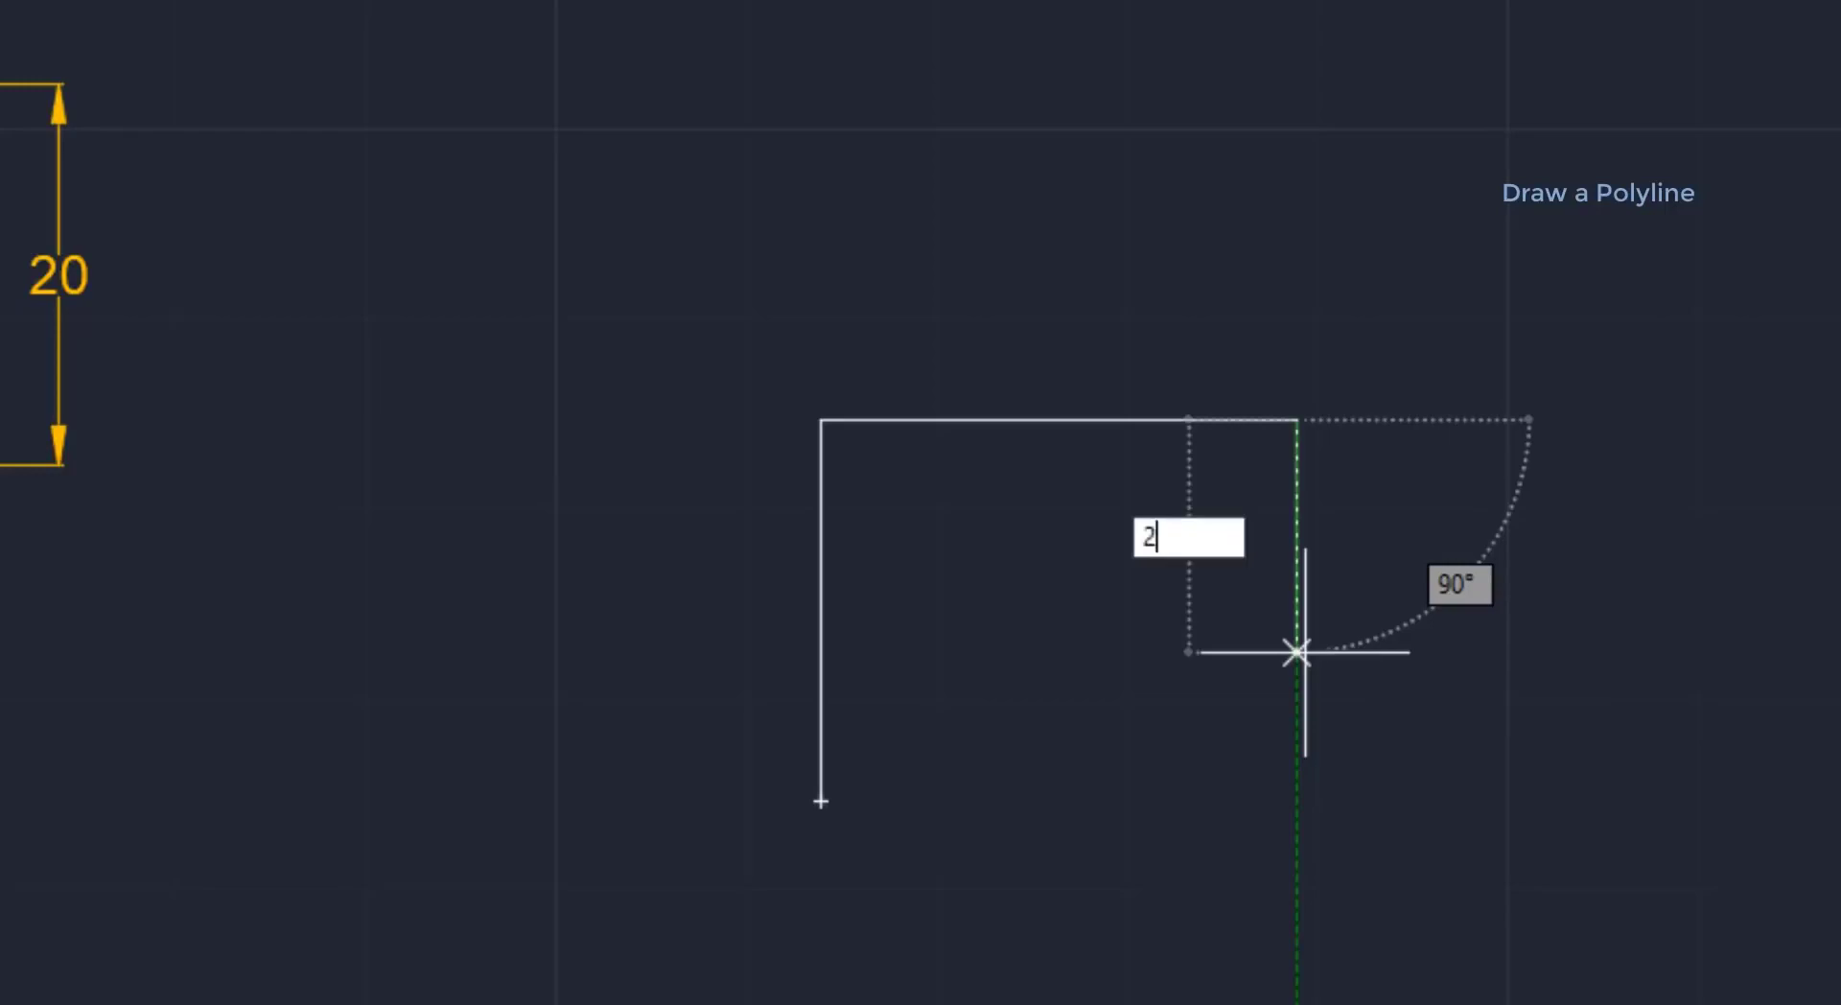
type("0")
key("Return")
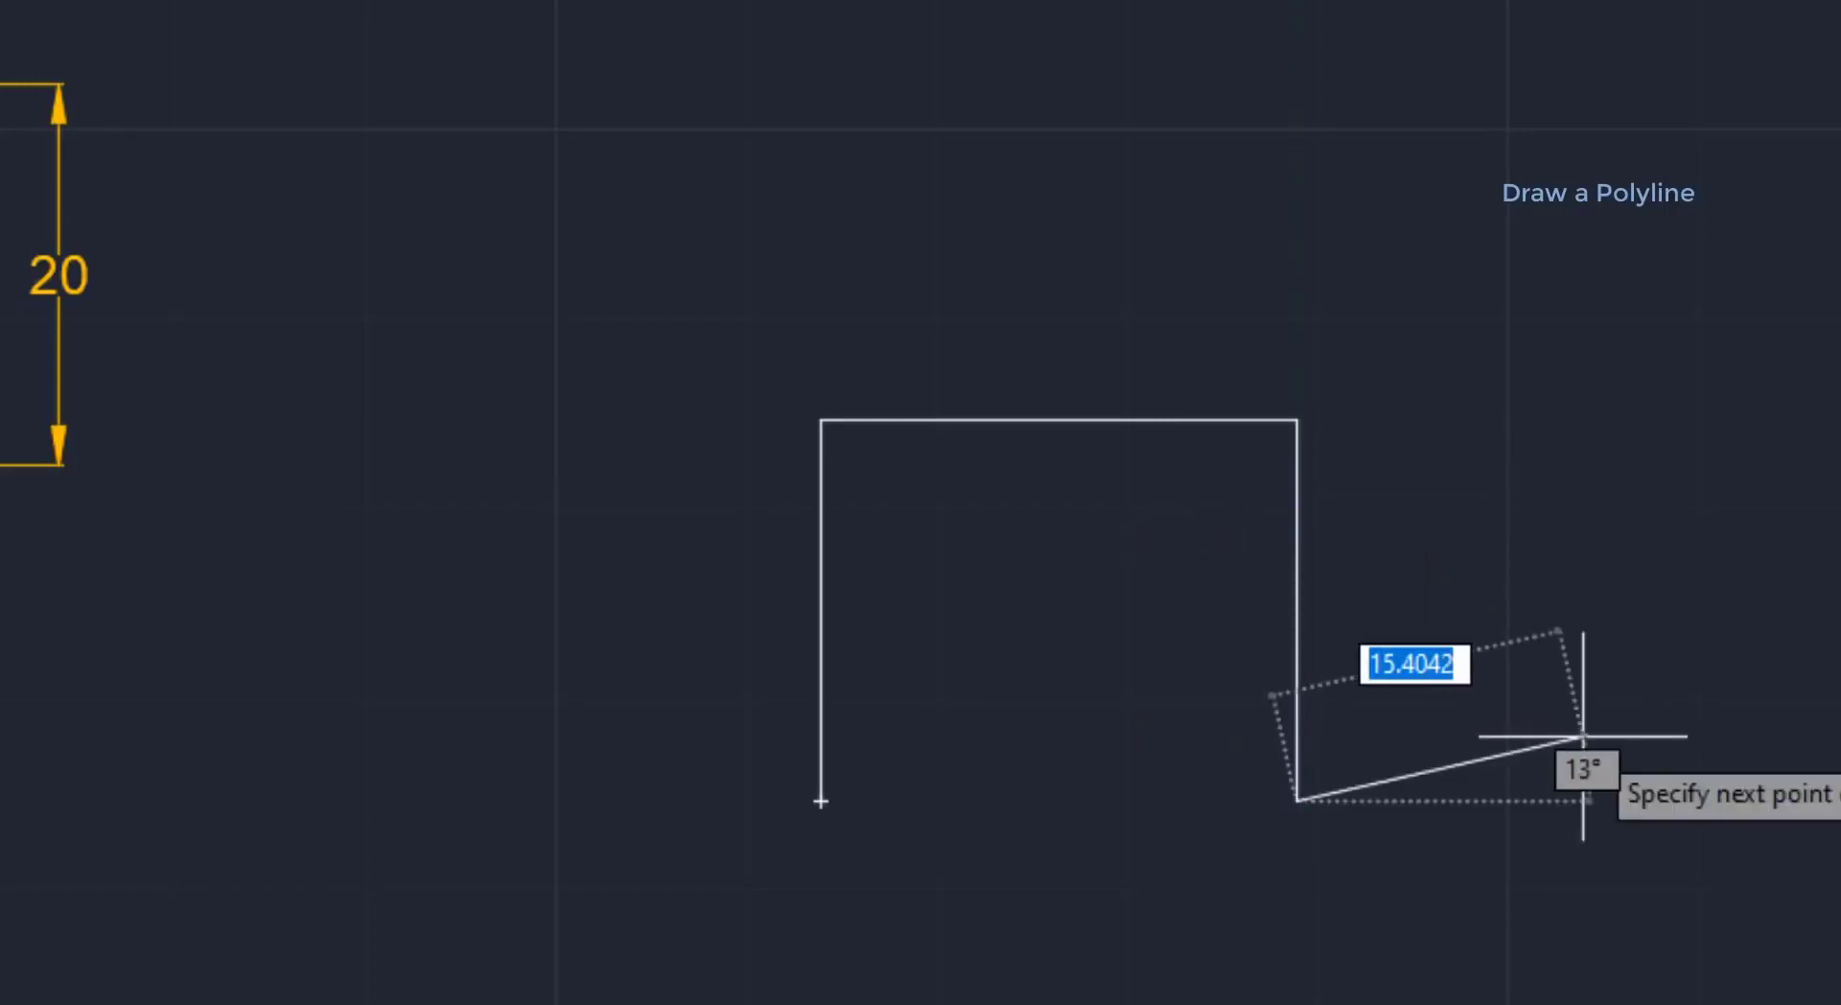
key("Return")
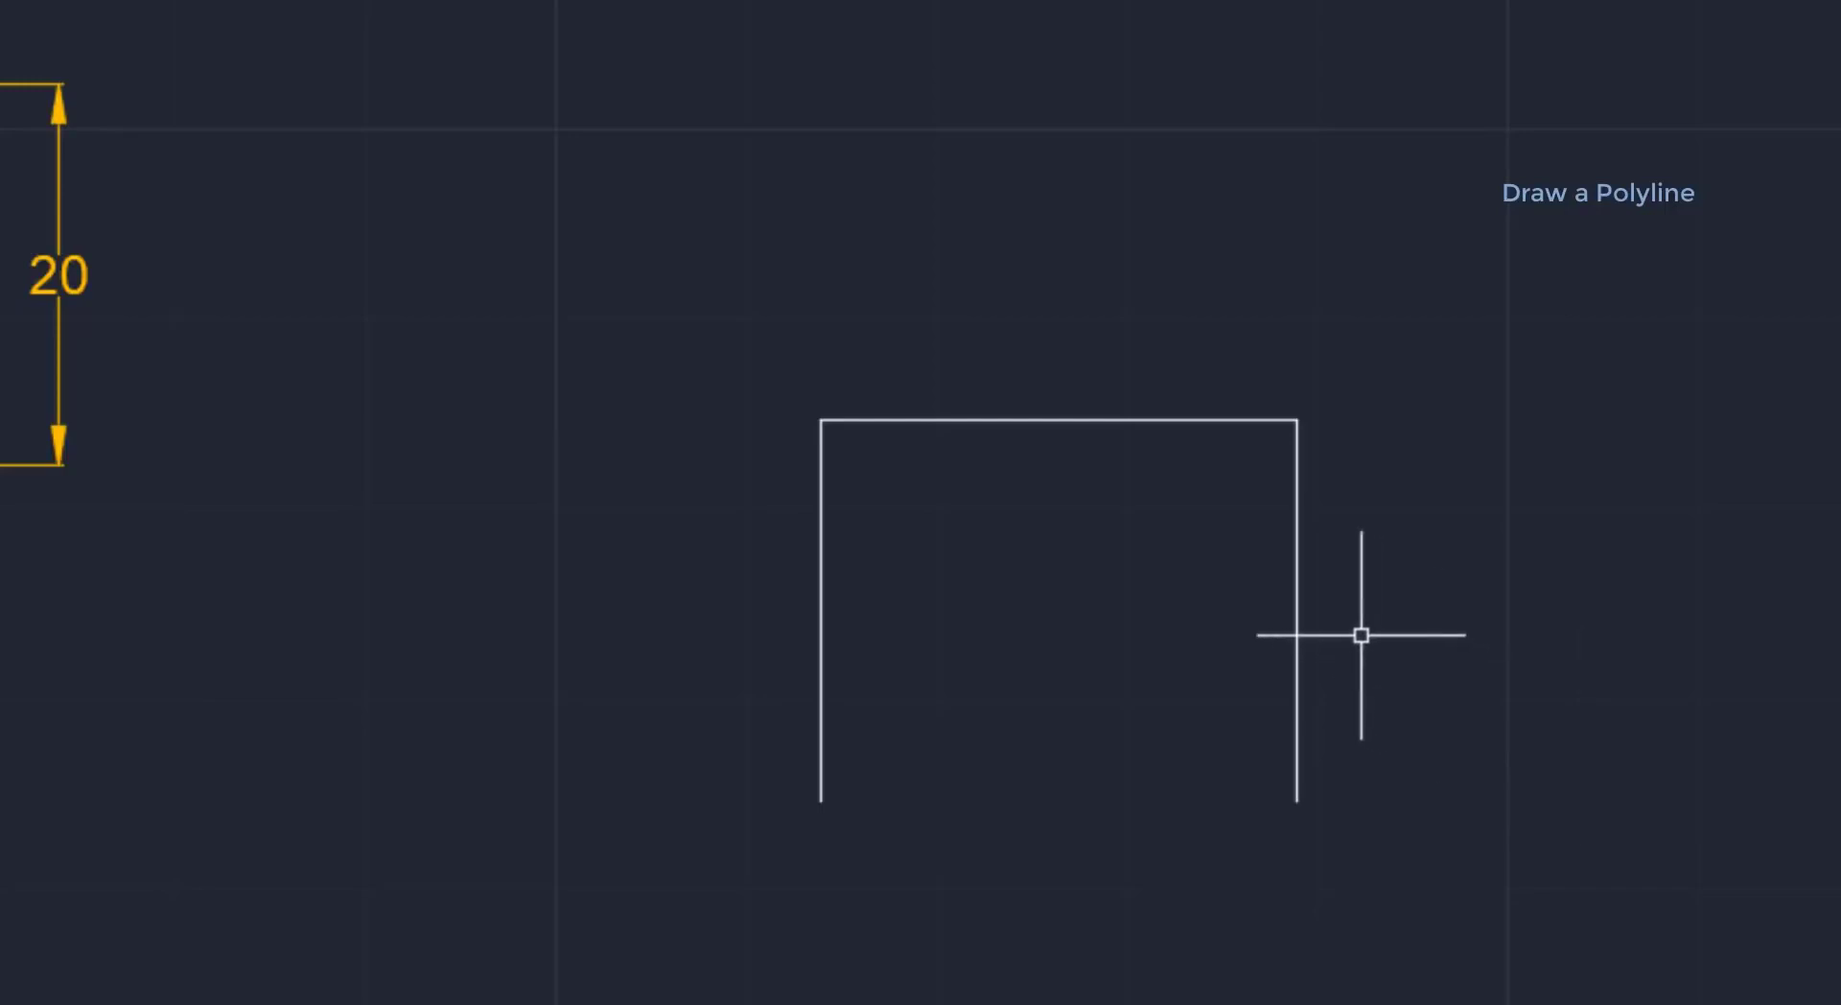
left_click(1295, 605)
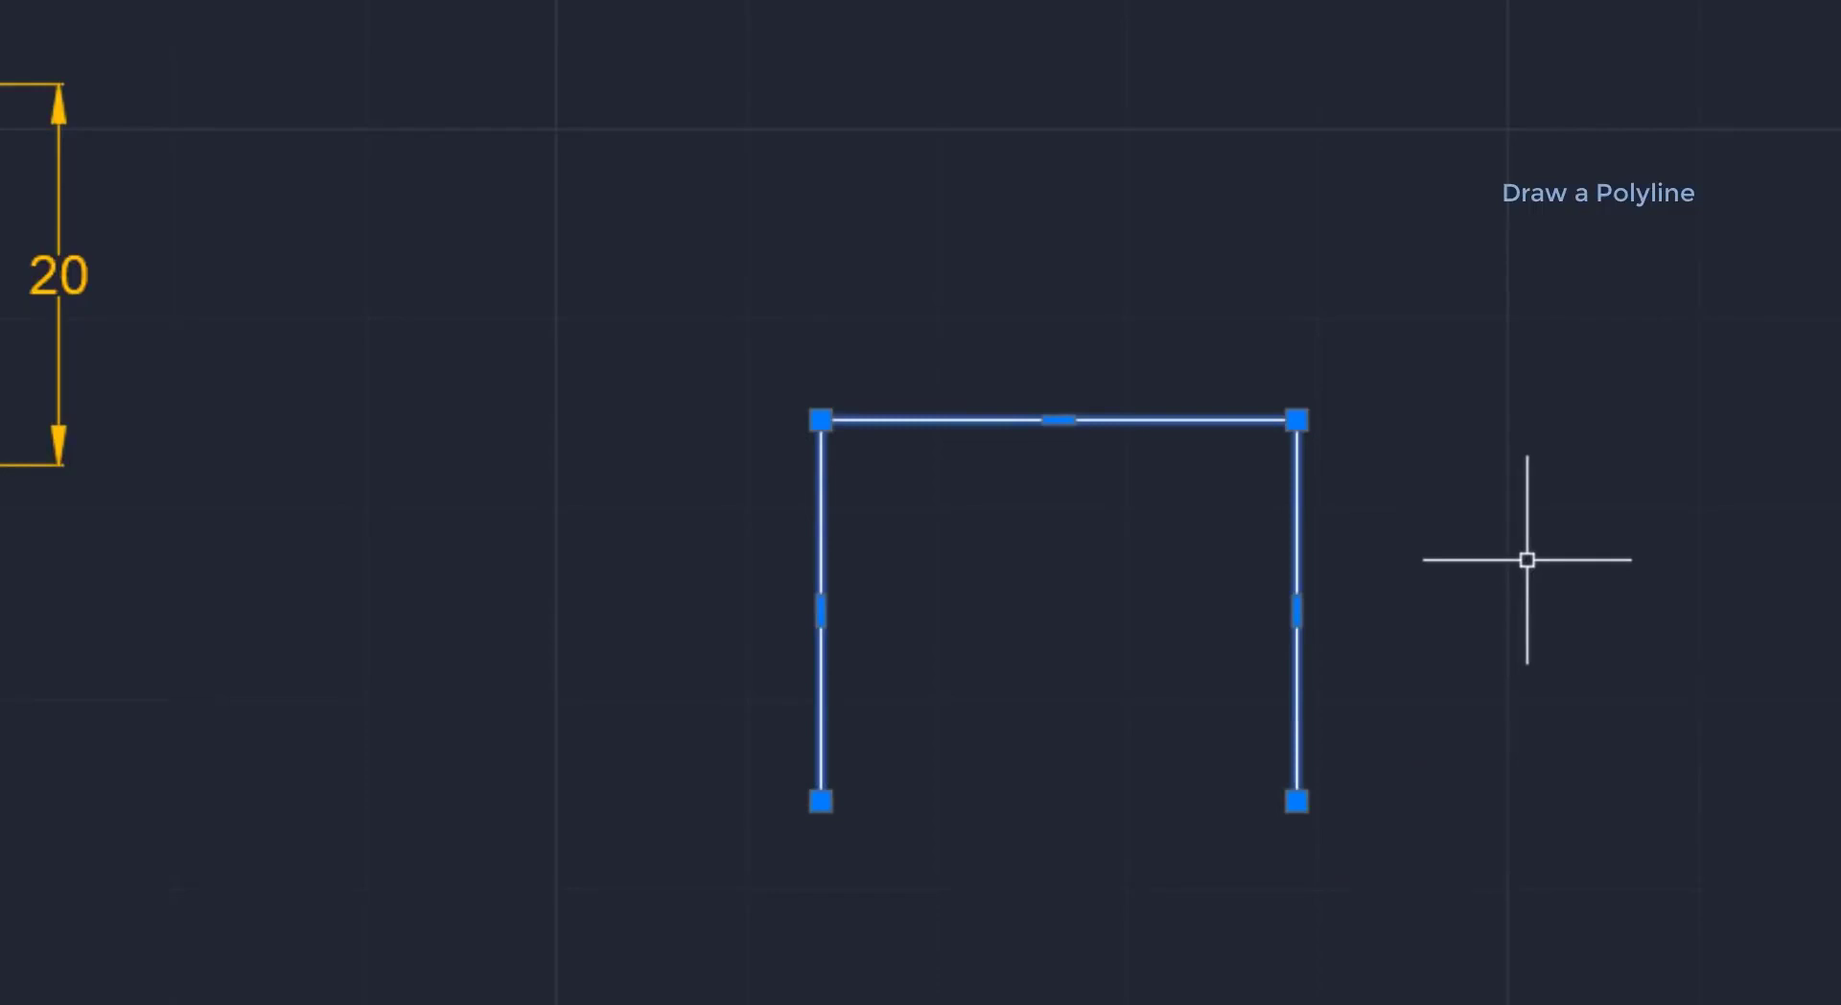
key("Escape")
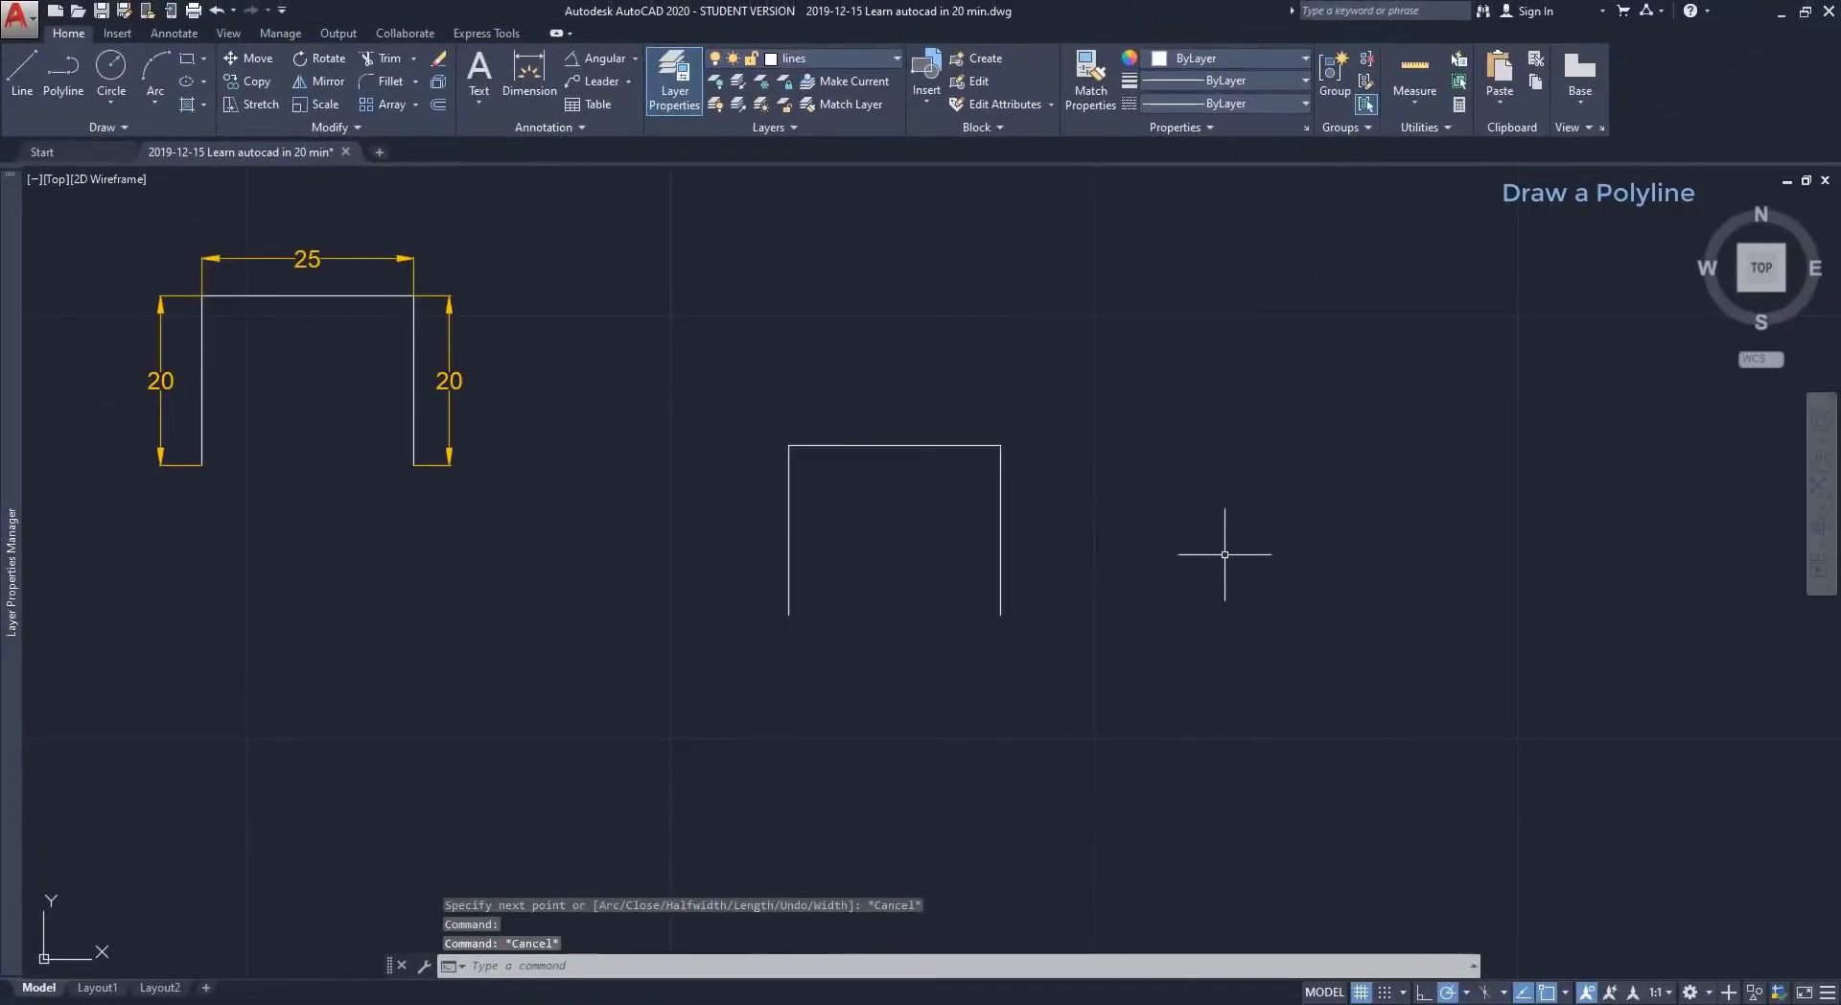
Draw the same open shape with the Line command to the right of the polyline: 20 units up, 25 right and 20 down.
type("l")
key("Return")
left_click(1223, 619)
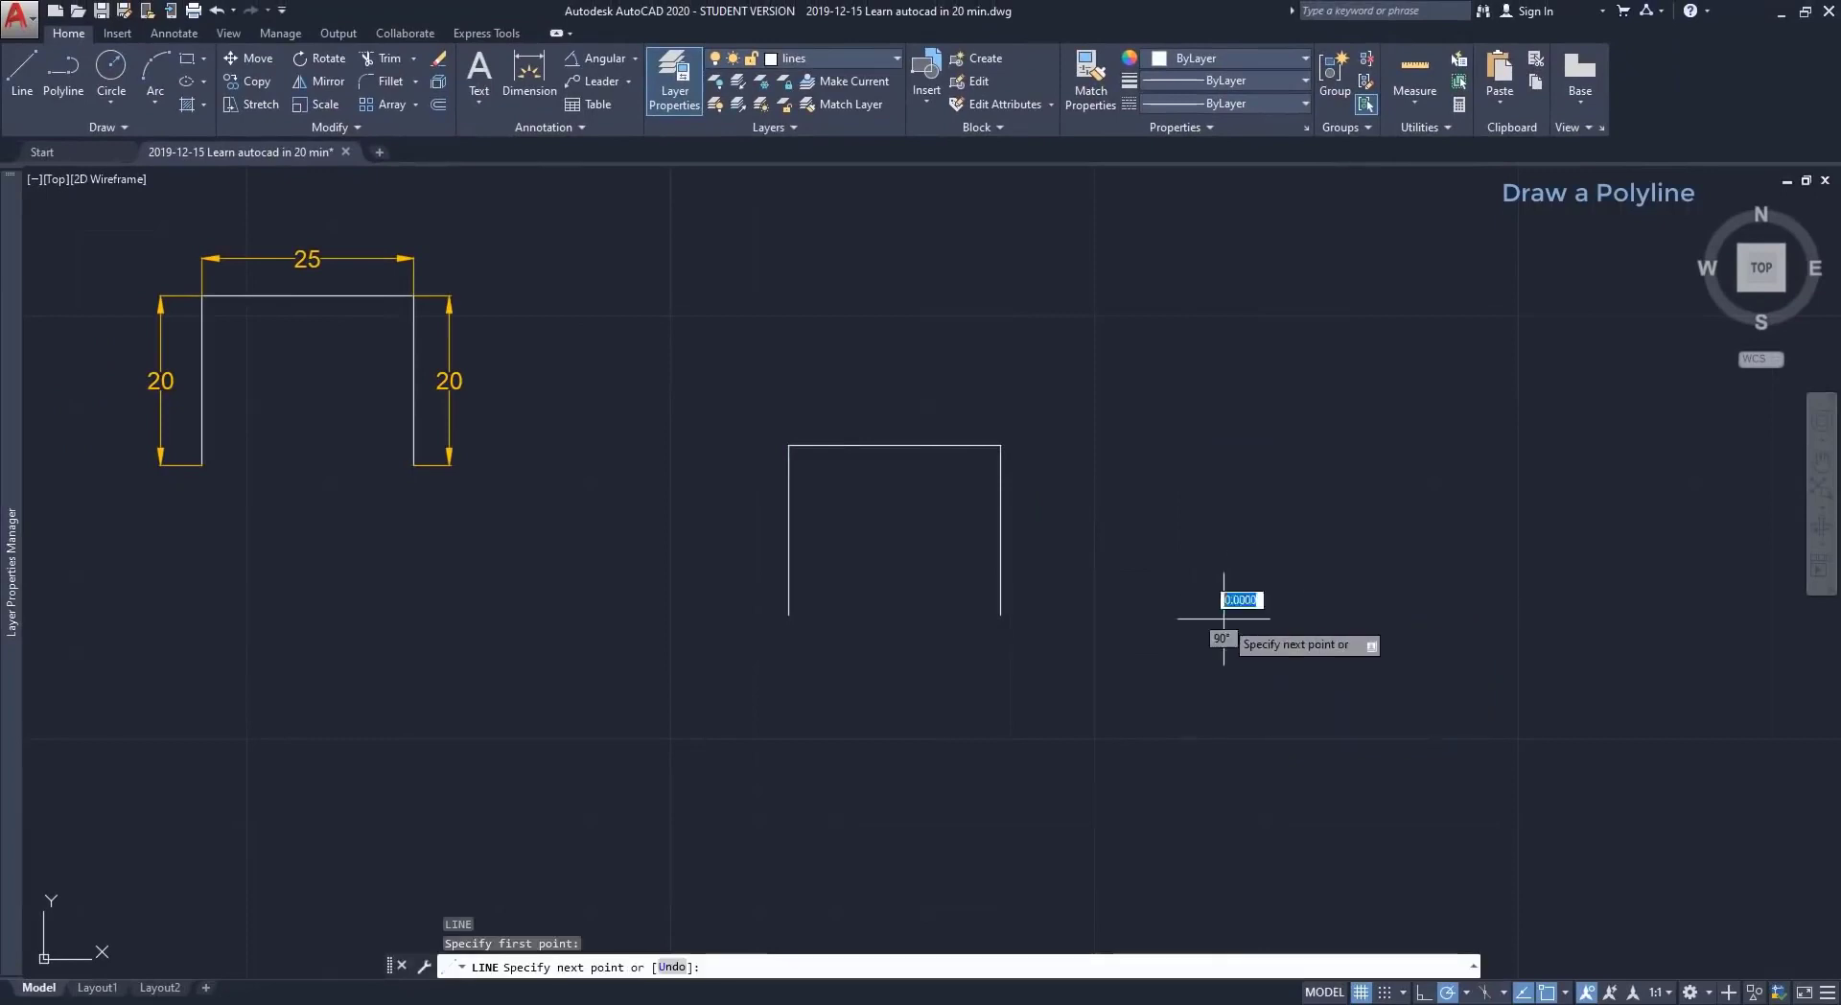
type("20")
key("Return")
type("25")
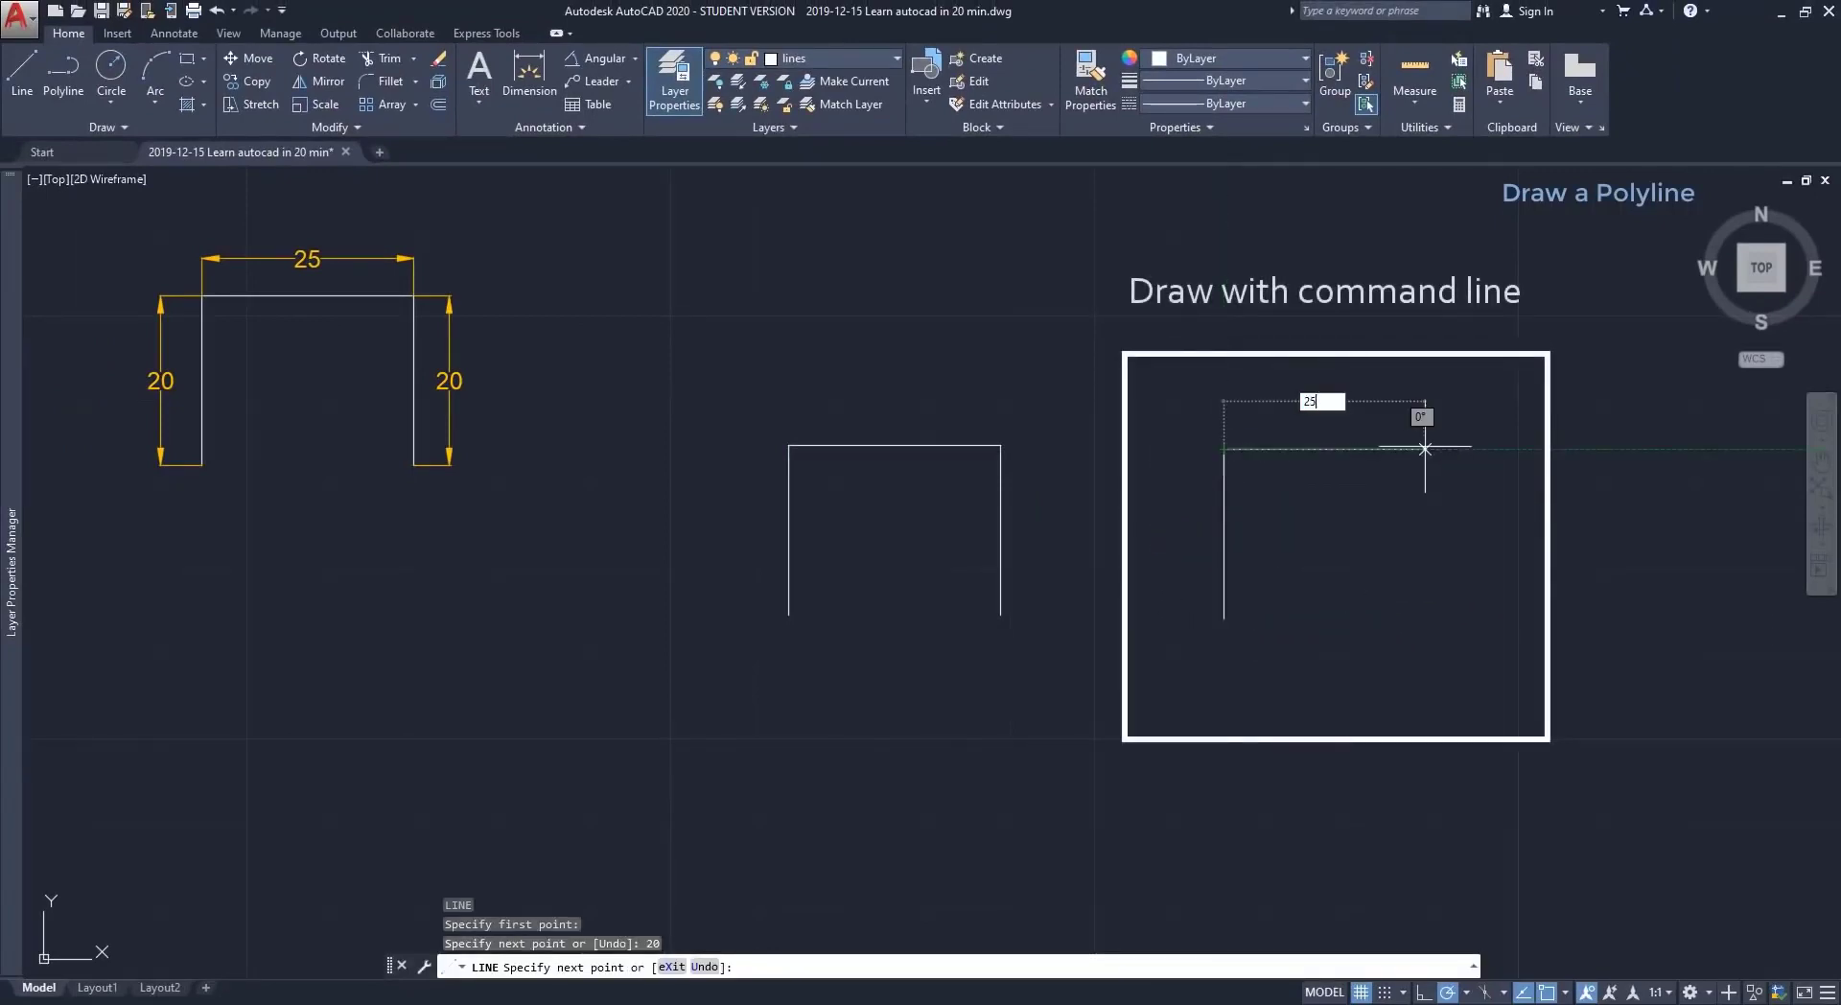
key("Return")
type("20")
key("Return")
key("Escape")
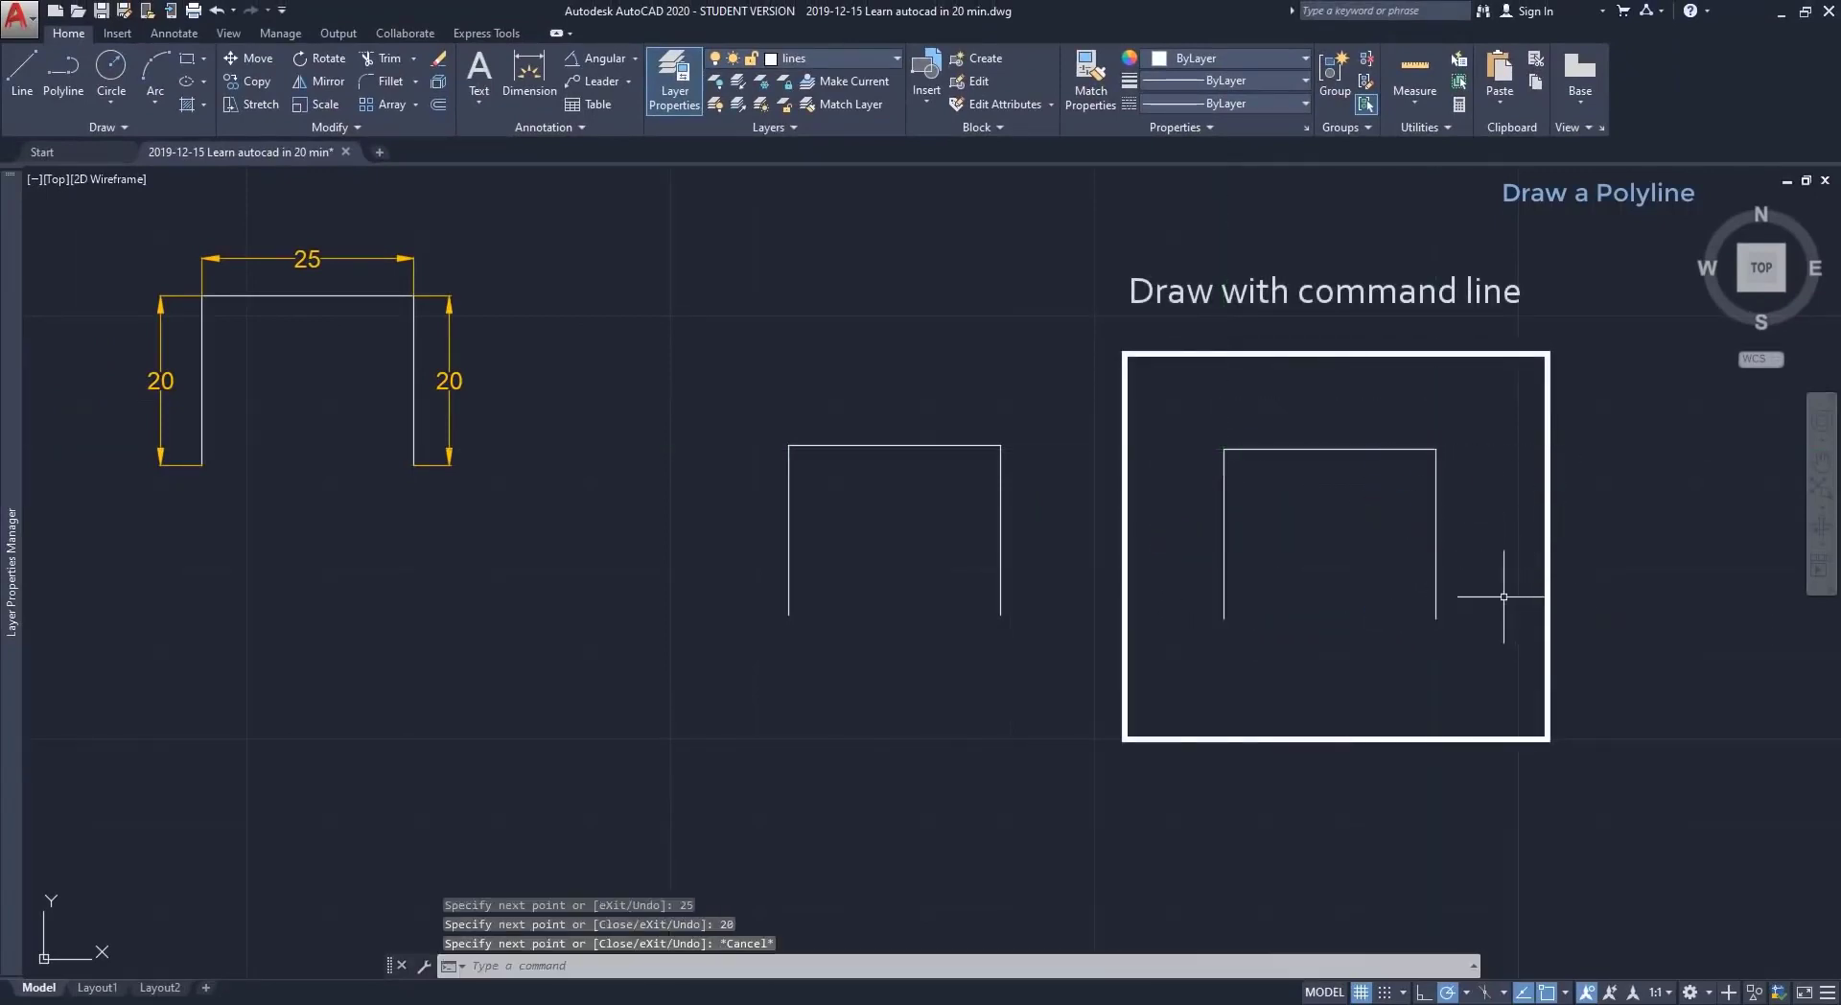
Select the three segments of the shape drawn with Line one by one to compare them with the polyline.
left_click(1436, 565)
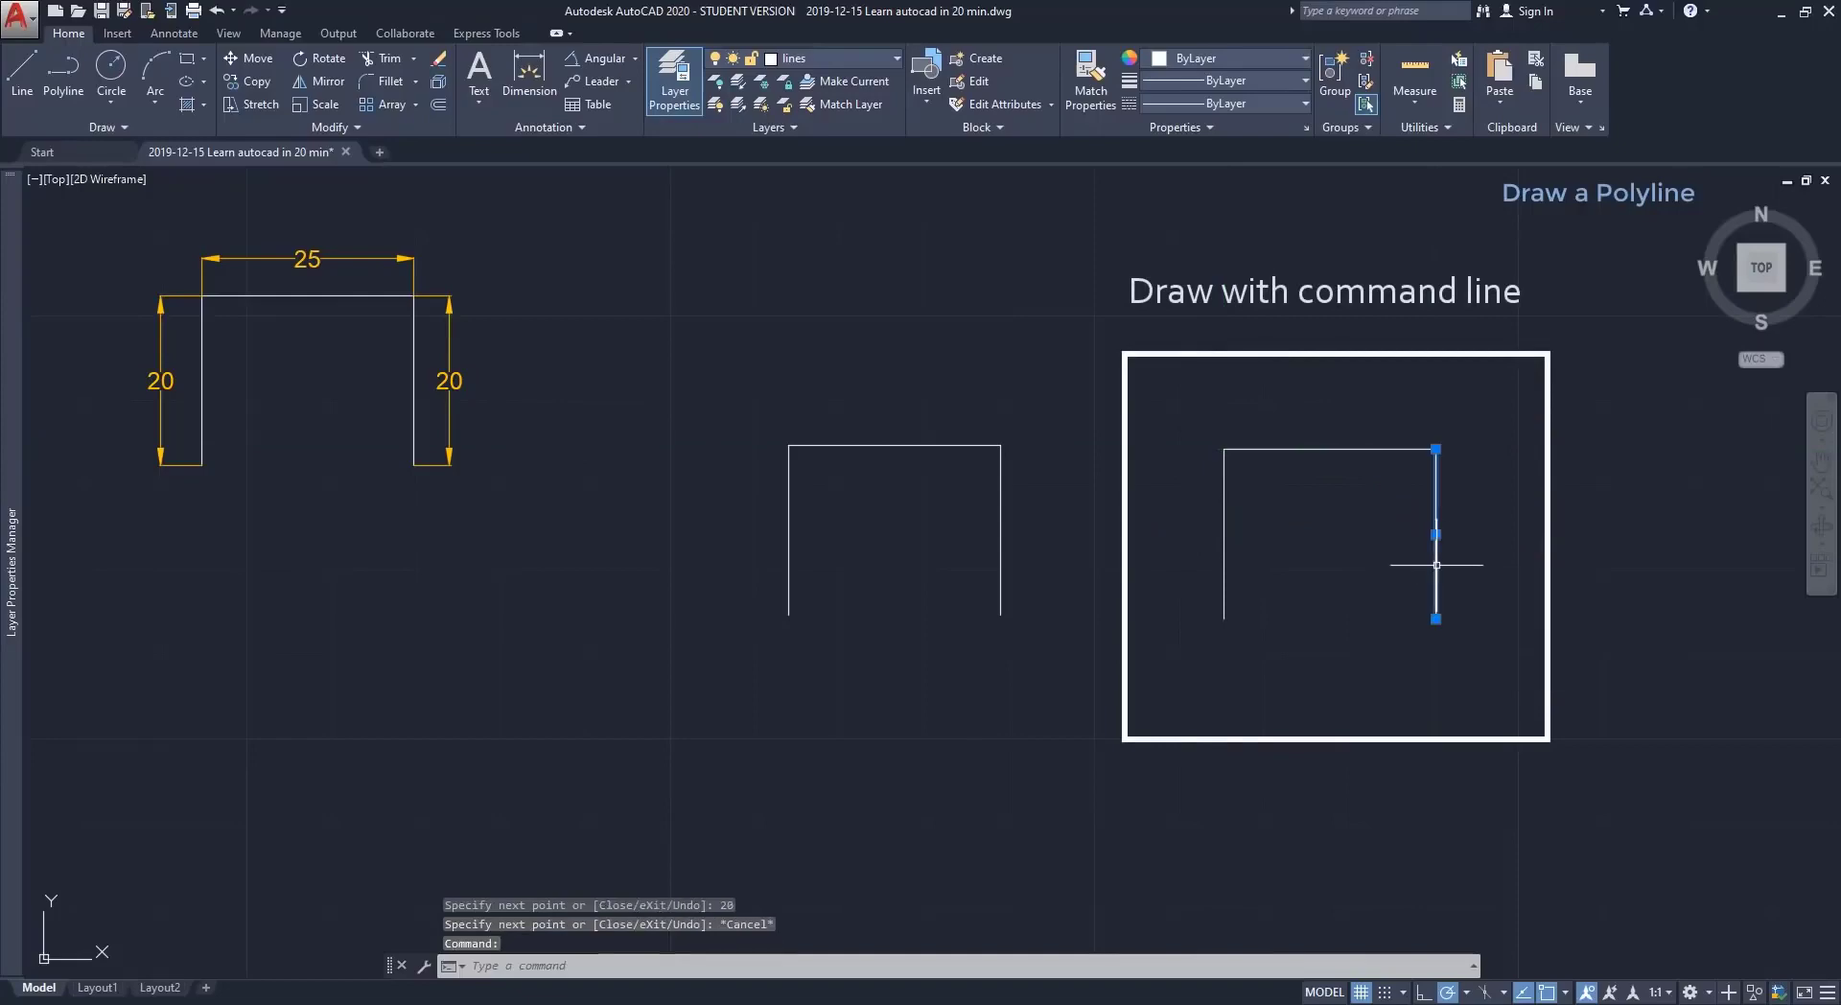
left_click(1394, 449)
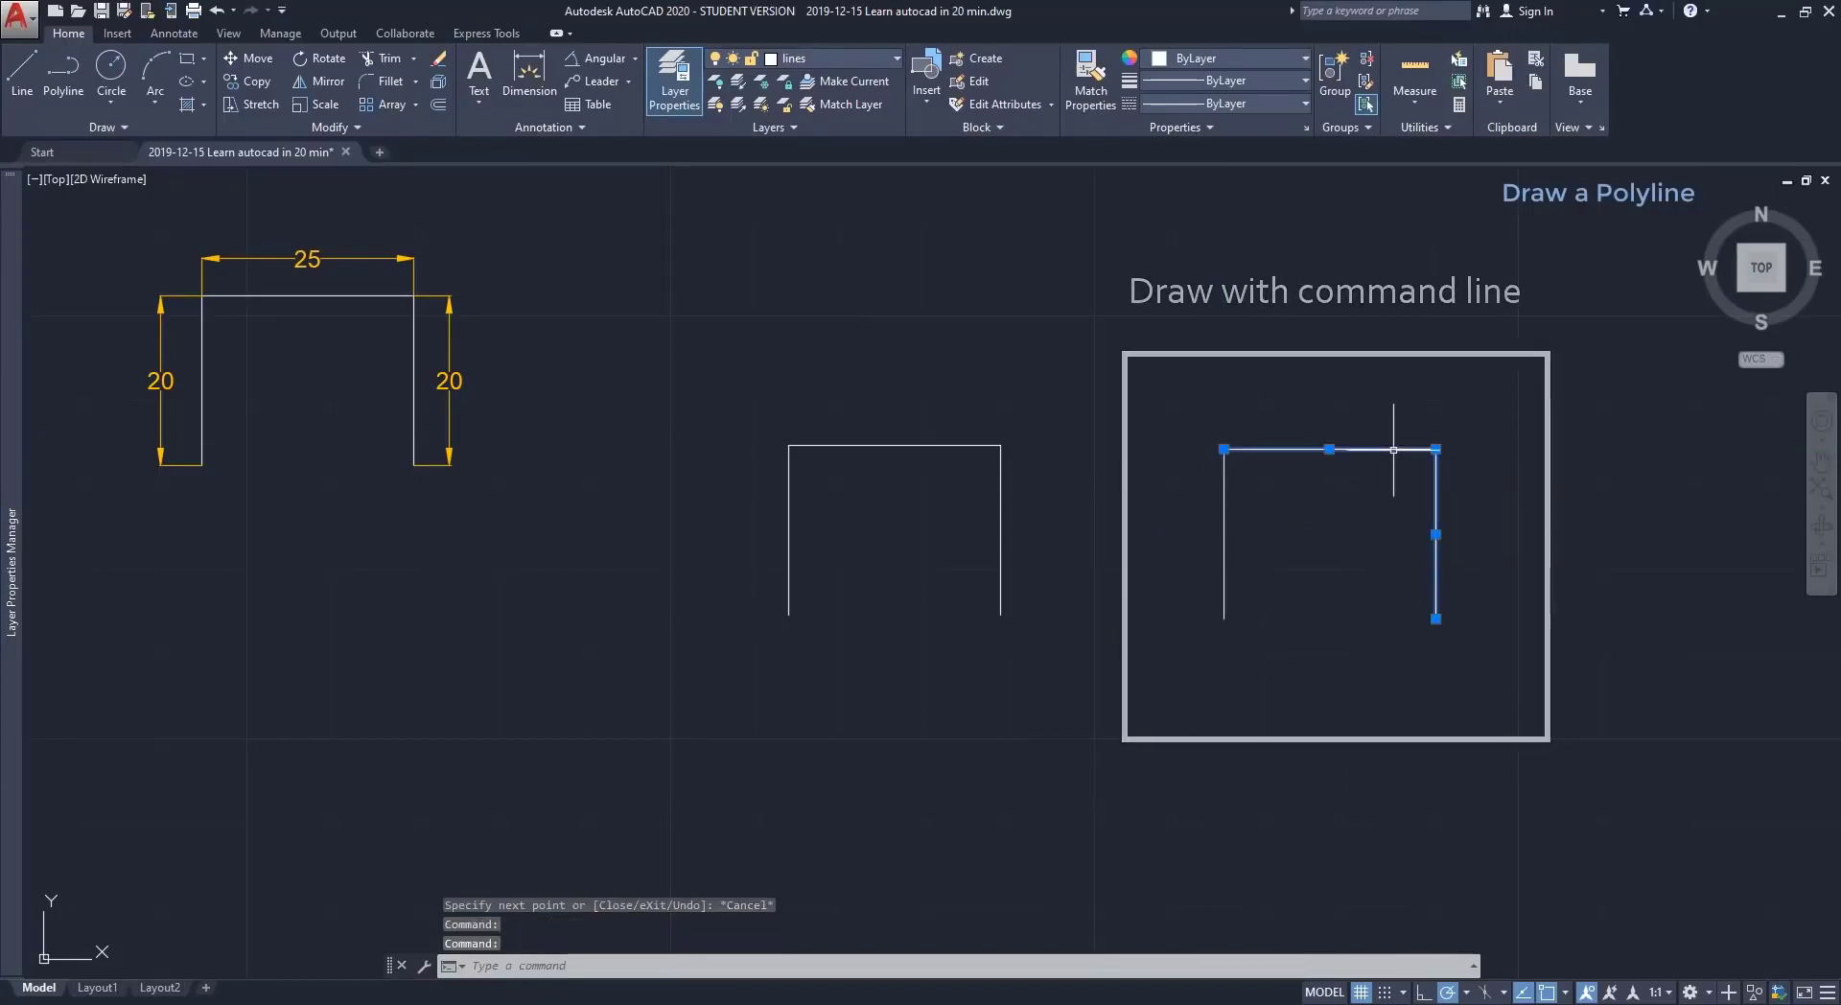
left_click(1224, 518)
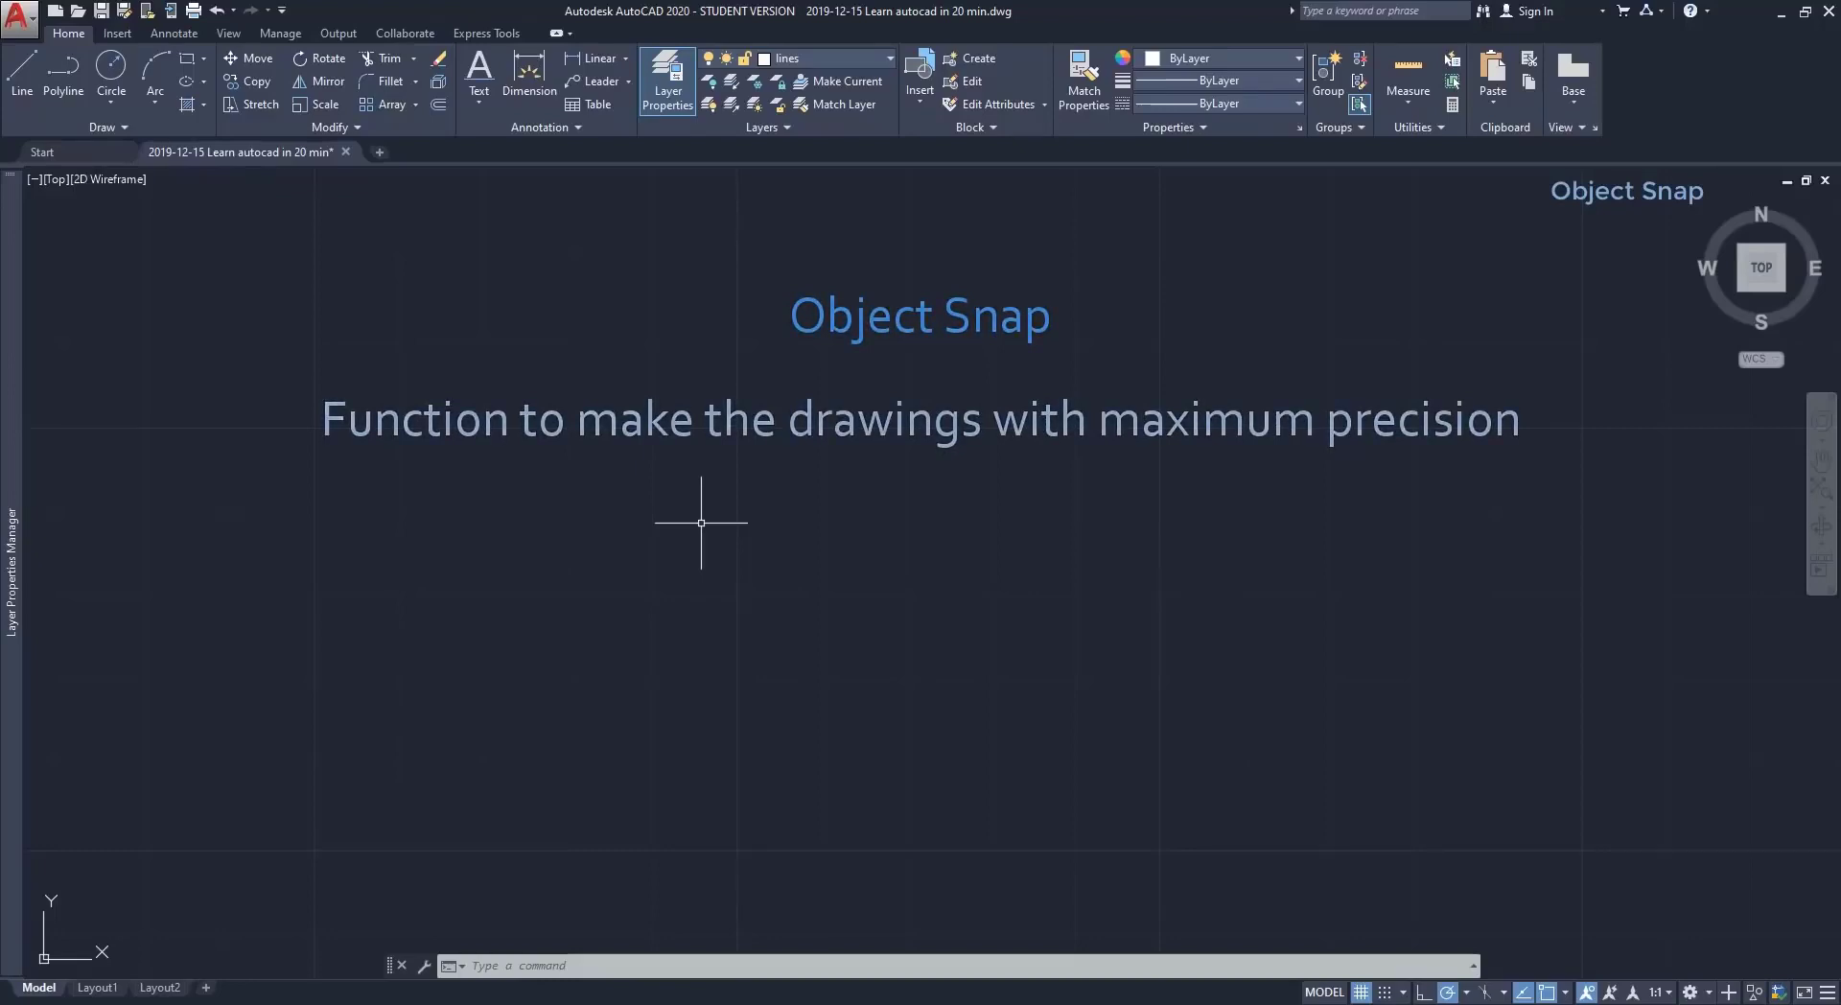
Draw an L-shaped polyline beside the T-shaped example, 20 units to the right and 20 units up.
mouse_move(665, 526)
middle_mouse_down()
mouse_move(1295, 534)
mouse_move(1279, 526)
middle_mouse_up()
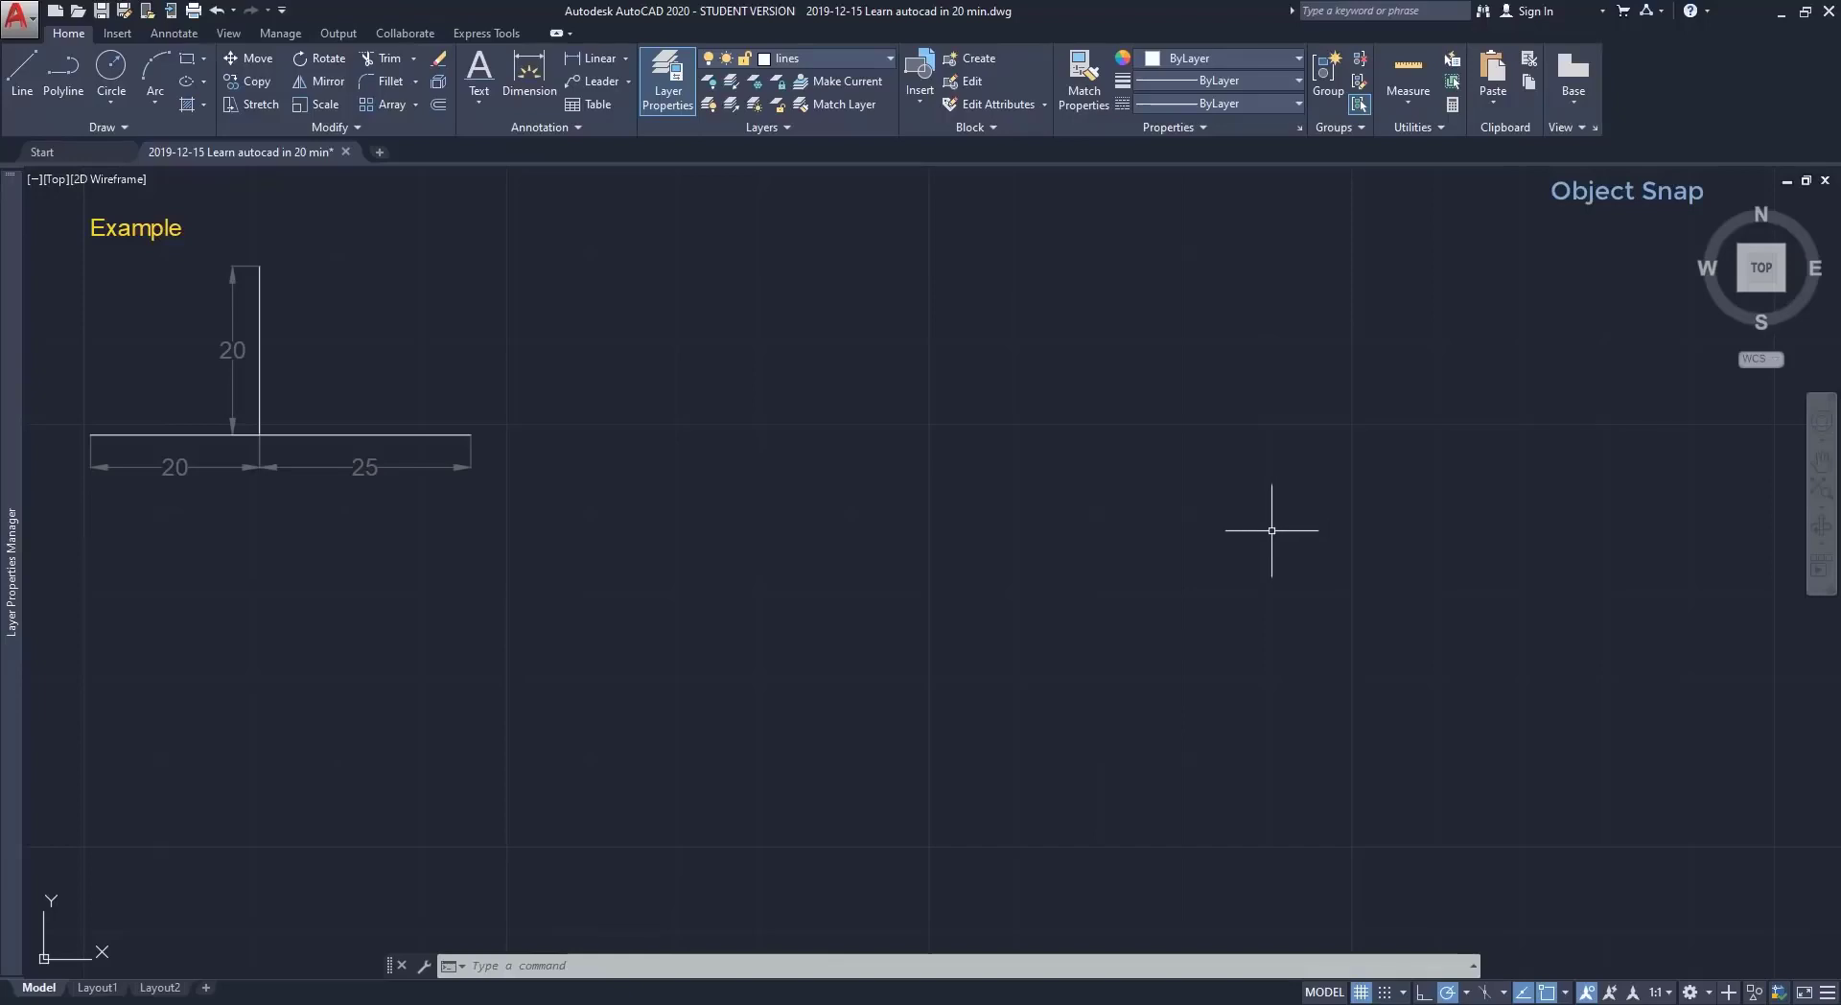
type("PL")
key("Return")
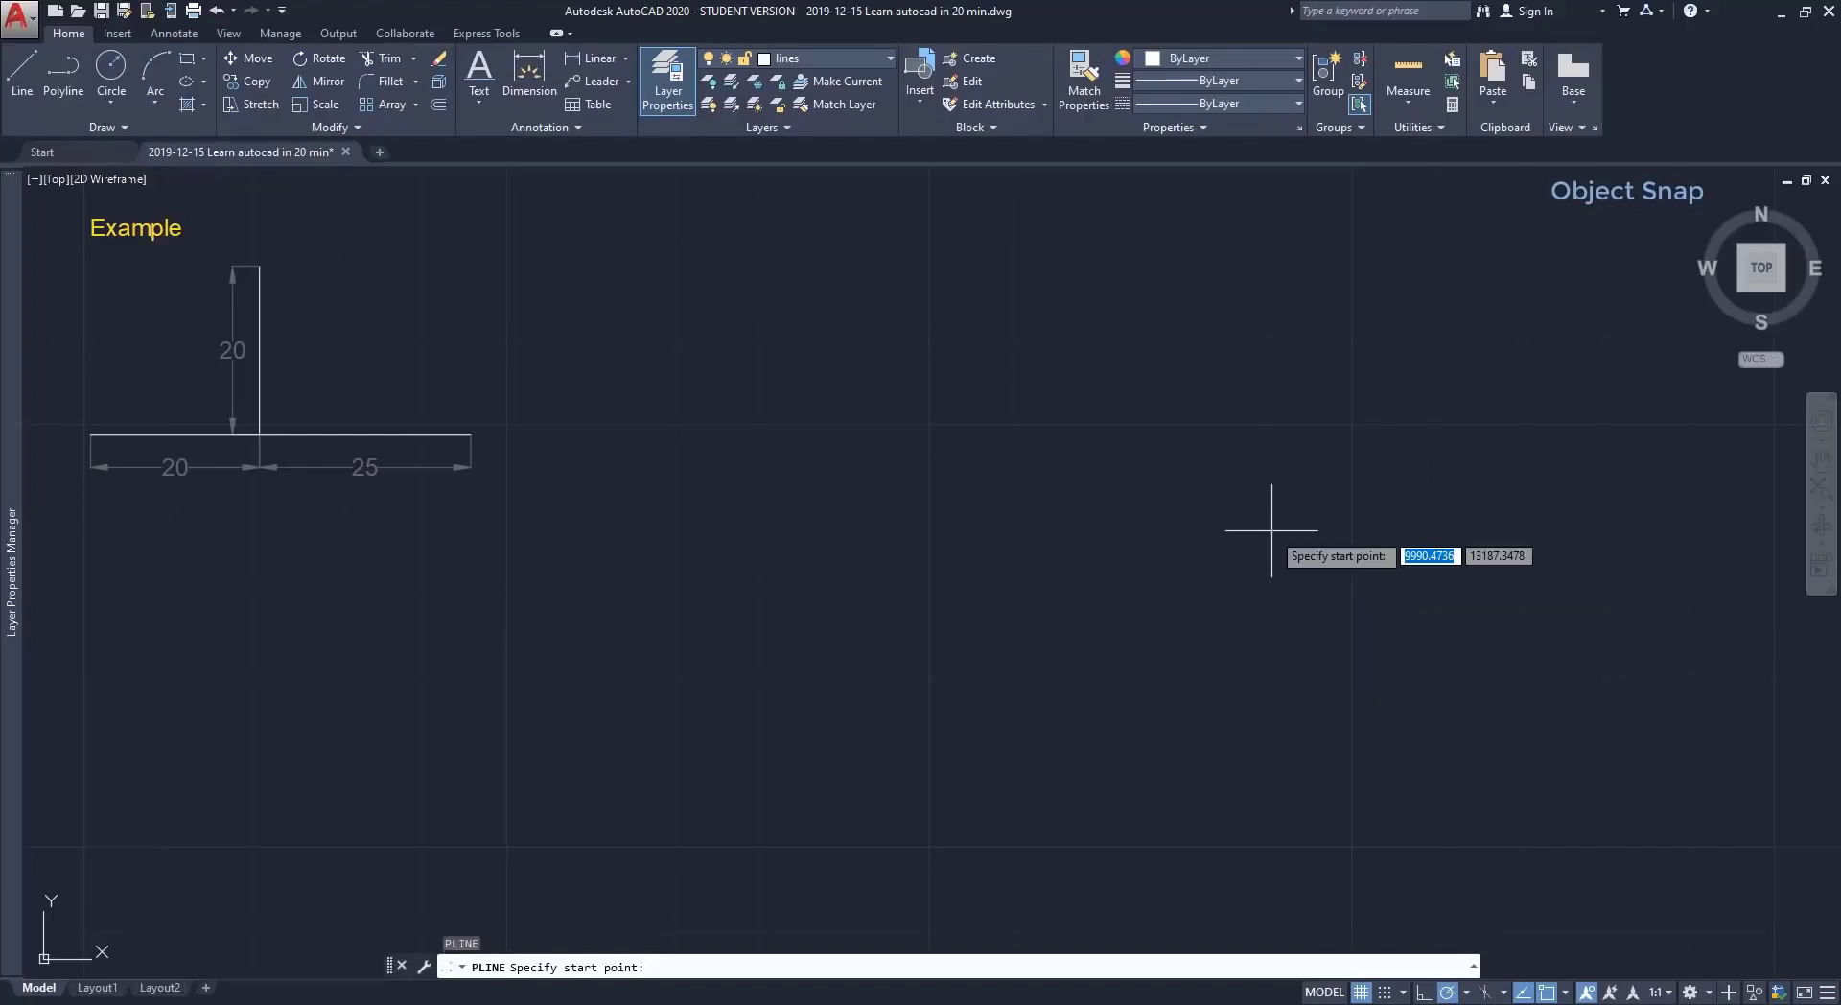
left_click(808, 562)
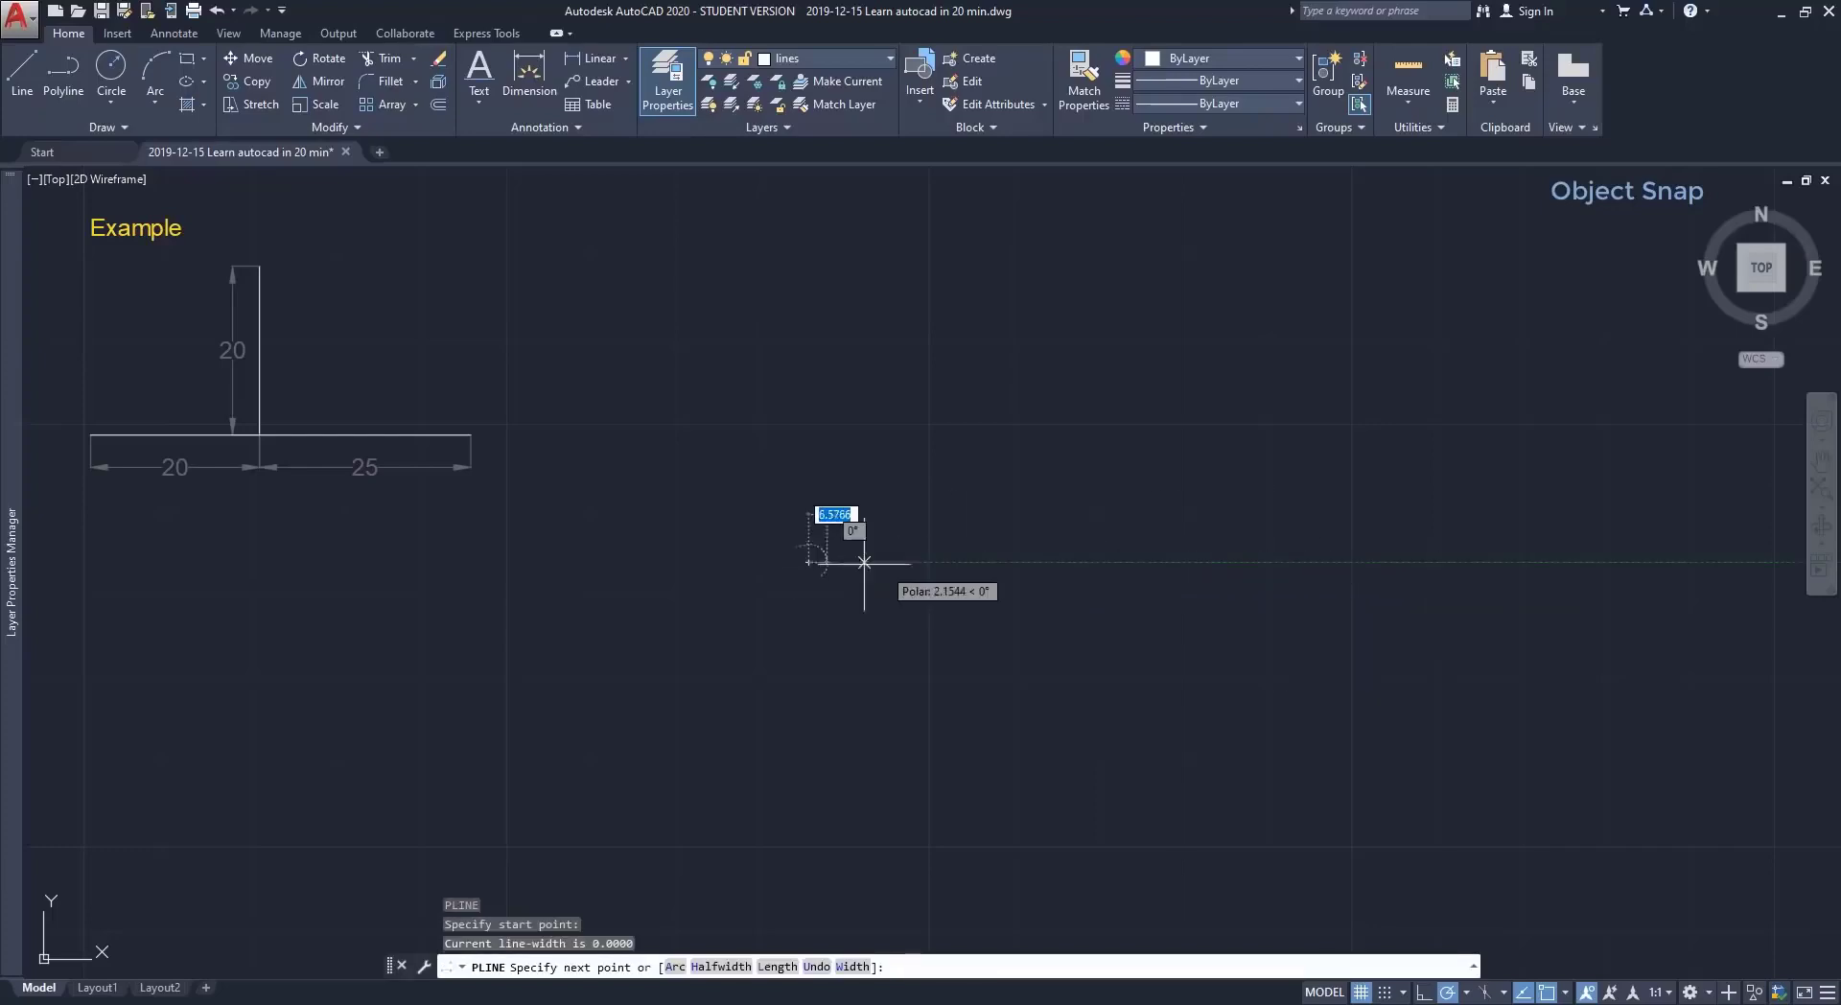
type("20")
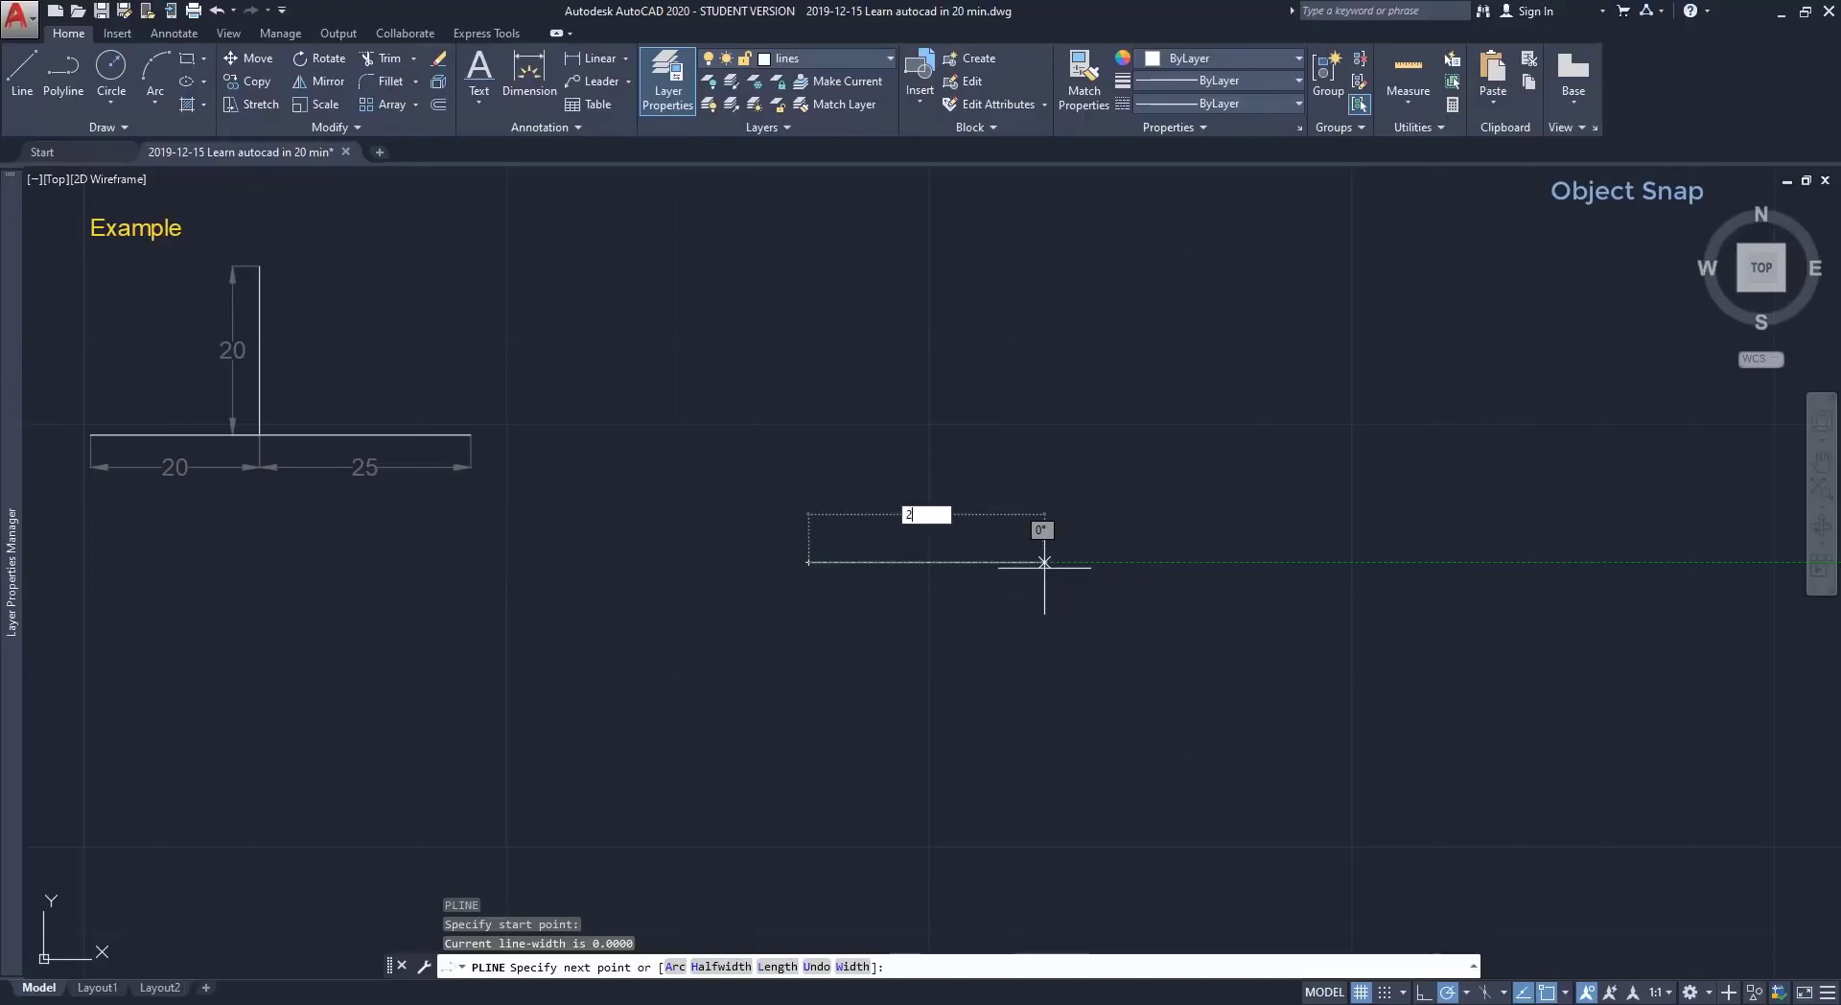
key("Return")
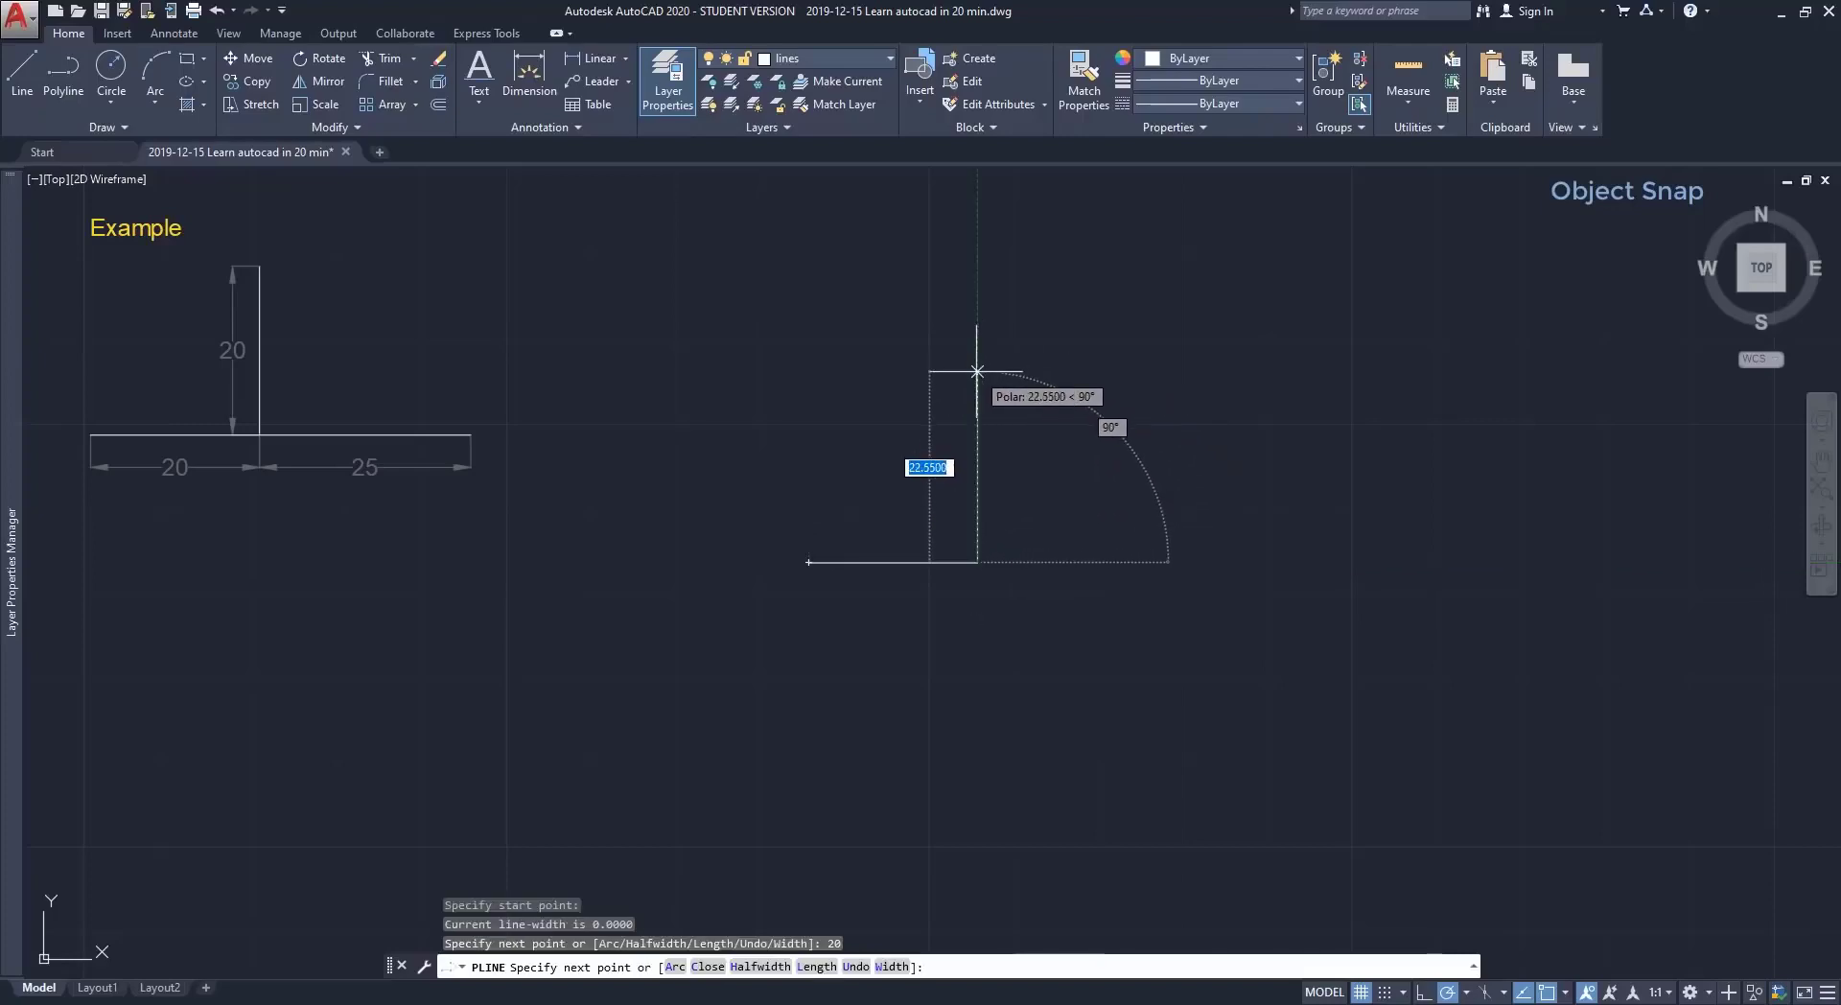
type("20")
key("Return")
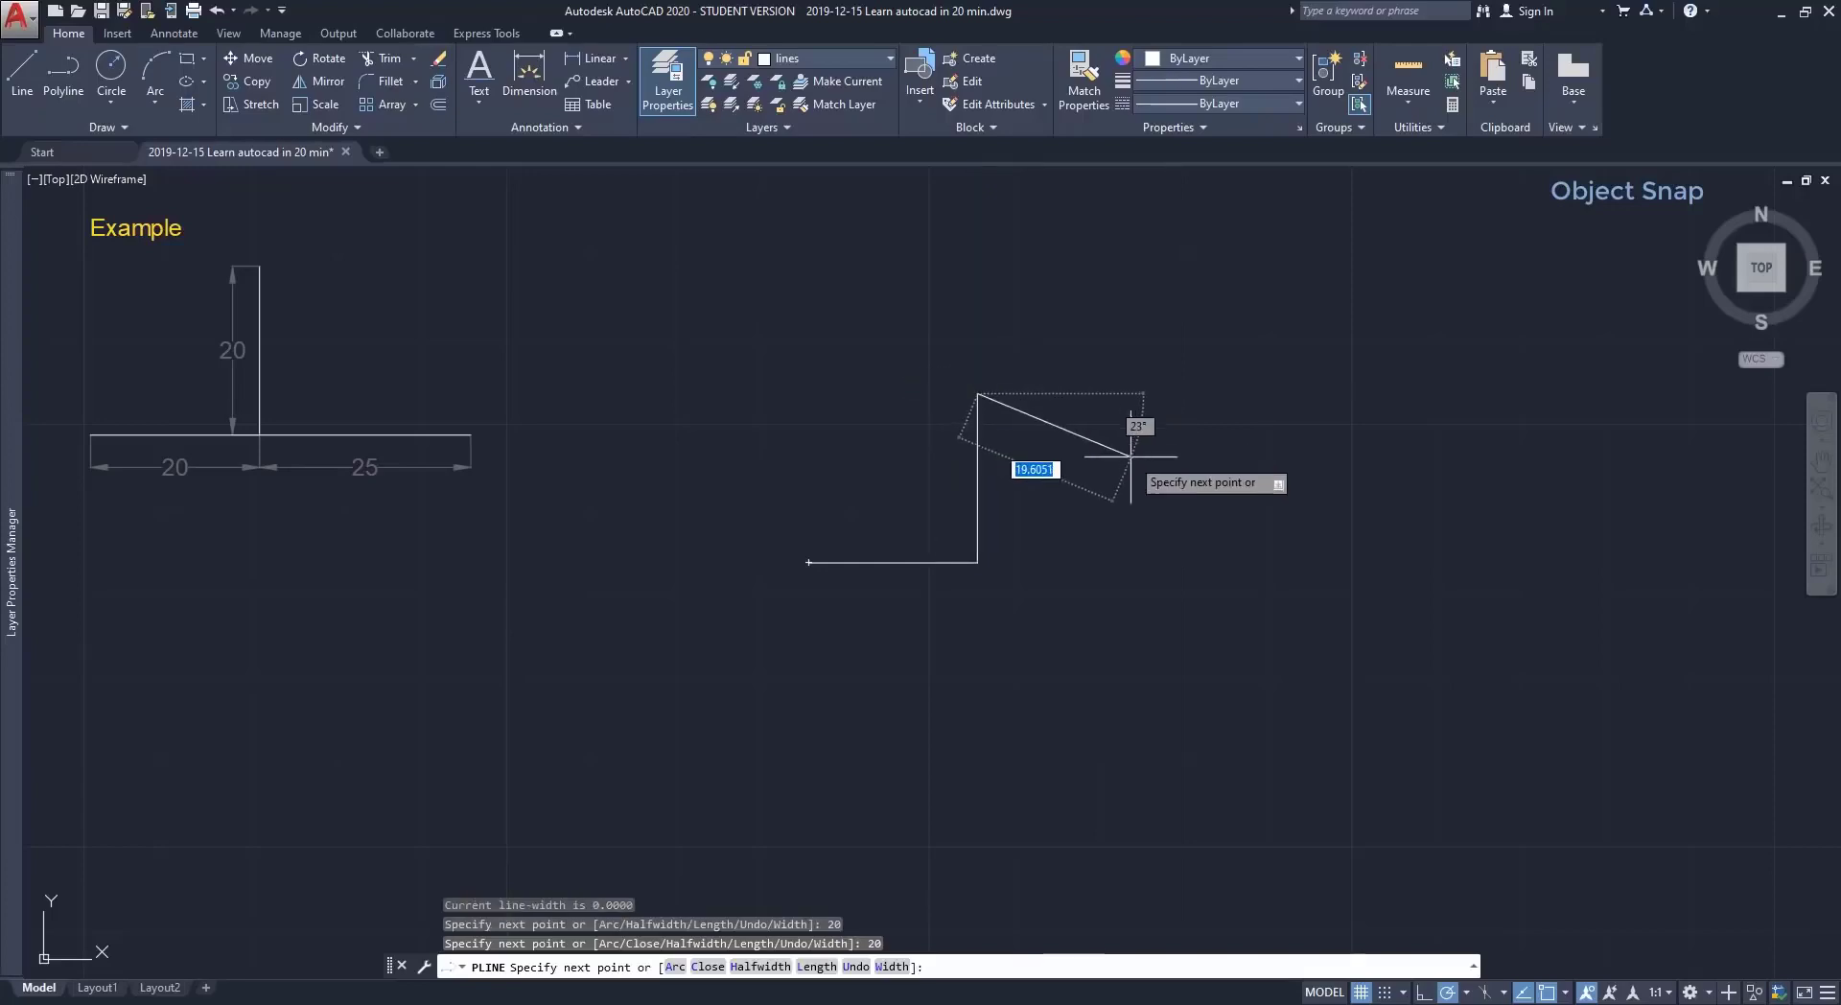
key("Escape")
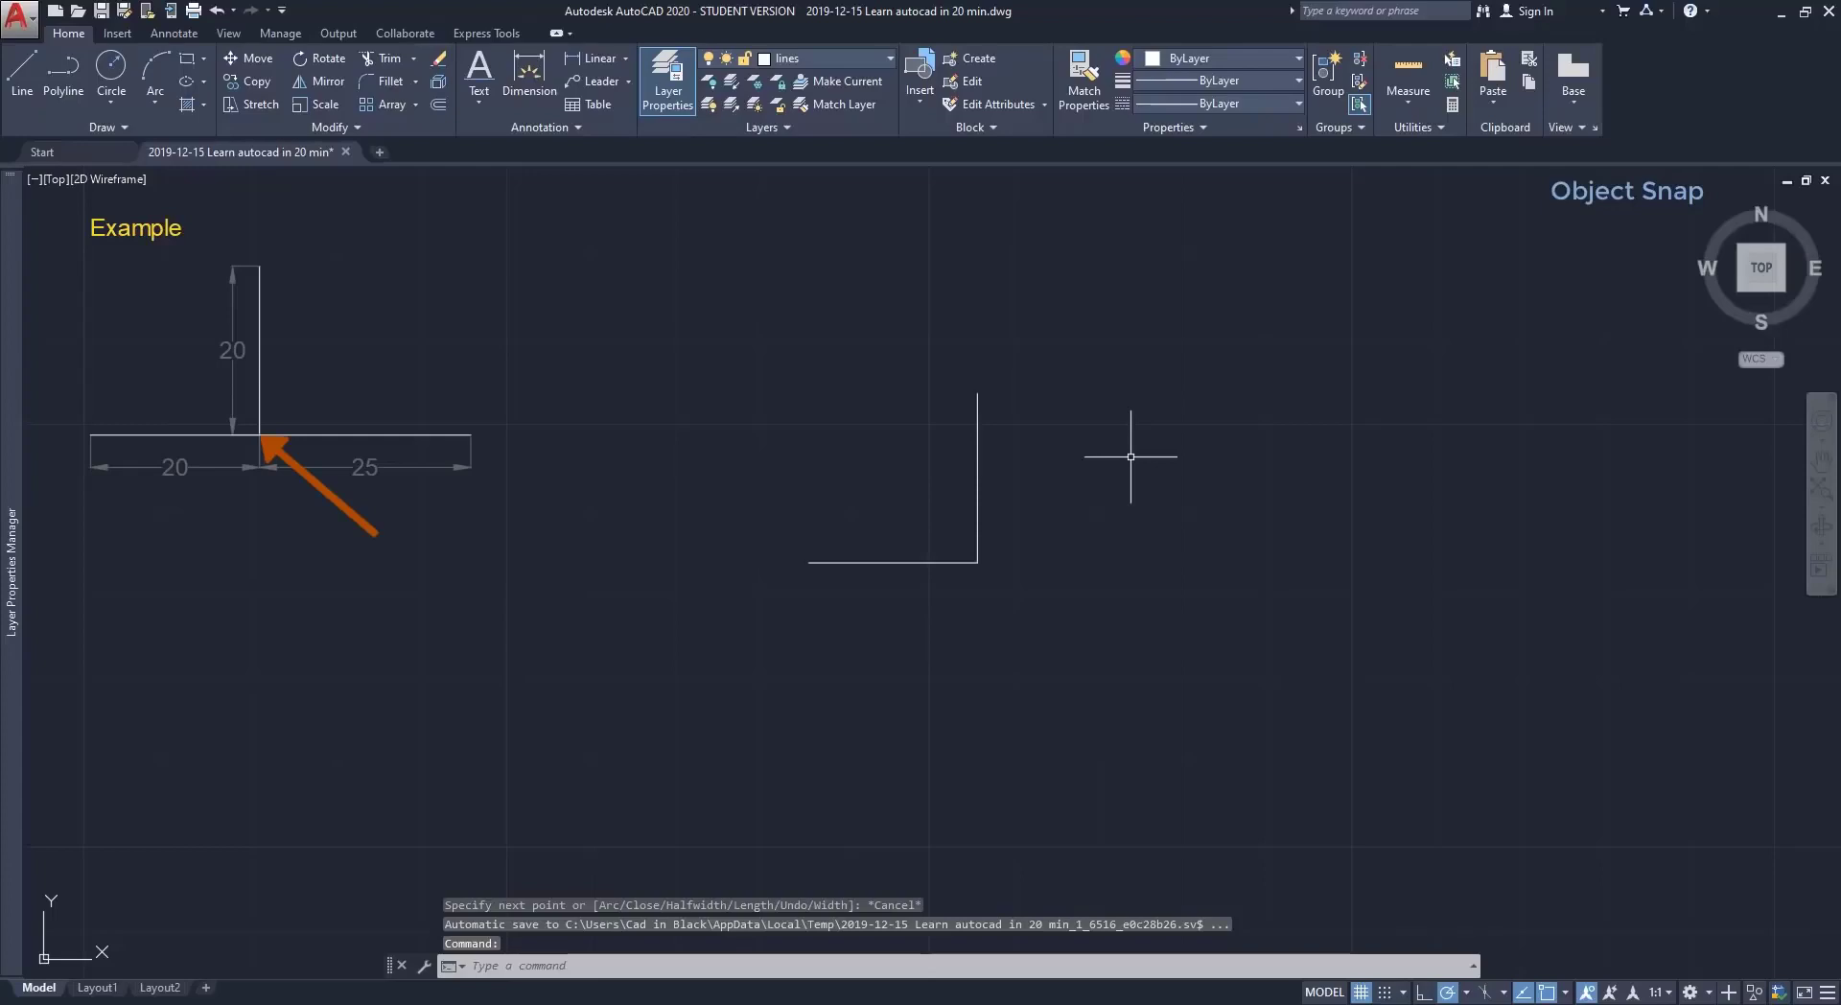
Draw a 25-unit horizontal line to the right, starting from the snapped corner point of the L-shaped polyline.
type("L")
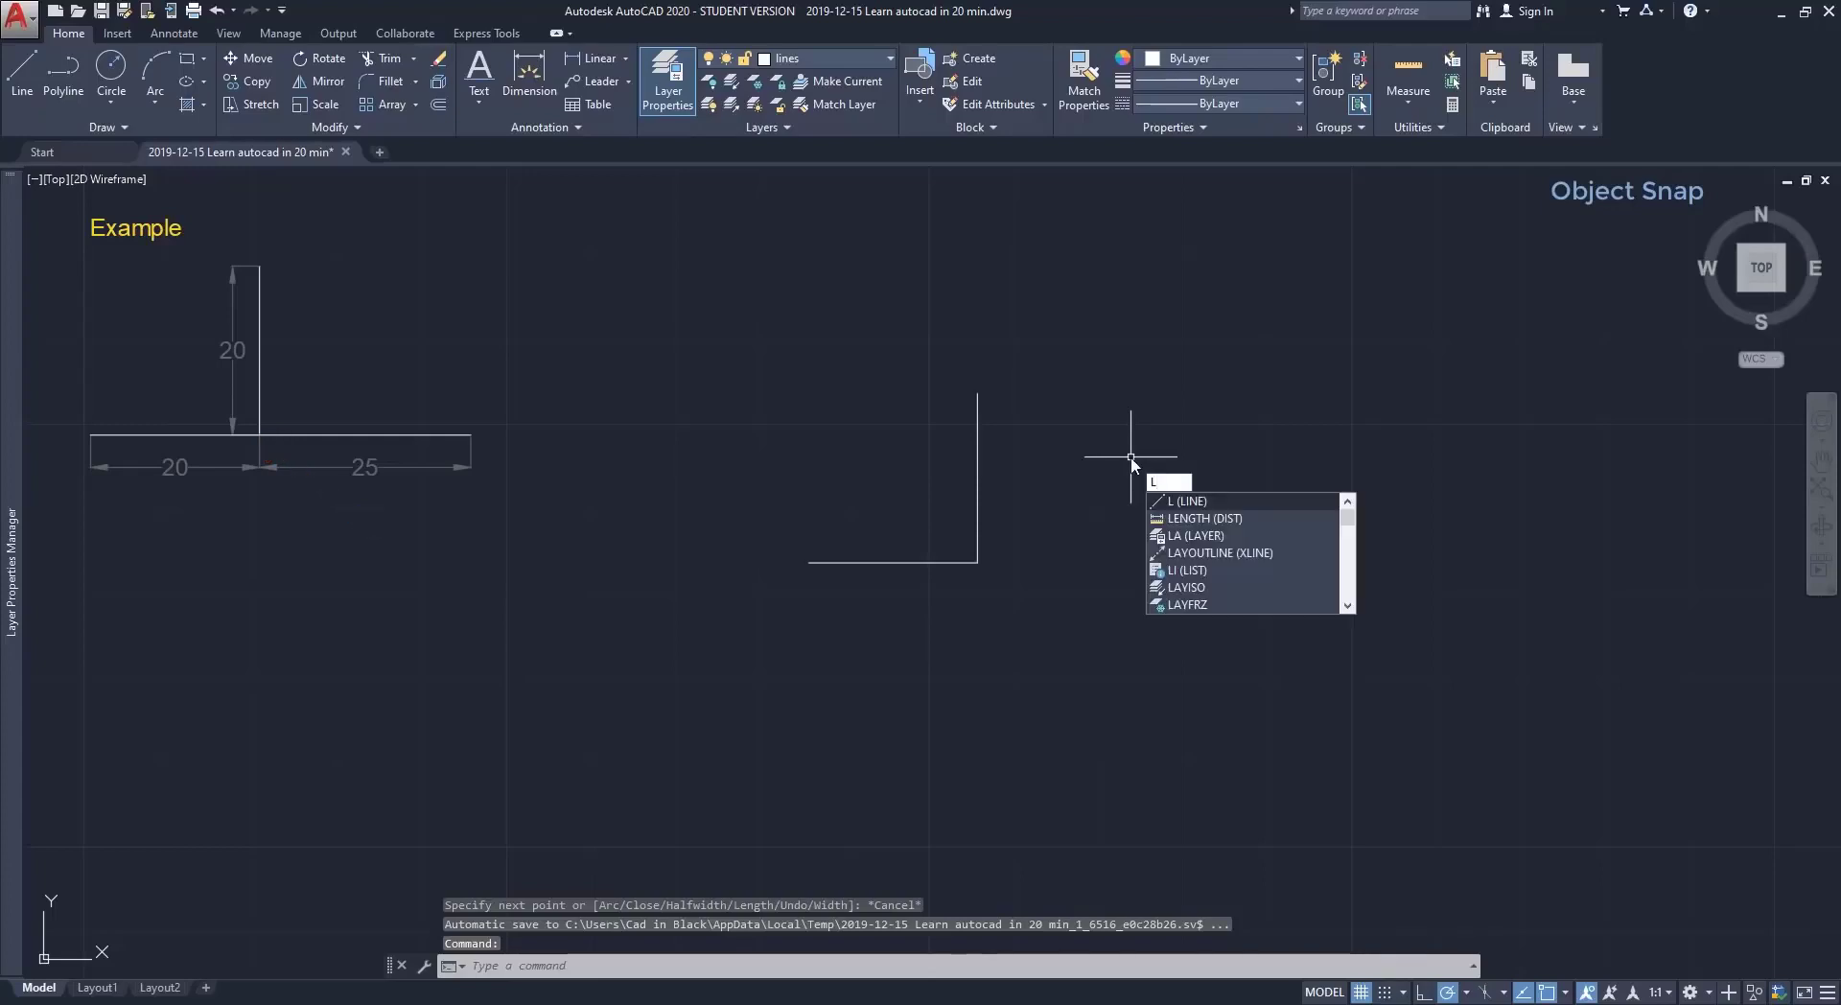
key("Return")
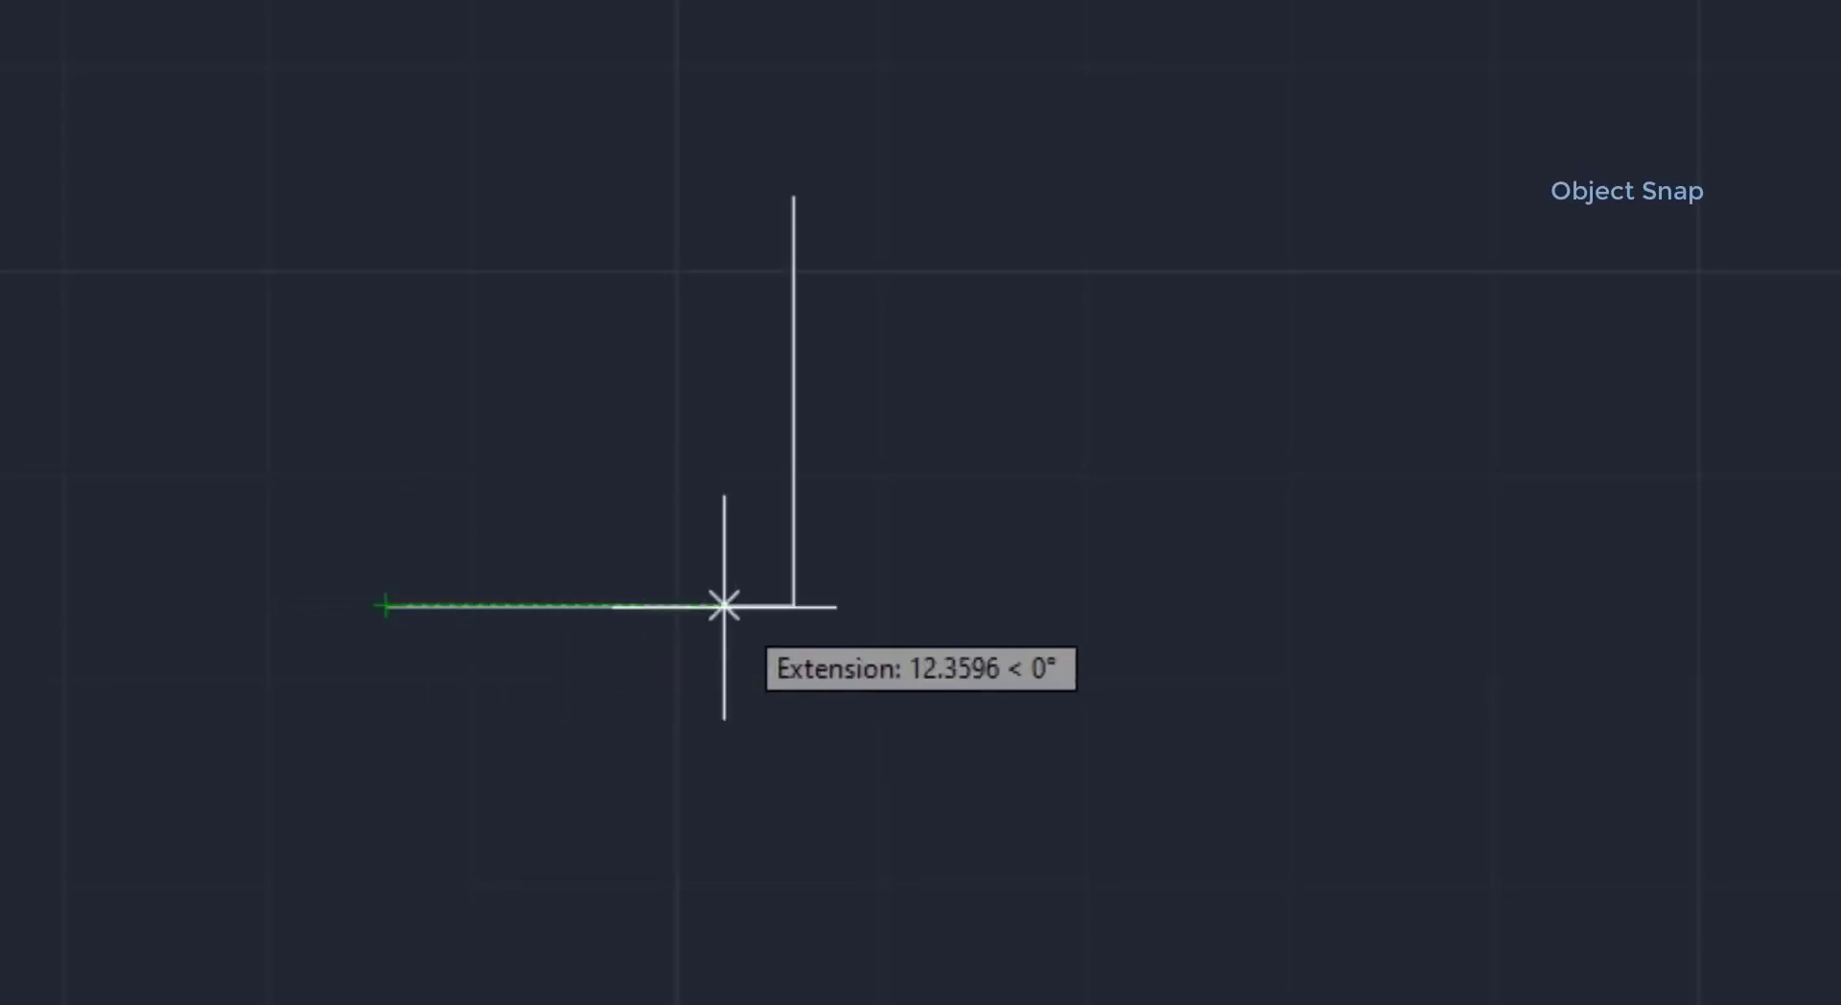
left_click(794, 605)
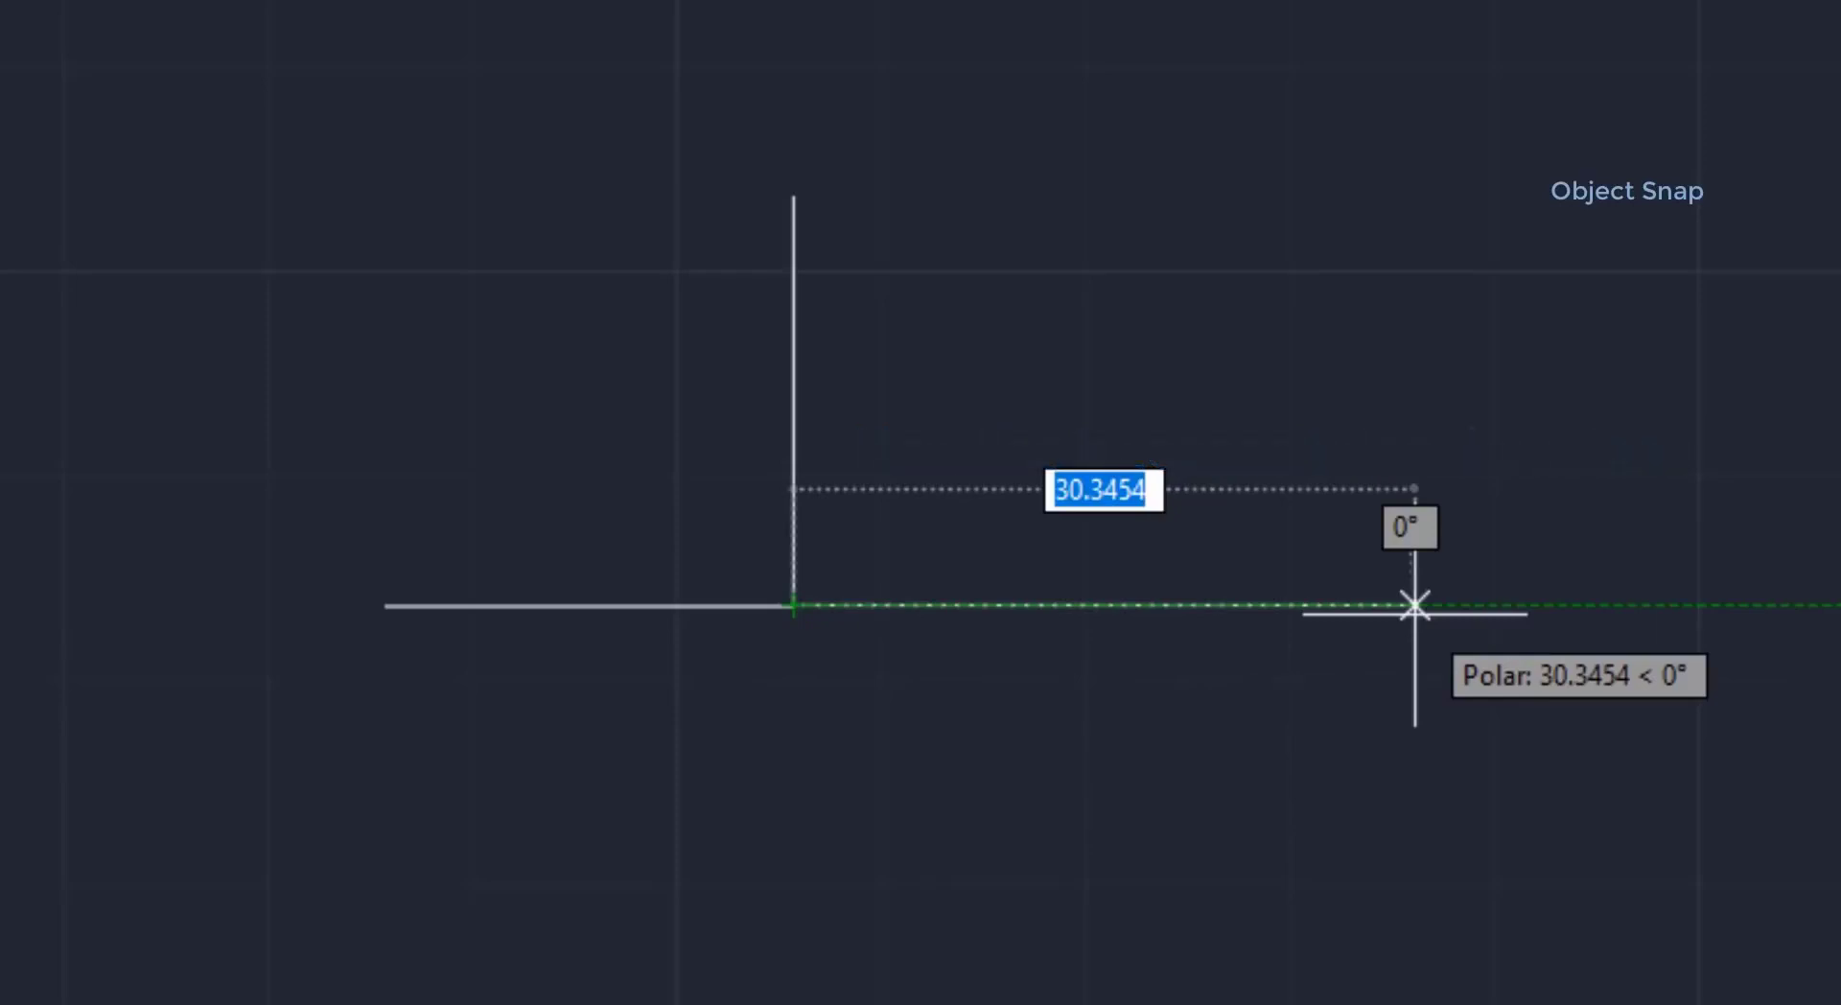
type("25")
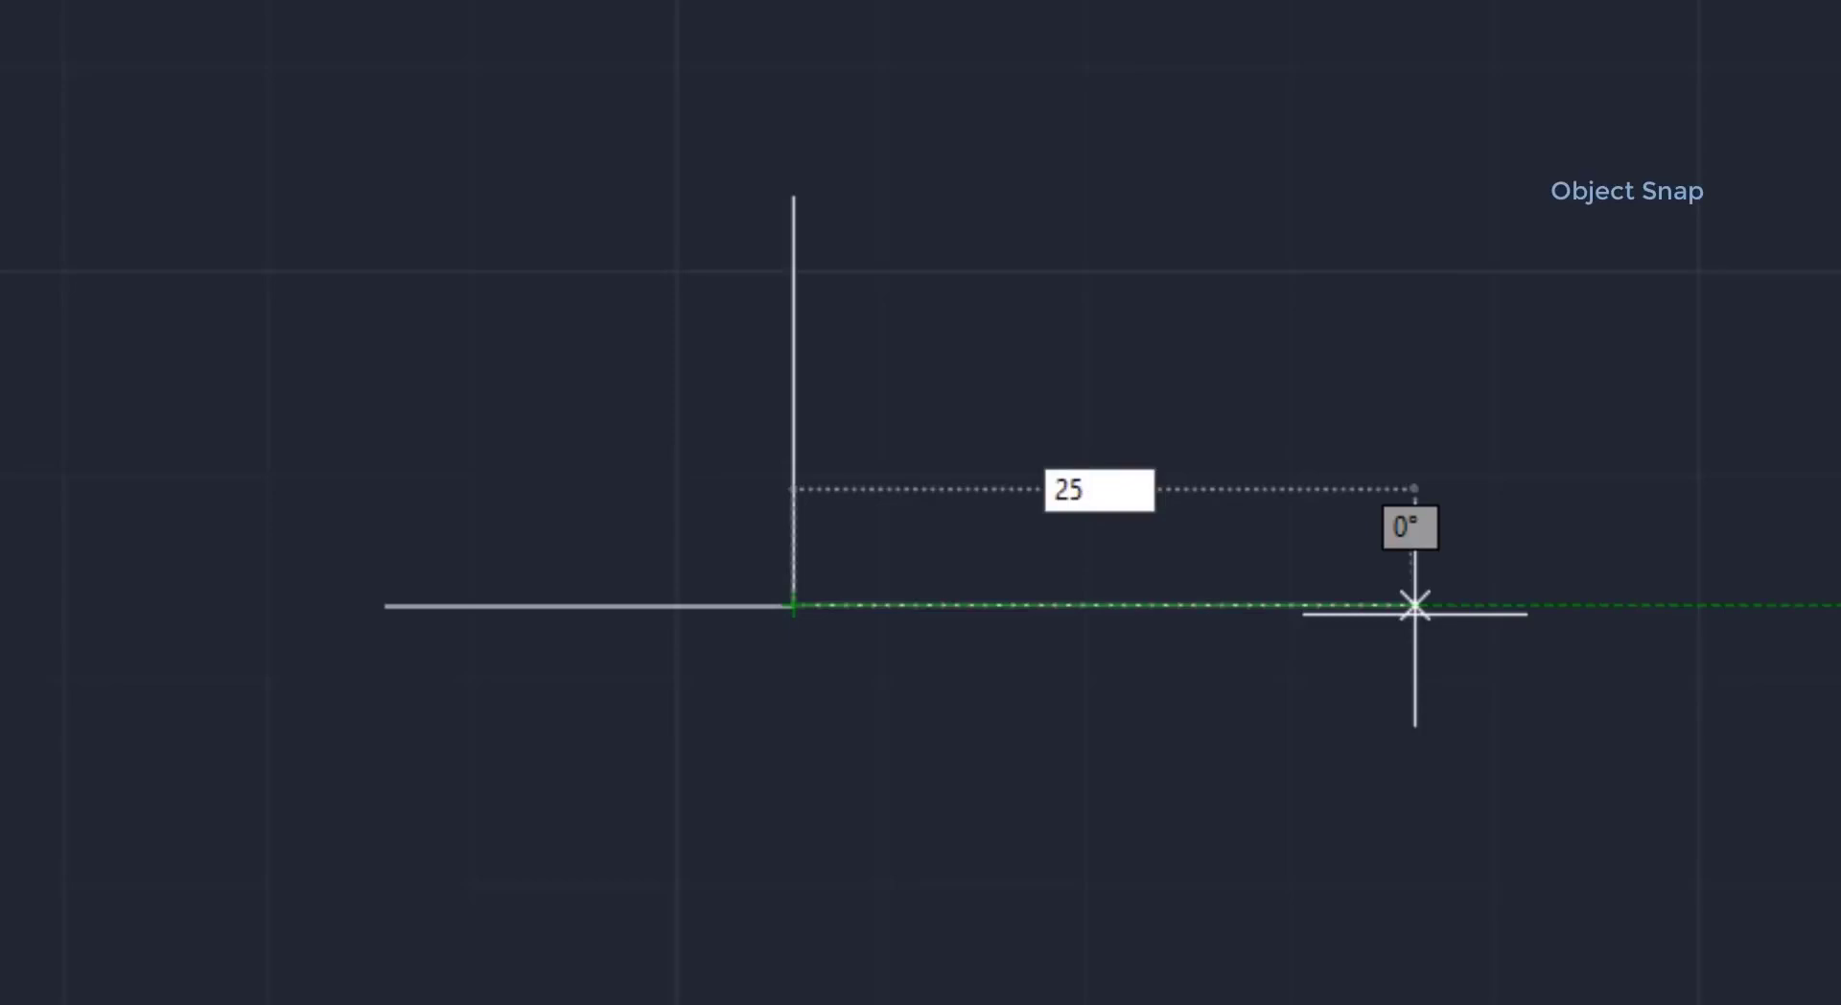
key("Return")
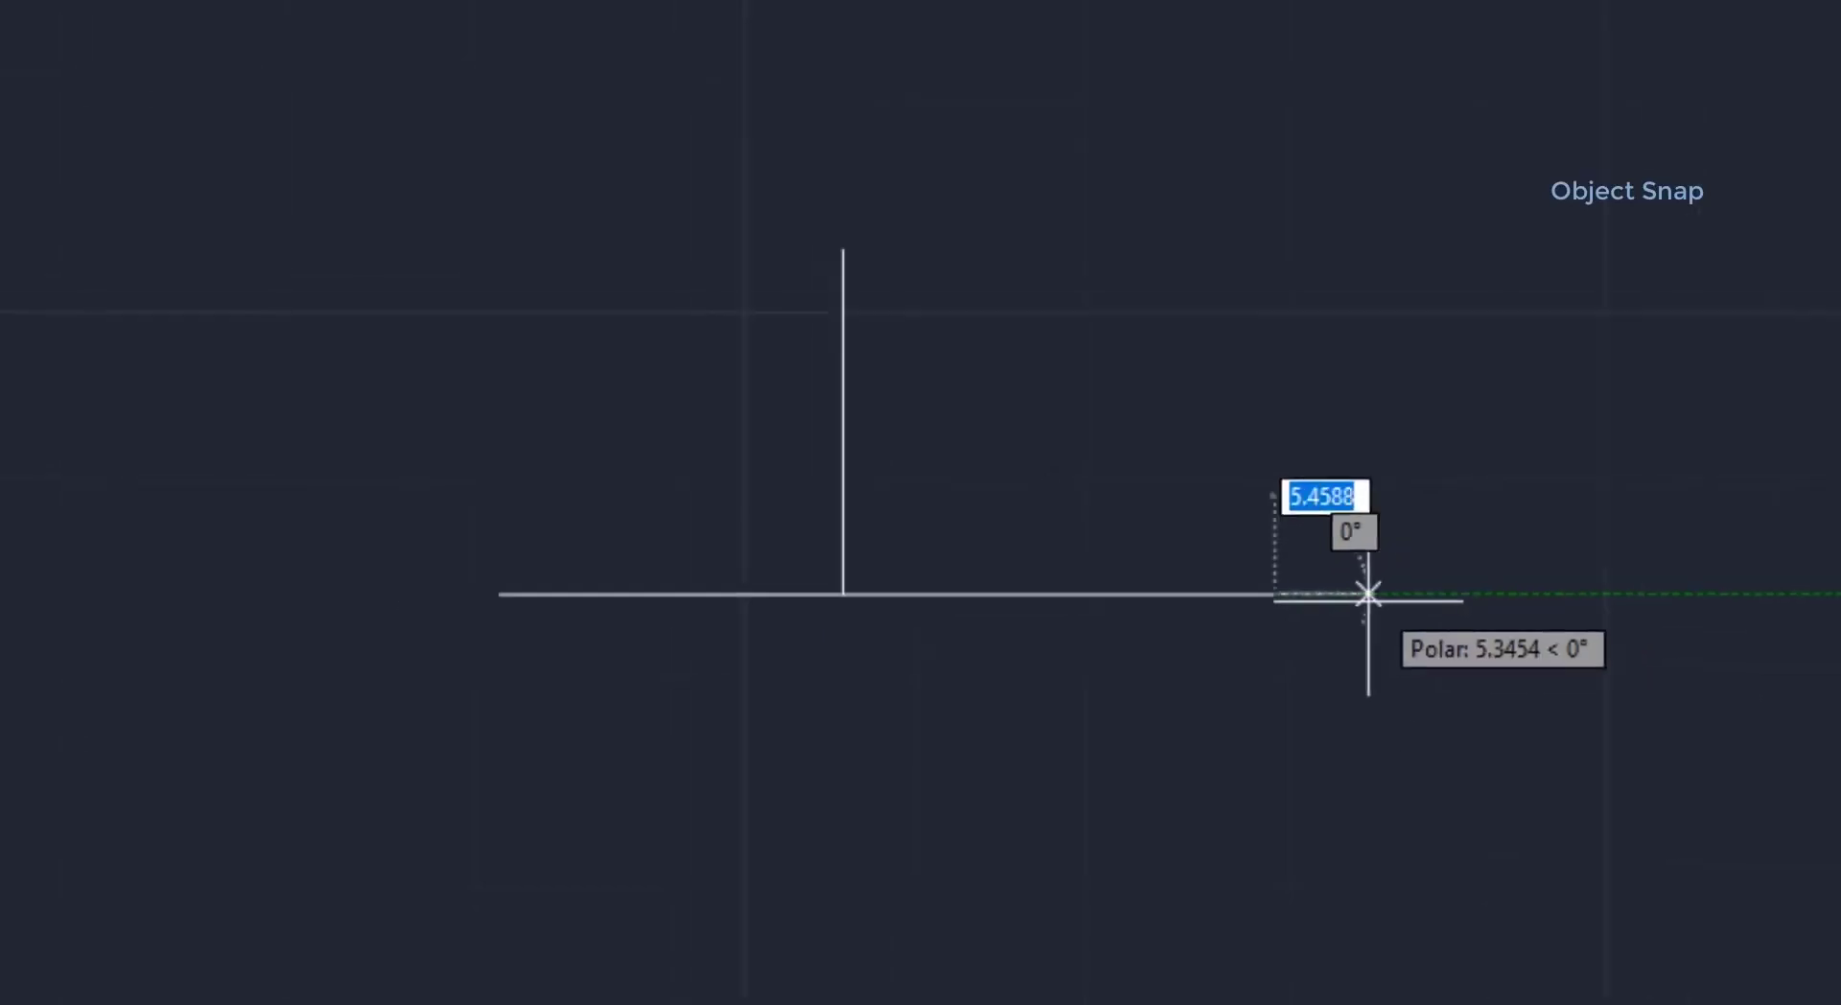
key("Escape")
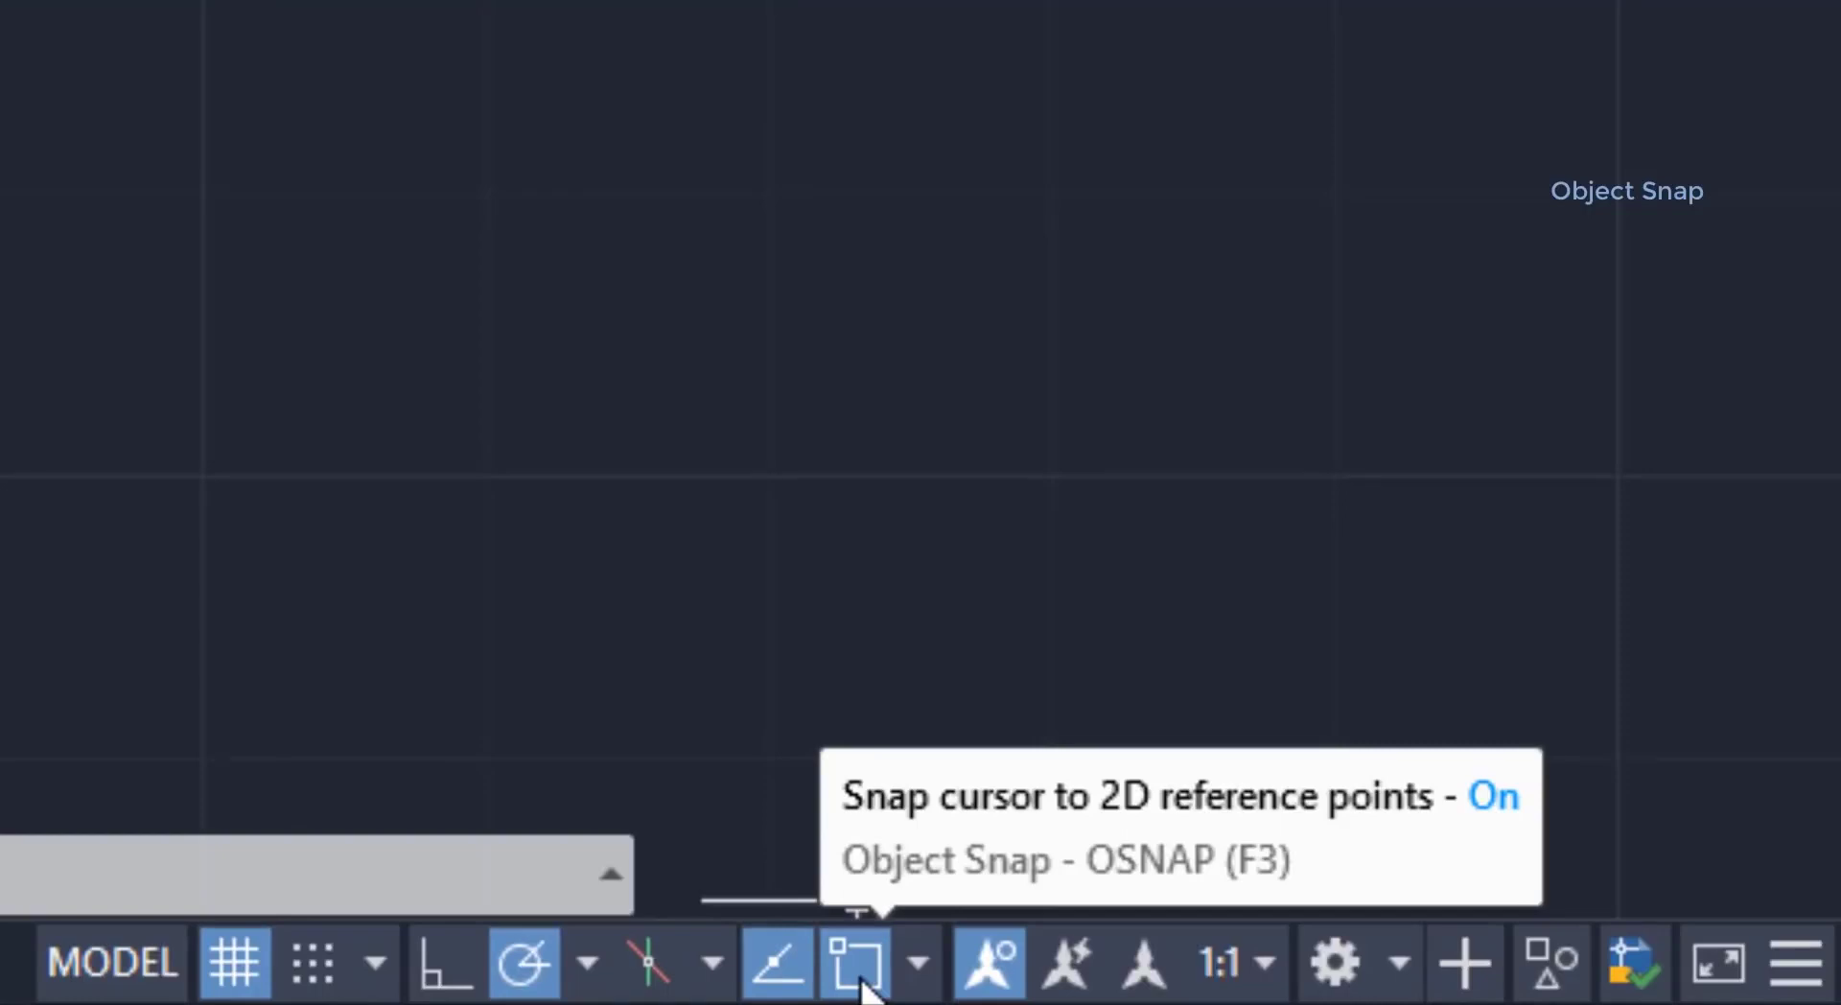
Turn on the Midpoint object snap and start a line from the midpoint of the horizontal line.
left_click(914, 970)
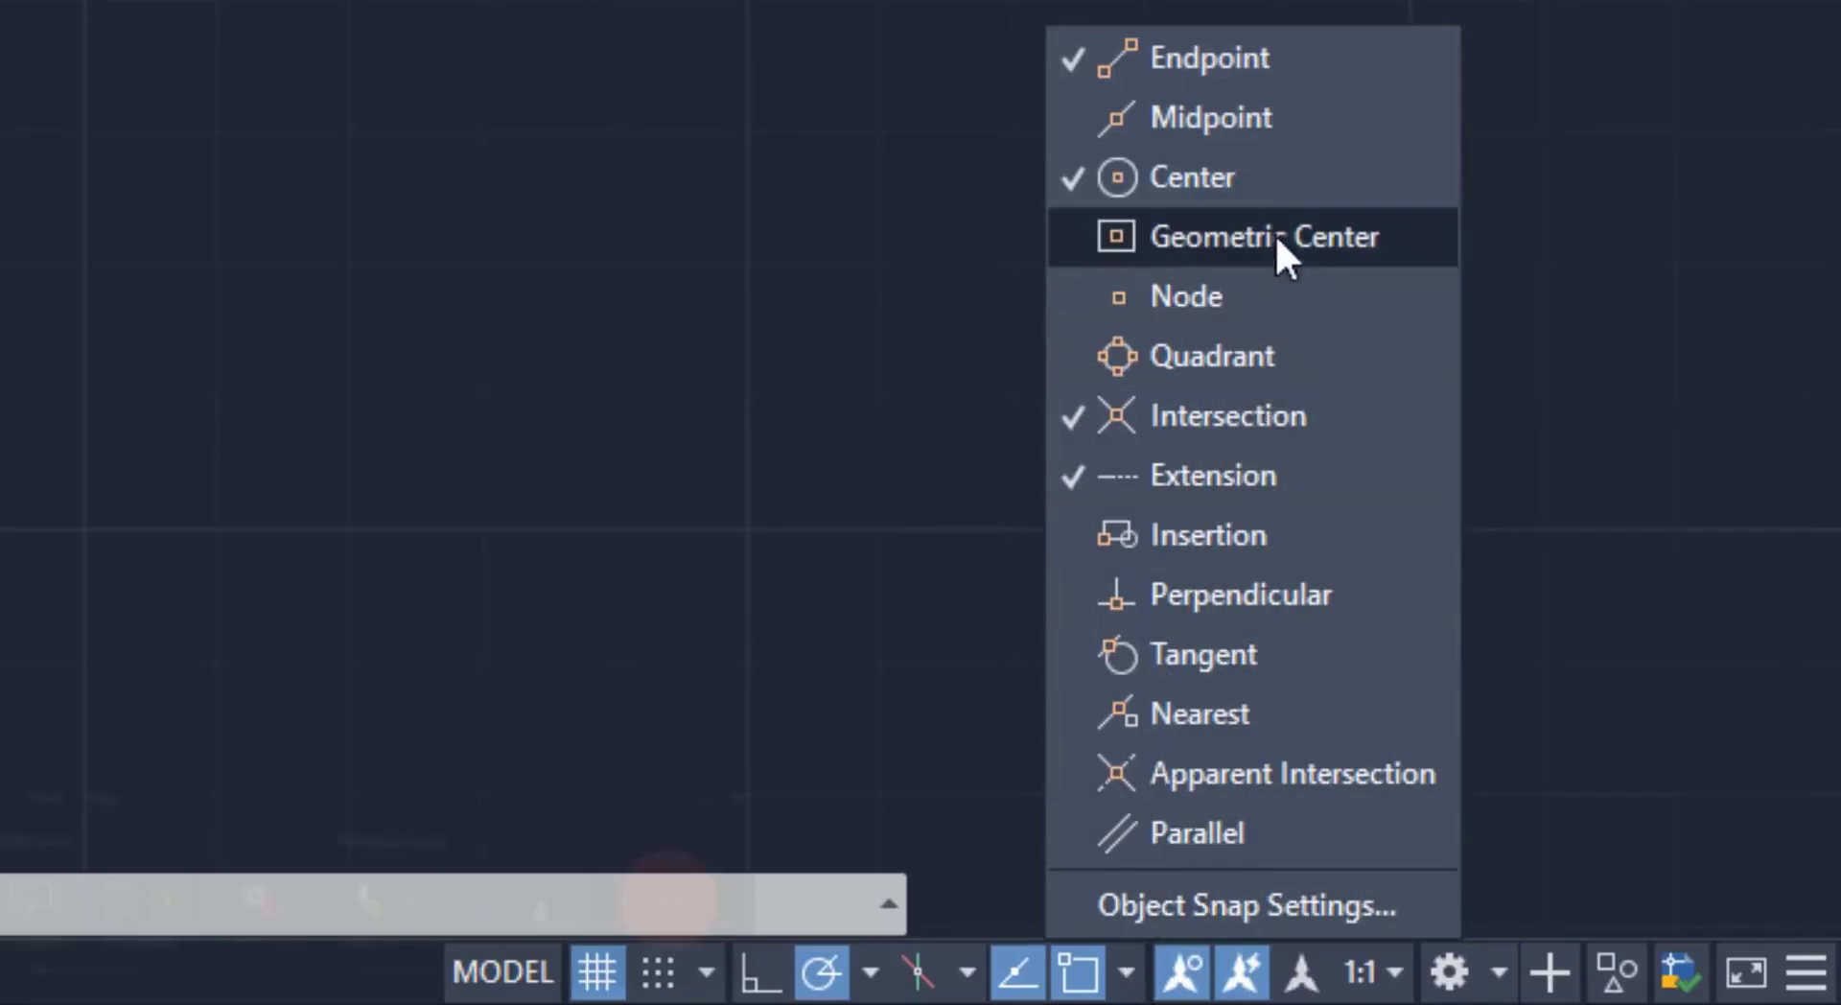
left_click(1323, 123)
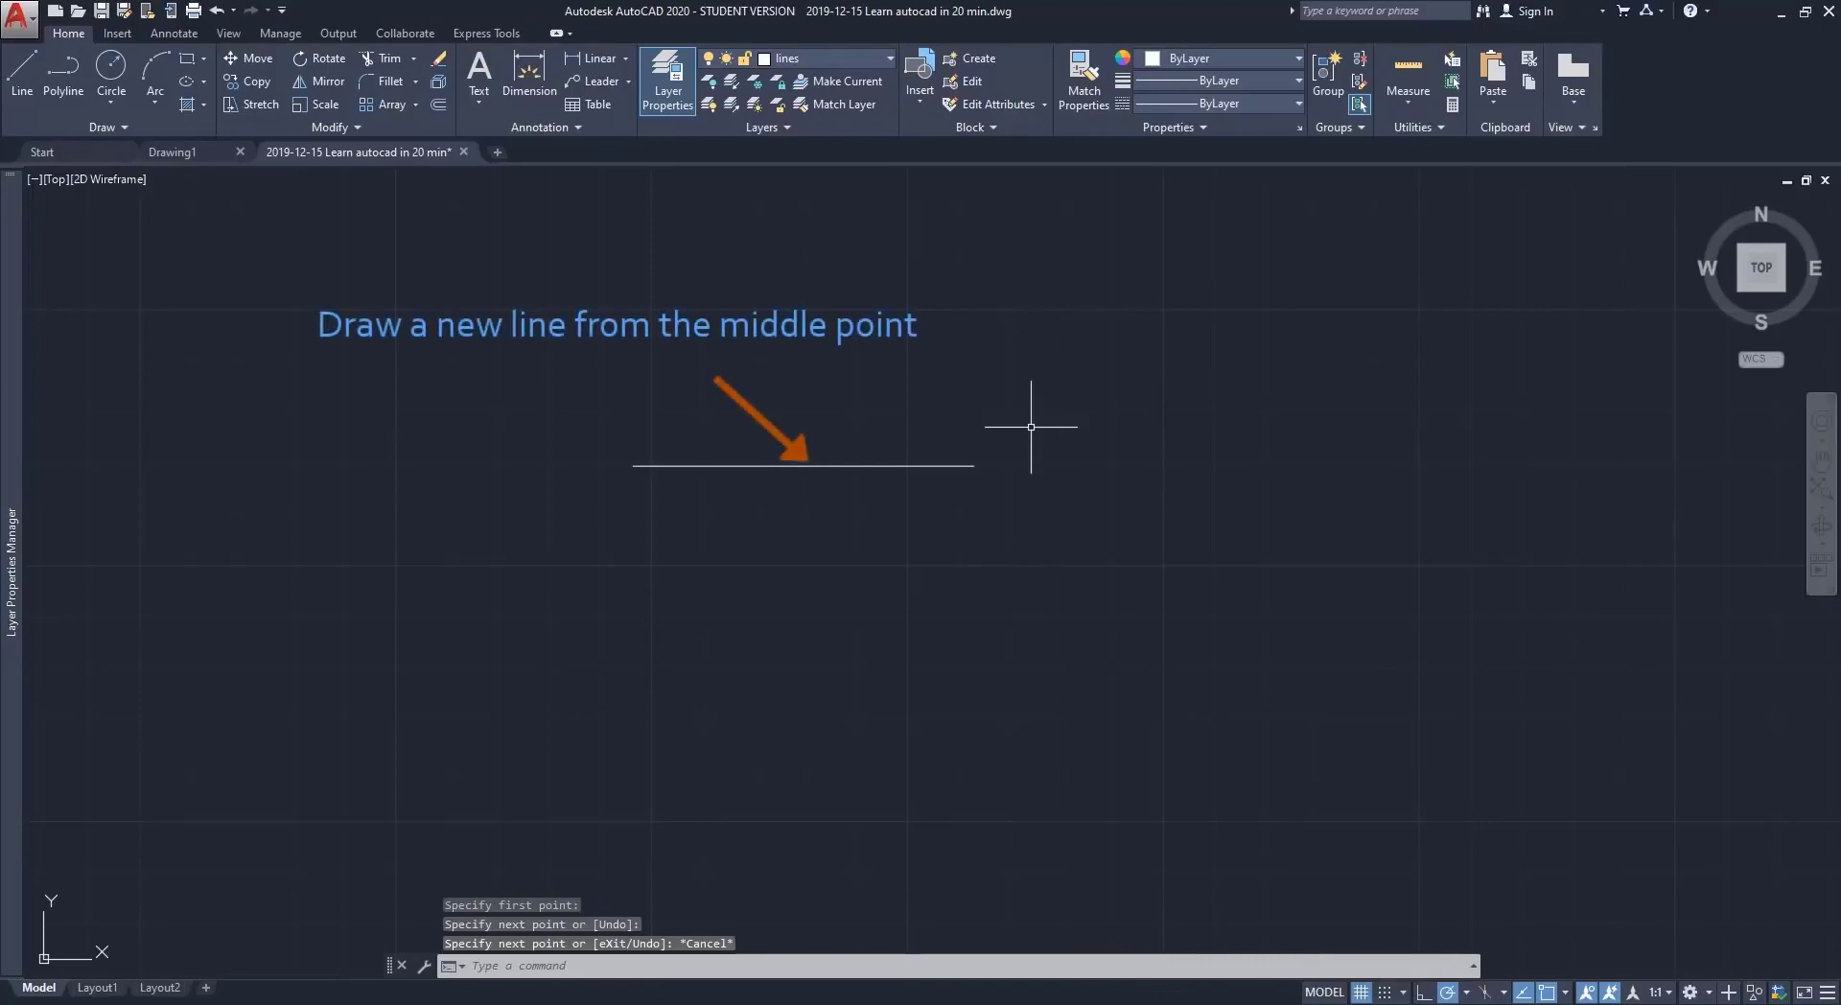
type("L")
key("Return")
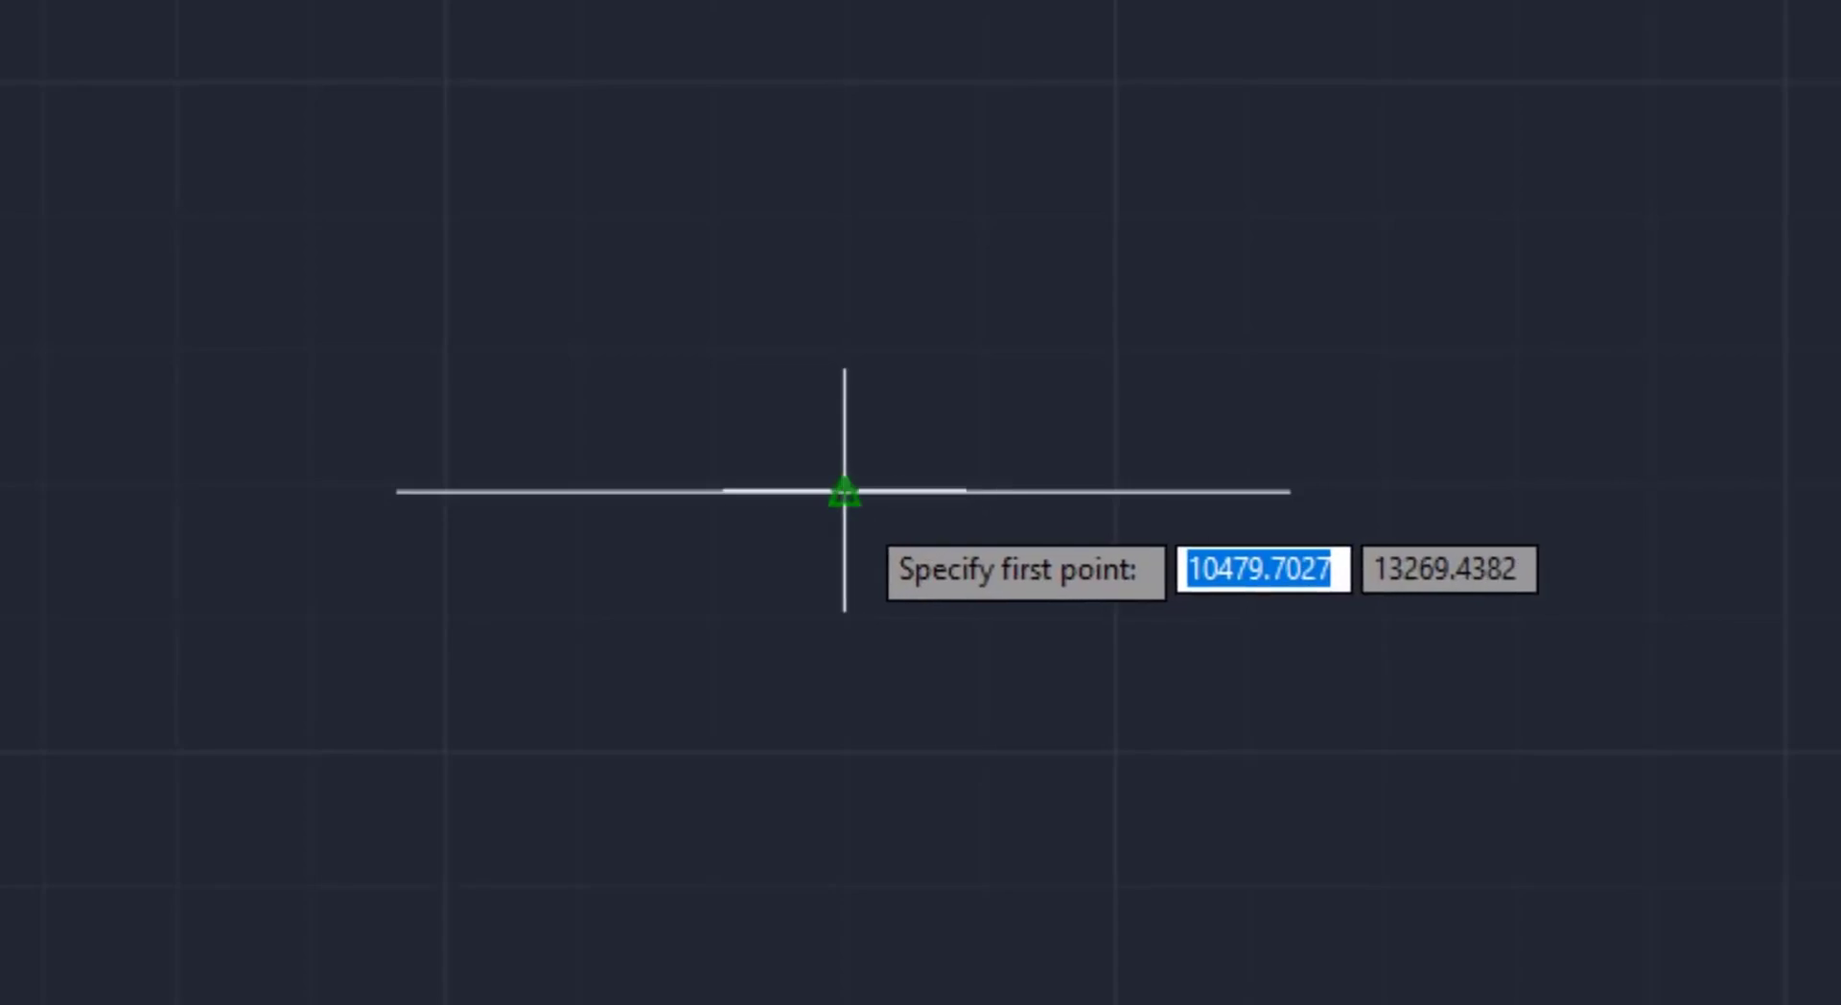
left_click(846, 492)
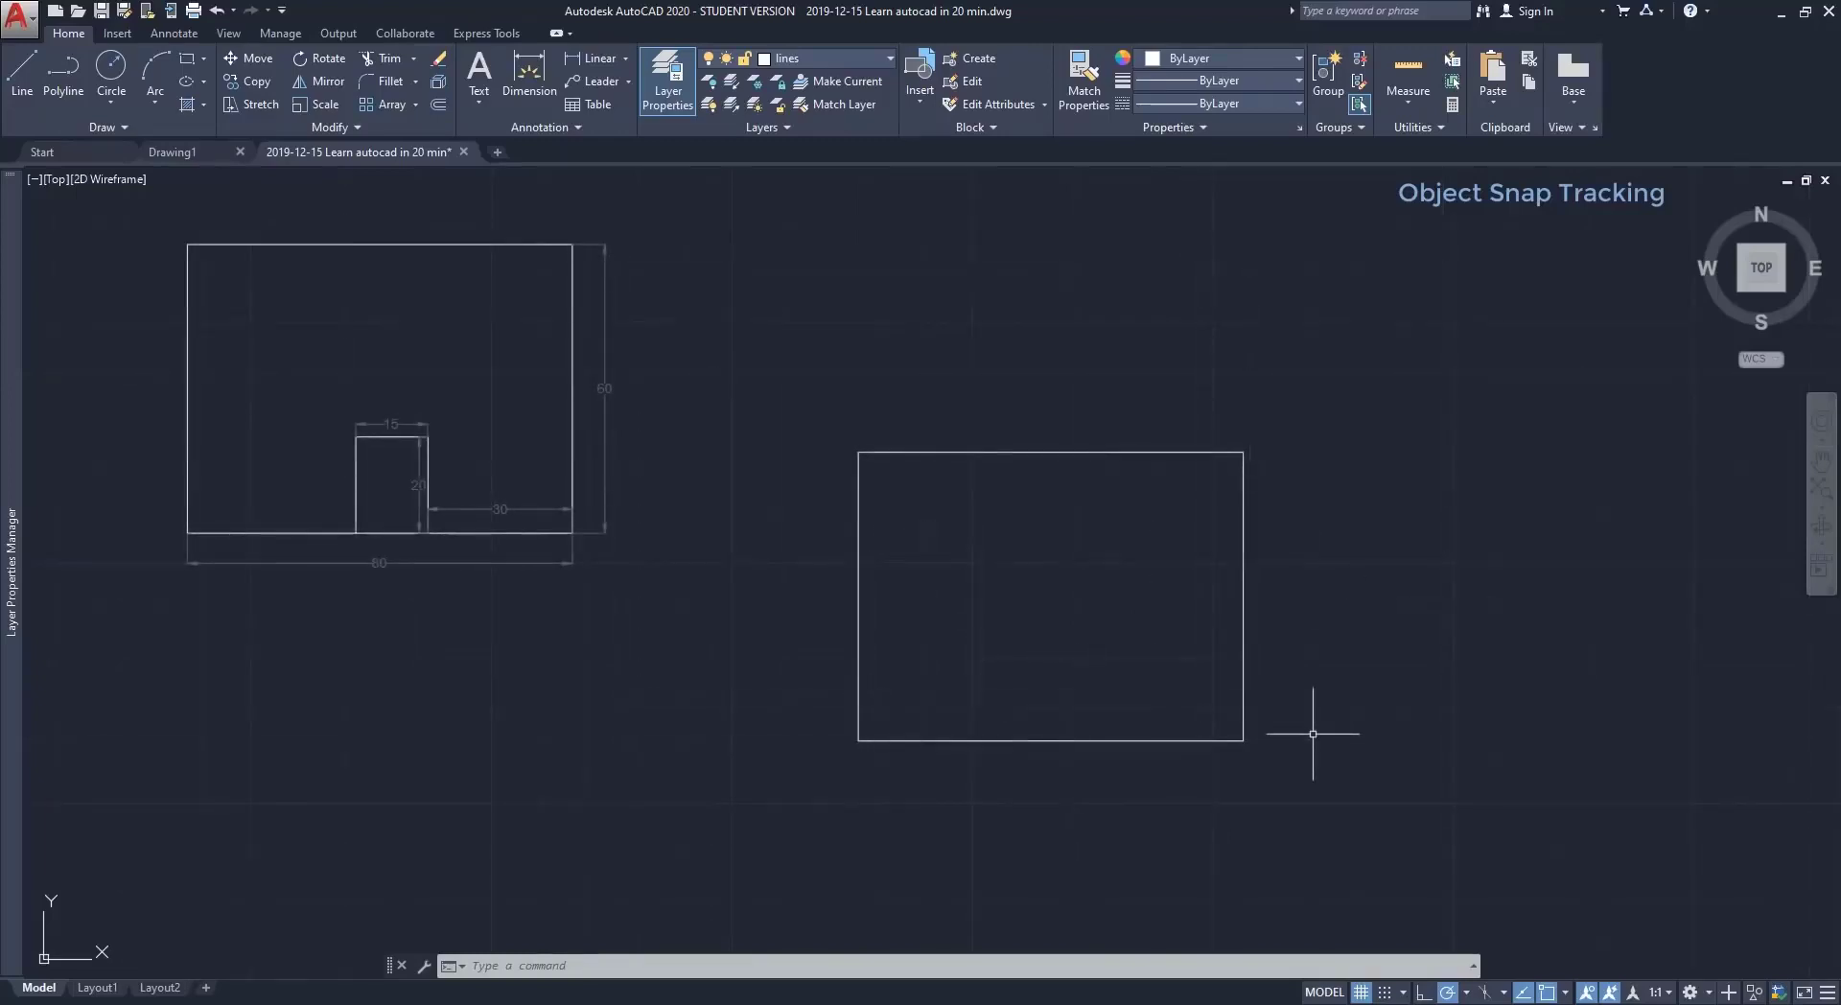
Draw a line starting 30 units left of the rectangle's lower-right corner on its bottom edge, going 20 units up and 15 left.
type("L")
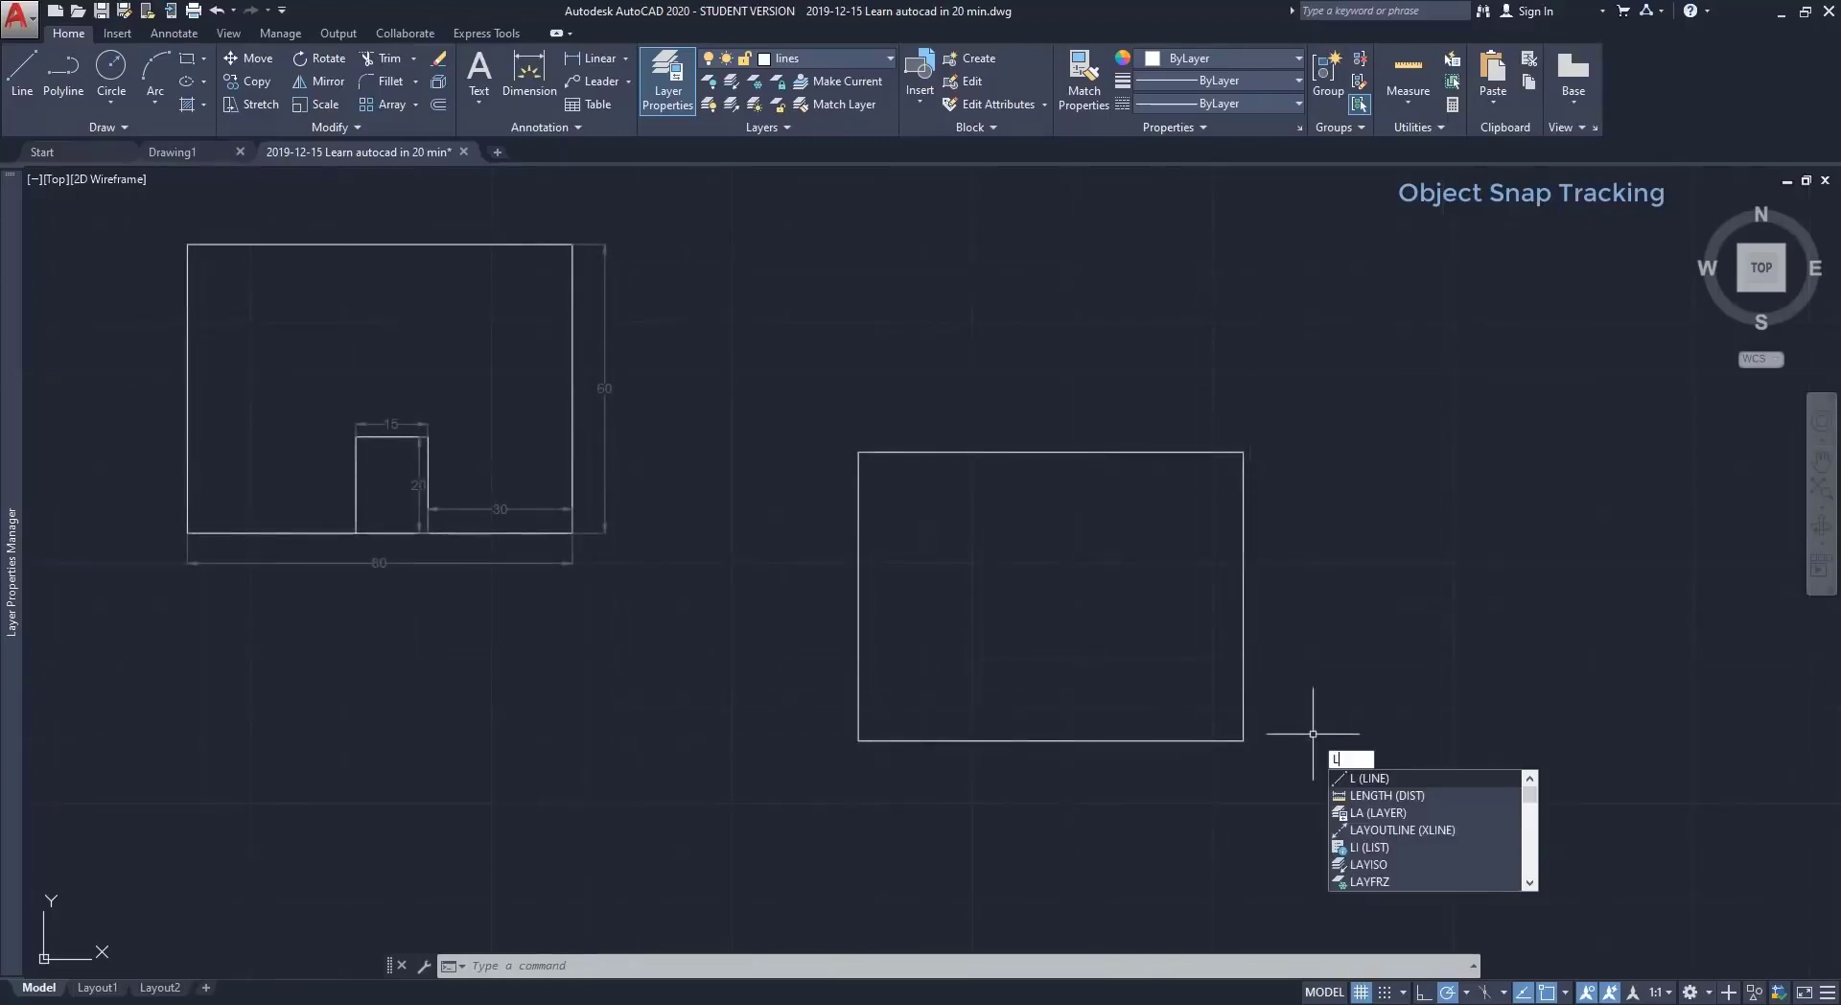
key("Return")
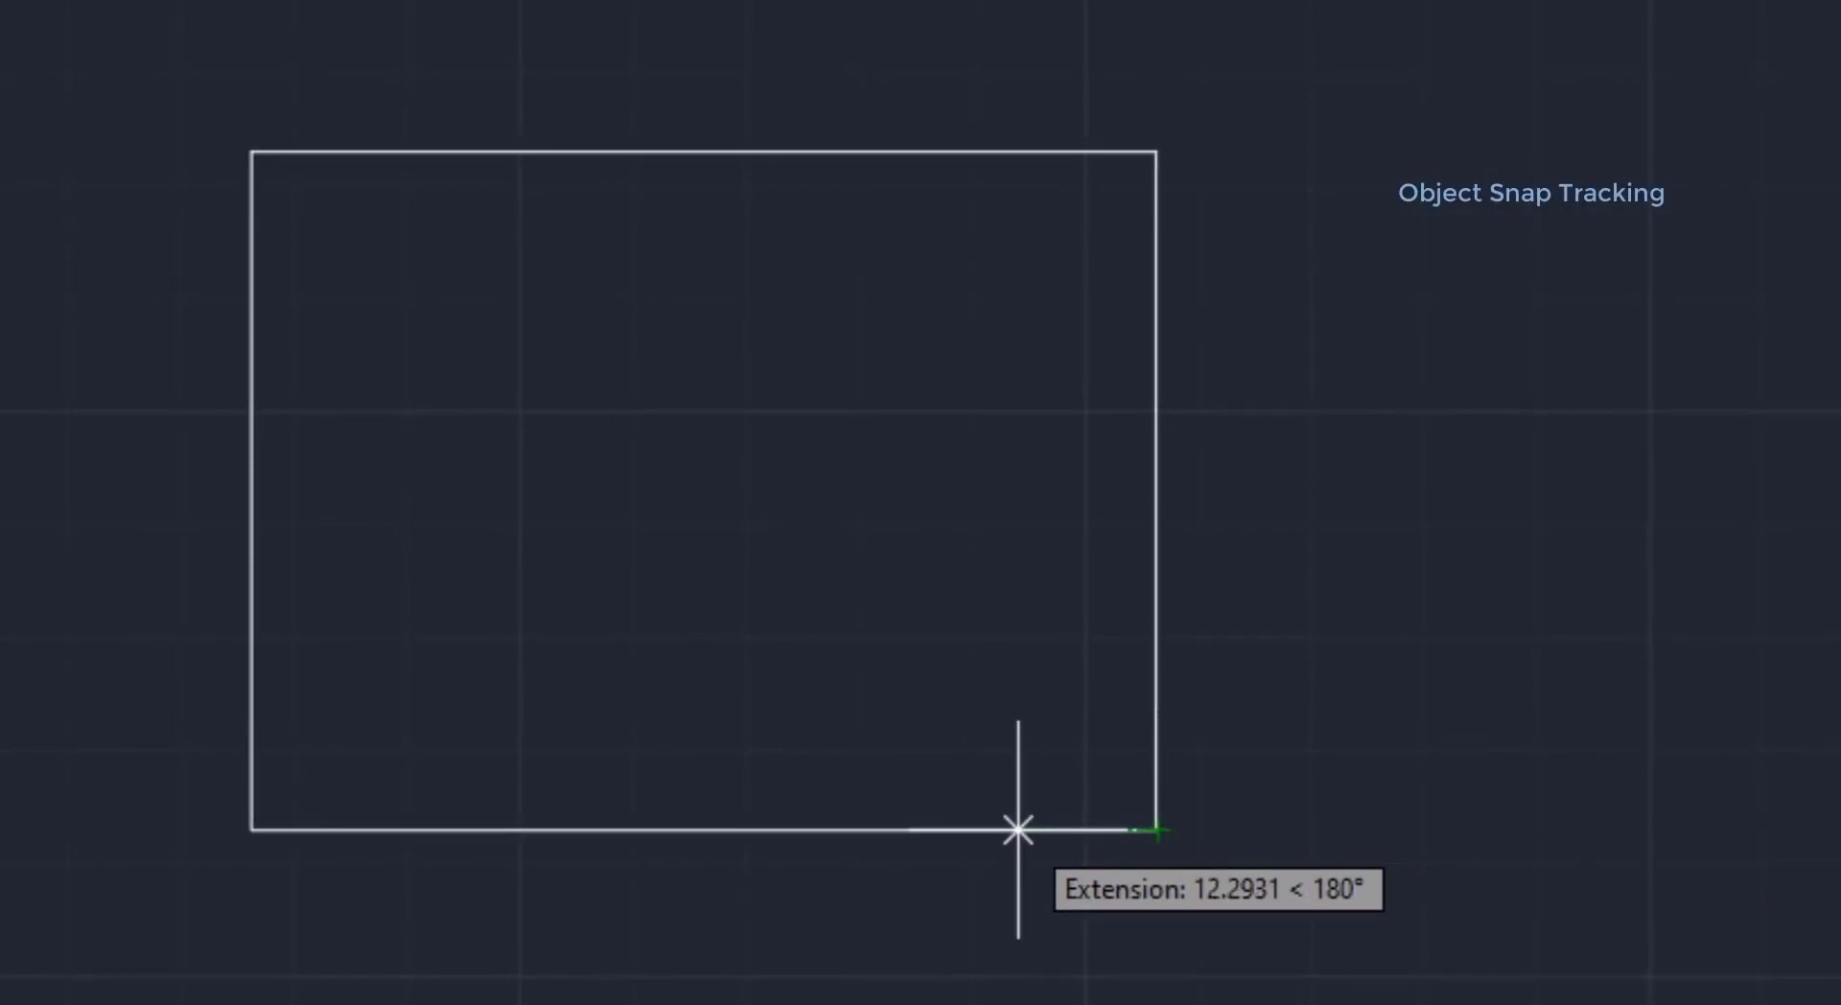
type("30")
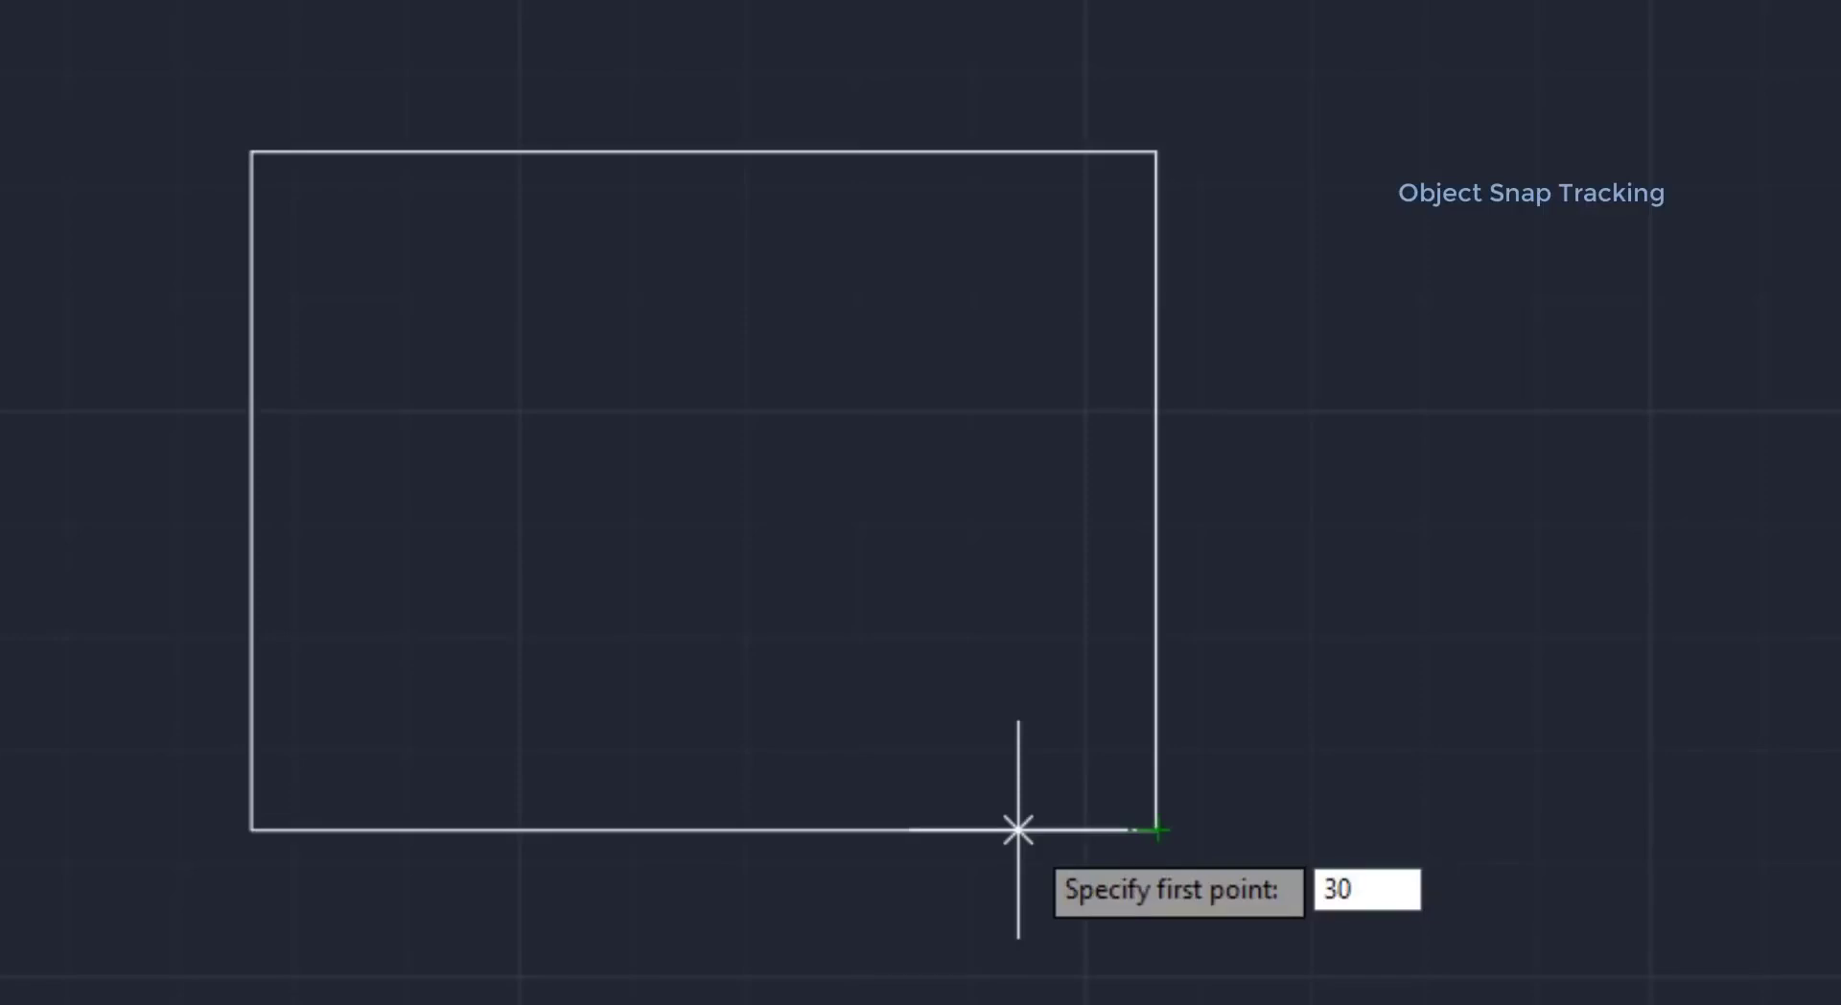
key("Return")
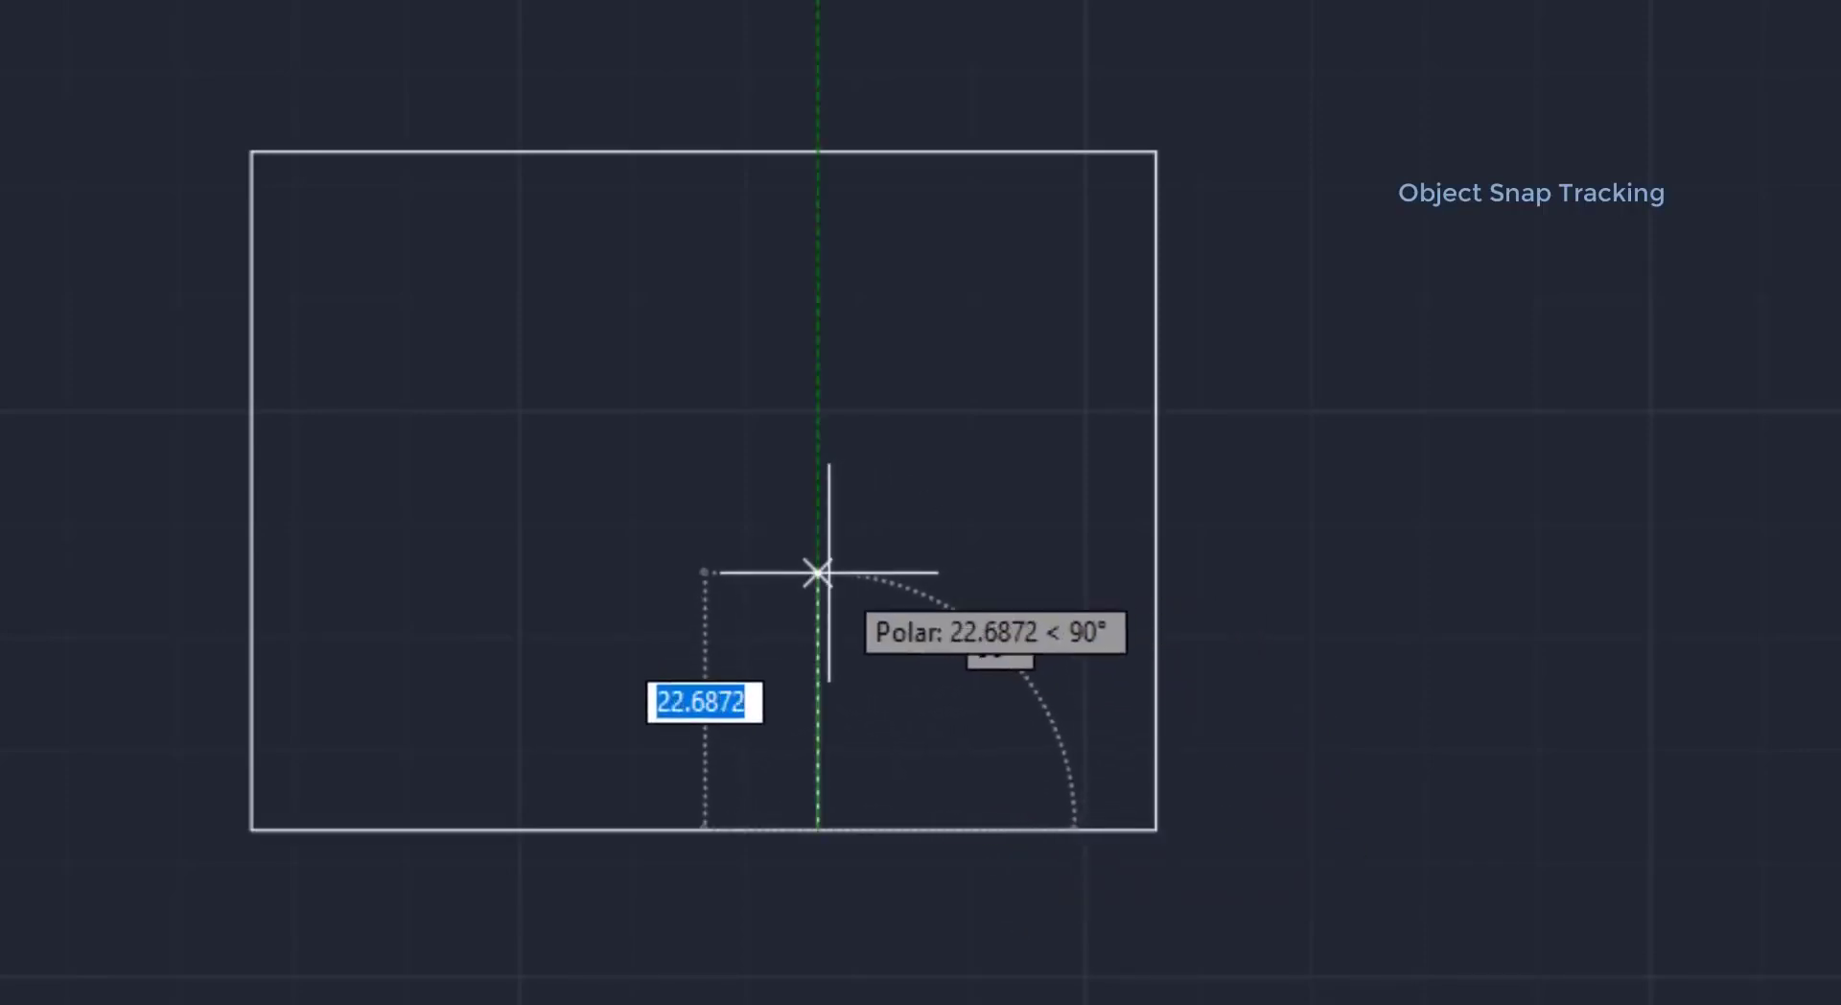
type("2")
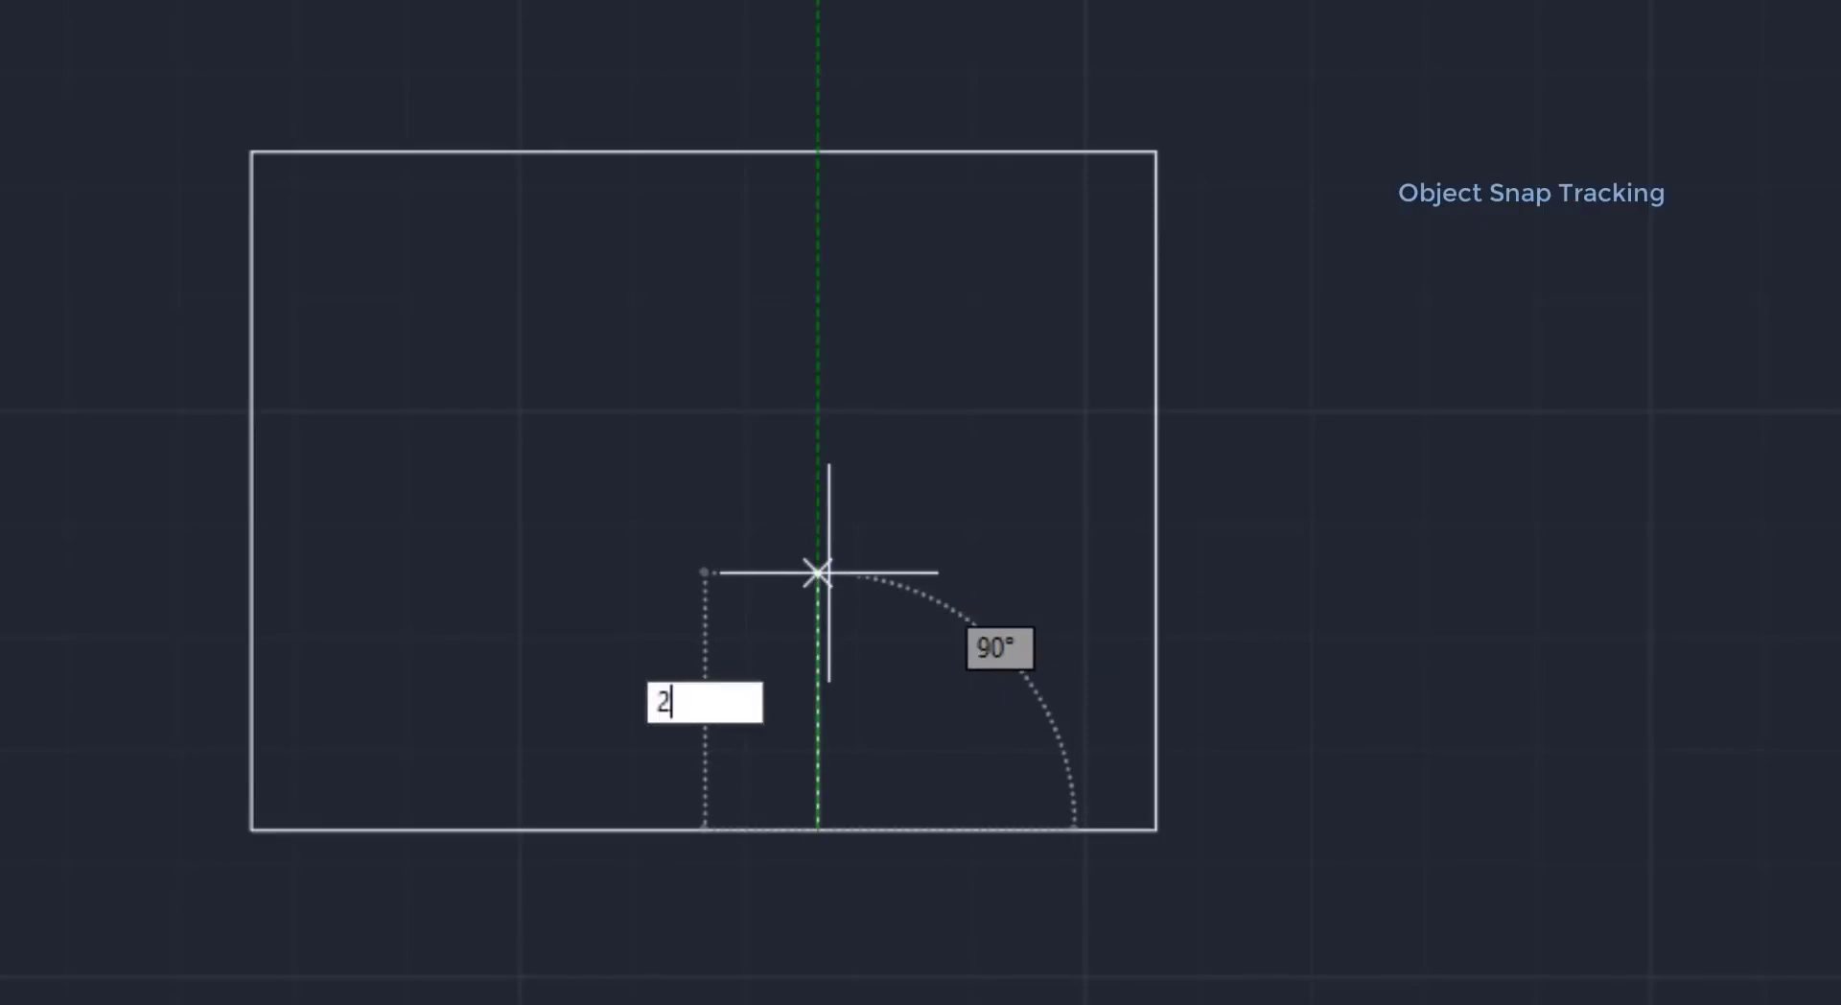
key("Return")
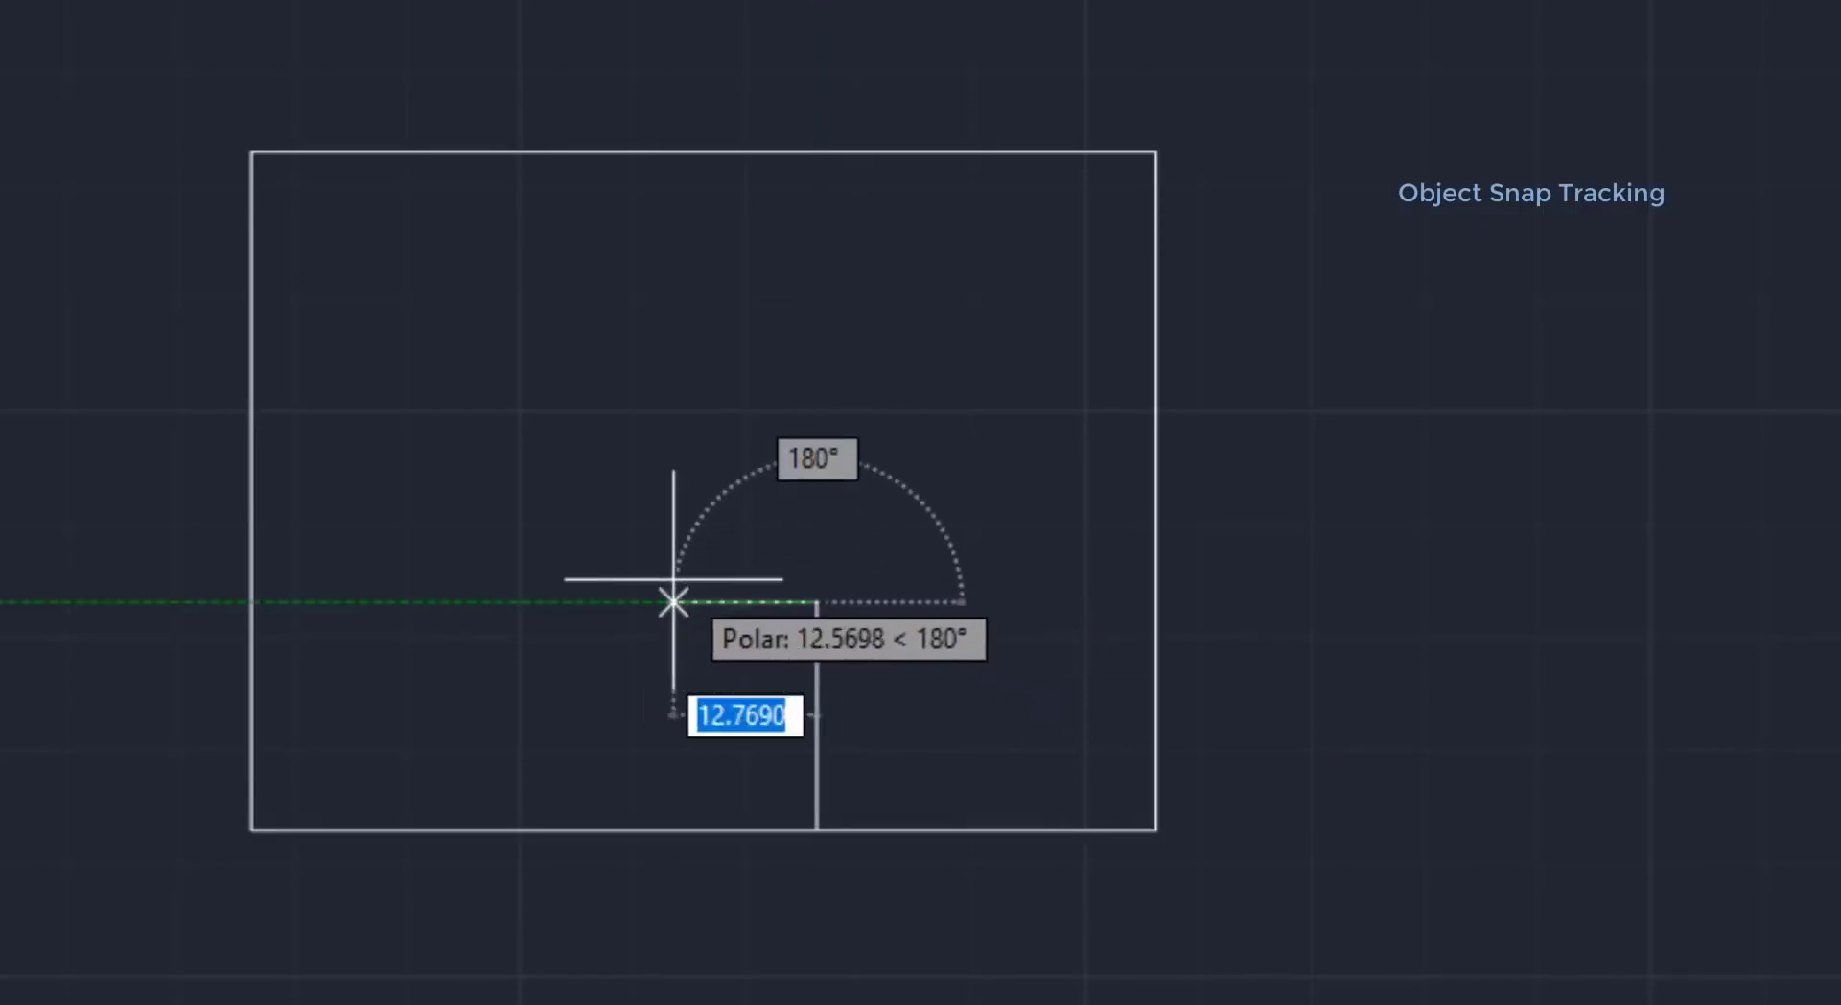
type("15")
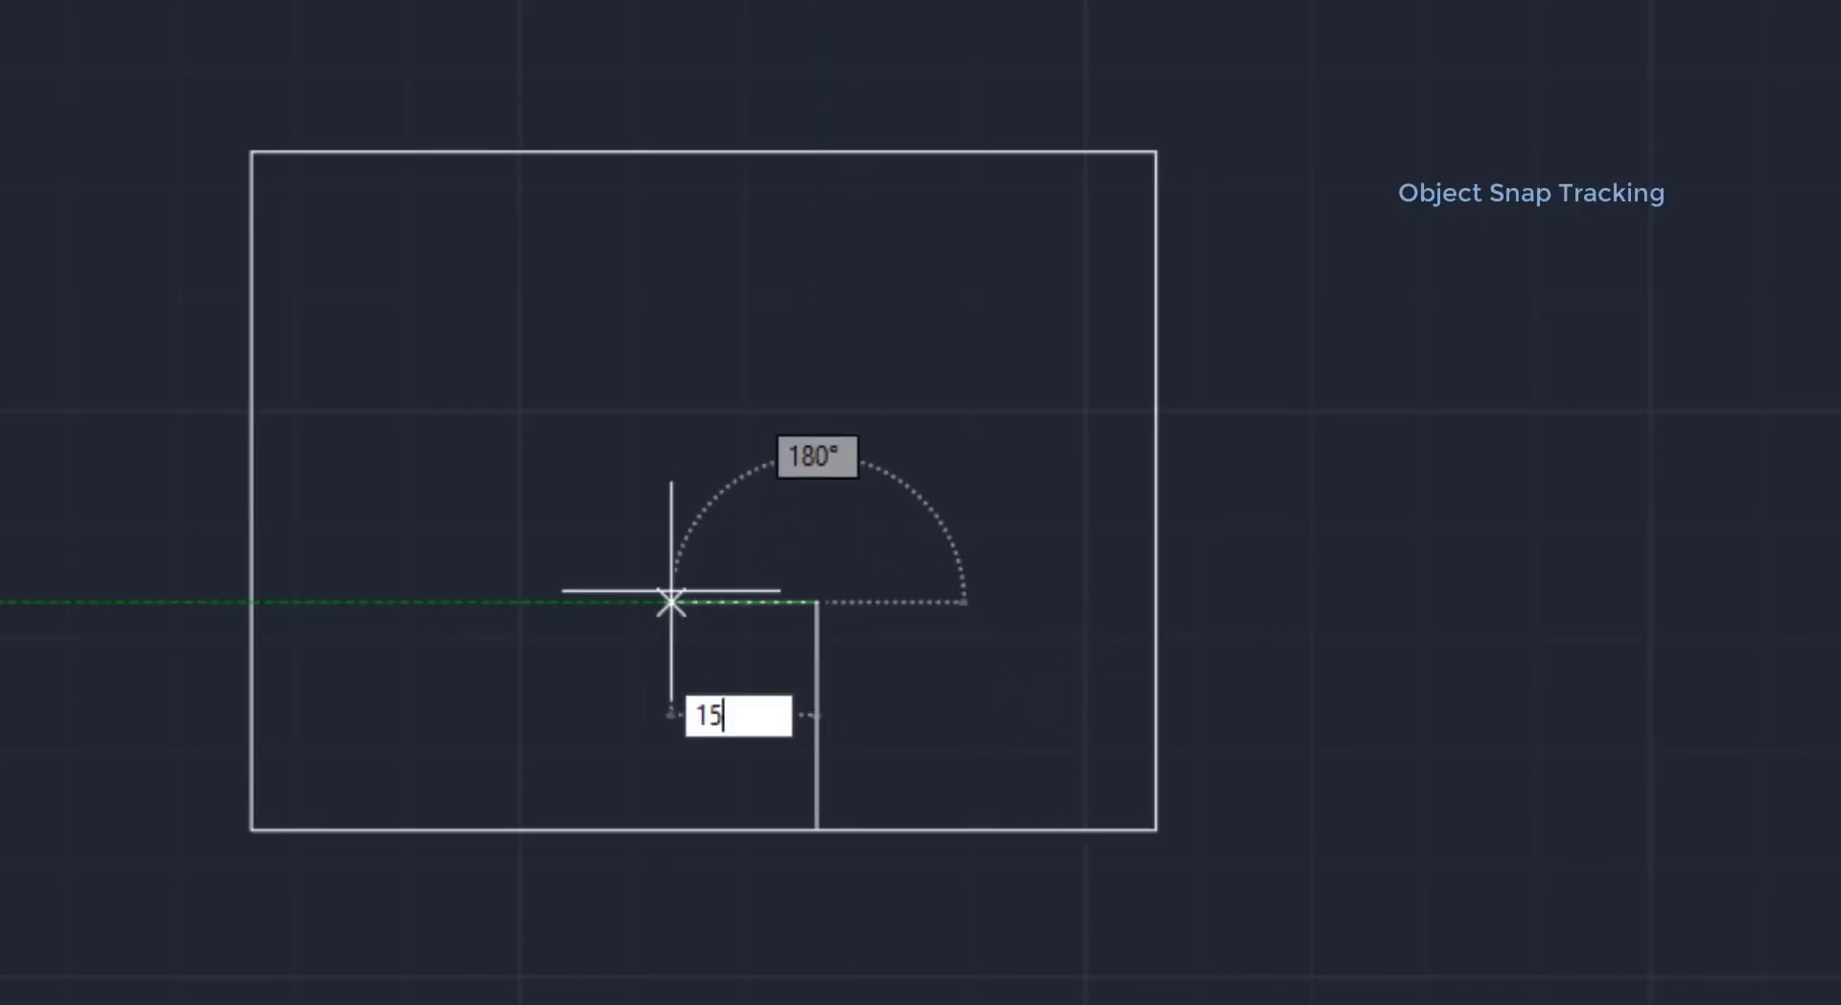
key("Return")
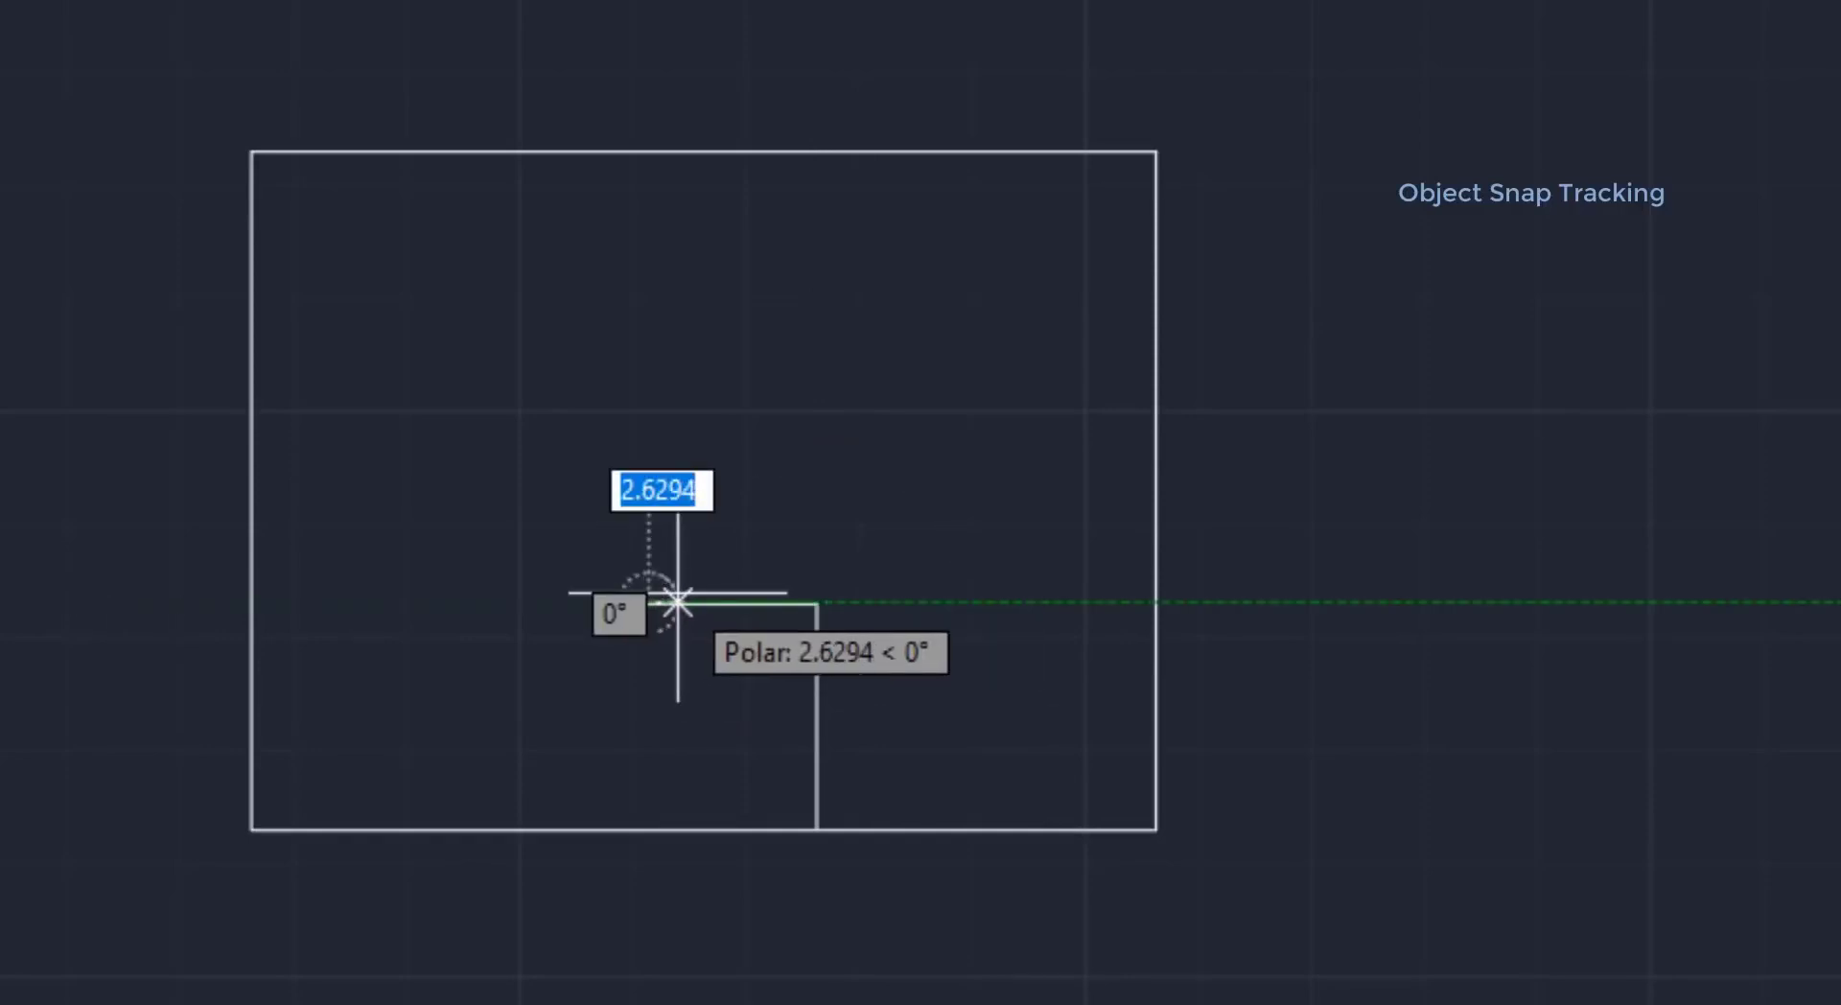
Finish the door outline with a vertical line straight down to the rectangle's bottom edge.
scroll(646, 714, "up", 2)
mouse_move(646, 748)
middle_mouse_down()
mouse_move(670, 761)
mouse_move(666, 493)
mouse_move(567, 489)
middle_mouse_up()
scroll(571, 493, "up", 2)
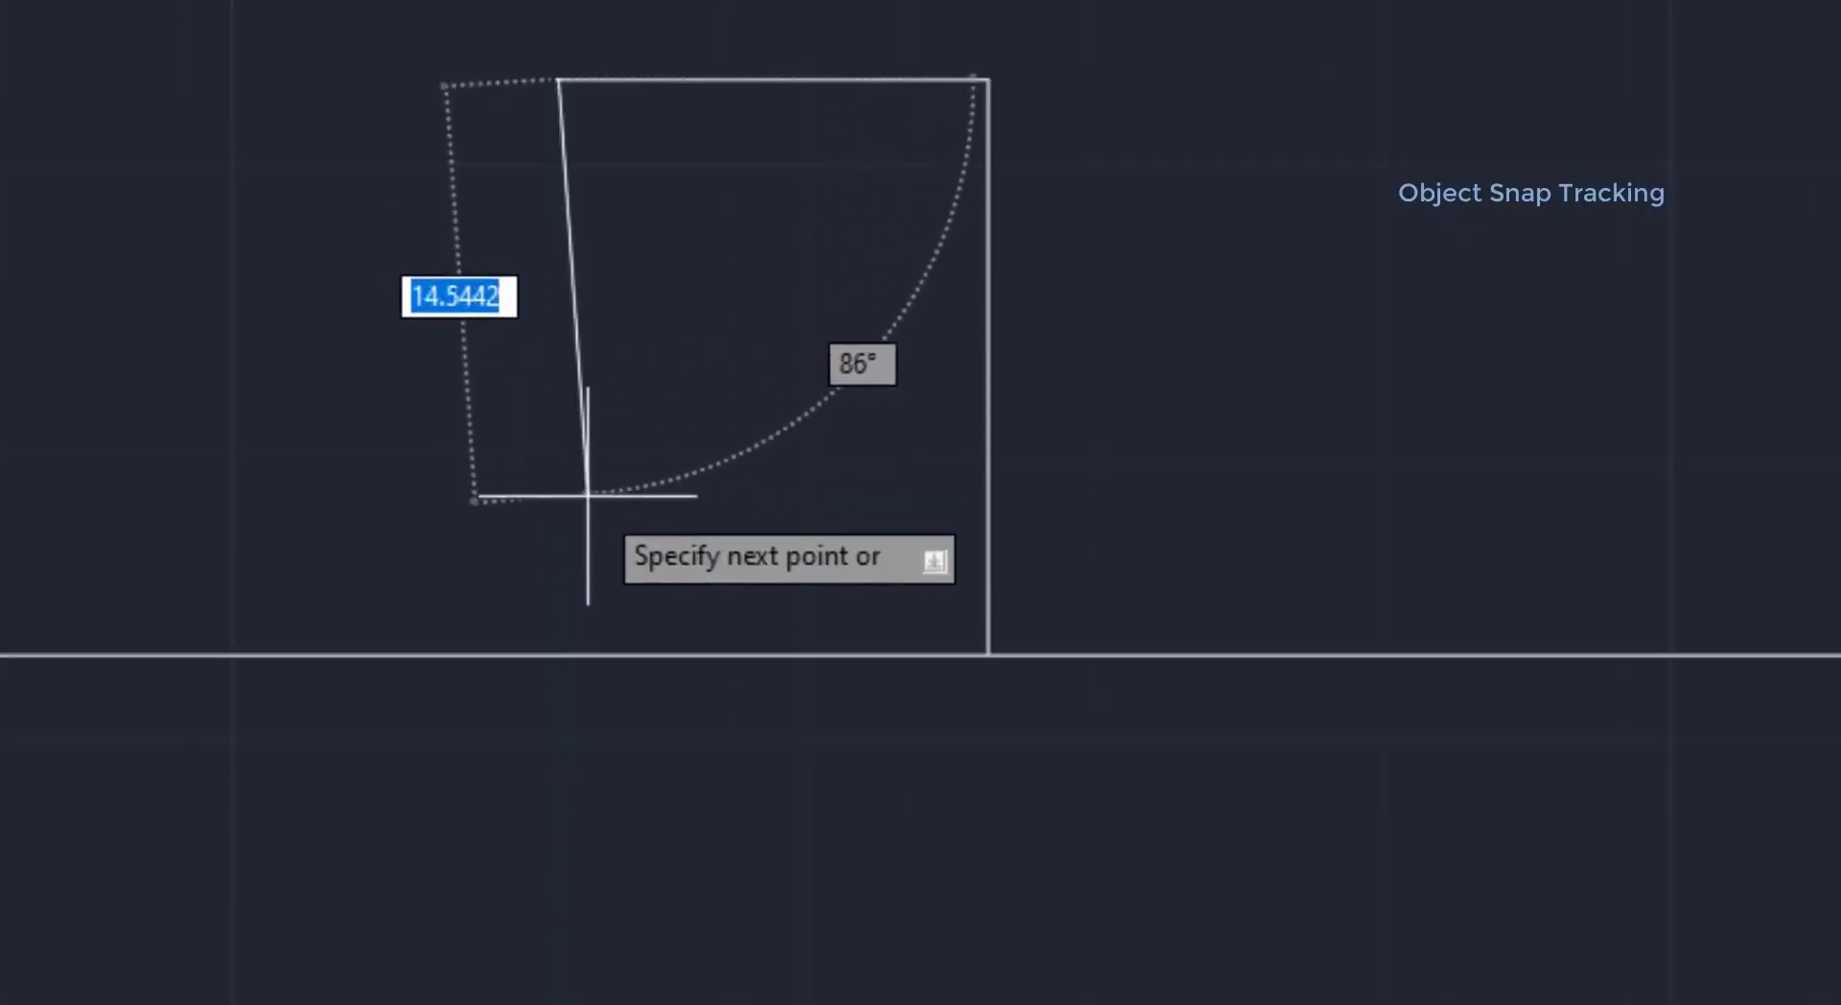
left_click(559, 655)
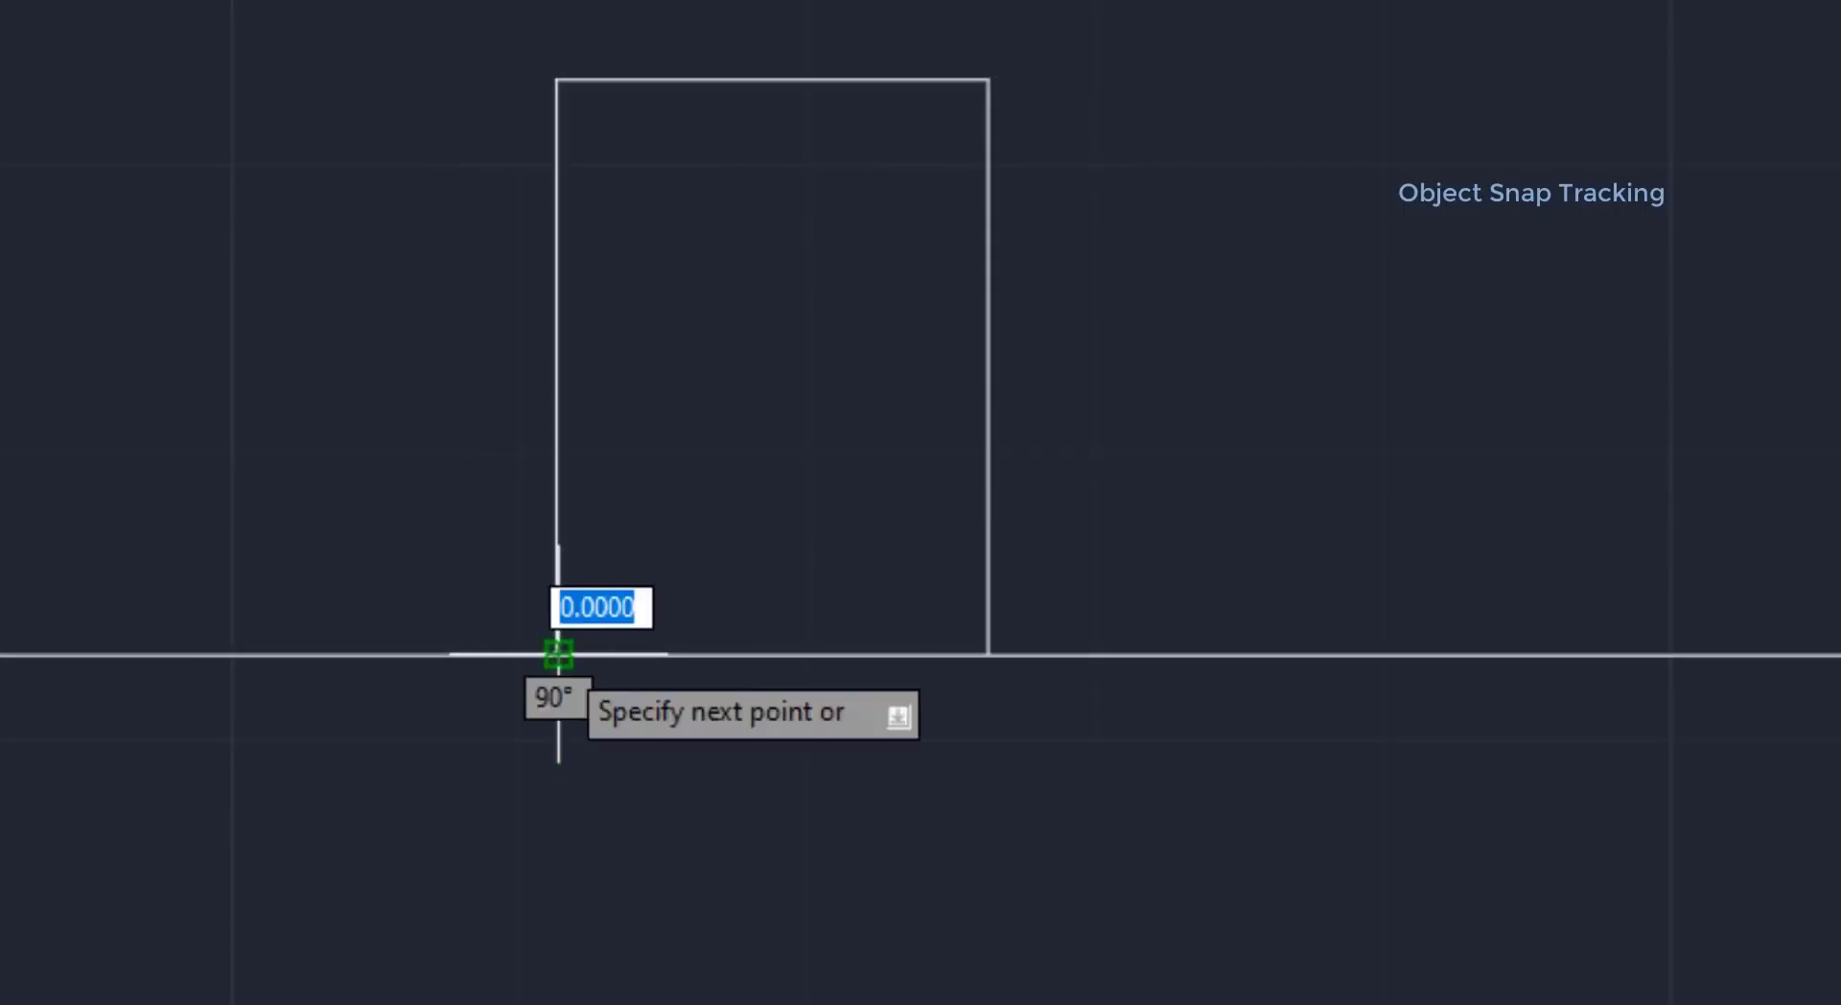
key("Escape")
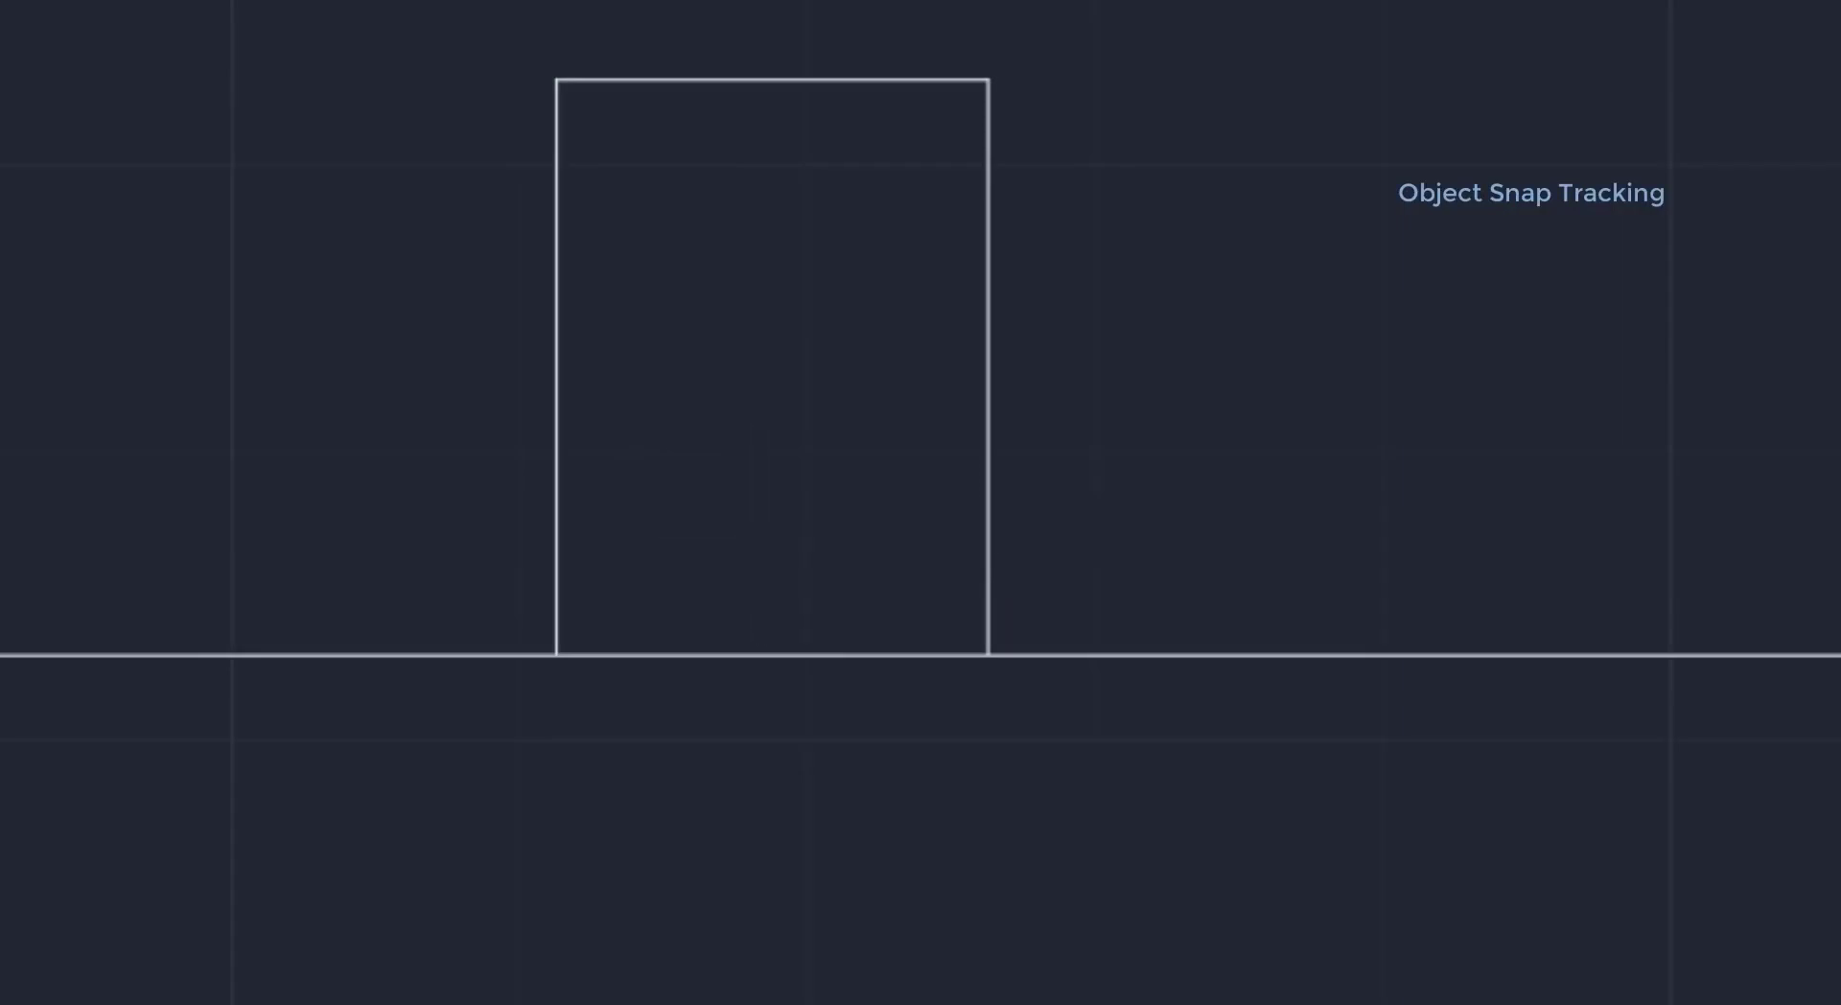
Complete the 50 by 40 polyline rectangle by placing the upper-left corner vertically aligned with the start point and returning to that point.
scroll(758, 530, "down", 4)
middle_click_drag(1754, 427, 1102, 505)
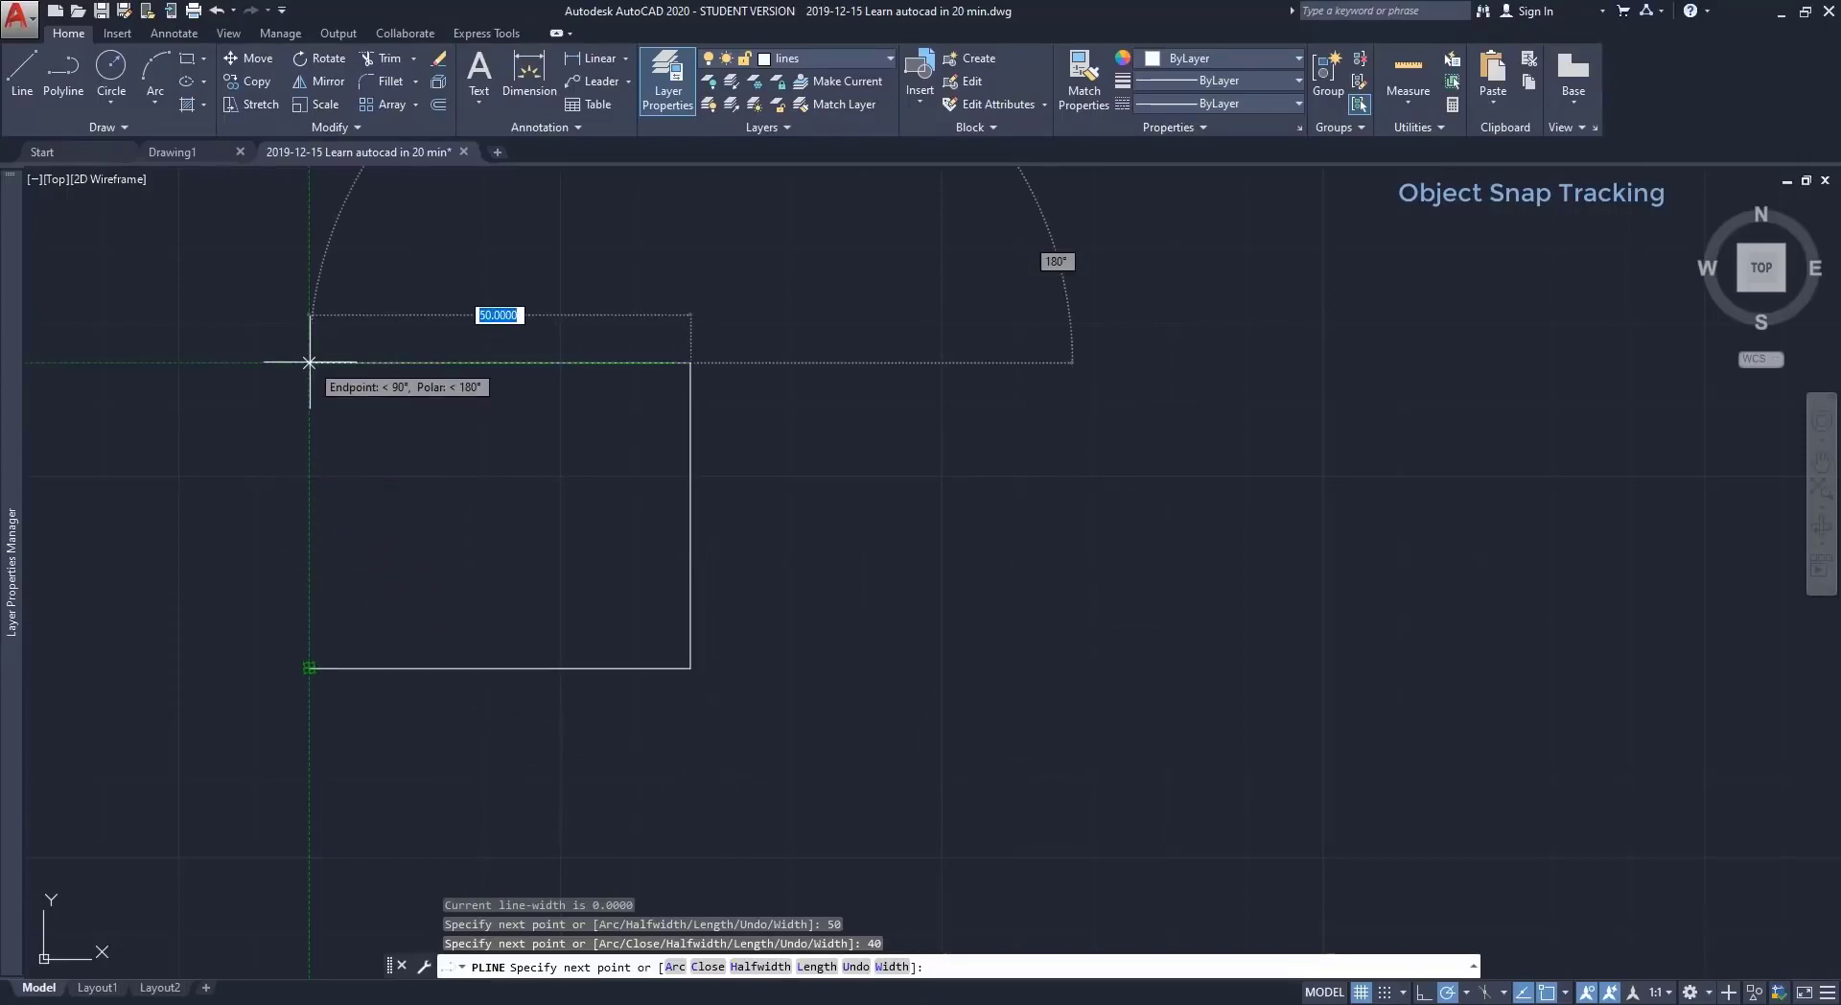
left_click(308, 363)
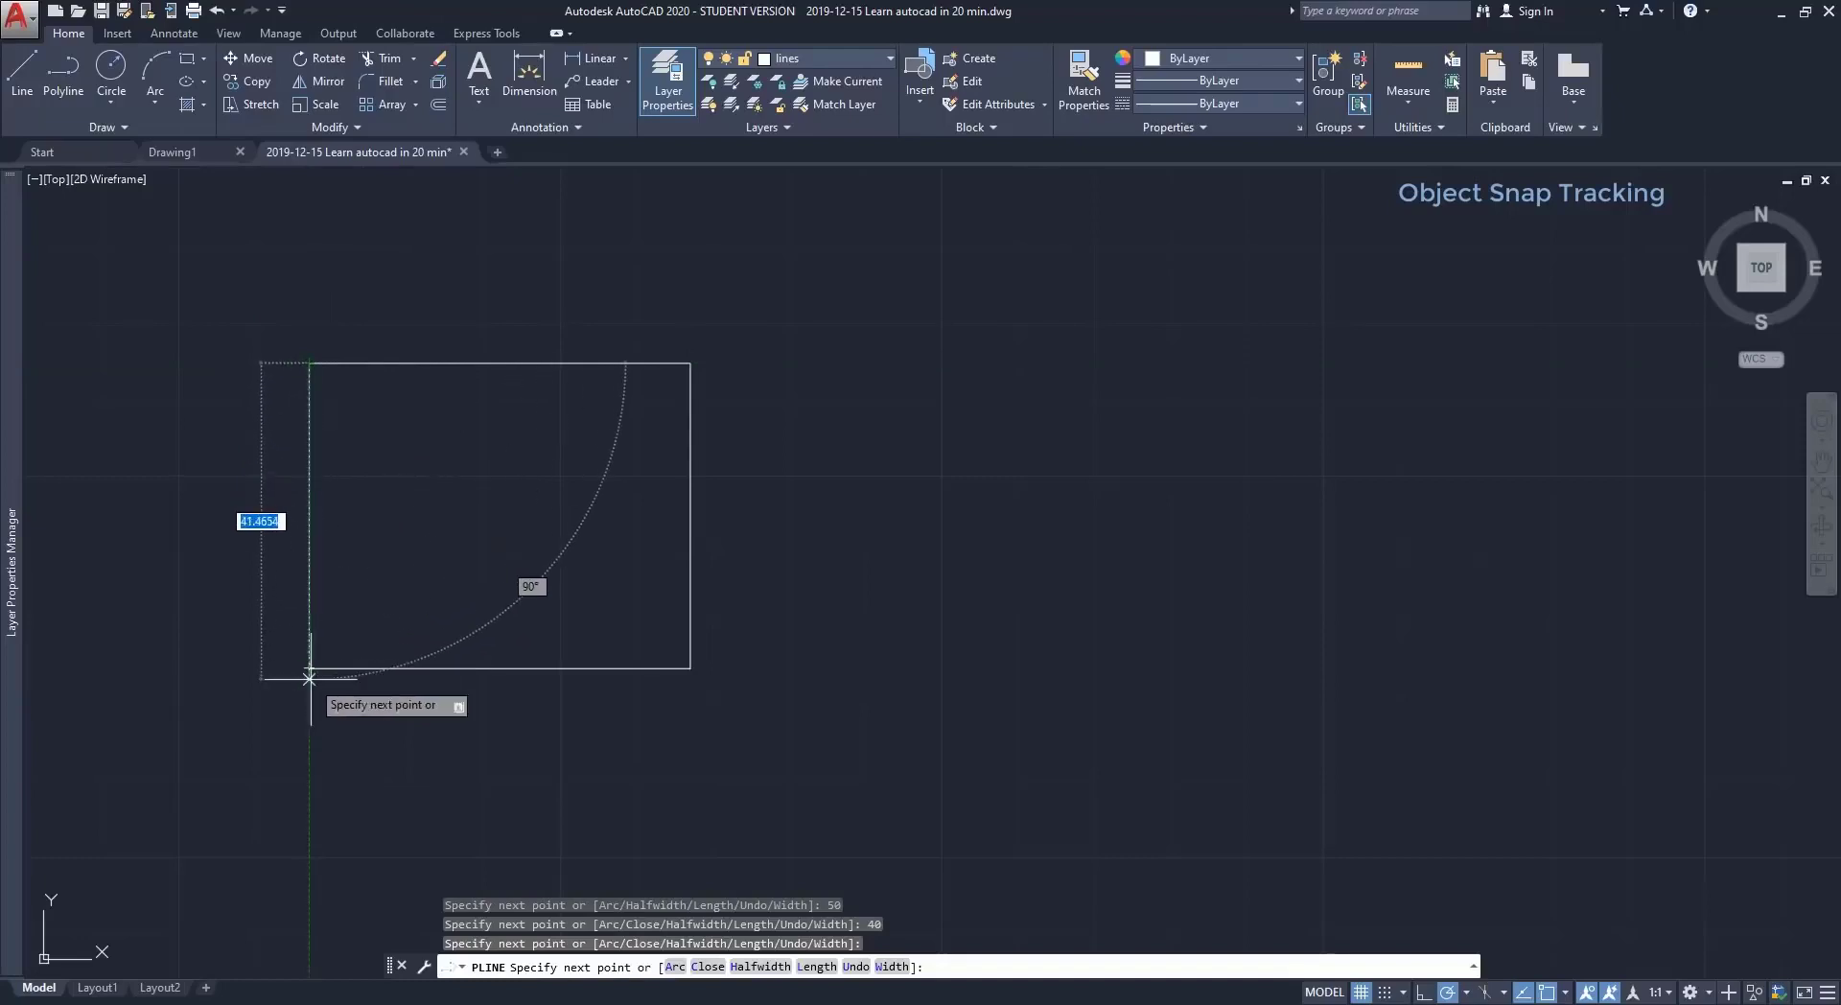
left_click(309, 668)
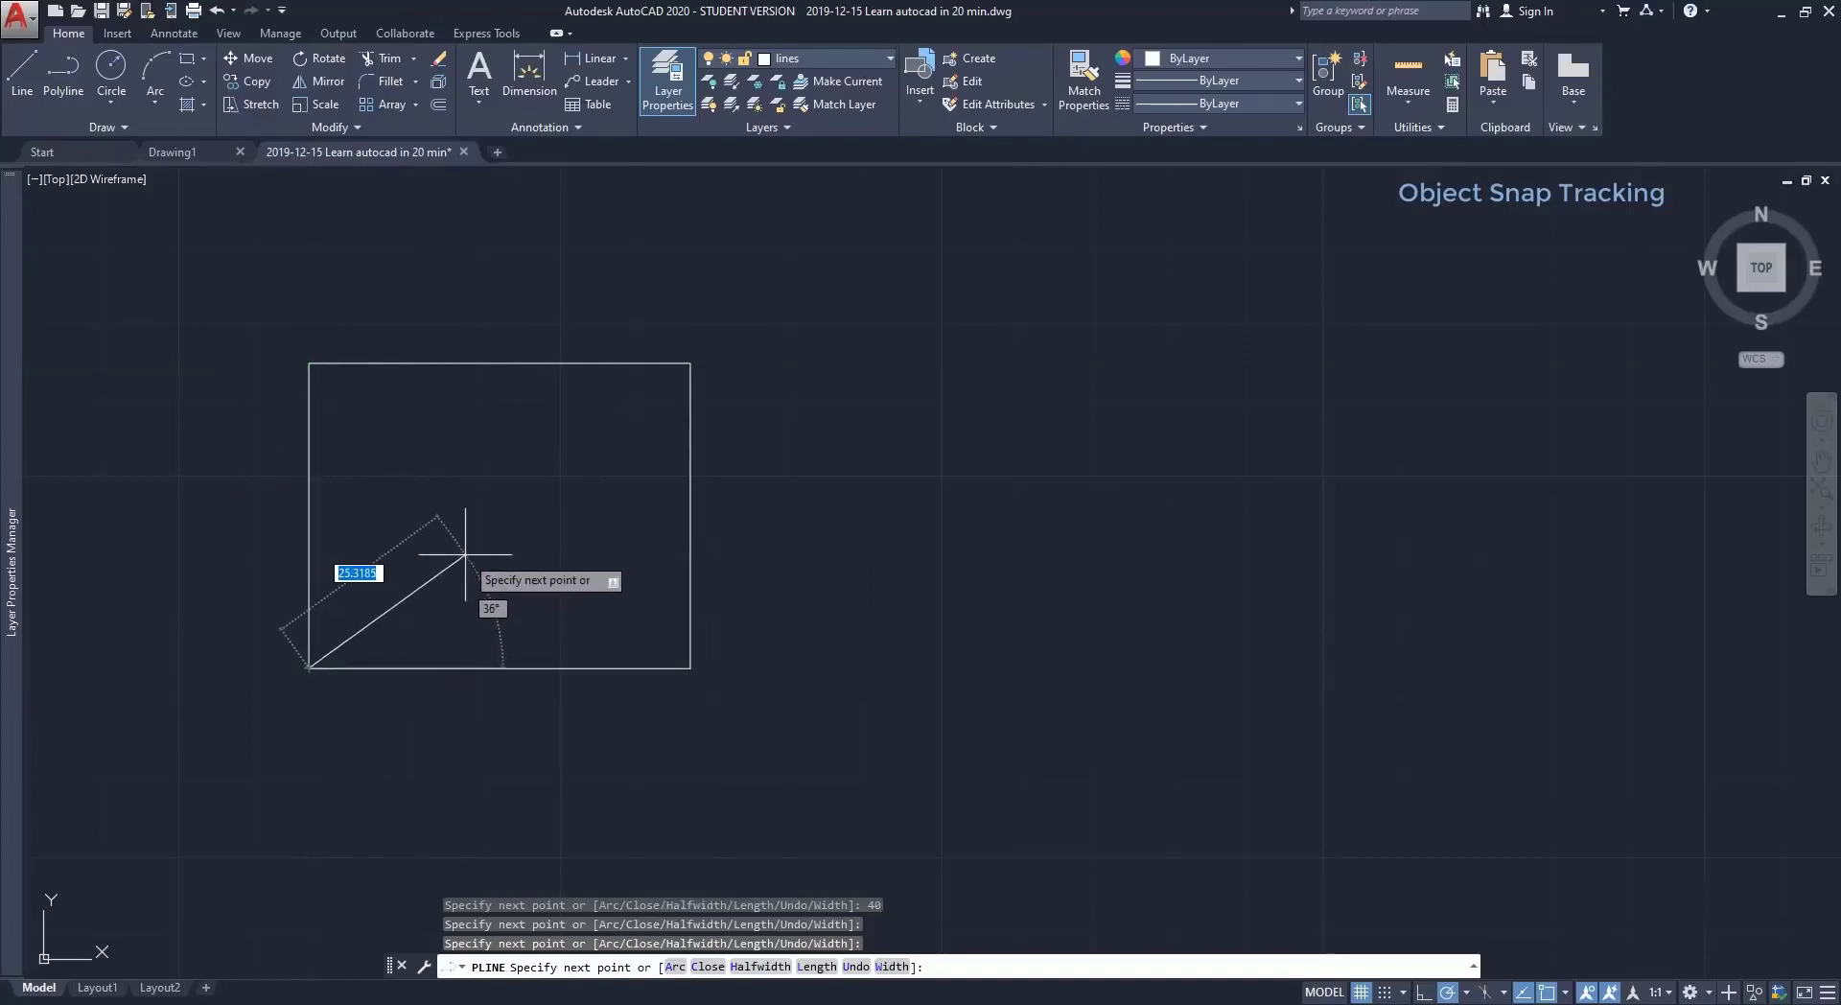
key("Escape")
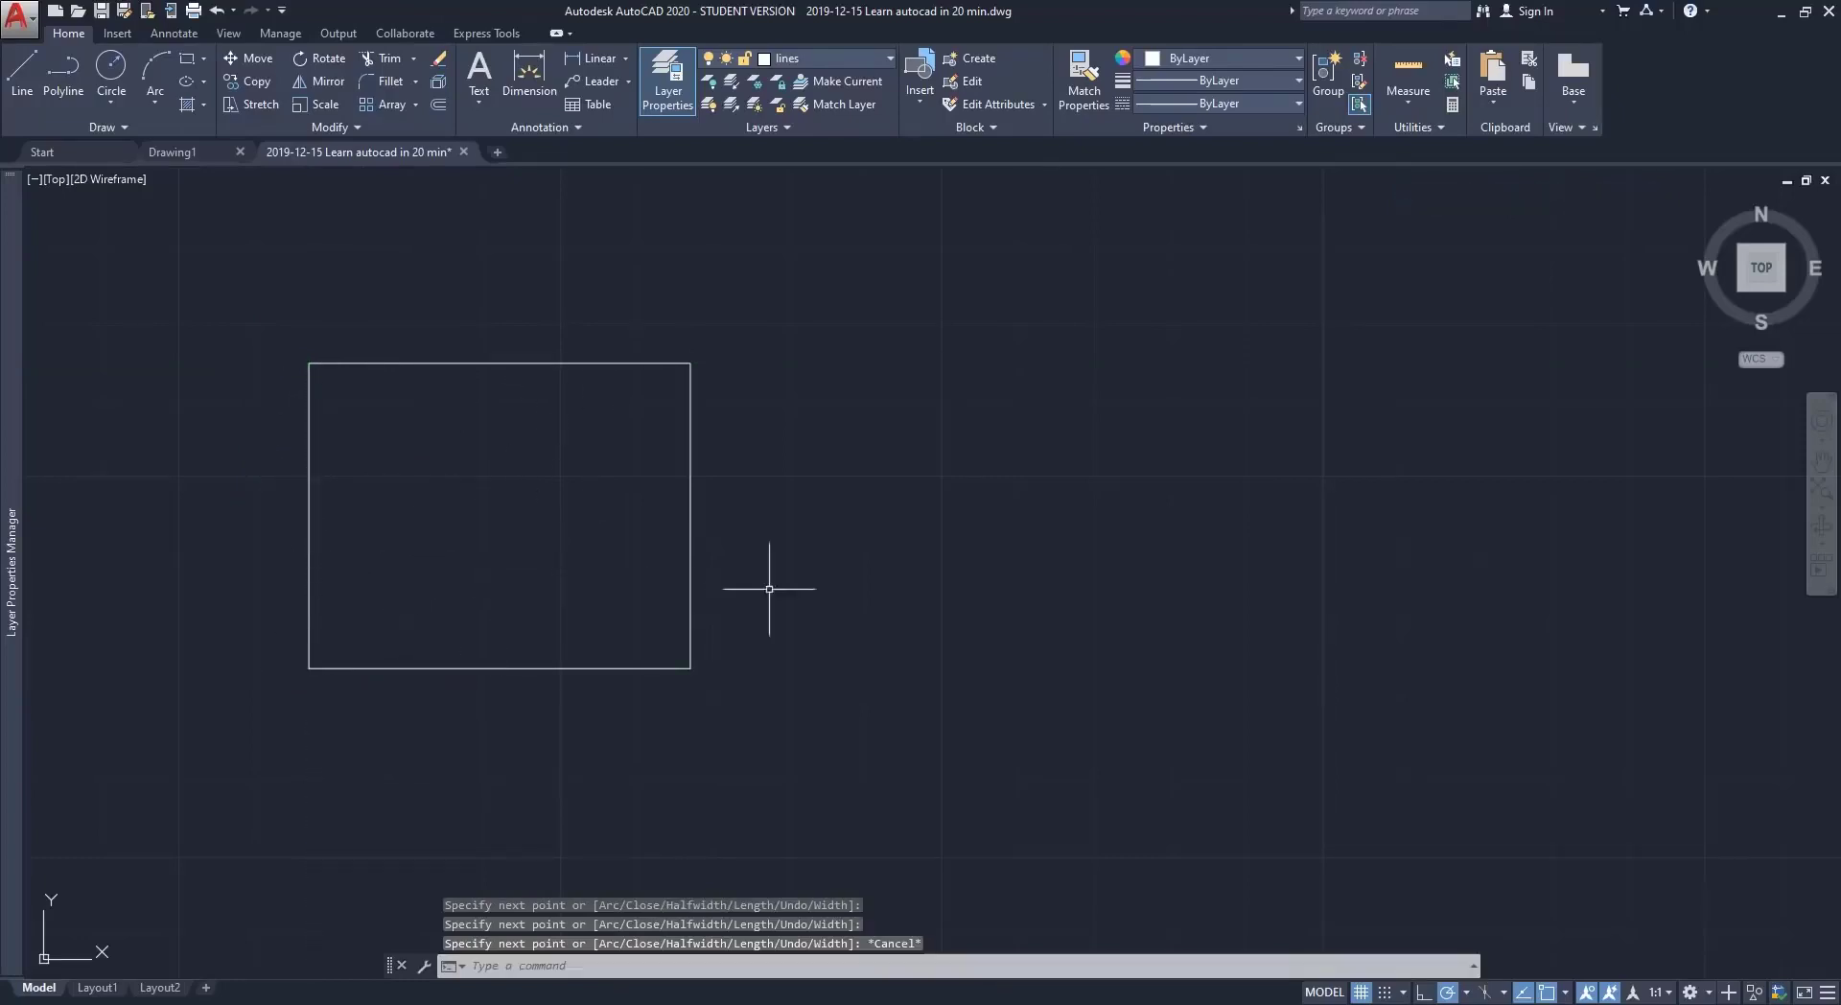
Look over the dimensioned shapes of Exercises 1 to 4 in the Autocad exercises drawing.
mouse_move(1390, 652)
middle_mouse_down()
mouse_move(1070, 596)
mouse_move(641, 604)
mouse_move(608, 584)
middle_mouse_up()
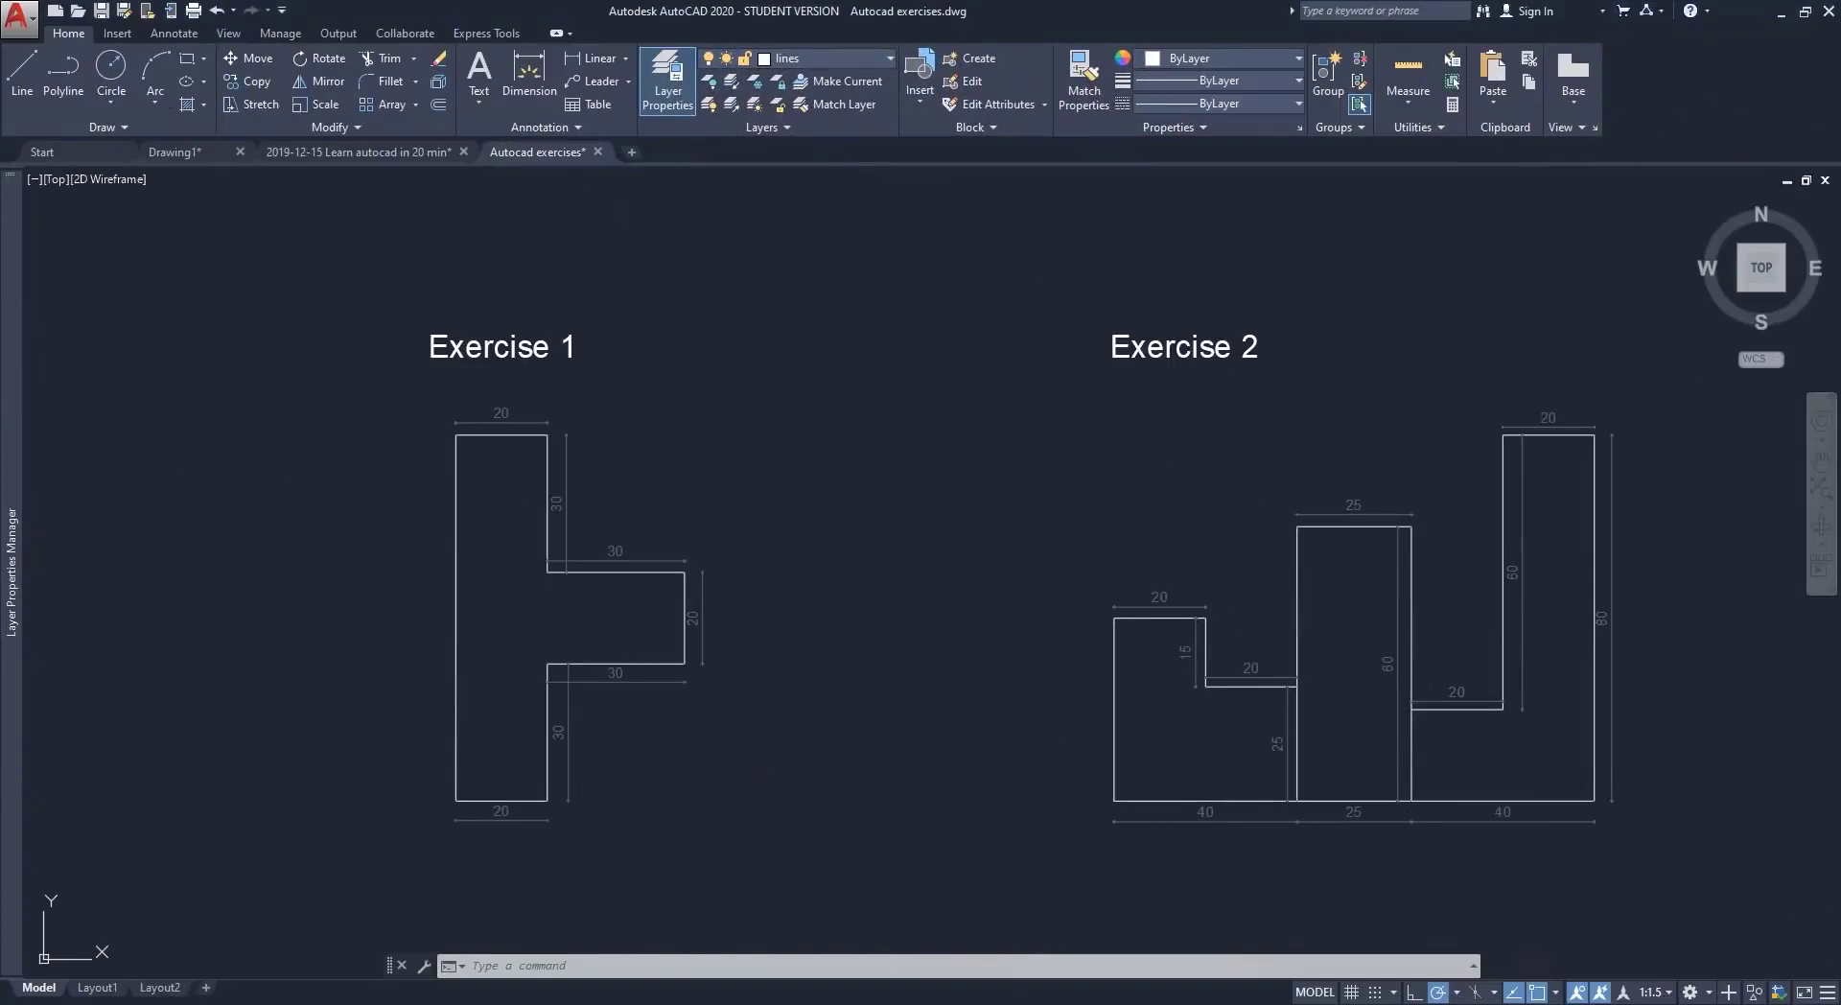
middle_click_drag(1019, 754, 1016, 290)
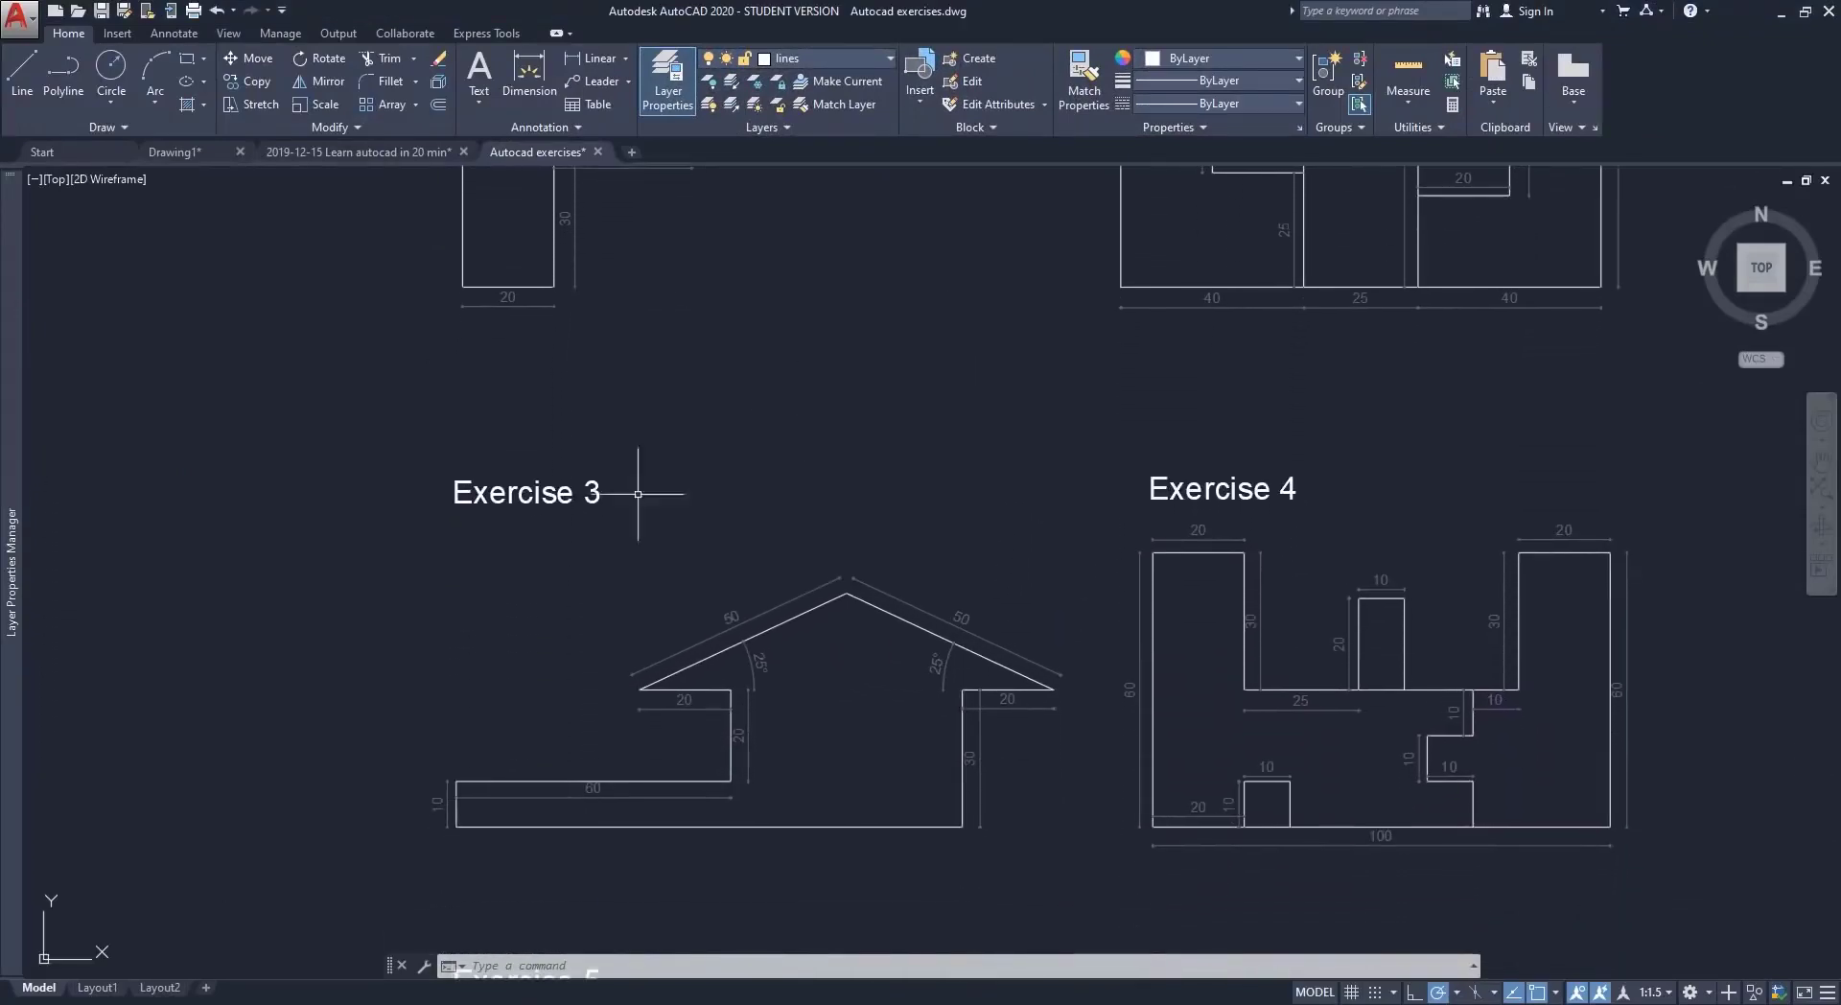
mouse_move(214, 750)
middle_mouse_down()
mouse_move(217, 181)
mouse_move(214, 526)
mouse_move(242, 821)
middle_mouse_up()
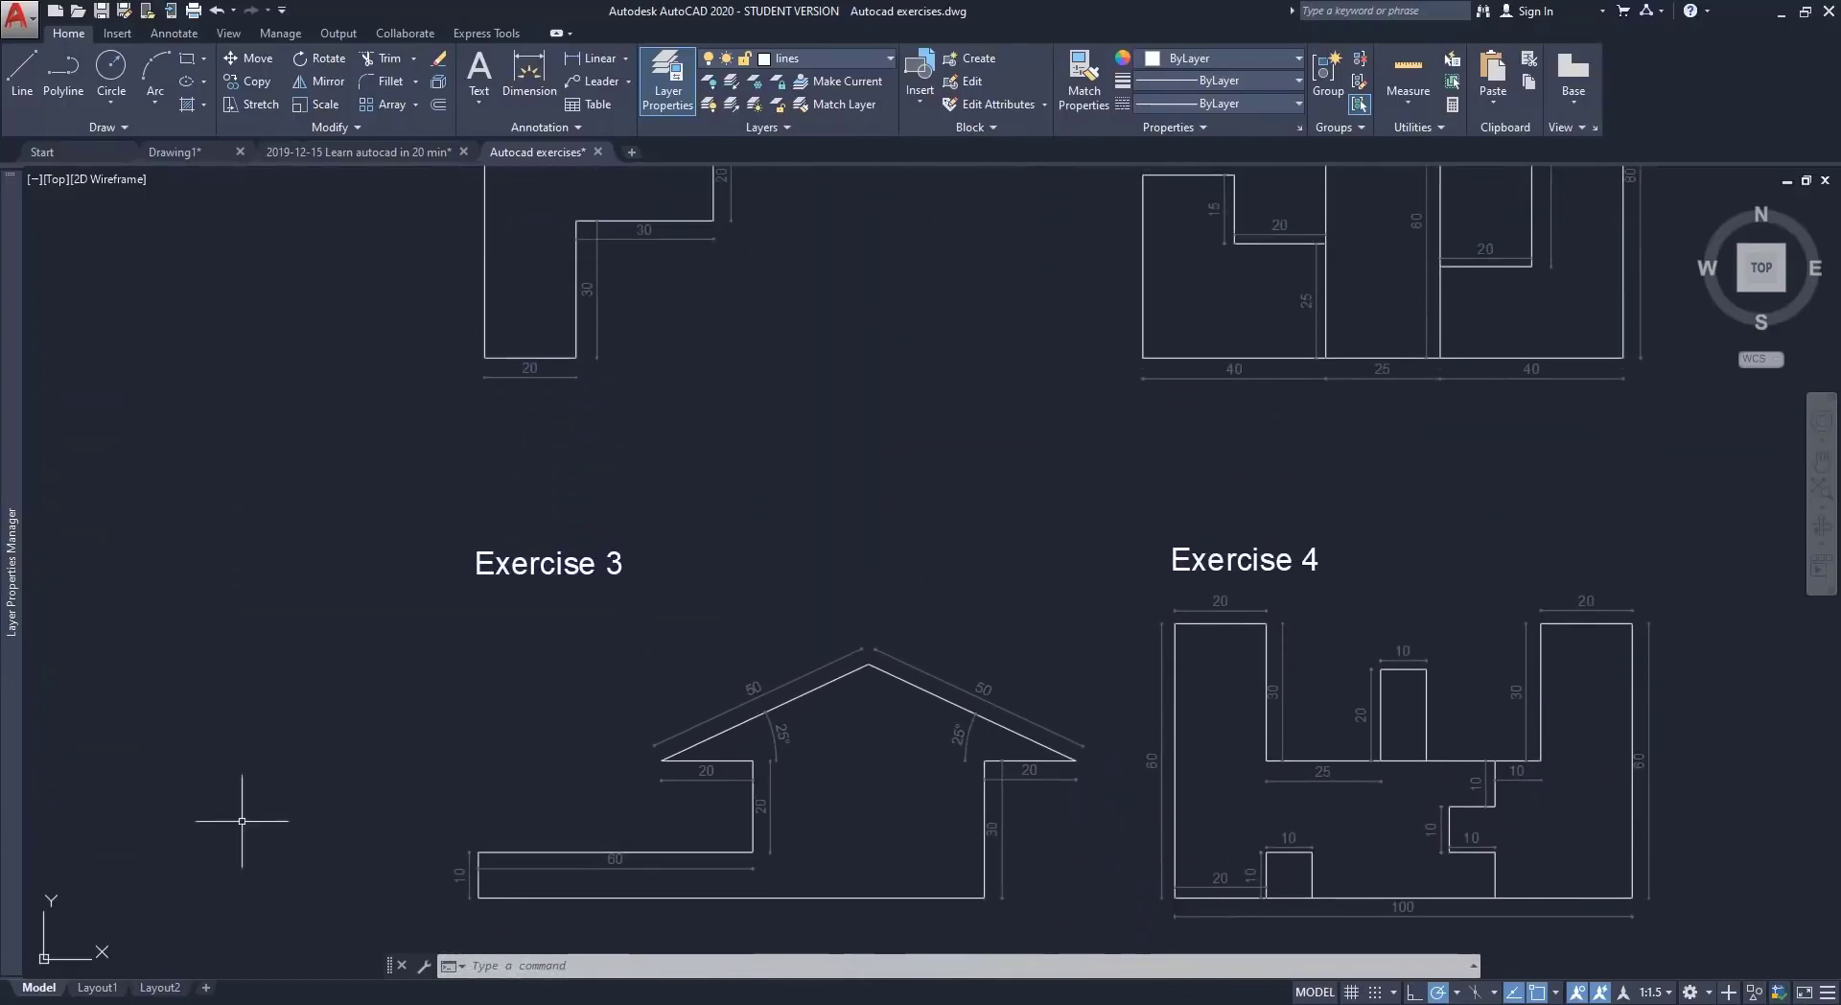
middle_click_drag(283, 278, 284, 620)
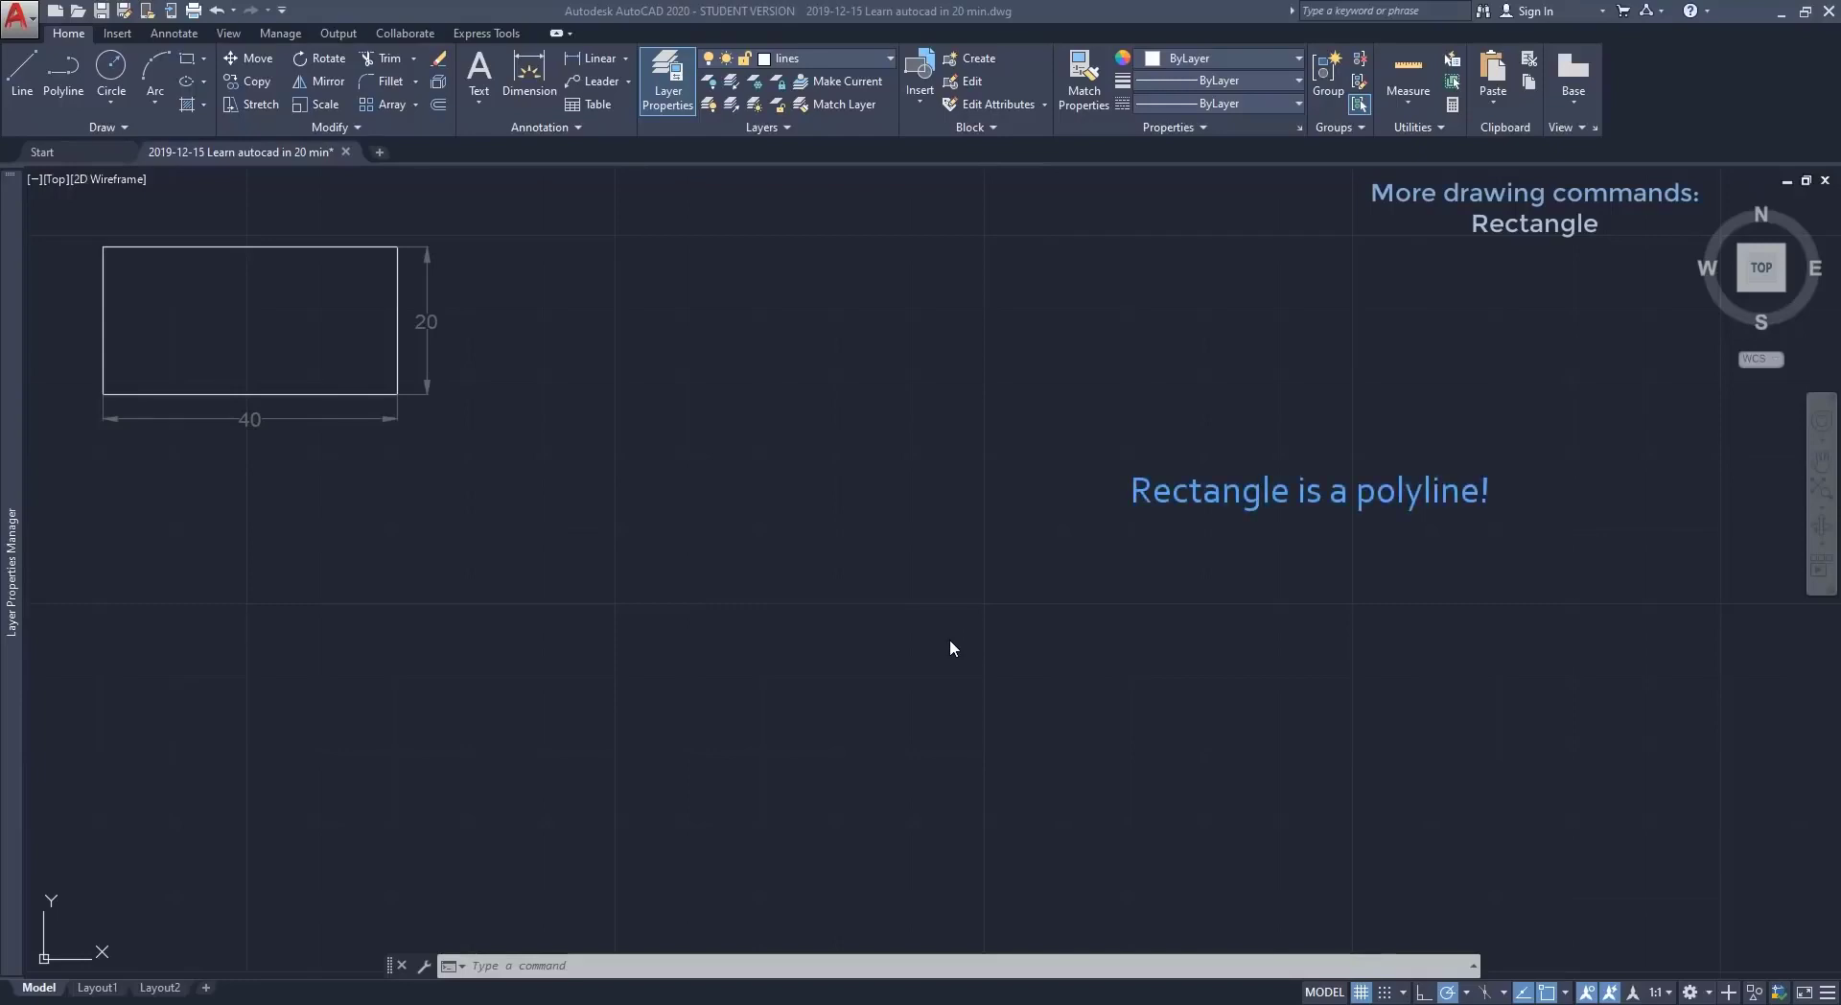
Draw a rectangle 40 units wide and 20 units high from its lower-left corner in the empty area.
left_click(948, 651)
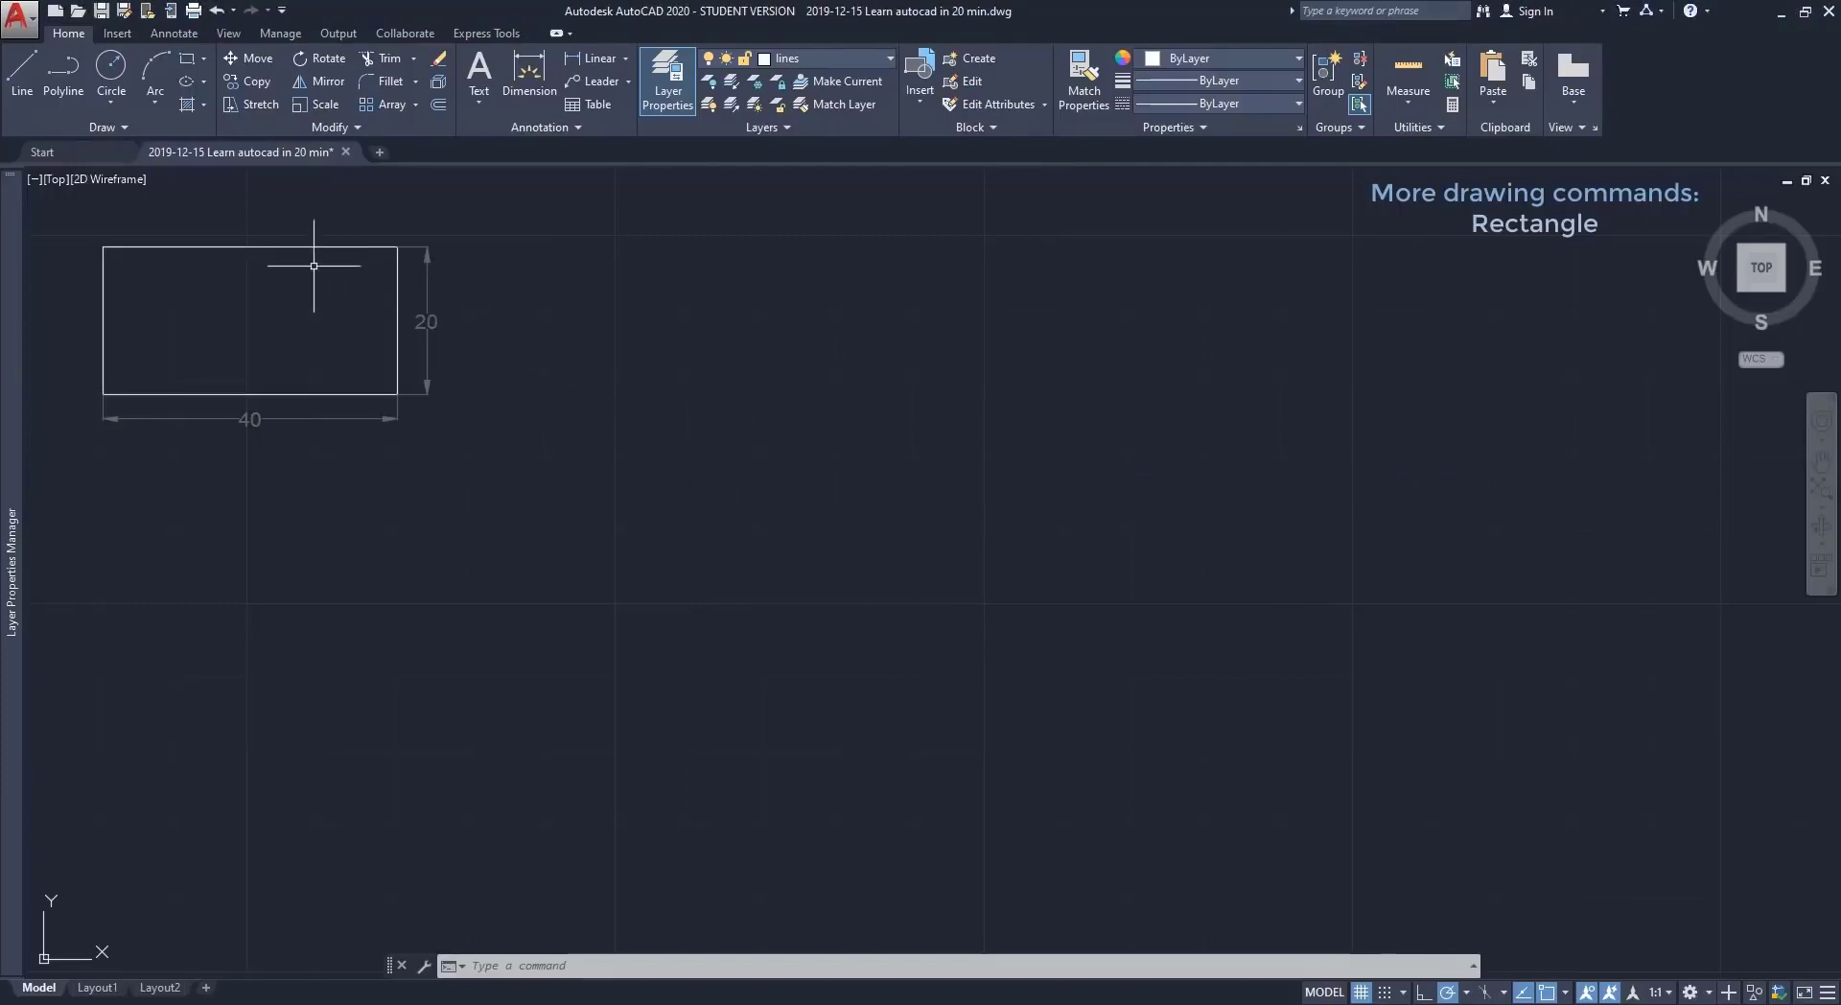
left_click(188, 59)
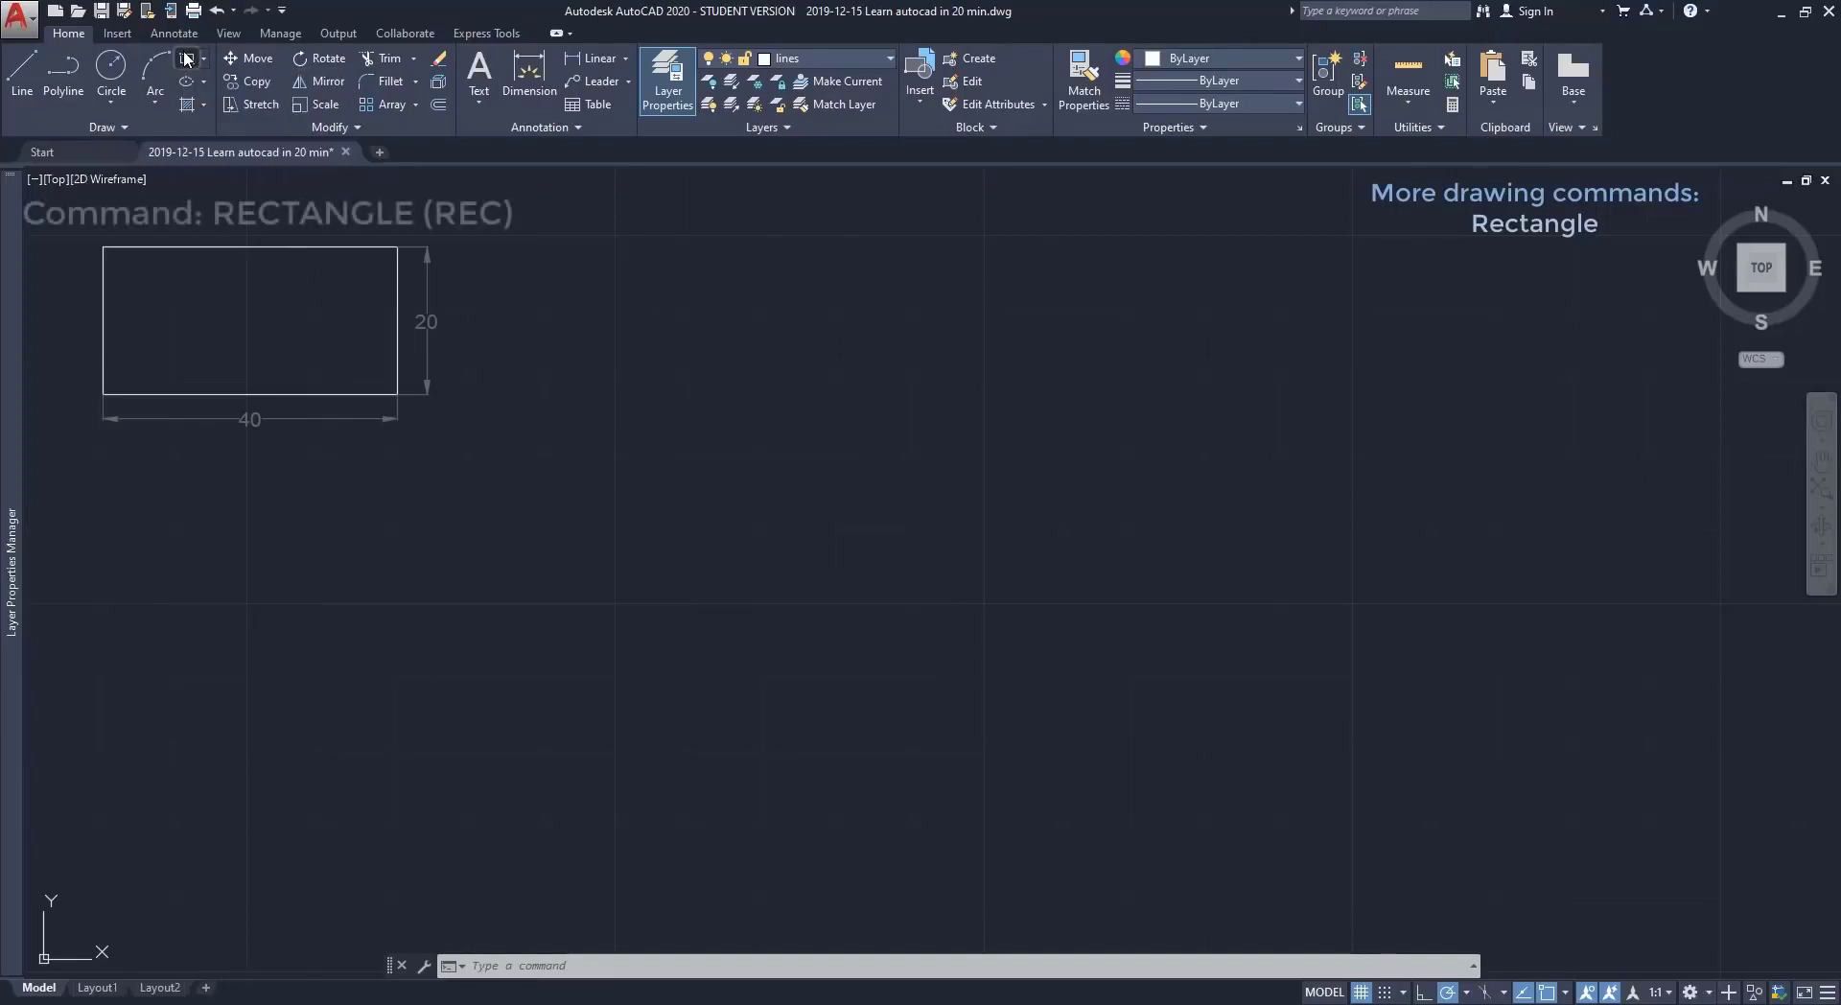
left_click(699, 692)
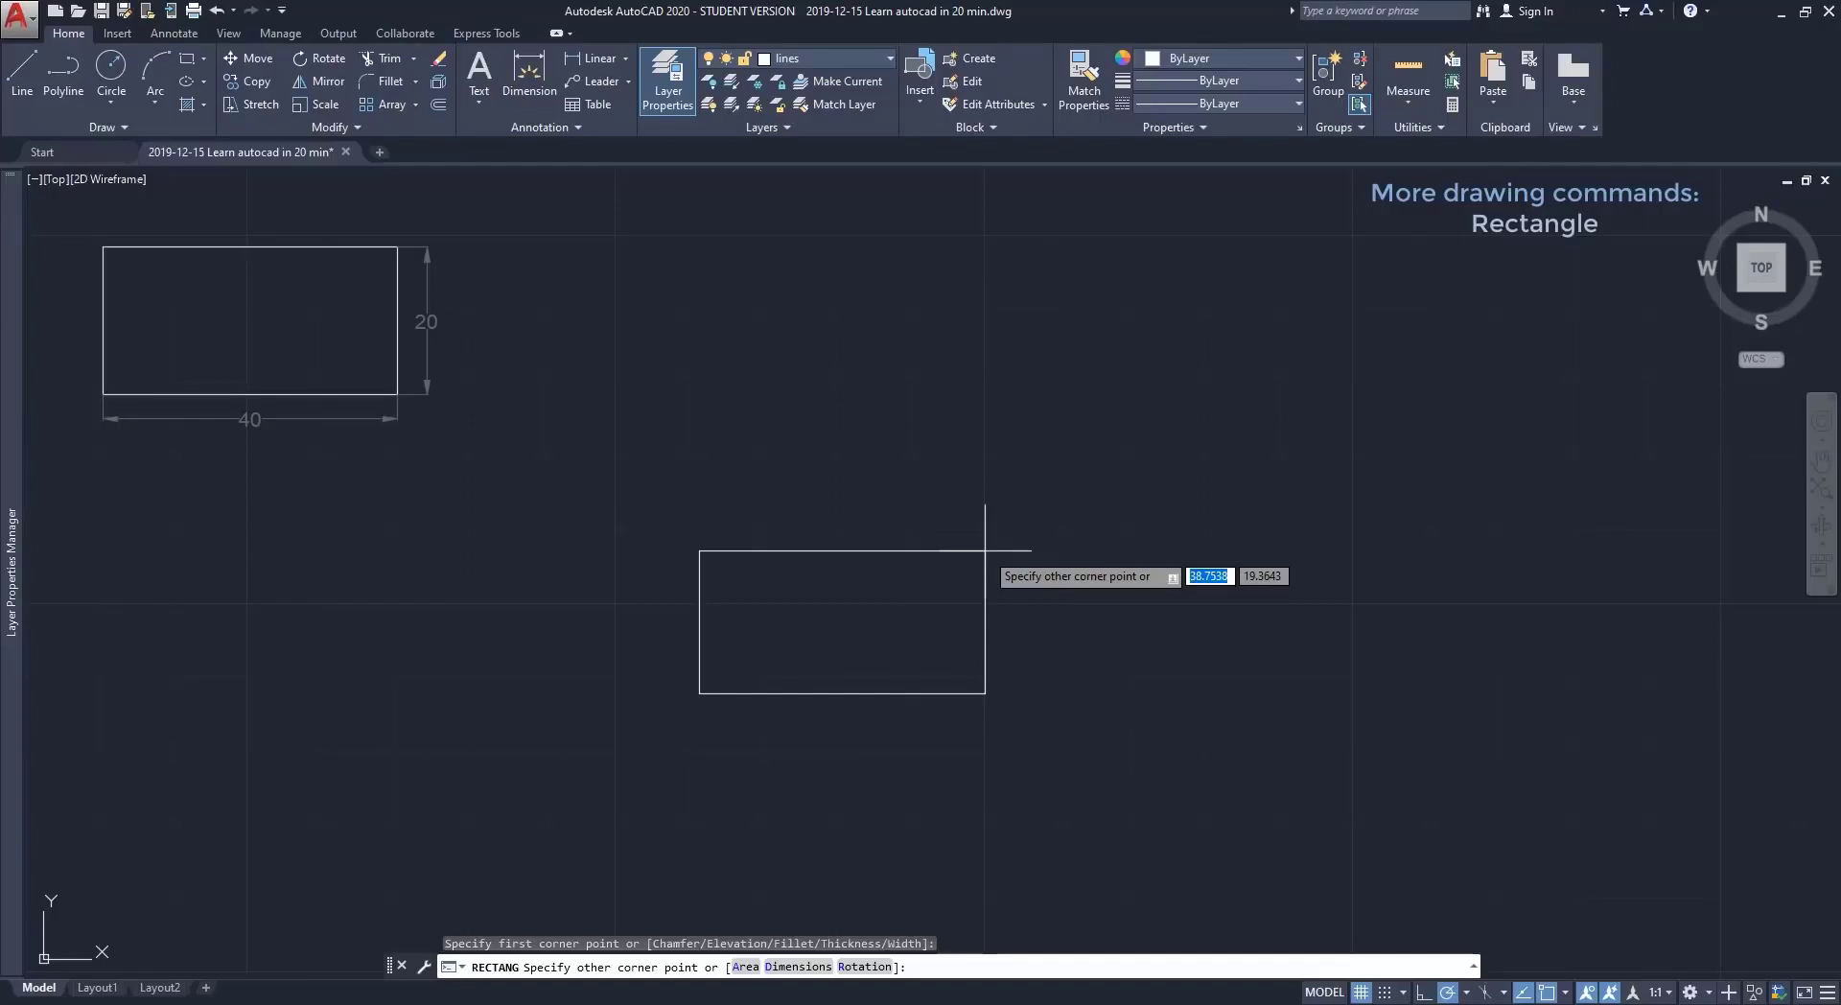
type("40")
key("Tab")
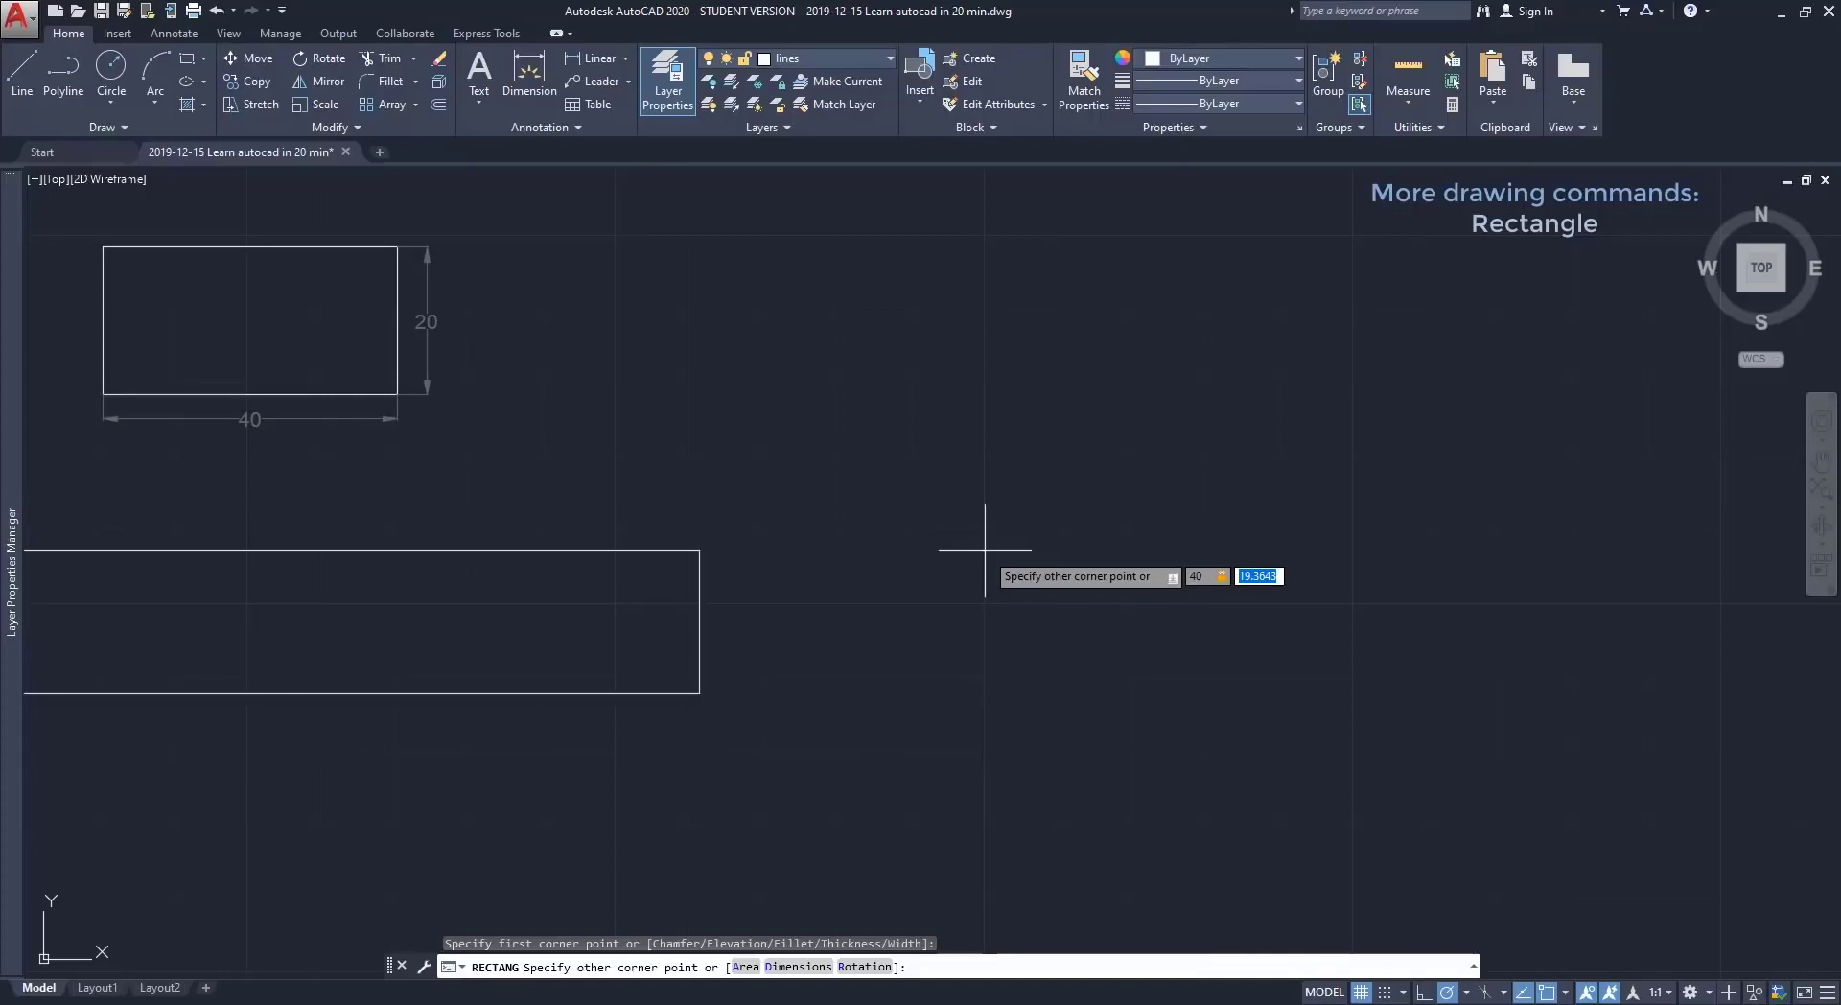
type("20")
key("Return")
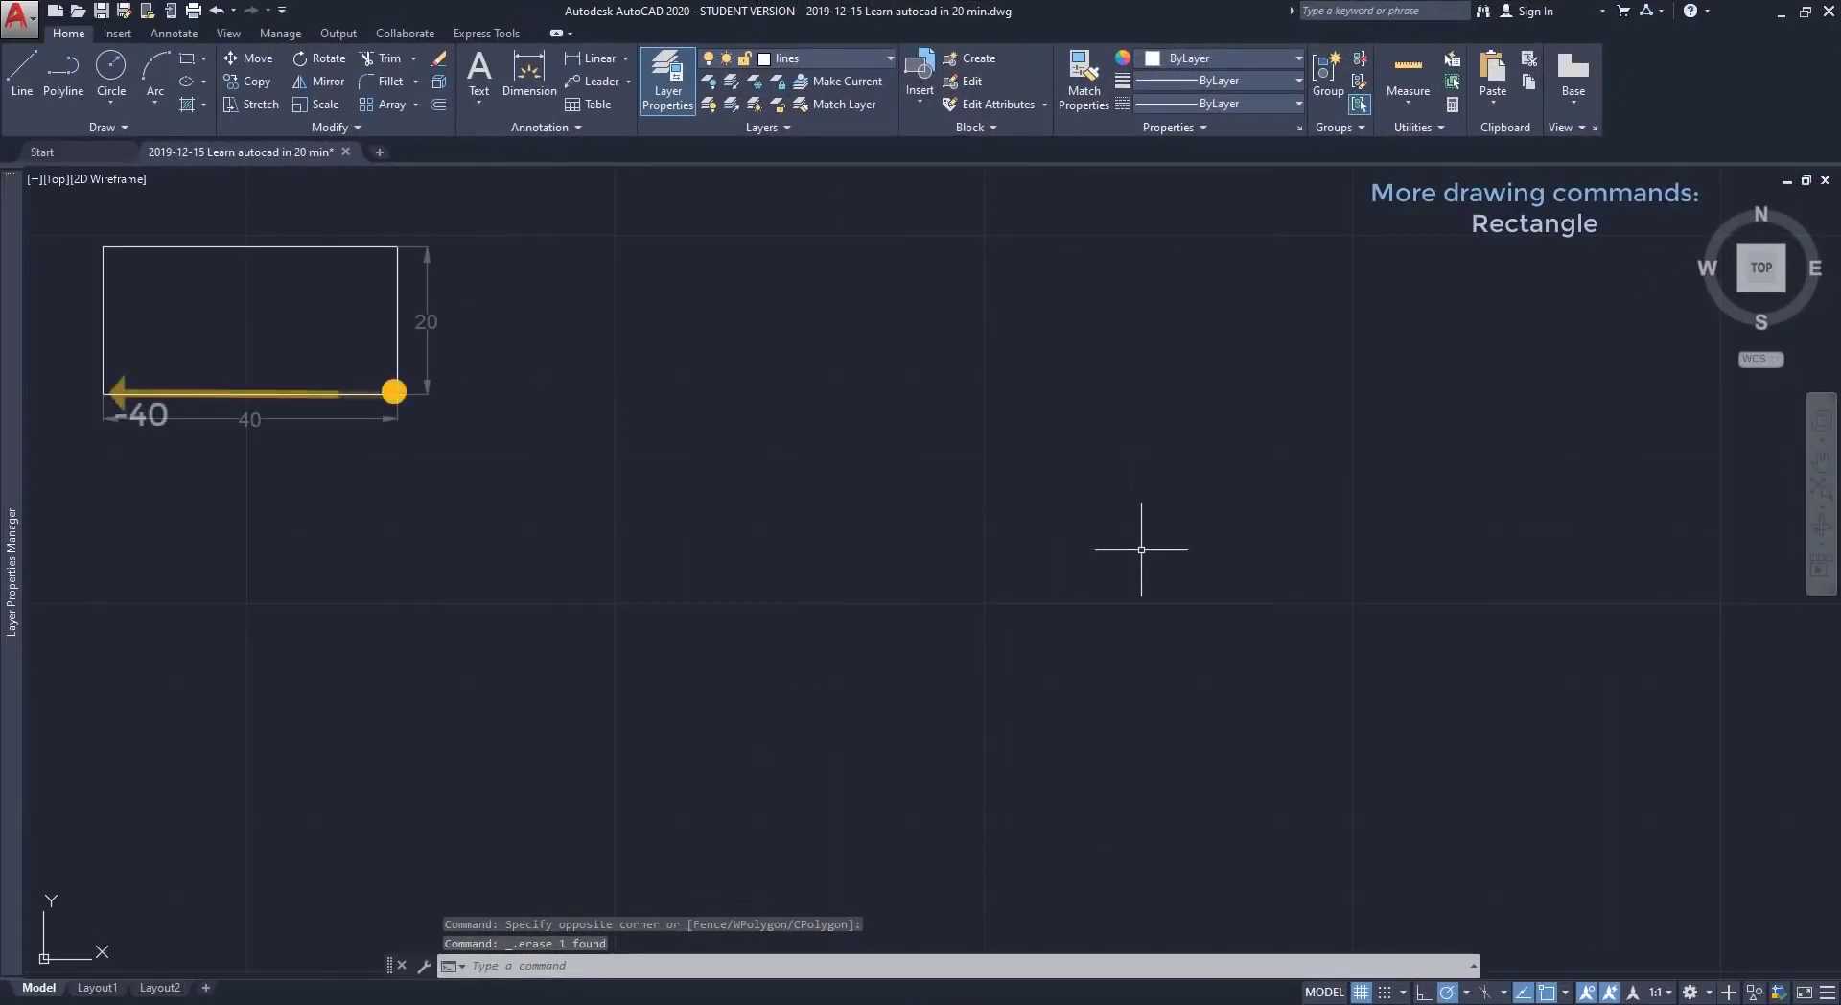
Draw a 40 by 20 rectangle from its lower-right corner, using -40 and 20 as the offsets to the opposite corner.
type("rec")
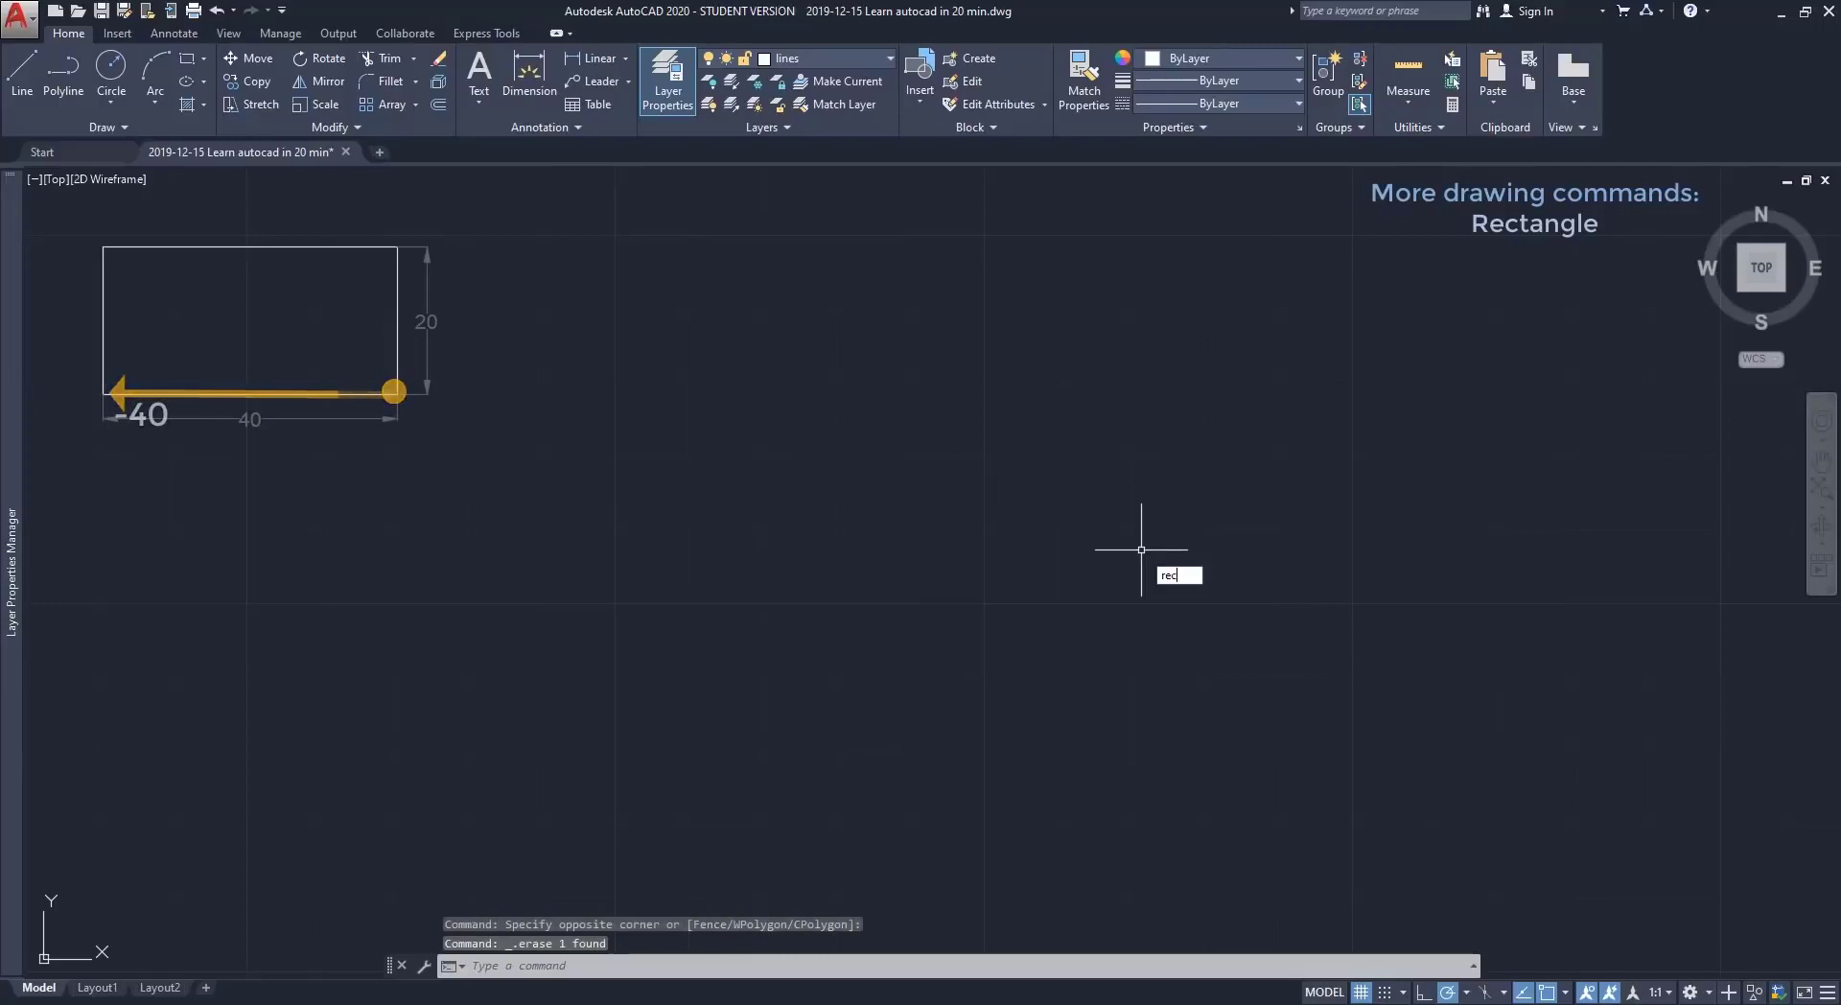
key("Return")
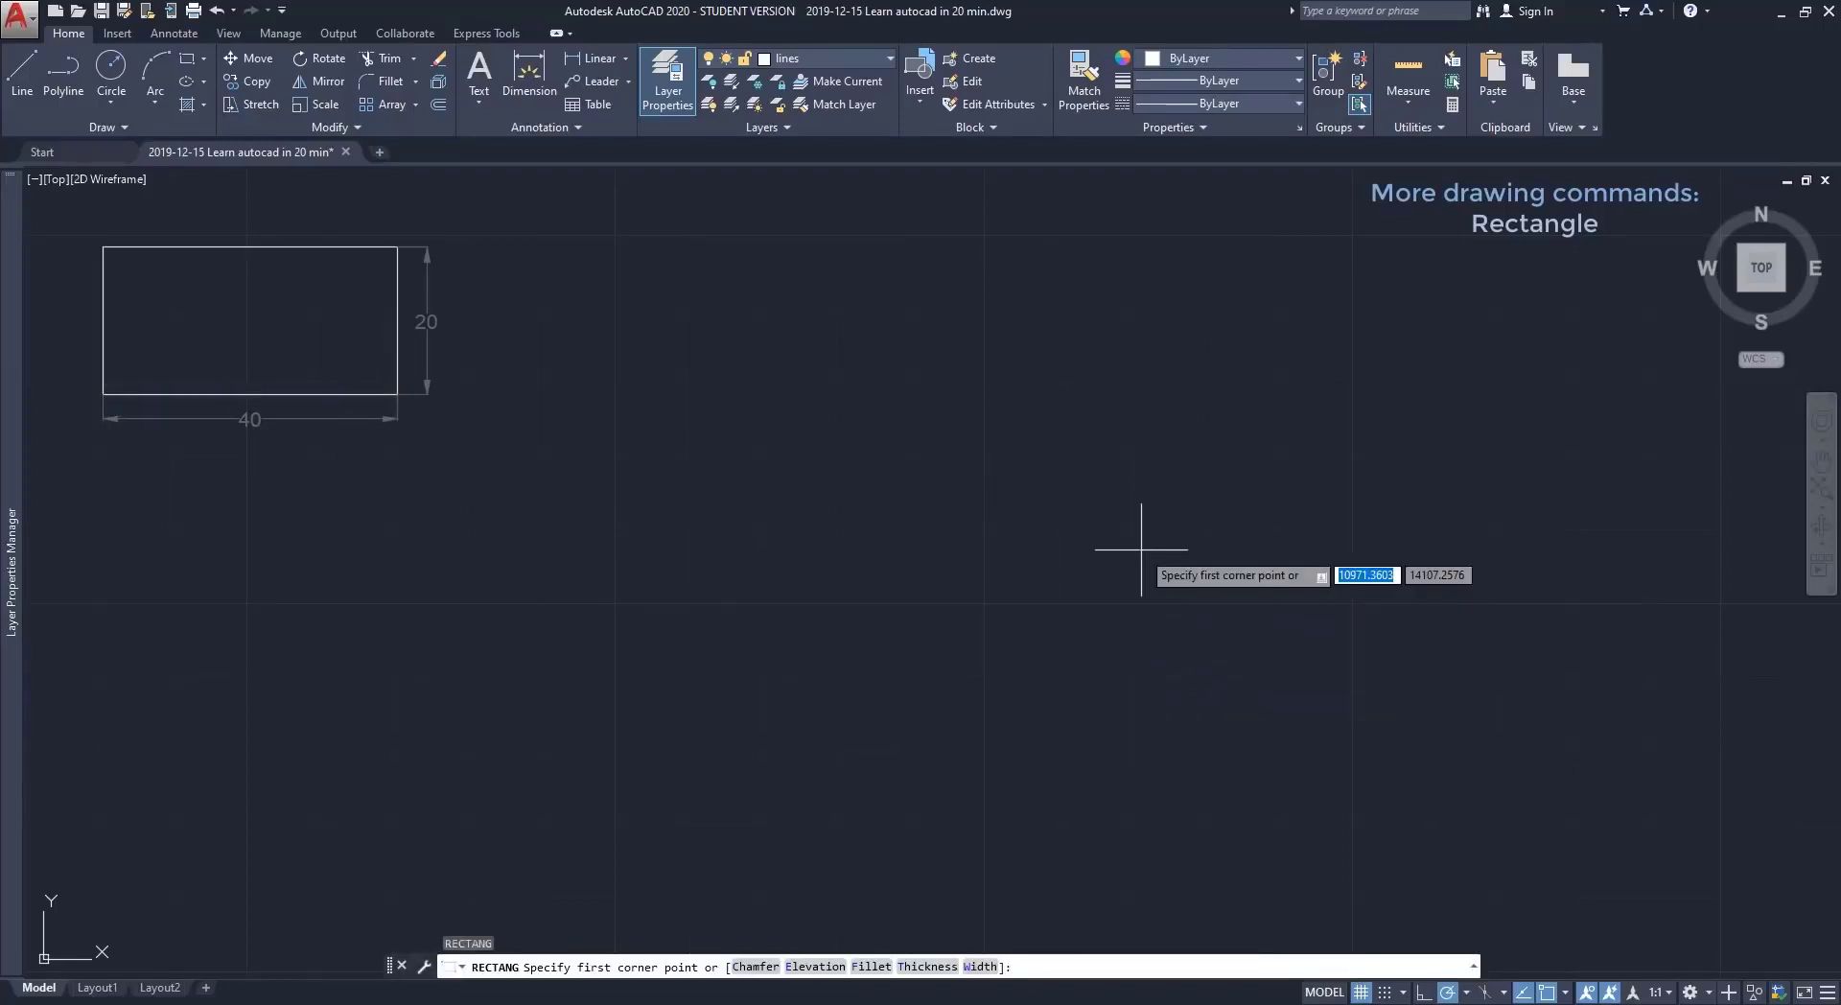
left_click(1141, 549)
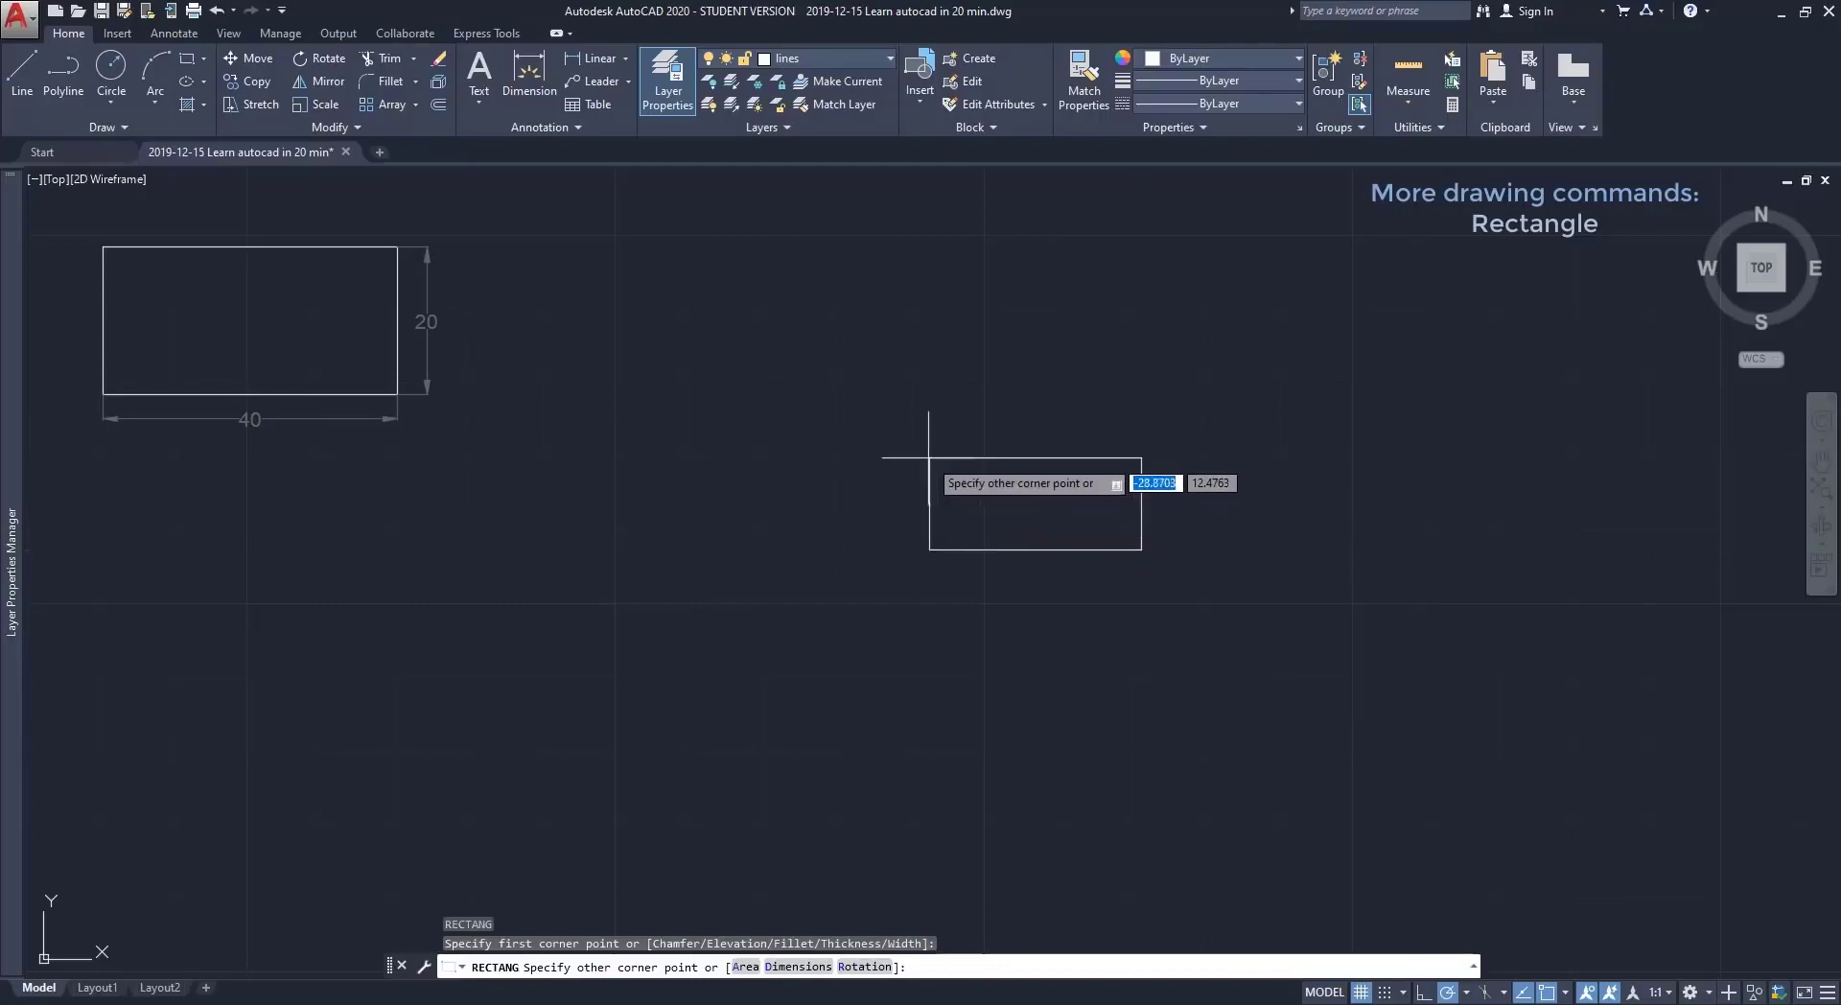
type("-40")
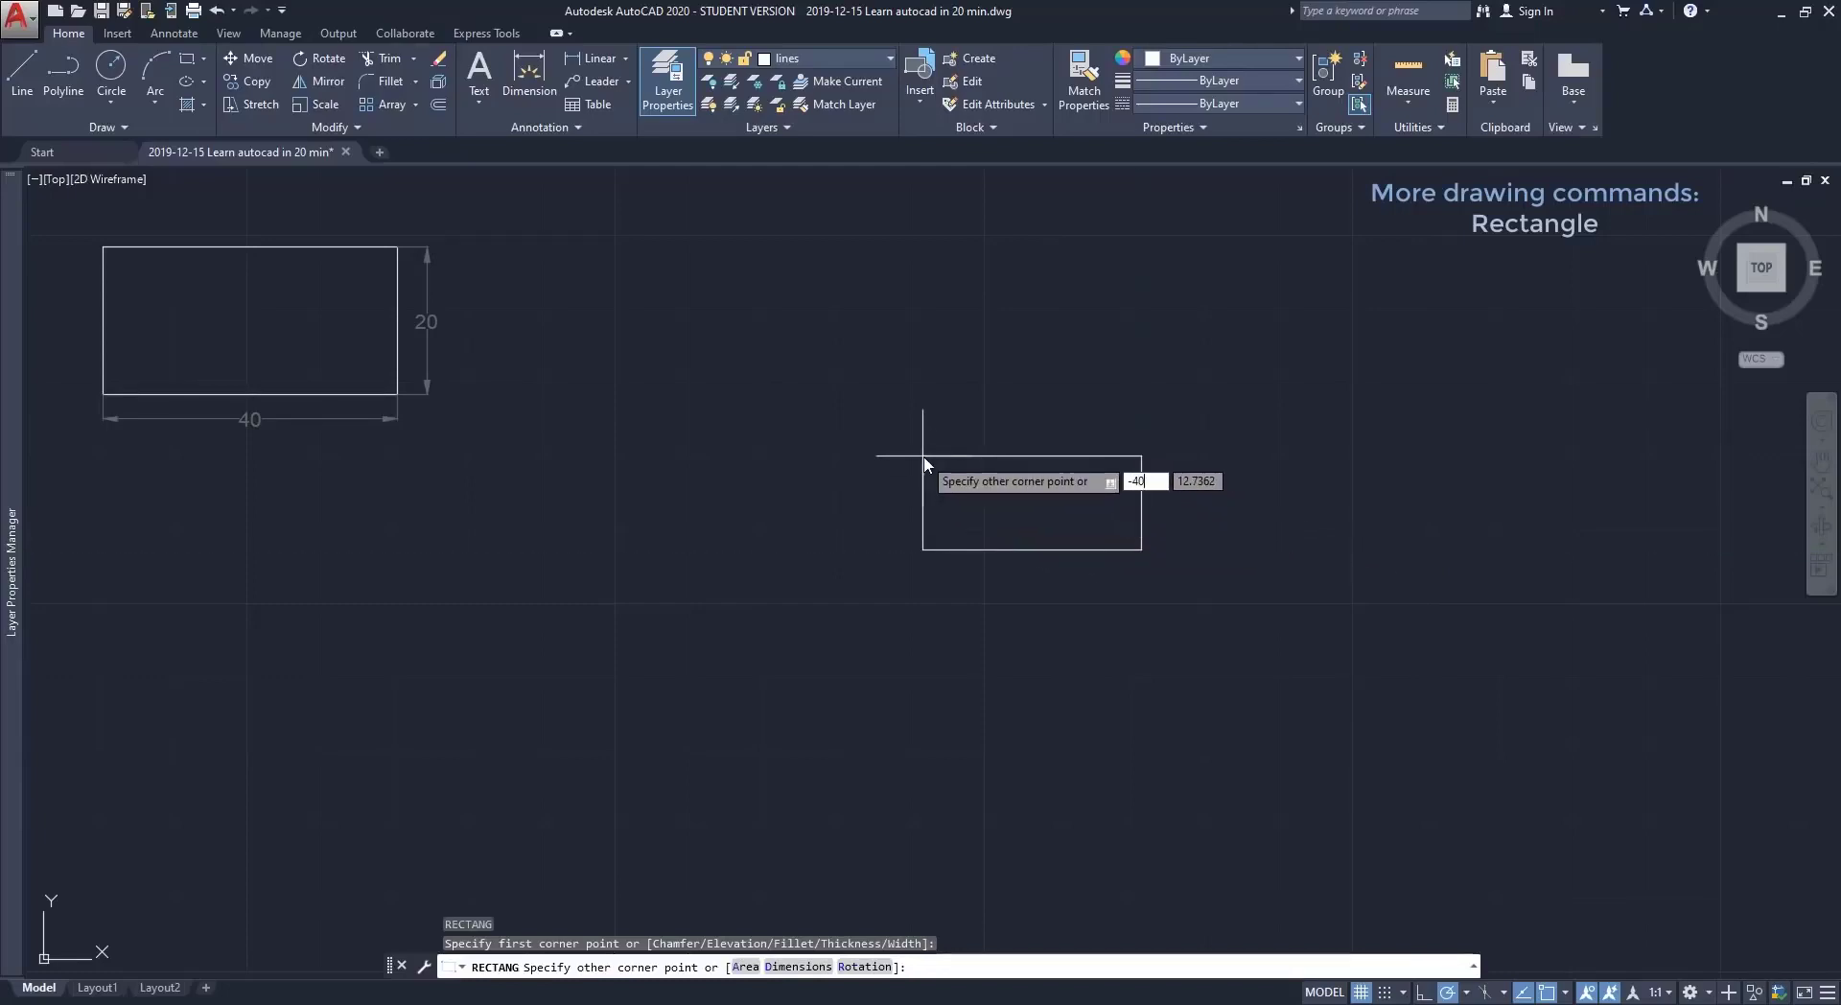
key("Tab")
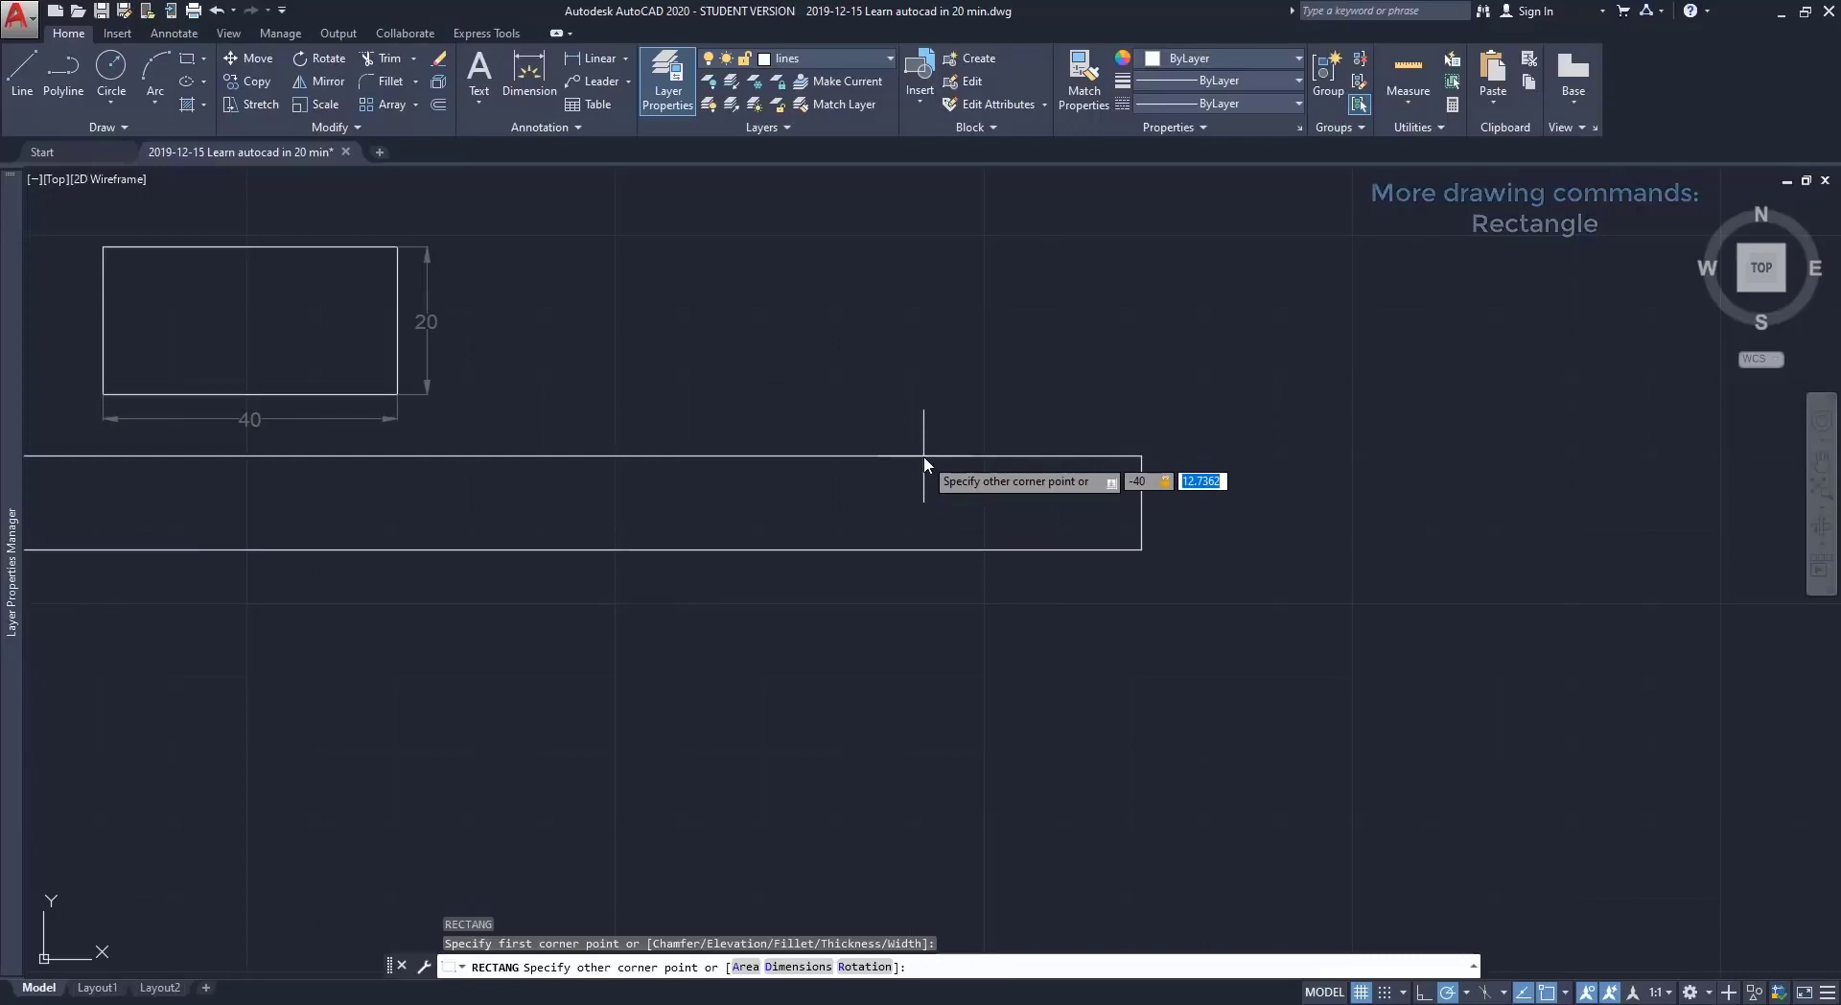
type("20")
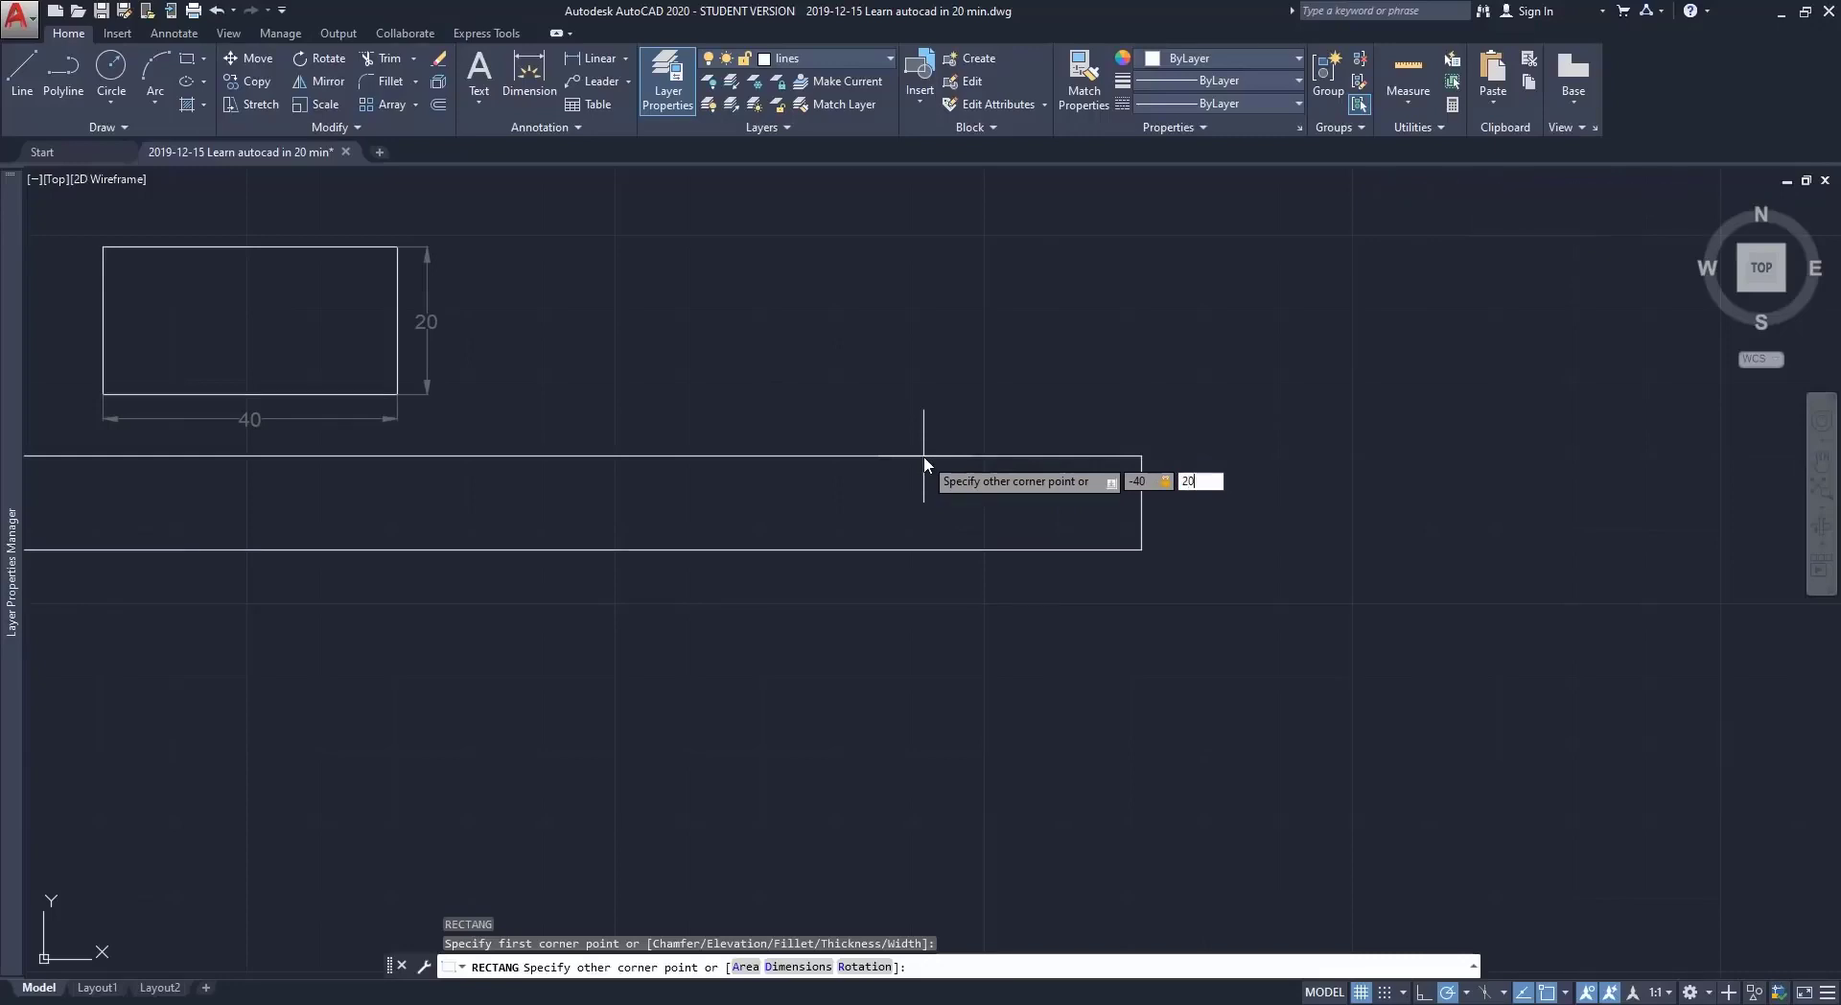
key("Return")
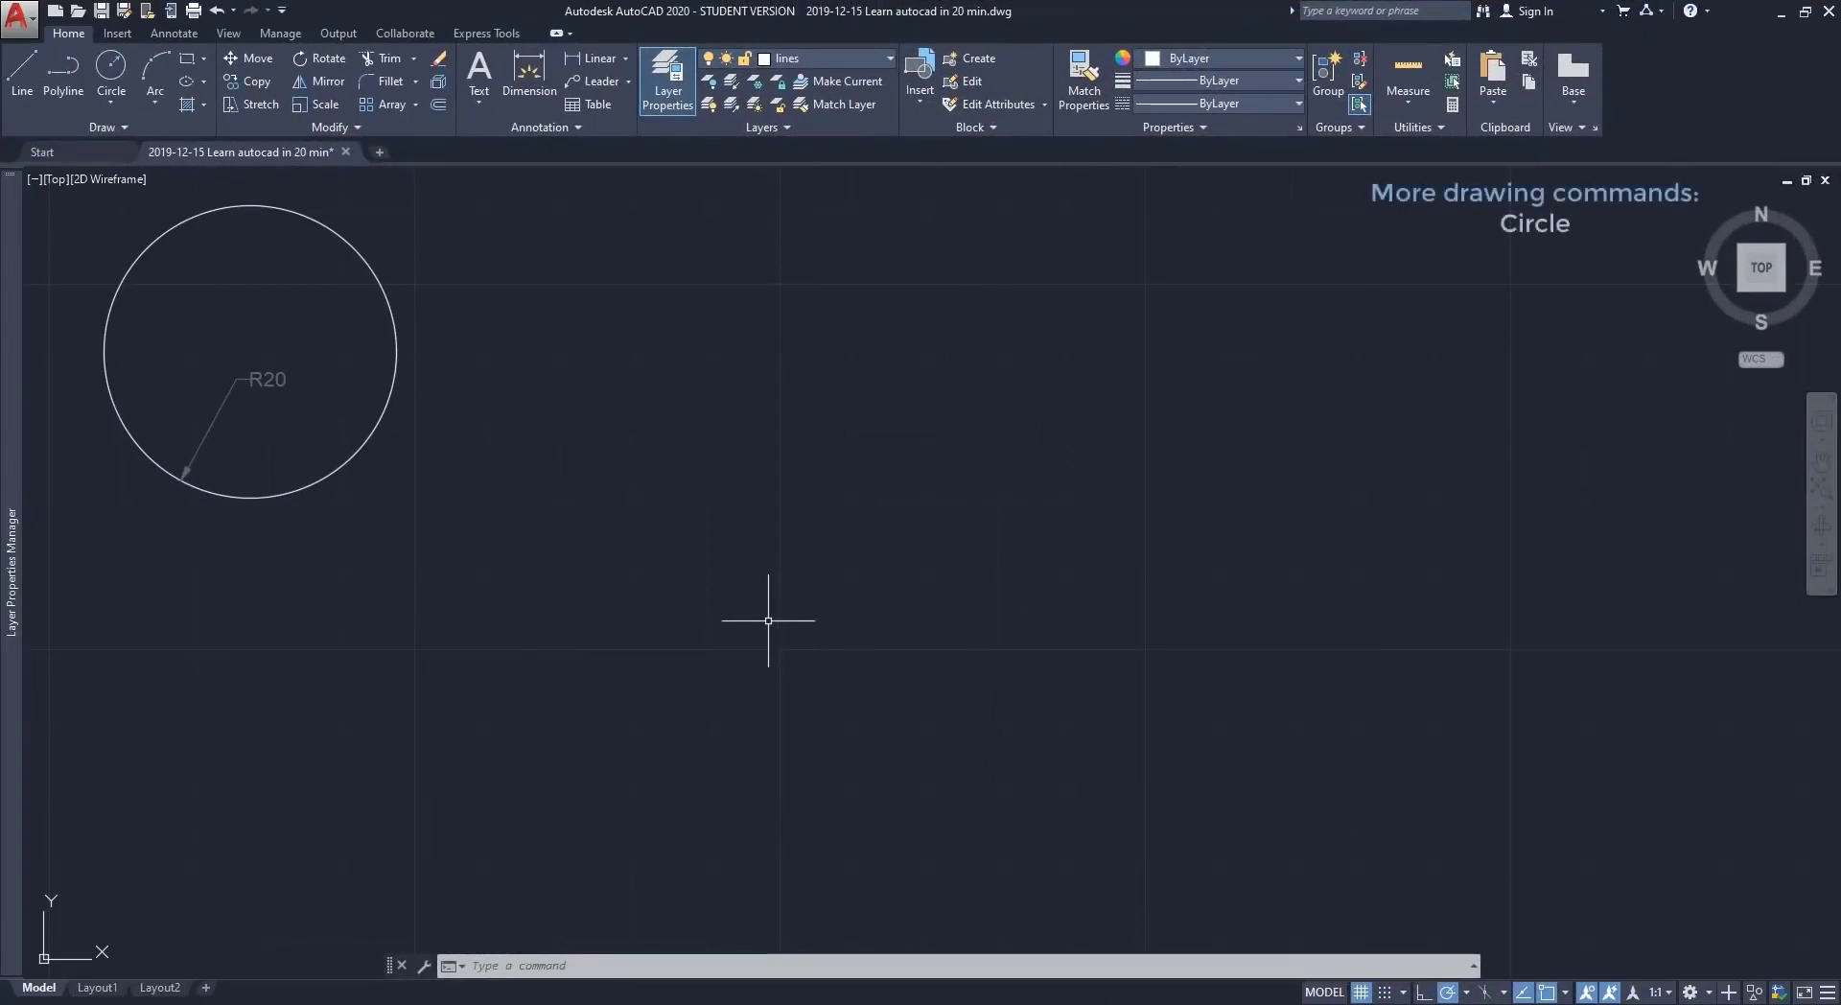
Draw a circle with a 20-unit radius in the empty area beside the R20 example circle.
left_click(117, 69)
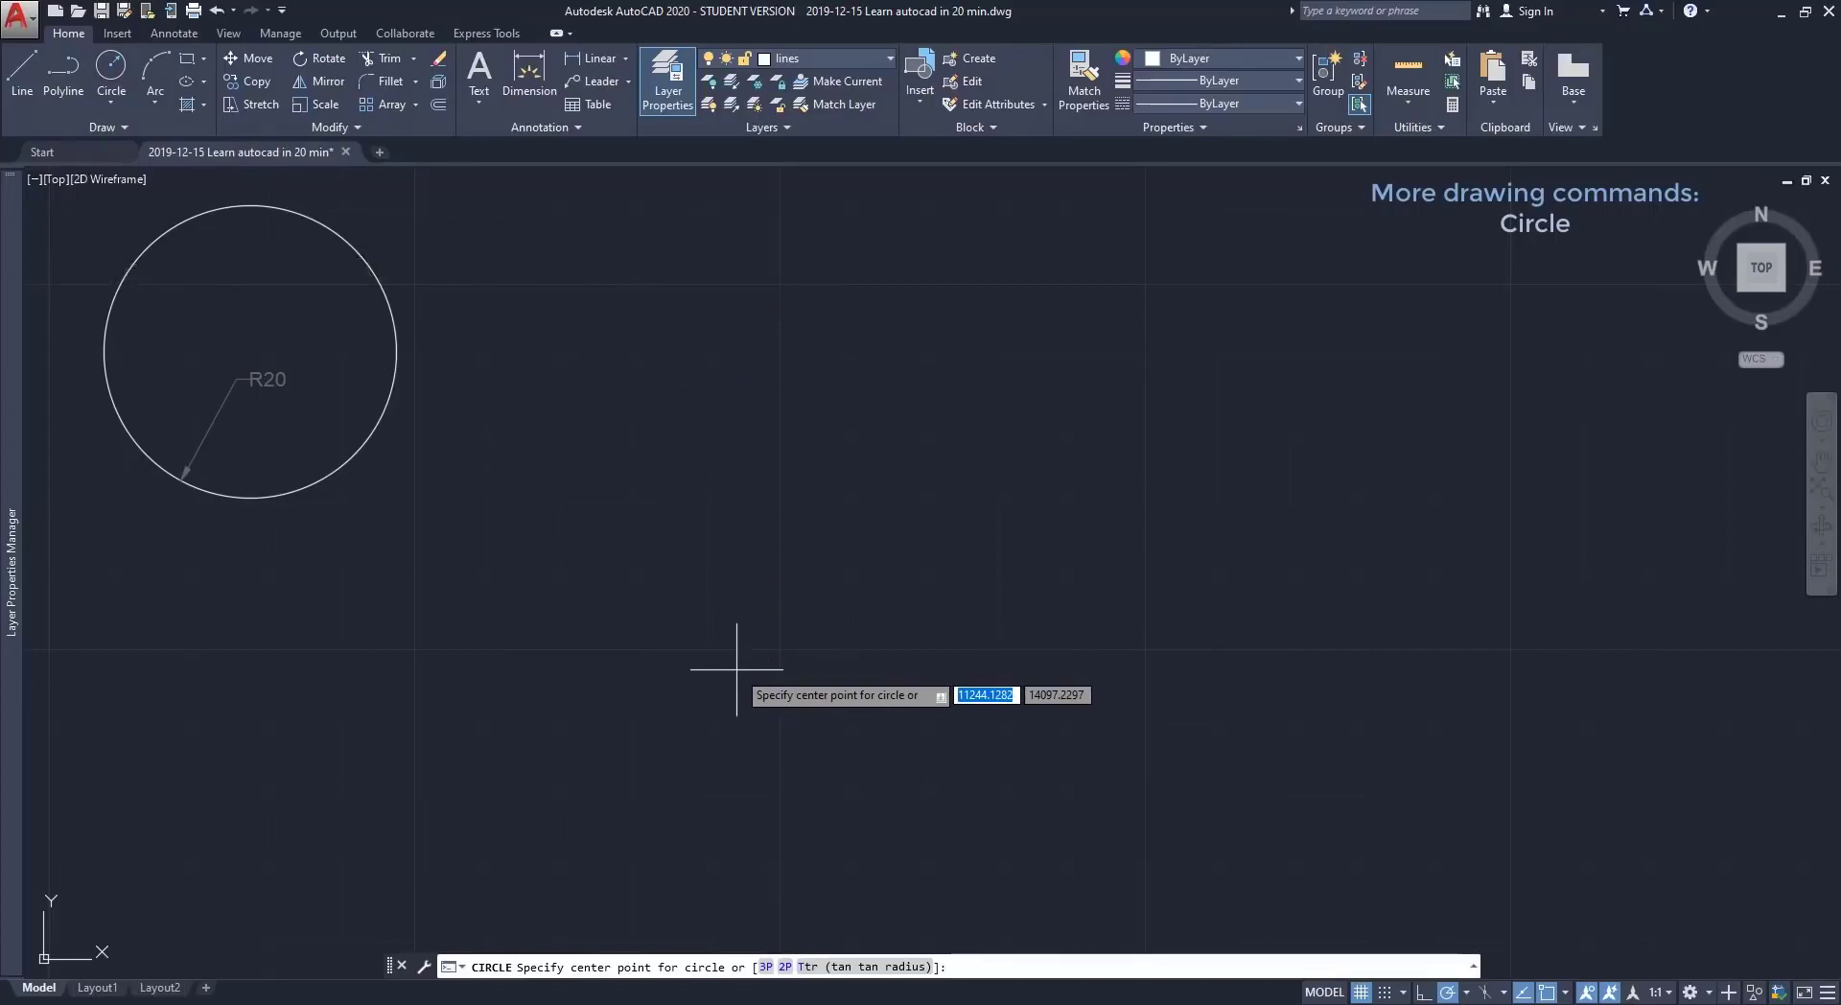
left_click(891, 583)
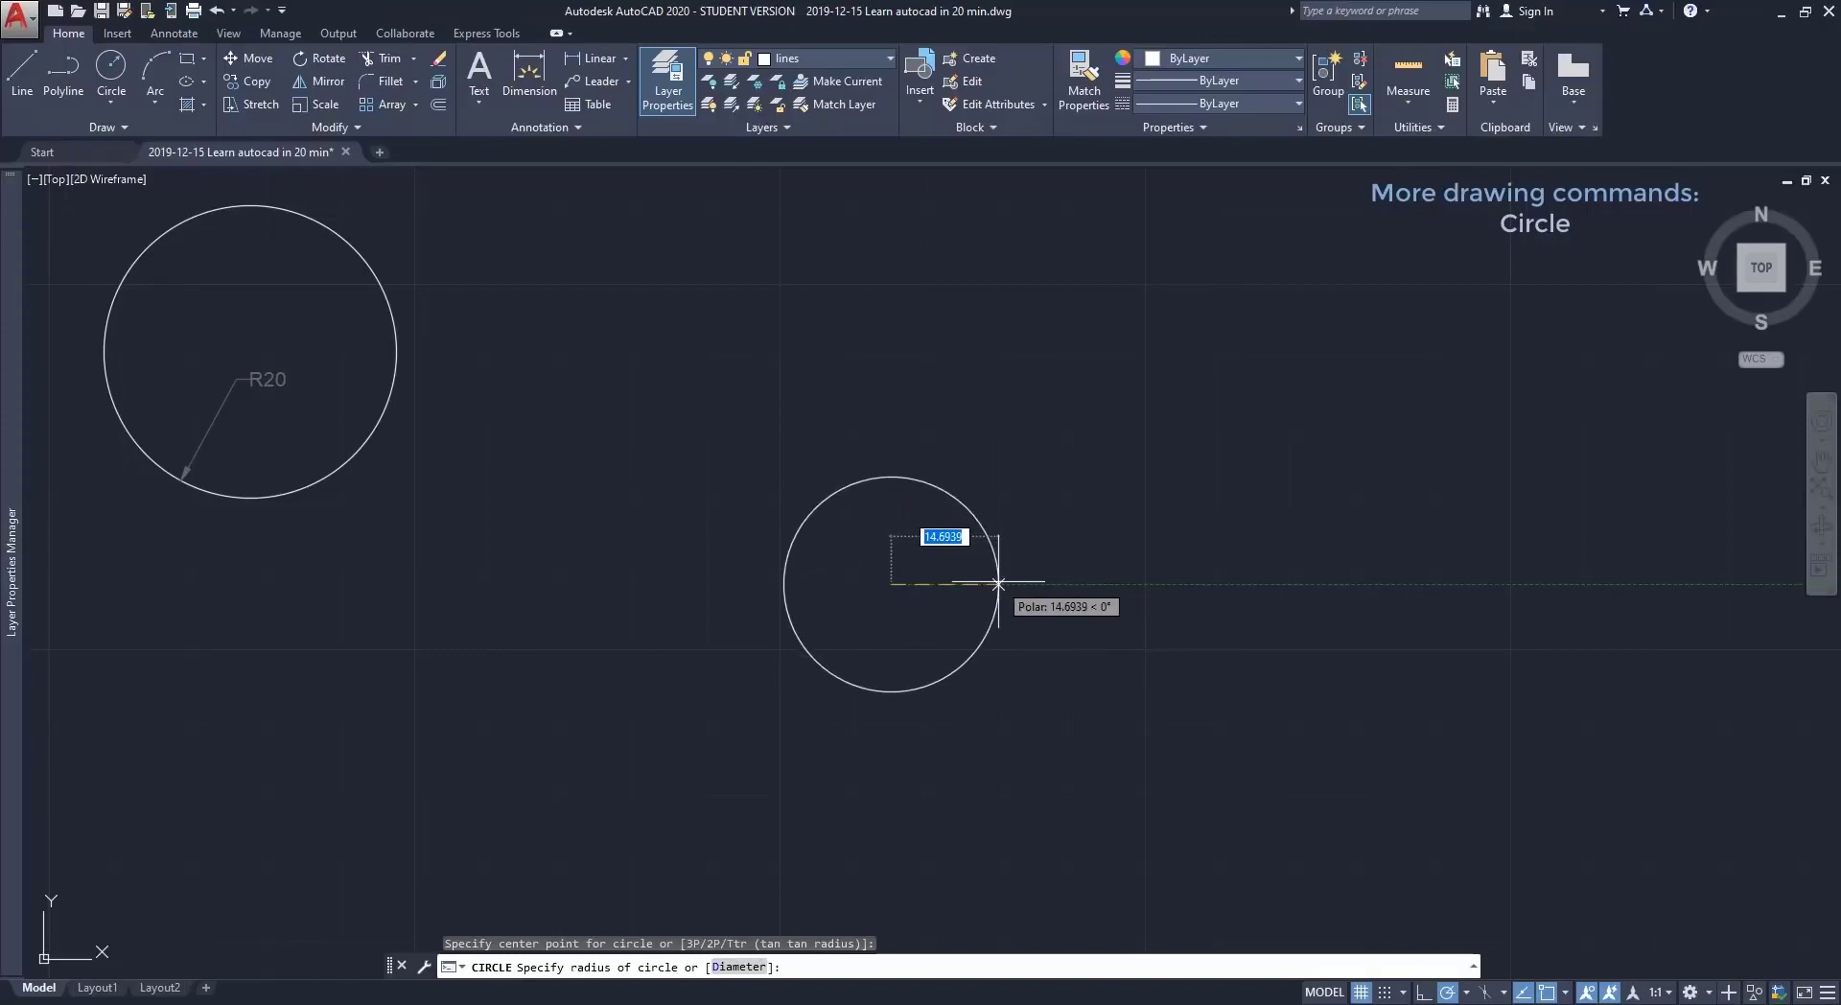
type("20")
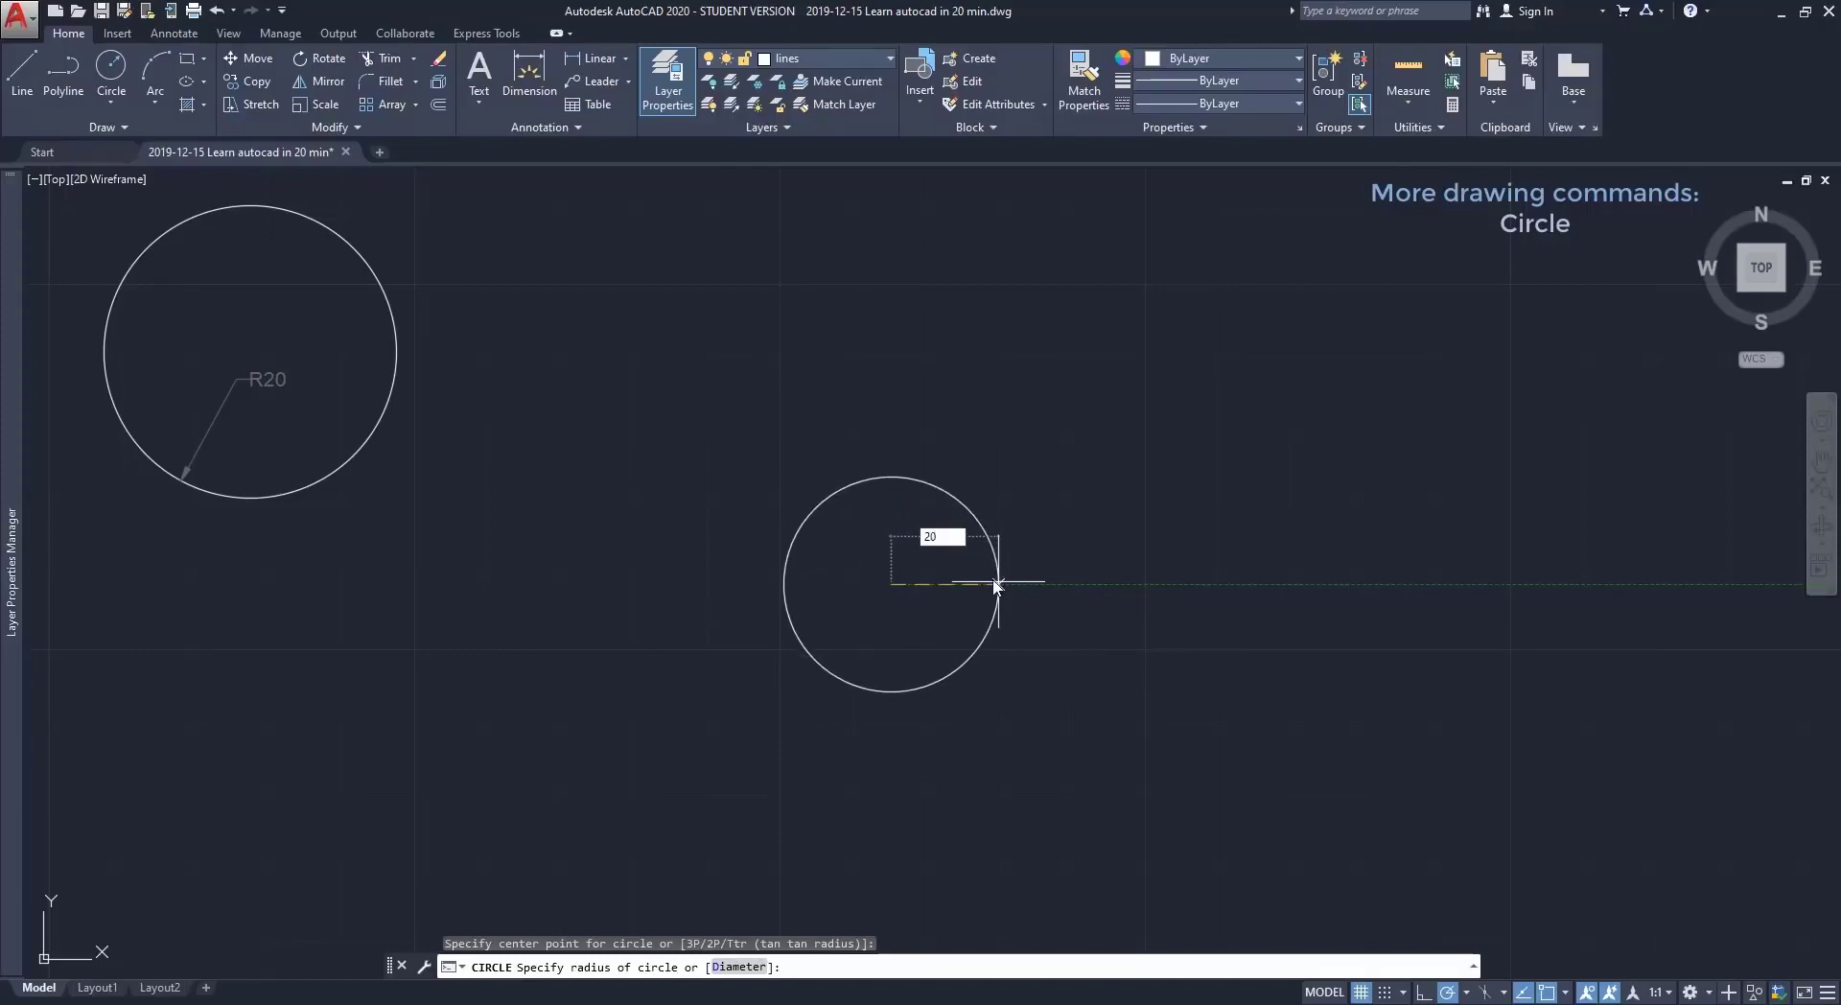
key("Return")
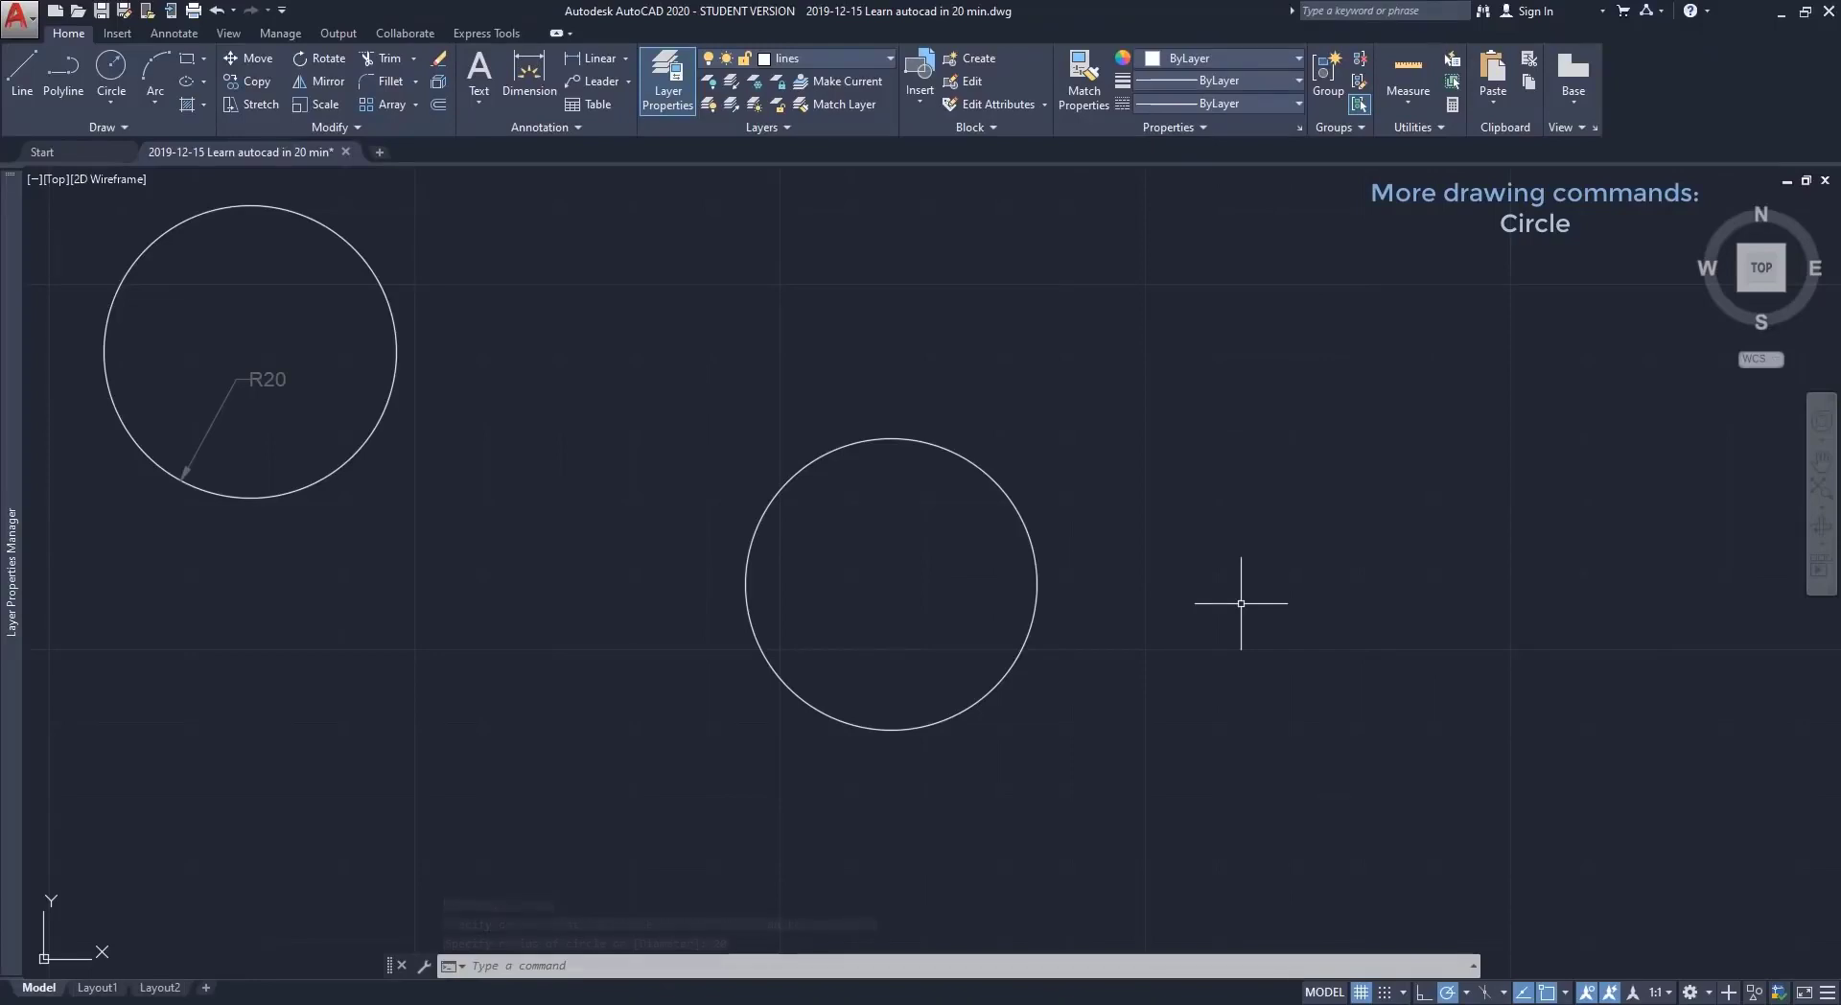
Draw a second circle to the right of the new one, using the Diameter option with a value of 40.
key("Return")
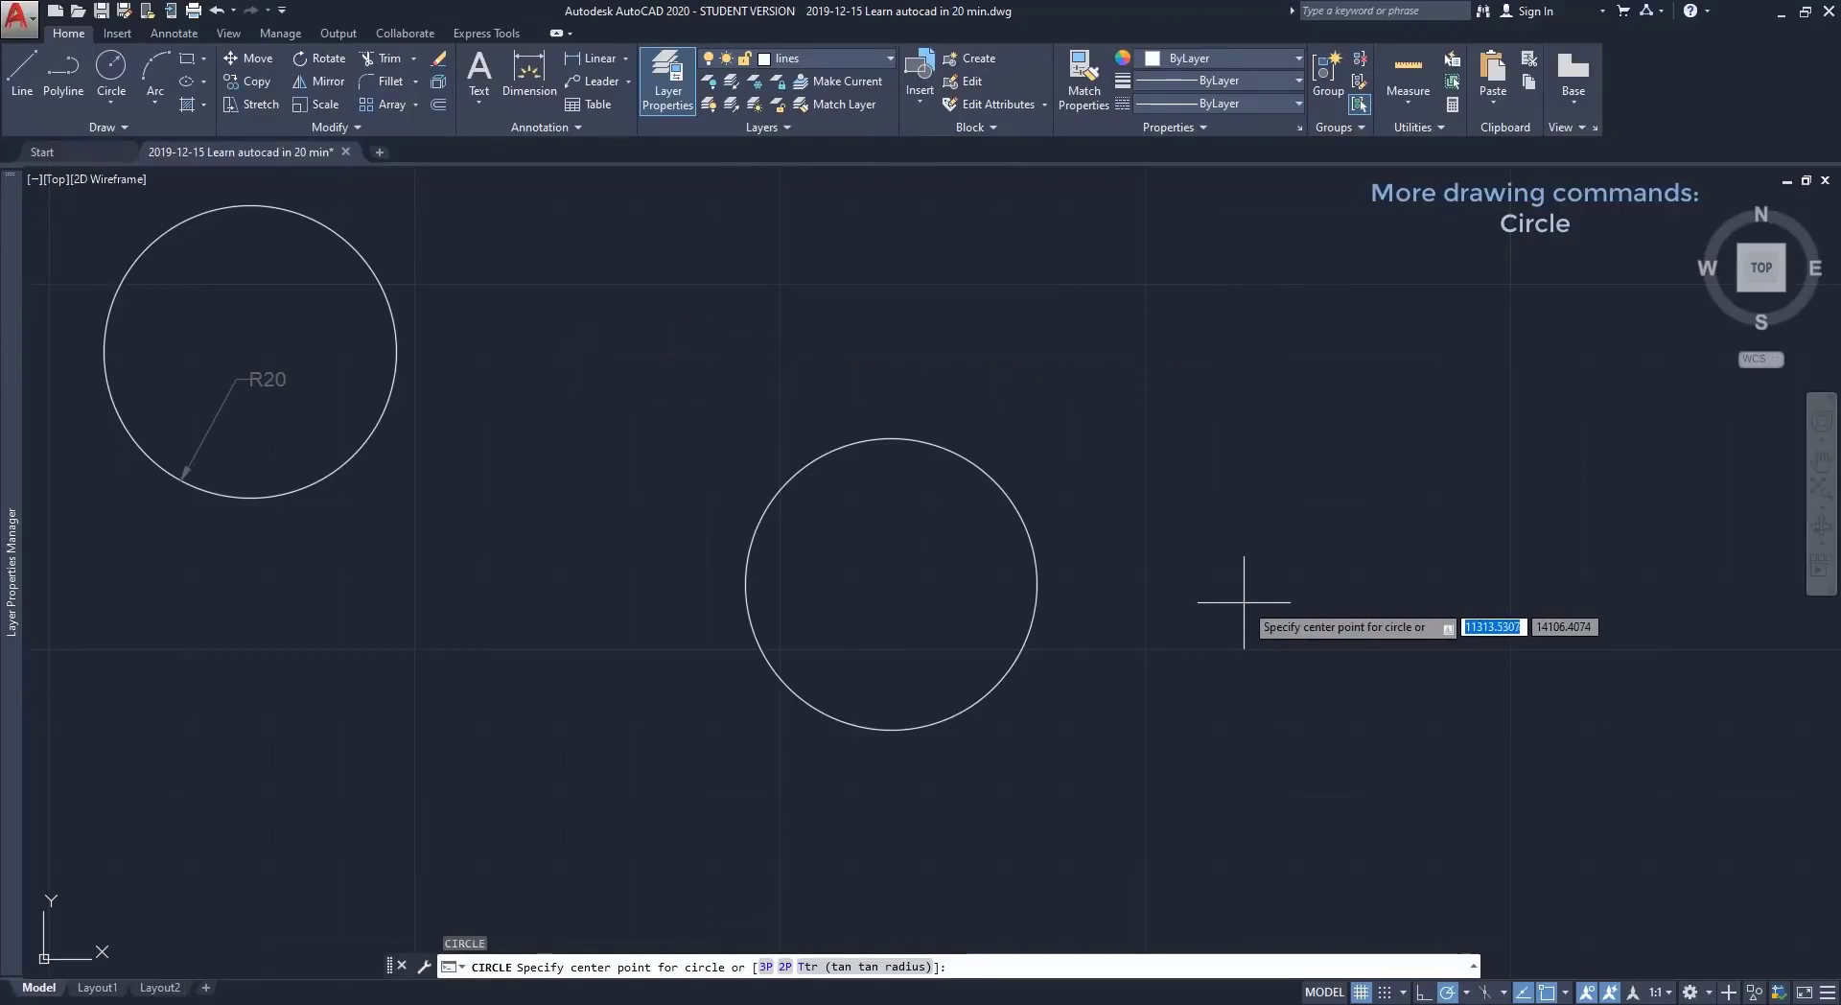
left_click(1307, 603)
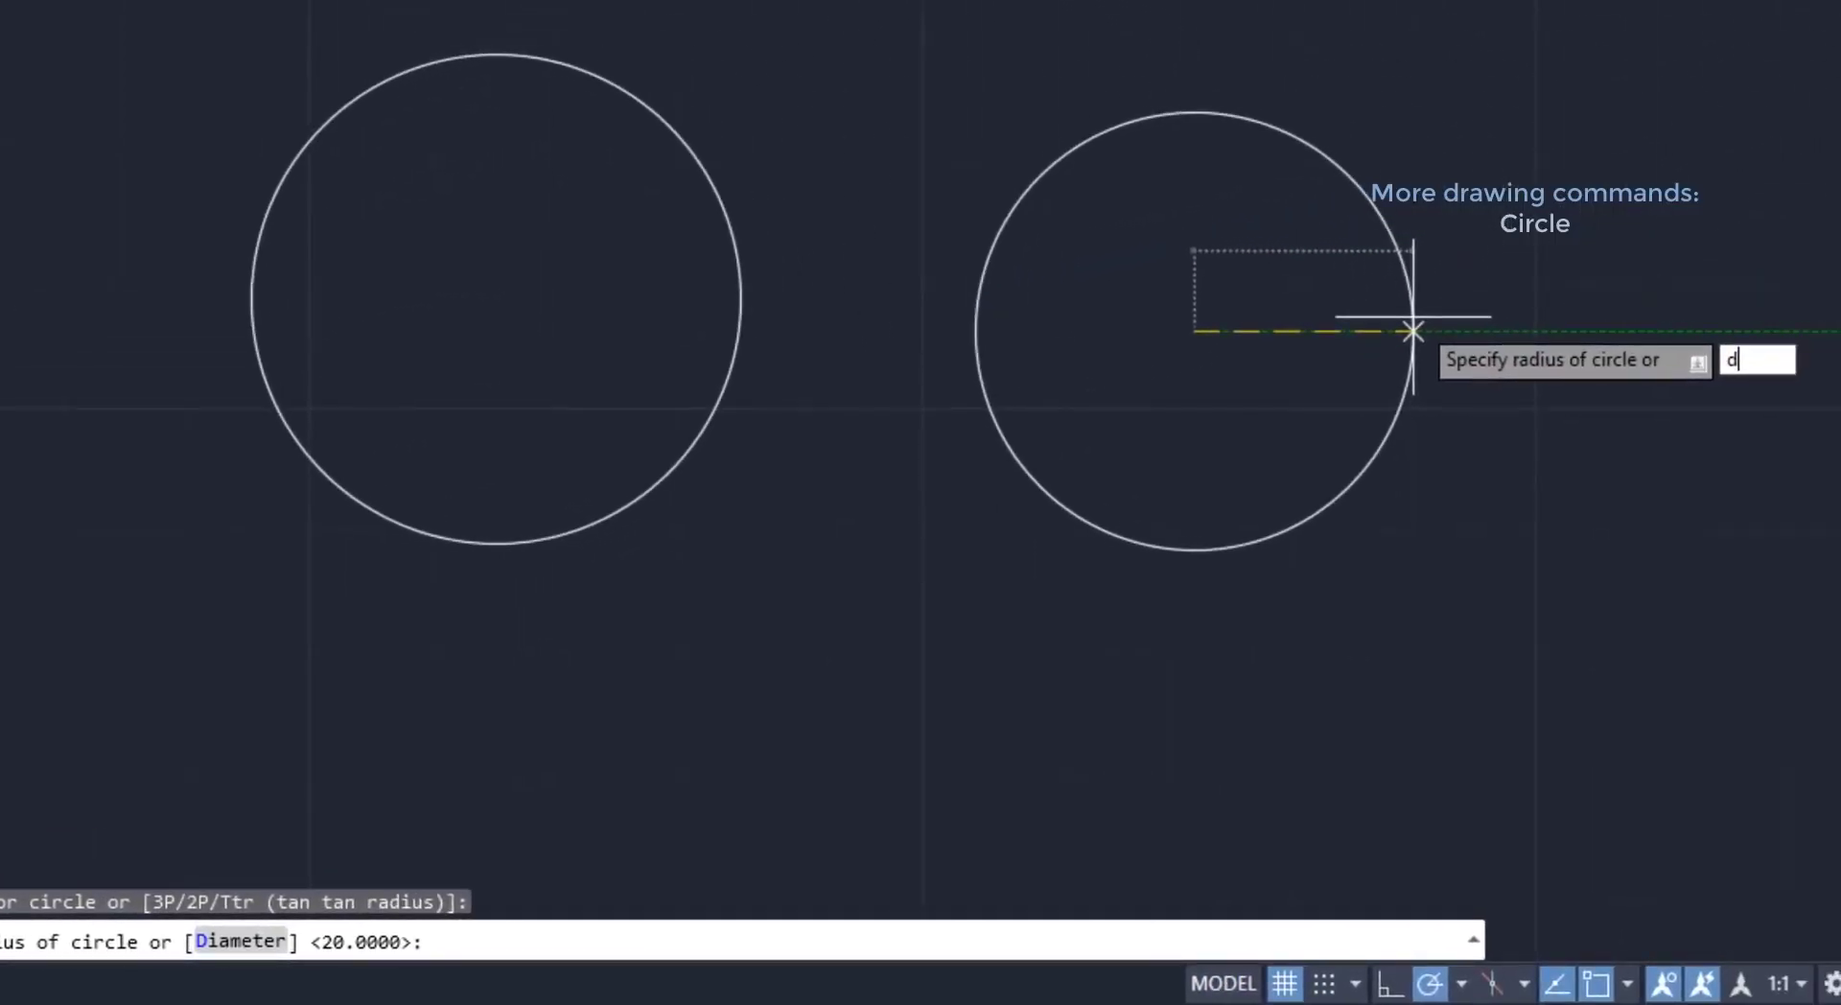
key("Return")
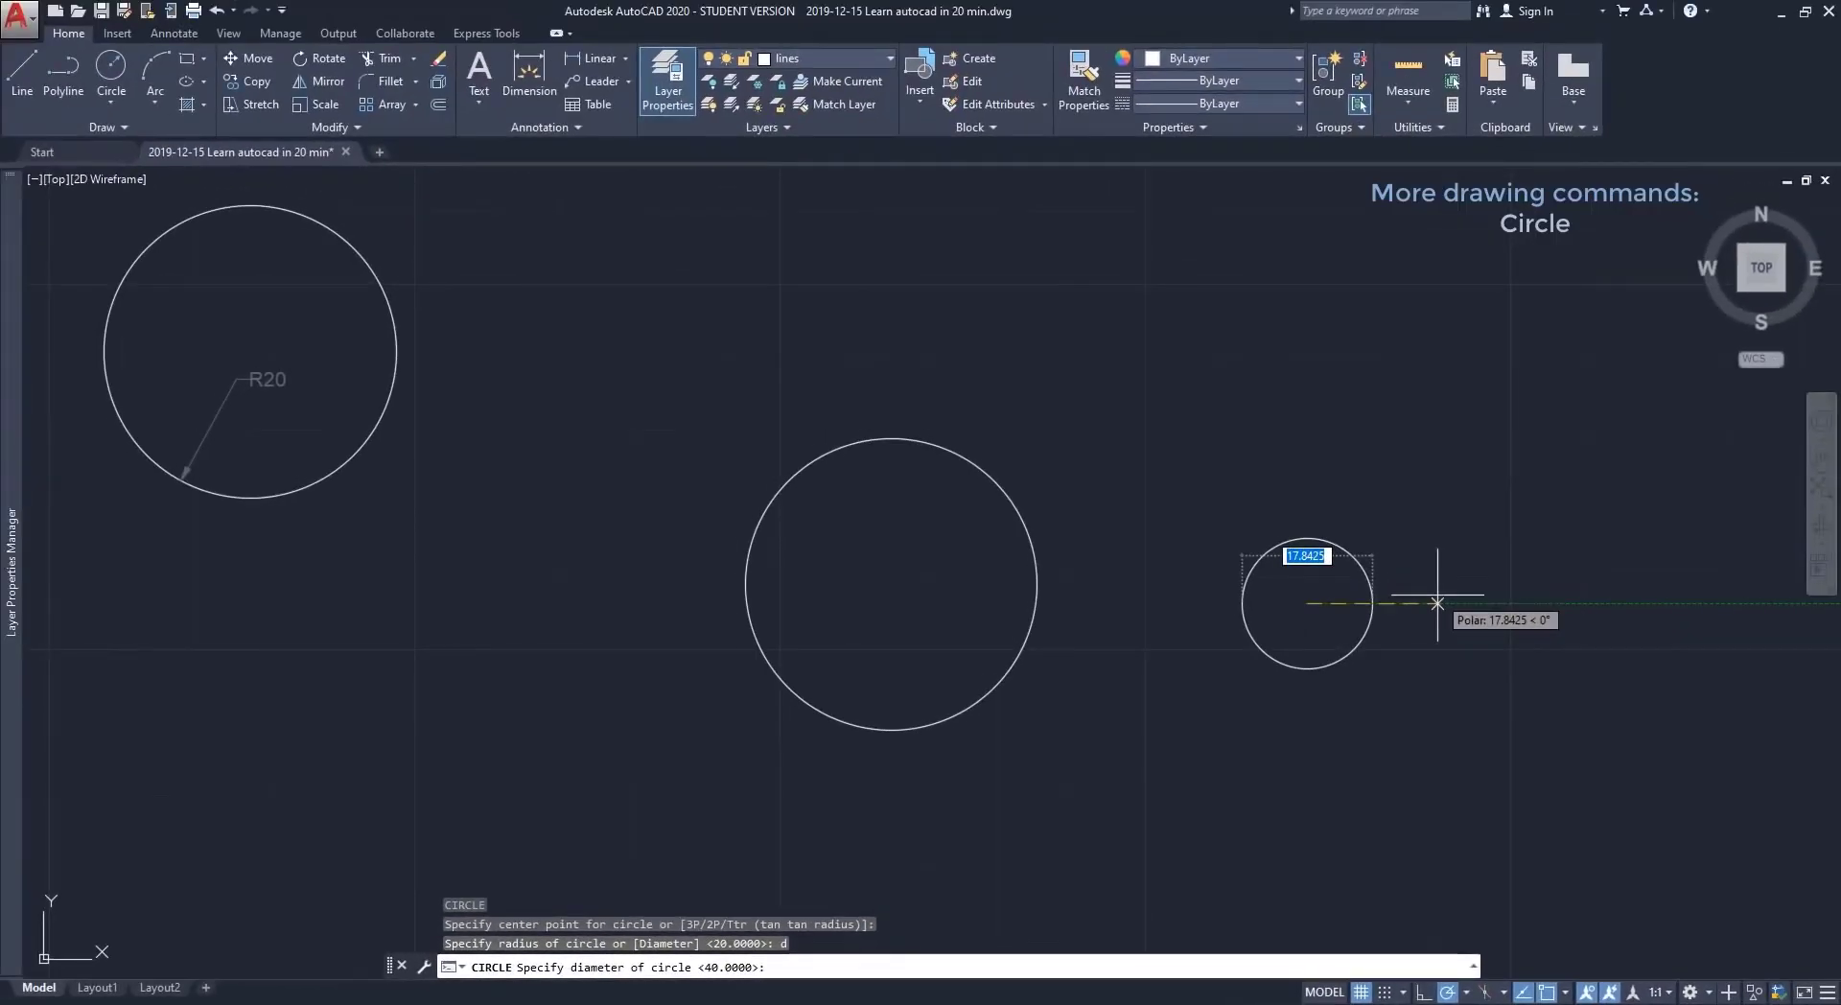
type("40")
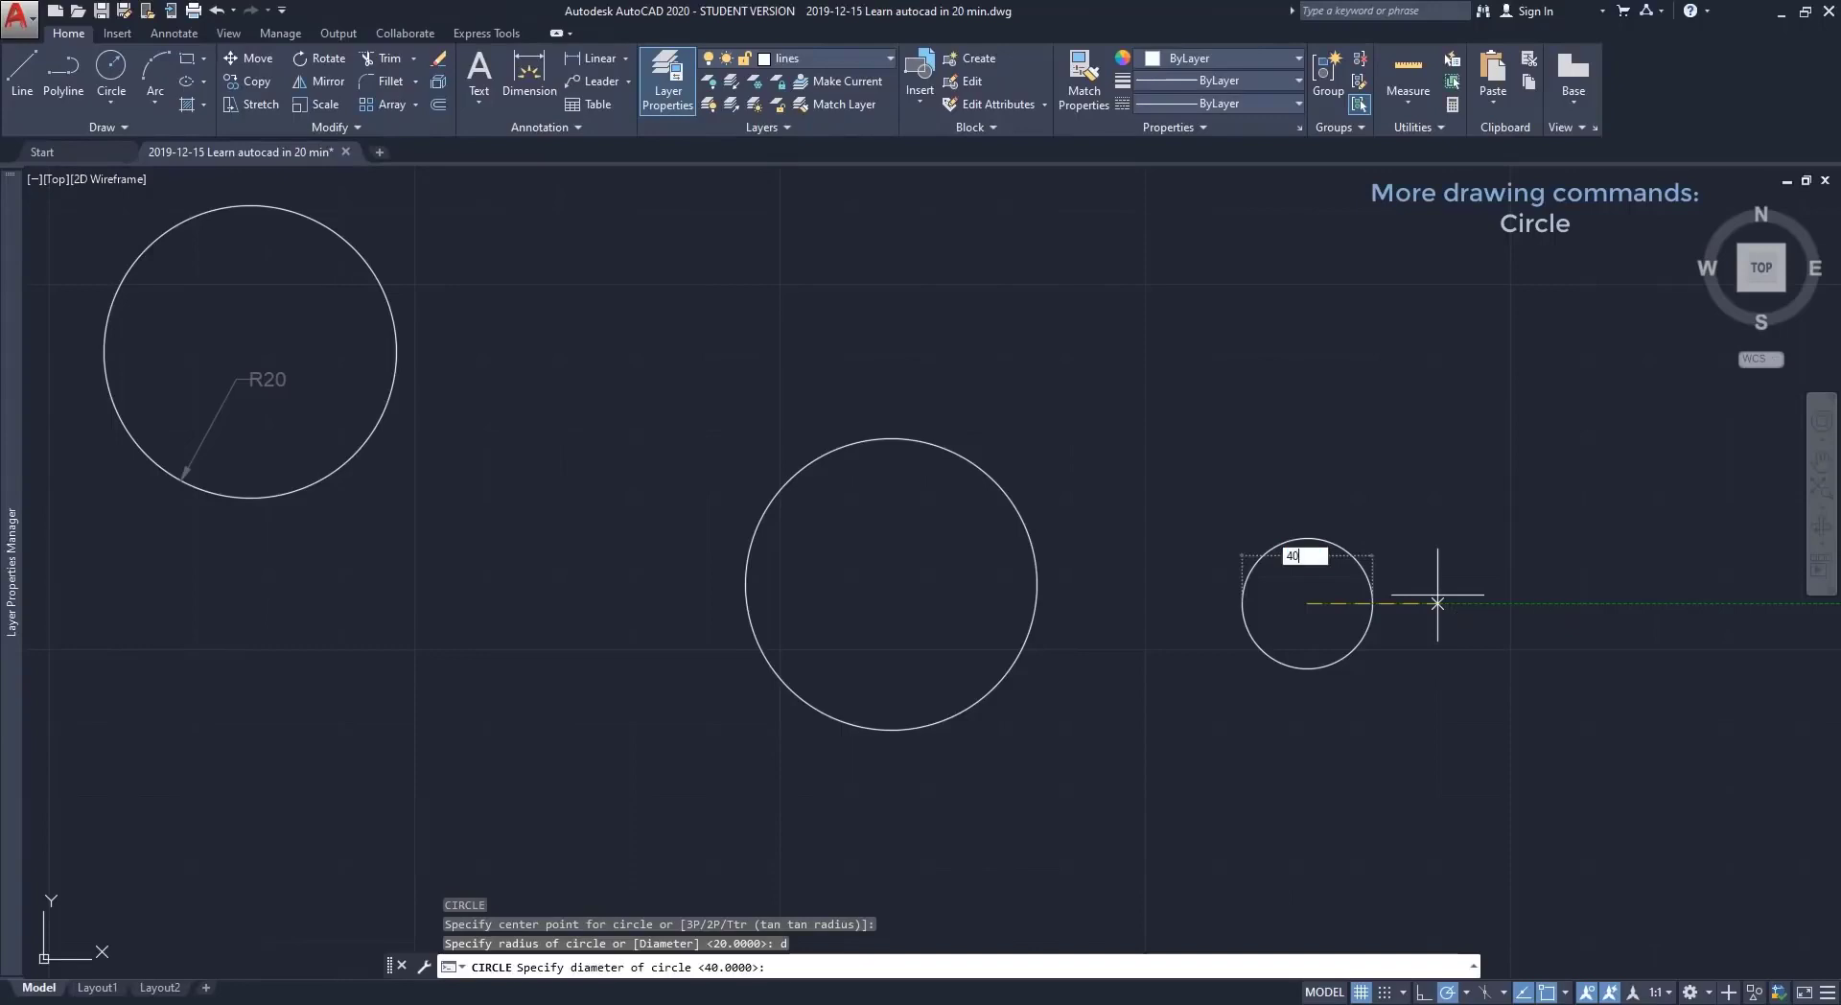
key("Return")
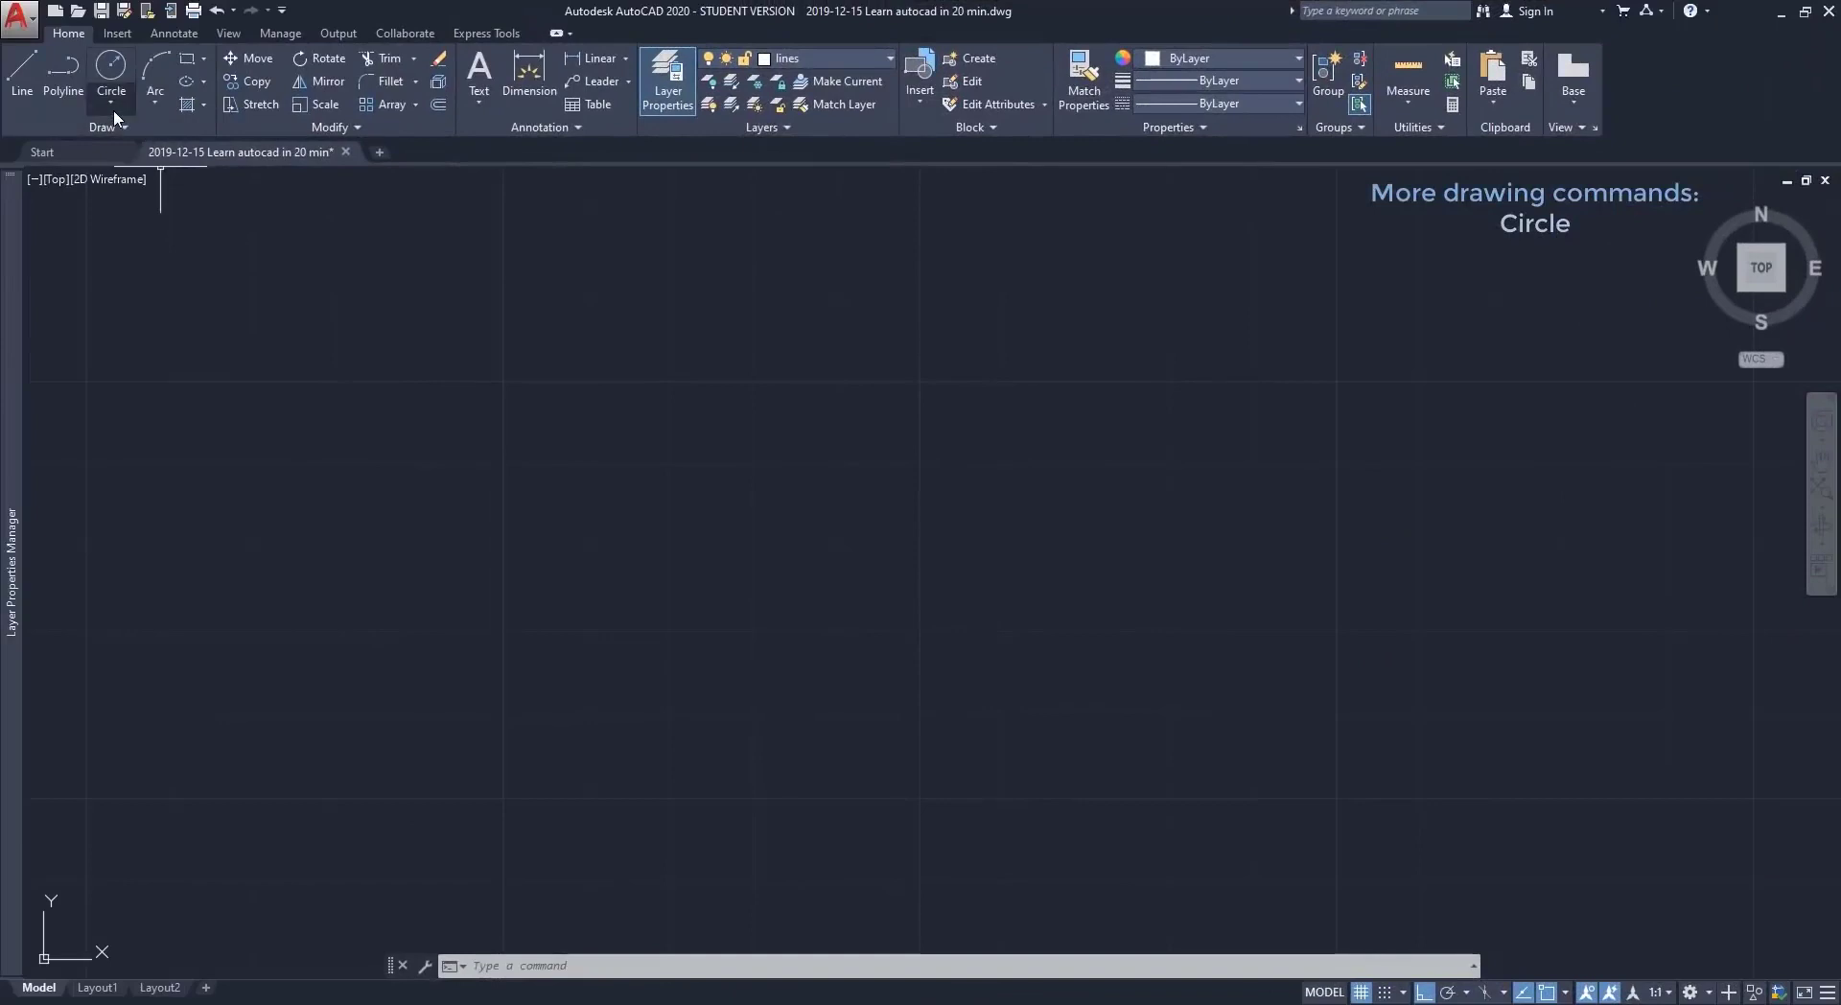
left_click(114, 117)
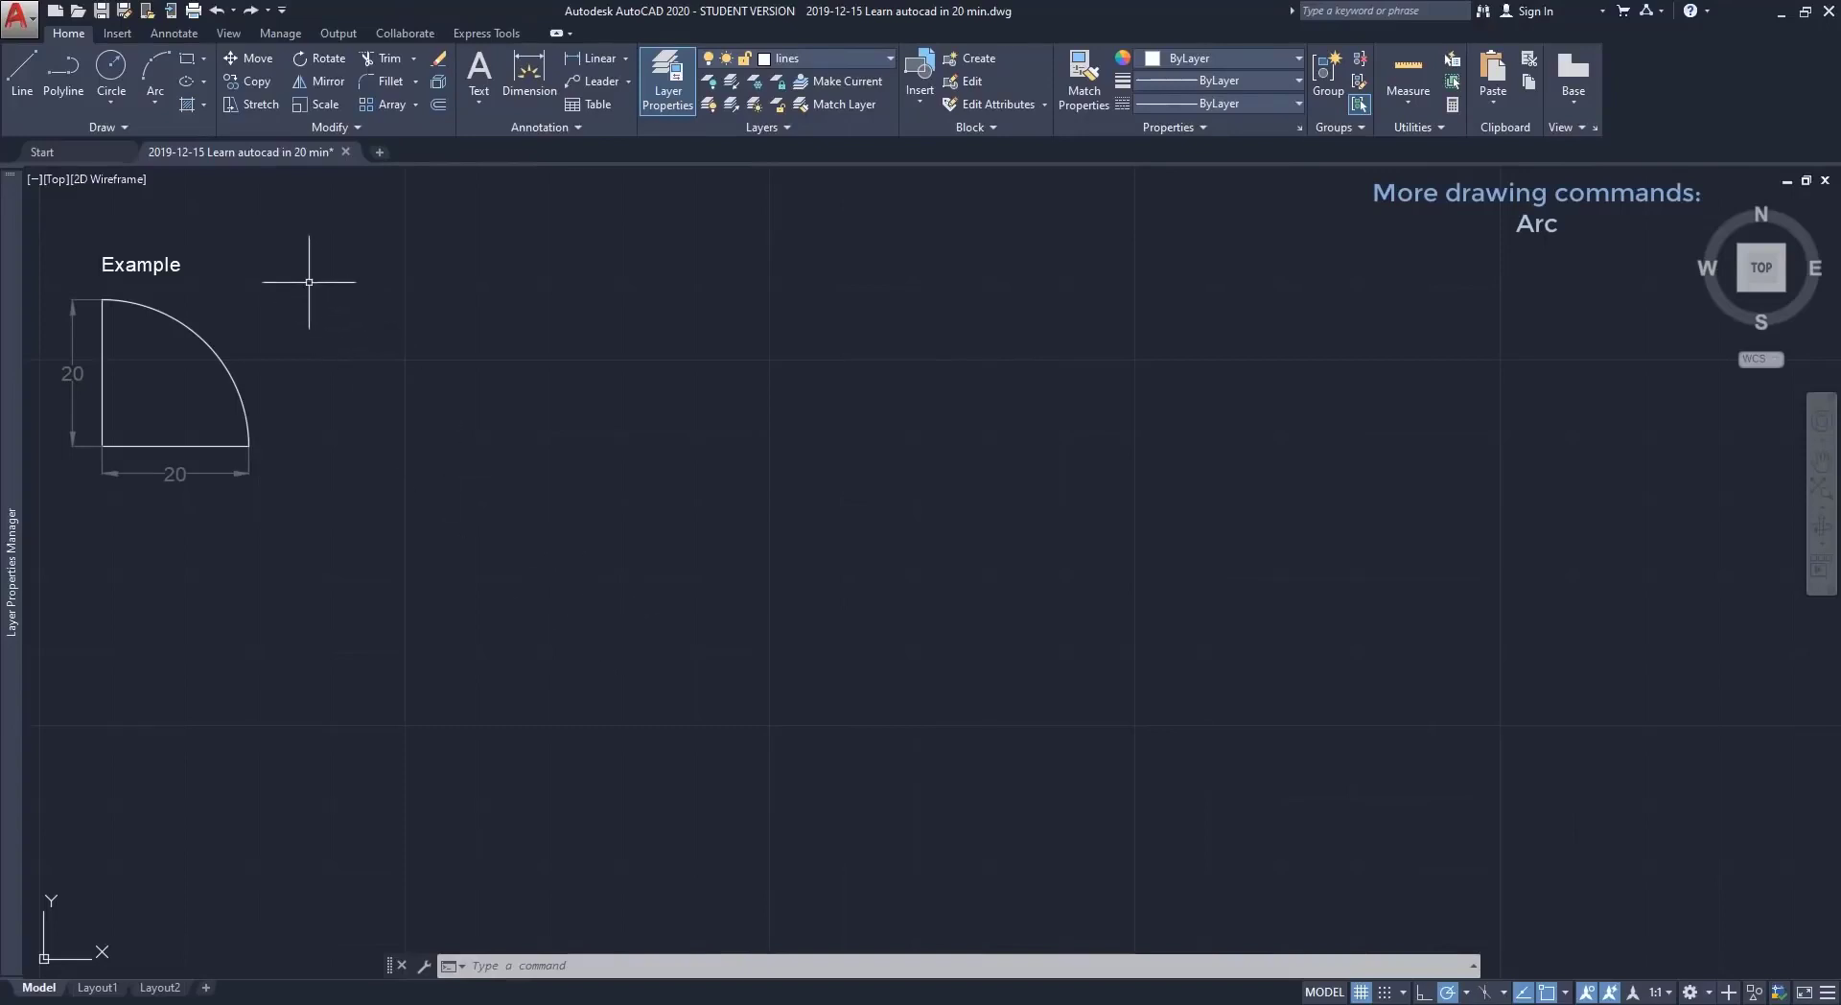
left_click(158, 102)
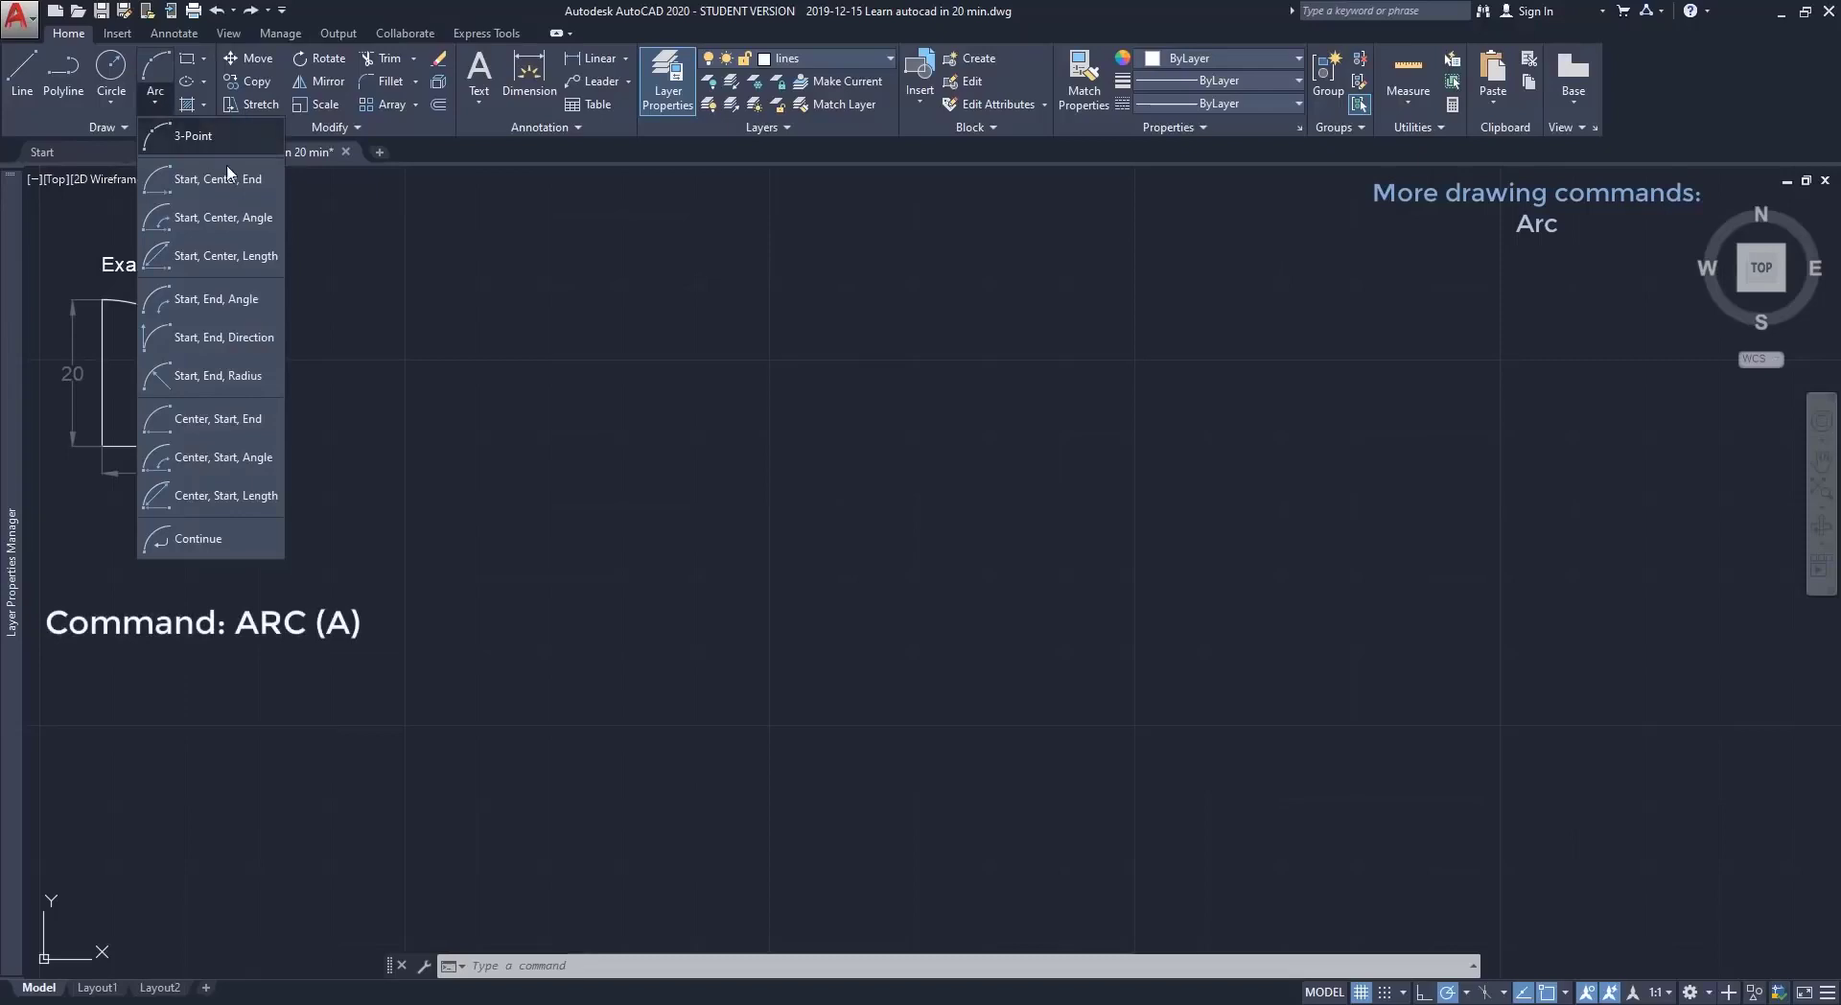
left_click(474, 446)
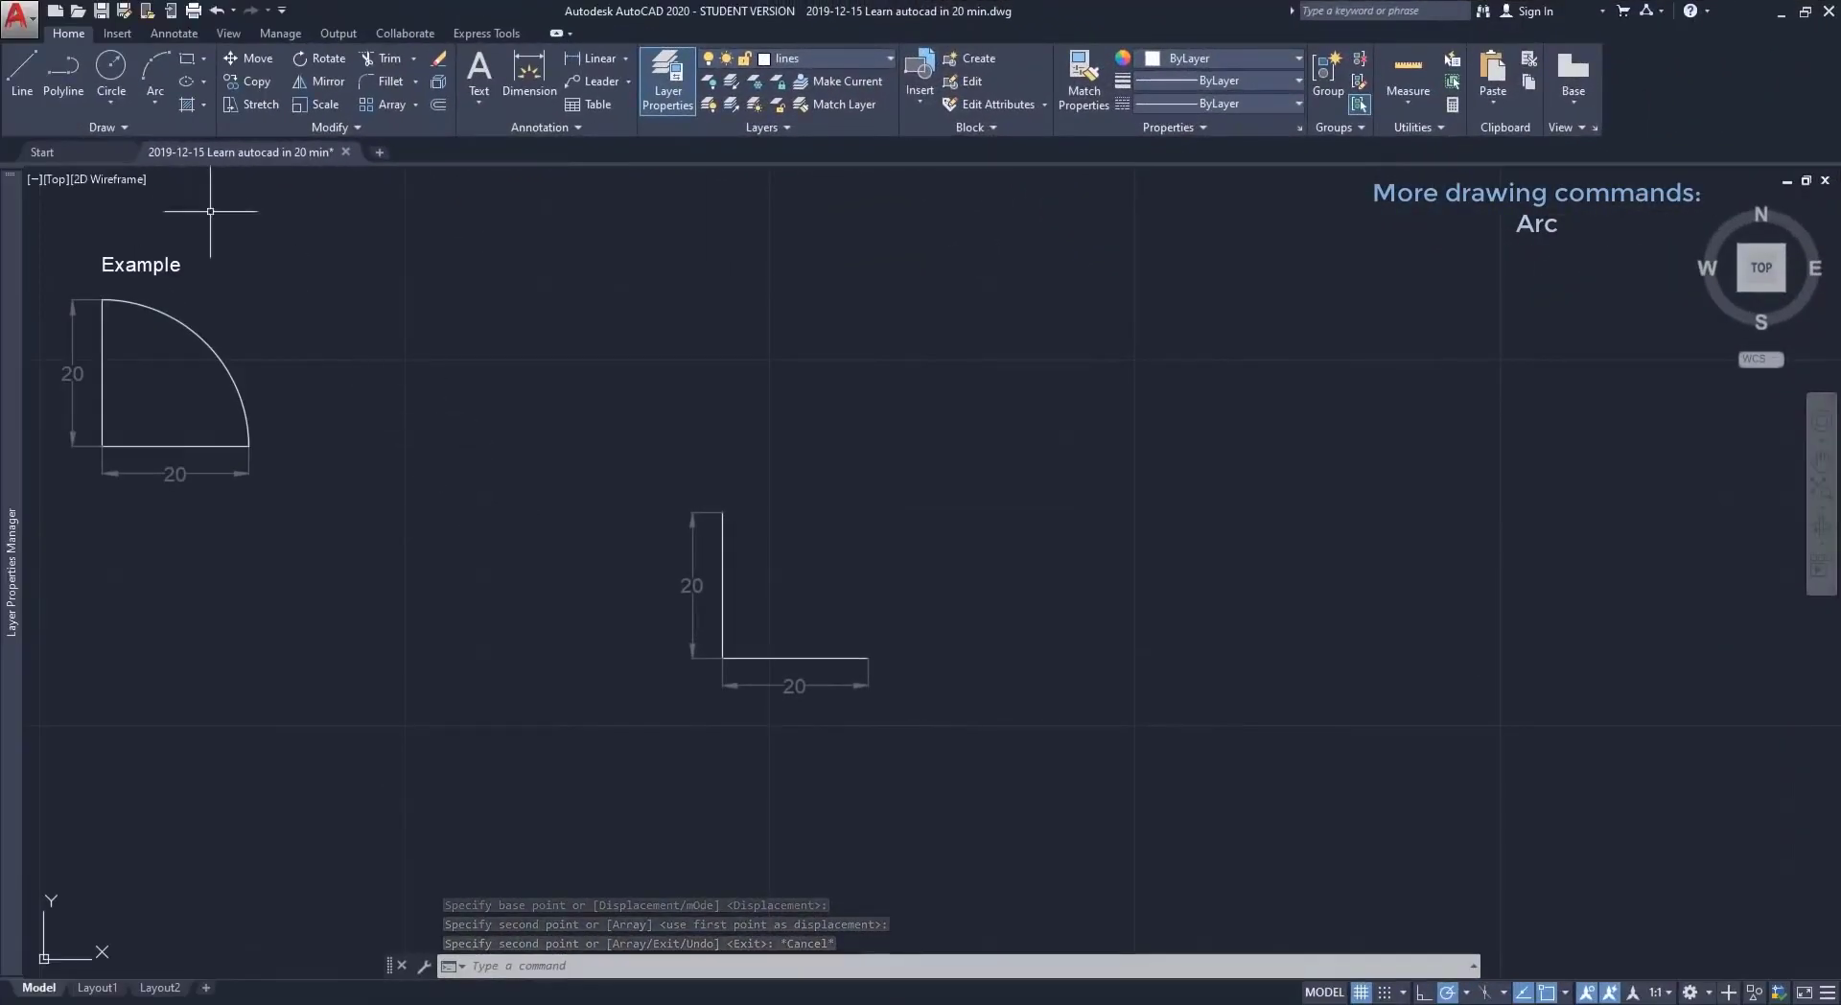
Draw a Start, Center, End arc from the horizontal line's right end, centred on the shared corner, to the vertical line's upper end.
left_click(157, 112)
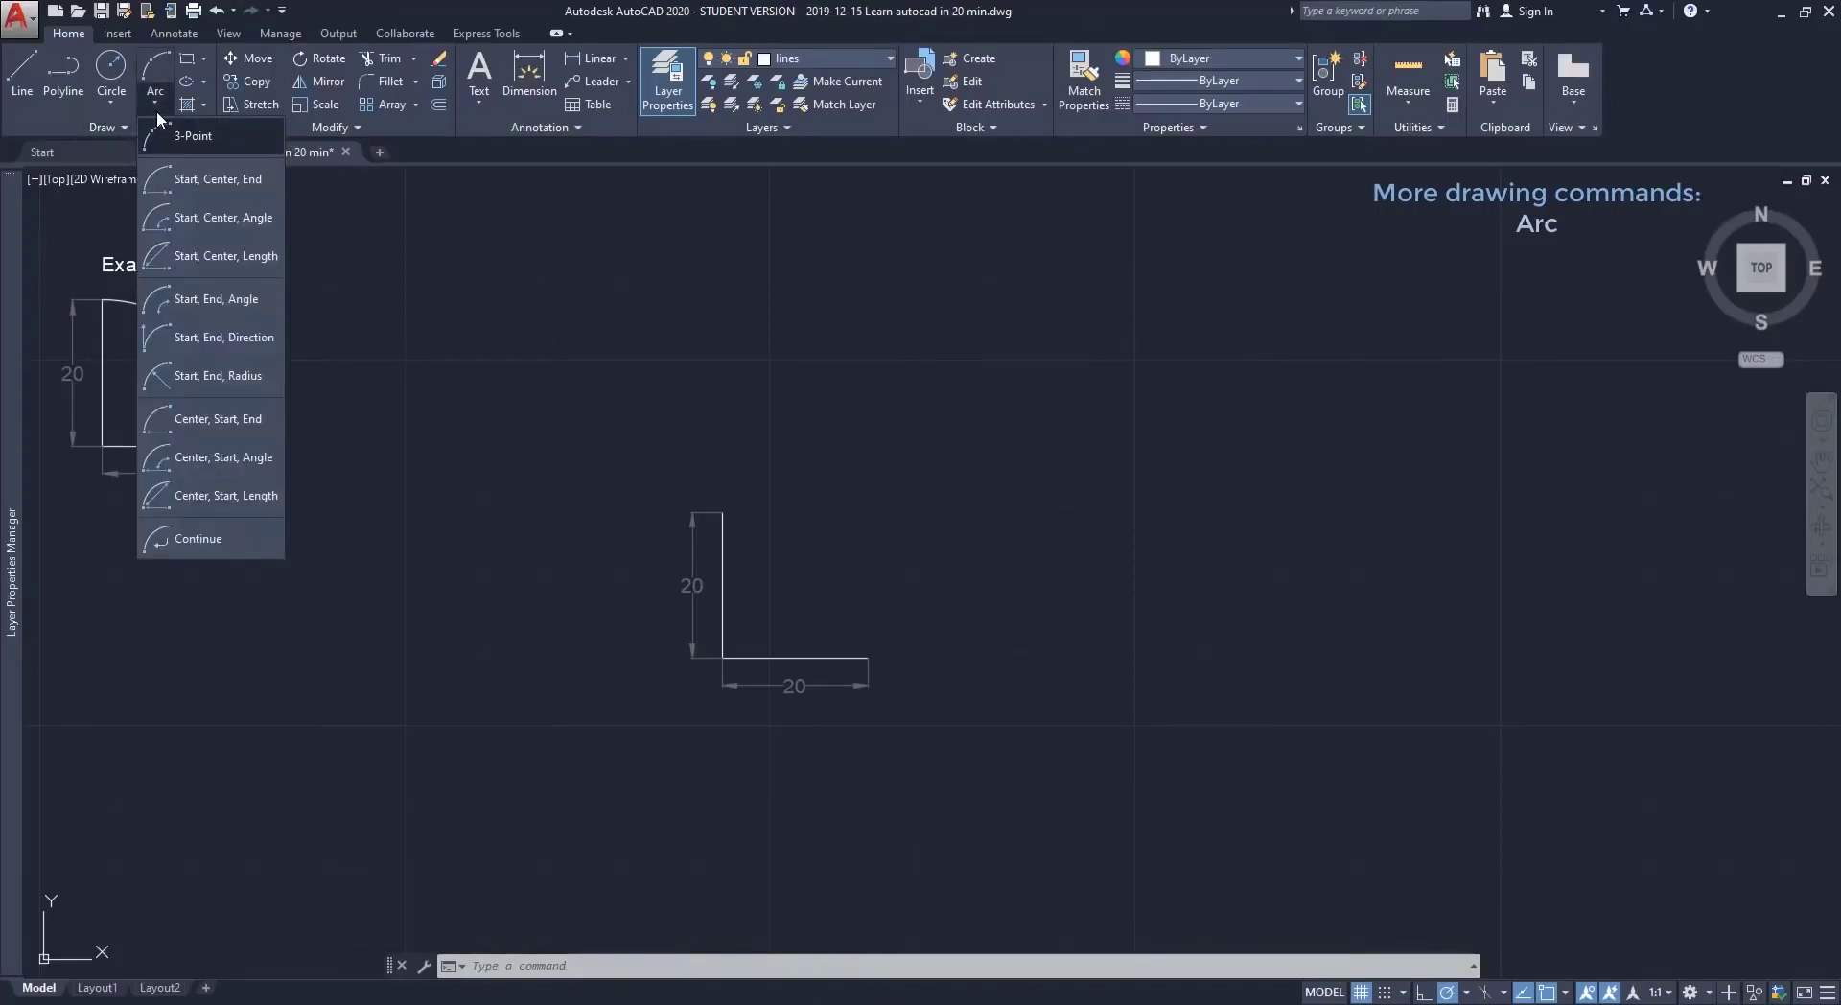
left_click(232, 181)
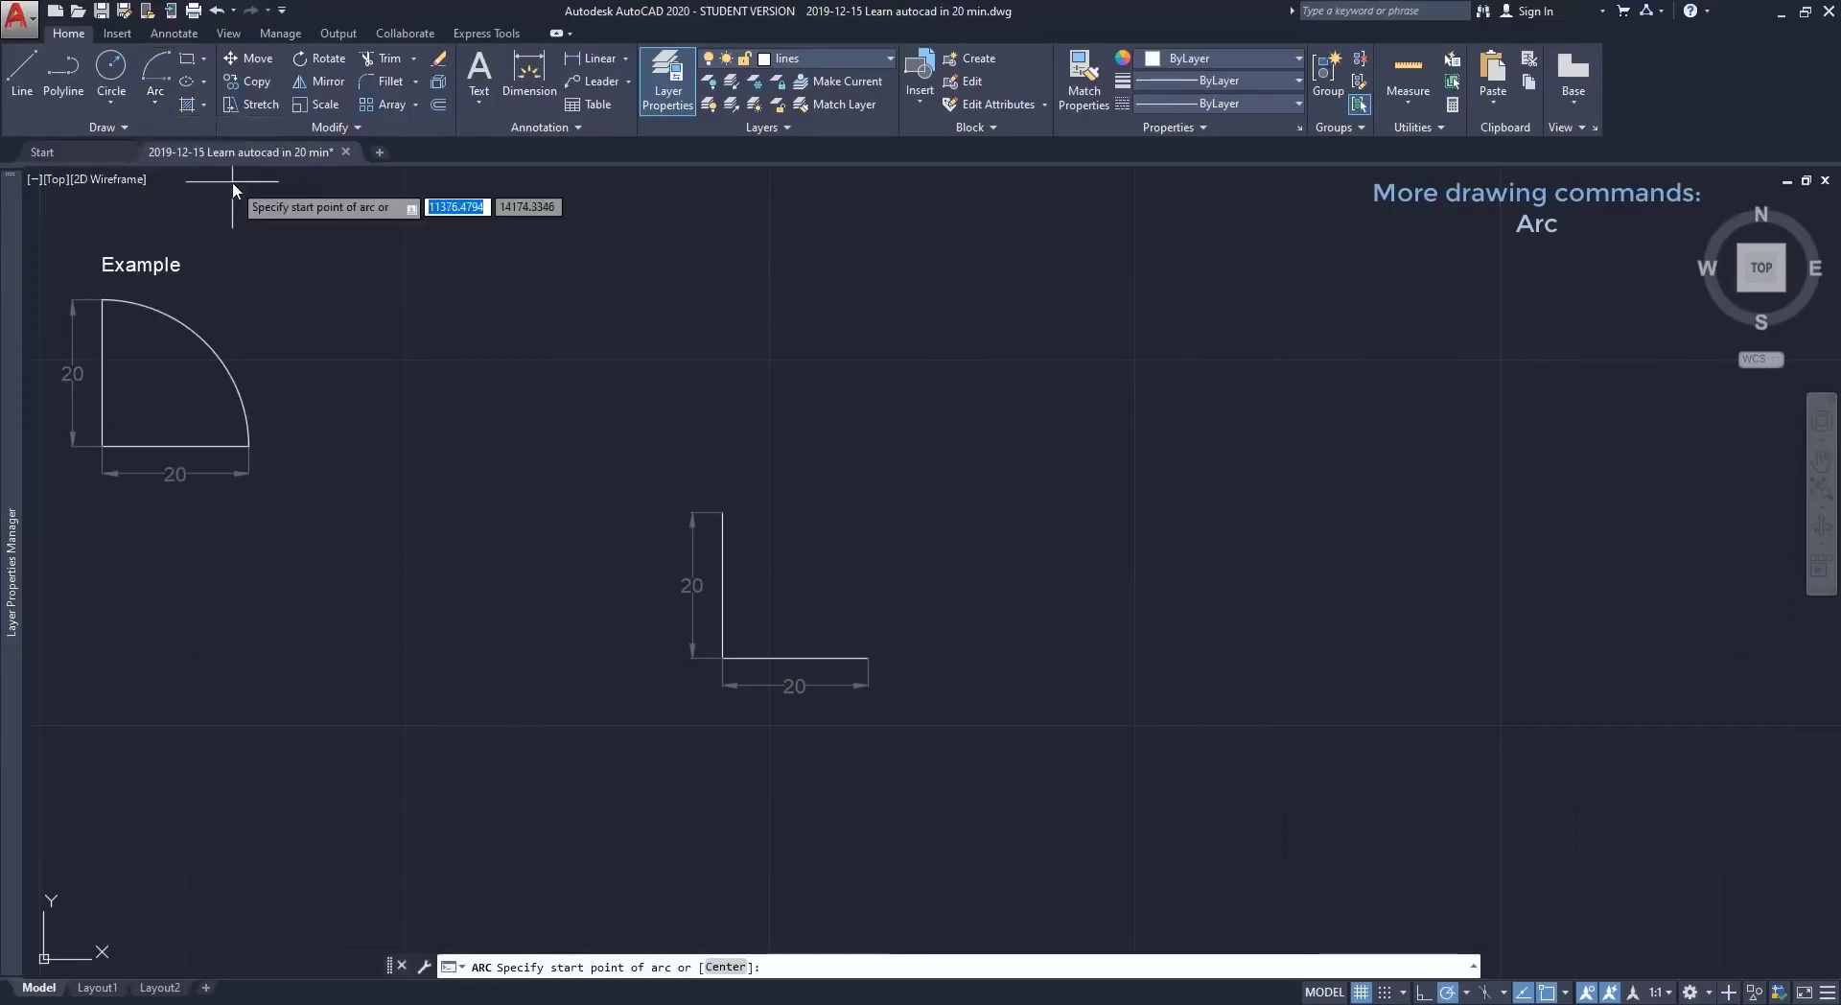
left_click(868, 658)
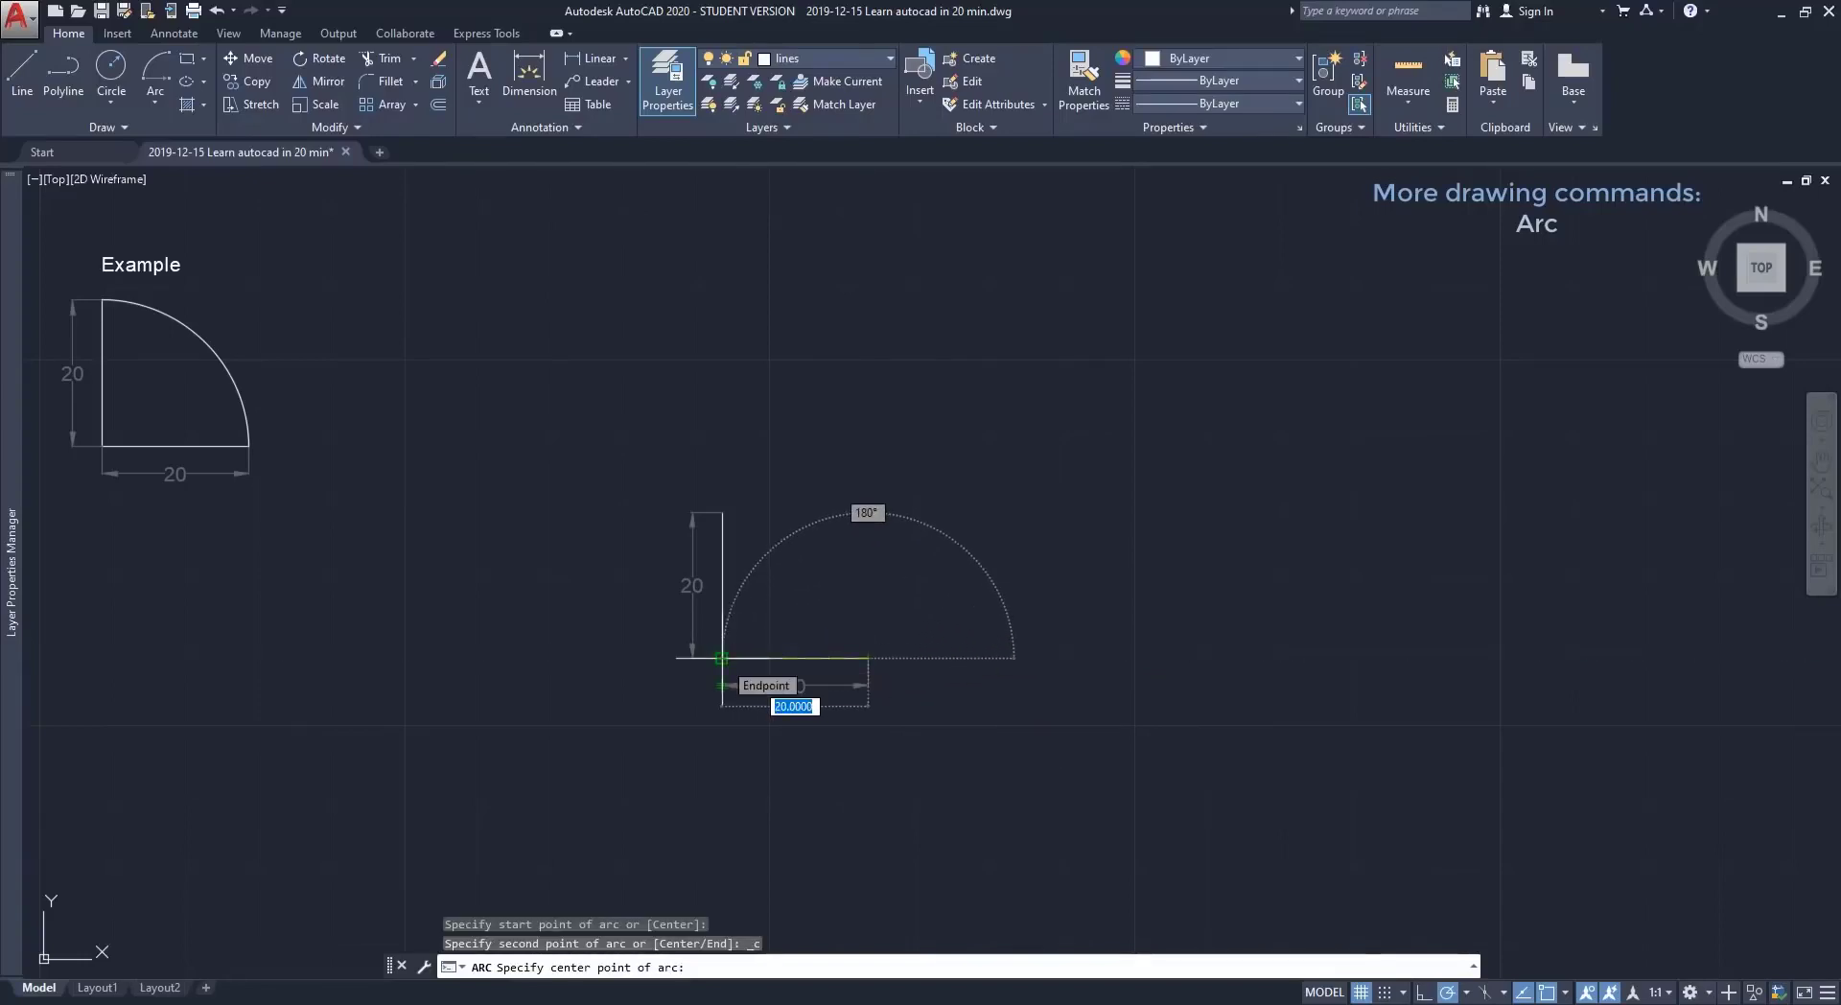
left_click(721, 658)
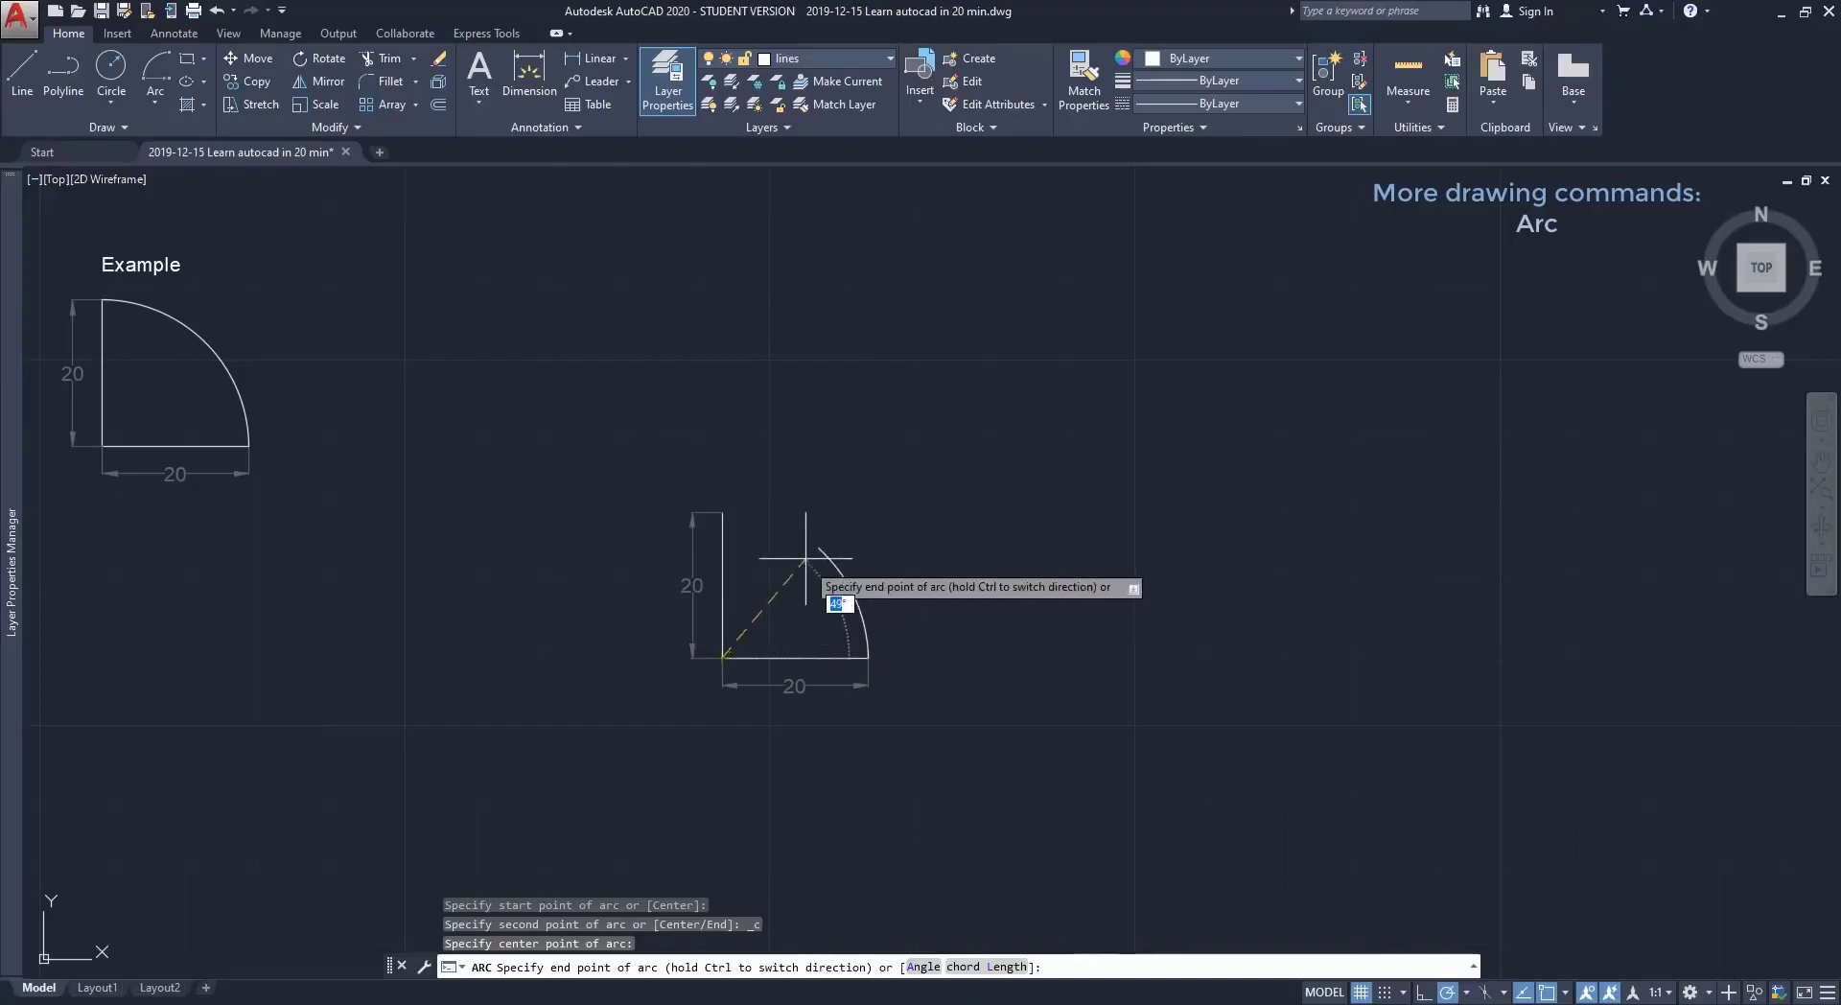
left_click(723, 512)
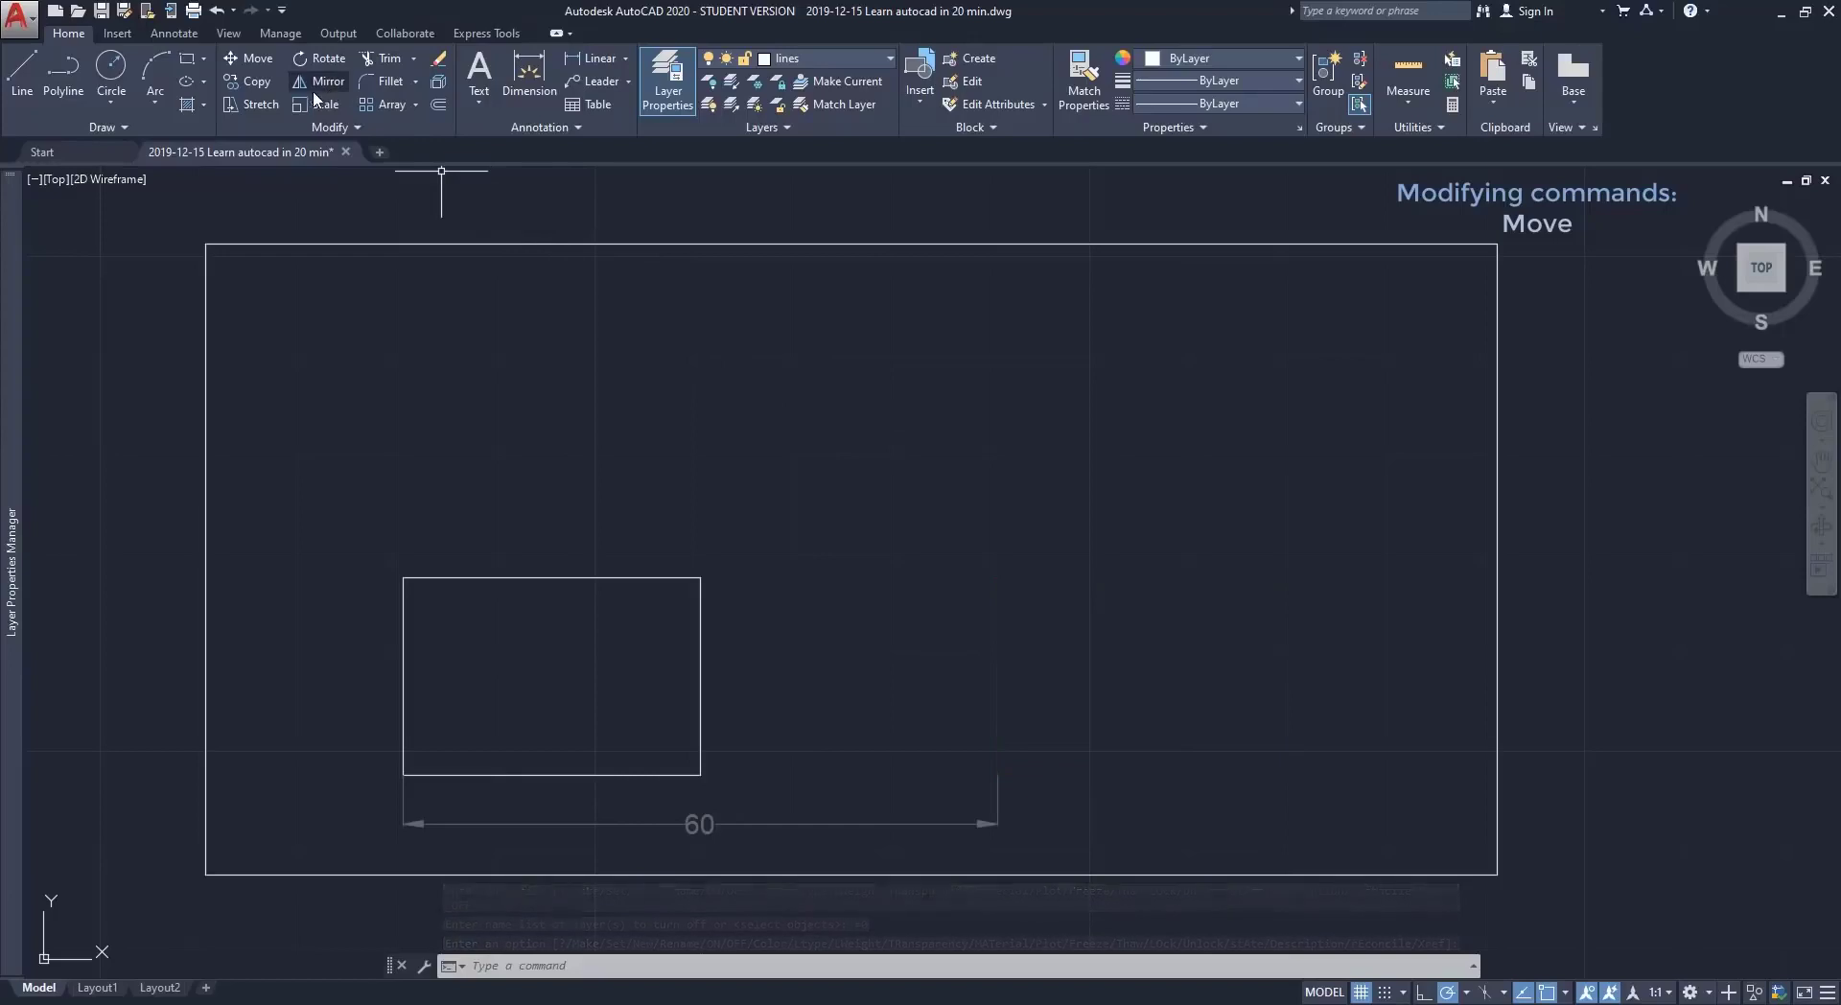
Move the small rectangle 60 units horizontally to the right, using its lower-left corner as the base point.
left_click(256, 63)
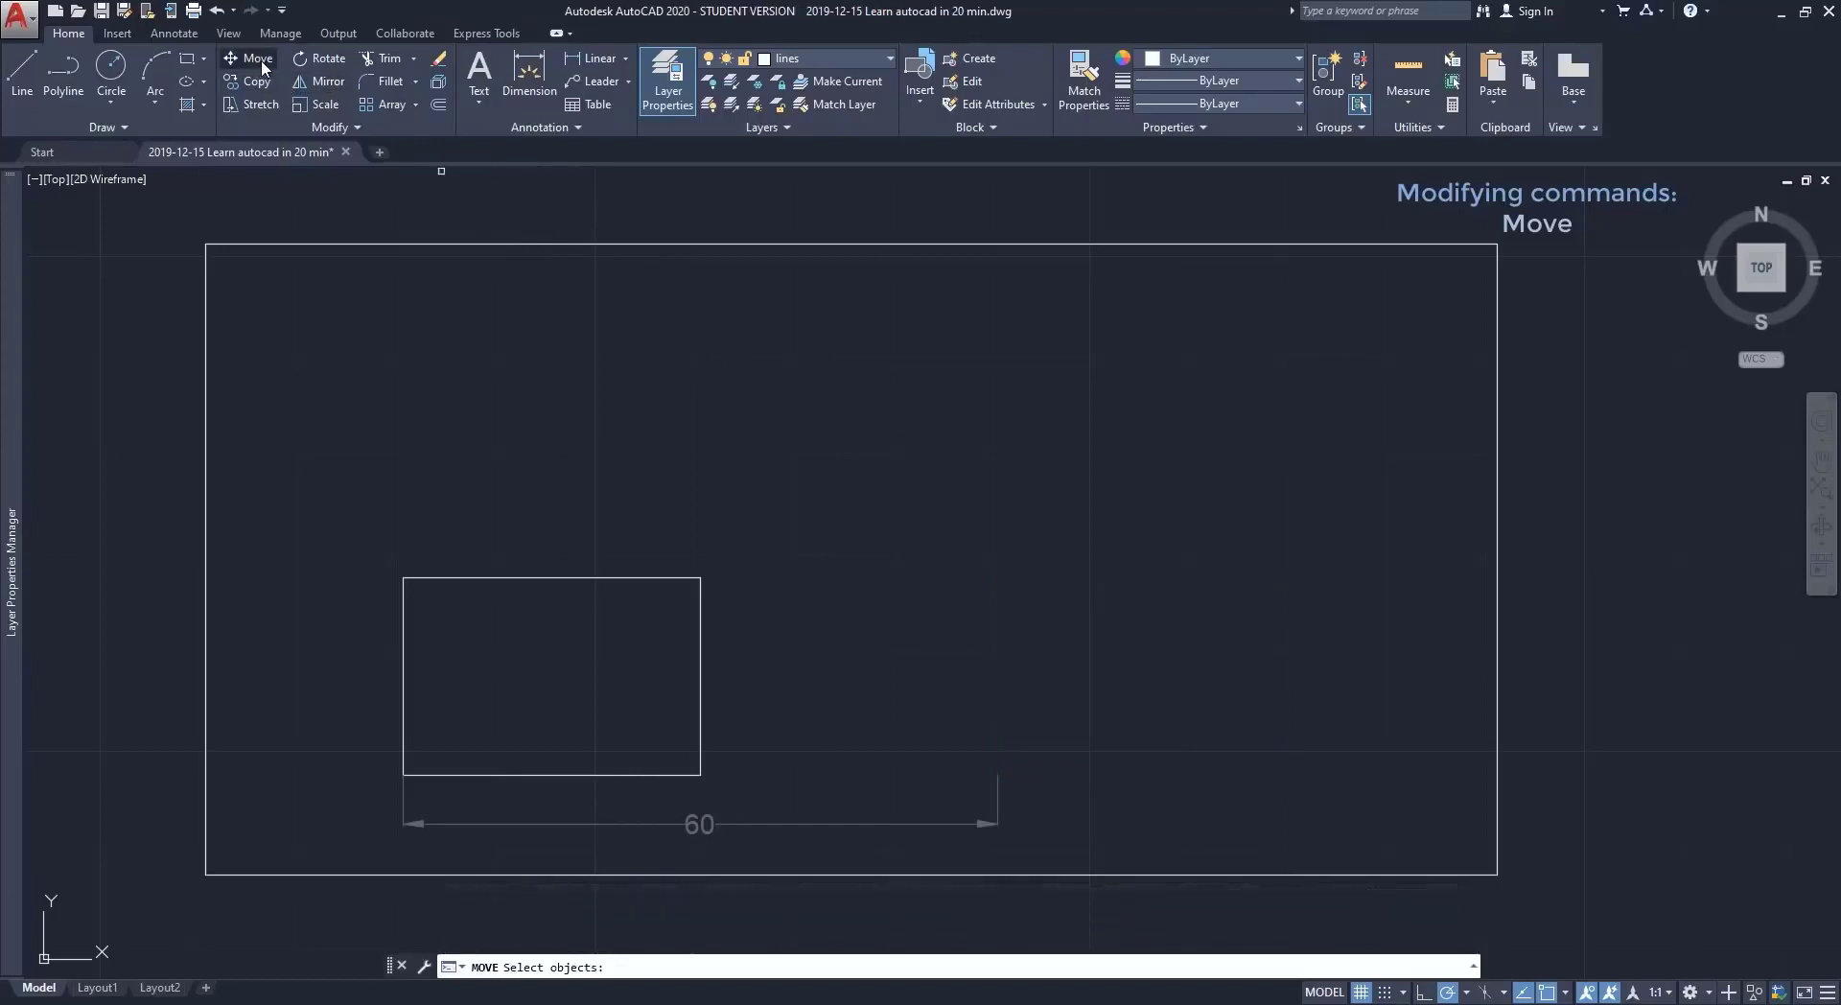
left_click(608, 578)
key("Return")
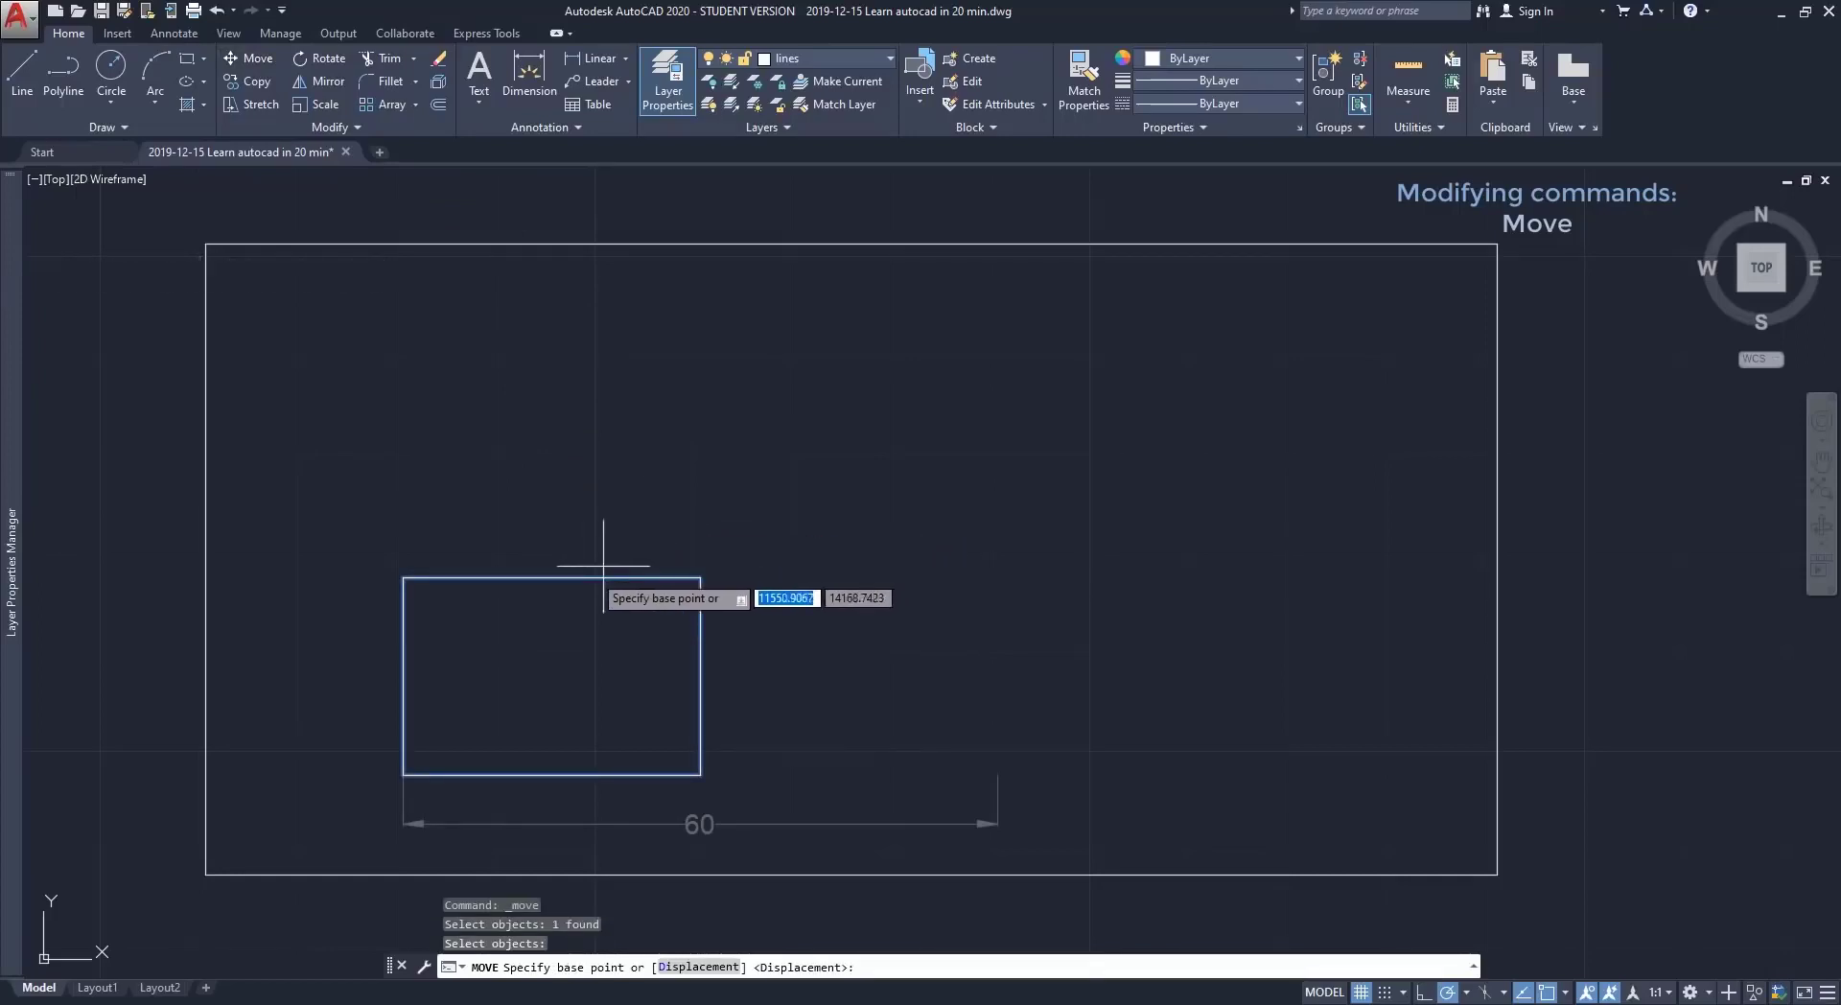
left_click(403, 774)
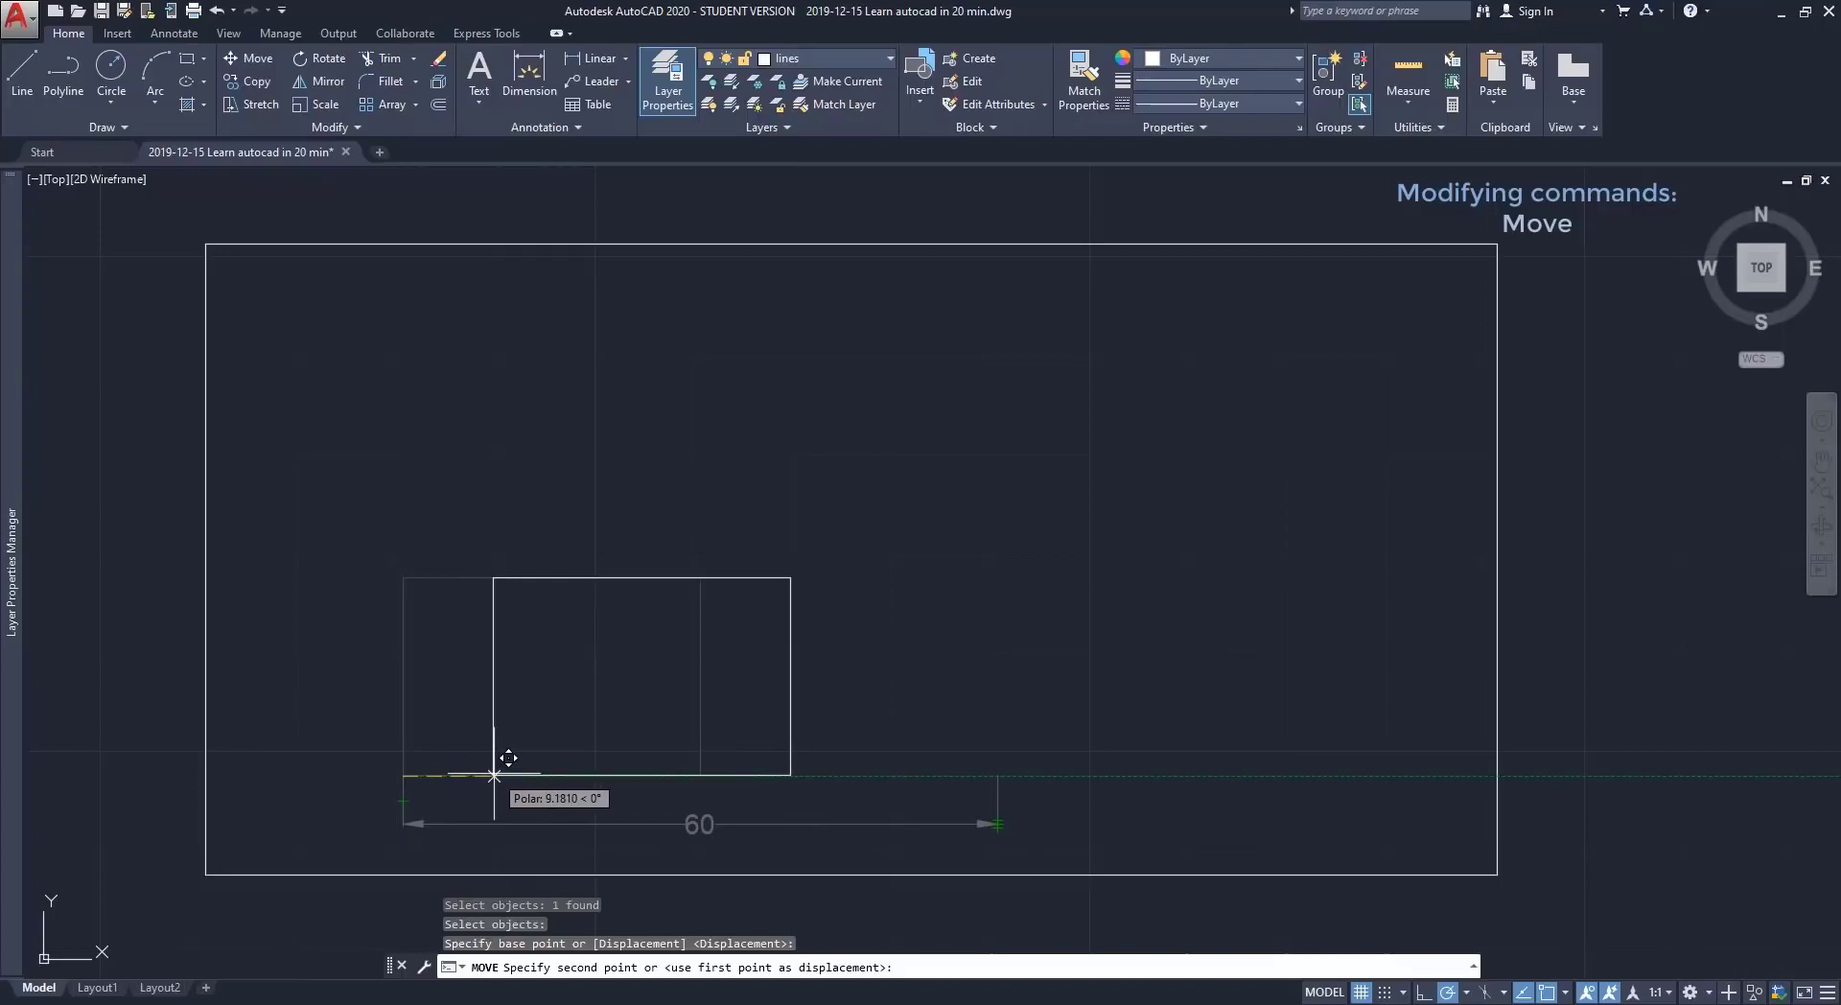
type("60")
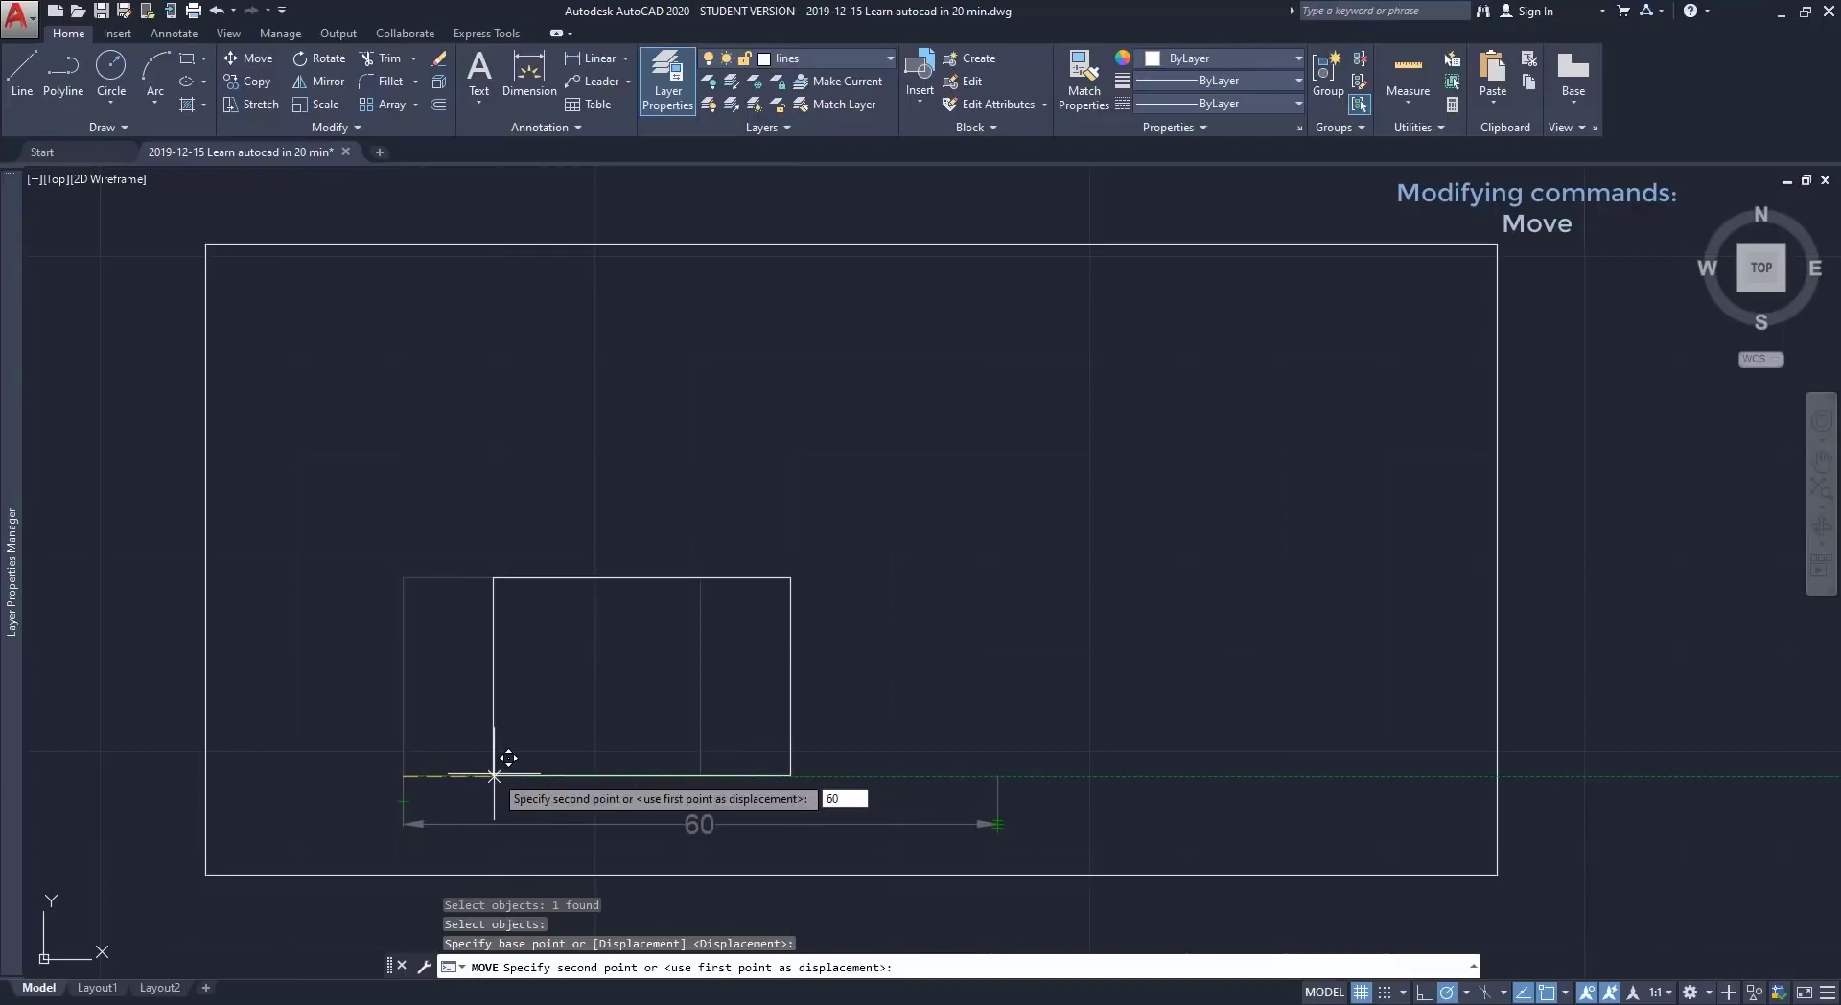
key("Return")
right_click(493, 768)
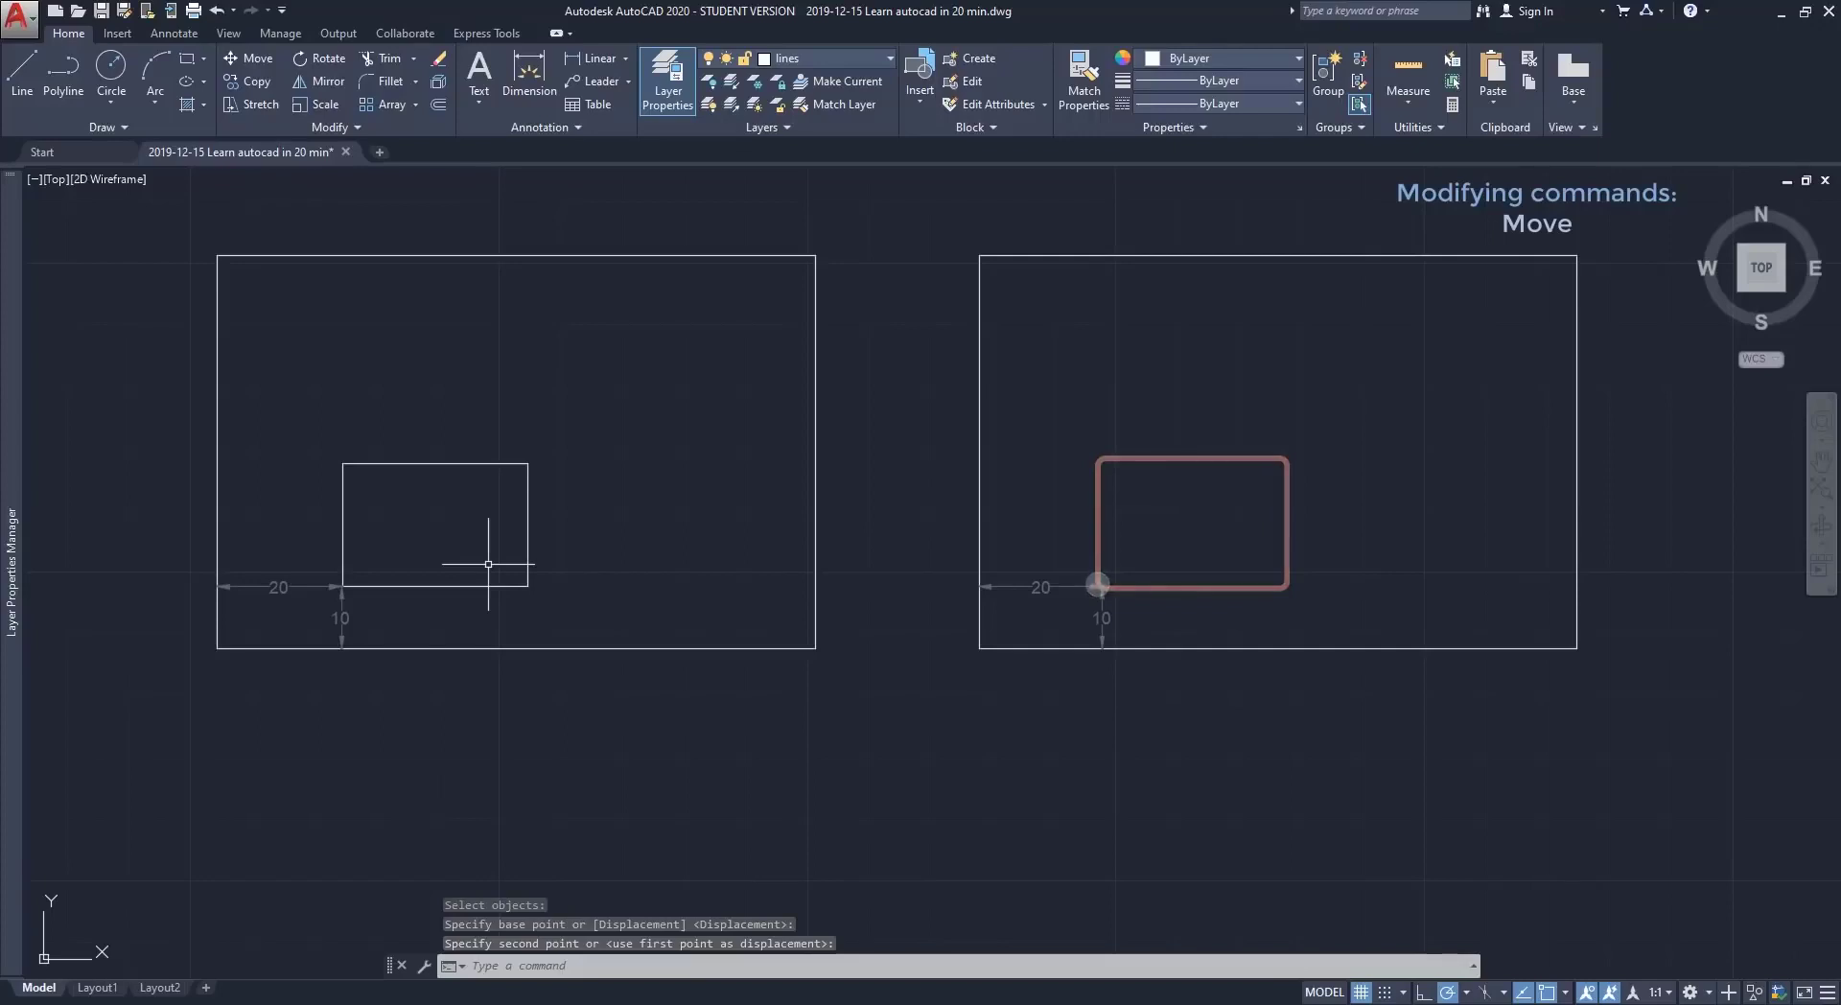
Move the small rectangle into the right large rectangle, using the large rectangles' lower-left corners as base and destination points.
type("M")
key("Return")
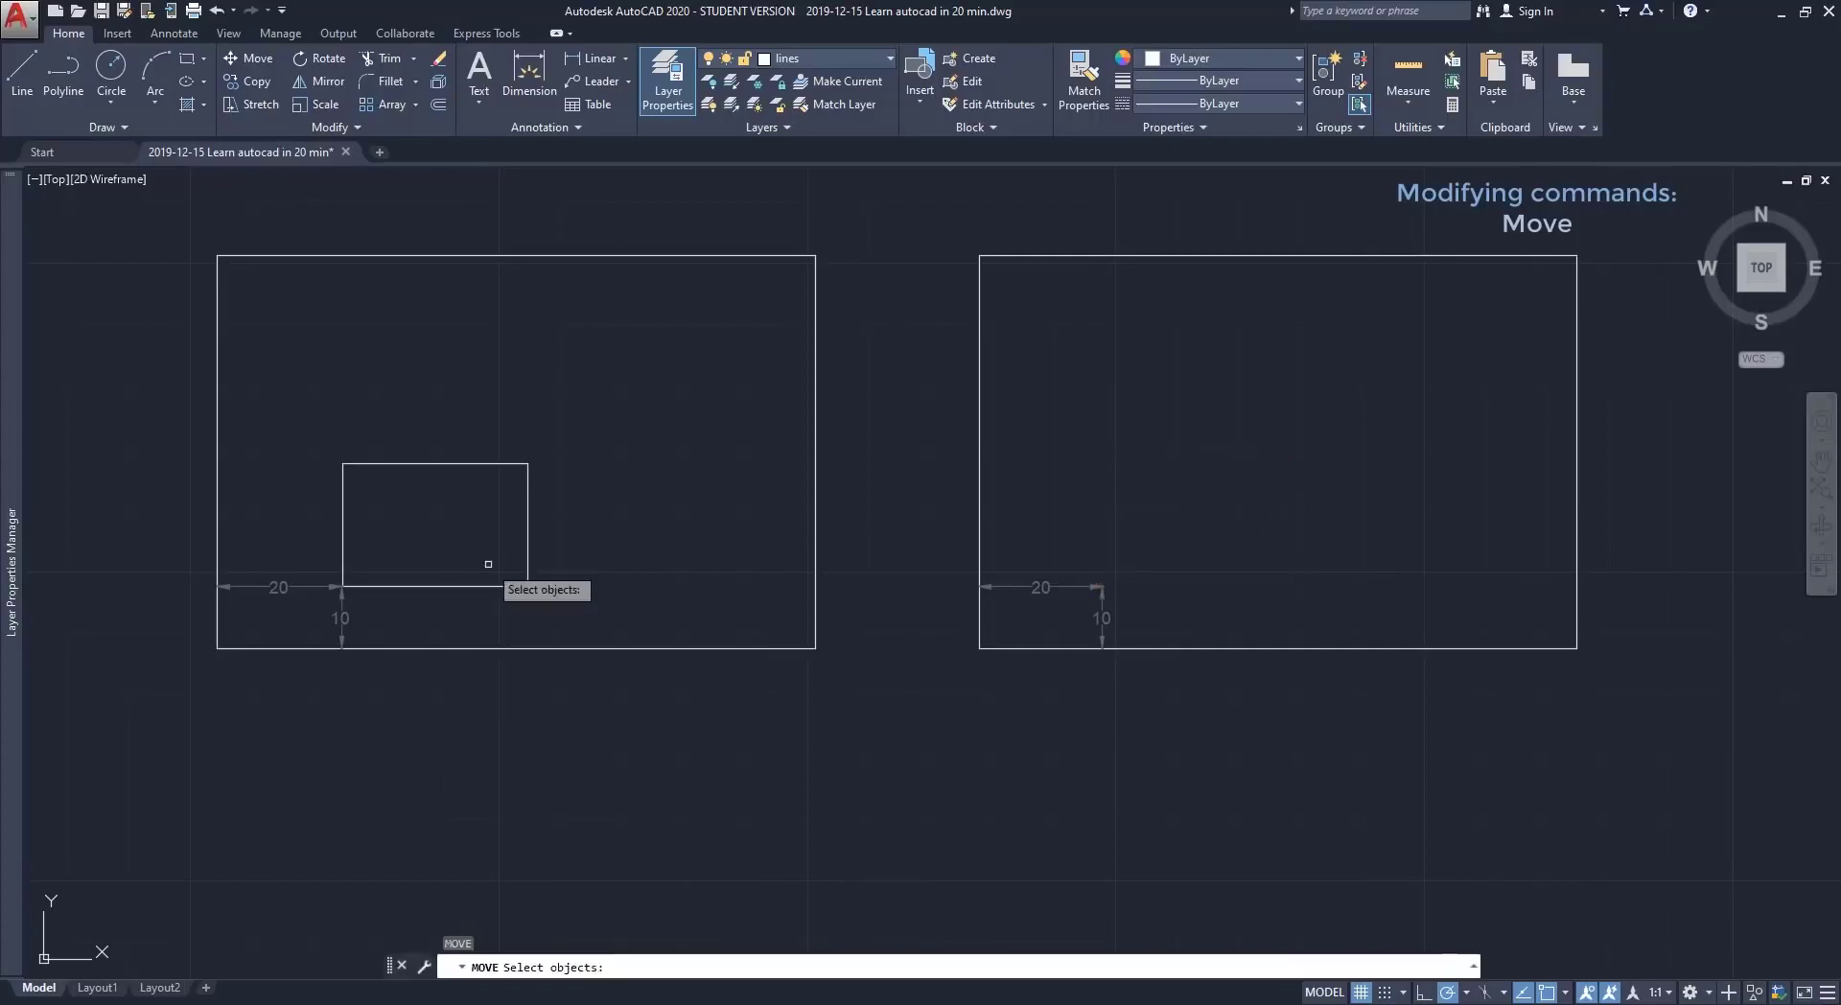
left_click(478, 586)
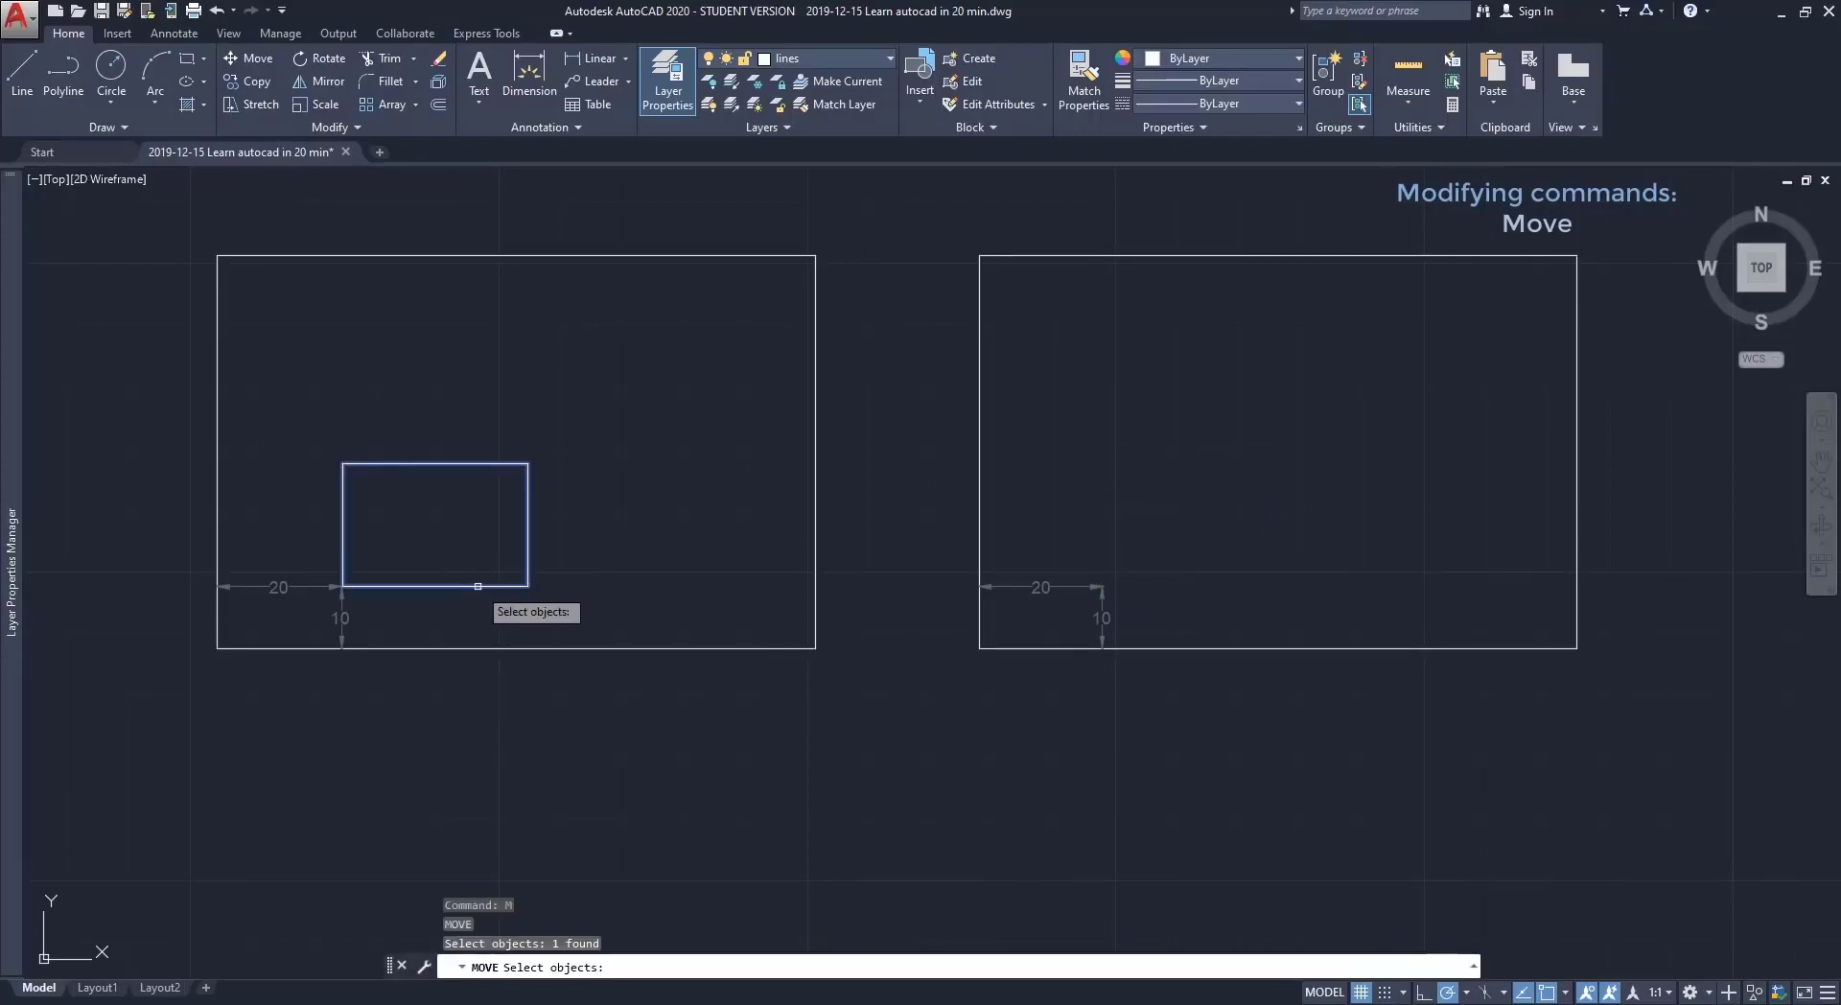
key("Return")
middle_click_drag(397, 614, 547, 577)
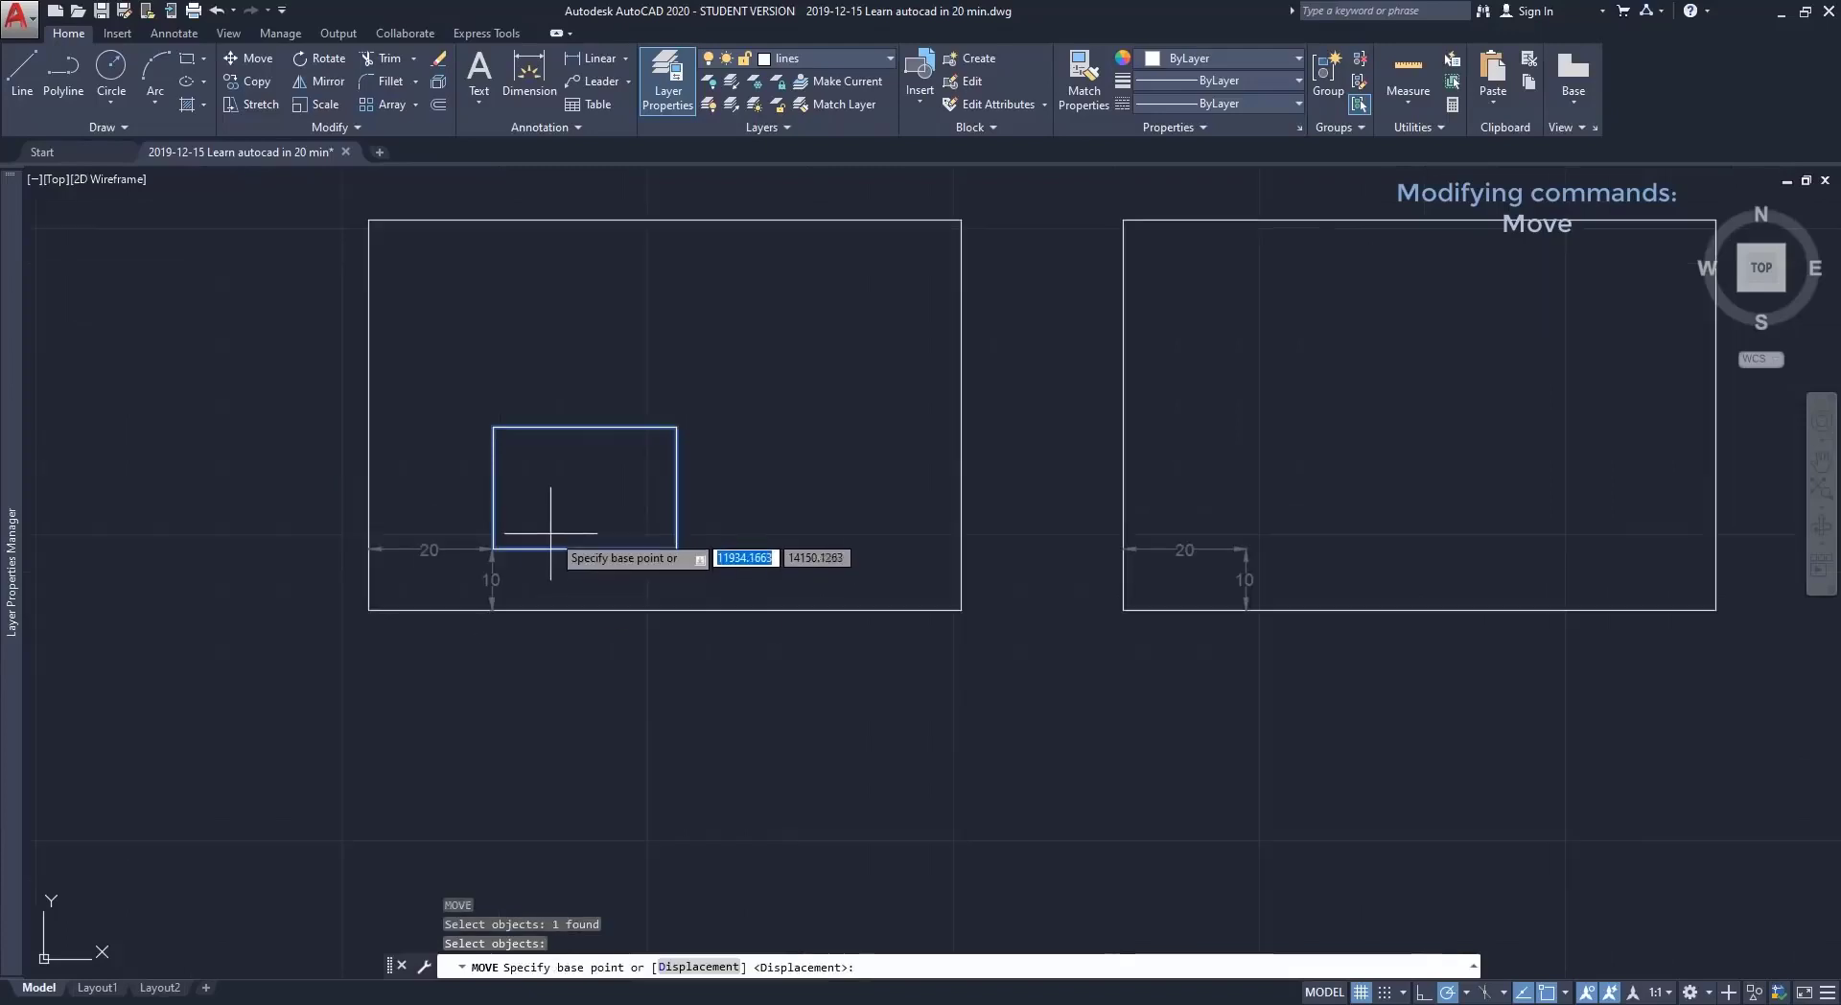
left_click(369, 610)
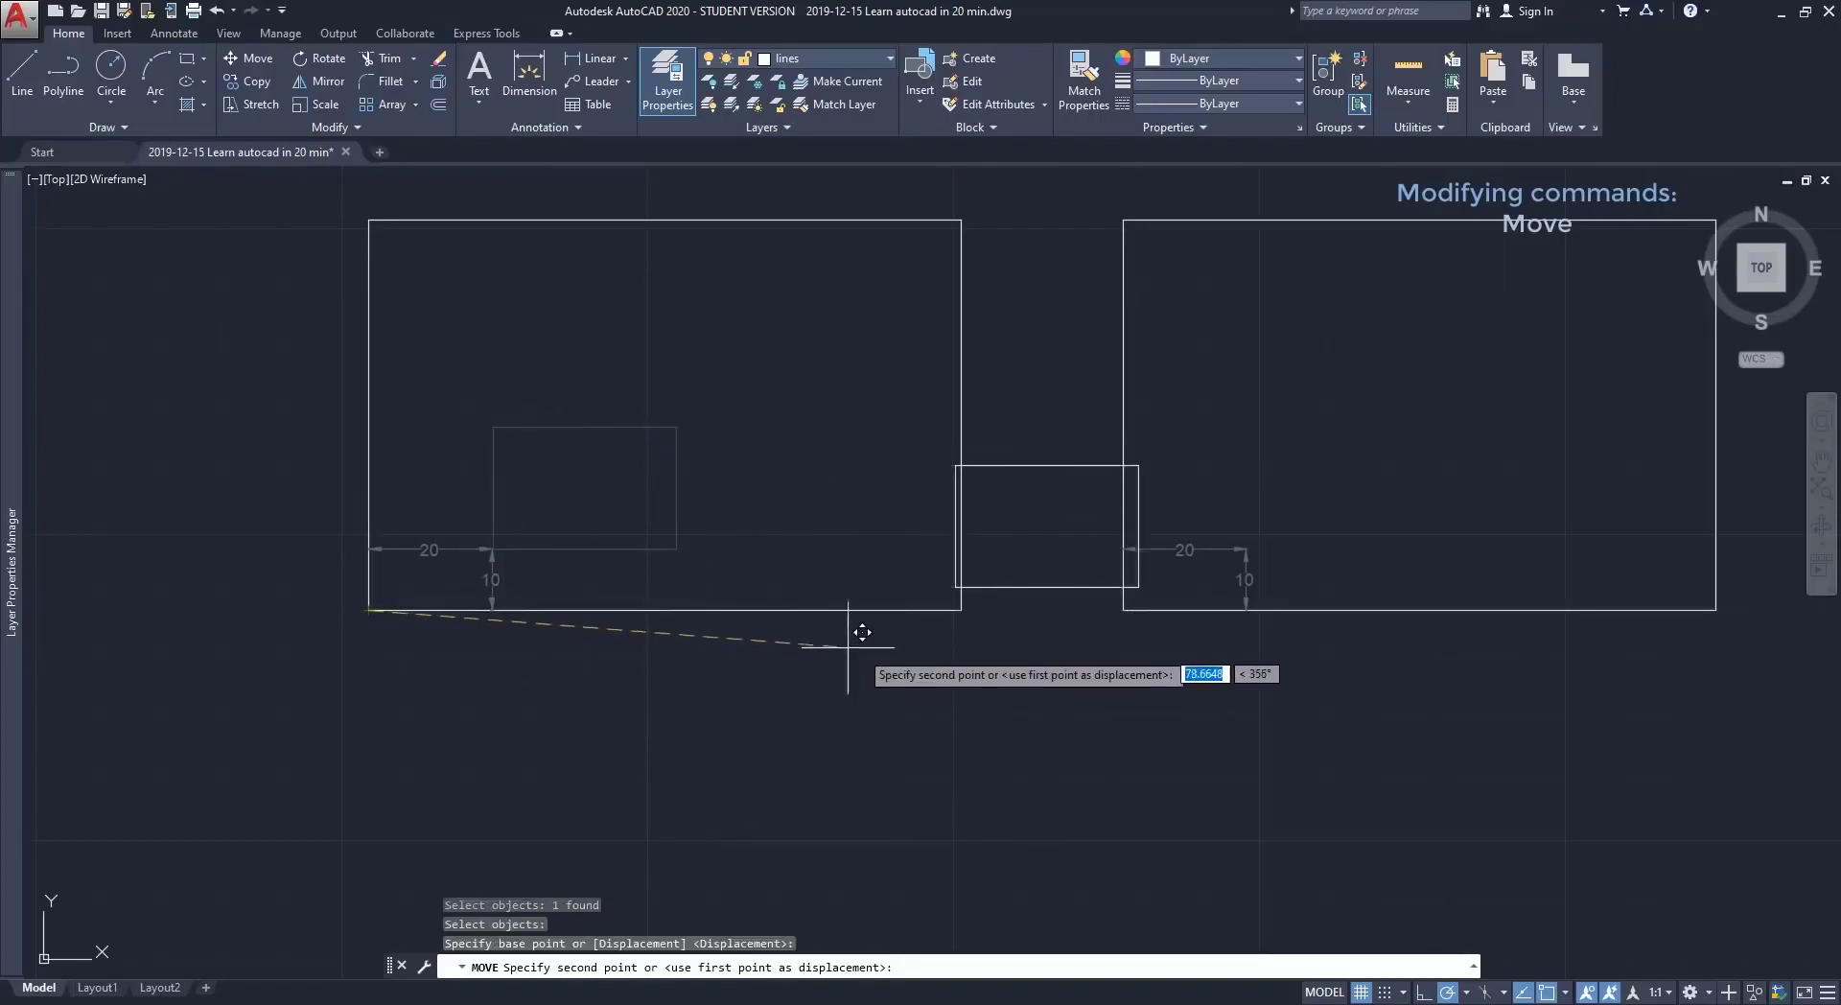
left_click(1124, 610)
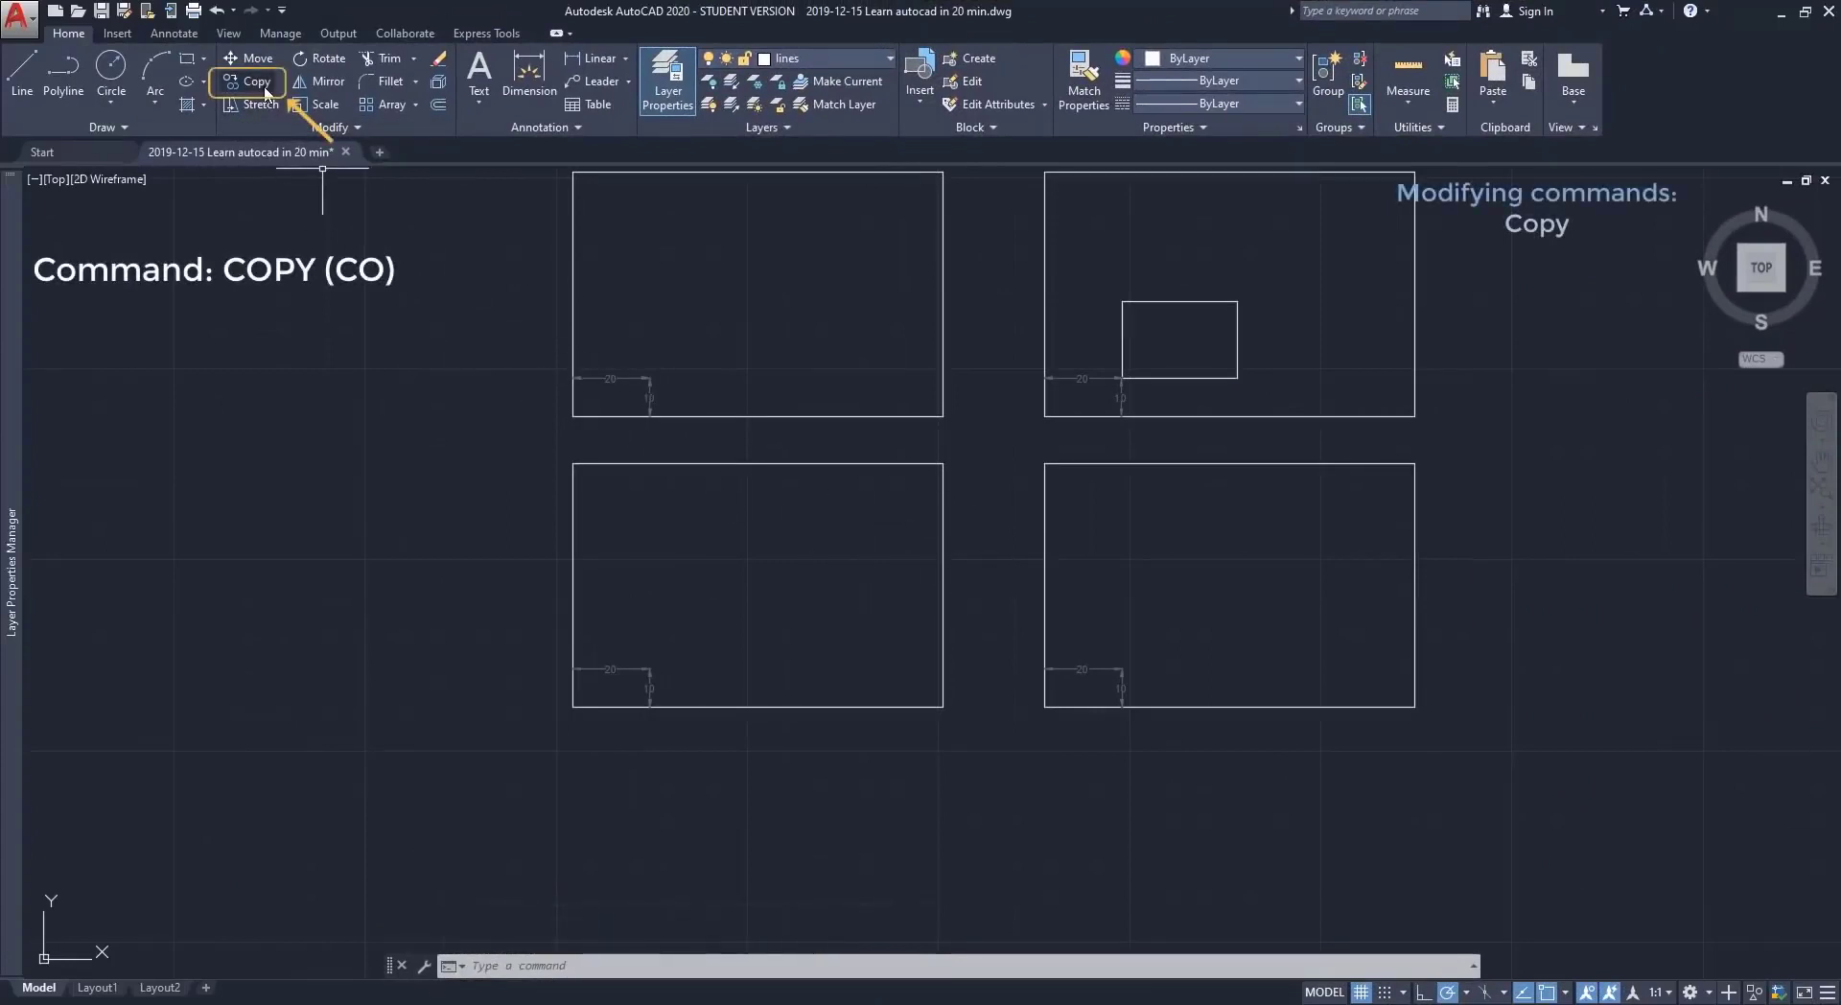
Copy the small rectangle into the other three large rectangles, using each large rectangle's lower-left corner as the reference point.
left_click(266, 89)
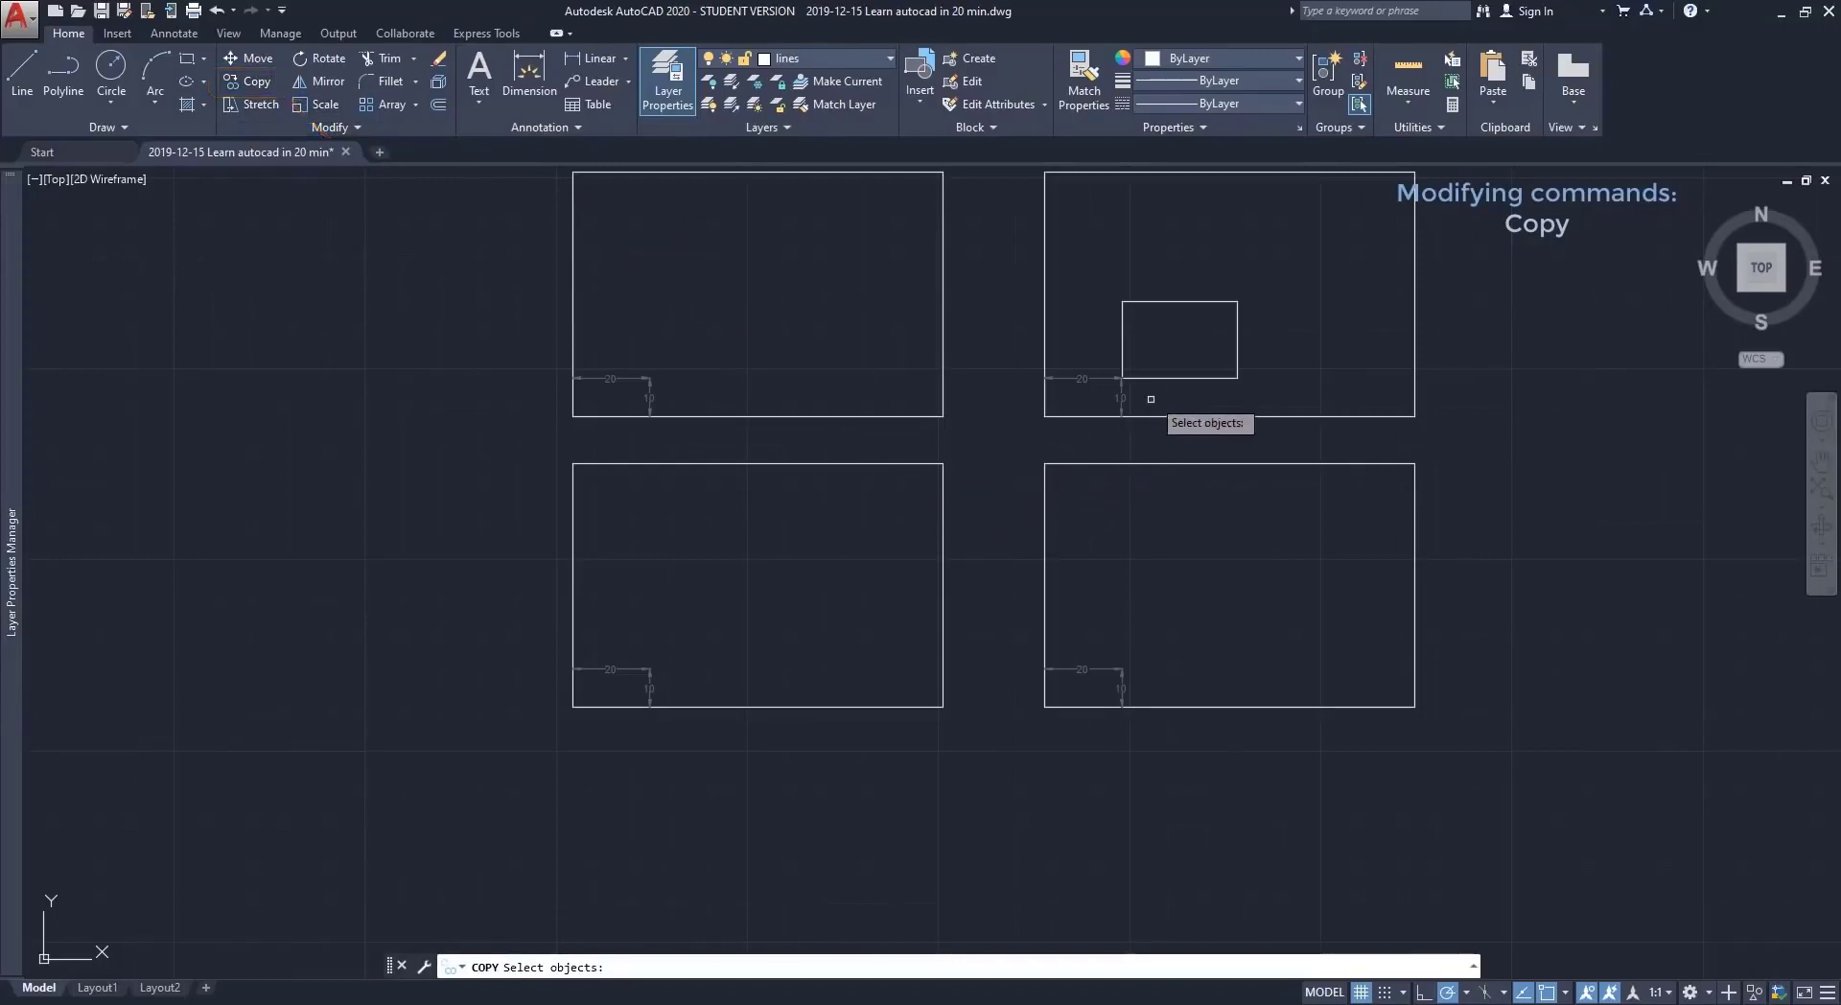
left_click(1185, 377)
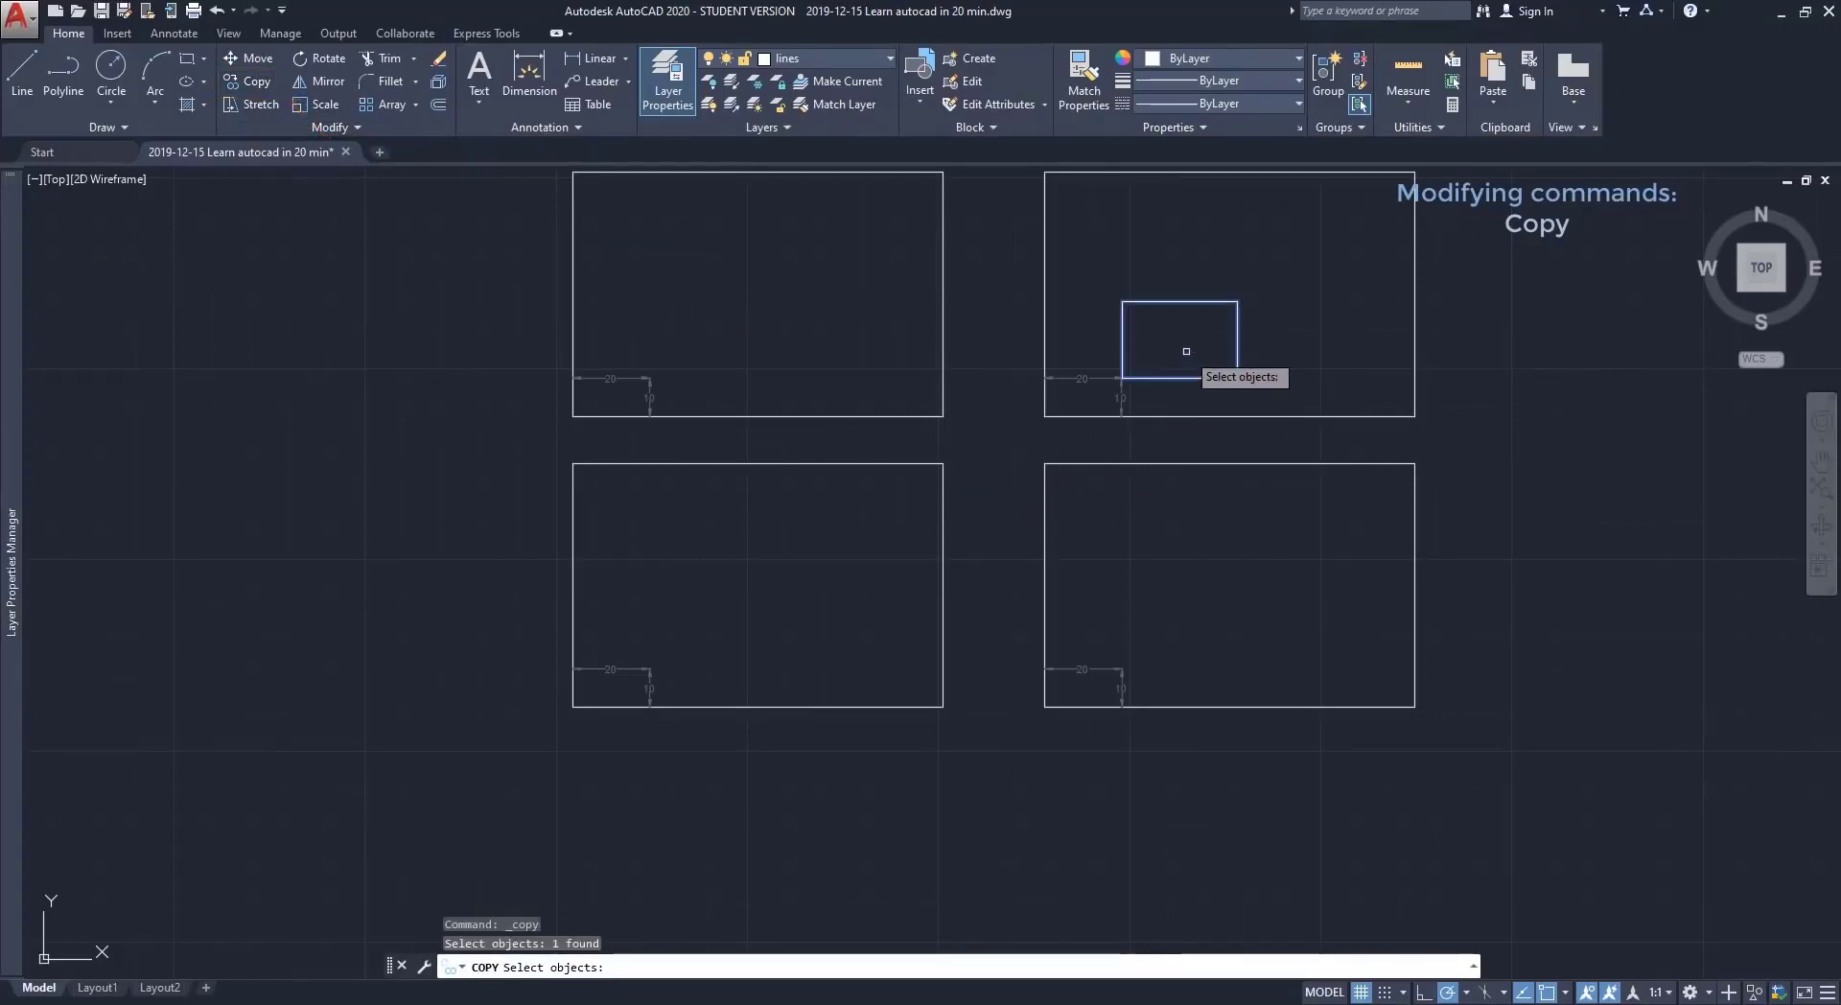
key("Return")
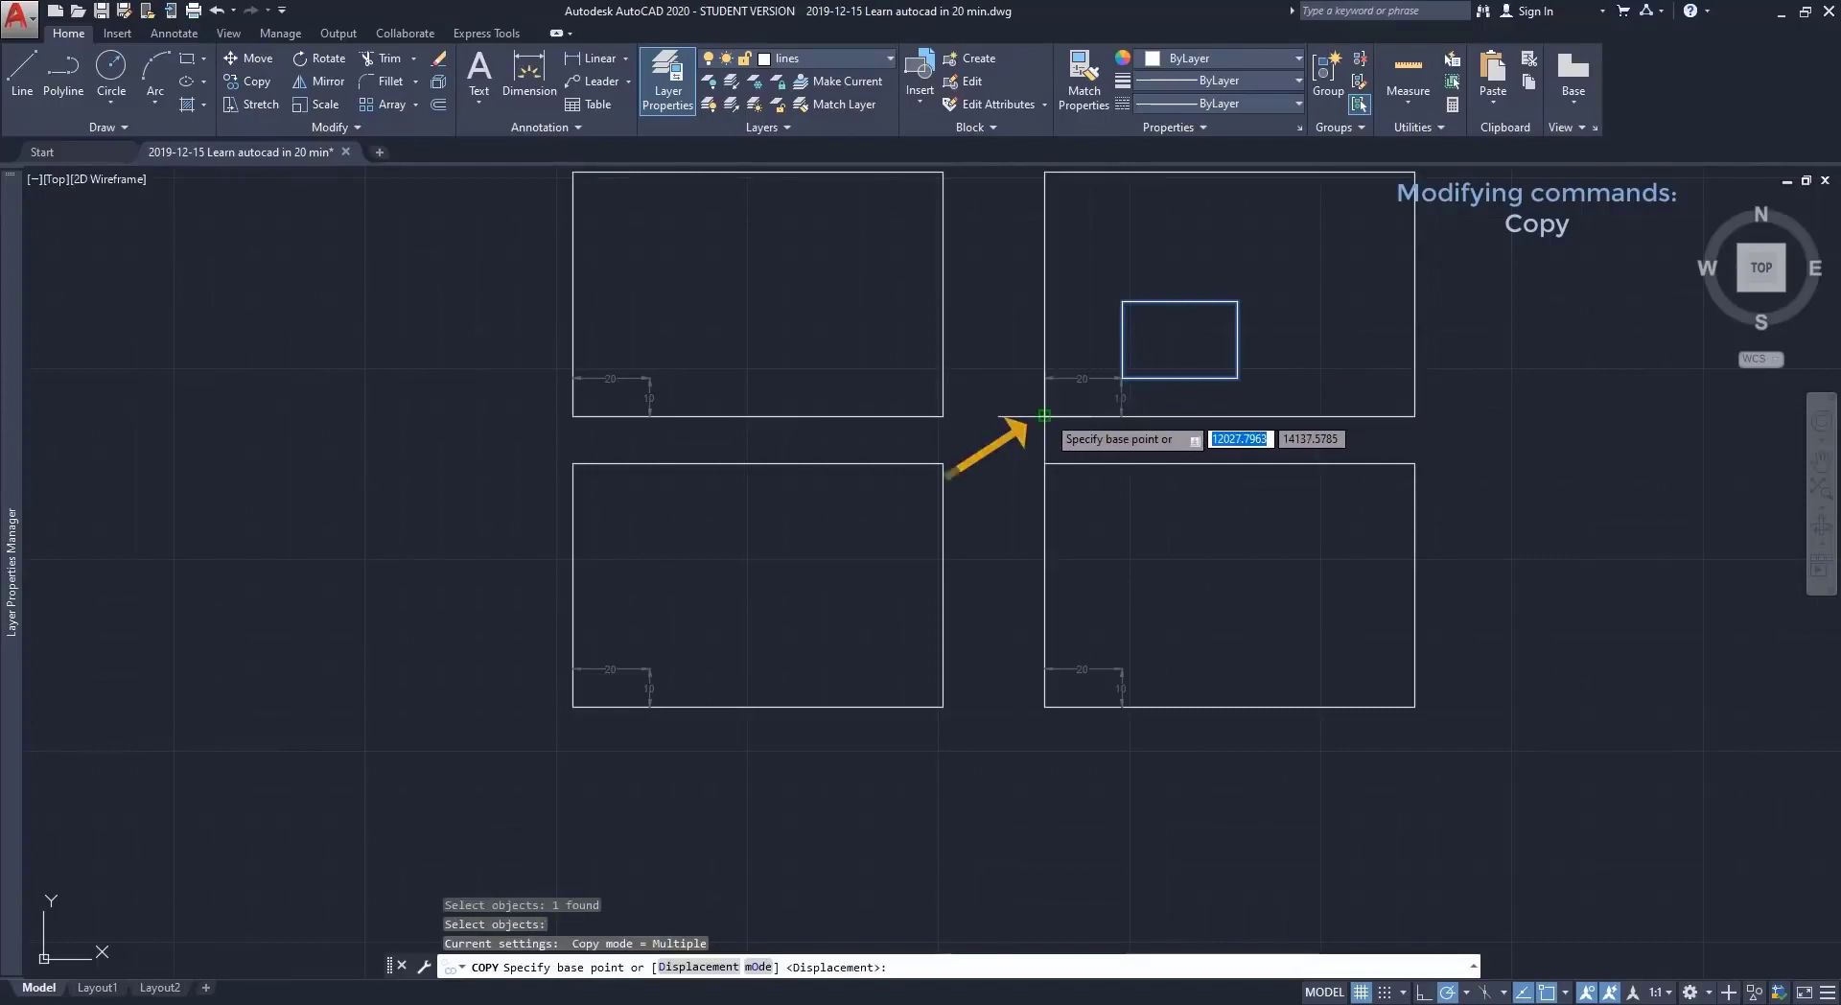
left_click(1044, 416)
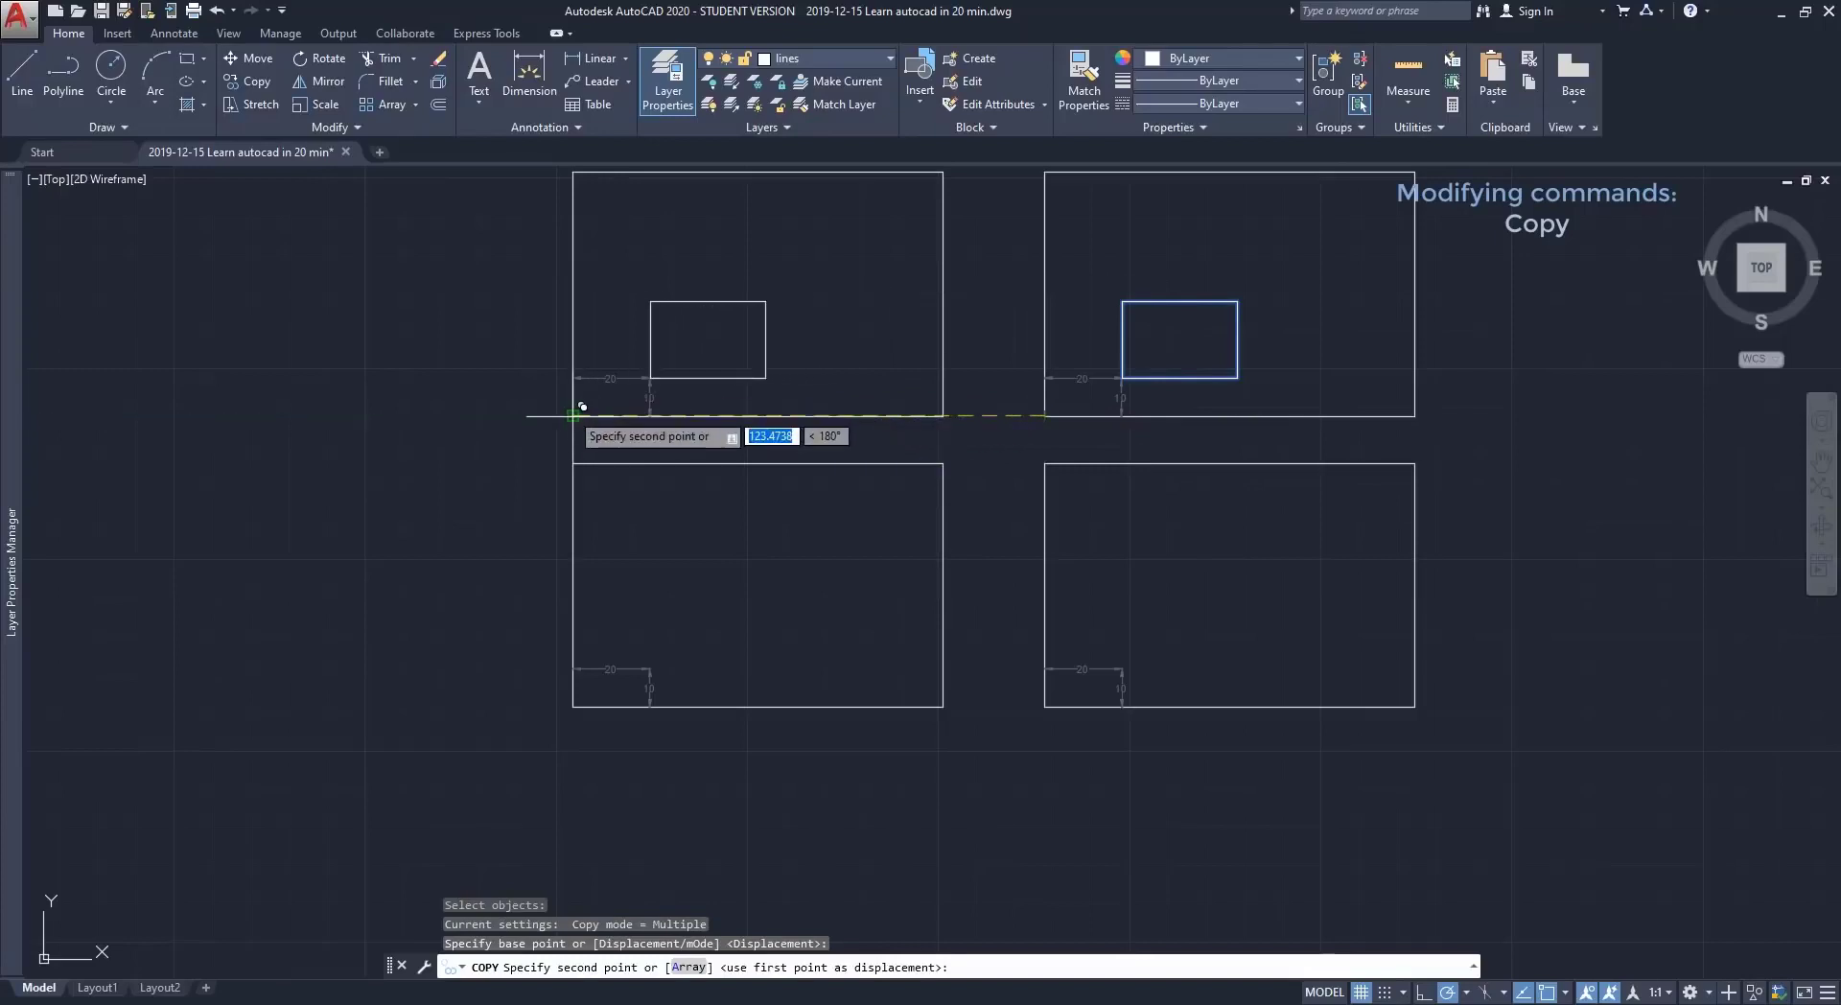
left_click(573, 416)
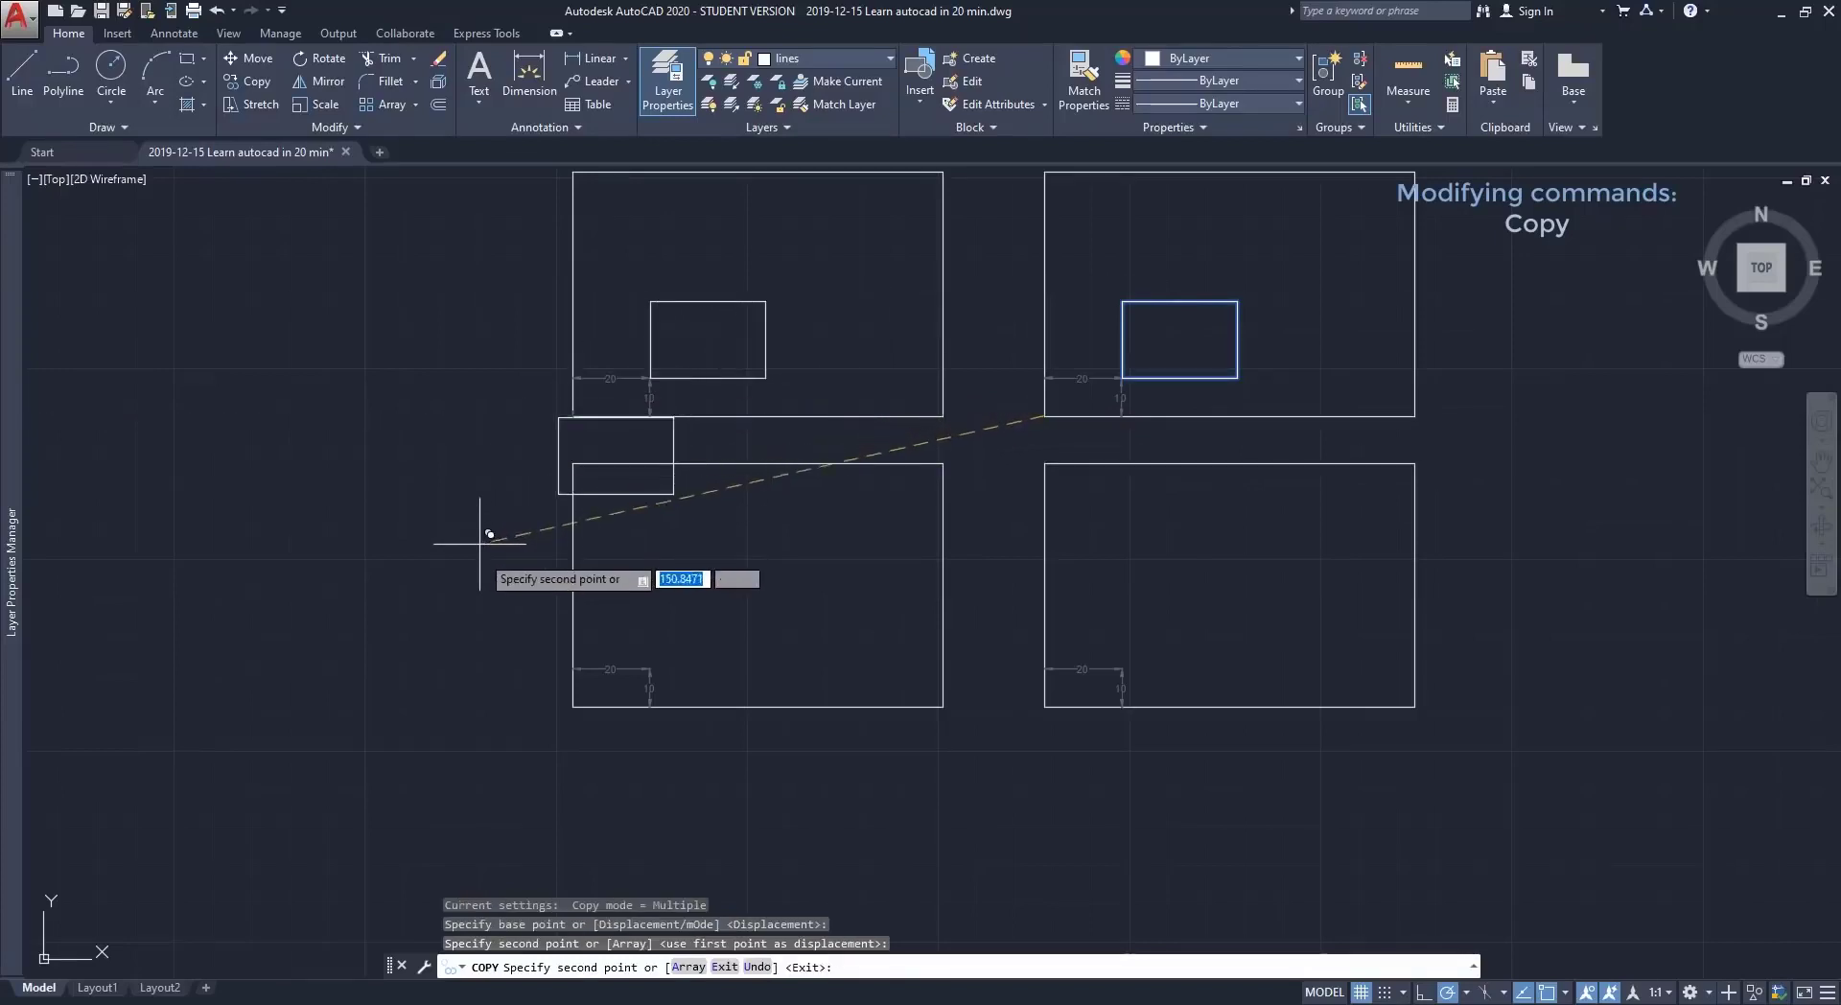
left_click(573, 707)
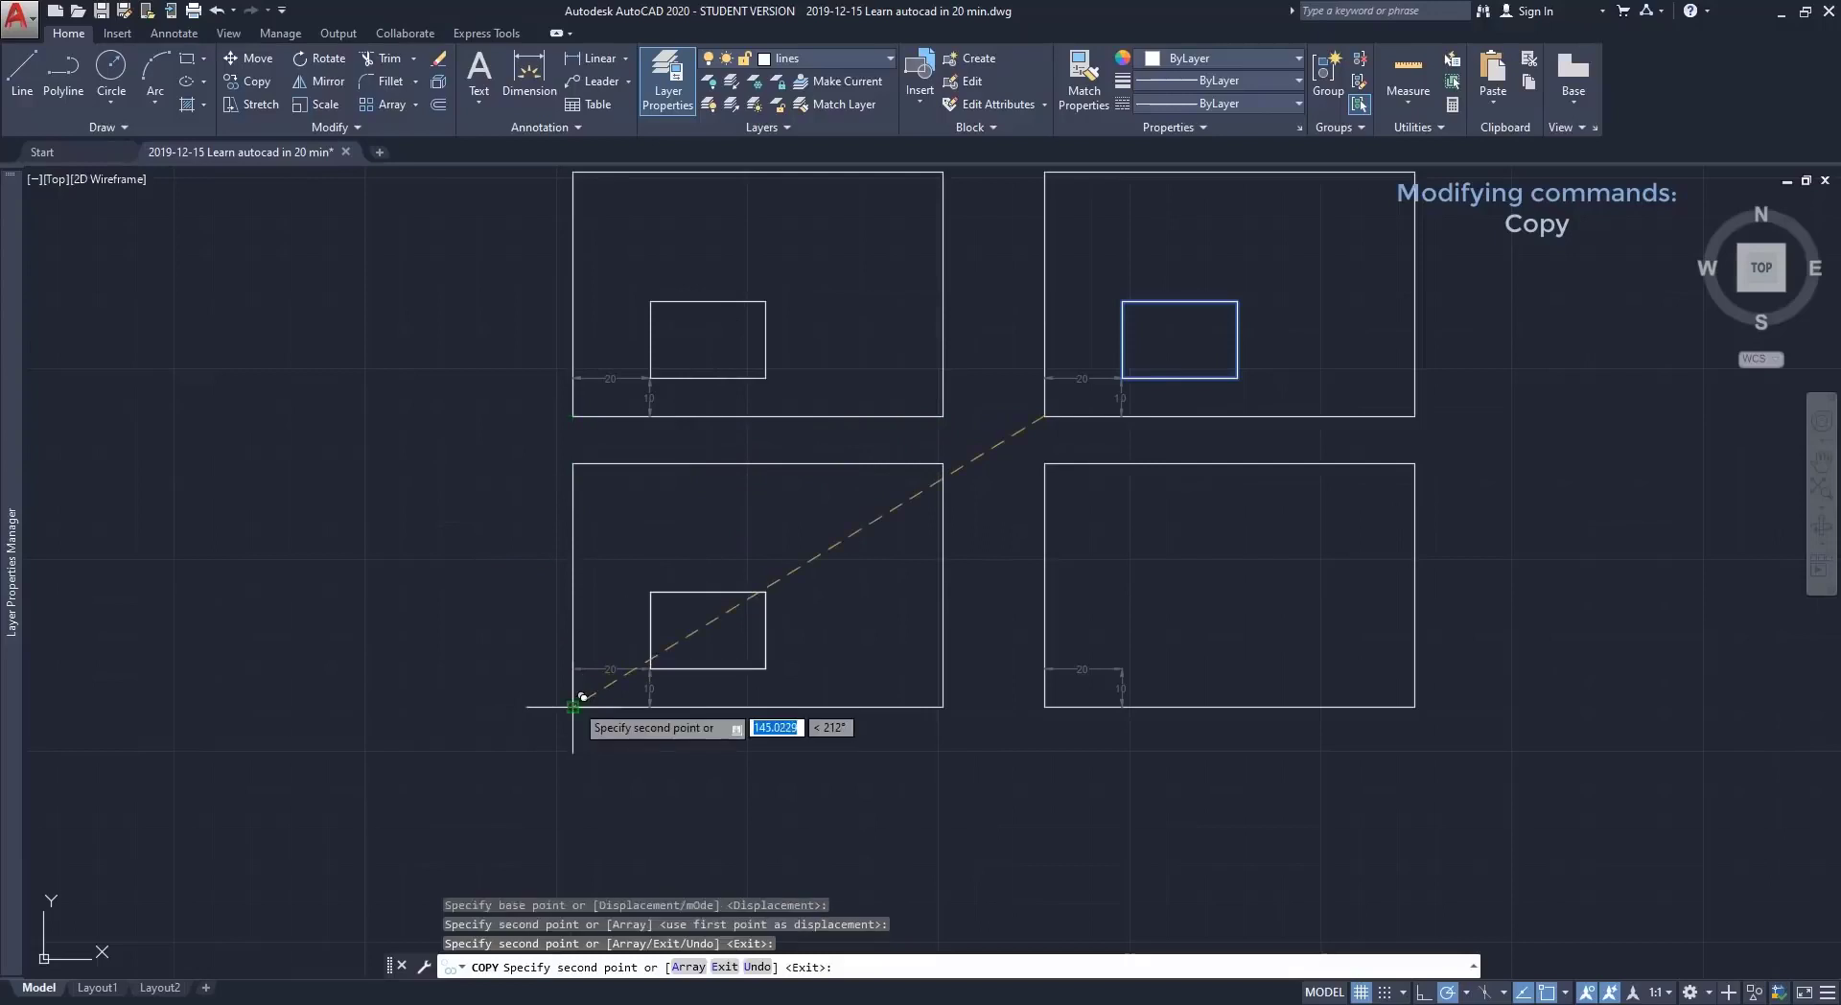
left_click(1045, 707)
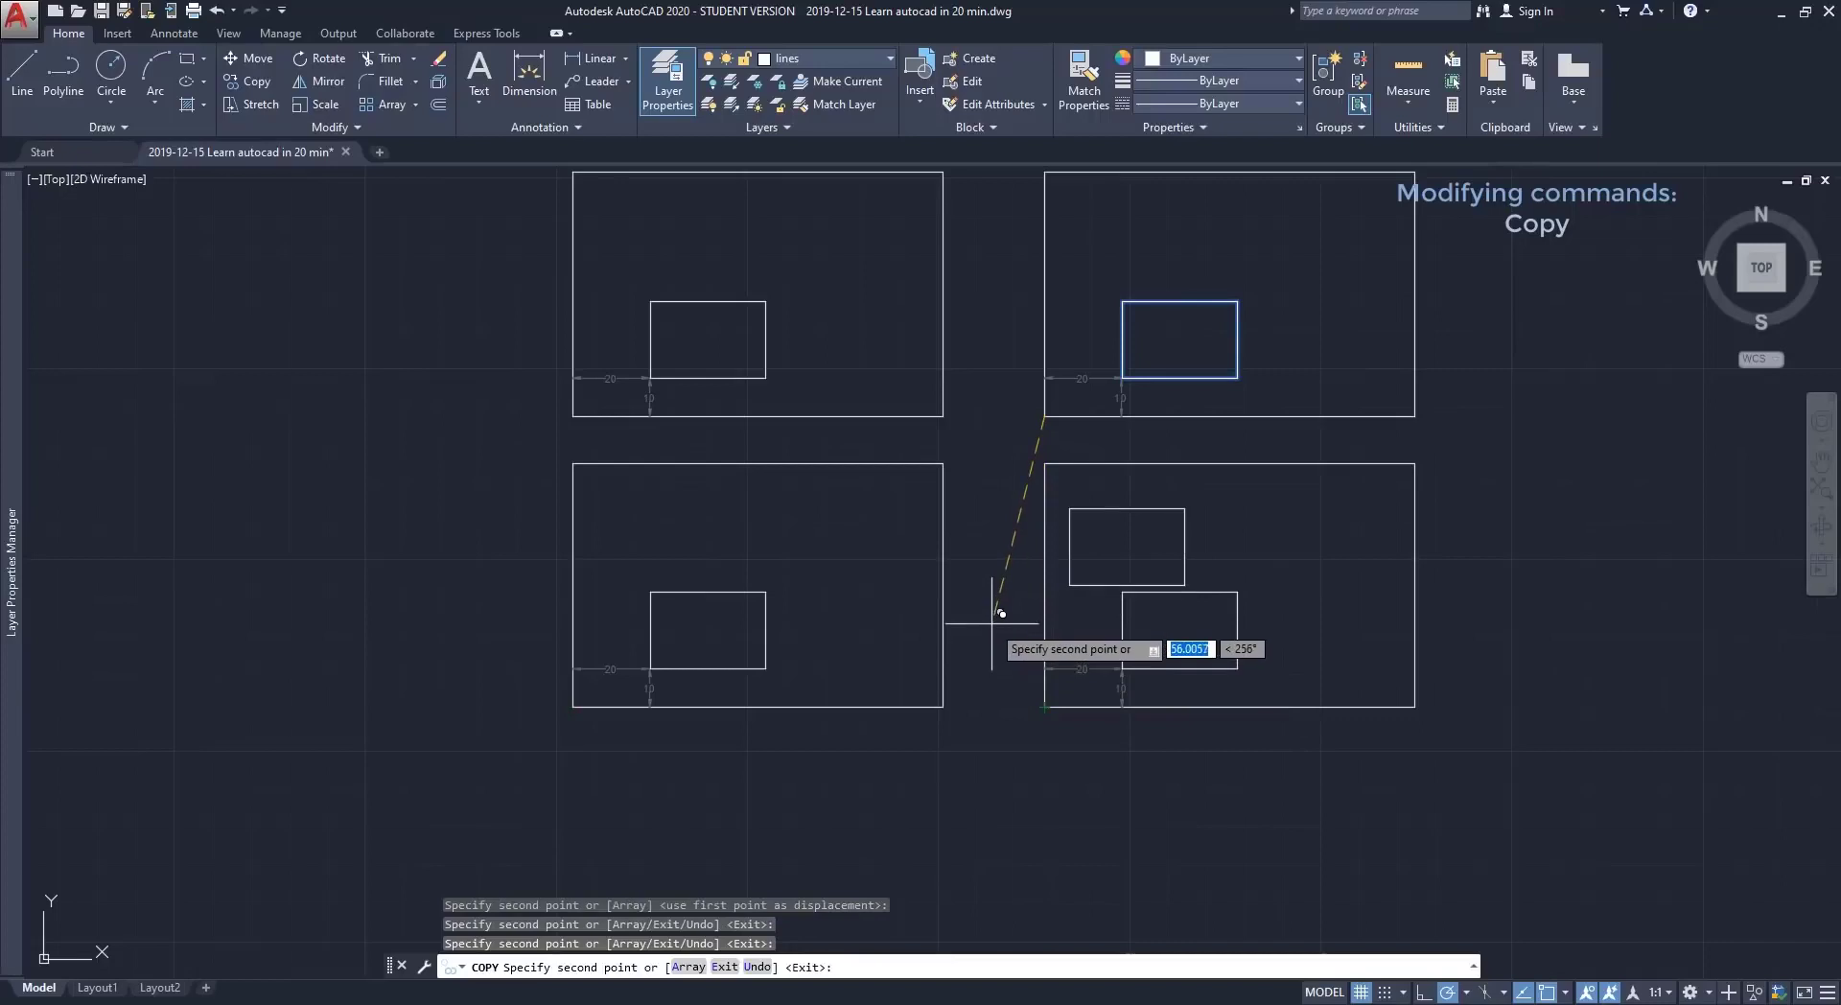
key("Escape")
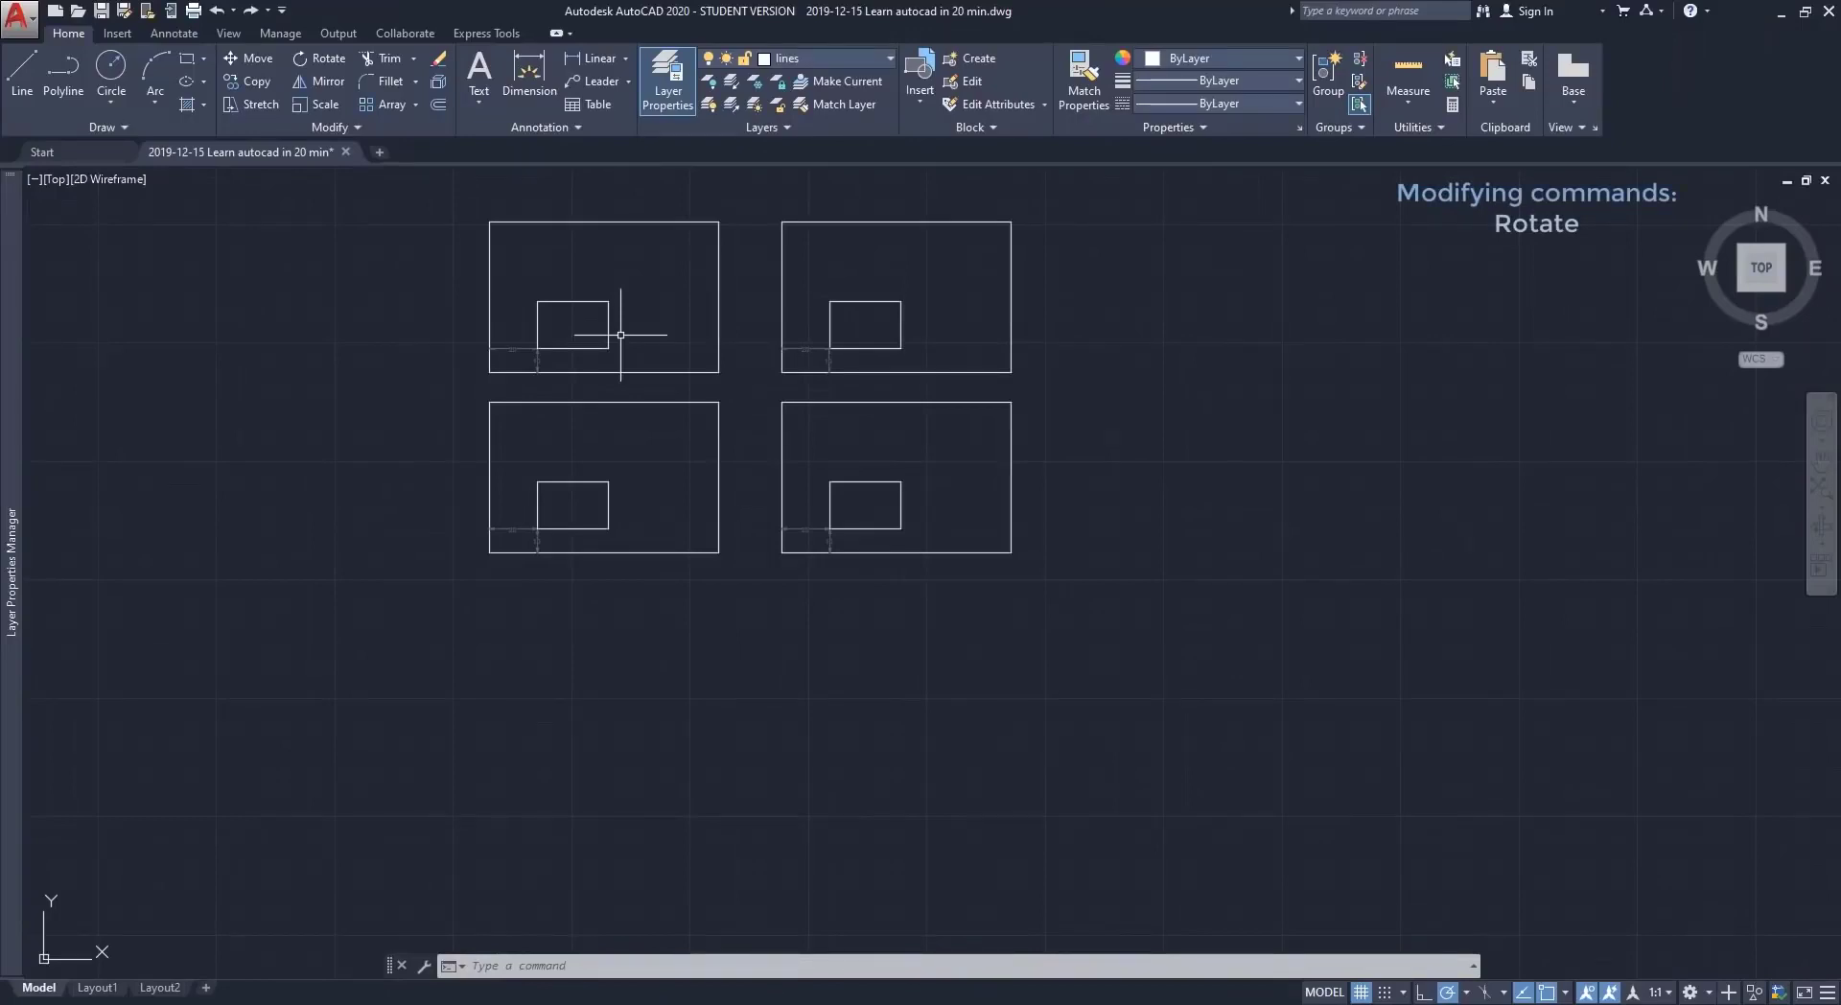
Rotate all four large rectangles with their contents clockwise to about 335 degrees, around the lower-left rectangle's lower-left corner.
left_click(330, 59)
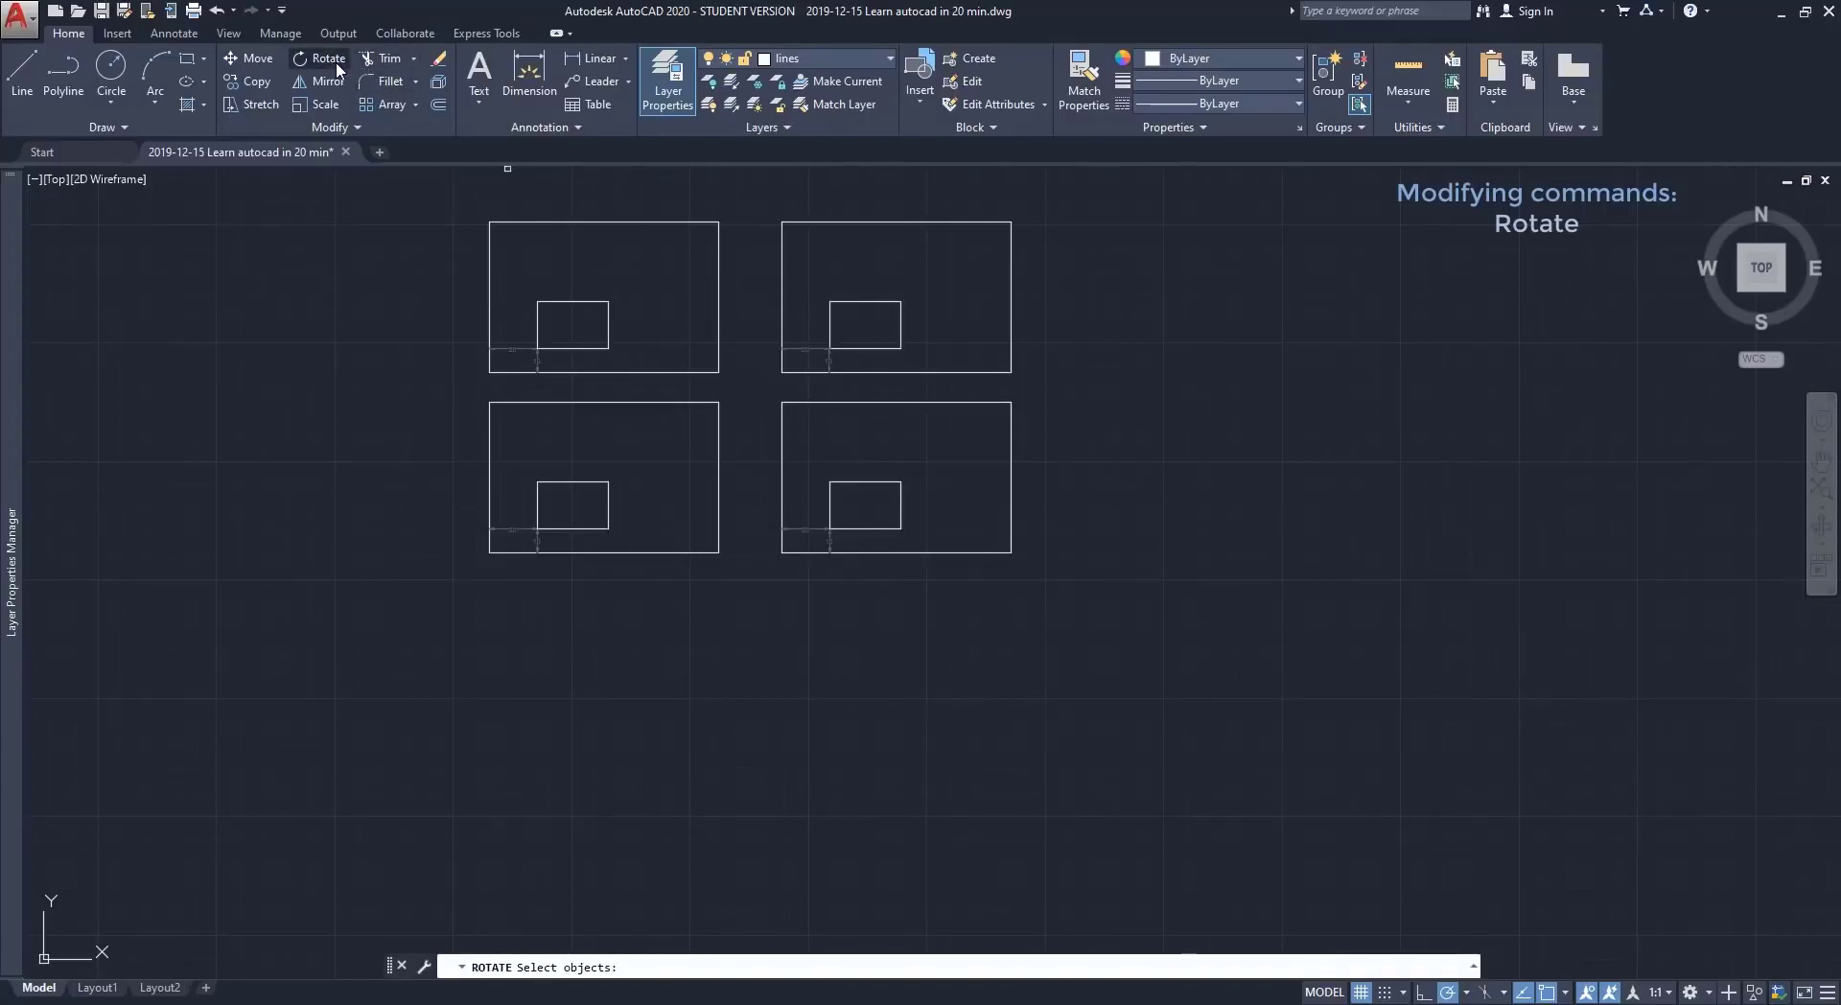
left_click(1054, 584)
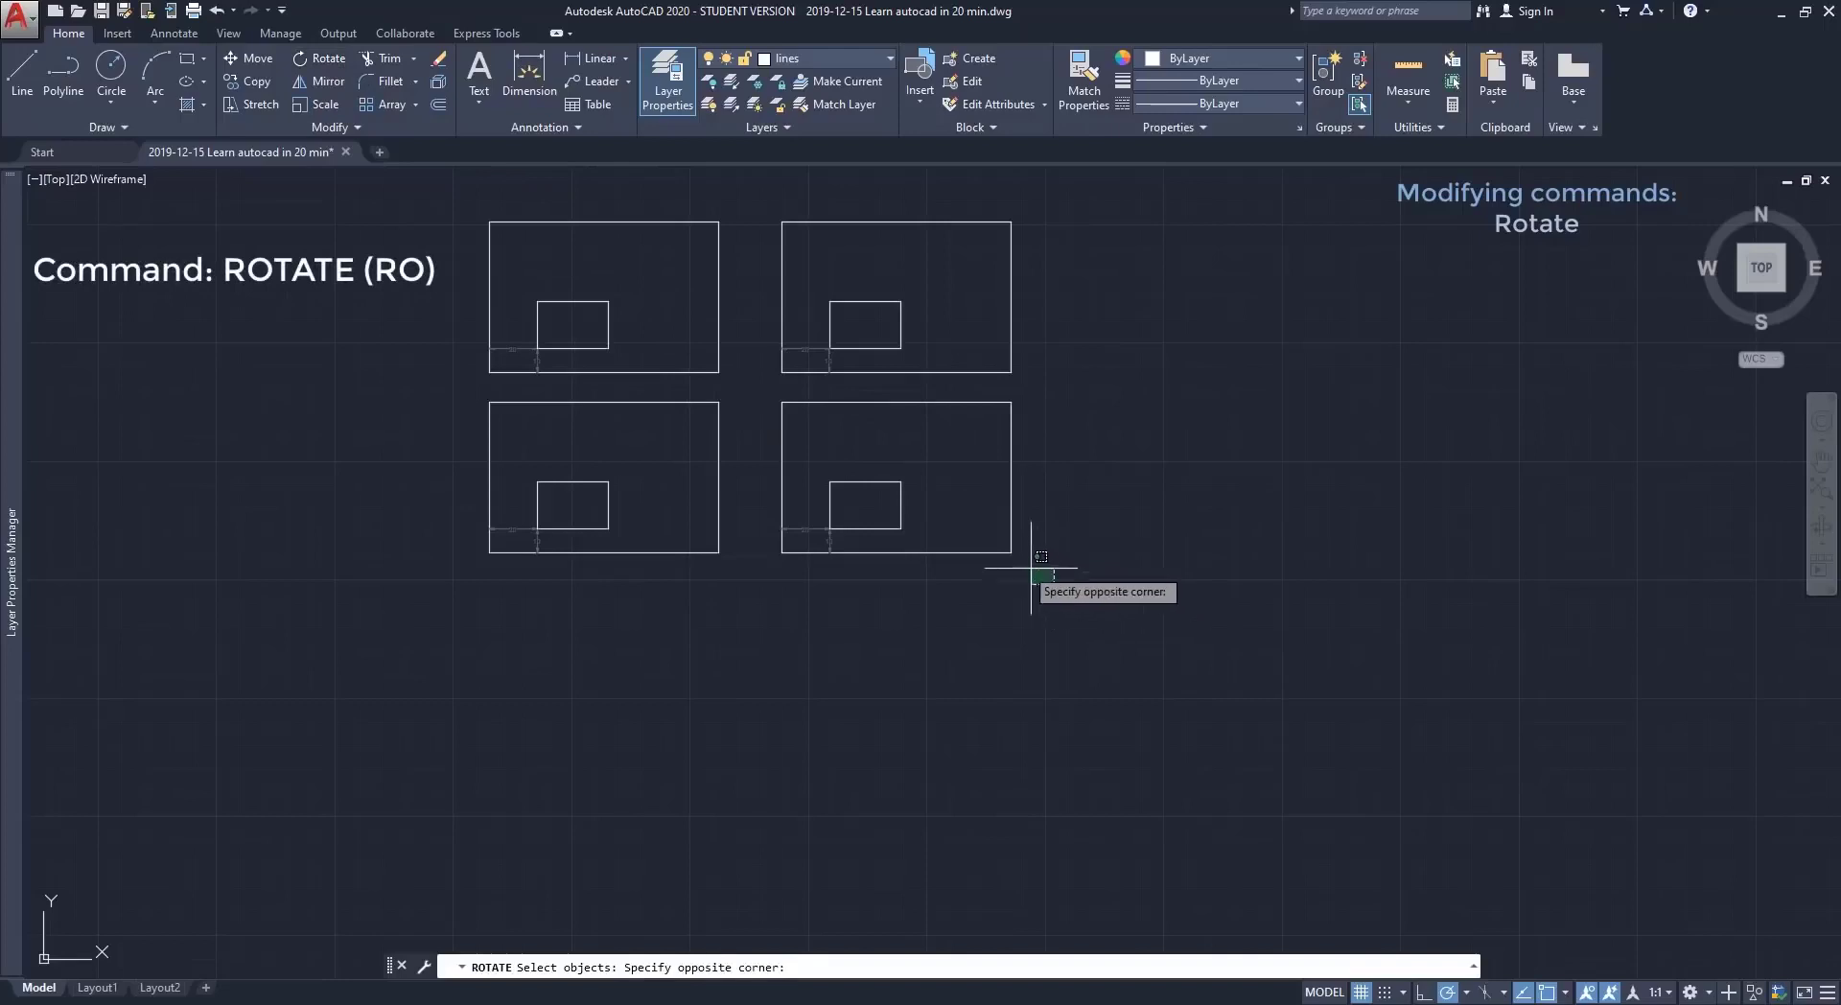
left_click(370, 204)
key("Return")
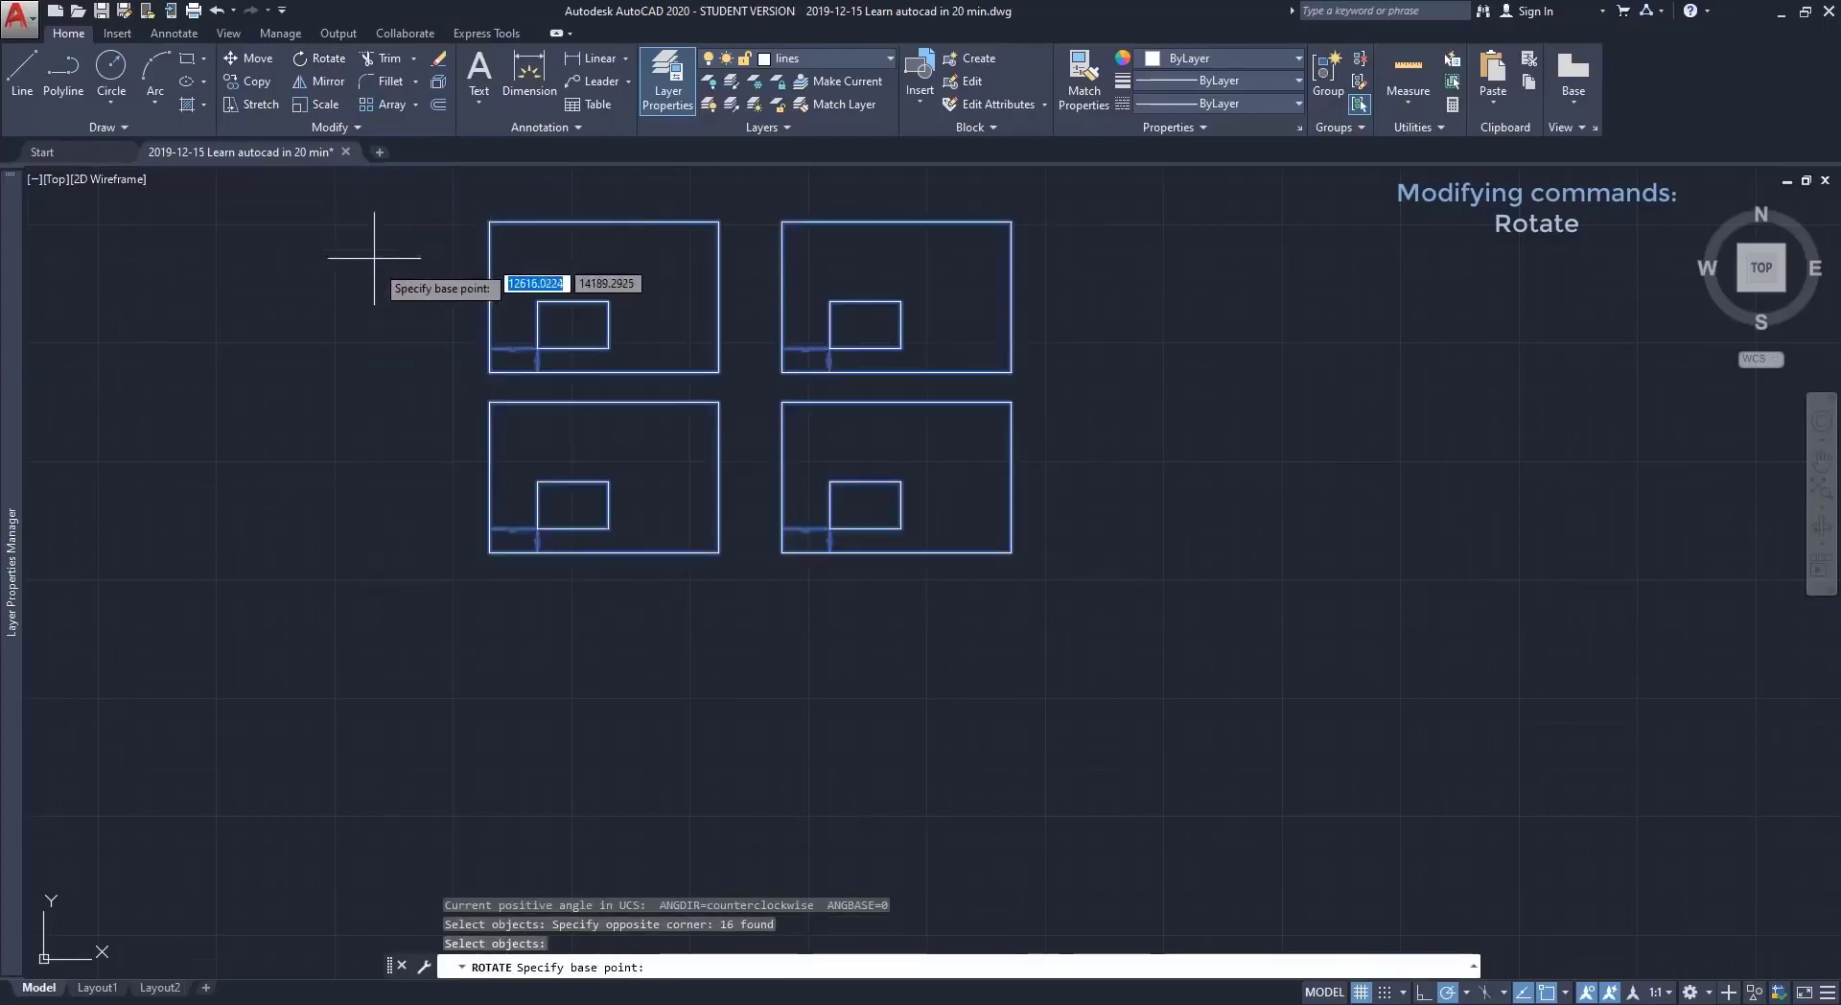
left_click(490, 553)
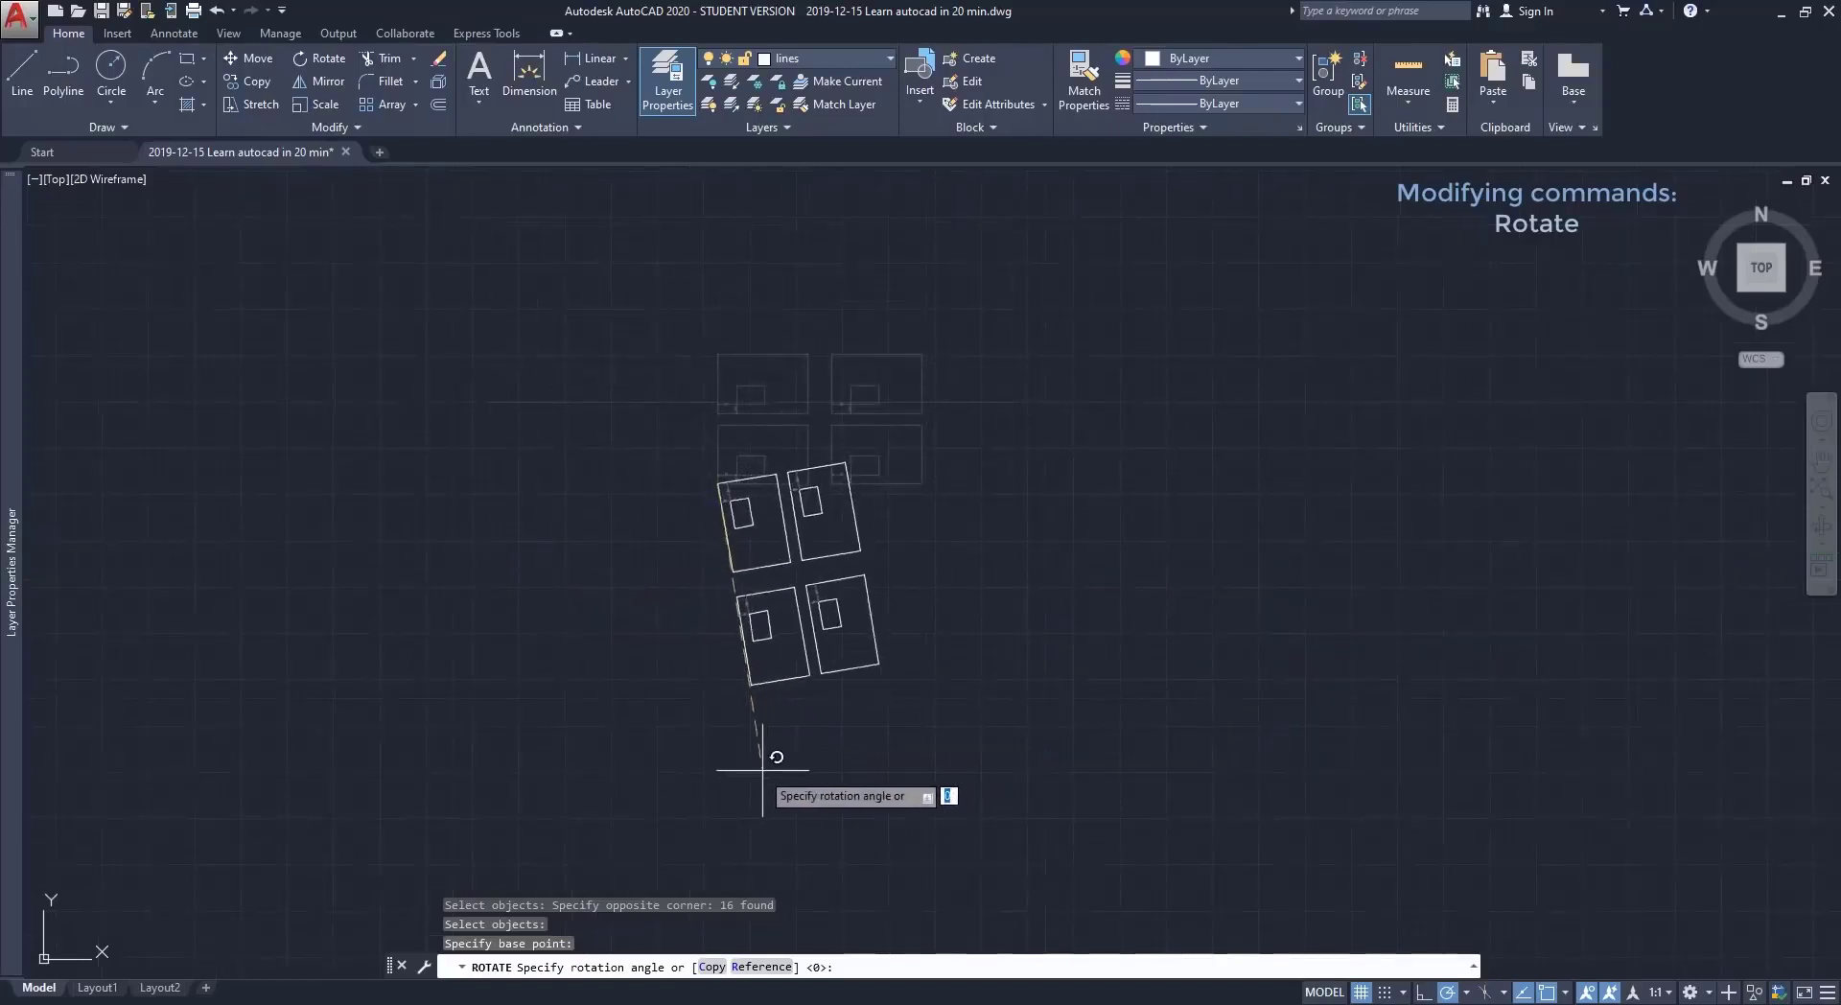
left_click(717, 764)
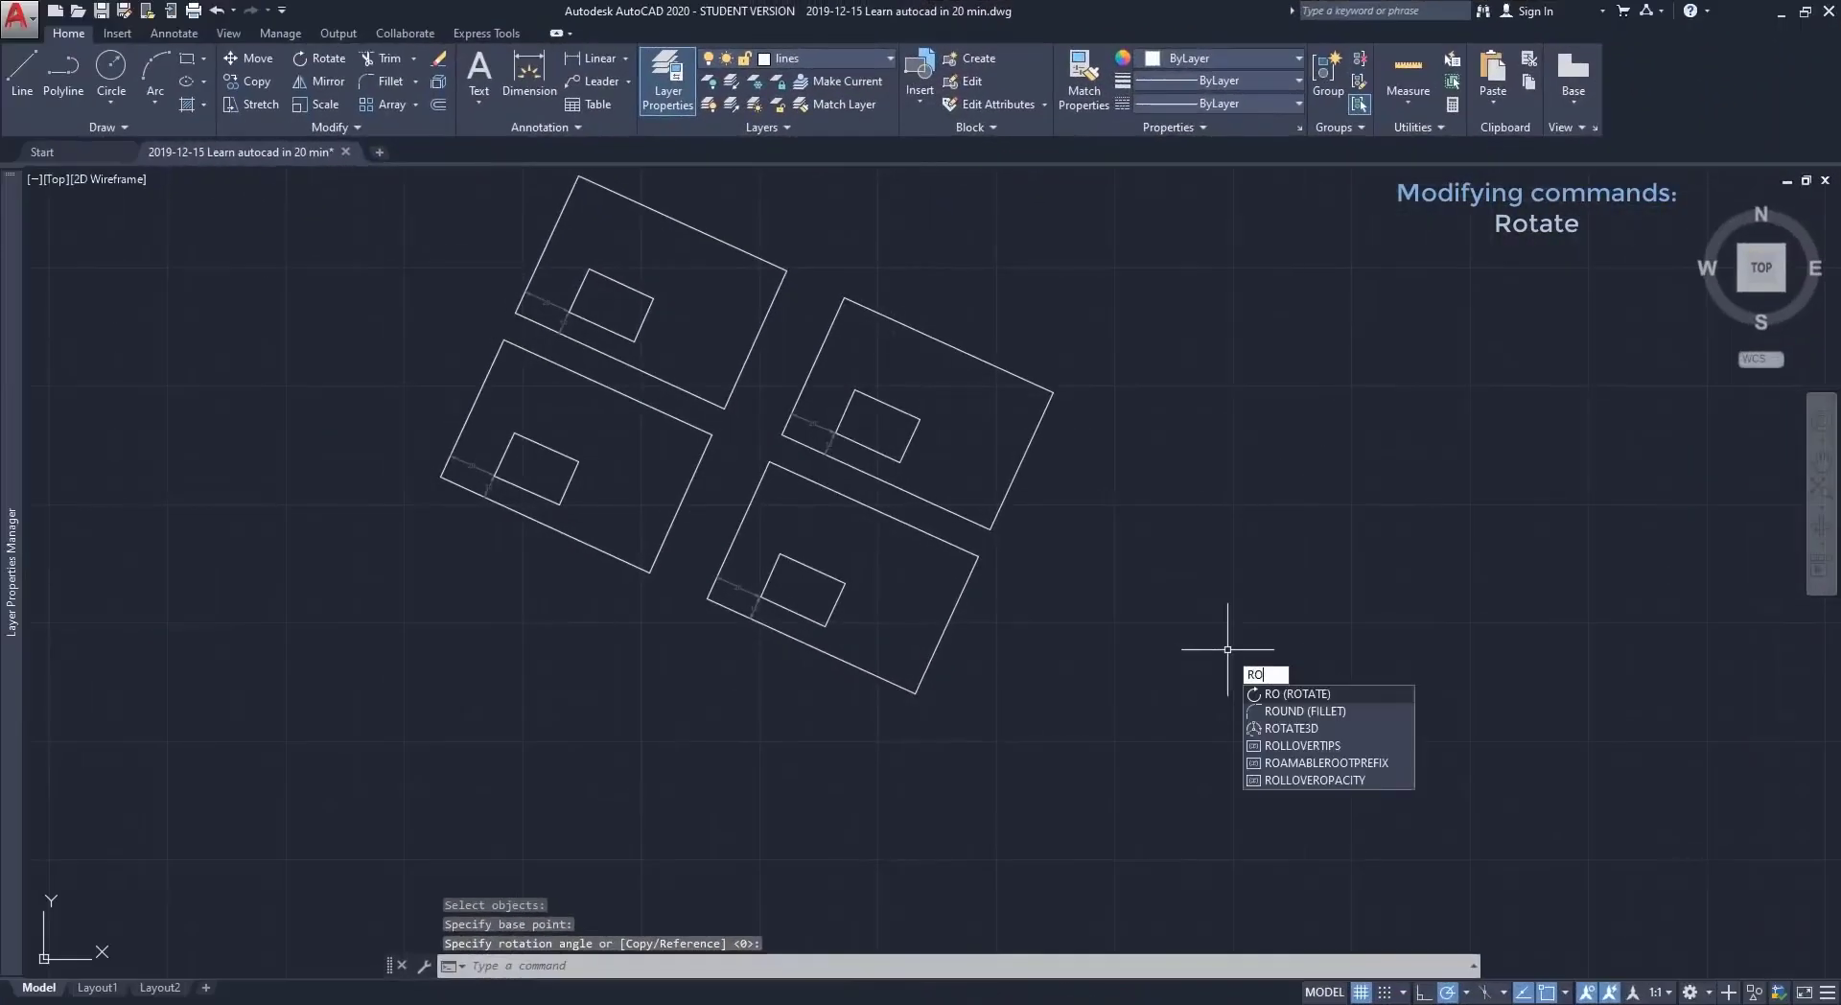
Rotate the tilted rectangles back to horizontal using the Reference option, with their lower-left corner as base point and the bottom edge as reference angle.
key("Return")
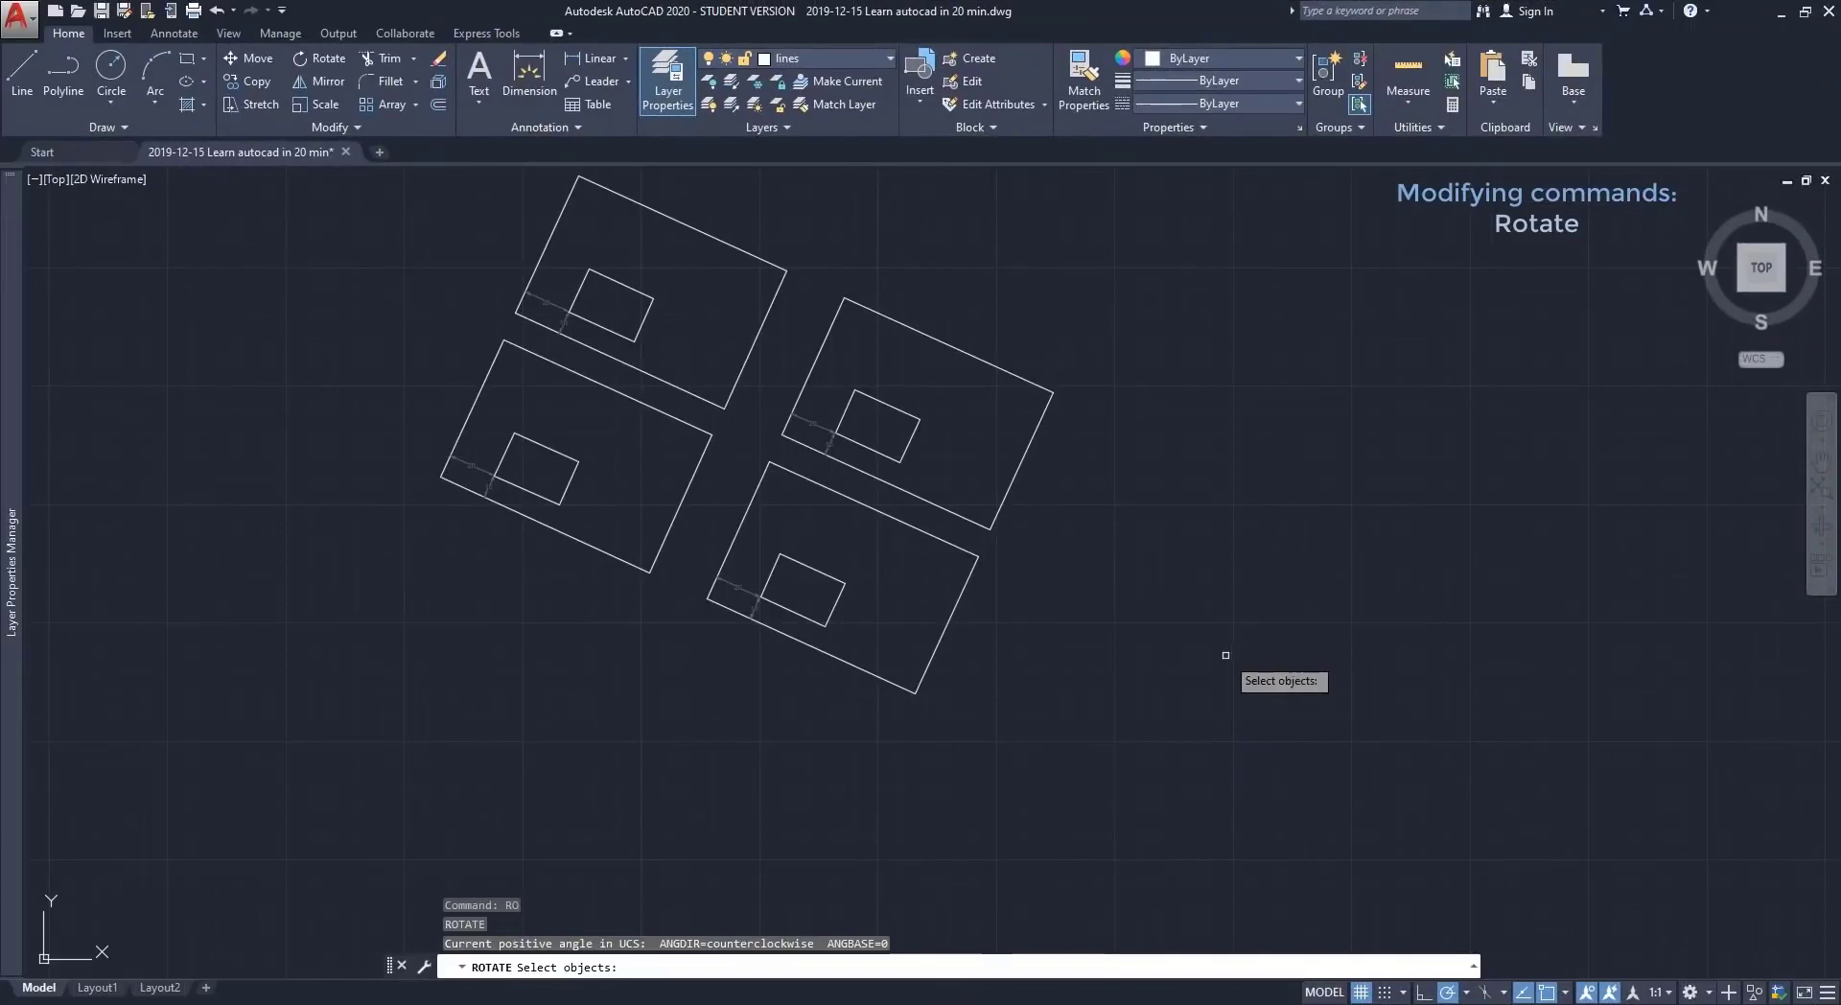
left_click(1229, 766)
left_click(231, 207)
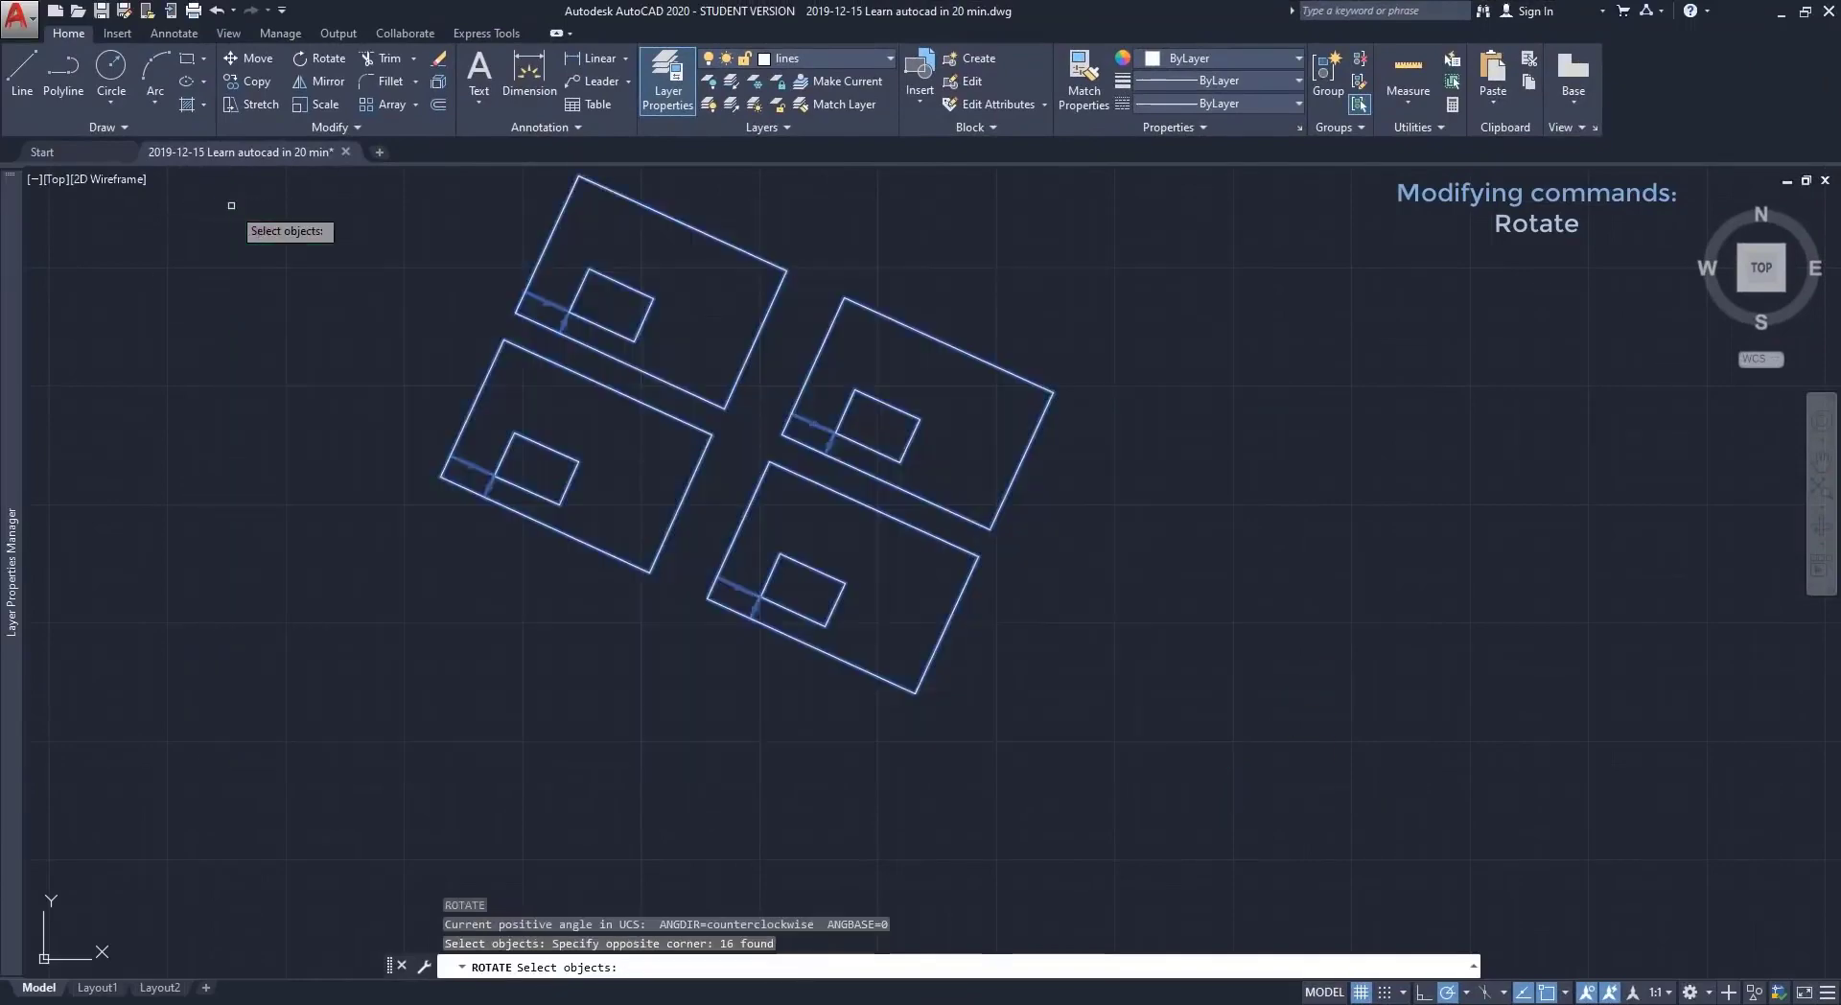
left_click(440, 476)
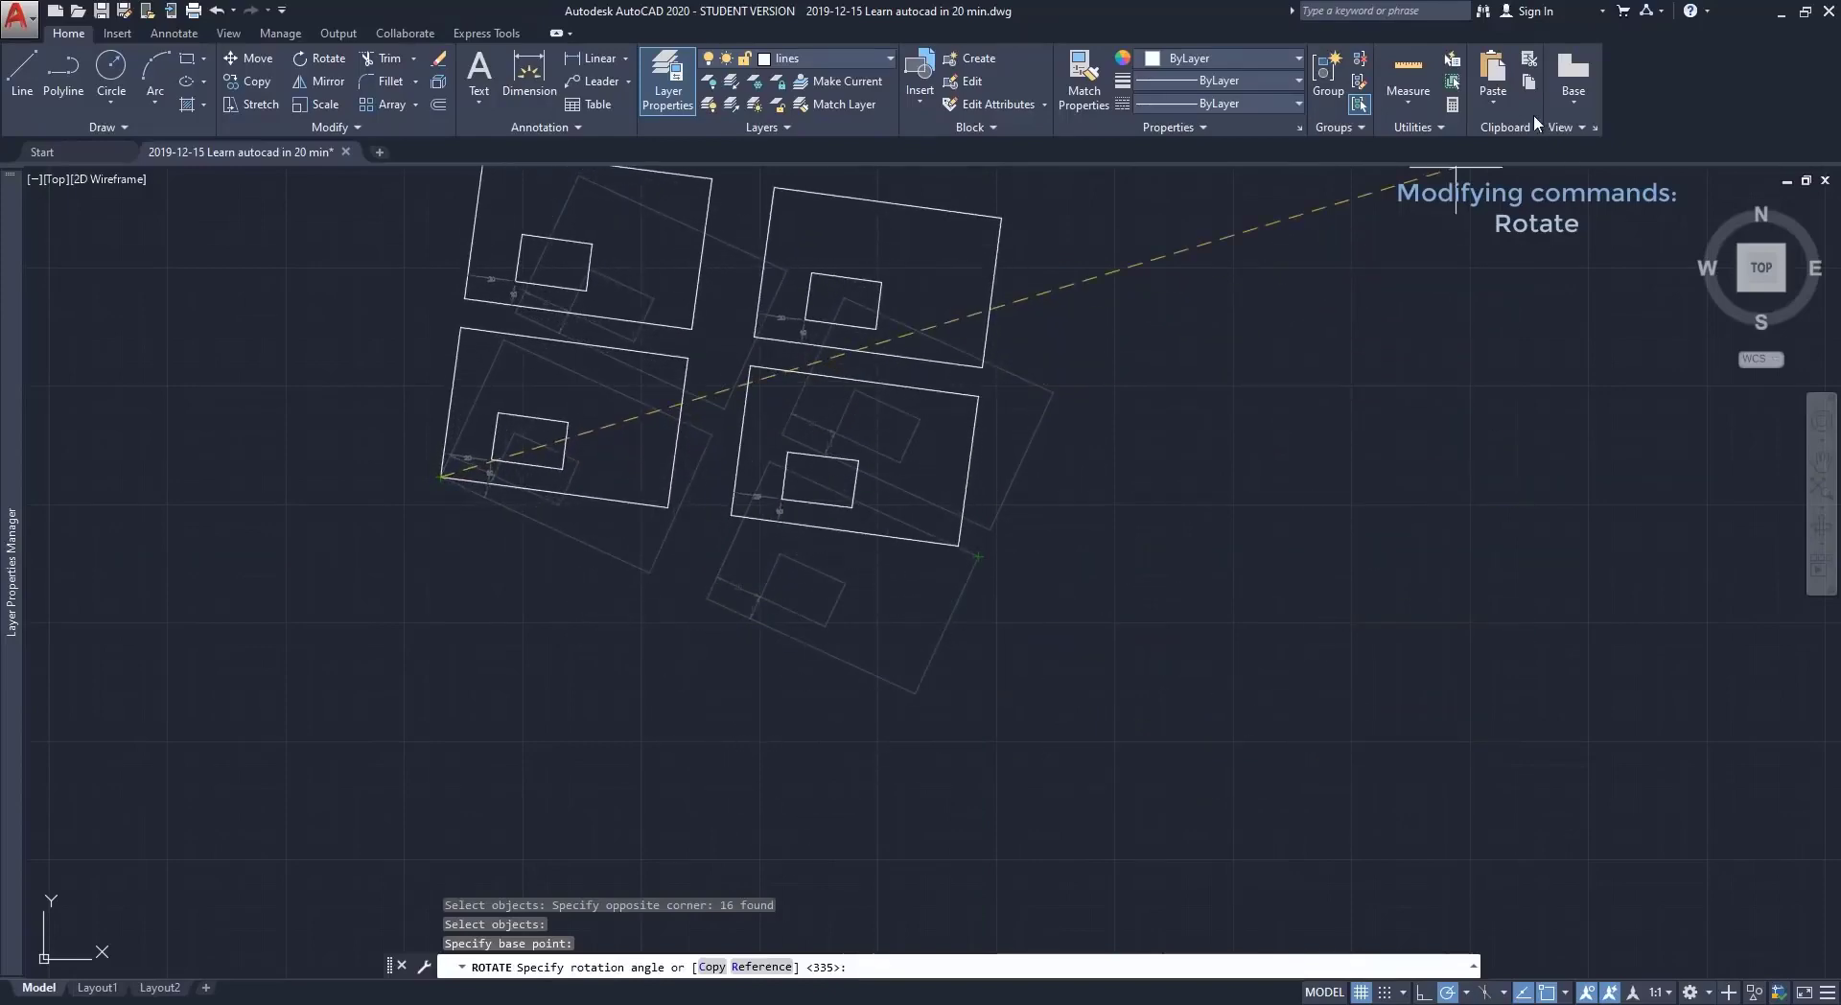
scroll(1328, 338, "down", 2)
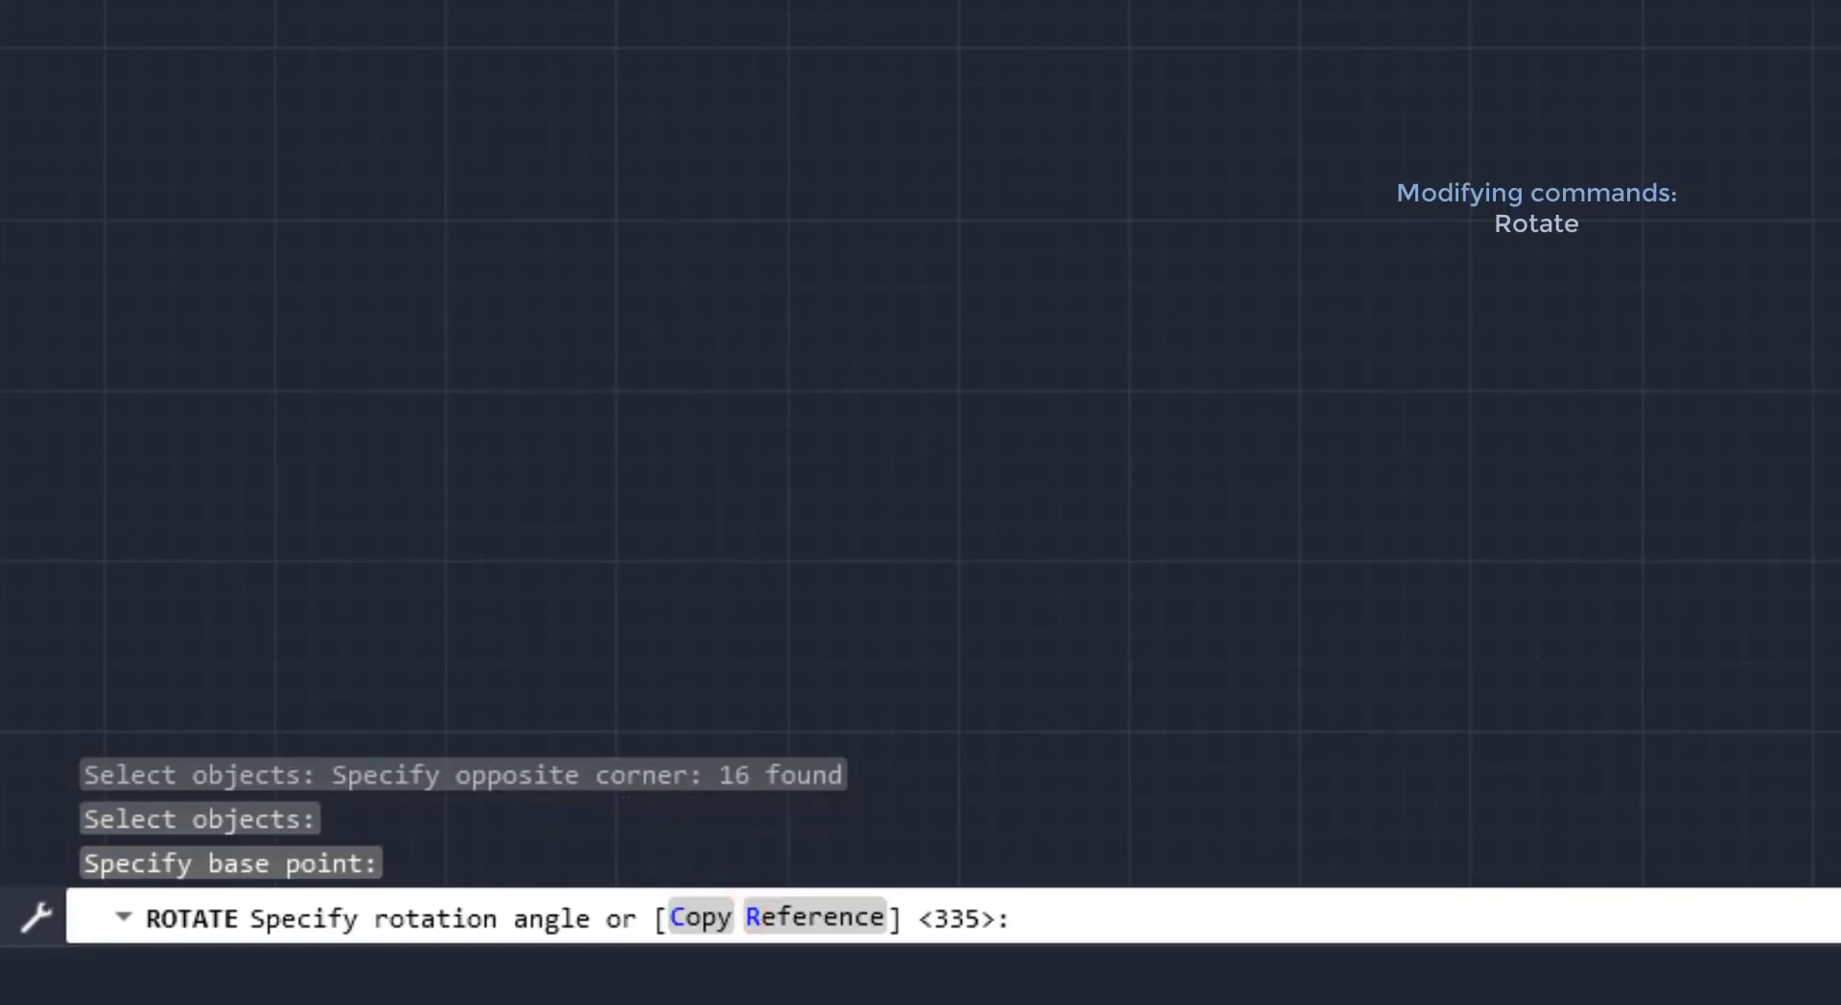
type("r")
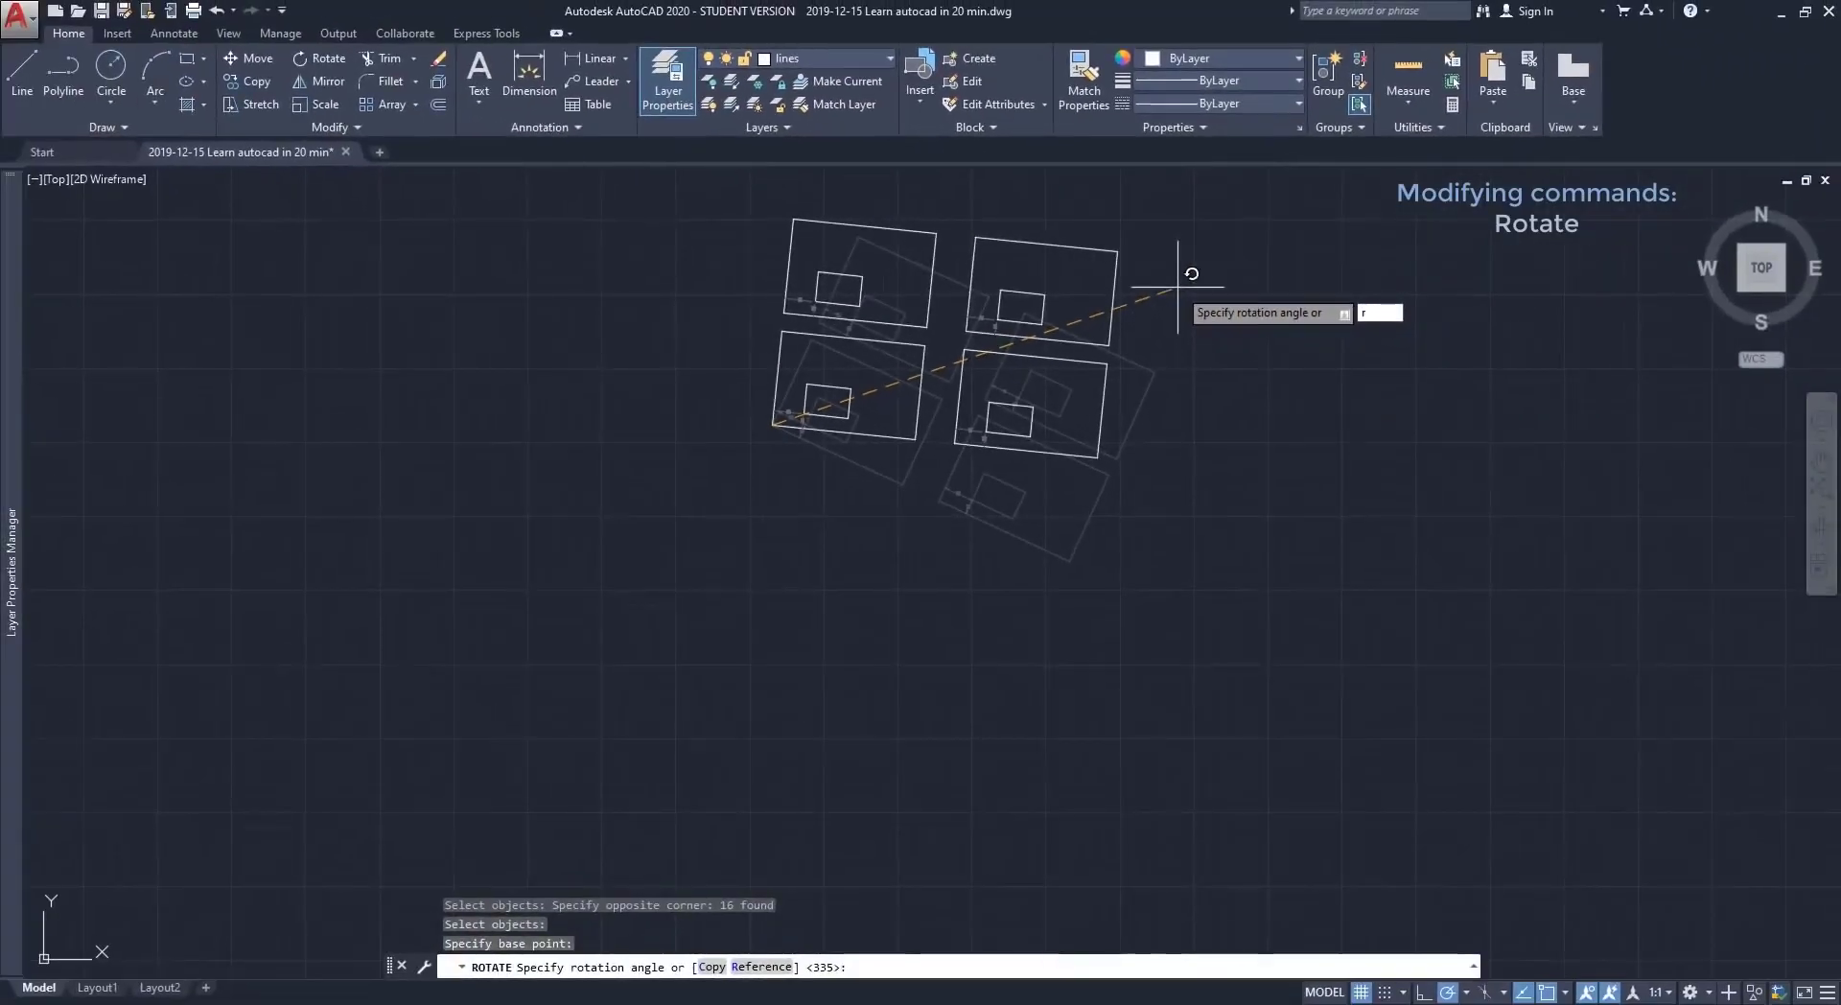
key("Return")
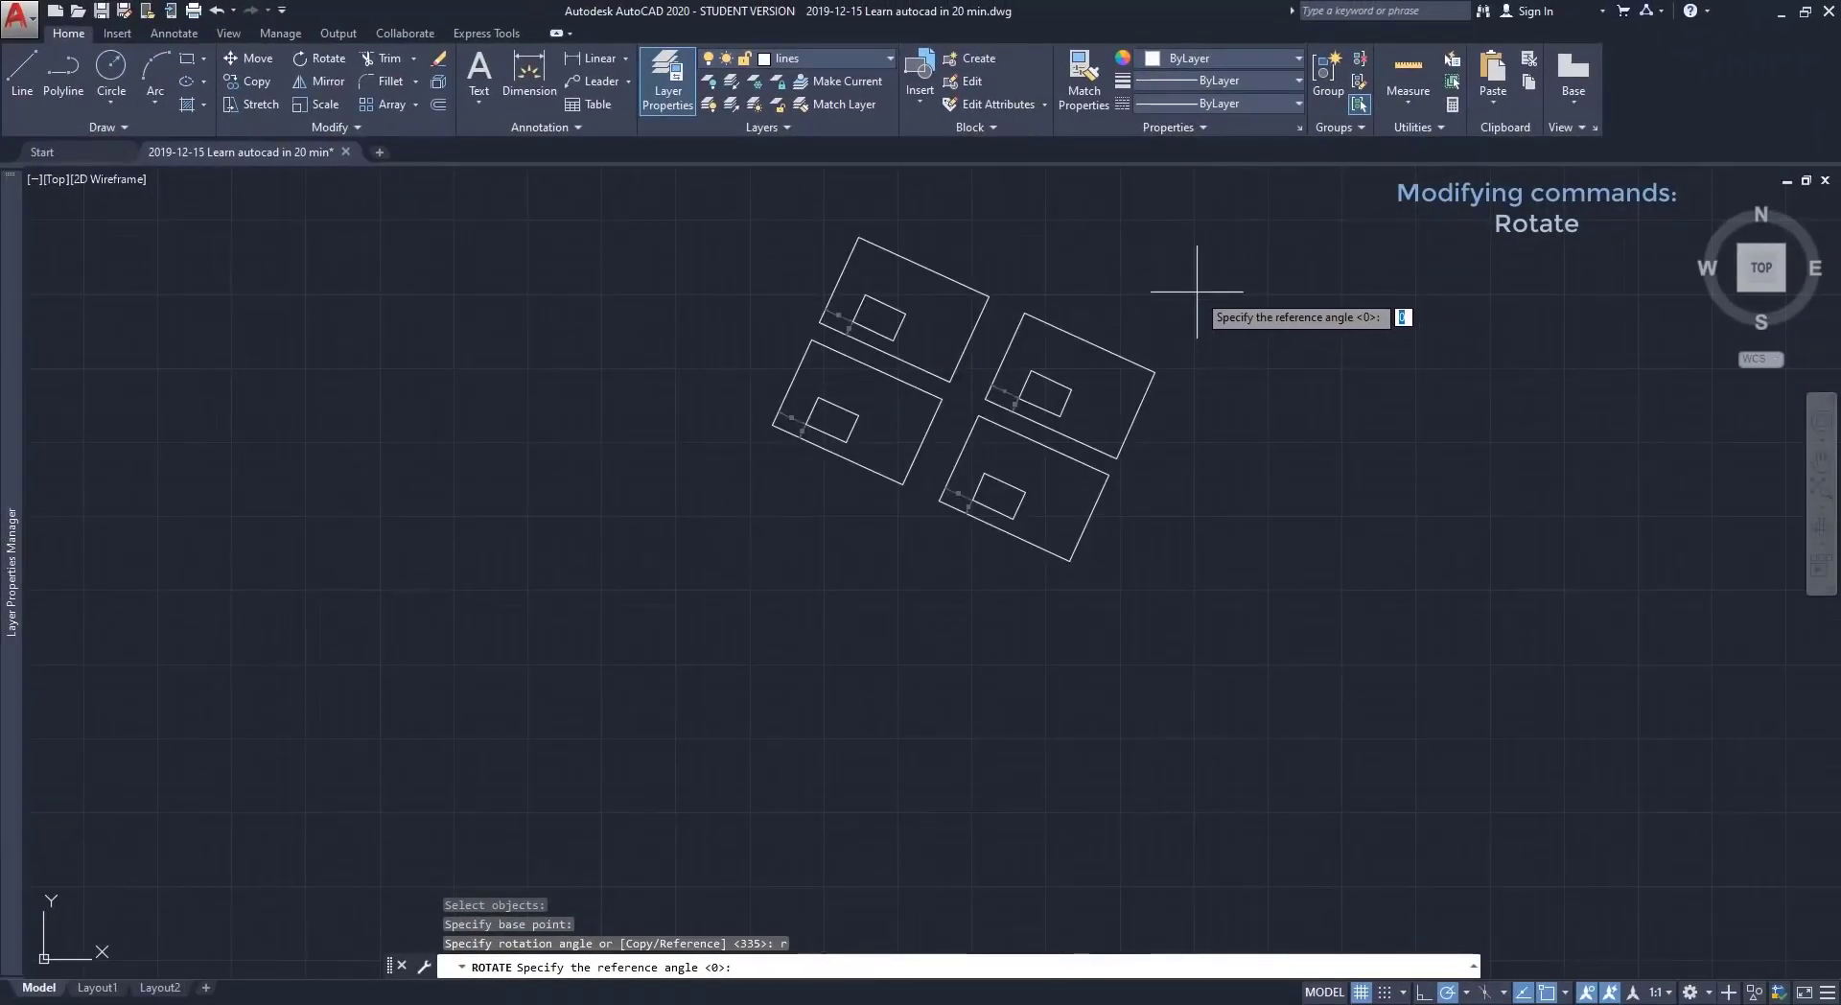
scroll(1186, 376, "up", 4)
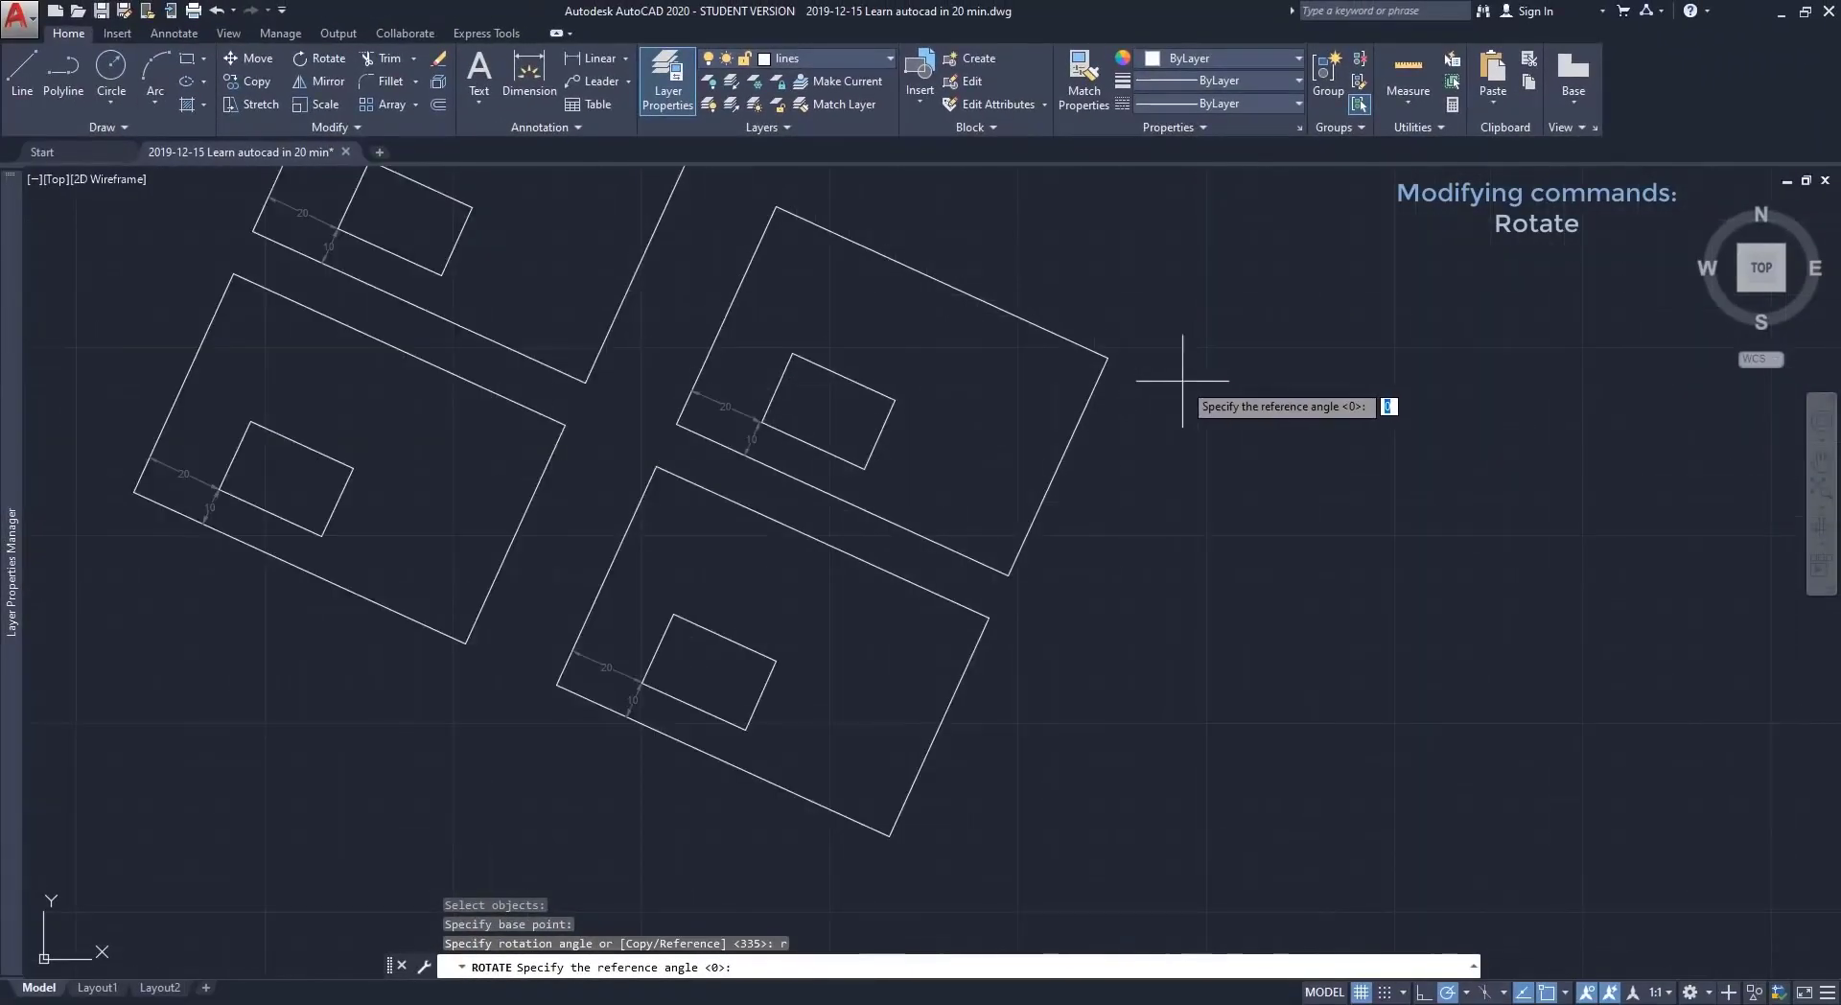
left_click(134, 492)
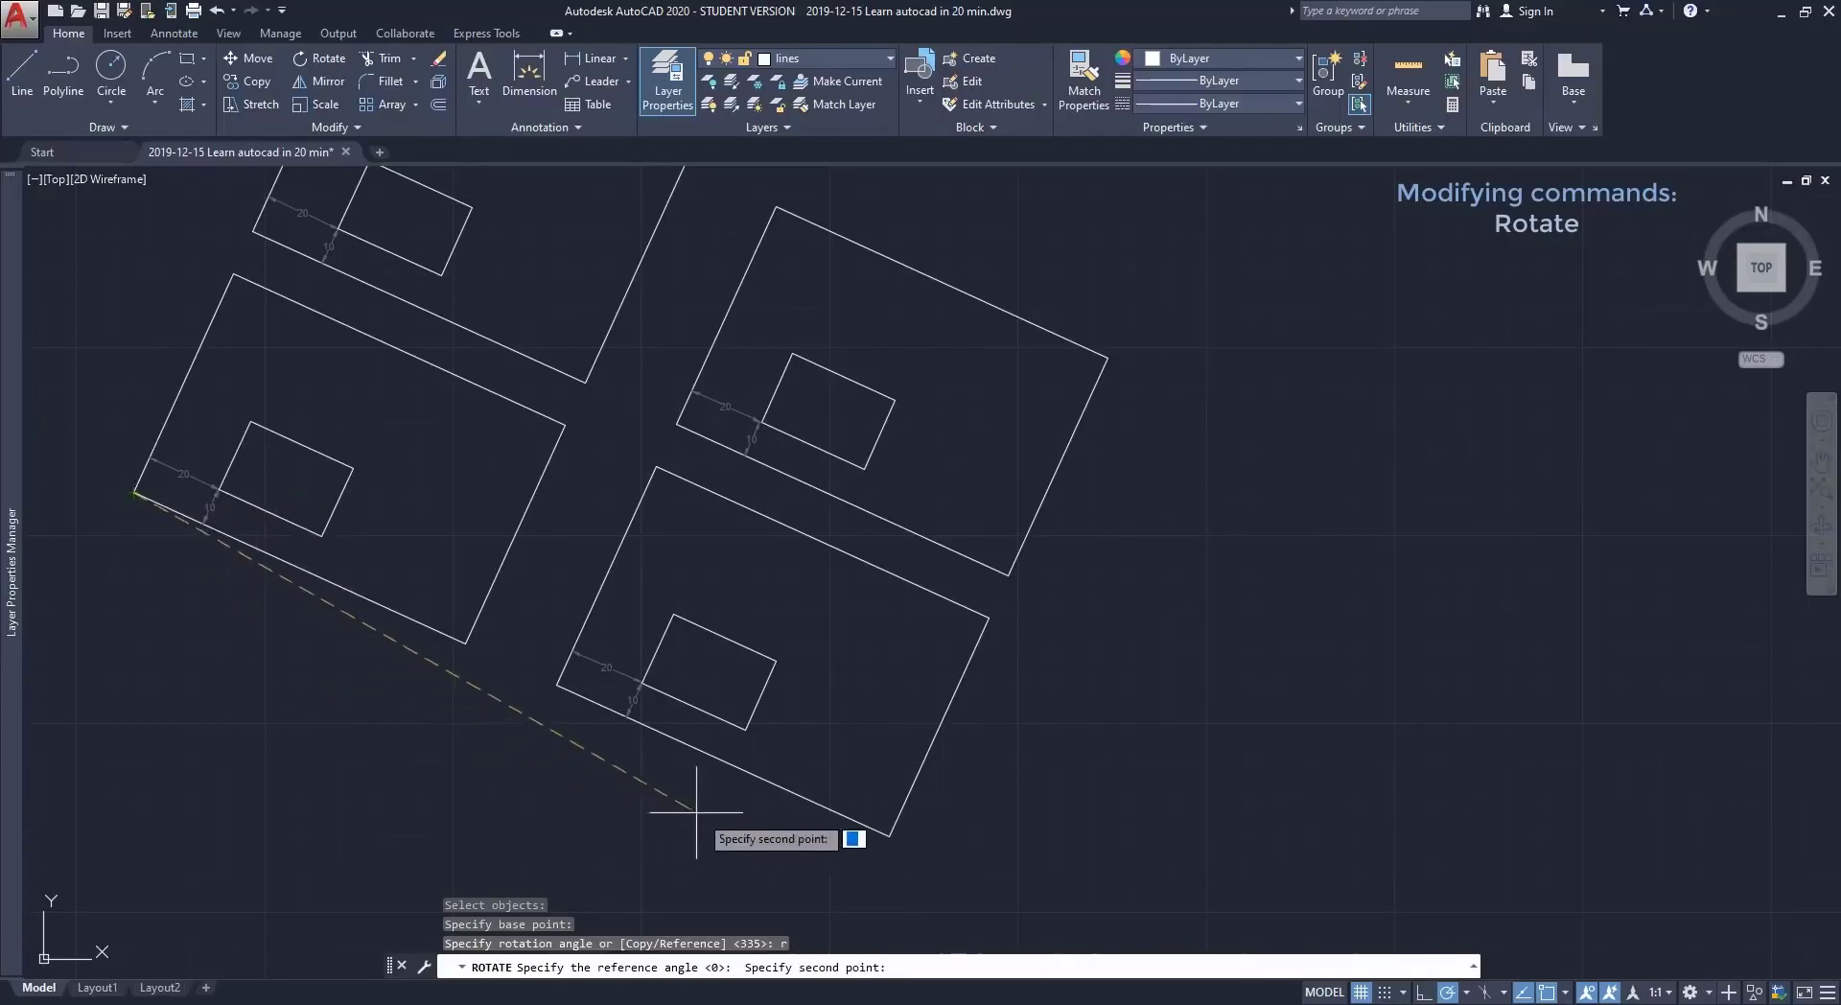
left_click(889, 836)
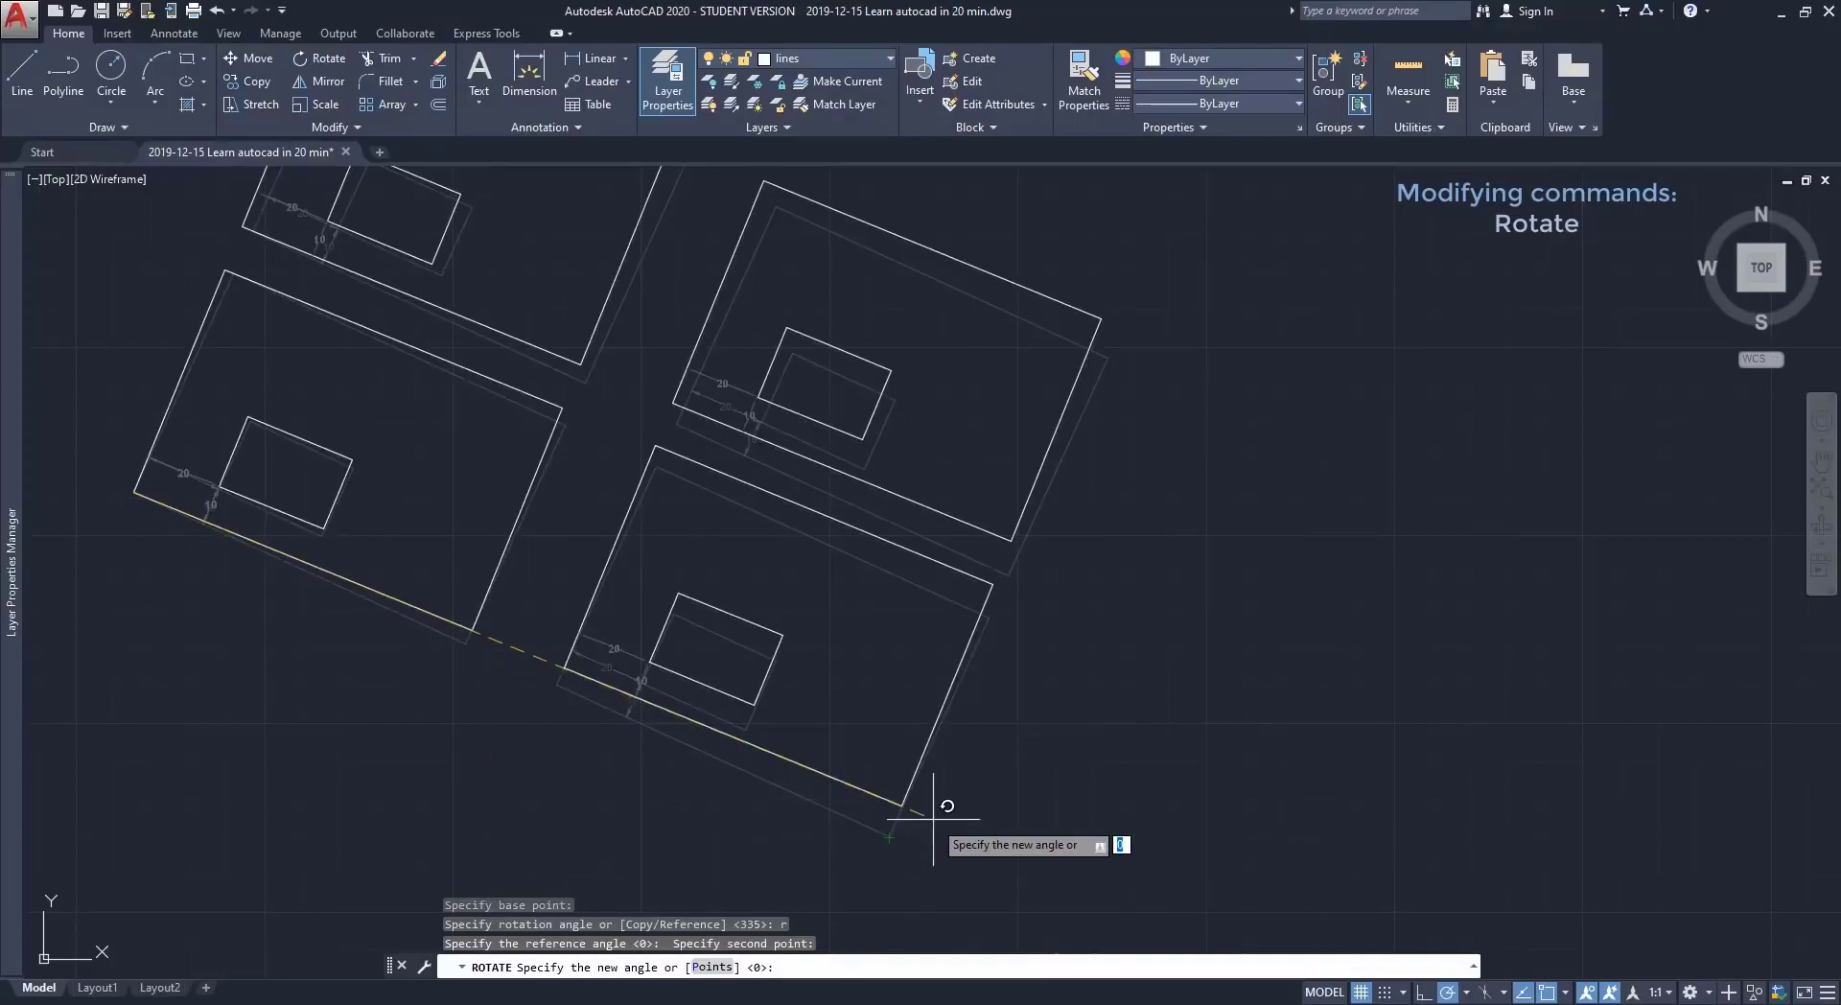
left_click(1287, 493)
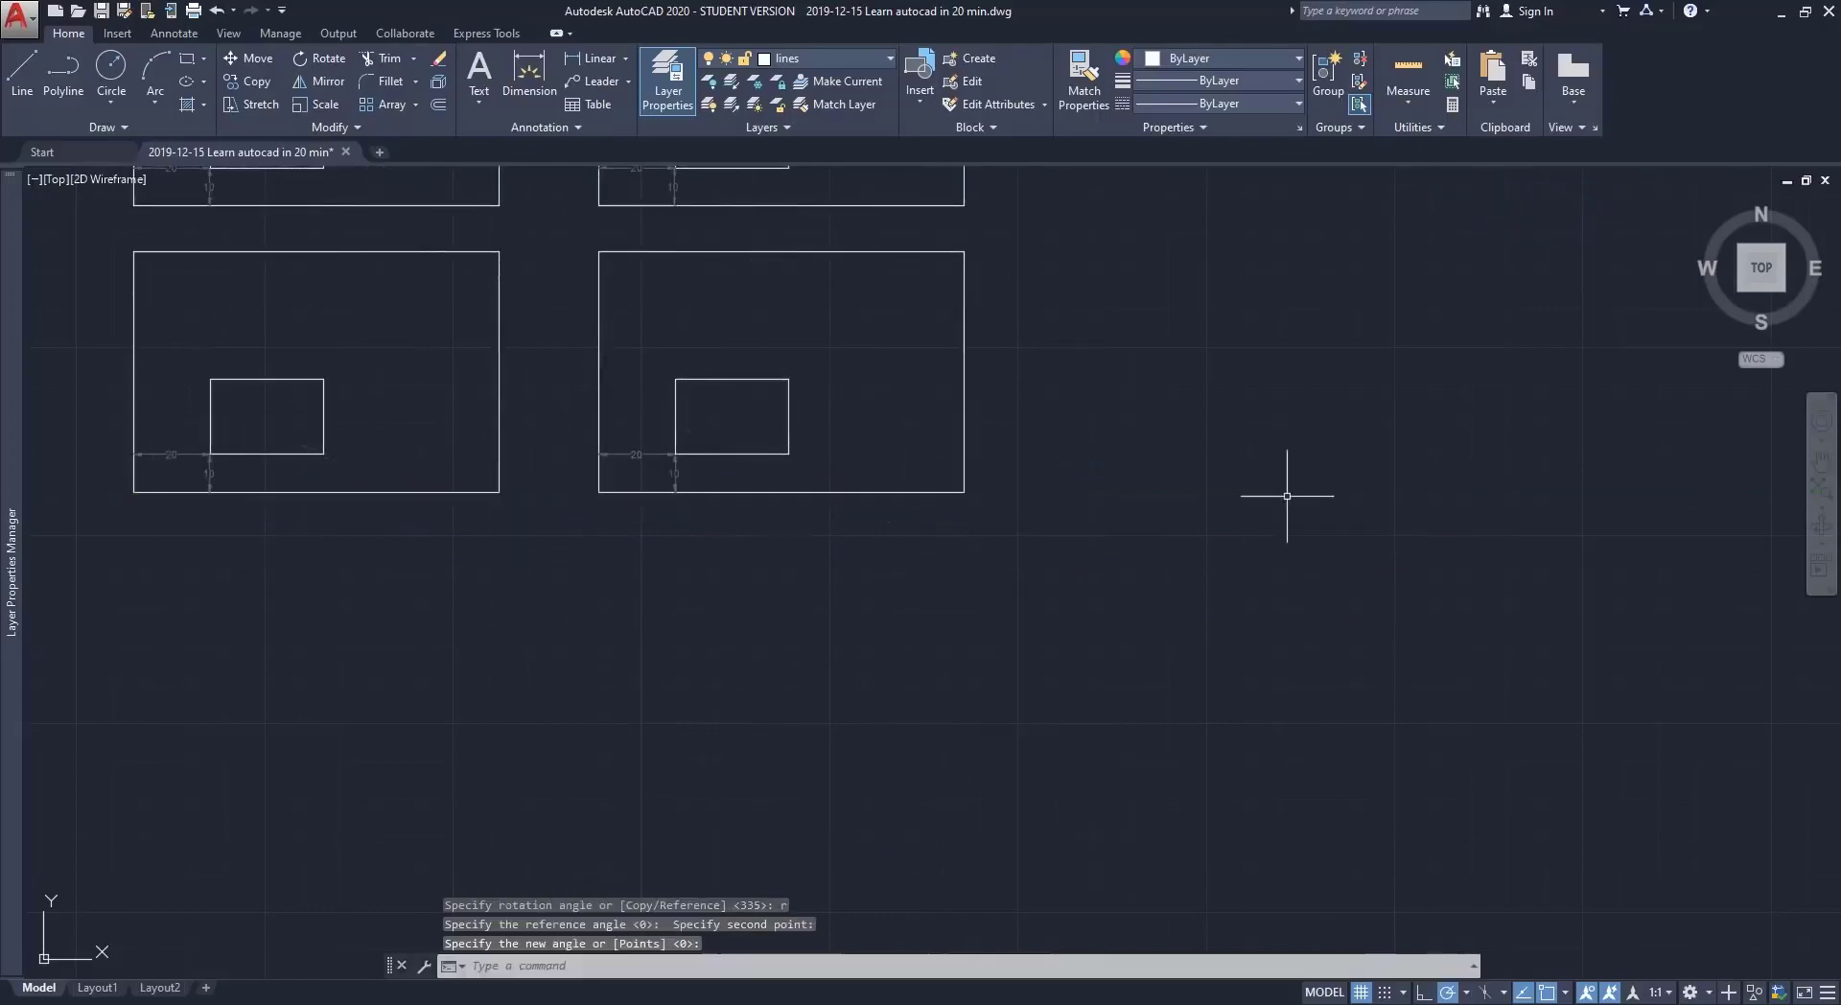
scroll(1287, 496, "down", 1)
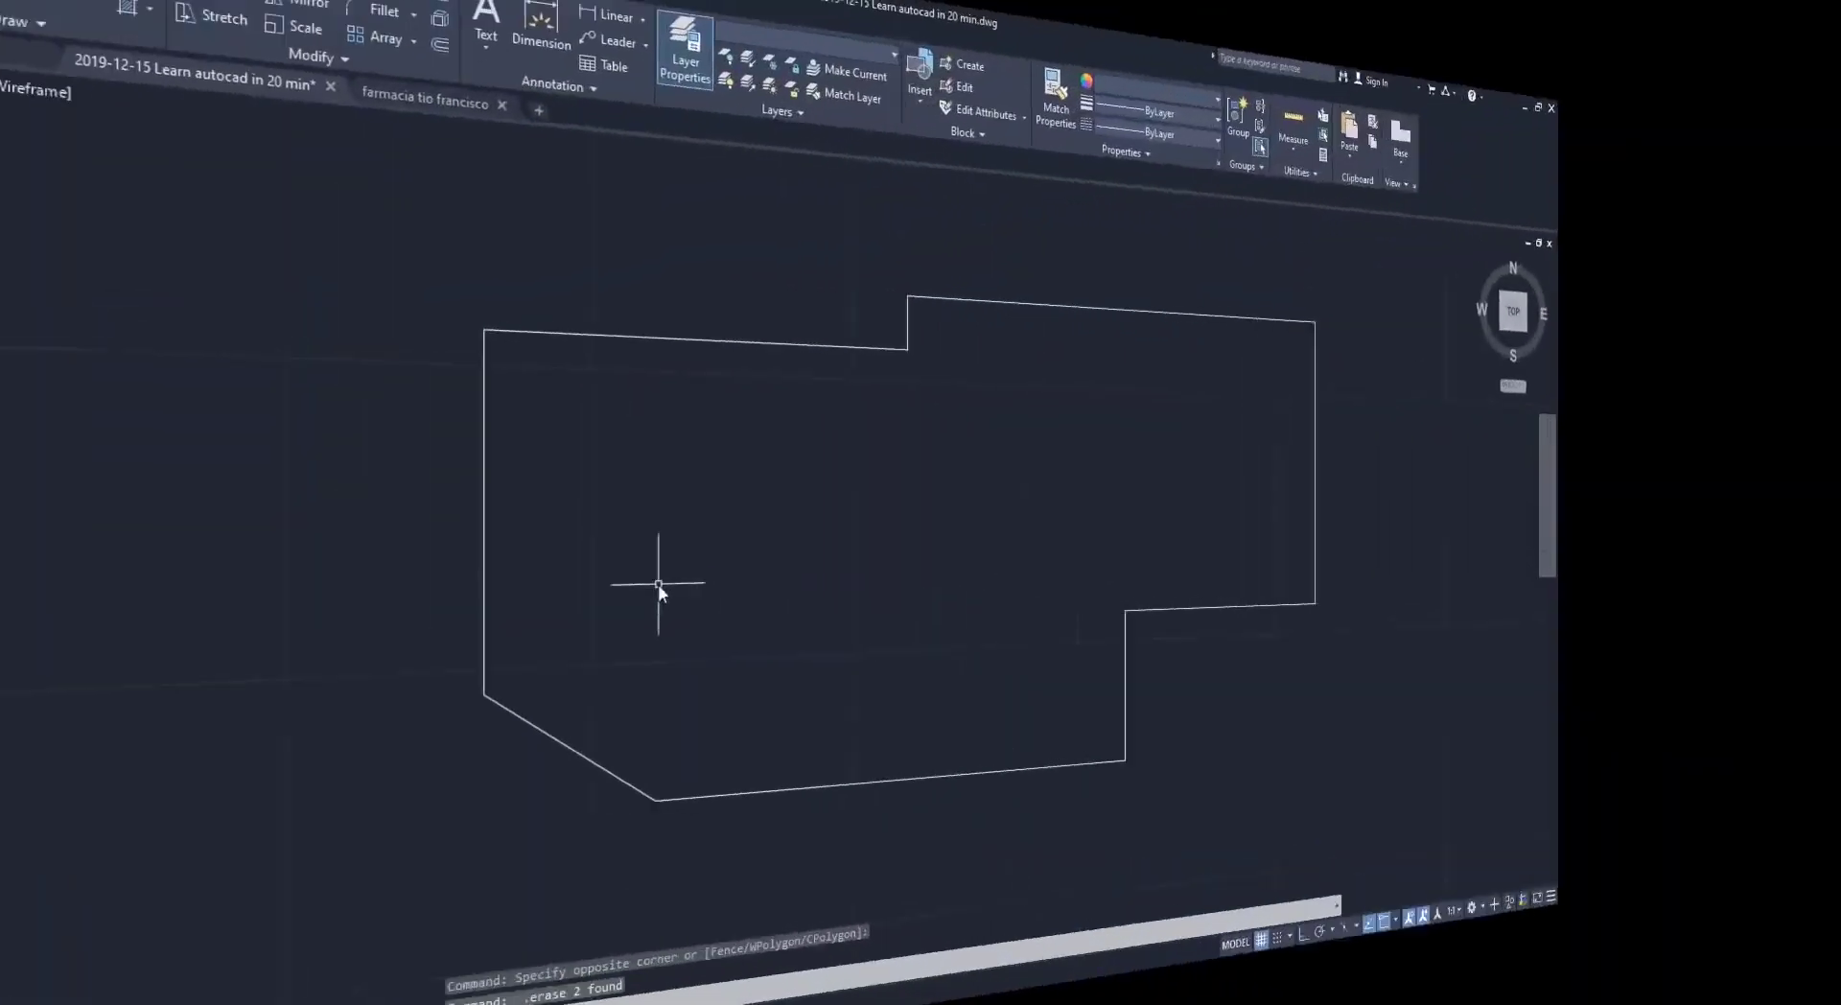
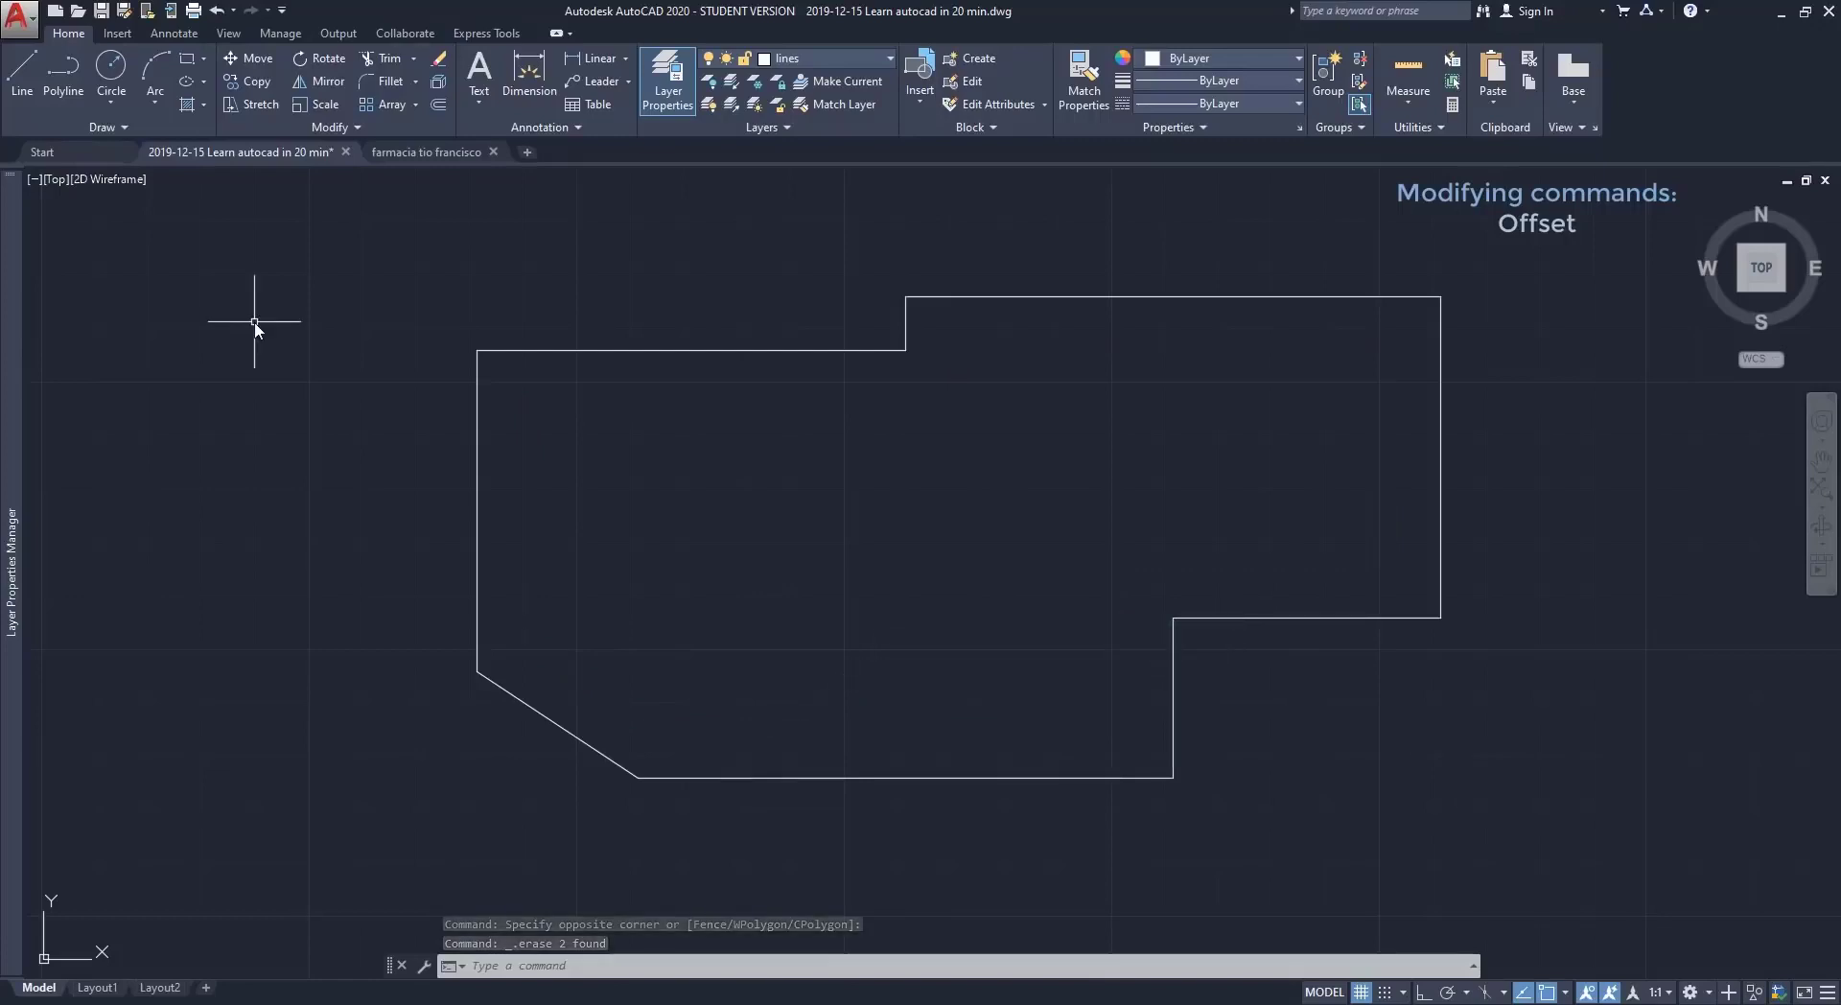
Offset the closed polyline outline inward by 10 units, and pick the outline again for another offset.
left_click(439, 105)
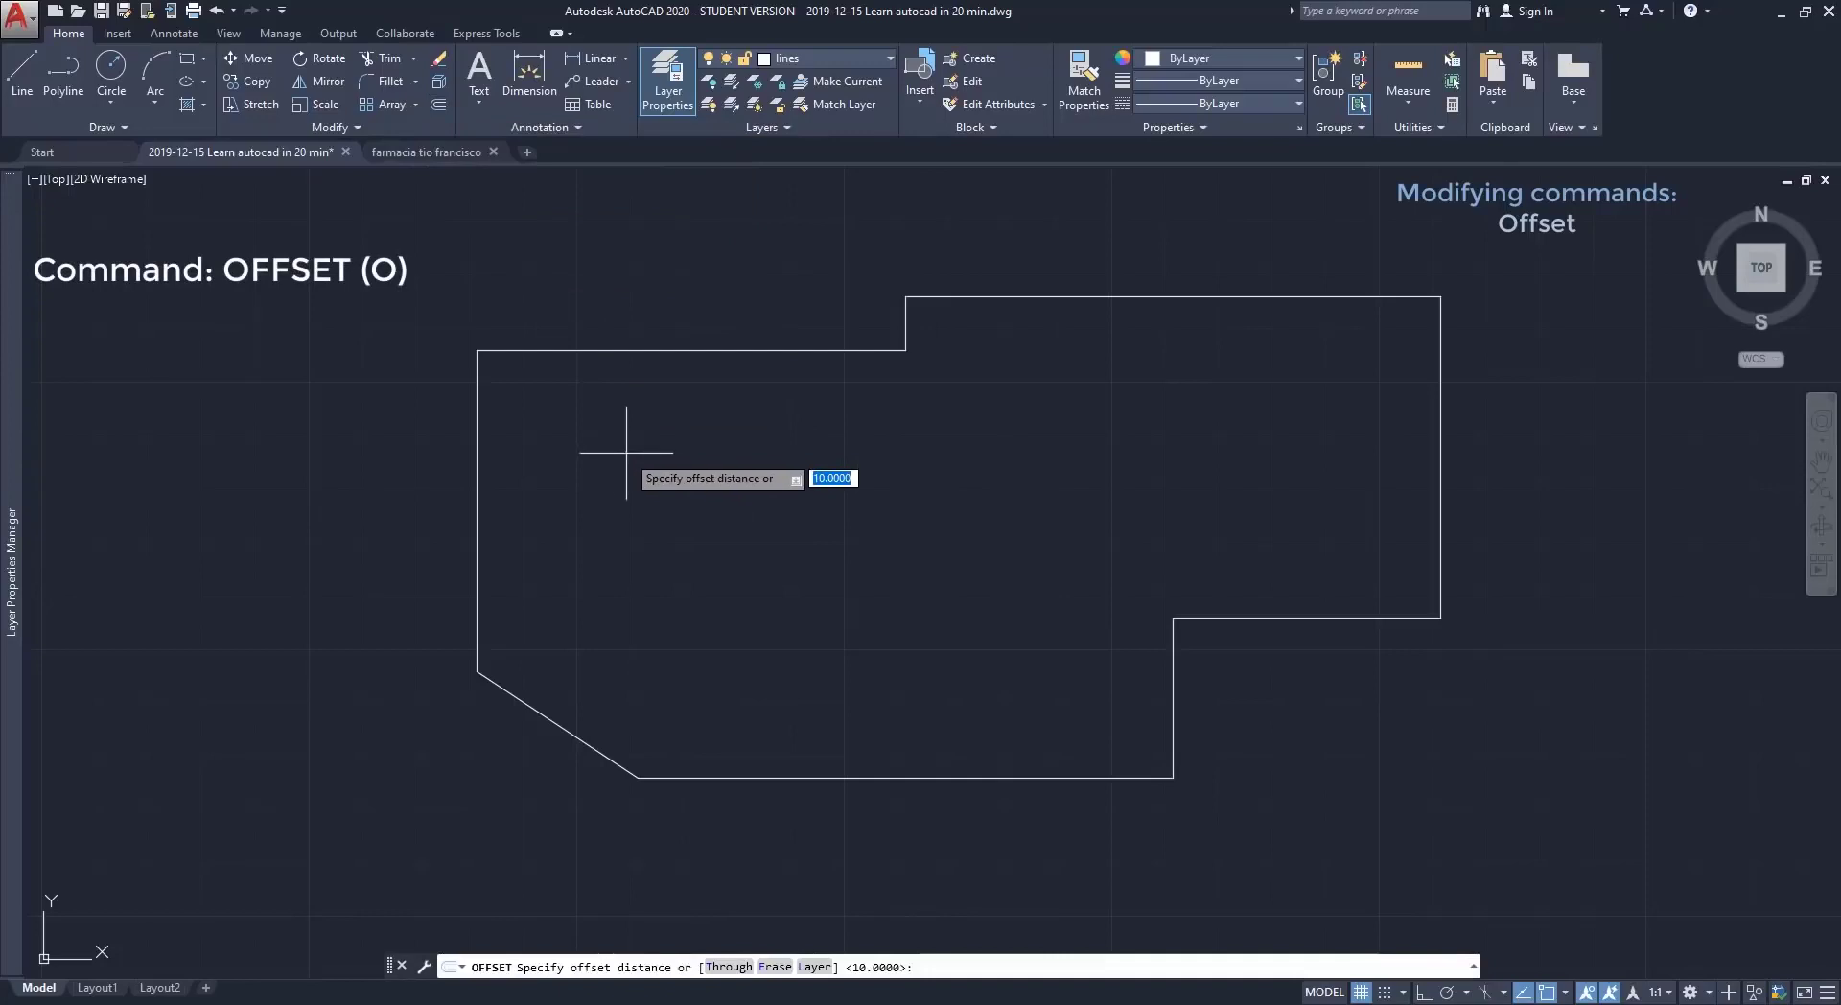
key("Return")
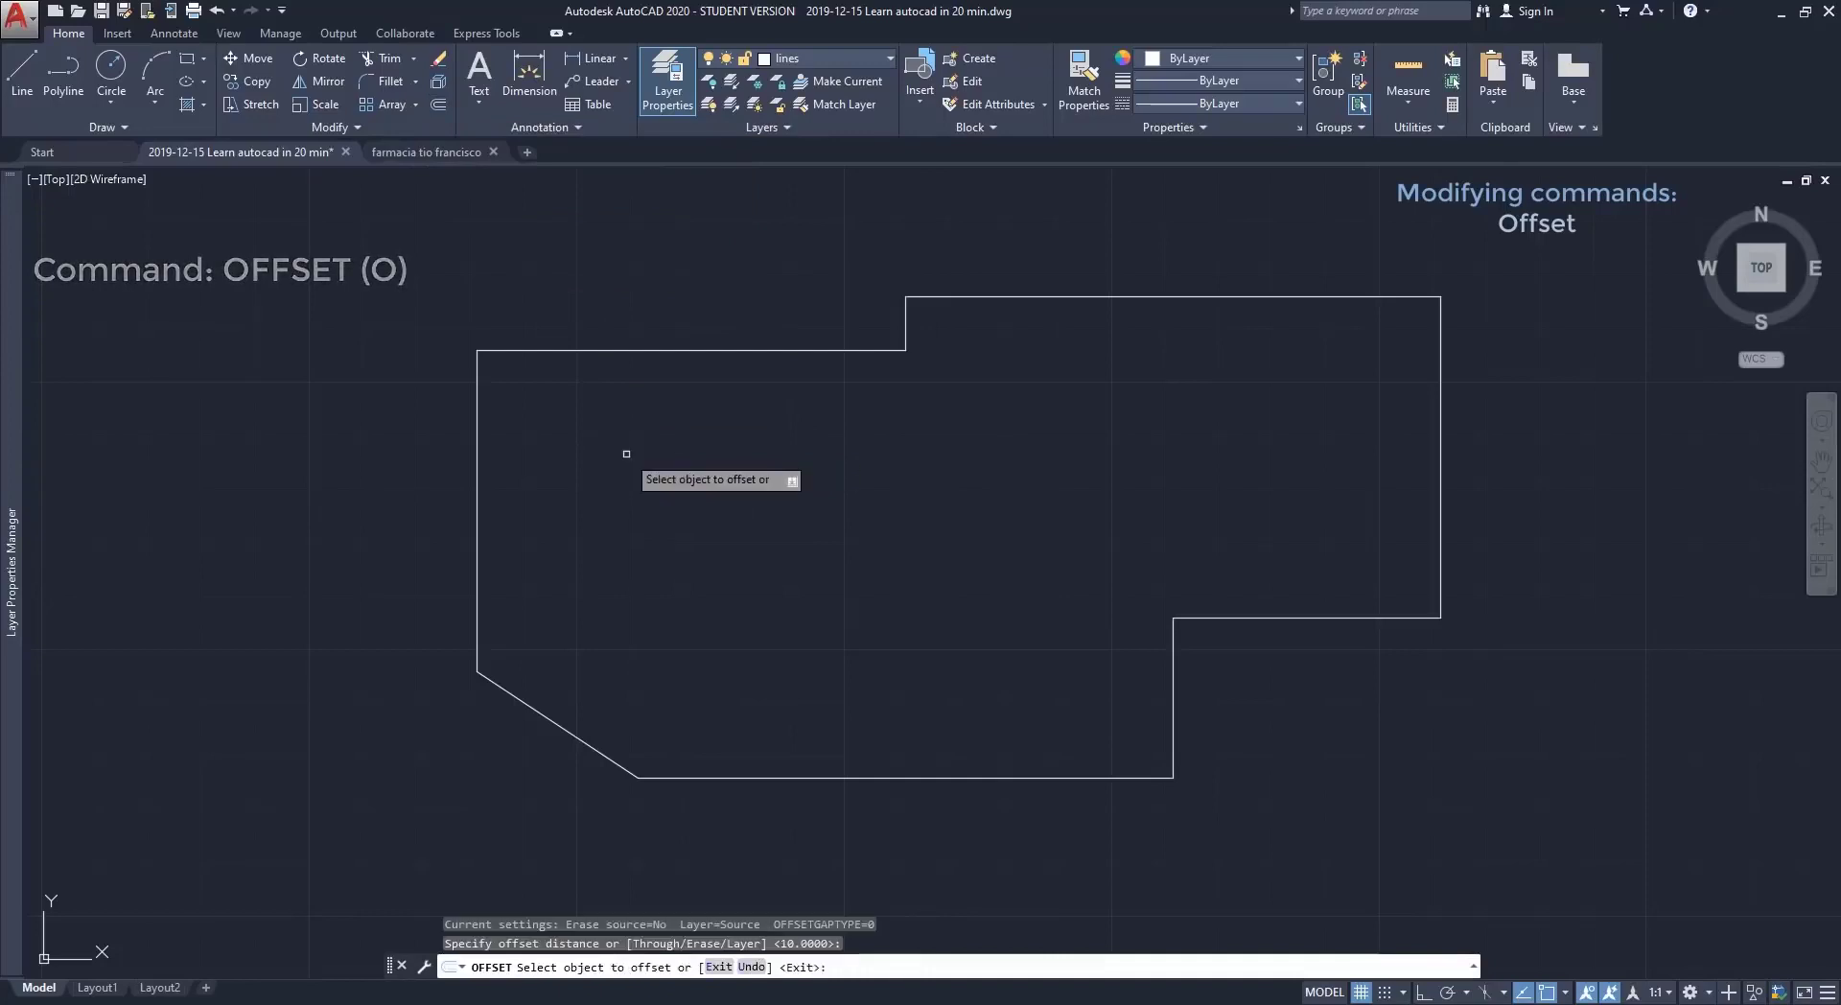
left_click(778, 776)
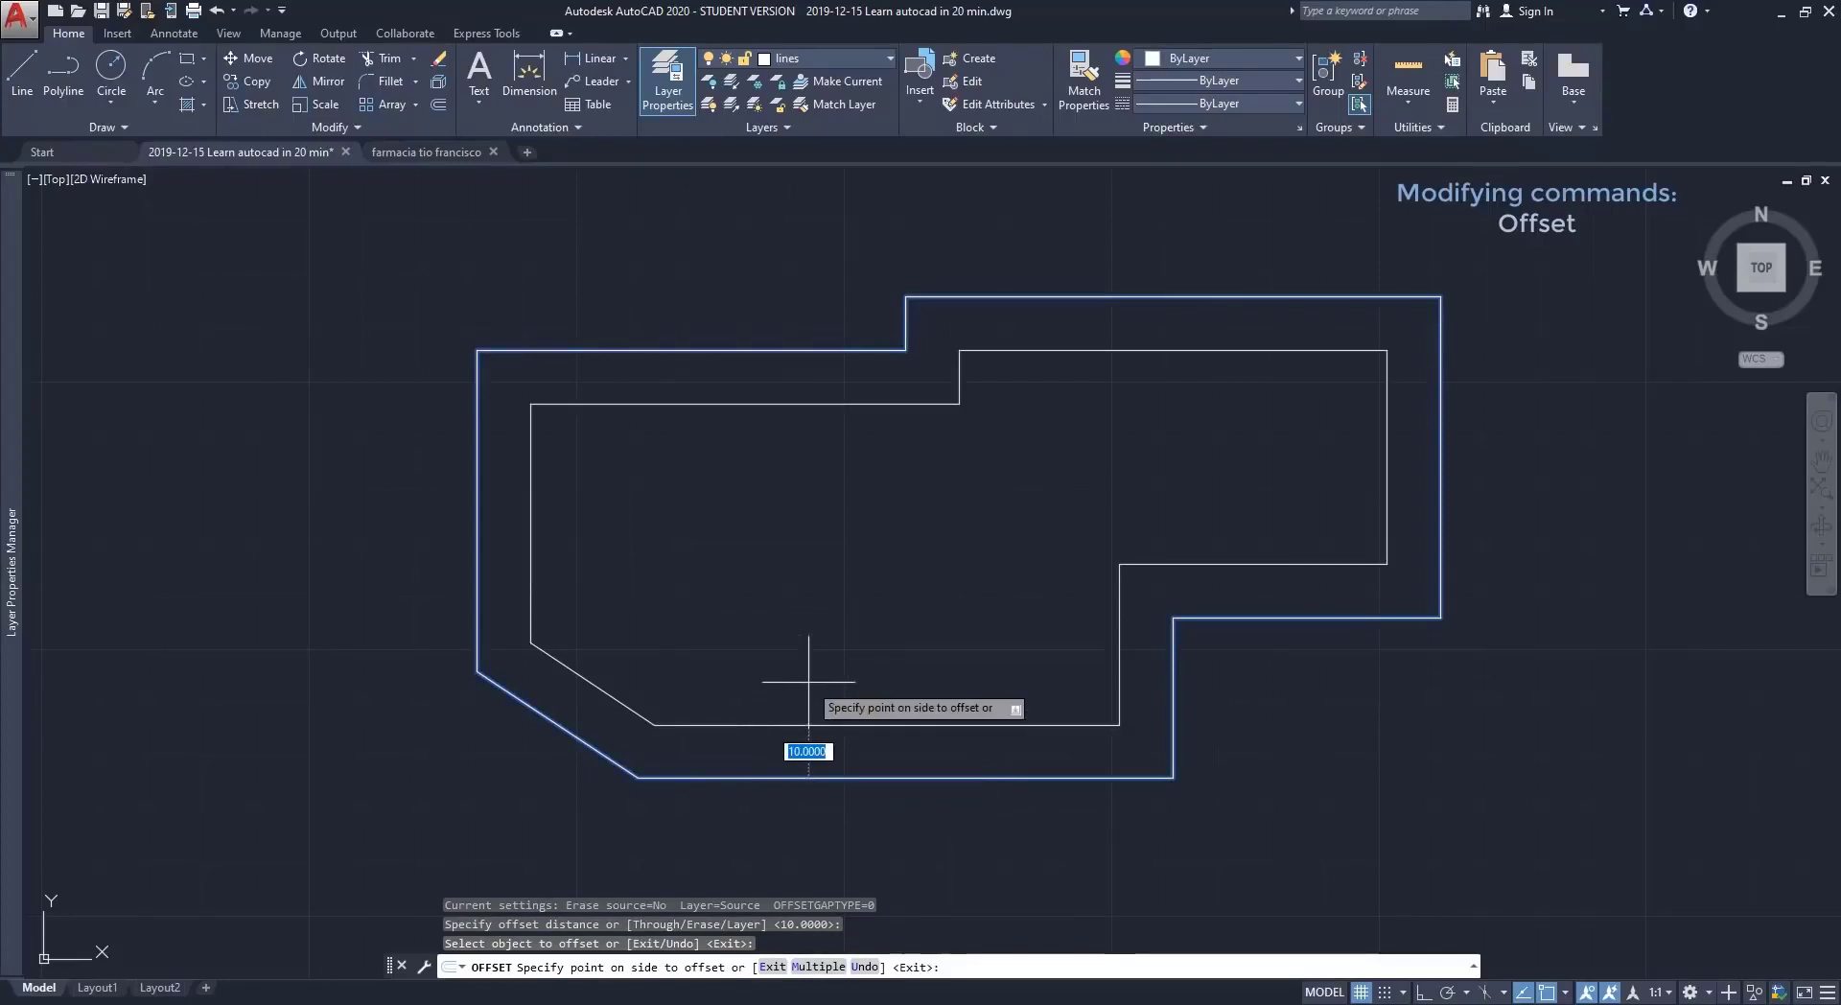
left_click(809, 682)
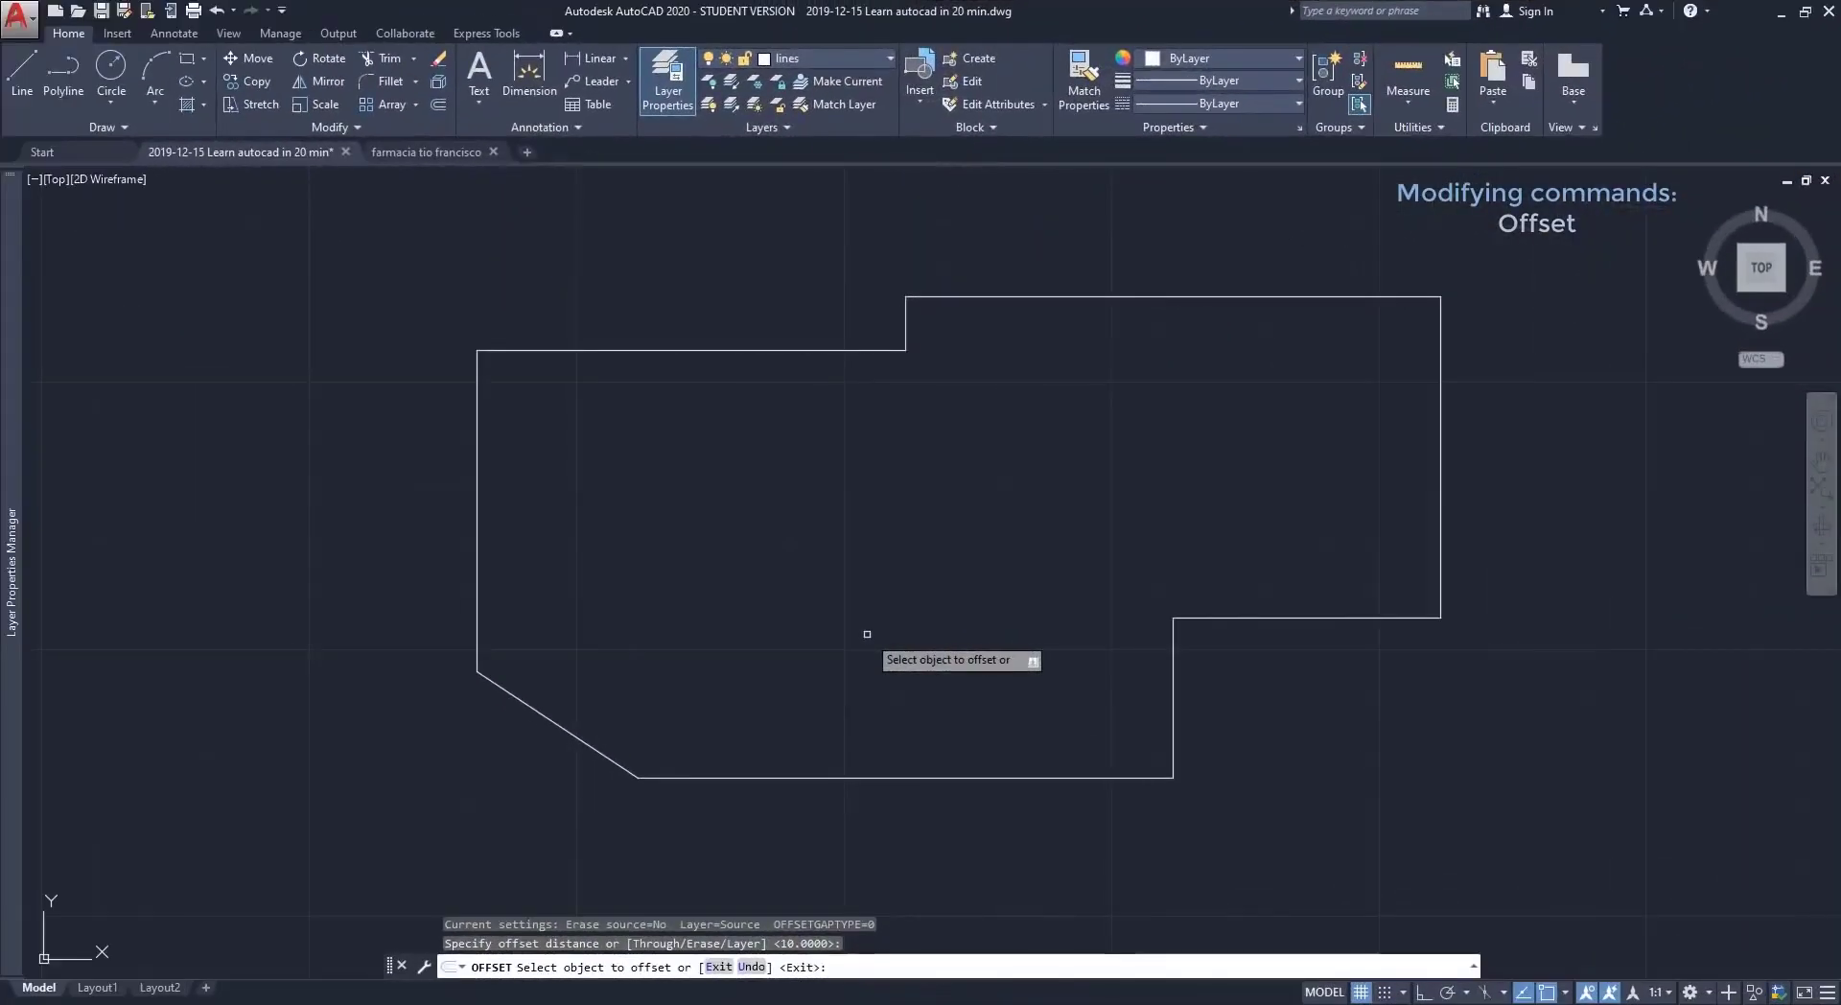
left_click(876, 777)
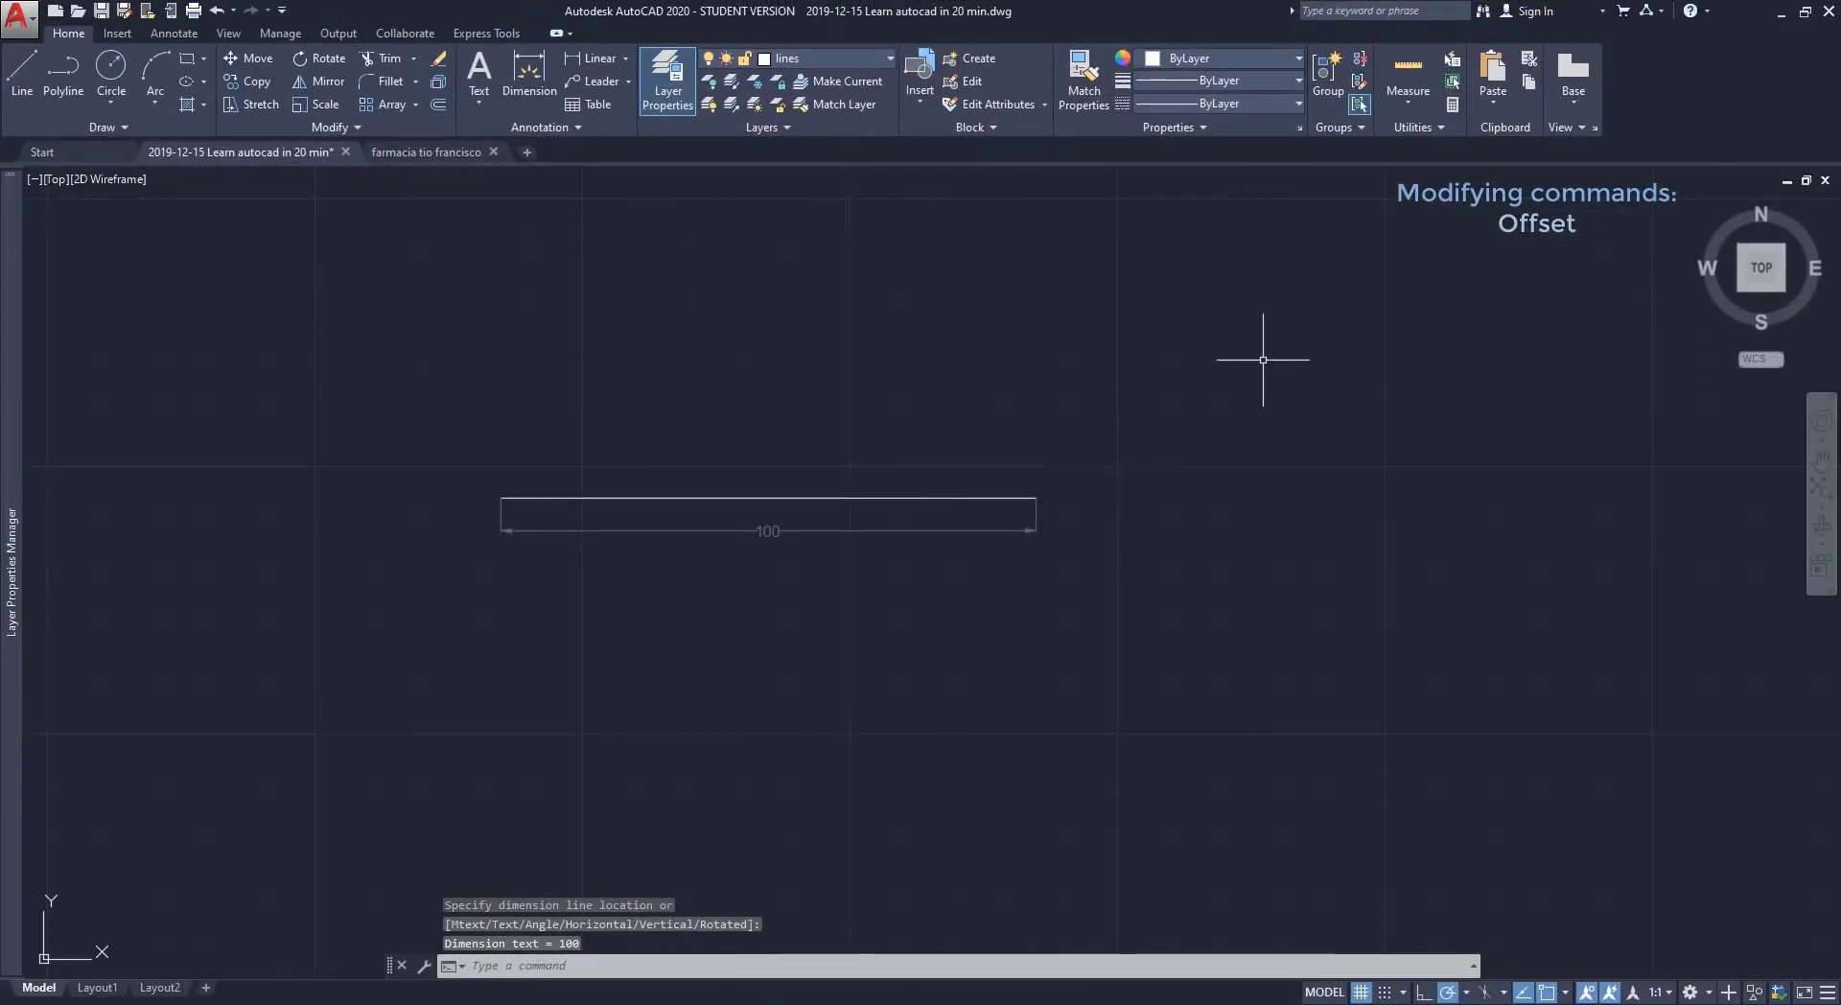
Offset the horizontal 100-unit line upward by 10 units.
left_click(440, 106)
key("Return")
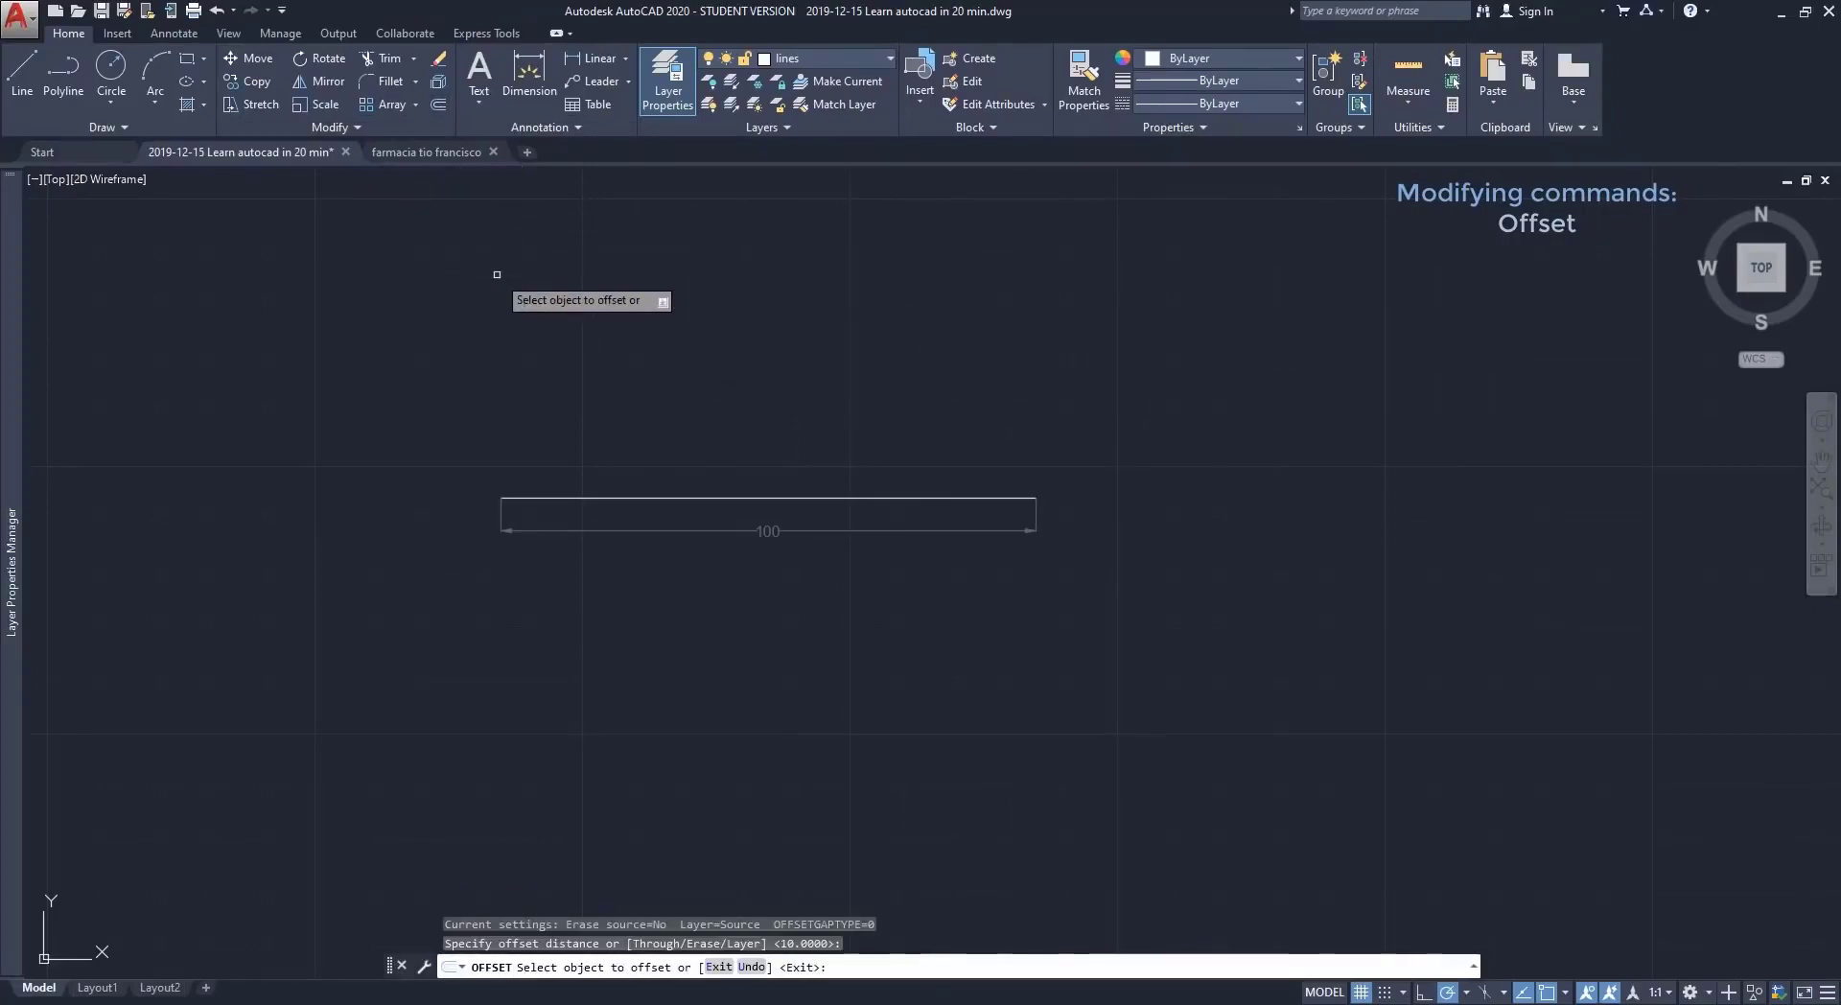
left_click(604, 497)
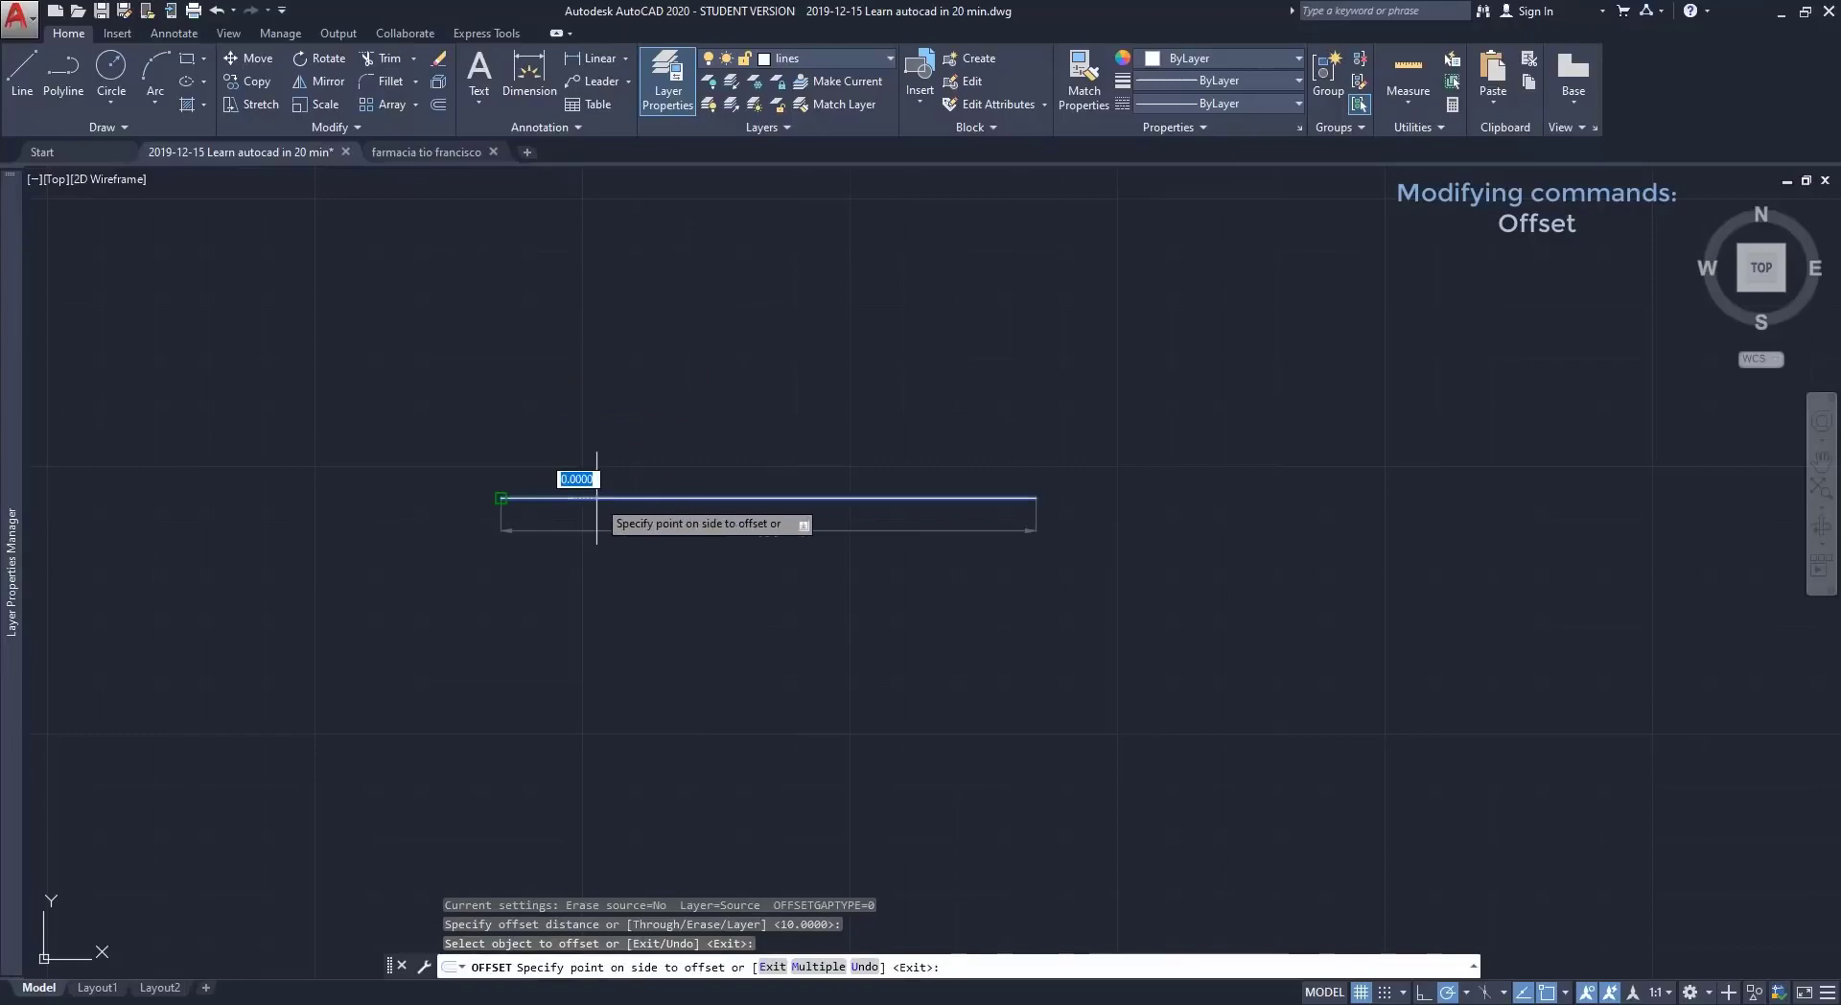
left_click(605, 432)
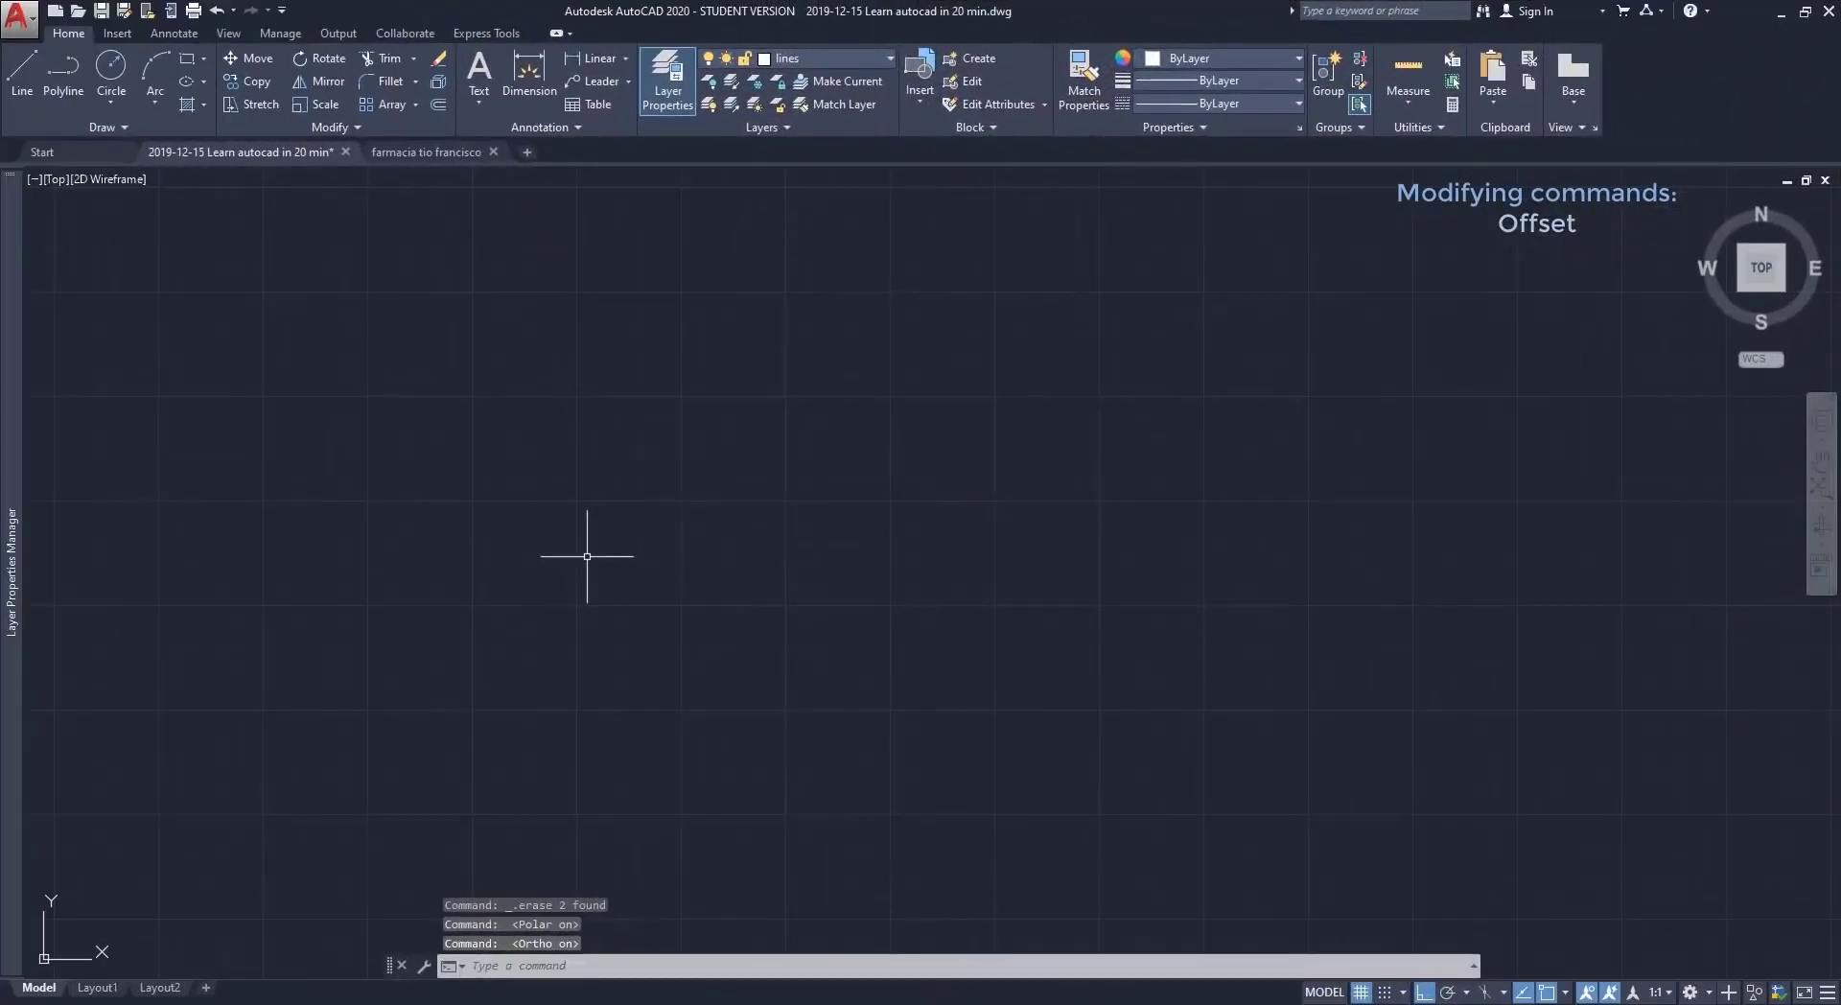
Draw a closed 200 by 100 unit rectangle from four separate lines, starting at its lower-left corner.
type("l")
key("Return")
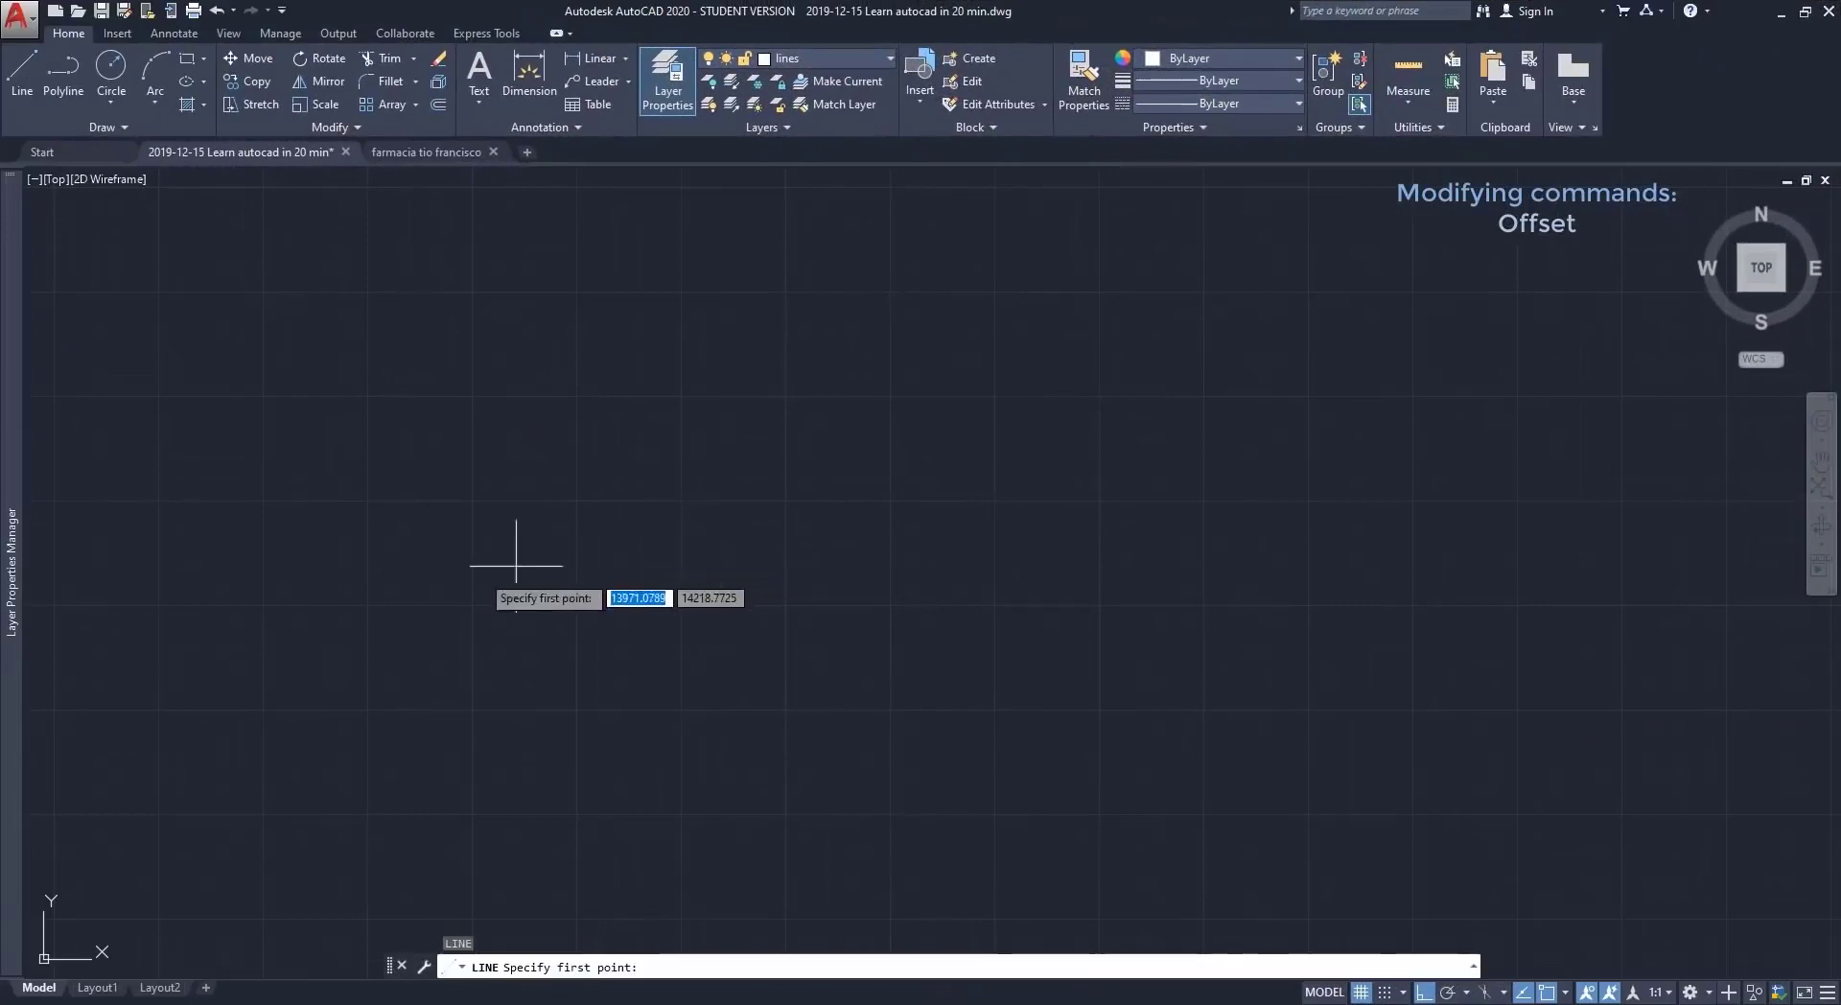
left_click(266, 624)
type("200")
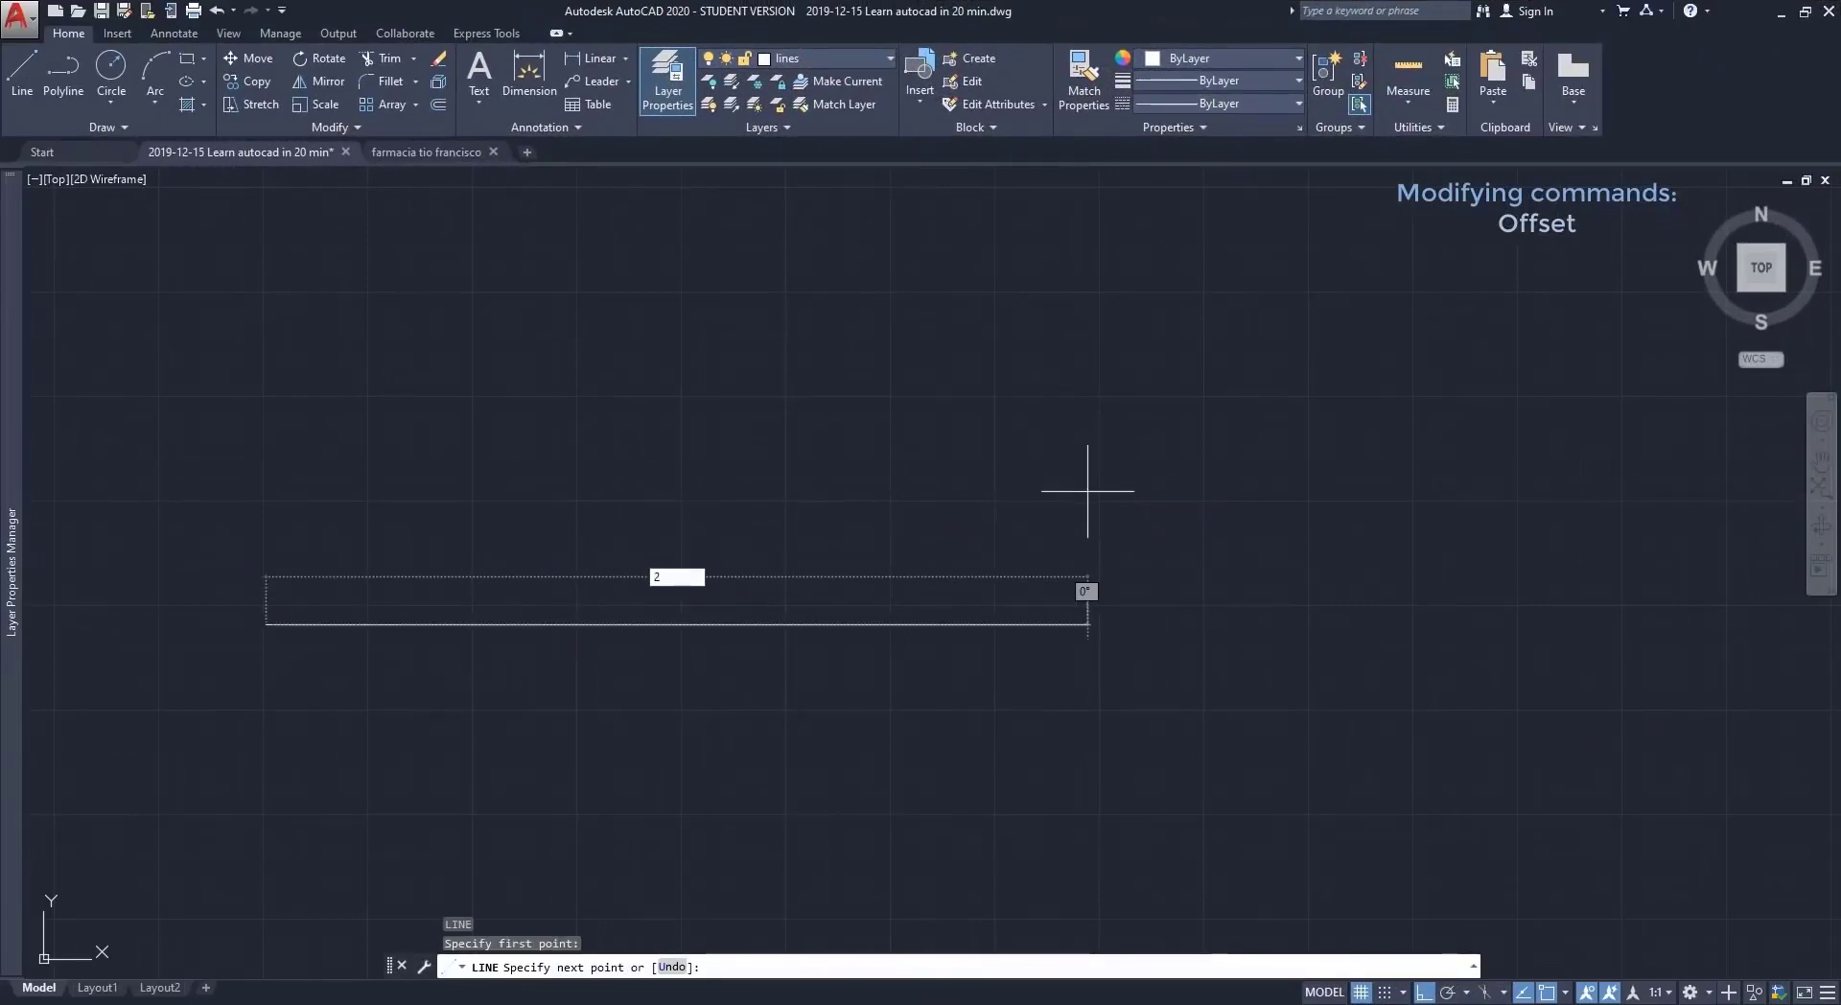
key("Return")
type("100")
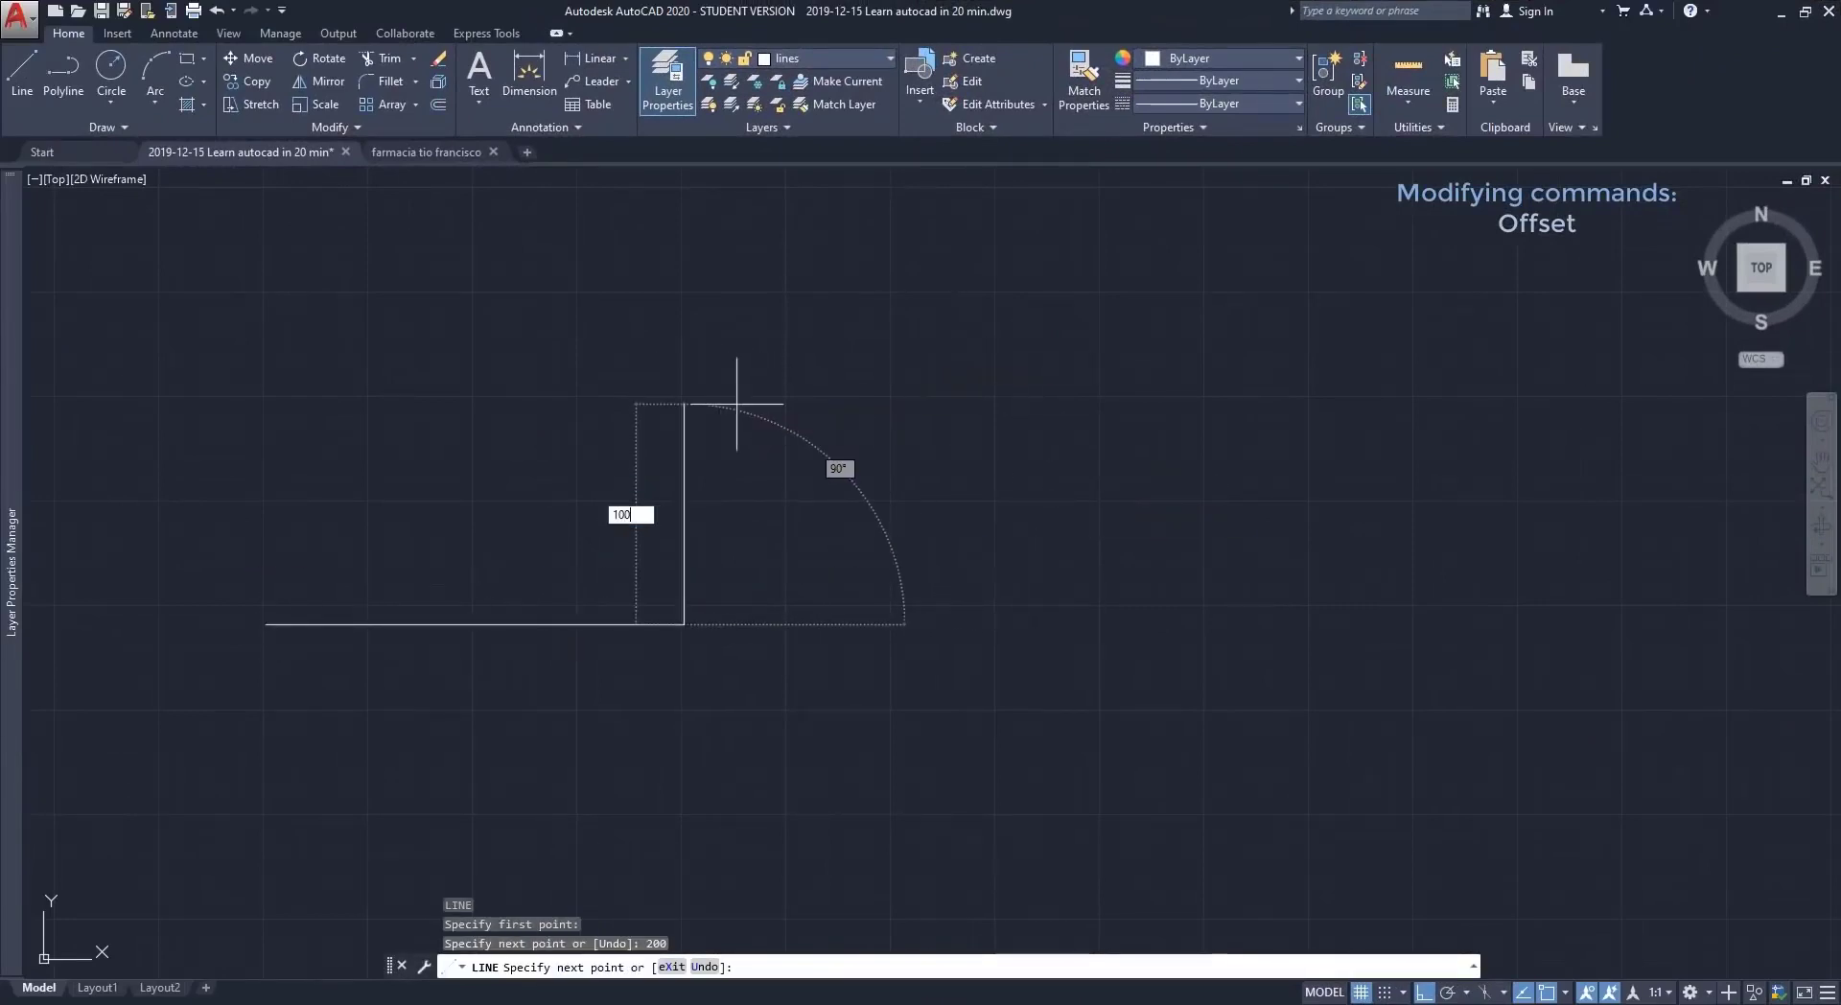
key("Return")
type("2")
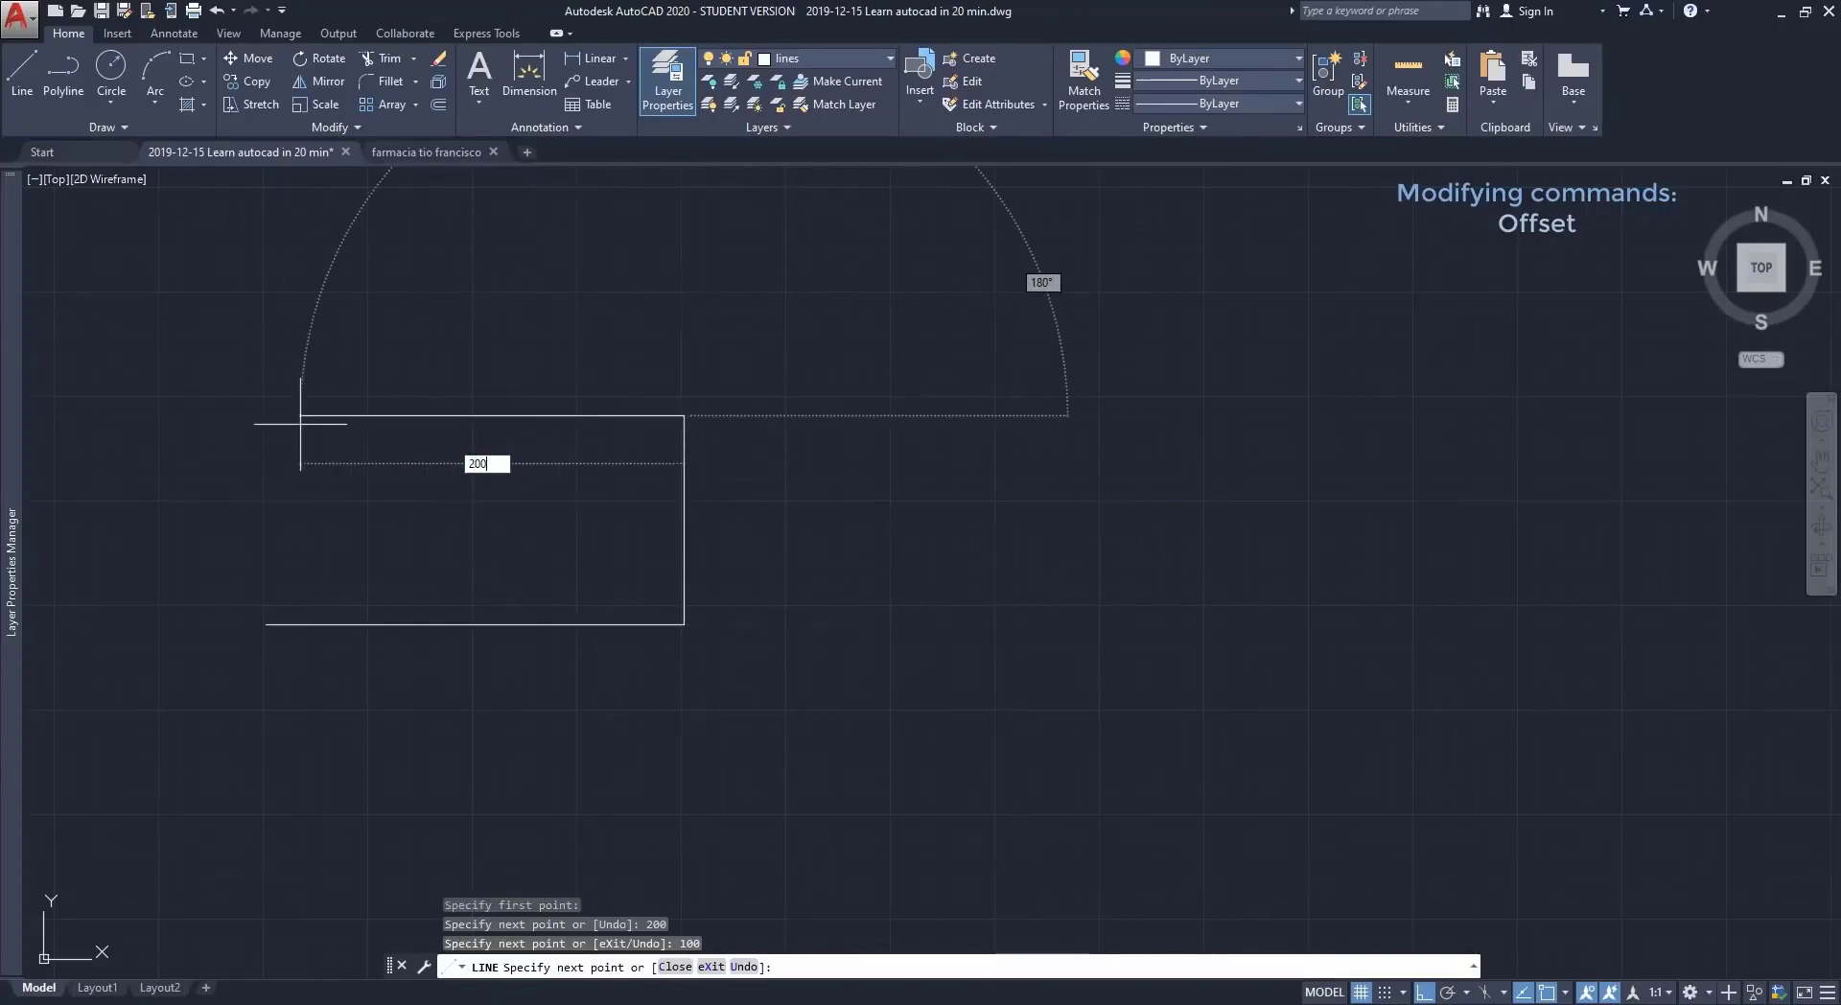
type("00")
key("Return")
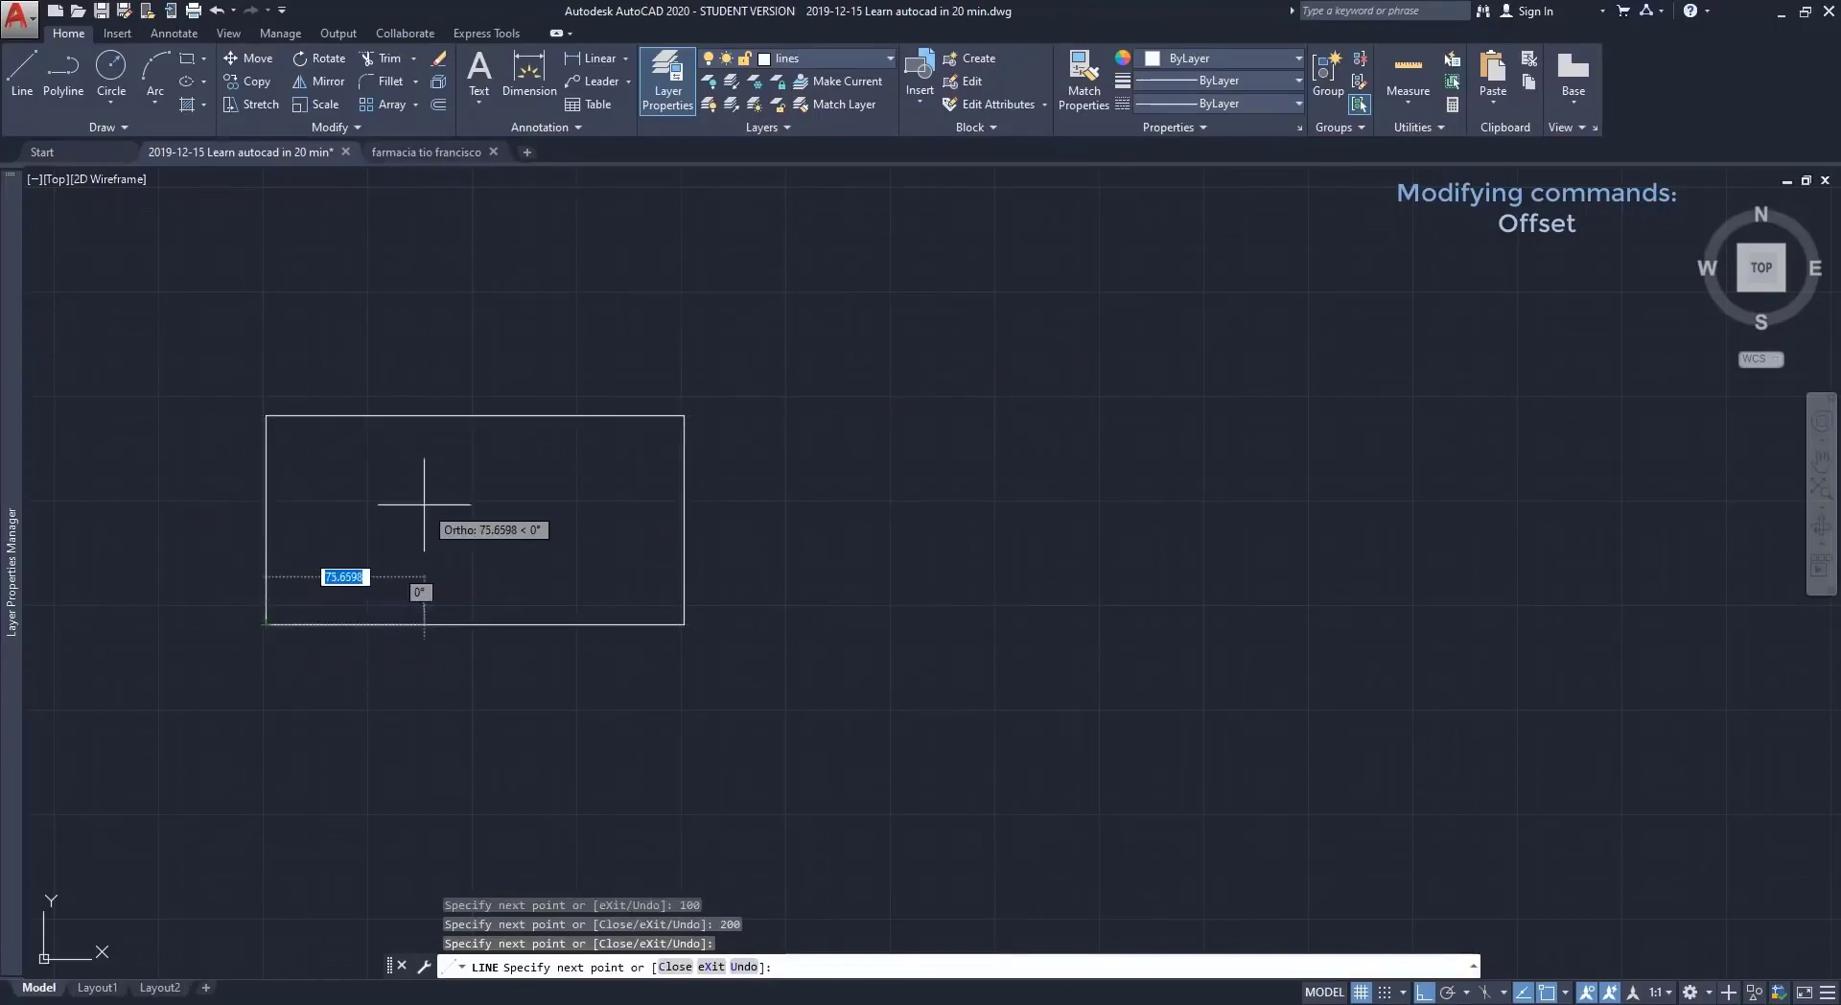
key("Escape")
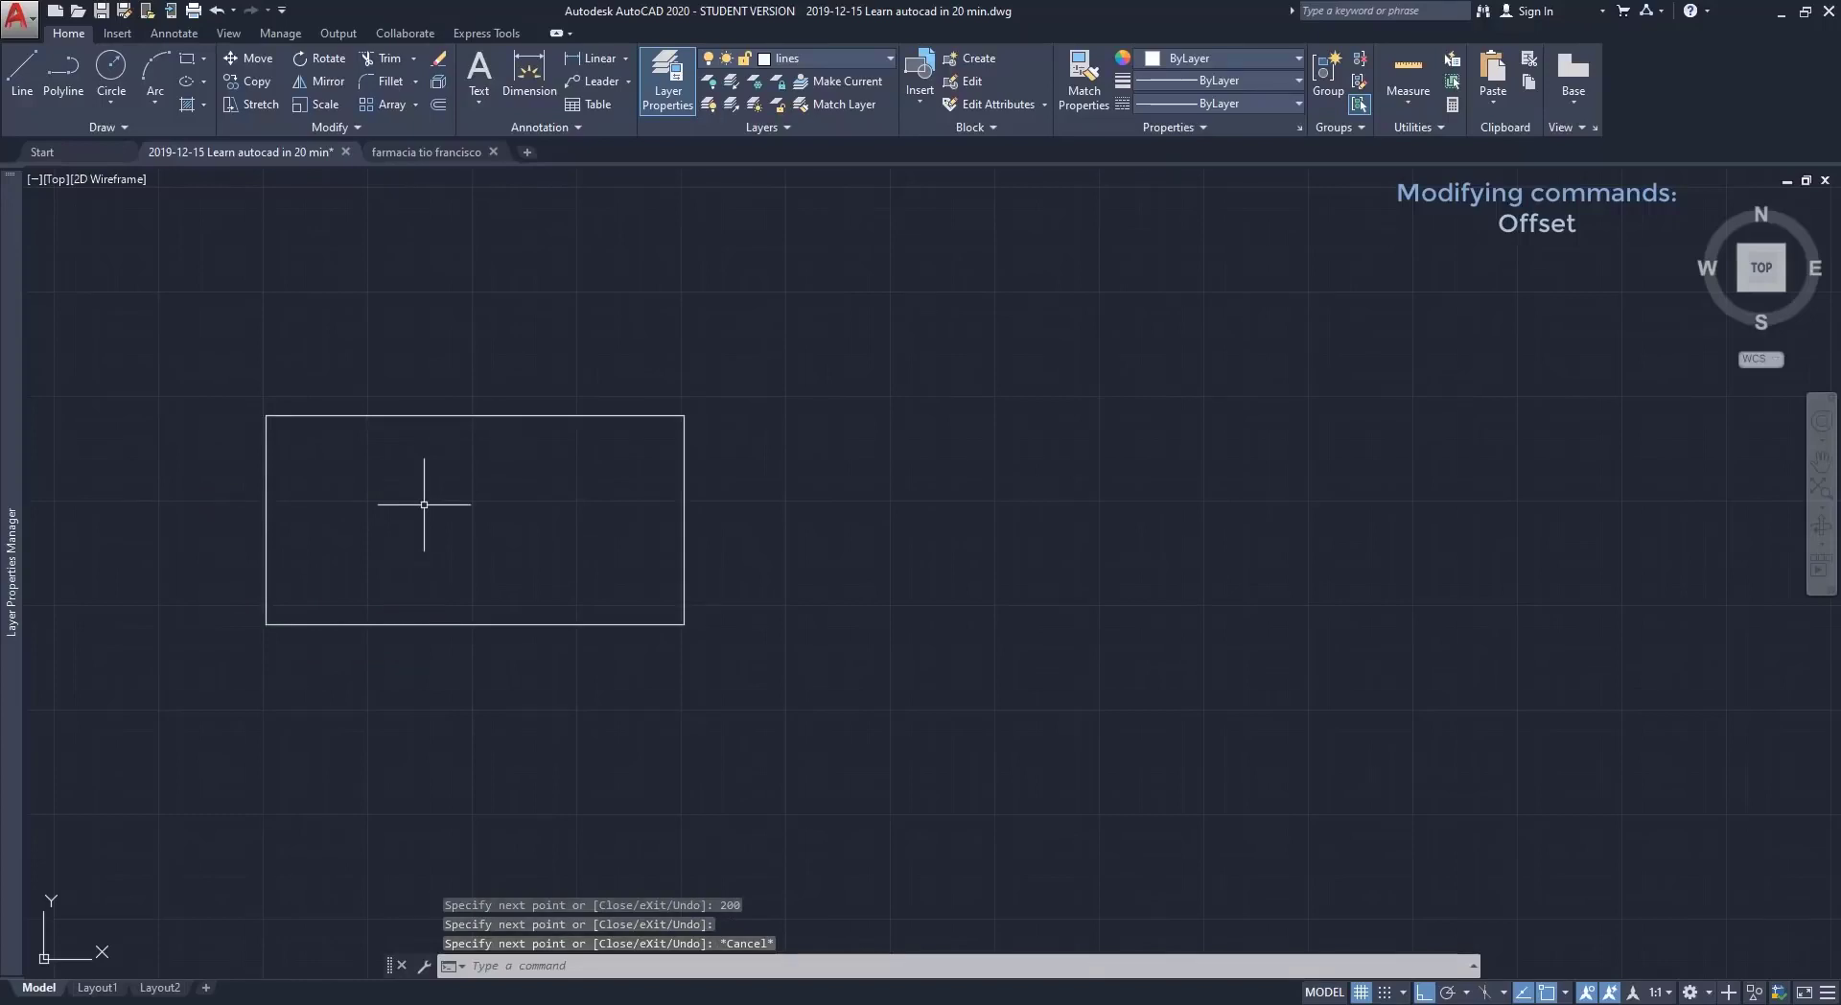
Offset each of the rectangle's four separate lines inward by 10 units.
type("o")
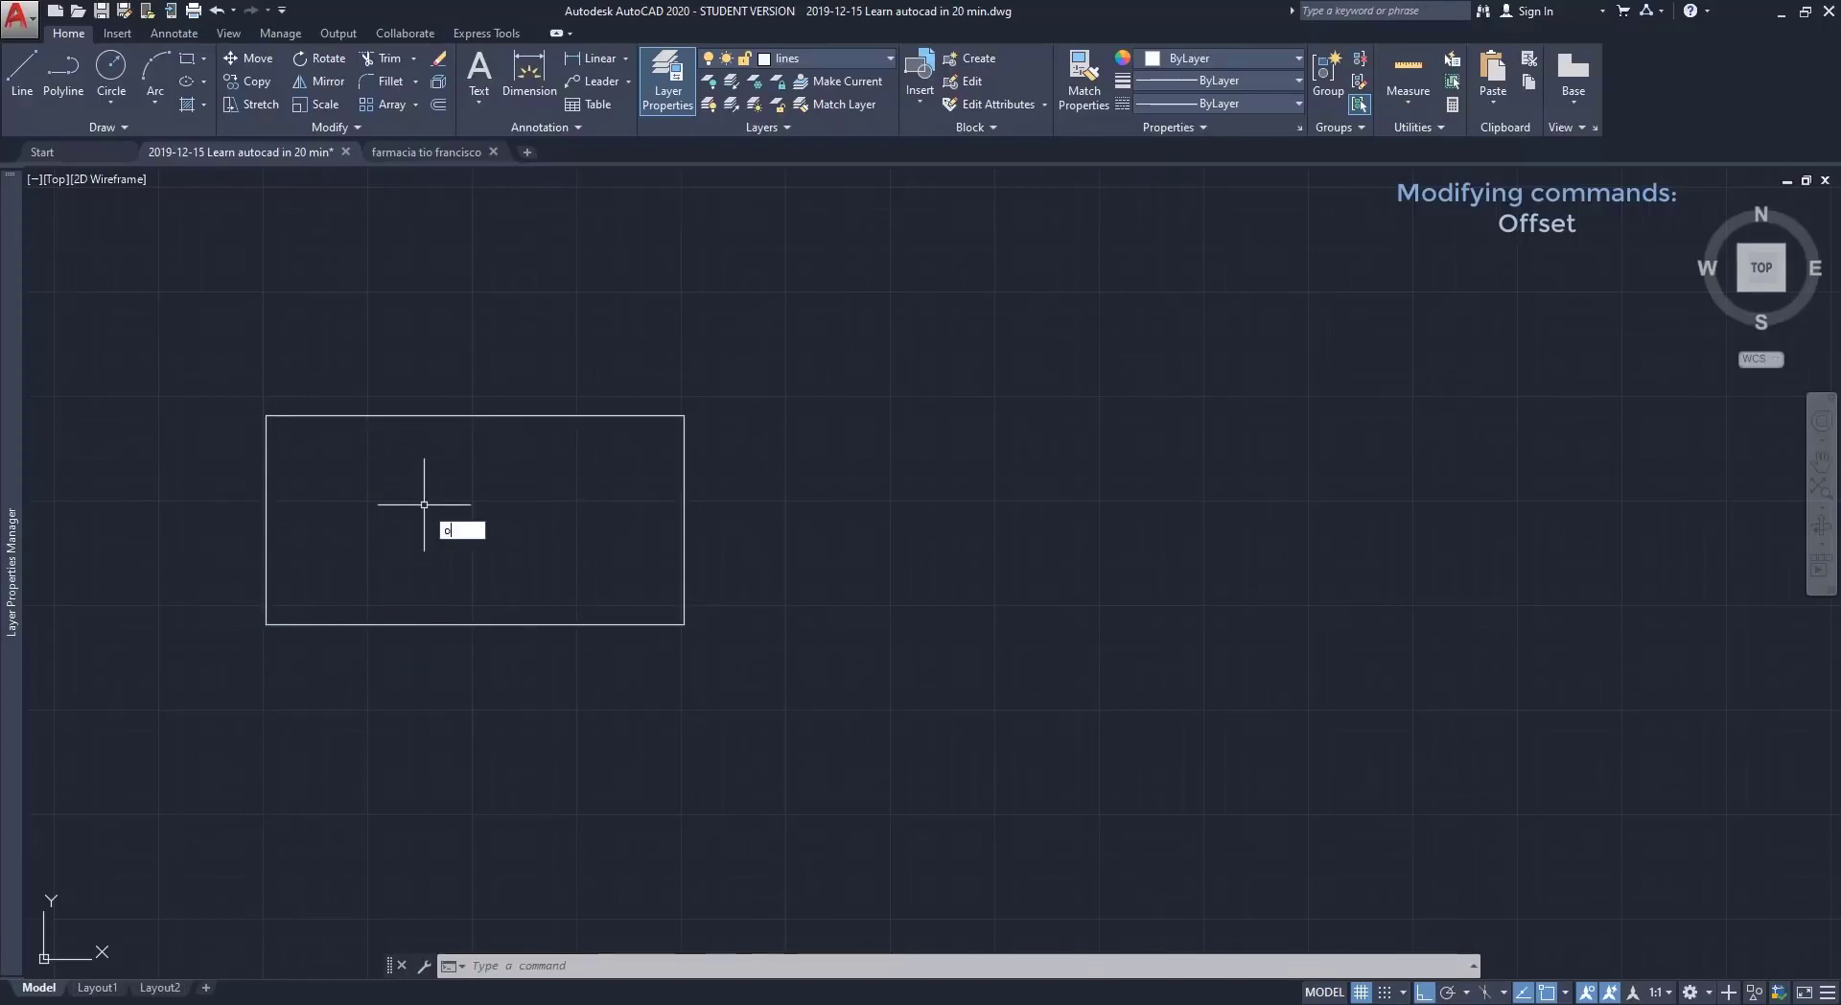
key("Return")
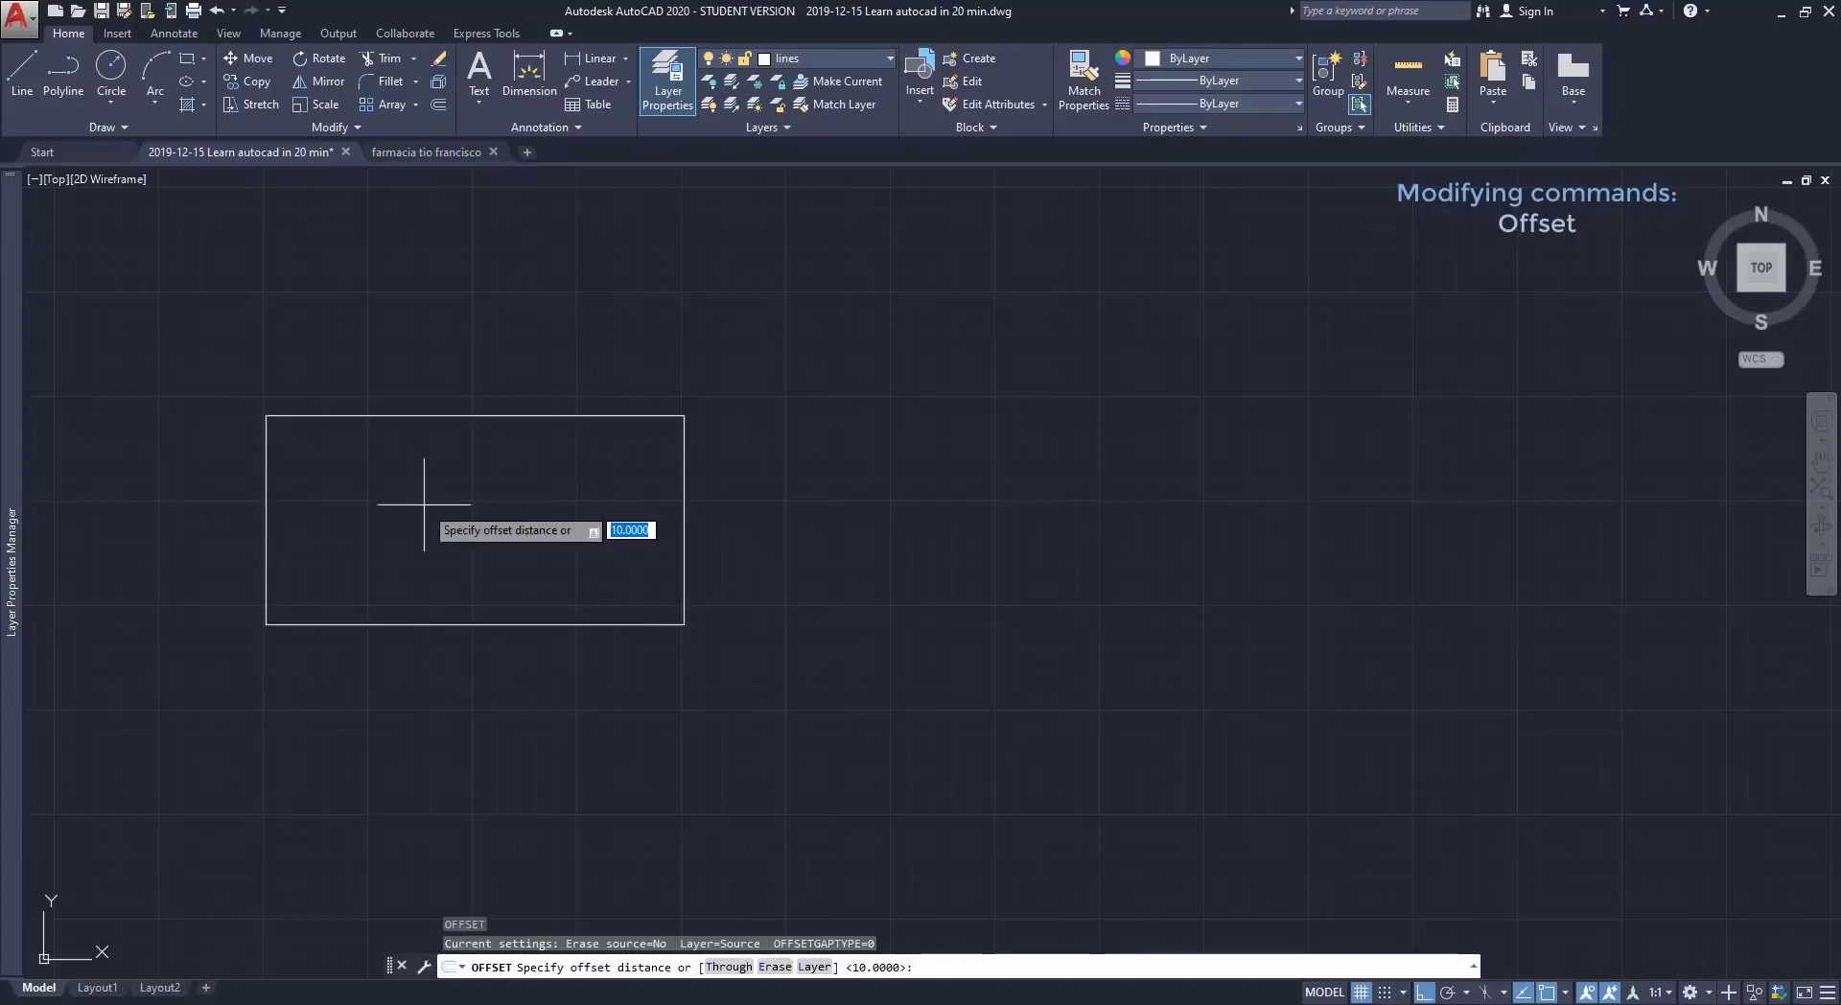
key("Return")
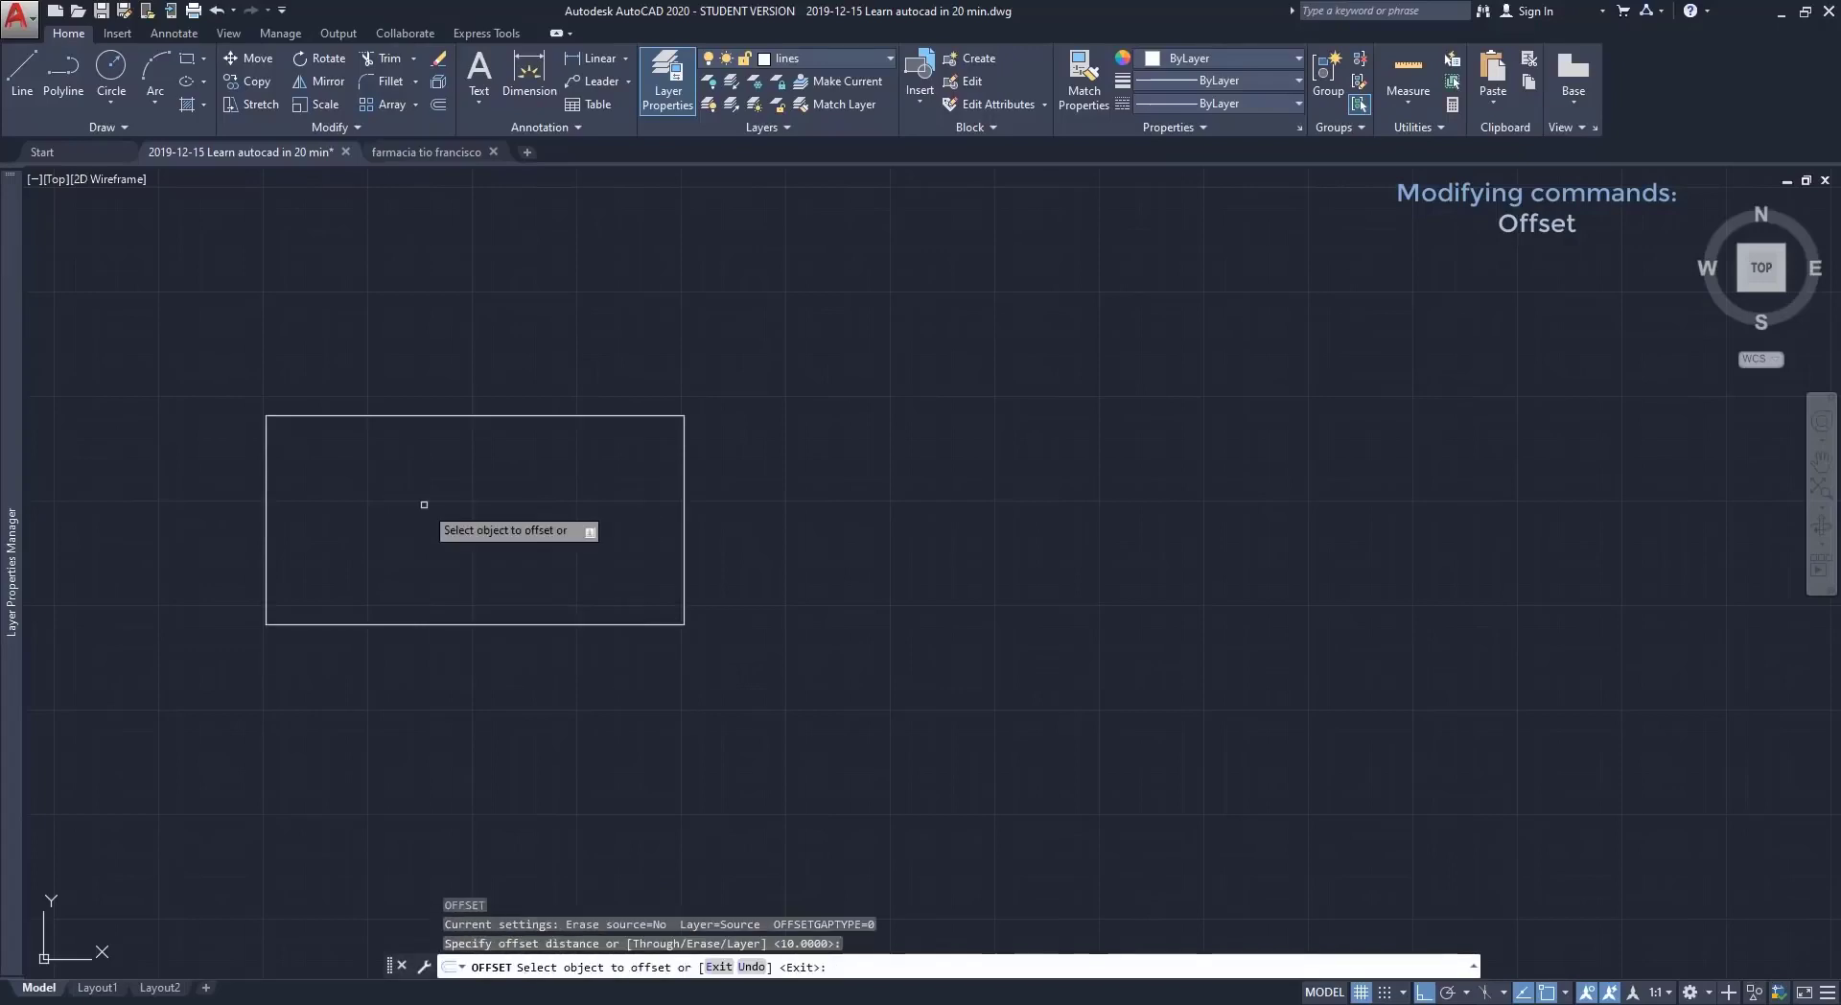
left_click(402, 624)
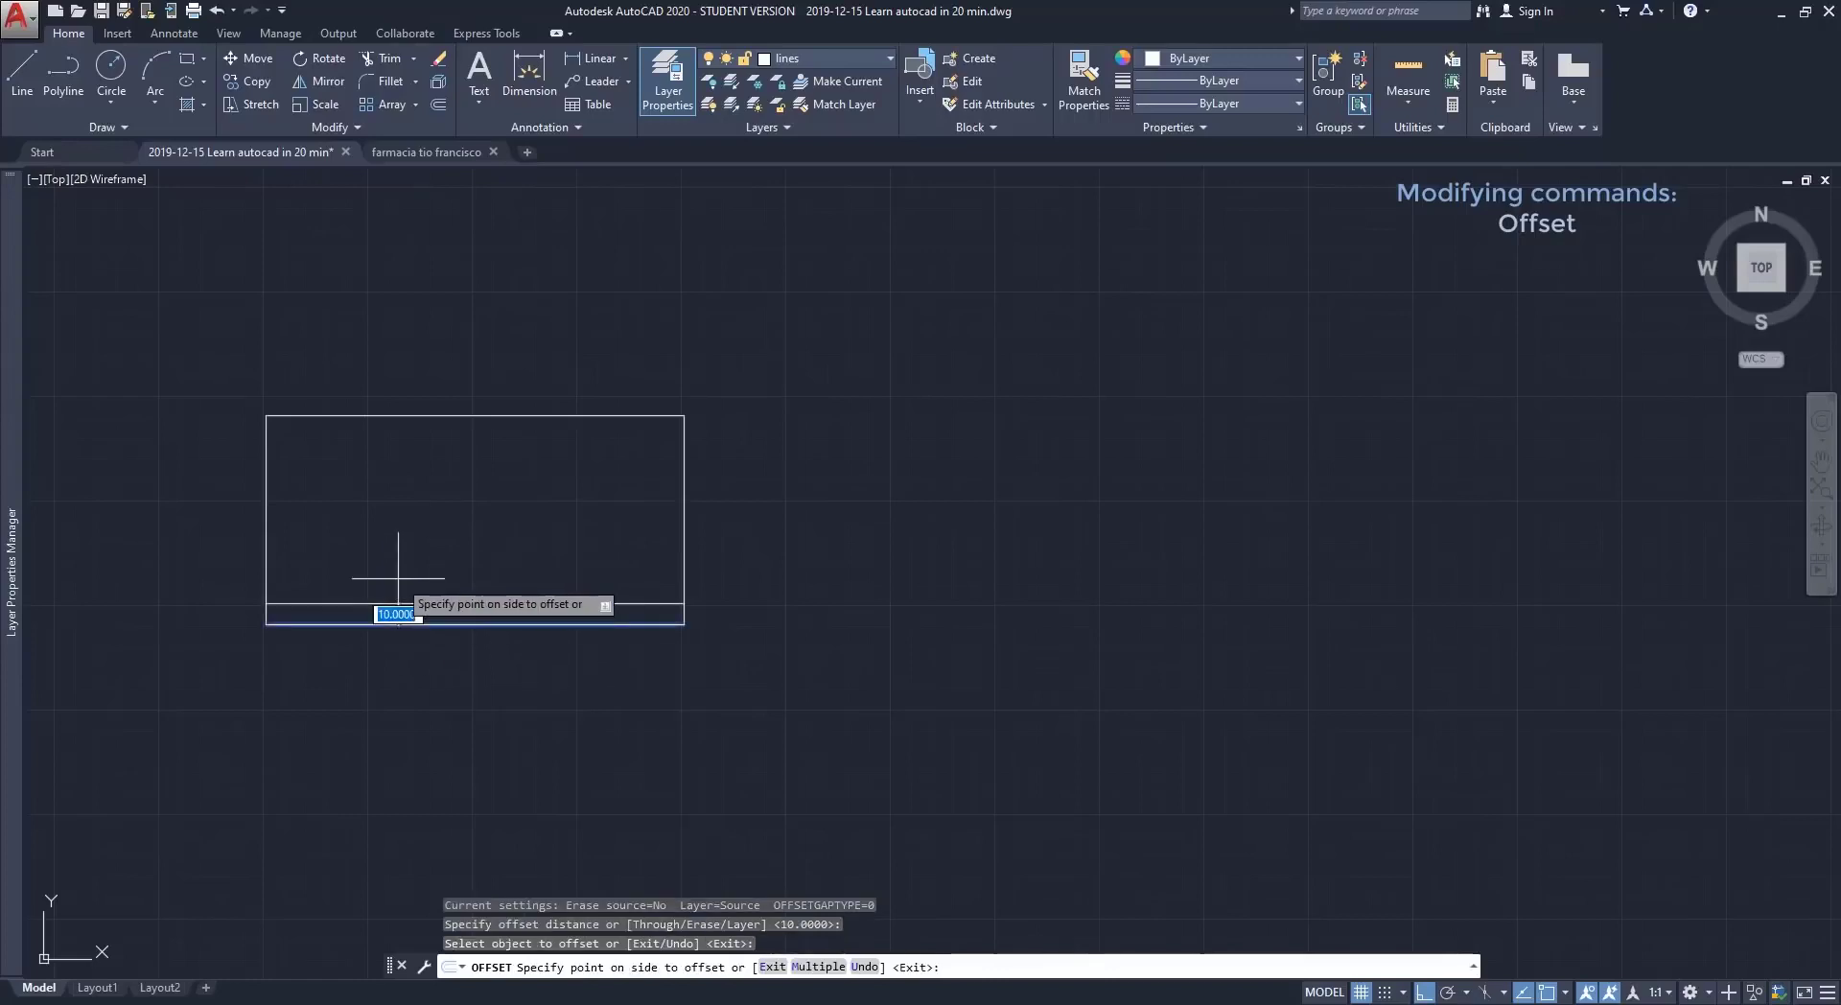
left_click(400, 577)
left_click(683, 525)
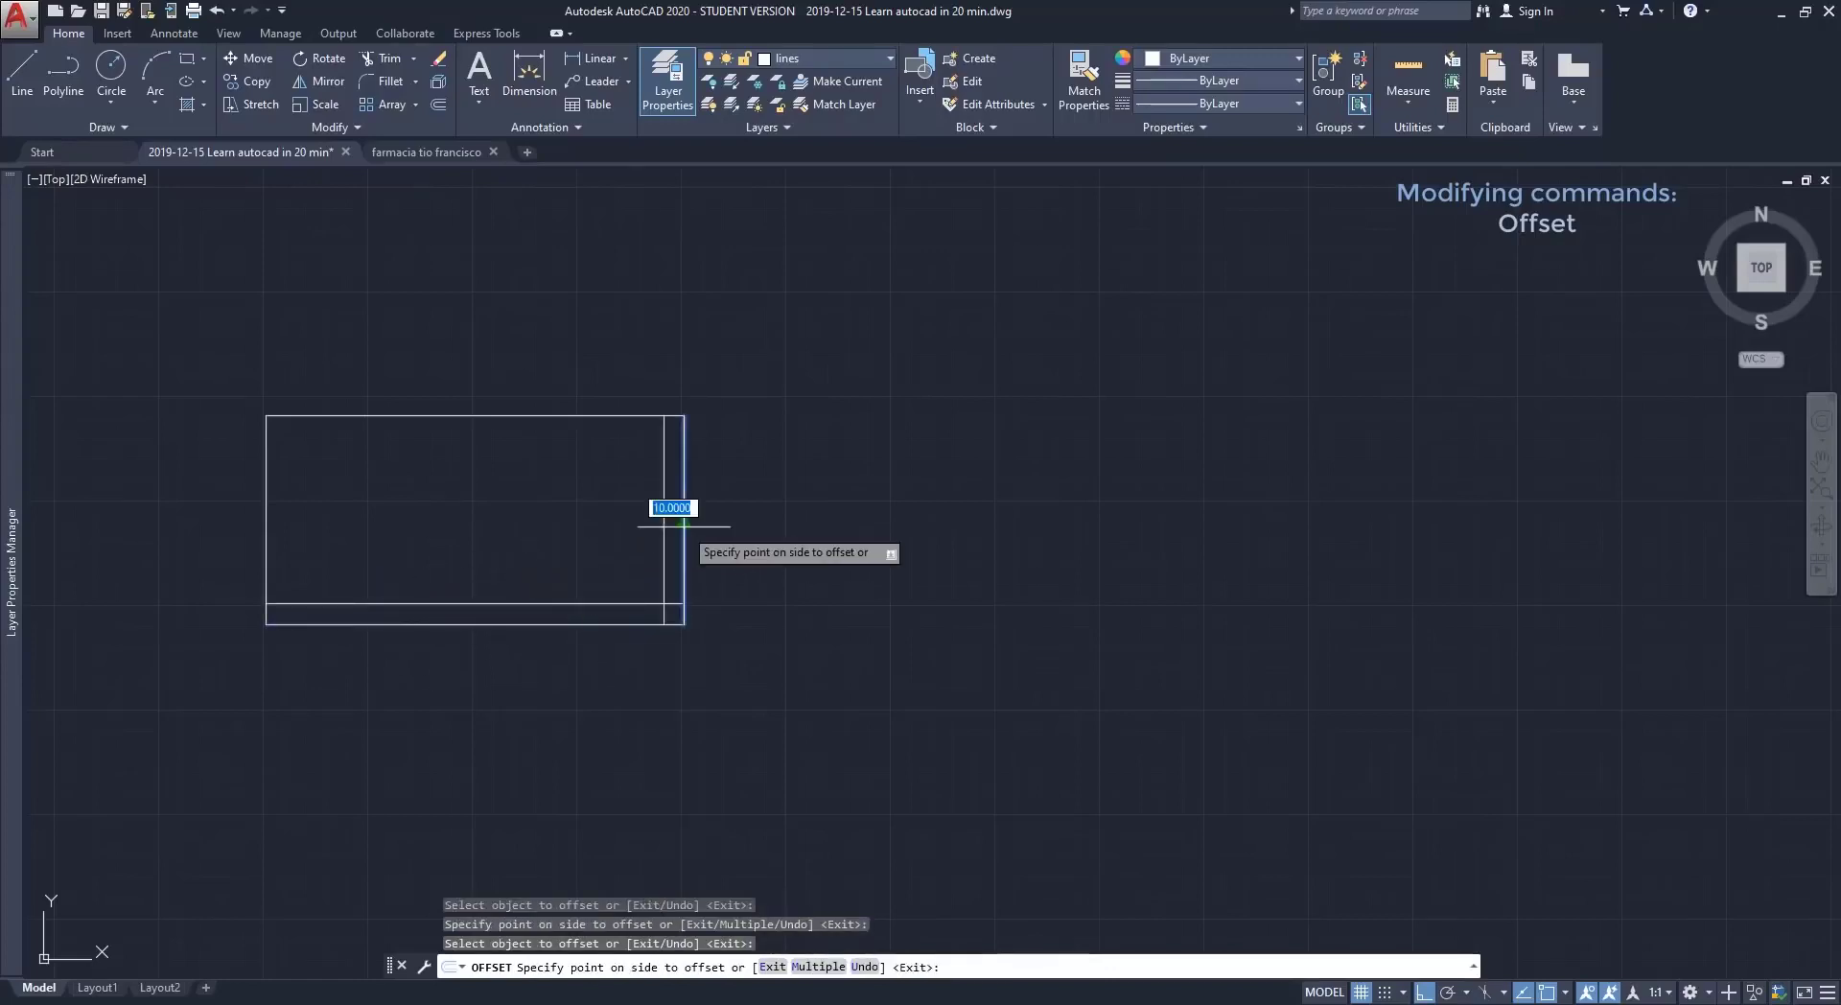
left_click(577, 533)
left_click(593, 416)
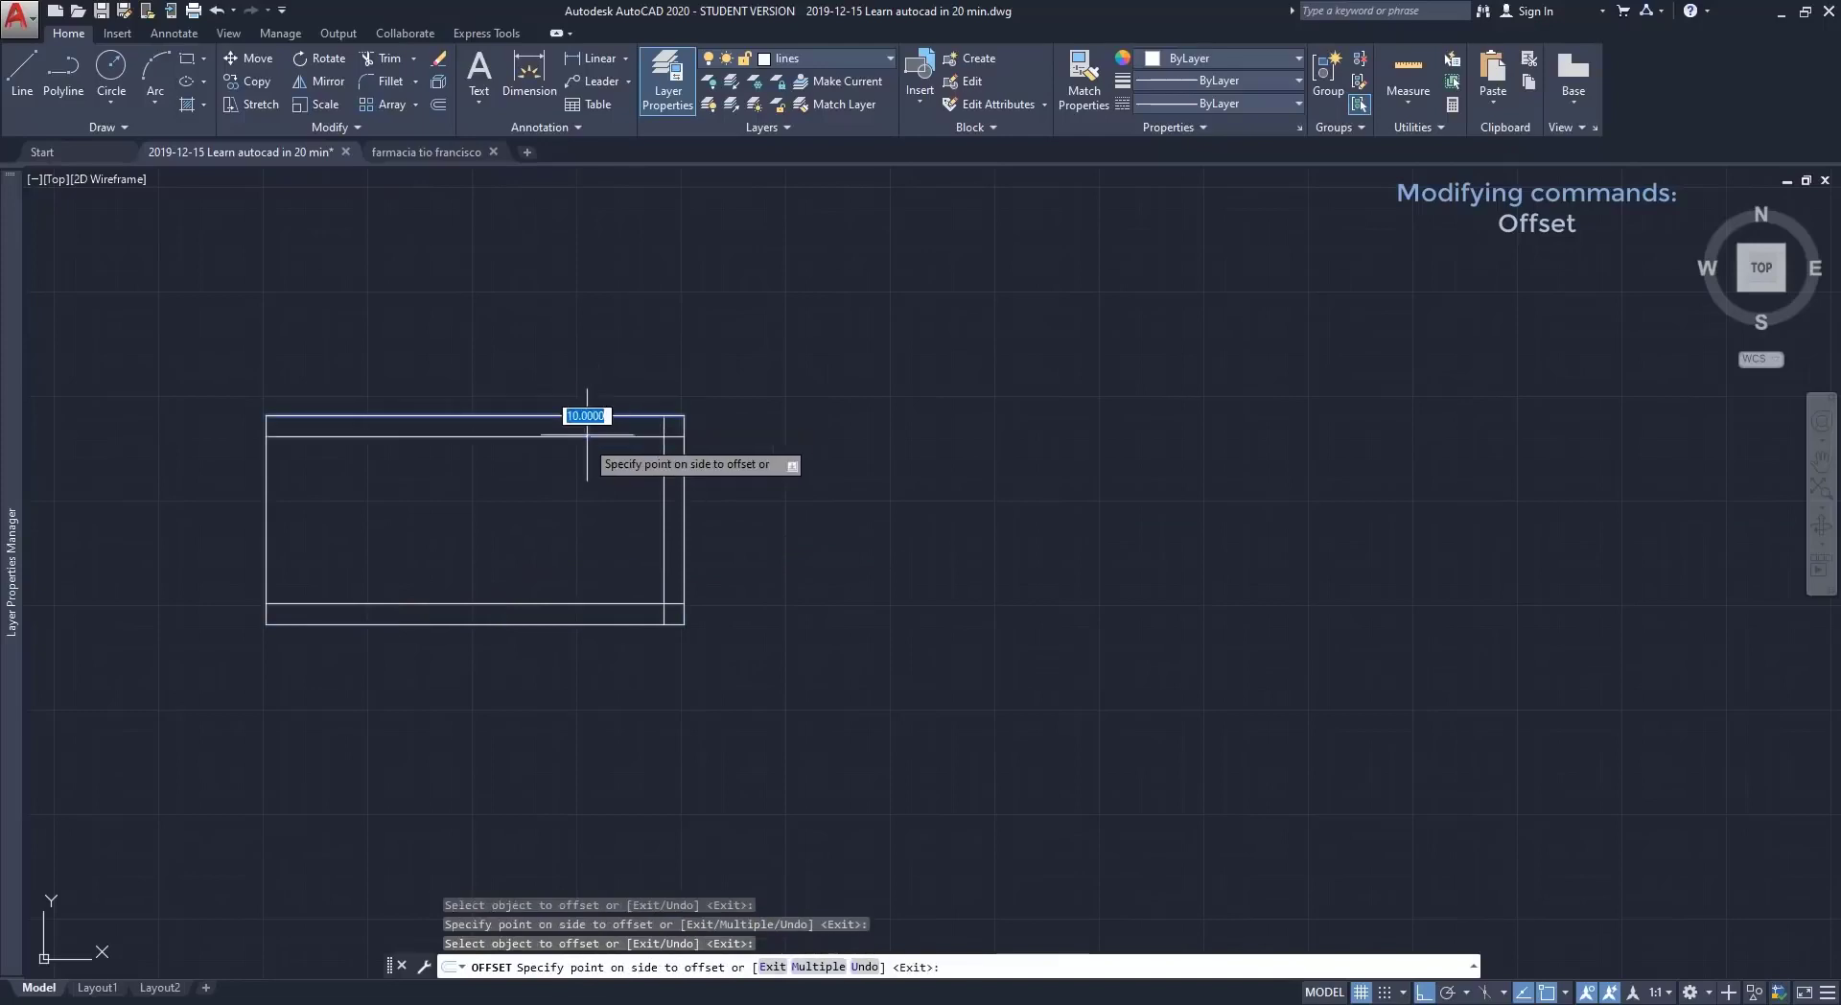
left_click(555, 514)
left_click(266, 532)
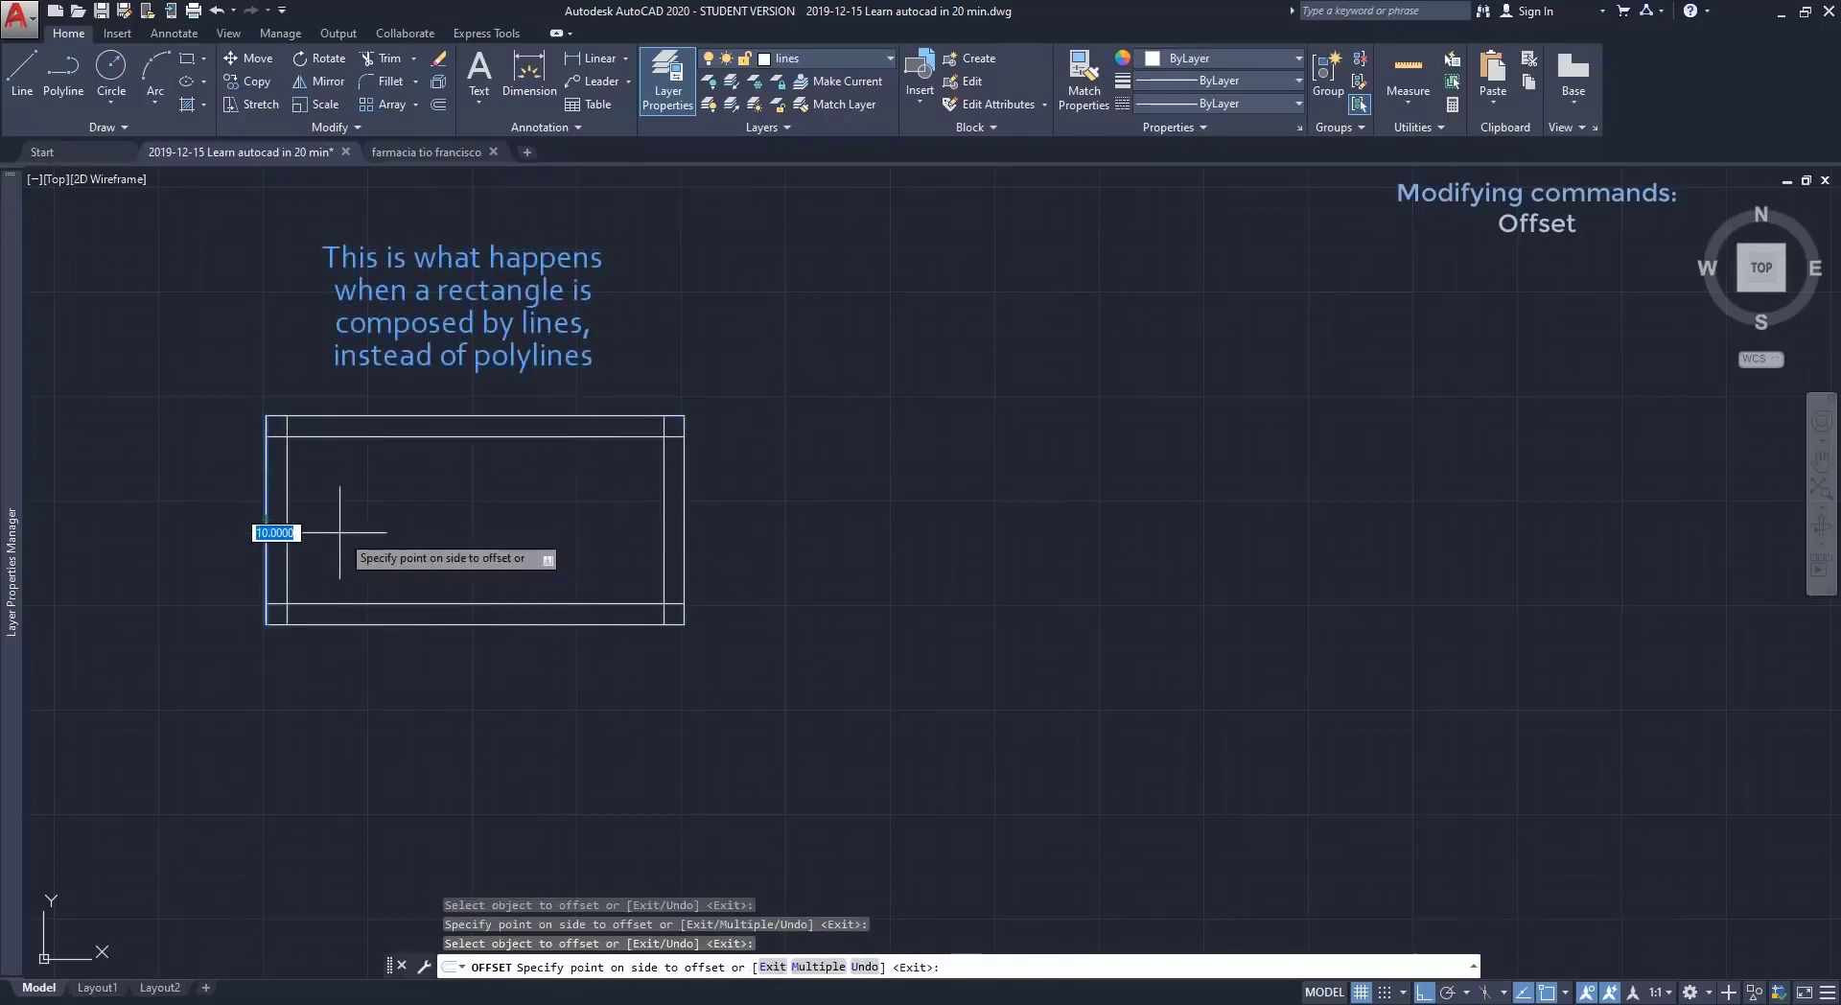
left_click(340, 532)
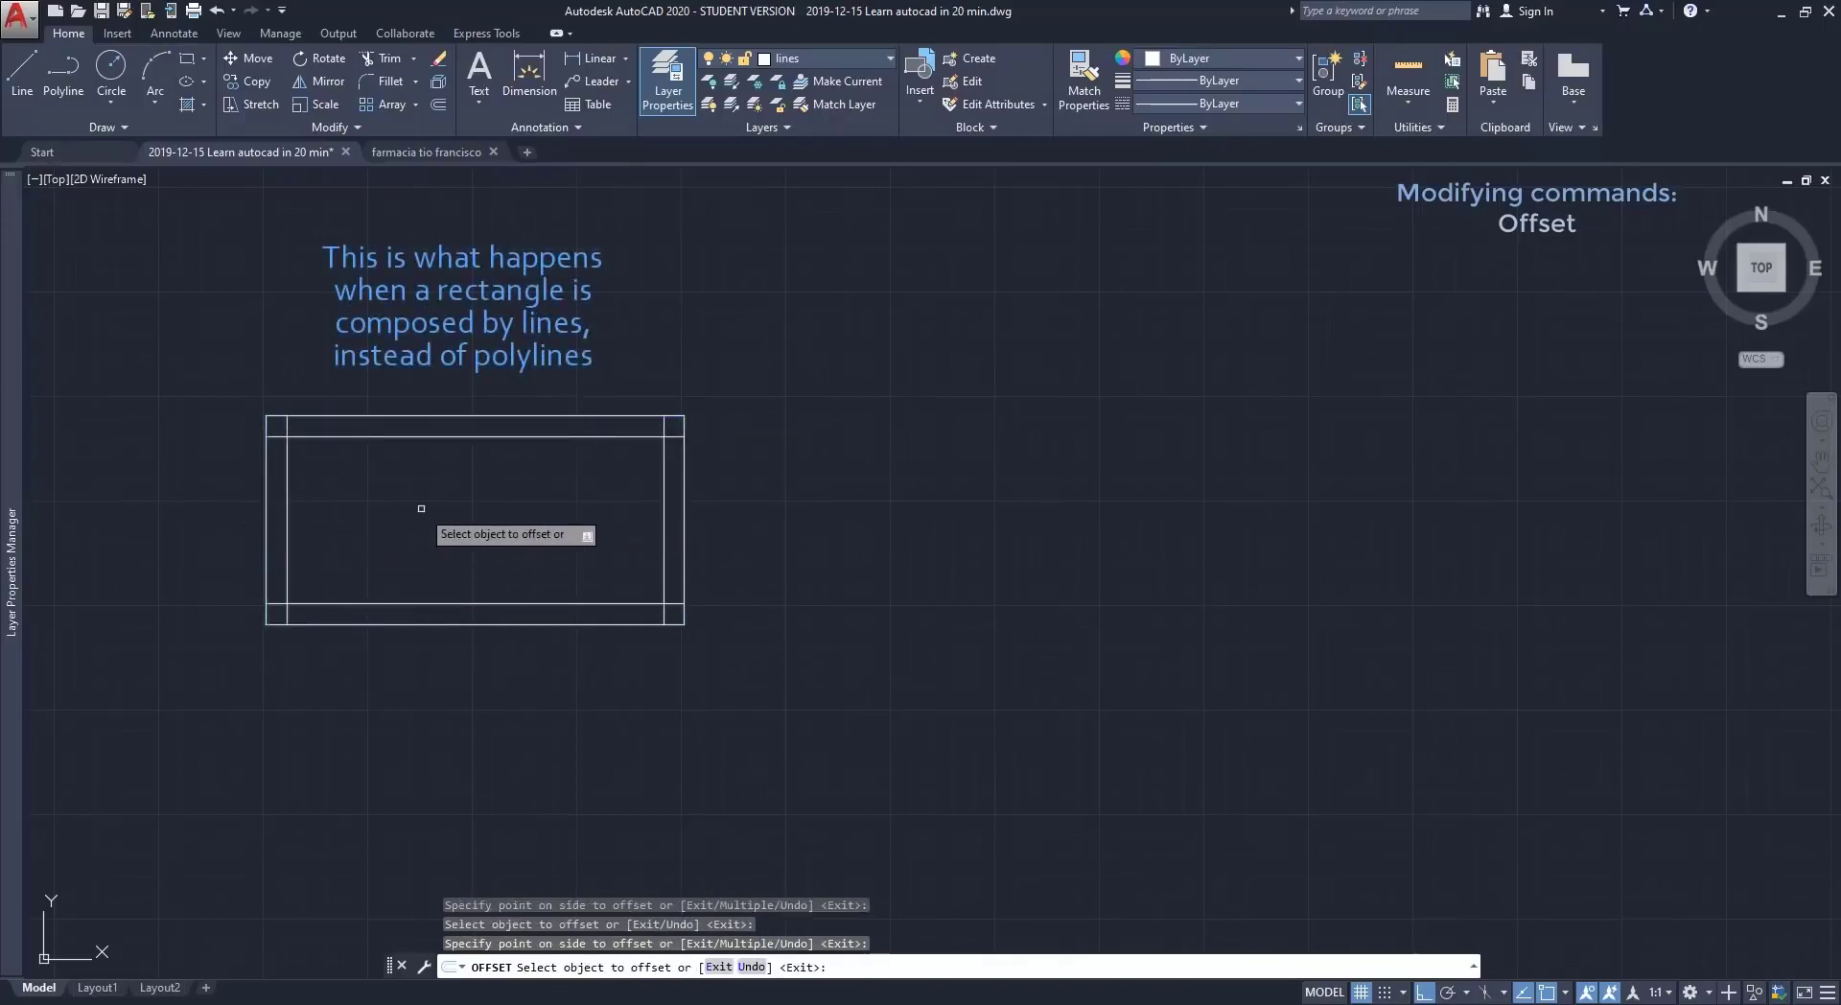
key("Escape")
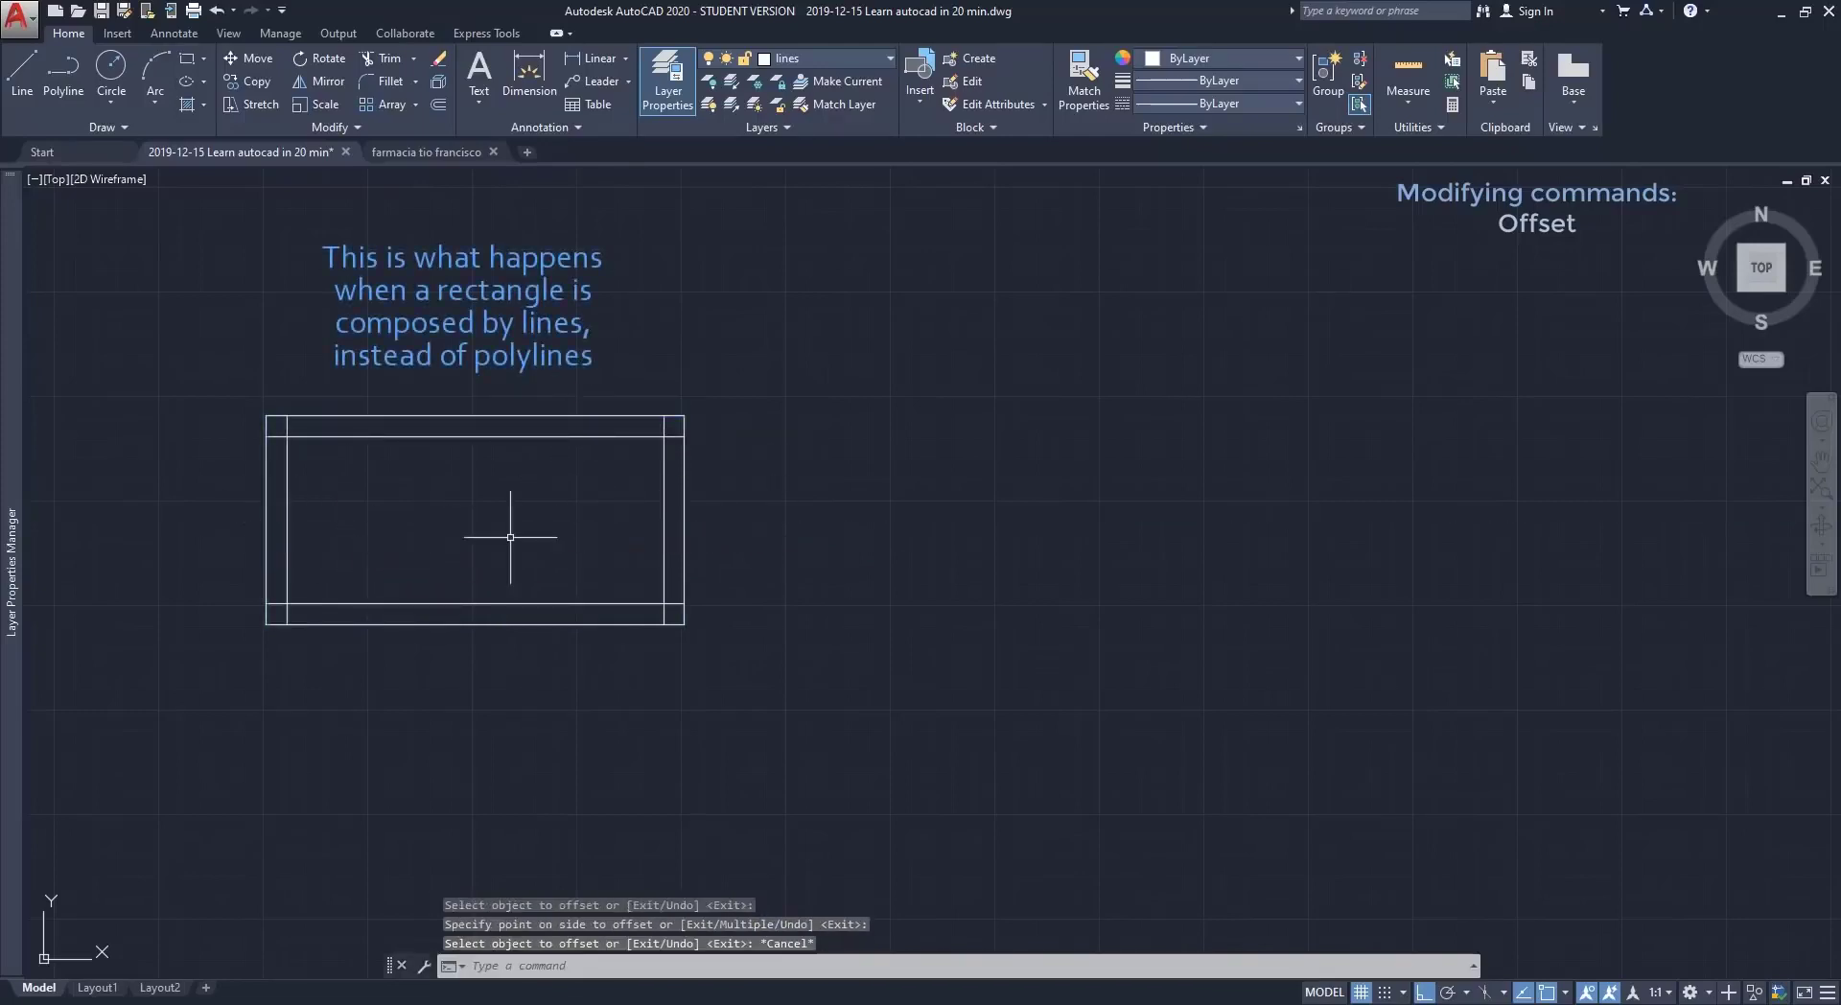
Delete the four inner offset lines, leaving only the outer rectangle.
left_click(670, 612)
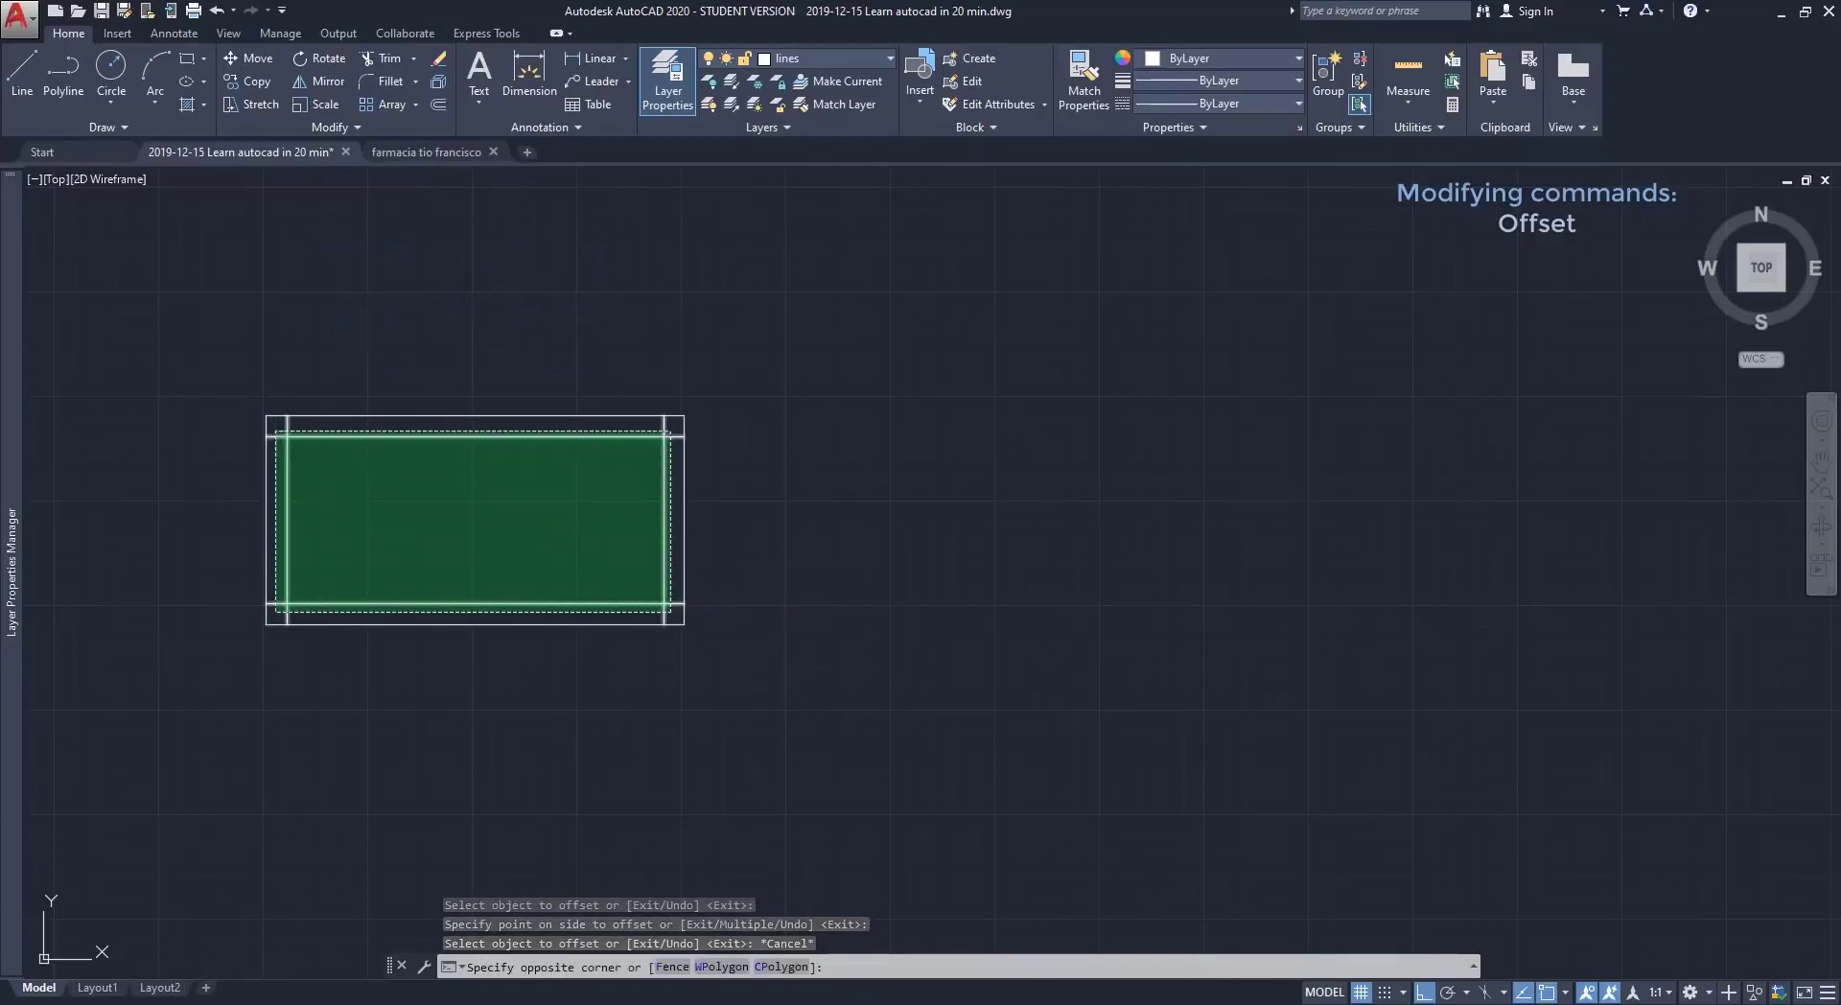
left_click(278, 433)
key("Delete")
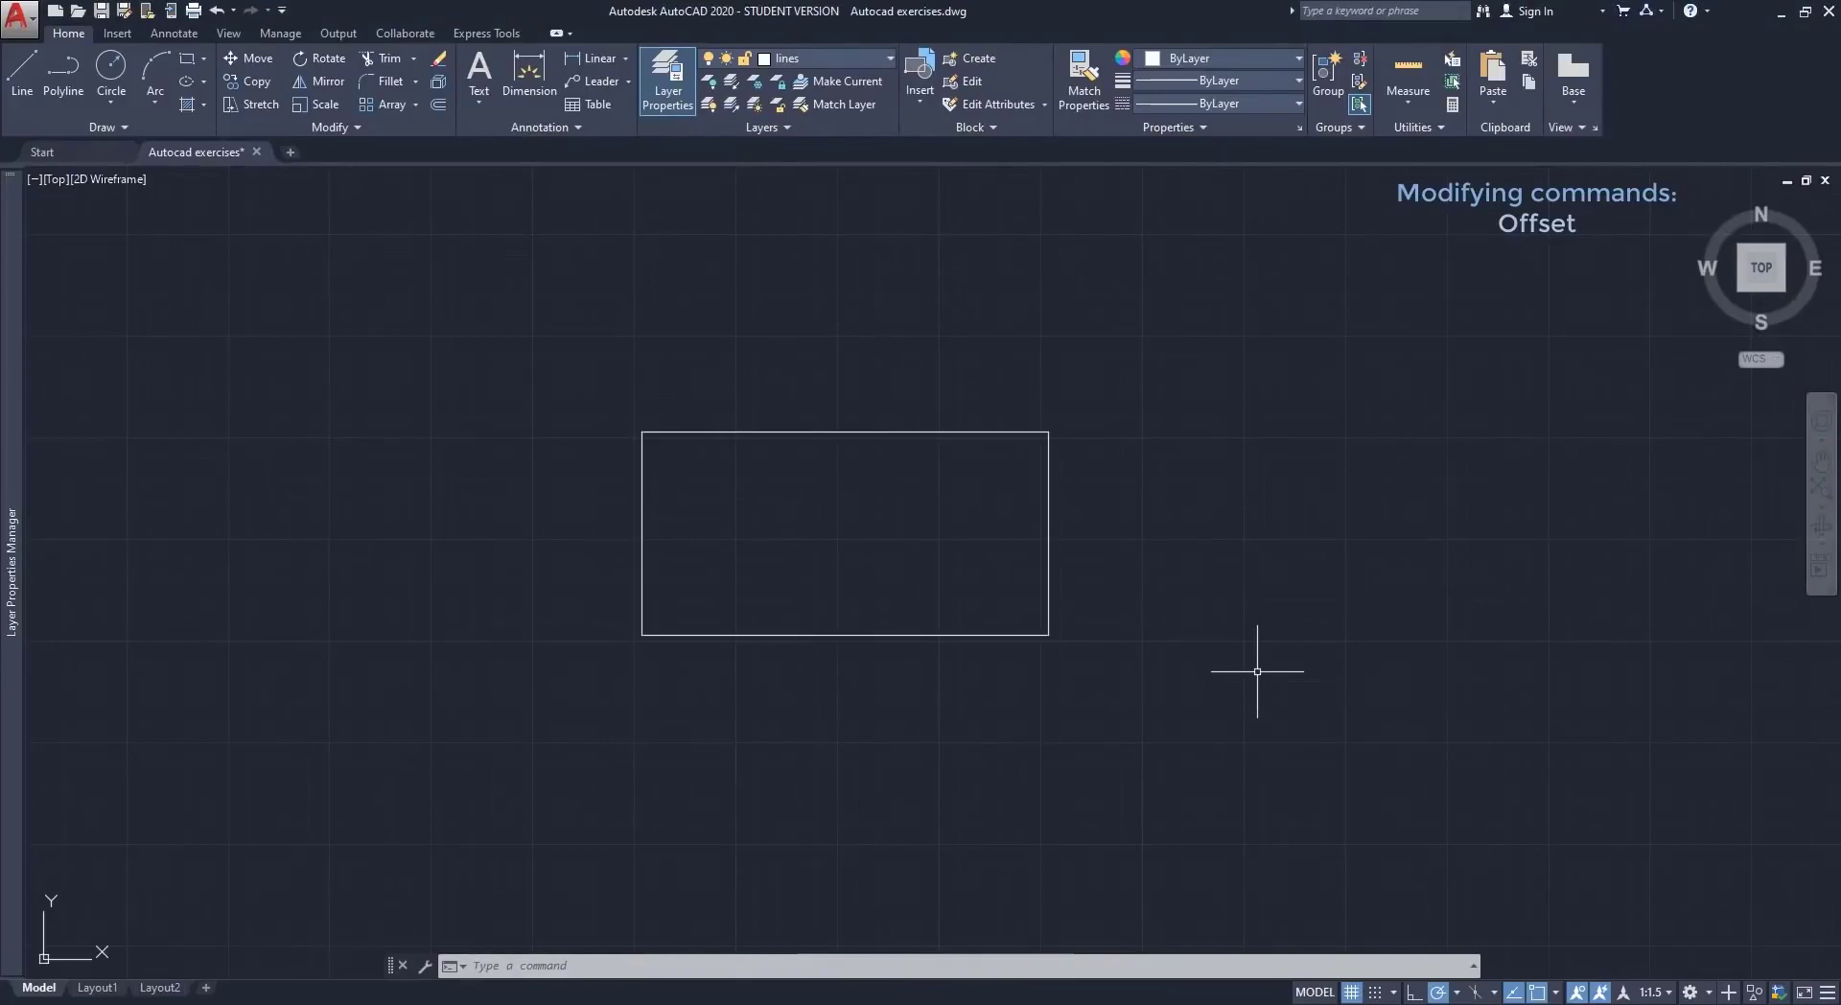
Join the rectangle's four separate lines into a single polyline.
left_click(337, 125)
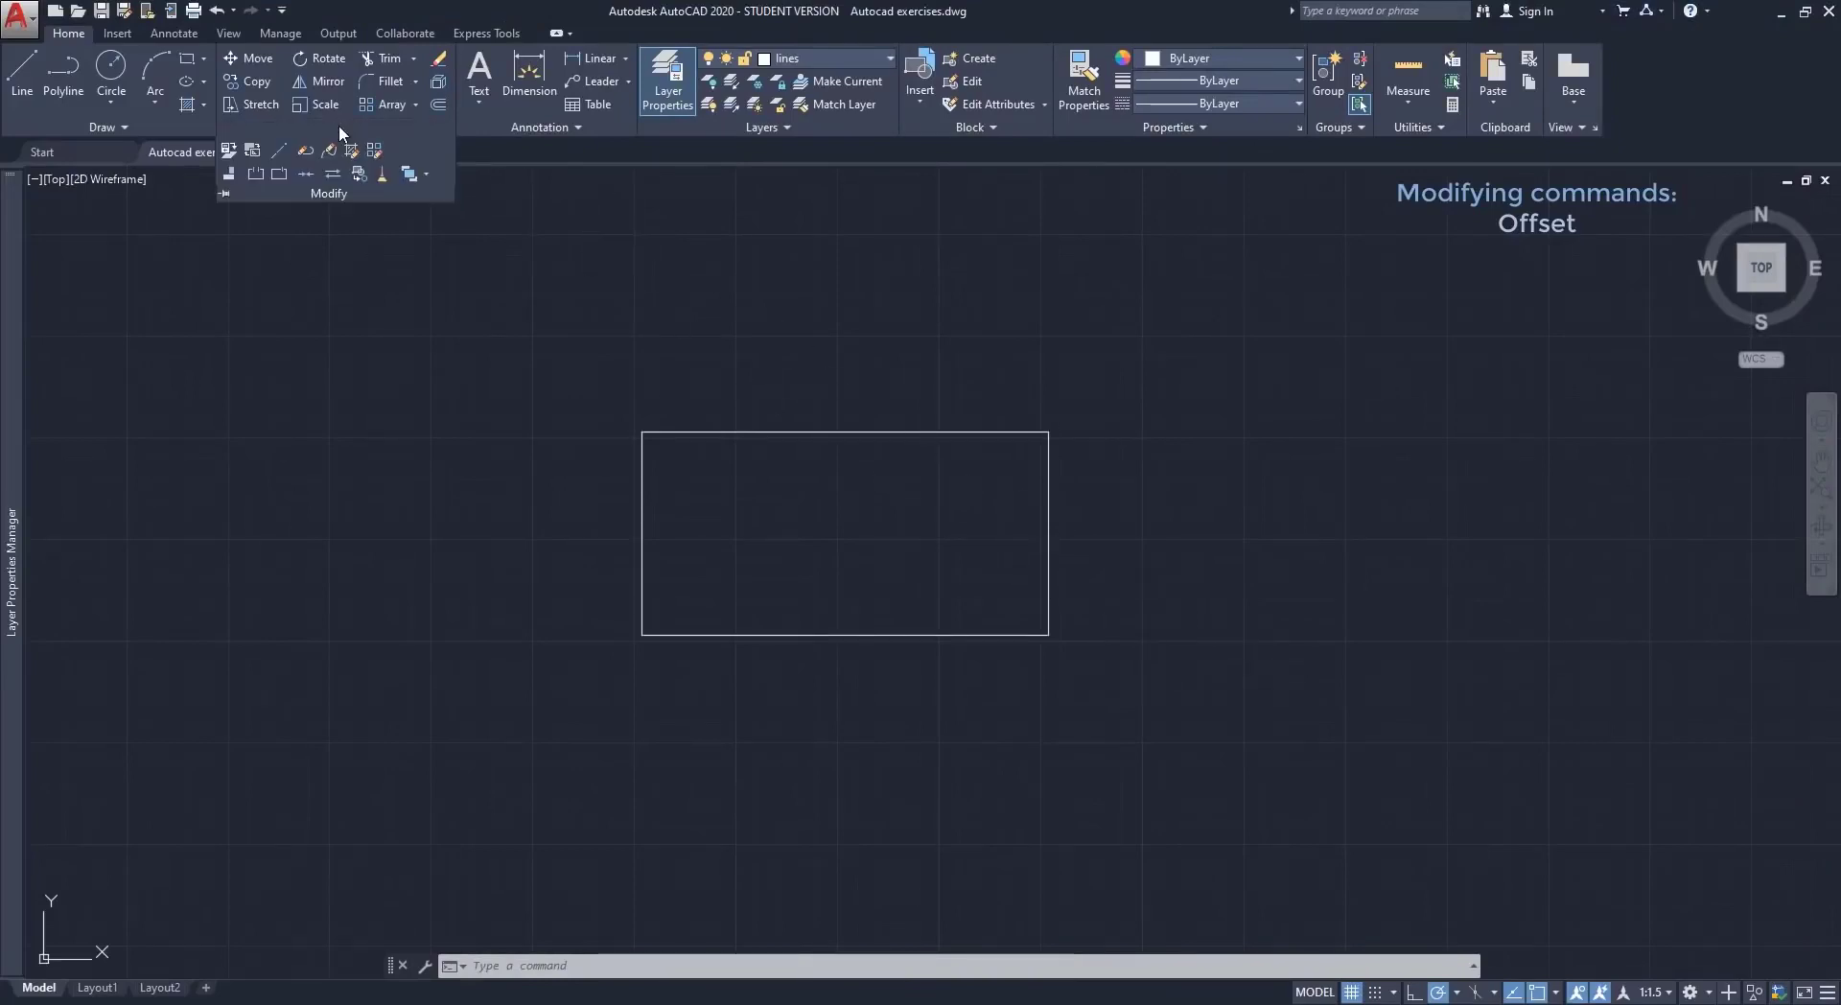
left_click(306, 175)
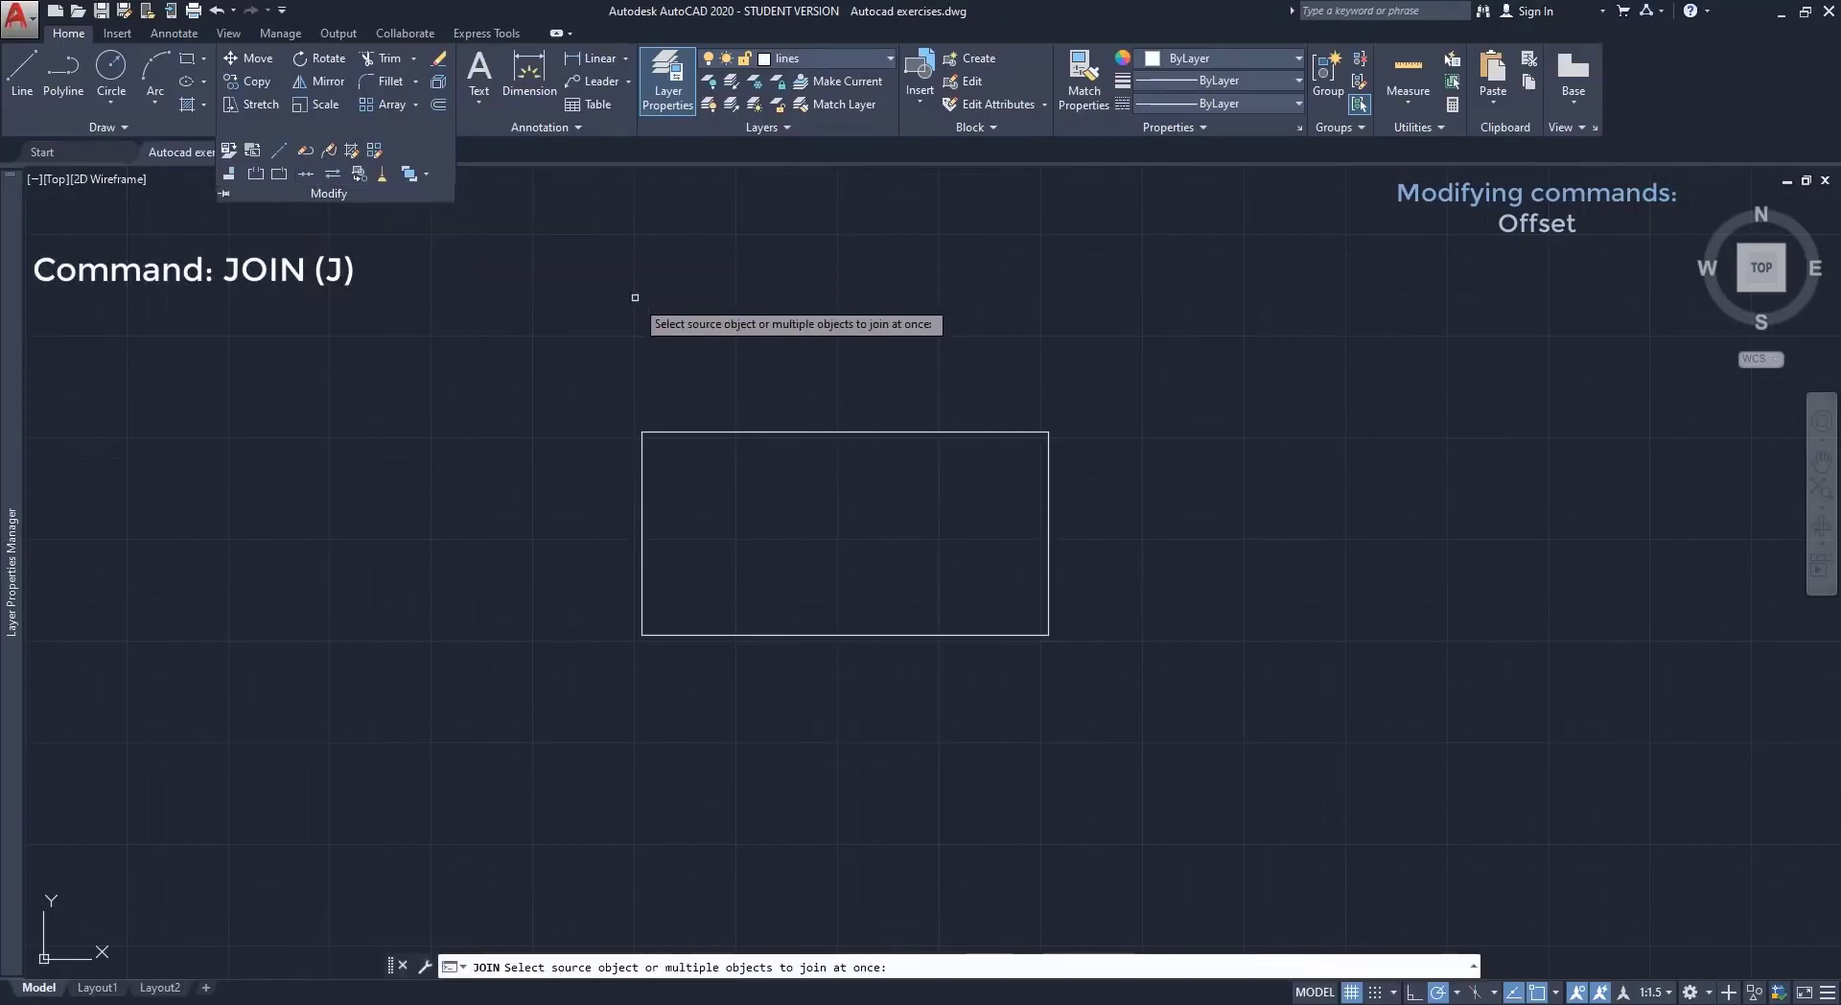
left_click(1133, 700)
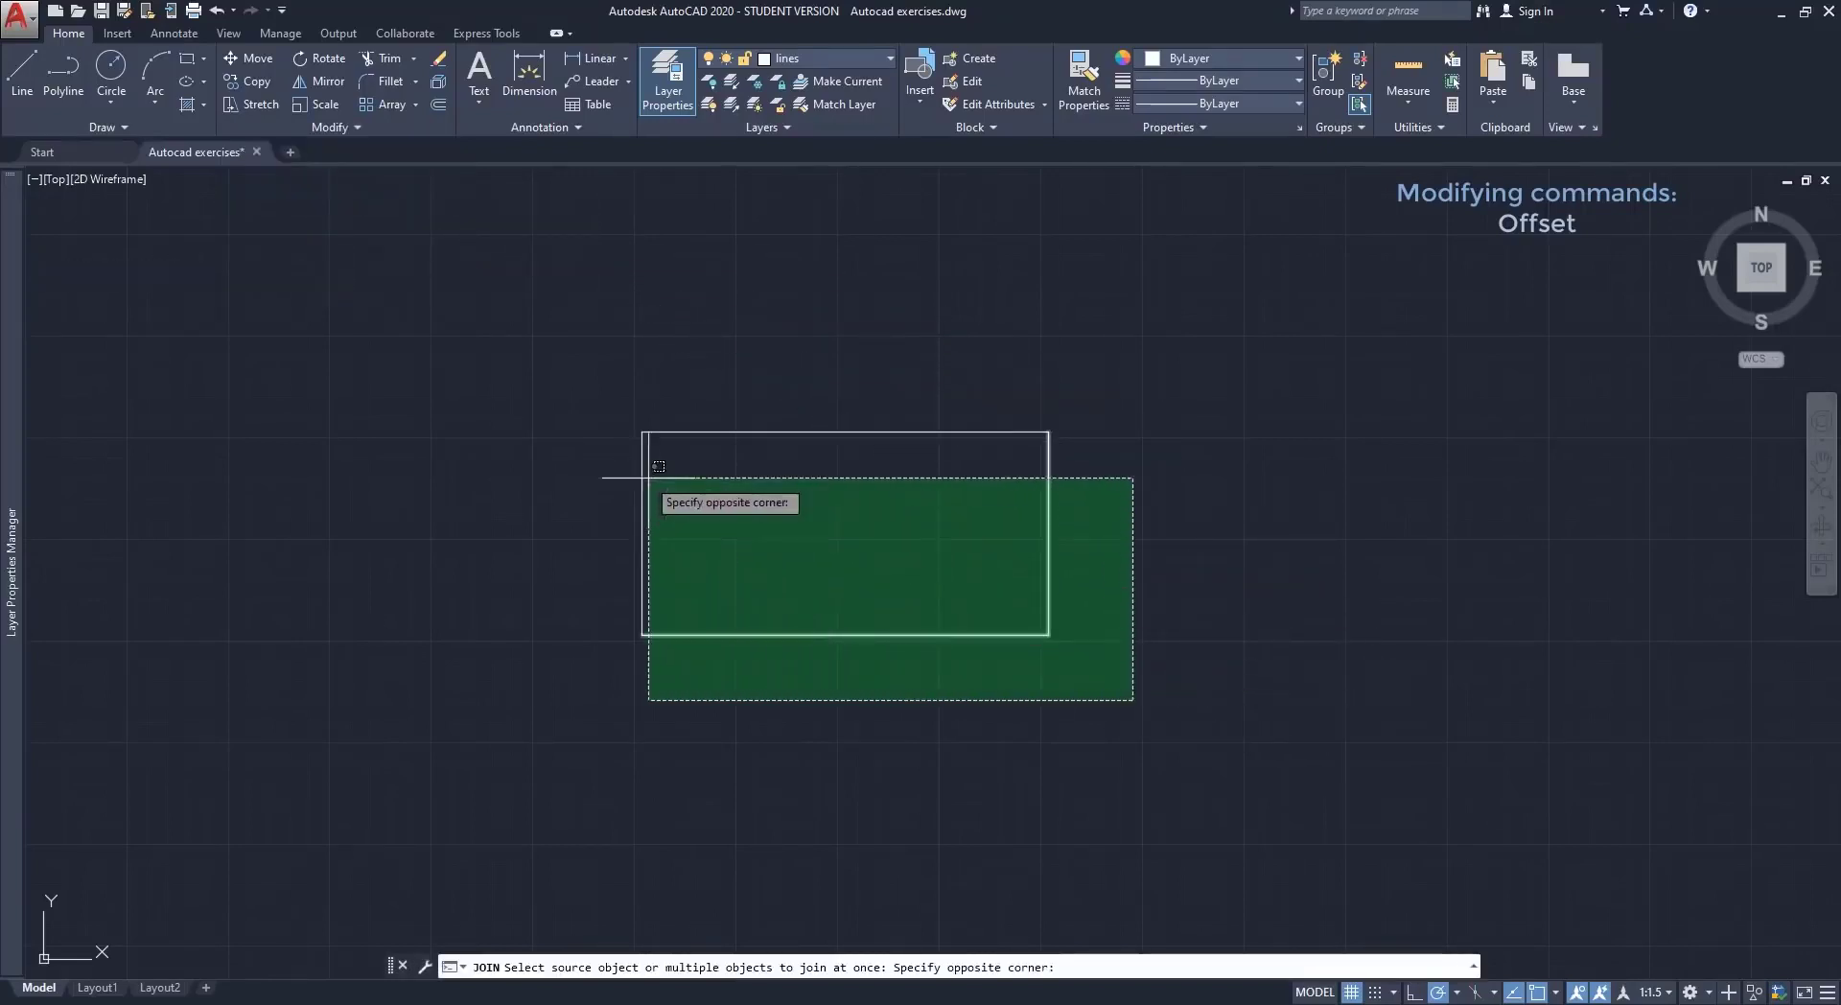
left_click(513, 411)
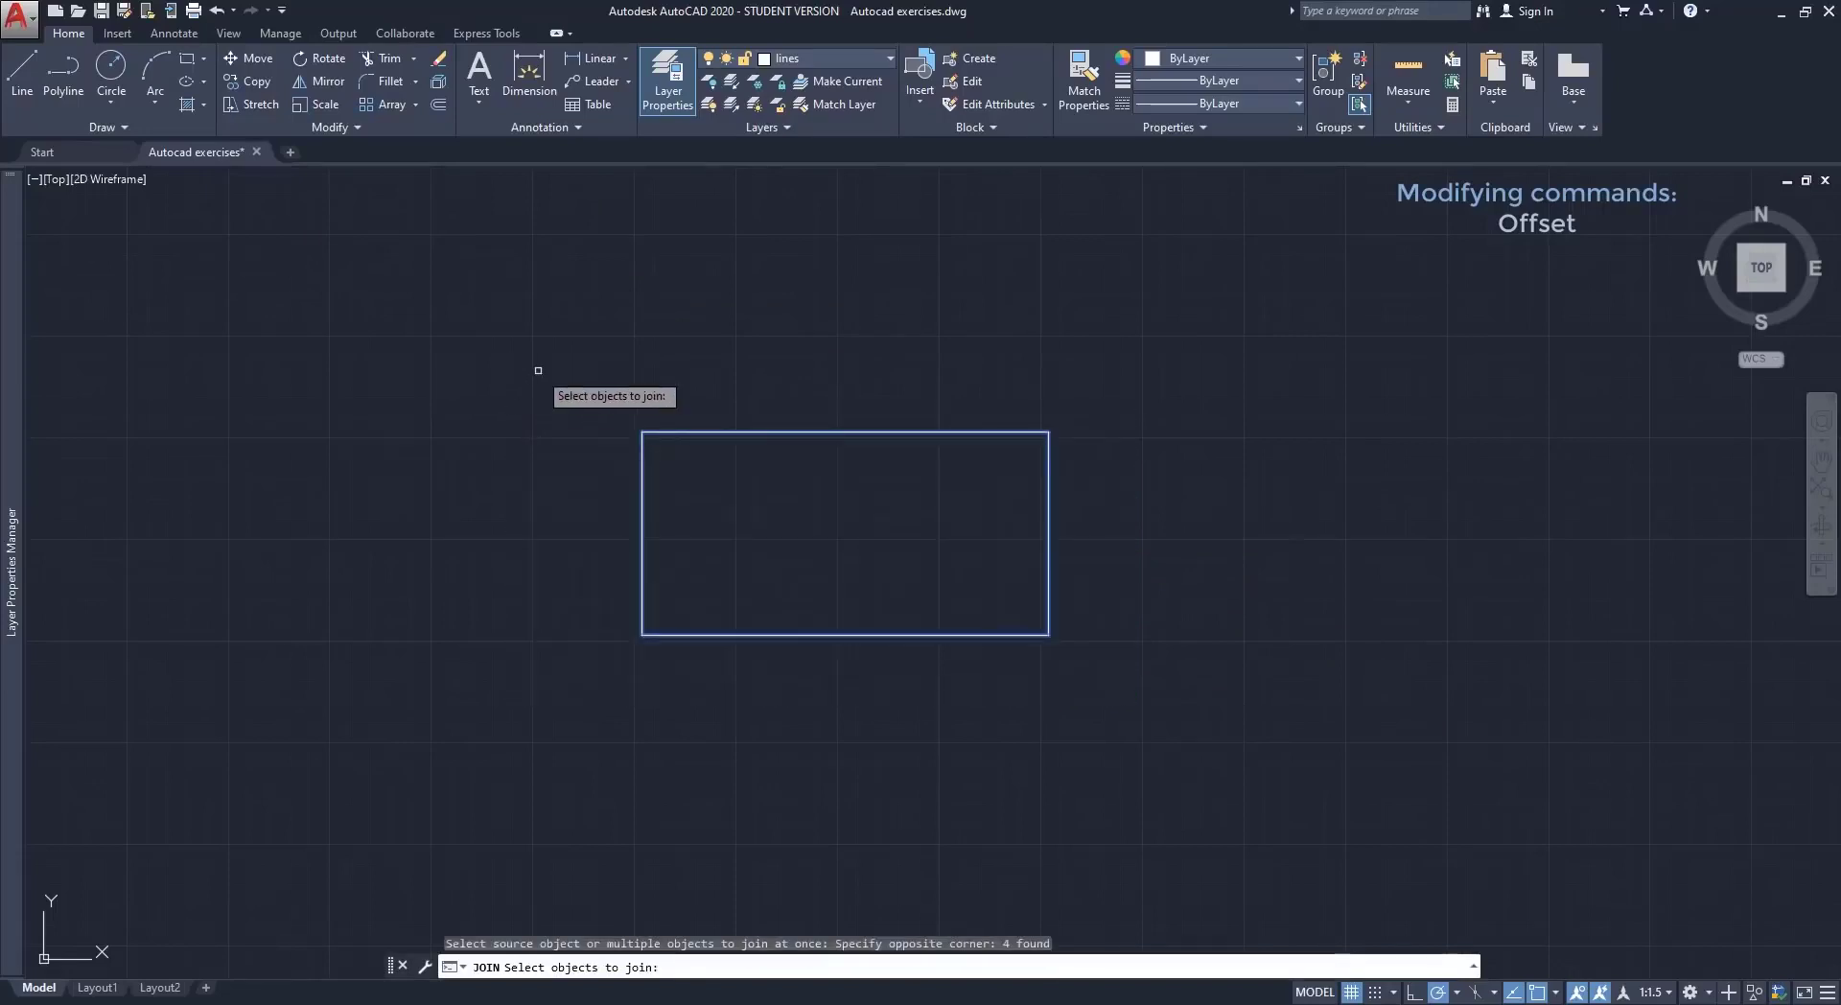
key("Return")
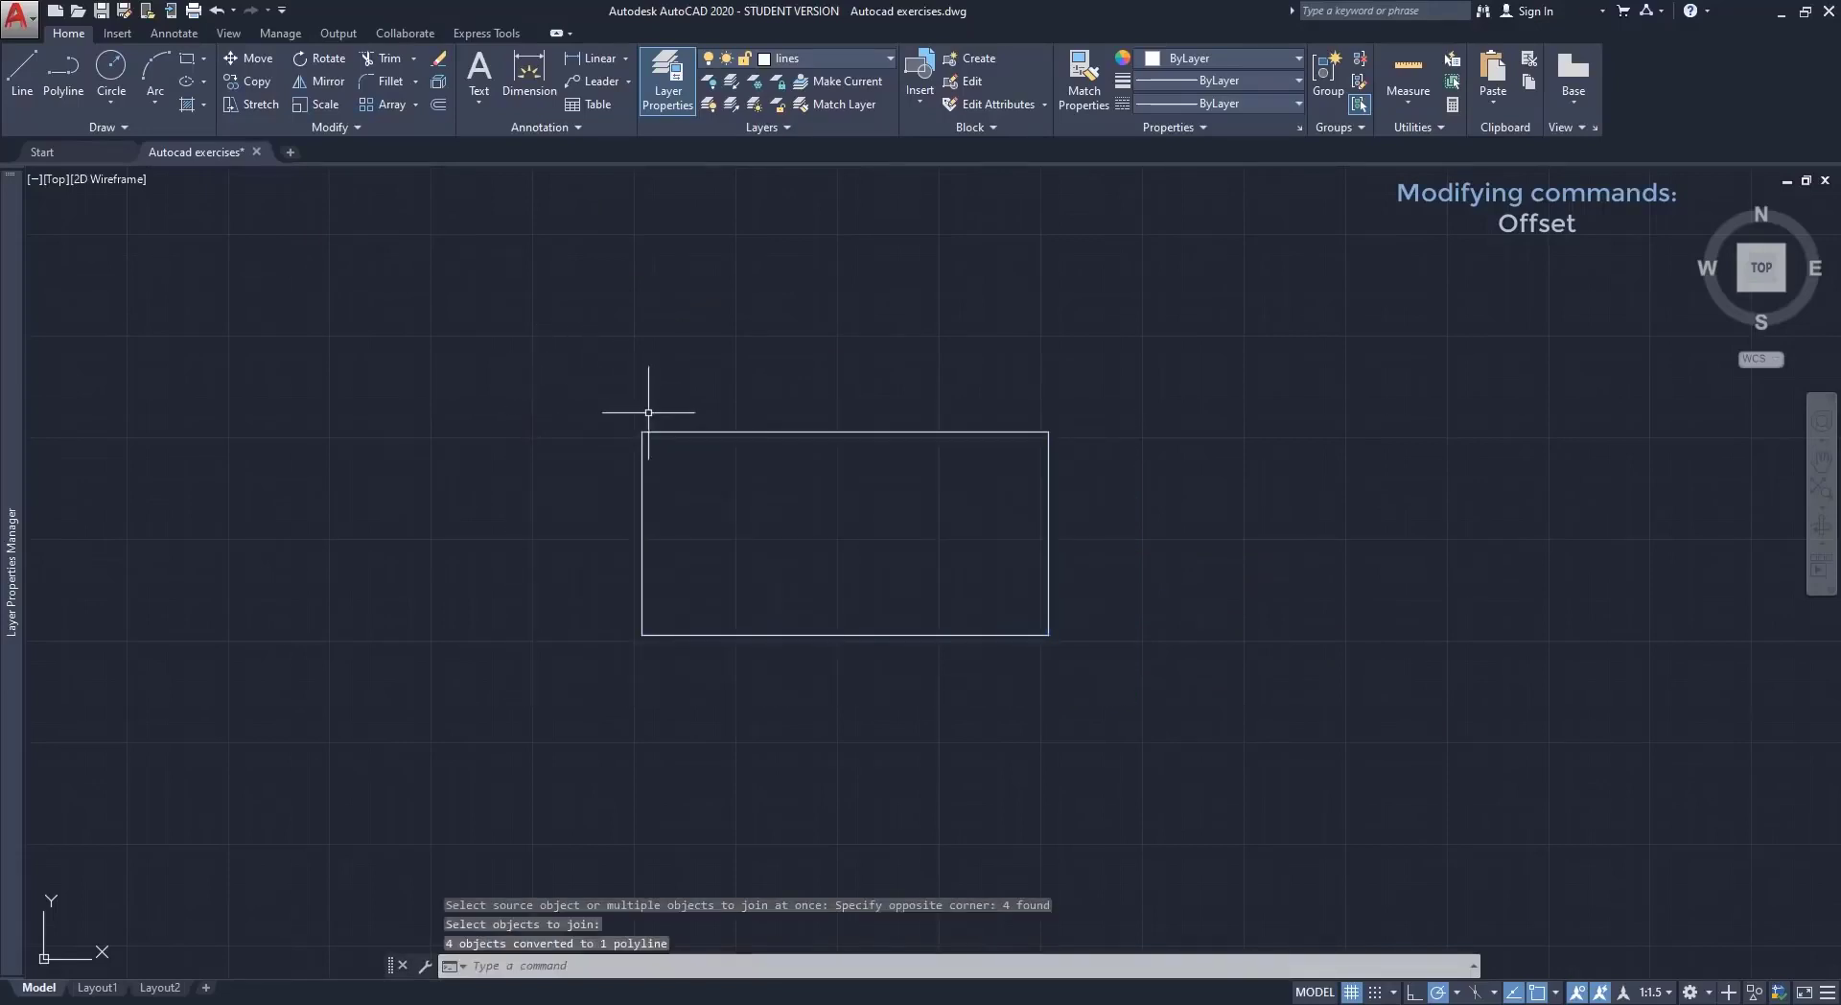
mouse_move(674, 433)
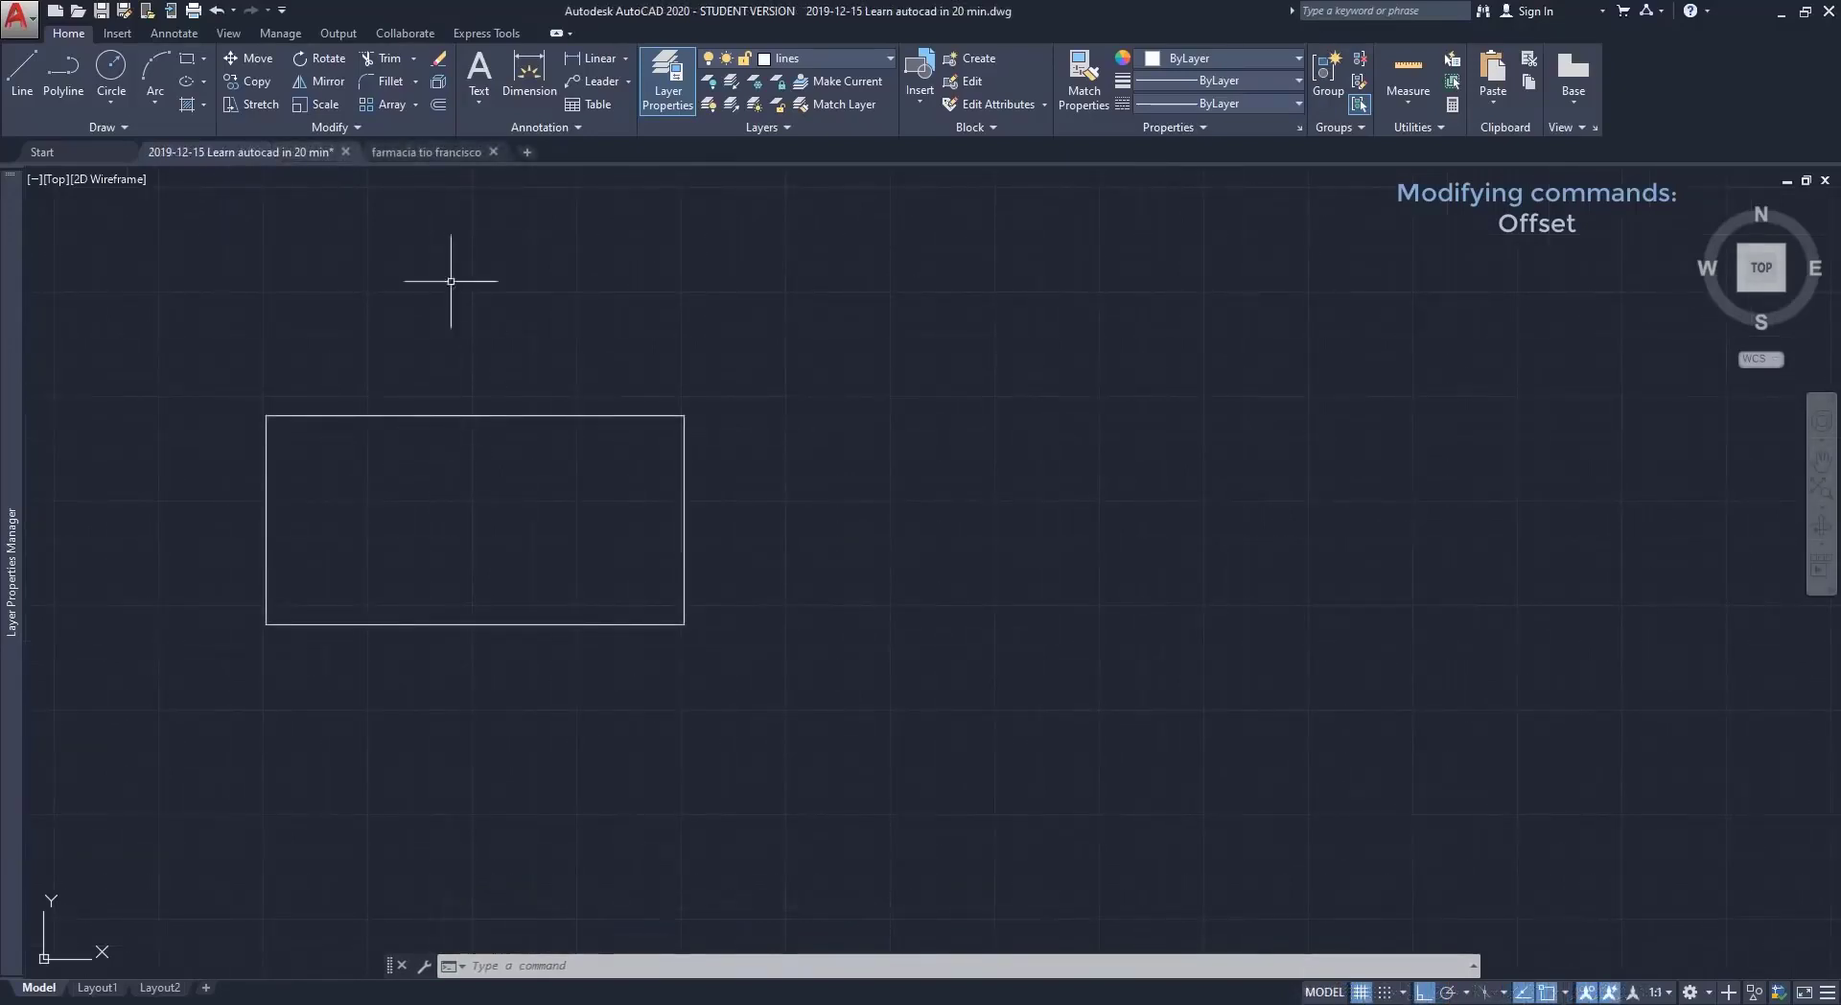
Offset the joined rectangle polyline inward by 10 units.
left_click(438, 105)
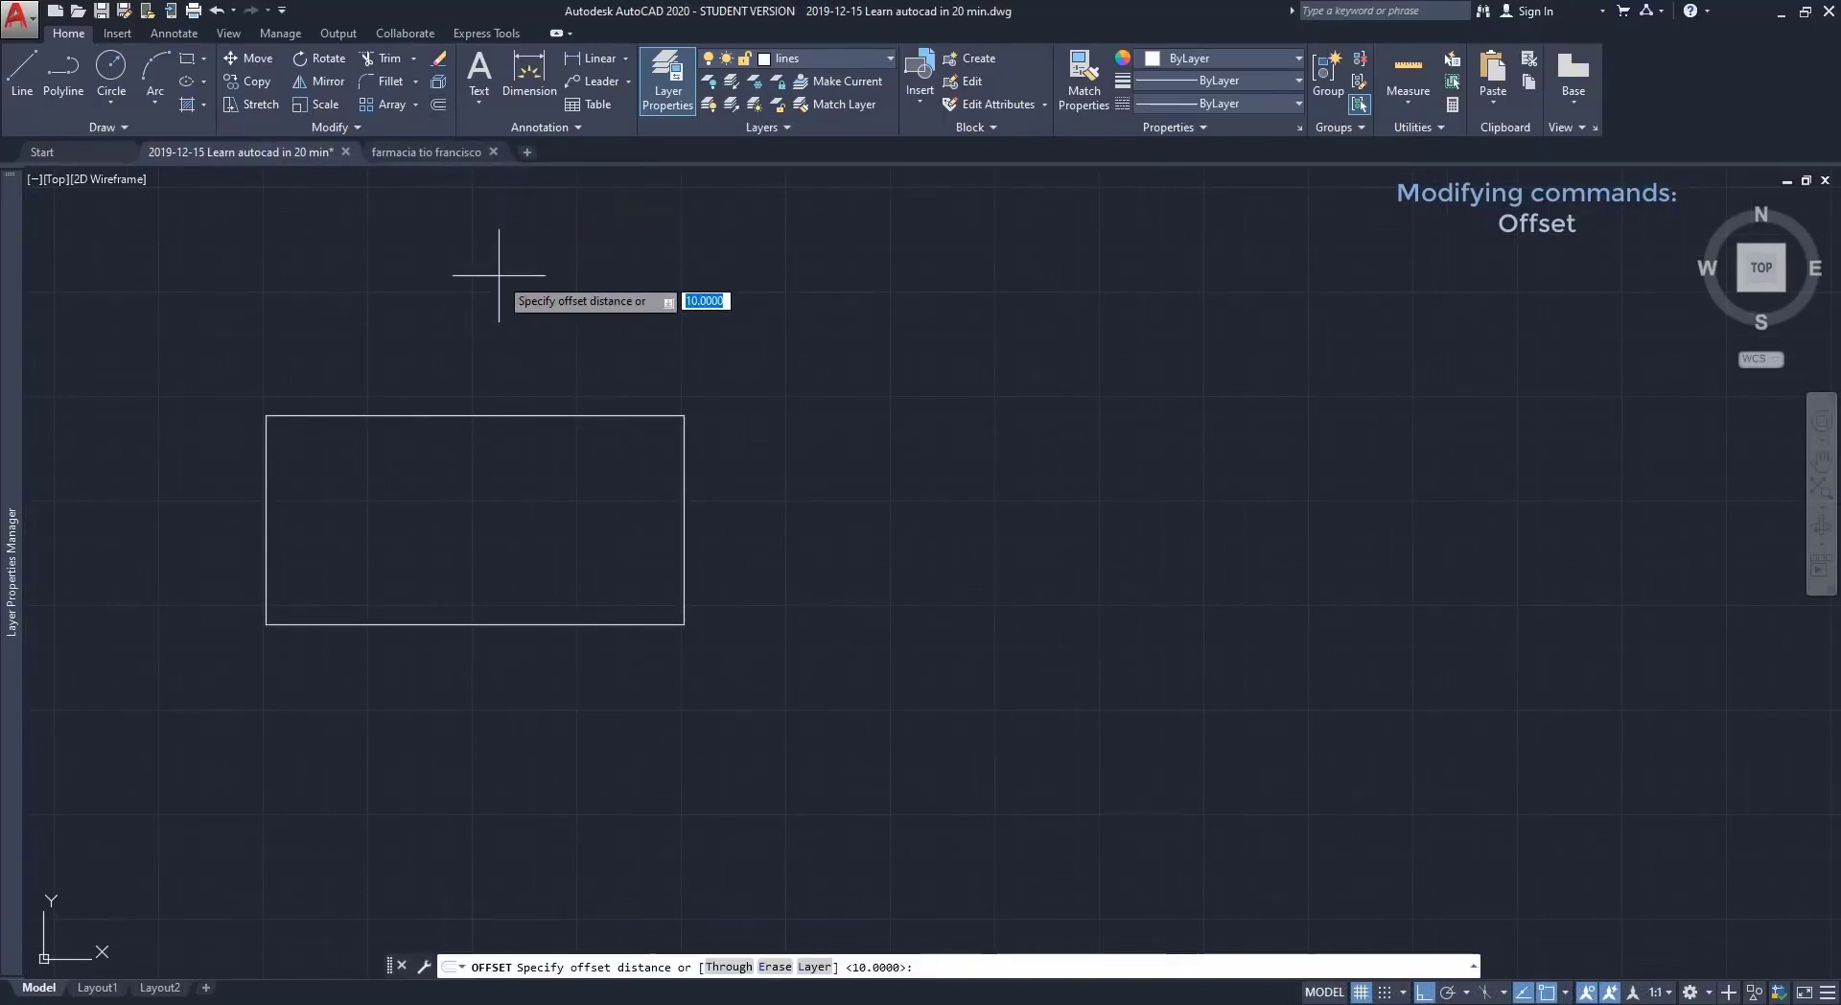
key("Return")
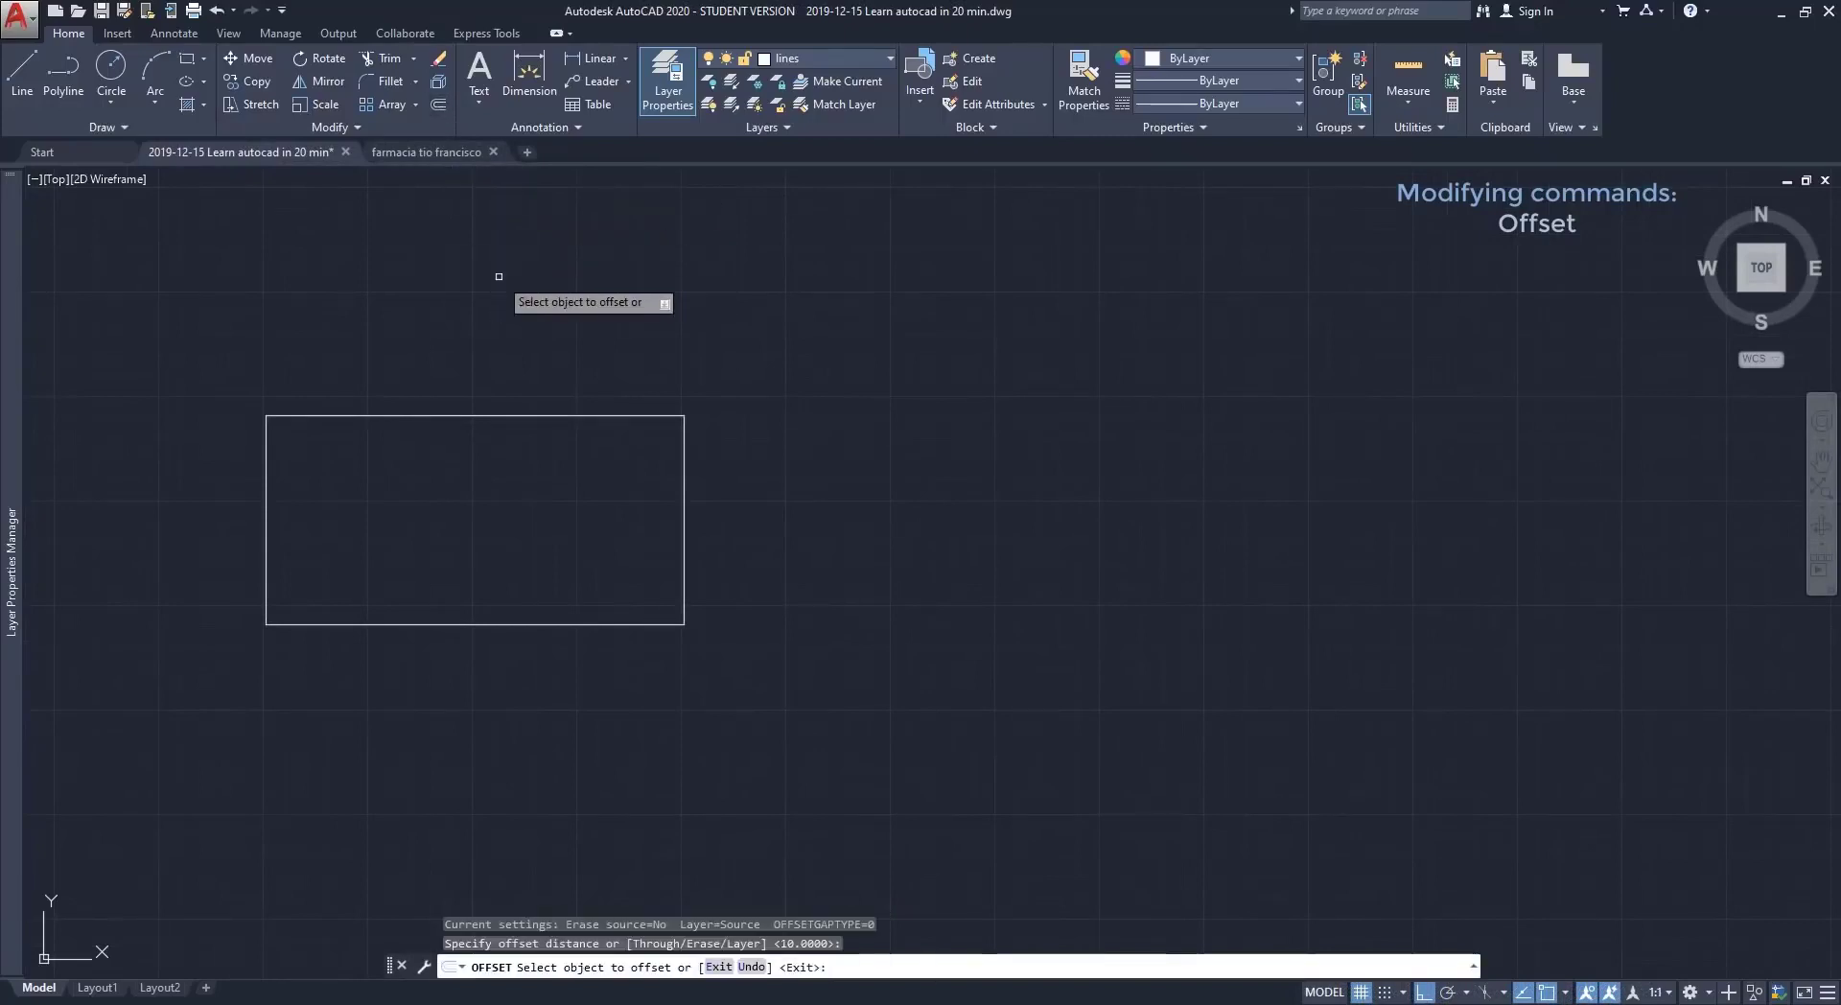
left_click(541, 415)
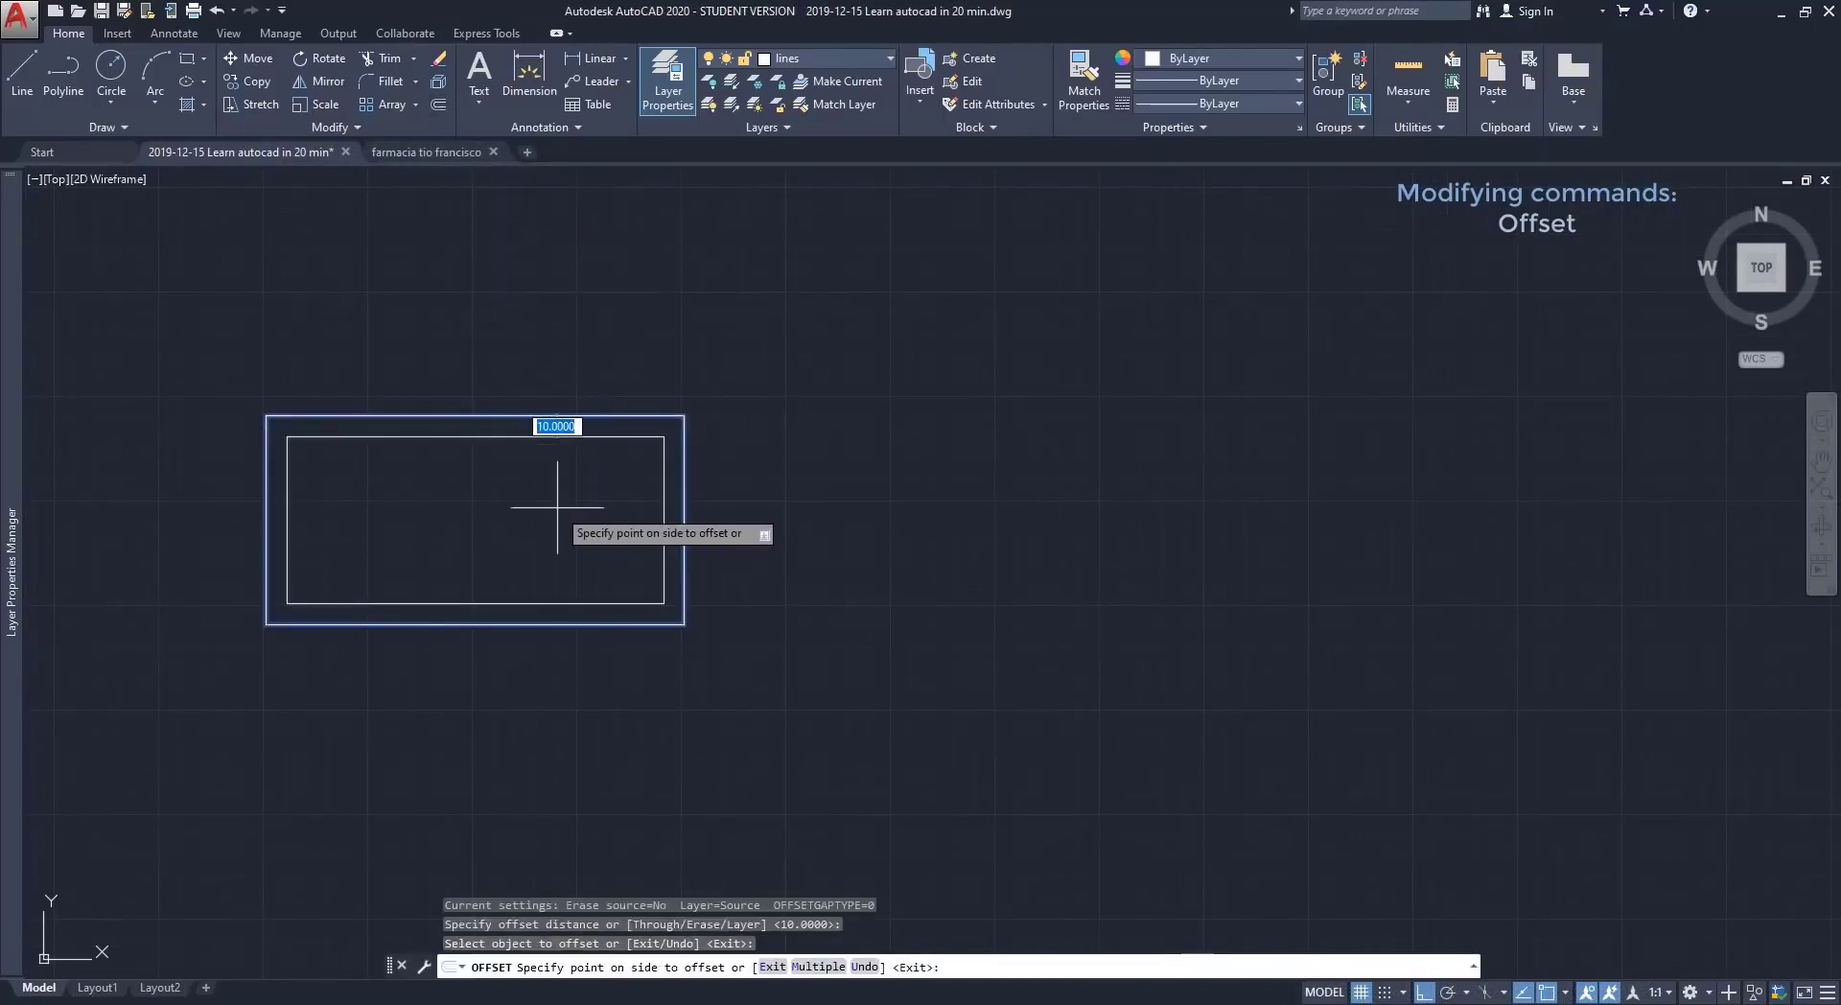
left_click(547, 506)
key("Escape")
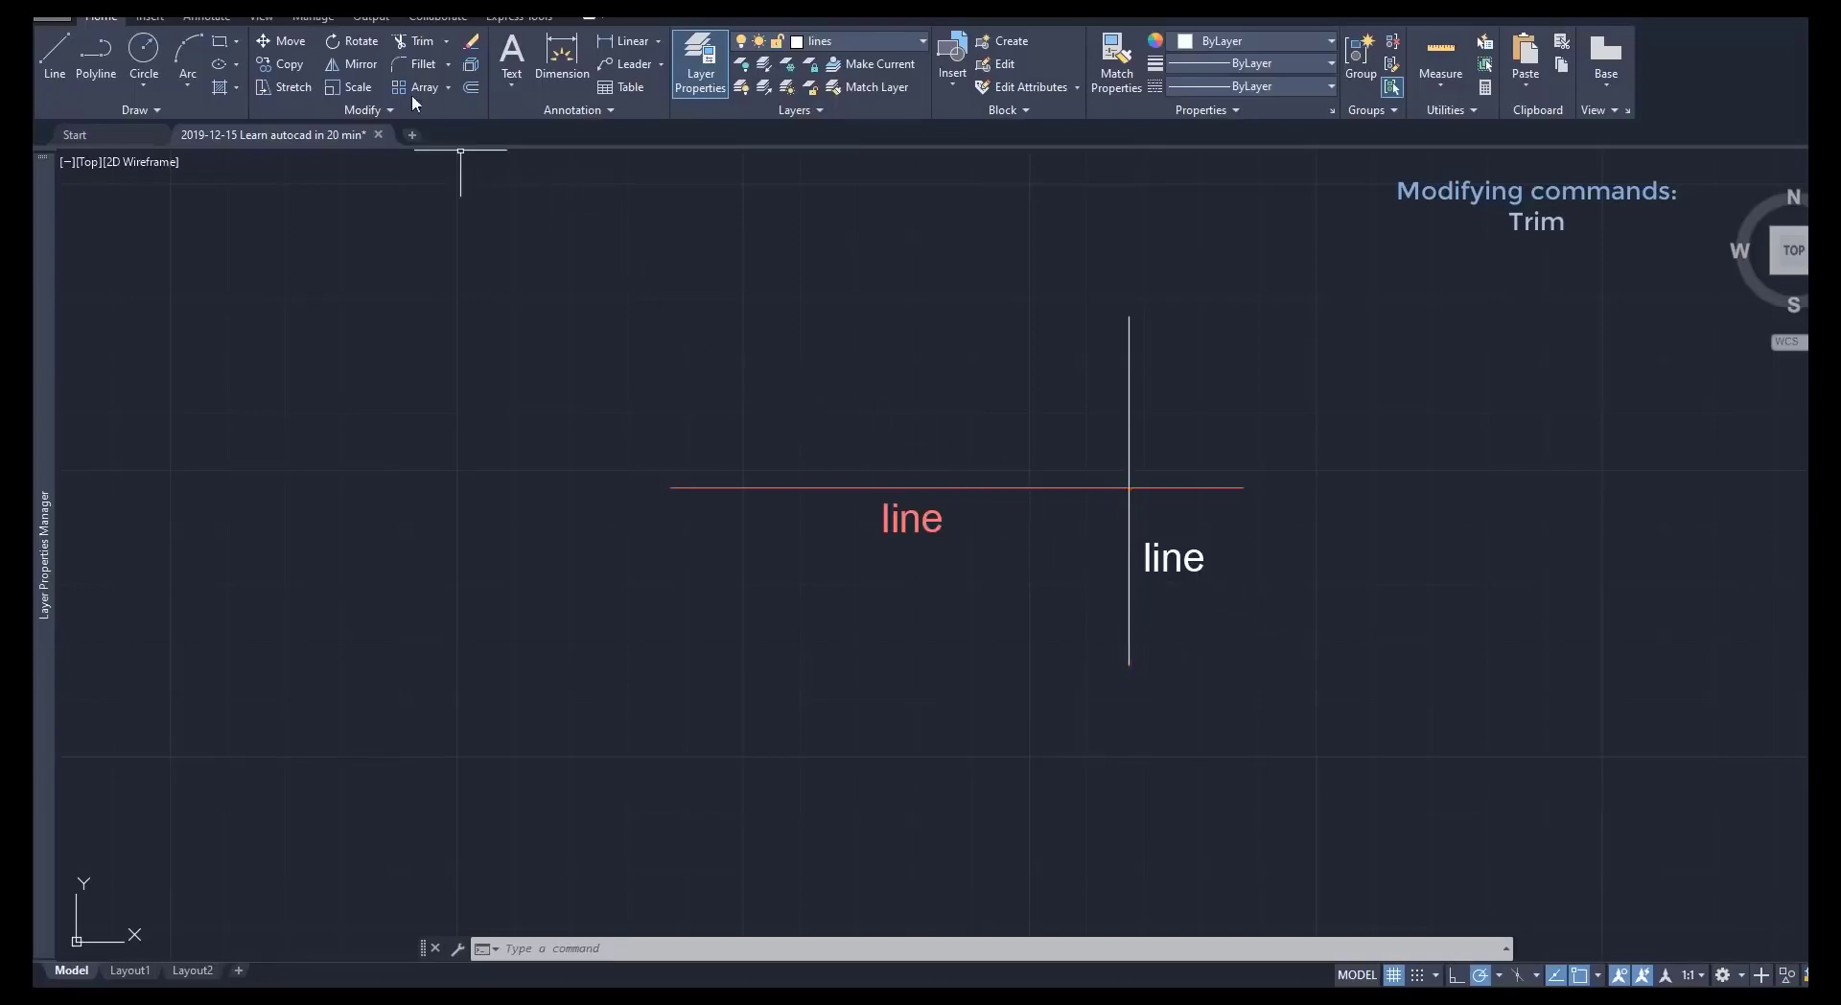
Trim away the part of the vertical line below the horizontal line, using both lines as cutting edges.
left_click(414, 43)
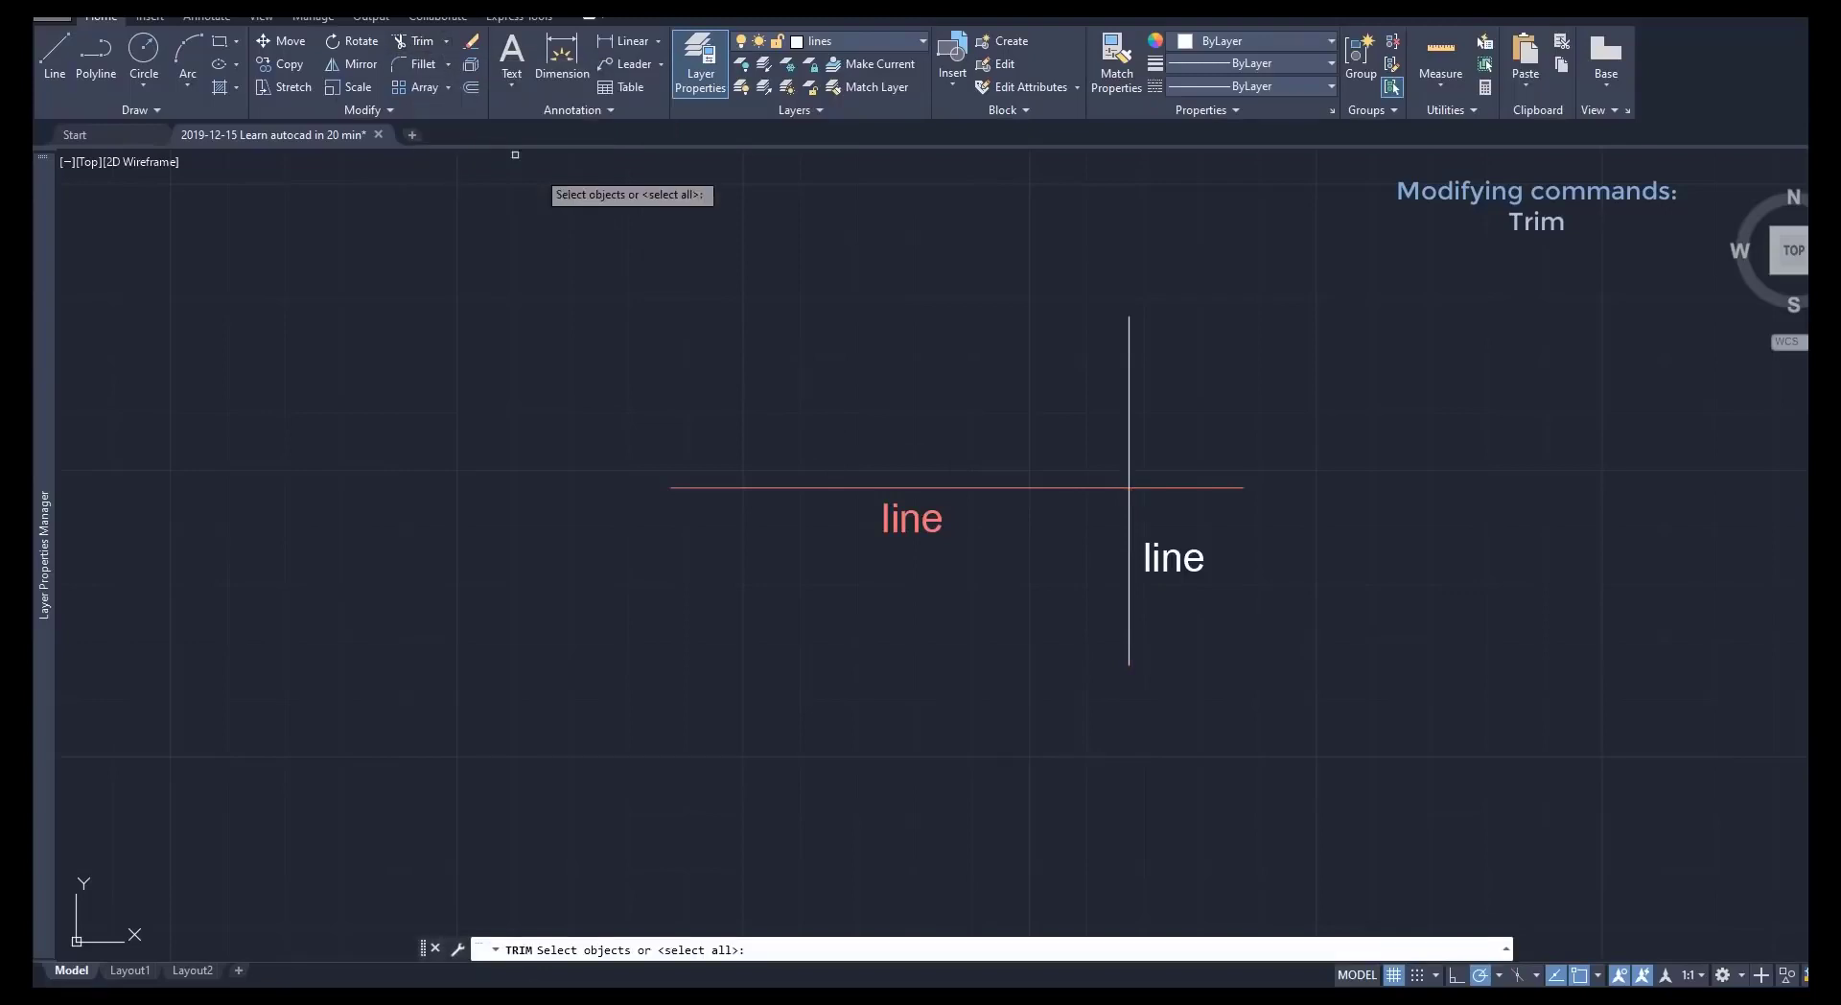
left_click(1160, 488)
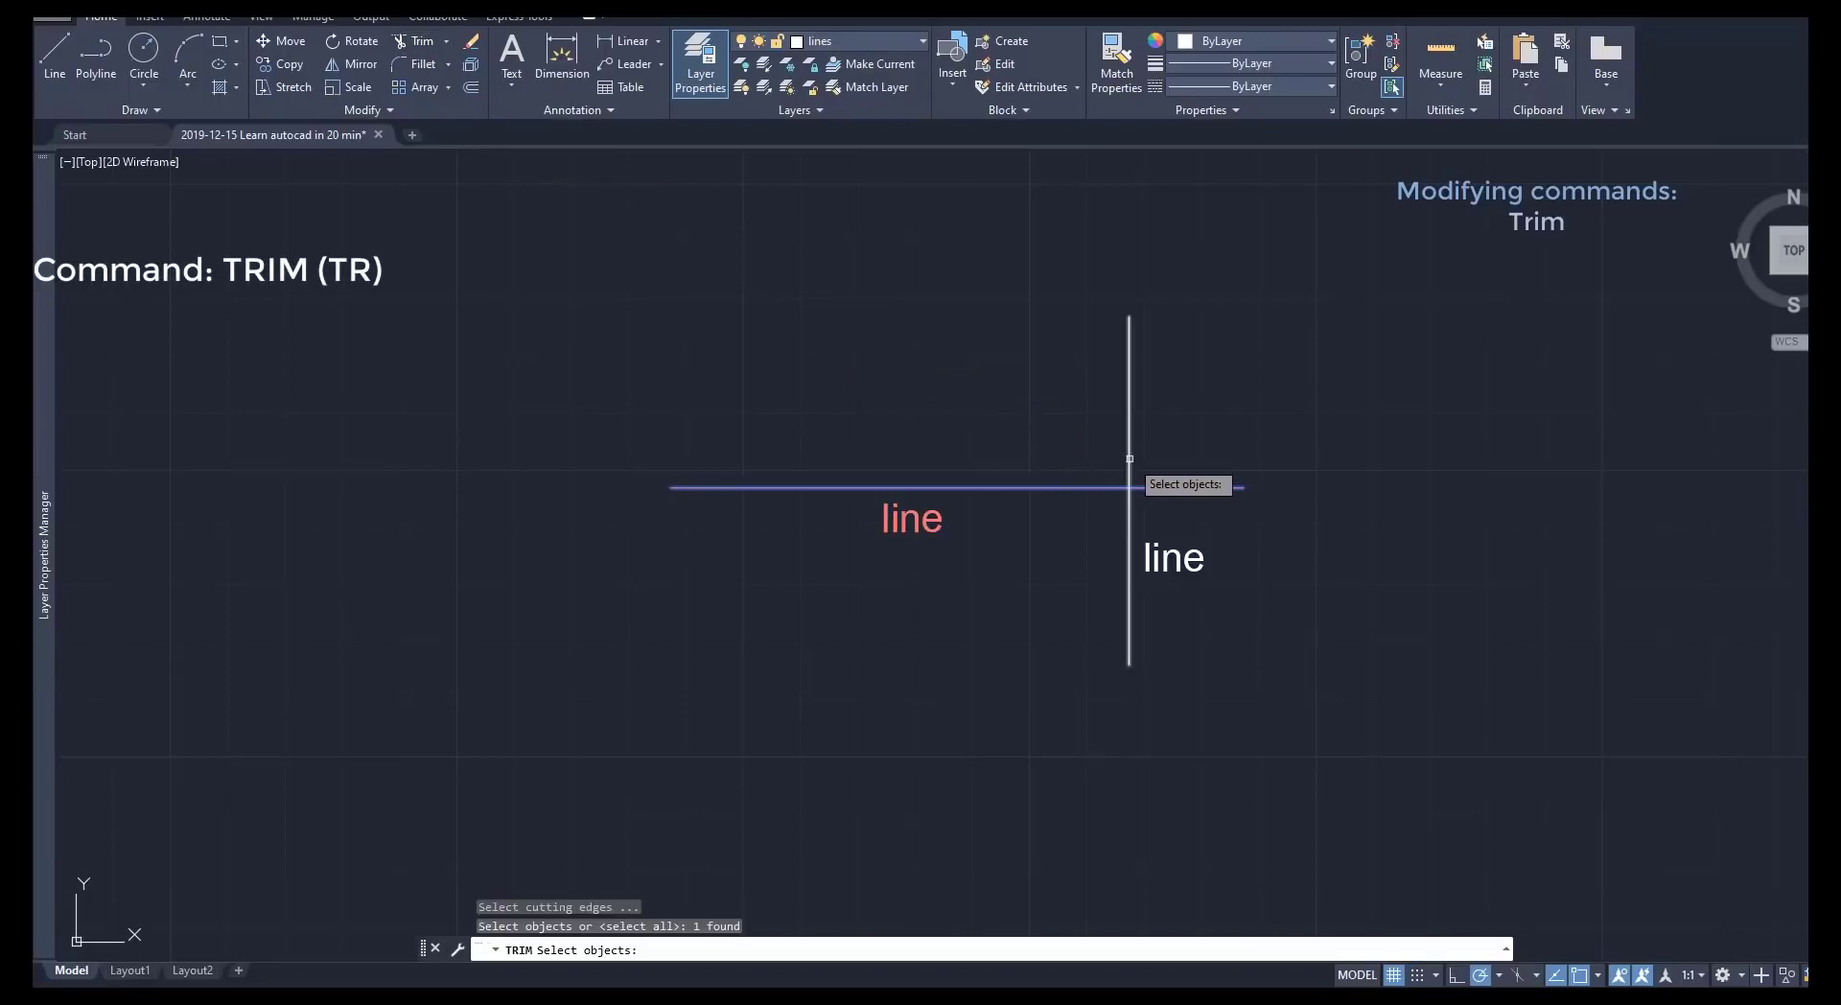
left_click(1129, 460)
key("Return")
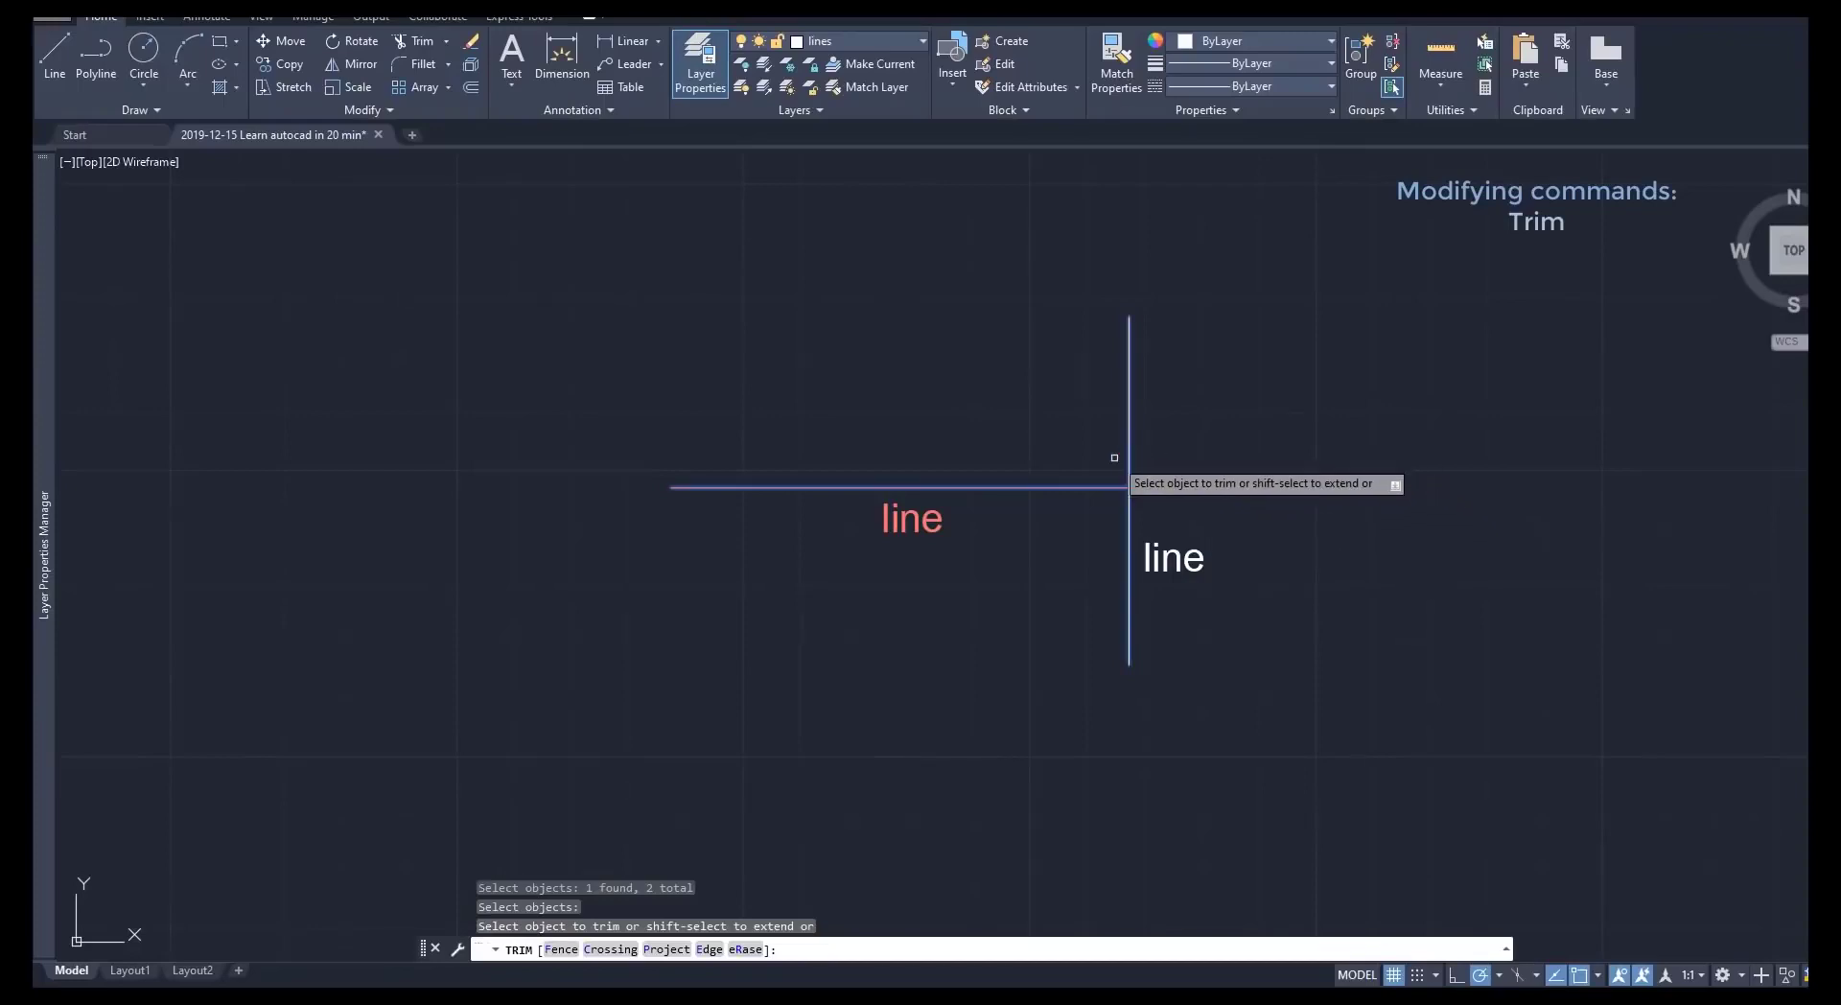
left_click(1129, 521)
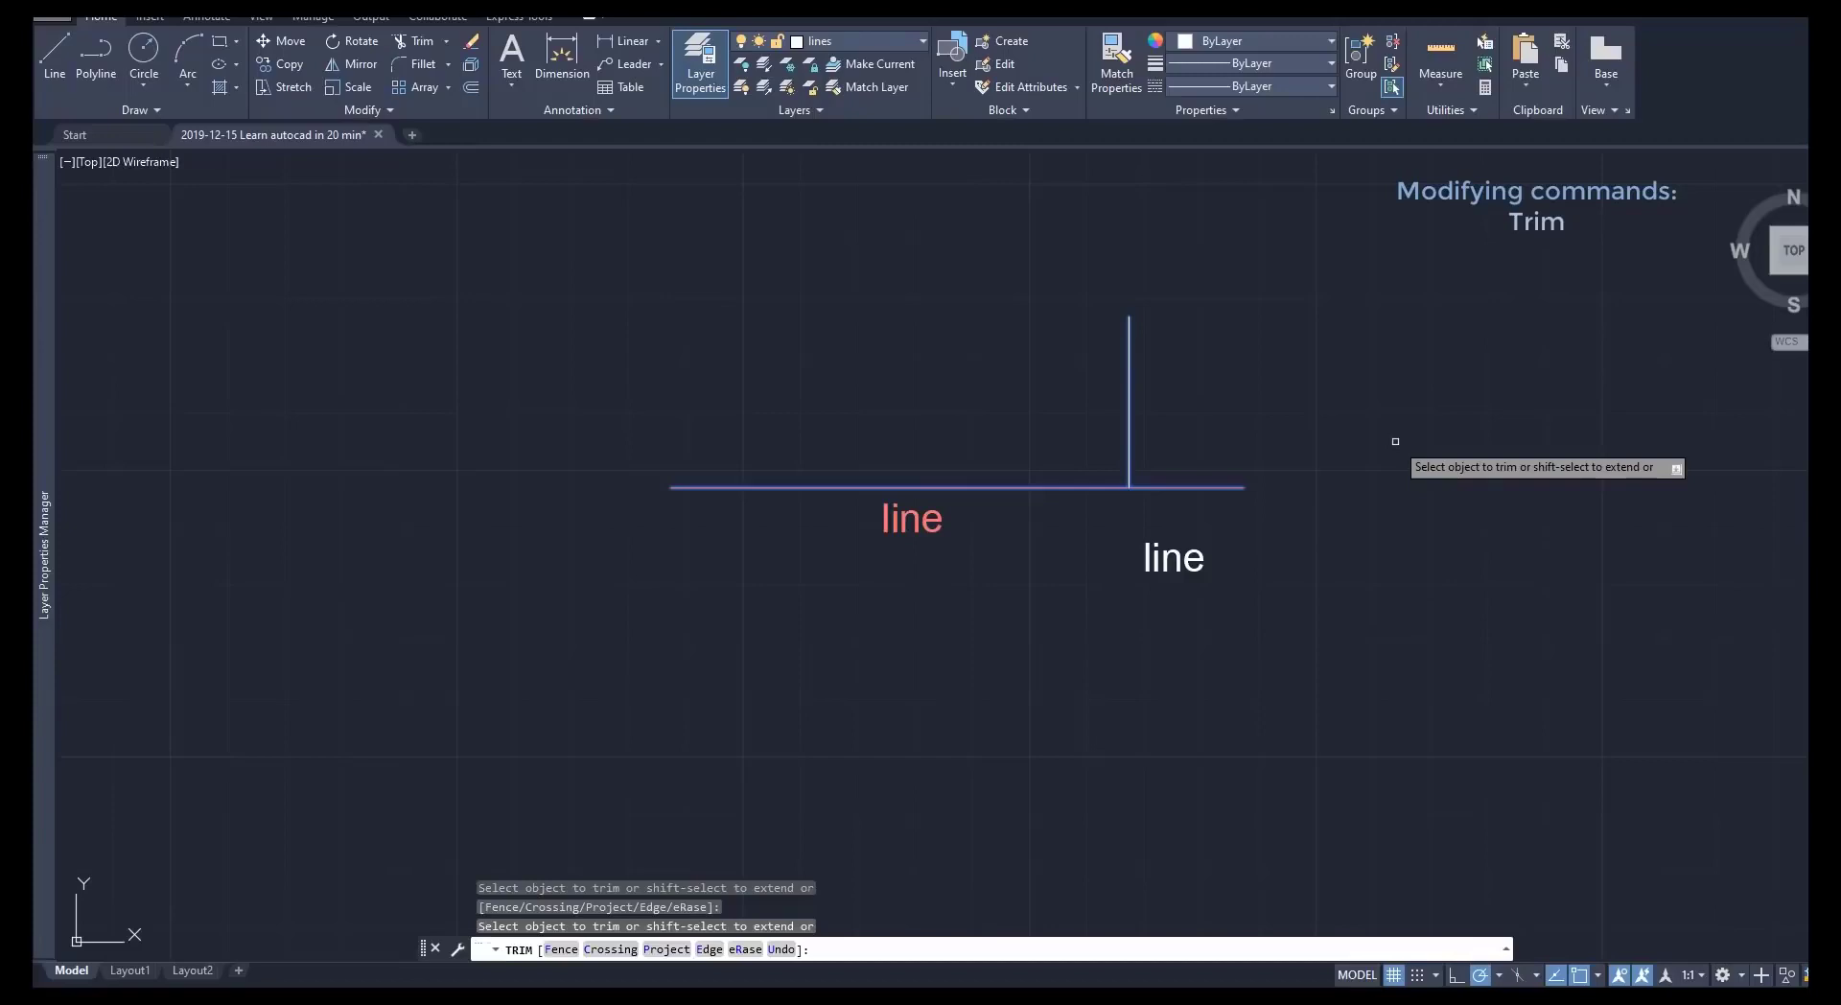
key("Return")
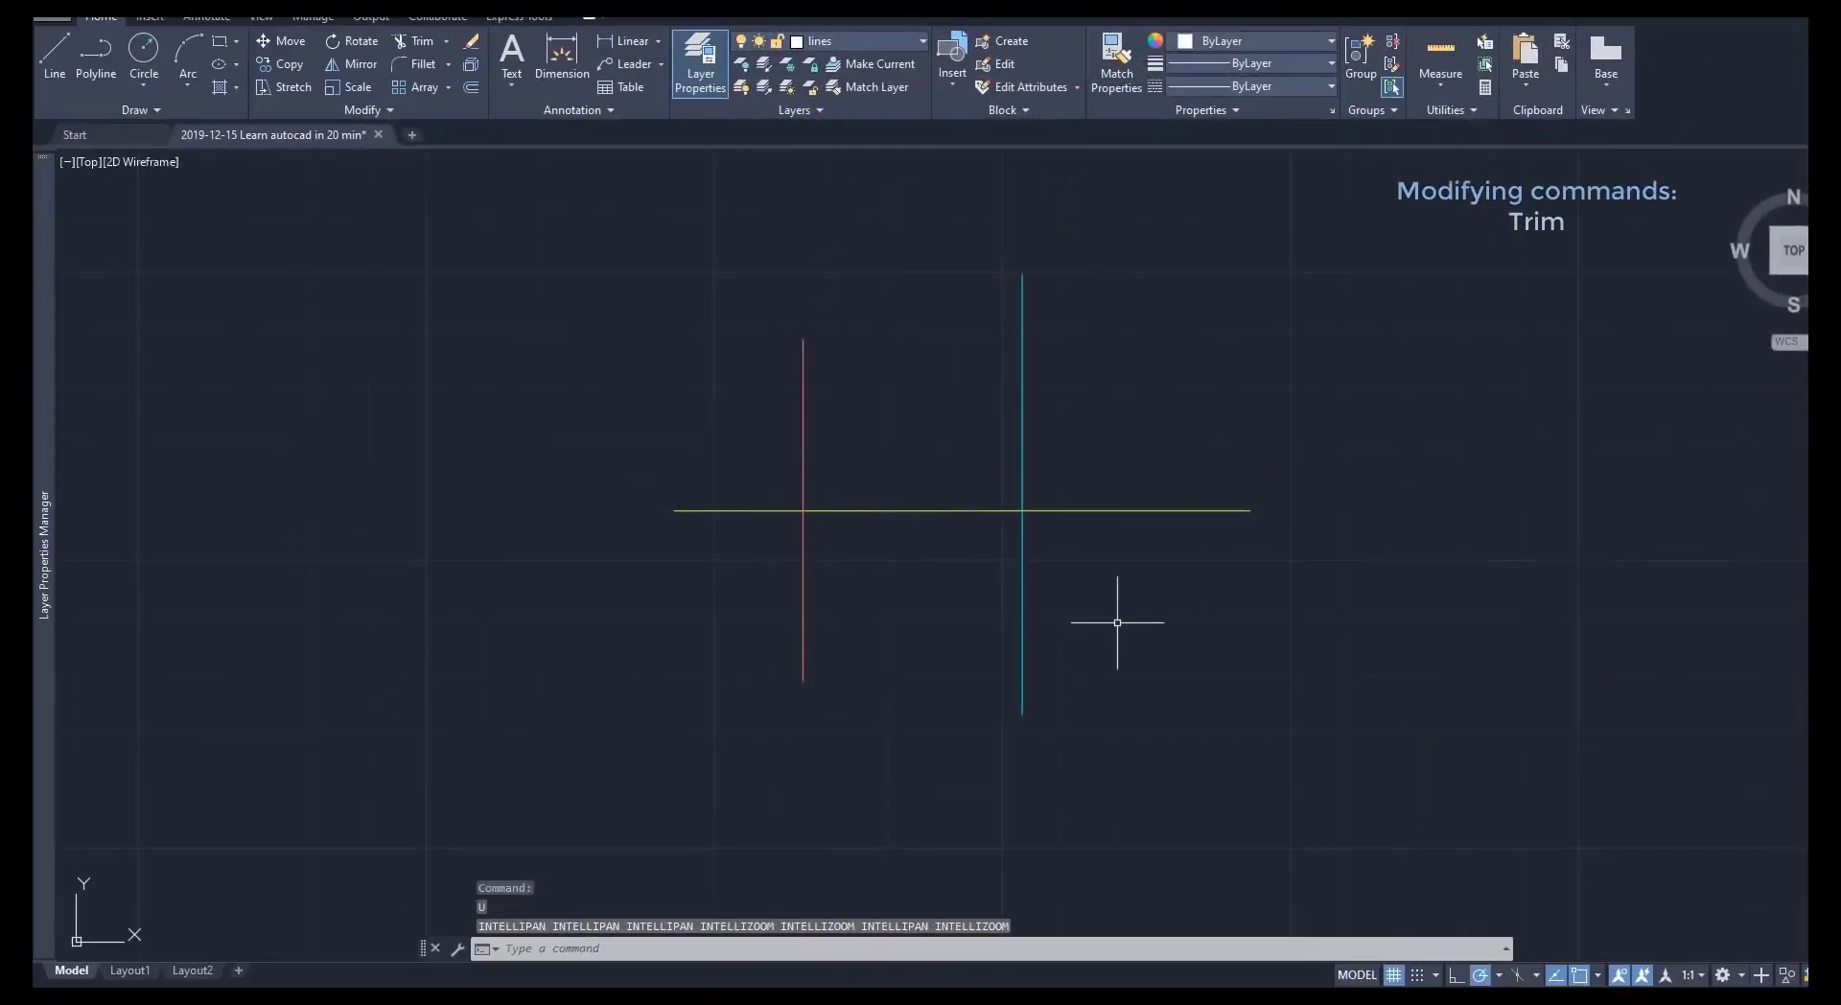
Start Trim on the three crossing lines, using the red, yellow and cyan lines as cutting edges.
key("Escape")
key("Escape")
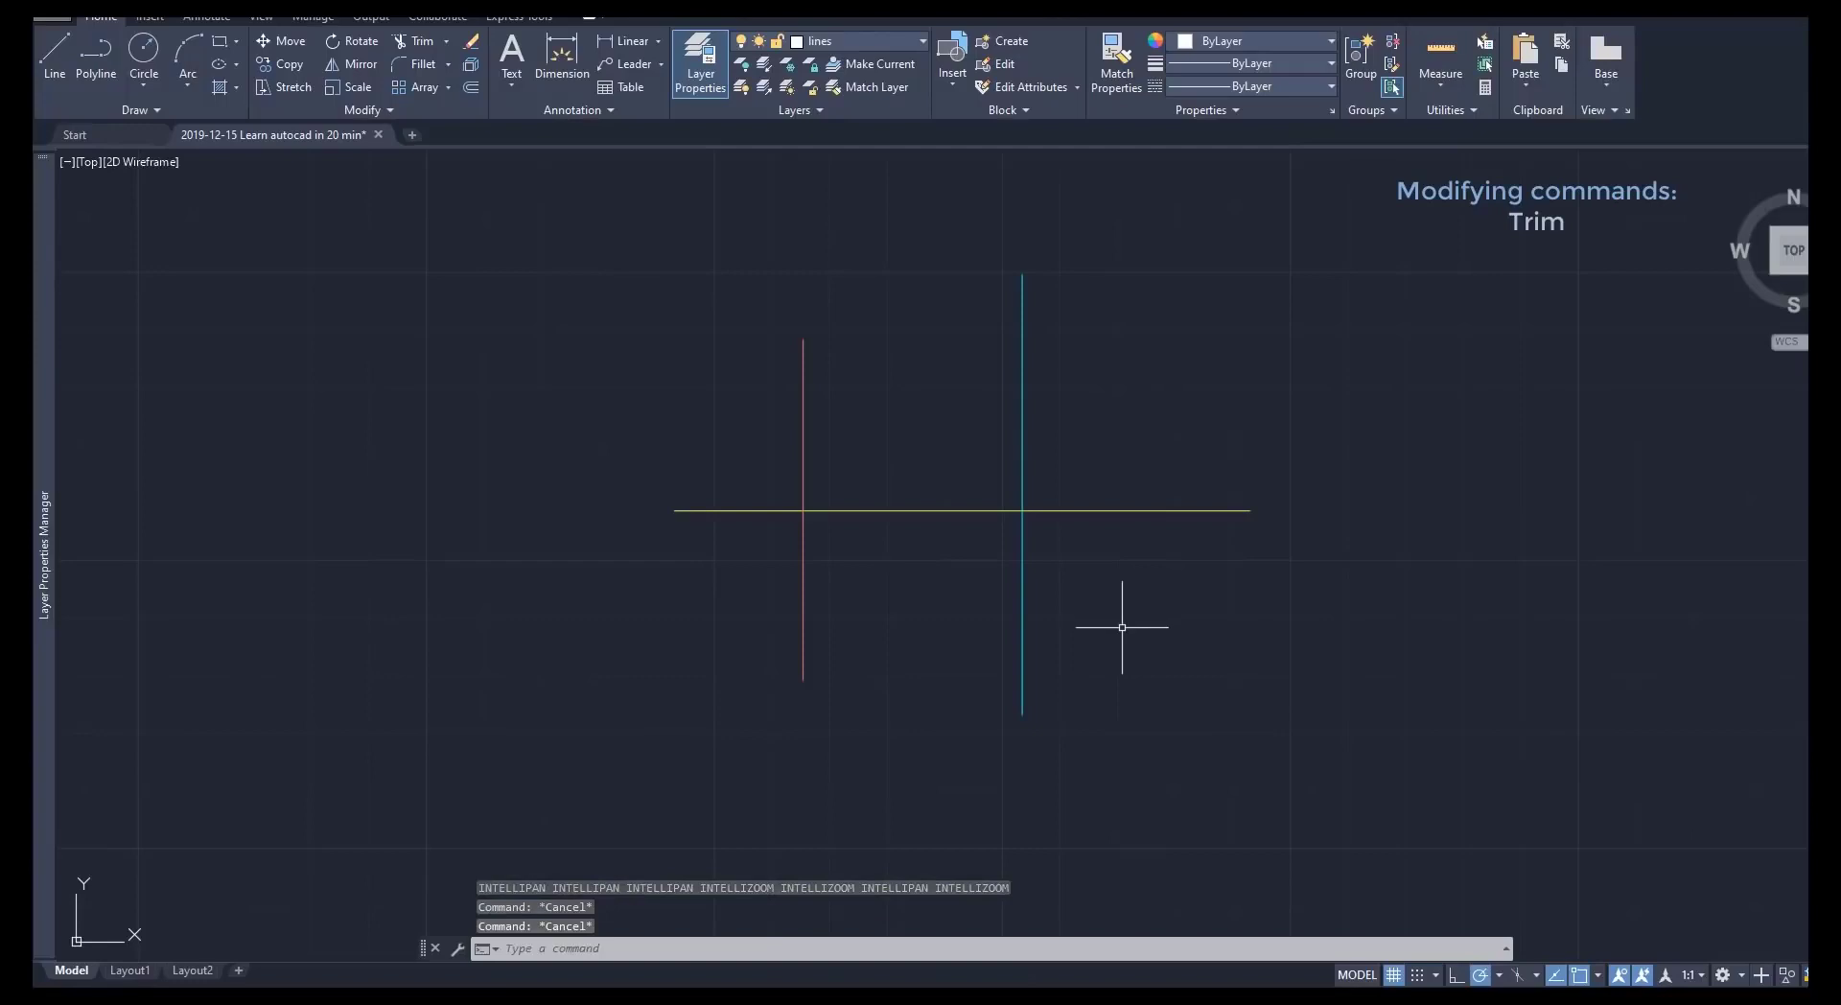
type("t")
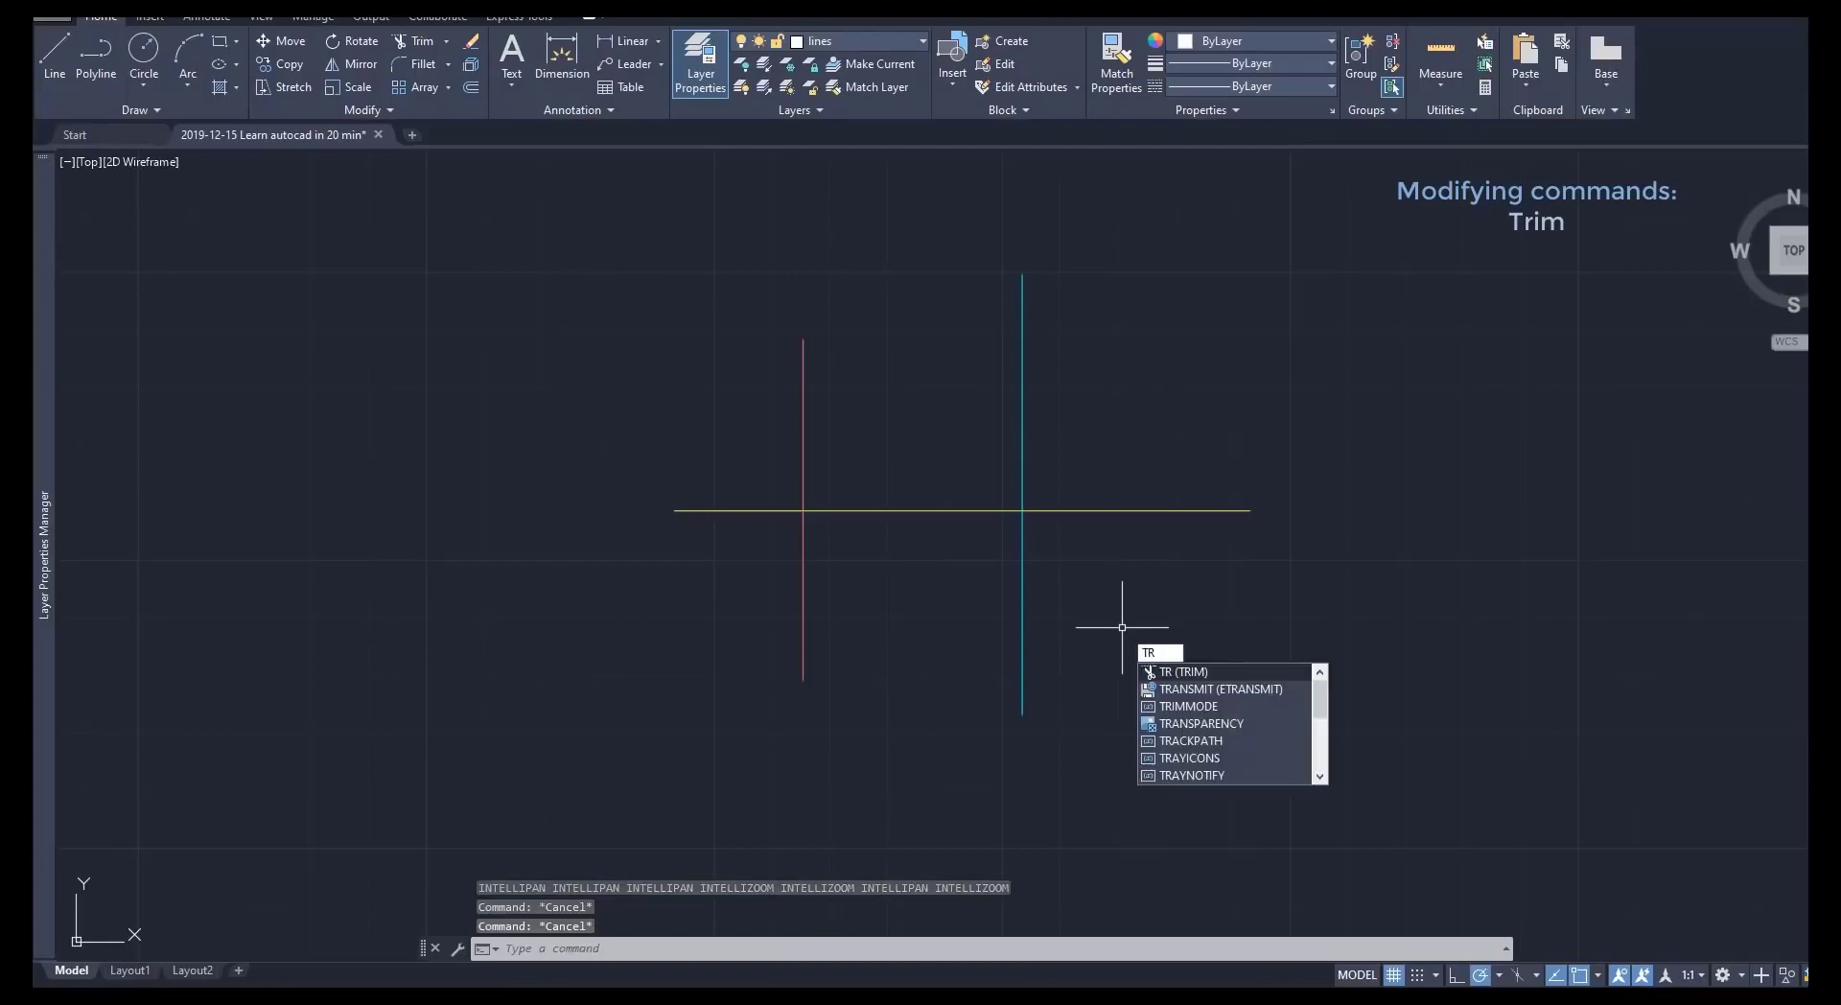
key("Return")
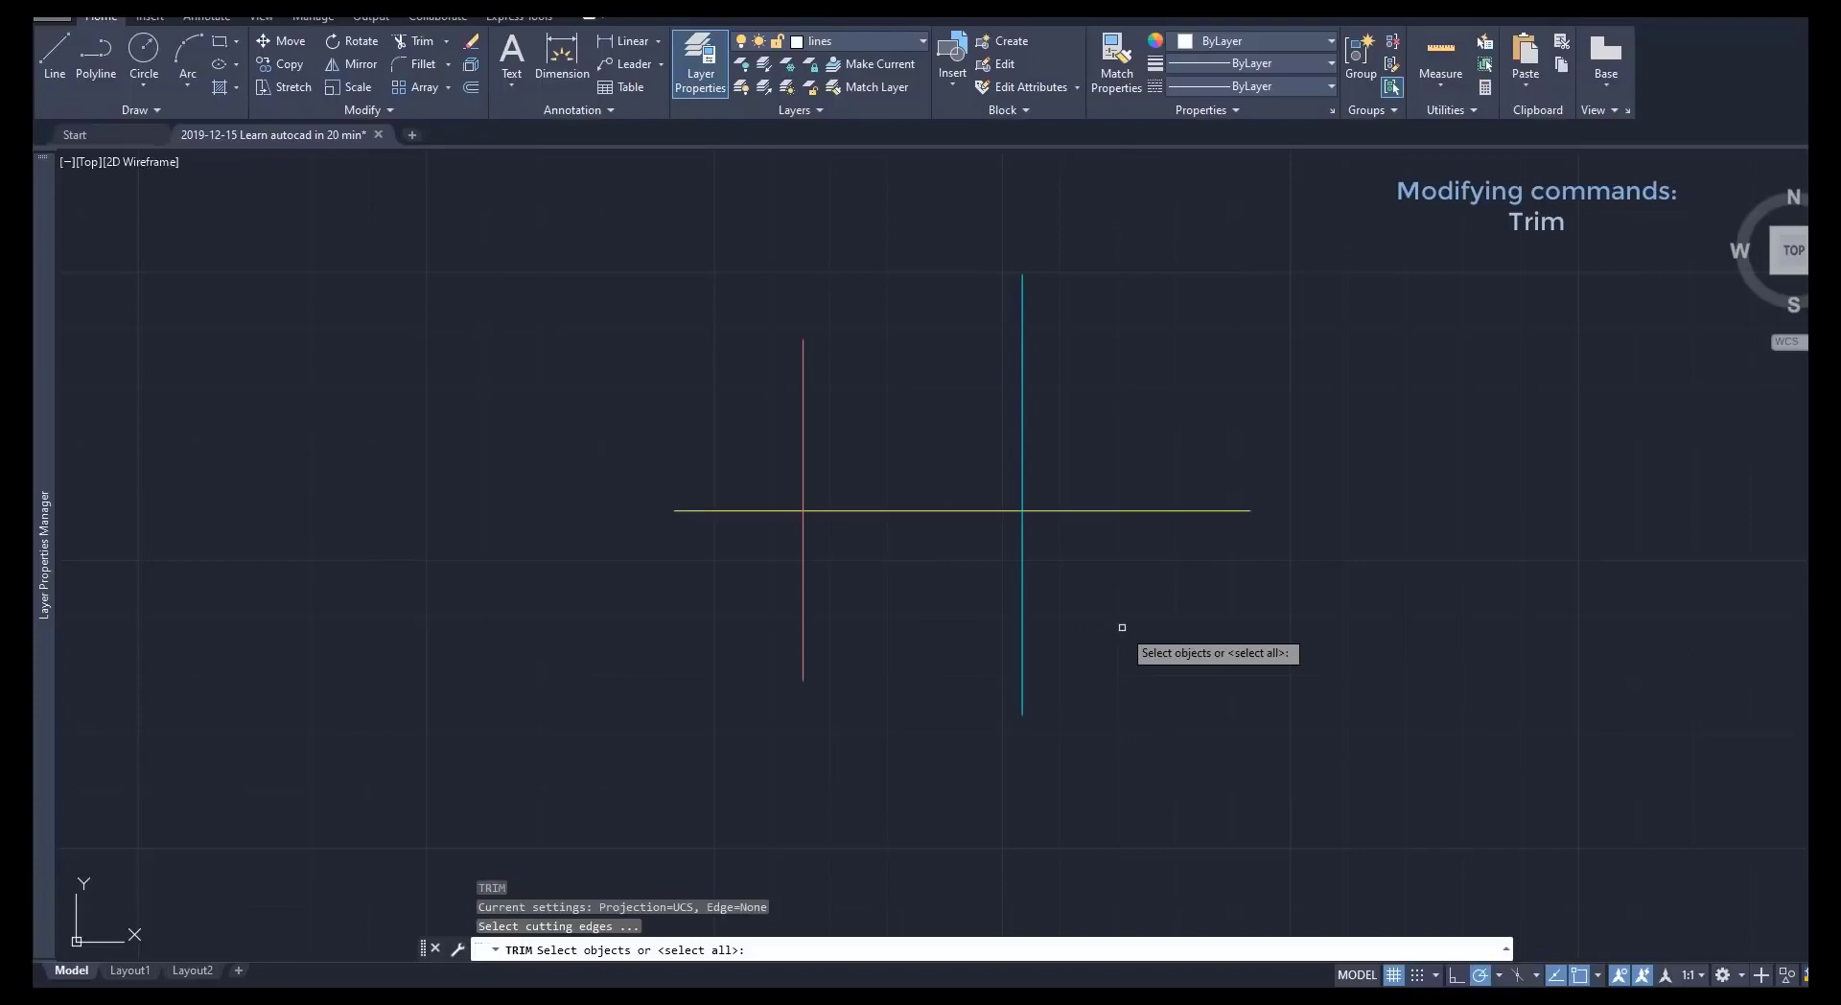
left_click(1122, 627)
left_click(693, 395)
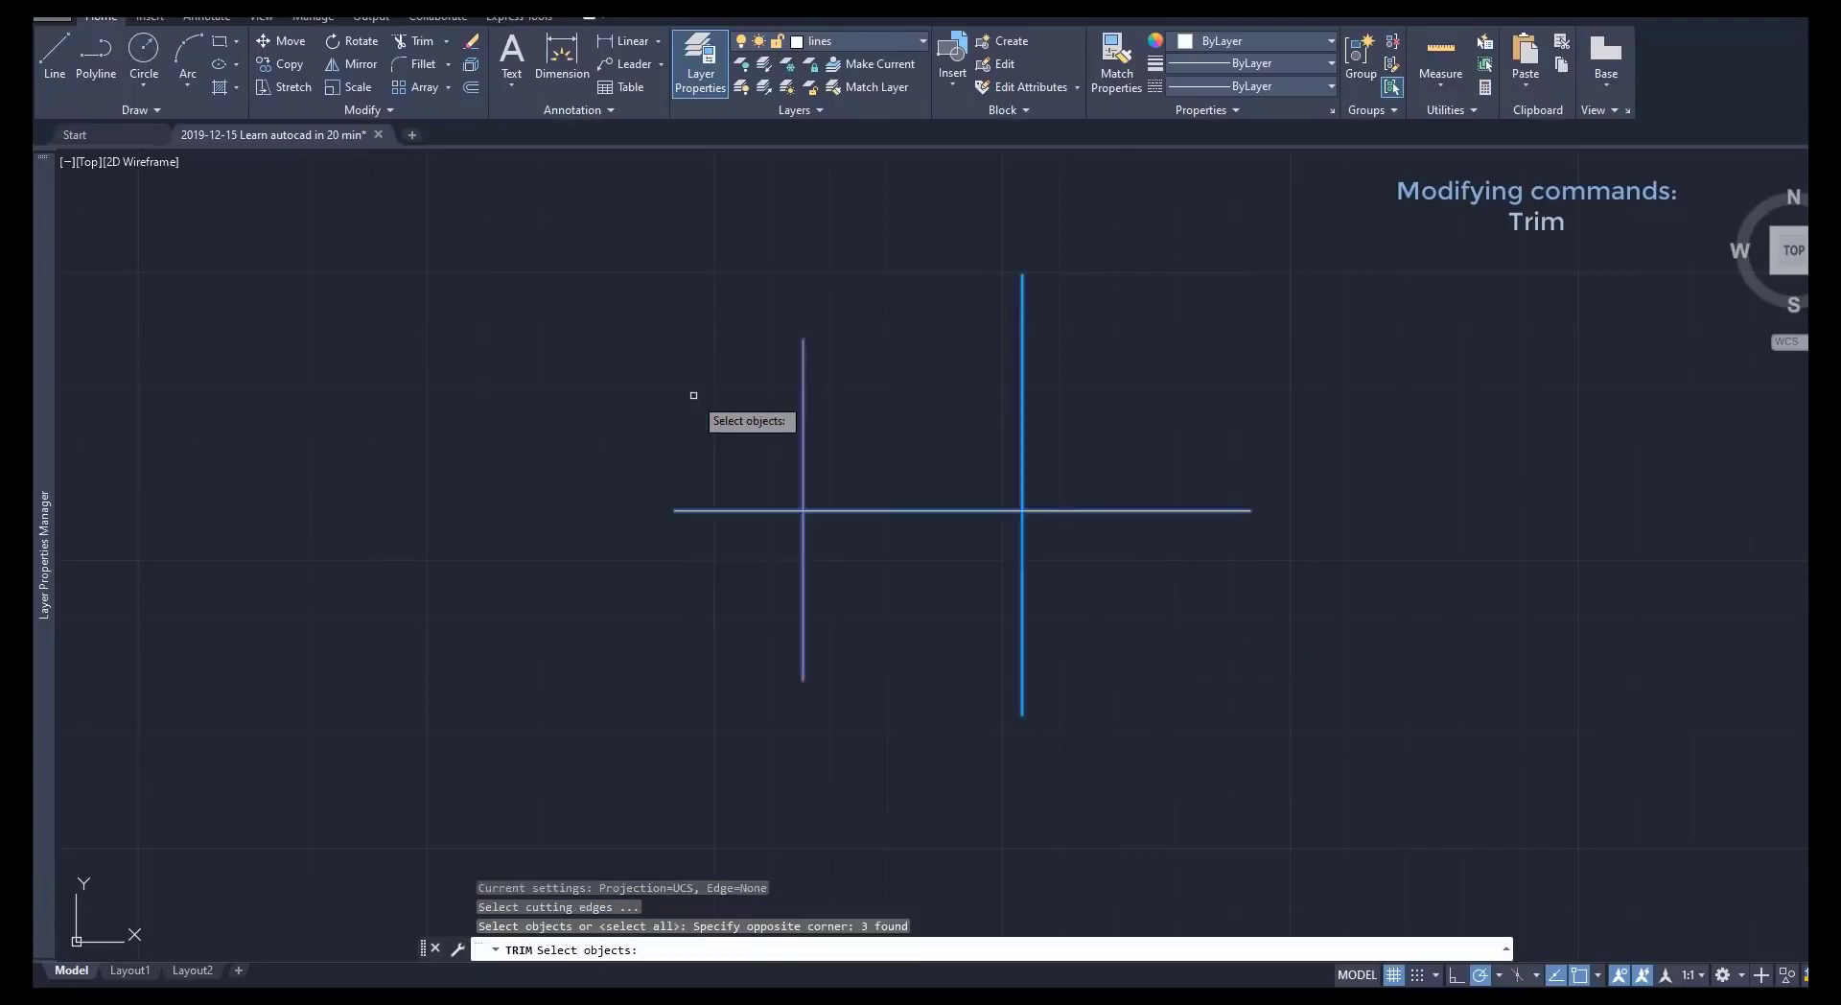
key("Return")
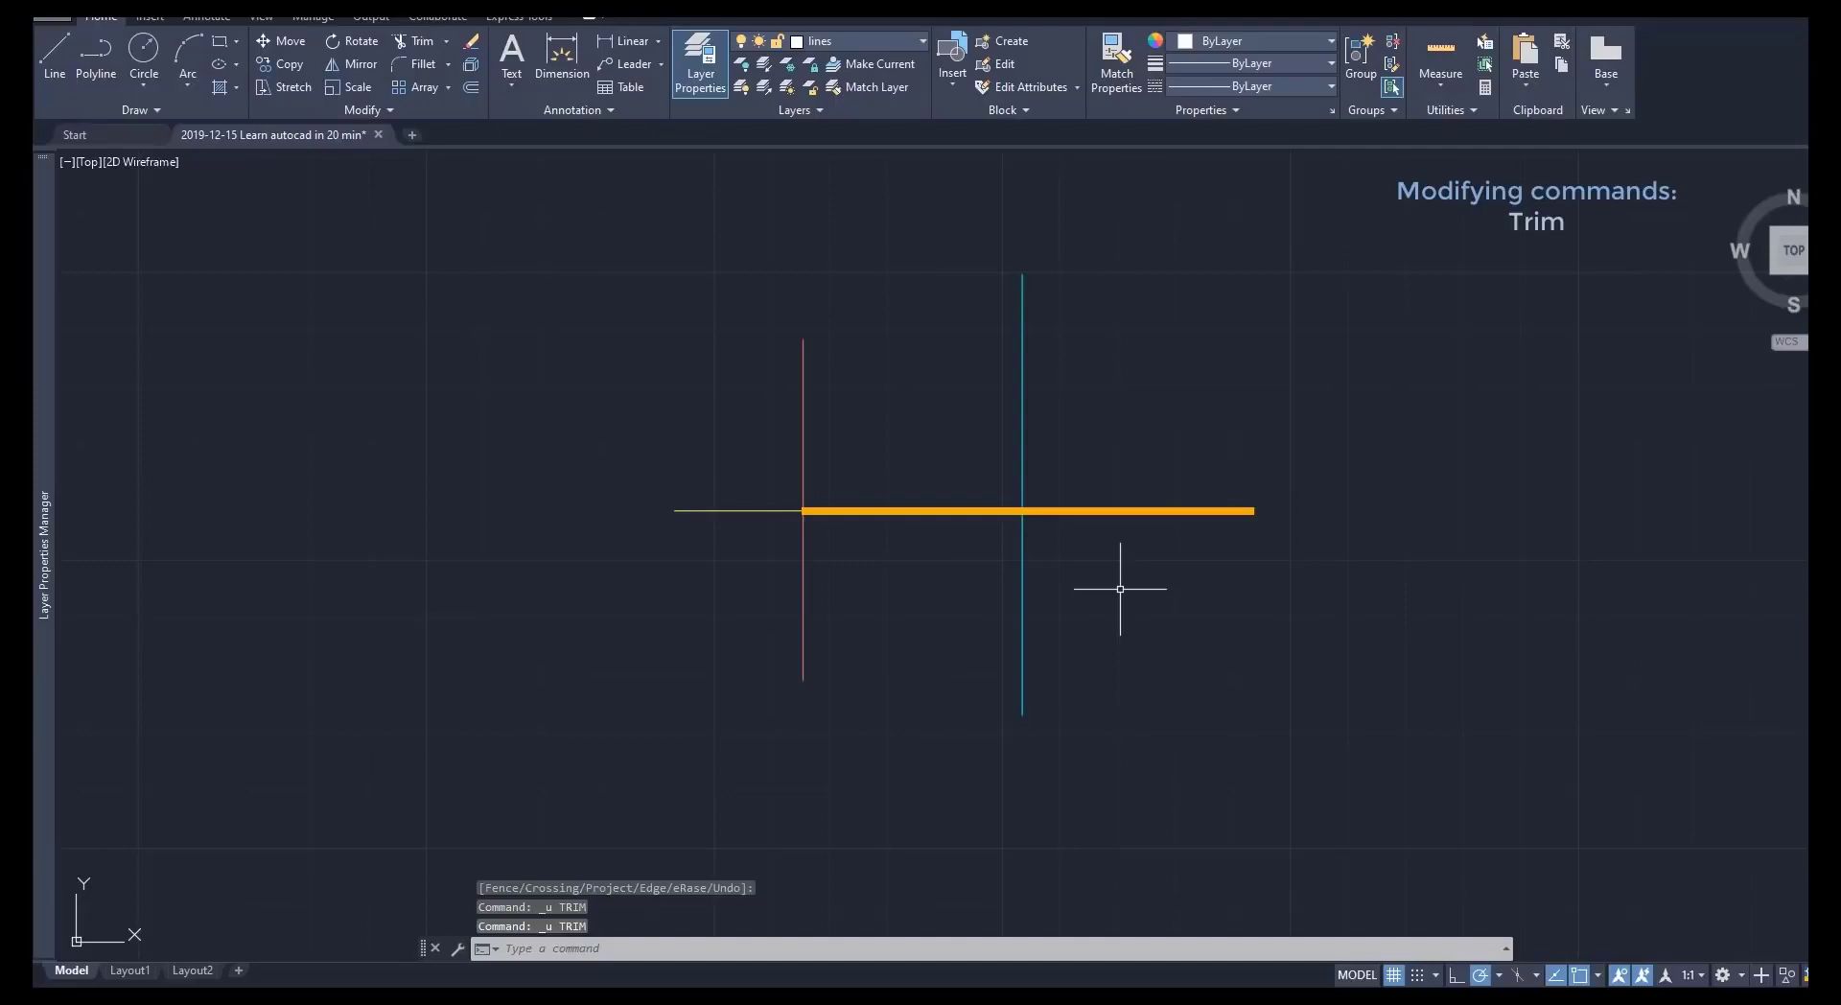
Trim away the yellow line's portion beyond the red line, crossing the cyan line, using only the yellow and red lines as cutting edges.
type("TR")
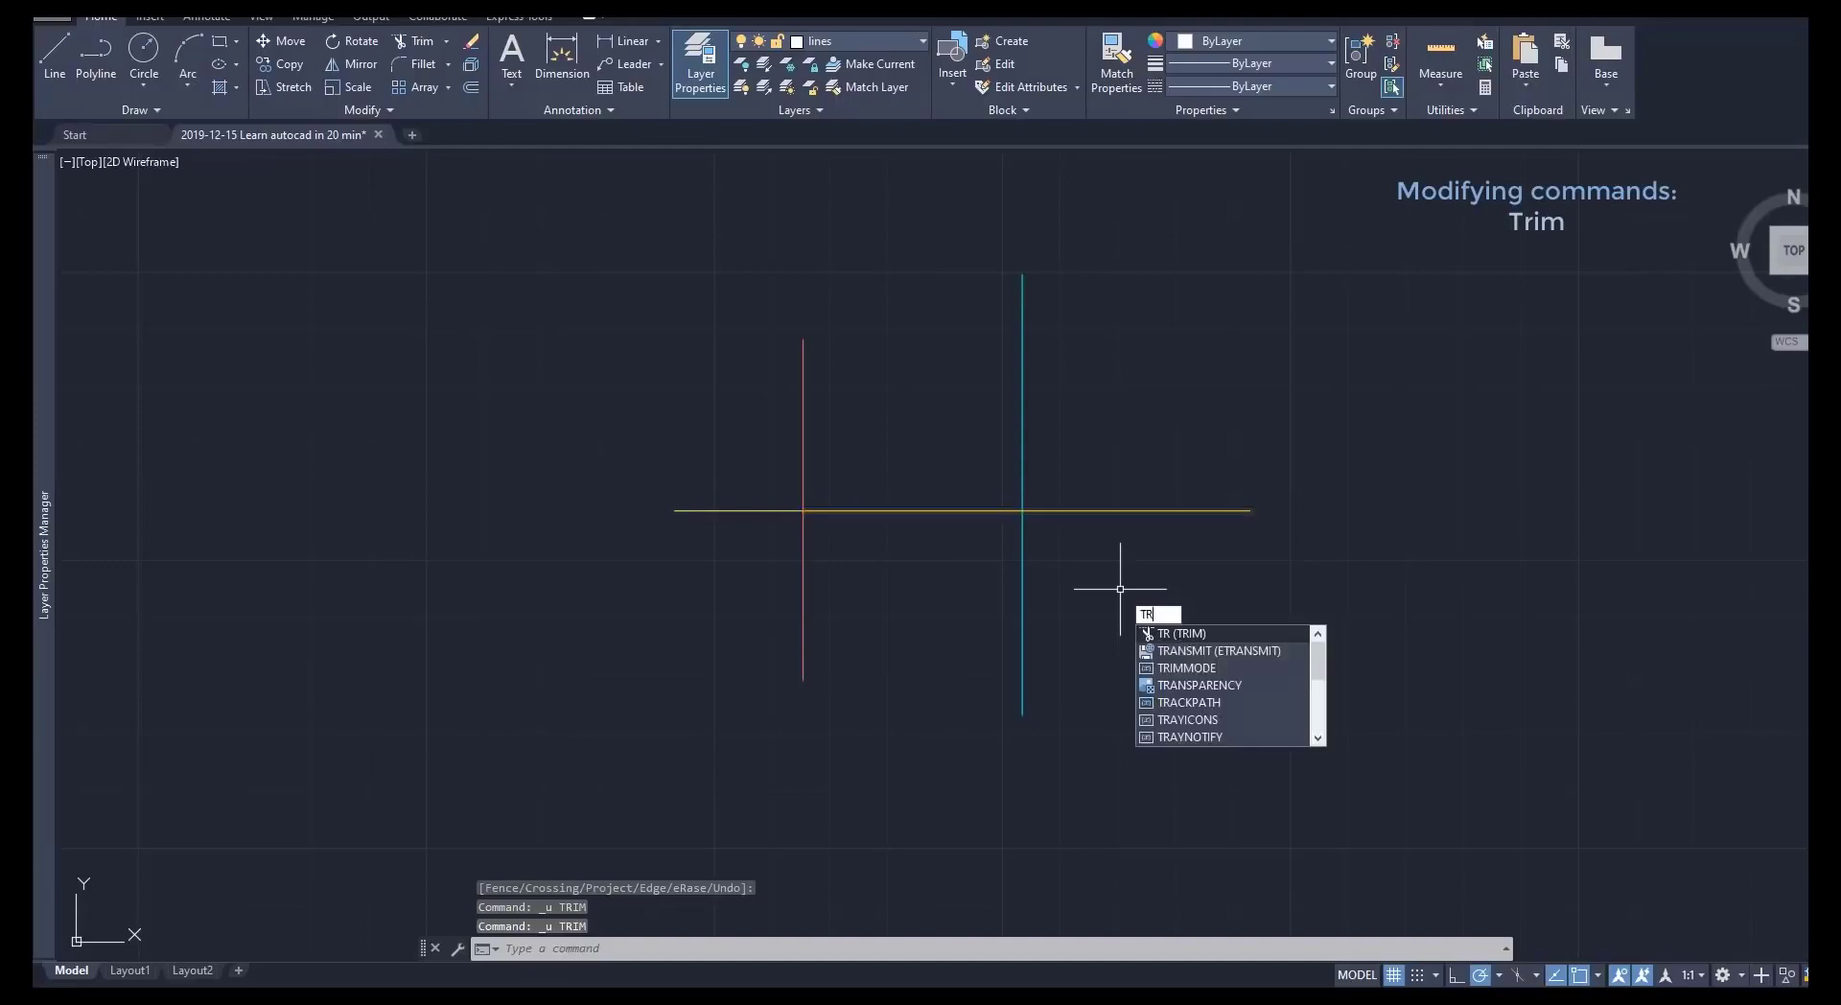
key("Return")
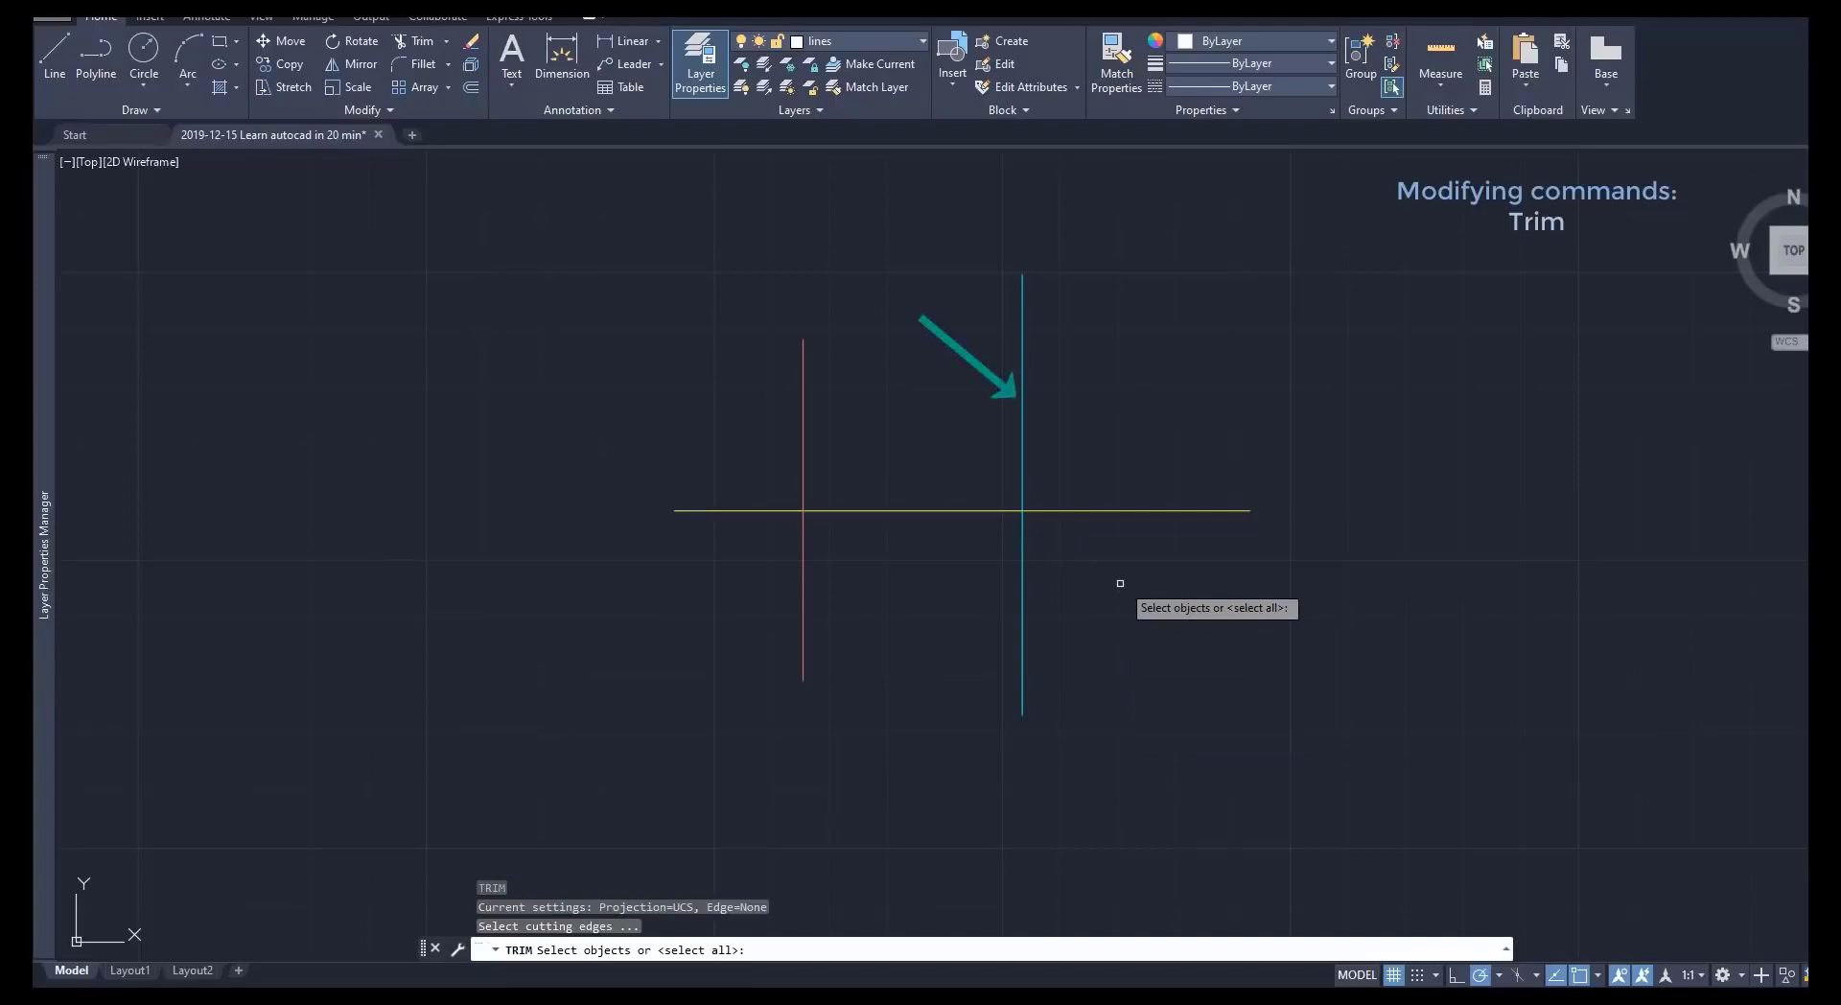
left_click(1148, 511)
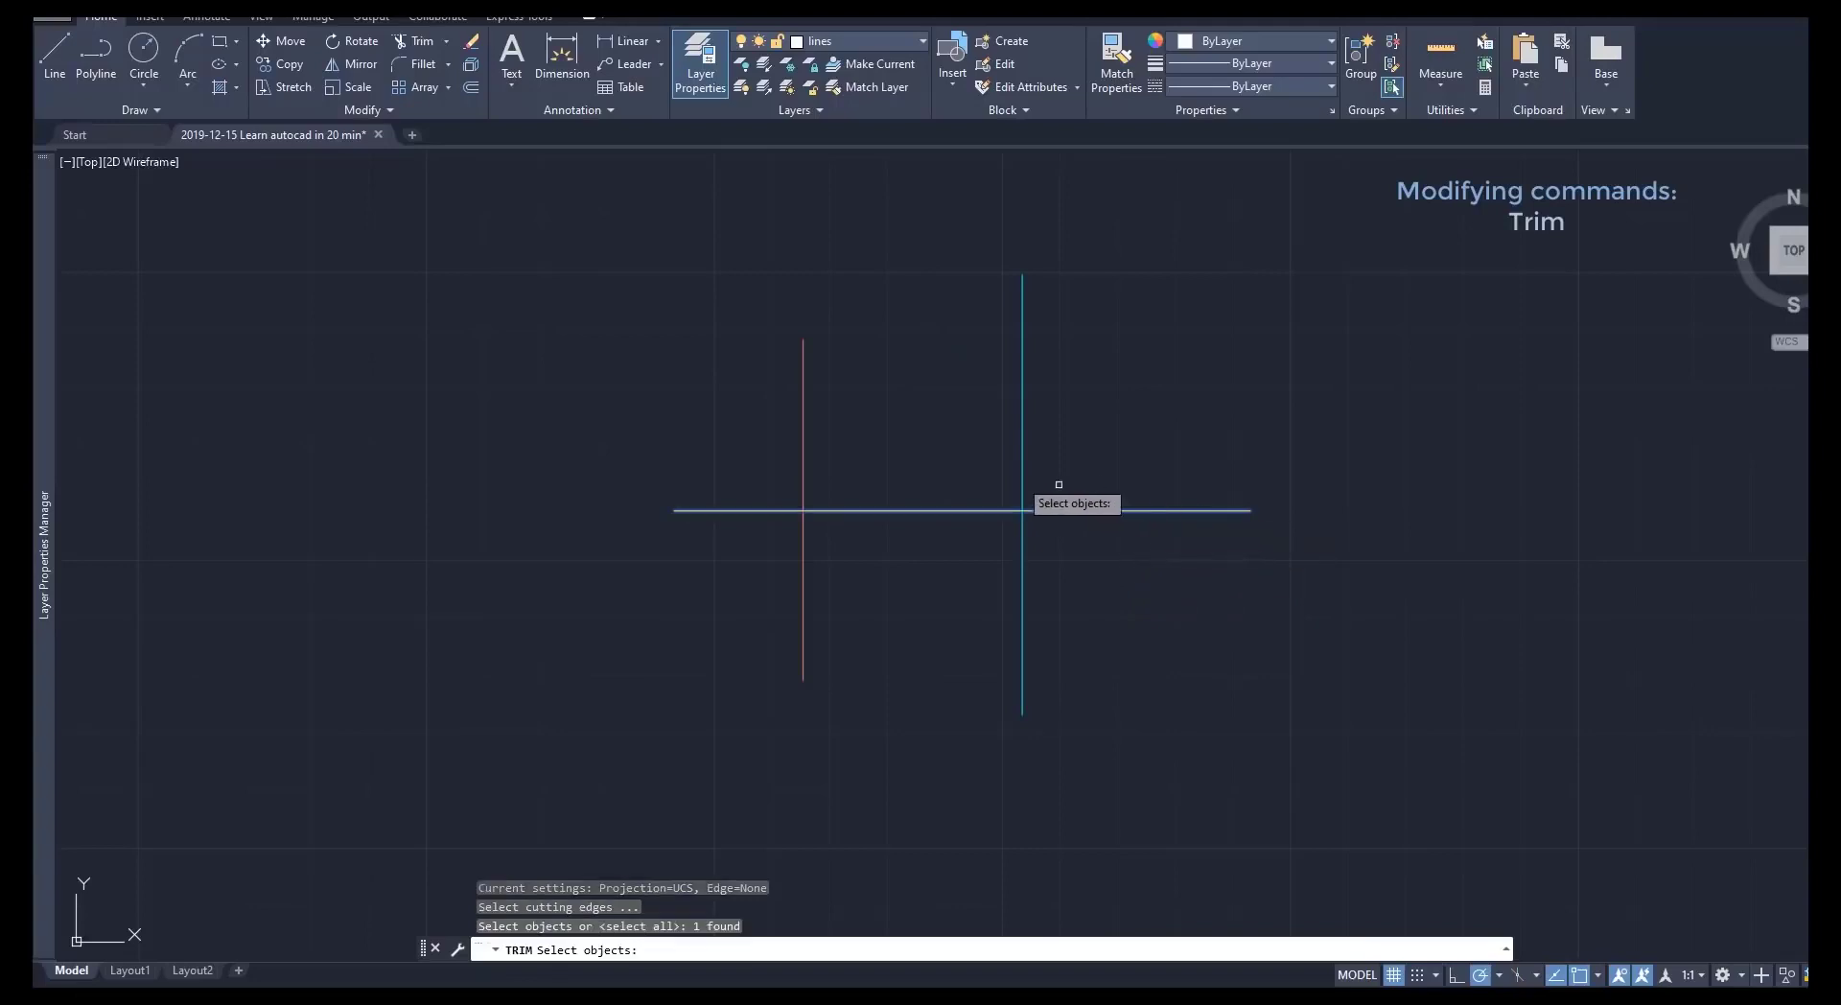
left_click(803, 463)
key("Return")
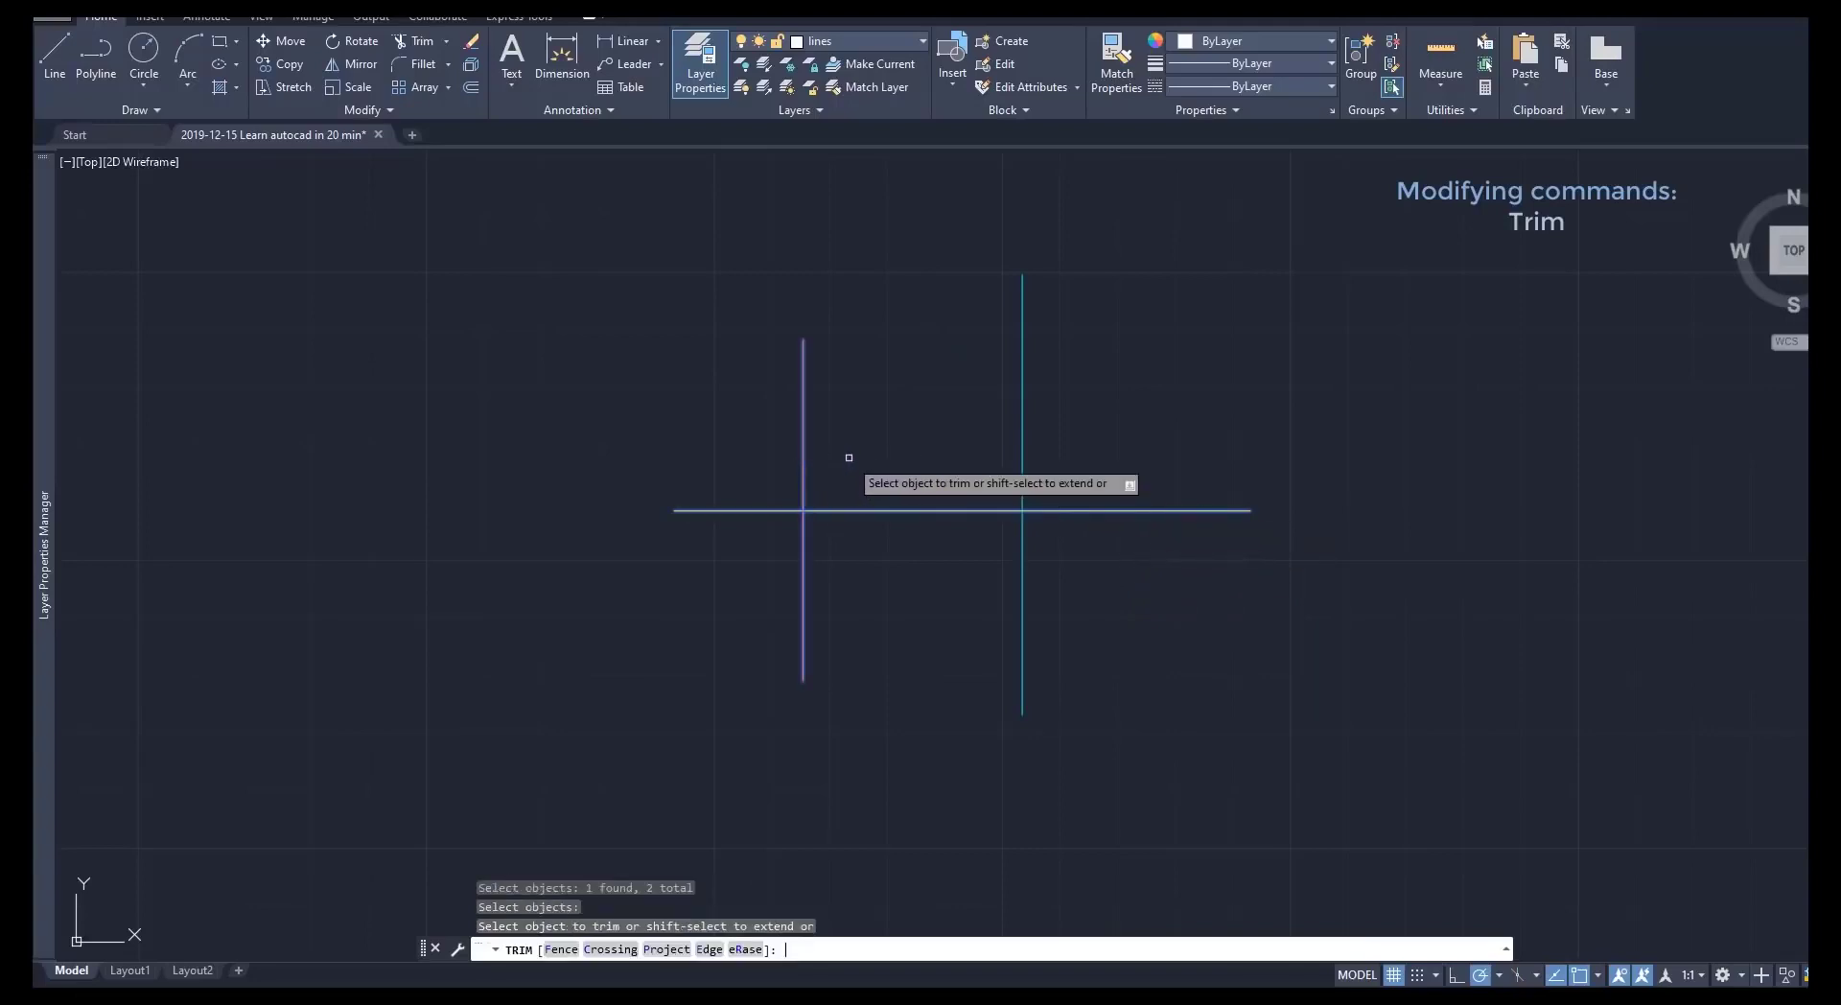
left_click(884, 508)
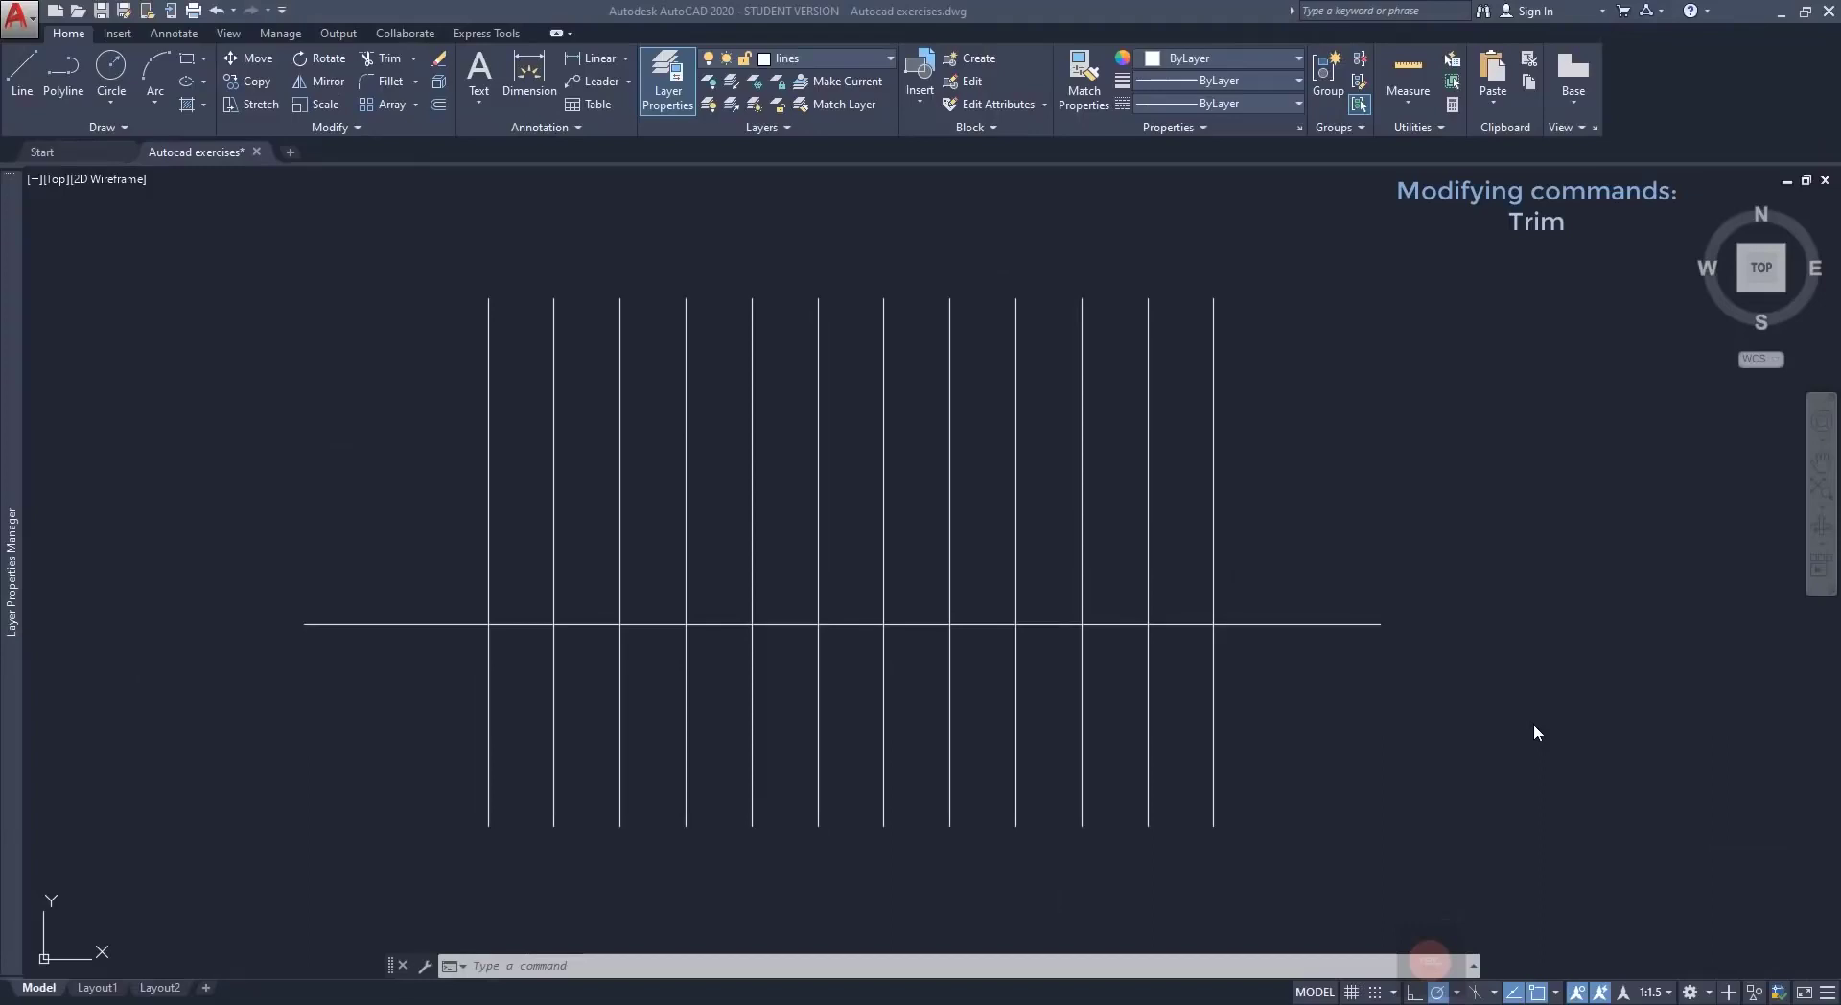
Trim the horizontal line piece by piece between the leftmost vertical lines, using all the lines as cutting edges.
left_click(1535, 724)
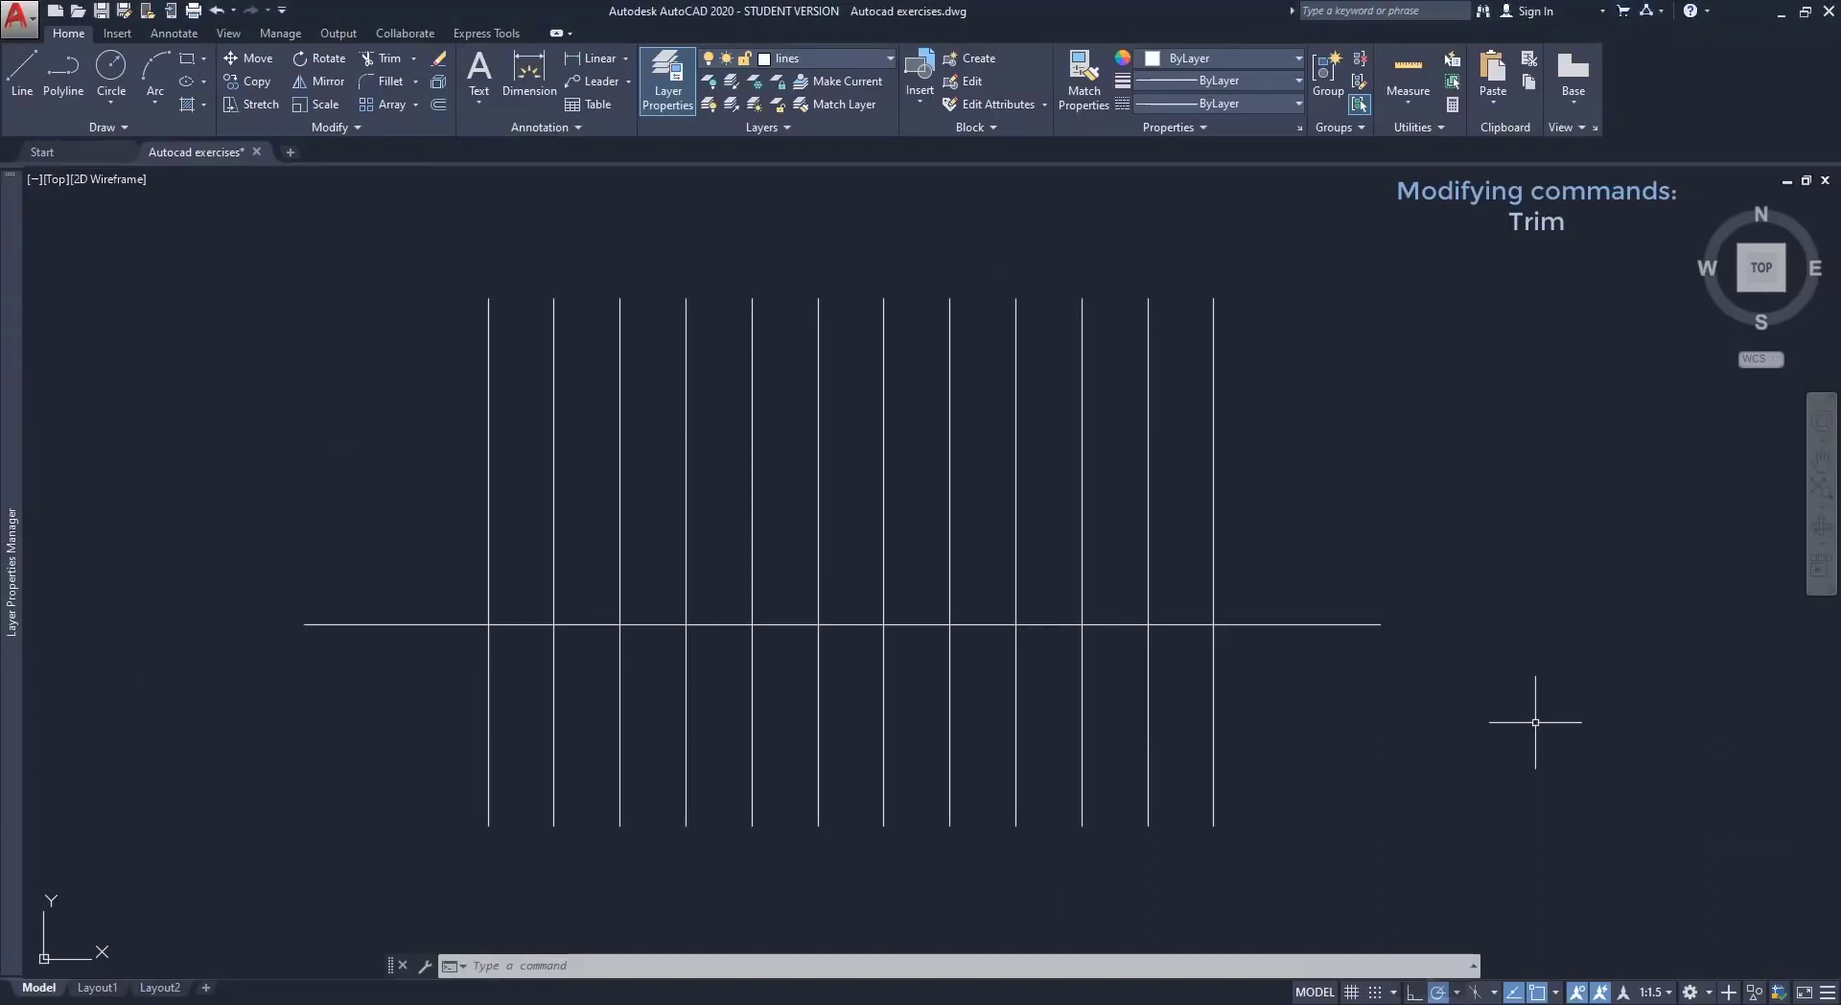
key("space")
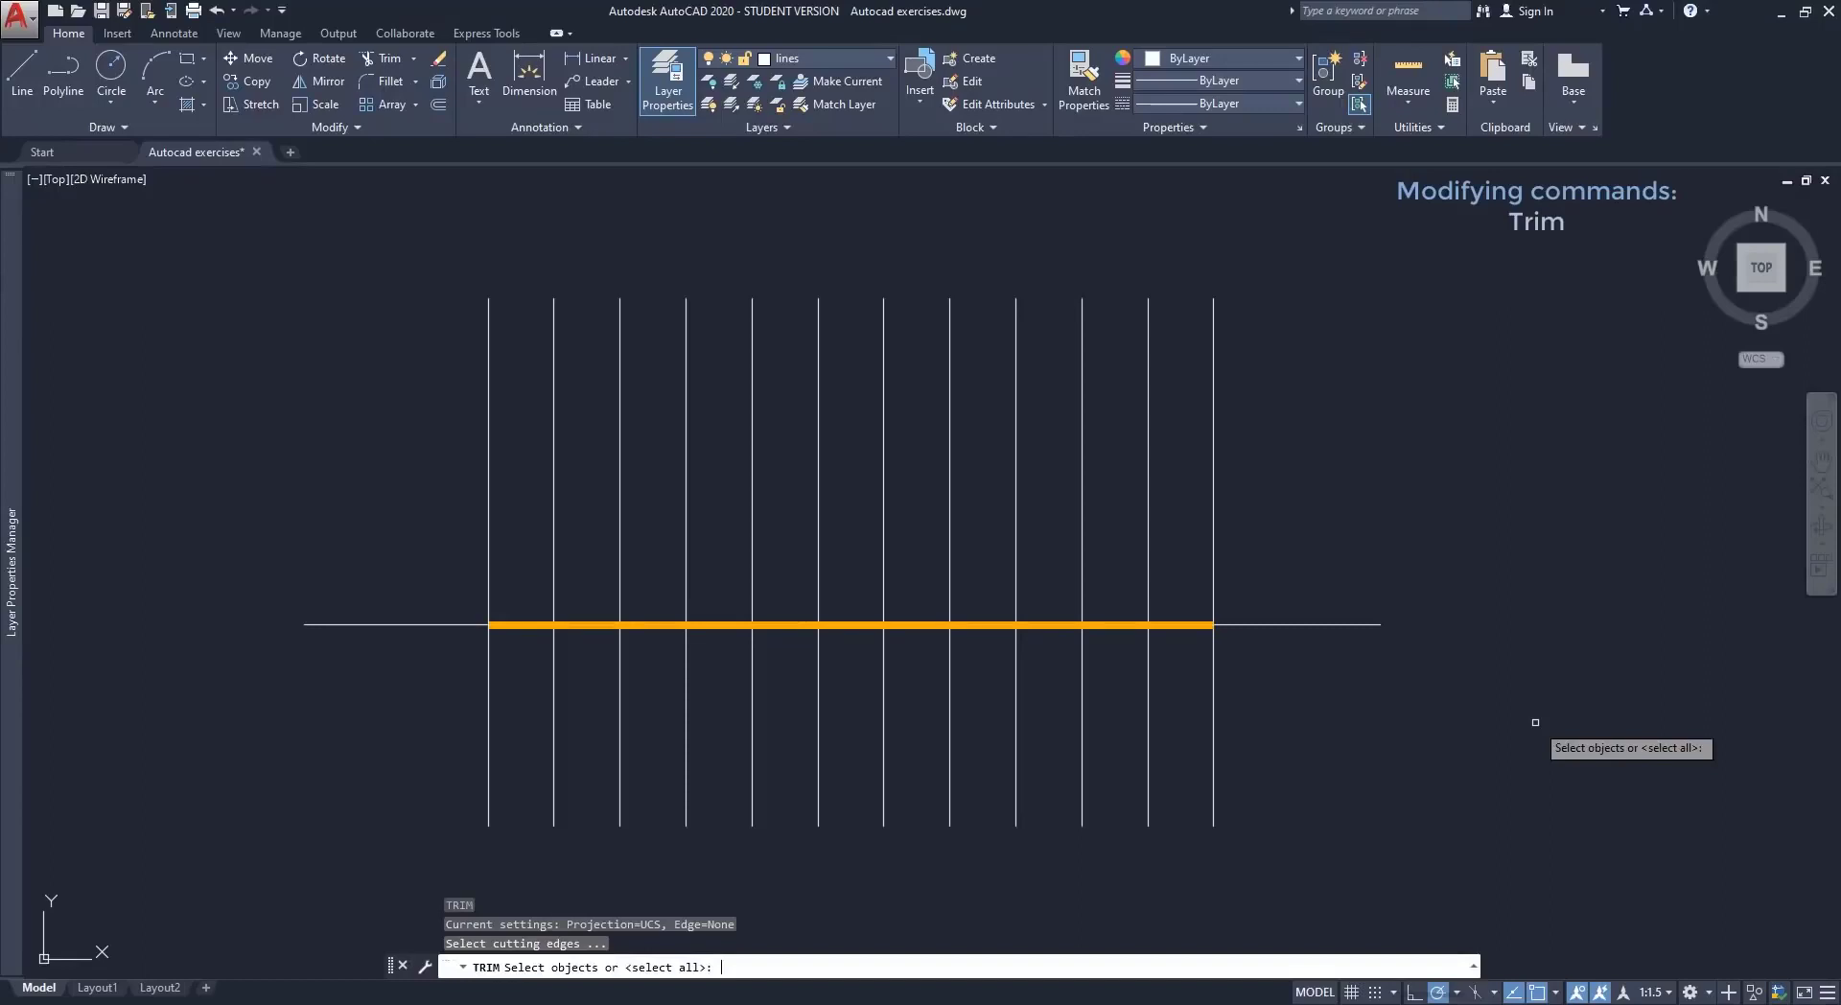
left_click(1499, 783)
left_click(359, 405)
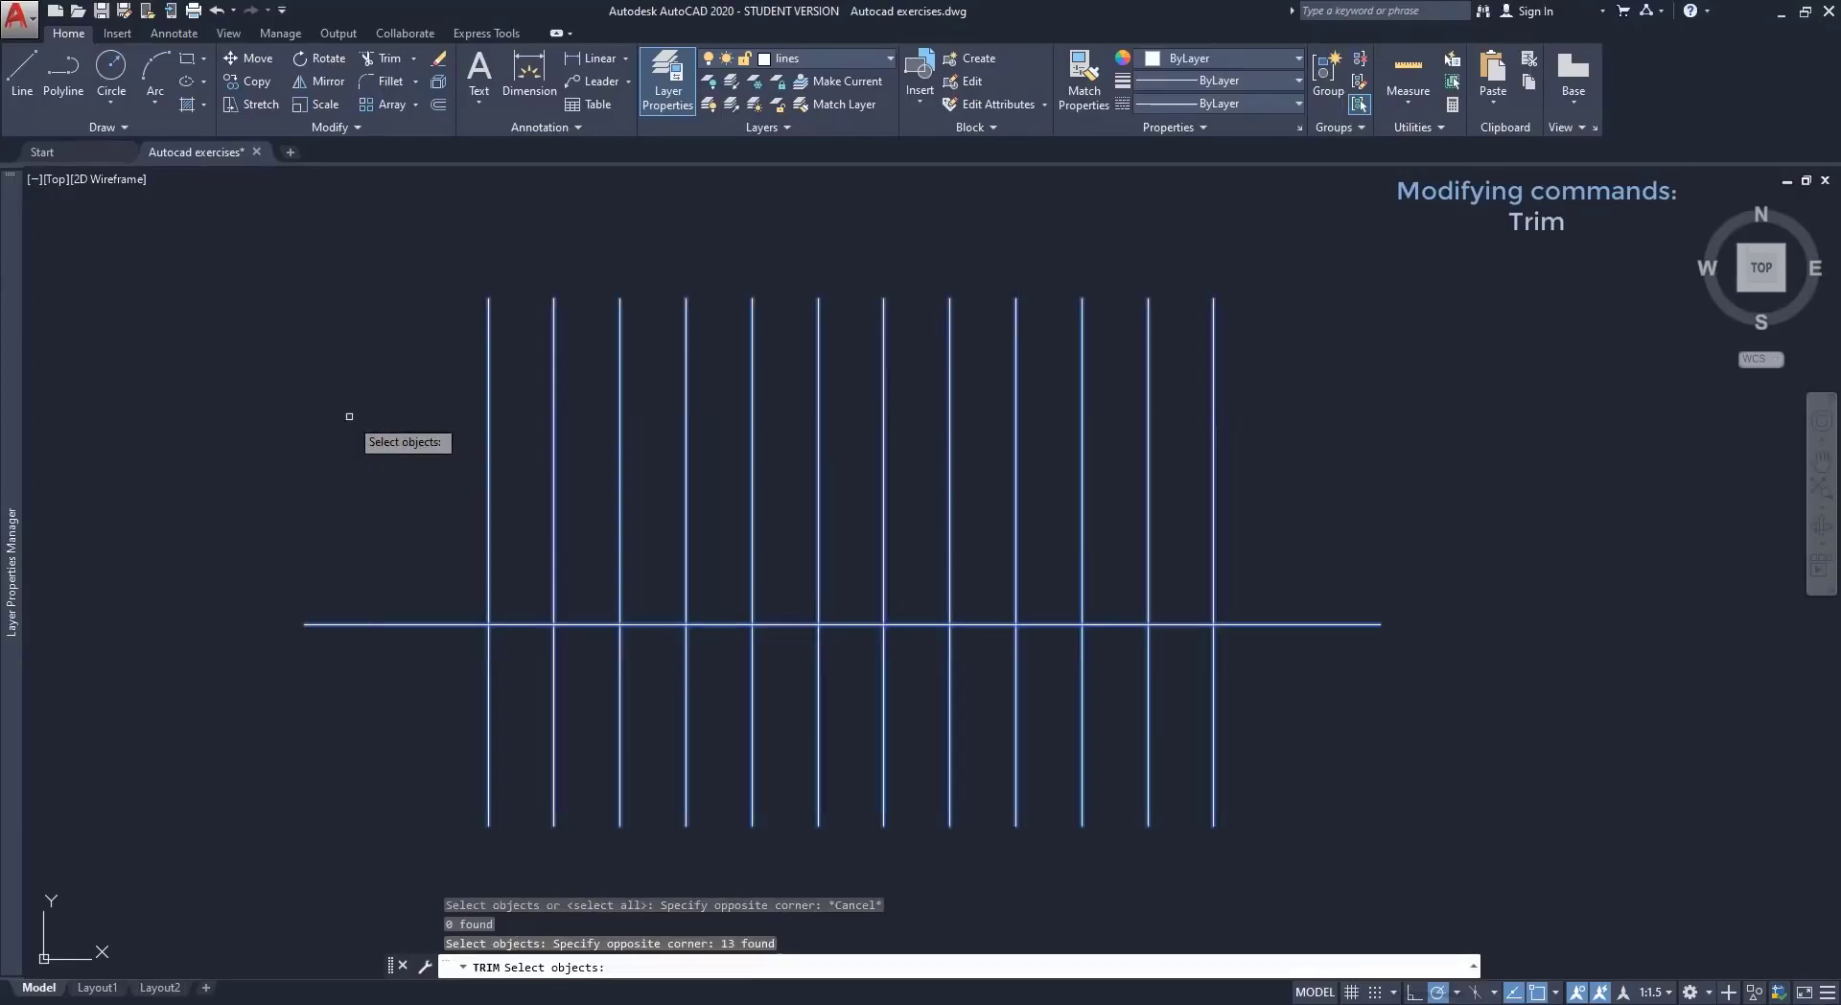
key("space")
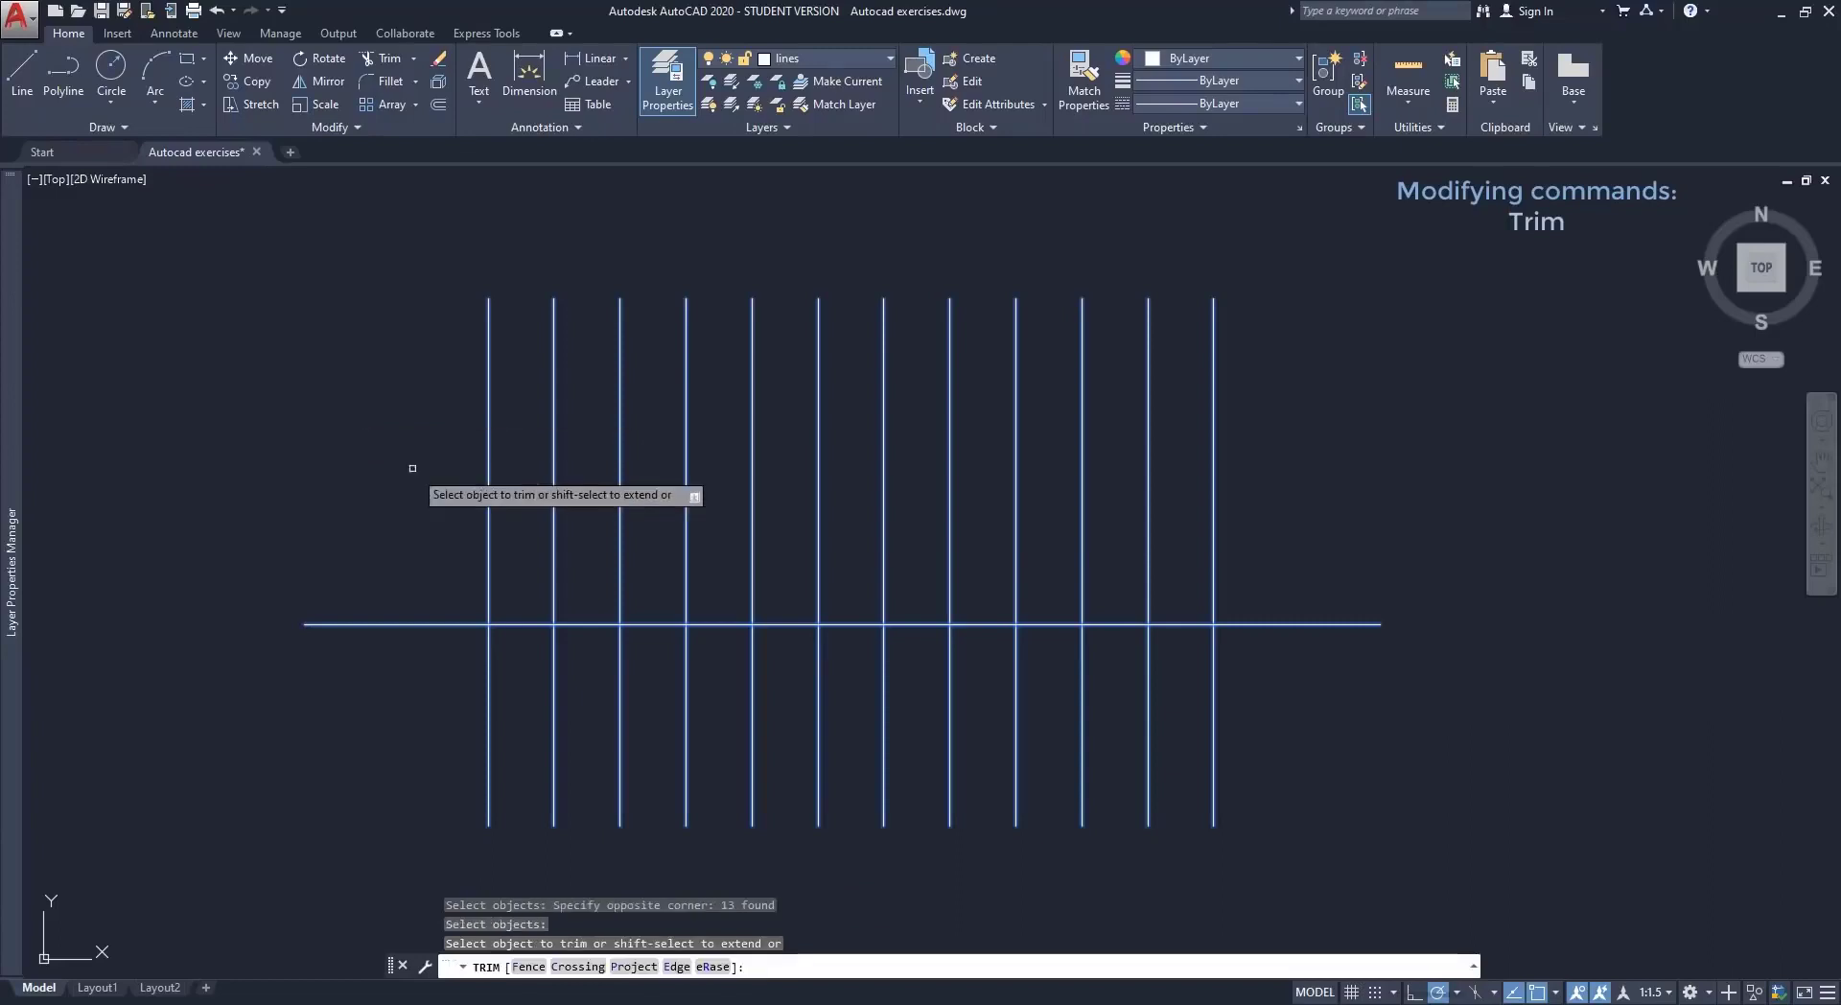
left_click(522, 624)
left_click(604, 624)
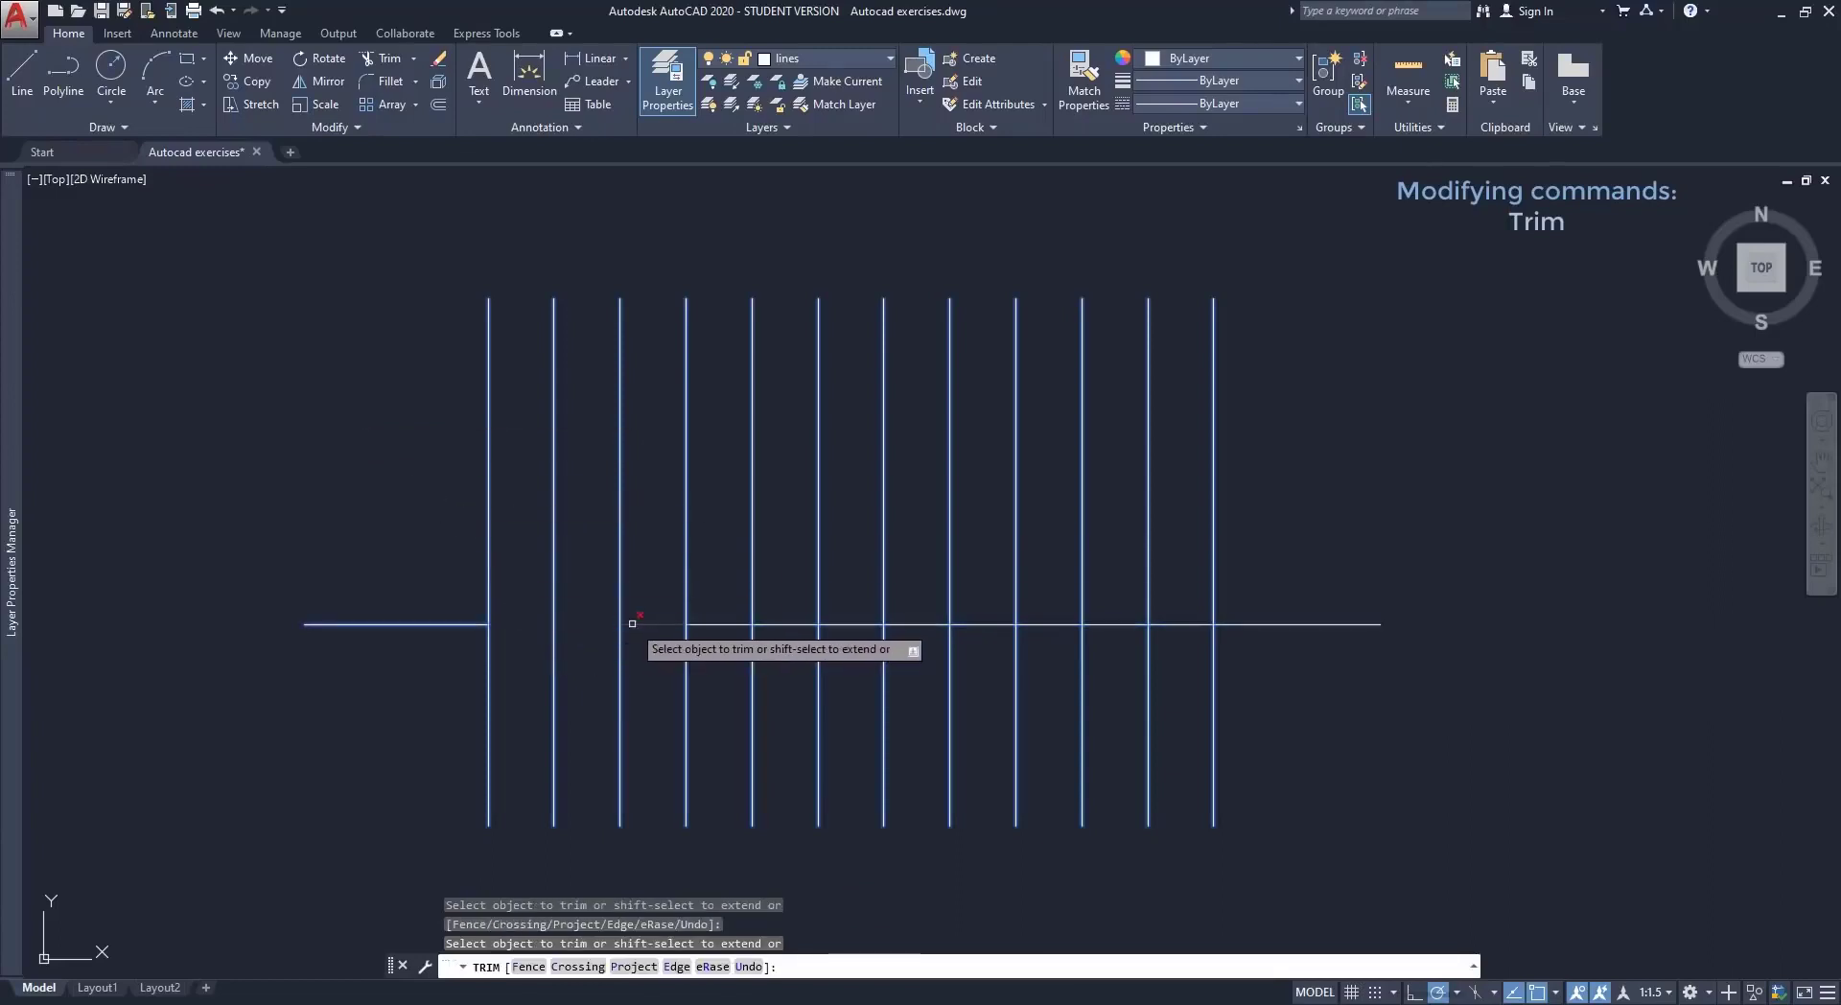
left_click(639, 624)
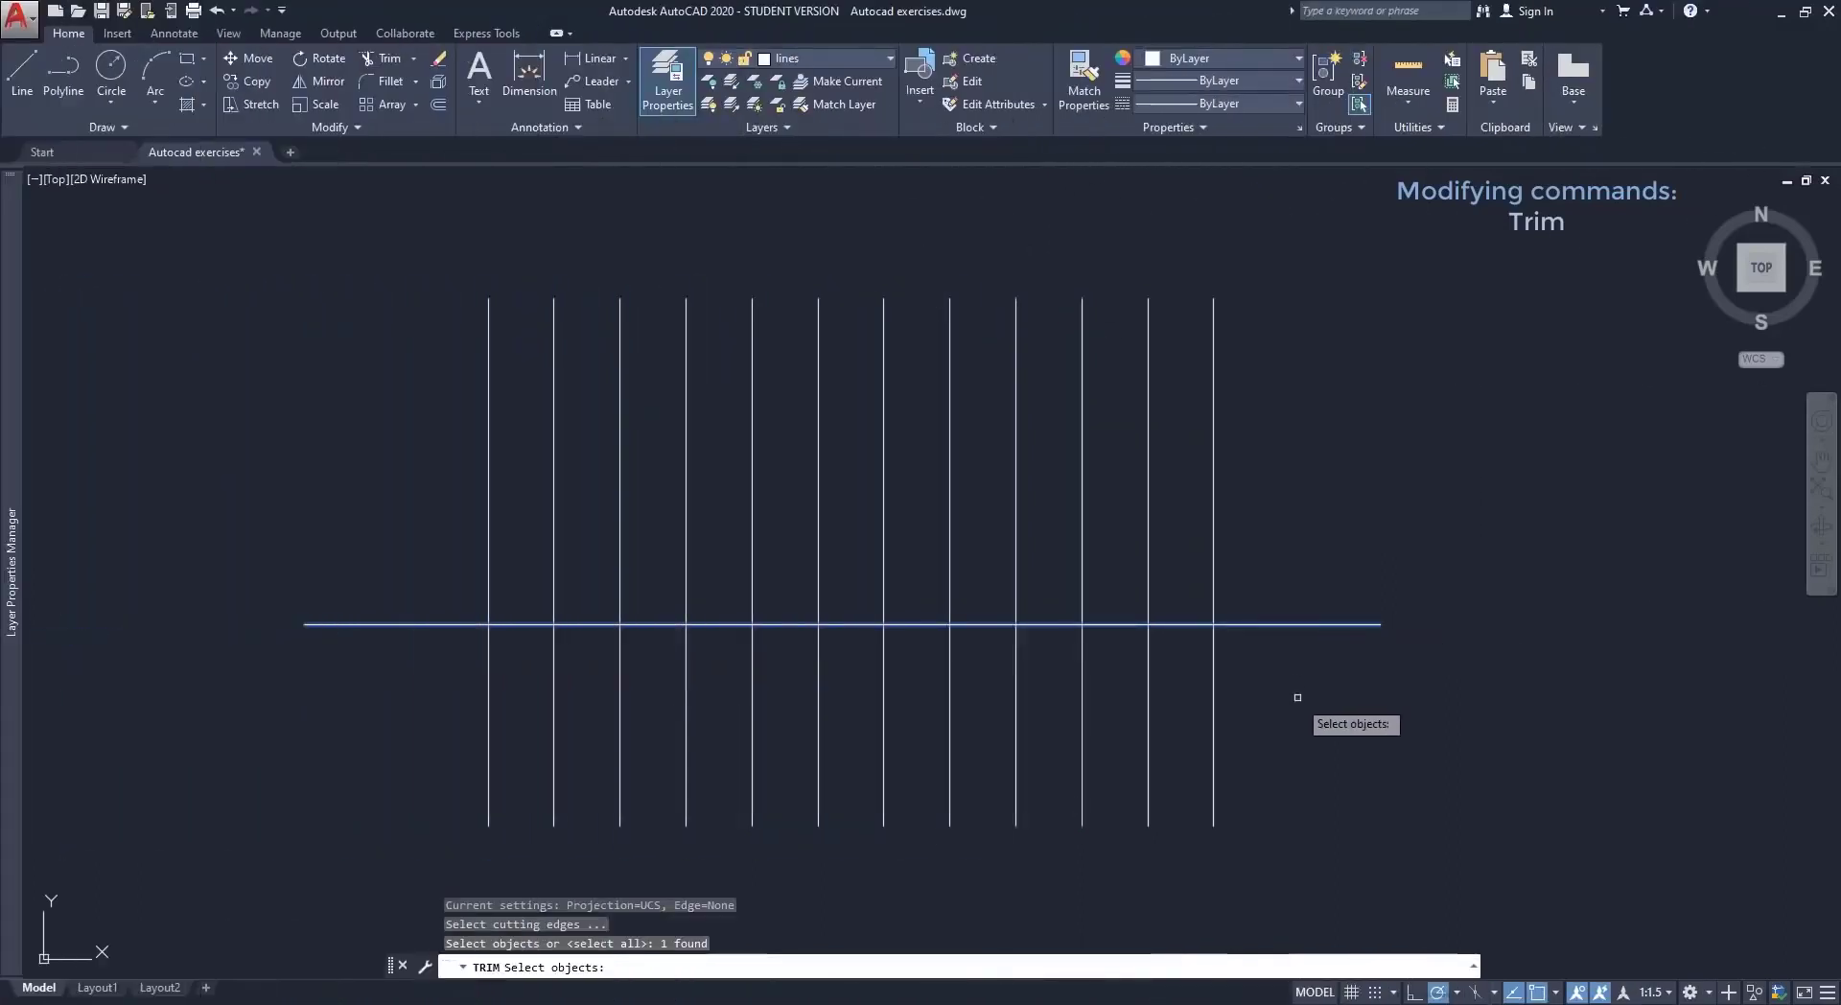
Trim the horizontal line between the two outermost vertical lines, using those two verticals and the horizontal line as cutting edges.
left_click(1281, 761)
left_click(1195, 719)
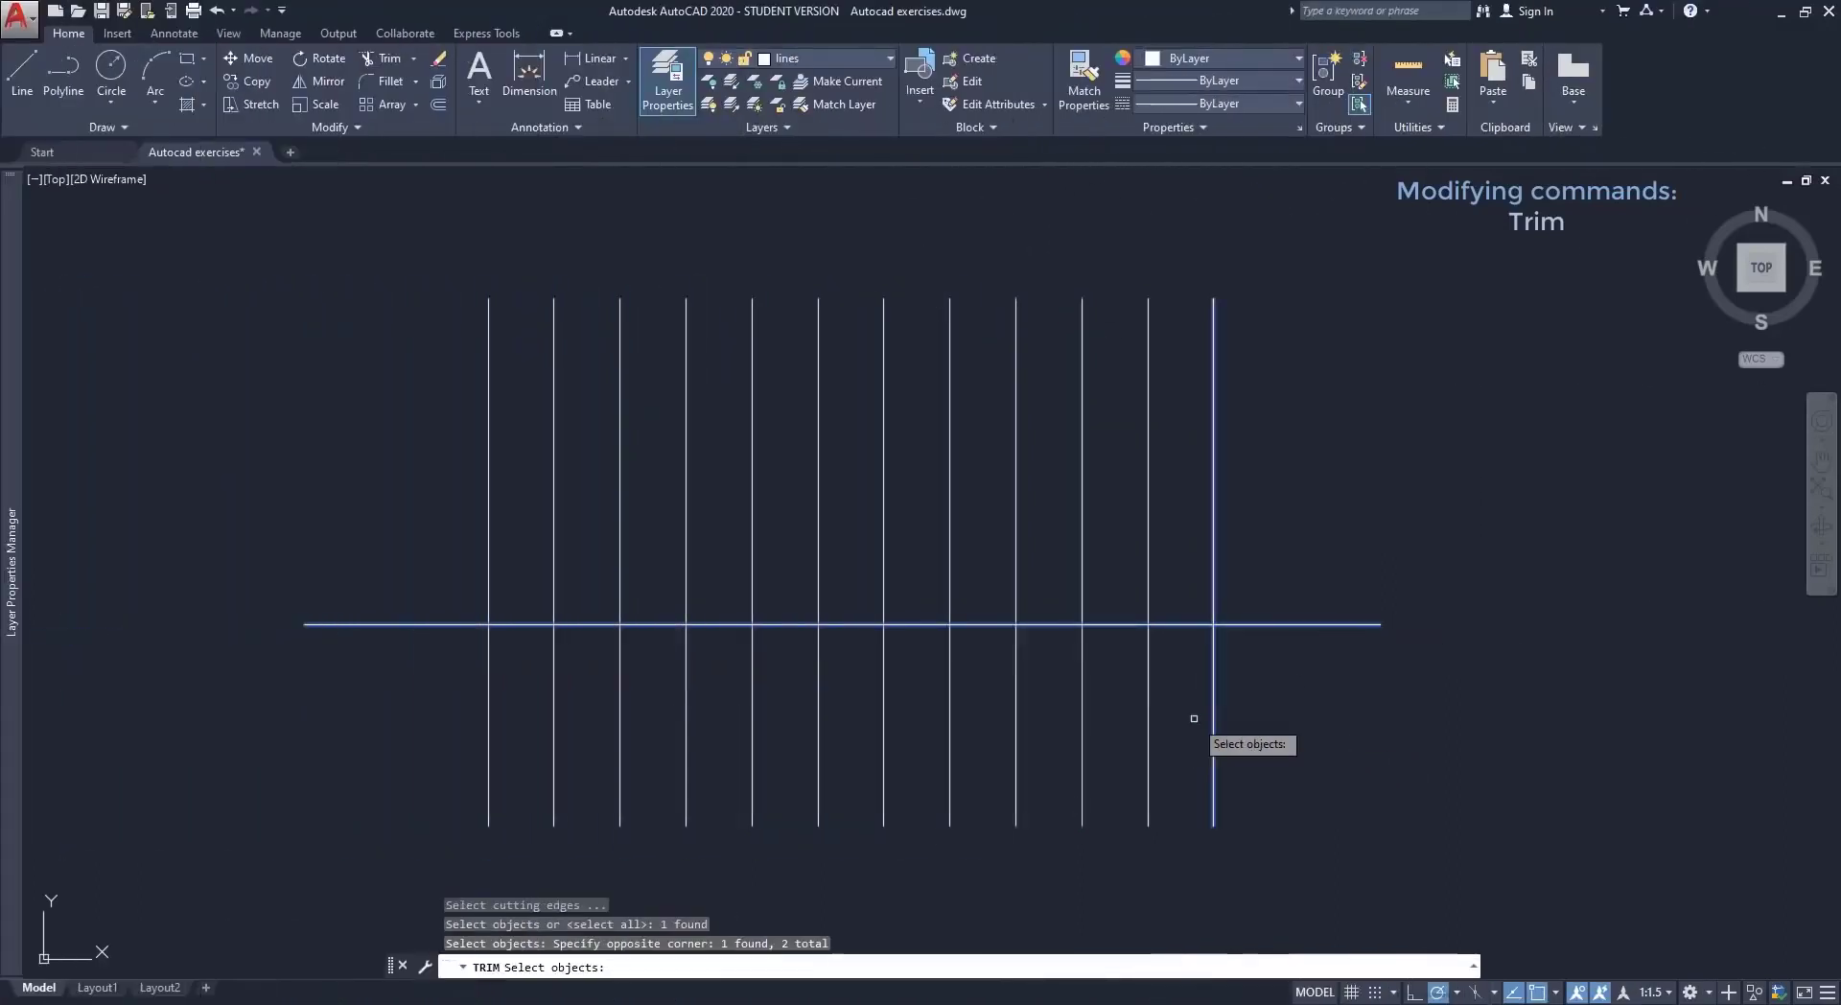
left_click(506, 796)
left_click(451, 764)
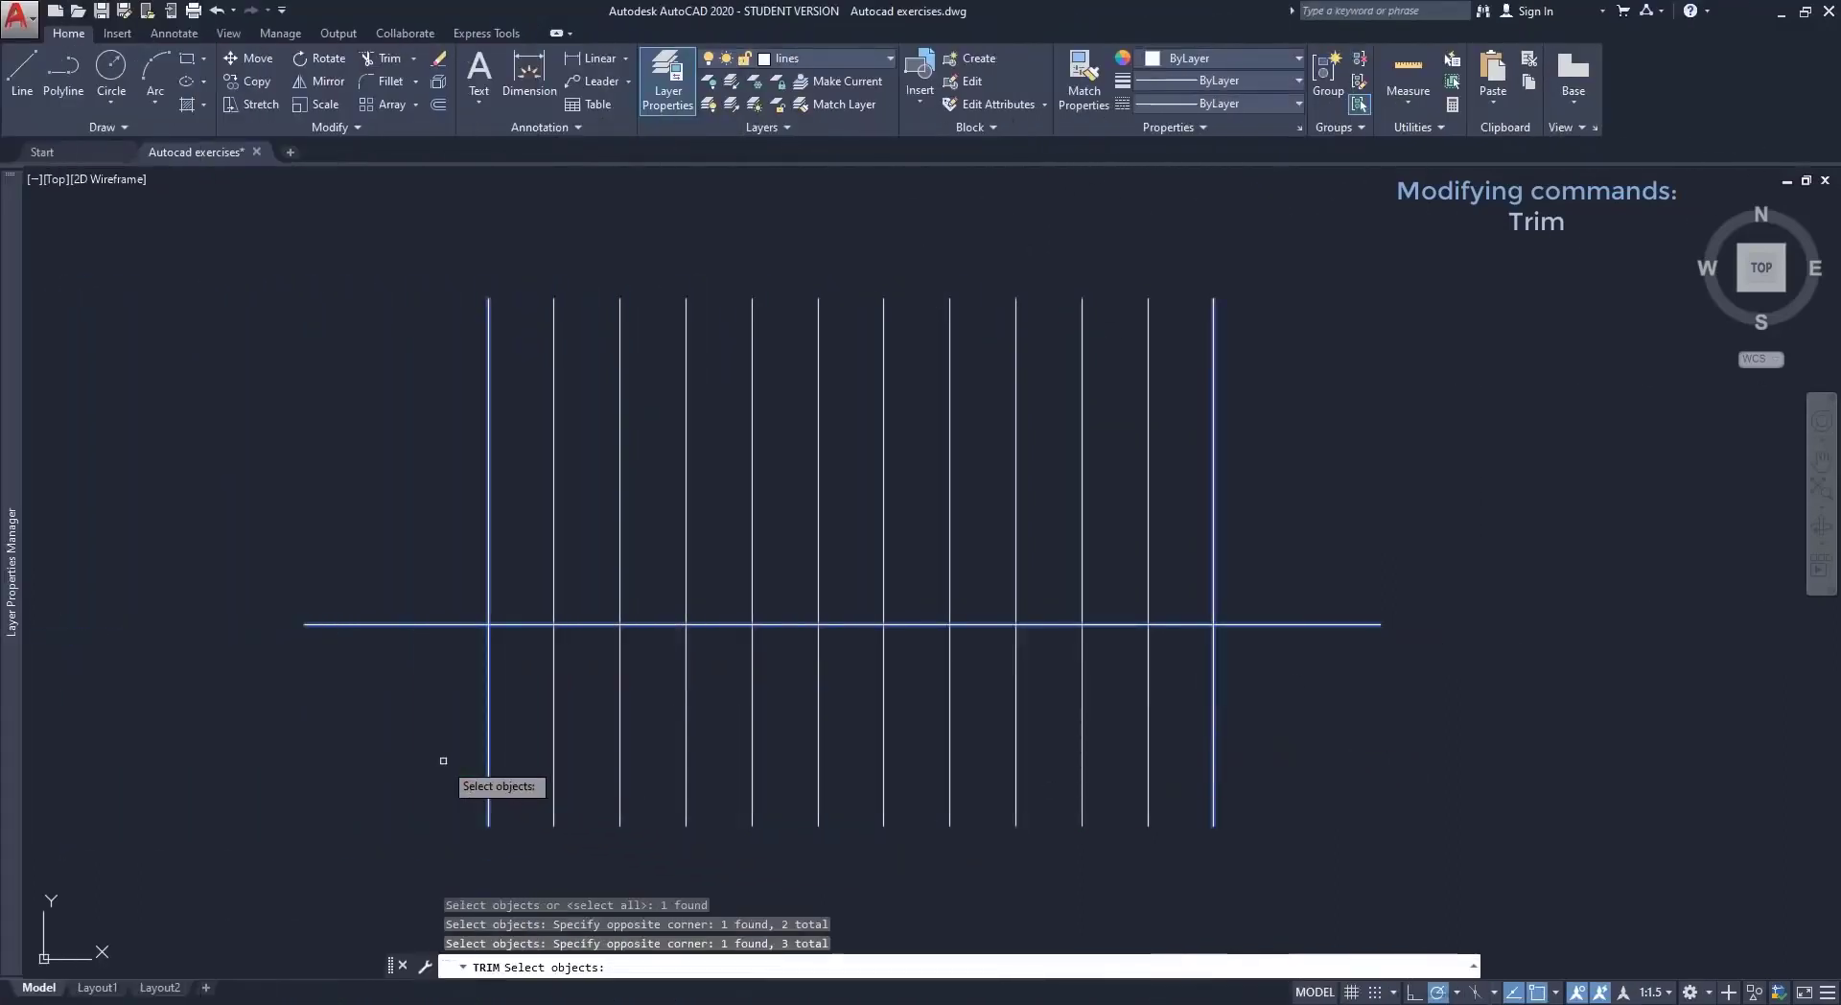
key("Return")
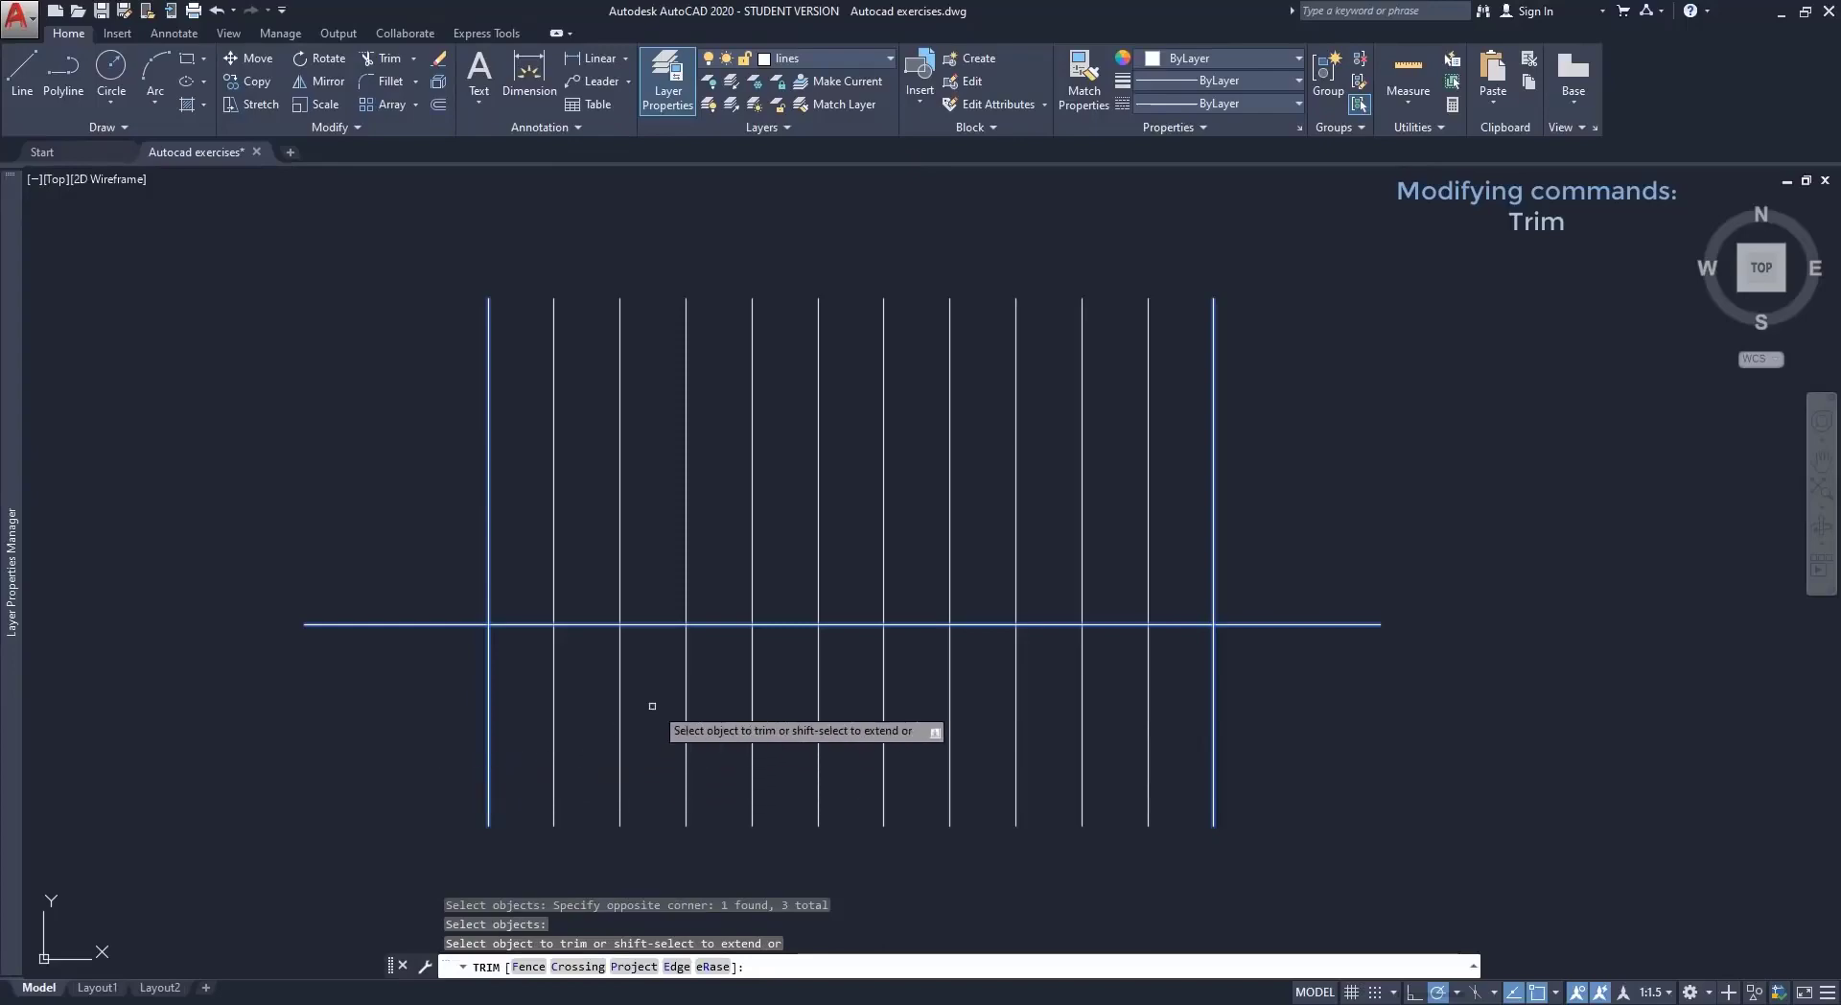
left_click(722, 624)
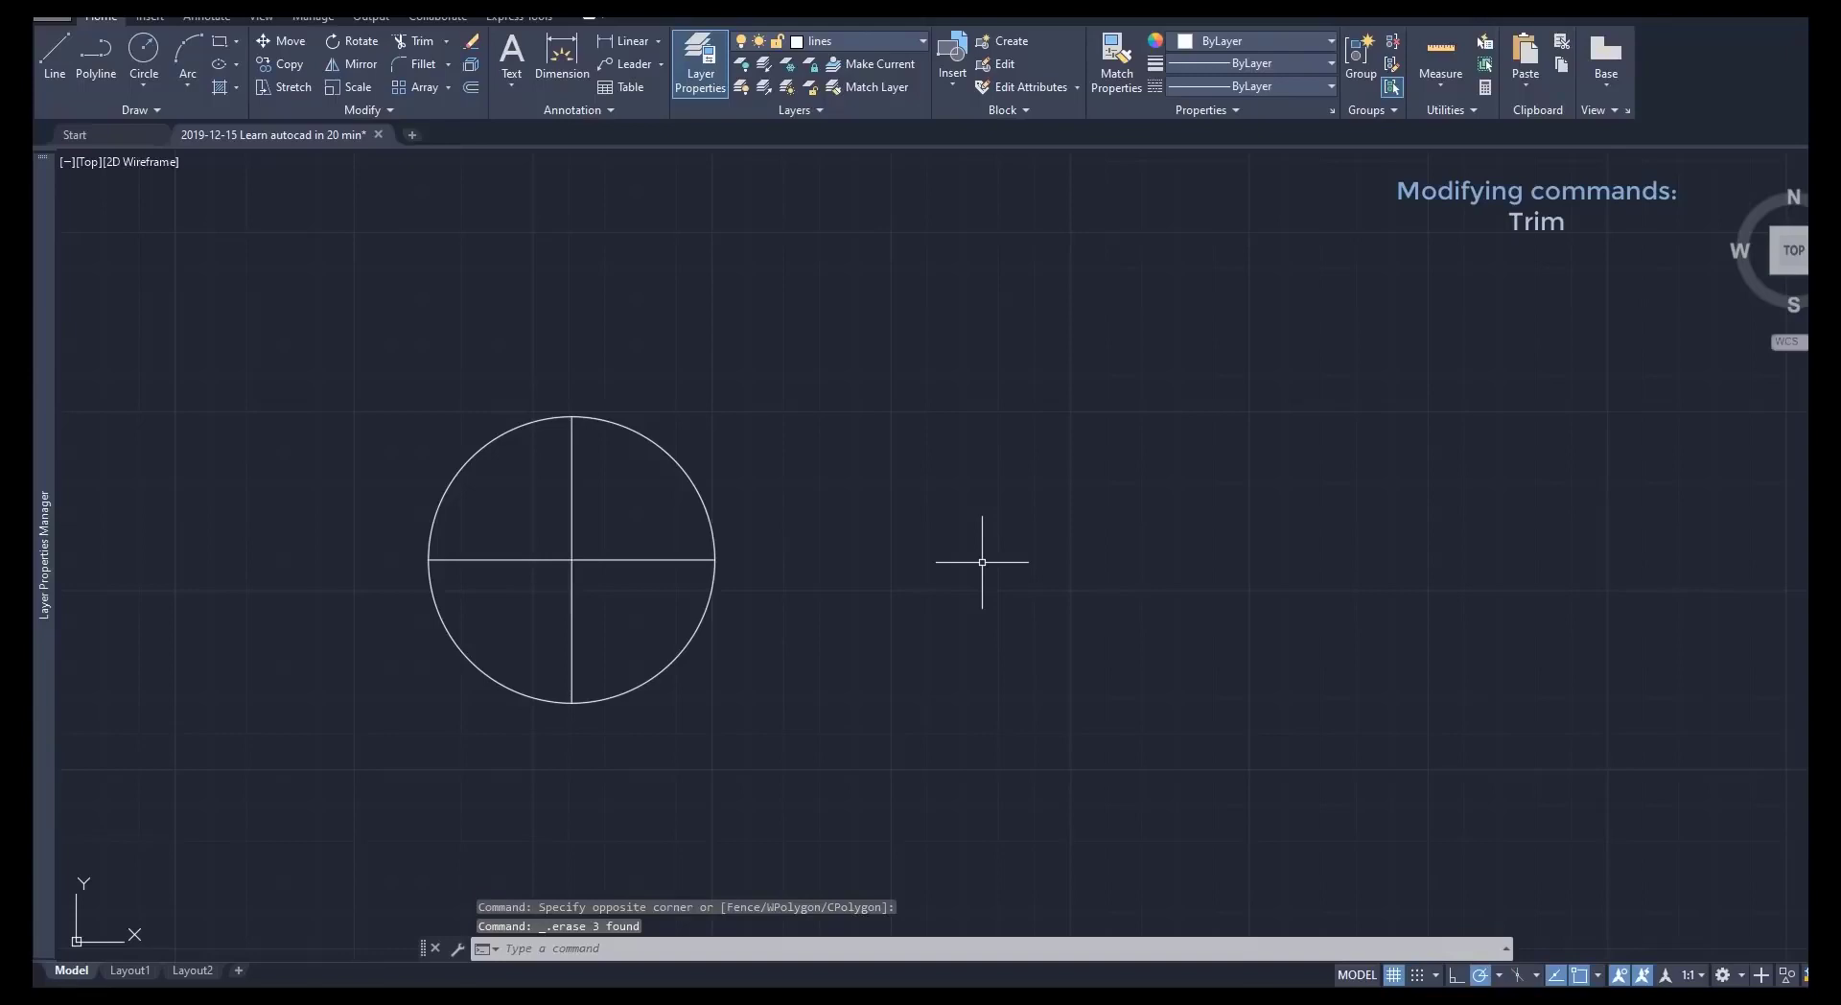
Restore the erased three-quarter circle, and trim the divided circle to match it, using the circle and both its inner lines as cutting edges.
key("ctrl+z")
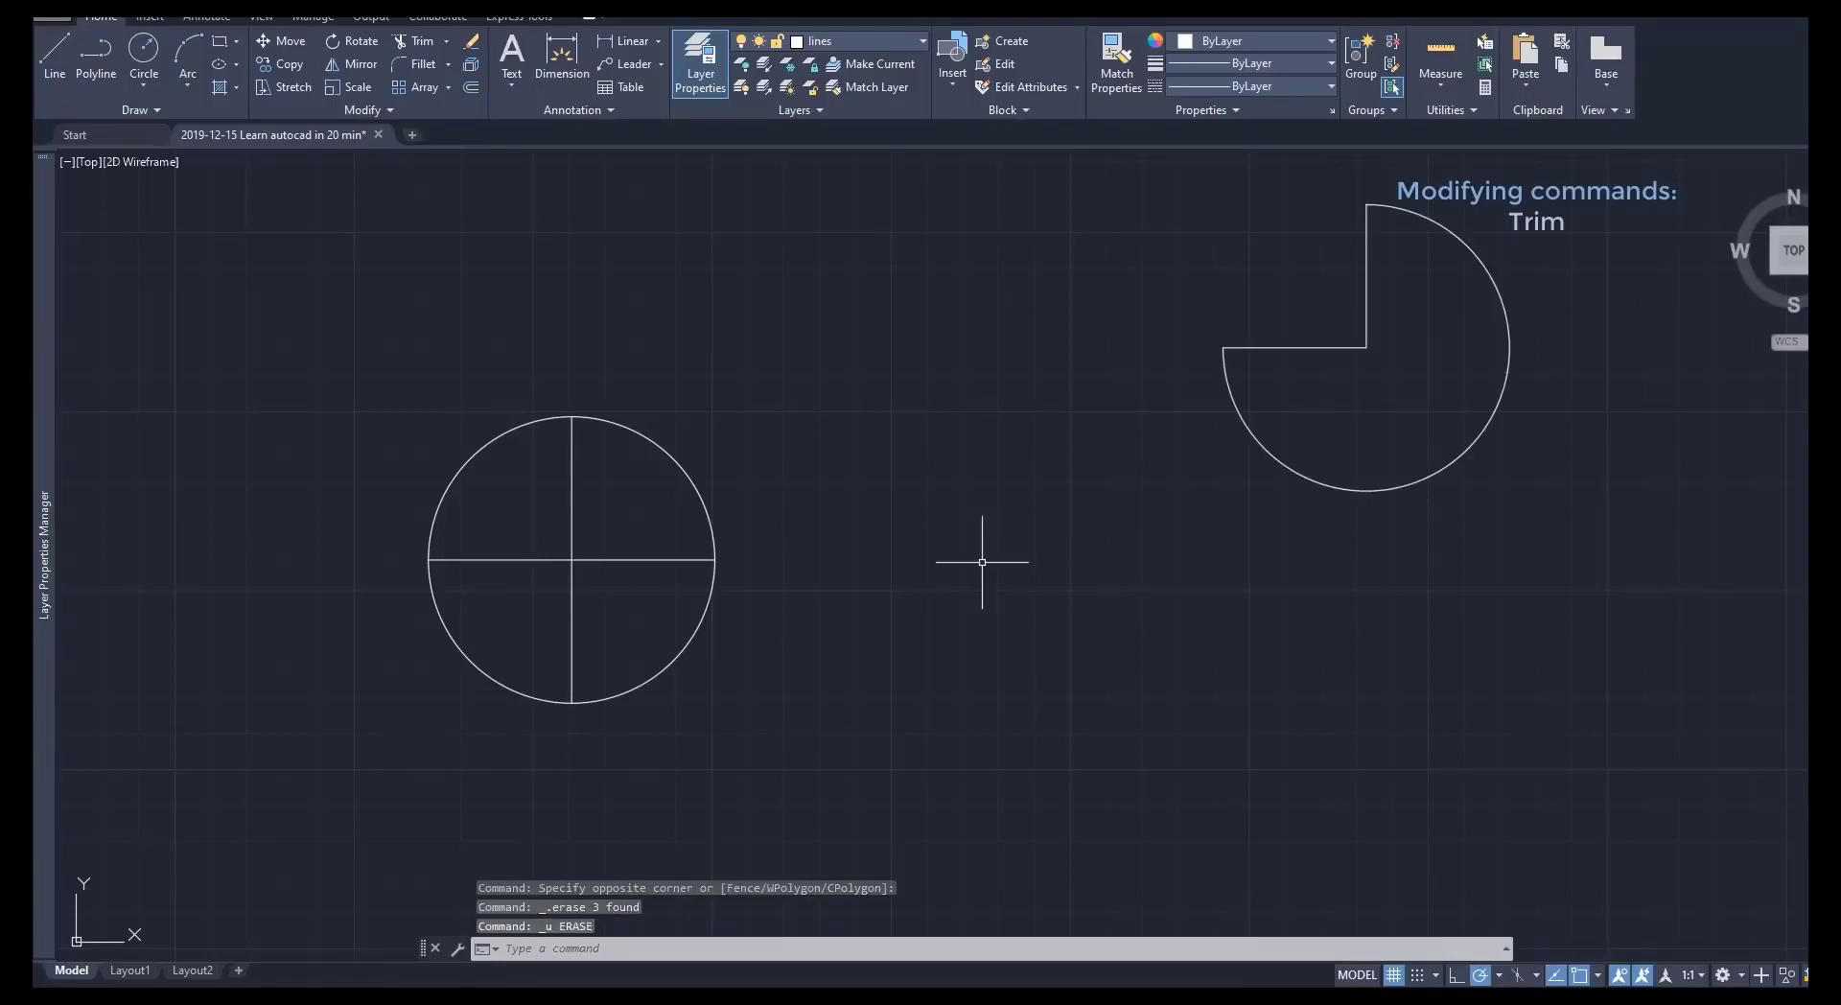
left_click(419, 45)
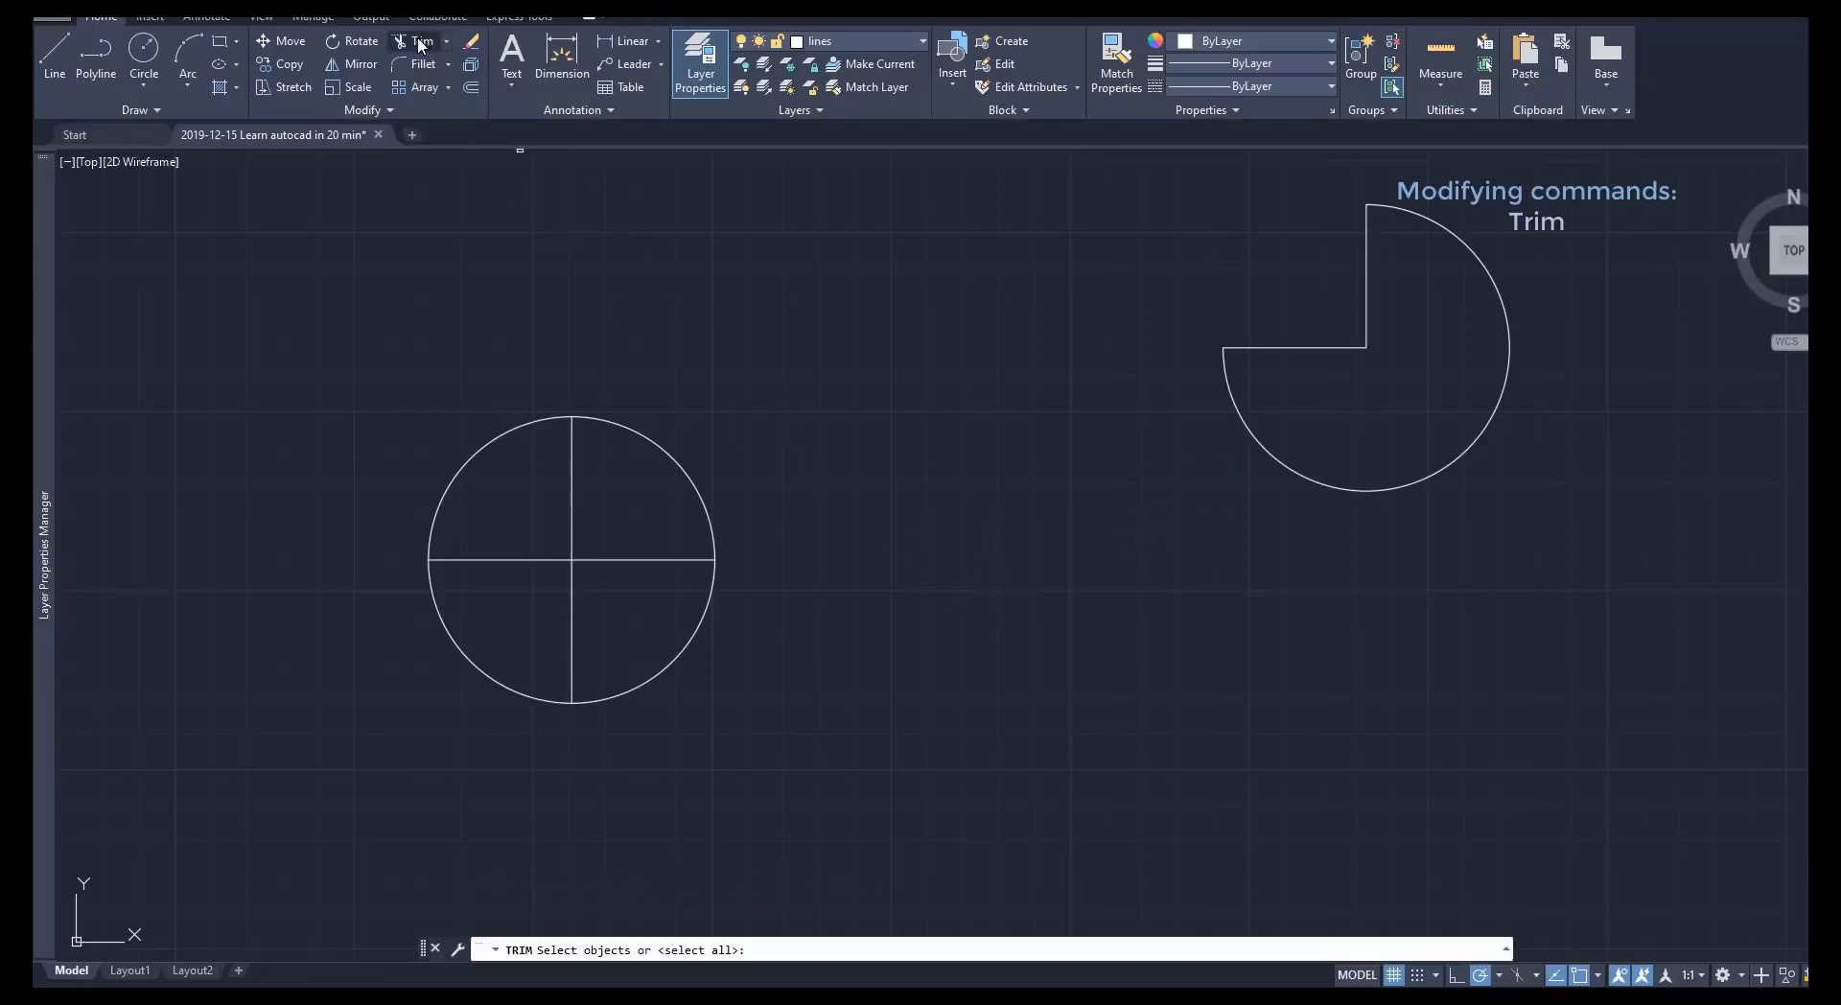
left_click(757, 697)
left_click(500, 375)
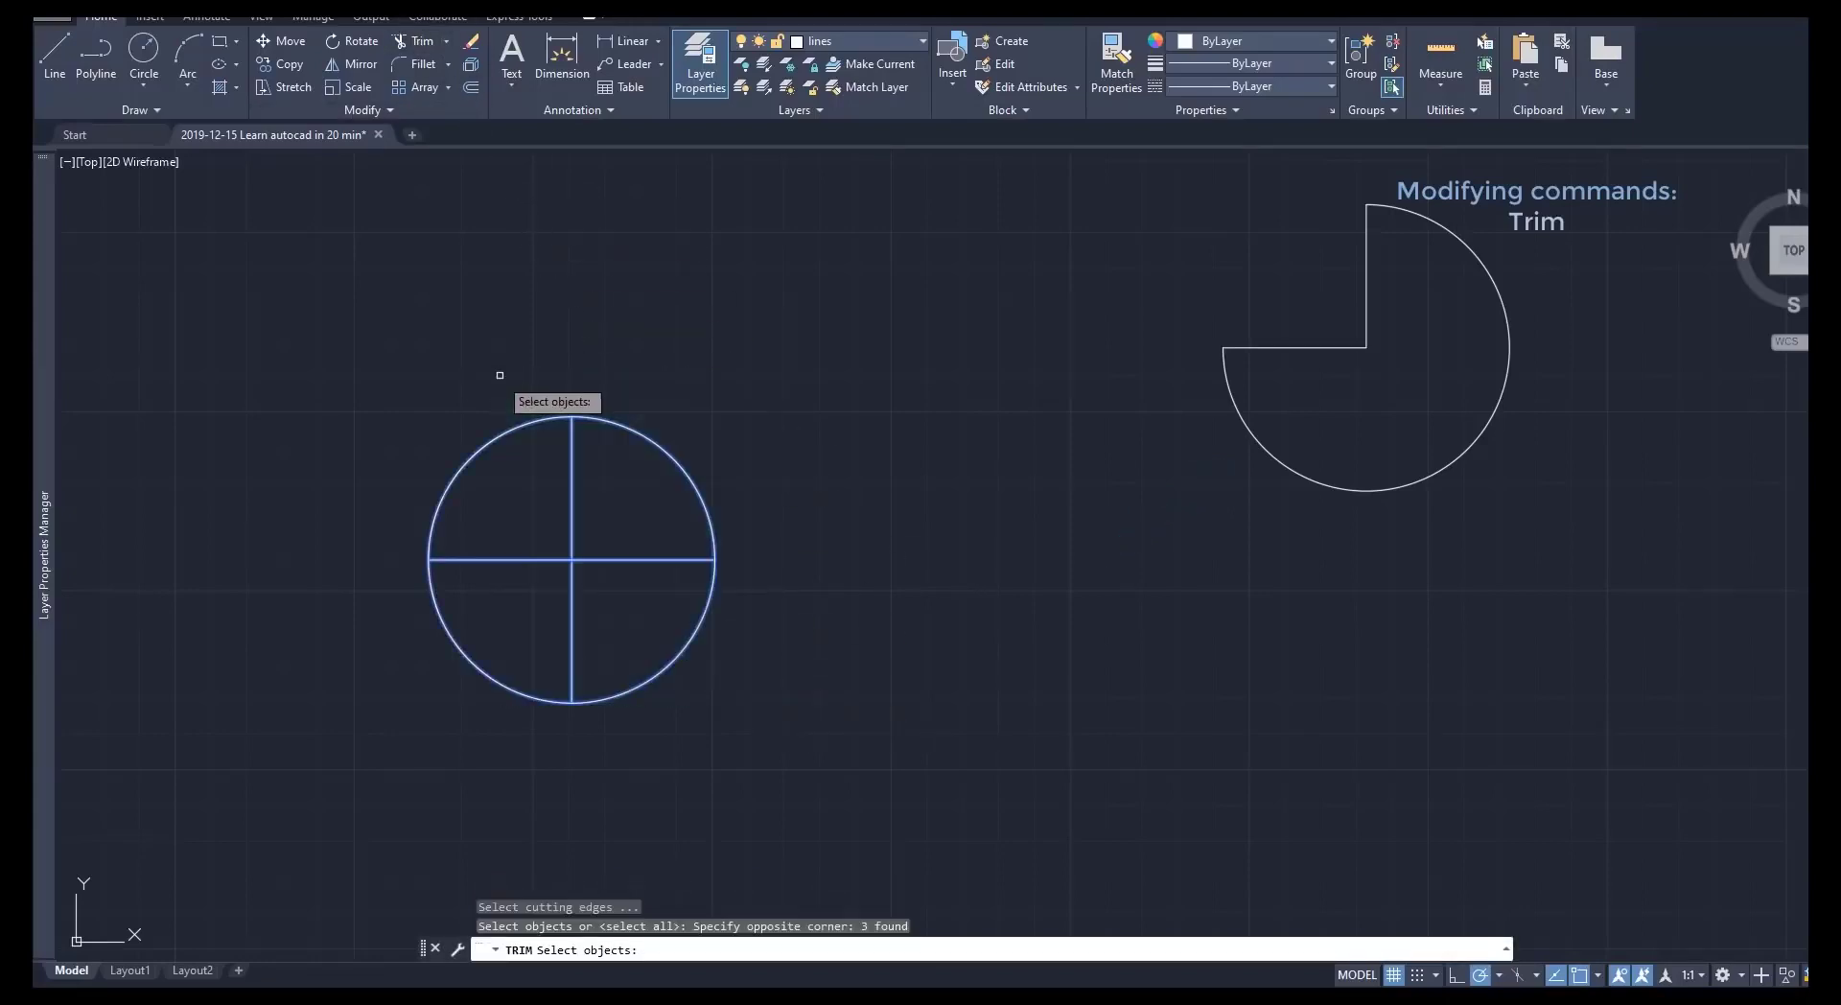
key("Return")
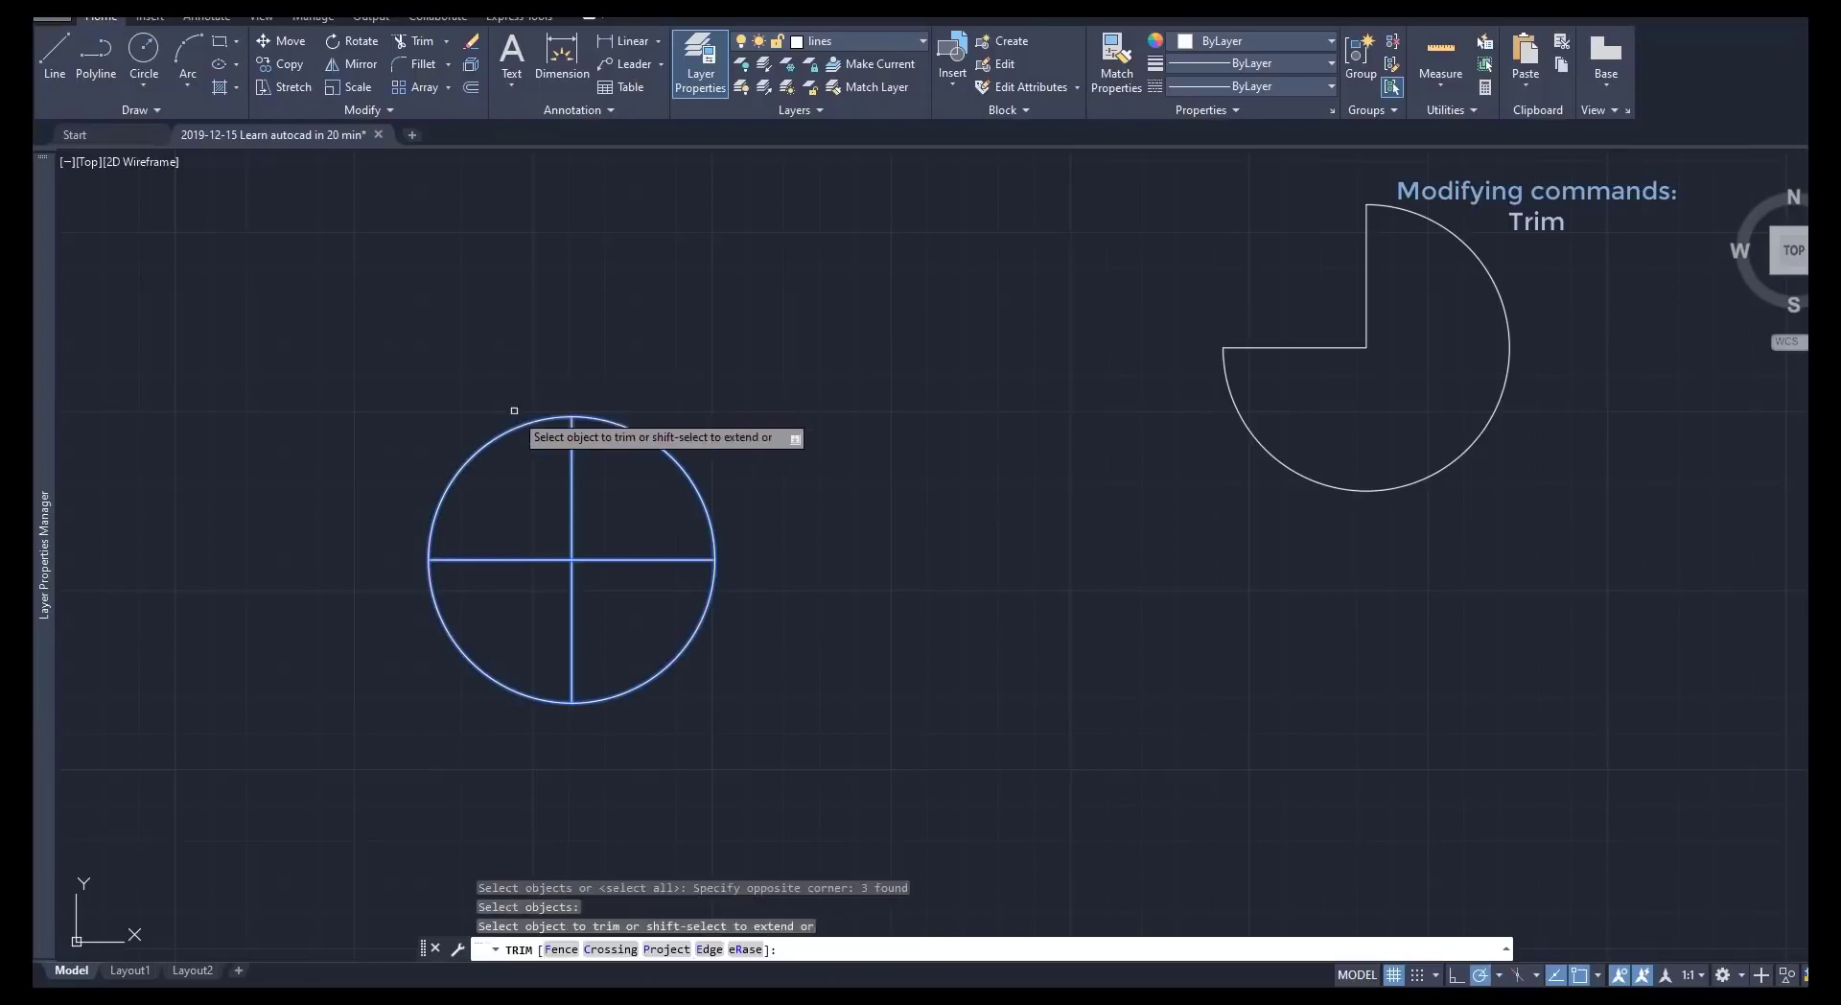
left_click(518, 422)
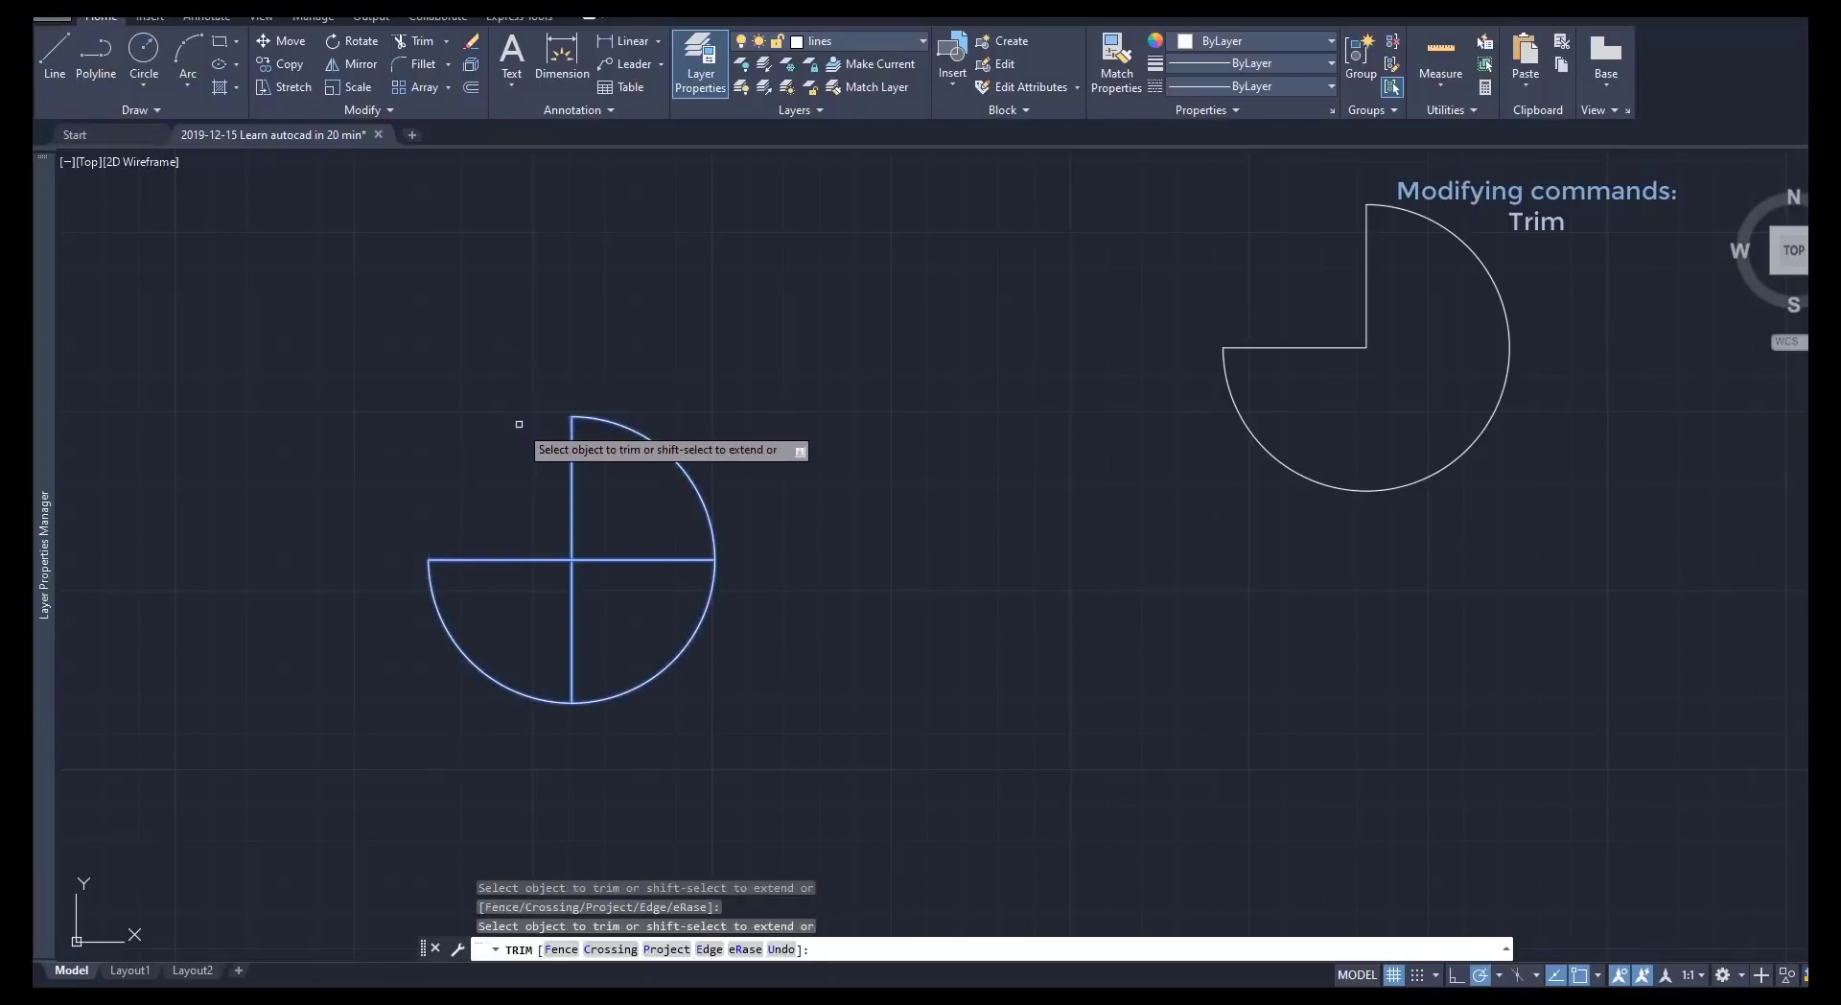
left_click(634, 560)
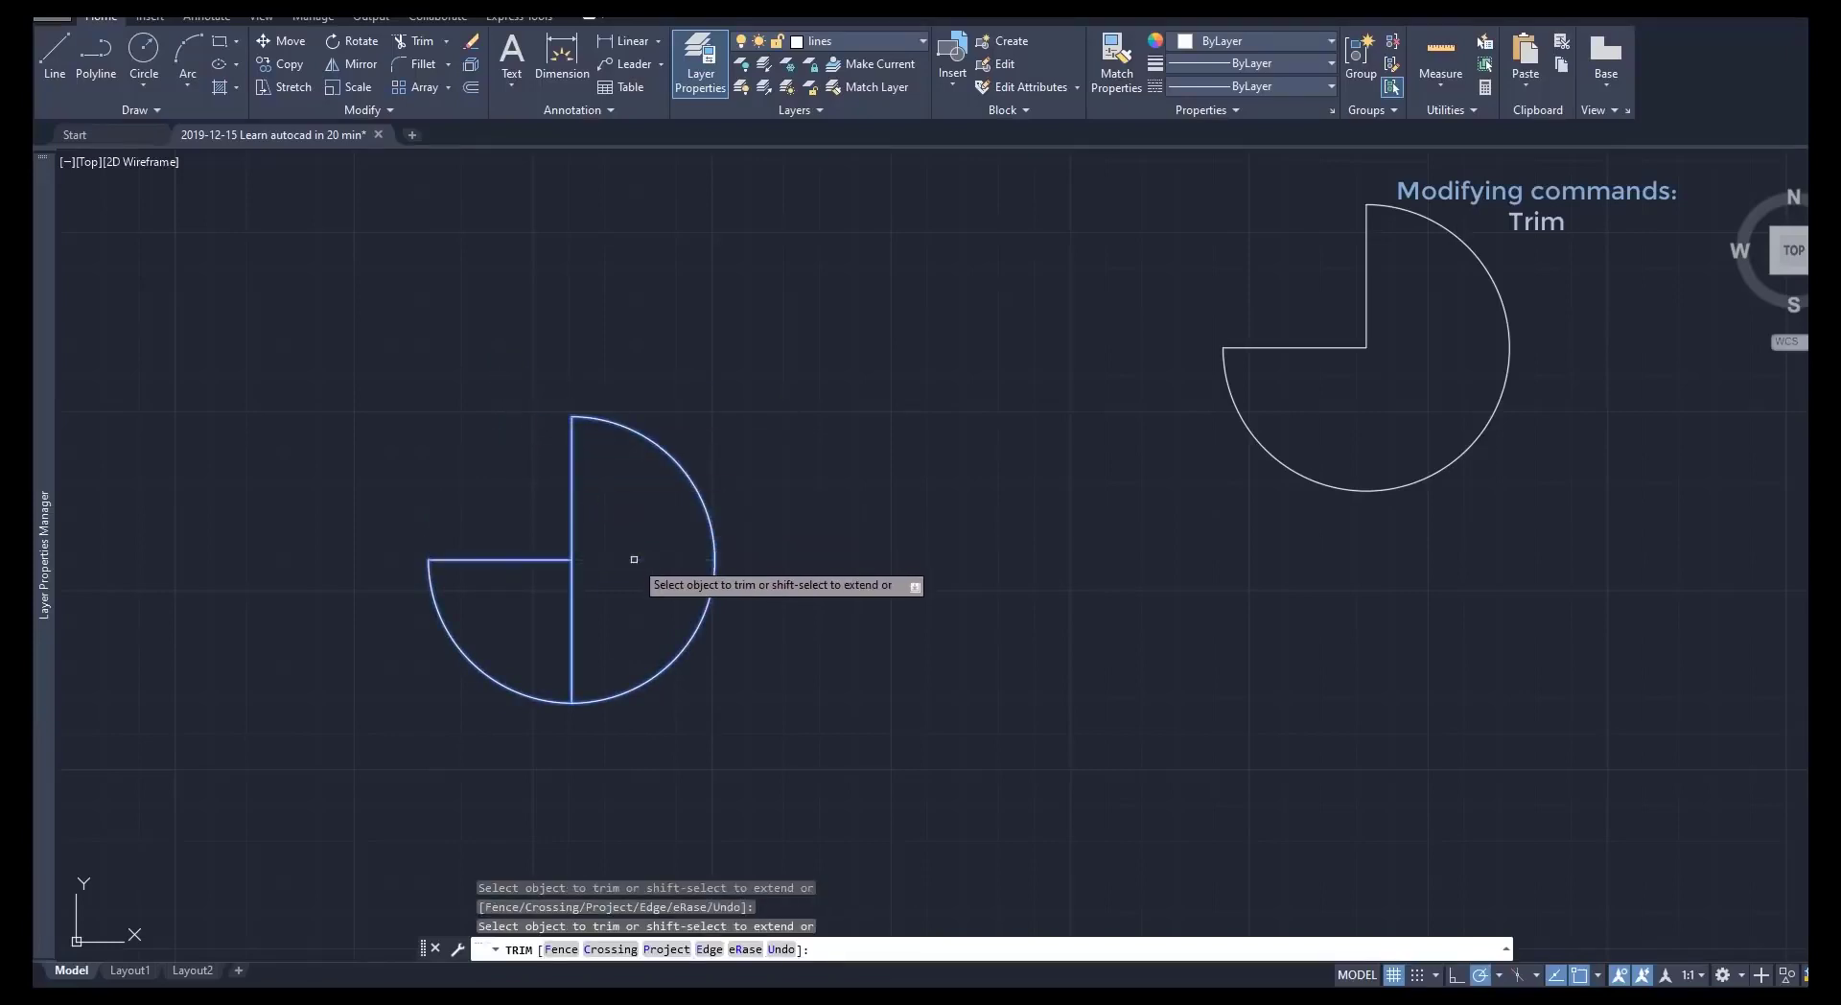
left_click(572, 605)
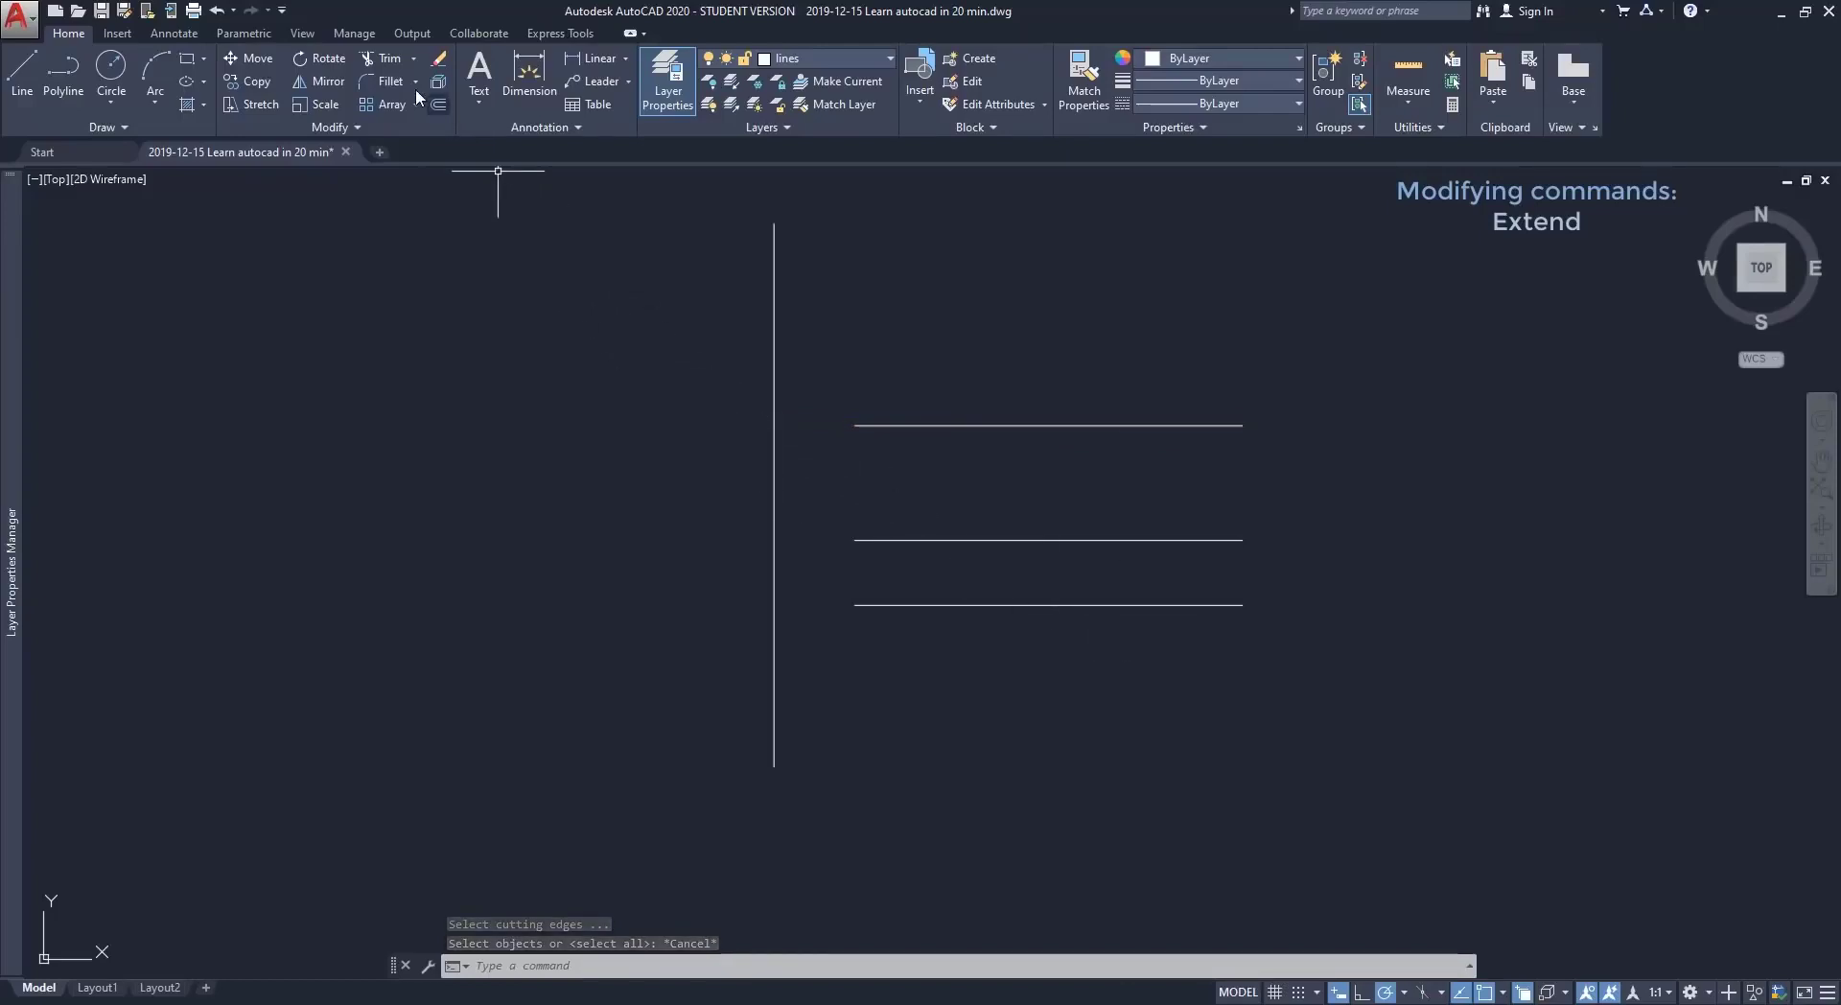
Extend the uppermost horizontal line to meet the vertical line, using the vertical line as the boundary edge.
left_click(414, 55)
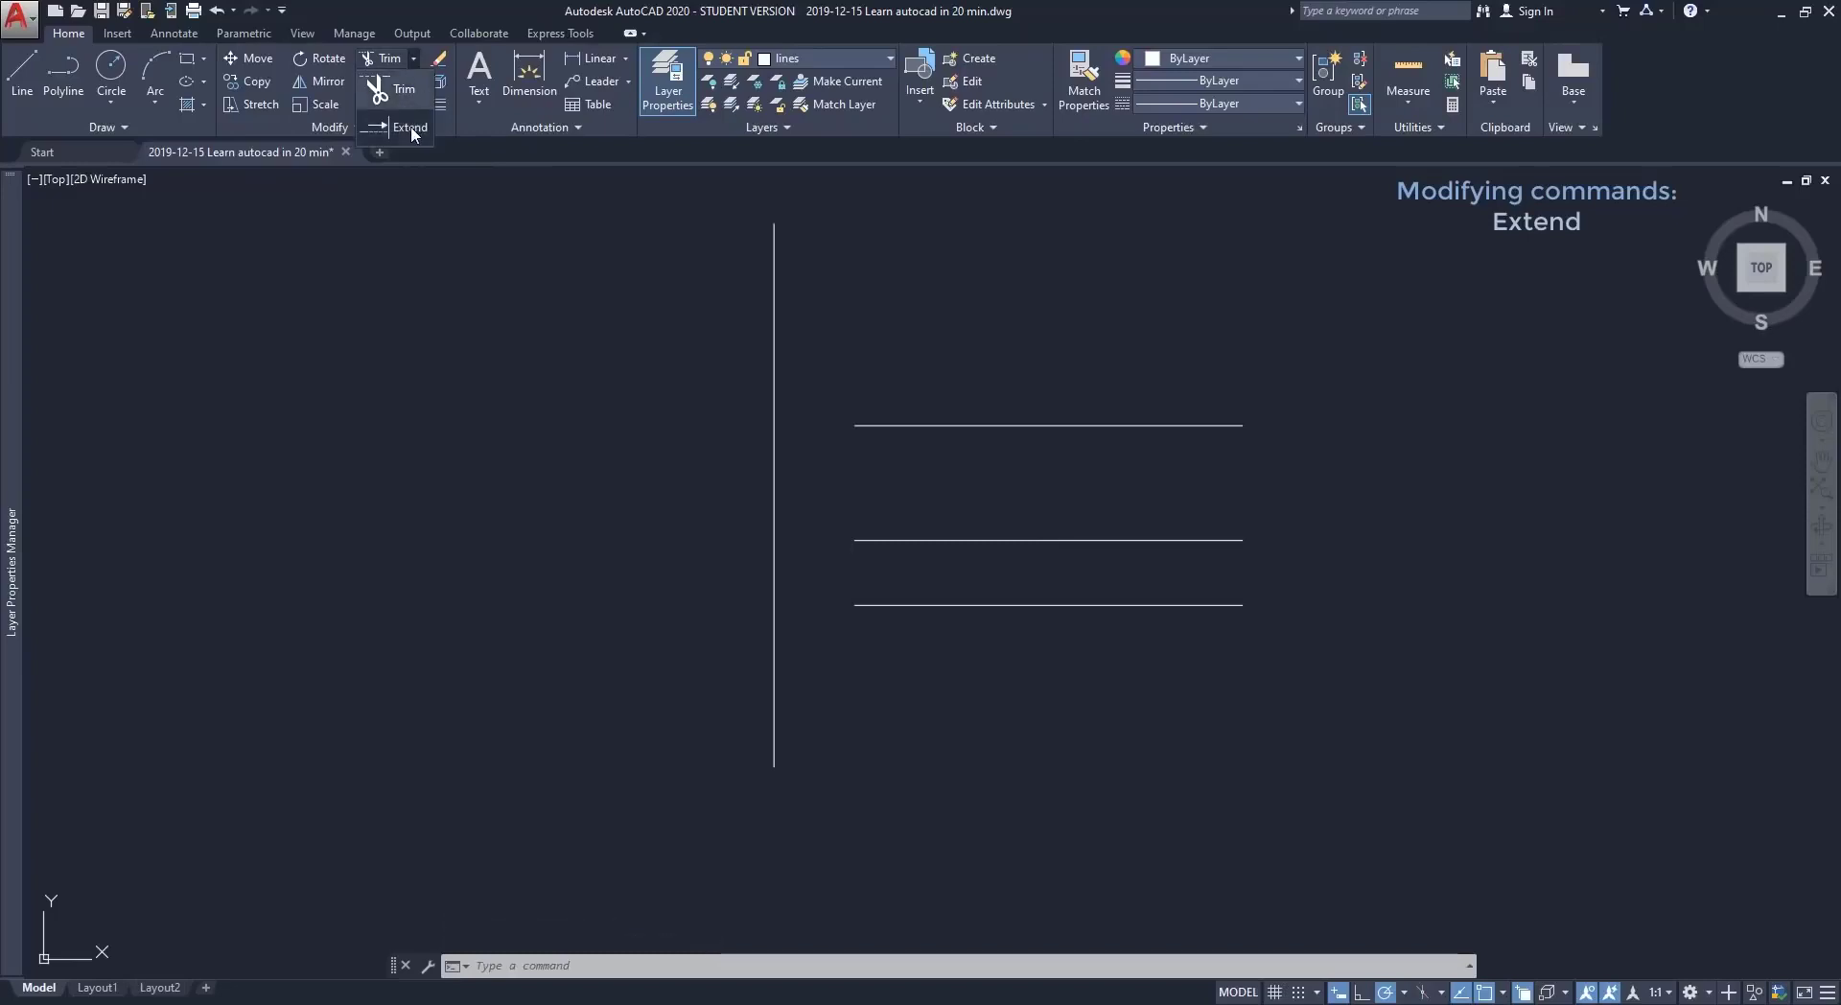
left_click(411, 127)
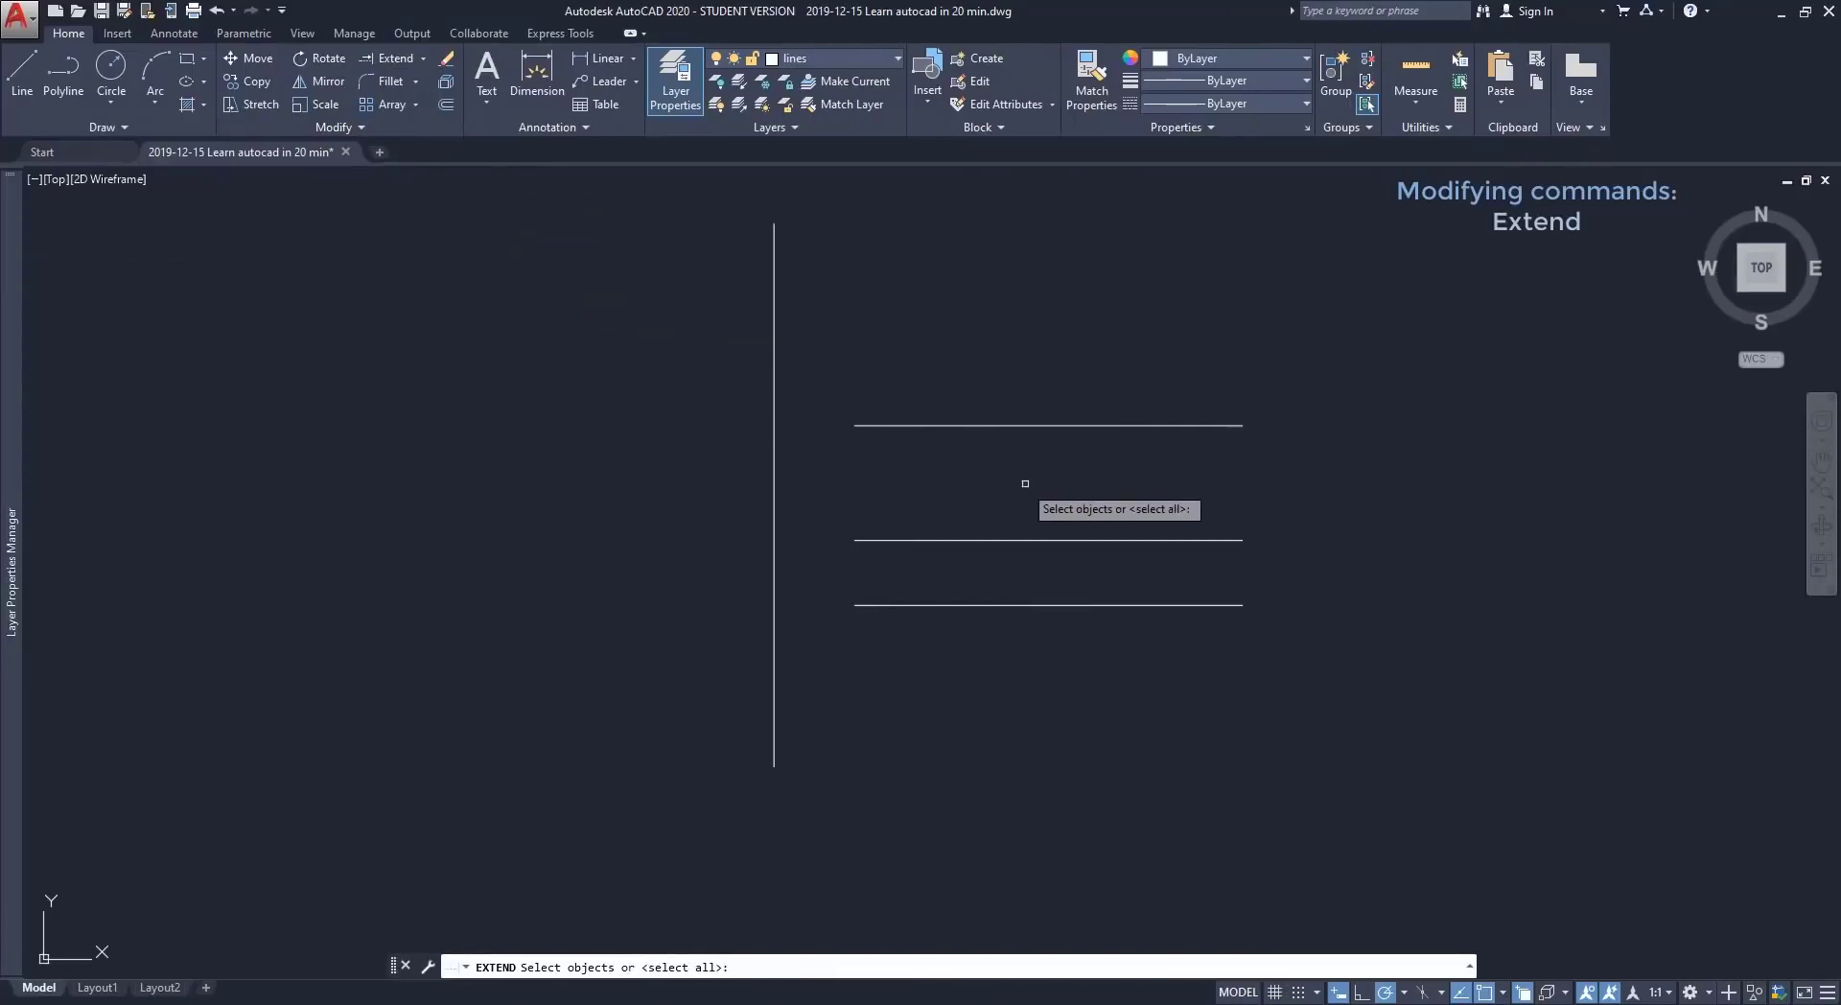
left_click(774, 467)
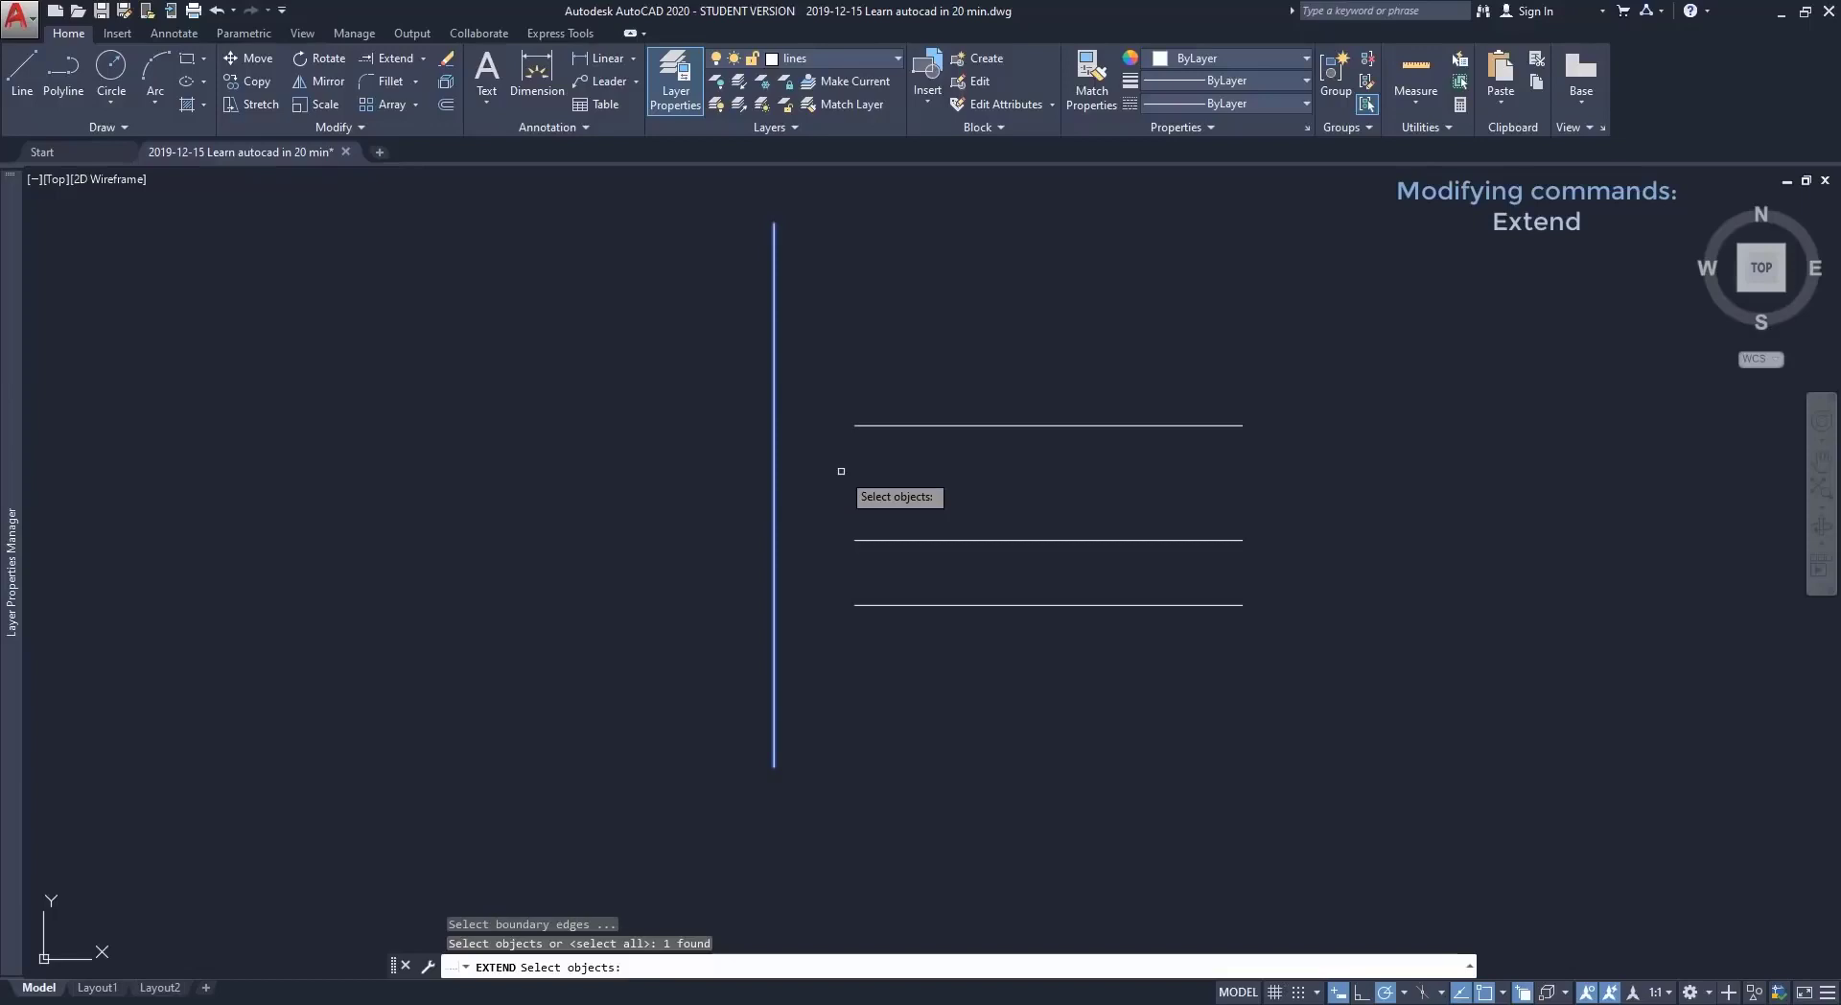
key("Return")
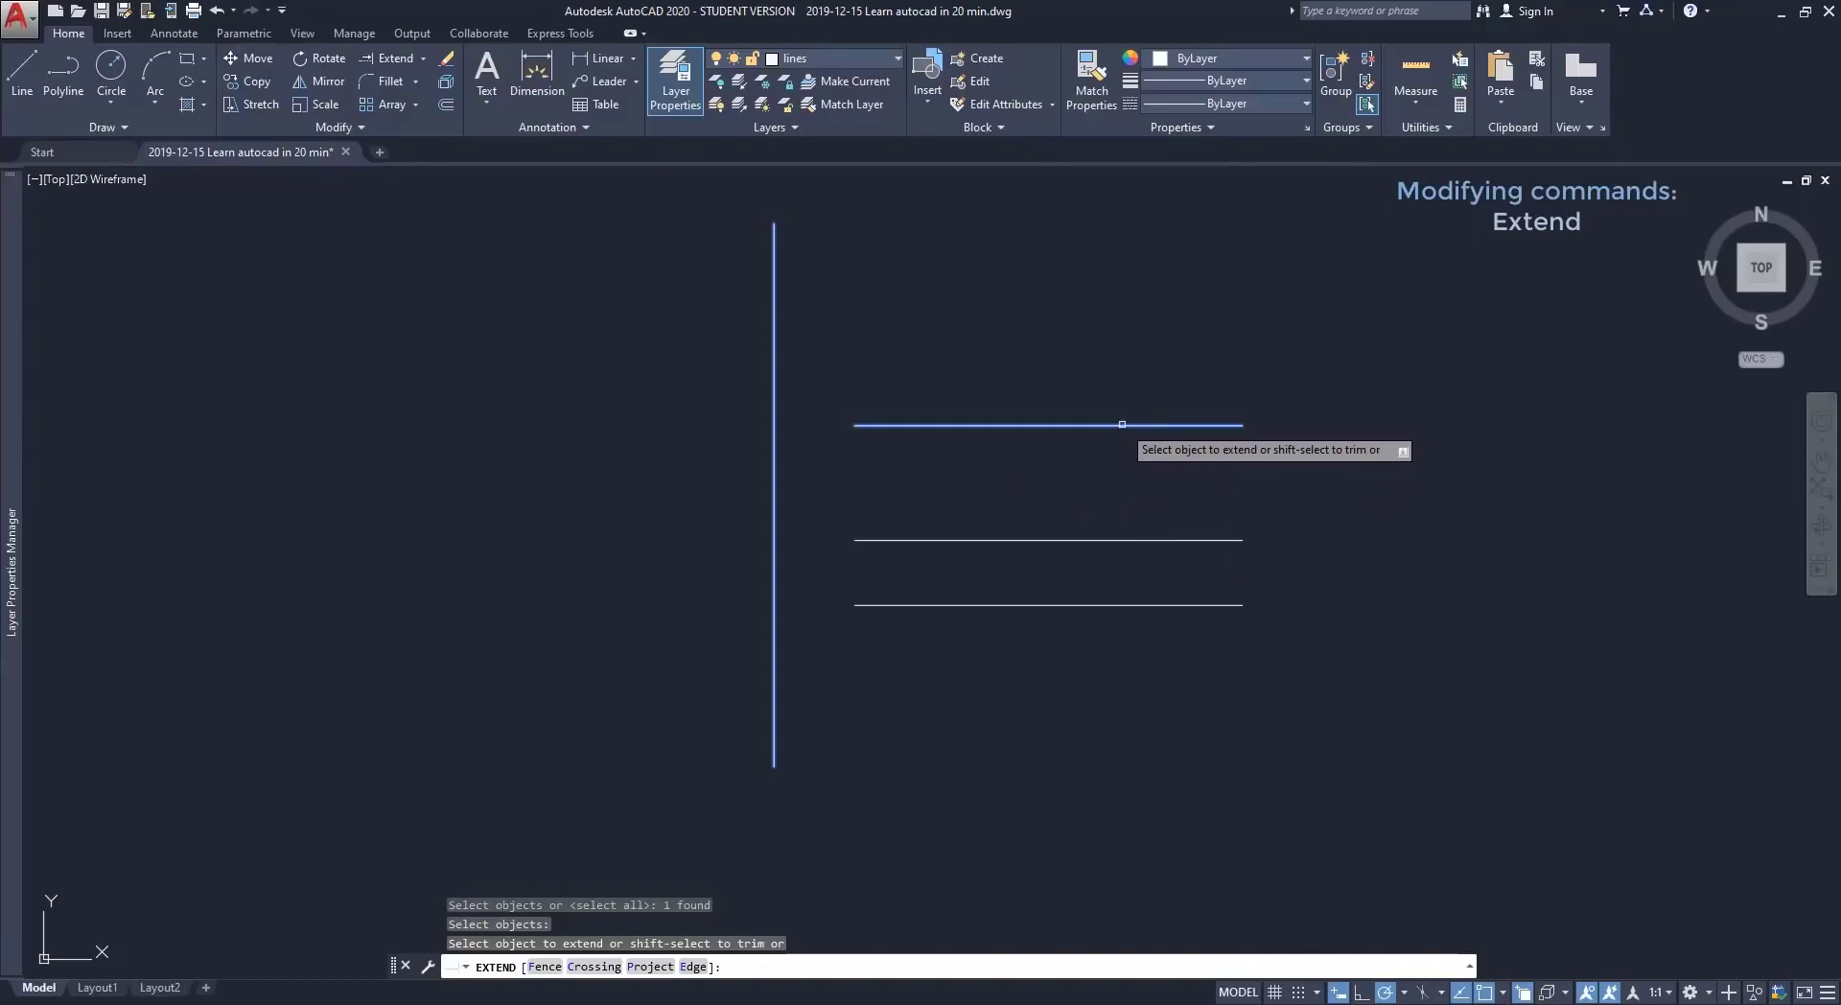
left_click(1055, 425)
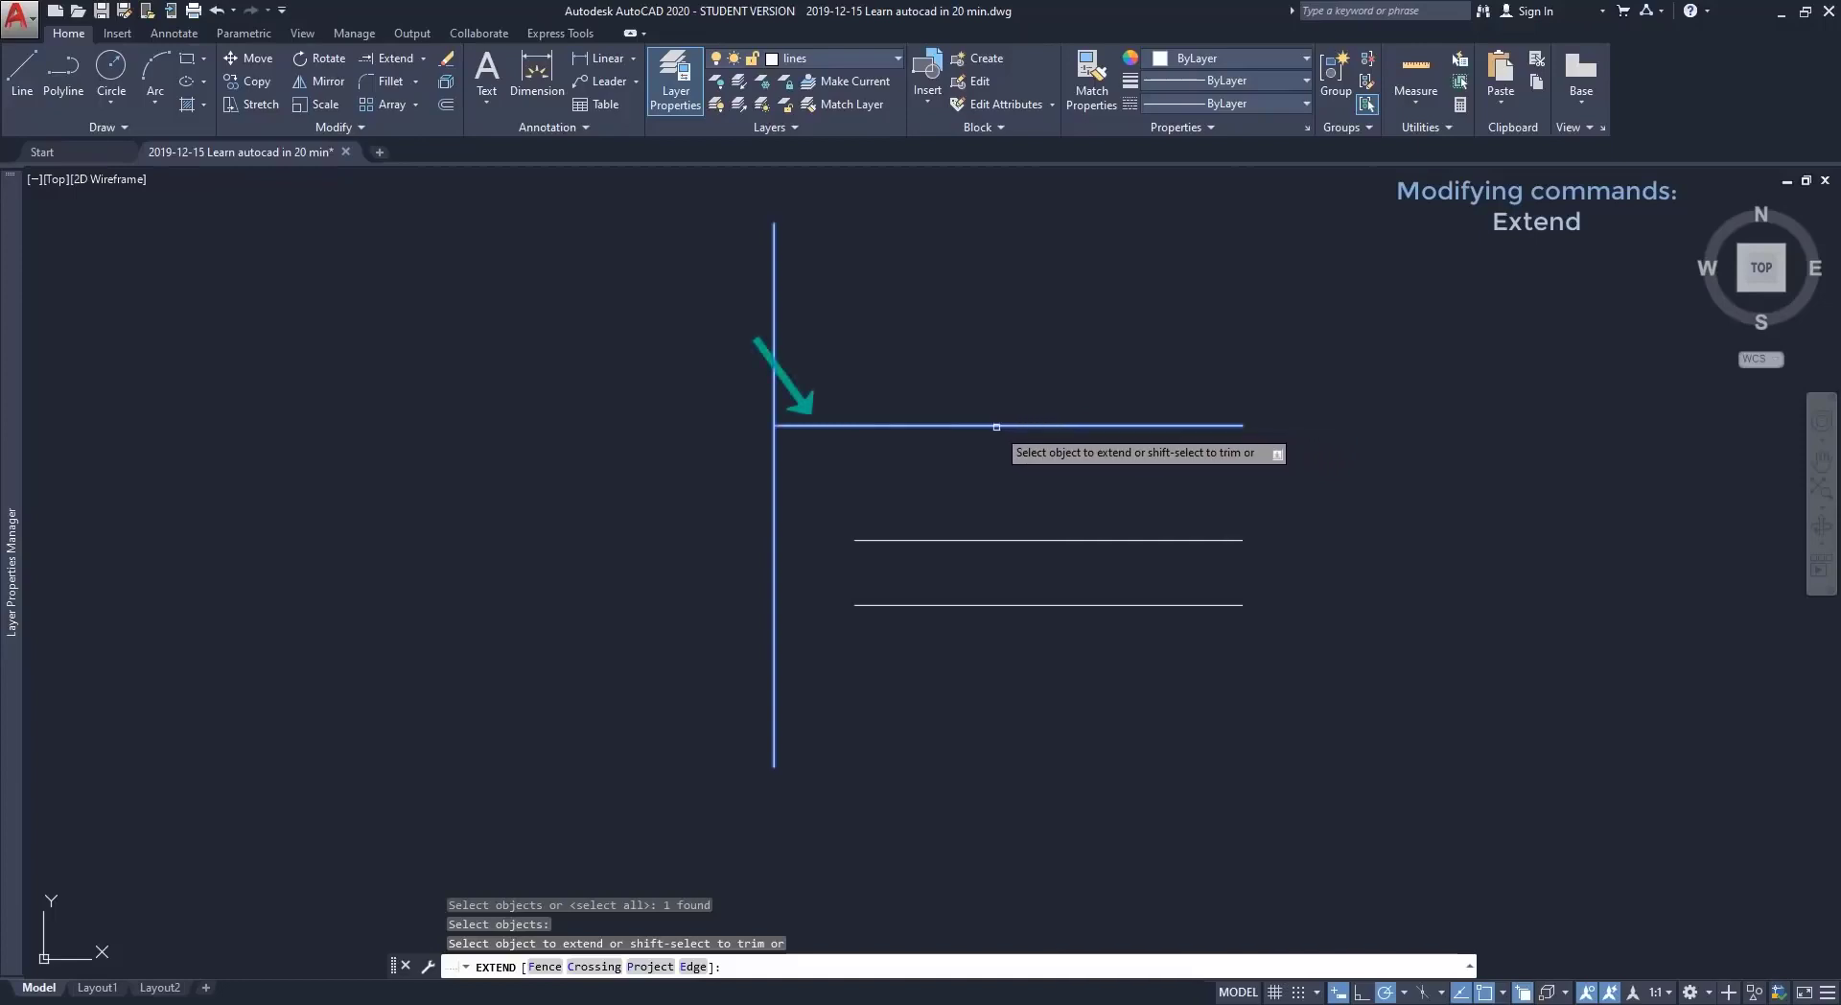
left_click(943, 424)
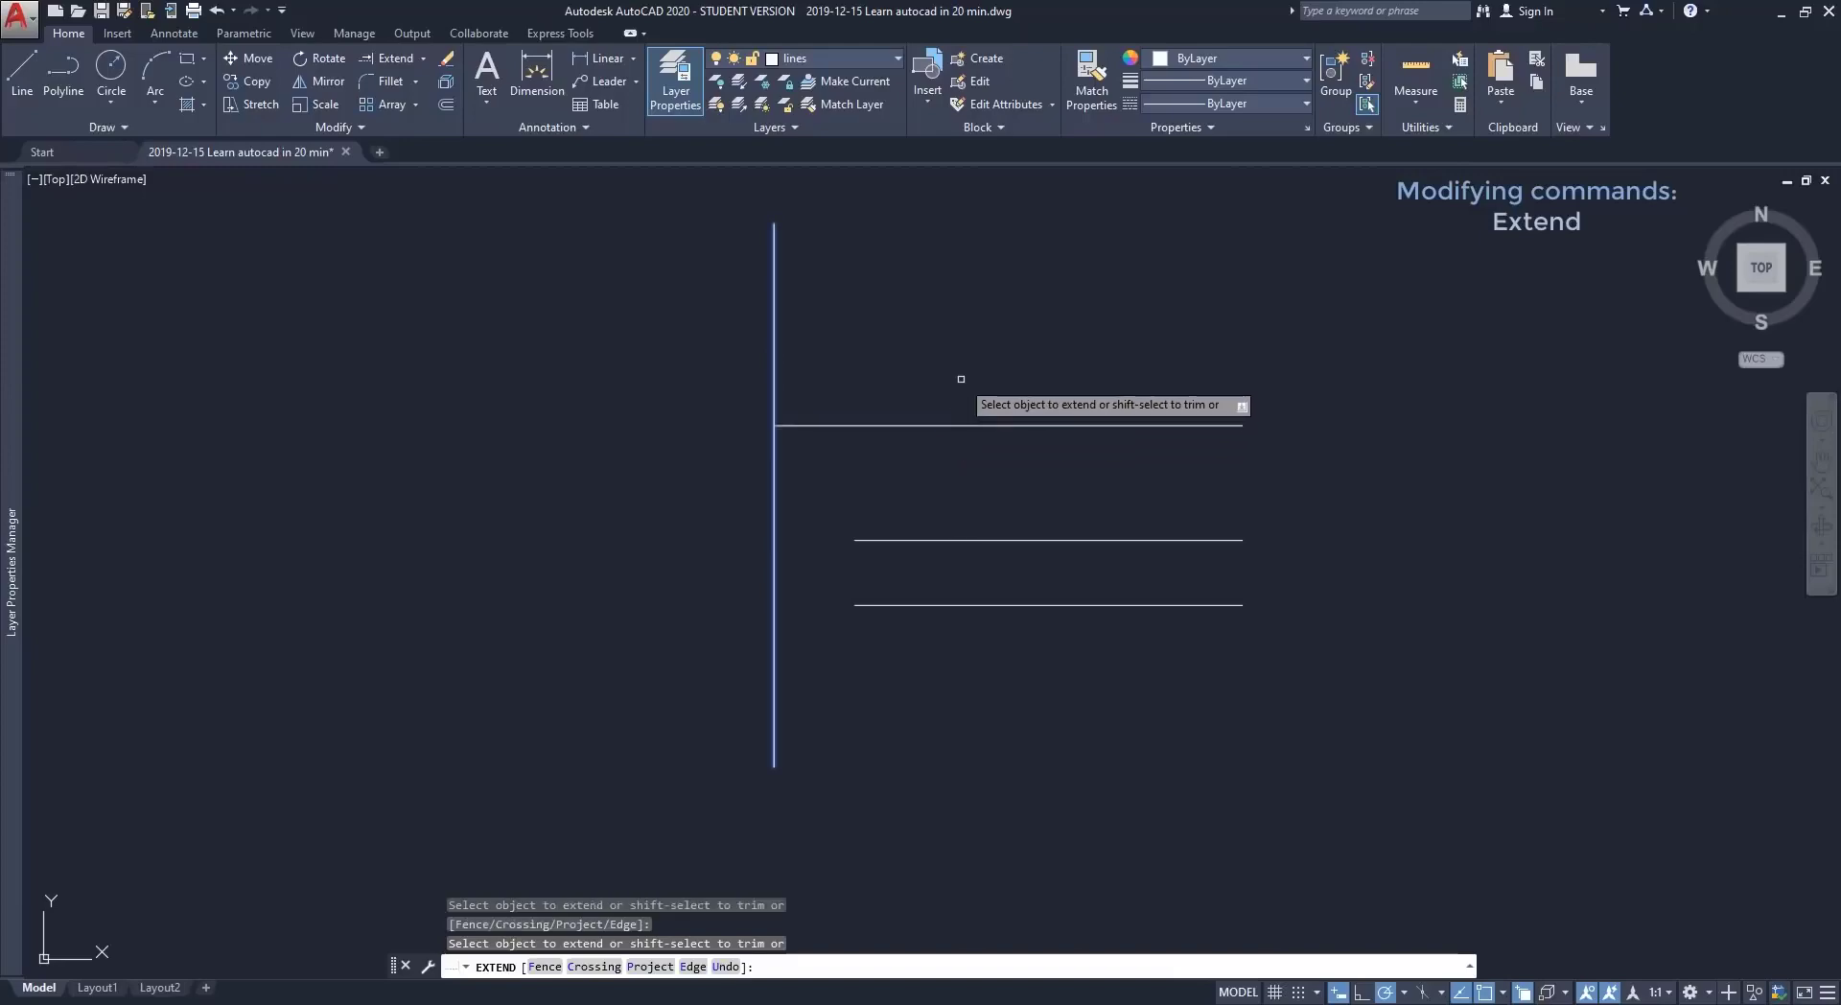
key("Return")
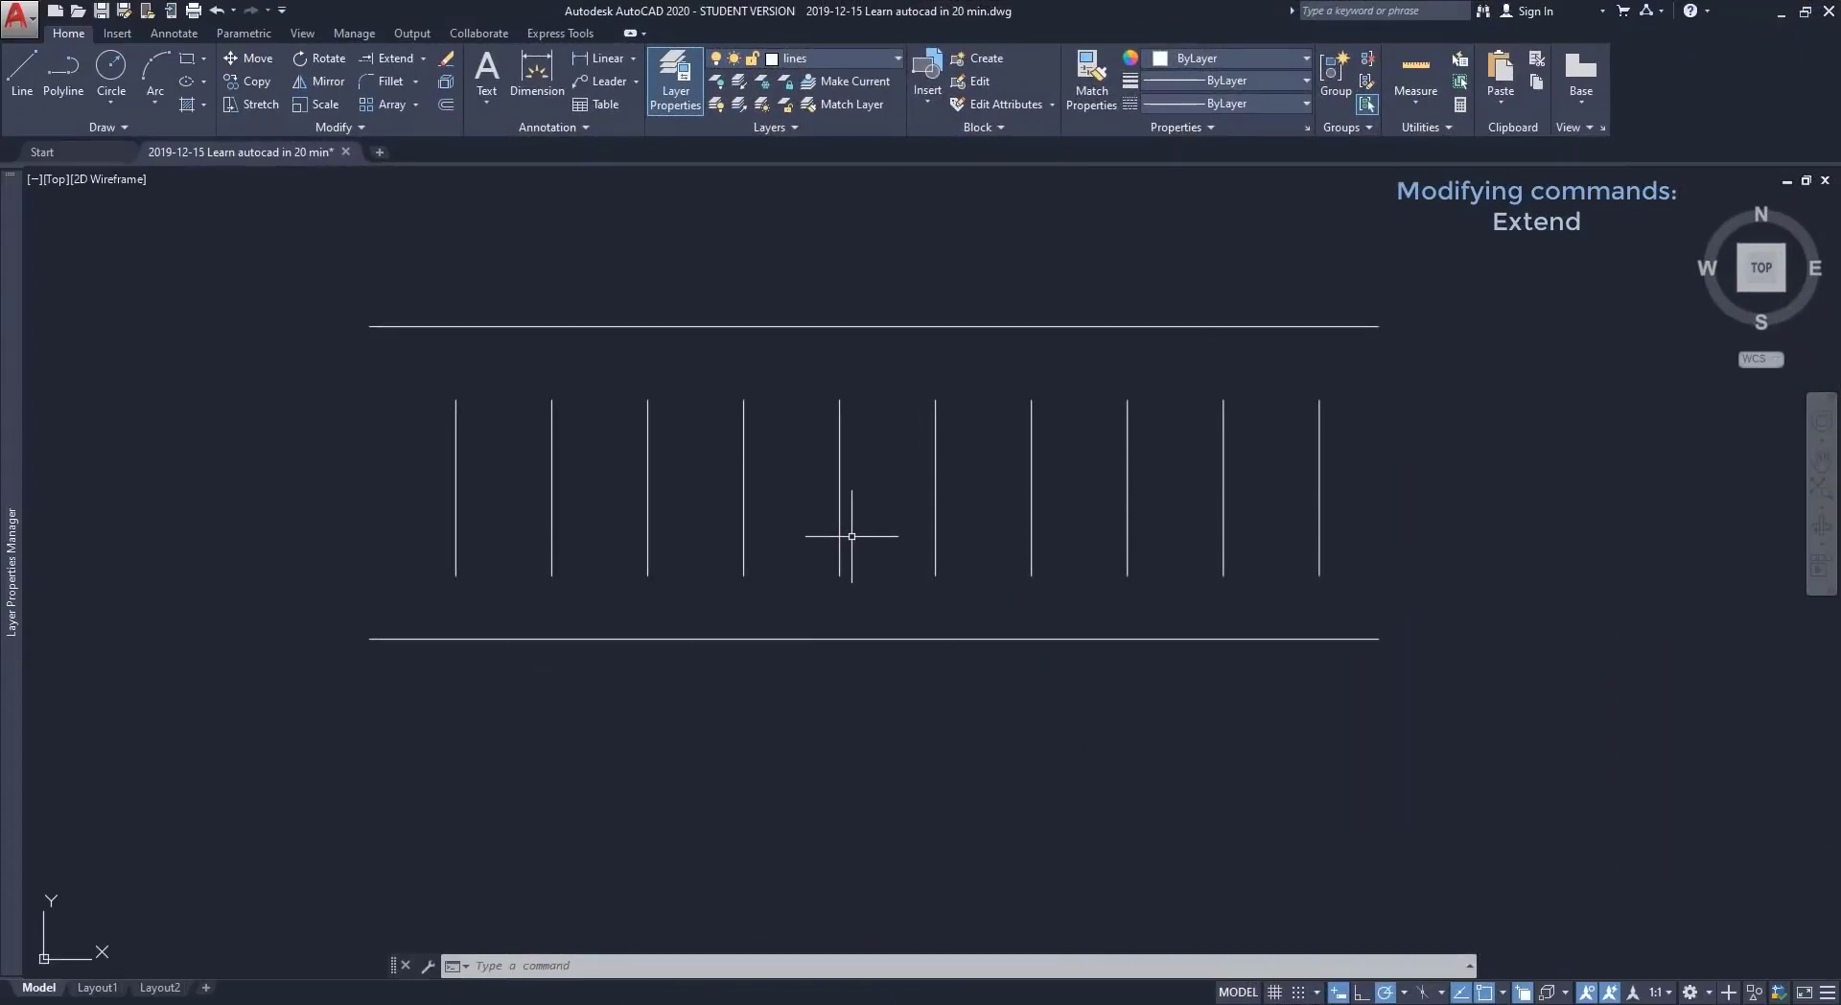
Start Extend on the row of vertical lines, selecting the lower horizontal line as a boundary edge.
type("EX")
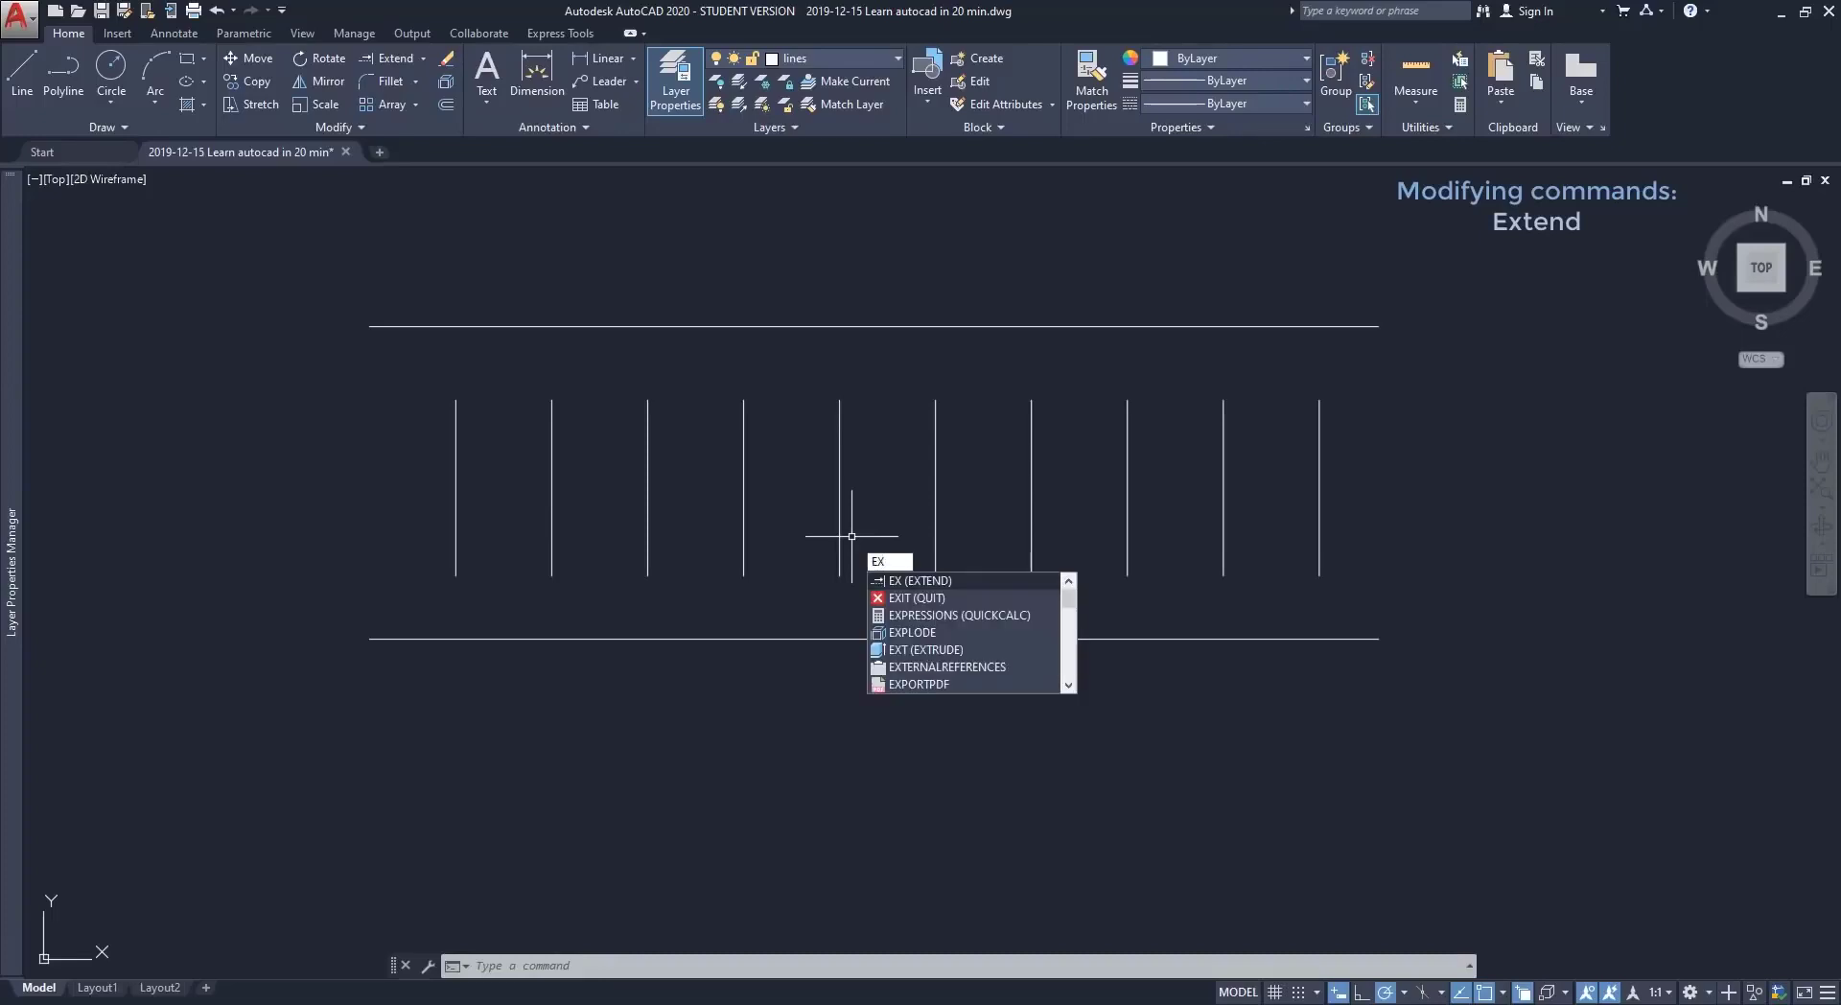
key("Return")
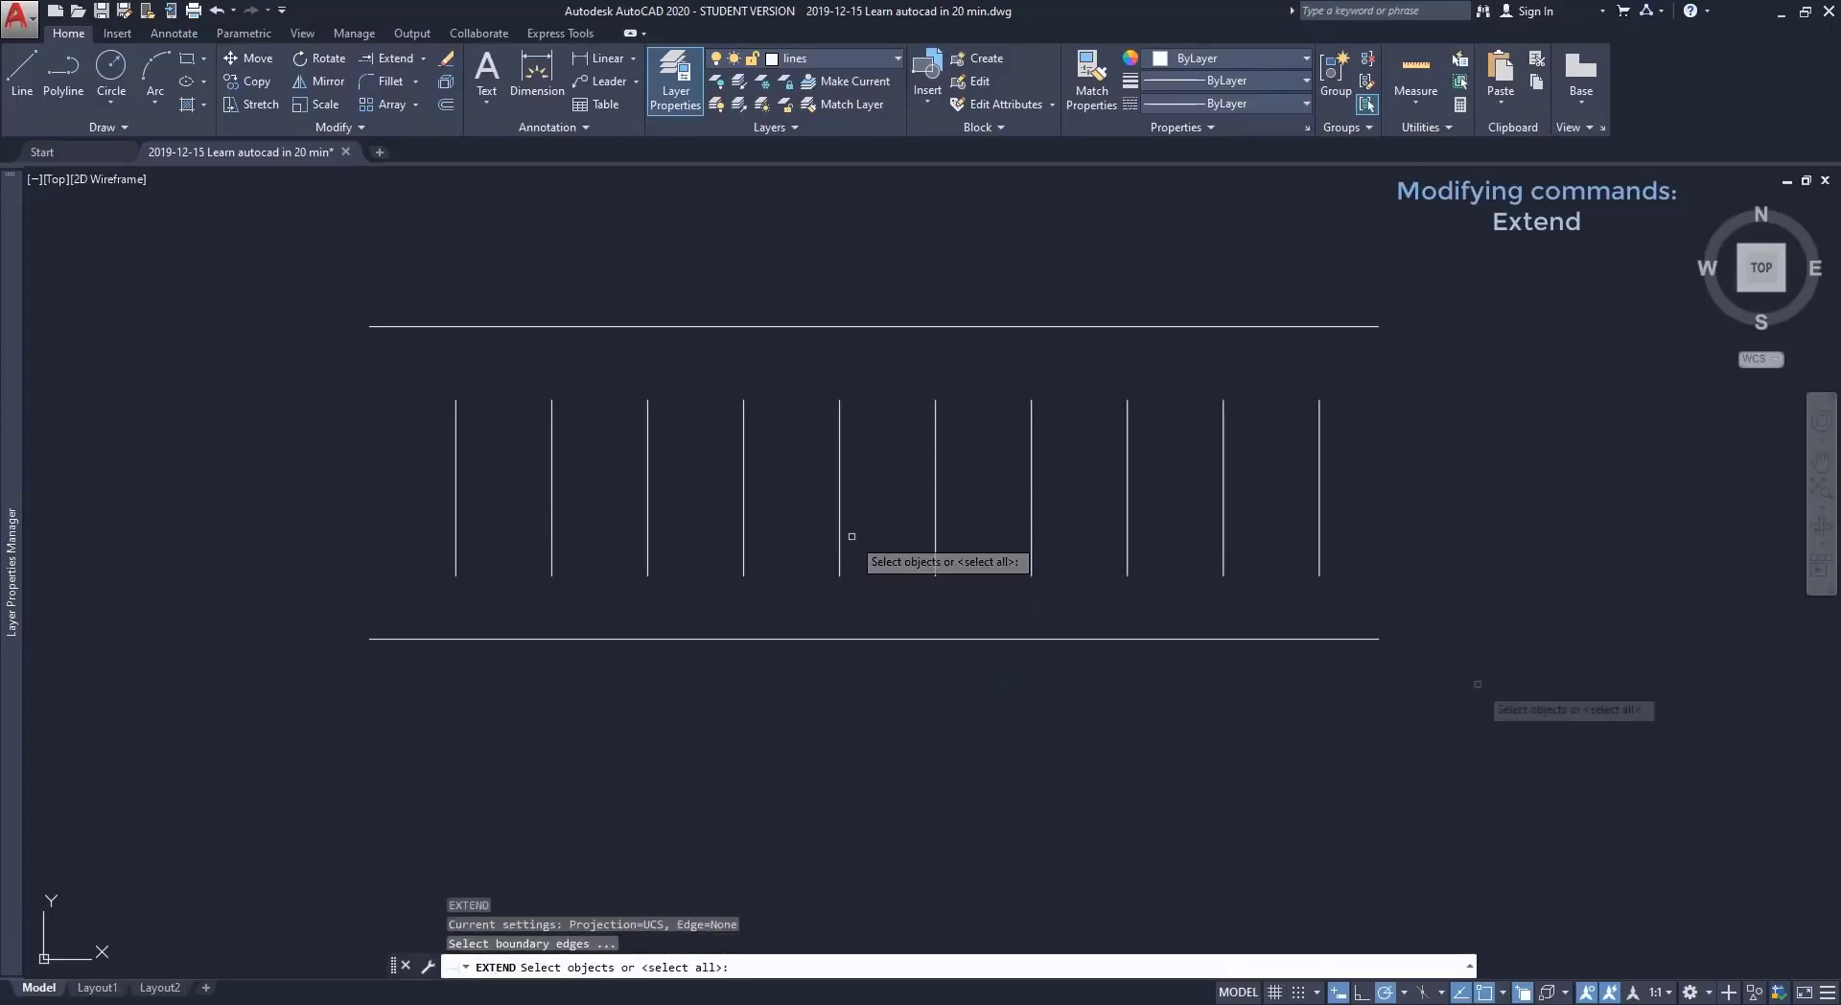
left_click(1375, 638)
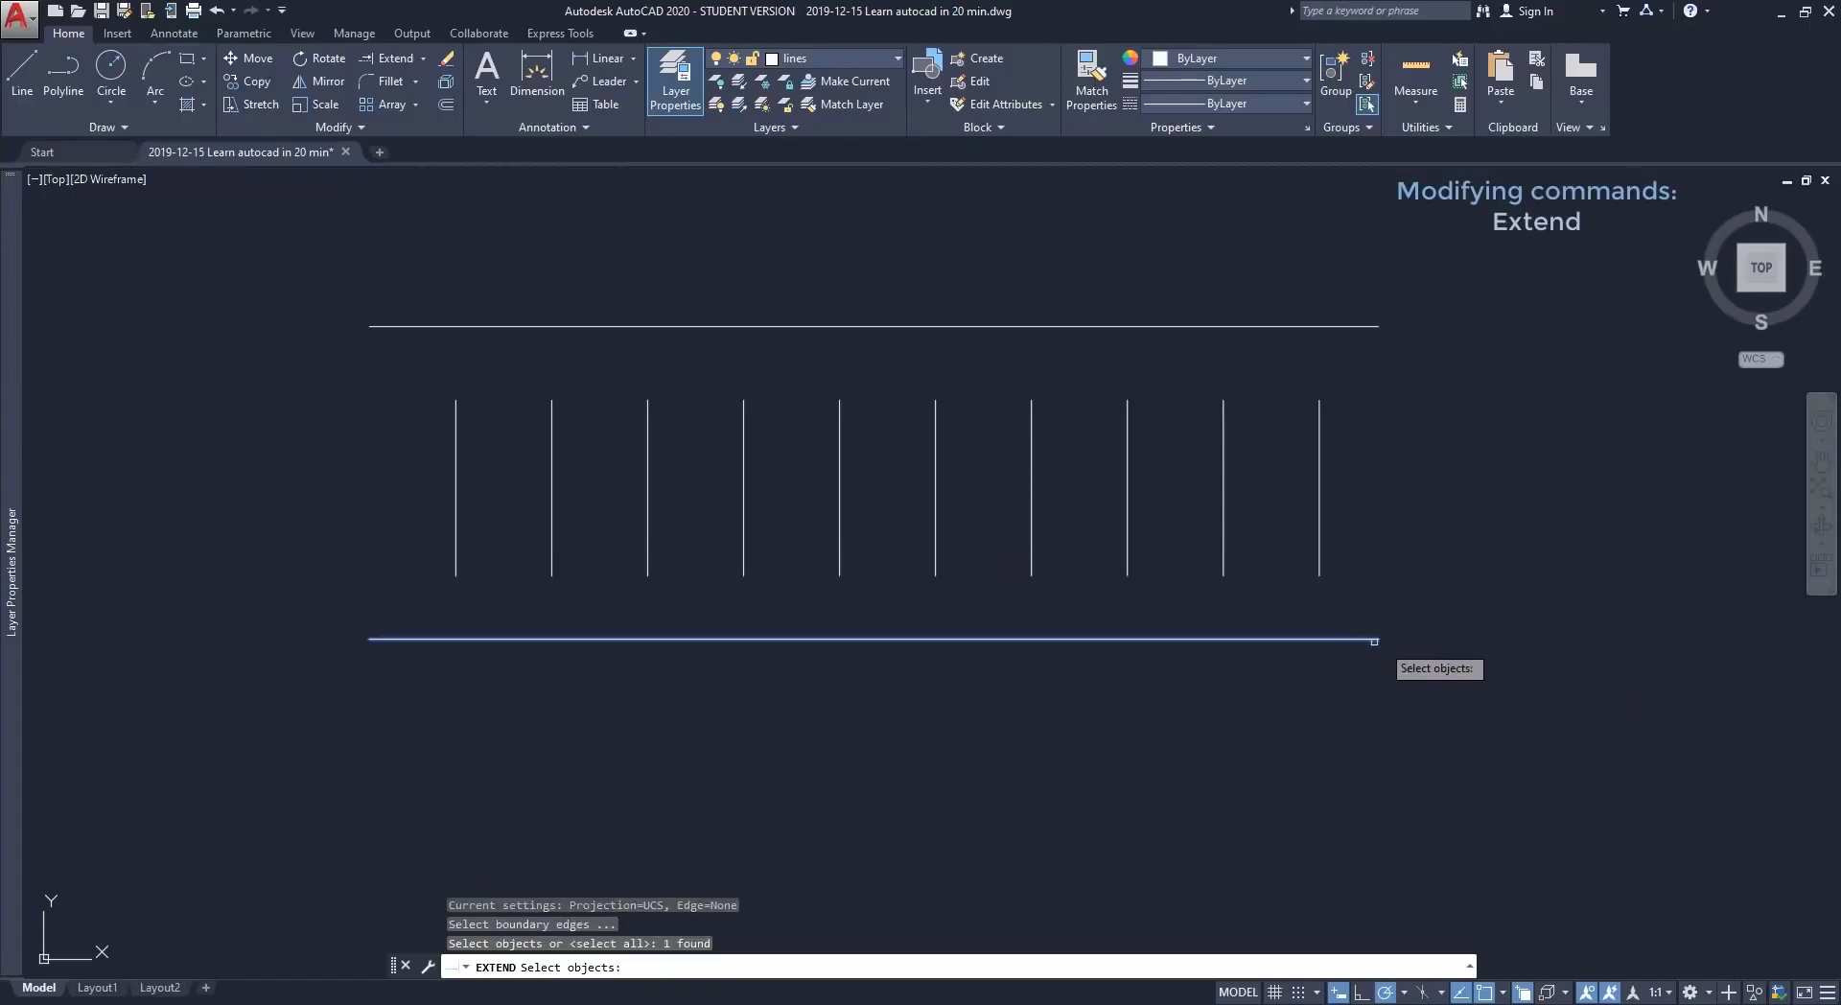
Extend all ten vertical lines to the upper and lower horizontal lines, using a separate crossing selection for each end.
left_click(1338, 327)
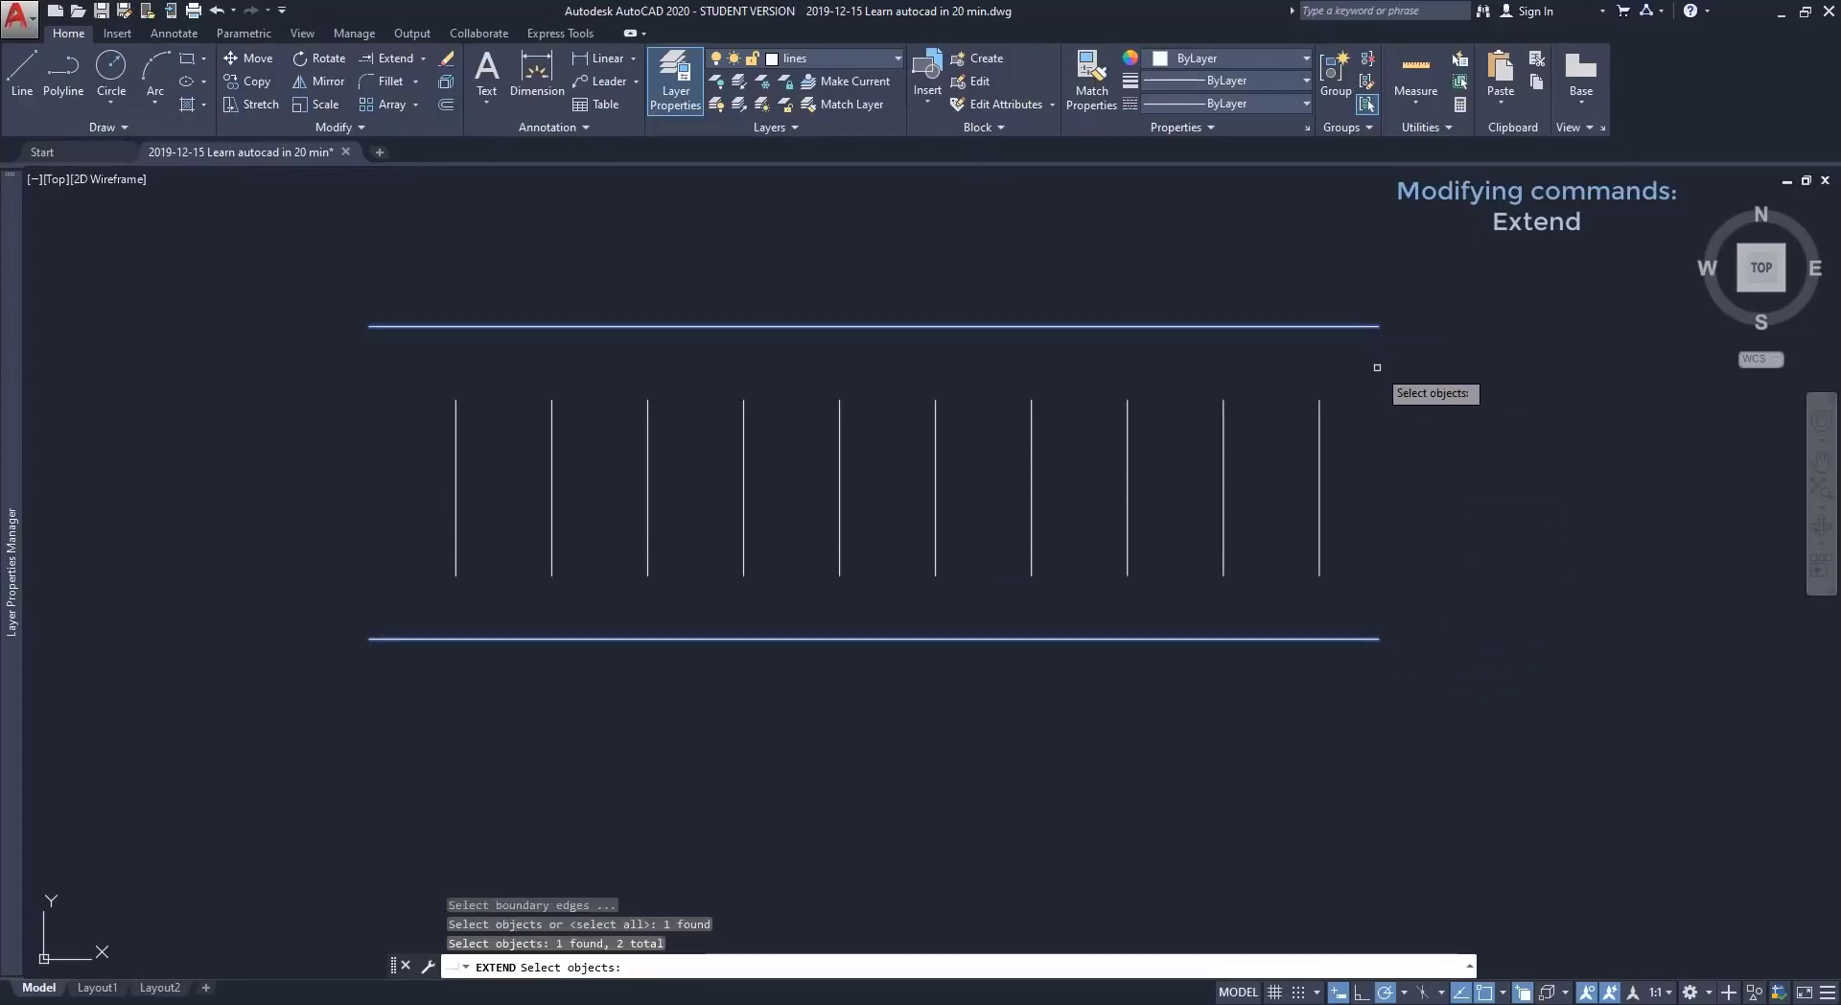
key("Return")
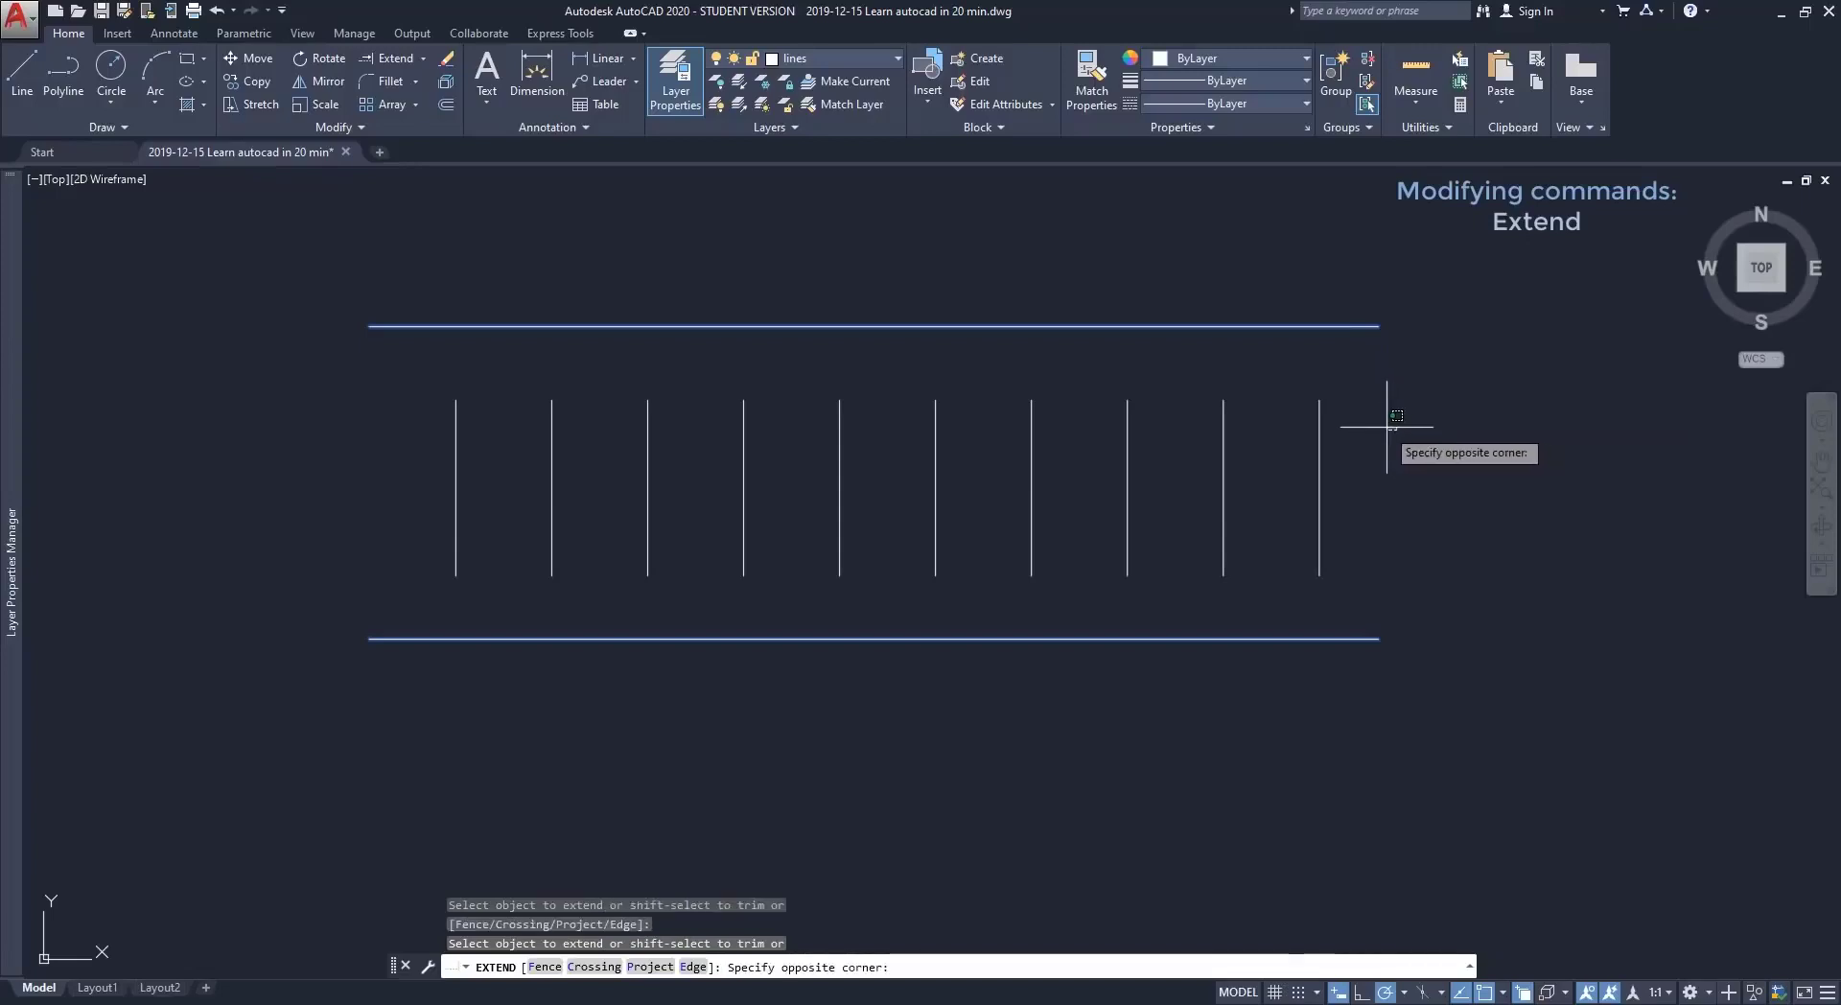
left_click(1396, 430)
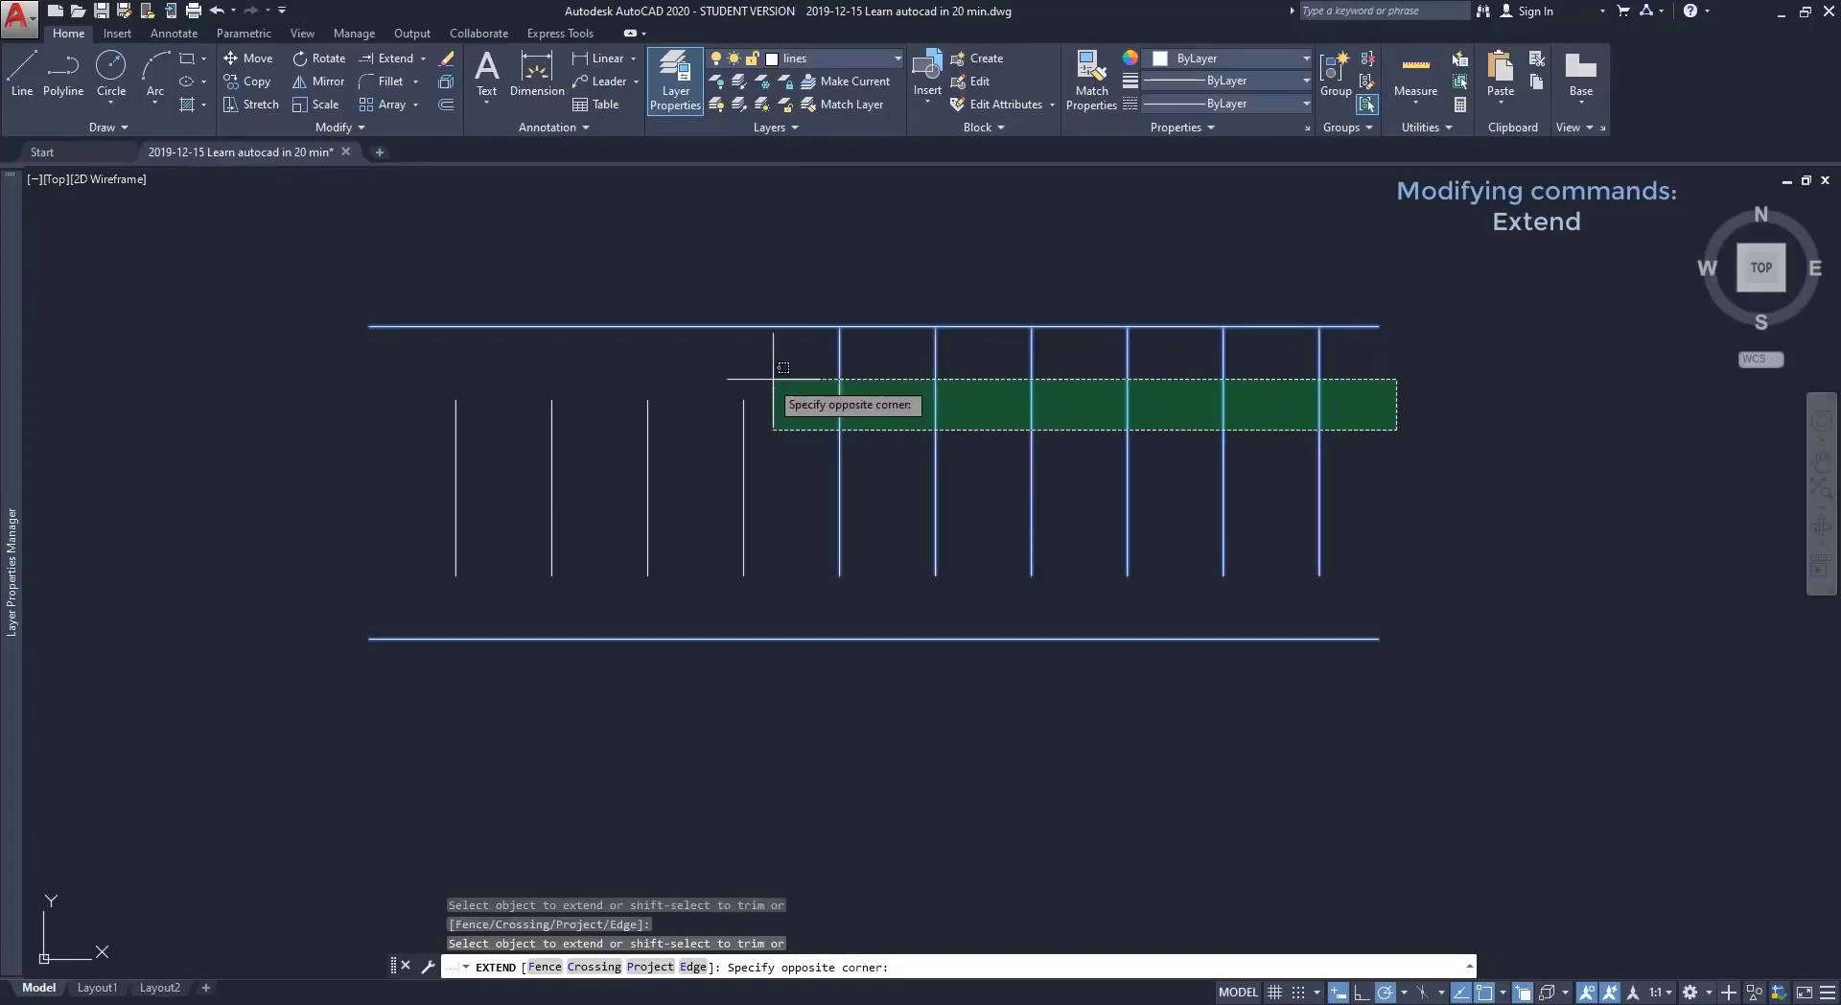
left_click(431, 353)
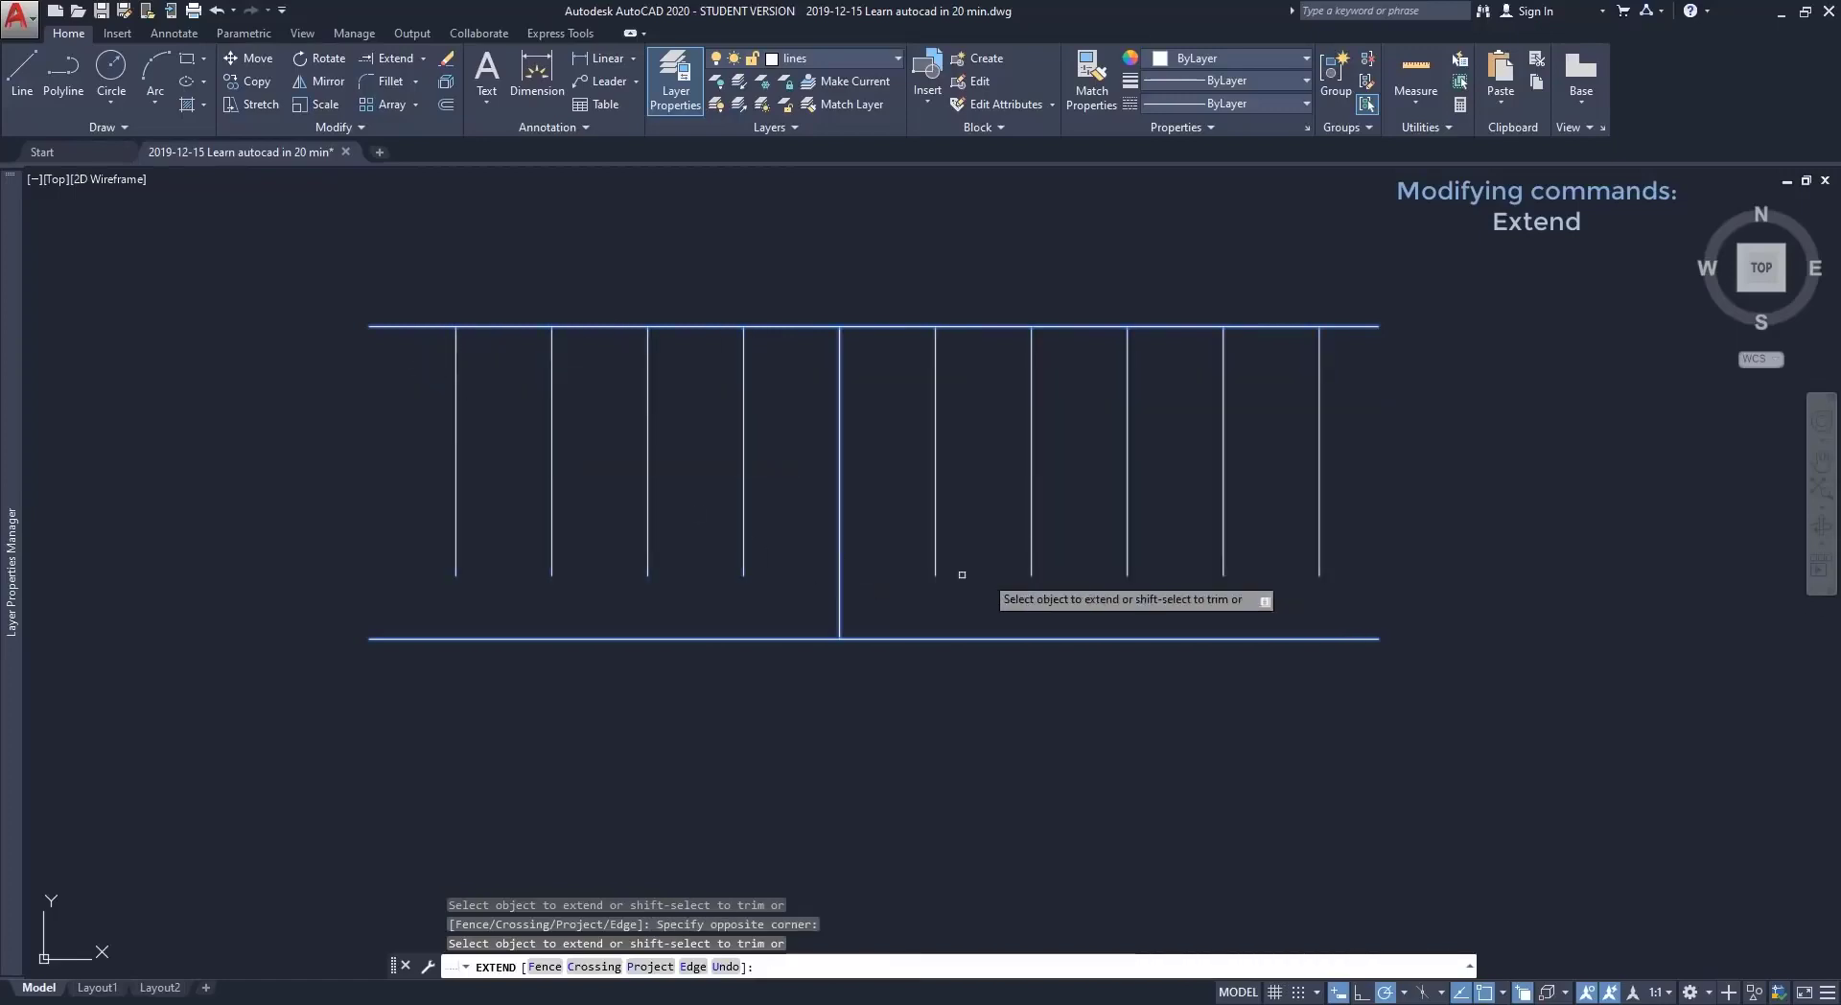
left_click(1404, 532)
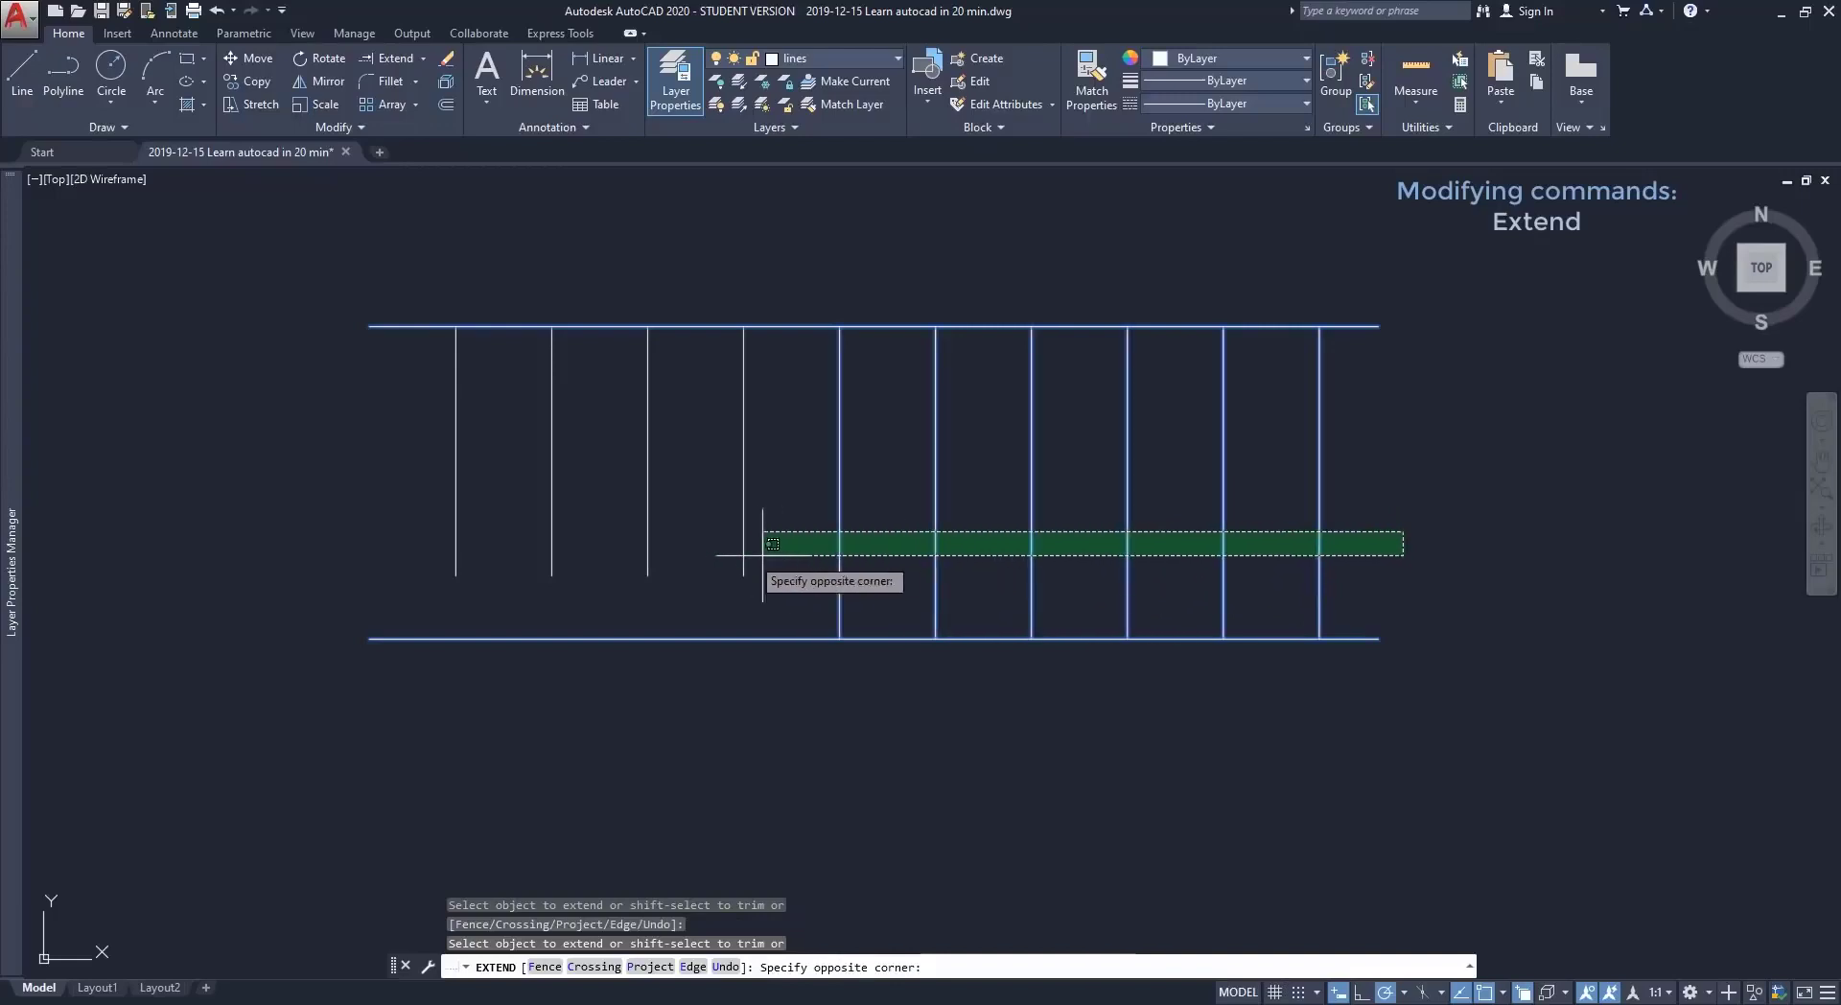
left_click(405, 558)
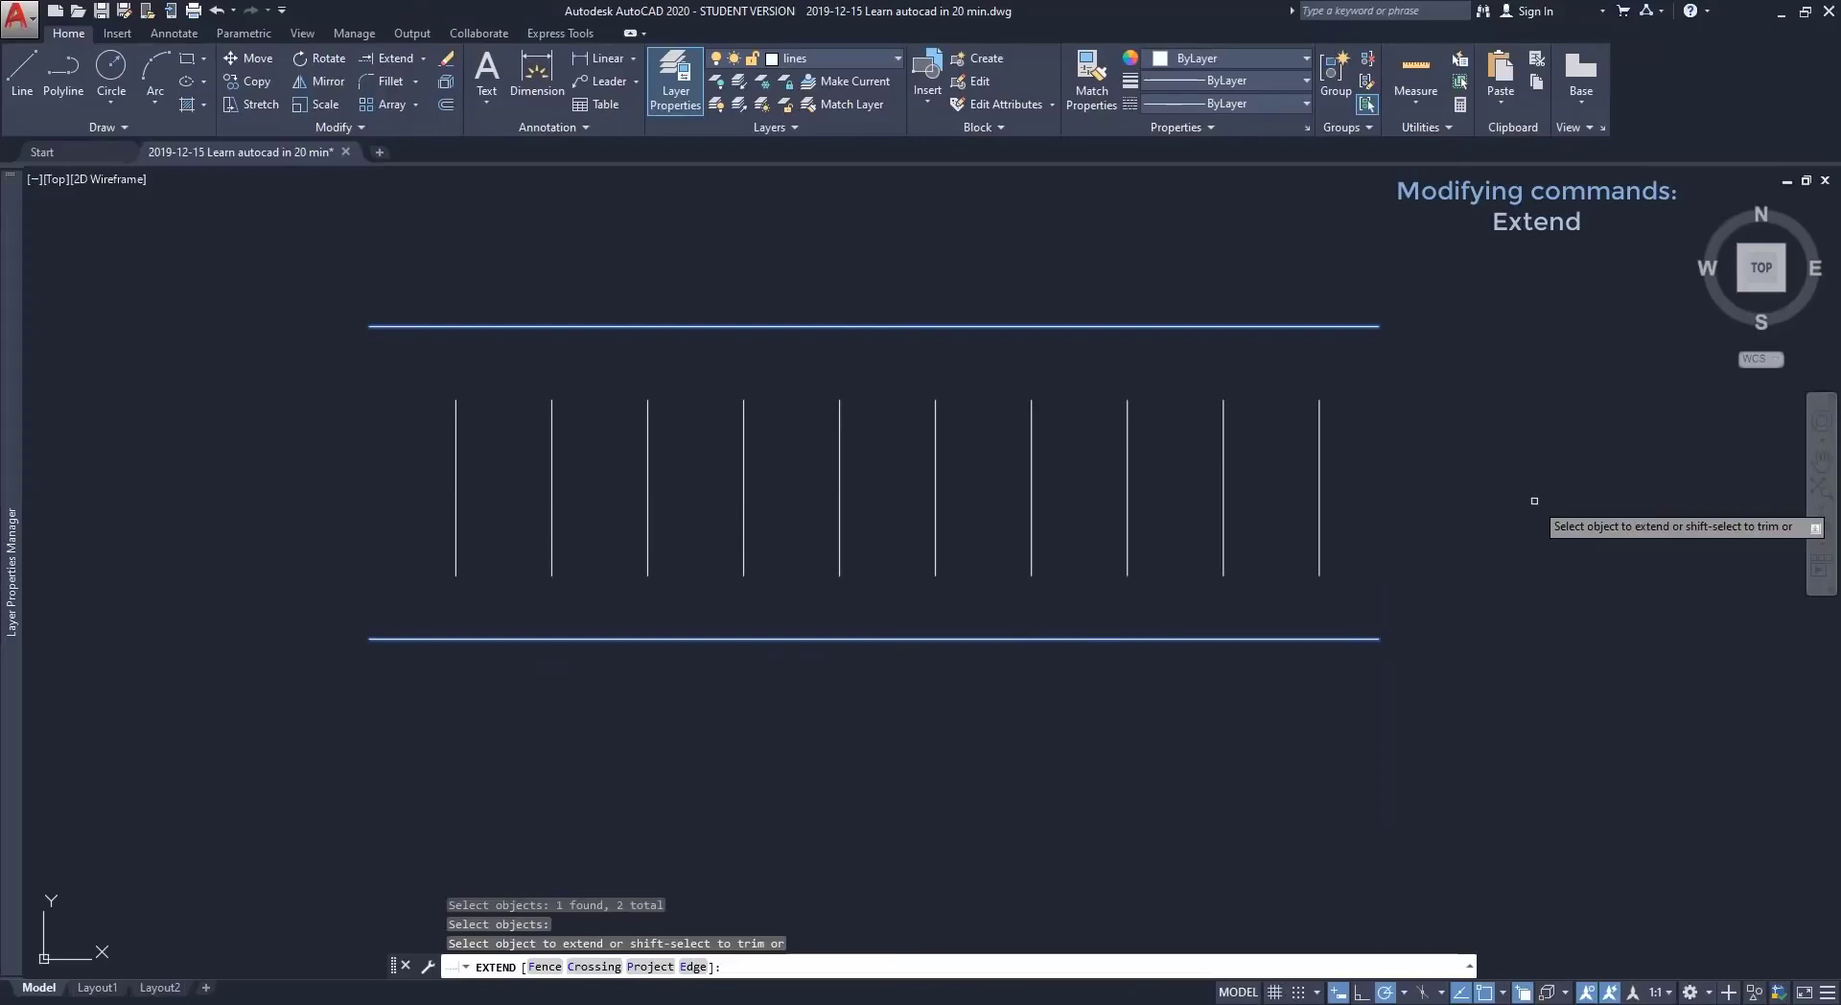
Extend the ten vertical lines to both horizontal boundary lines with a single crossing selection.
left_click(1526, 560)
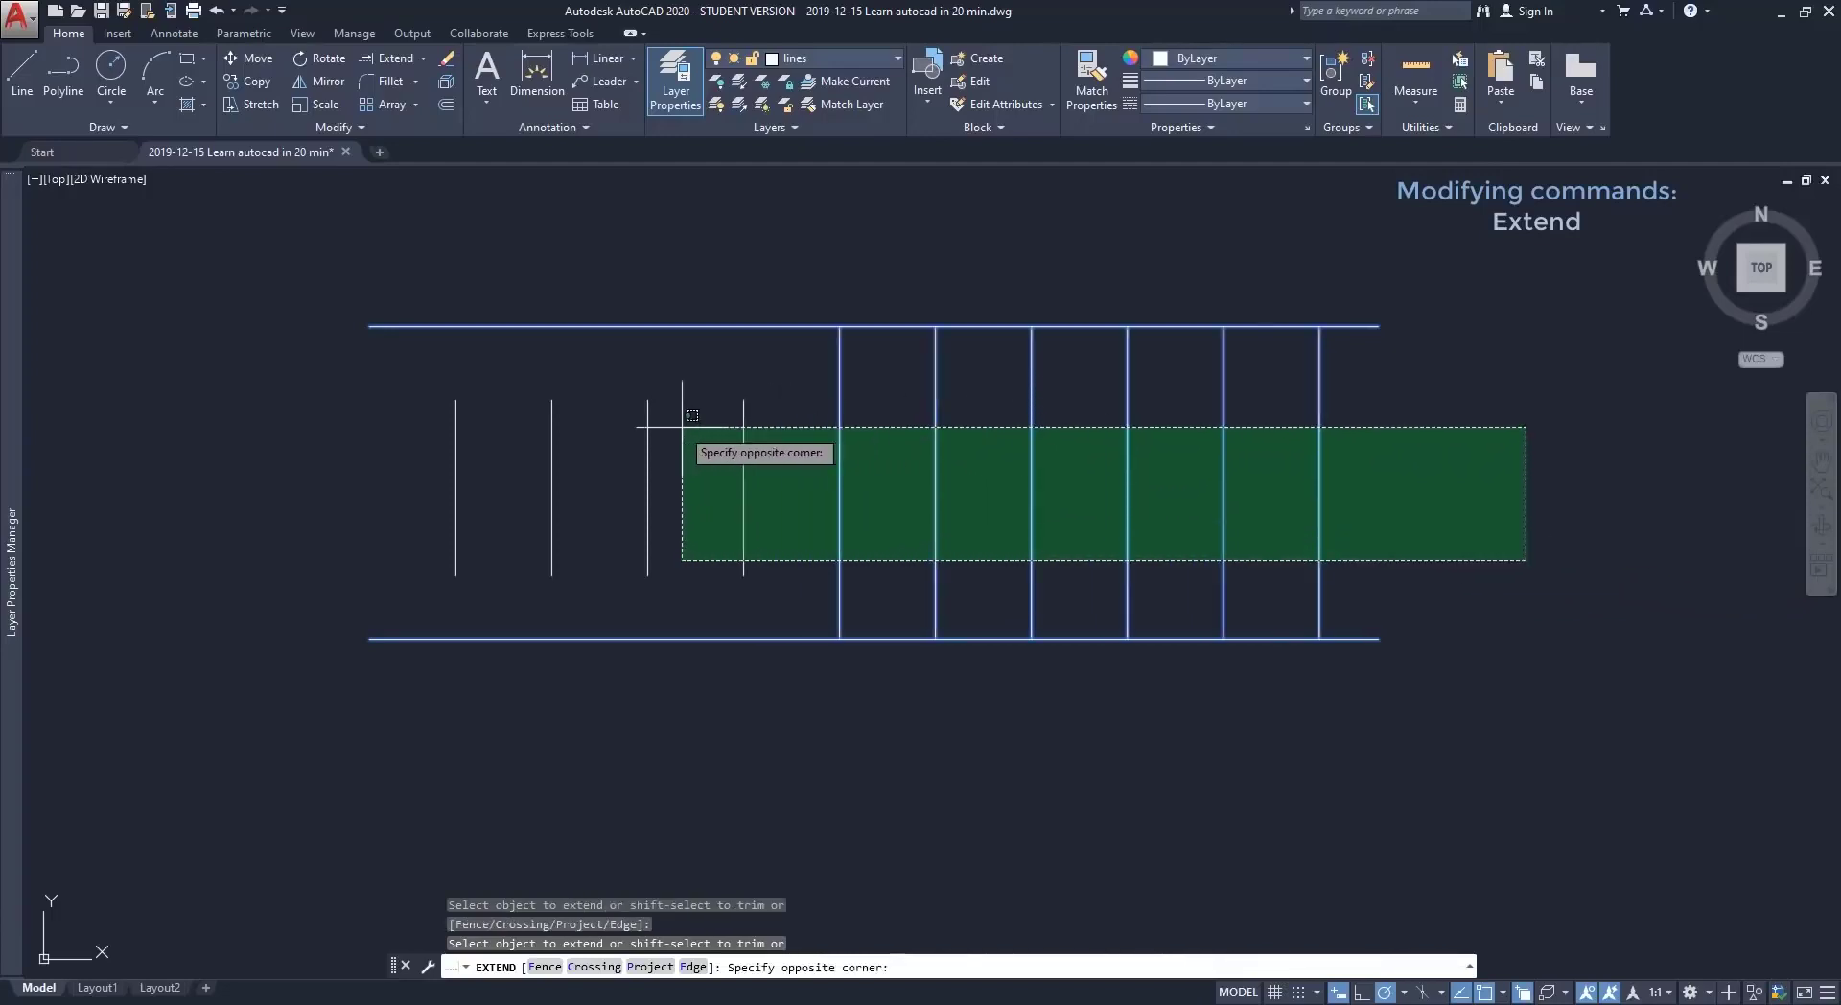
left_click(357, 411)
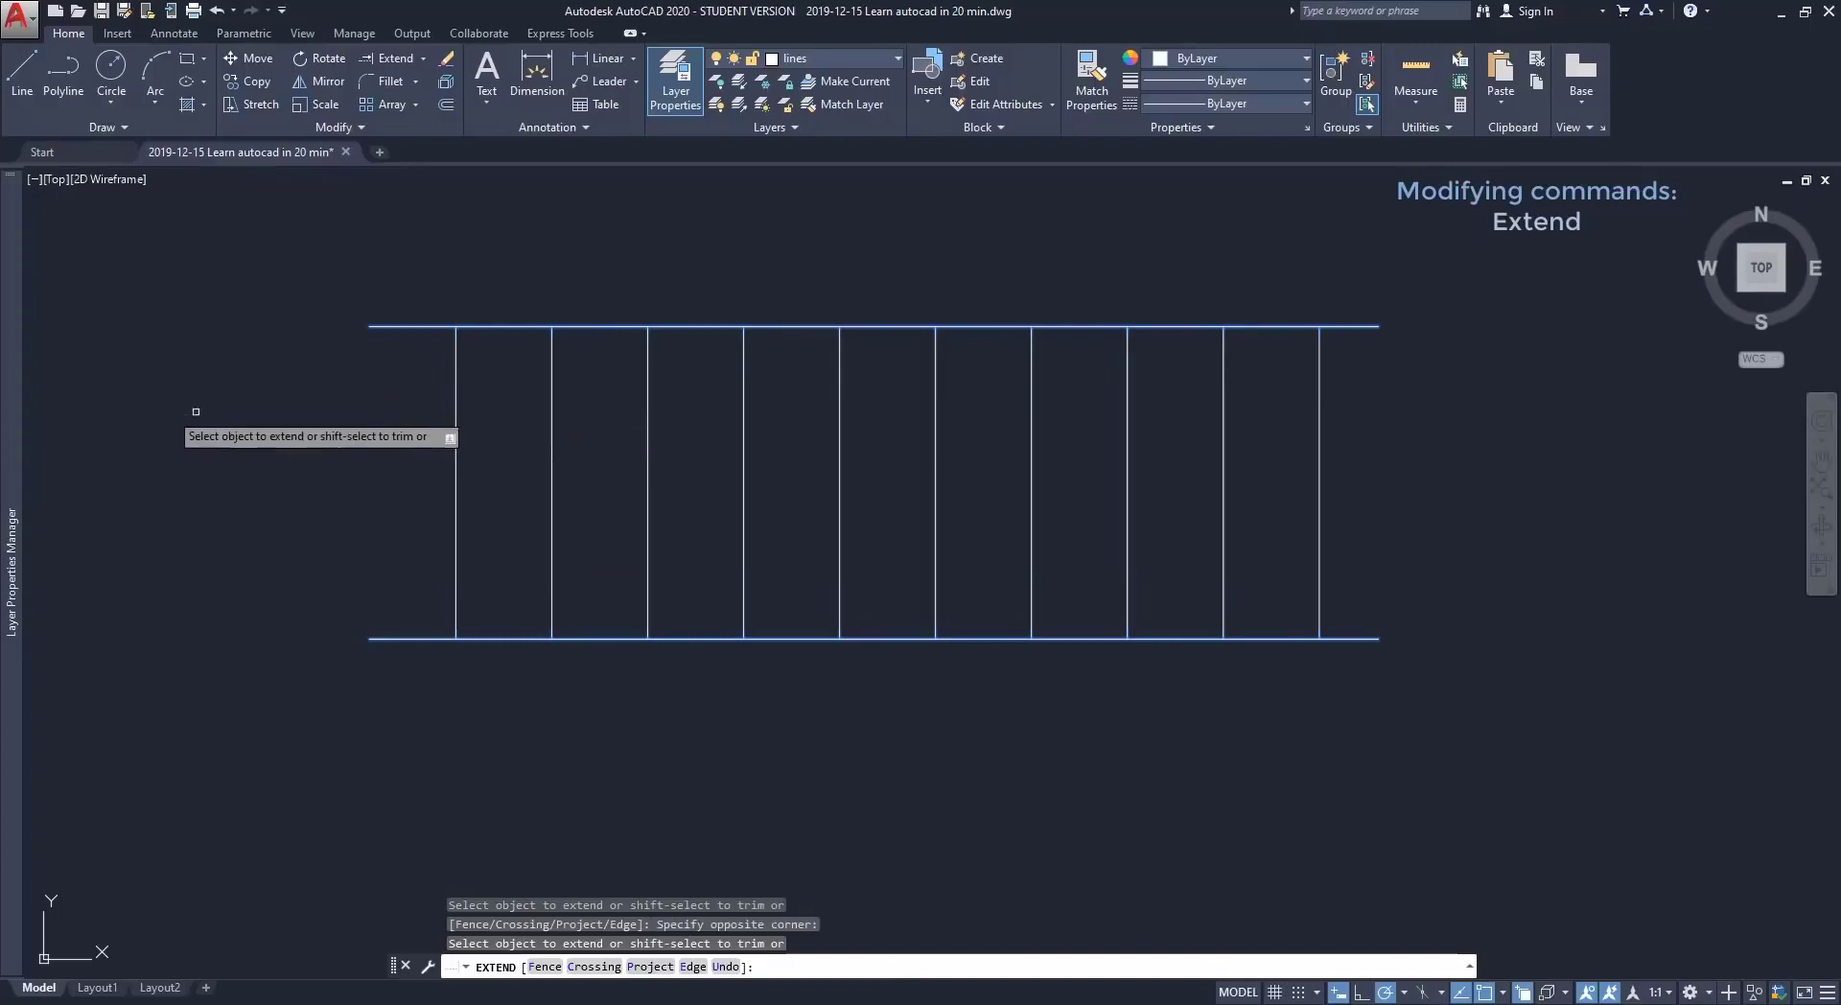
key("Return")
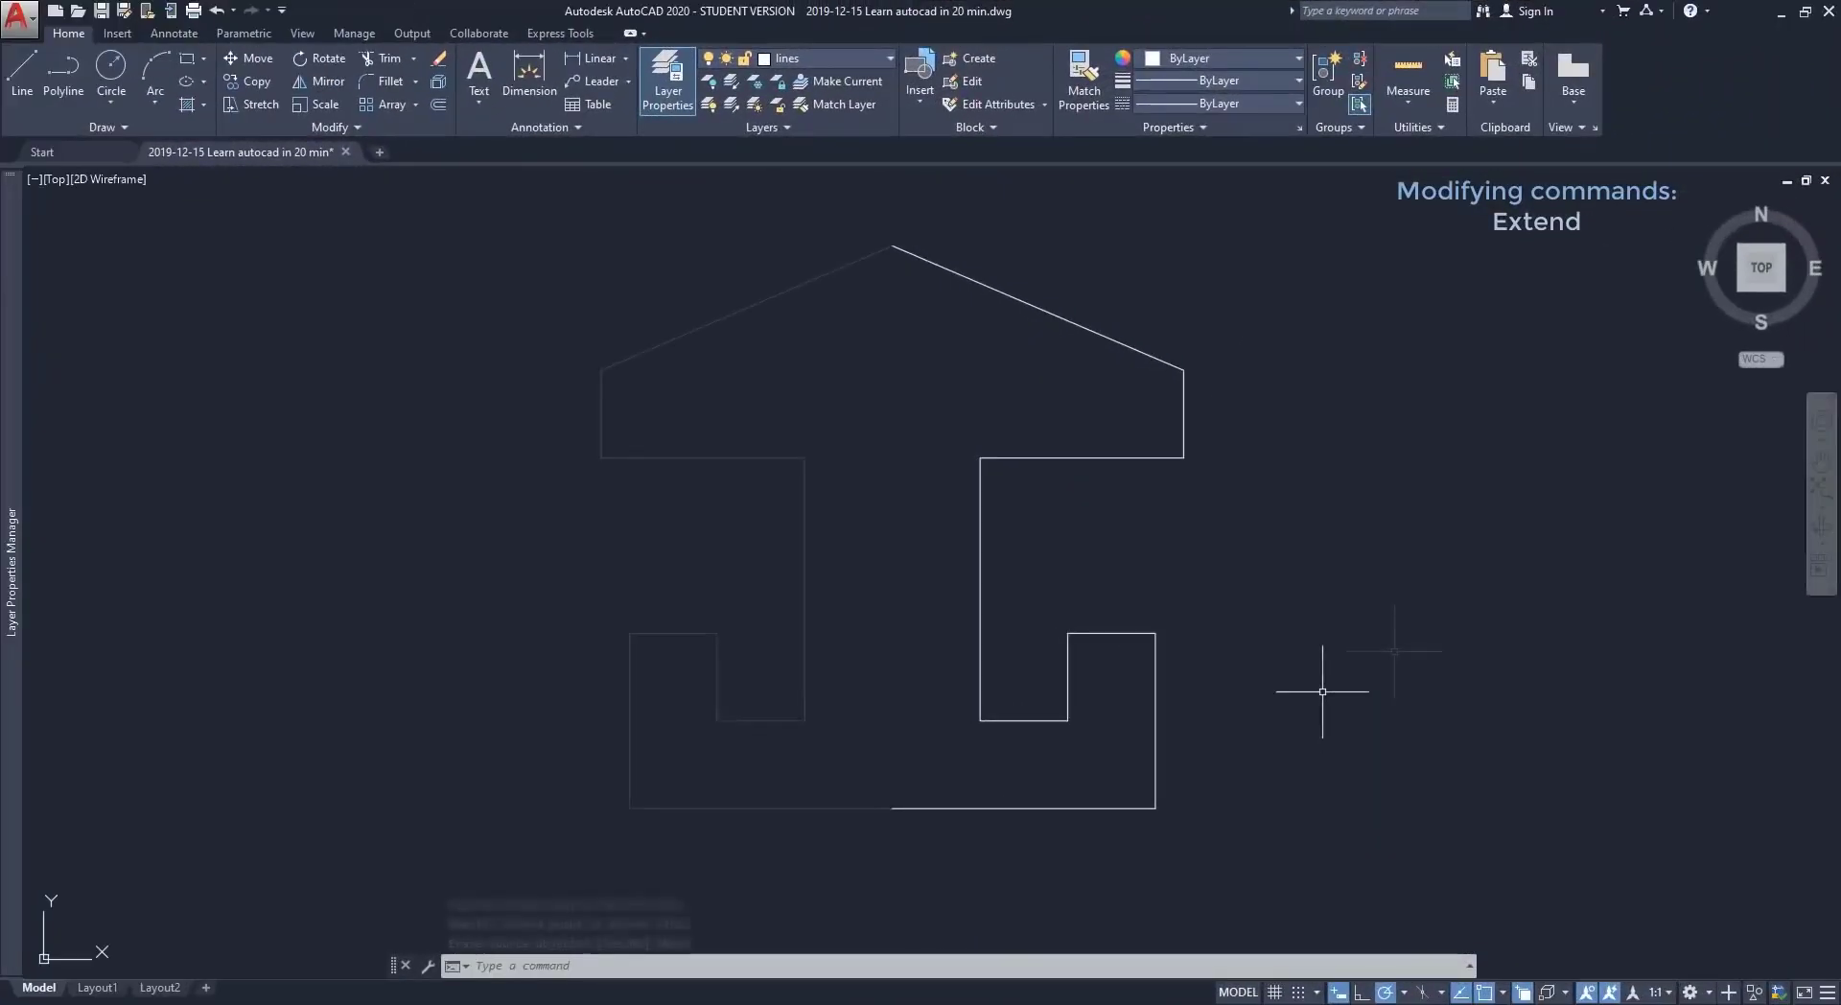
left_click(1397, 658)
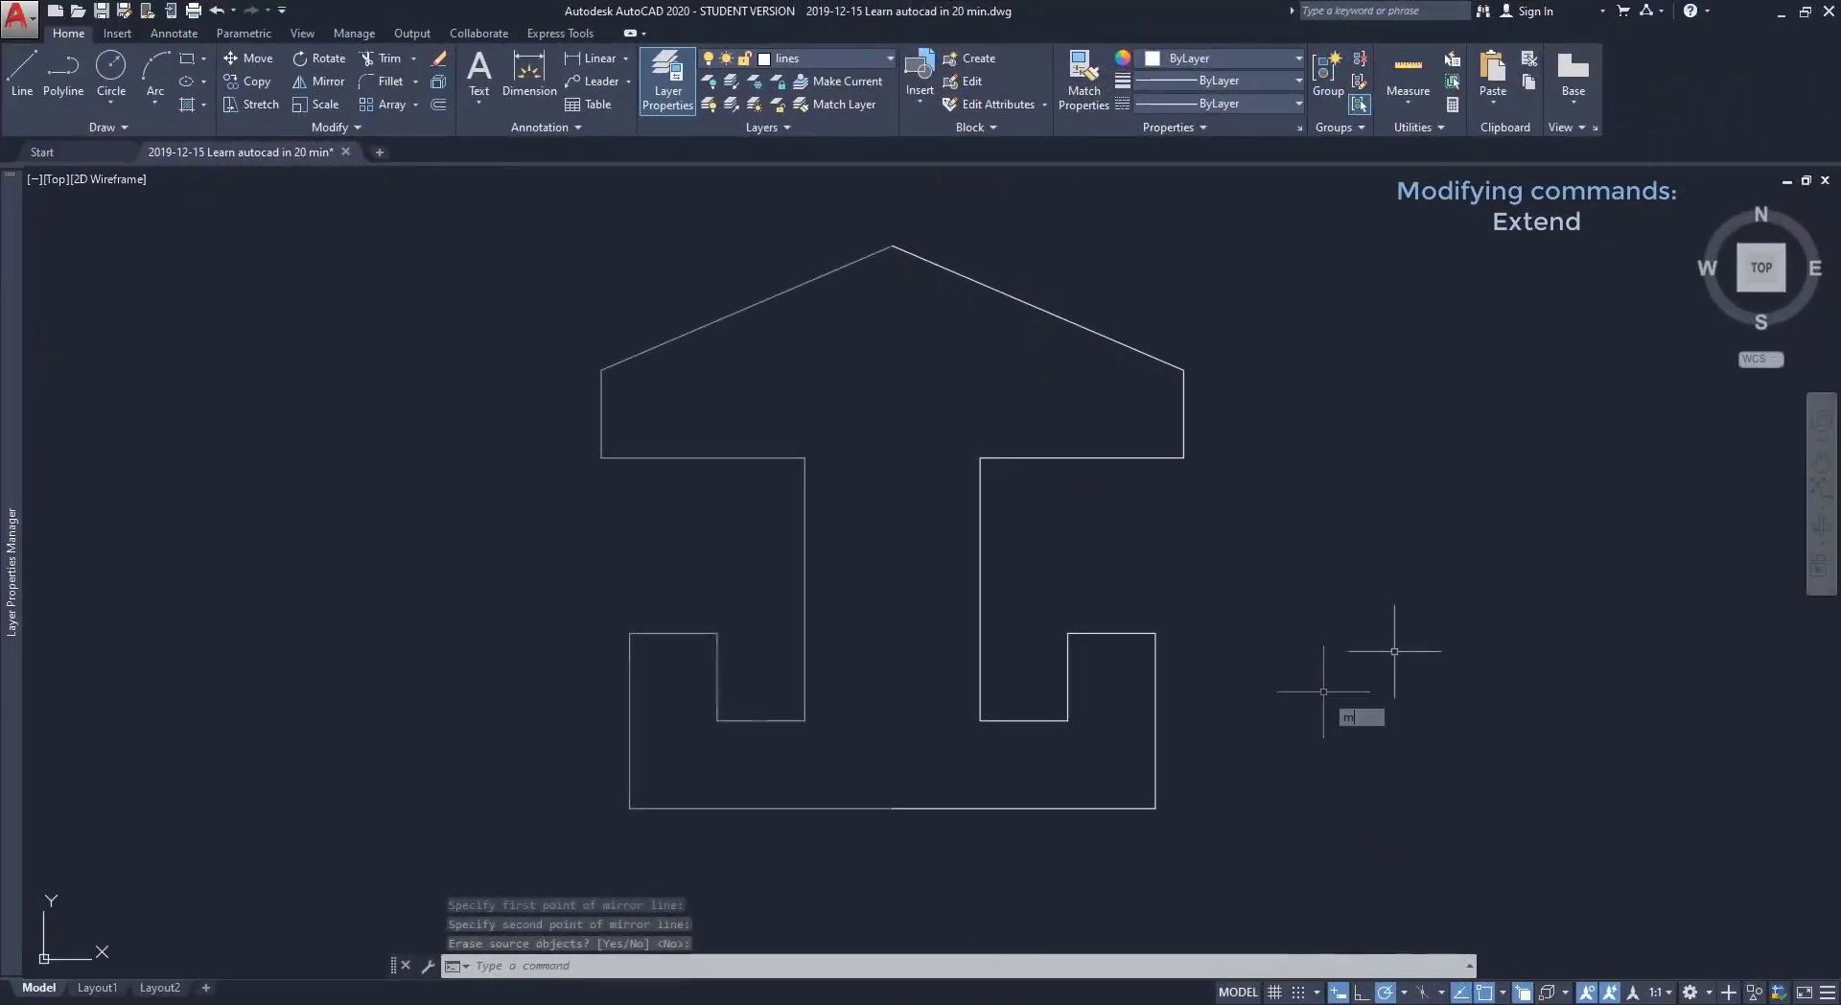
key("Return")
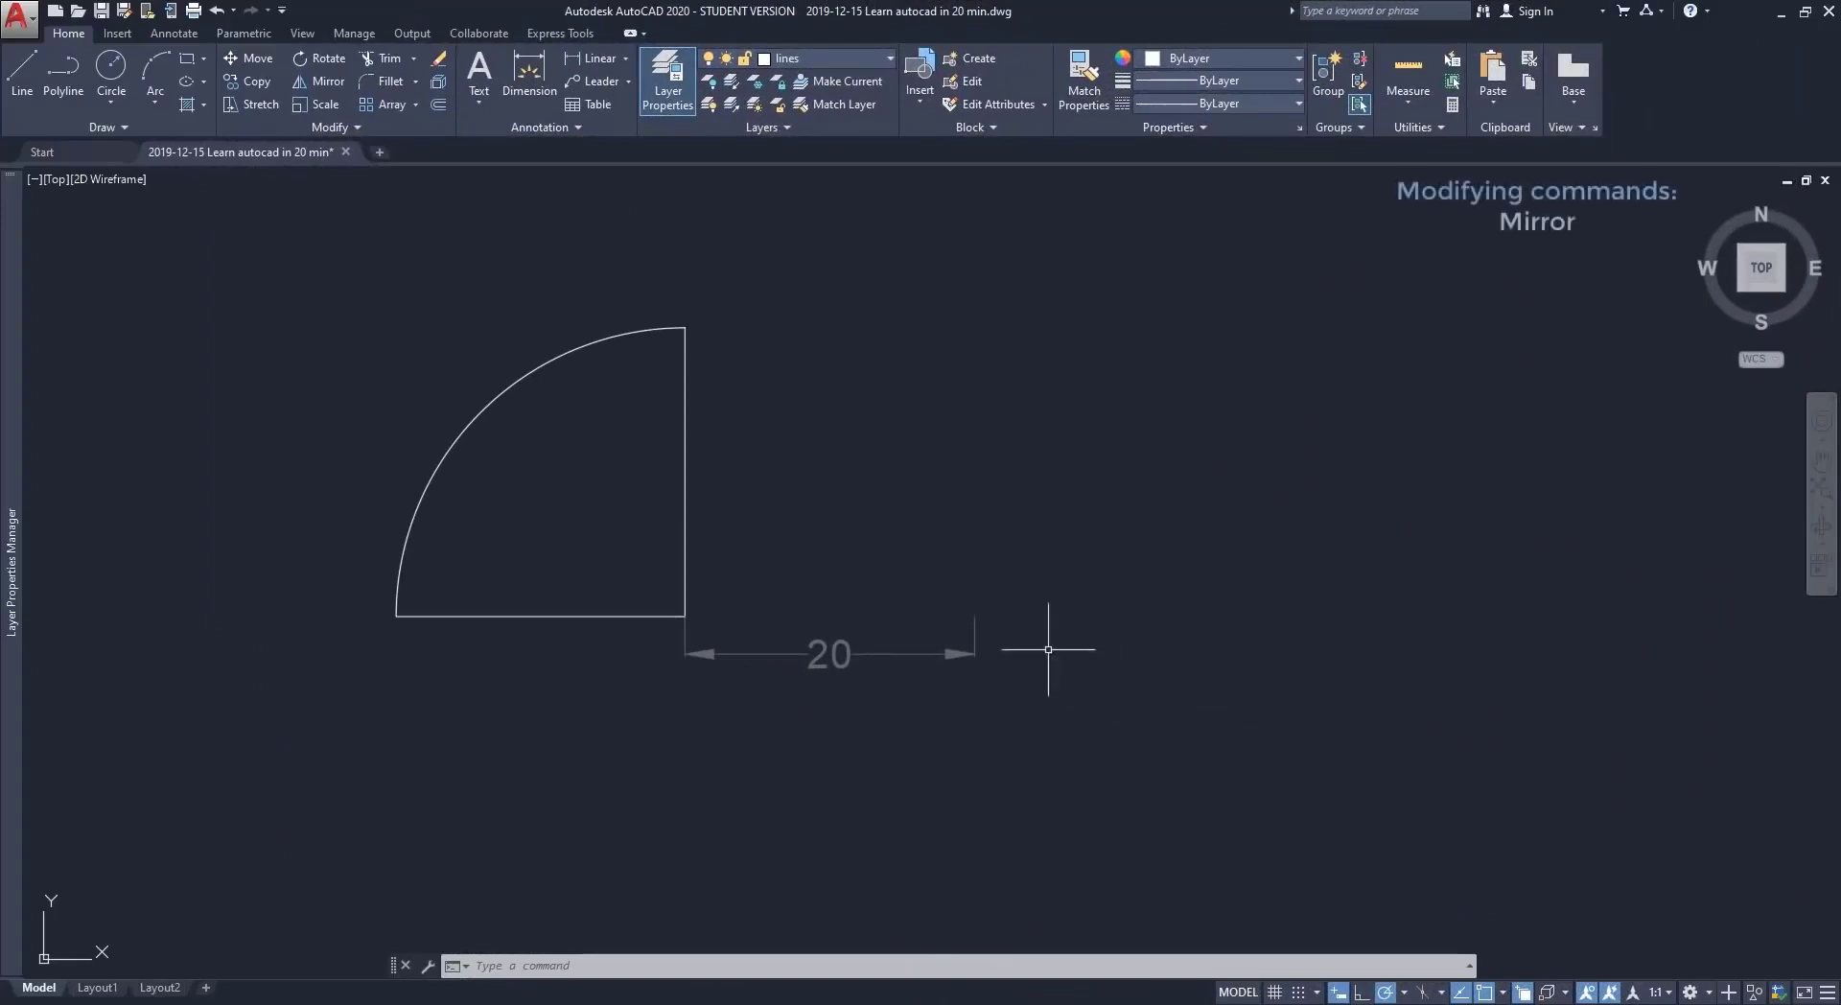
Mirror the quarter circle's arc and two lines about a vertical axis 20 units to the right of its lower-right corner, keeping the source objects.
left_click(323, 81)
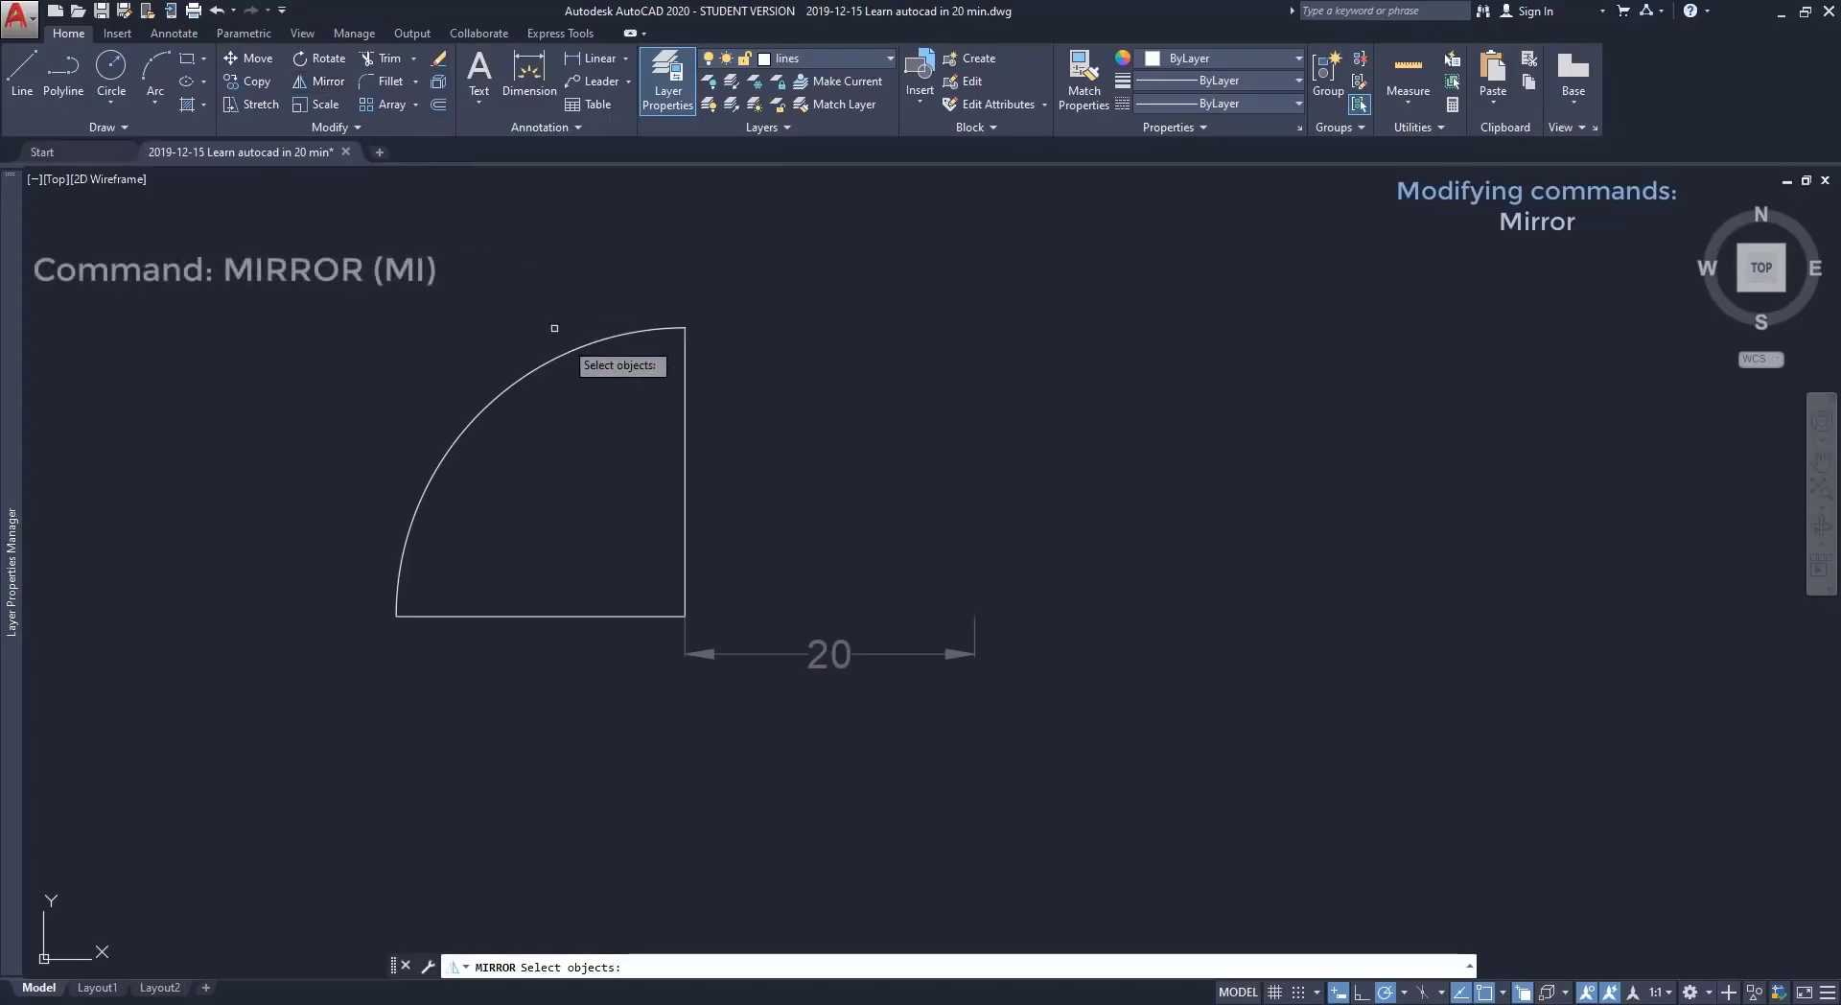
left_click(726, 512)
left_click(495, 365)
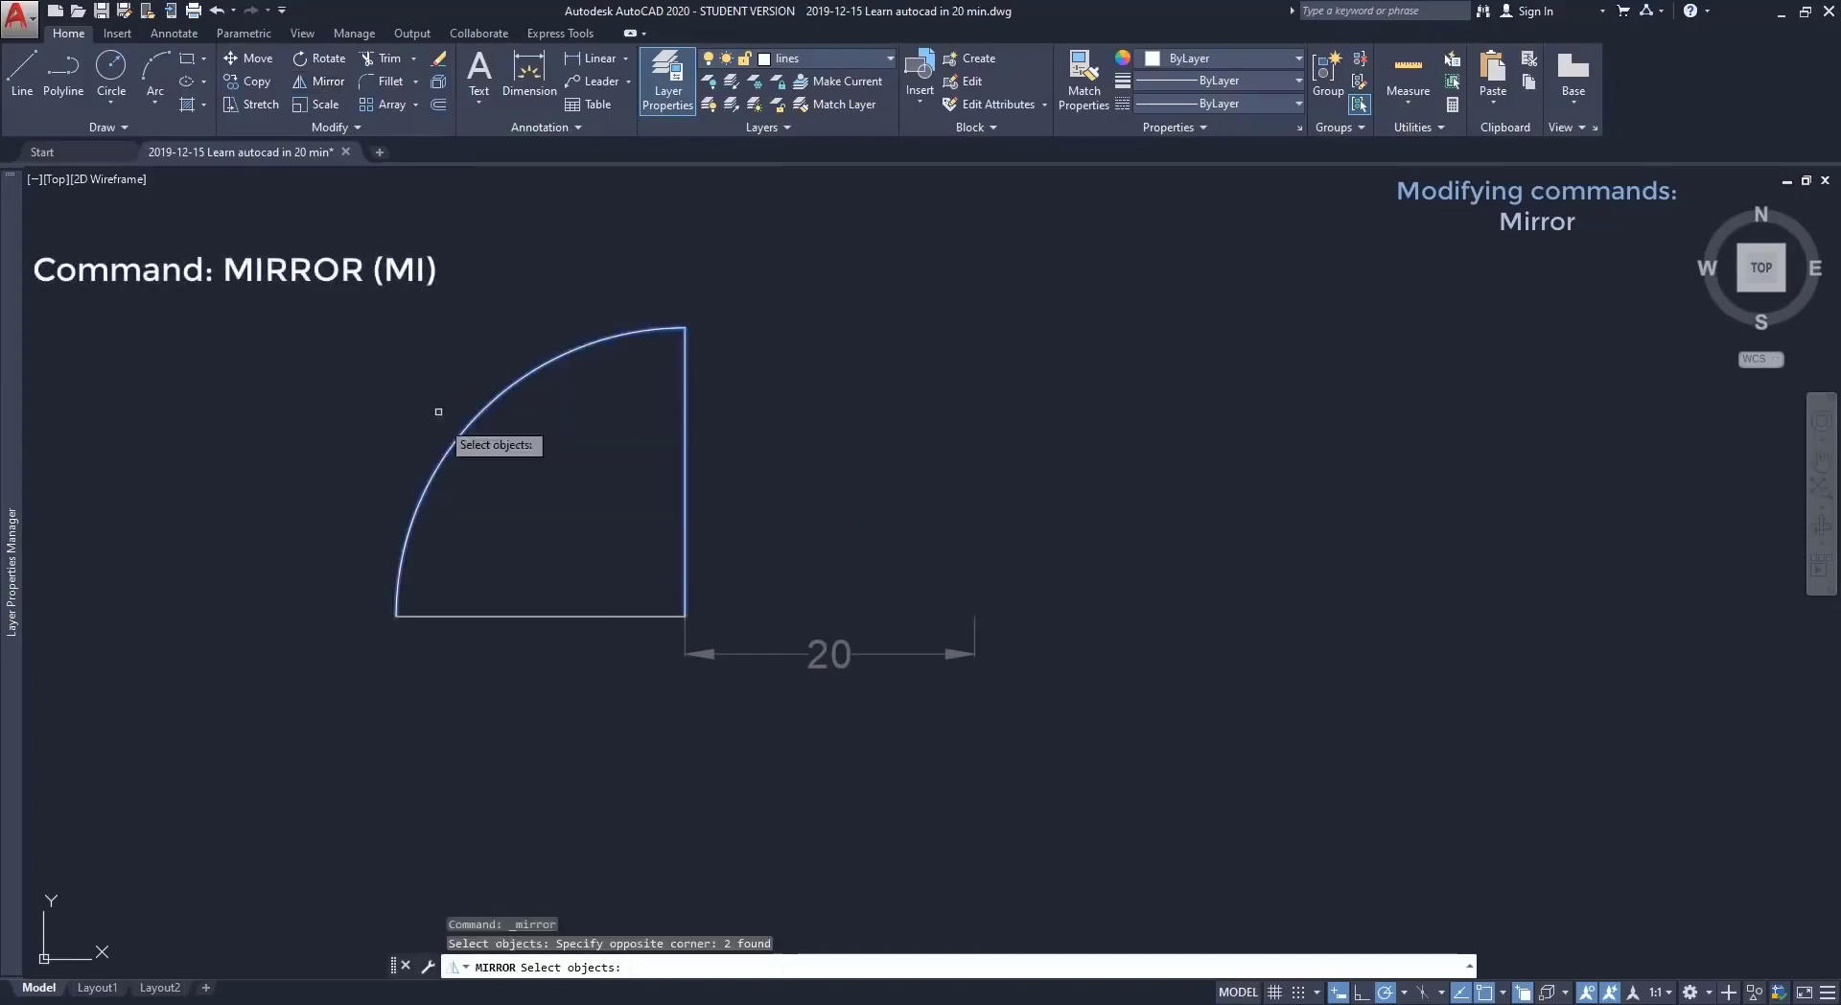
left_click(515, 614)
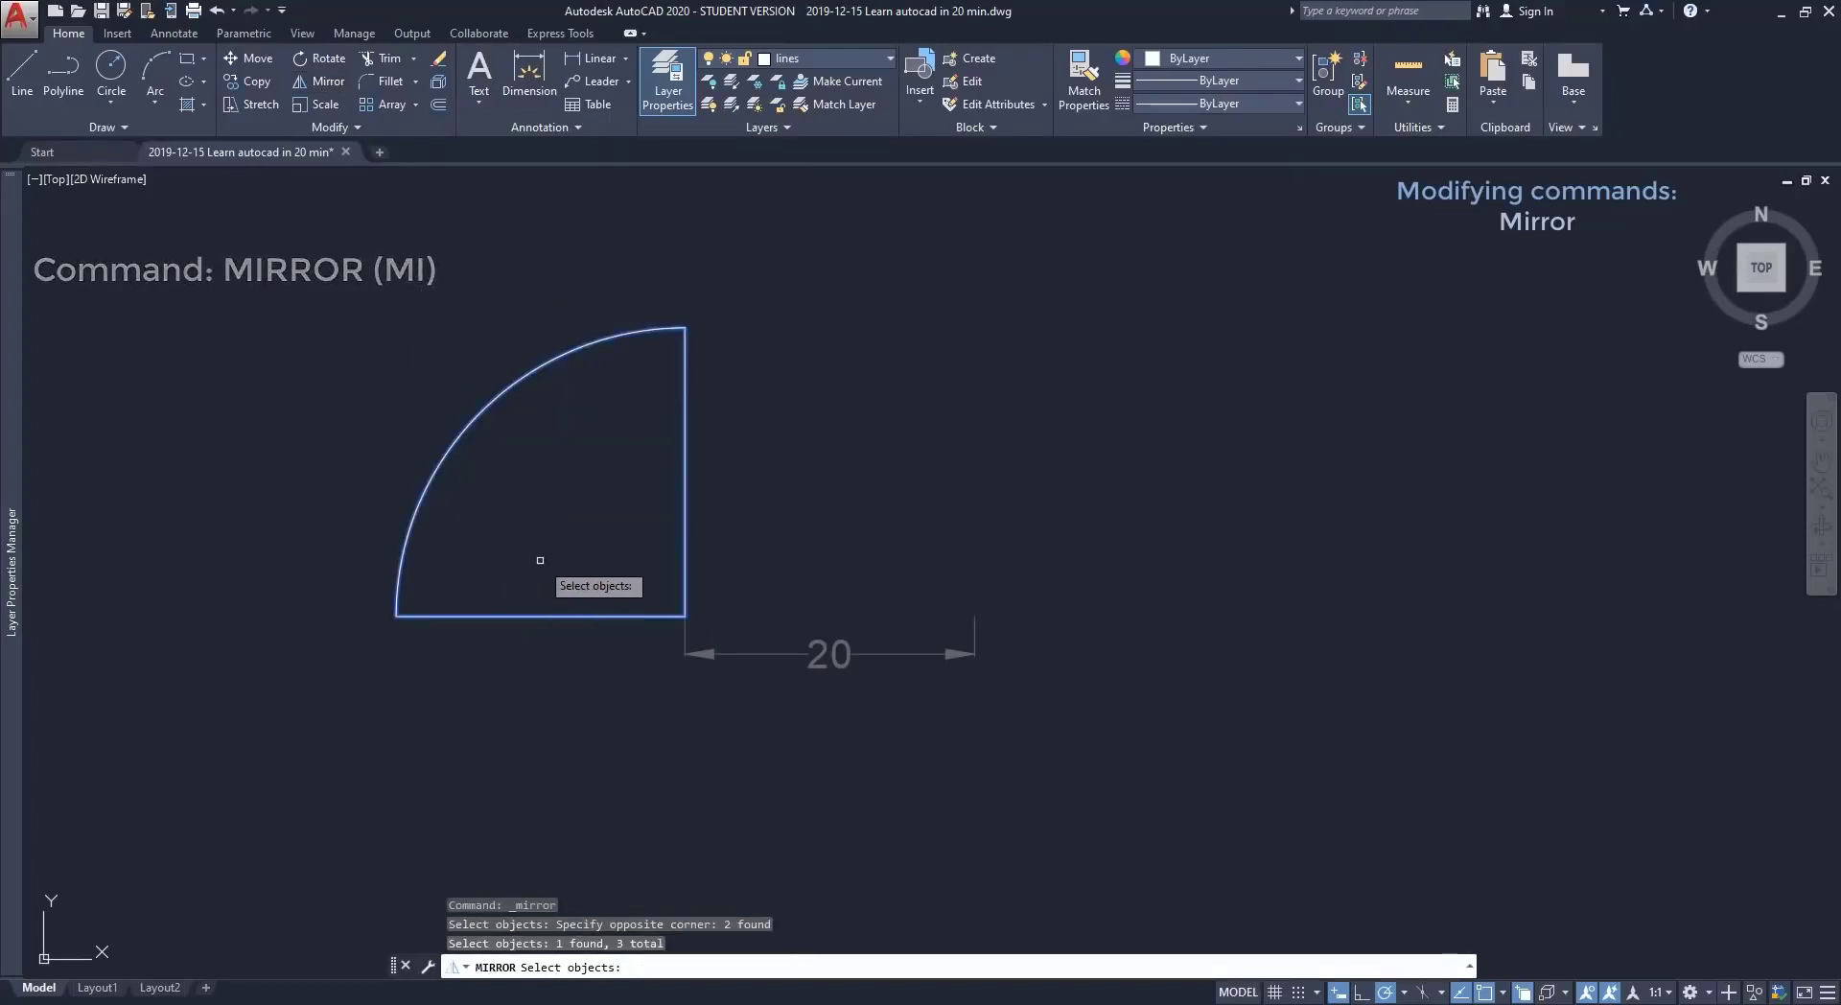
key("Return")
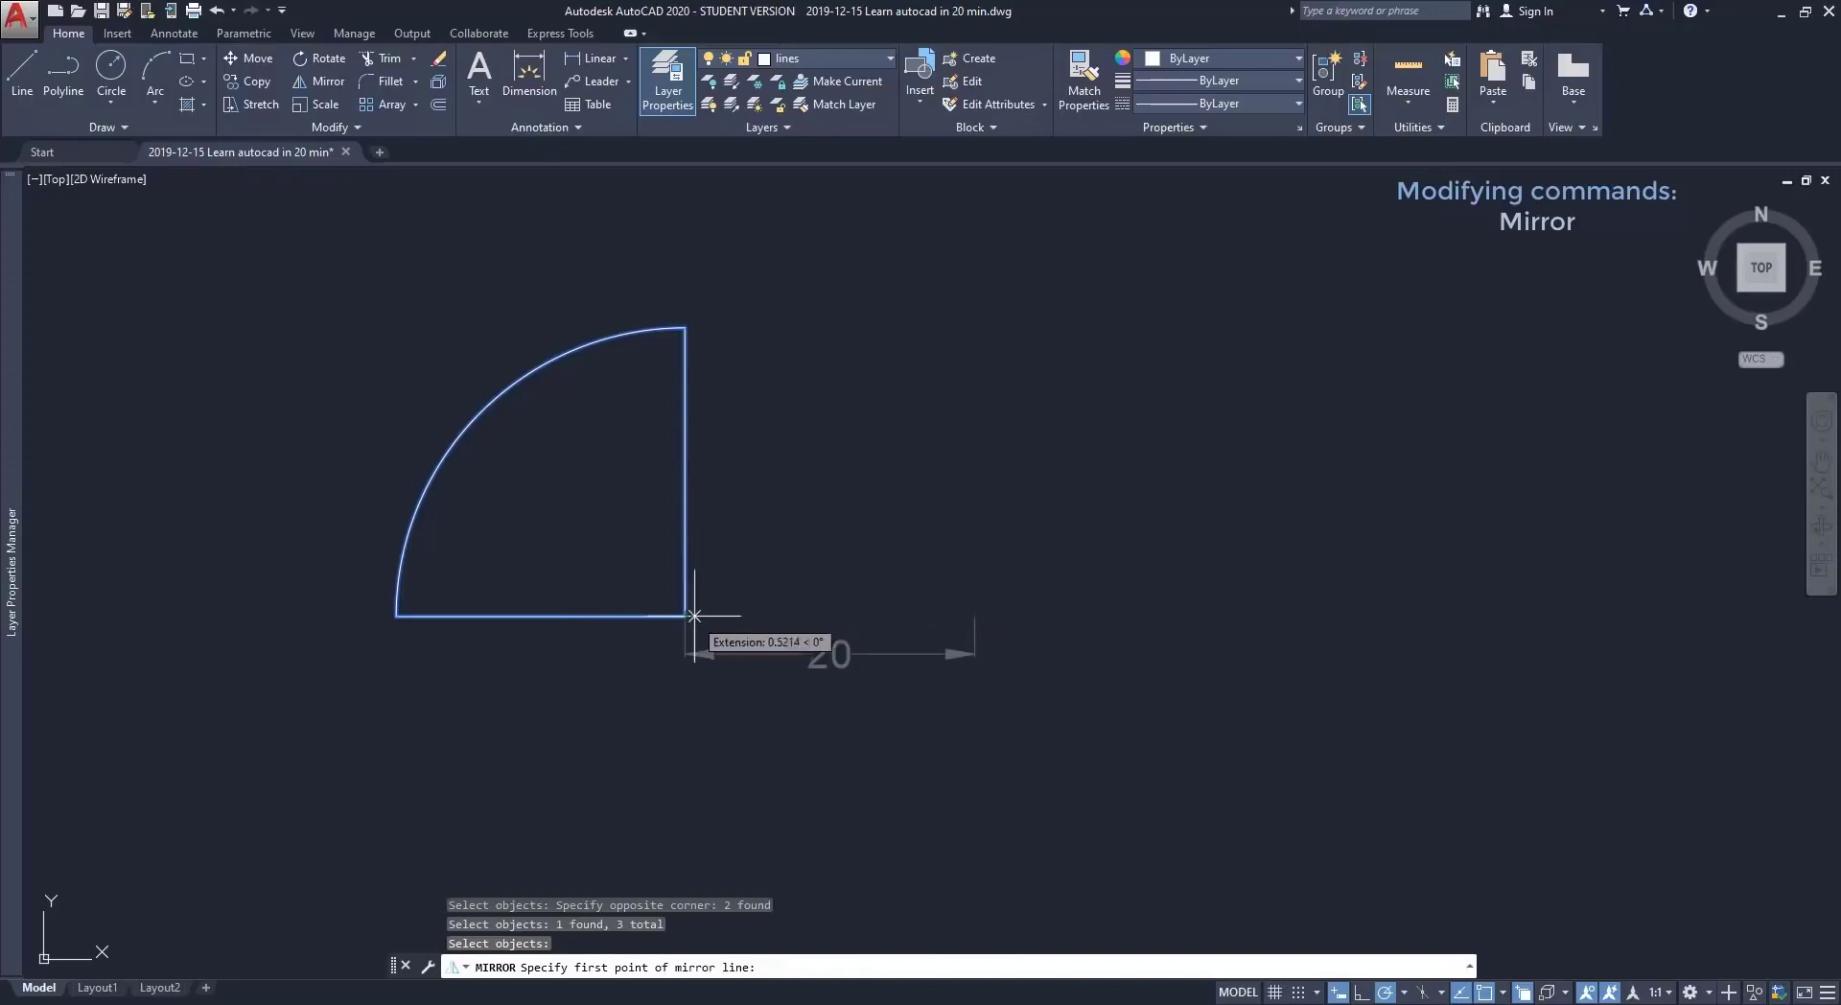
type("20")
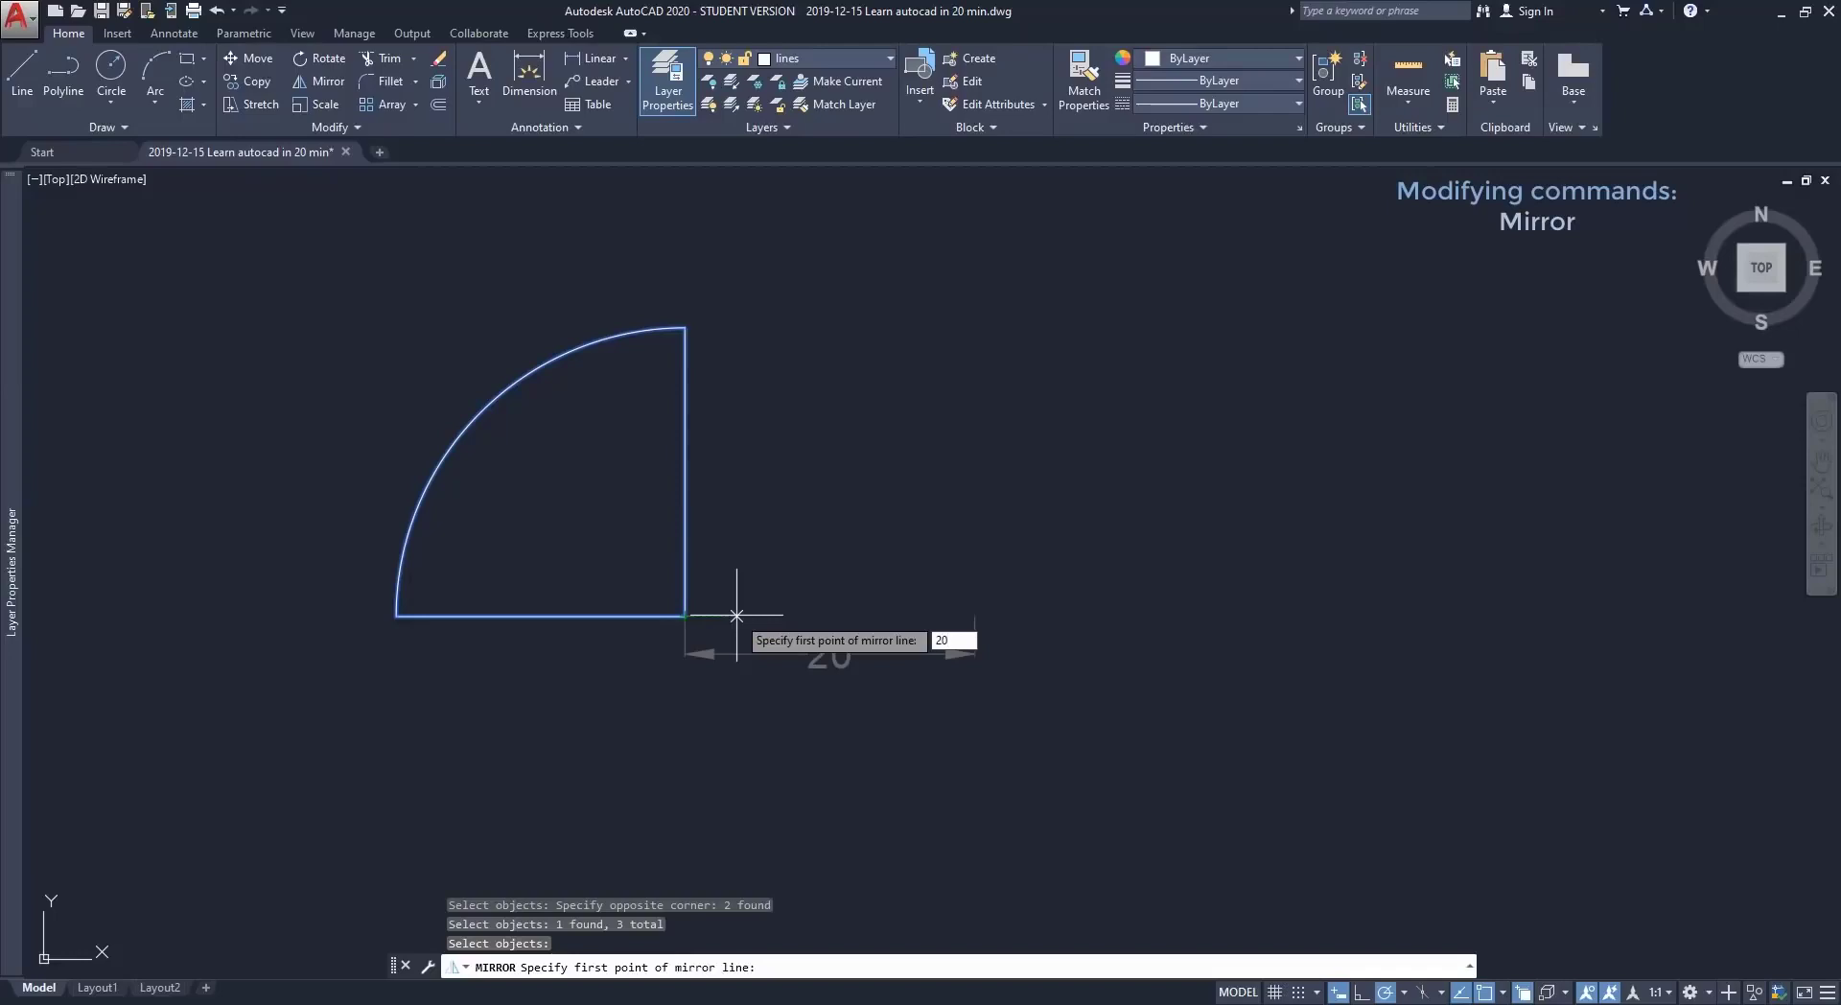
key("Return")
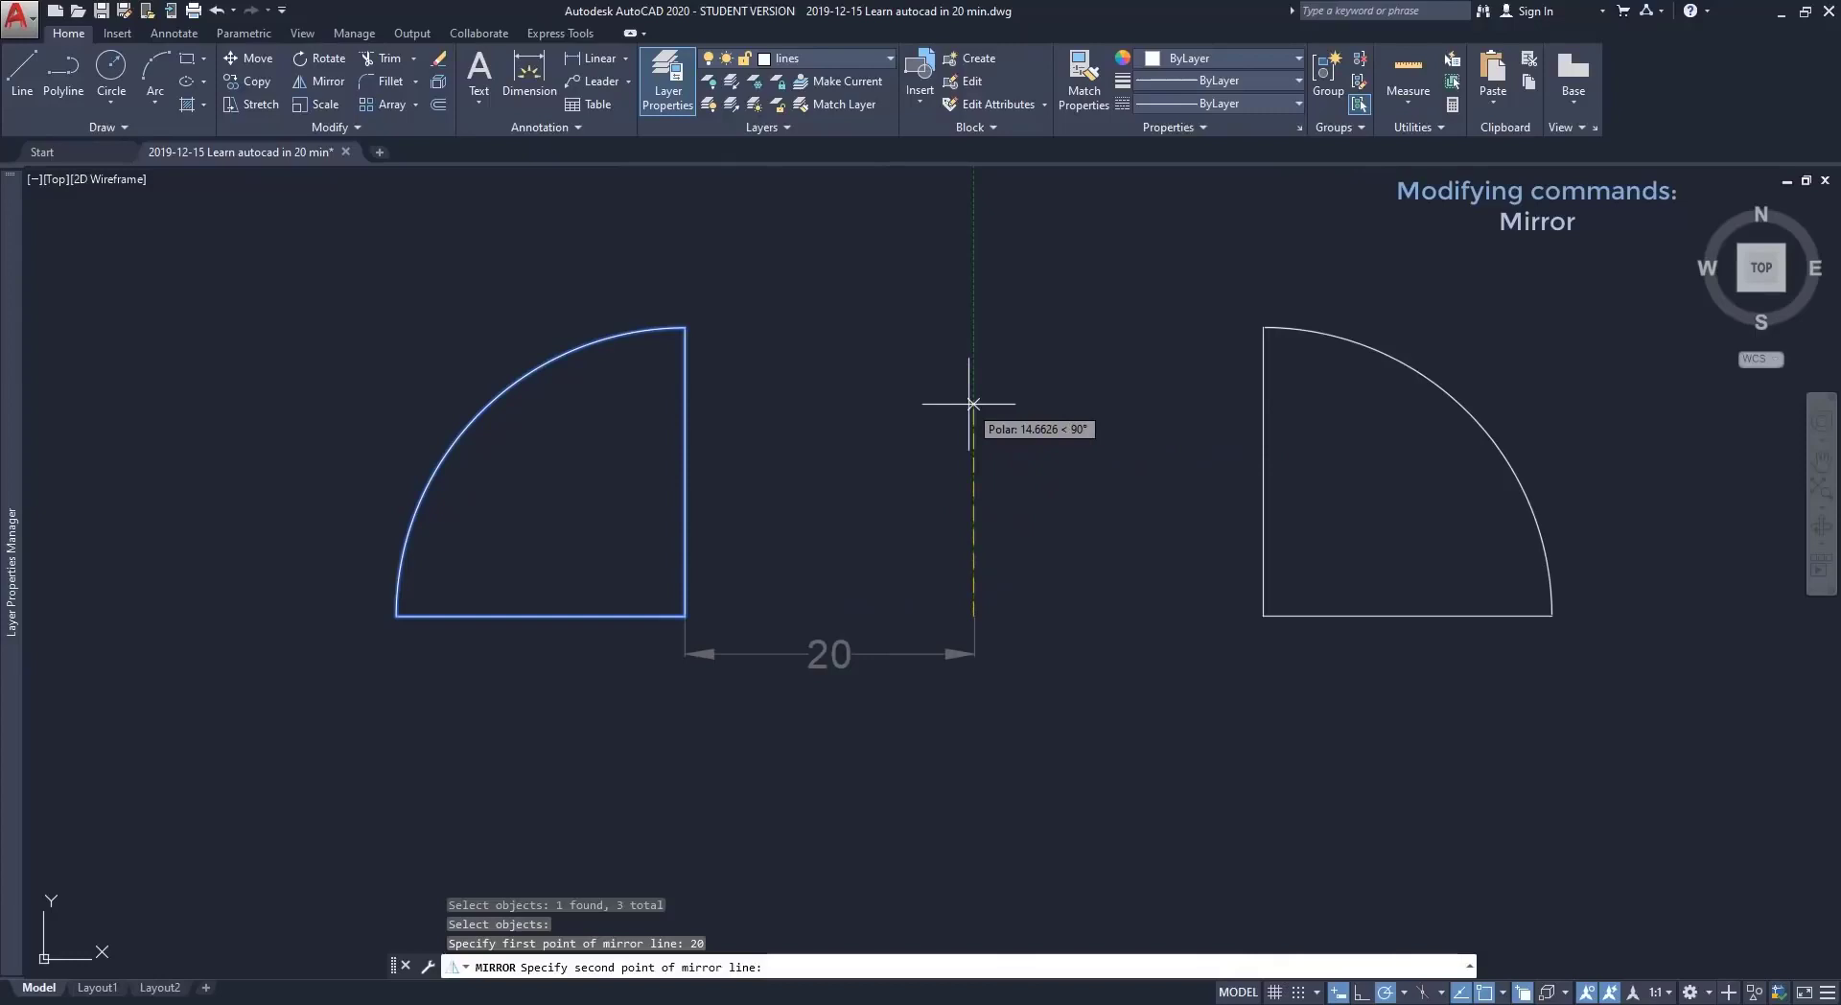
left_click(972, 481)
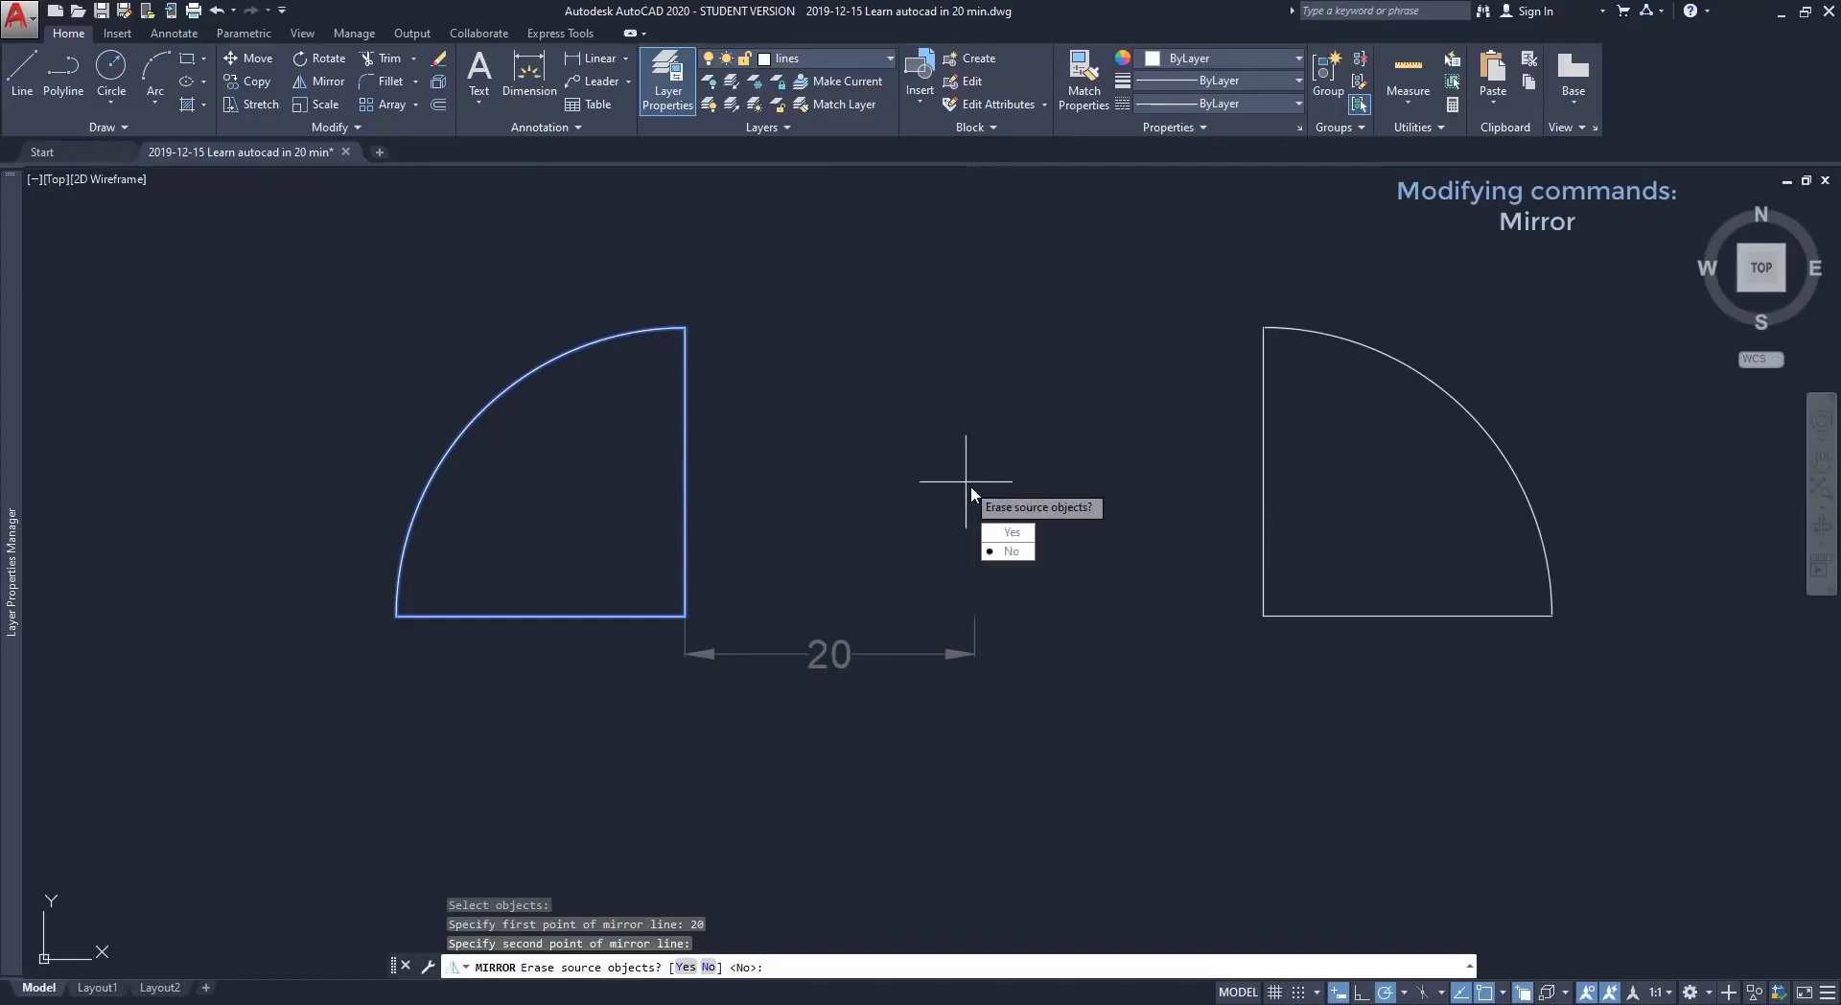
left_click(1028, 551)
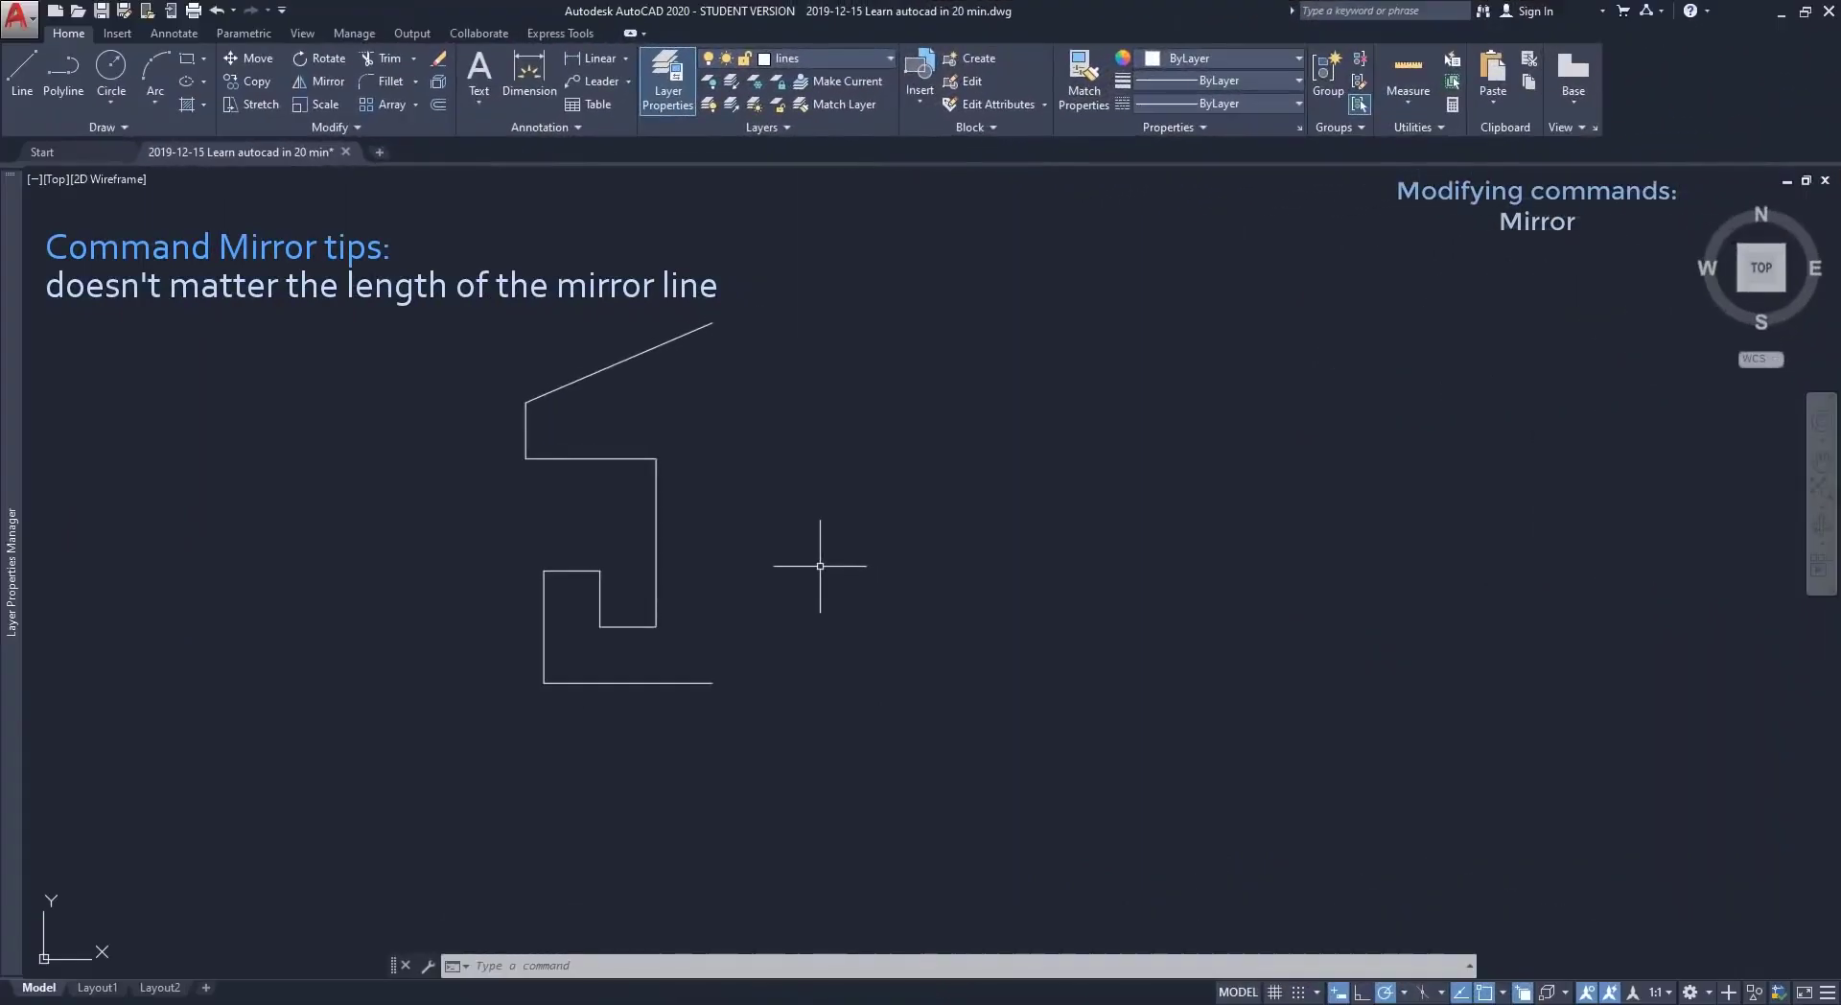
Mirror the half profile about a vertical axis through its open lower-right endpoint to form the symmetrical shape.
left_click(326, 82)
left_click(816, 758)
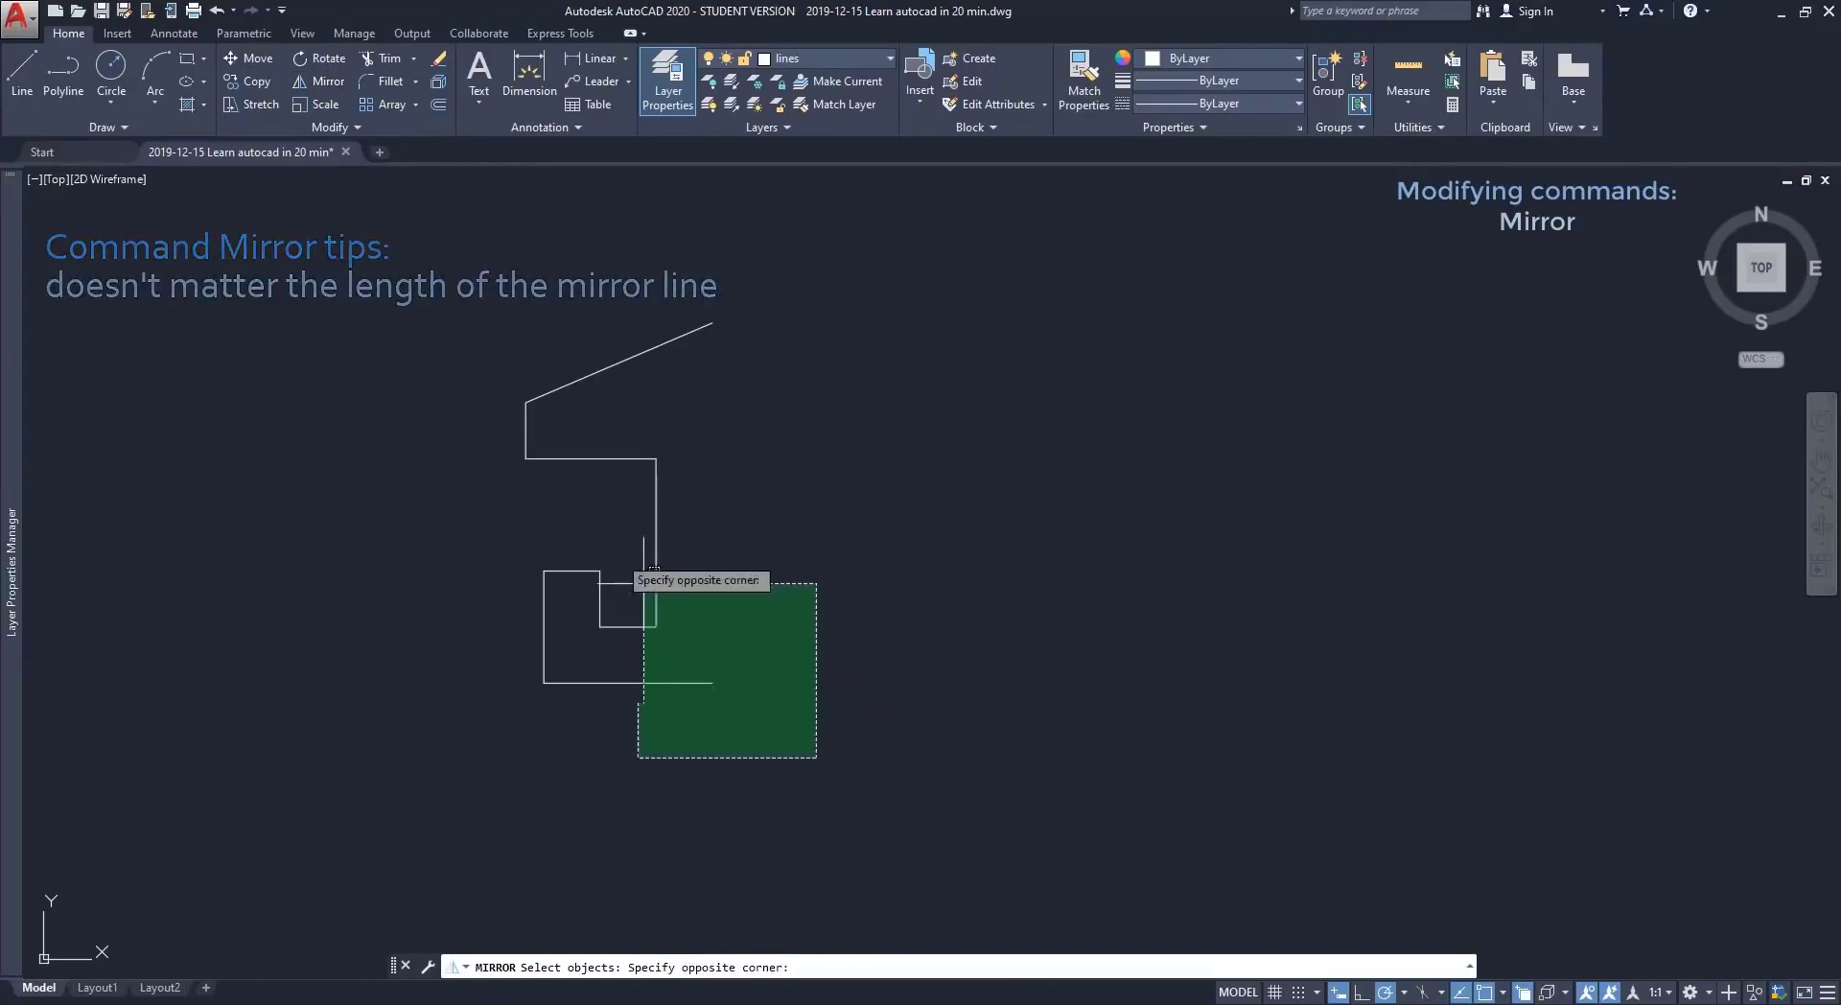
left_click(450, 353)
key("Return")
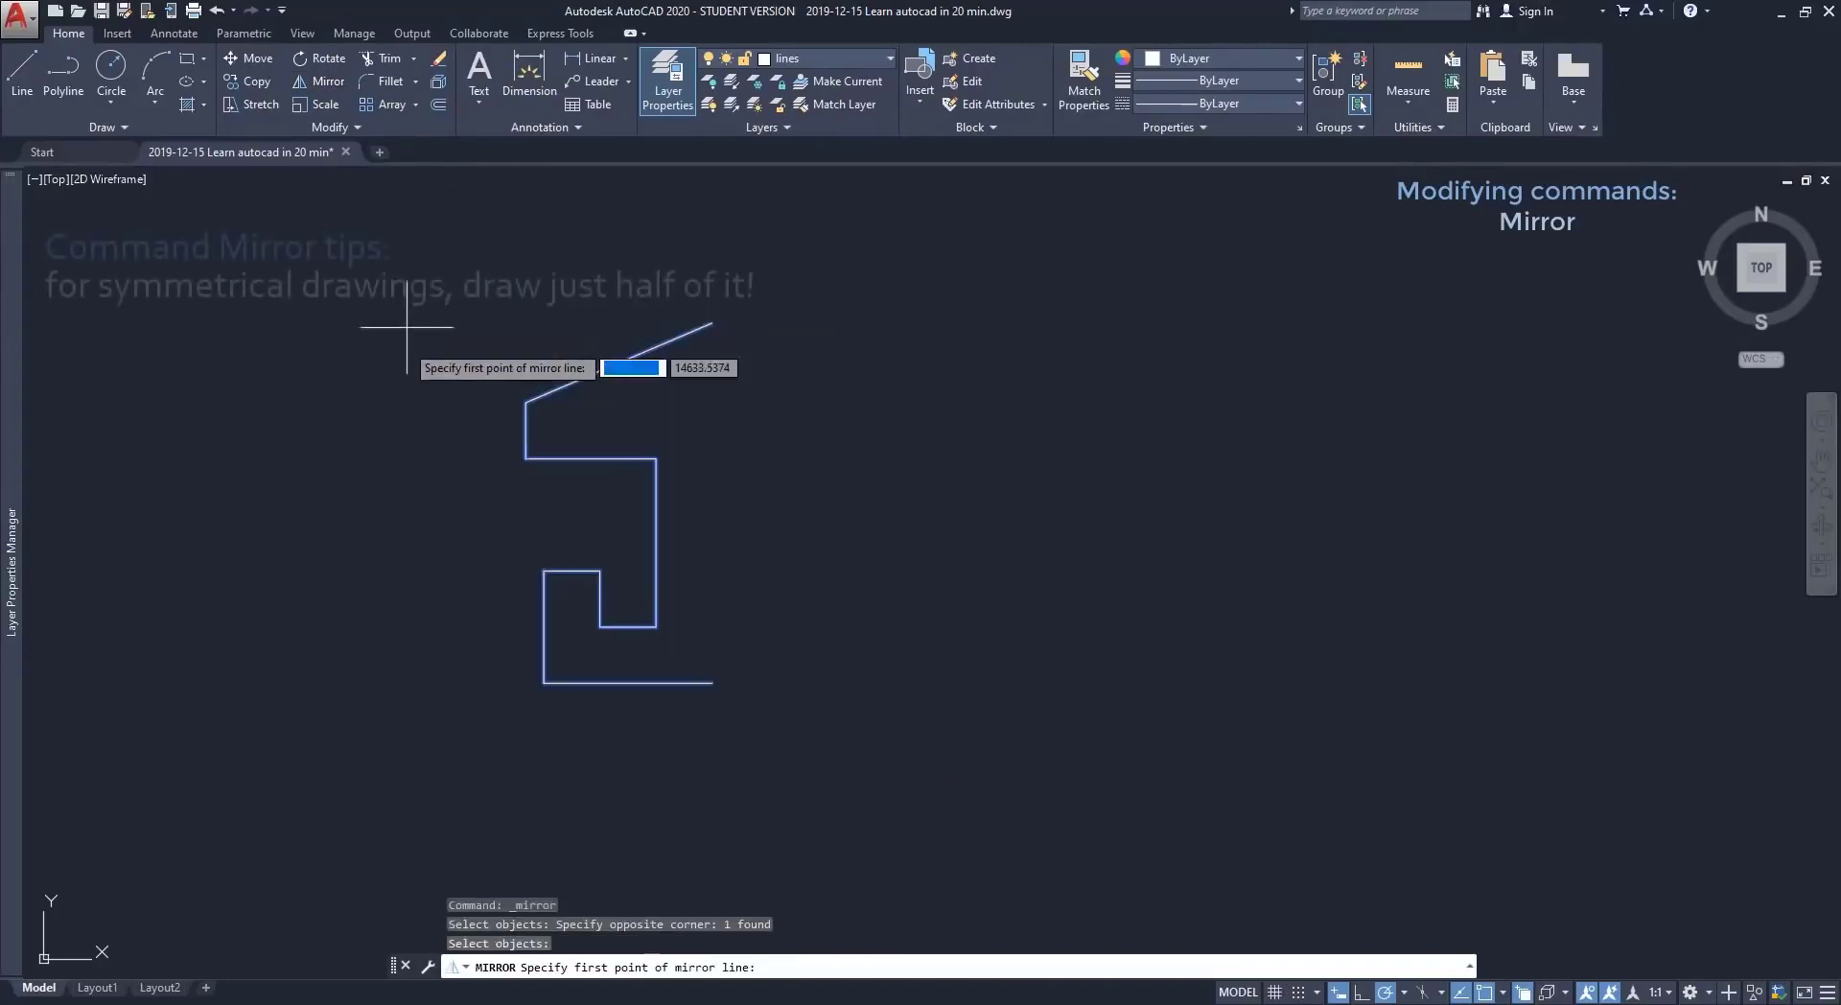
left_click(712, 683)
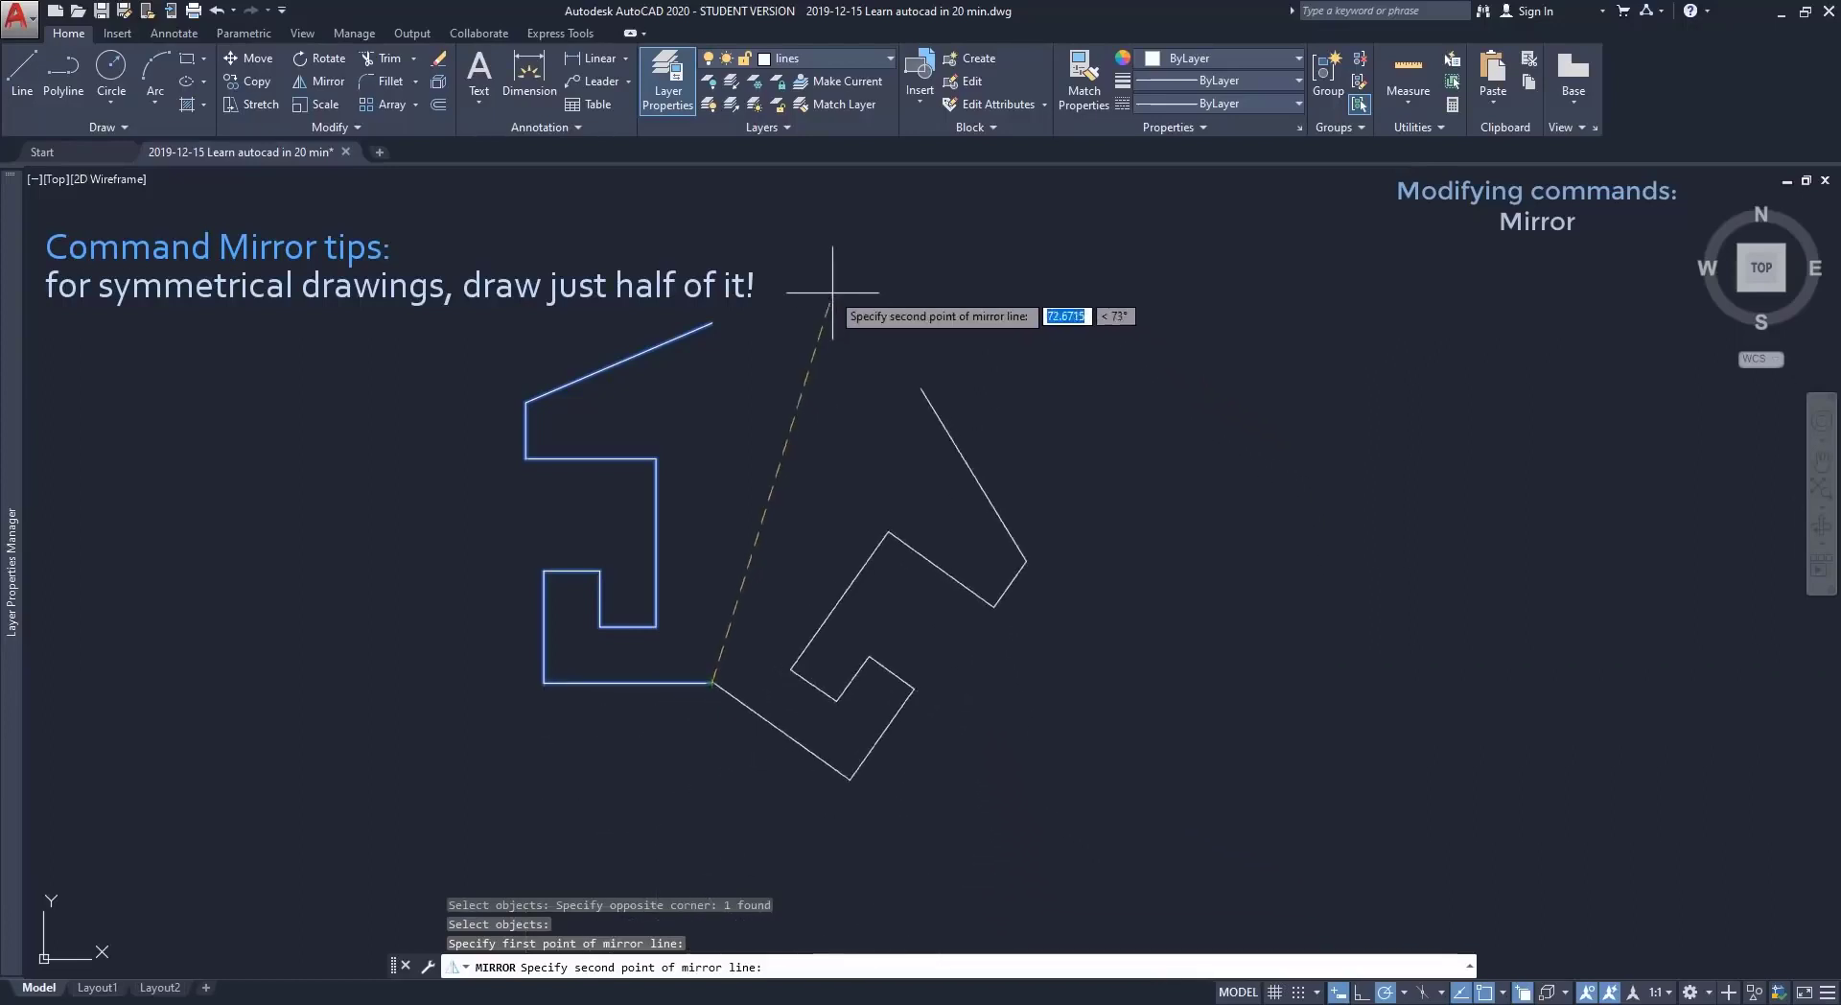
left_click(718, 206)
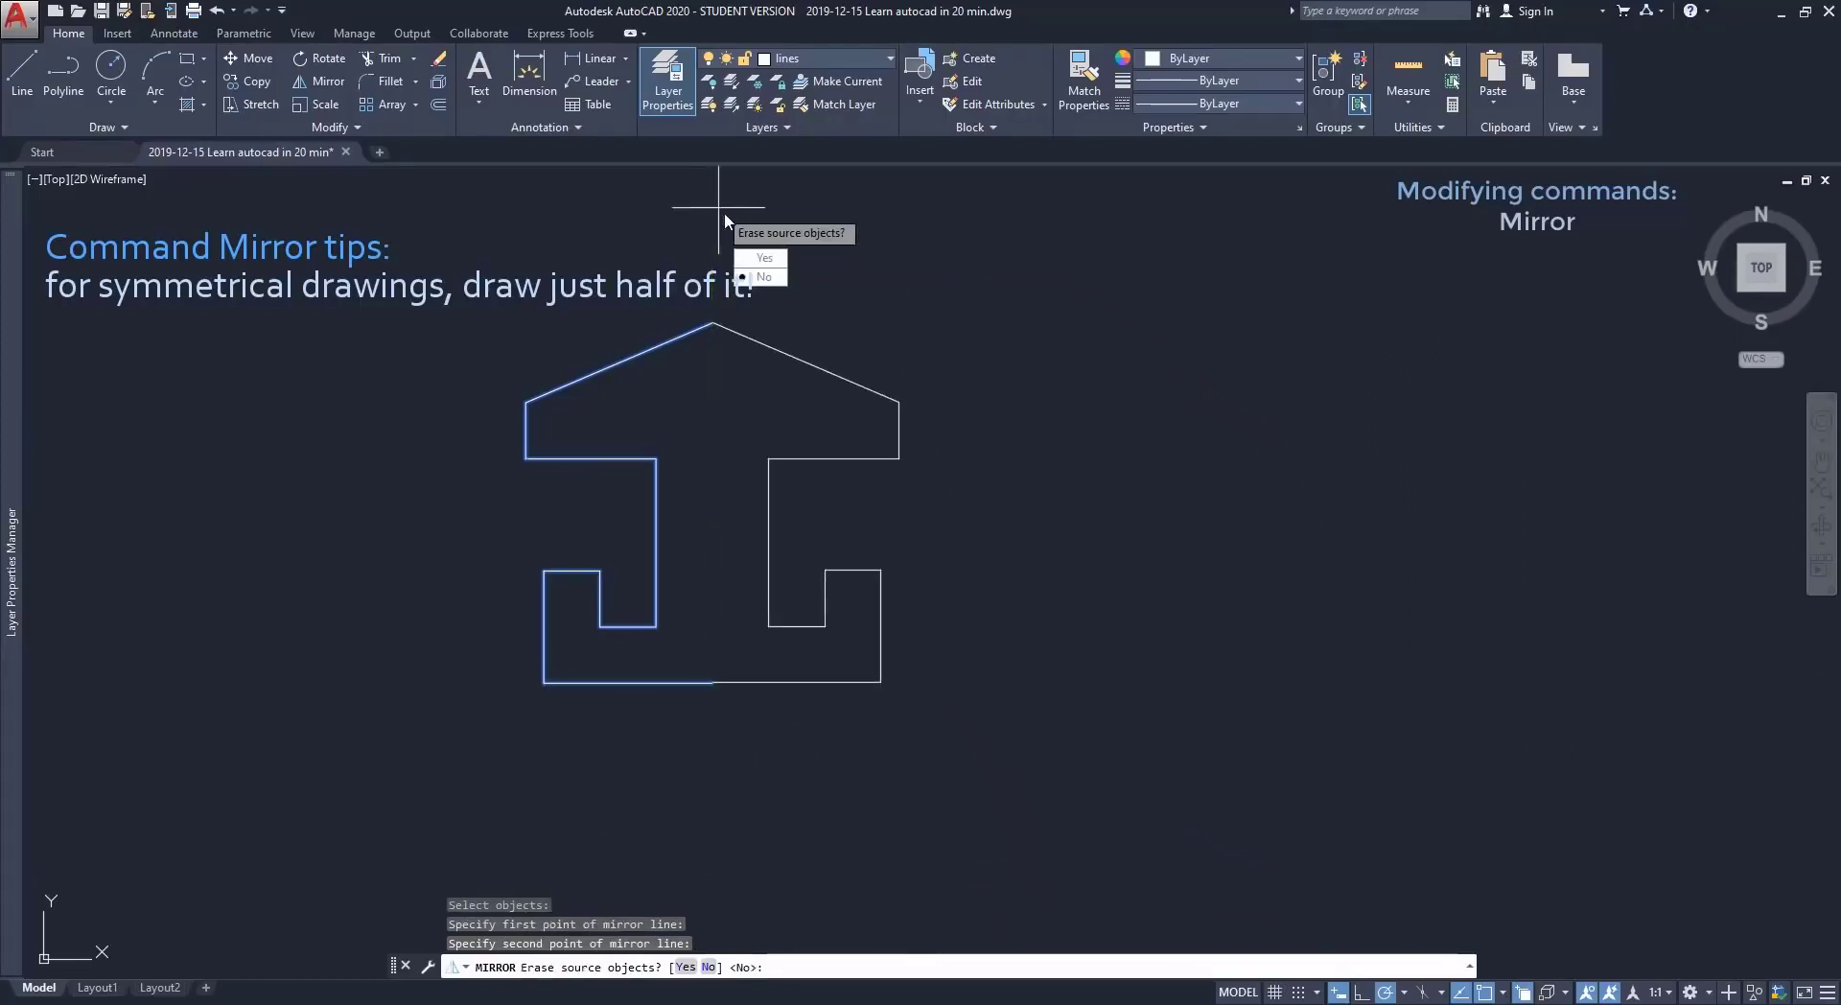
left_click(765, 259)
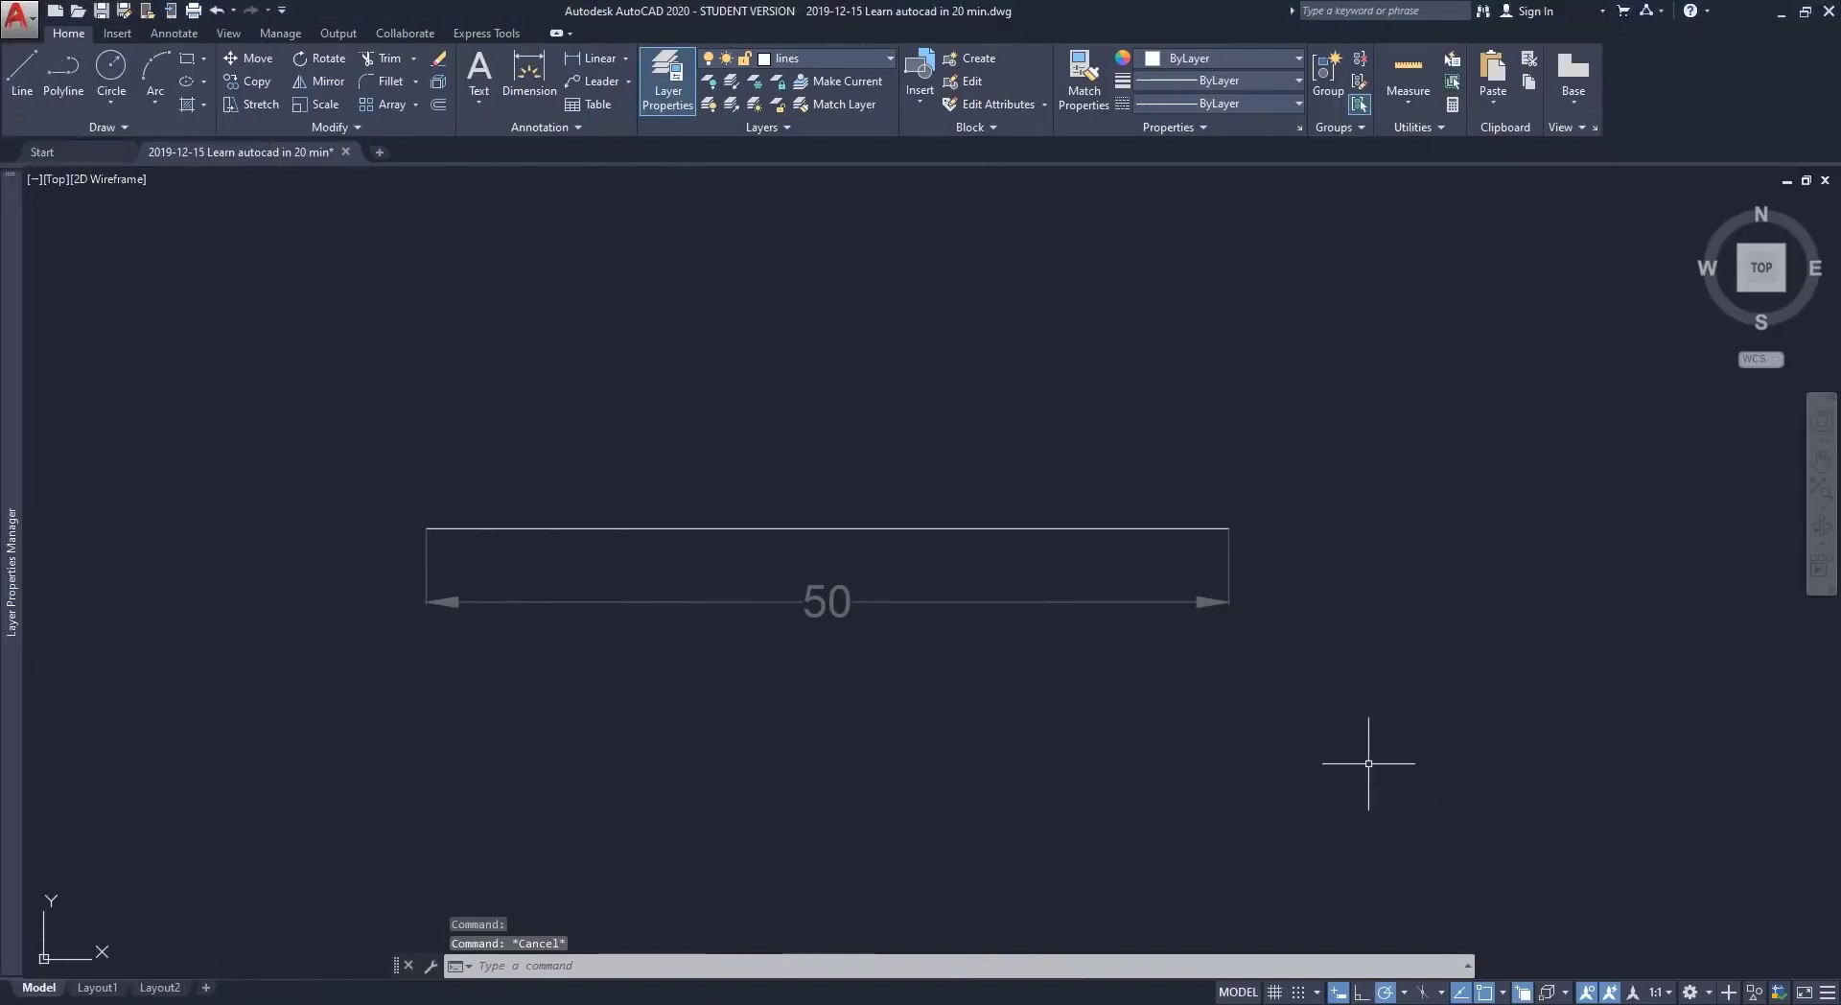
Stretch the right endpoint of the 50-unit line freely to a point below and to the right using its grip.
left_click(1165, 527)
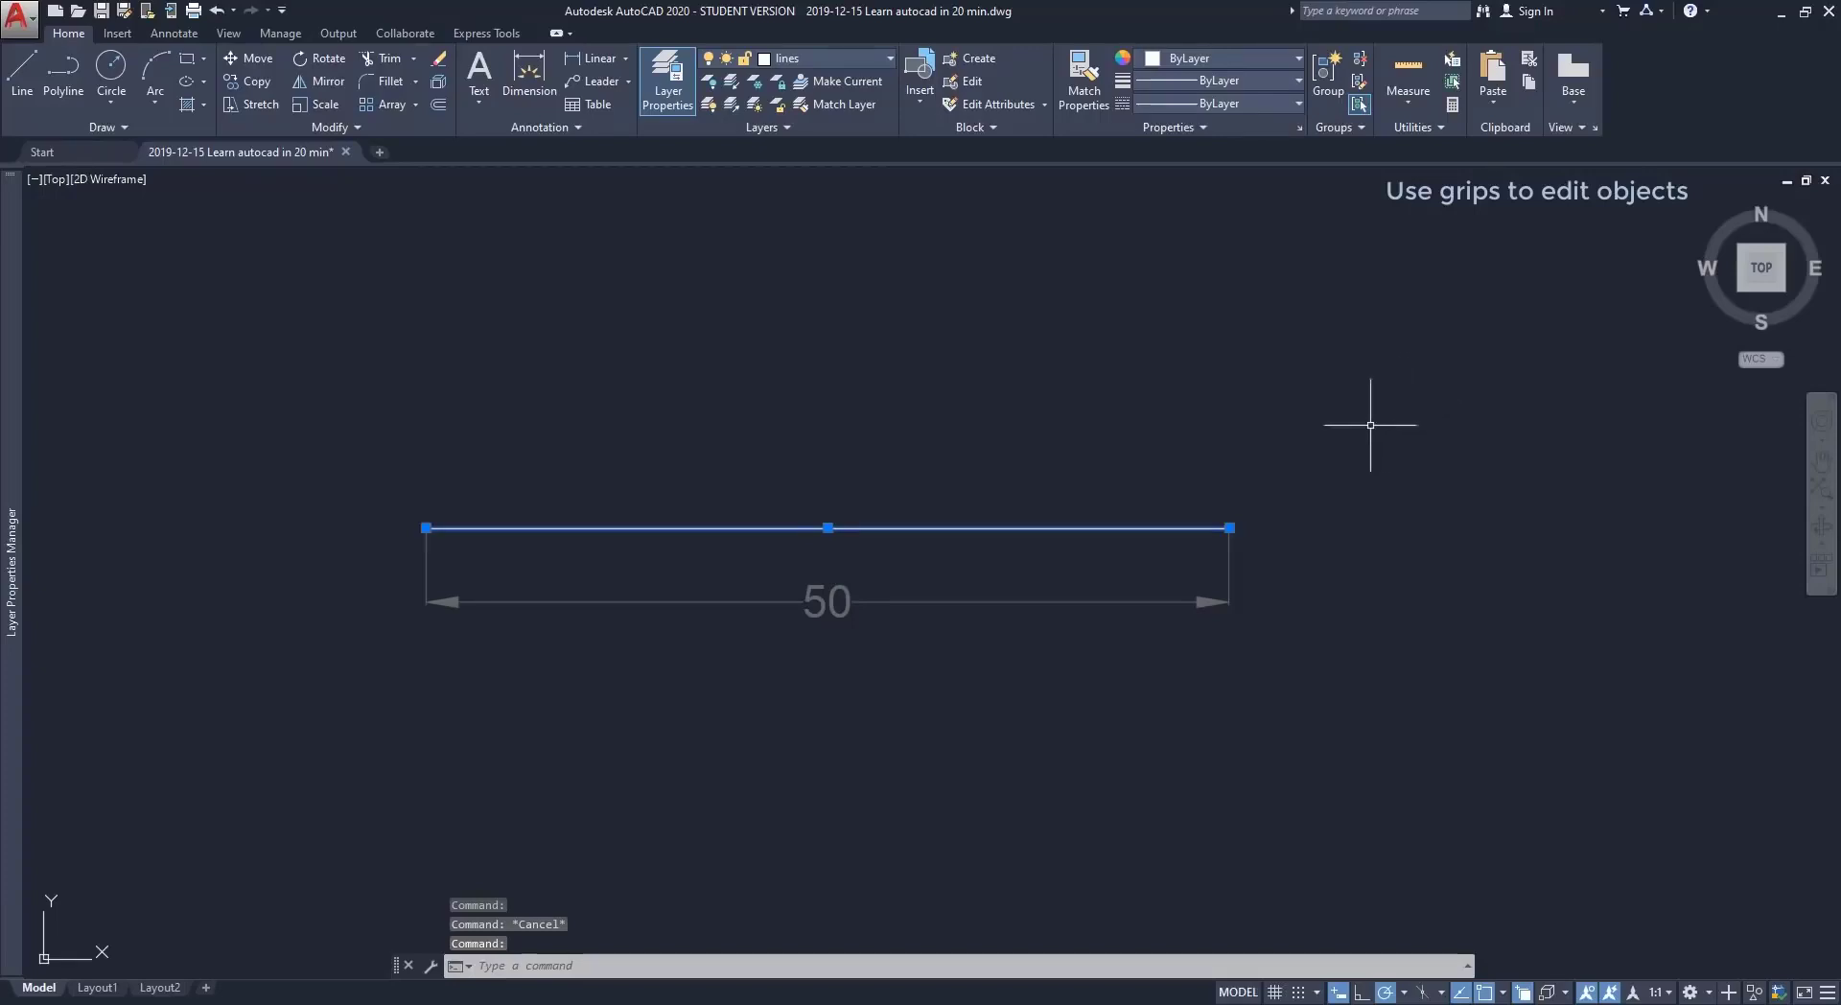
left_click(1230, 528)
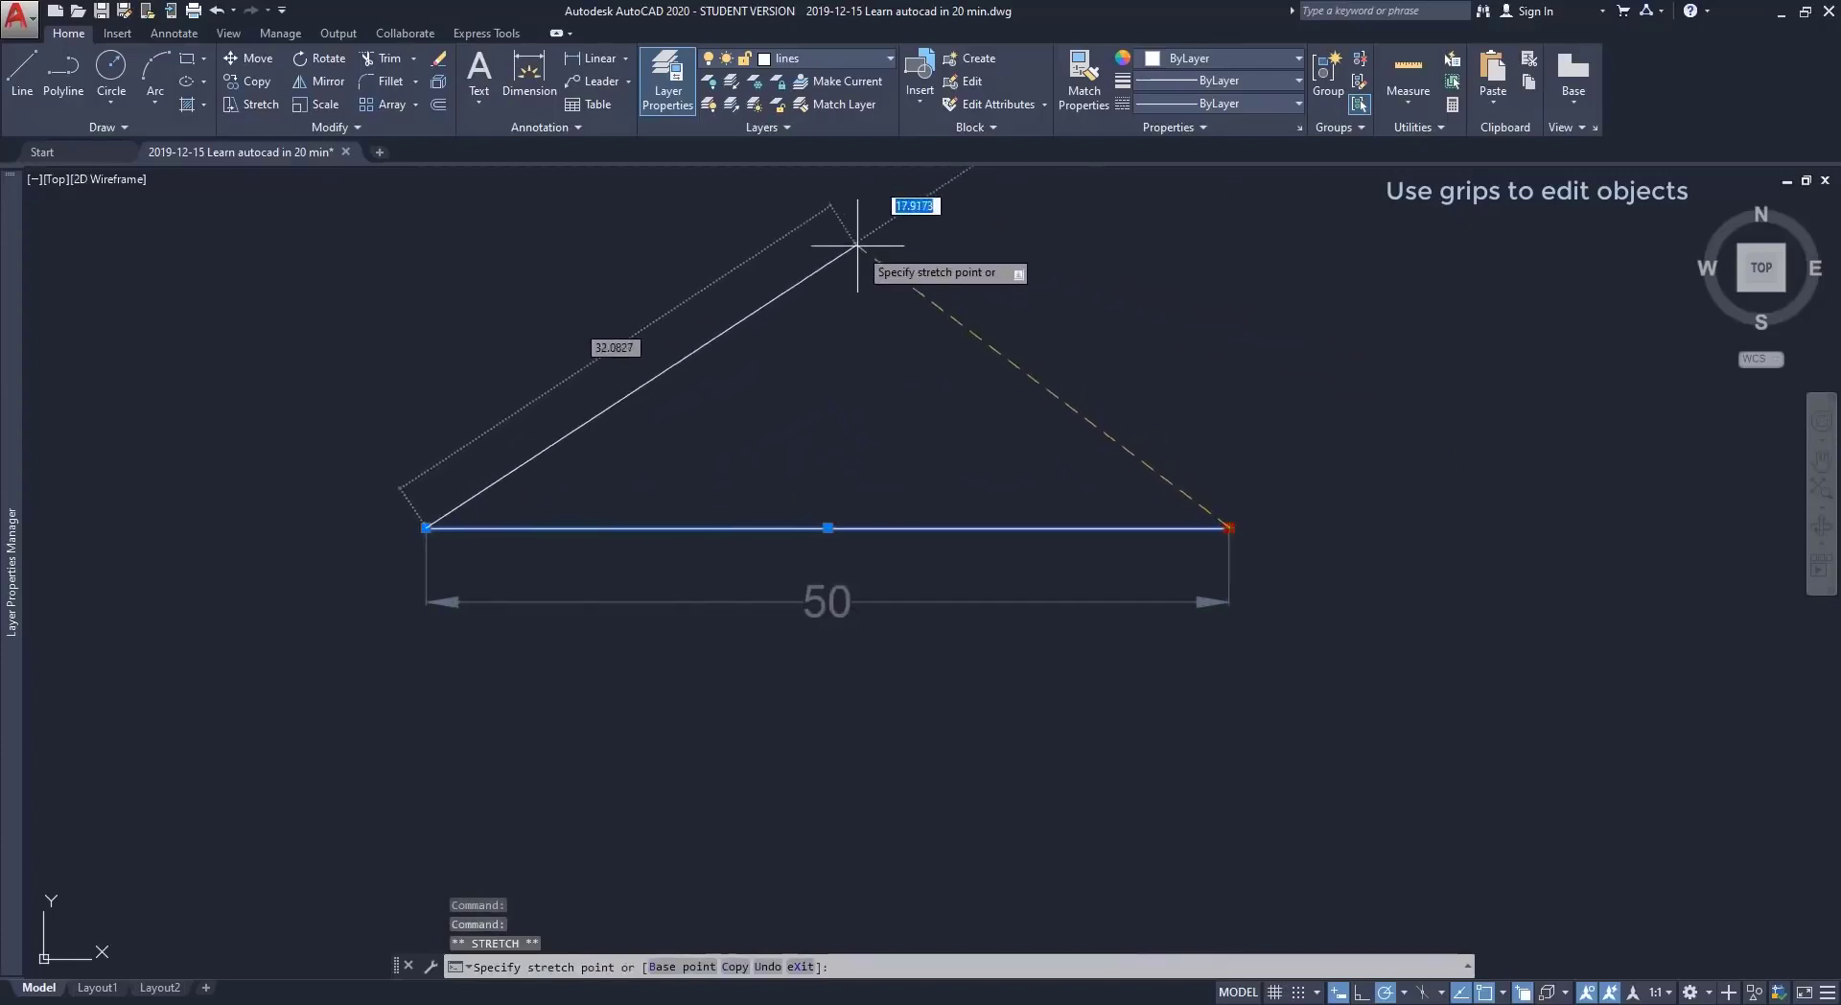
scroll(872, 261, "down", 3)
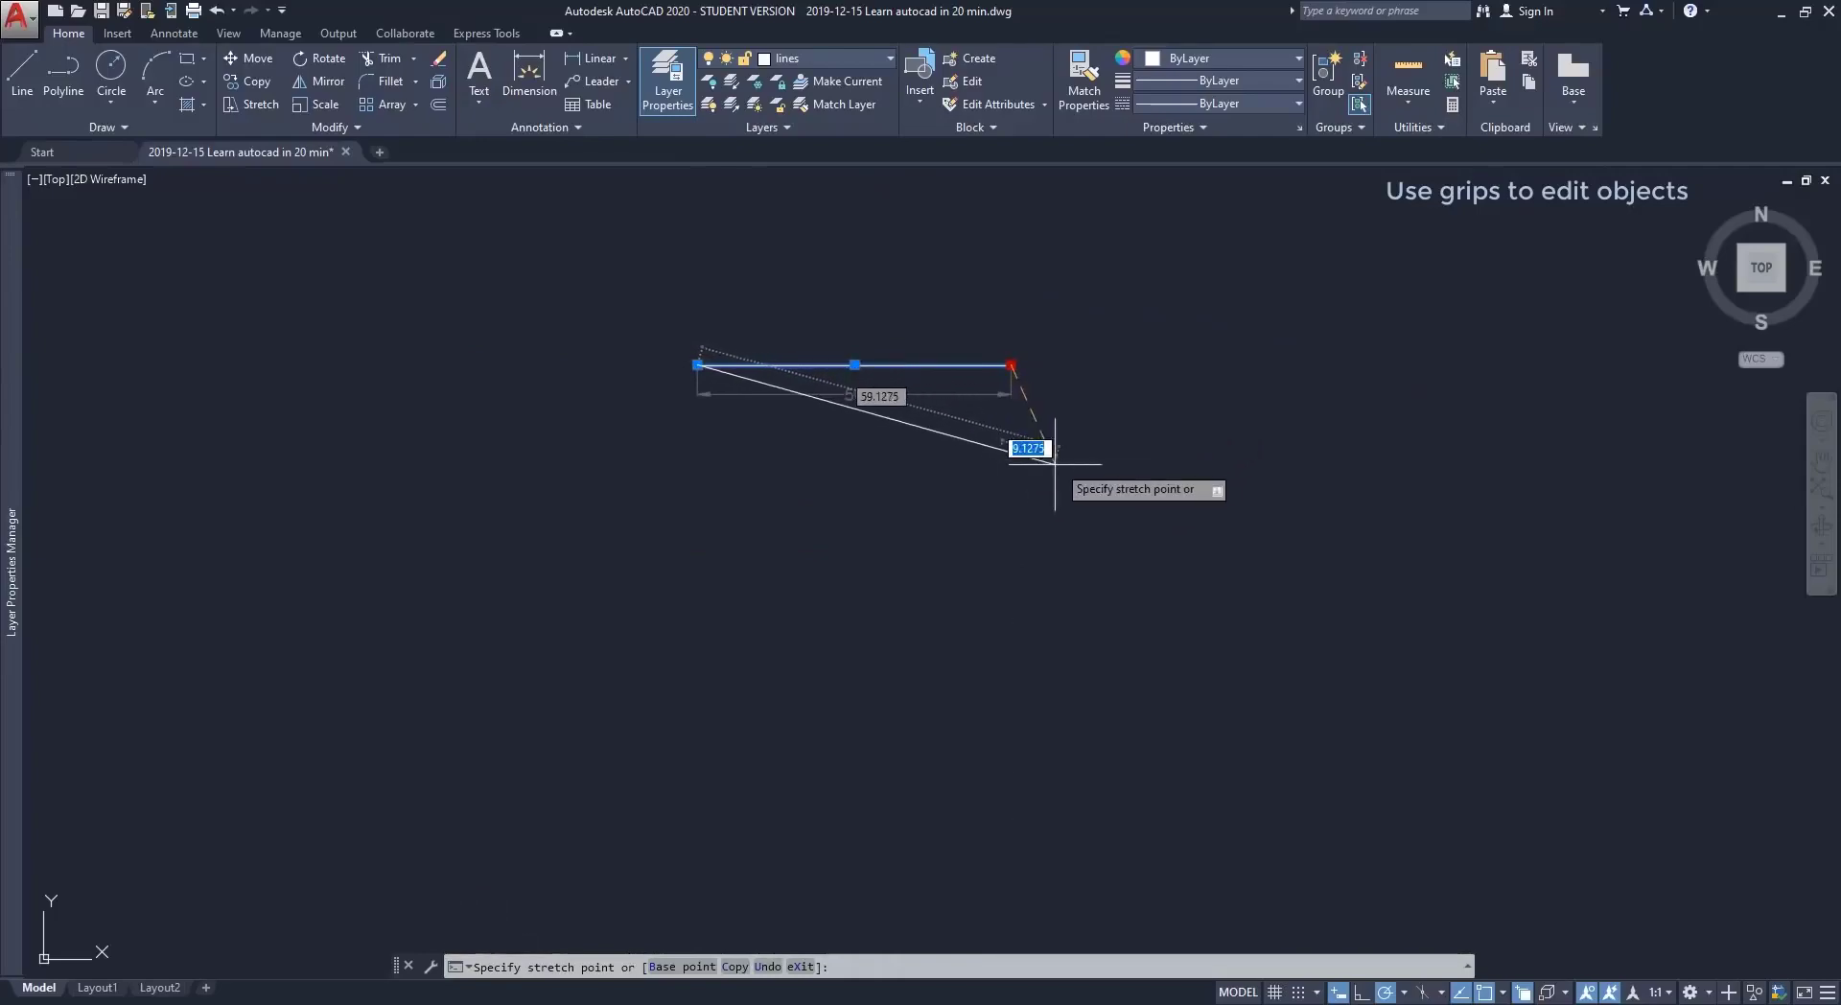
left_click(1122, 463)
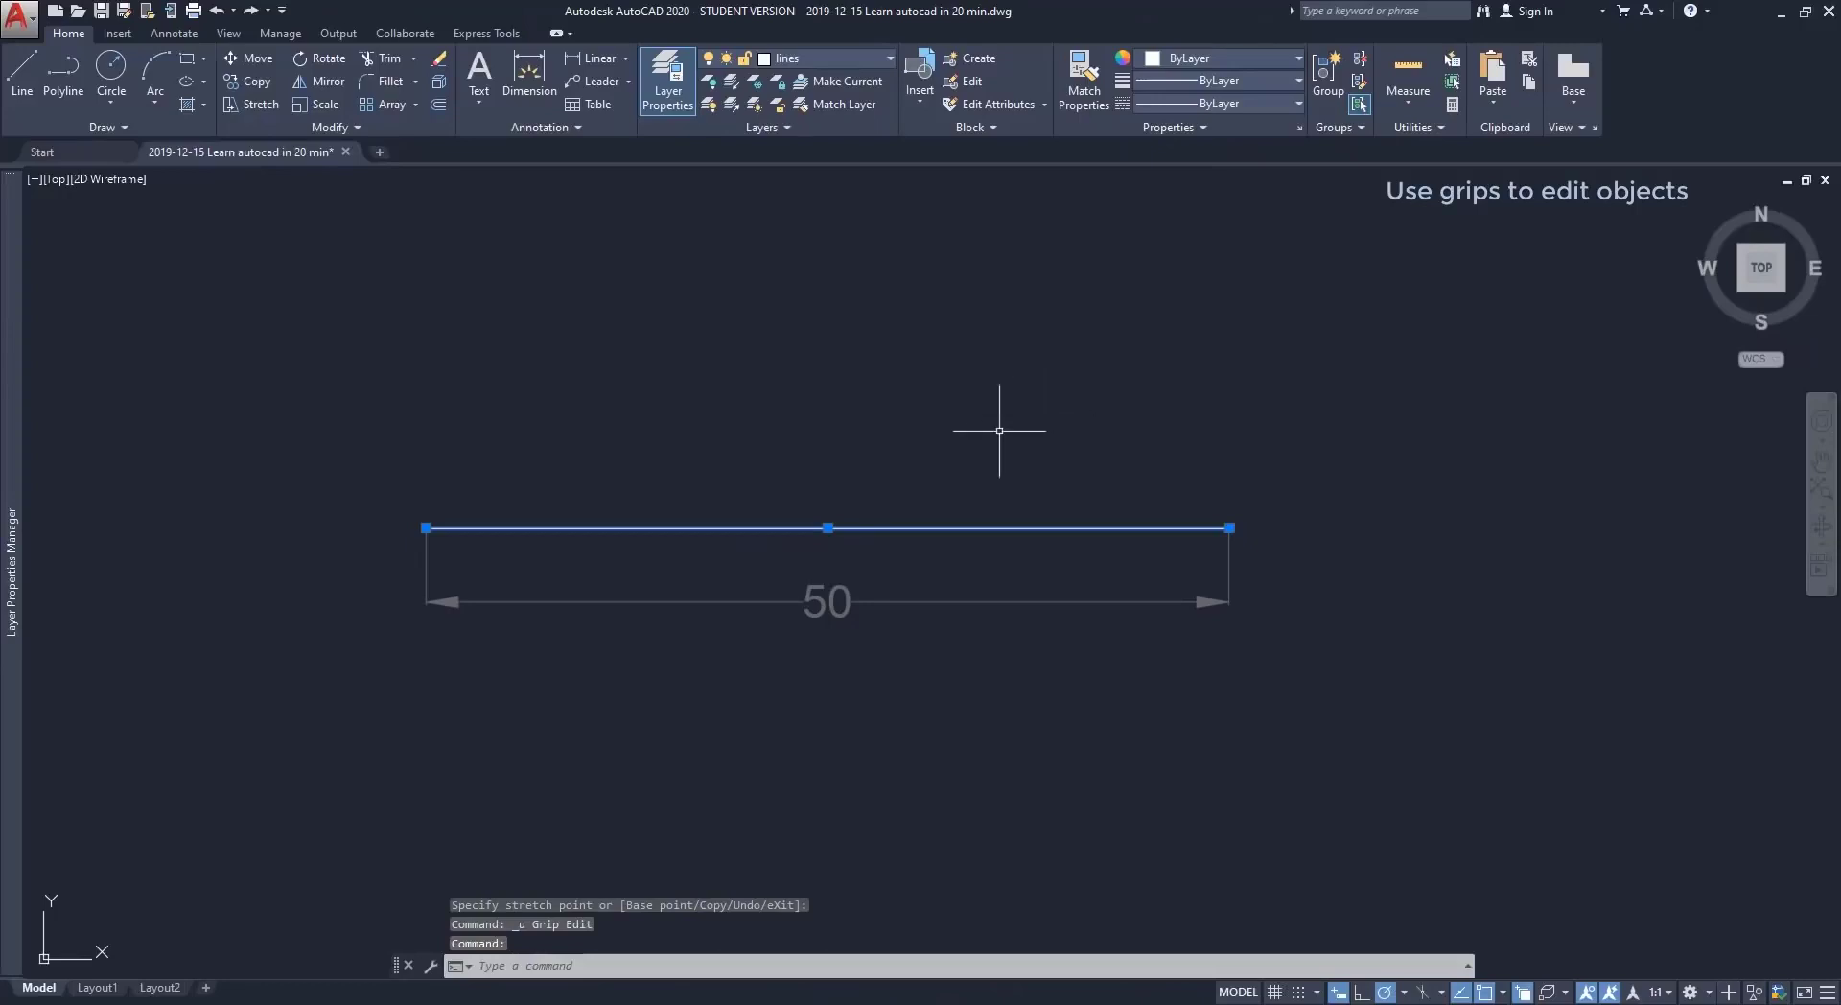
Move the line up and to the right by its midpoint grip, and stretch one endpoint horizontally outward by 20 units.
left_click(828, 528)
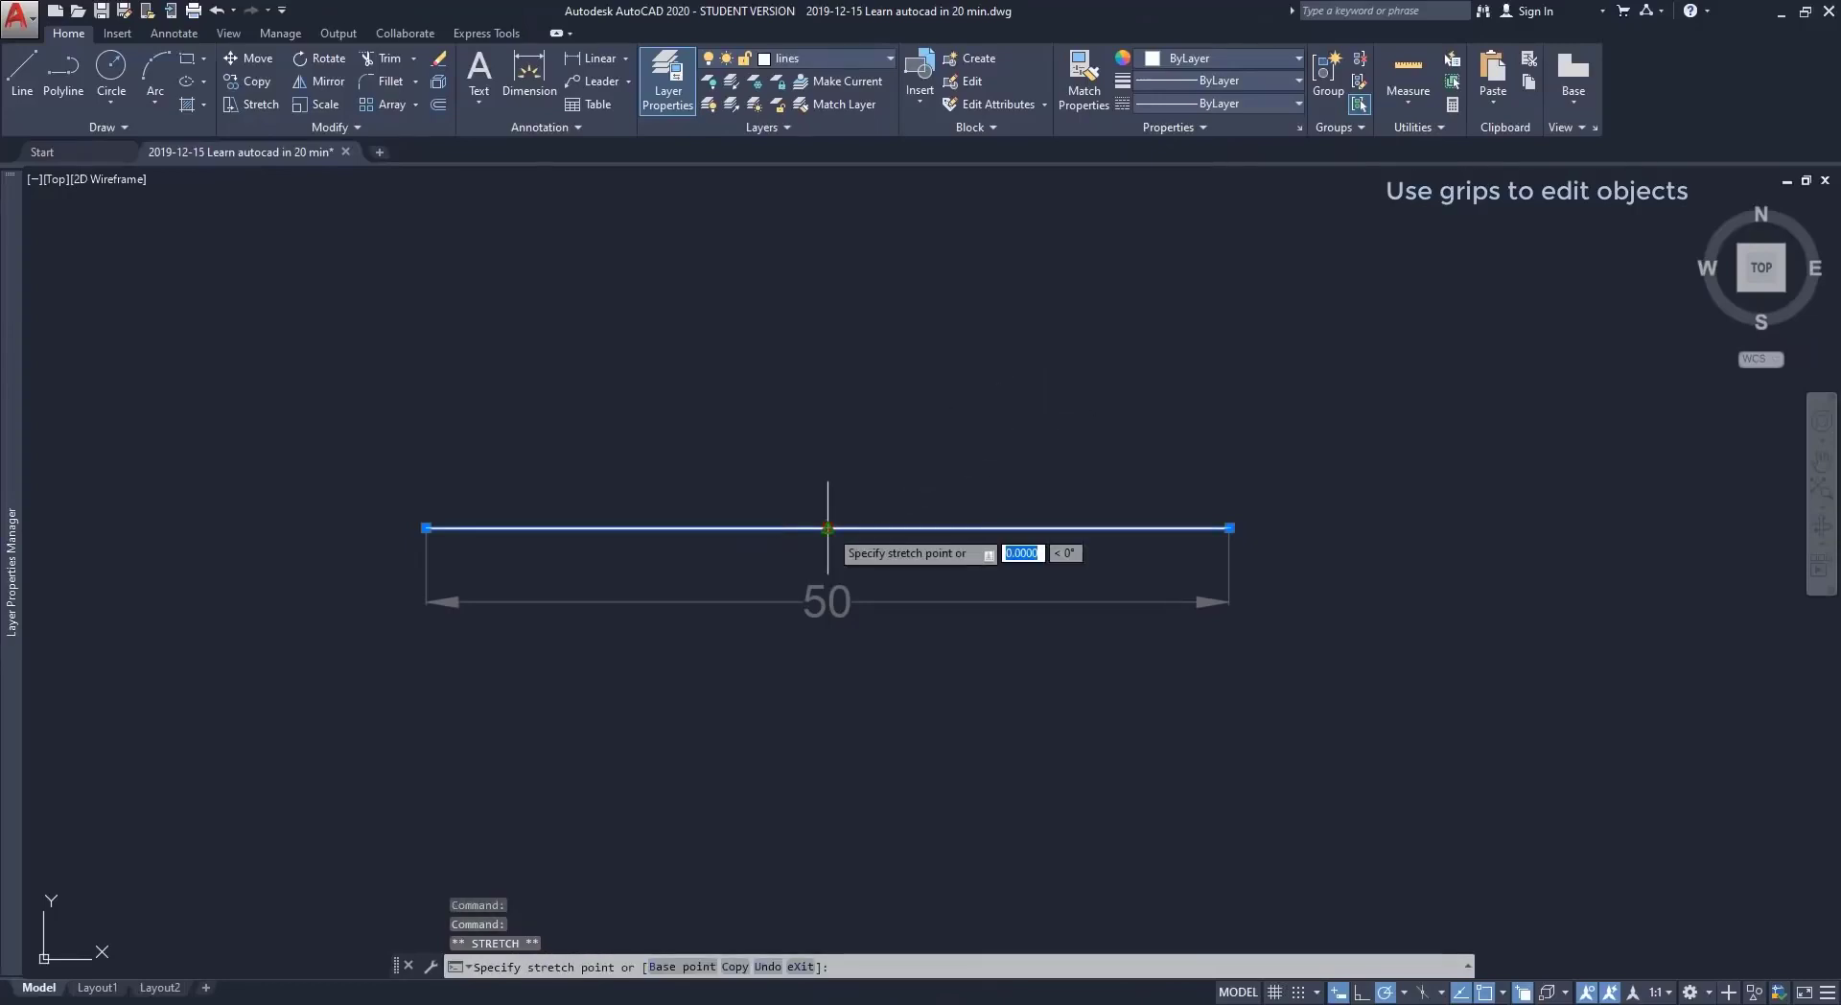
left_click(1094, 341)
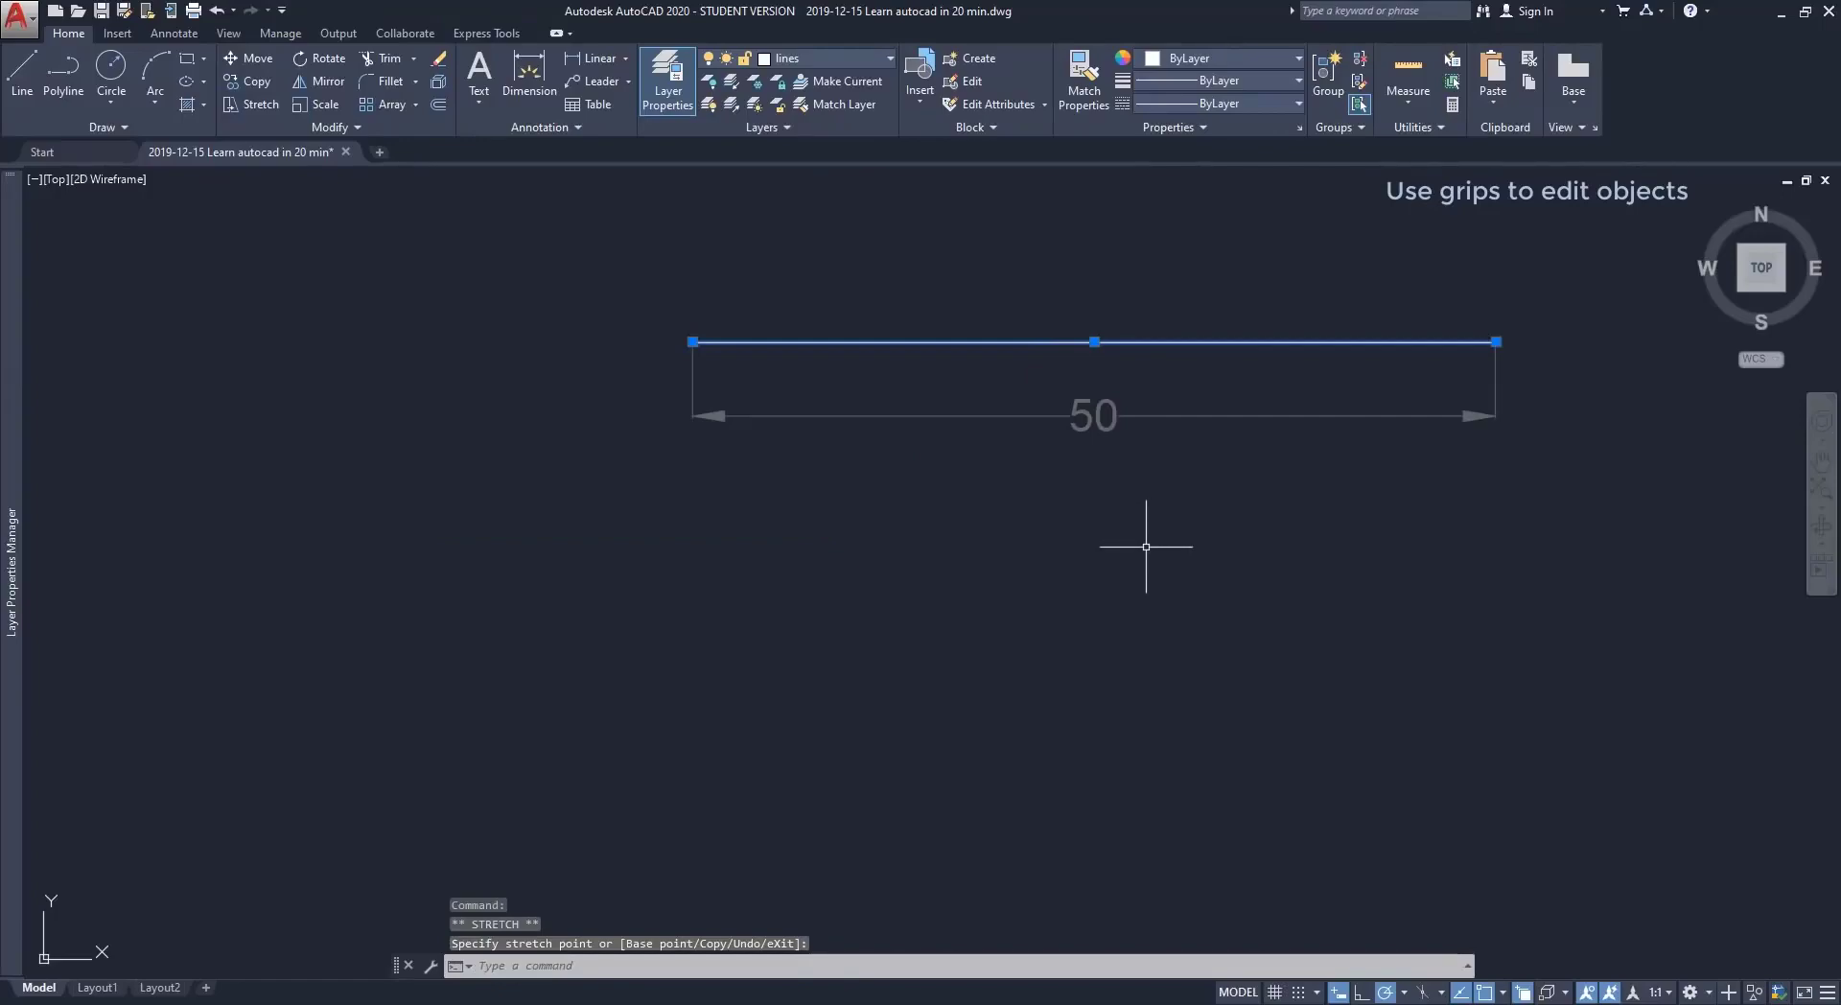
type("20")
key("Return")
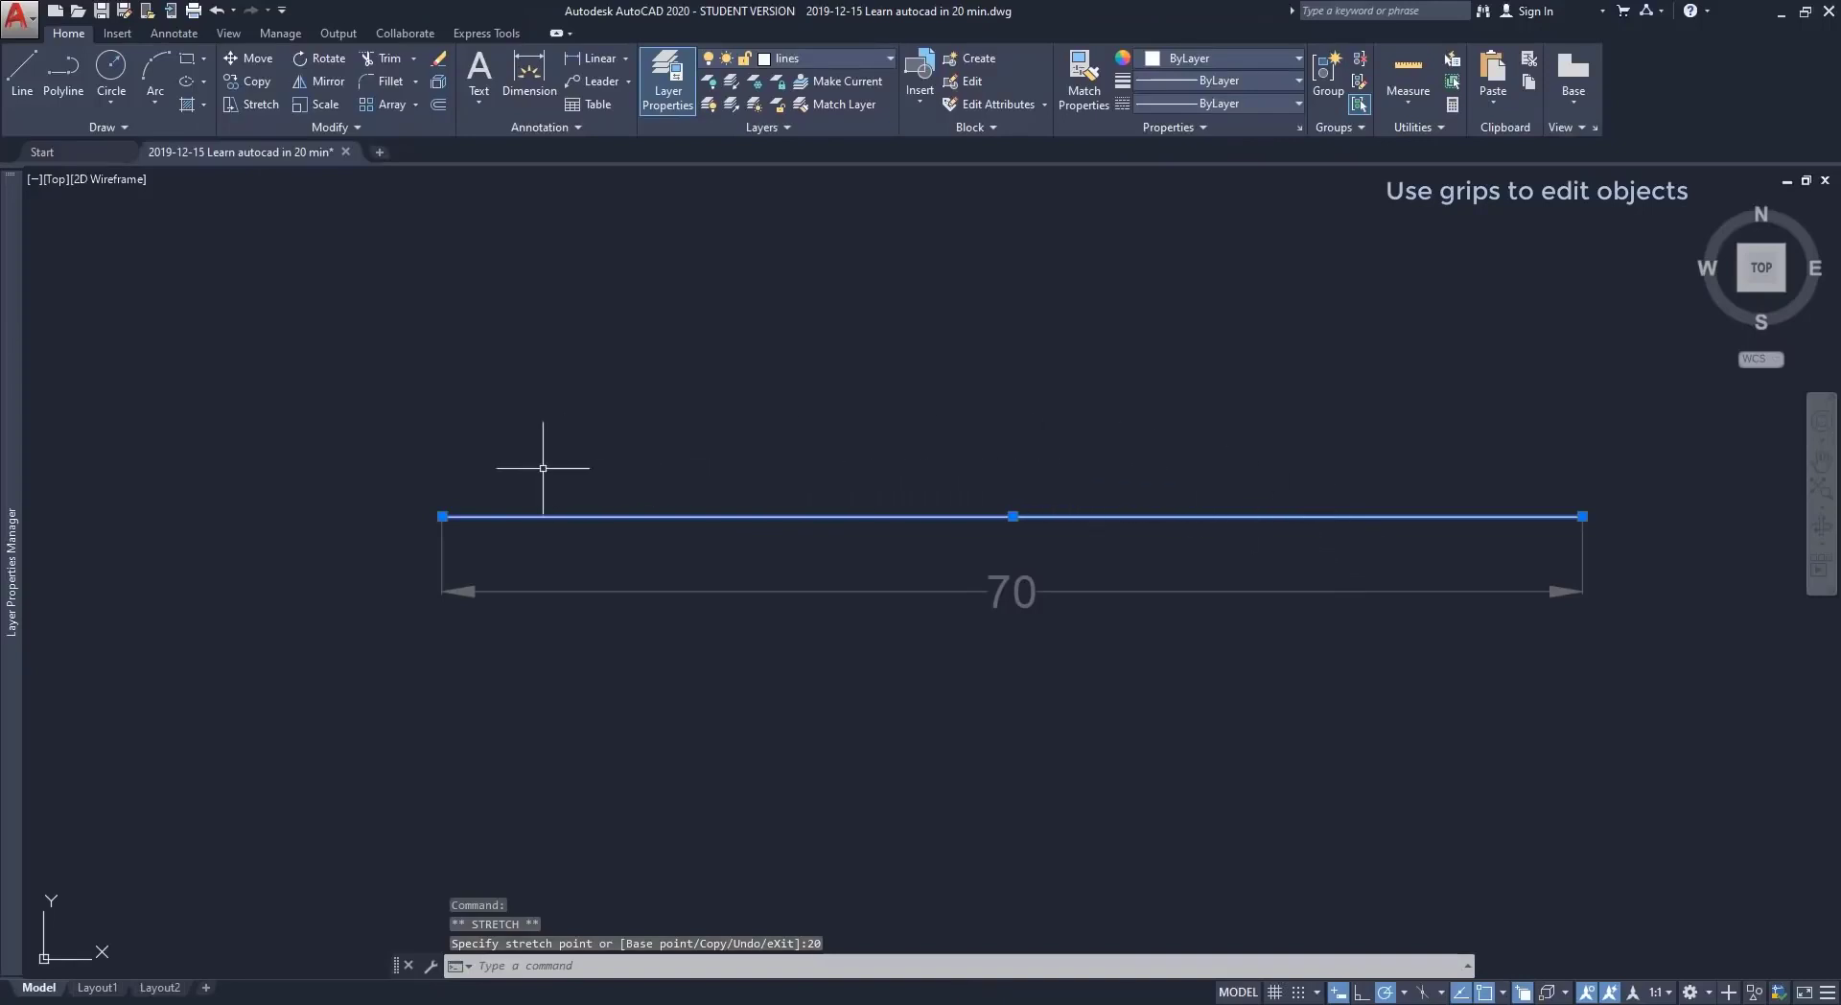
Stretch the line's left endpoint 10 units farther left along its own direction.
left_click(442, 516)
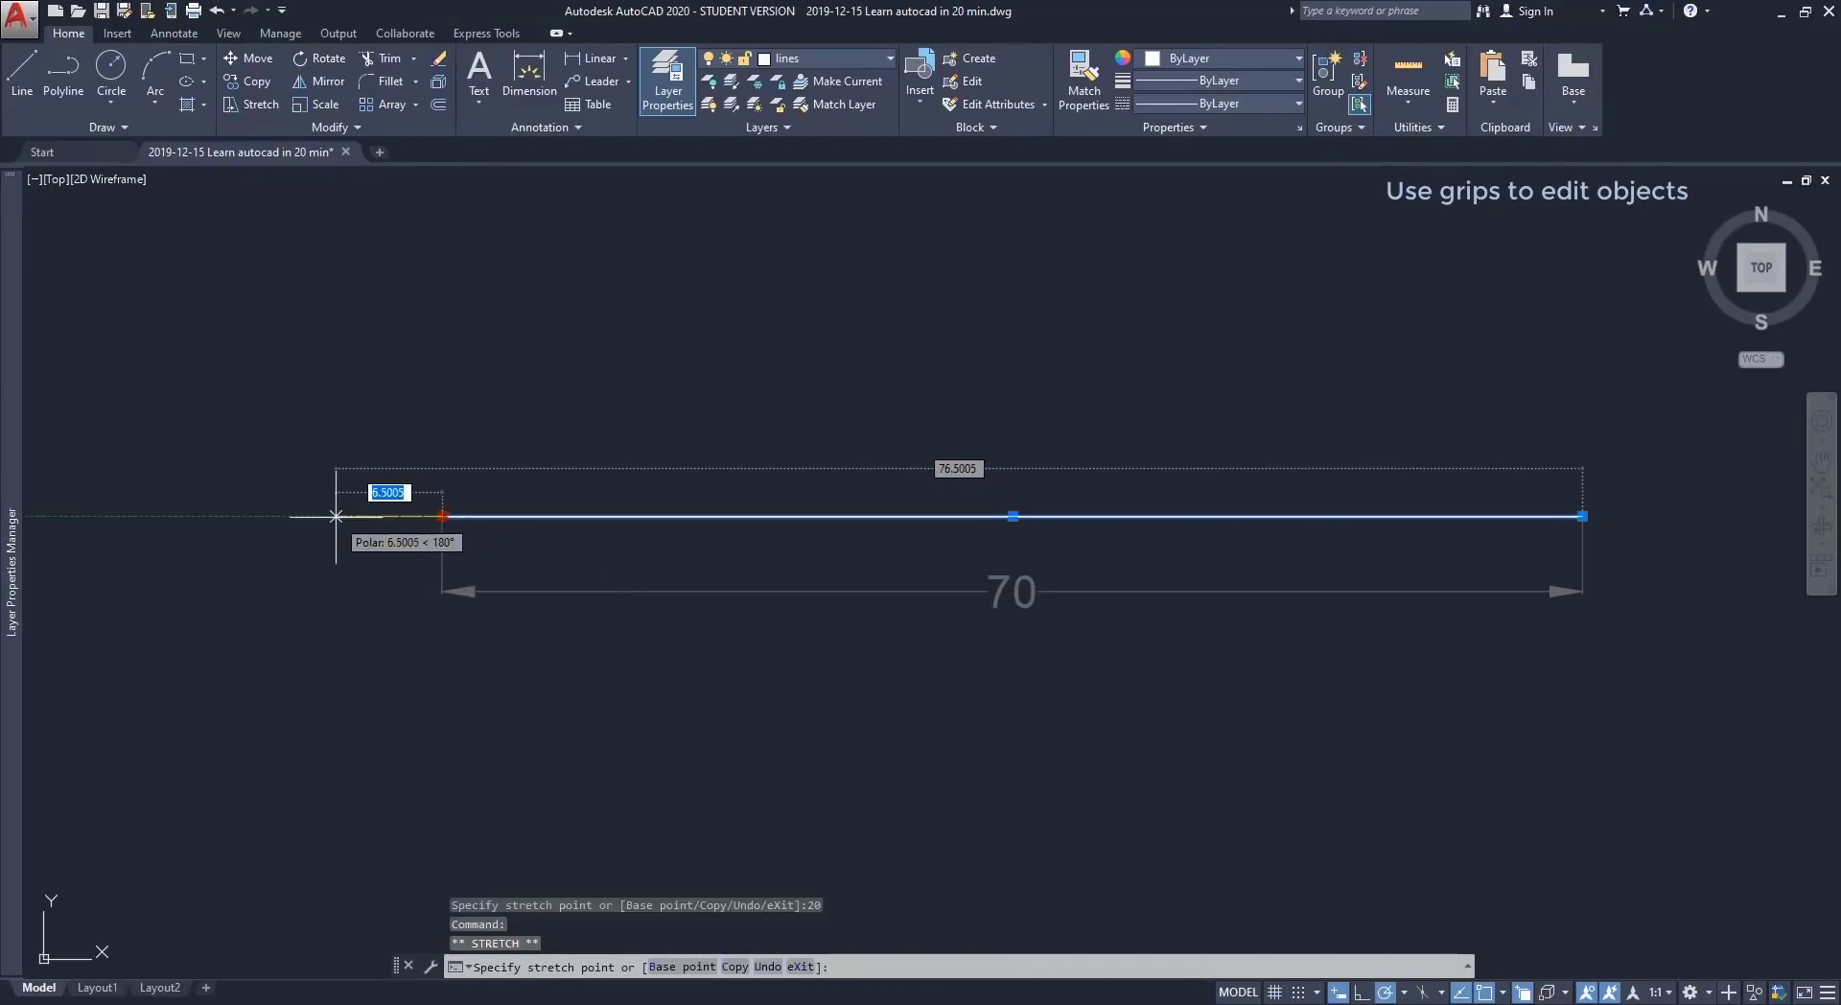
type("10")
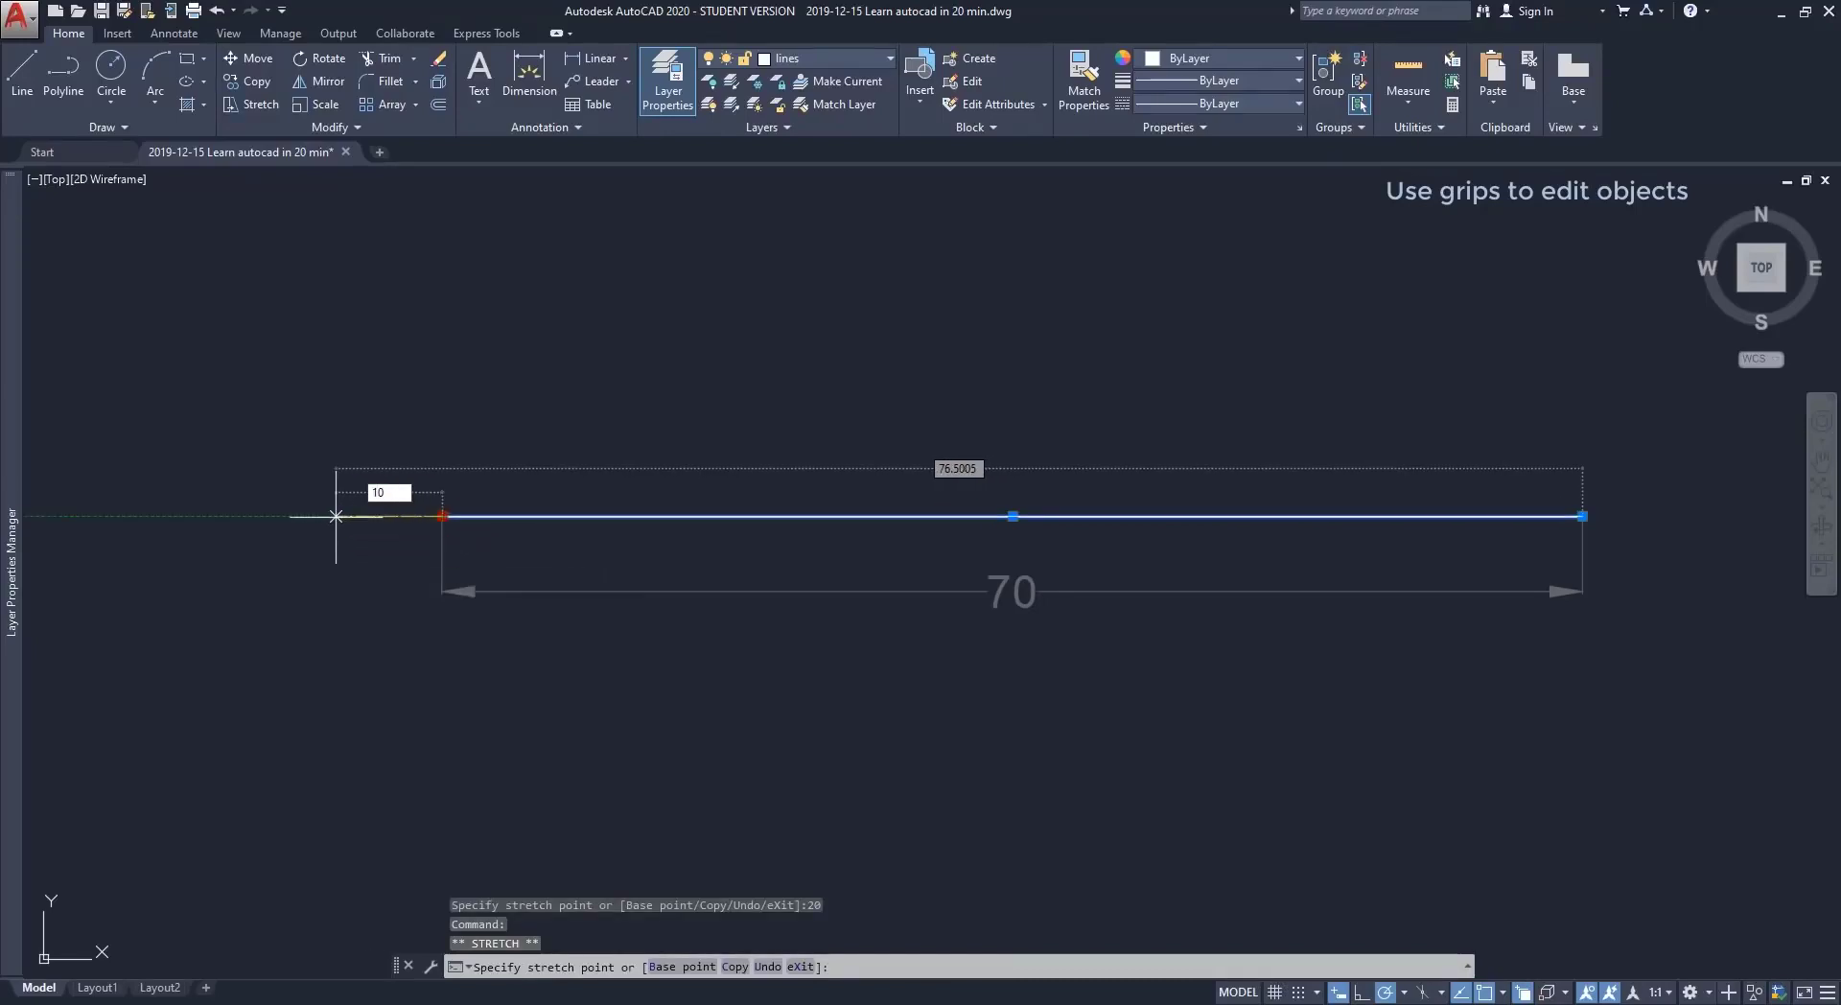
key("Return")
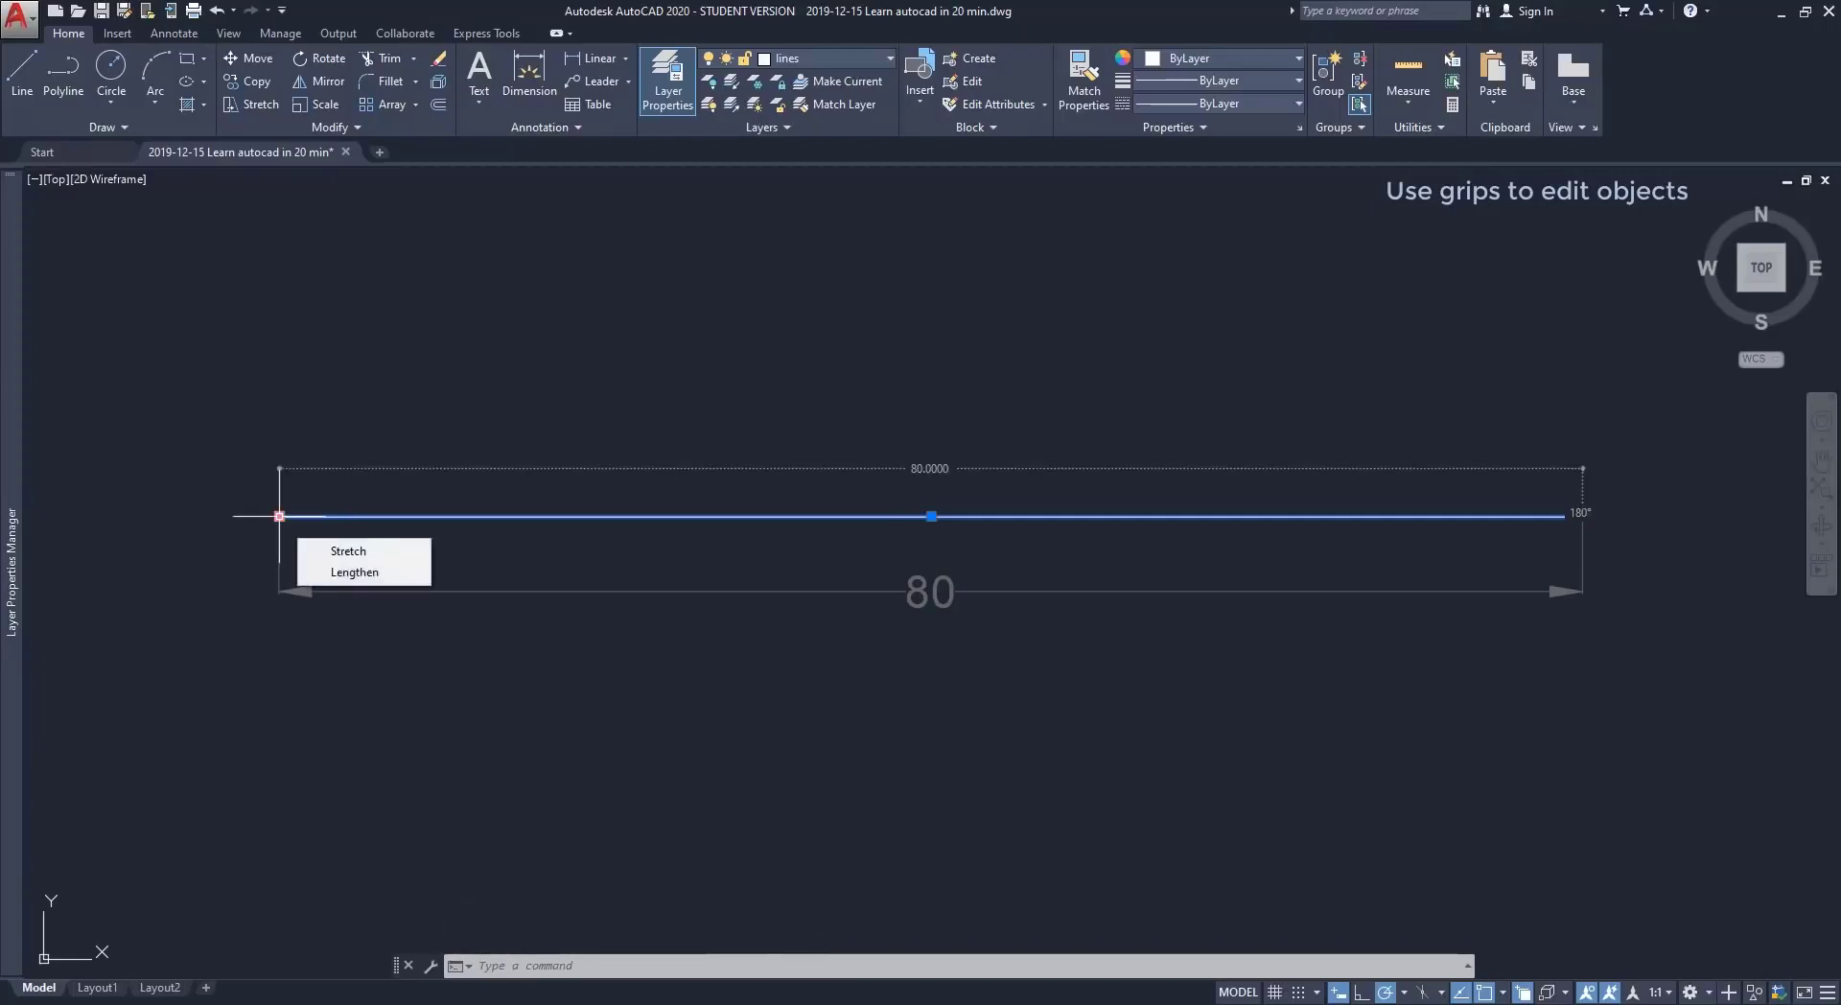
Shorten the 80-unit line by stretching its left endpoint 10 units inward along the line.
left_click(279, 516)
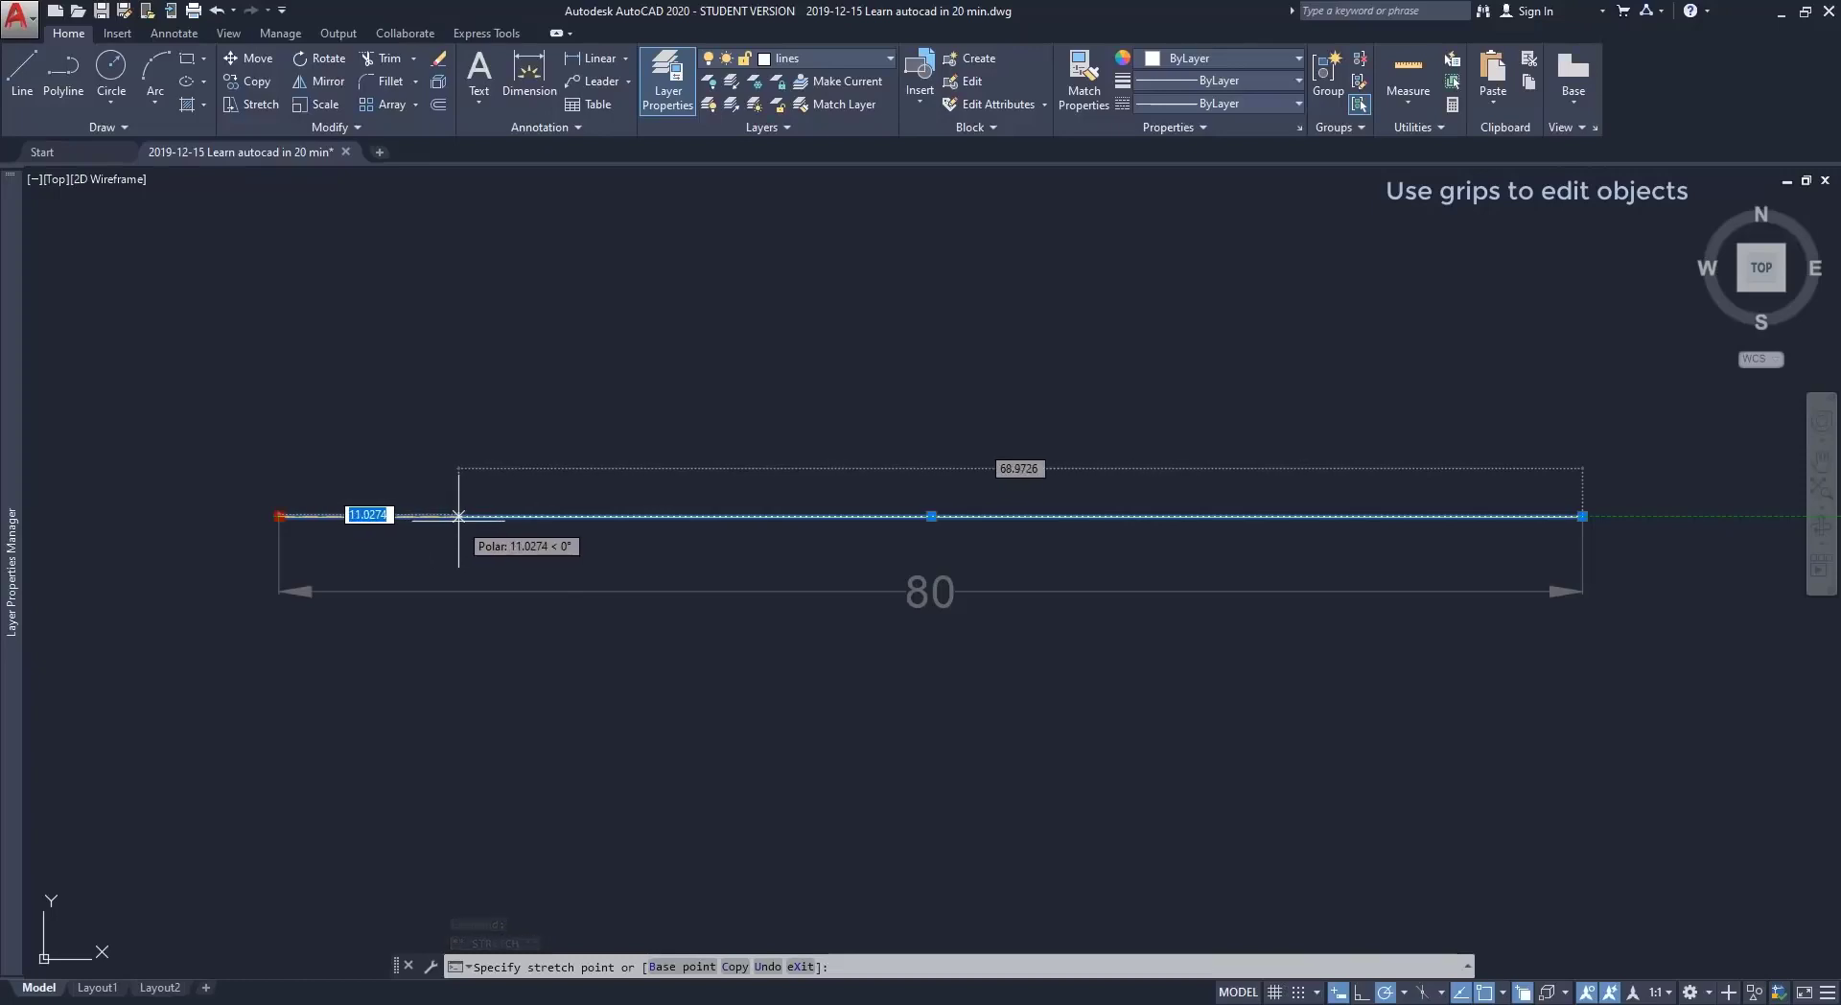
type("10")
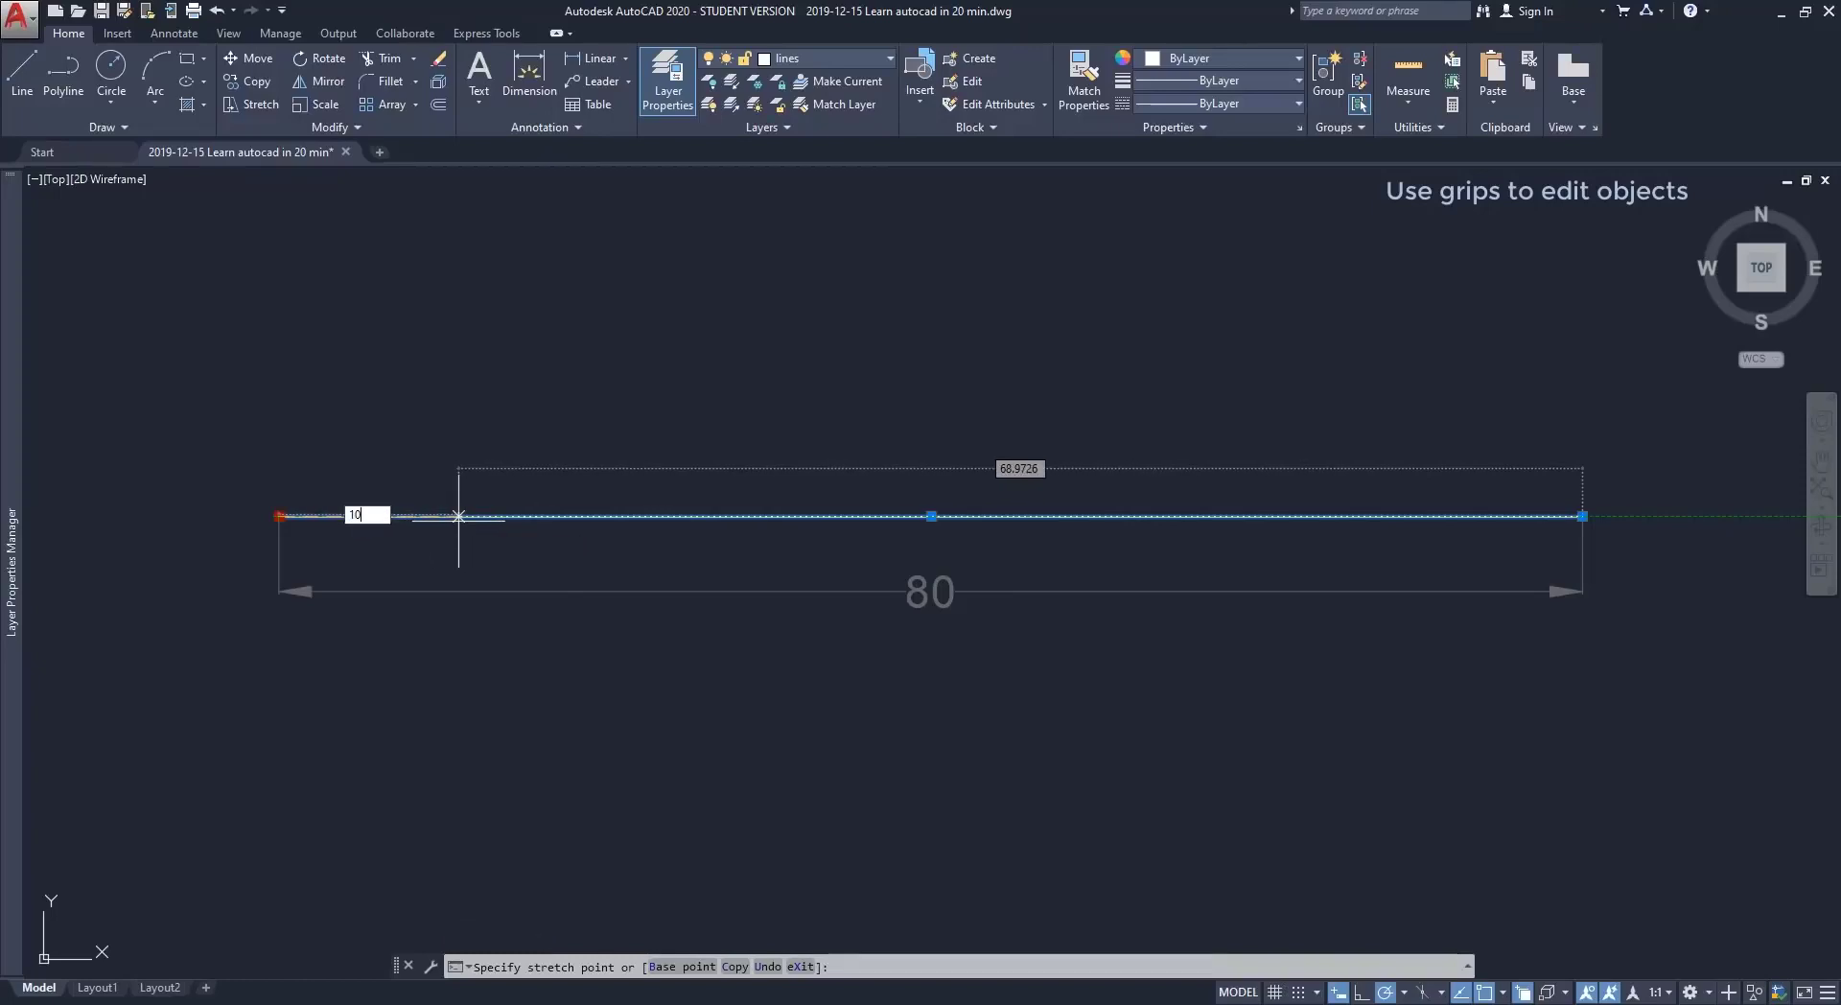
key("Return")
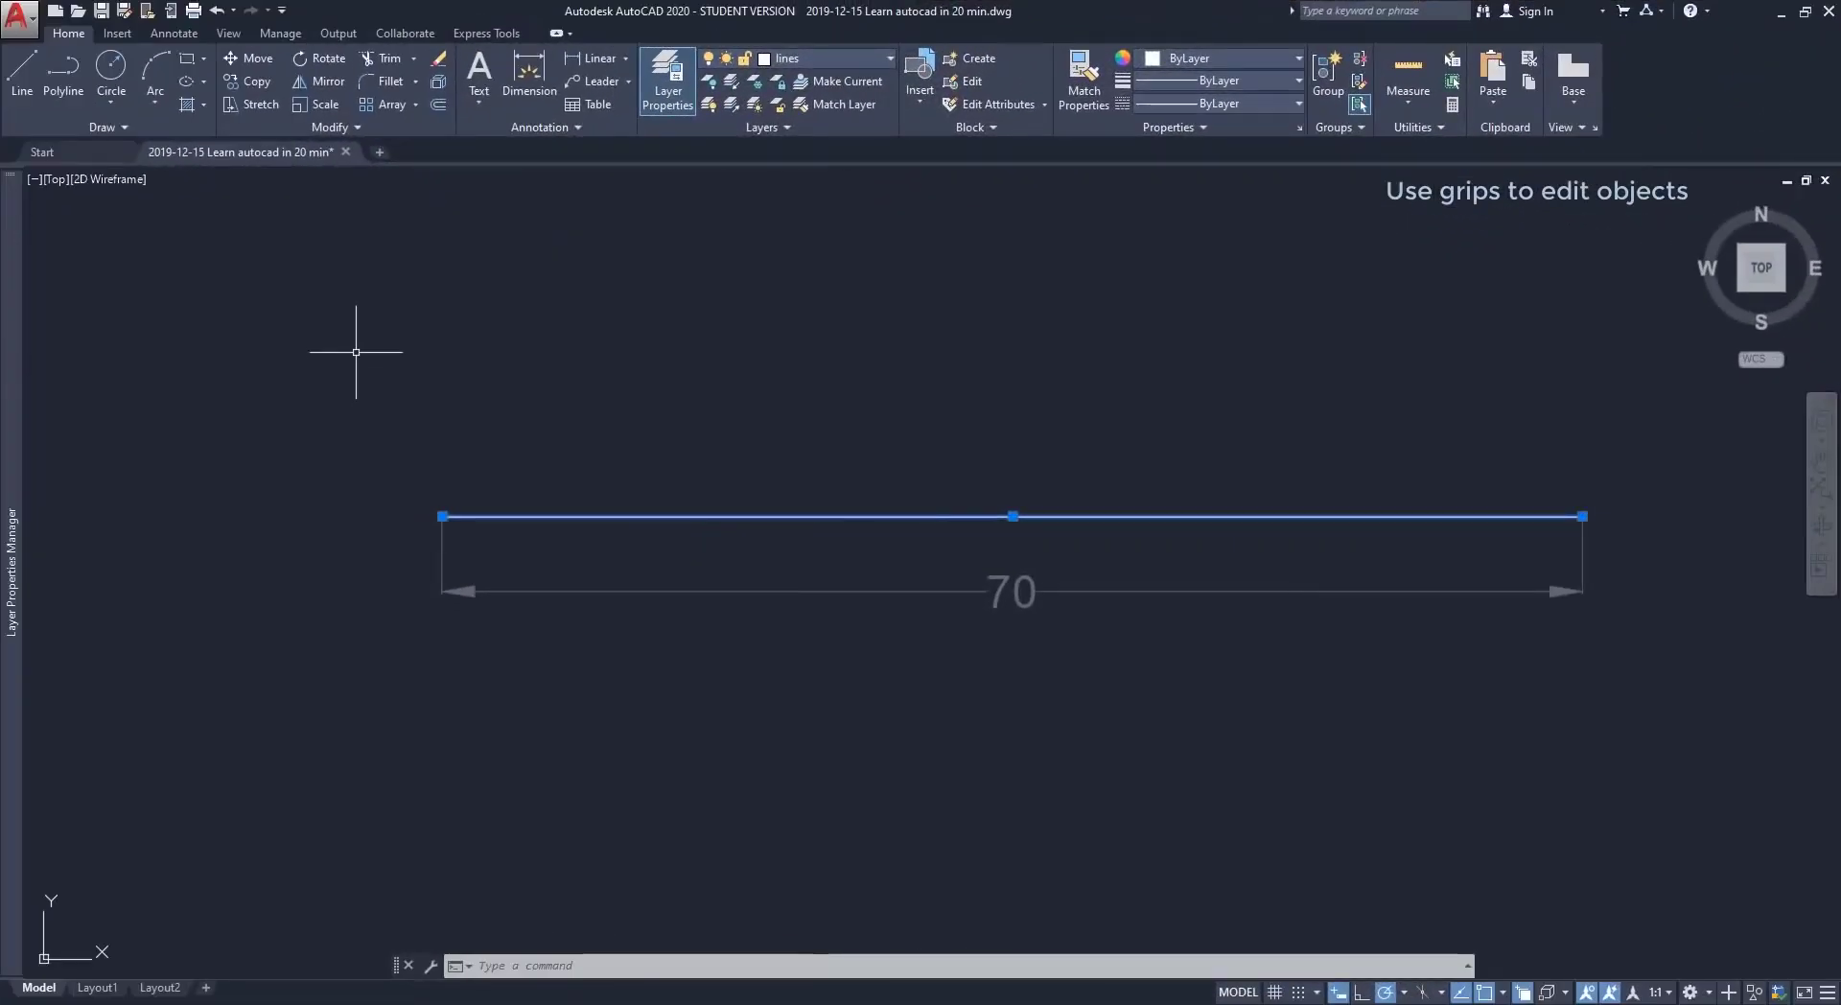
Stretch the line's left endpoint outward horizontally to give the line a total length of 120 units.
left_click(443, 515)
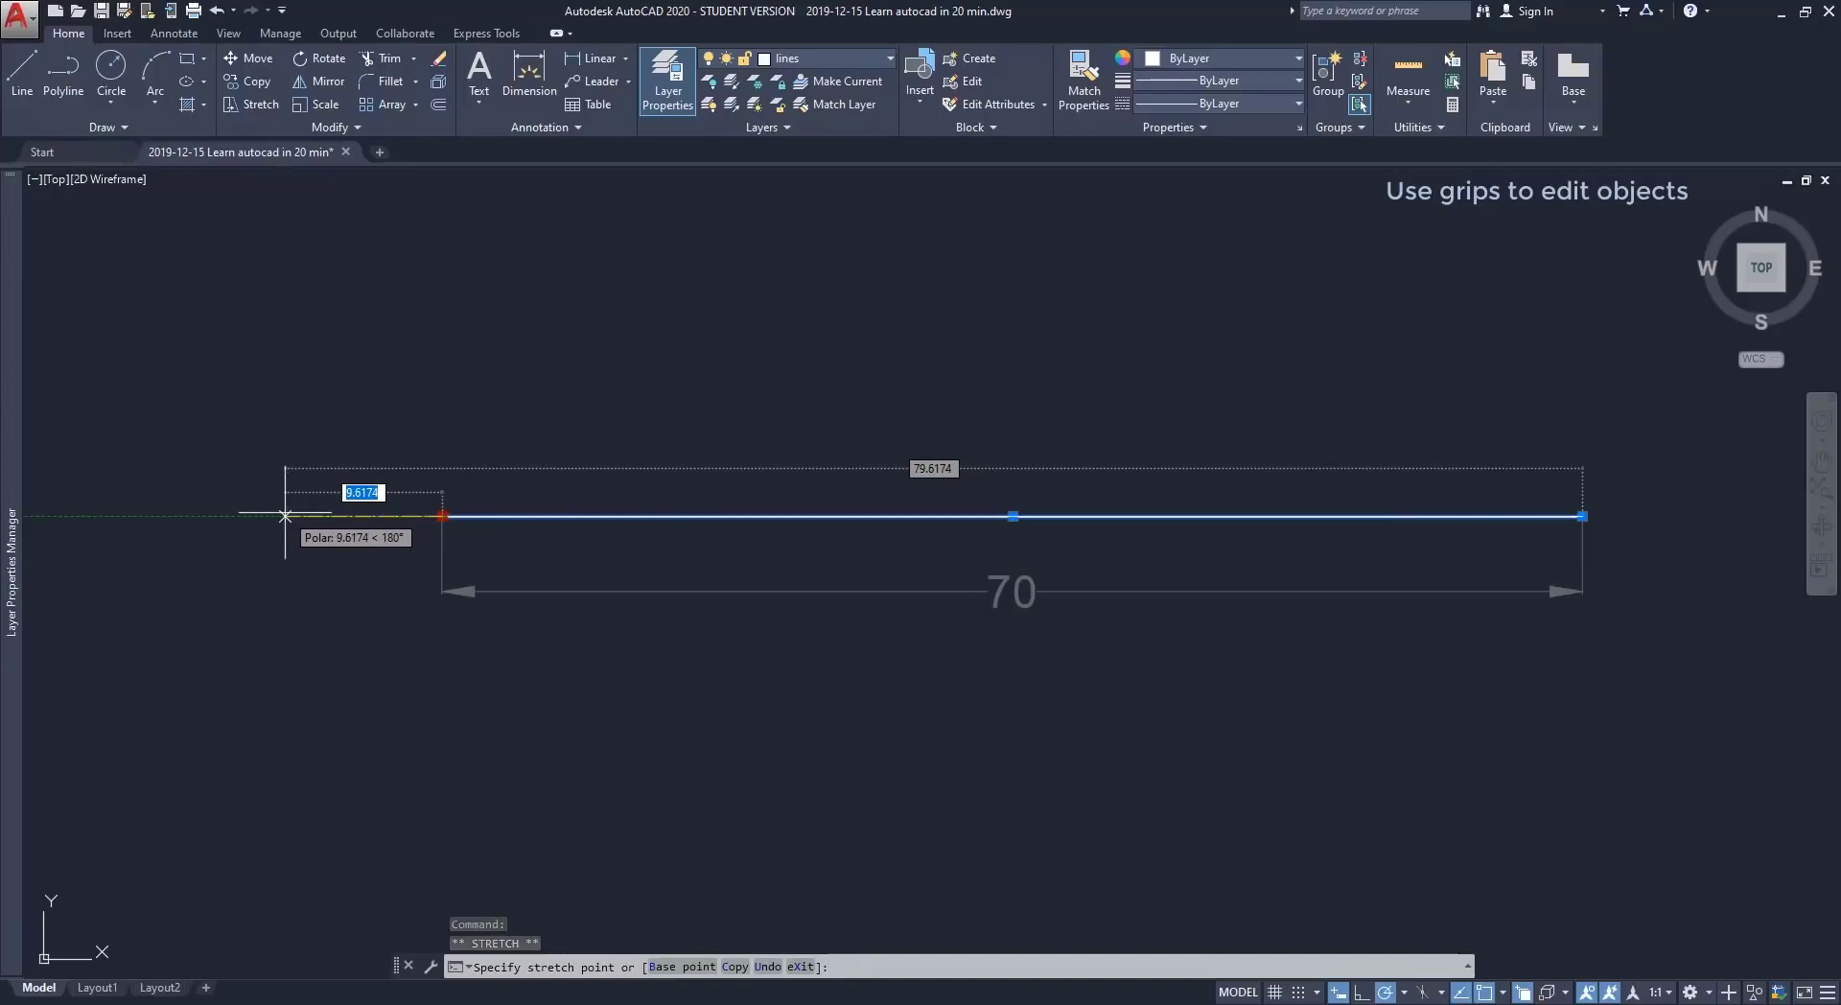
key("Tab")
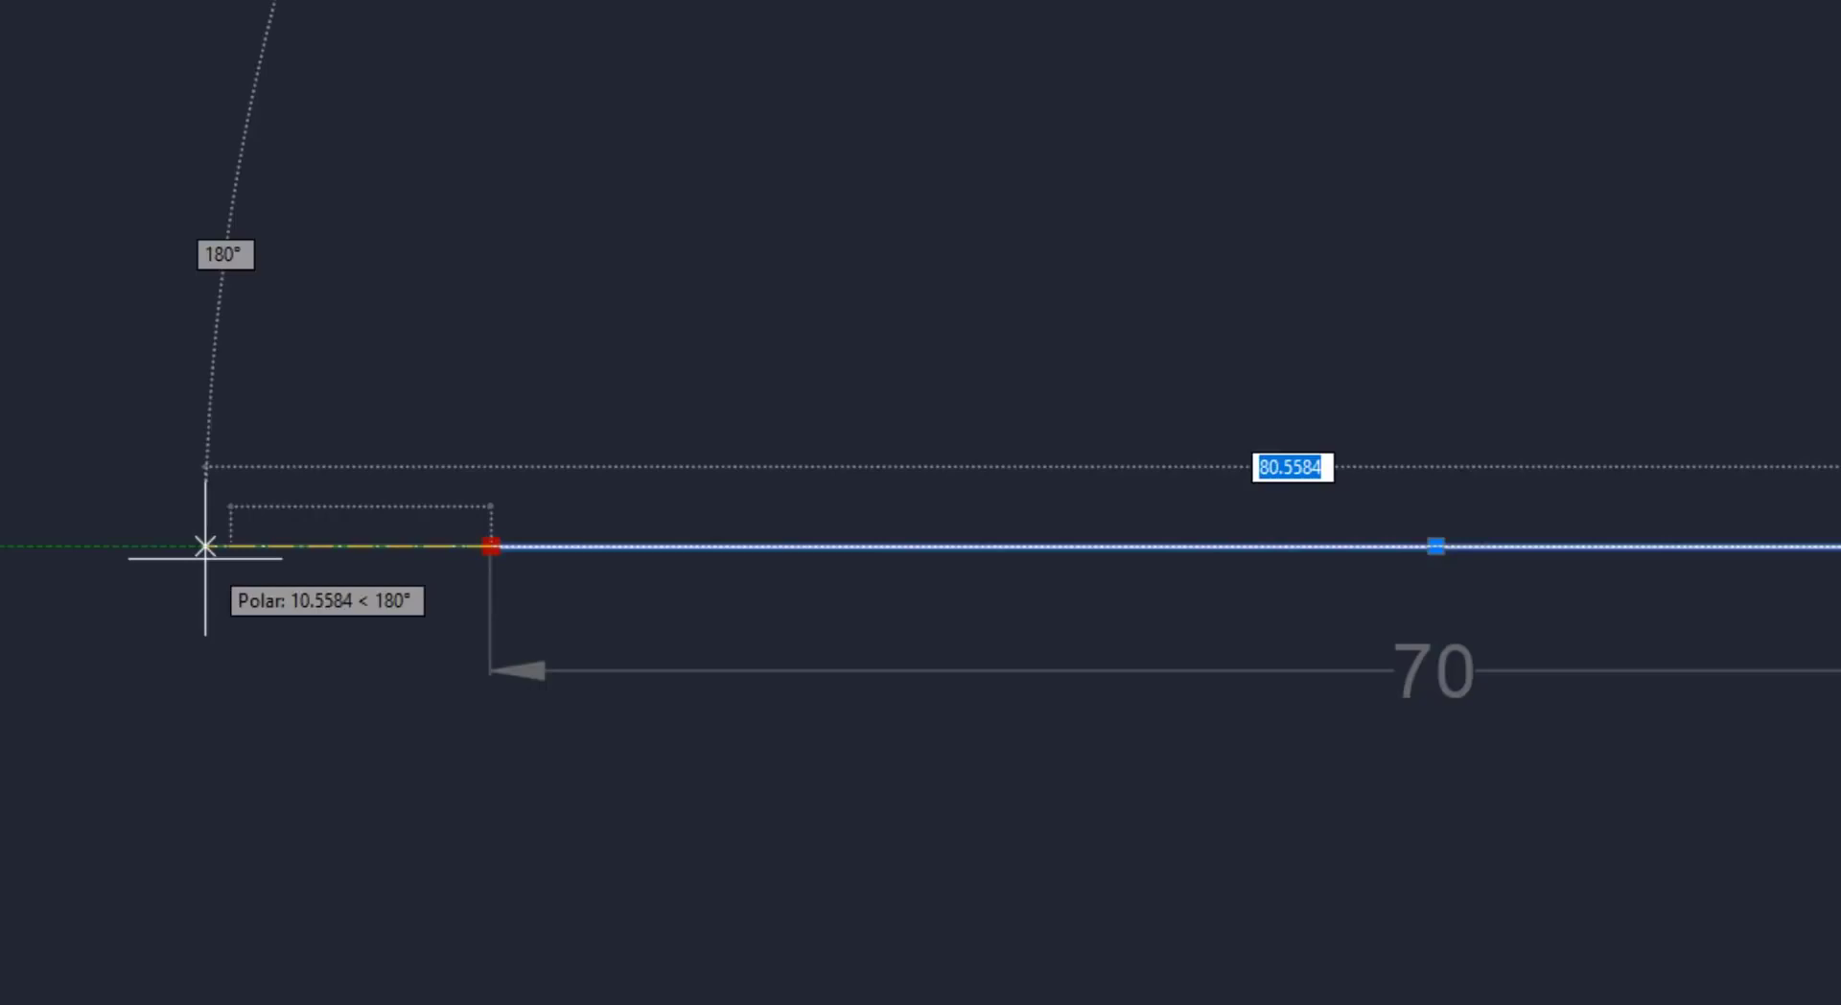
type("120")
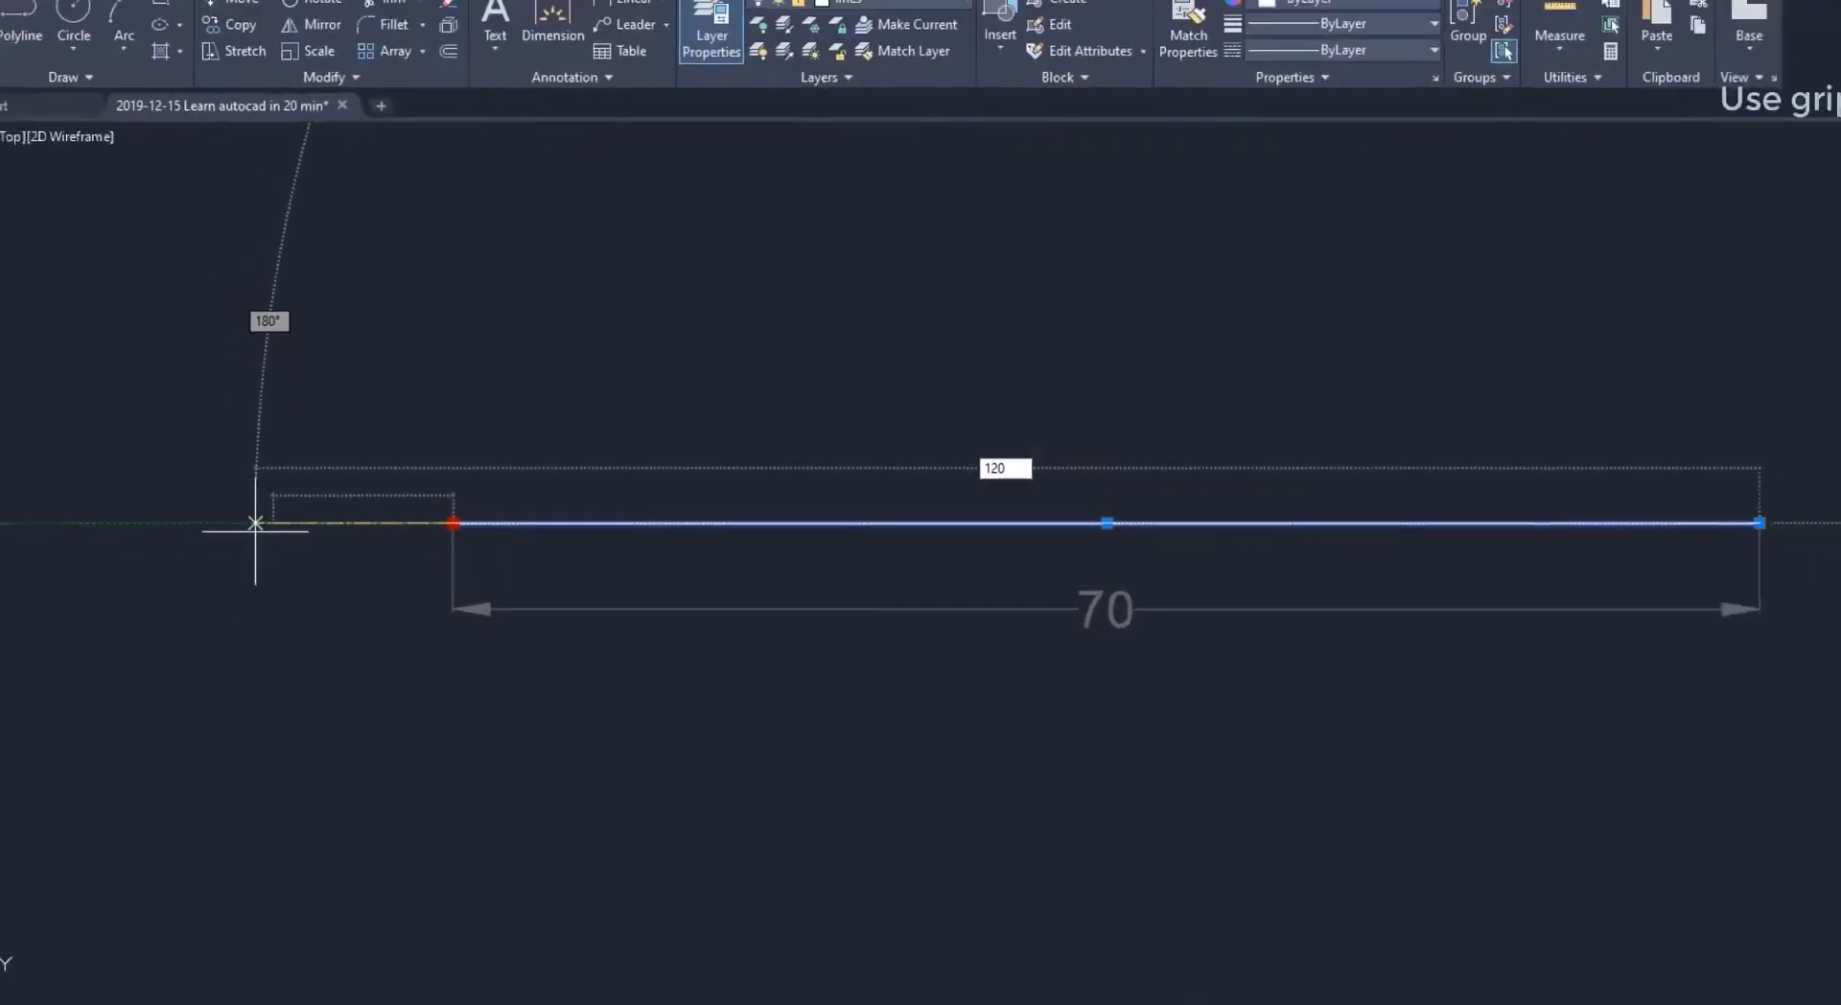
key("Return")
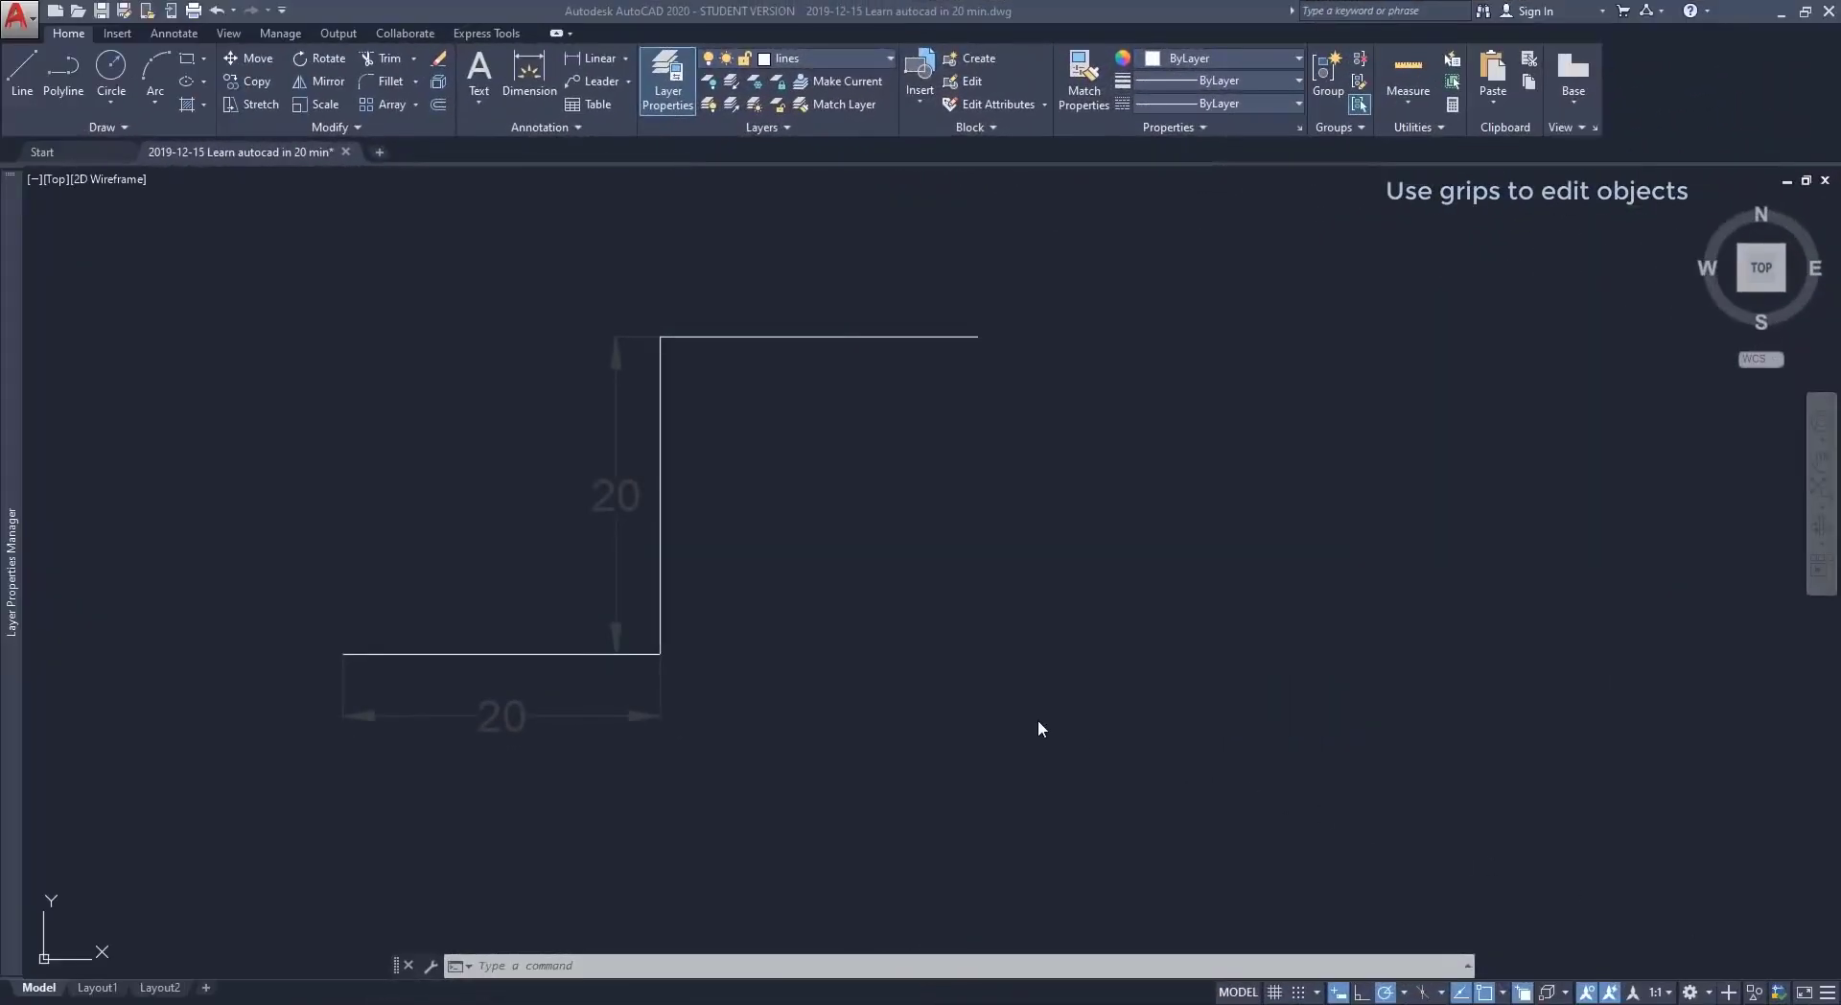
Select the Z-shaped polyline, stretch its upper corner vertex freely up and to the left, and undo the stretch.
left_click(1038, 719)
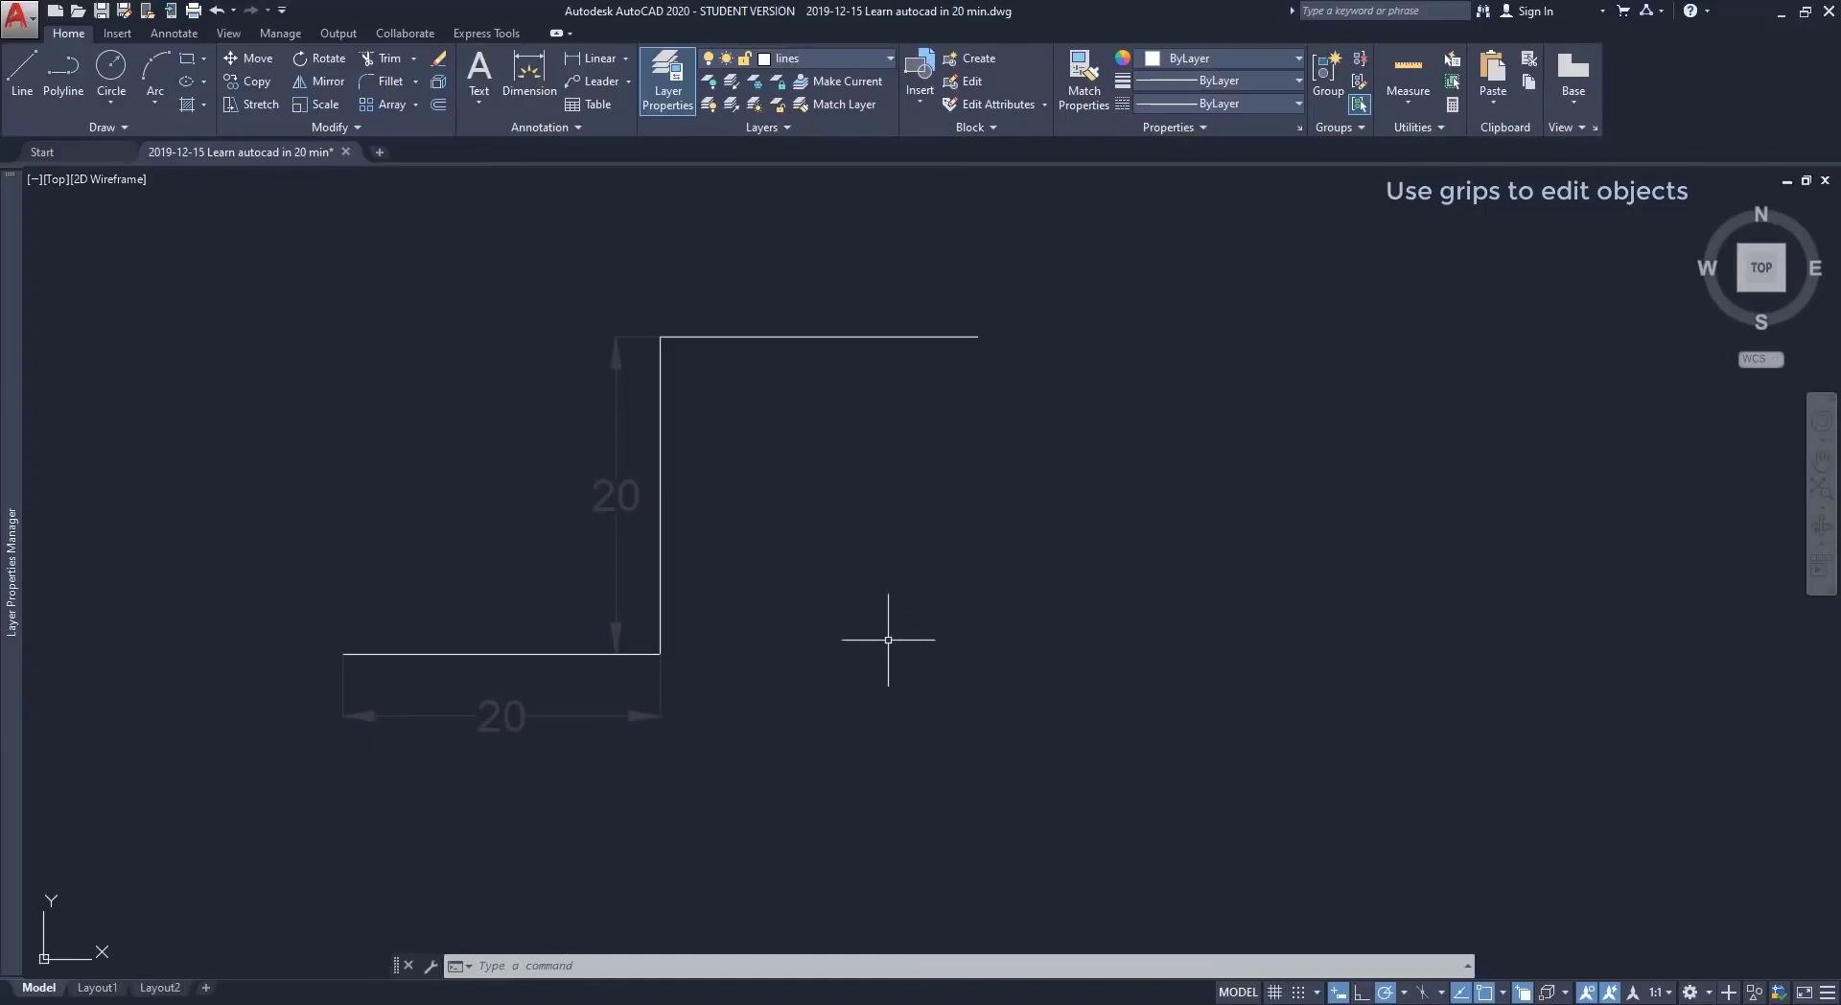
key("Tab")
left_click(660, 452)
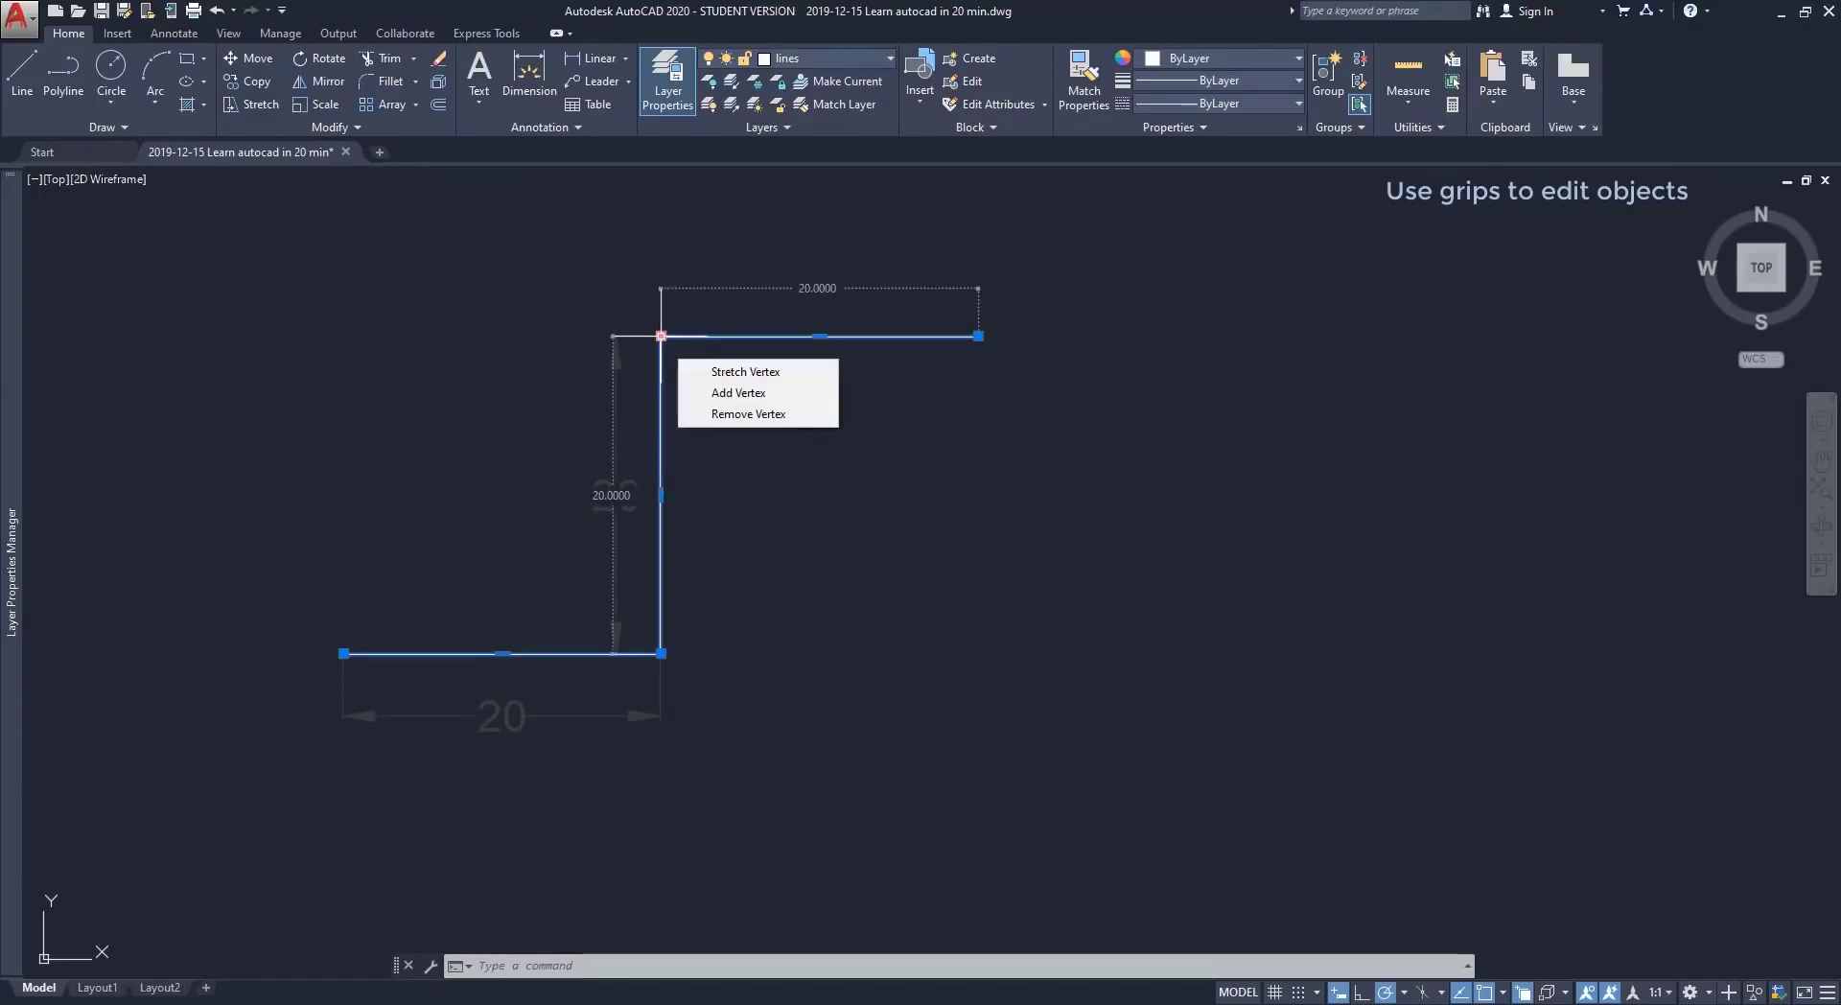
left_click(661, 336)
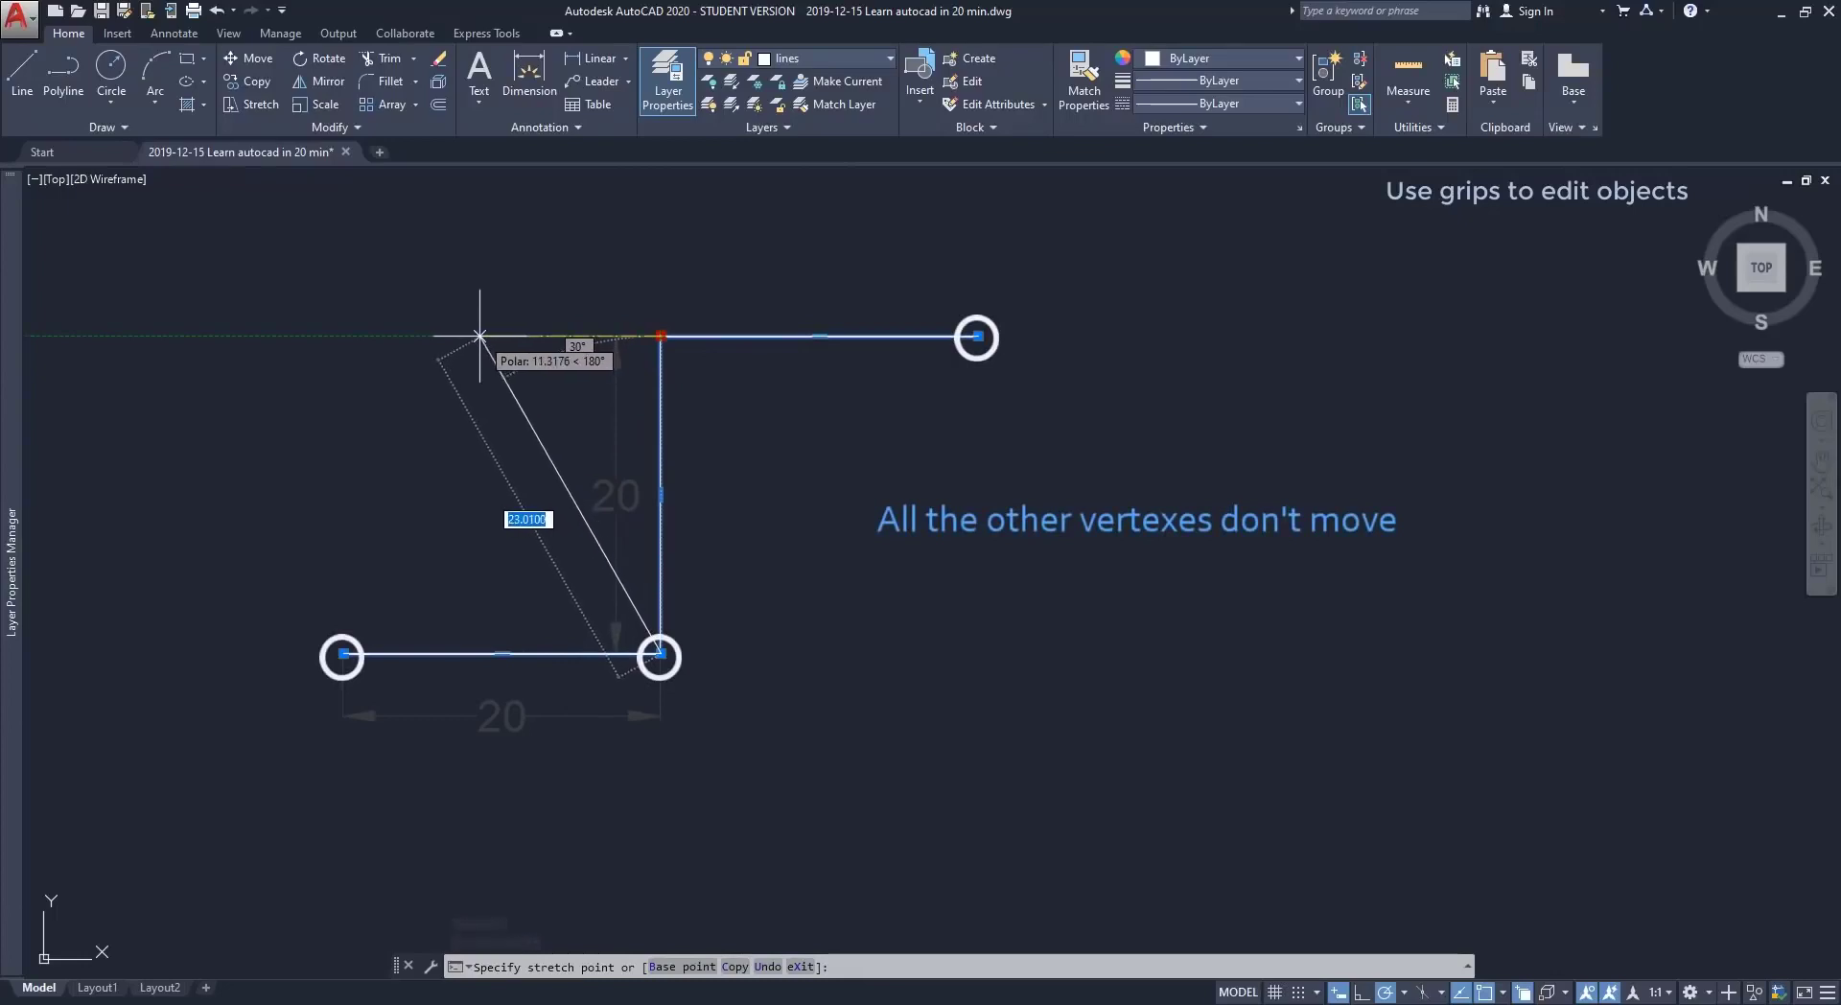
left_click(451, 276)
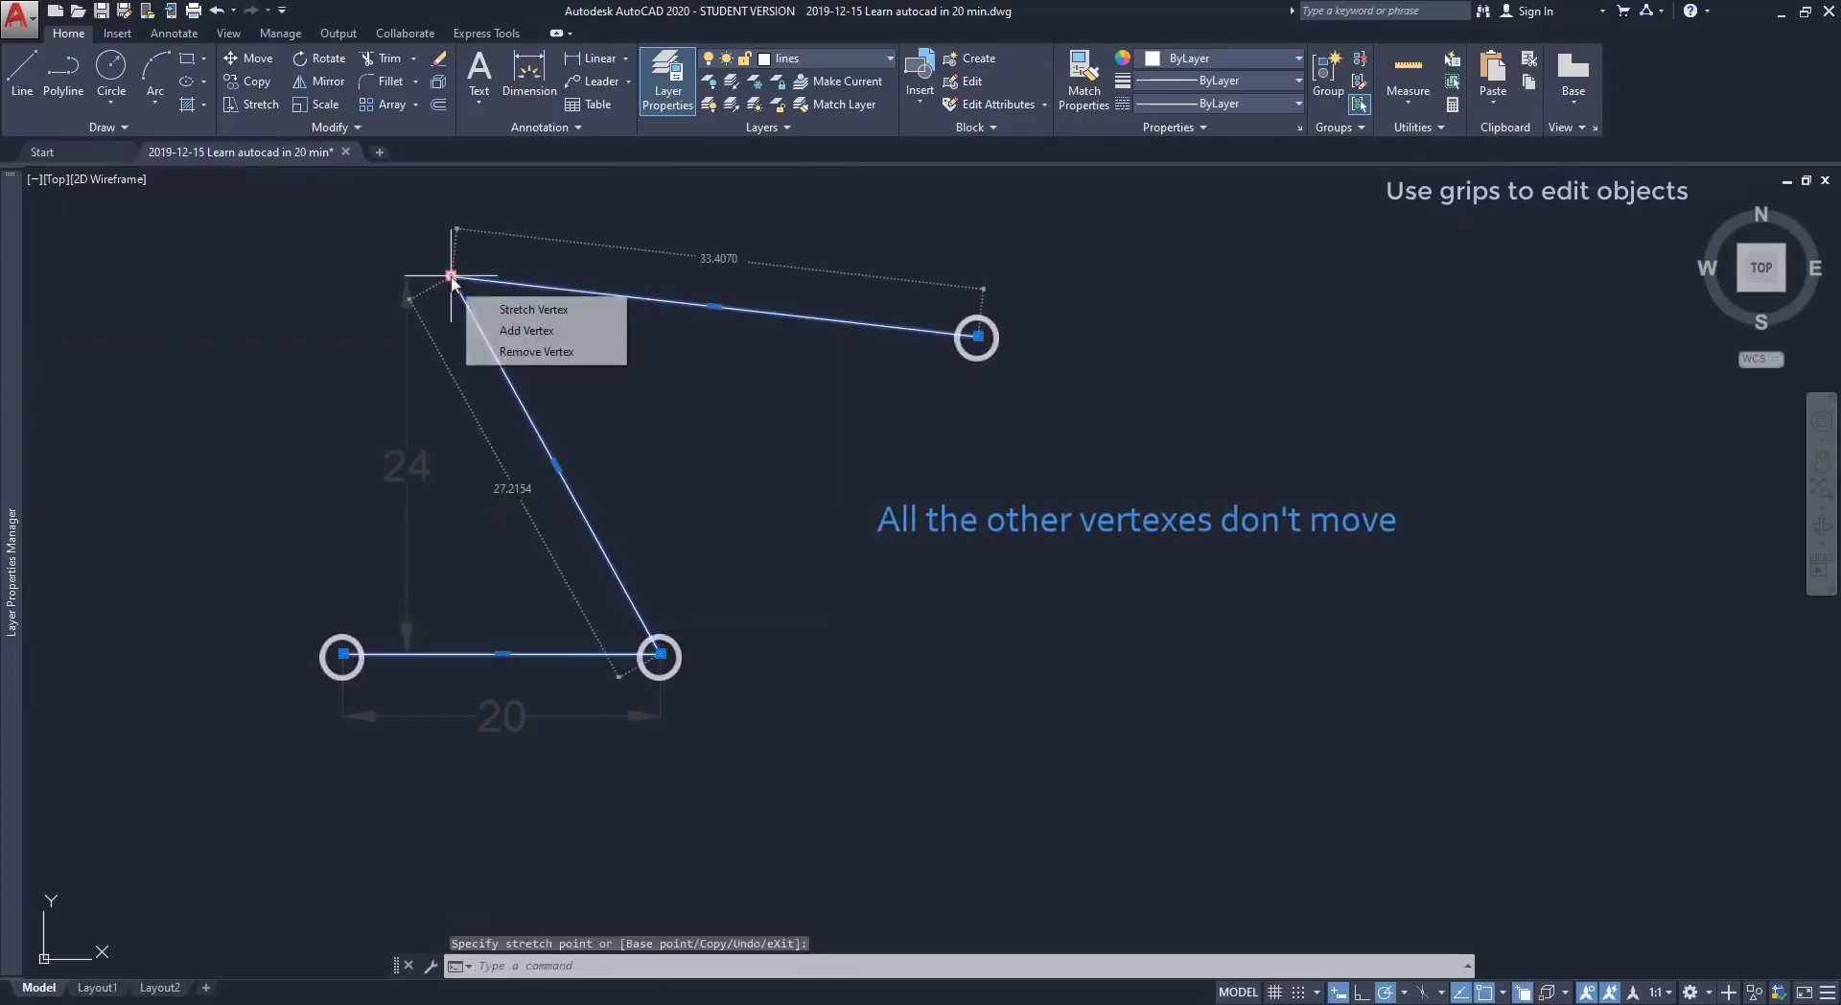
key("ctrl+z")
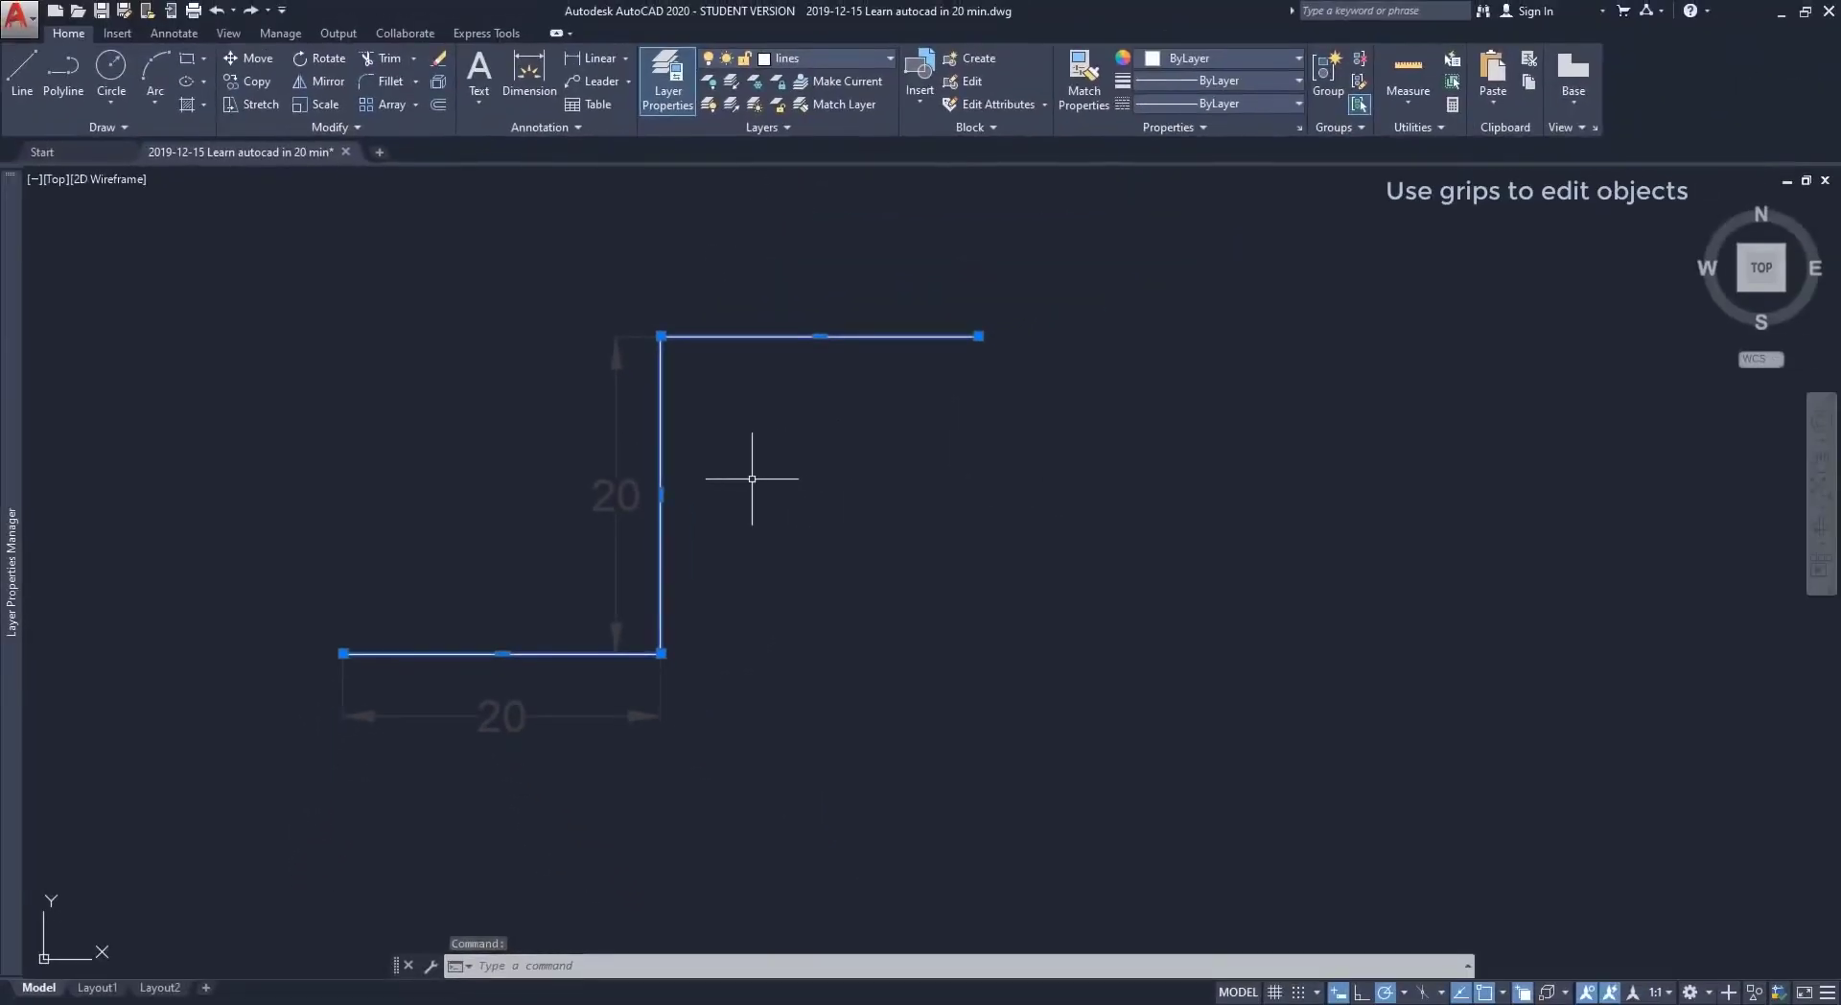
Stretch the polyline's vertical segment 10 units to the right by its midpoint grip.
left_click(661, 494)
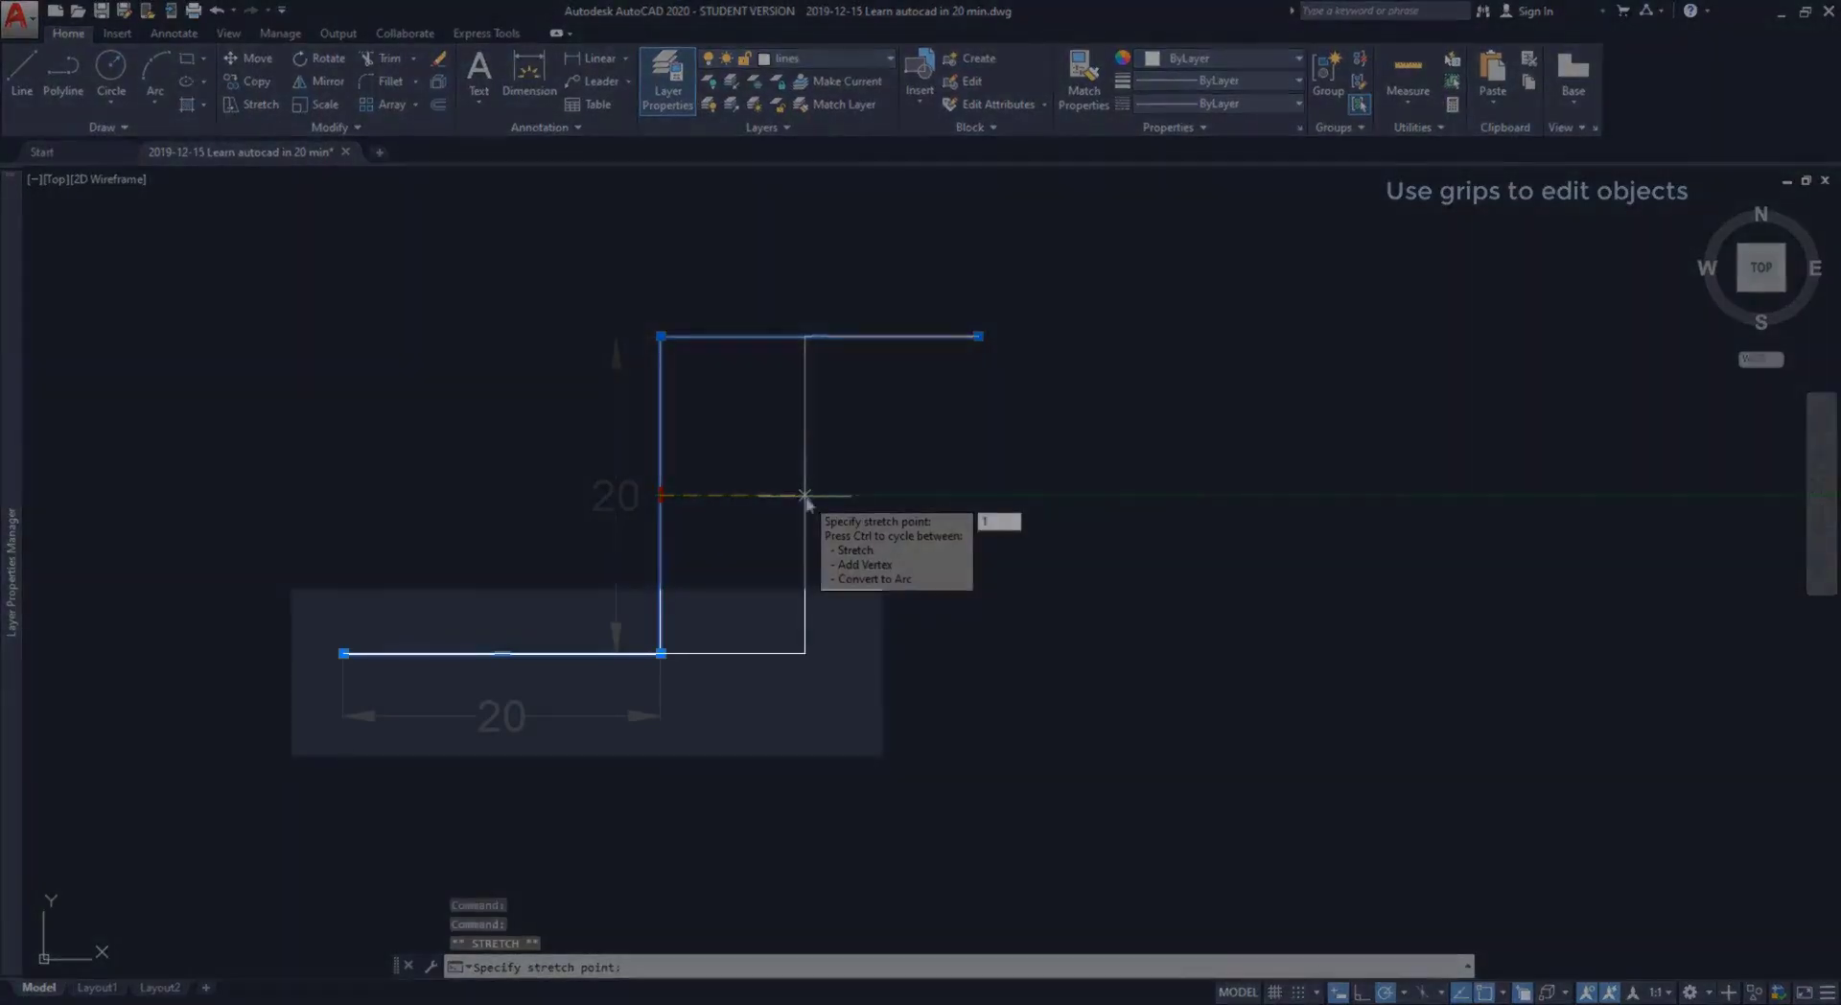
type("10")
key("Return")
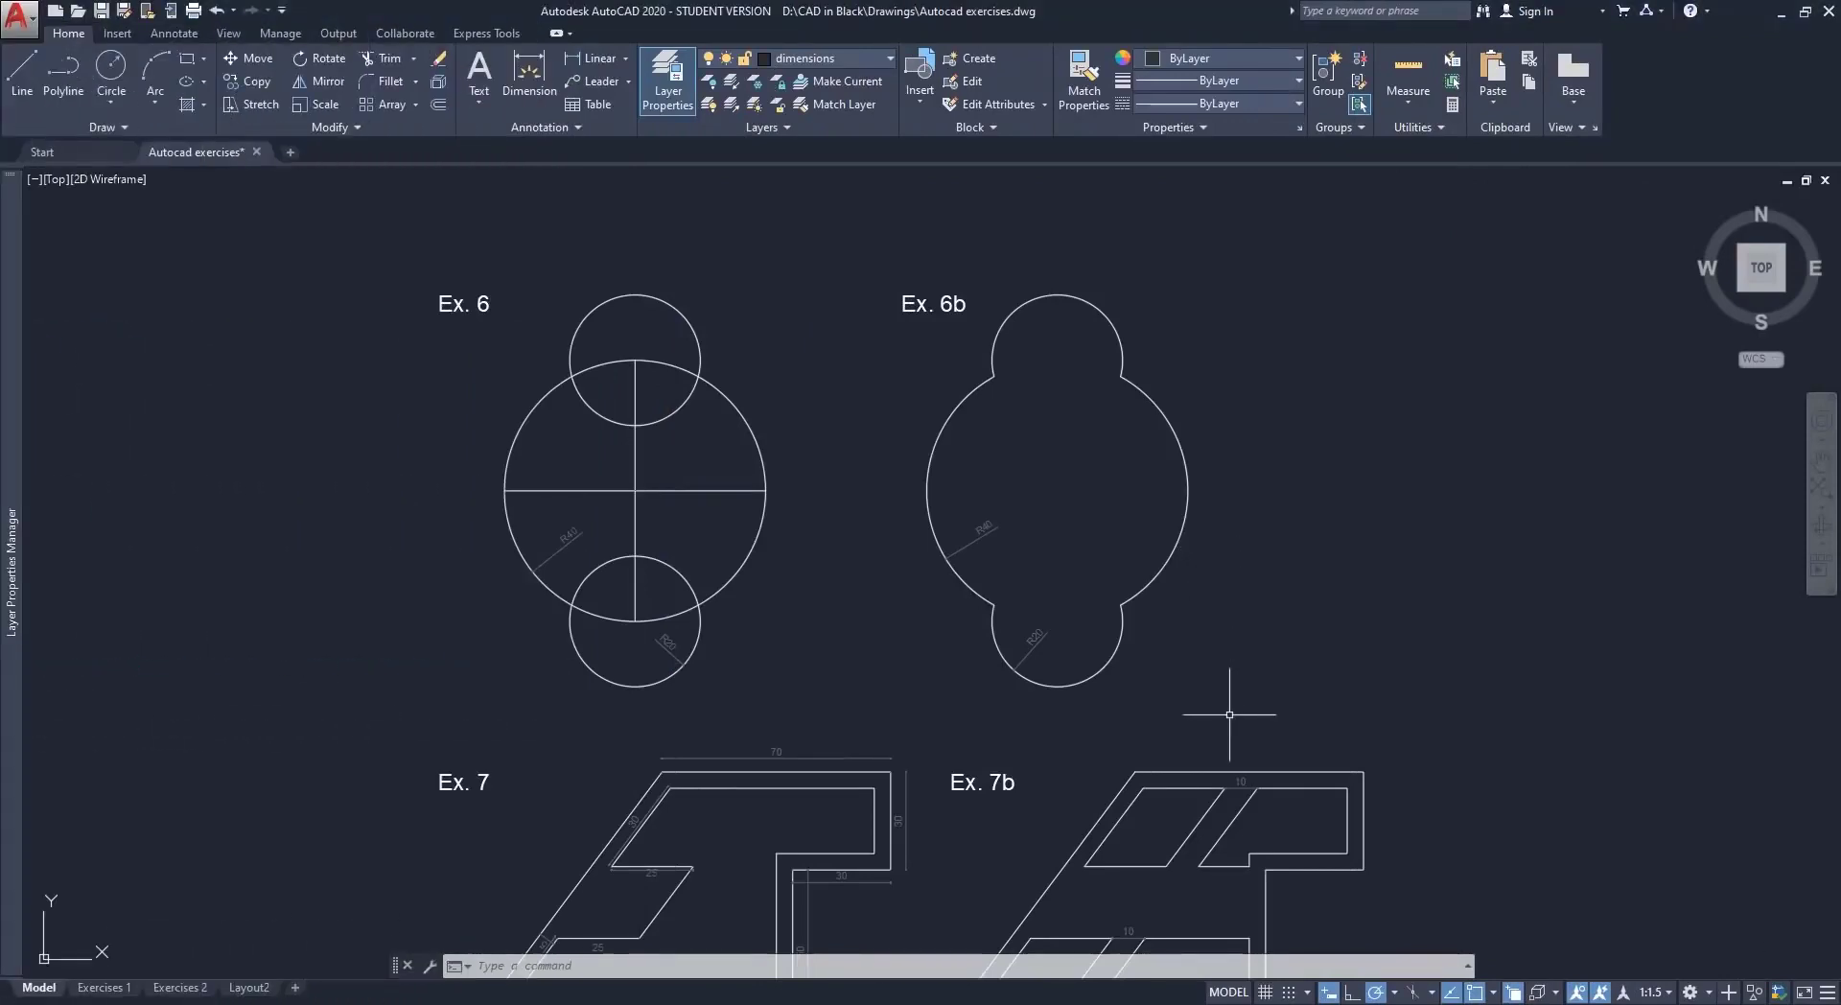
middle_click_drag(1229, 715, 1228, 242)
middle_click_drag(1257, 685, 1257, 513)
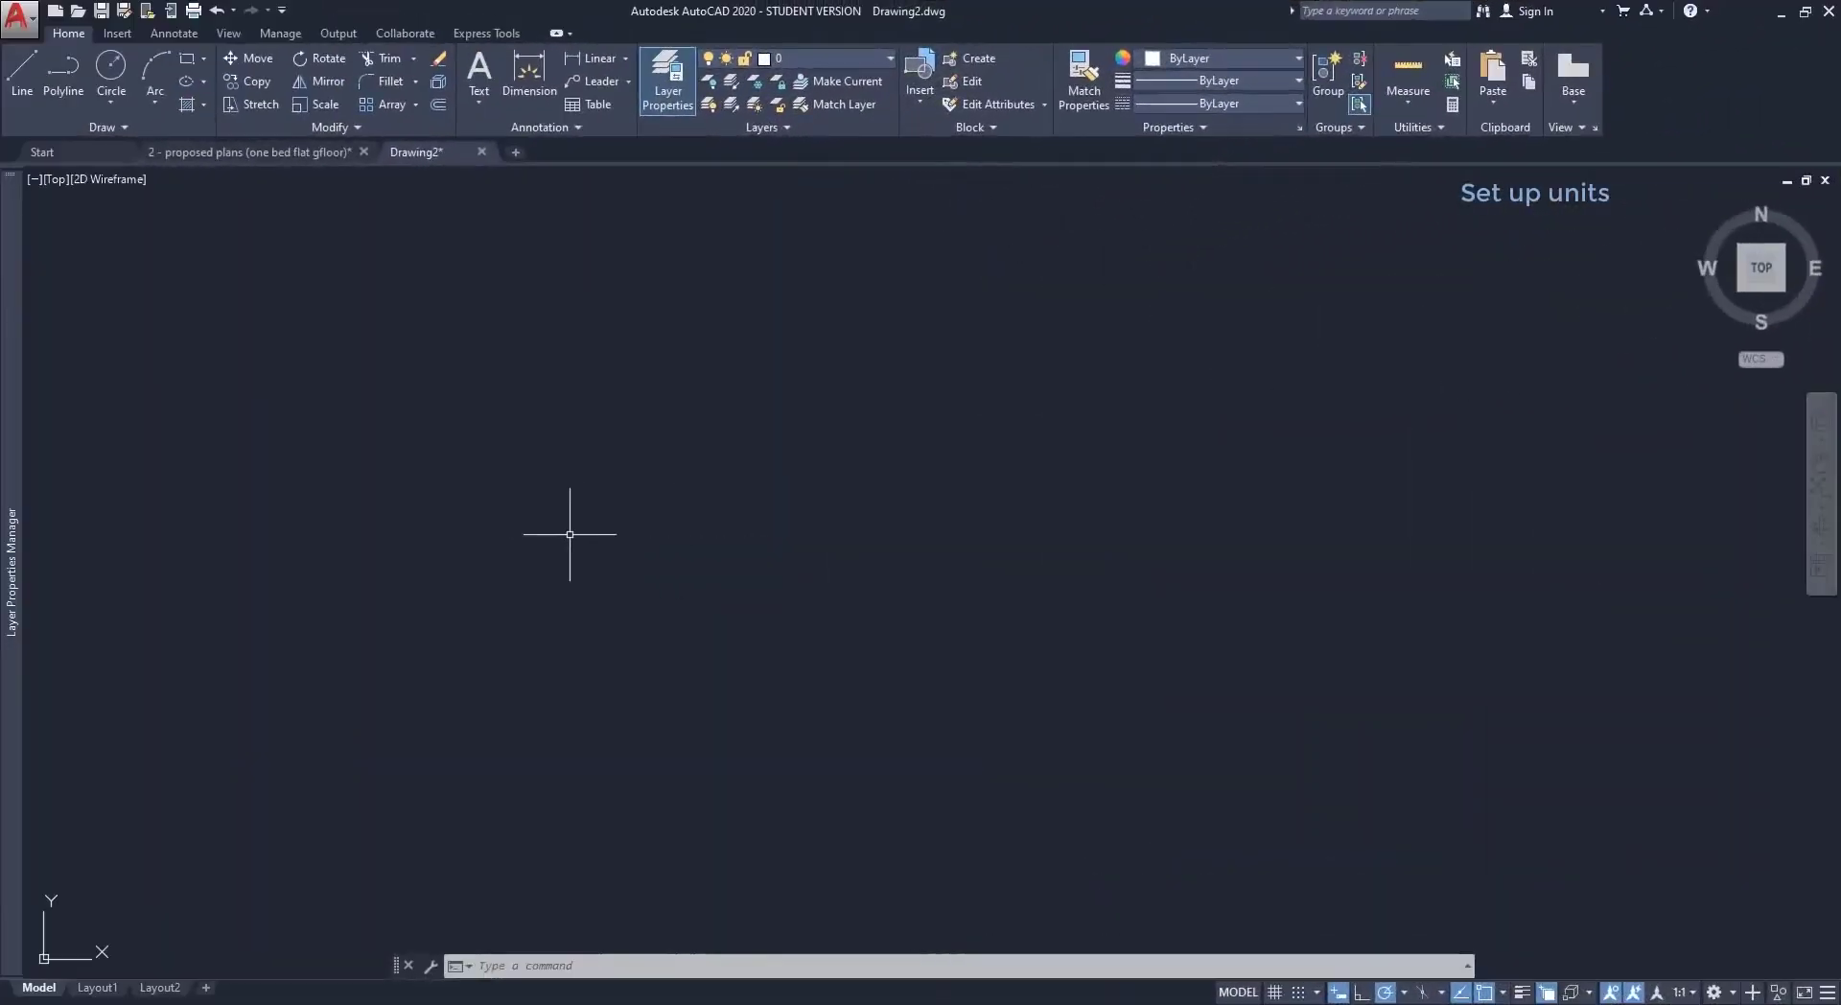
Draw a horizontal line 5 units long to the right from a free start point in the empty drawing.
type("L")
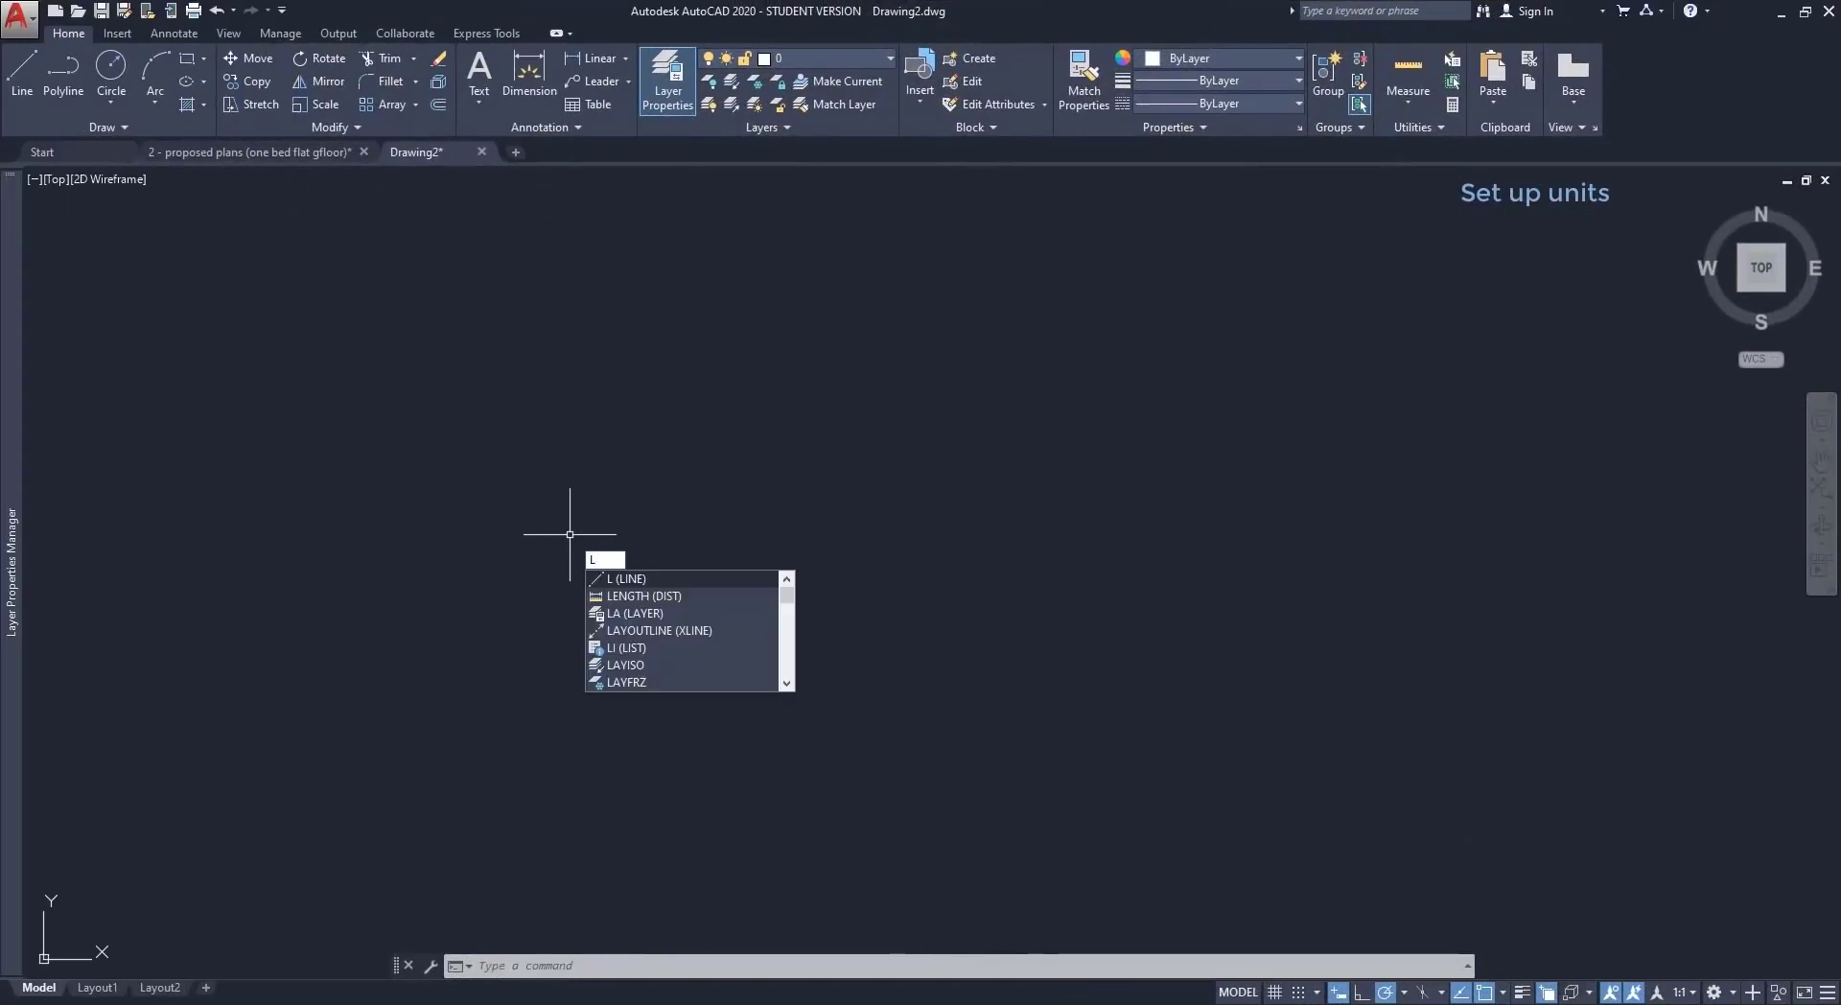
key("Return")
left_click(545, 508)
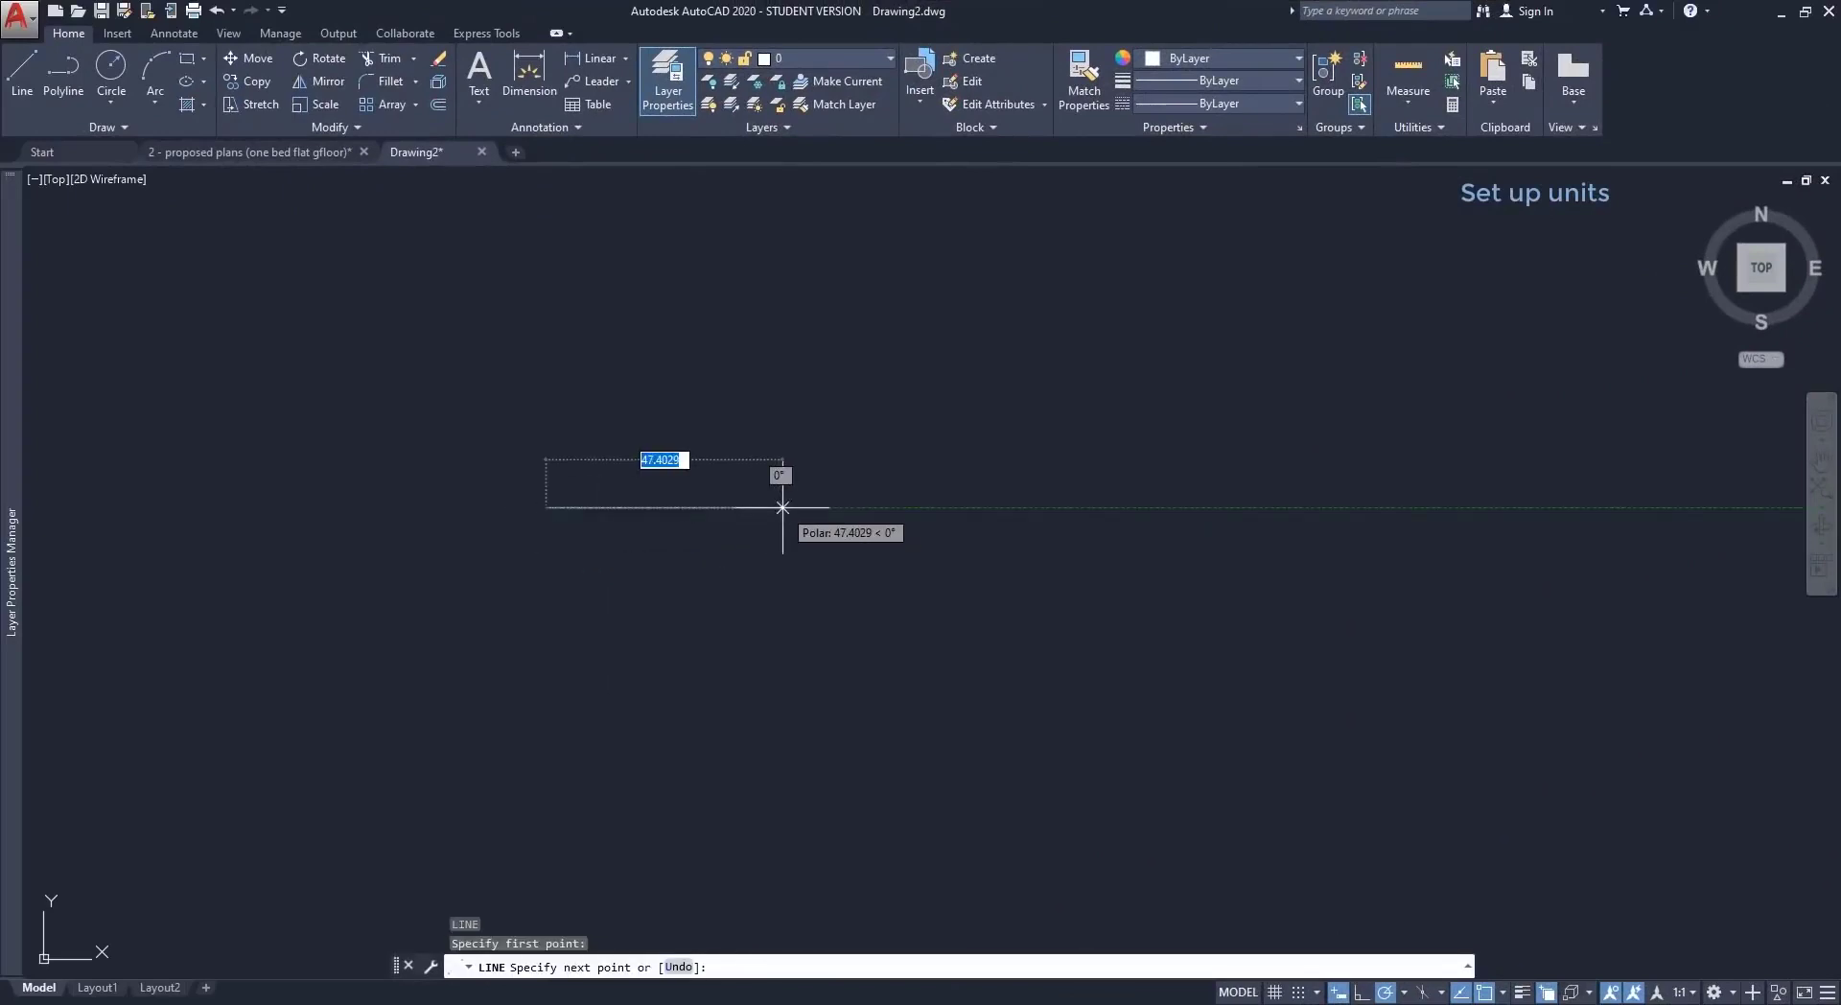
type("5")
key("Return")
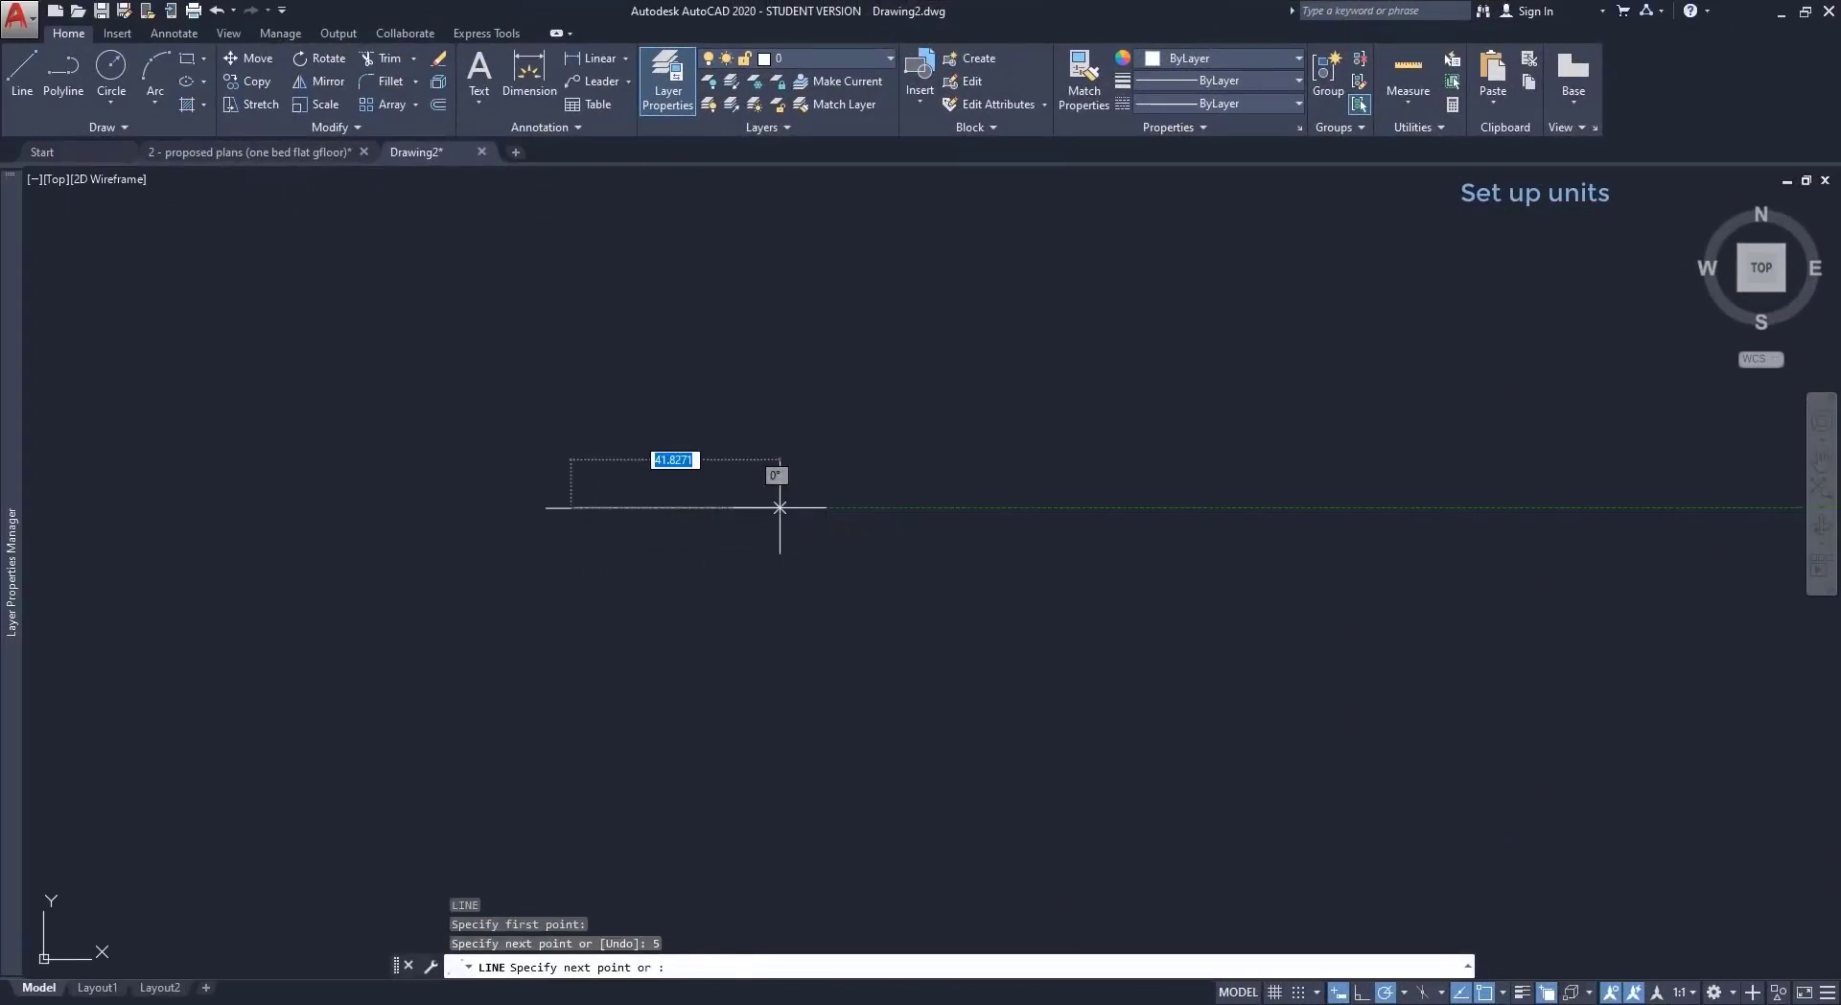
key("Escape")
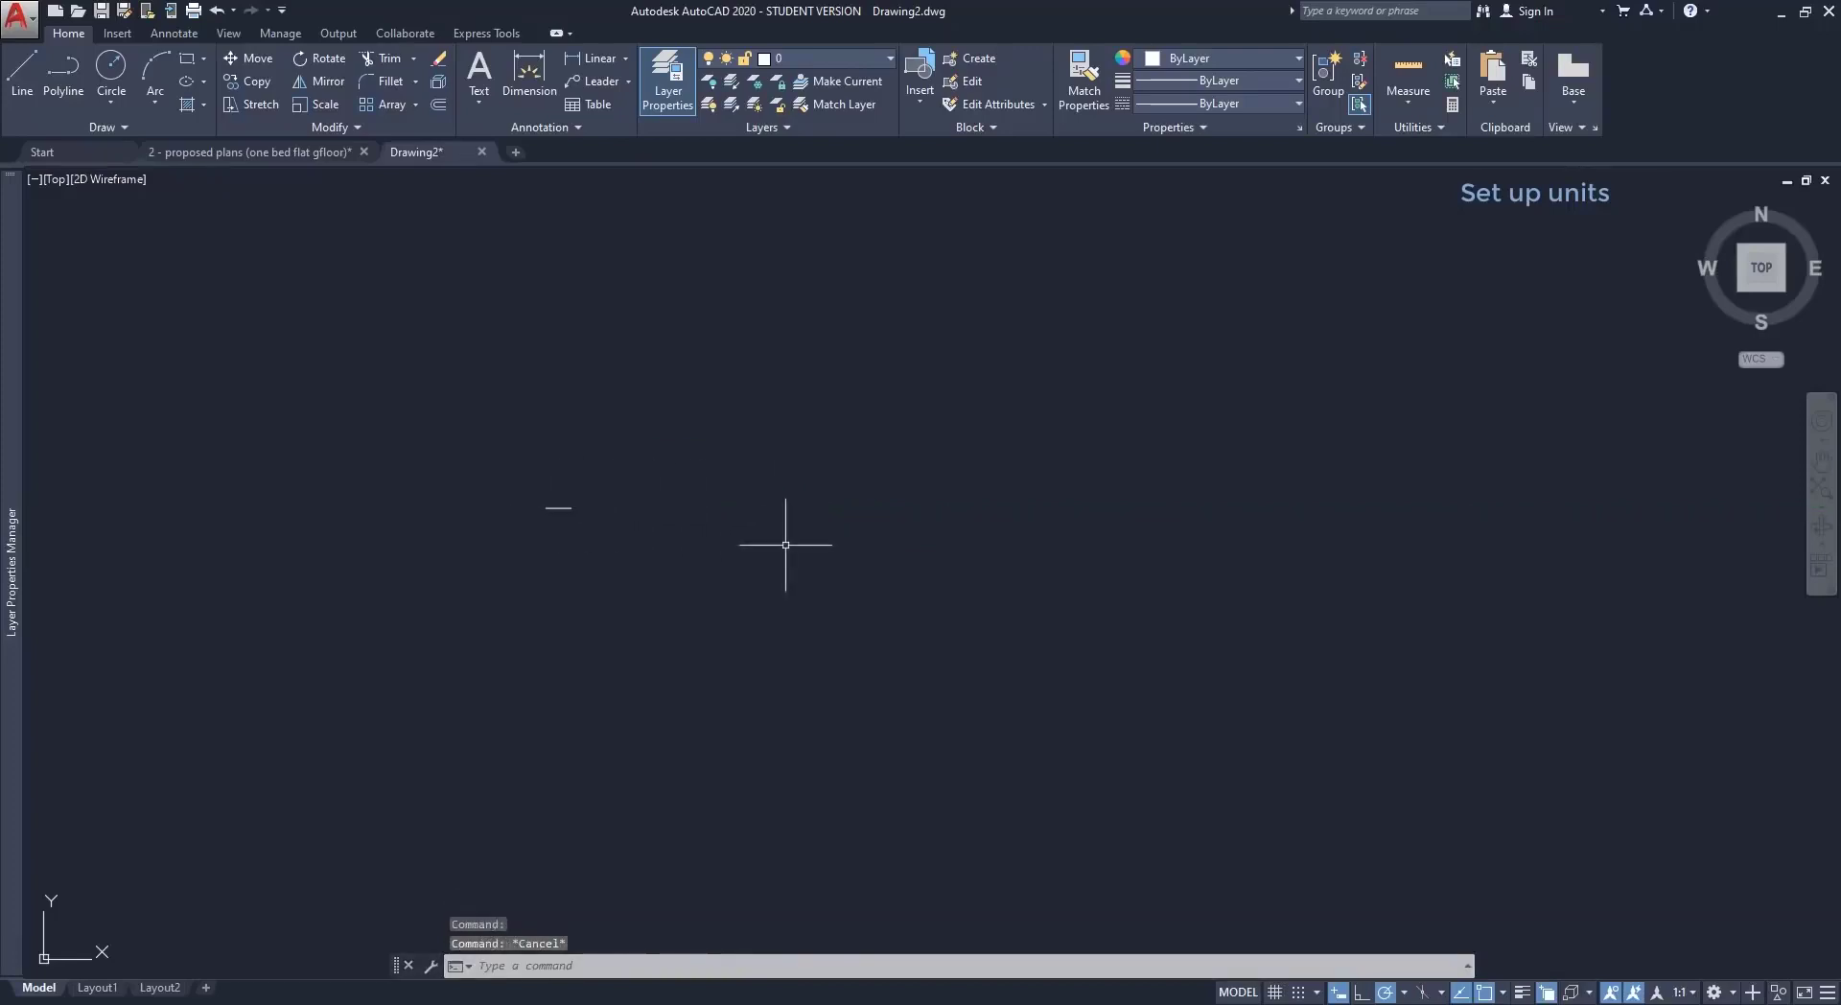
Draw a horizontal line 1000 units long to the right, starting just below the 5-unit line.
type("L")
key("Return")
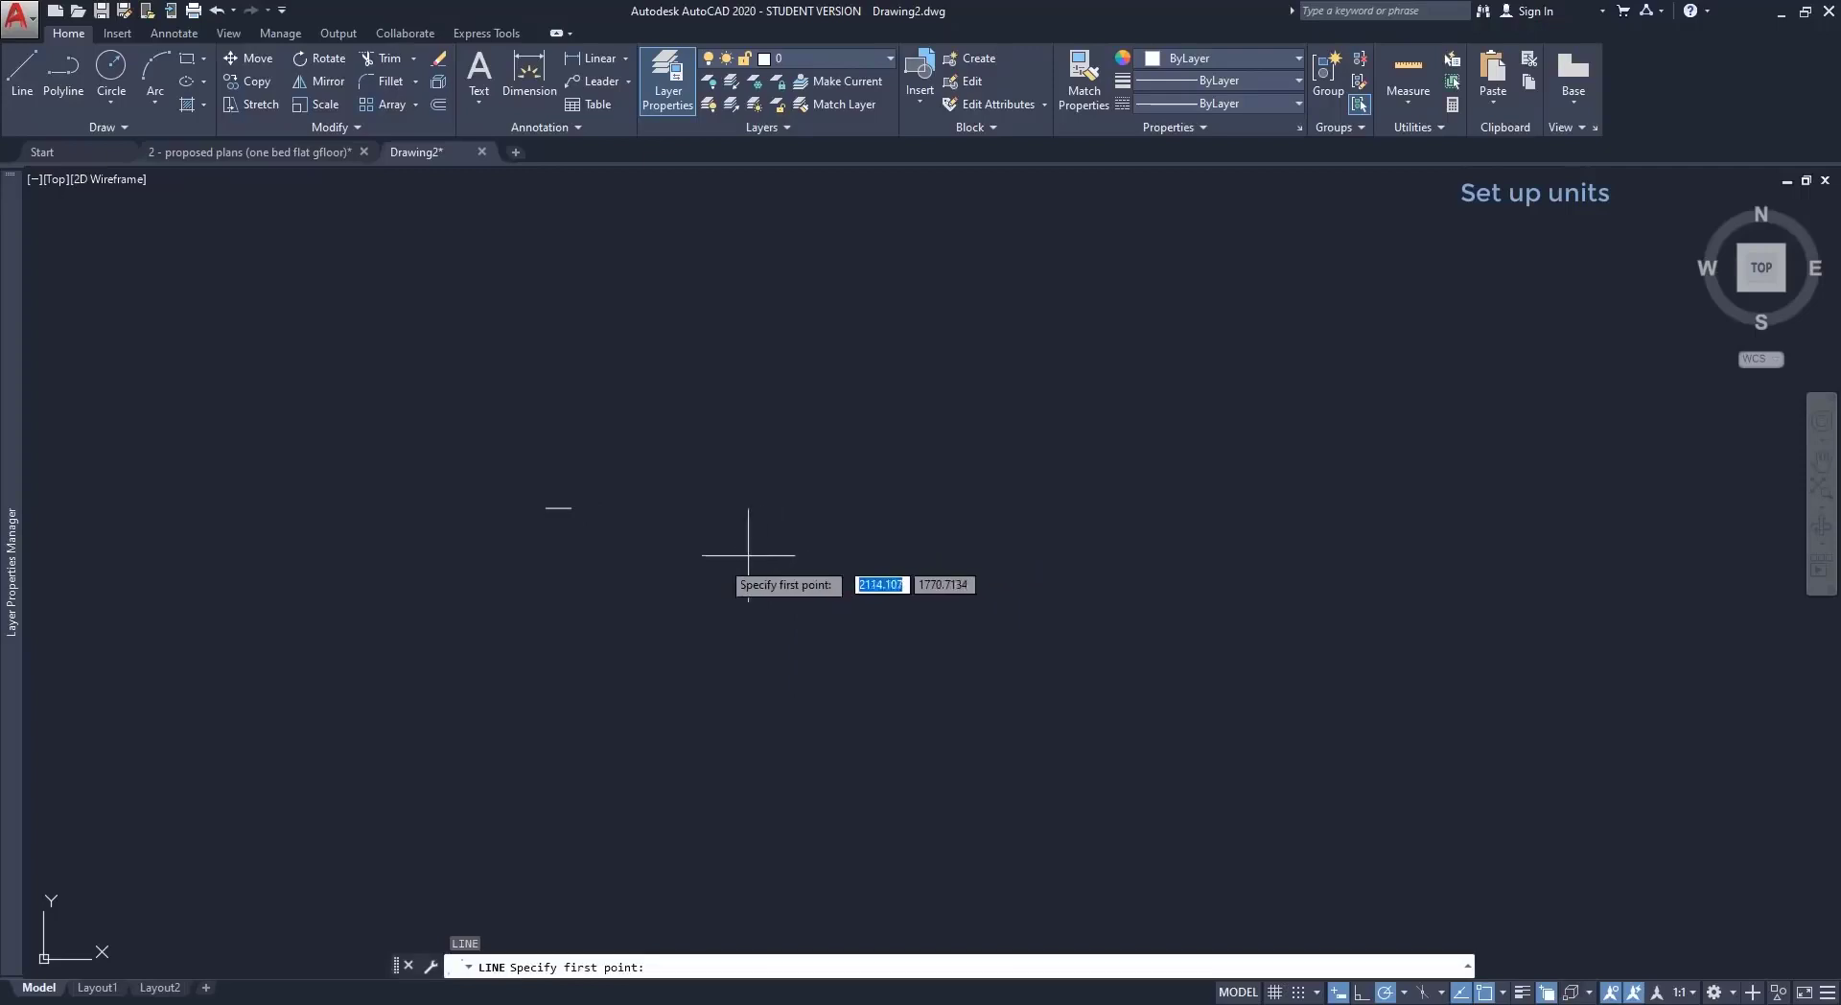
left_click(538, 578)
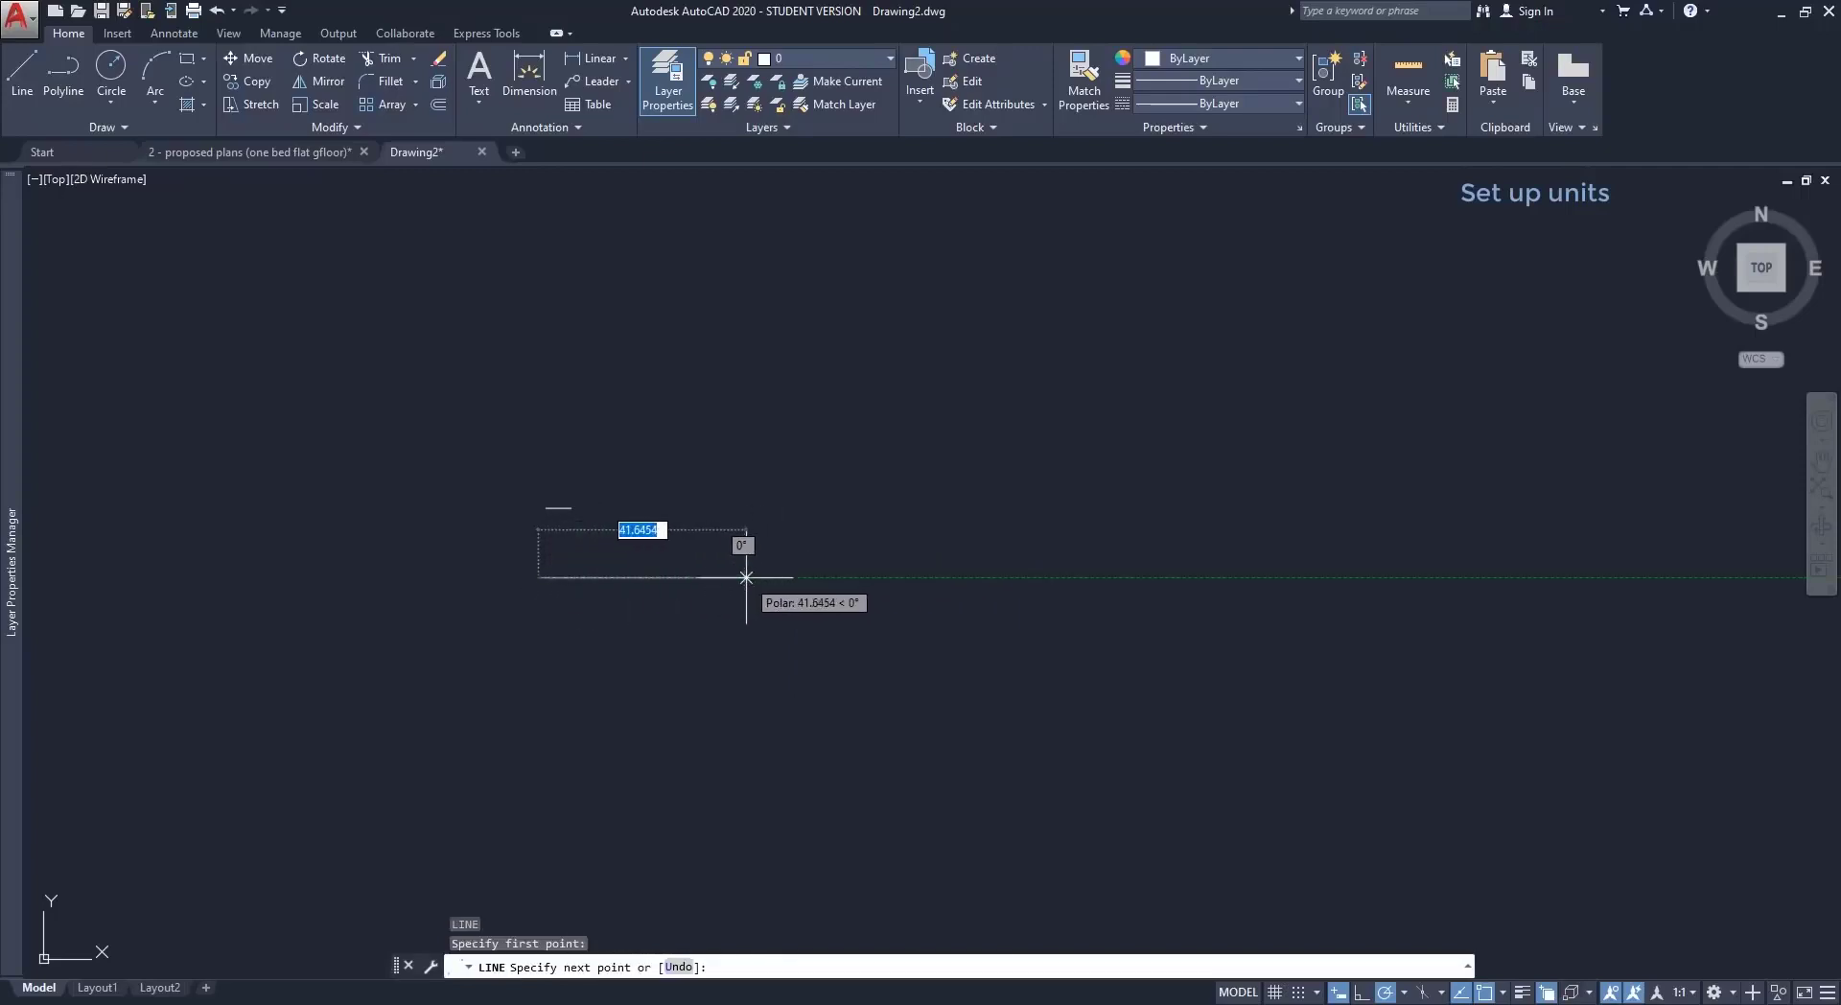
type("1000")
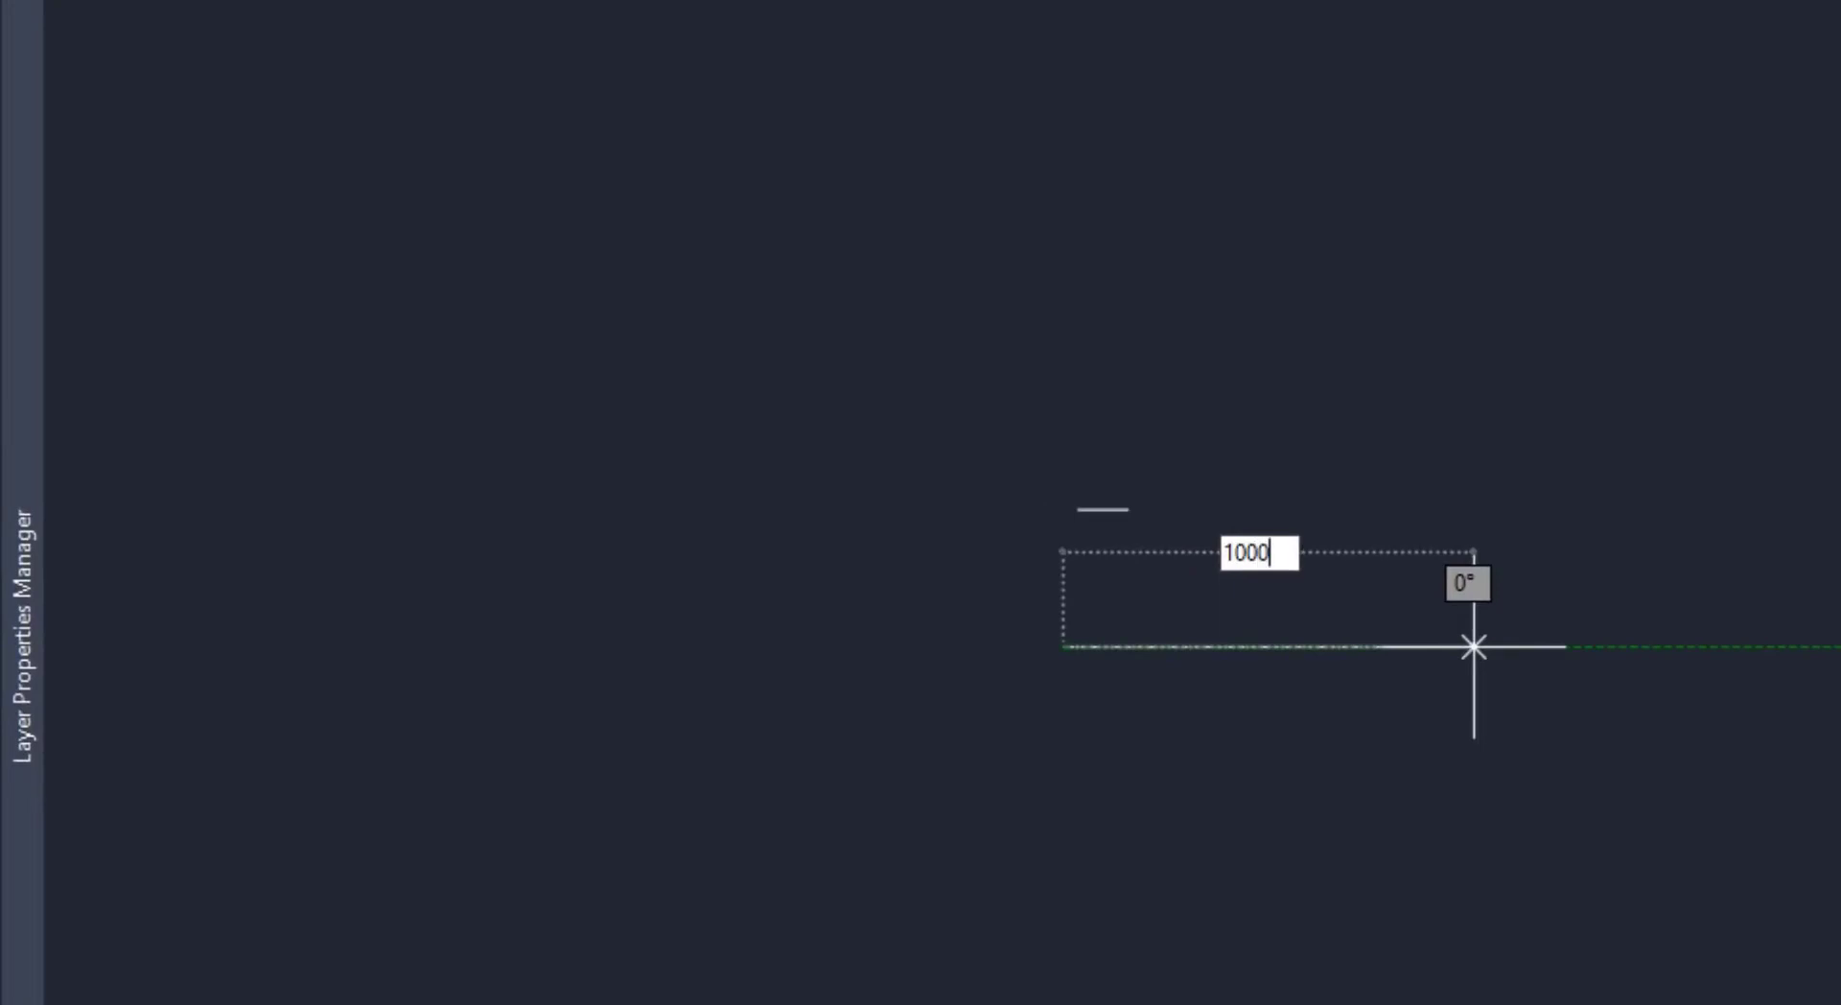
key("Return")
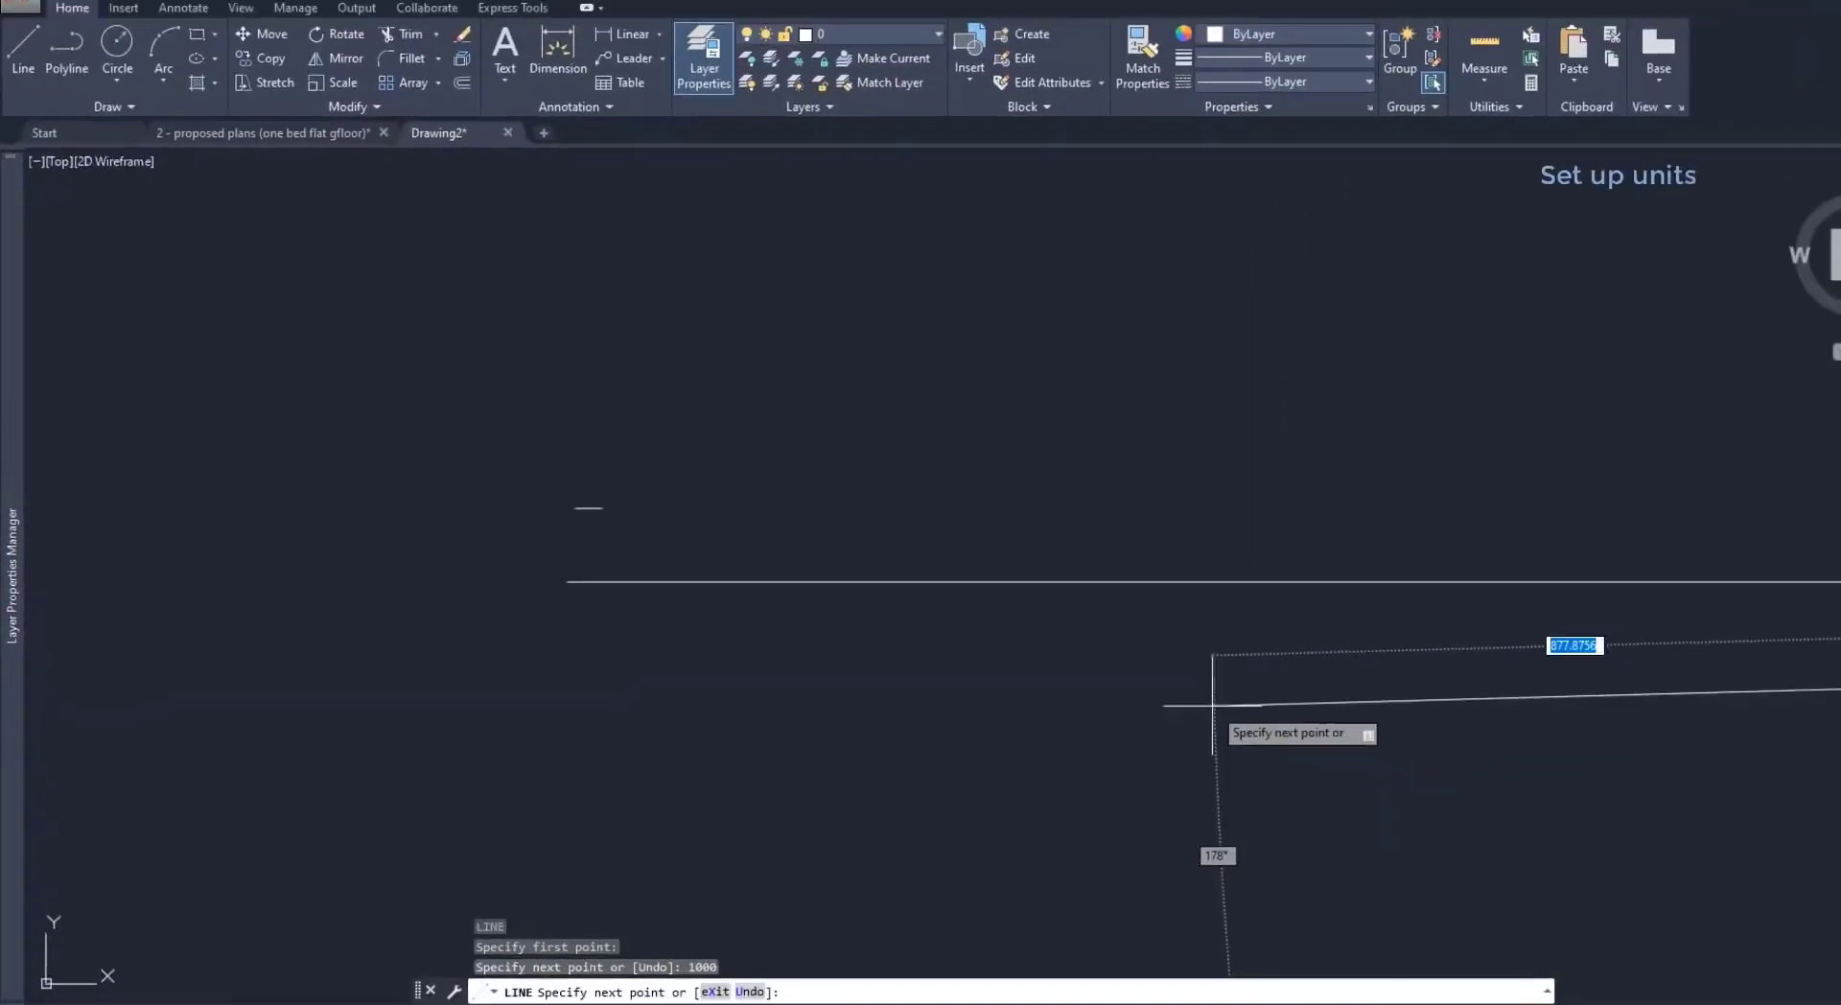
scroll(1212, 705, "down", 4)
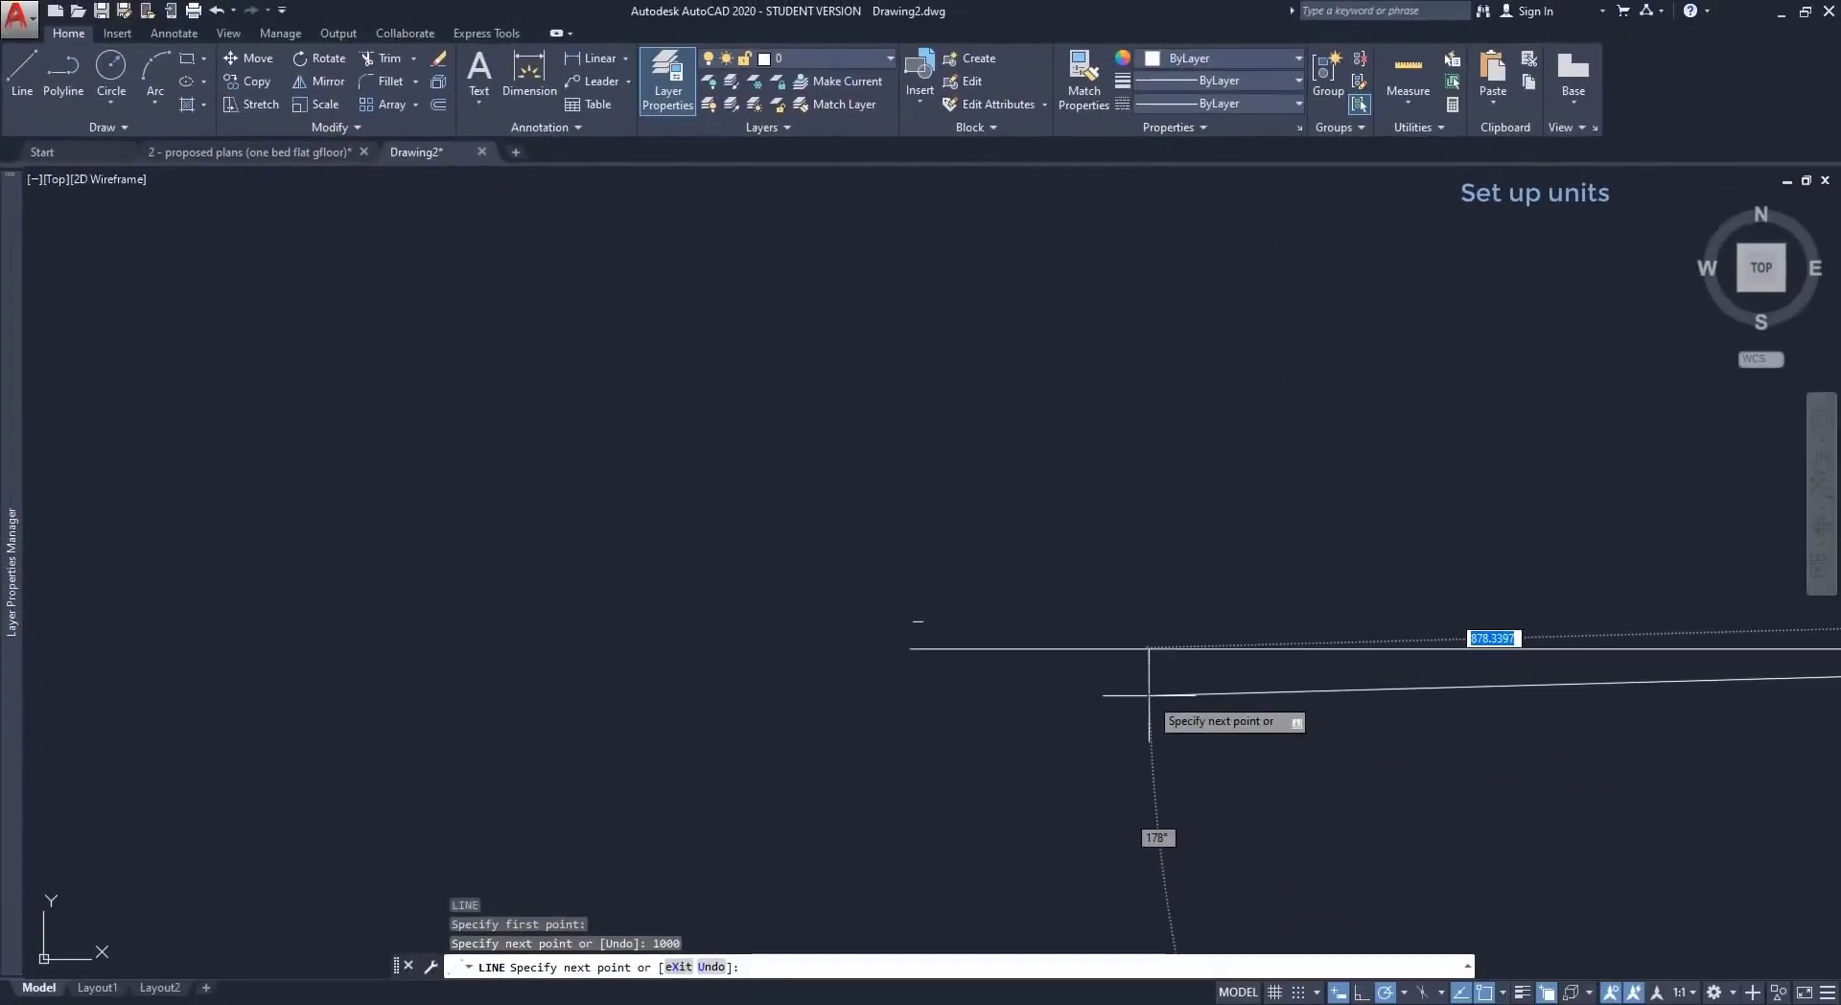
middle_click_drag(1565, 783, 1113, 751)
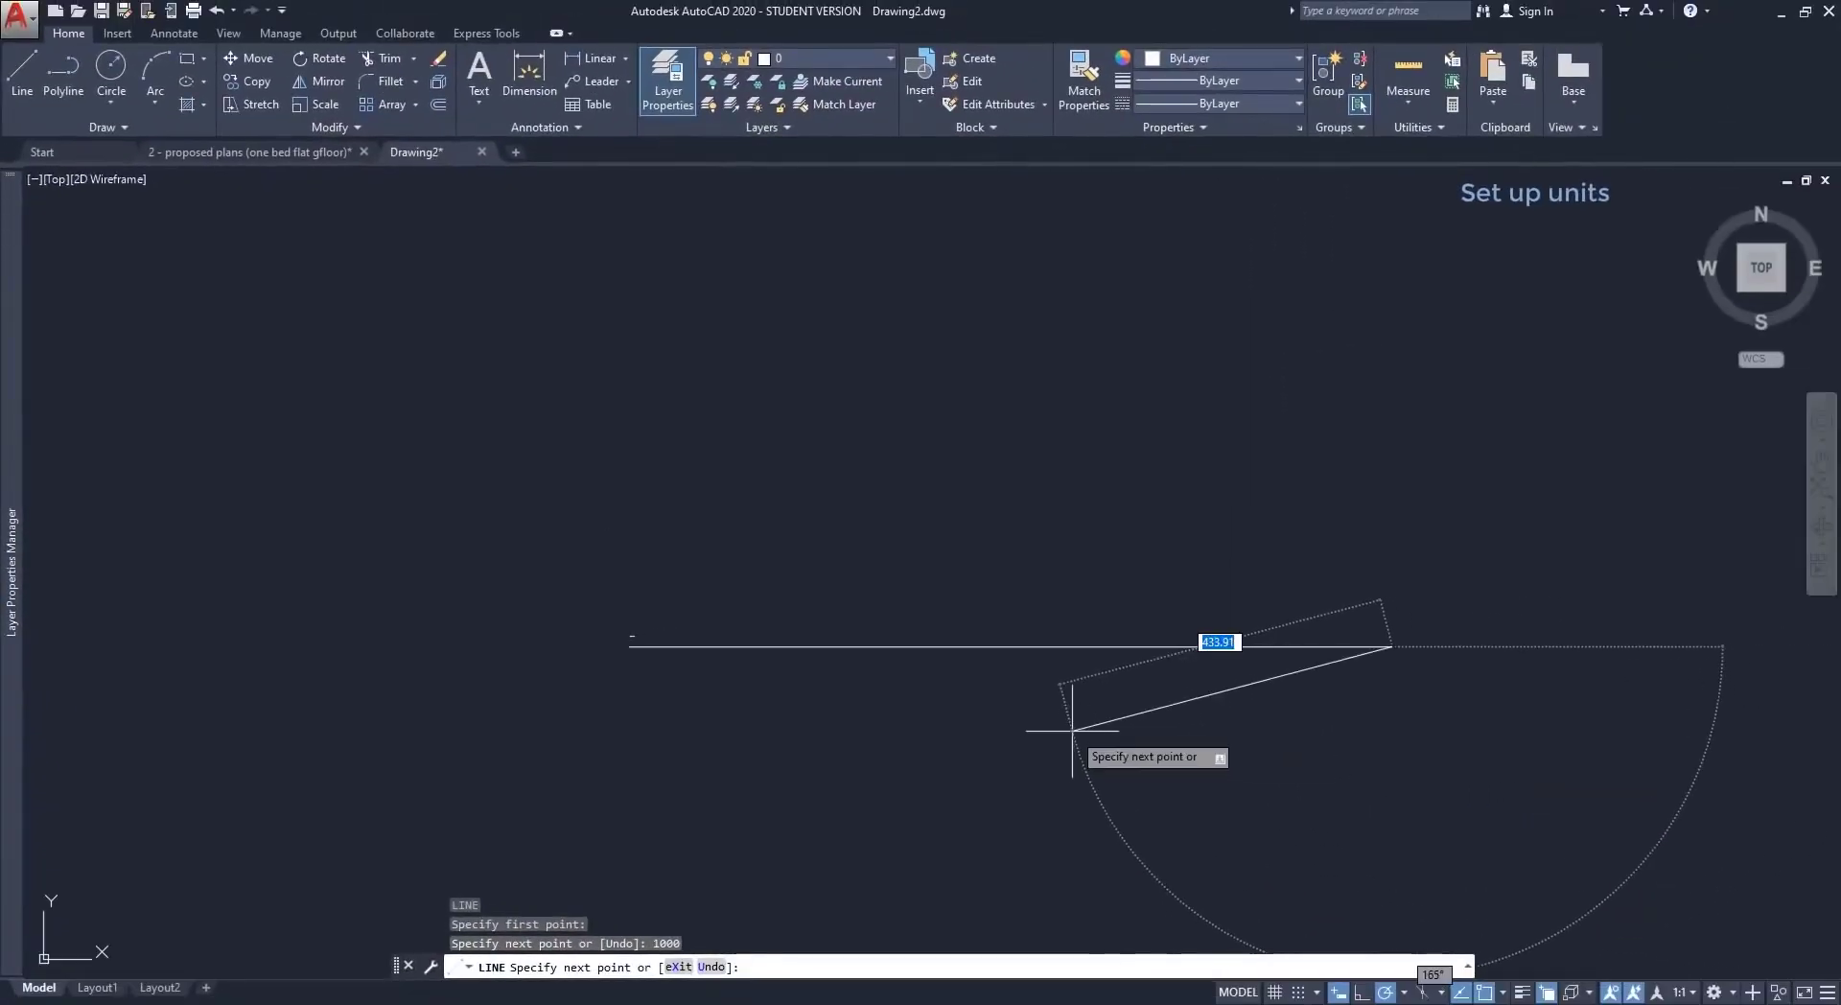
key("Escape")
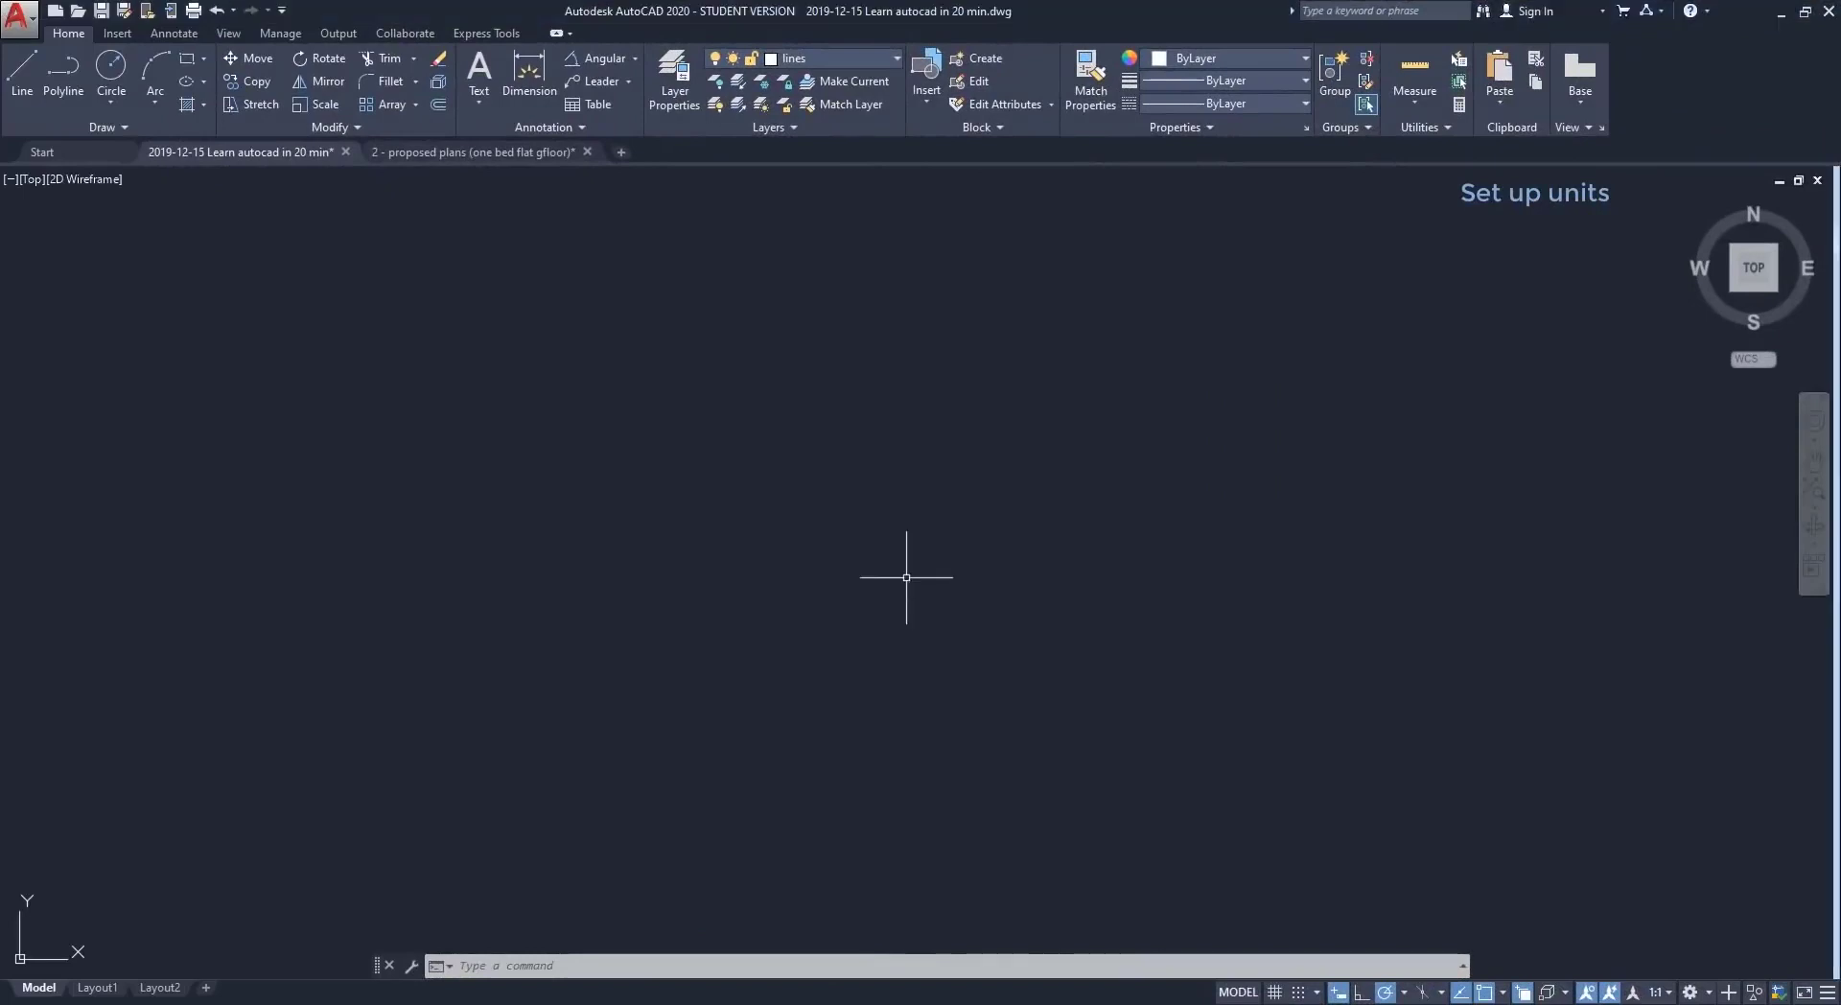
Configure the drawing units with decimal lengths at precision 0, decimal-degree angles and an insertion scale in millimeters.
type("units")
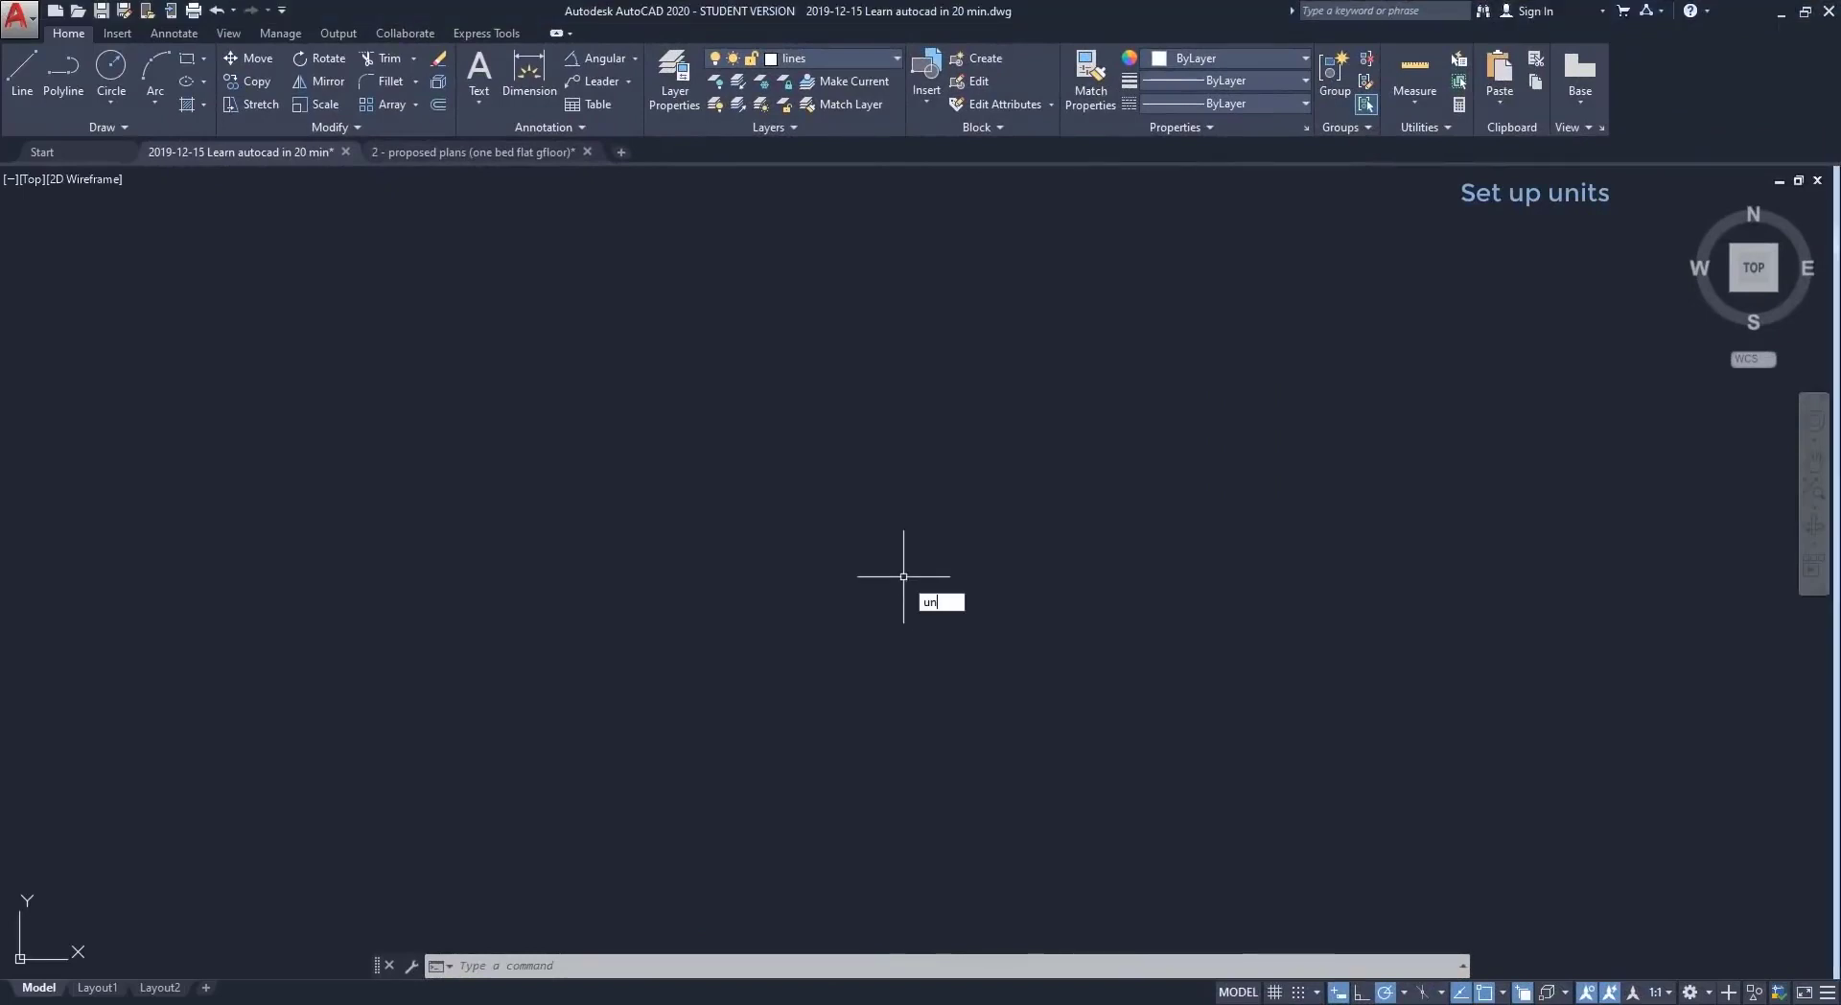
key("Return")
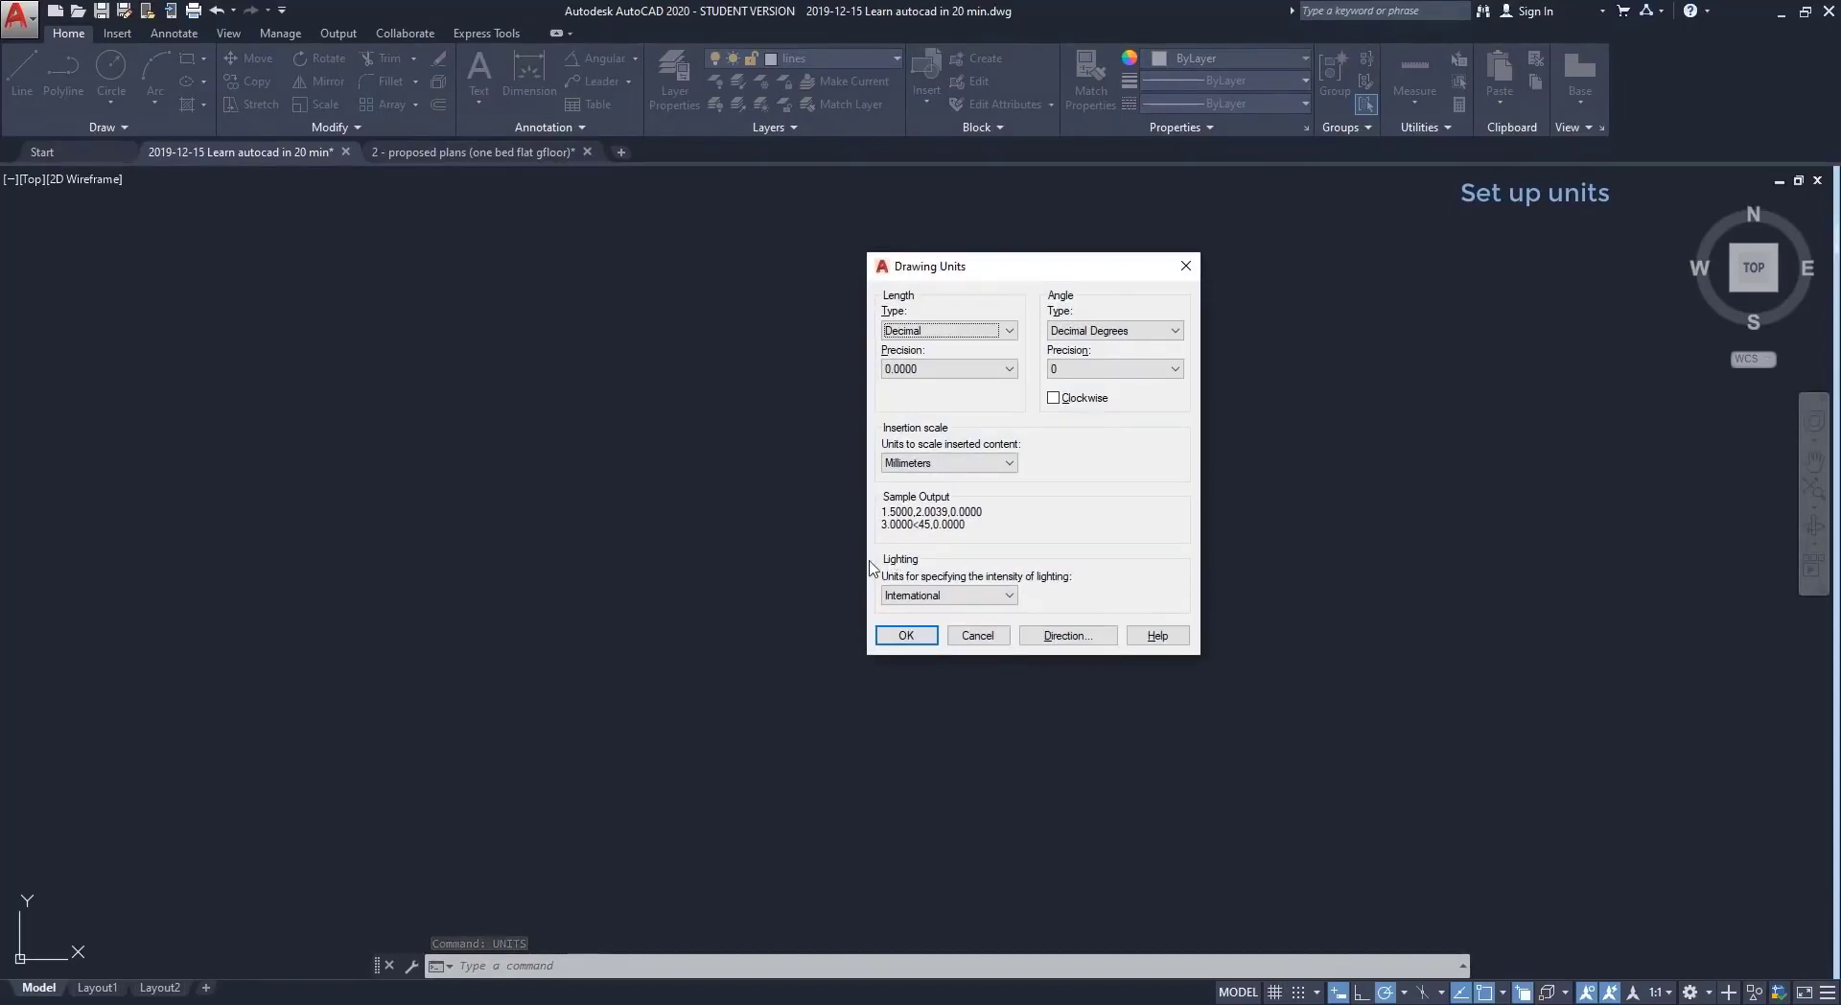
left_click(1010, 330)
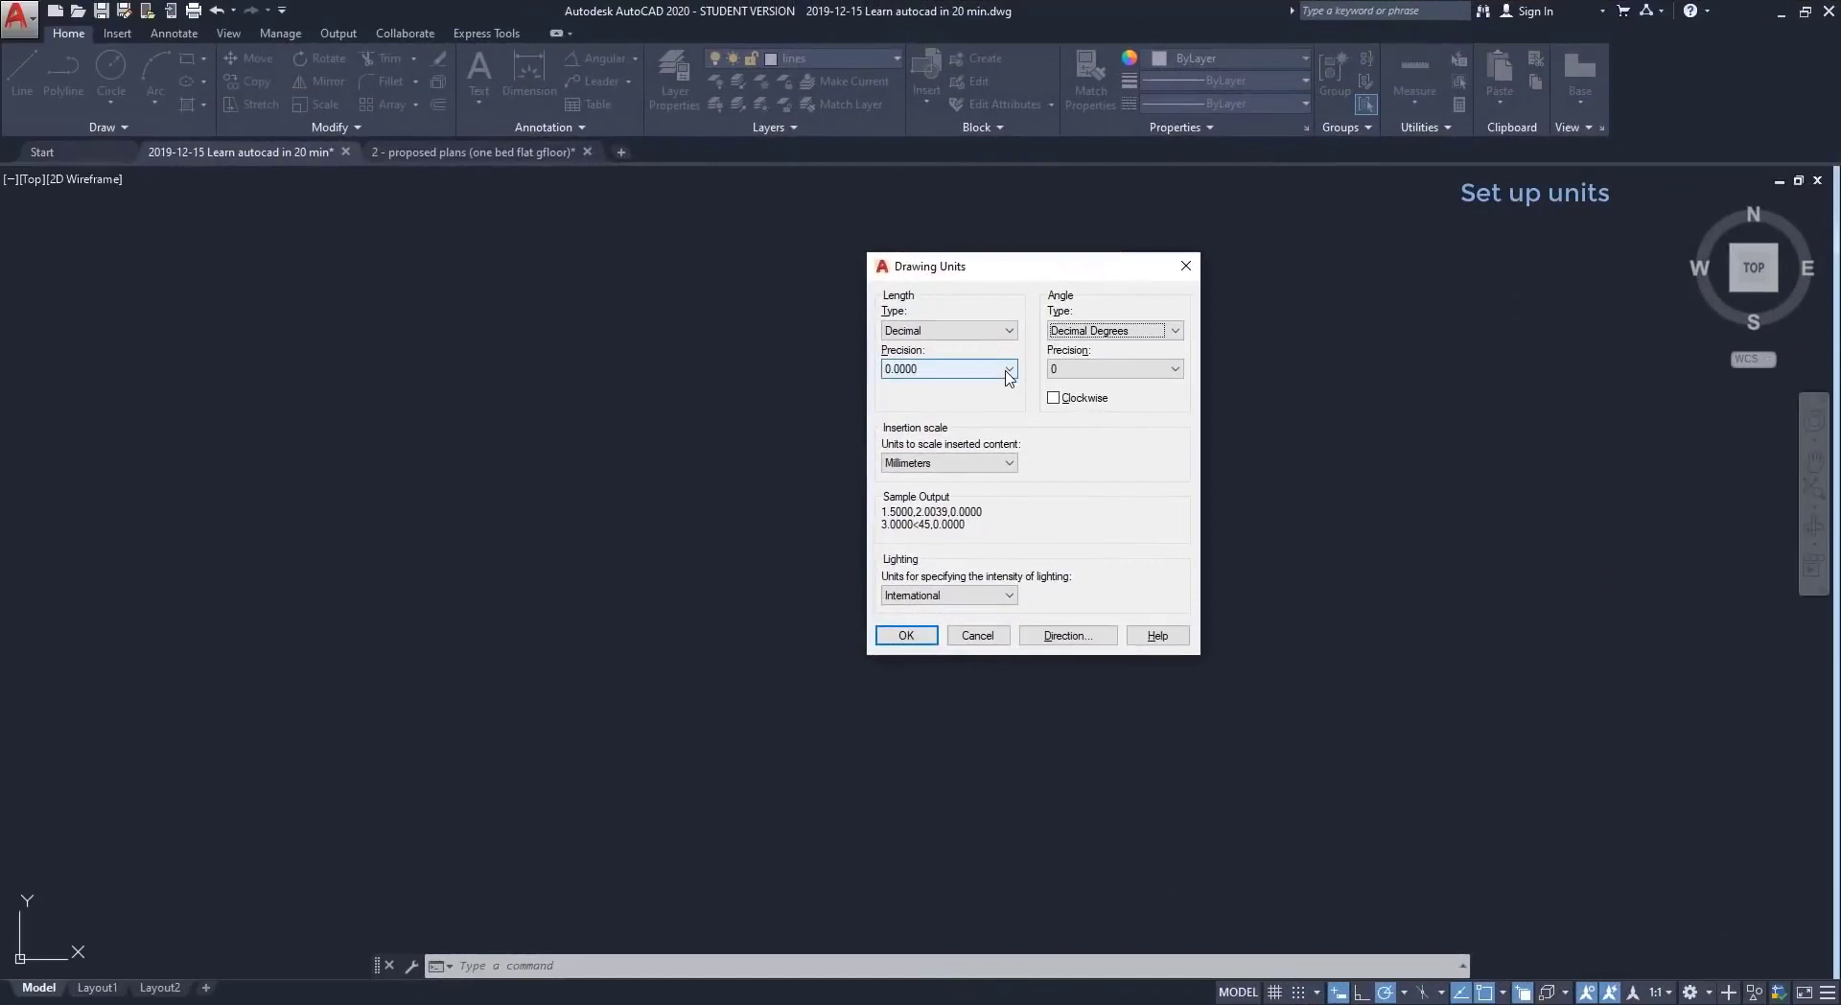
left_click(1009, 370)
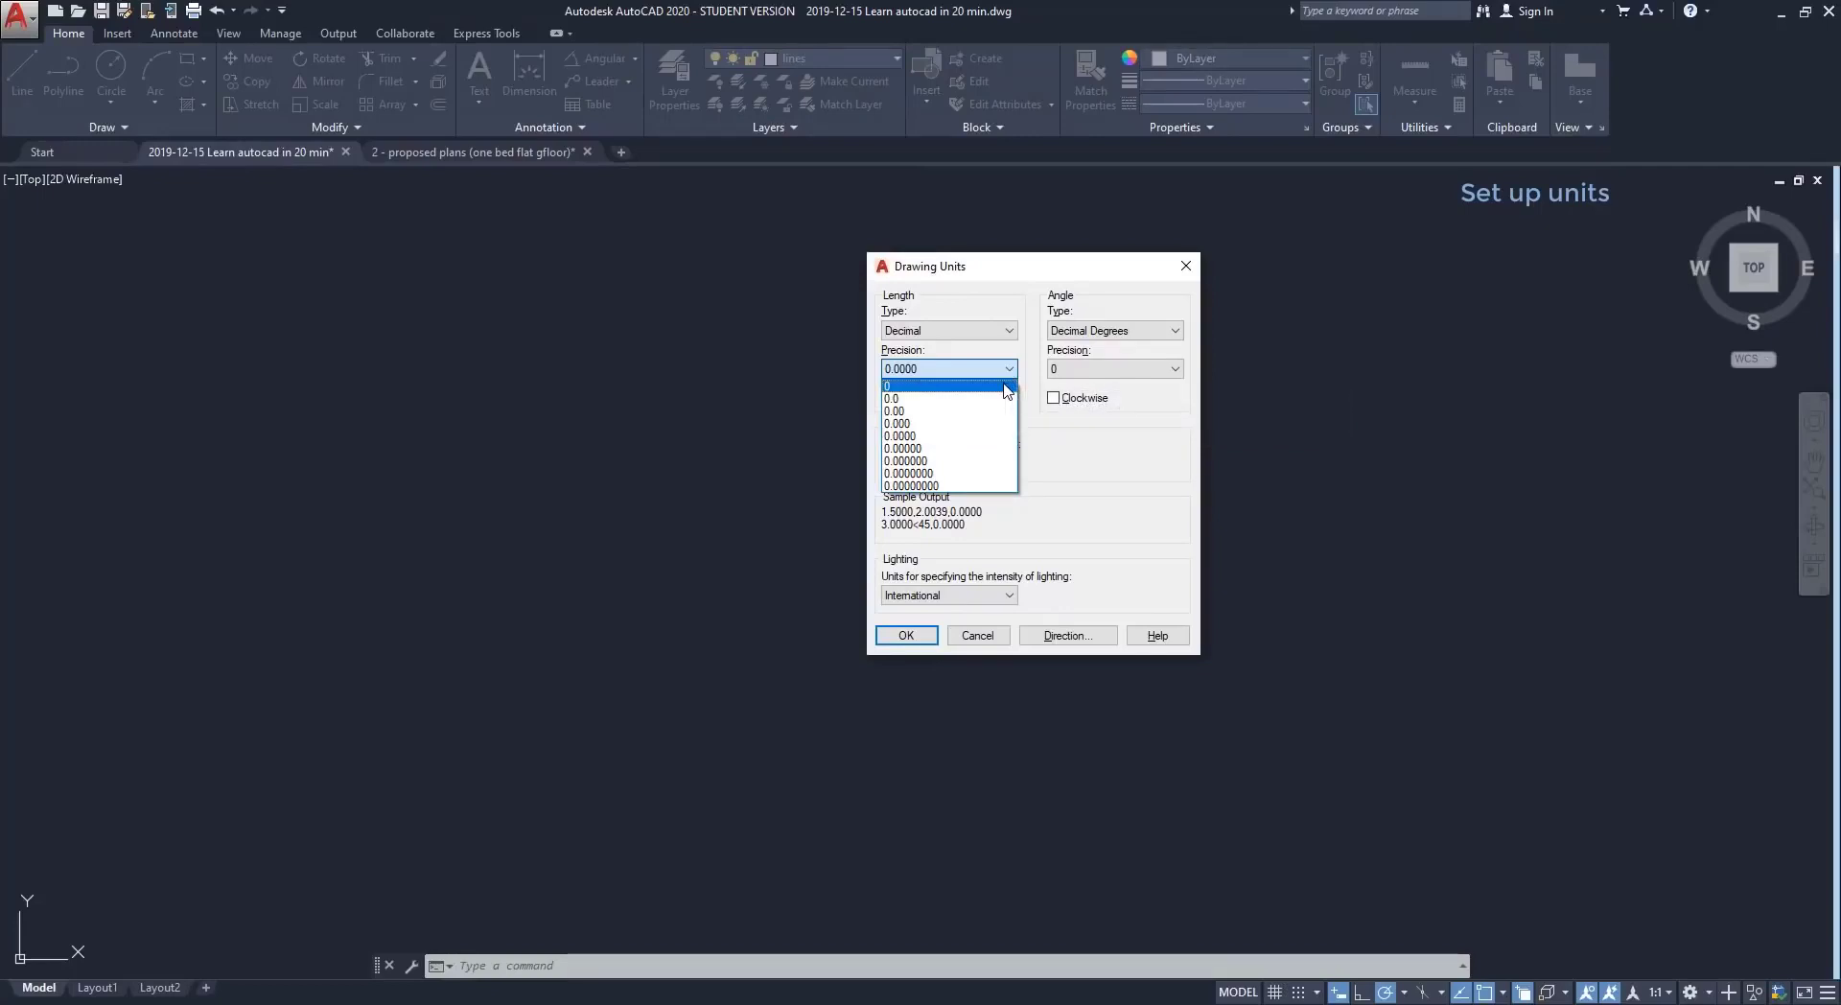
left_click(1005, 387)
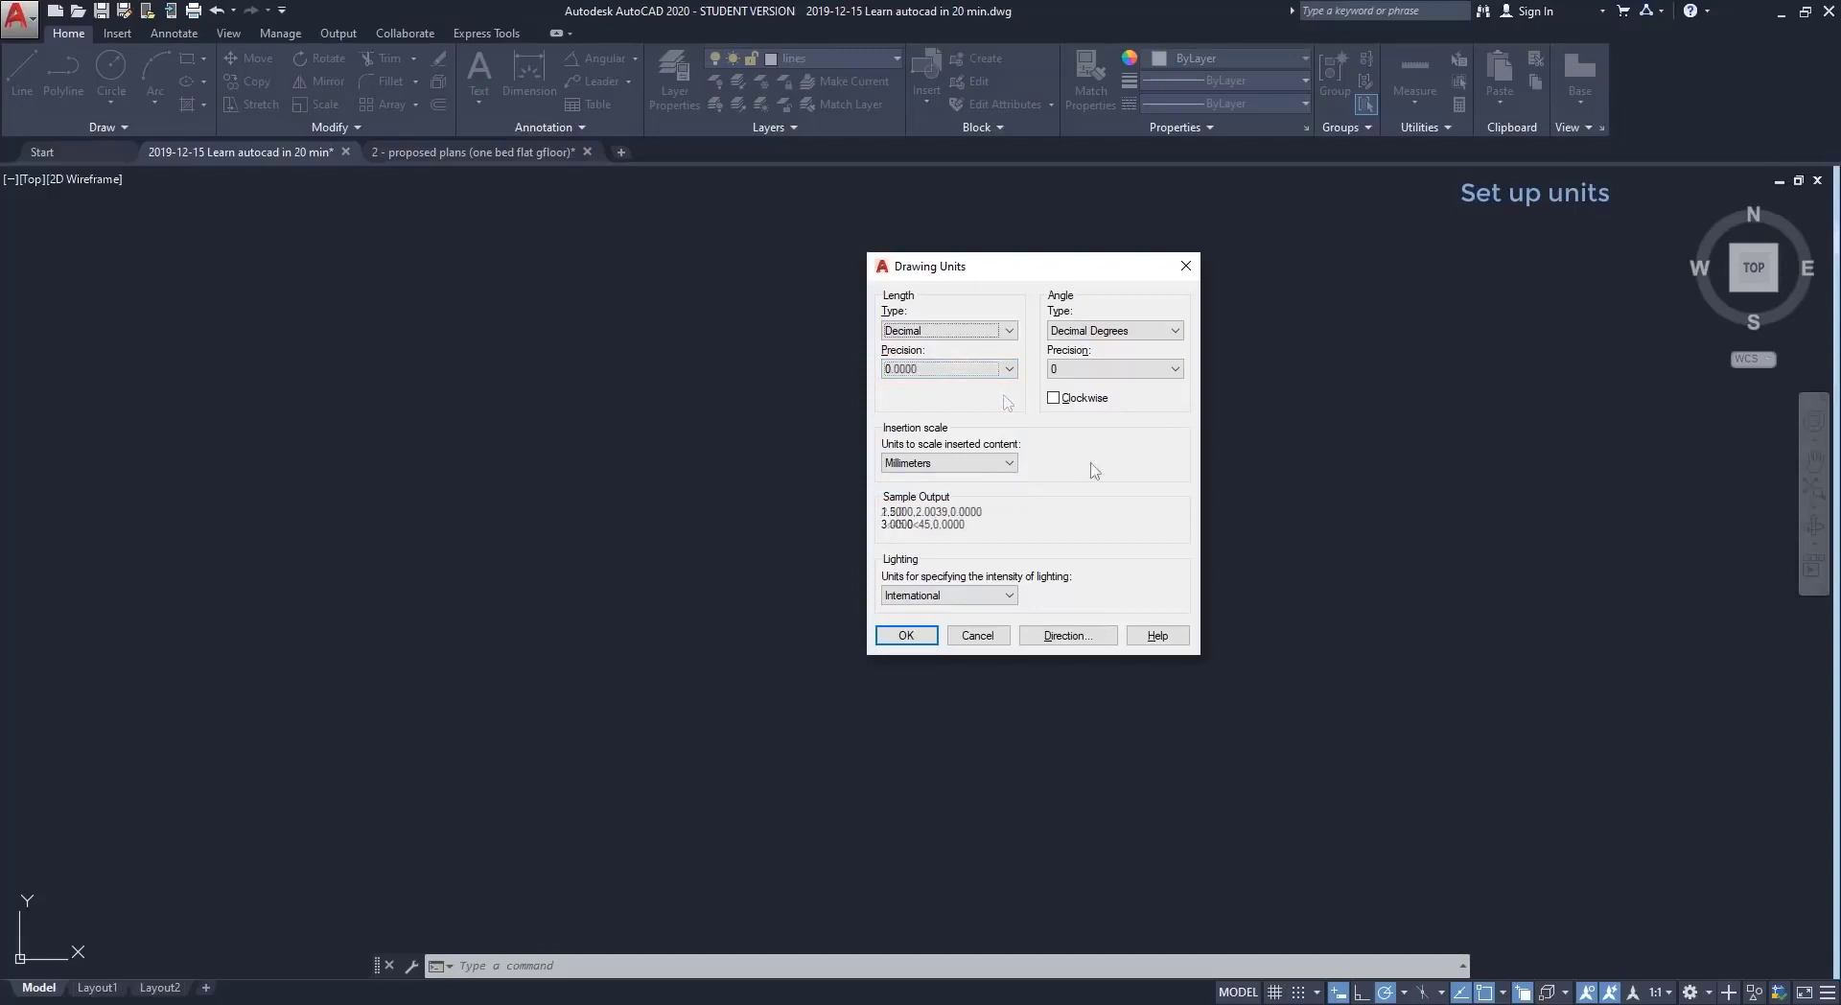
left_click(1178, 331)
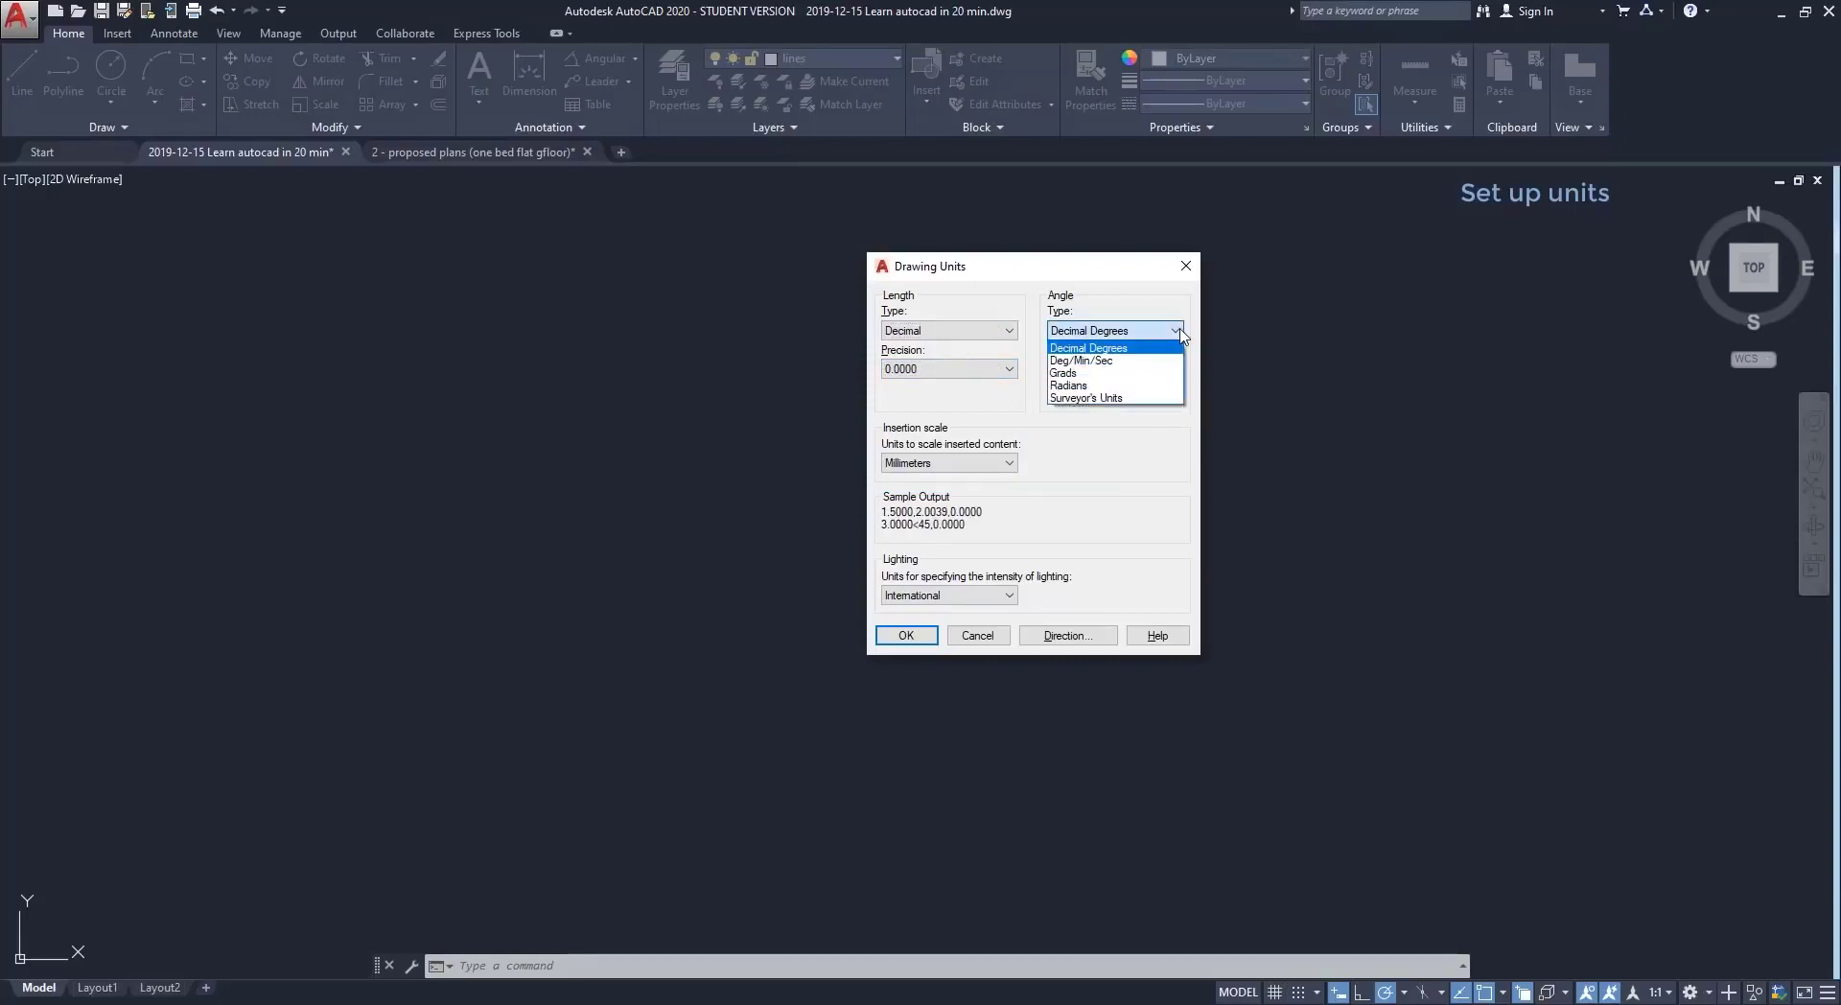
left_click(1141, 446)
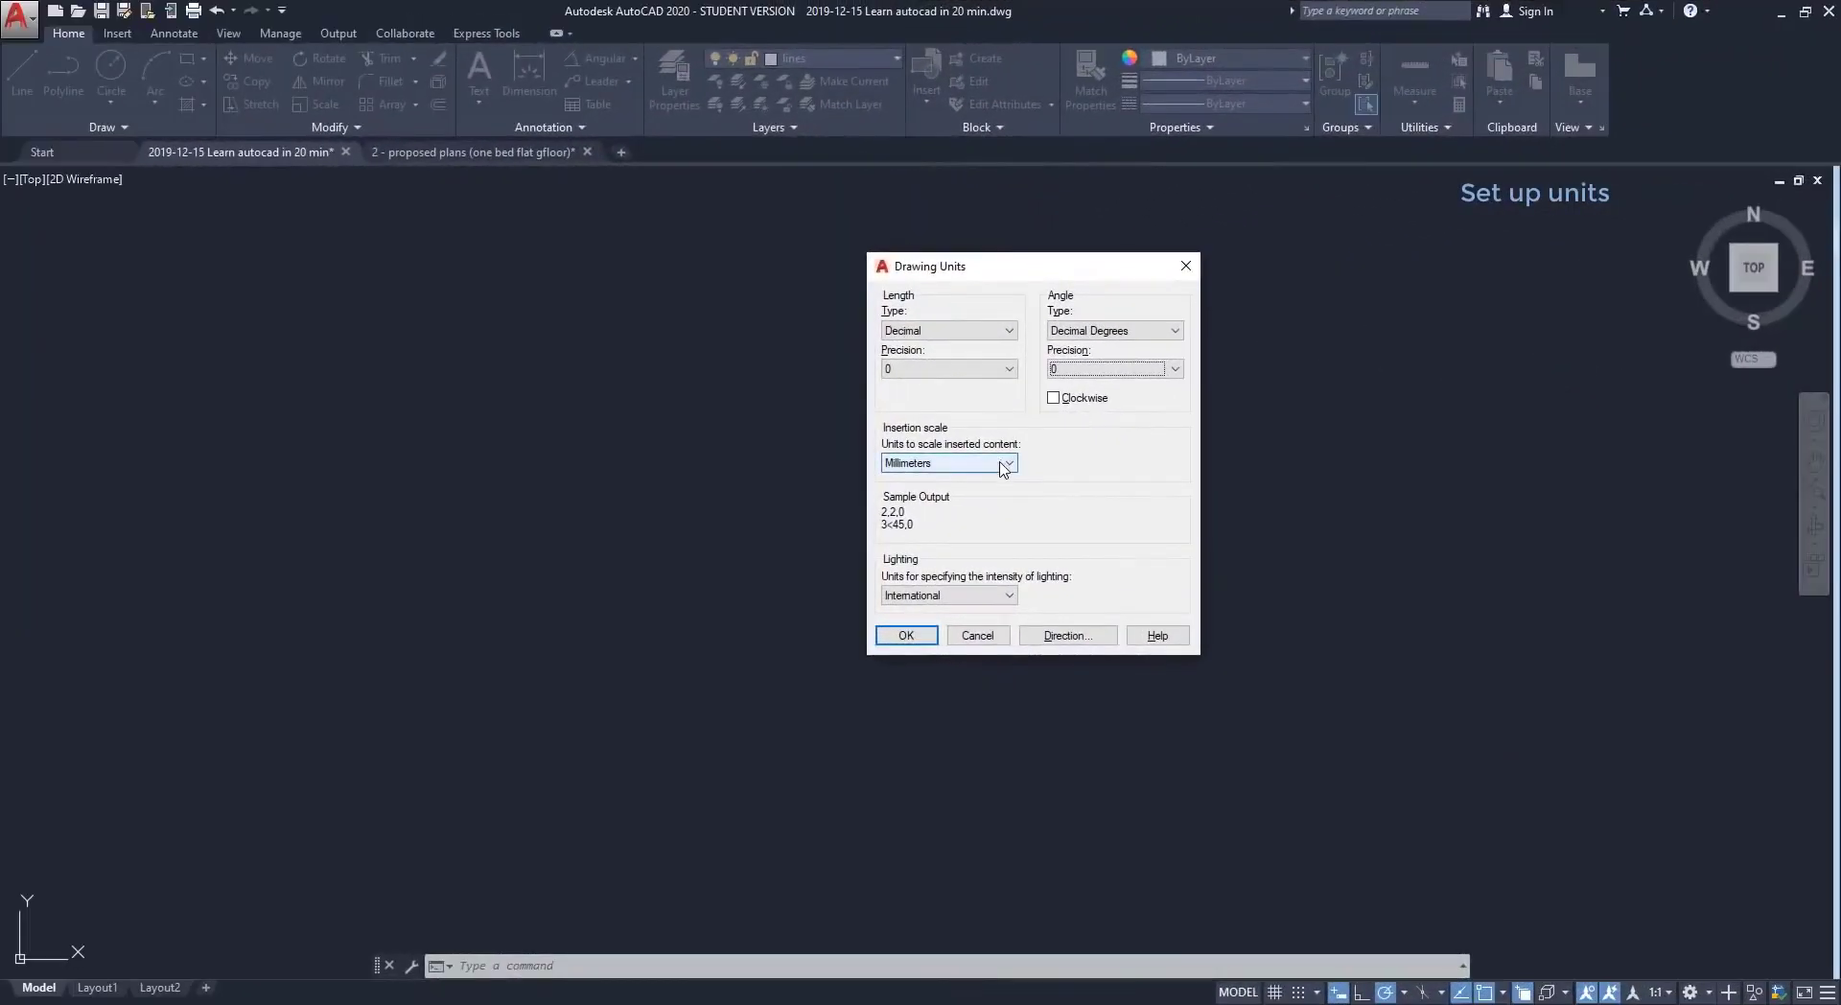
left_click(1004, 466)
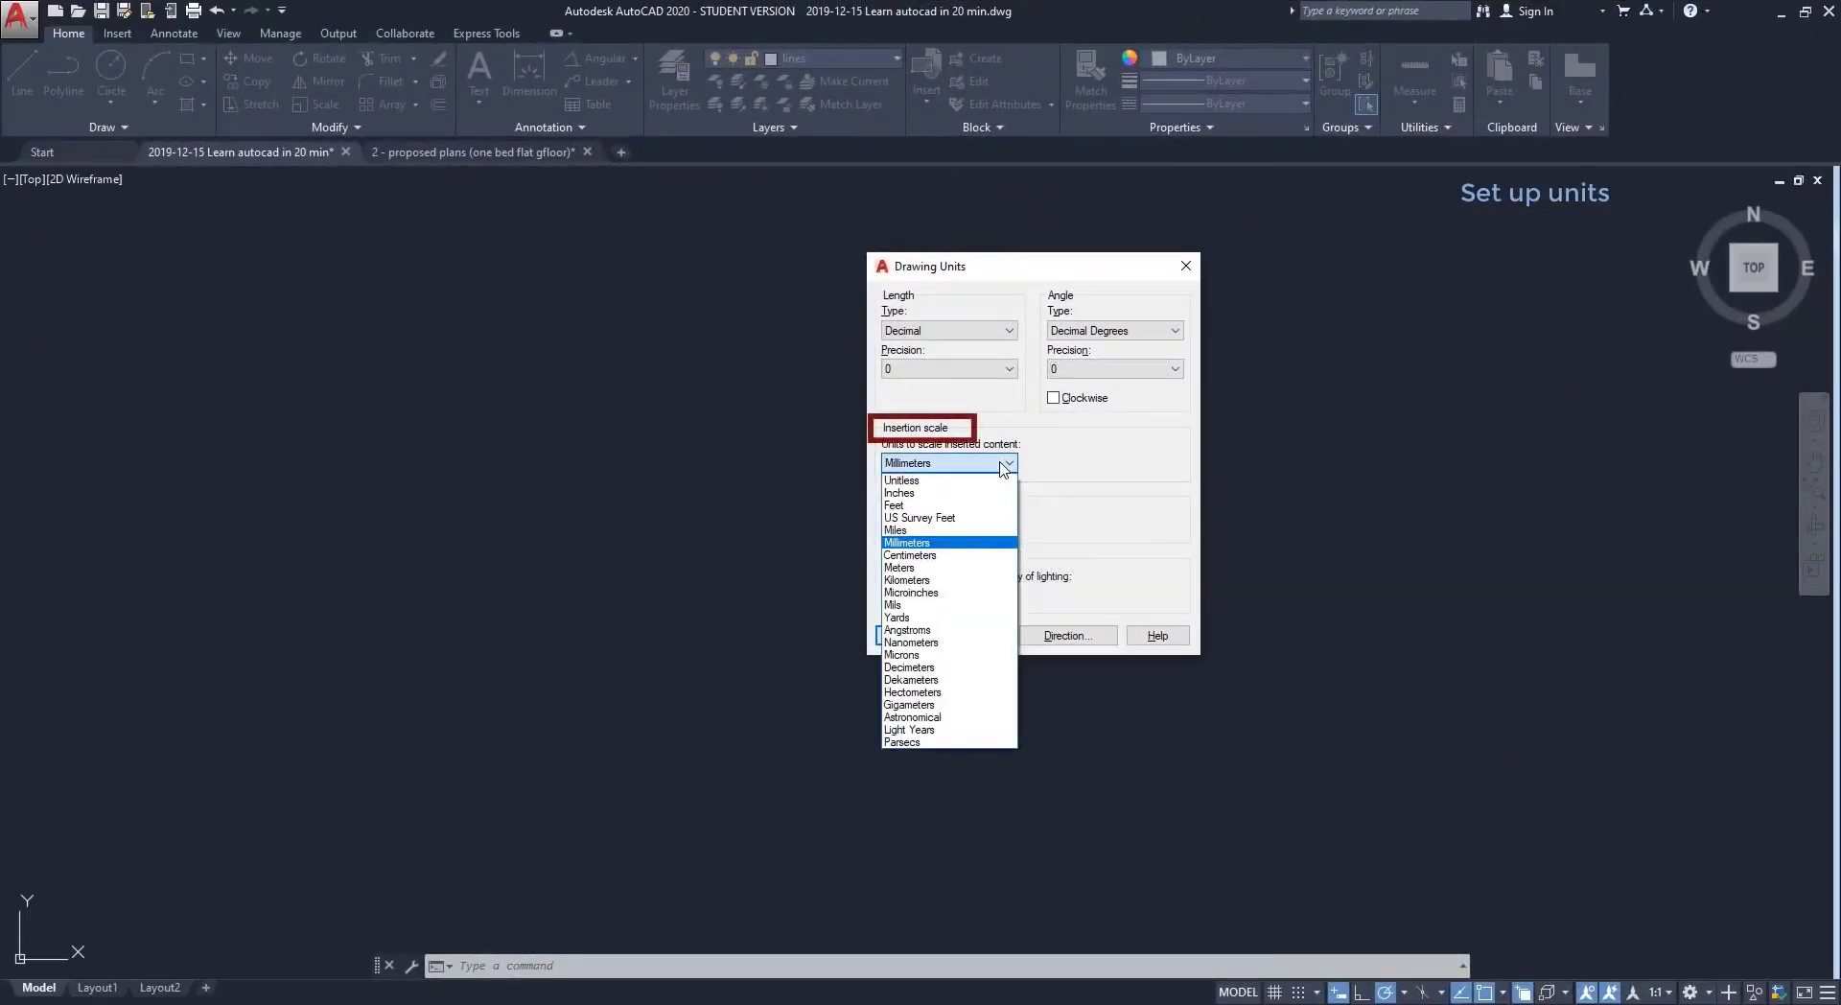
left_click(971, 544)
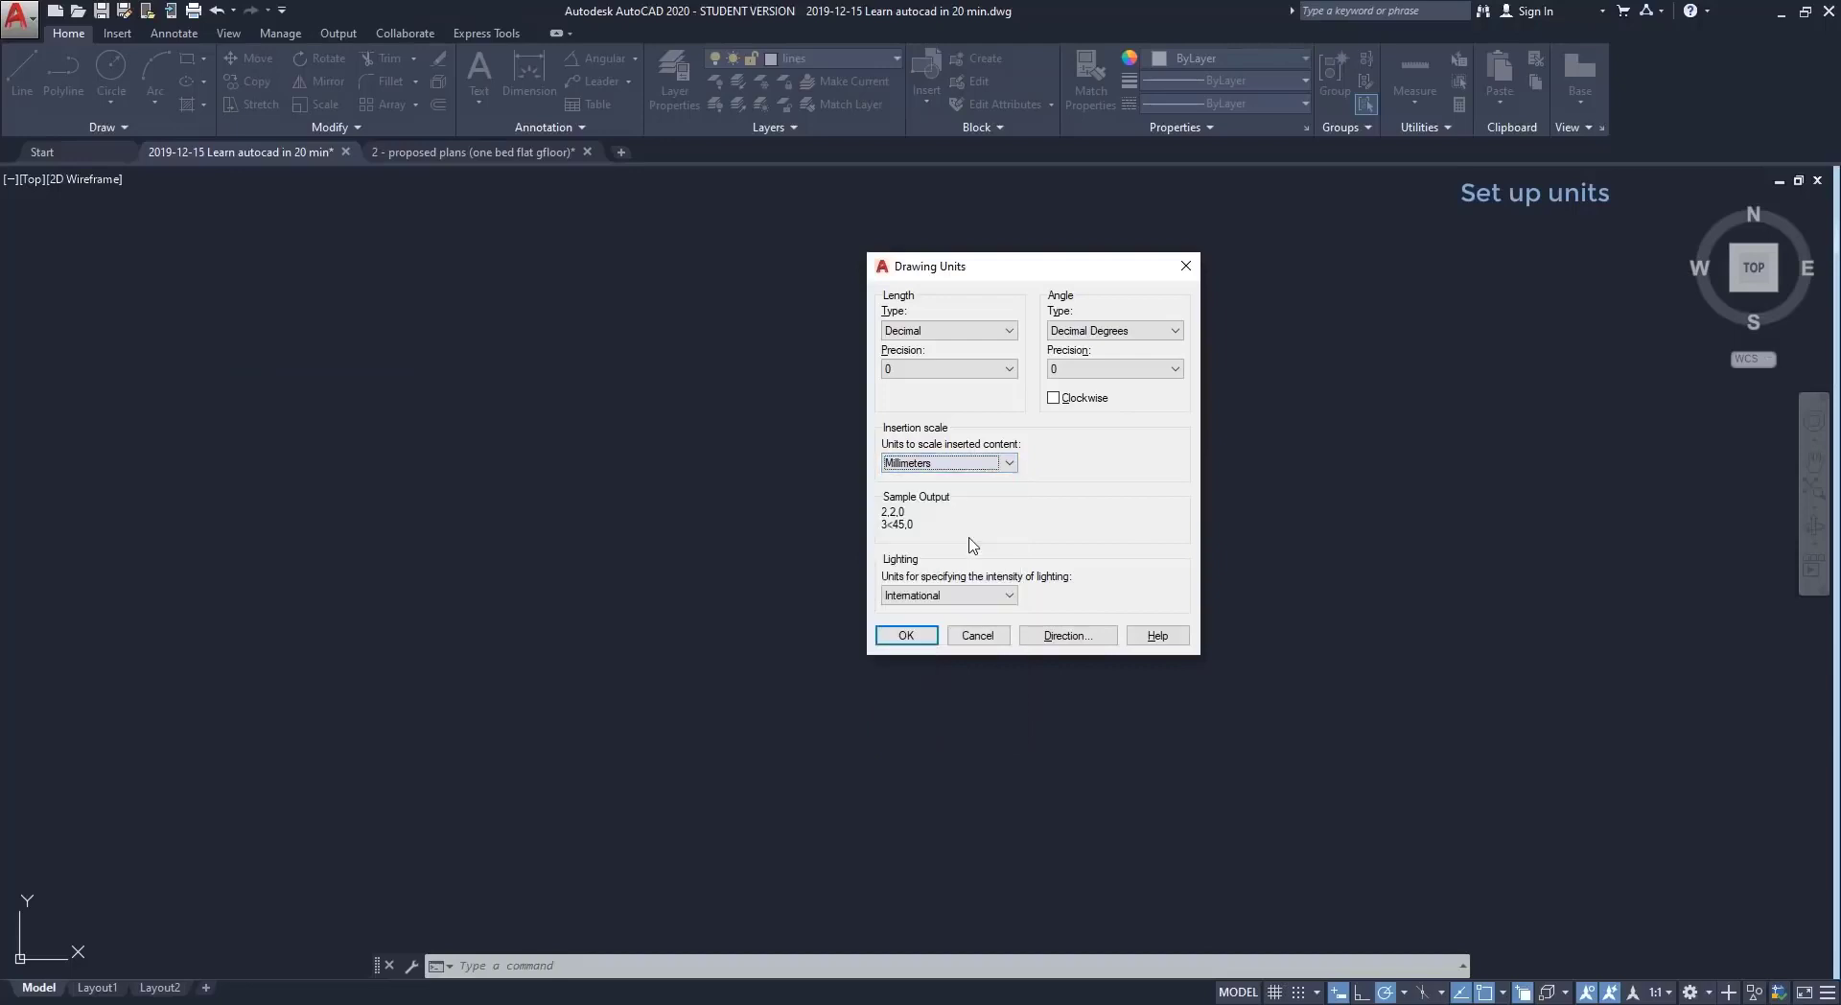
left_click(923, 637)
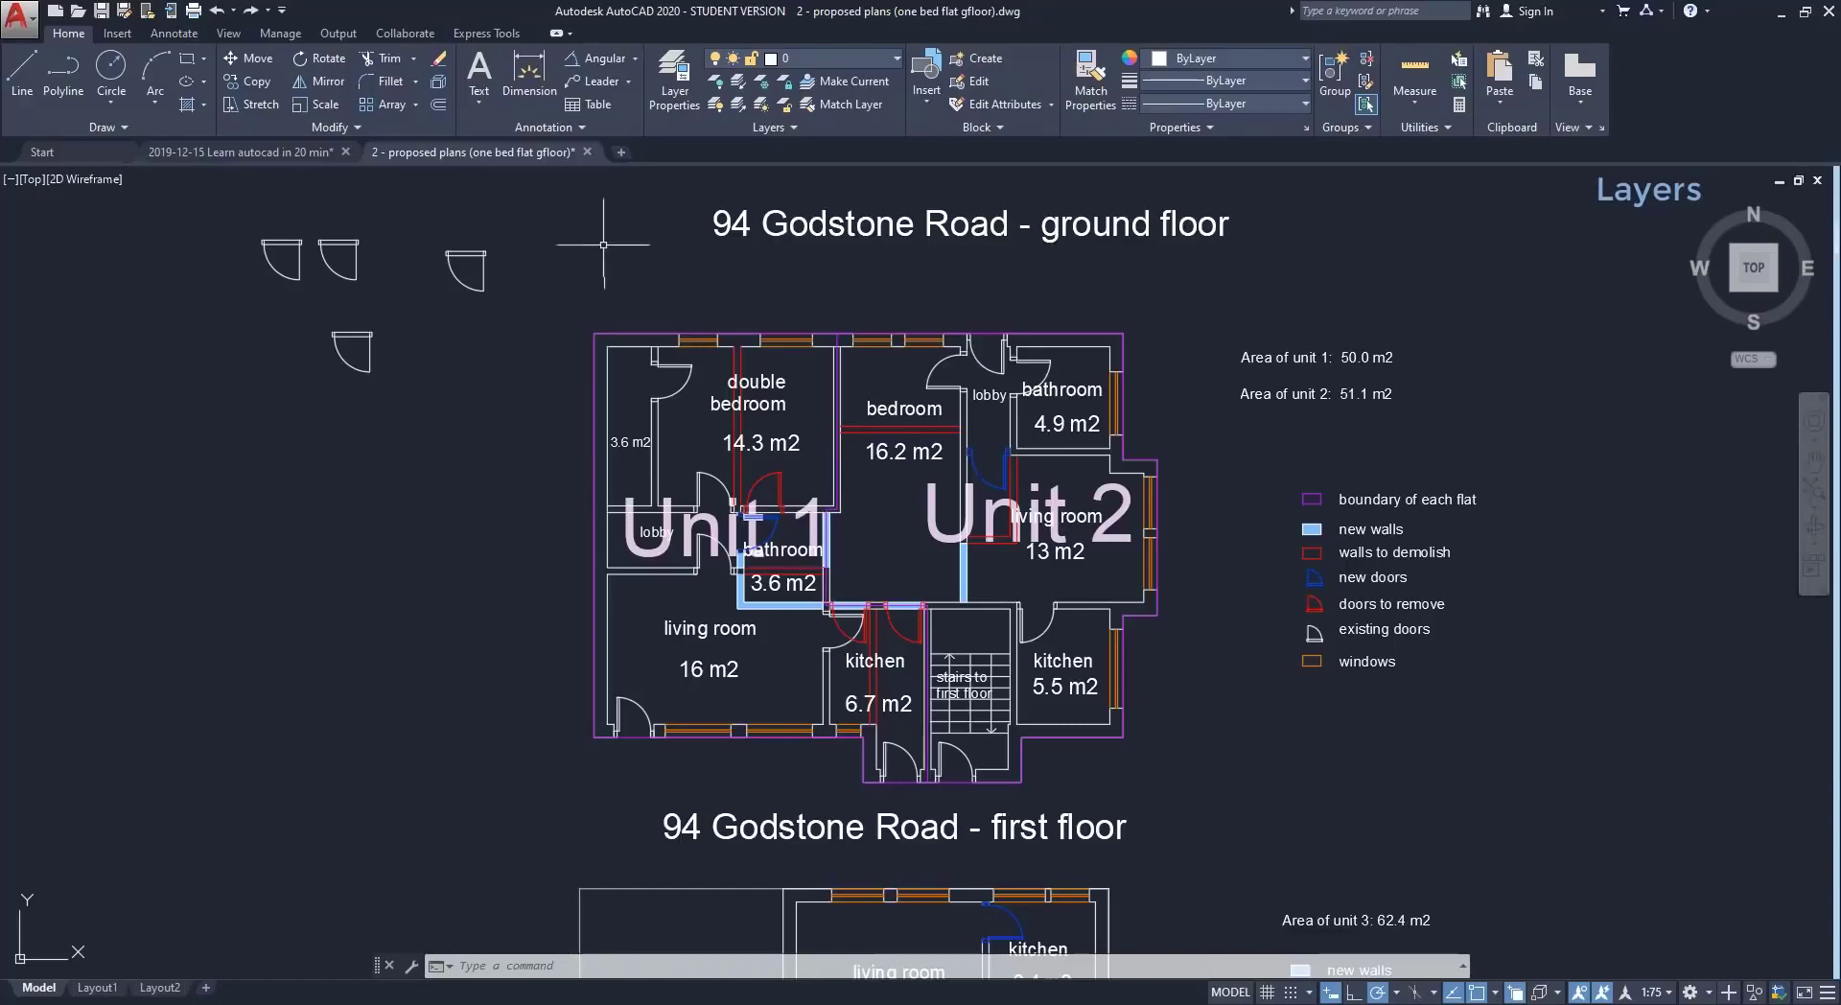
Open the Layer Properties Manager in the proposed plans drawing and dock it at the left edge, collapsed when not in use.
left_click(672, 81)
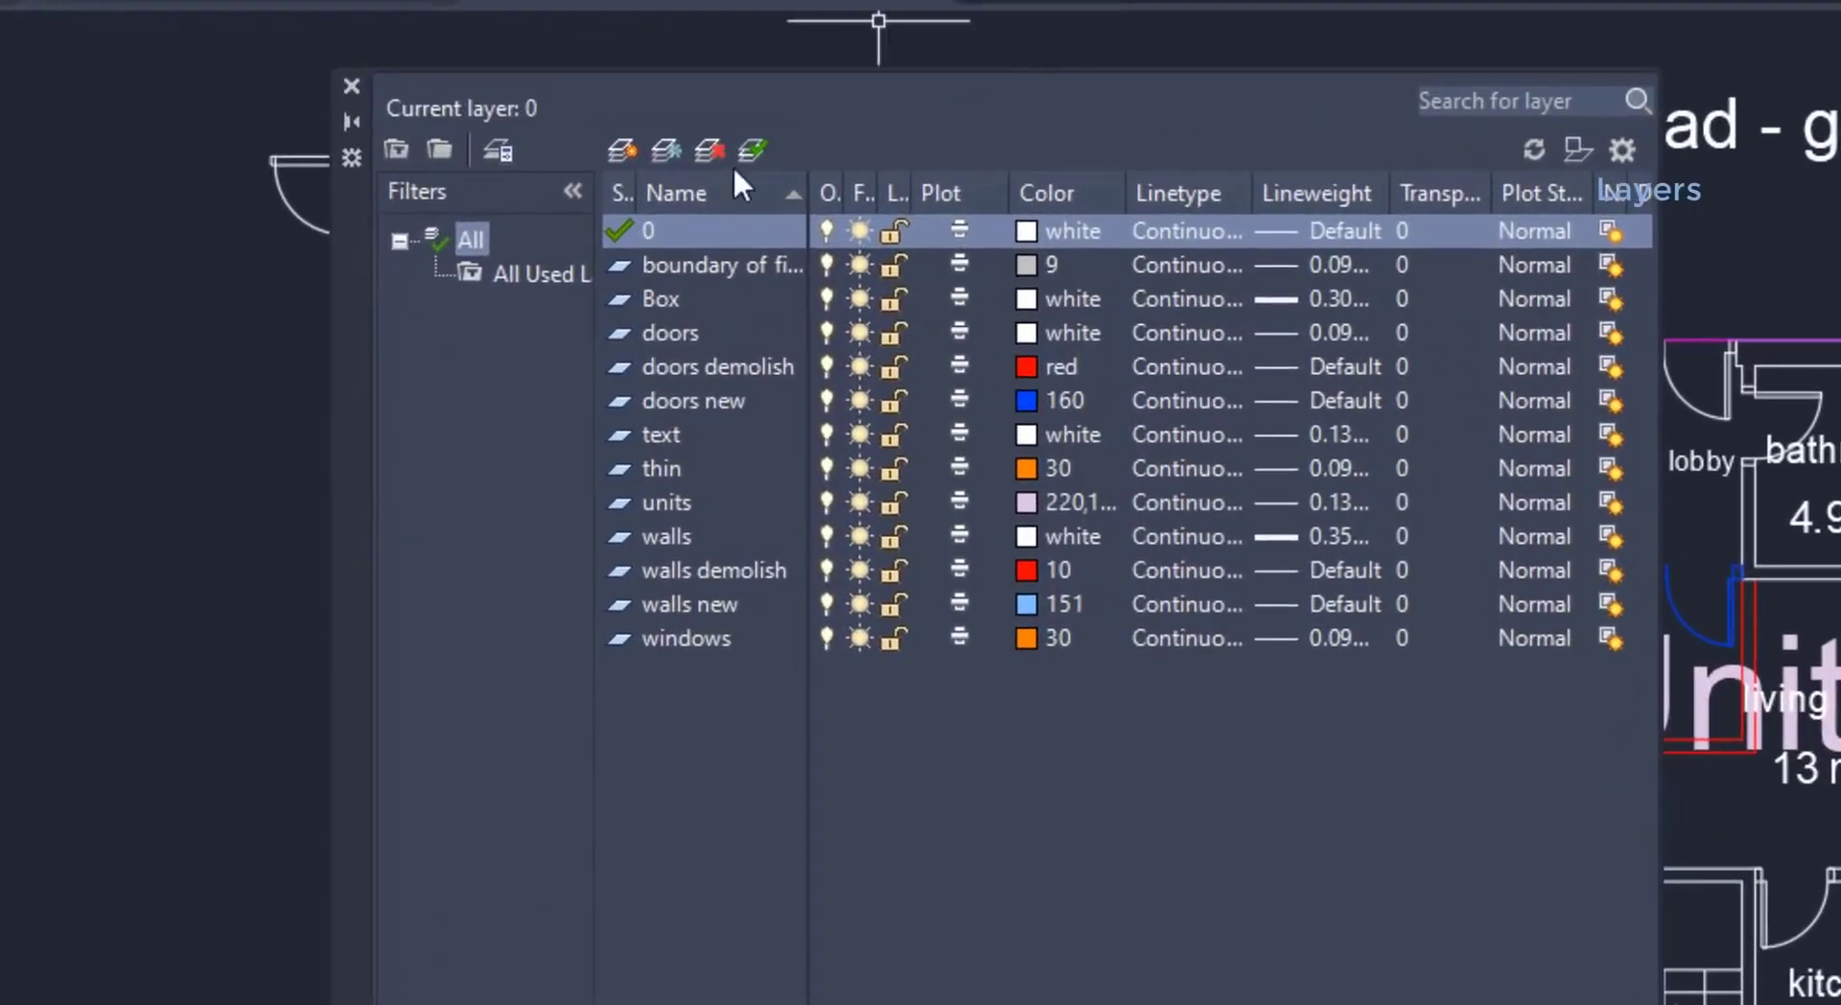
mouse_move(368, 474)
left_mouse_down()
mouse_move(235, 462)
mouse_move(118, 417)
left_mouse_up()
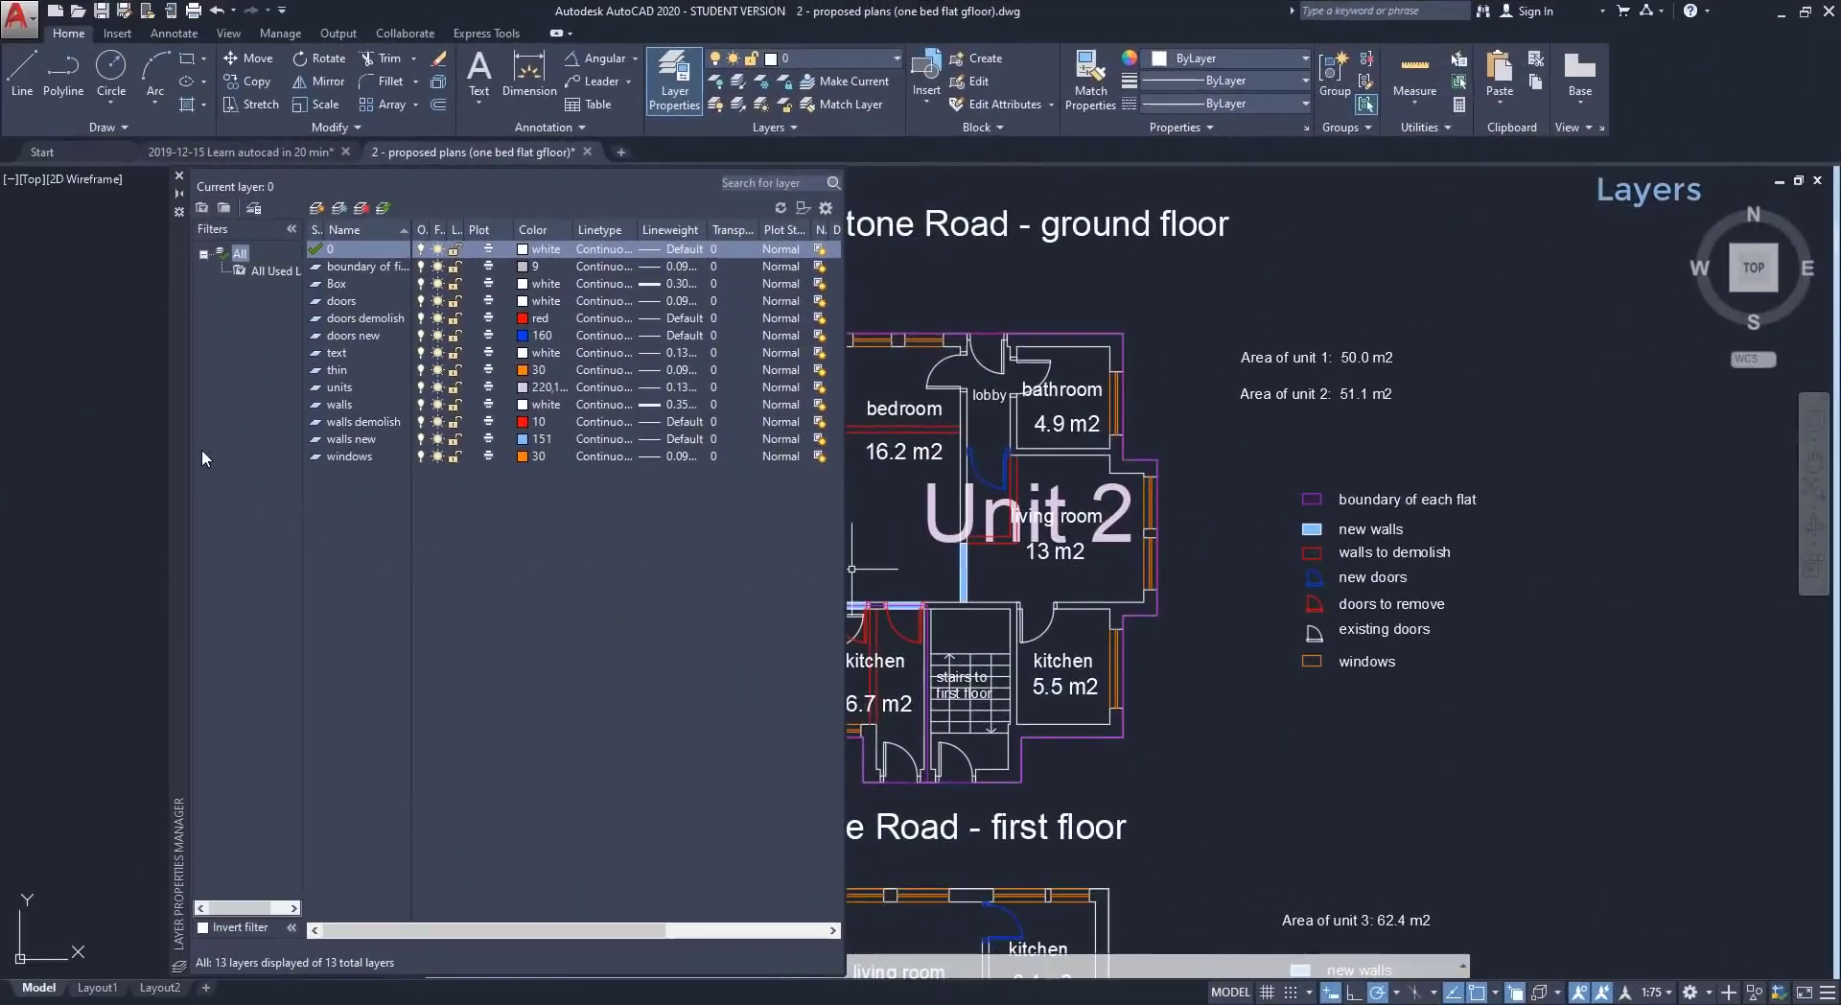
left_click_drag(175, 418, 2, 456)
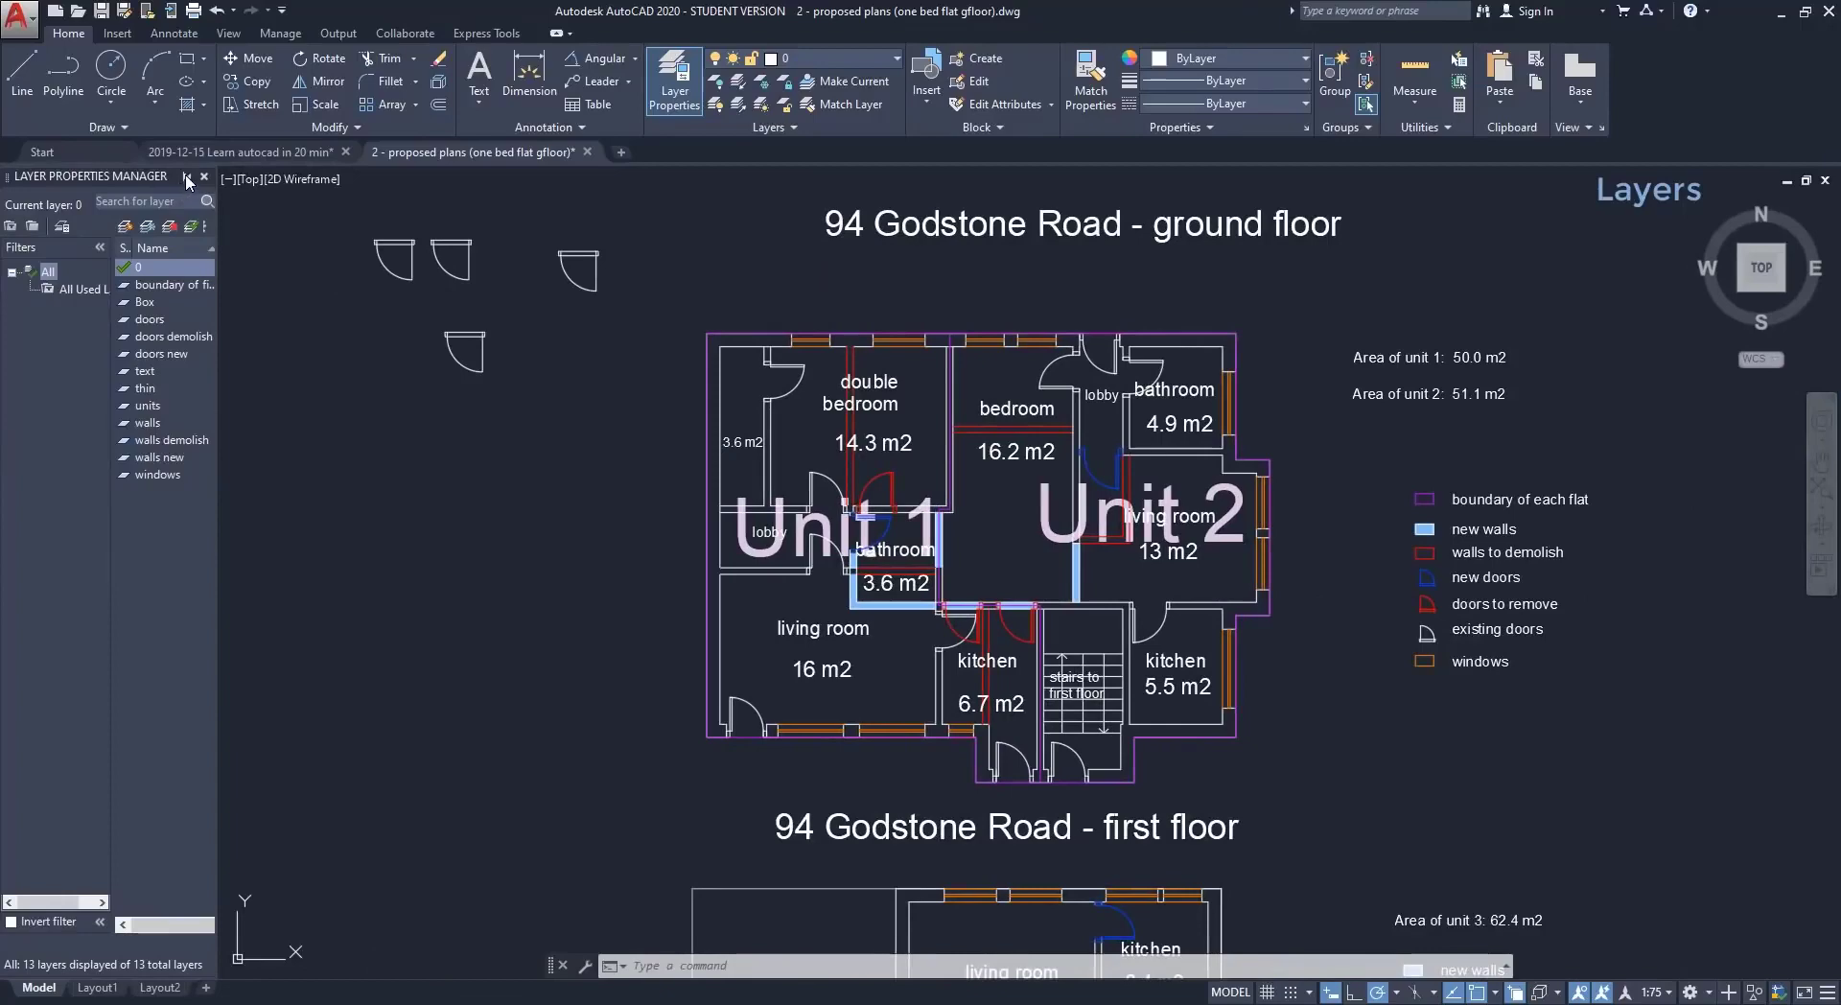
left_click(187, 177)
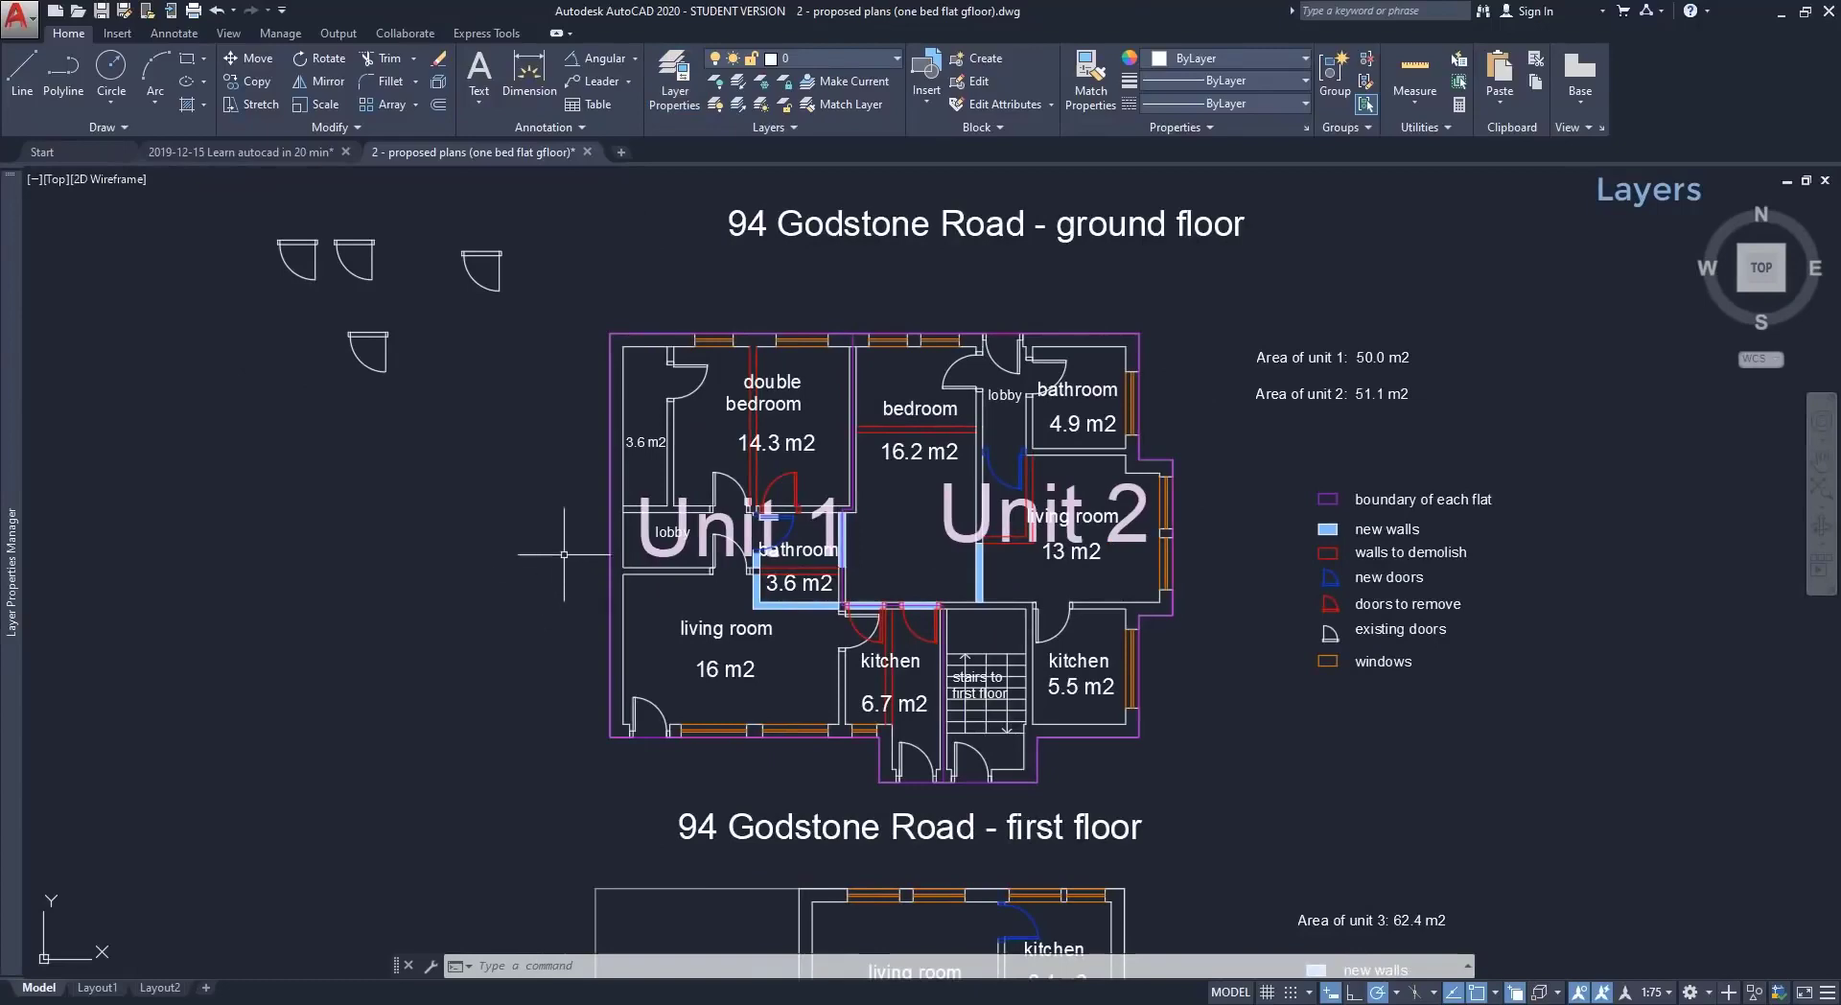
Create a new layer named stairs in the Layer Properties Manager.
mouse_move(4, 554)
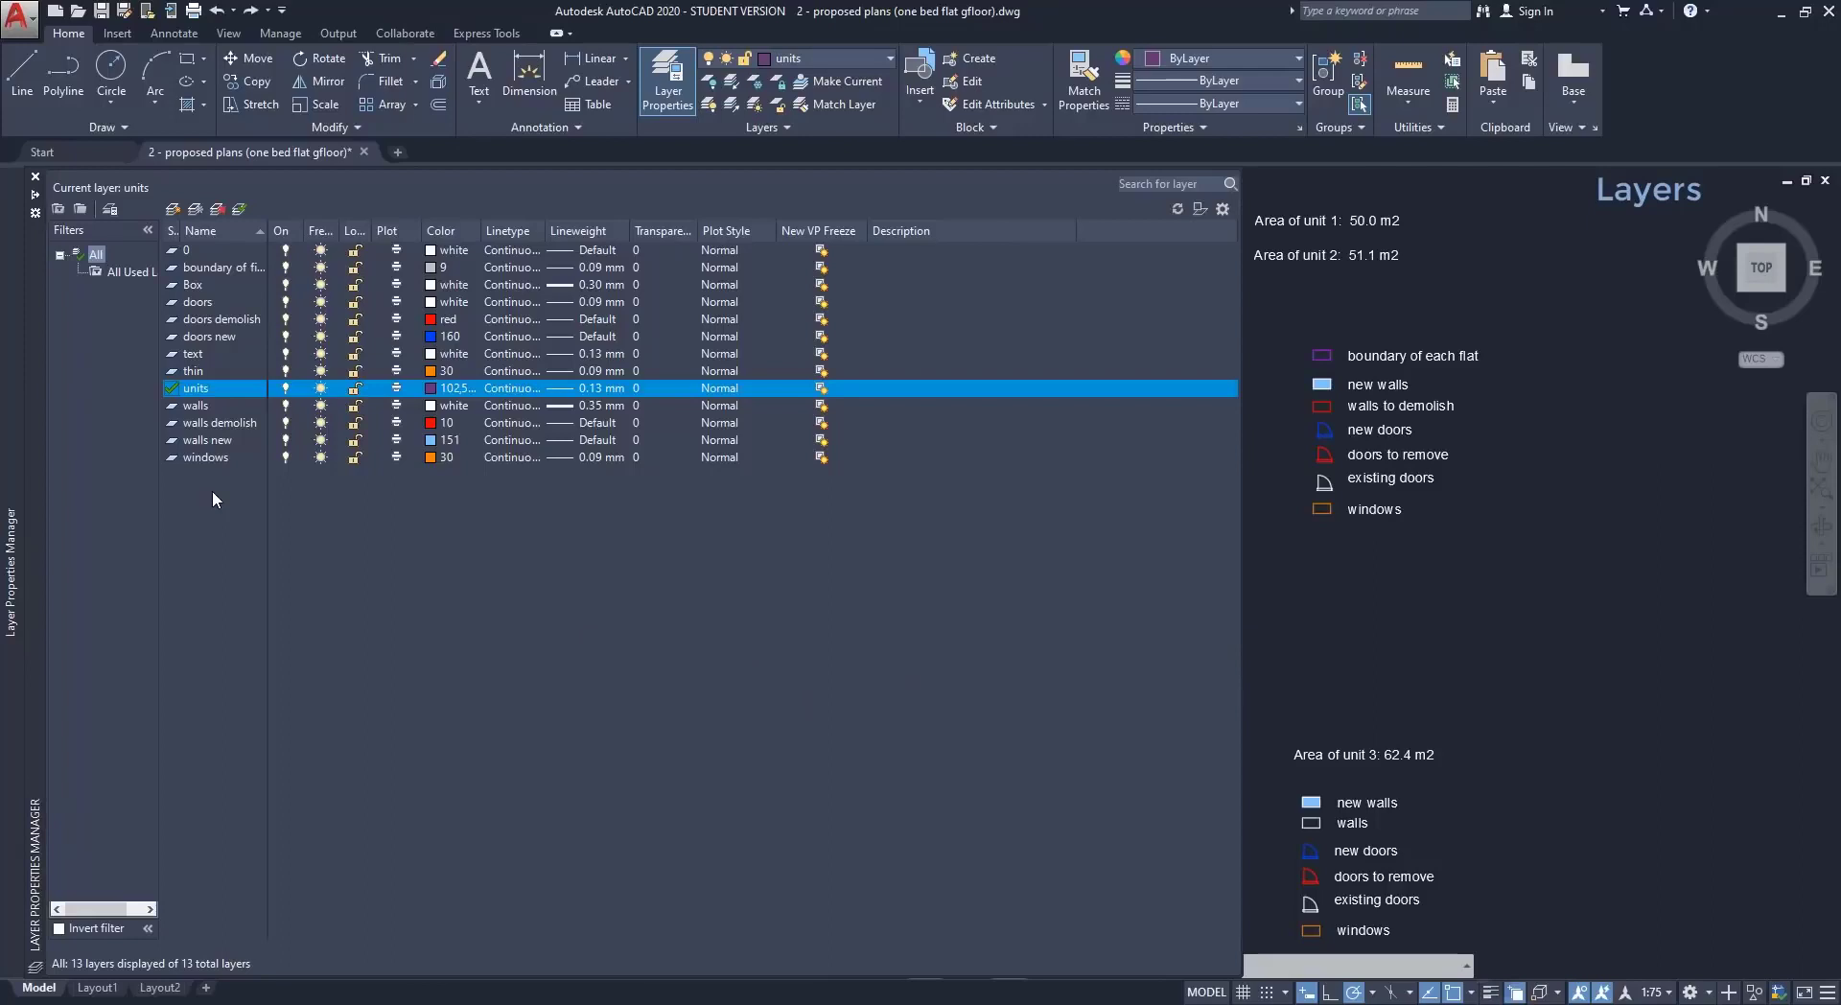
right_click(213, 498)
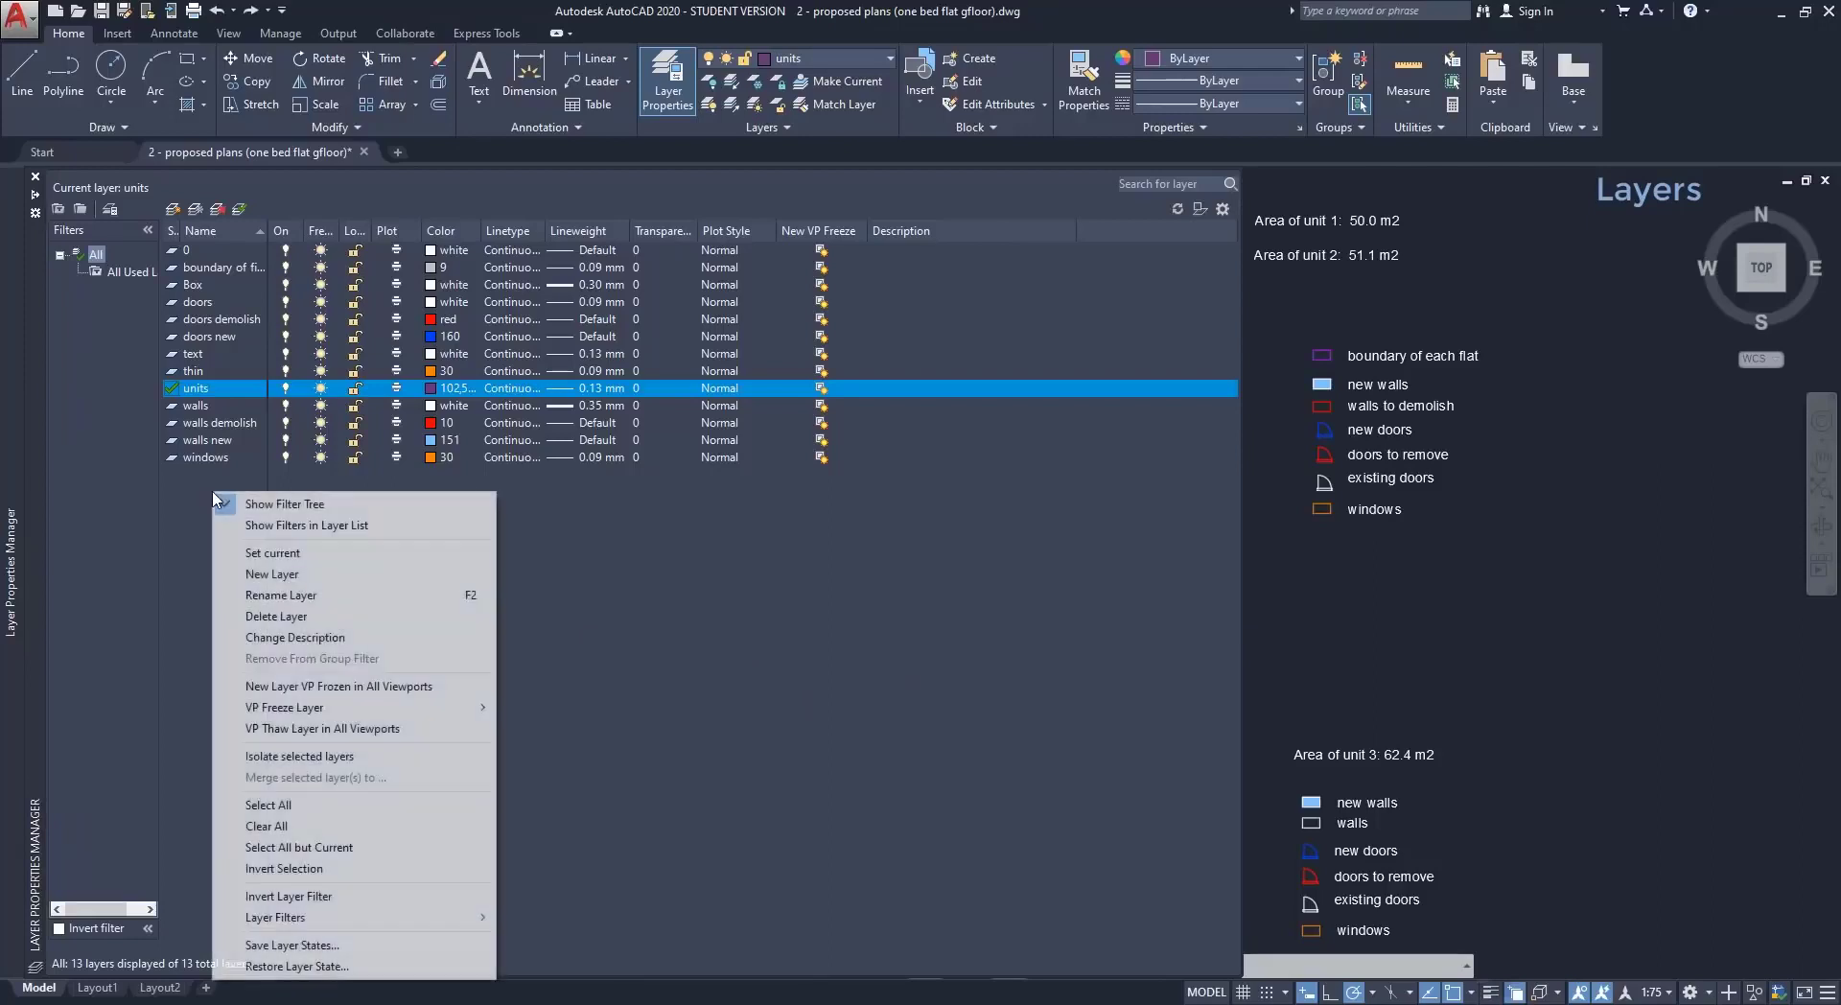
left_click(272, 575)
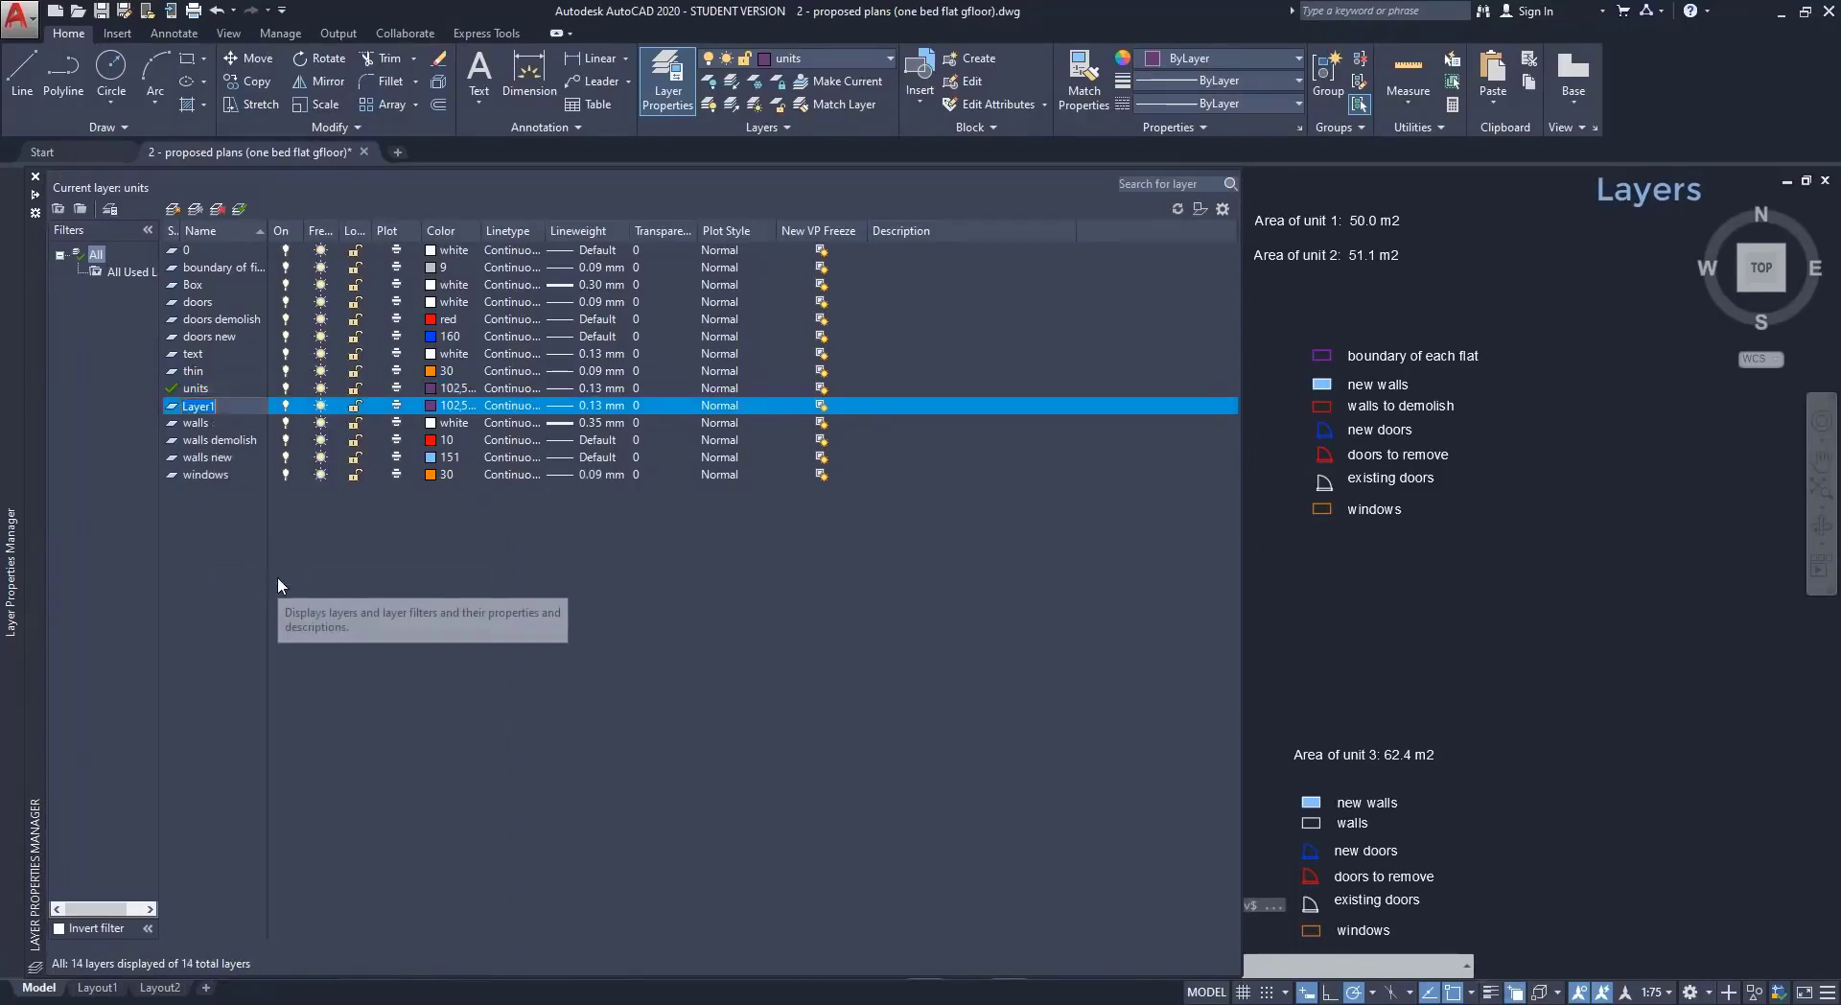
type("sta")
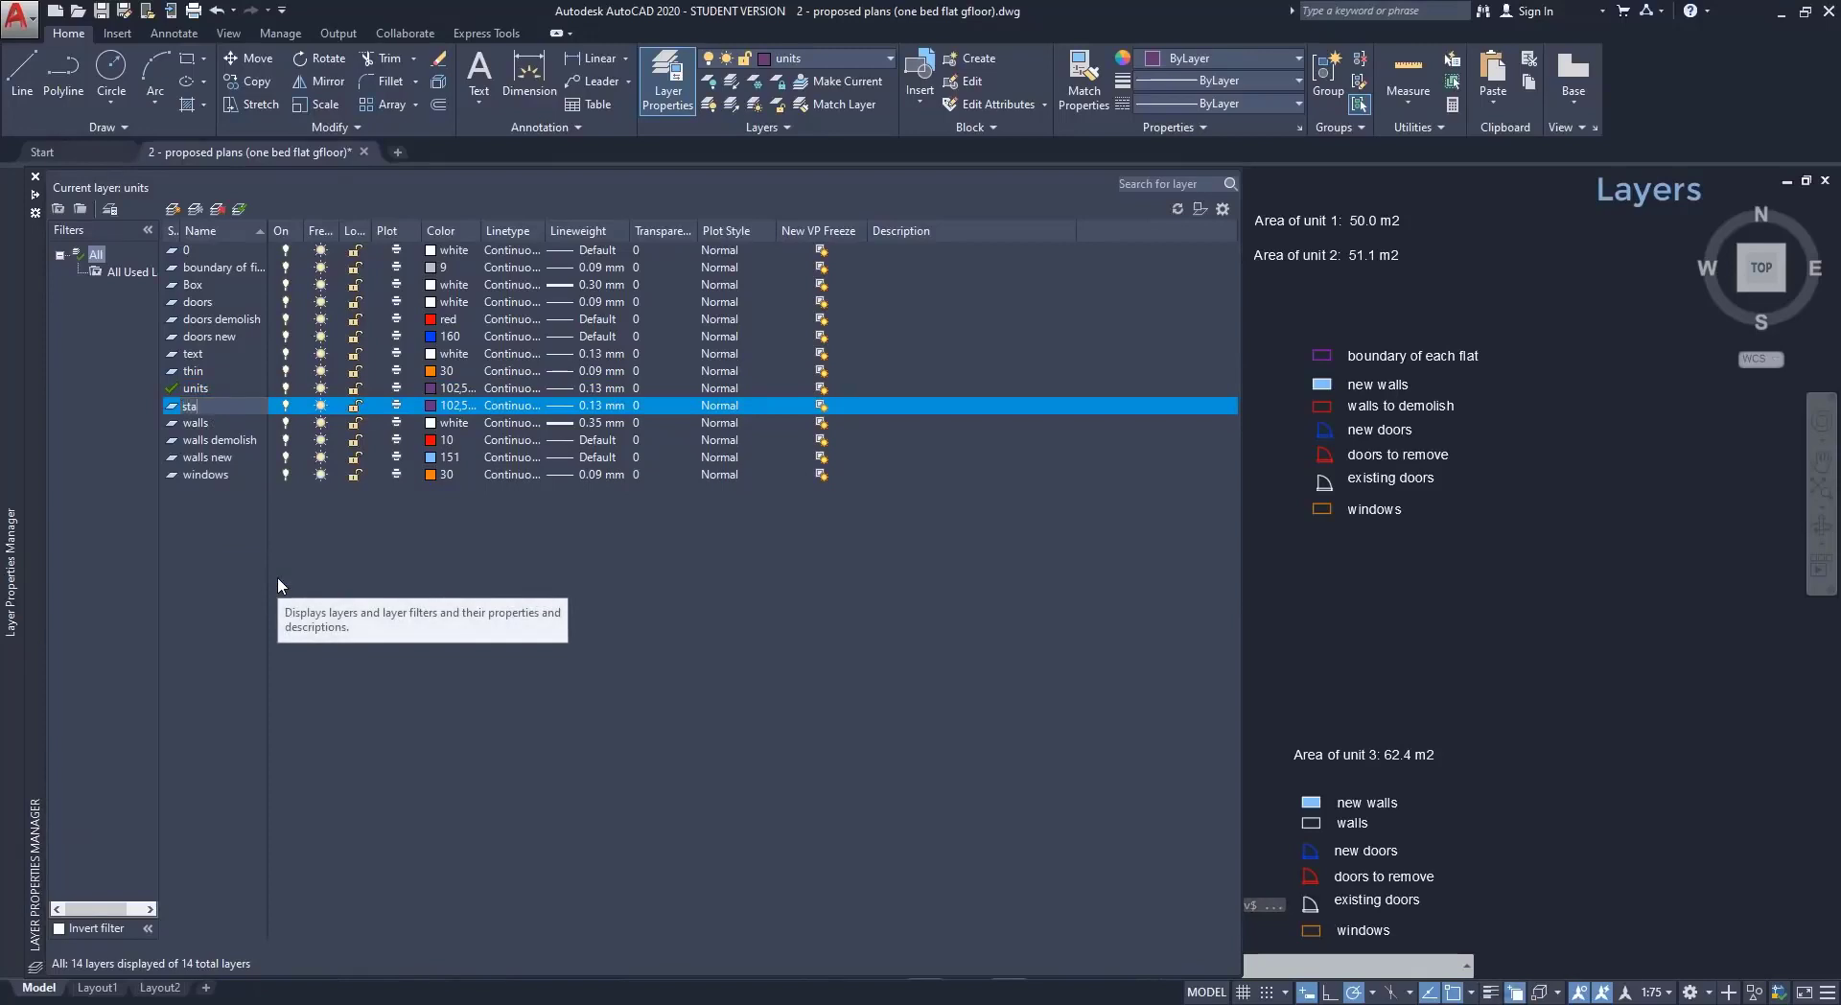
type("irs")
key("Return")
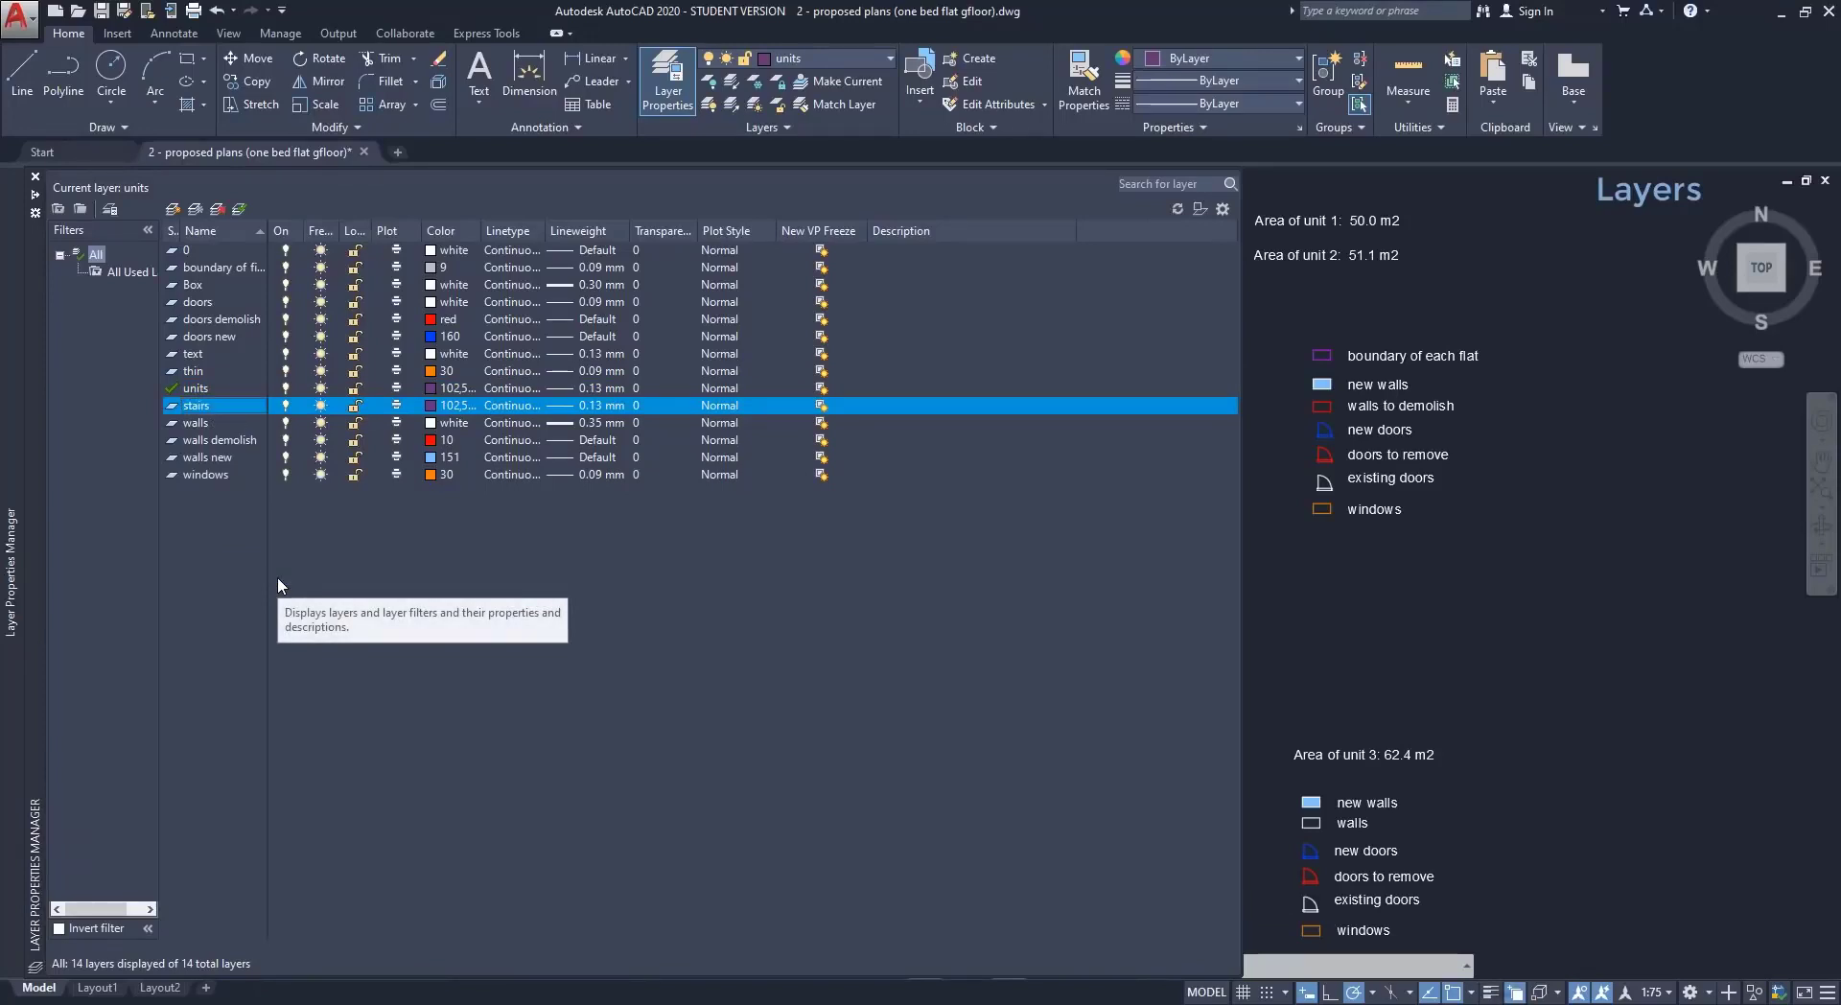
Set the stairs layer's colour to a golden yellow true colour and open the linetypes available for loading.
left_click(428, 407)
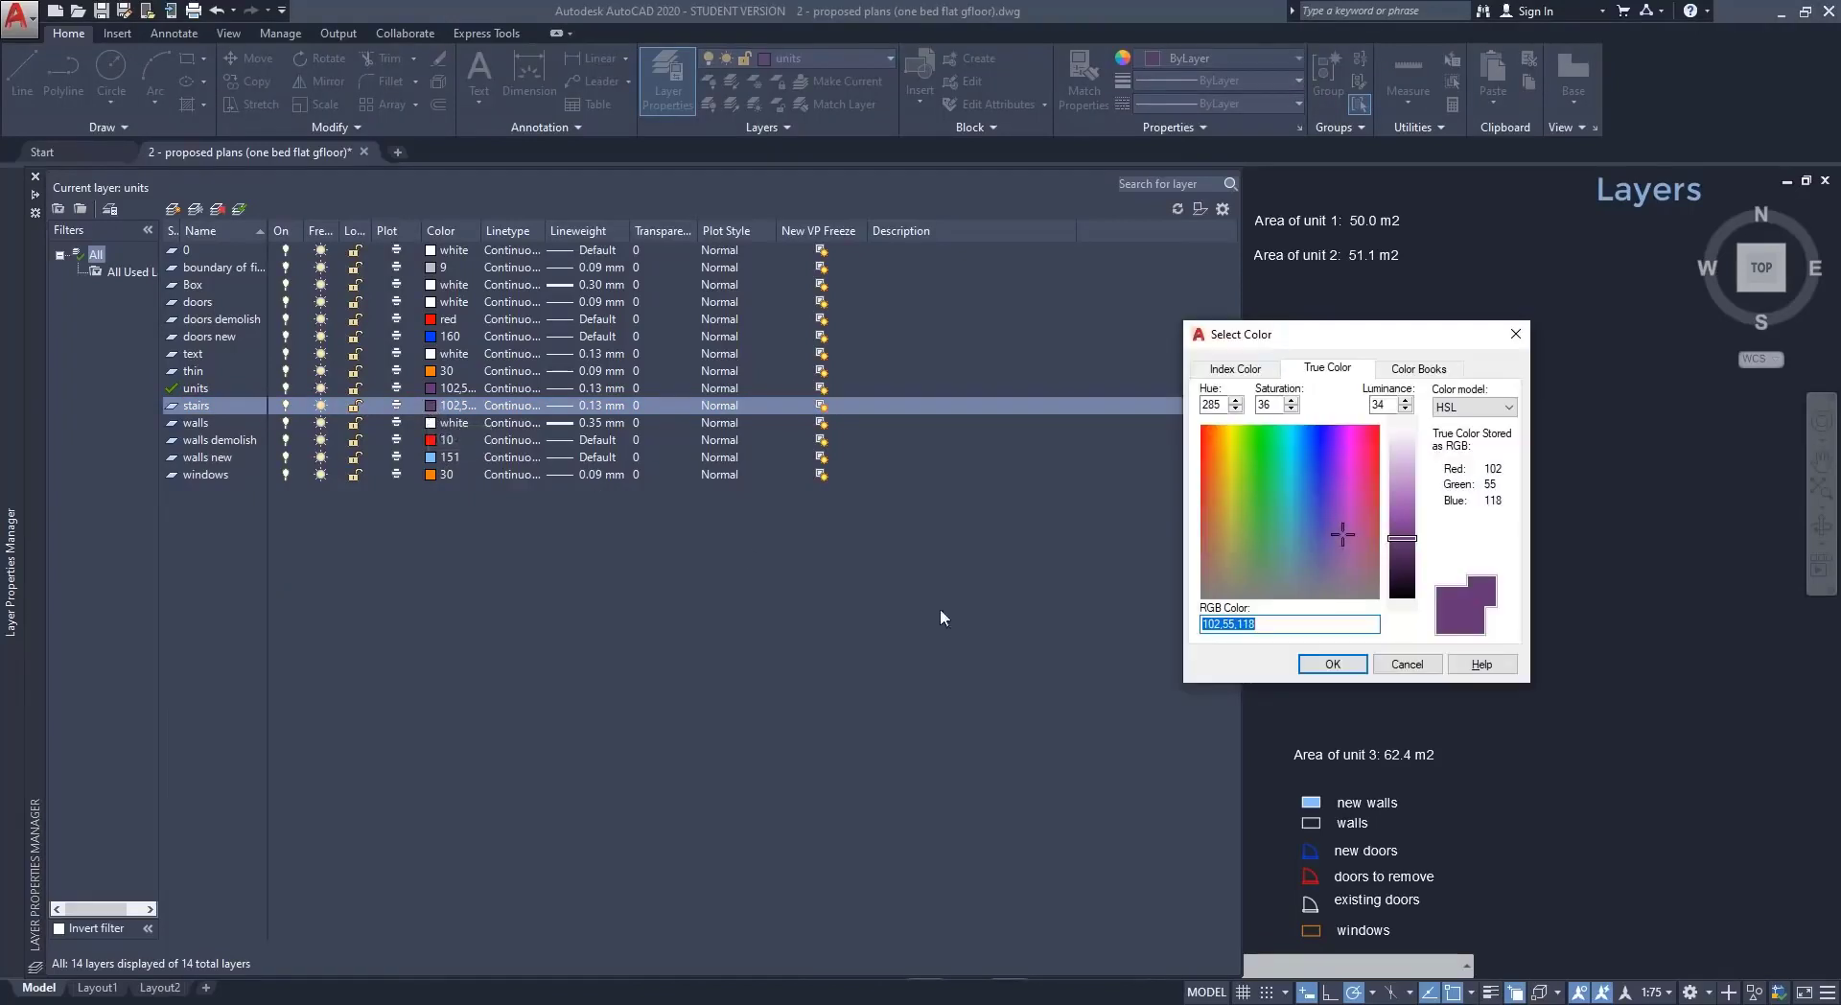
left_click_drag(1235, 473, 1226, 438)
left_click_drag(1402, 538, 1402, 517)
key("Return")
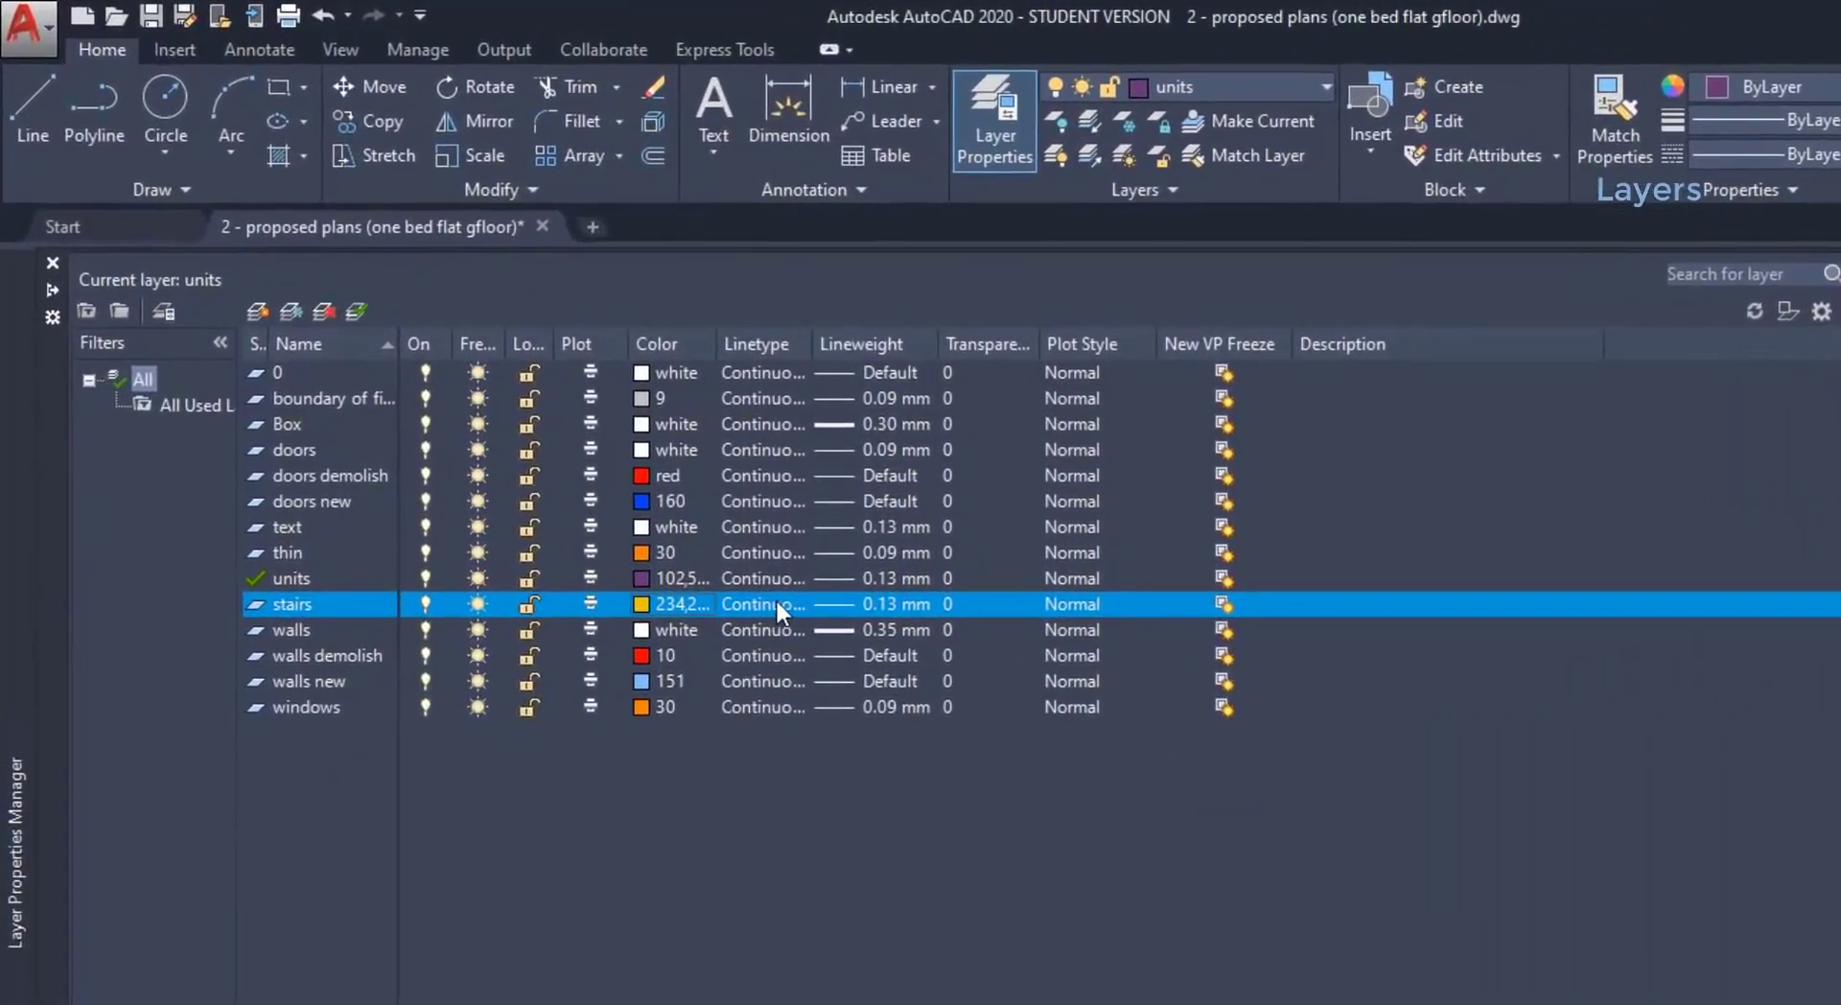
left_click(776, 604)
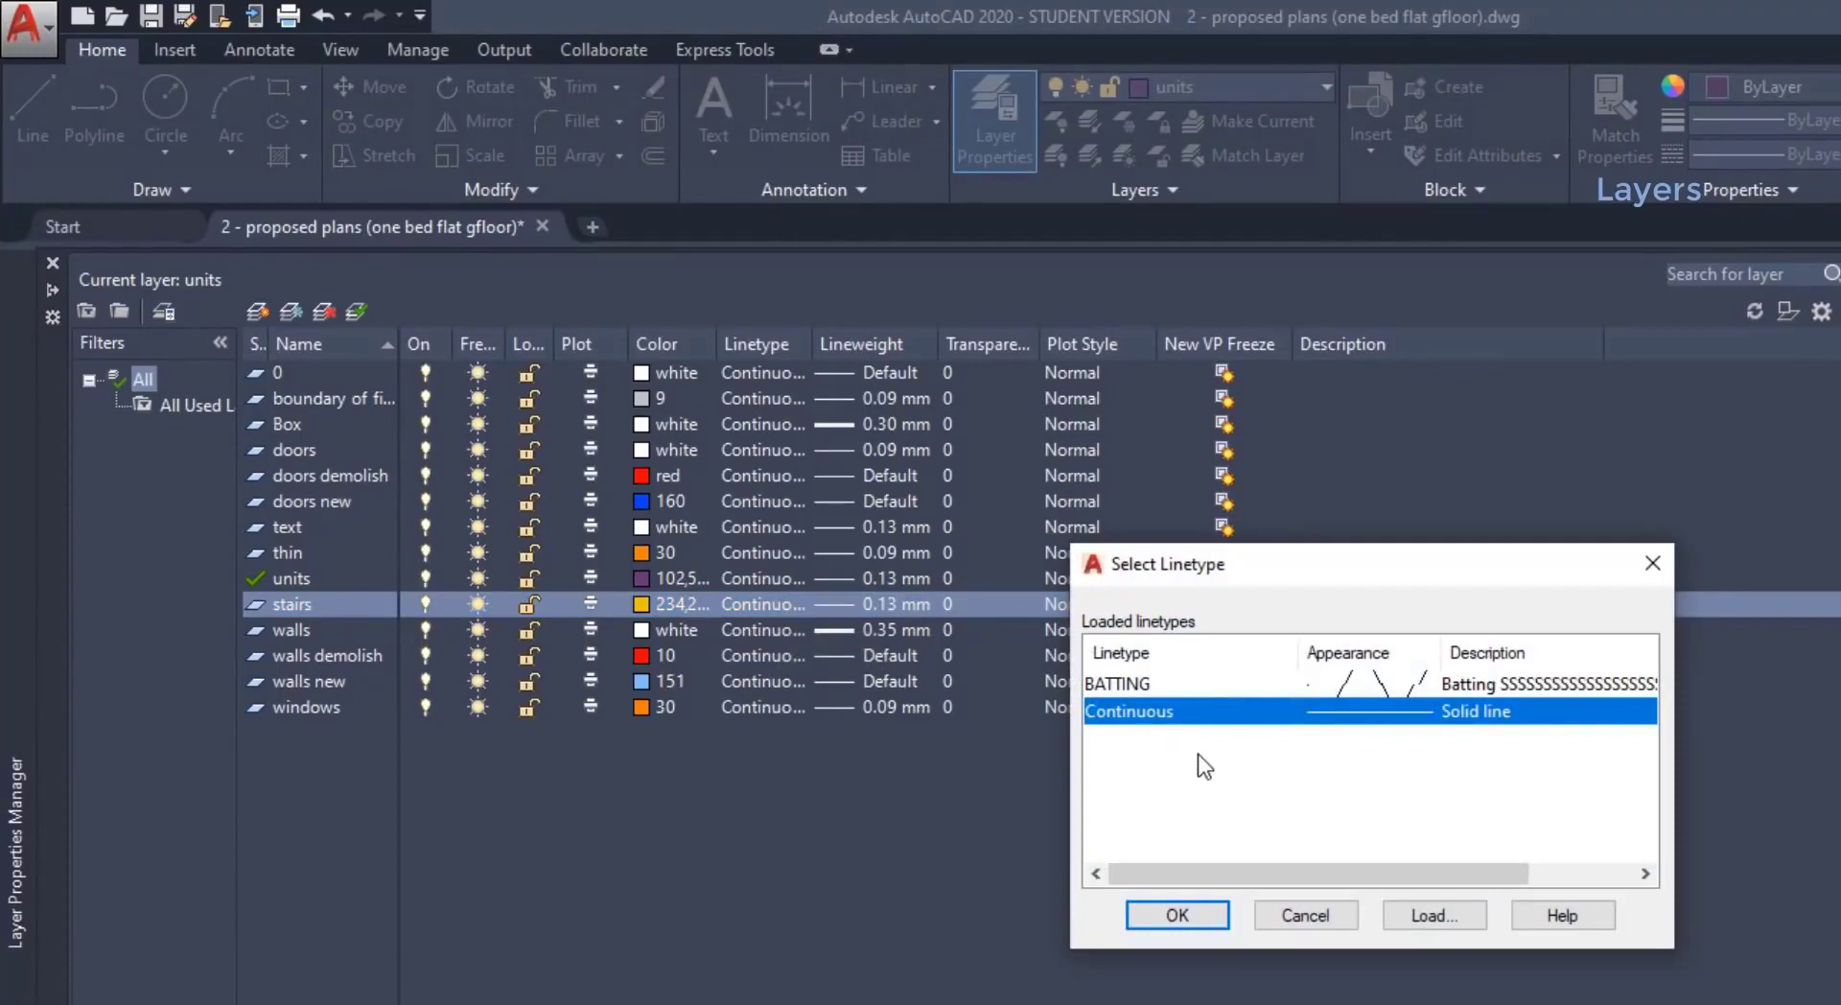
left_click(1404, 916)
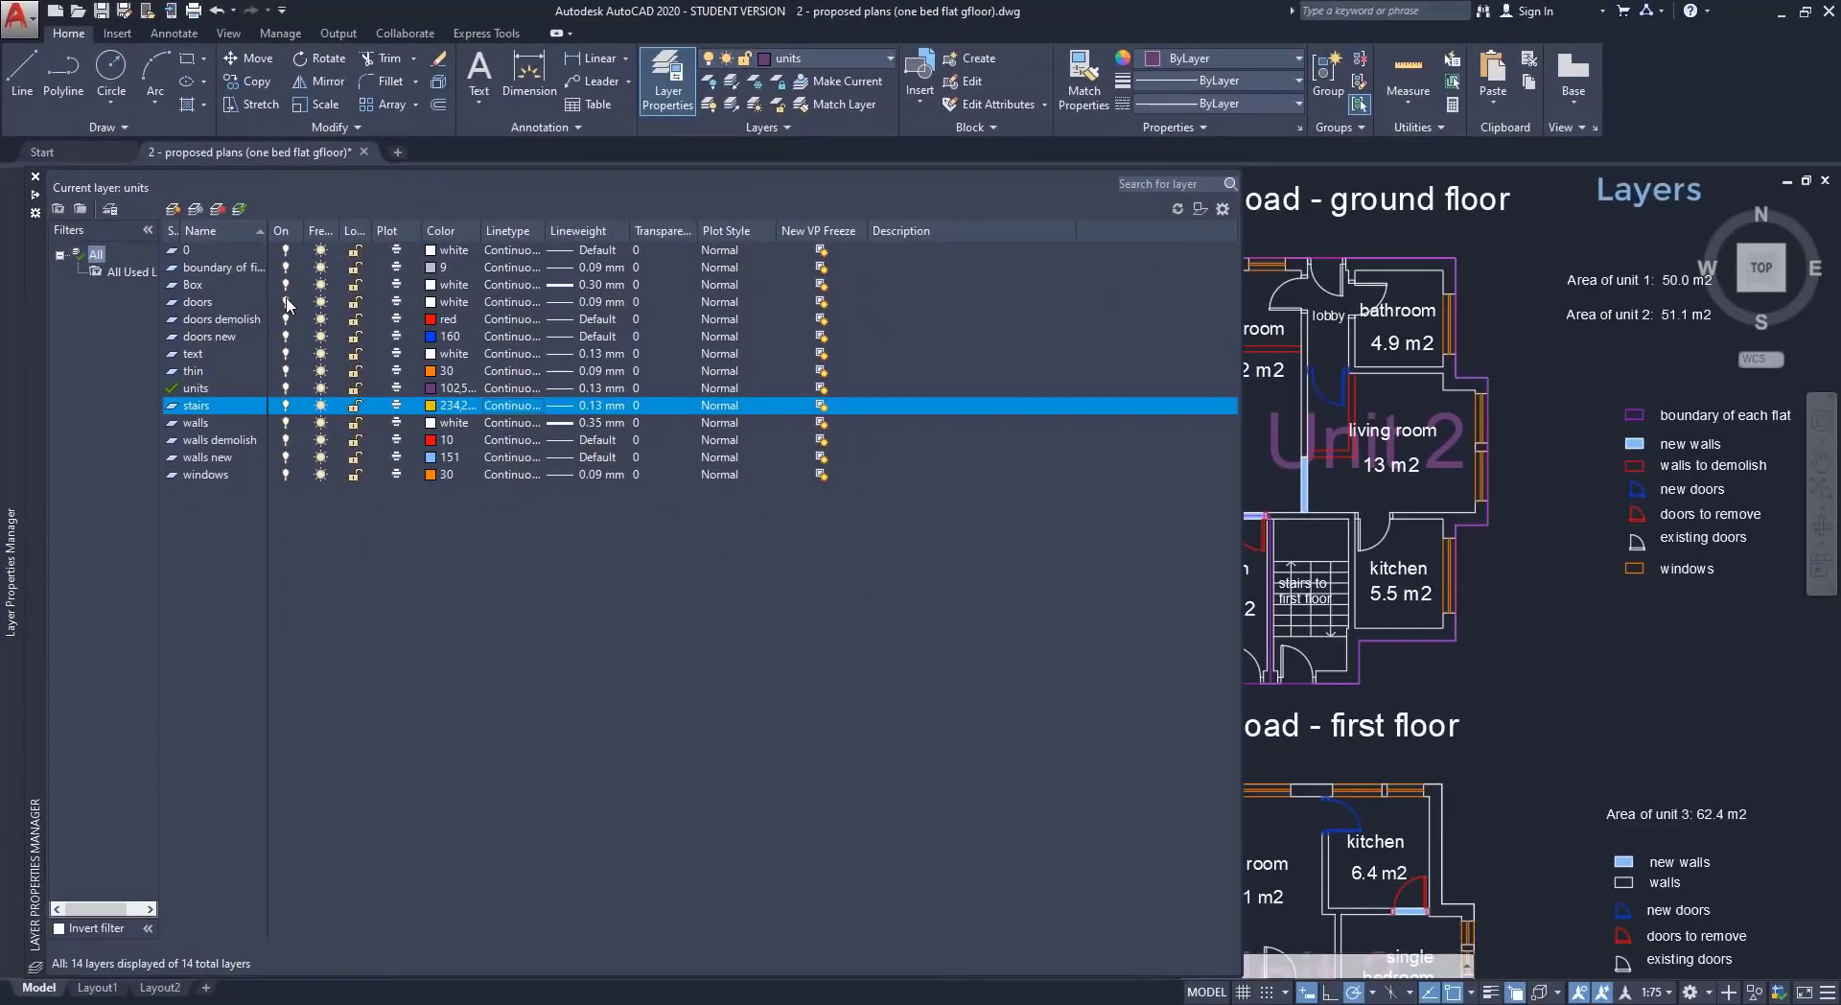
Turn the doors layer off and on again, and freeze and thaw it.
left_click(285, 302)
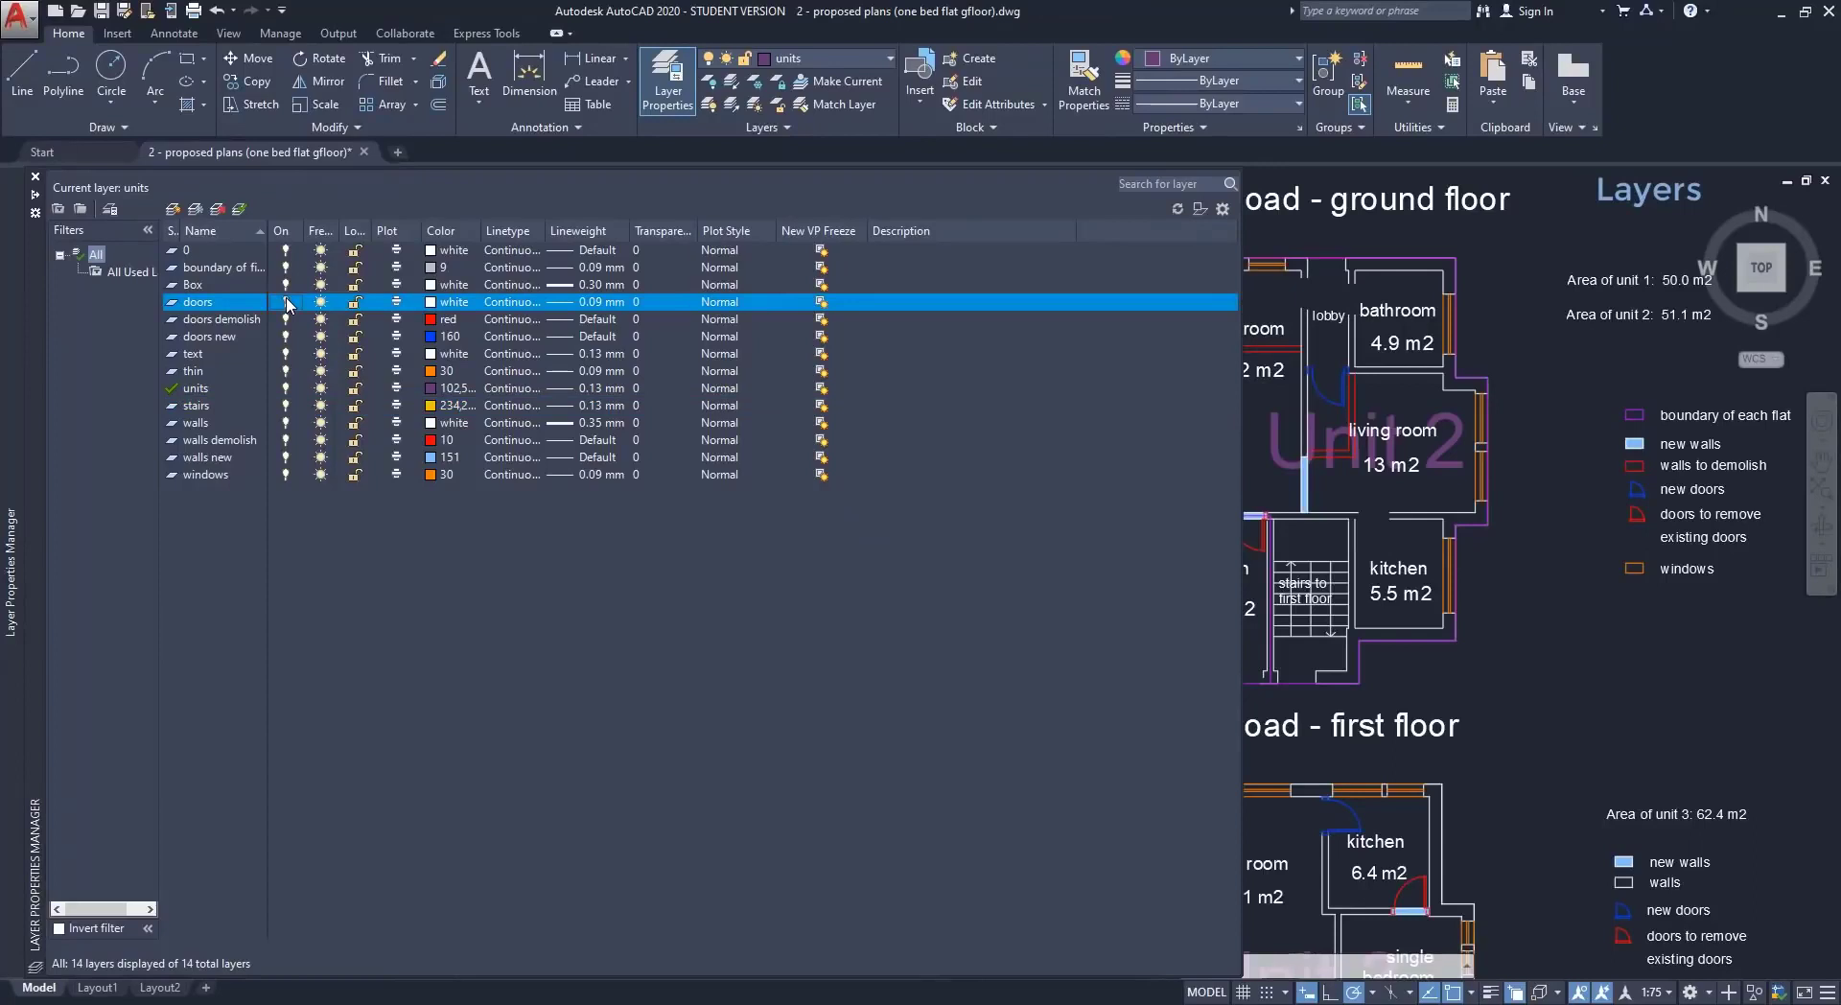
left_click(286, 302)
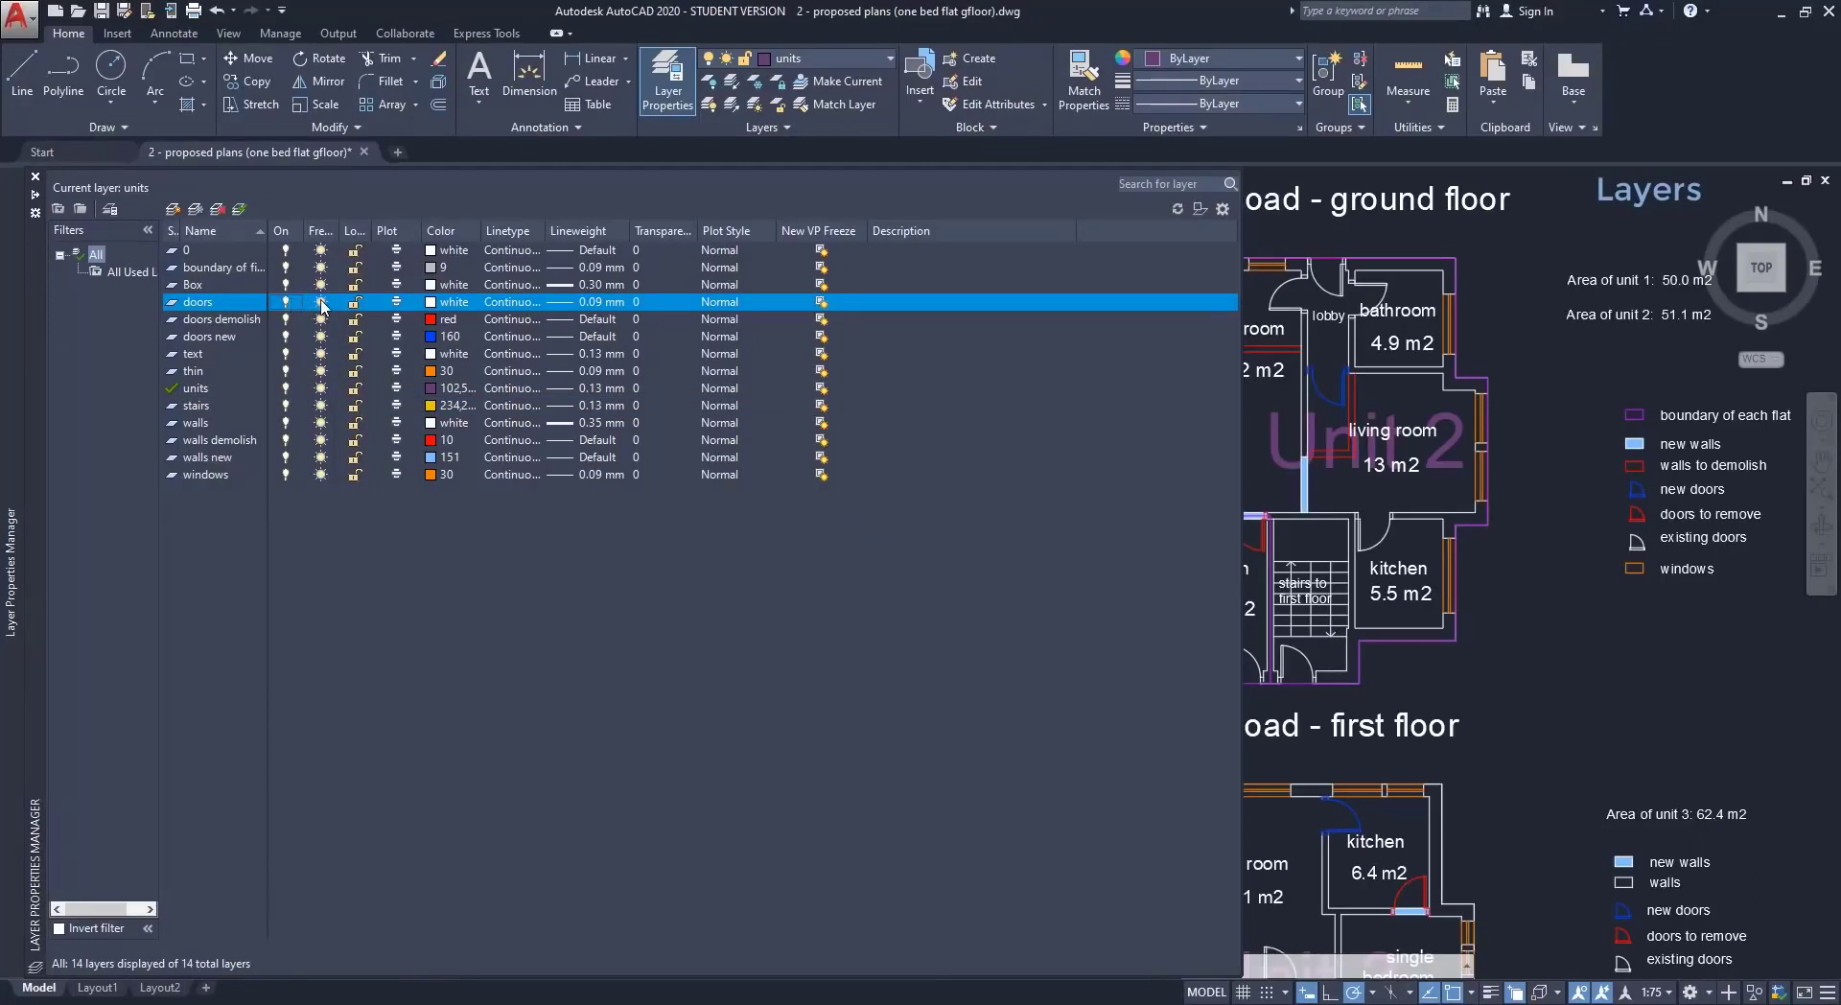
left_click(322, 302)
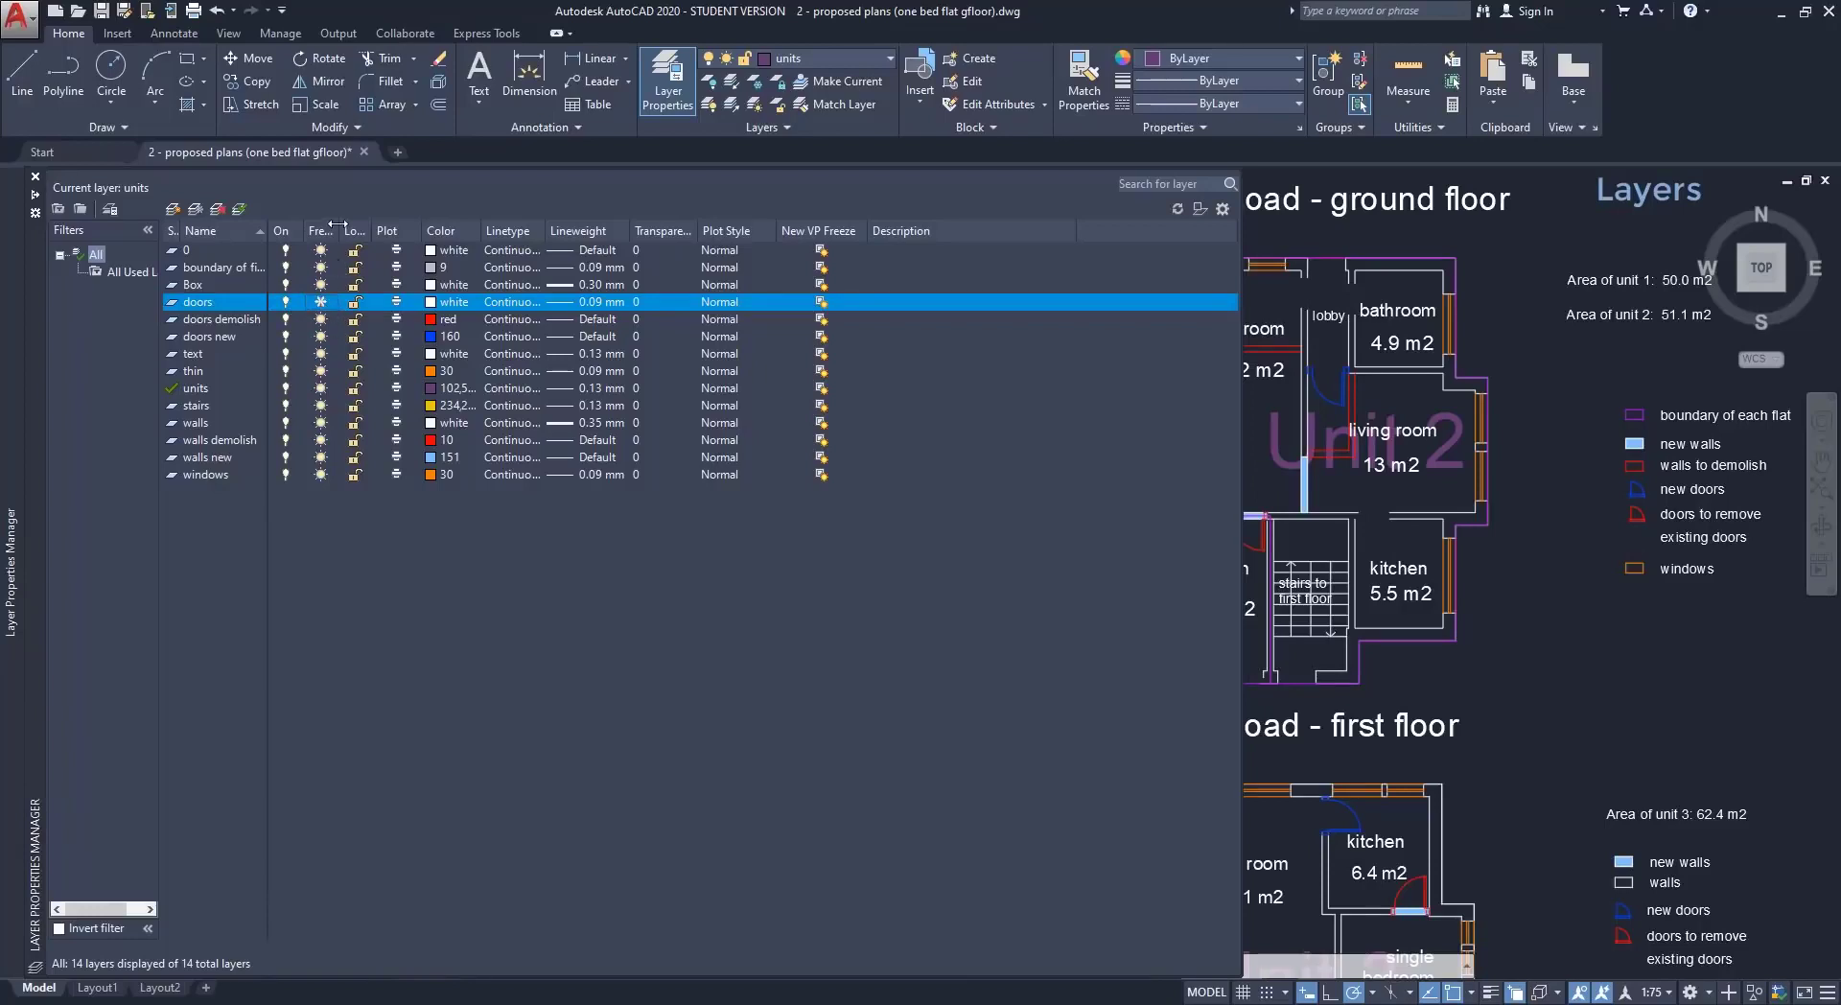
left_click_drag(334, 229, 368, 228)
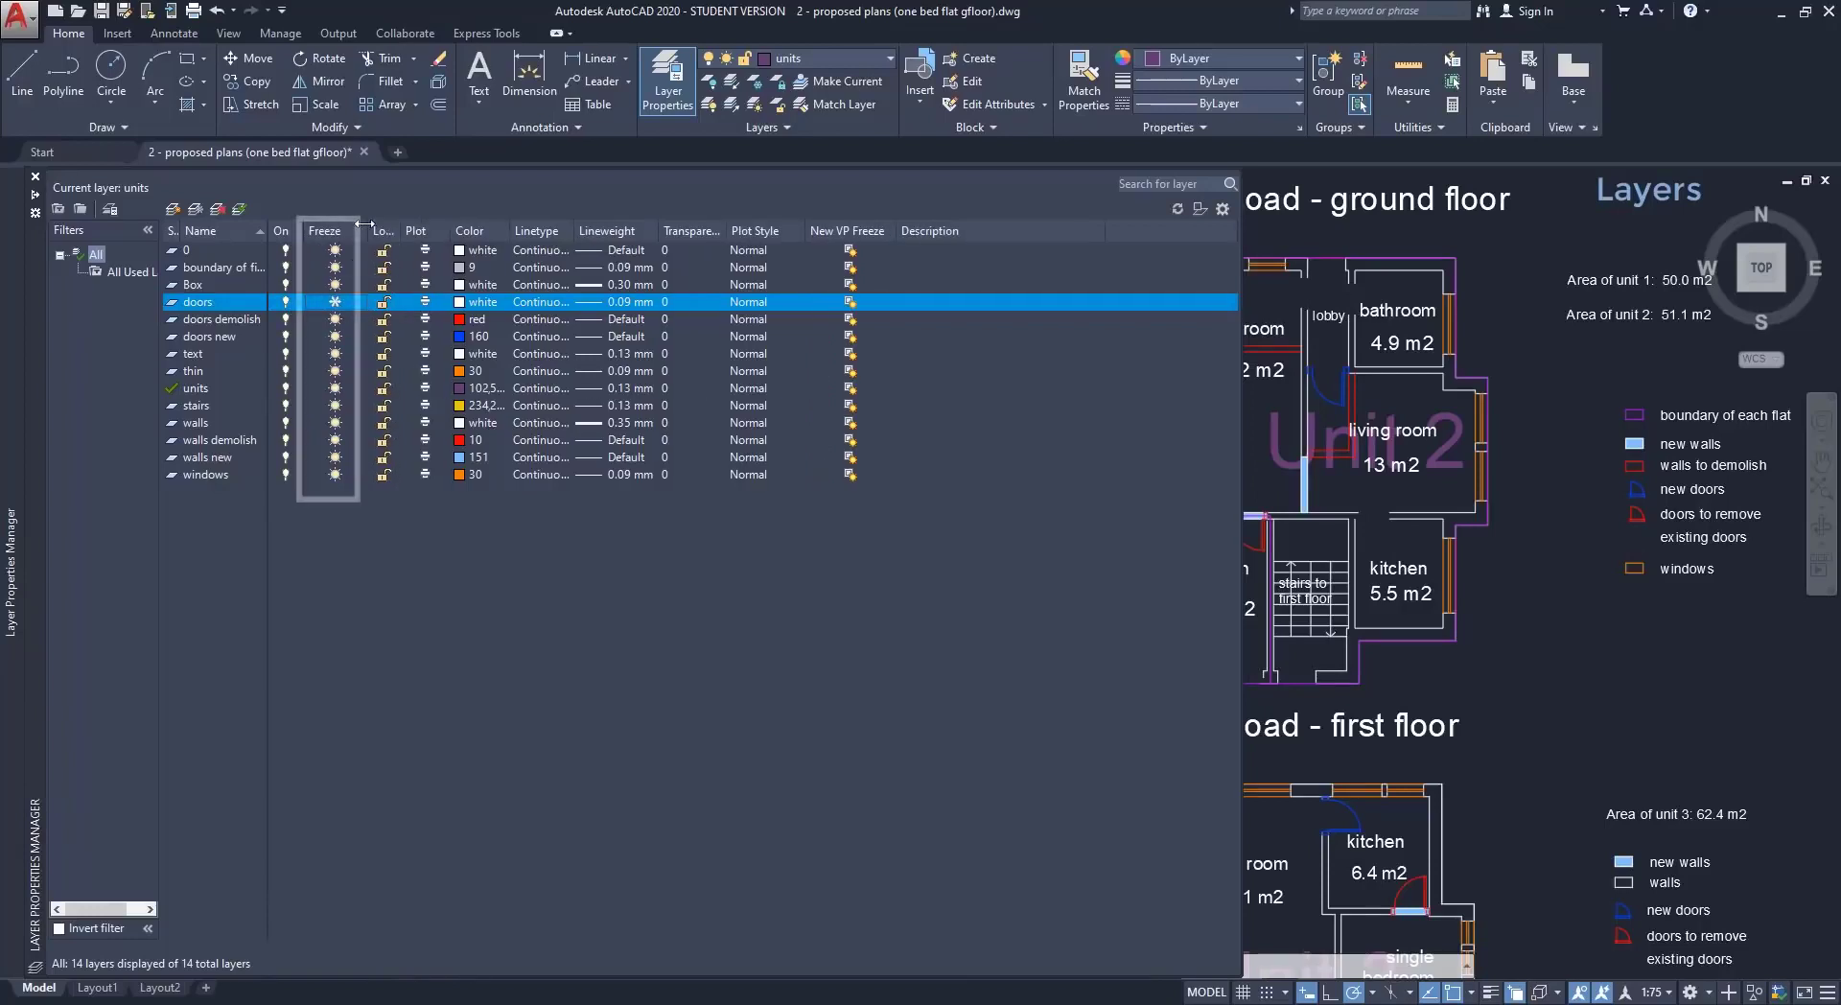
left_click(335, 303)
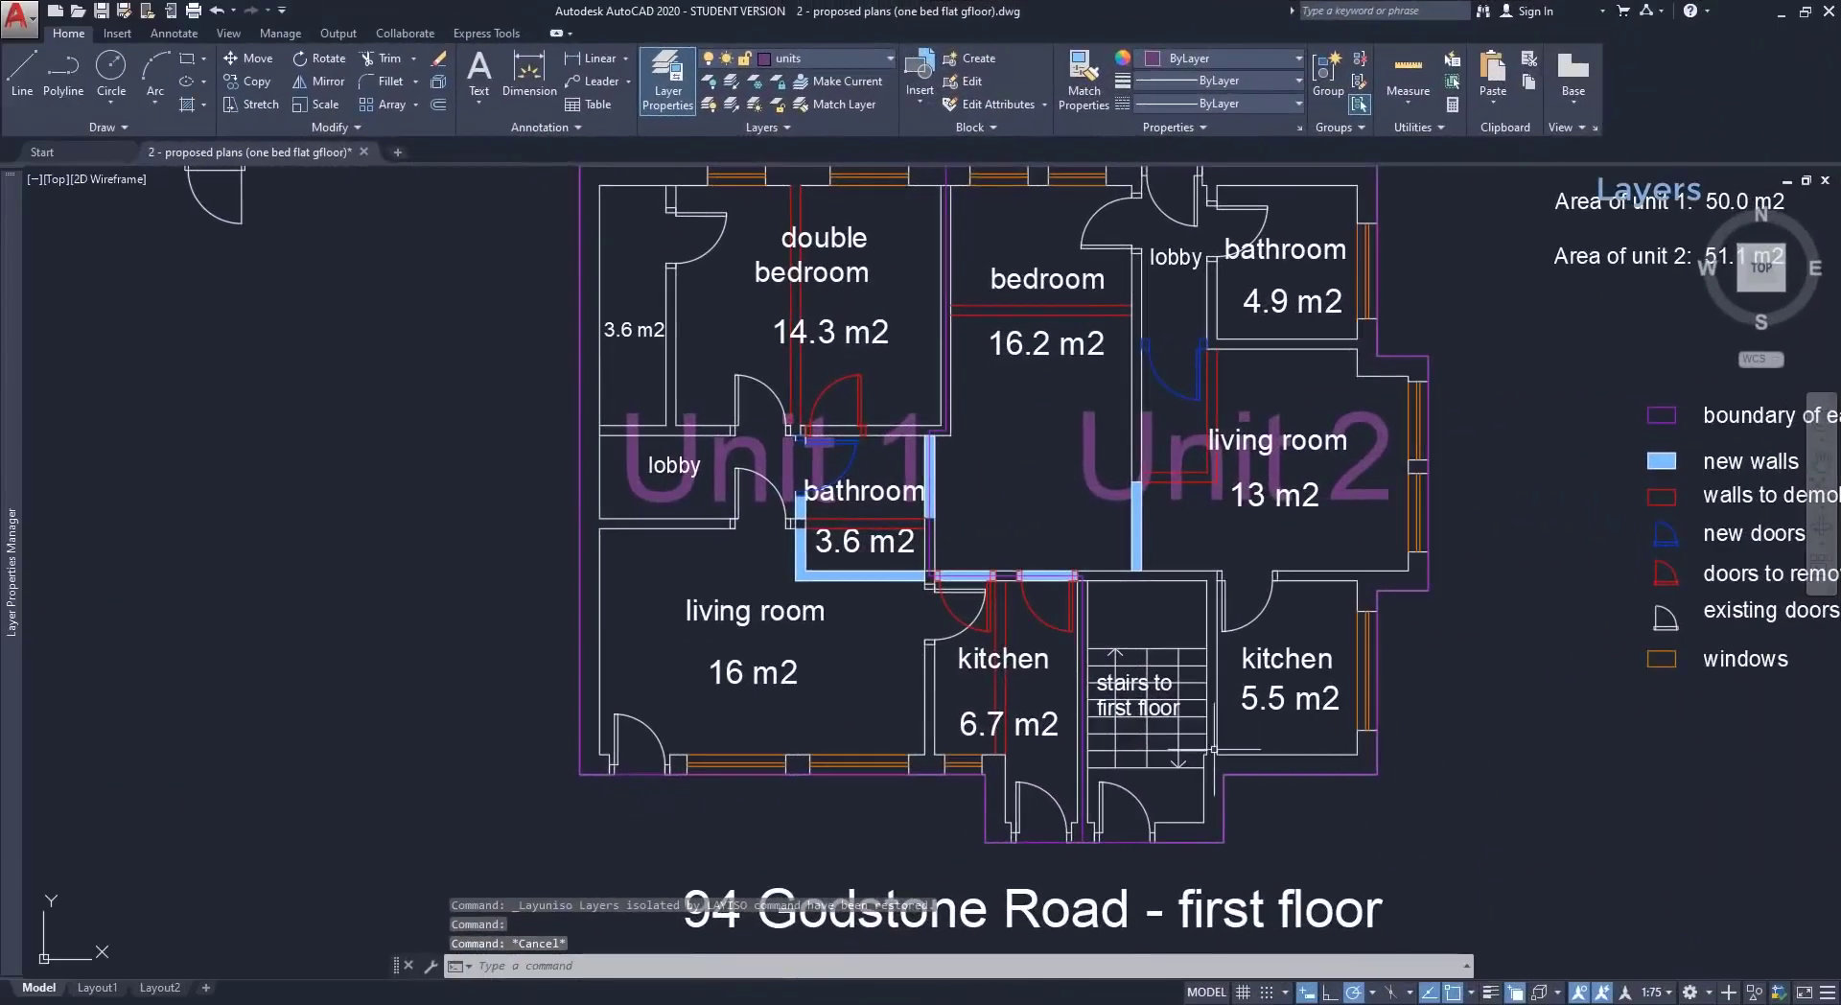
Move the staircase block in the ground floor plan to the stairs layer.
left_click(1184, 734)
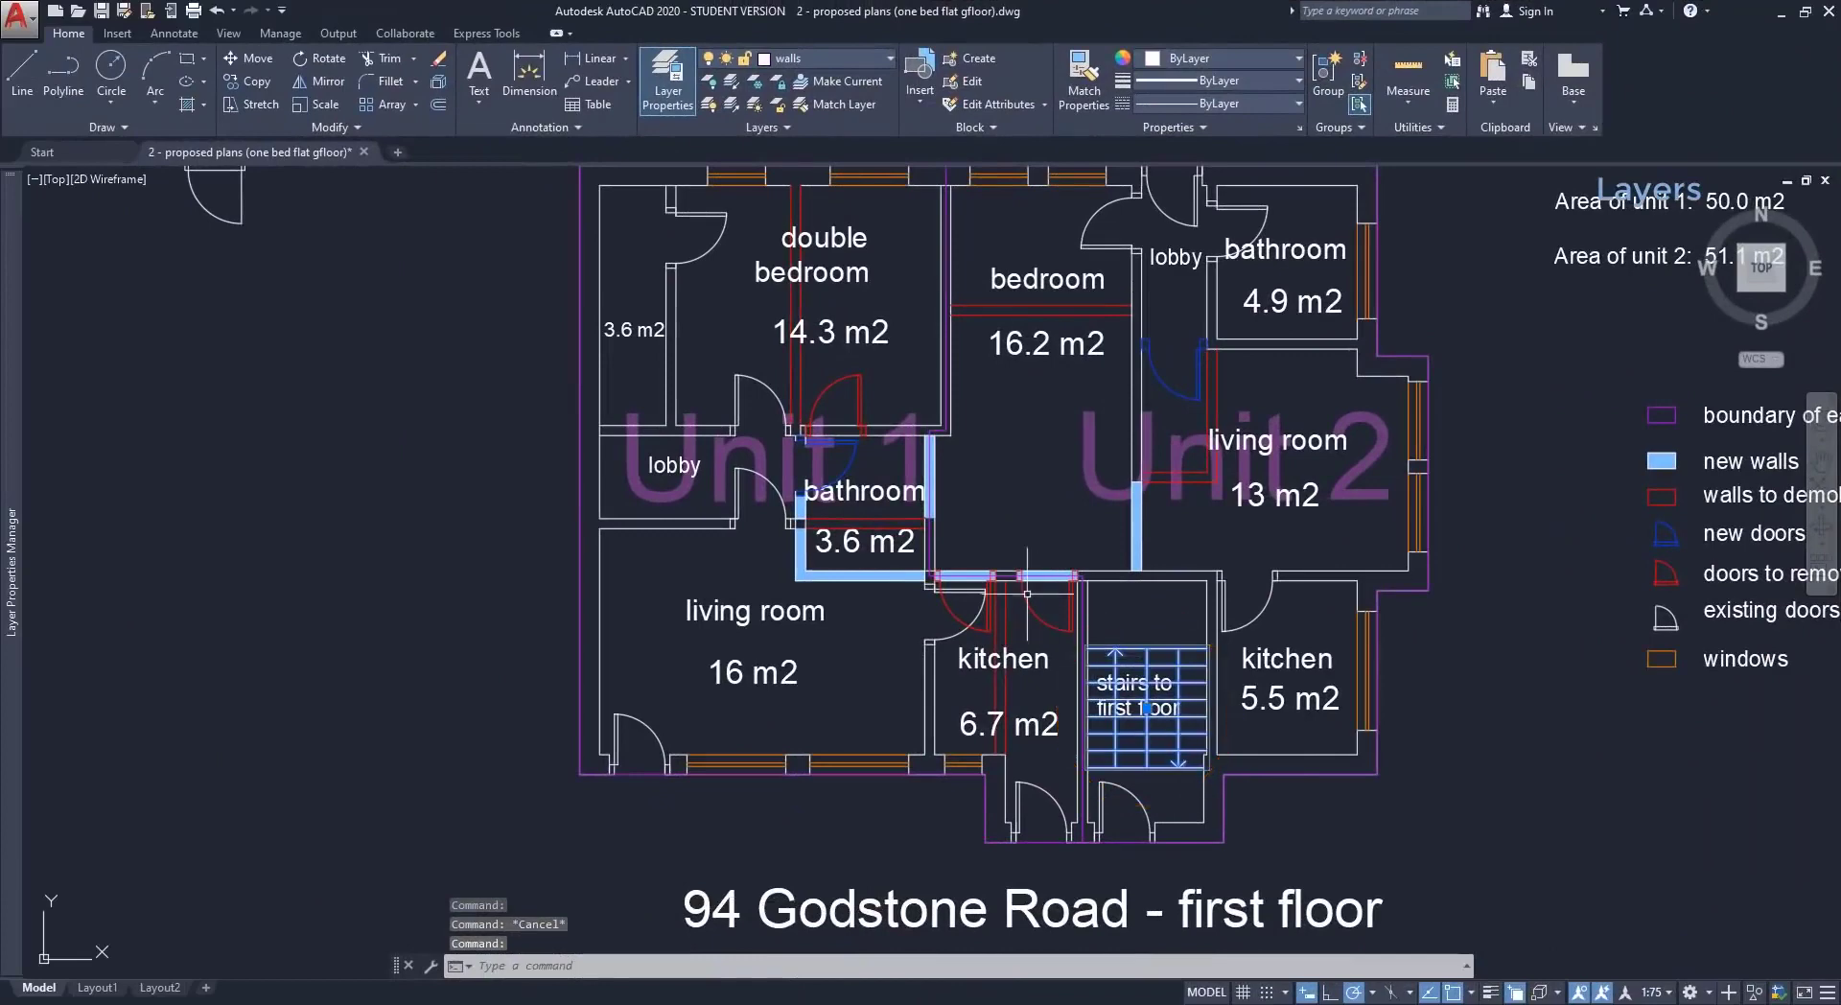
left_click(888, 59)
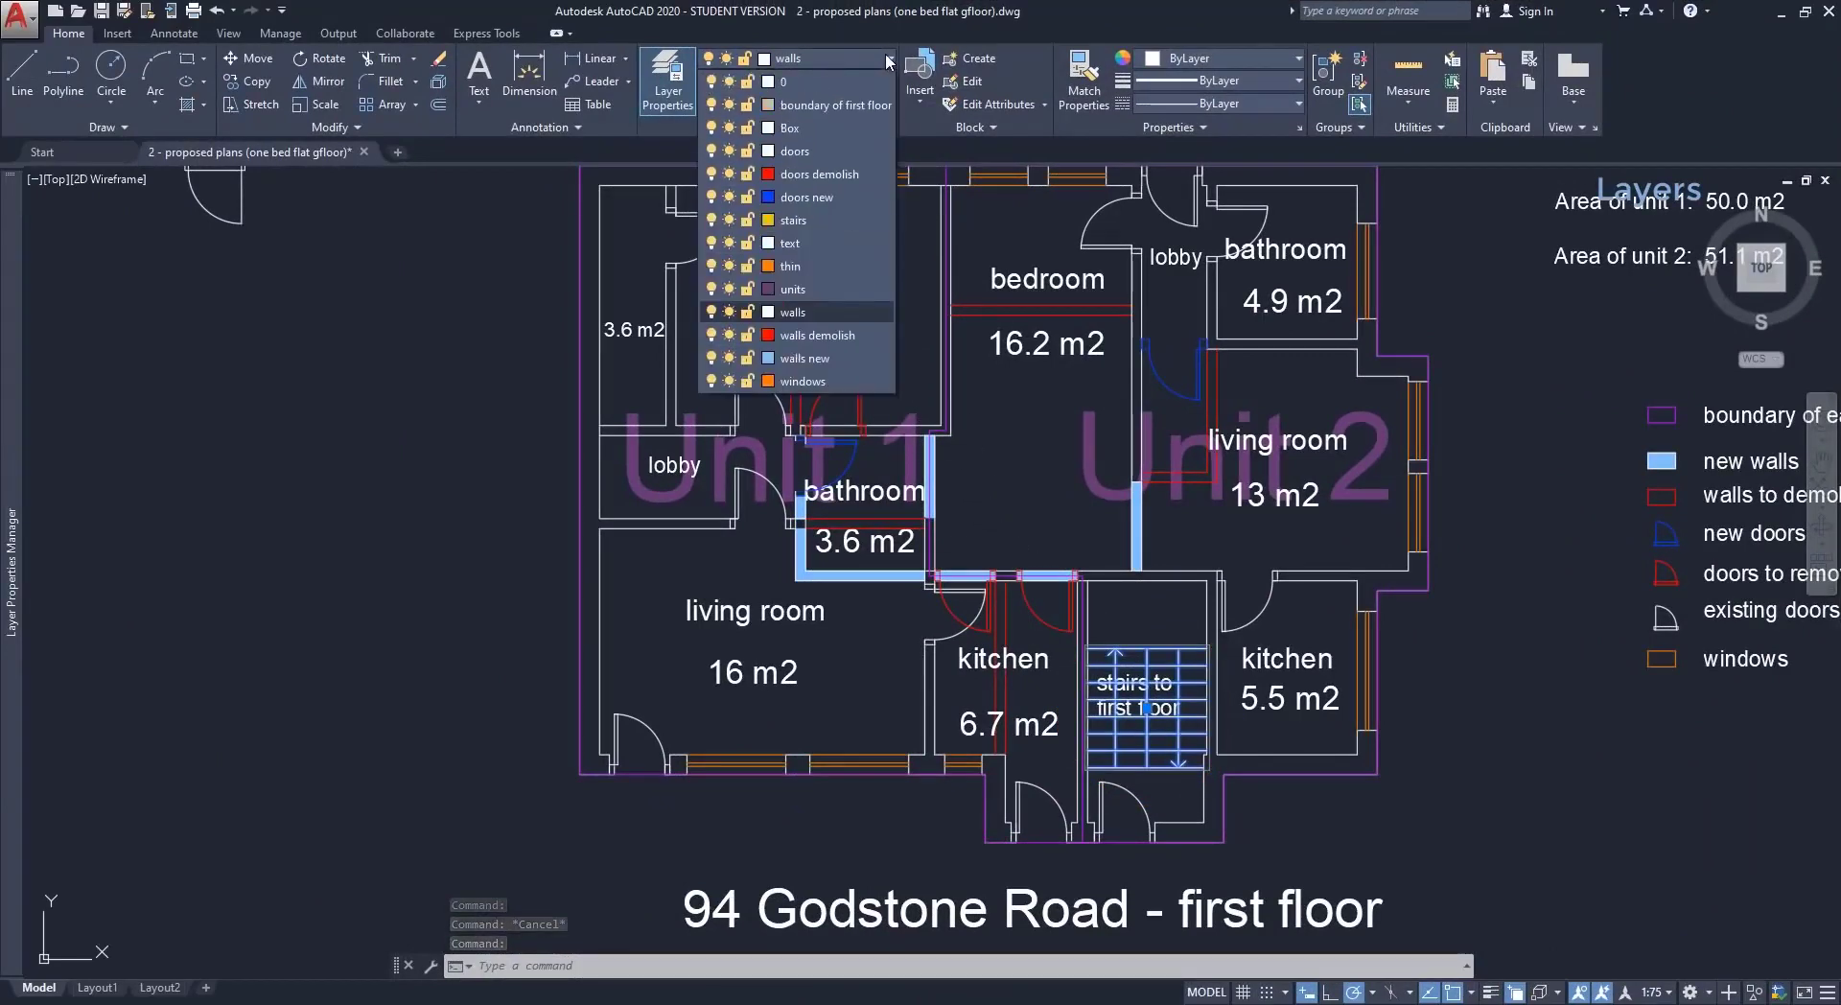
left_click(831, 218)
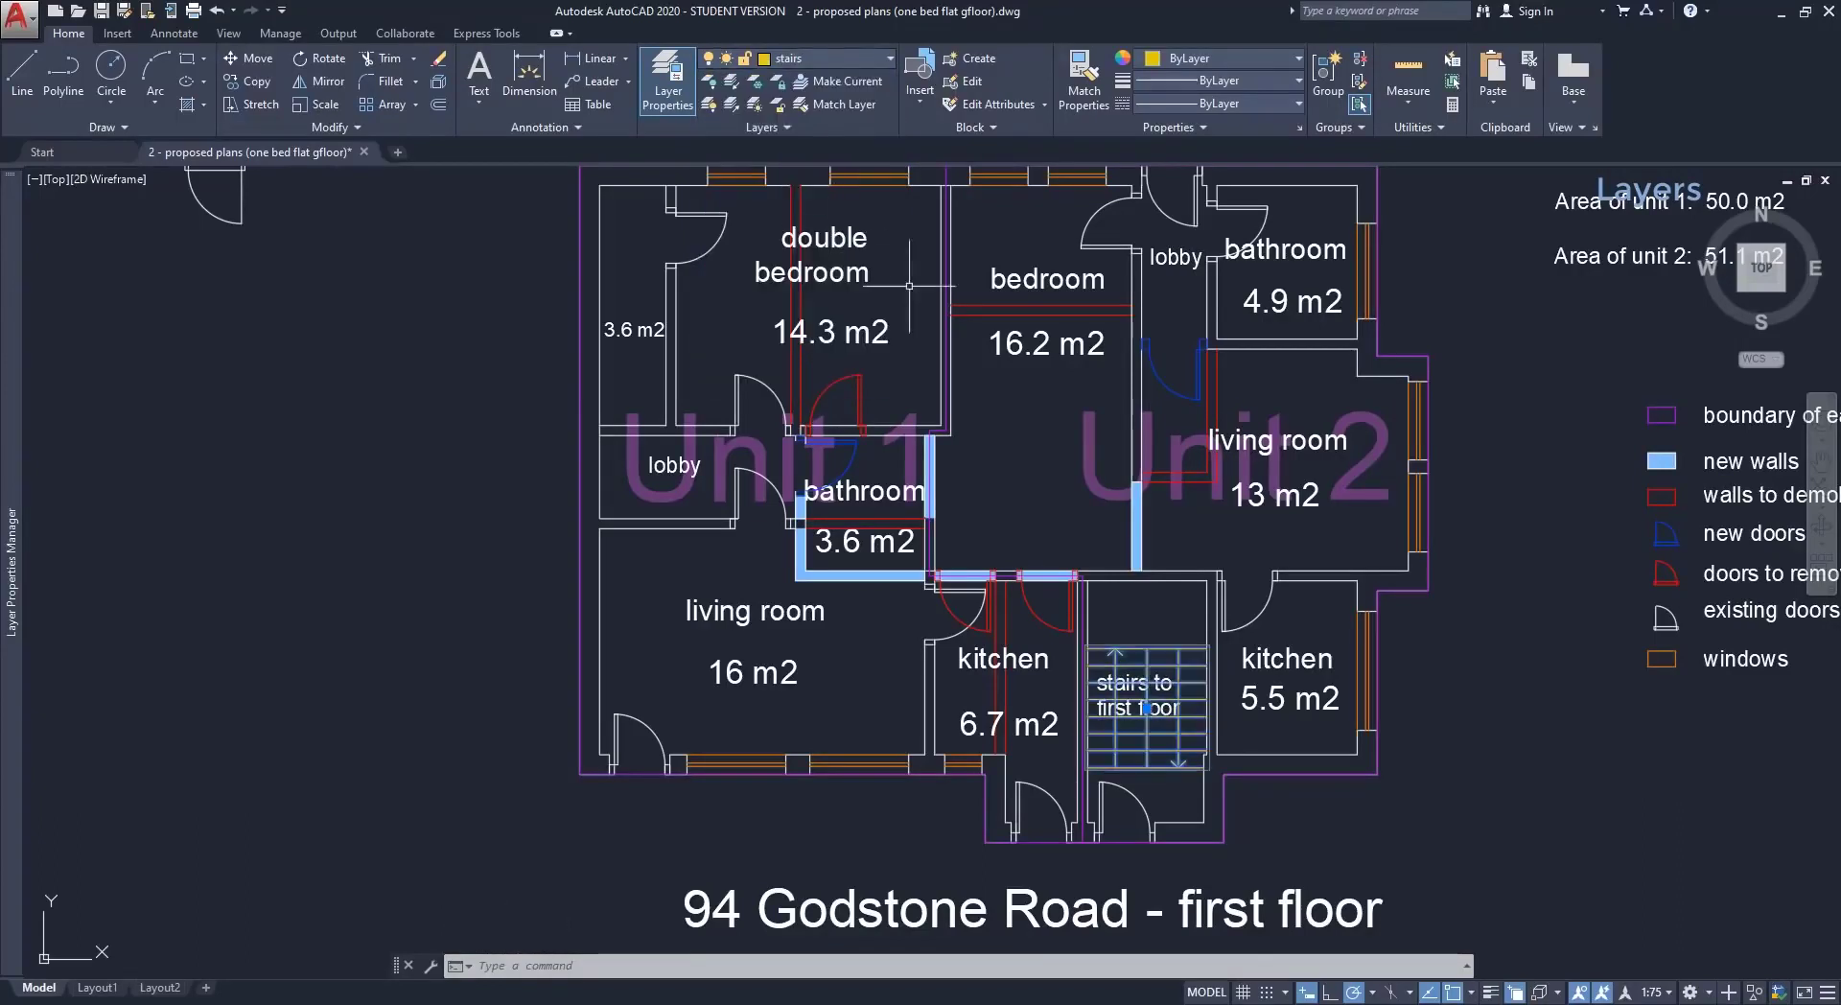
key("Escape")
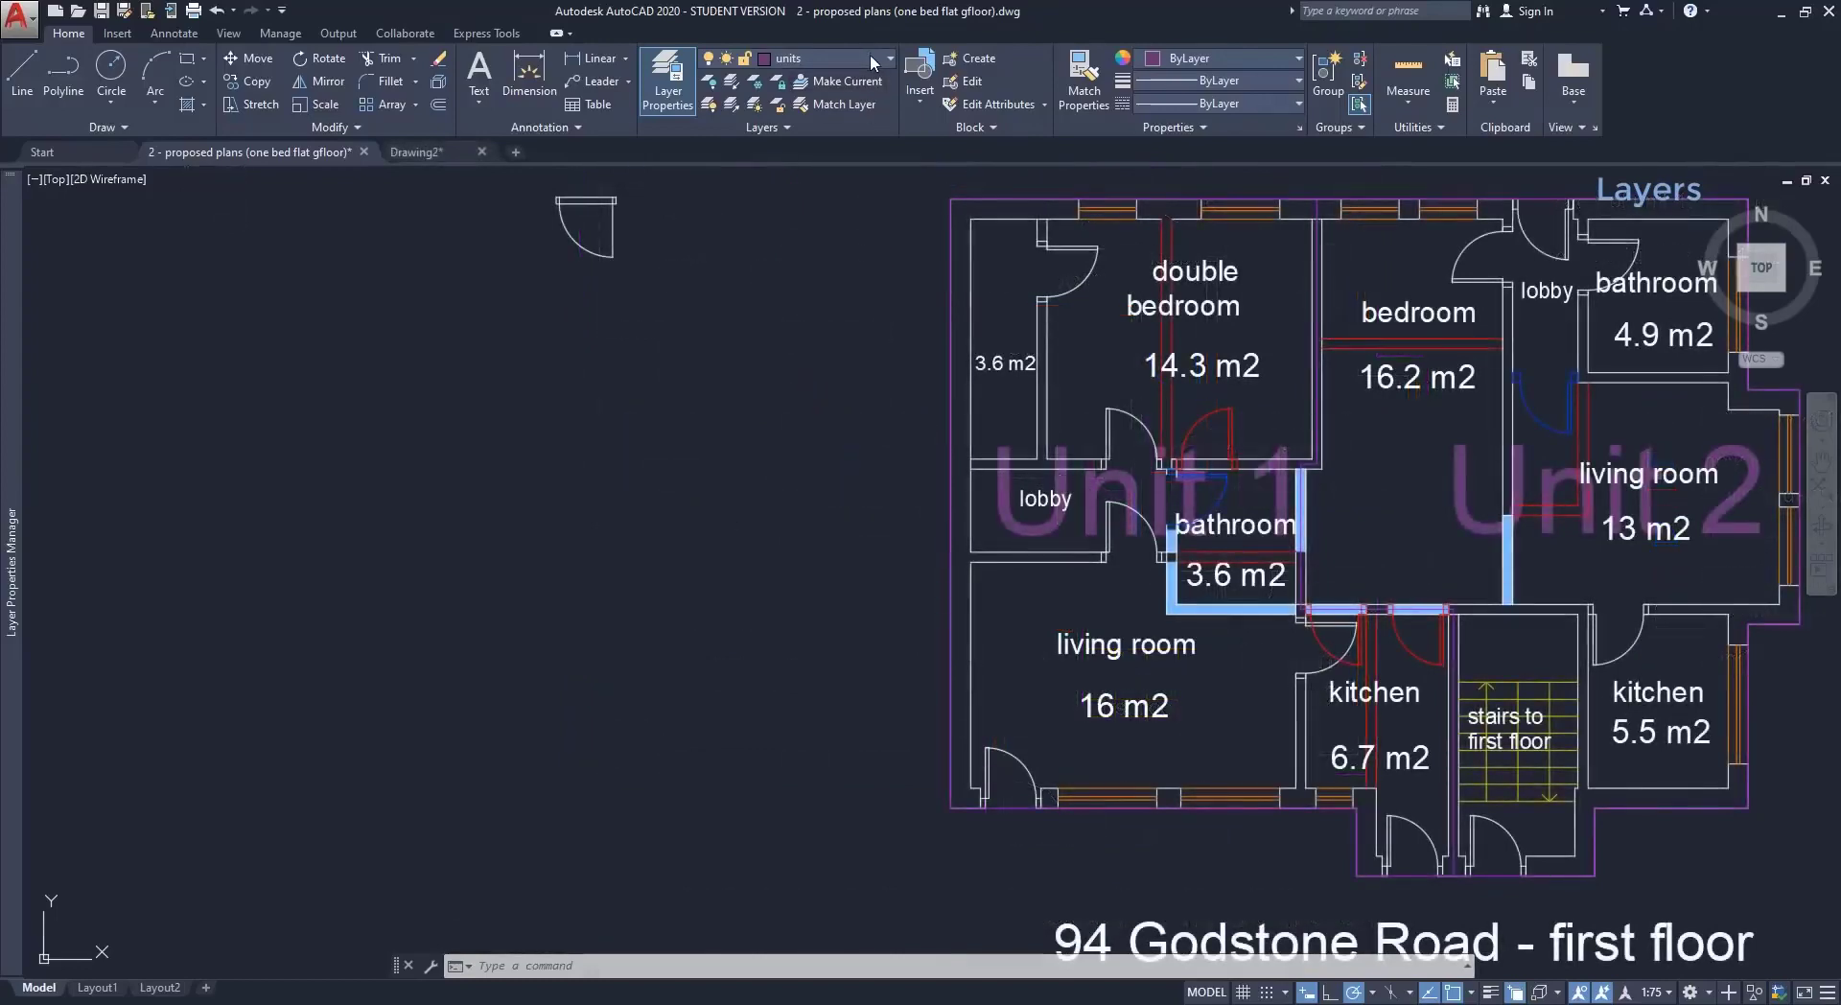
Make walls the current layer and draw a horizontal line in the empty area left of the first-floor plan.
left_click(871, 58)
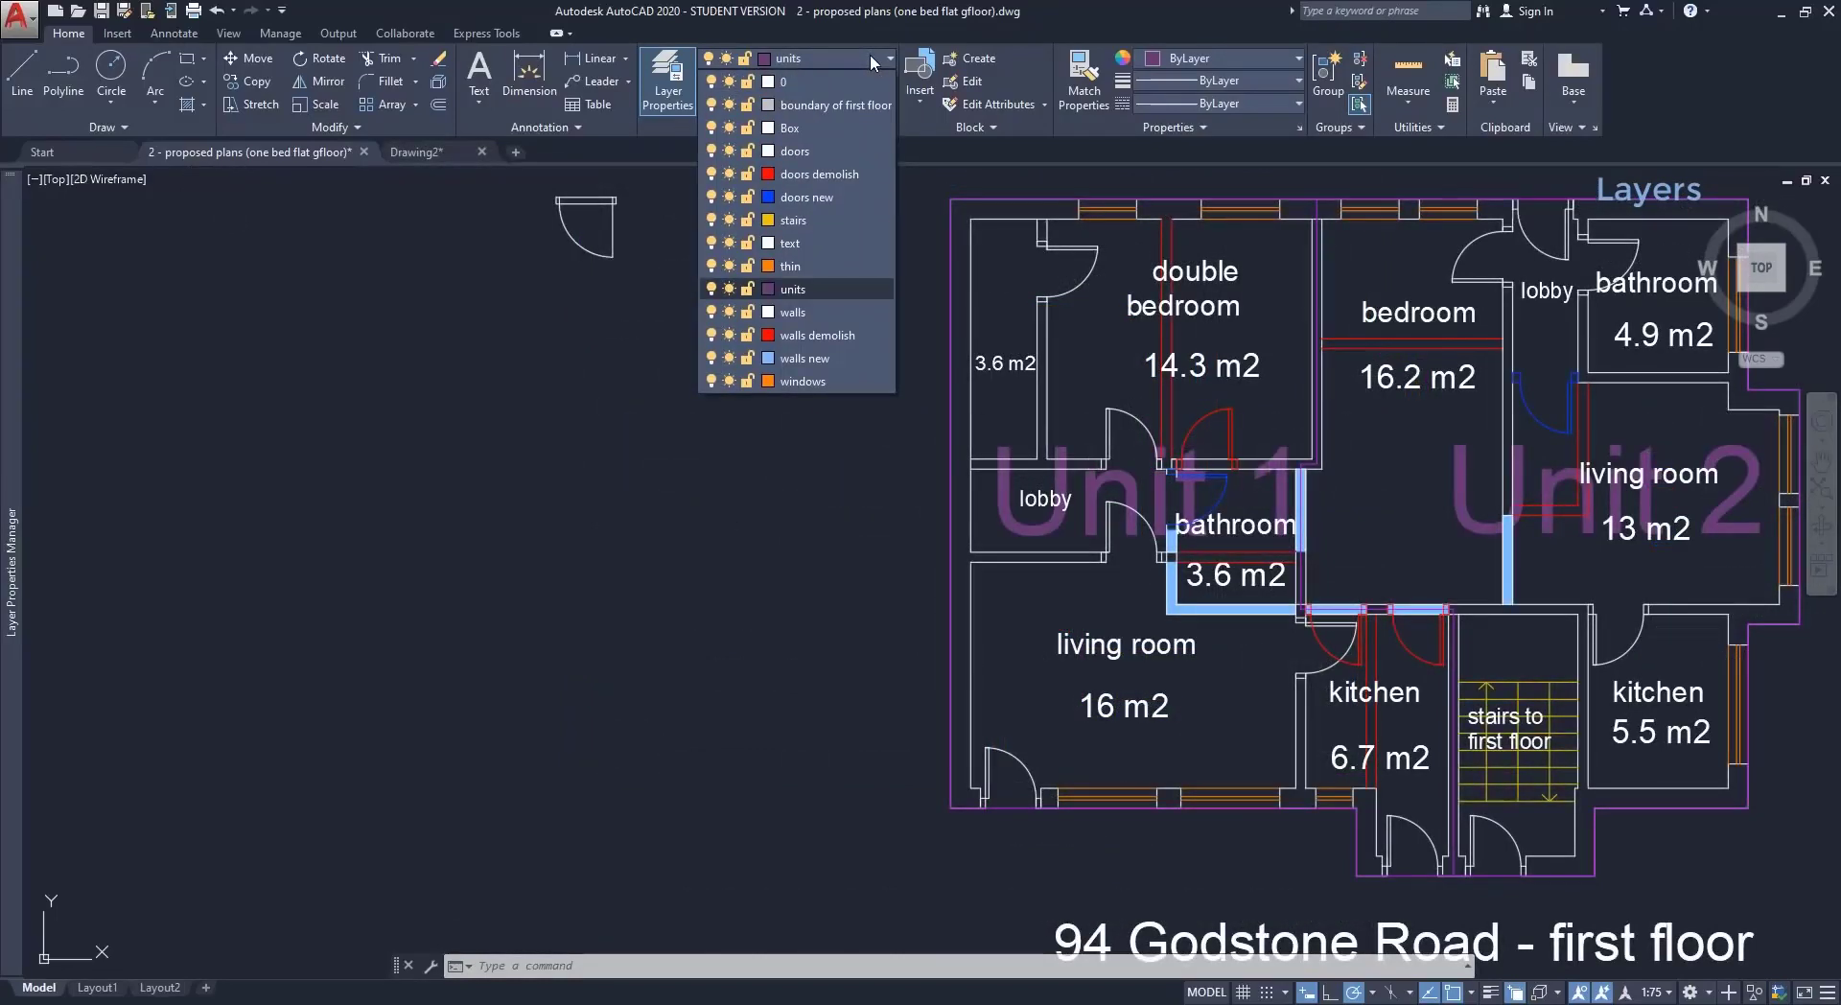
left_click(808, 312)
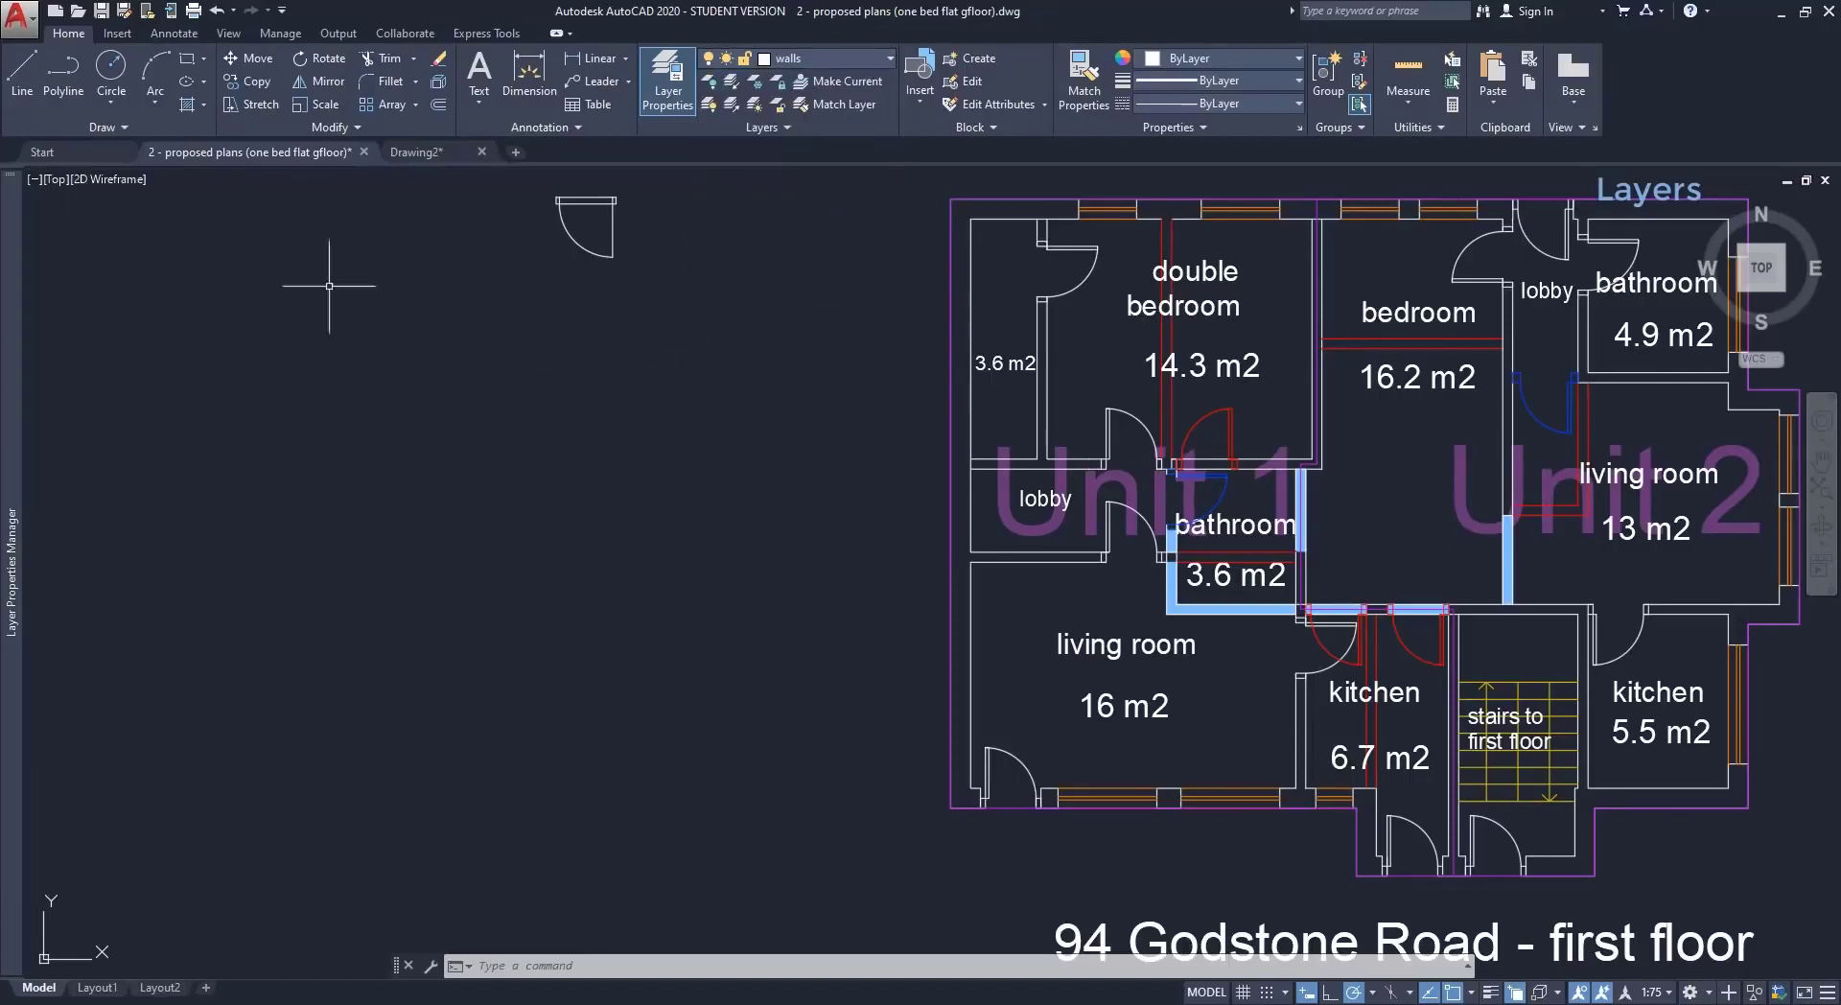
left_click(22, 72)
left_click(524, 368)
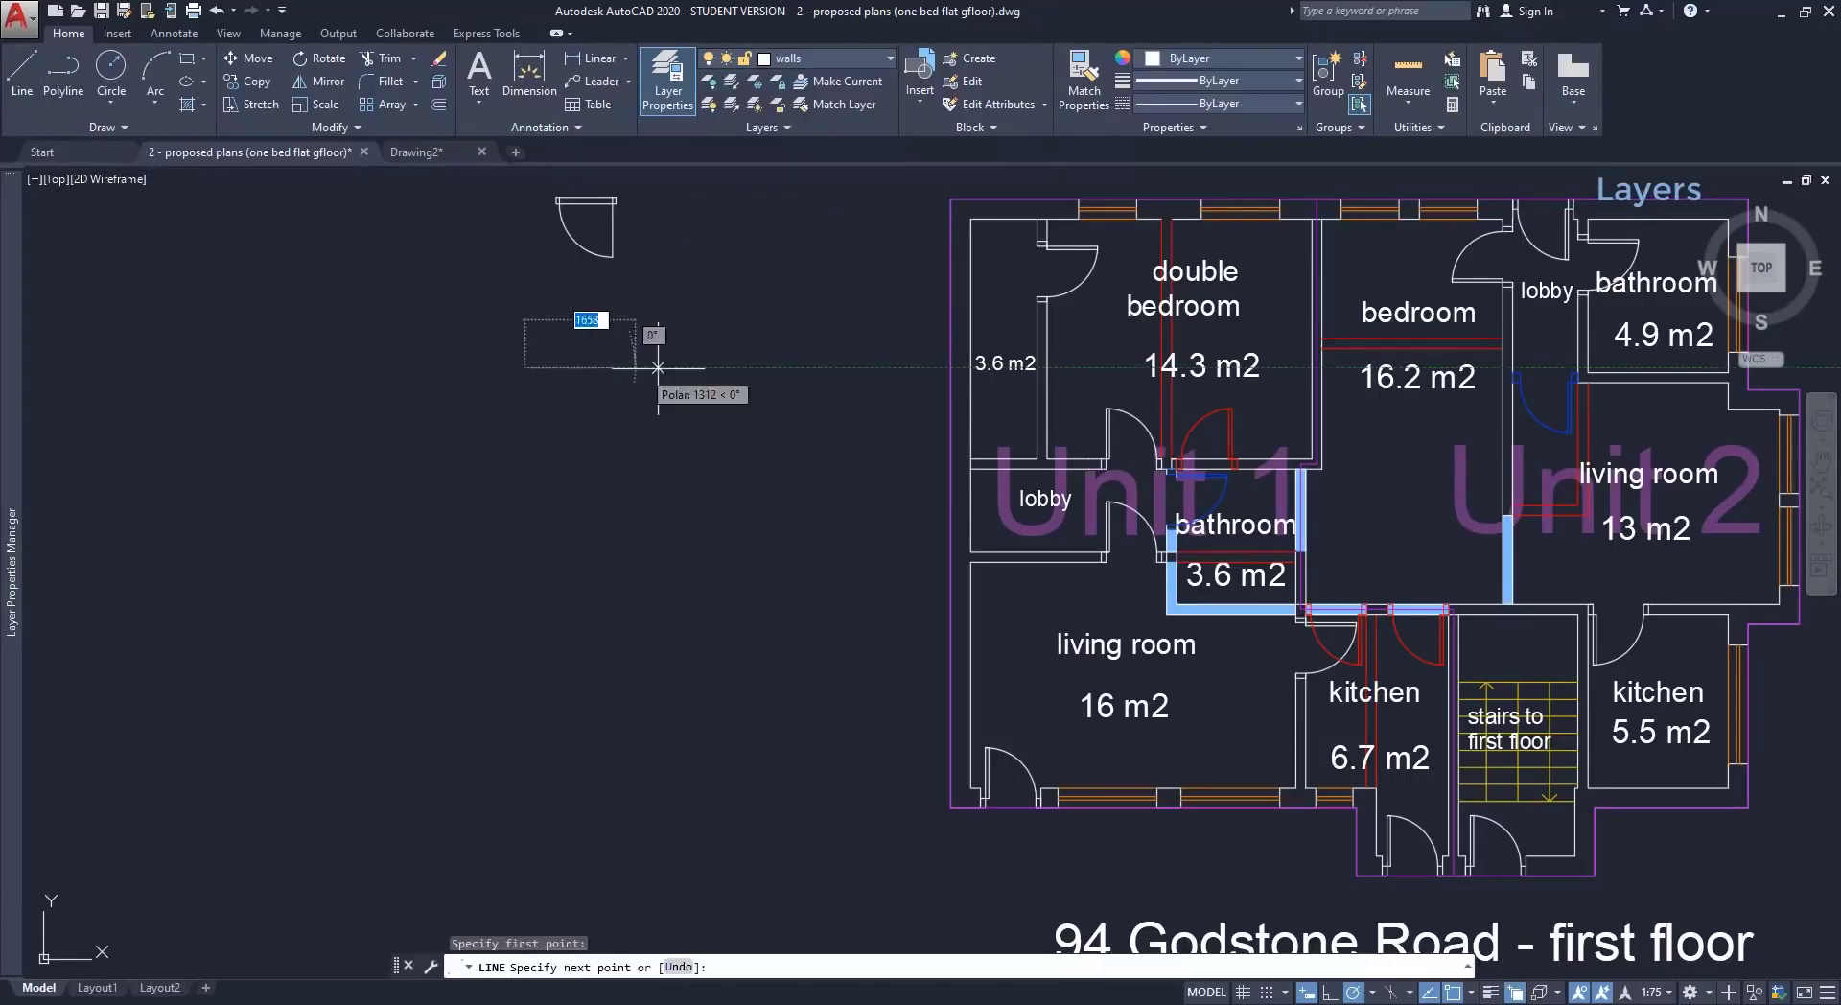
left_click(745, 367)
key("Escape")
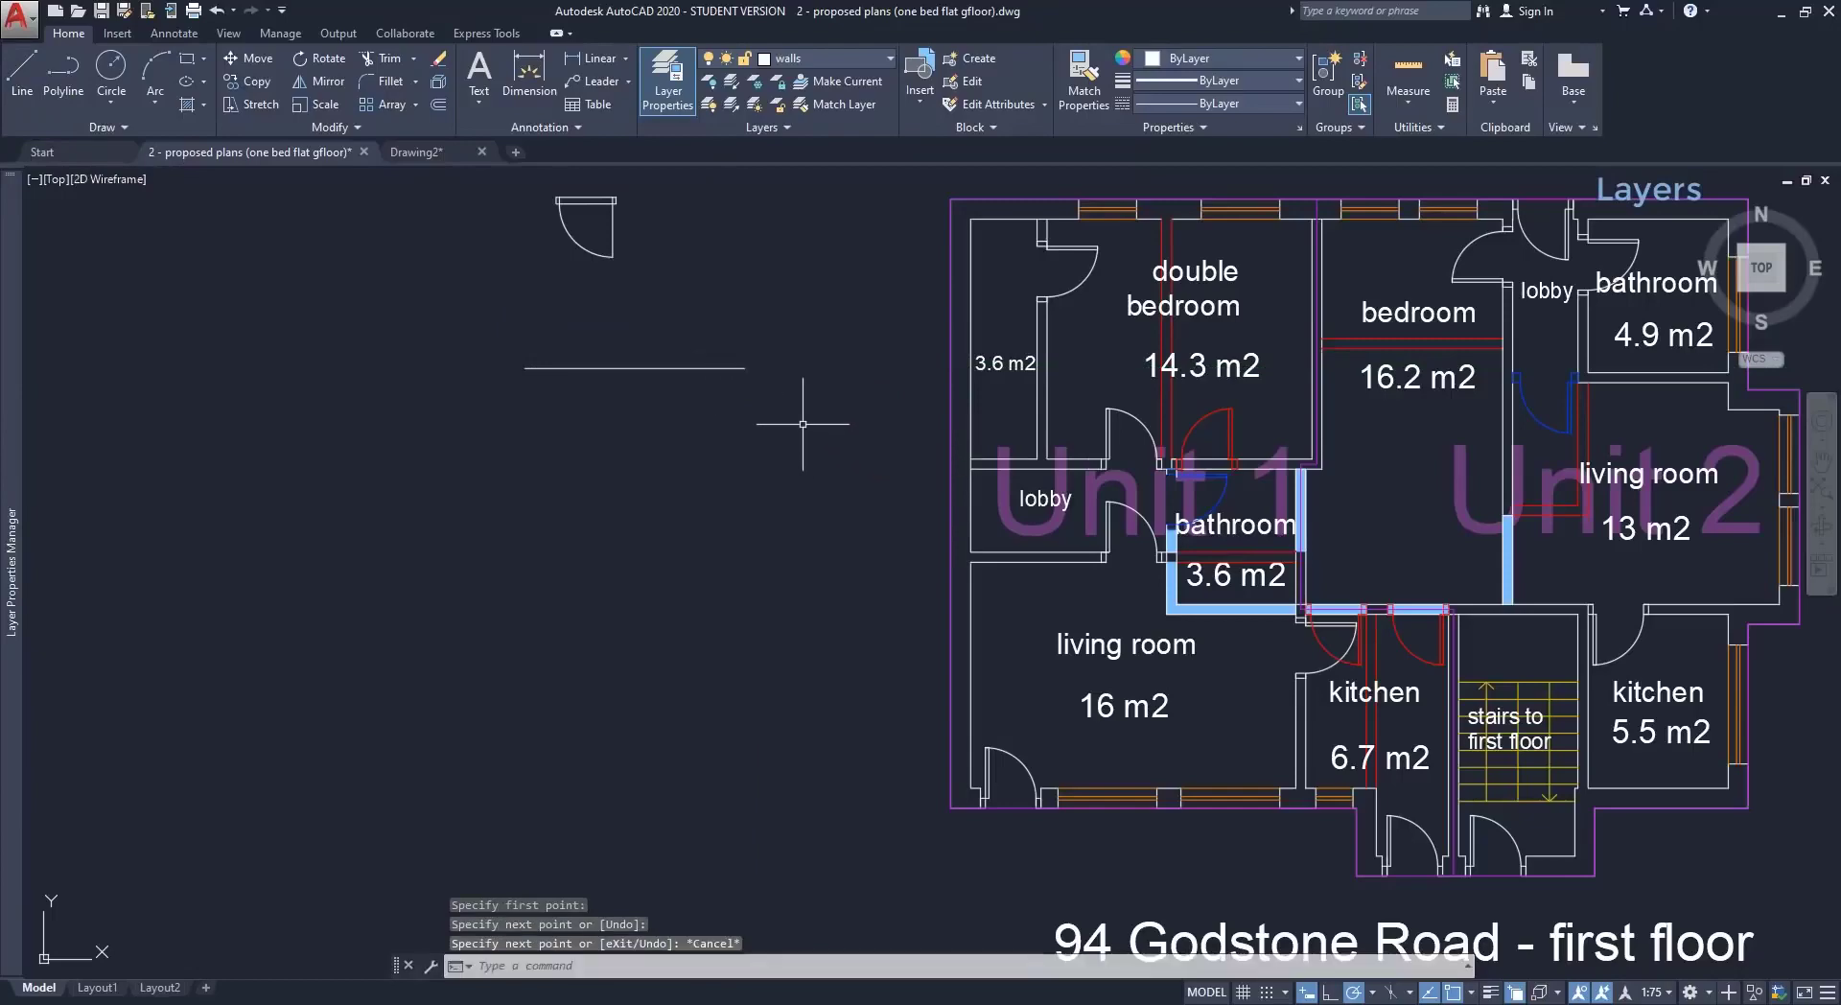
left_click(732, 368)
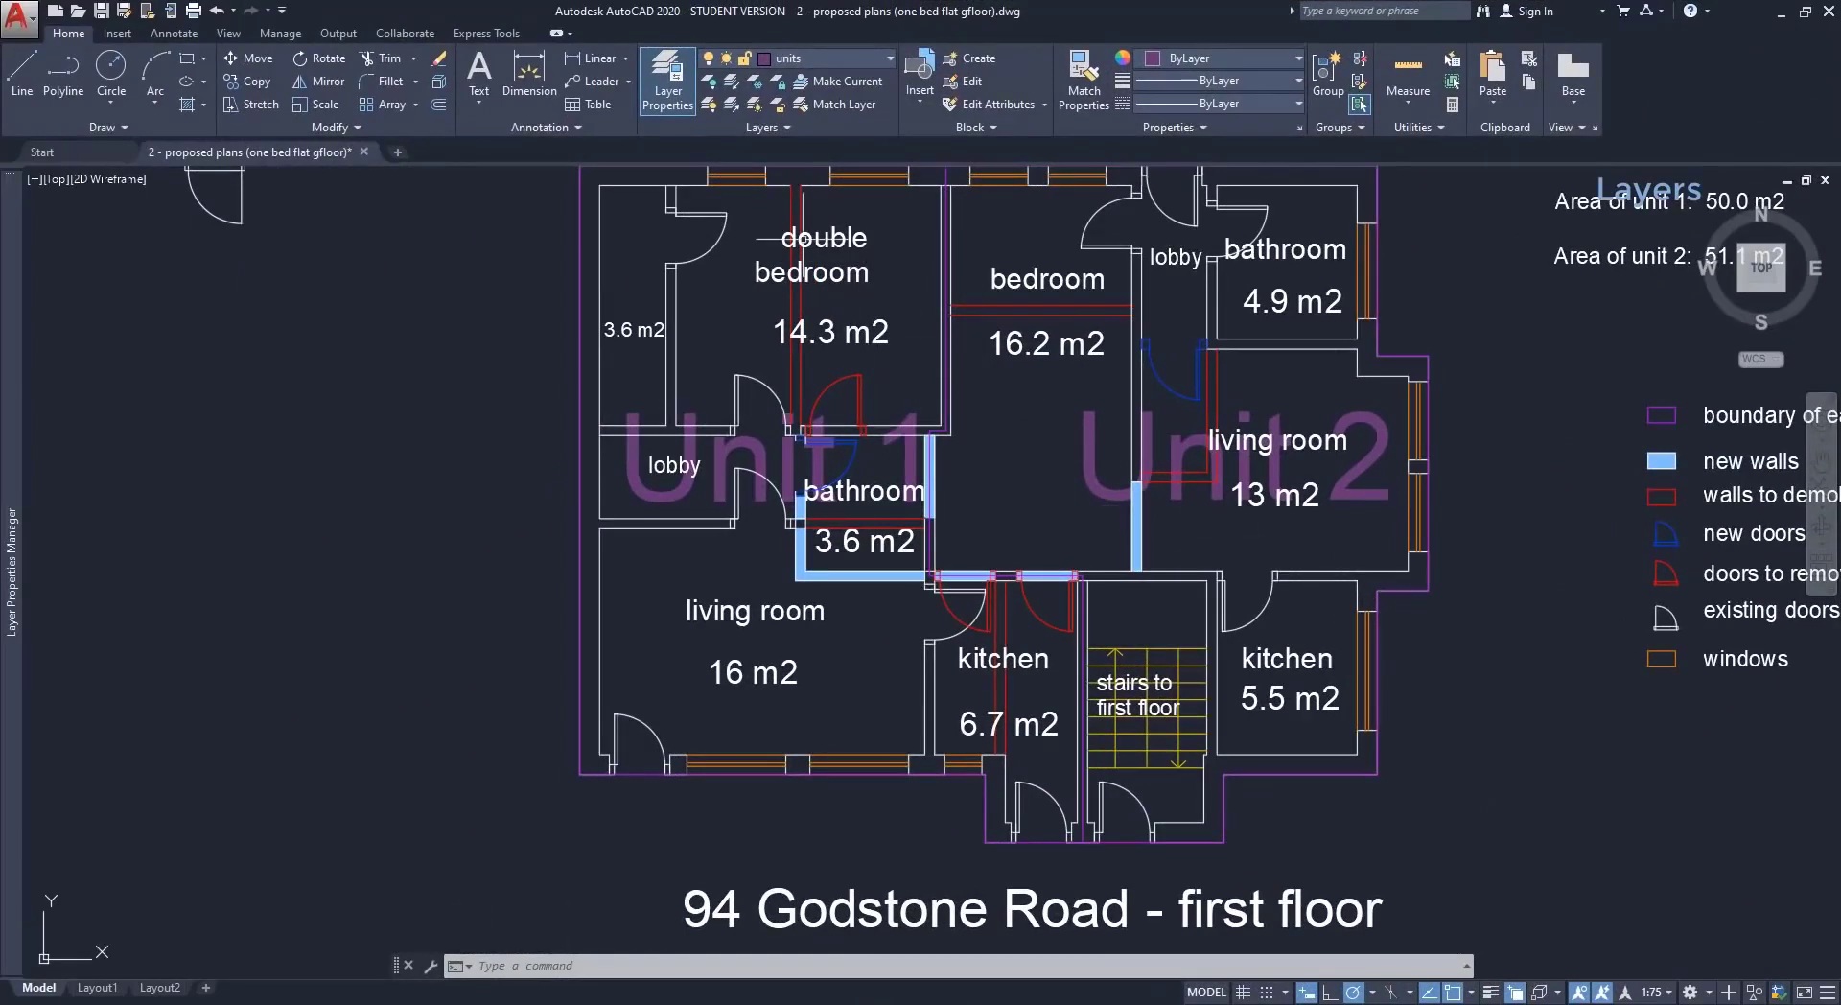
Isolate the text layer by picking the double bedroom label in the first-floor plan.
left_click(733, 81)
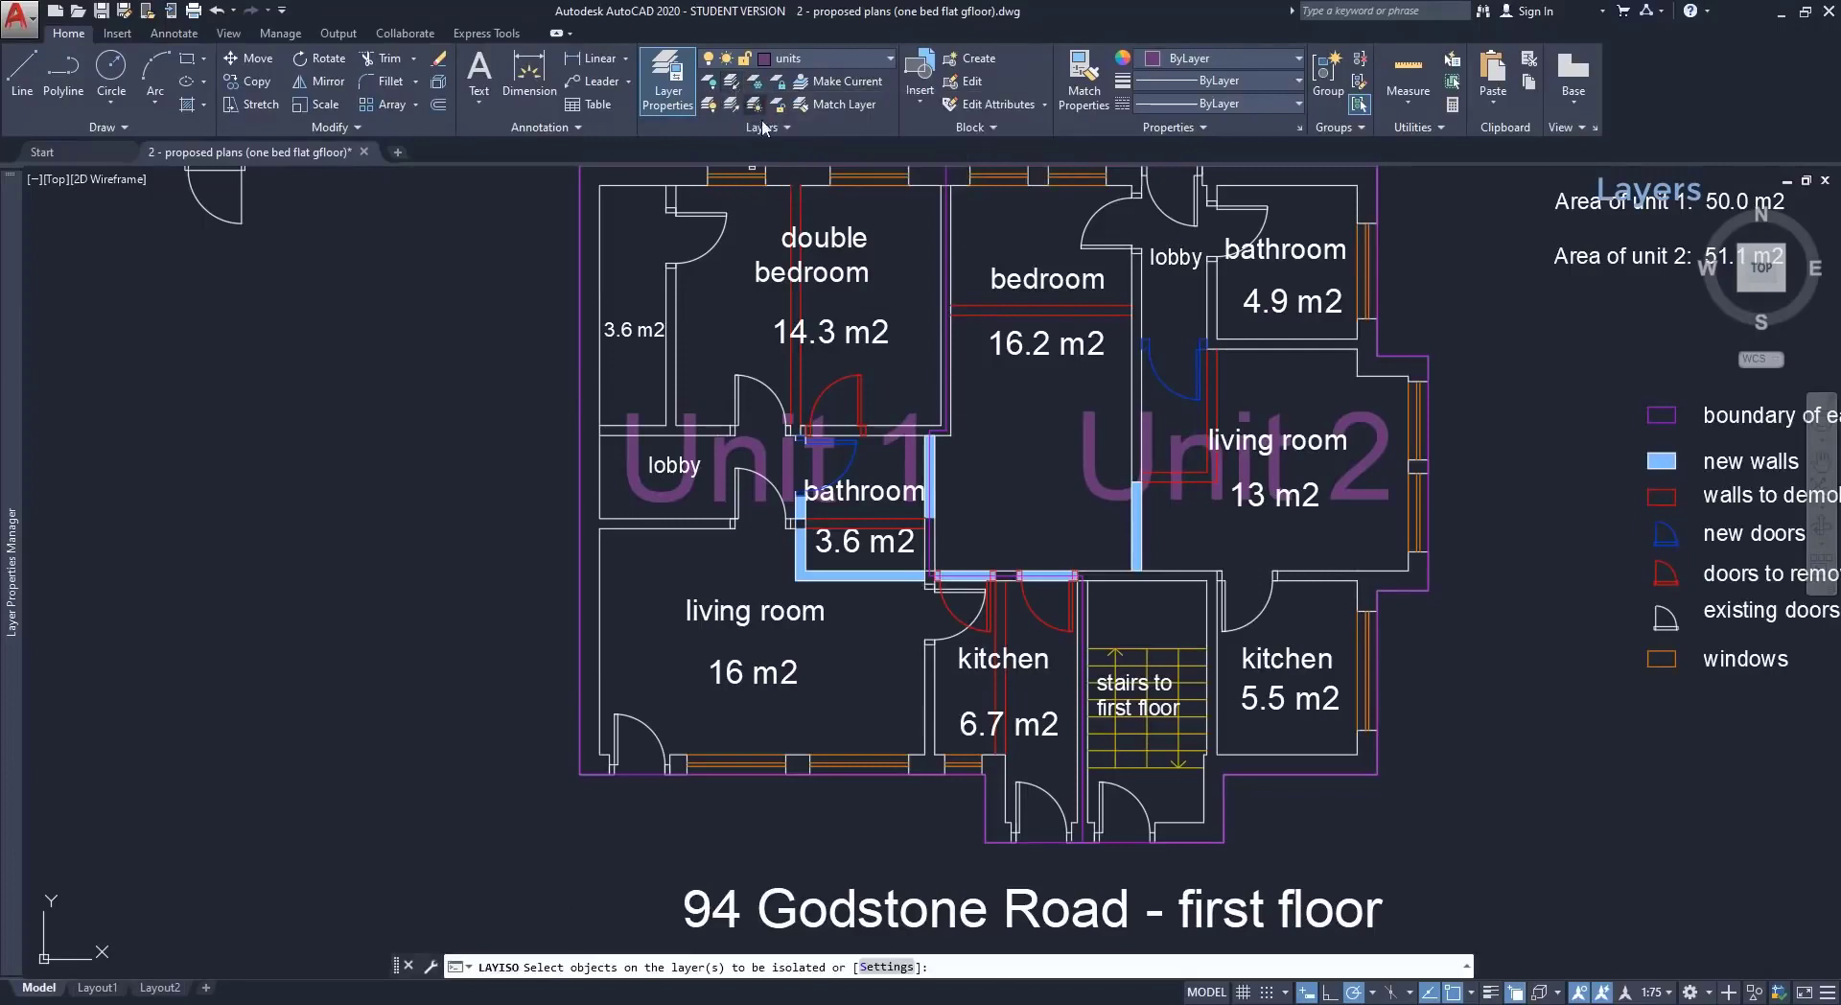
left_click(851, 233)
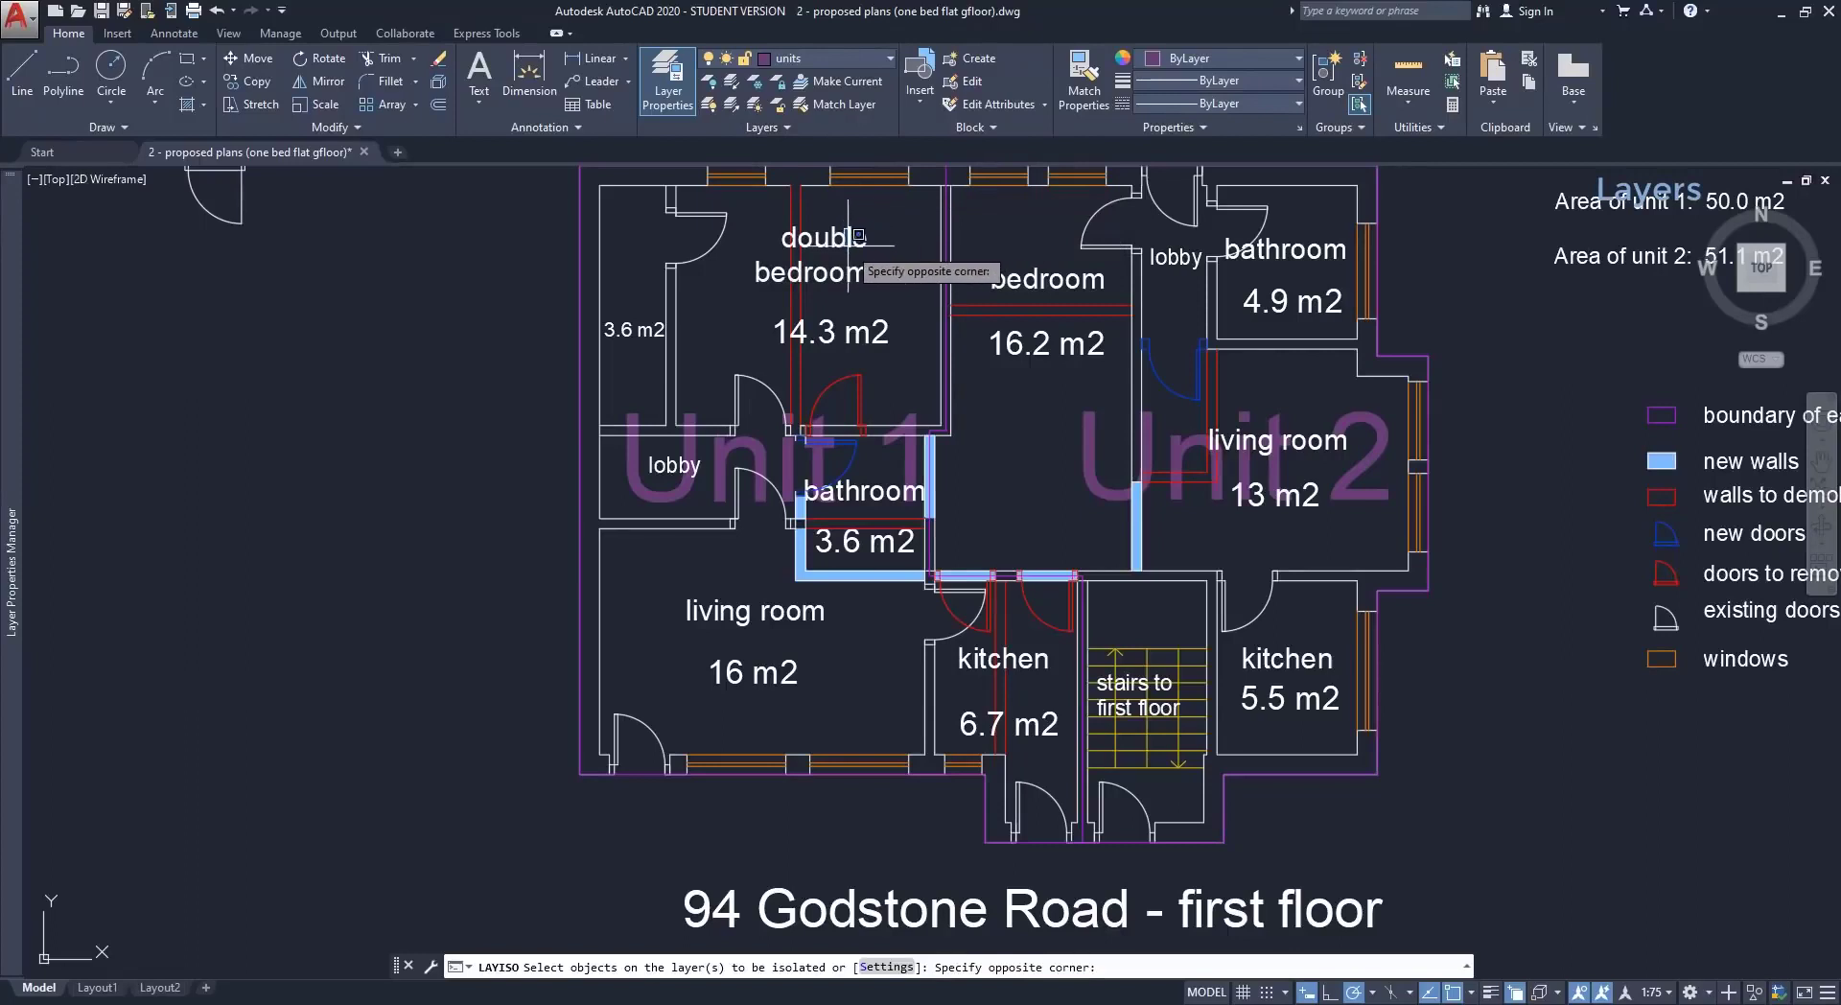
left_click(858, 235)
left_click(860, 238)
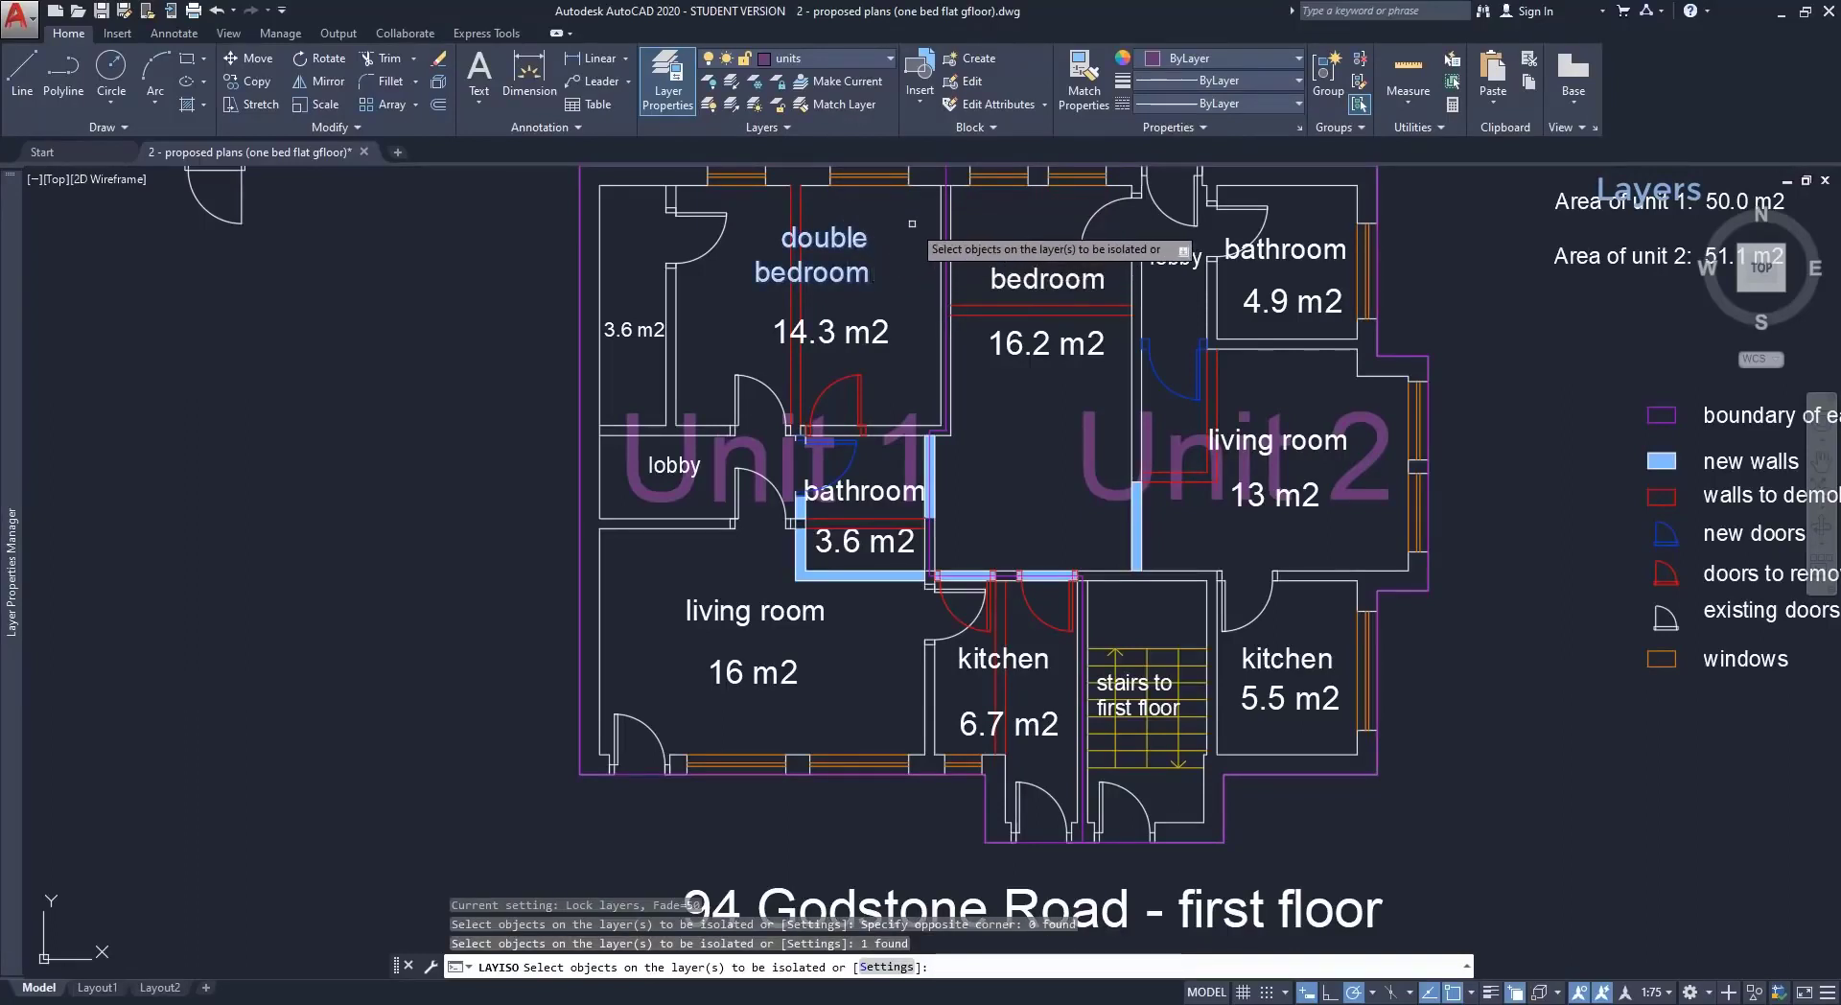
key("Return")
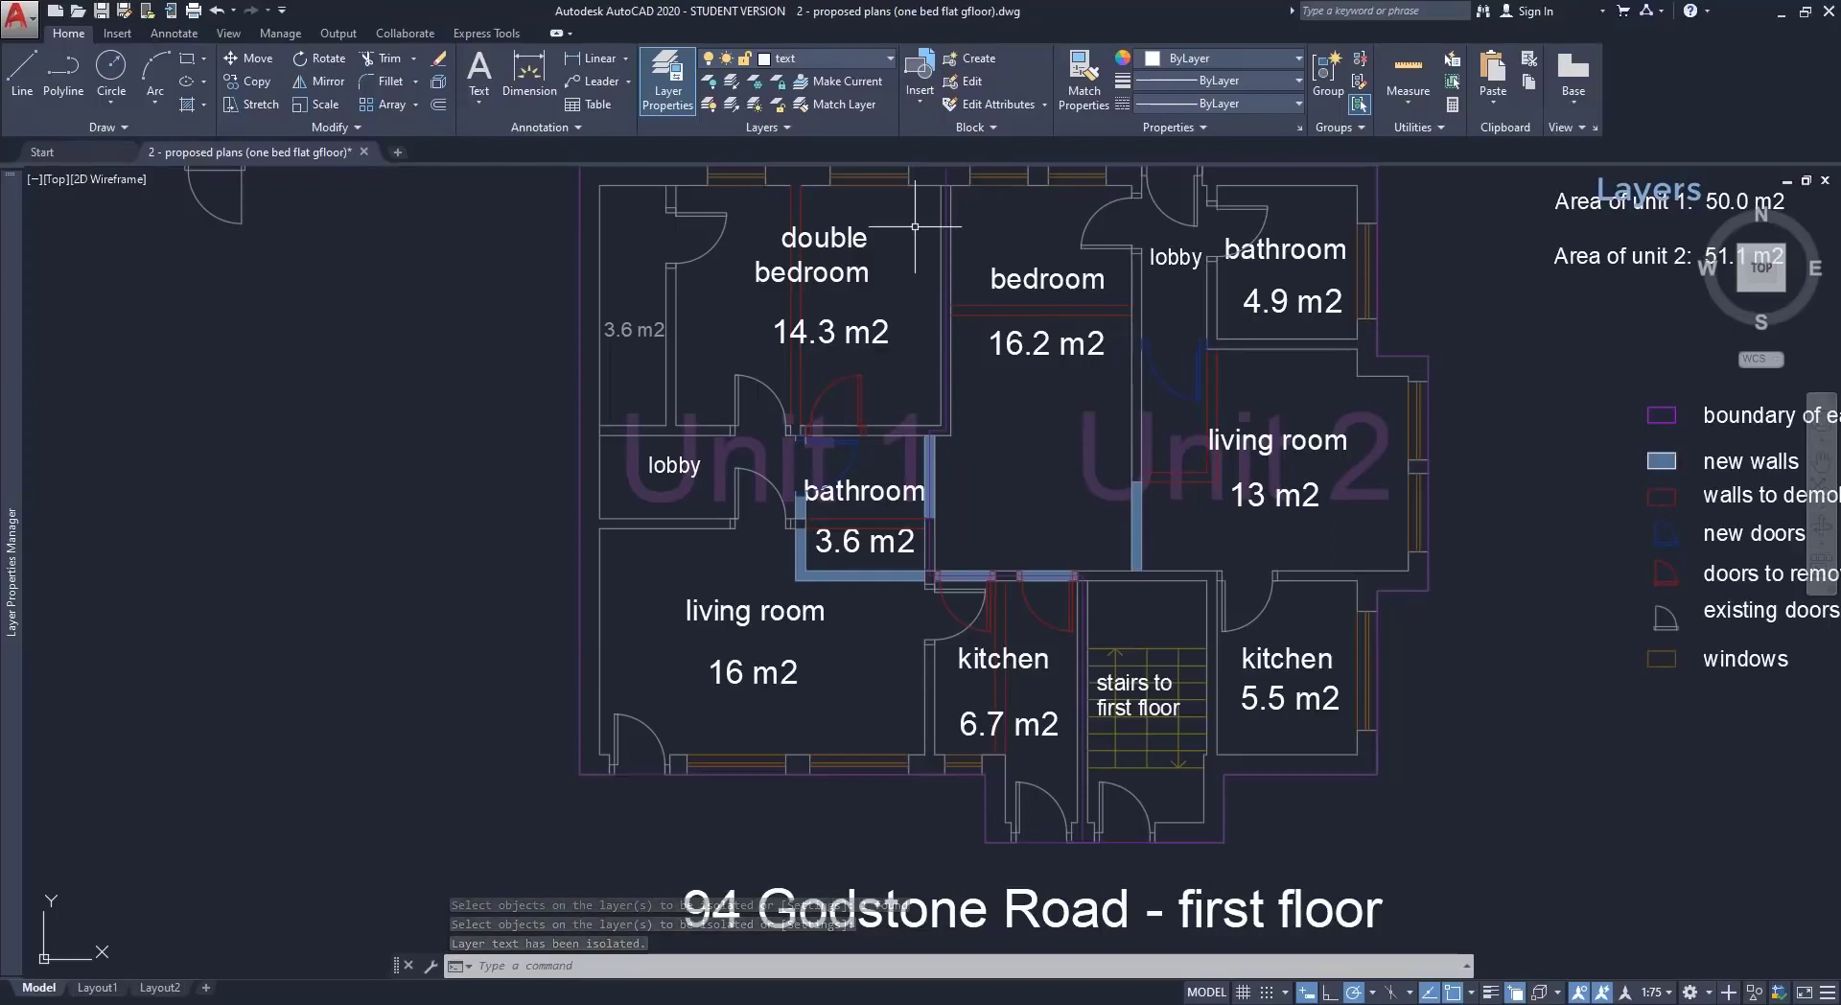
Move all the unlocked room labels horizontally out of the floor plan into the empty area on its left.
type("m")
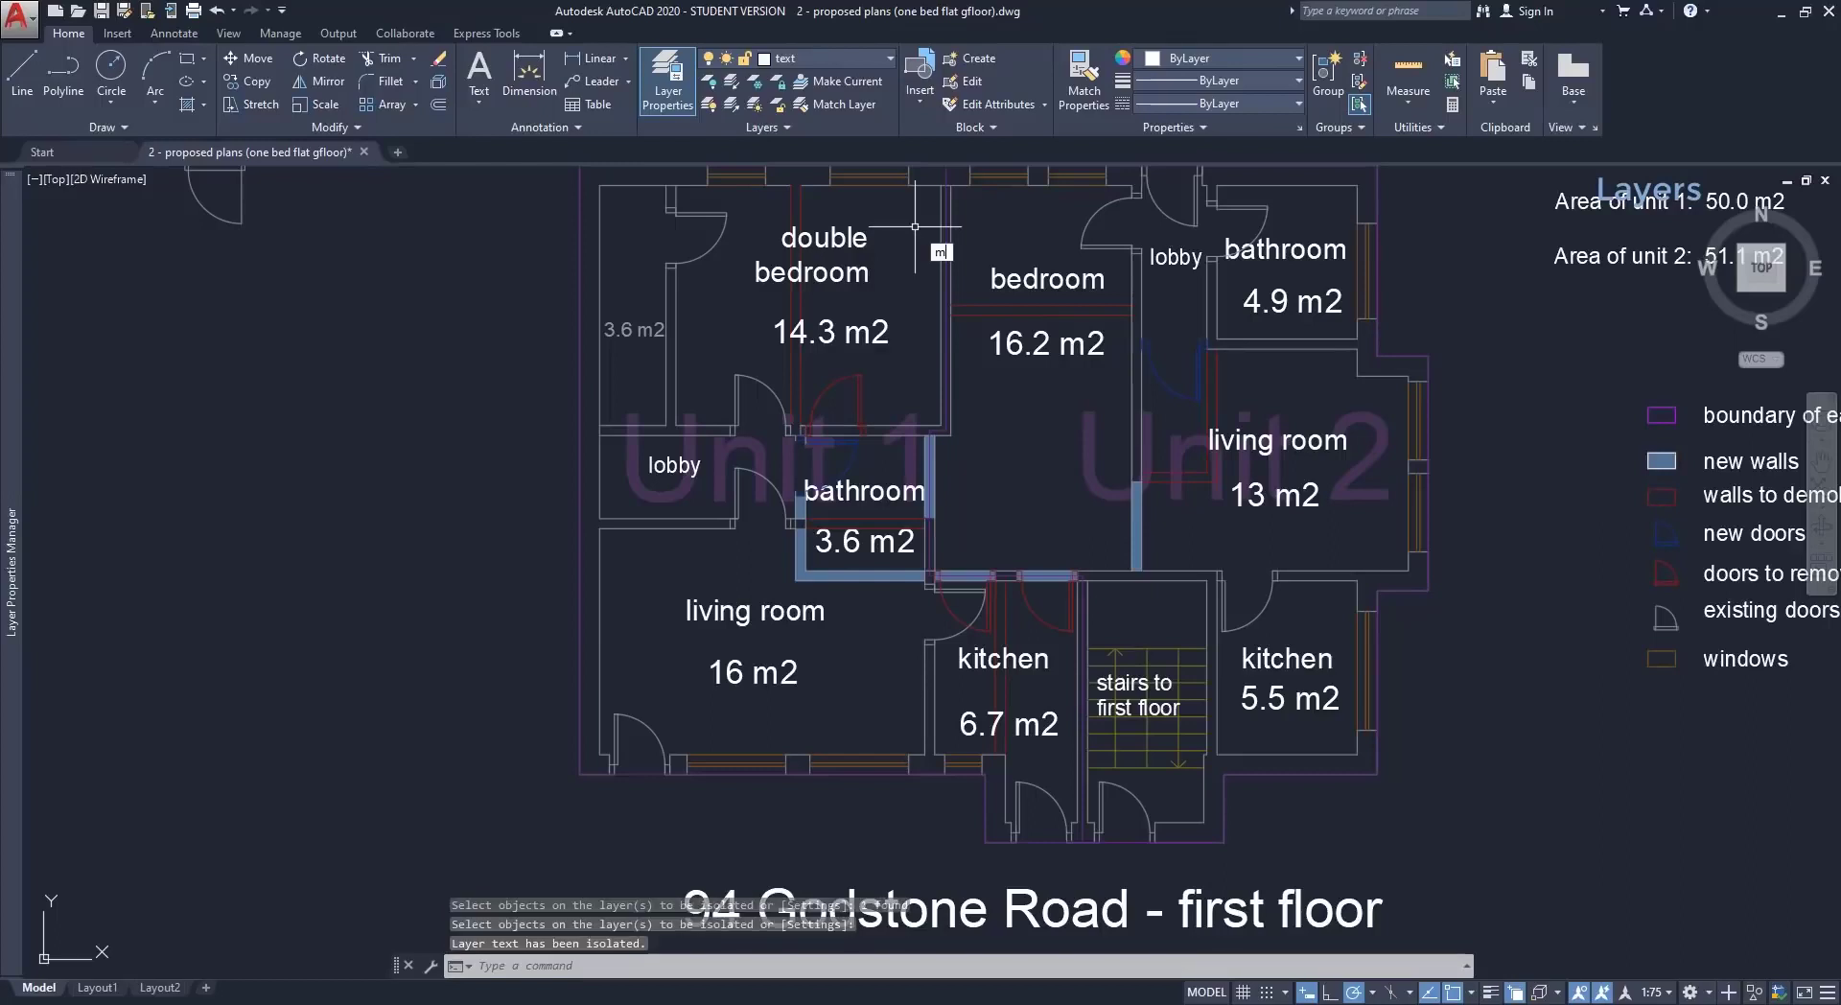
key("Return")
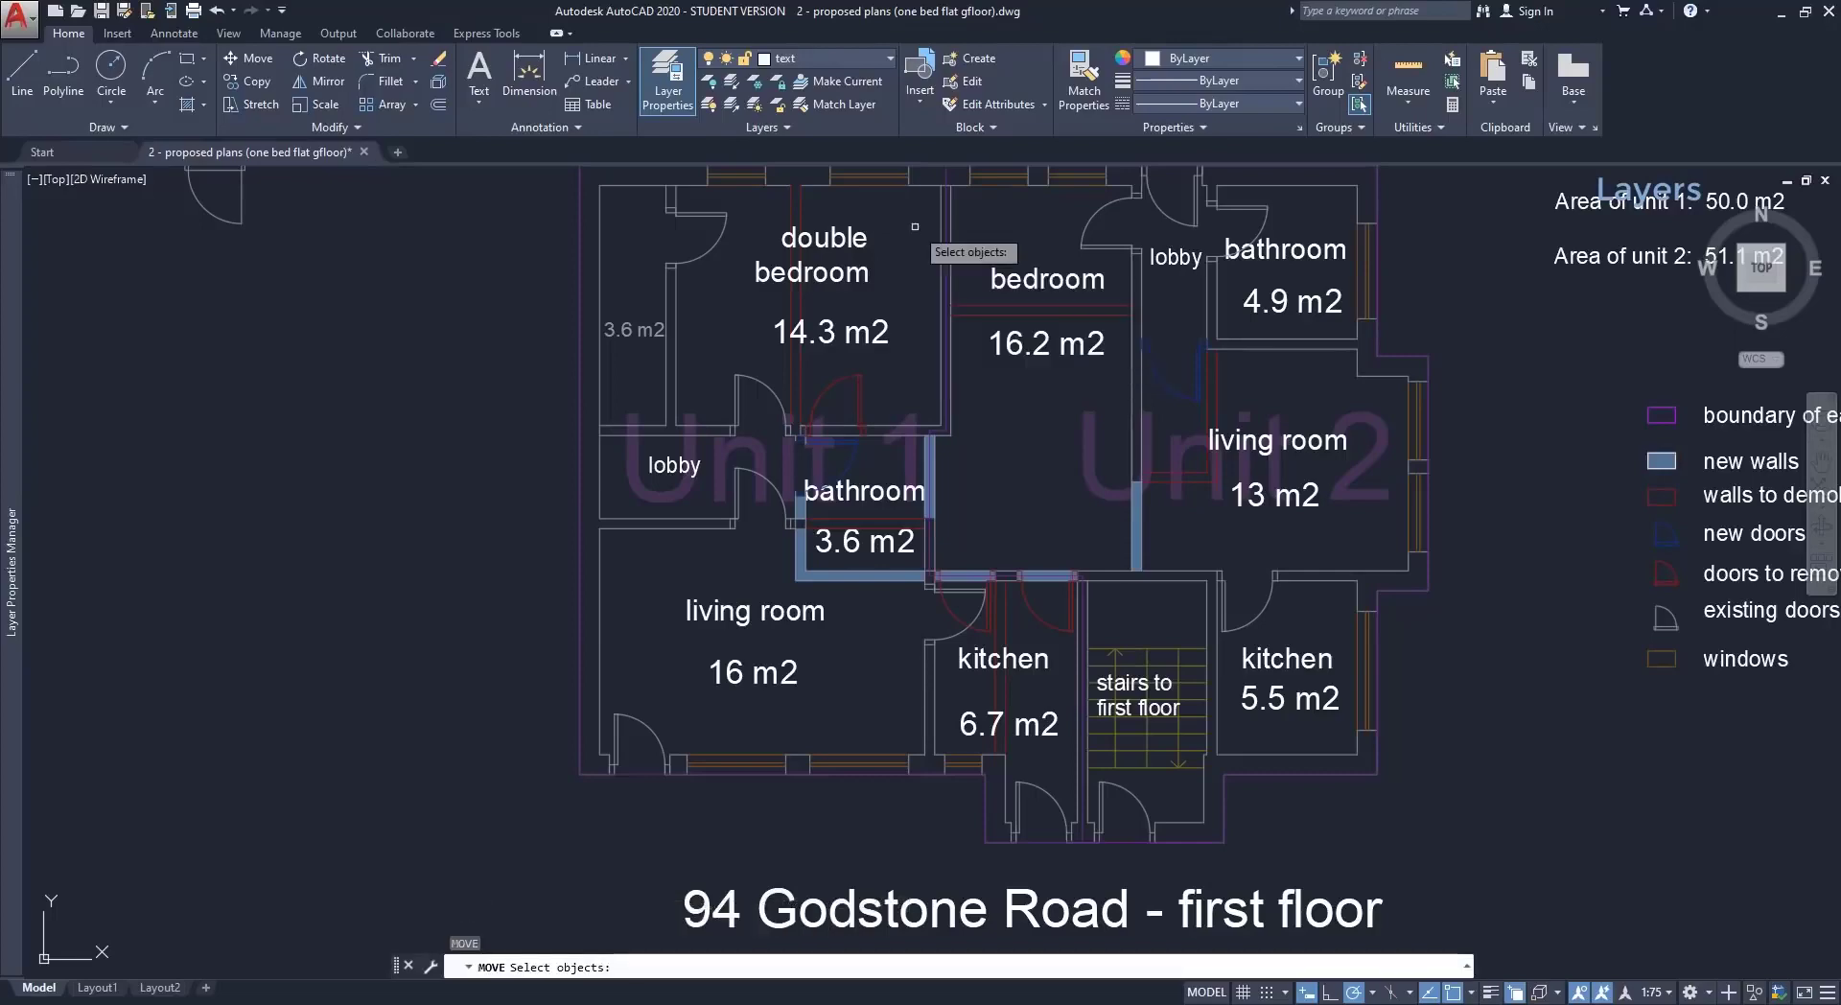
left_click(1510, 806)
left_click(557, 203)
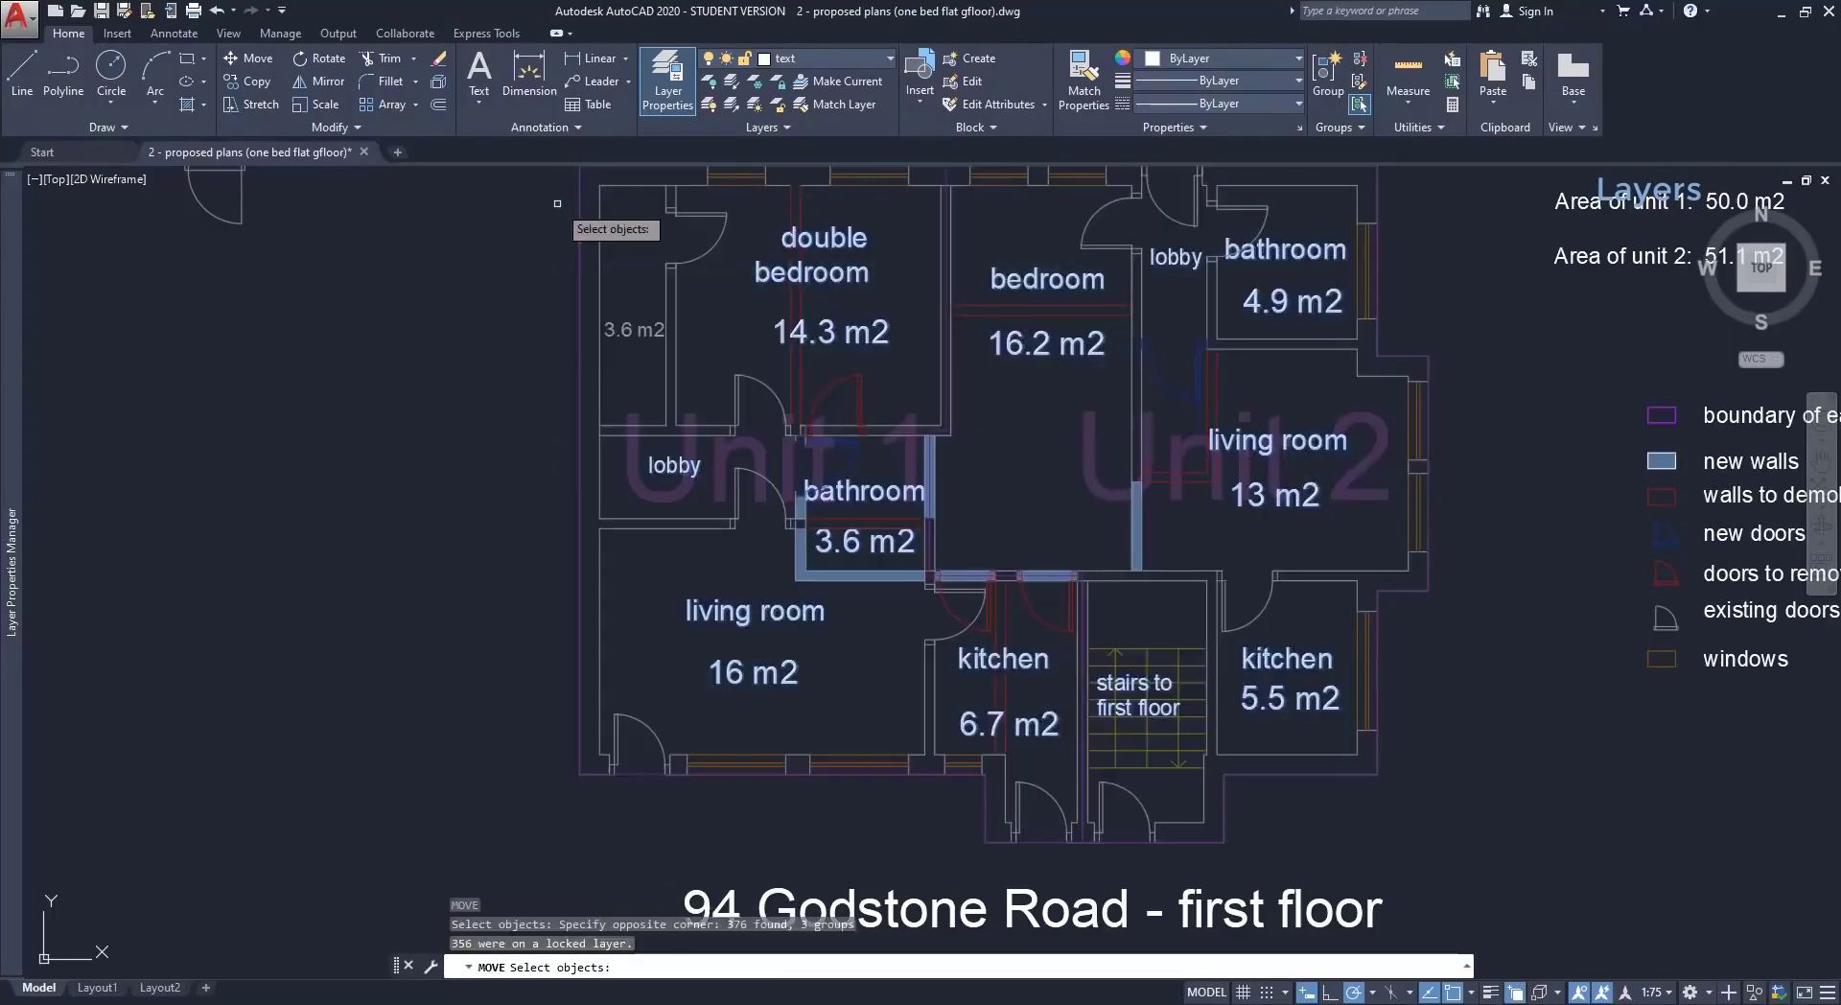
key("Return")
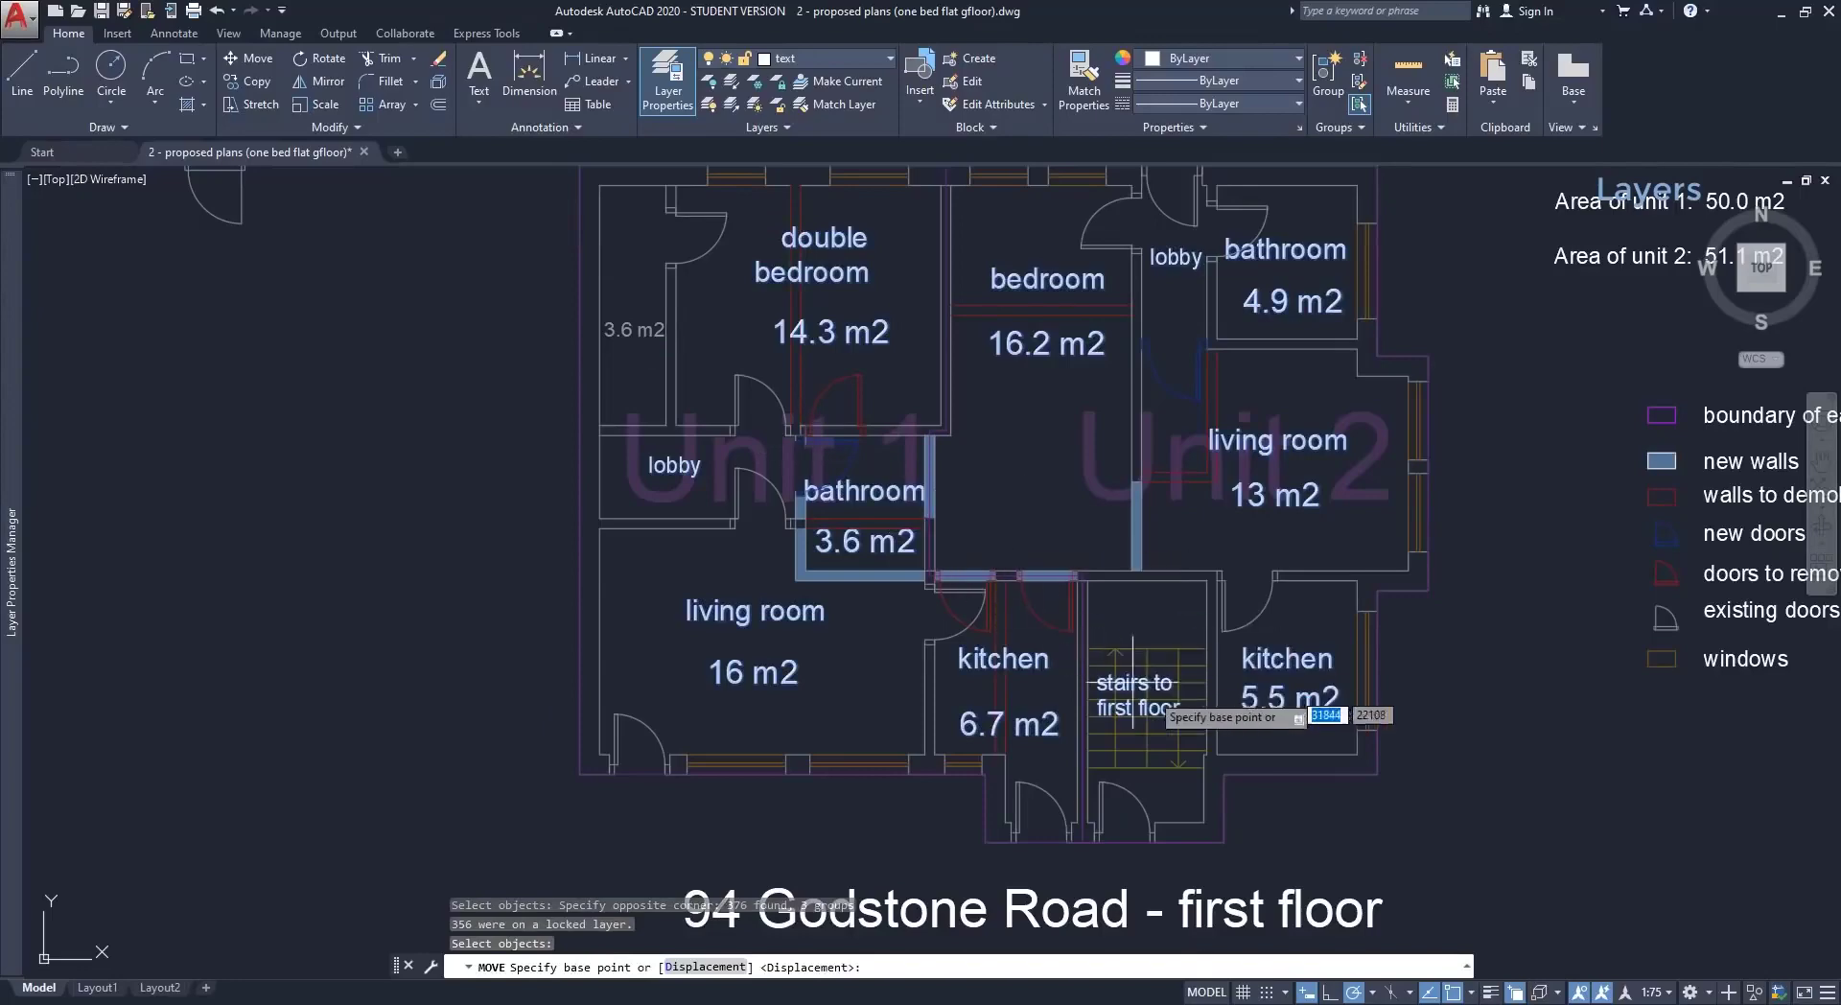
left_click(1357, 753)
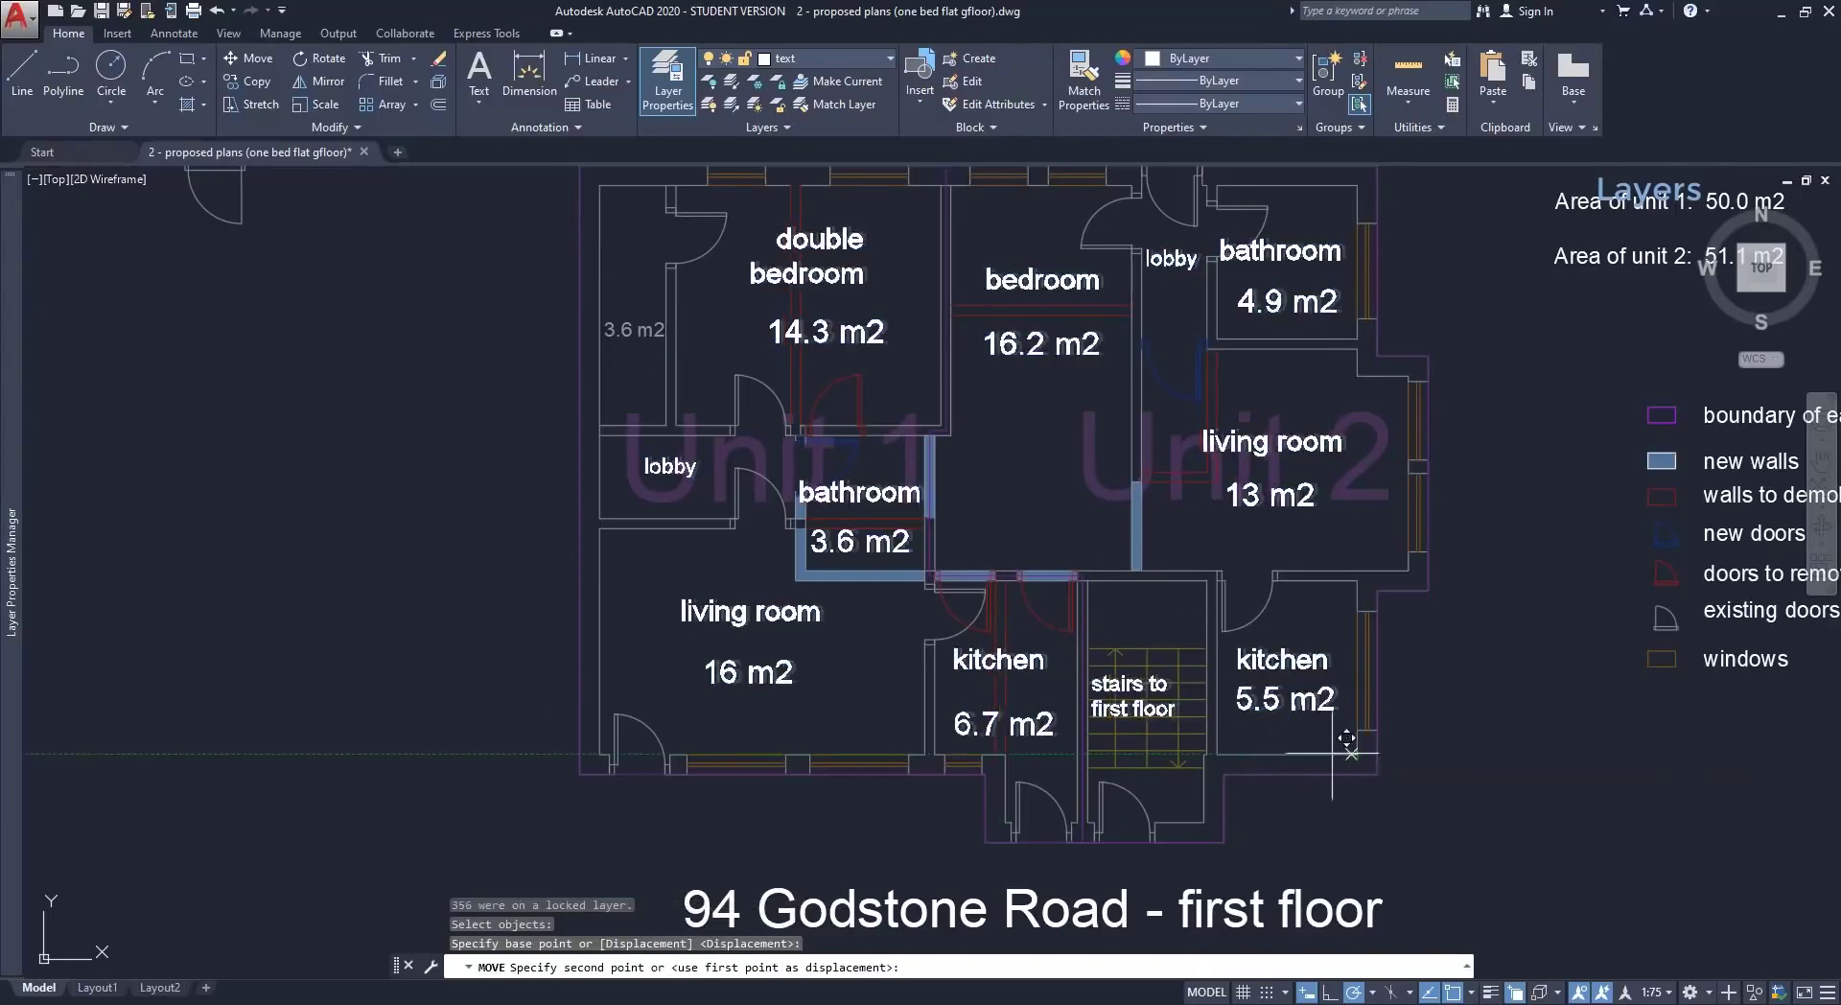
left_click(464, 753)
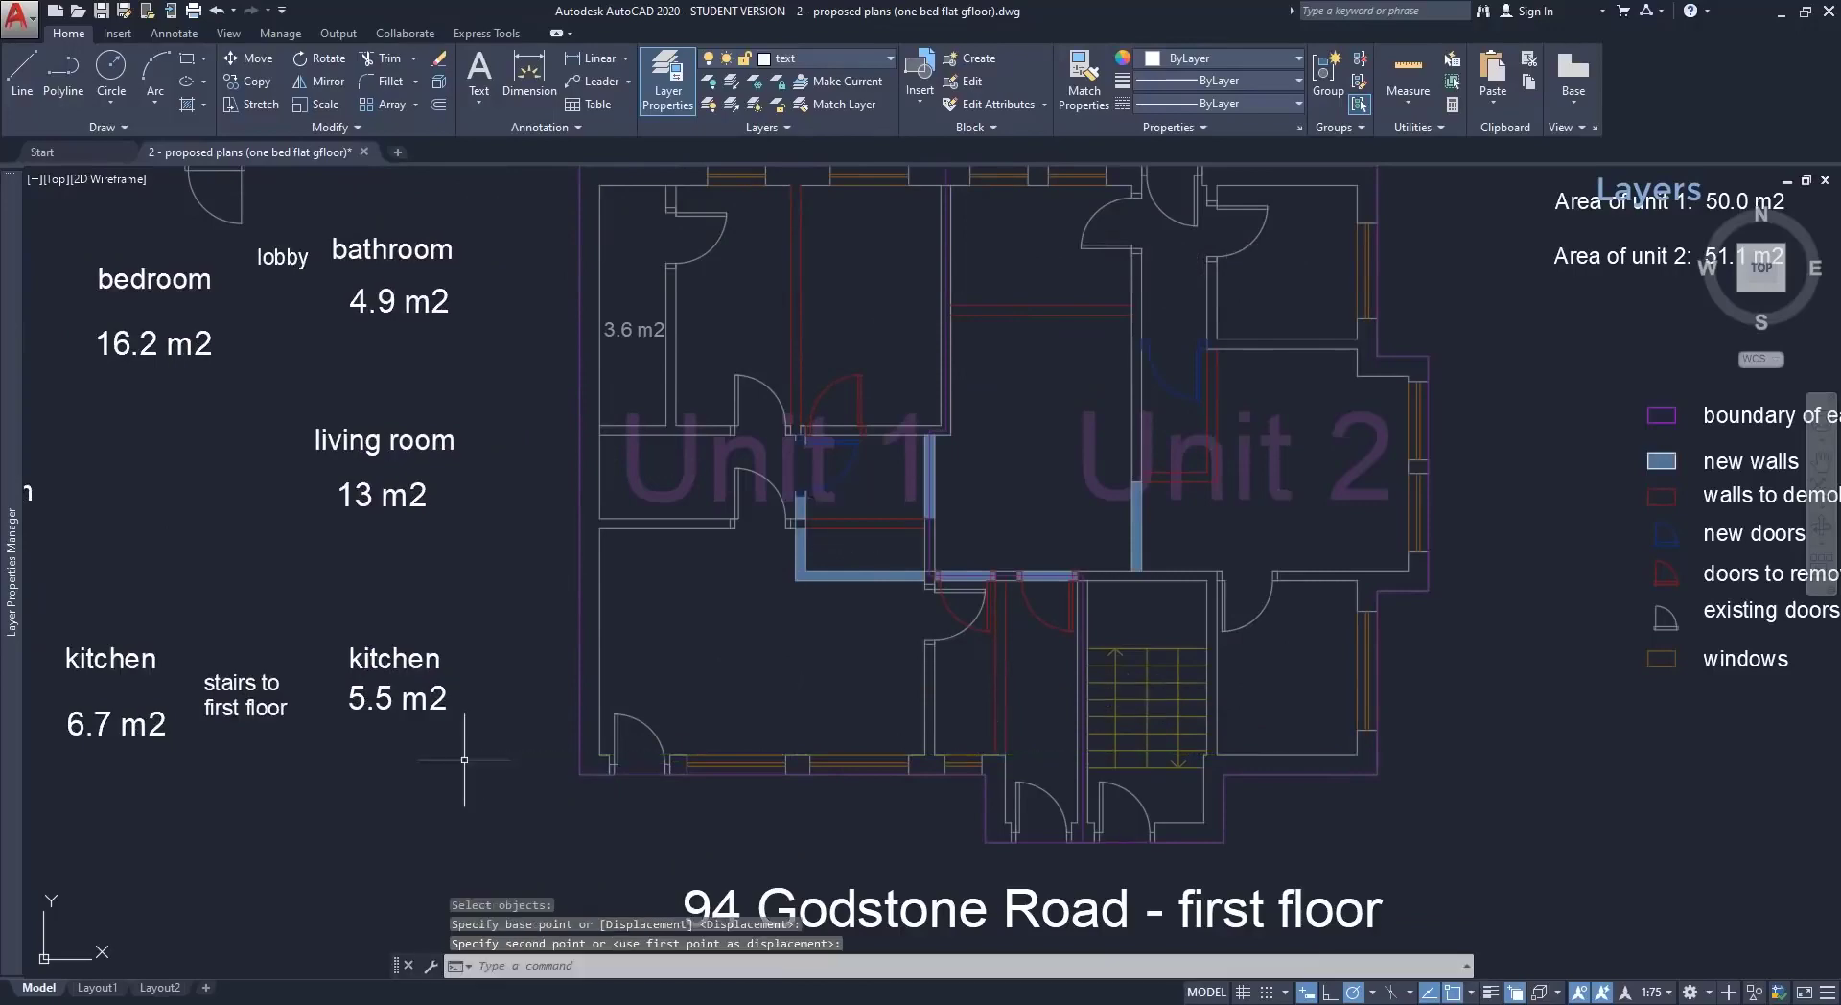
middle_click_drag(593, 589, 968, 648)
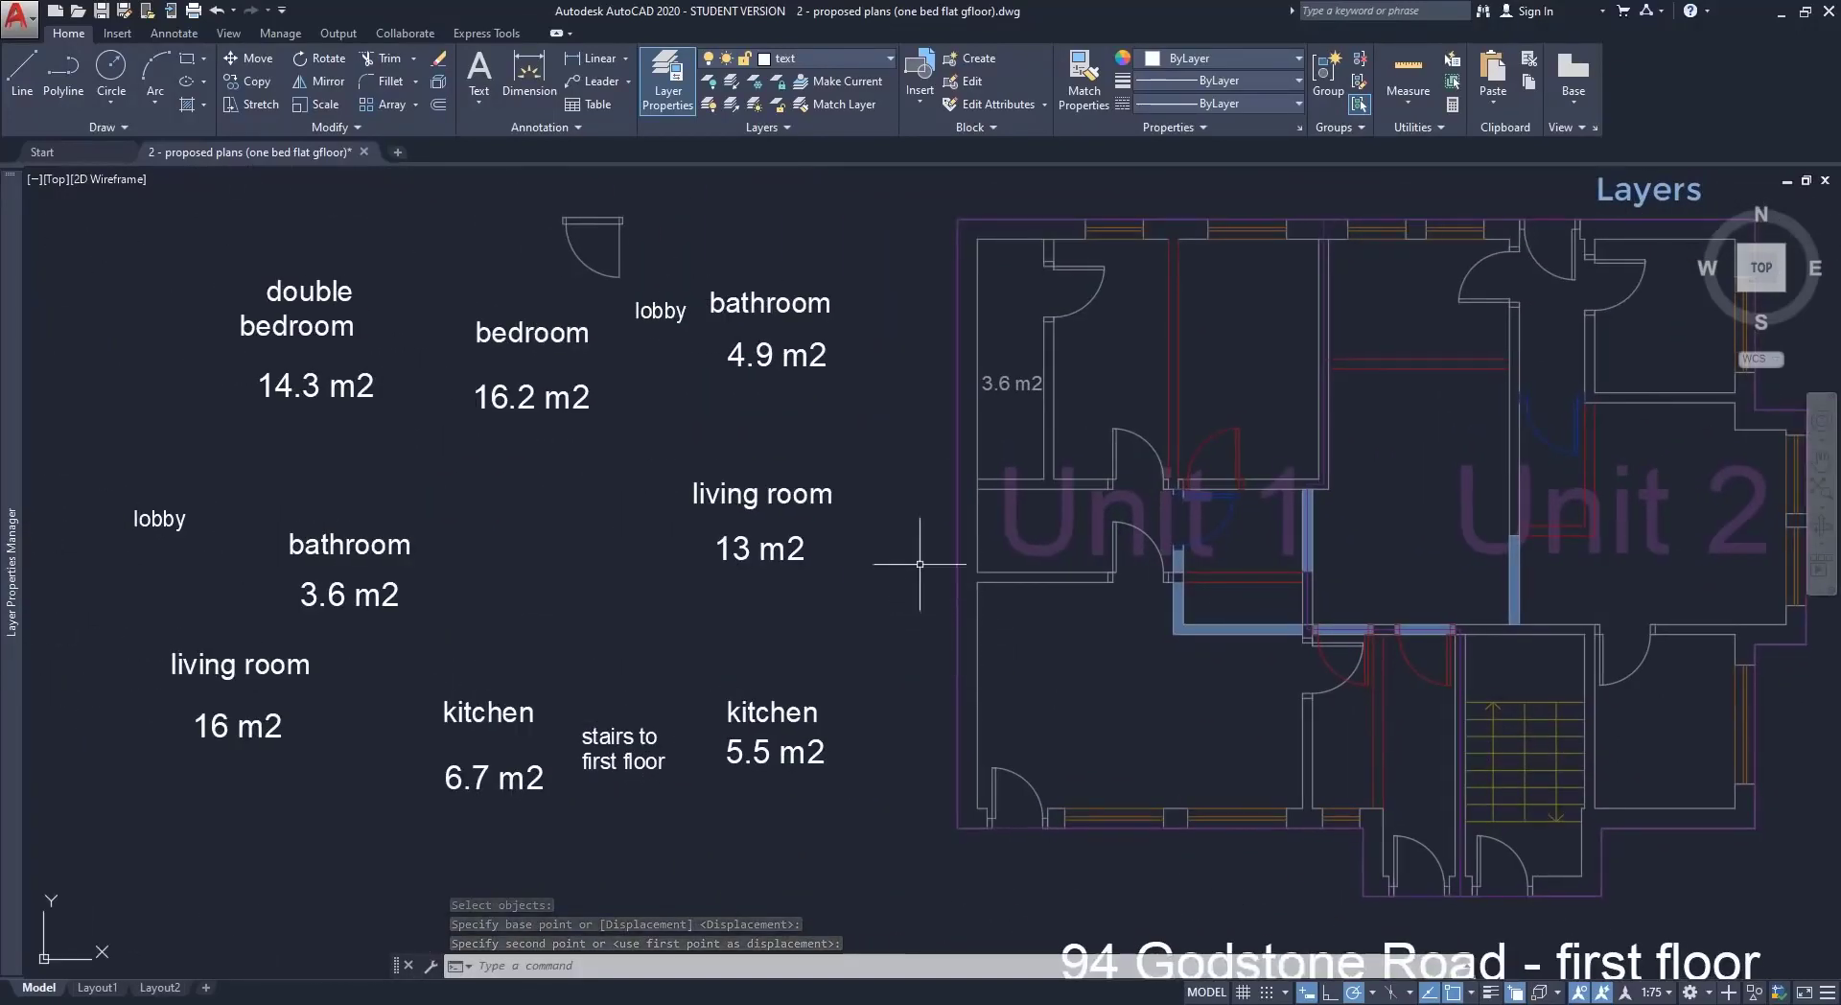
Unisolate the layers, and undo both the unisolate and the move of the room labels.
left_click(734, 106)
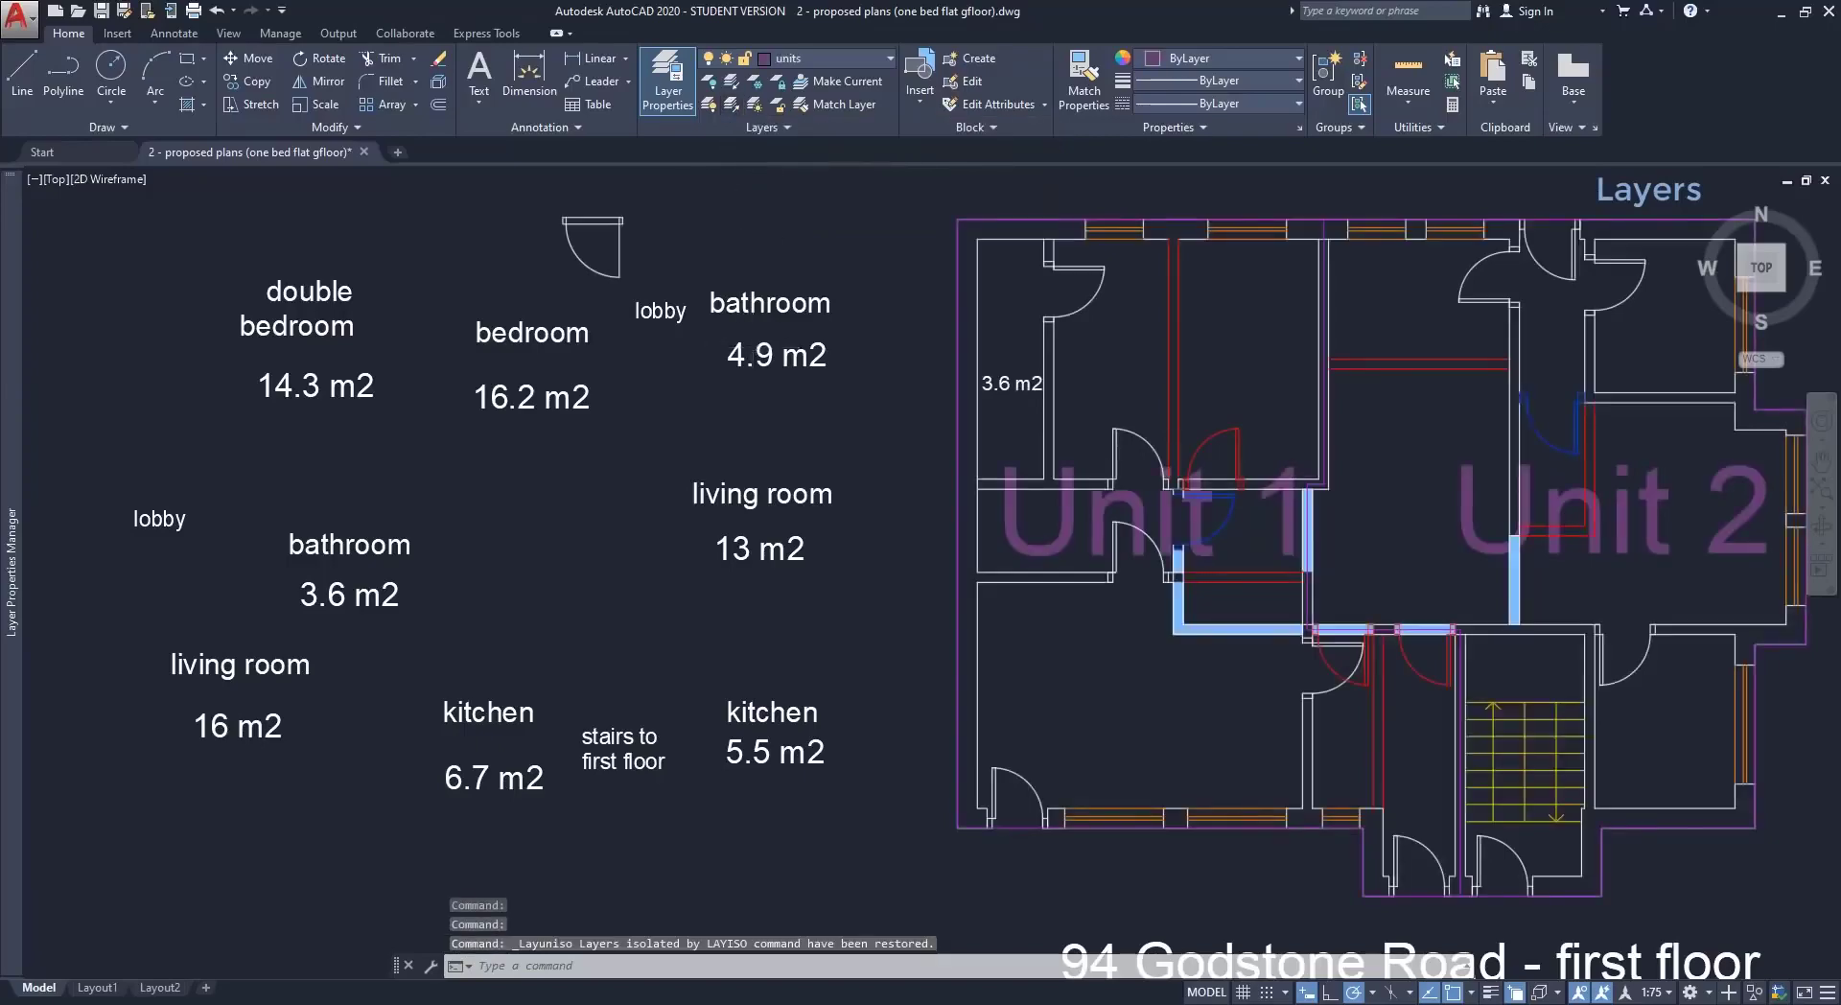
scroll(752, 345, "down", 2)
key("ctrl+z")
key("ctrl+z")
key("ctrl+z")
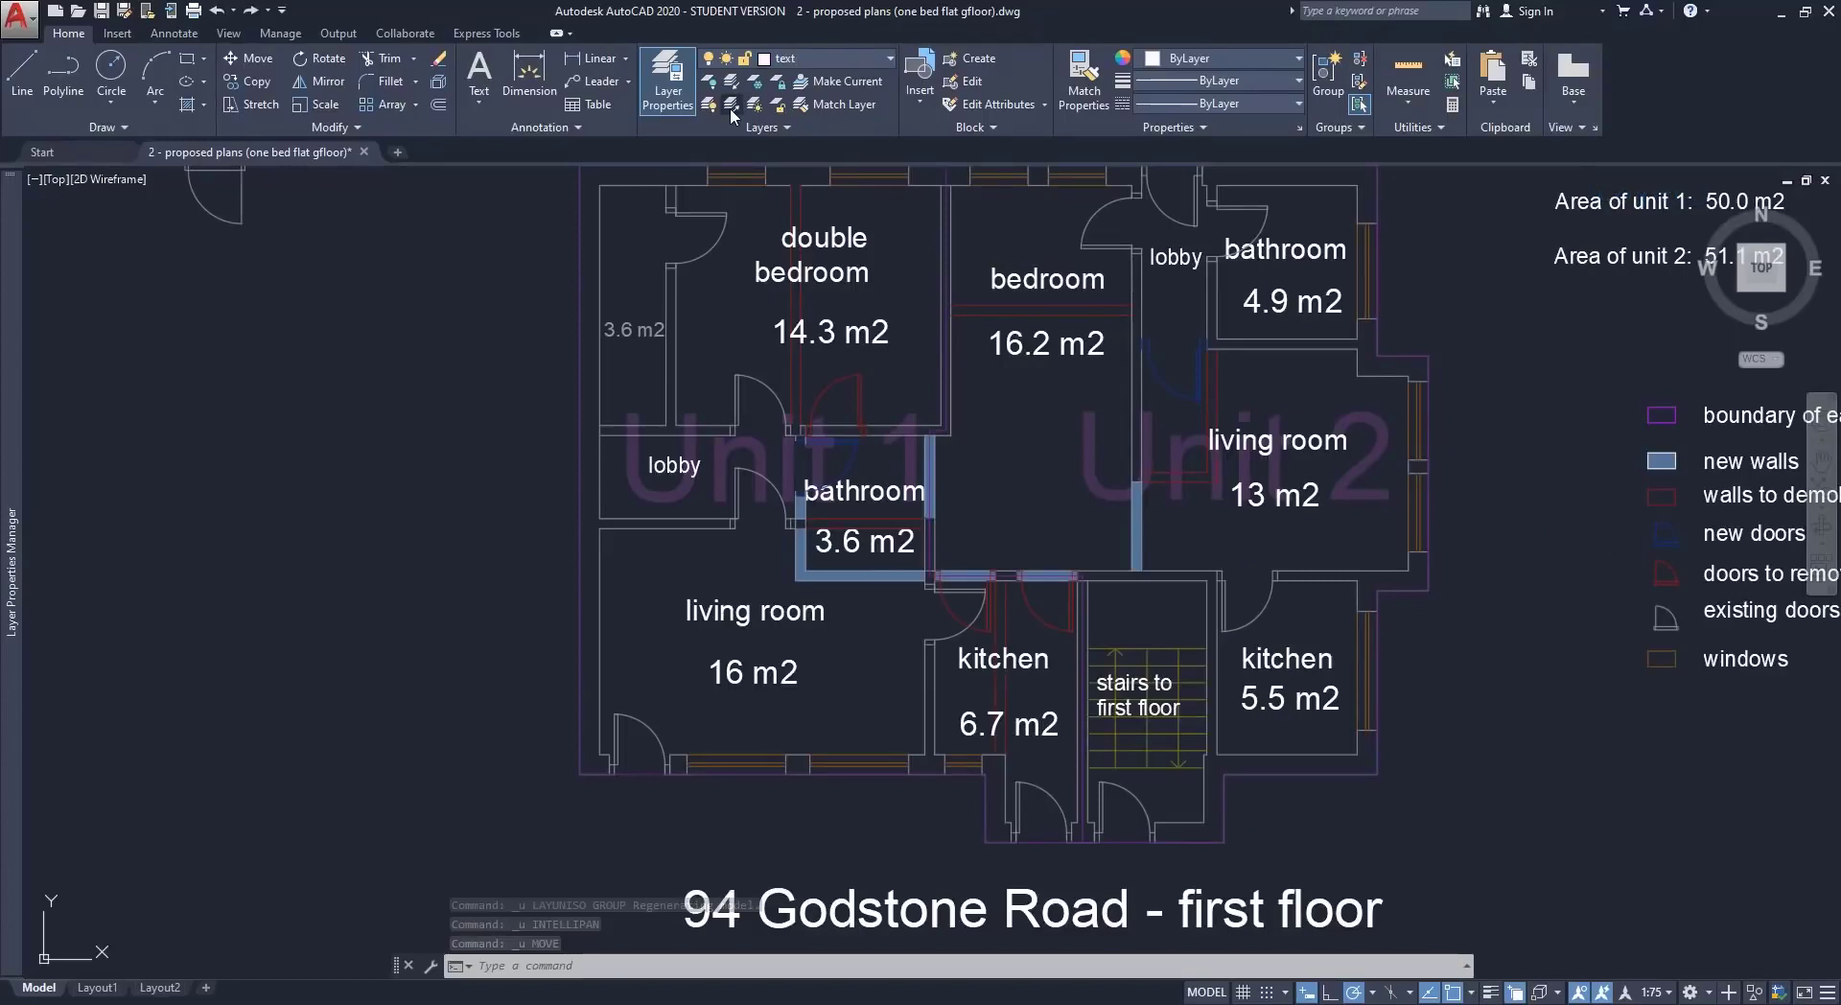
mouse_move(4, 642)
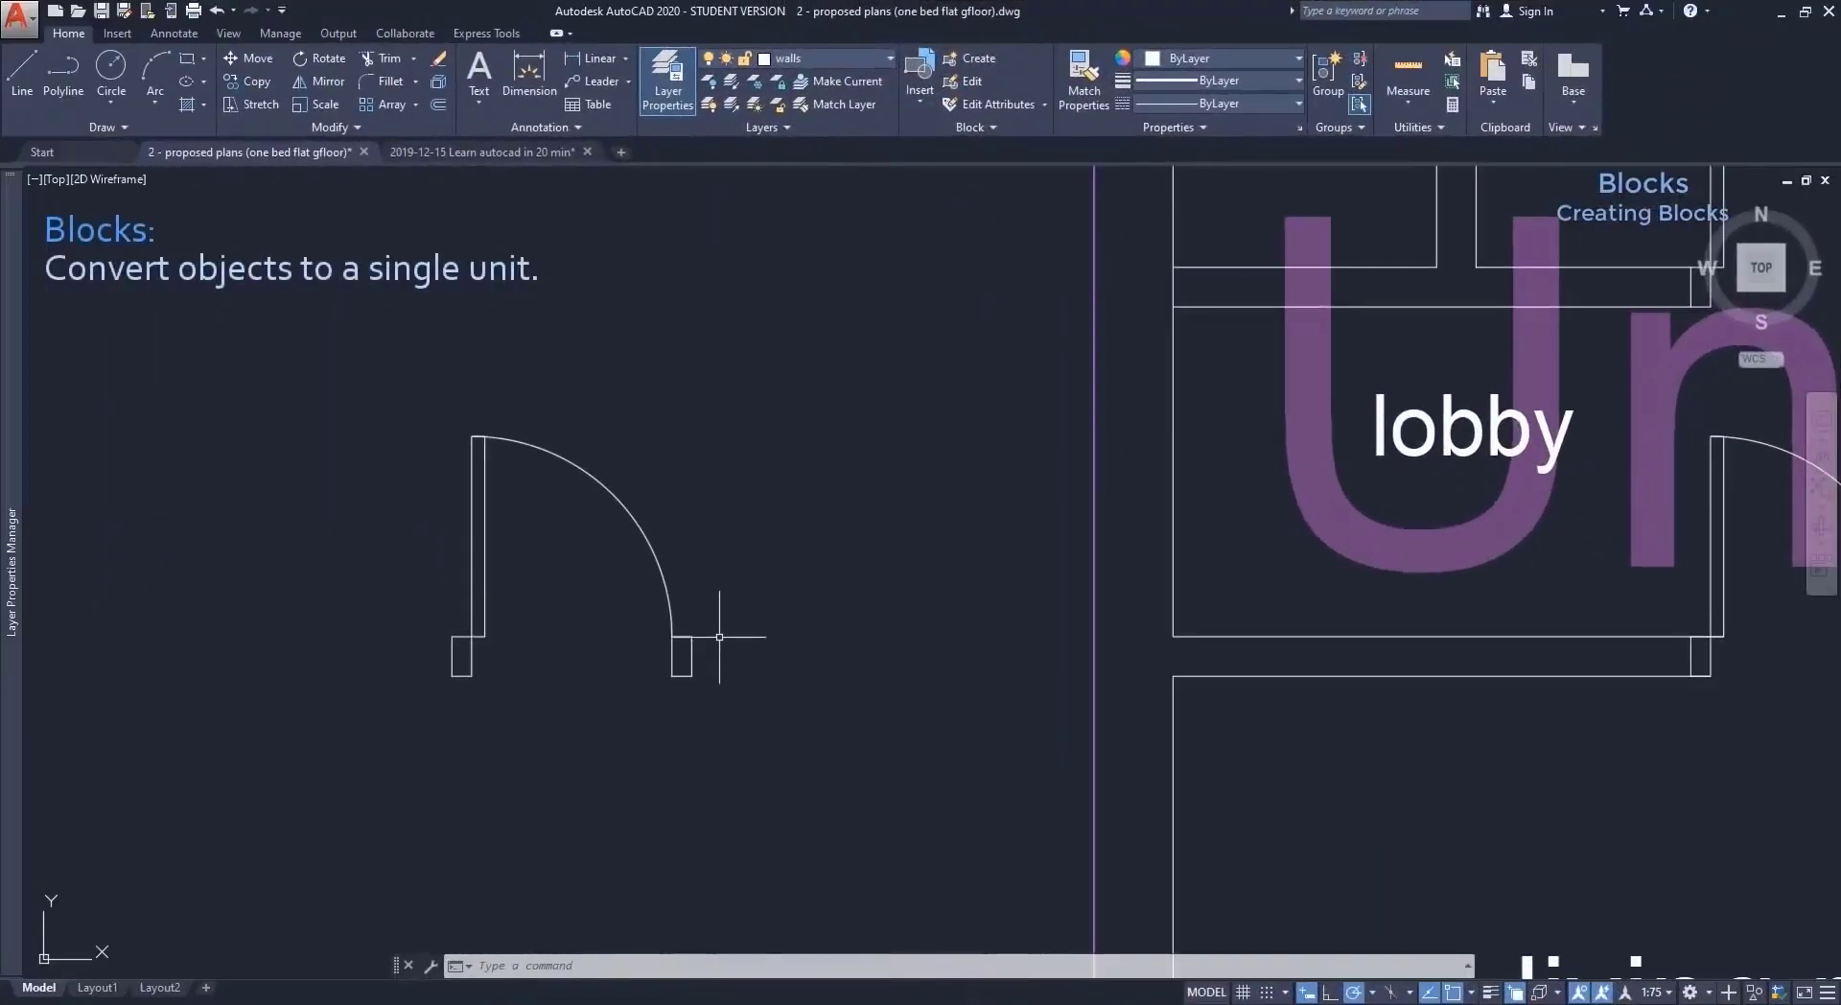
left_click(669, 618)
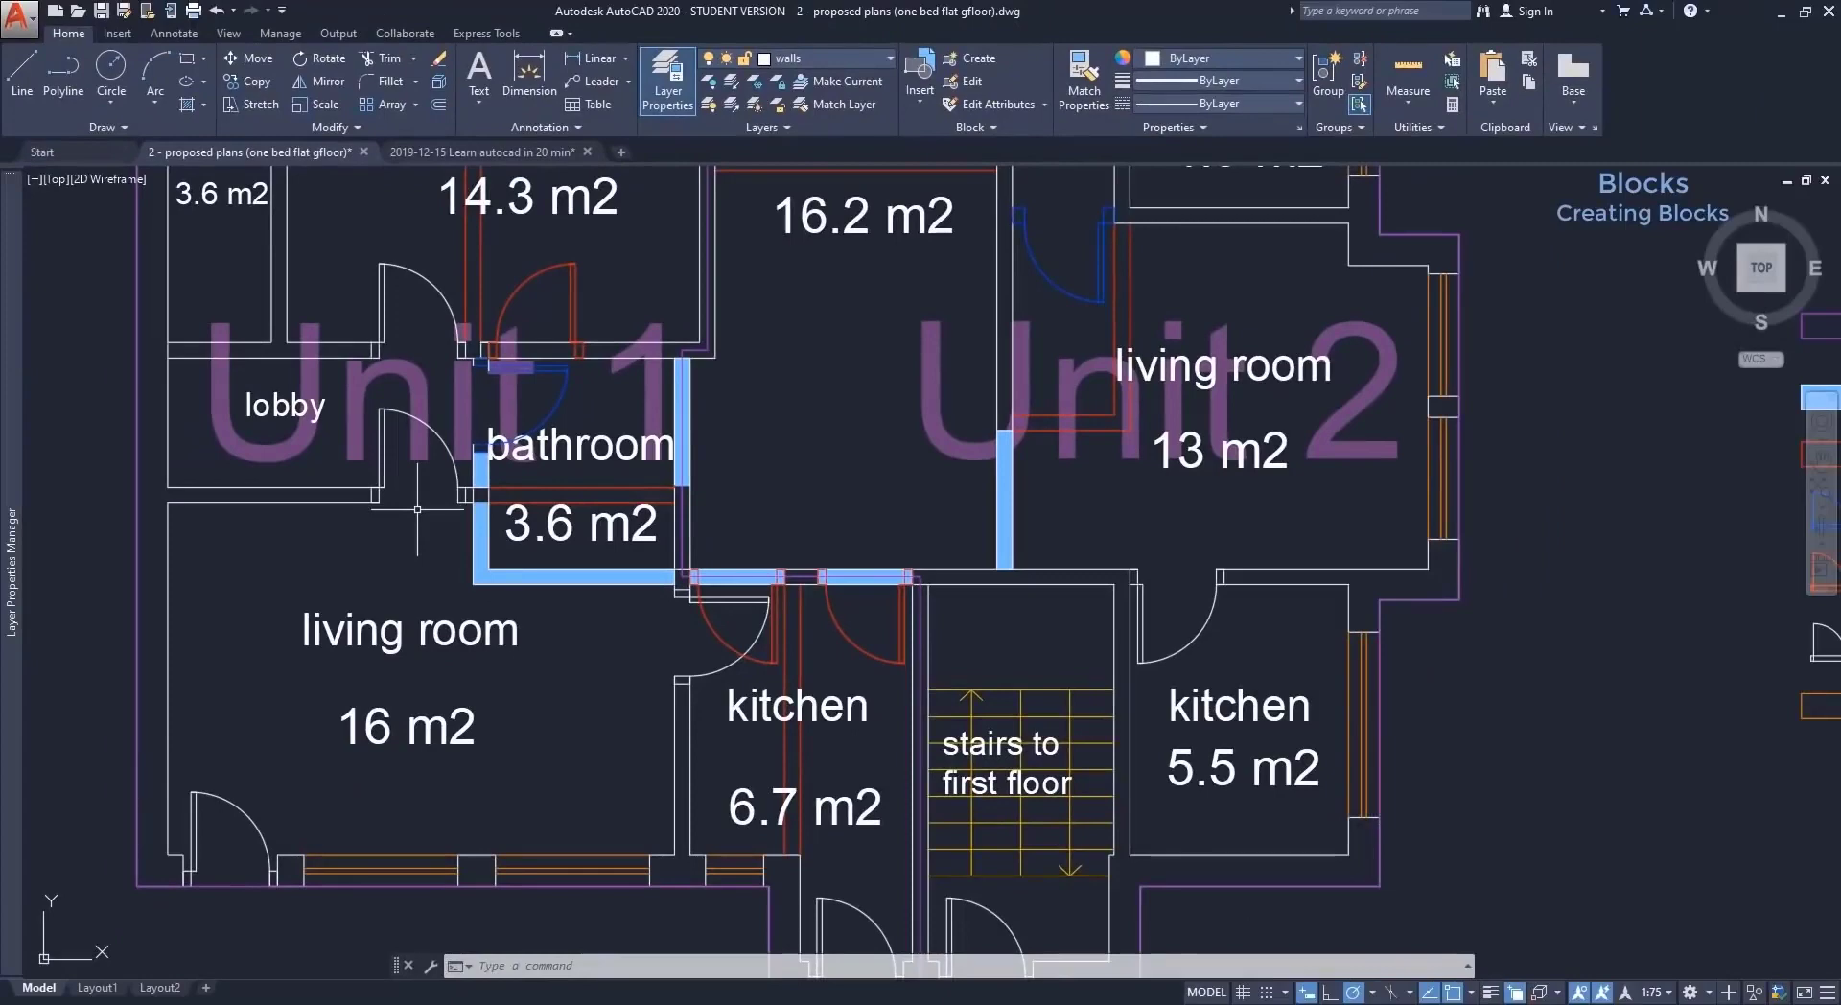
Isolate the doors layer by picking the door between the lobby and the Unit 1 living room.
left_click(732, 86)
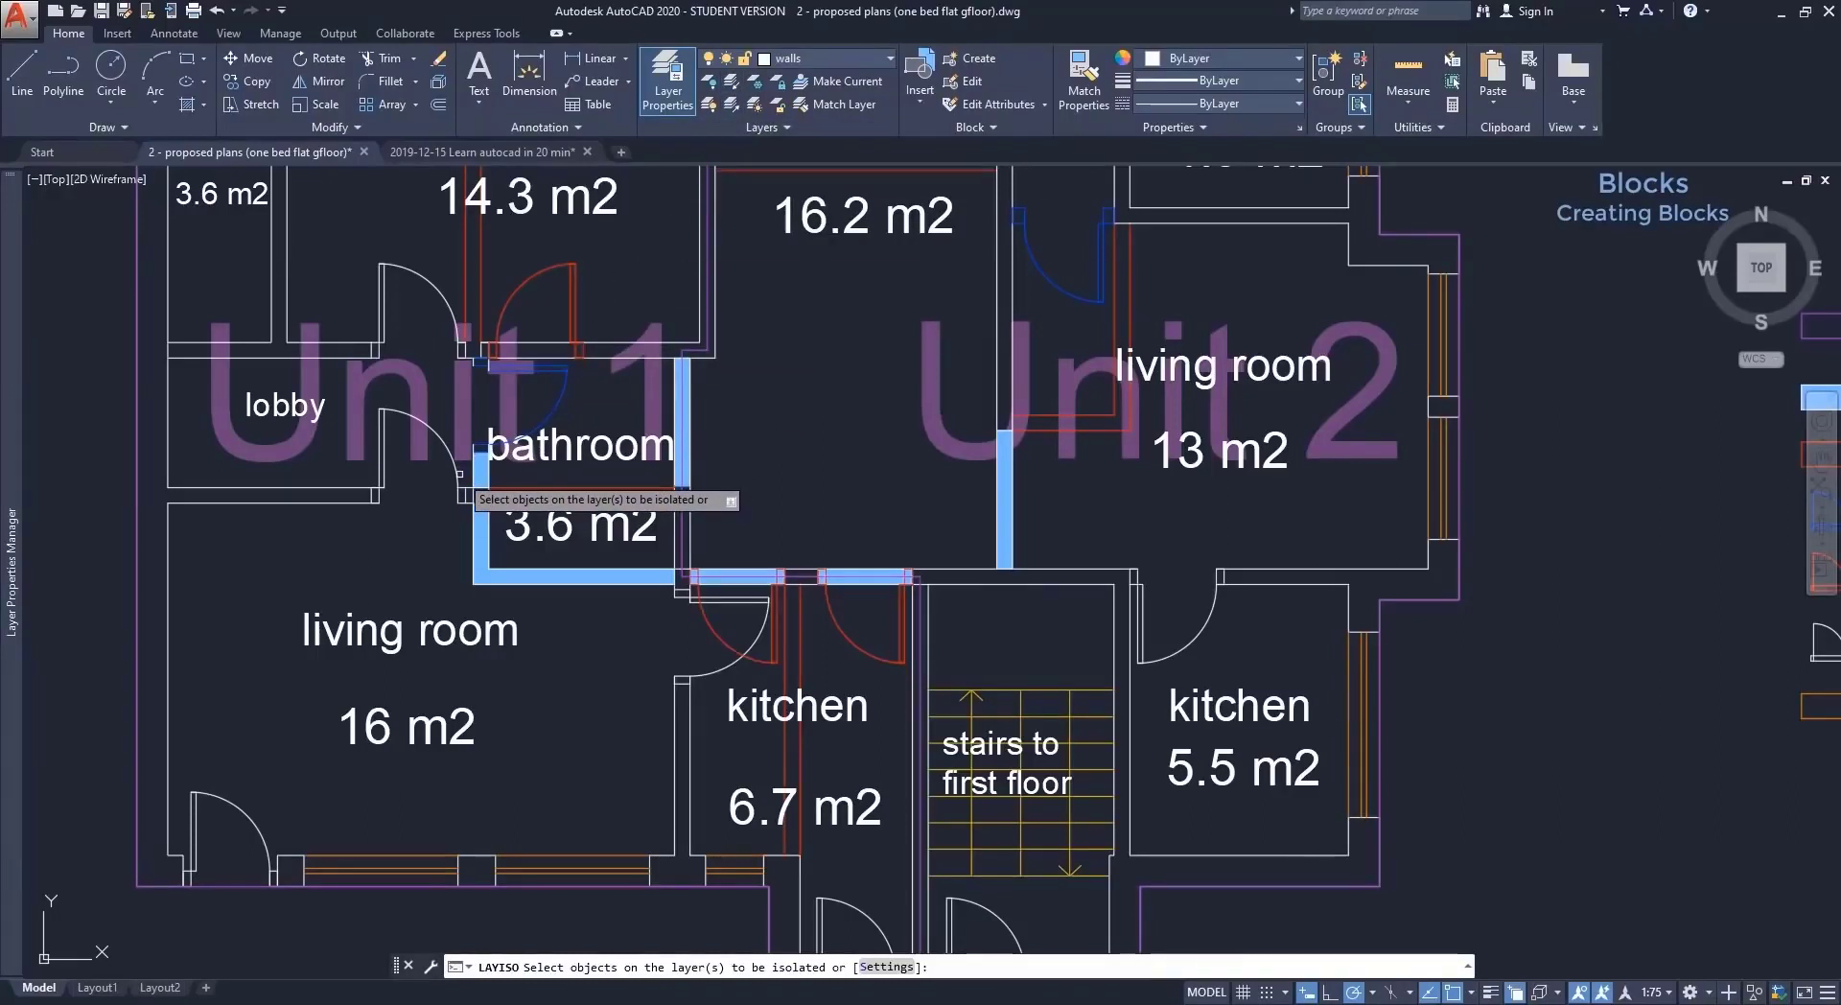
left_click(459, 473)
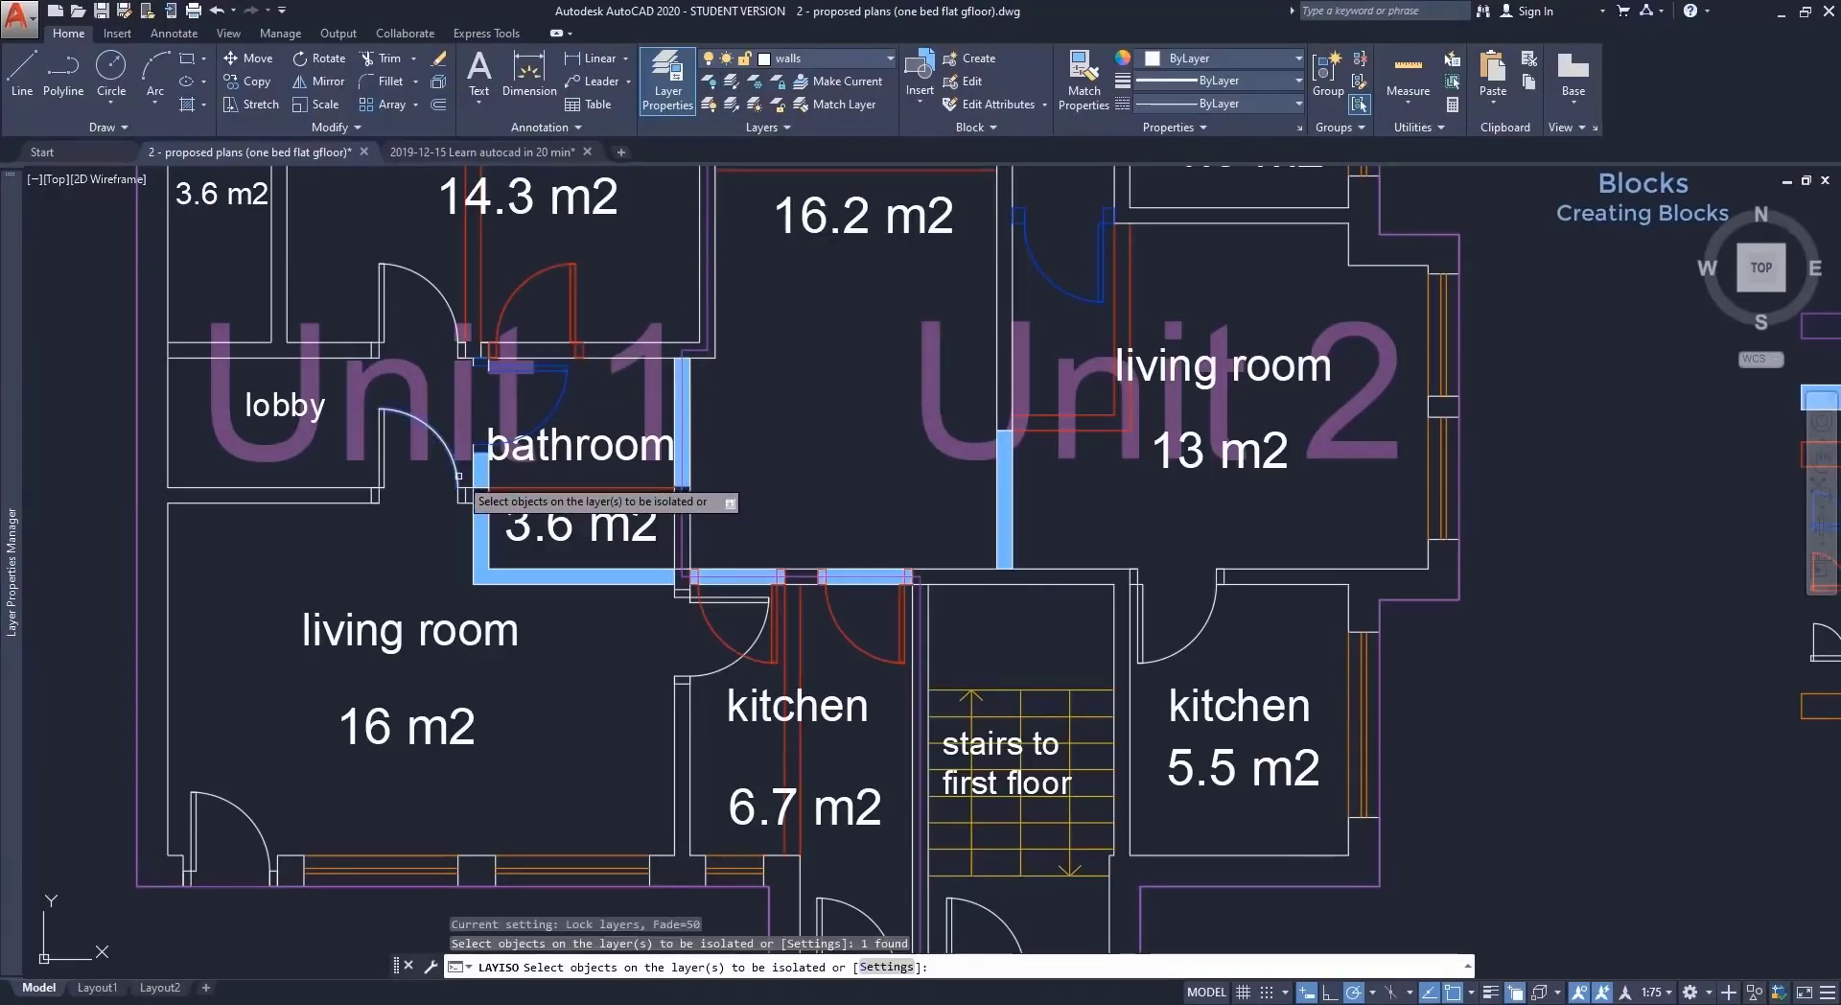
key("Return")
Copy the door between the lobby and living room, with its frame, horizontally into the empty area left of the plan.
middle_click_drag(655, 419, 861, 524)
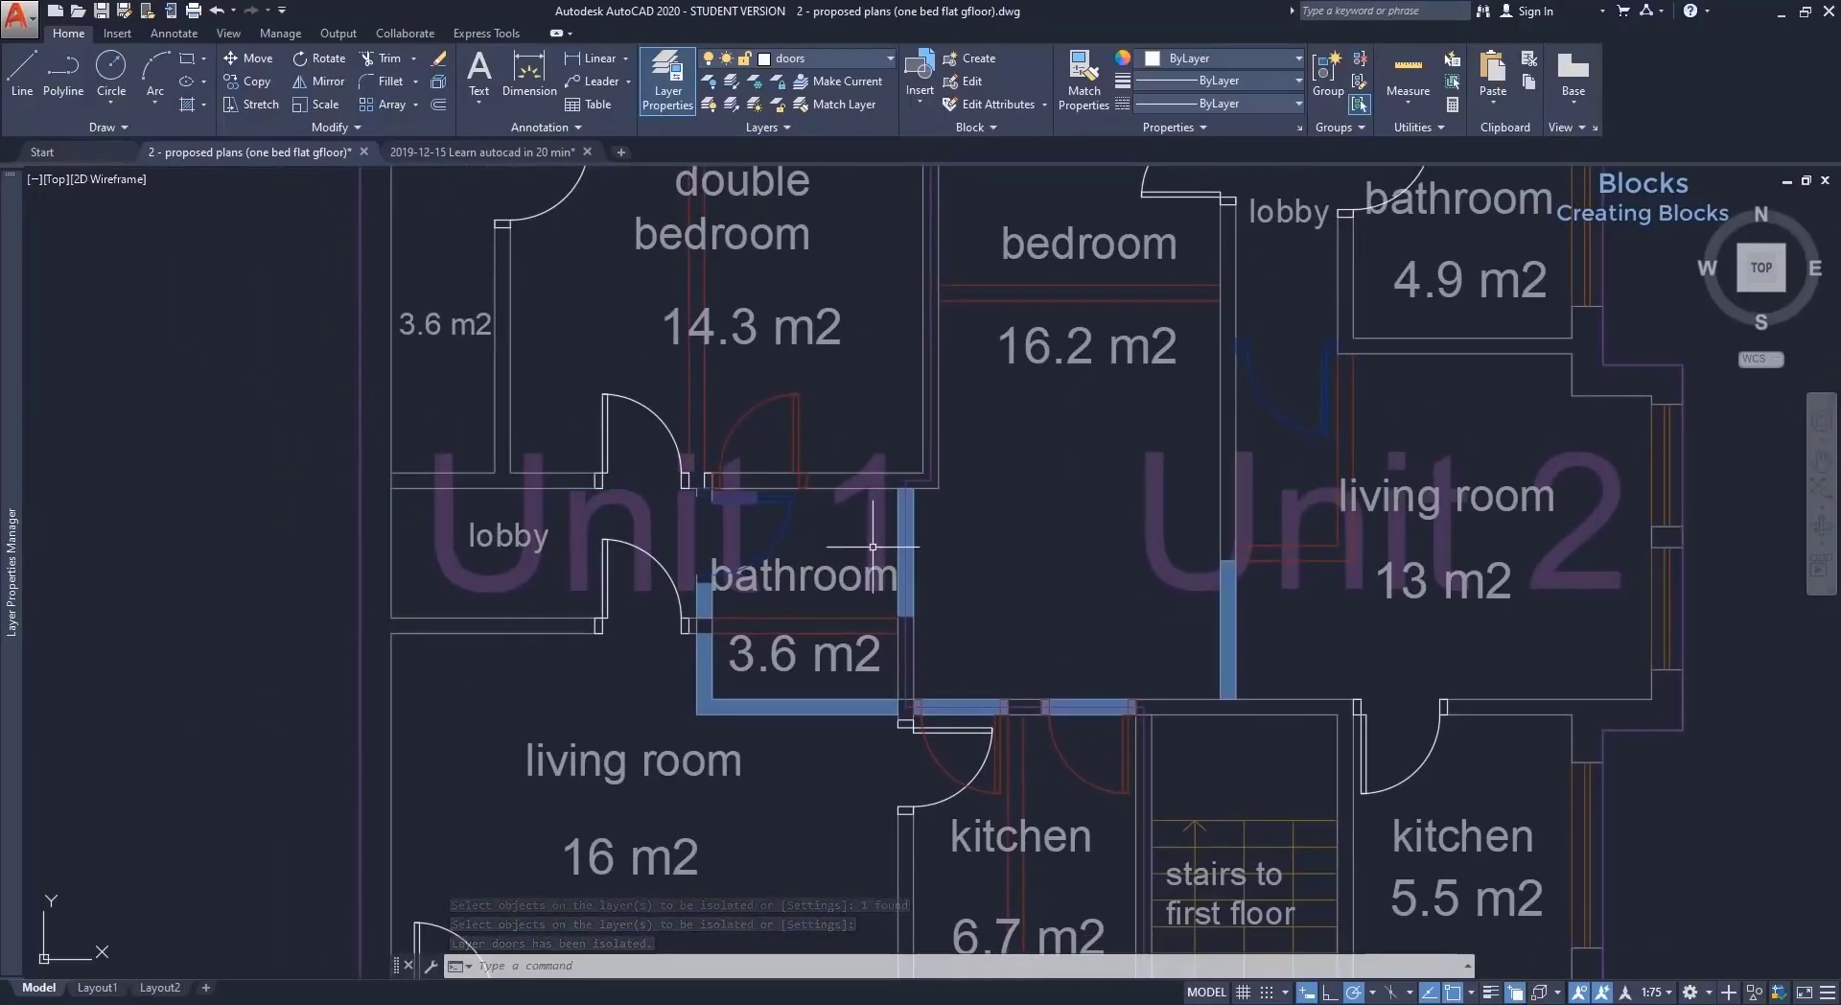
type("CO")
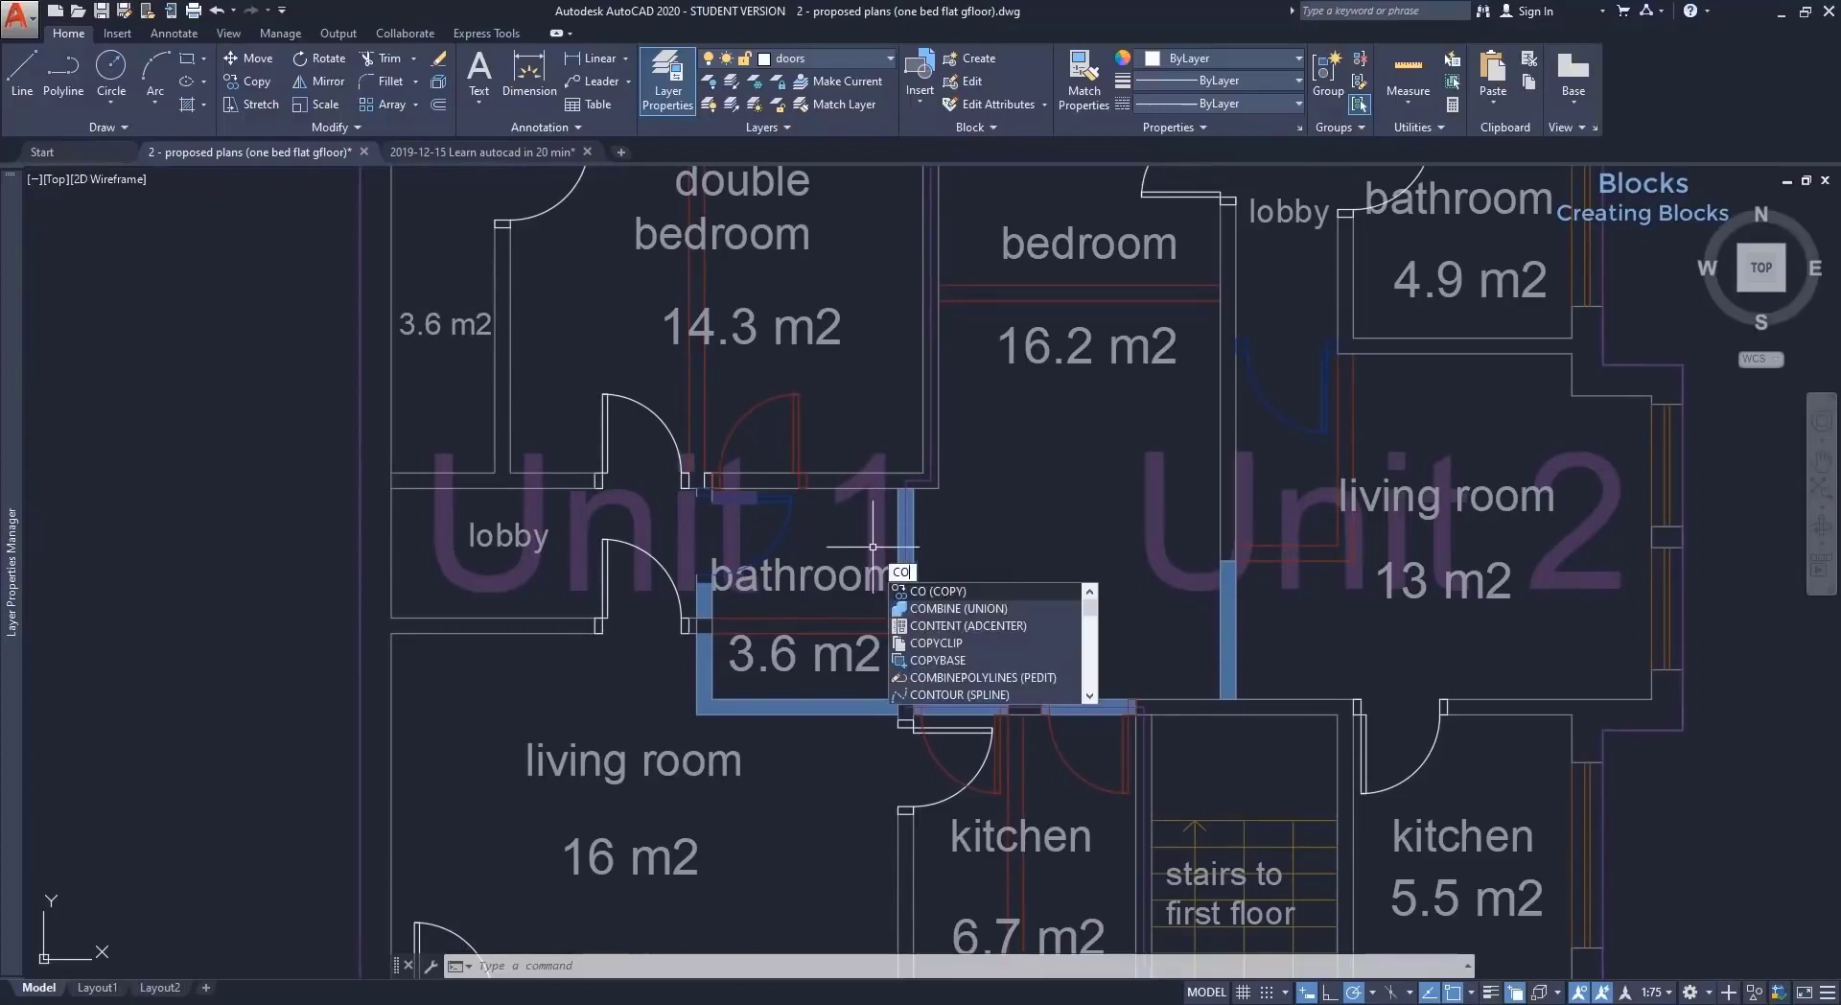
key("Return")
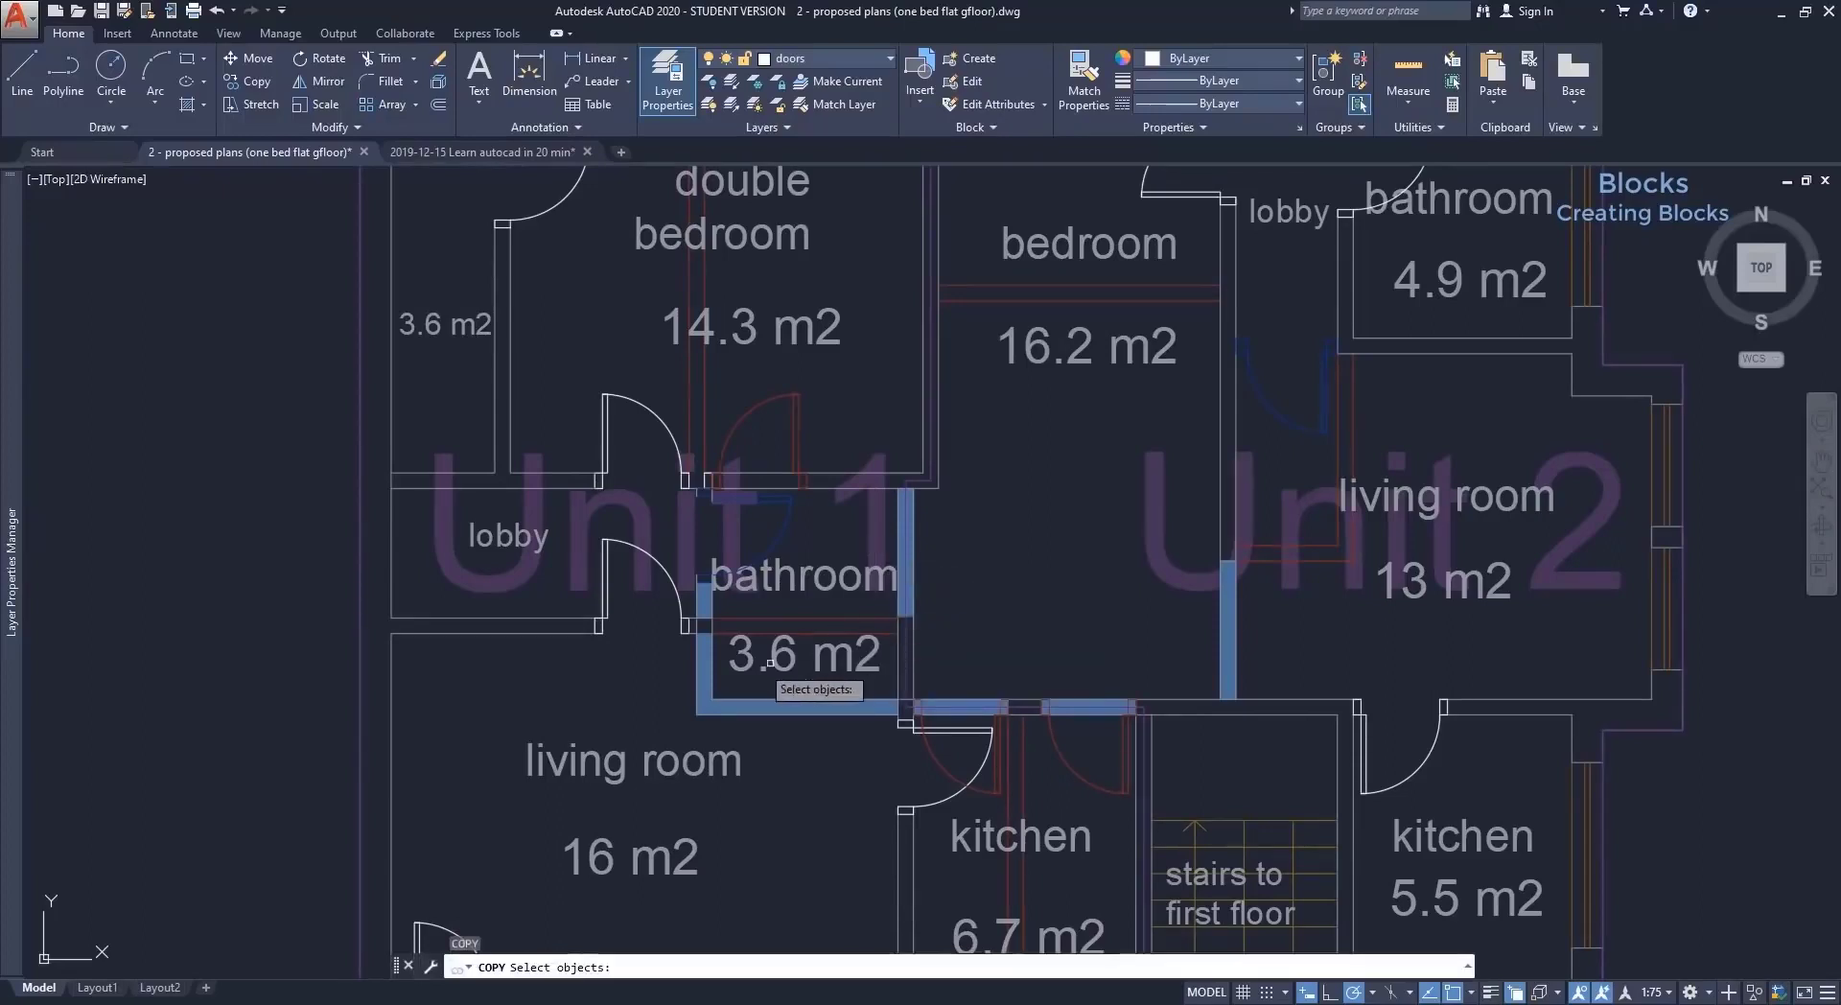
left_click(733, 663)
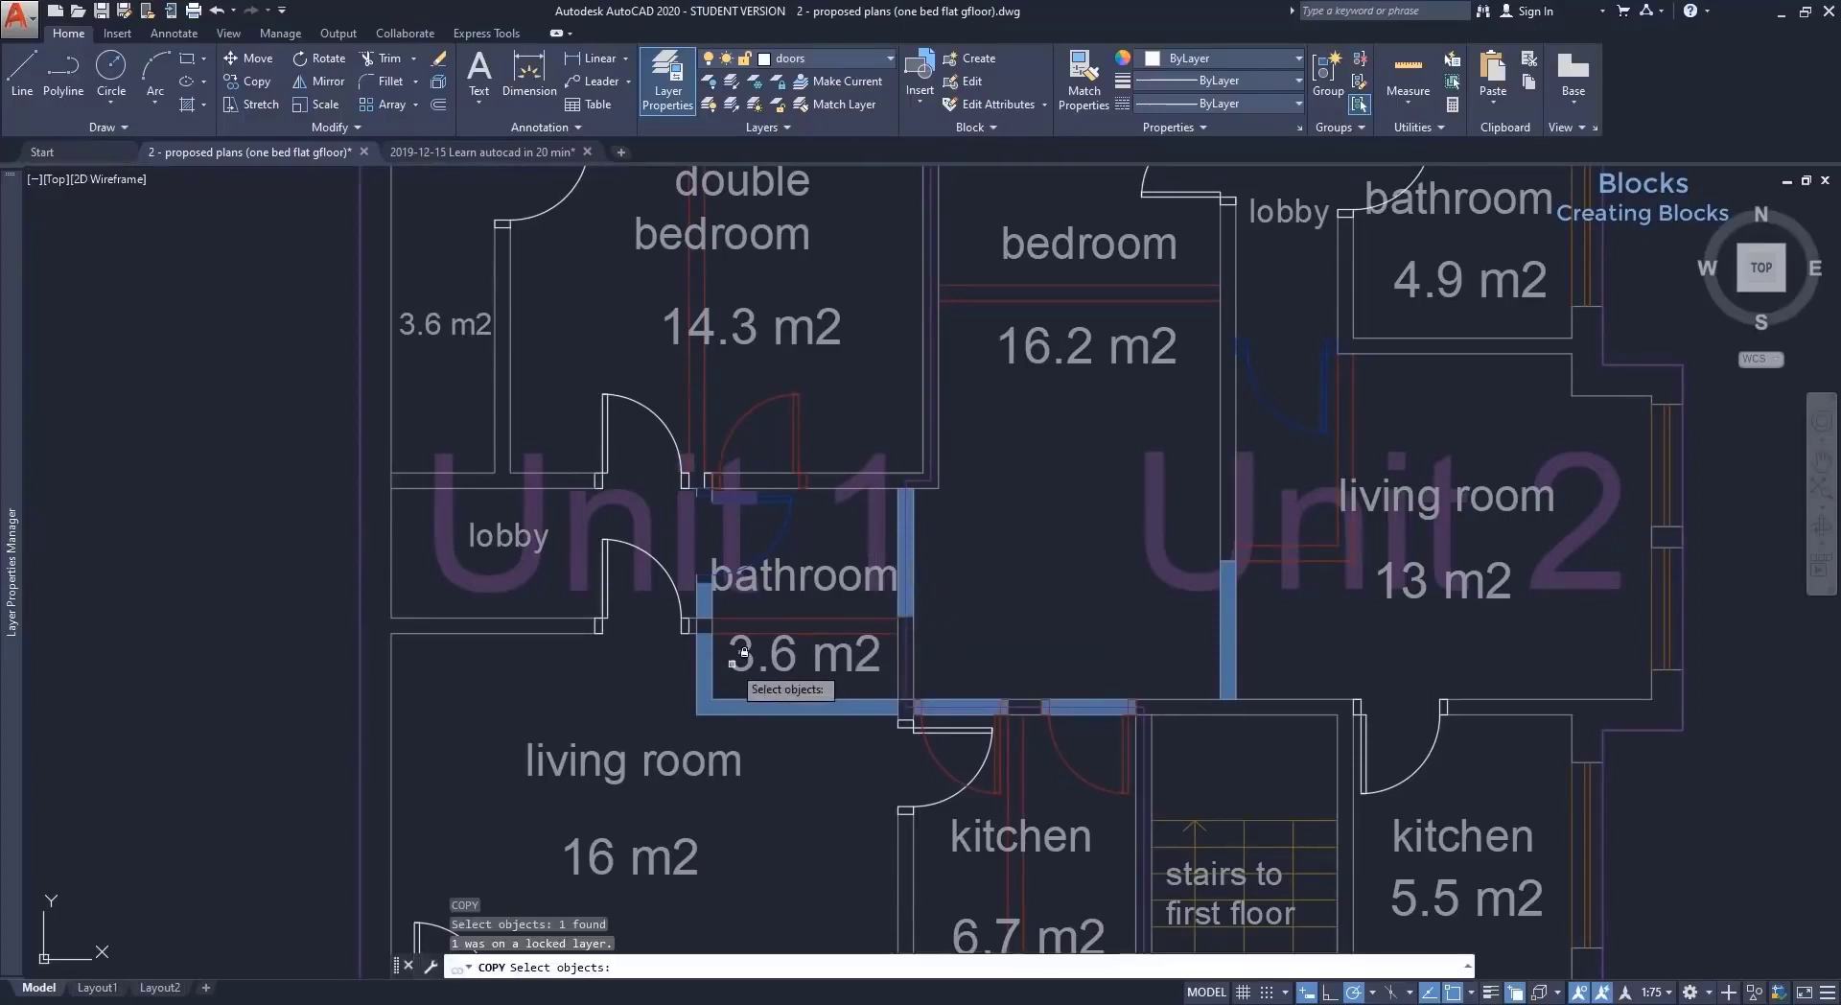
left_click(674, 645)
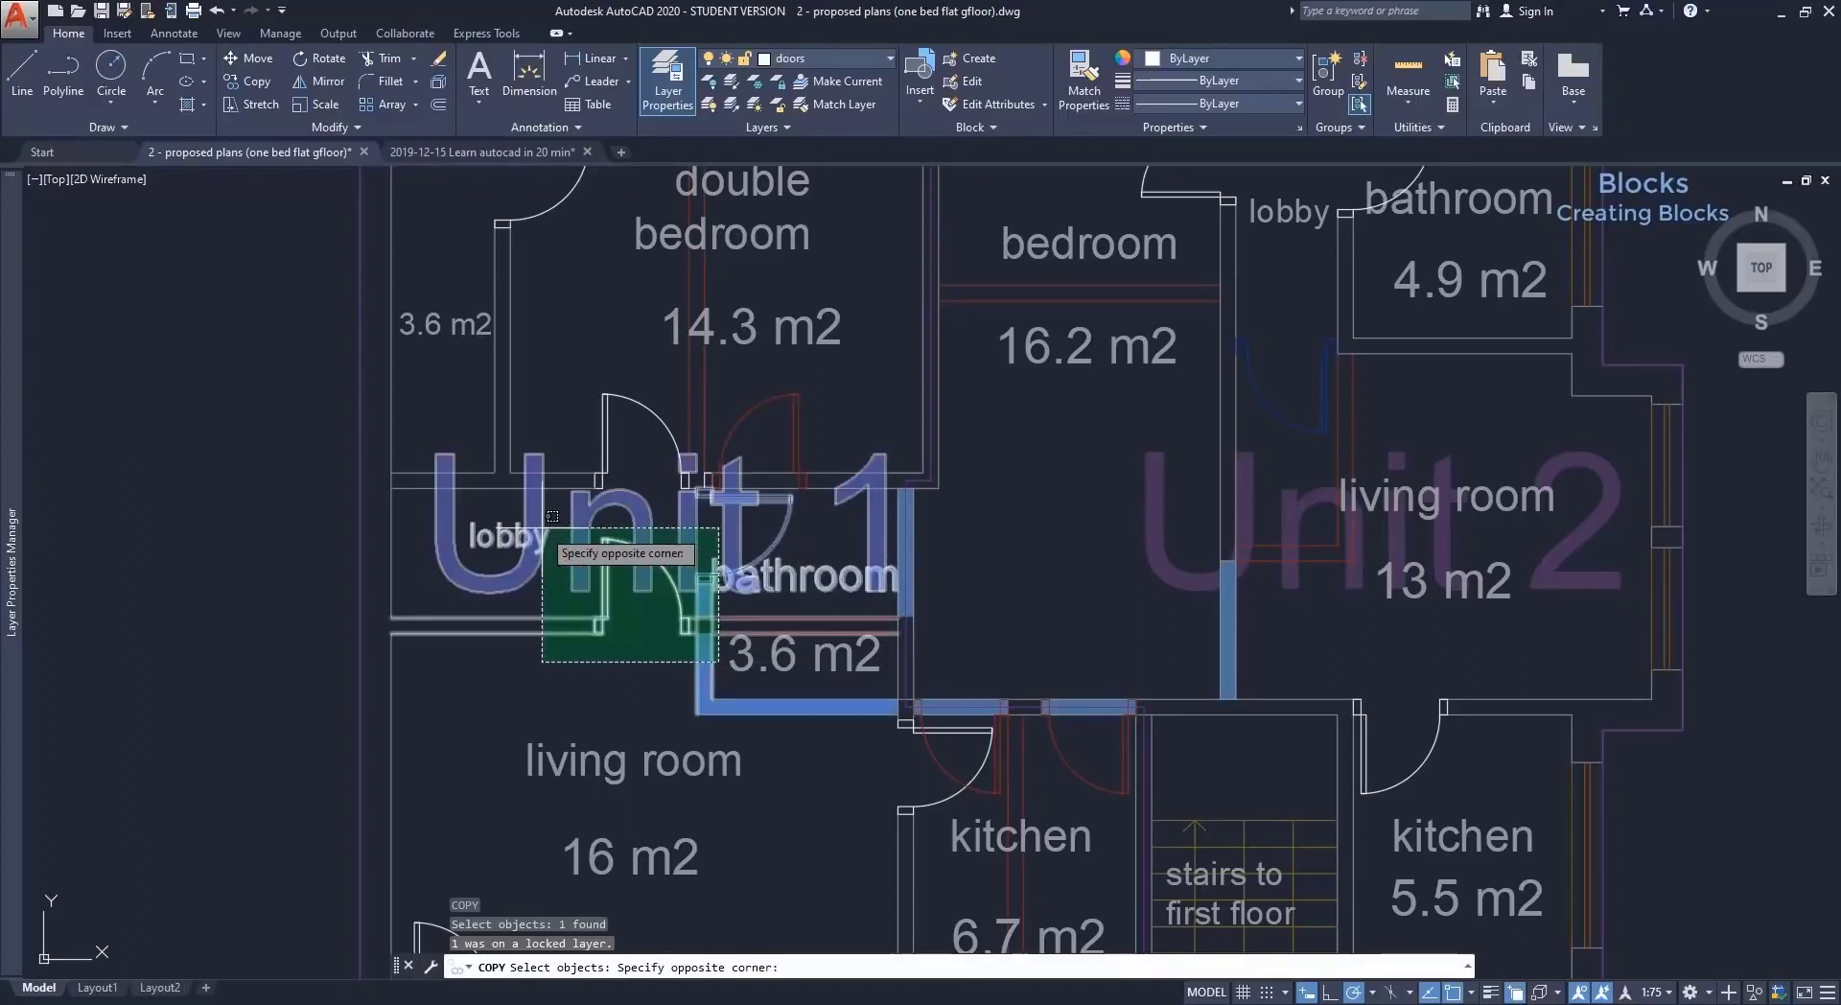
left_click(542, 528)
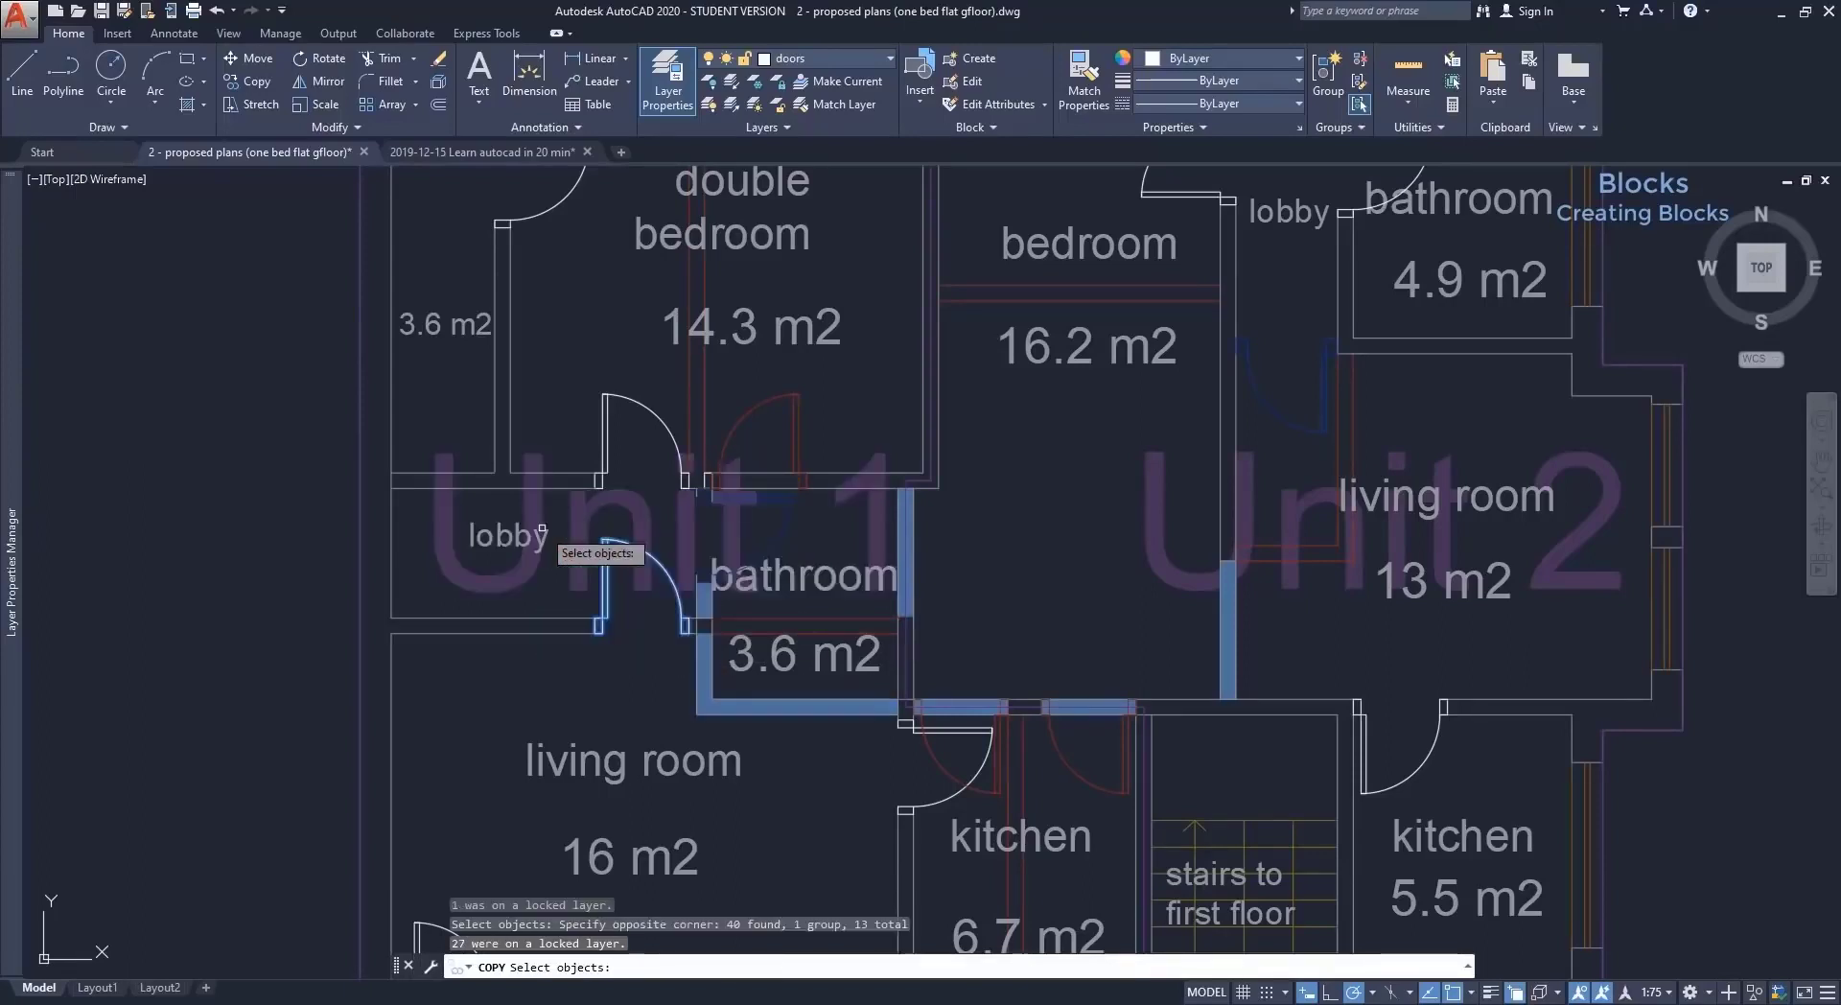
key("Return")
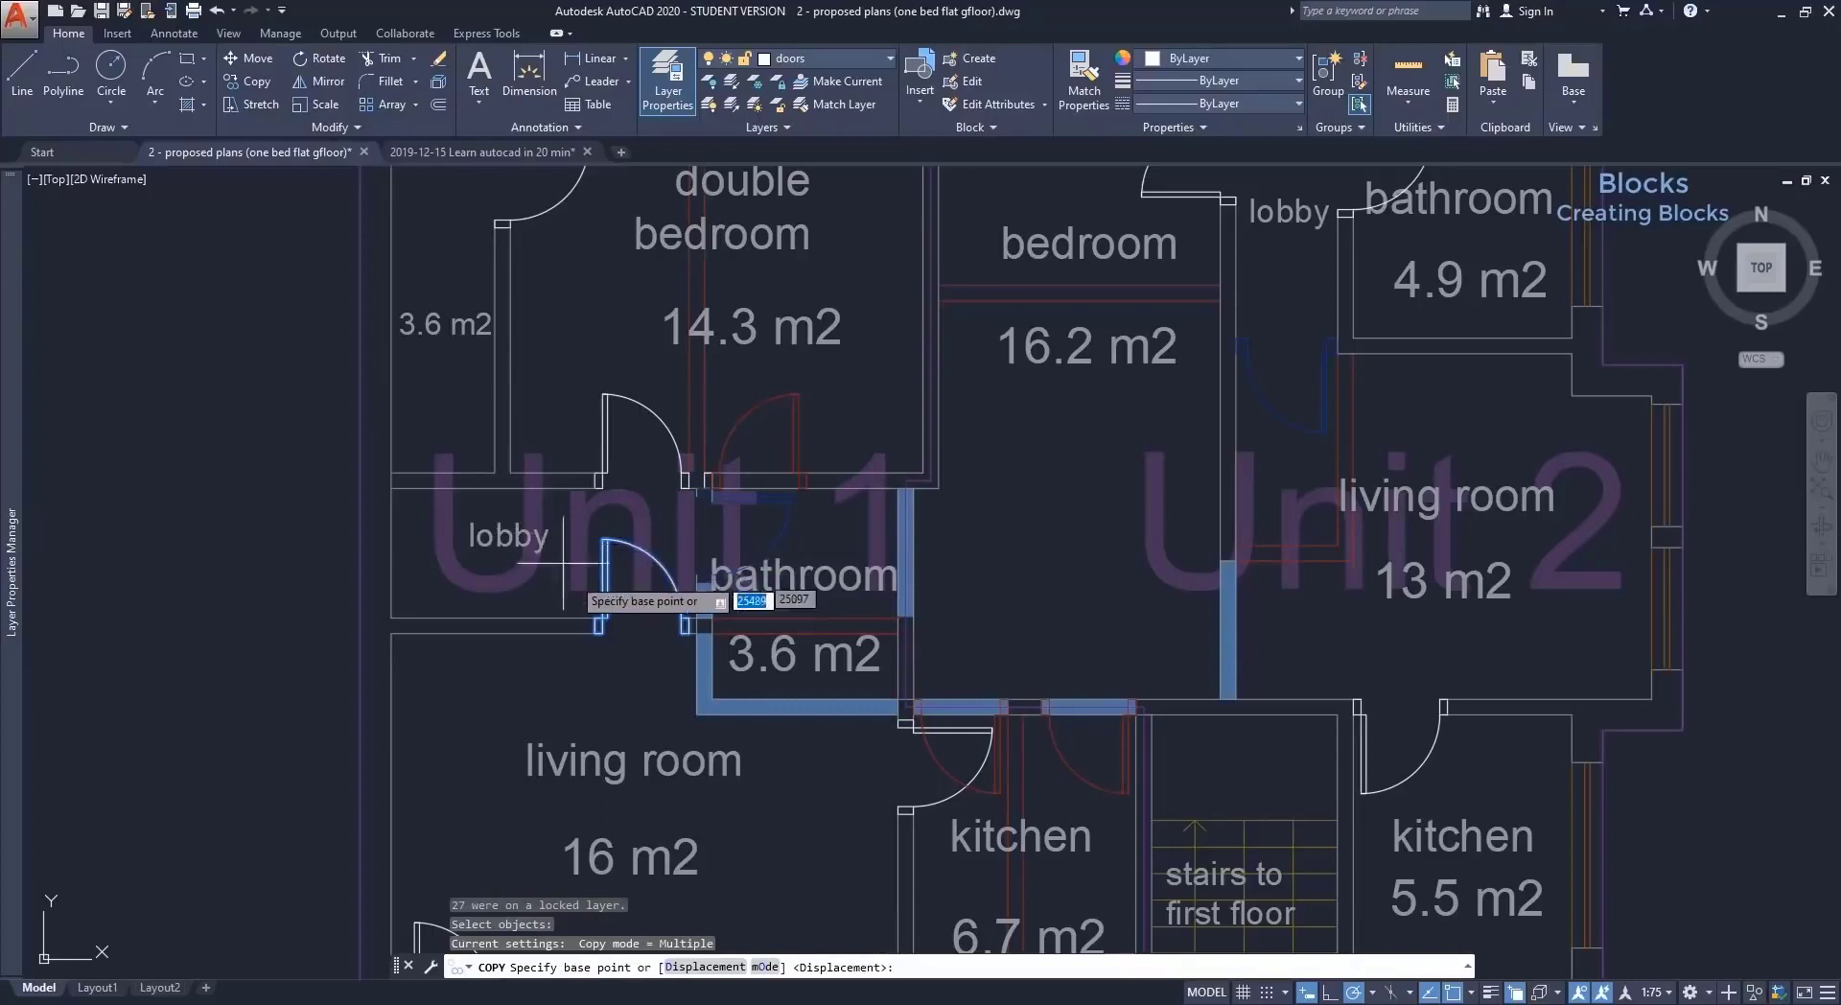
left_click(599, 628)
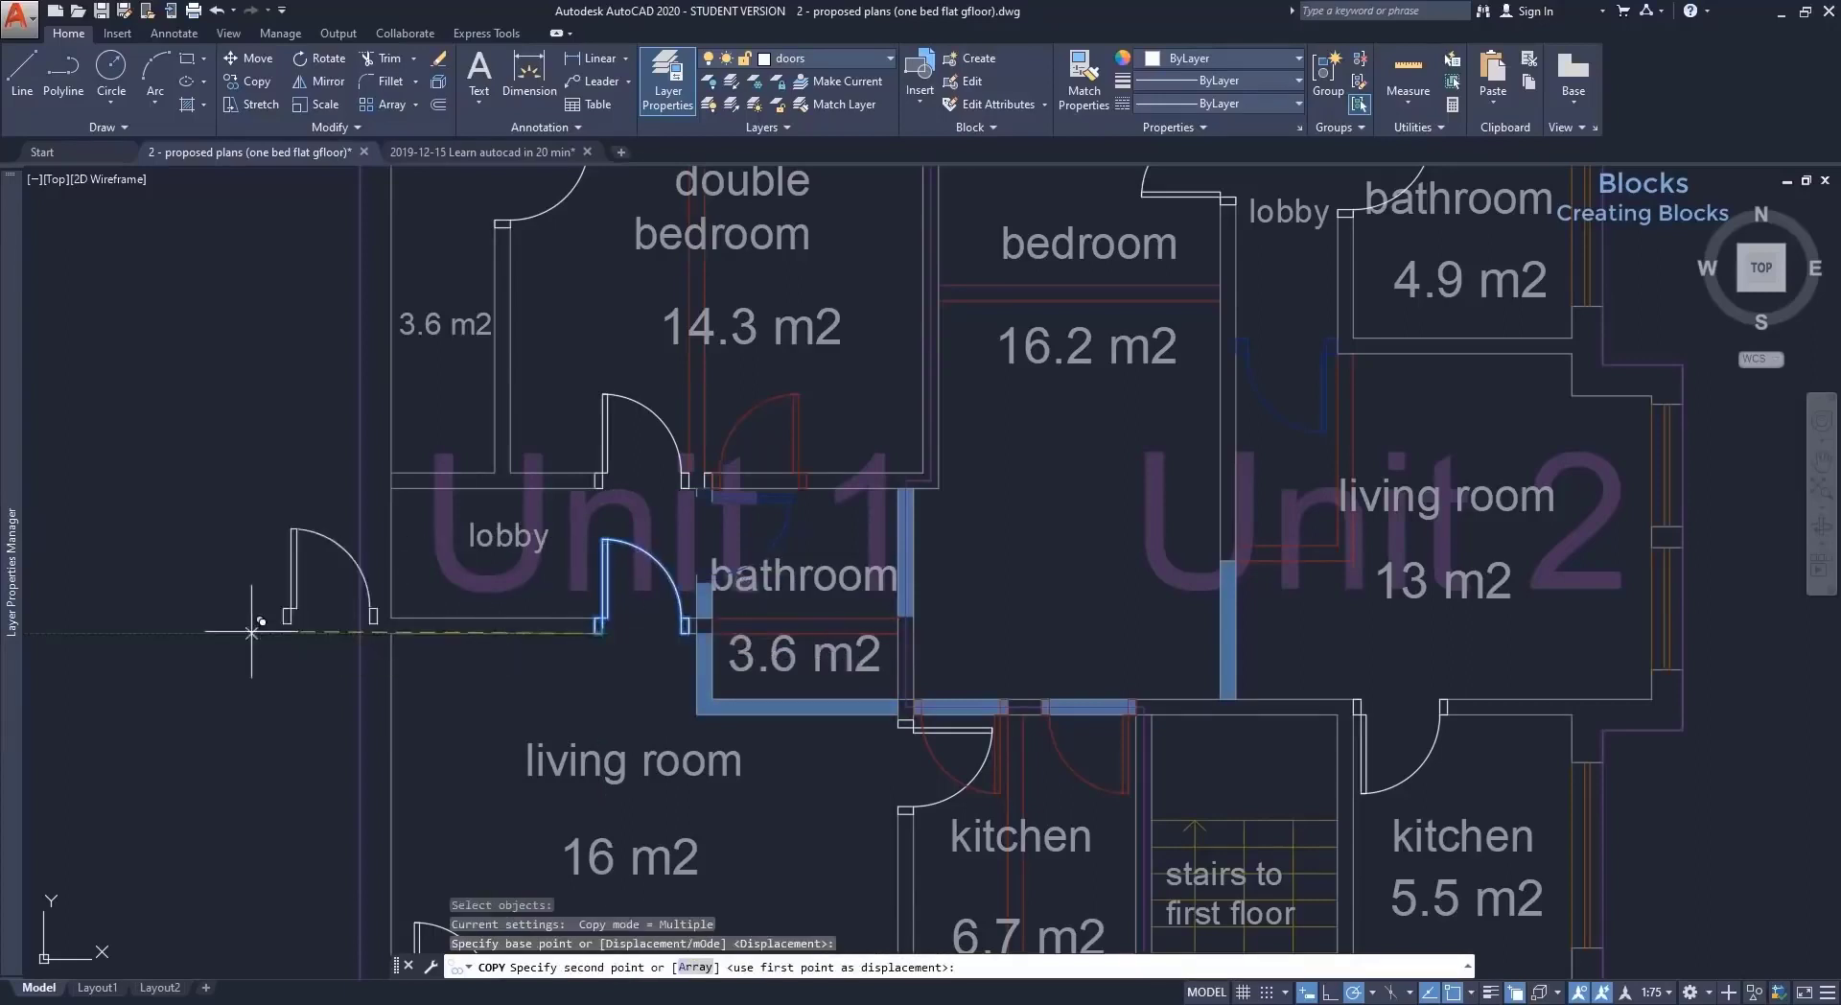
left_click(115, 631)
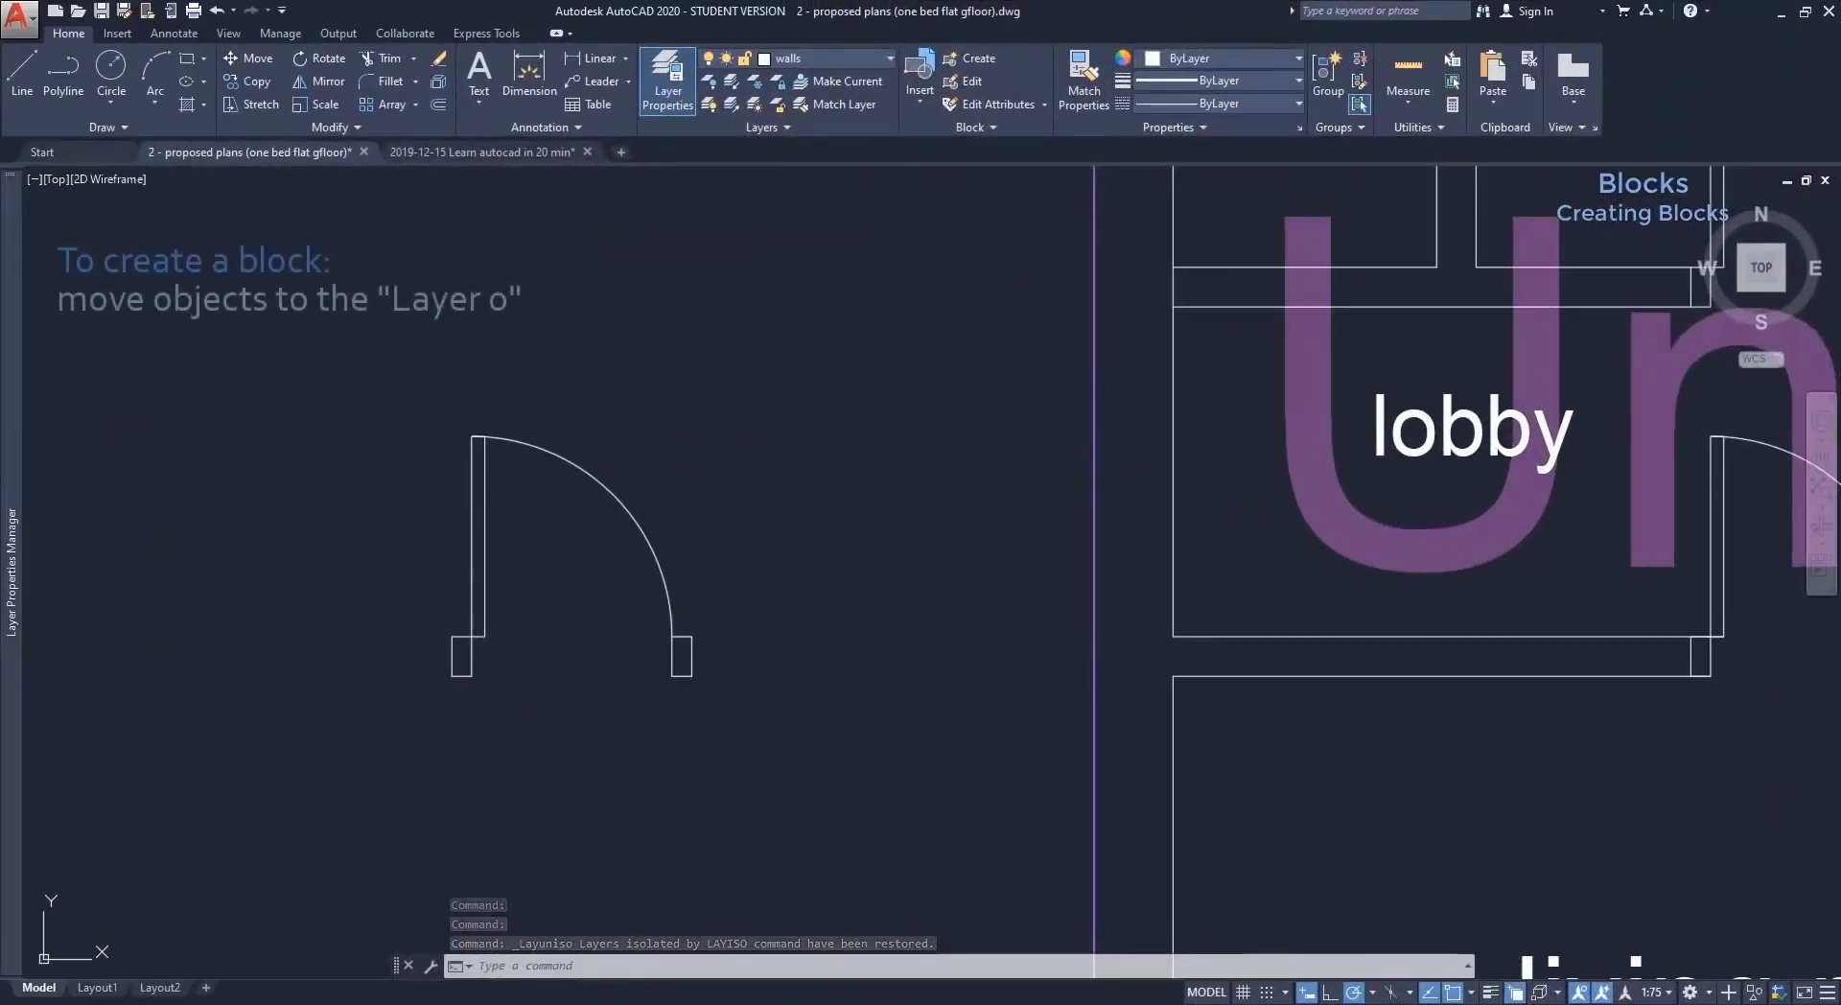
Move all parts of the copied door beside the plan to layer 0.
left_click(828, 718)
left_click(398, 418)
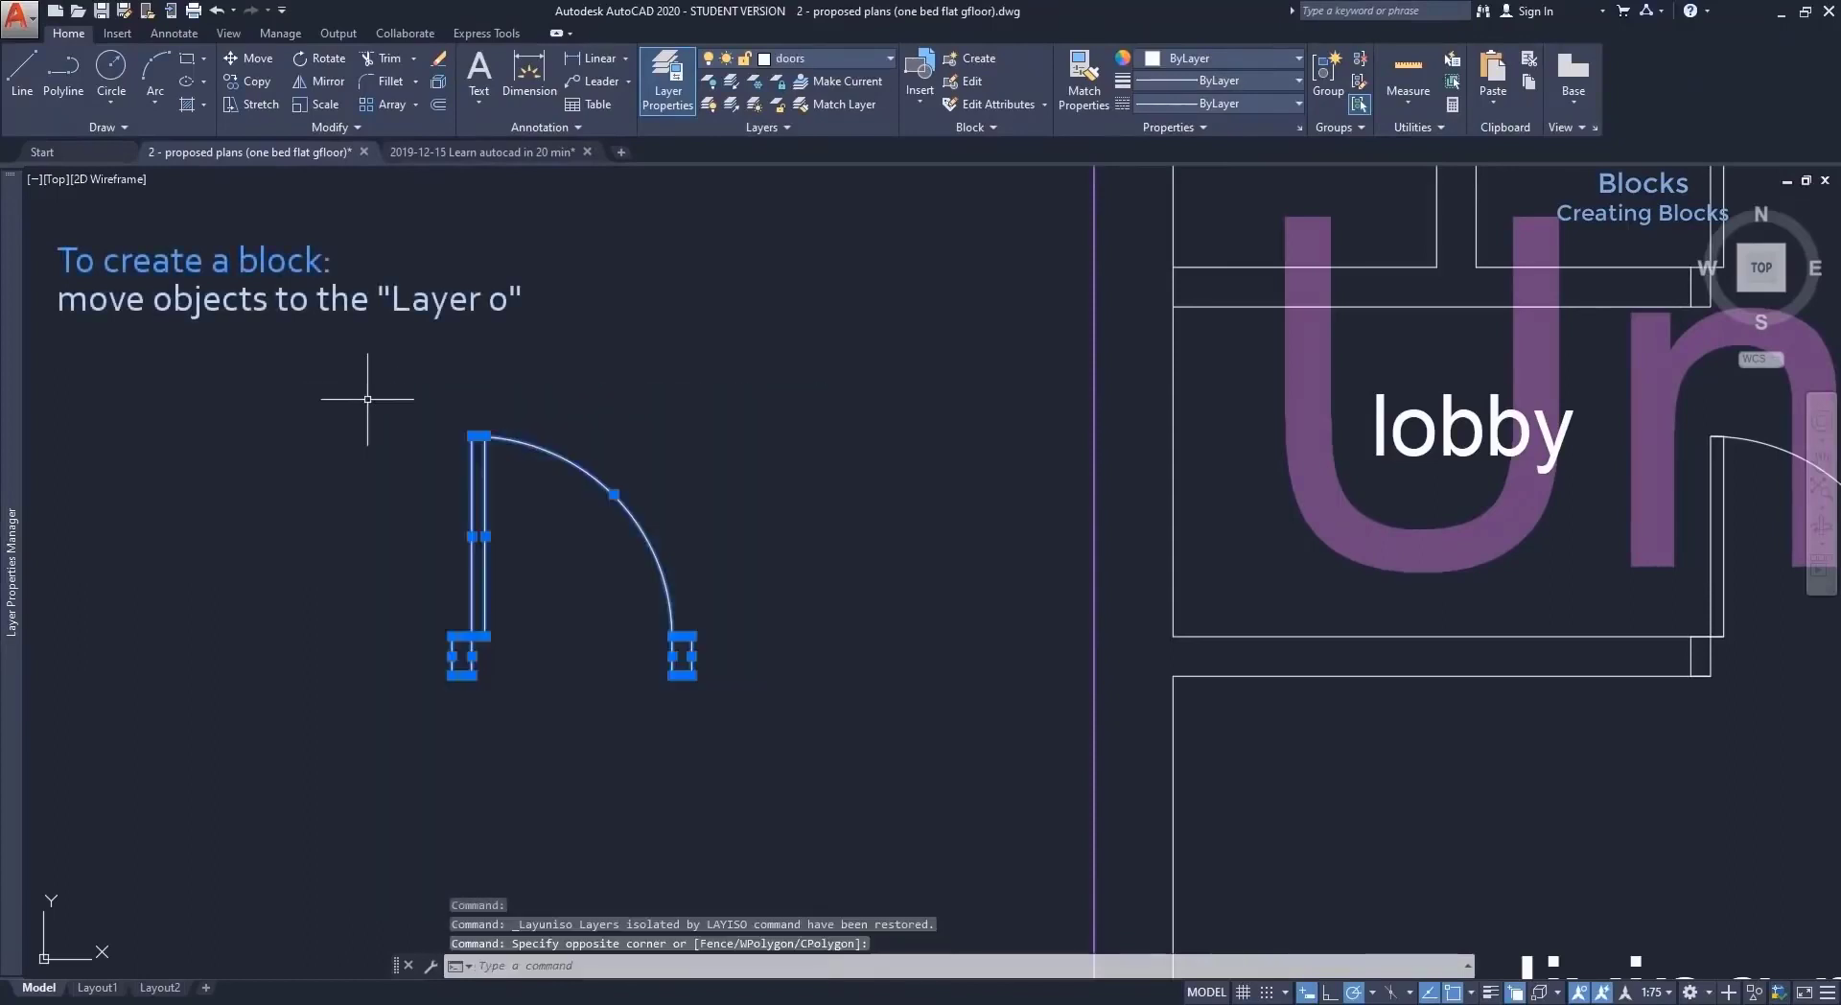
left_click(861, 54)
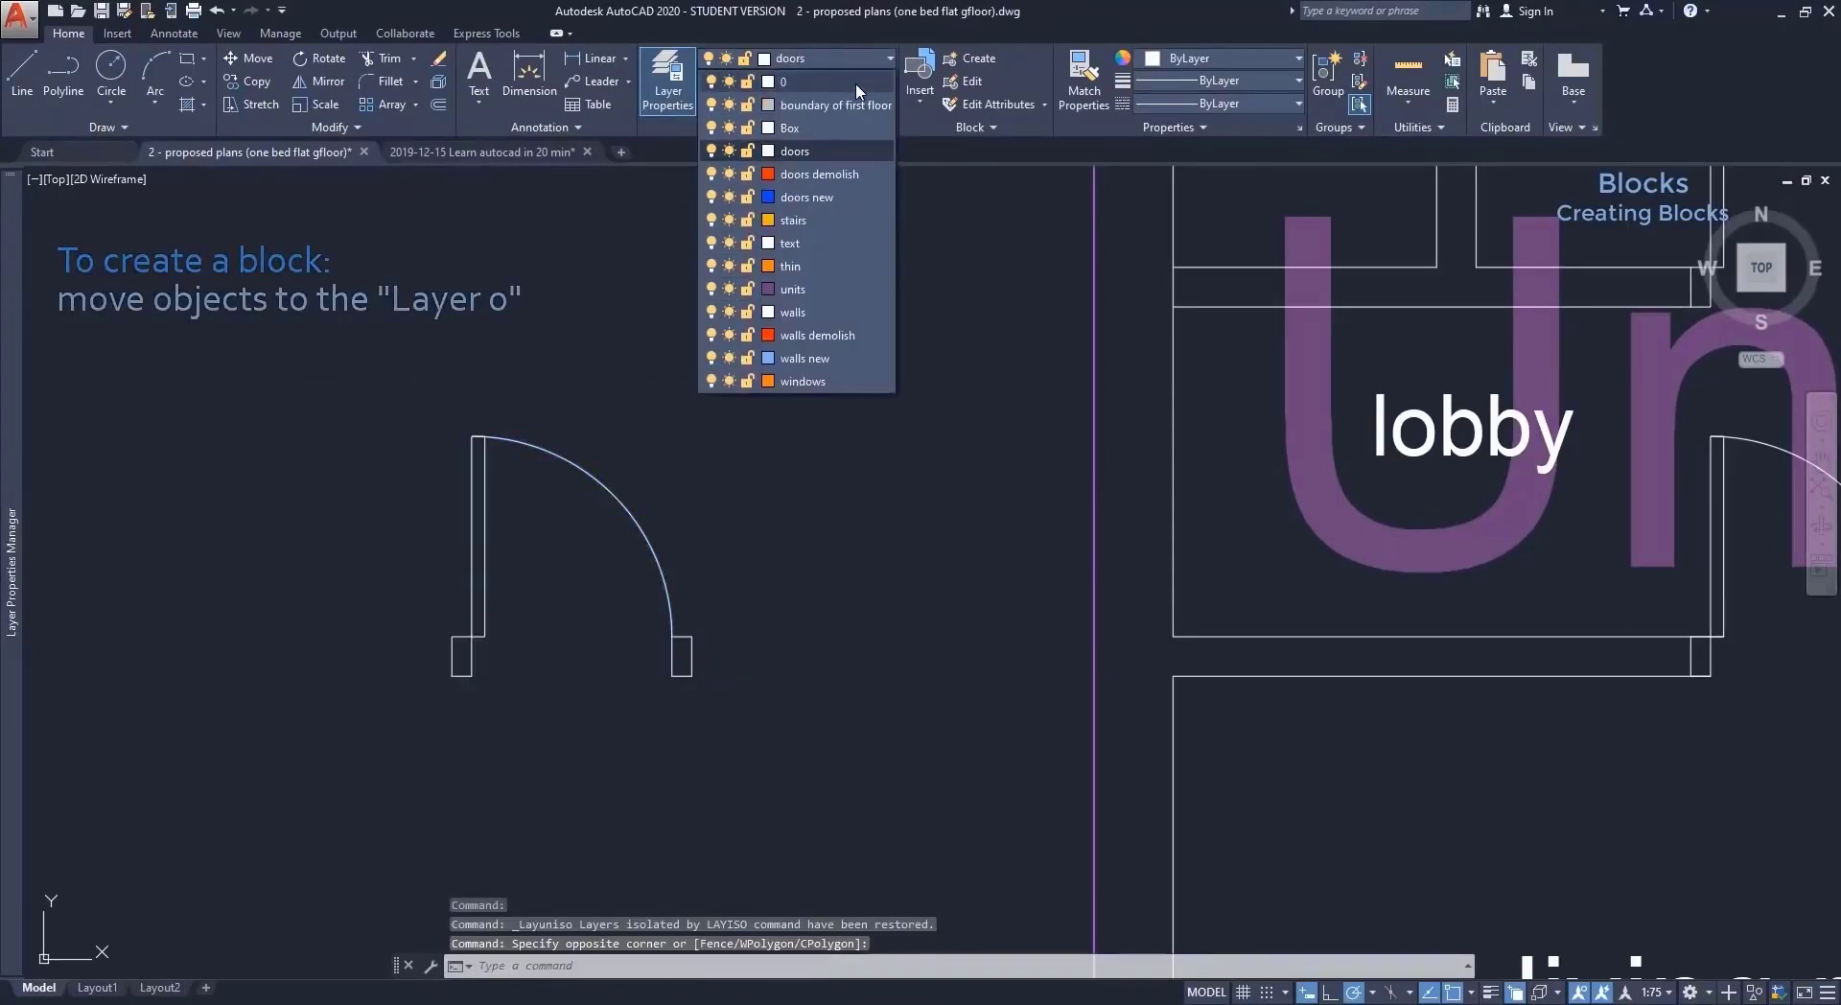
left_click(856, 81)
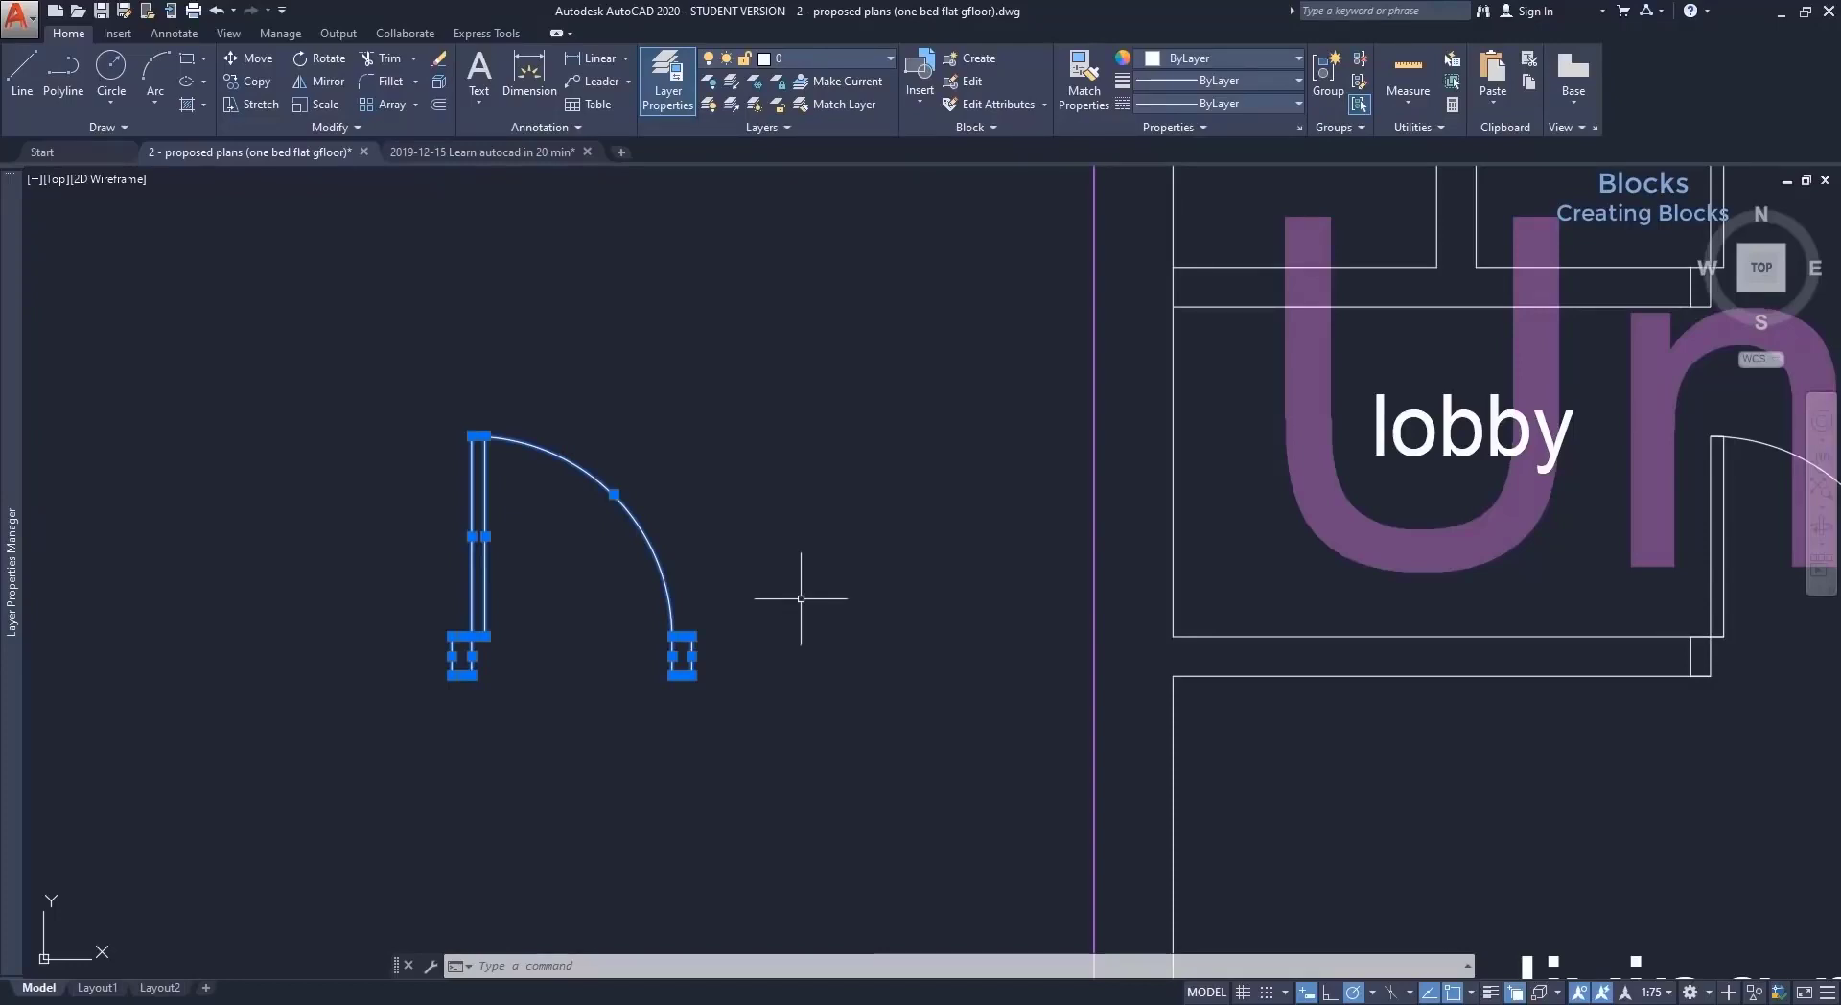
Define the selected door as a block named "door", based at the lower-left corner of its left frame, and assign it to the doors layer.
left_click(975, 60)
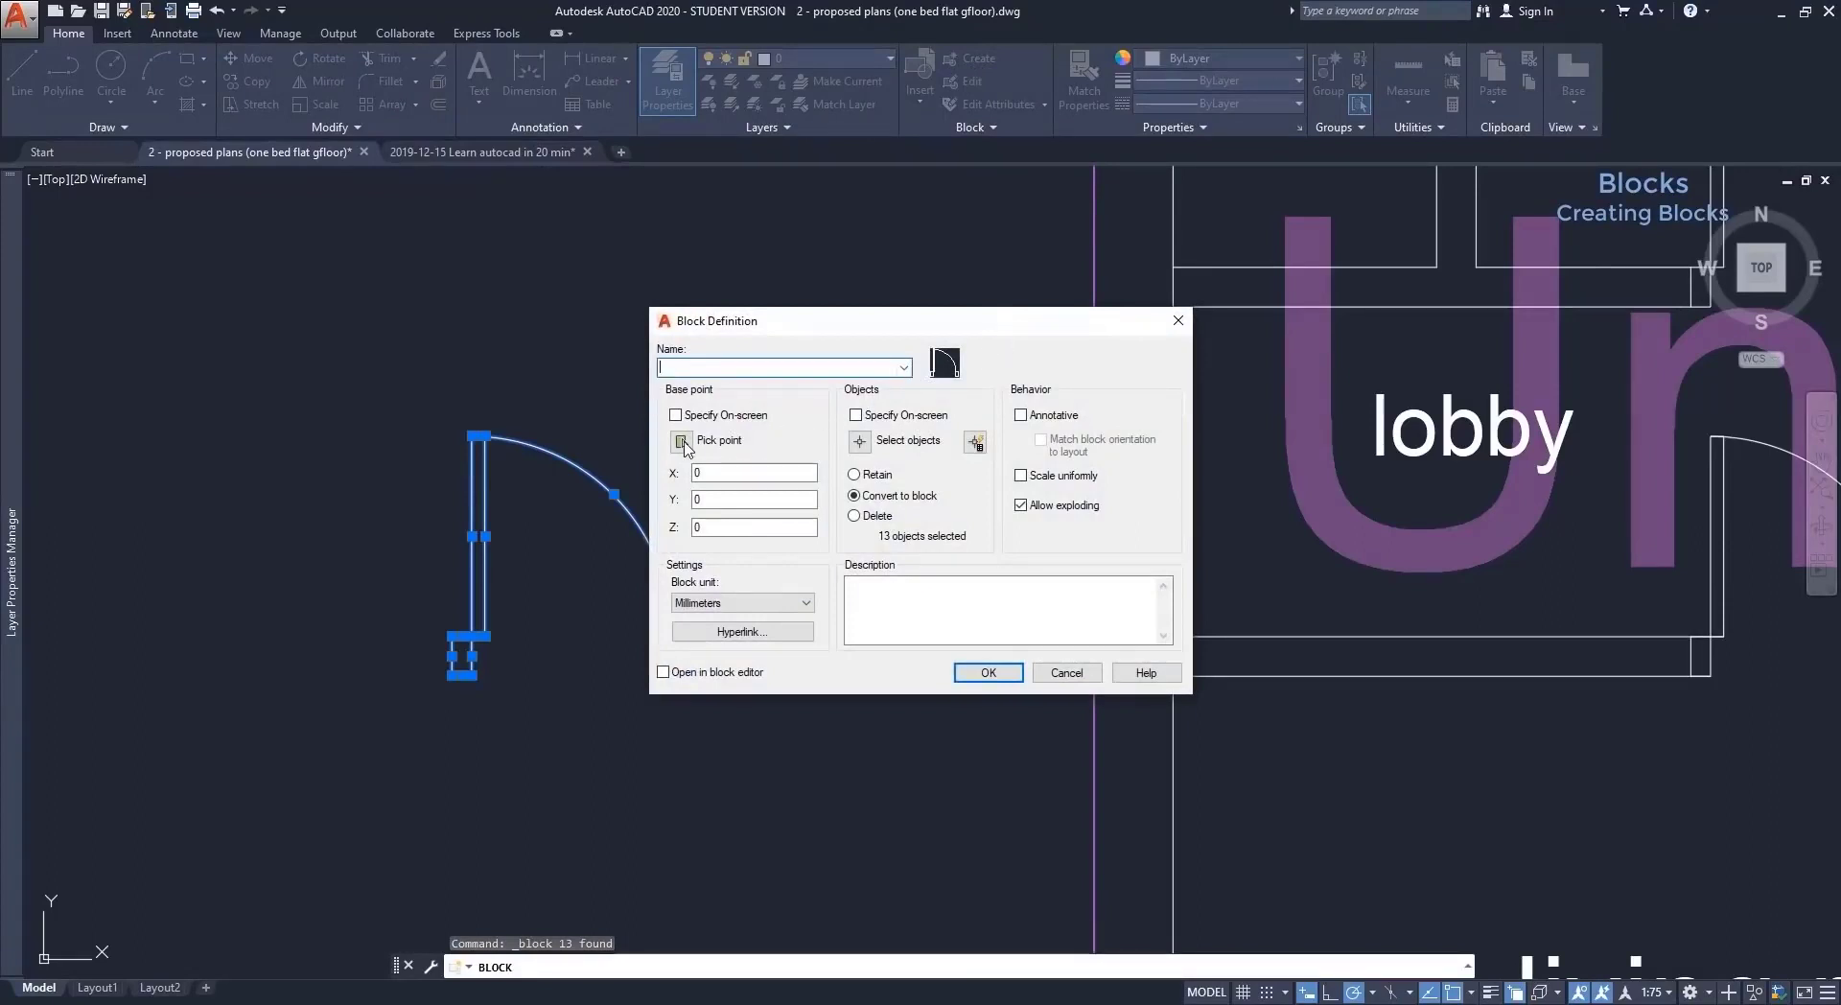
left_click(682, 441)
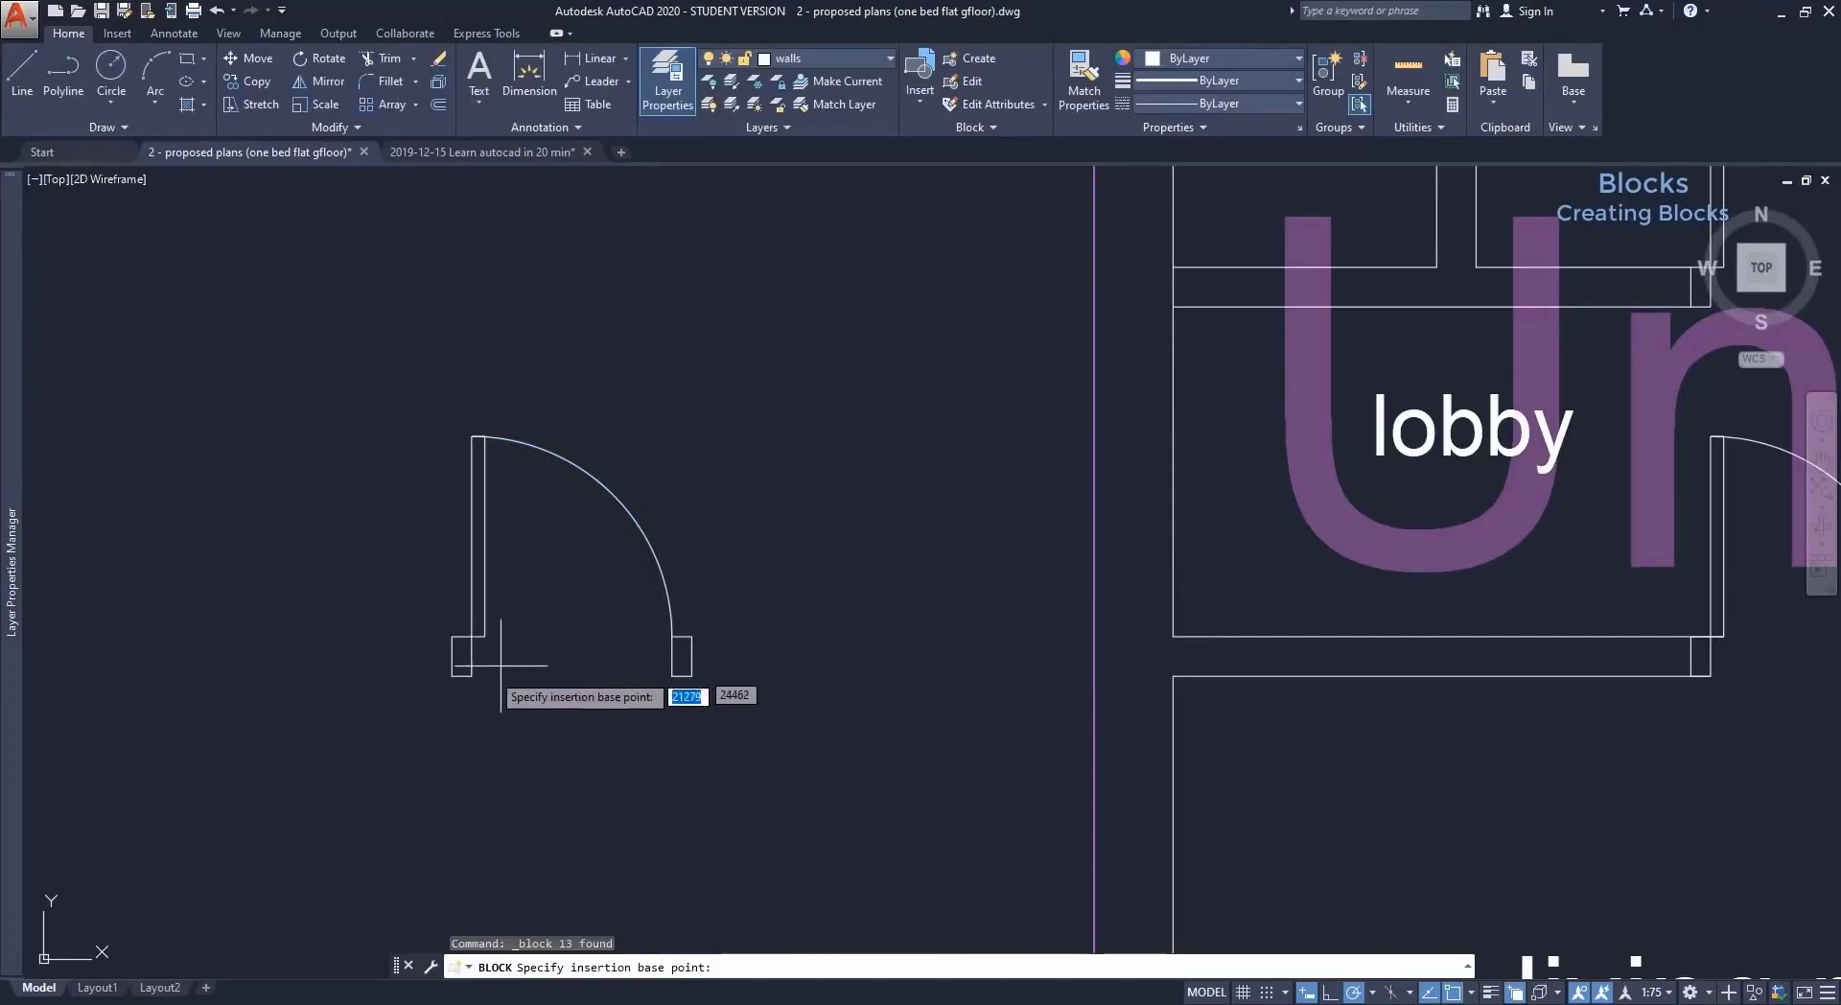
left_click(452, 675)
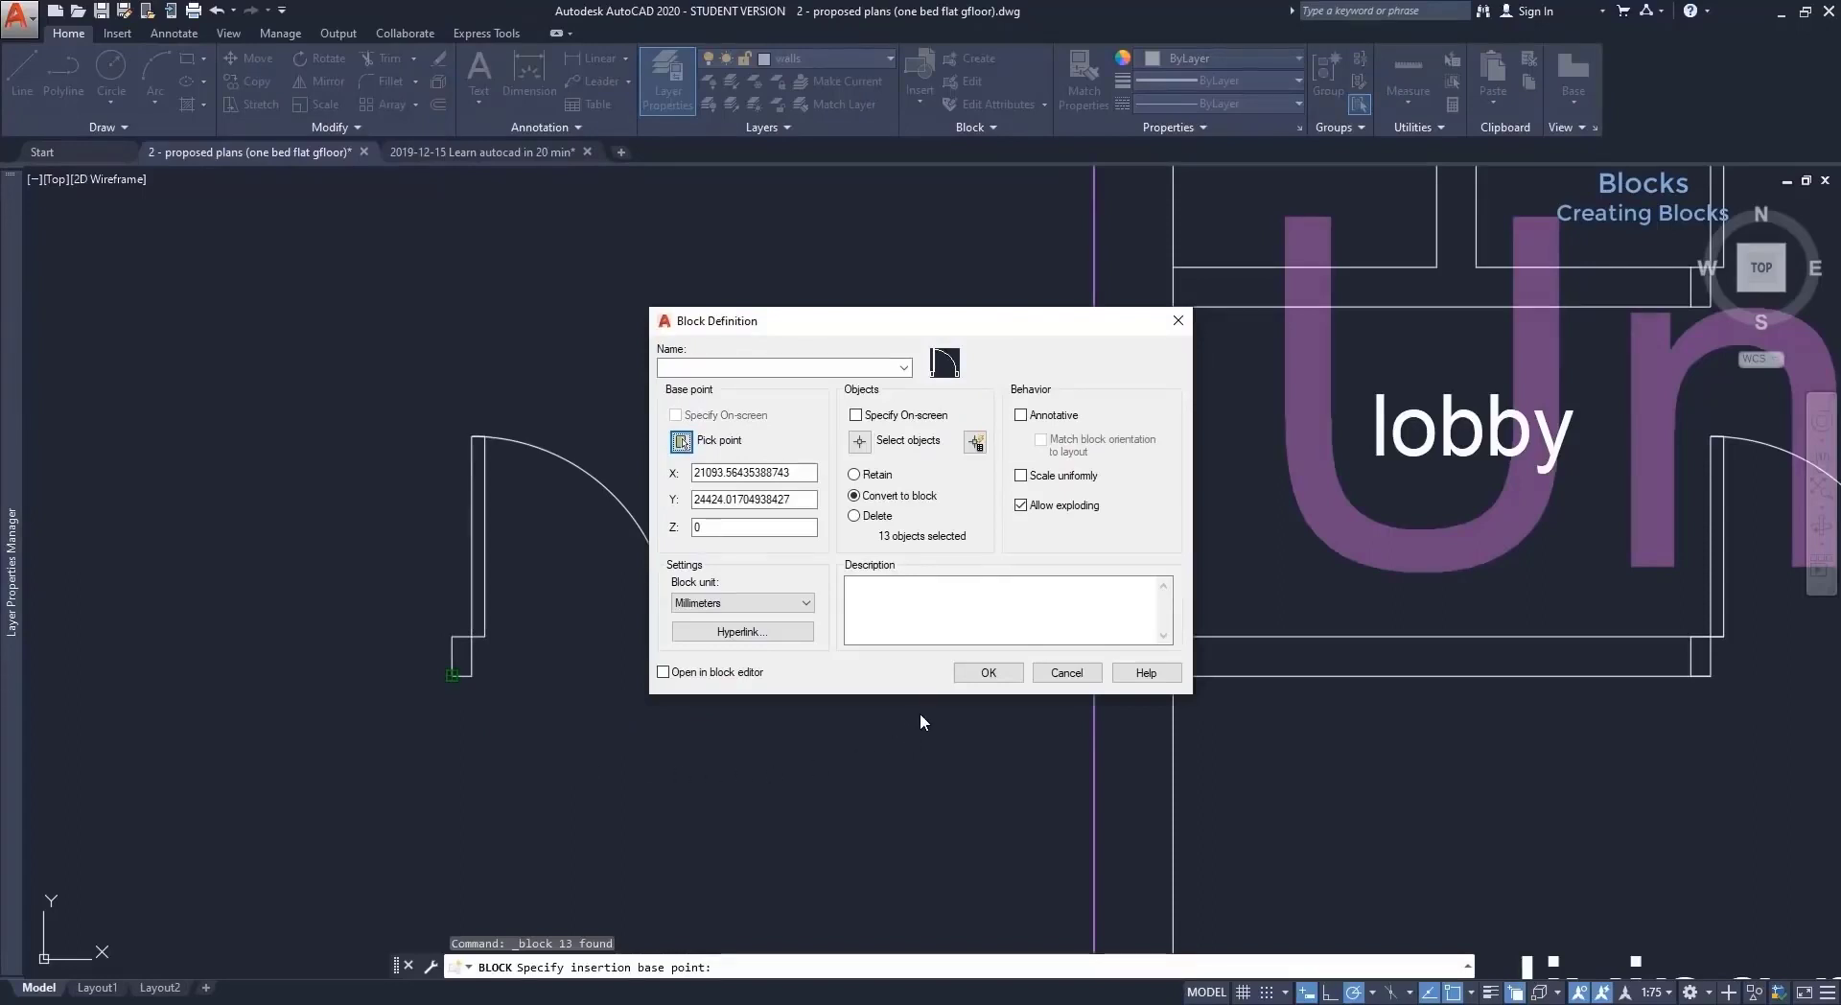
left_click(851, 371)
type("door")
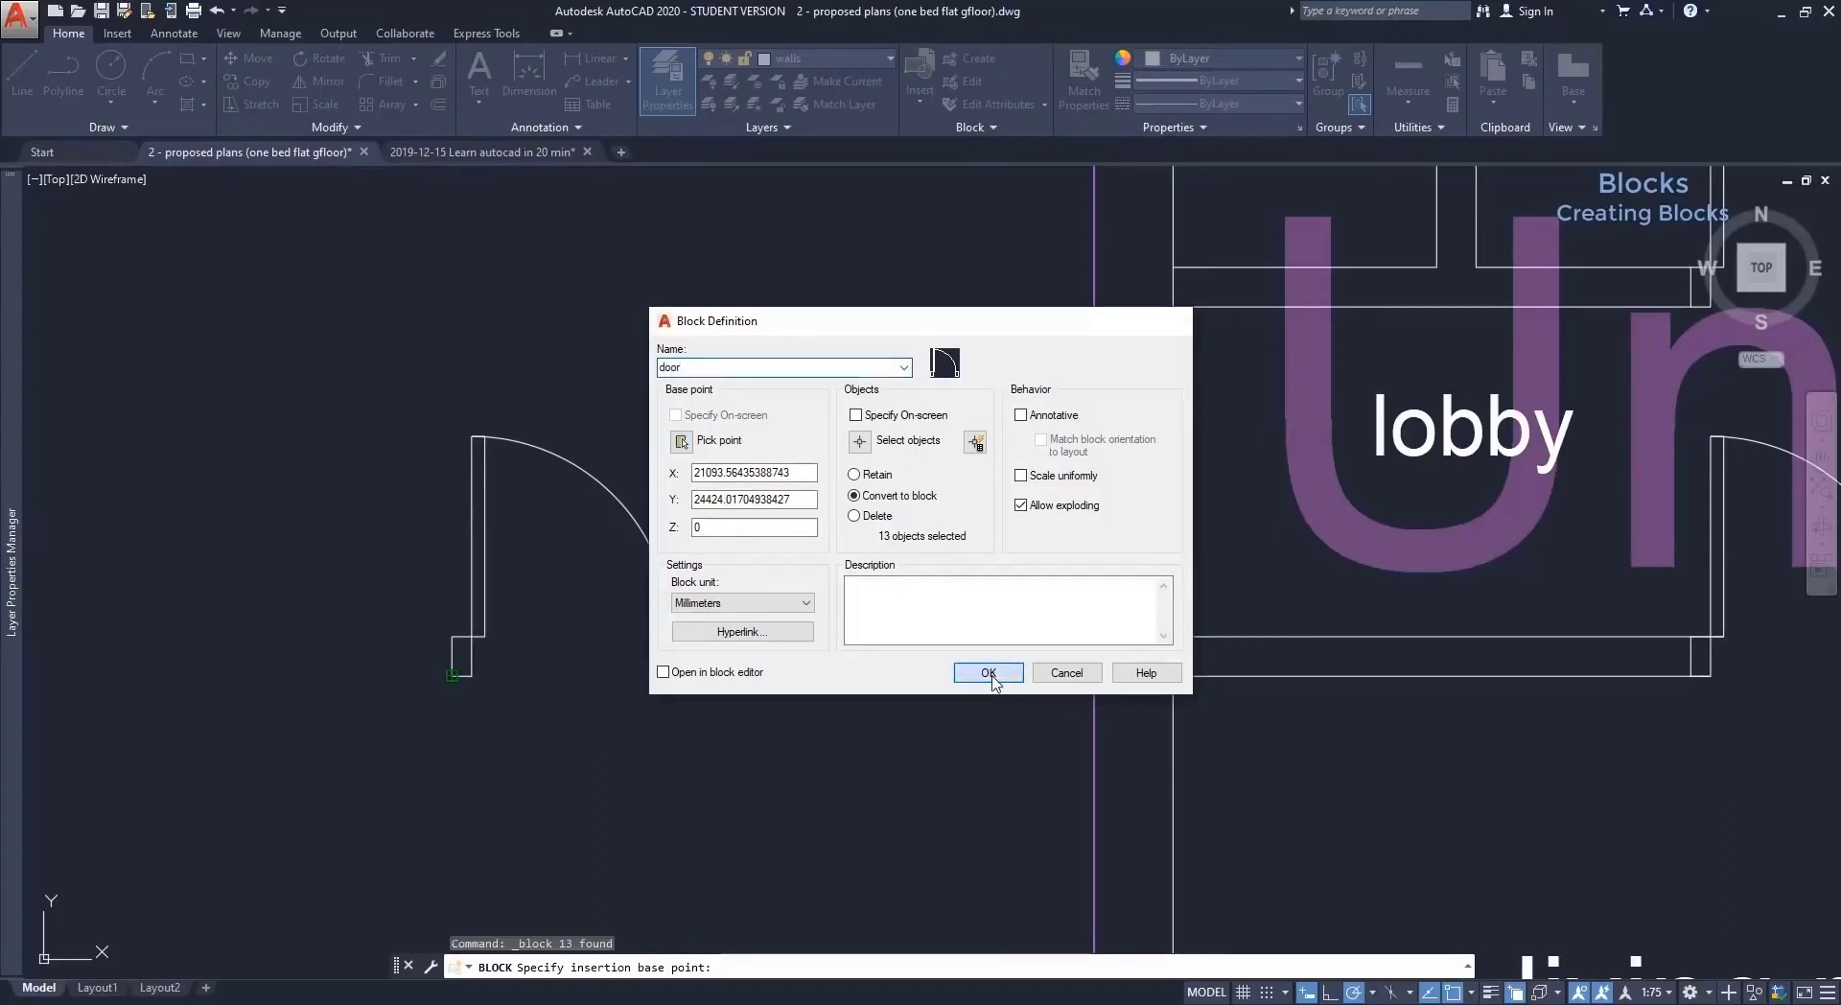
left_click(992, 676)
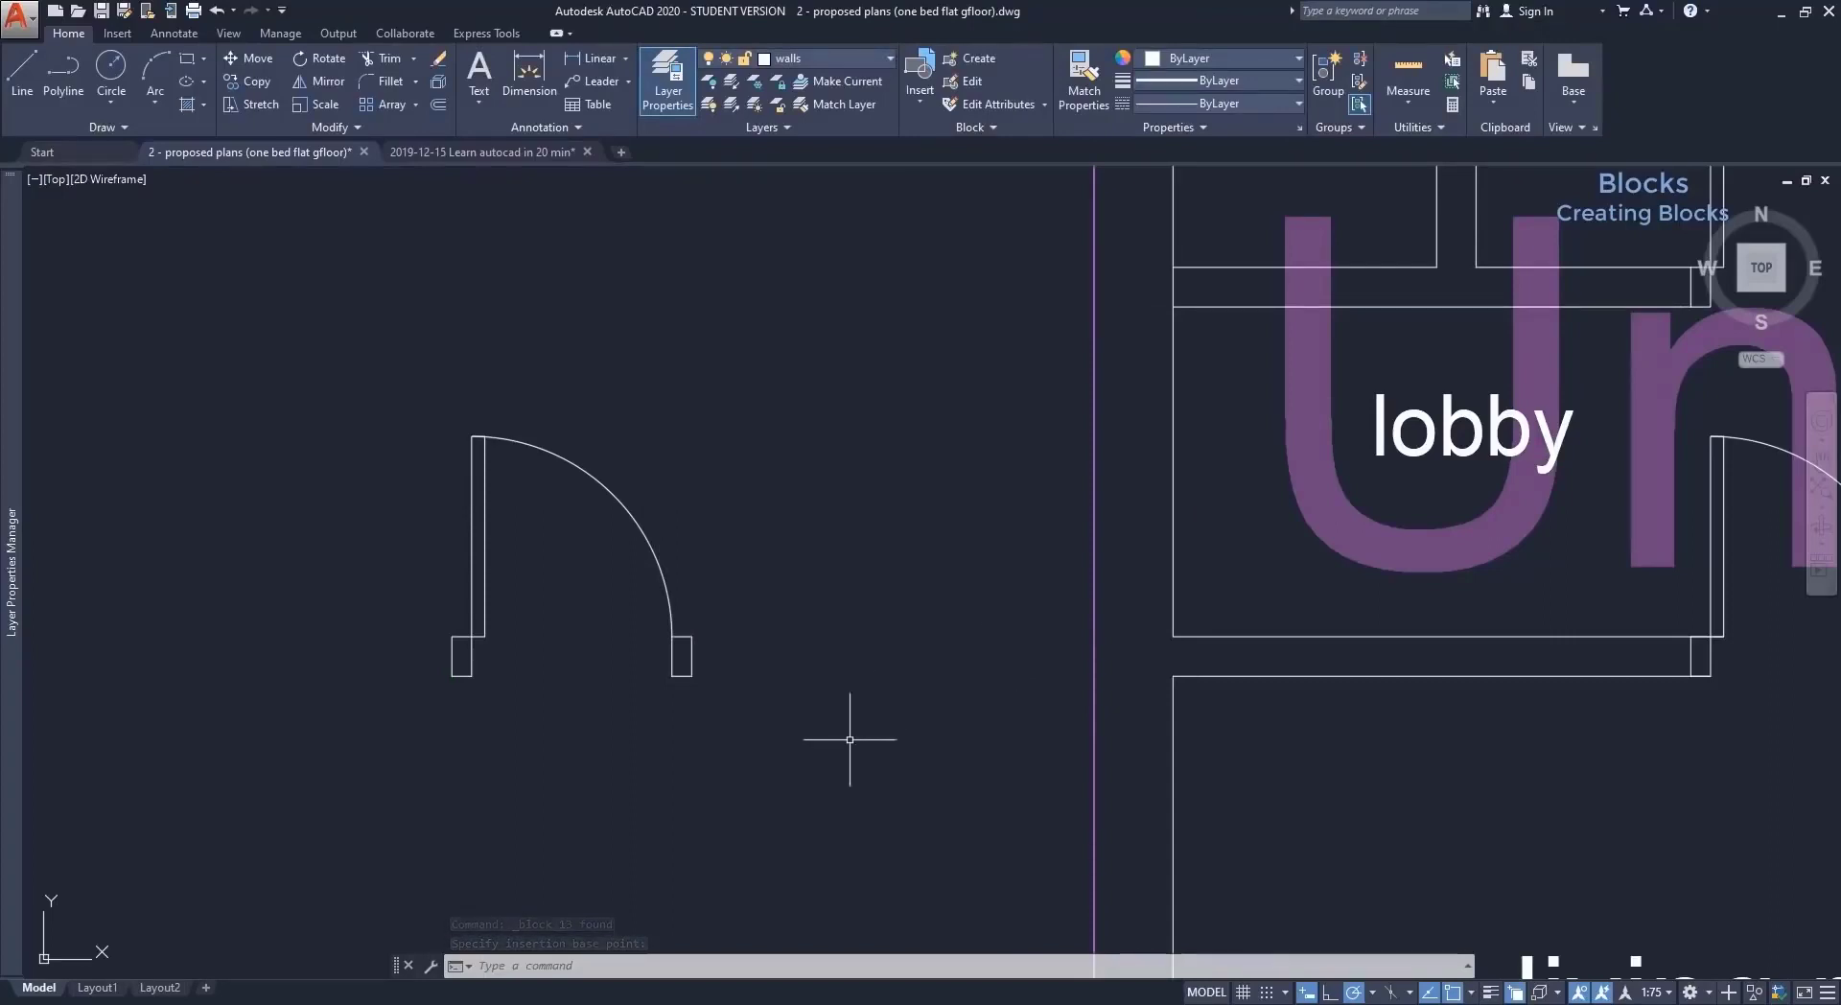
left_click(667, 613)
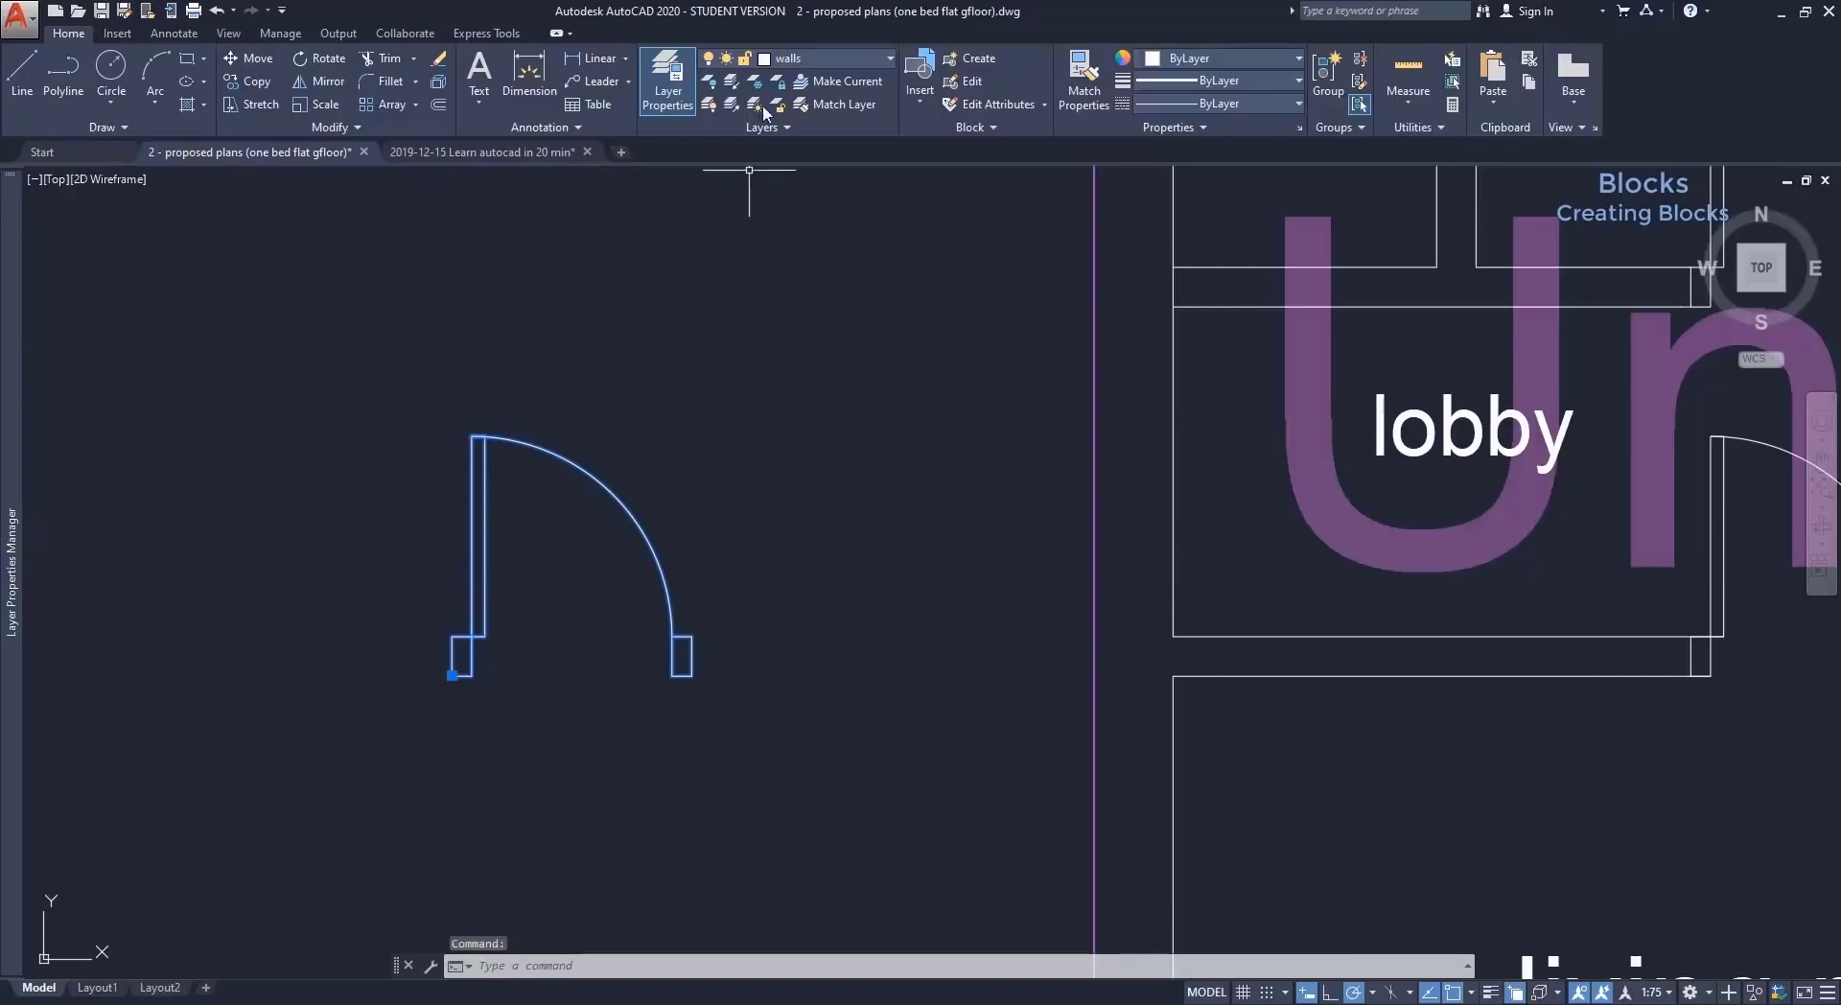
left_click(796, 59)
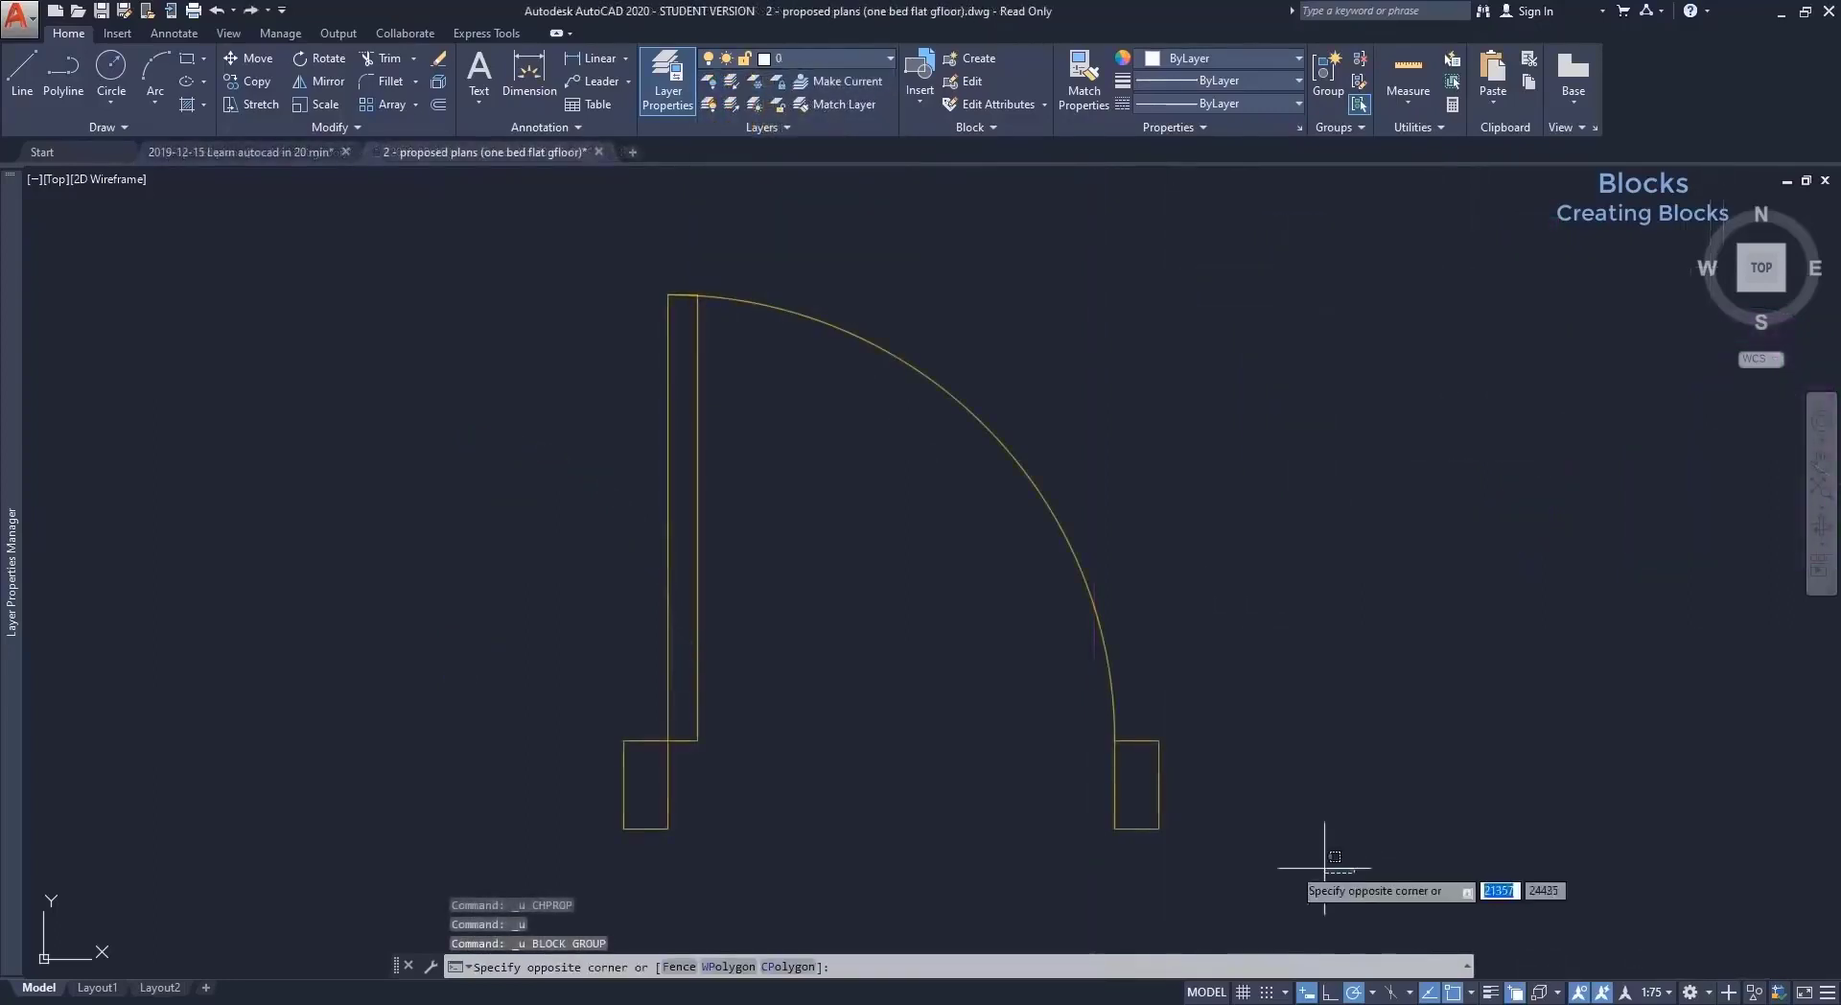
Create a block named "dsfsd" from all the door lines that are on the stairs layer.
left_click_drag(1358, 875, 372, 259)
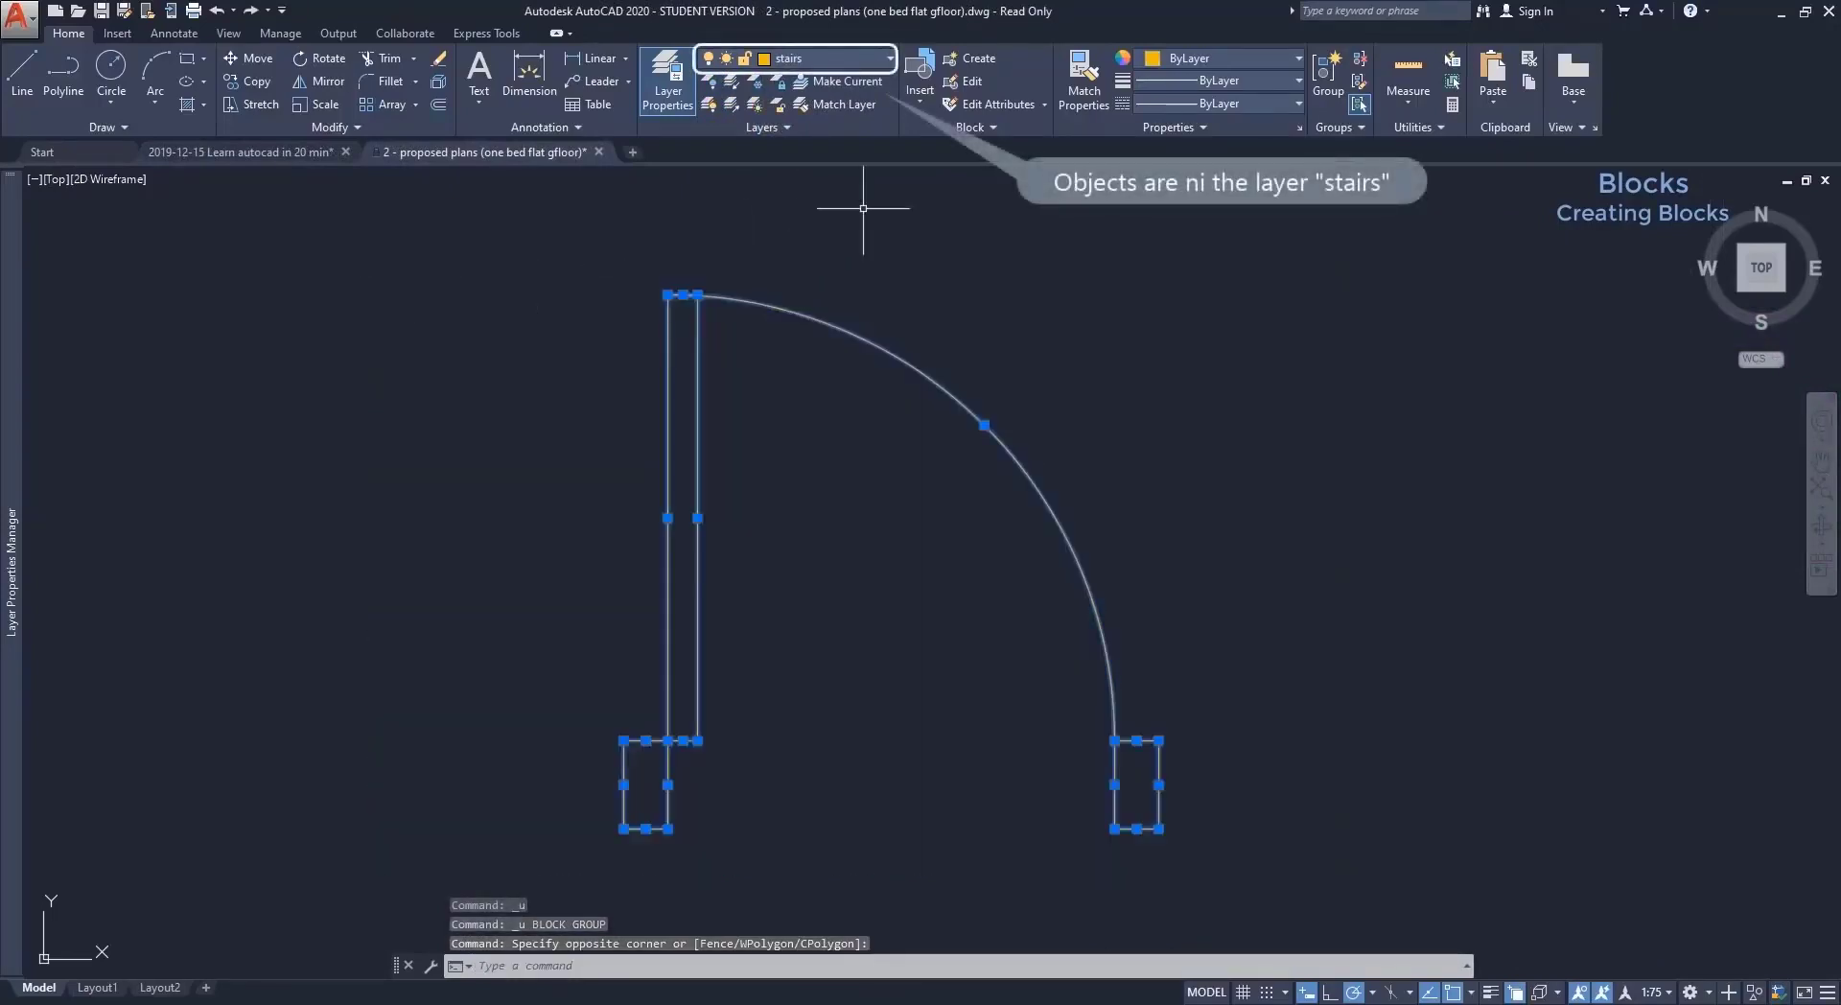
left_click(988, 68)
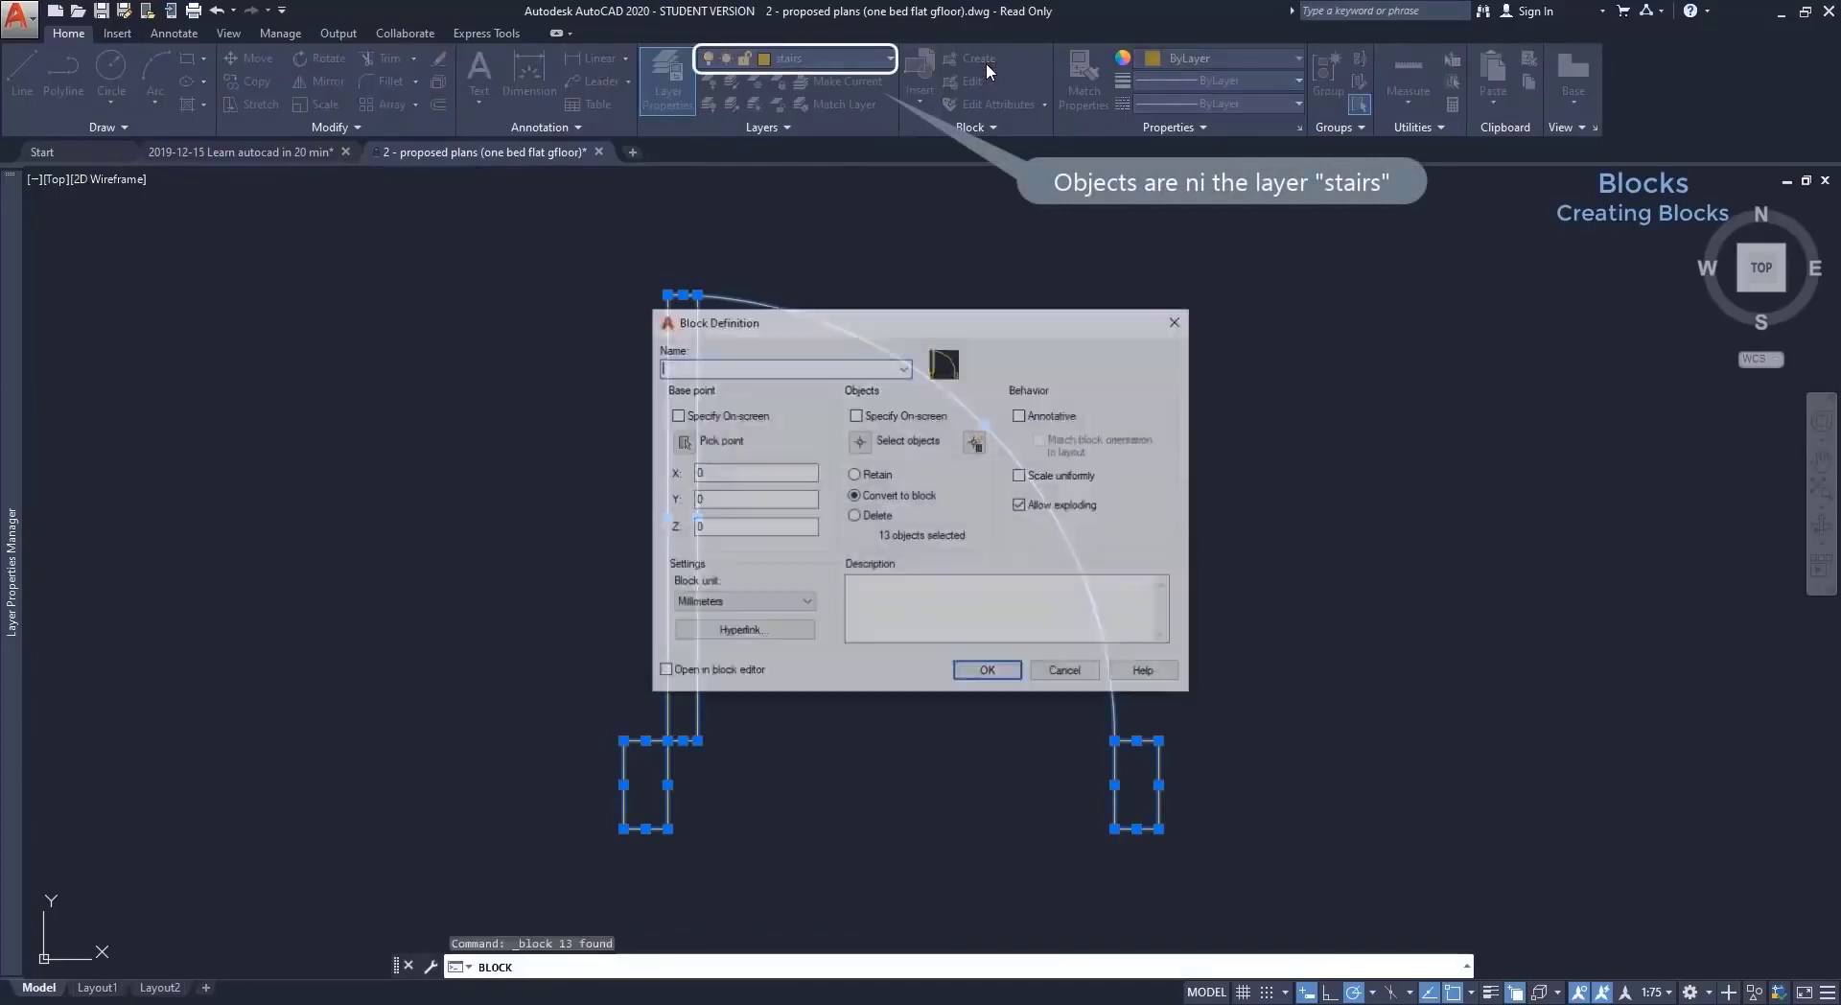
type("dsfsd")
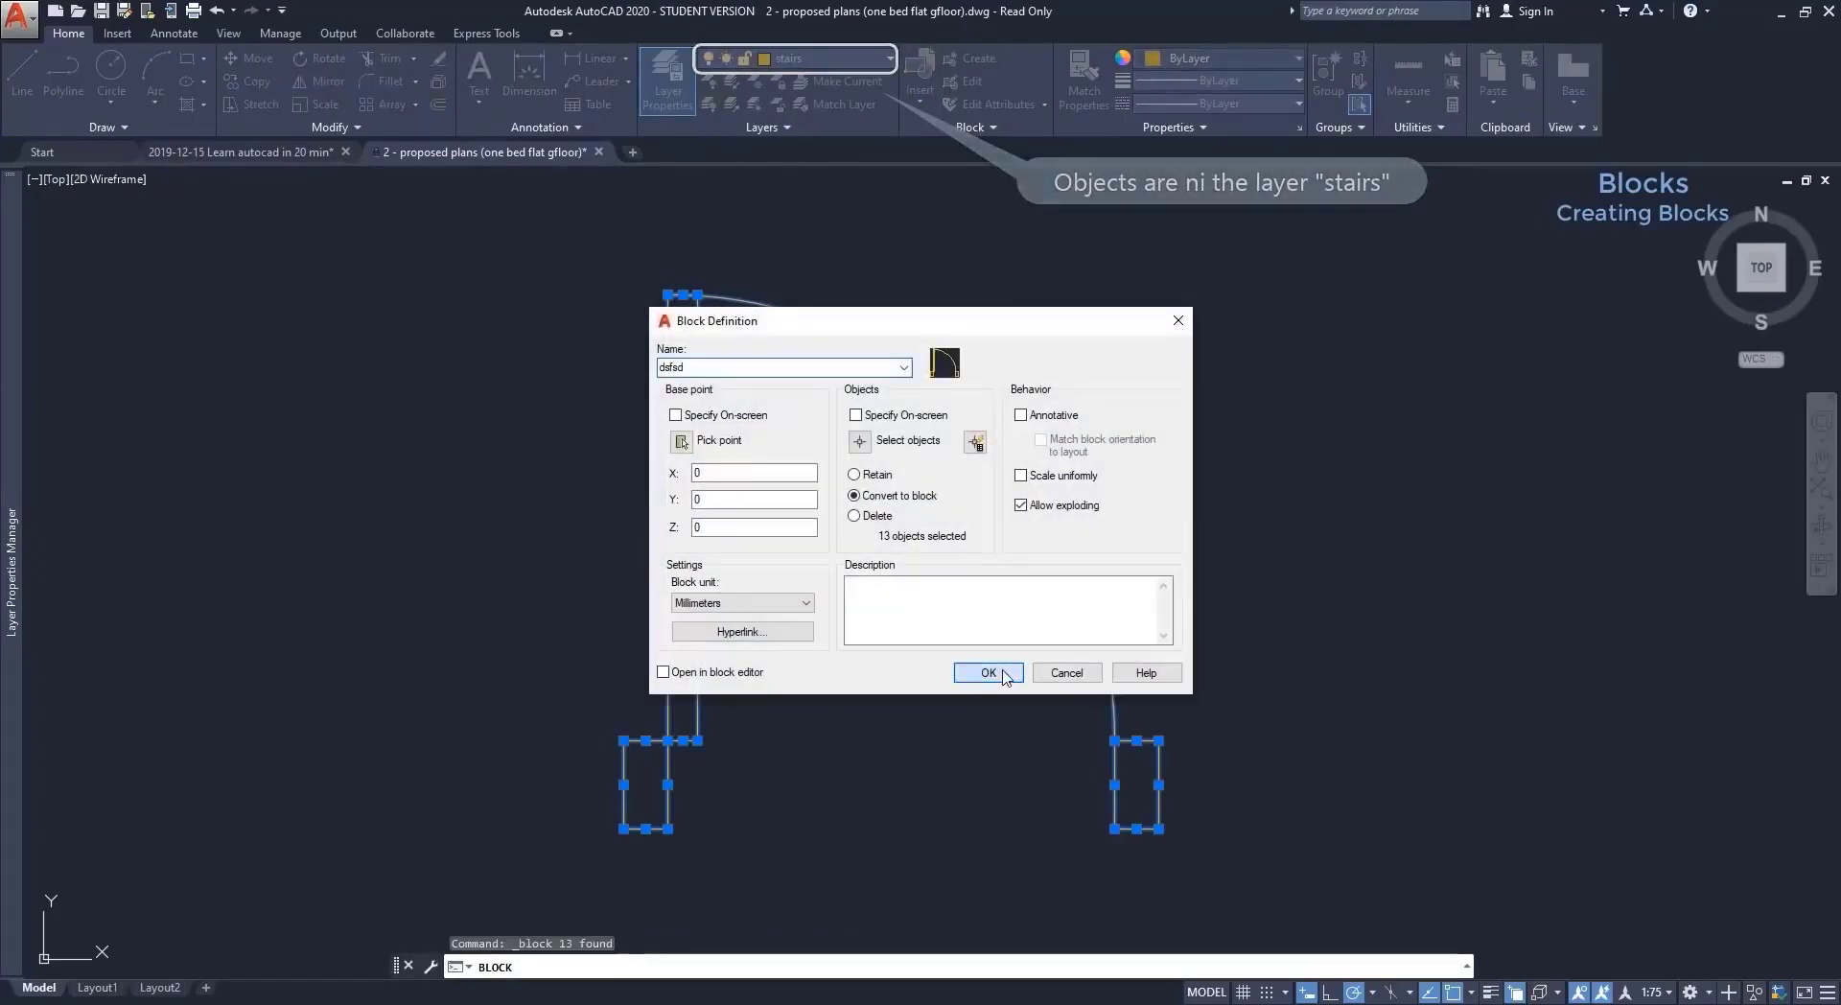
left_click(989, 674)
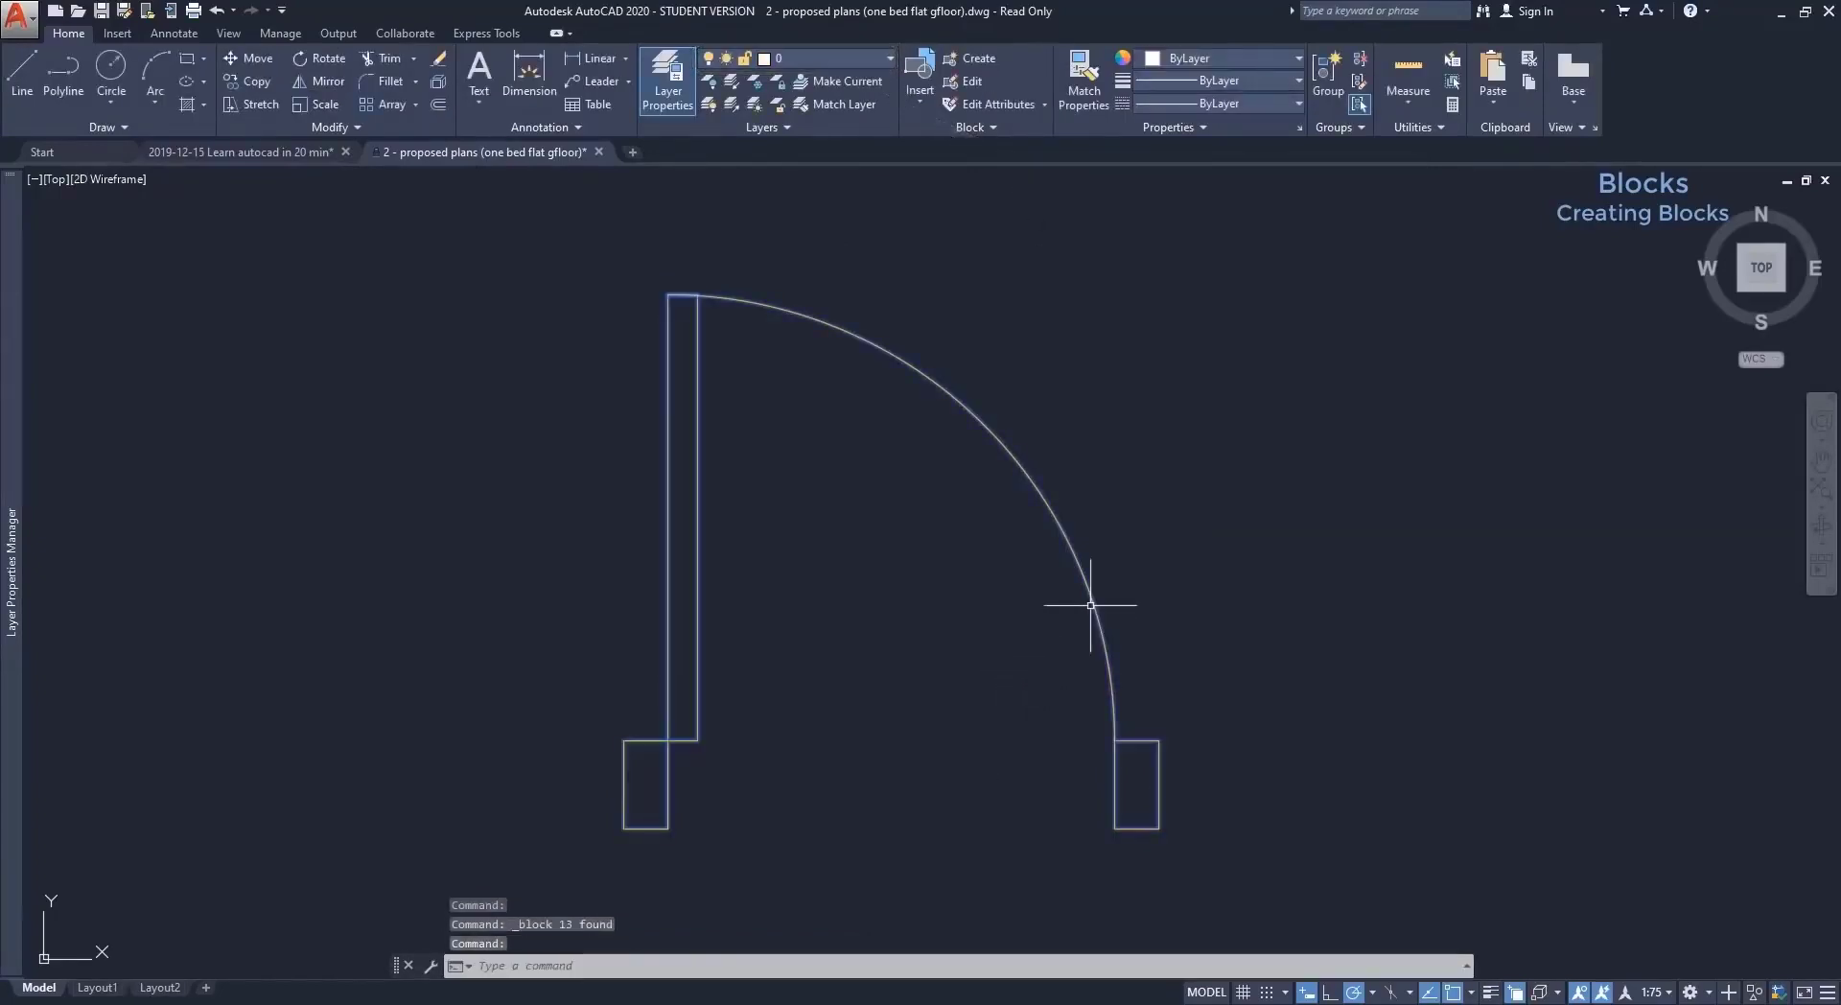
Assign the door block made from stairs-layer lines to the units layer, deselect it and check its colour.
left_click(894, 55)
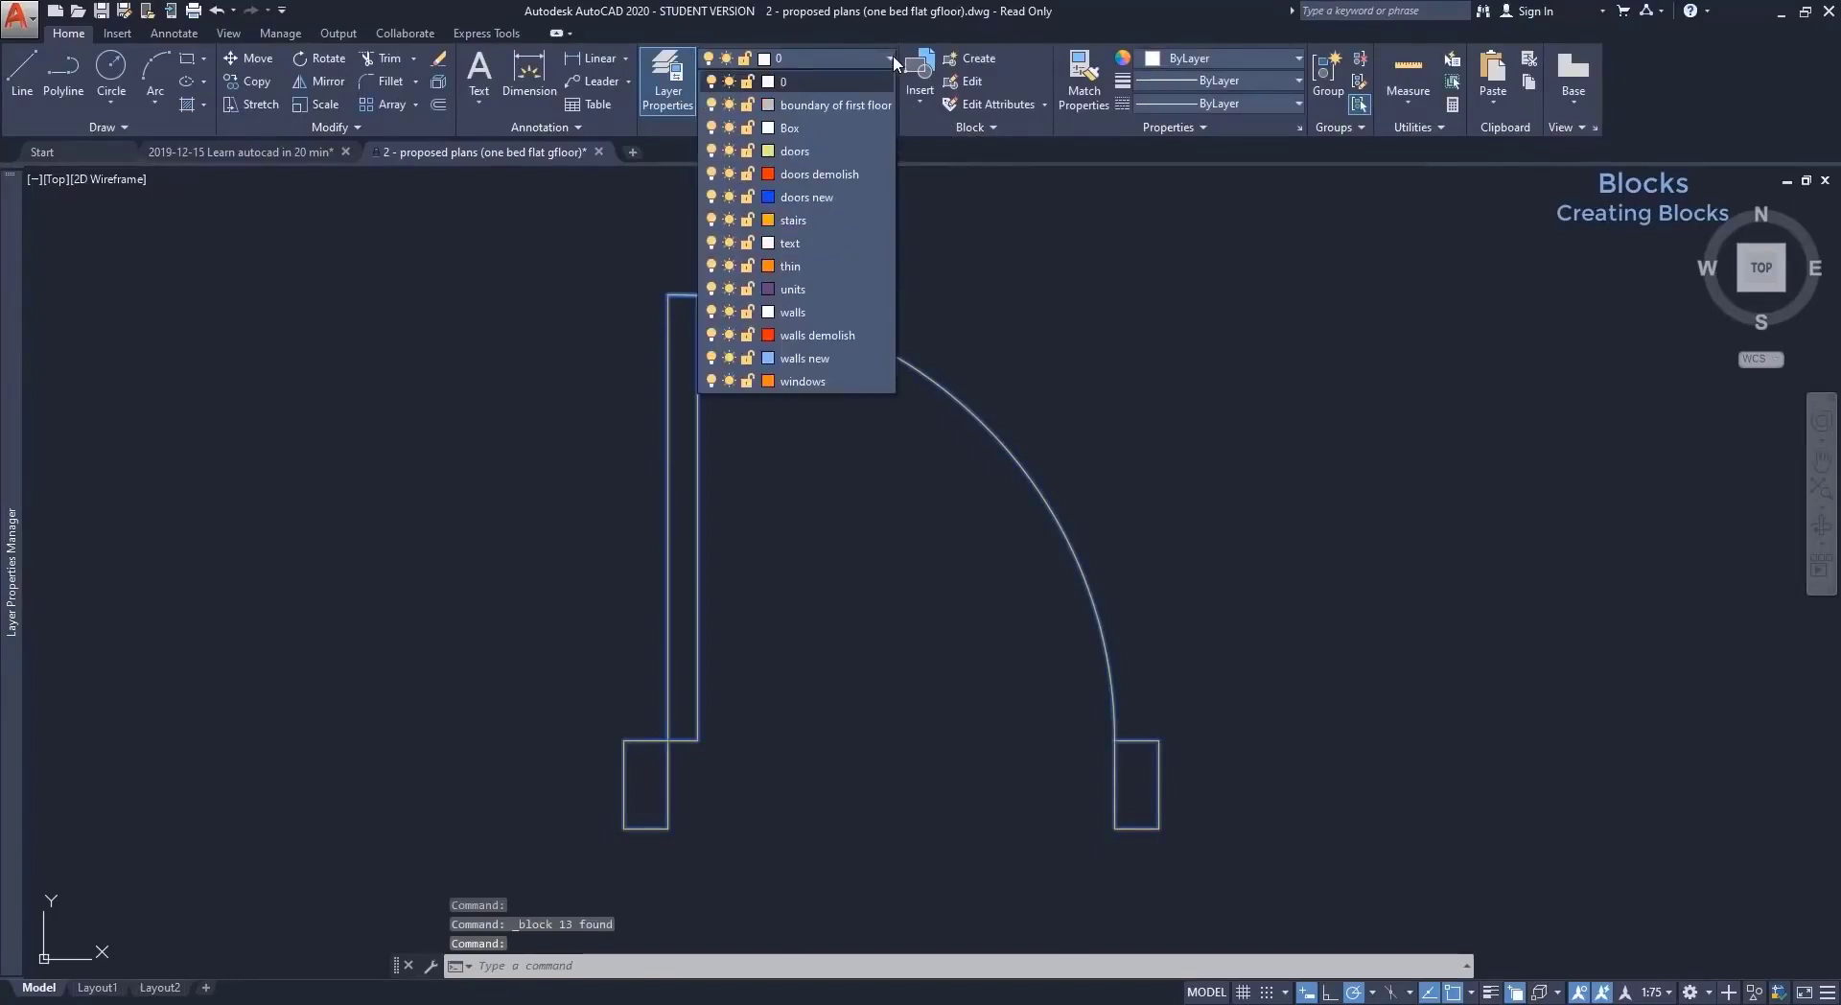
left_click(817, 289)
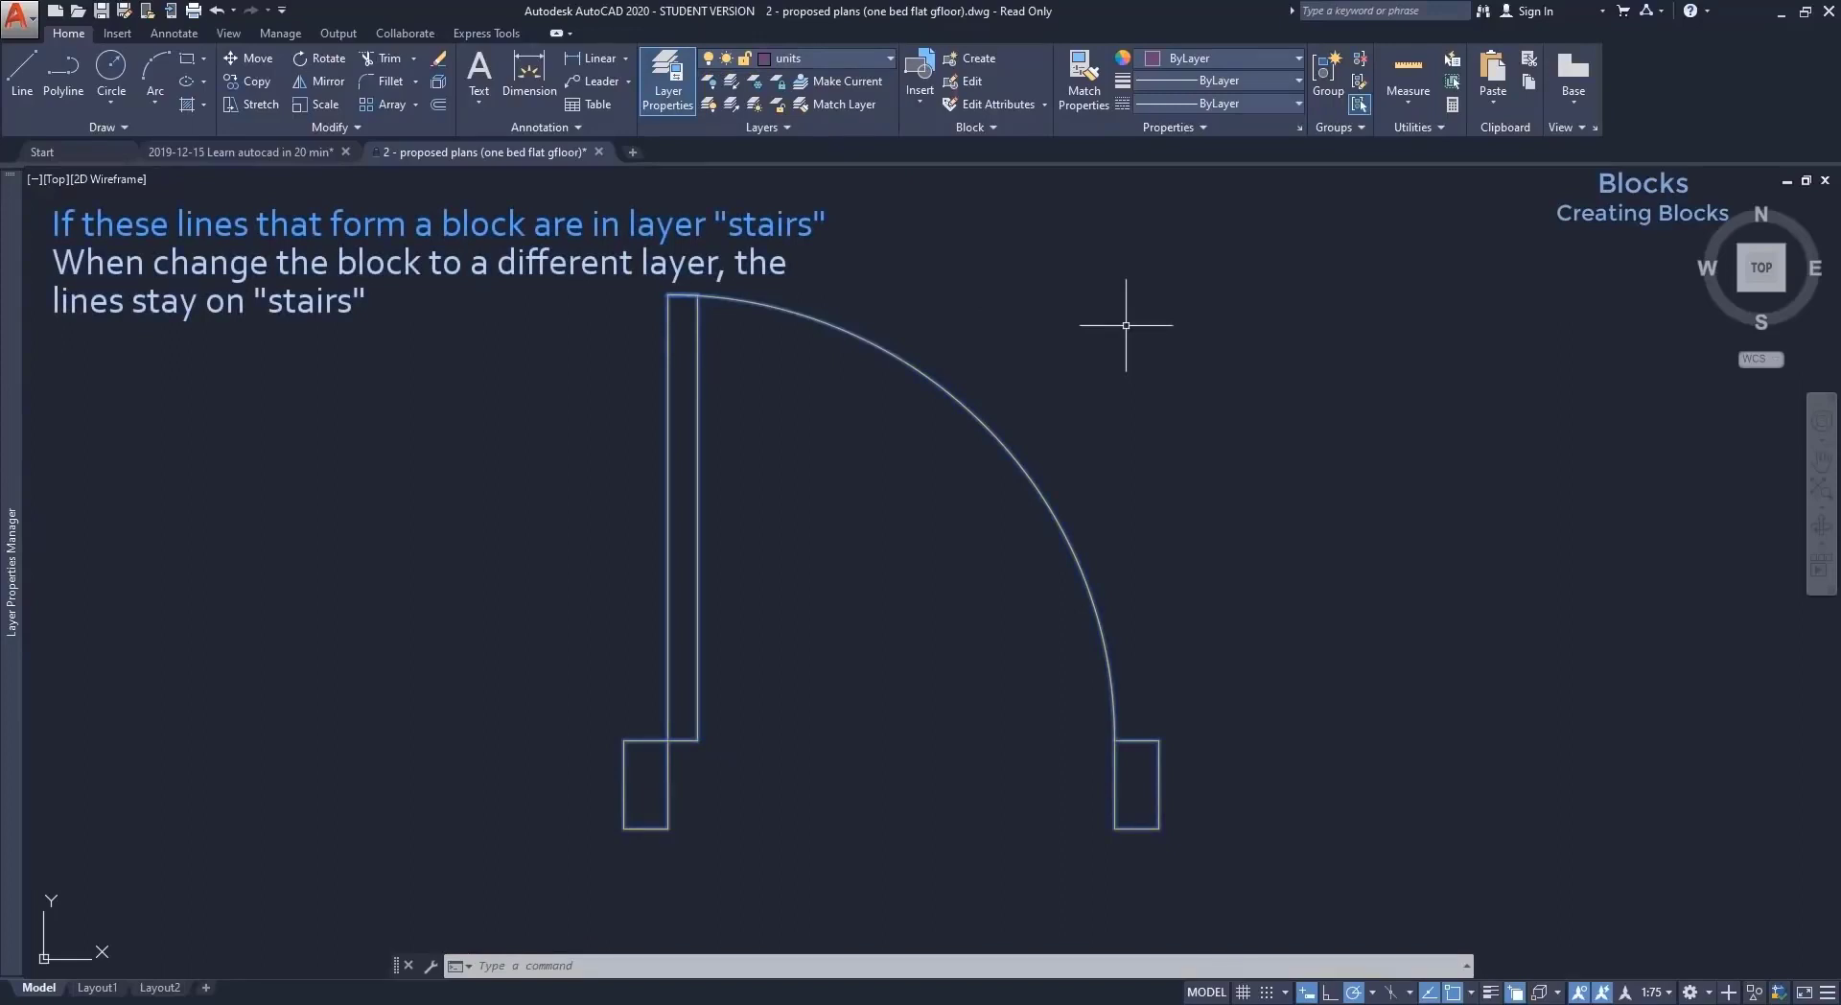
key("Escape")
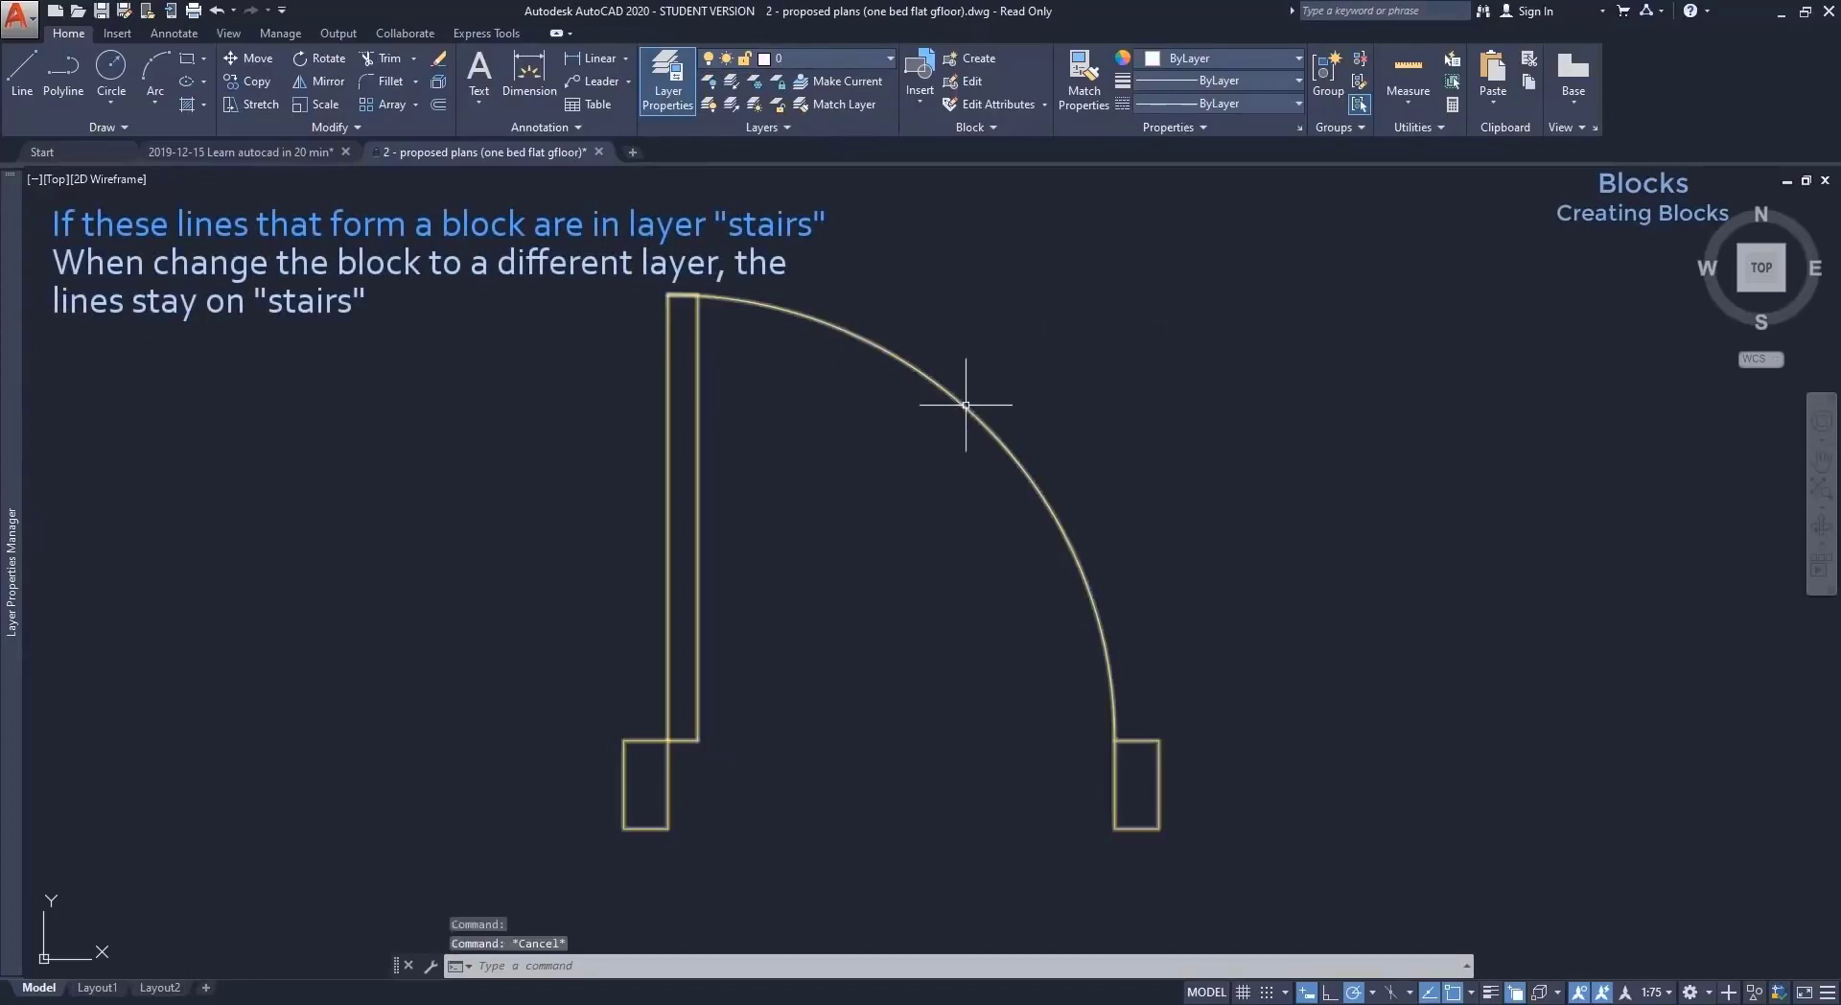
mouse_move(965, 406)
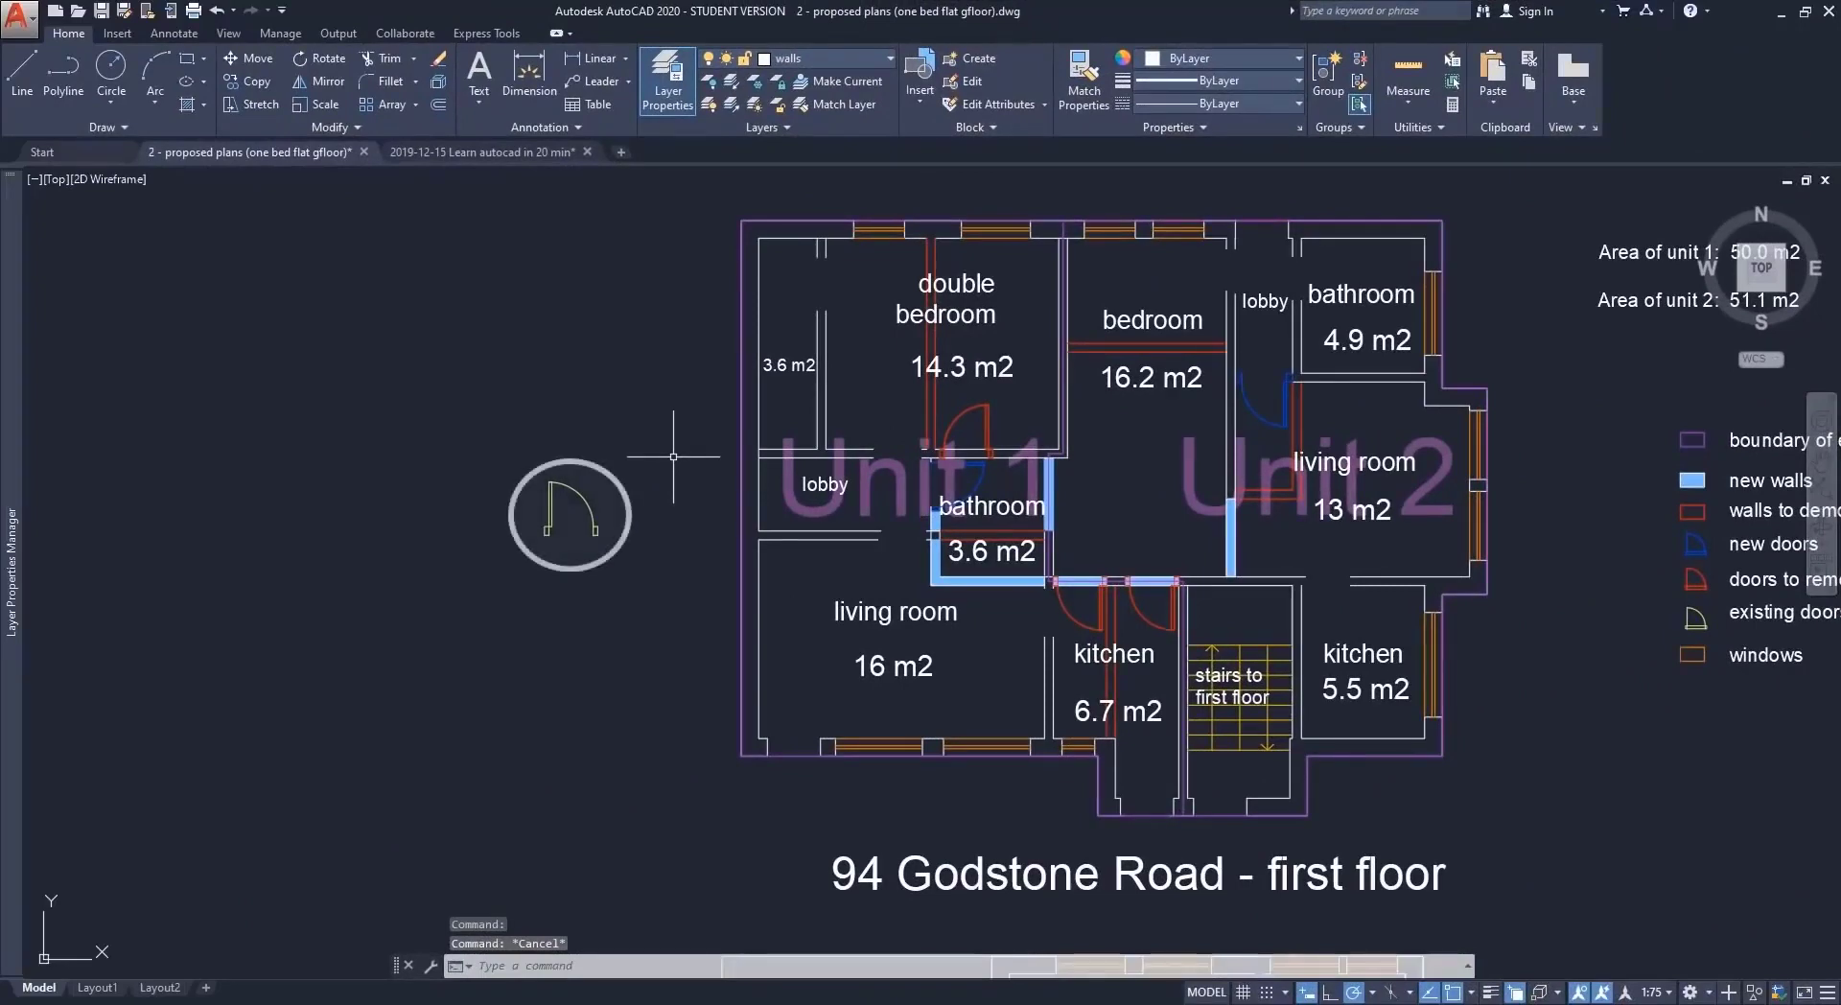
Copy the door block by the lower-left corner of its left frame into the empty ground-floor door openings, including those above and below the lobby.
type("co")
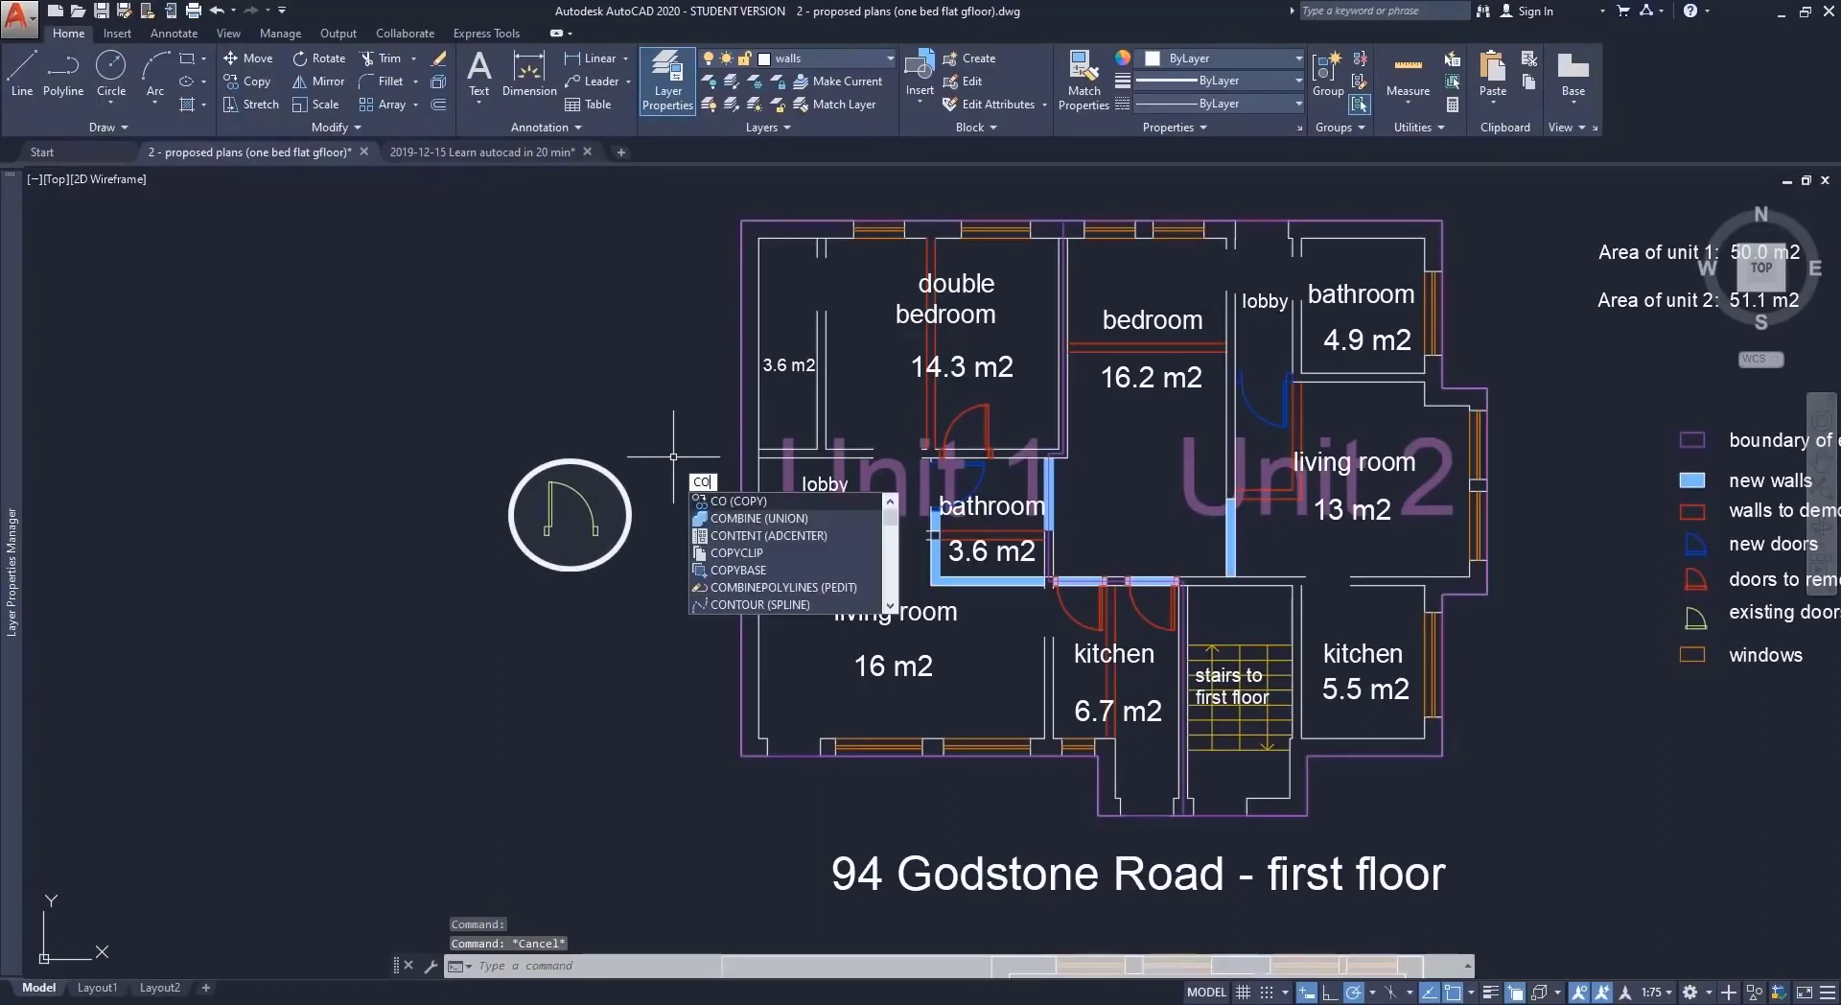
key("Return")
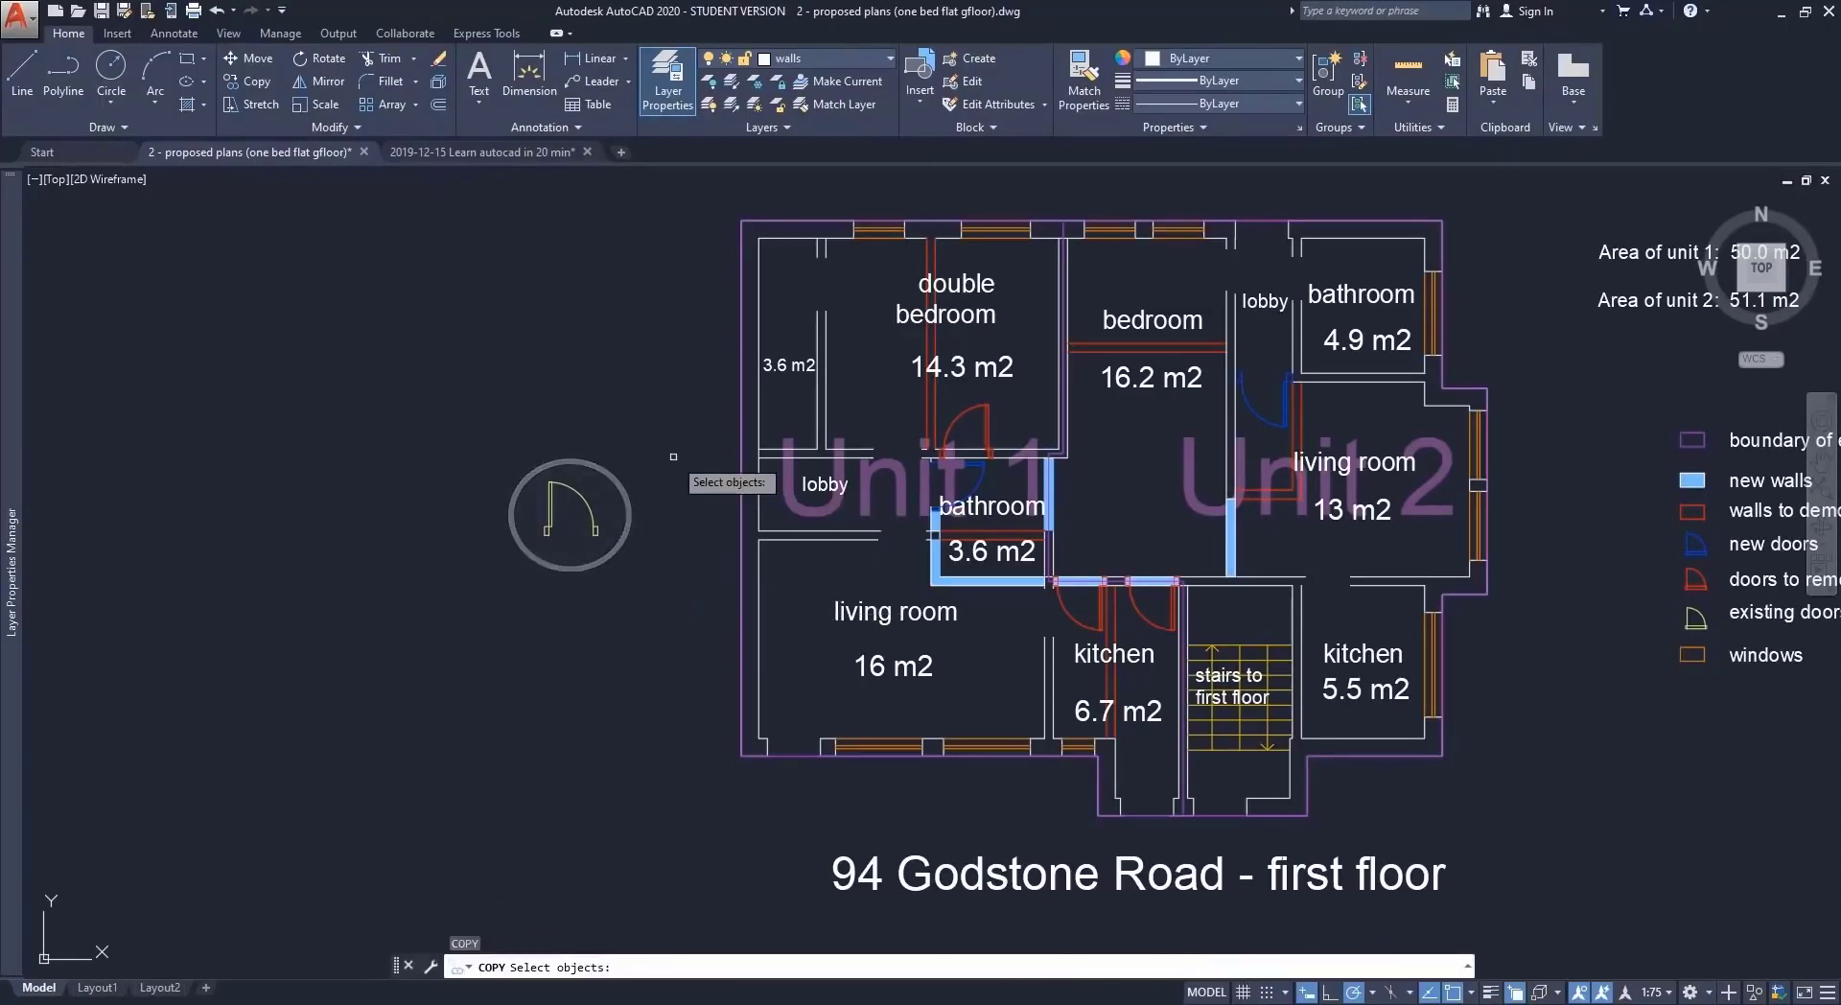
left_click(589, 502)
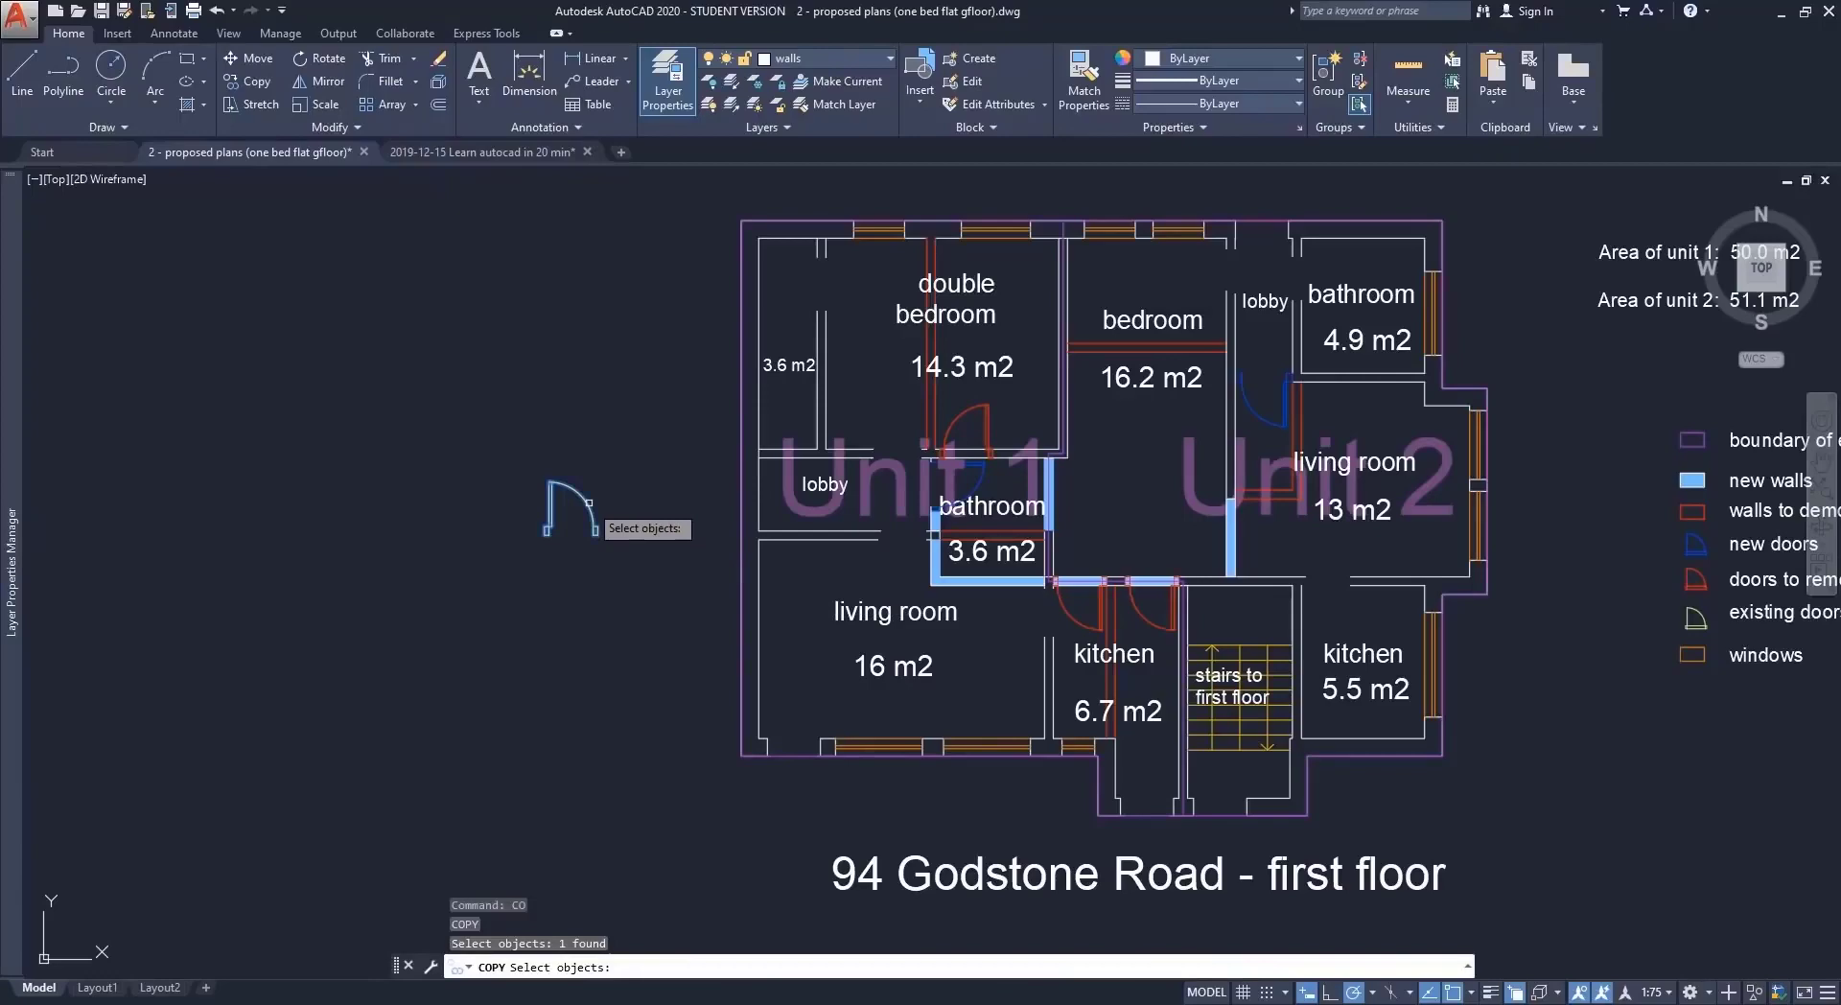
key("Return")
scroll(580, 521, "up", 4)
left_click(492, 537)
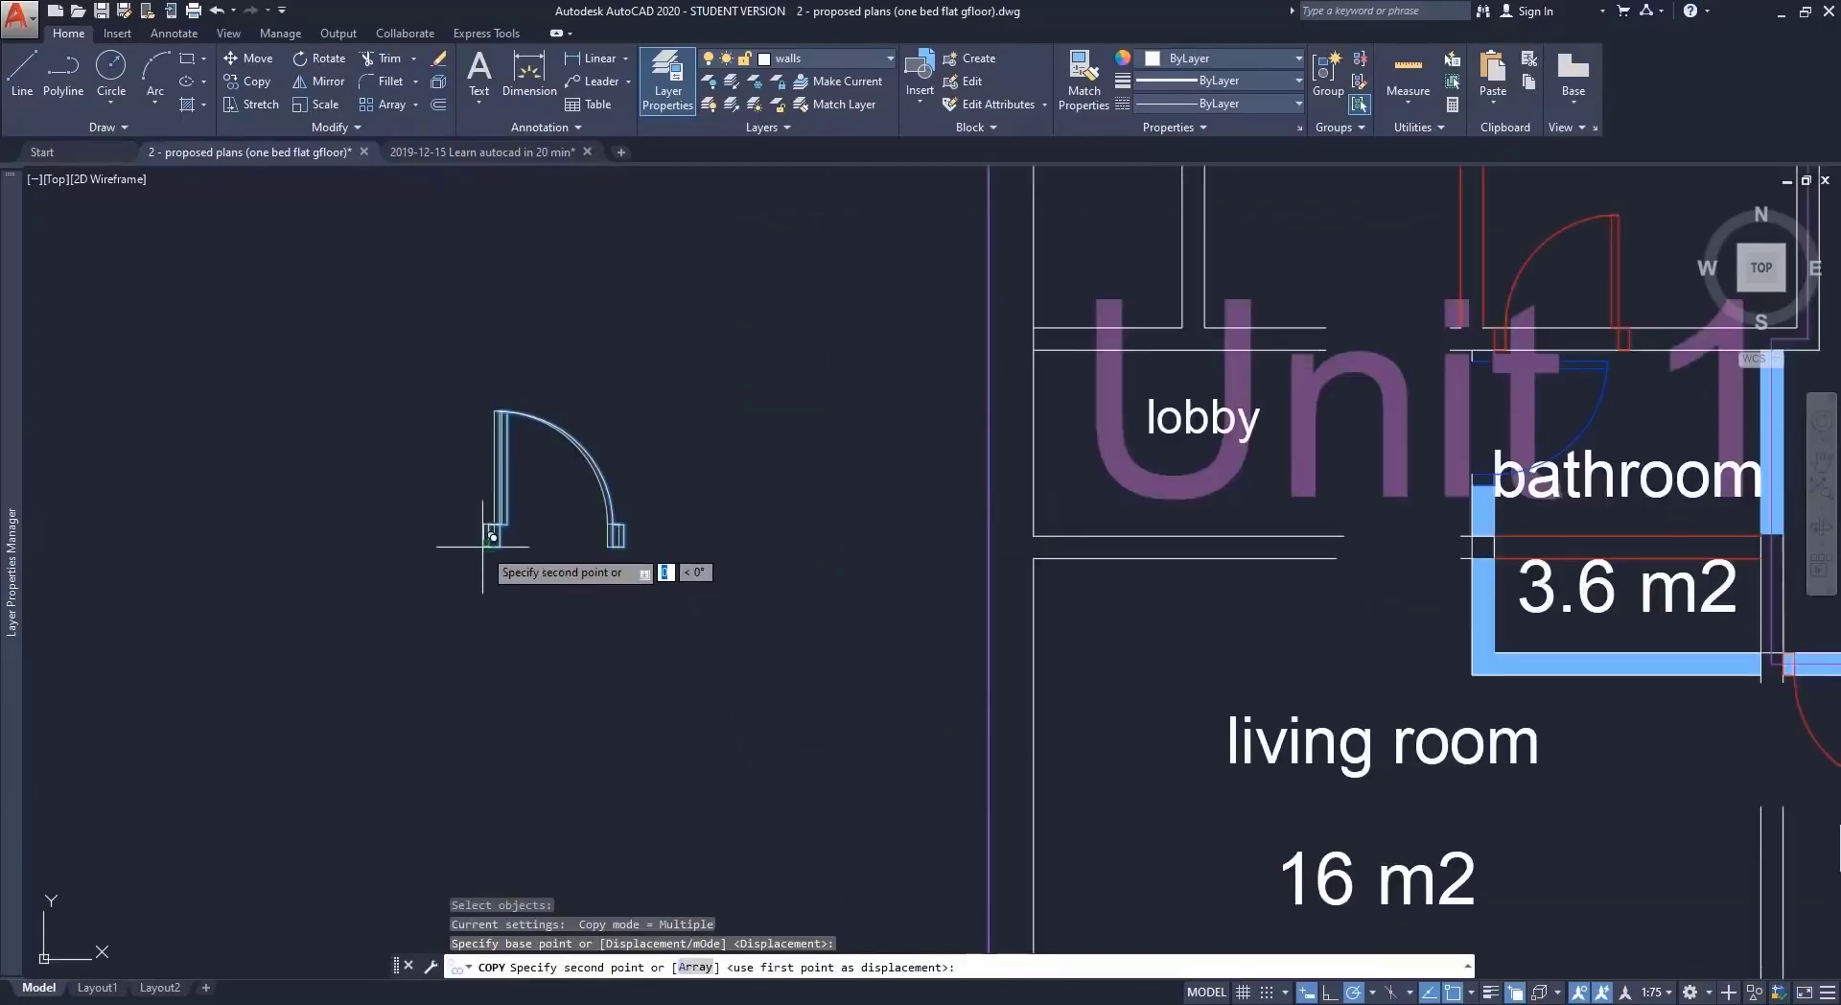
scroll(492, 537, "down", 3)
scroll(1002, 417, "up", 4)
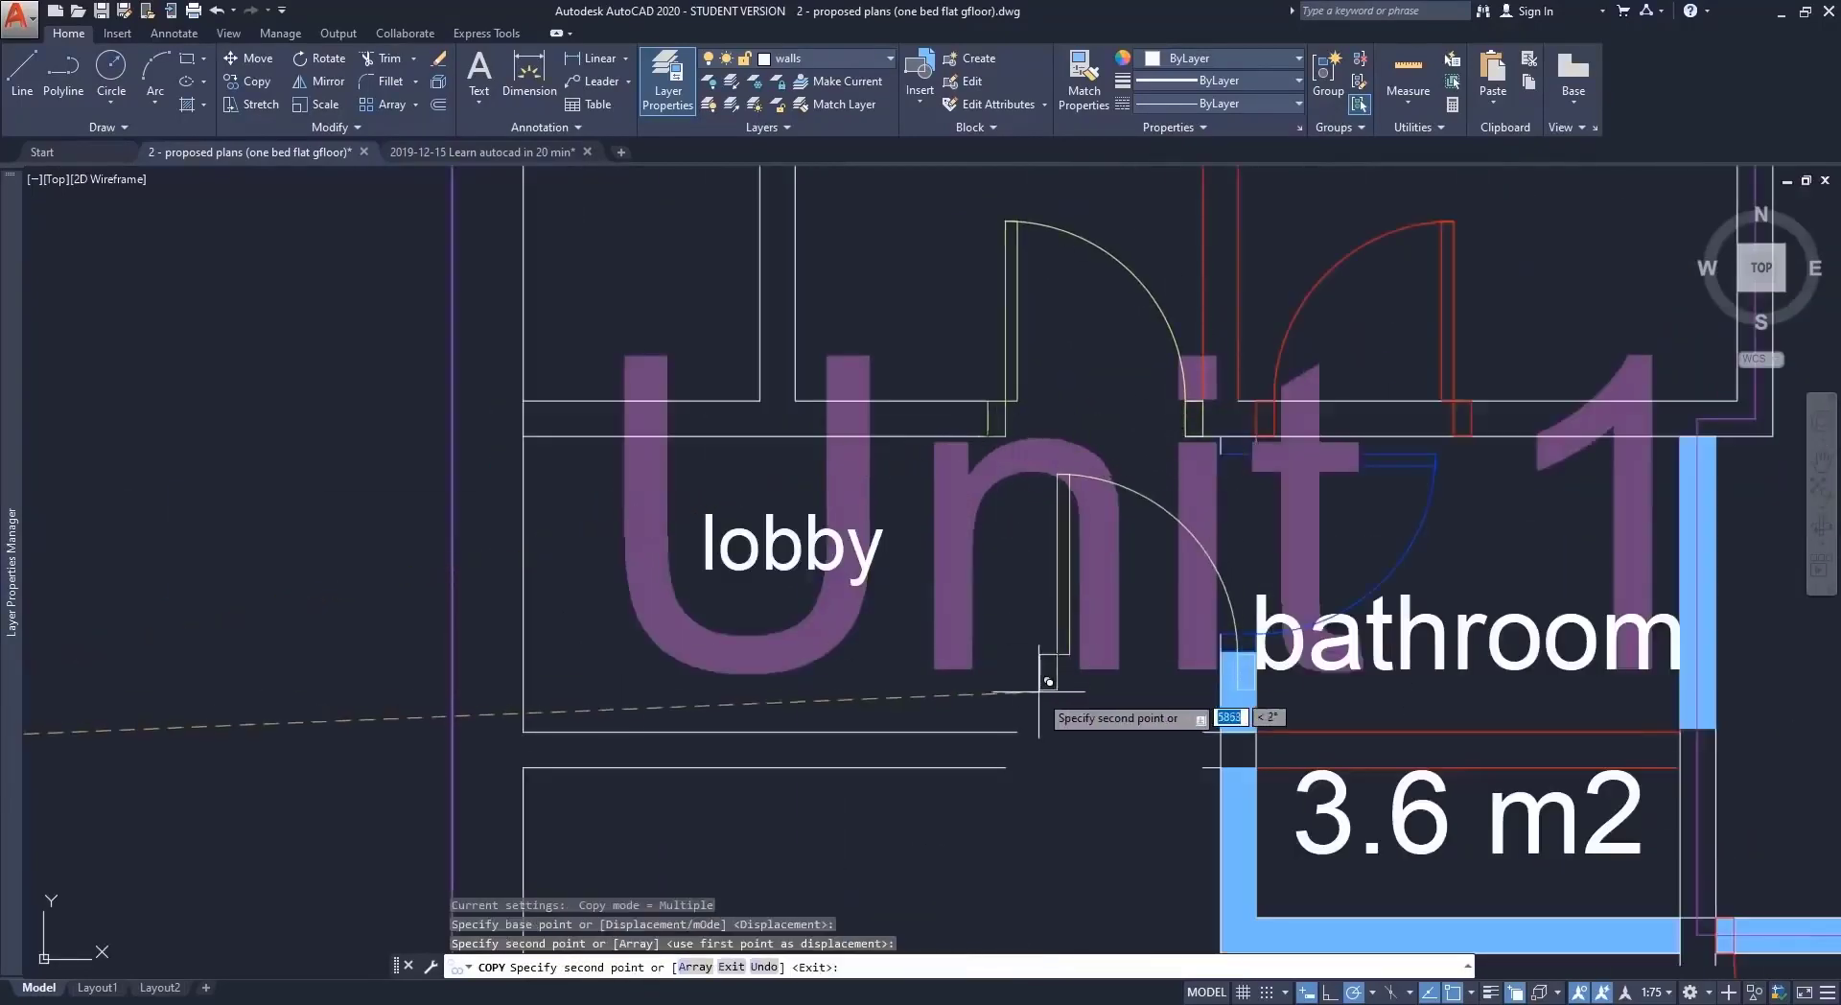
left_click(1030, 734)
scroll(956, 655, "down", 5)
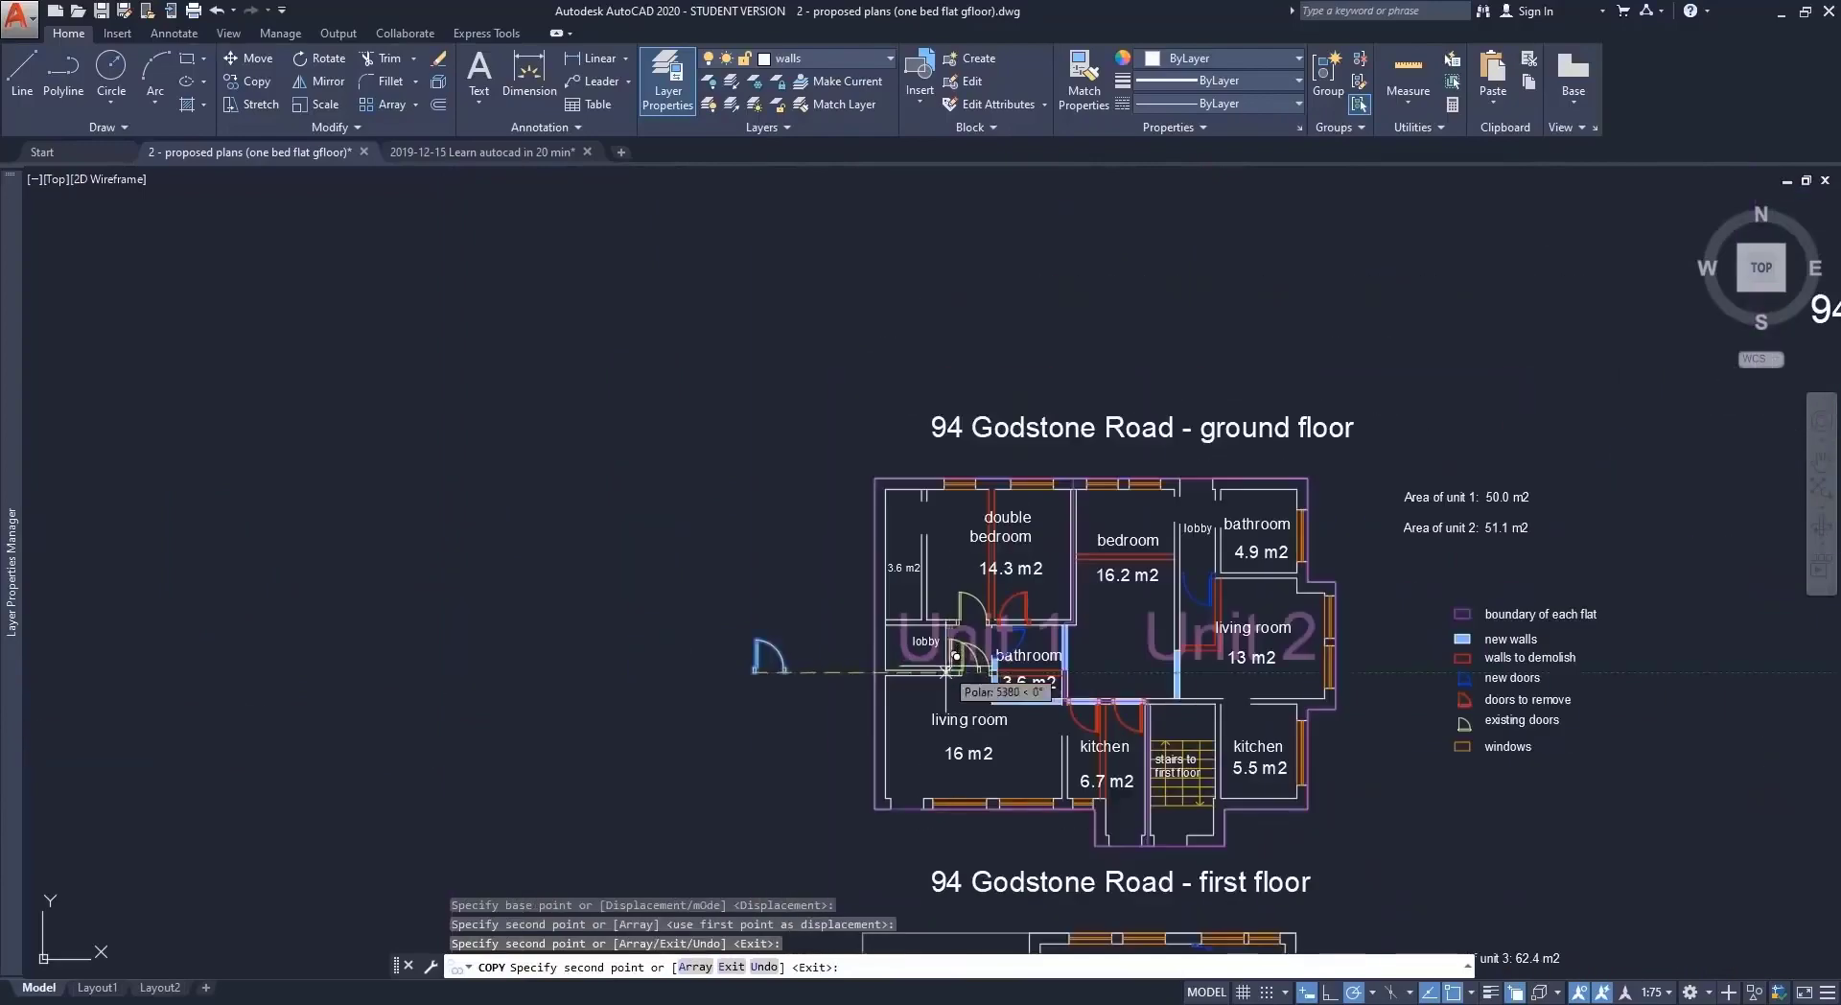
scroll(891, 863, "up", 5)
scroll(883, 619, "up", 4)
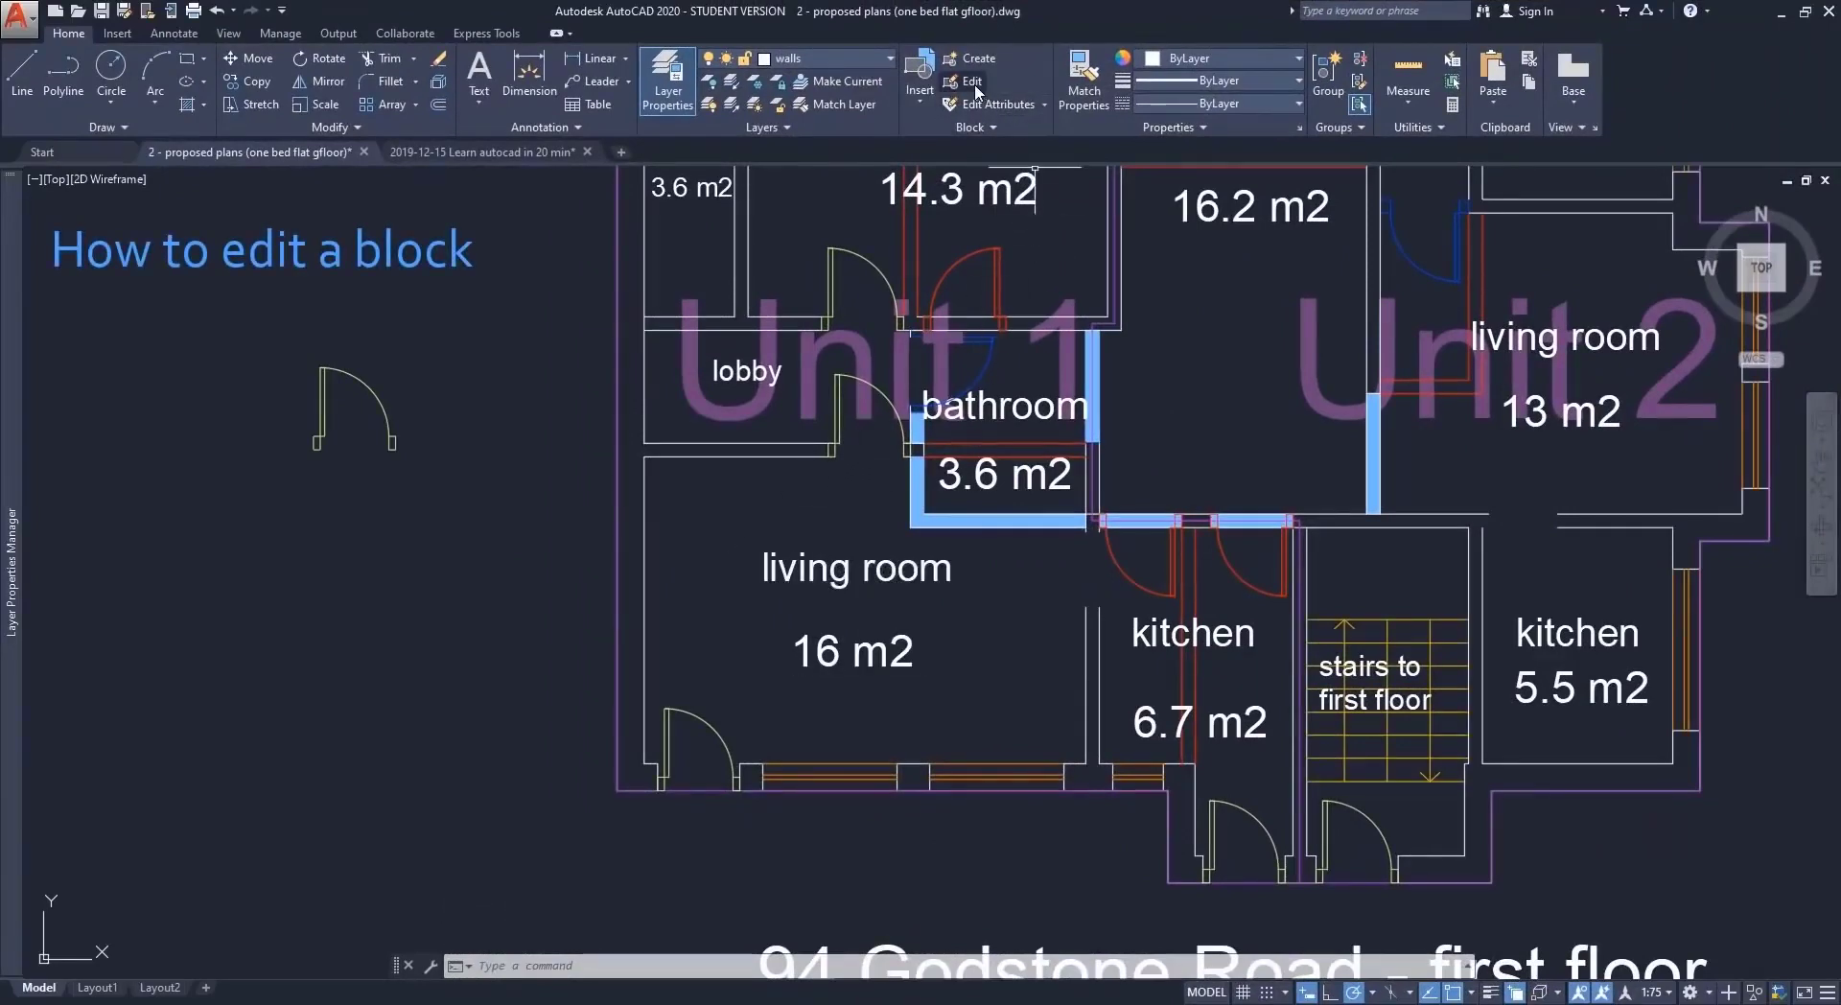
Edit the "door" block by adding a small circle inside the door swing, and save the changes to the block.
left_click(974, 85)
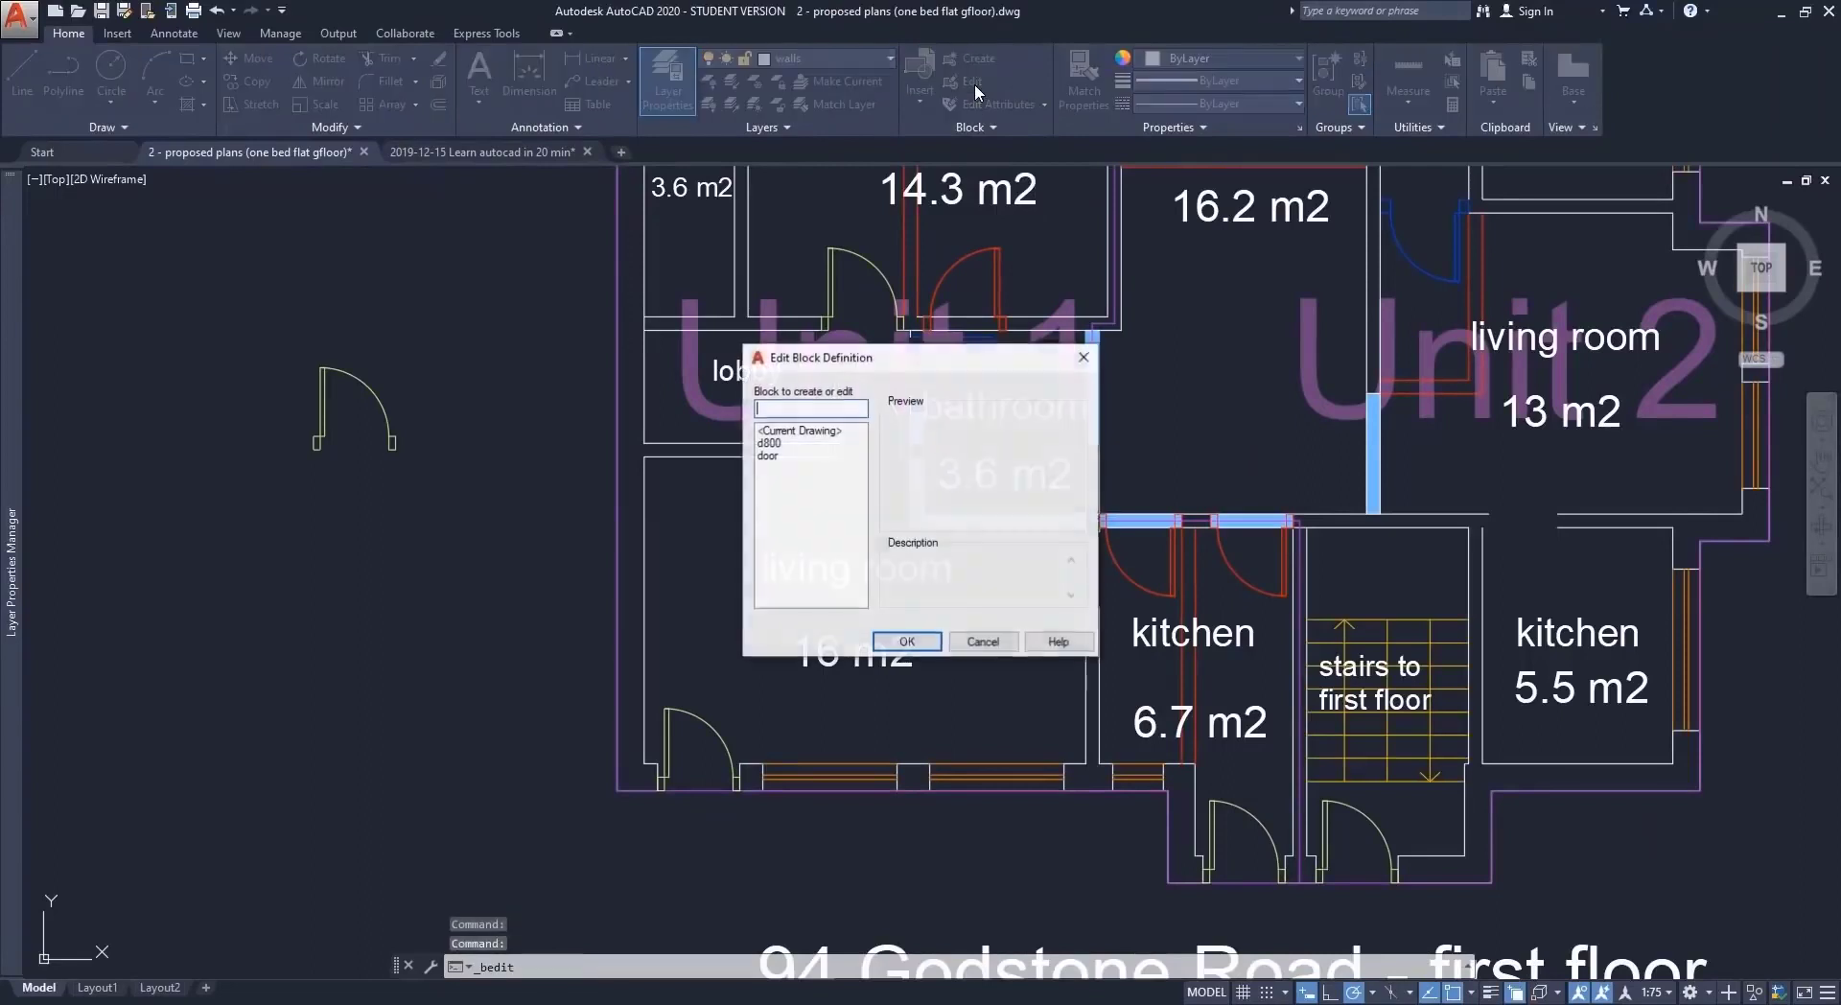
left_click(772, 455)
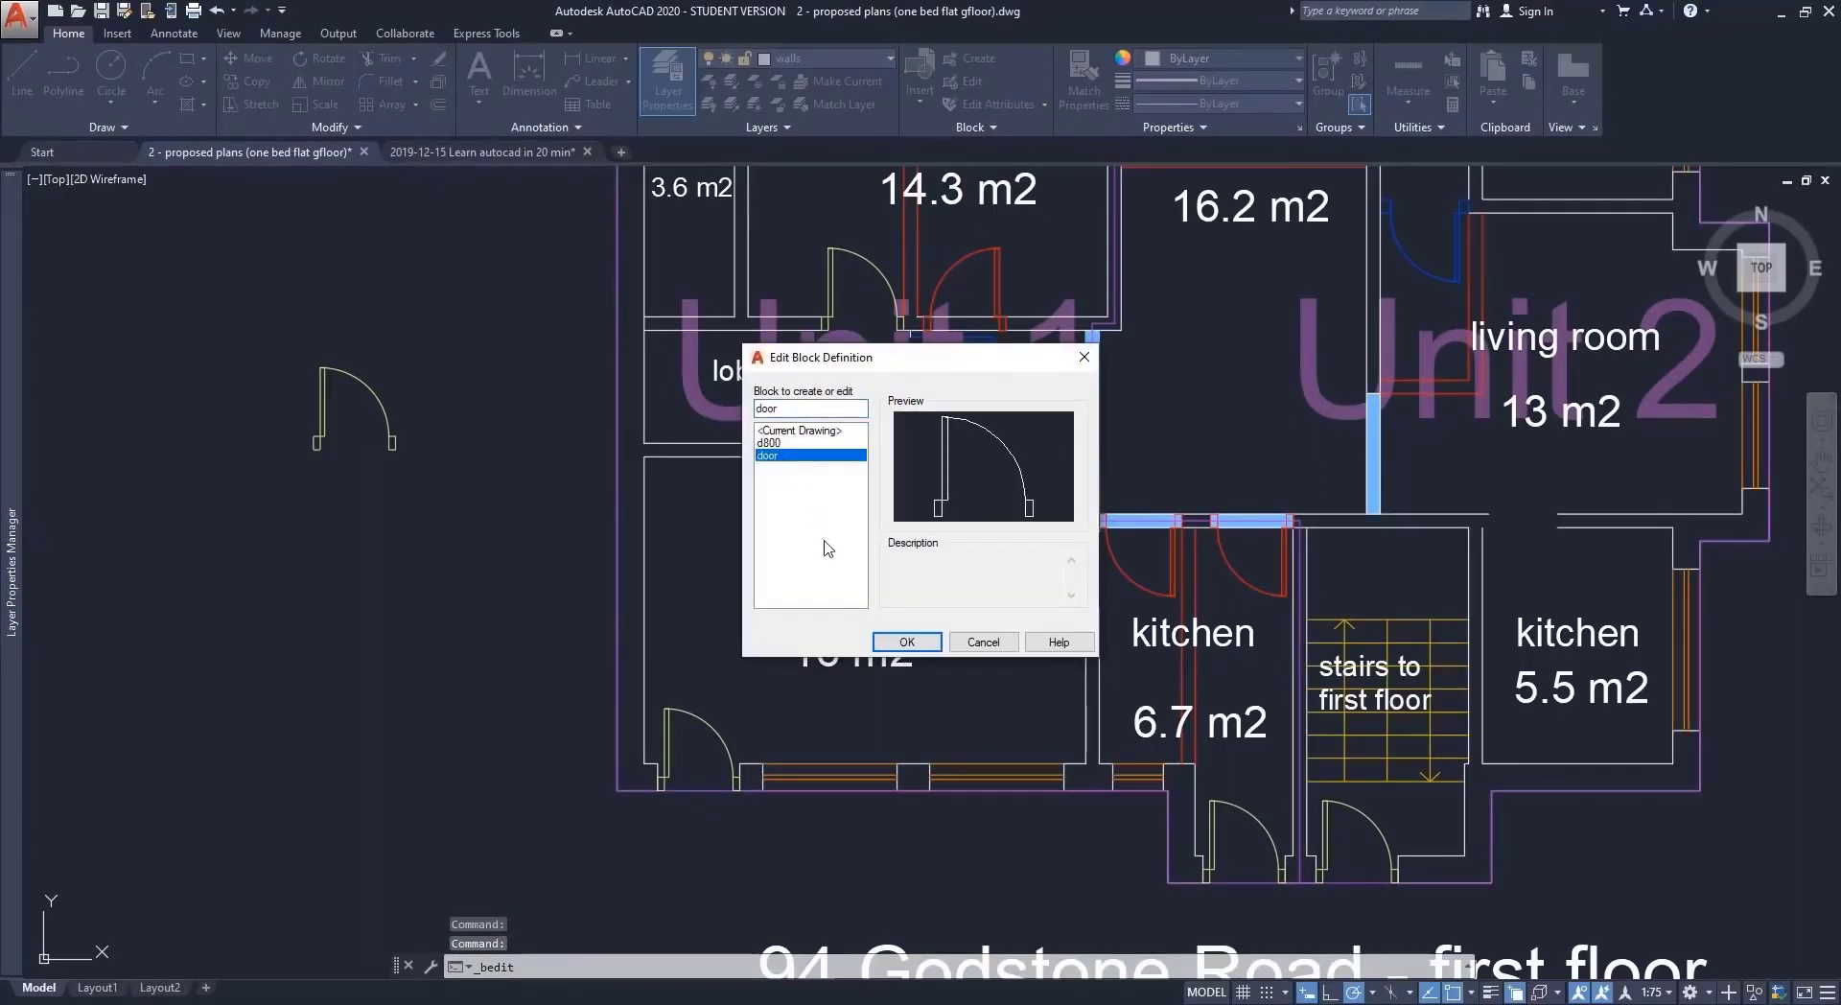
left_click(906, 641)
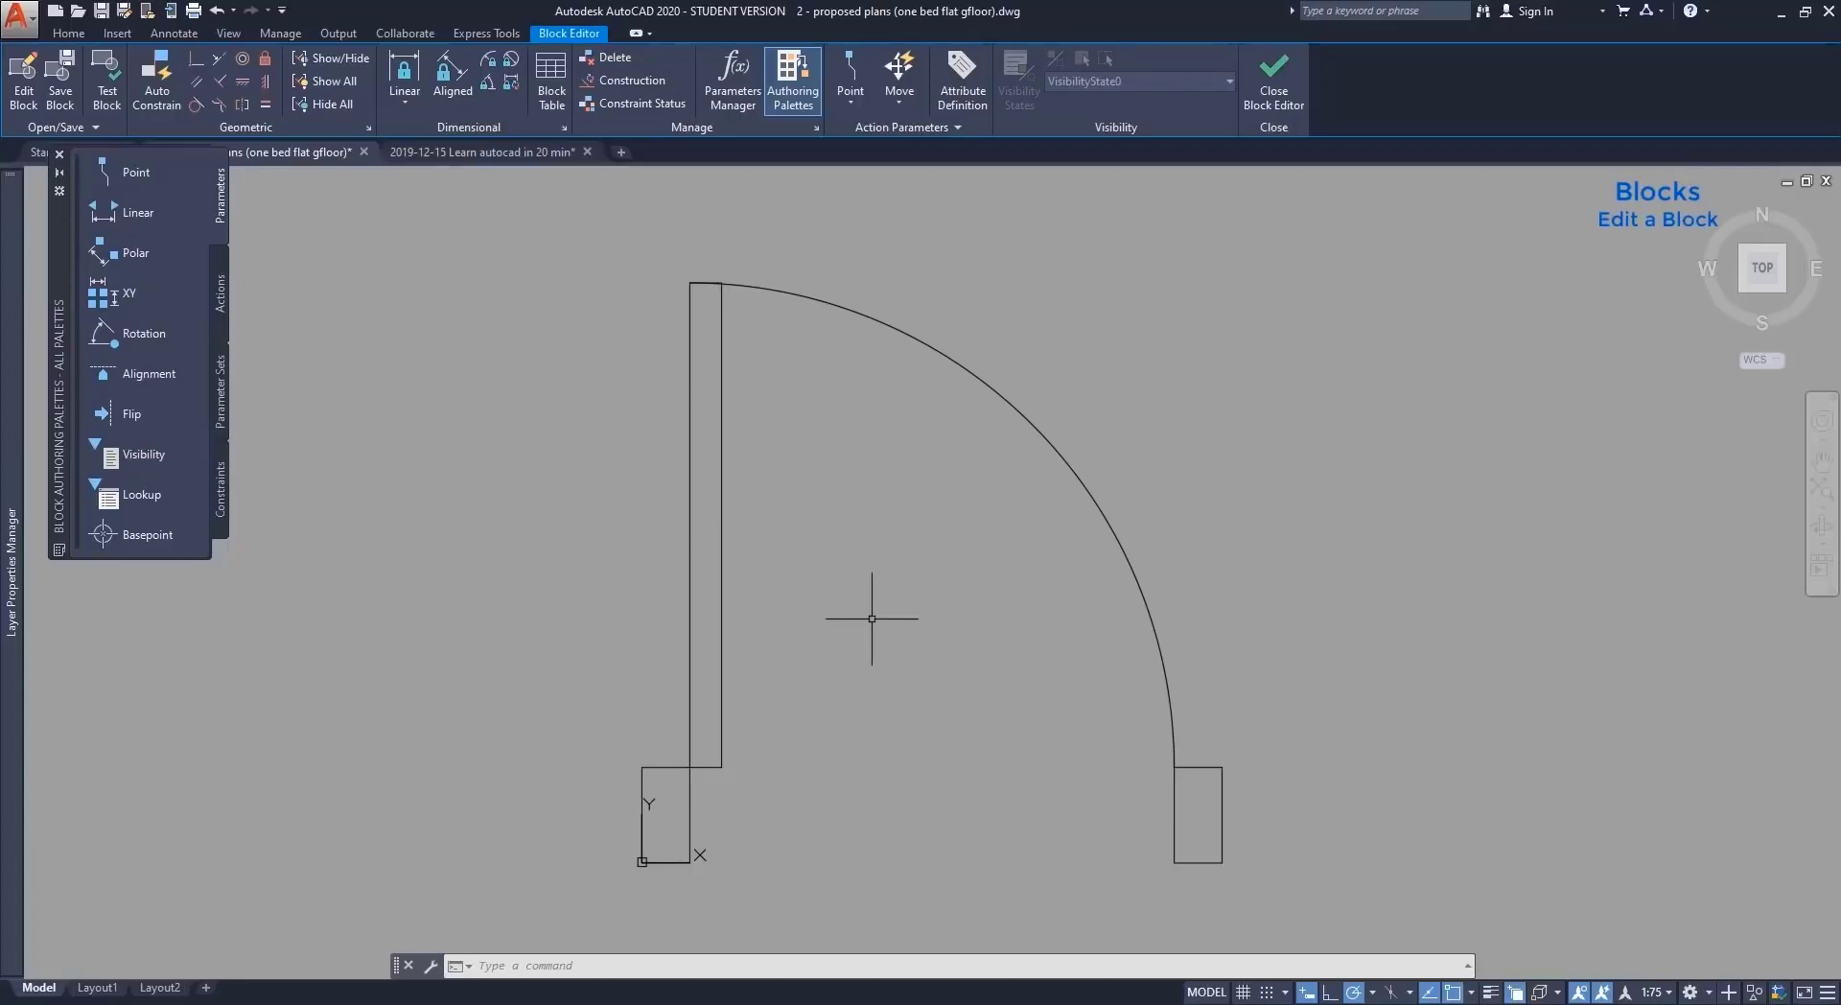
type("c")
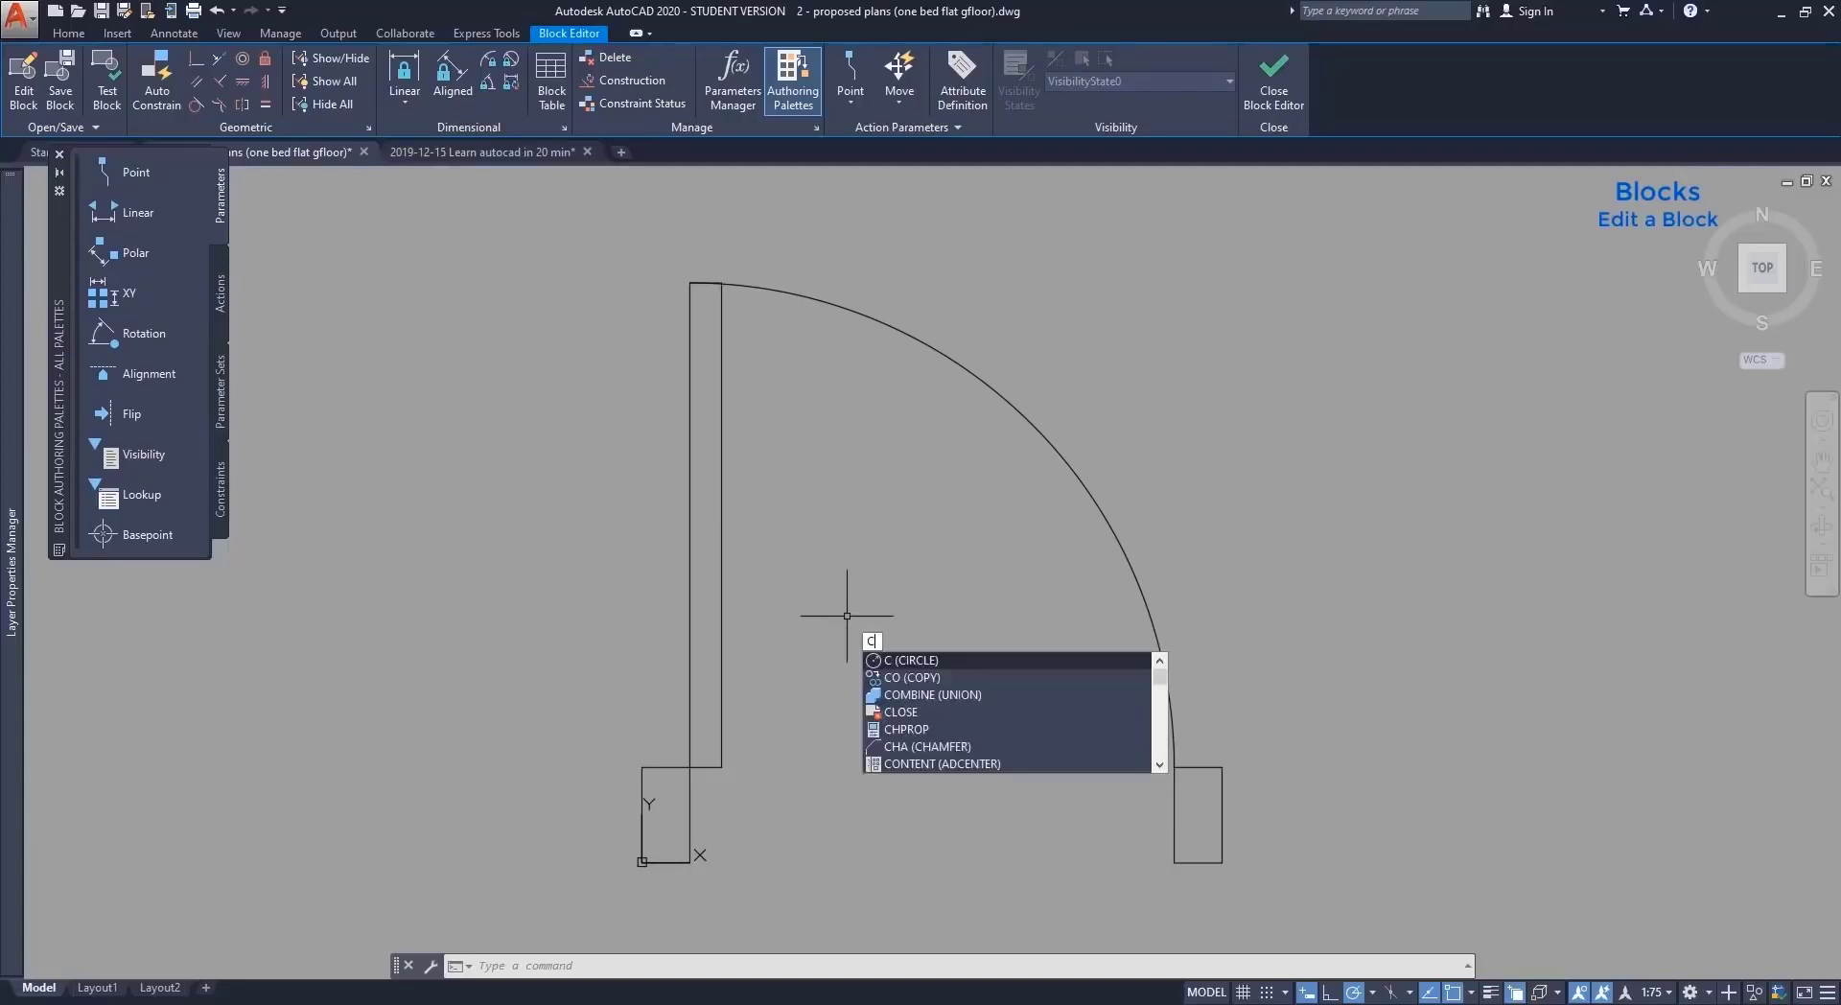
key("Return")
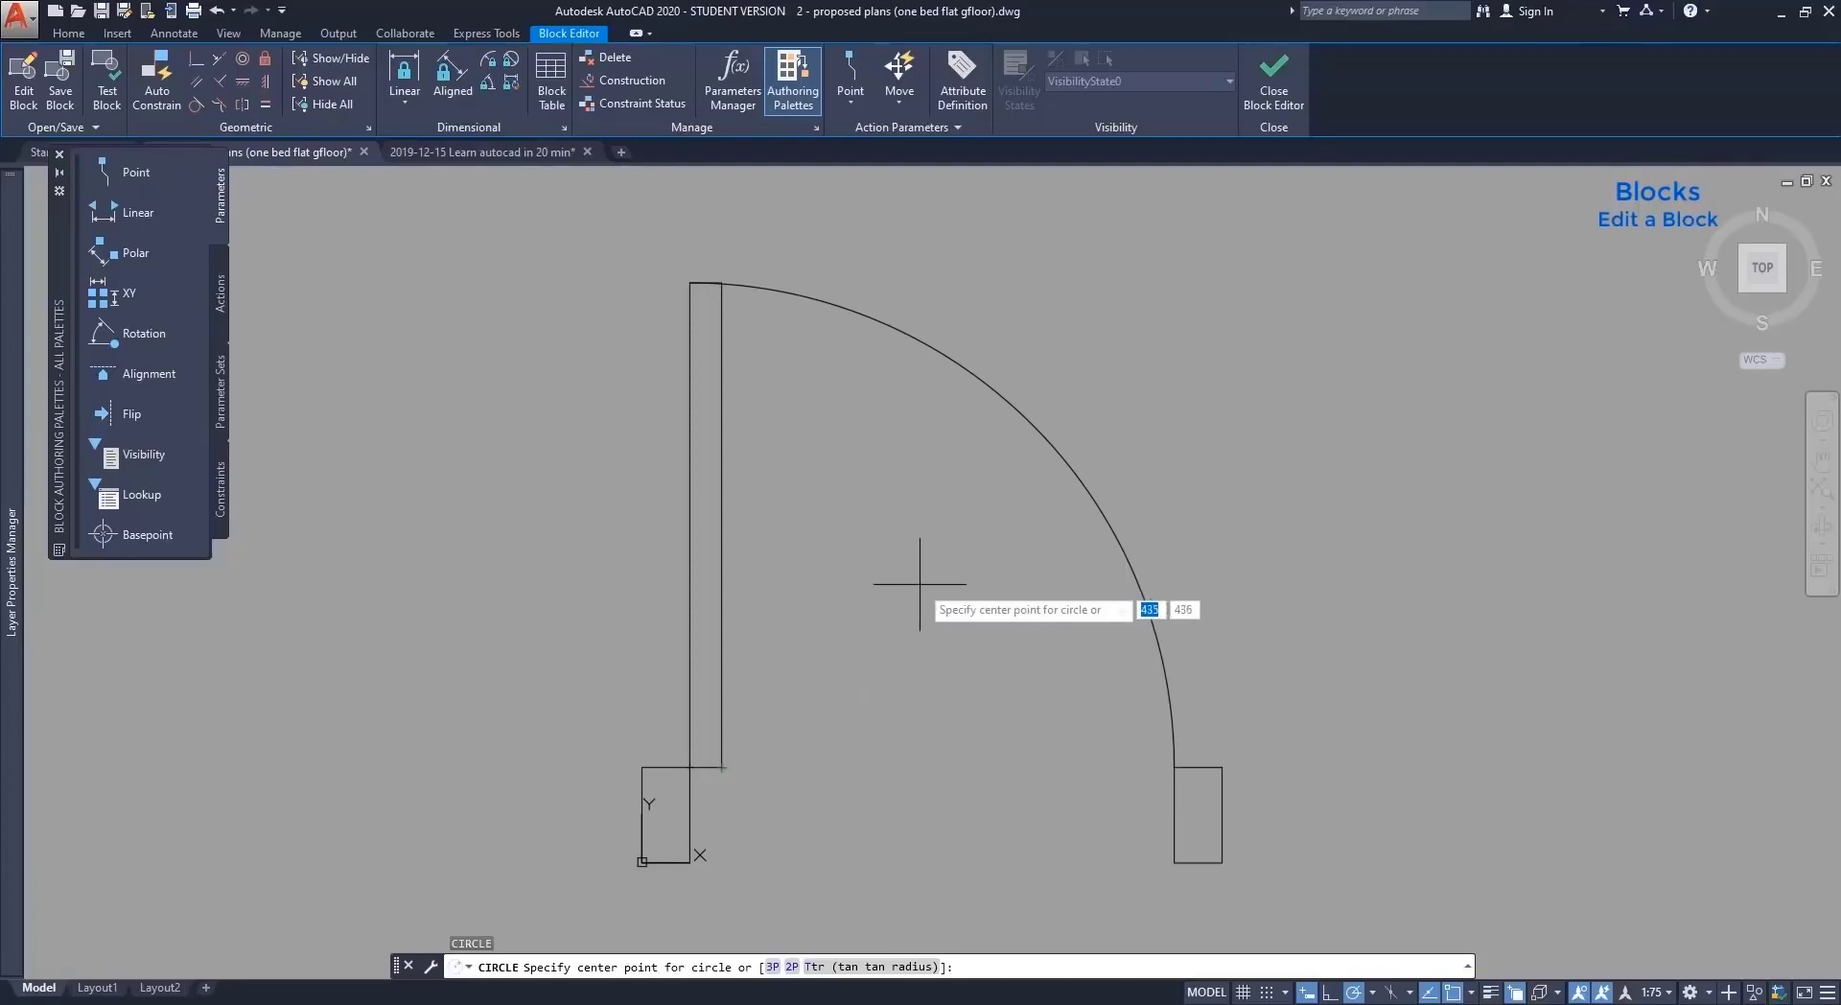
left_click(919, 584)
left_click(985, 582)
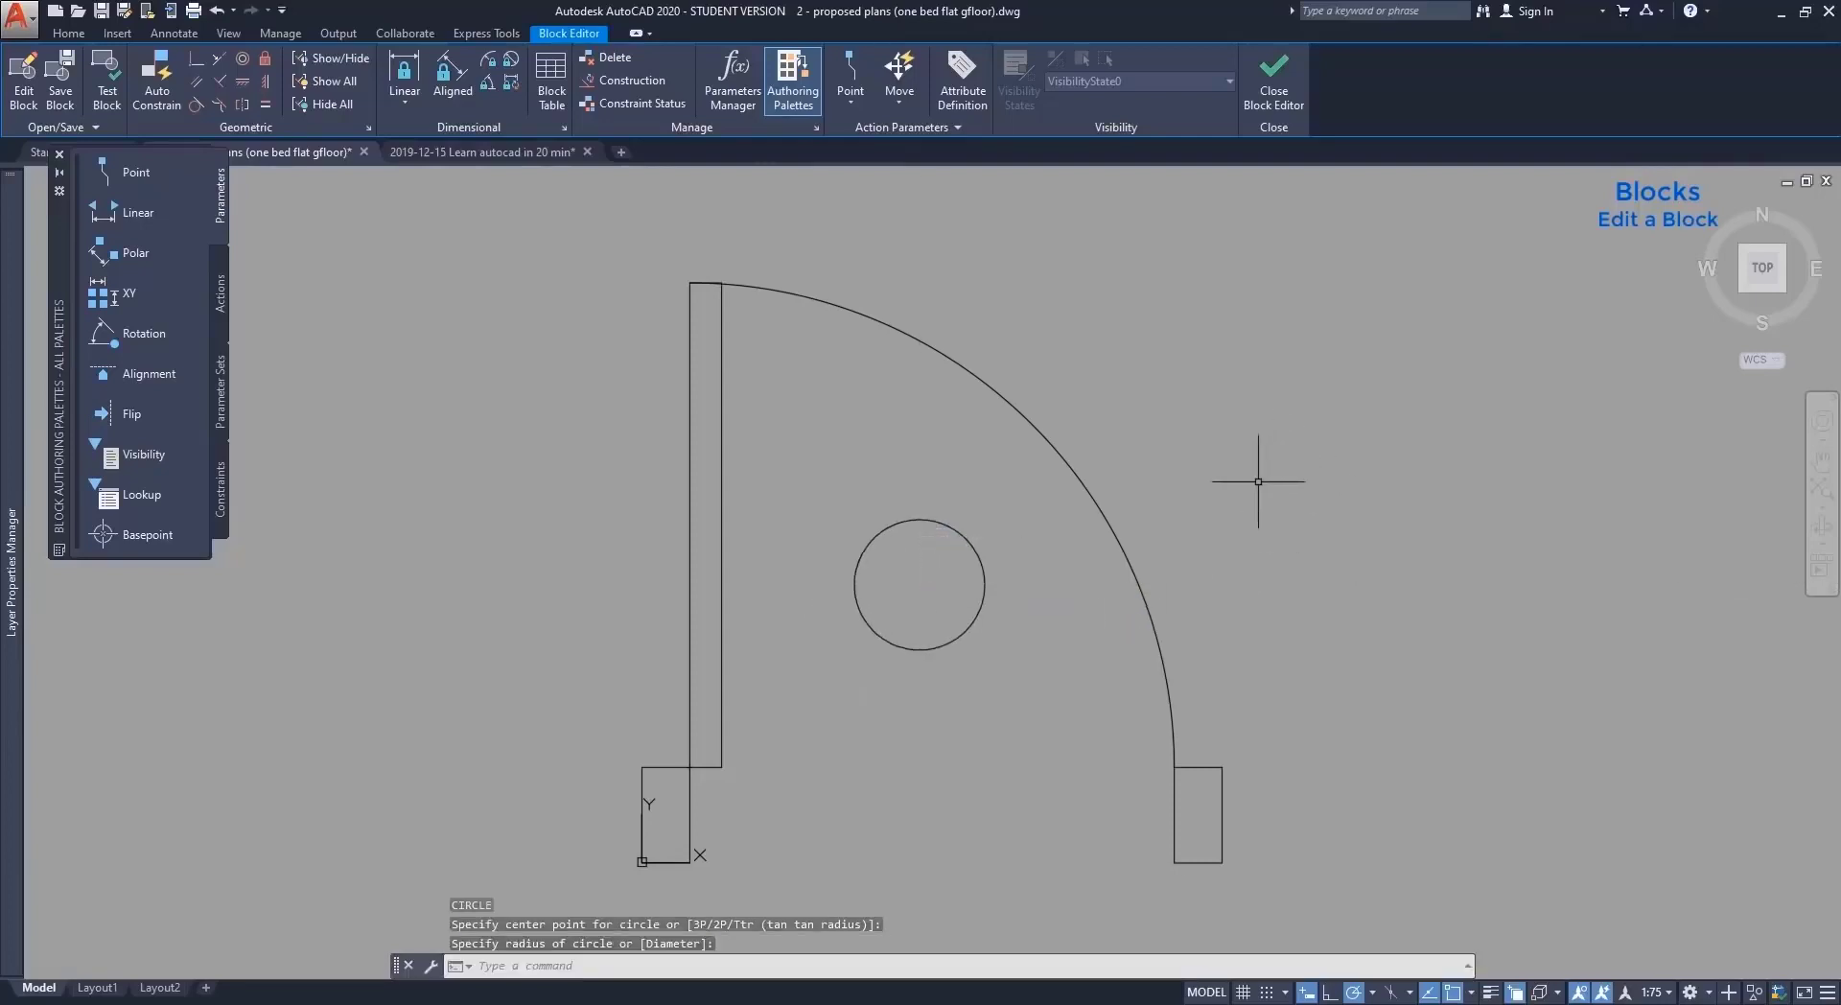
left_click(1276, 84)
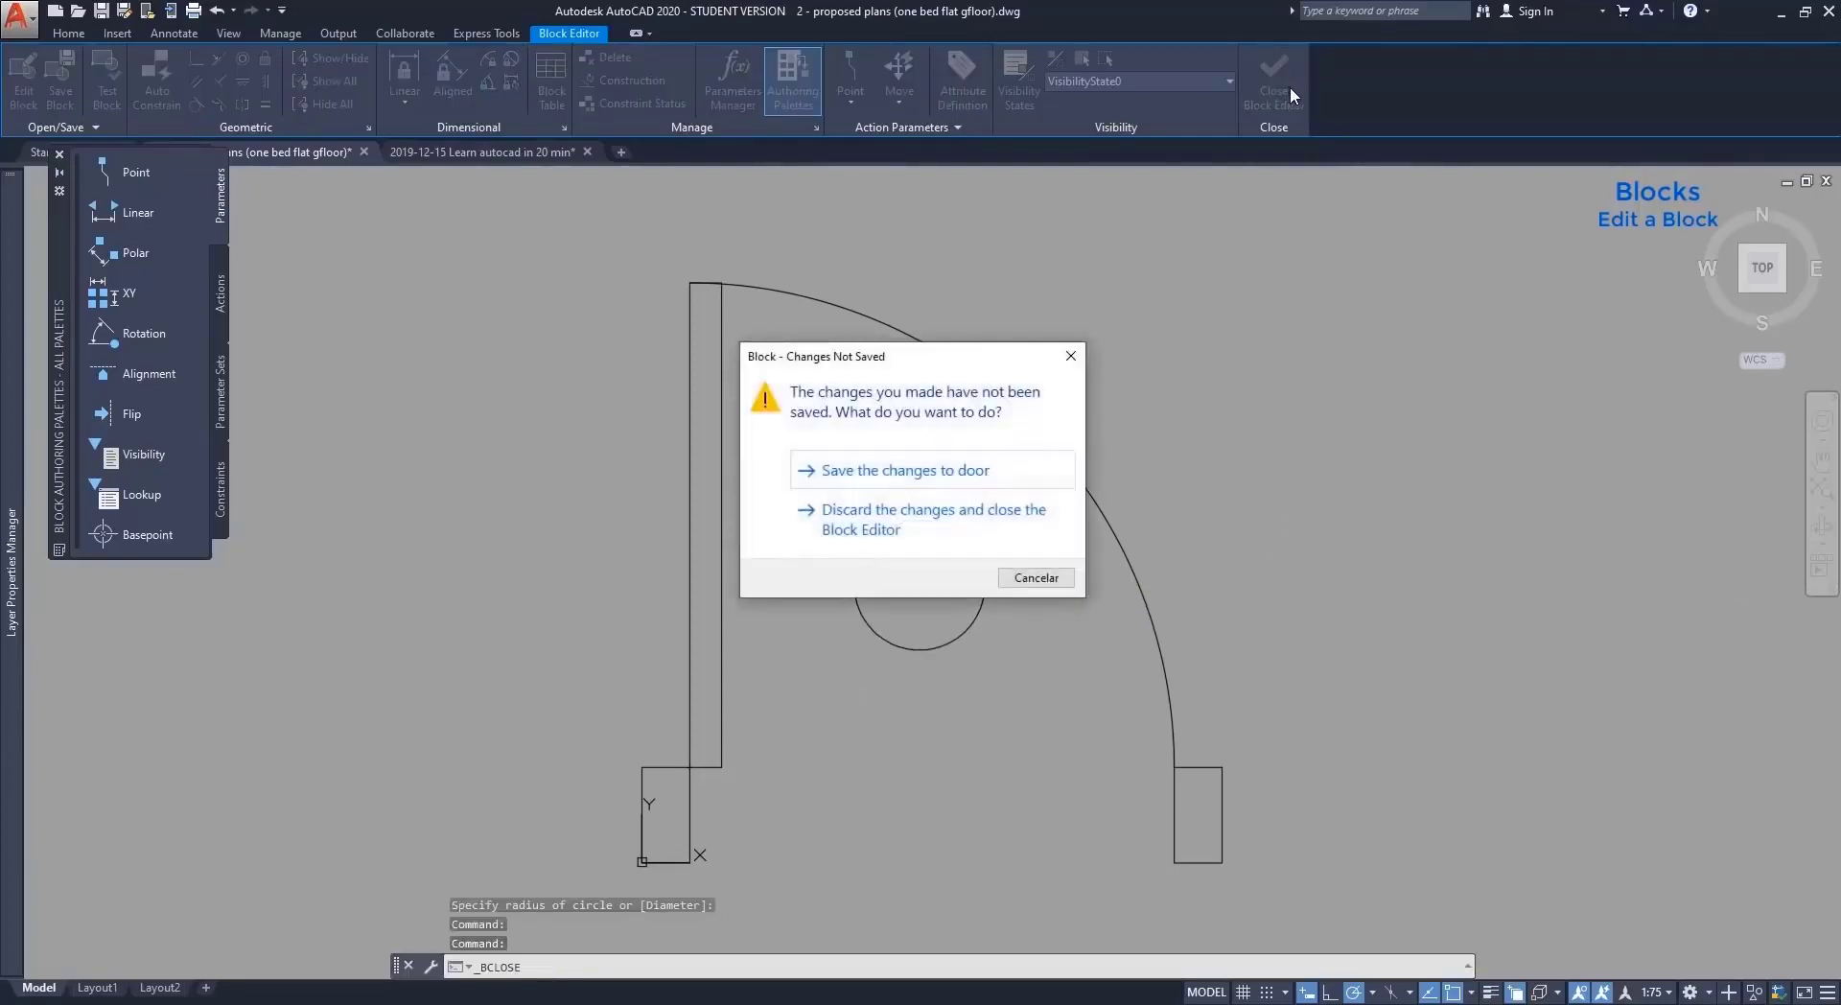
left_click(1003, 477)
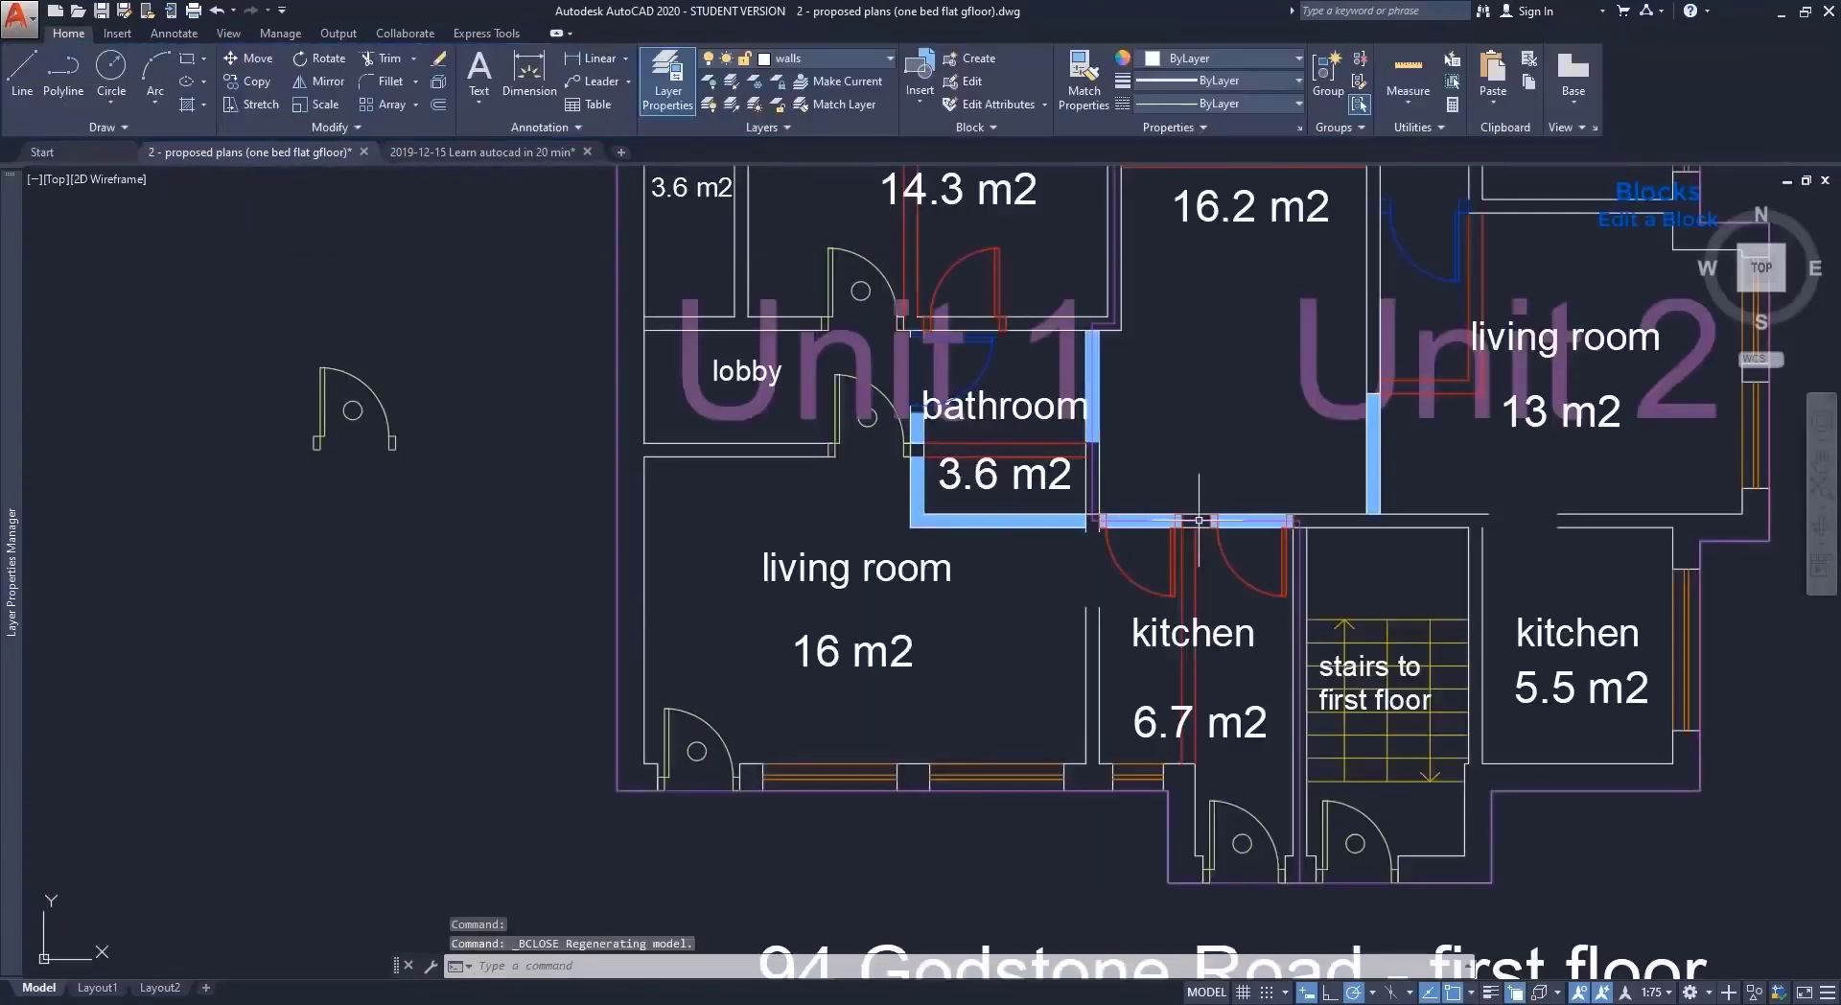
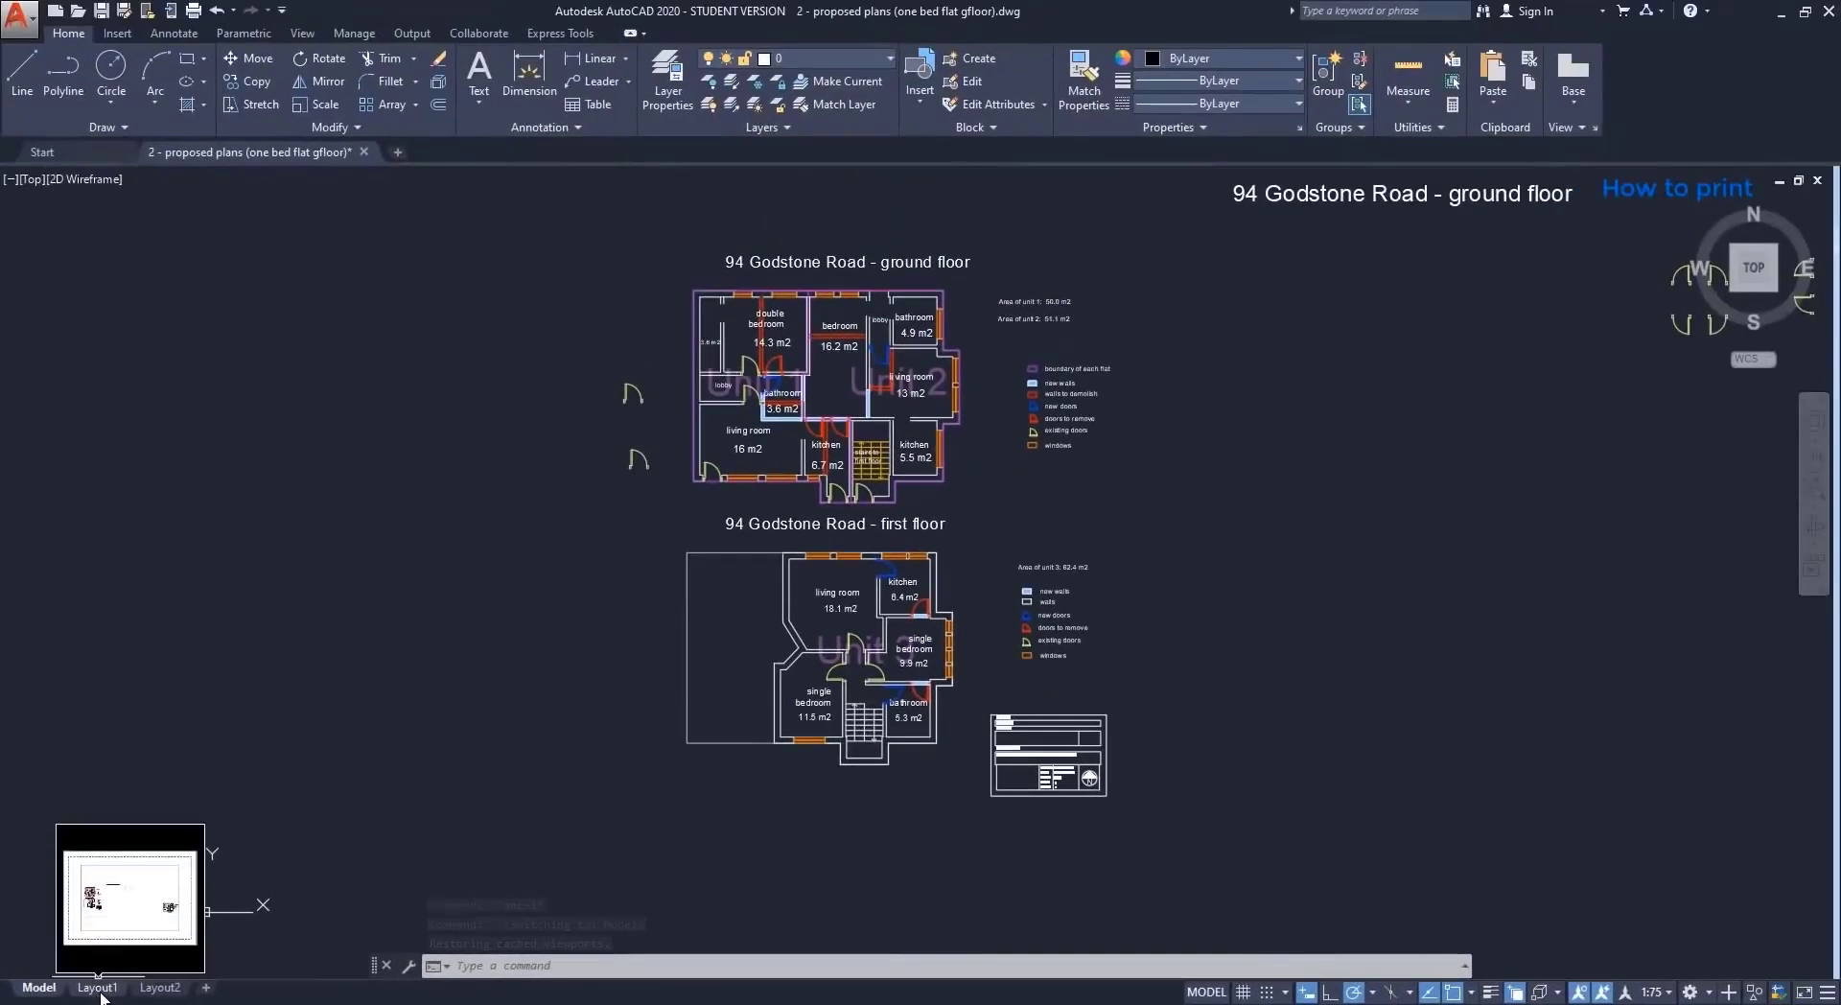
Open the page setup of Layout1 for modification and set its plotter to DWG To PDF.pc3.
left_click(98, 987)
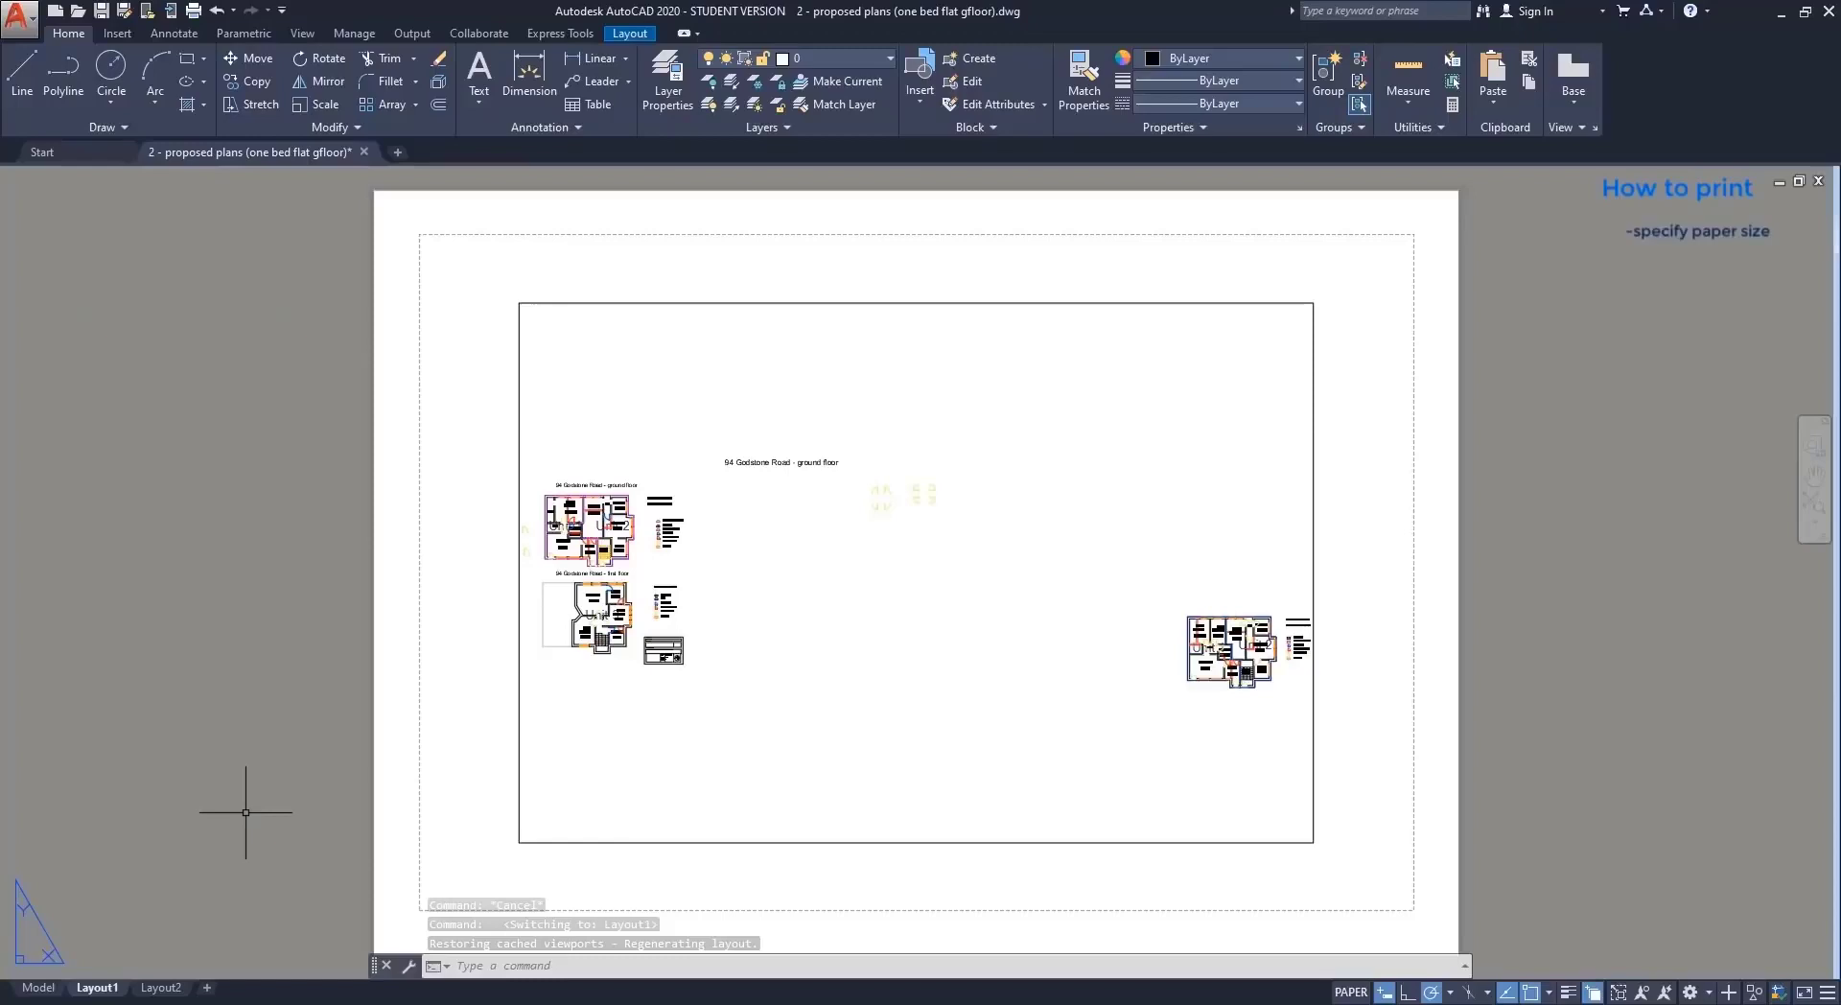
right_click(97, 987)
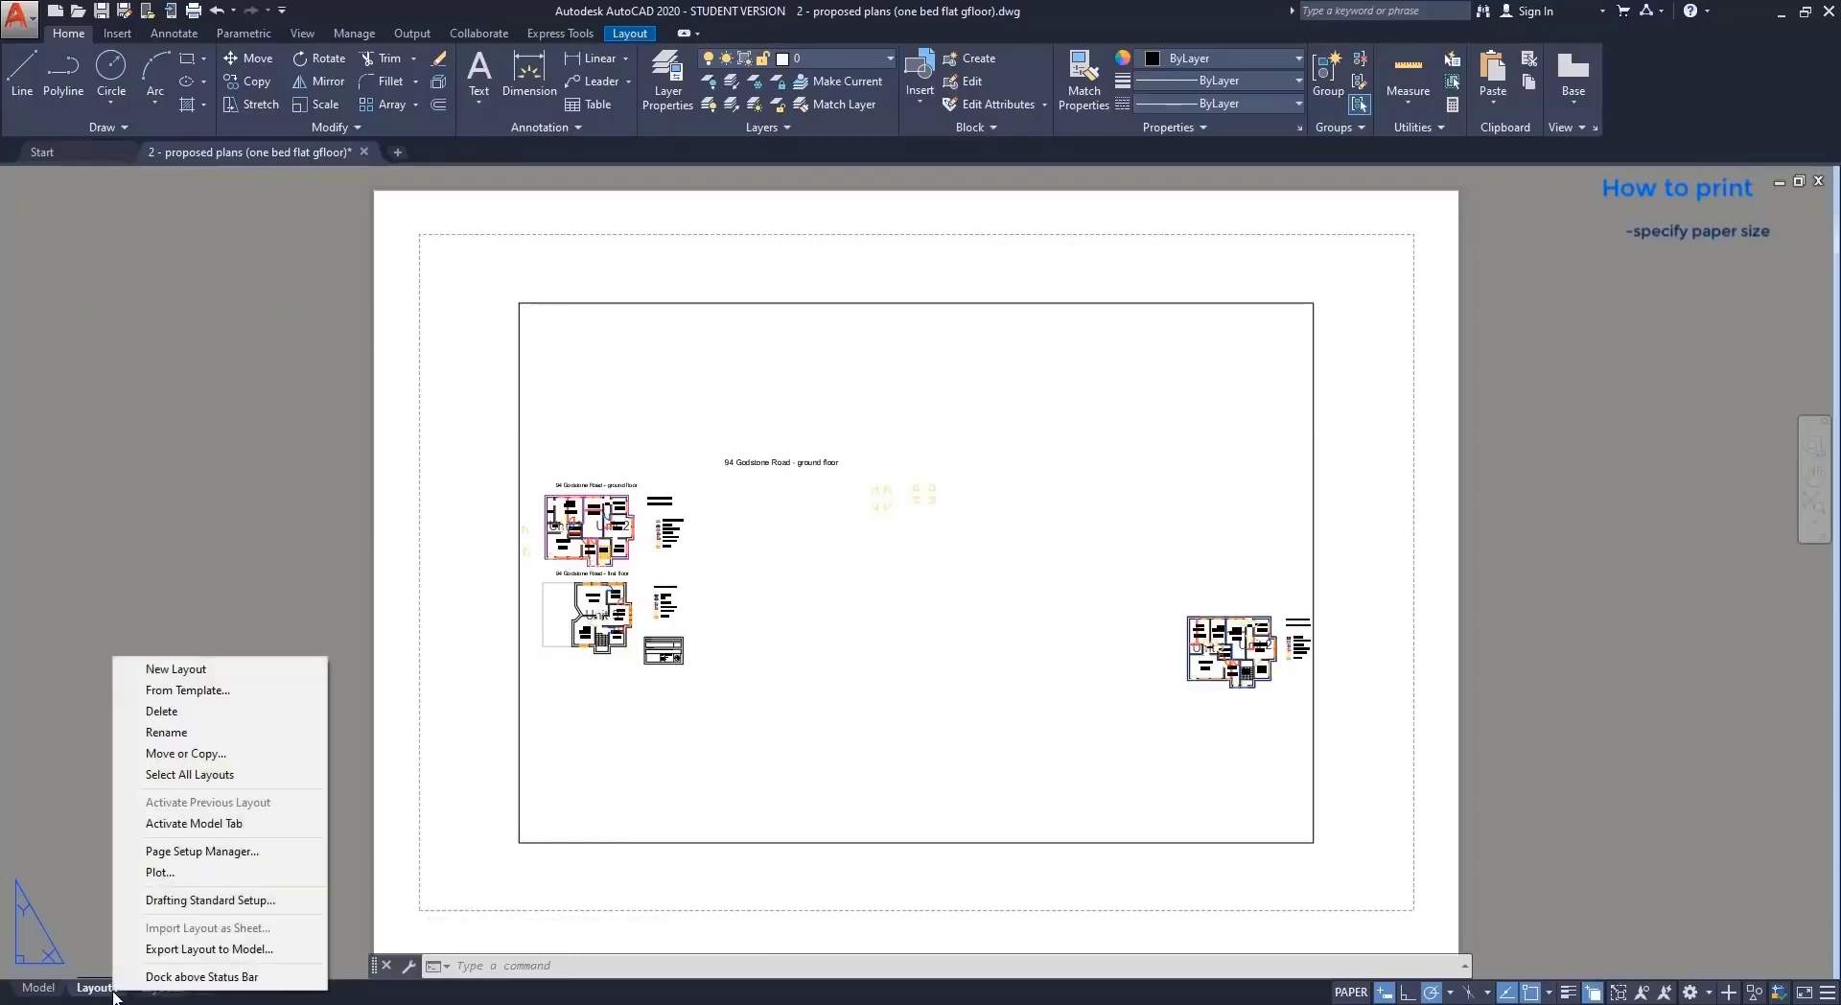
left_click(284, 853)
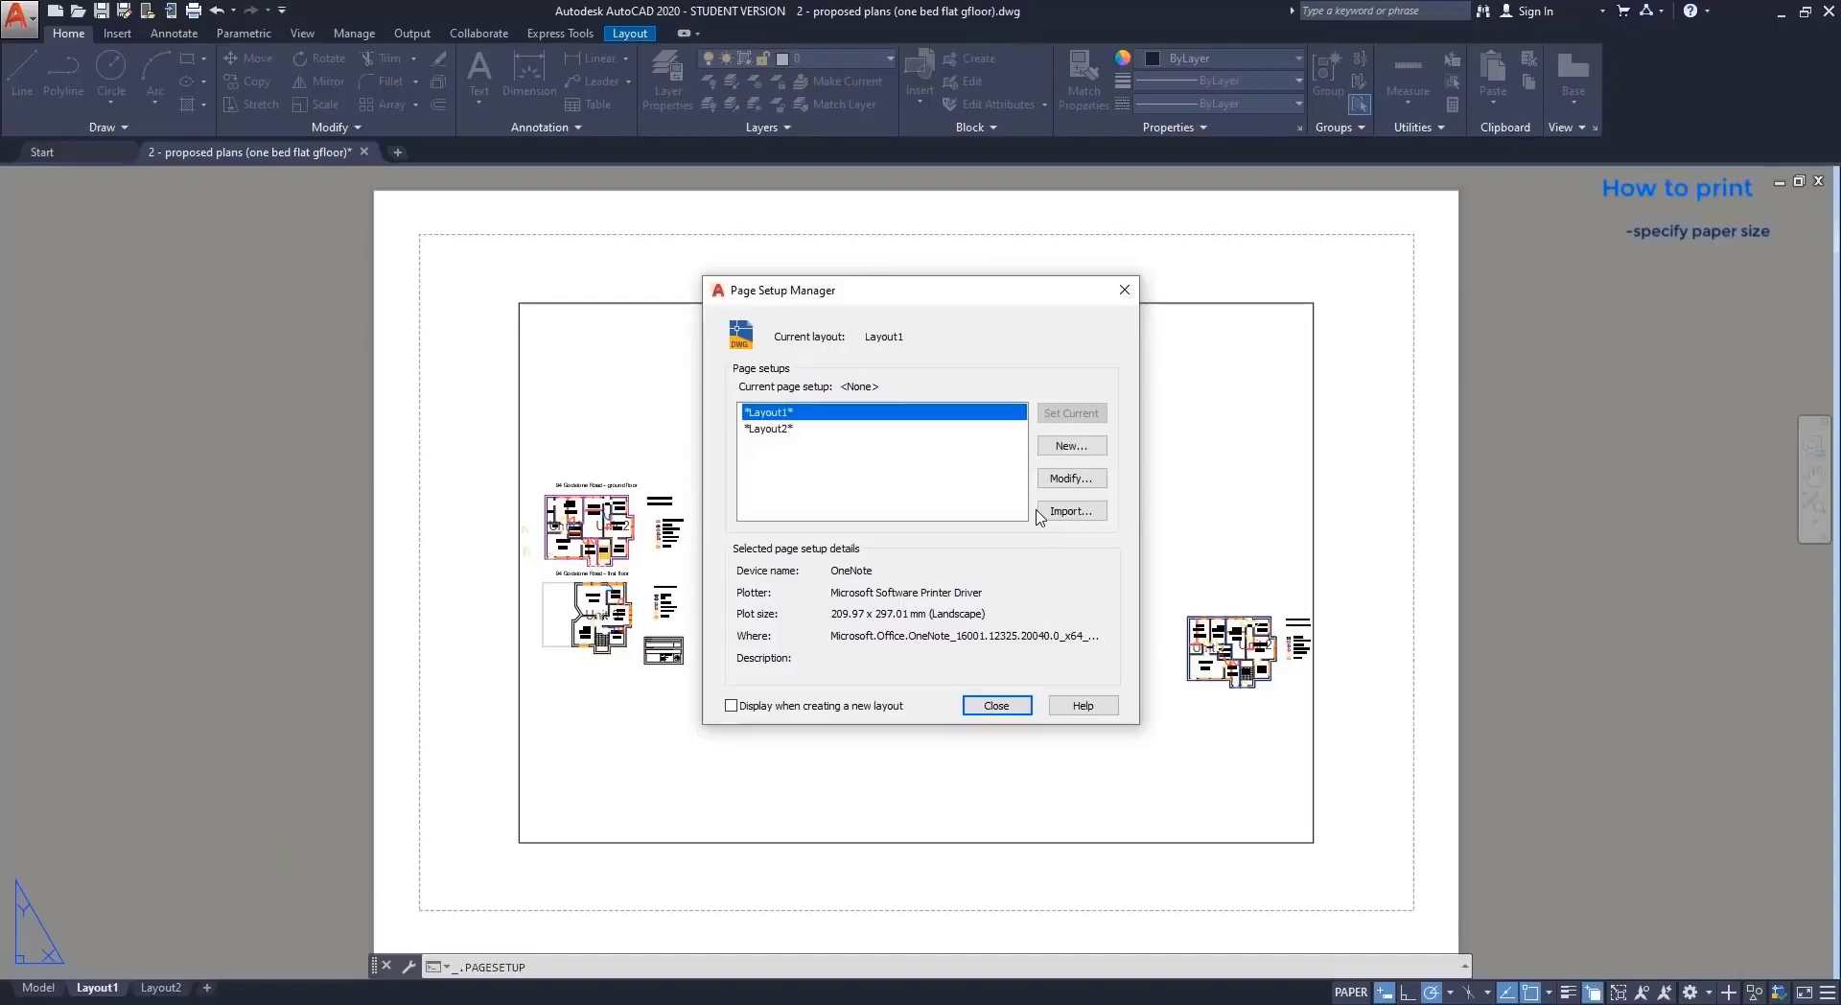
left_click(1071, 477)
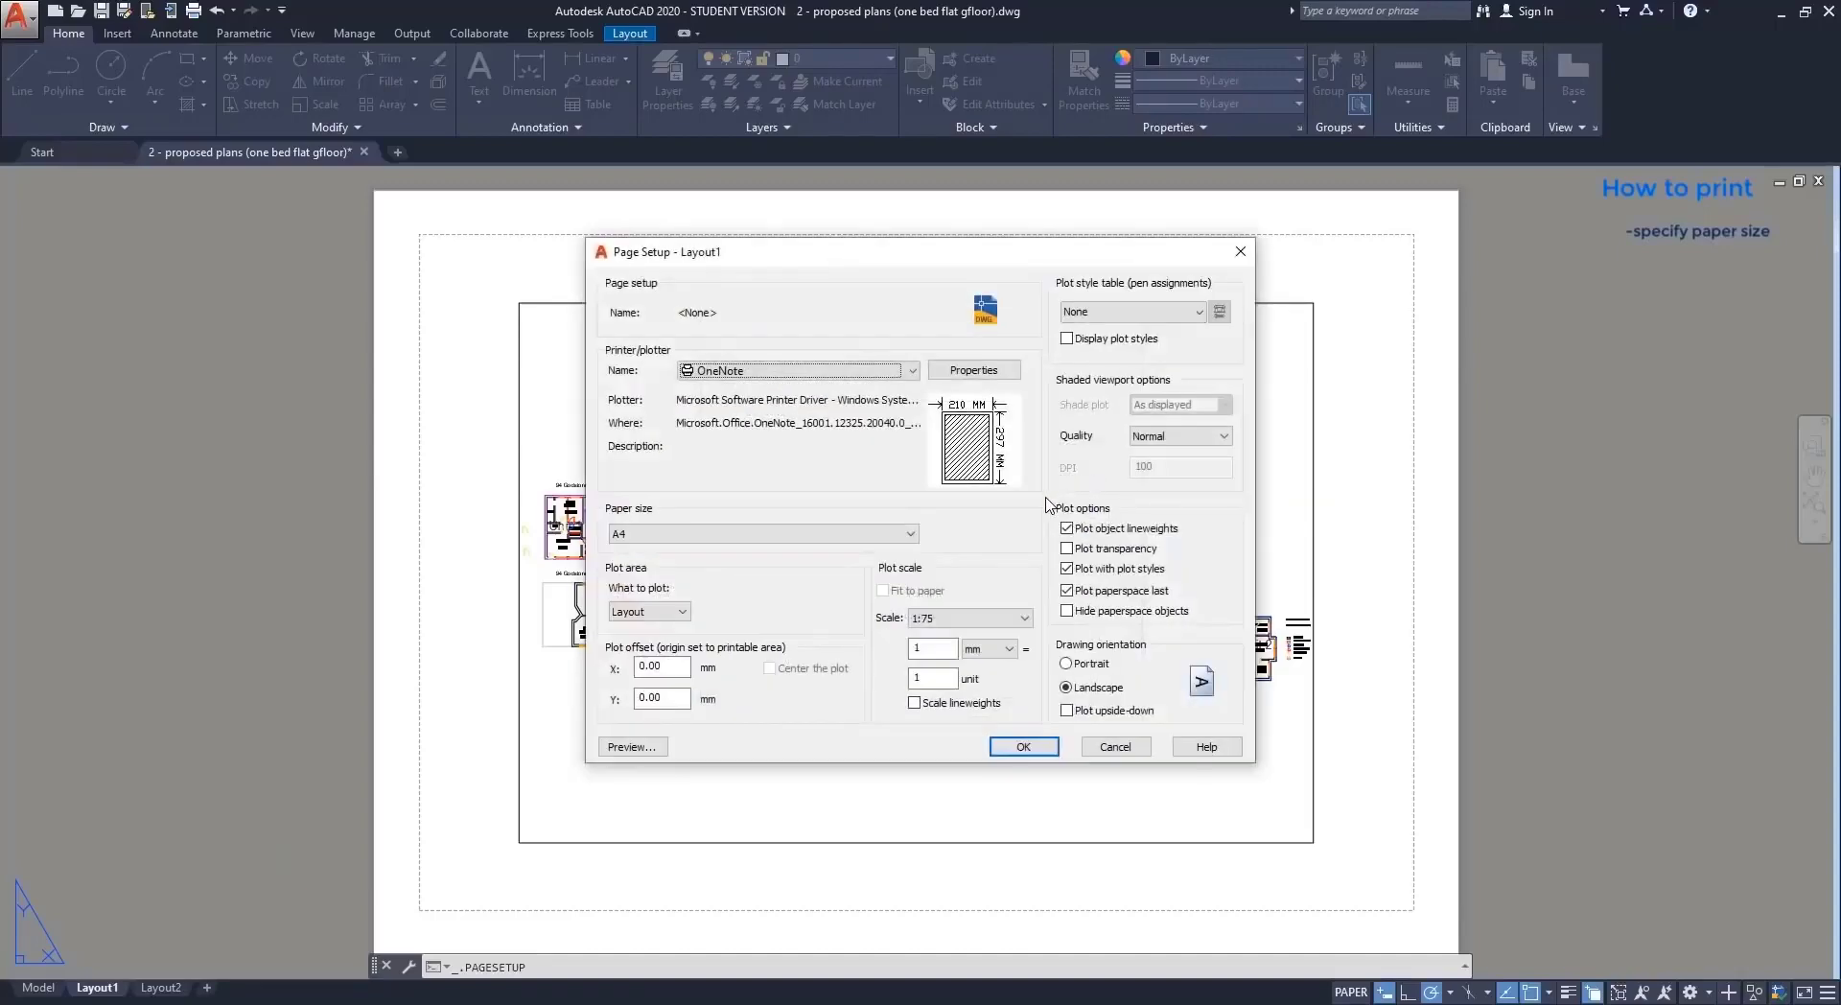
left_click(913, 371)
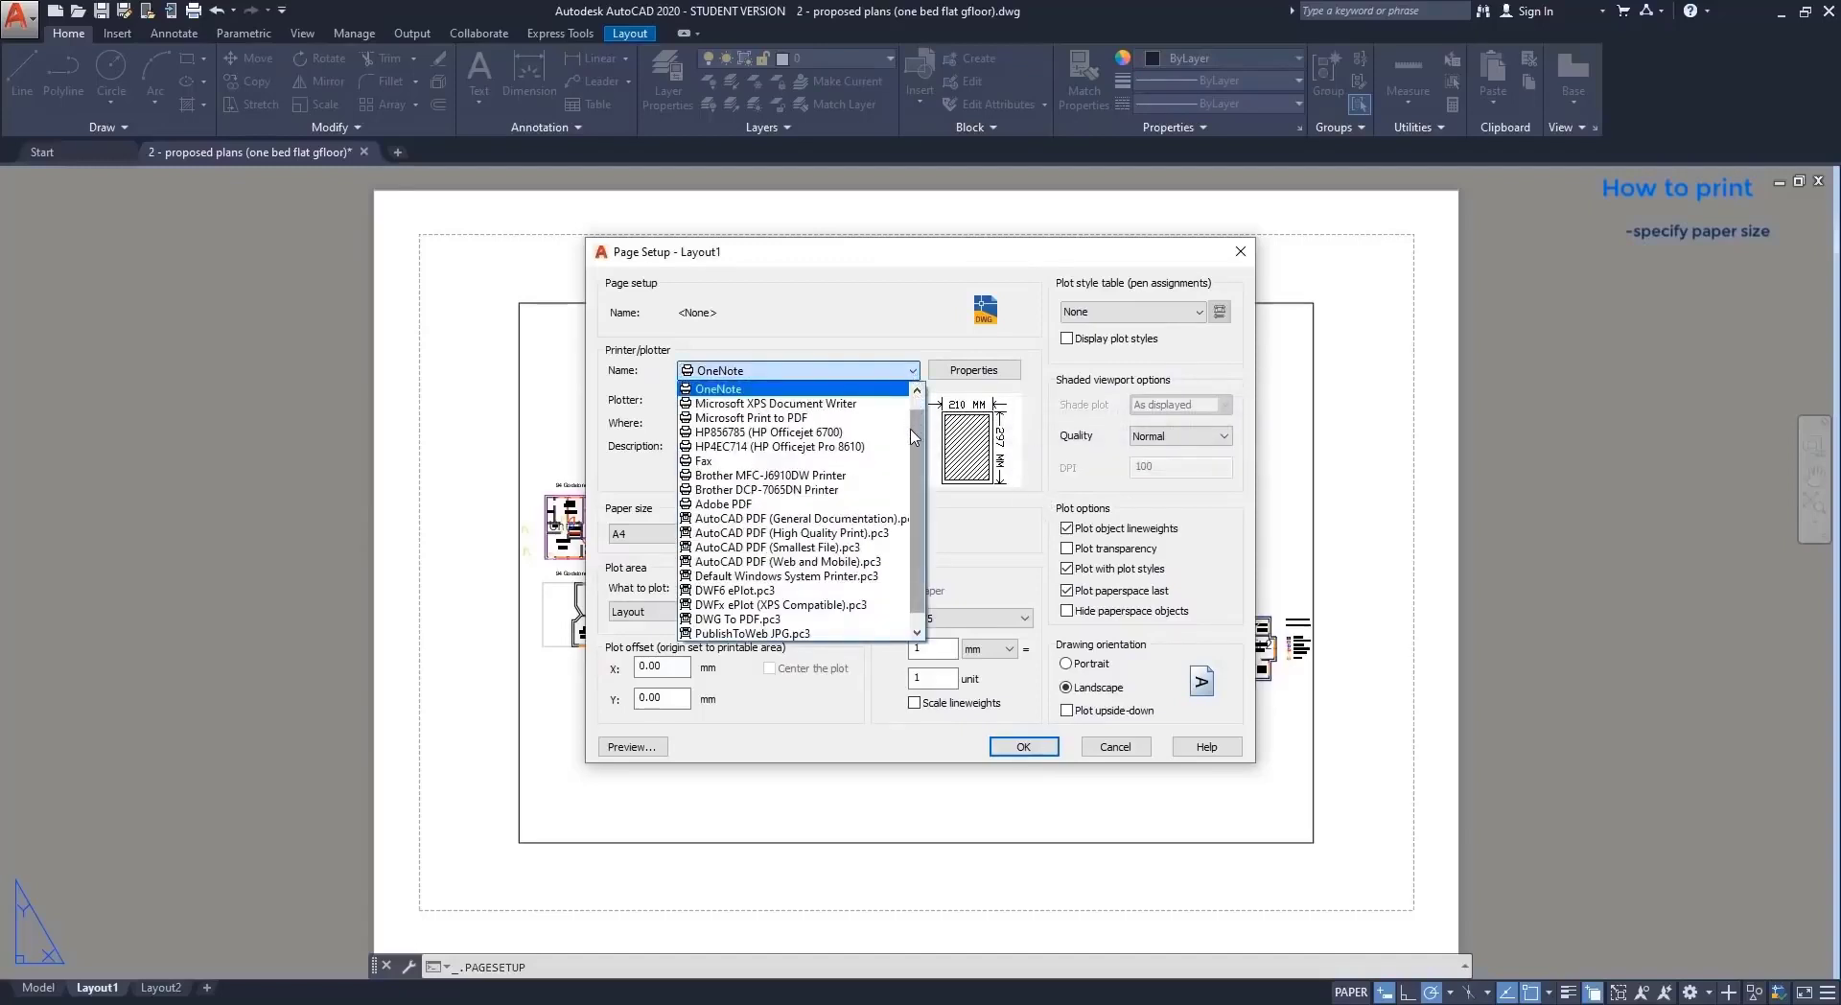
scroll(913, 437, "down", 1)
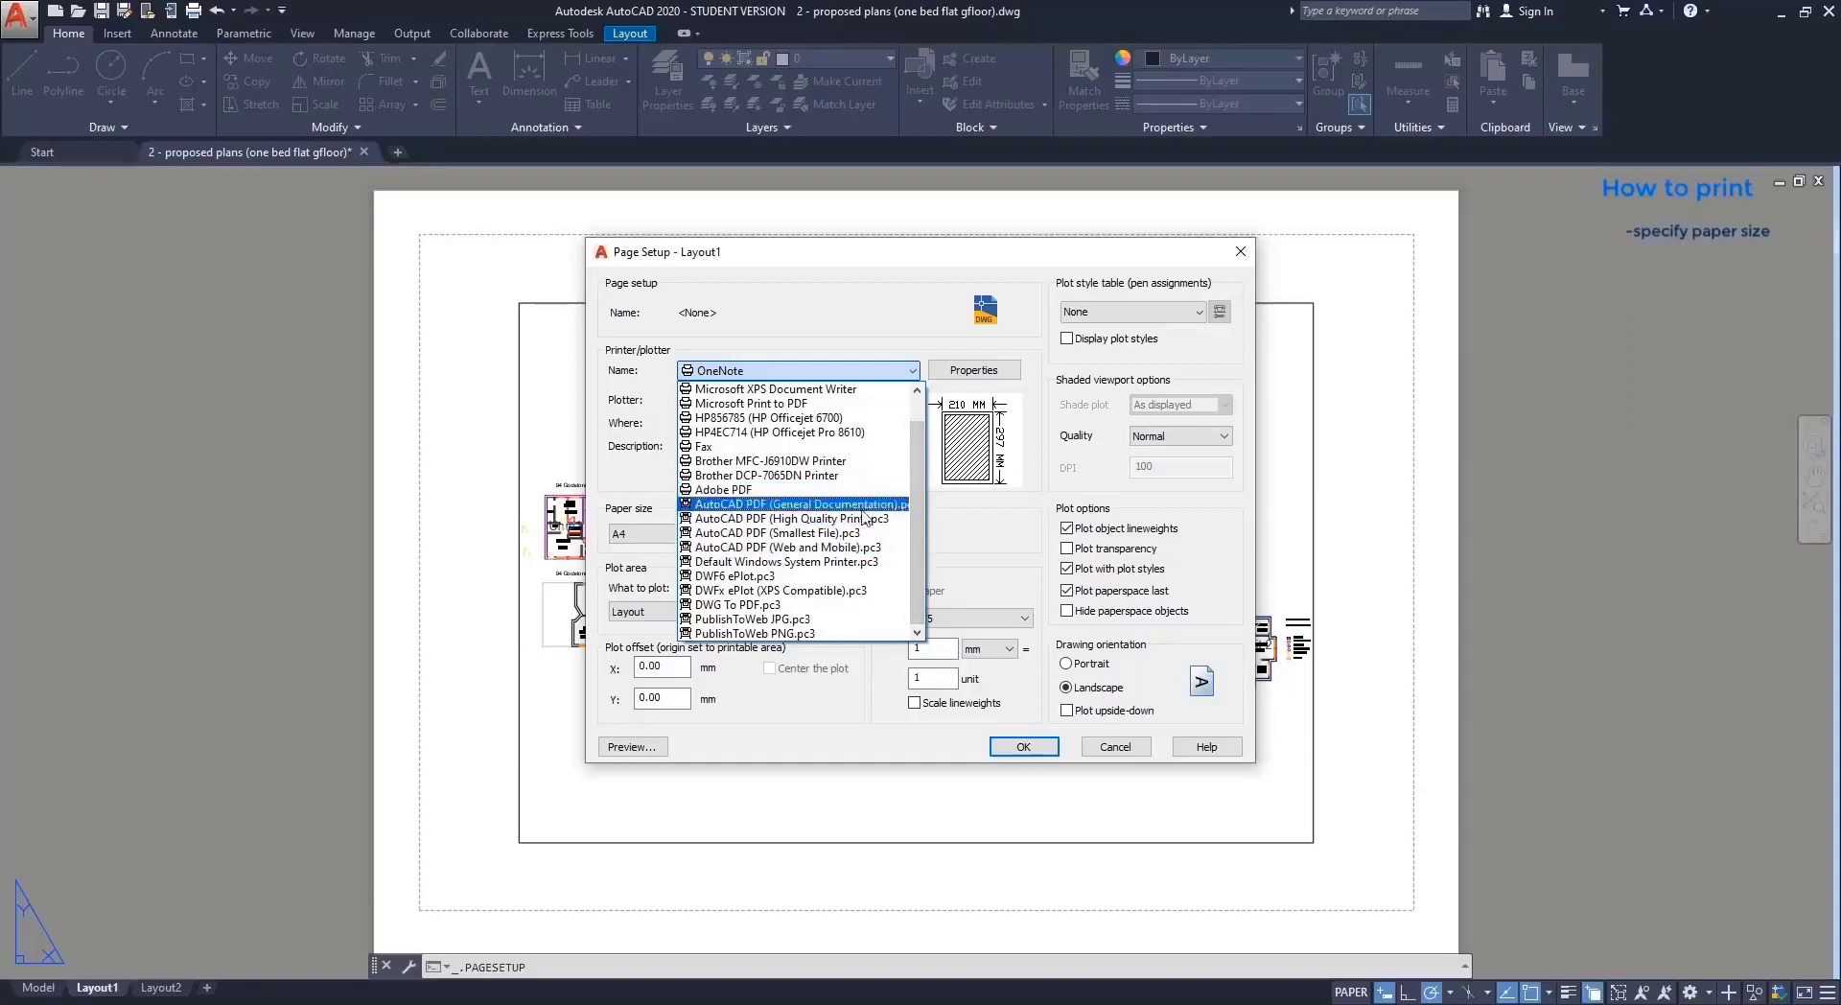
left_click(857, 608)
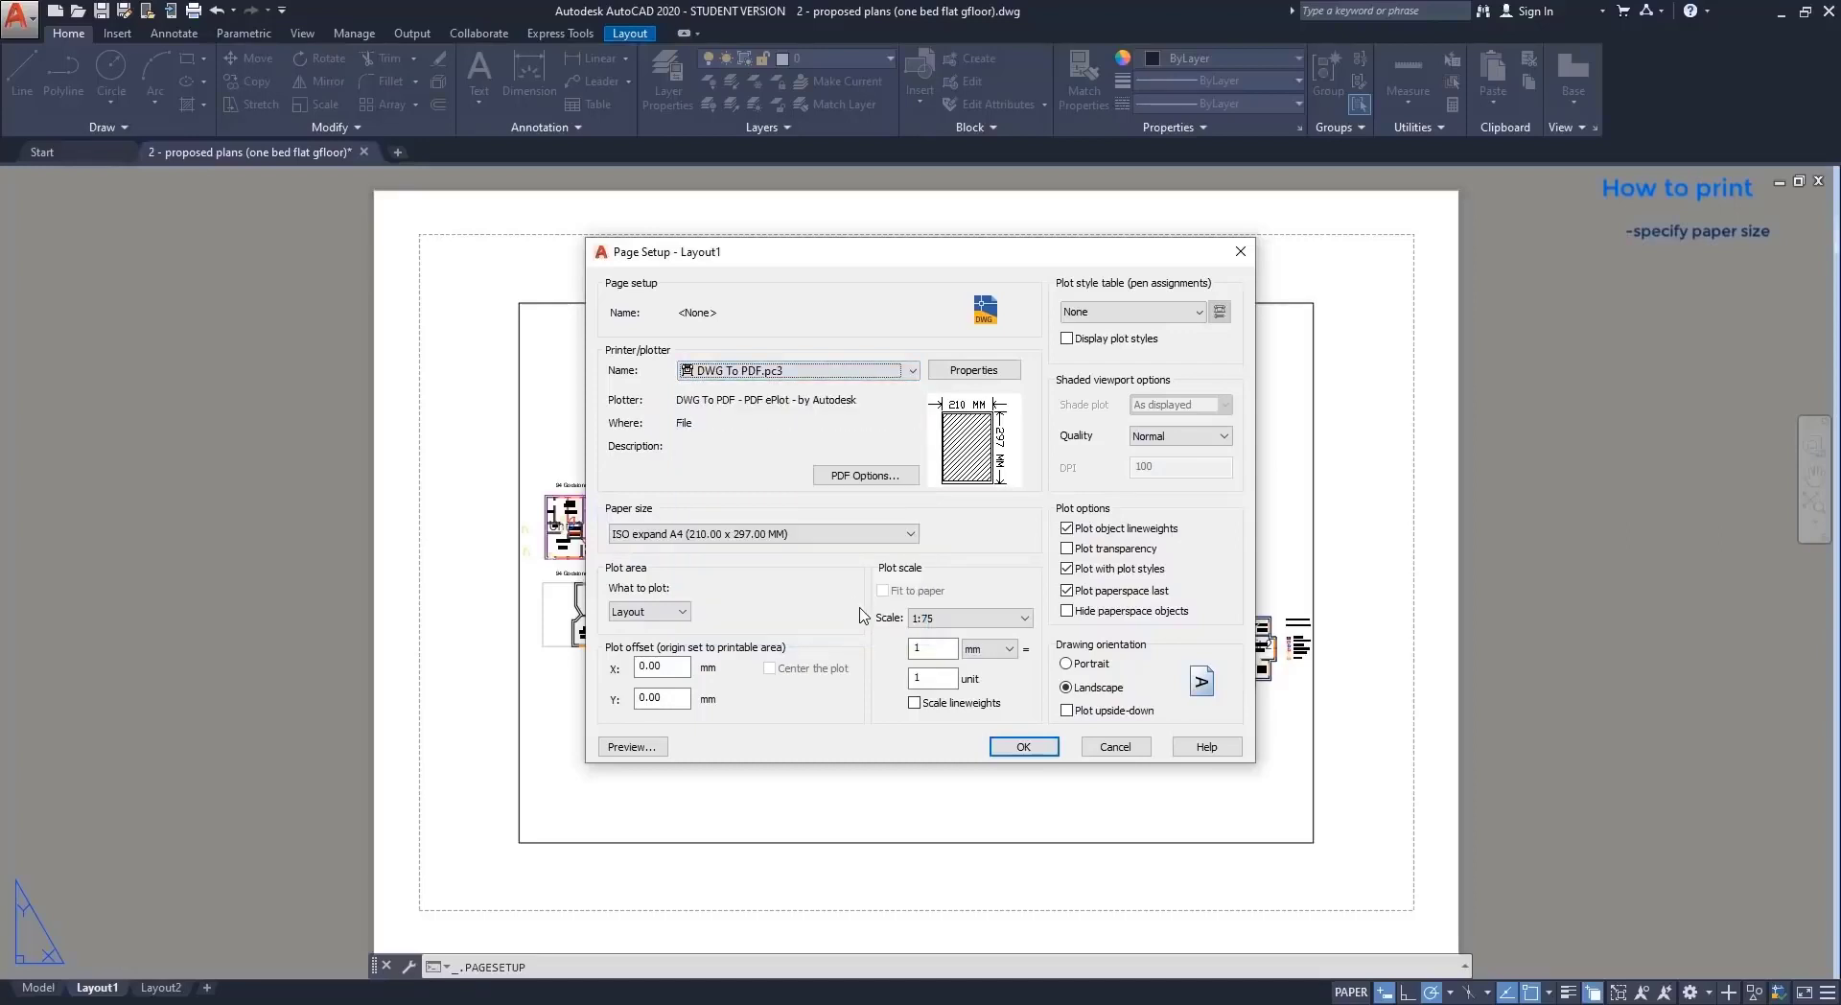
Set Layout1's paper size to ISO full bleed A4 (210.00 x 297.00 MM) in portrait orientation, and finish the page setup.
left_click(911, 535)
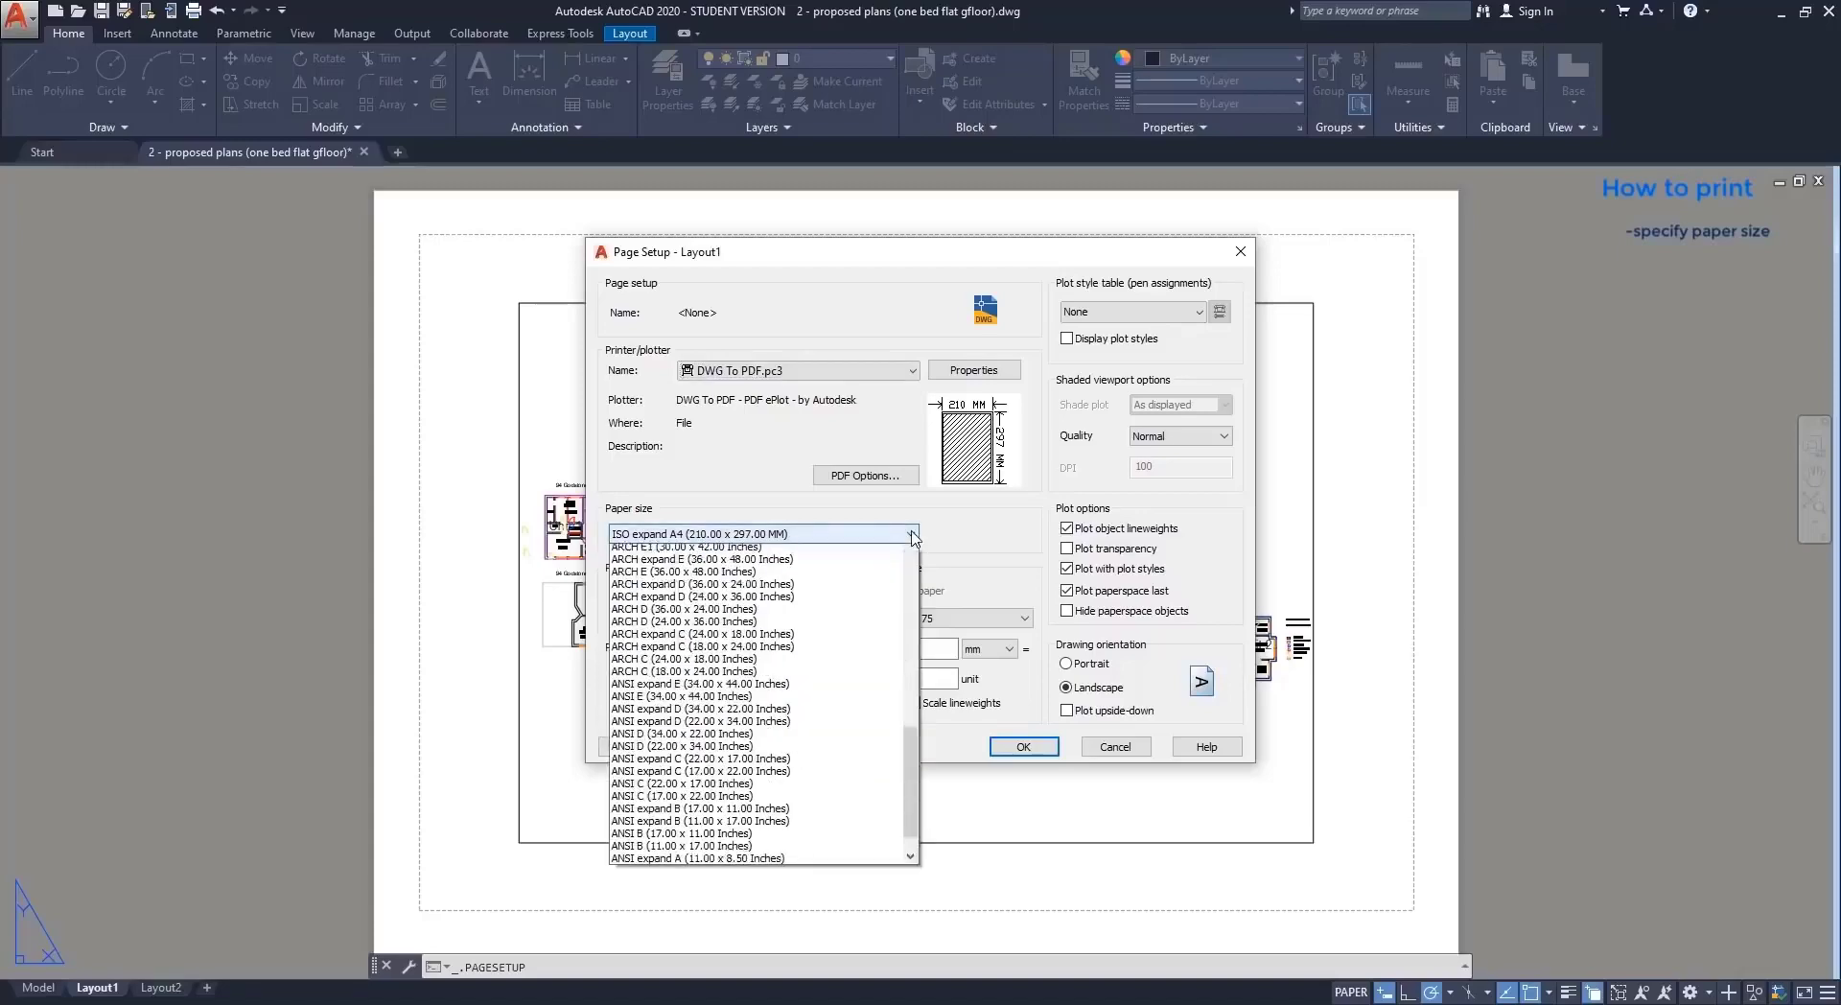
left_click_drag(910, 801, 910, 792)
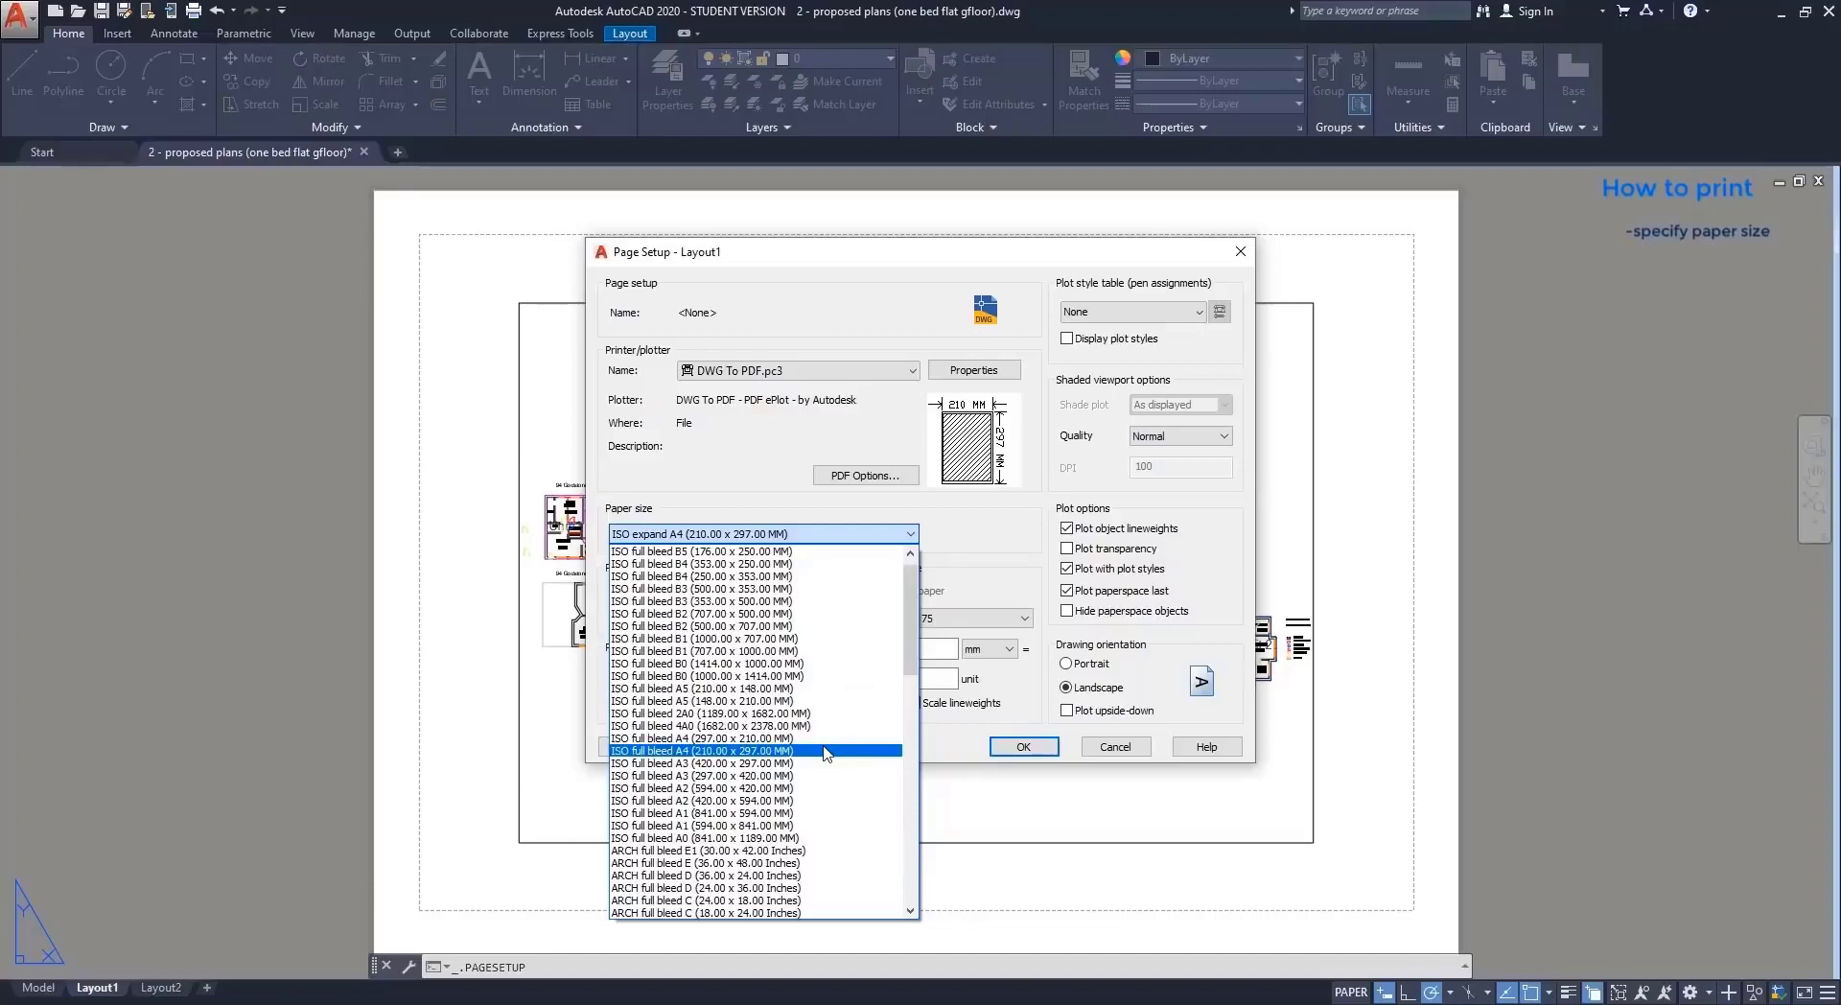
left_click(824, 751)
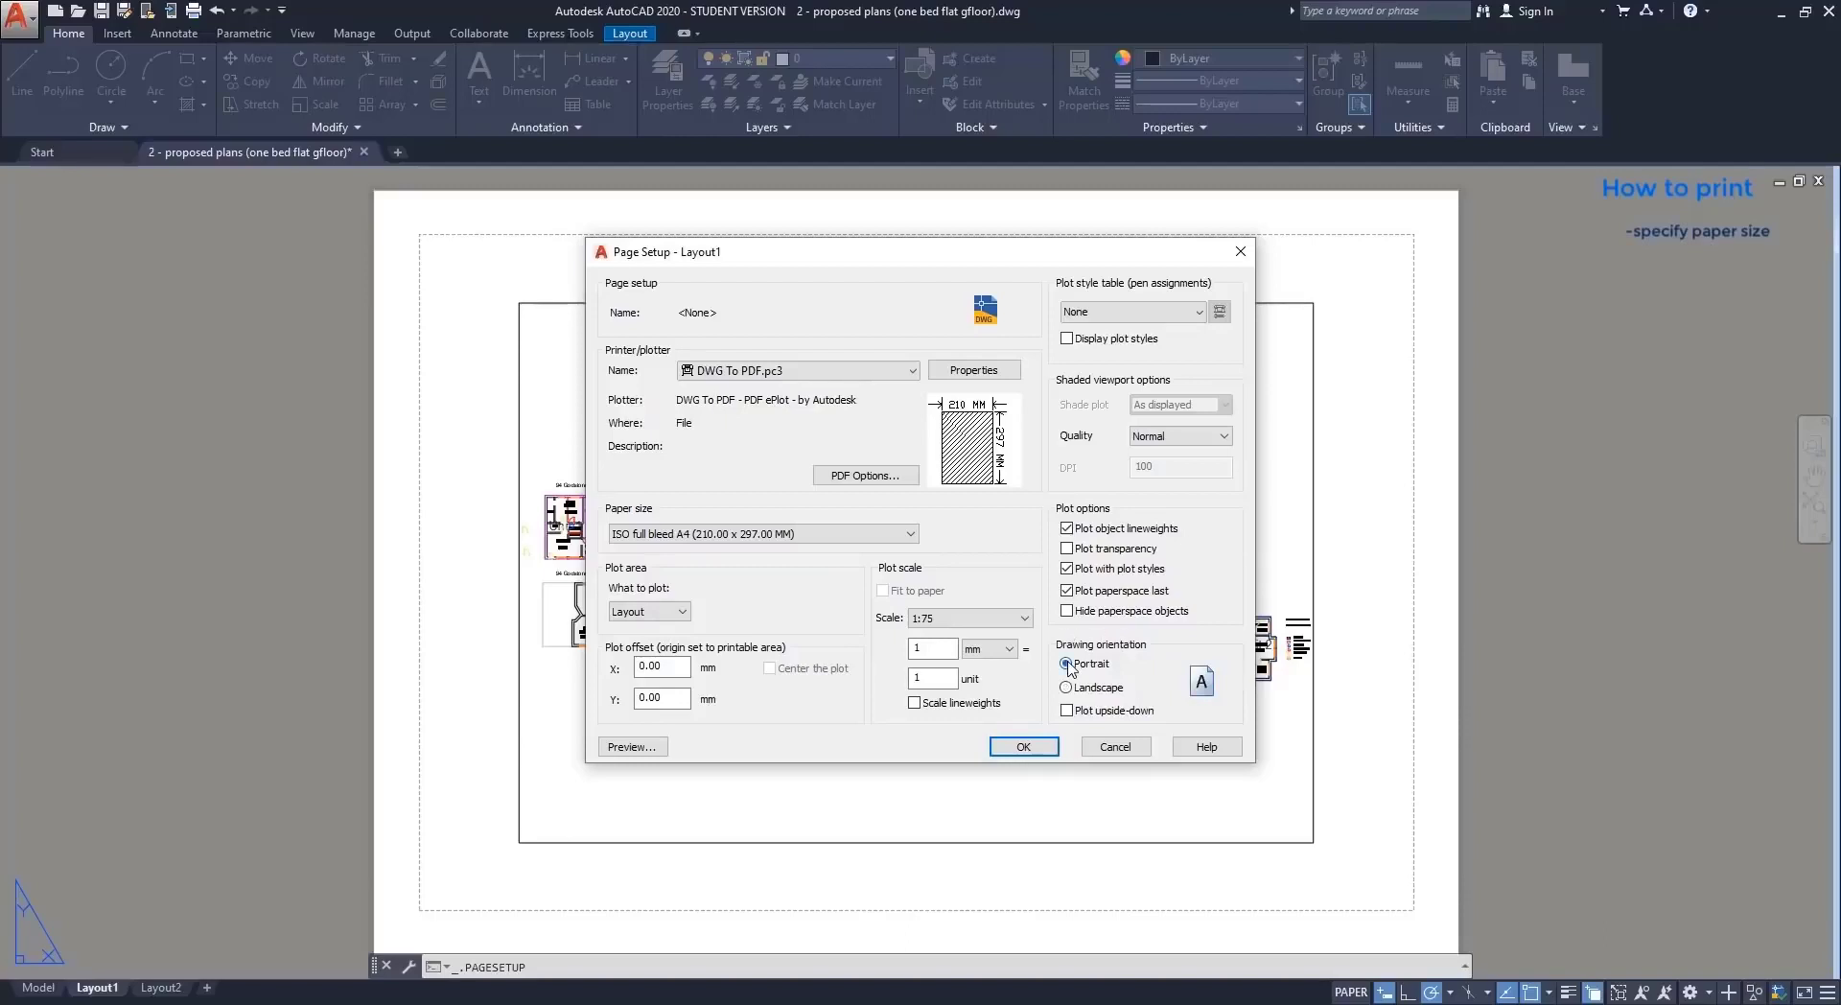
left_click(1024, 747)
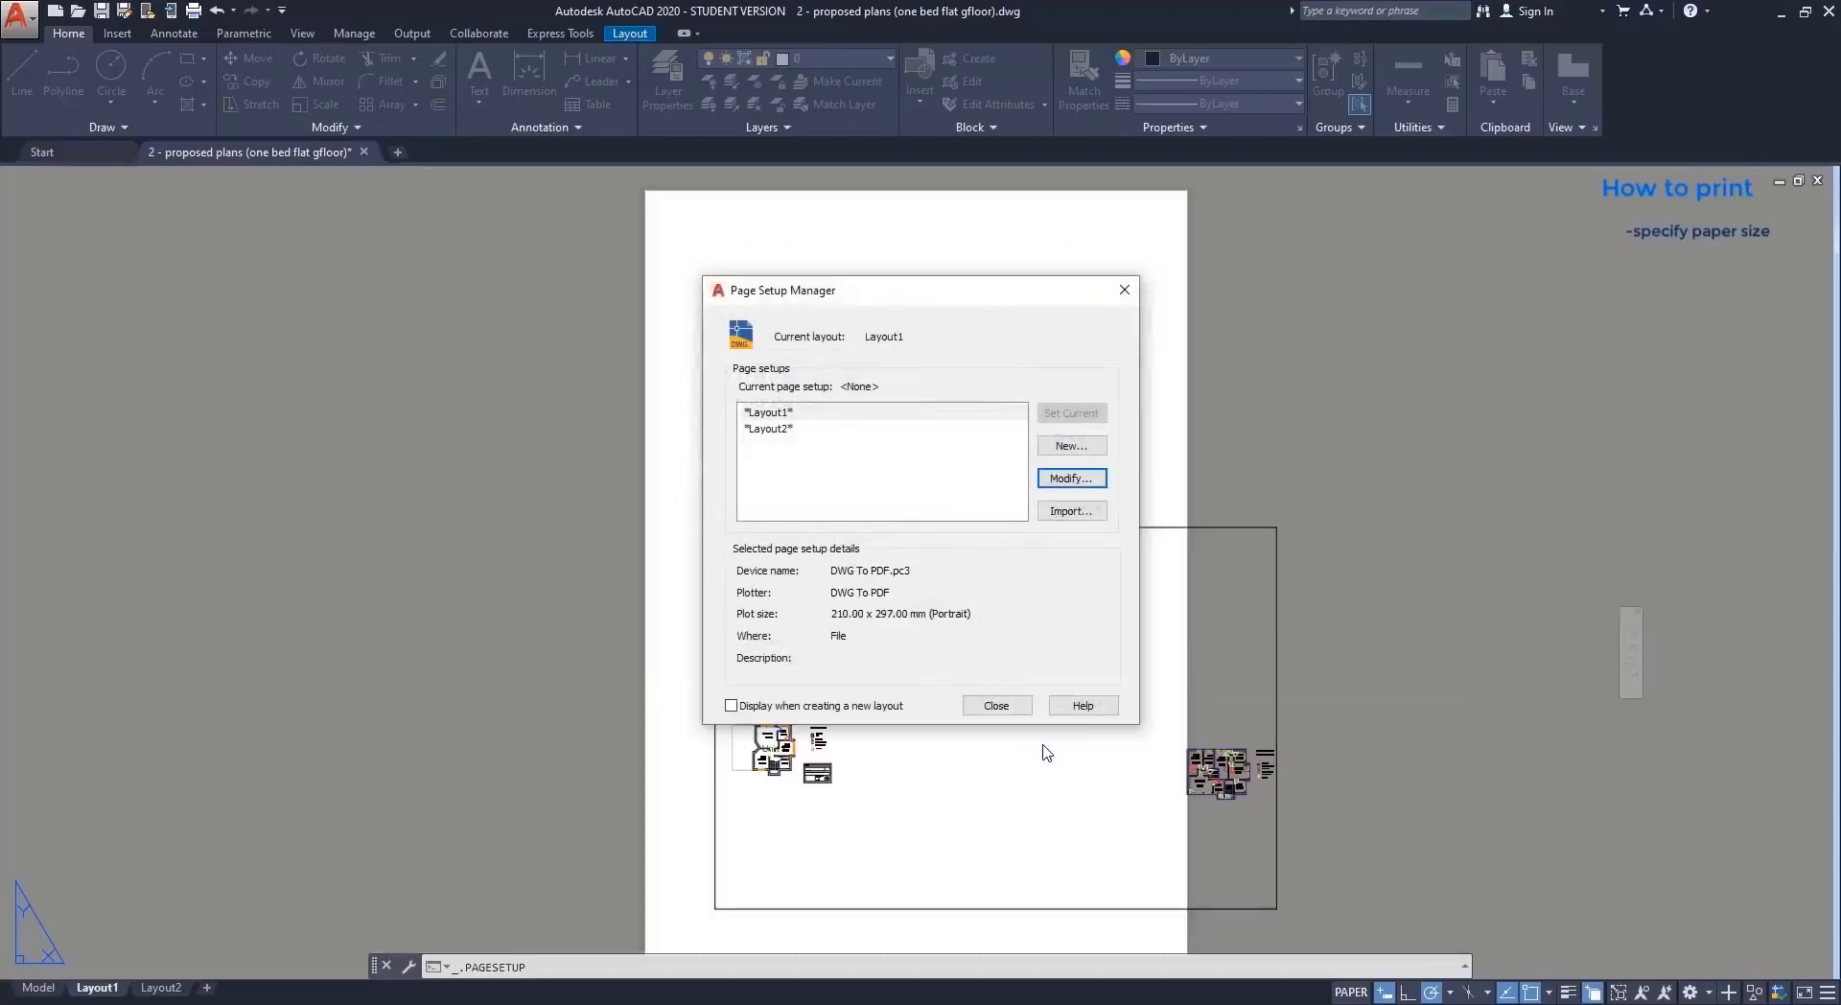
left_click(997, 706)
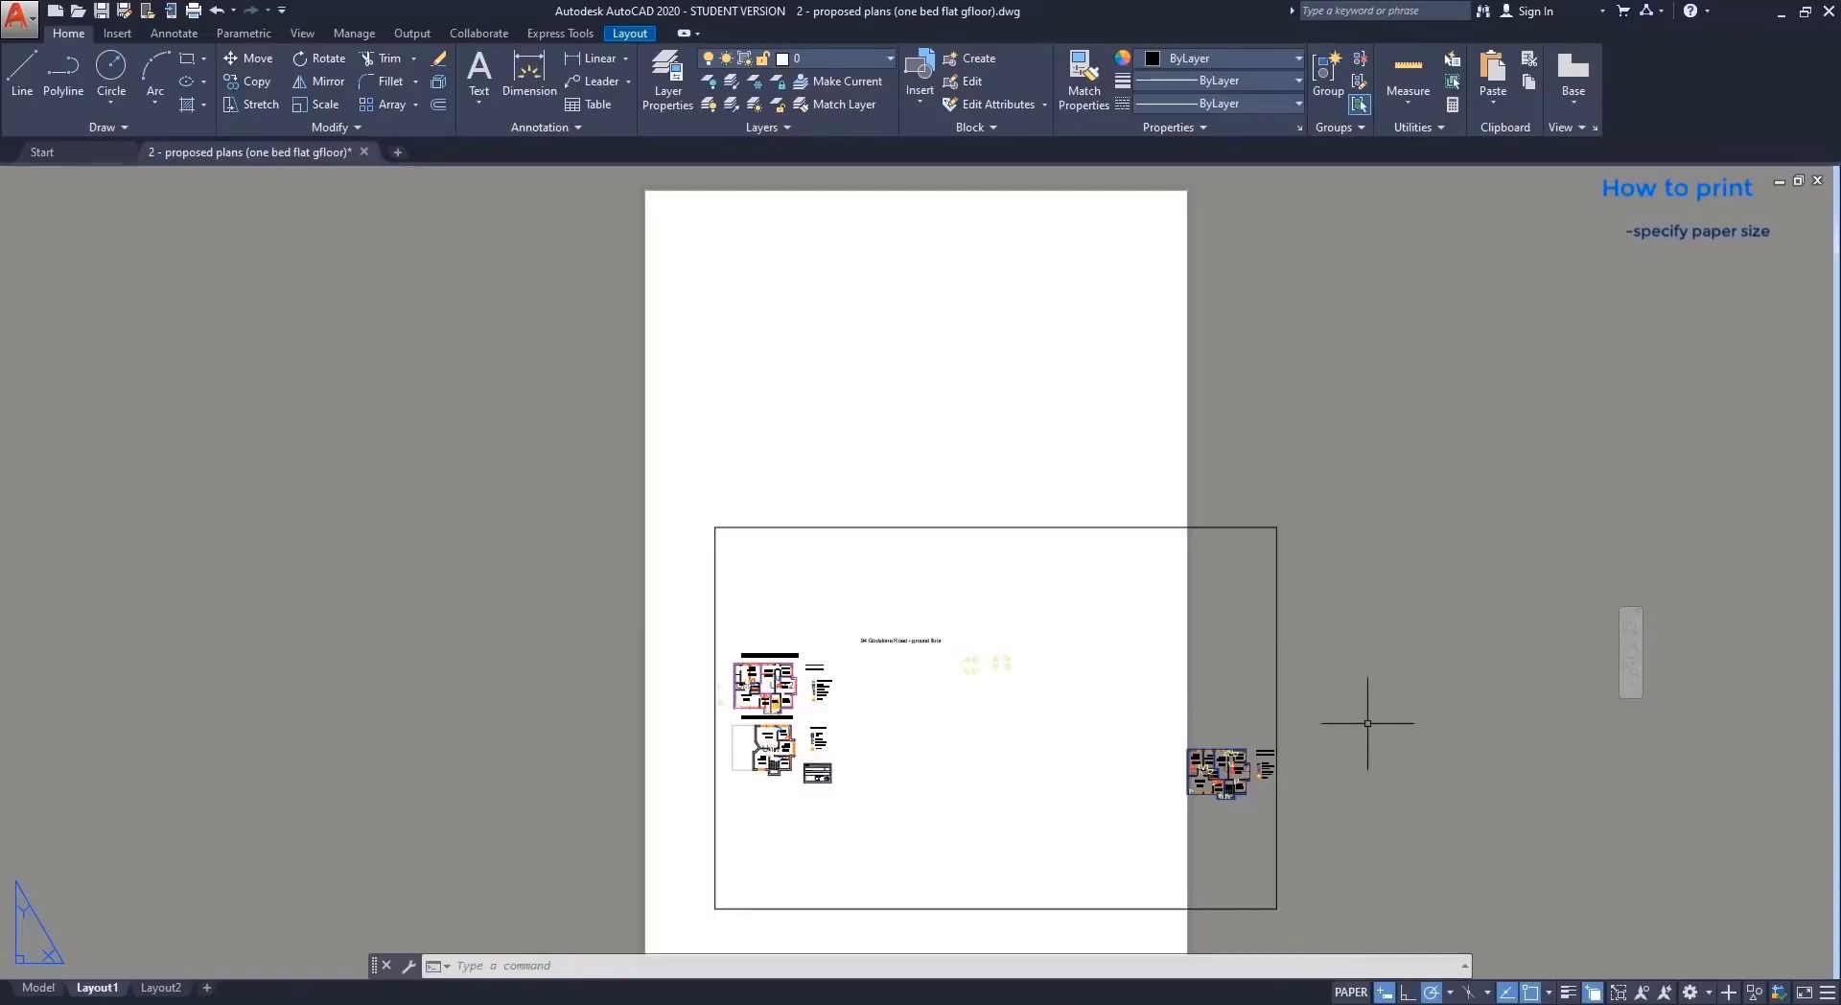
Enter model space through the layout viewport, enlarge the floor plans inside it, and return to paper space.
scroll(1359, 695, "down", 5)
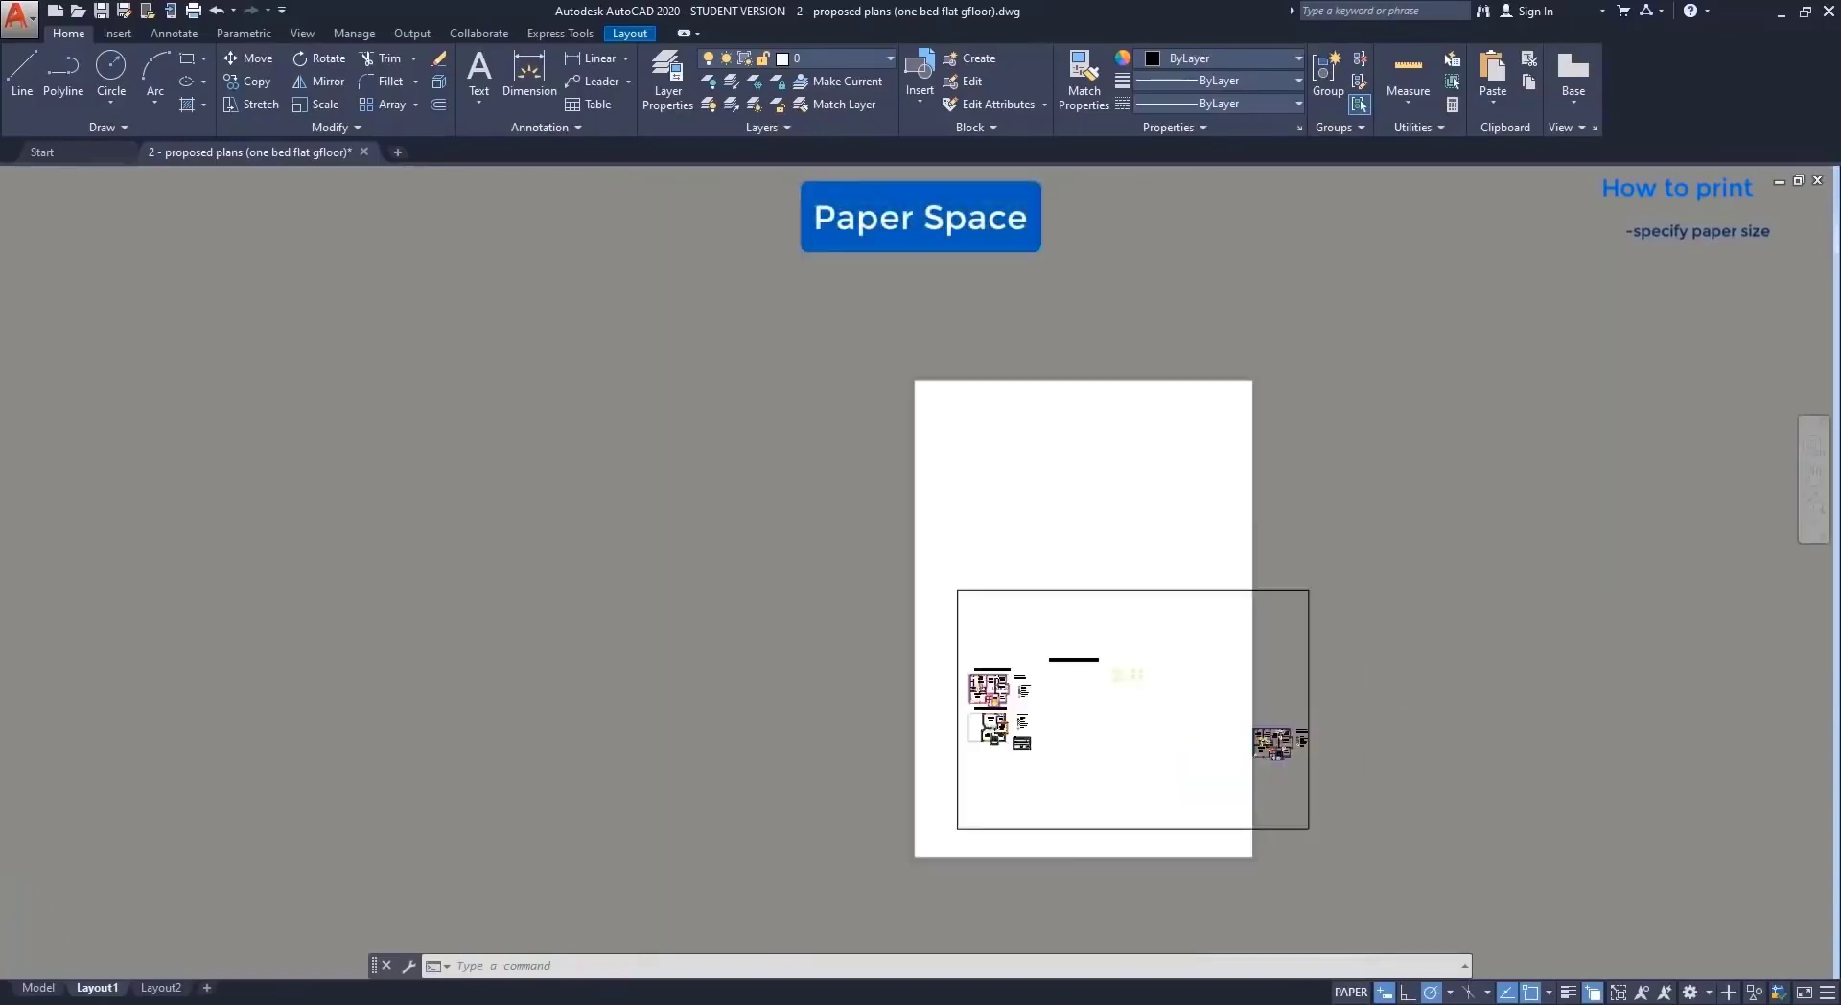
scroll(1325, 715, "up", 7)
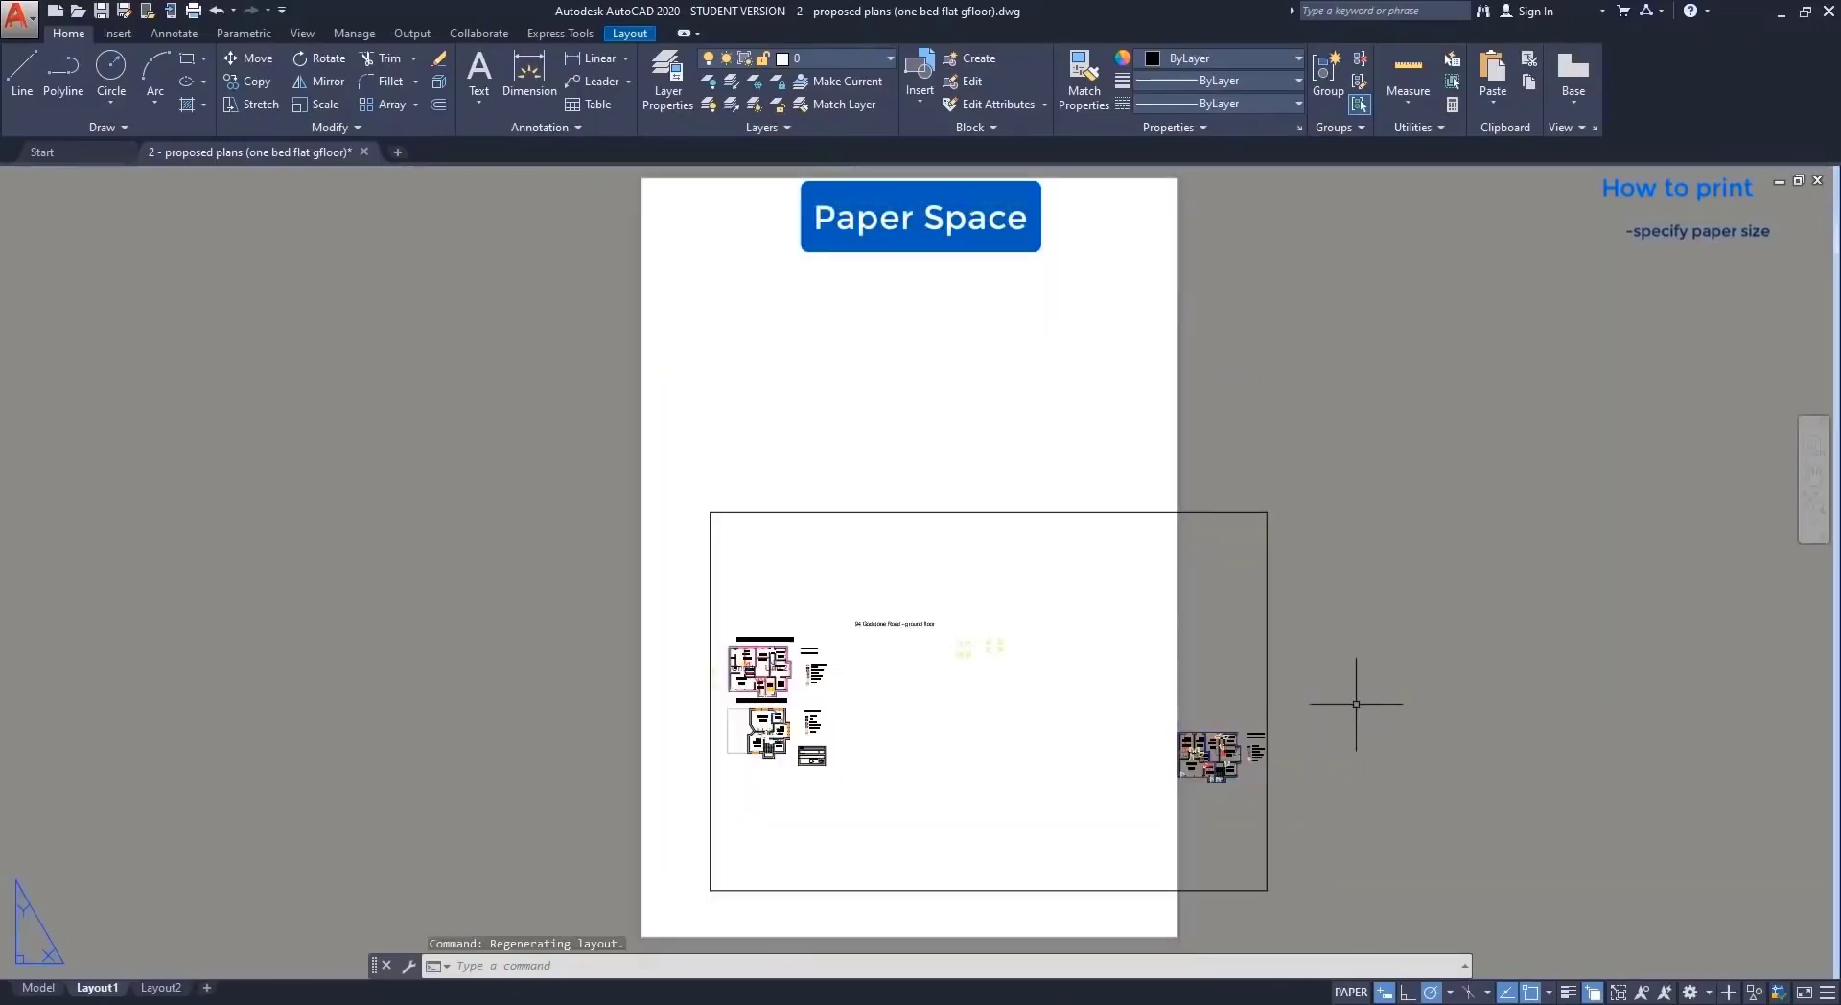
middle_click_drag(1356, 706, 1357, 656)
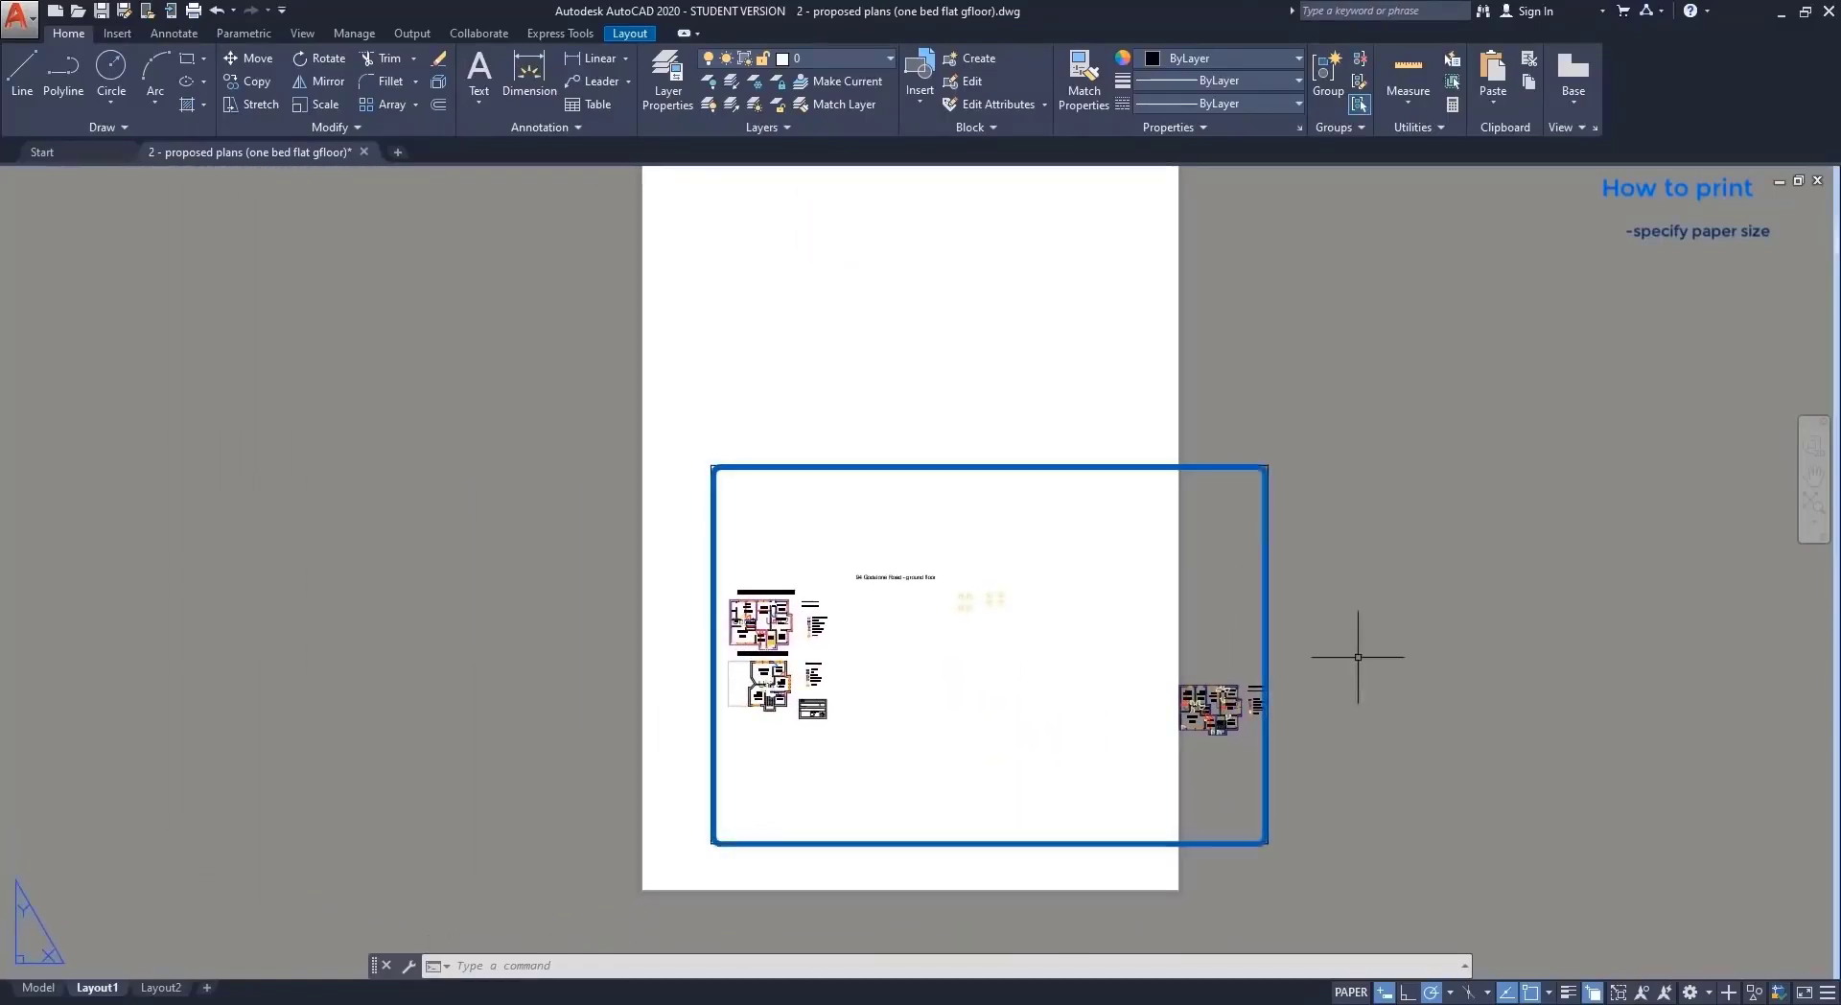
double_click(1094, 661)
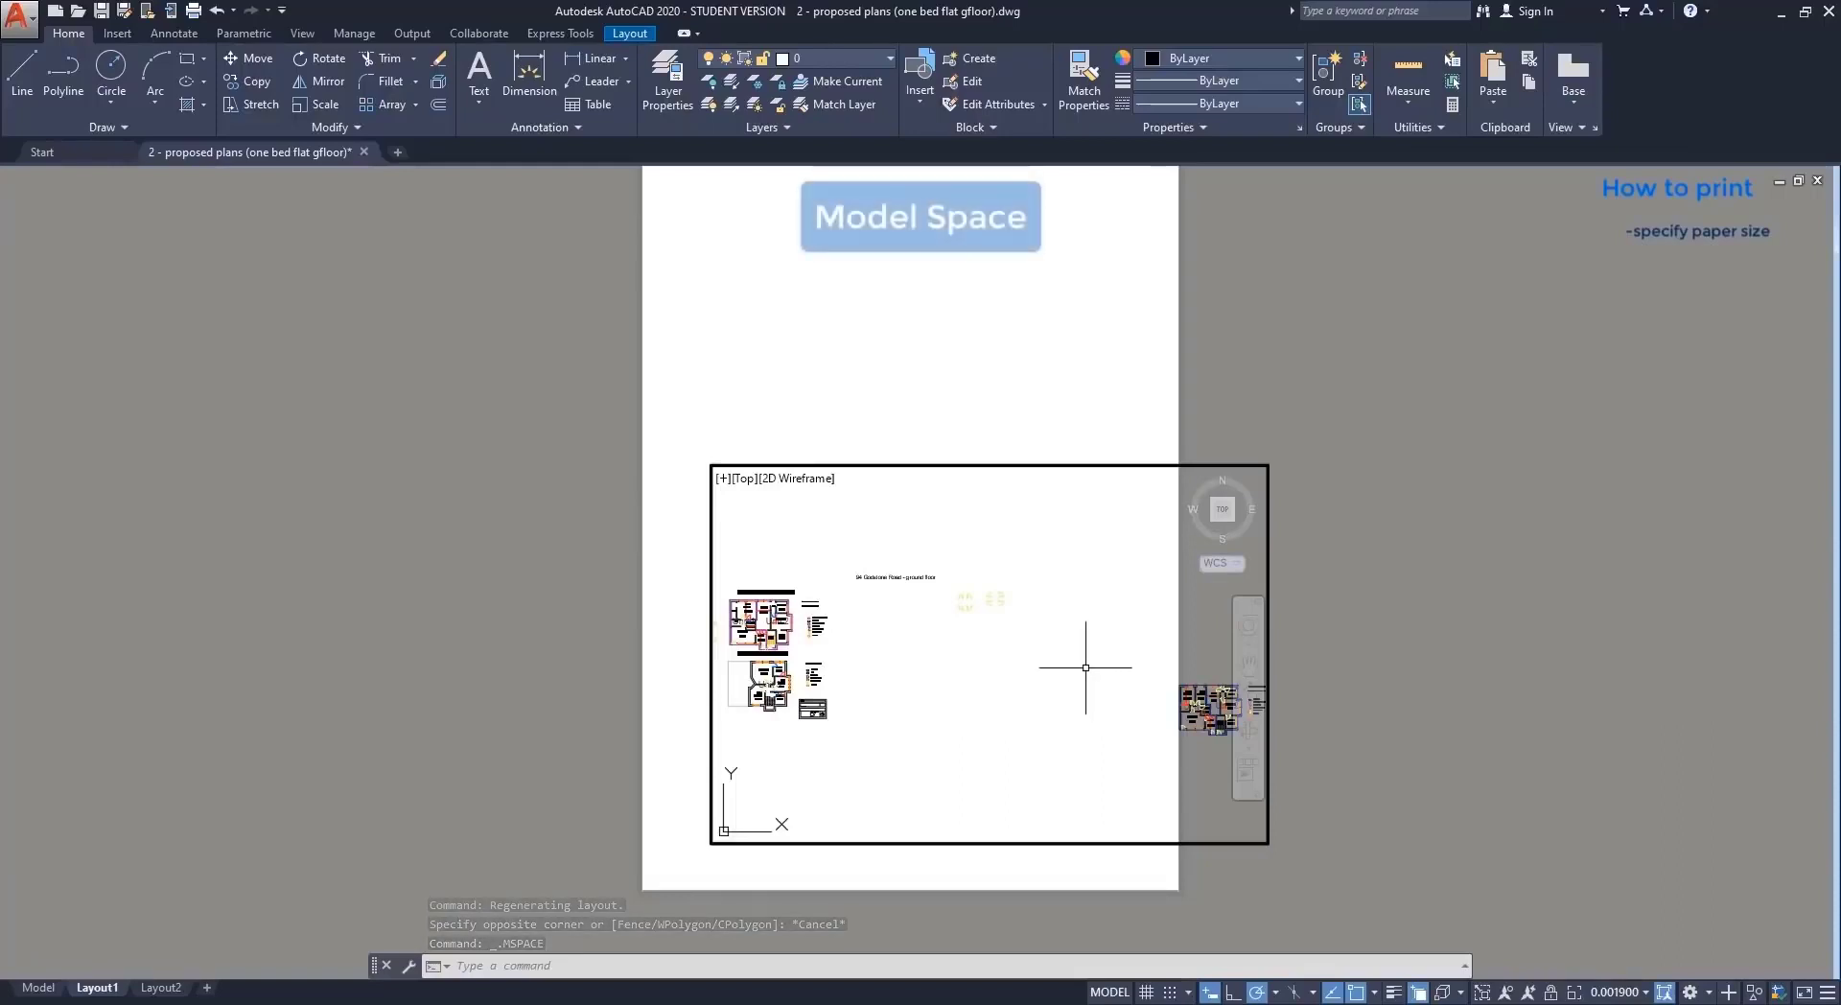
scroll(1080, 671, "down", 2)
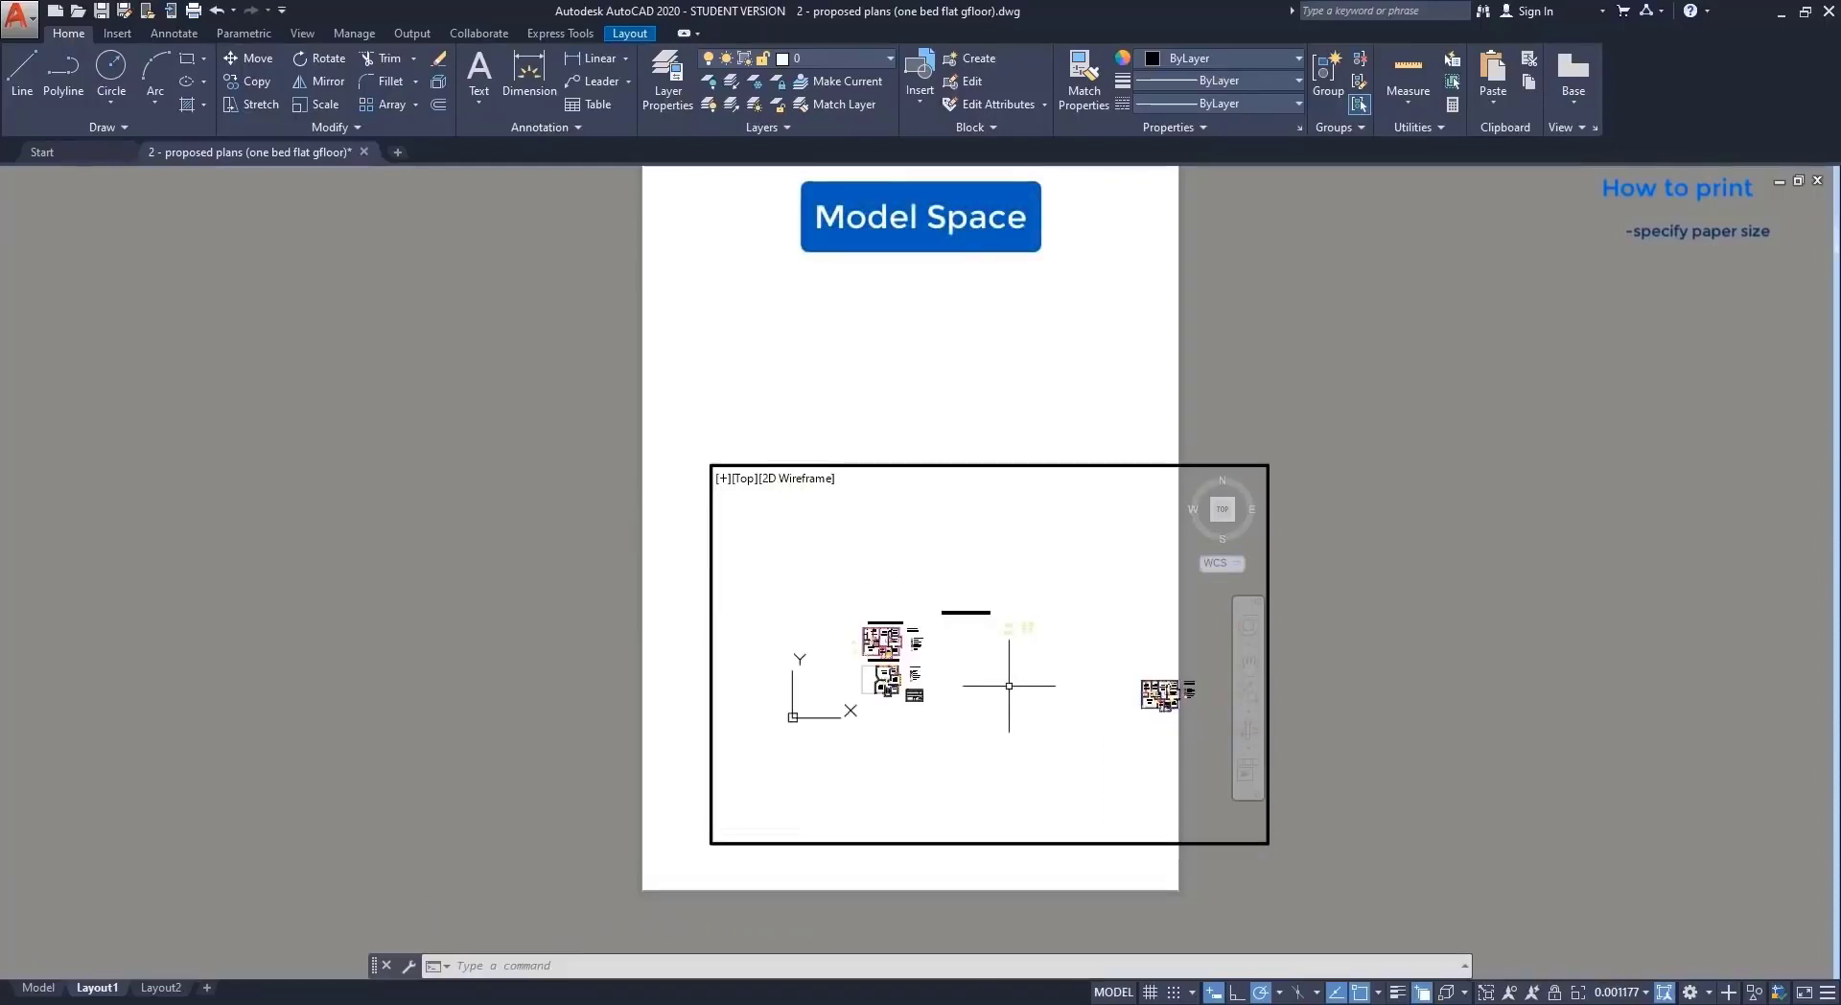
middle_click_drag(1009, 683, 997, 628)
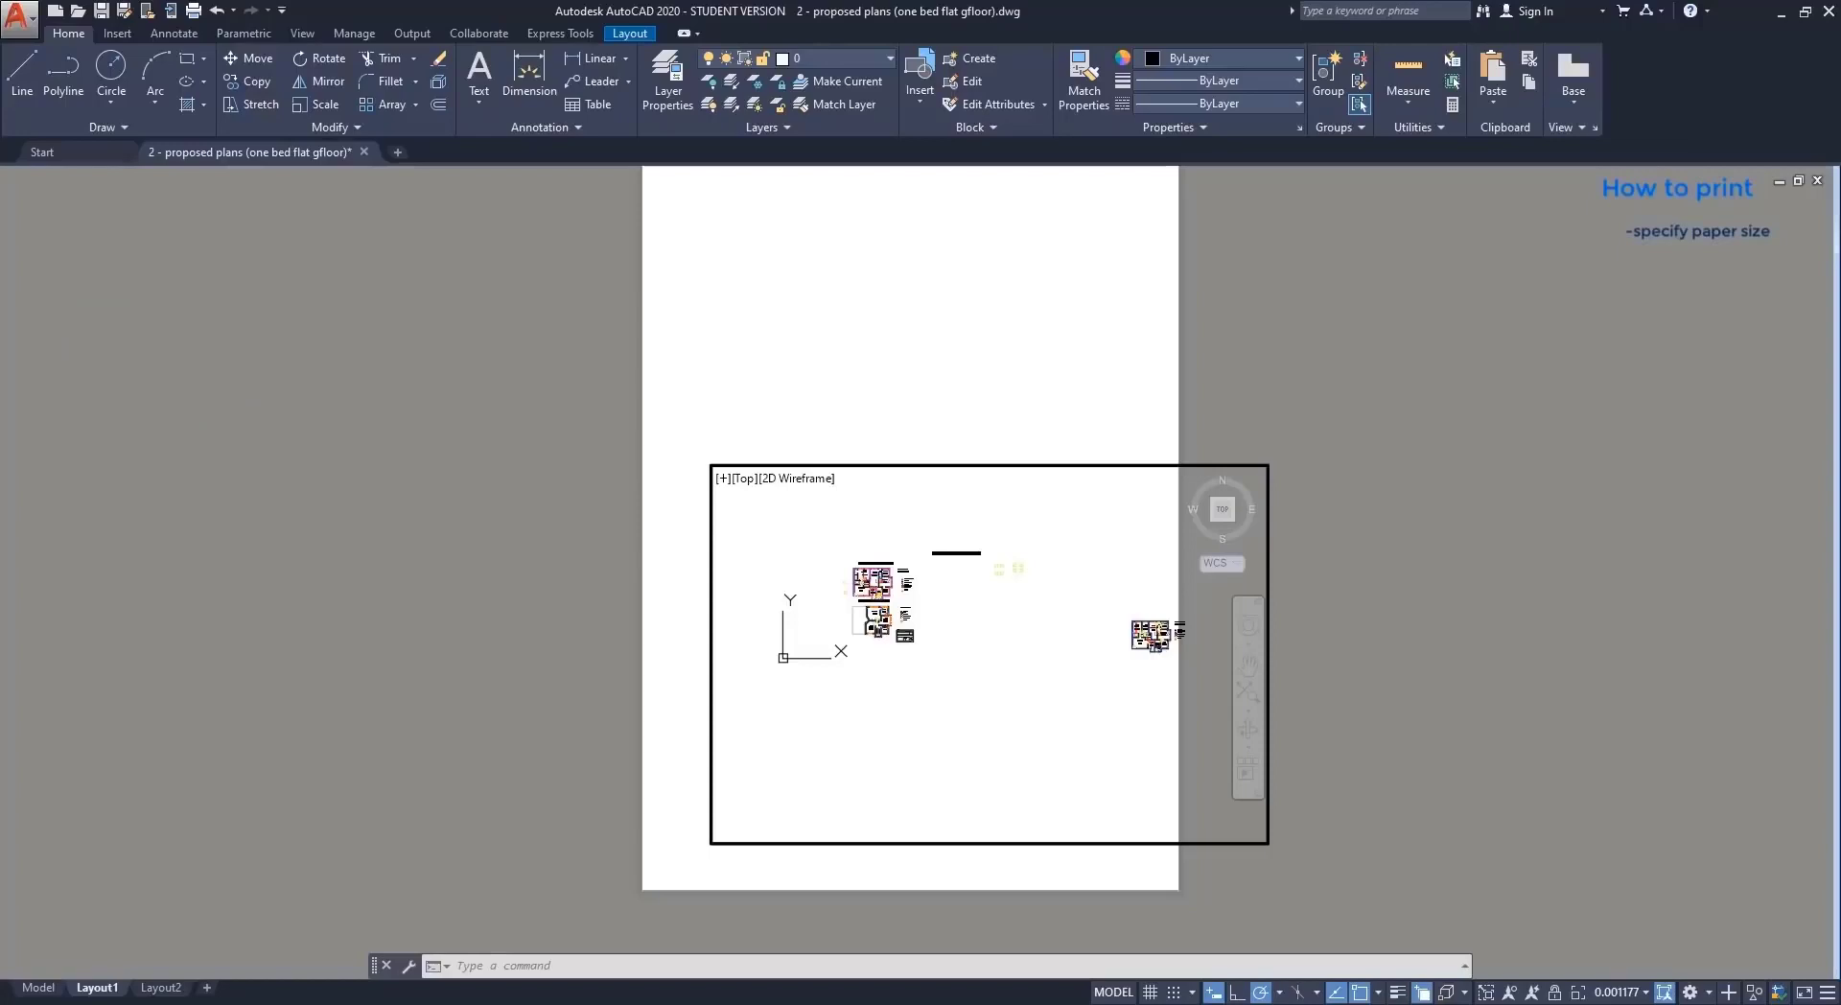
scroll(836, 585, "up", 4)
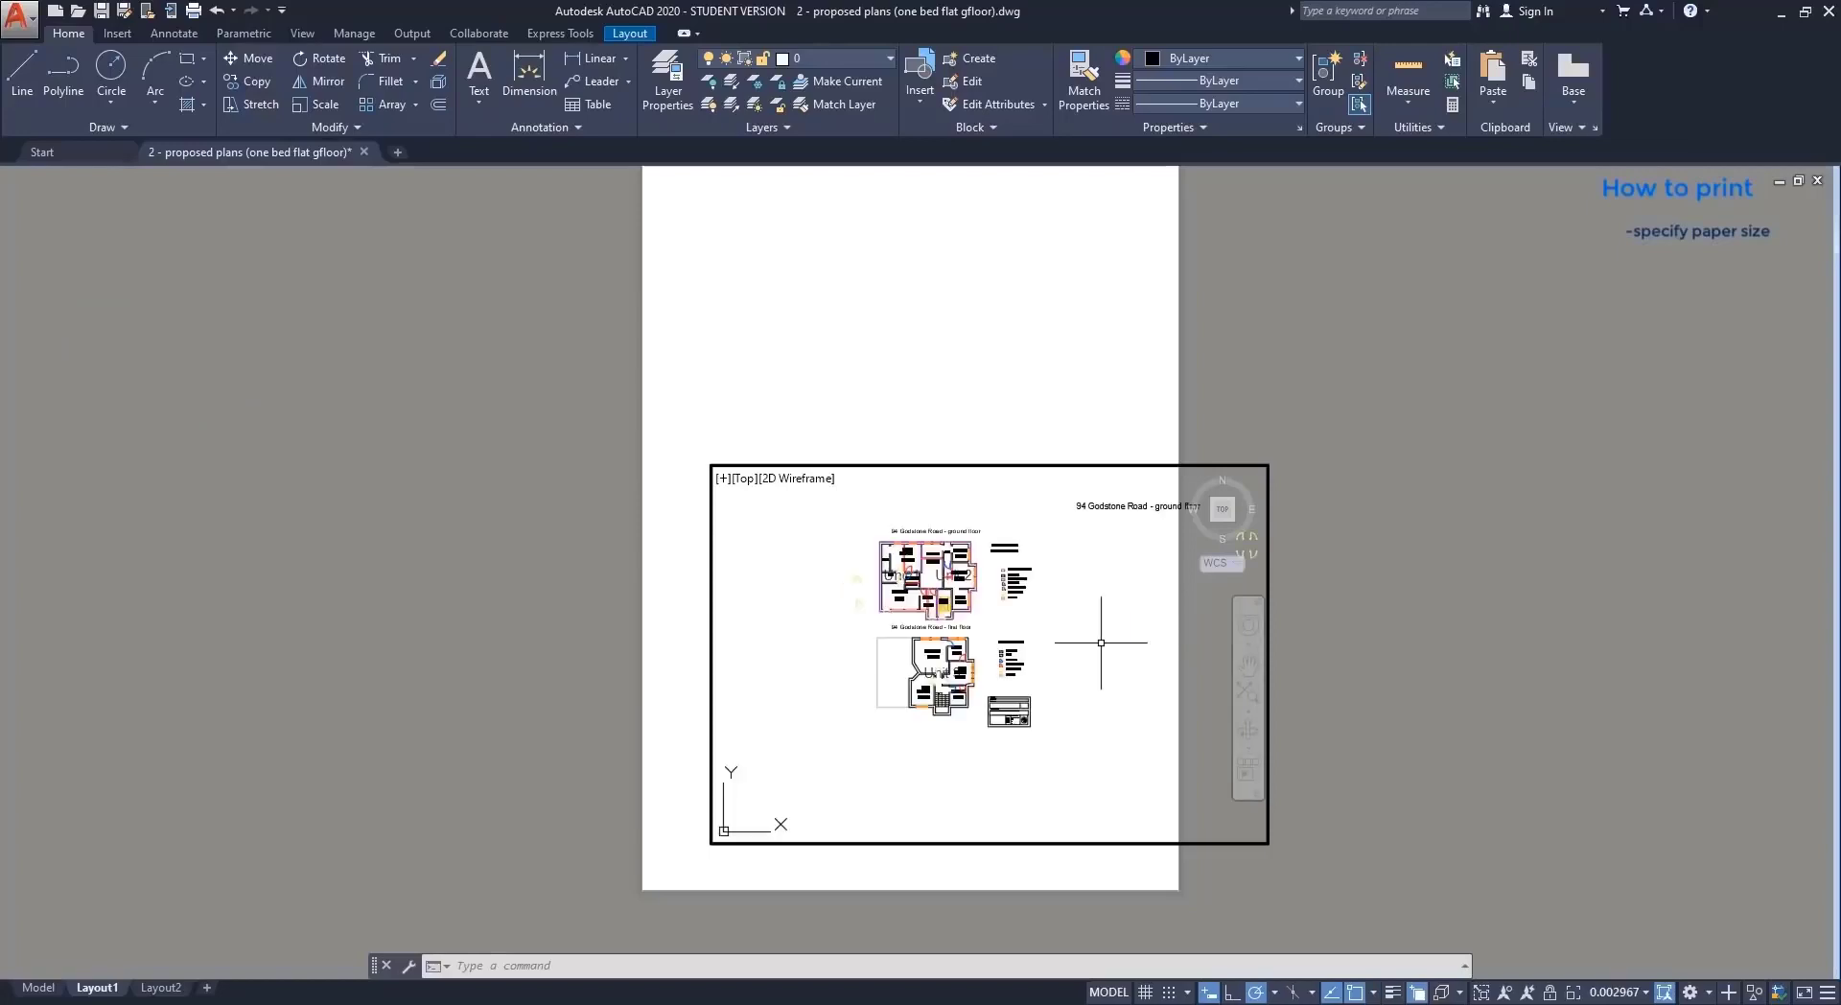
left_click(1115, 993)
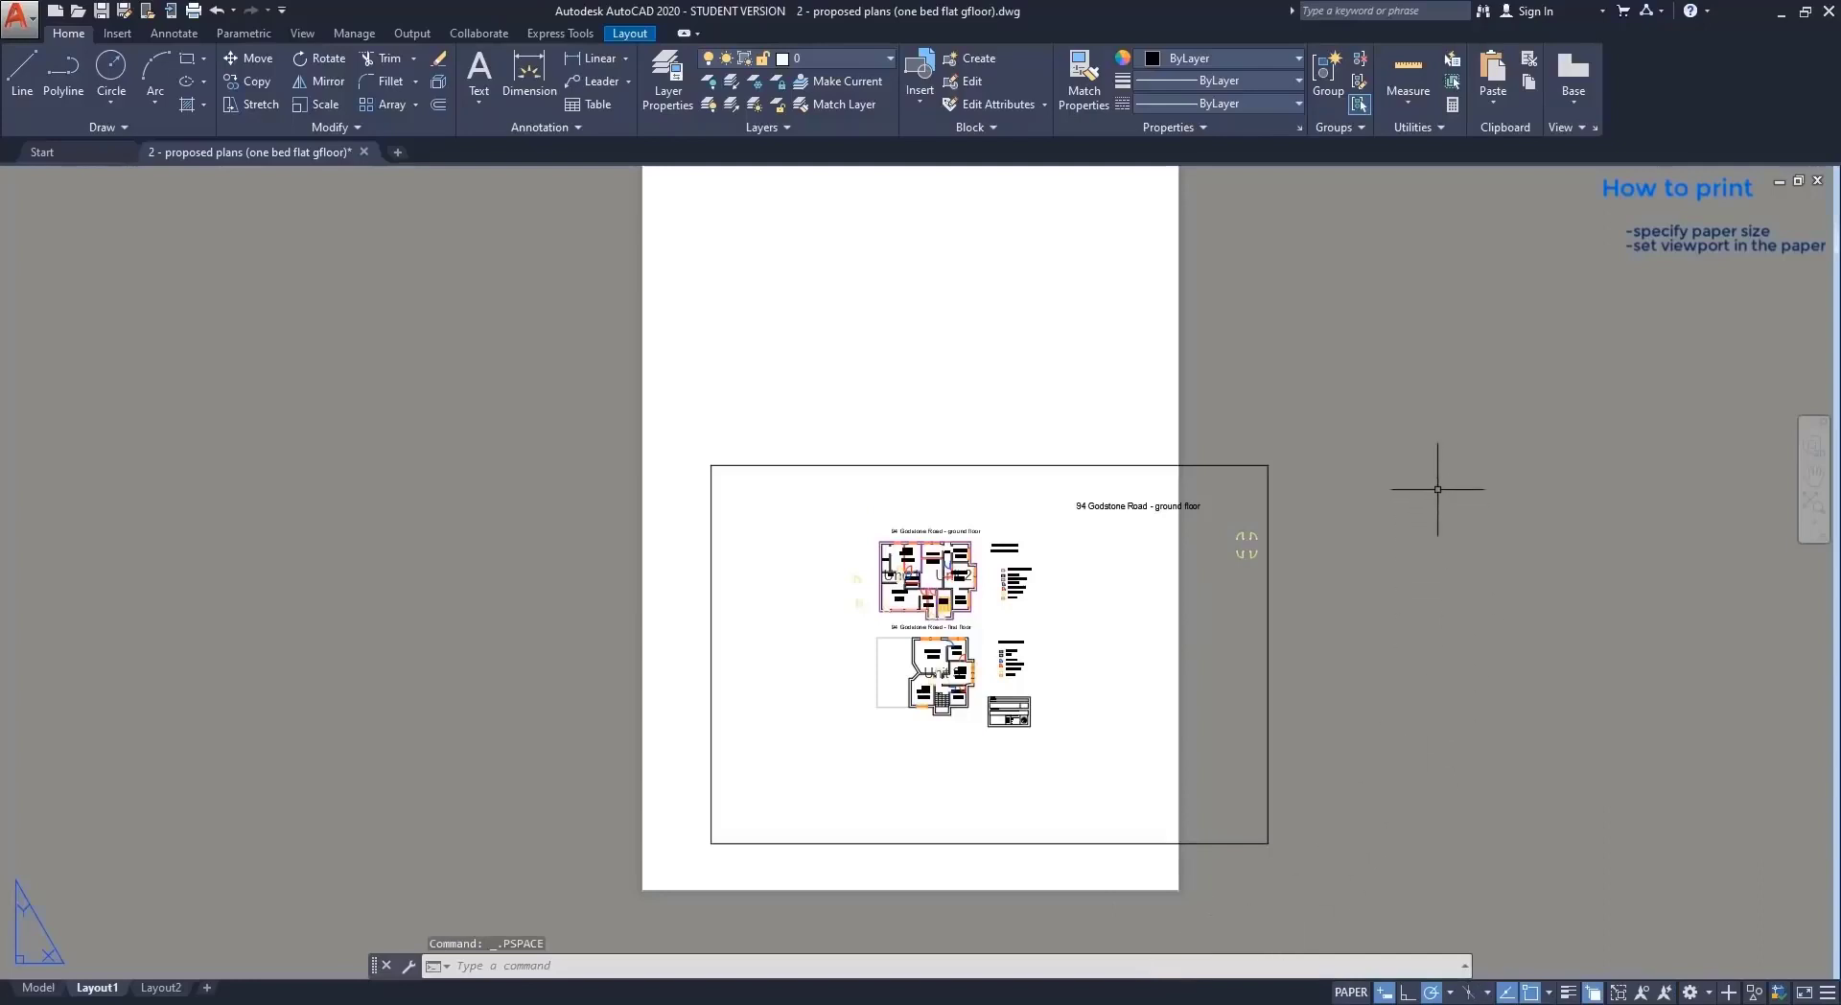
Stretch the viewport's corners so that its frame fills the A4 sheet with a narrow margin on every side.
middle_click_drag(1439, 488, 1422, 559)
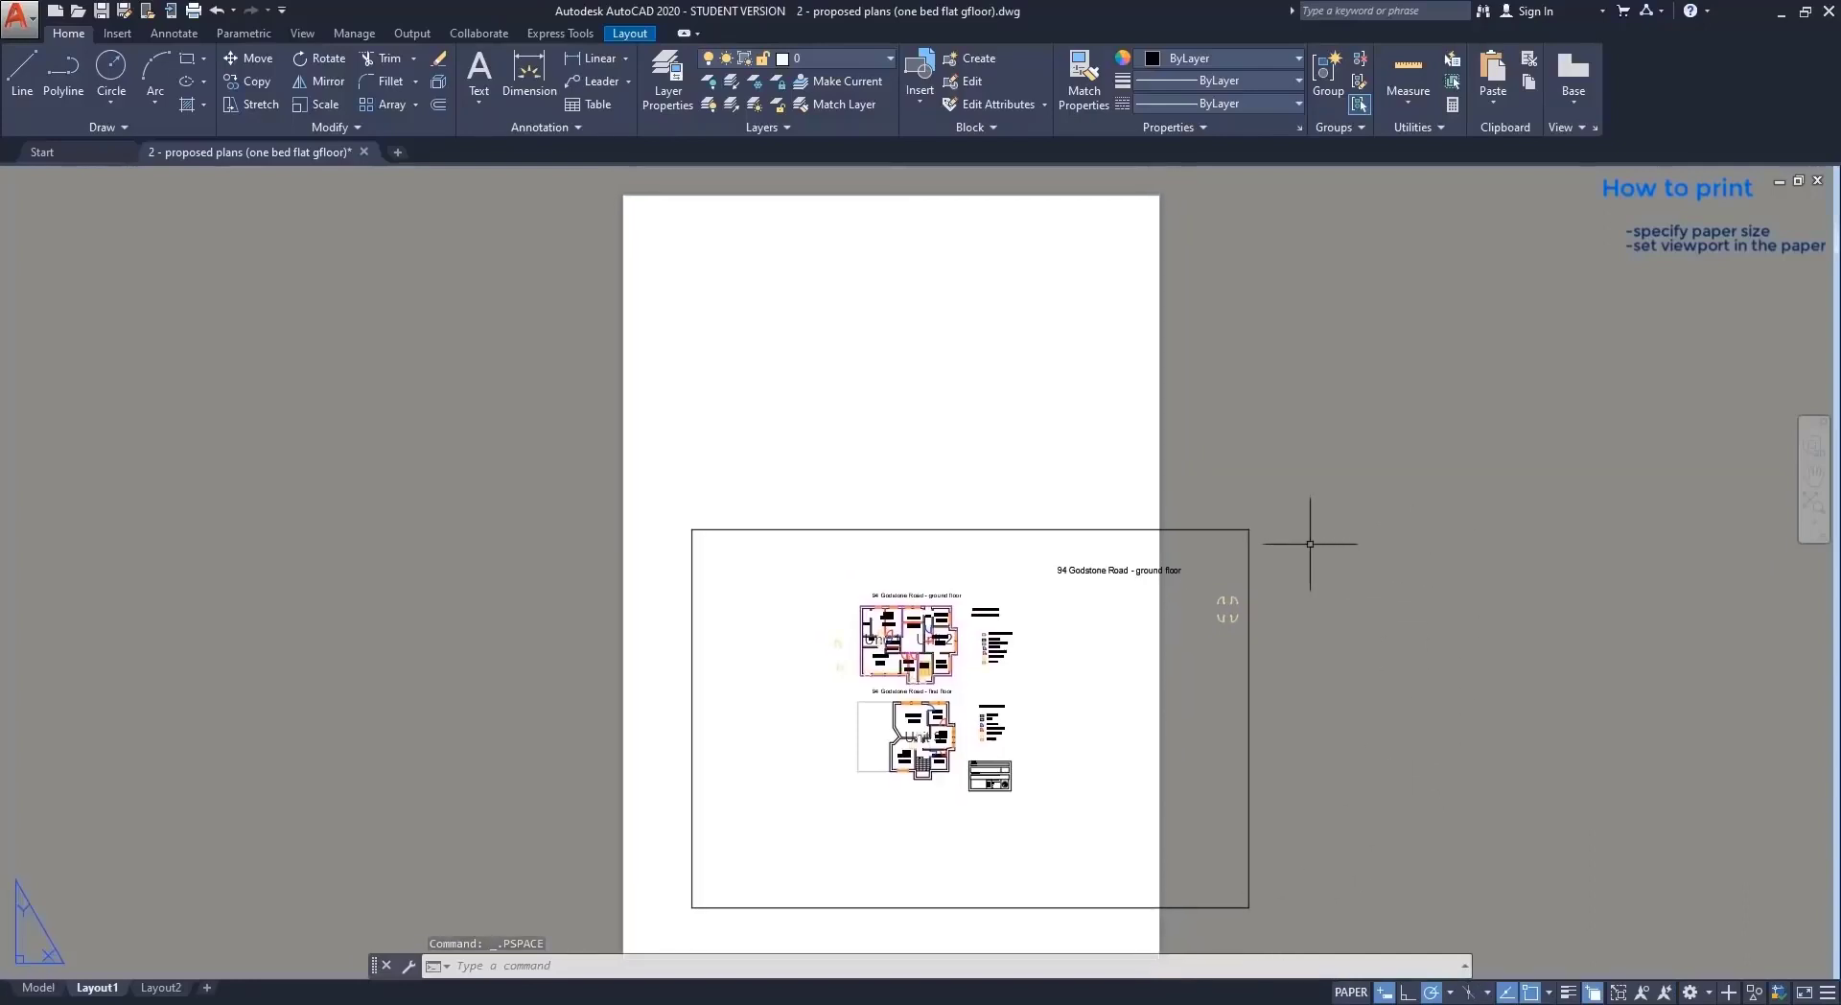
left_click(1248, 544)
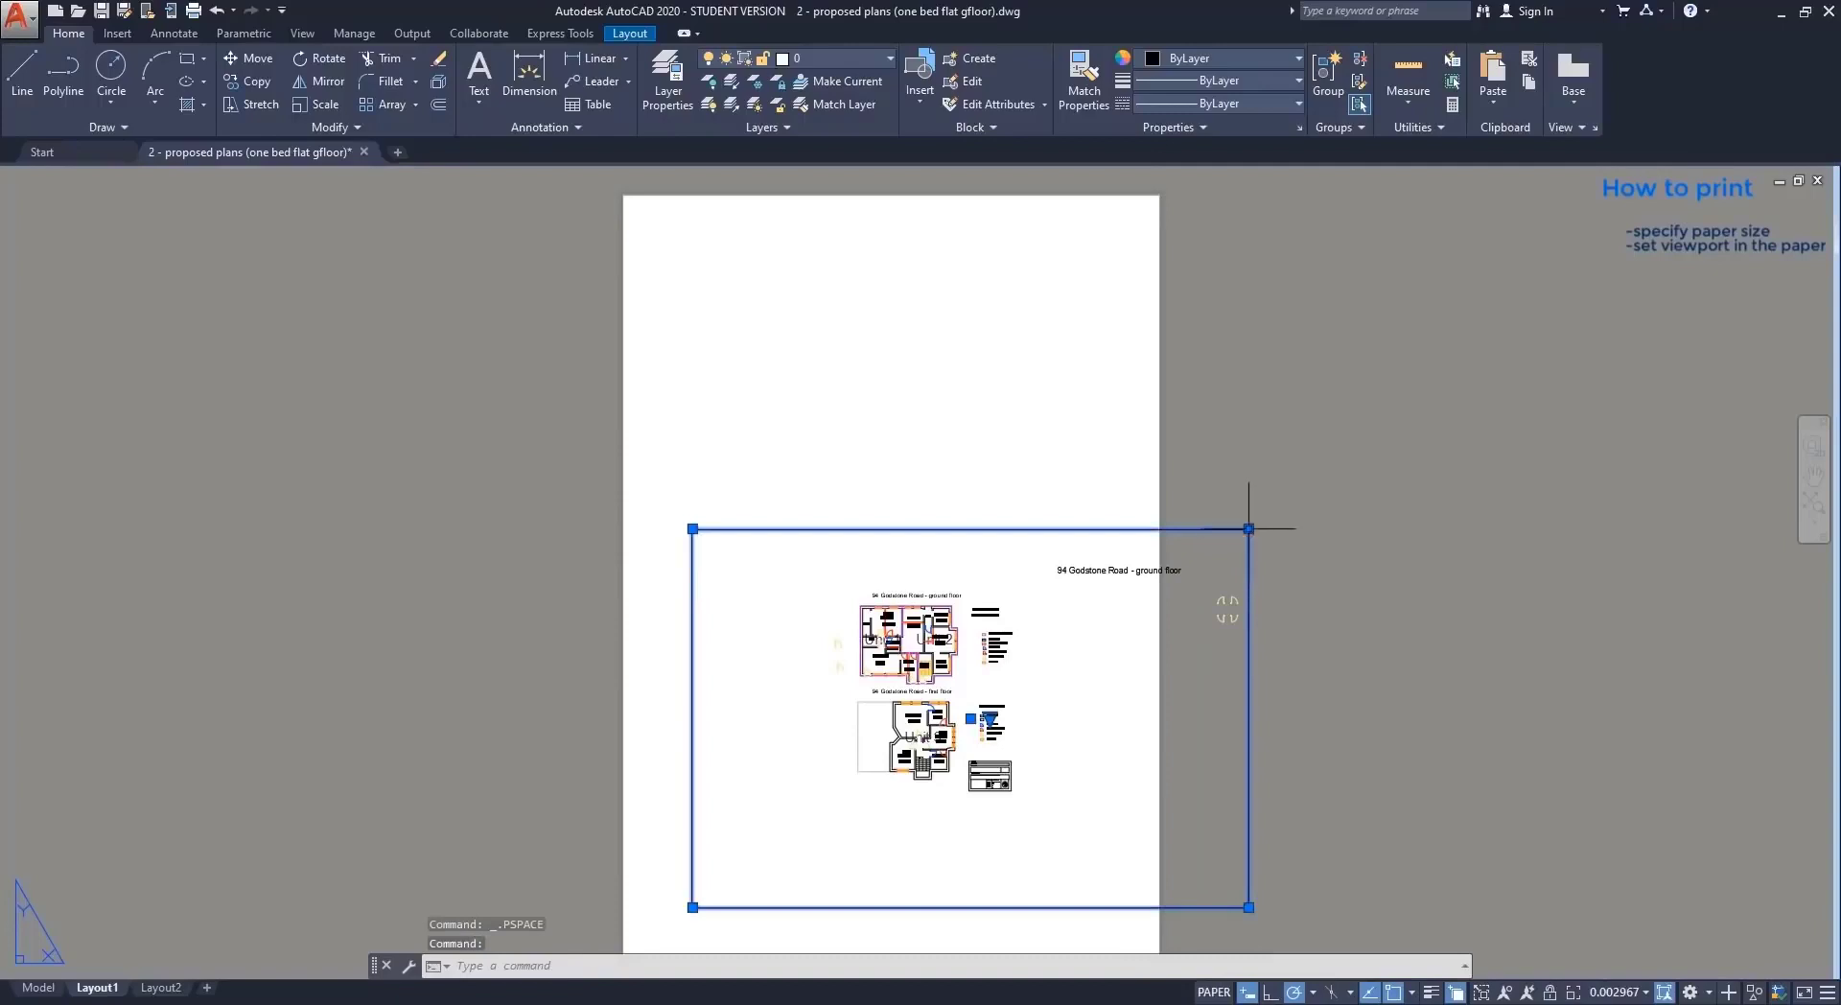
left_click(1249, 528)
left_click(1147, 205)
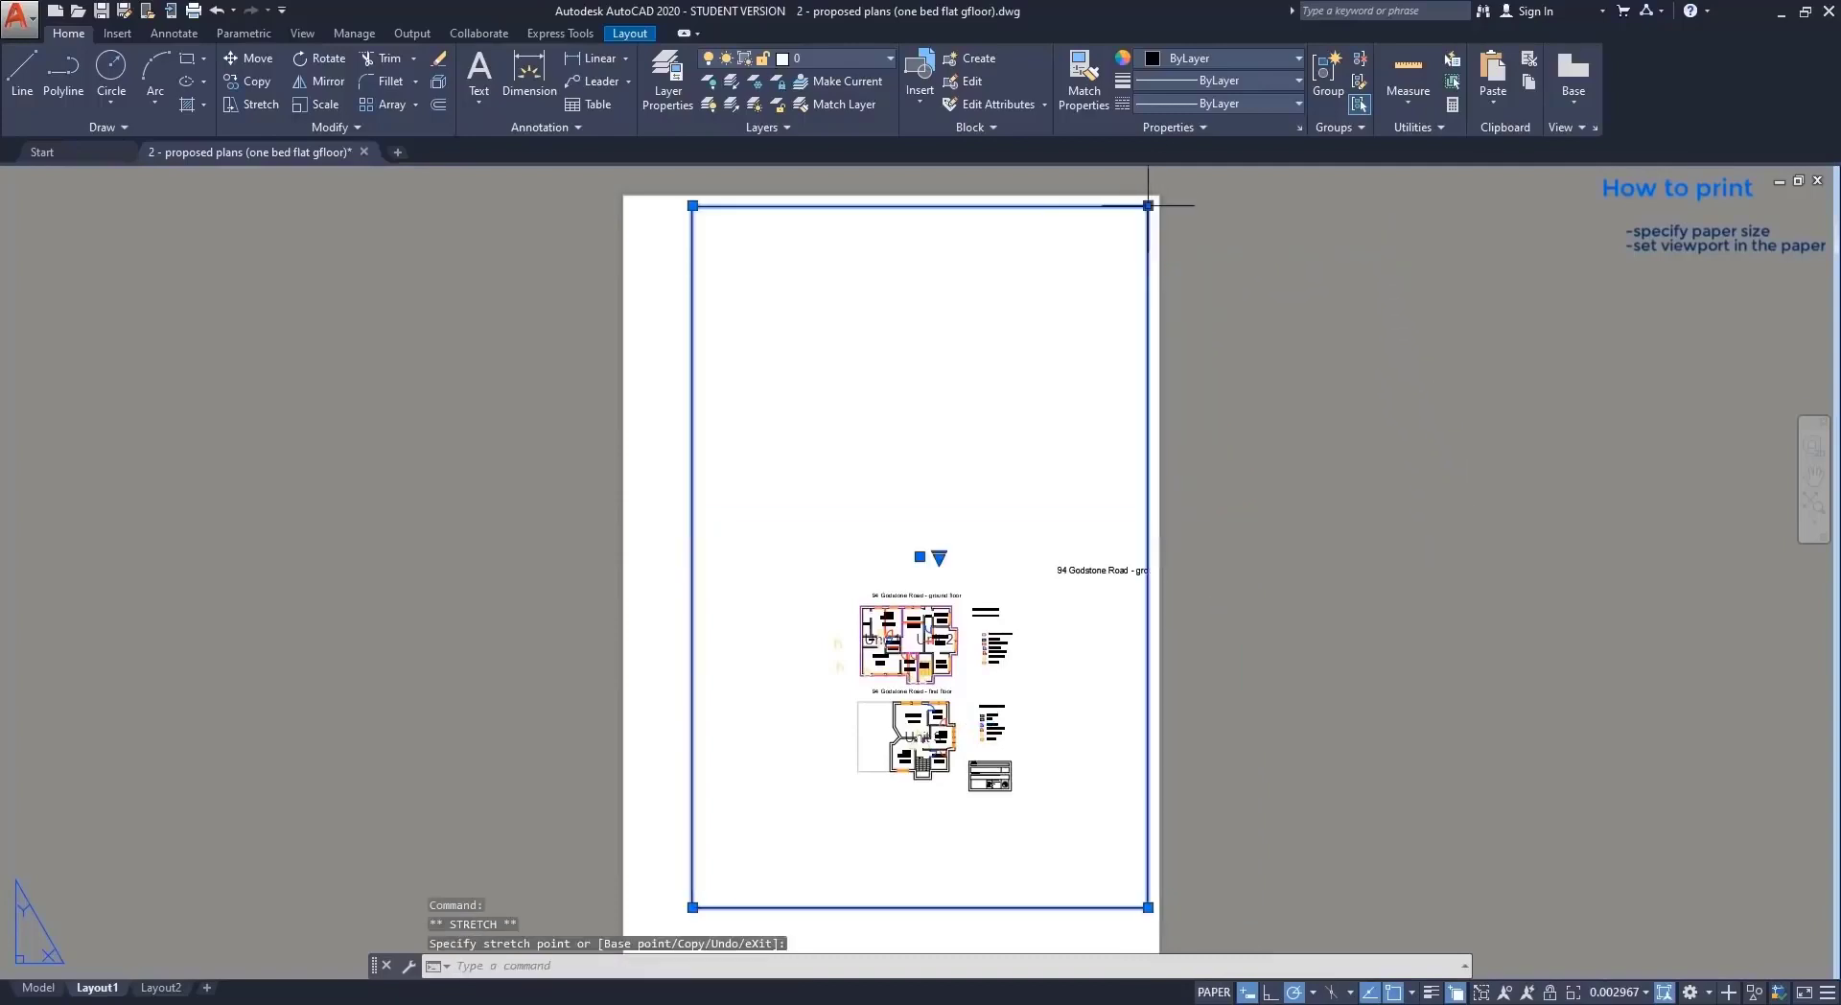
left_click(693, 205)
left_click(637, 205)
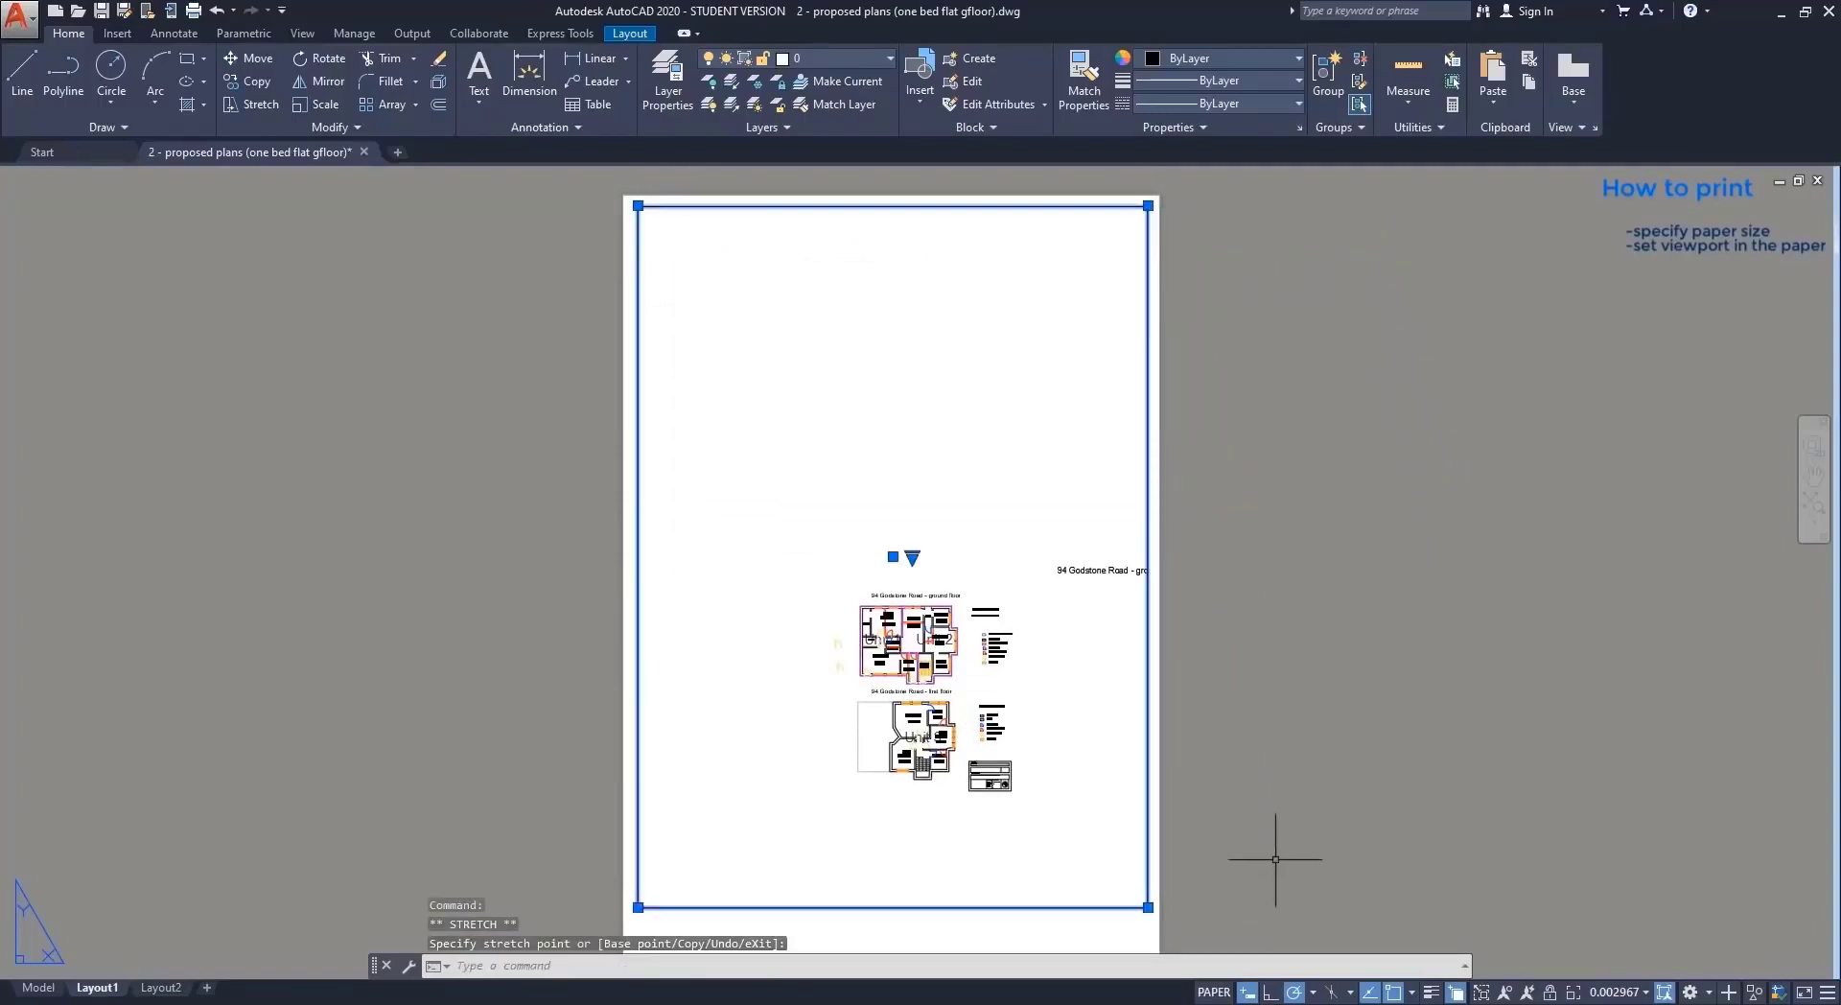
middle_click_drag(1282, 861, 1266, 753)
left_click(1131, 798)
left_click(1133, 831)
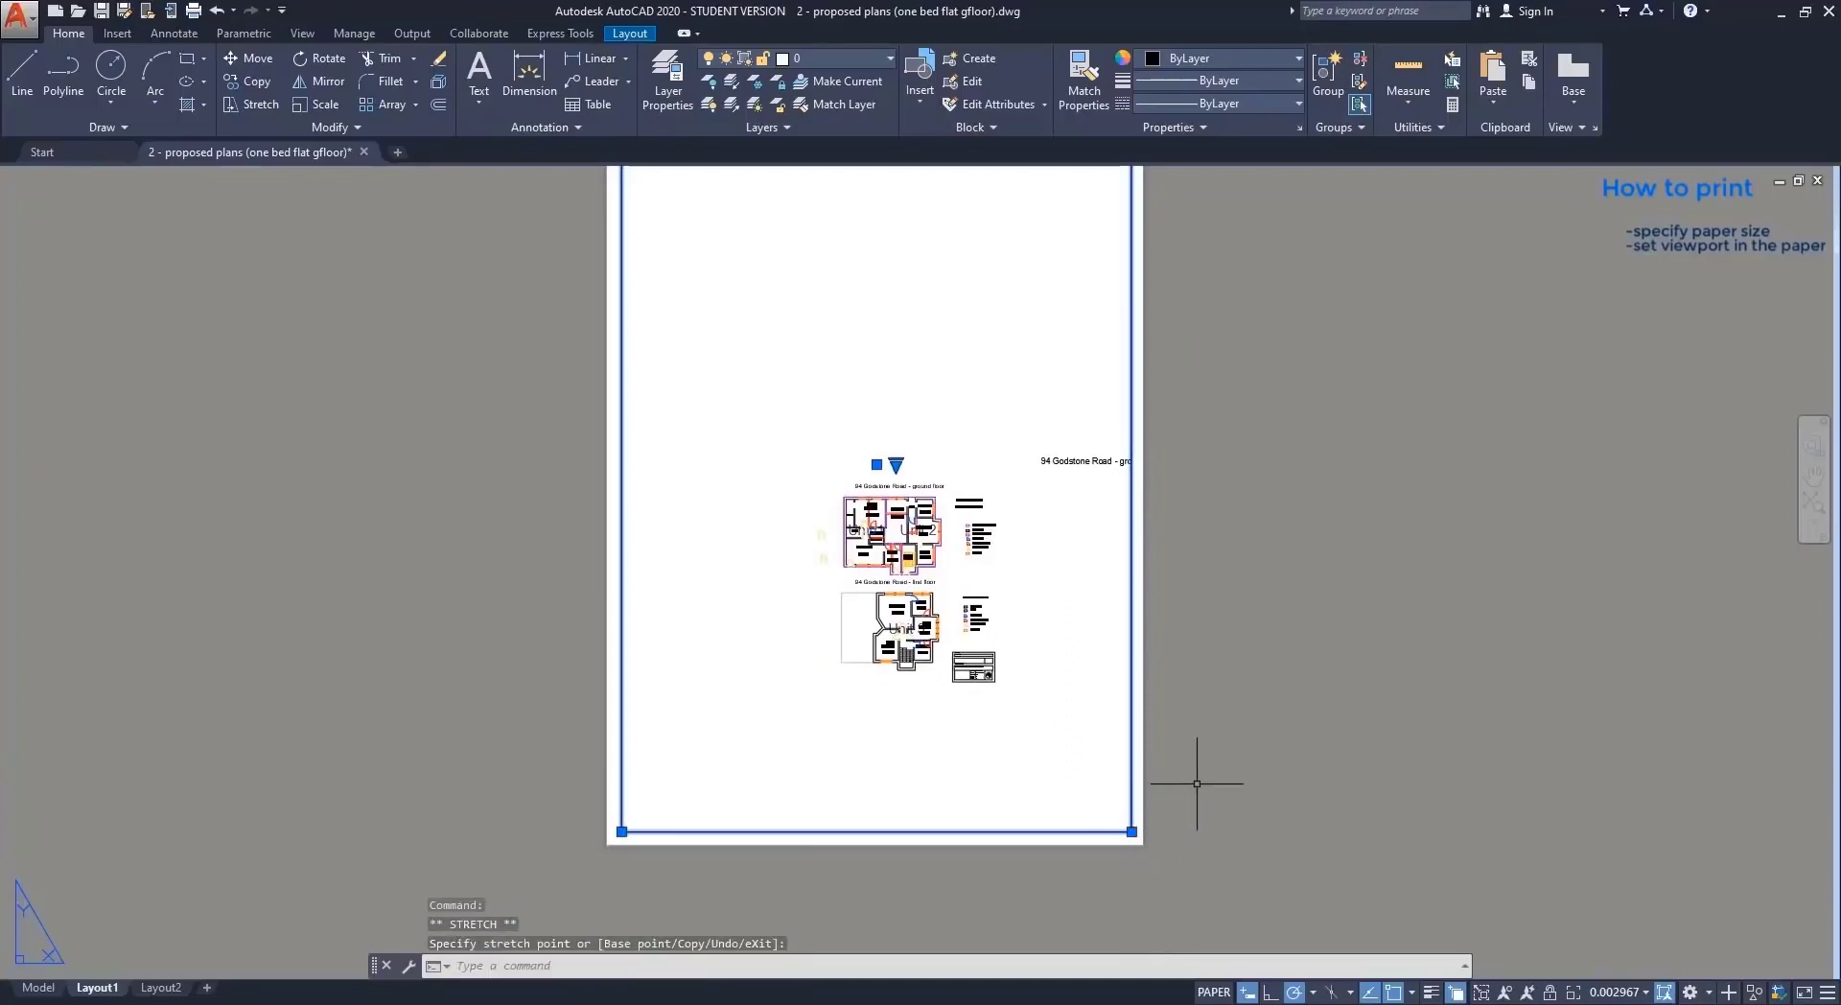
Set the viewport scale to 1:100, fit both floor plans and the title block inside the frame, and return to paper space.
double_click(1071, 745)
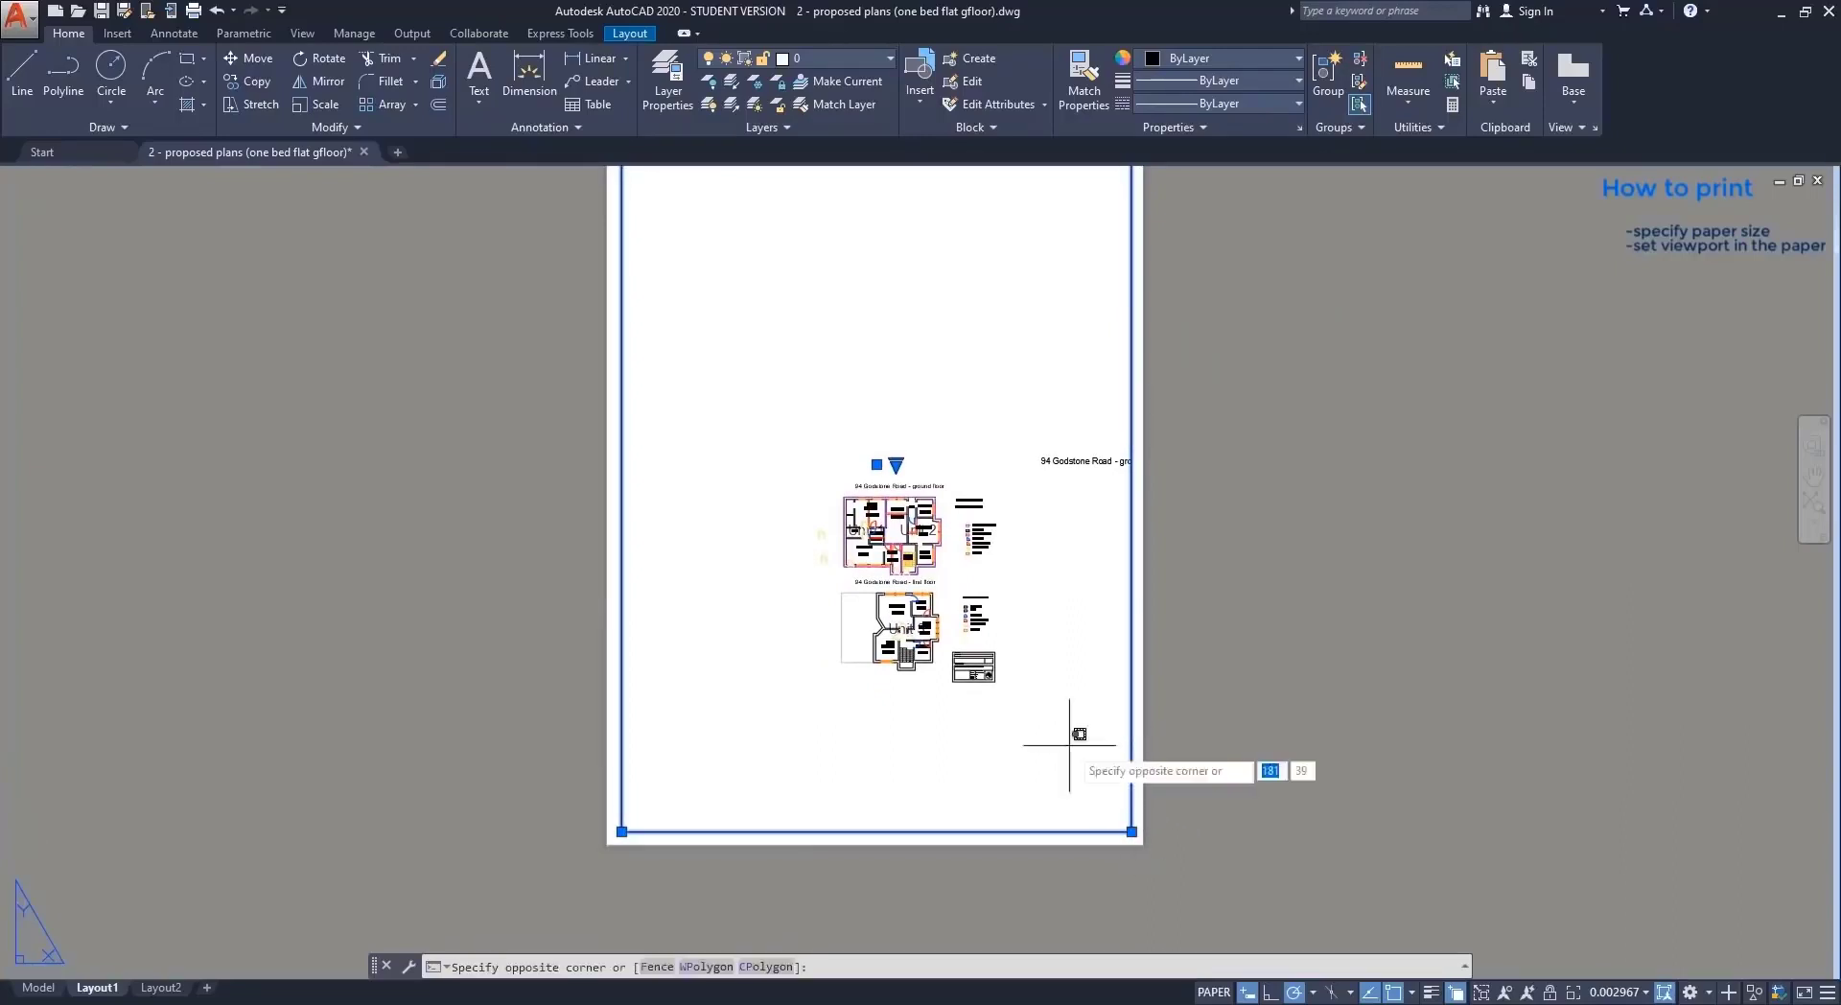
scroll(962, 595, "up", 2)
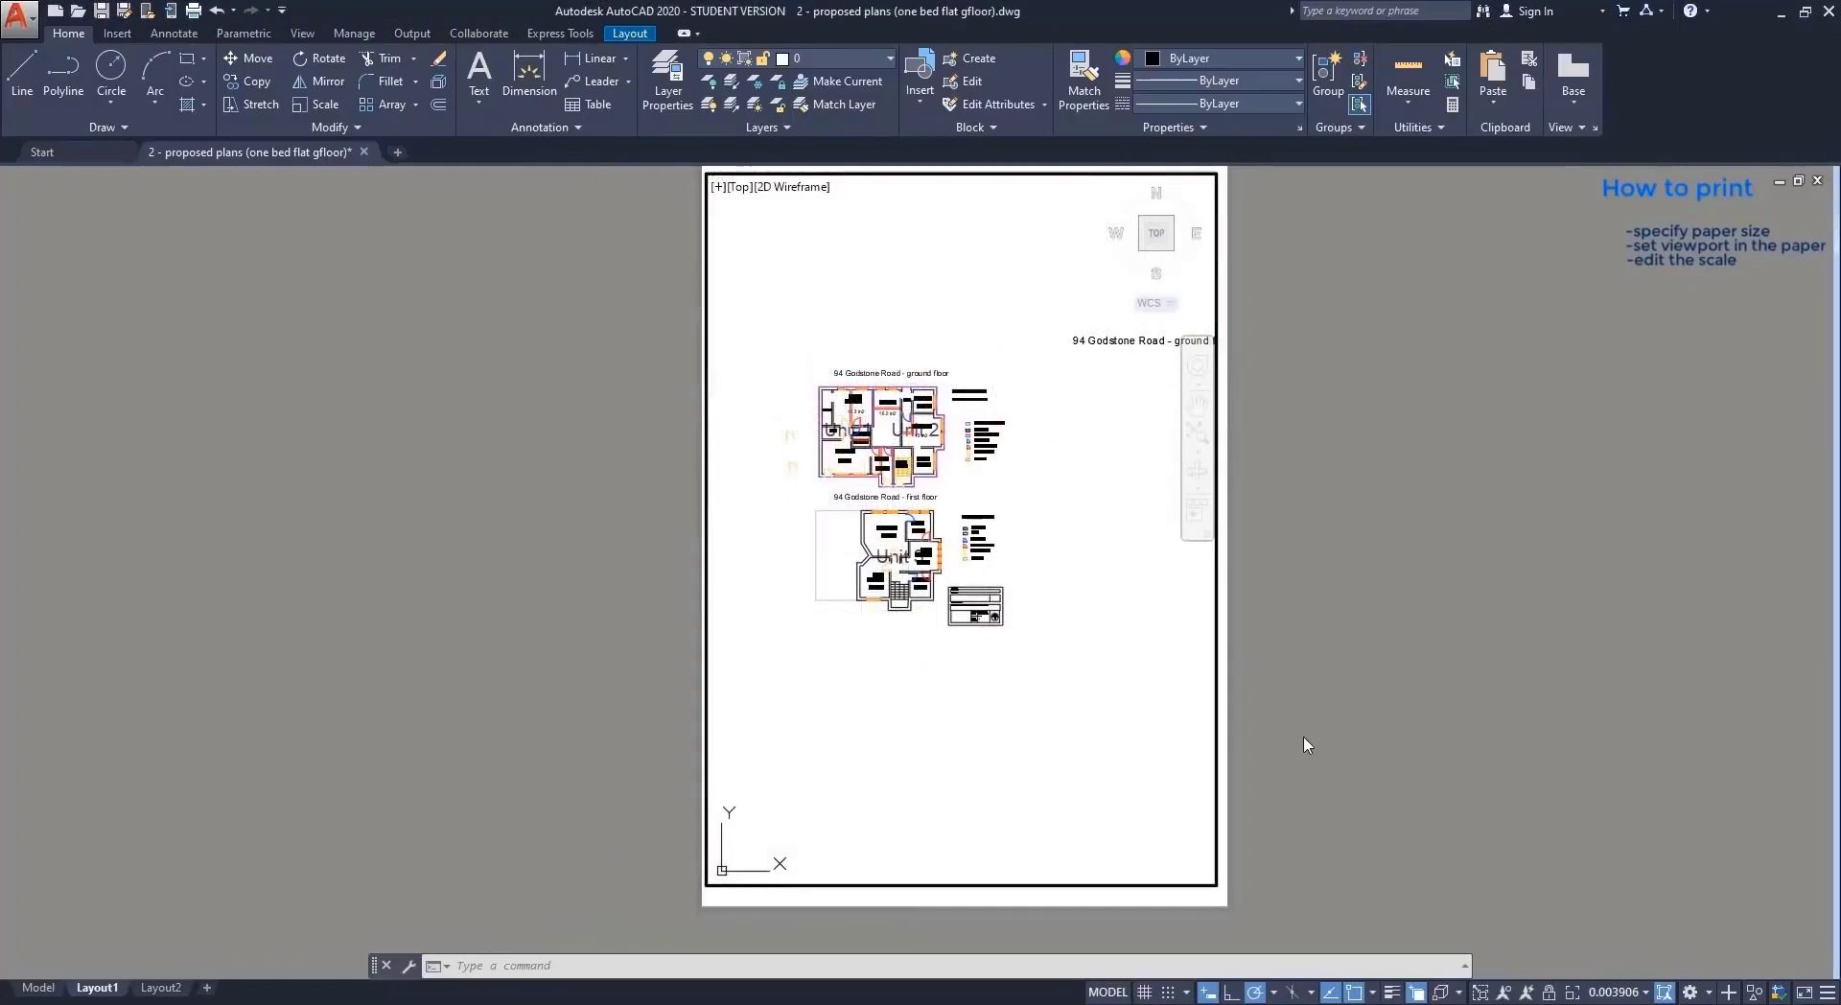
left_click(1629, 994)
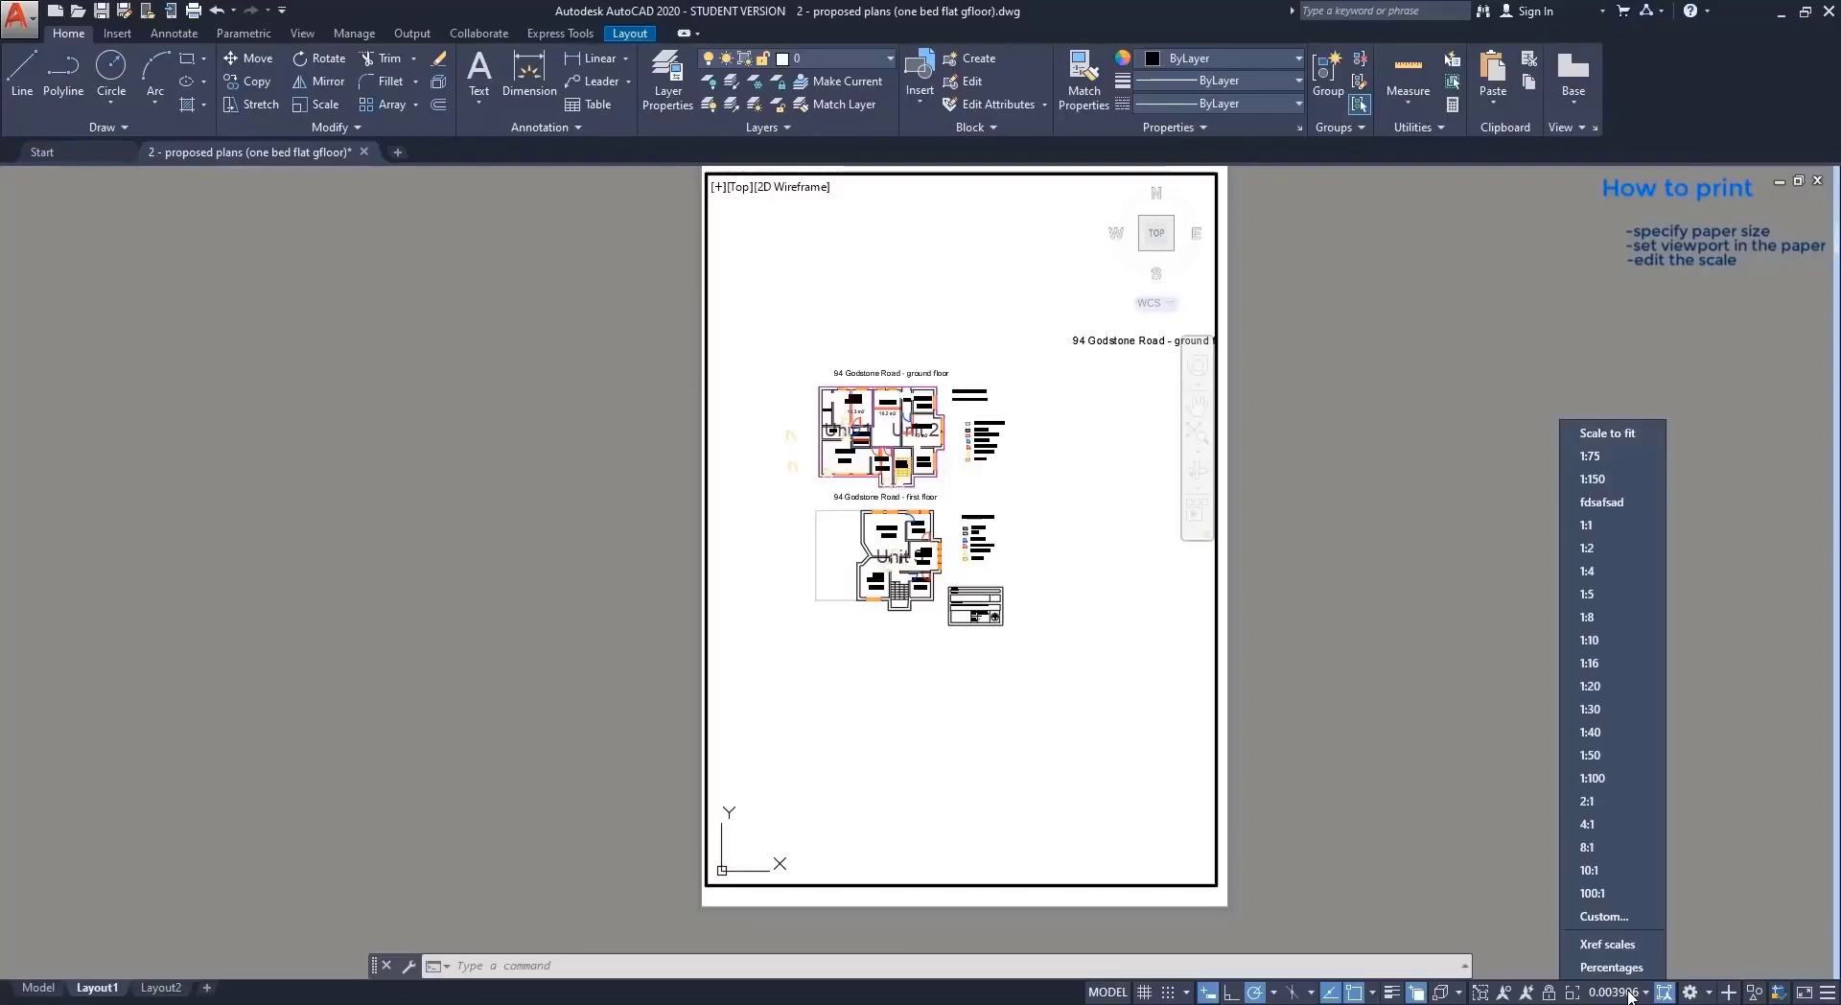
left_click(1619, 777)
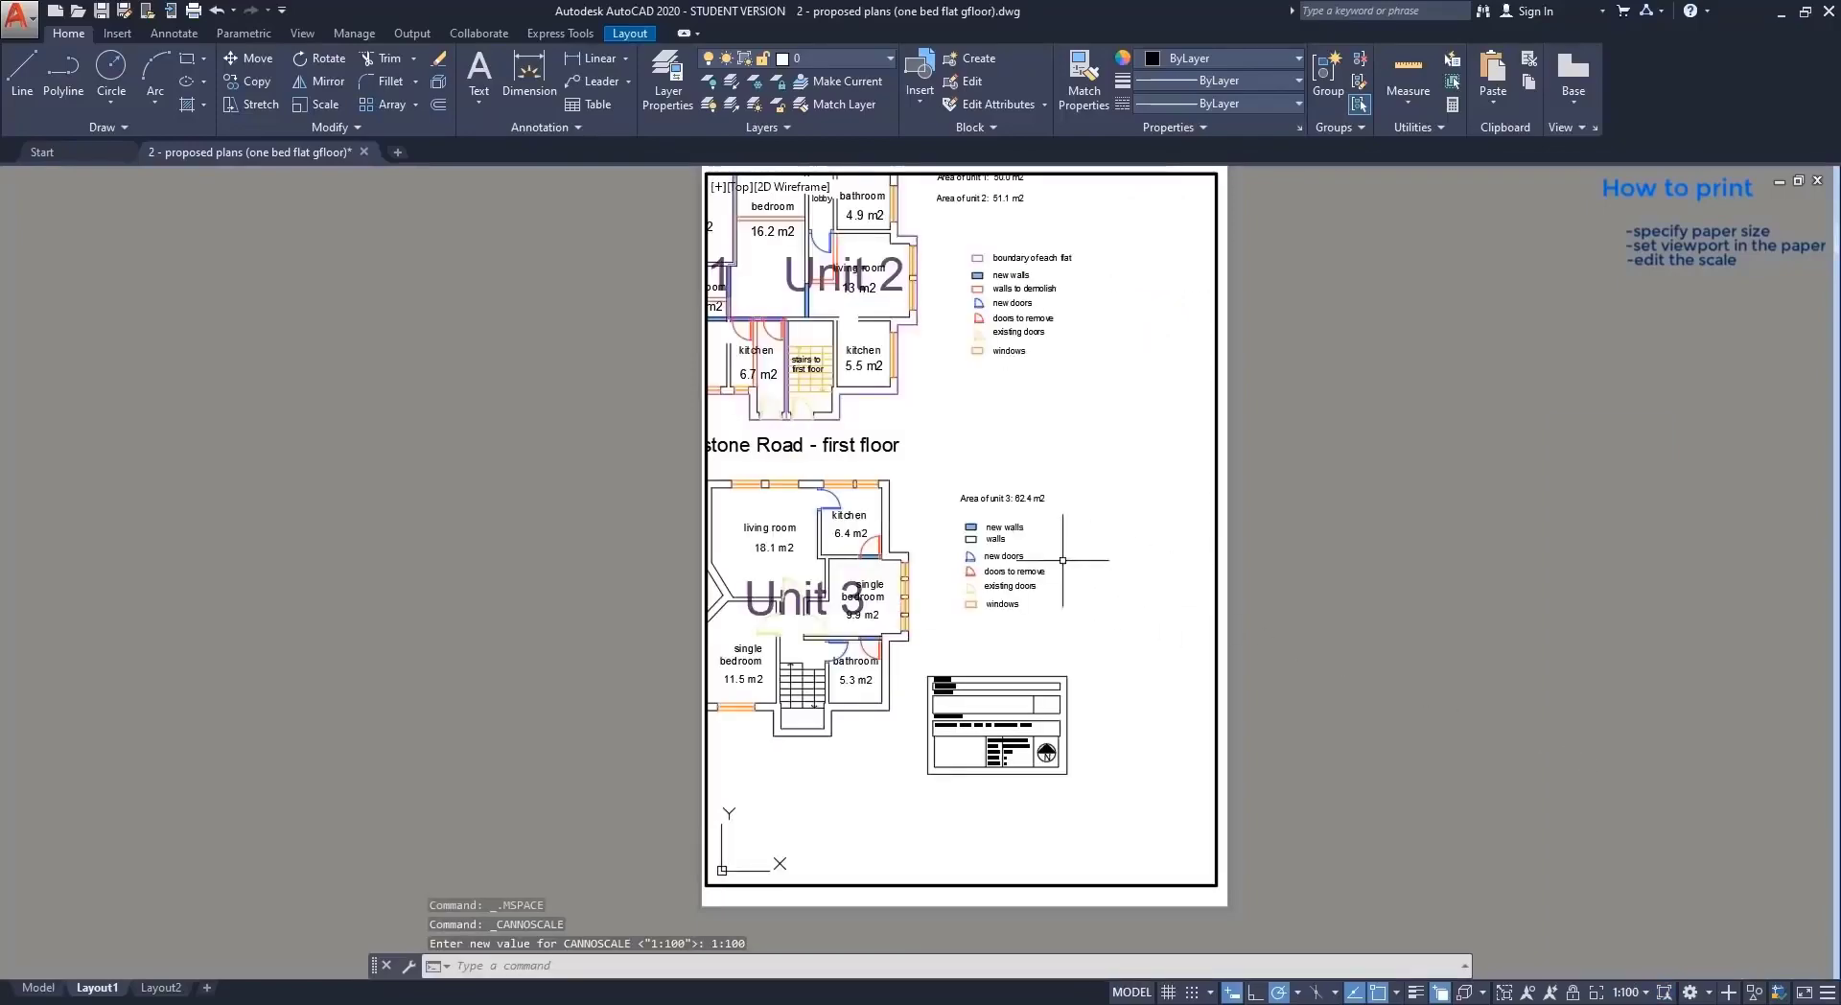
mouse_move(914, 458)
middle_mouse_down()
mouse_move(971, 527)
mouse_move(1051, 547)
middle_mouse_up()
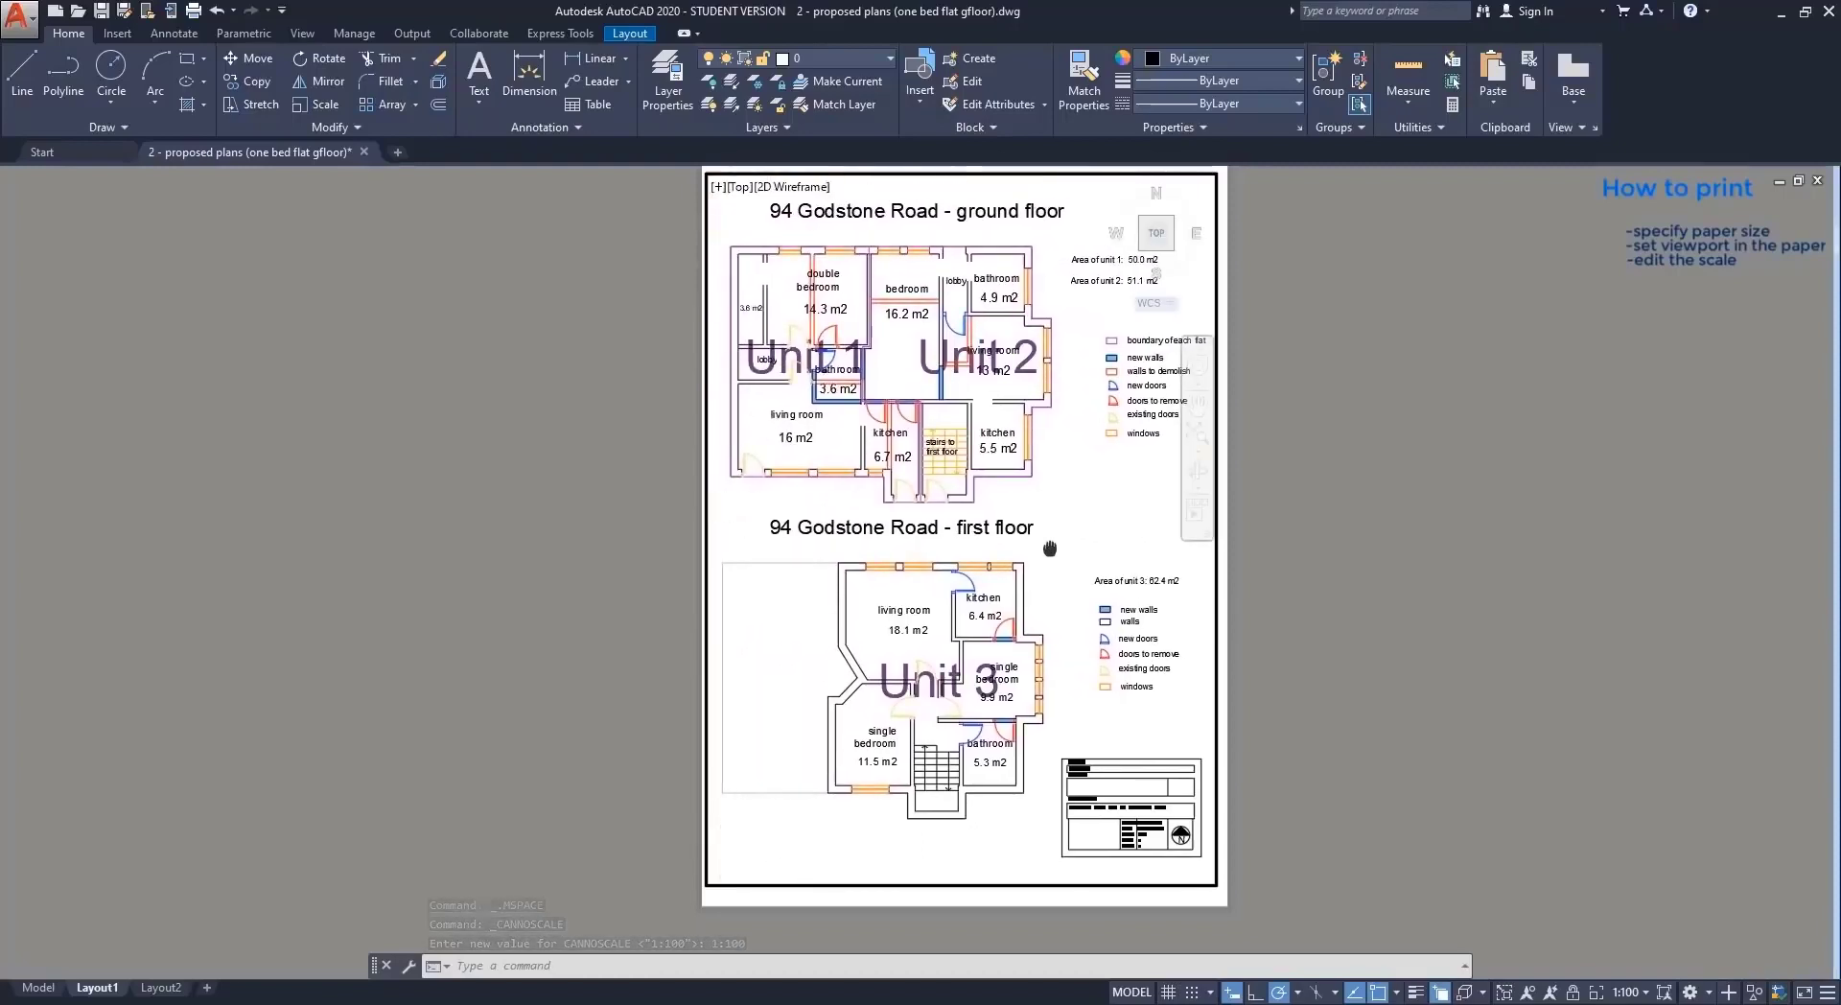
double_click(1276, 568)
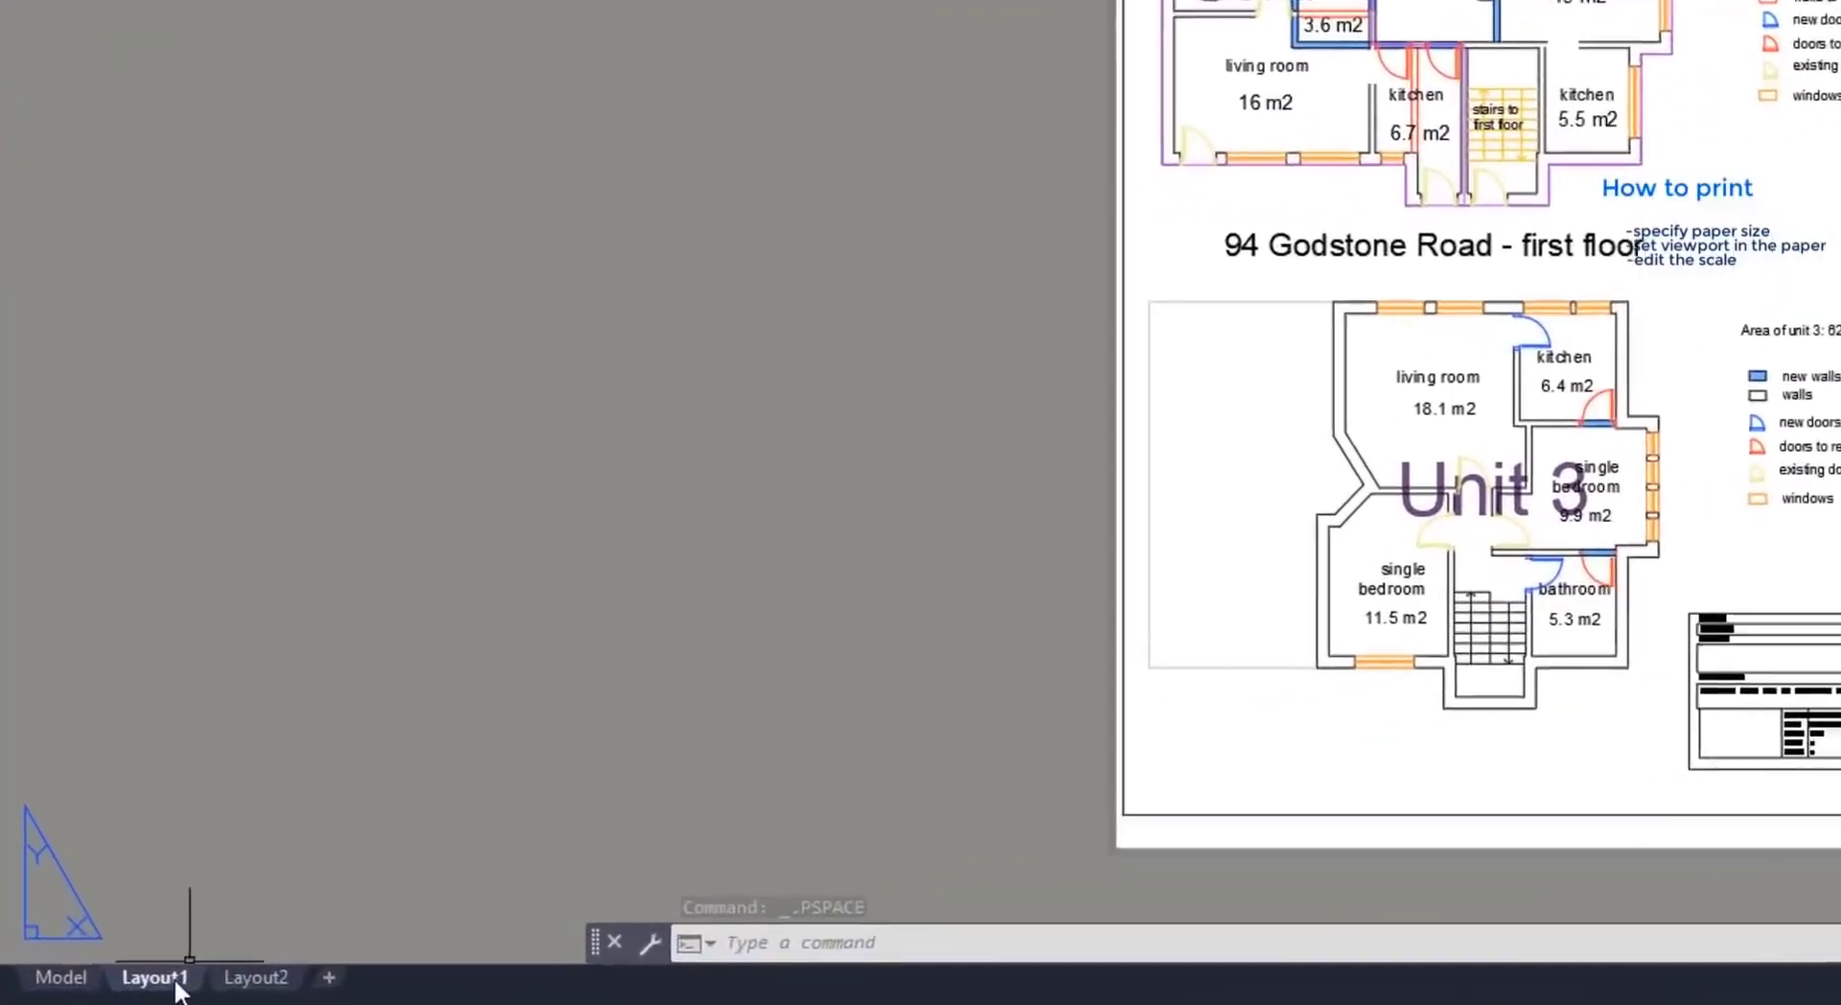
Plot Layout1 as a single sheet to PDF, saving it in Documents as 2 - proposed plans (one bed flat gfloor)-Layout1.pdf.
right_click(178, 983)
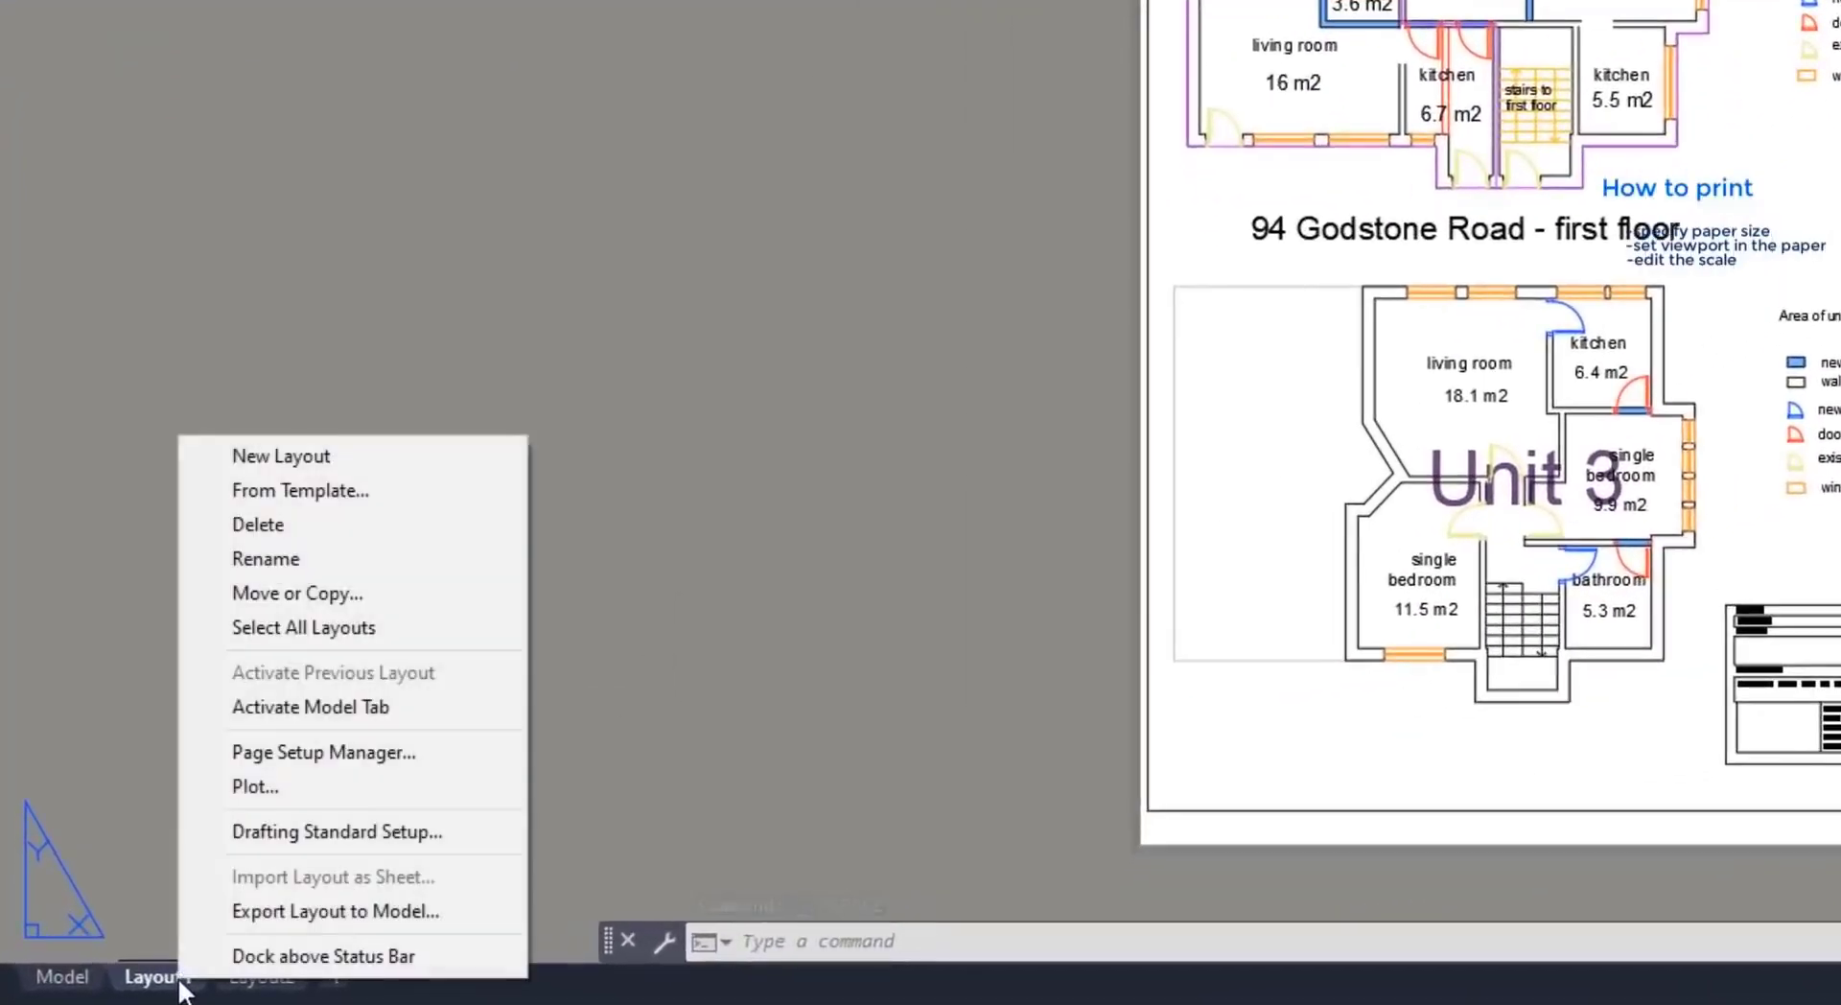
left_click(477, 791)
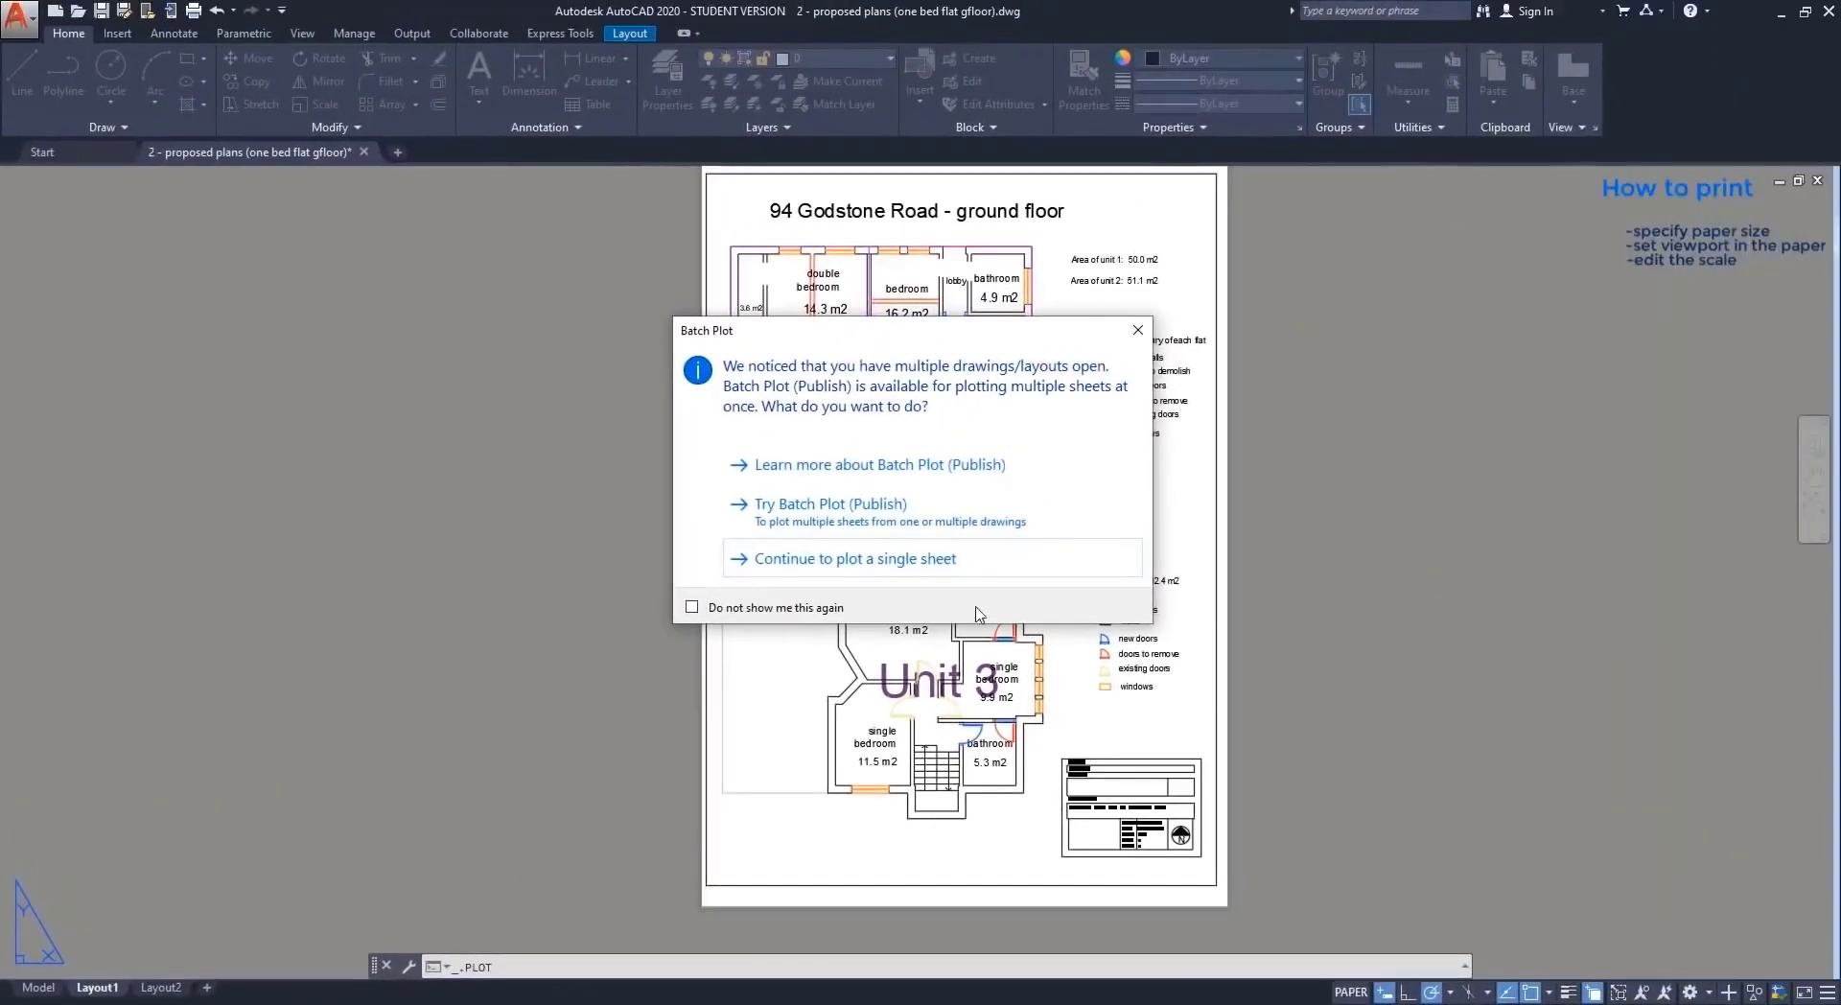
left_click(1031, 565)
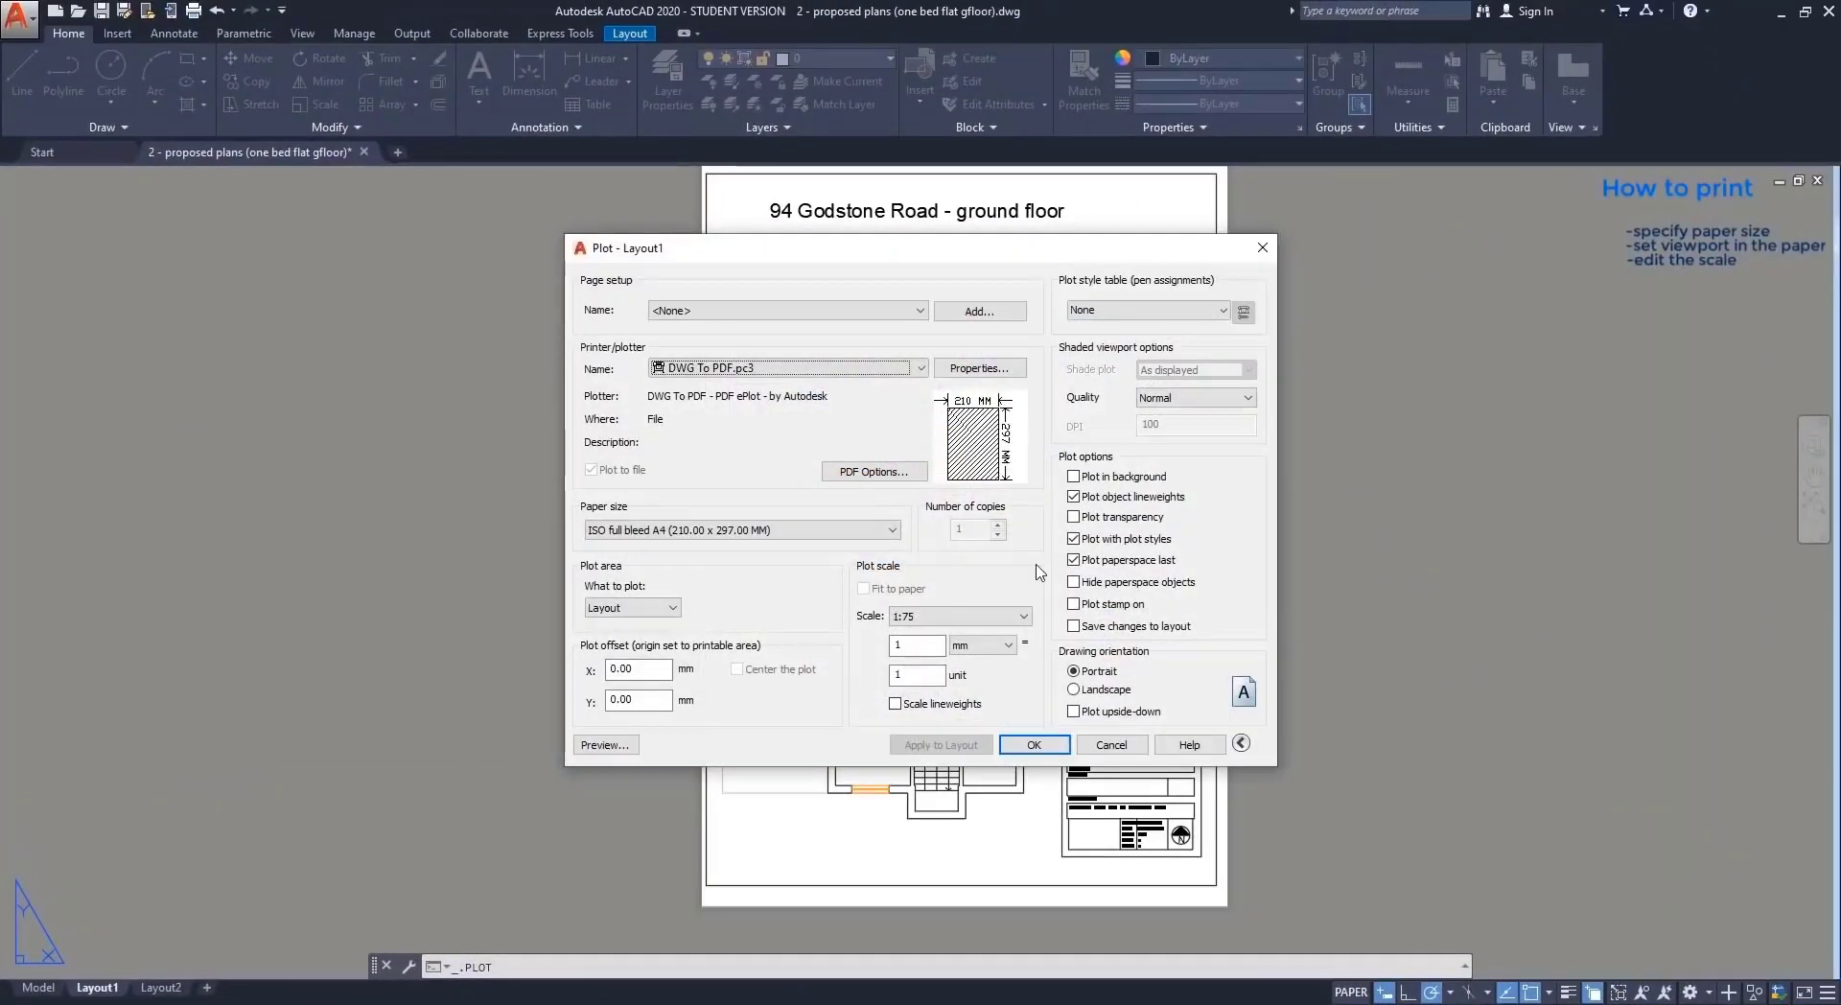
left_click(1034, 748)
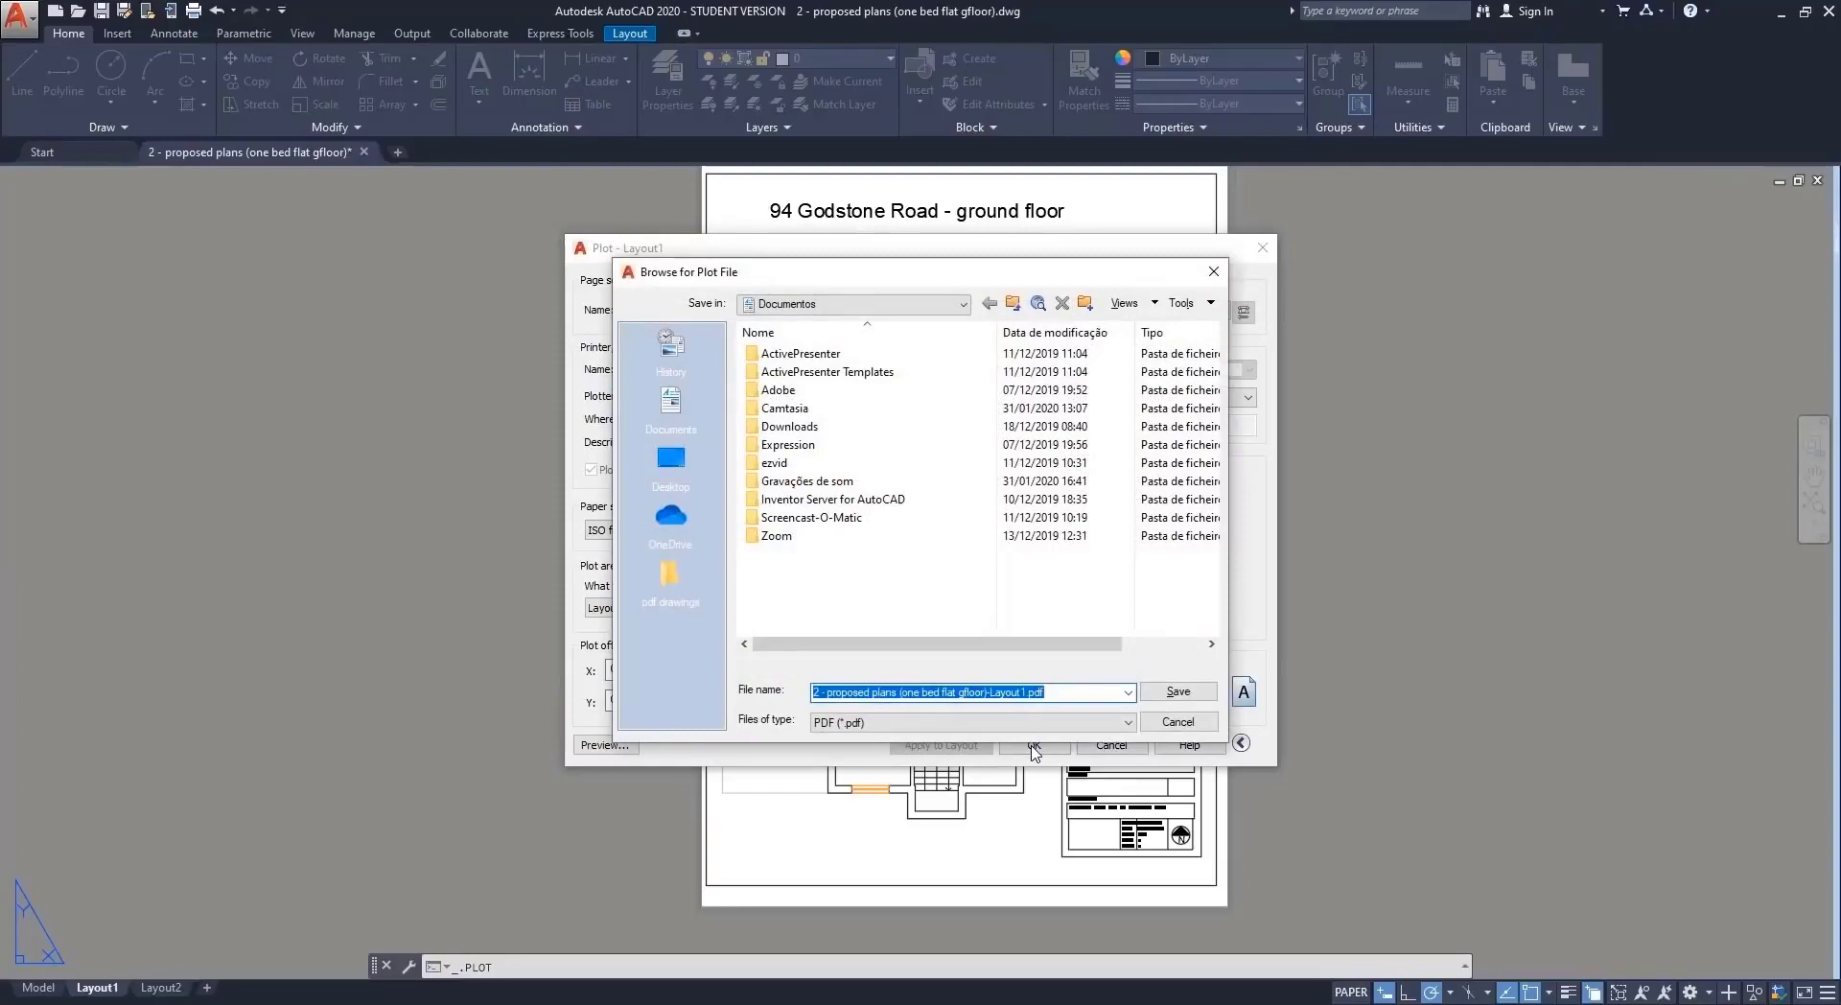
left_click(1187, 692)
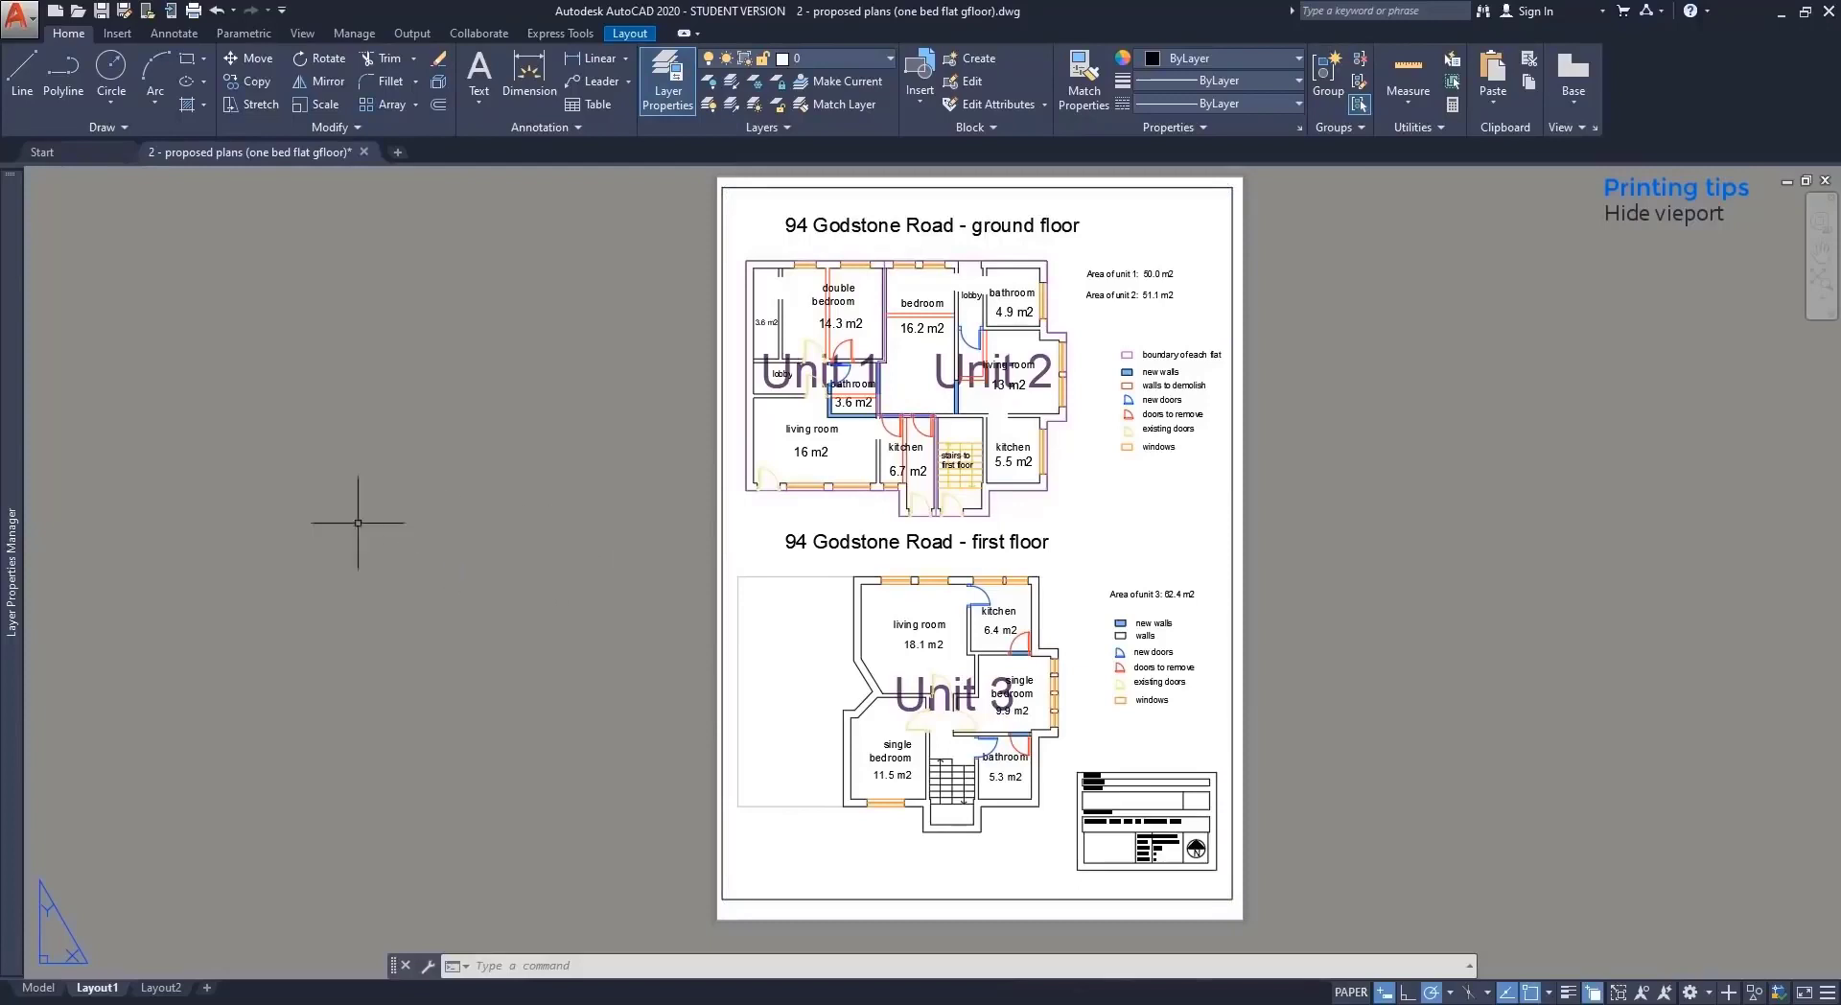
Create a new layer named viewport in the layer list.
mouse_move(7, 493)
right_click(200, 504)
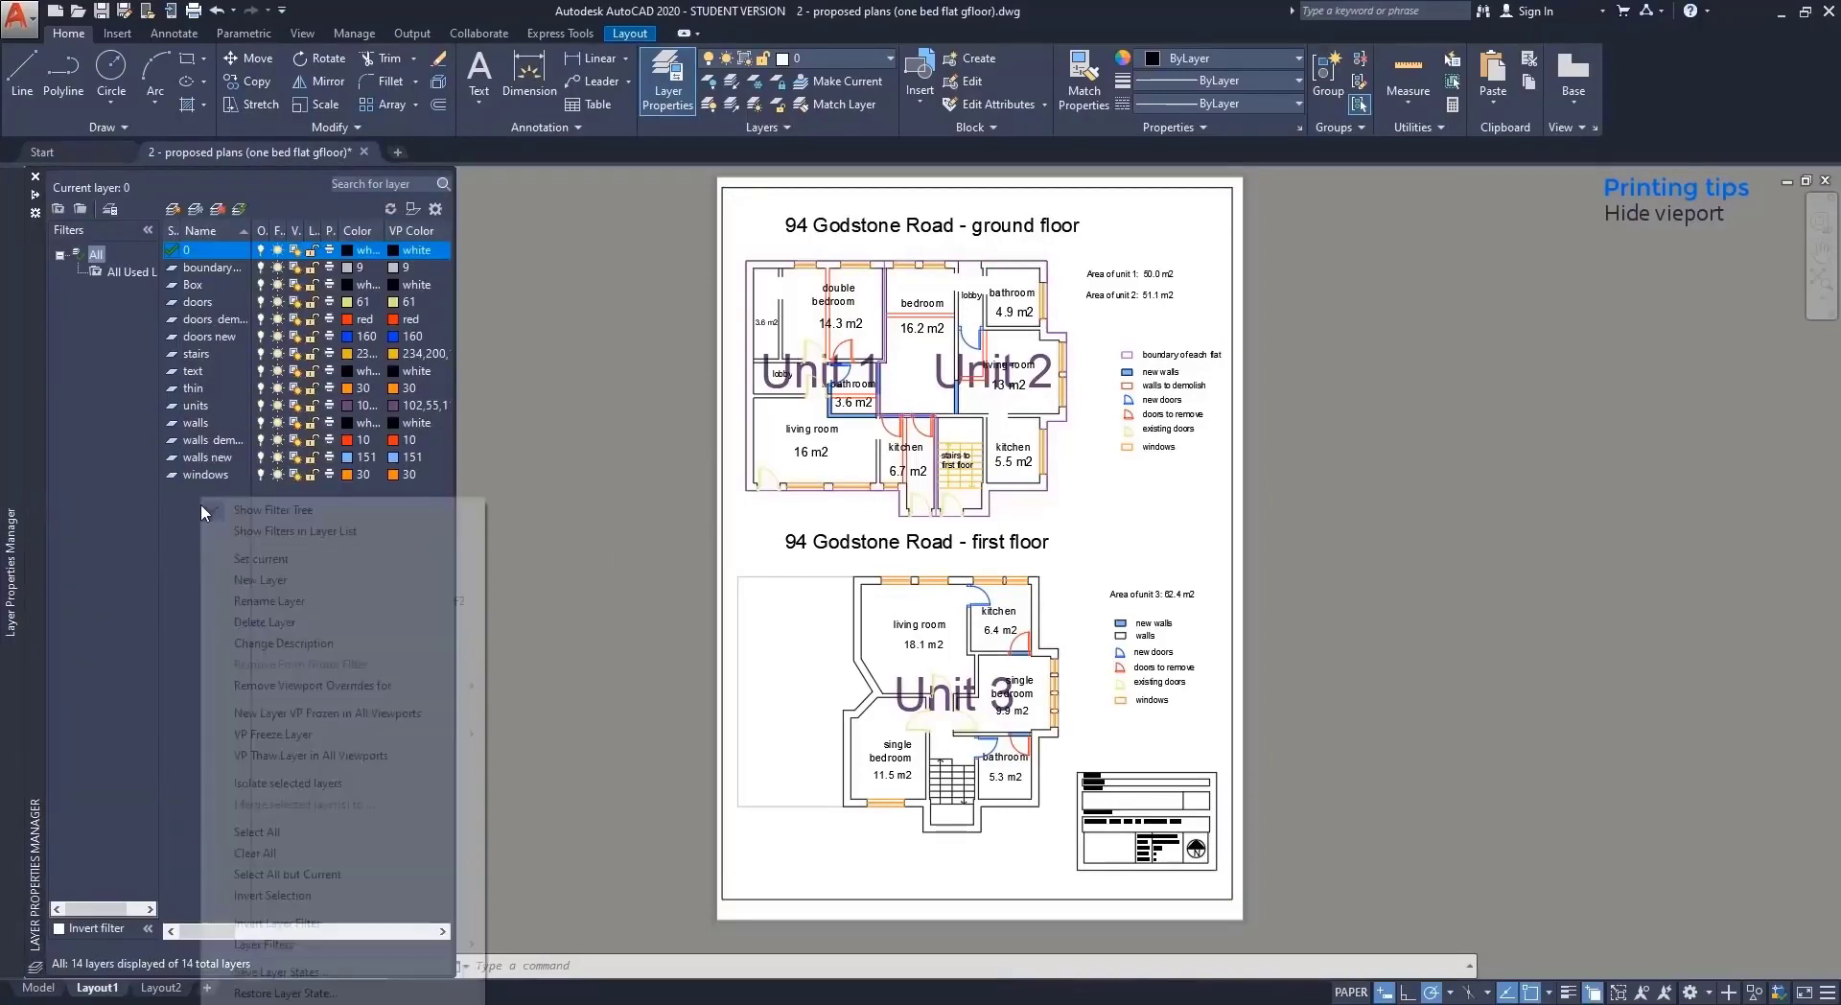
left_click(261, 580)
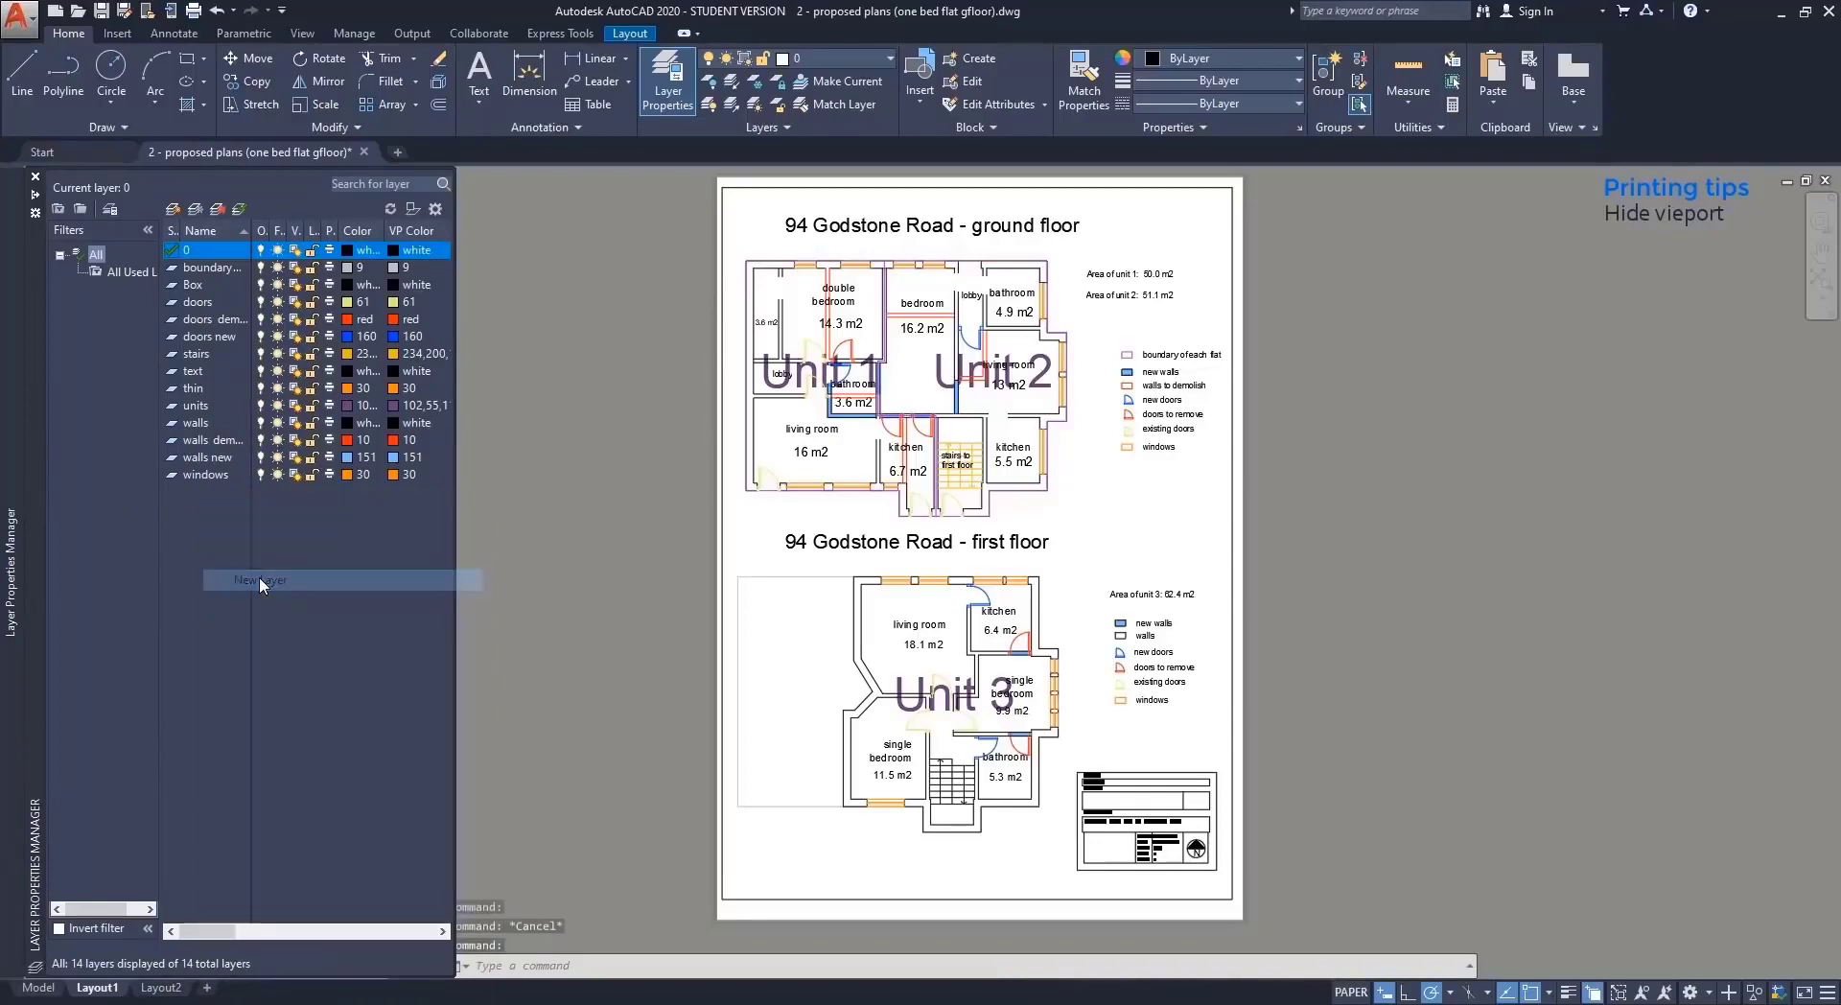
type("vie")
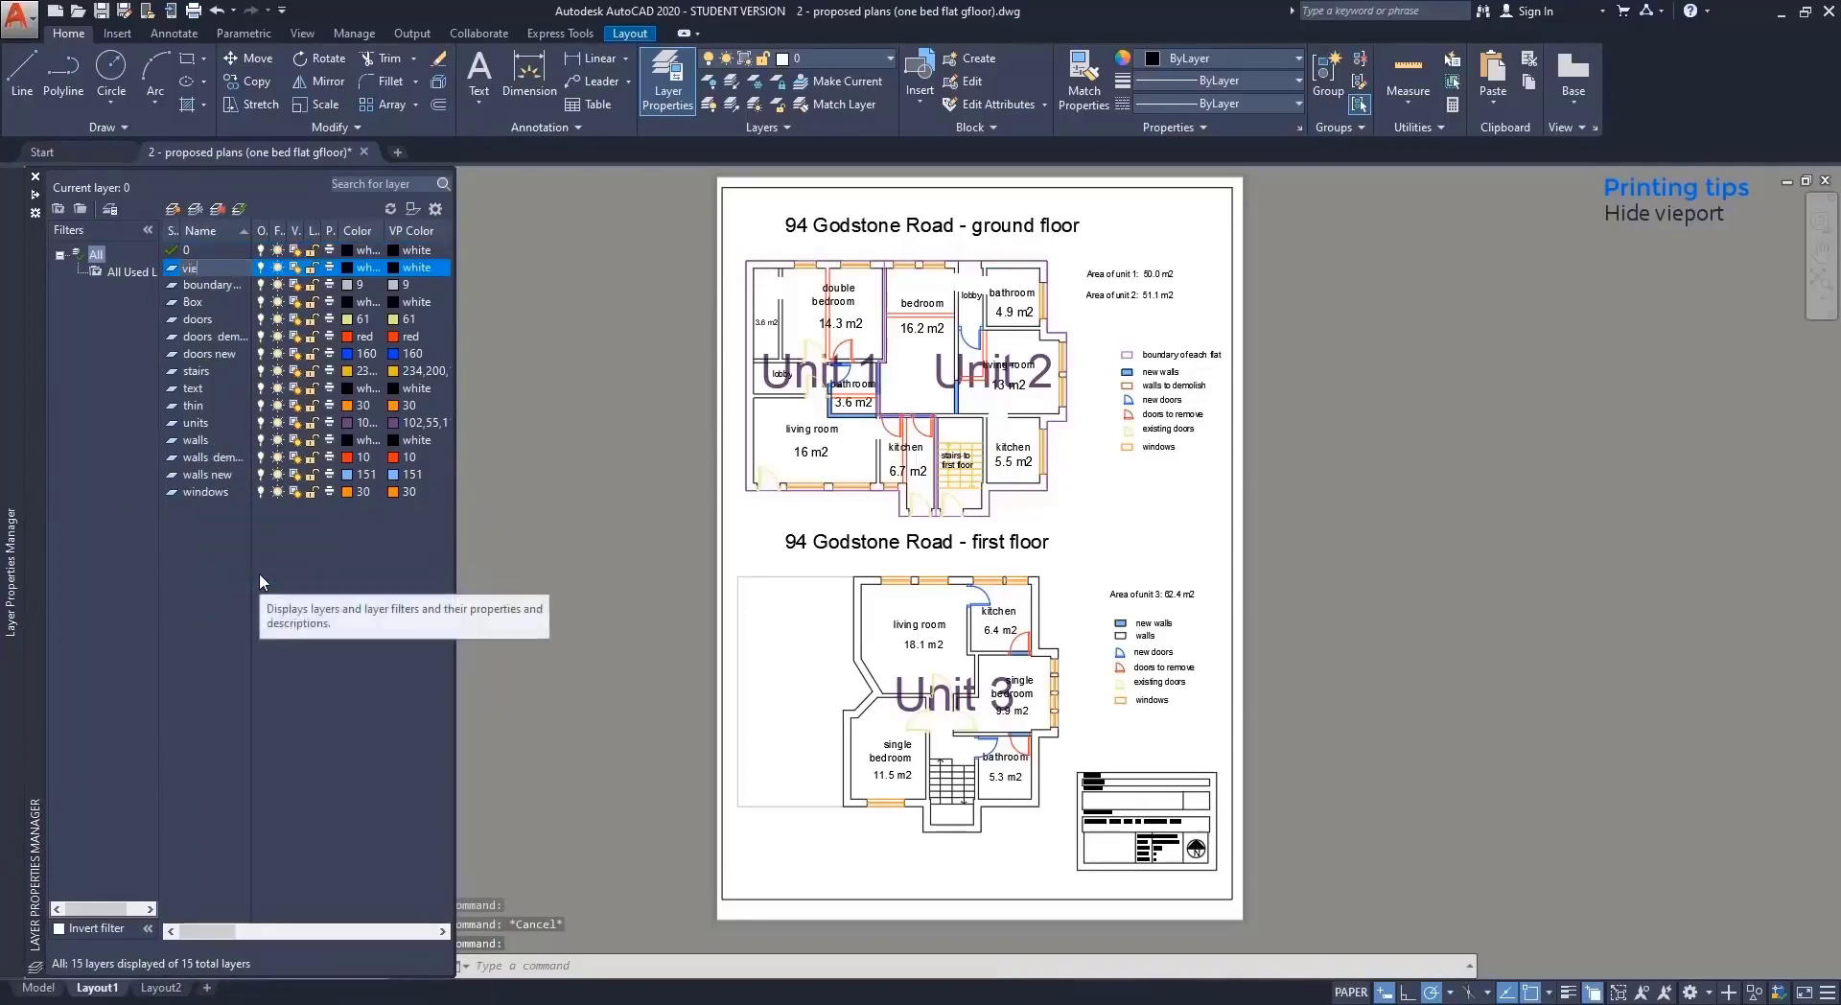
type("wport")
key("Return")
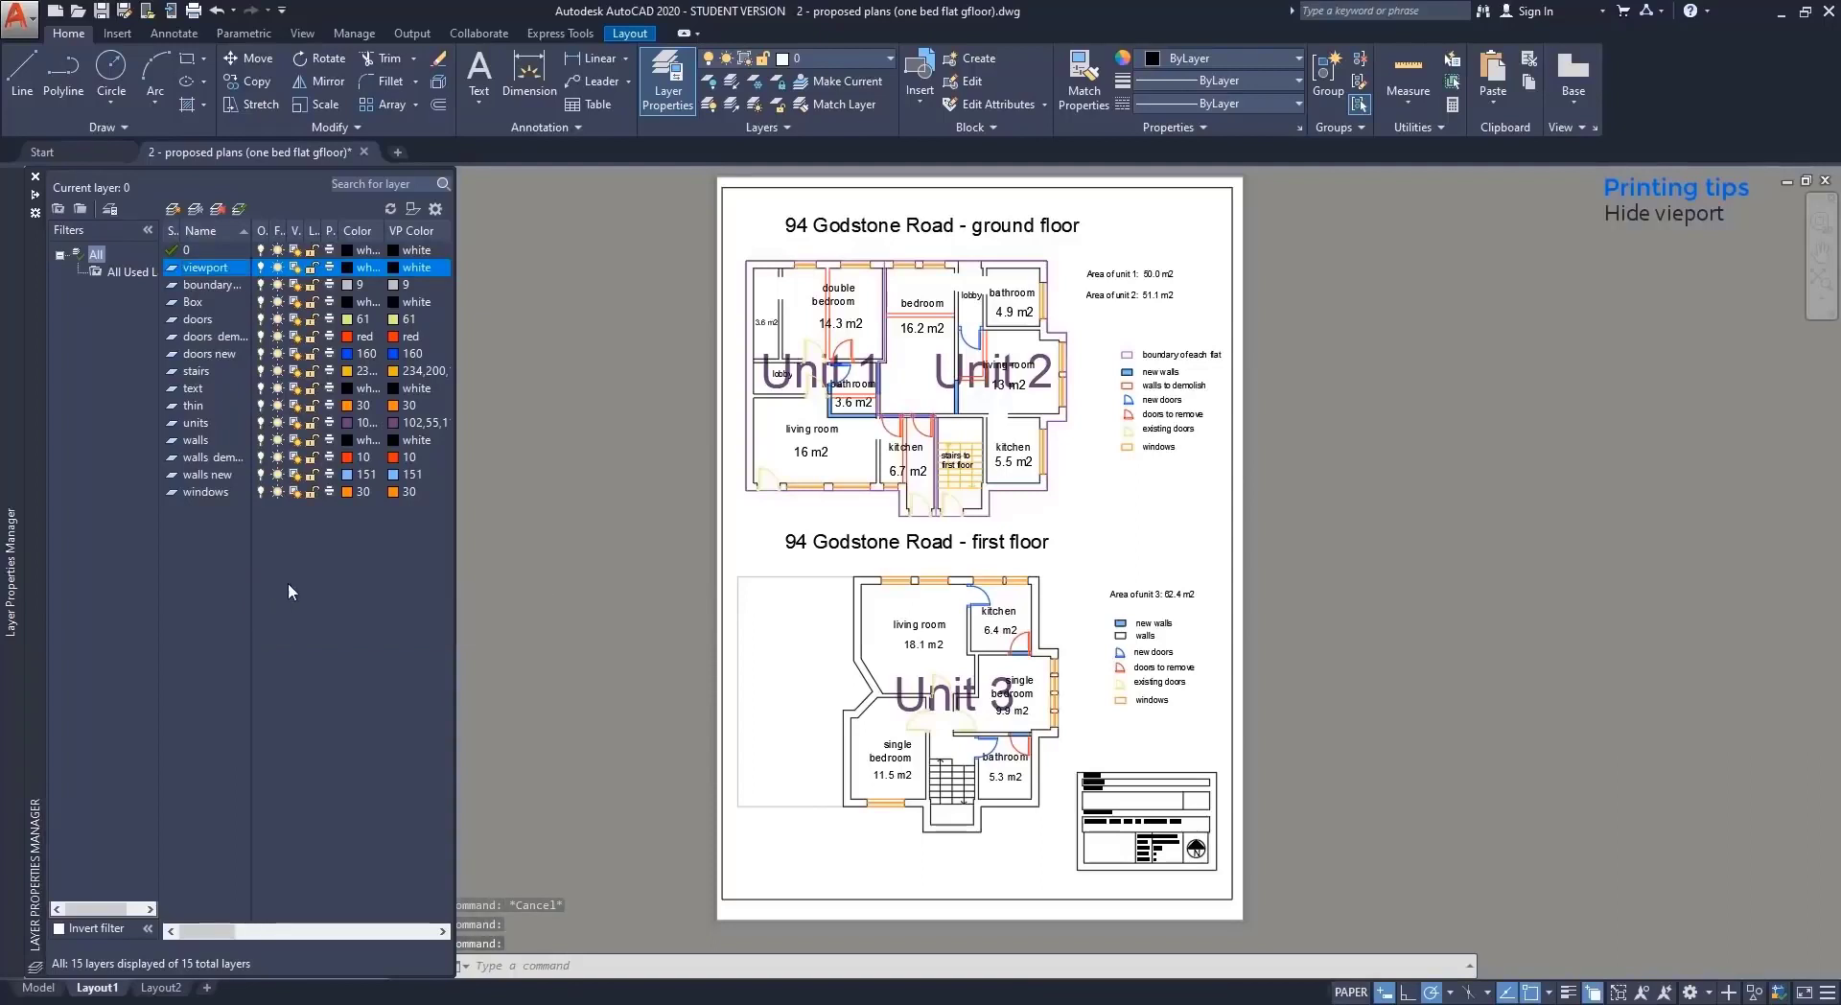
left_click(607, 576)
key("Escape")
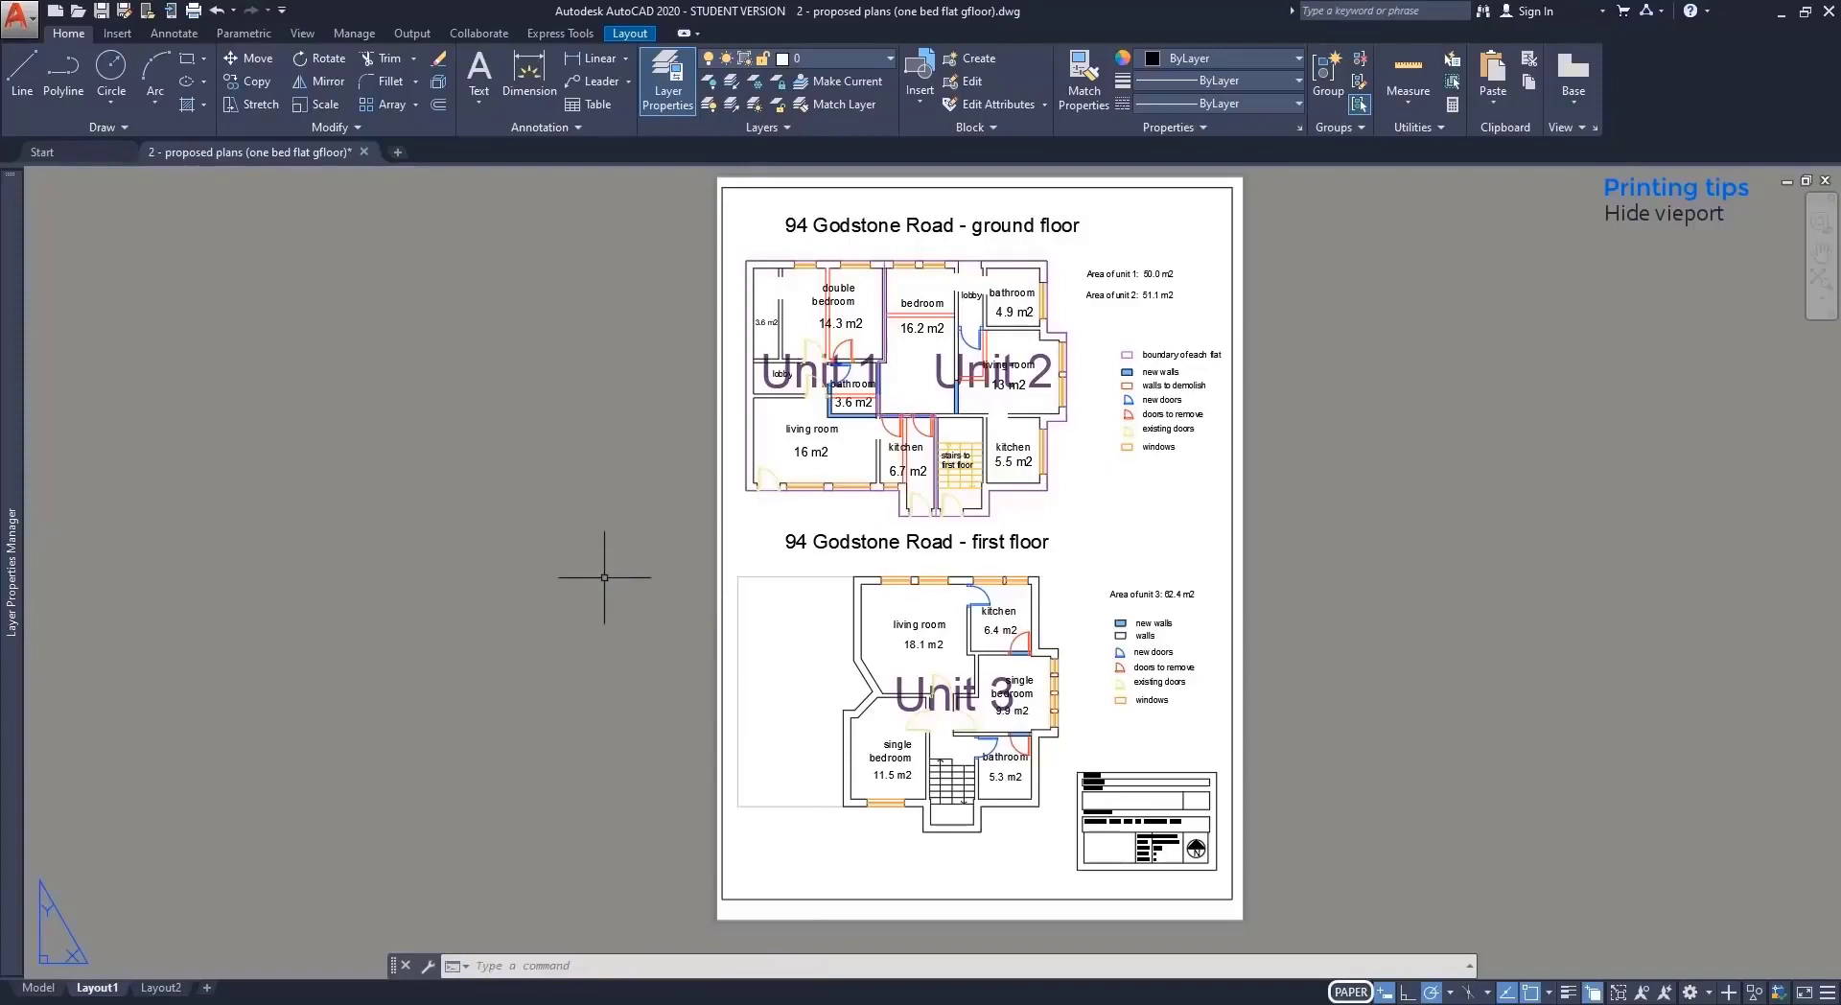
Move Layout1's viewport frame onto the viewport layer and freeze that layer.
left_click(724, 548)
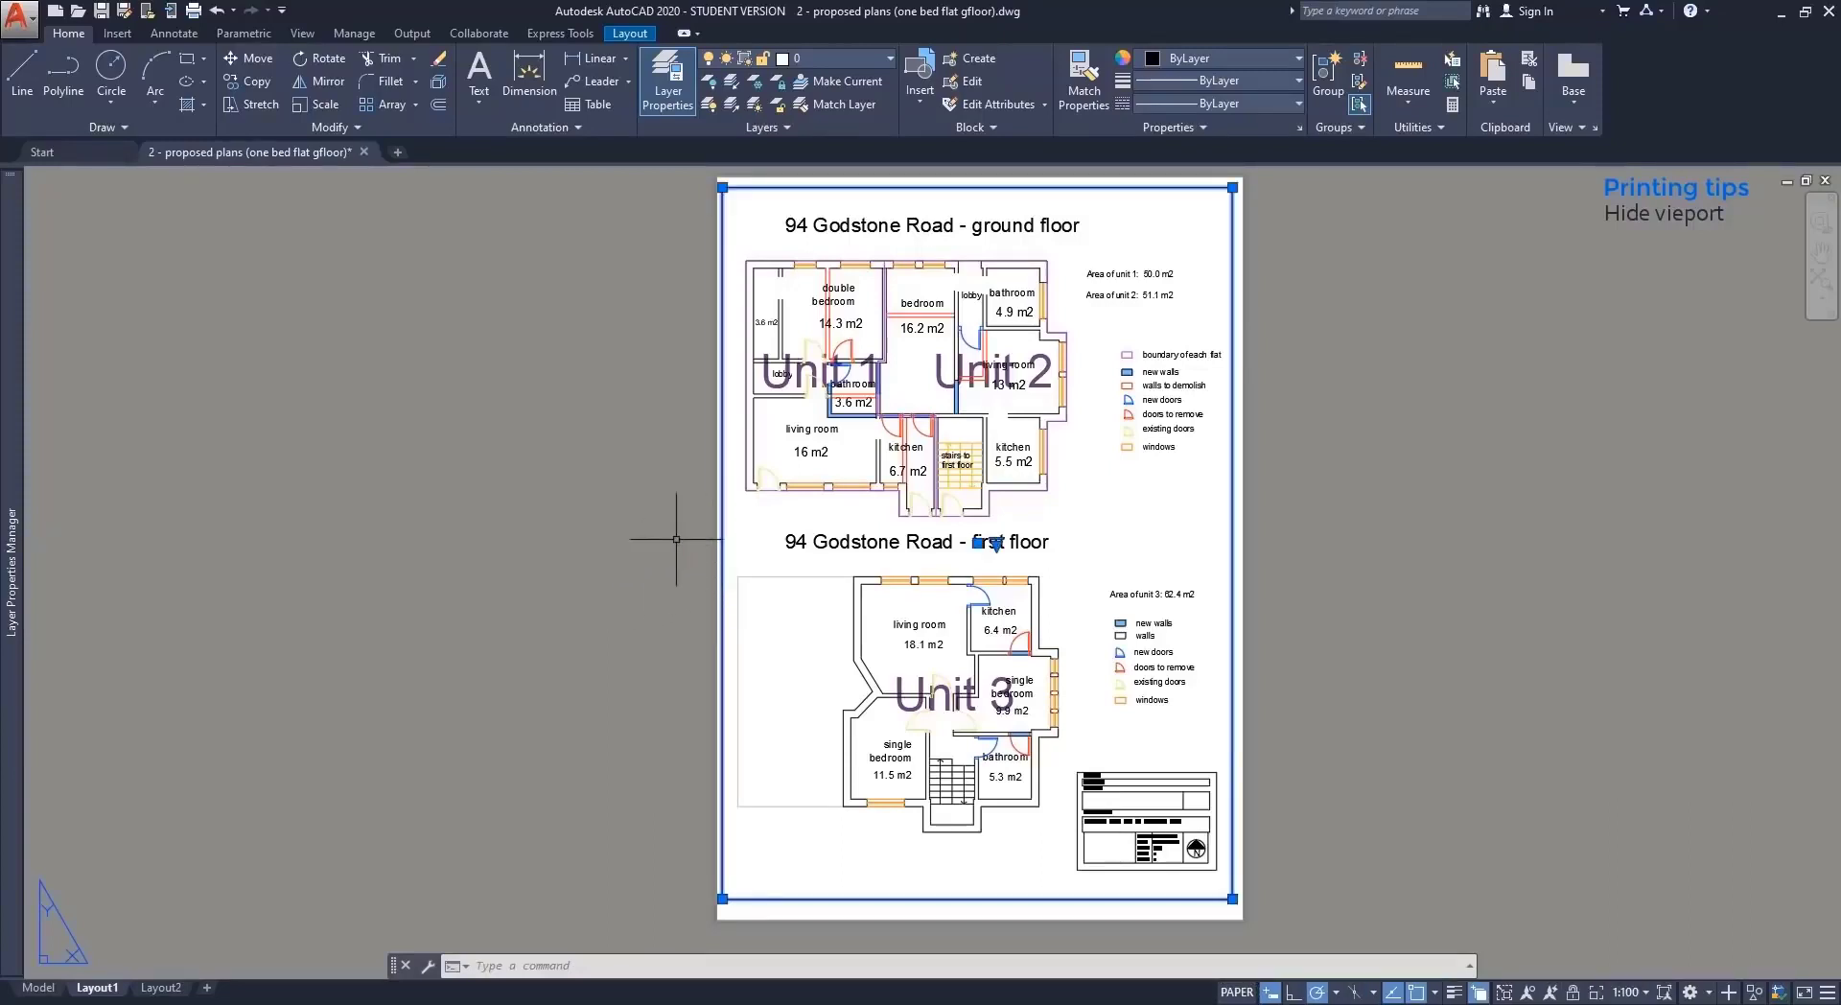
left_click(872, 60)
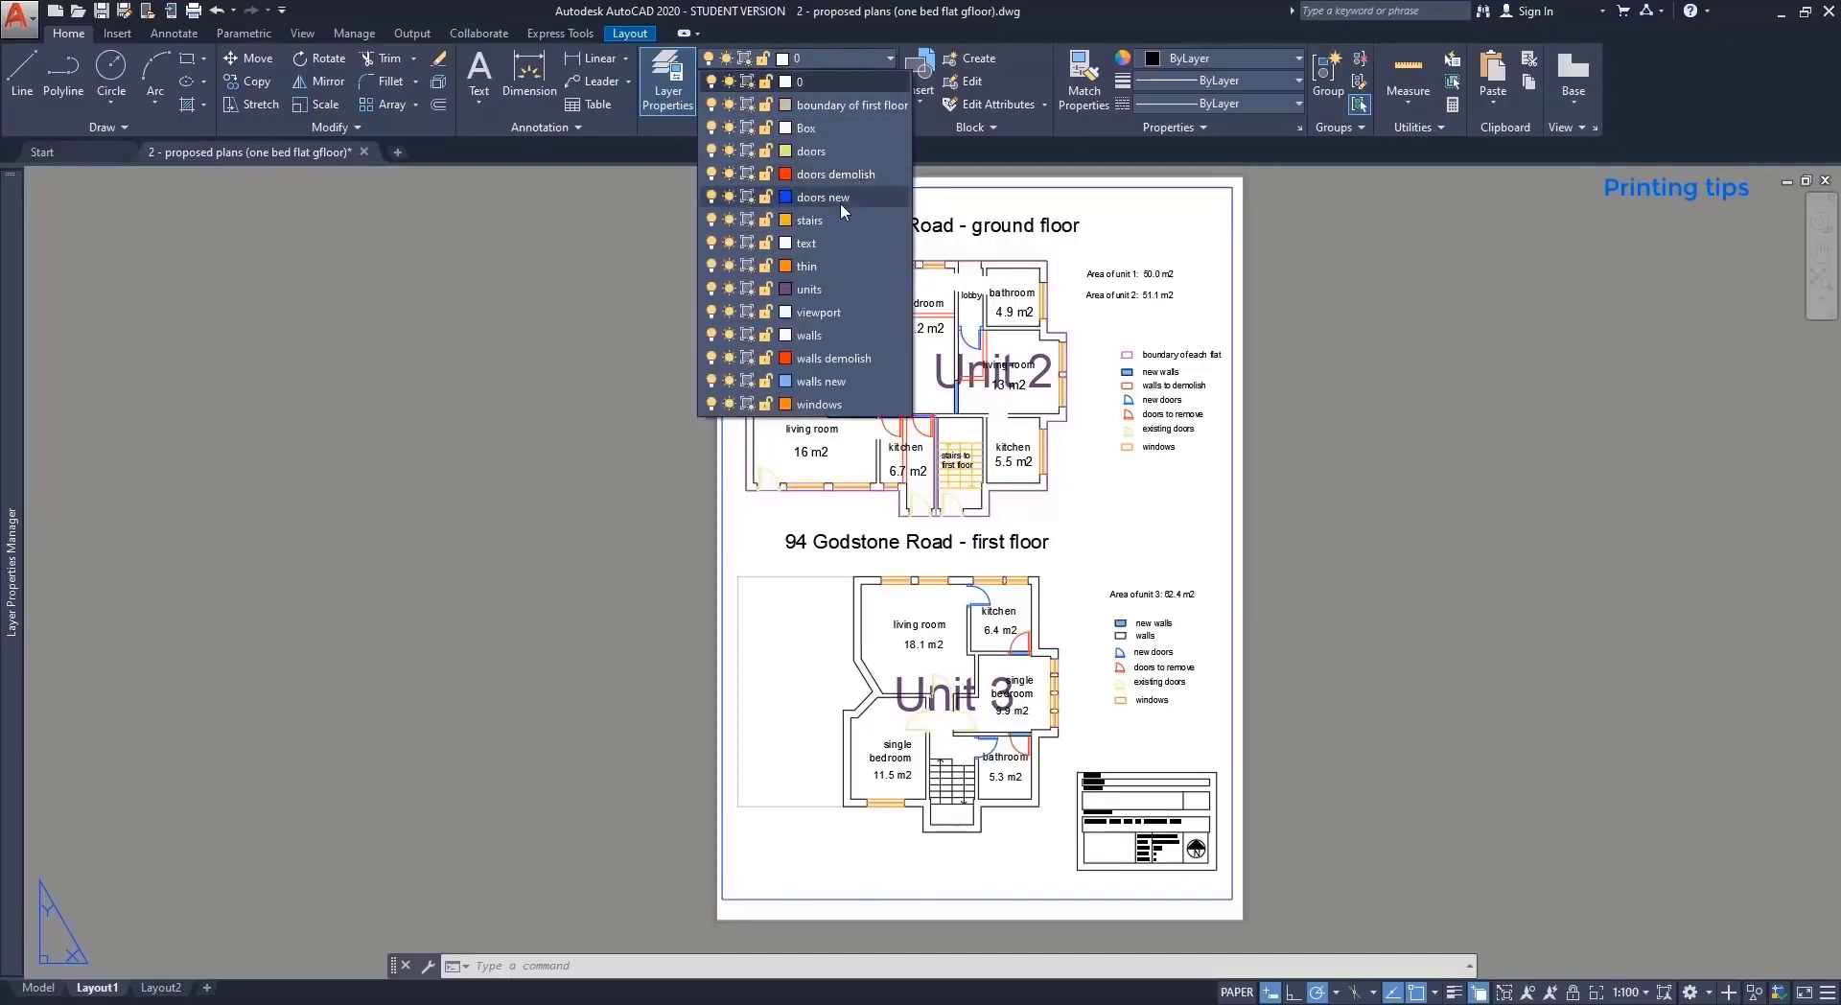
left_click(811, 312)
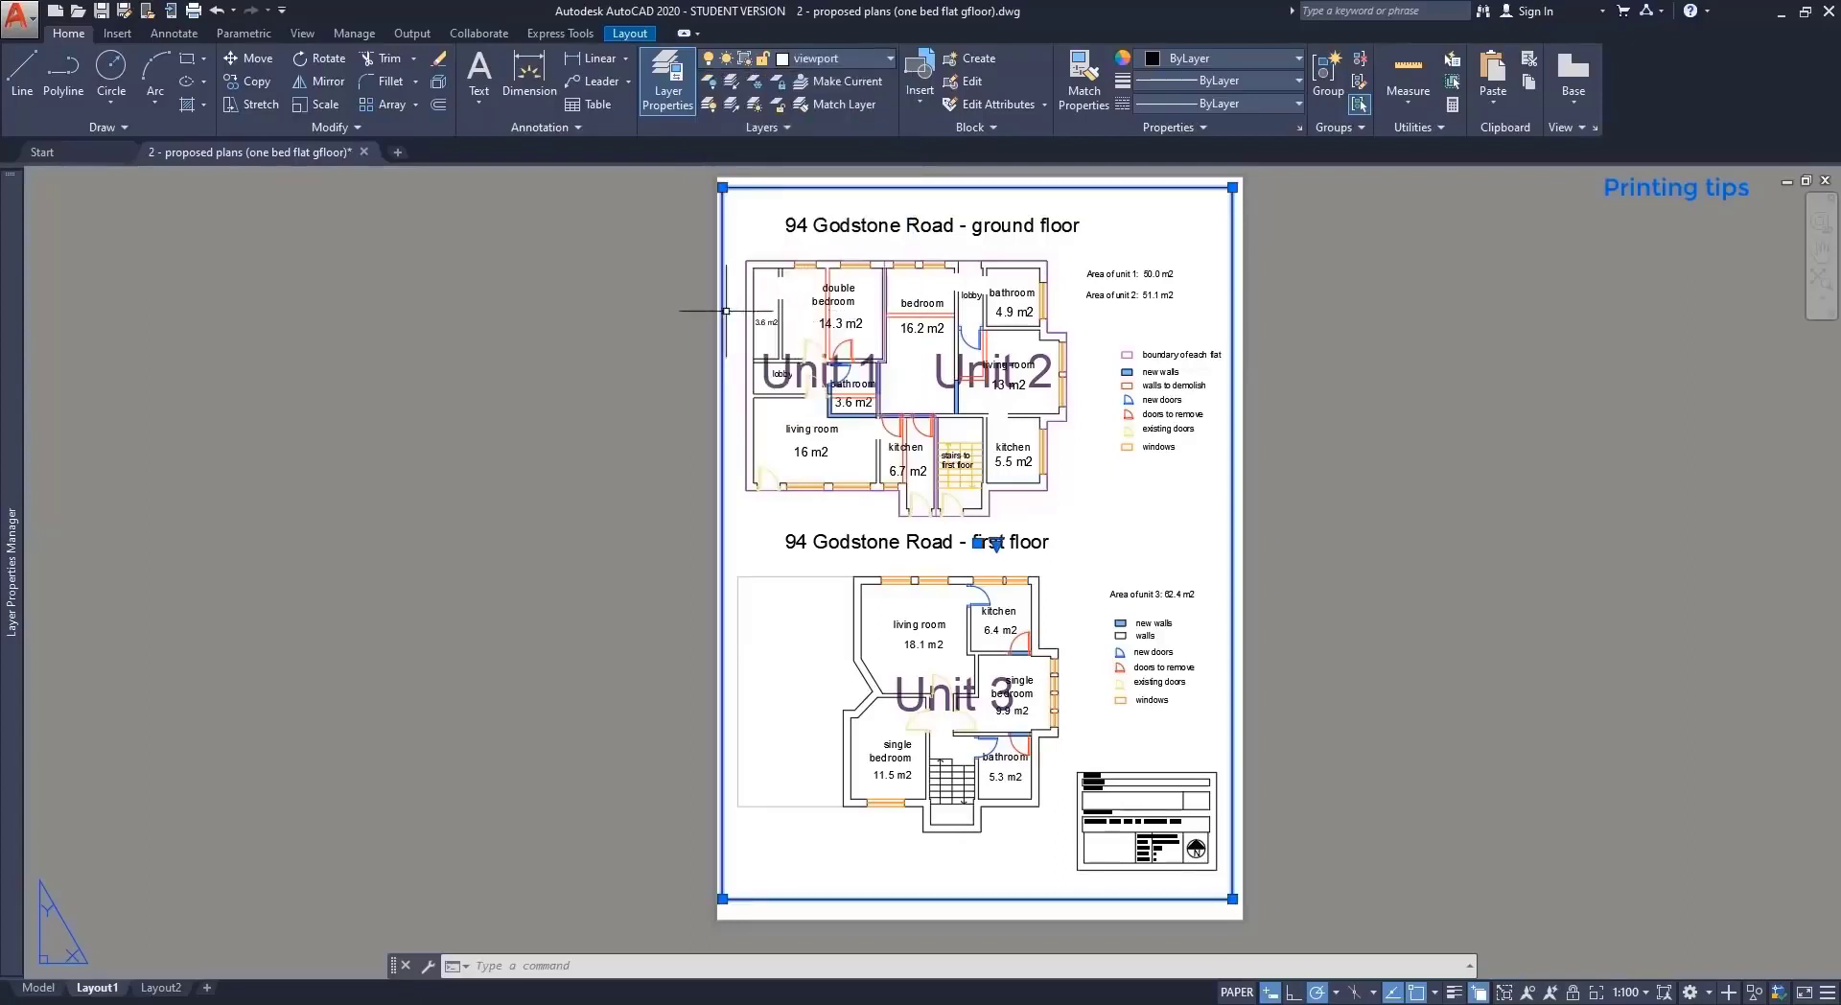
key("Escape")
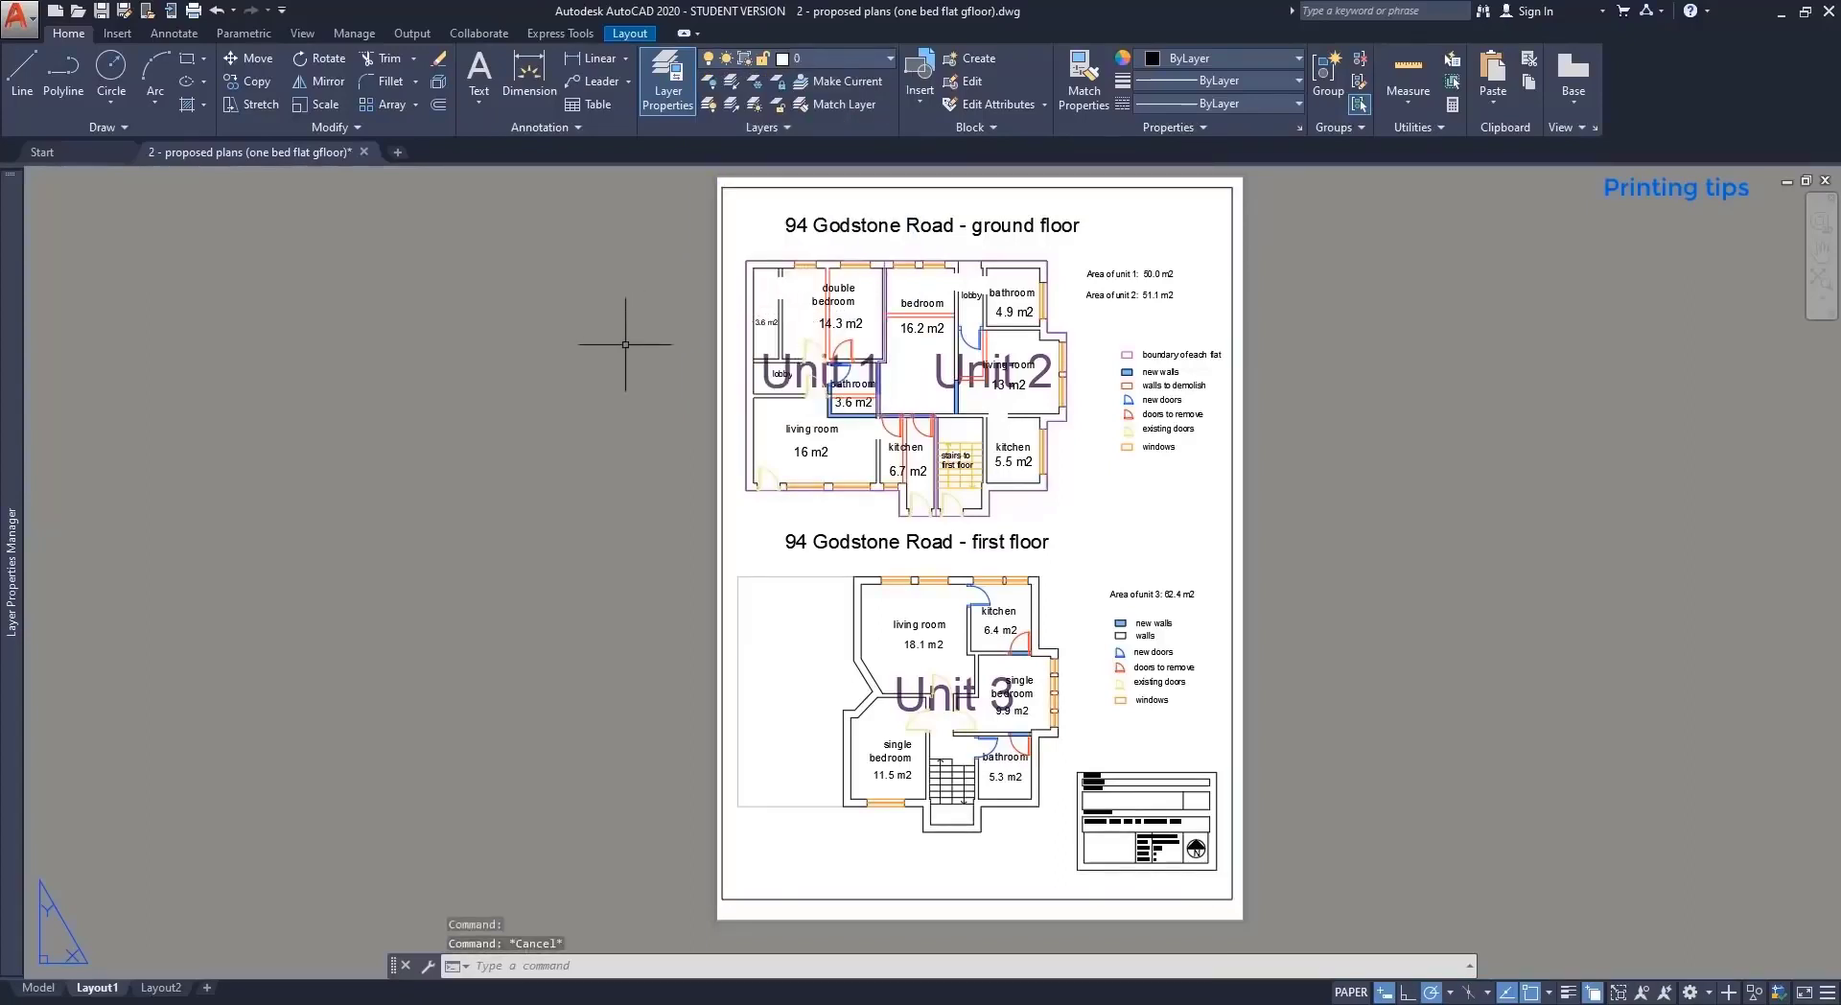
mouse_move(3, 420)
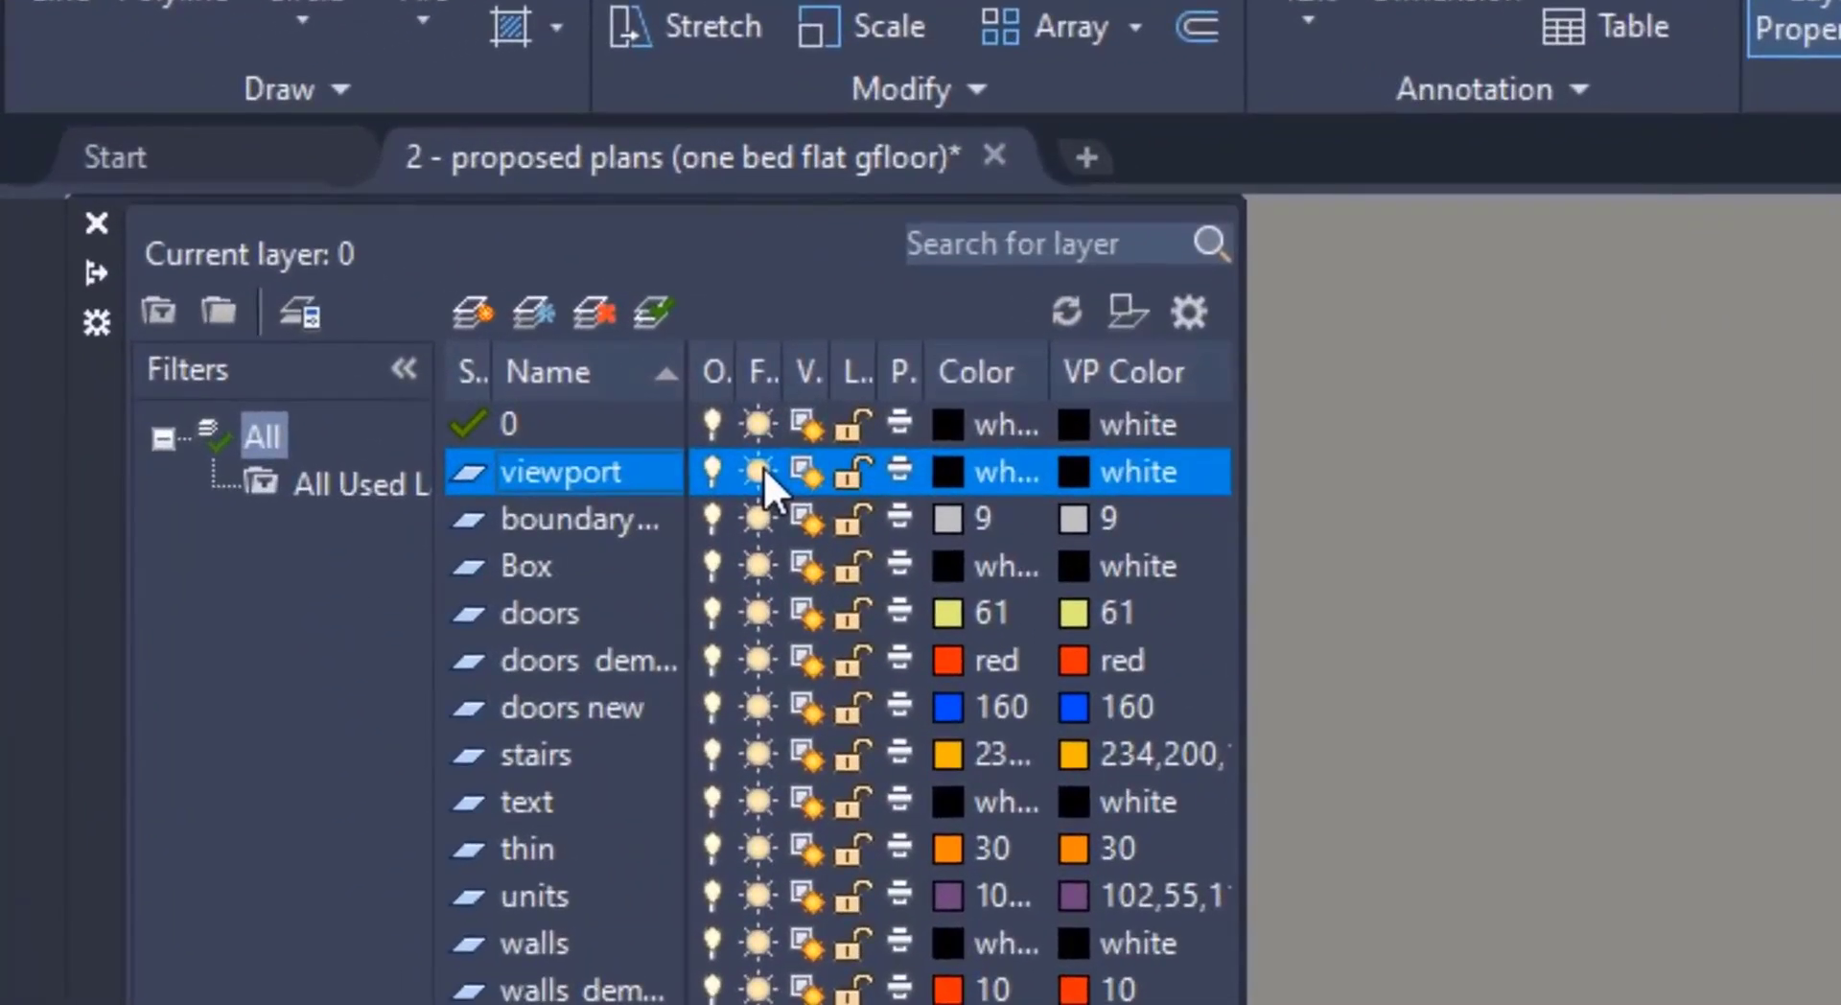
left_click(763, 470)
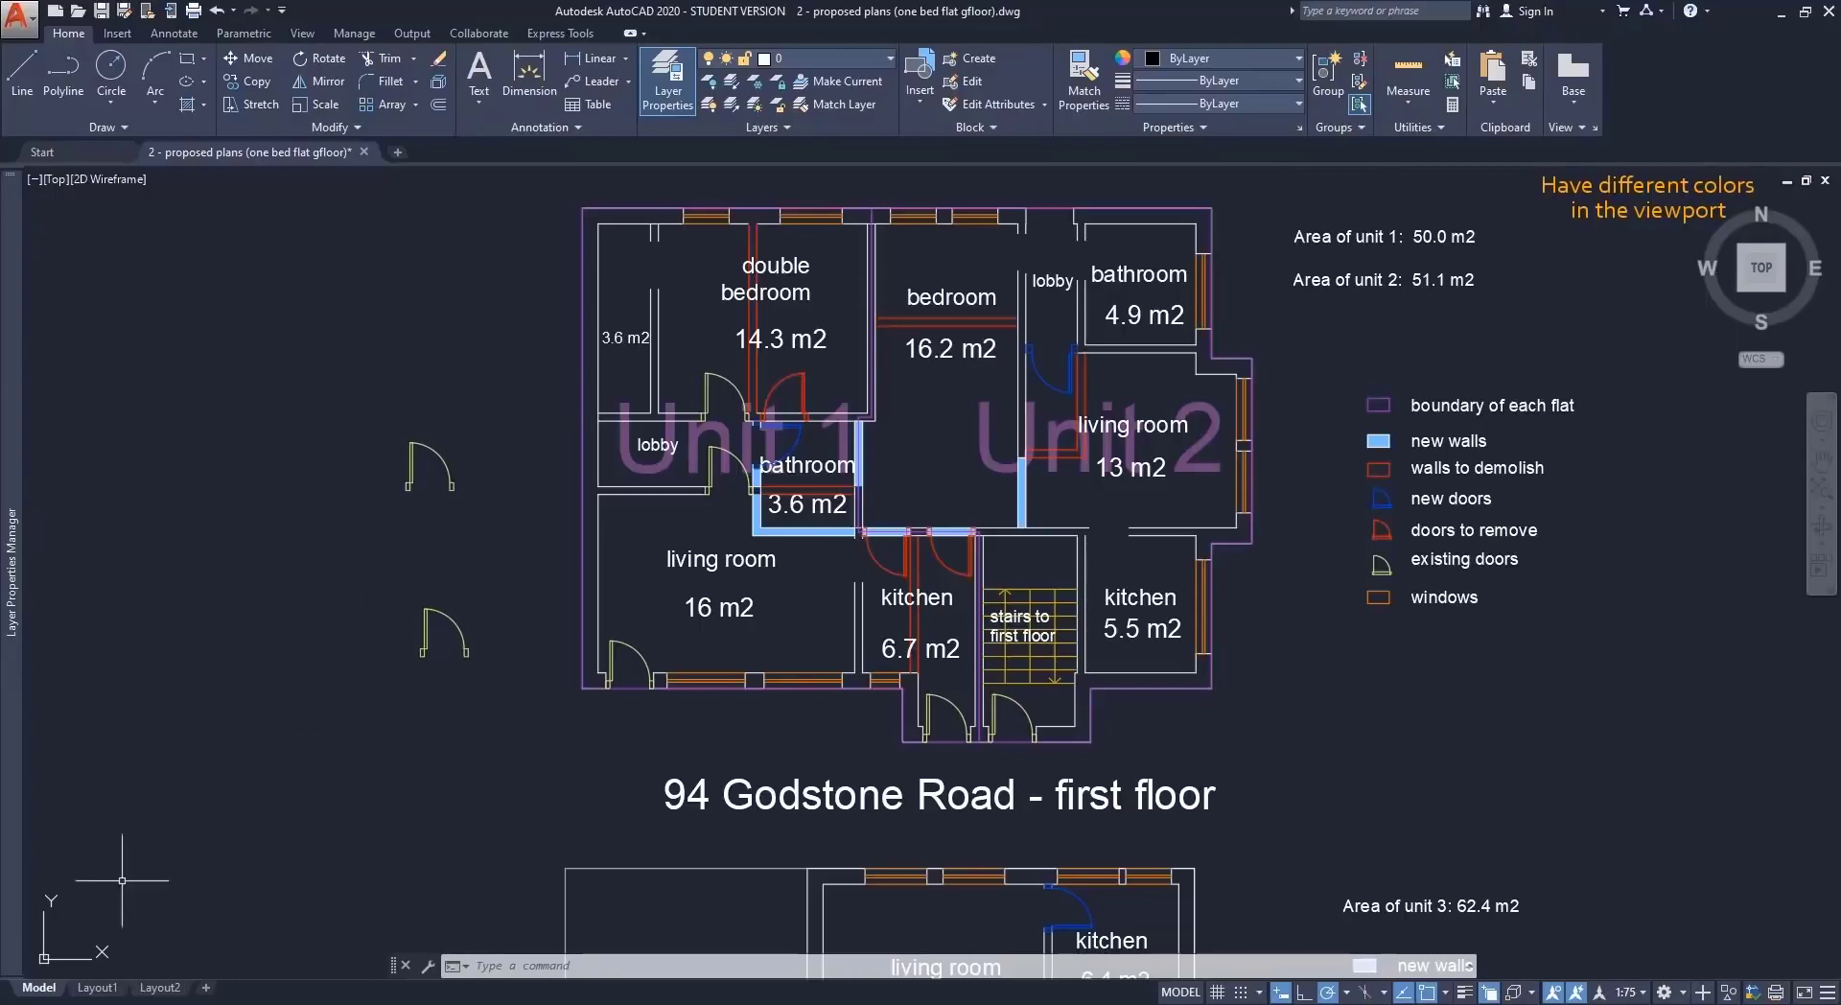
Enter model space through Layout1's viewport and set the doors layer's viewport colour to index colour 84.
left_click(99, 989)
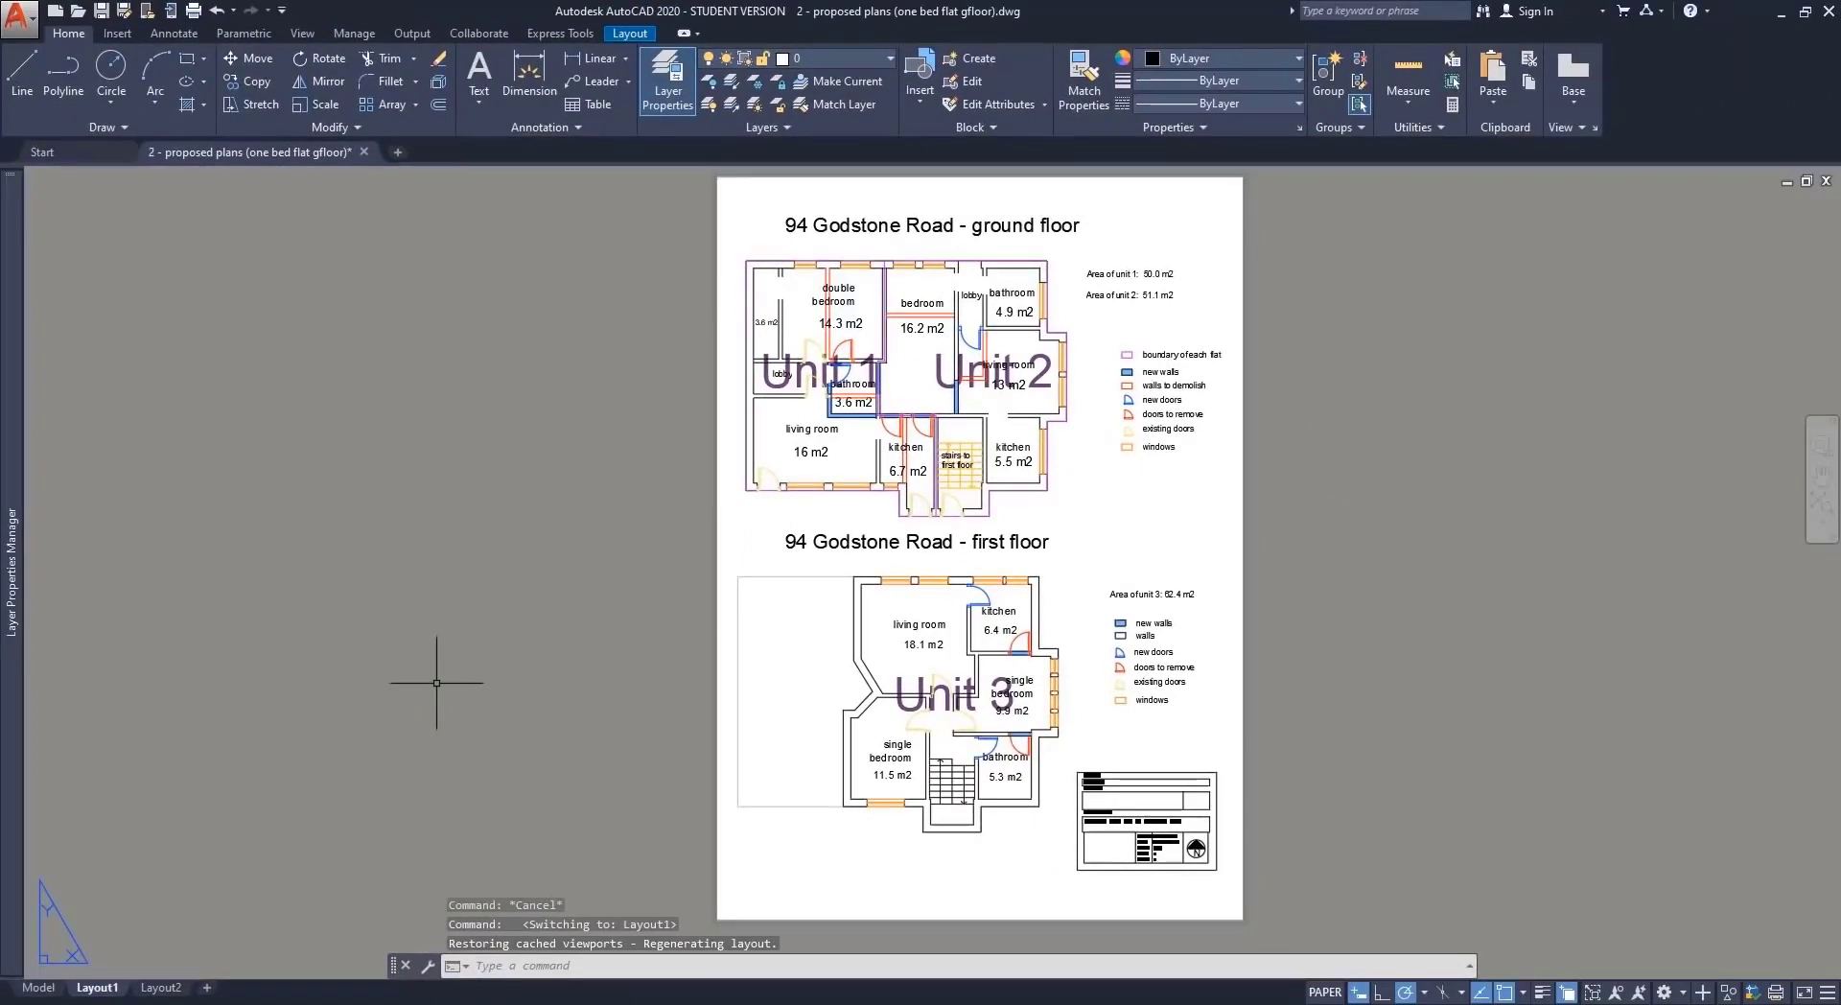
double_click(1087, 347)
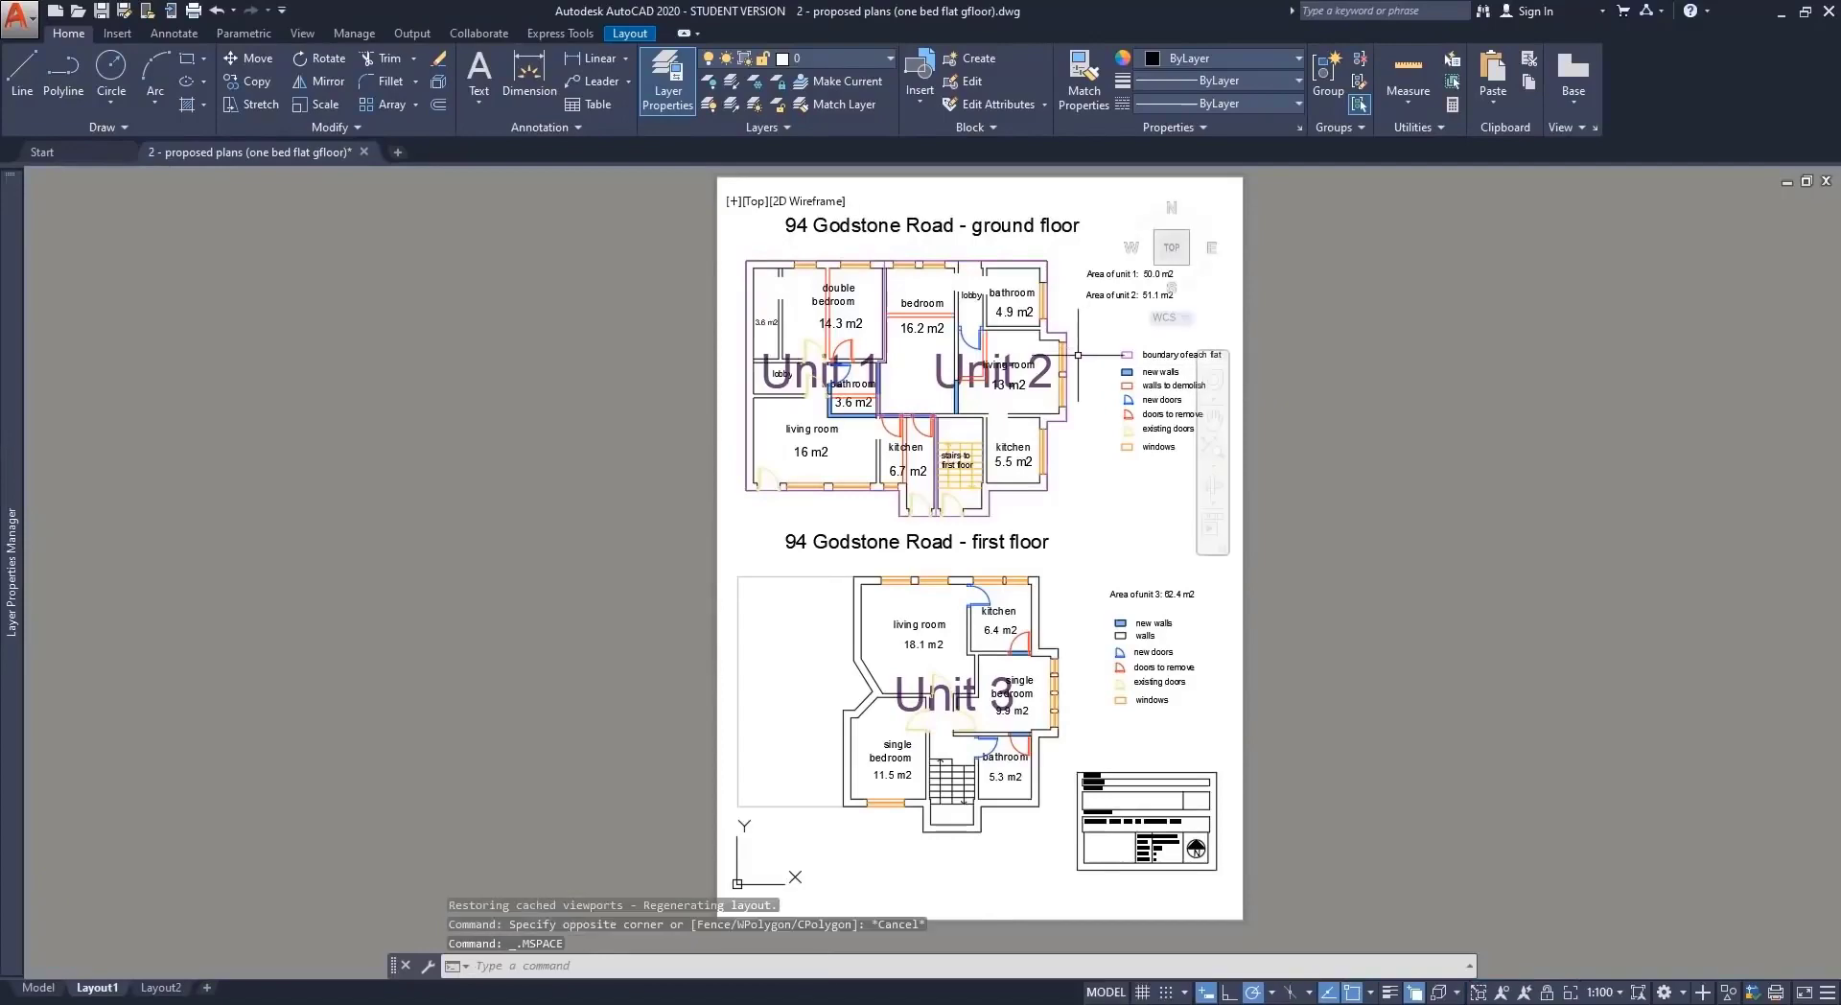
mouse_move(5, 523)
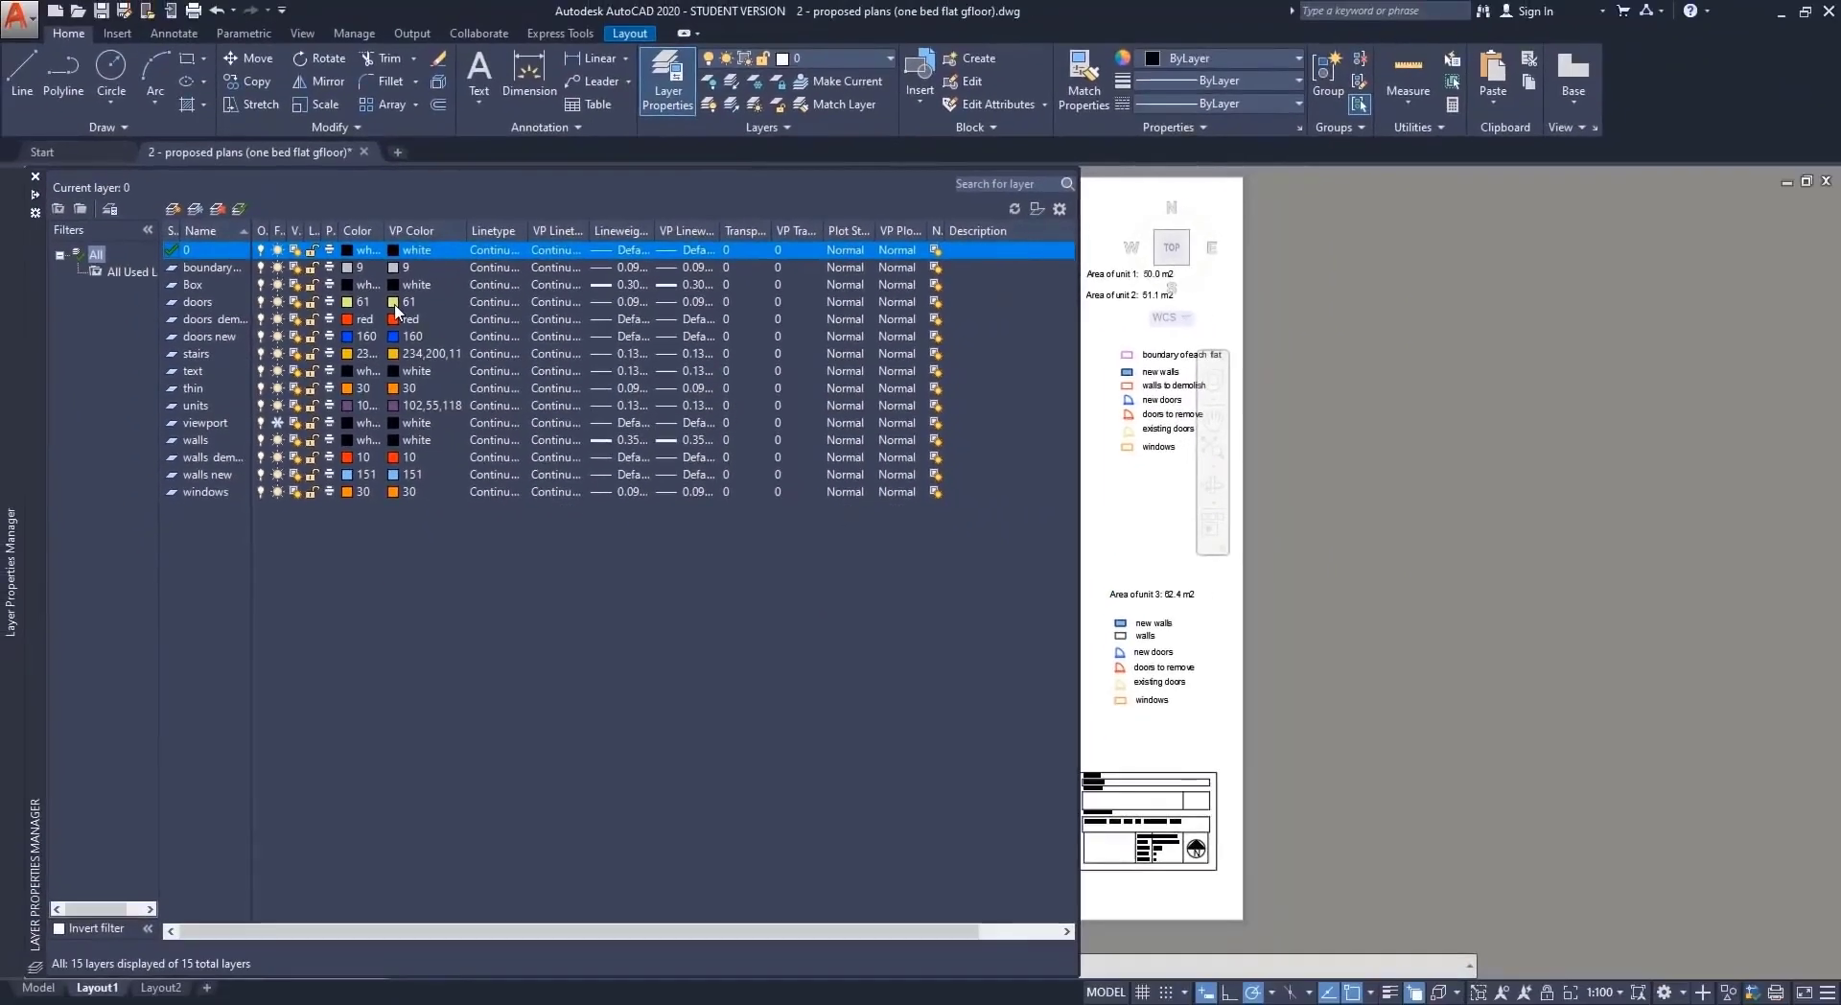
left_click(395, 305)
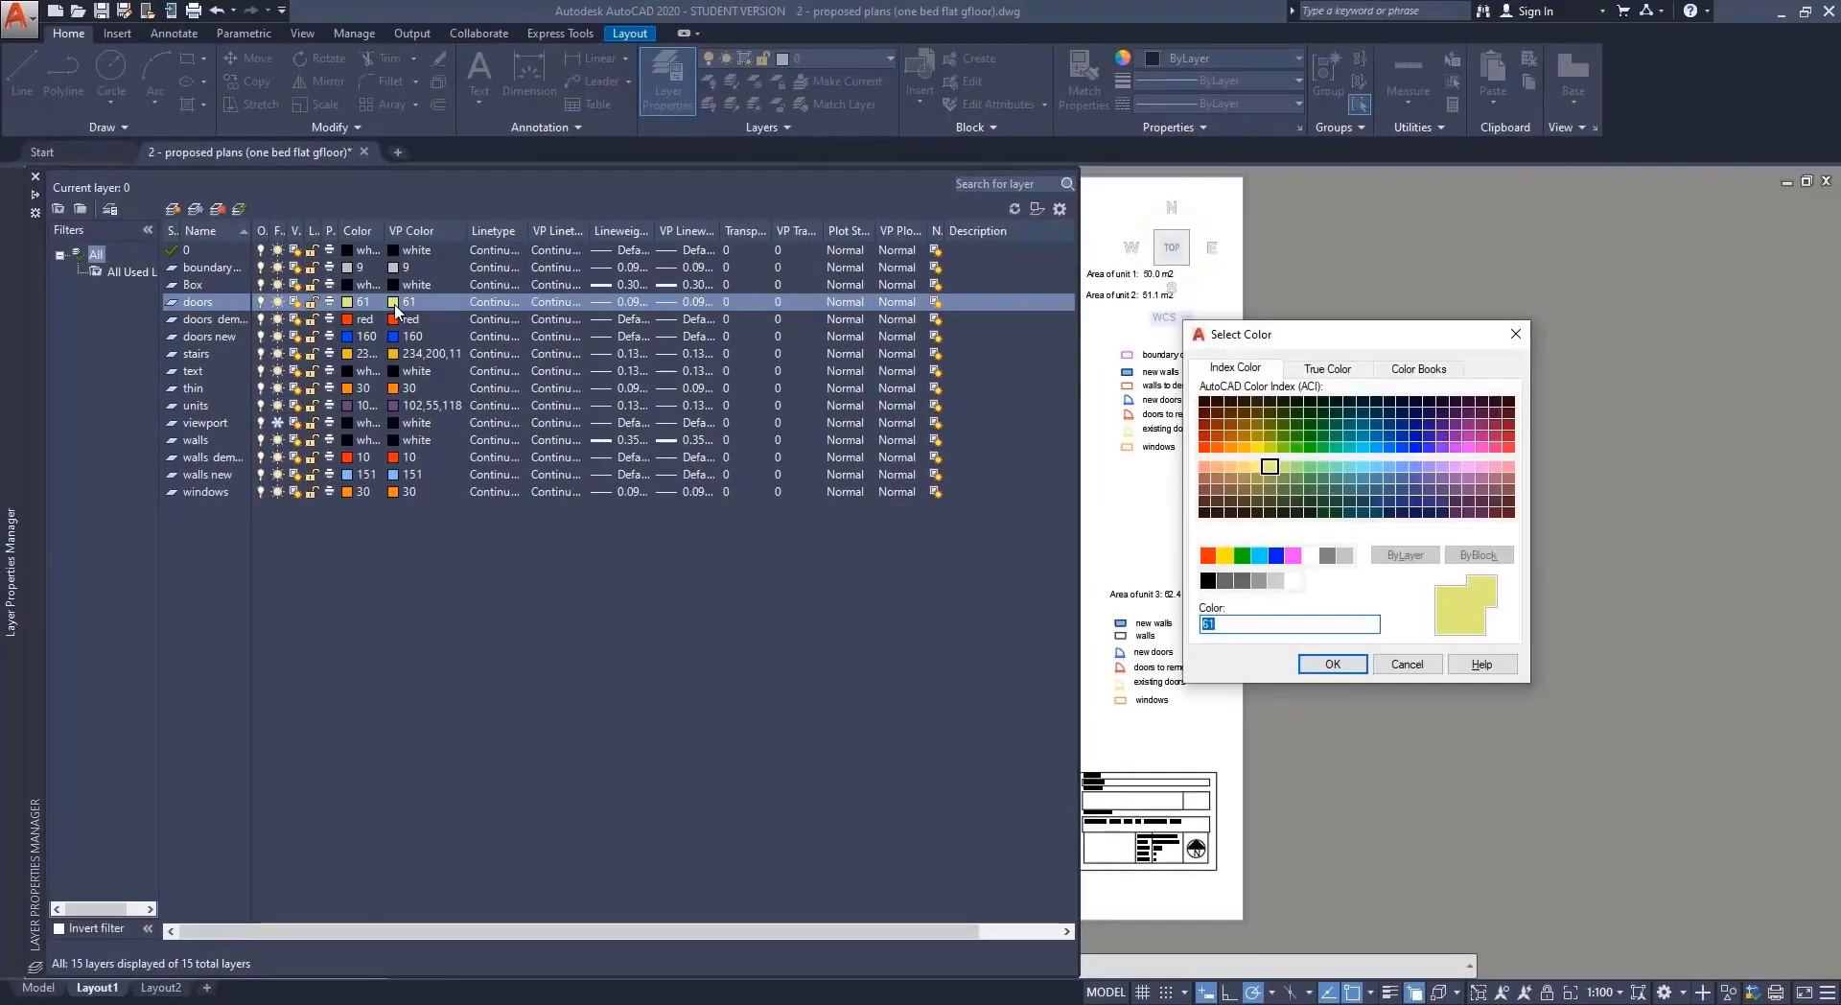
left_click(1298, 426)
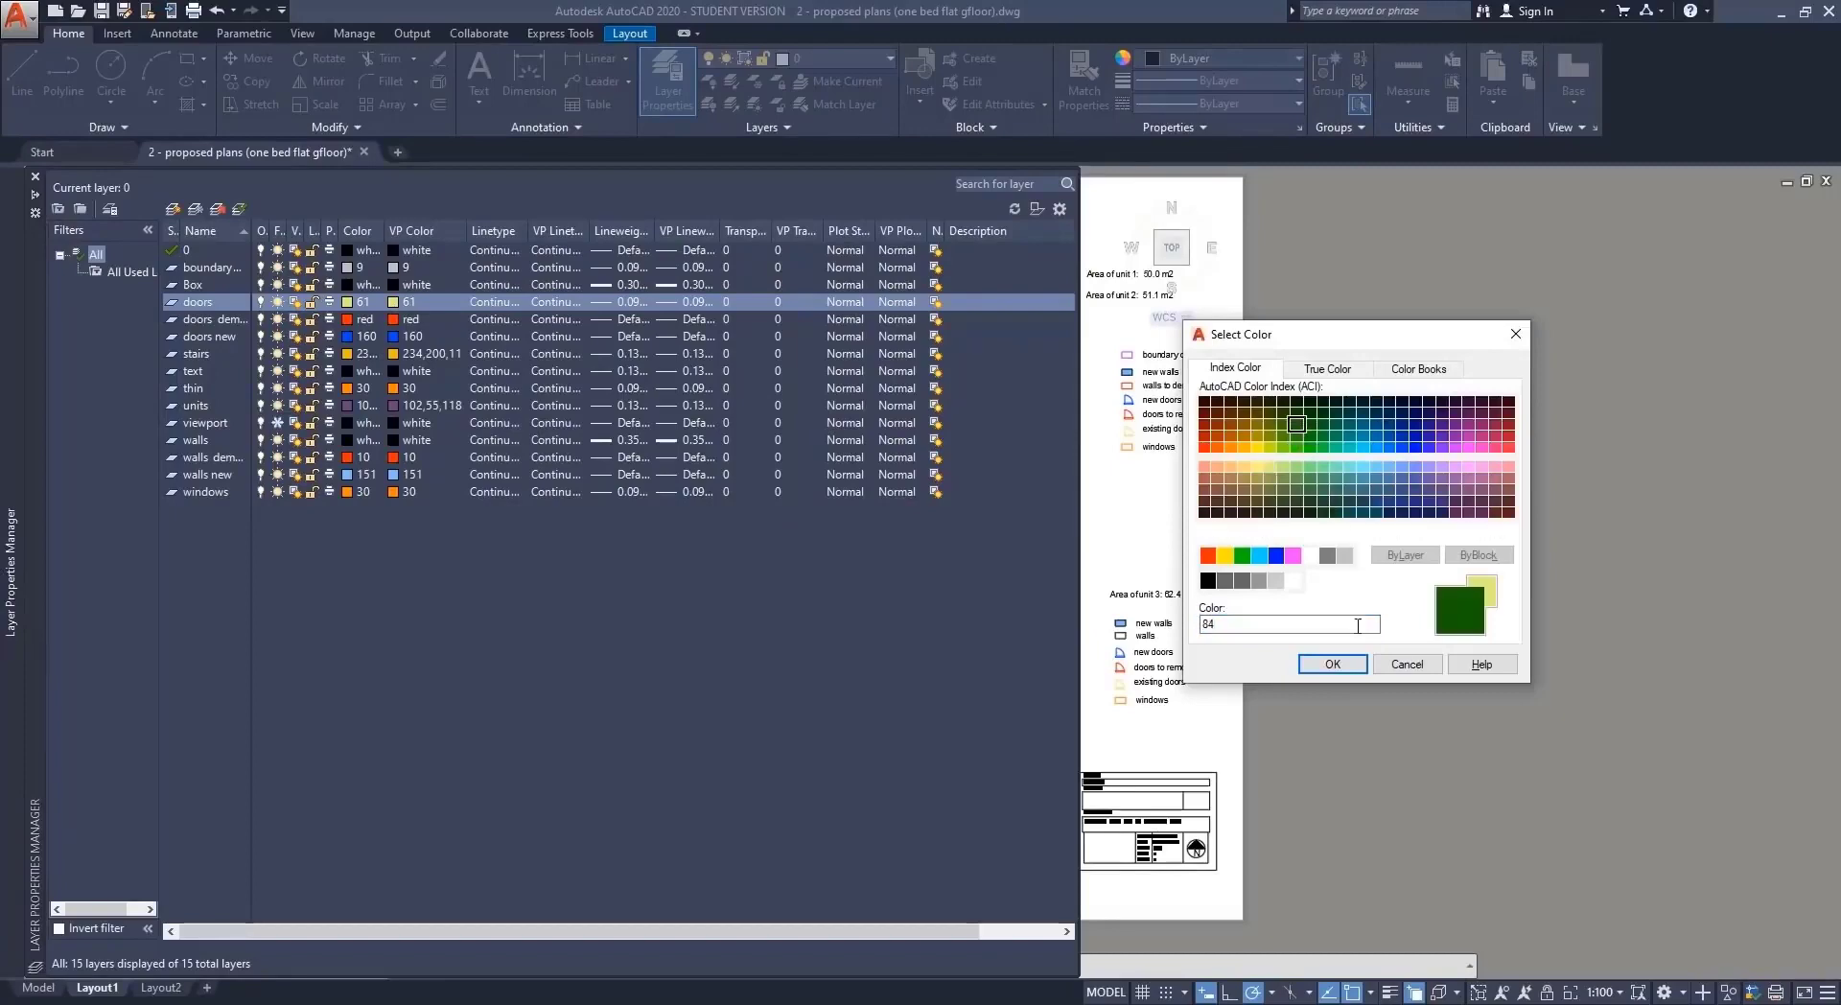
left_click(1328, 663)
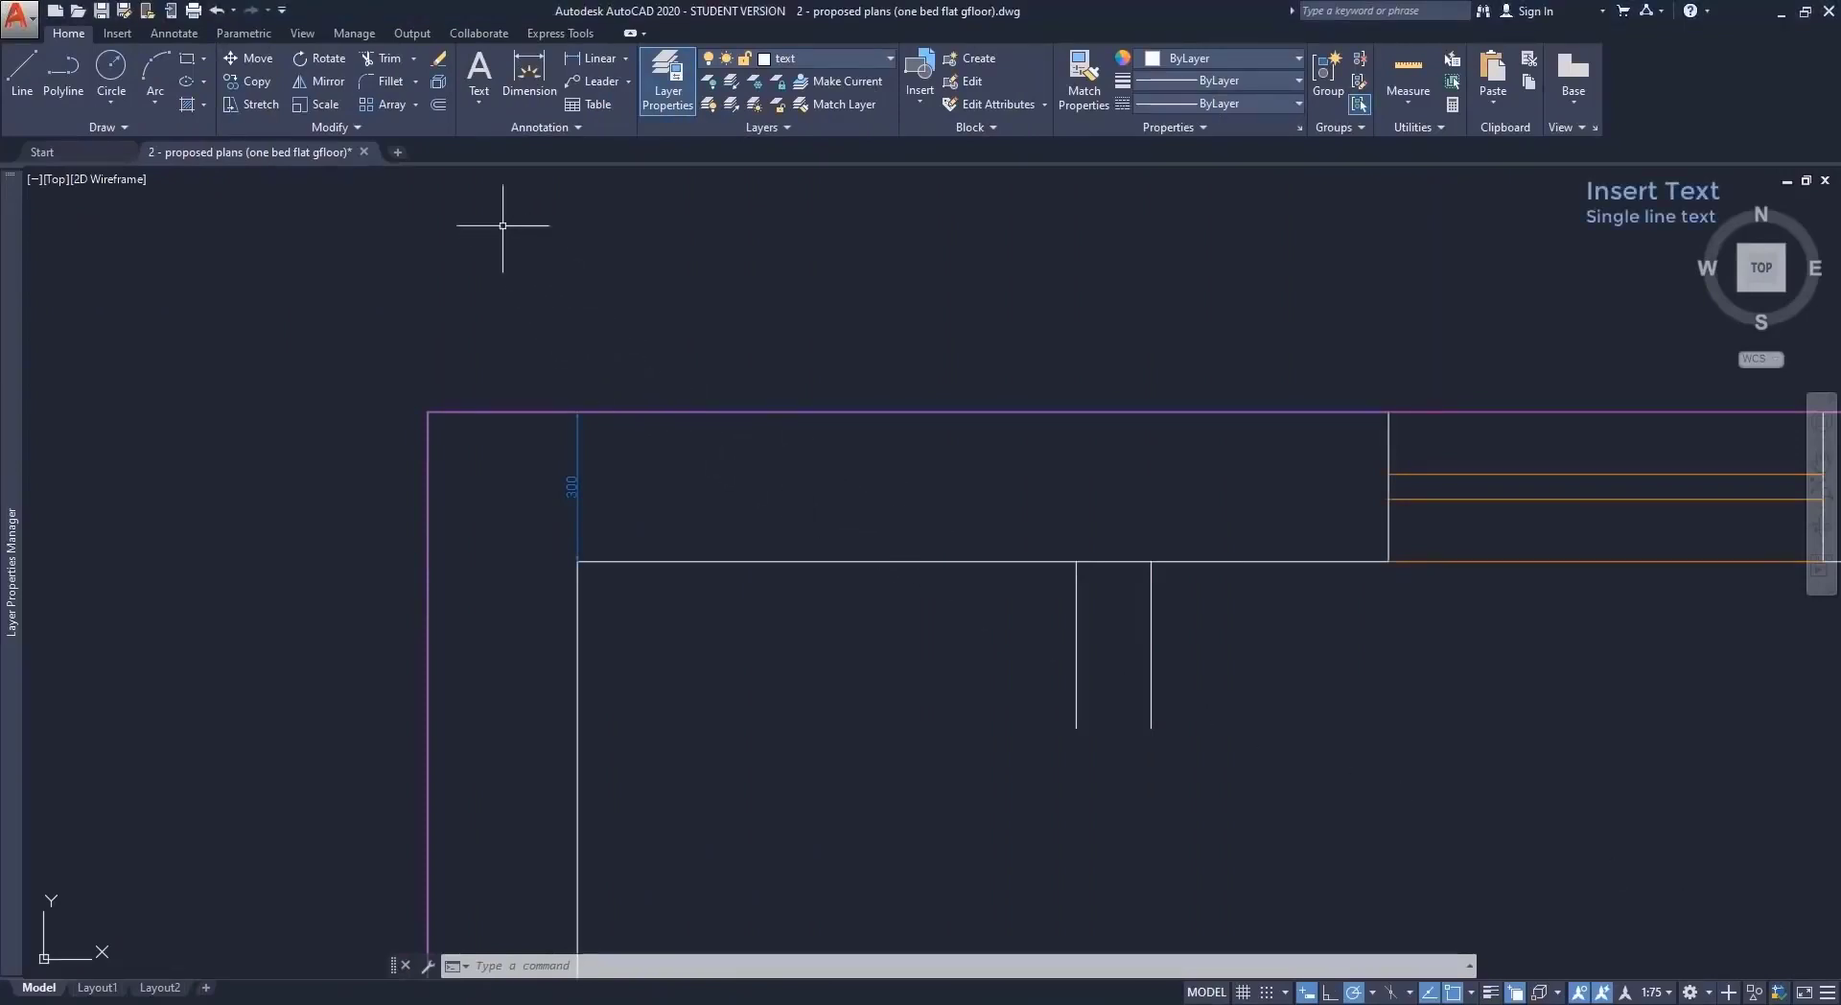
Place single-line text reading "text" inside the wall beside the 300 dimension, with height 100 and a horizontal baseline.
left_click(478, 113)
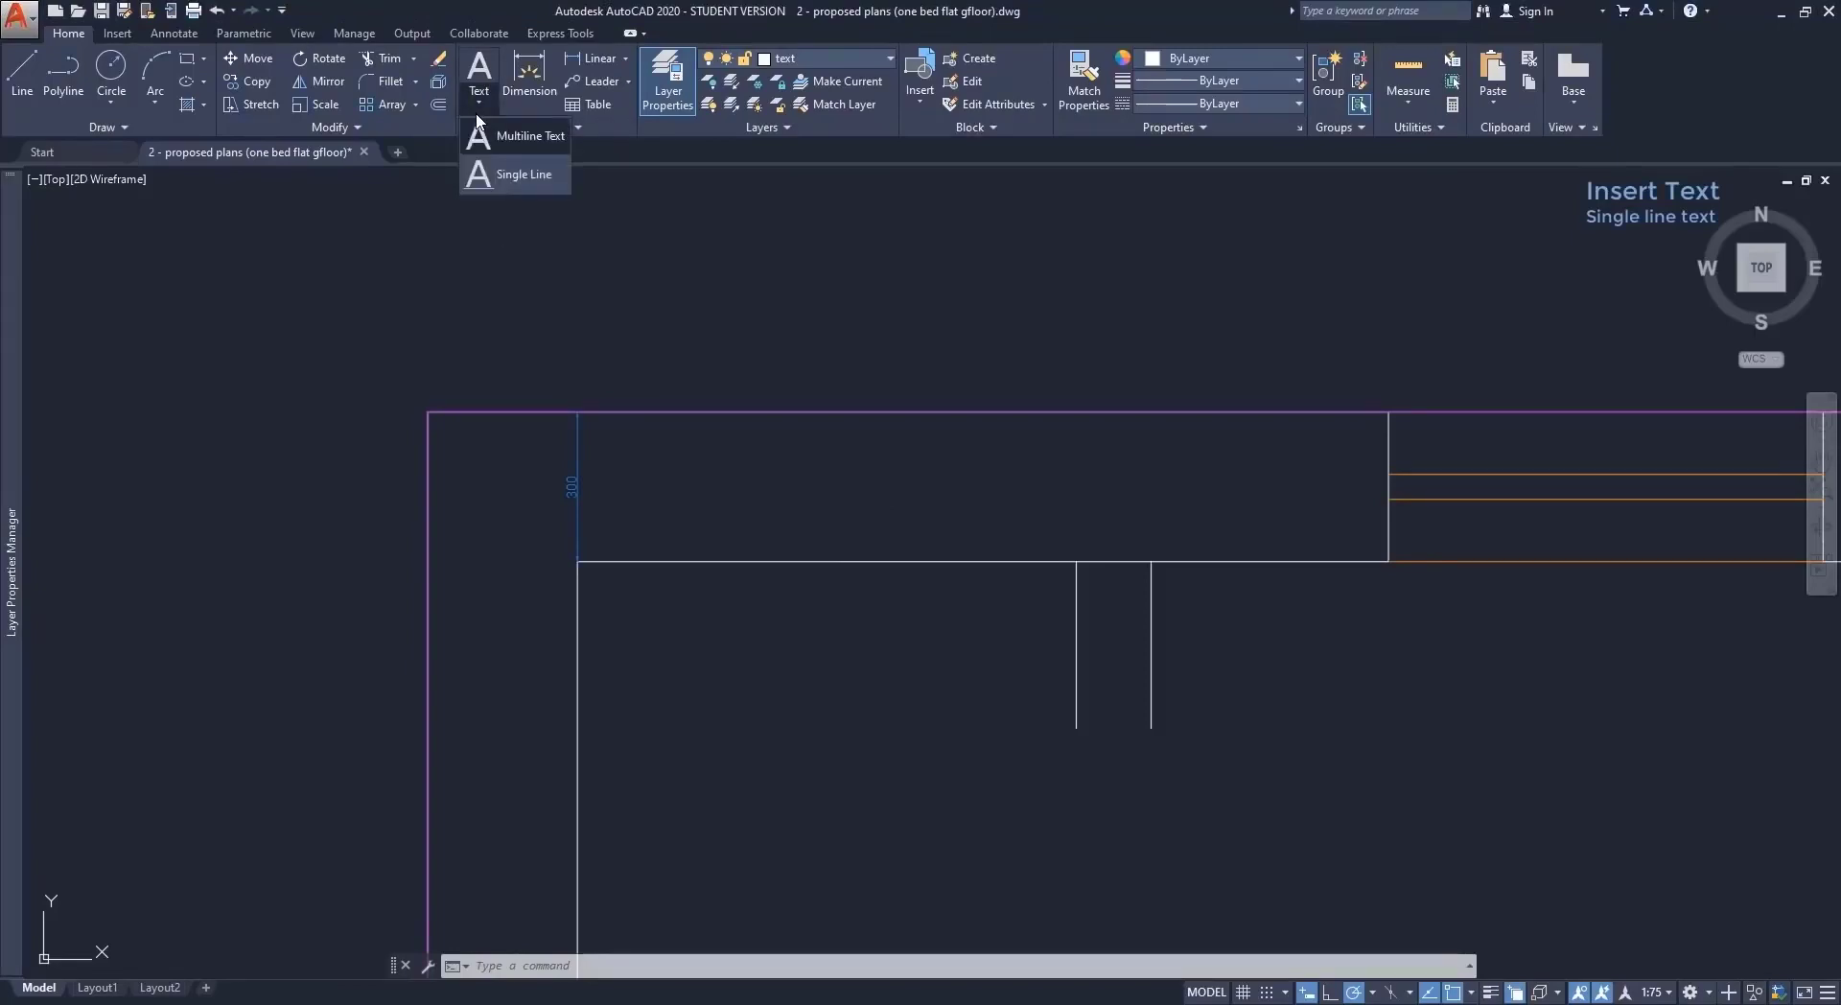
left_click(523, 174)
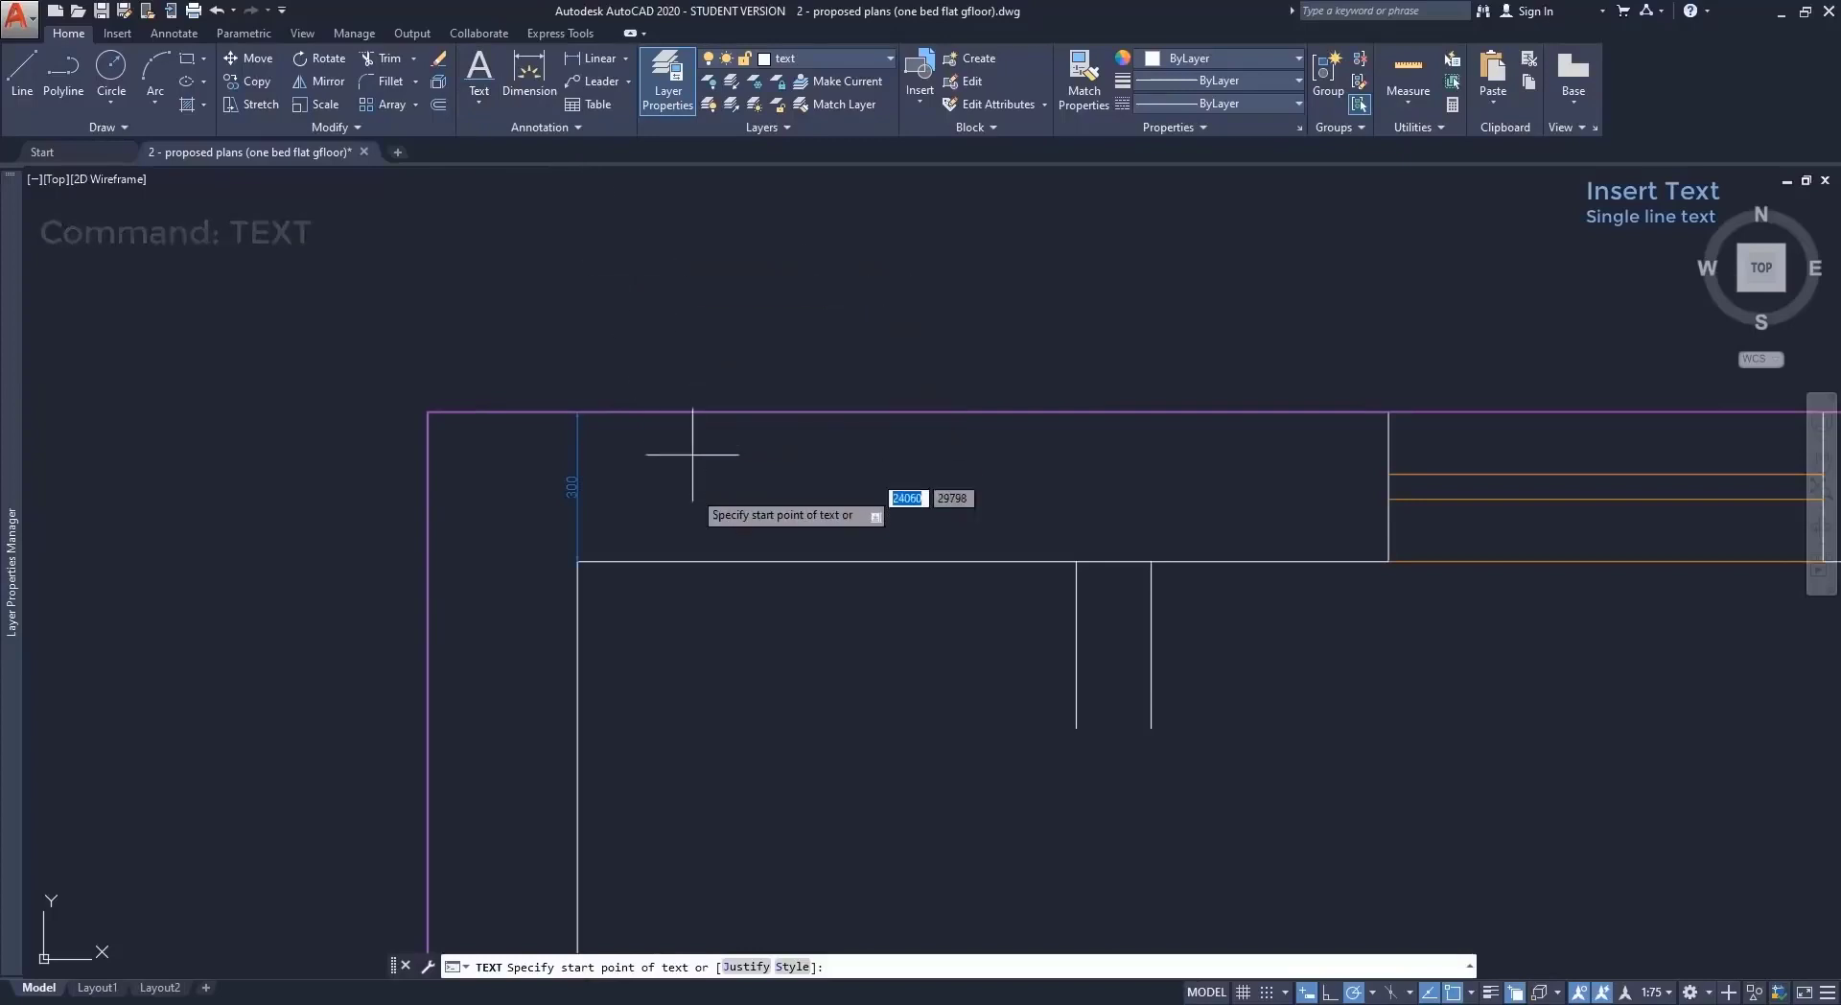
left_click(660, 516)
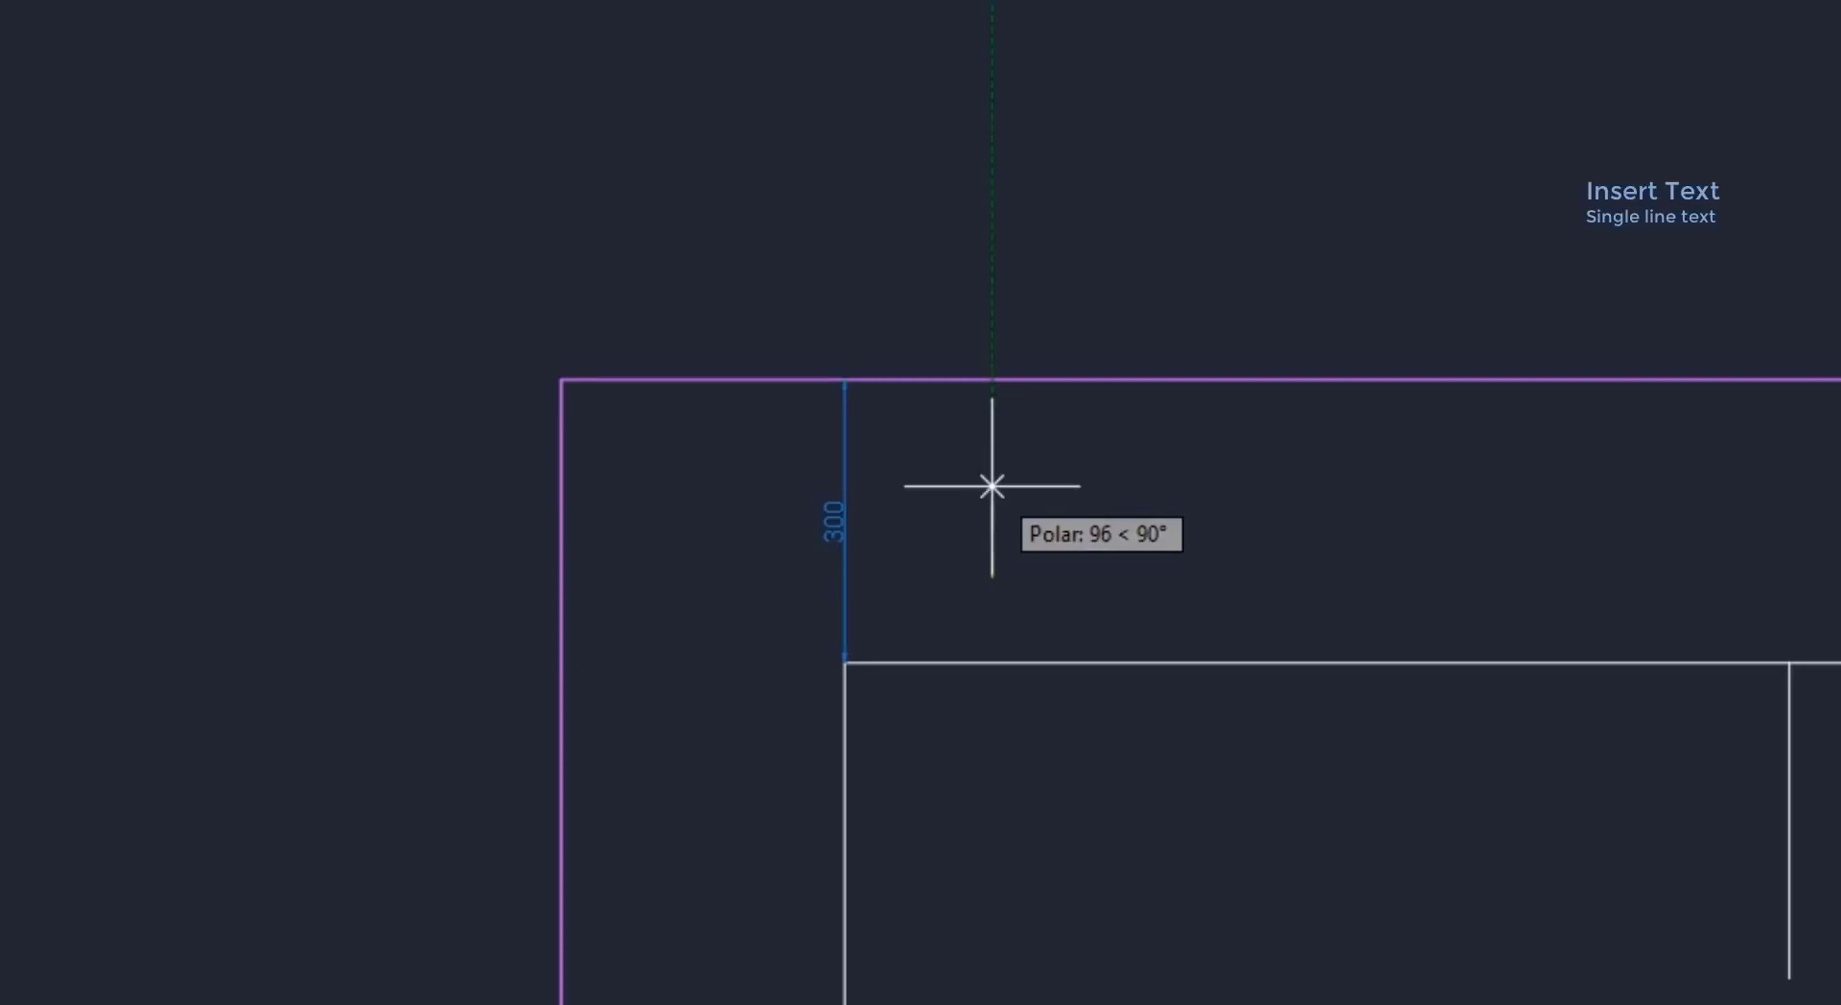
left_click(993, 487)
type("100")
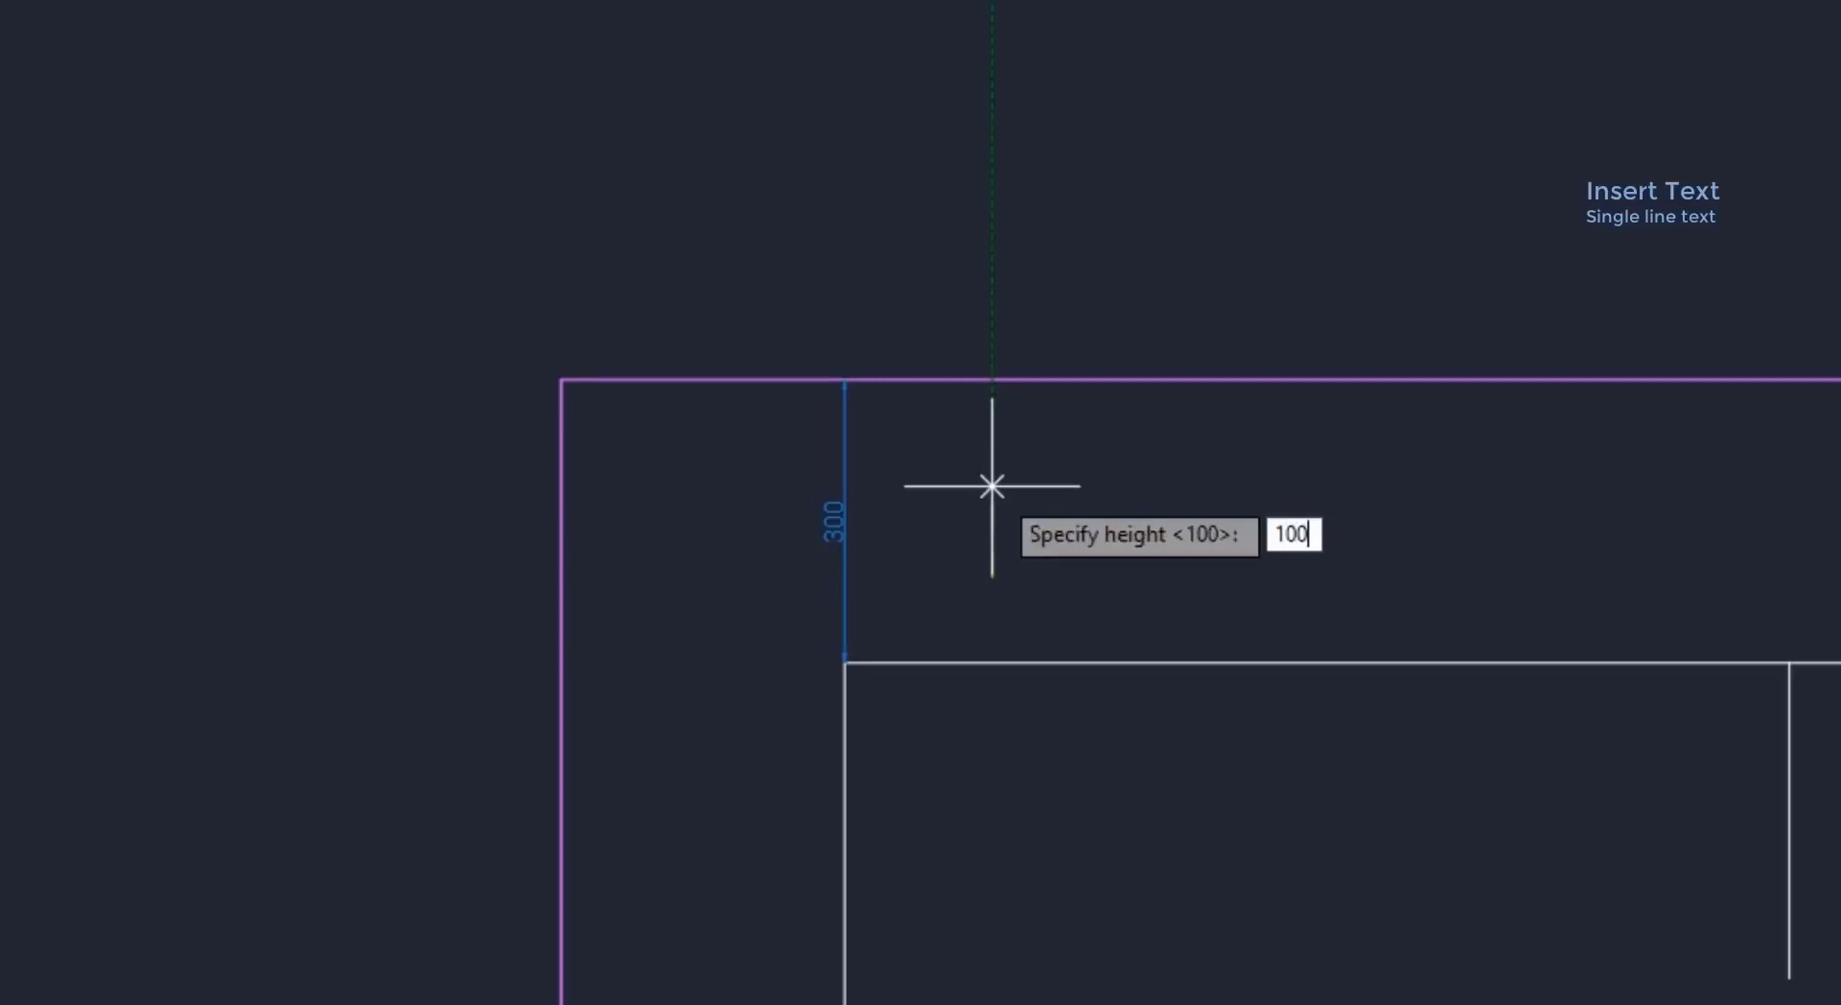
key("Return")
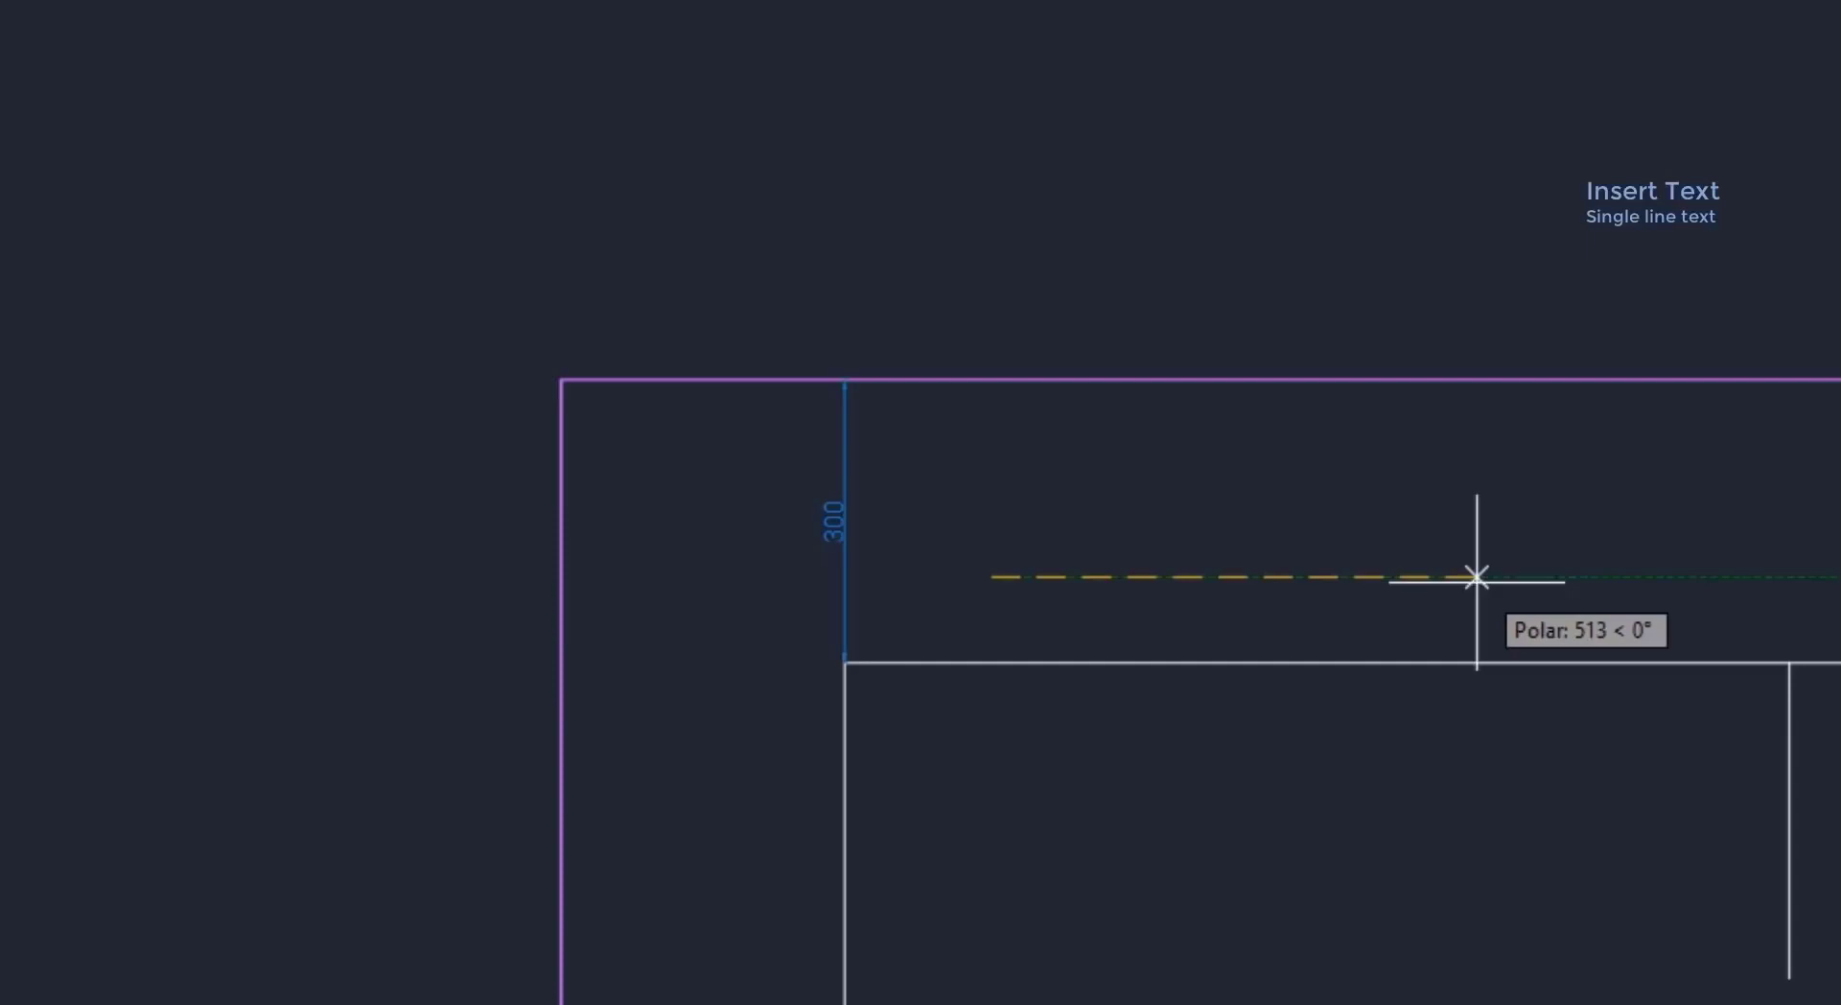
left_click(1477, 576)
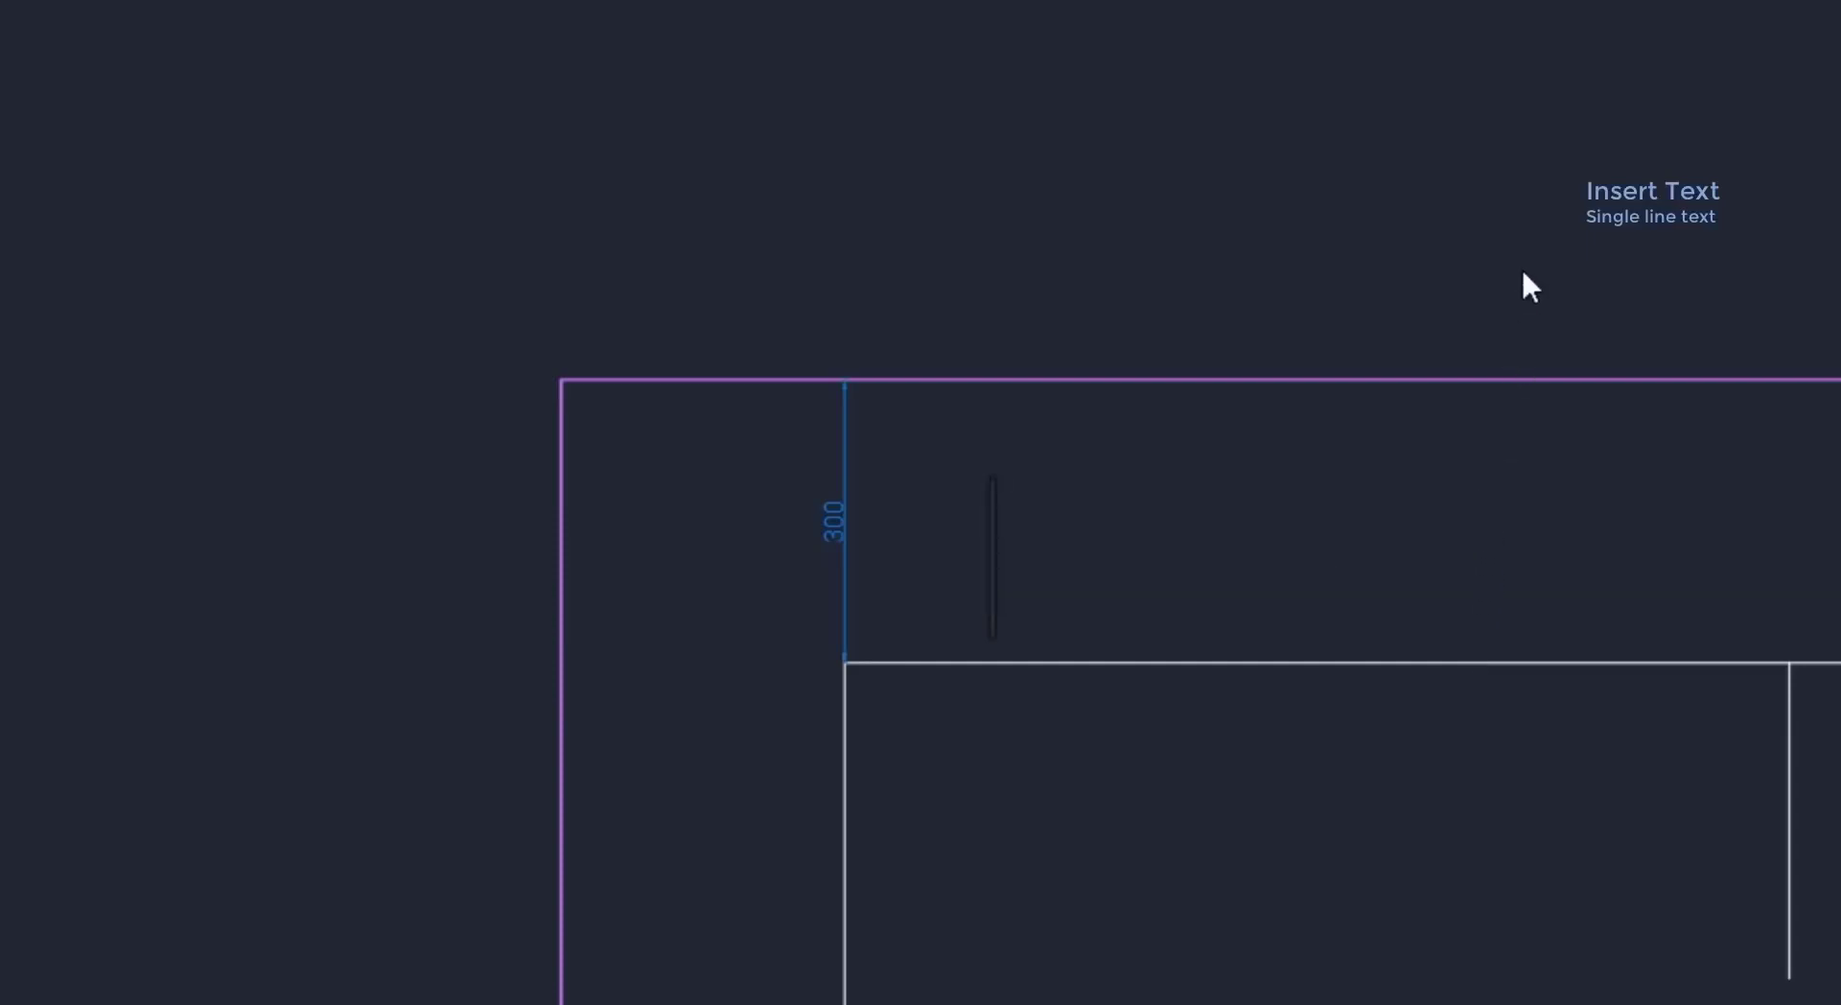
type("text")
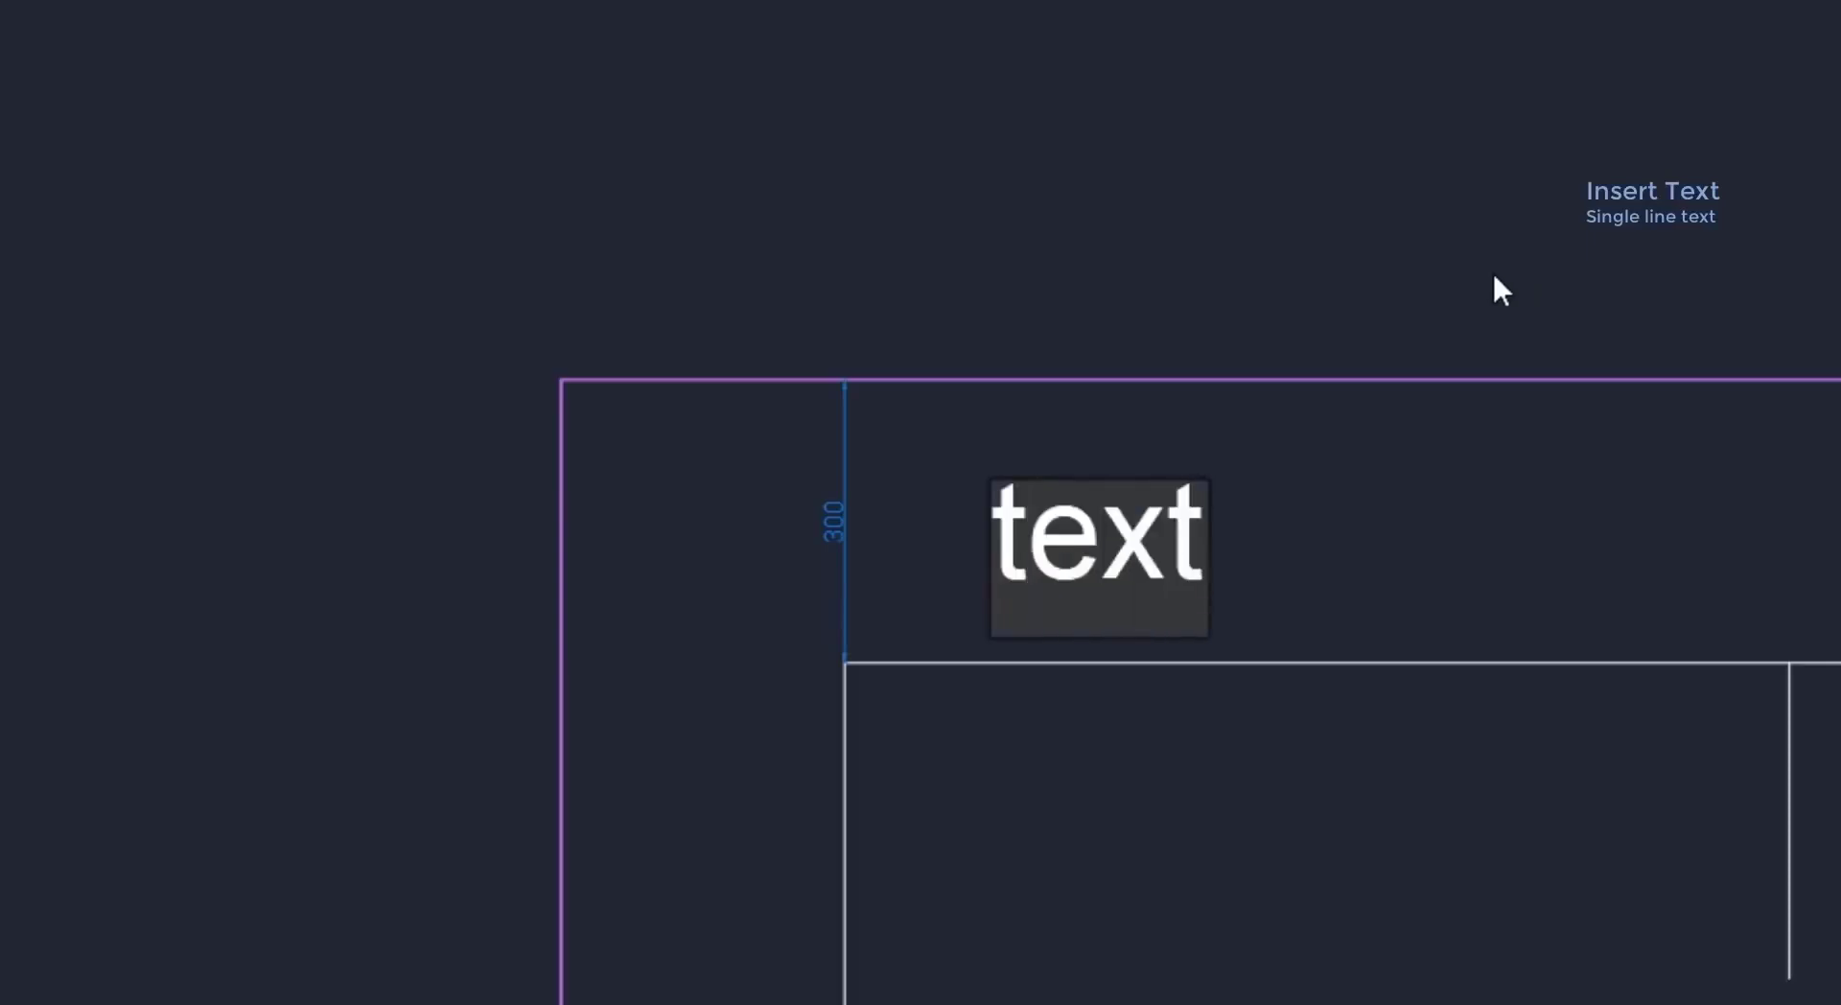
Add a second single-line "text" further right inside the same wall, and finish the text command.
left_click(1594, 570)
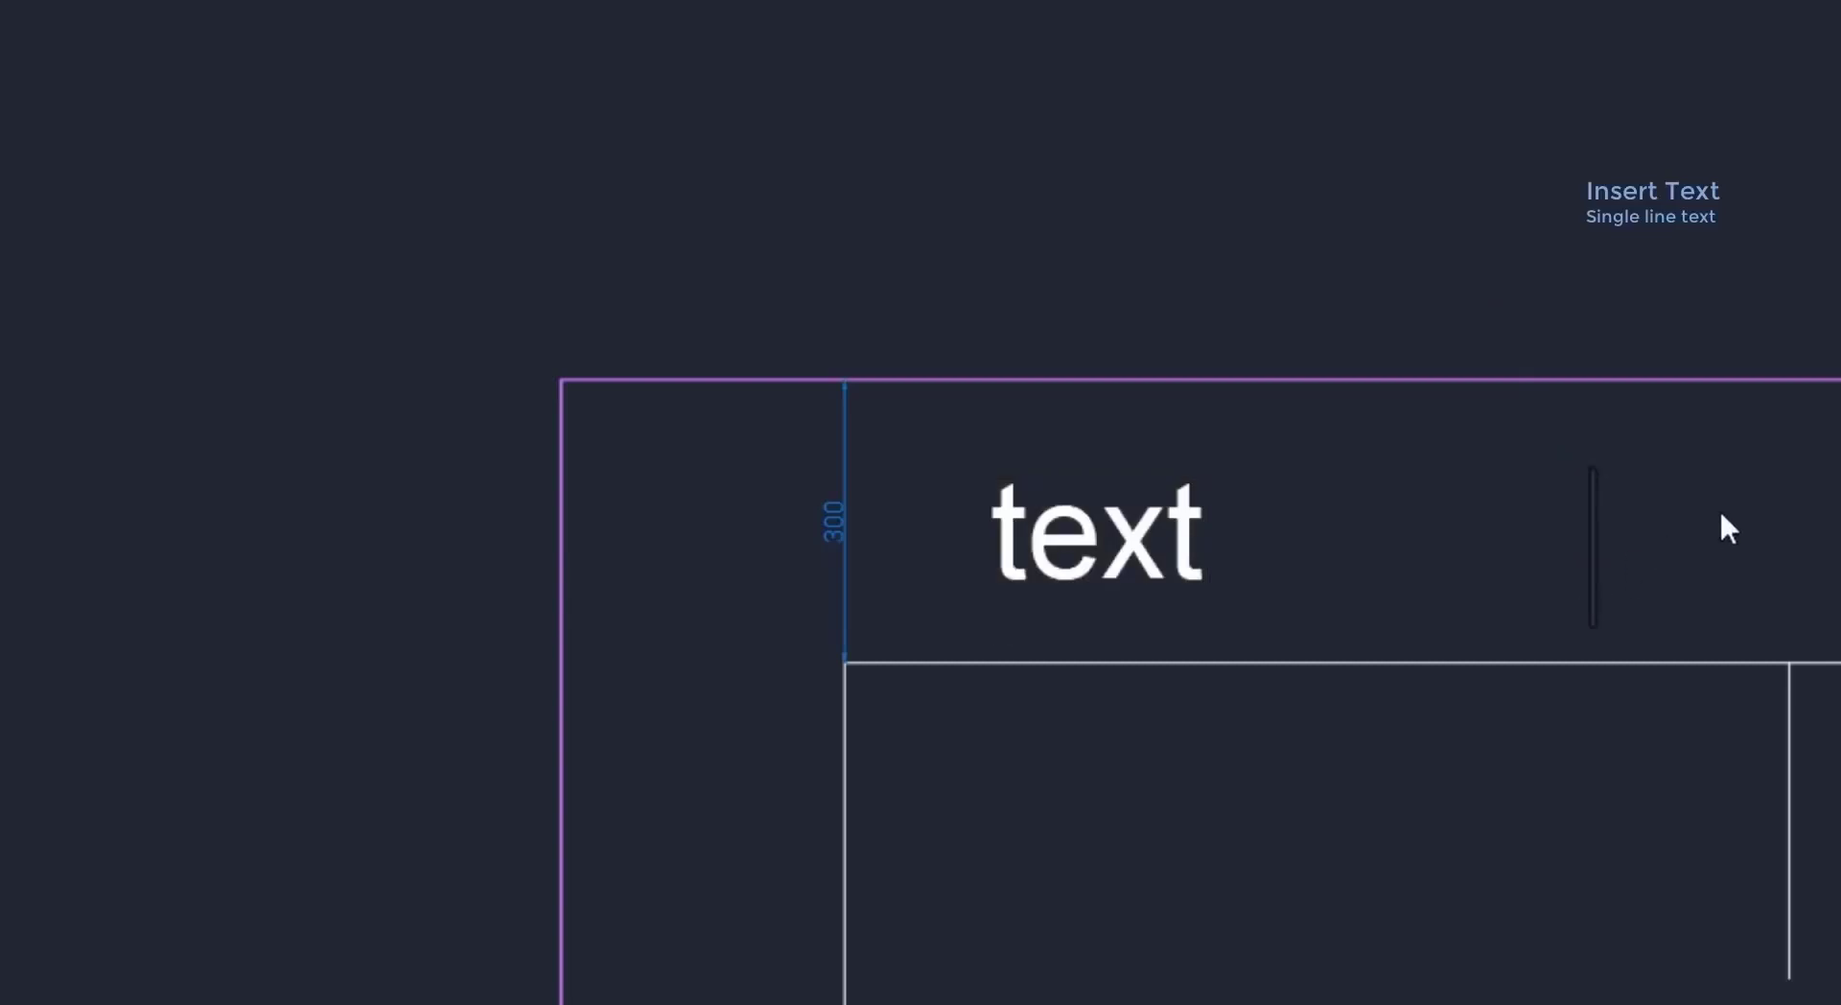
type("t")
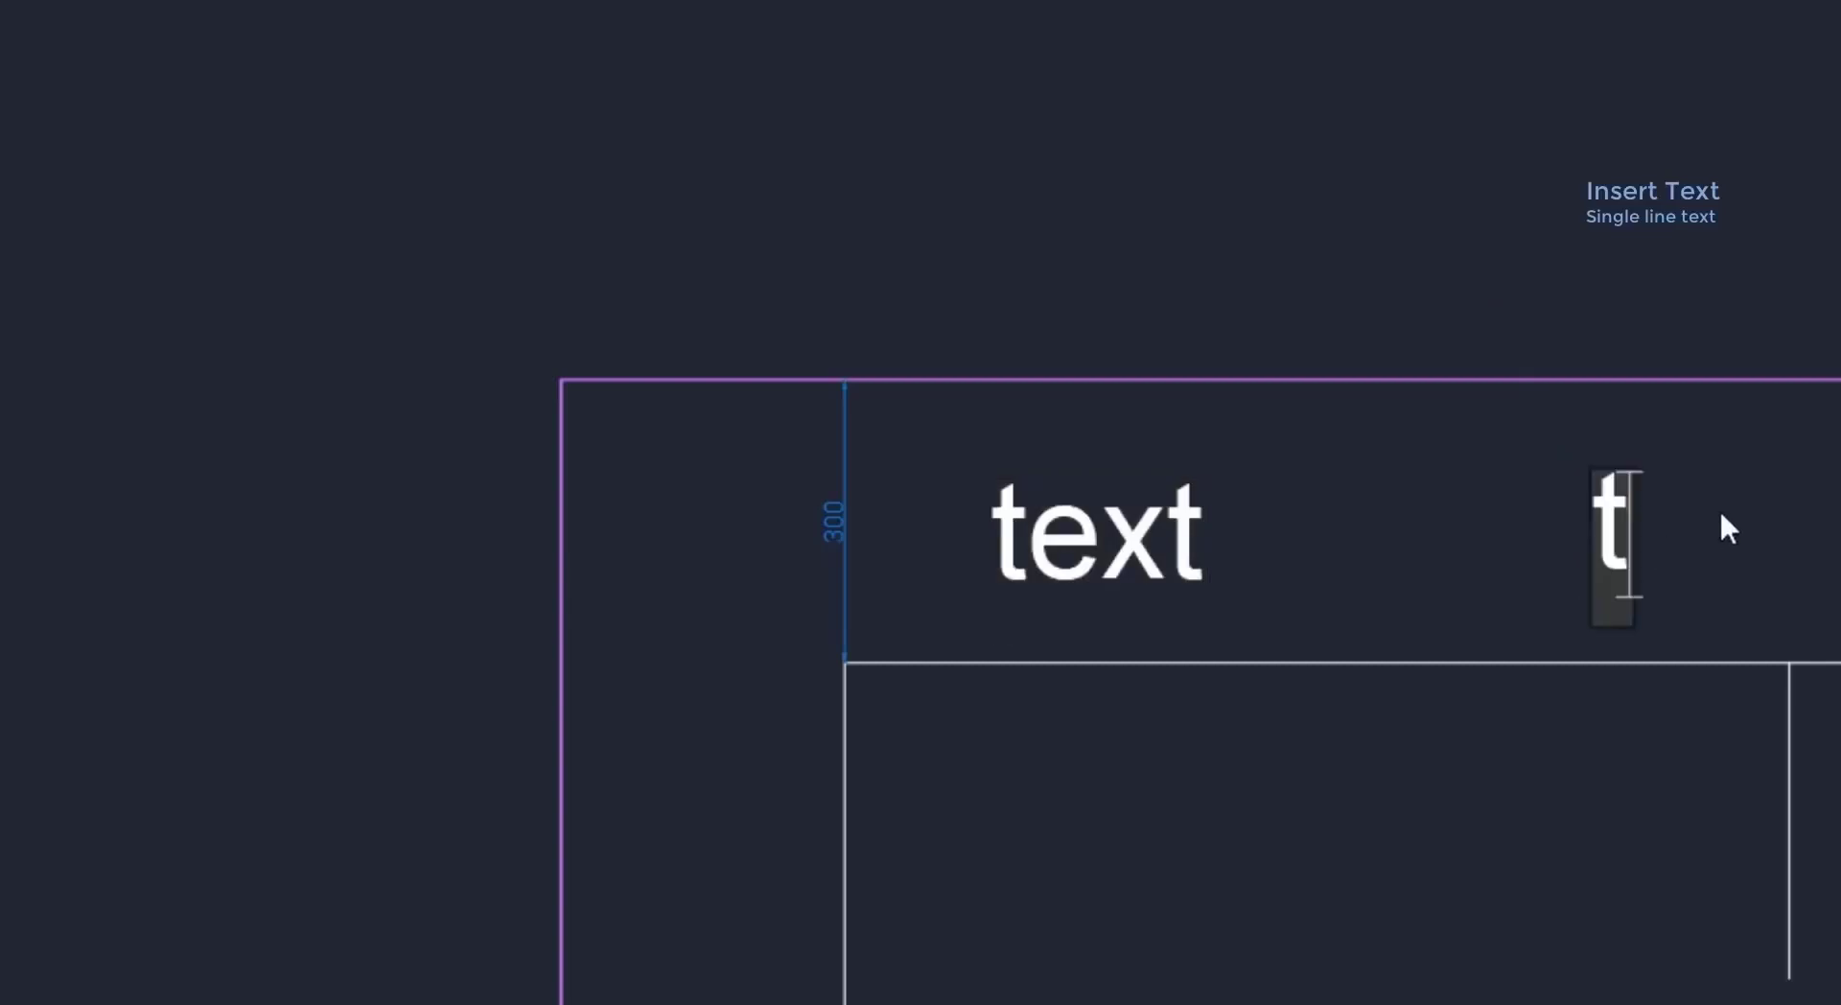
type("ext")
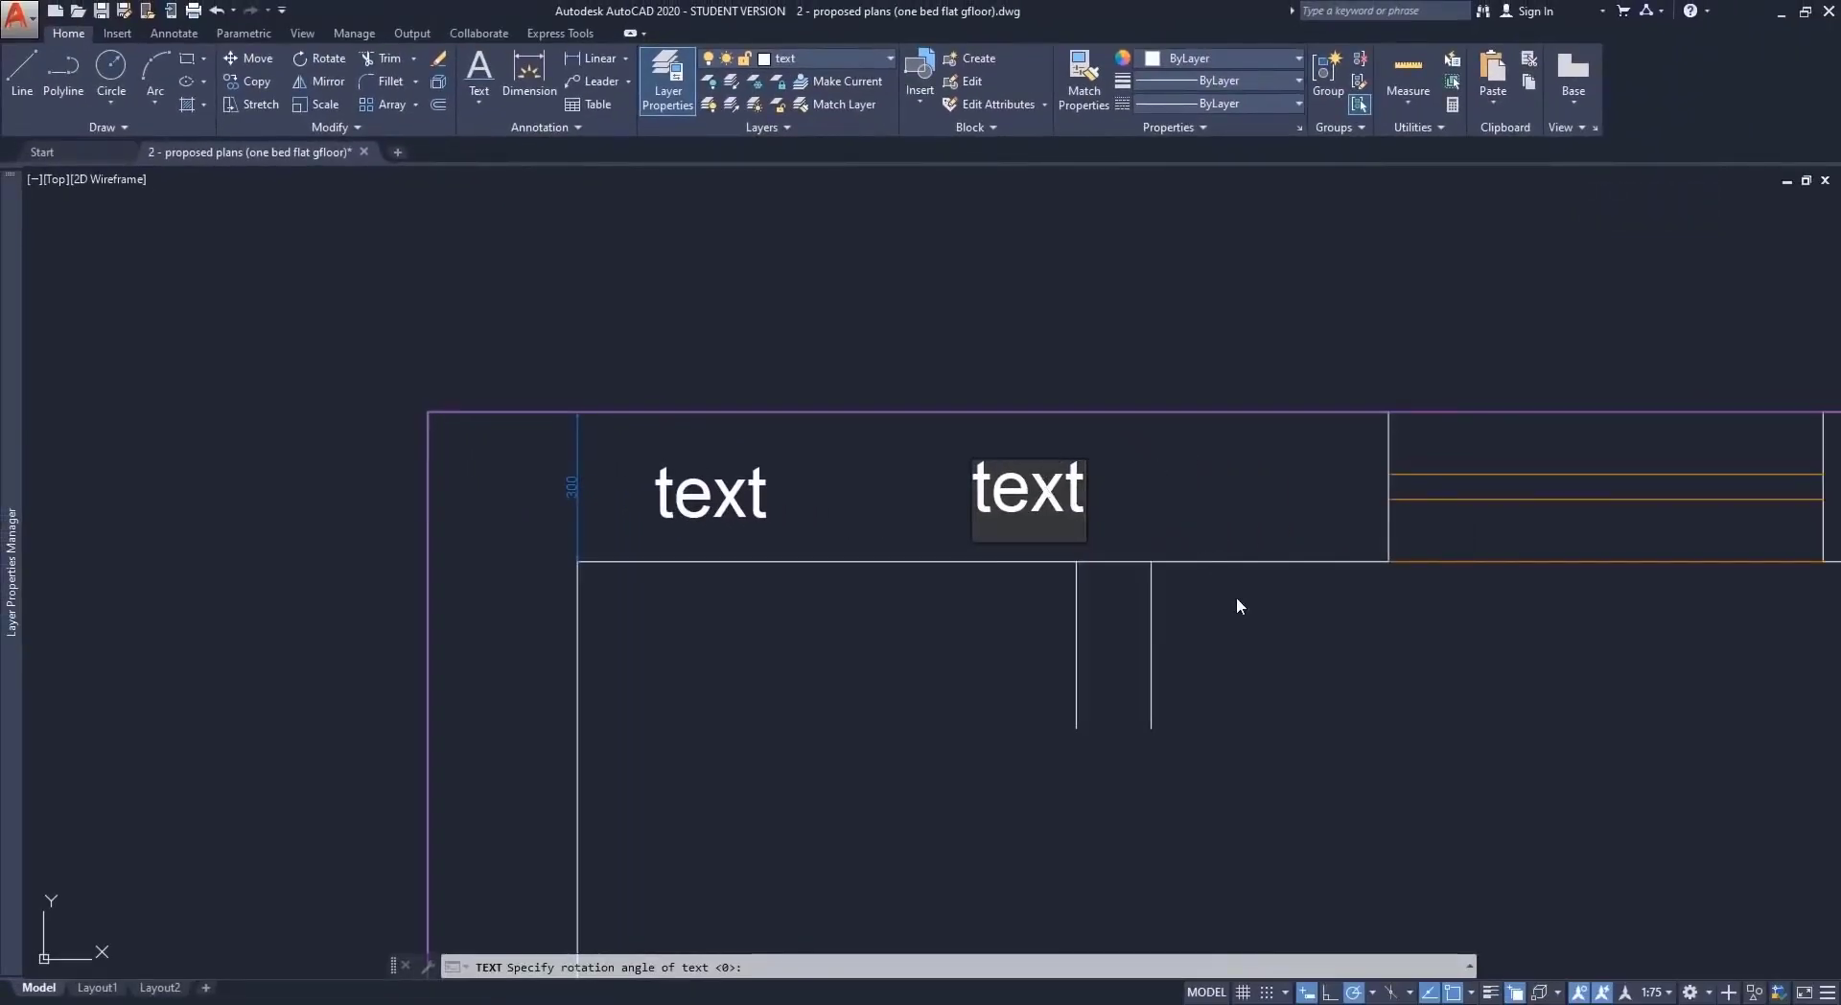
left_click(1244, 627)
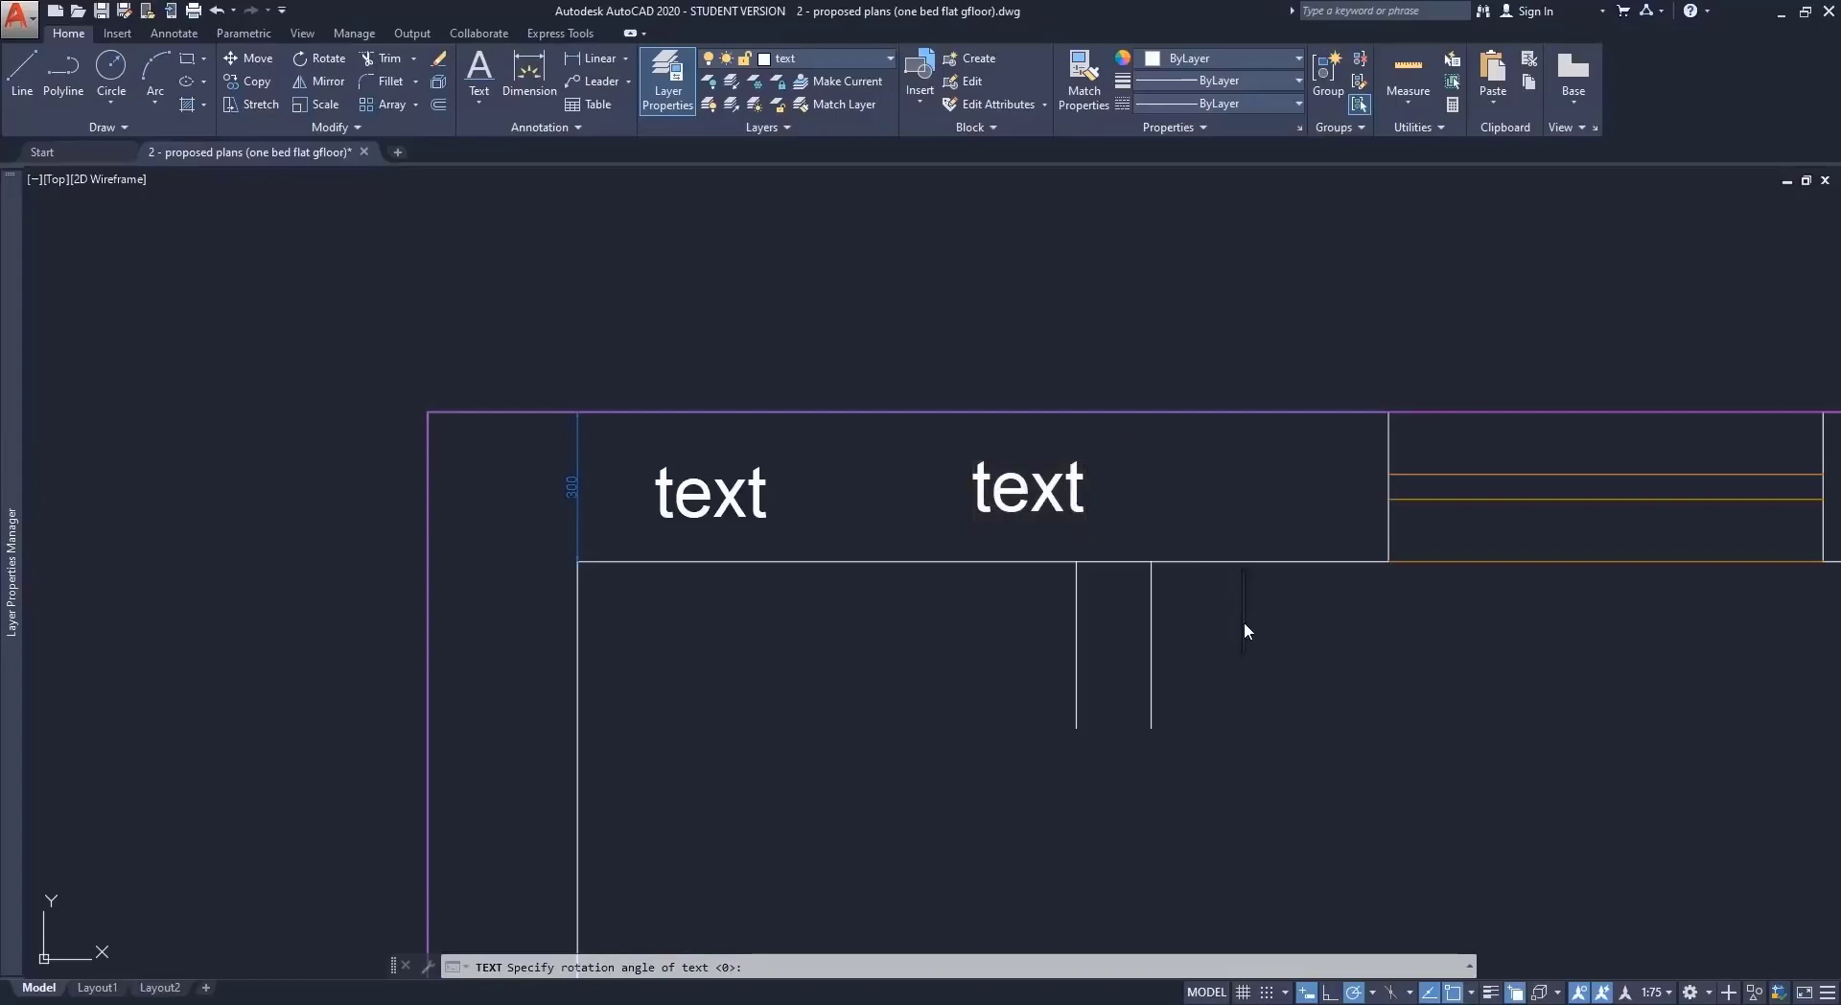
key("Escape")
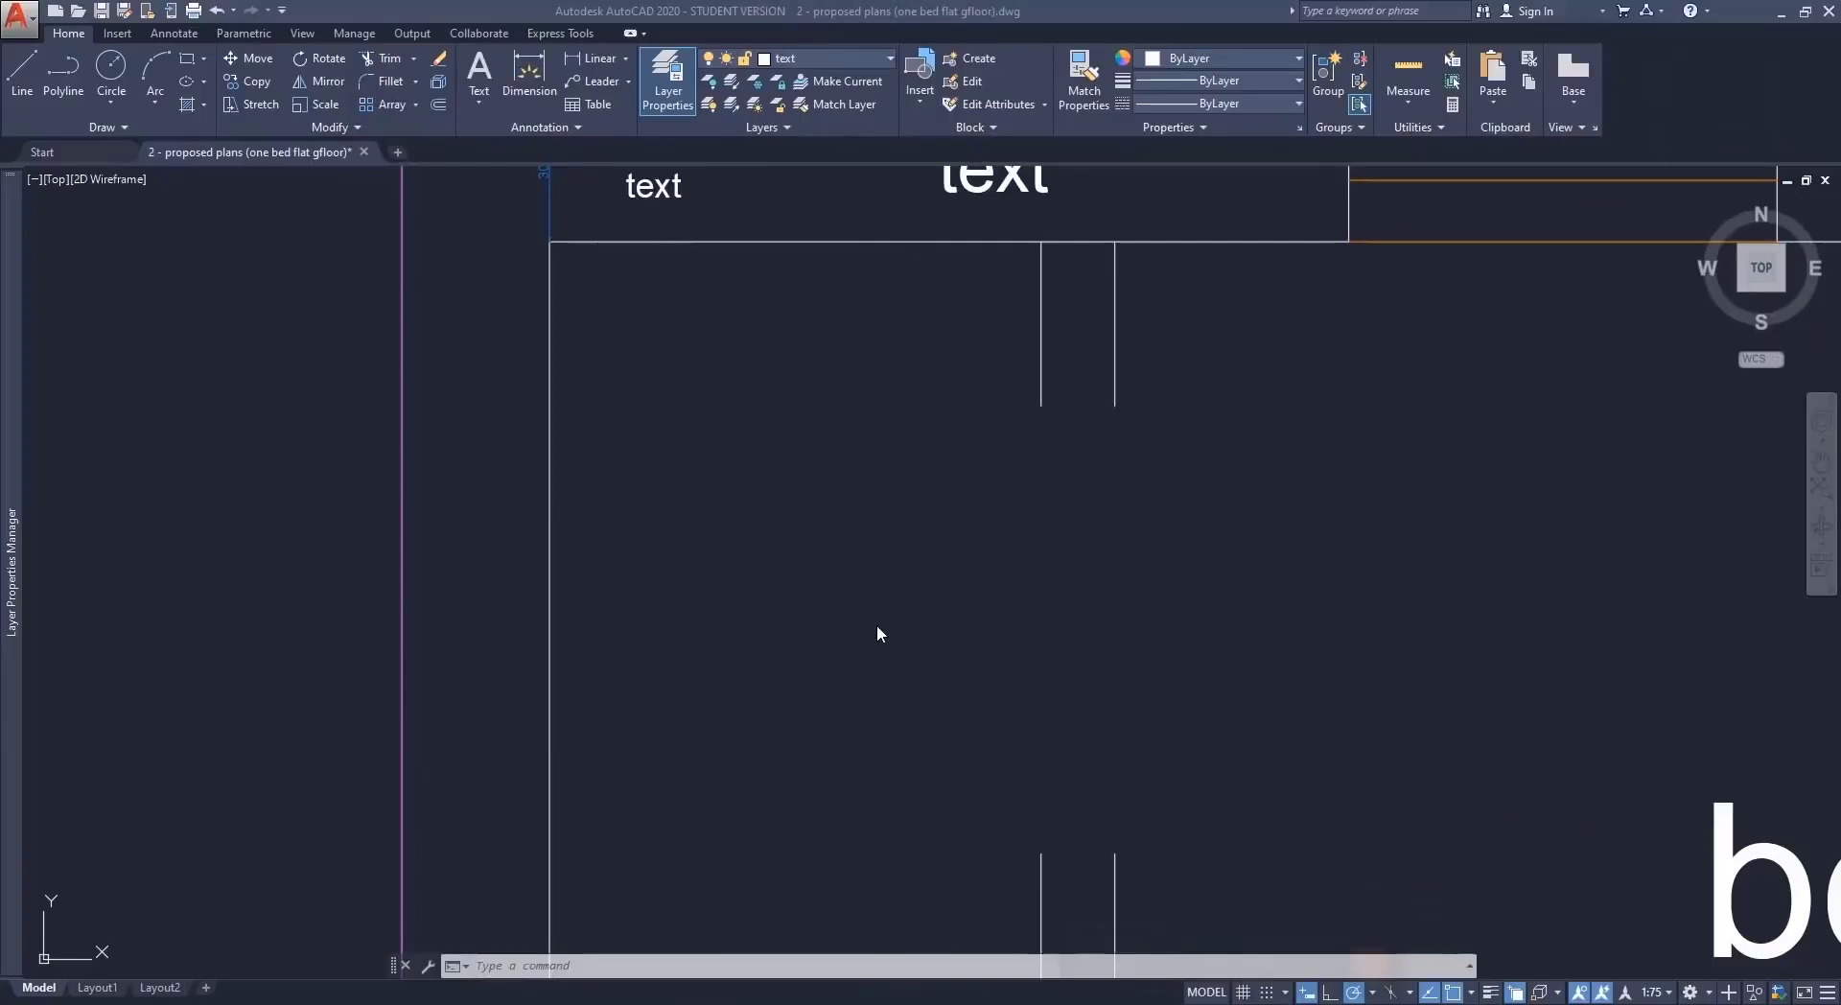
left_click(876, 625)
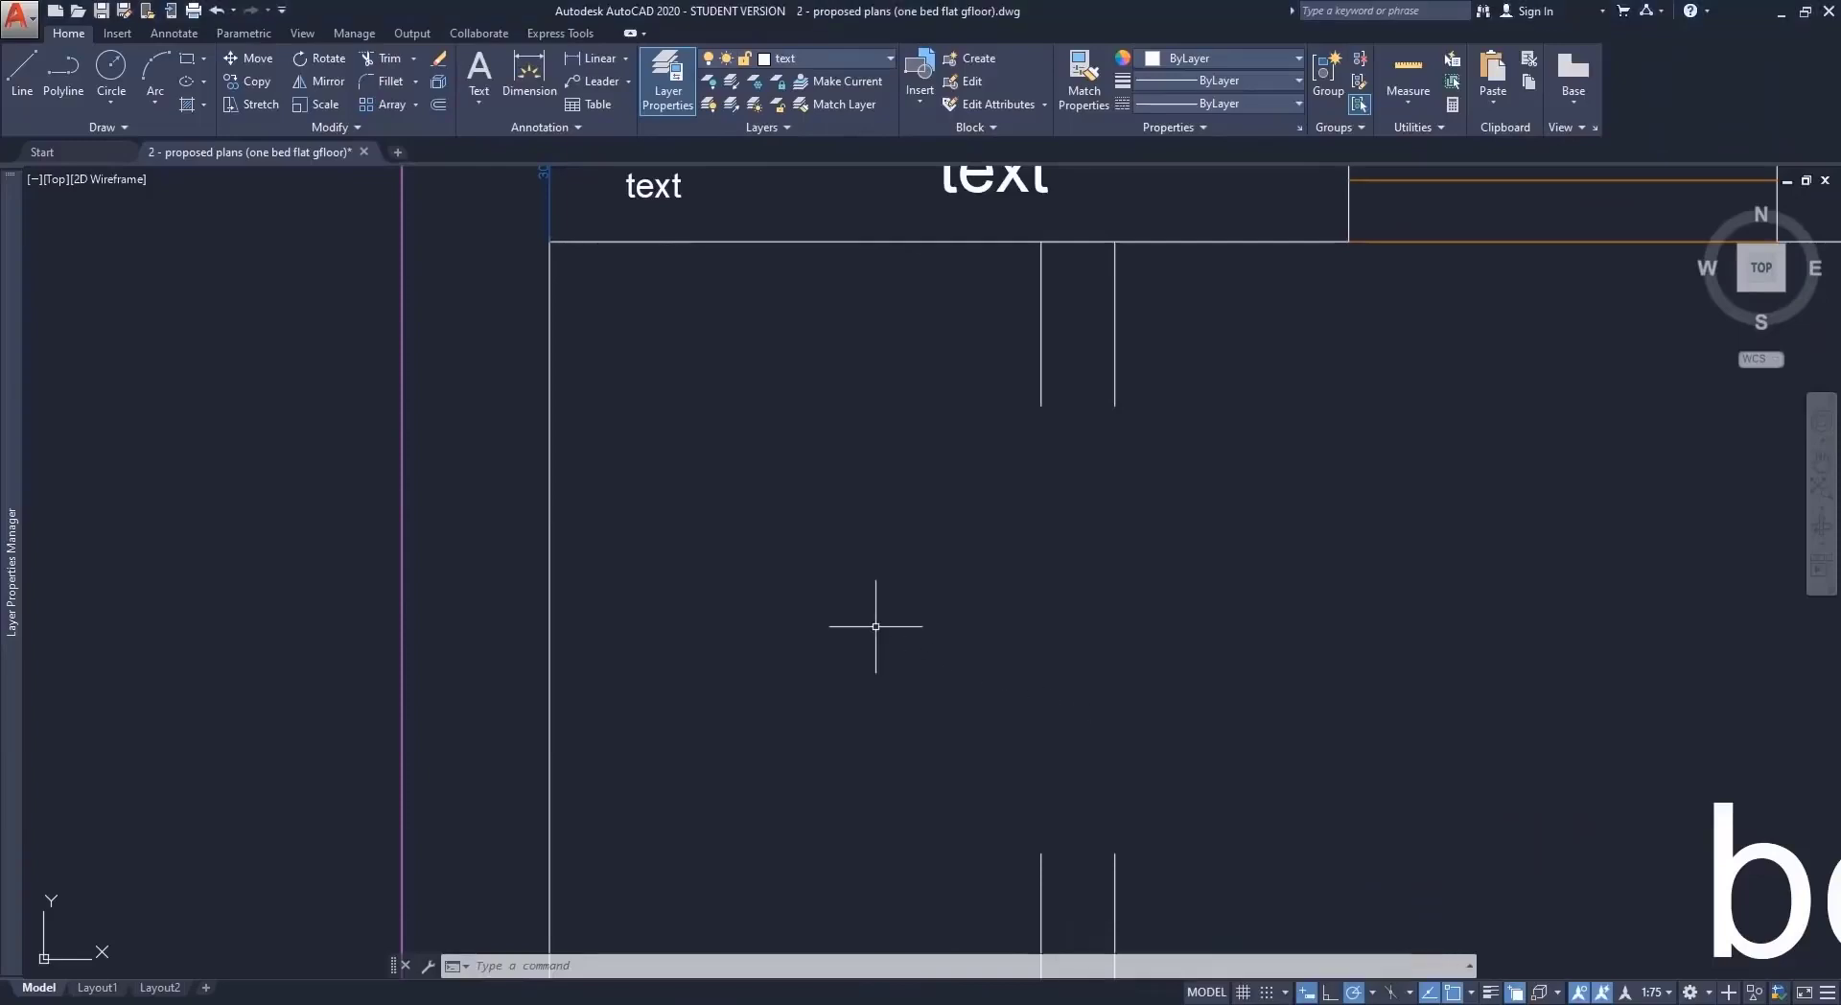
Create multiline text reading "example of typing multiline text" in the empty area below the wall with the single-line texts.
left_click(475, 101)
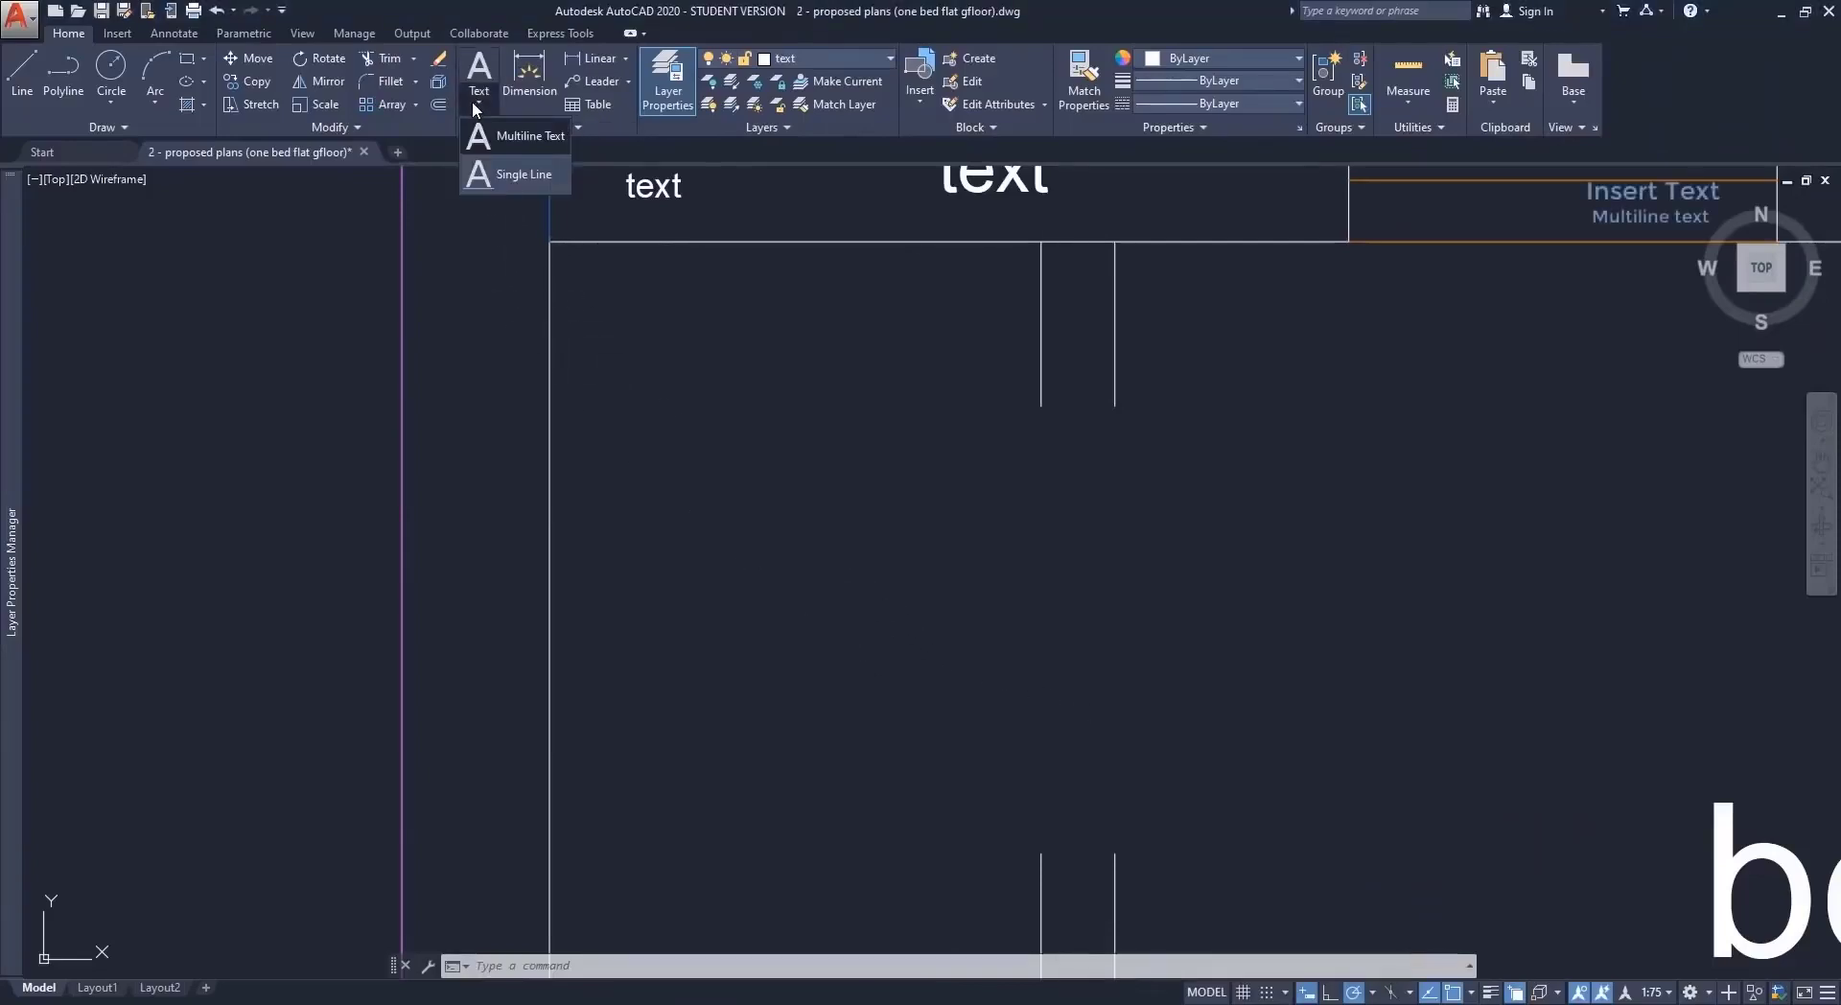
left_click(508, 135)
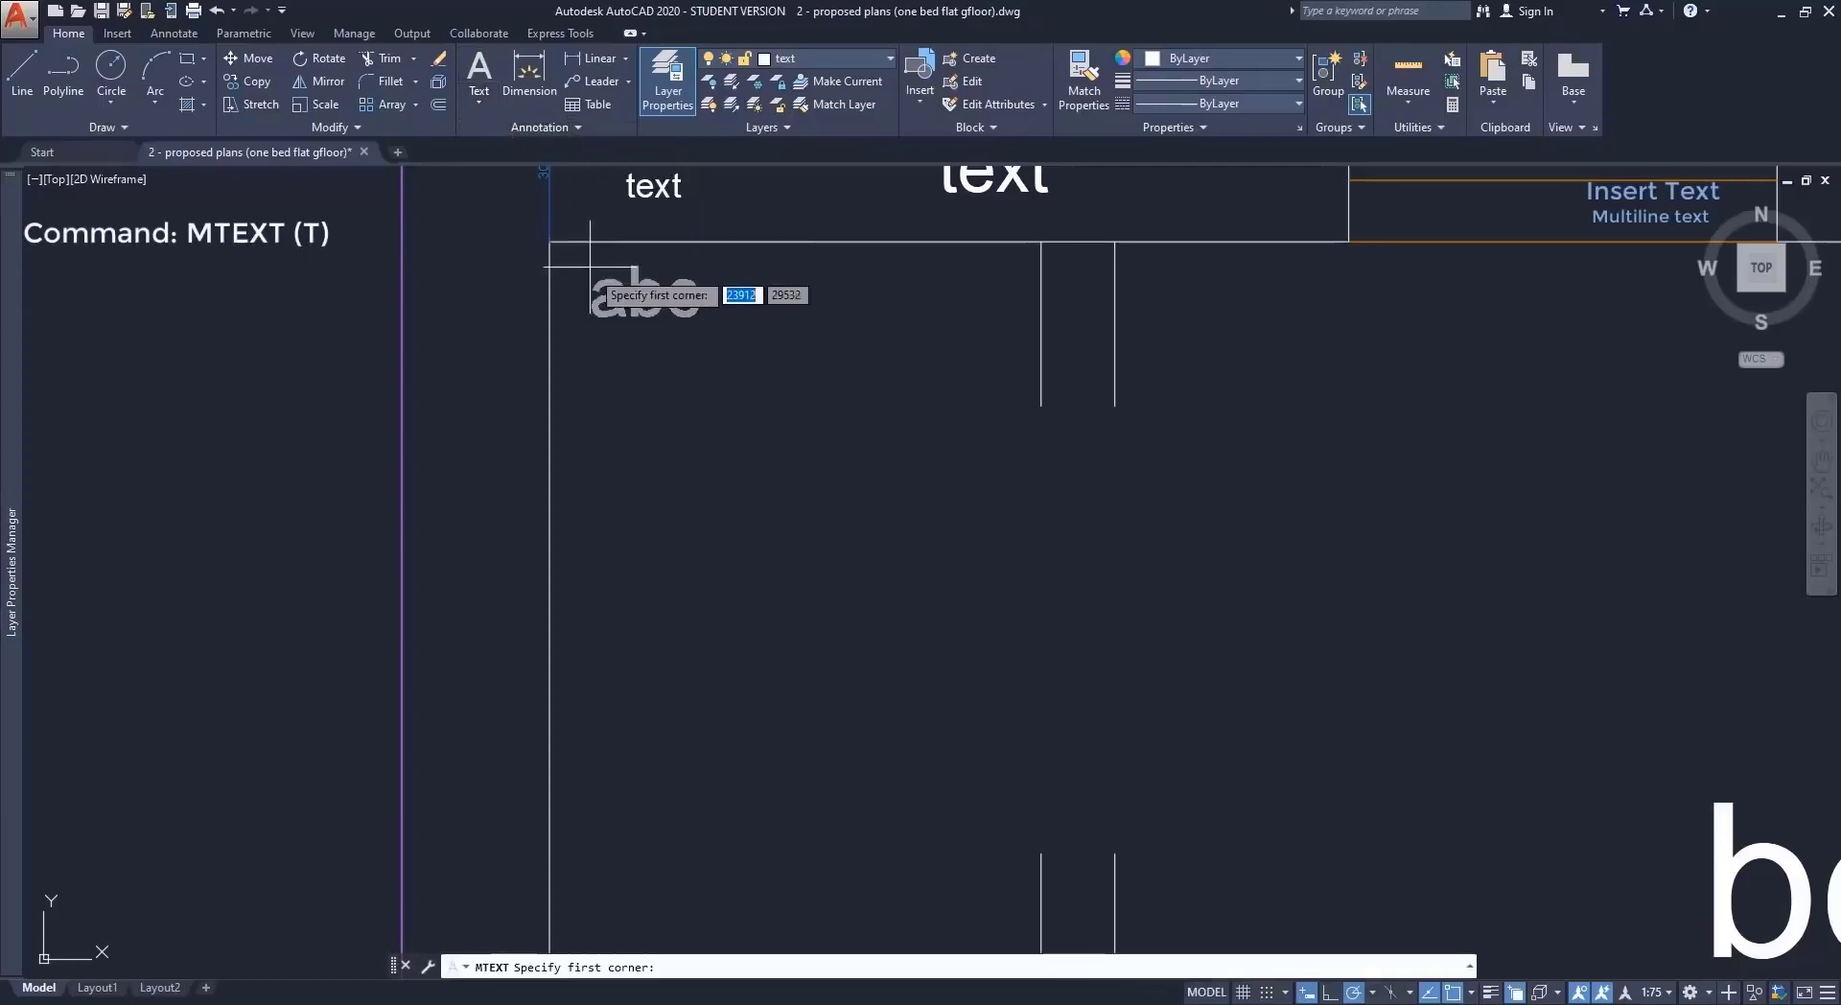
left_click(610, 342)
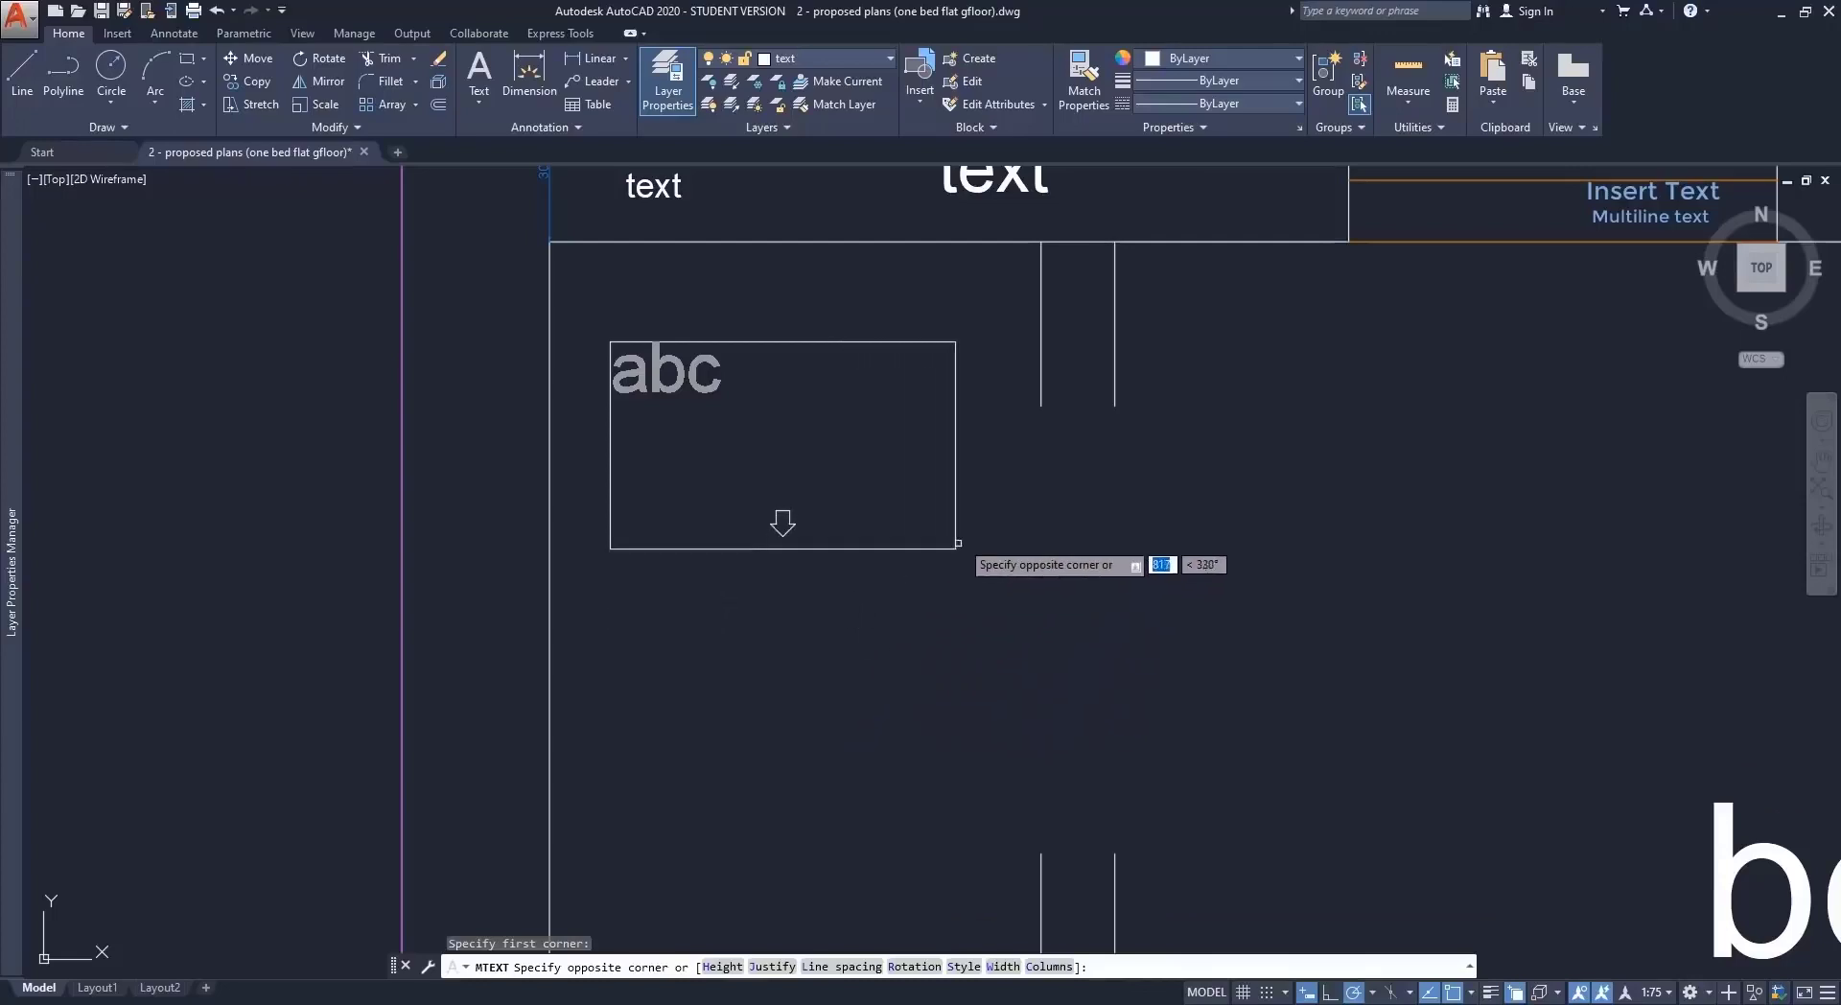
left_click(1003, 485)
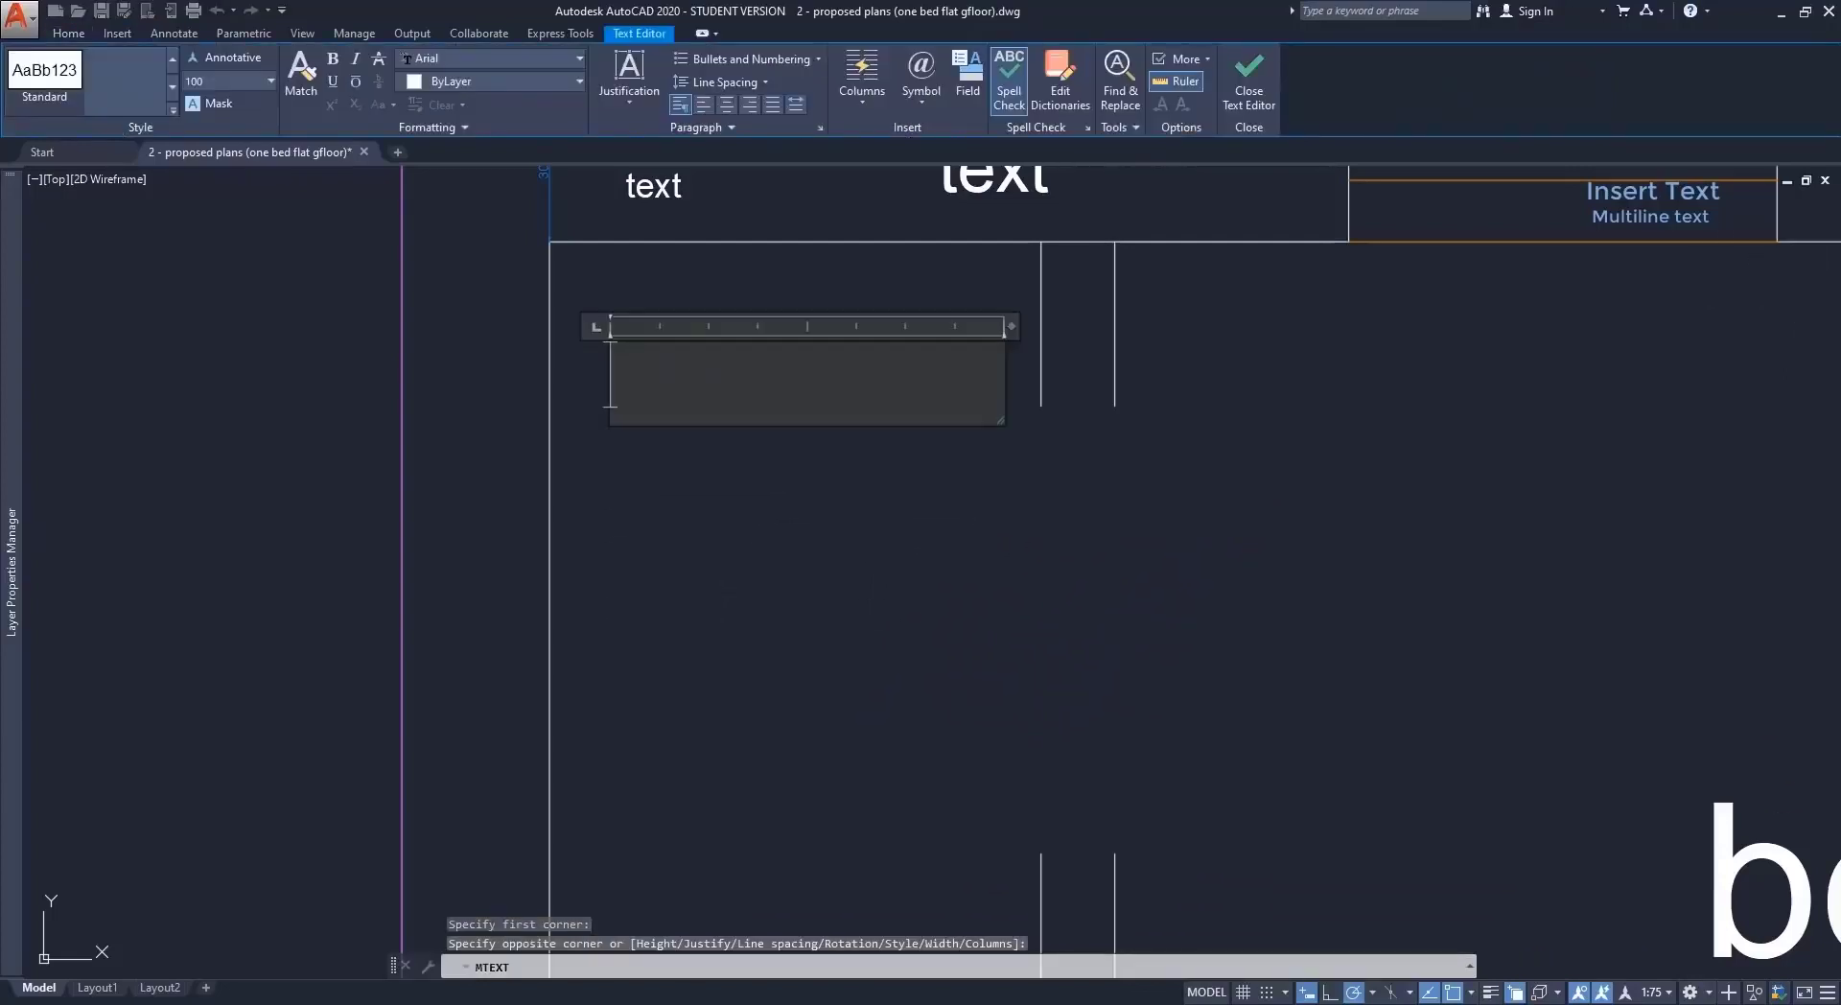
type("t")
key("BackSpace")
type("example of typing multil")
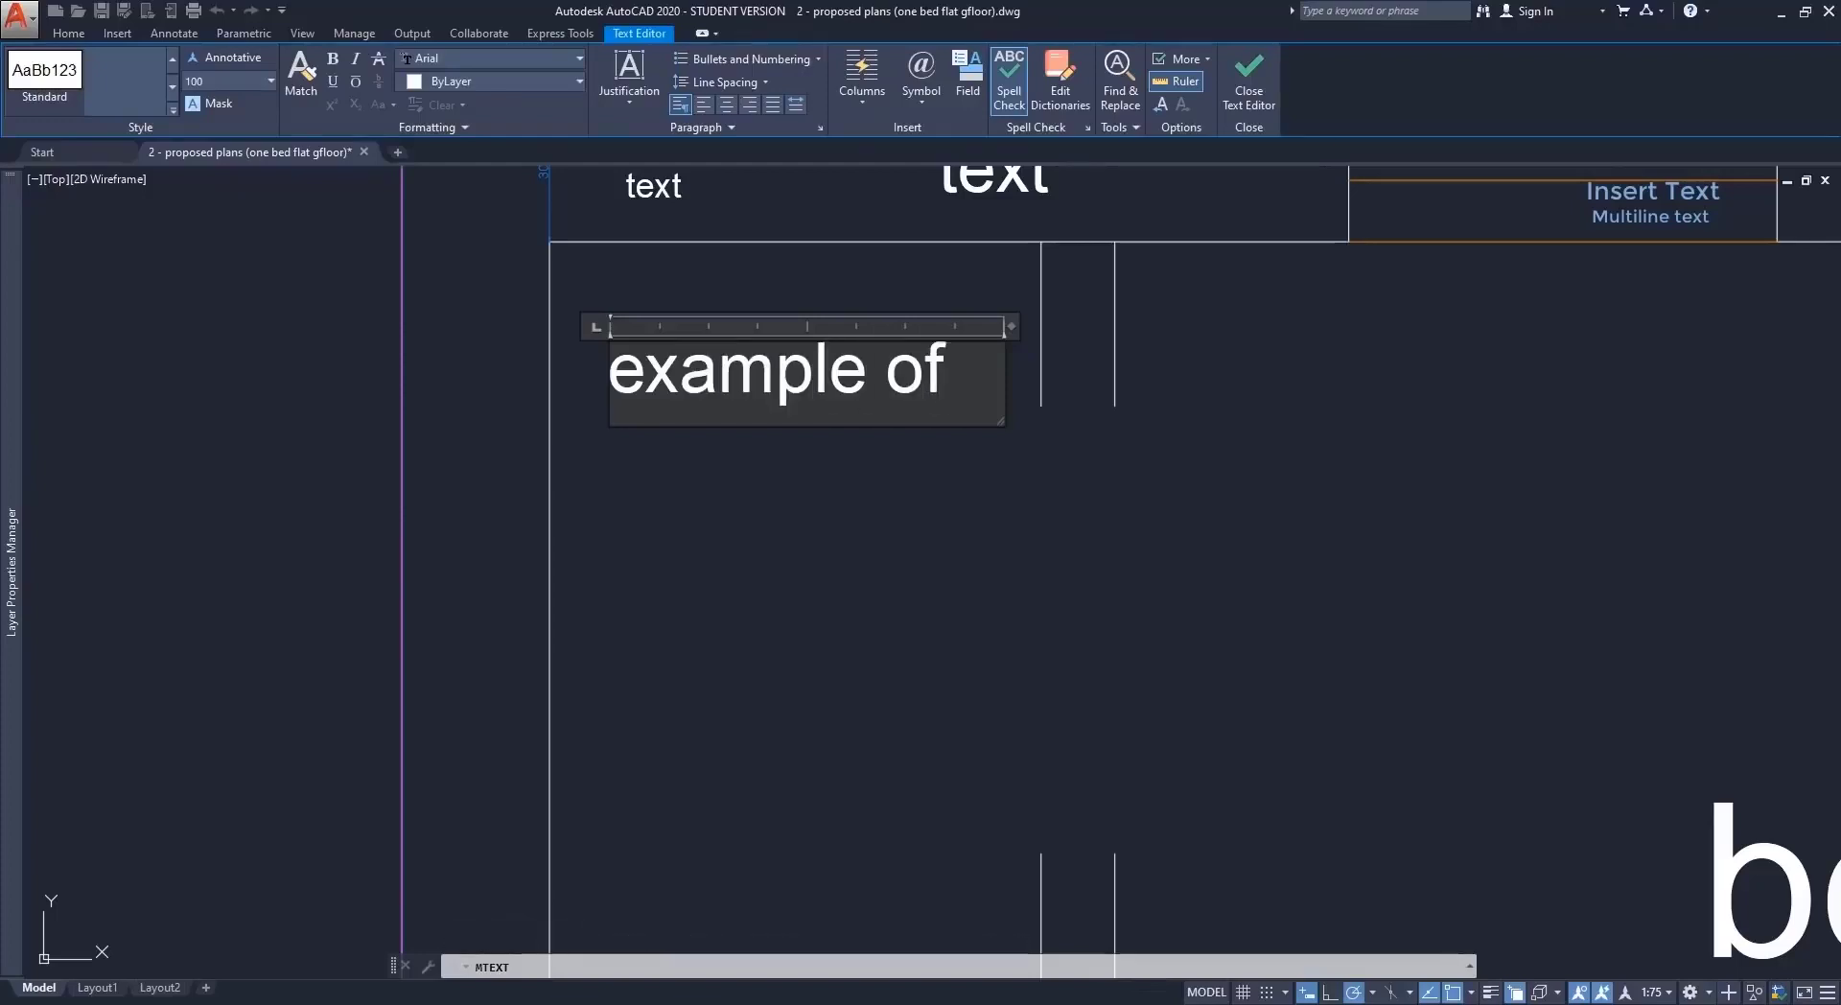
type("ine text")
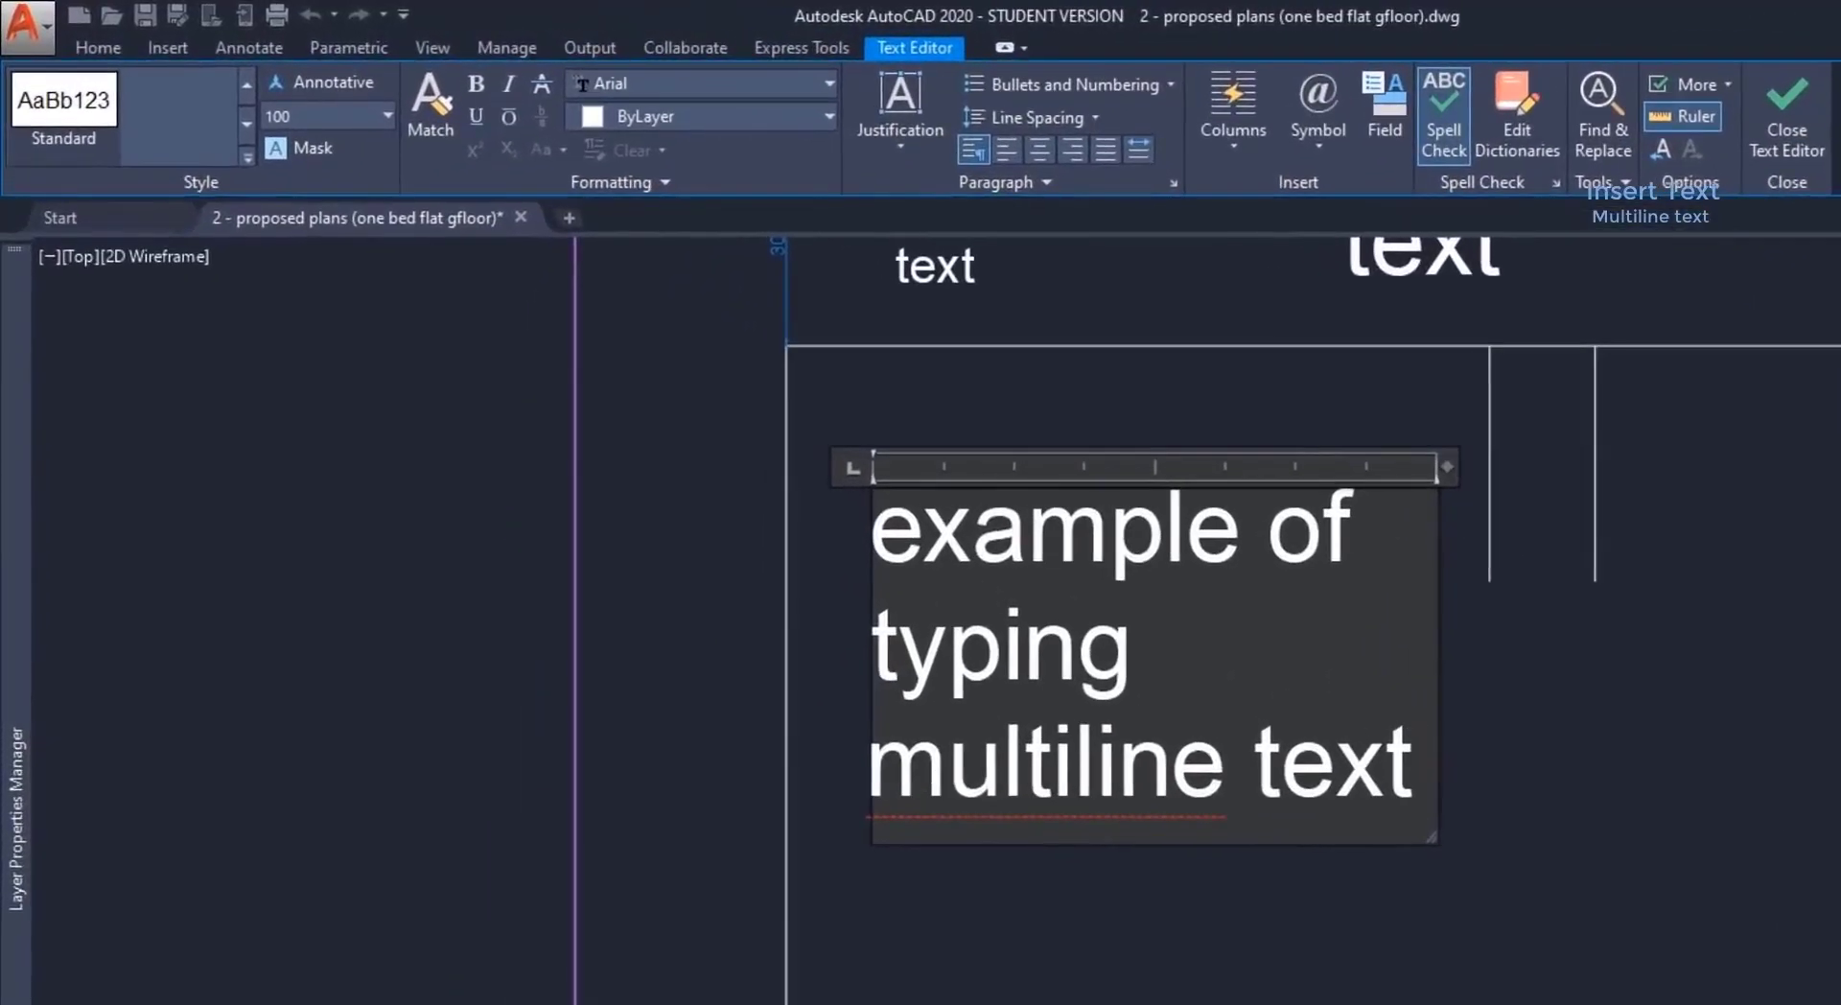
Try left, centre and right alignment on the multiline text paragraph, ending with justified alignment.
left_click(1306, 542)
left_click(1003, 152)
left_click(1041, 151)
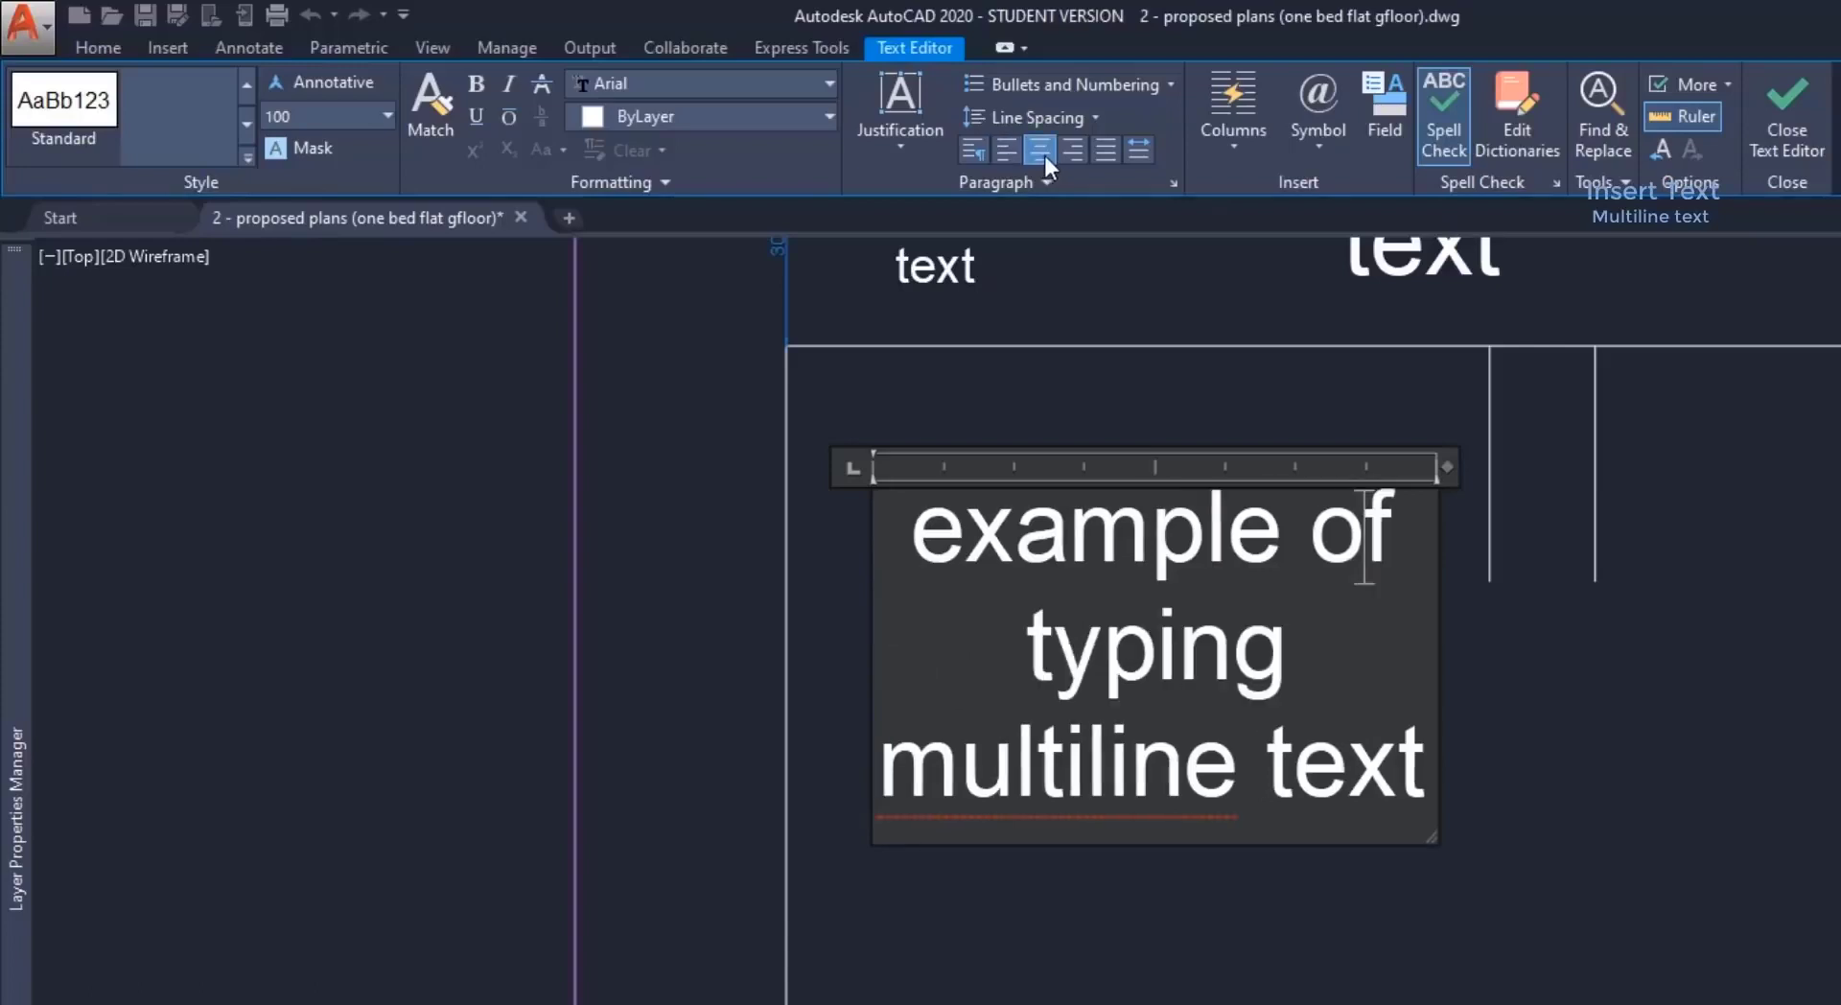
left_click(1081, 152)
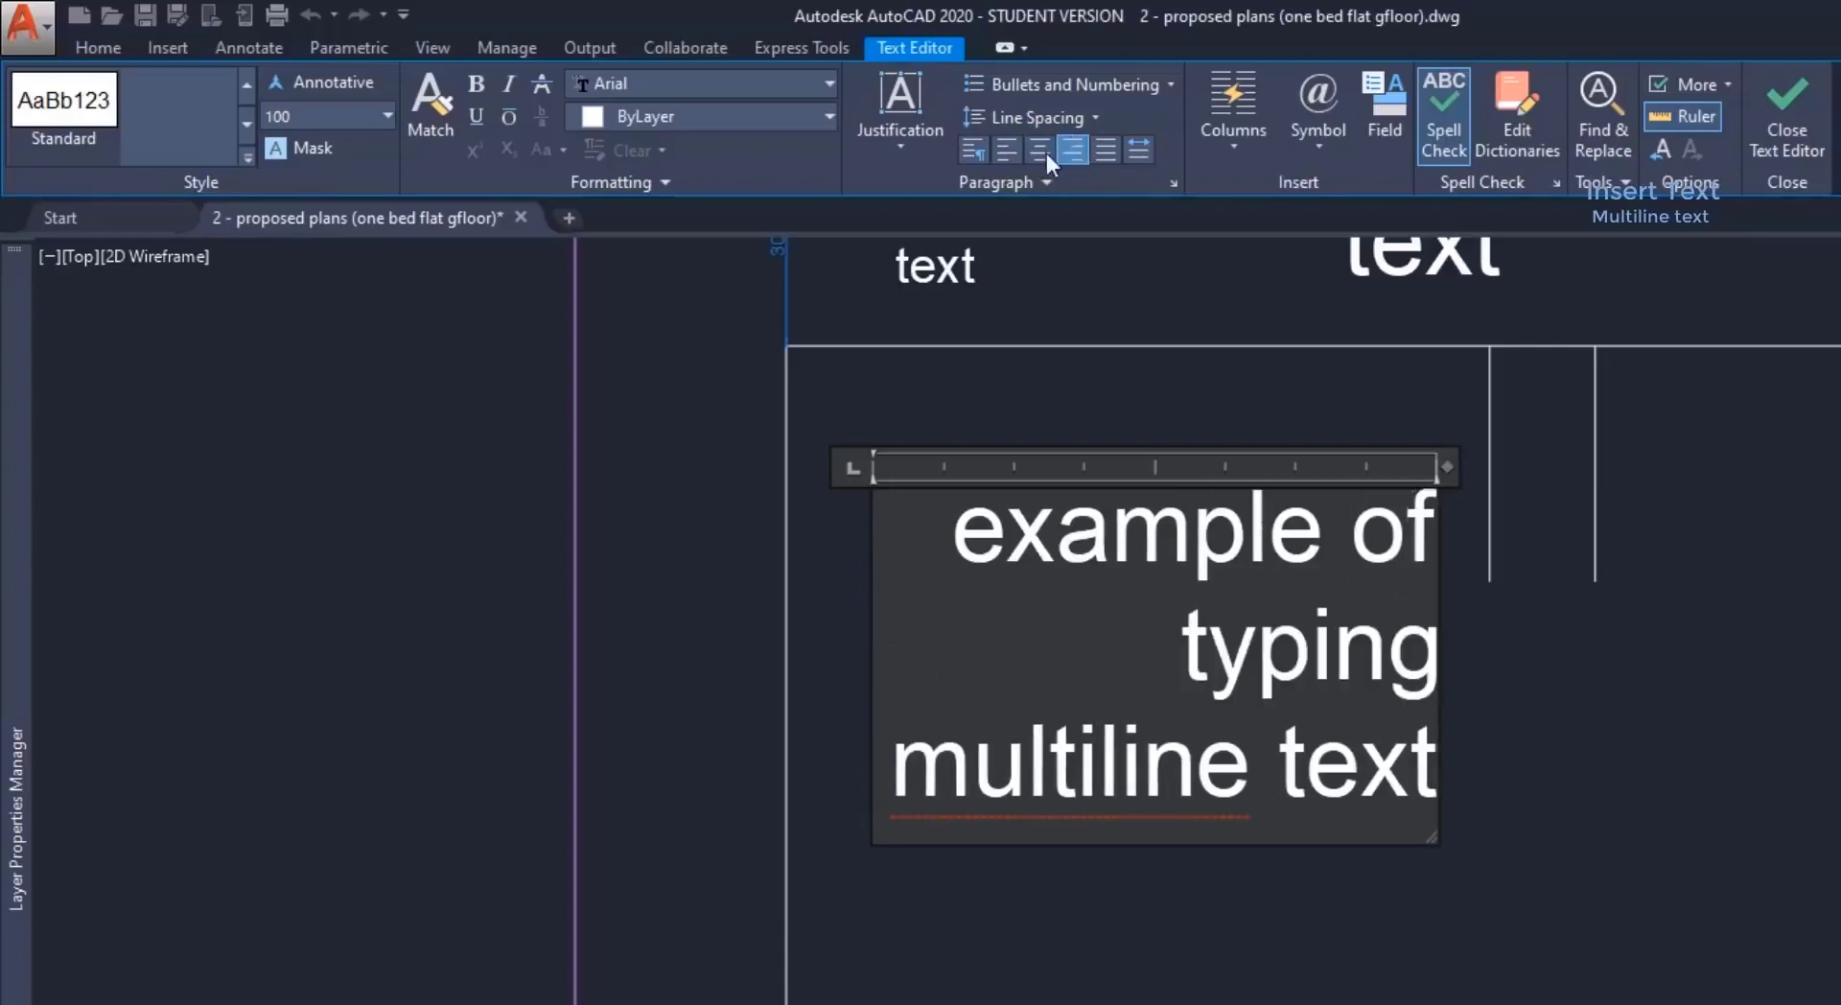
left_click(1107, 150)
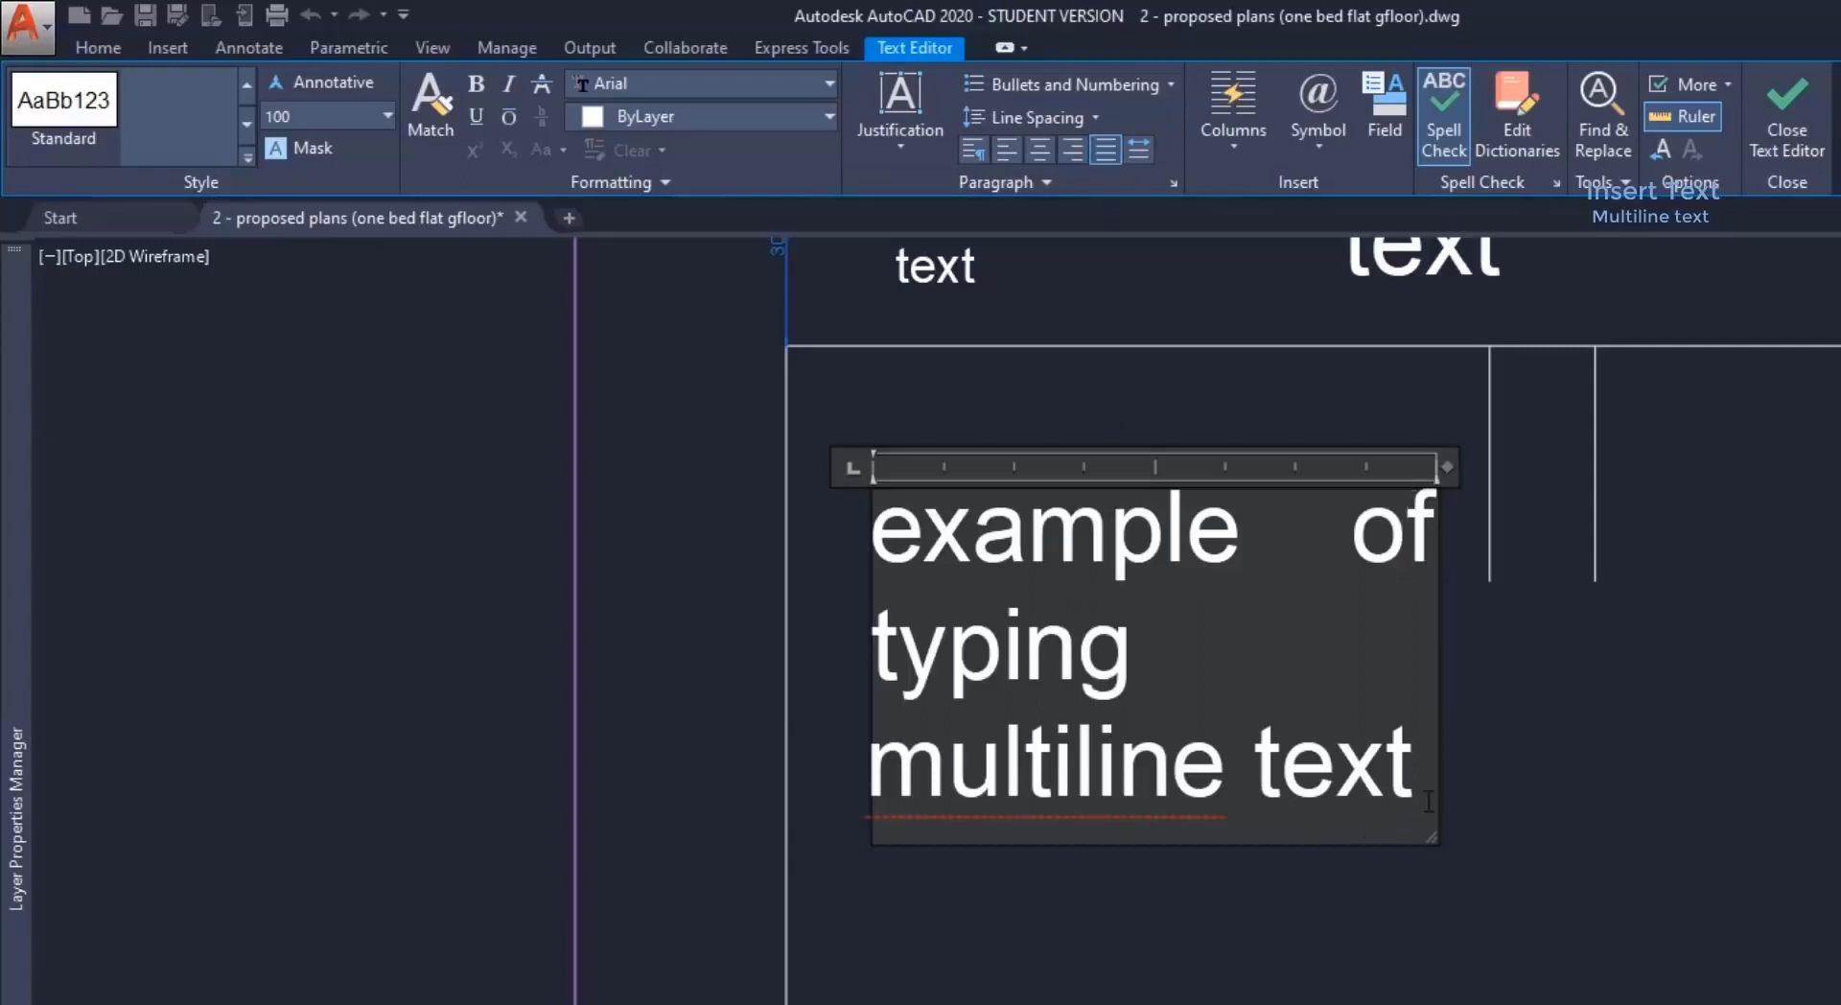
Set the height of the entire multiline text to 50.
left_click_drag(1428, 800, 786, 493)
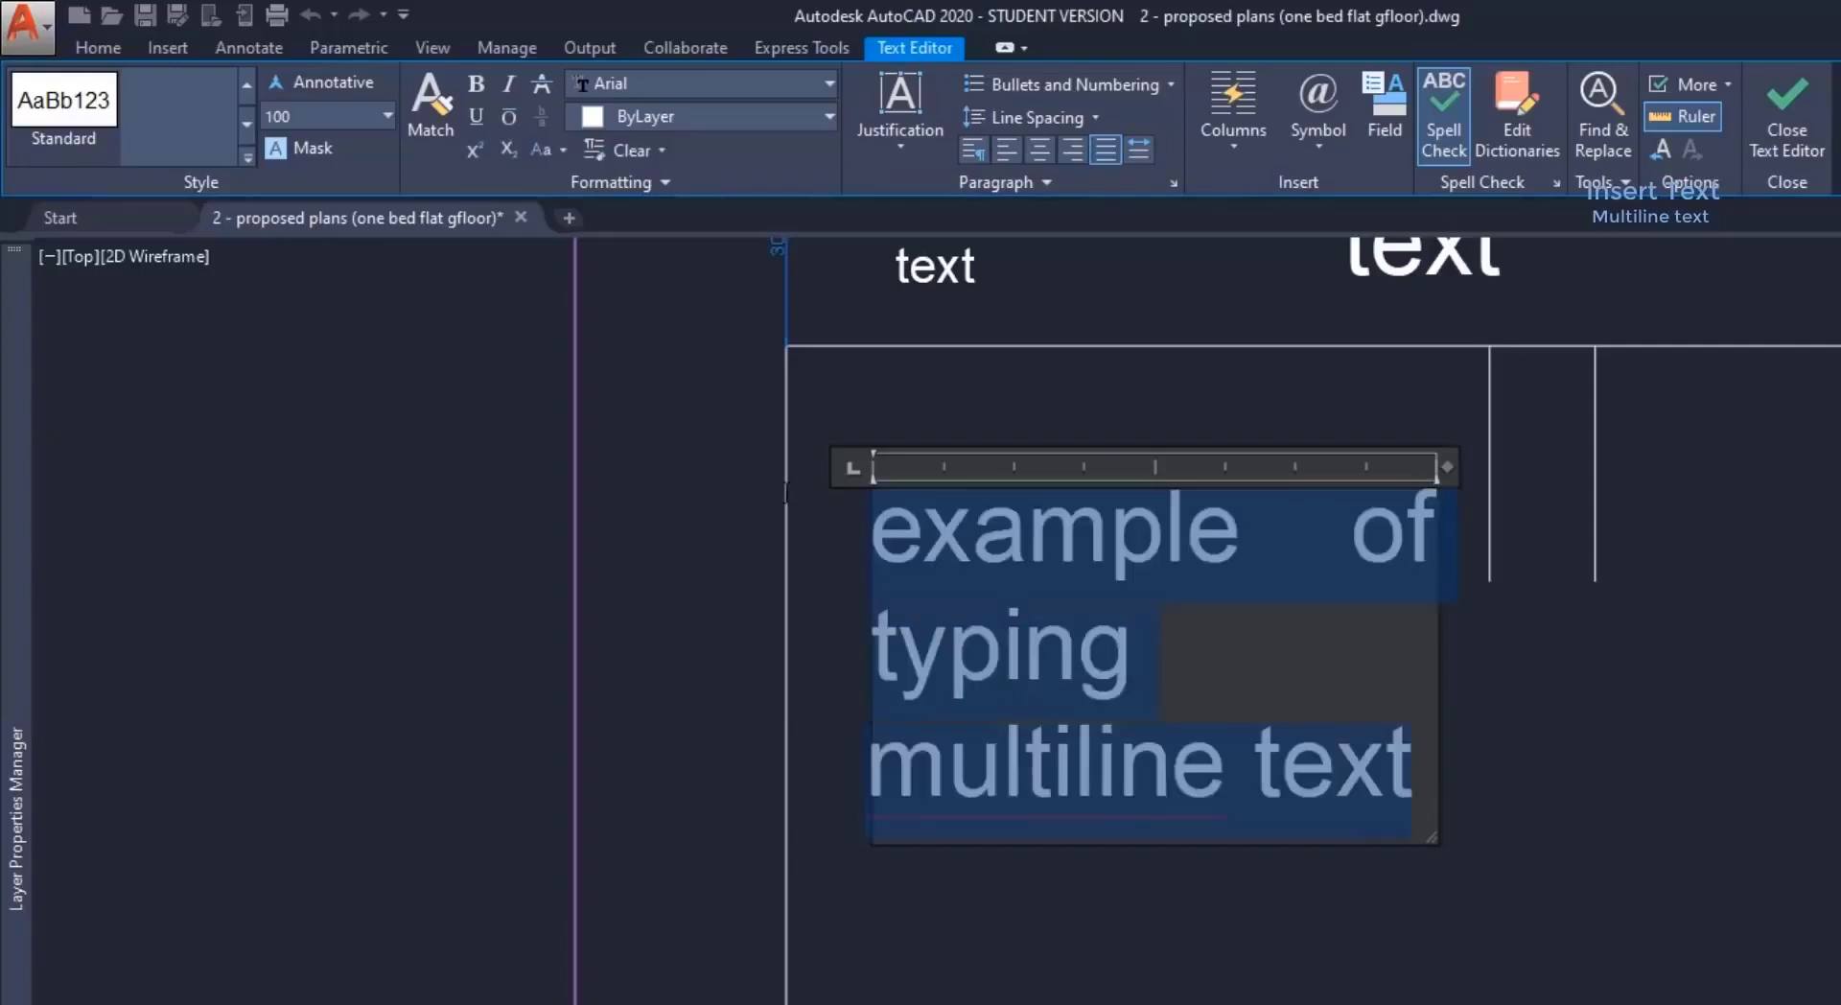
left_click(368, 116)
type("50")
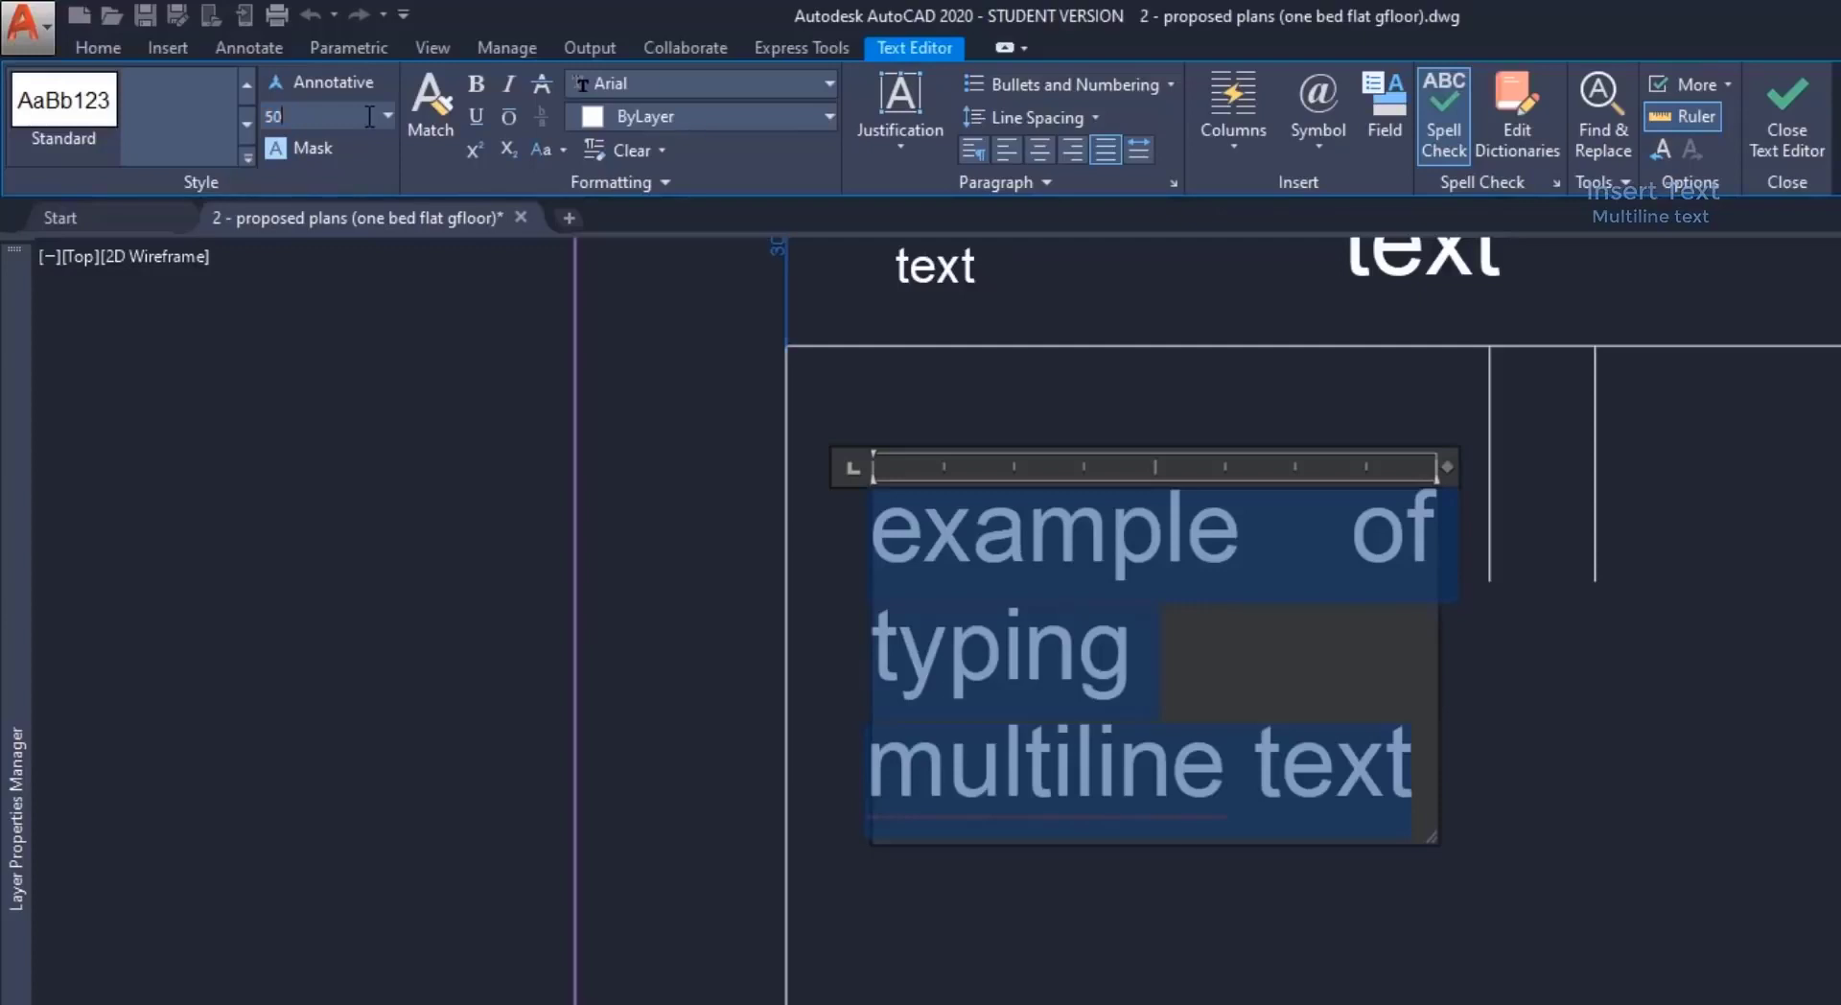
key("Return")
left_click(1179, 676)
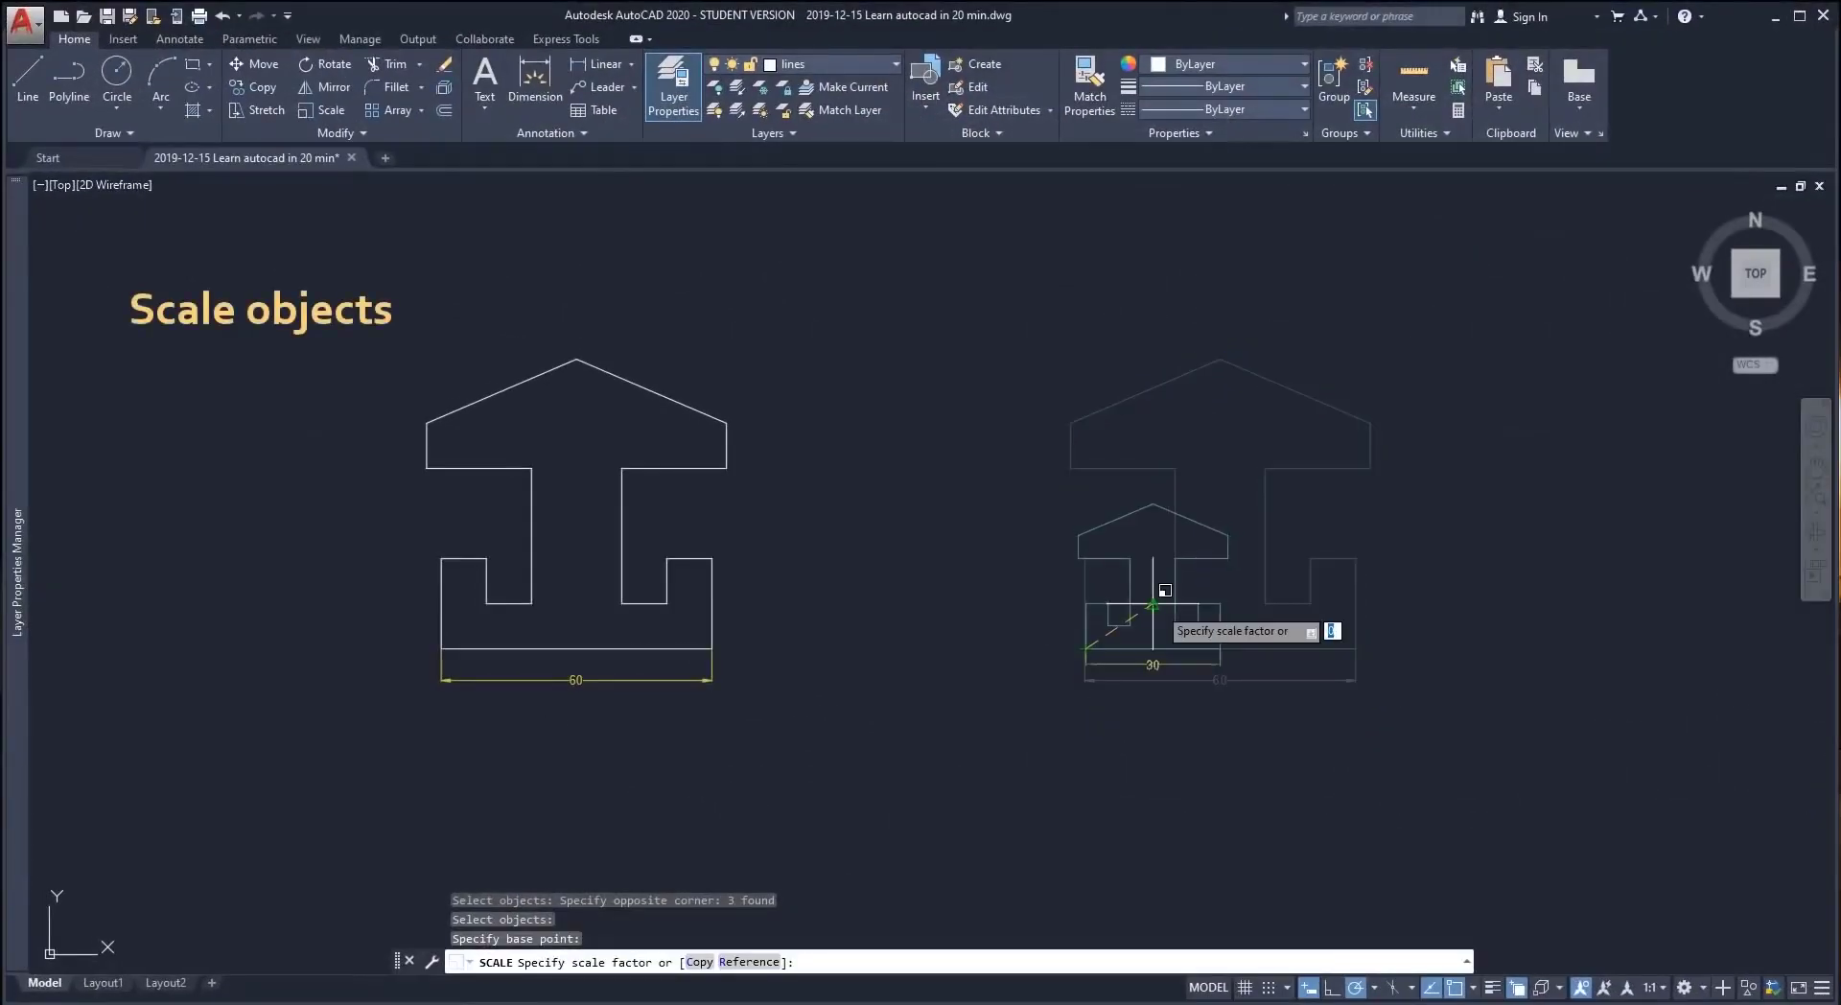
Attach the image at the picked insertion point with the default scale factor of 1.
scroll(1152, 620, "up", 3)
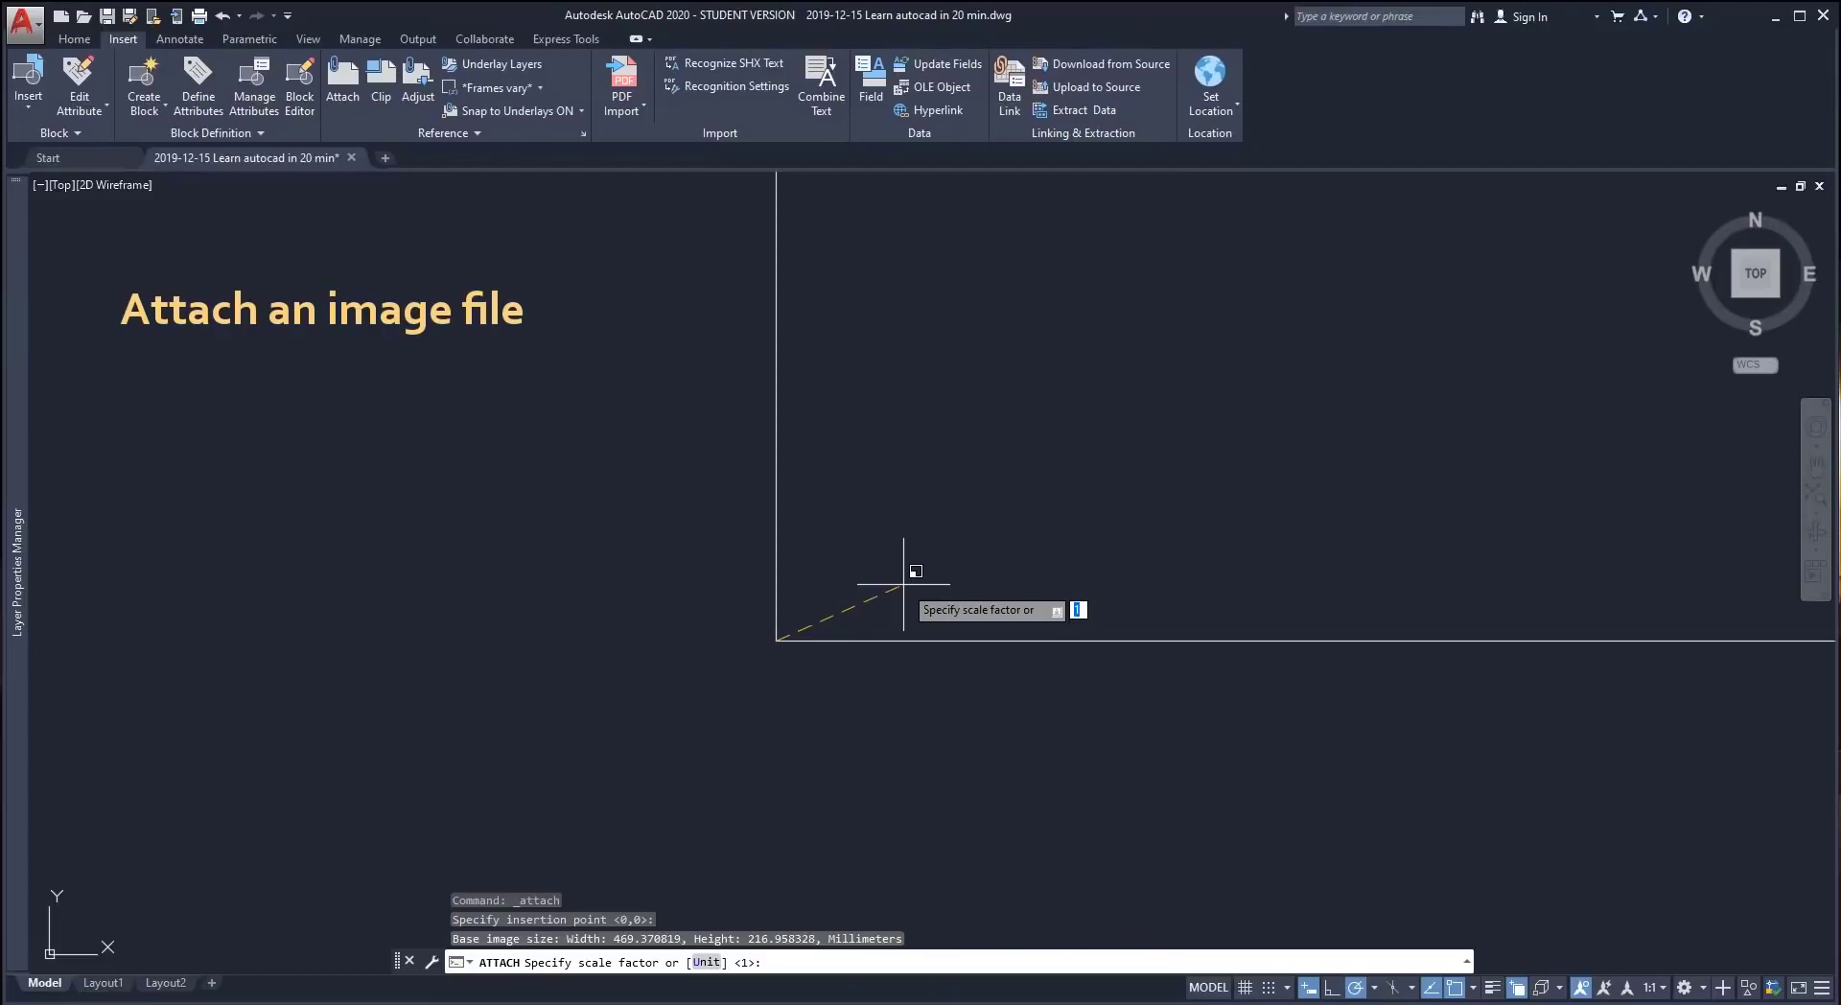
key("Return")
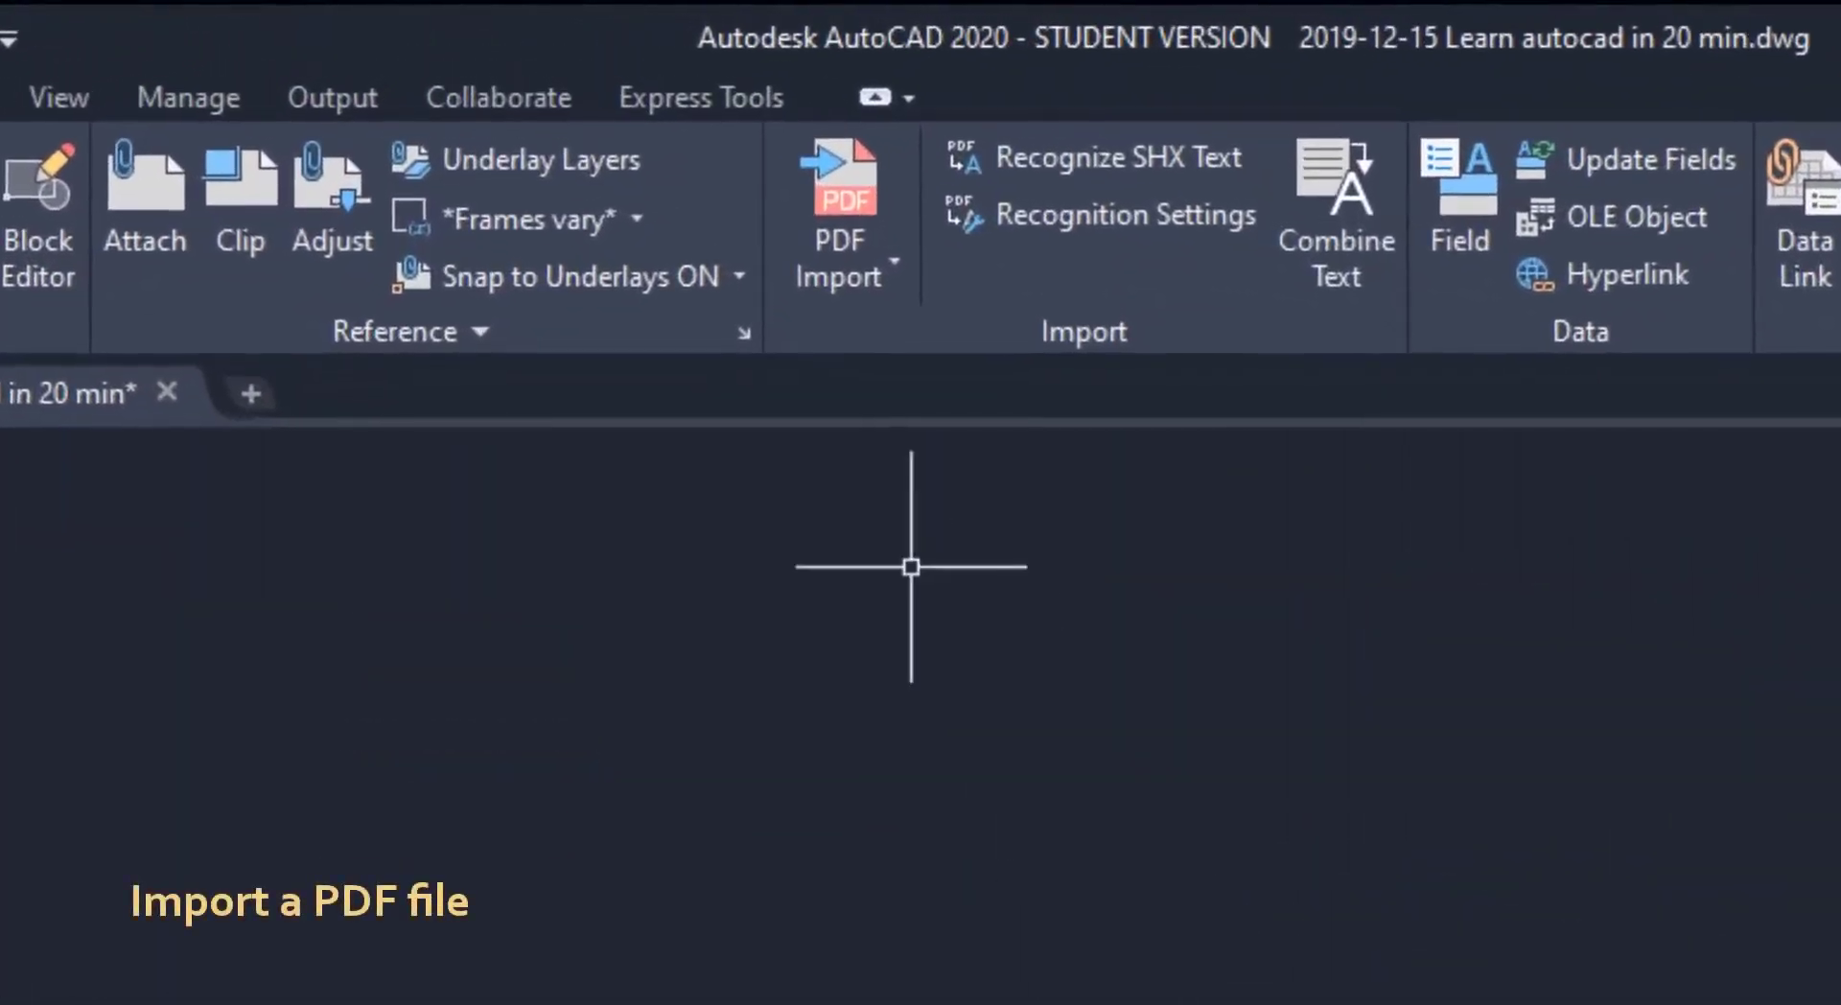
Import page 1 of "01-Autocad - Exercises for beginners - 1.pdf" at scale 1 and place it to the right of the aerial image.
left_click(840, 170)
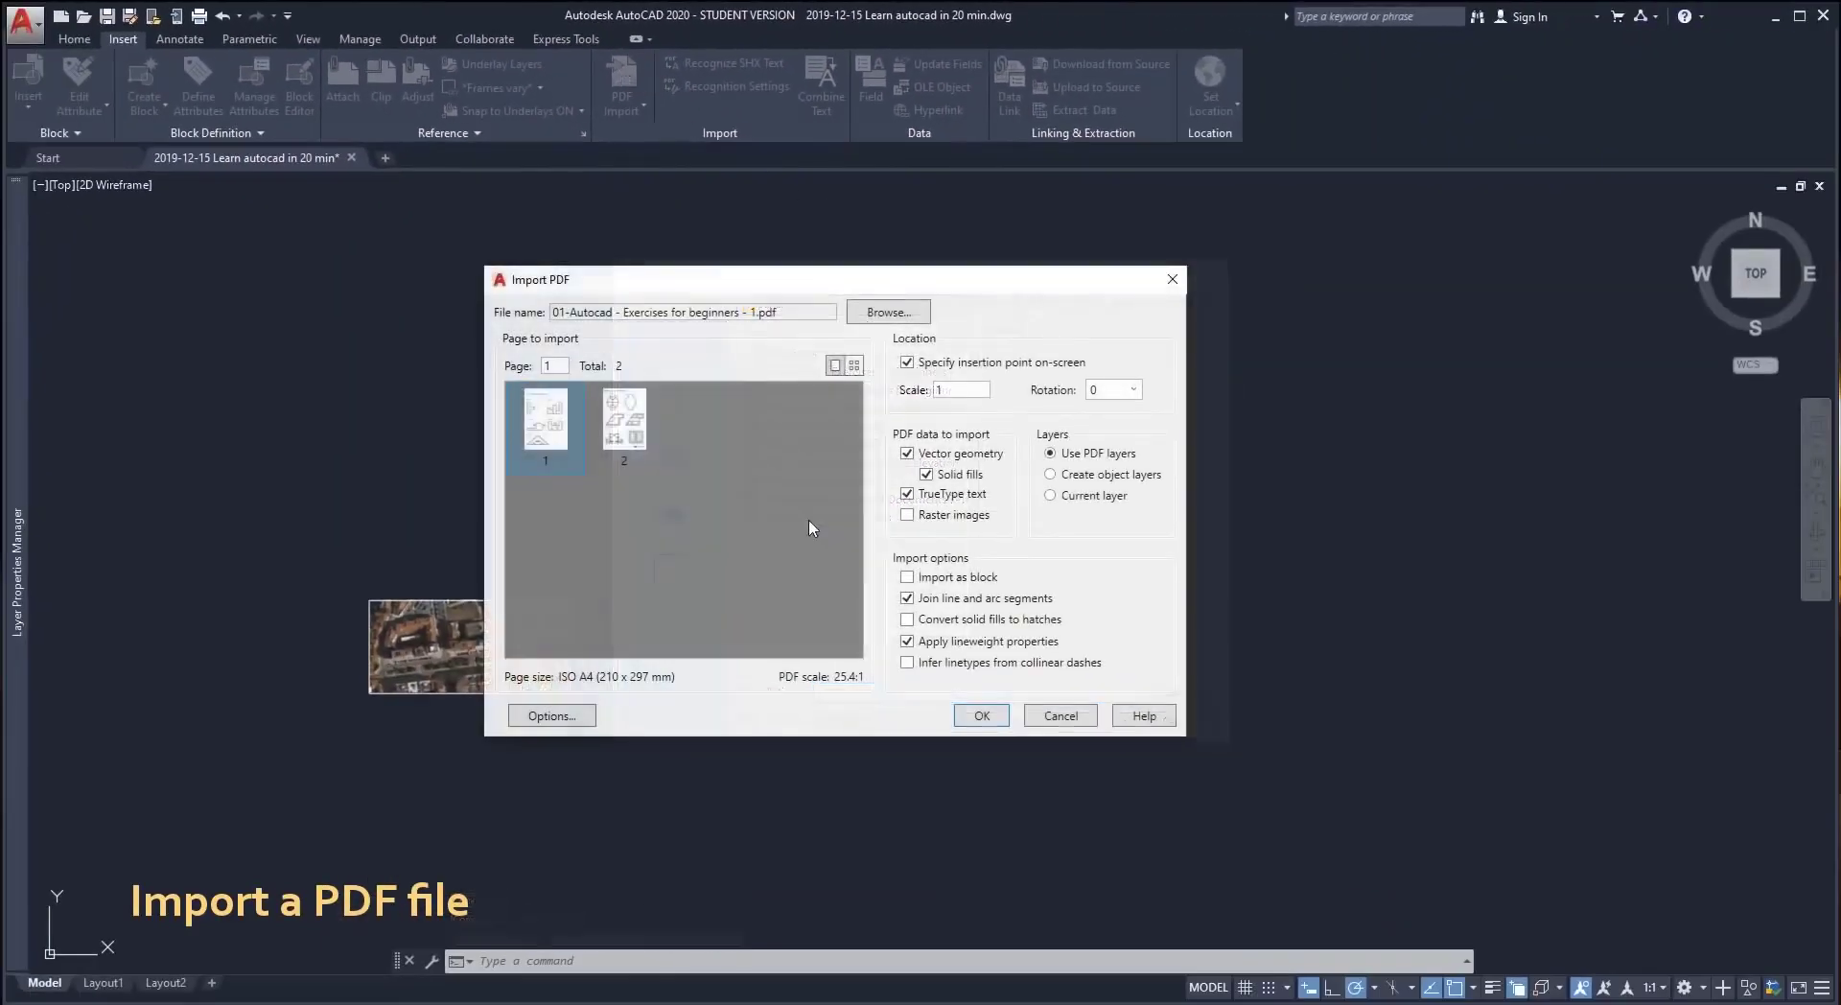
left_click(982, 717)
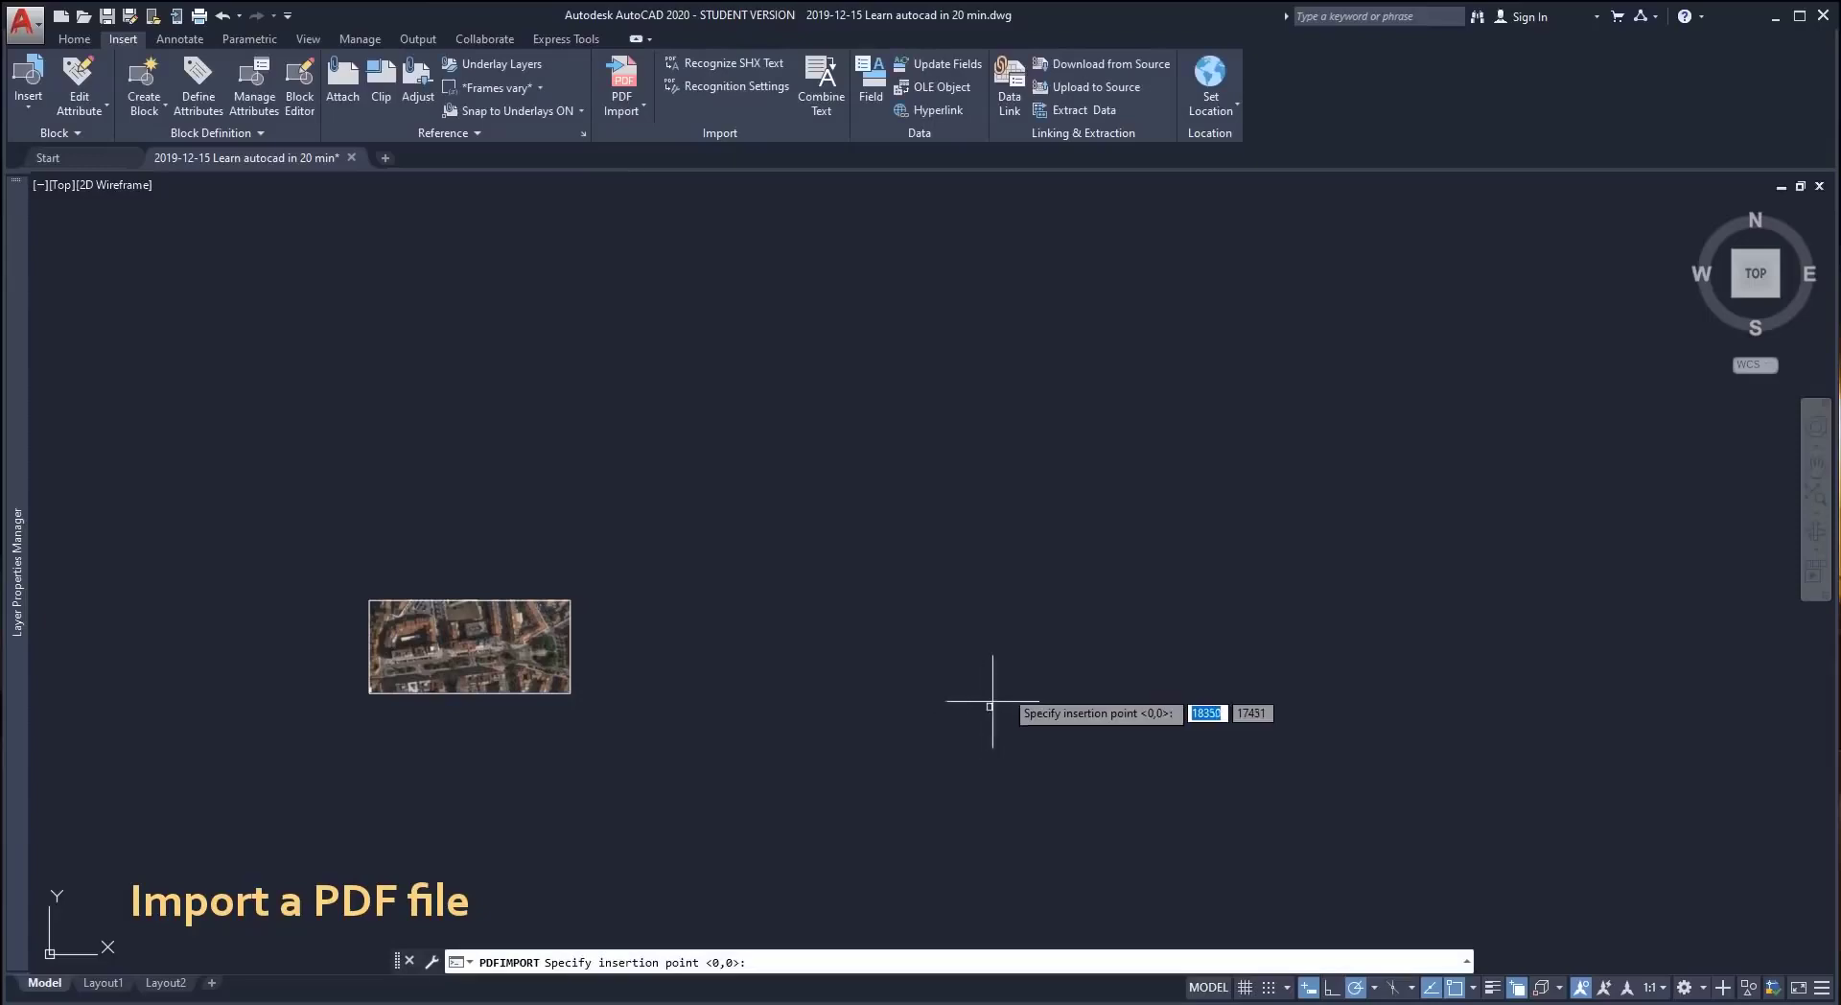
left_click(1086, 558)
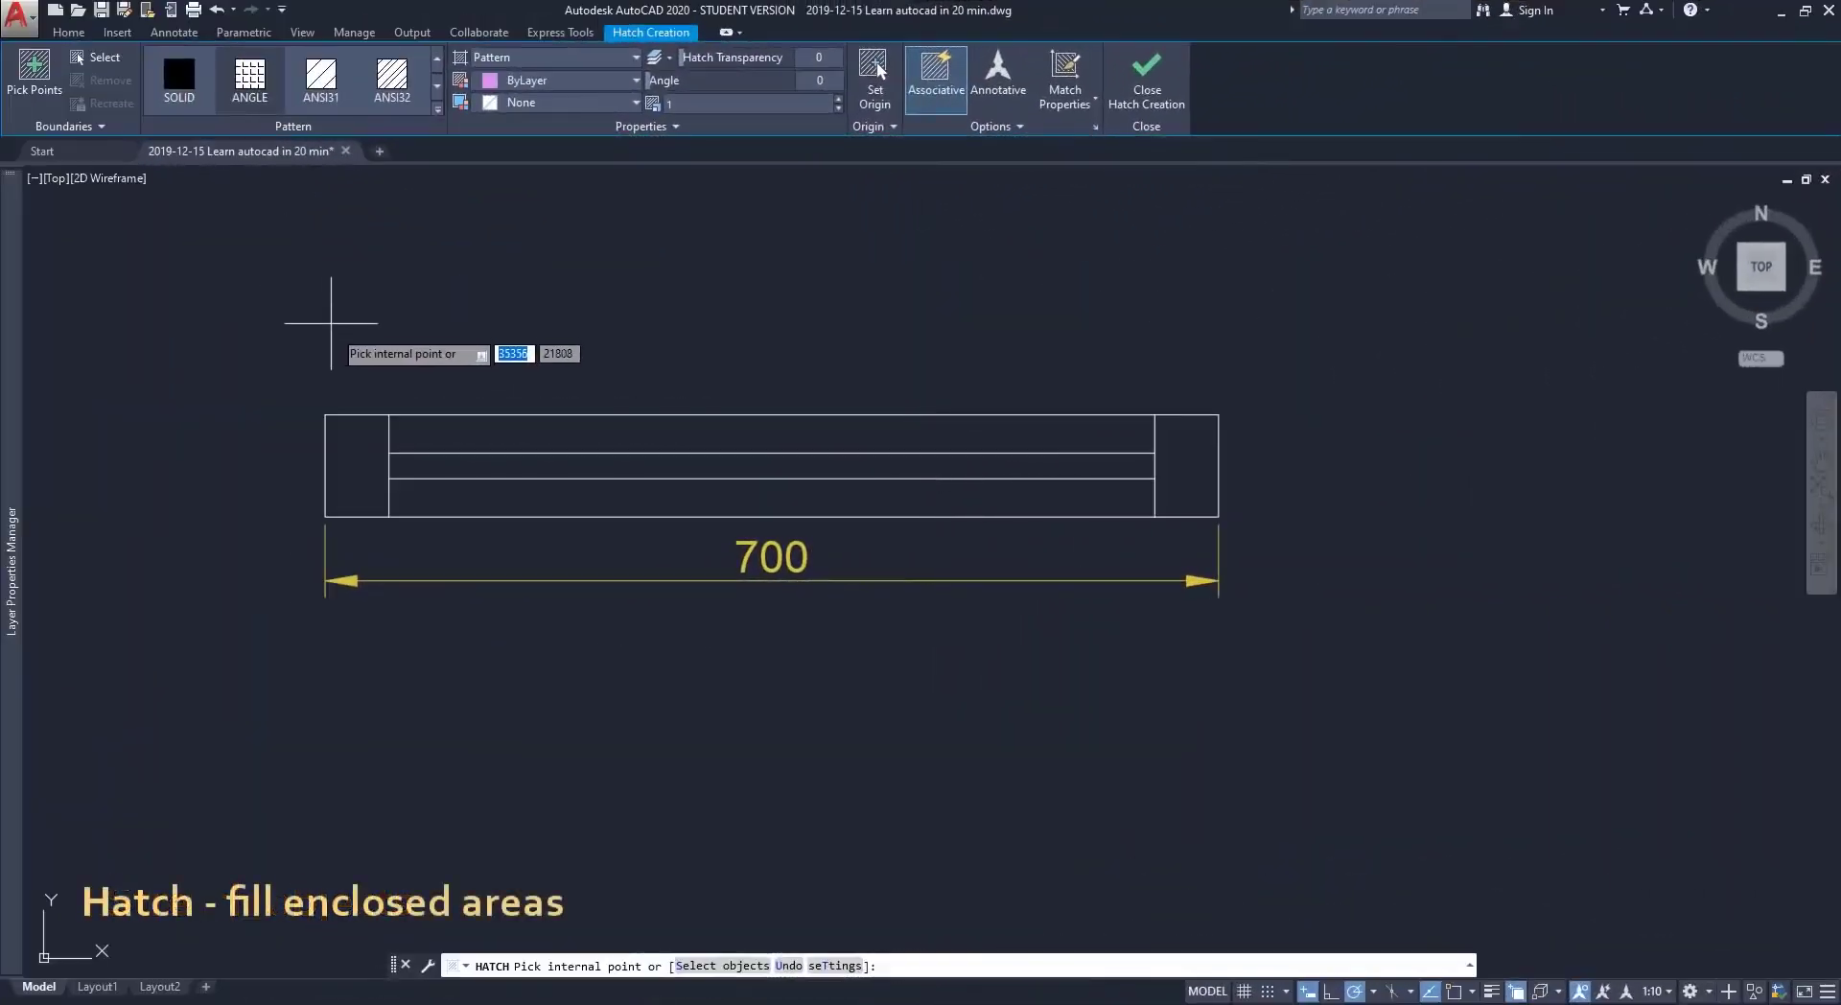
Hatch the enclosed left end area of the 700-wide object.
left_click(350, 468)
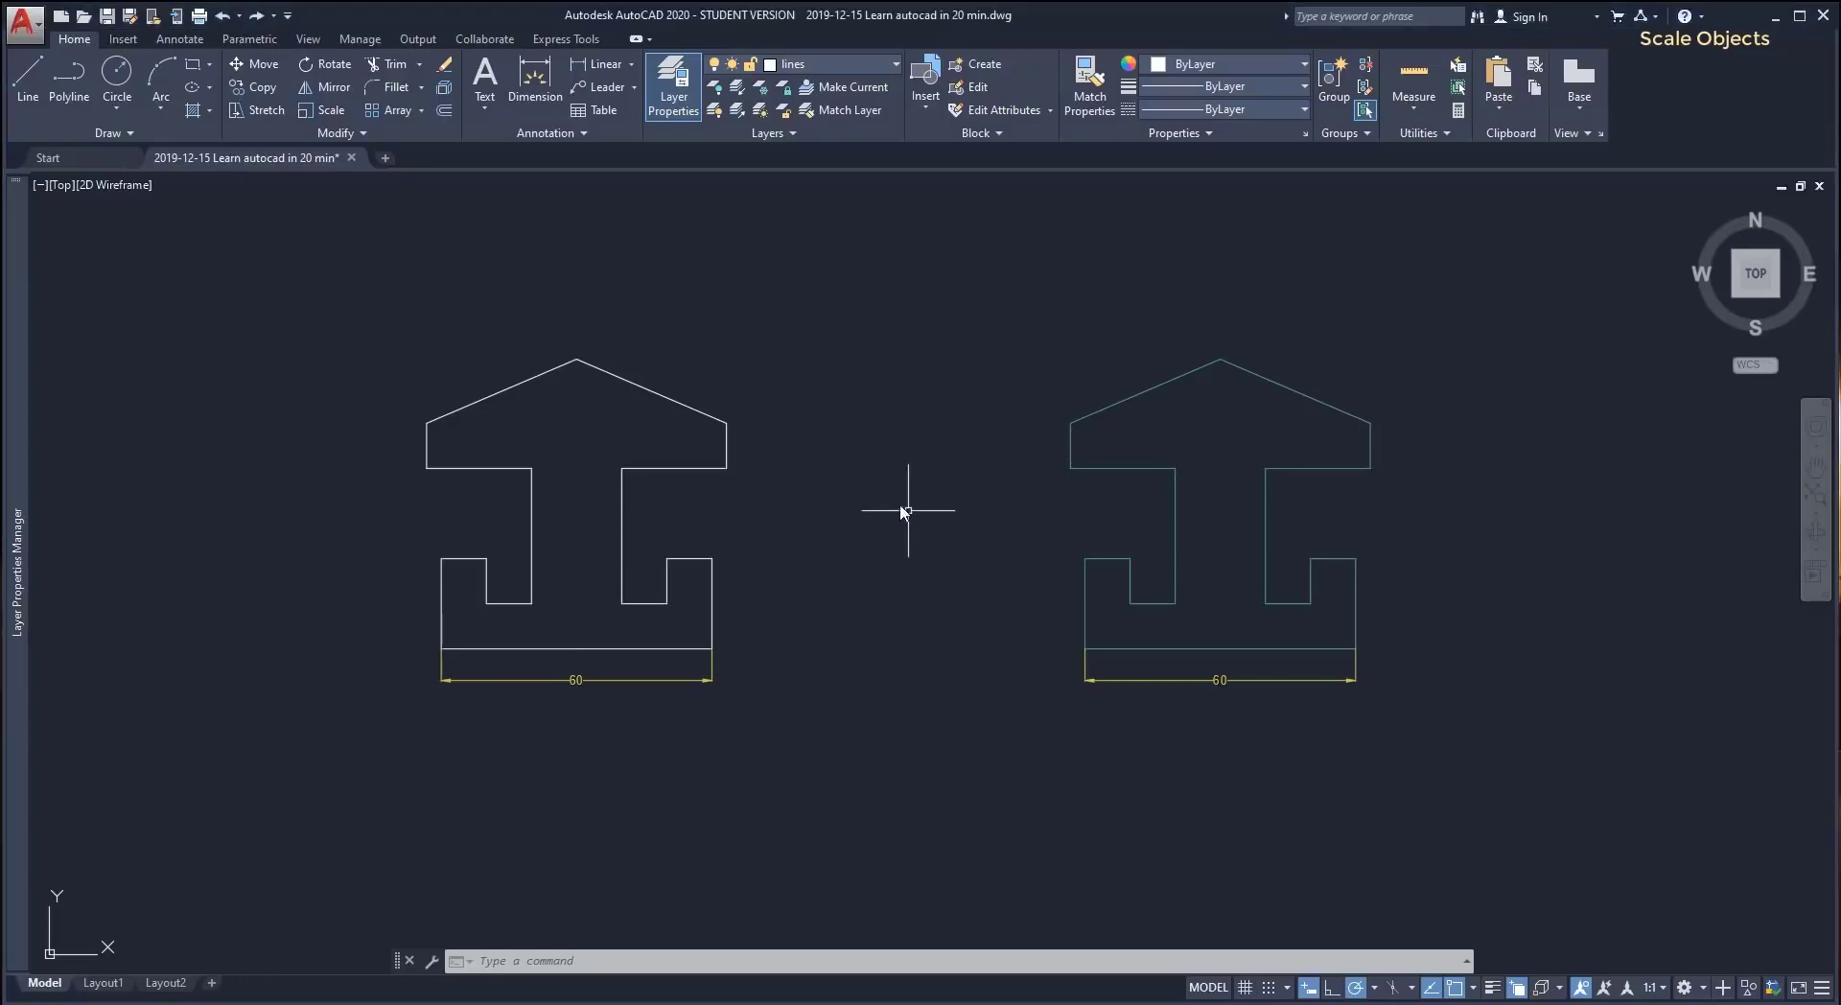
Scale the right-hand green profile together with its dimension by a factor of 2 from its lower-left corner.
left_click(327, 113)
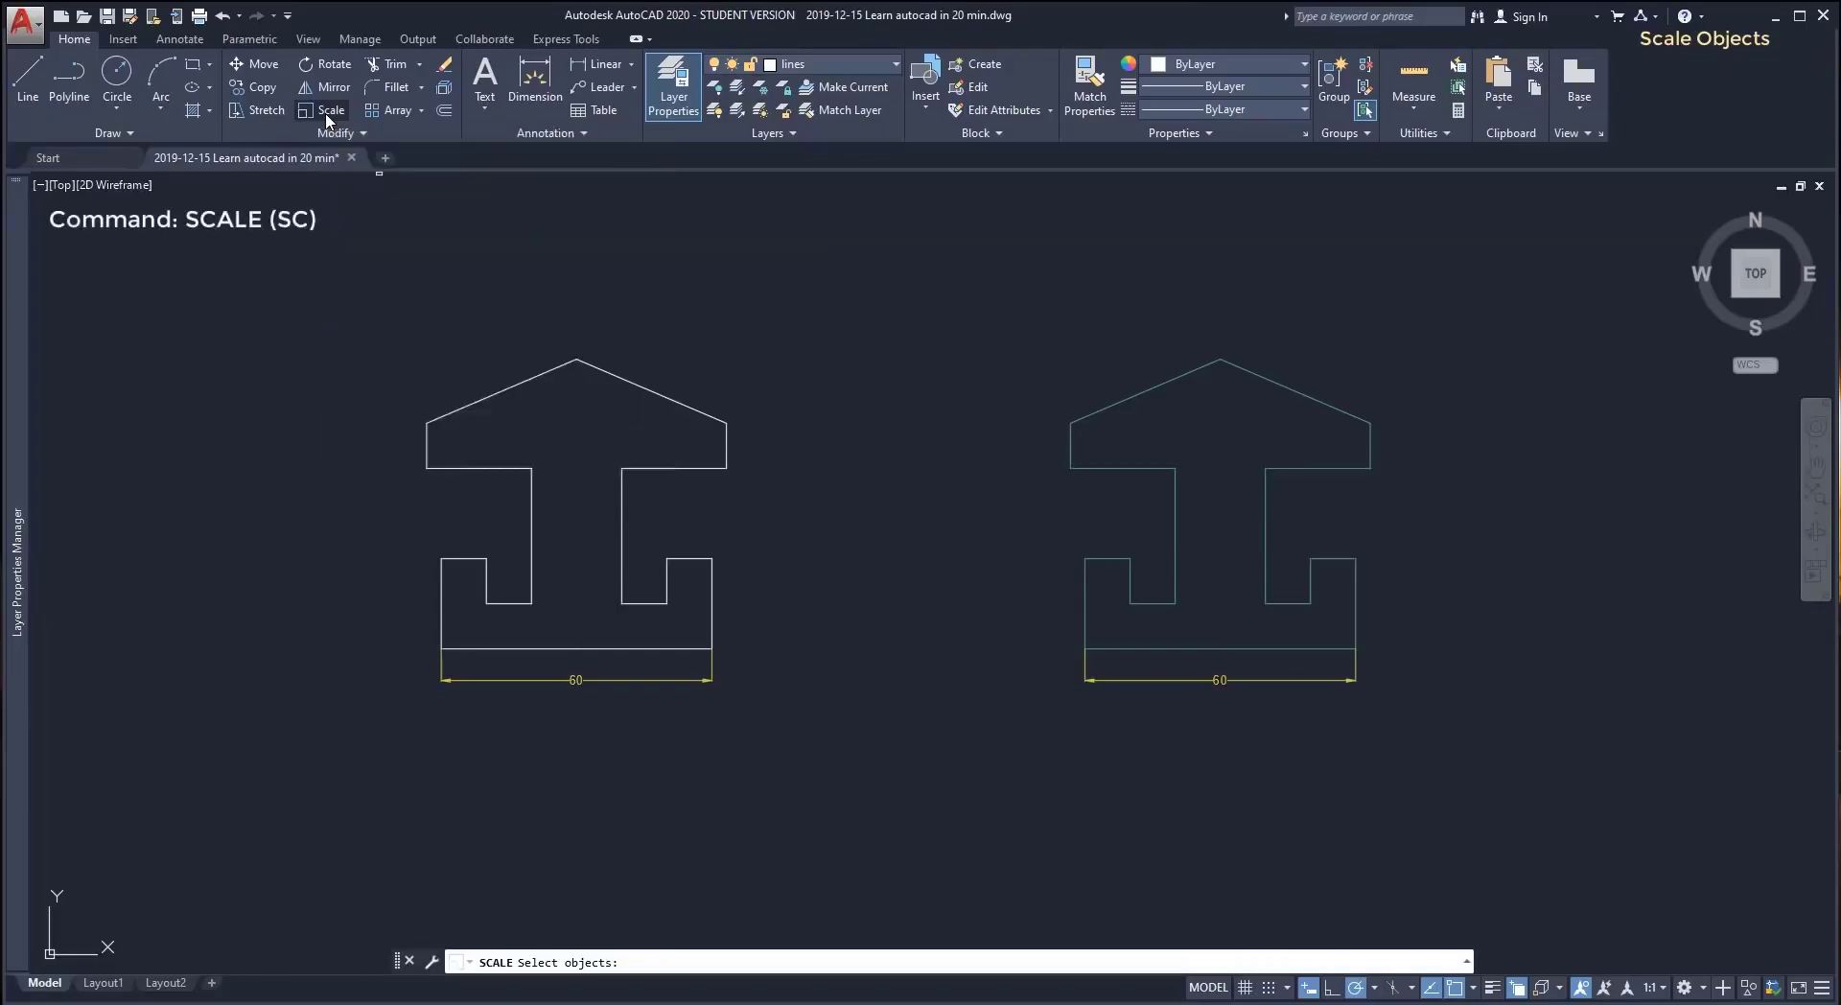
left_click(1435, 738)
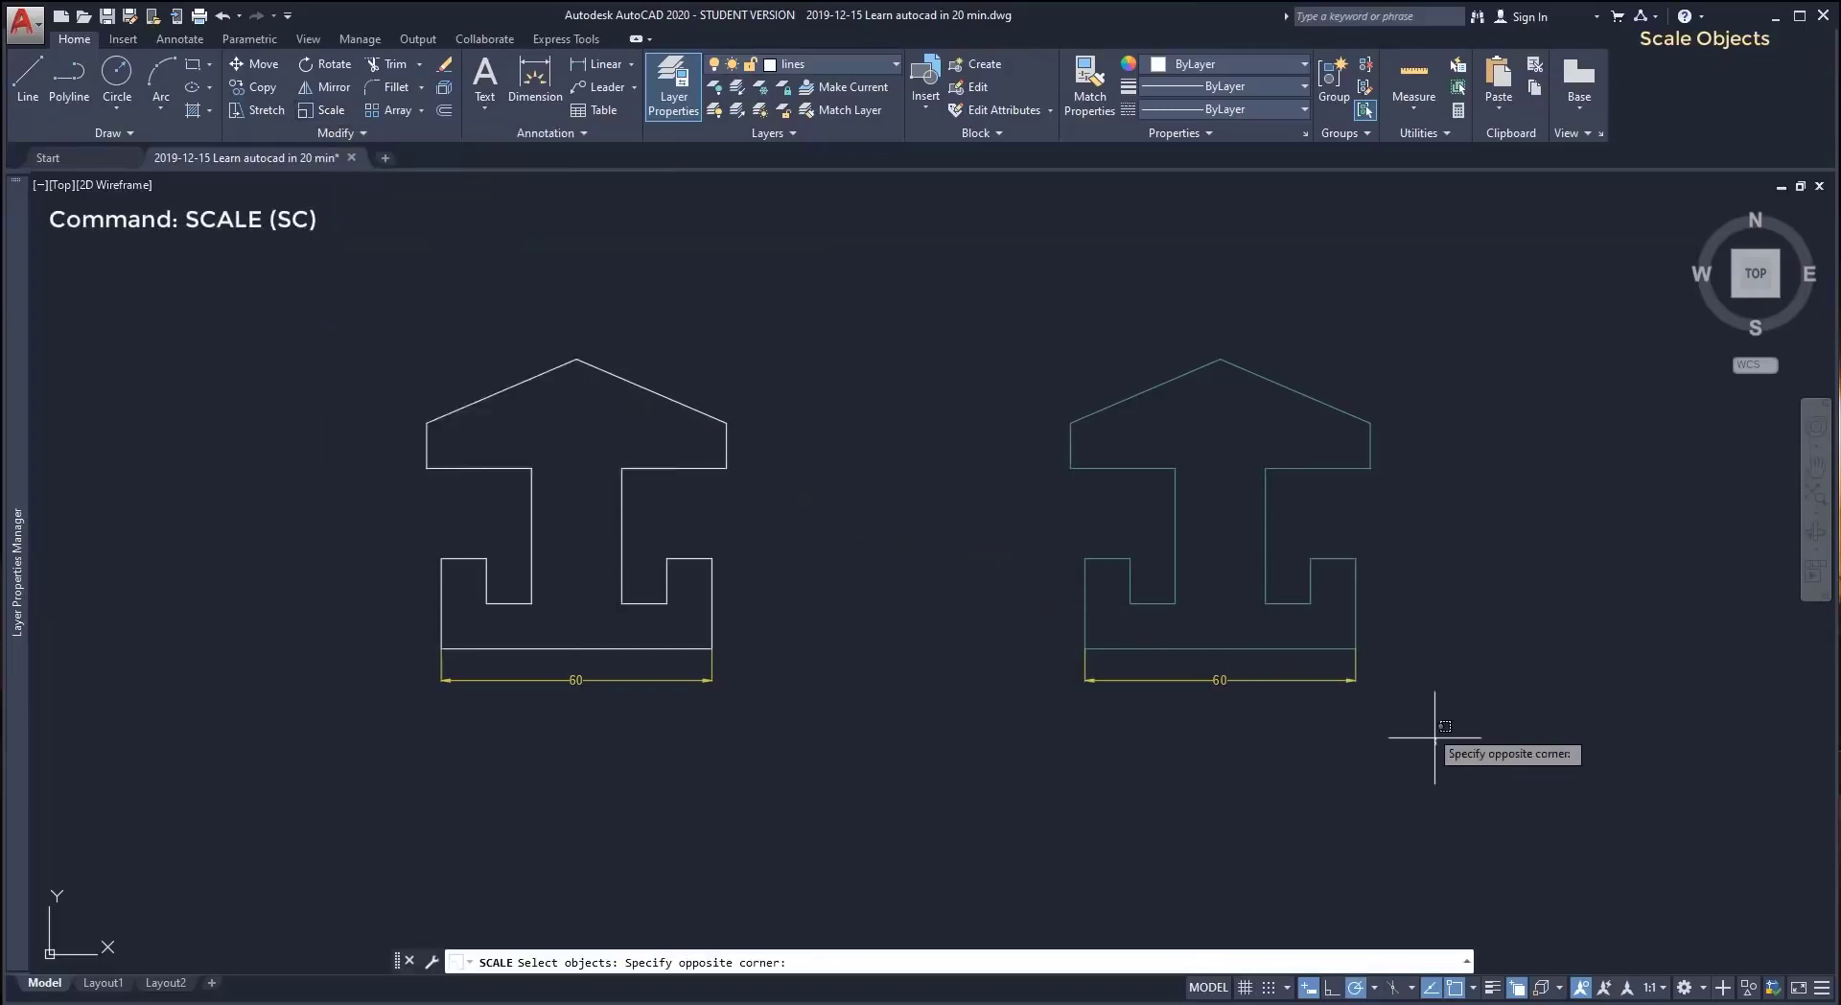
left_click(955, 312)
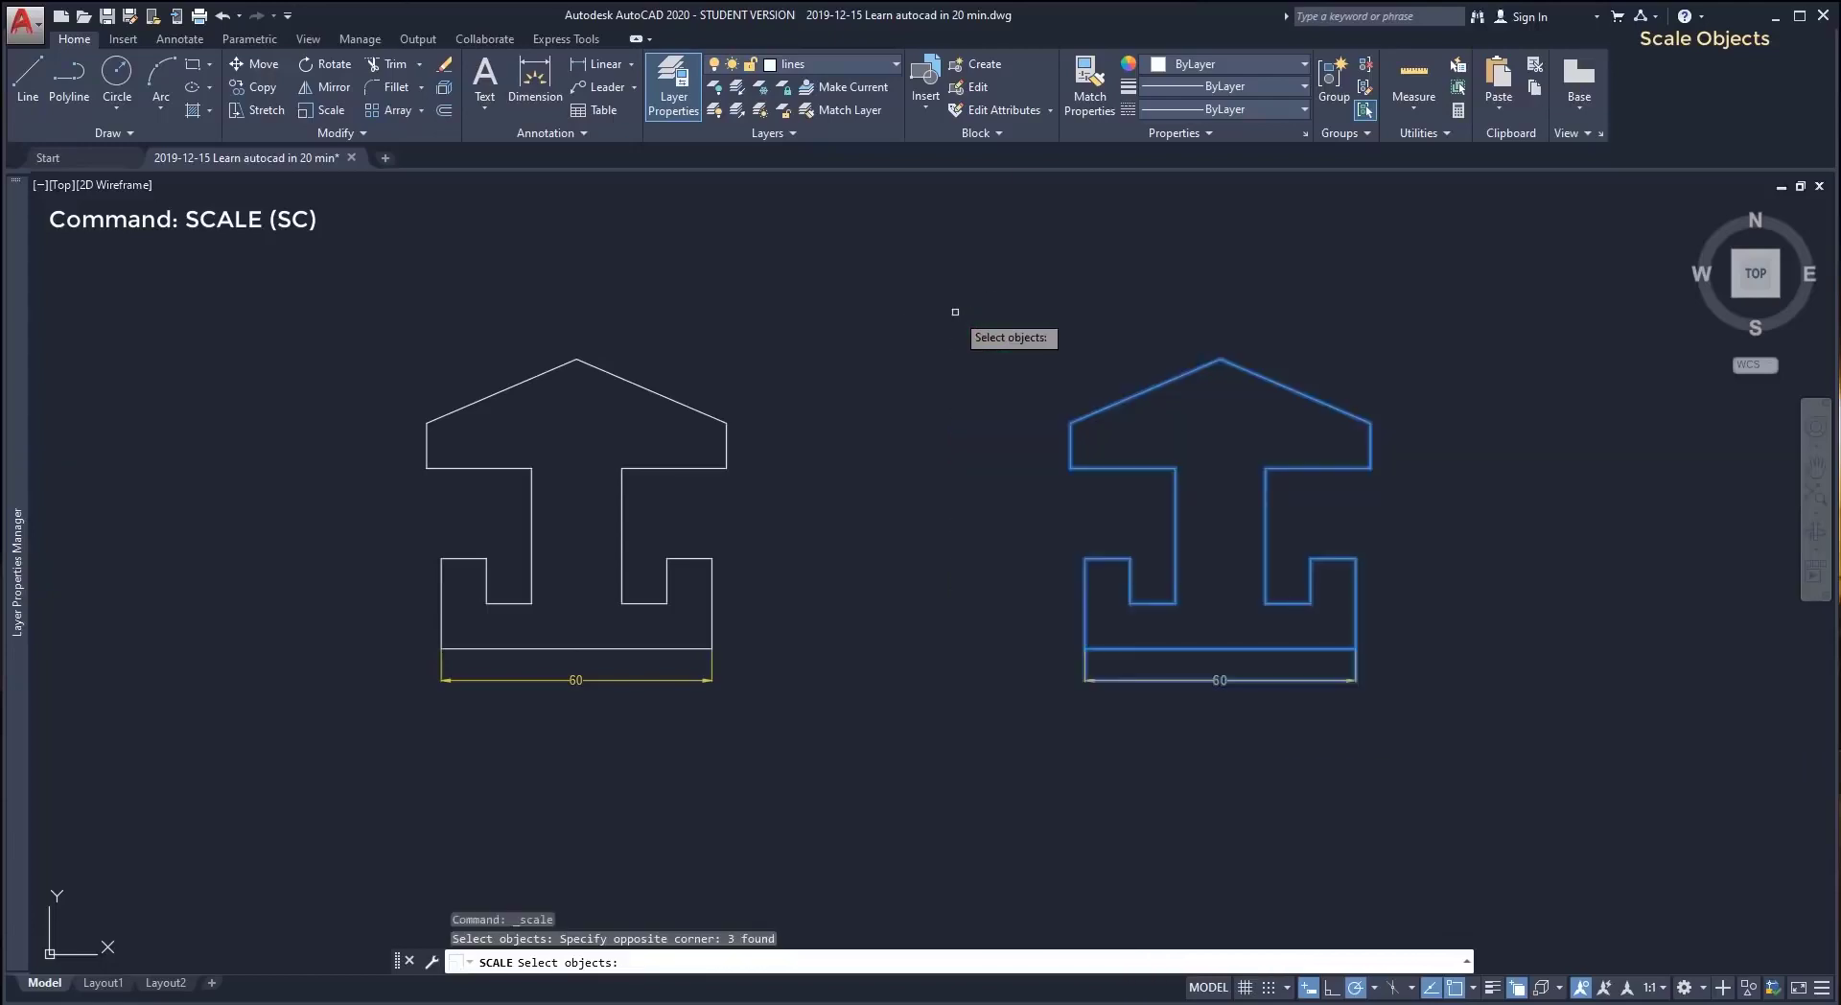
key("Return")
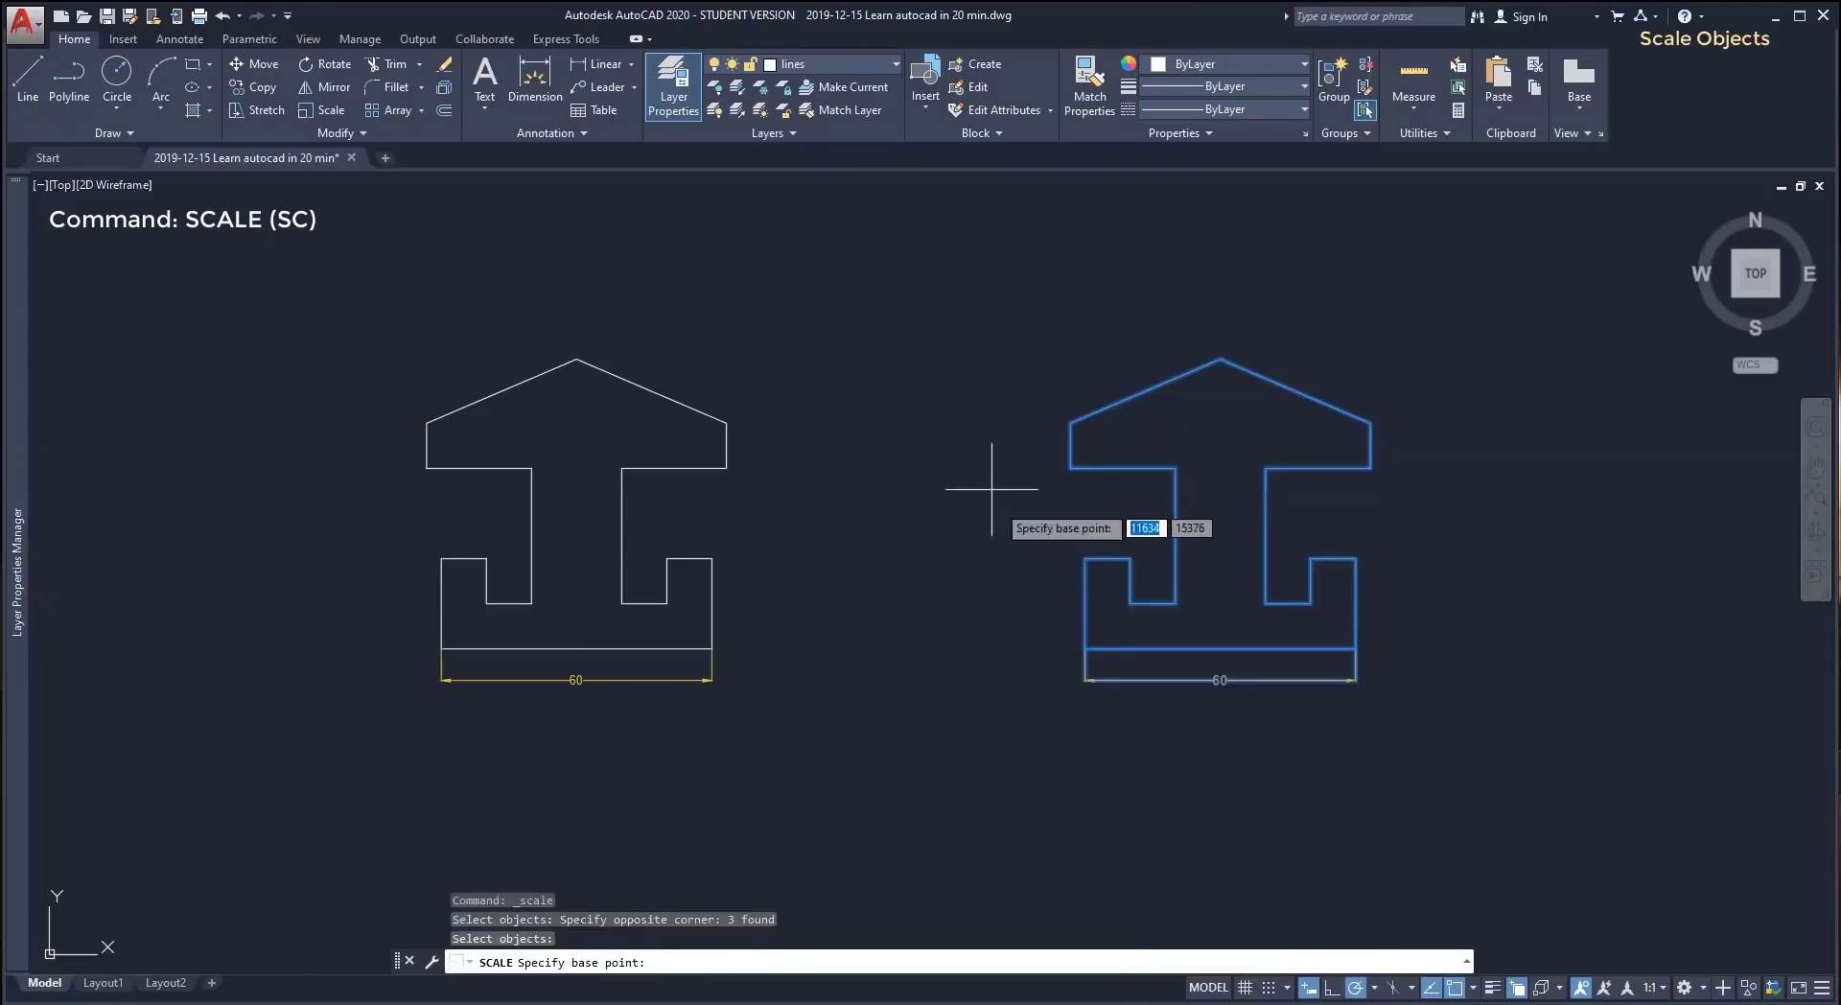
left_click(1085, 648)
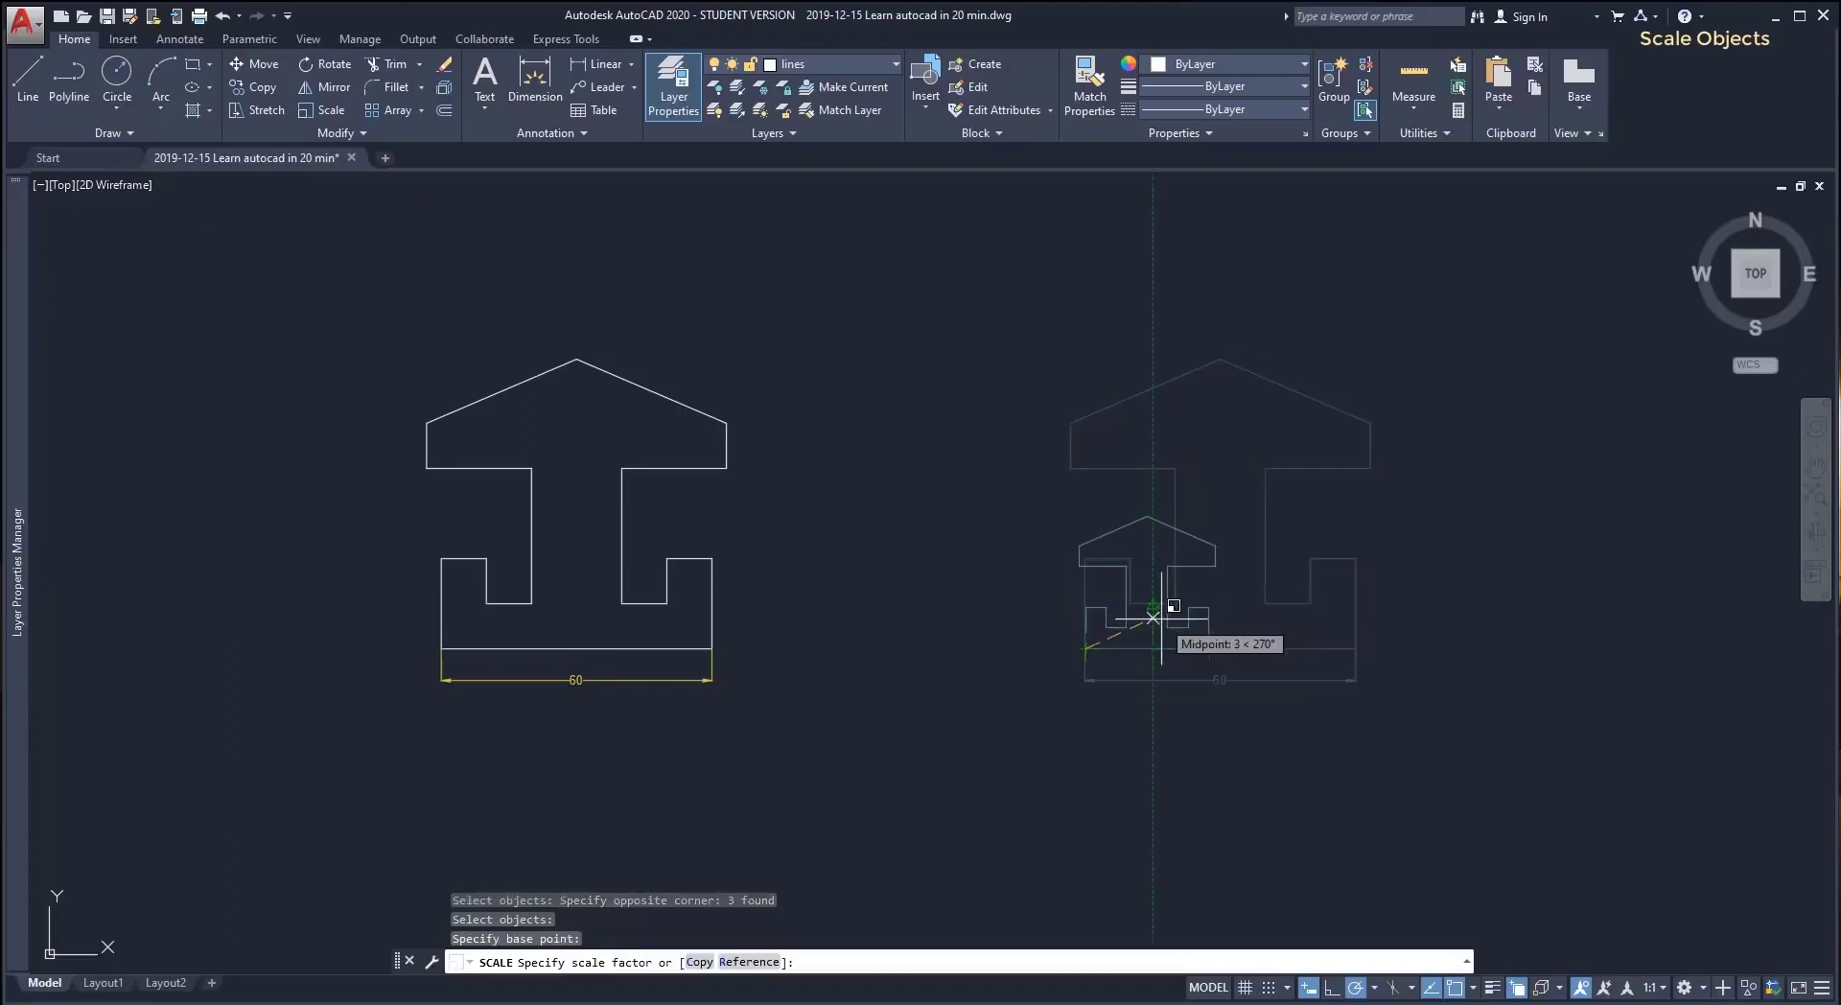
scroll(1152, 605, "up", 6)
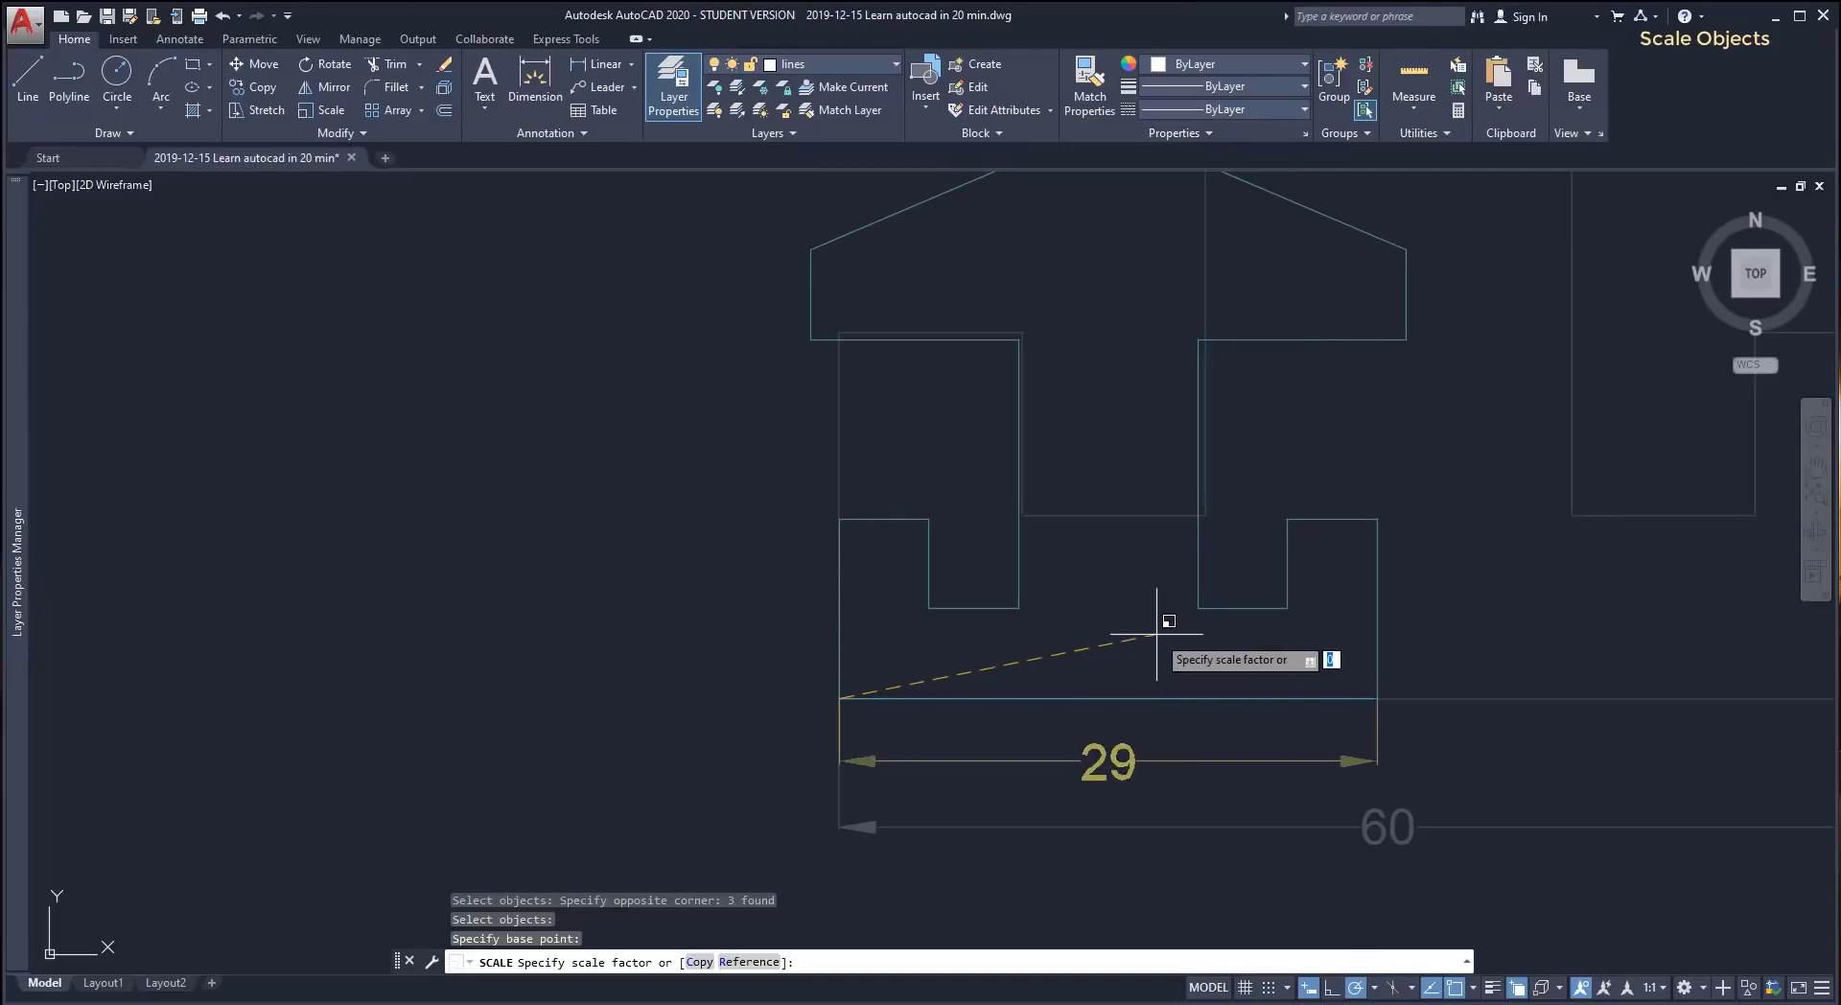
type("2")
key("Return")
scroll(1115, 585, "down", 4)
scroll(1115, 585, "down", 4)
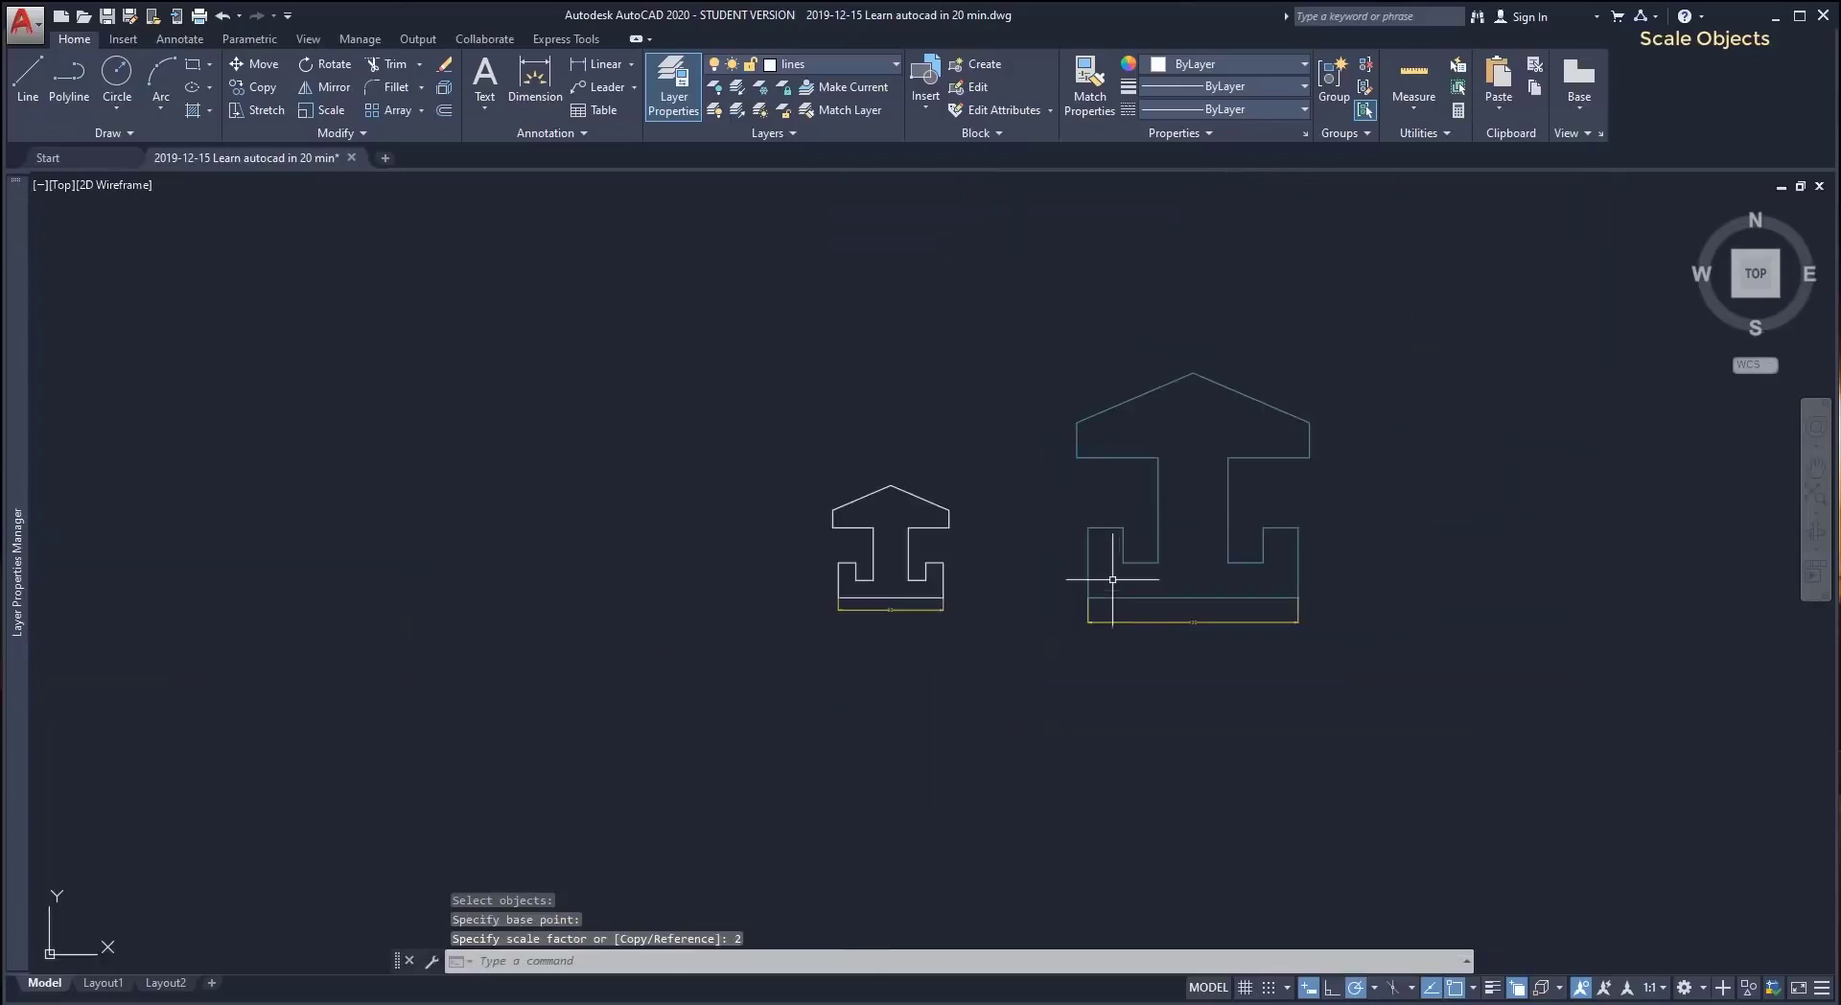
scroll(1089, 502, "up", 4)
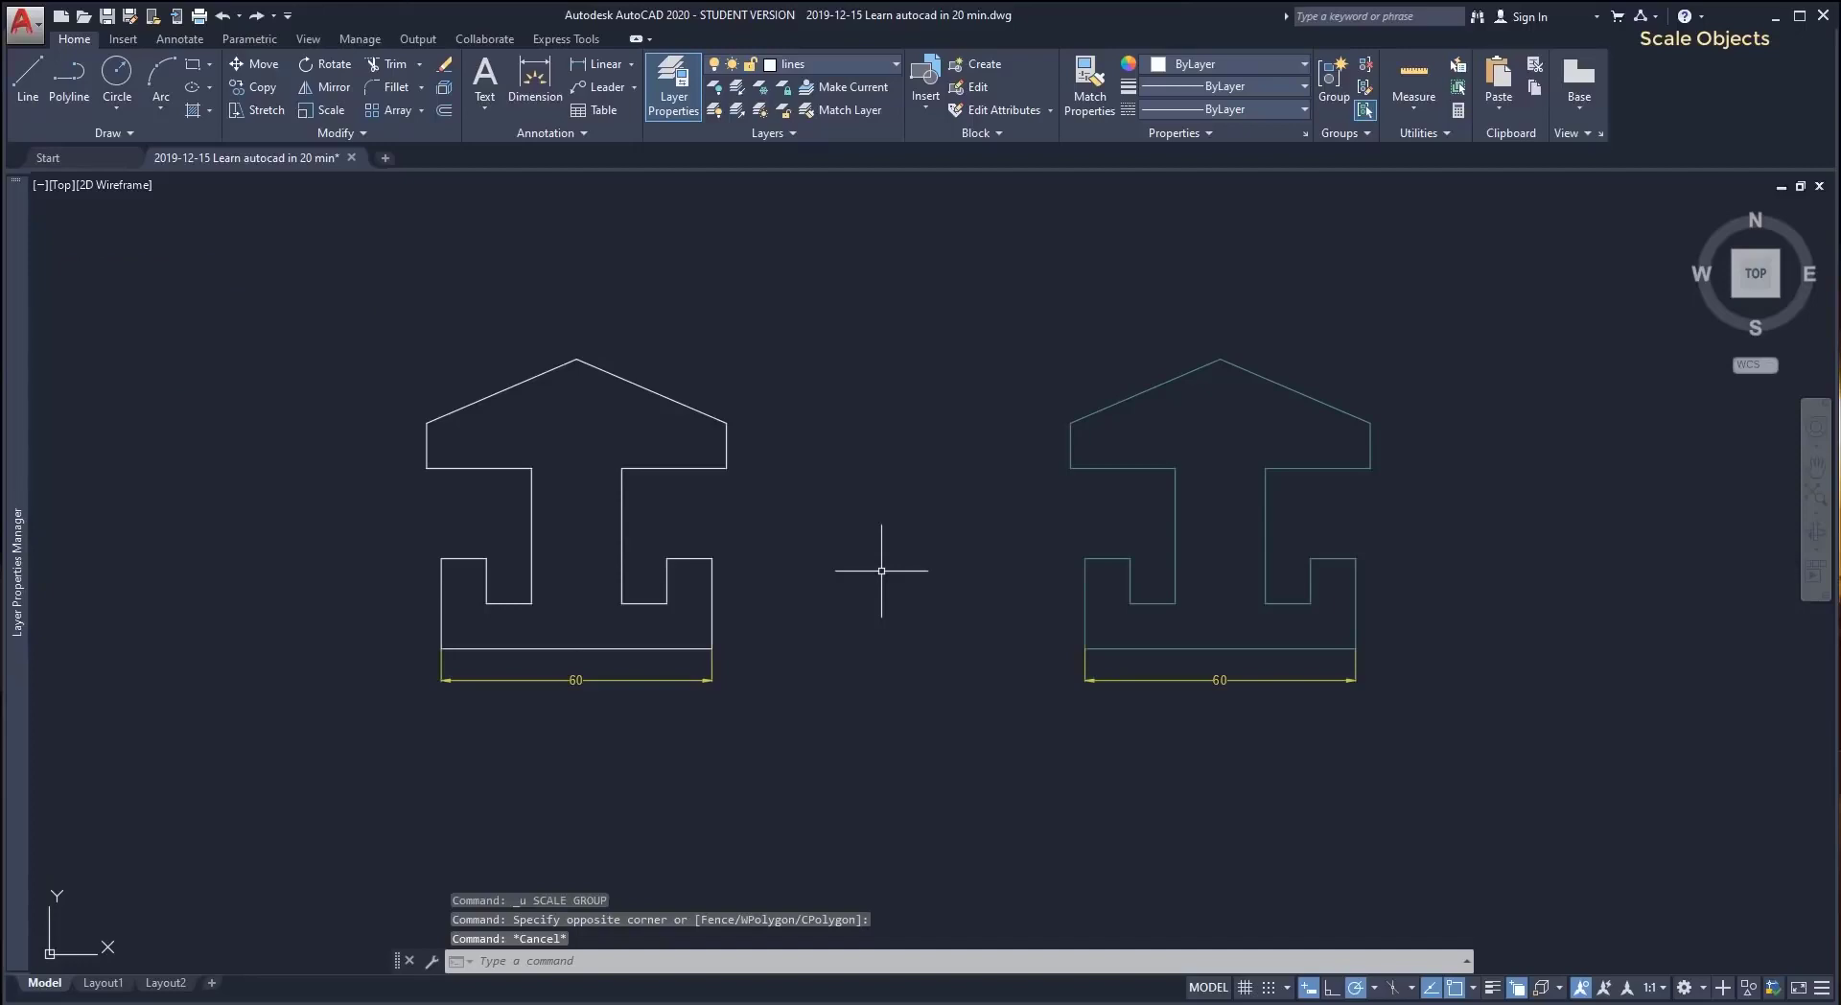
Scale the right-hand green profile by a factor of 0.5, using its lower-left corner as the base point.
type("SC")
key("Return")
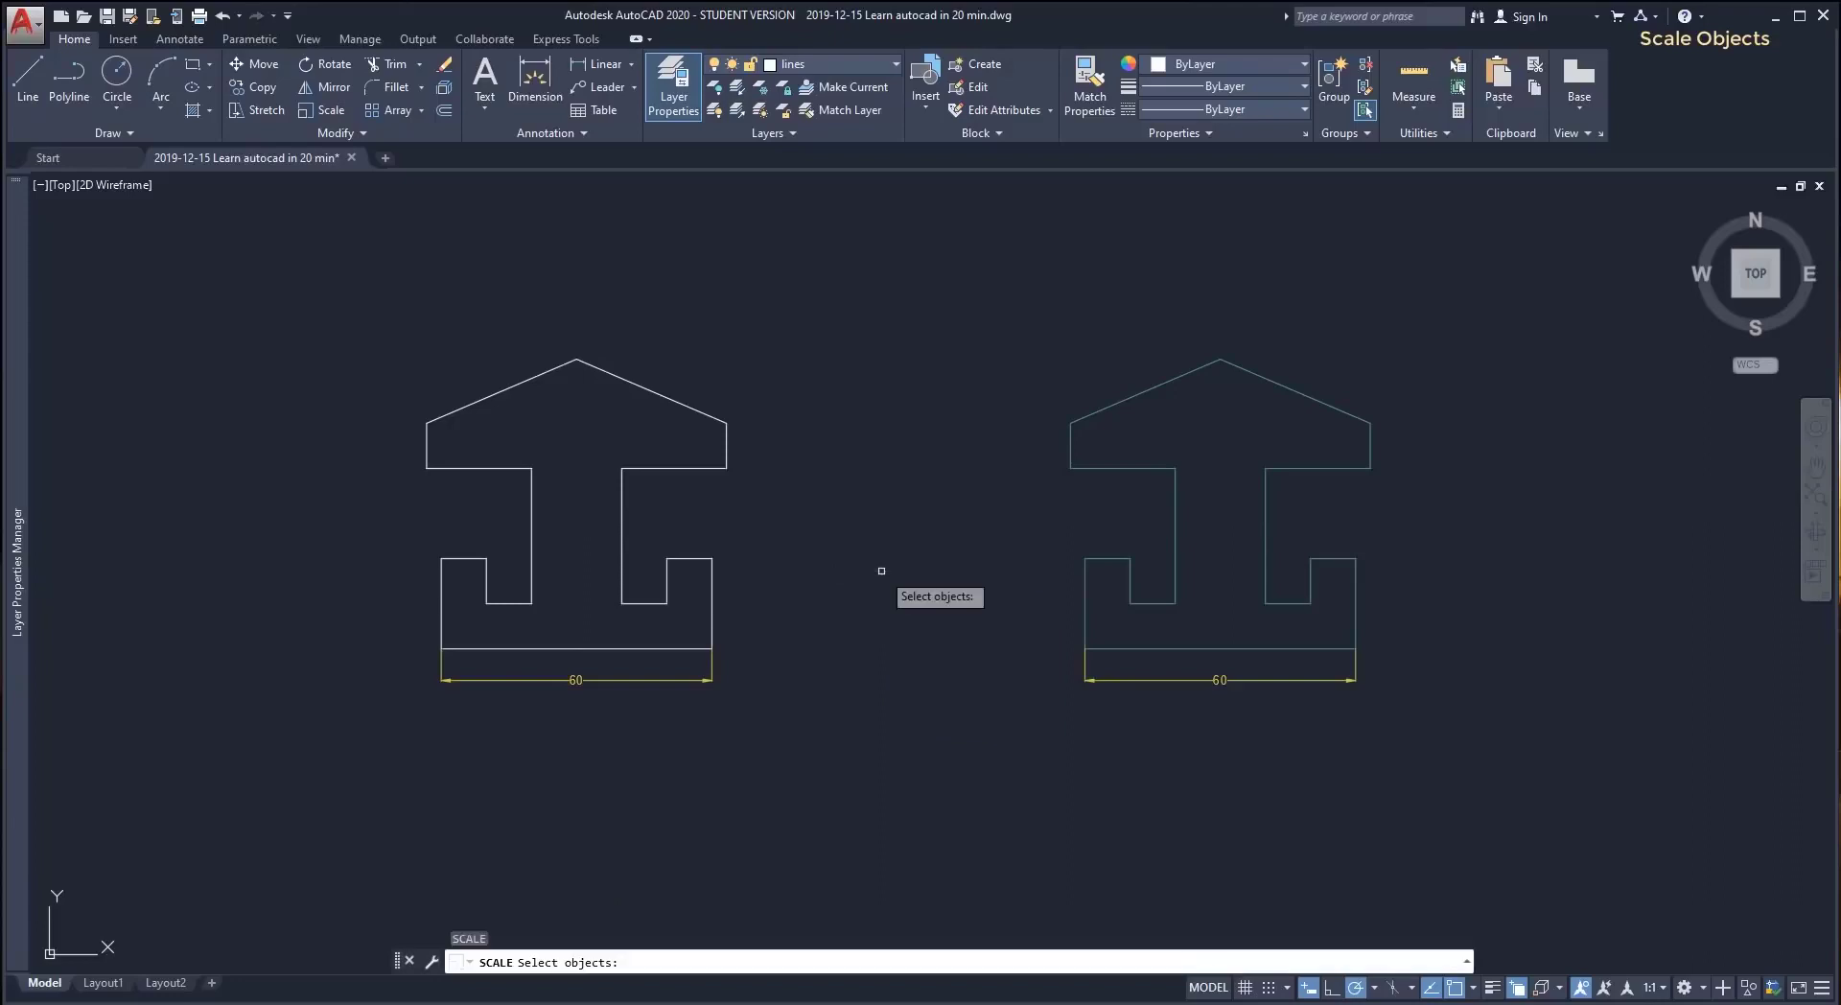
left_click(1445, 622)
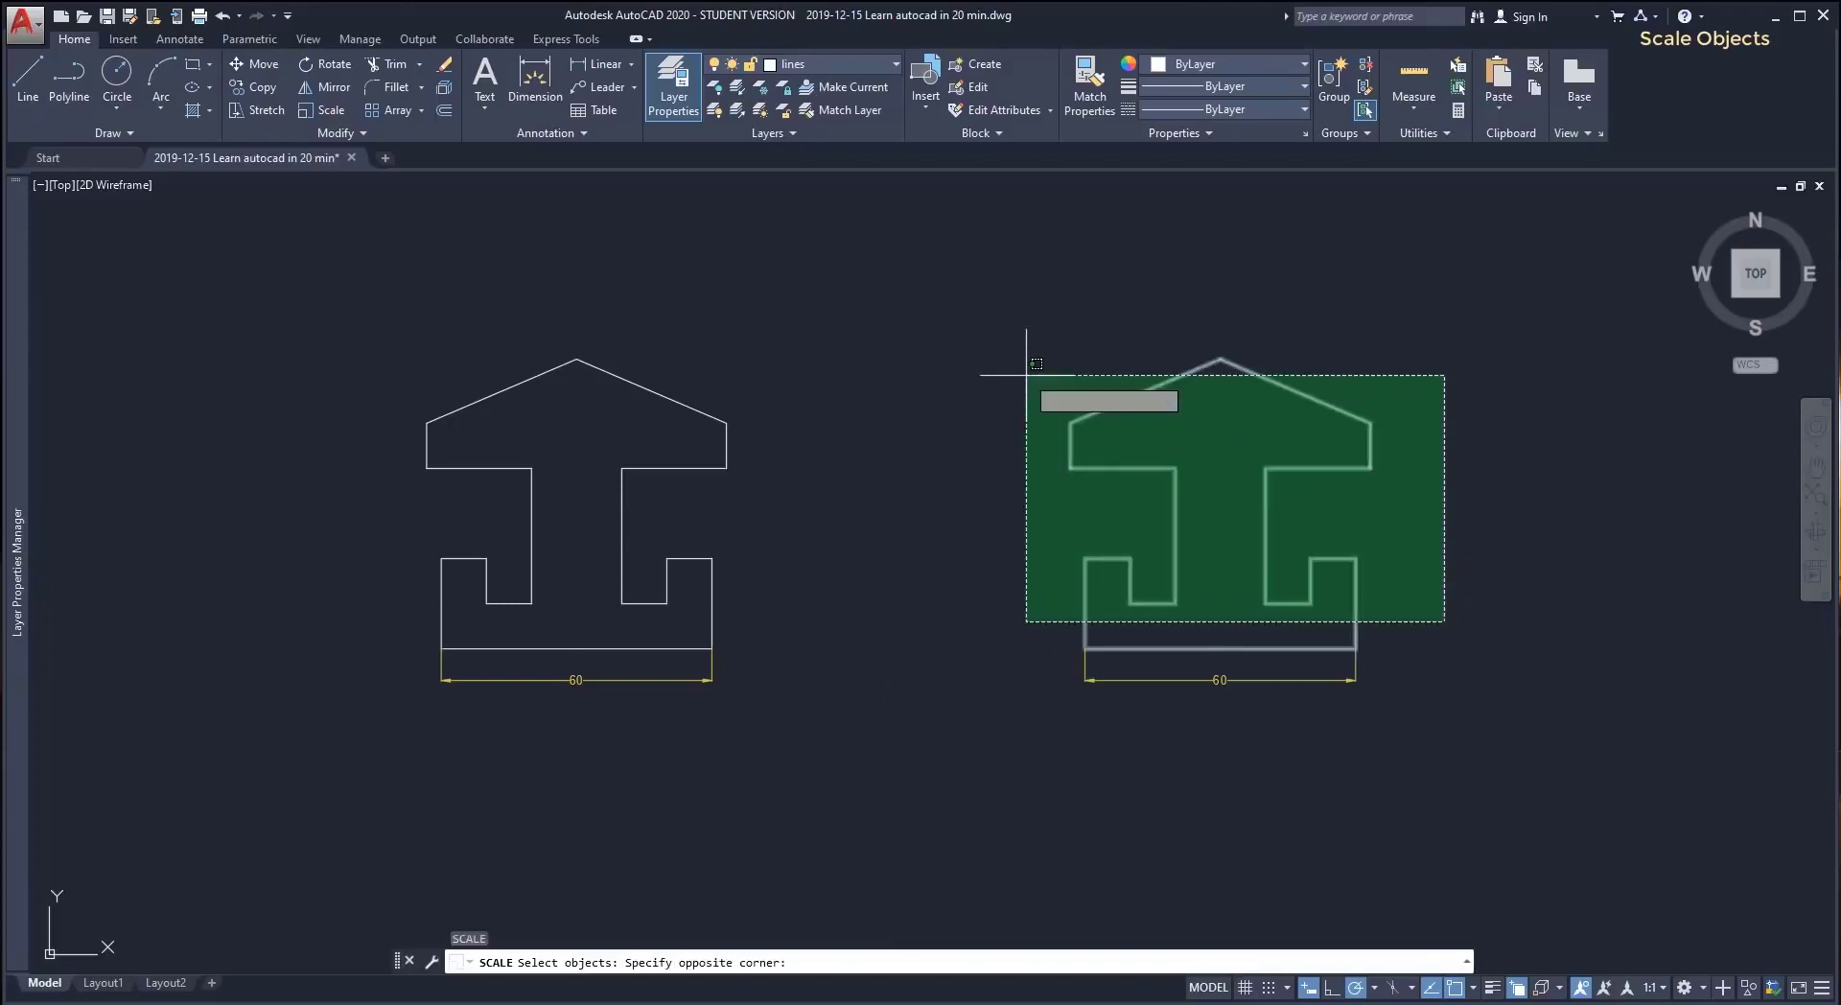
left_click(1026, 375)
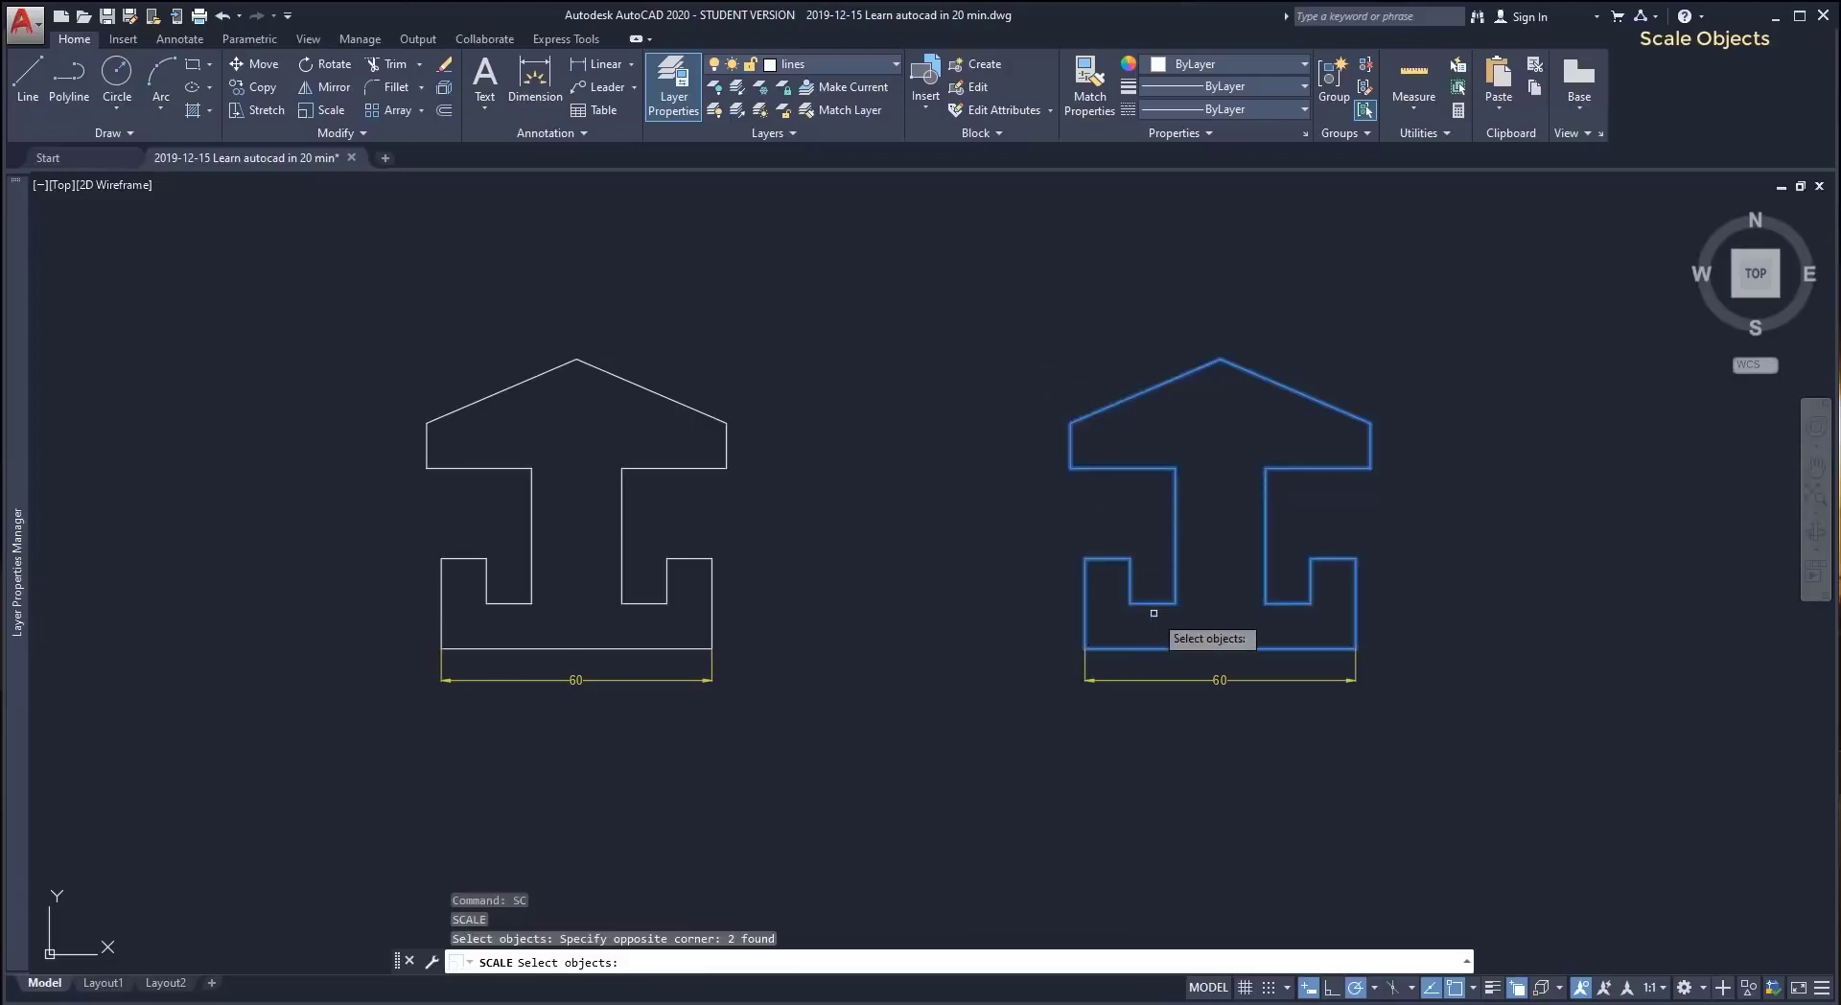
key("Return")
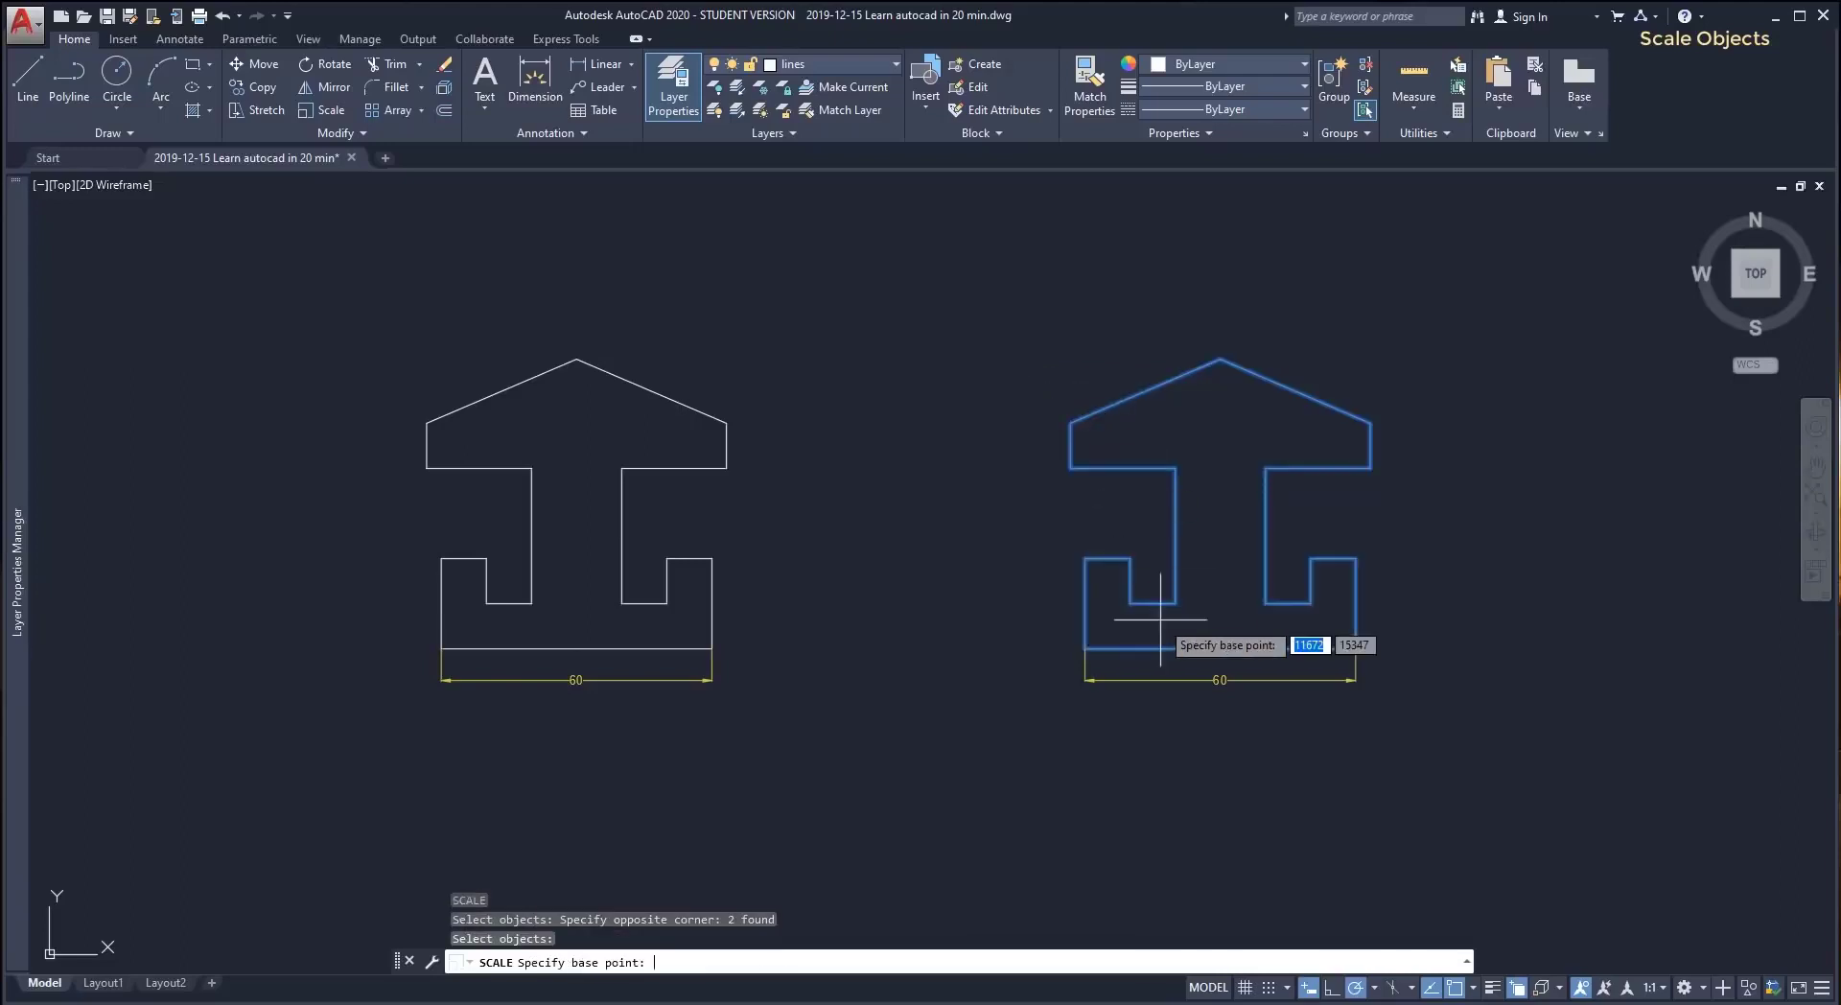
left_click(1085, 649)
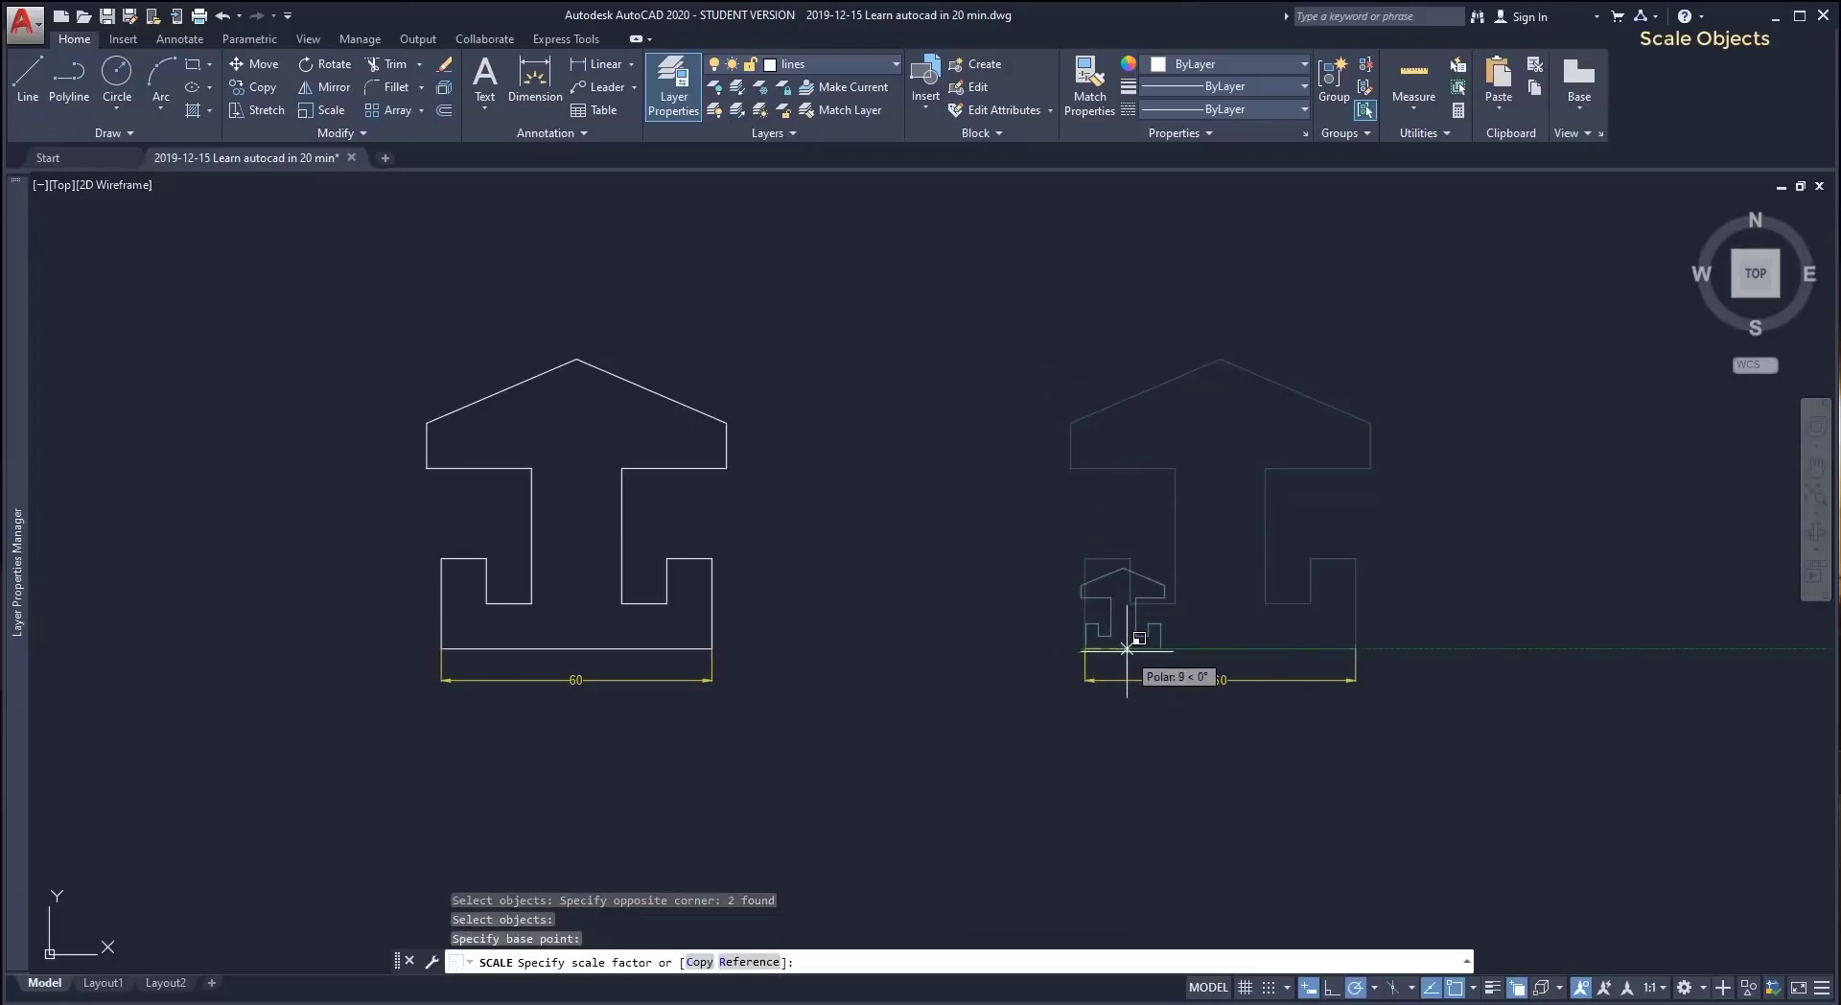
type("0.5")
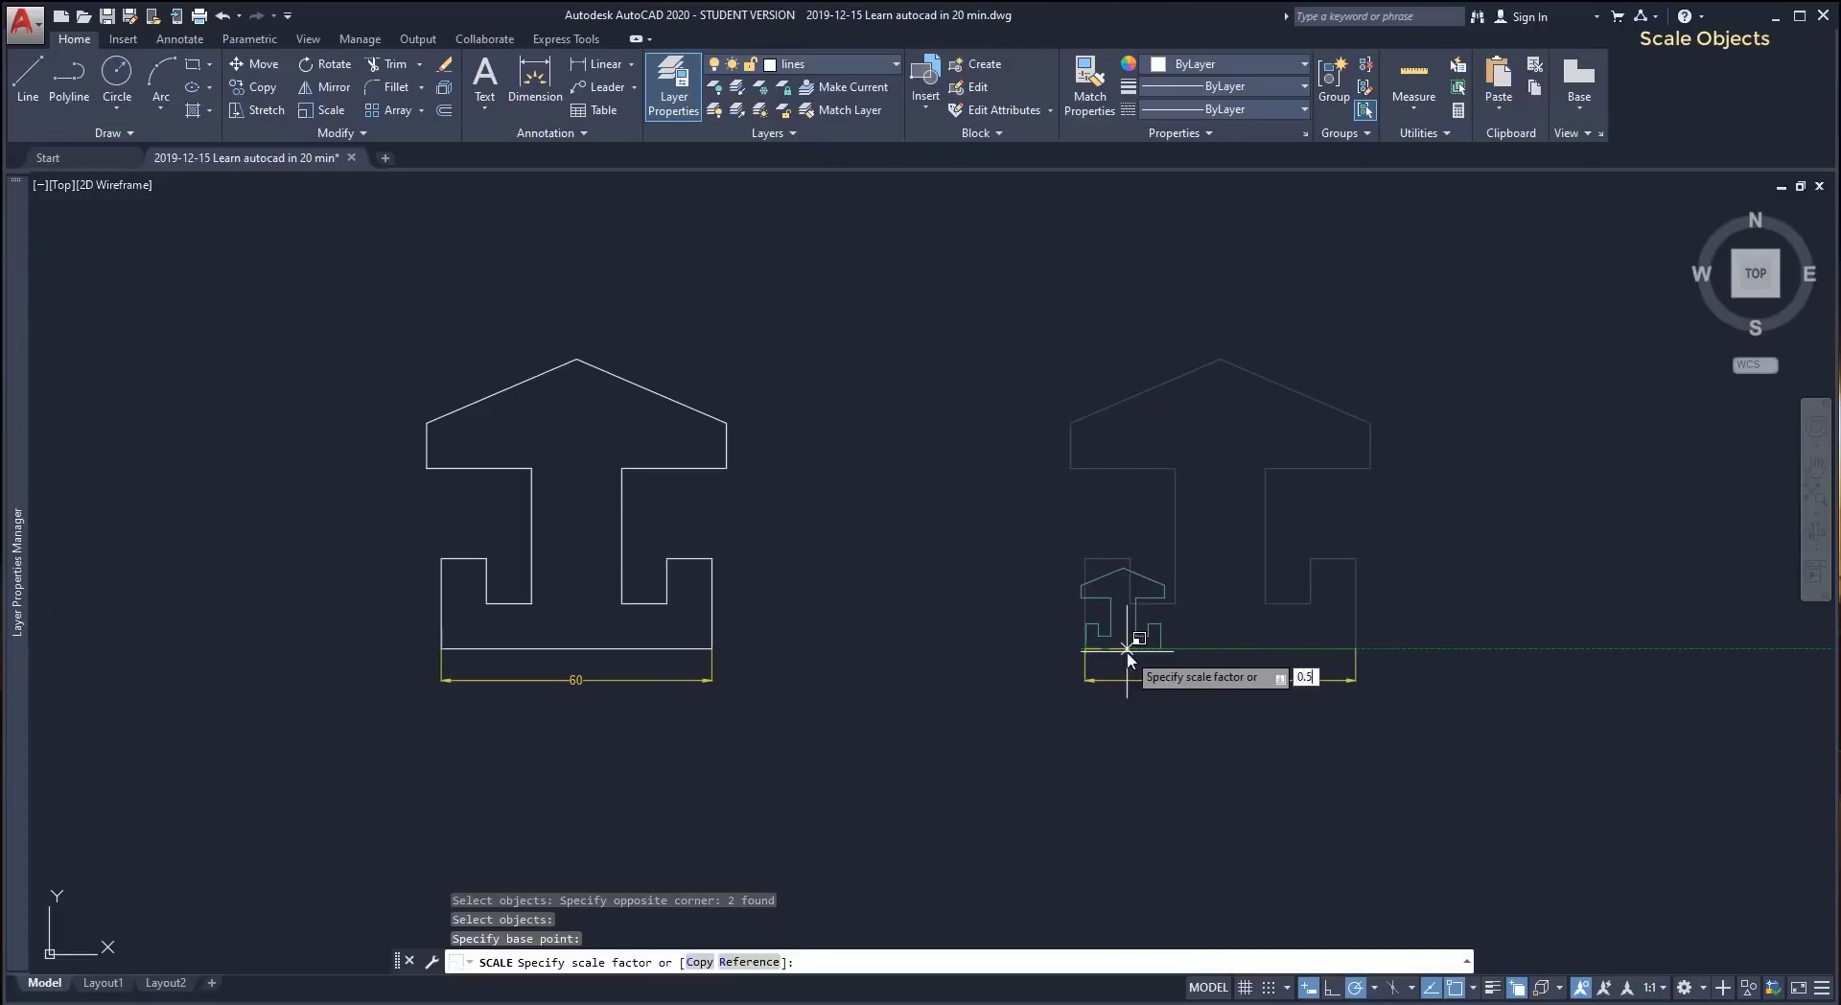
key("Return")
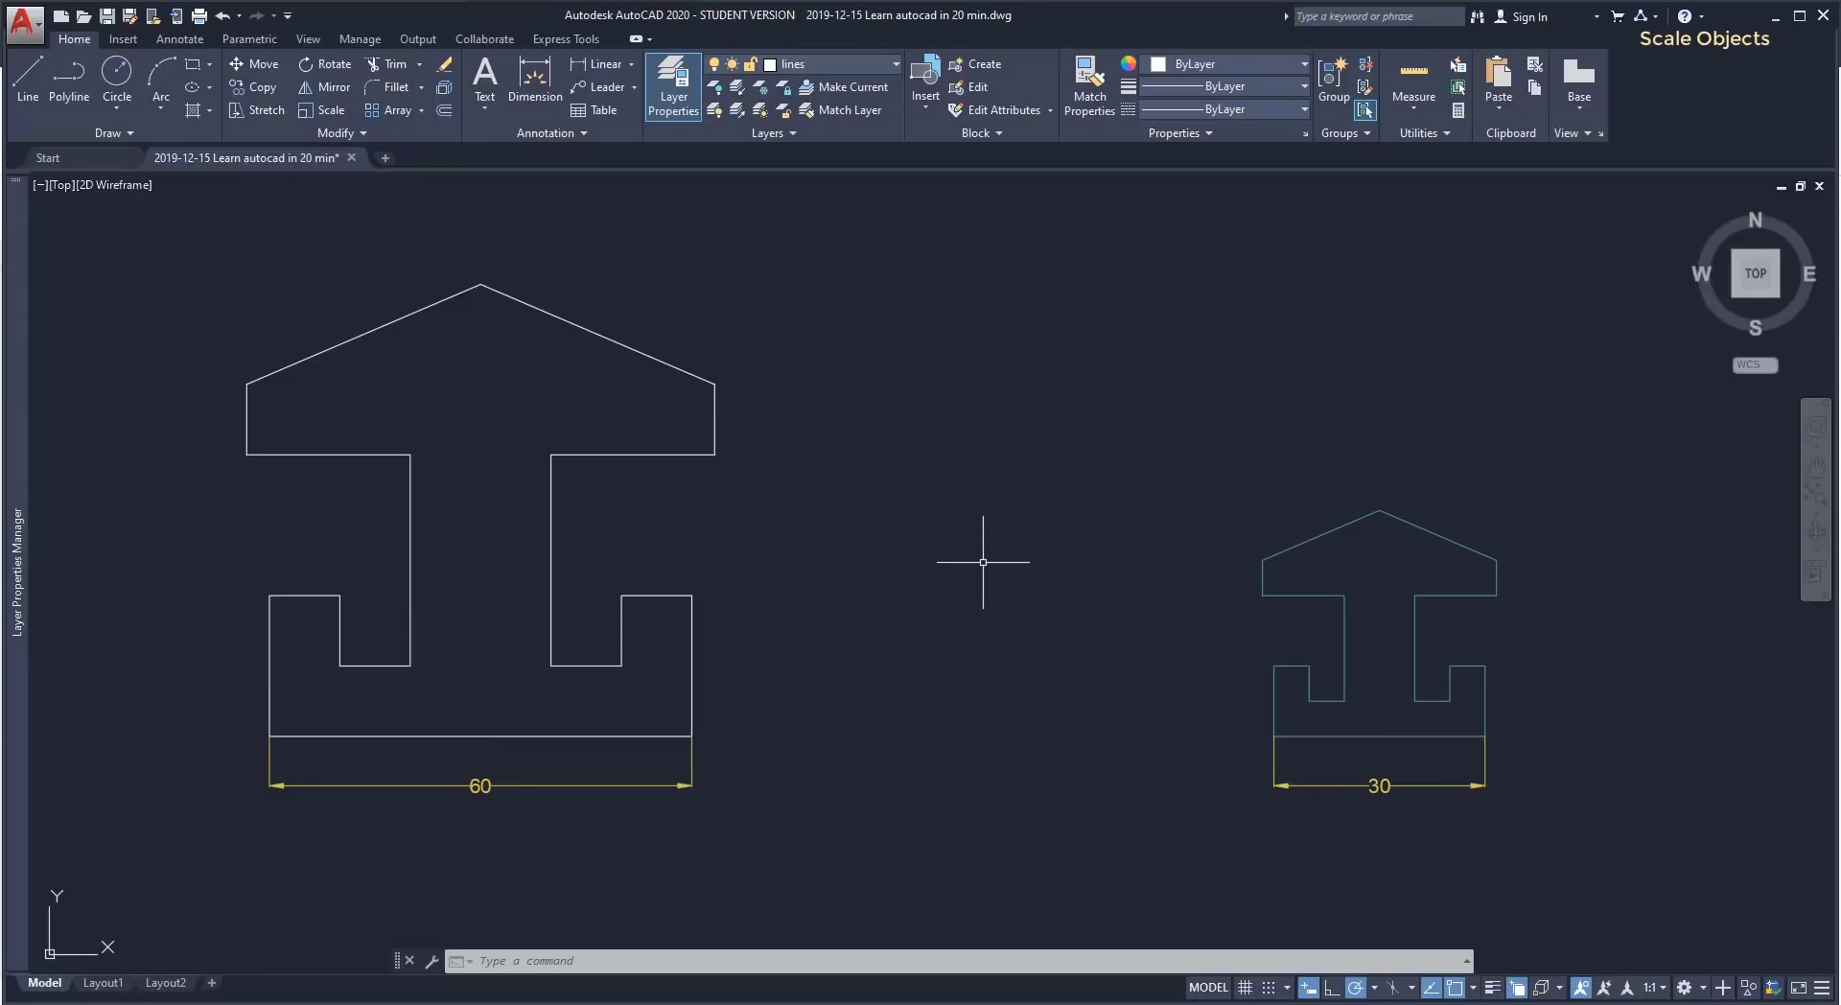
Scale the right-hand green profile with its dimension by reference from its lower-left corner, taking the bottom edge as reference and 55 as new length.
type("sc")
key("Return")
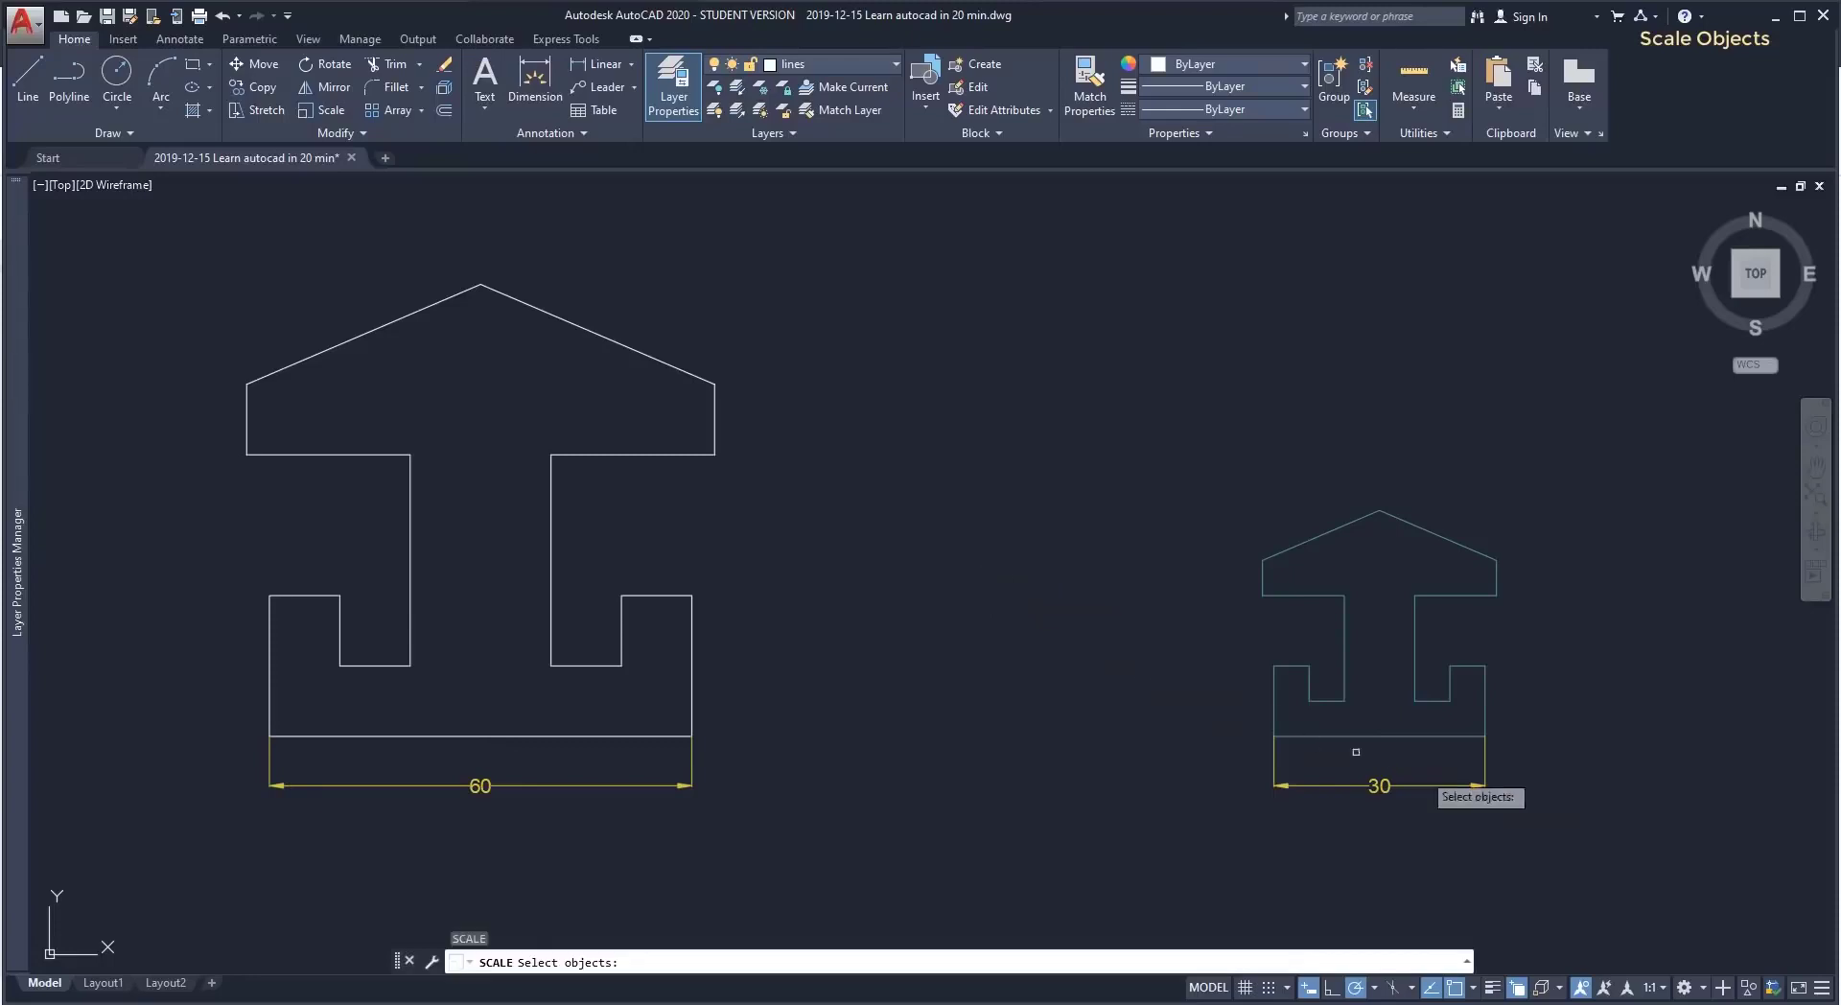
left_click(1571, 827)
left_click(1124, 436)
key("Return")
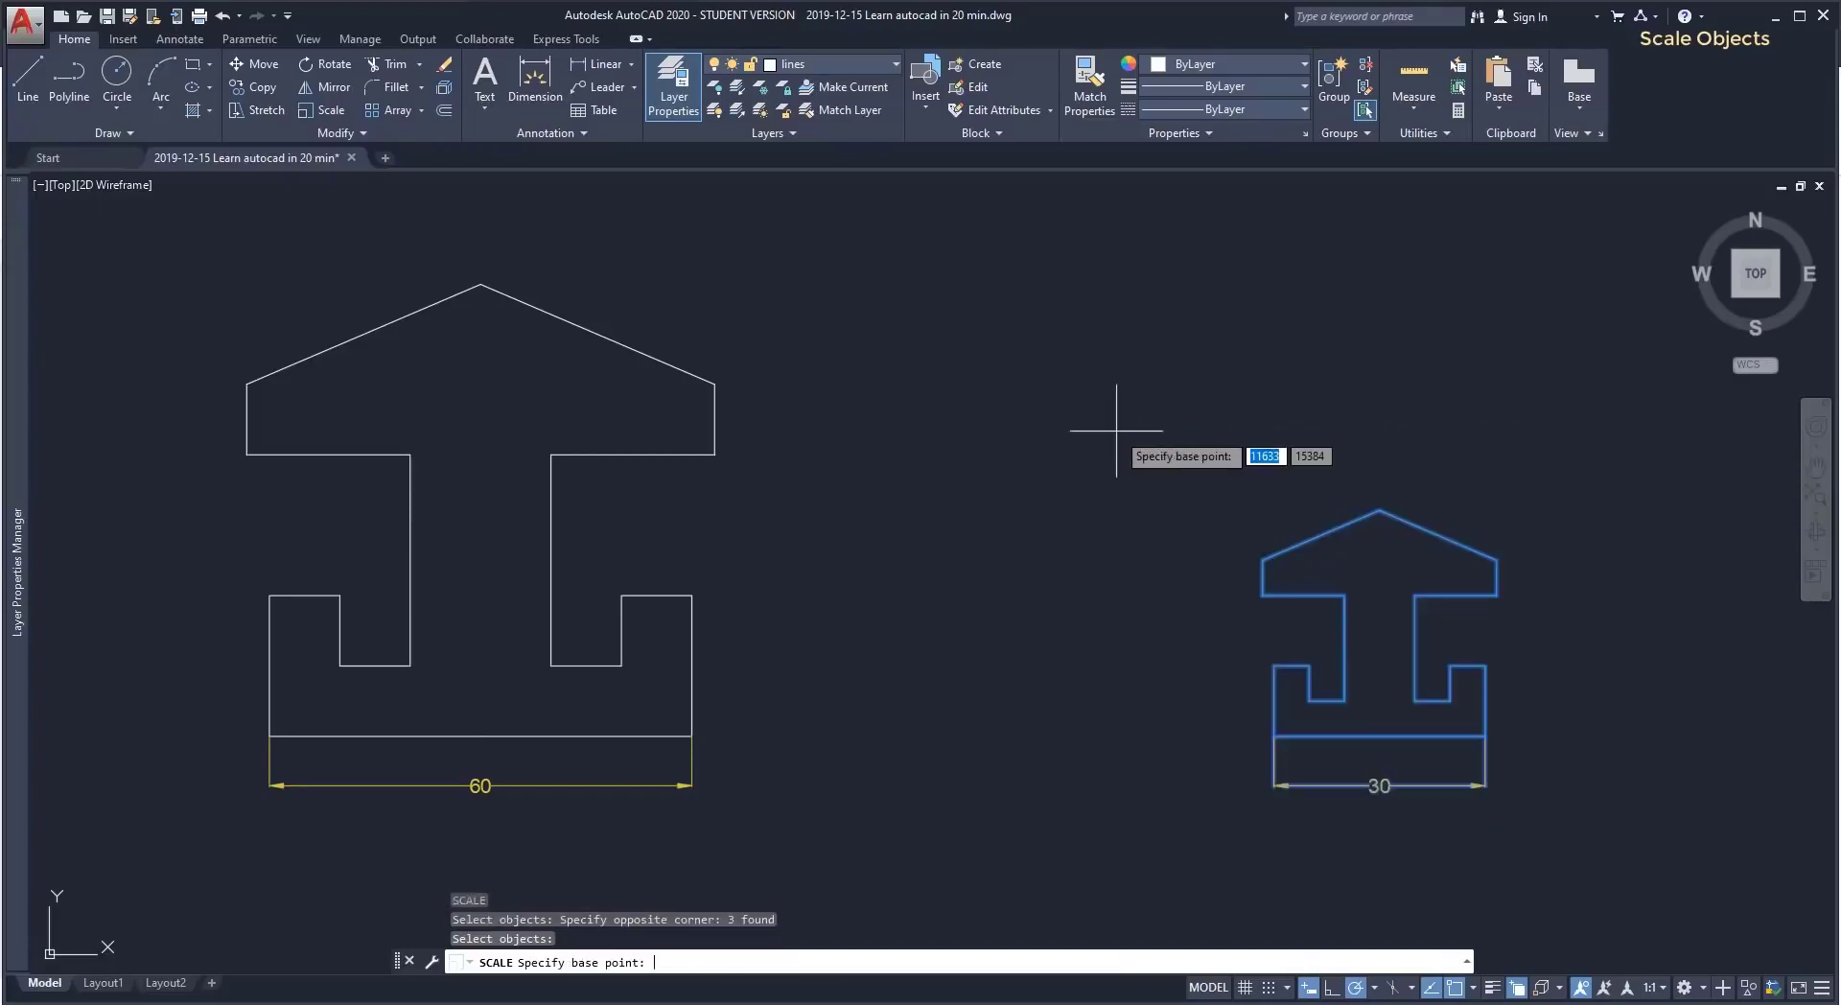
left_click(1275, 736)
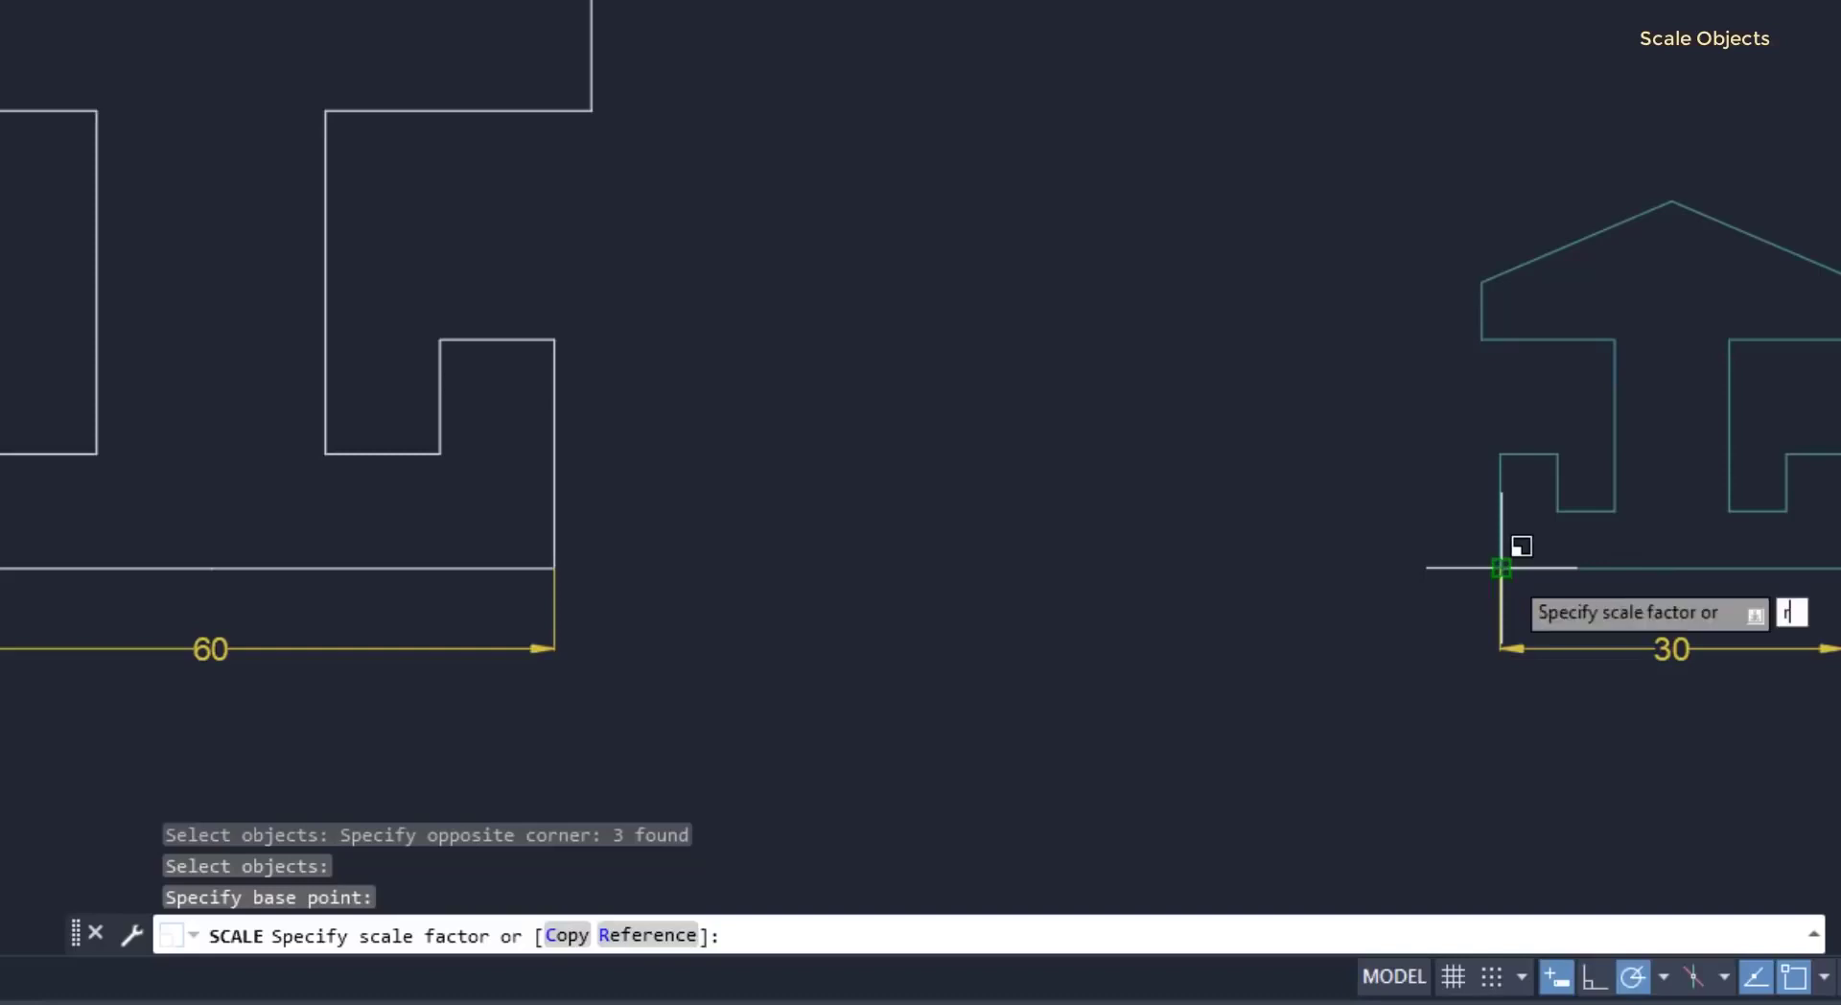
type("r")
key("Return")
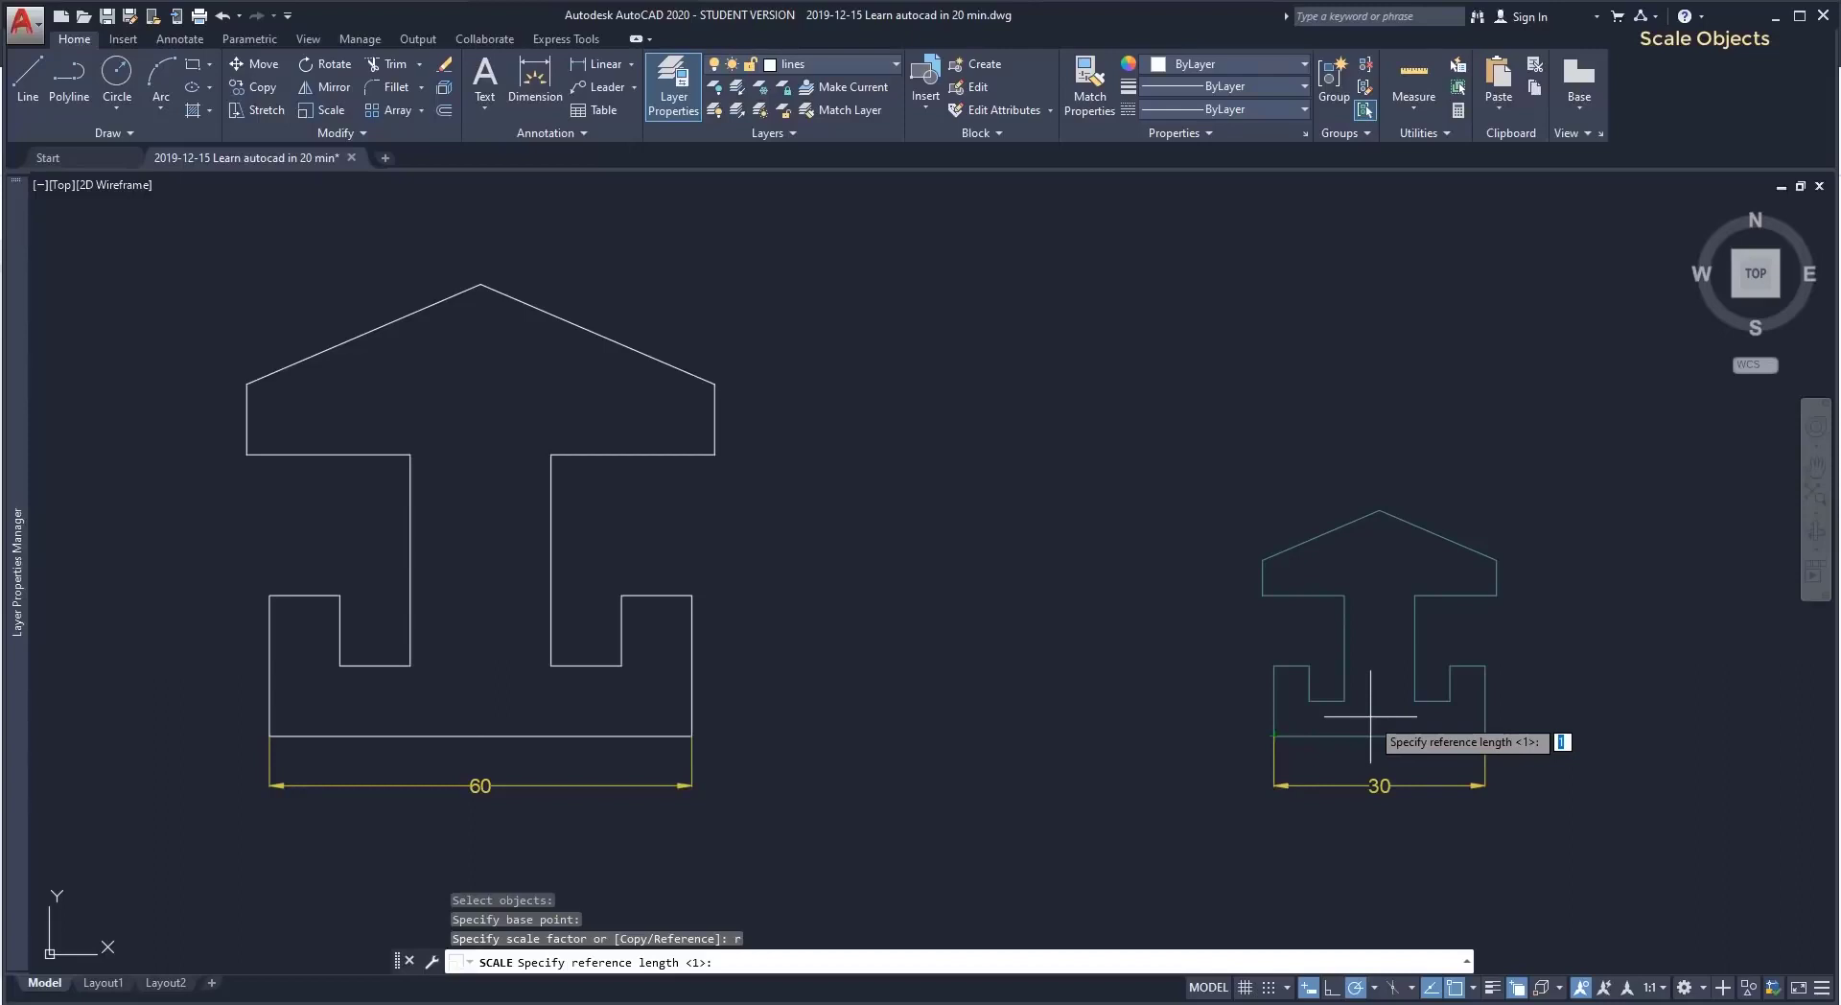
left_click(1274, 735)
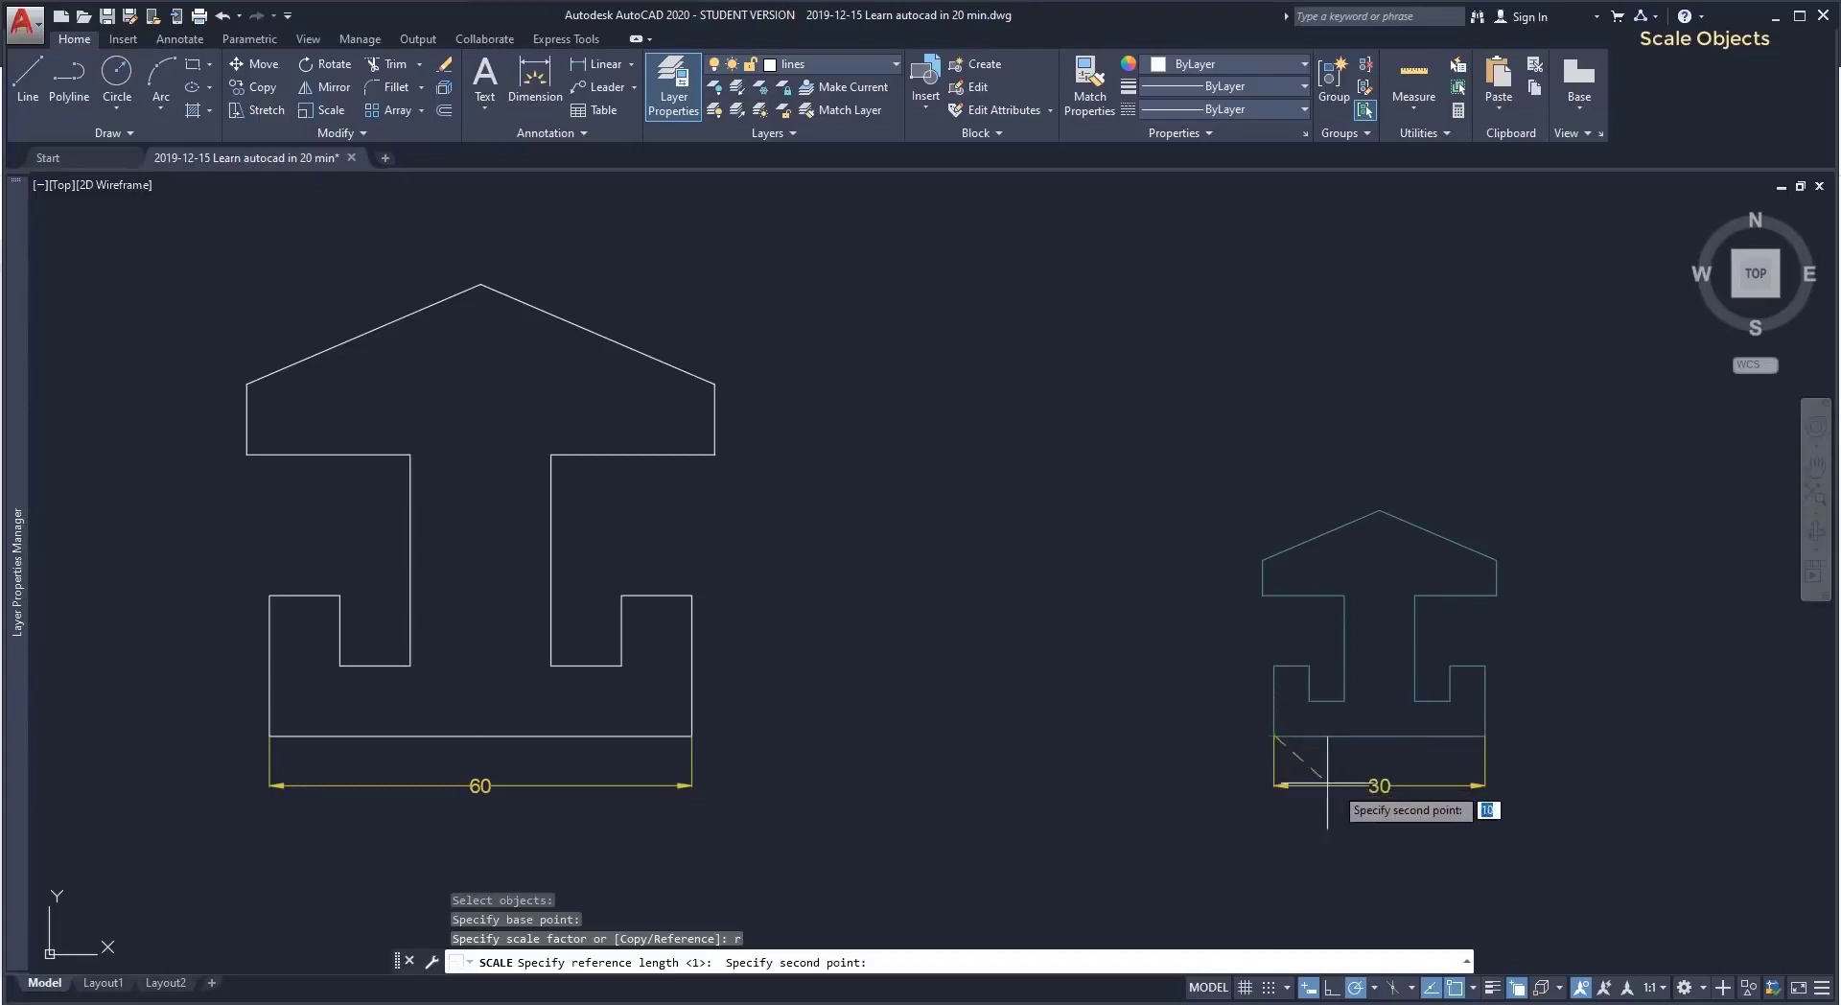
left_click(1486, 736)
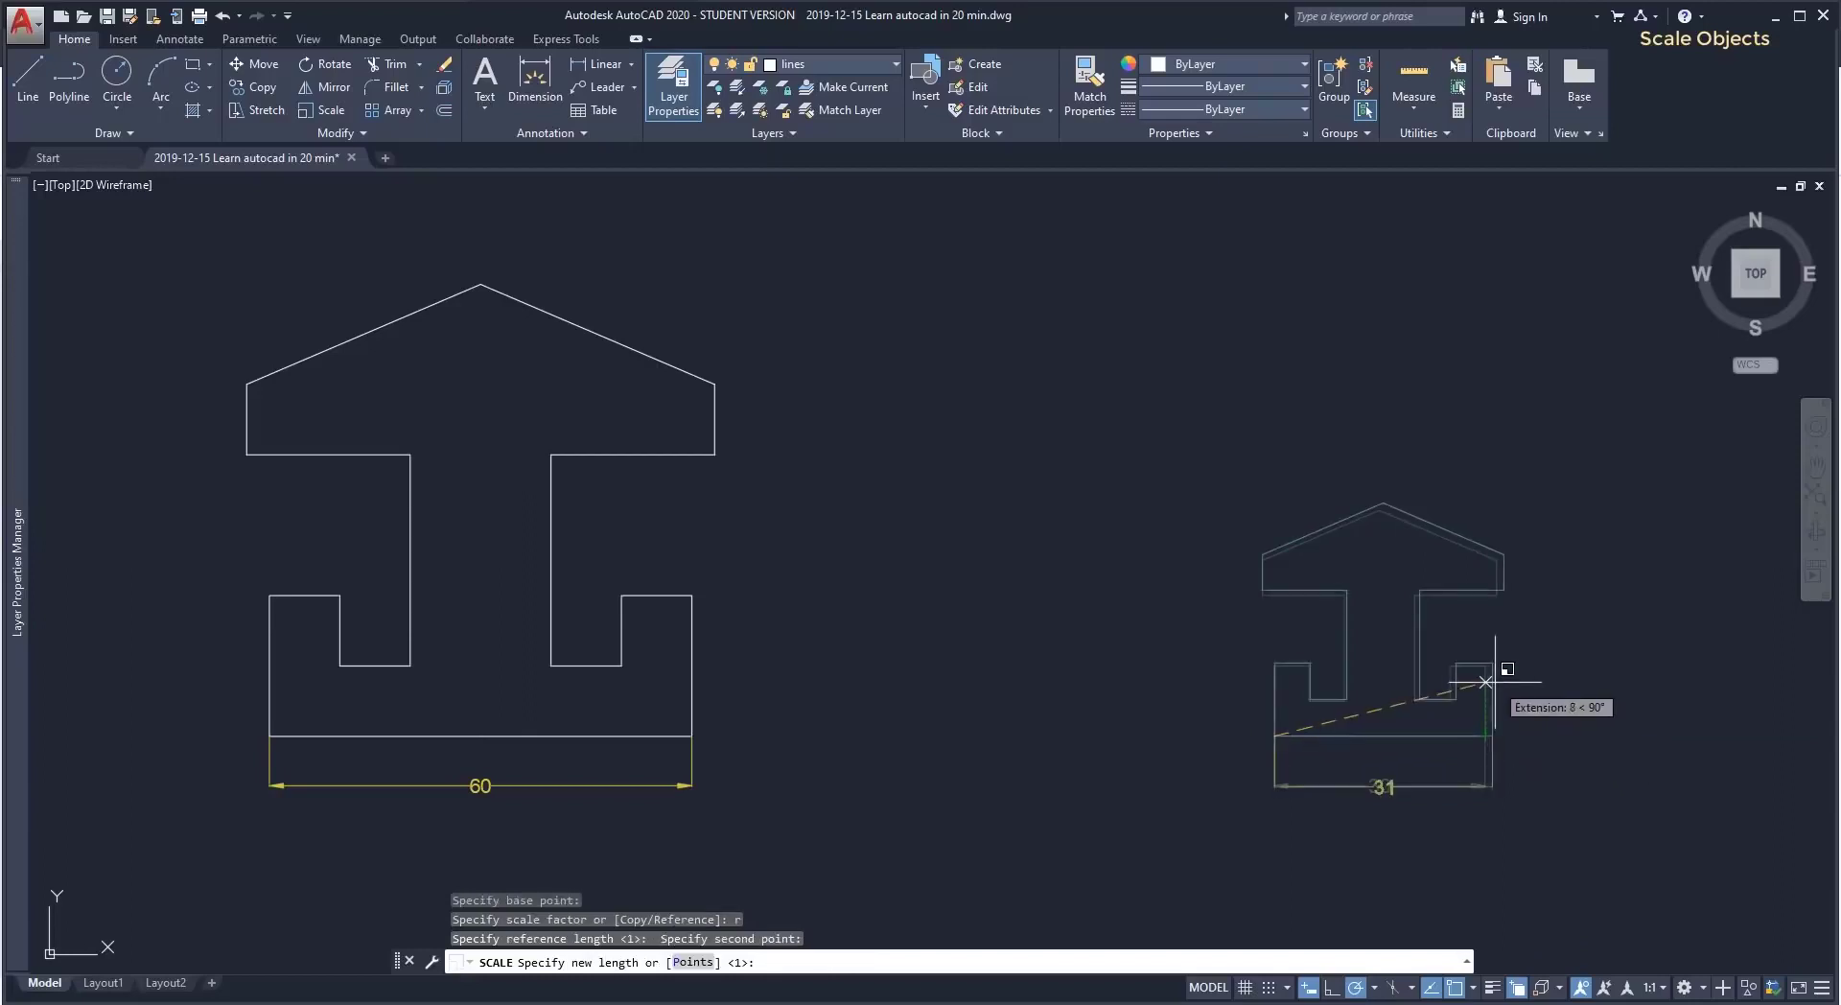
type("55")
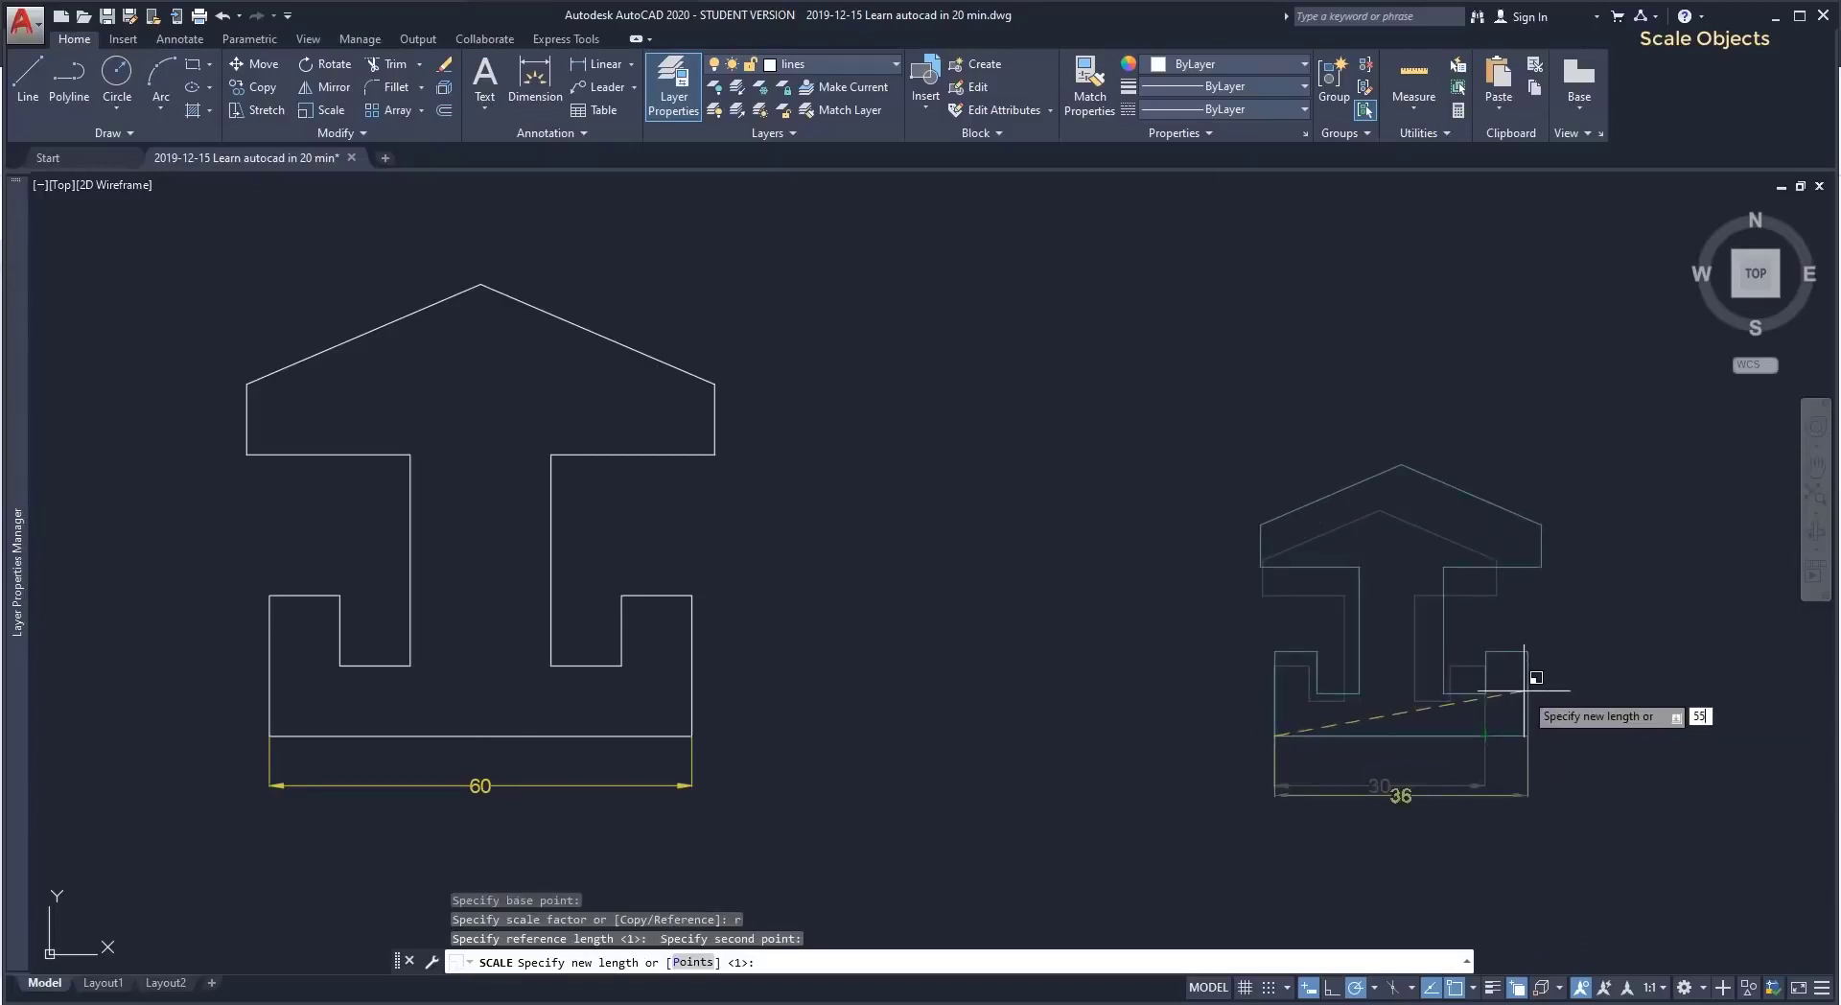
key("Return")
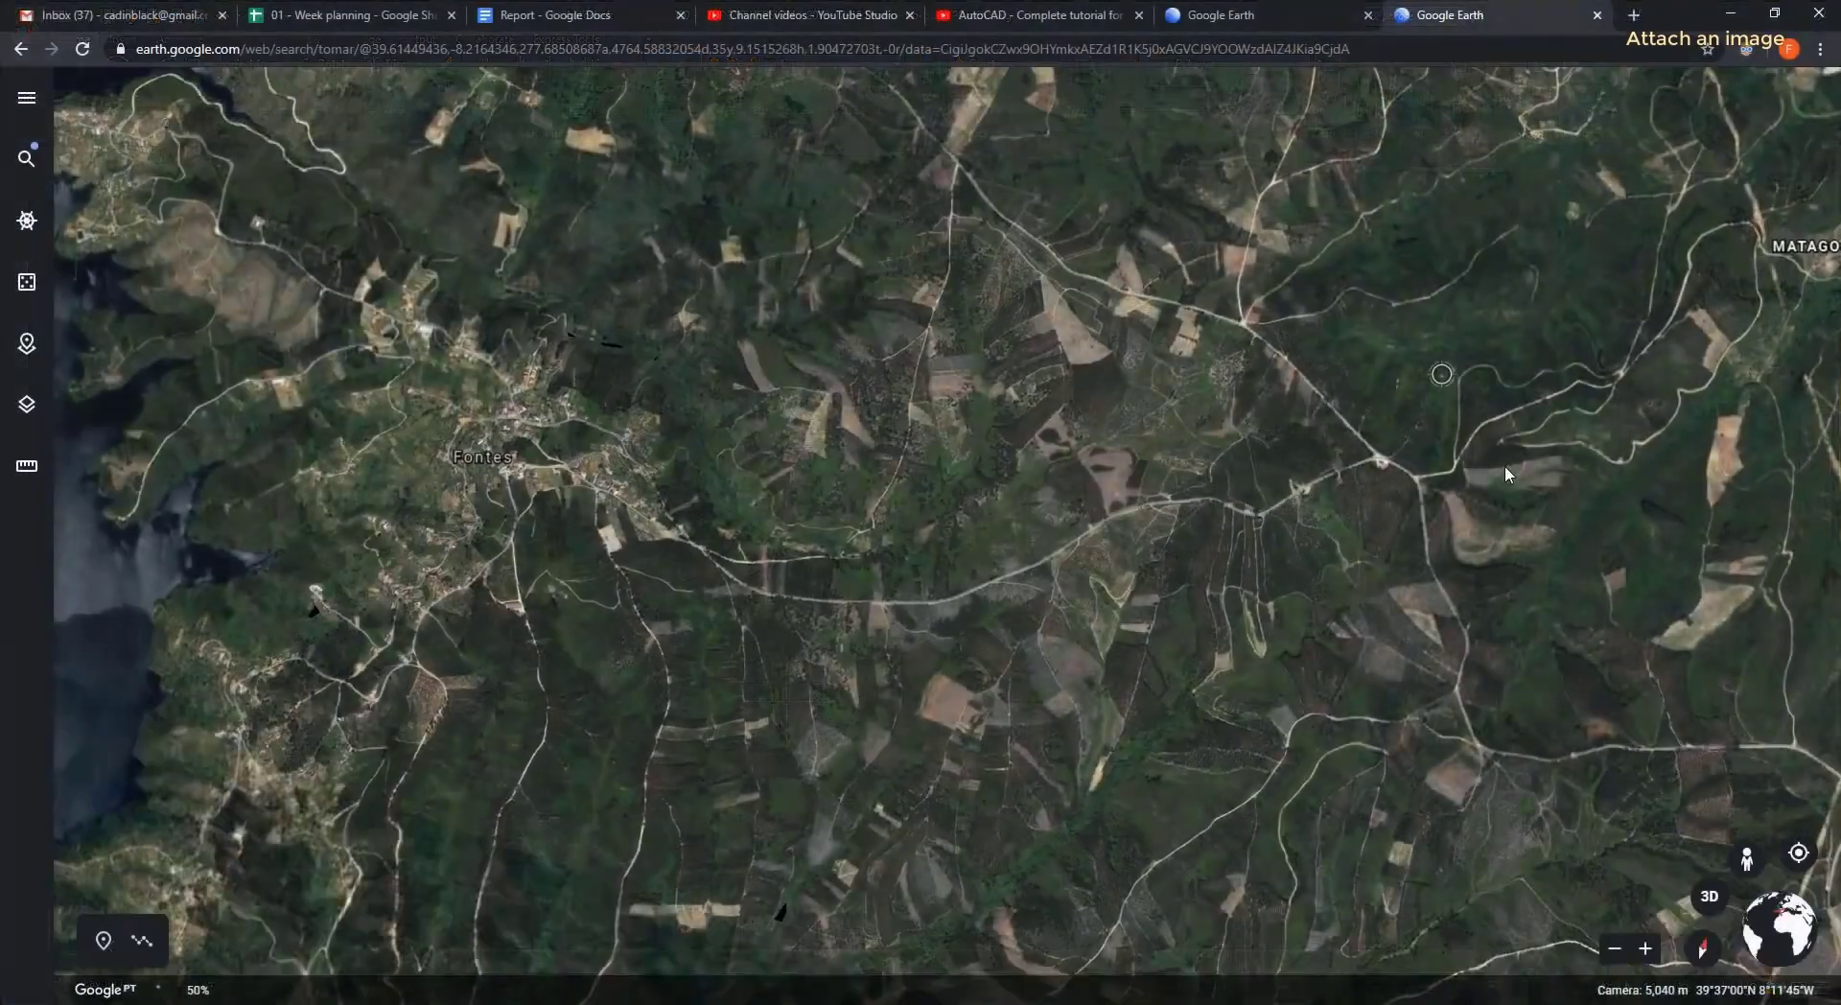
middle_click_drag(1505, 466, 1144, 650)
scroll(1097, 583, "down", 3)
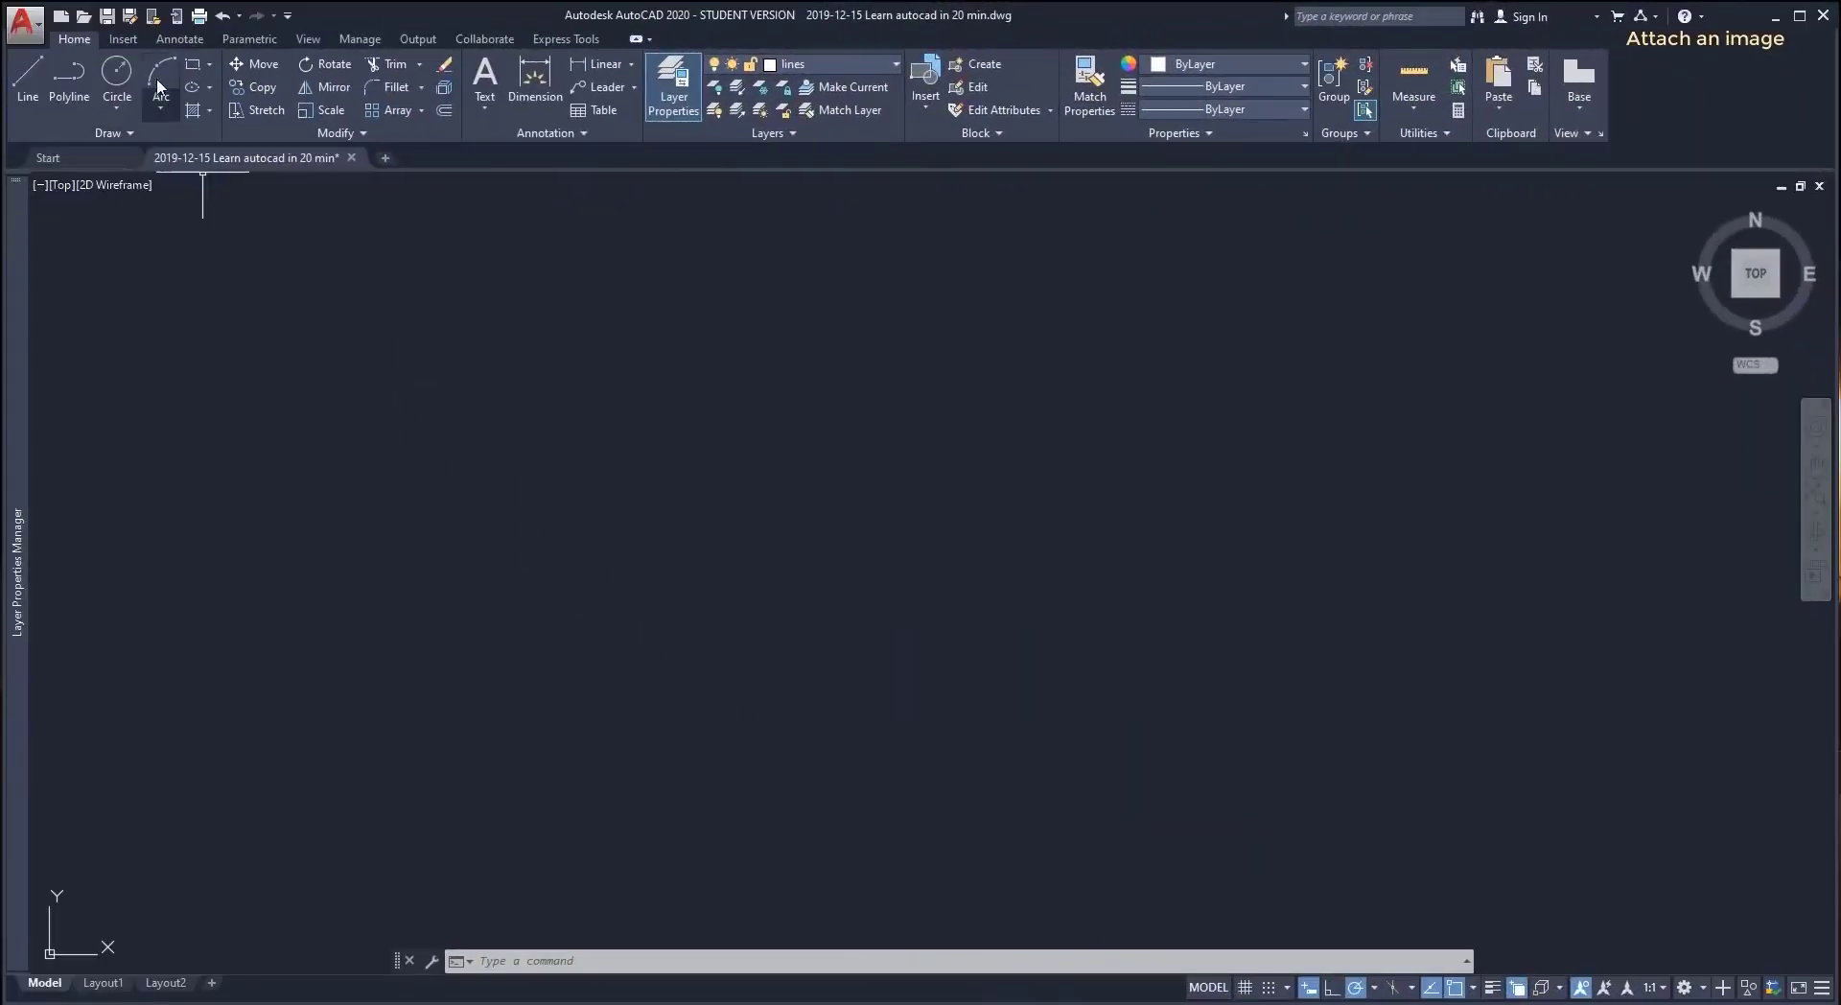
Attach the image "tomar detail" from the Maps folder, placing it in the empty drawing area at scale factor 1.
left_click(125, 40)
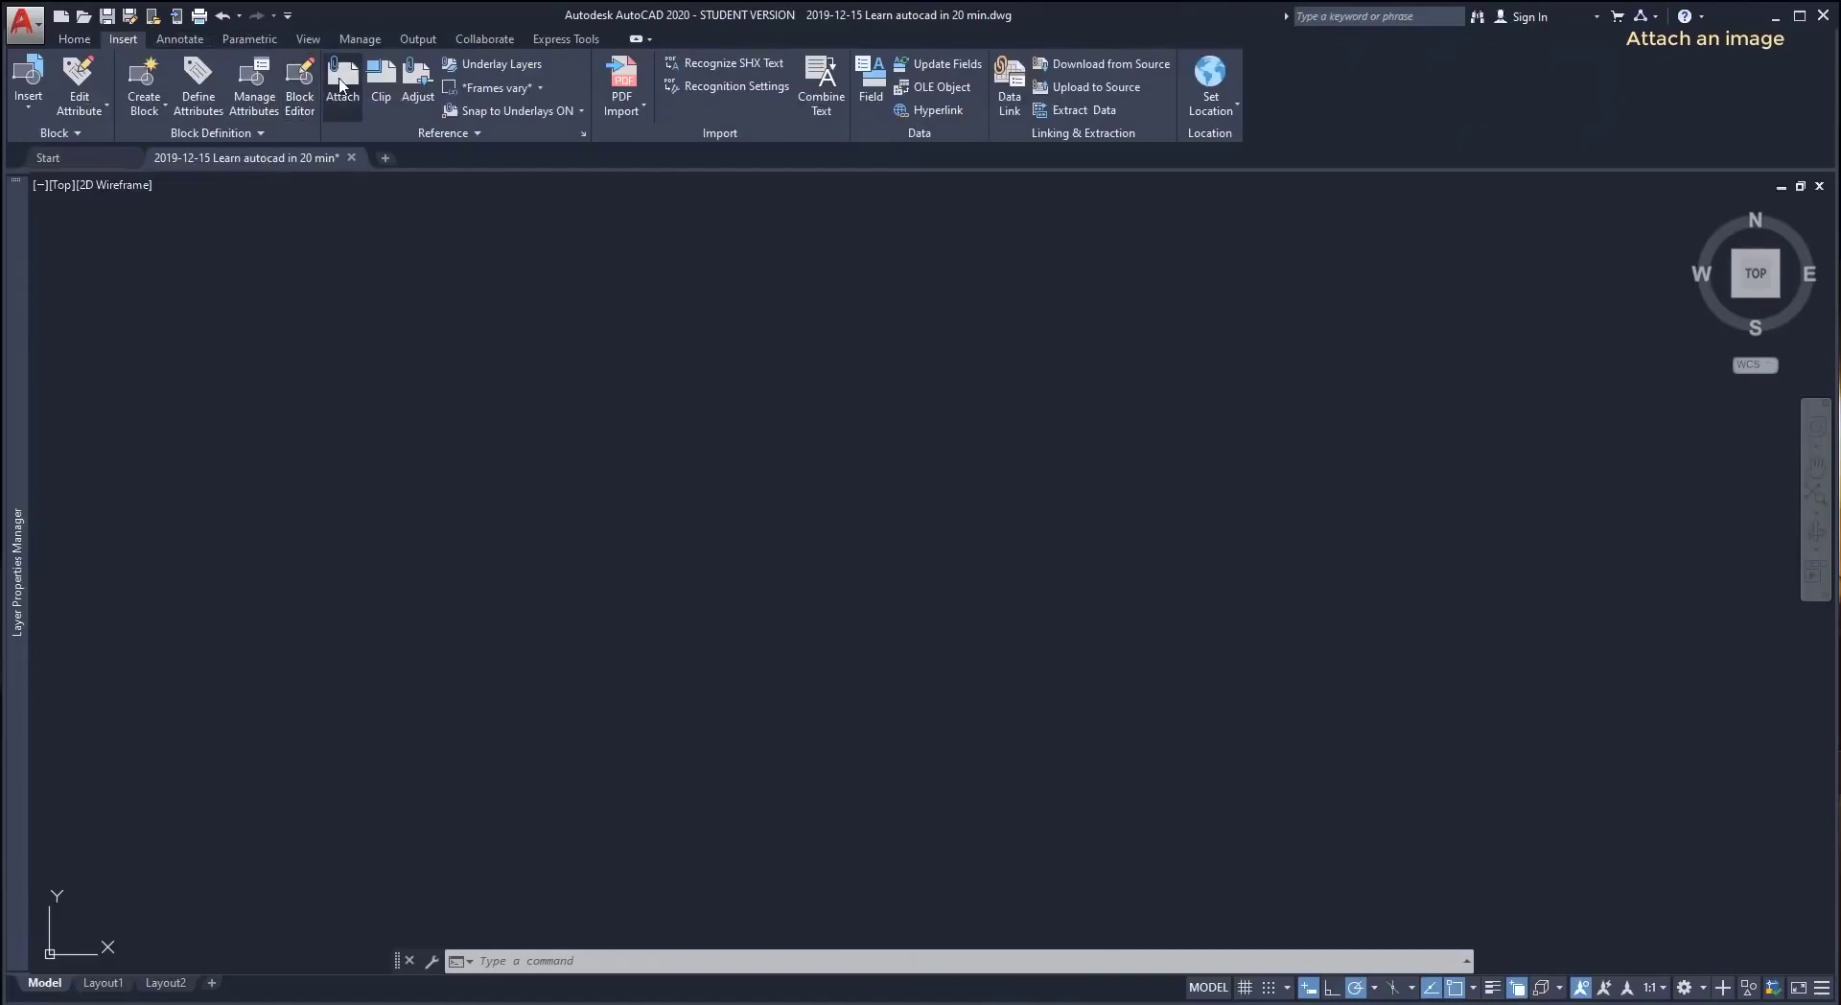
left_click(341, 82)
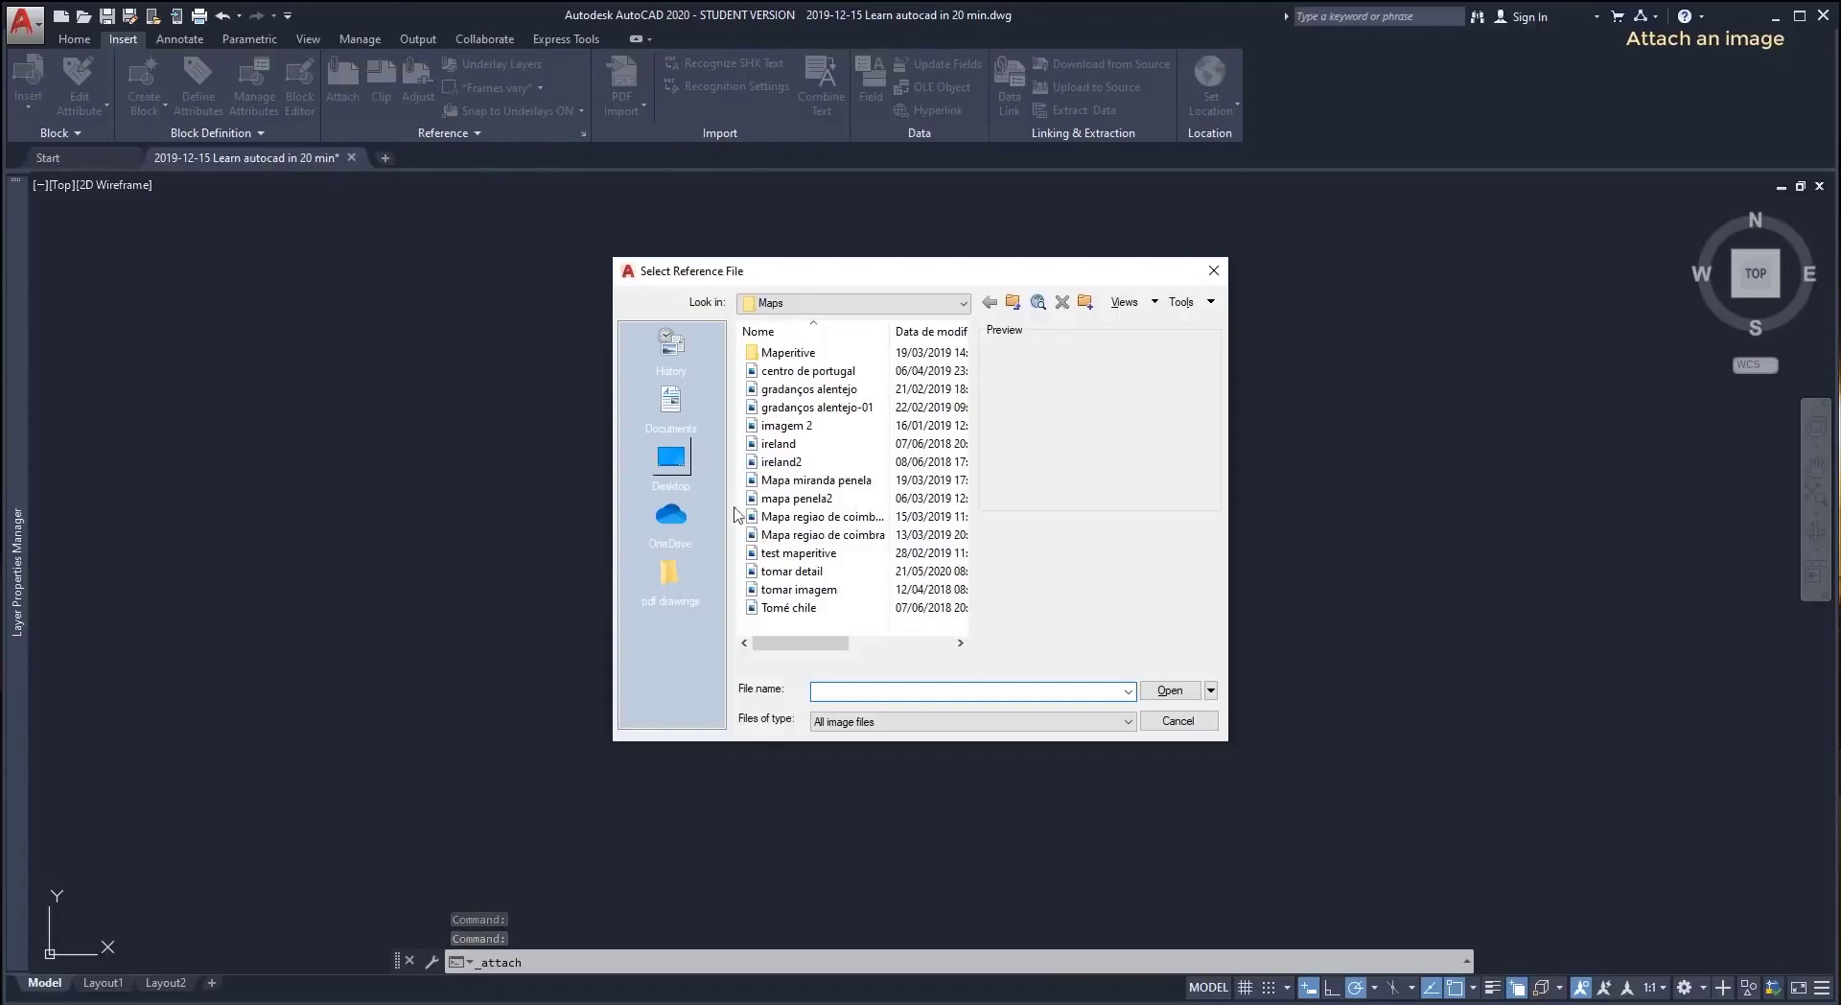
left_click(824, 575)
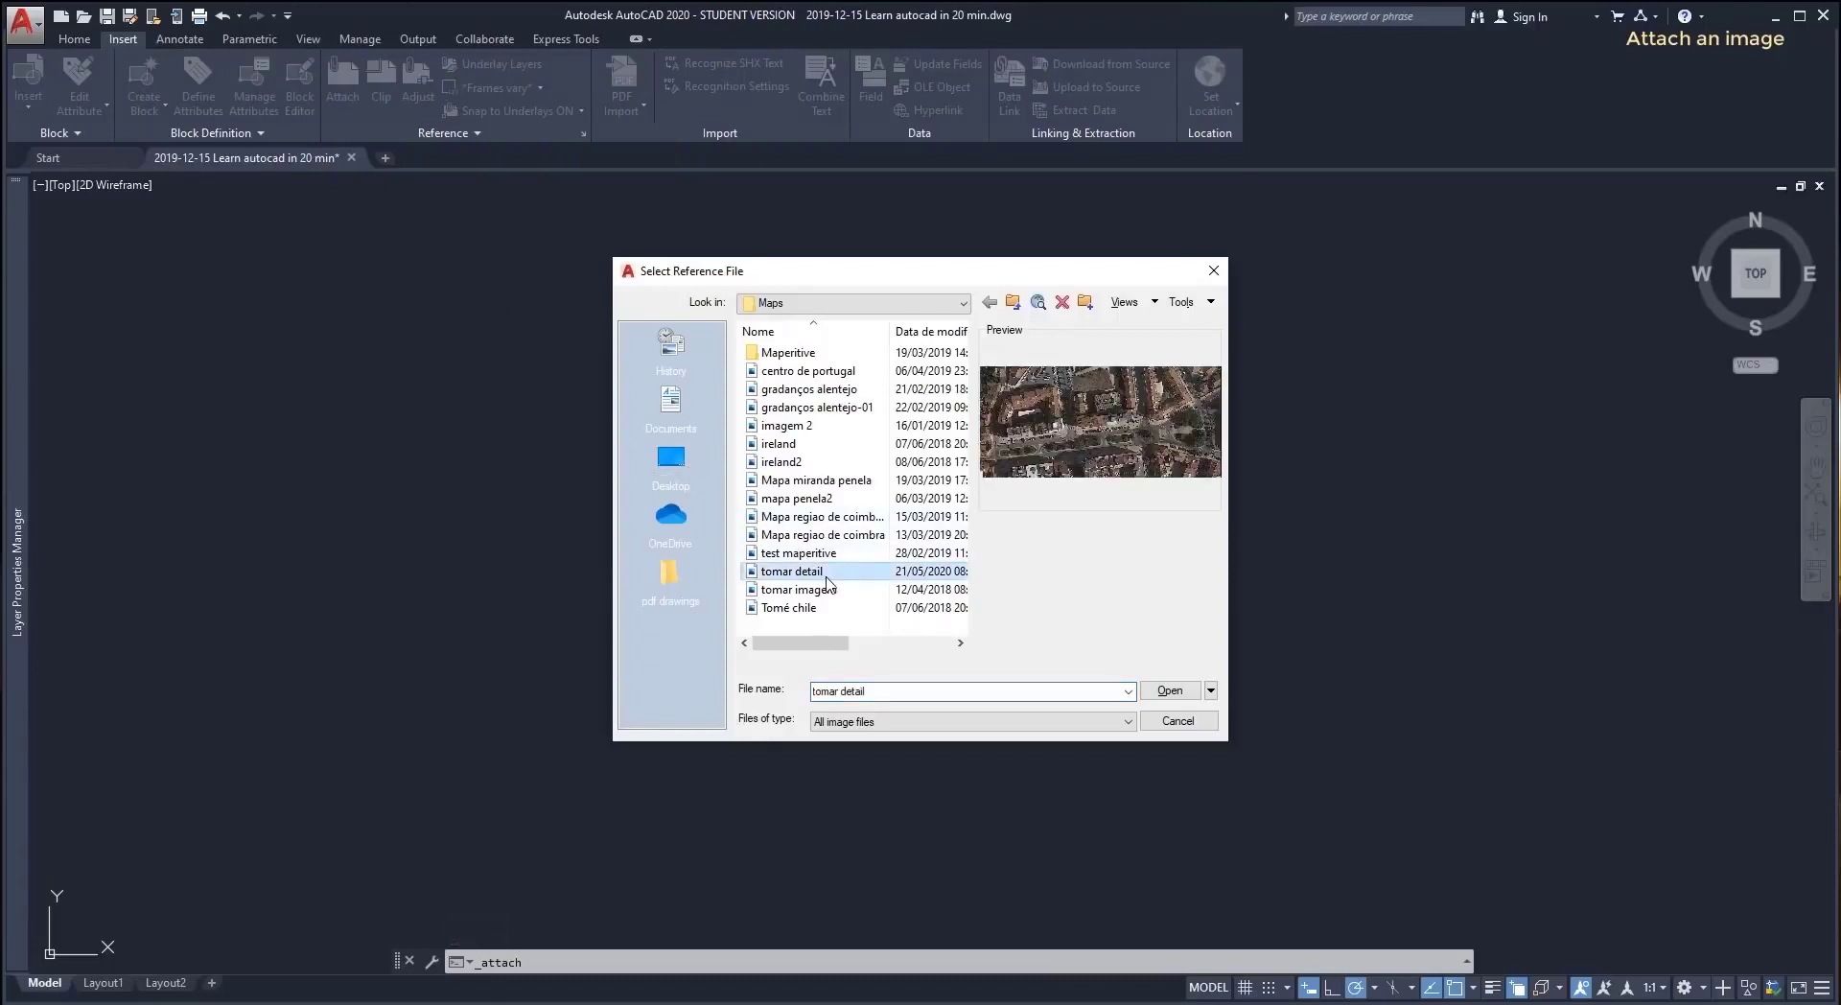
left_click(1171, 691)
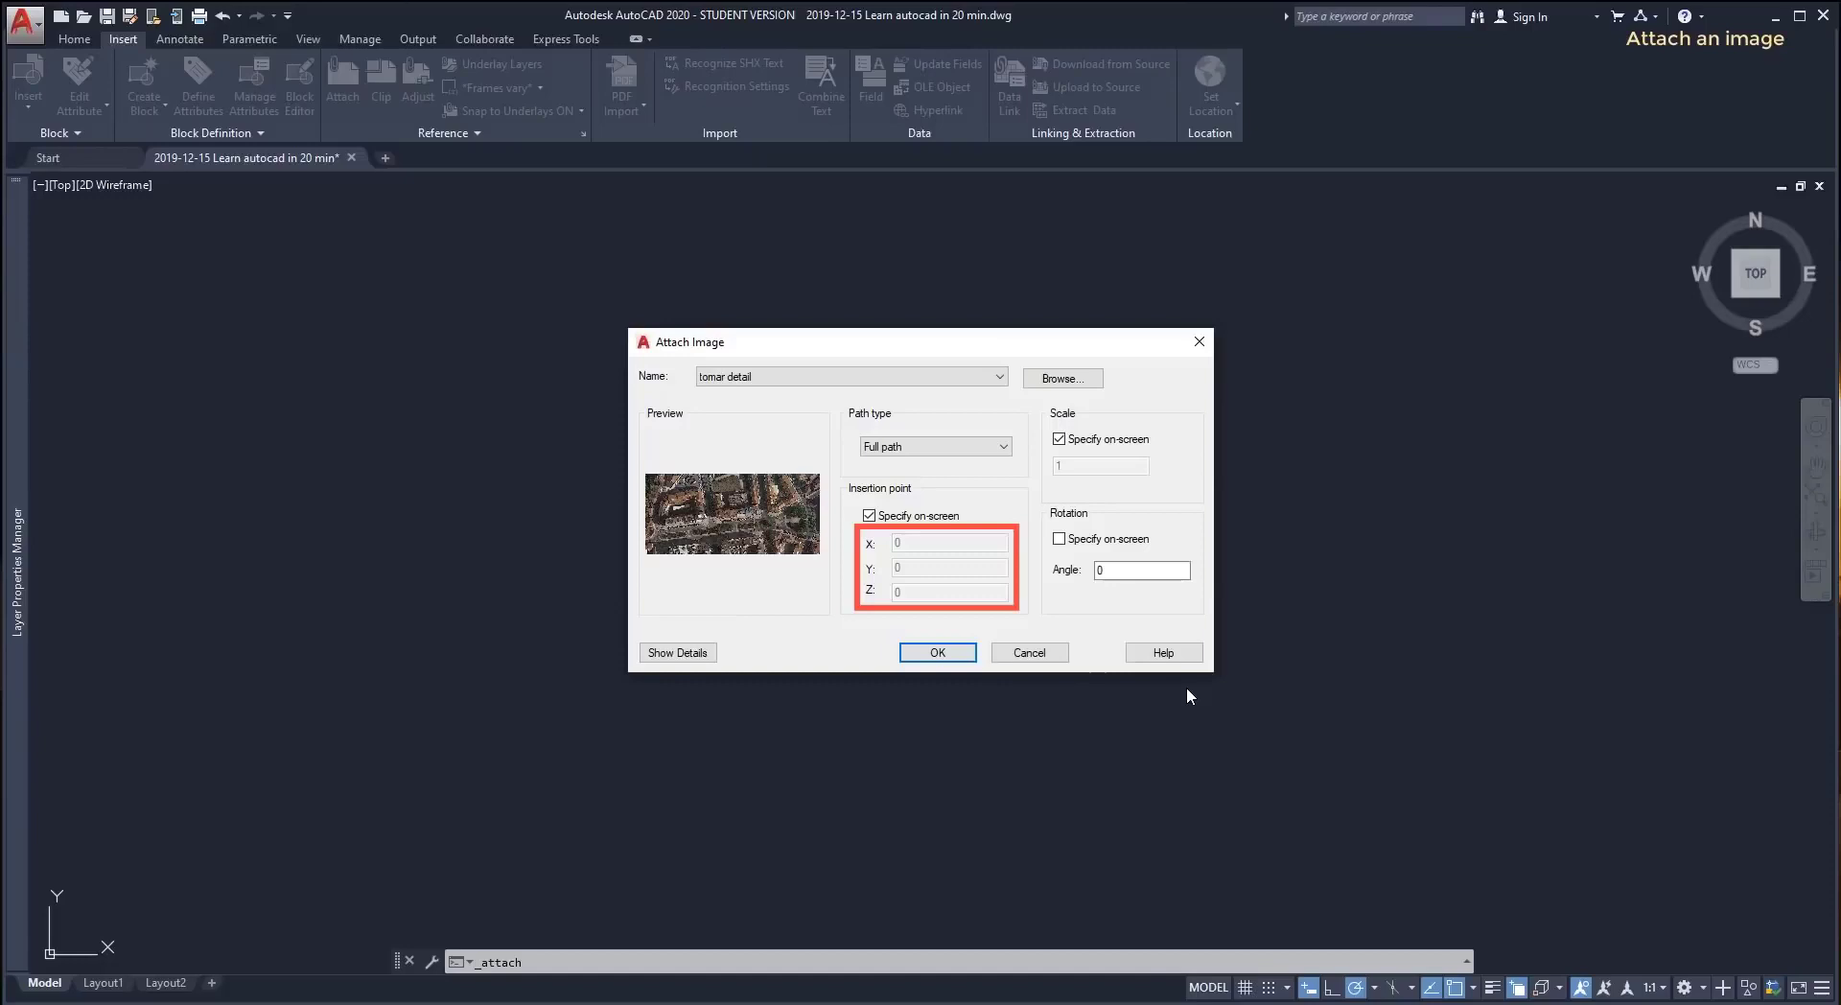
left_click(955, 654)
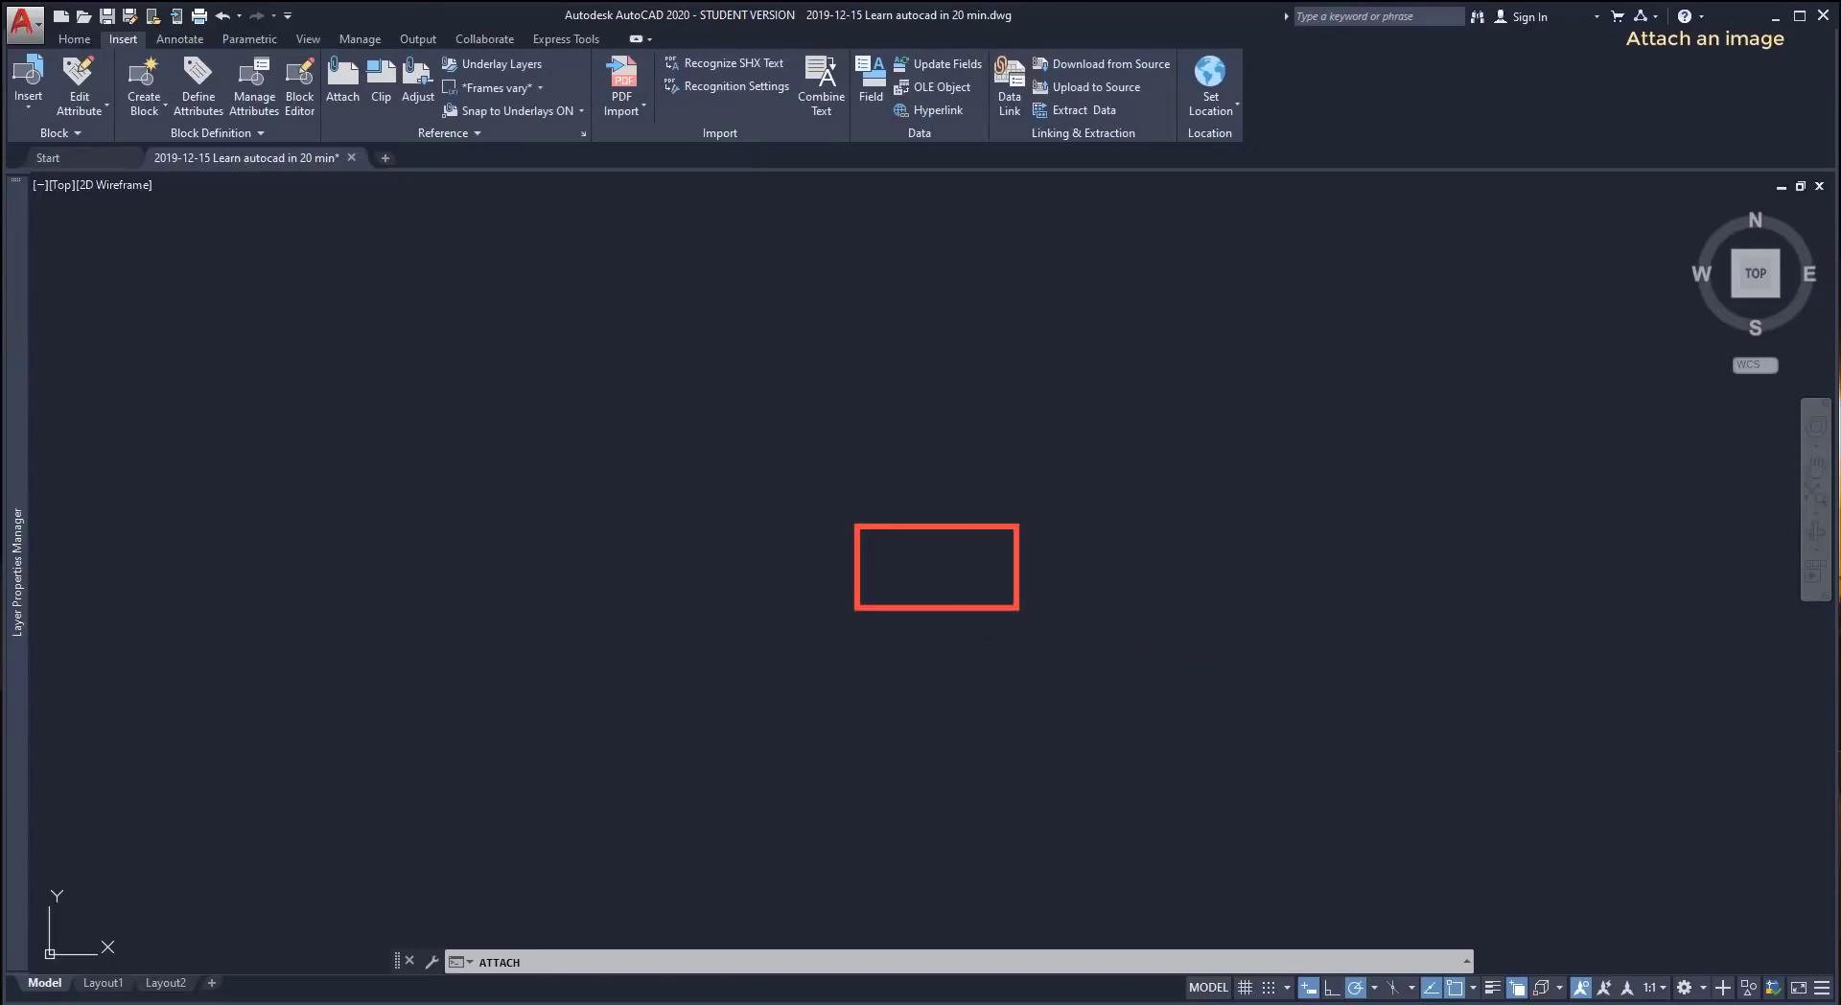
left_click(776, 641)
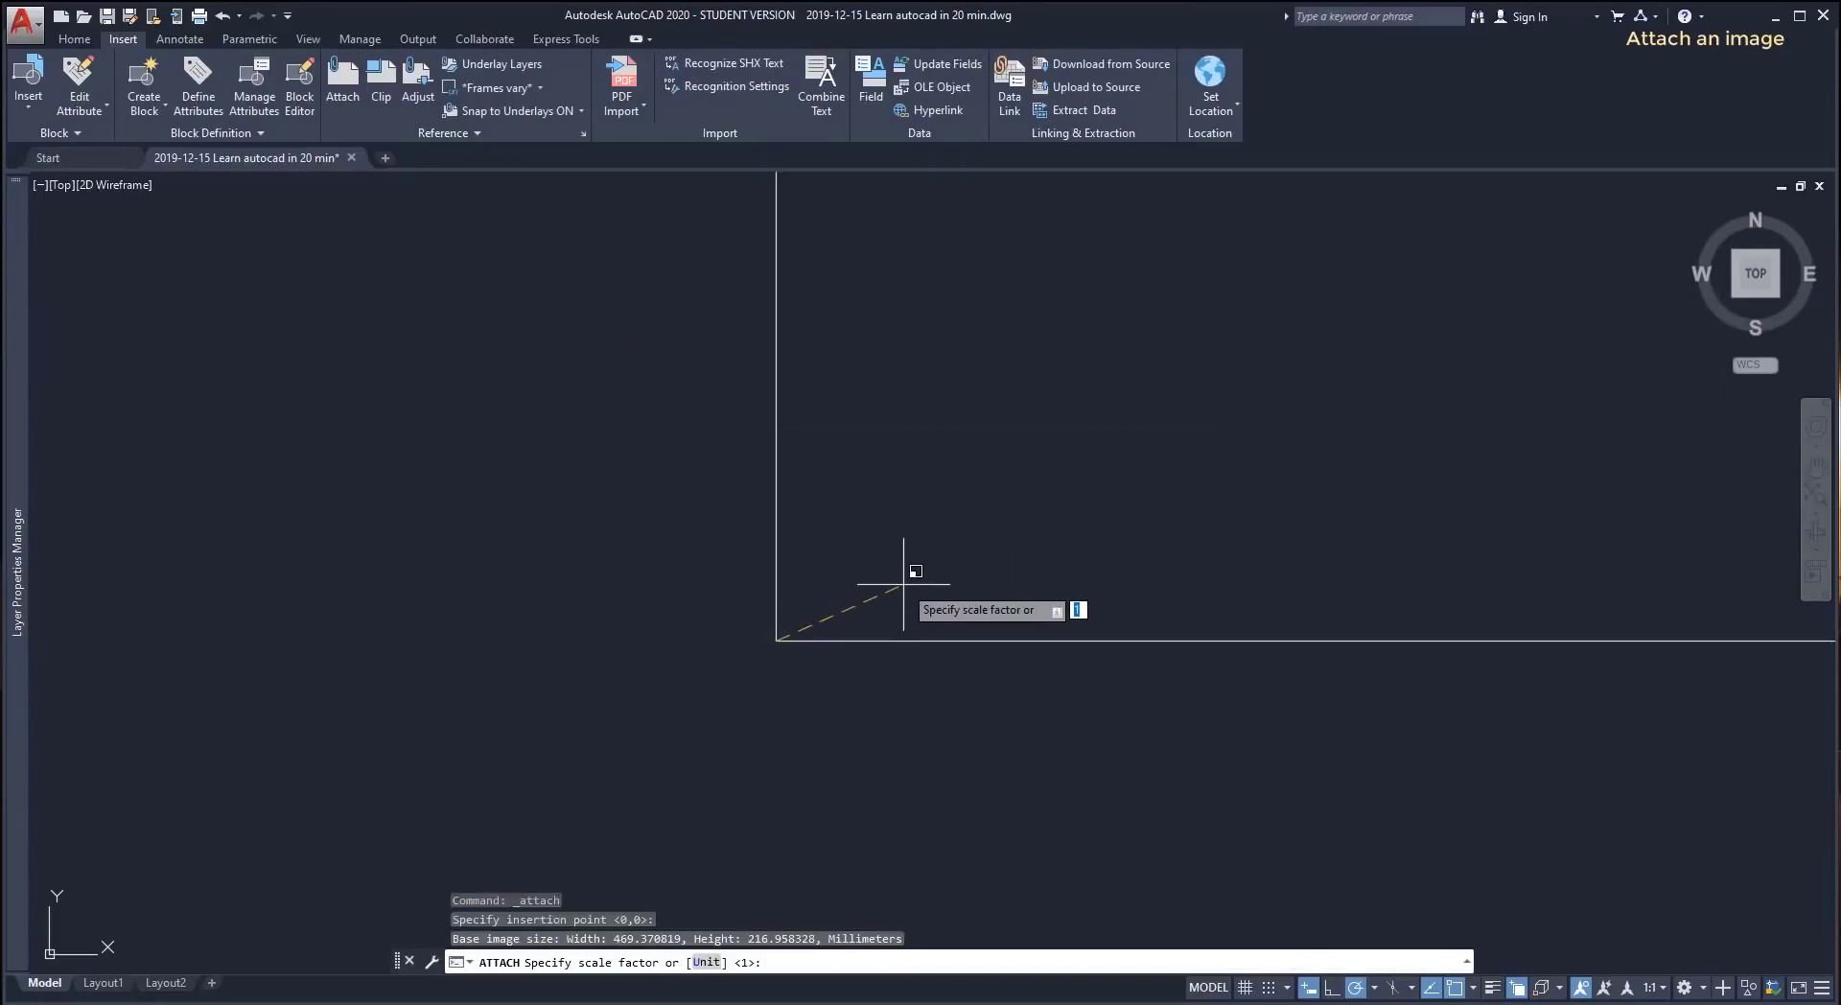
key("Return")
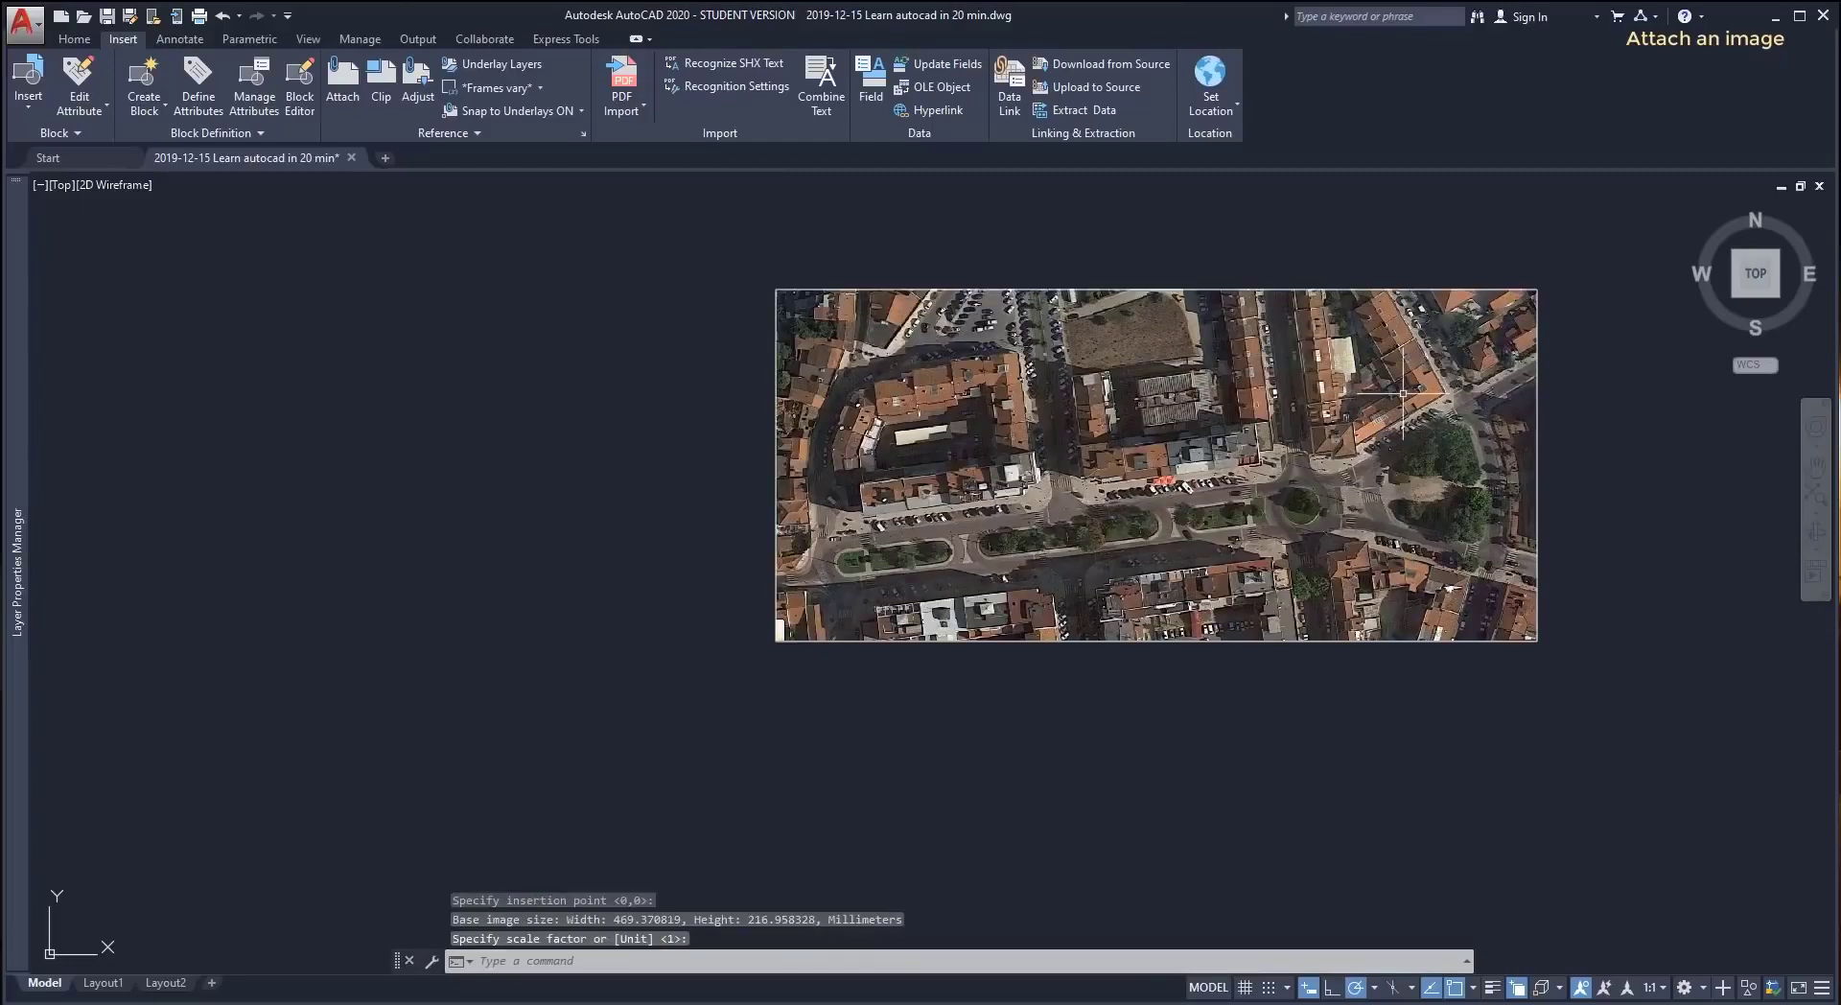
Measure a distance on the attached aerial image, starting from the building corner beside the roundabout.
scroll(1403, 404, "up", 2)
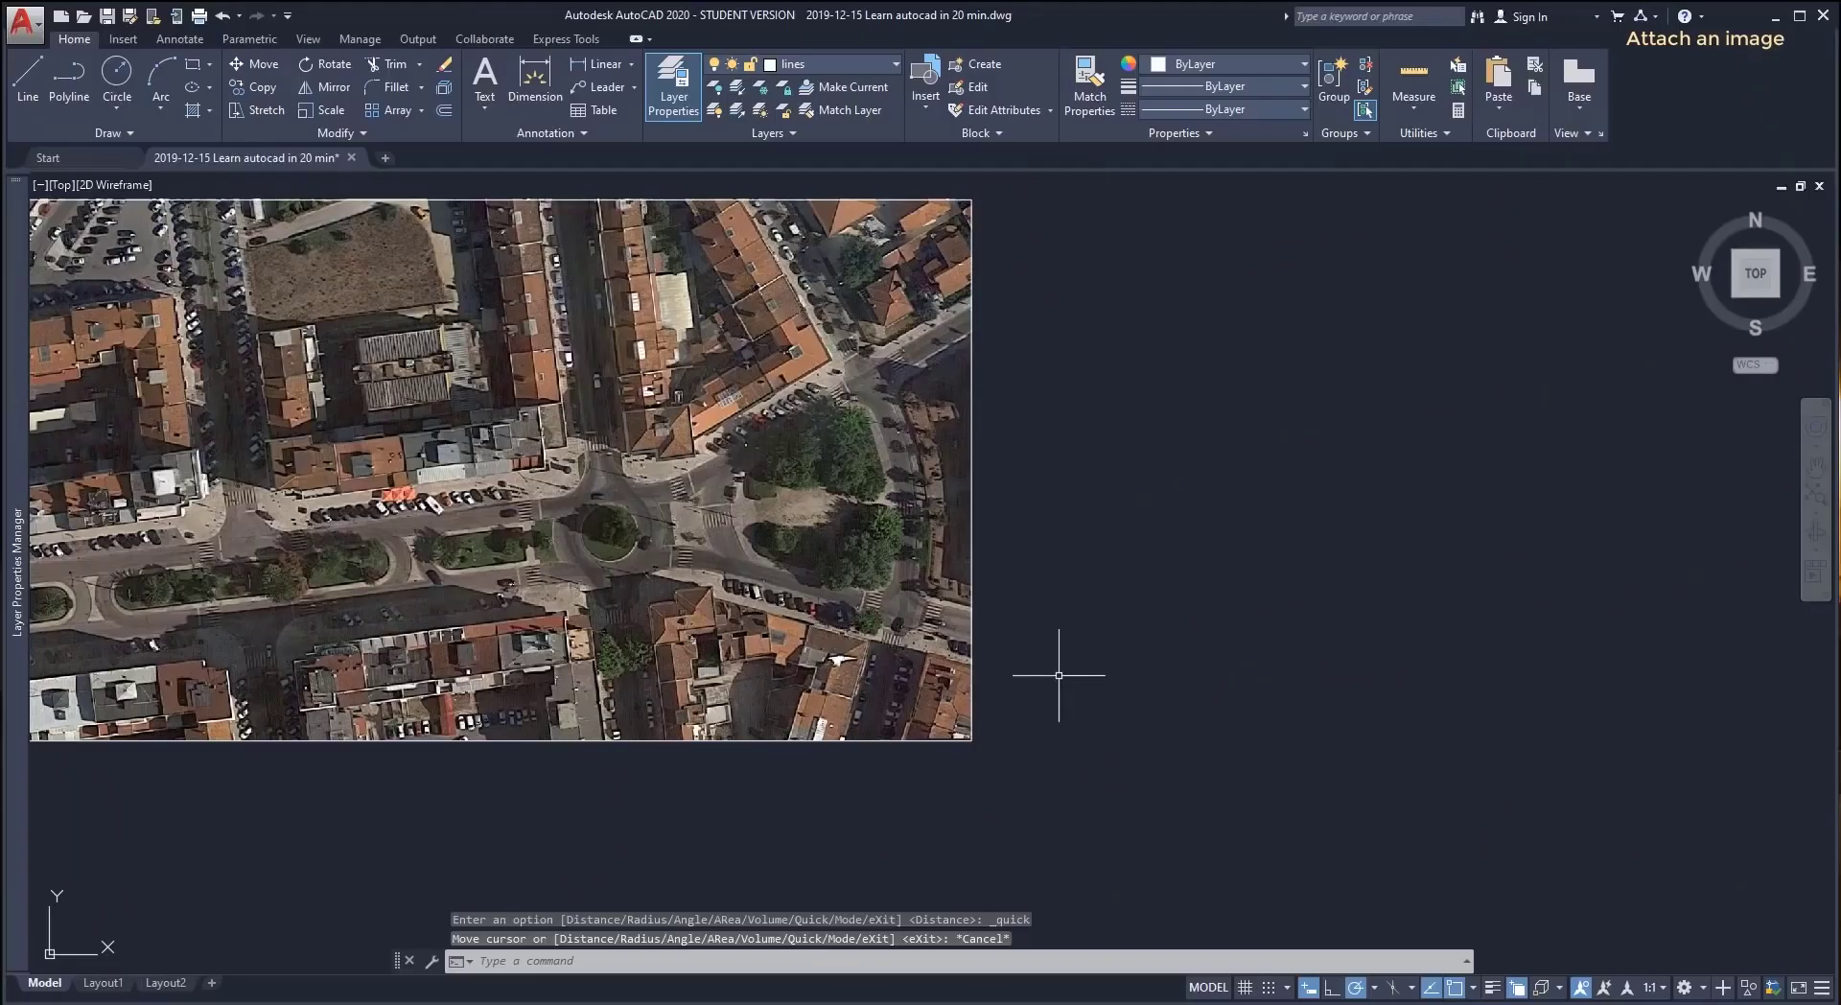
key("Escape")
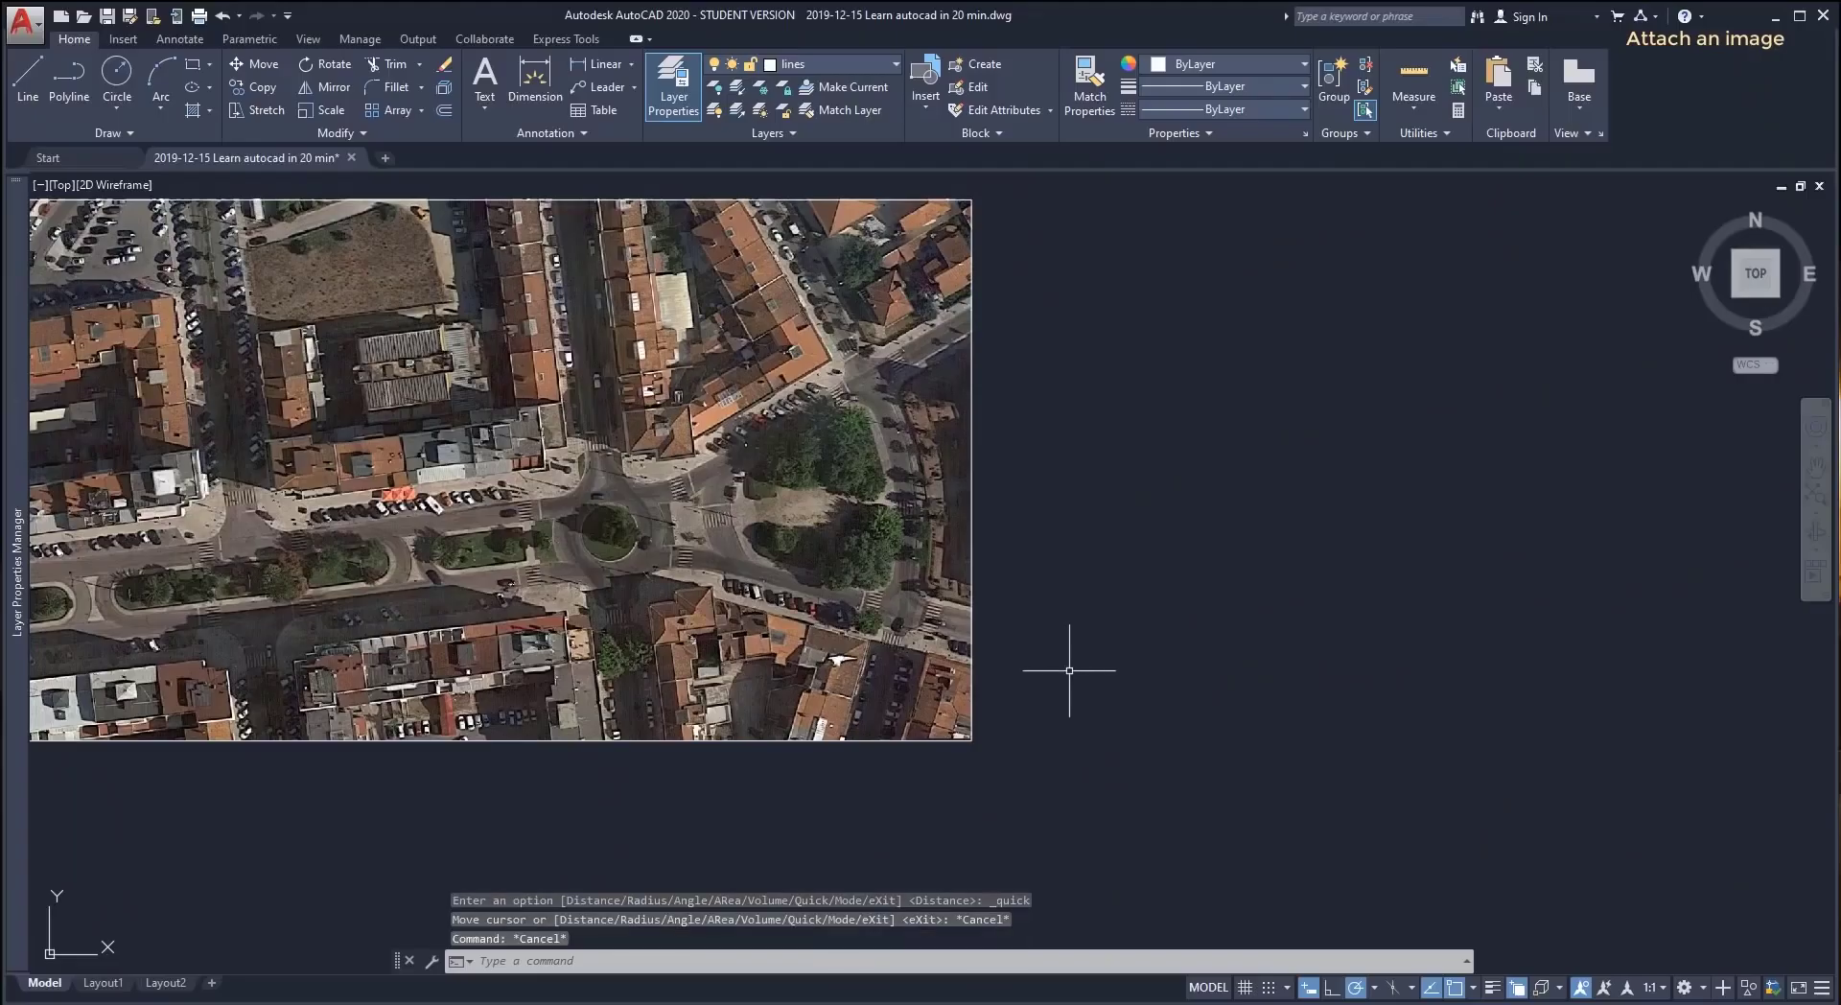
type("d")
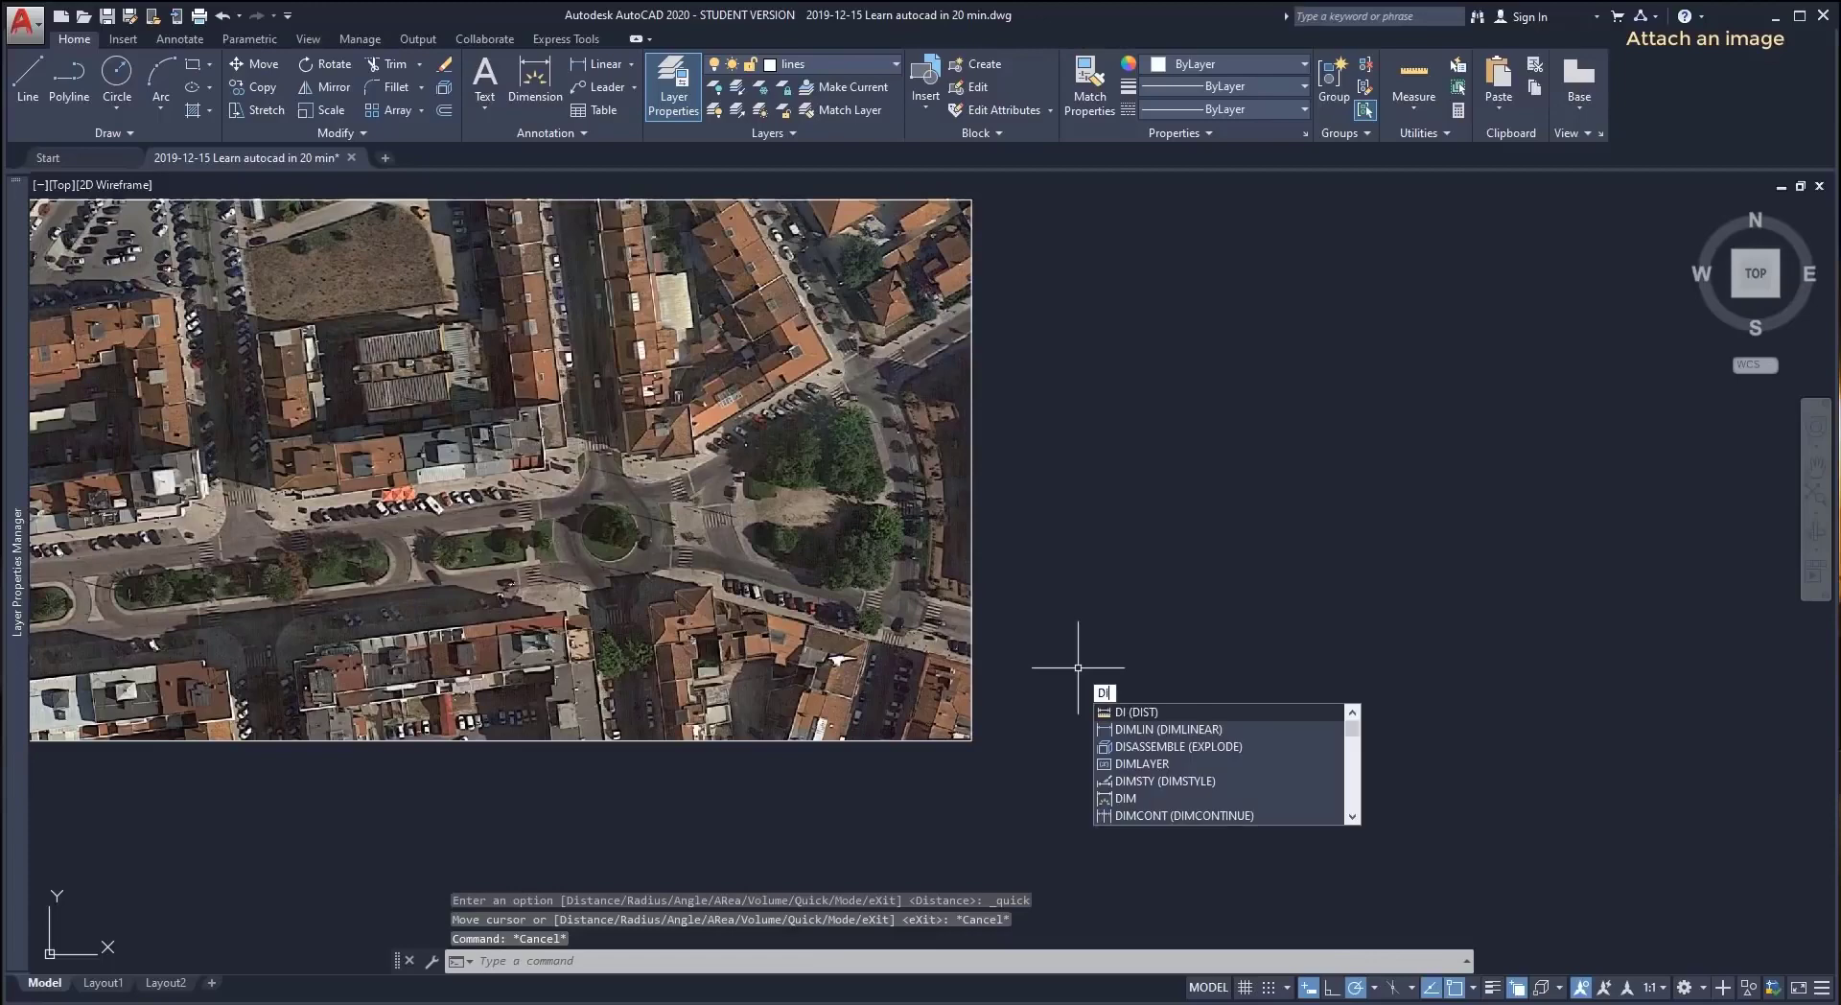
key("Return")
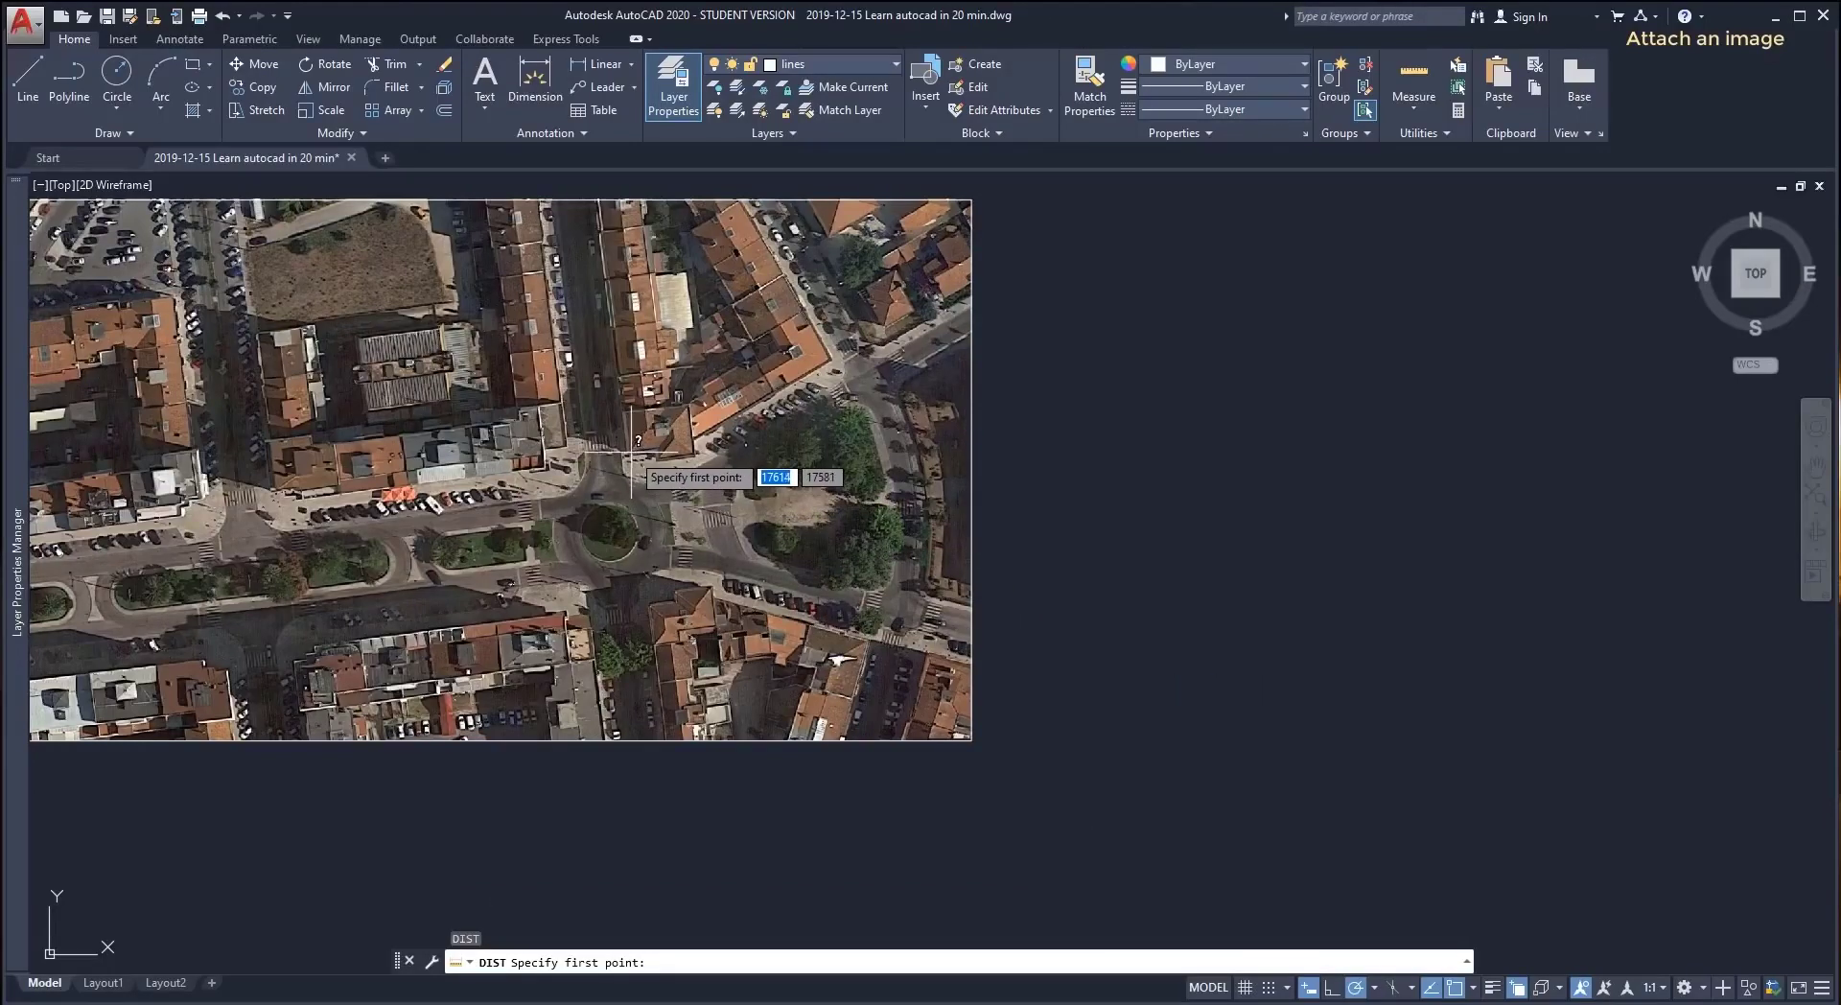
left_click(631, 479)
scroll(592, 531, "down", 3)
scroll(490, 527, "up", 3)
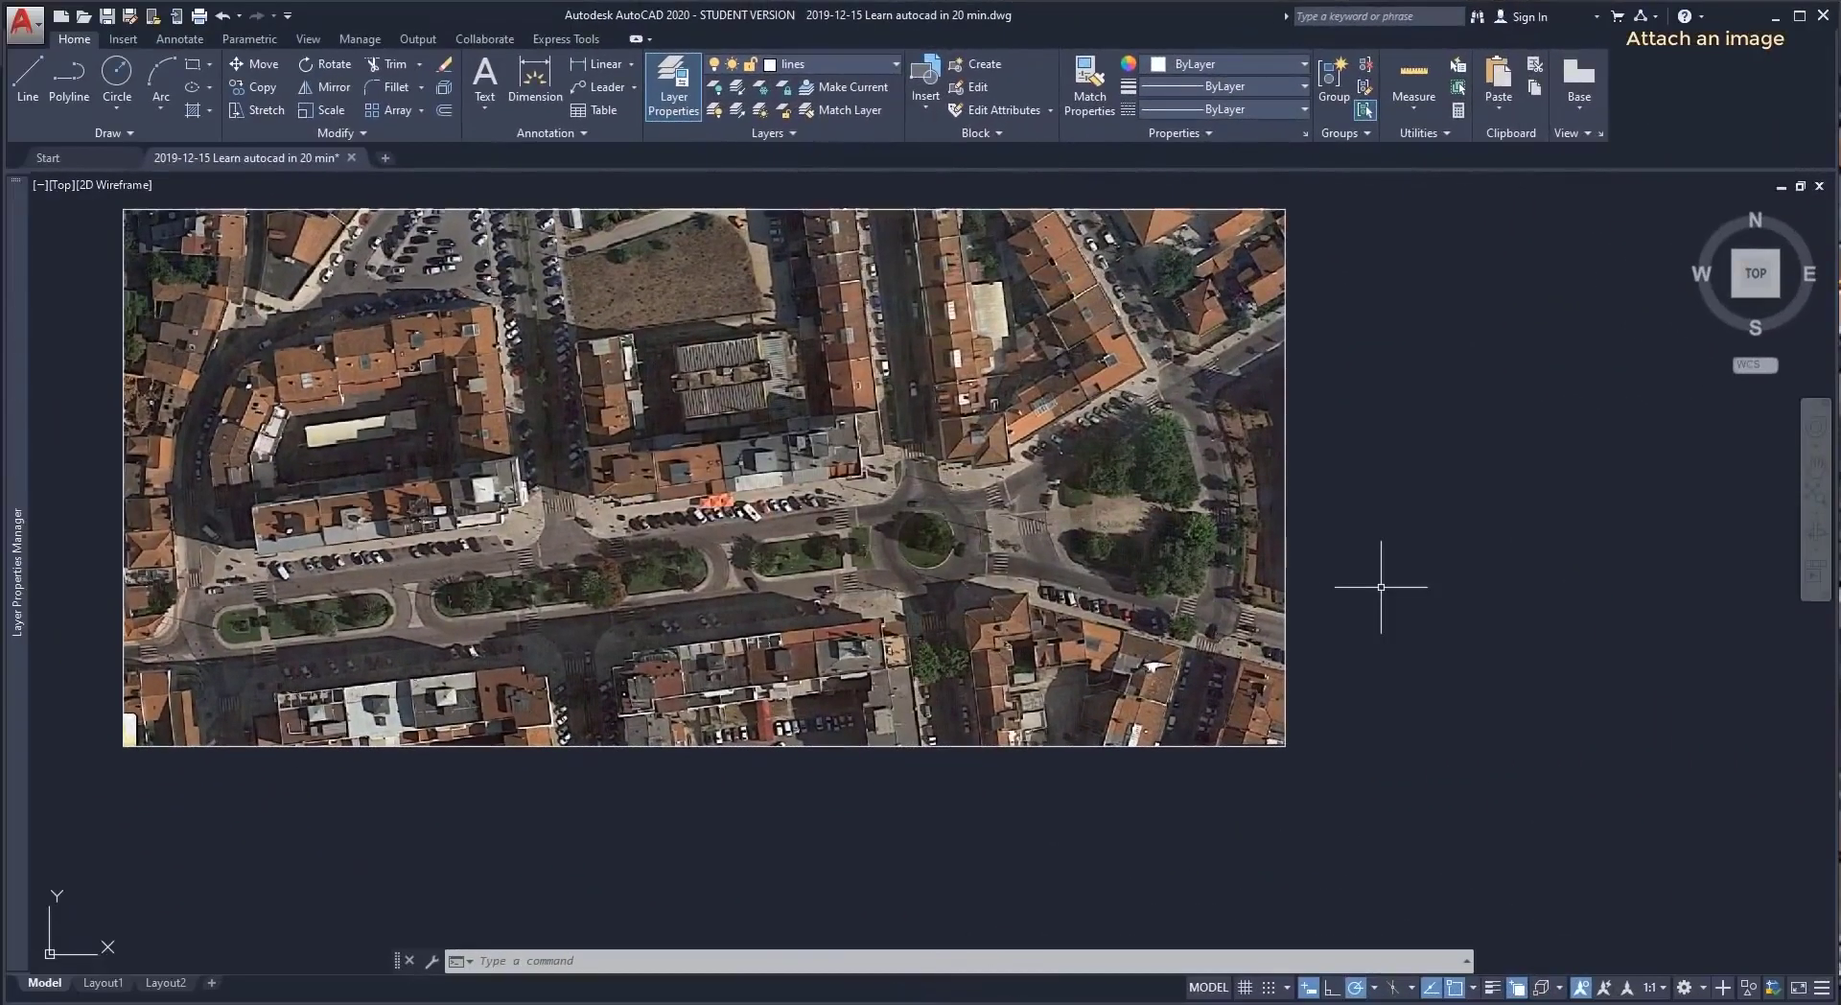
Scale the aerial image by reference from its lower-left corner, picking two building-front corners as the reference length, and switch windows for the real length.
type("SC")
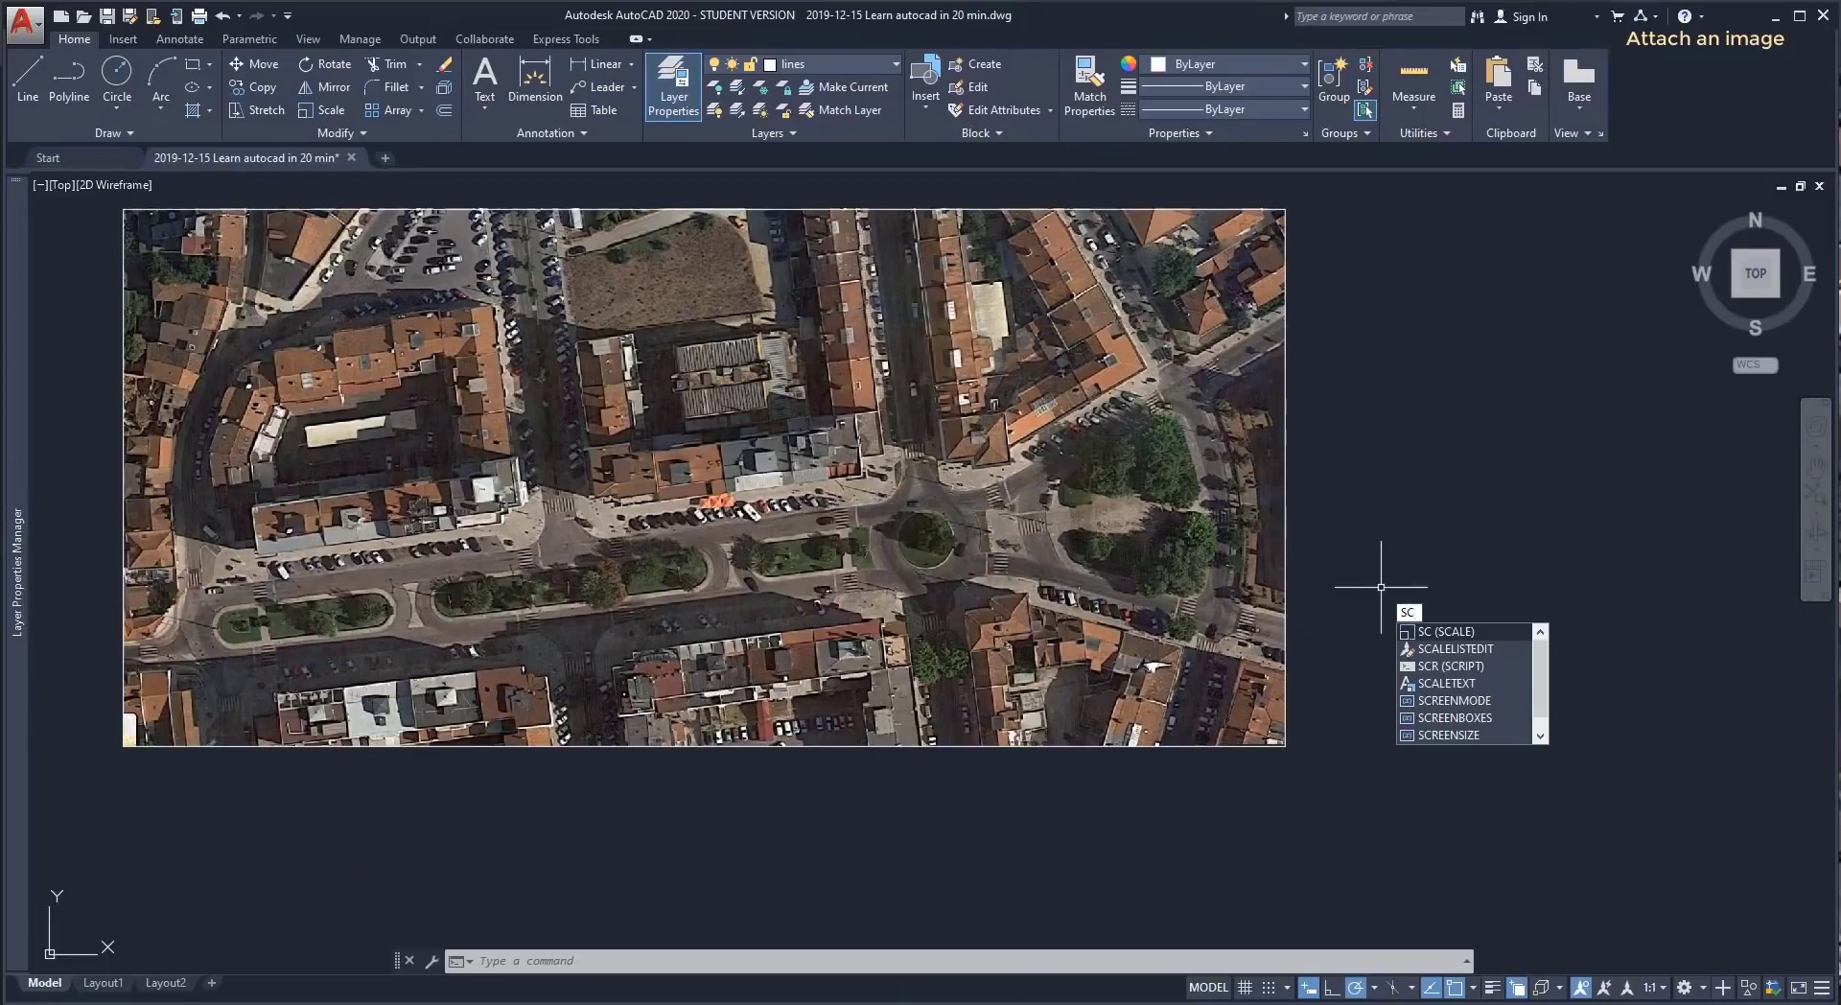
key("Return")
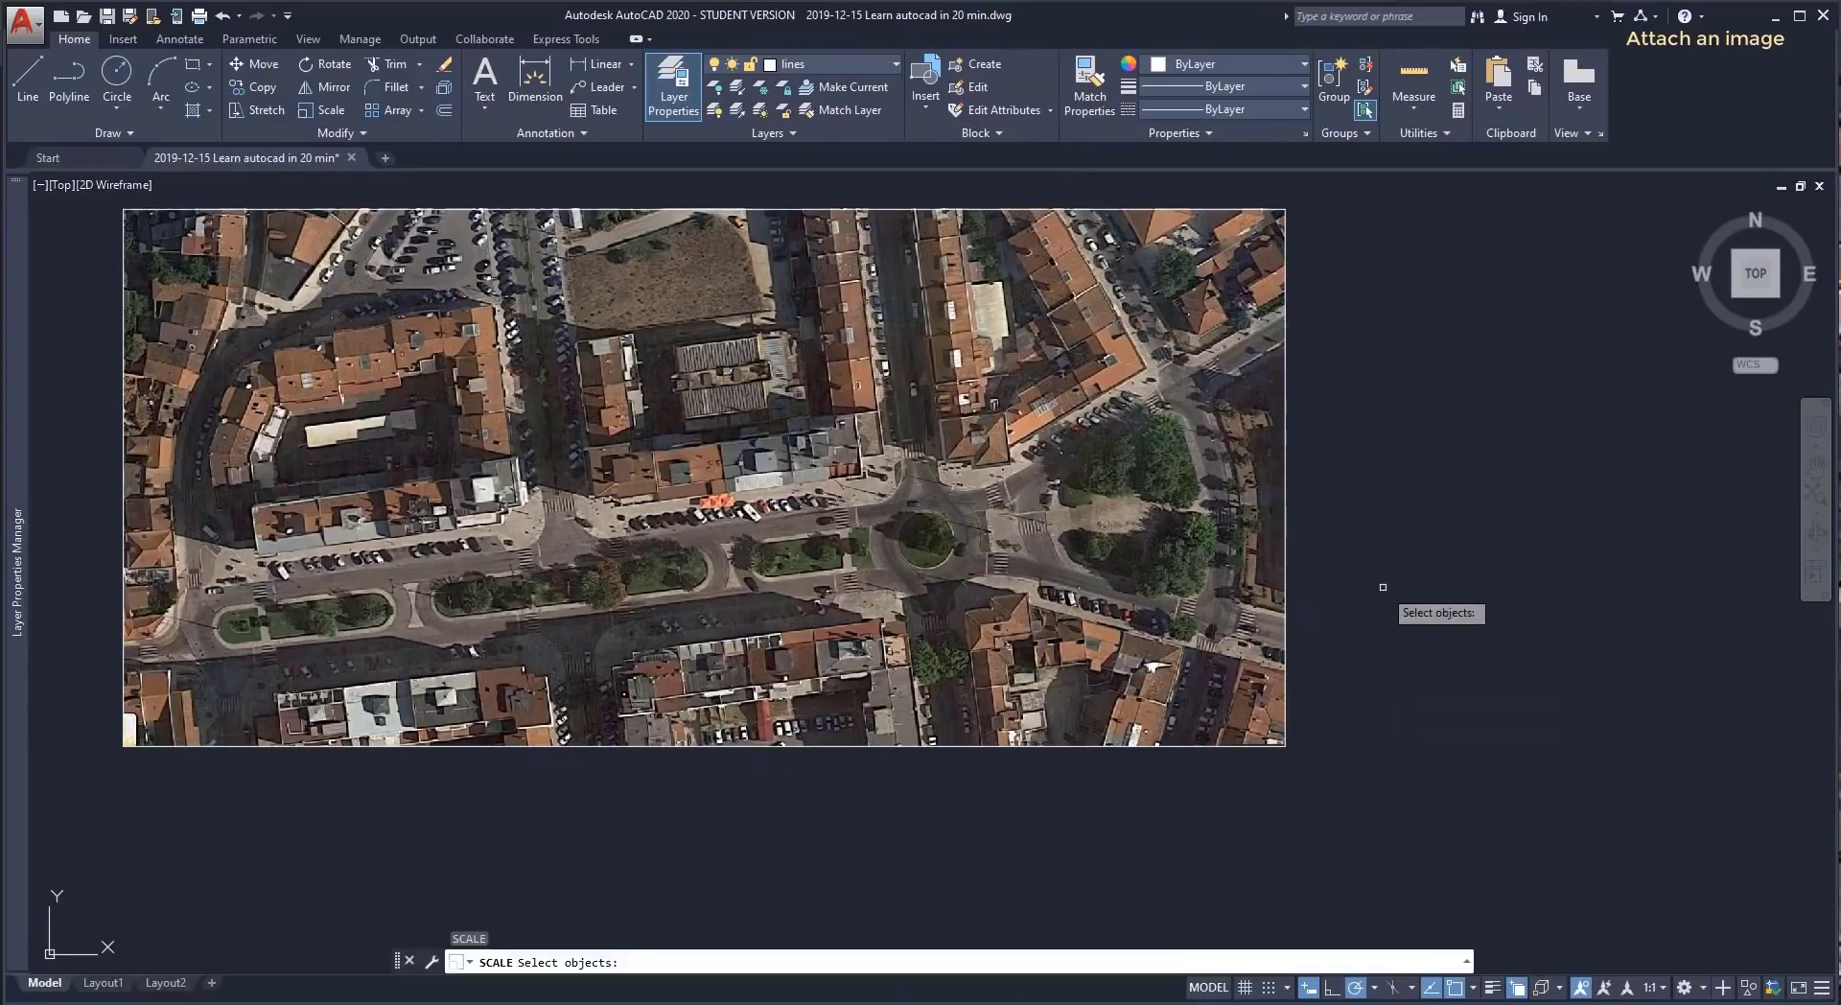
left_click(1287, 601)
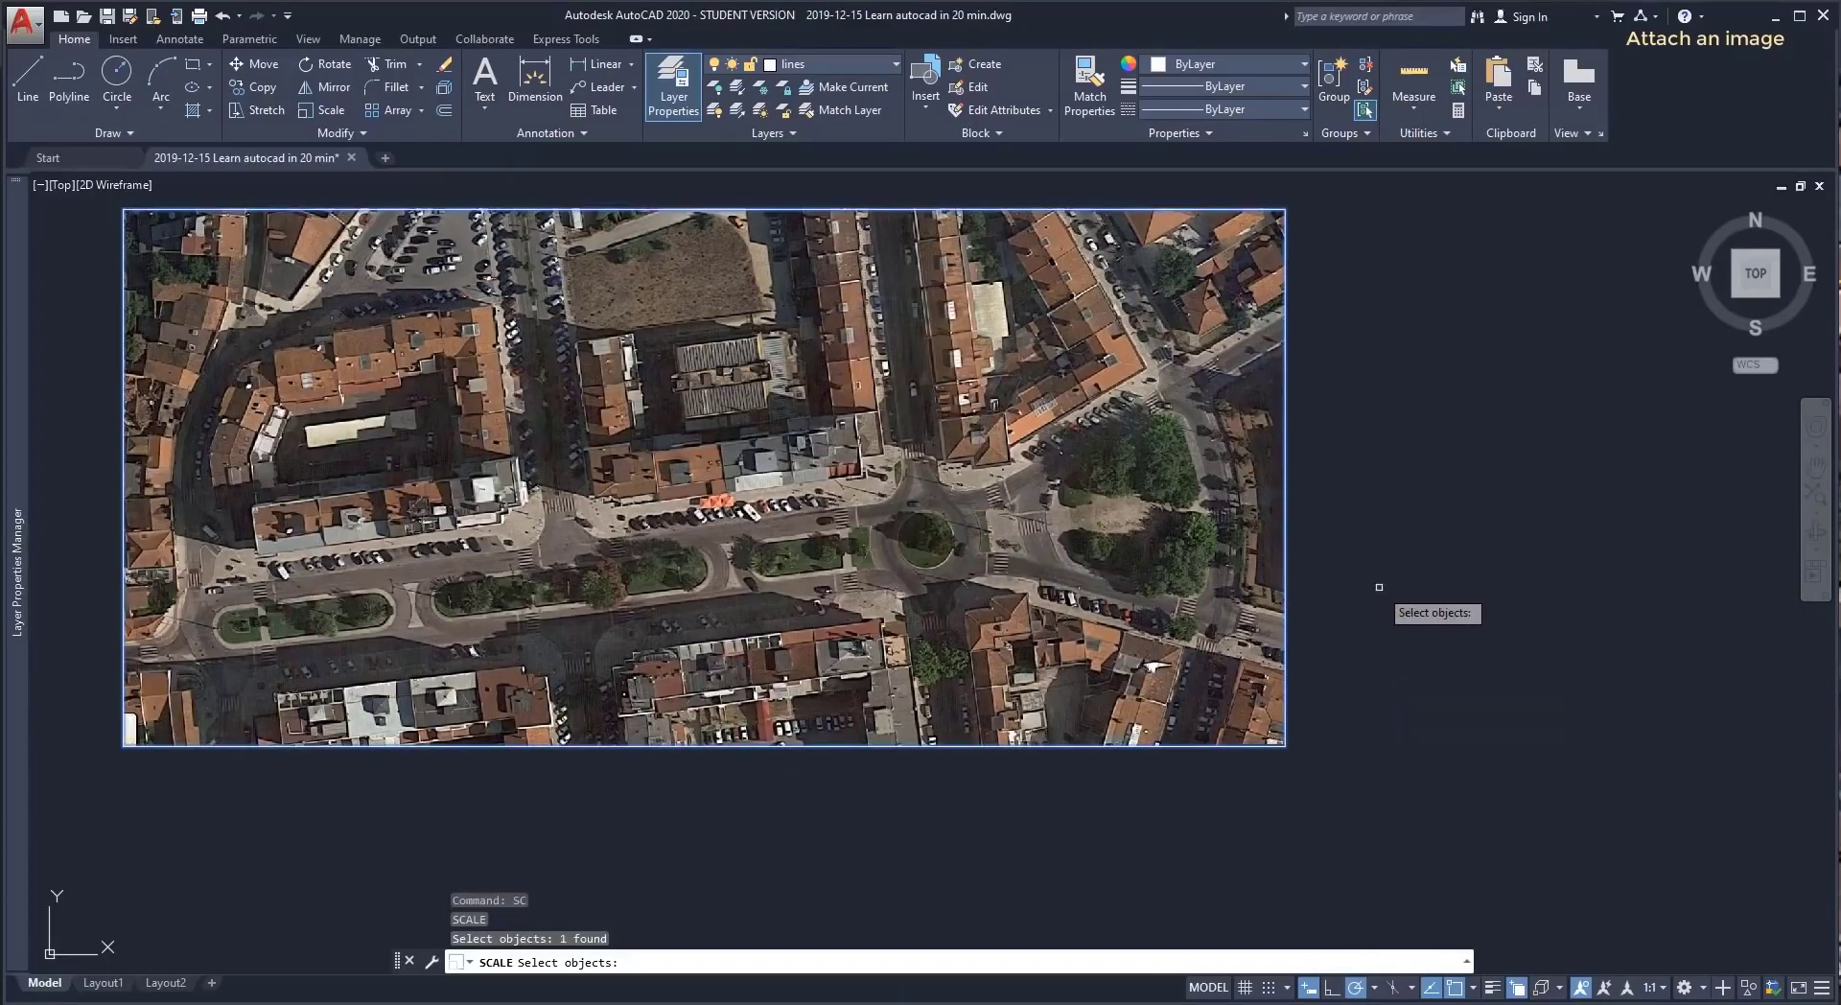
key("Return")
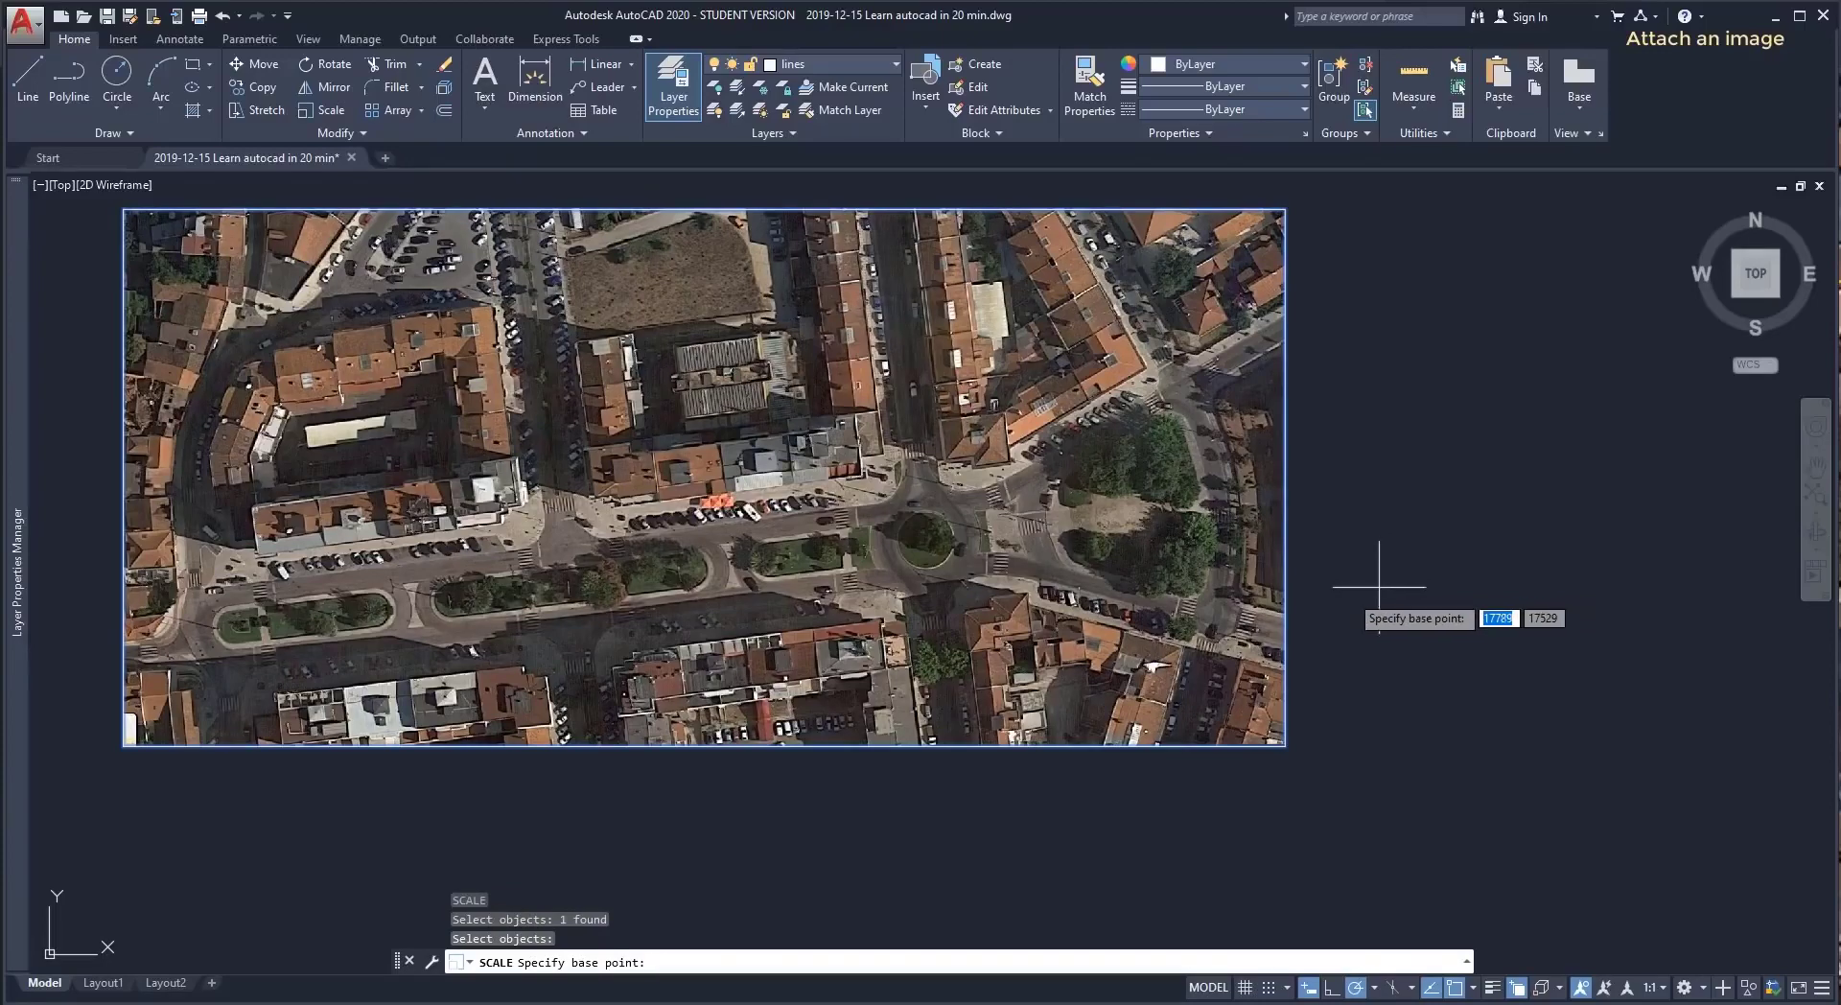
left_click(123, 742)
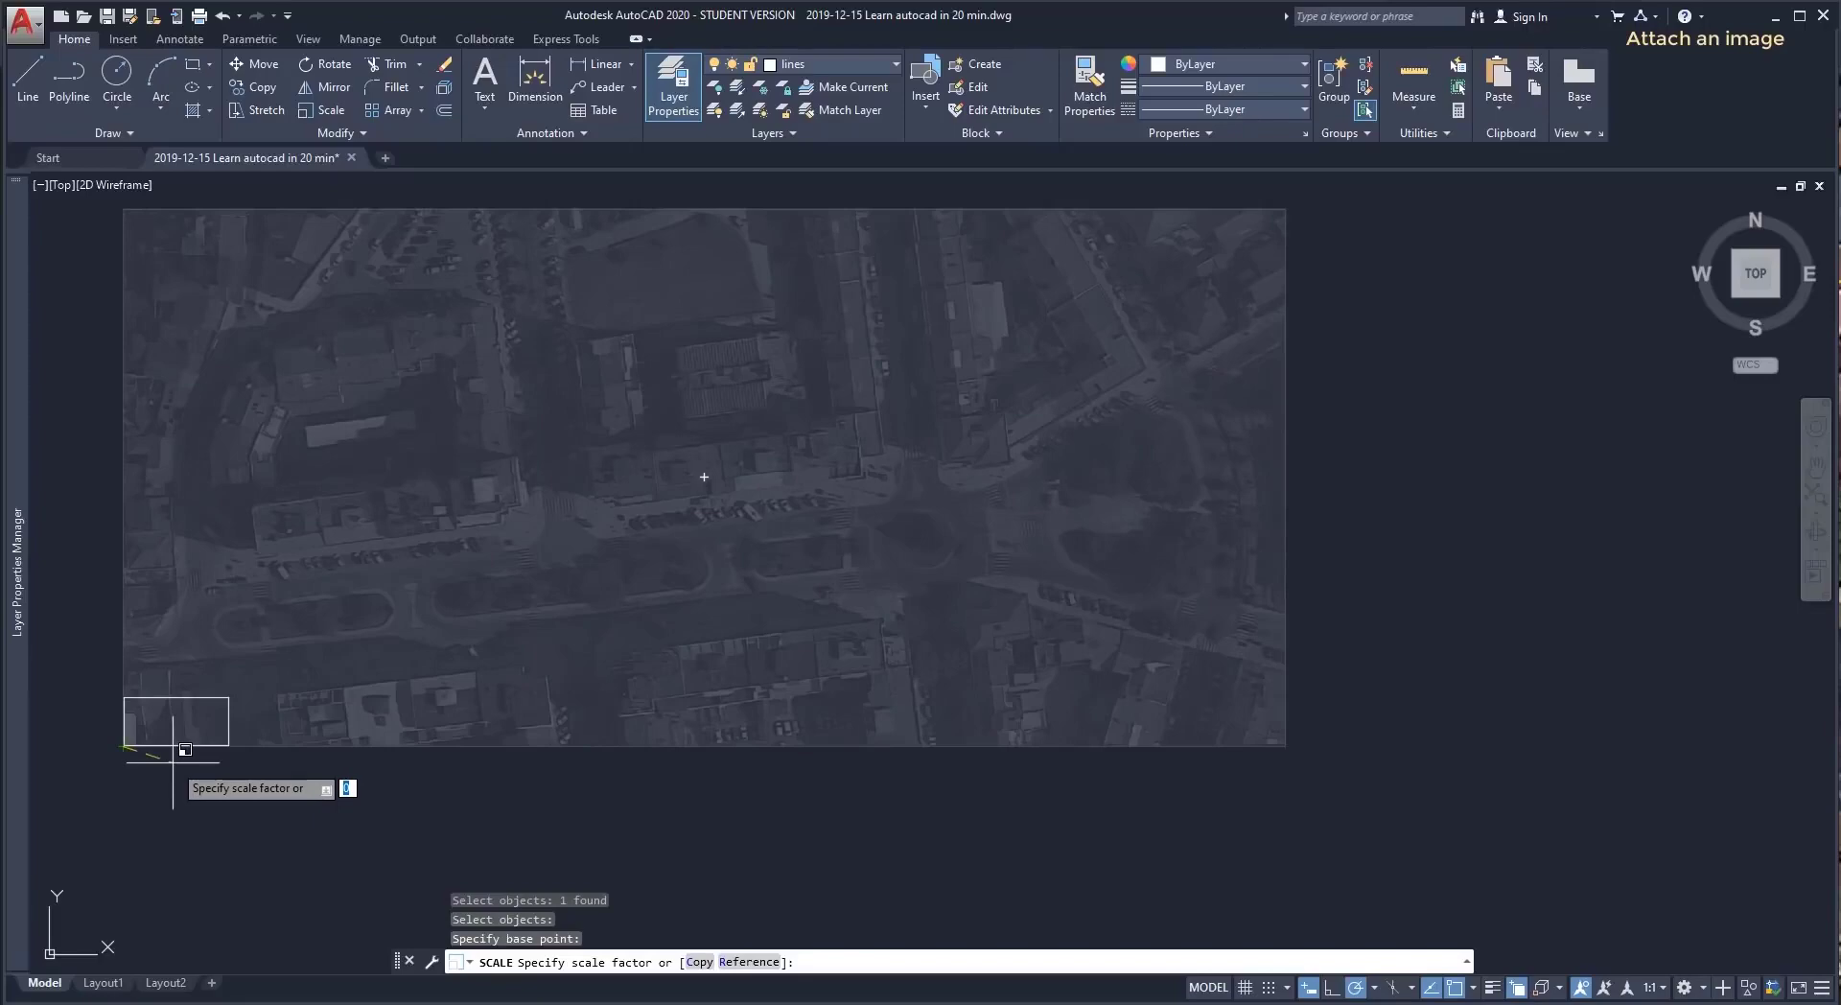
type("r")
key("Return")
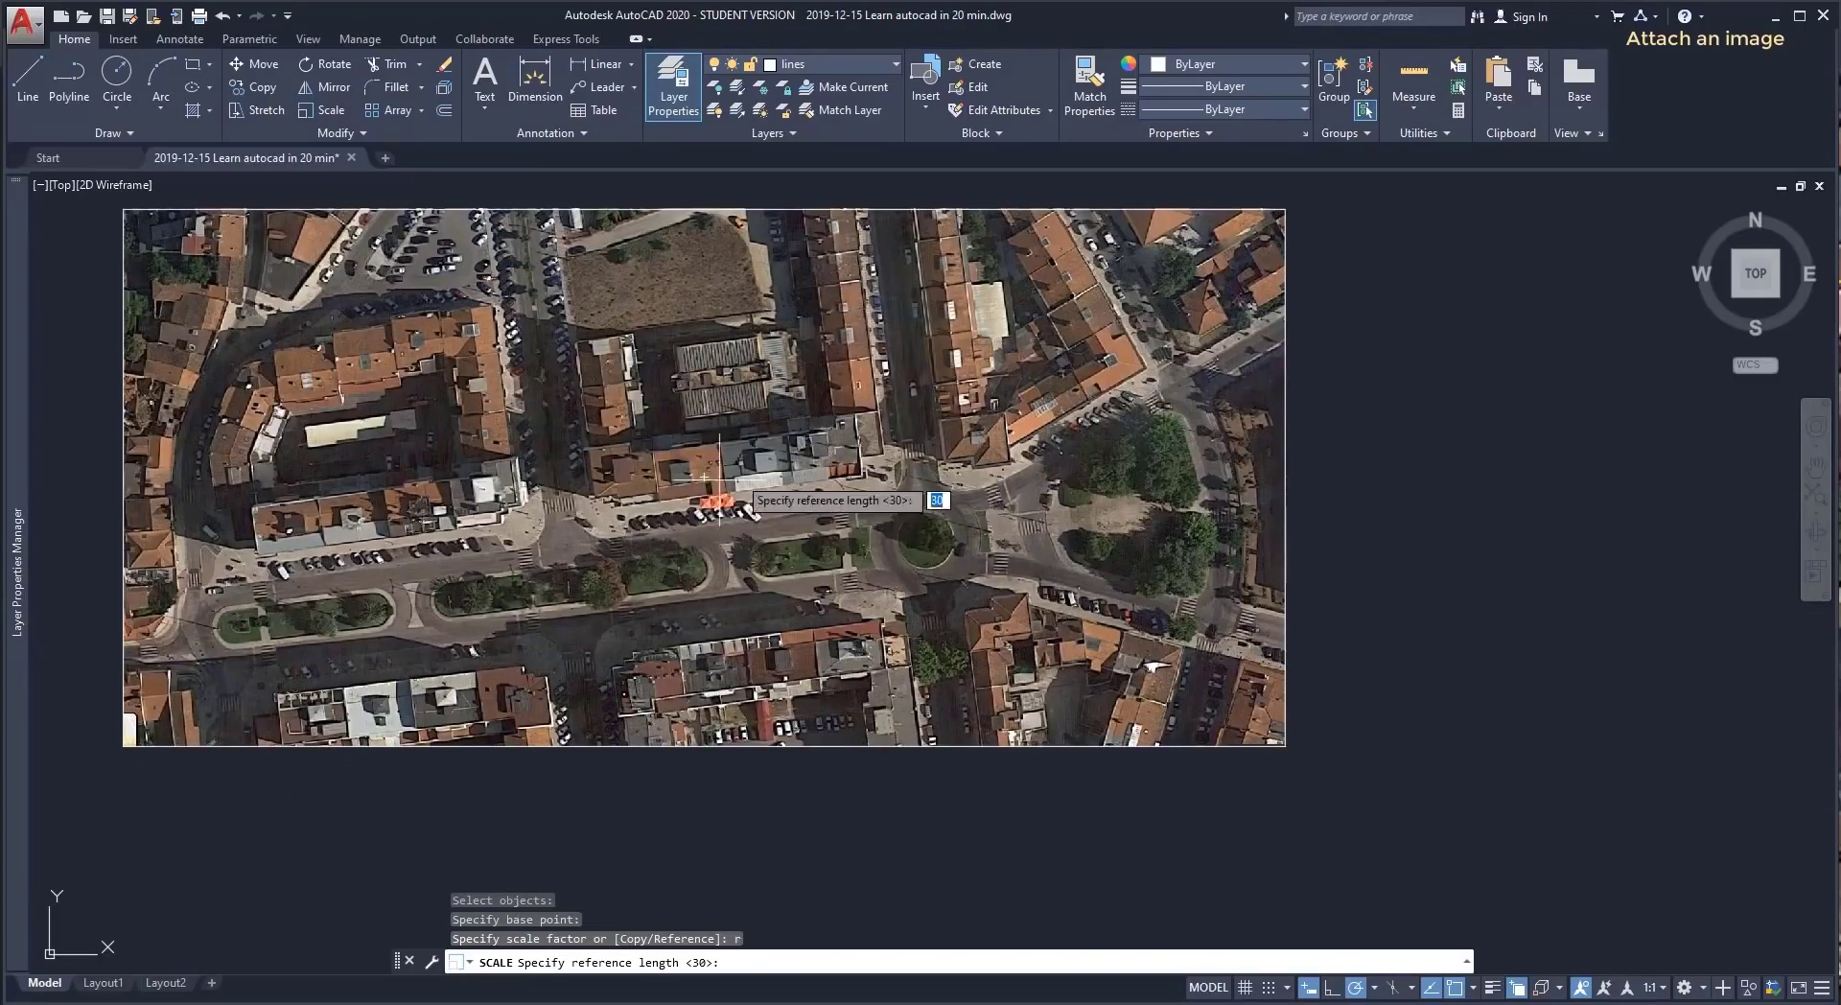
scroll(989, 451, "up", 2)
scroll(990, 449, "up", 5)
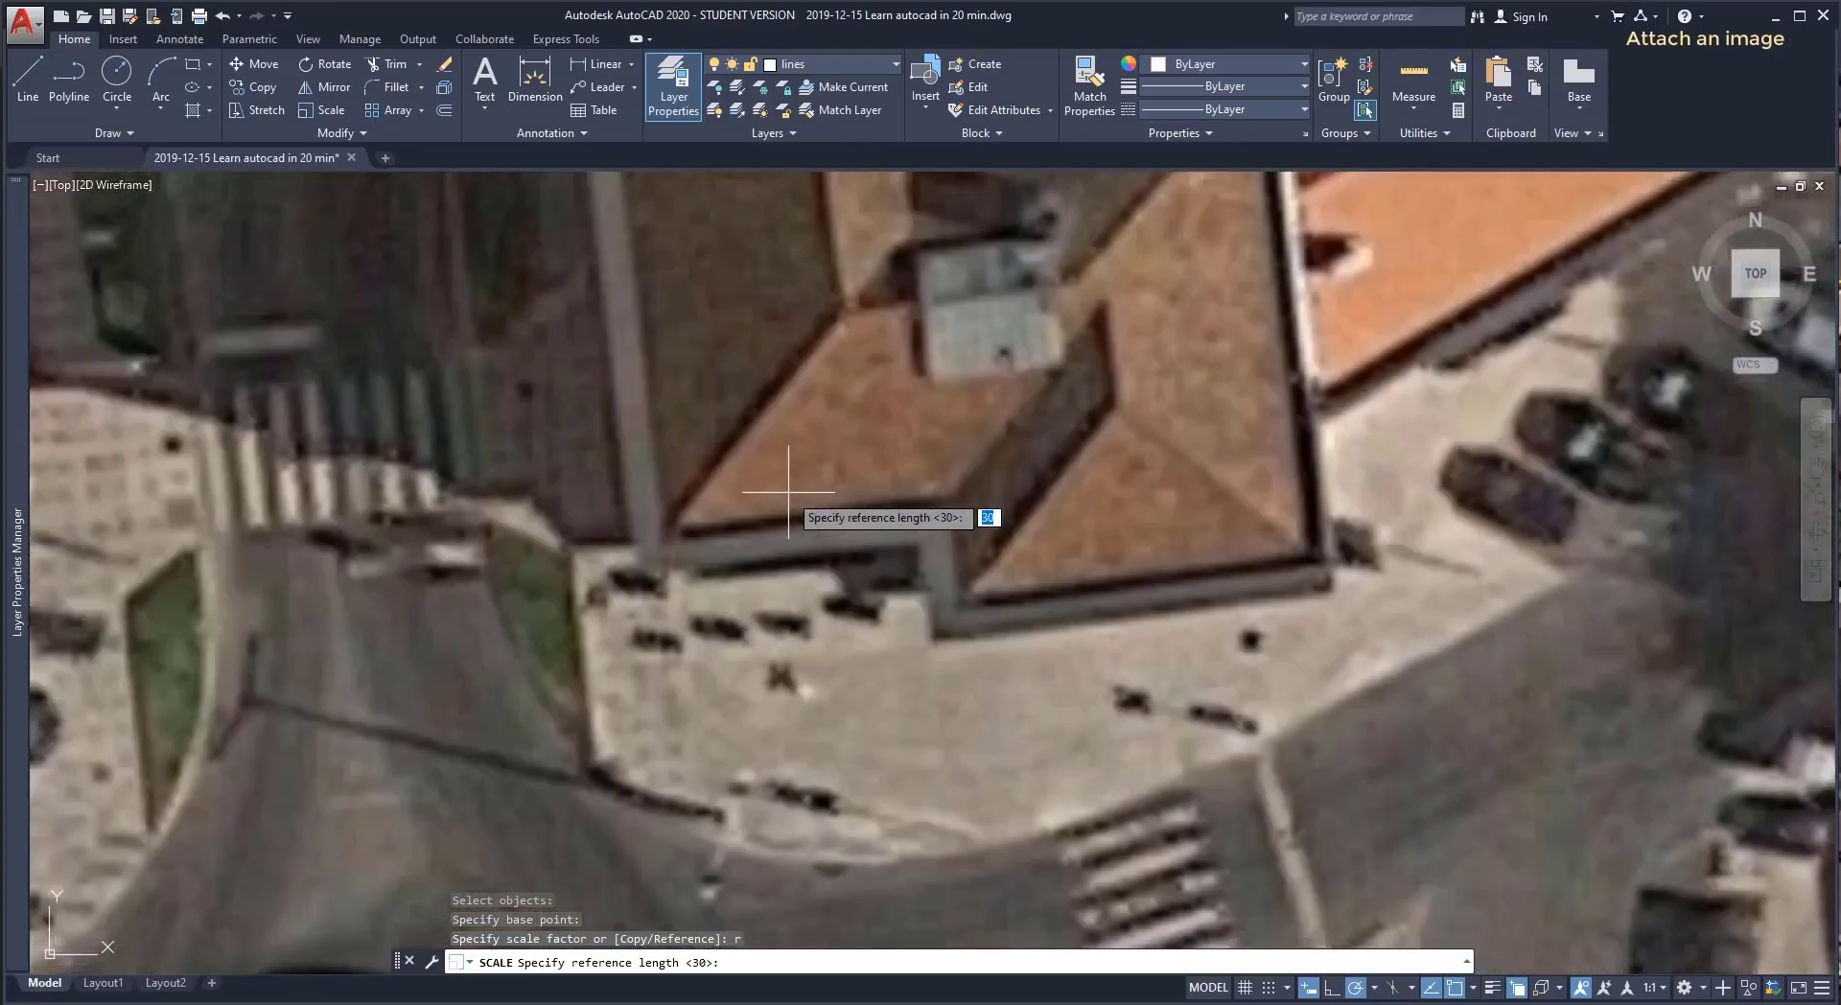
left_click(667, 536)
scroll(416, 623, "down", 8)
scroll(415, 559, "up", 10)
scroll(422, 546, "down", 1)
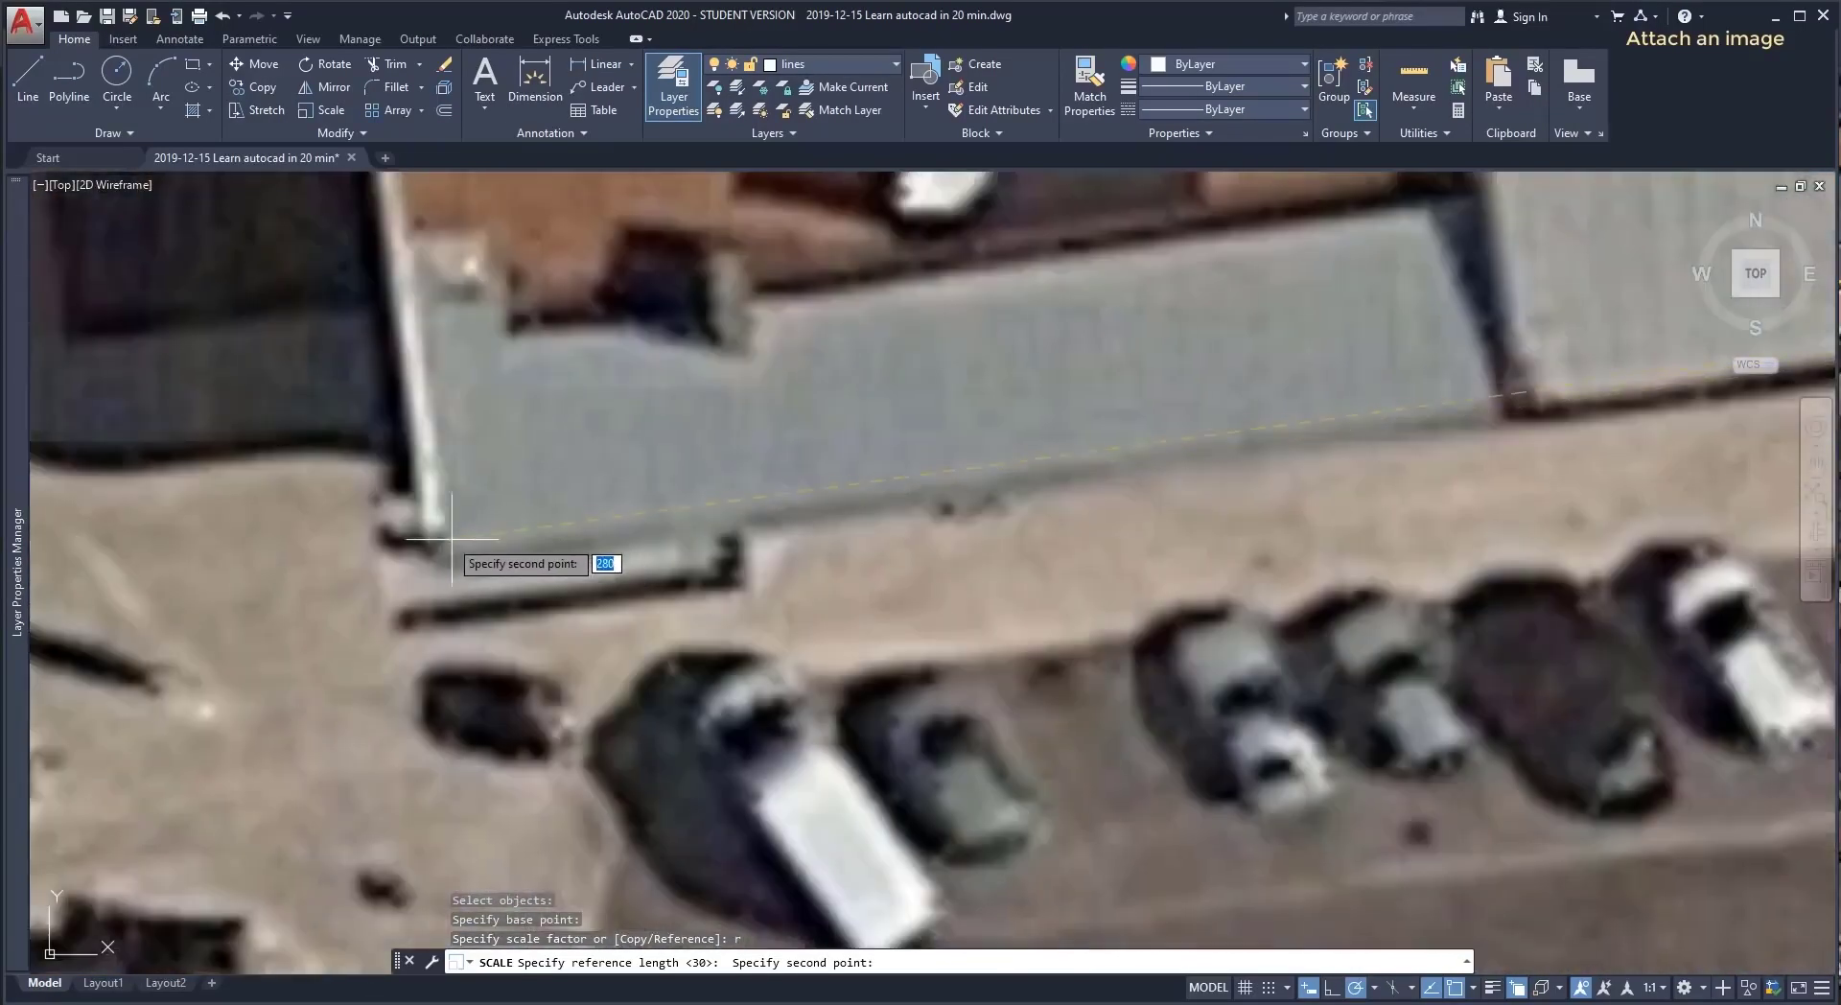
left_click(432, 529)
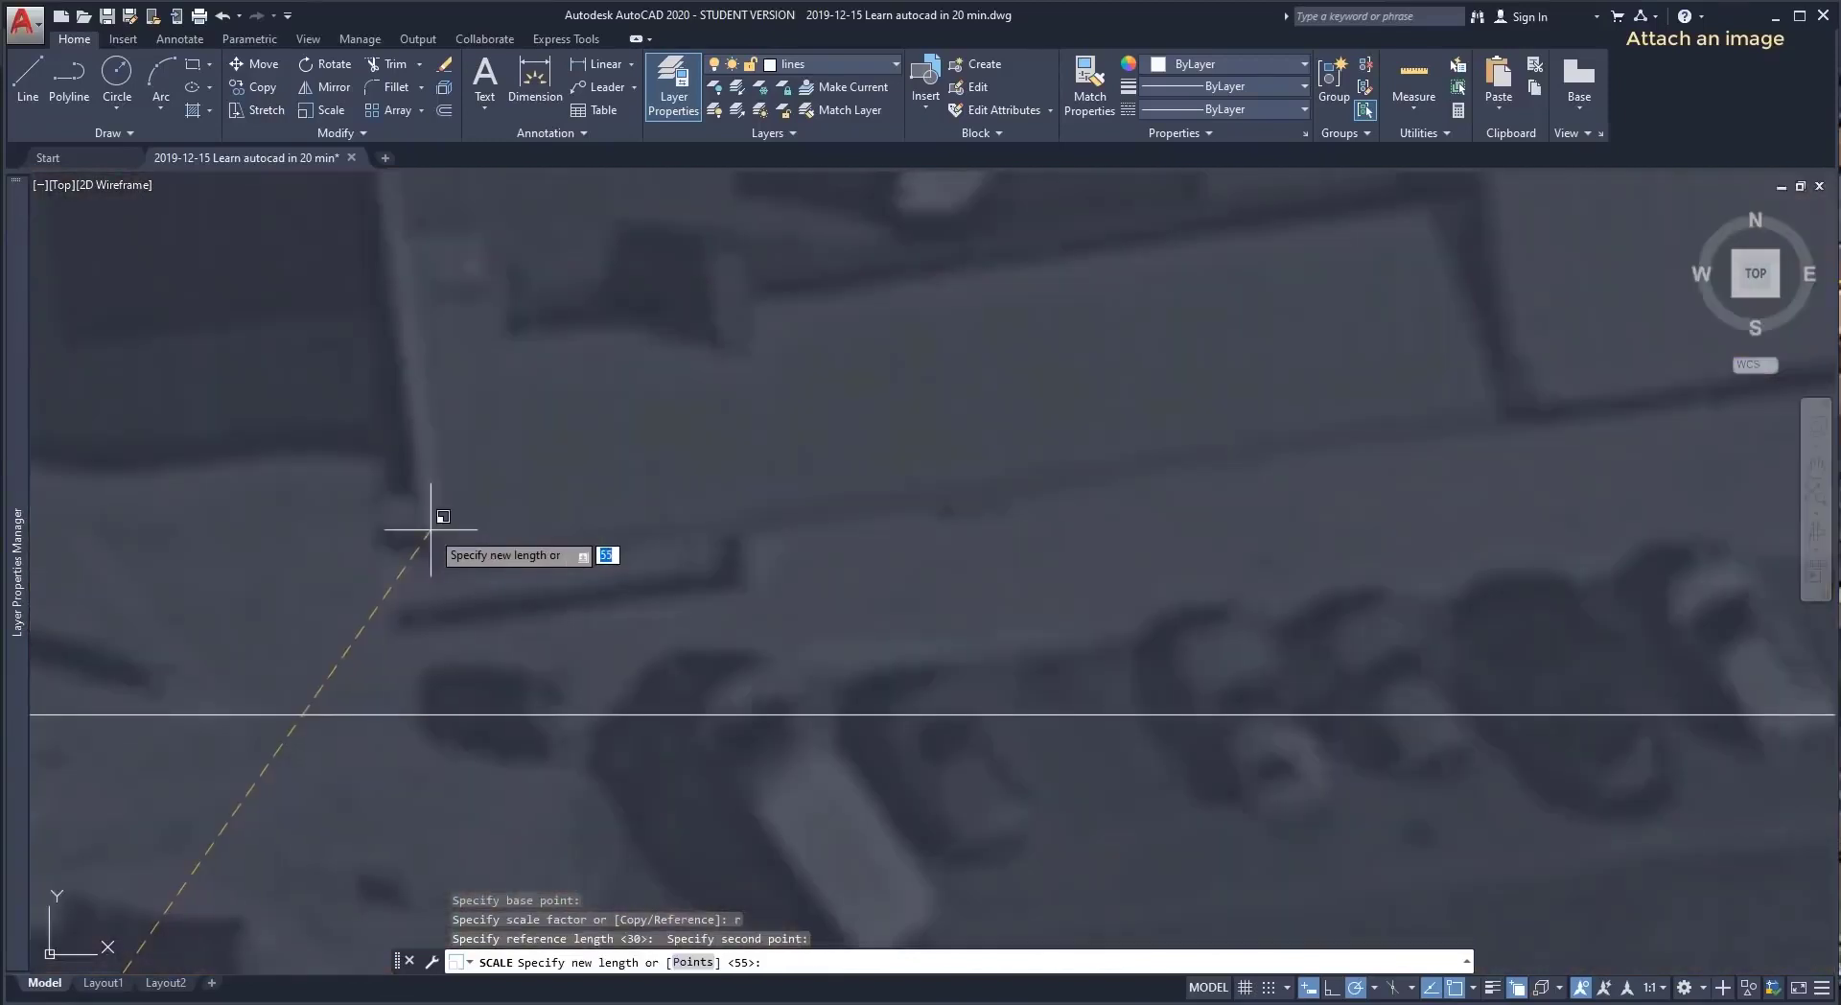
key("alt+Tab")
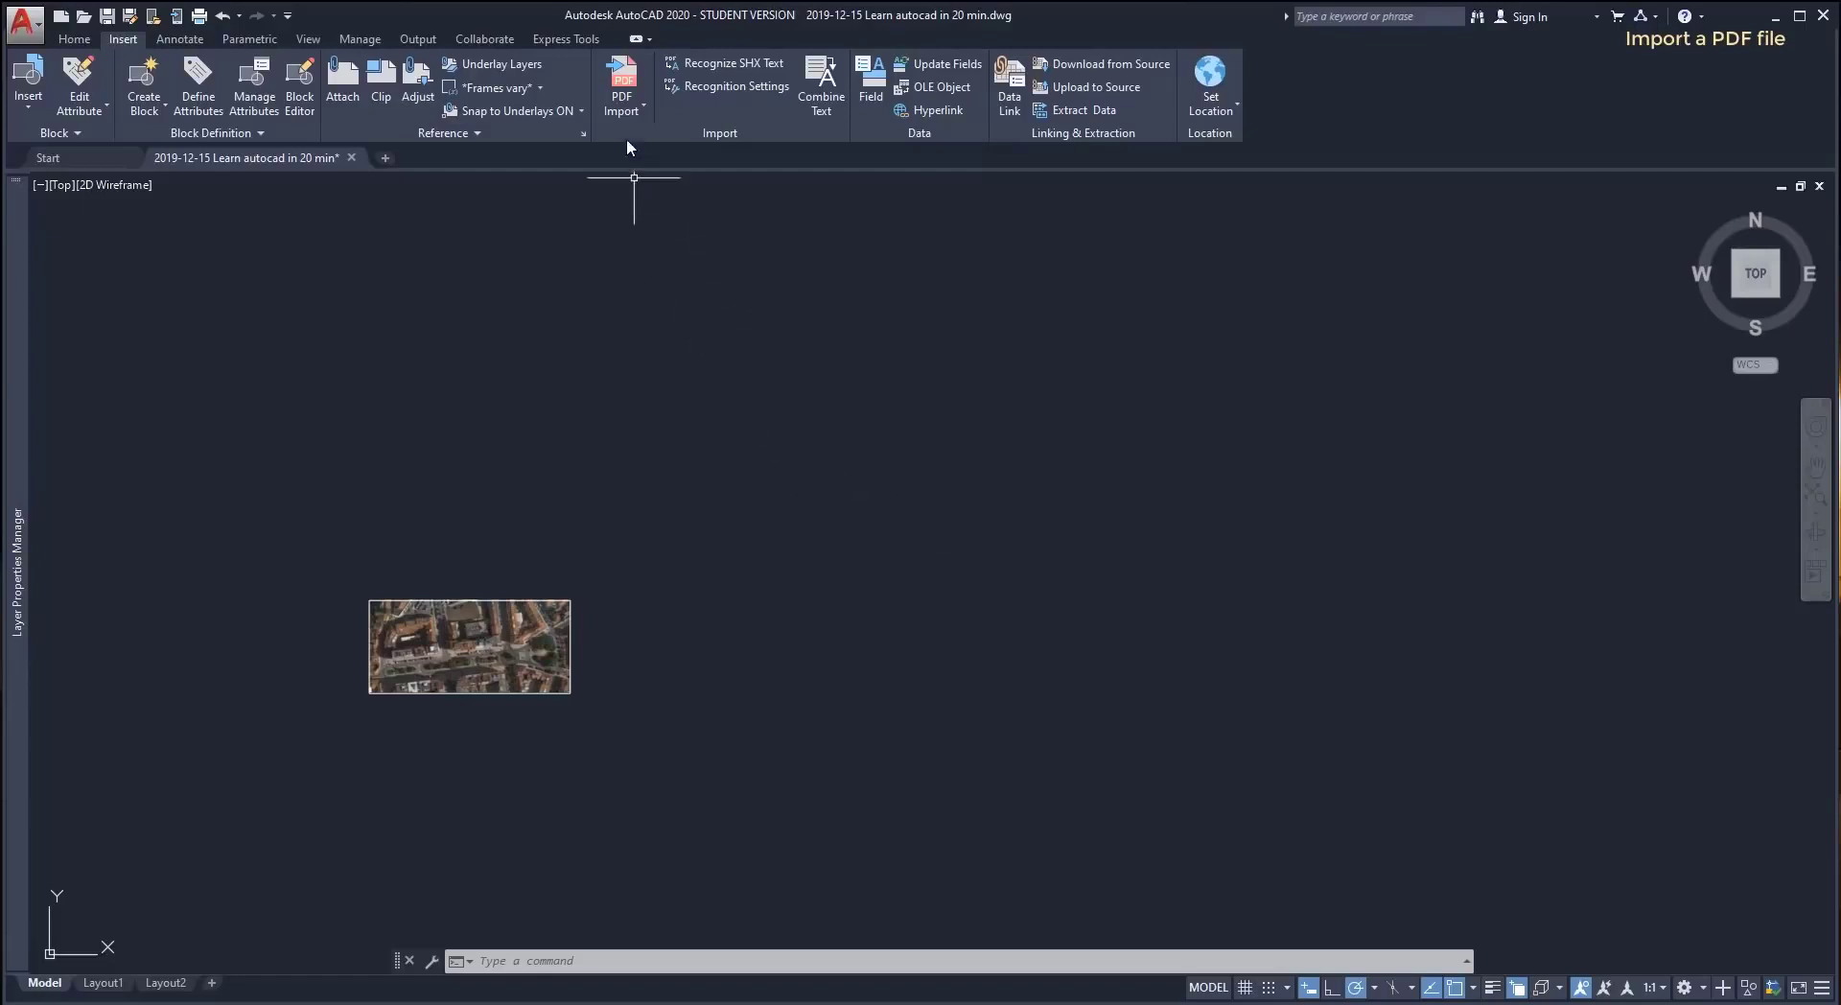
Import page 1 of "01-Autocad - Exercises for beginners - 1.pdf" at scale 1 with the insertion point specified on screen.
left_click(623, 77)
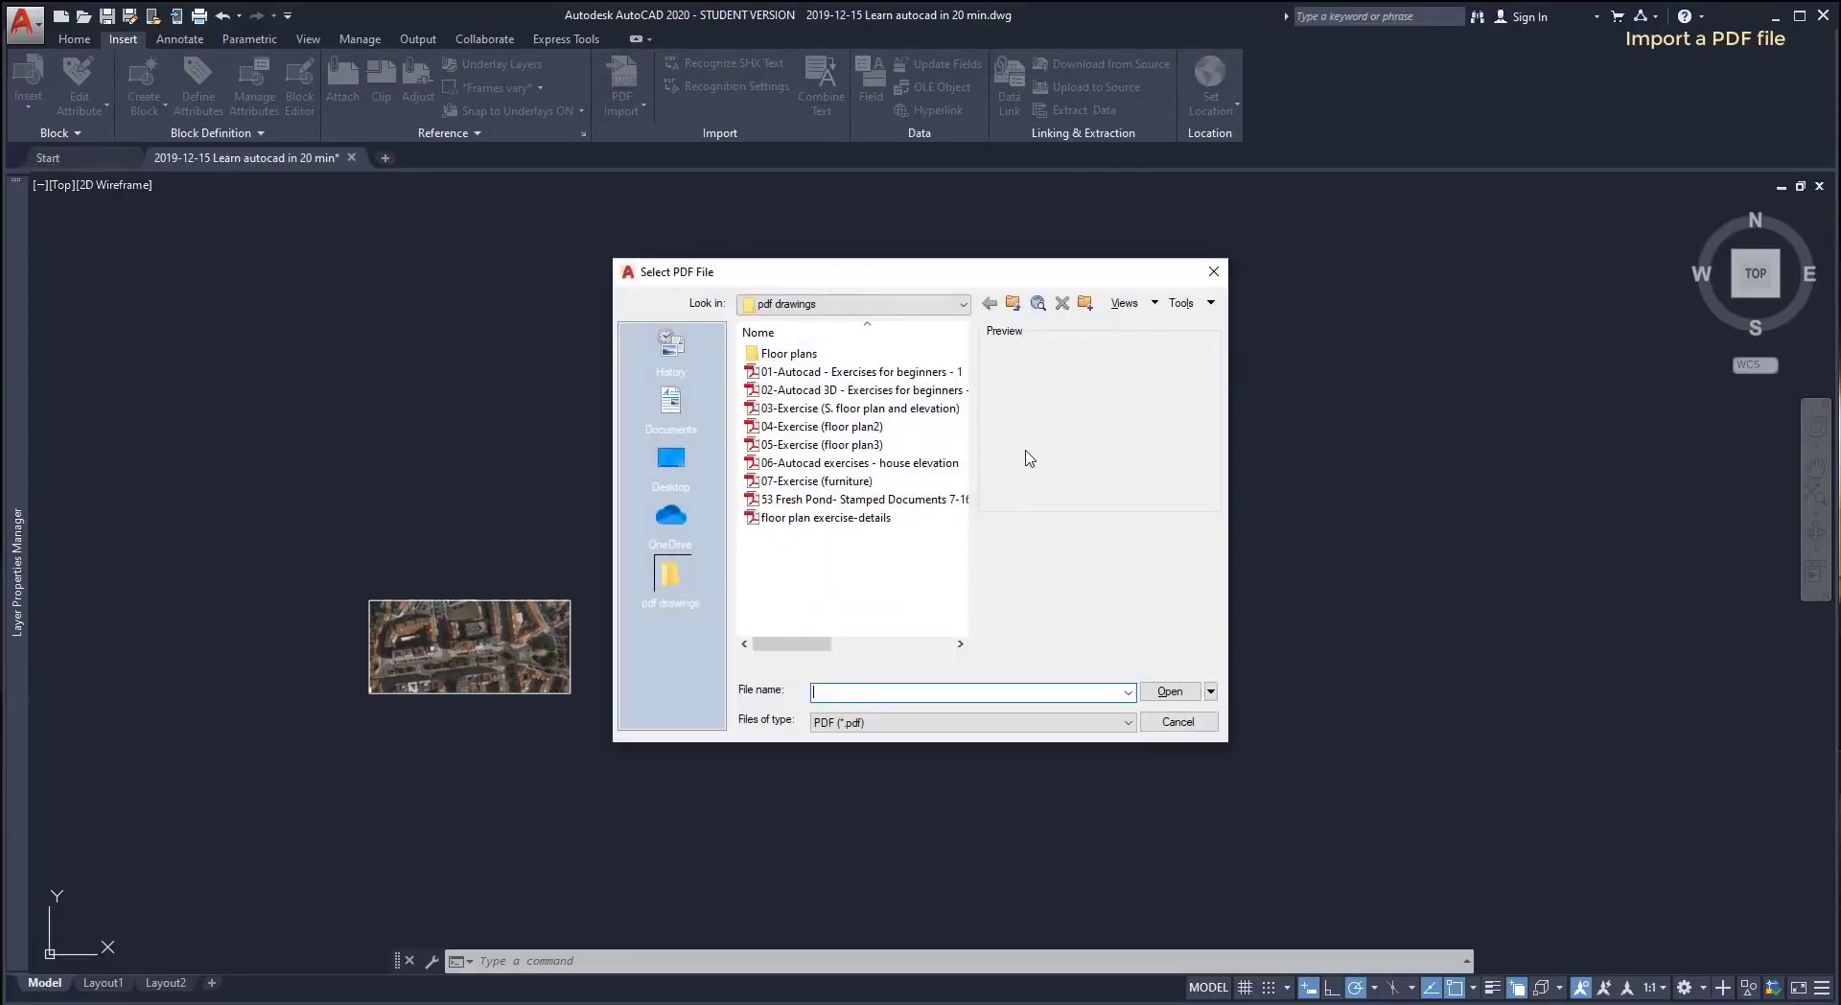
left_click(947, 374)
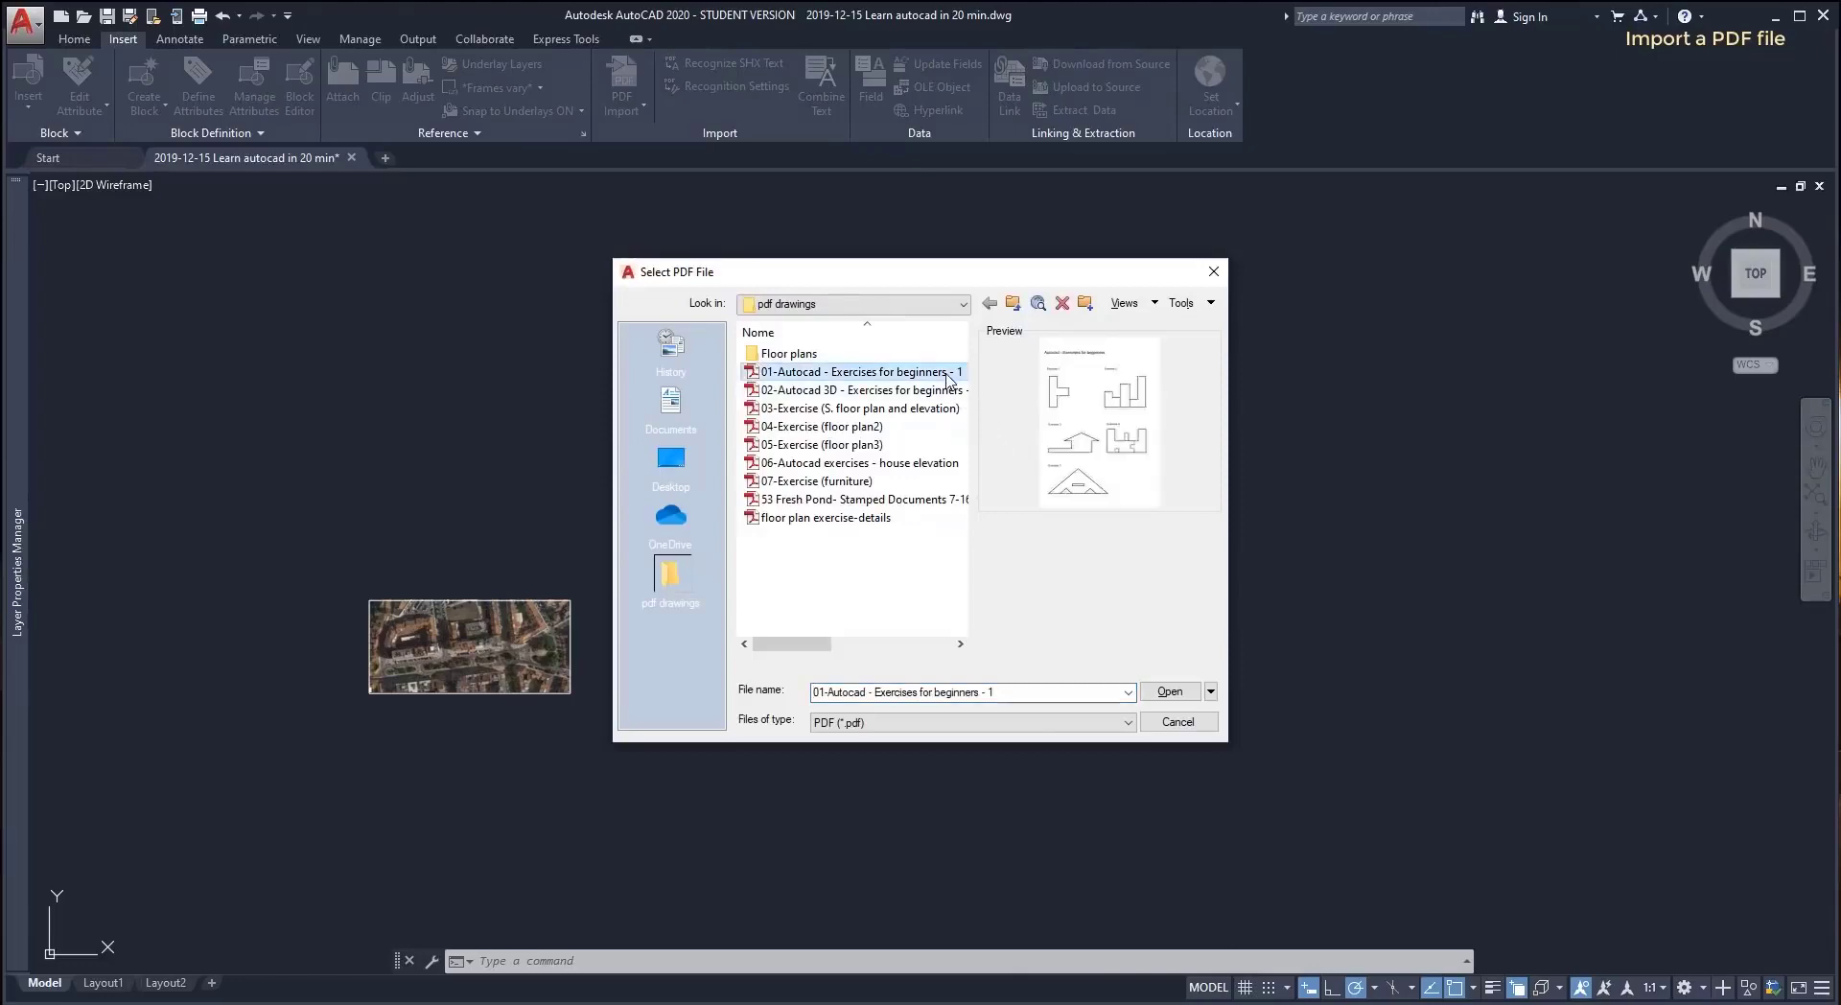
double_click(947, 376)
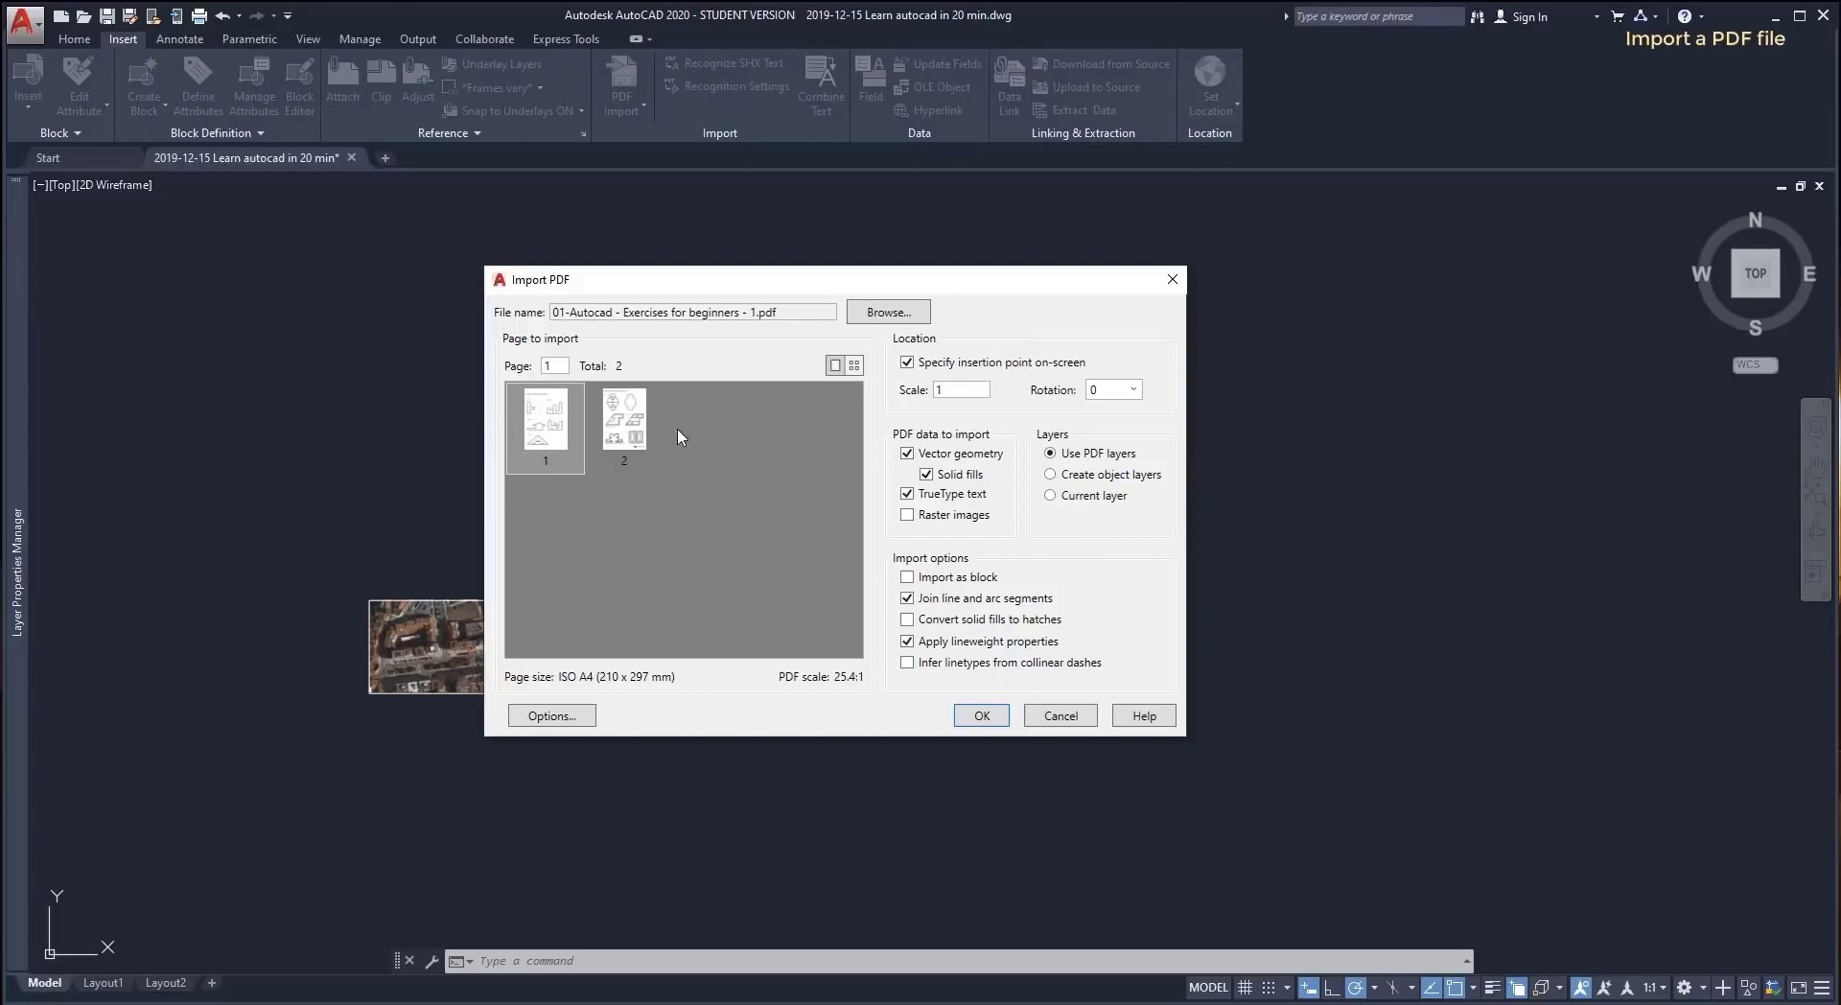
left_click(641, 437)
left_click(548, 443)
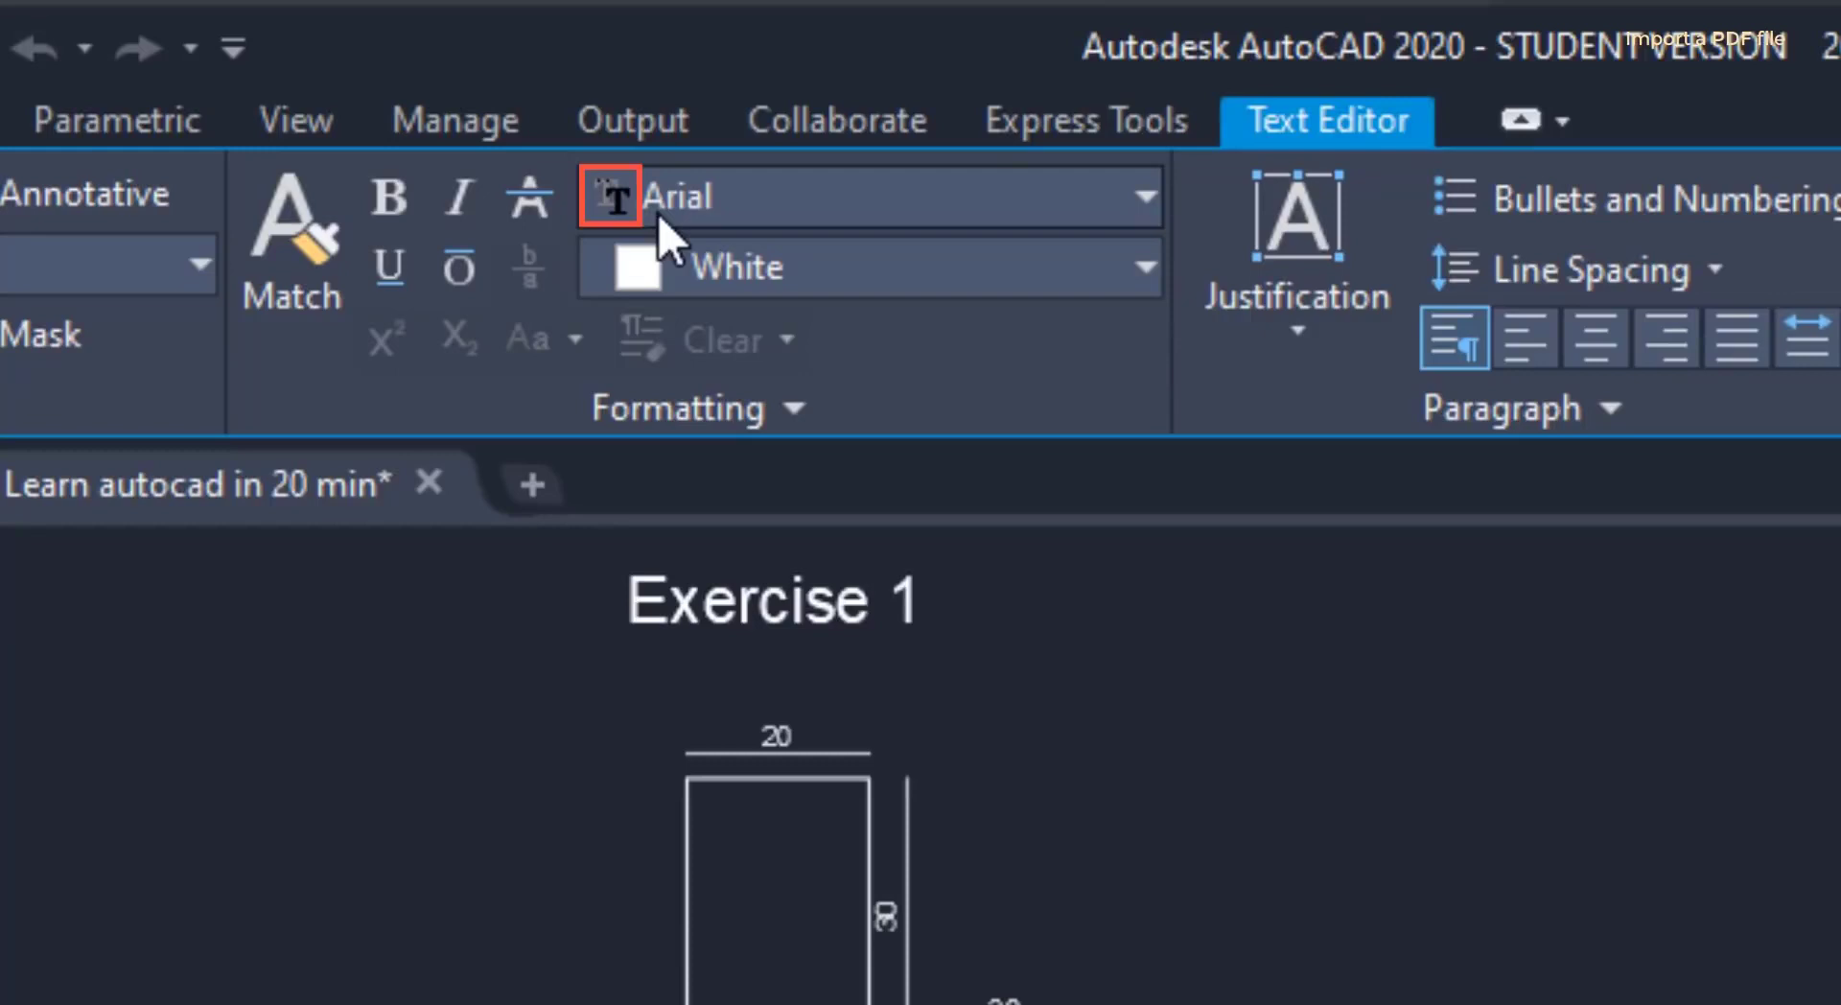
Browse the fonts available for the imported "Exercise 1" text.
left_click(866, 216)
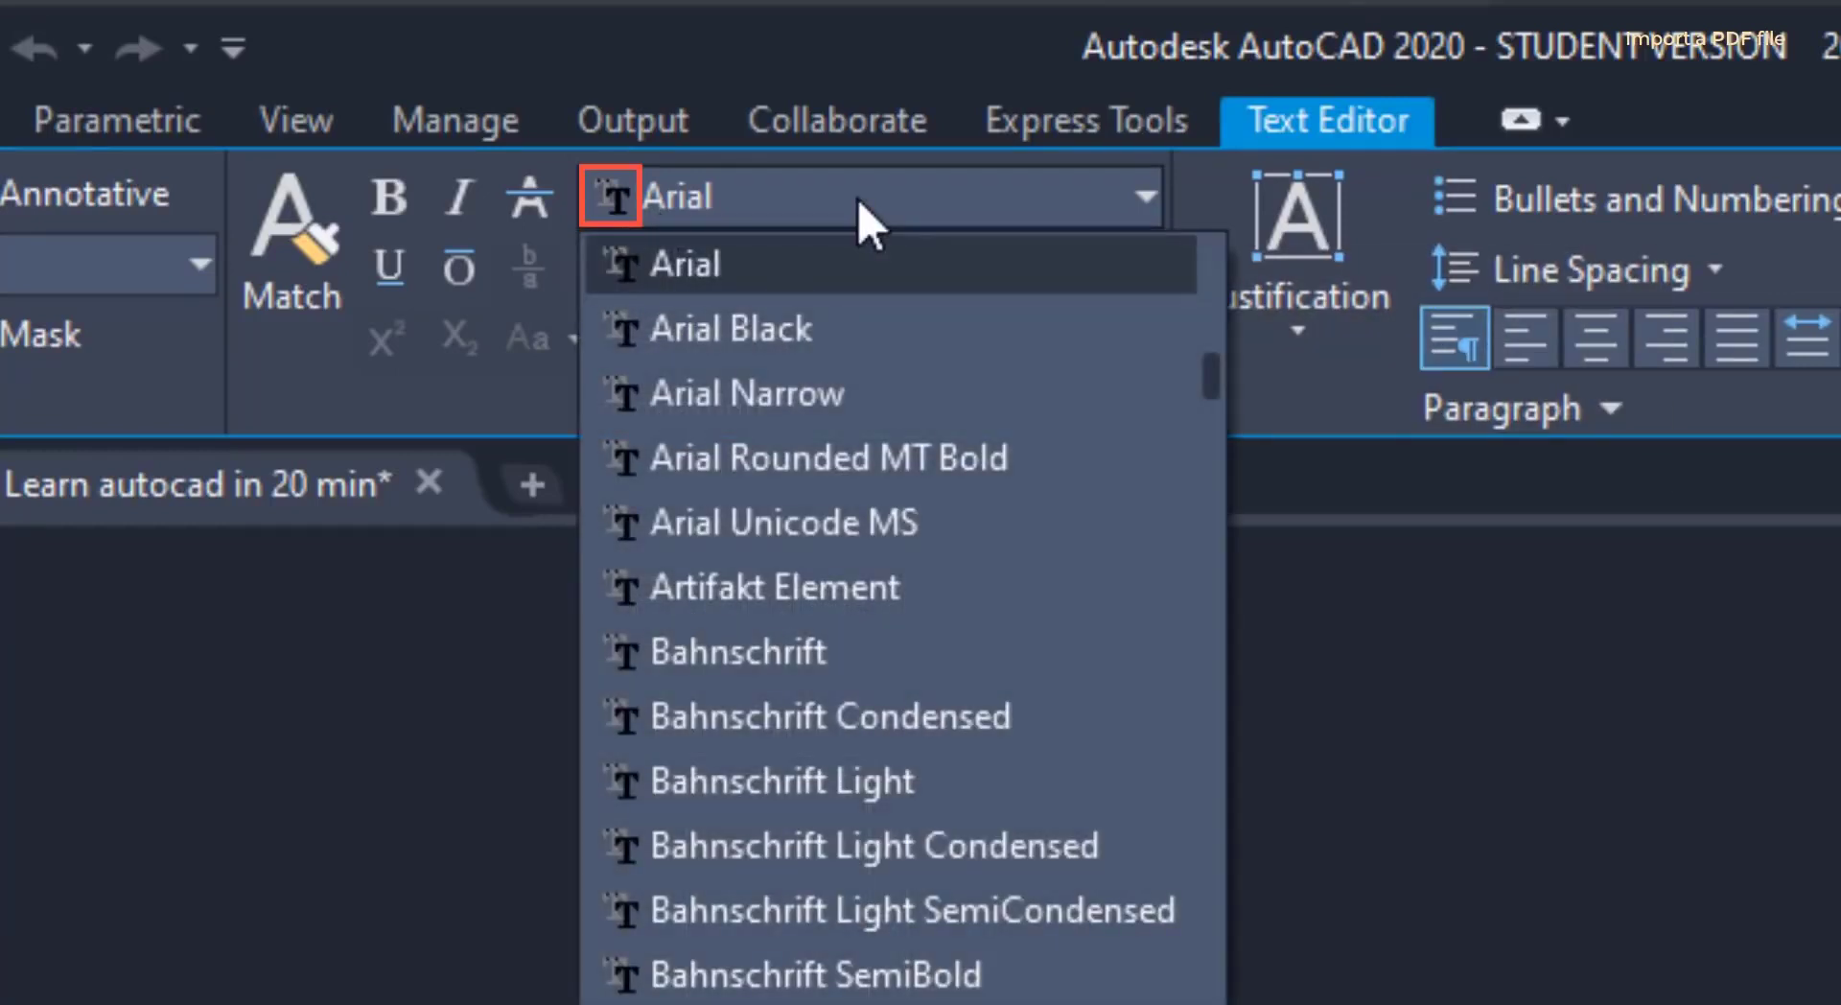
left_click_drag(1214, 407, 1215, 475)
left_click(1574, 946)
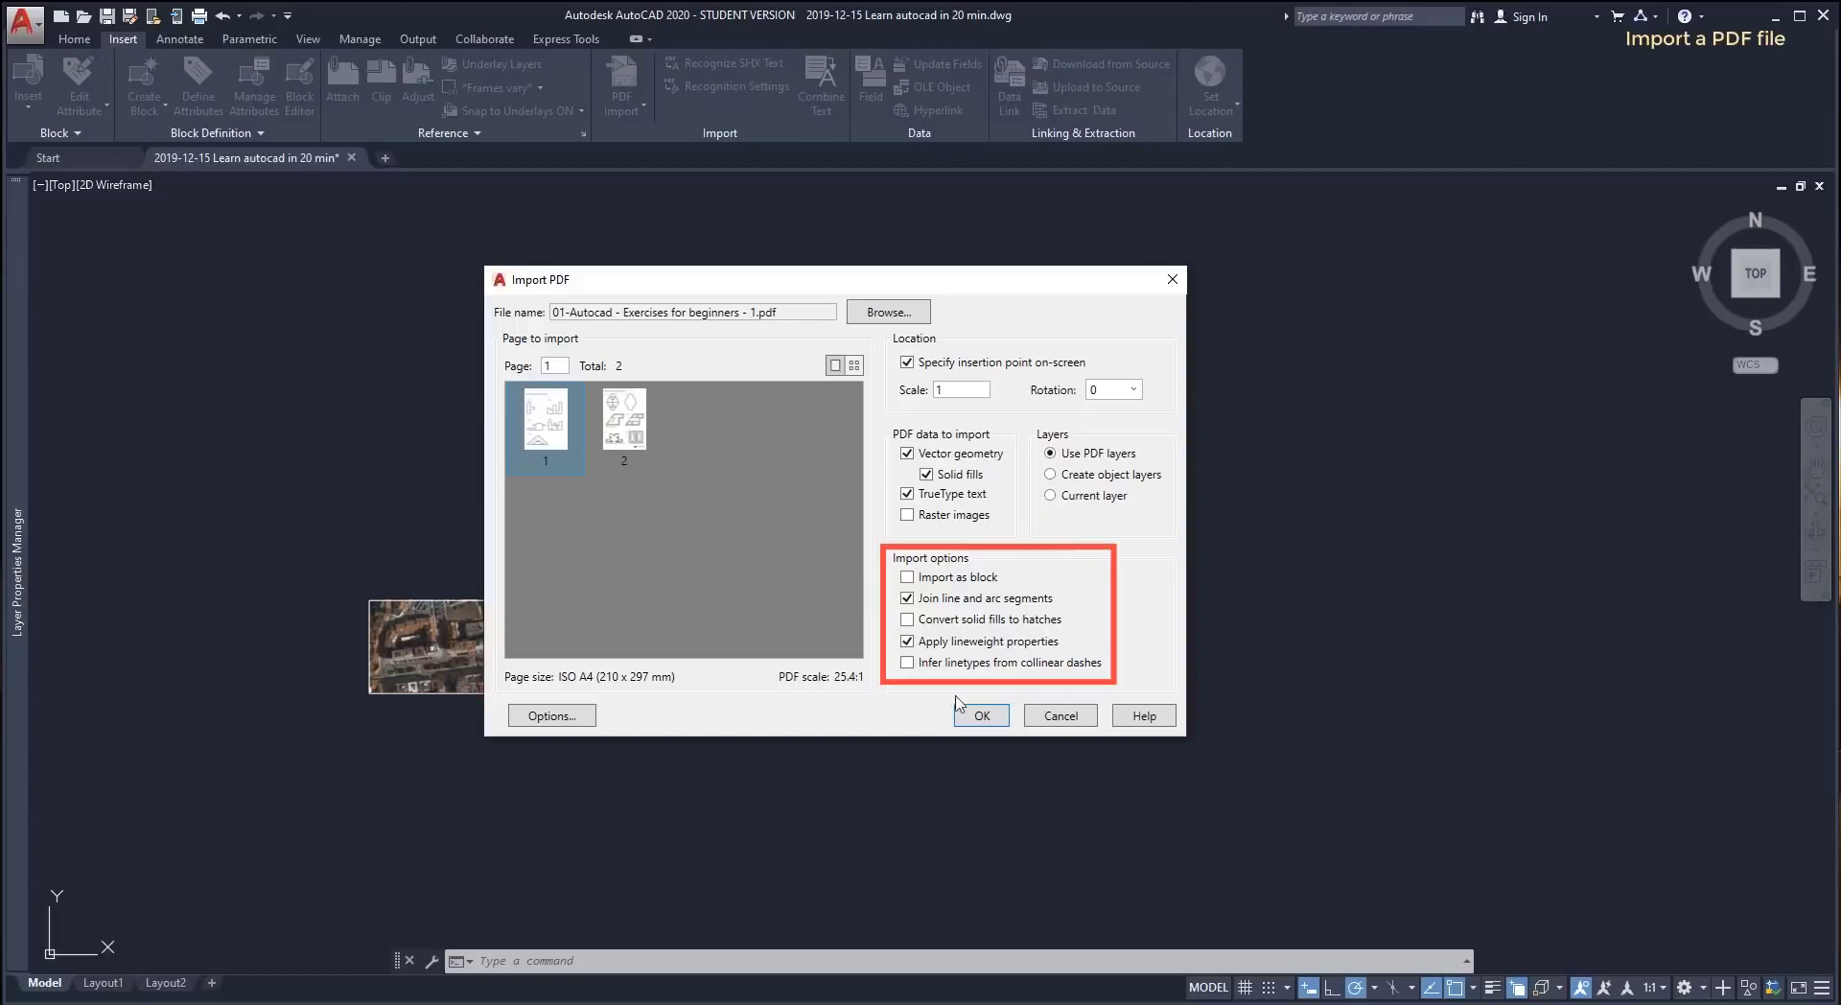
Import page 1 of the exercises PDF with joined line and arc segments and lineweight properties applied, placing it beside the aerial image.
left_click(983, 717)
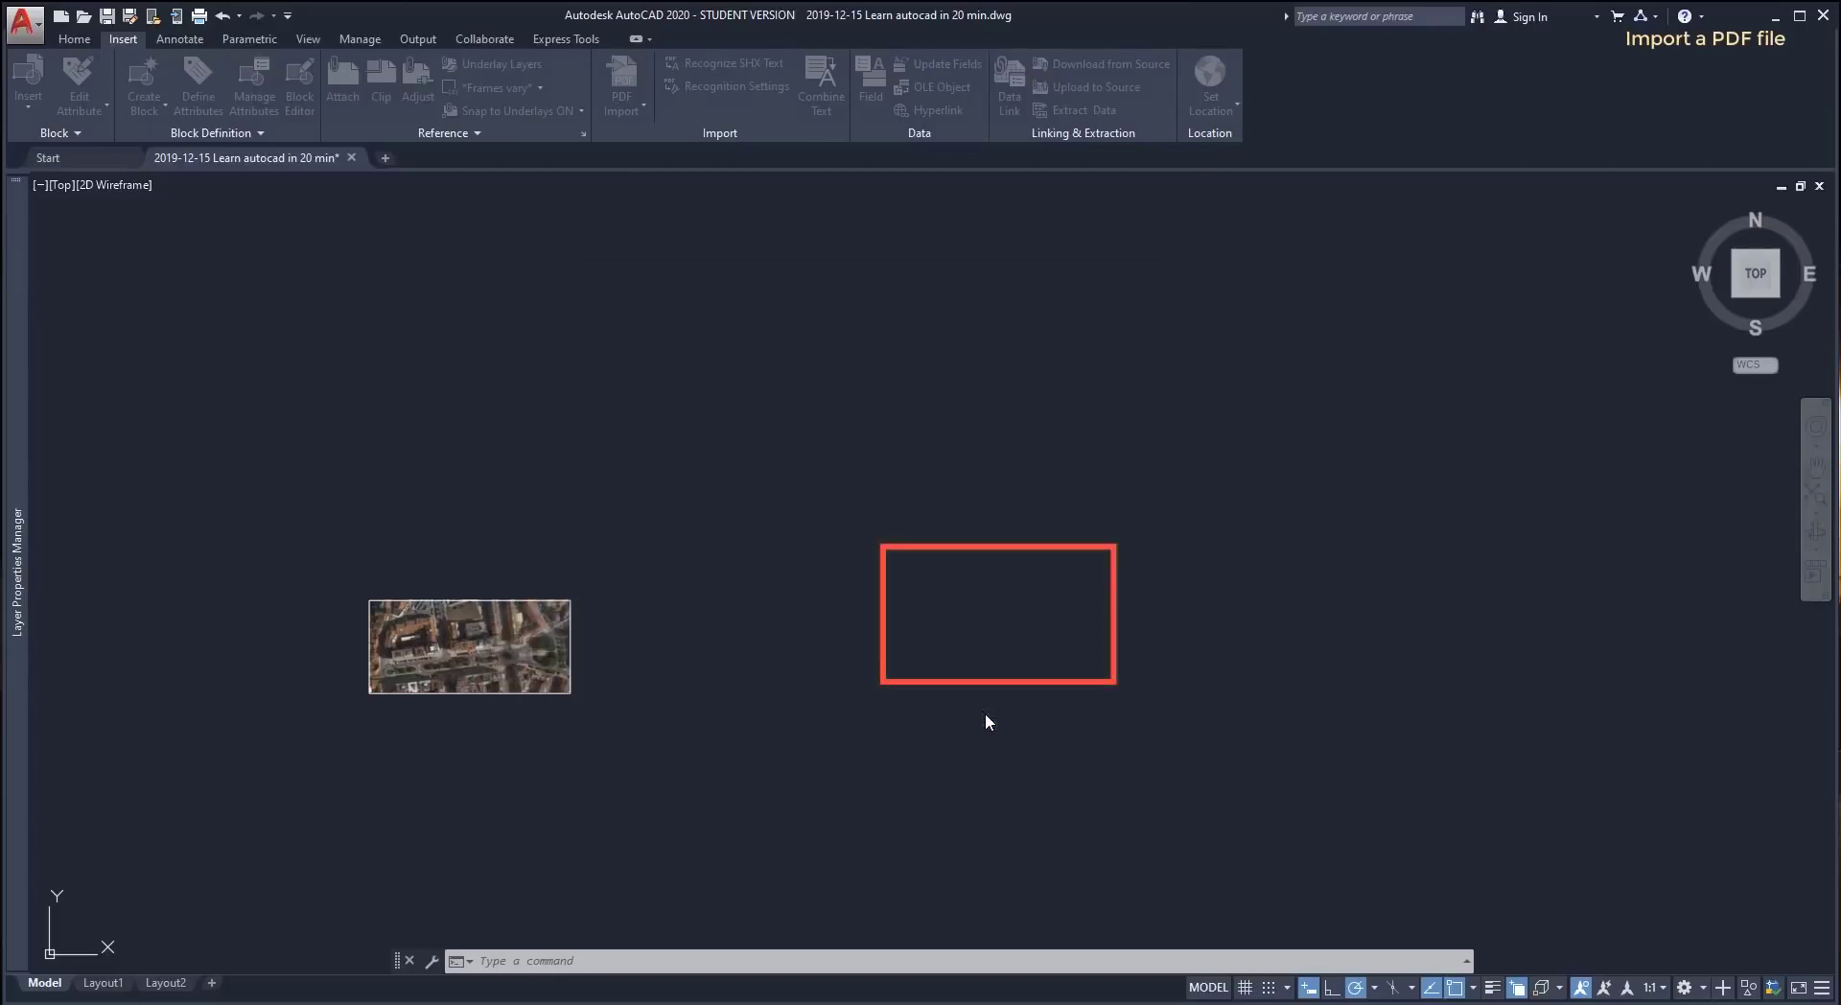
left_click(1085, 561)
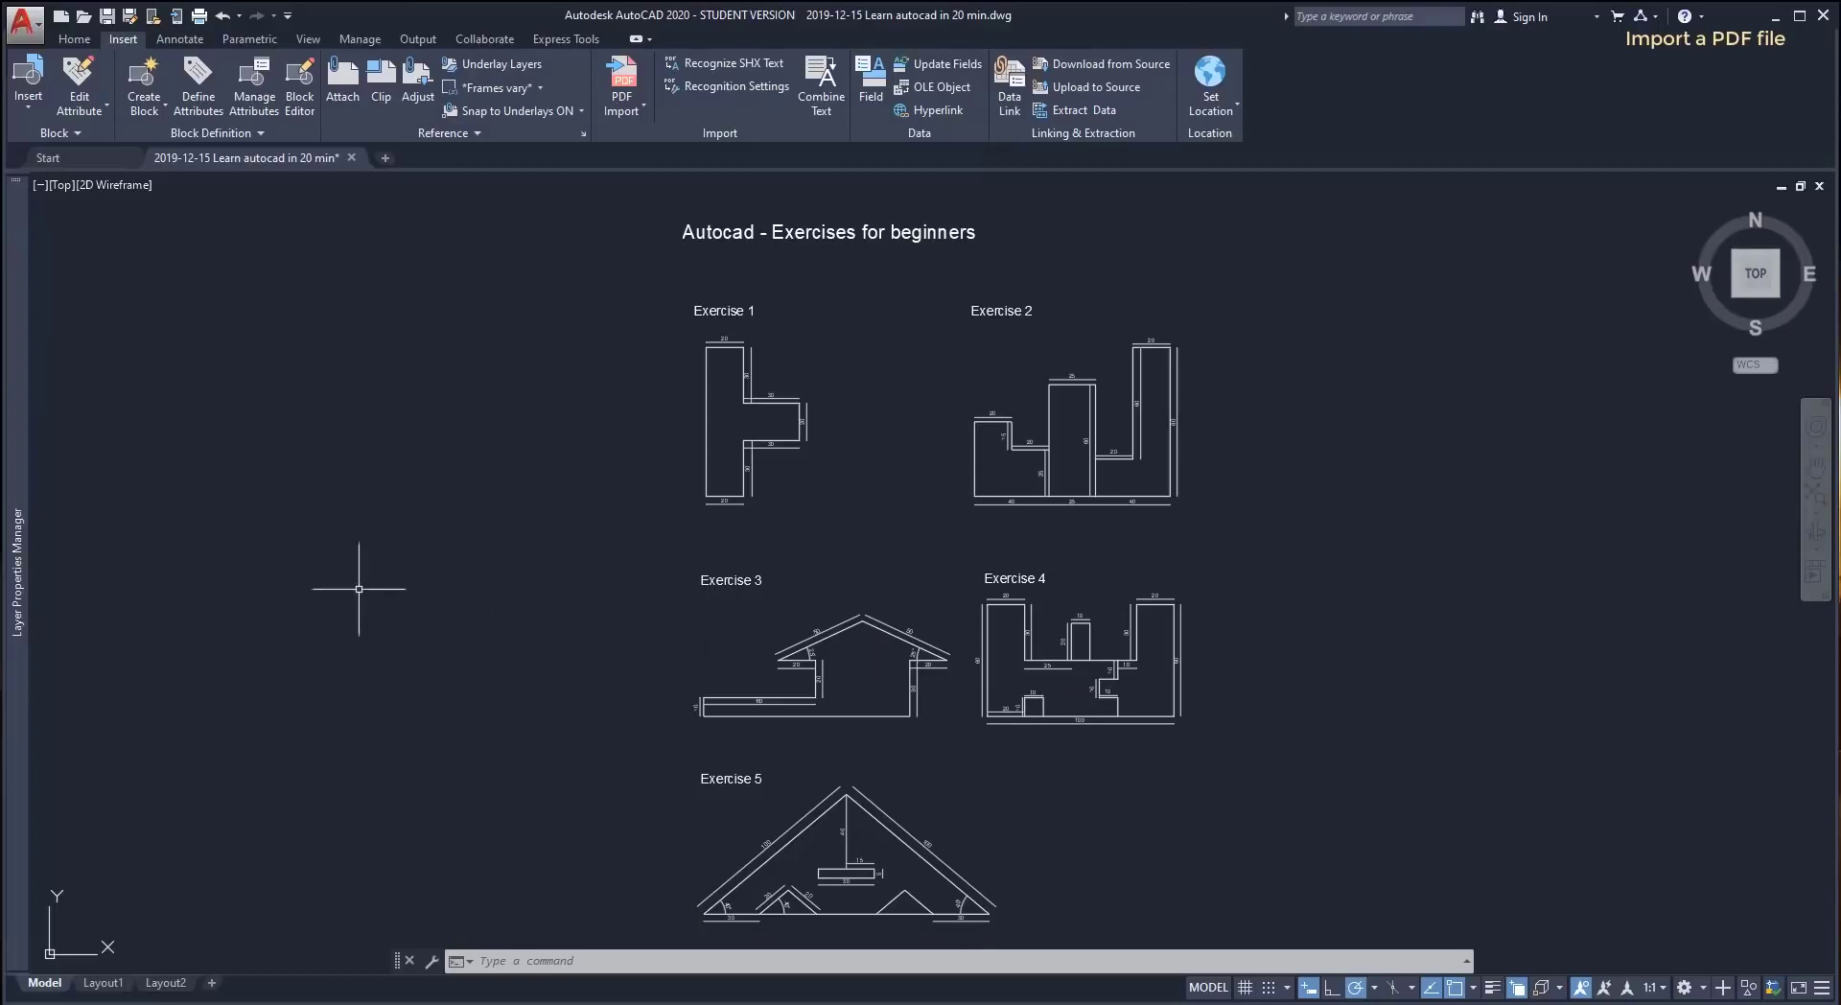
Inspect the imported PDF's layers, the Exercise 3 outline and the separate dimension text and lines of Exercise 4.
mouse_move(24, 566)
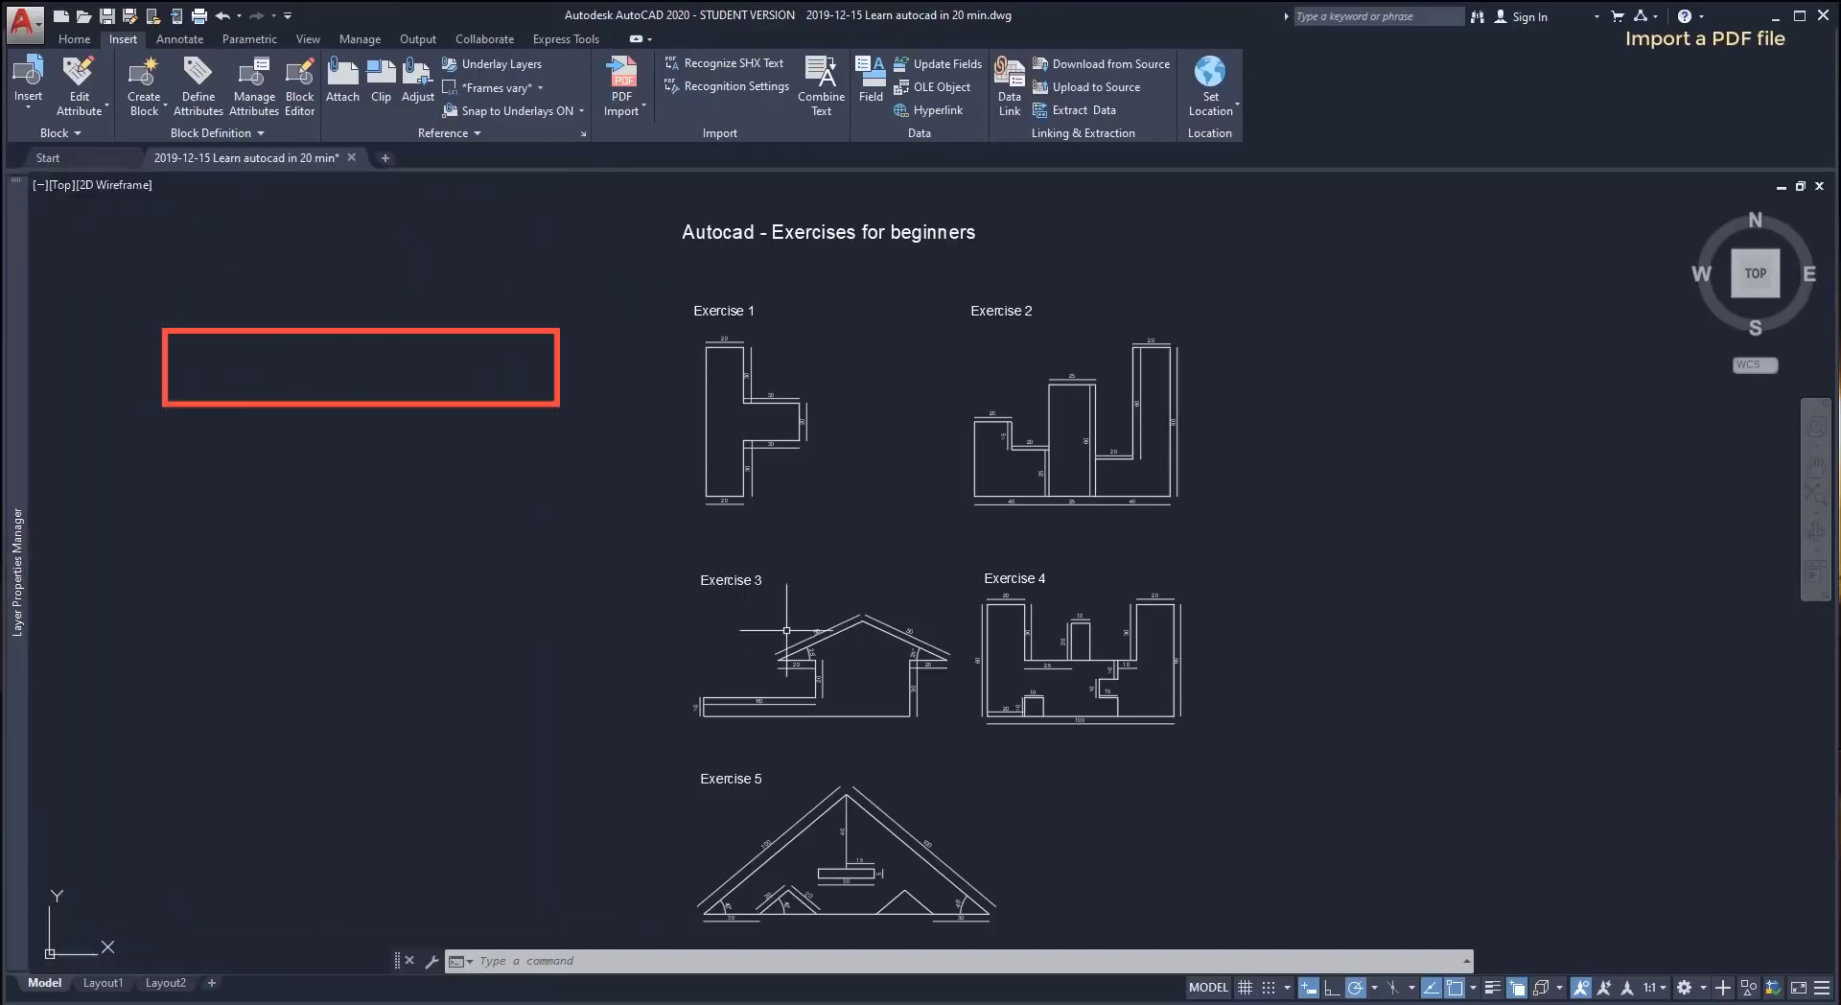
scroll(788, 631, "up", 5)
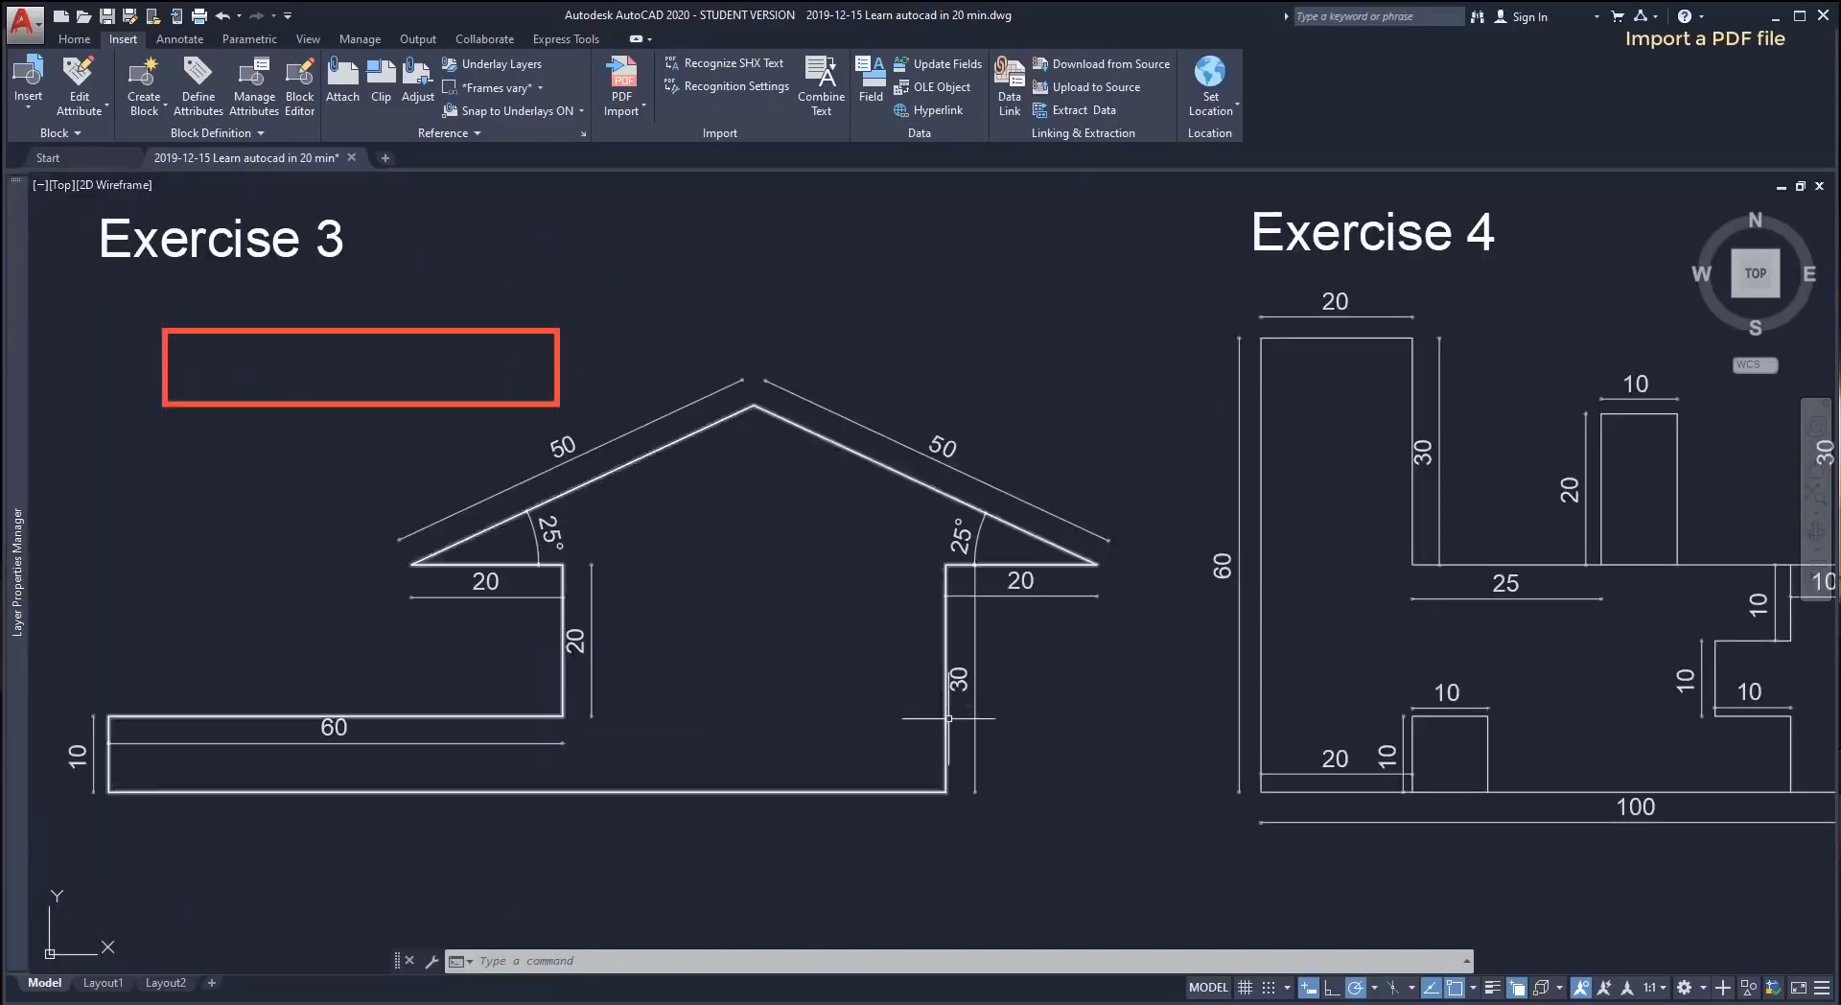
left_click(946, 724)
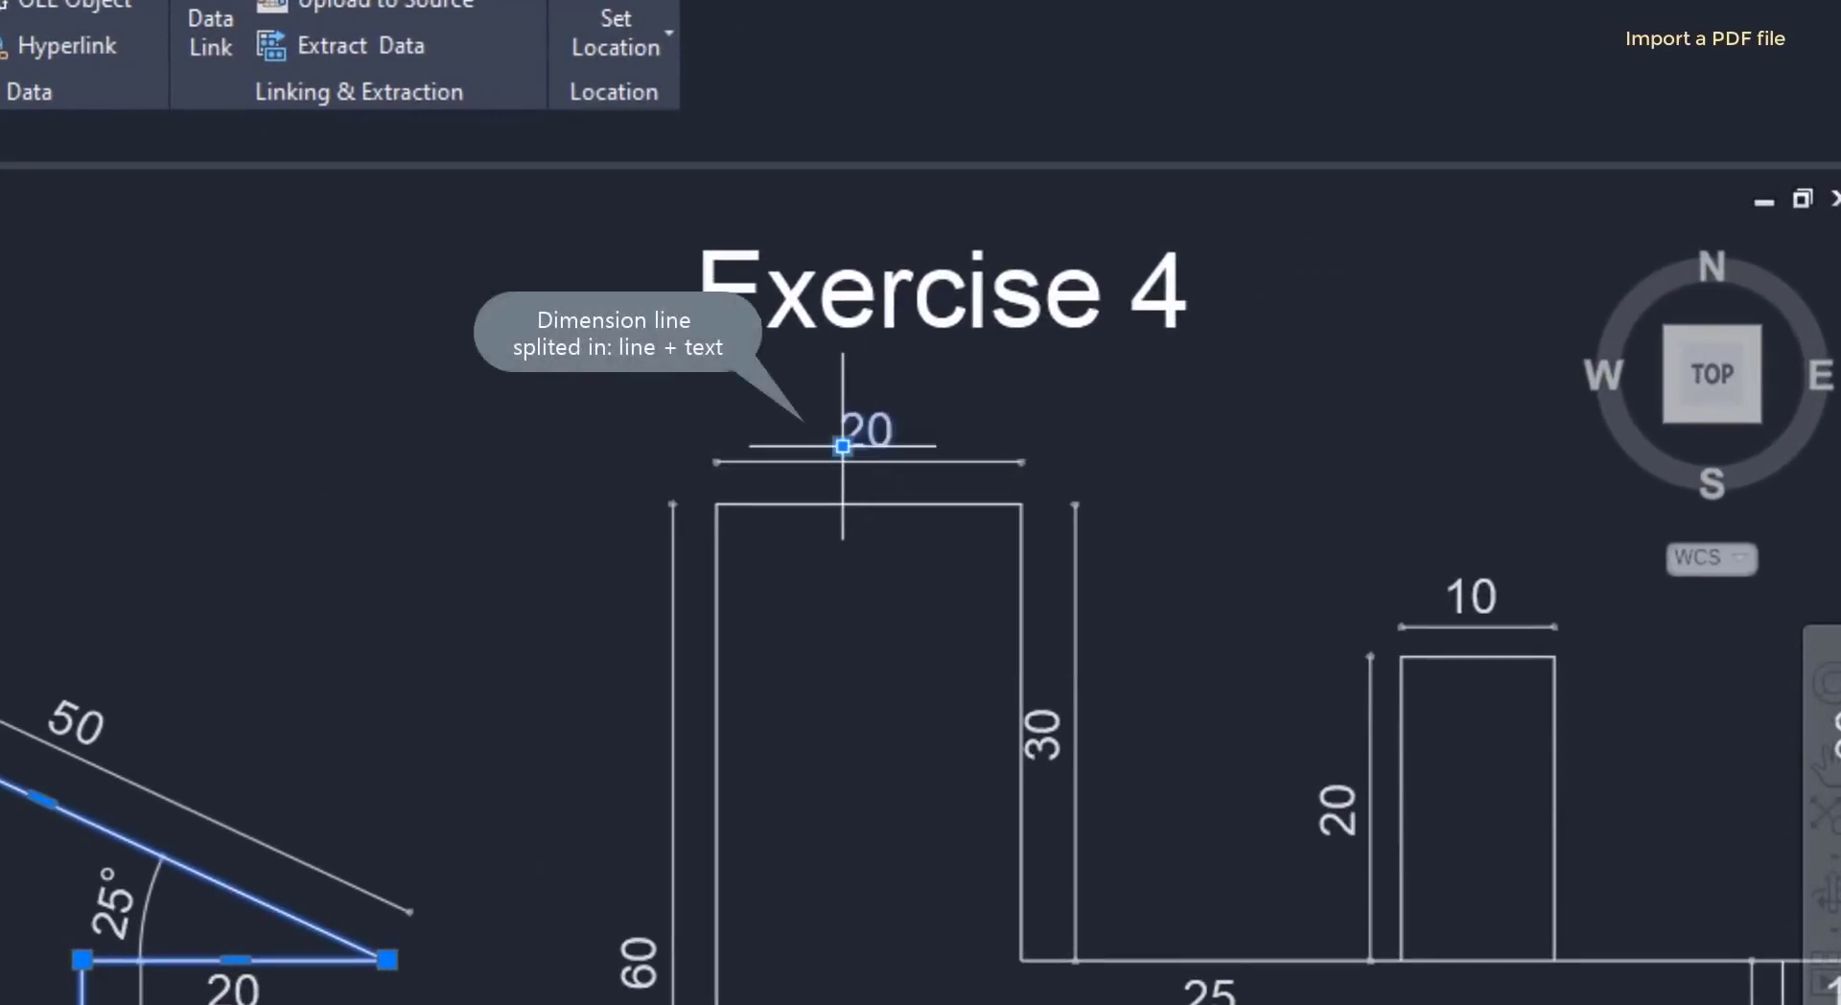
key("Escape")
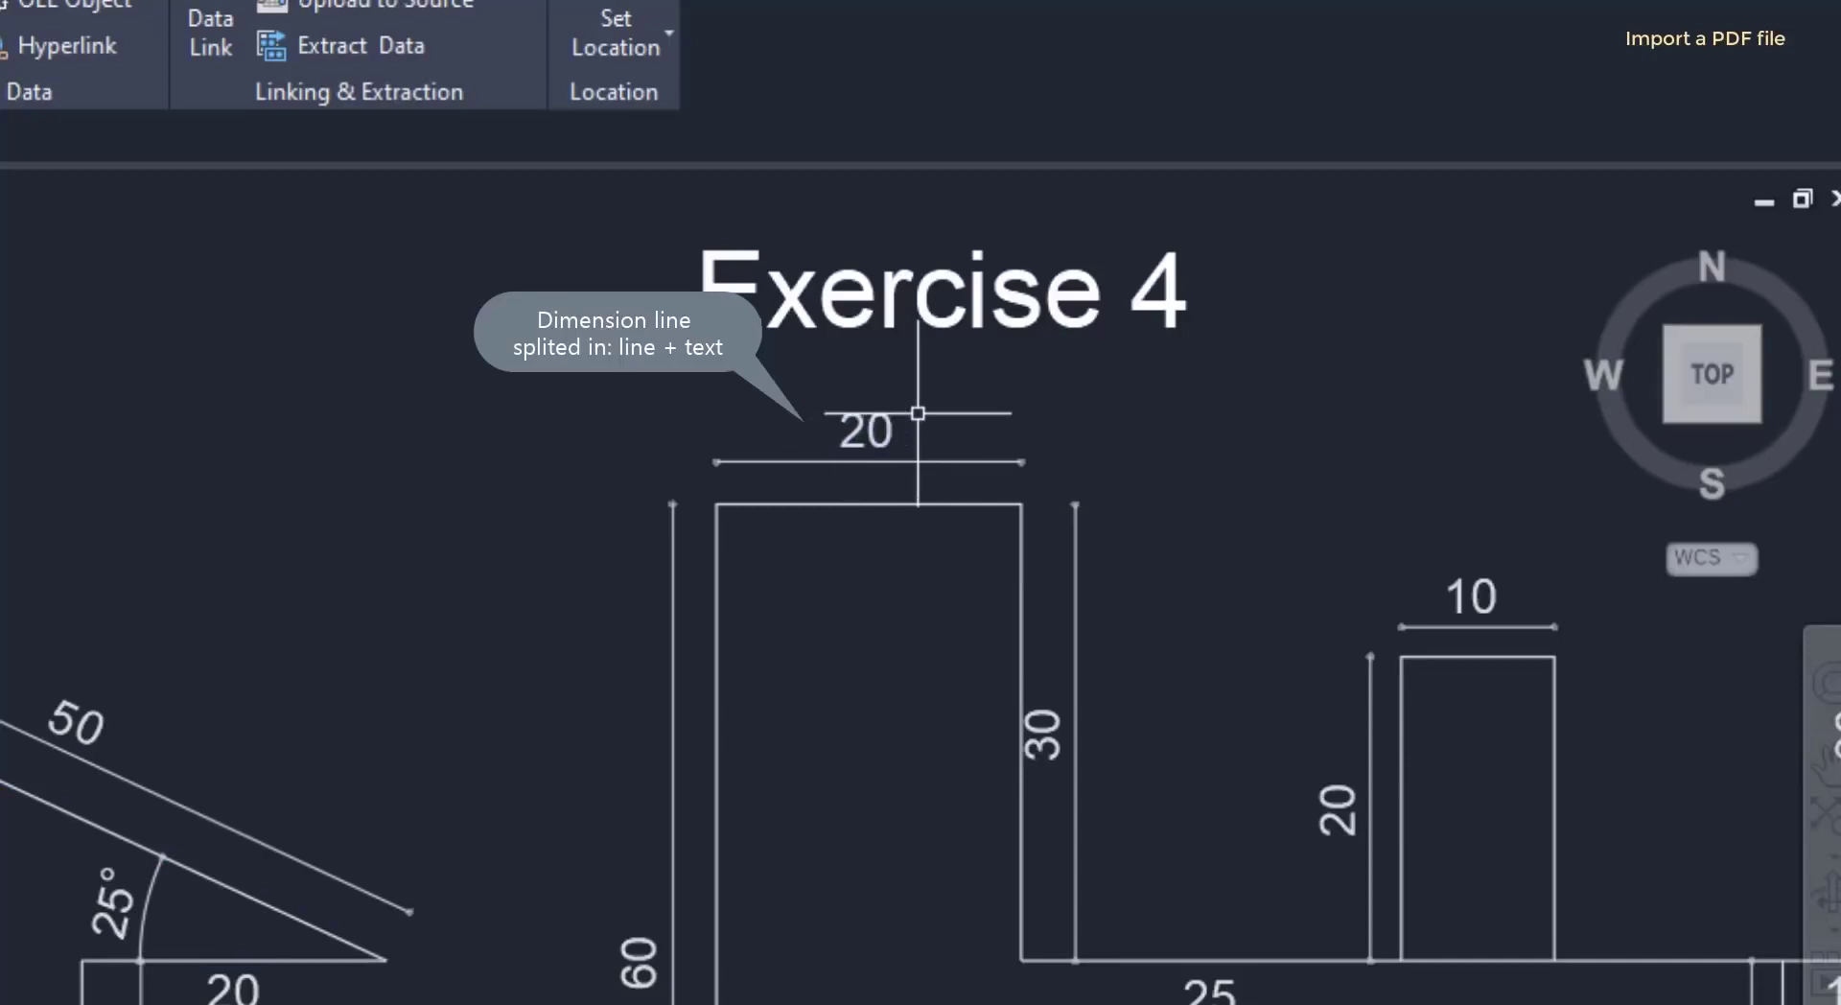
scroll(918, 406, "up", 4)
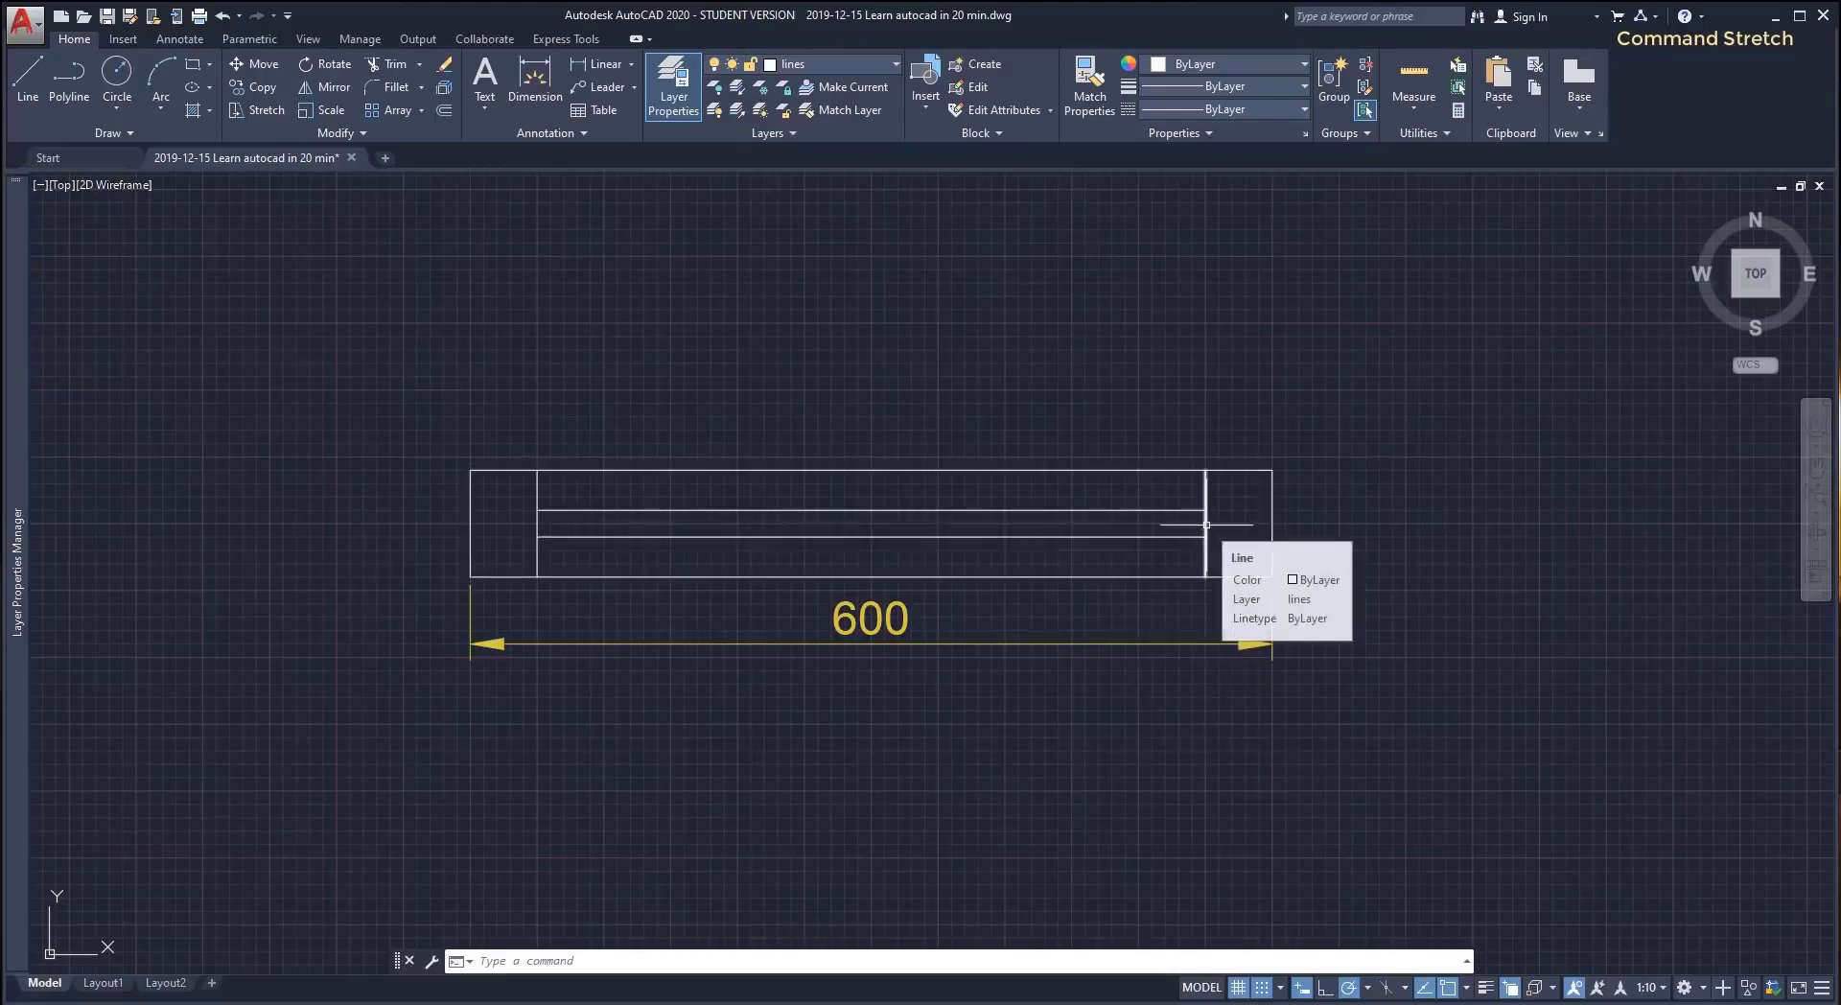
Stretch the 600-wide window drawing, selecting its right end and the dimension with a crossing window.
left_click(247, 112)
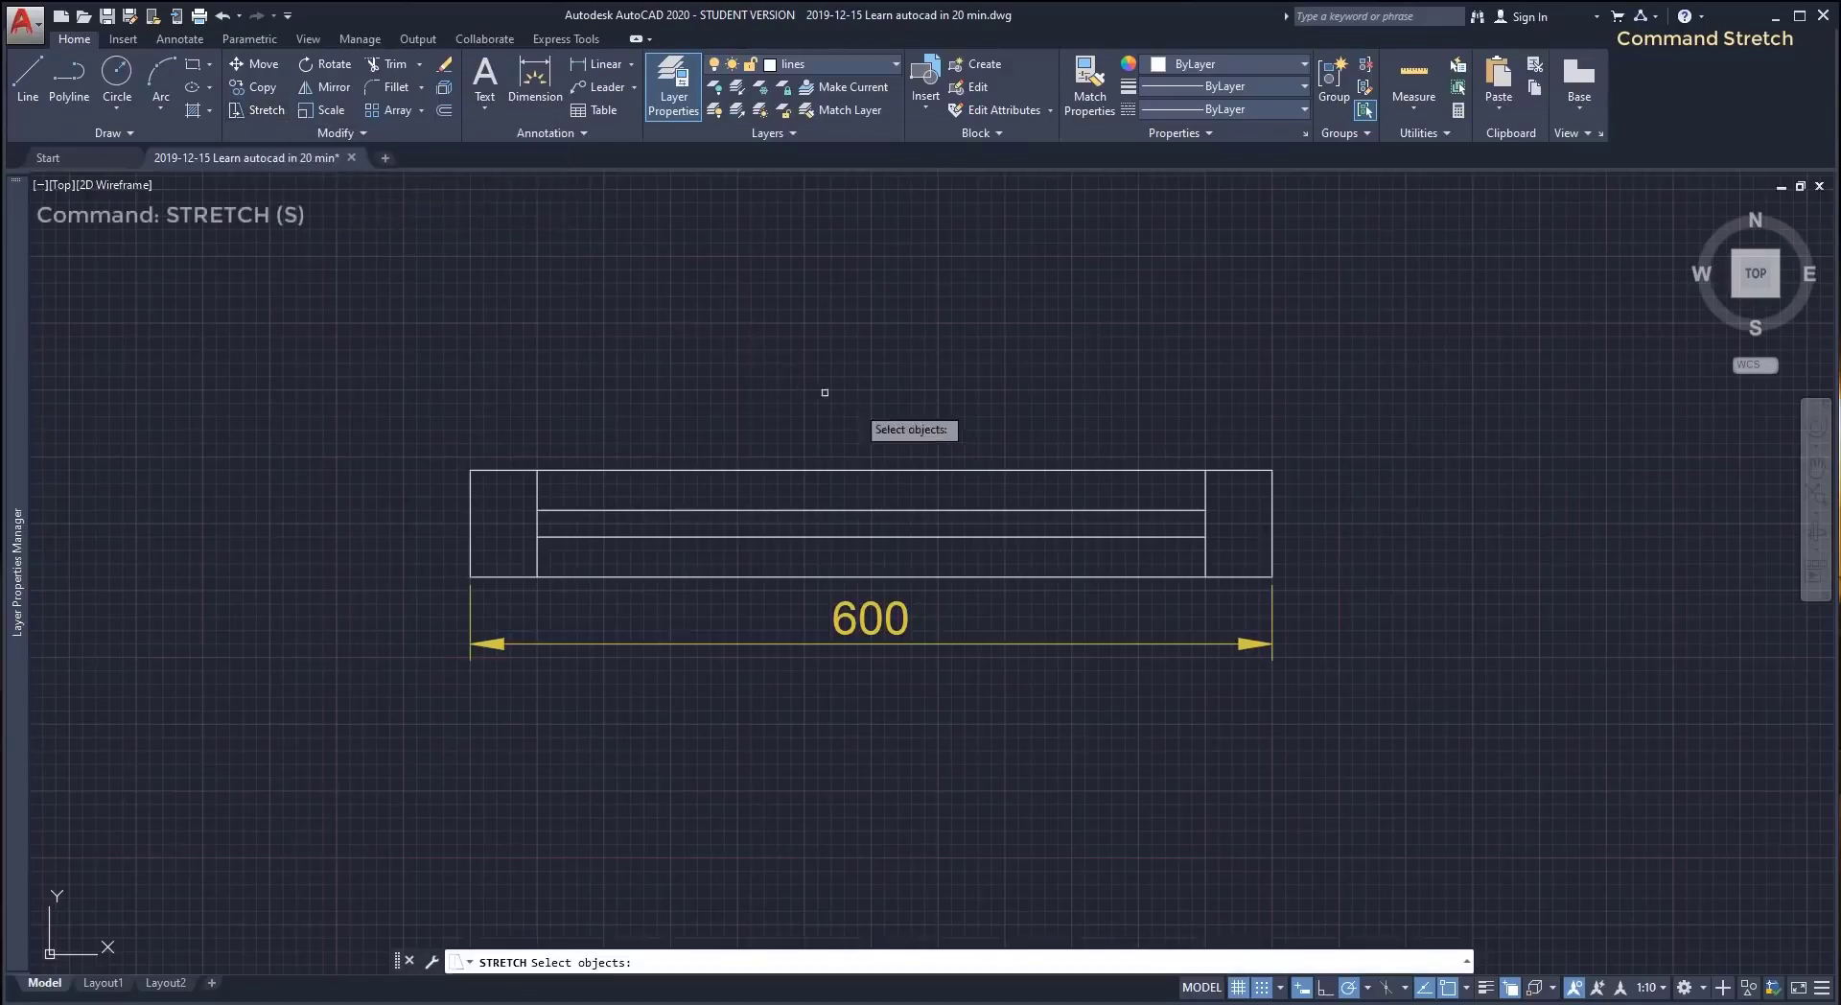
left_click(1432, 709)
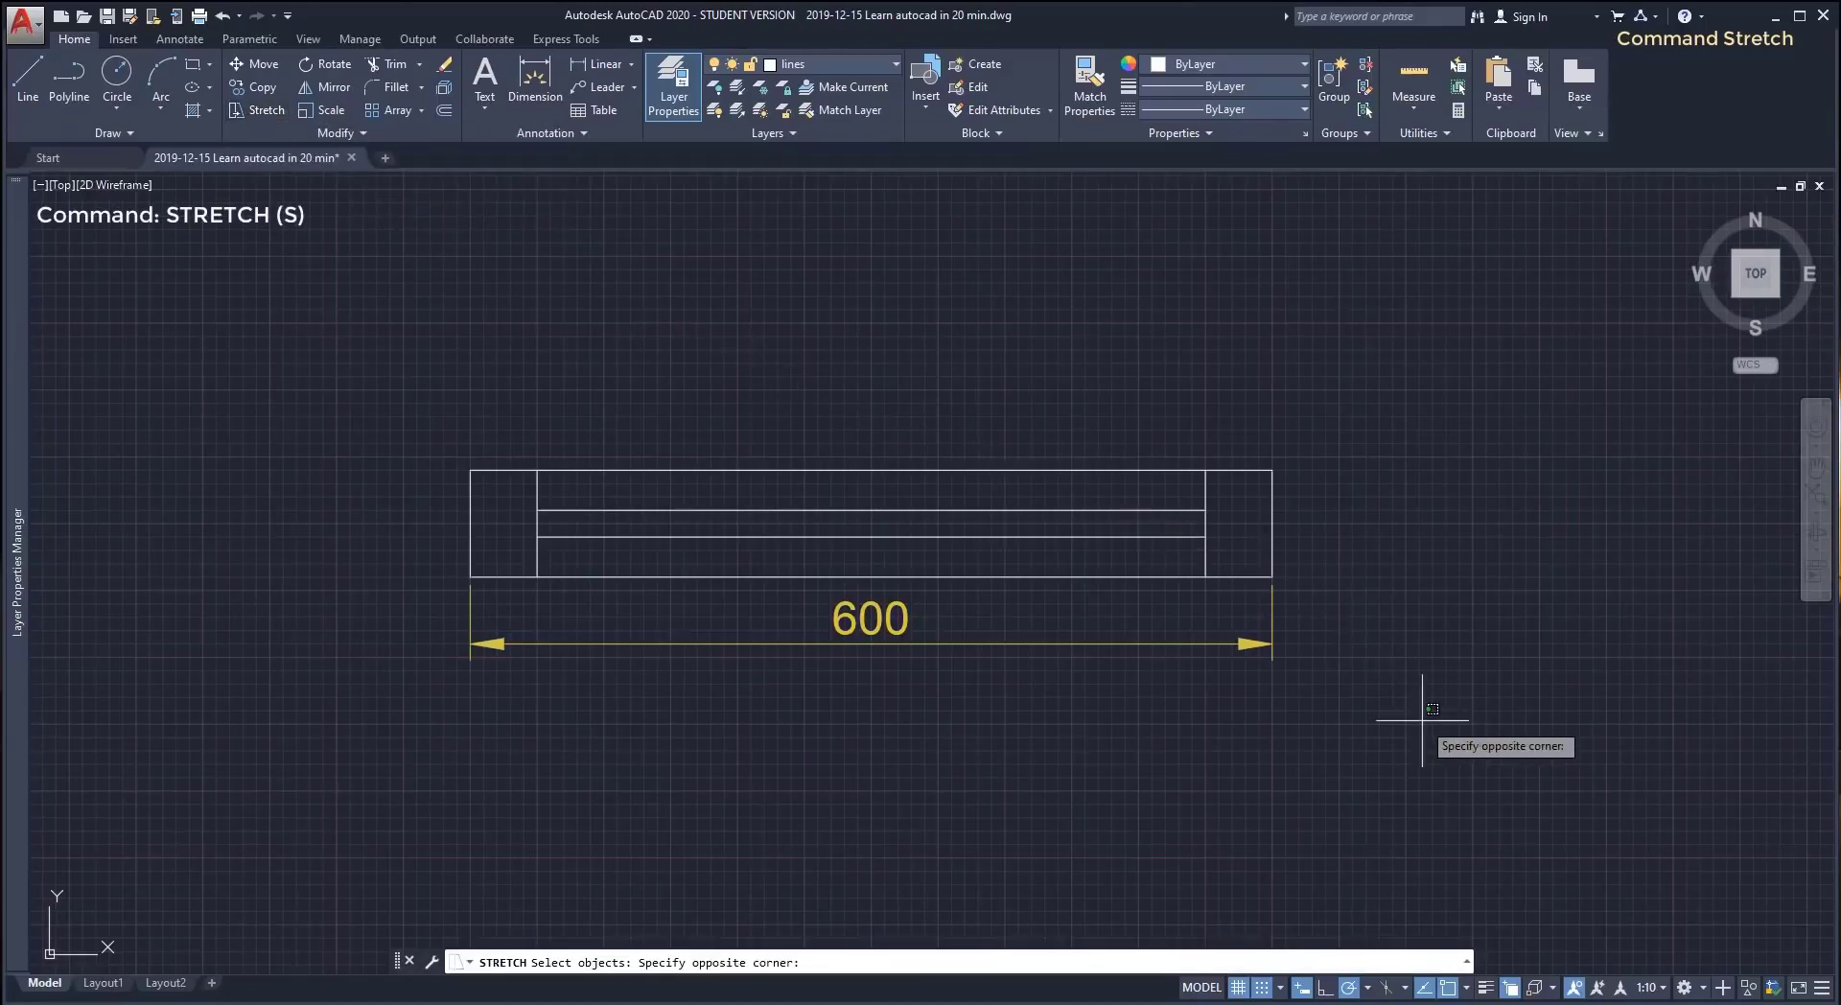
left_click(1182, 429)
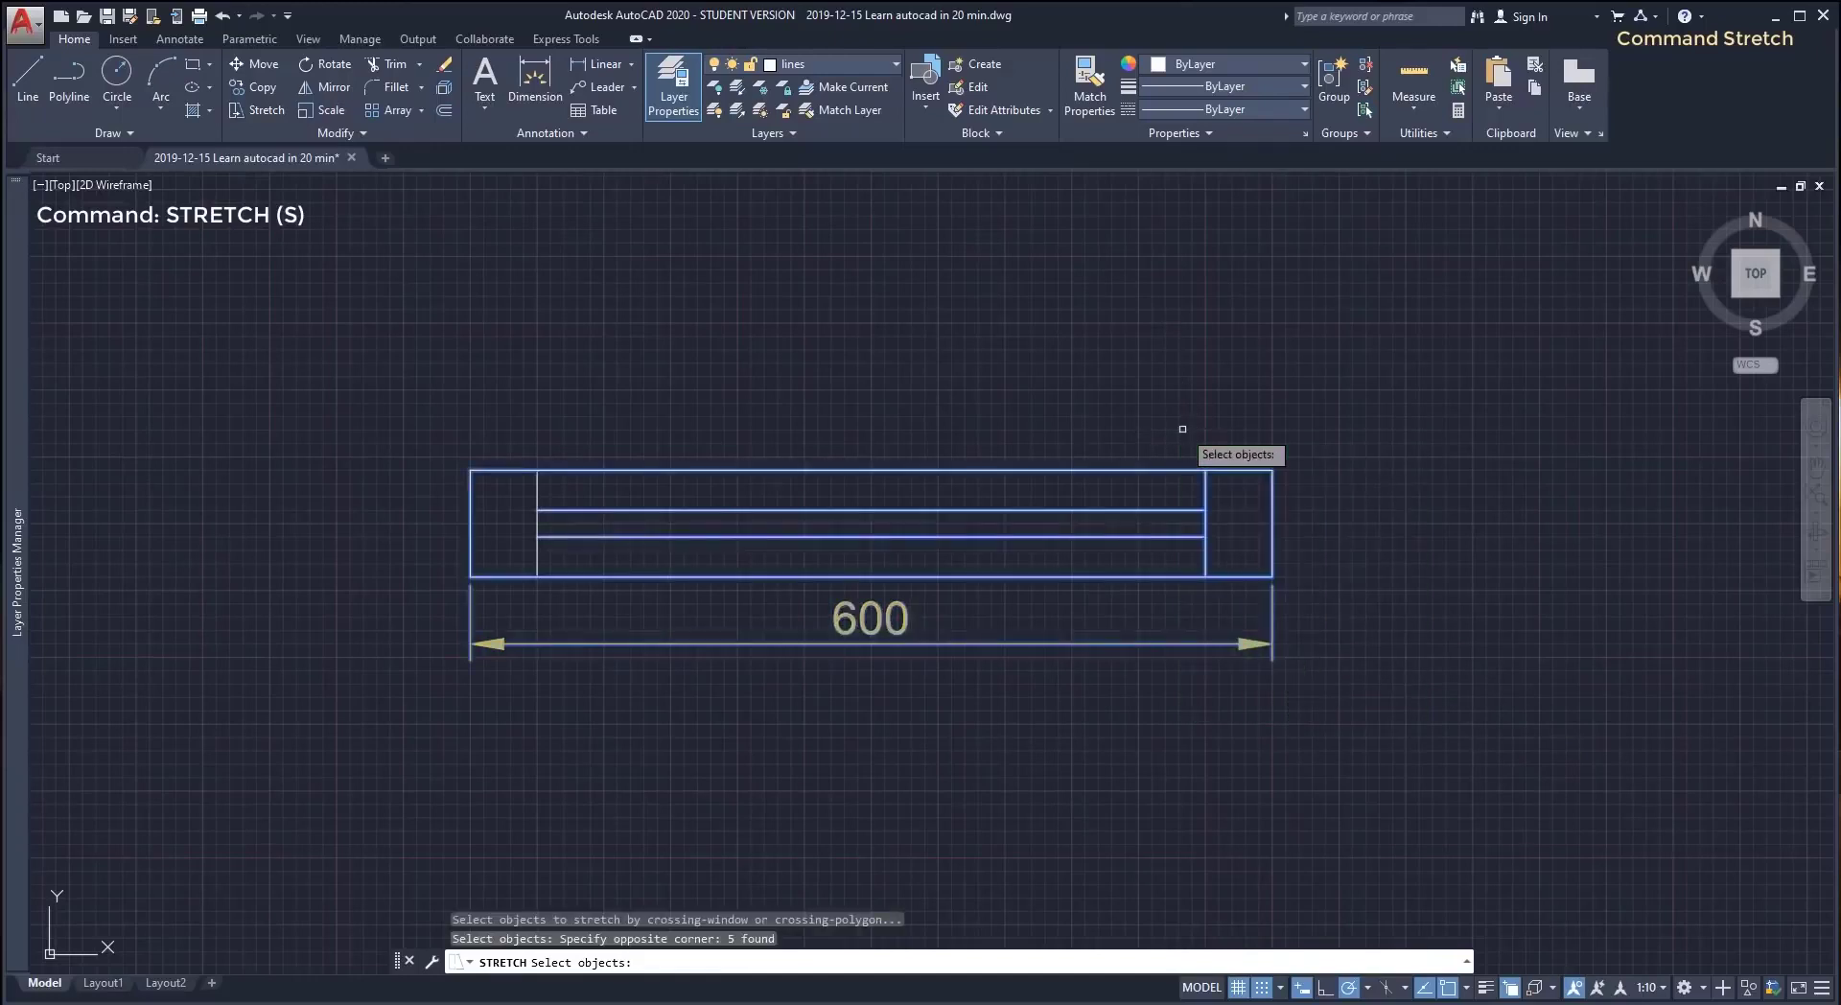
key("Return")
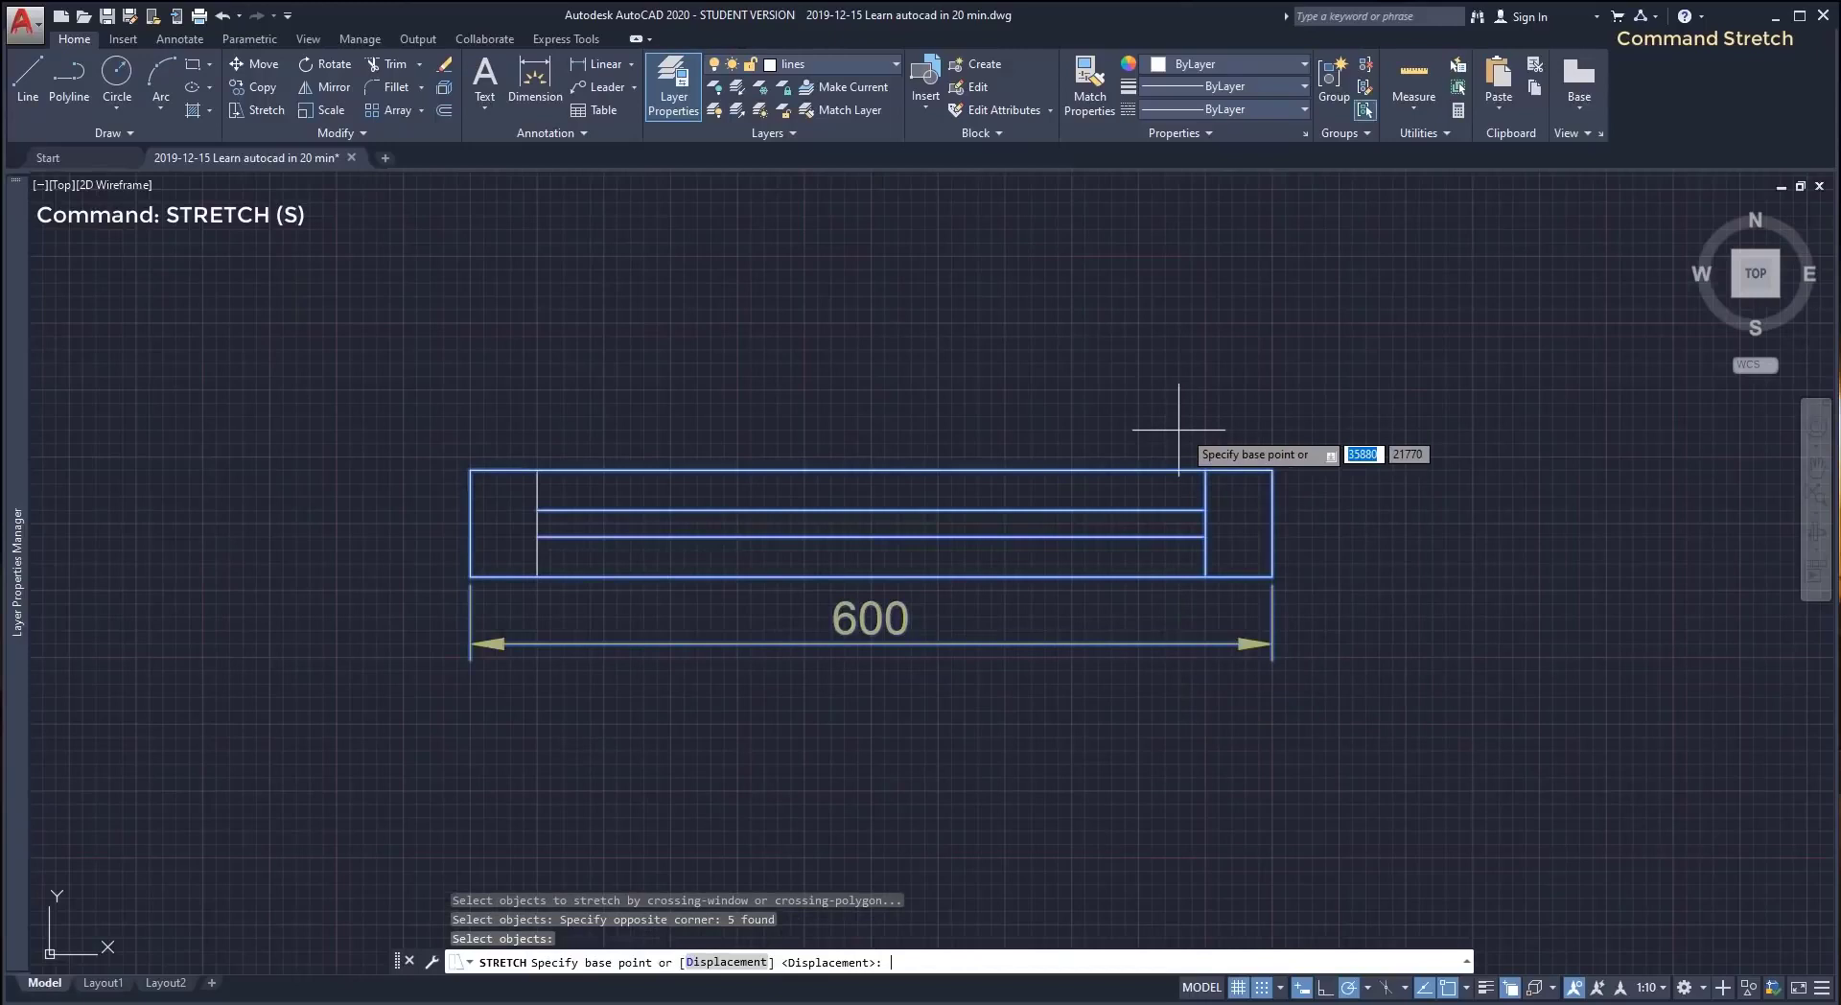
Stretch the right end of the long rectangular shape horizontally by 800, using its lower-right corner as base point.
left_click(1273, 576)
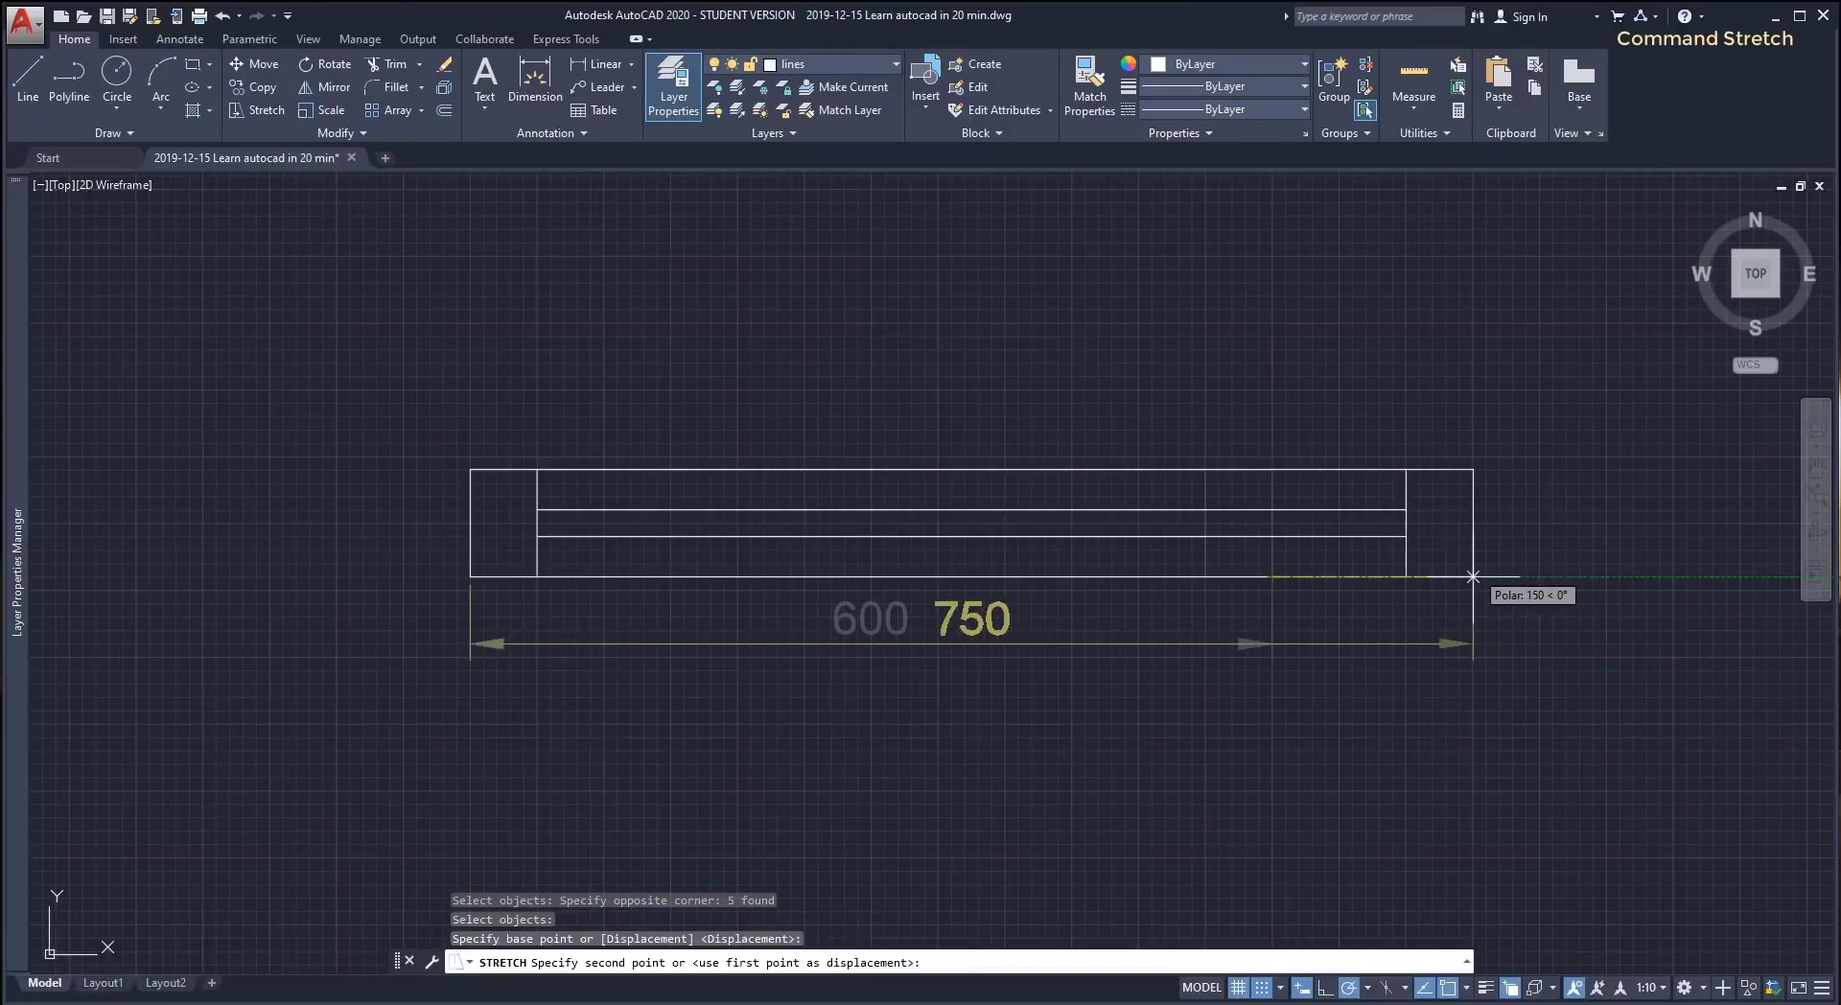
type("8")
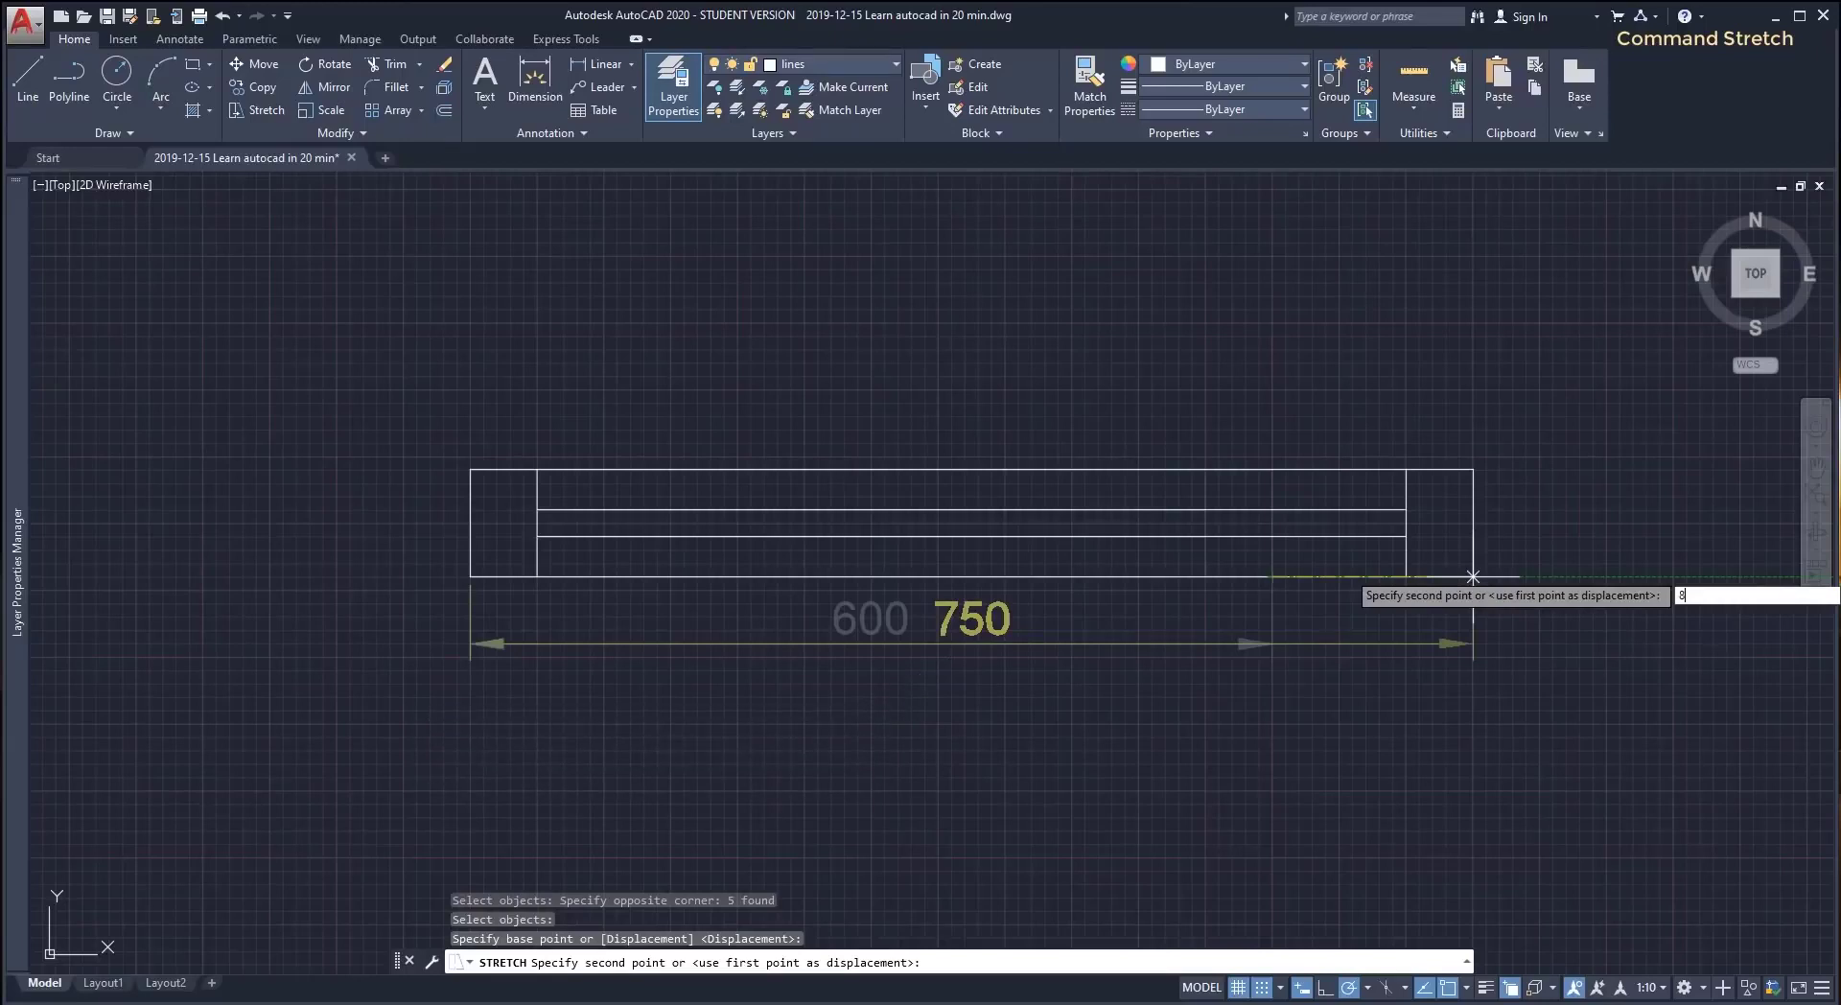
type("00")
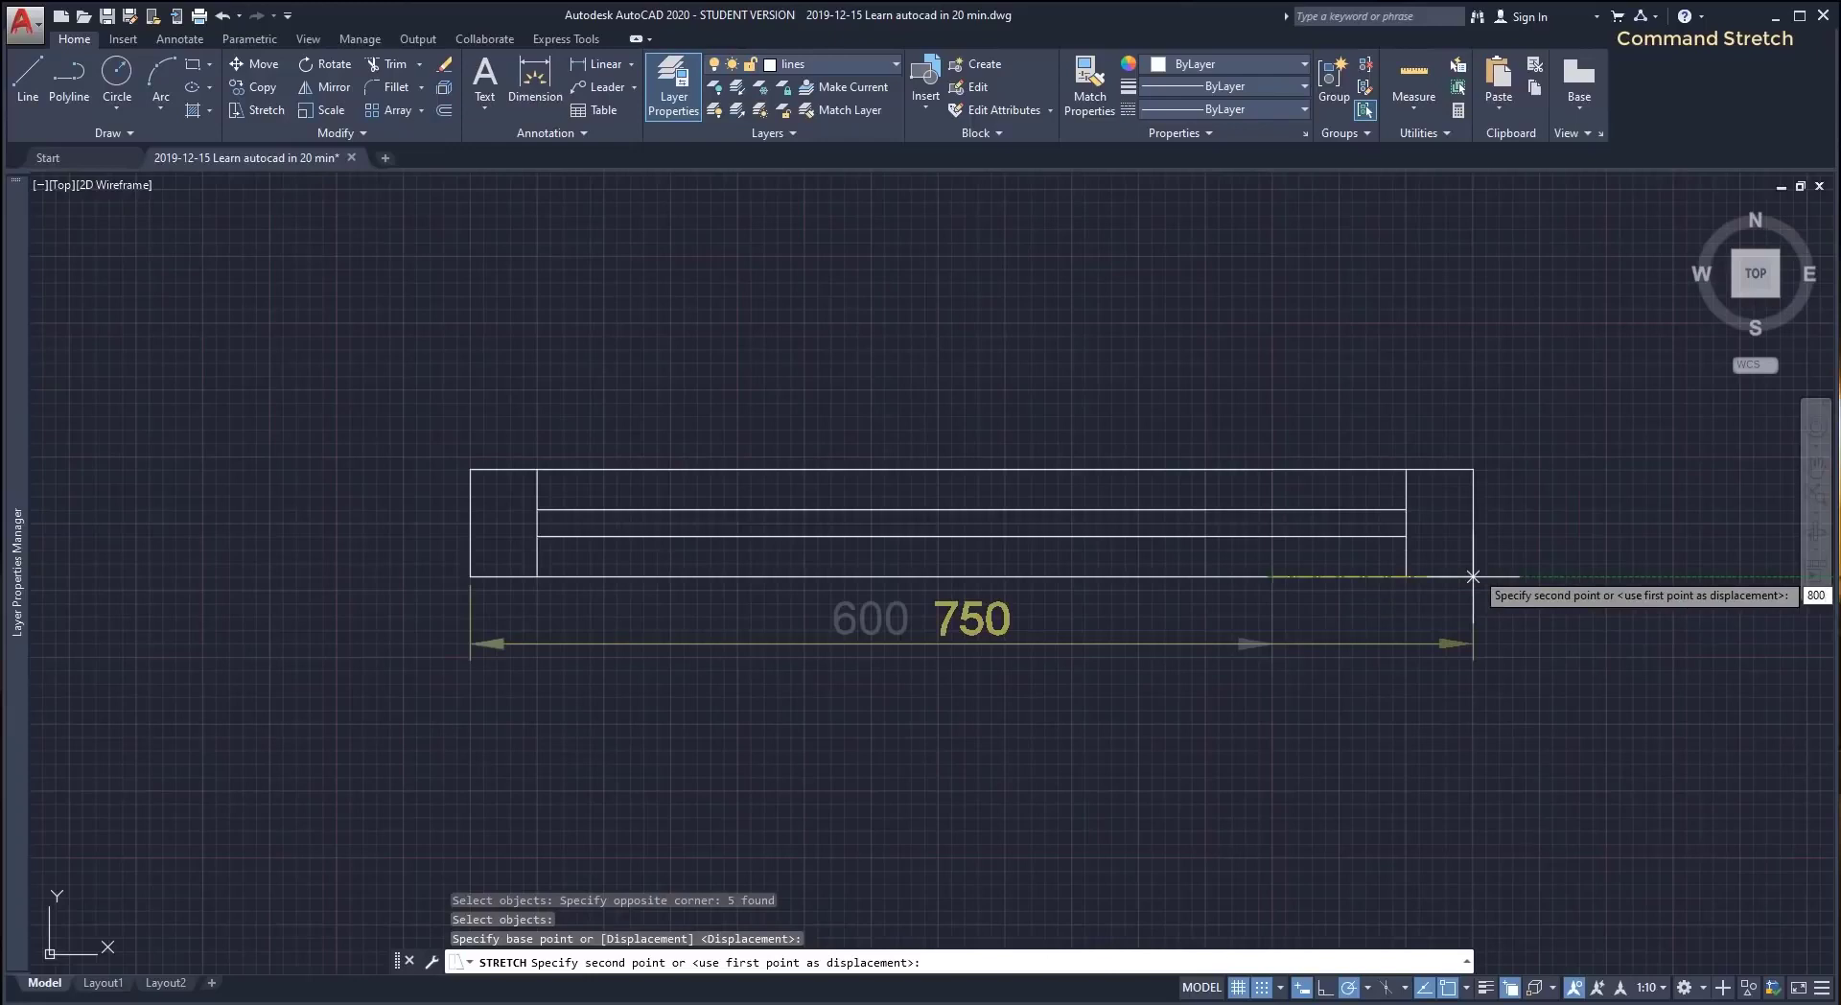
key("Return")
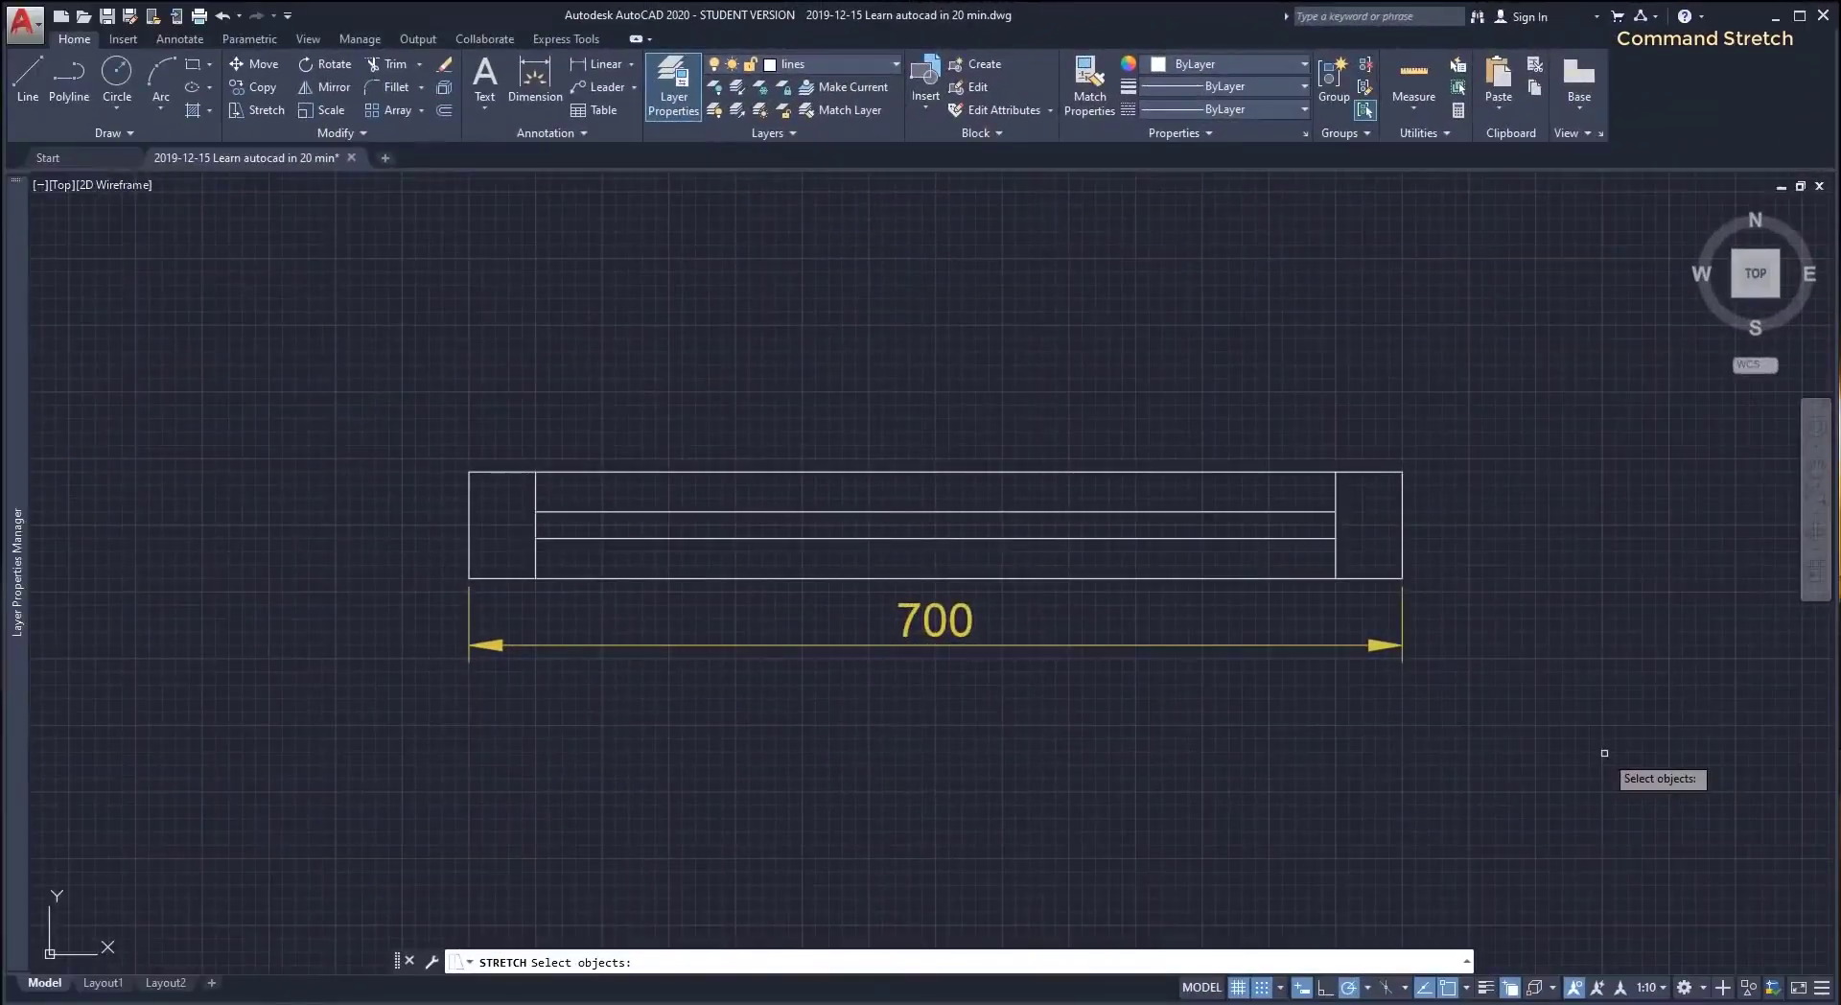
Select the shape's right end with a crossing window and stretch it using the lower-left corner as base point.
left_click(1604, 755)
left_click(1149, 414)
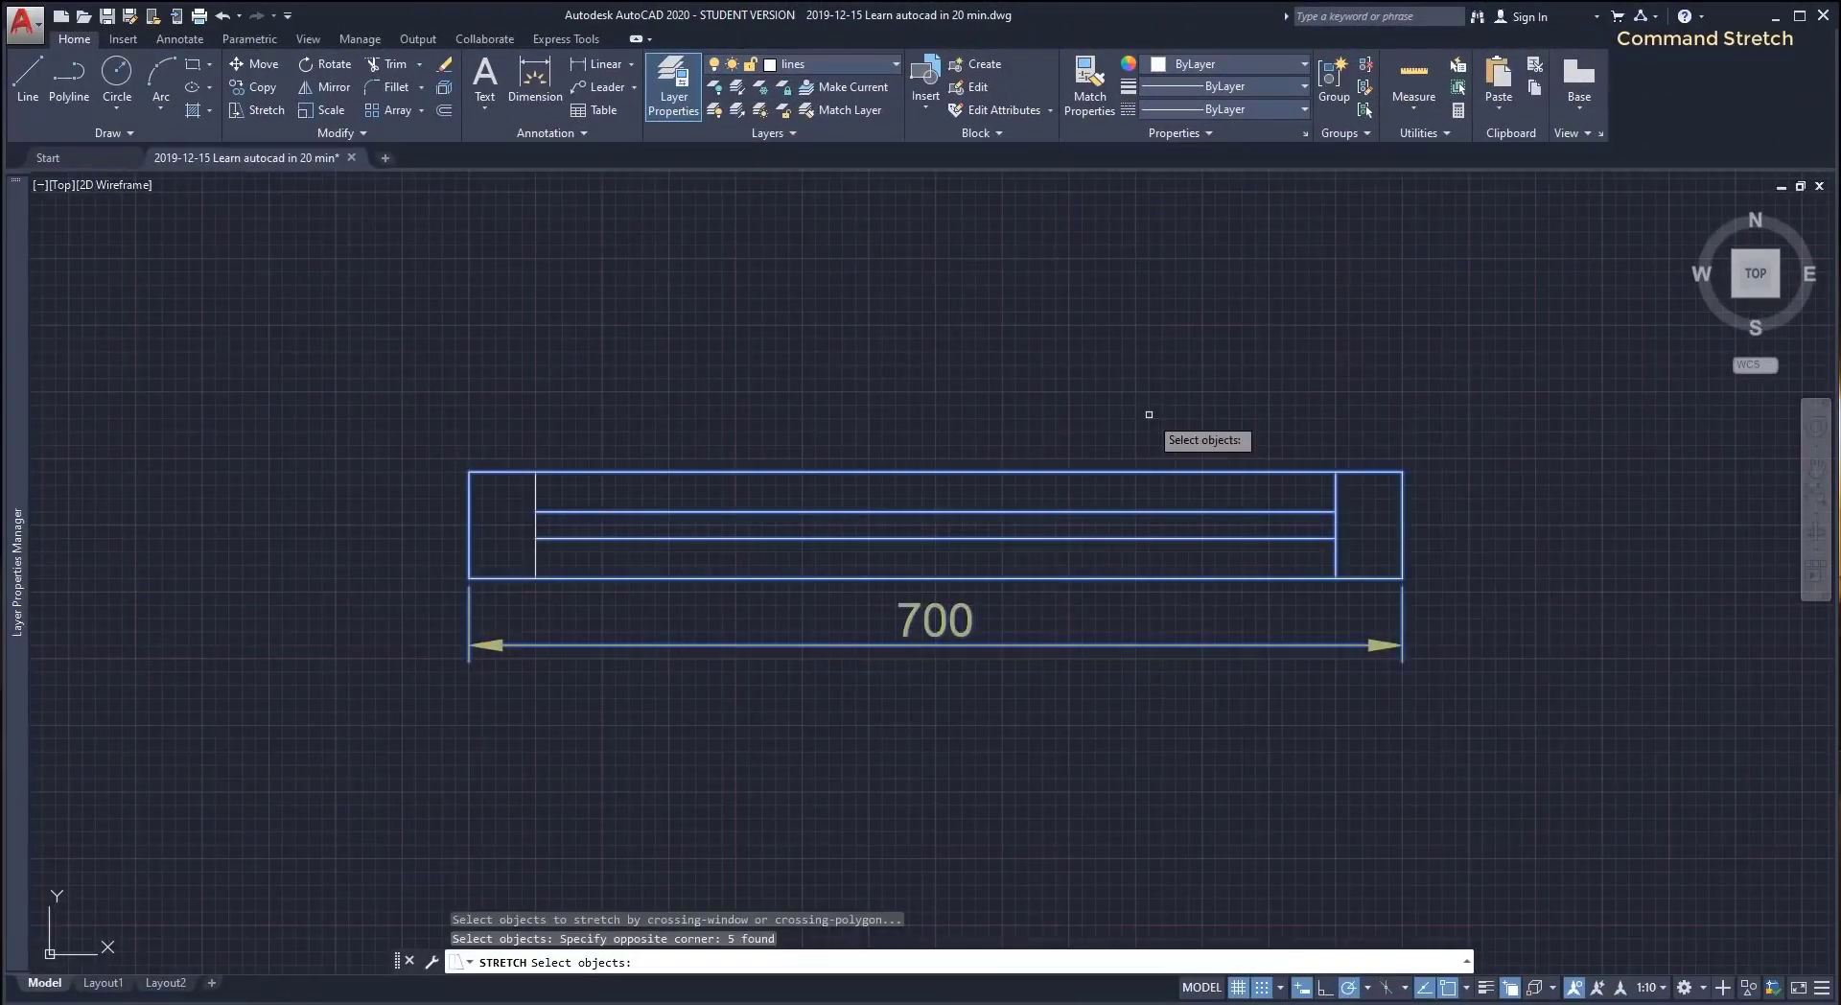
key("Return")
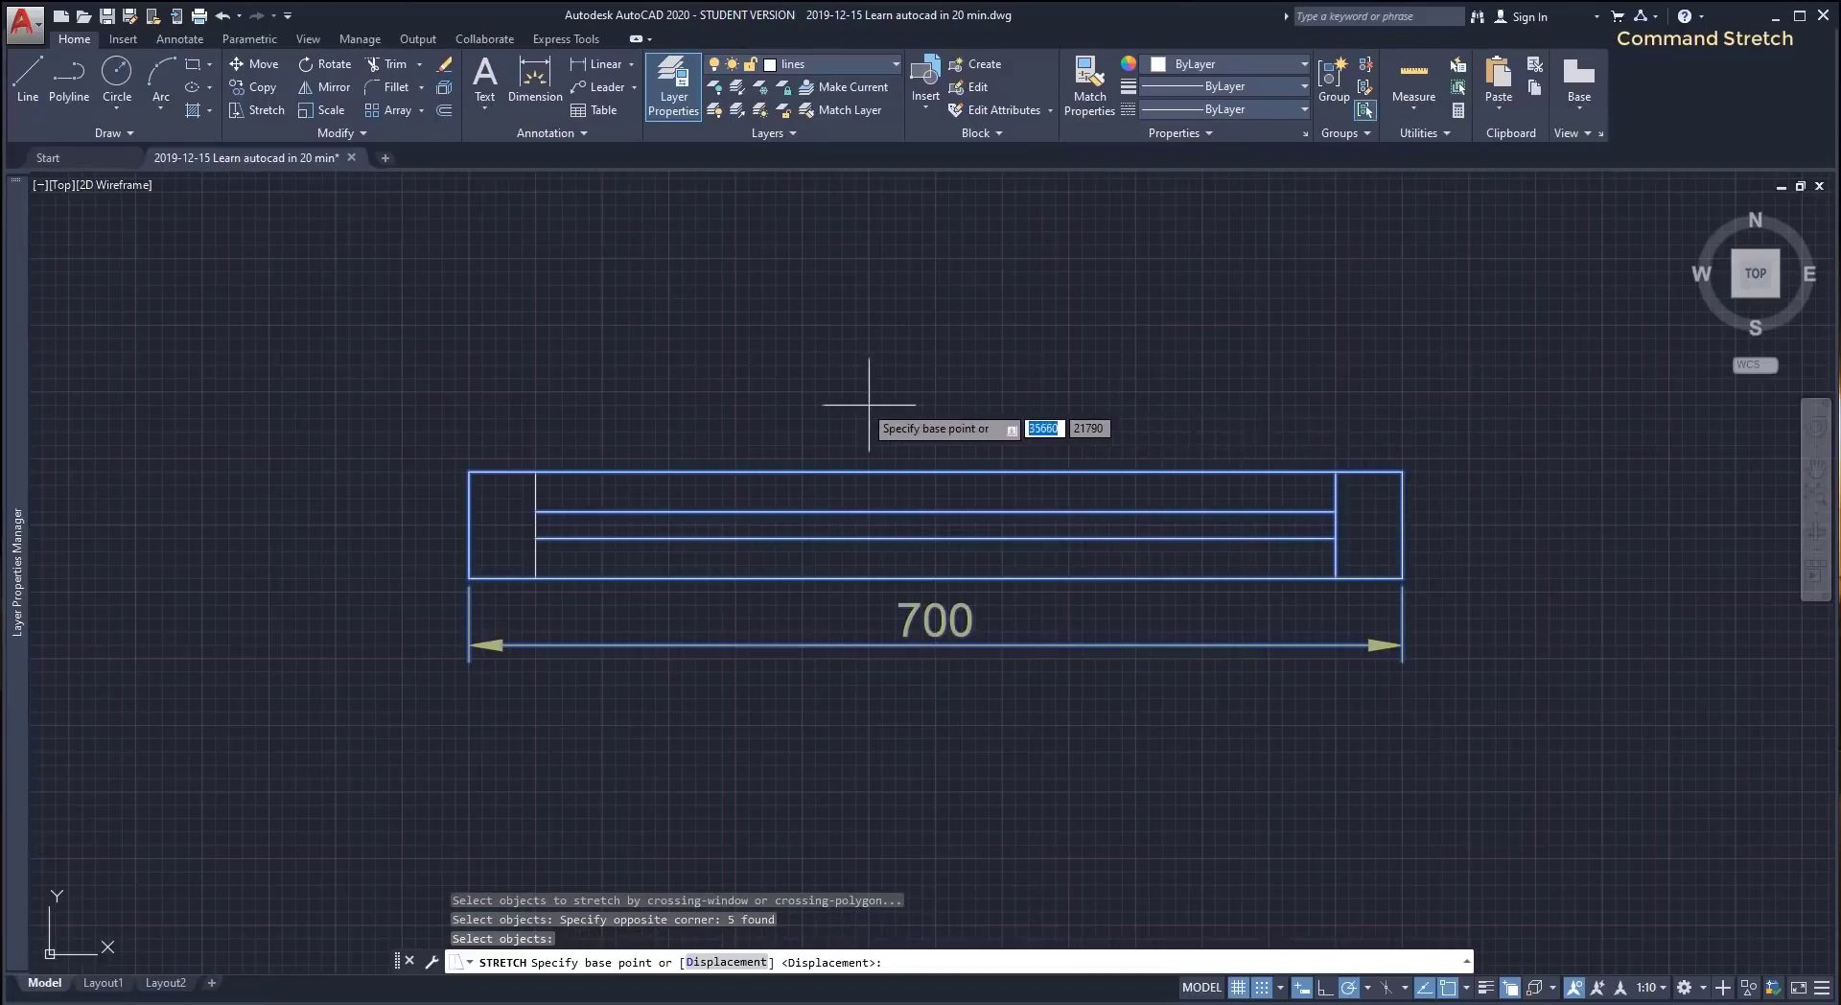
left_click(470, 578)
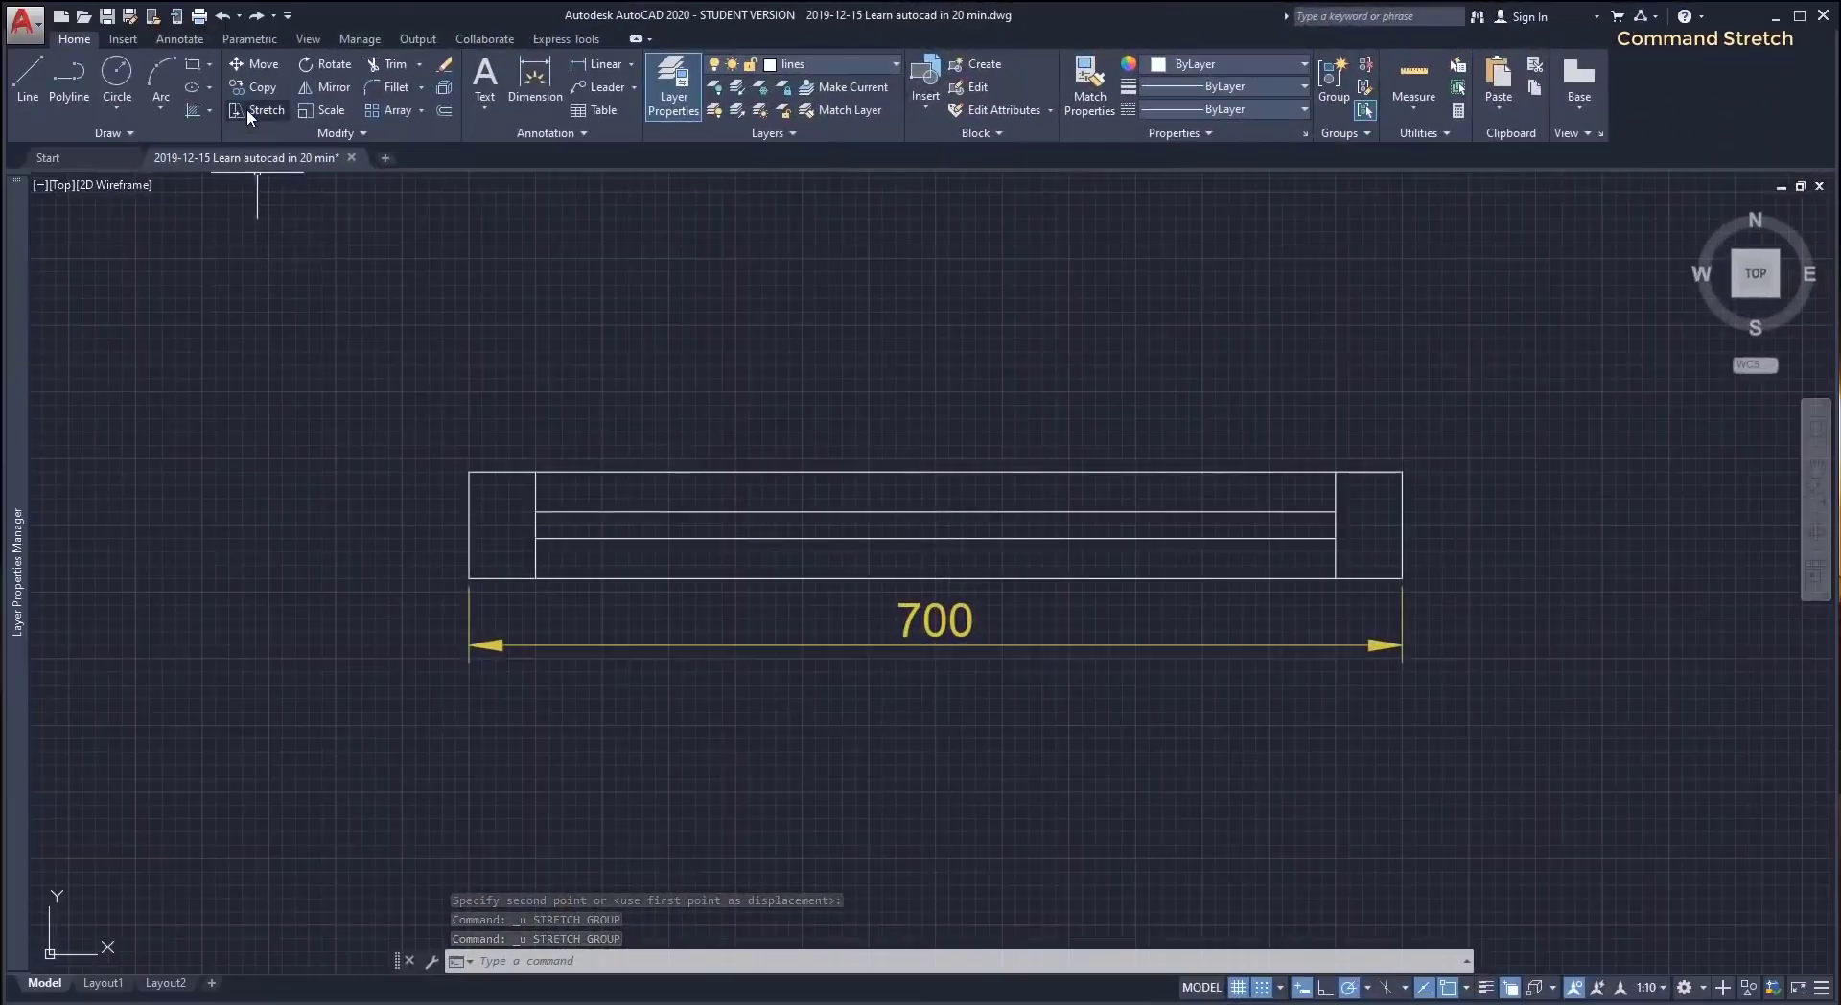
Stretch everything except the outer left edge, including the left divider, using the lower-left corner as base point.
left_click(248, 114)
left_click(1477, 724)
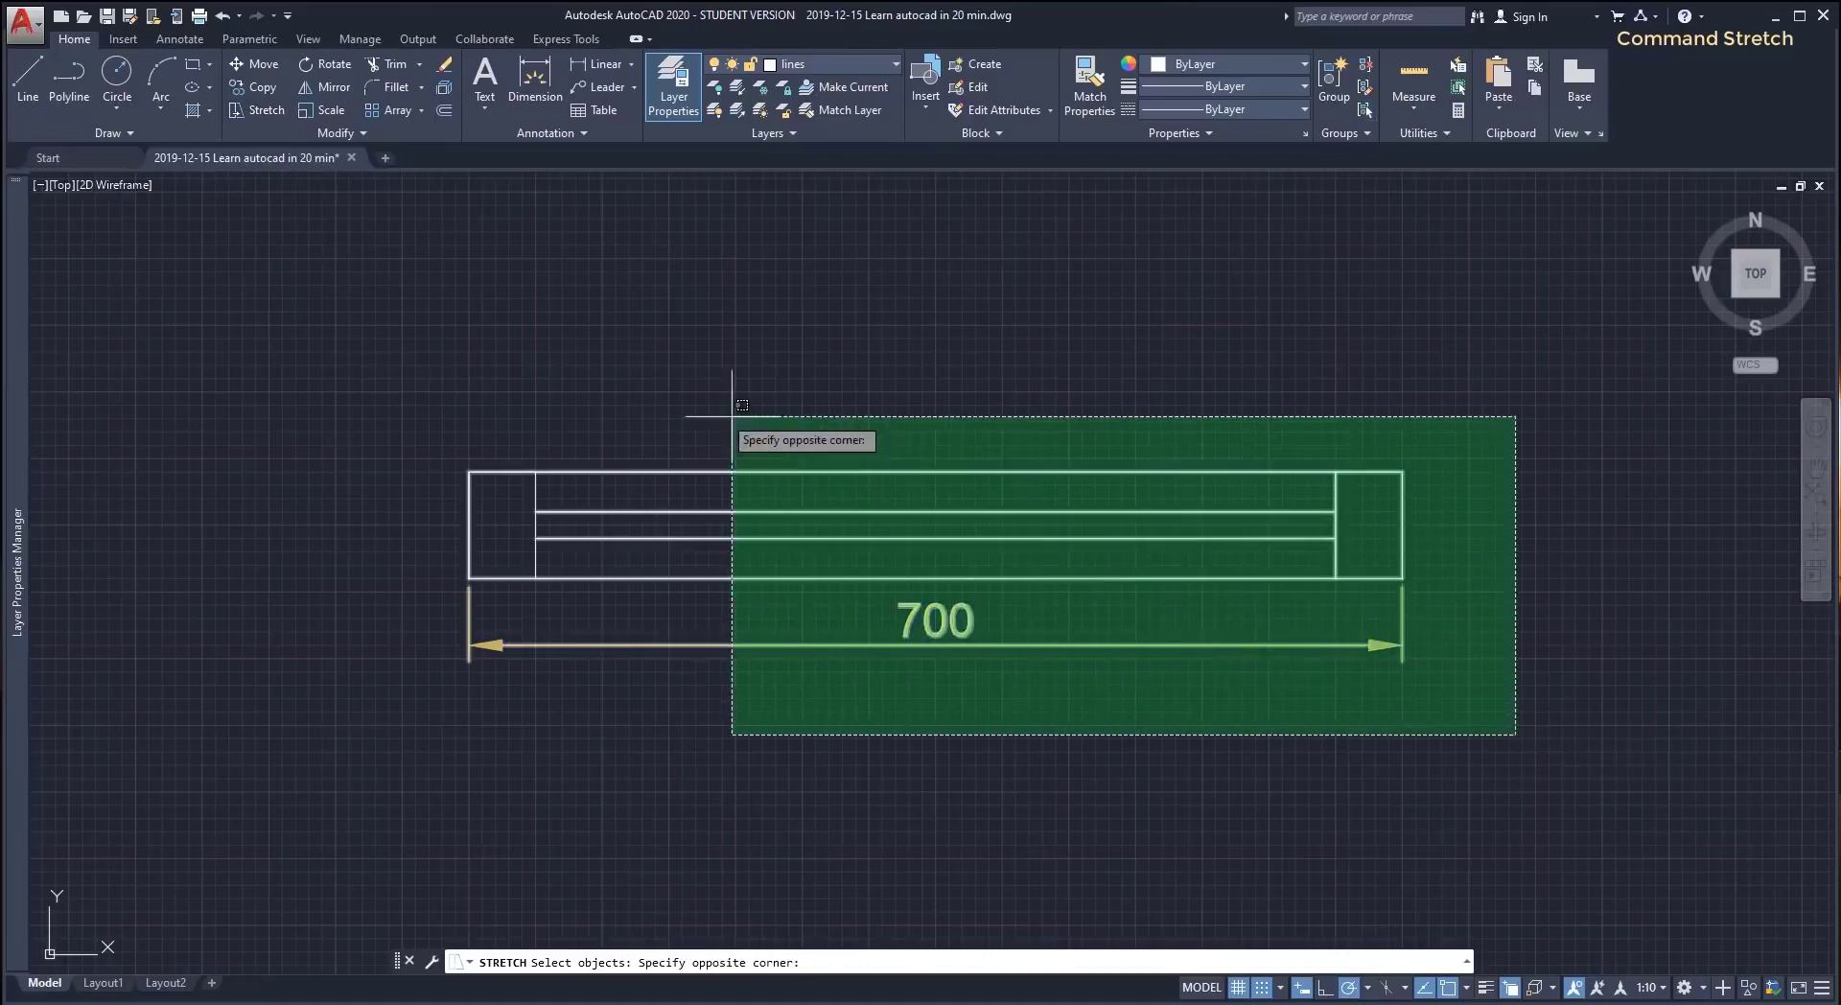
left_click(518, 391)
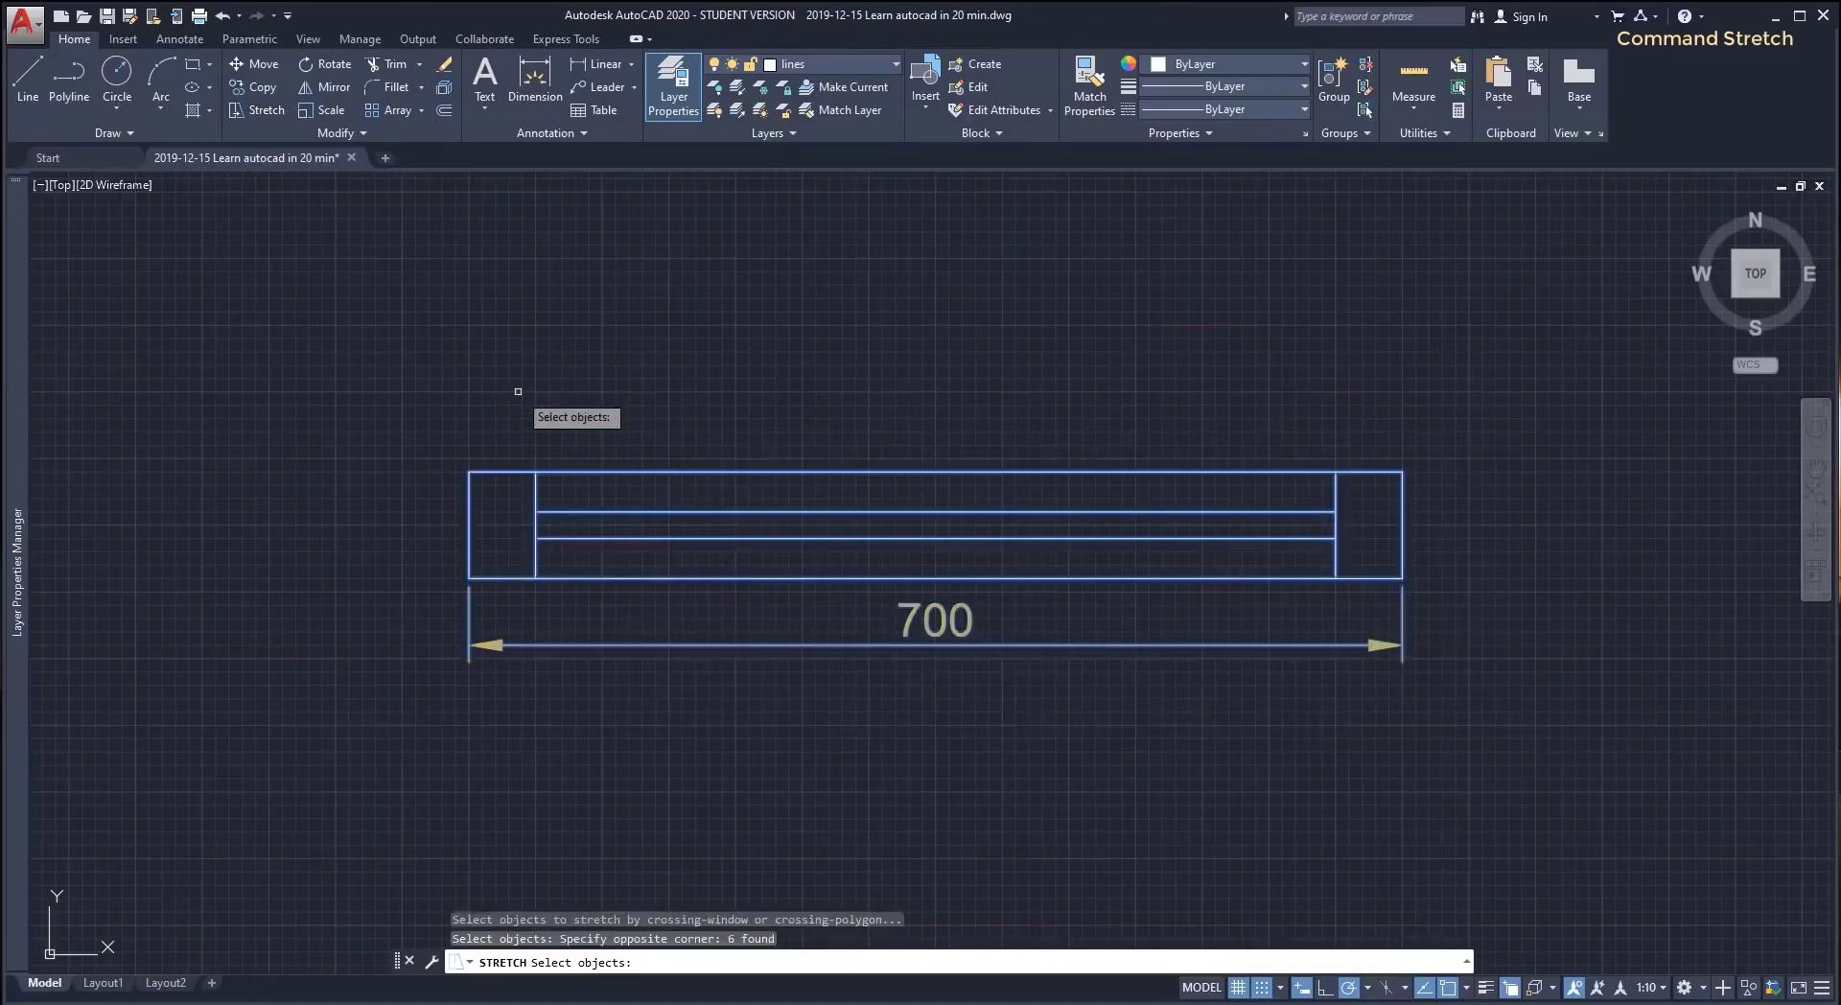
key("Return")
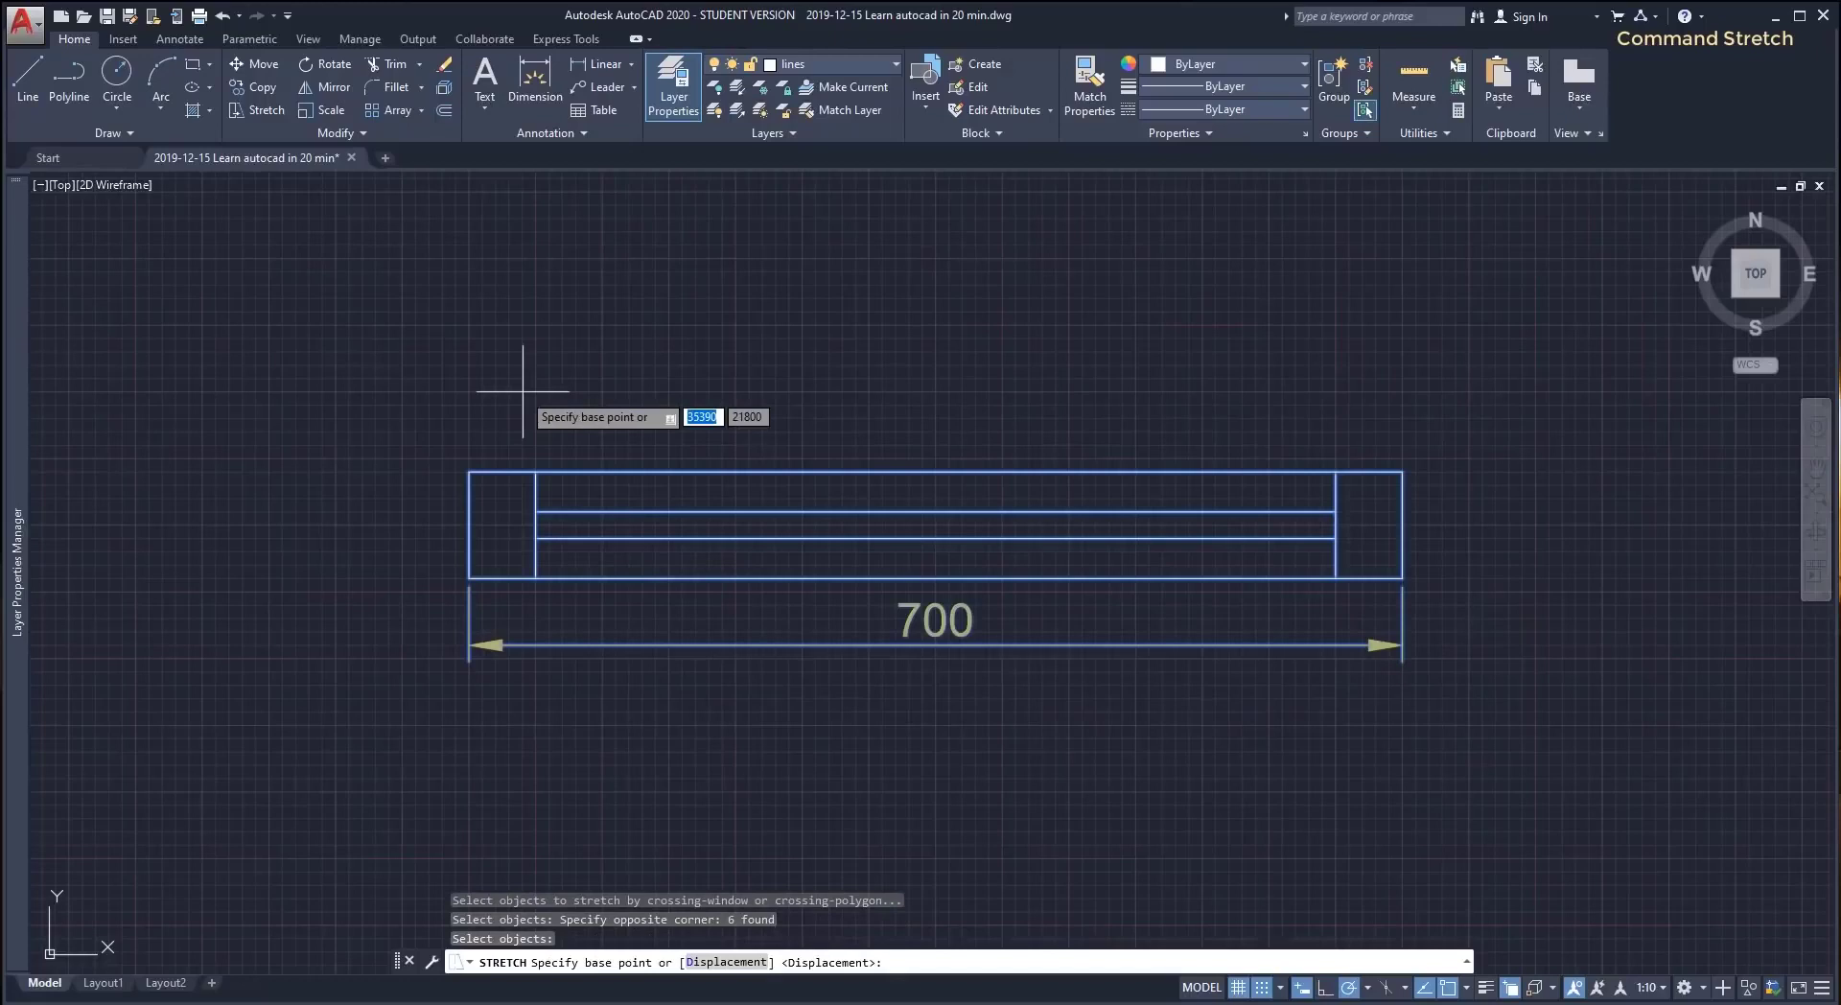
left_click(469, 577)
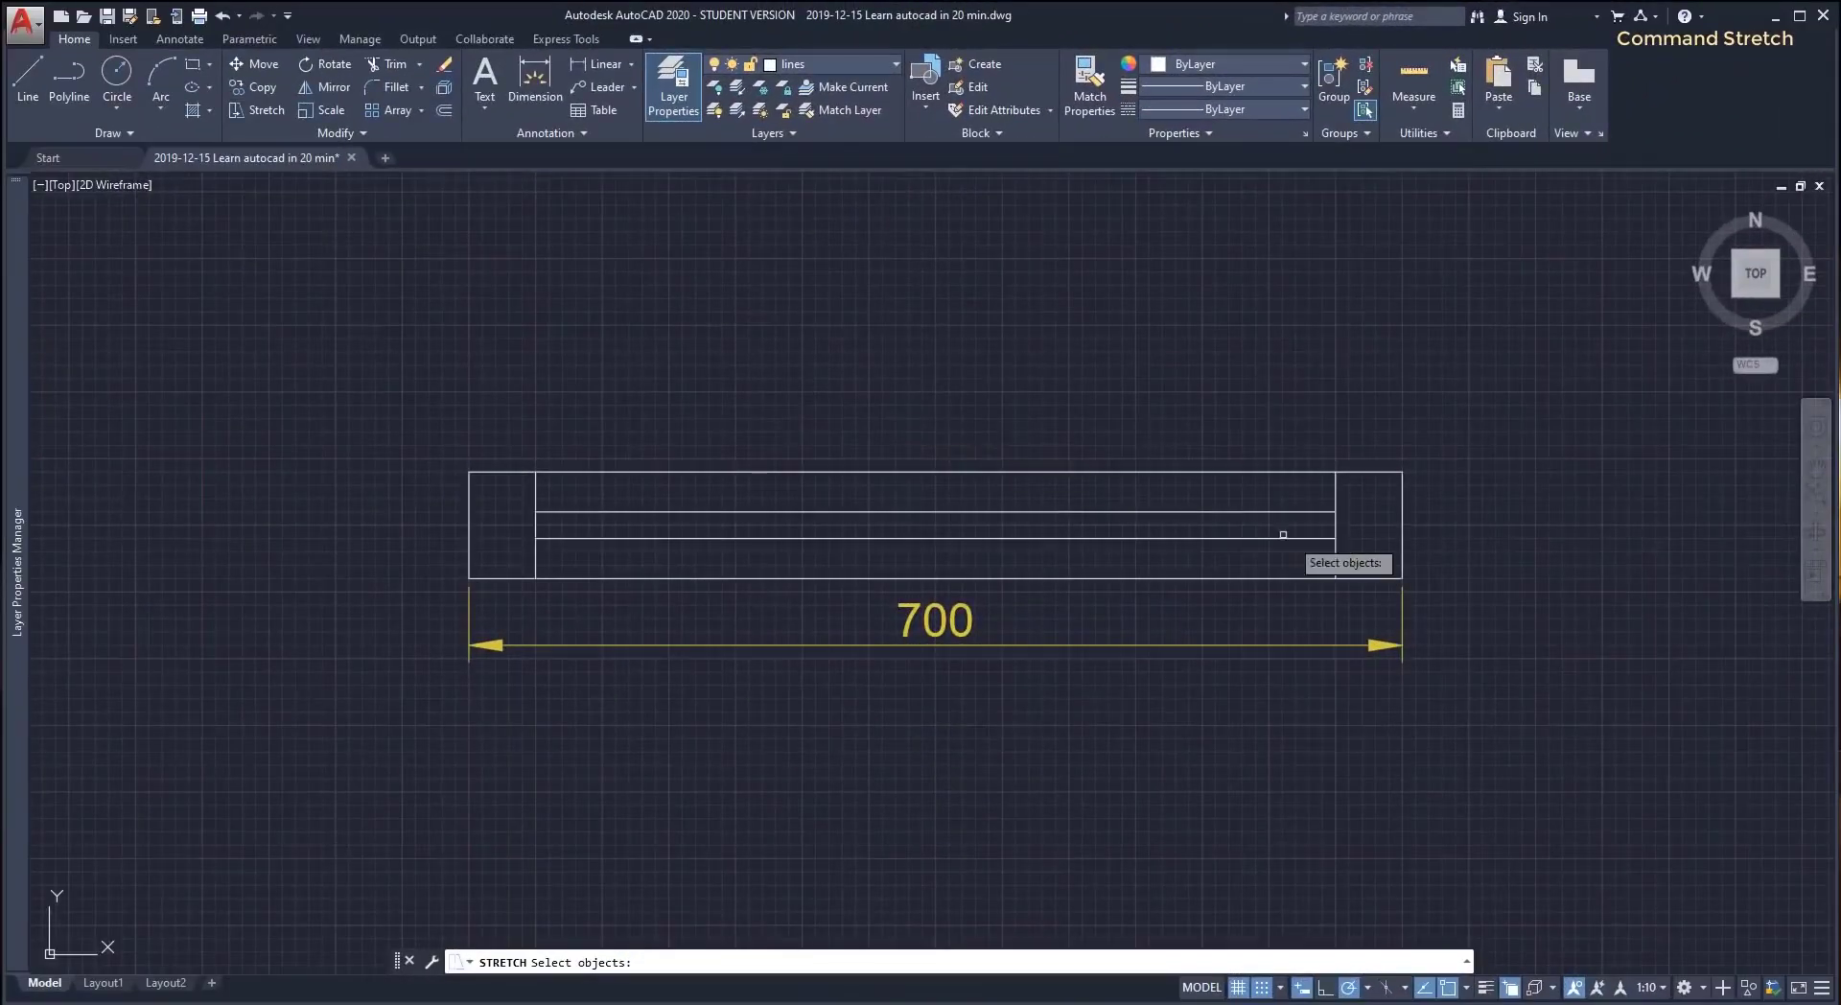
Stretch the inner lines and dividers 110 straight up from the left divider's lower end, leaving the outline's corners outside the crossing window.
left_click(1365, 560)
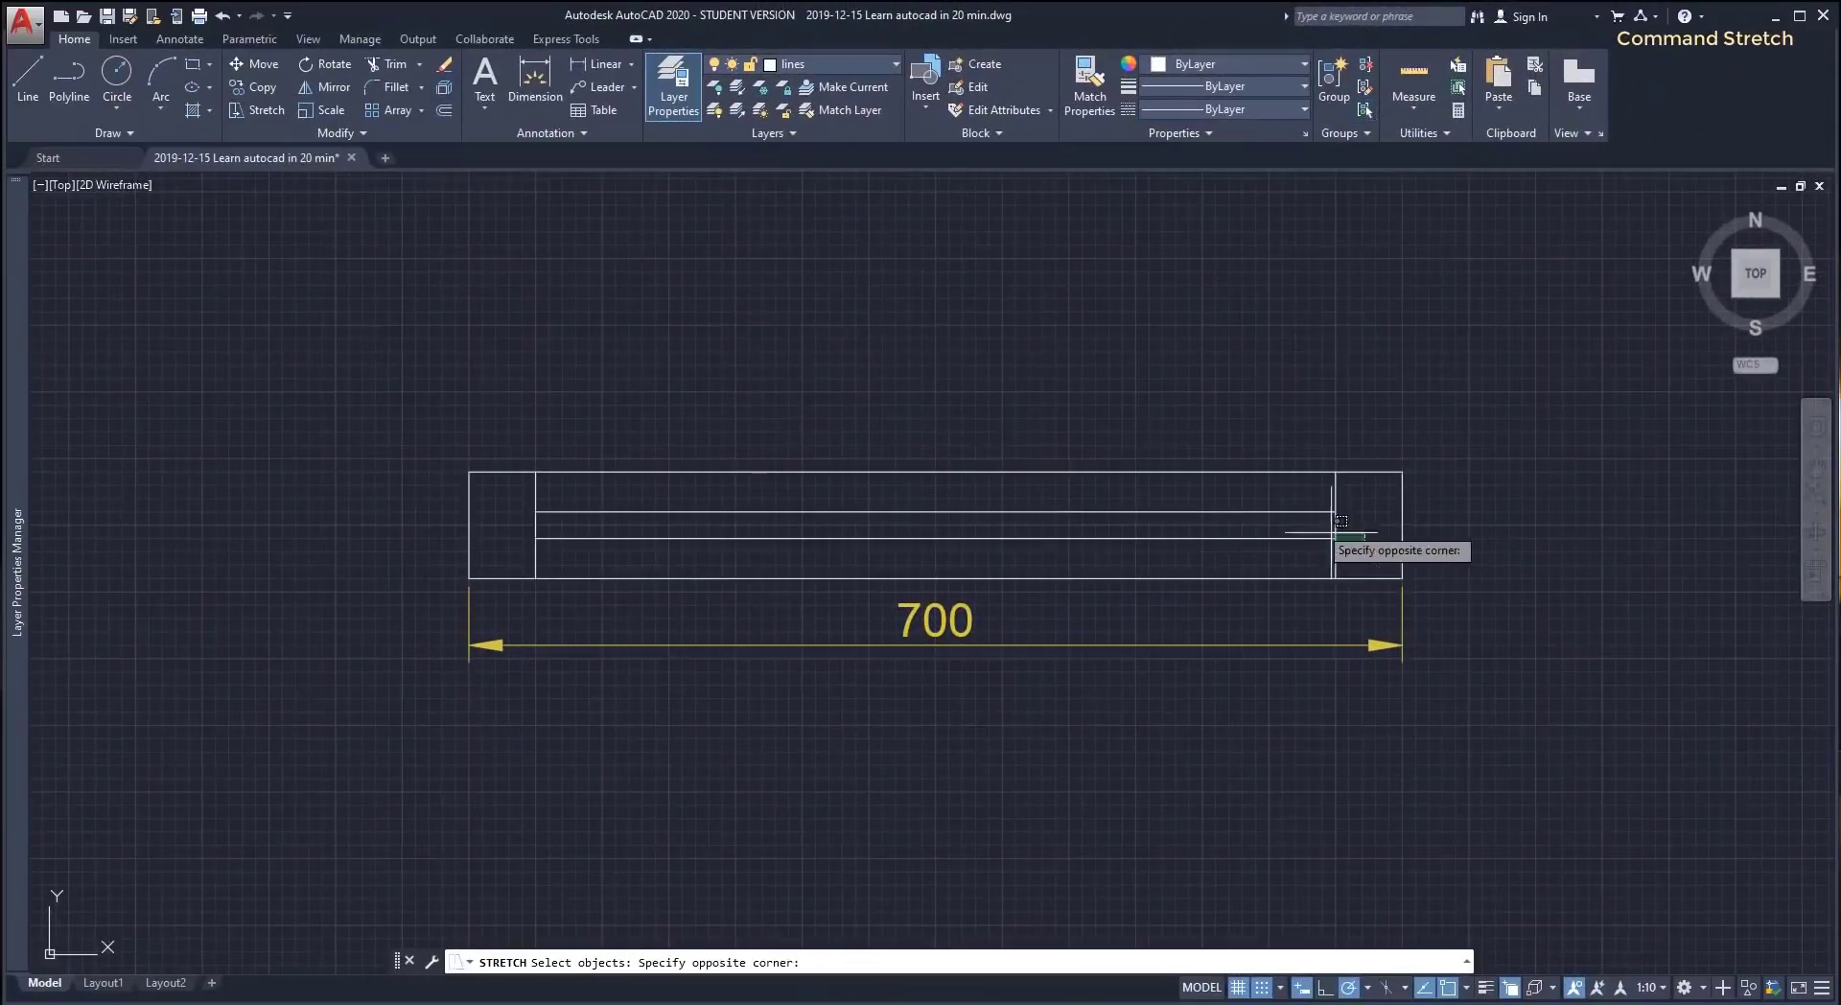
left_click(508, 426)
key("Return")
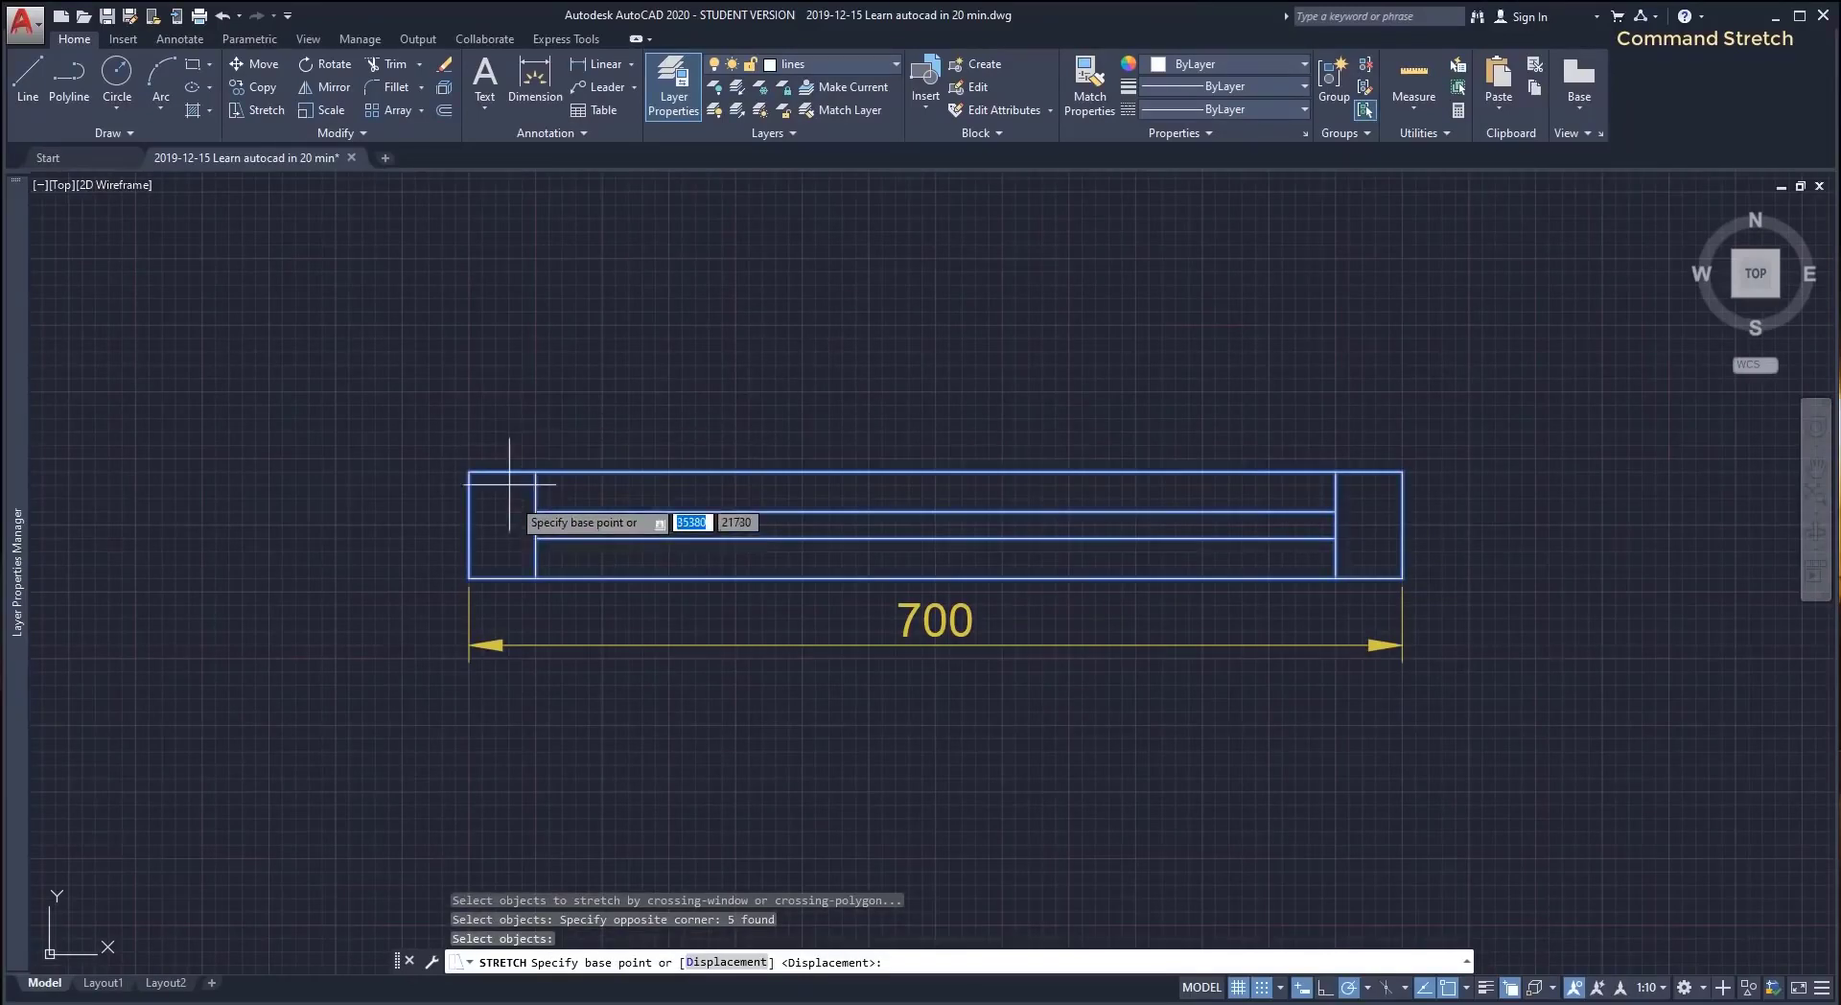
left_click(535, 577)
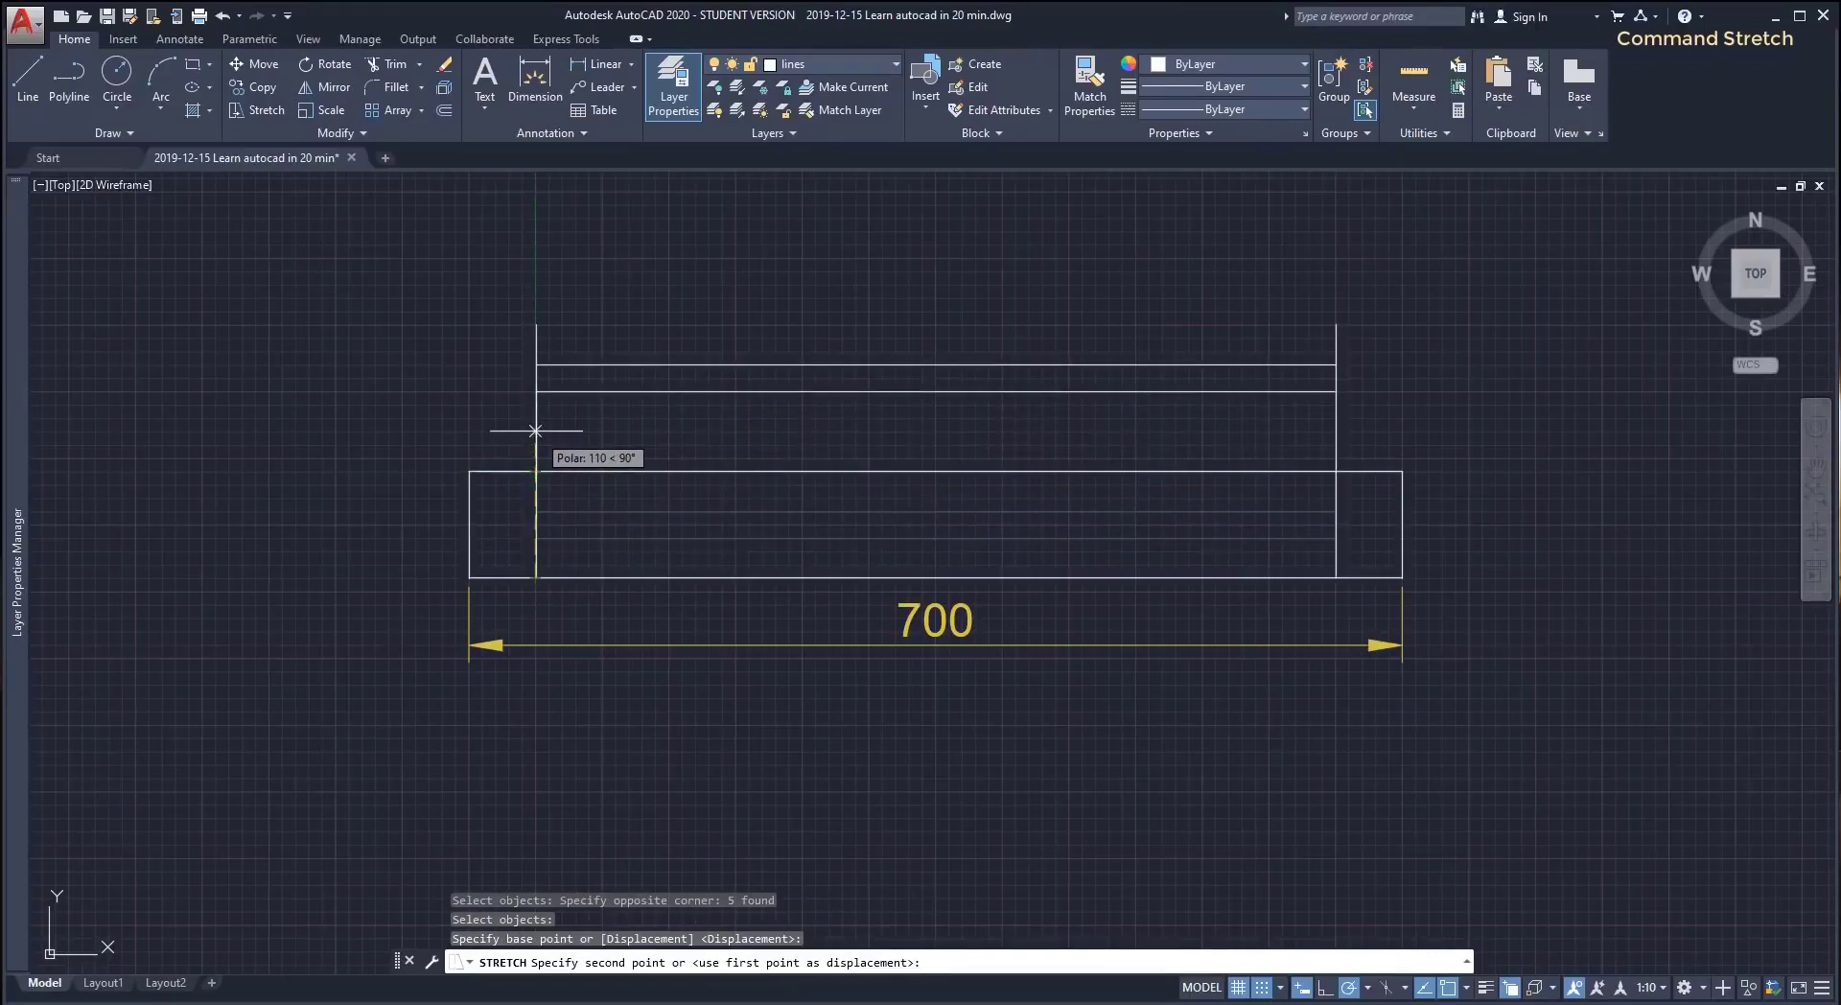
left_click(535, 430)
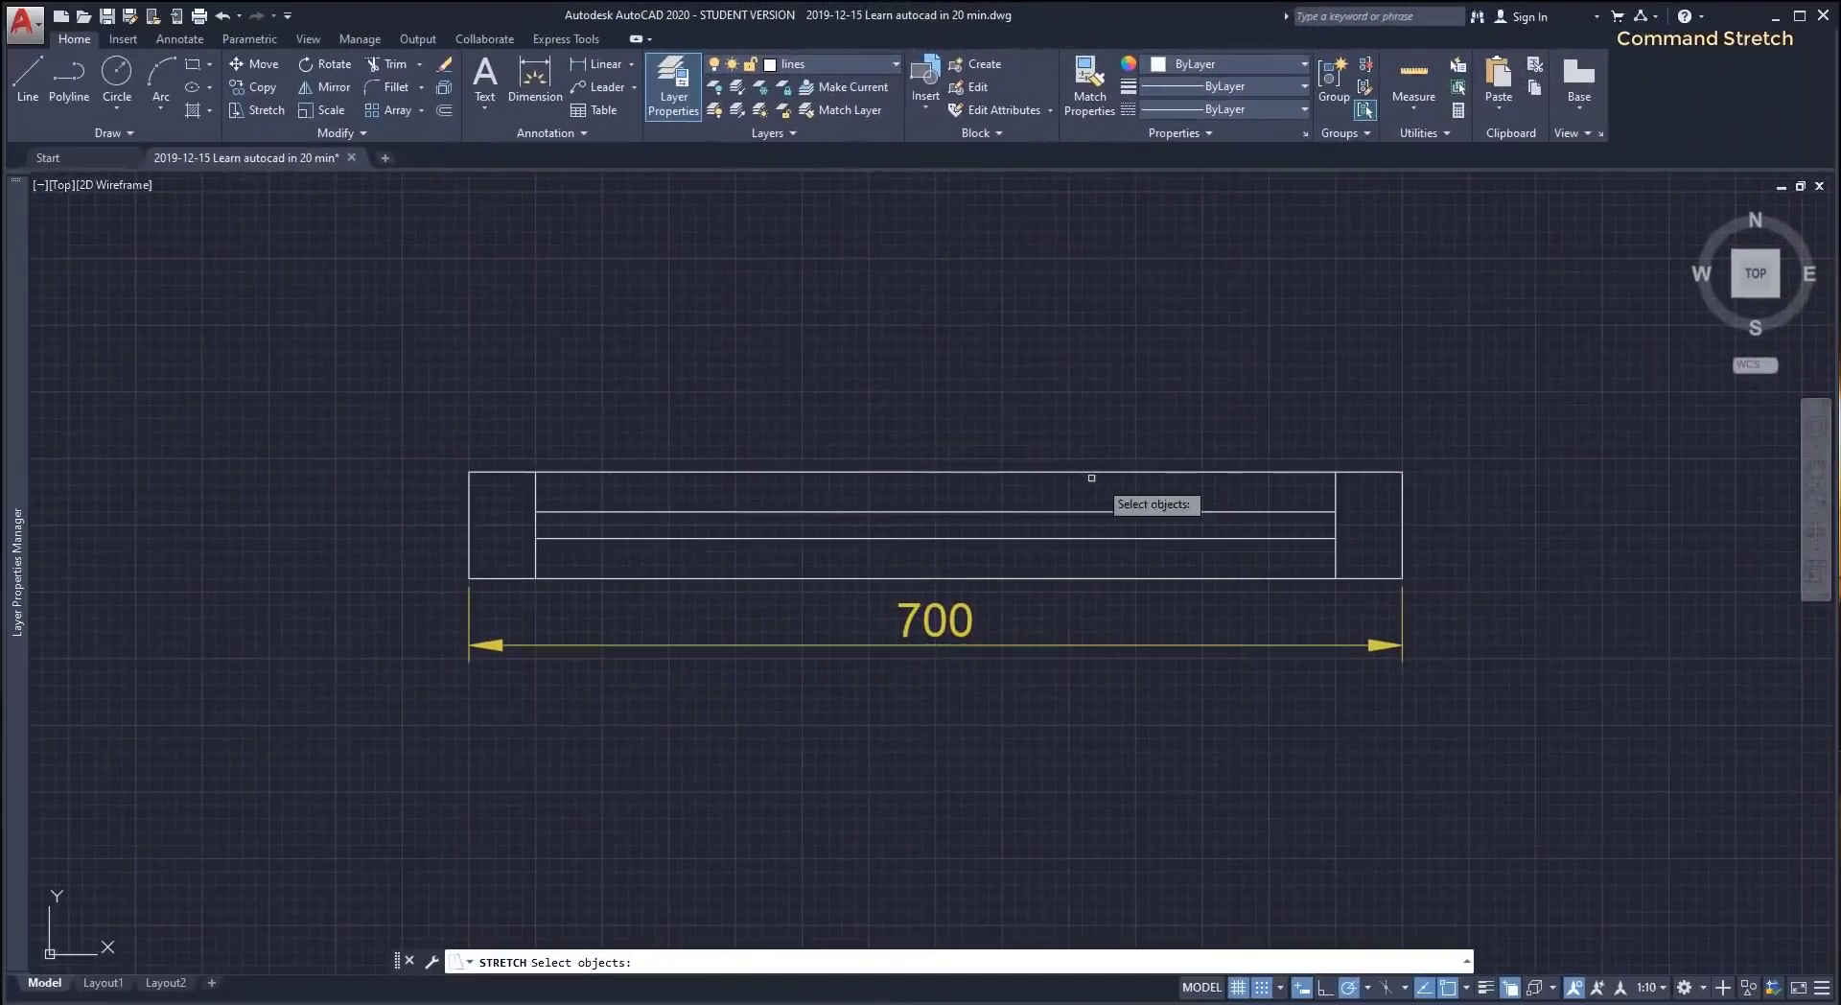
Repeat the 110 upward stretch of the inner lines and dividers with the same crossing window, and undo it.
left_click(1365, 560)
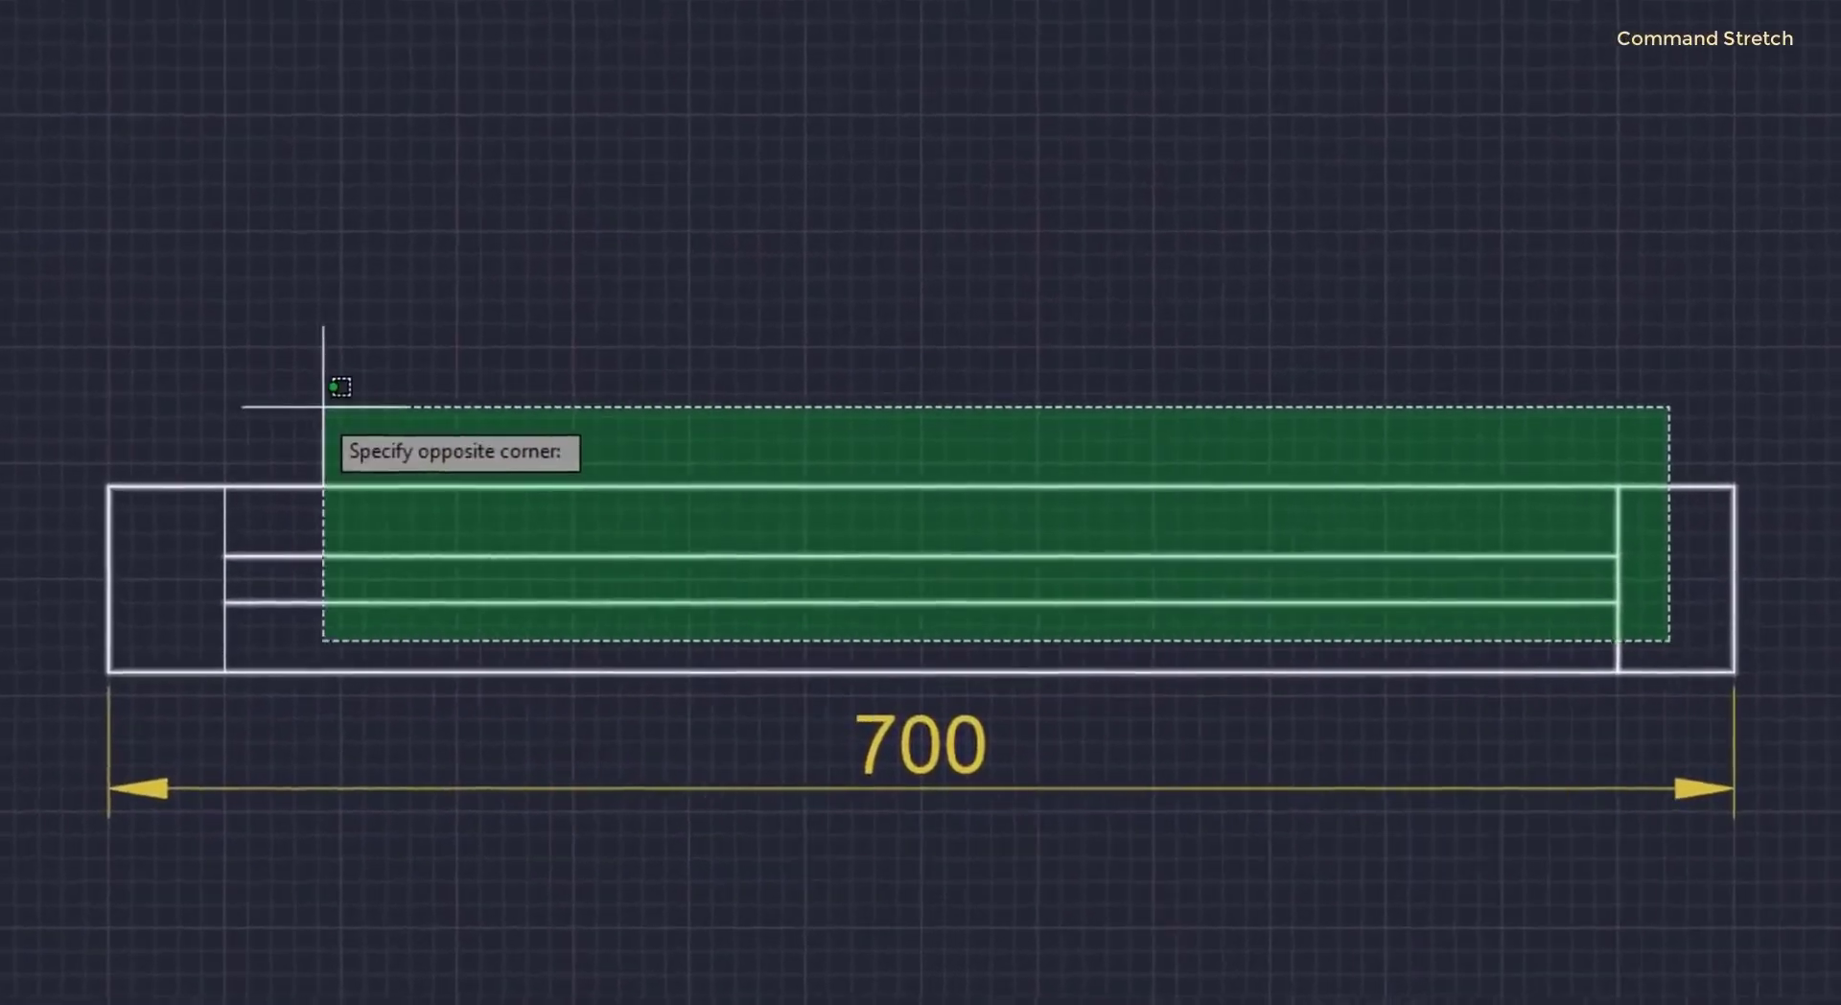
left_click(162, 407)
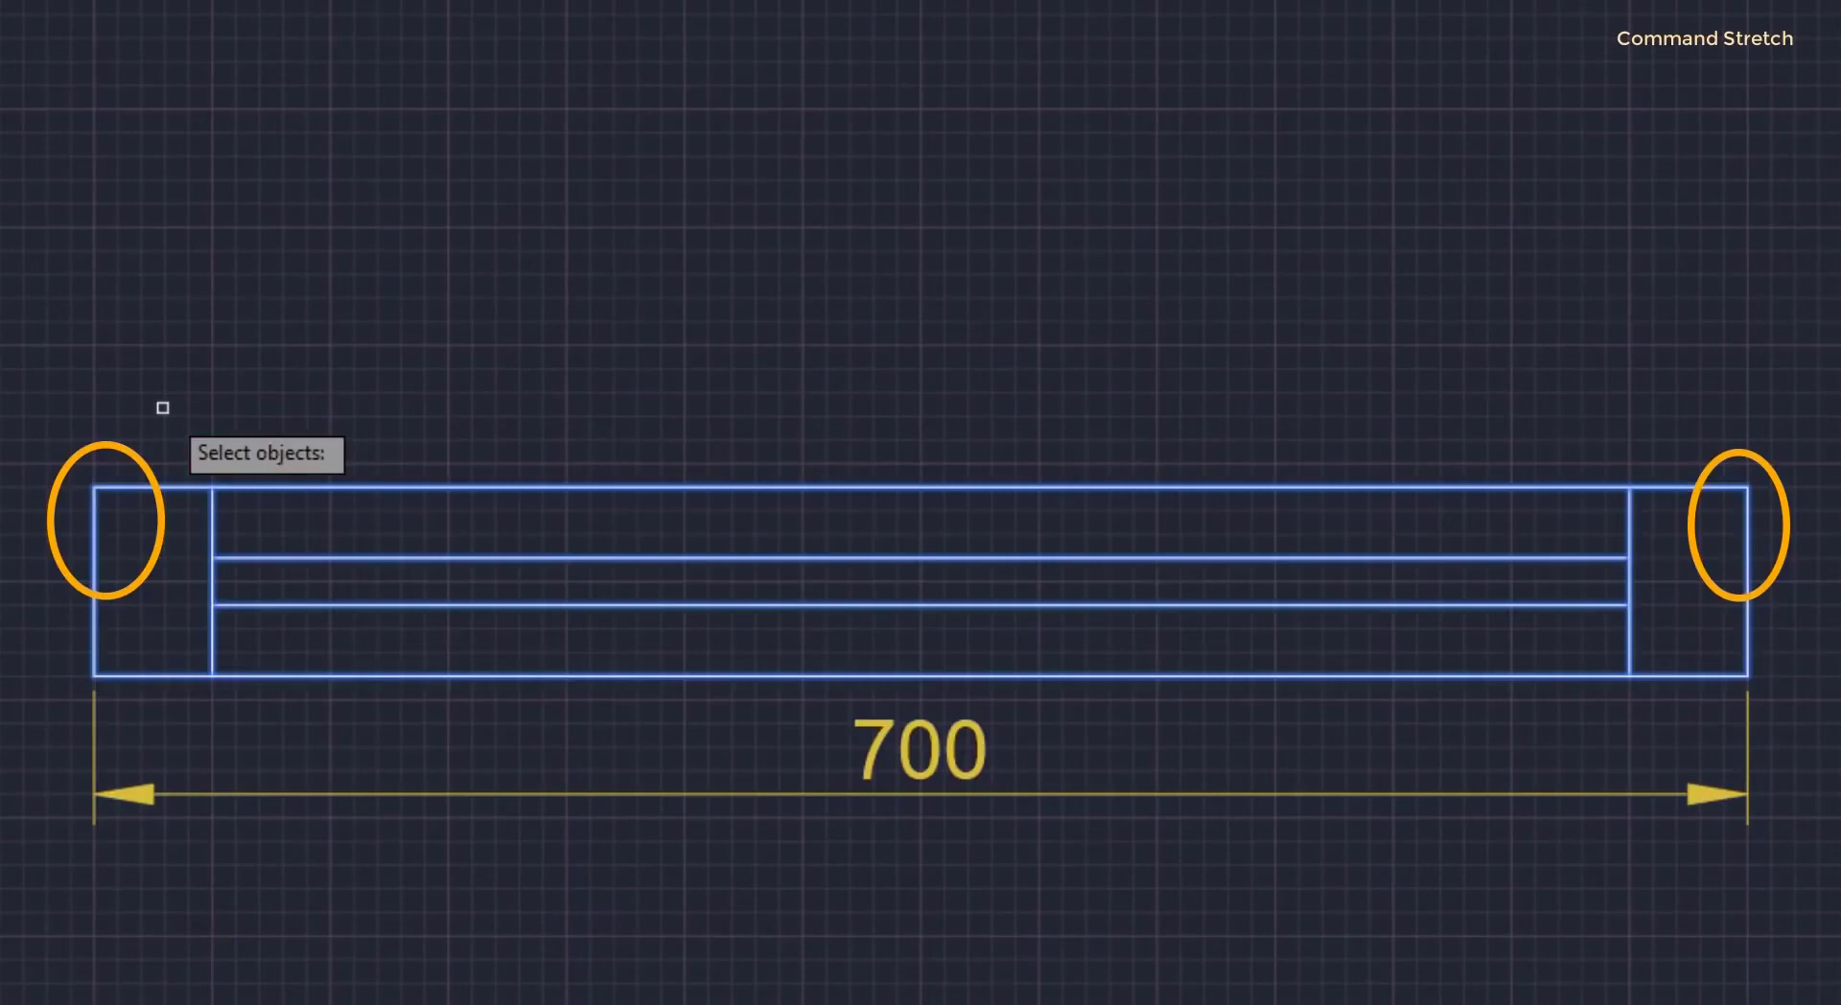
key("Return")
left_click(212, 676)
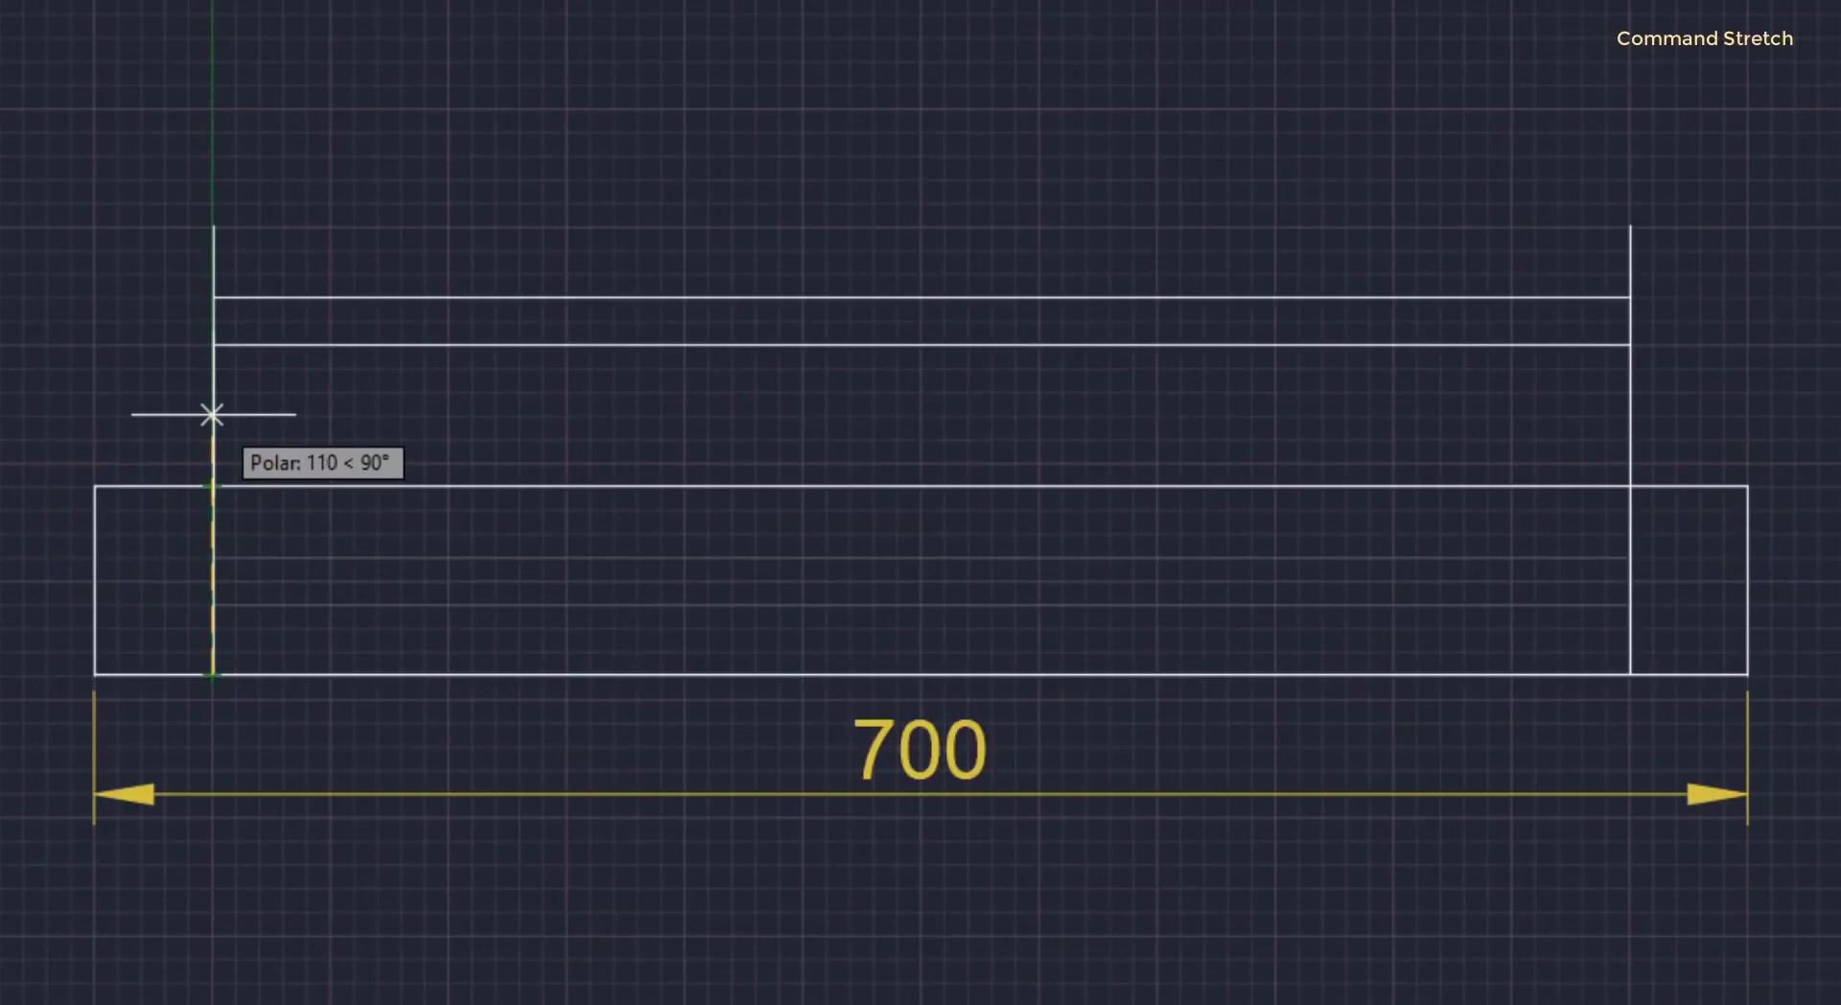
left_click(212, 414)
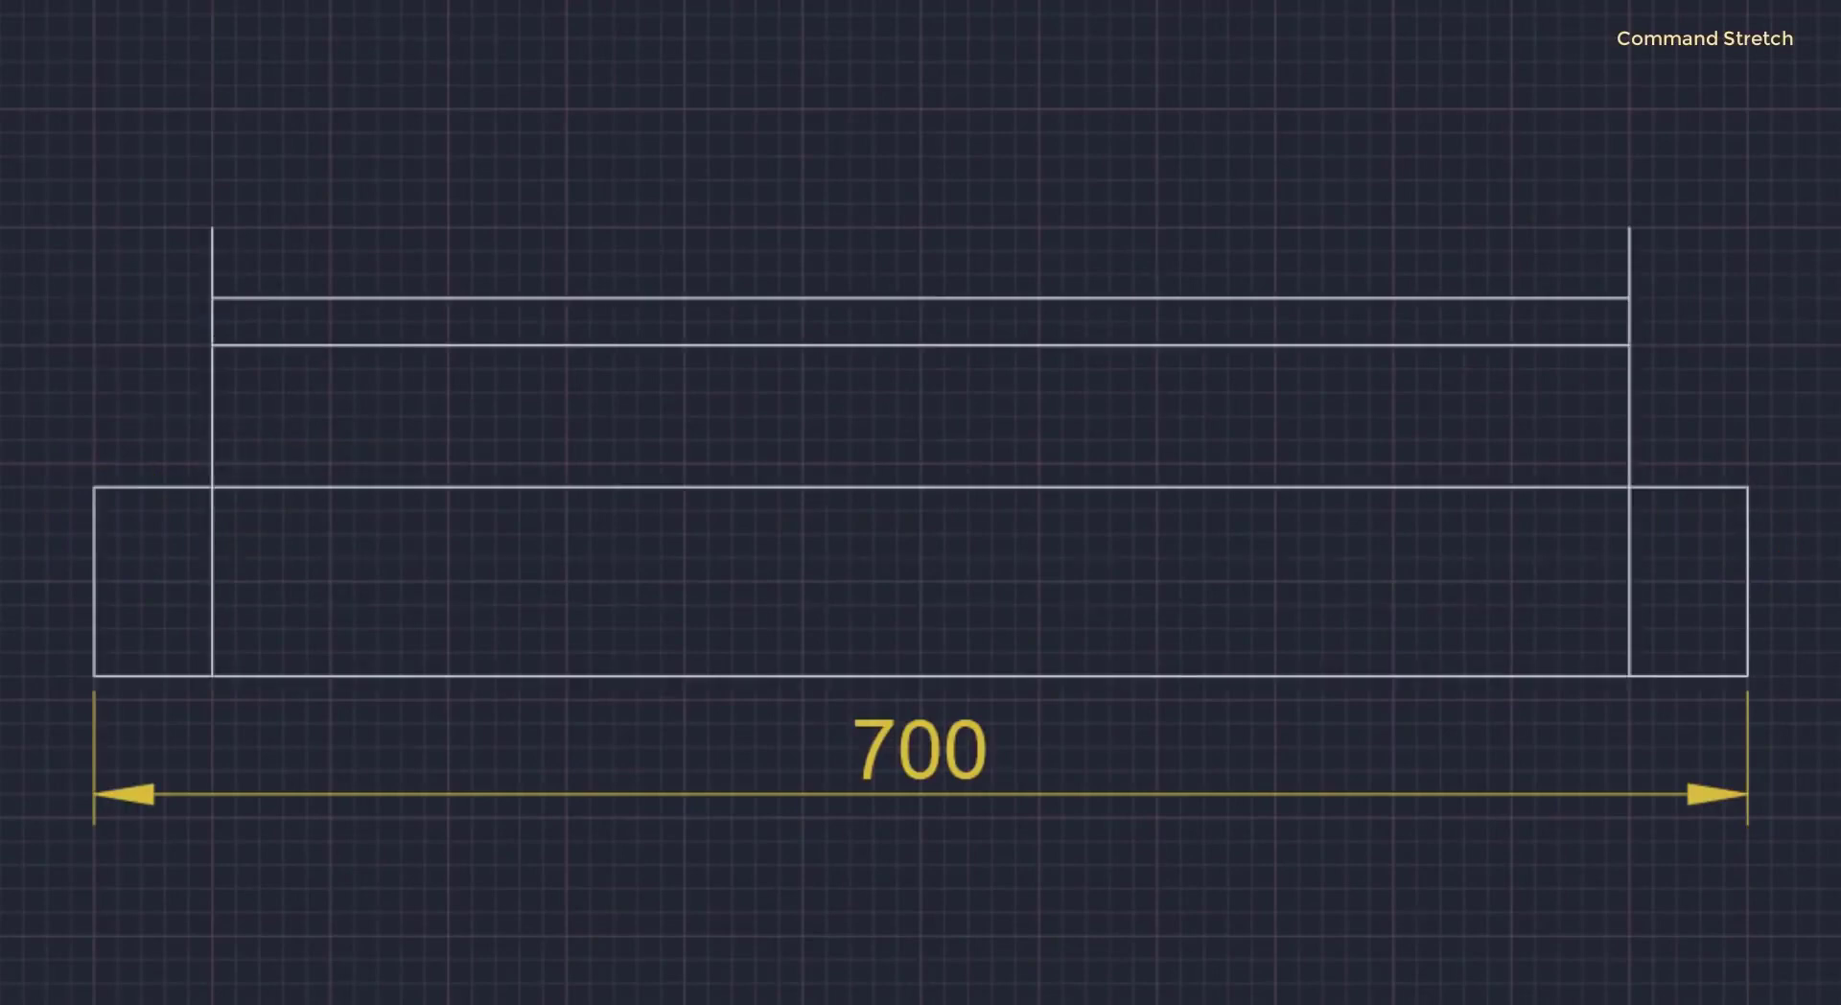
key("ctrl+z")
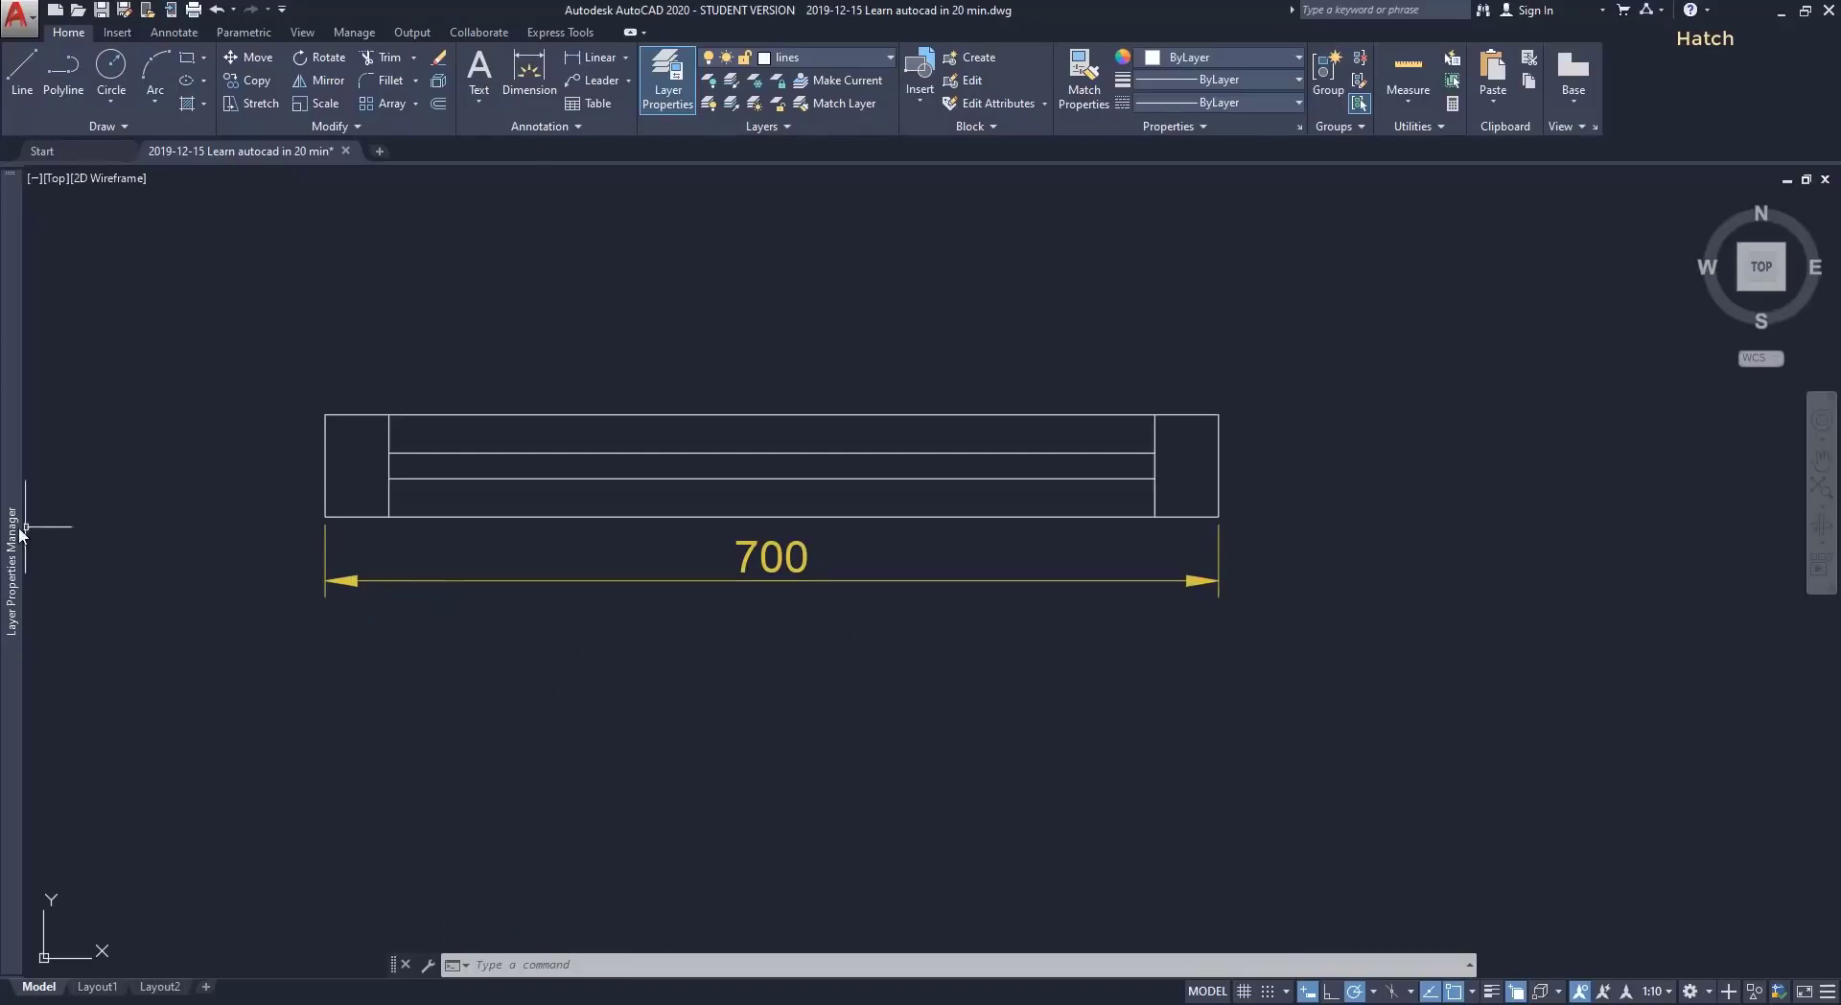
Create a new layer named hatch.
mouse_move(16, 537)
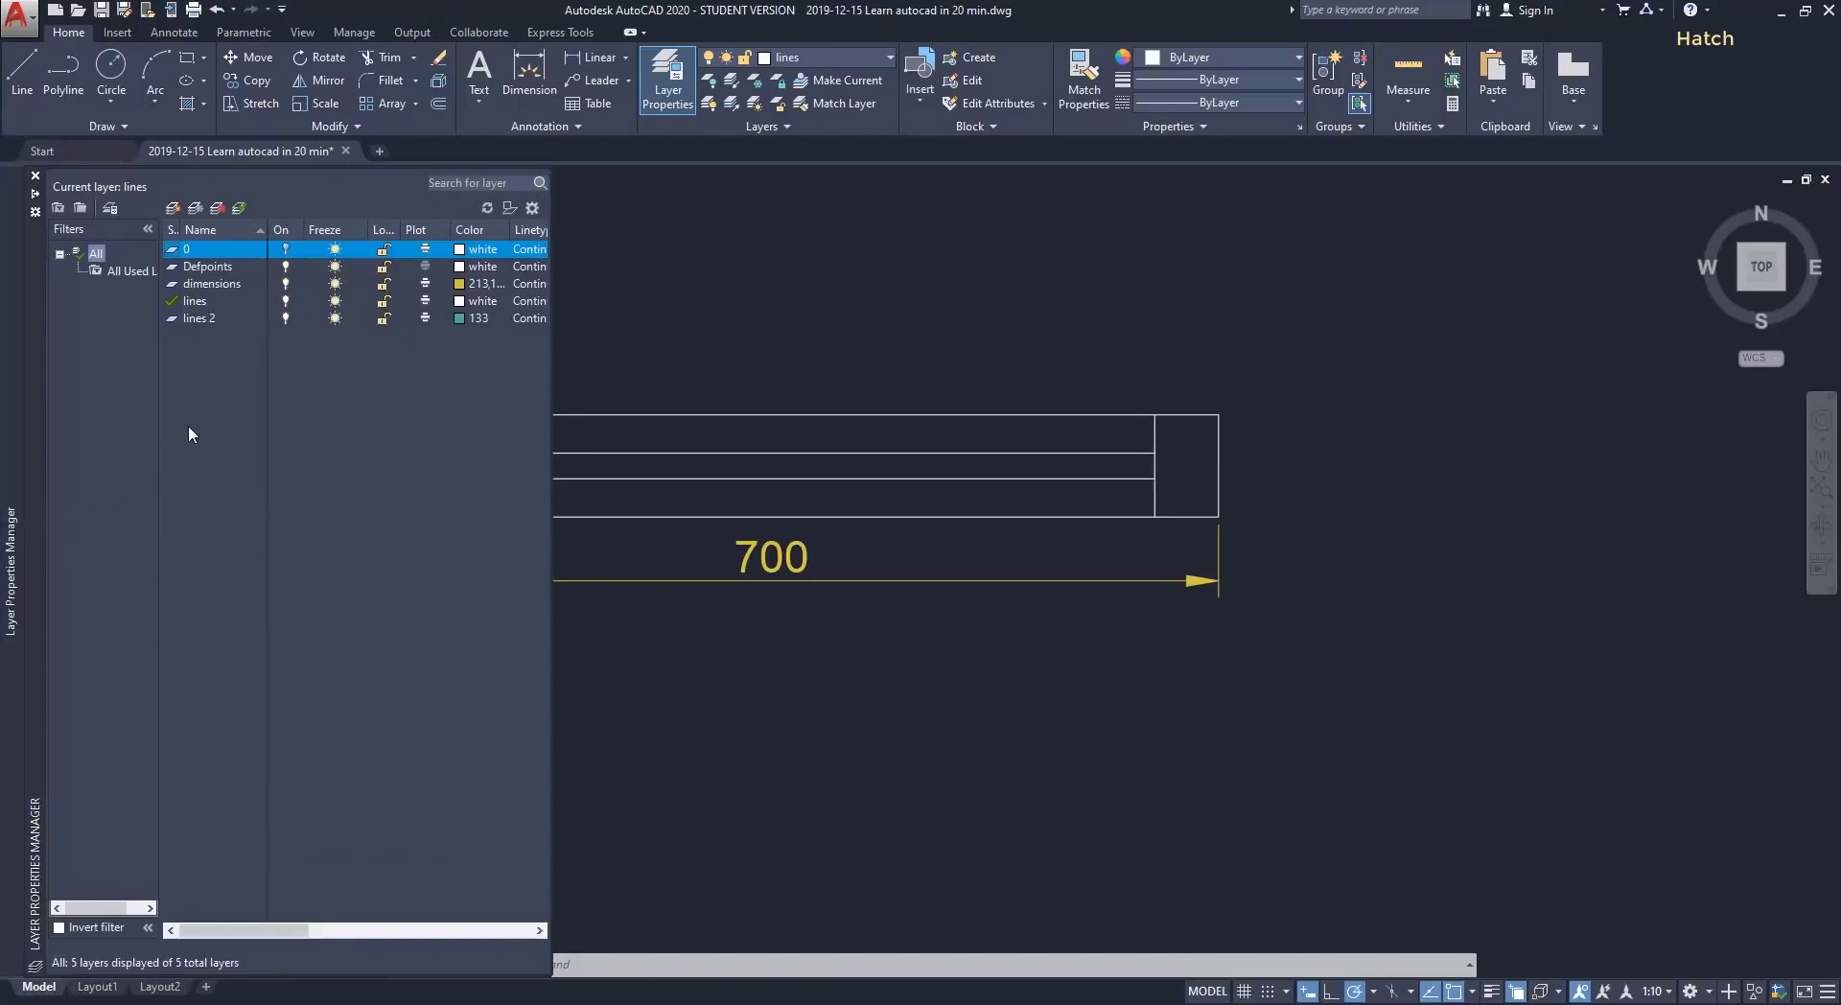
right_click(226, 395)
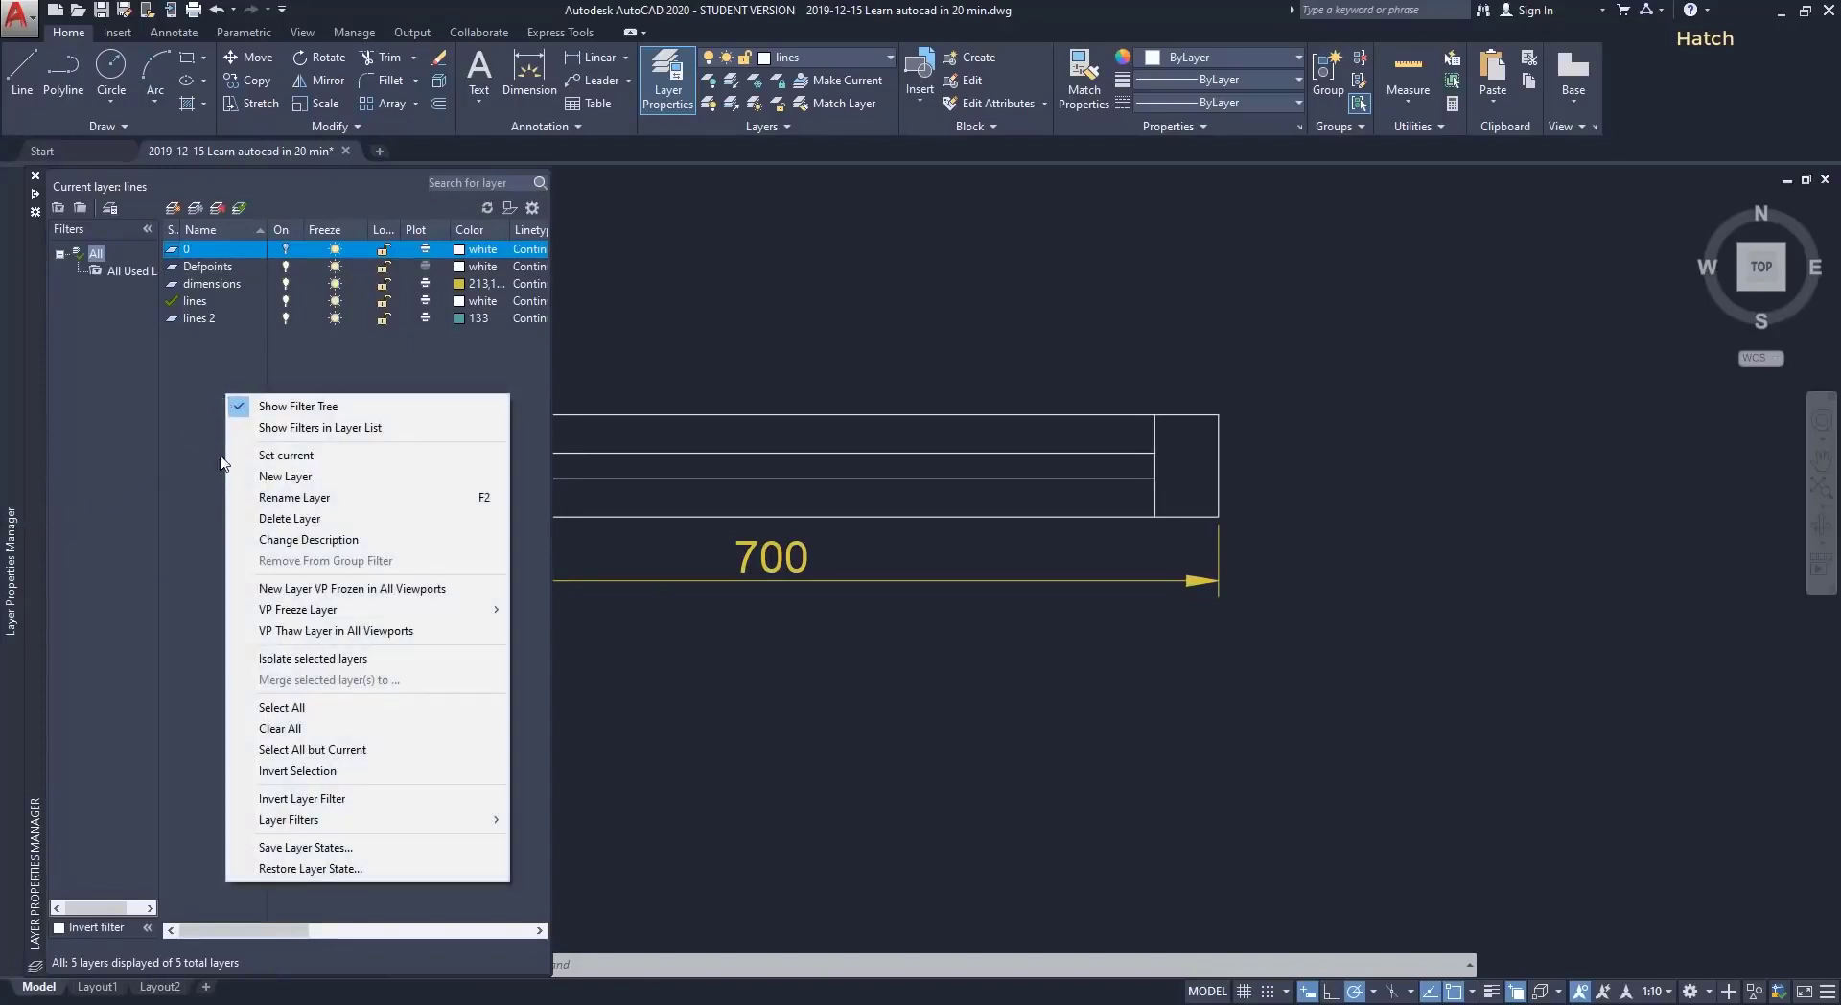
left_click(267, 477)
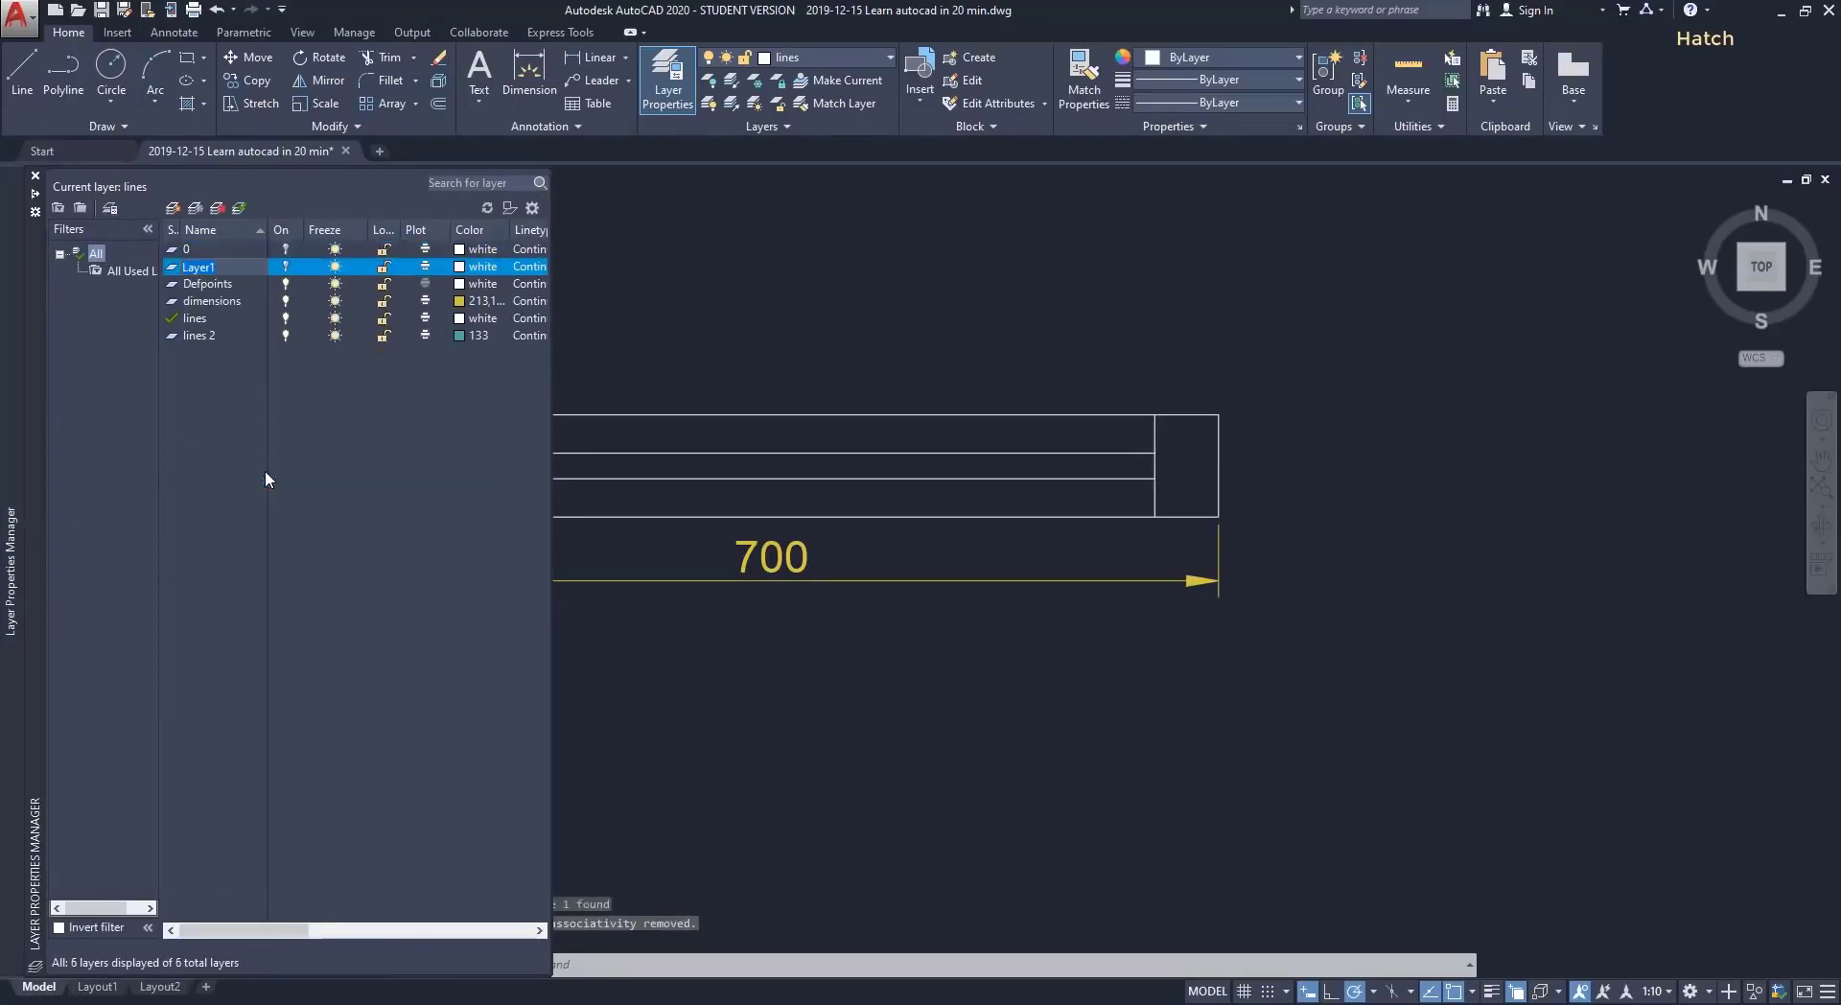
type("hat")
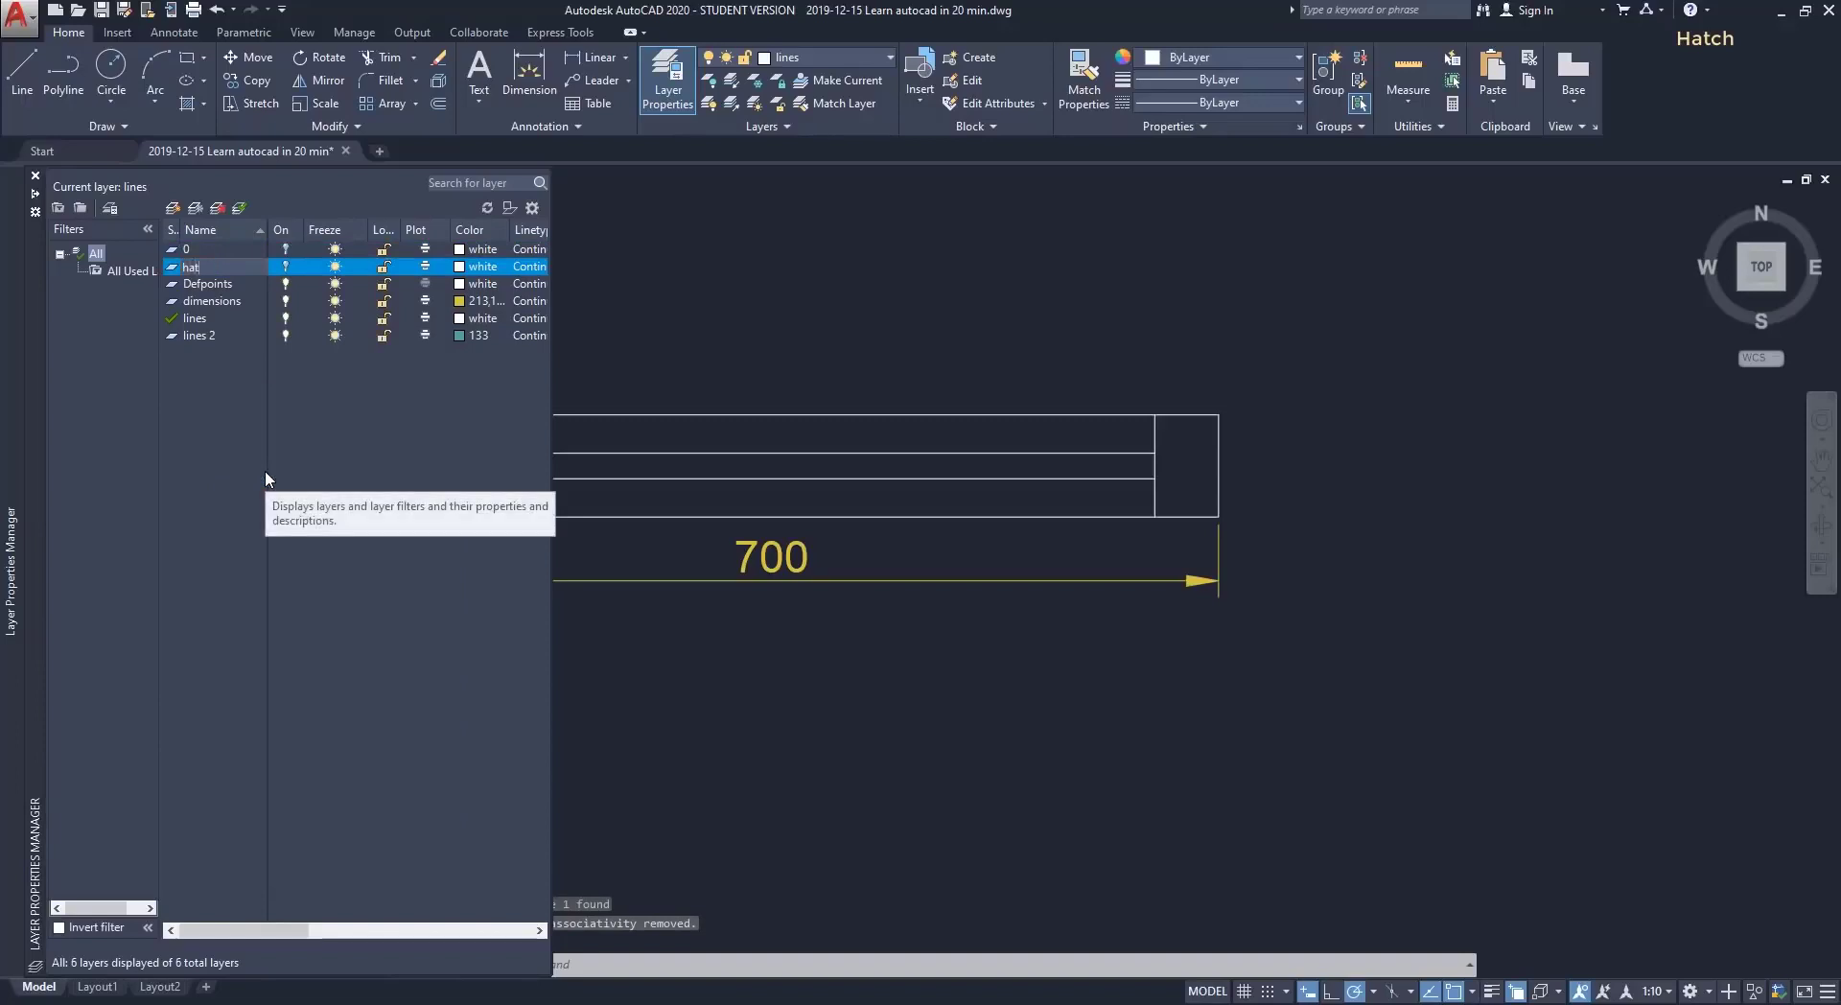
type("ch")
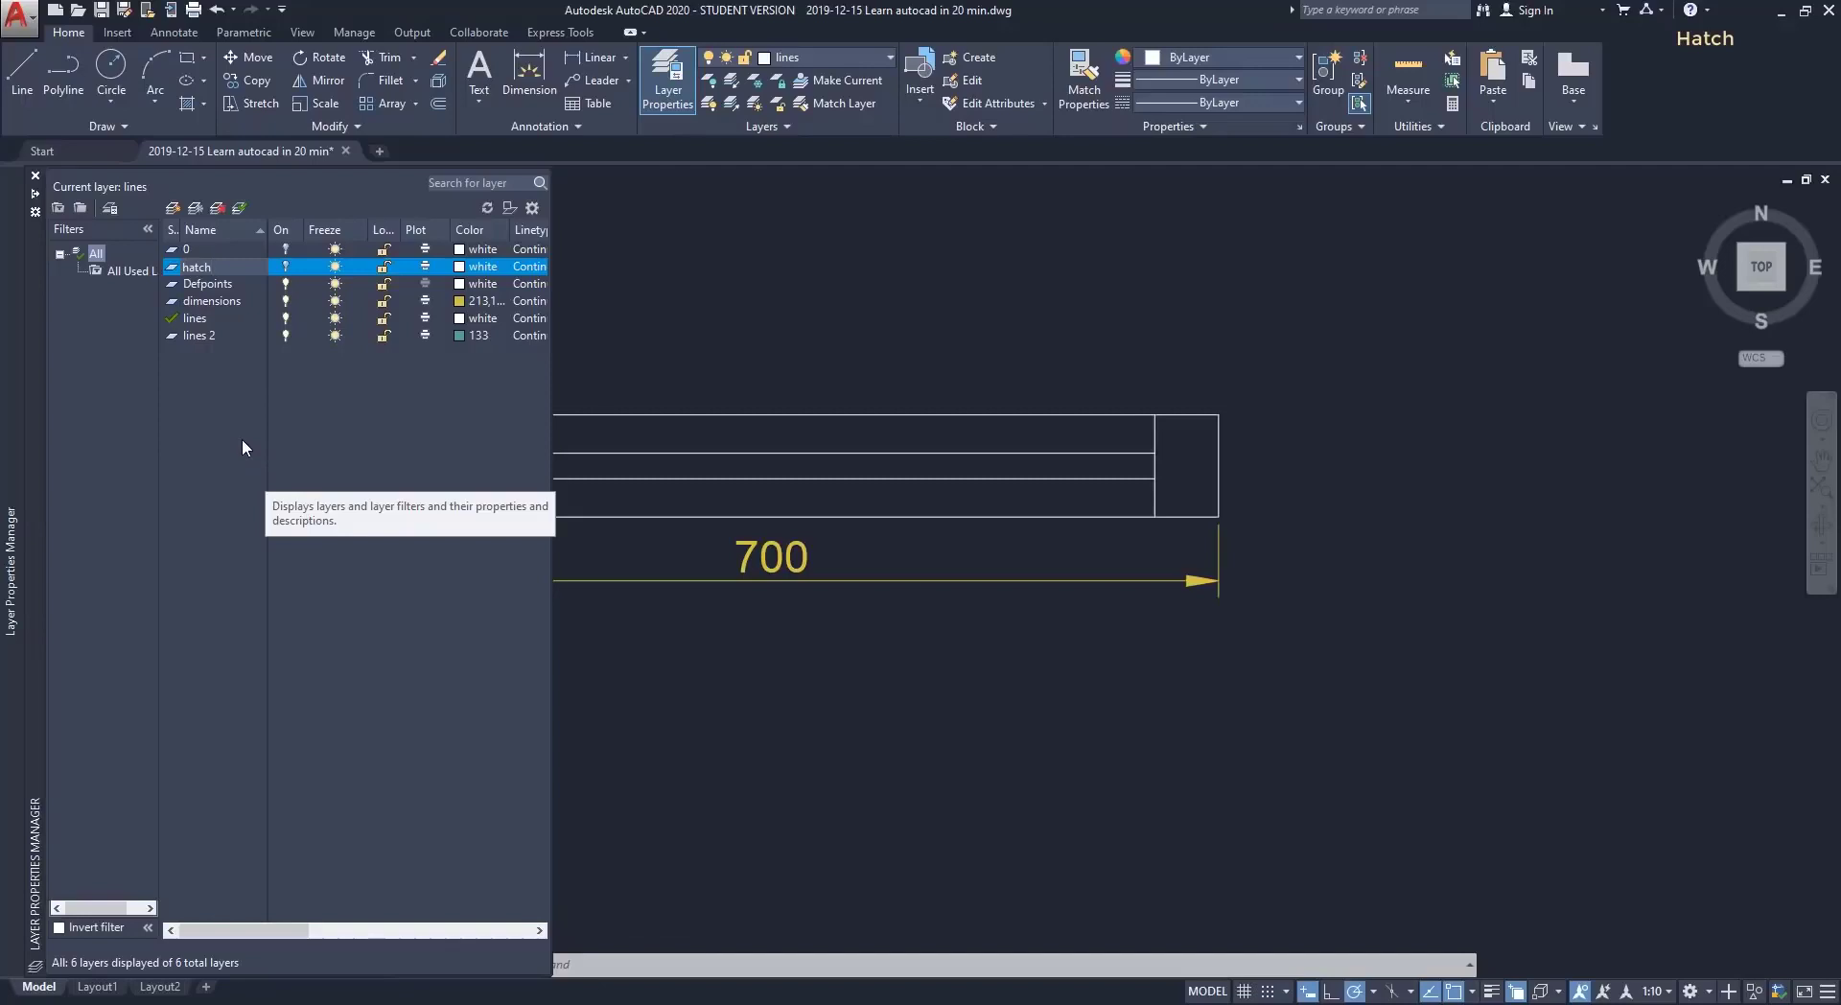
Set the hatch layer's color to index color 201.
left_click(459, 269)
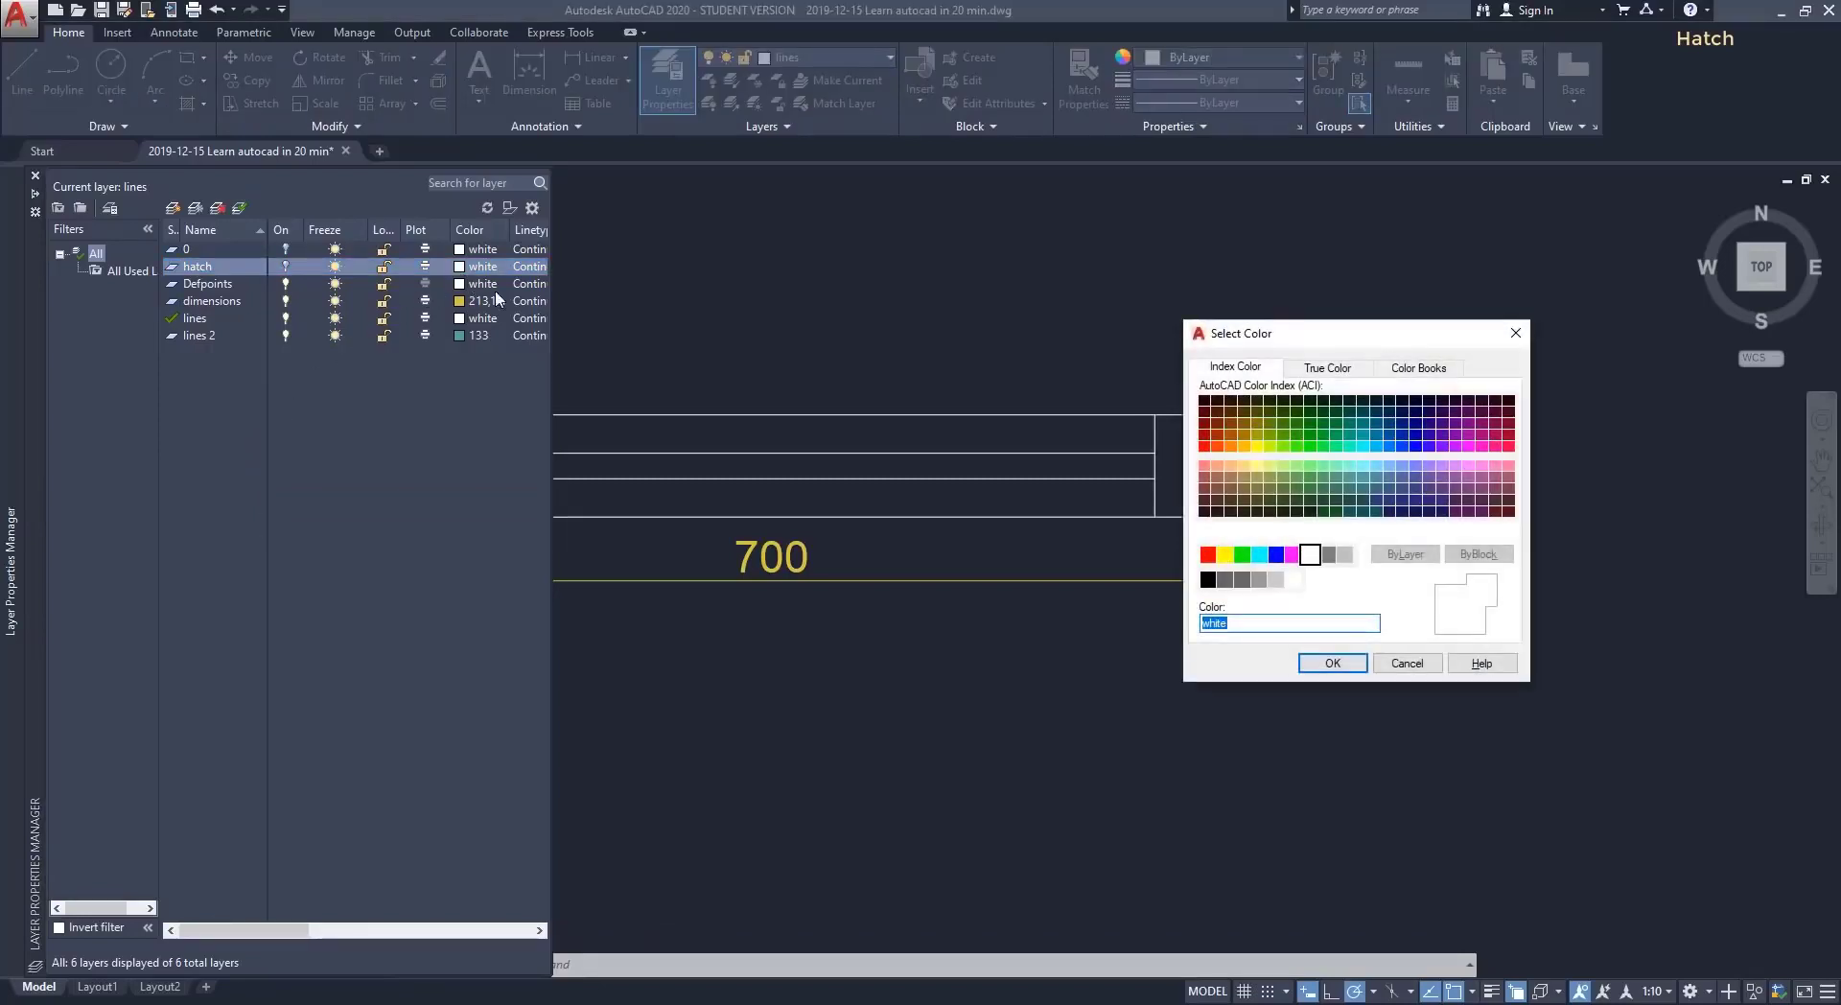
left_click(1456, 467)
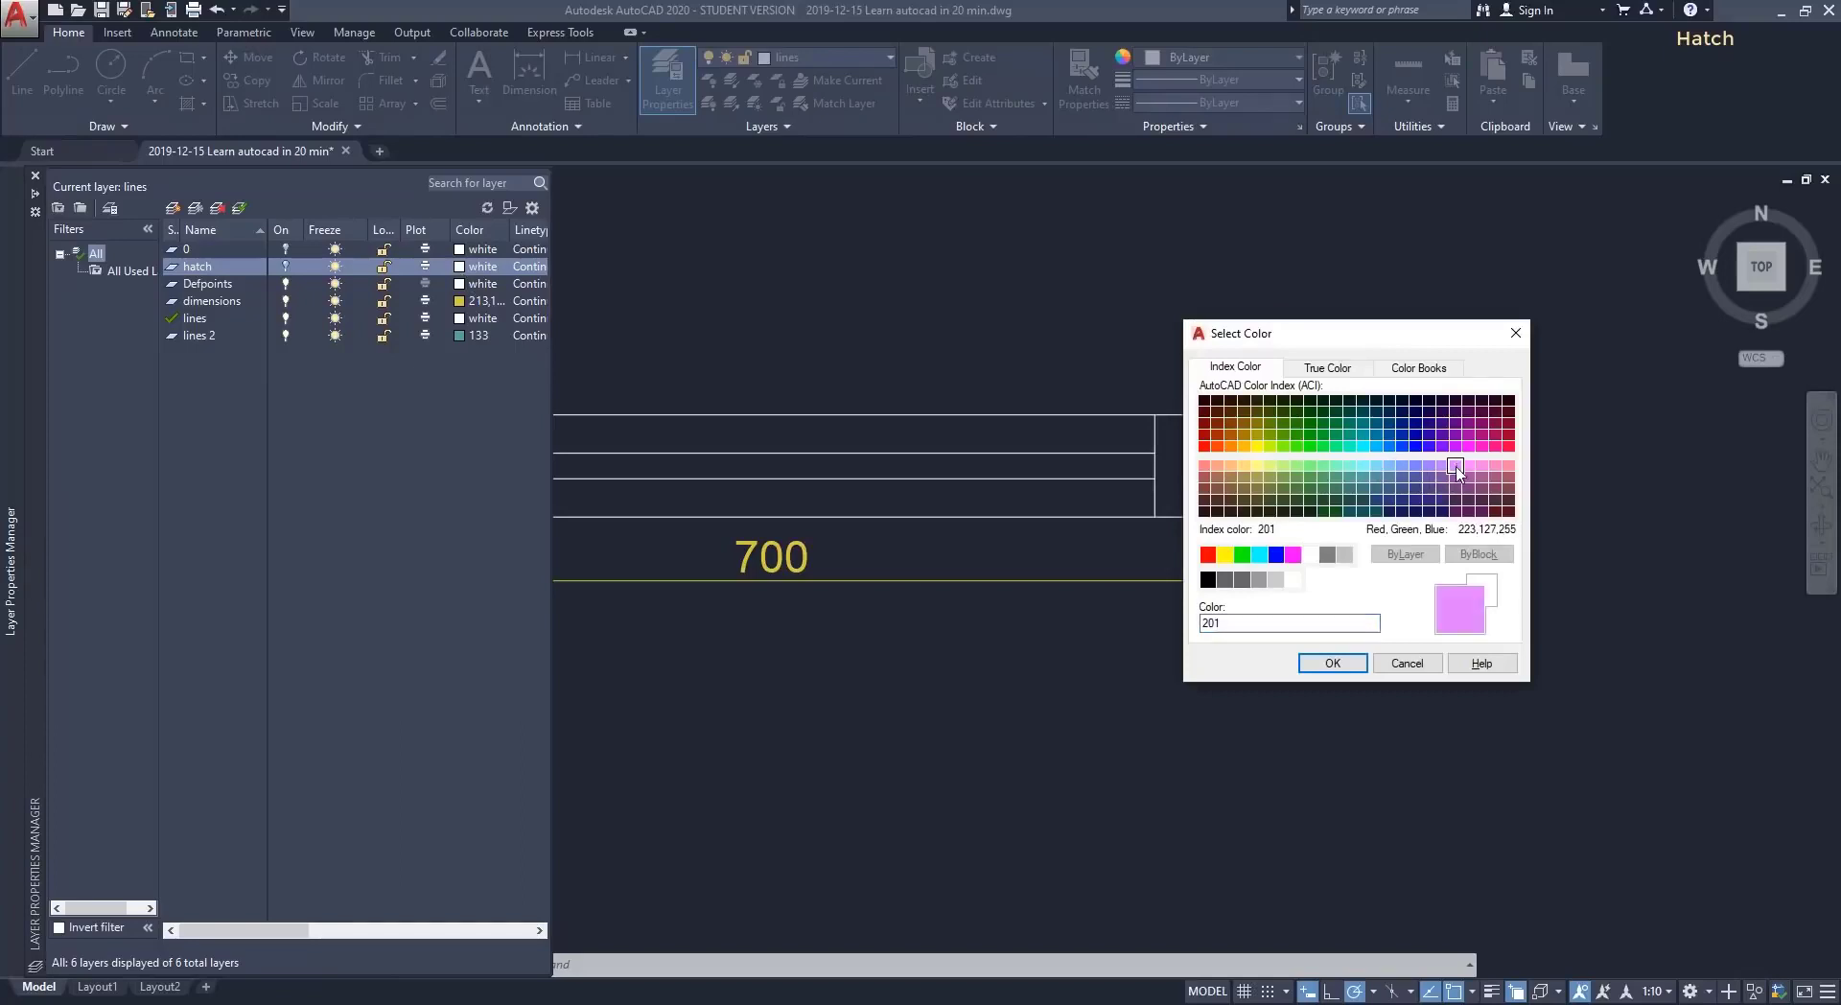
left_click(1333, 663)
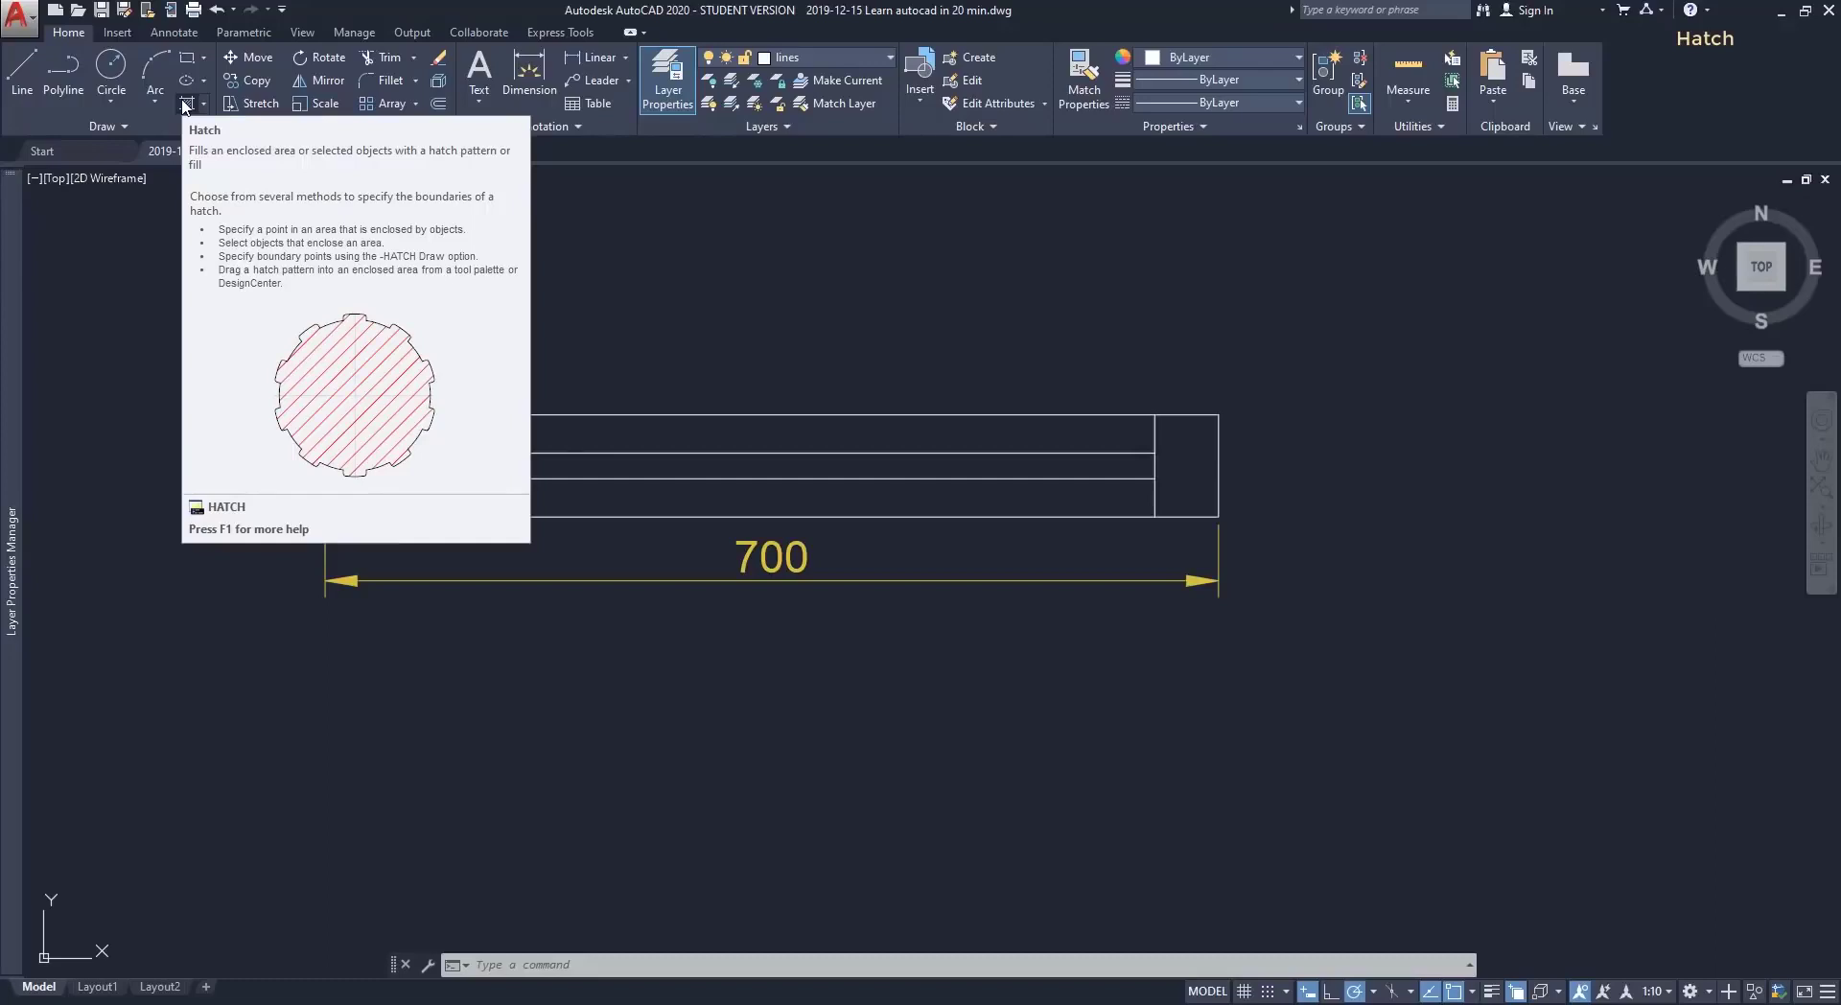
Hatch the left end section of the shape while the lines layer is current.
left_click(185, 106)
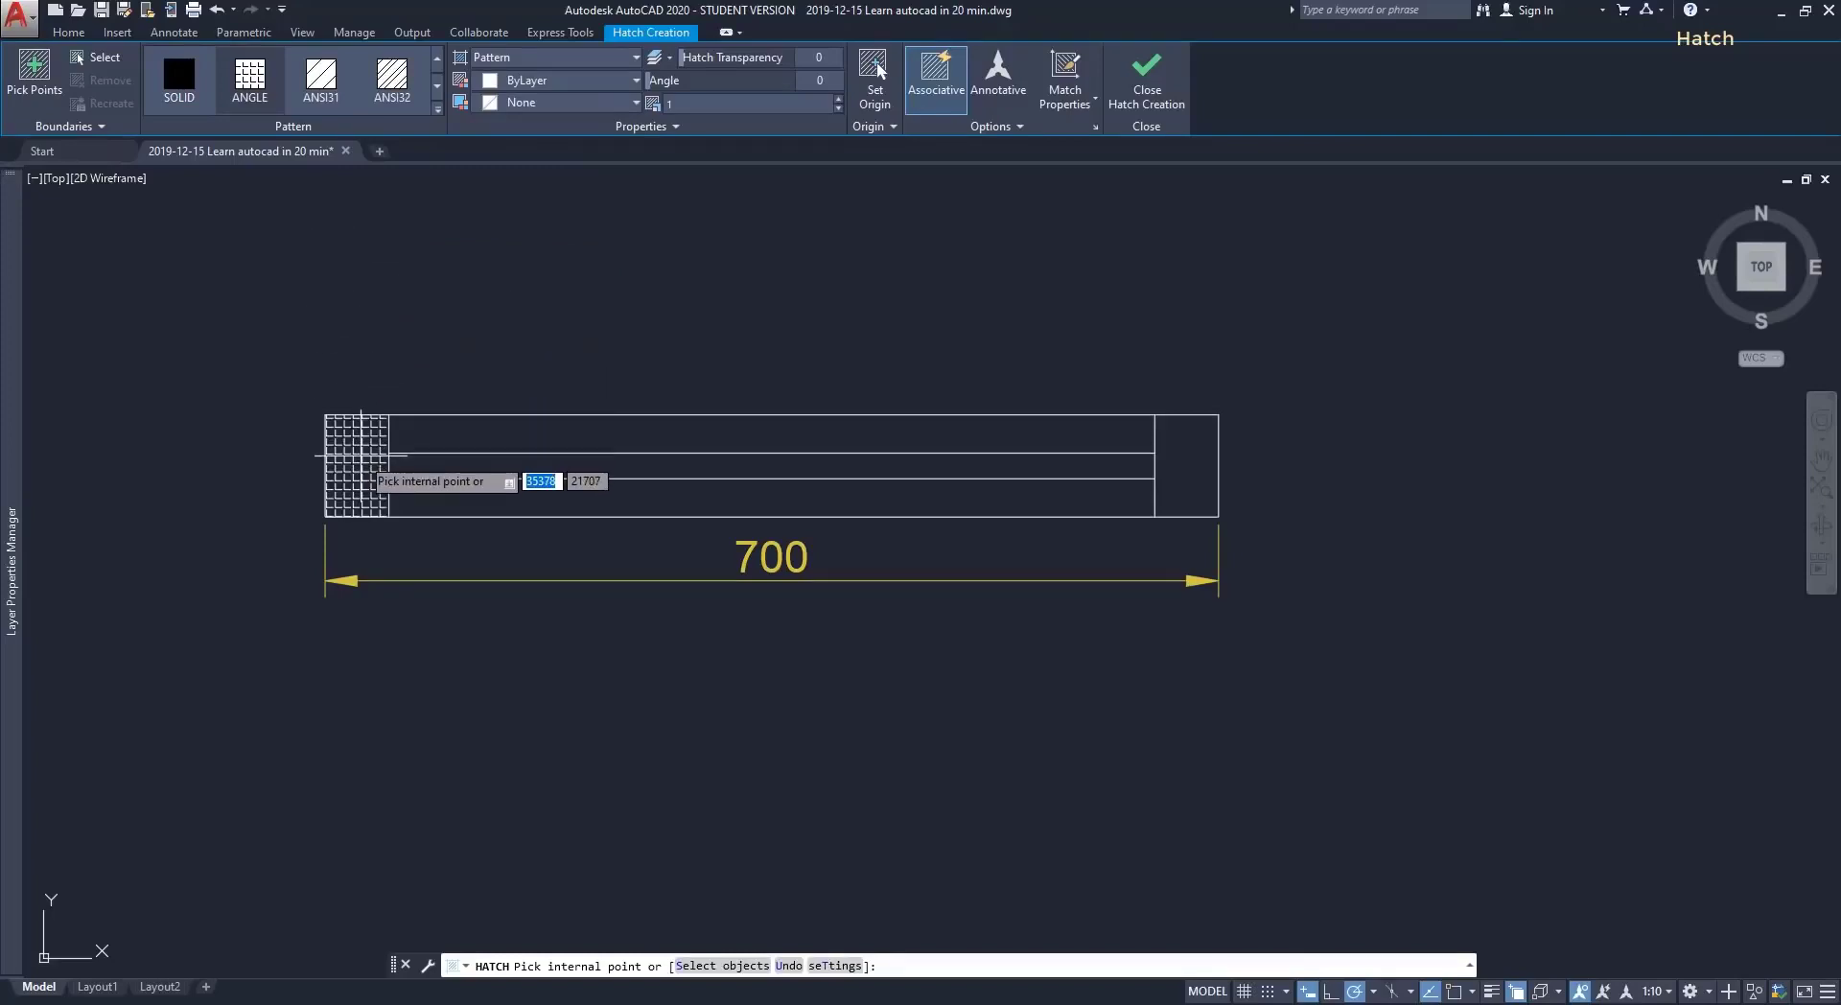
left_click(361, 454)
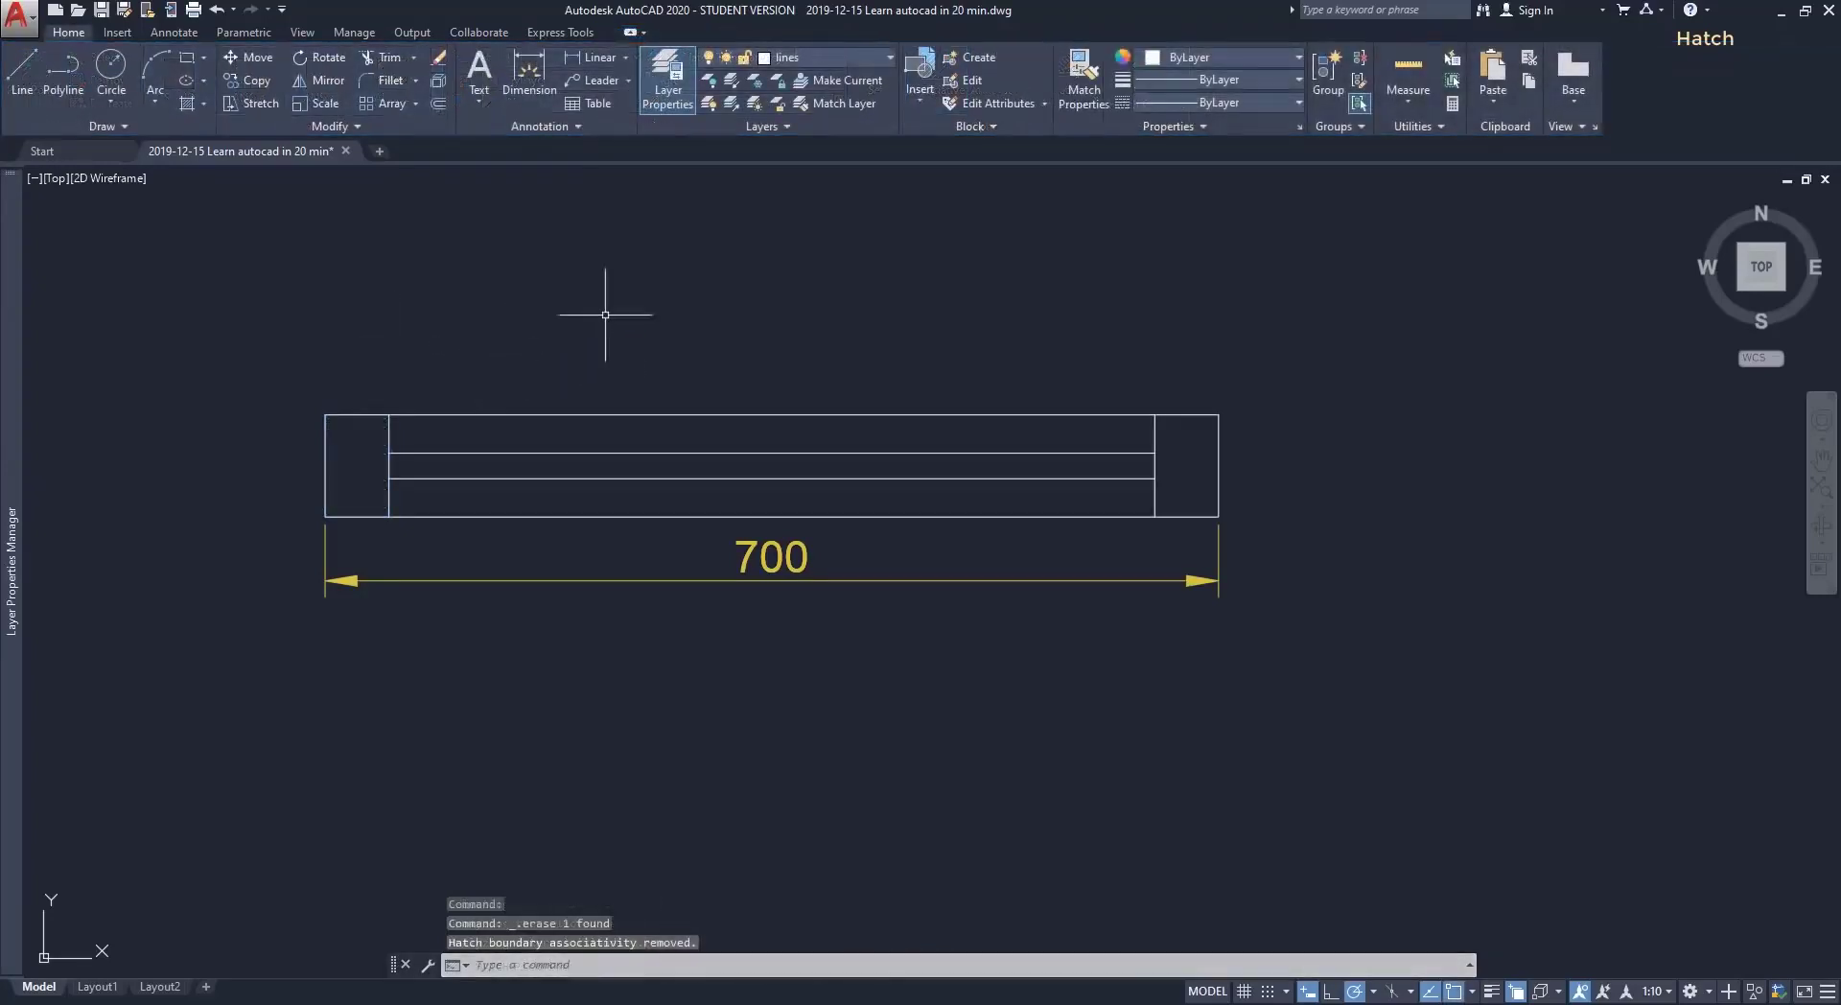
Make the hatch layer current and turn it on.
left_click(844, 58)
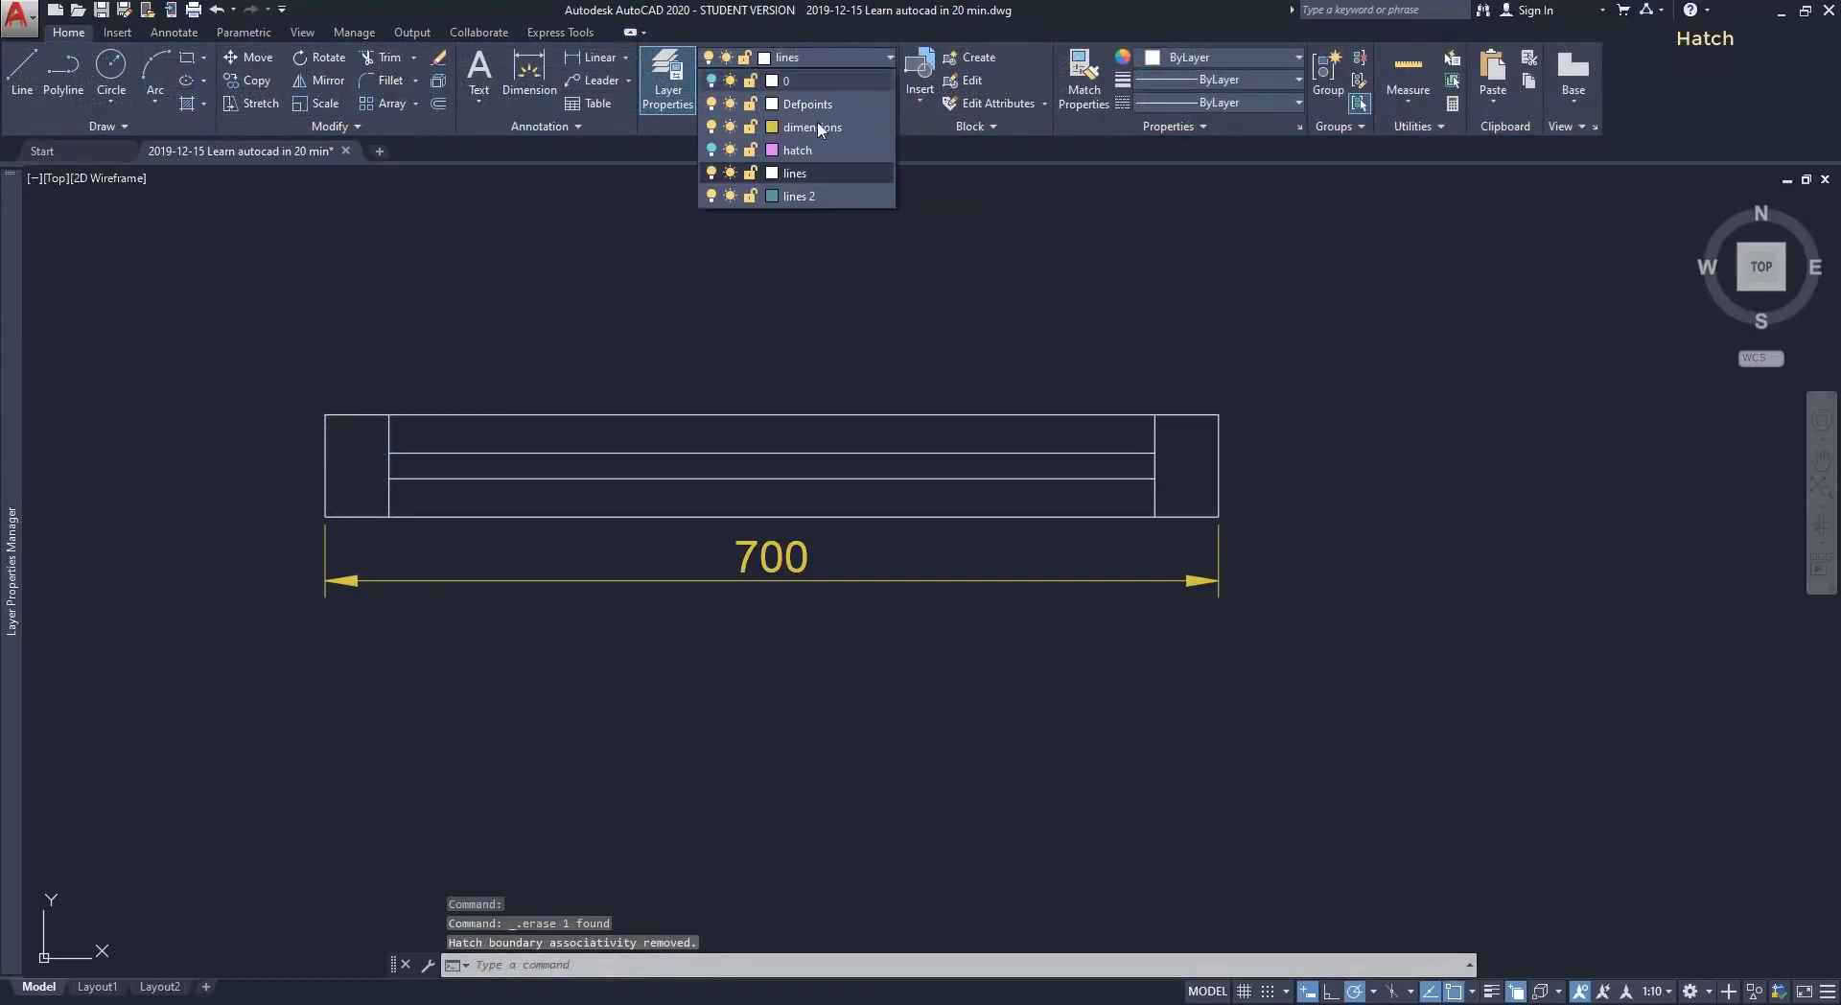
left_click(799, 153)
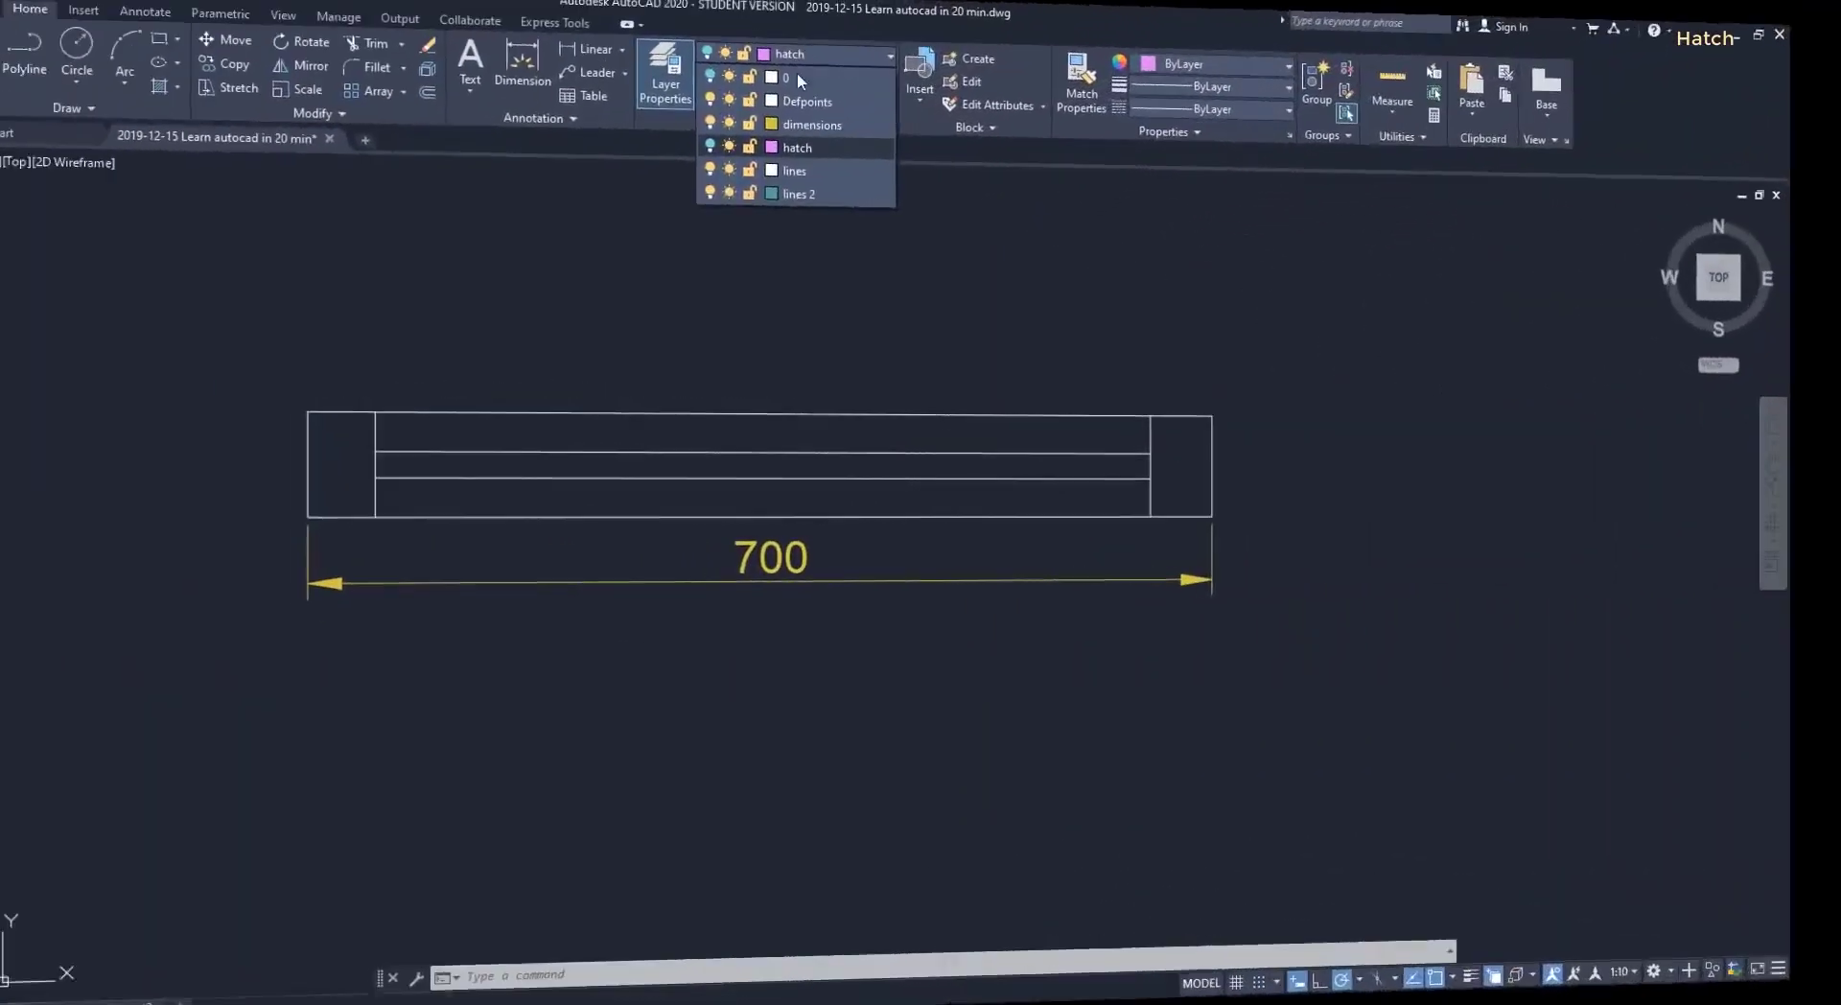
left_click(713, 151)
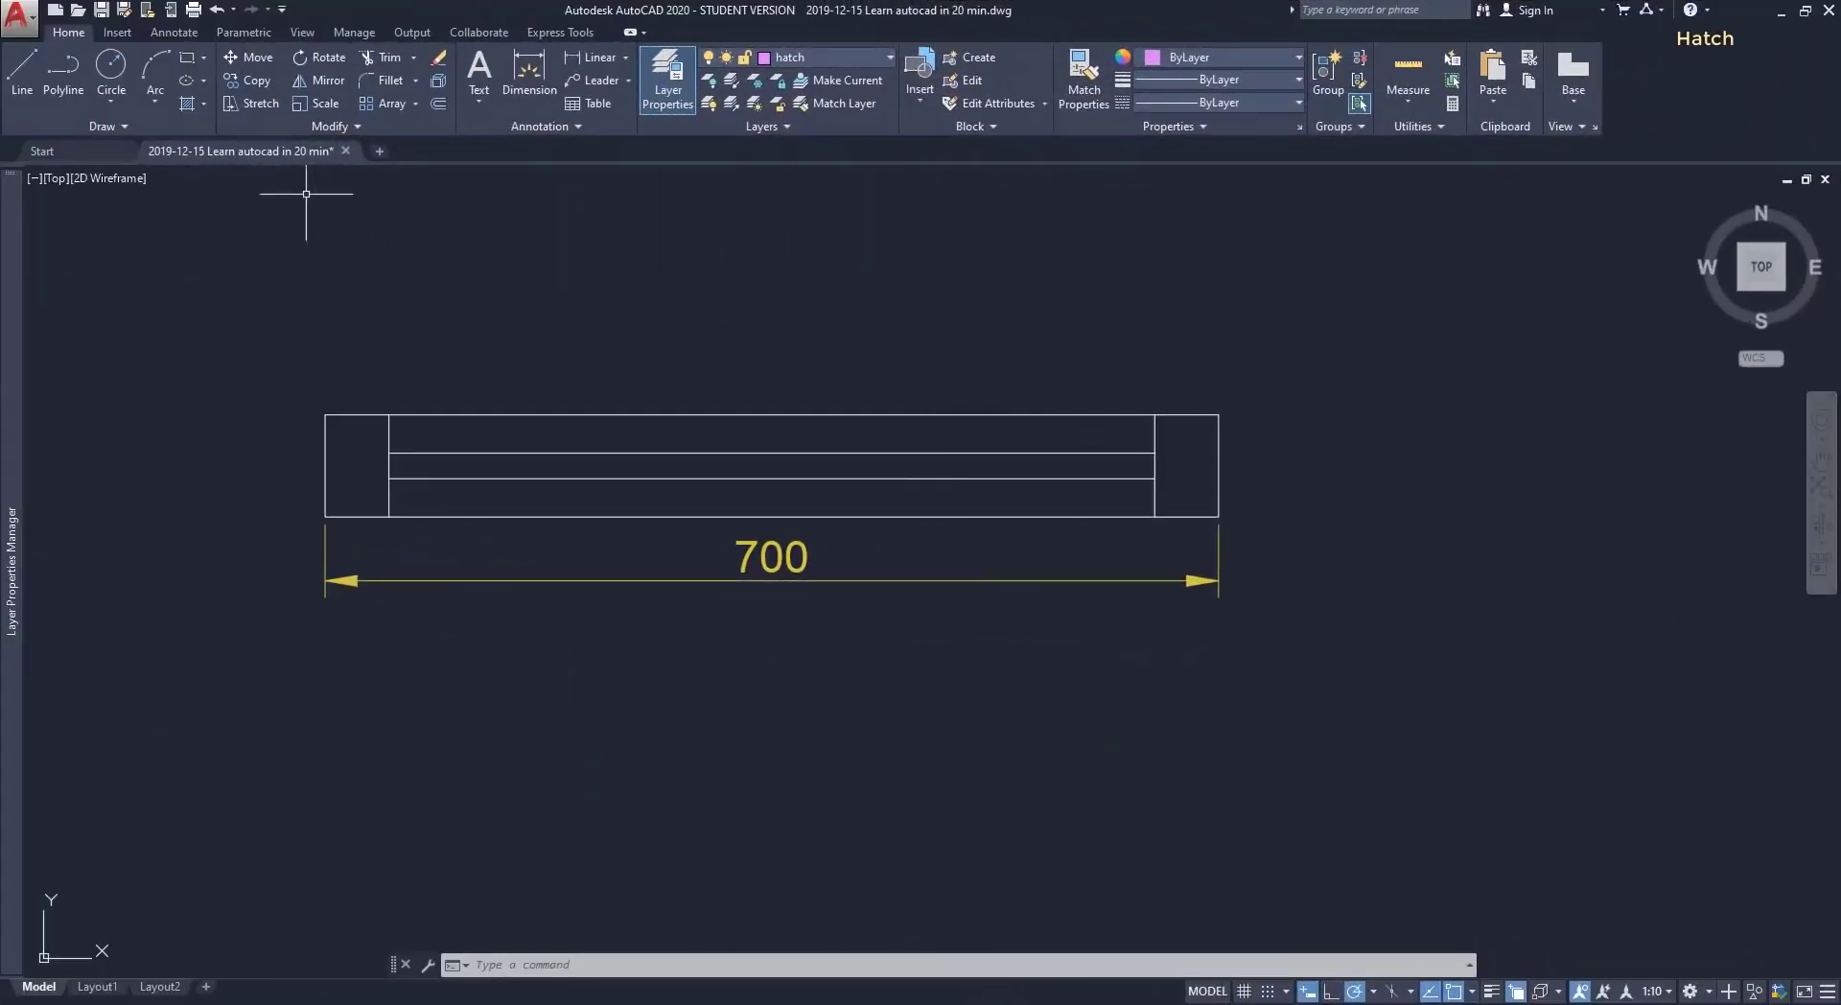
Hatch the left end section of the shape with the ANGLE pattern on the hatch layer.
left_click(187, 111)
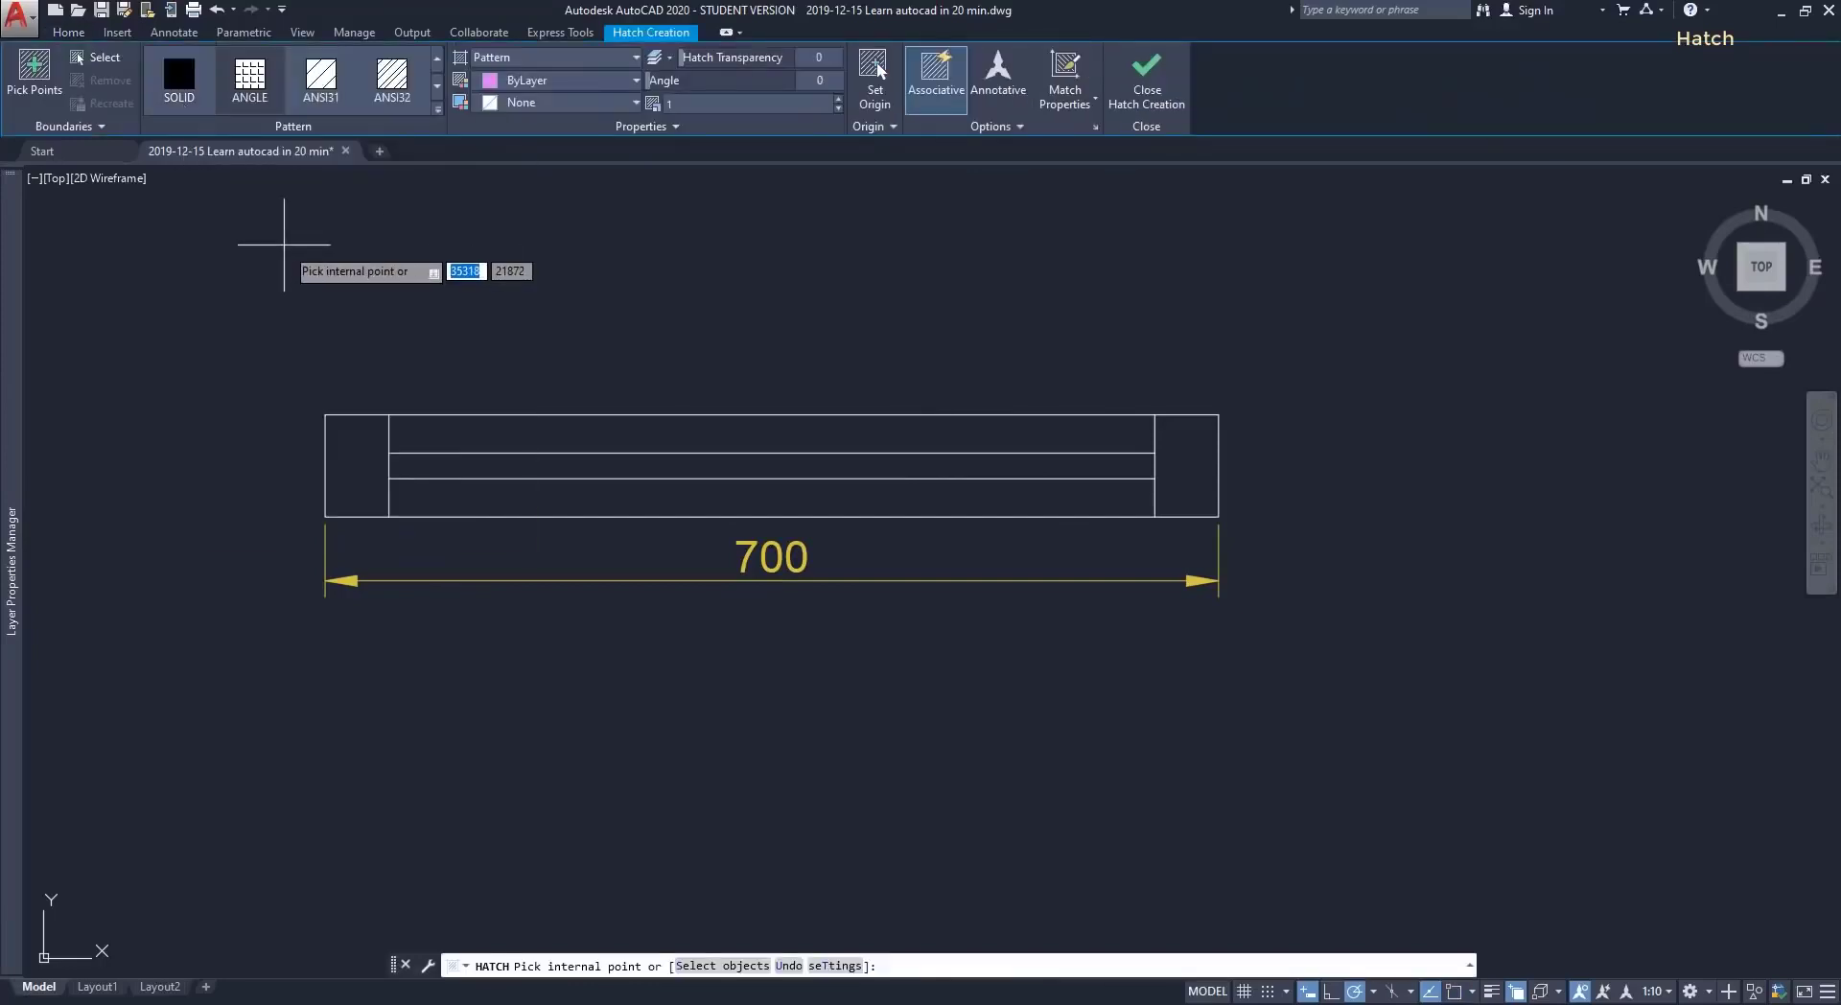
left_click(358, 449)
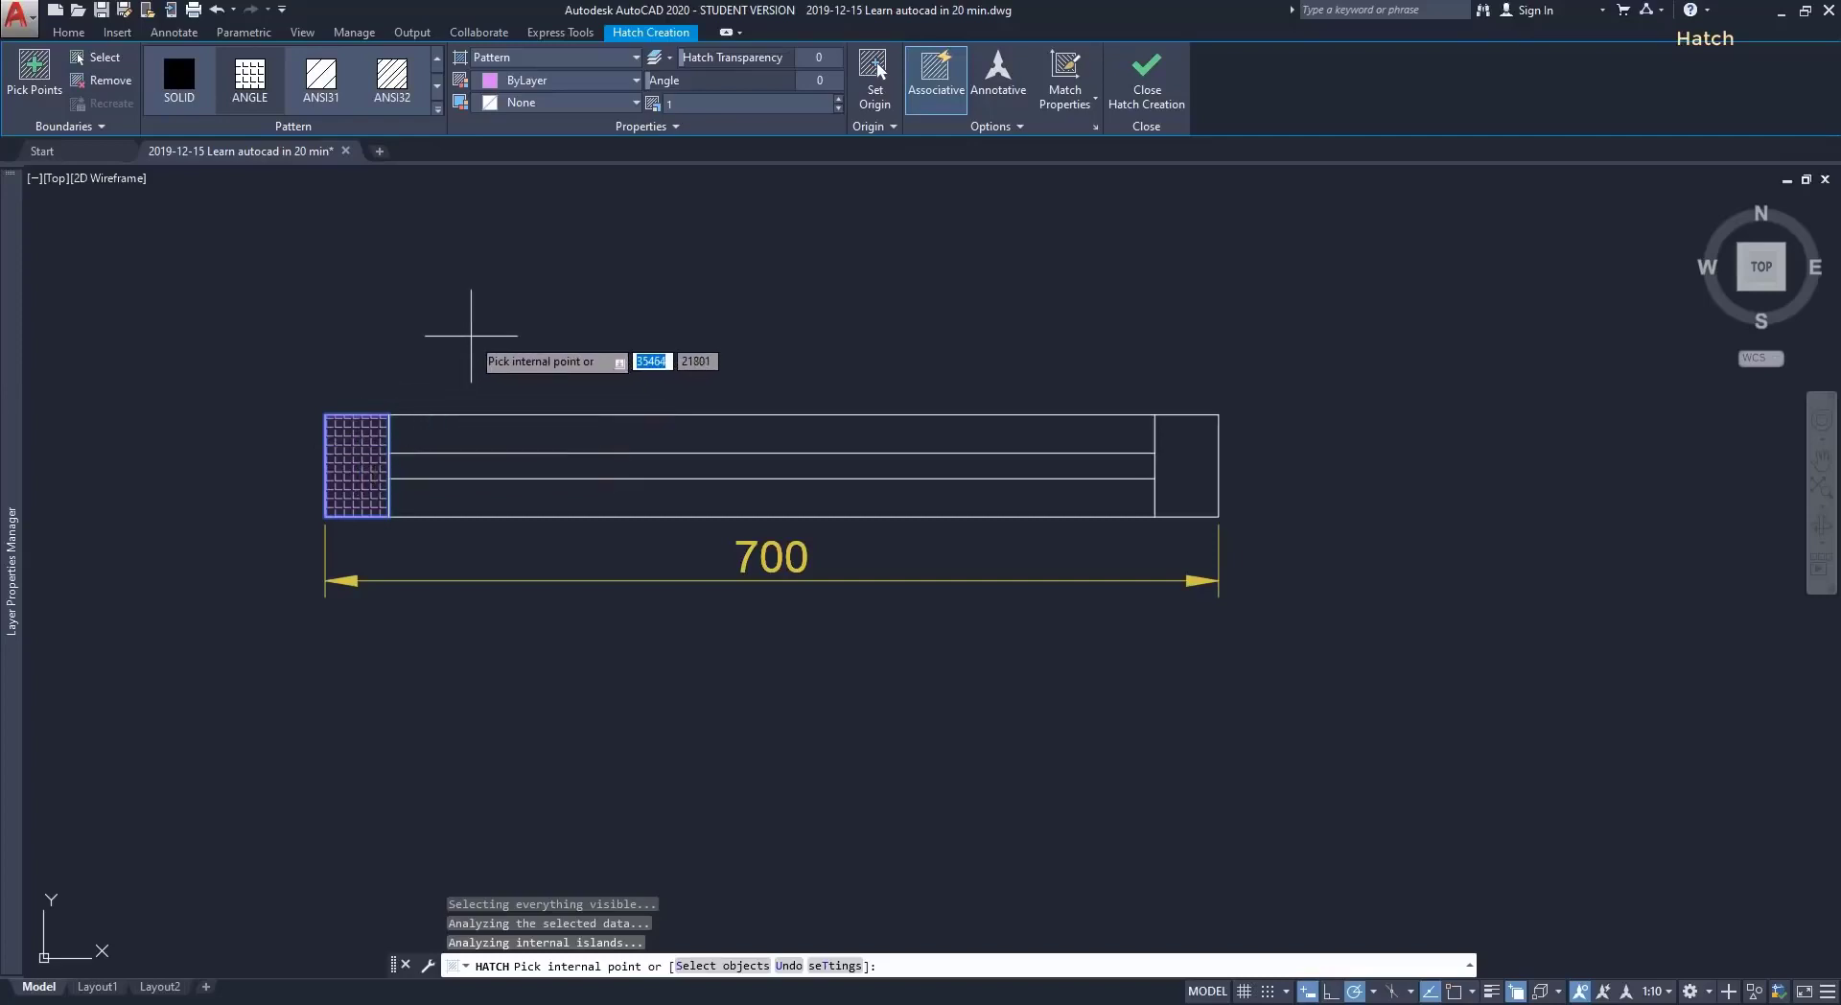
key("Return")
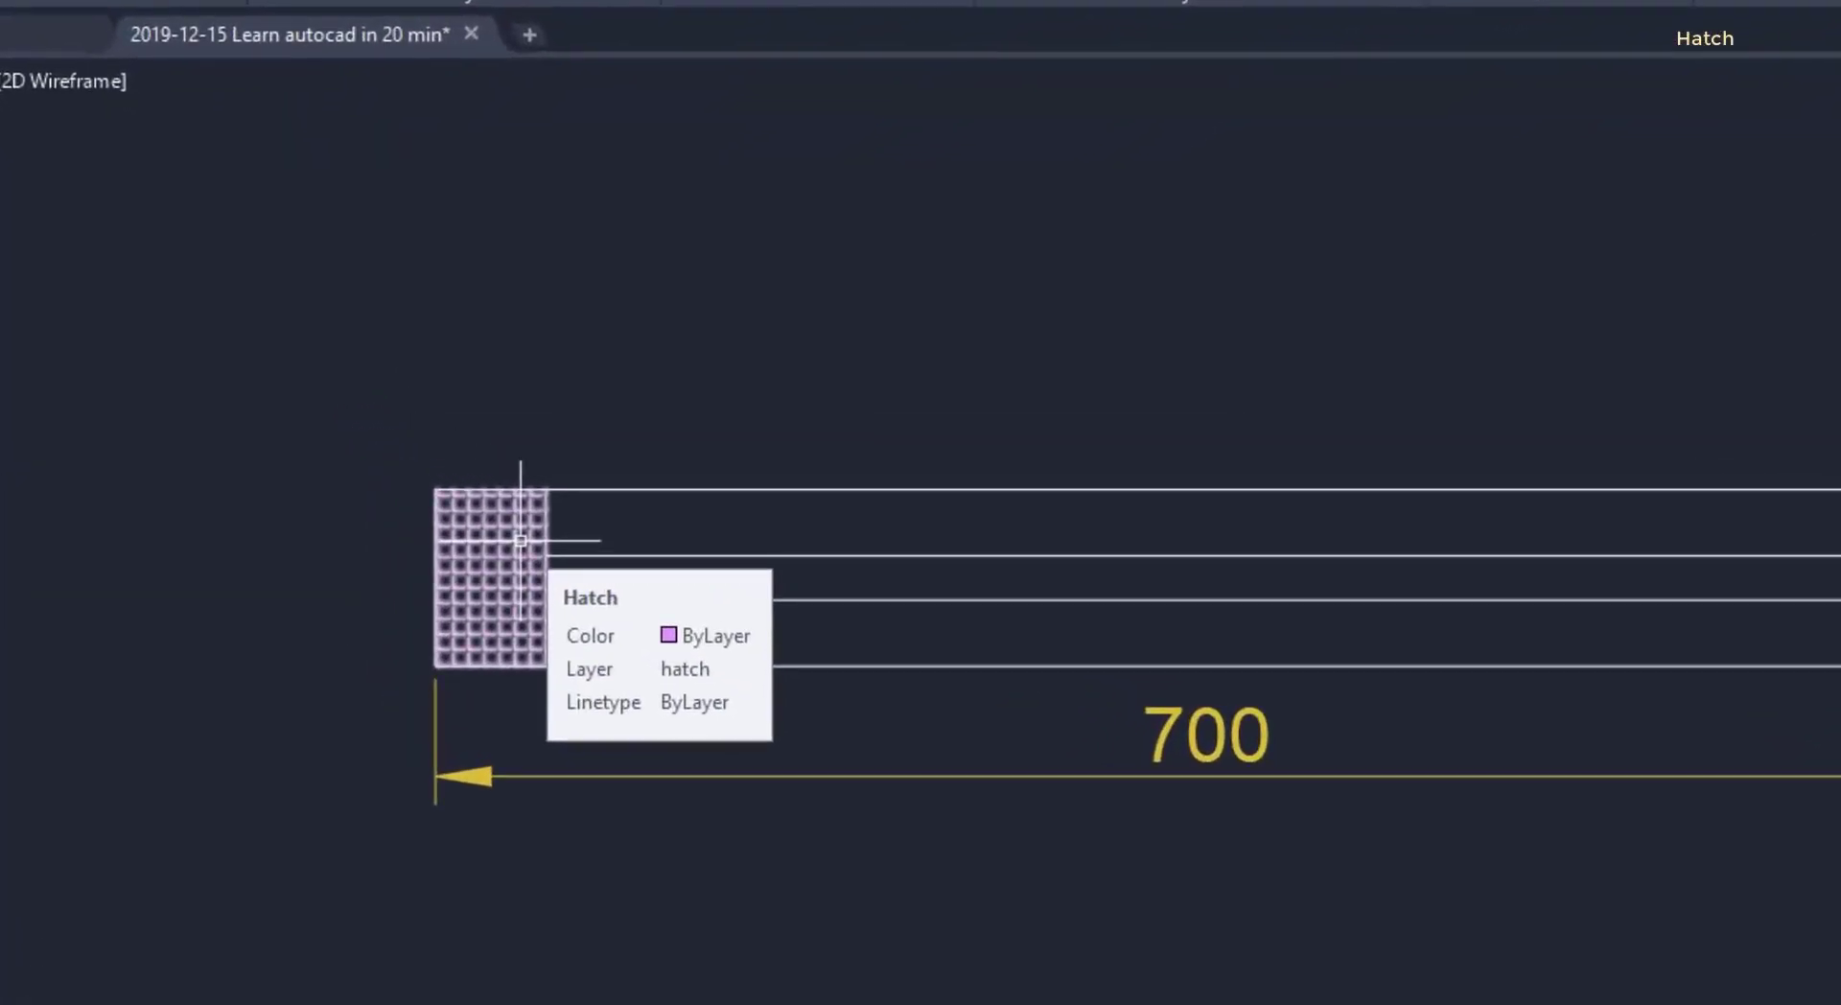
left_click(521, 540)
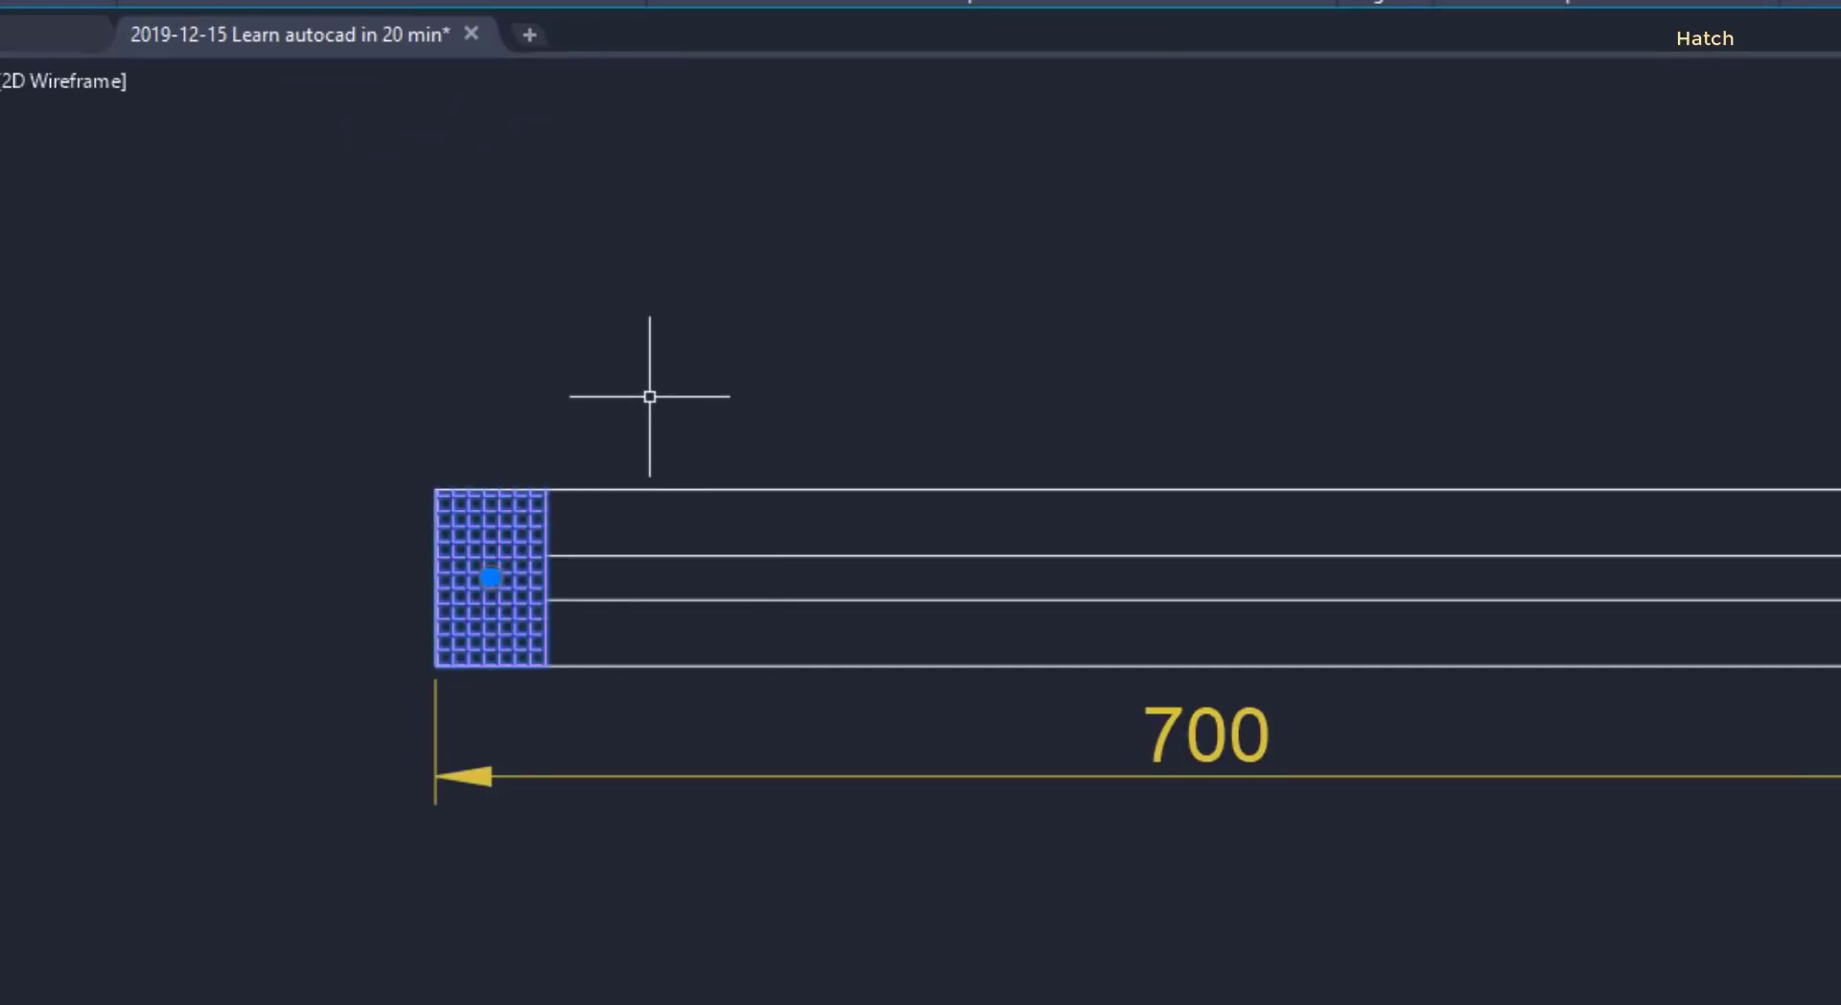
key("Escape")
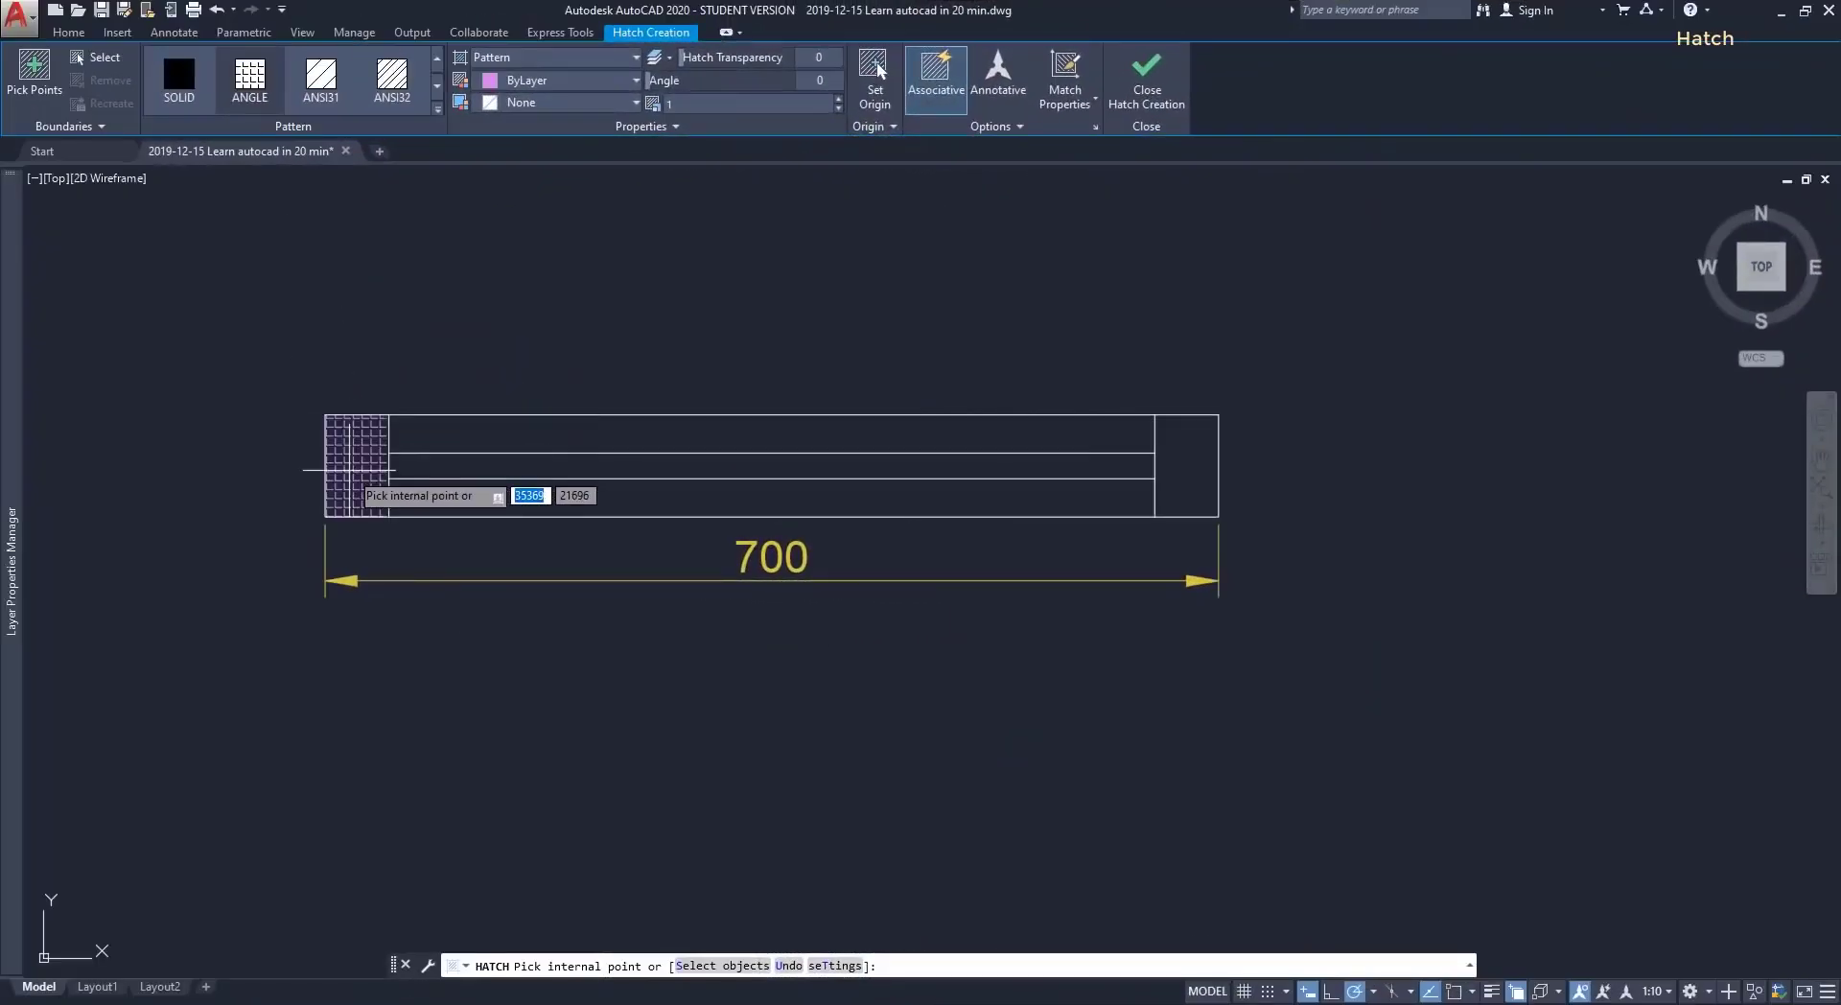
Hatch both end sections of the shape as one hatch with the ANGLE pattern.
left_click(355, 470)
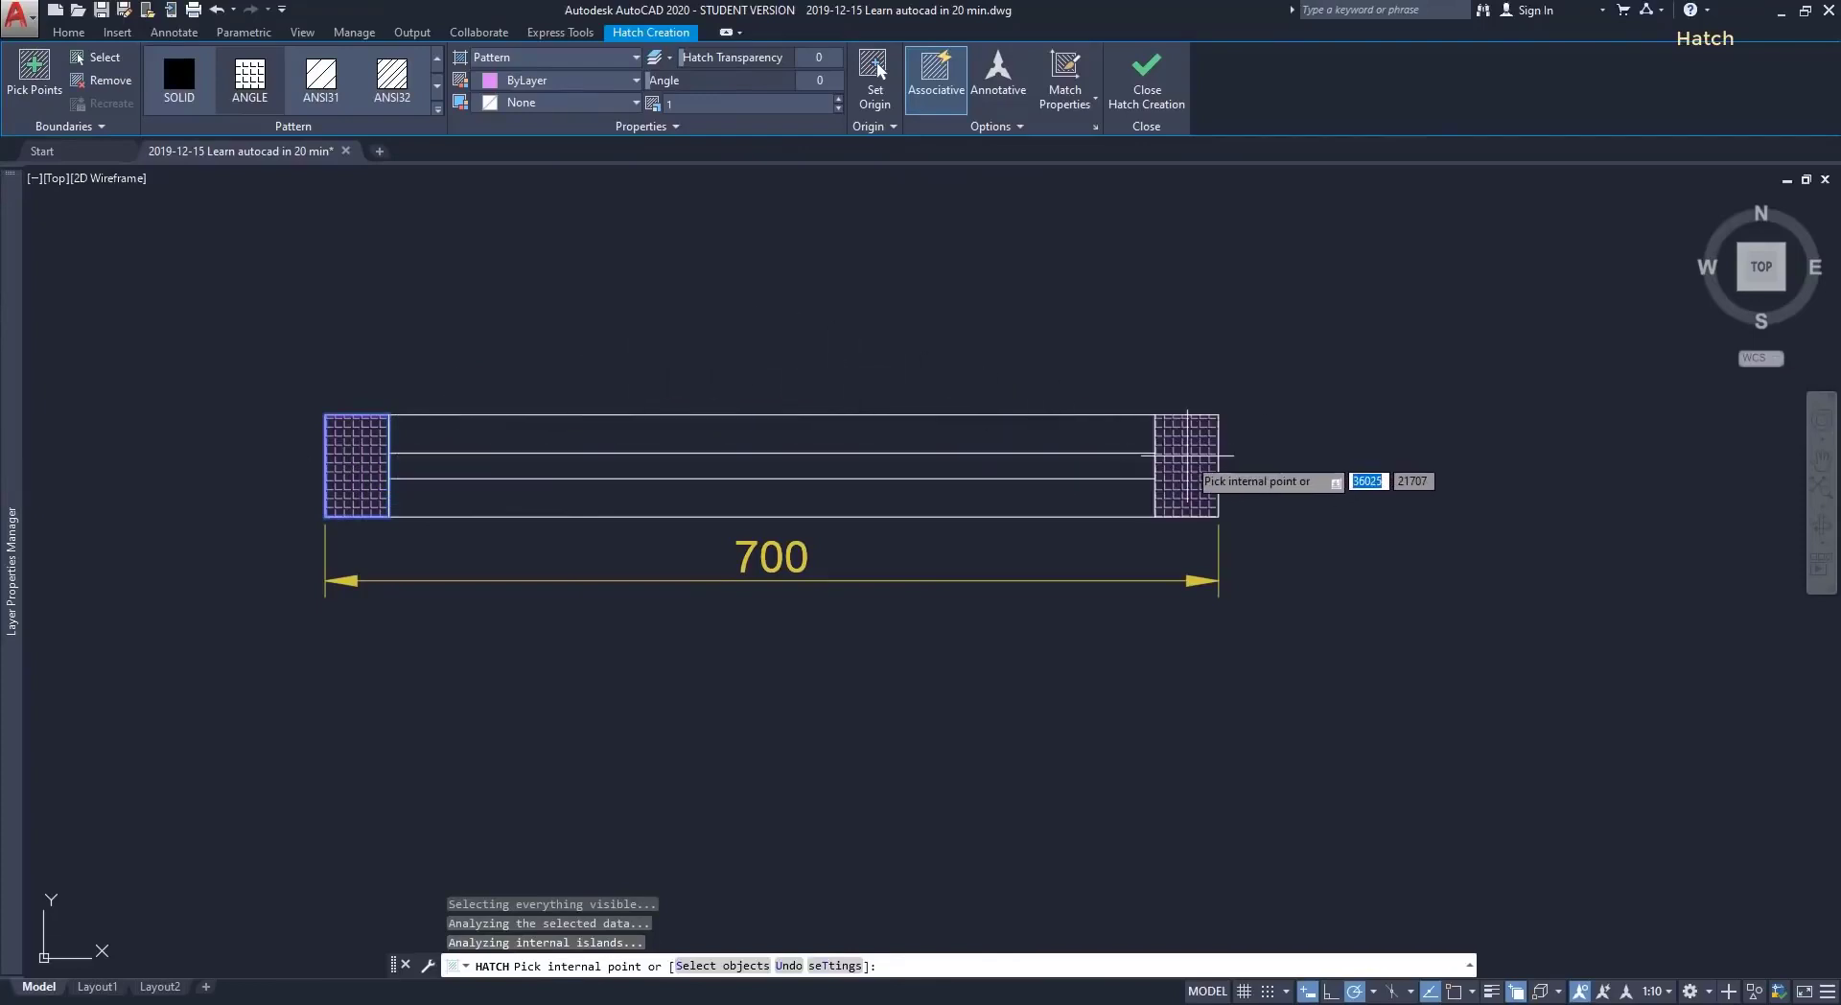
left_click(1187, 456)
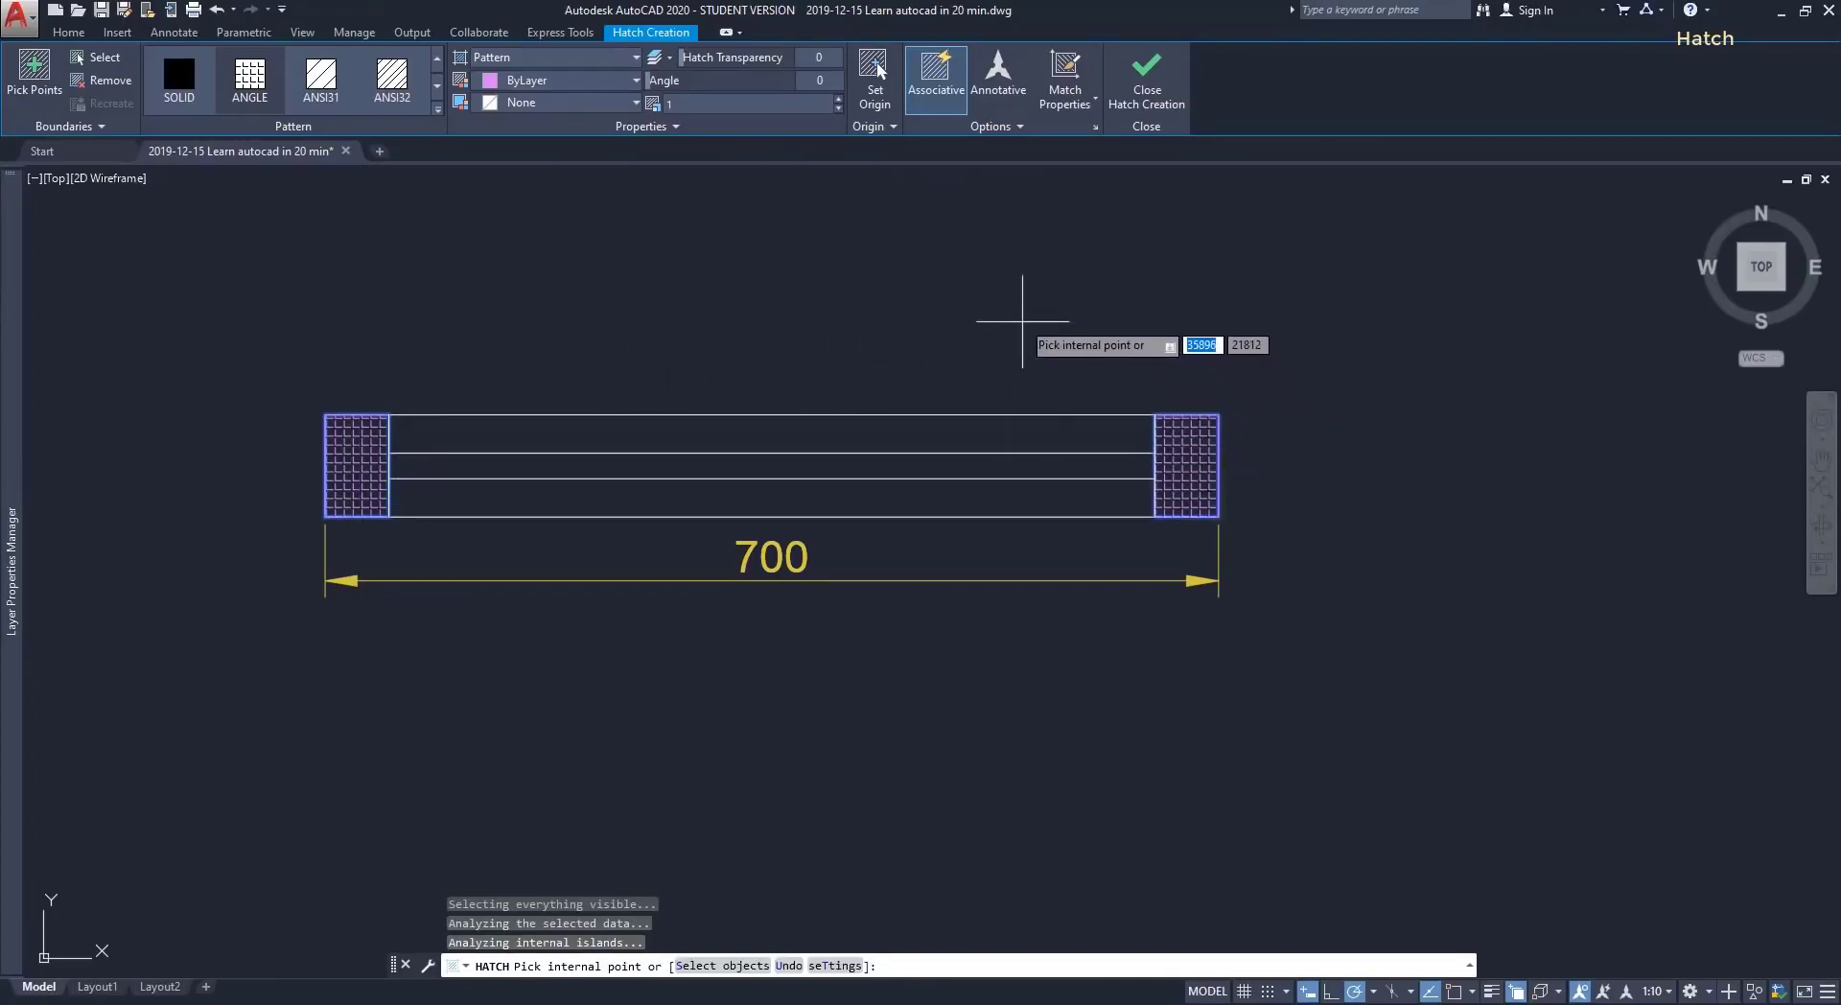
key("Return")
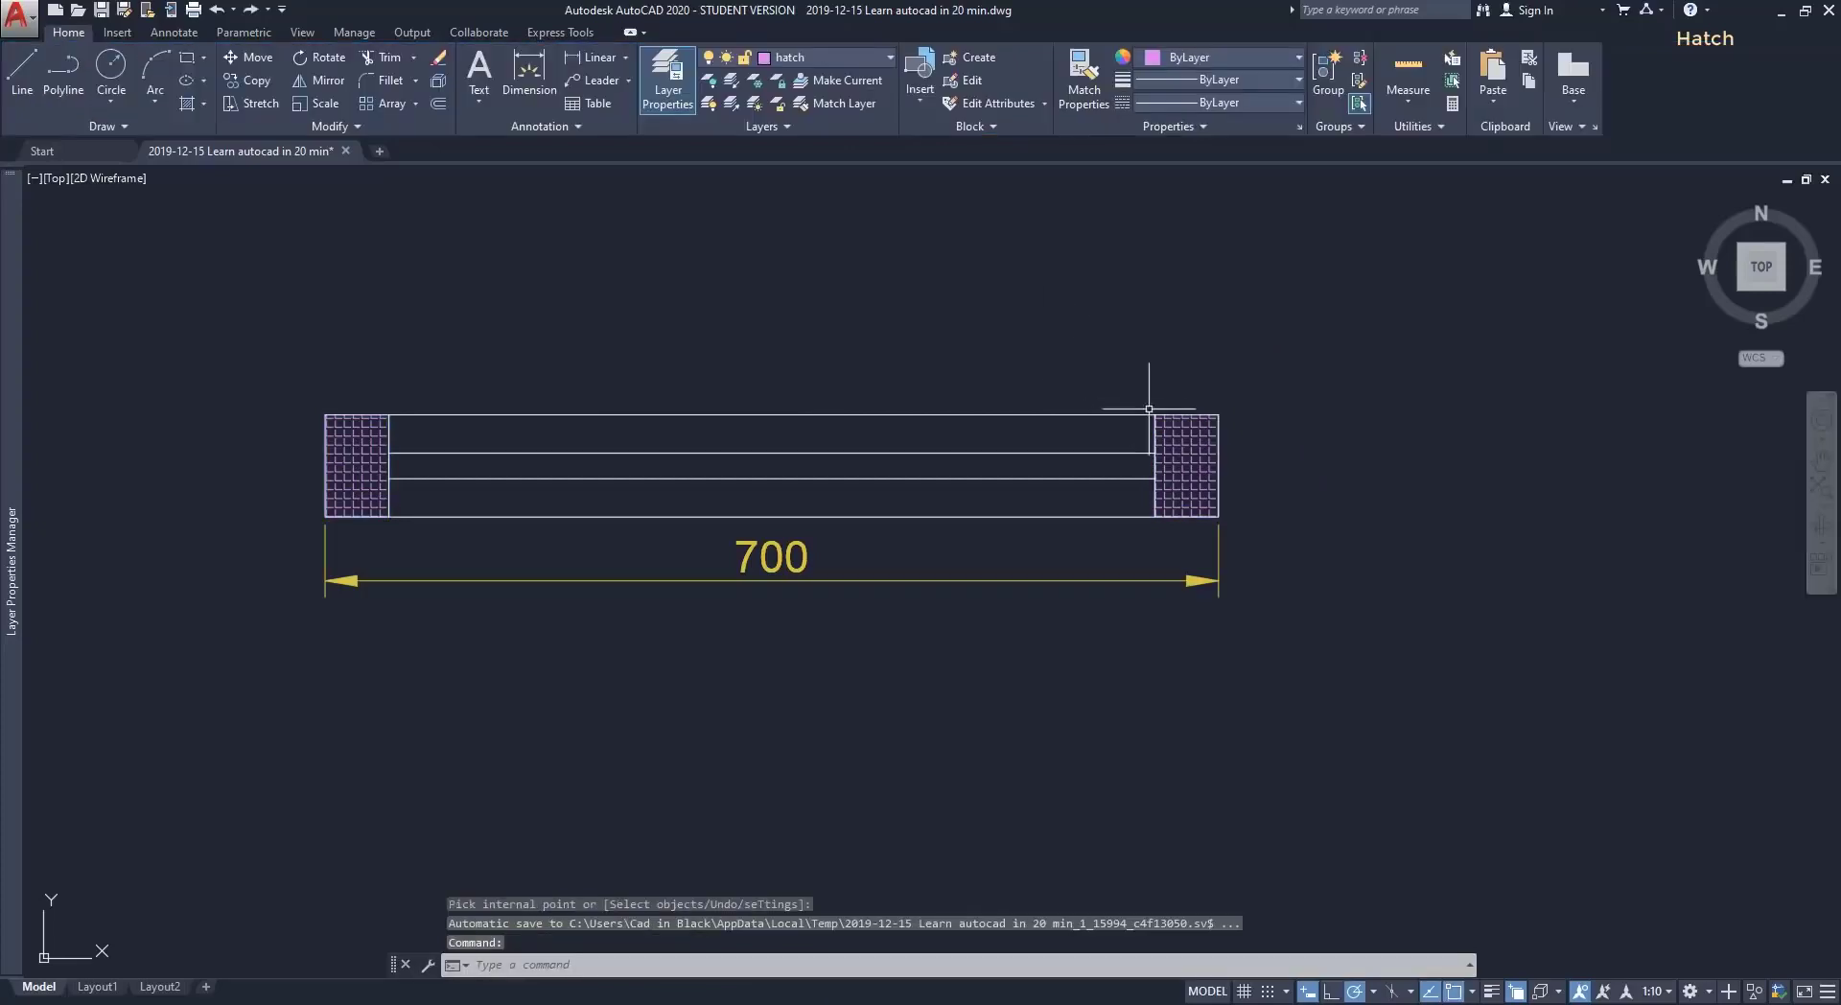
Change the pattern of the end-section hatch to ANSI32.
left_click(1183, 446)
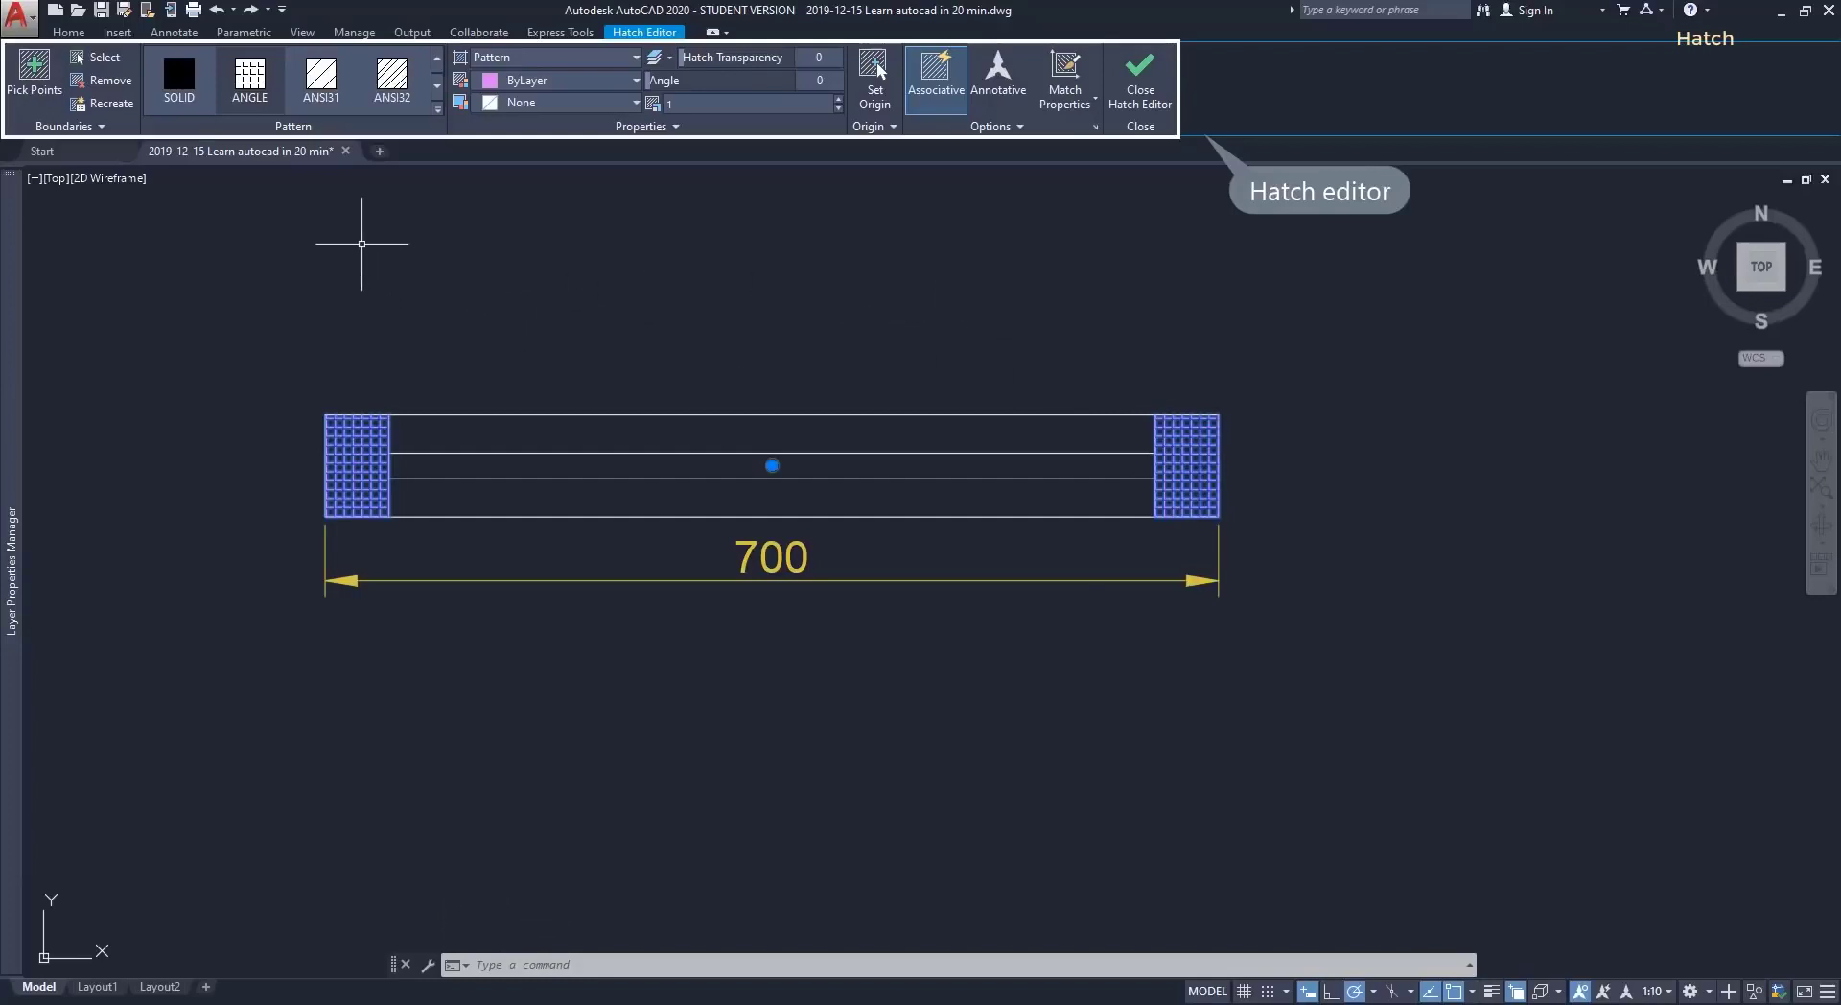
left_click(436, 109)
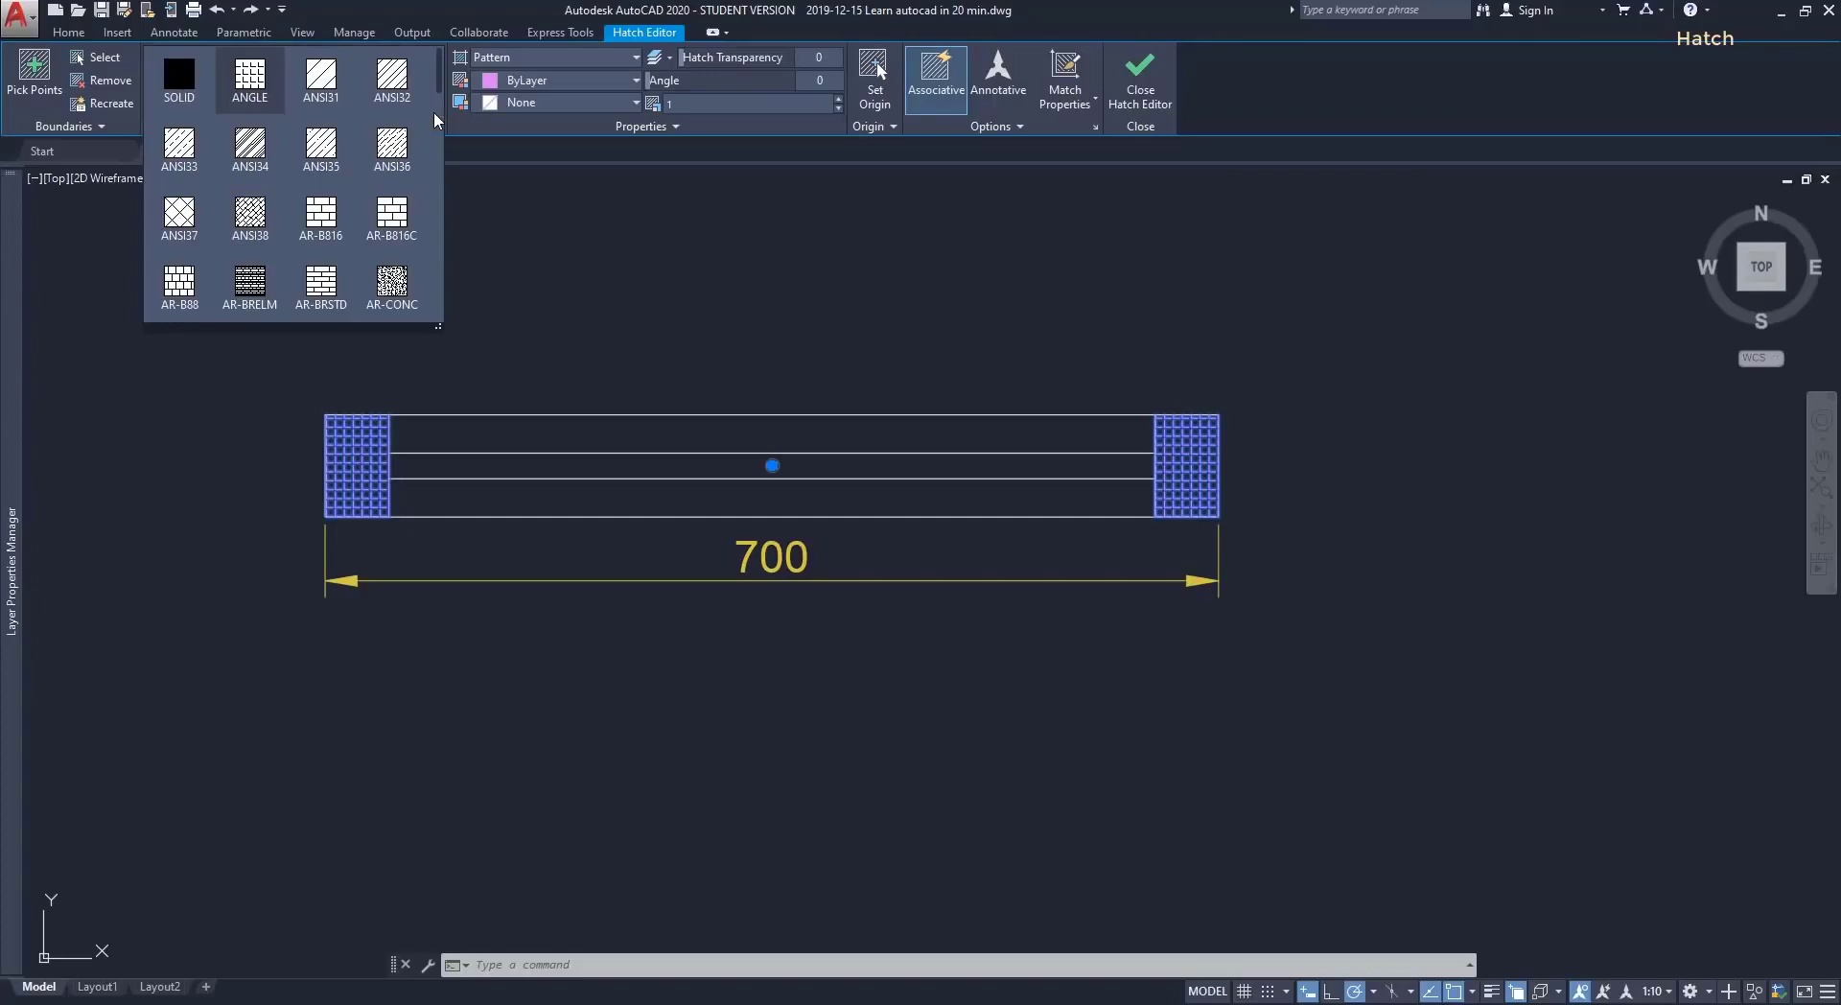
scroll(391, 136, "down", 9)
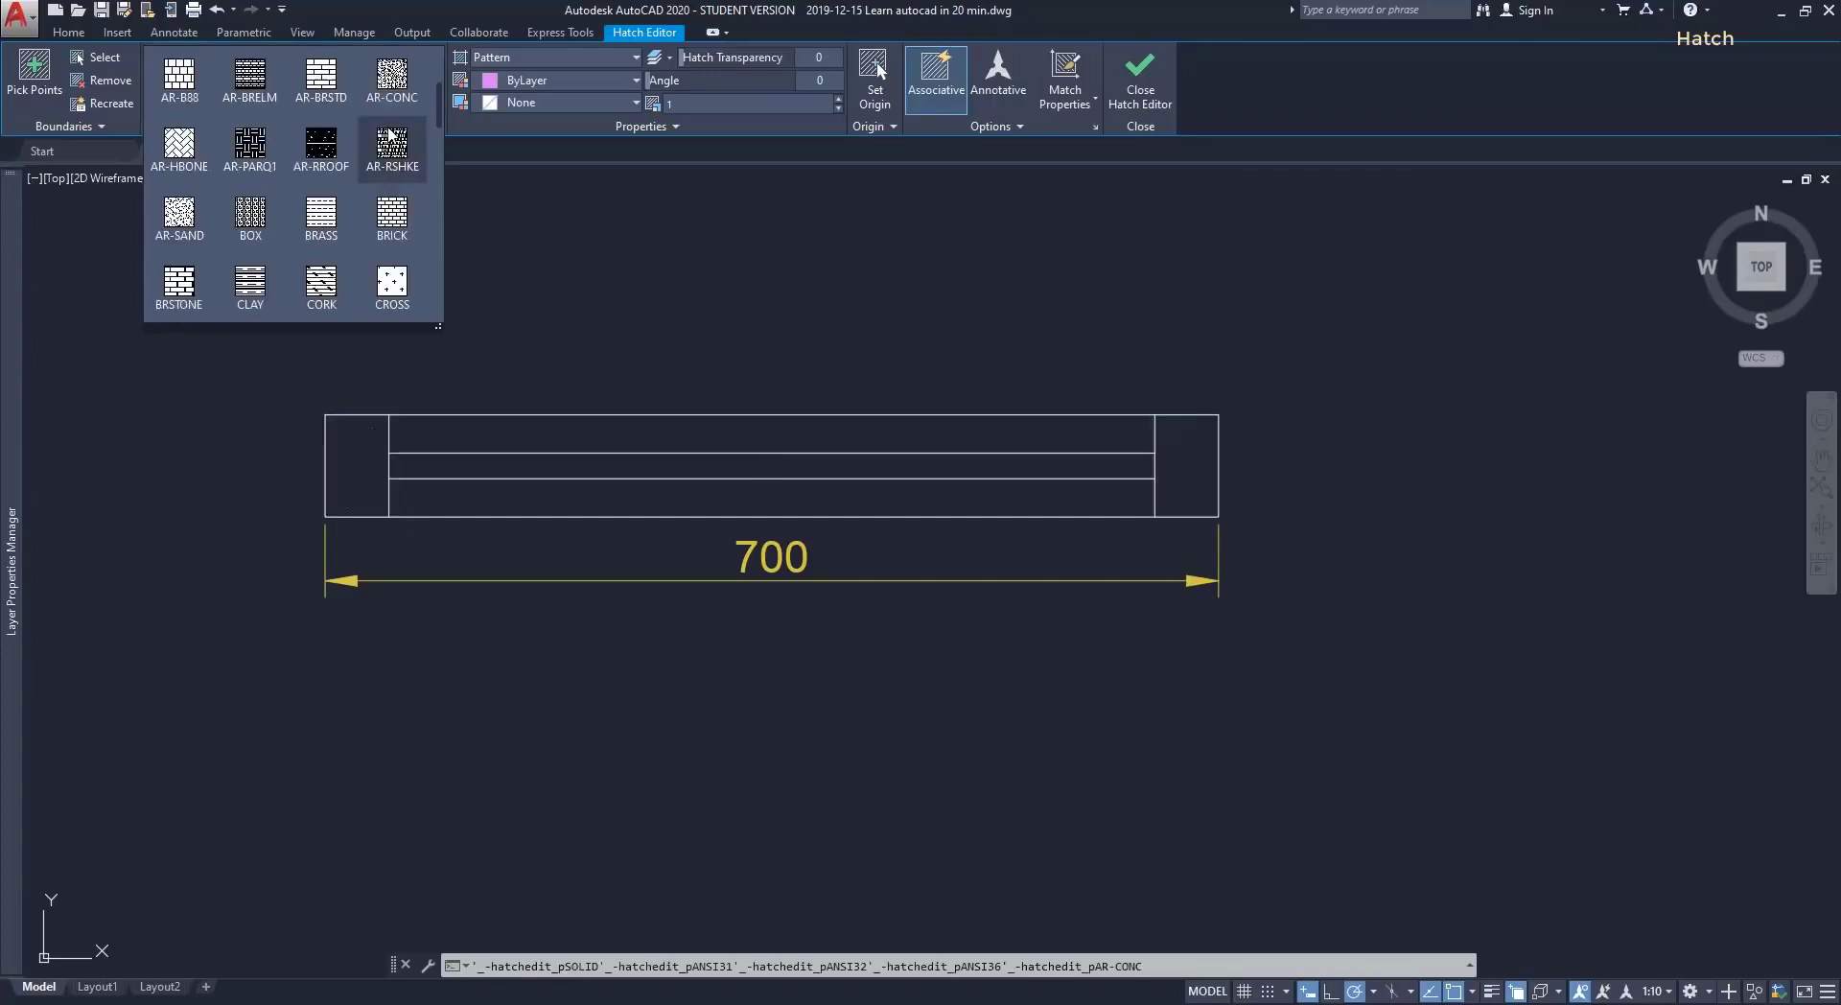
scroll(391, 136, "down", 6)
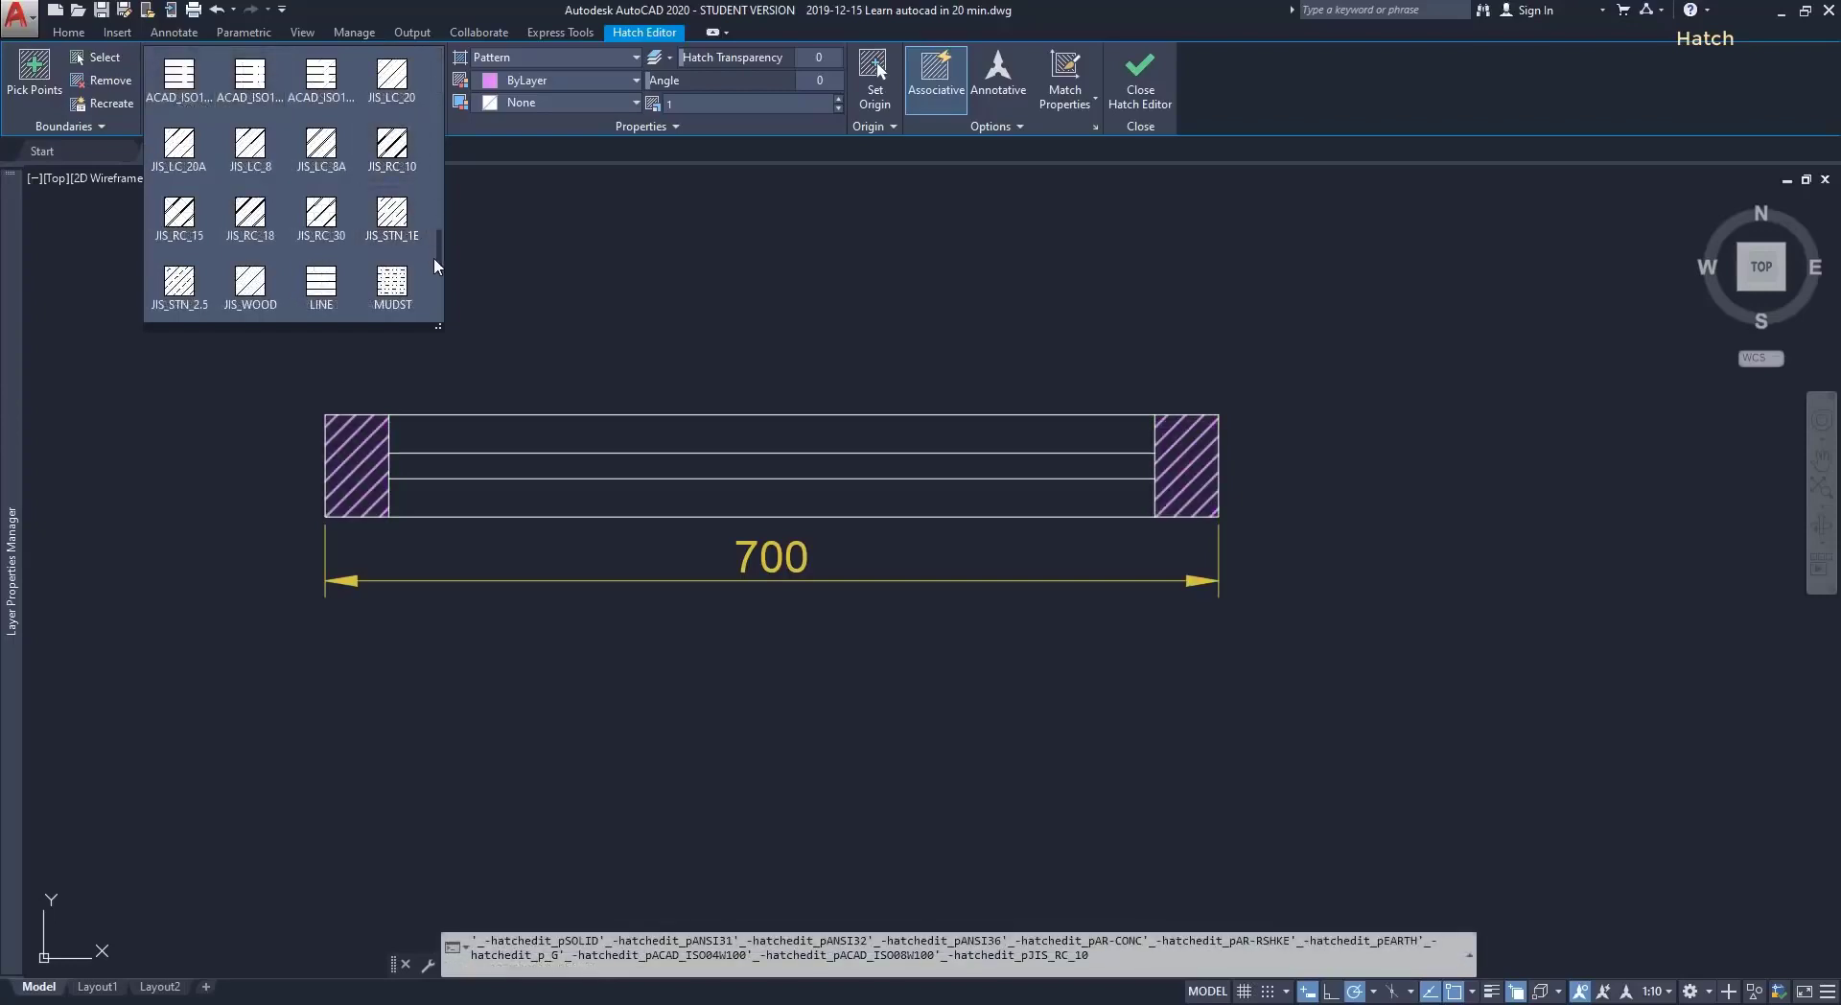
left_click_drag(437, 257, 435, 54)
left_click(410, 88)
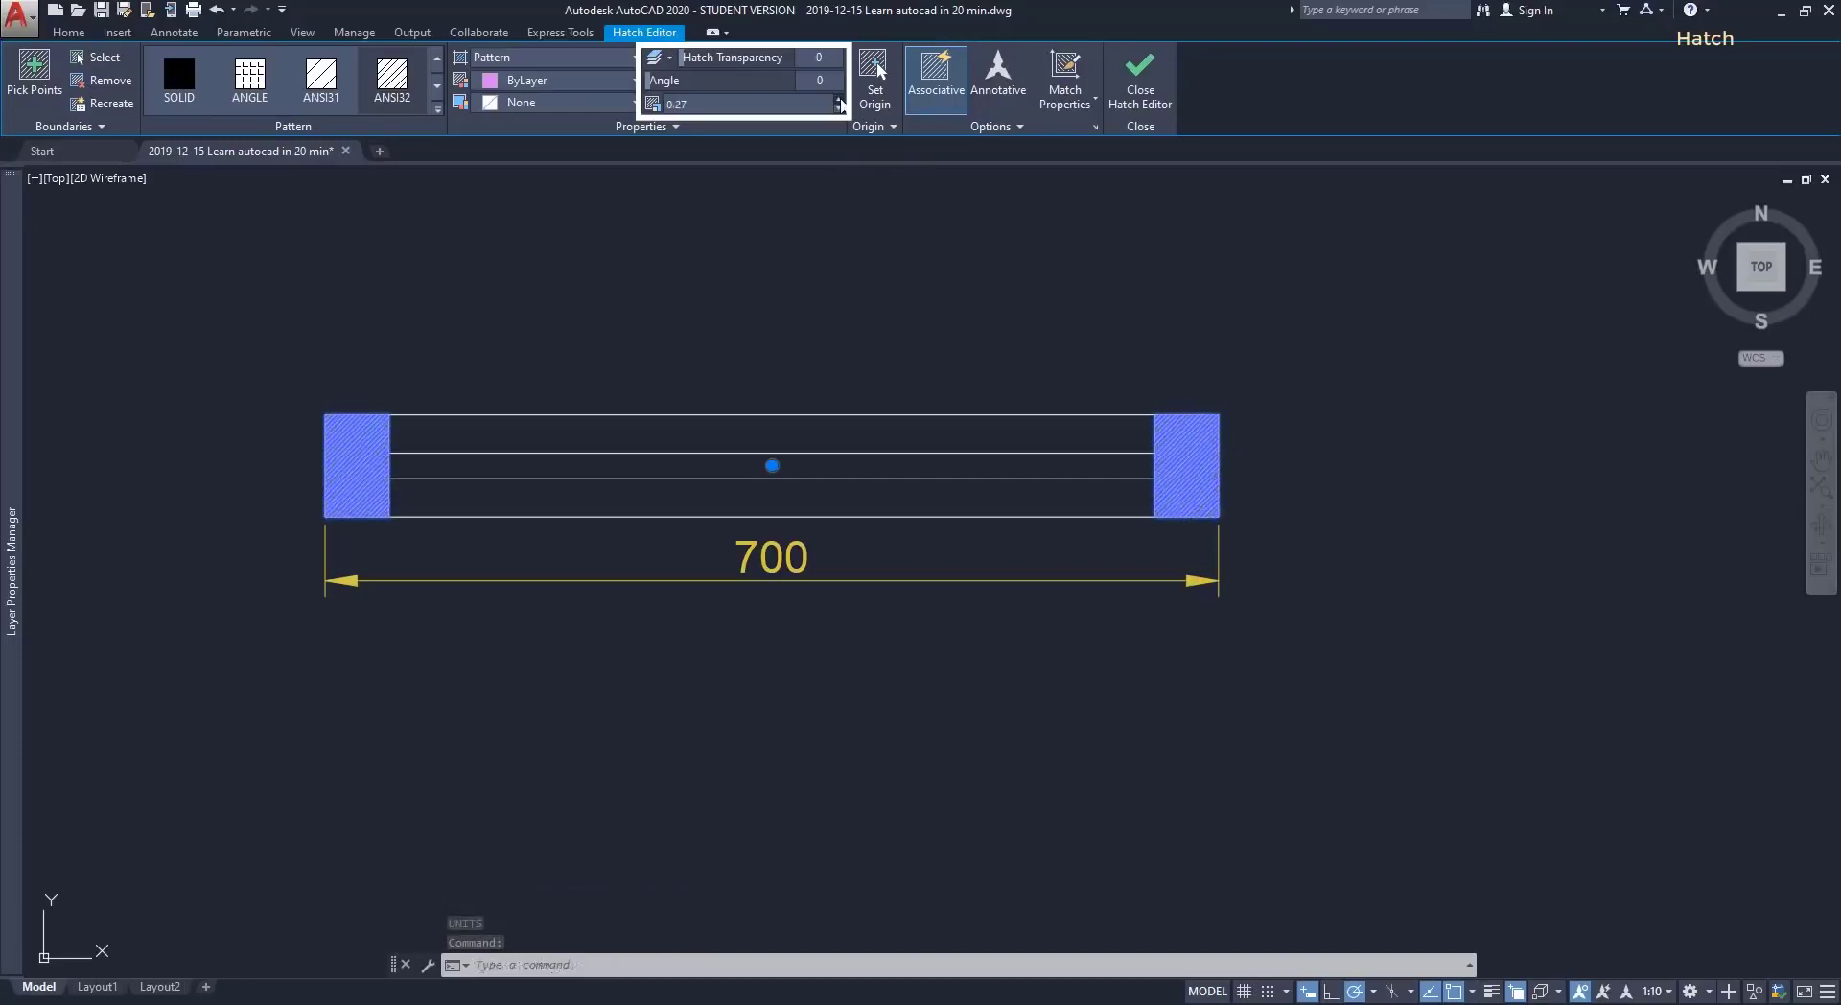
Increase the scale of the end-section hatch to 0.76.
left_click(840, 101)
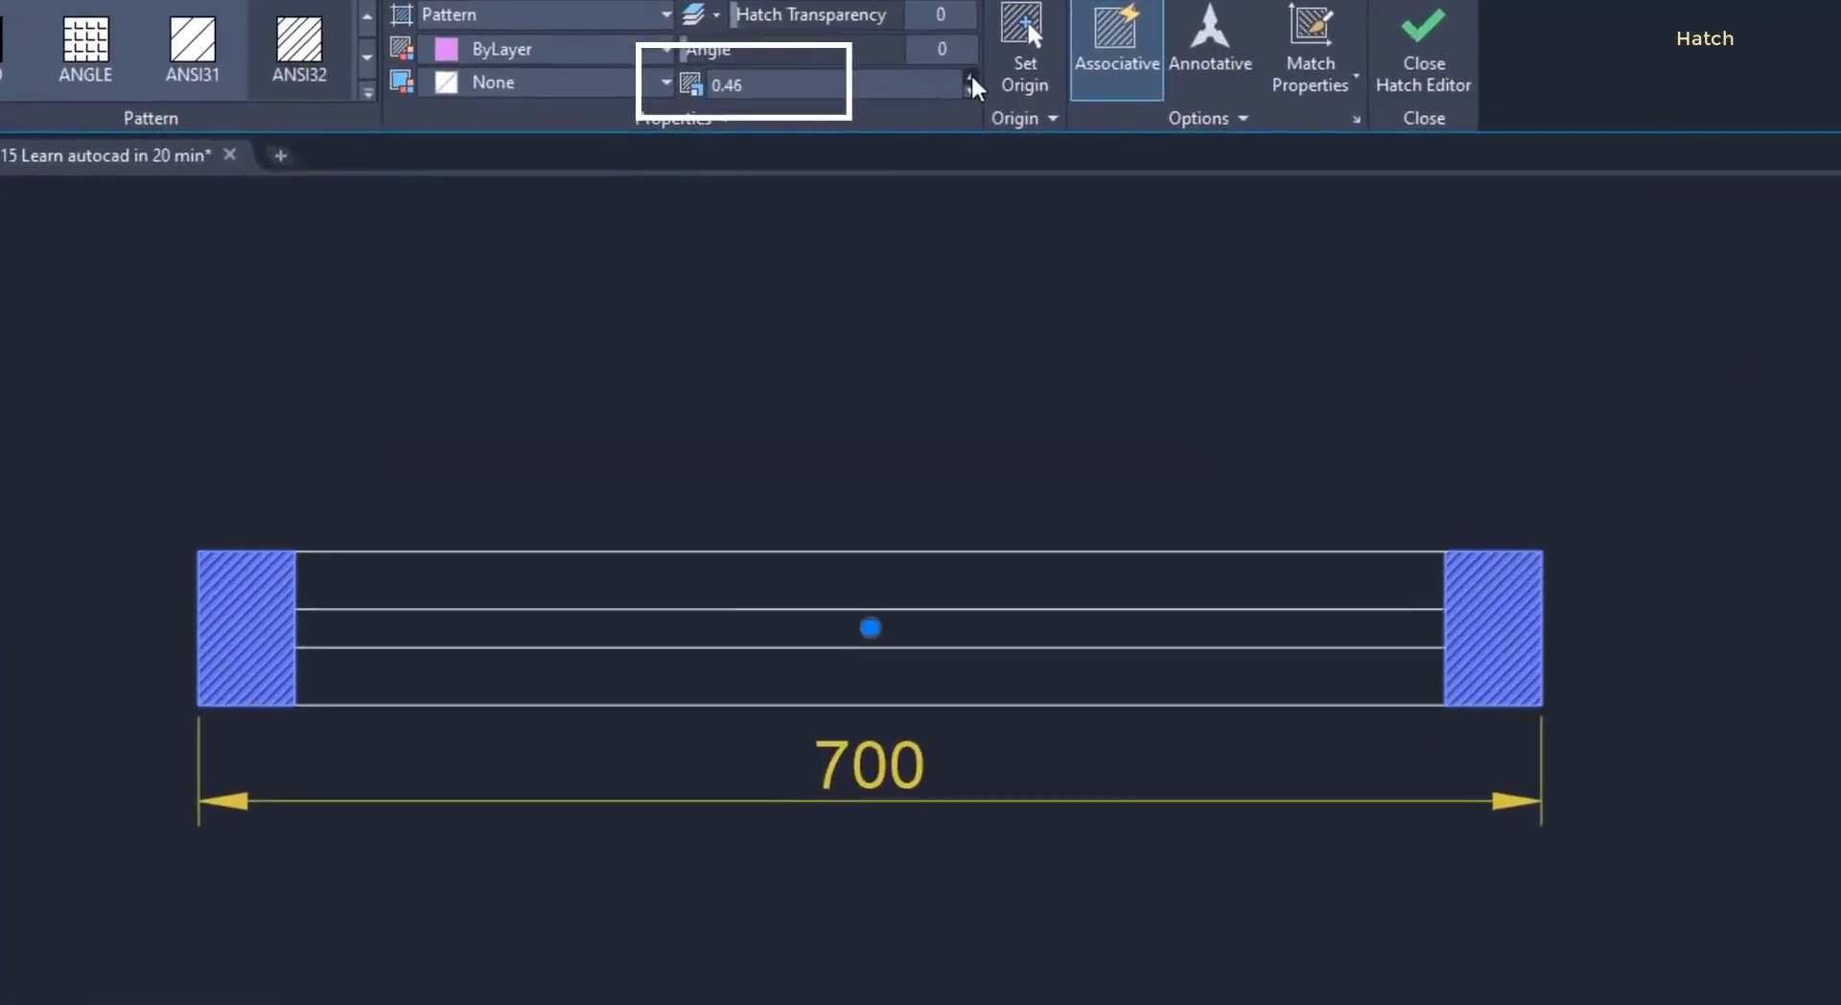
left_click(970, 79)
left_click(970, 79)
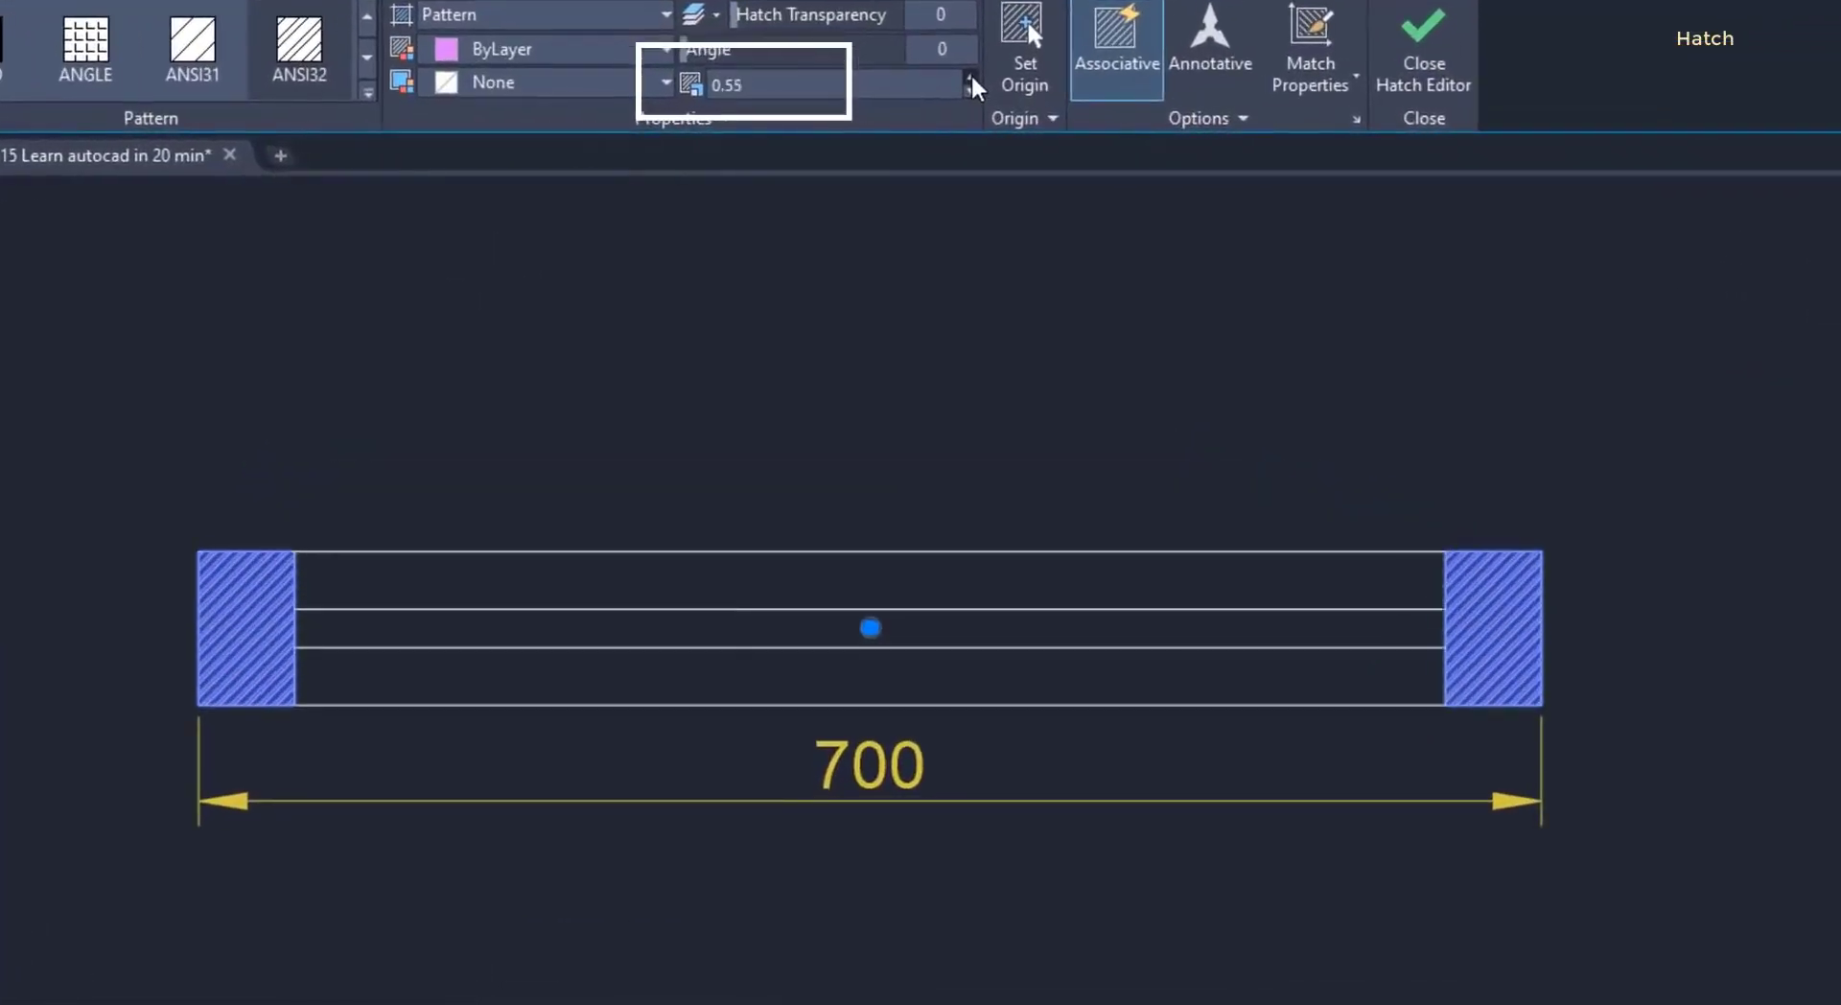
left_click(971, 79)
left_click(971, 78)
left_click(970, 79)
left_click(971, 79)
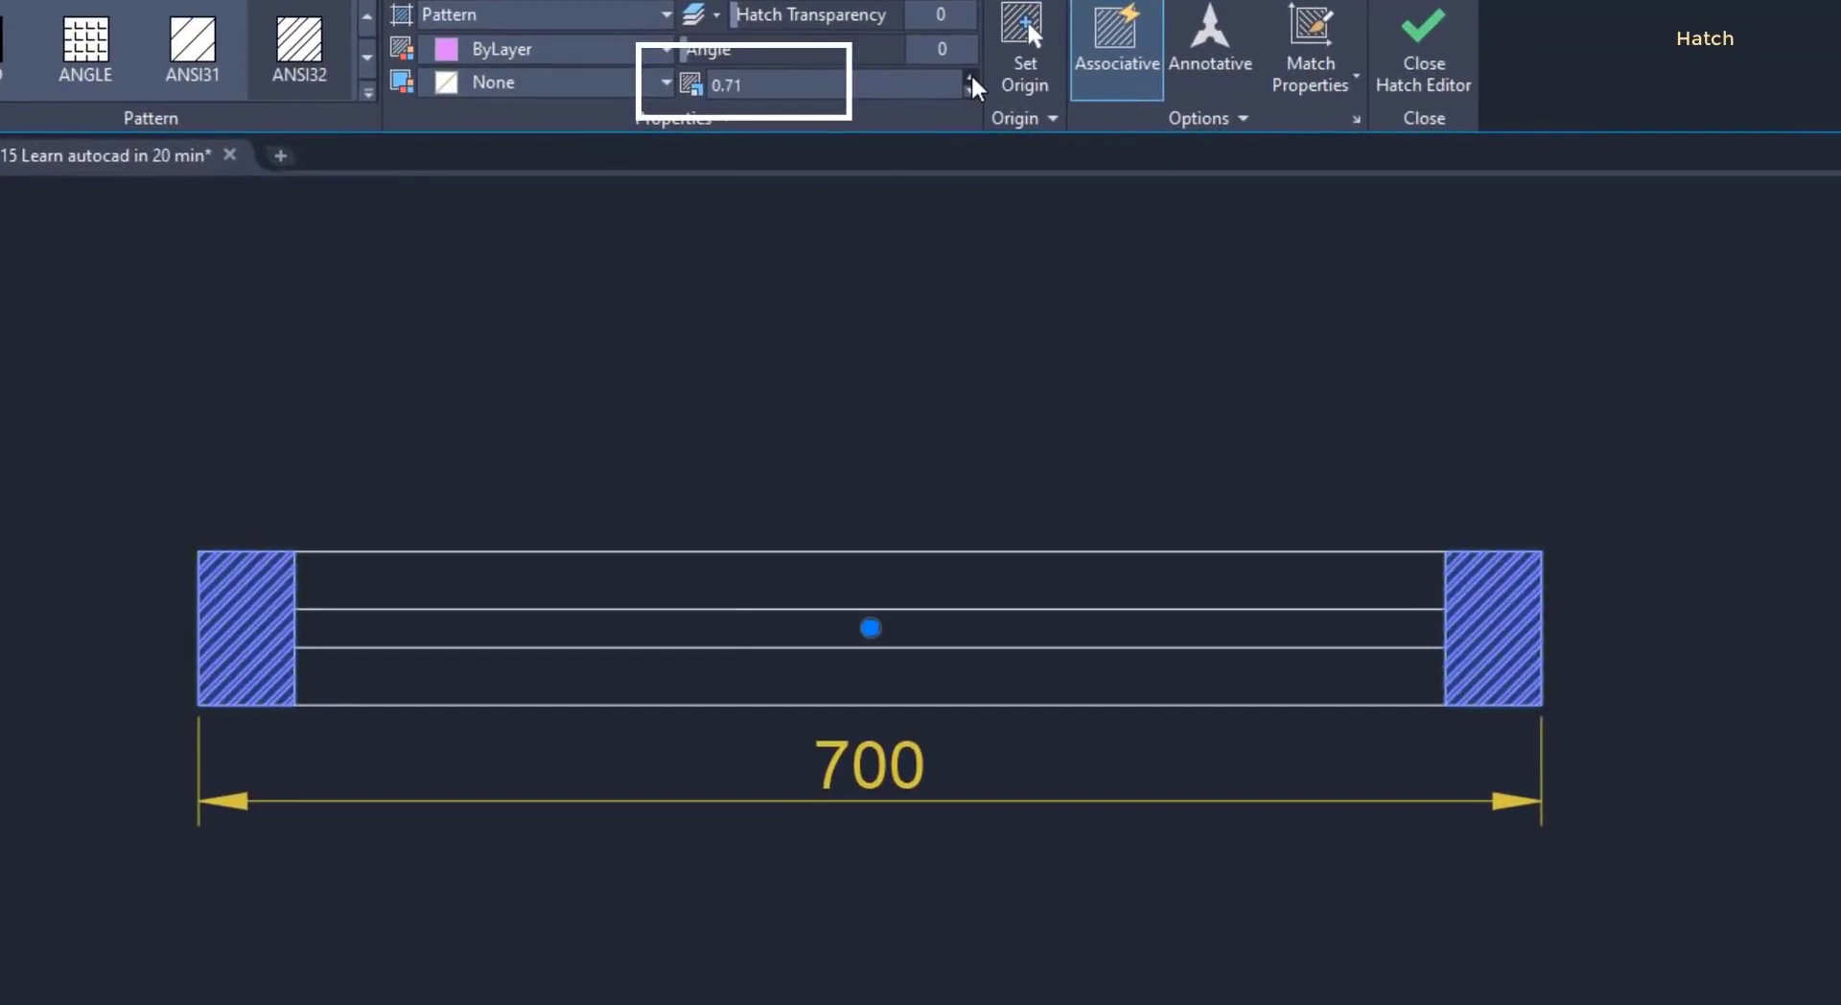
left_click(970, 79)
left_click(970, 79)
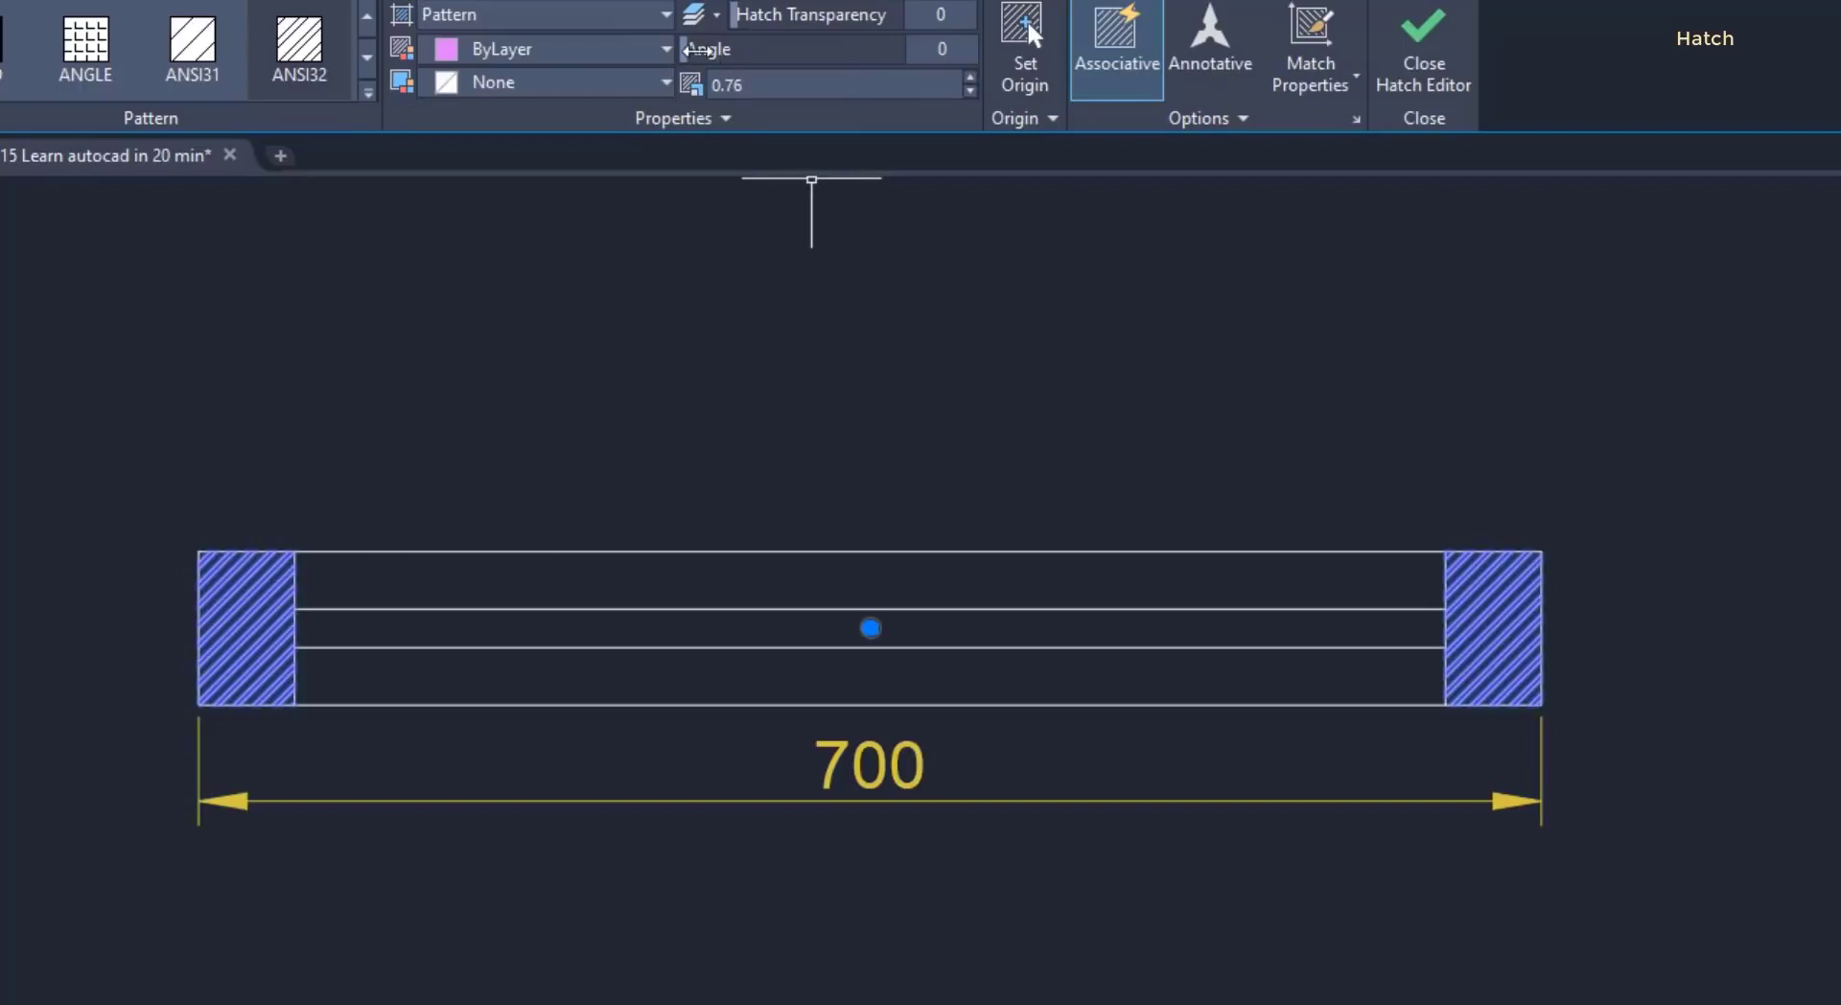
Try rotating the hatch pattern by about 46 degrees and increasing the hatch transparency.
left_click_drag(692, 49, 731, 50)
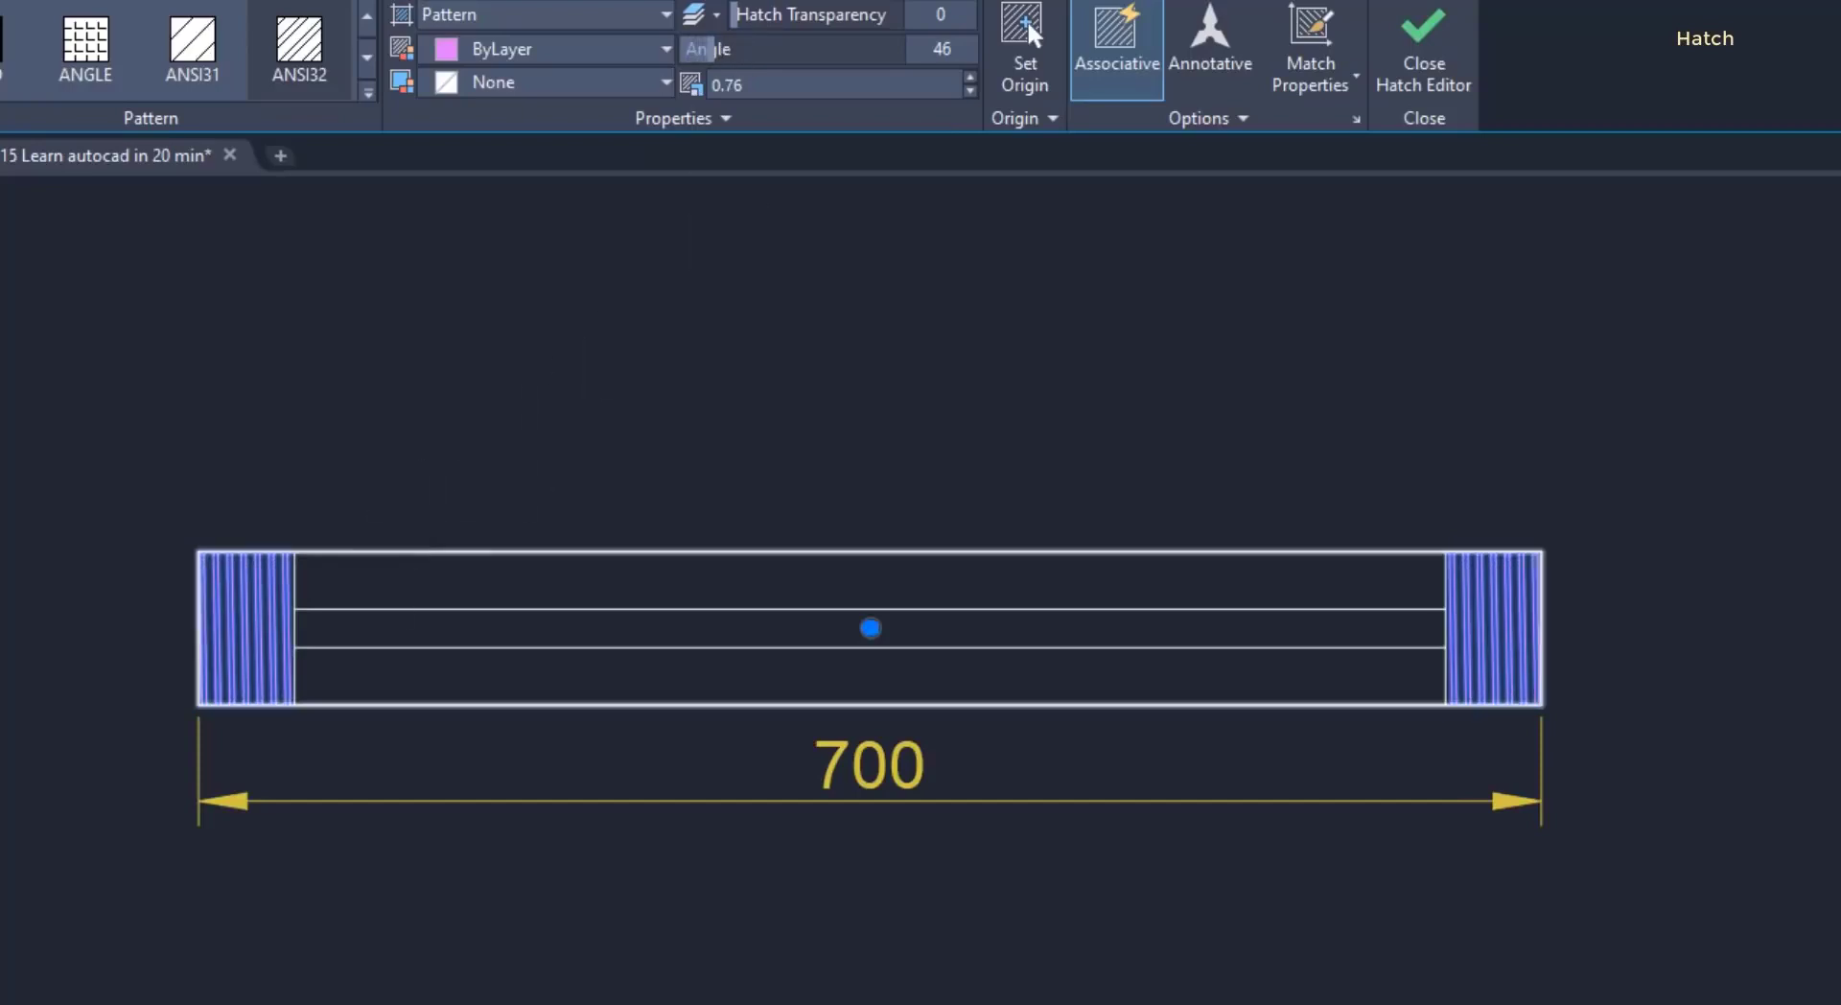
scroll(406, 547, "up", 4)
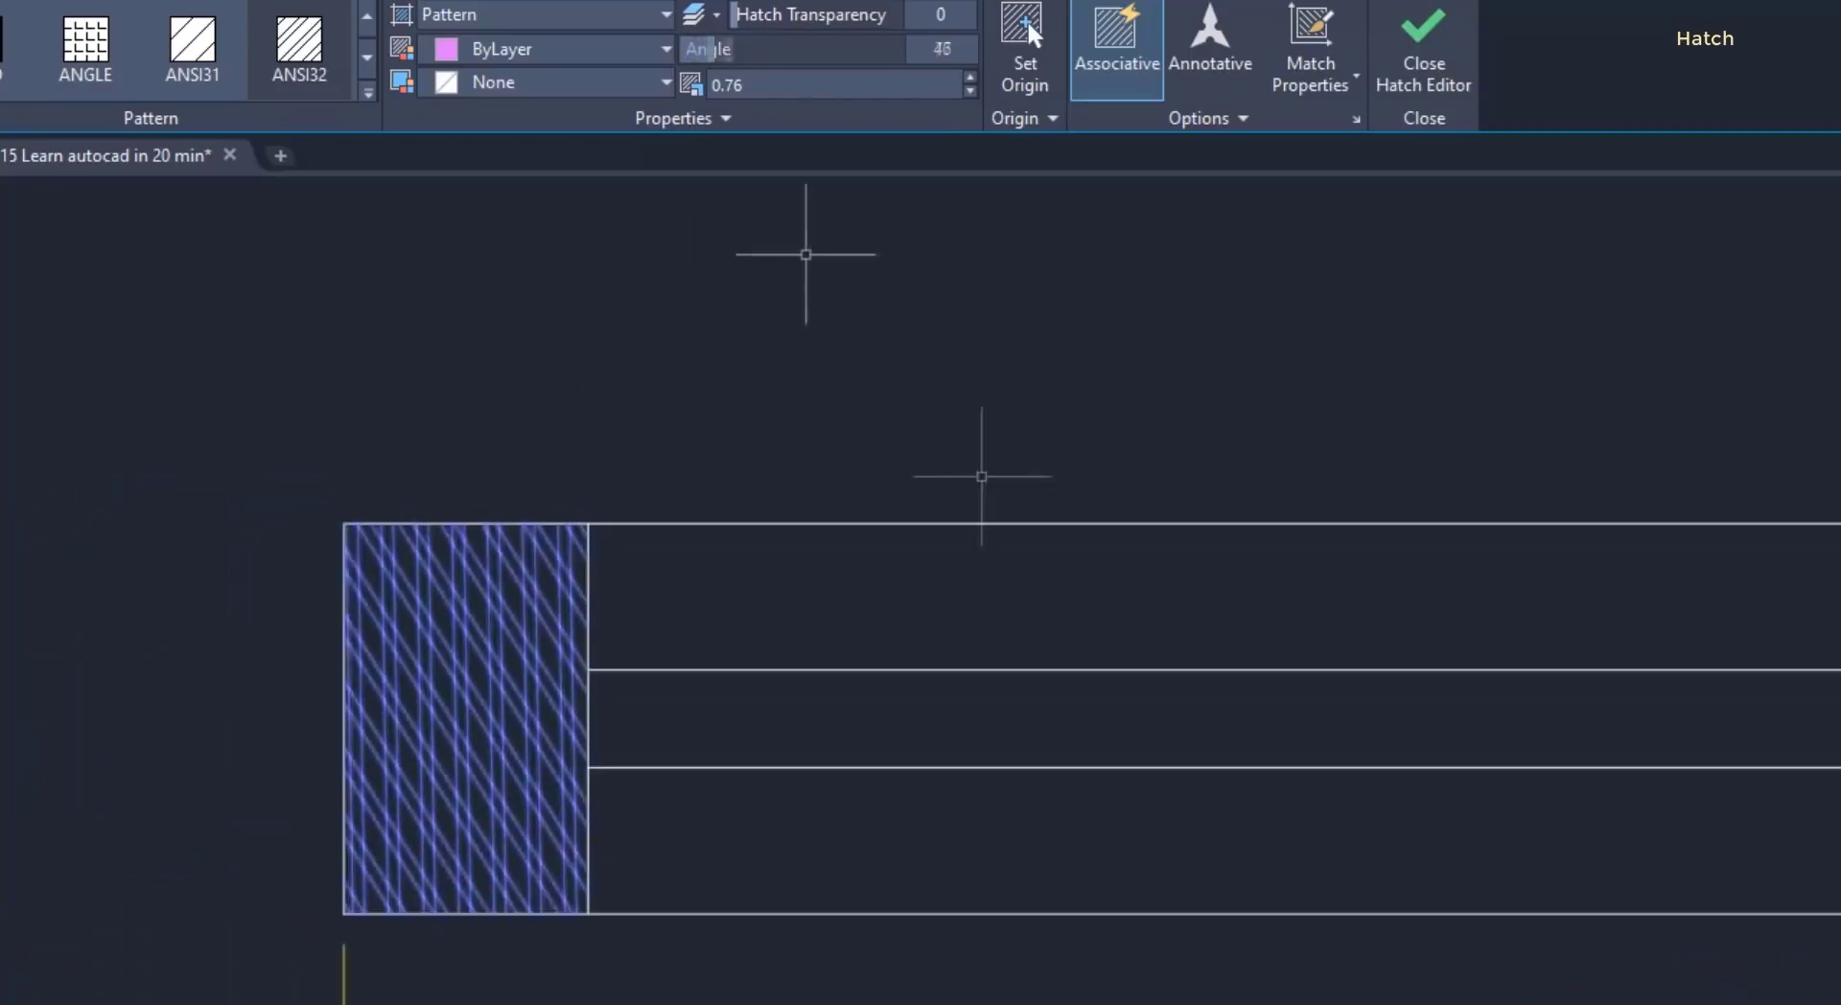
mouse_move(726, 15)
left_mouse_down()
mouse_move(904, 28)
mouse_move(868, 24)
left_mouse_up()
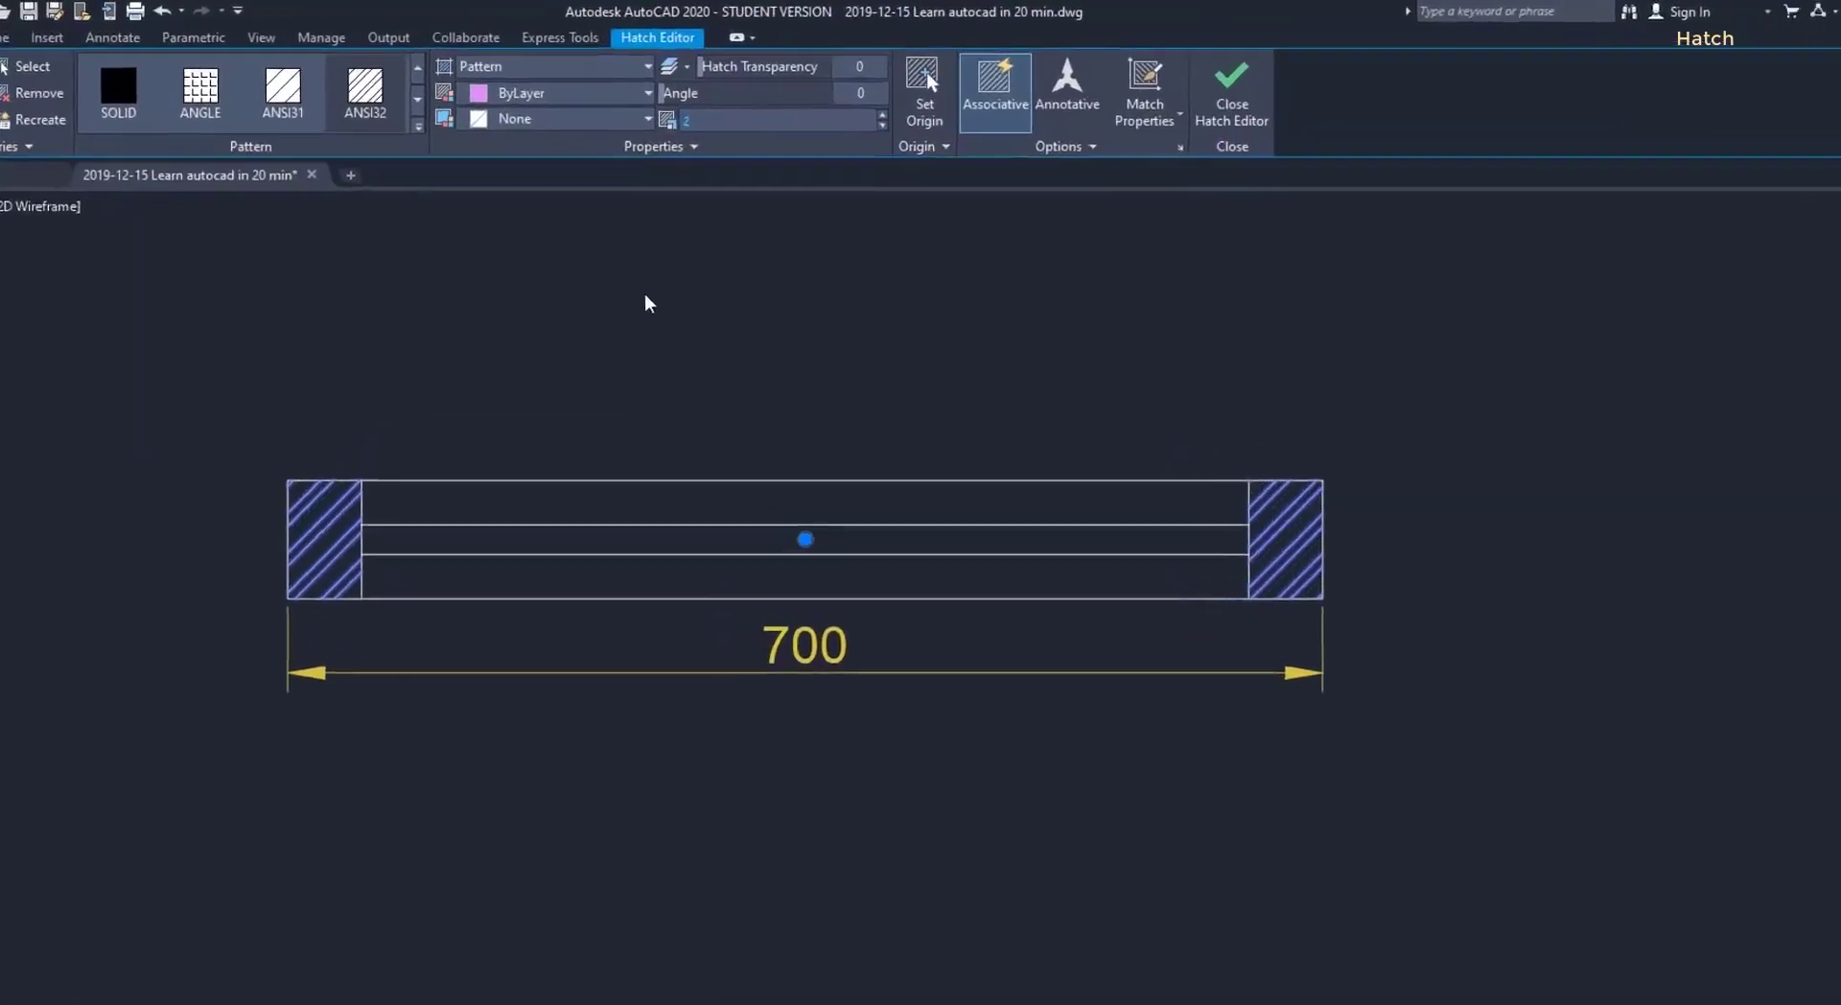
Set the scale of the end-section hatch to 0.25.
type("0.25")
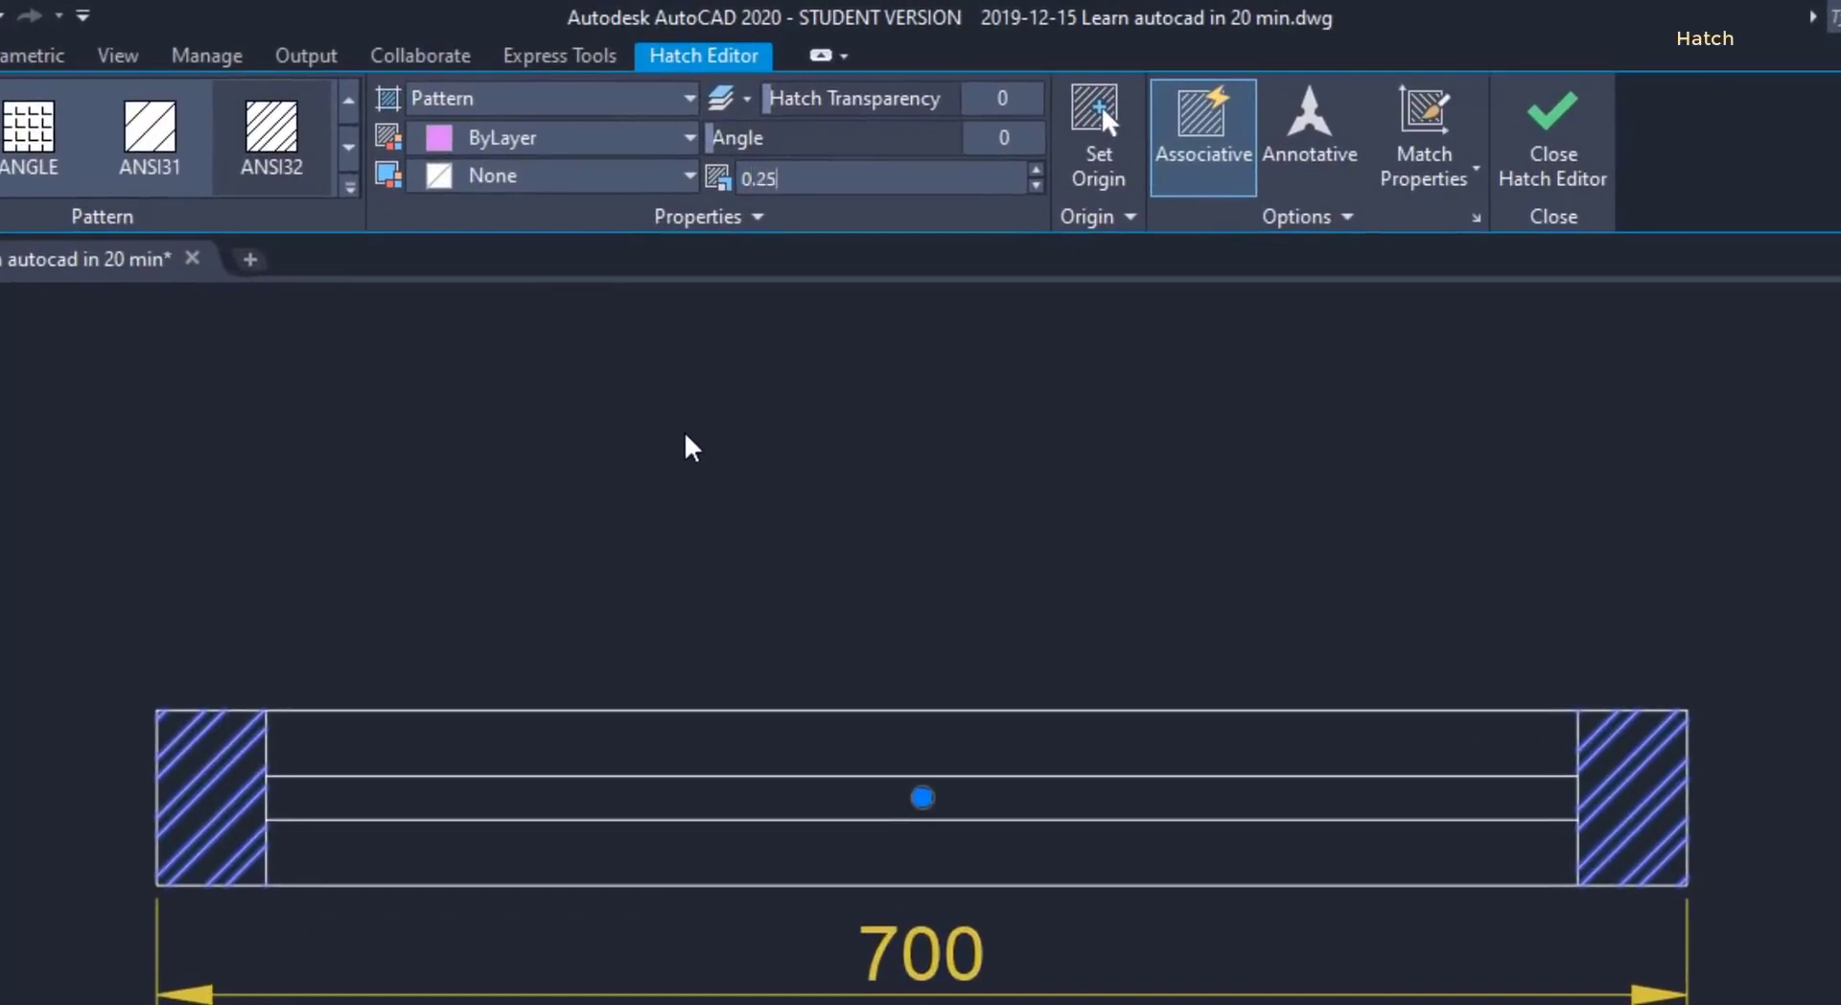
key("Return")
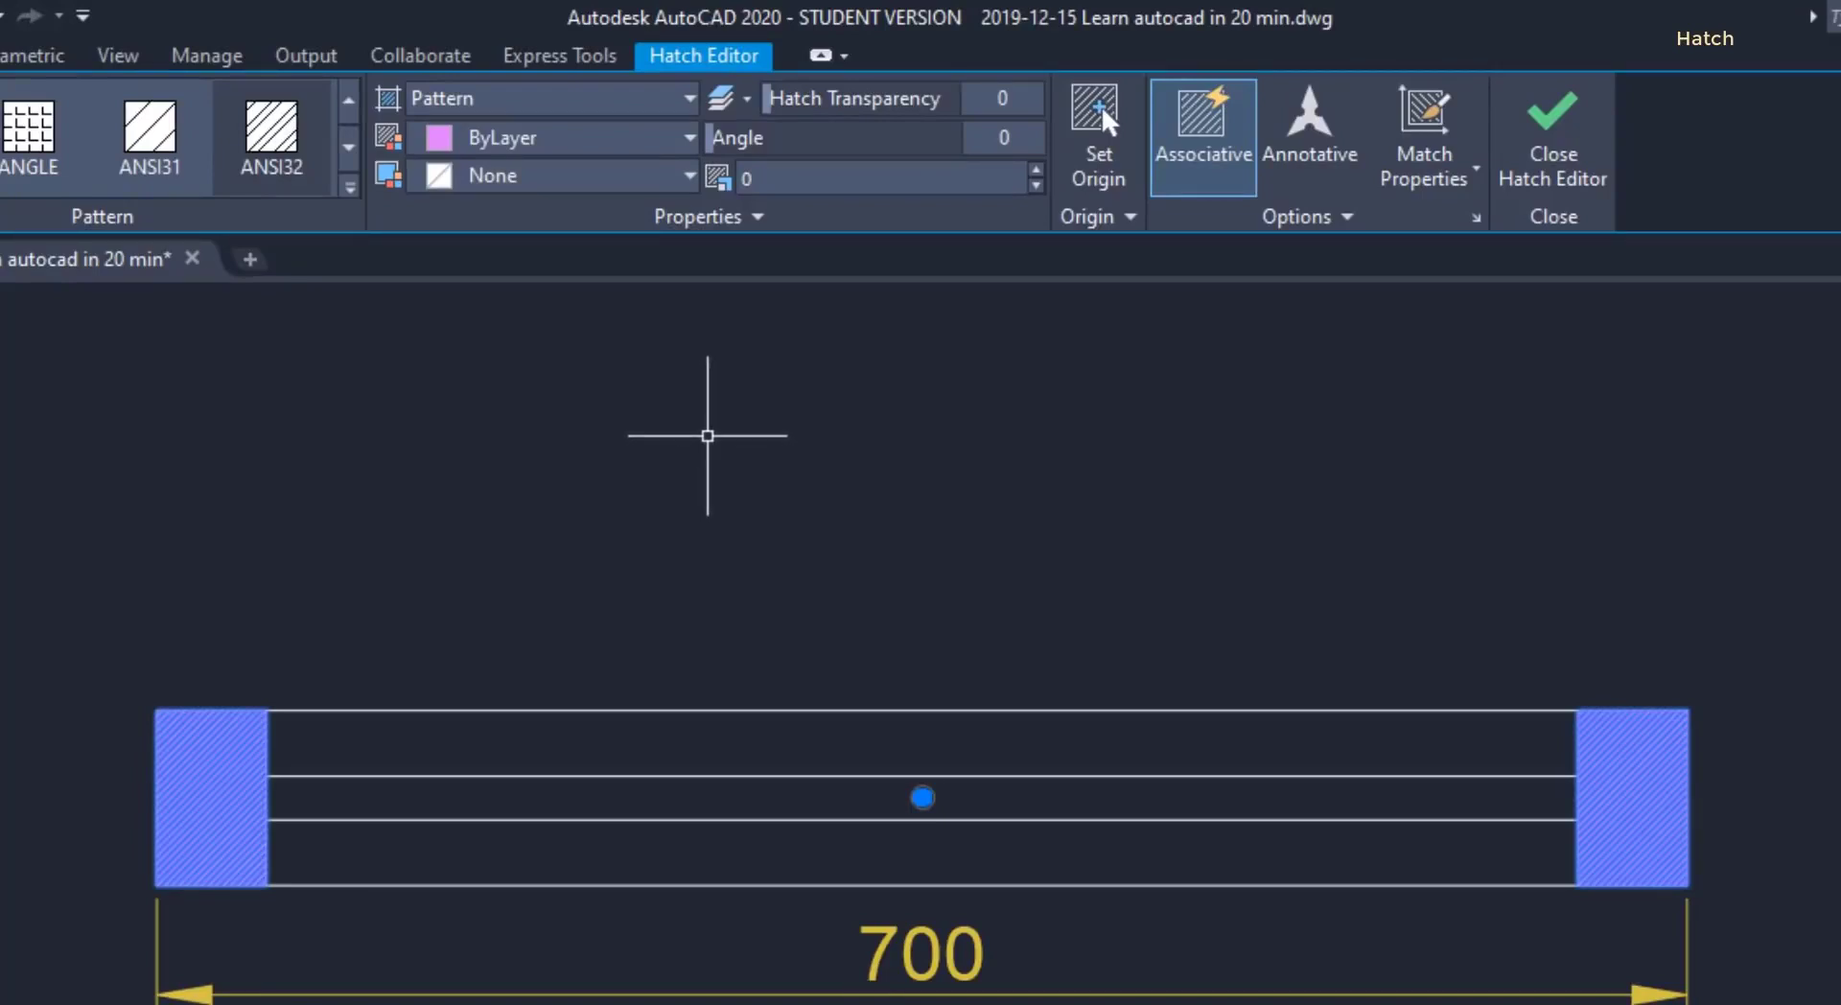
left_click(811, 347)
left_click(811, 406)
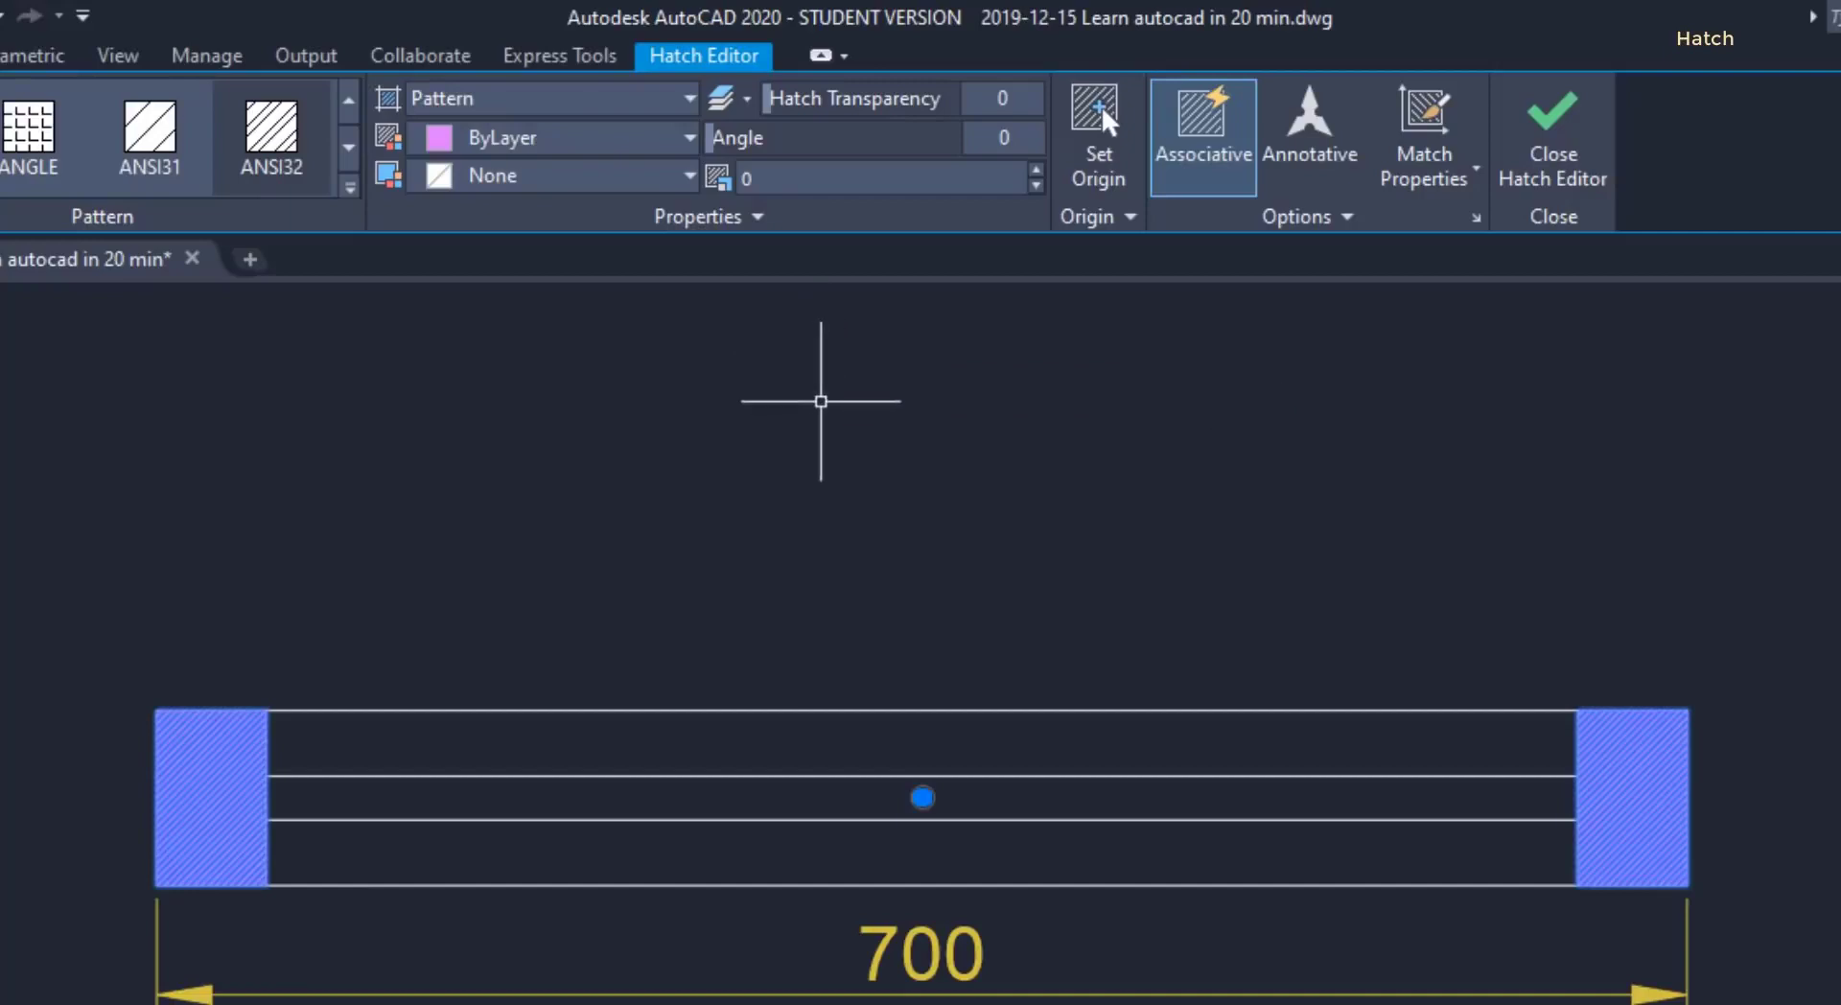
Set the drawing units' length precision to 0.00 and reselect the end-section hatch.
type("UN")
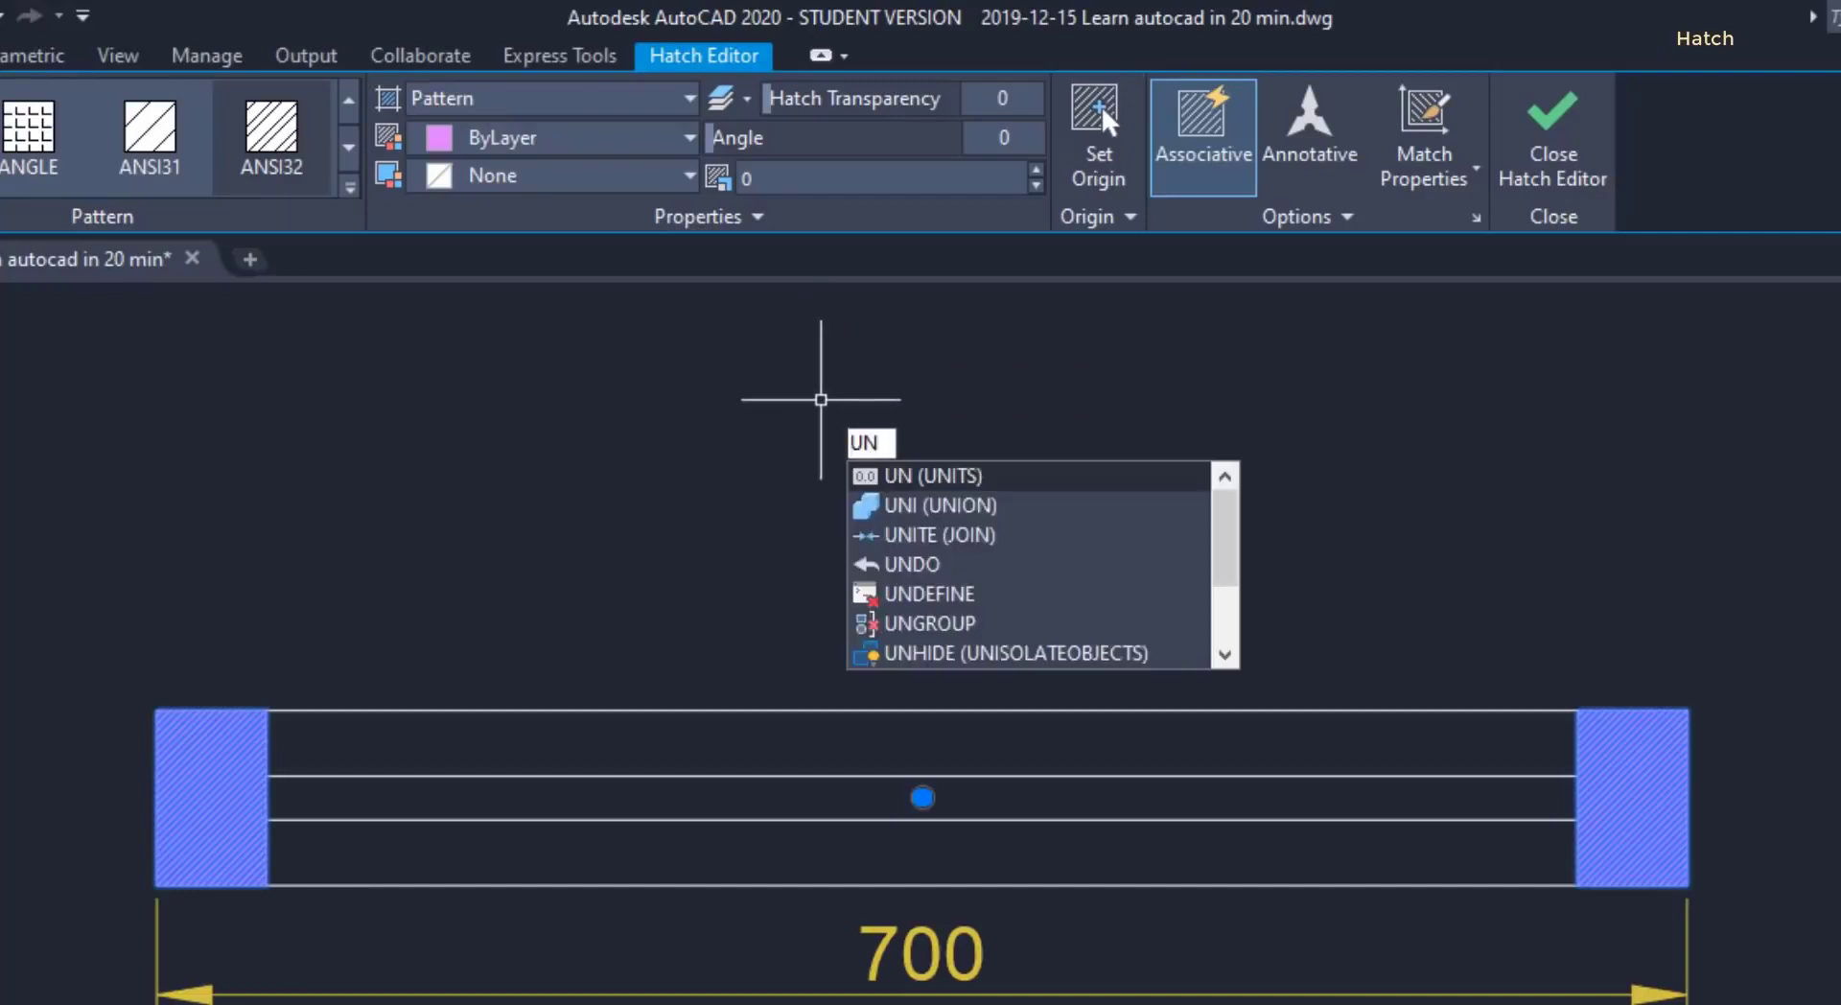
key("Return")
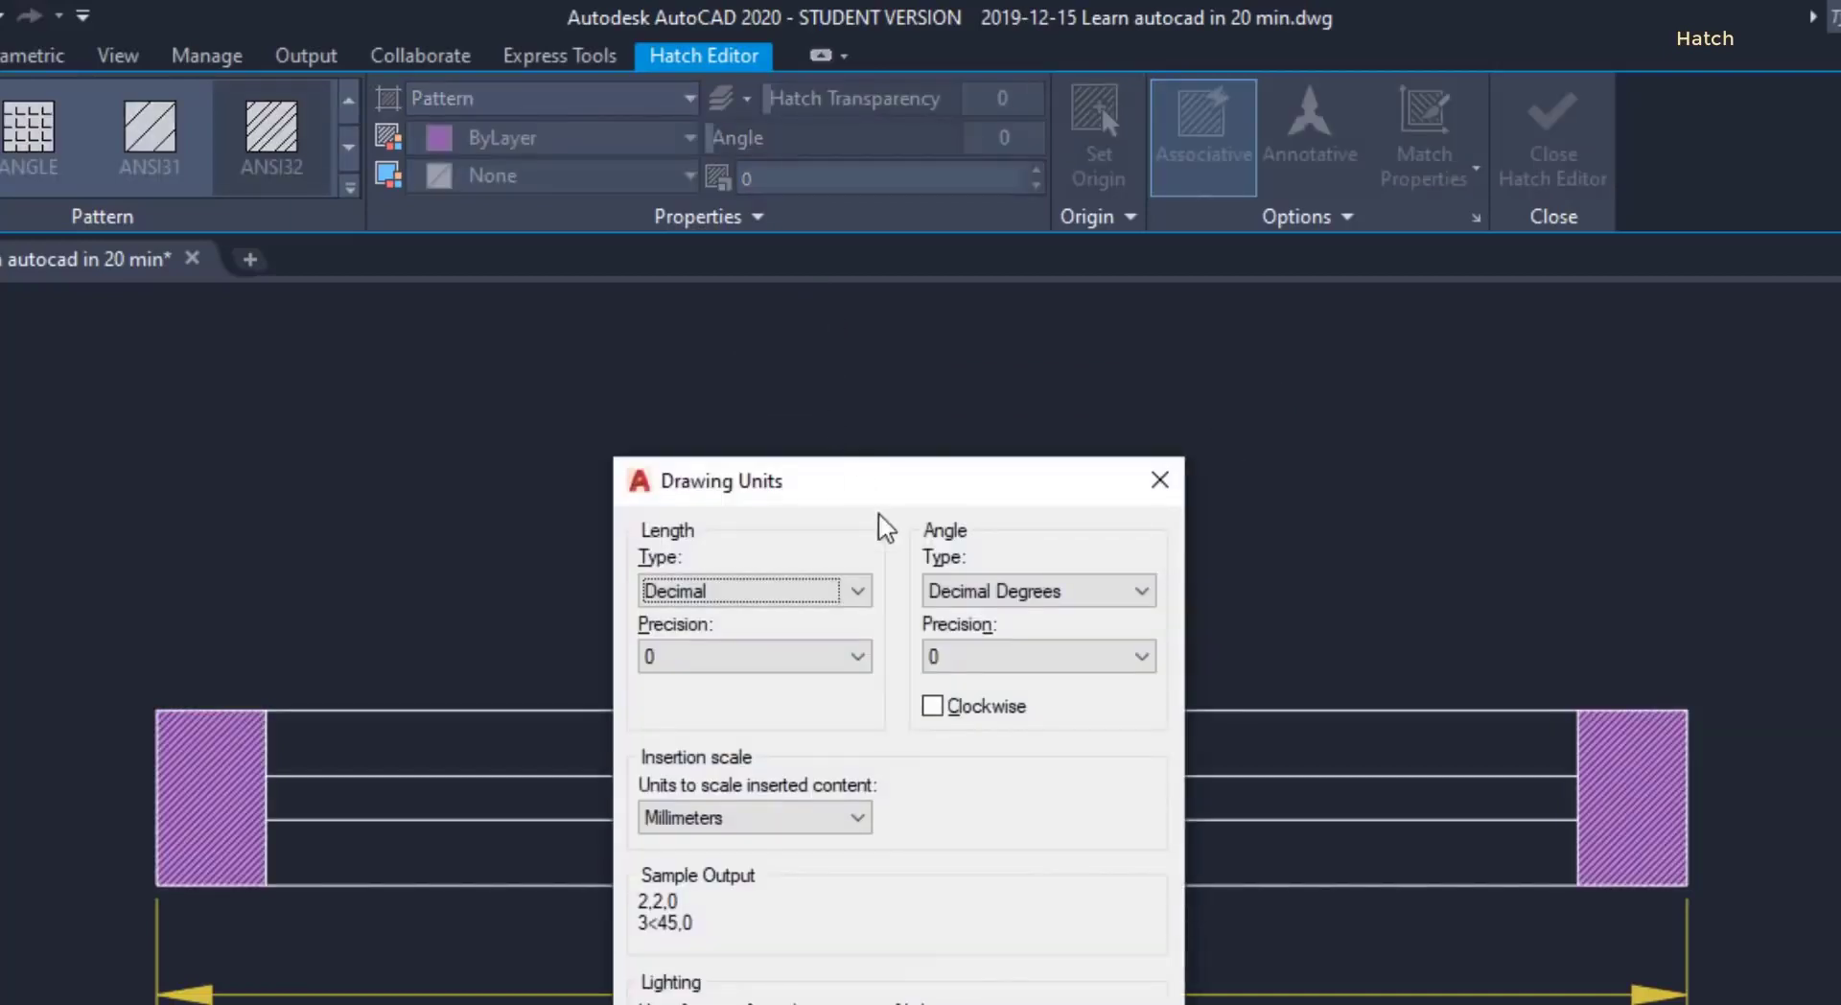
left_click(859, 658)
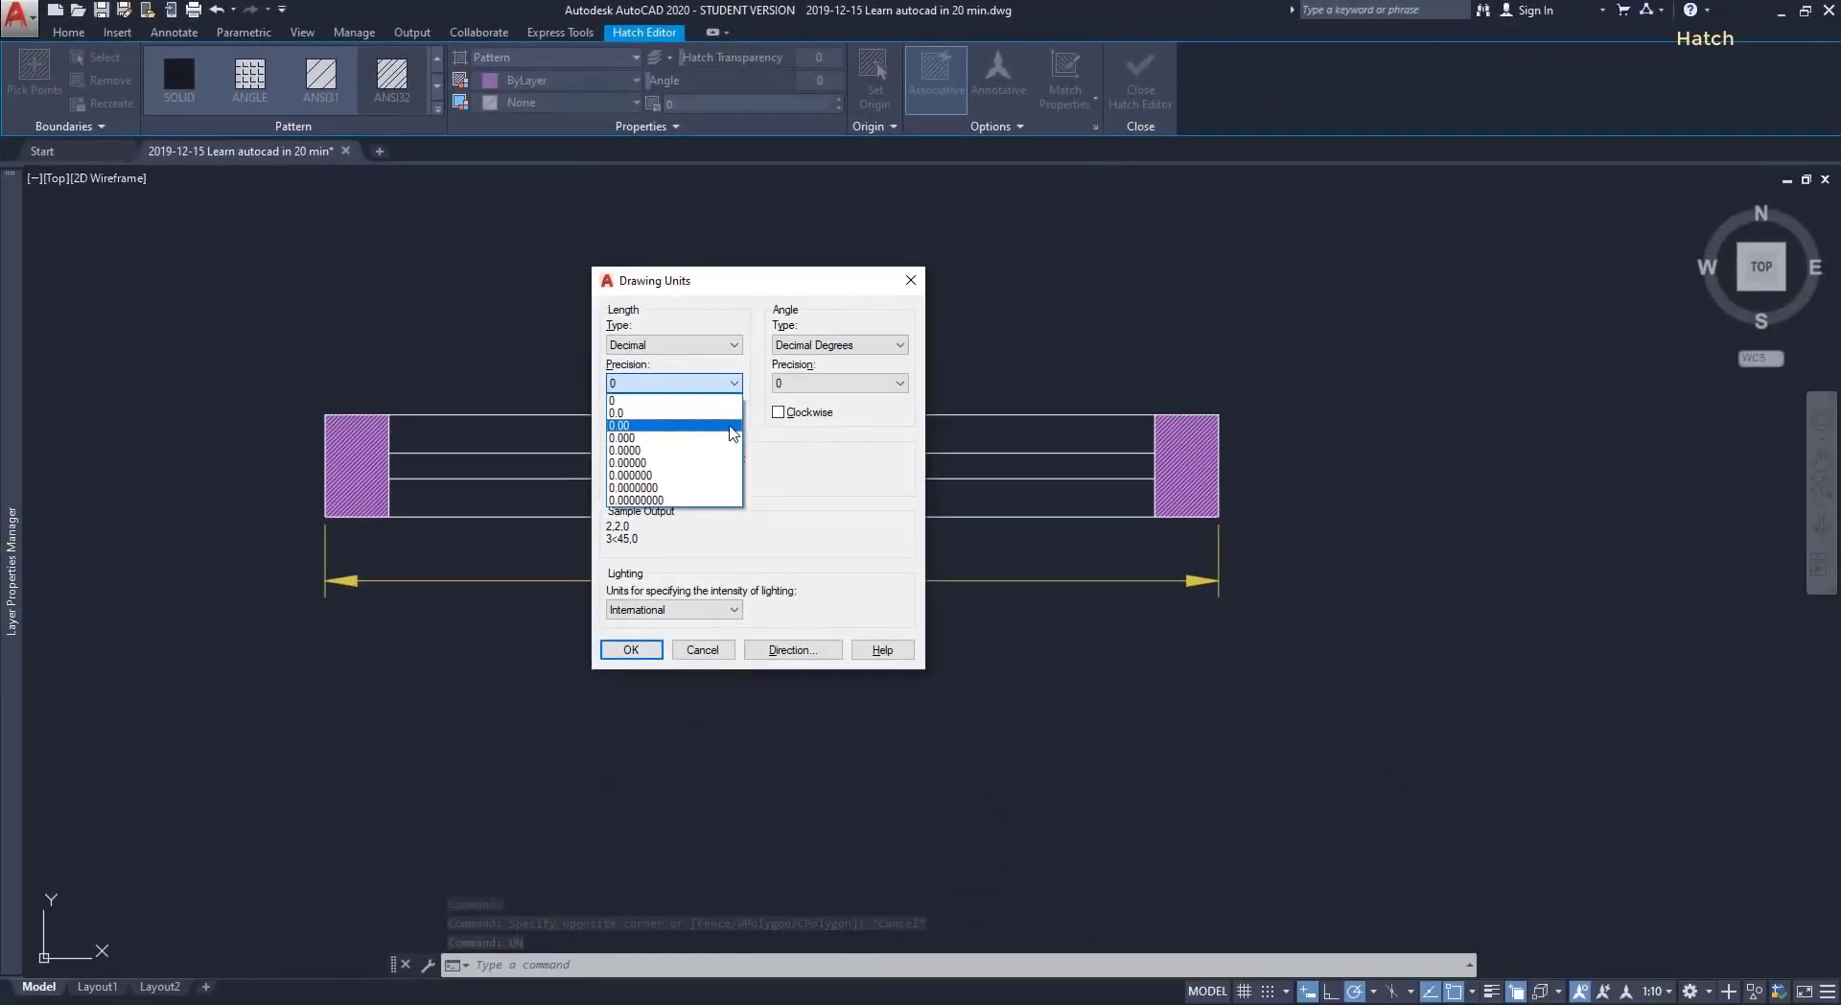
left_click(729, 426)
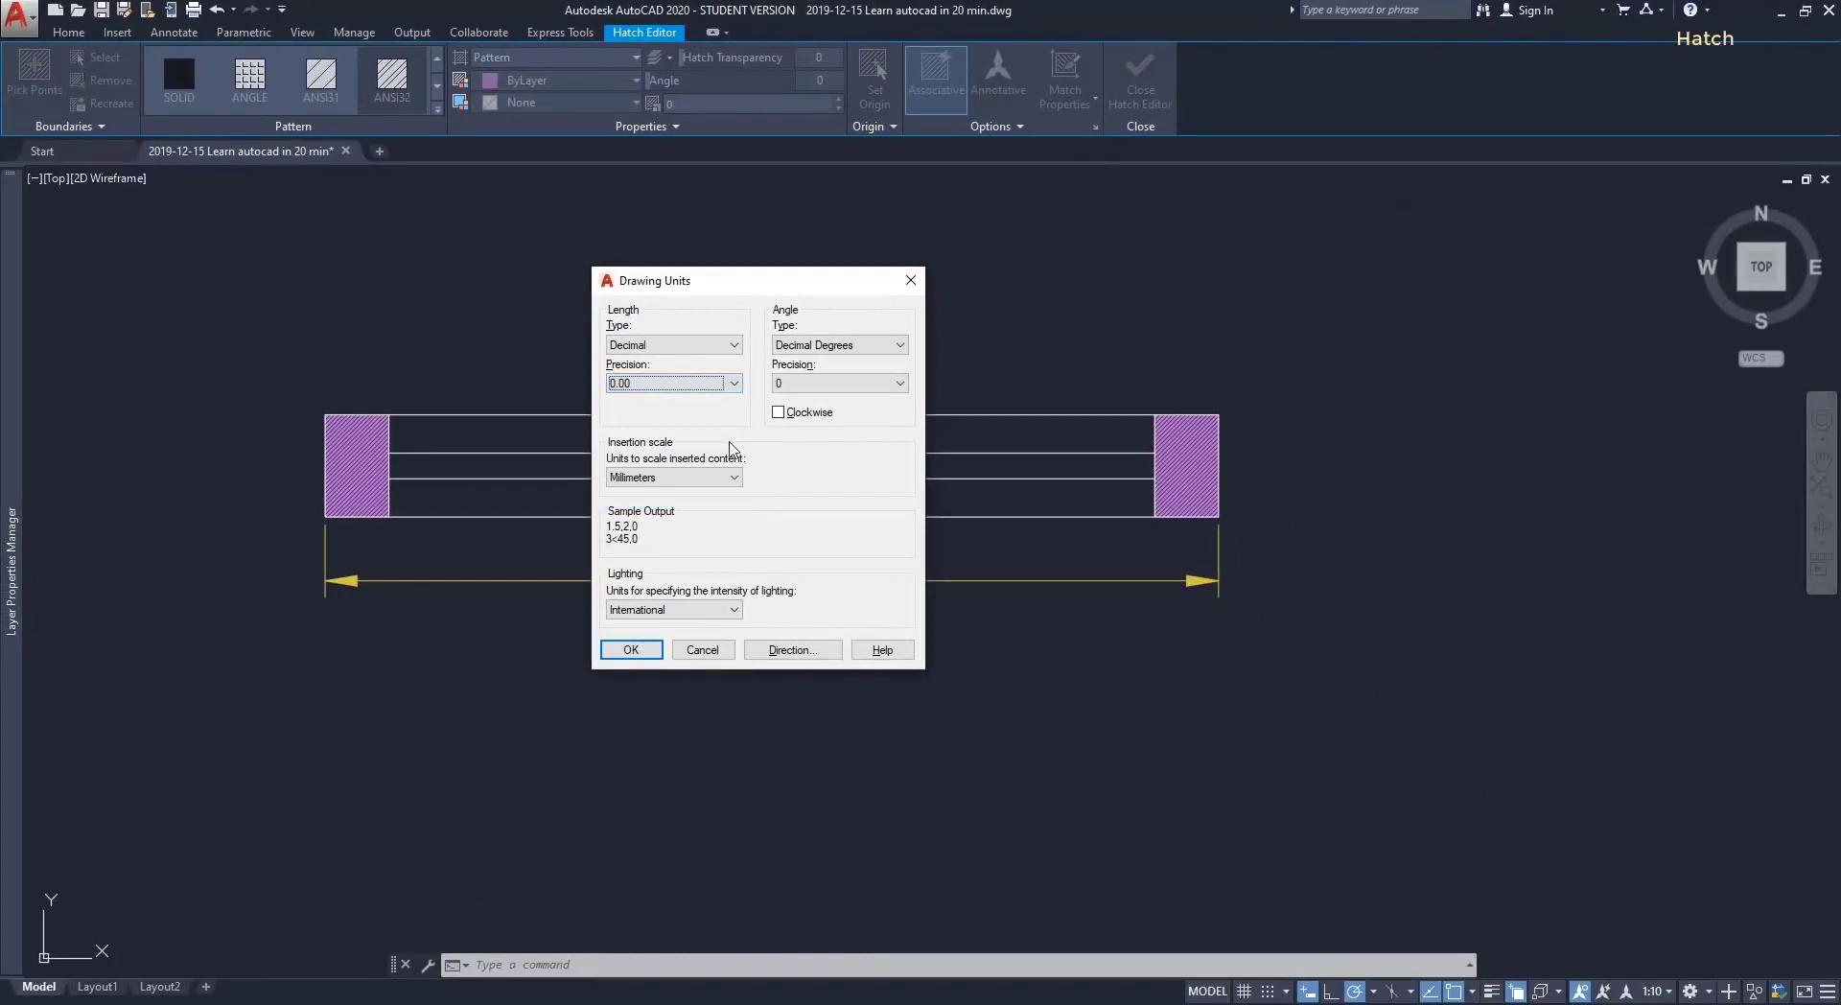
left_click(649, 644)
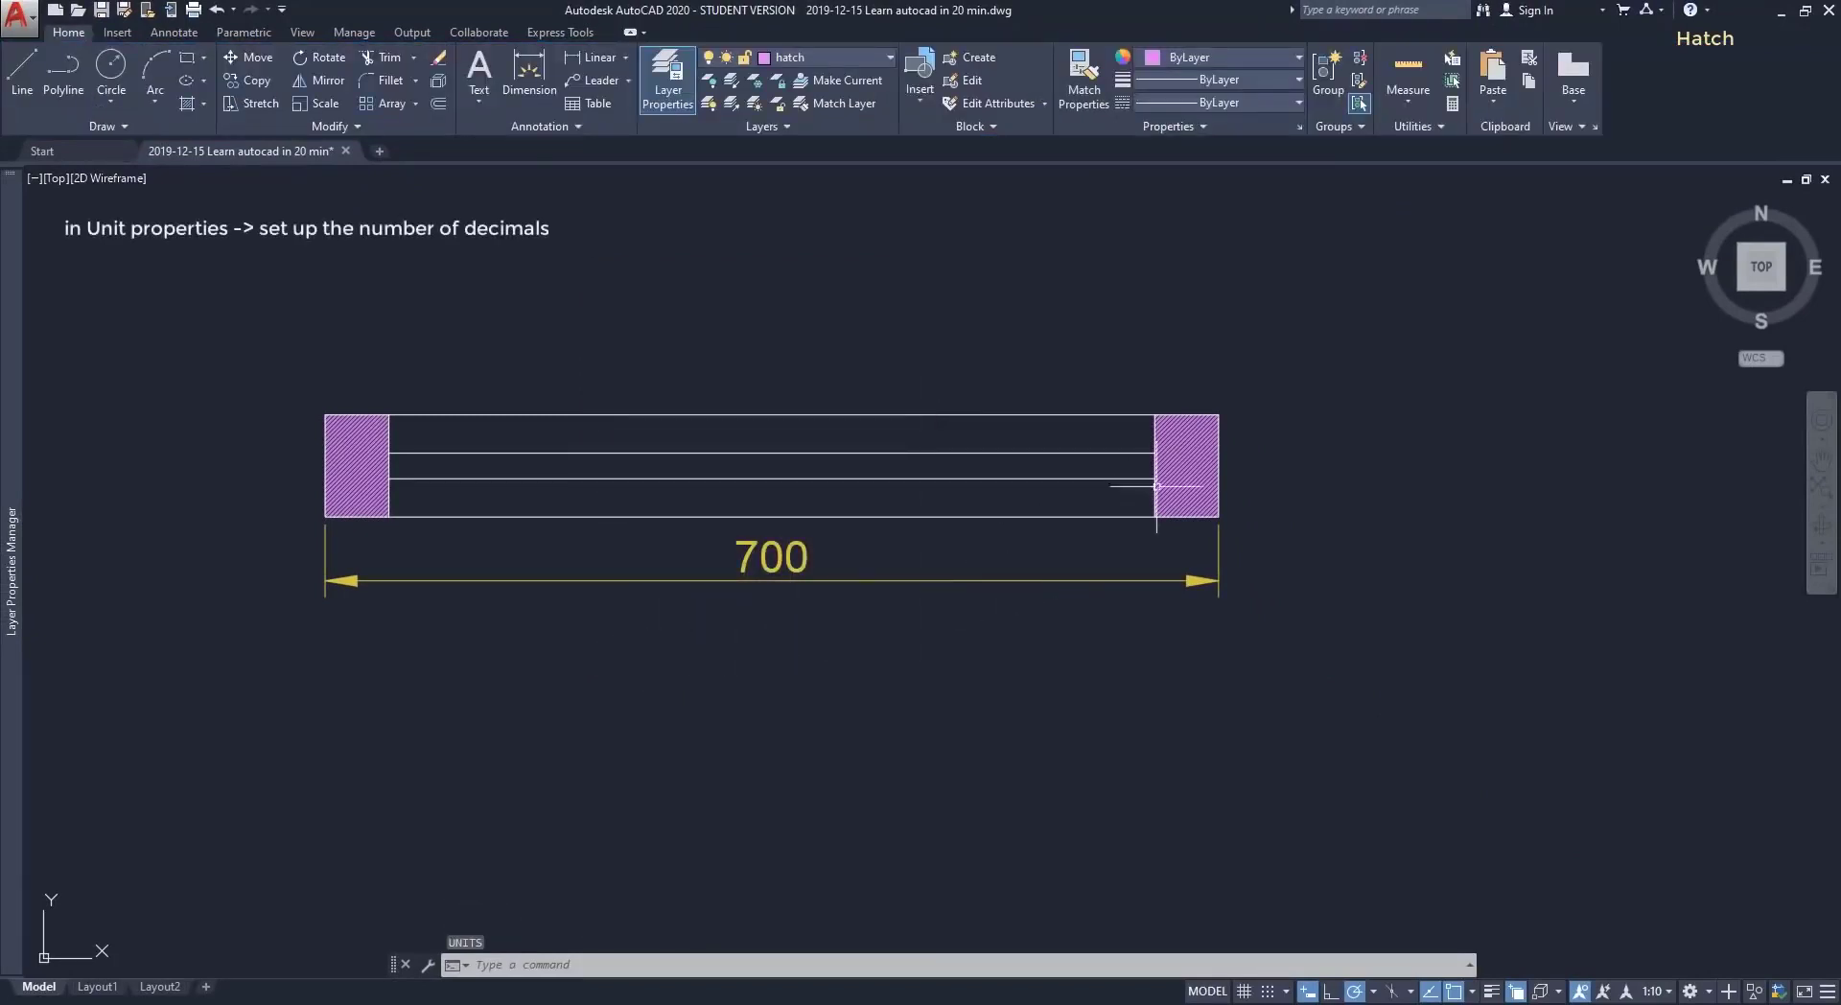
left_click(1180, 465)
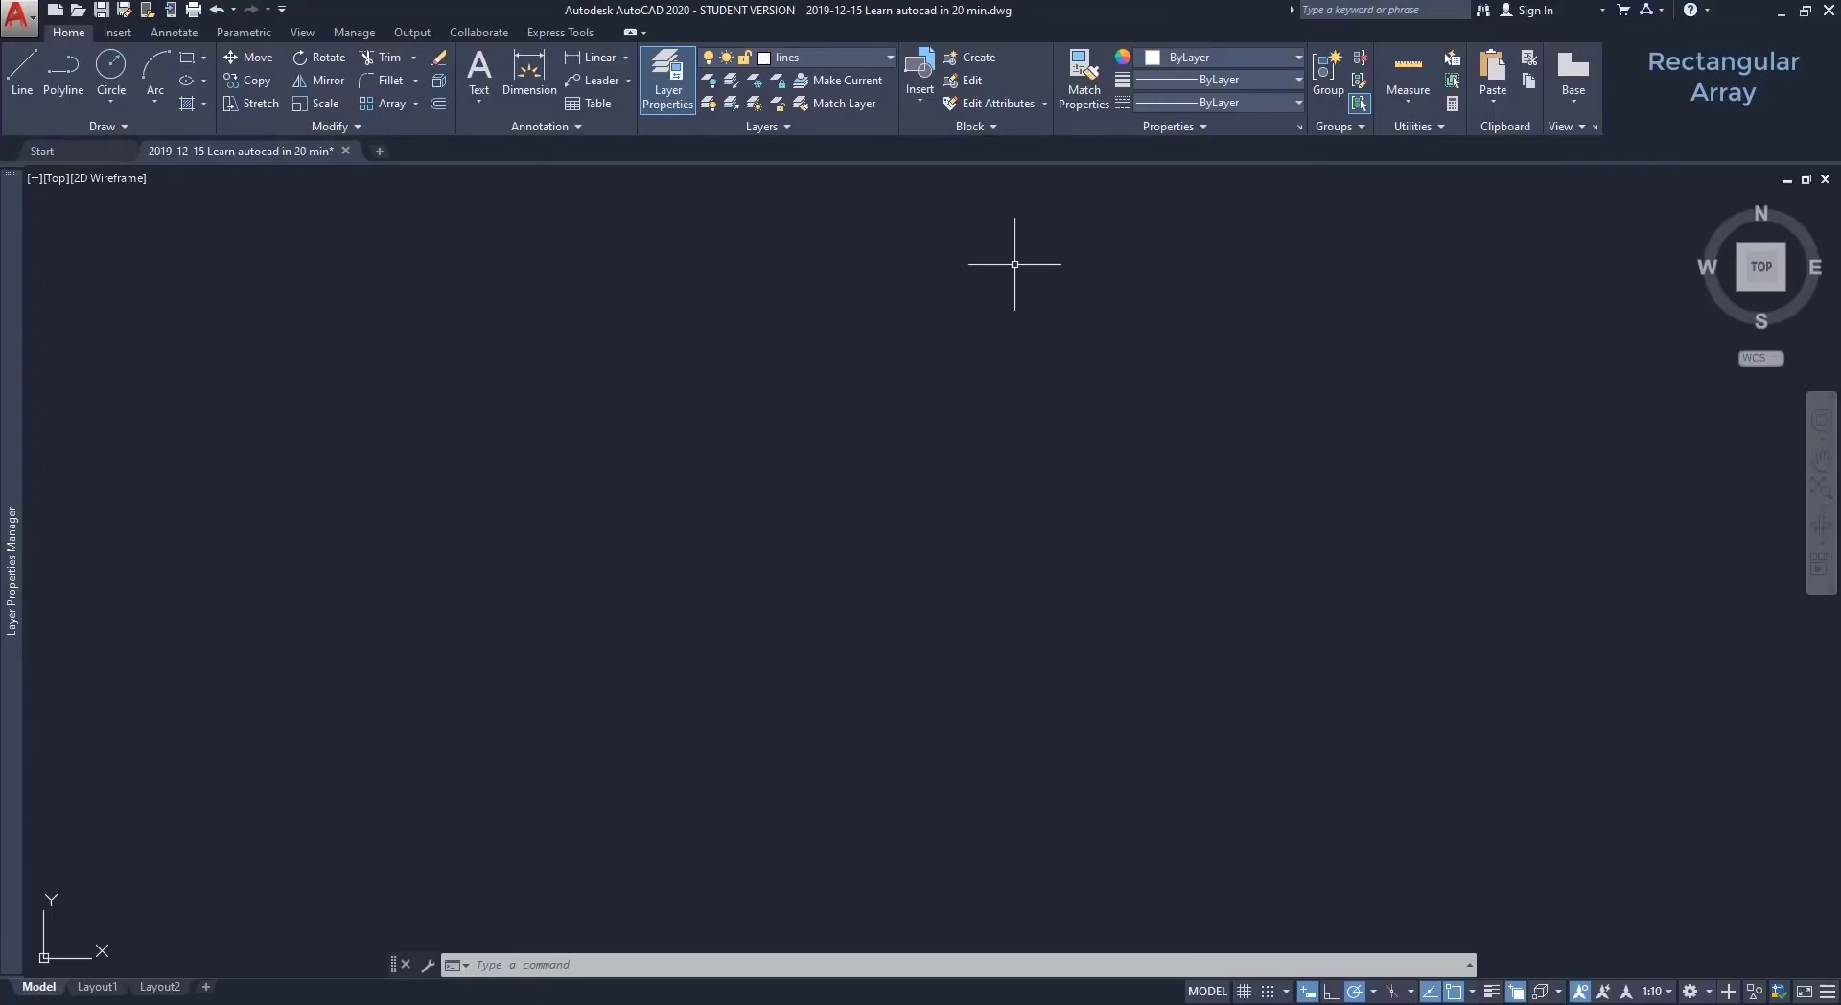
Create a rectangular array from the whole hatched shape.
left_click(415, 102)
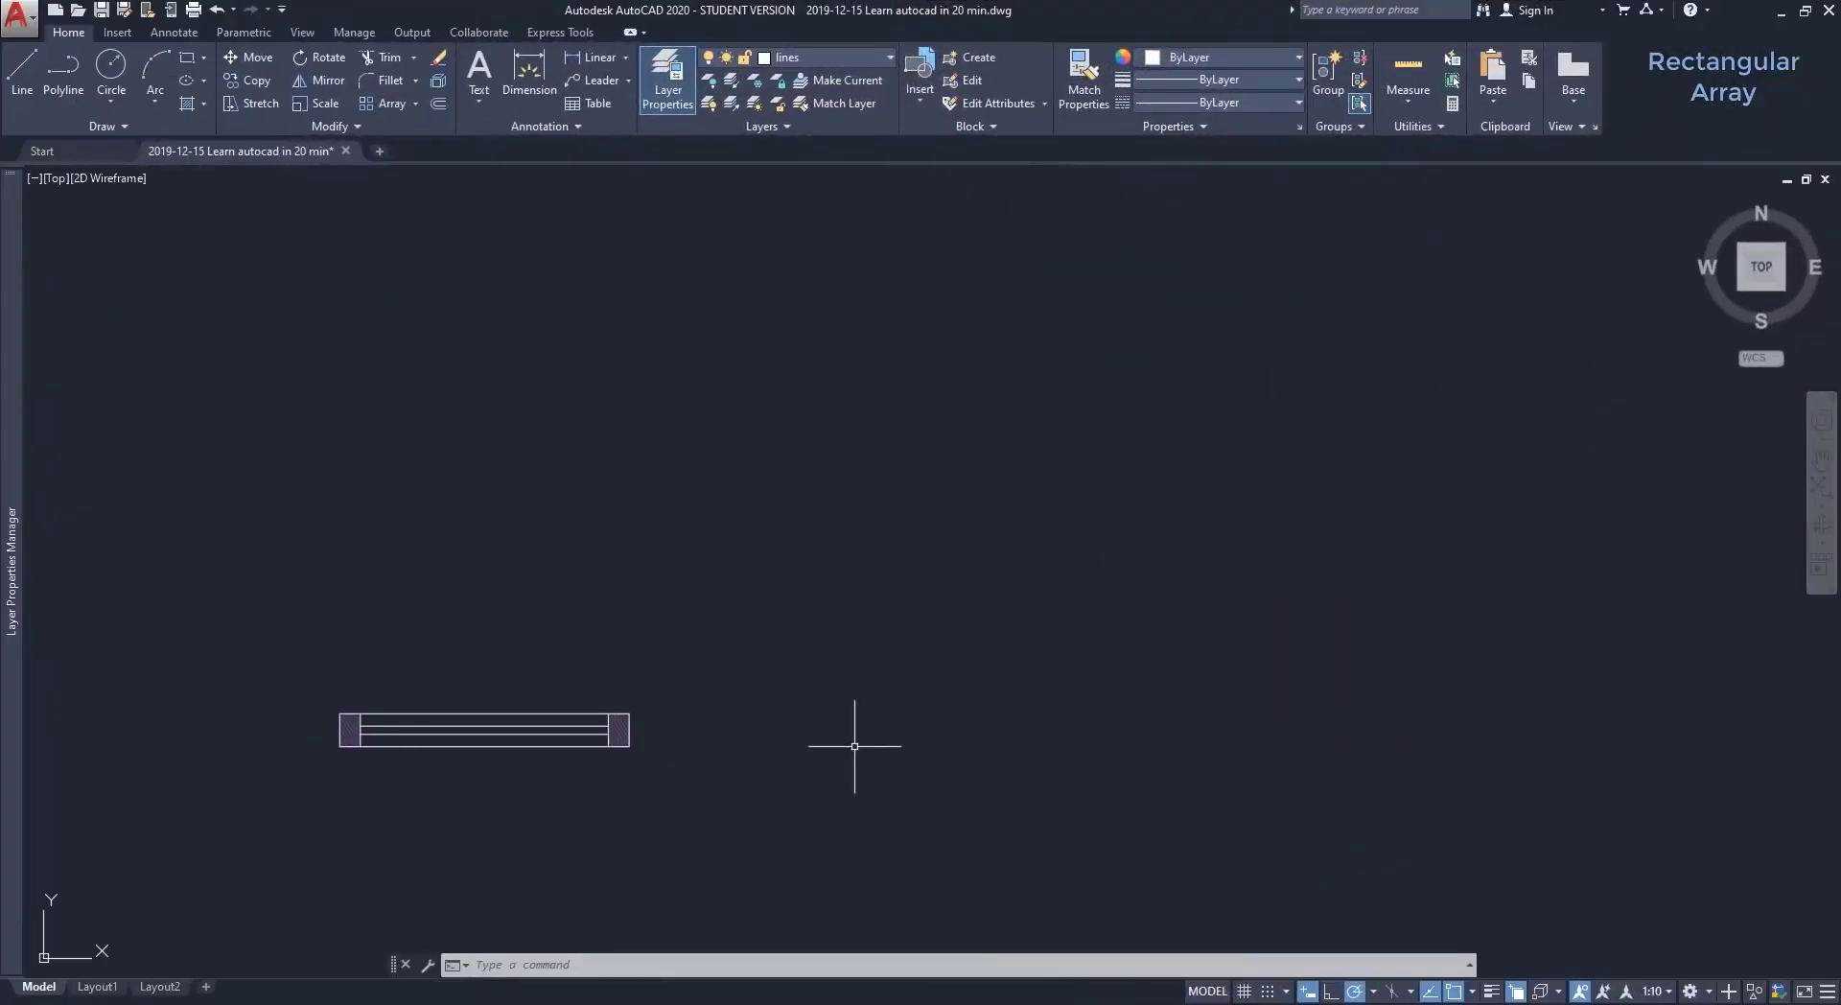
left_click(389, 105)
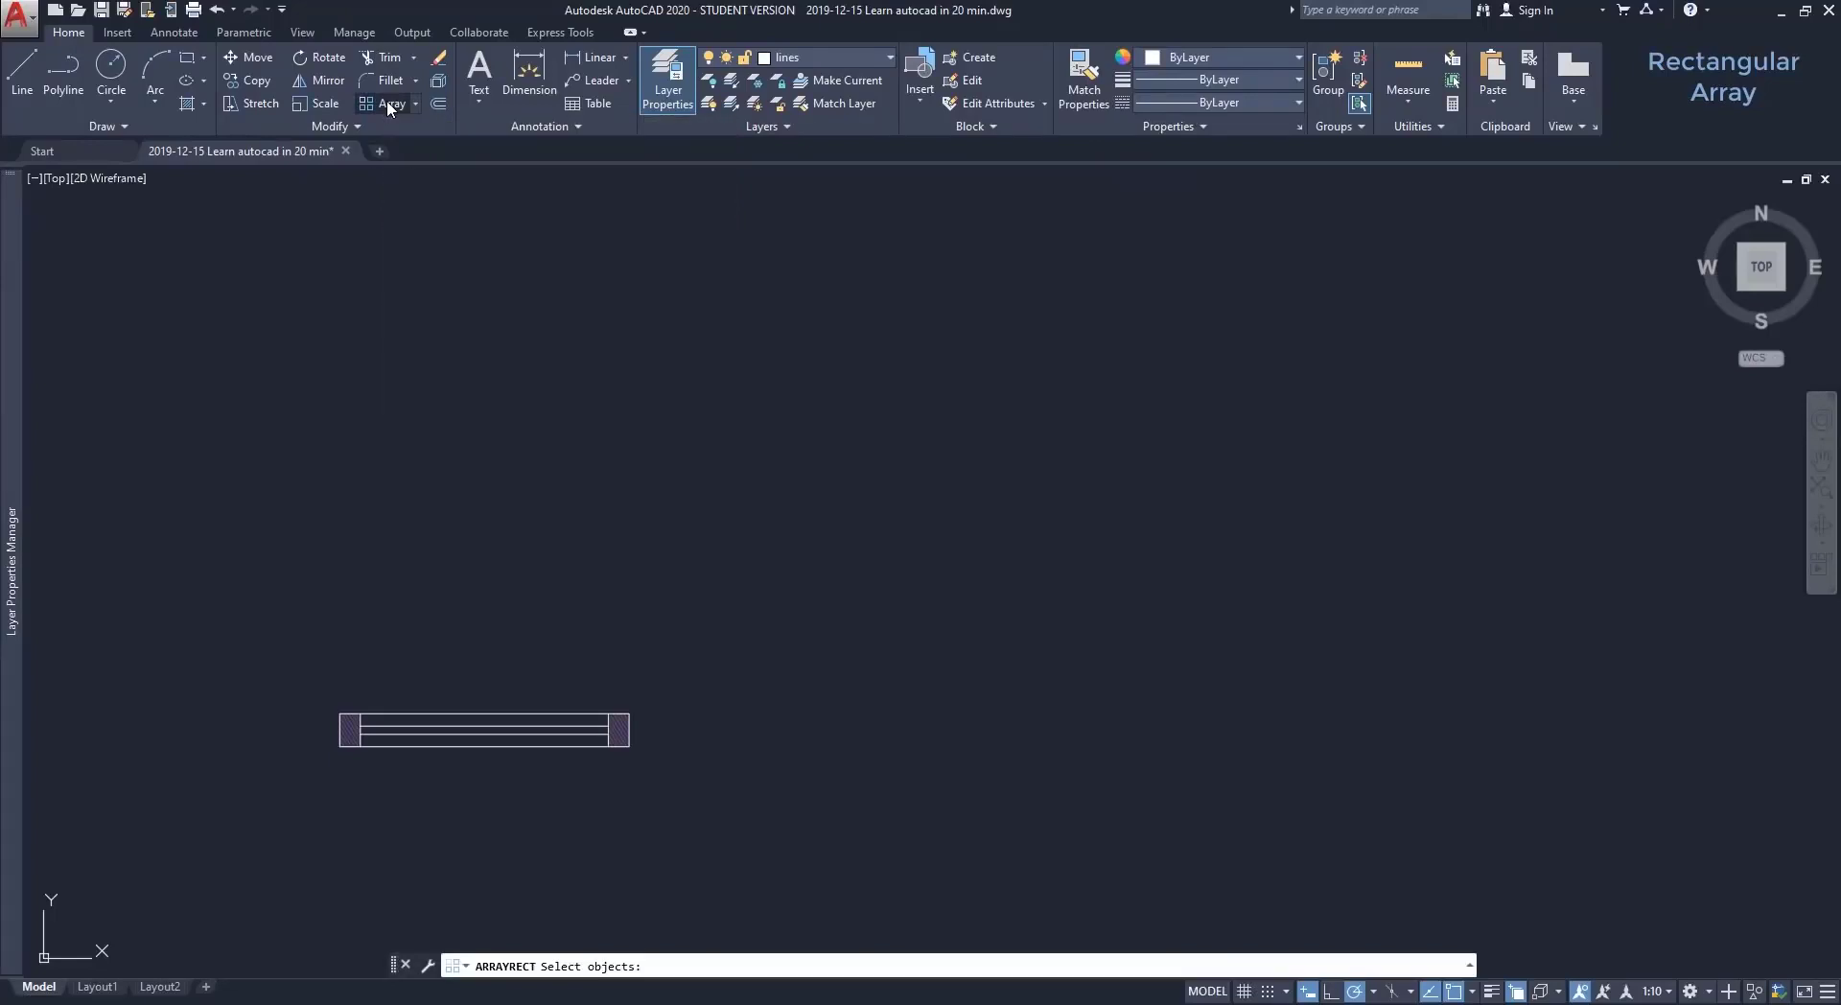
left_click(661, 779)
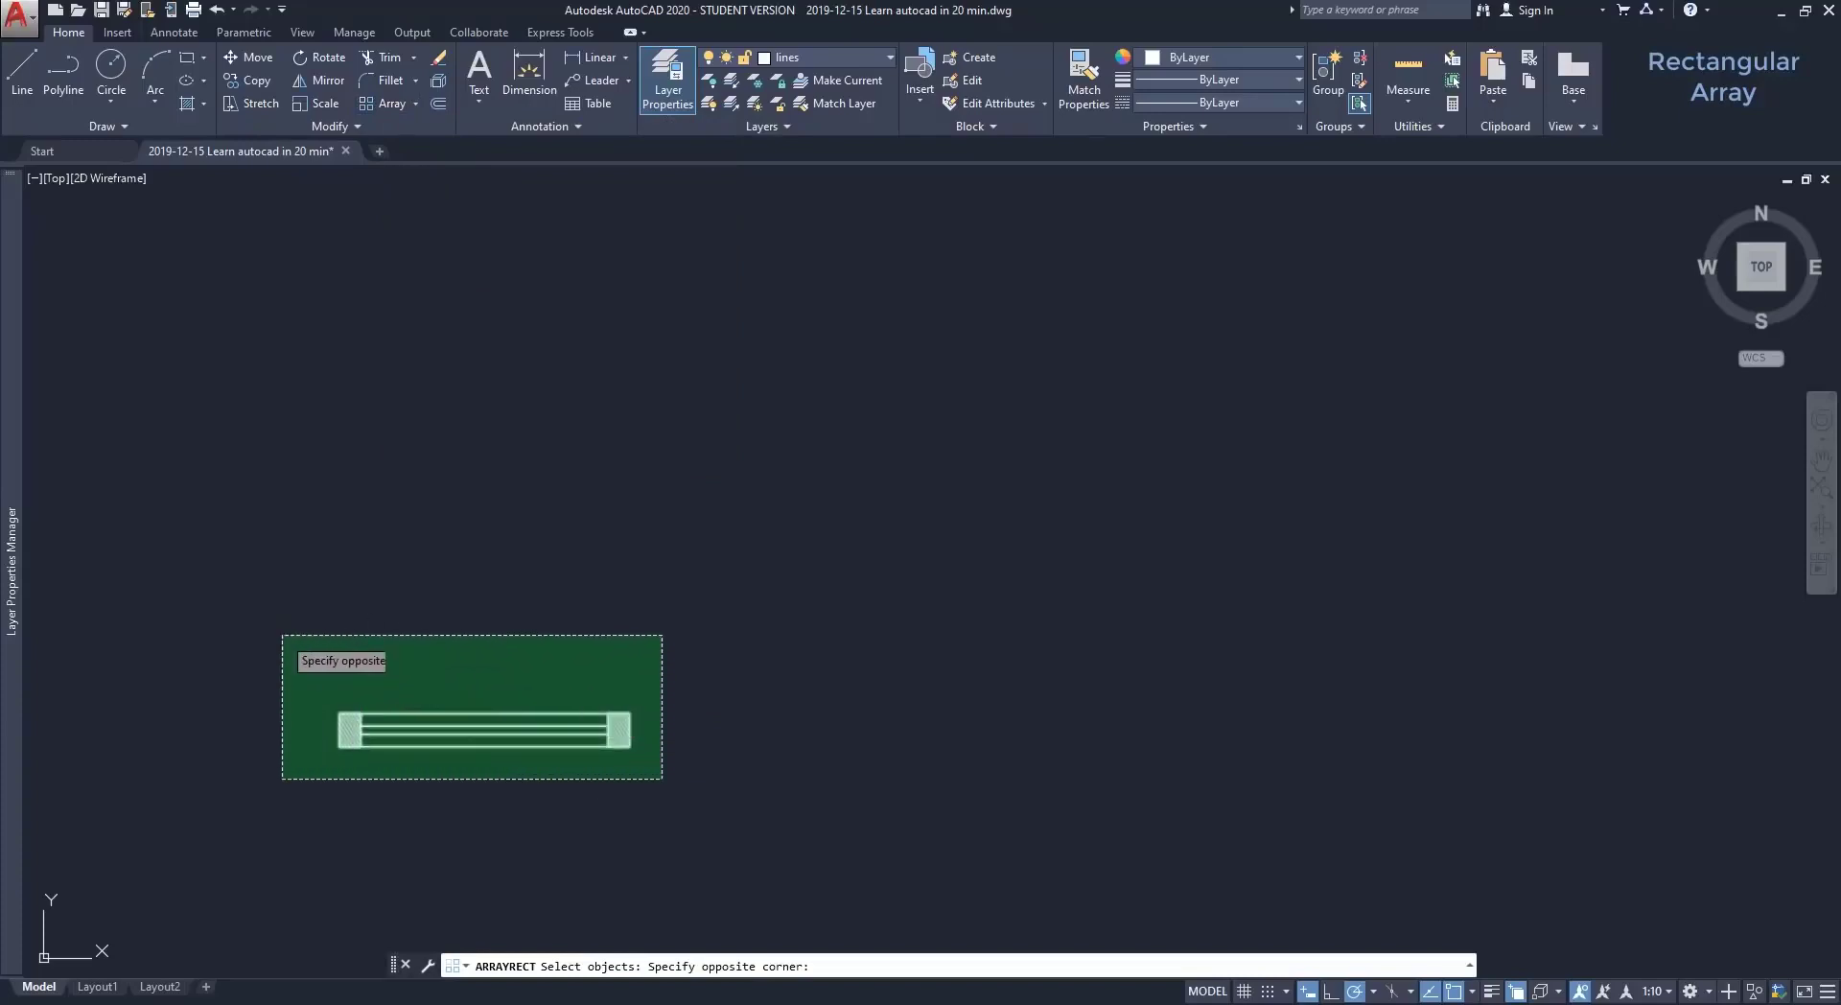
left_click(283, 635)
key("Return")
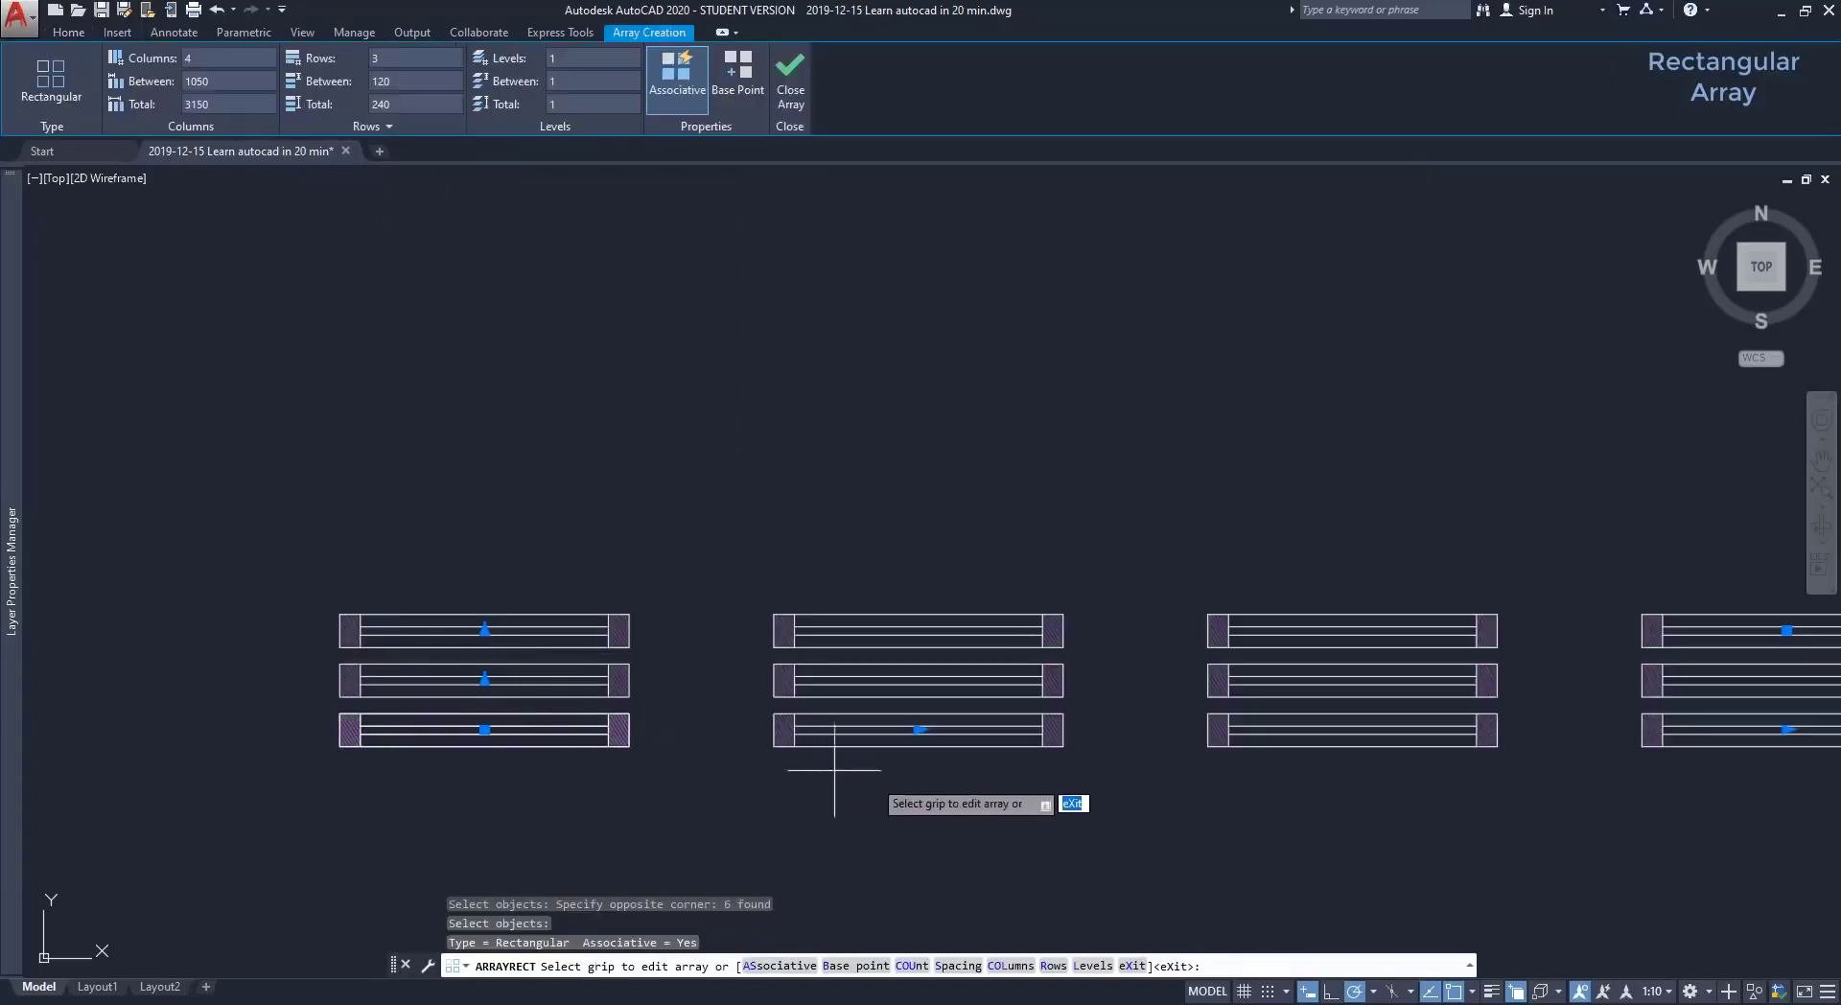
Set the rectangular array's column count to 3.
middle_click(863, 772)
middle_click(863, 772)
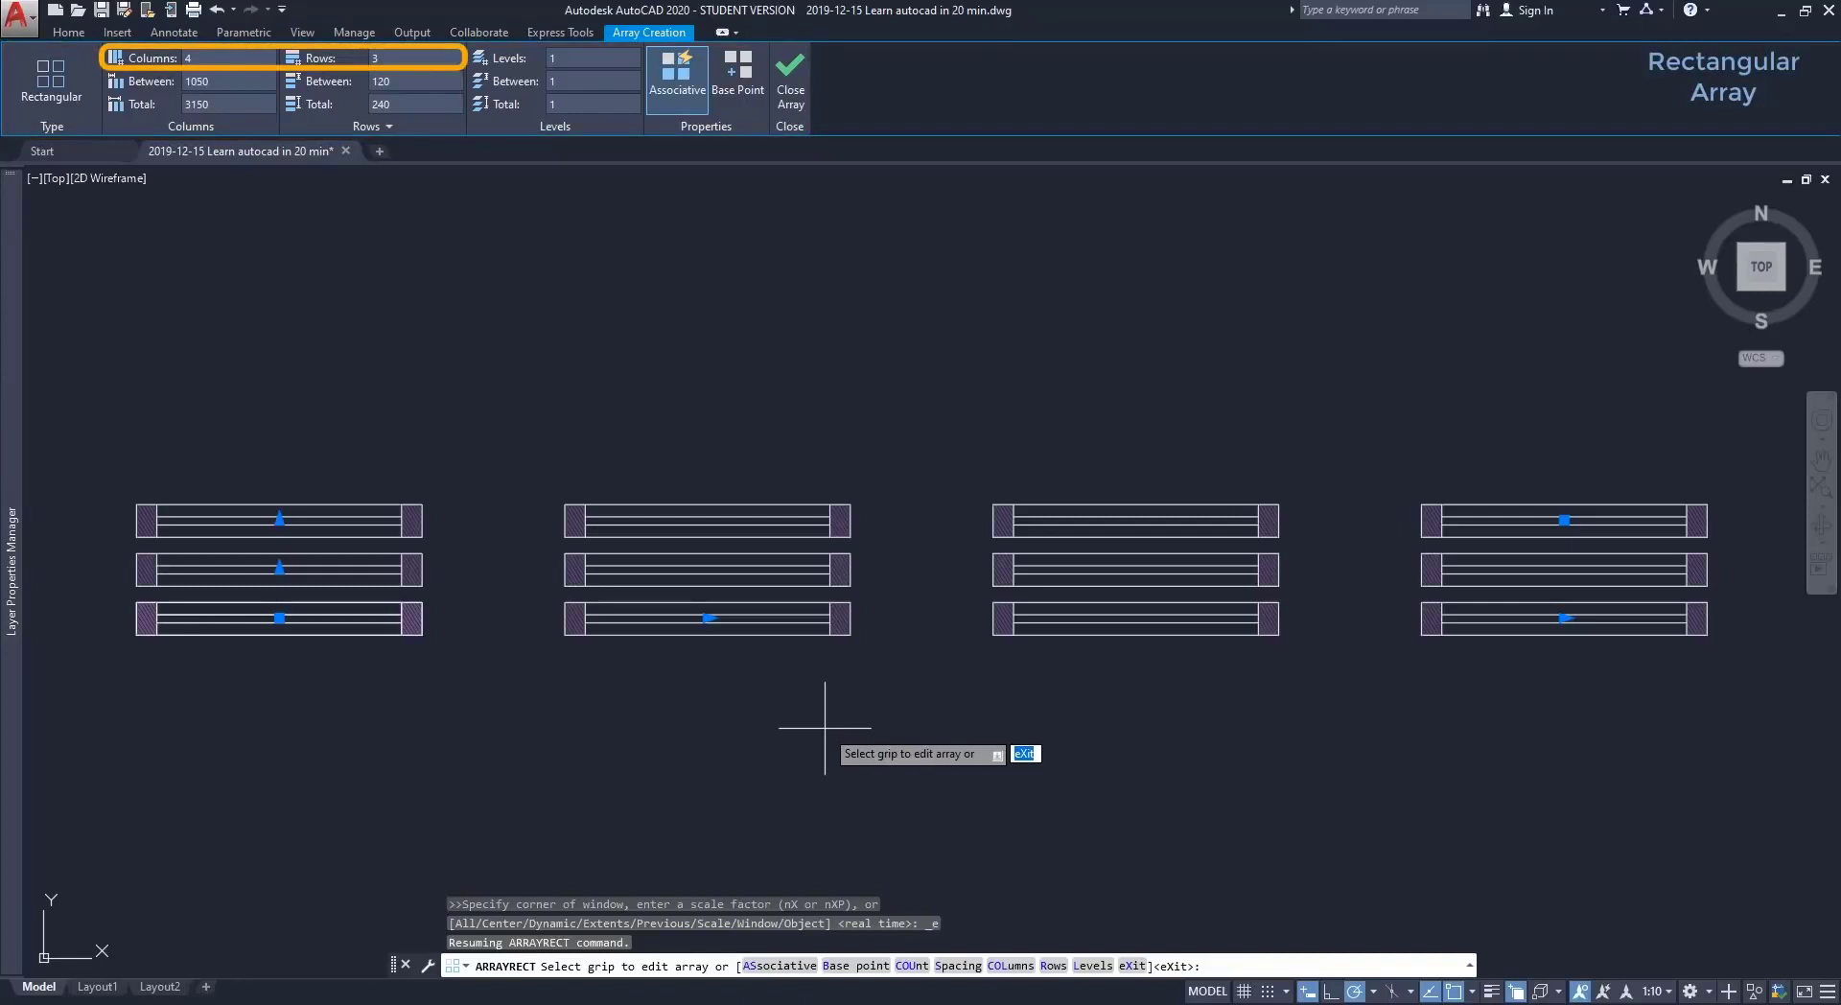
left_click(218, 59)
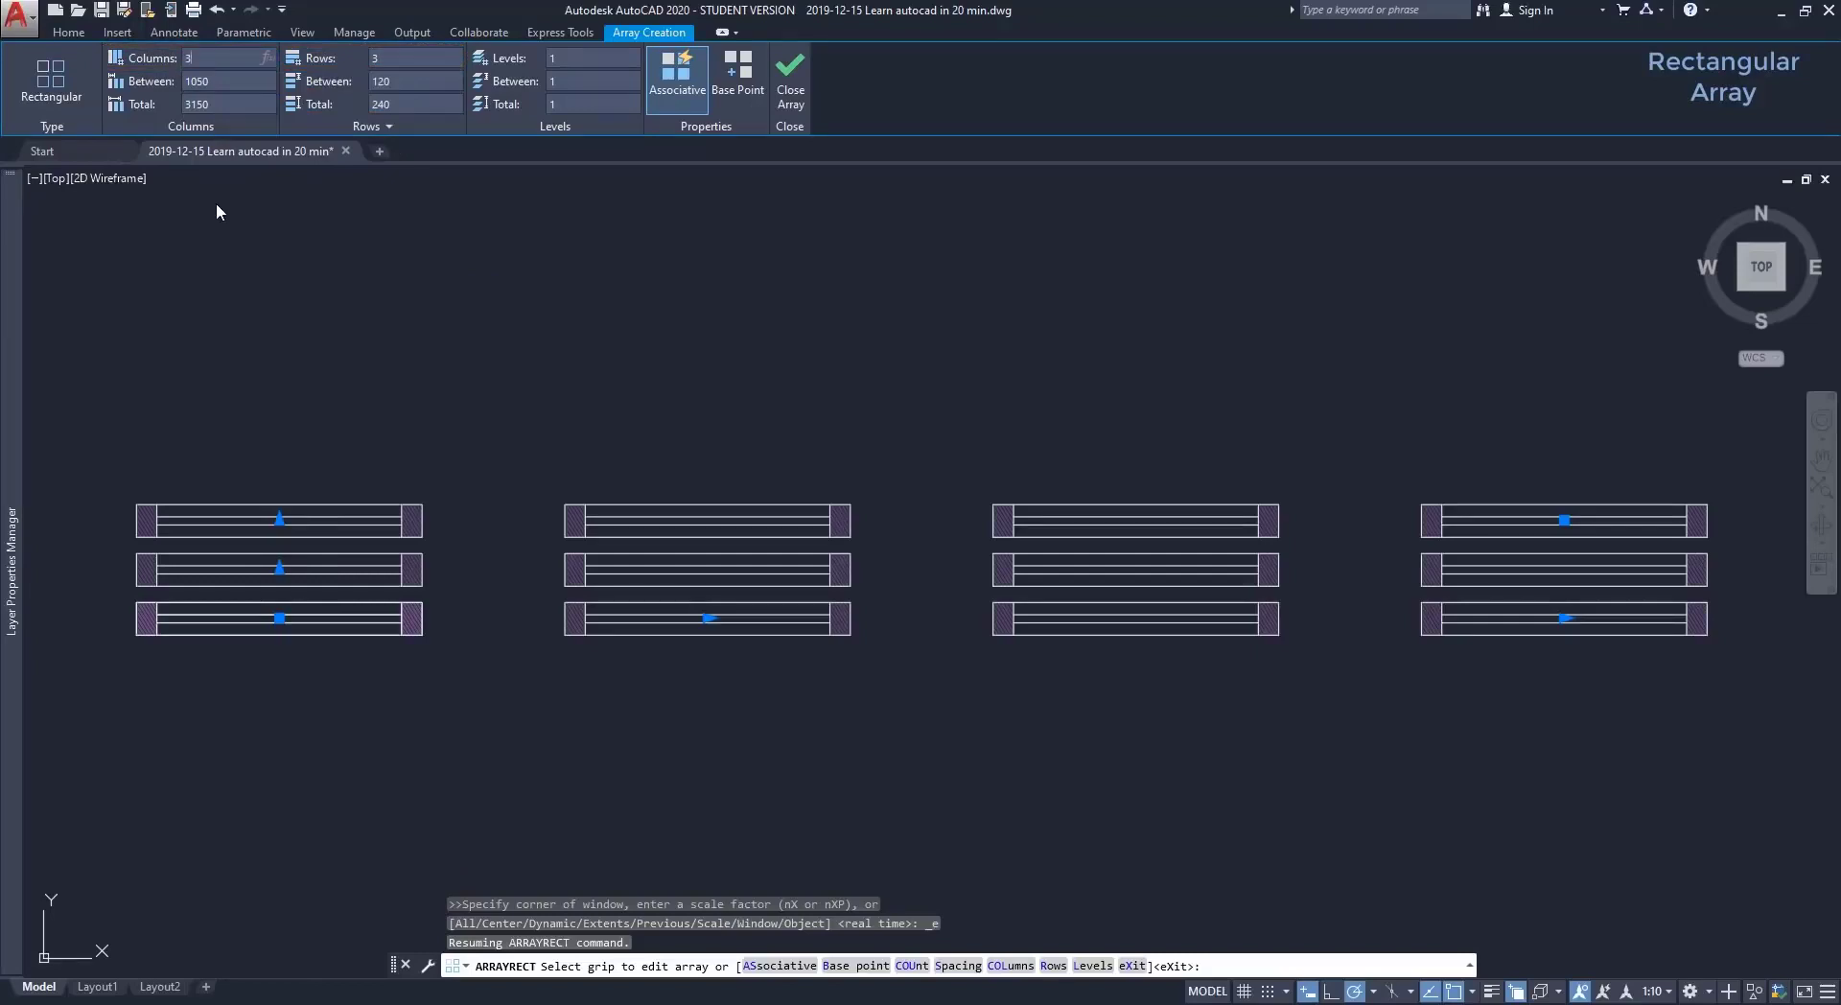
key("Return")
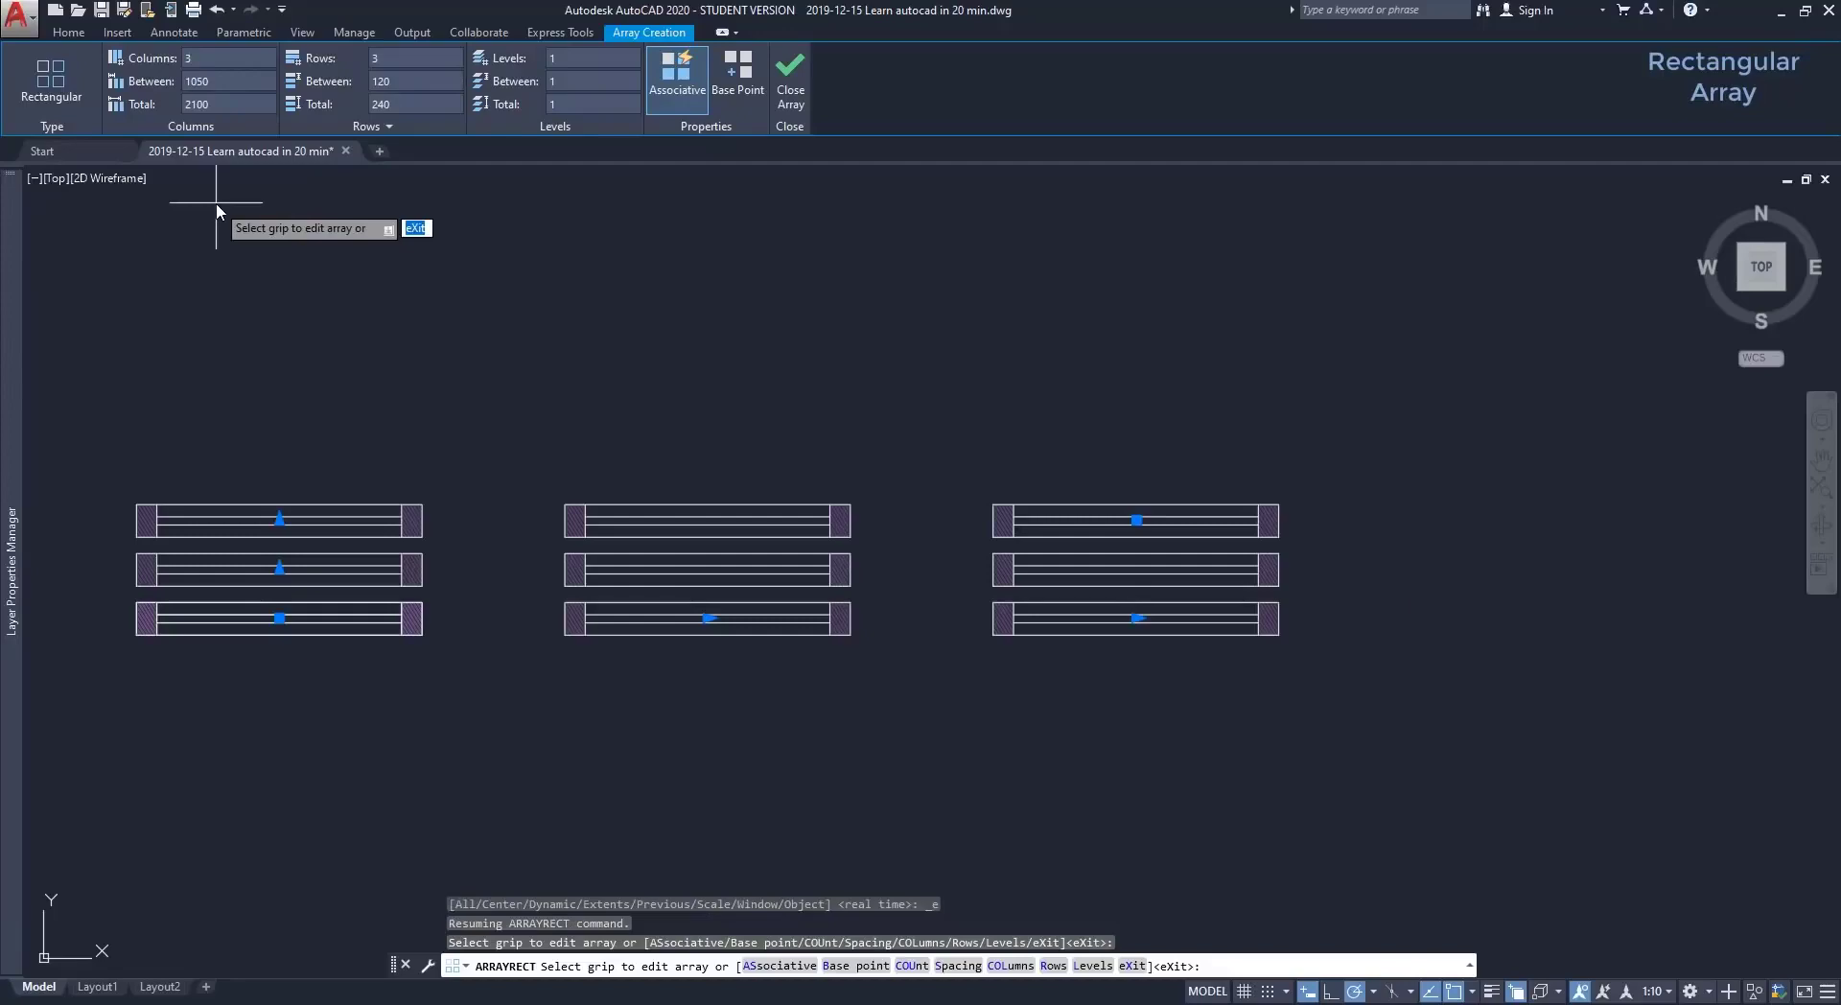
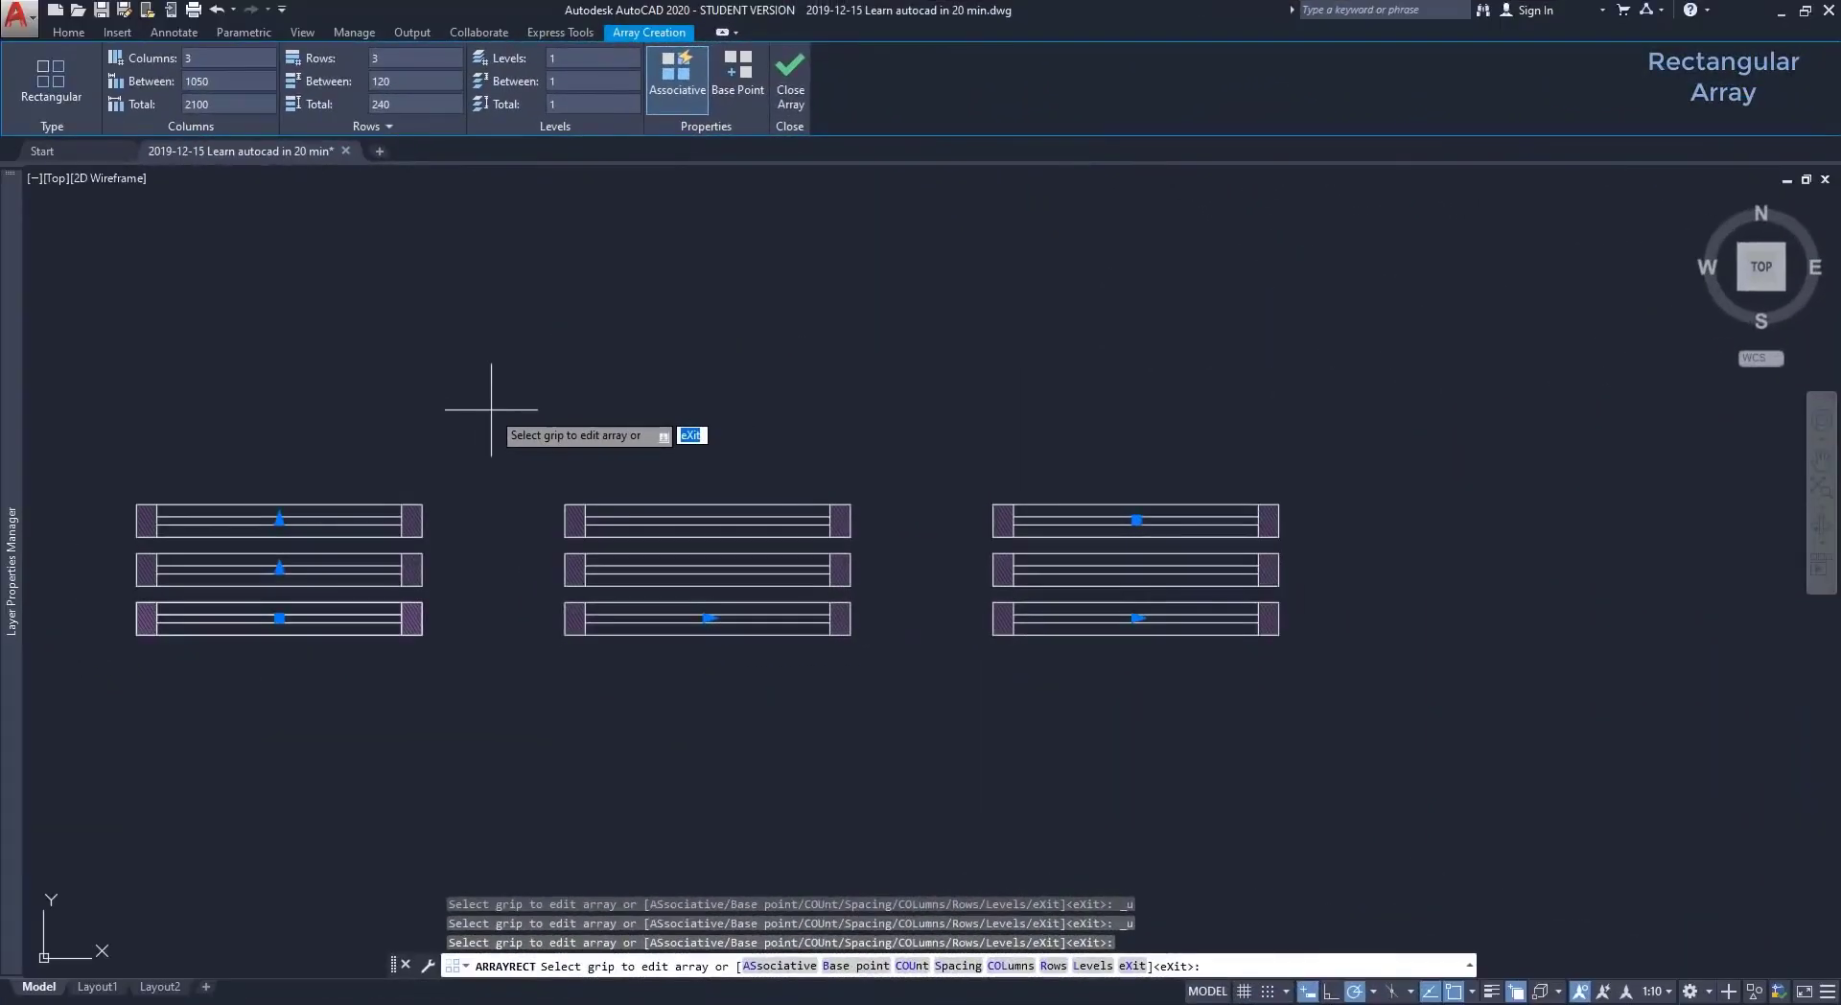
Set the spacing between the array's rows to 200 and finish creating the array.
left_click(407, 81)
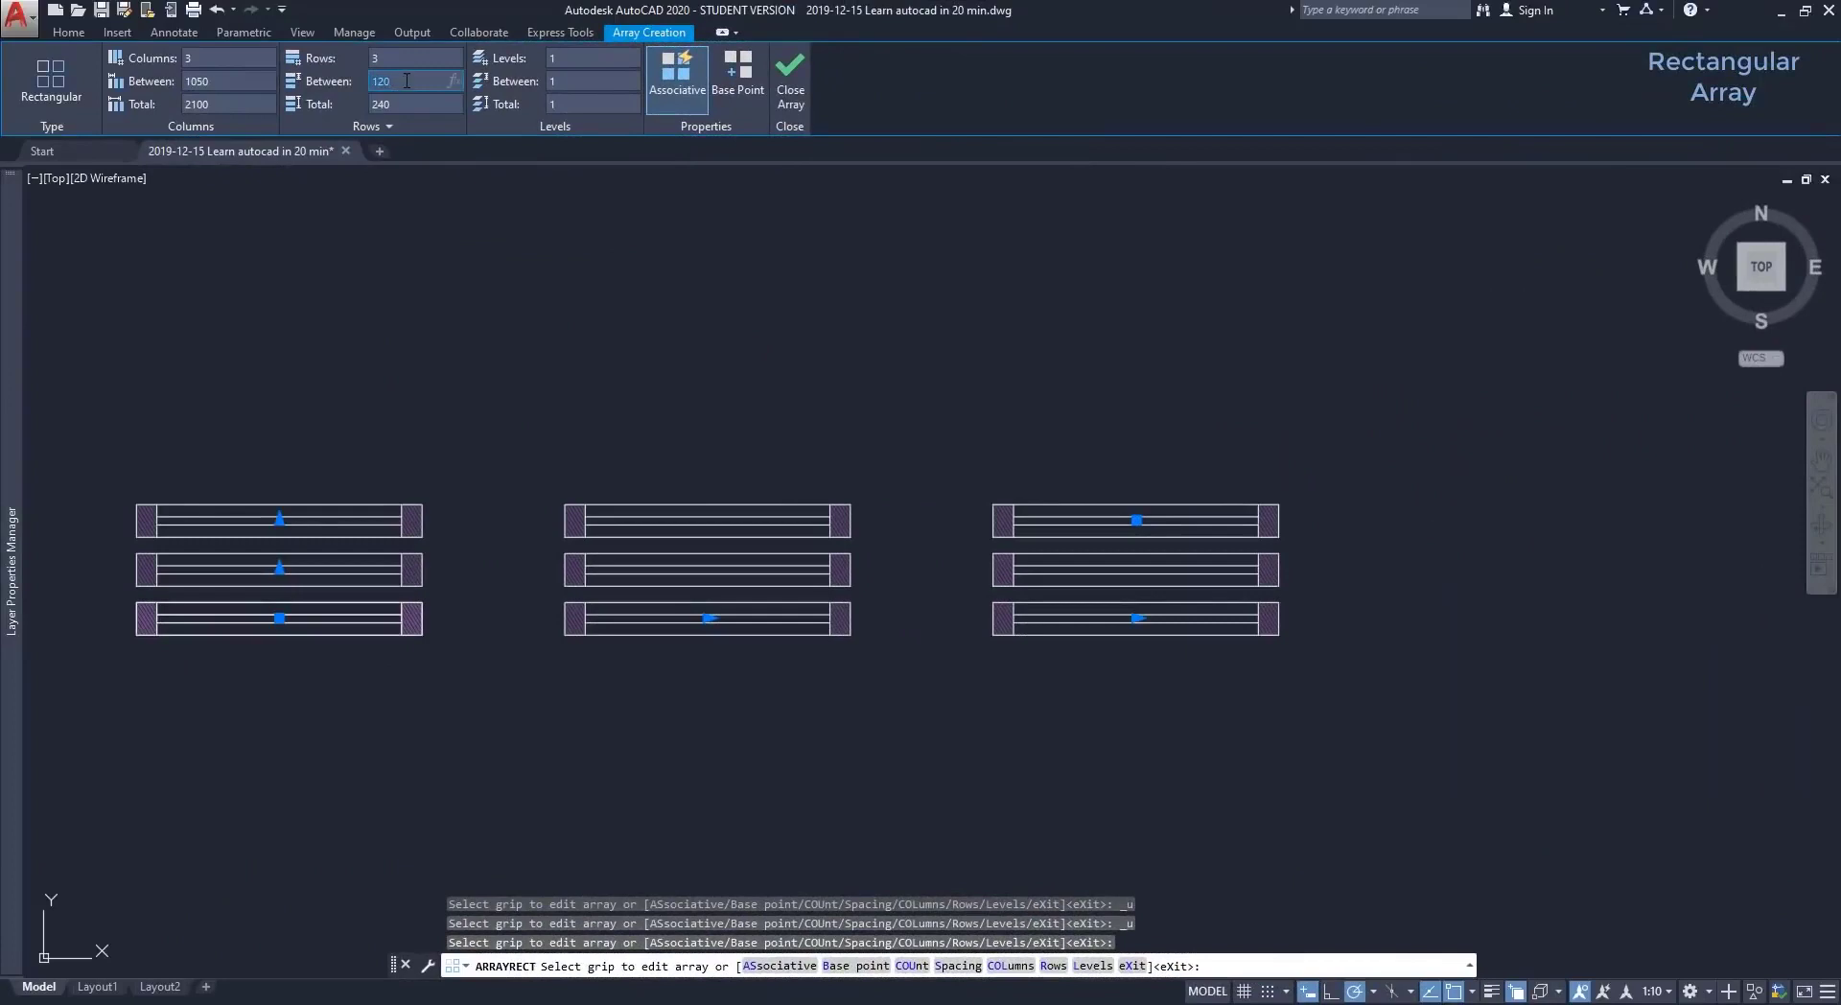
type("200")
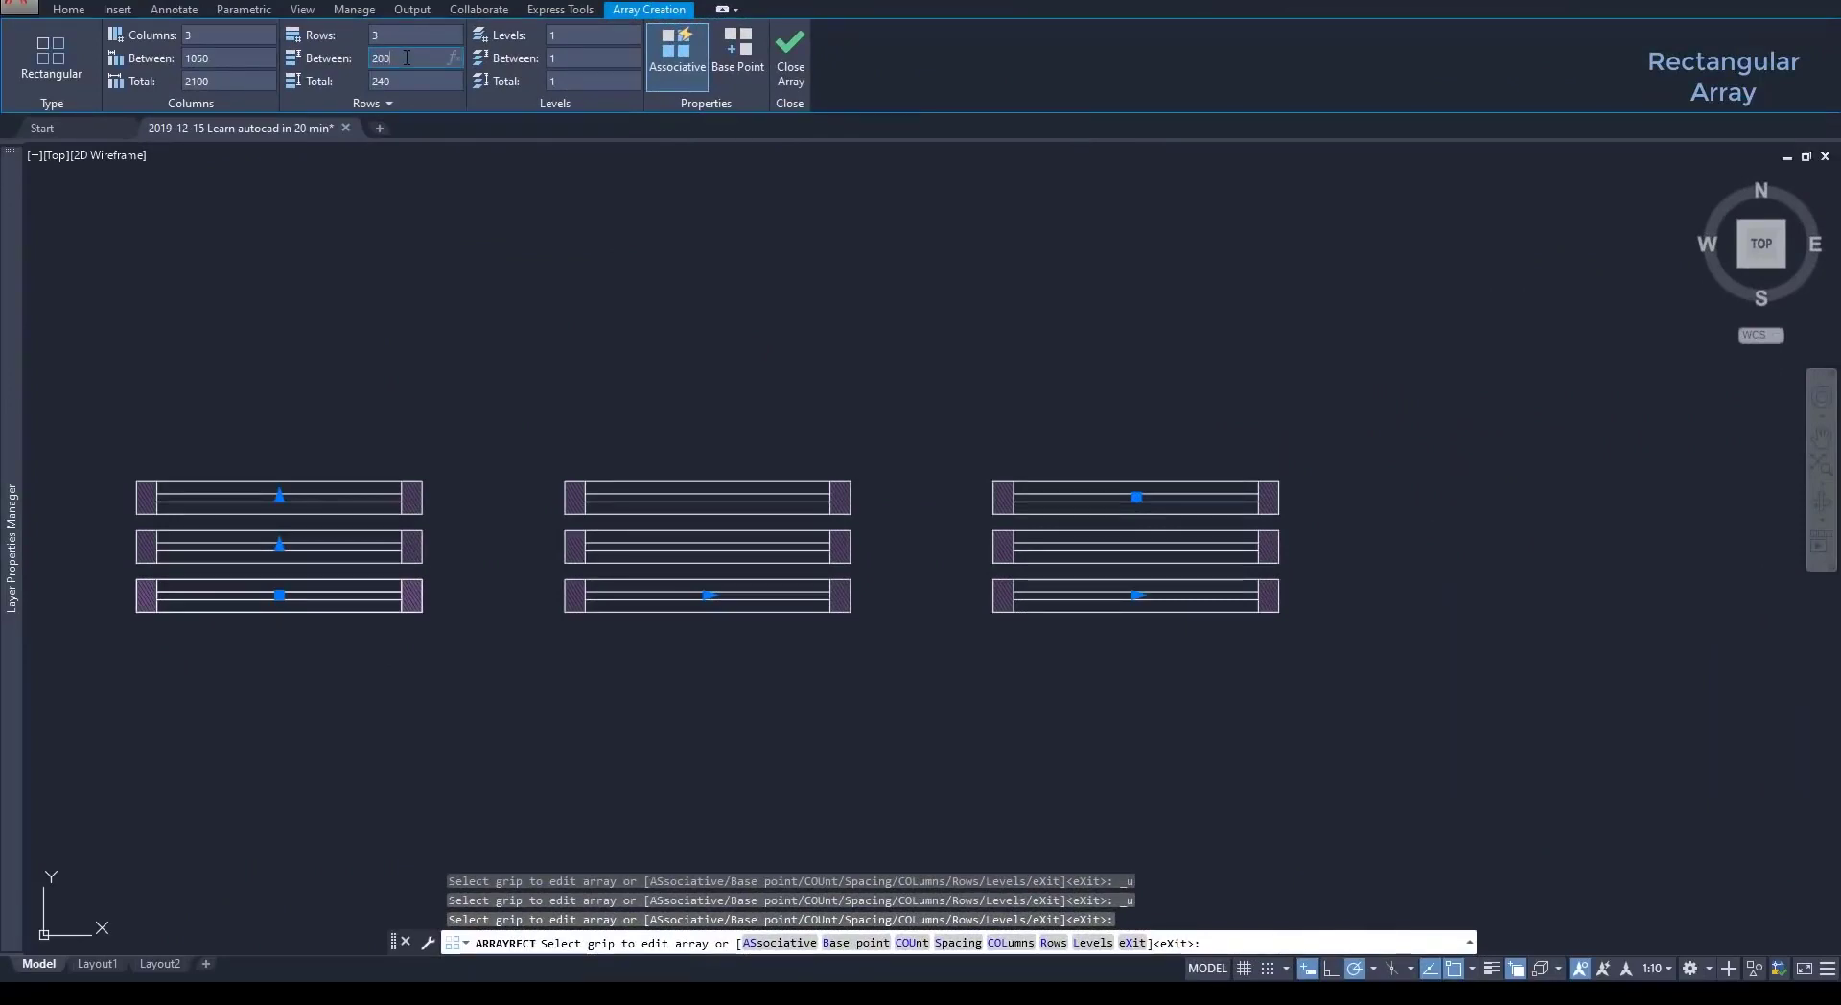
key("Return")
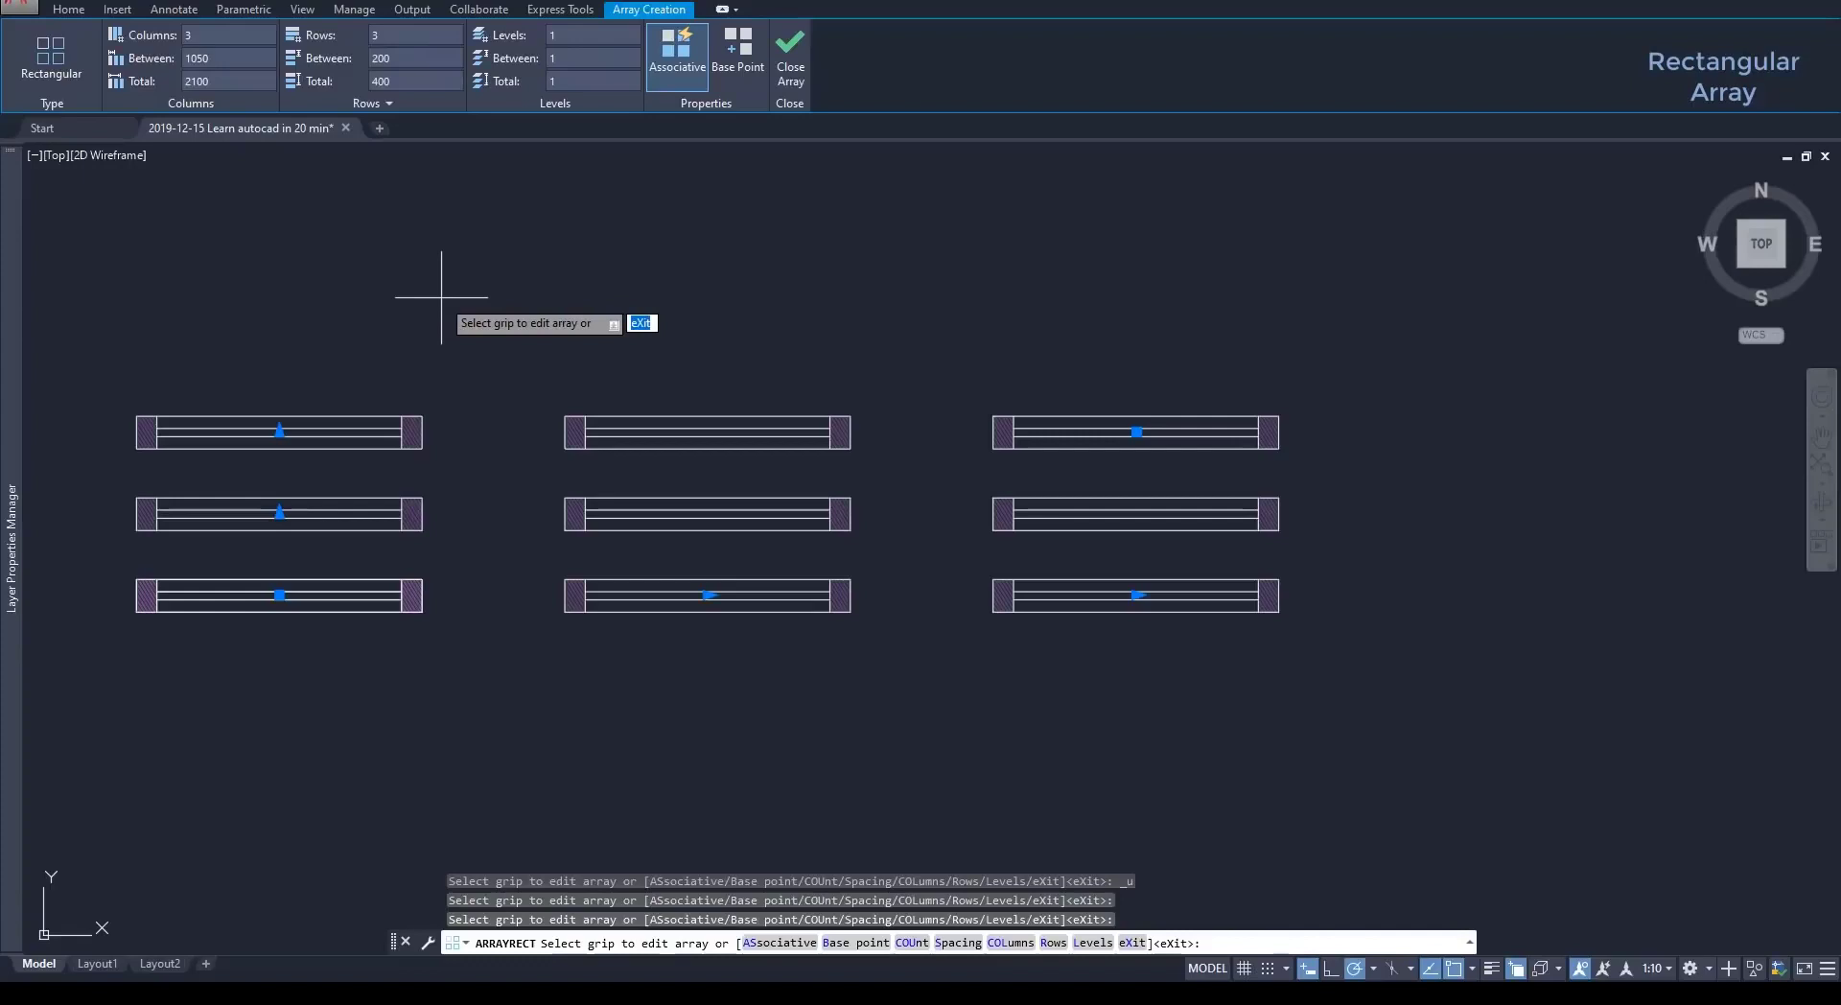
key("Return")
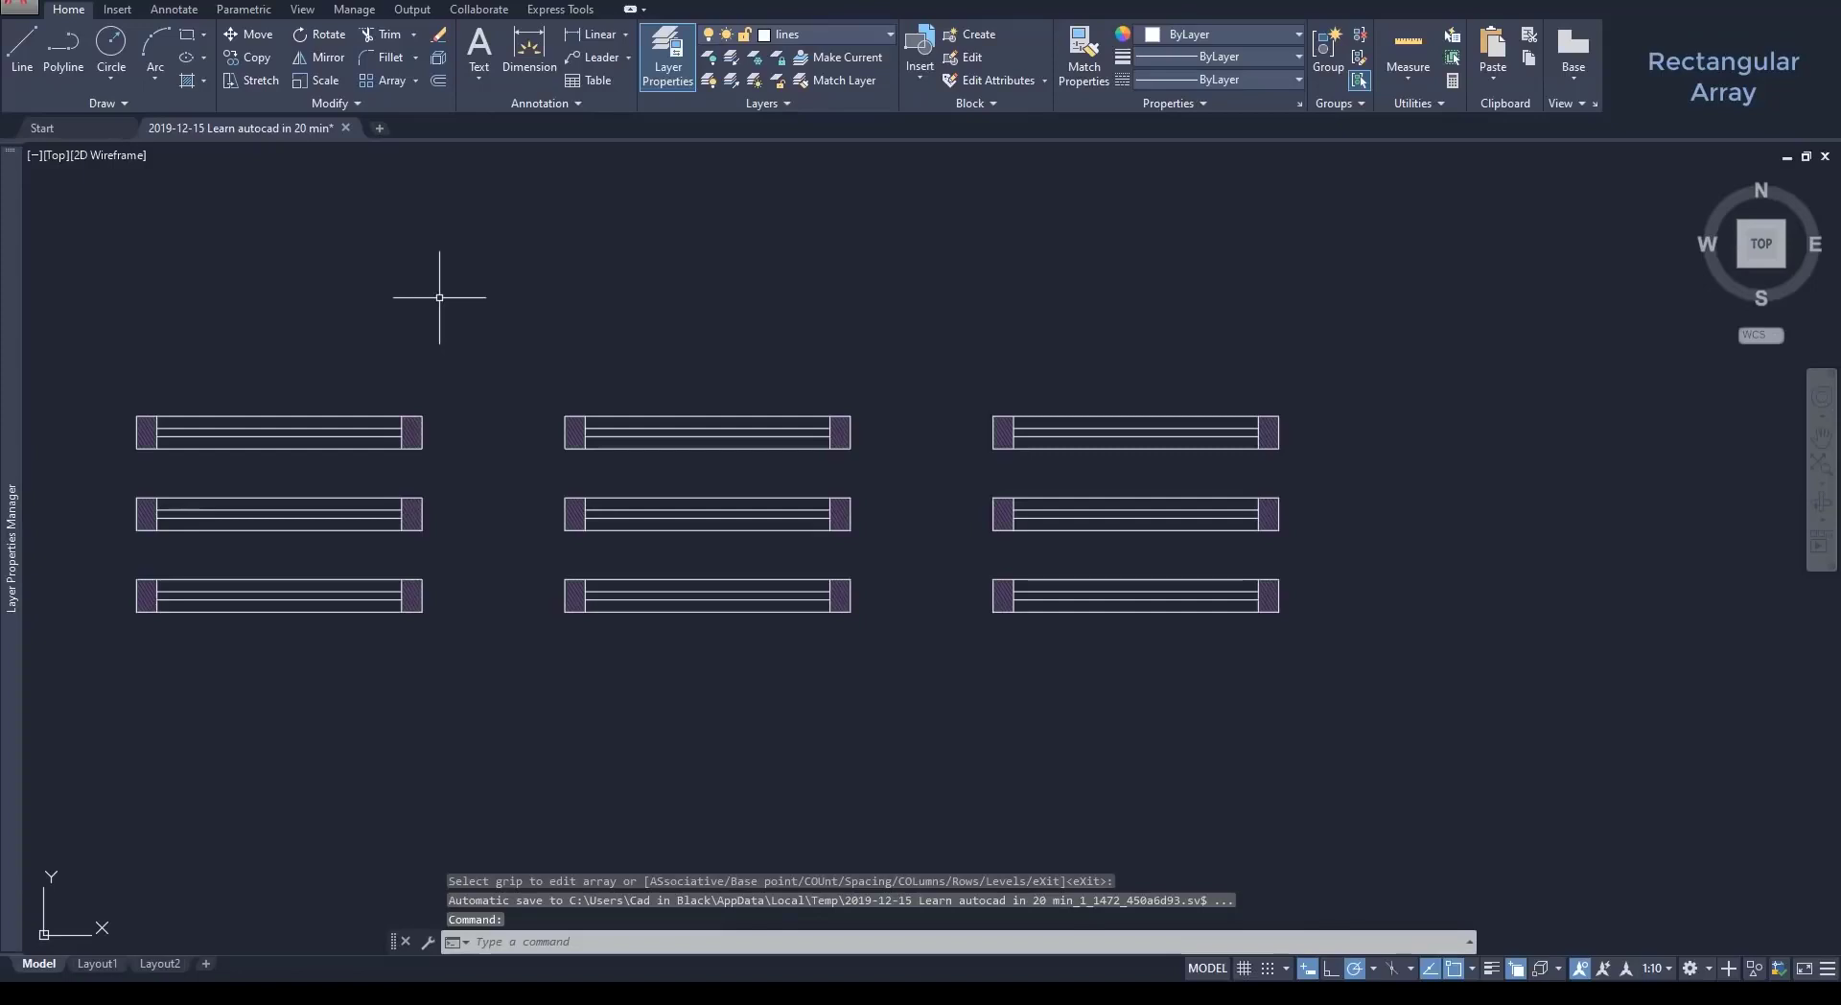
Measure the distance between the lower-left corners of the first two shapes in the array's bottom row.
type("di")
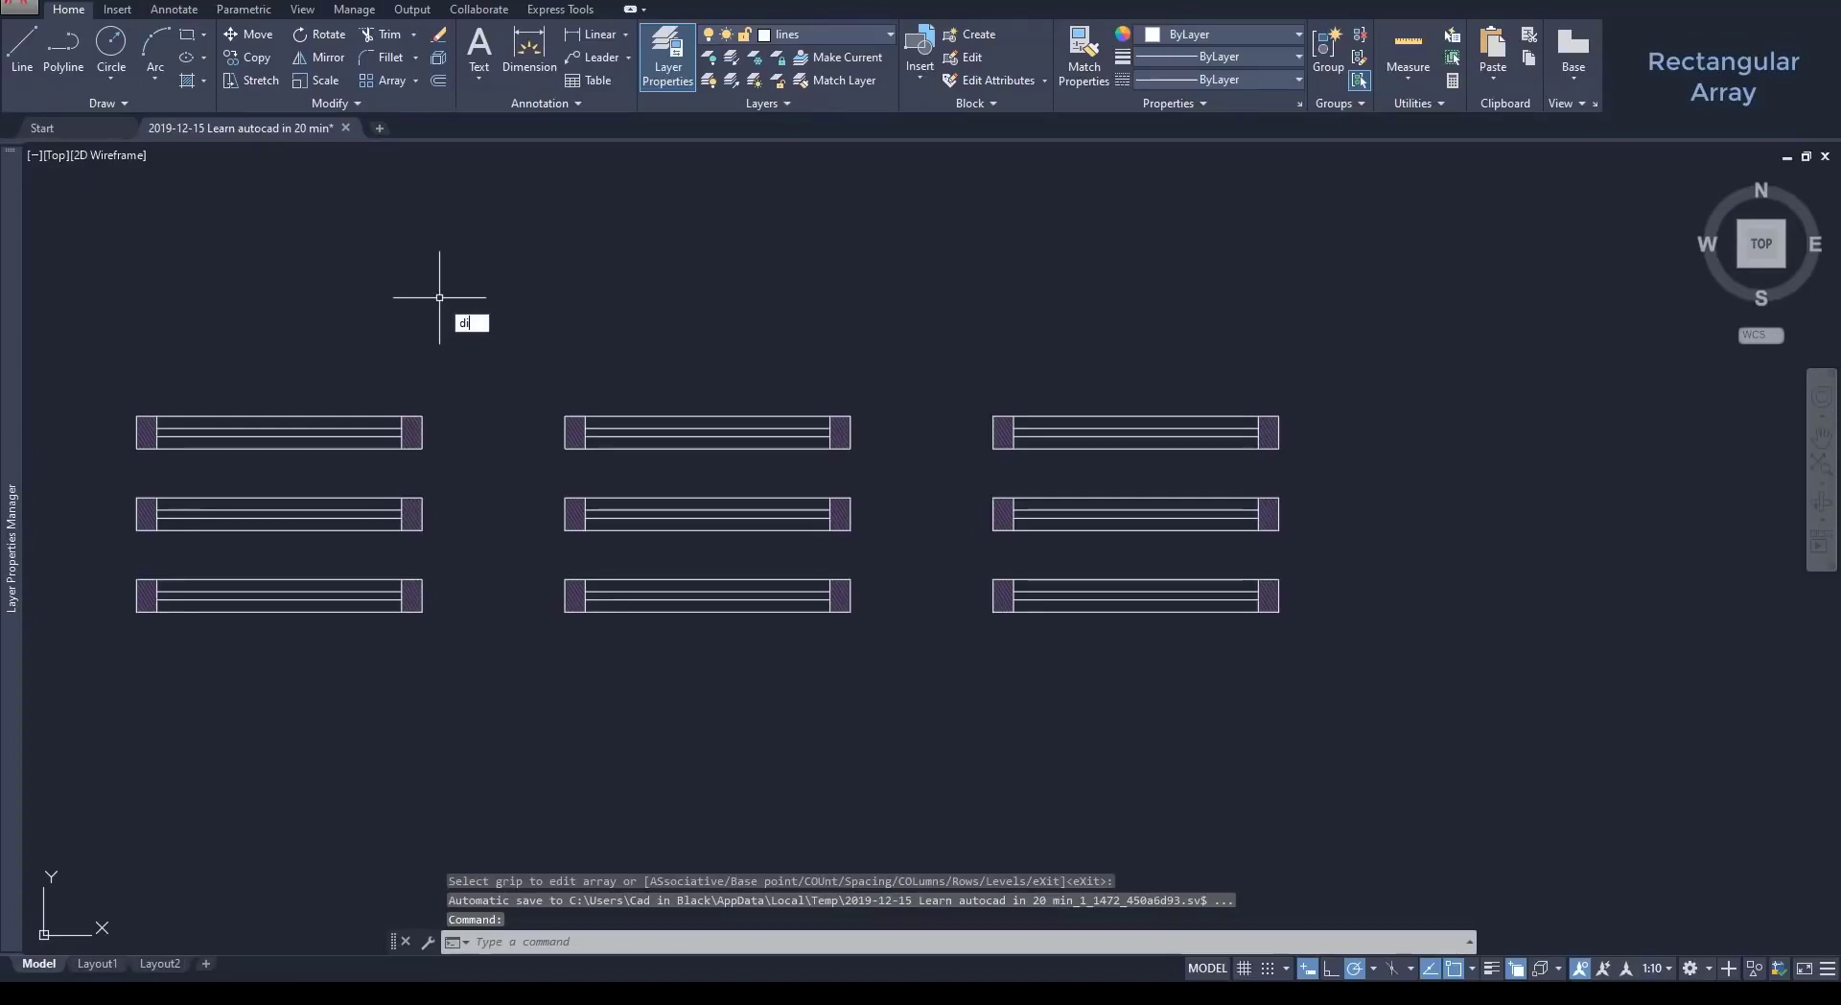
key("Return")
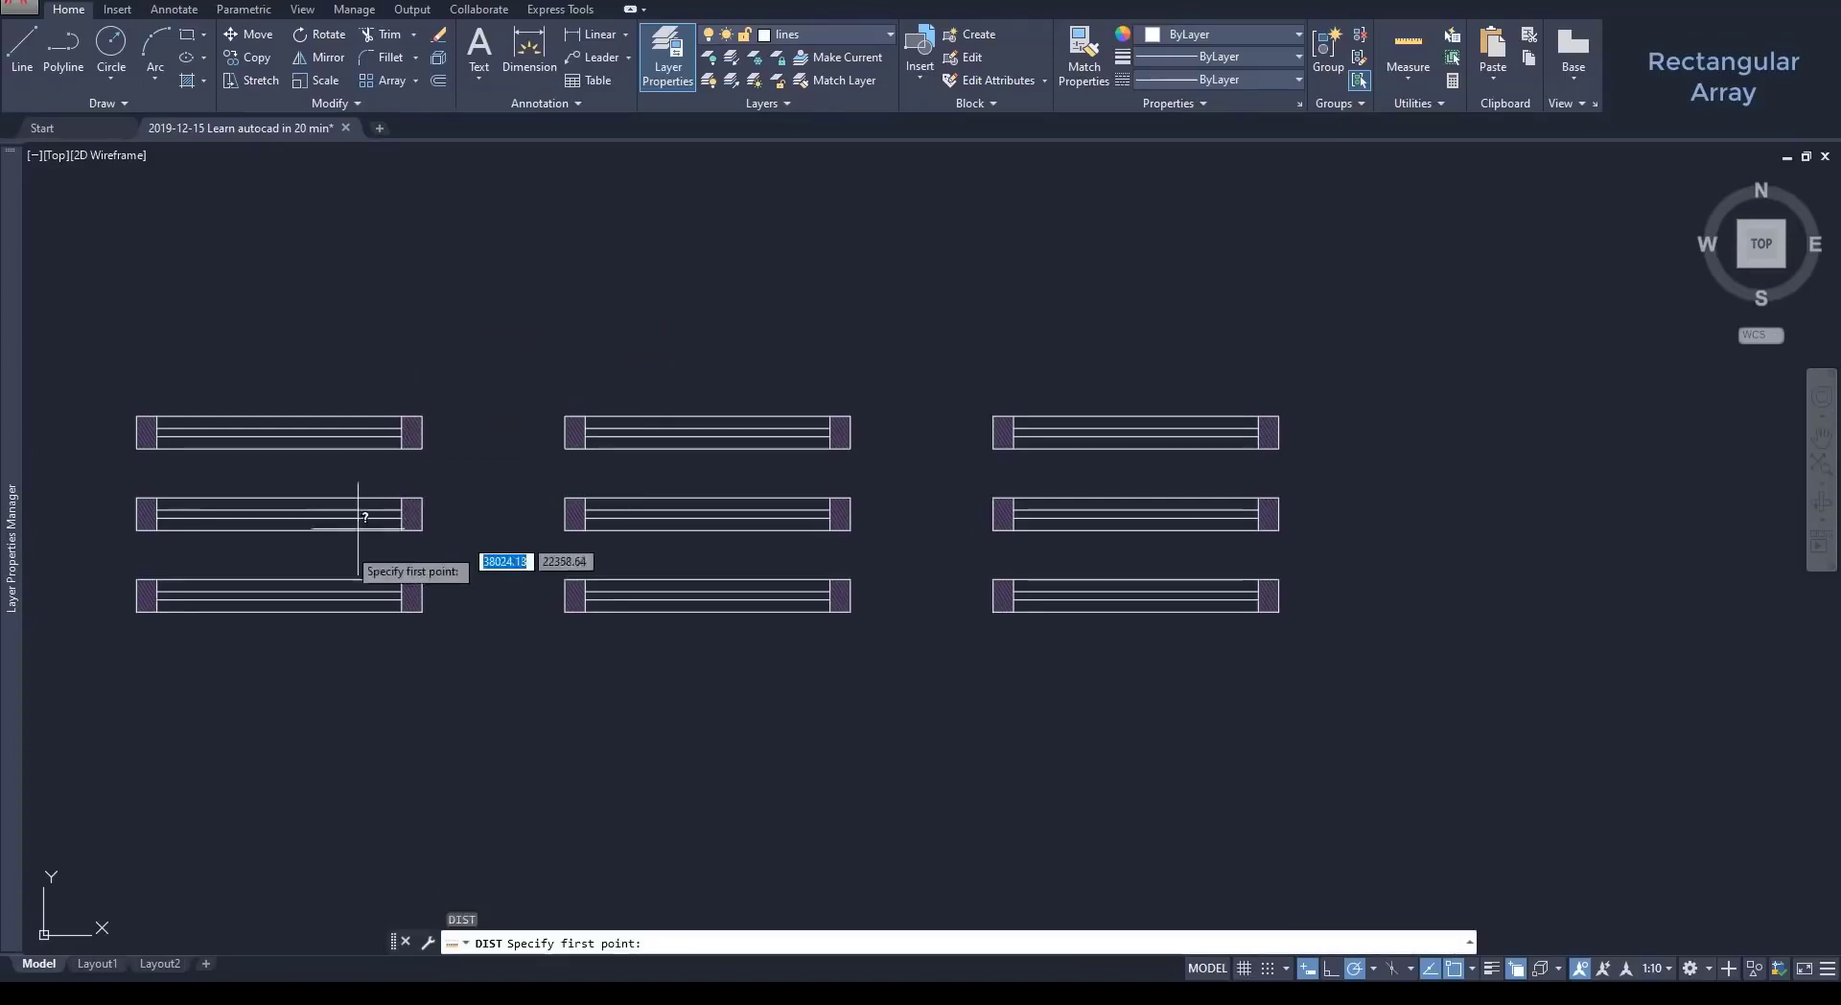
left_click(136, 611)
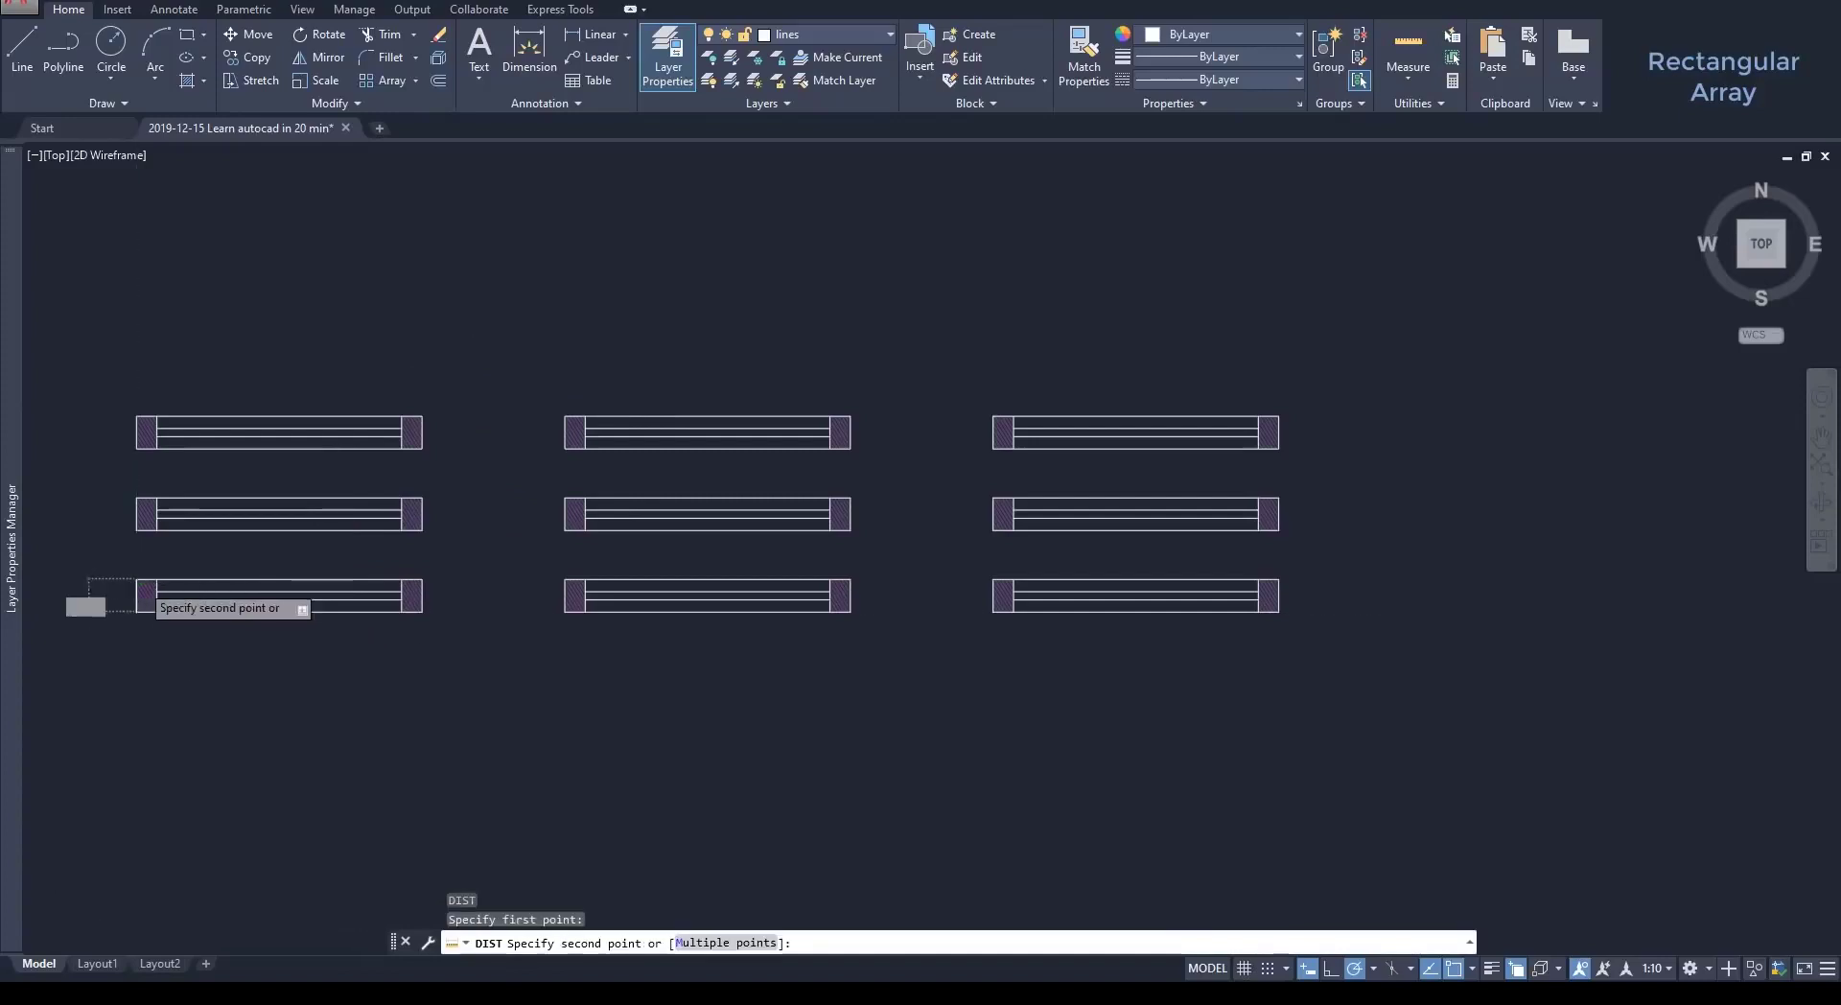
scroll(142, 580, "up", 4)
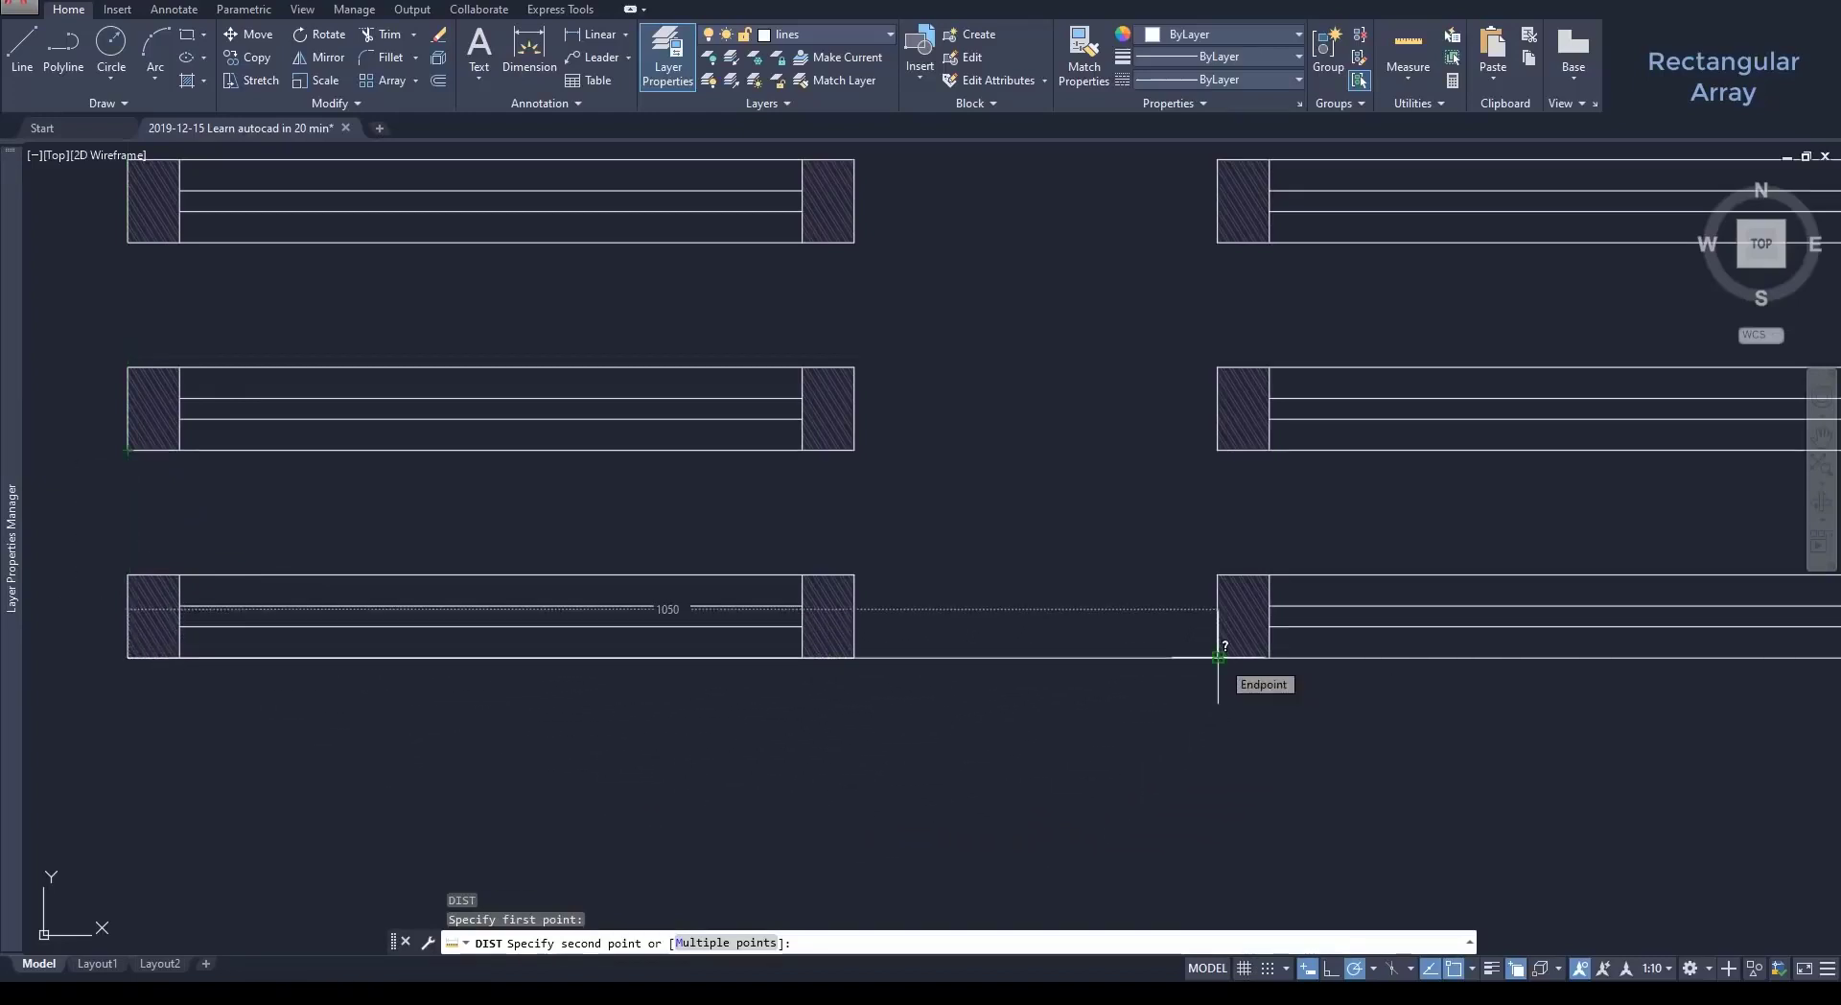
key("Escape")
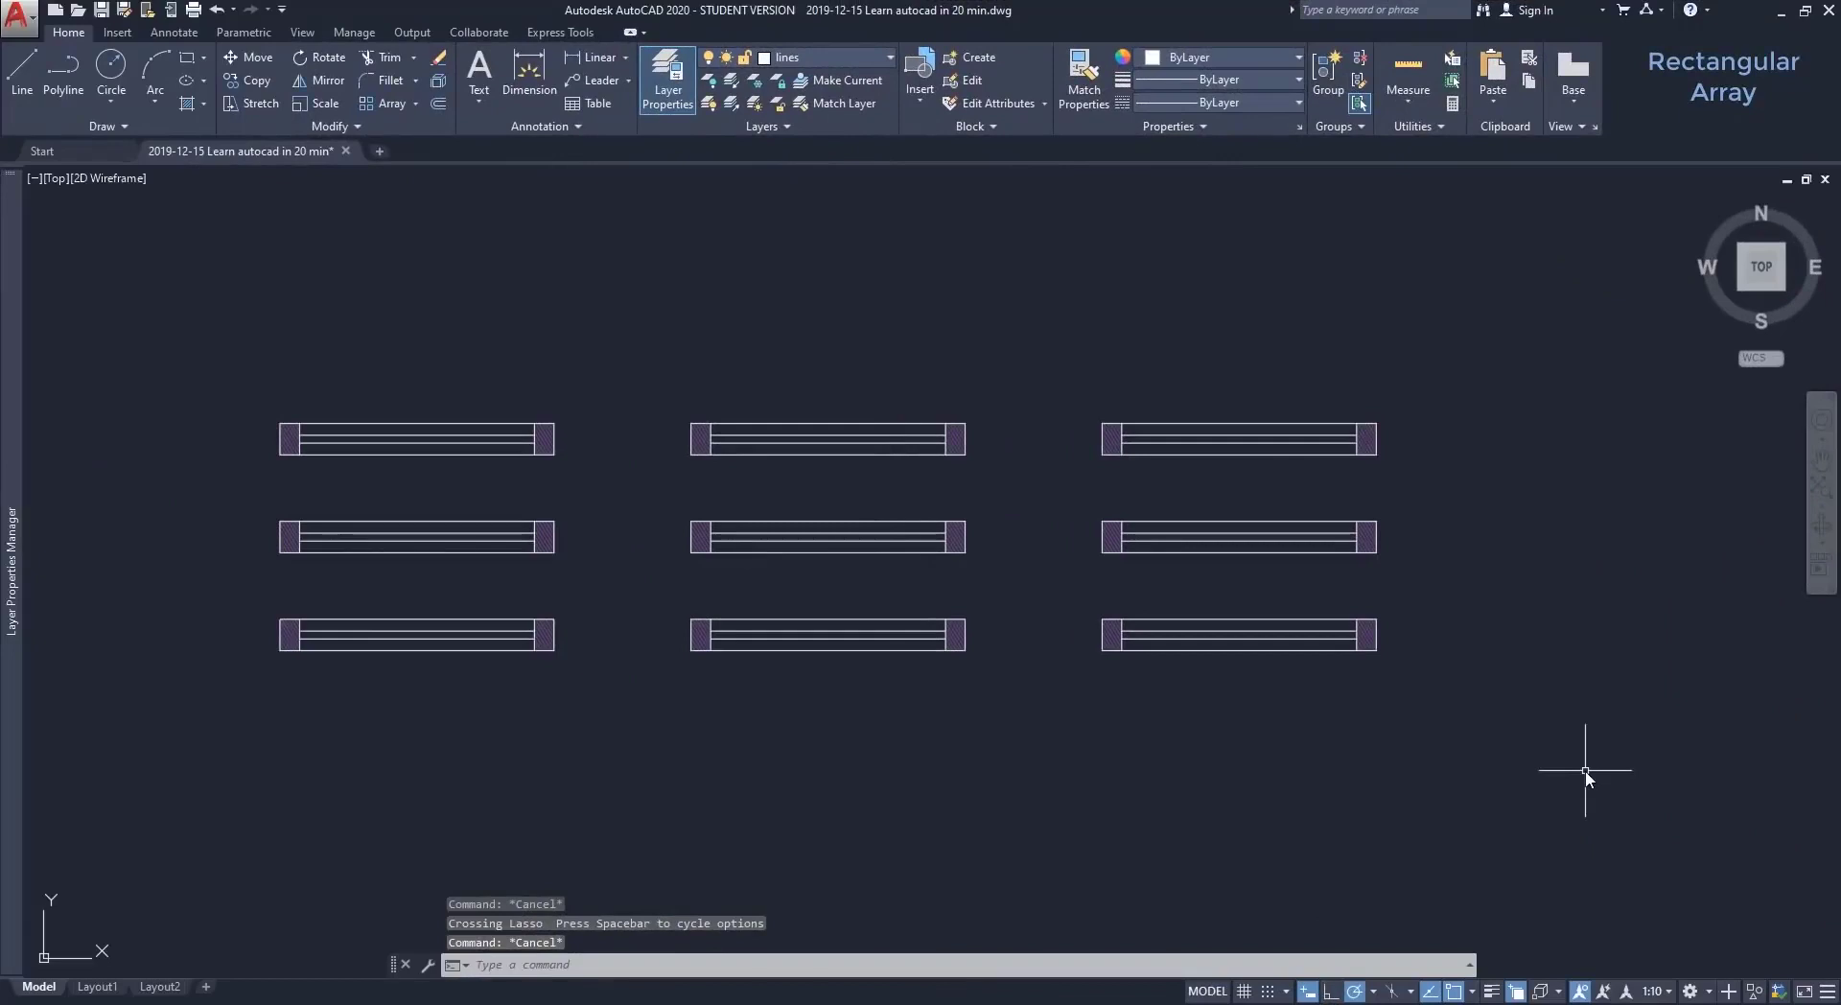
Select the whole array and try a row spacing of 300 using its row spacing grip.
left_click(1586, 770)
left_click(176, 323)
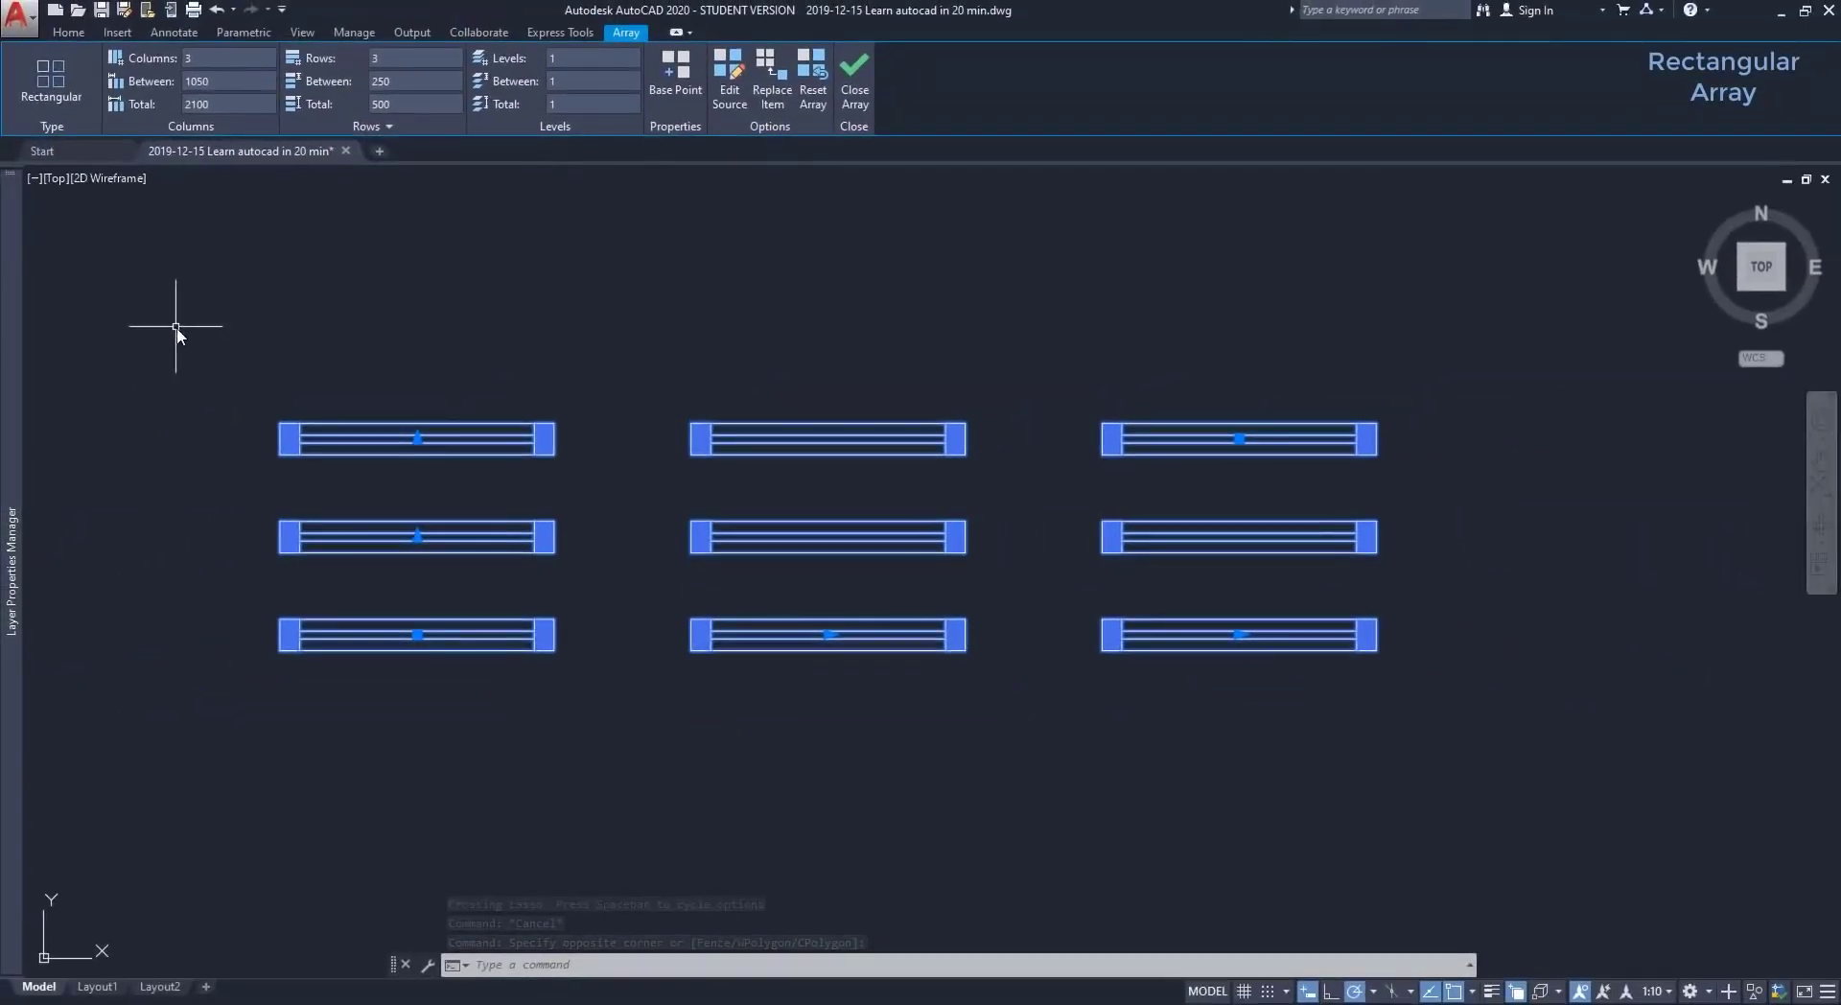
left_click(418, 537)
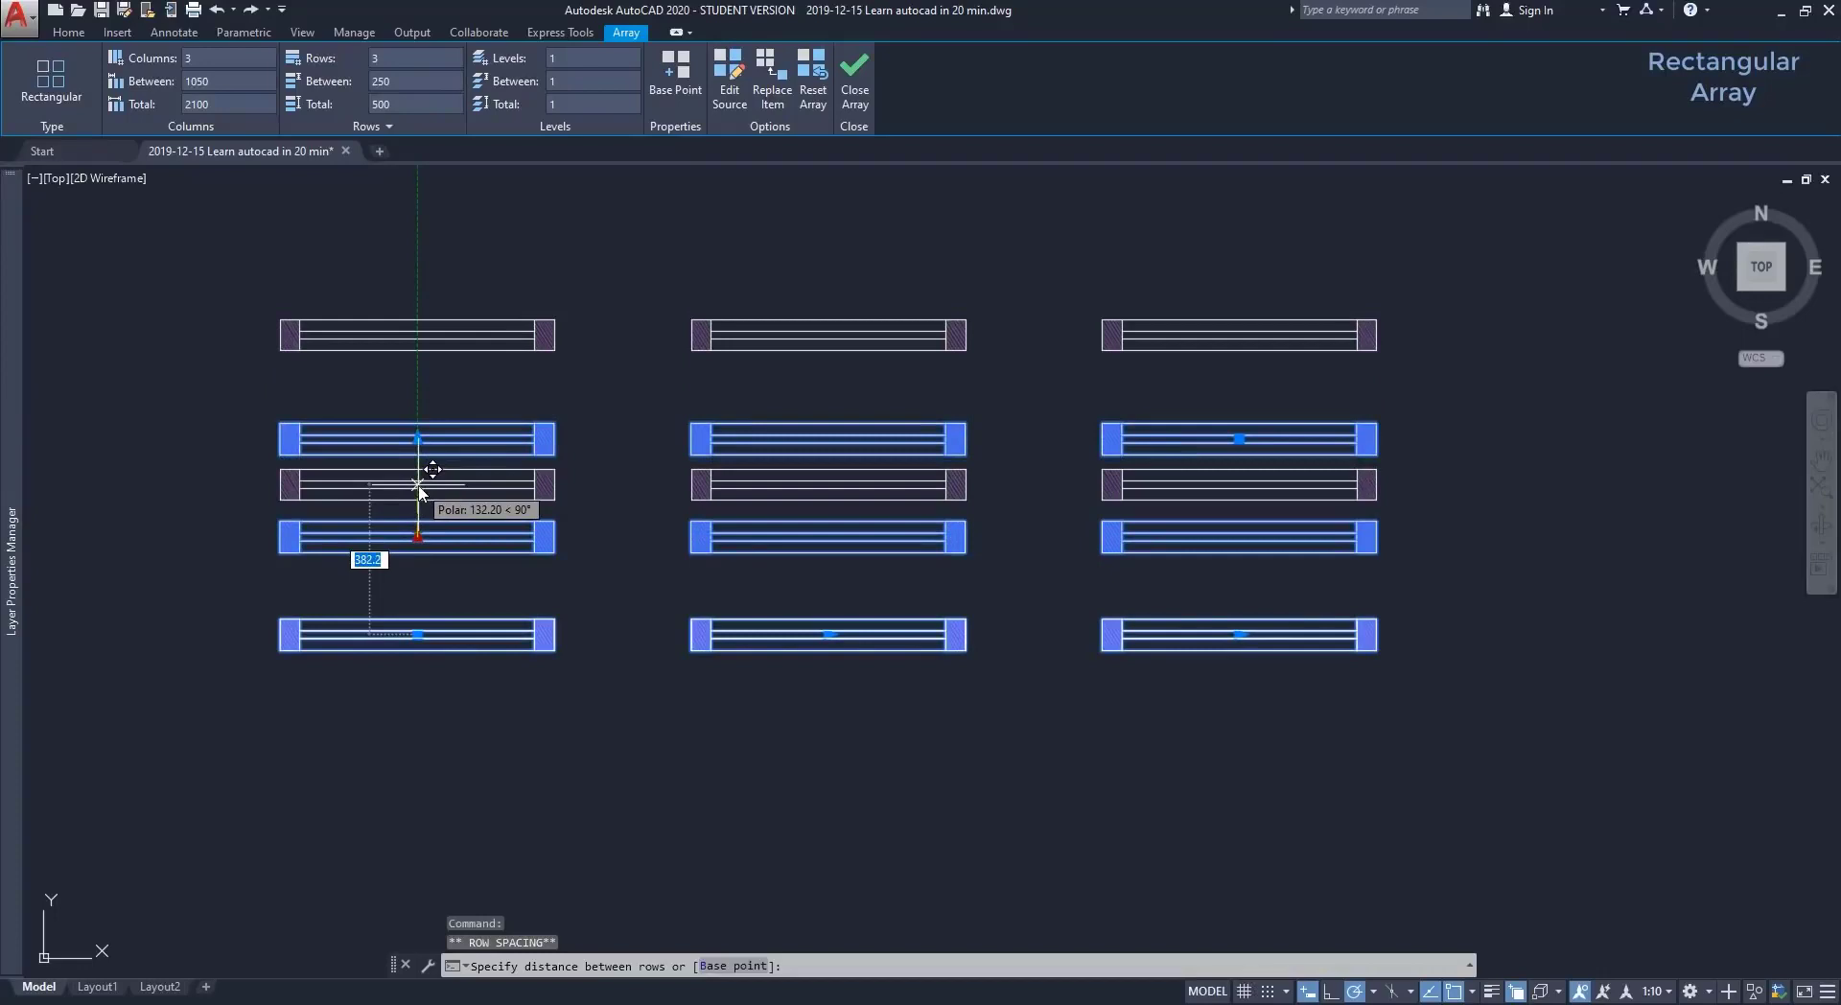
type("300")
key("Return")
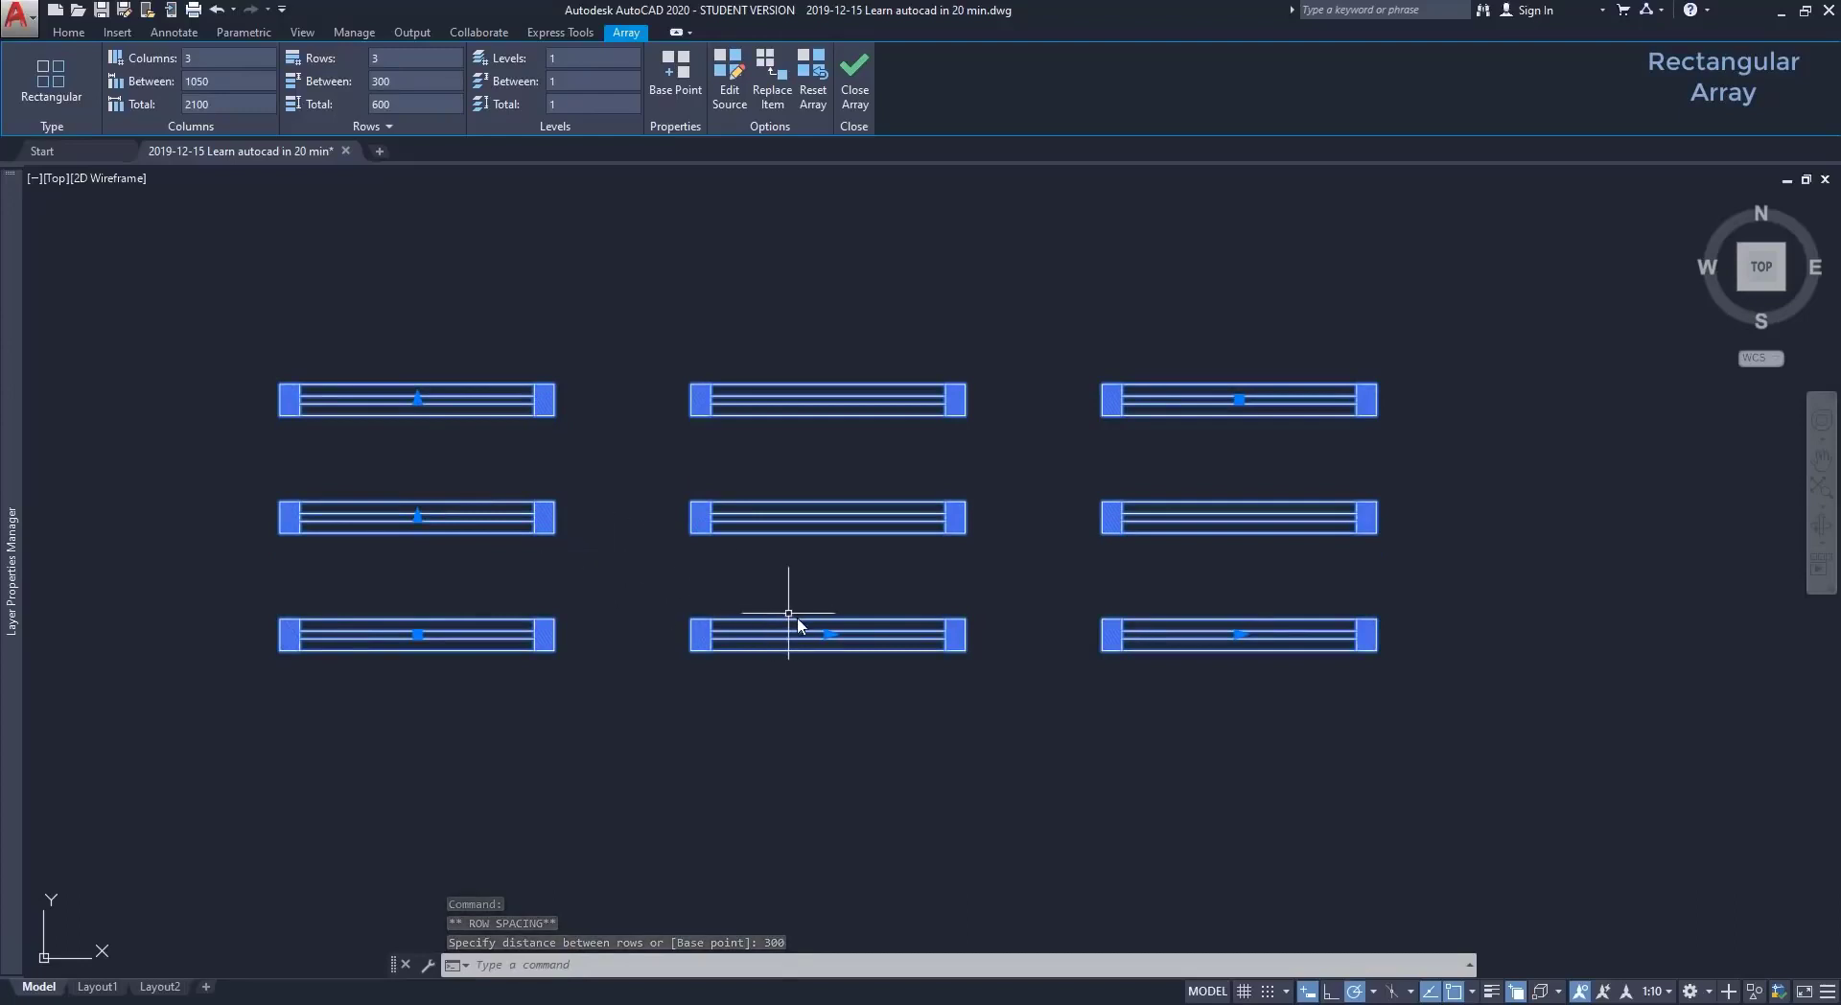
Try a column spacing of 1500 using the array's column spacing grip.
left_click(829, 633)
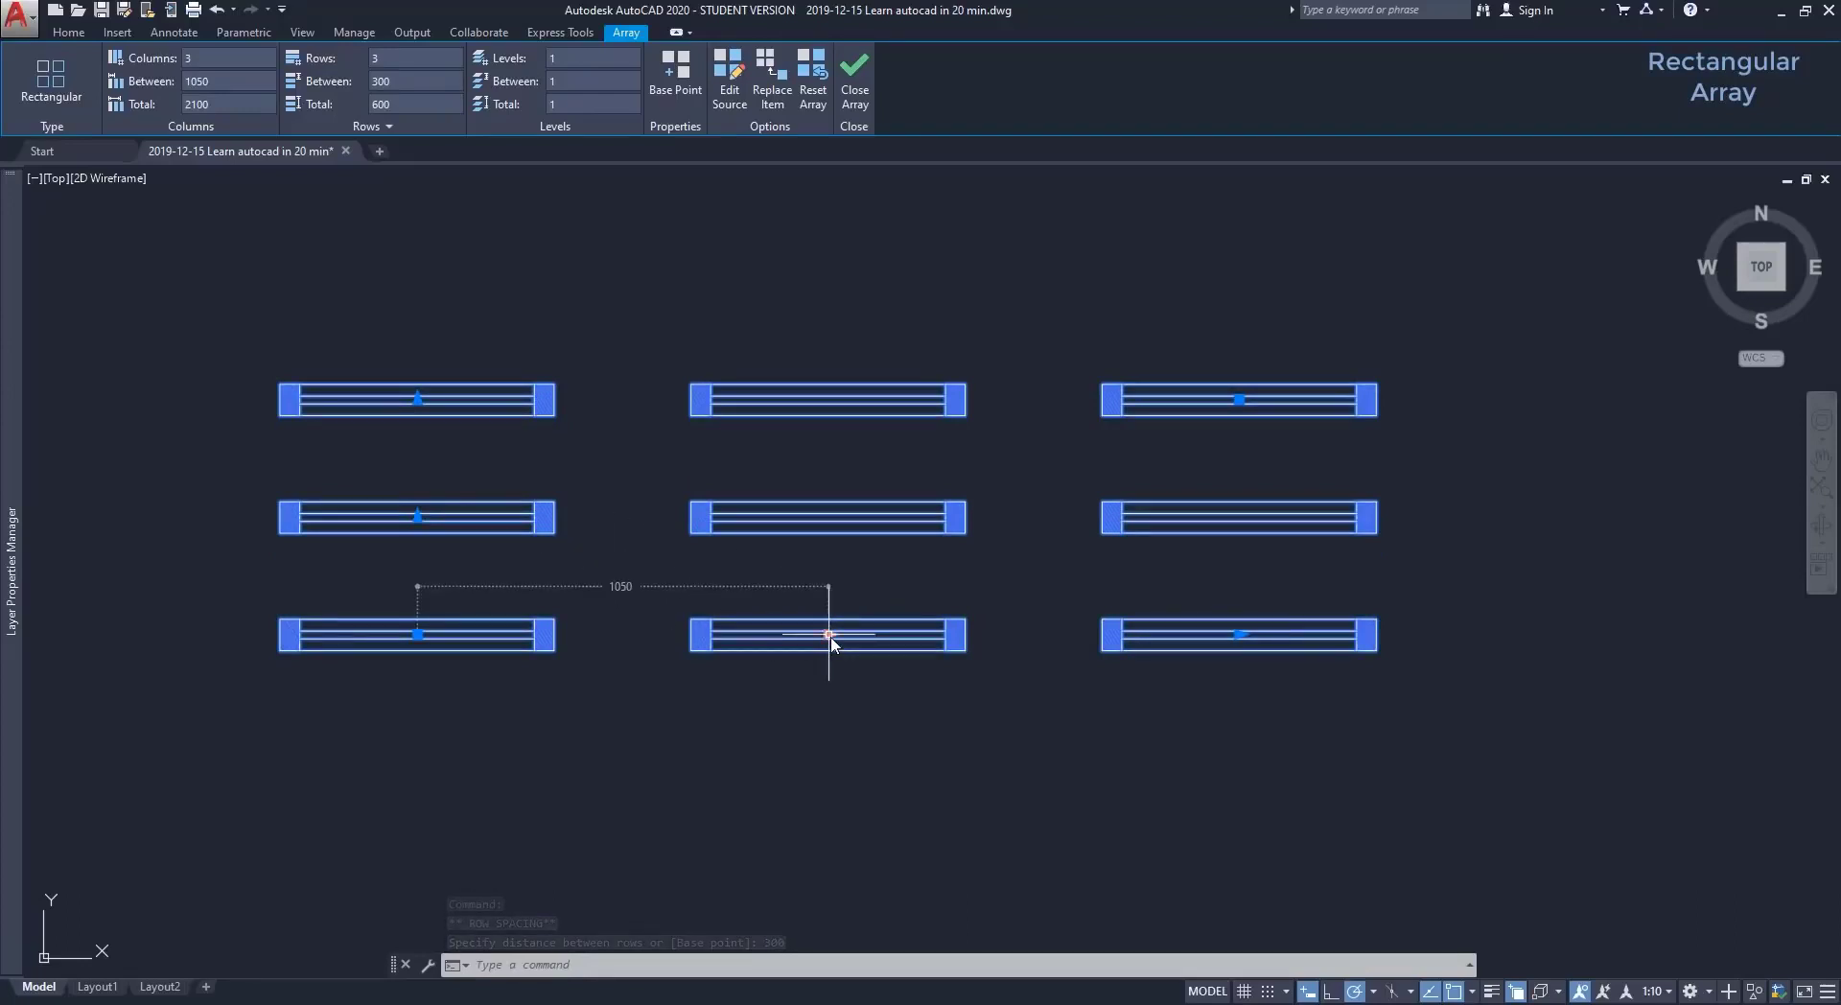
left_click(829, 634)
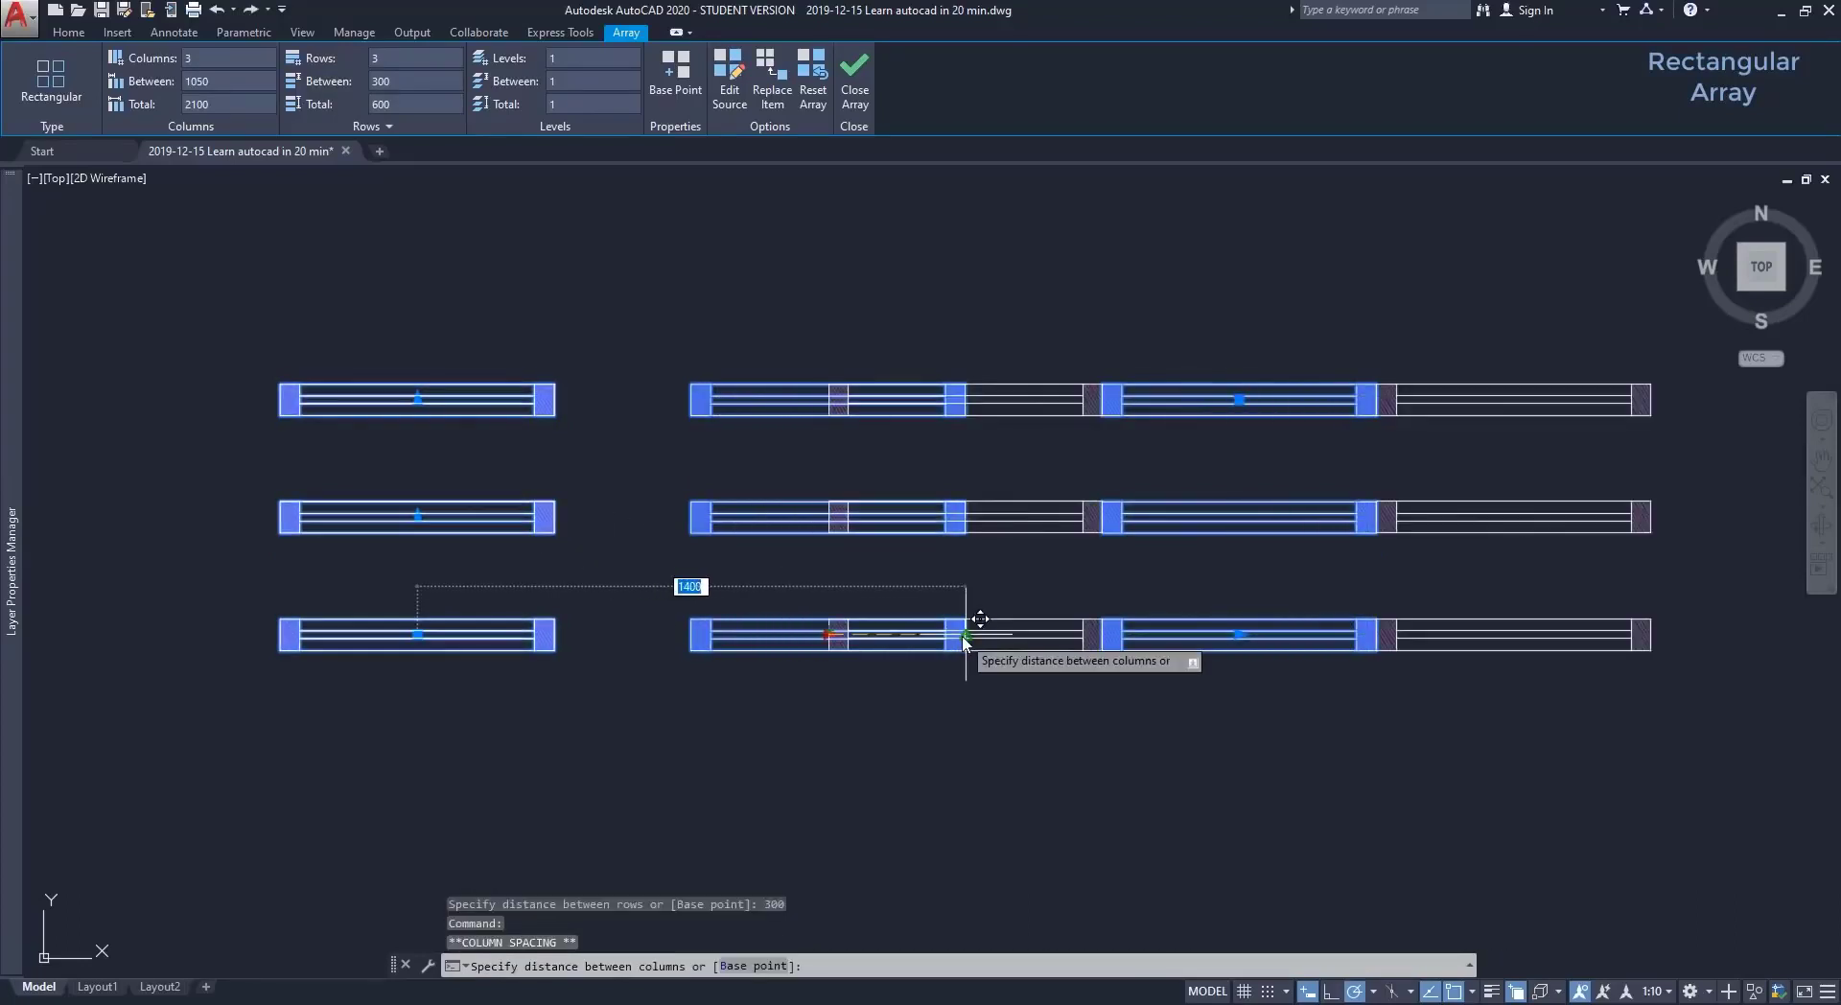
type("1500")
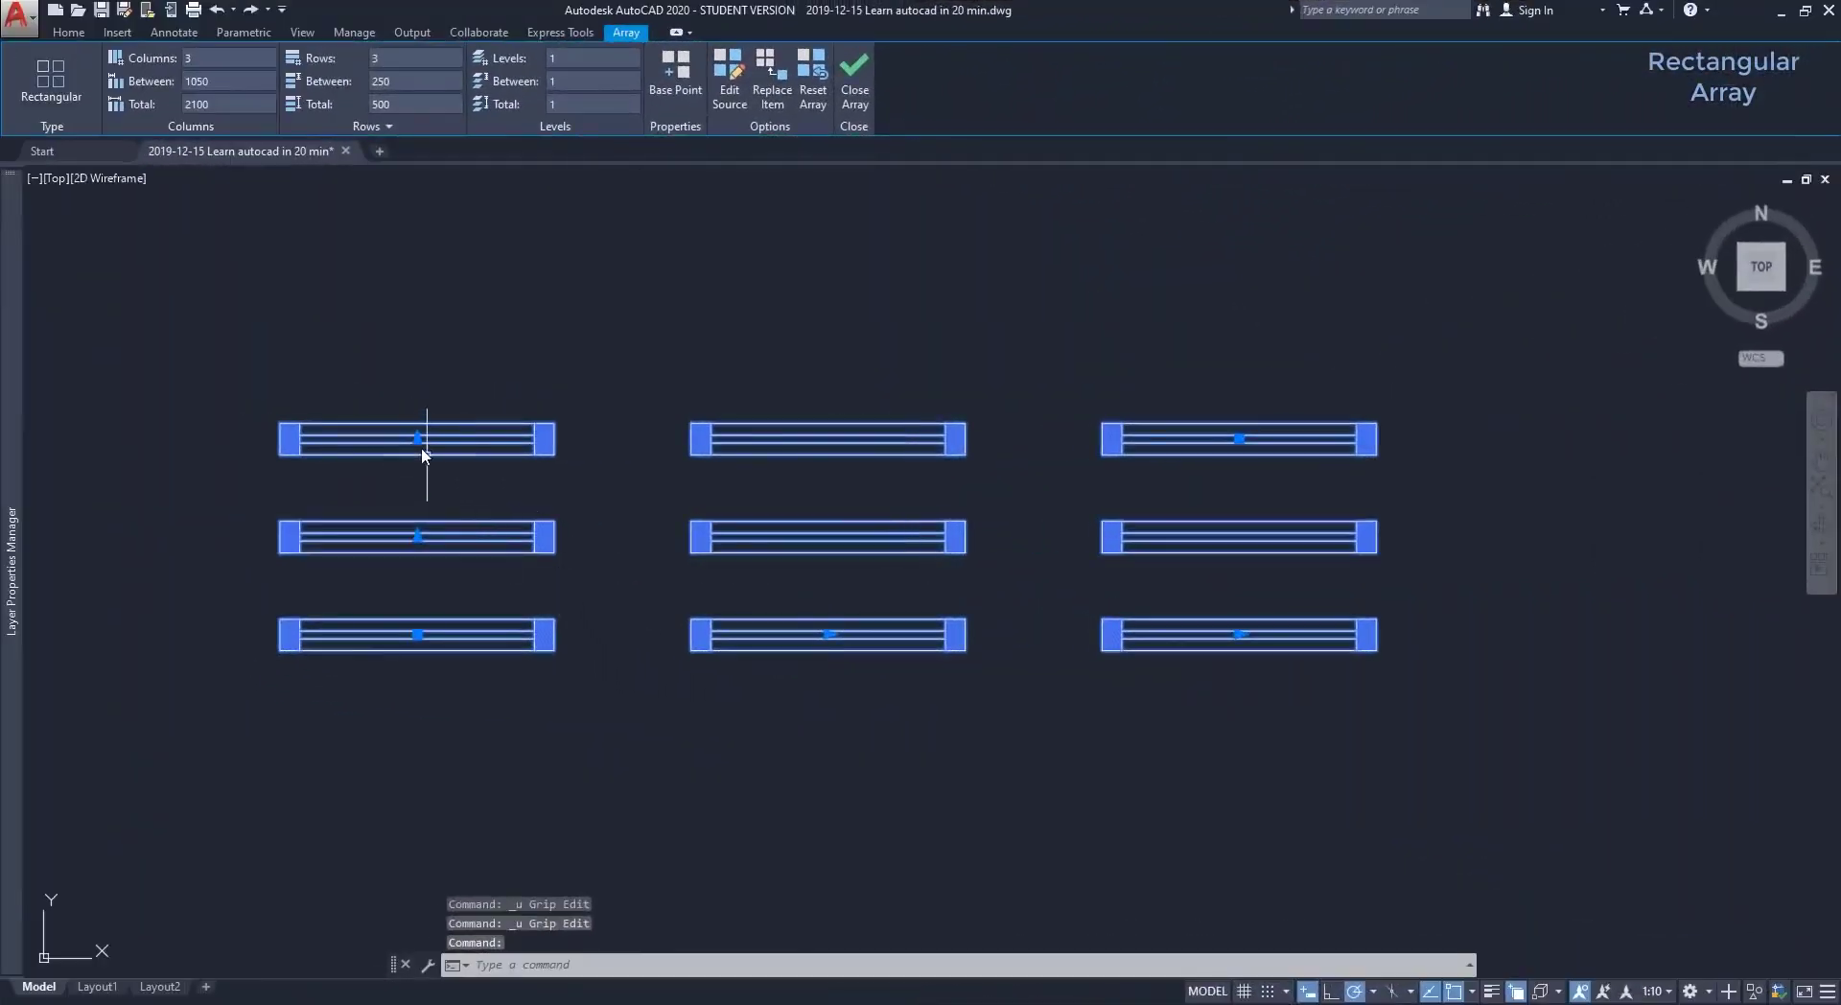
Try a row count of 7 using the grip on the array's top row.
left_click(418, 439)
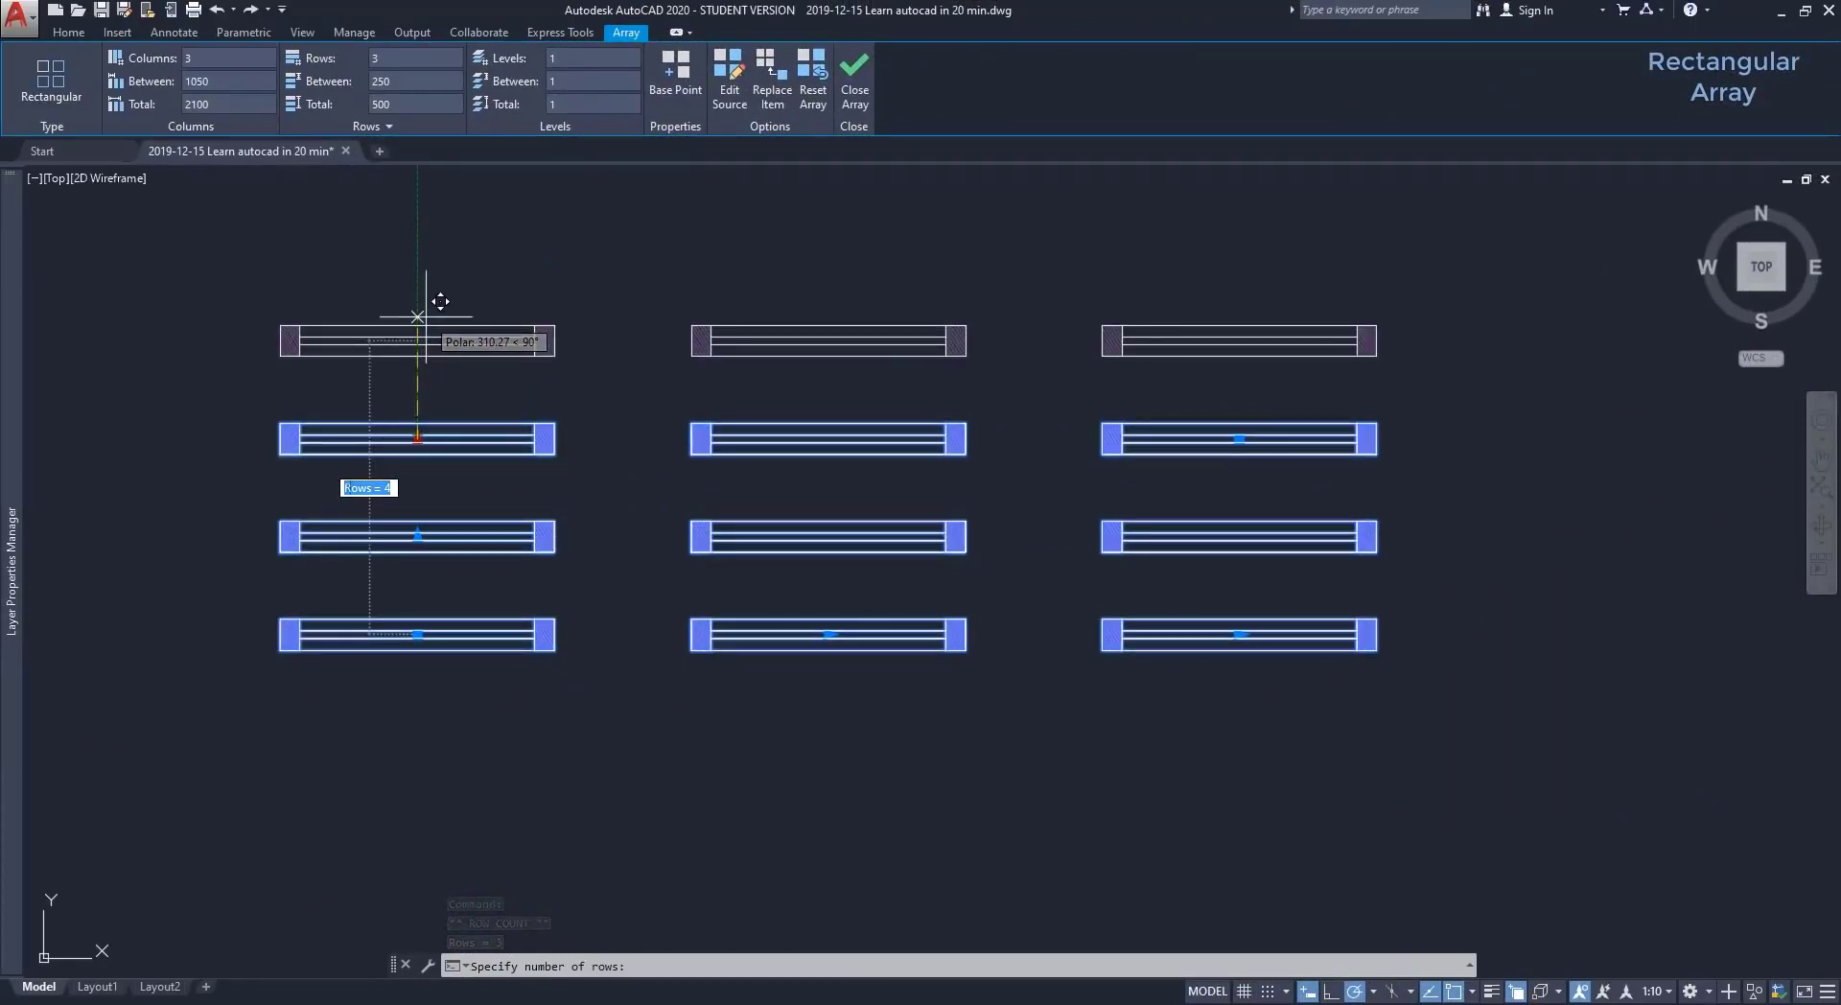
type("7")
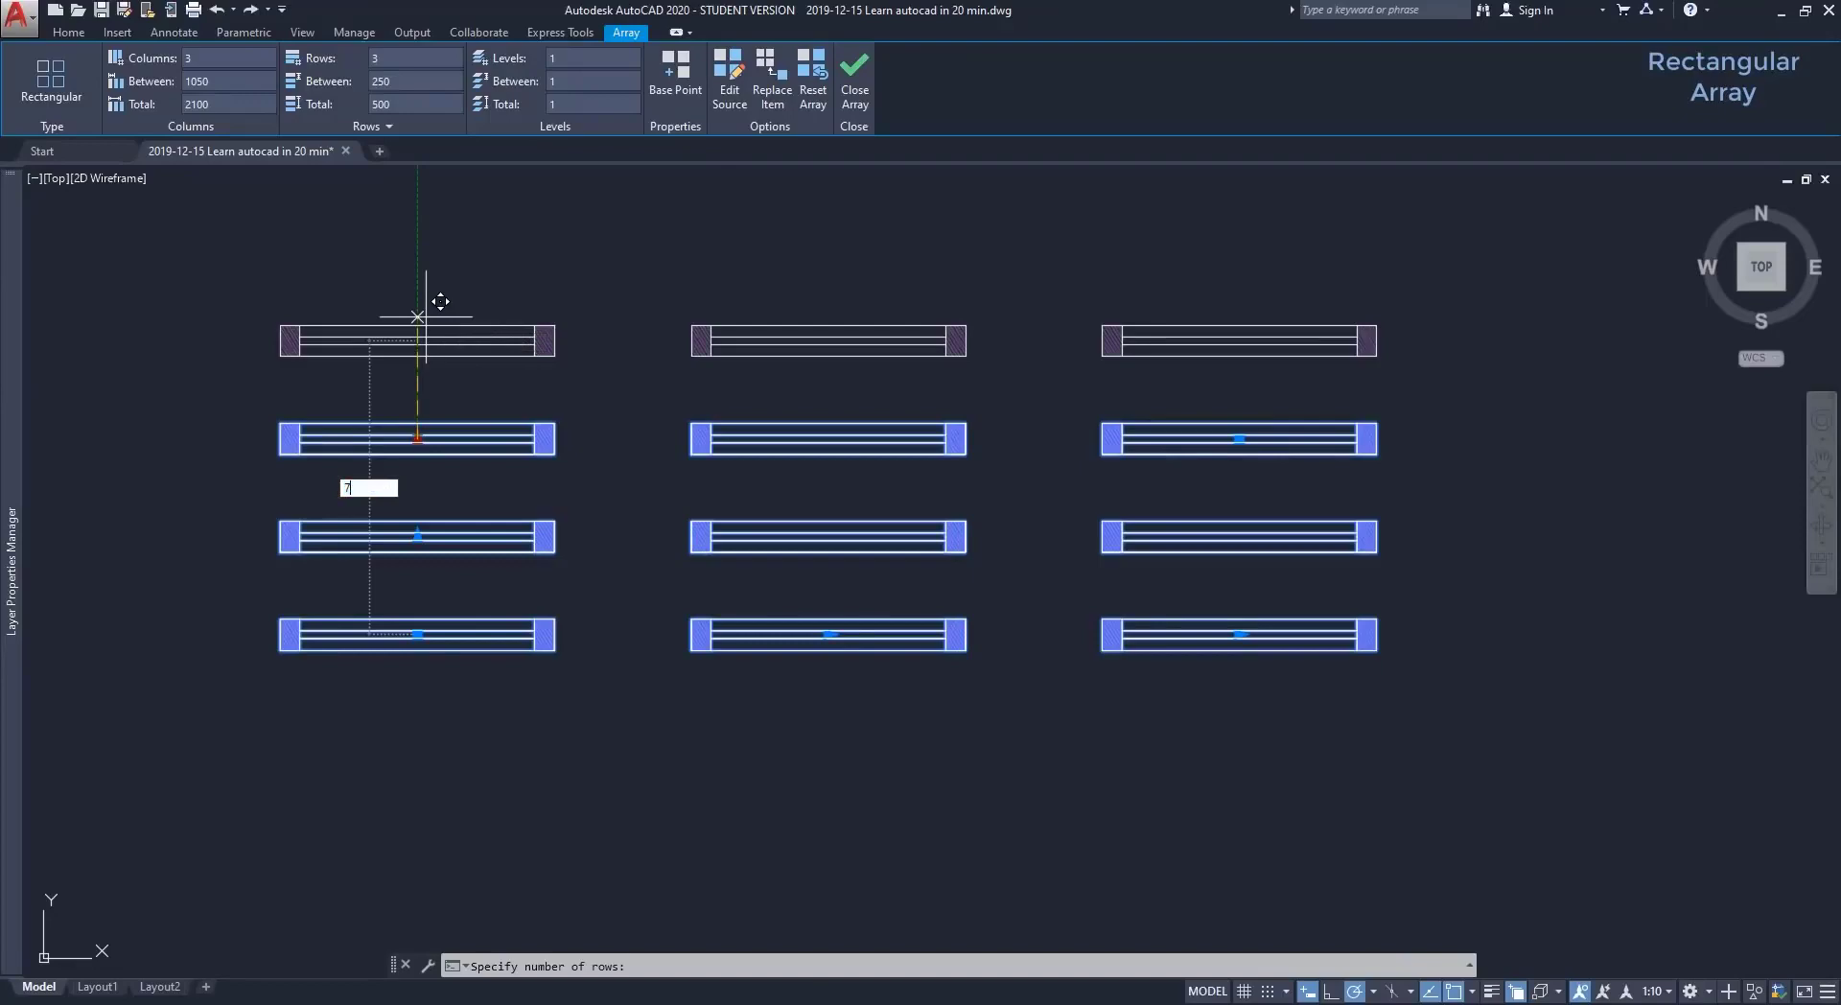
key("Return")
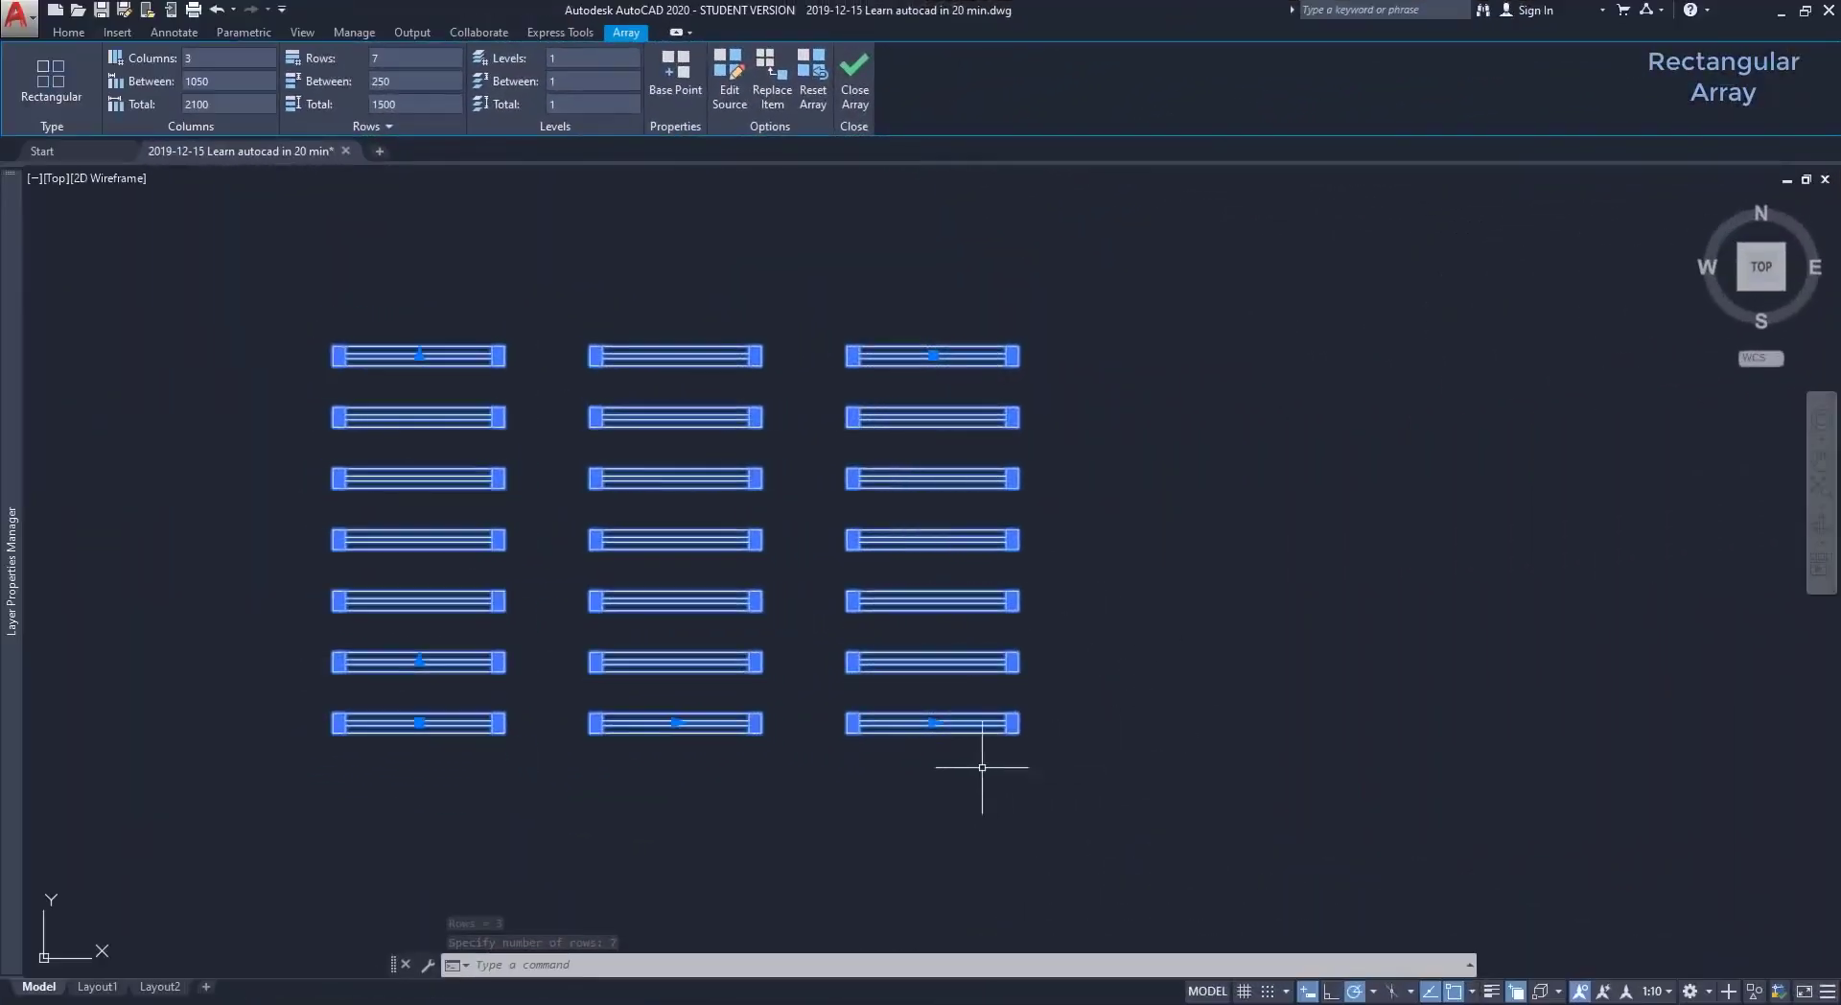
Try extending the array to 5 columns using the grip on the bottom row's last shape.
left_click(933, 723)
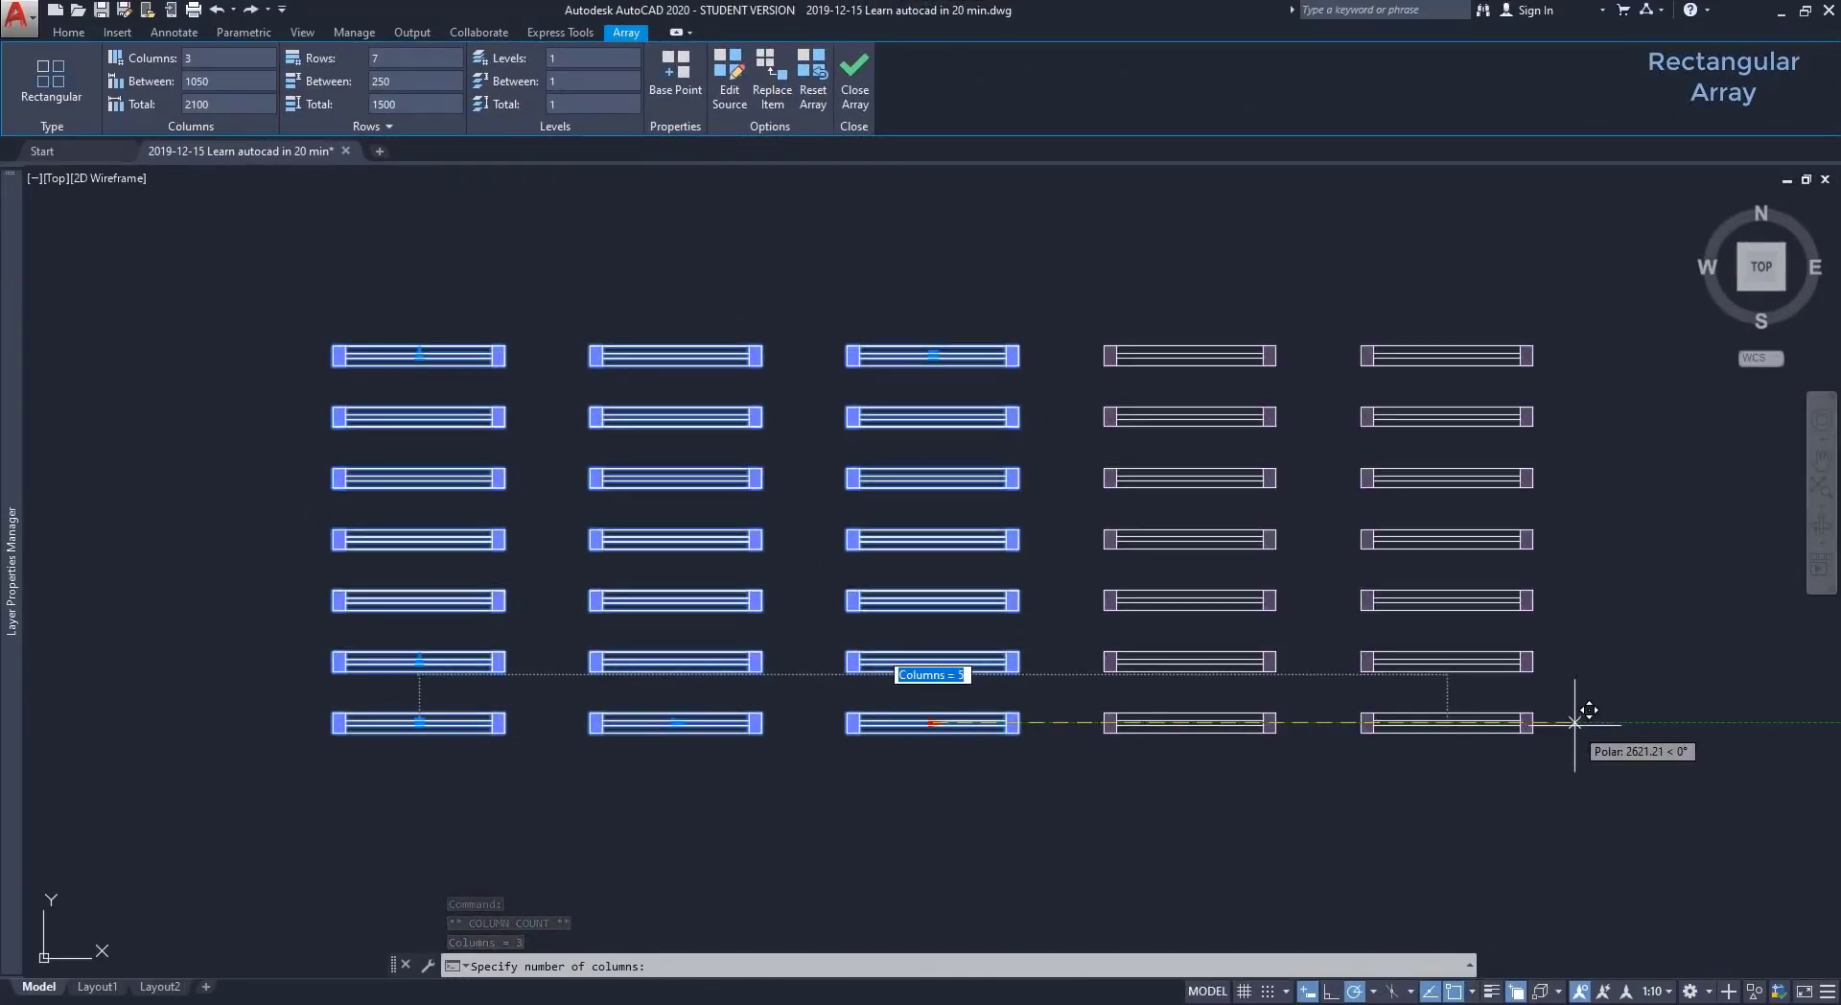
key("Escape")
key("Escape")
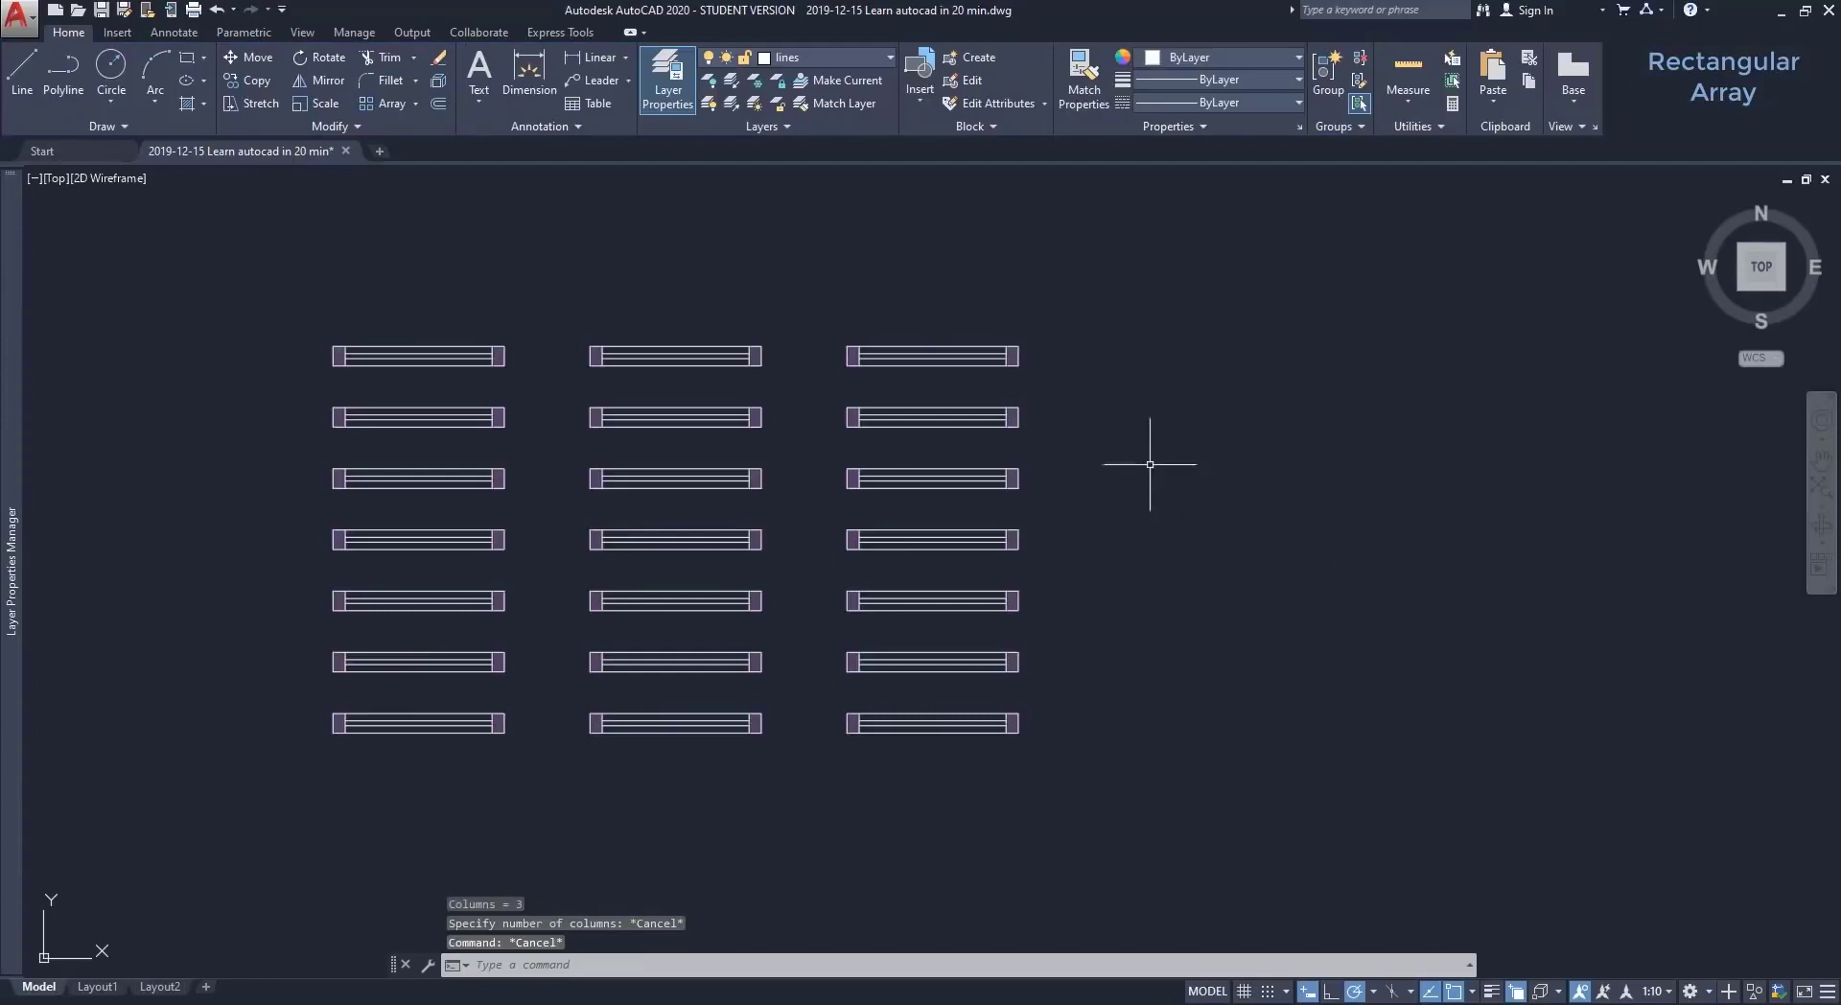
Reselect the array and try changing its row and column counts together with the upper-right corner grip, entering 8.
left_click(991, 350)
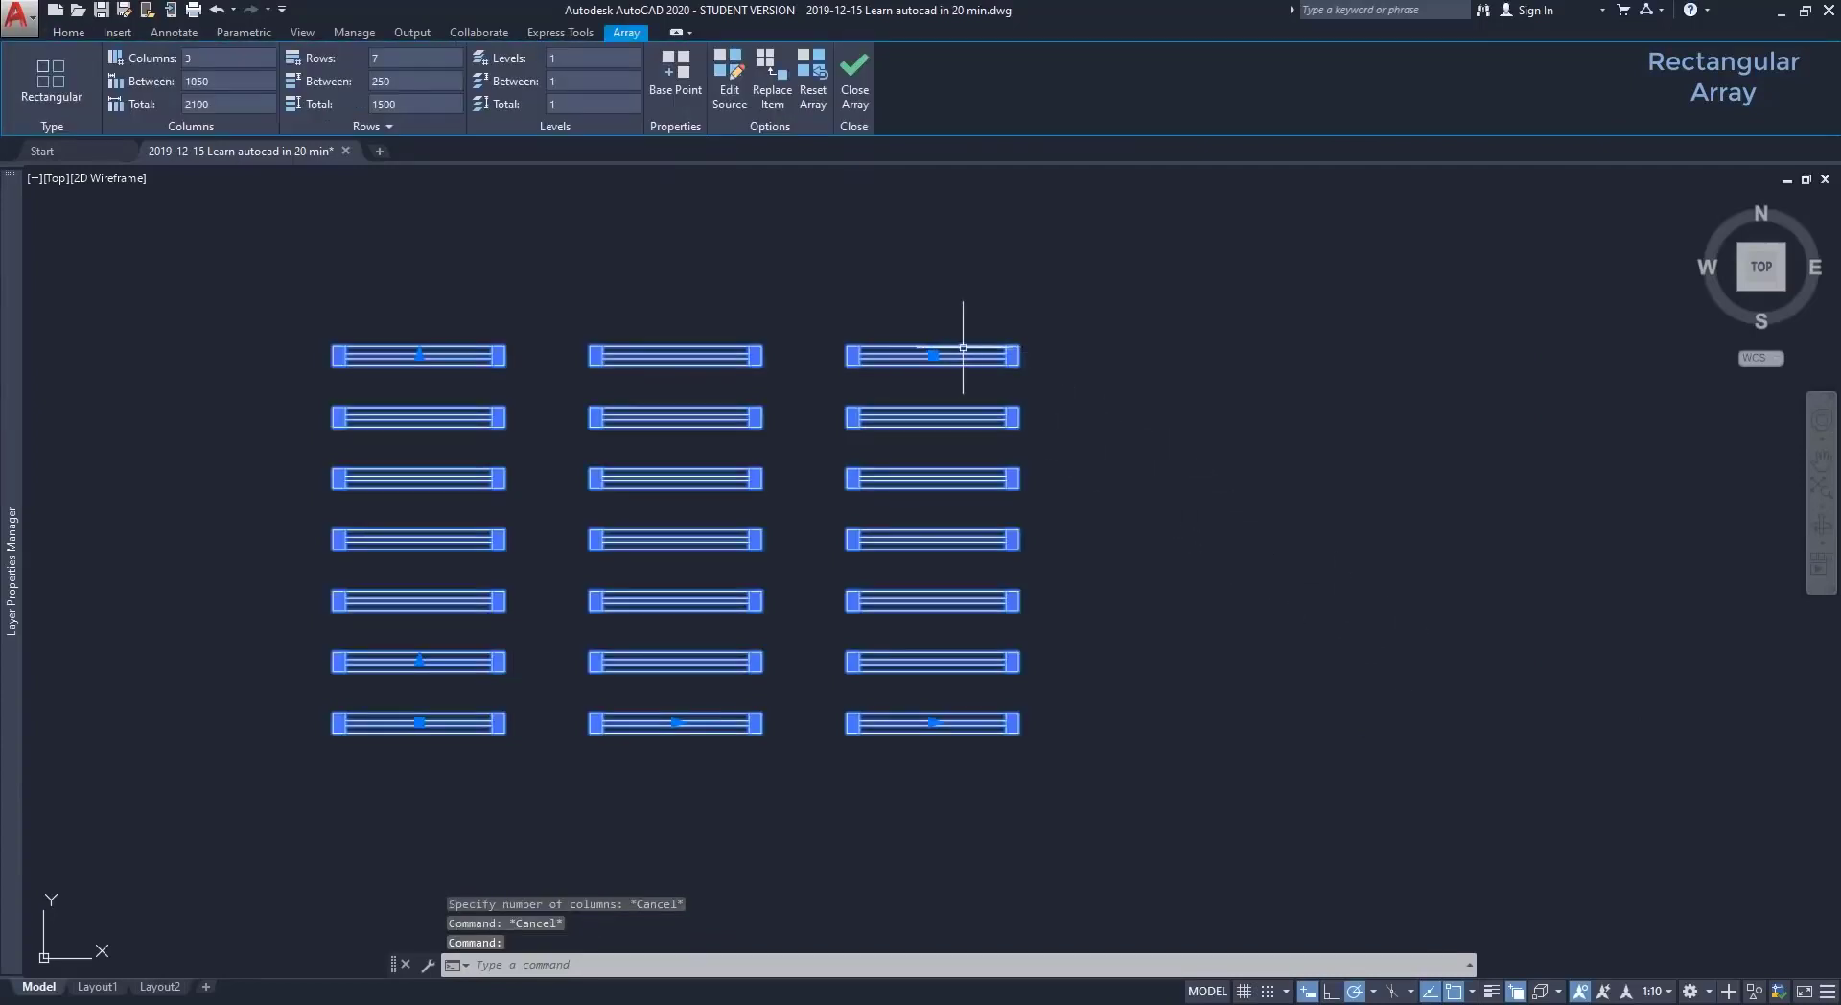
left_click(933, 355)
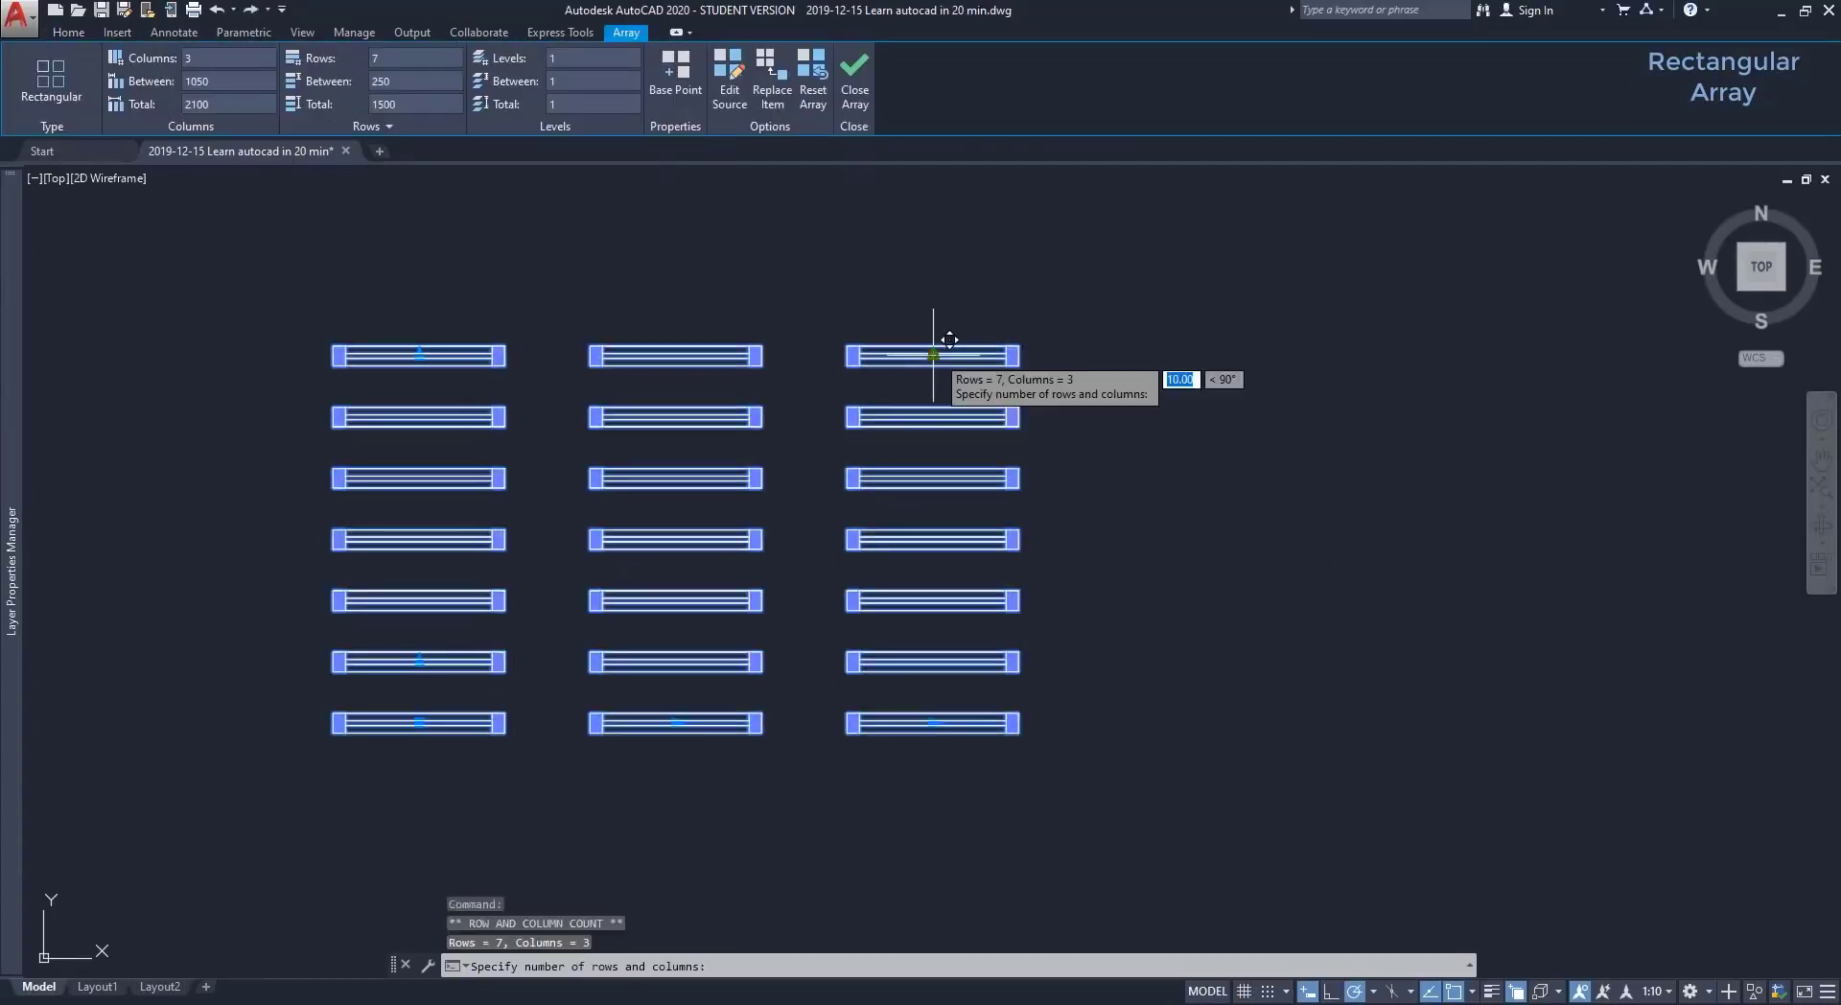
scroll(1230, 270, "down", 5)
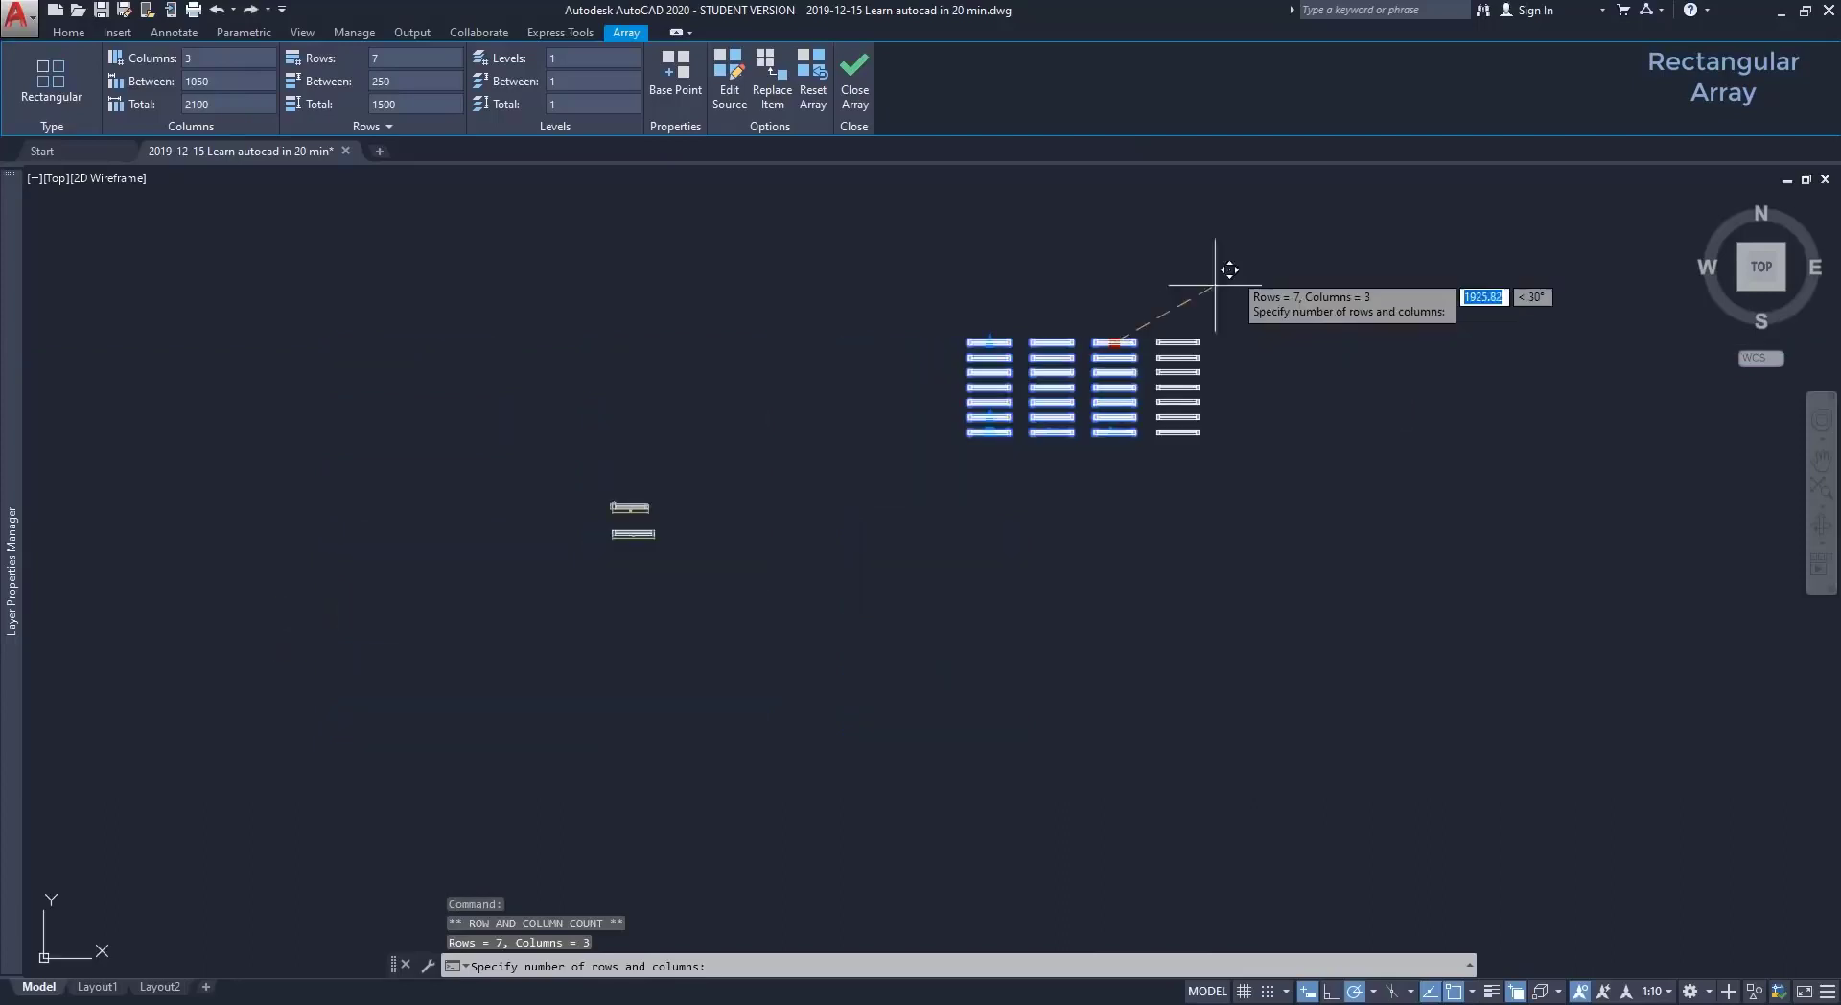
middle_click_drag(1241, 268, 973, 493)
scroll(973, 493, "up", 2)
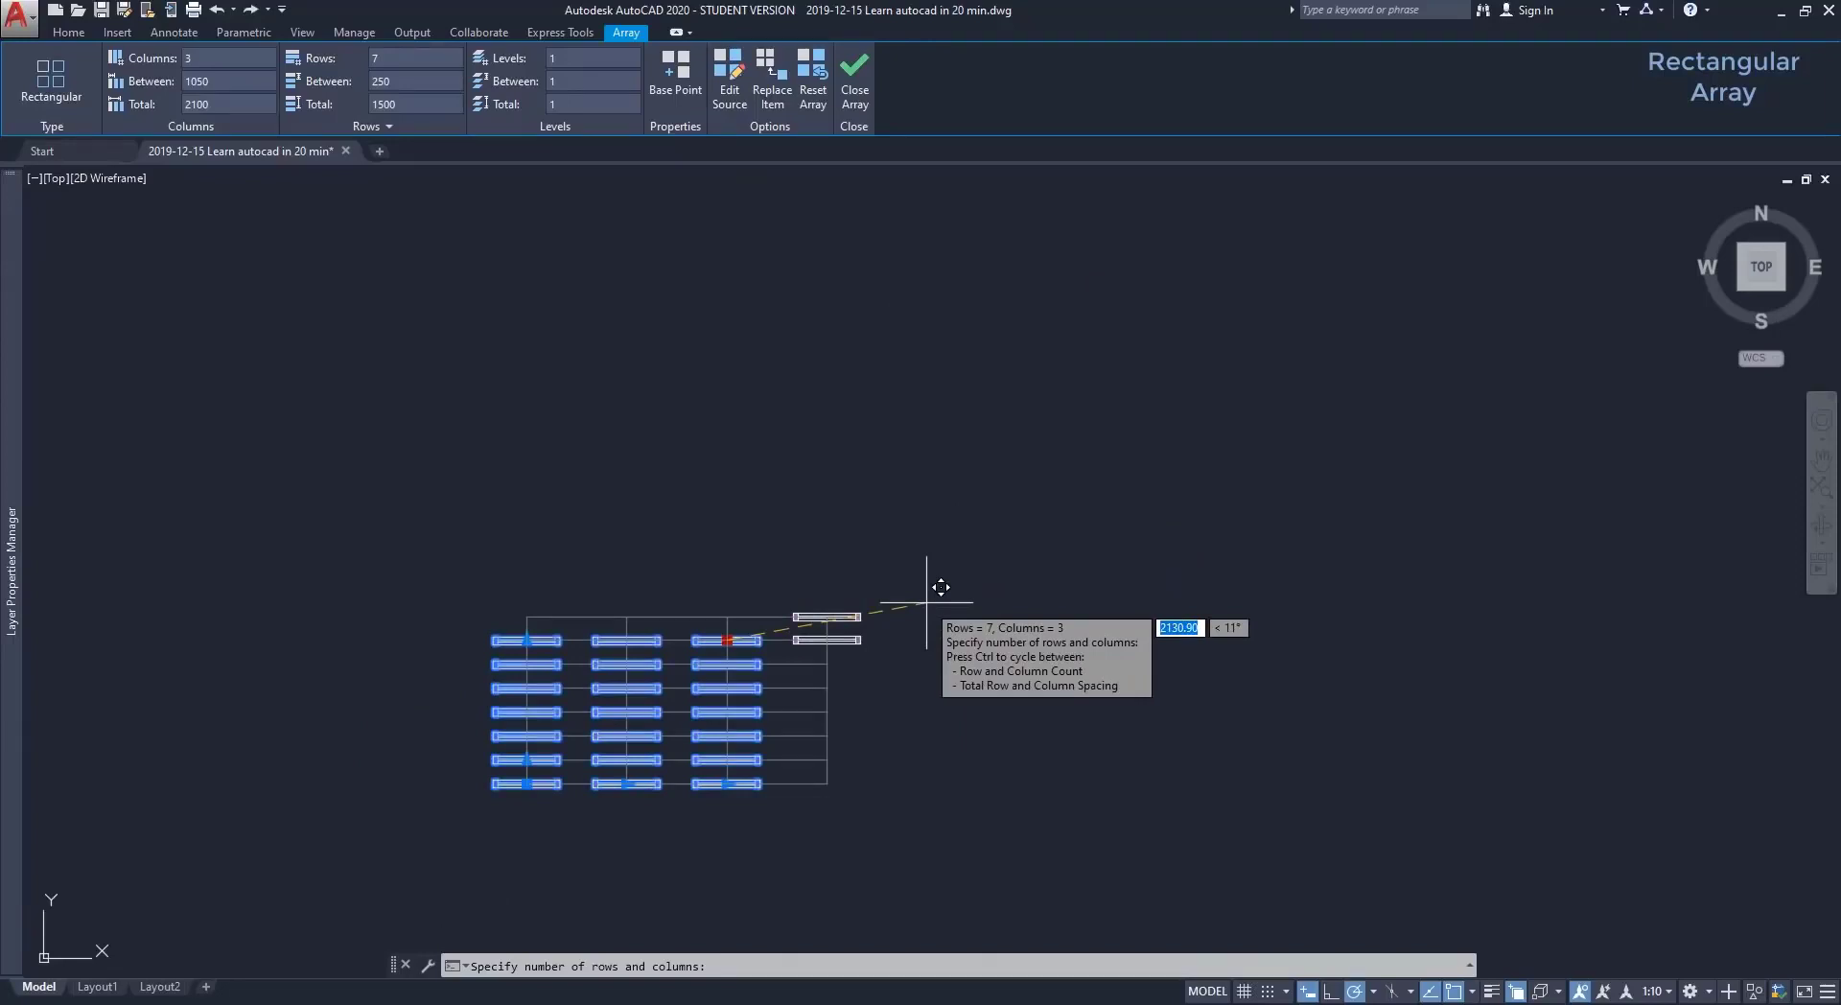
type("8")
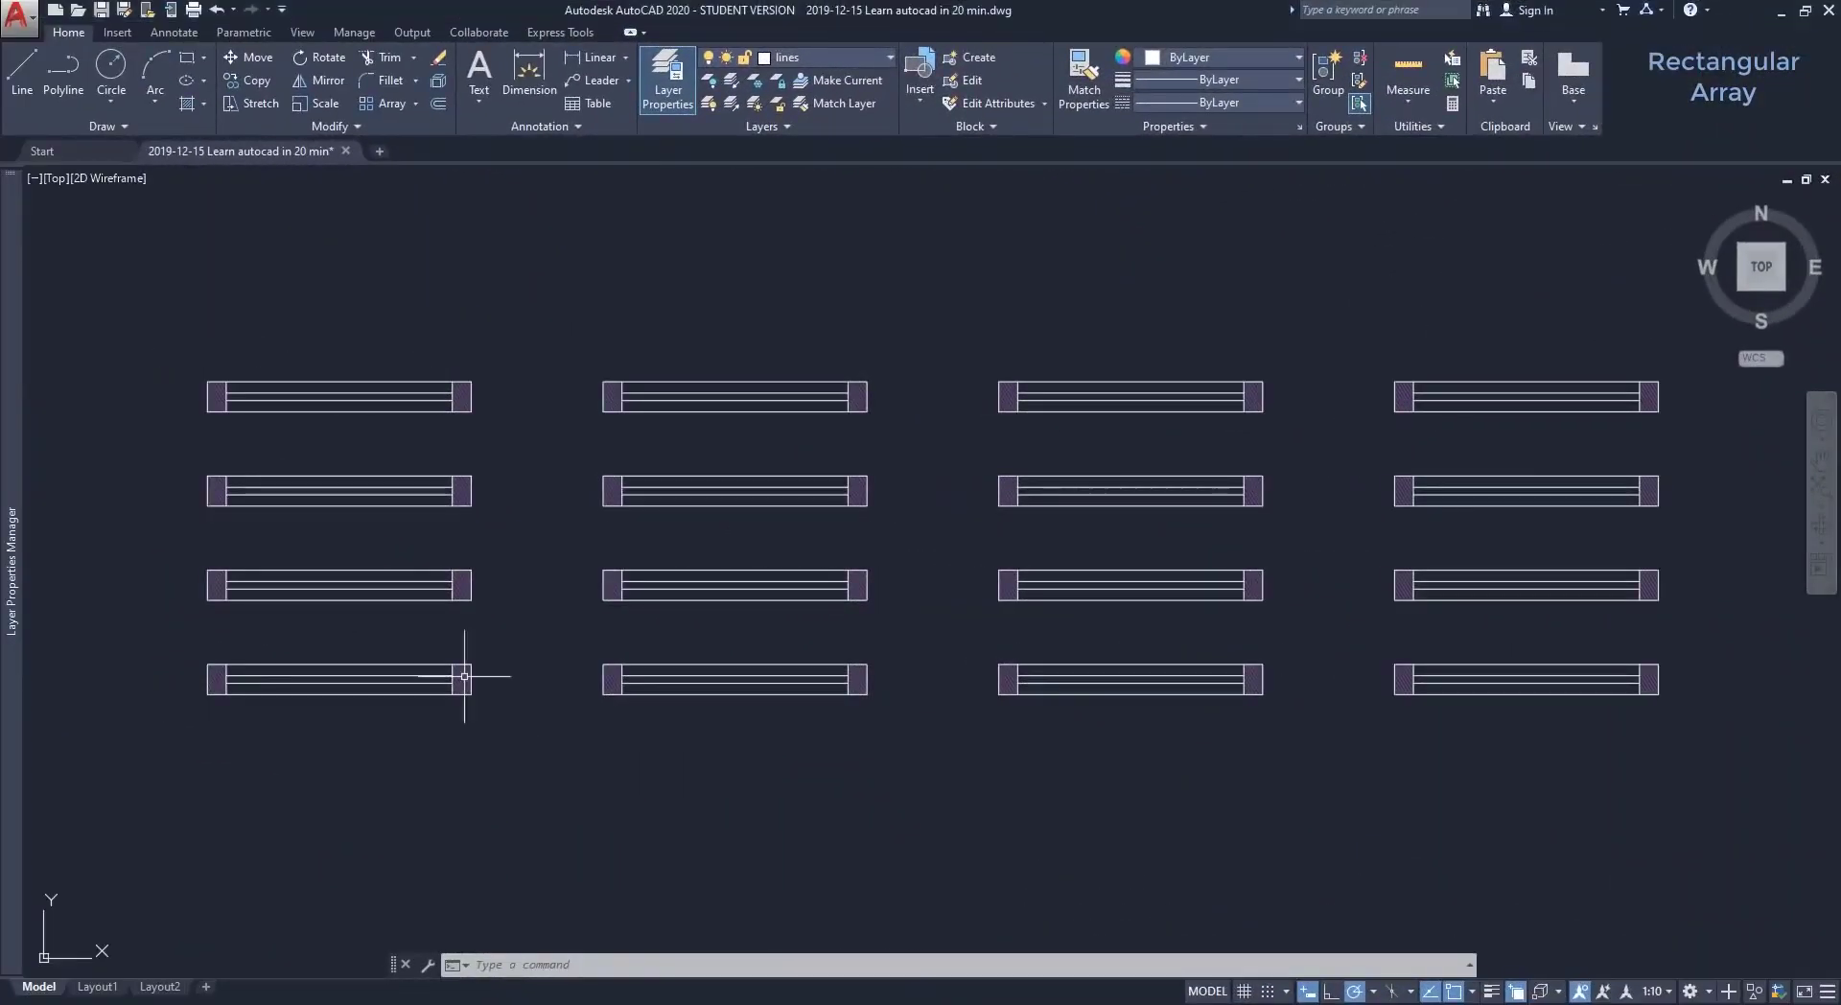
Move the array's base point to the lower-left corner of its first shape in the bottom row.
left_click(464, 676)
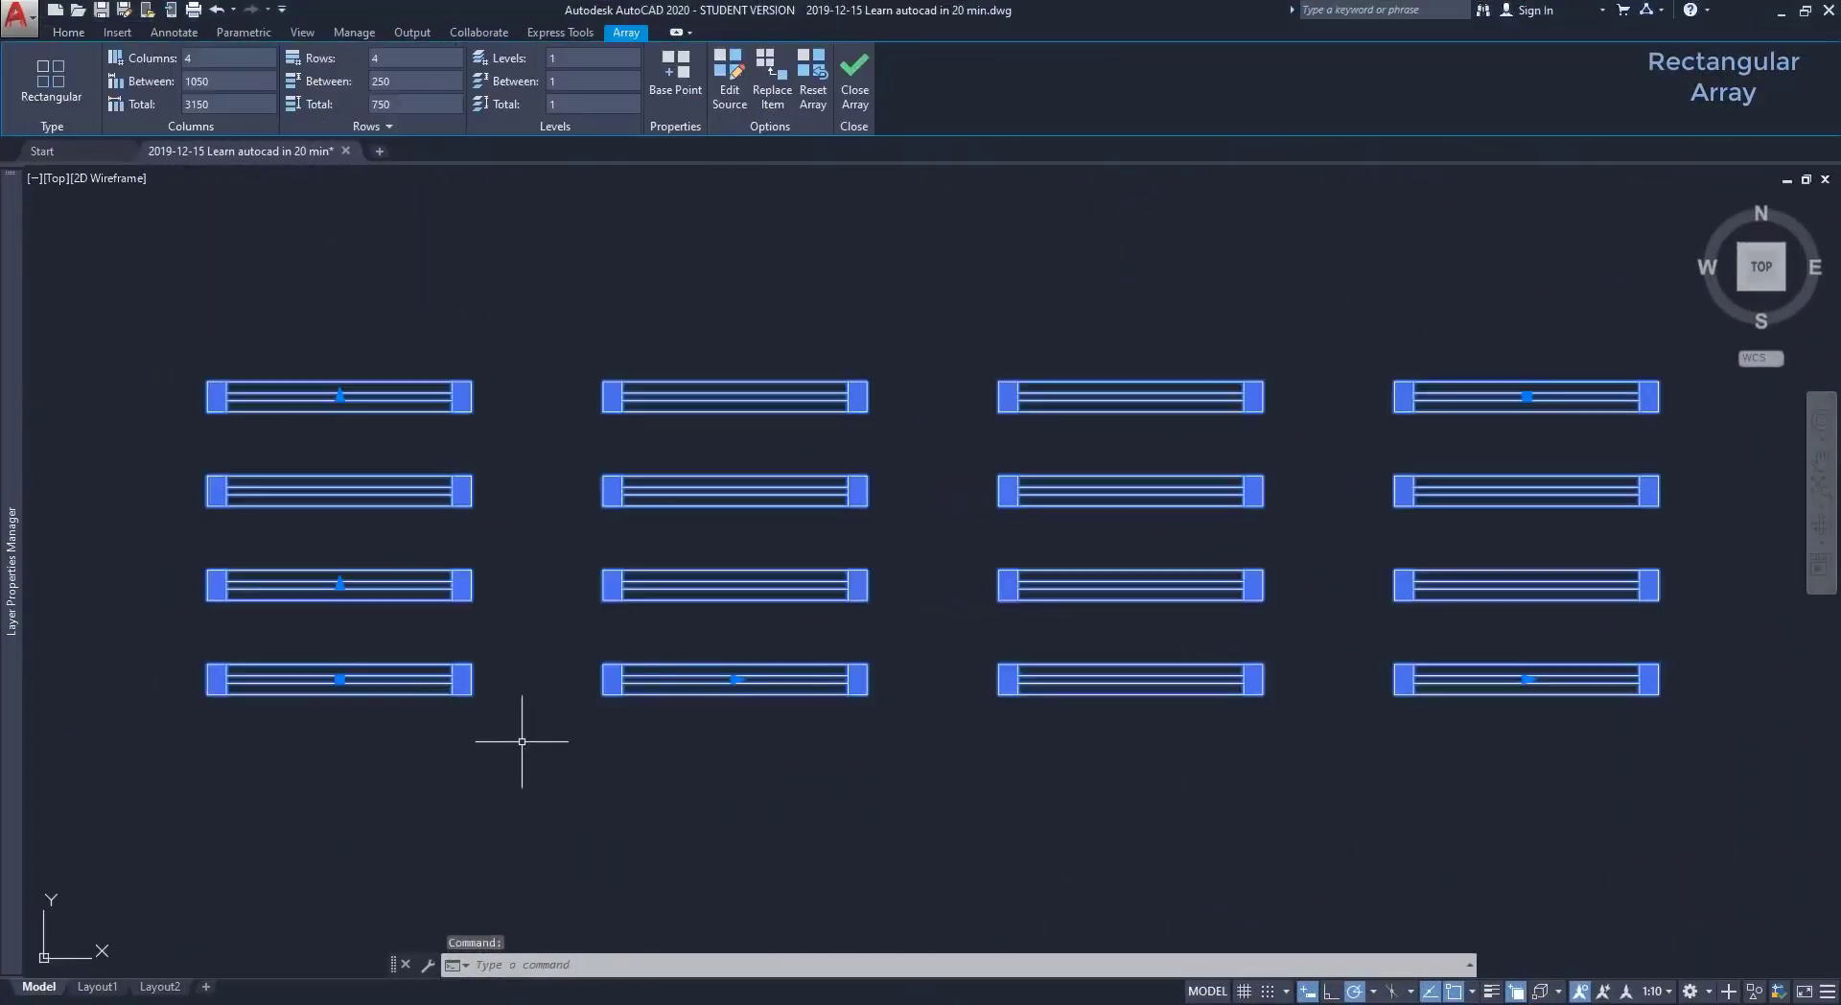
left_click(682, 65)
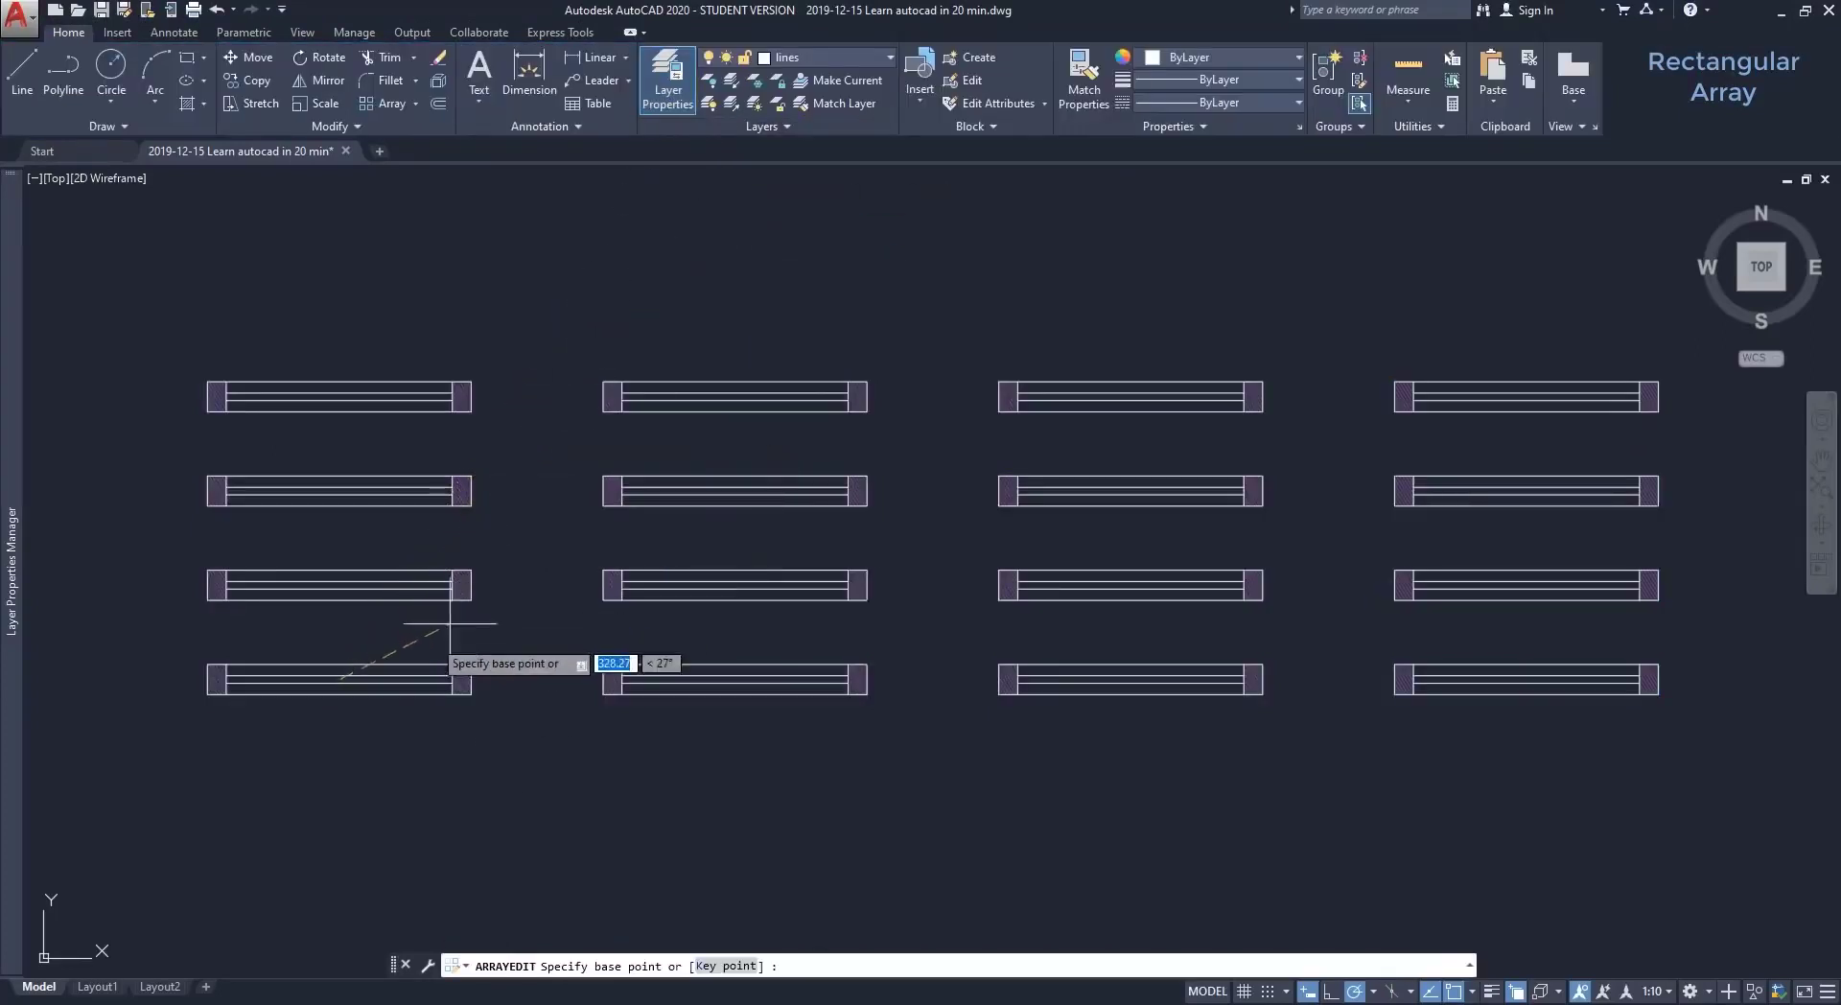
left_click(207, 692)
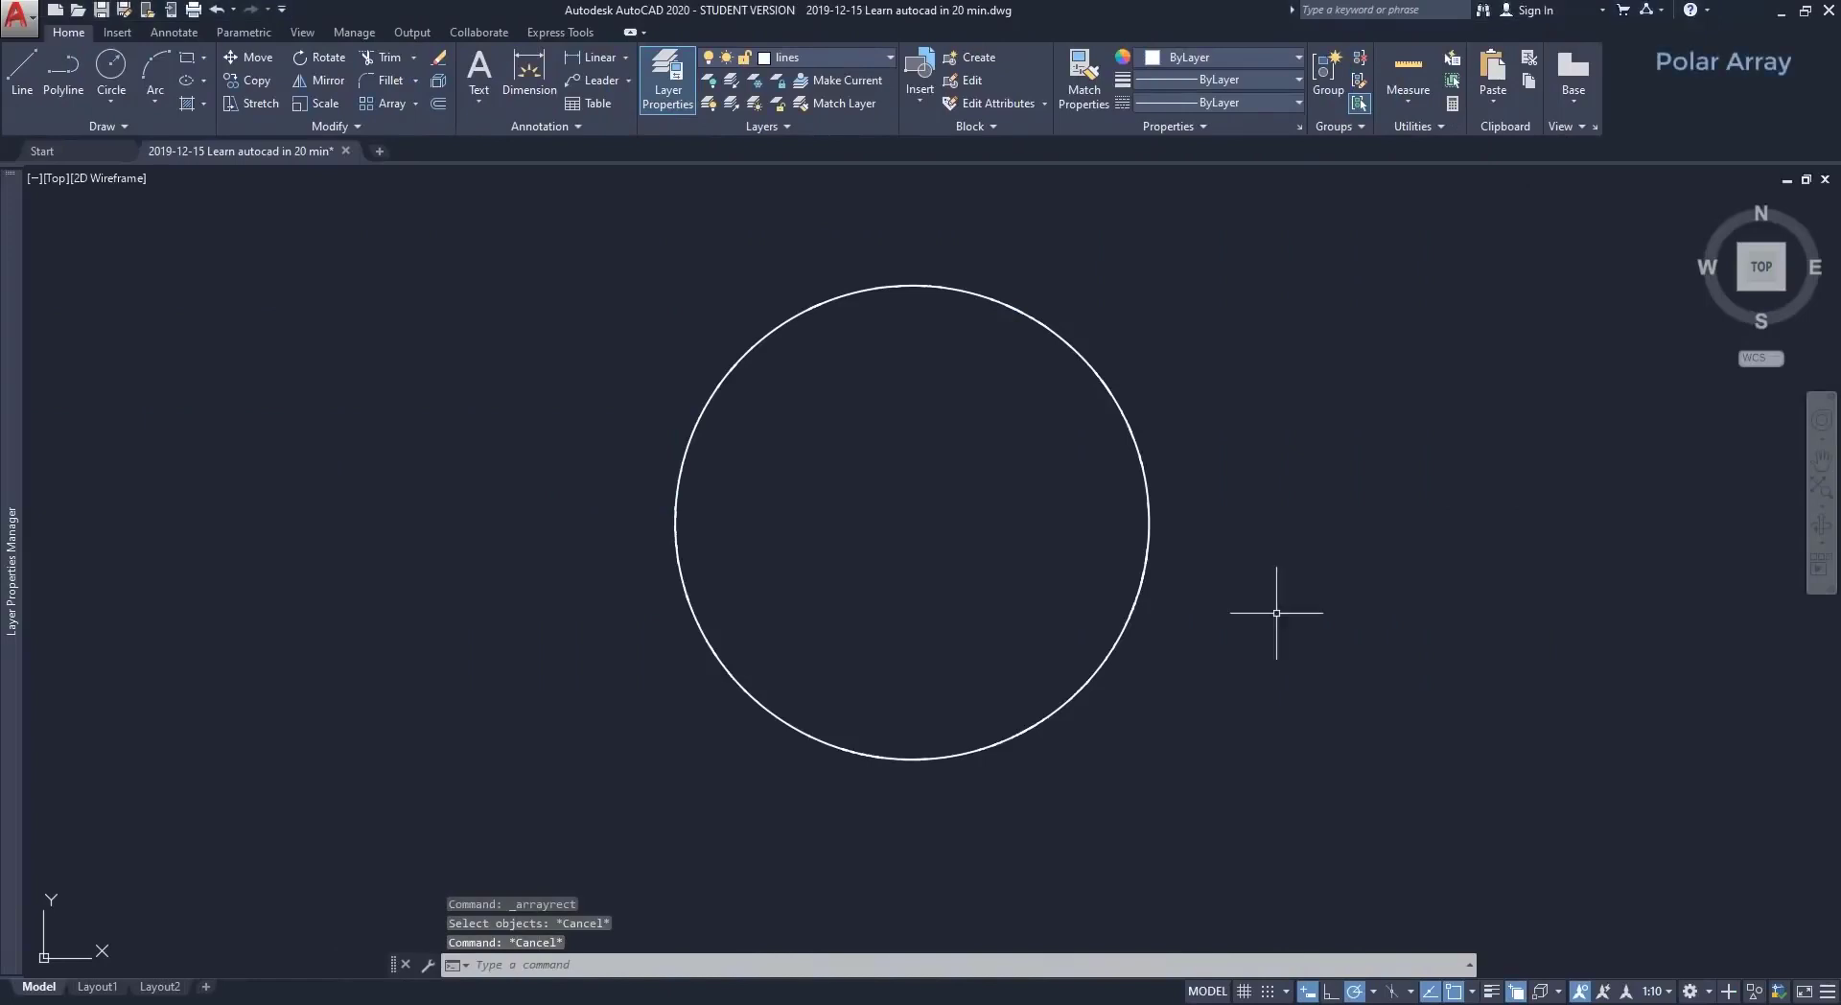
Draw a circle of radius 15 centred on the rightmost quadrant point of the large circle.
type("c")
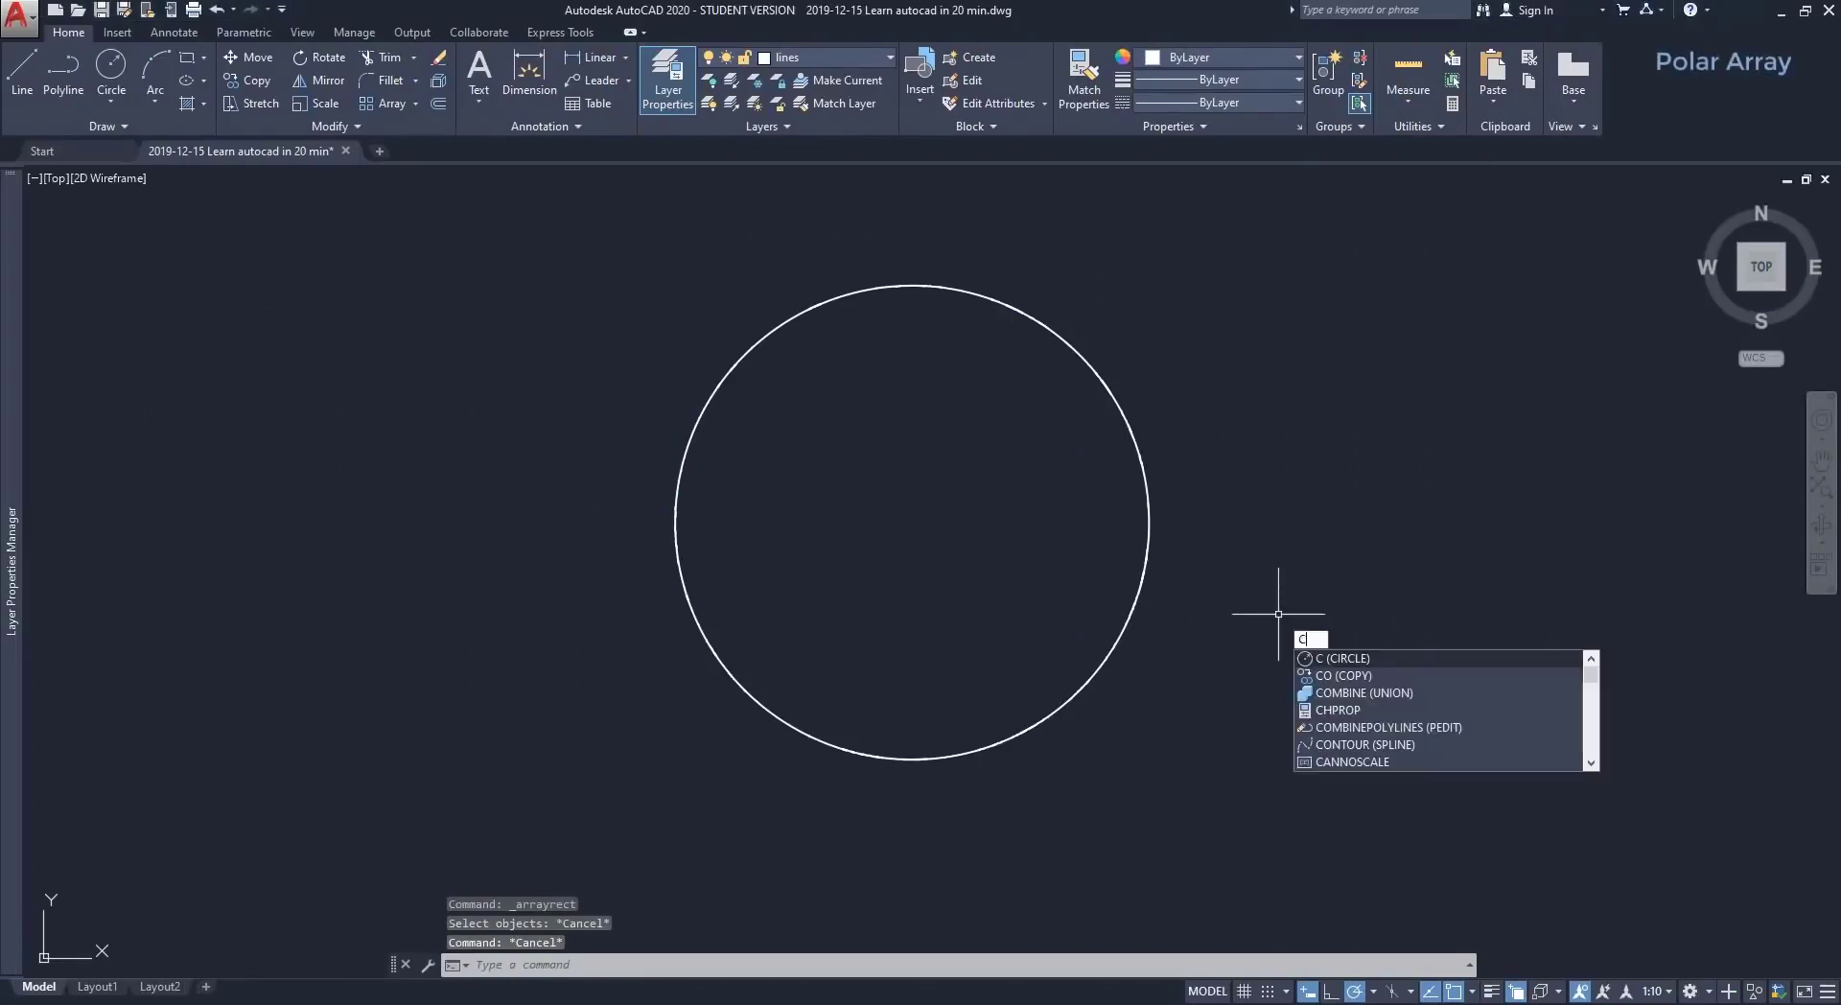
key("Return")
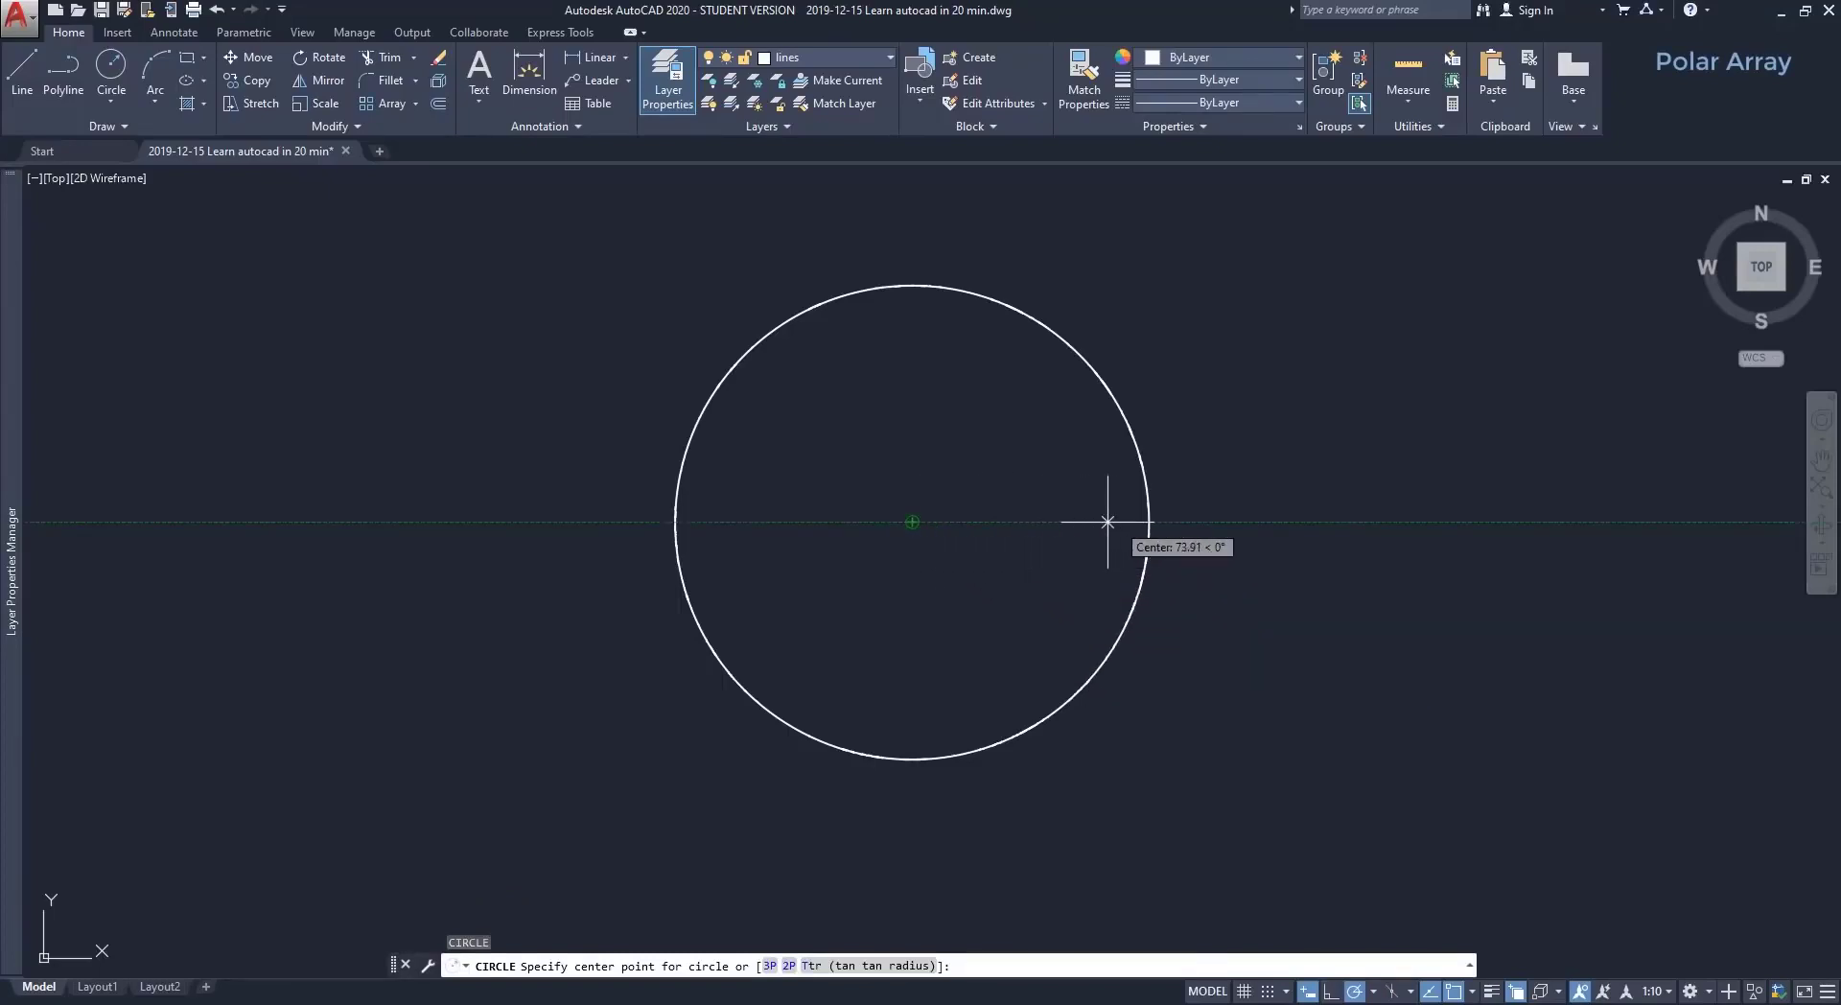
left_click(1149, 522)
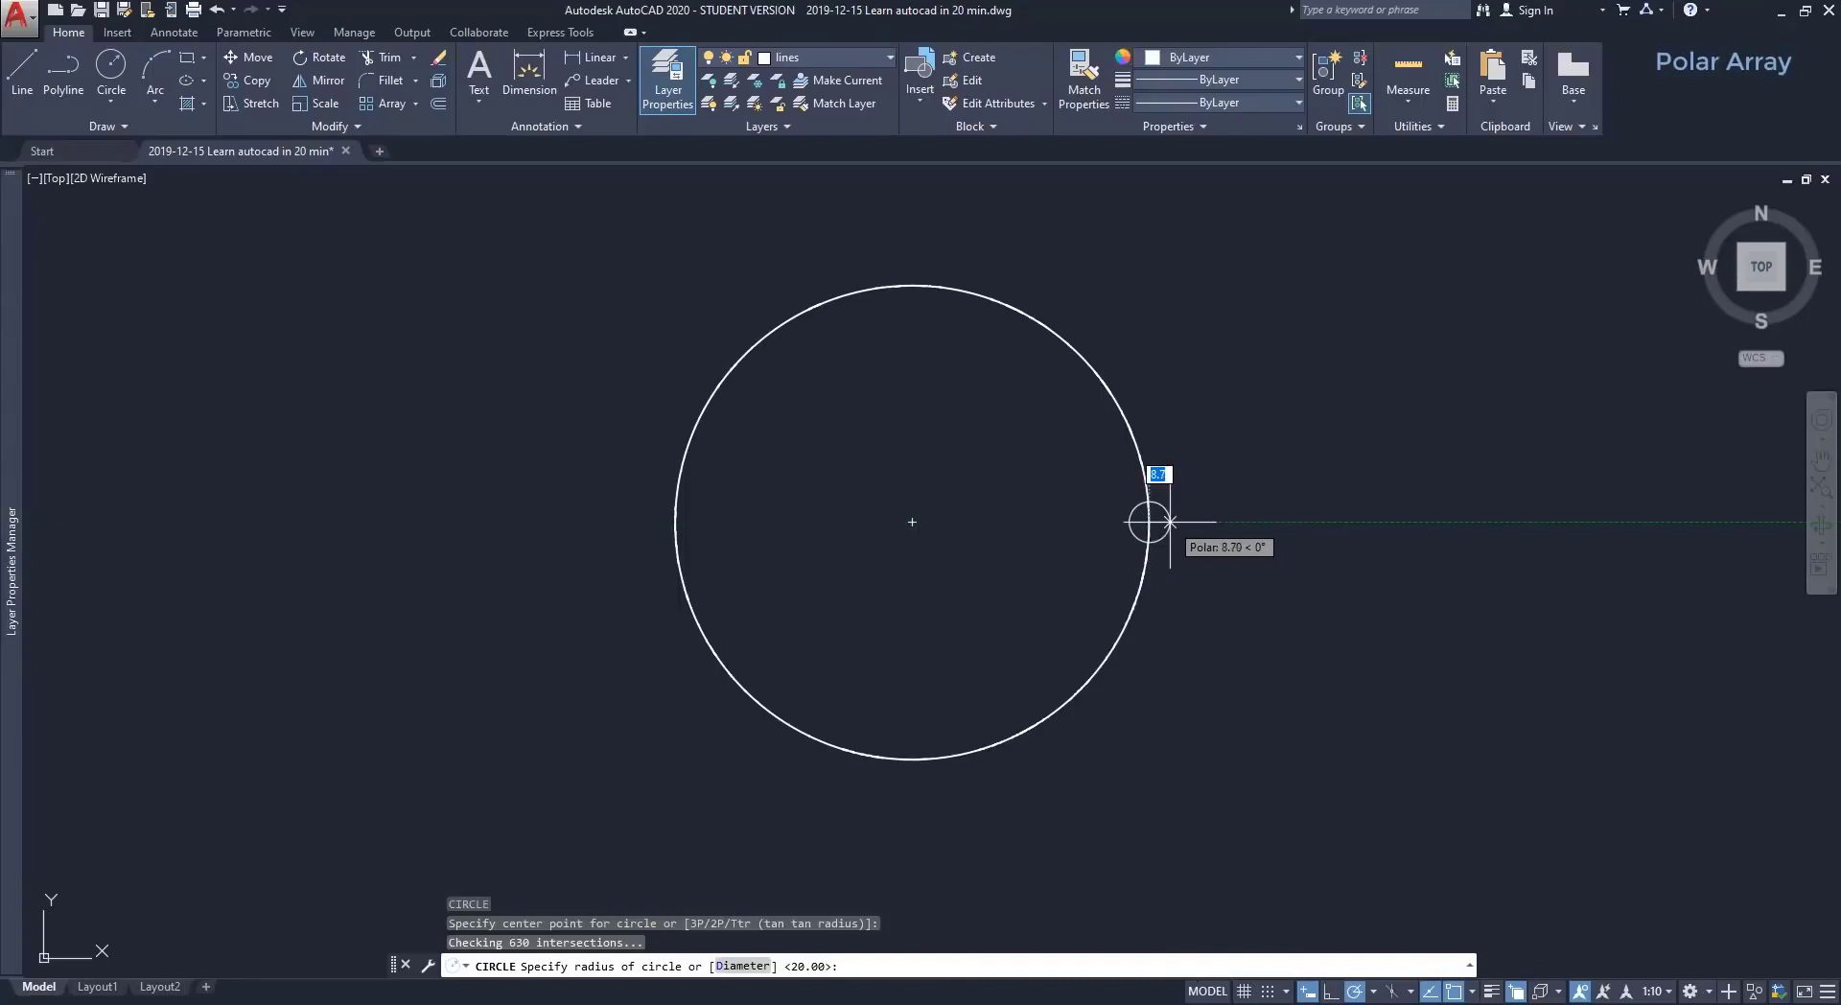
type("15")
key("Return")
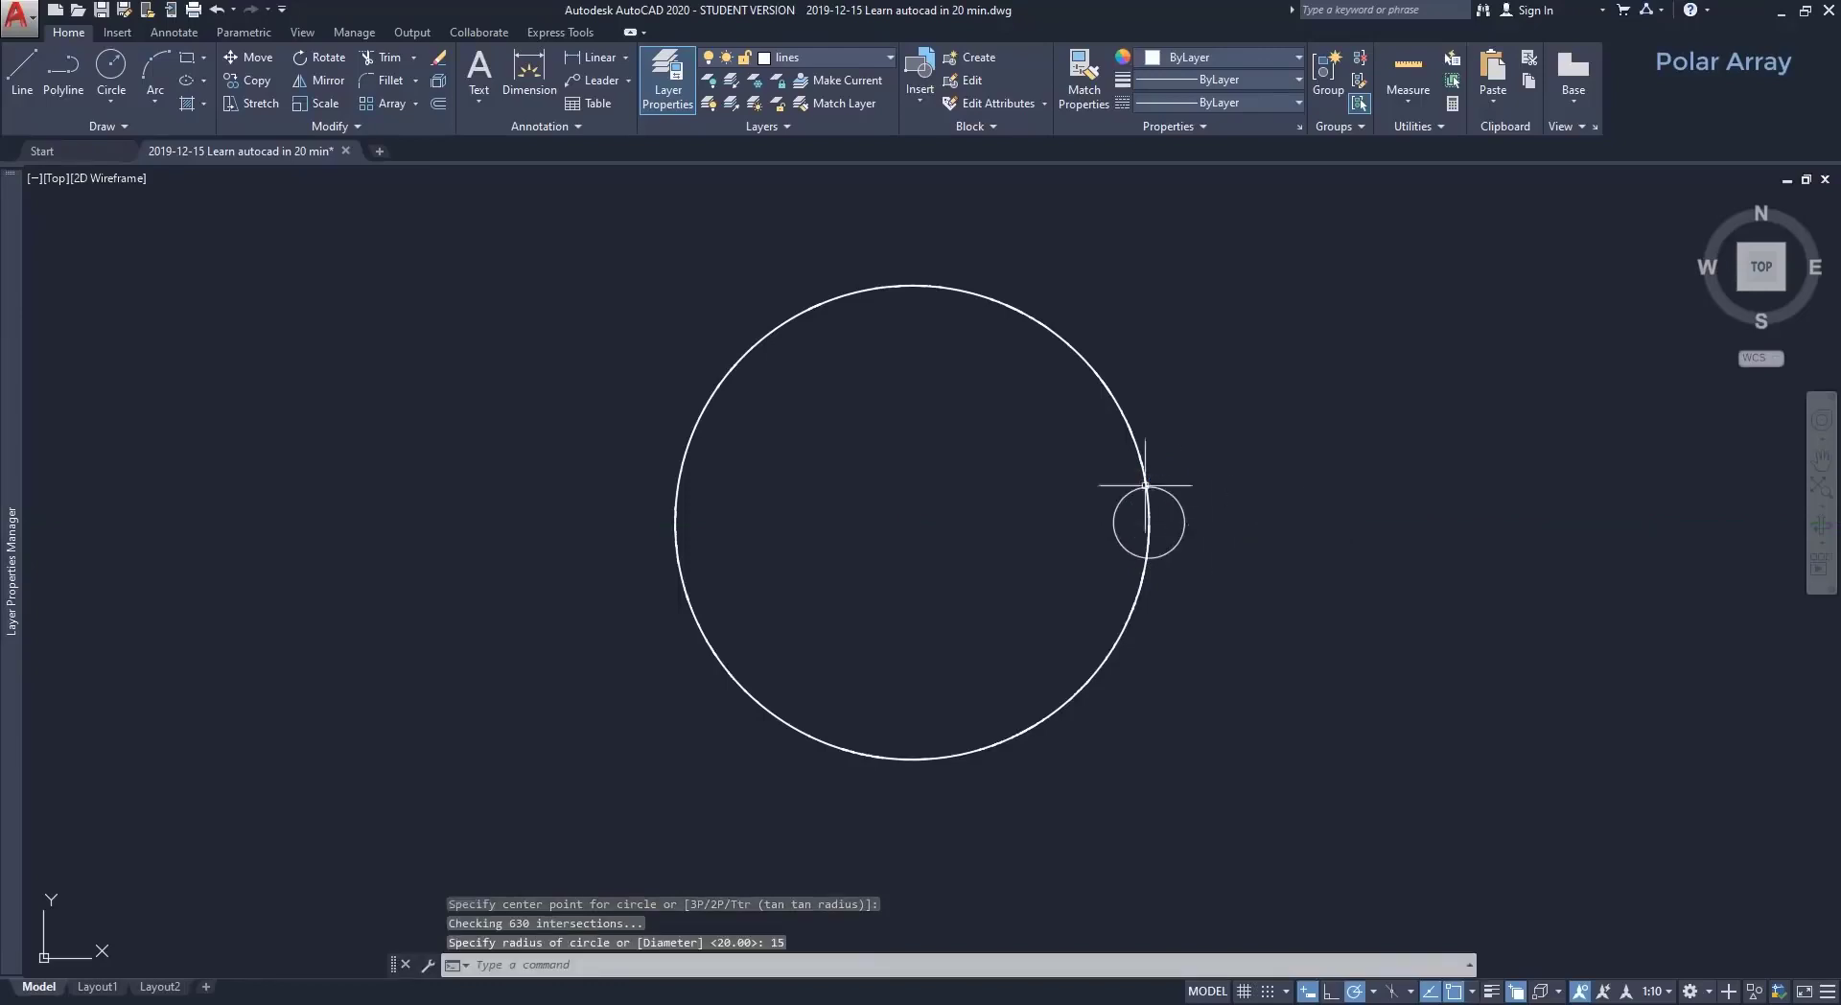
Create a polar array of the small circle around the centre of the large circle.
left_click(416, 104)
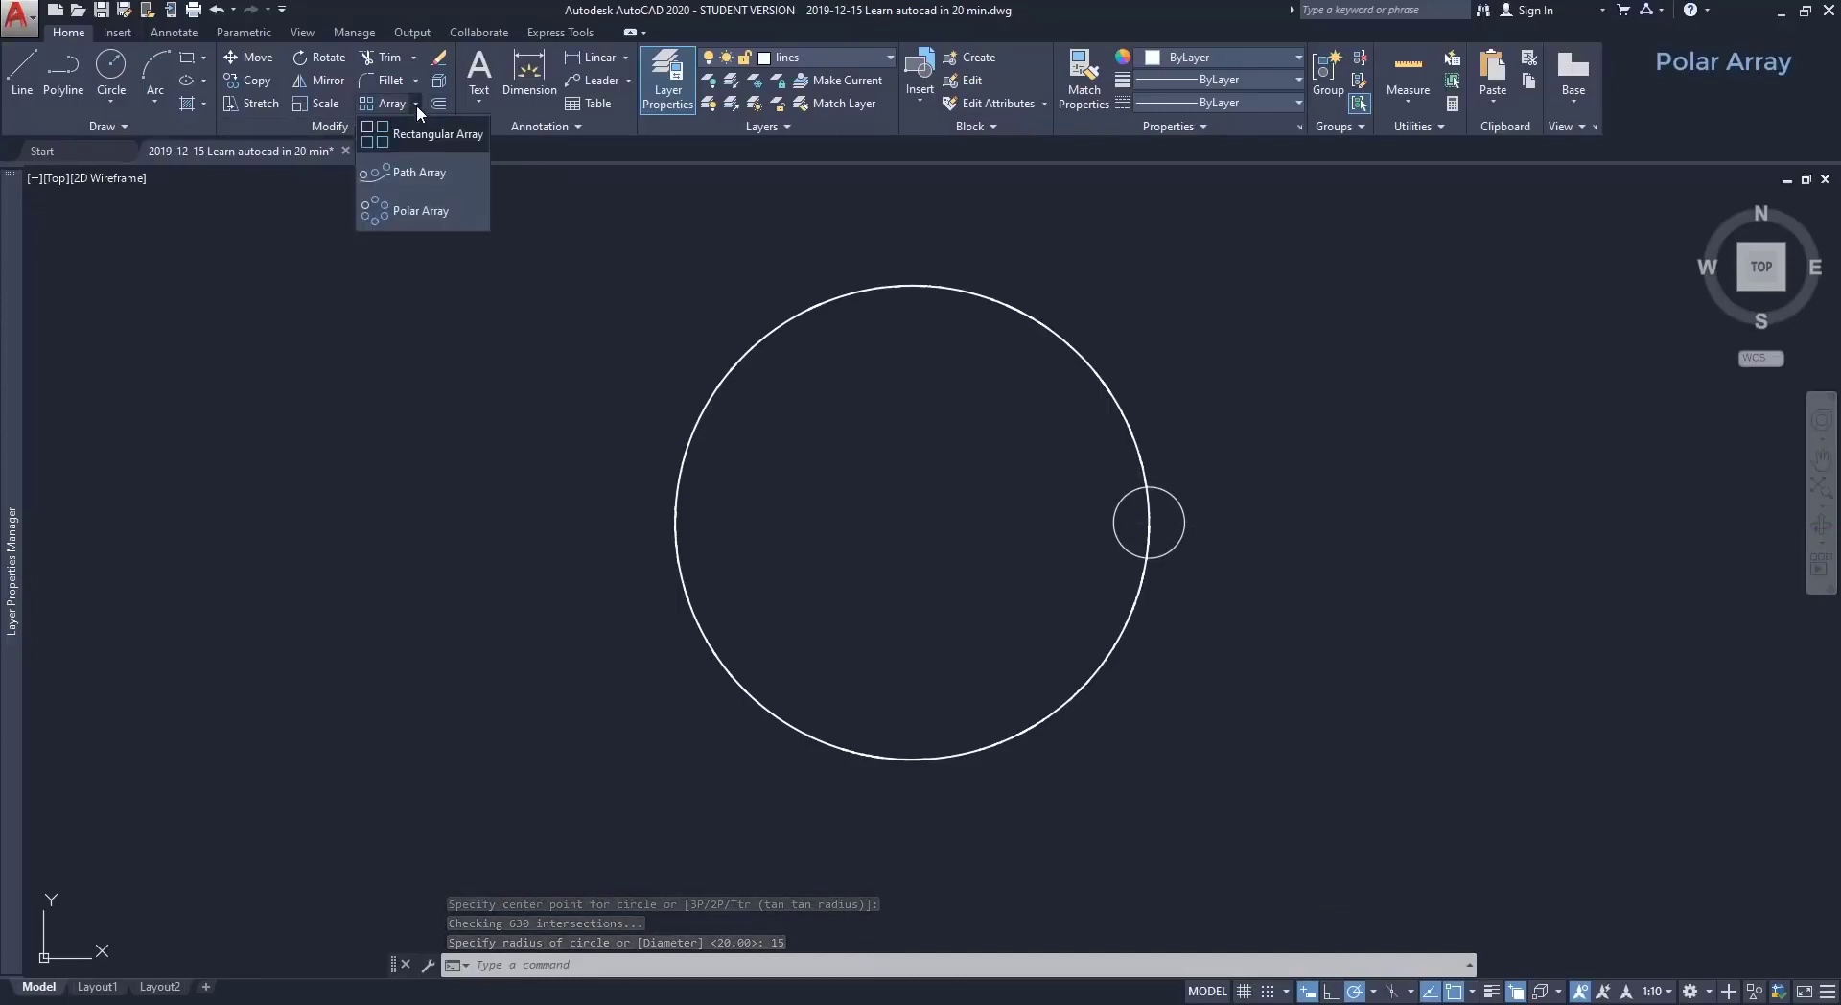
left_click(428, 212)
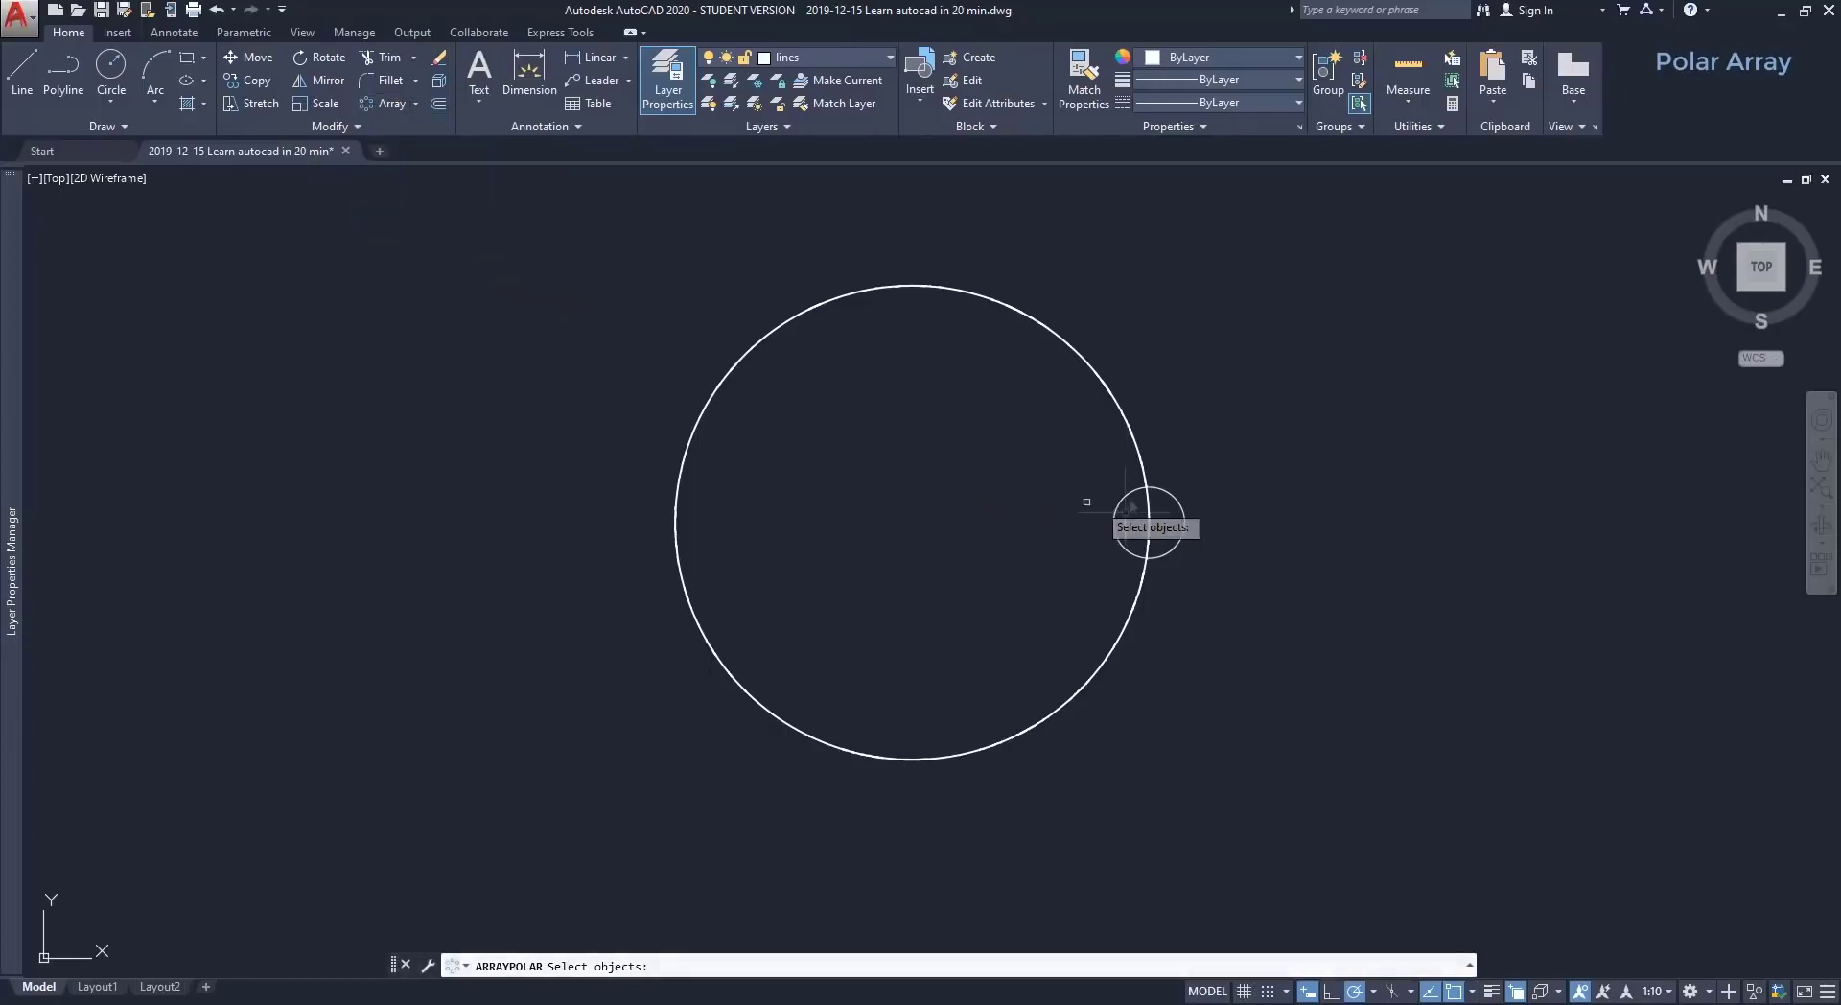
key("Escape")
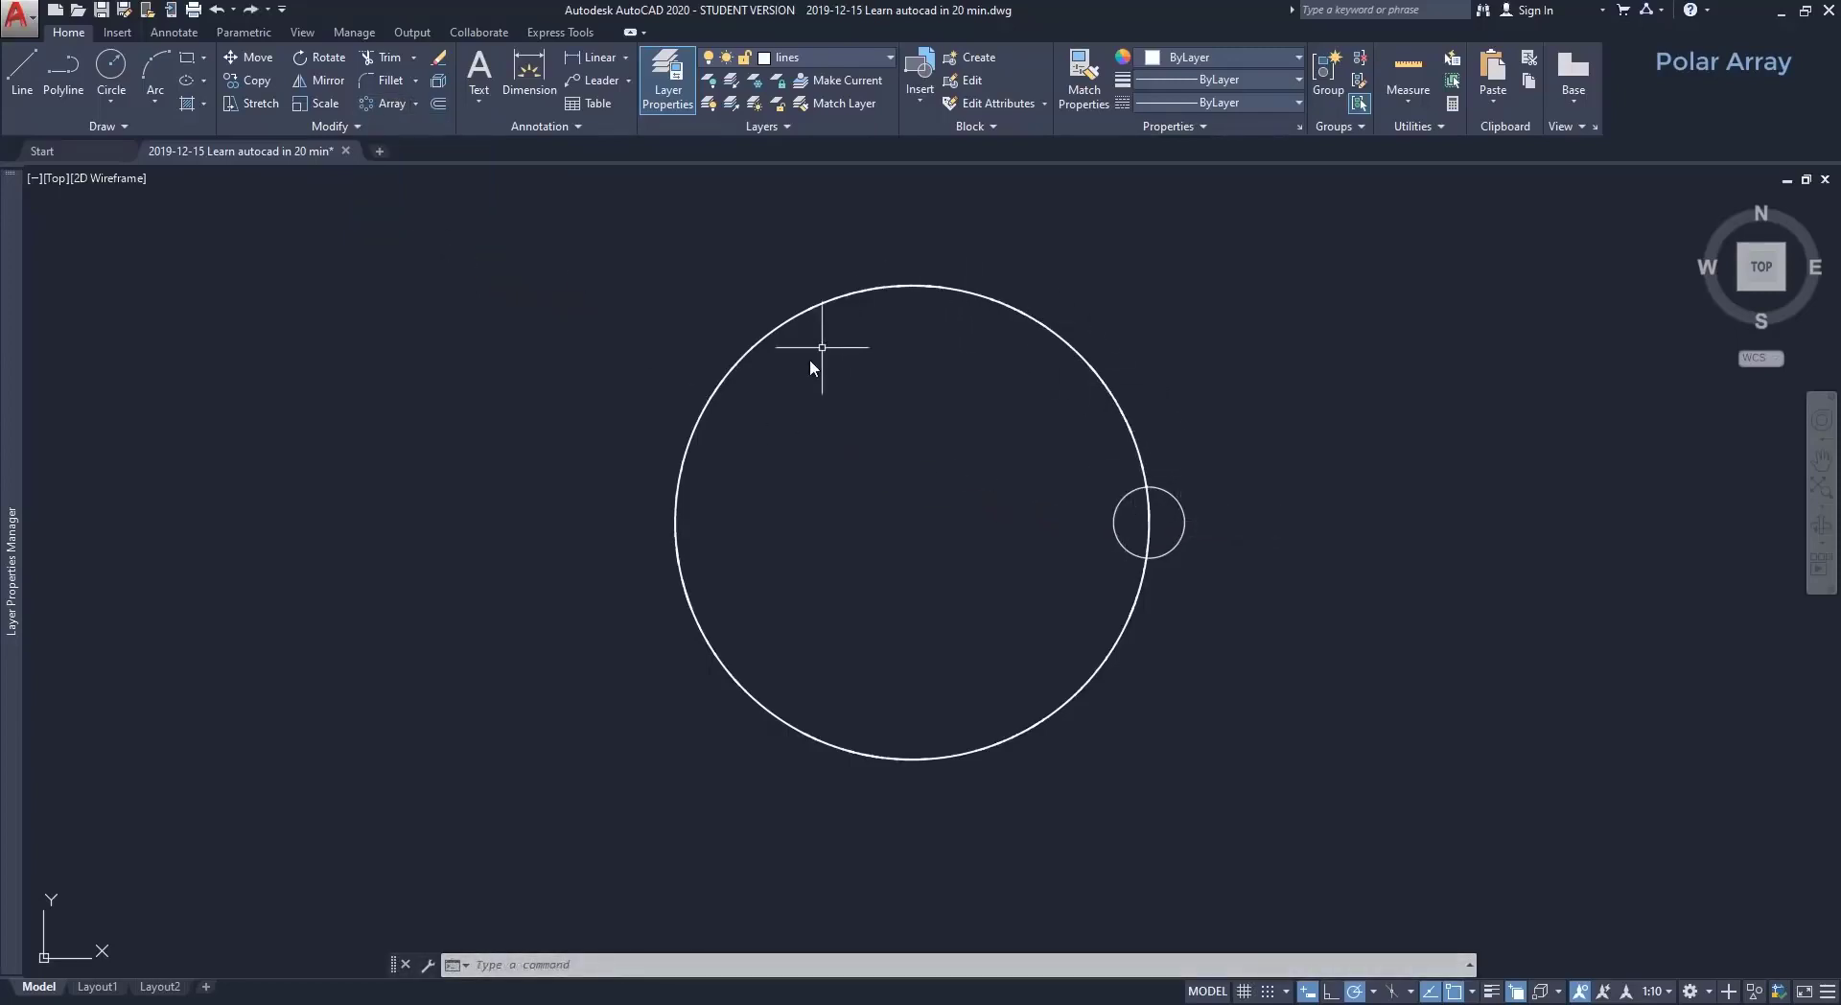
key("Return")
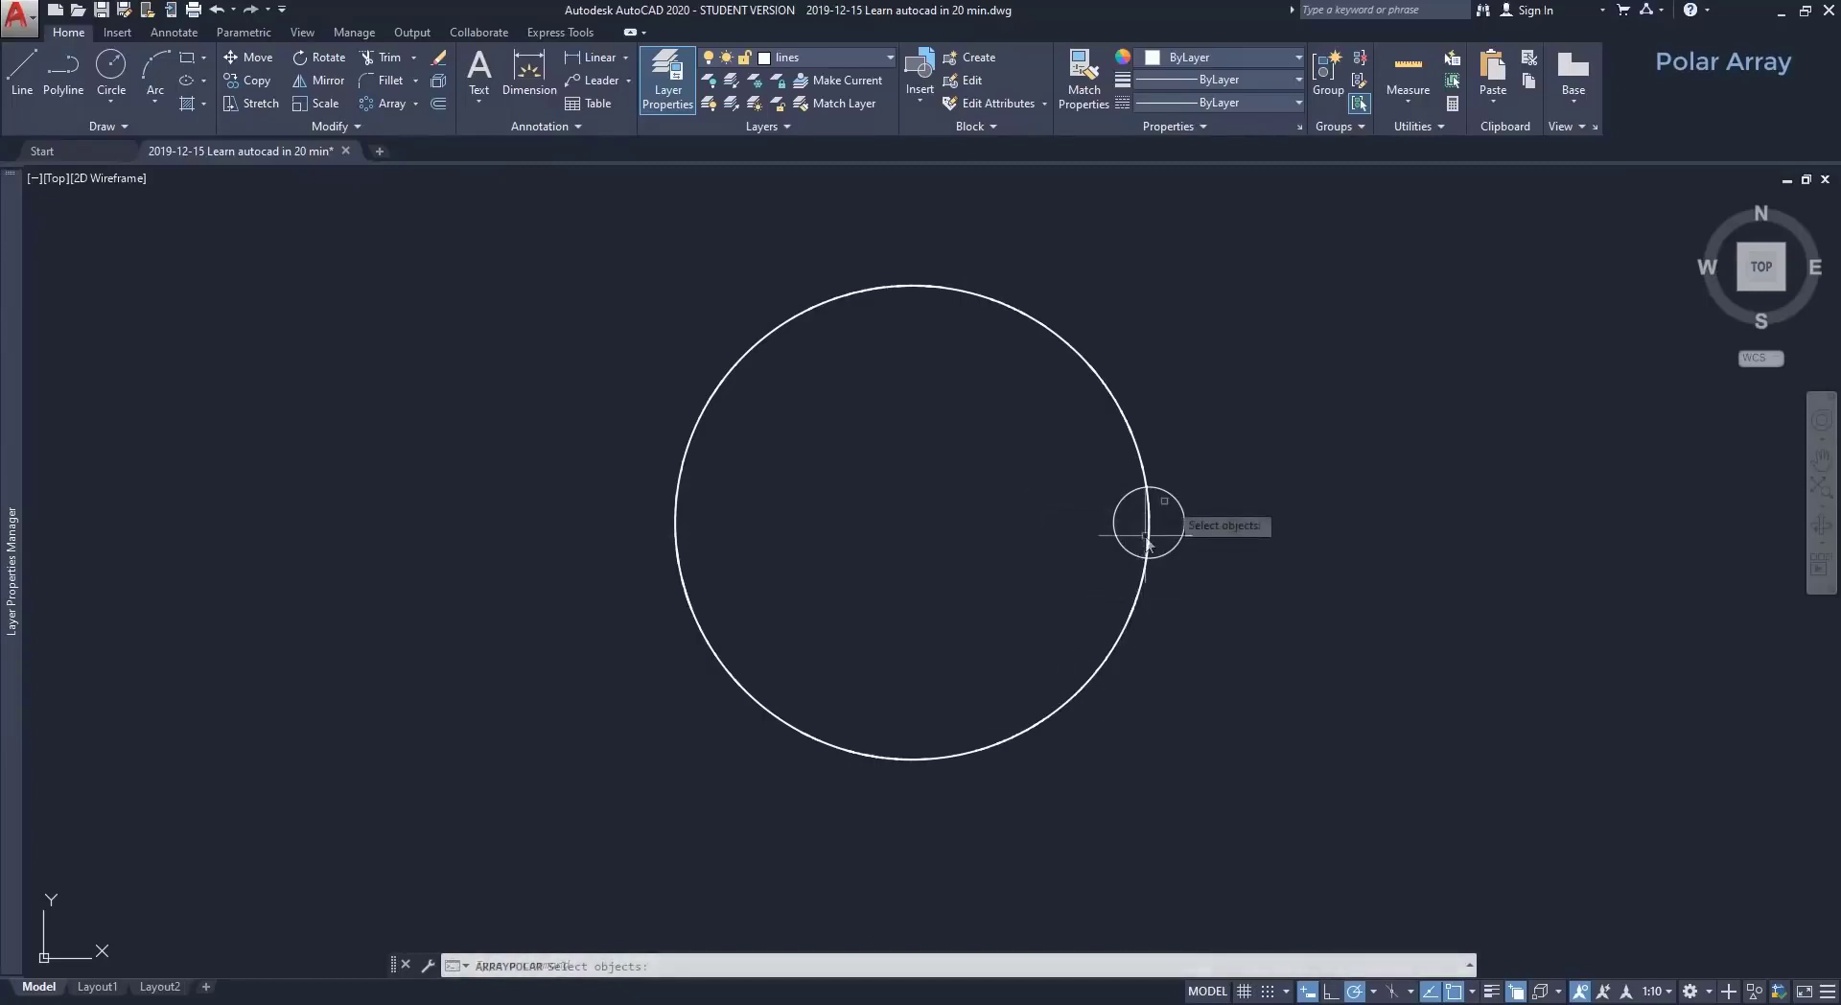
left_click(1177, 499)
key("Return")
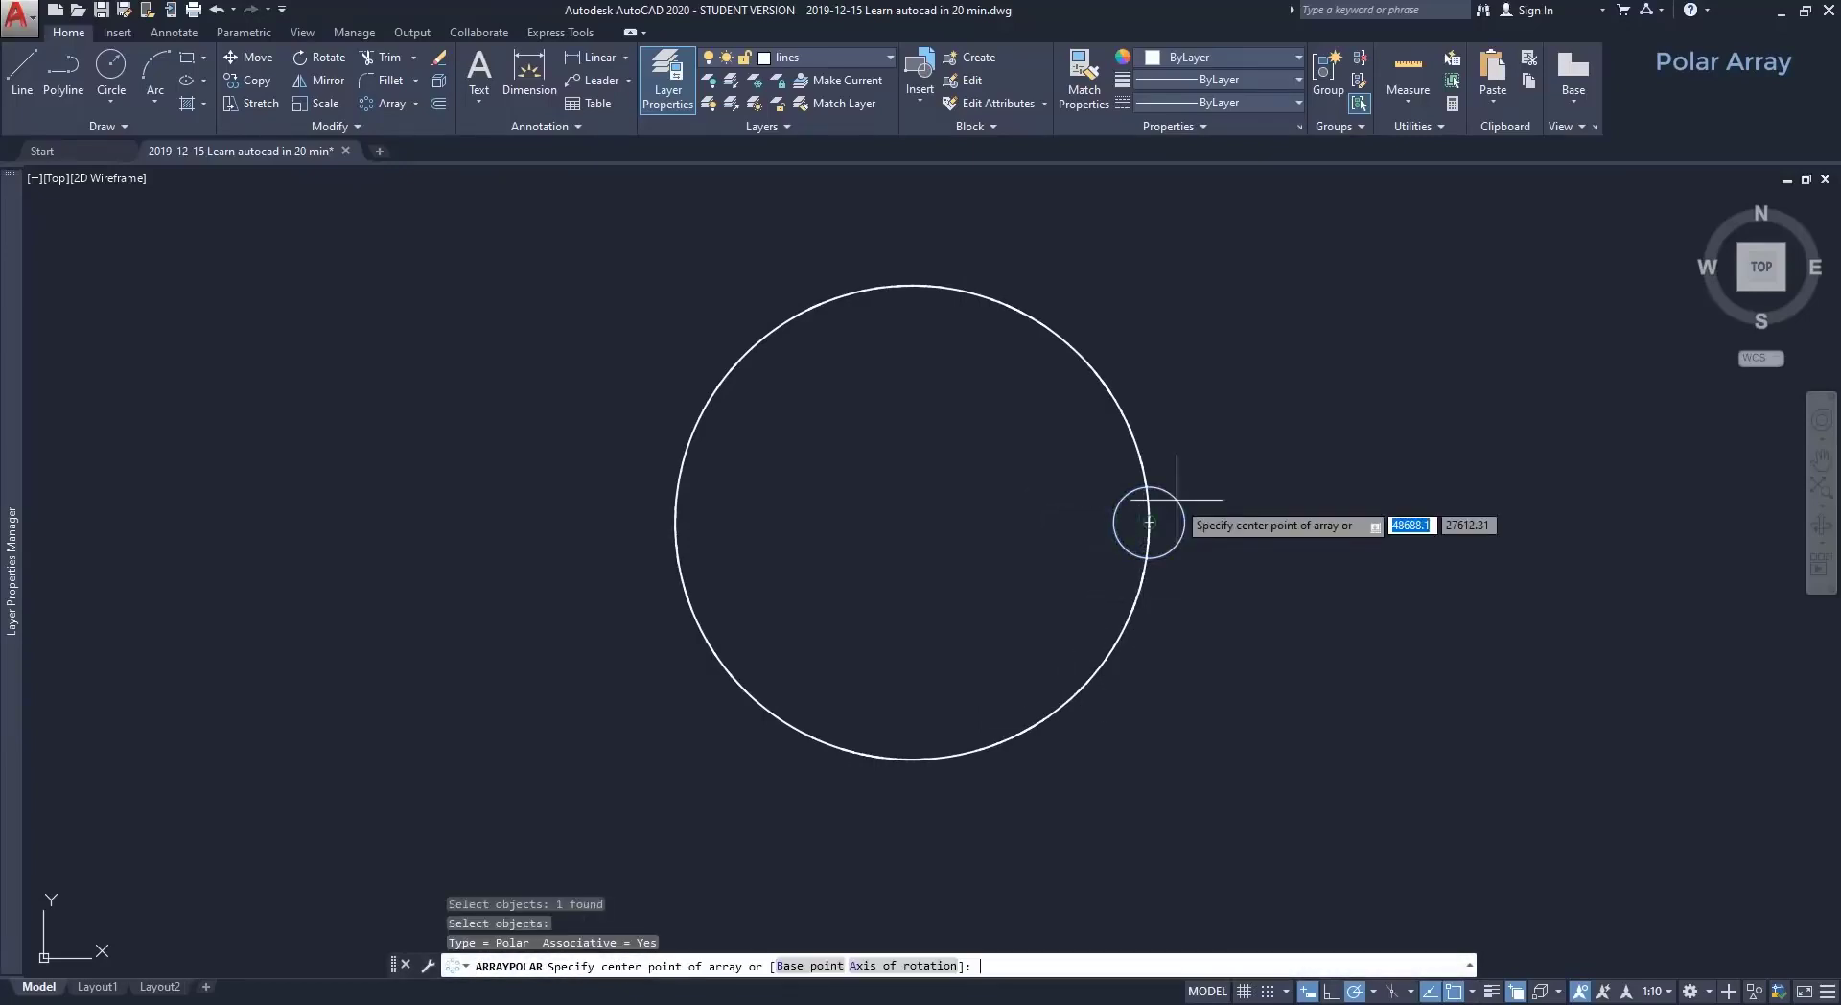
left_click(912, 522)
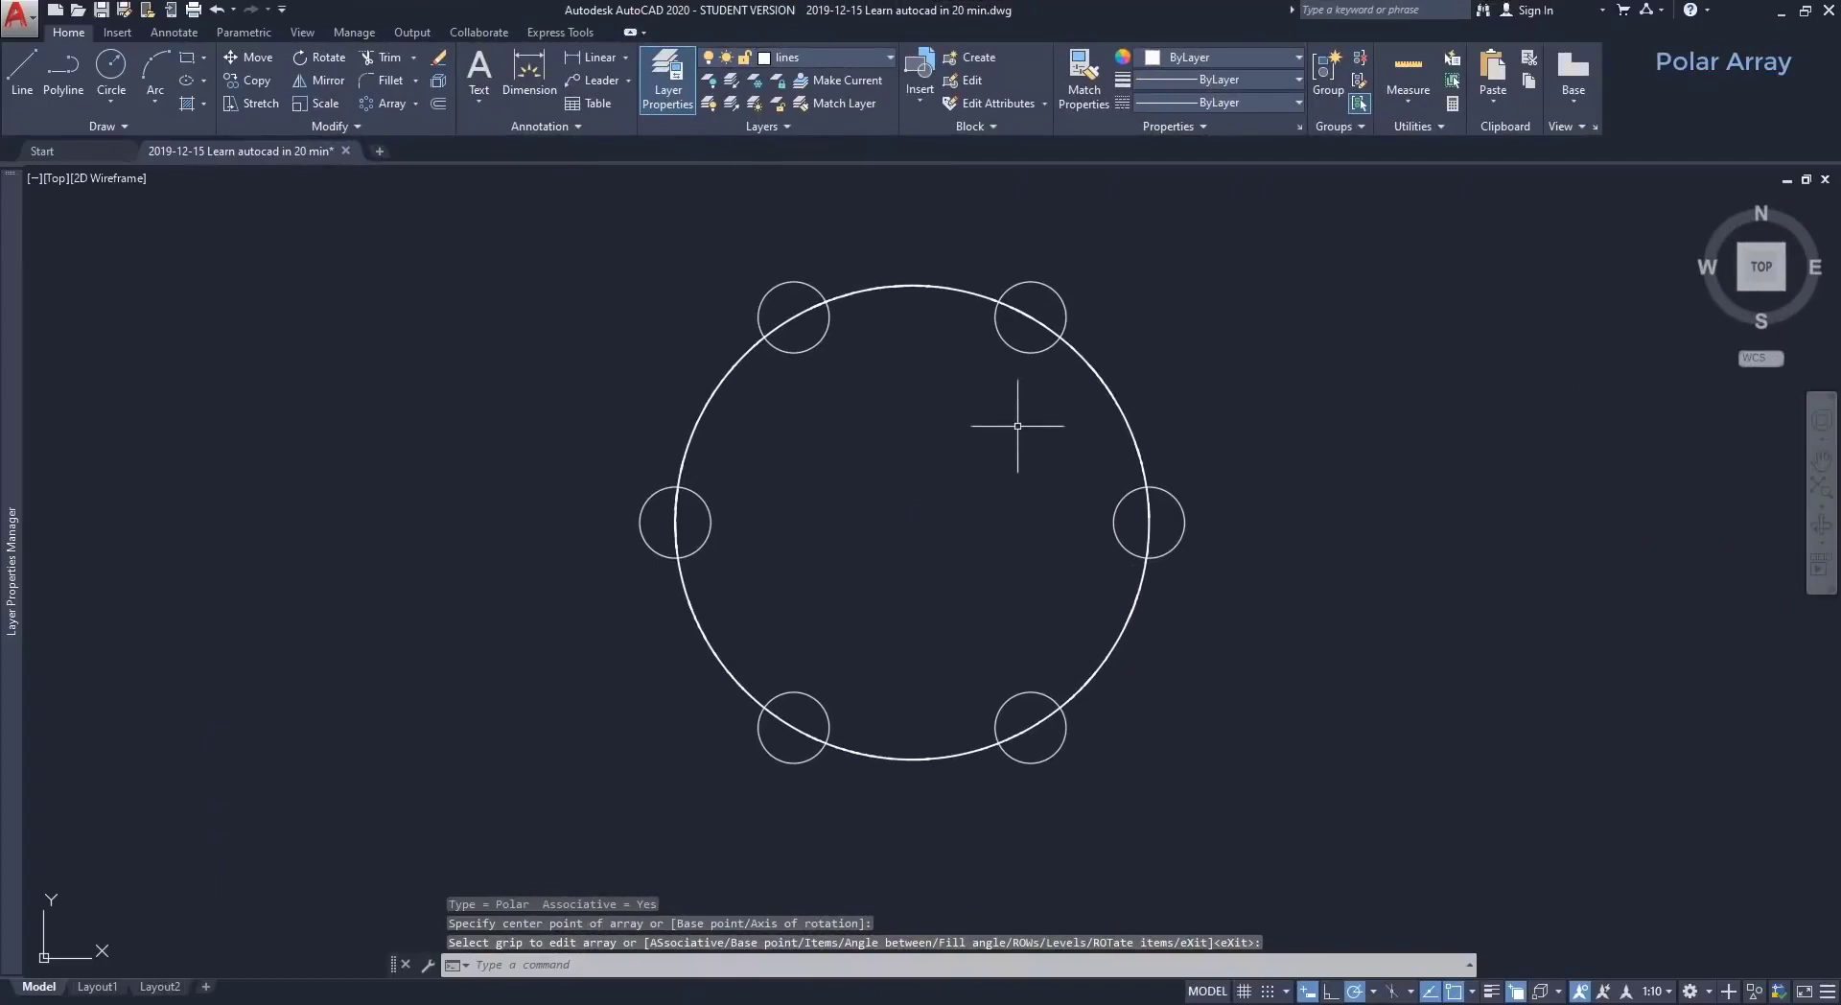
Select the polar array and set its number of items to 18.
left_click(1024, 353)
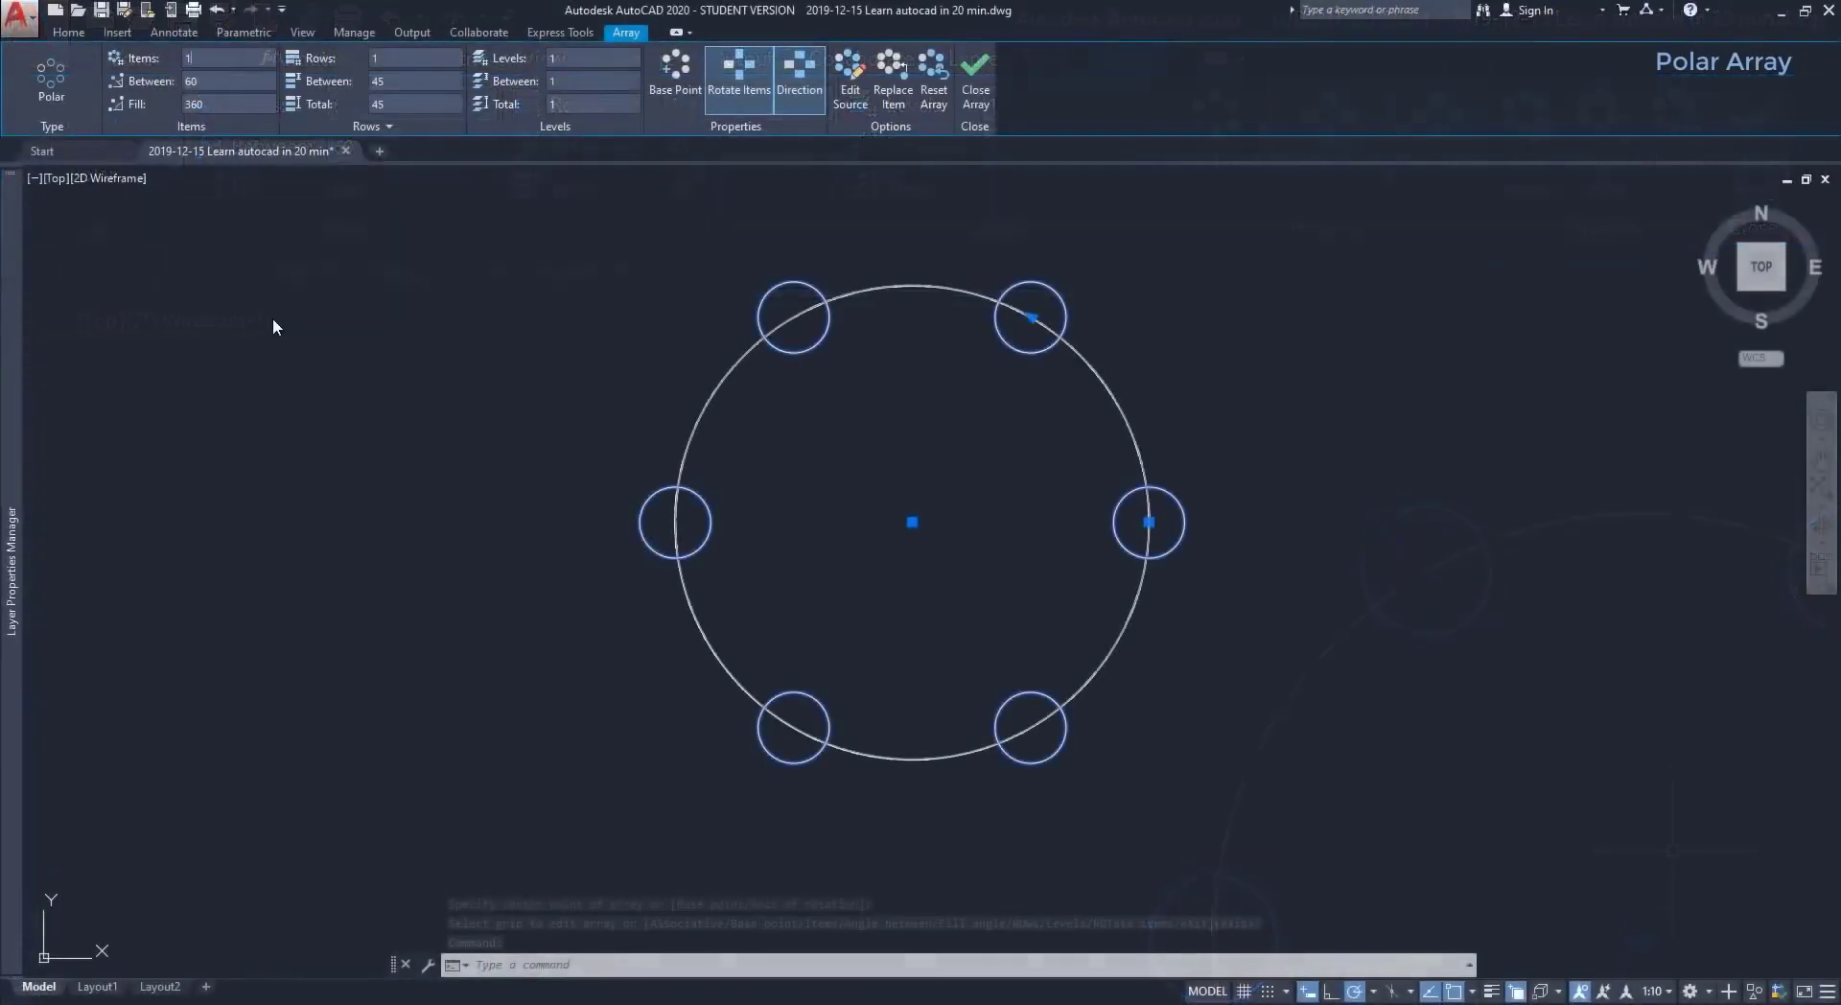
type("8")
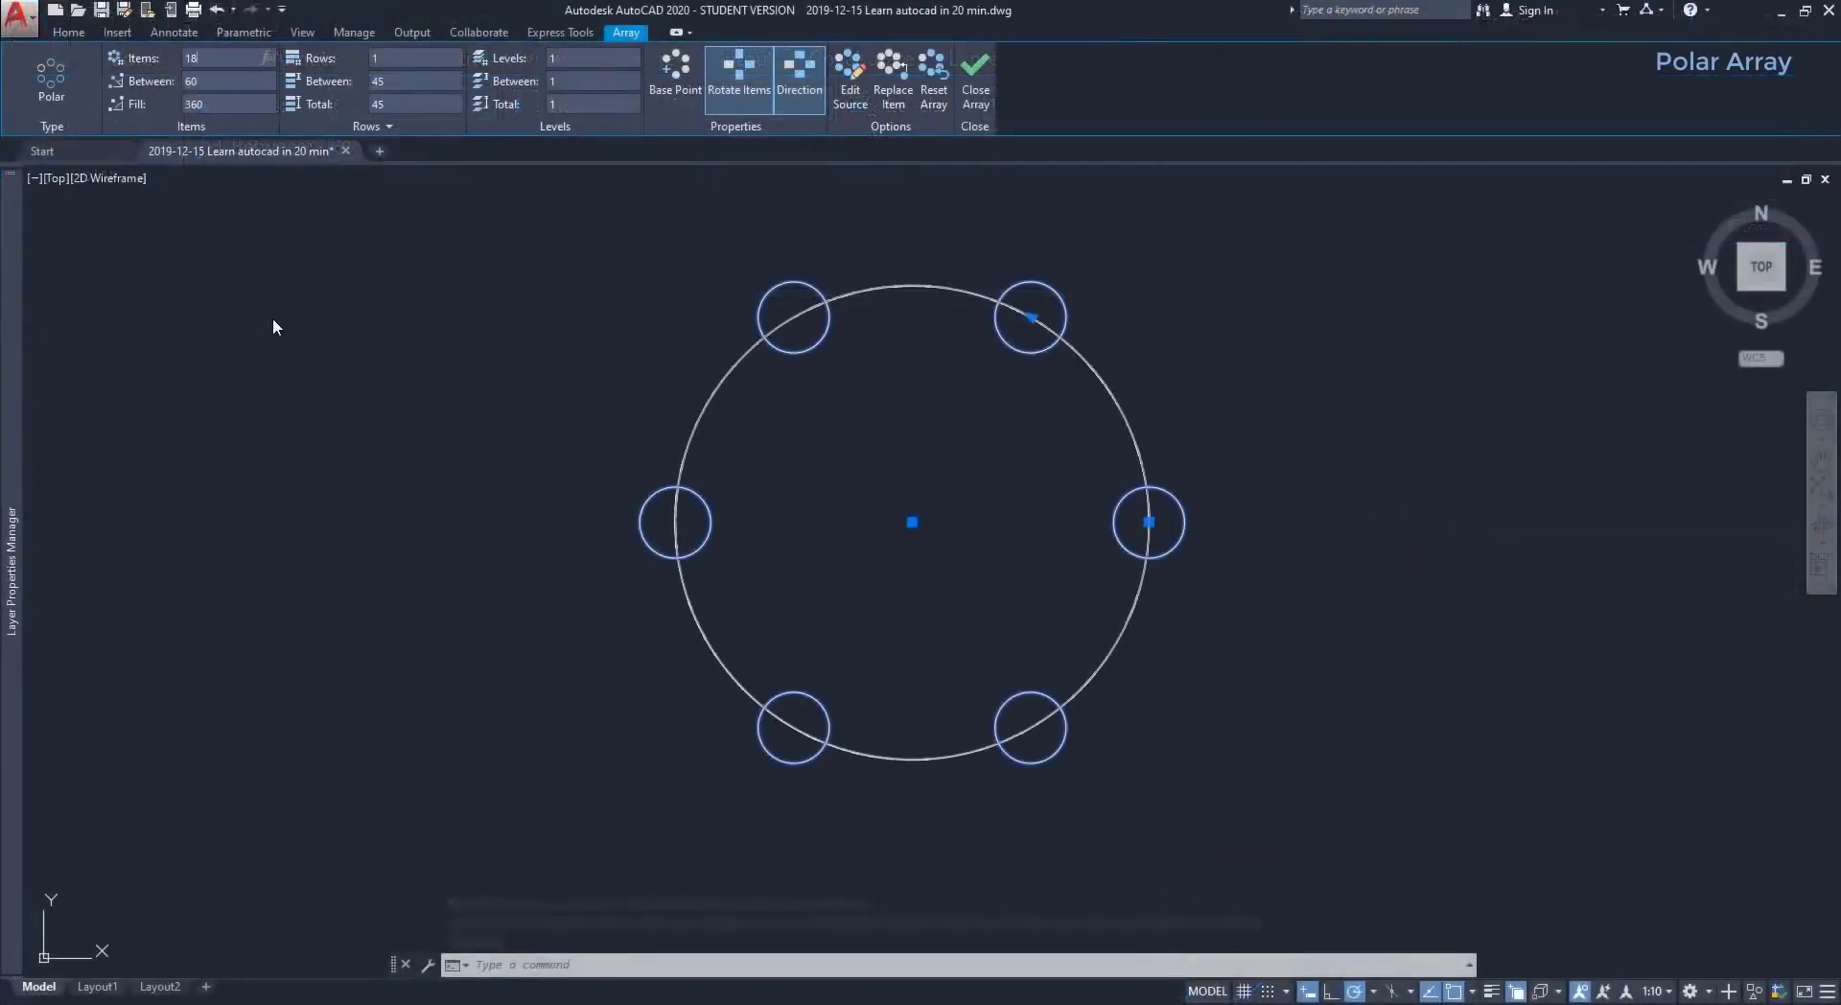
key("Return")
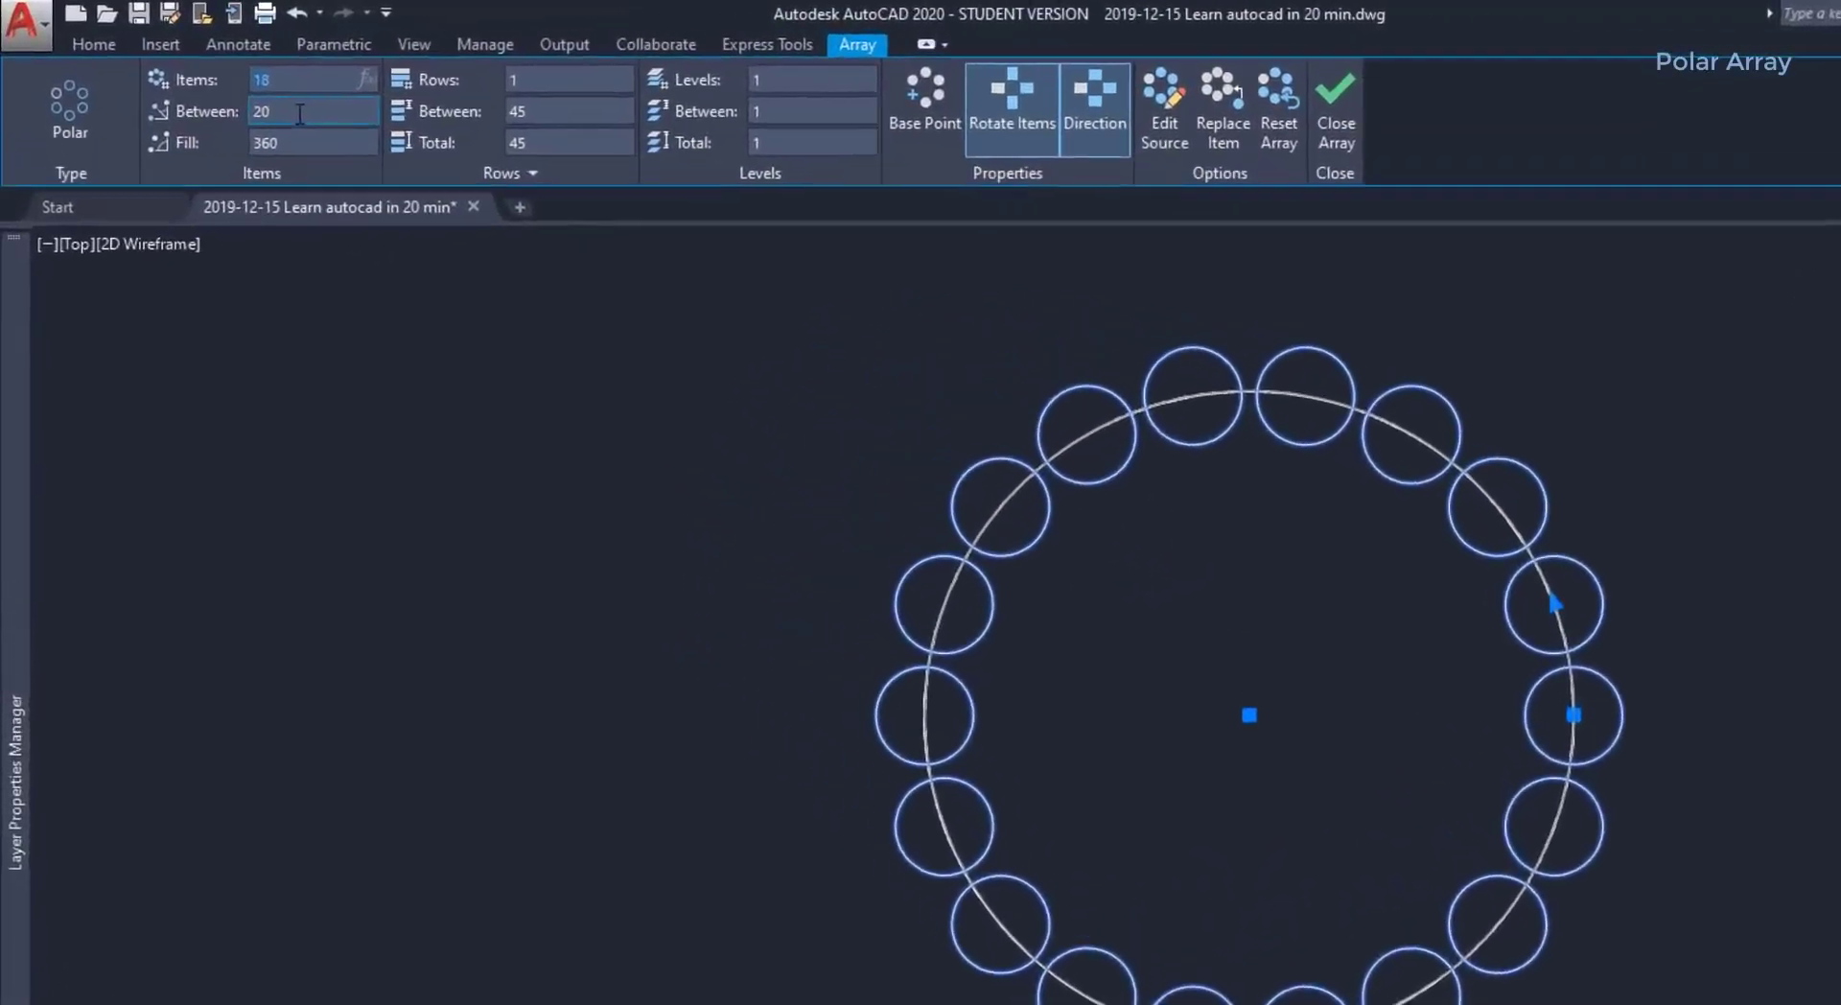
Try changing the angle between the polar array's items to 30 and to 15.
left_click(299, 114)
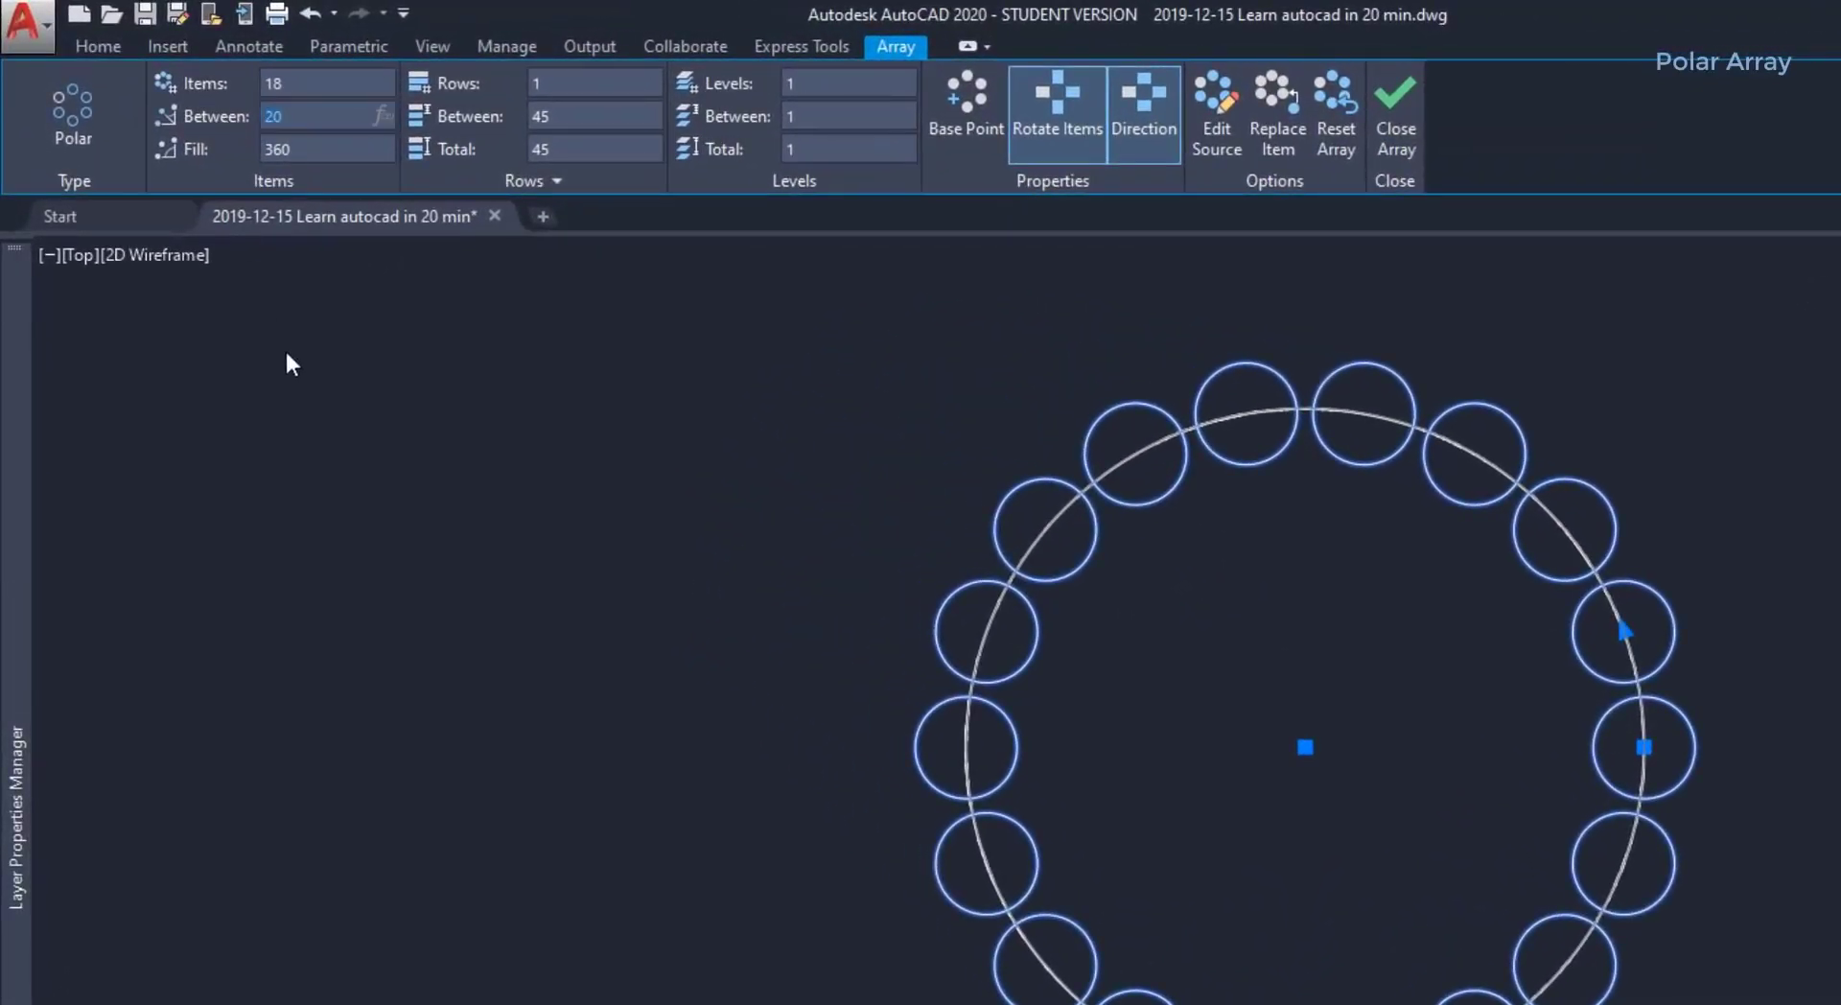
type("30")
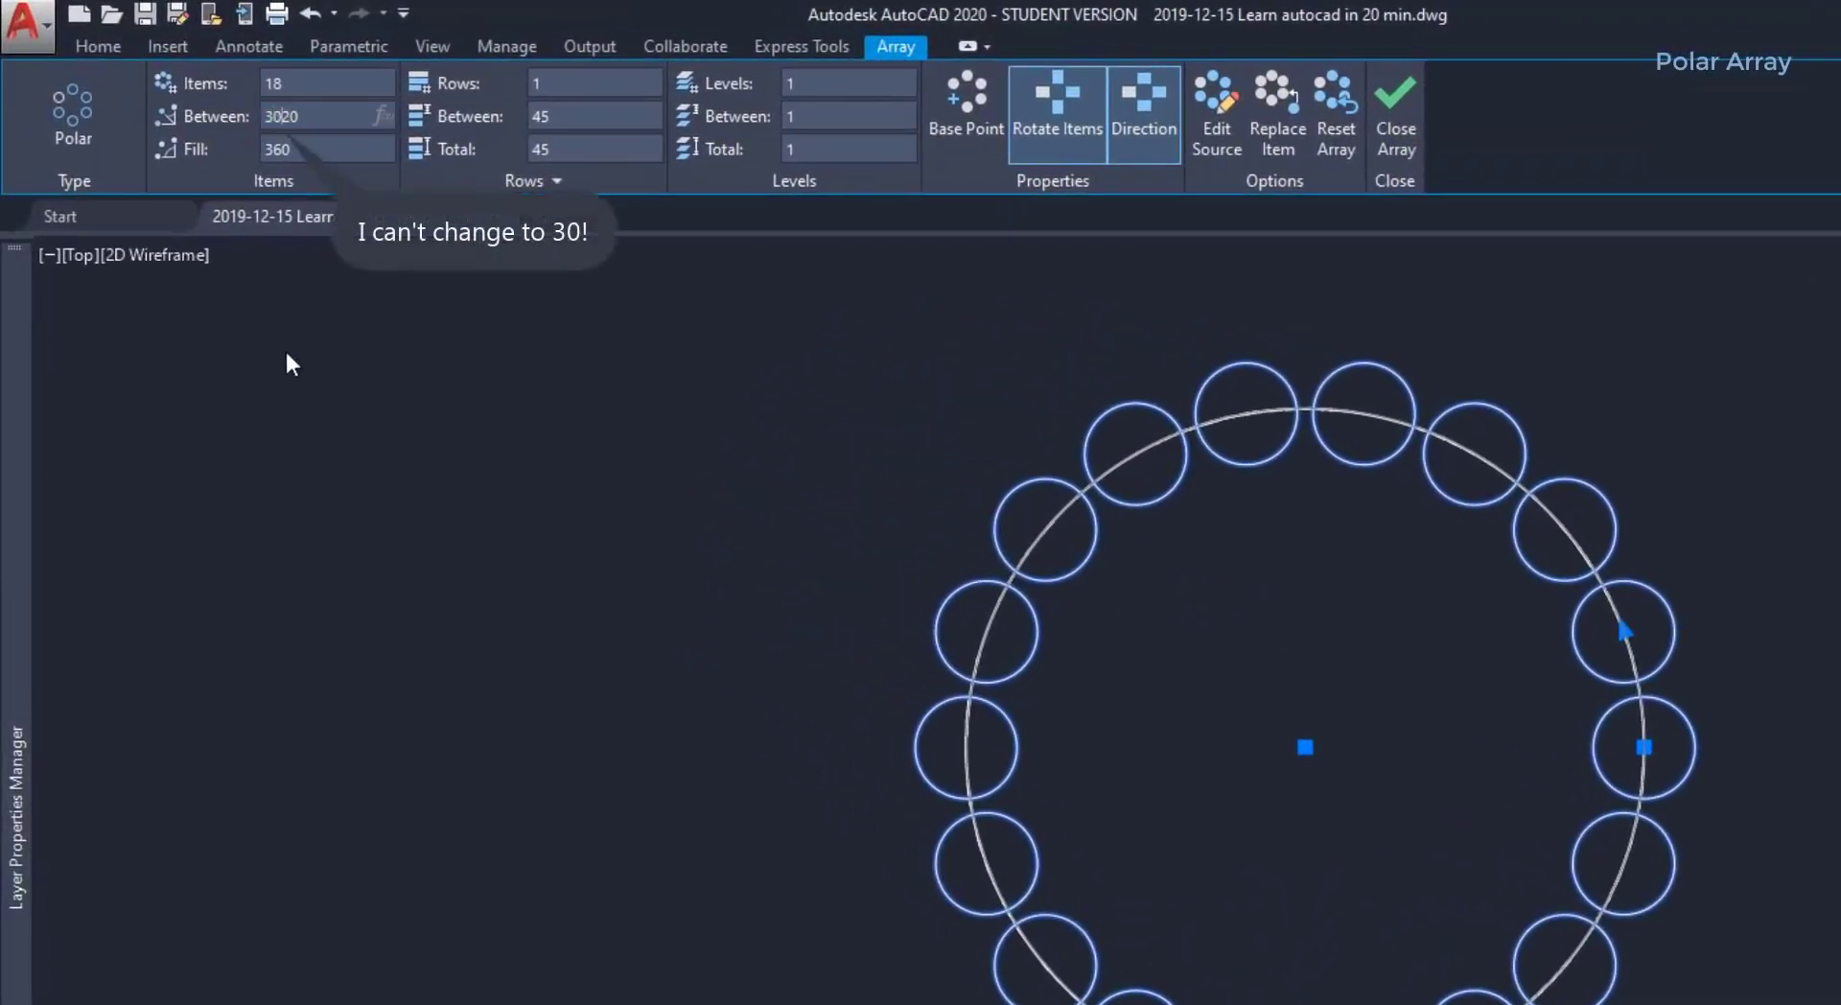
key("BackSpace")
key("BackSpace")
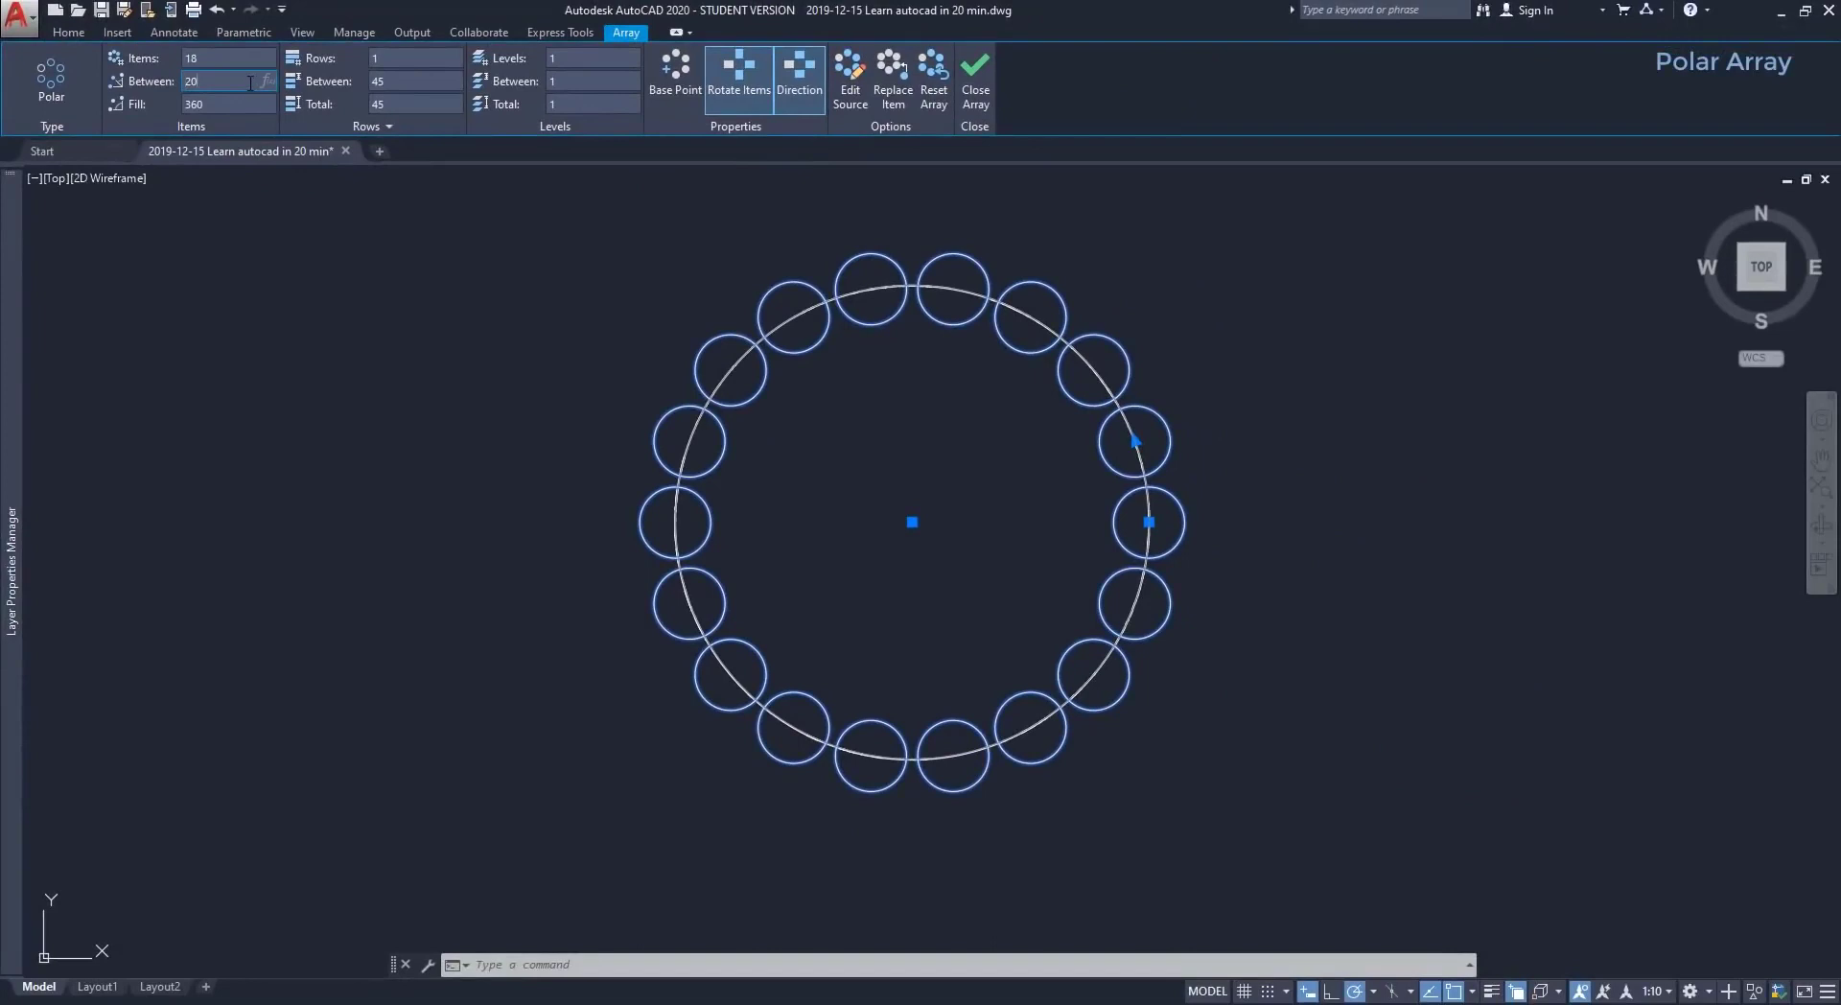
key("Return")
type("15")
key("Return")
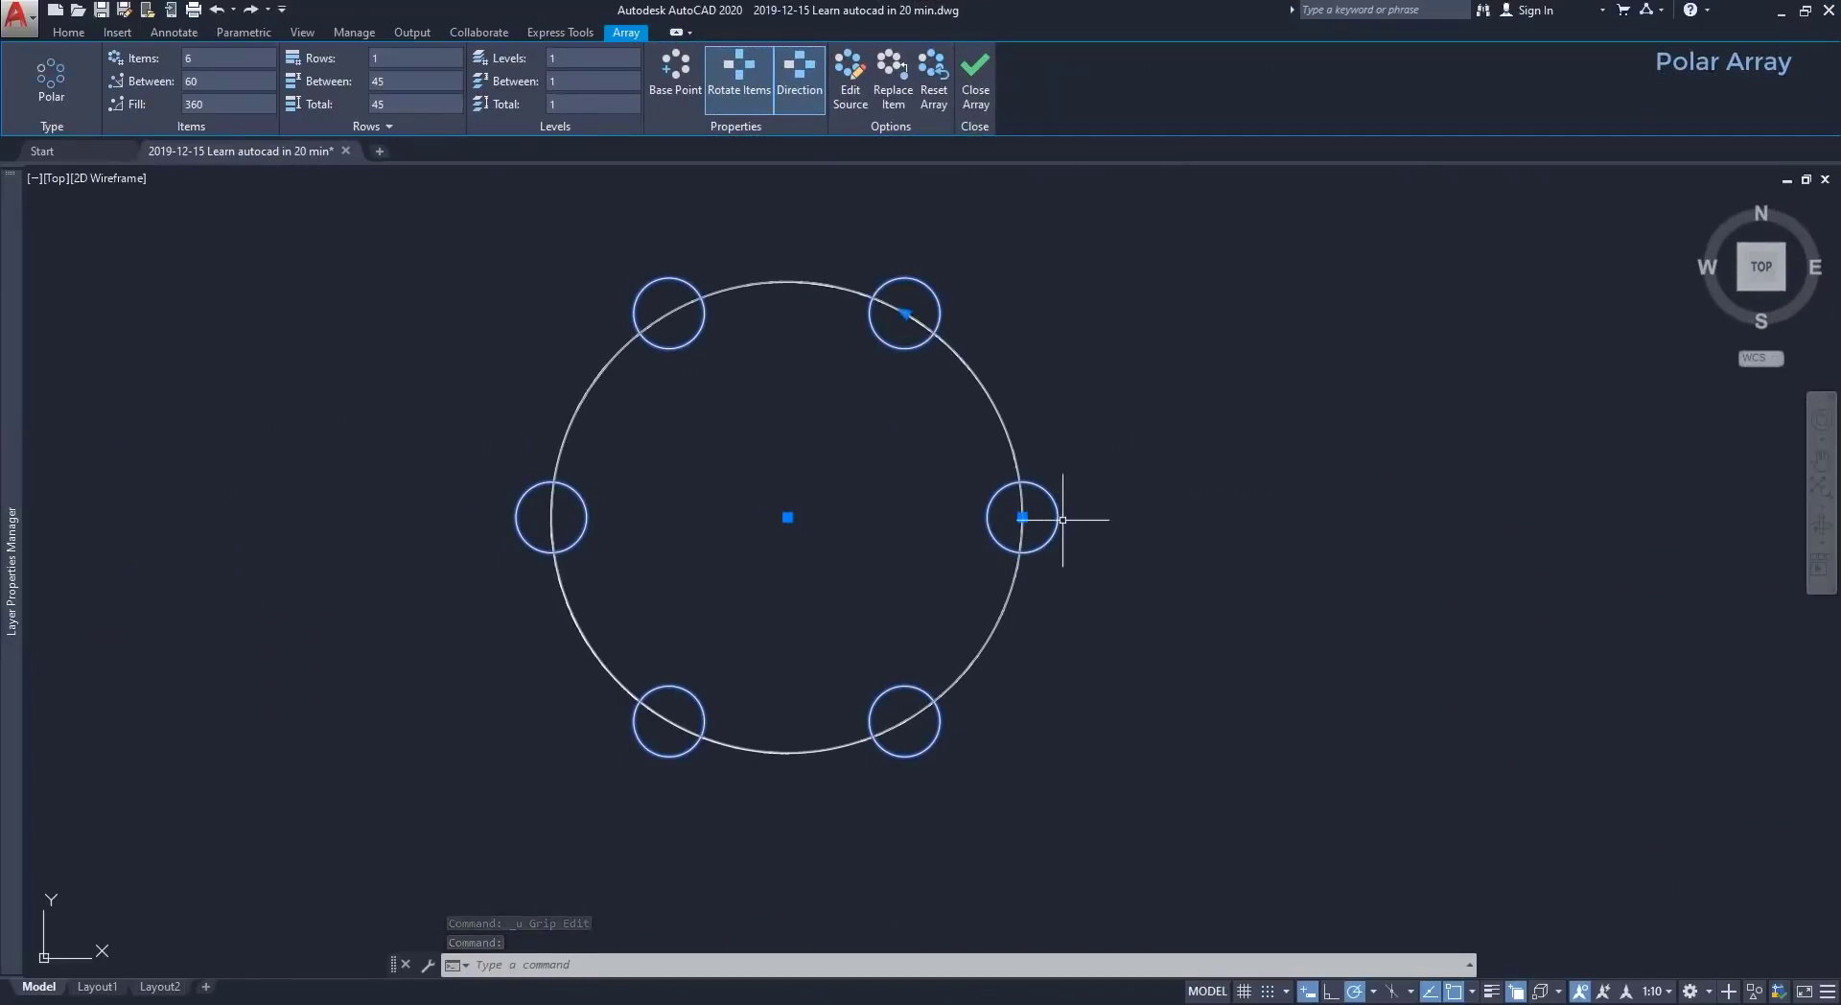
Try an array radius of 50 using the grip on the rightmost small circle, and undo it.
left_click(1022, 517)
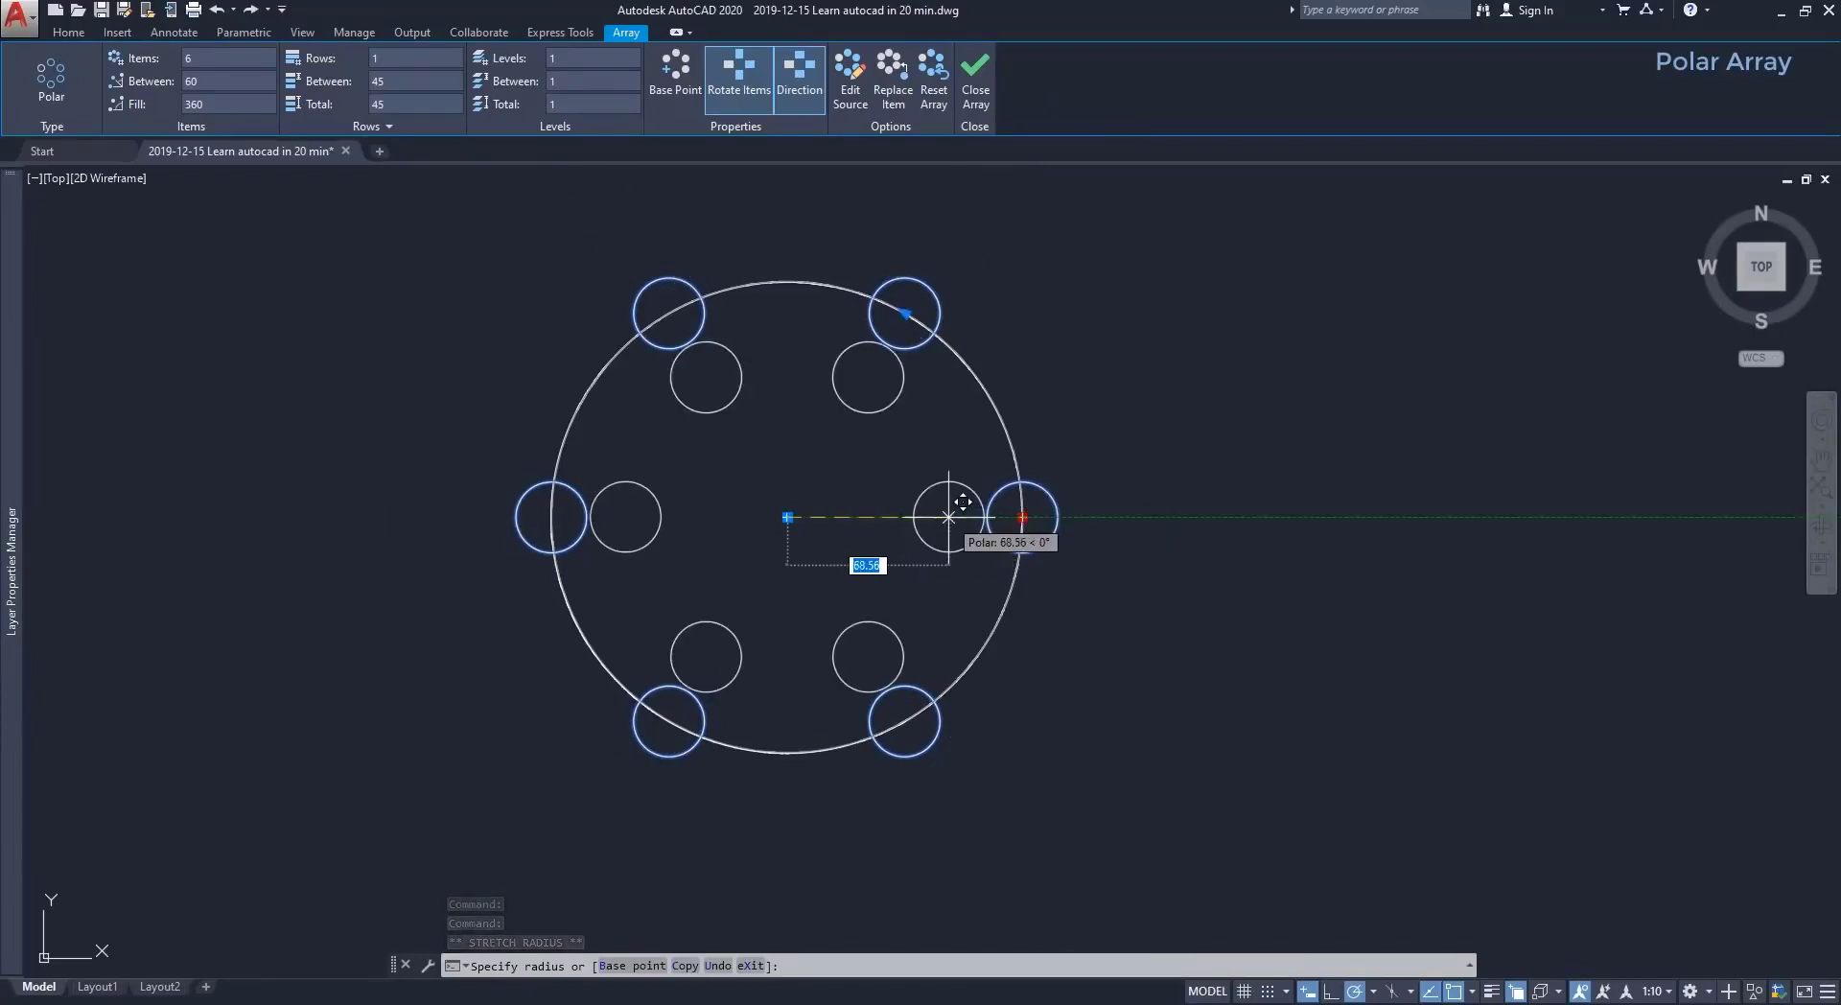
type("50")
key("Return")
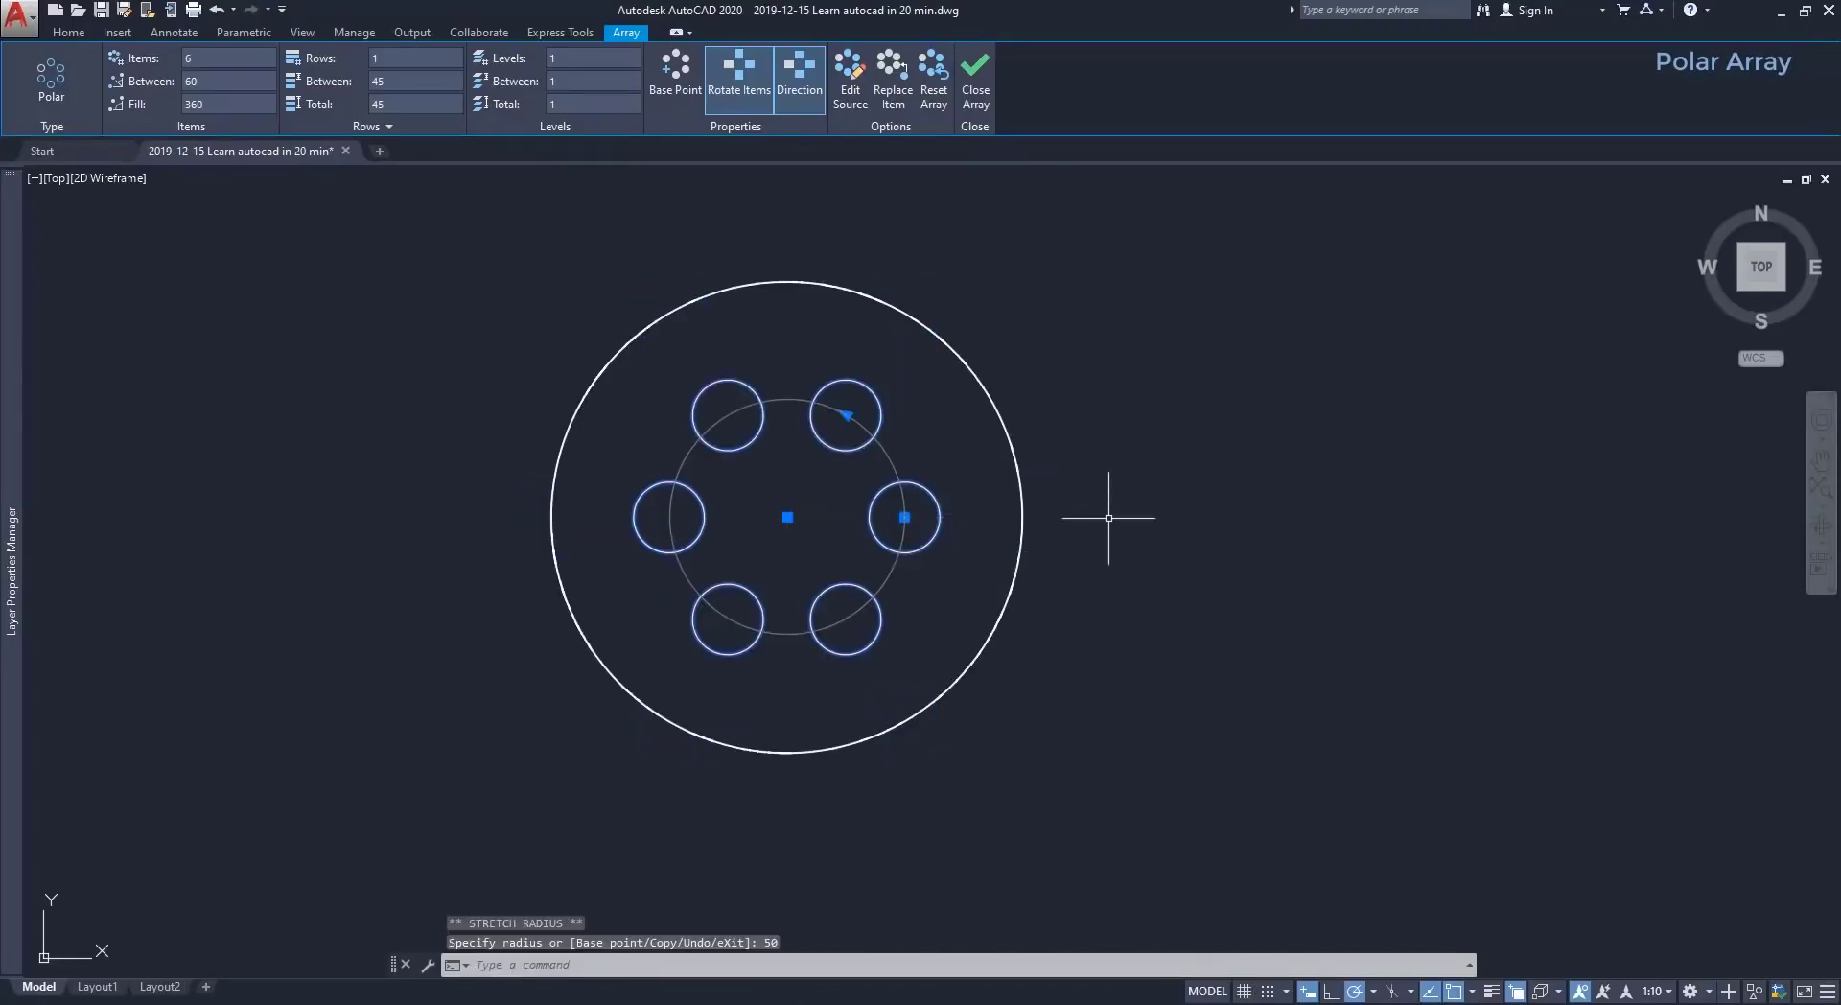
key("ctrl+z")
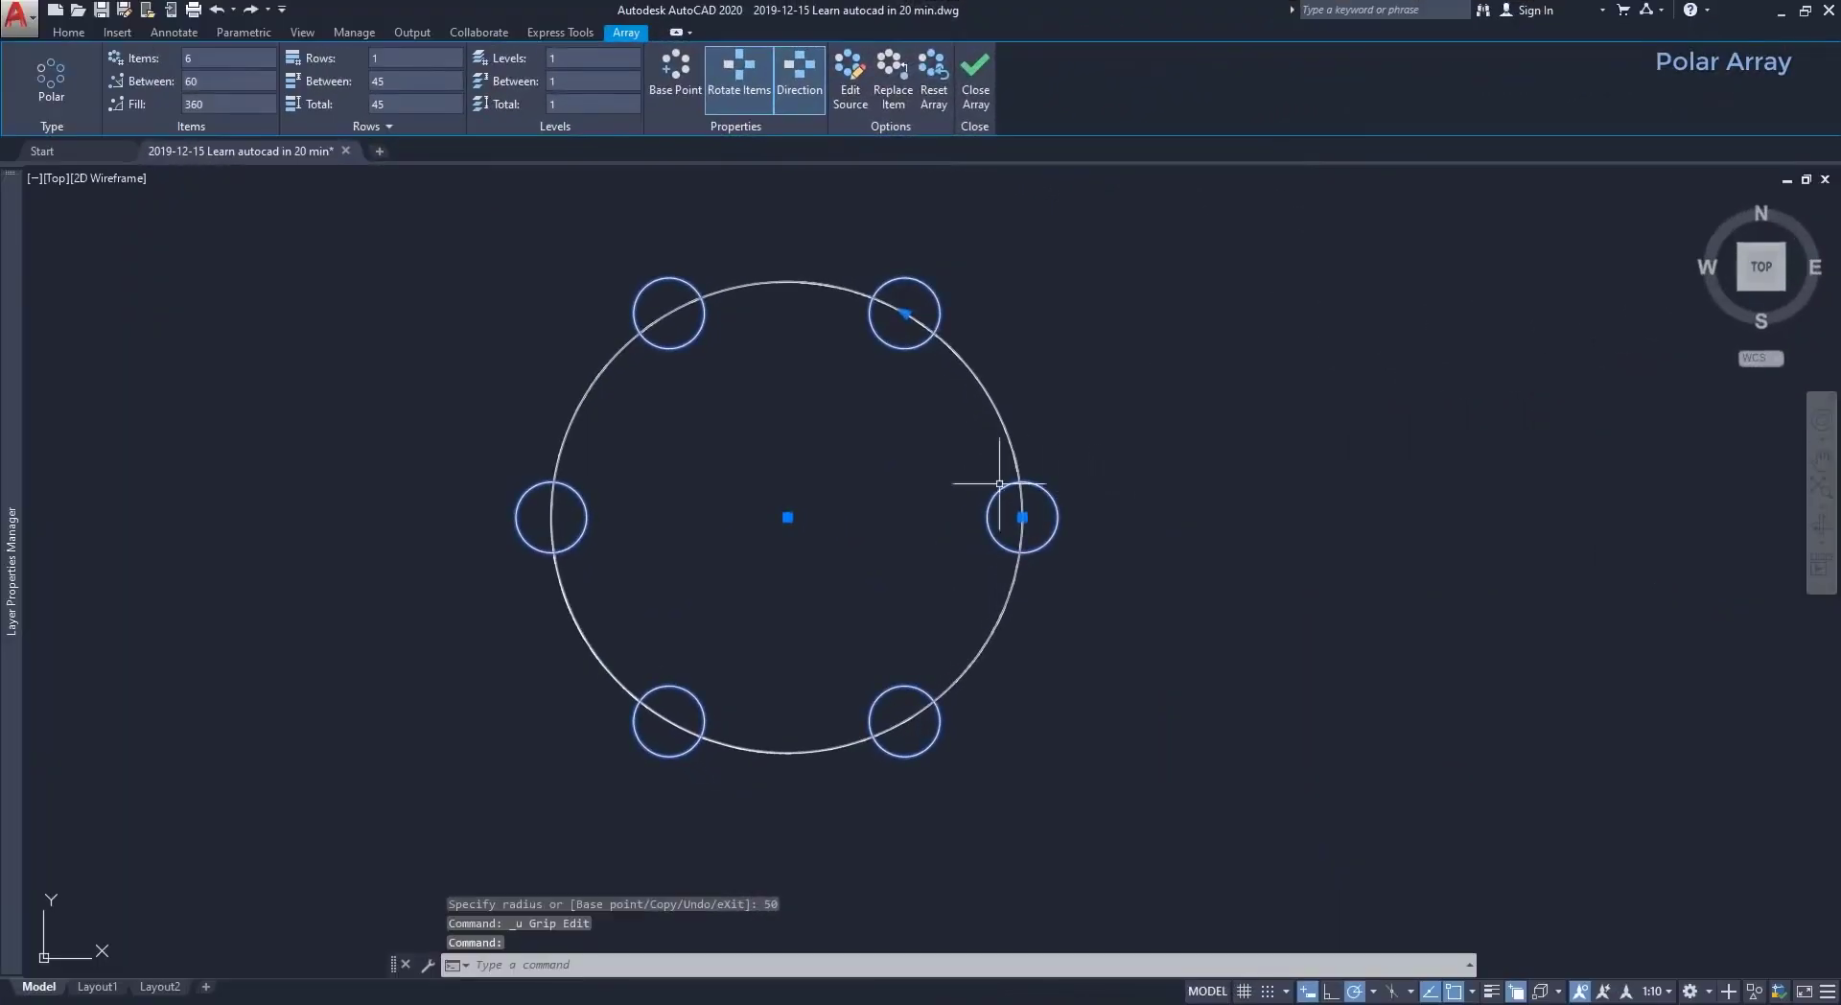
Try moving the polar array by its centre grip to the right of the large circle, and undo the move.
left_click(787, 516)
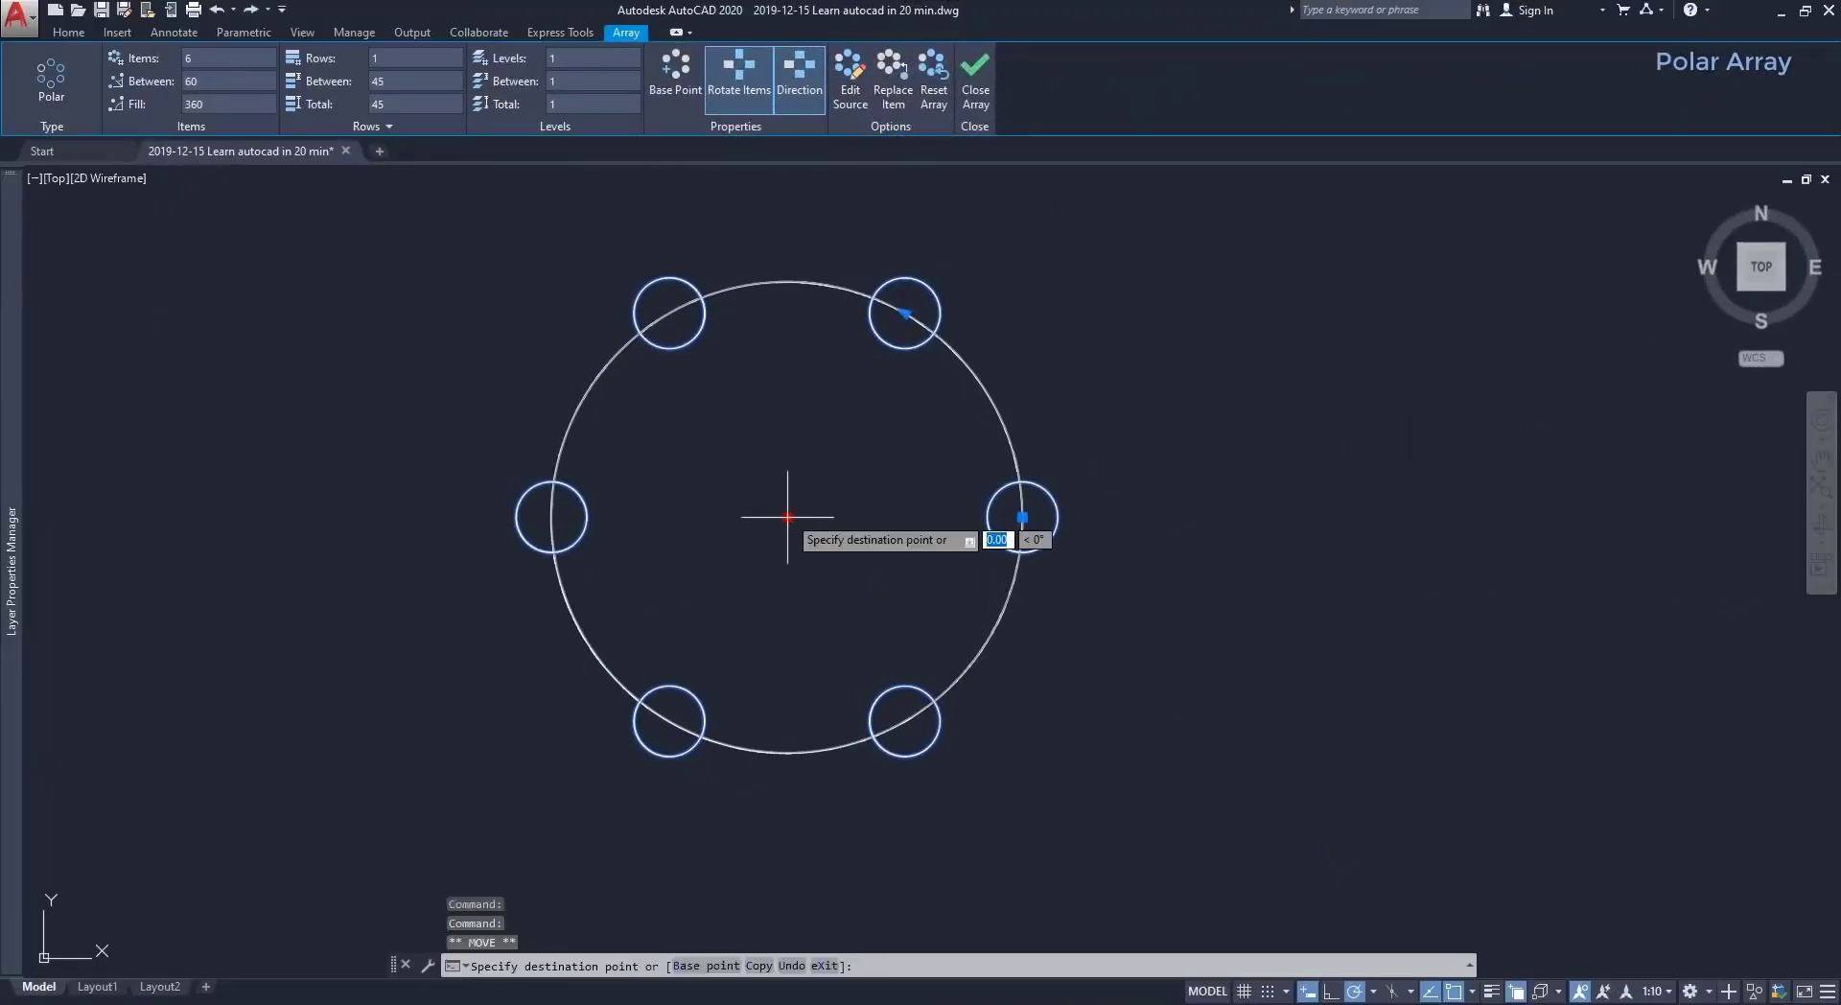
left_click(1398, 555)
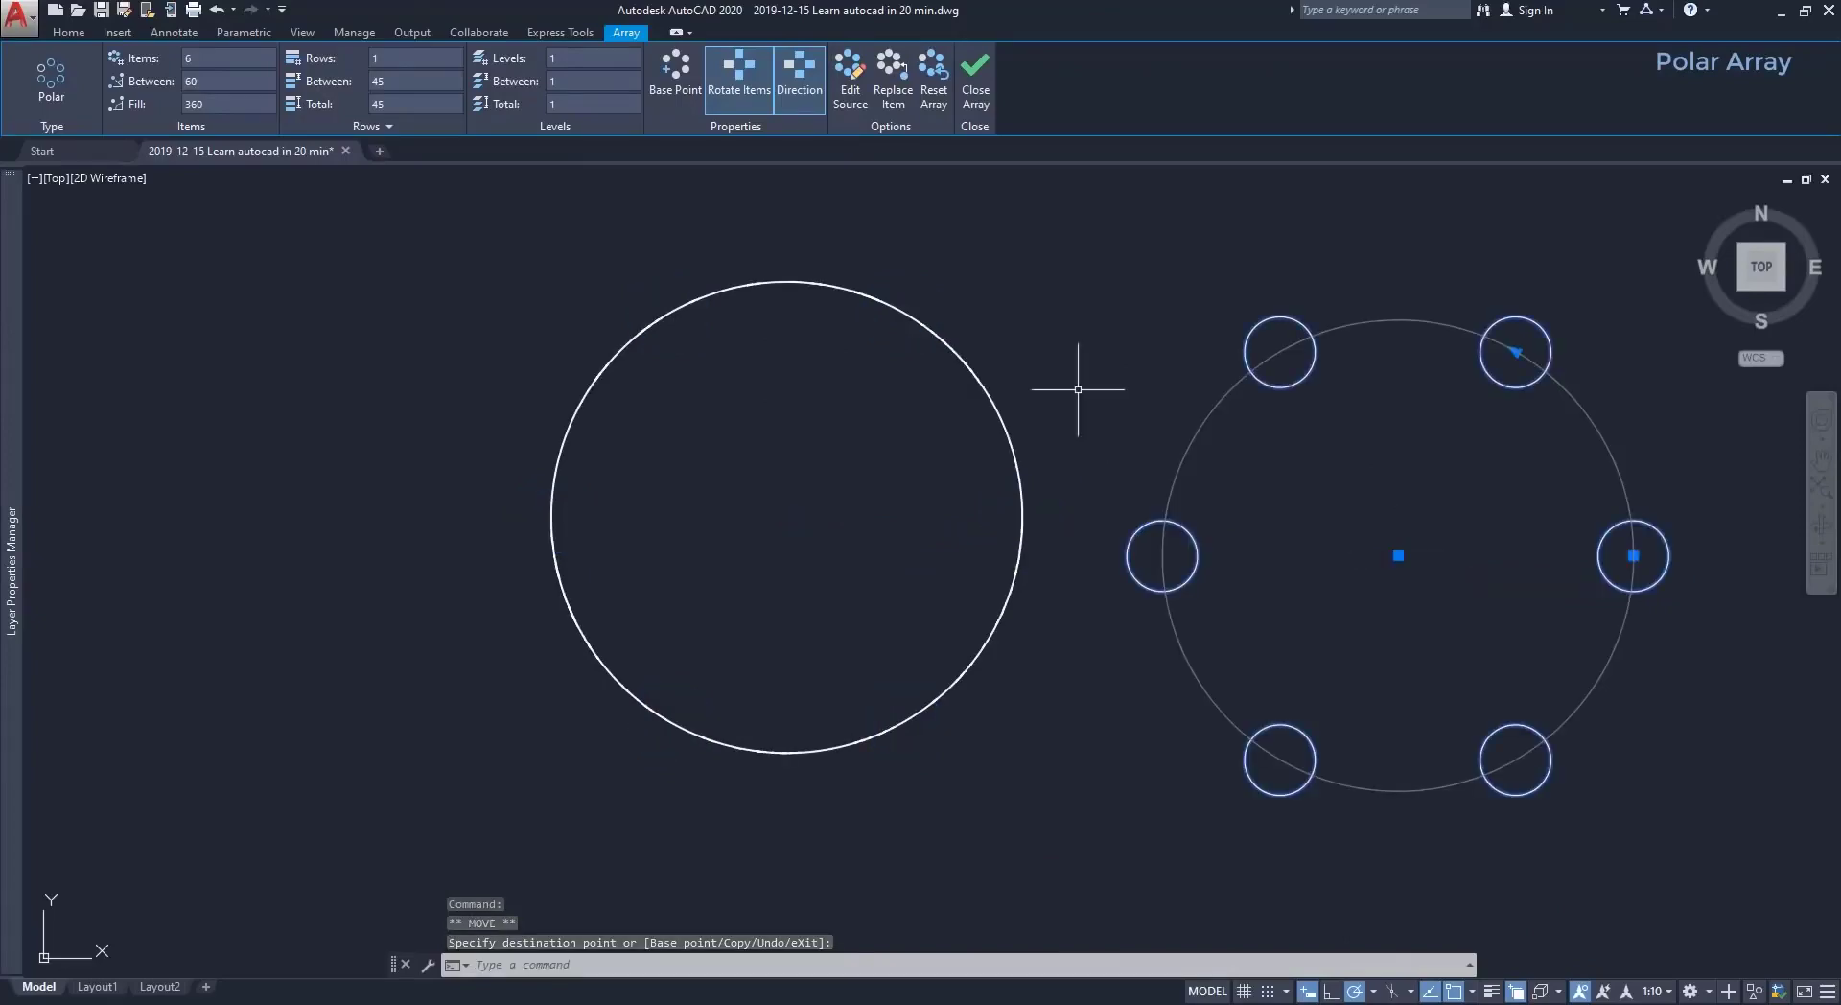
key("ctrl+z")
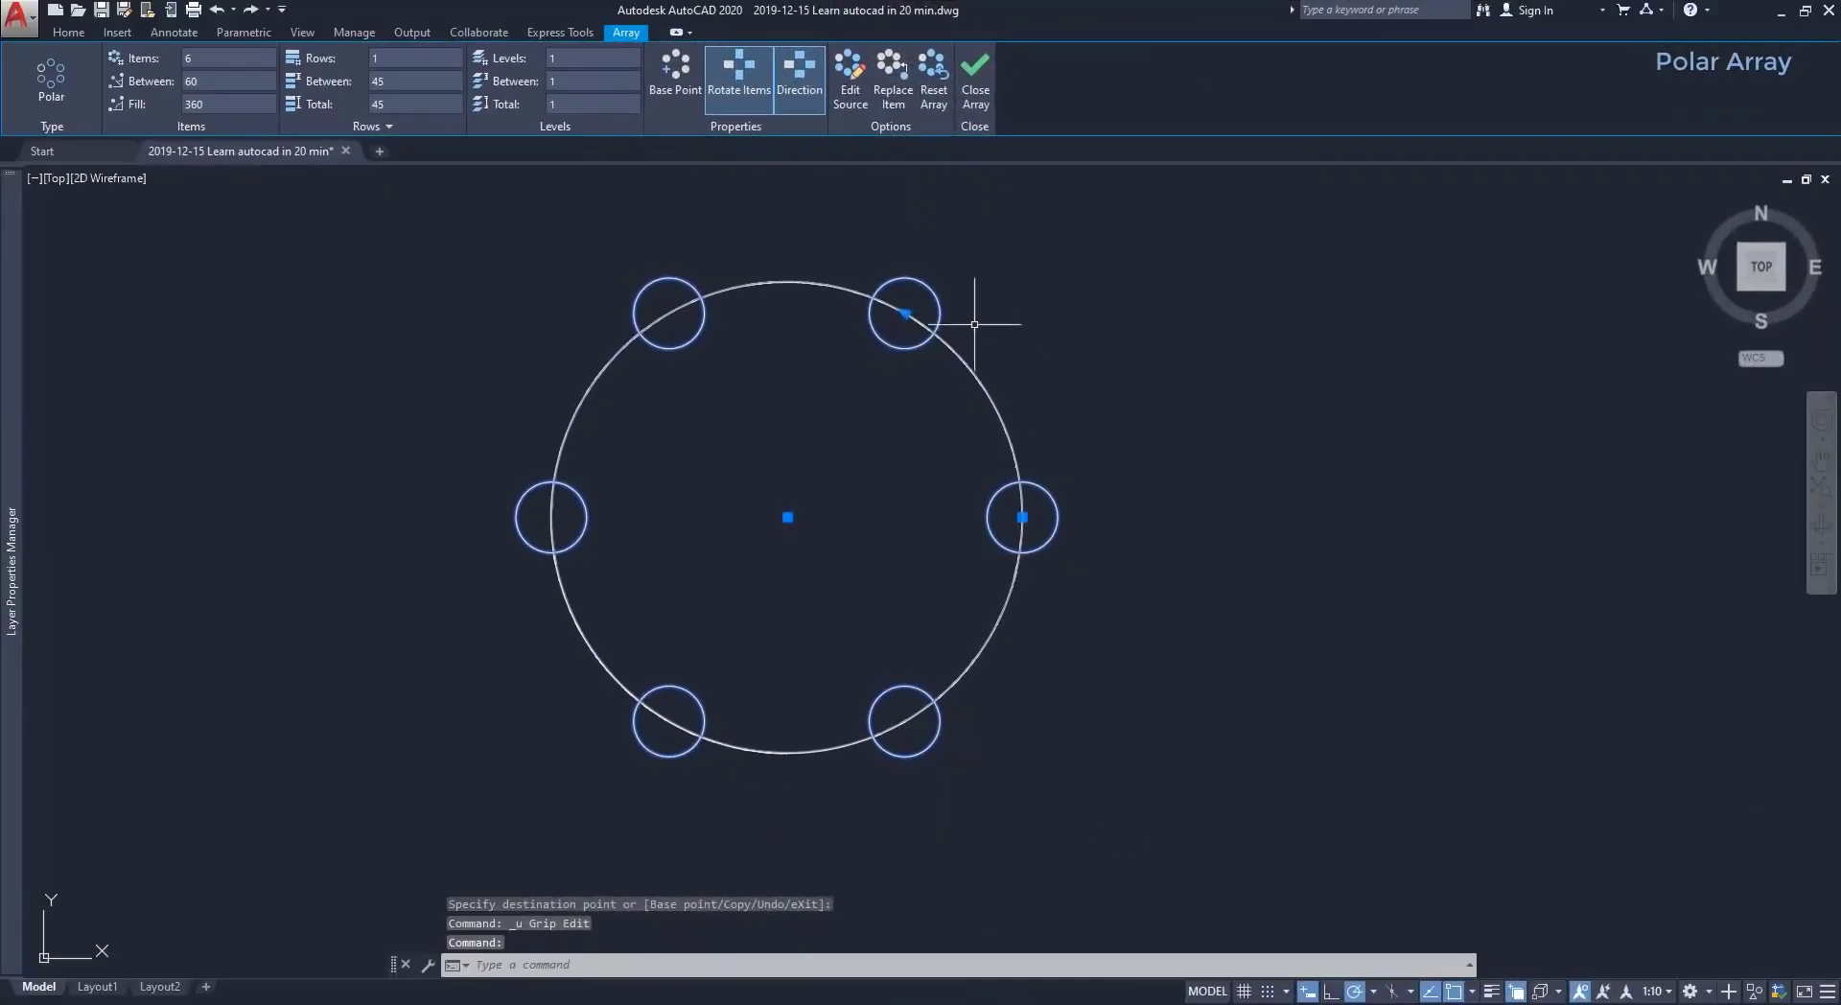
Use the grip on the array's second circle to reduce the angle between items to about 40°, and widen it again.
left_click(904, 312)
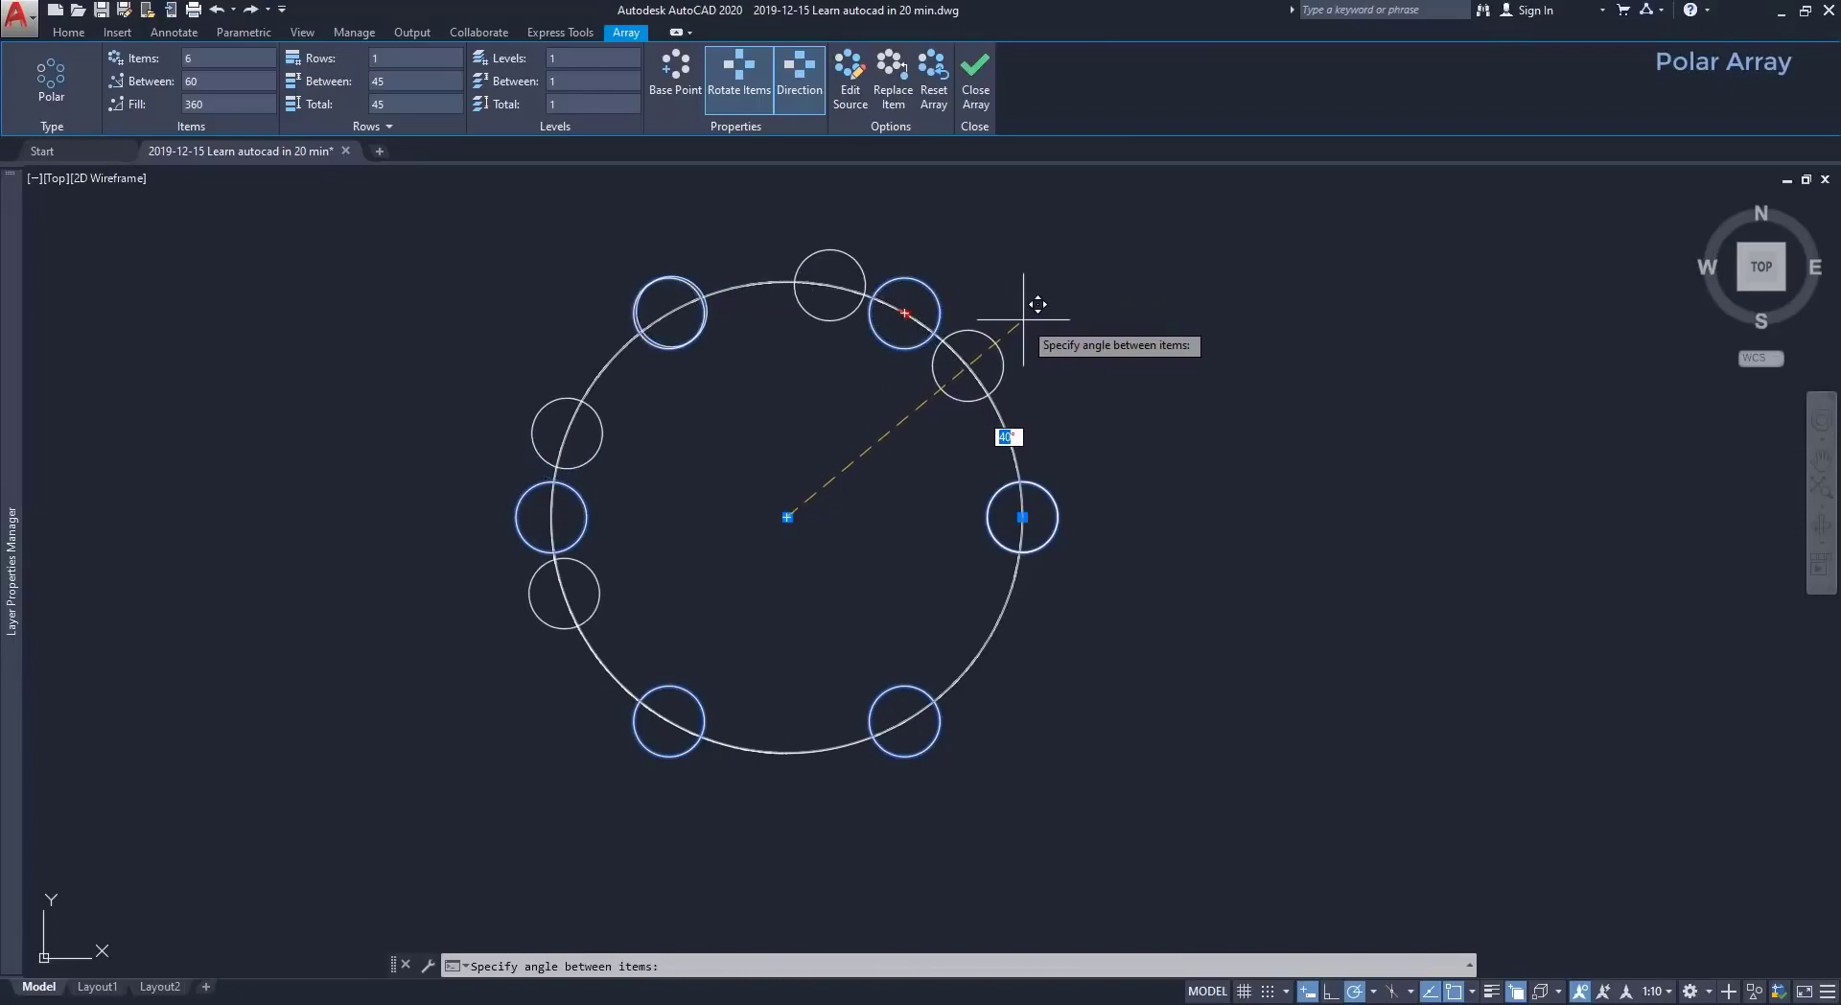
left_click(1023, 320)
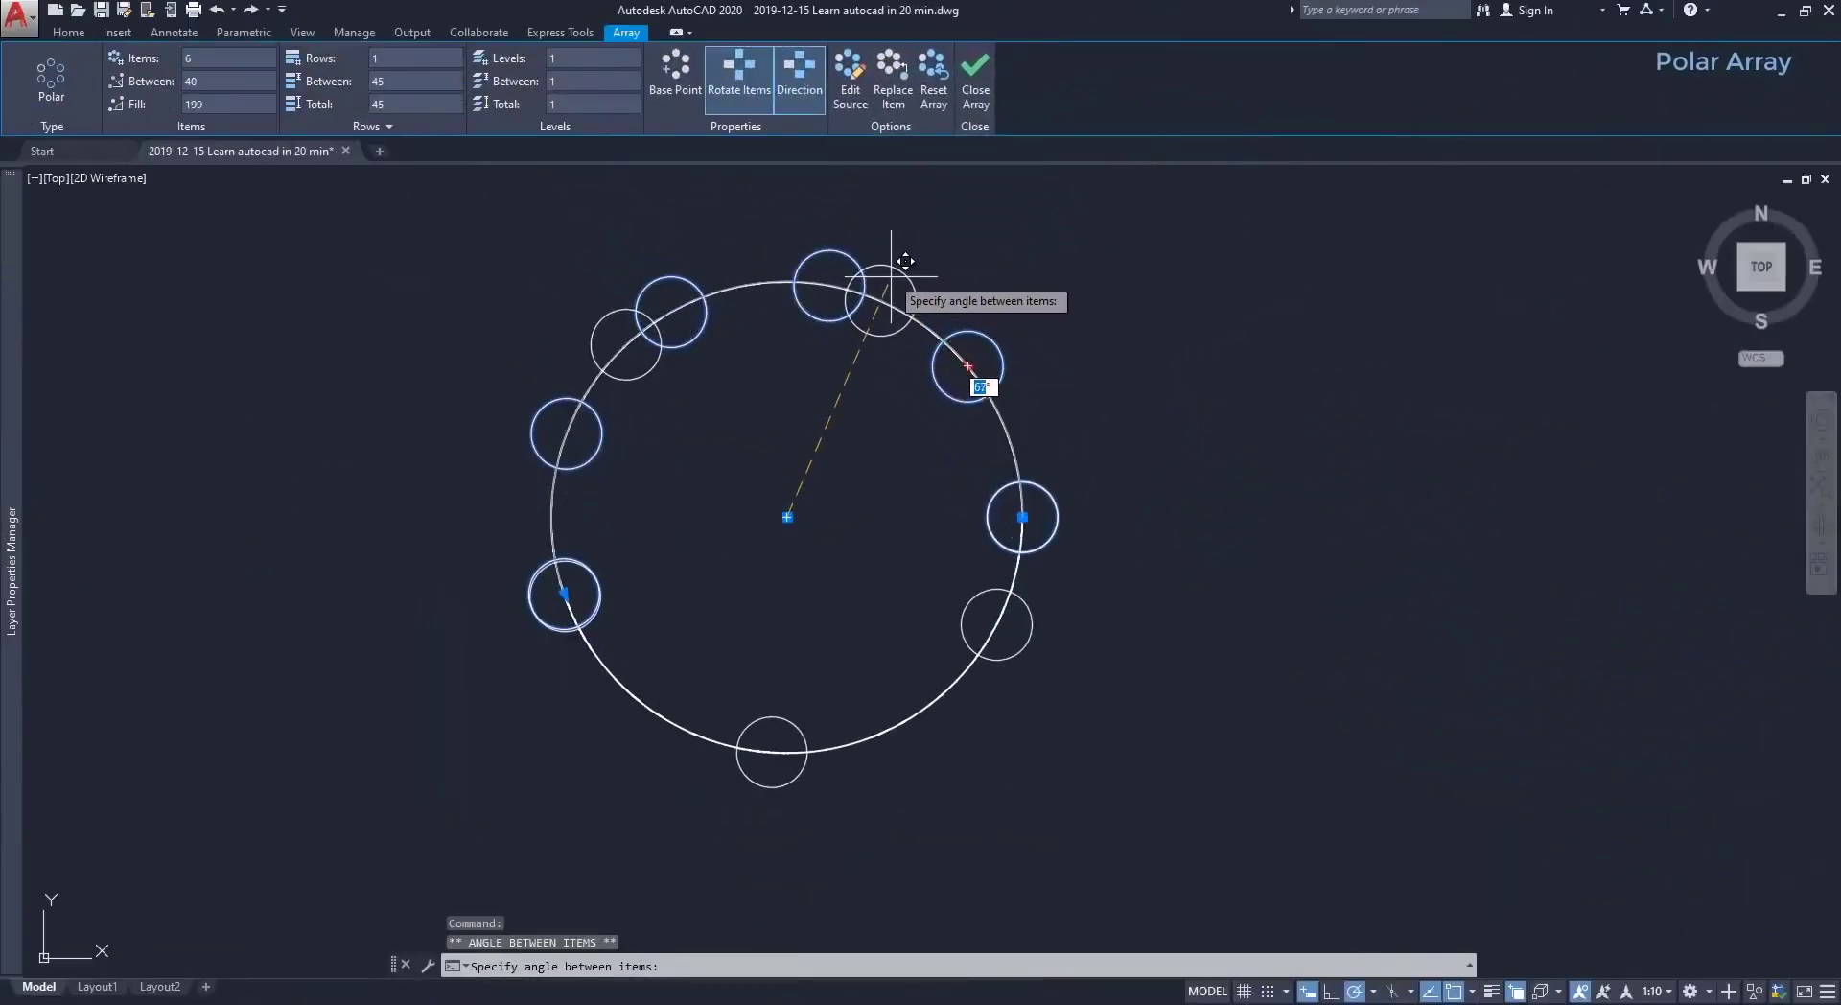
left_click(887, 273)
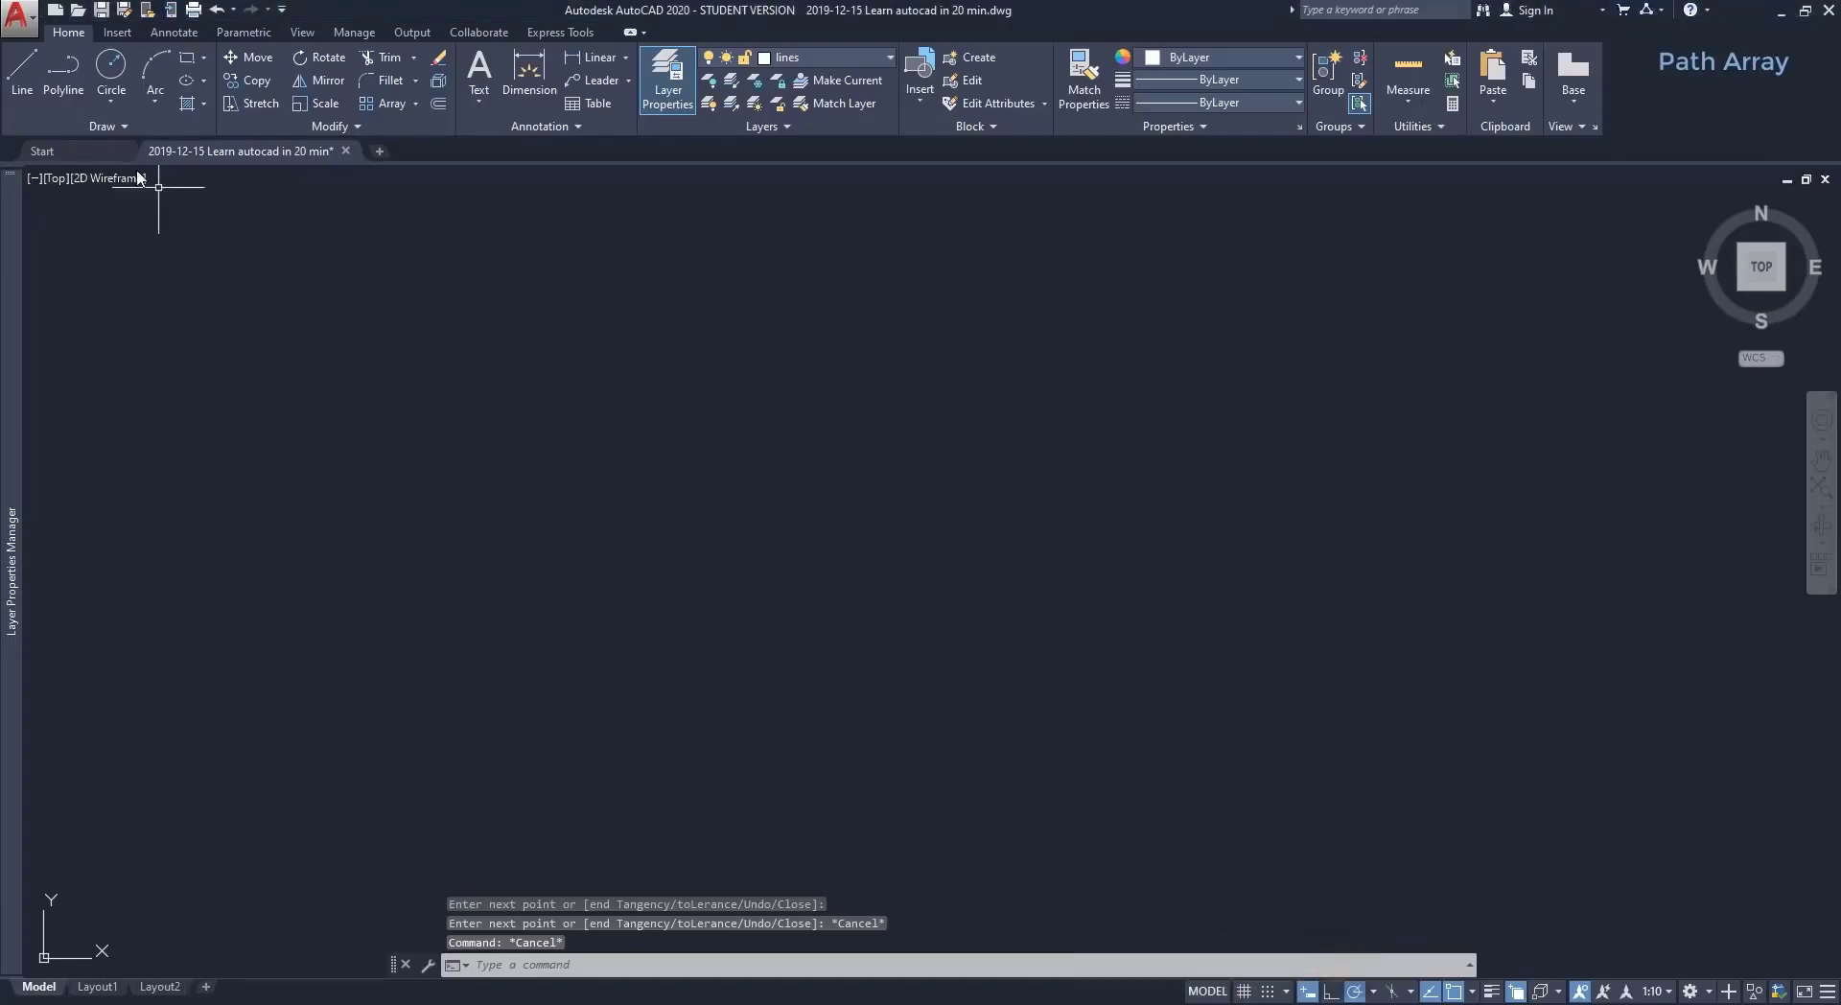
Draw an open, wavy spline through eight fit points in the empty drawing area as a path.
left_click(100, 126)
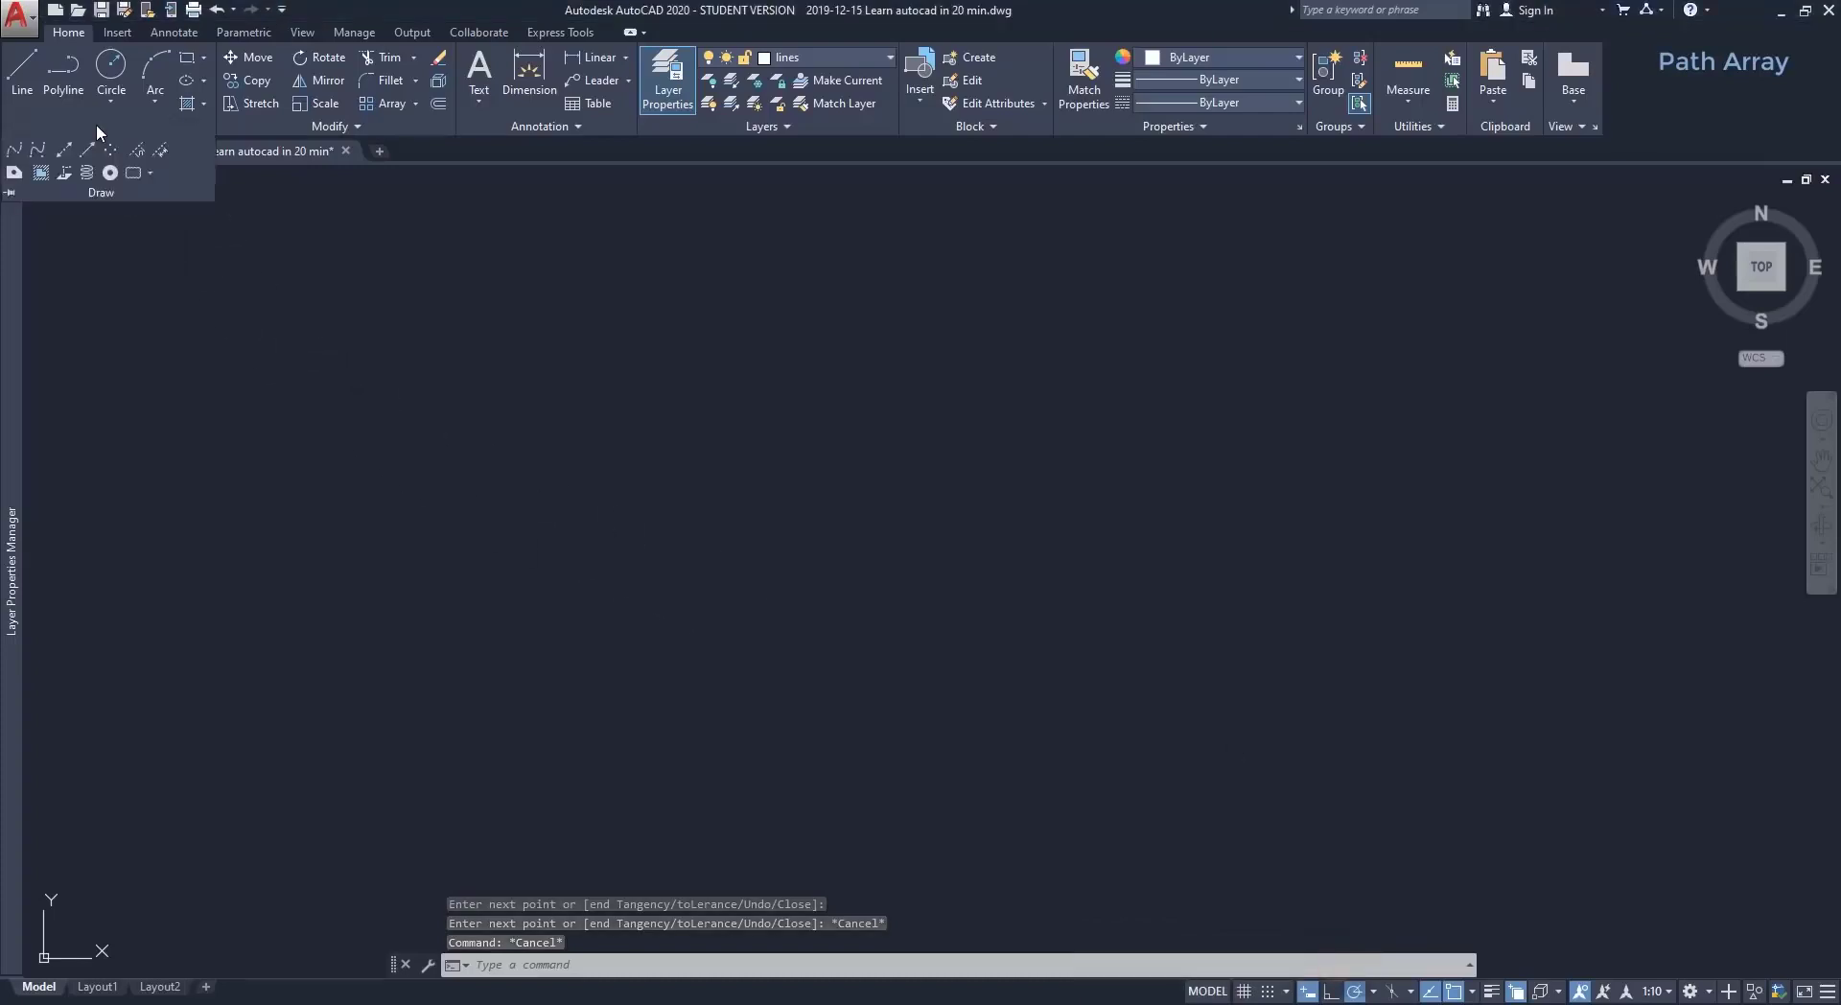
left_click(14, 153)
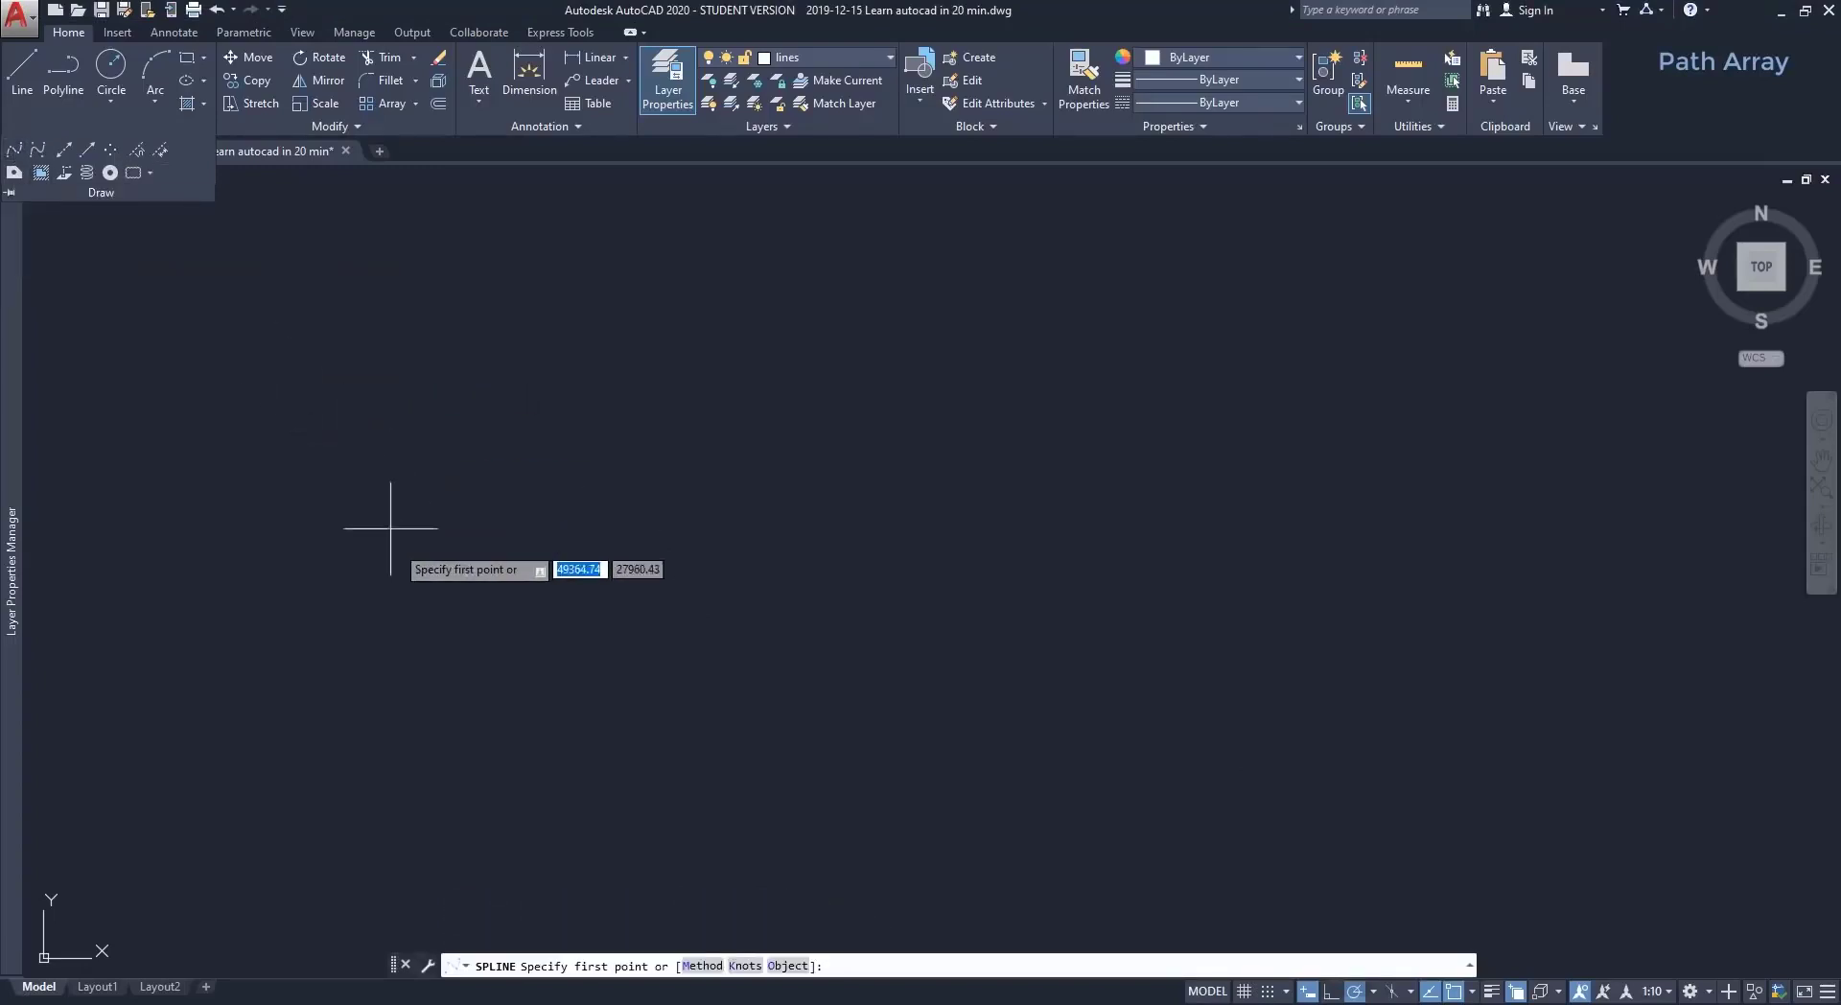
left_click(395, 700)
left_click(501, 525)
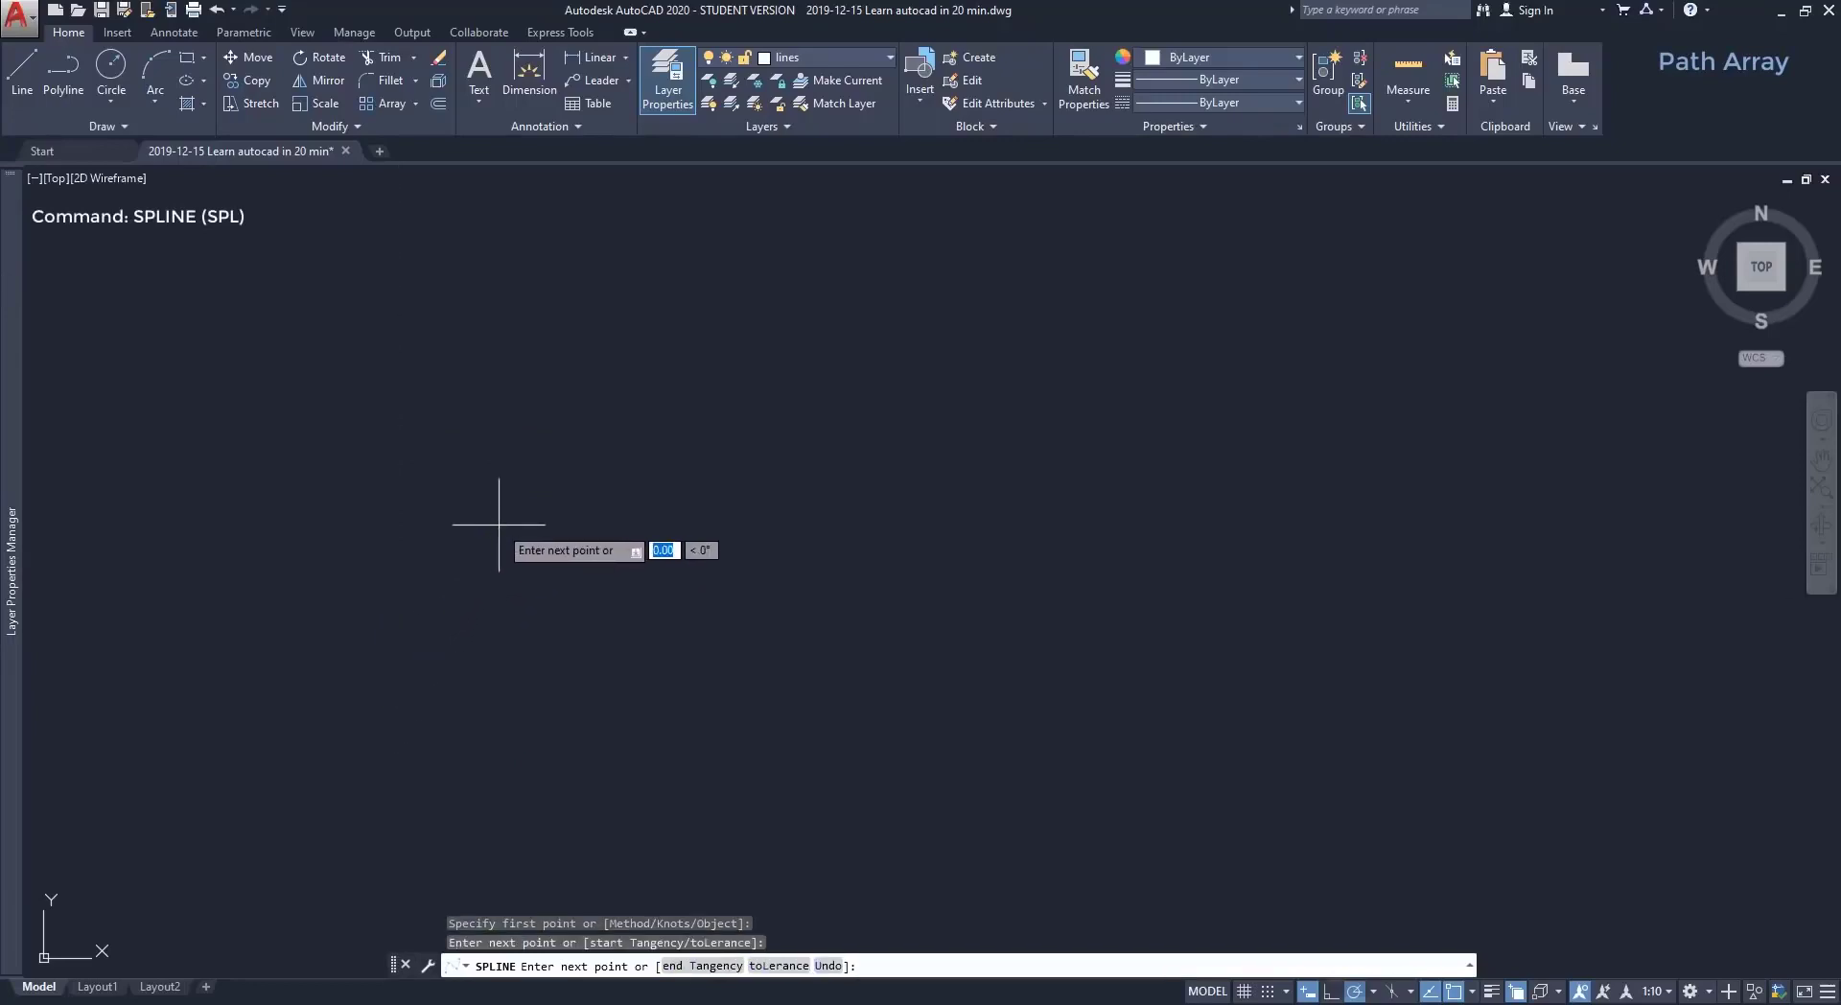
left_click(762, 664)
left_click(995, 693)
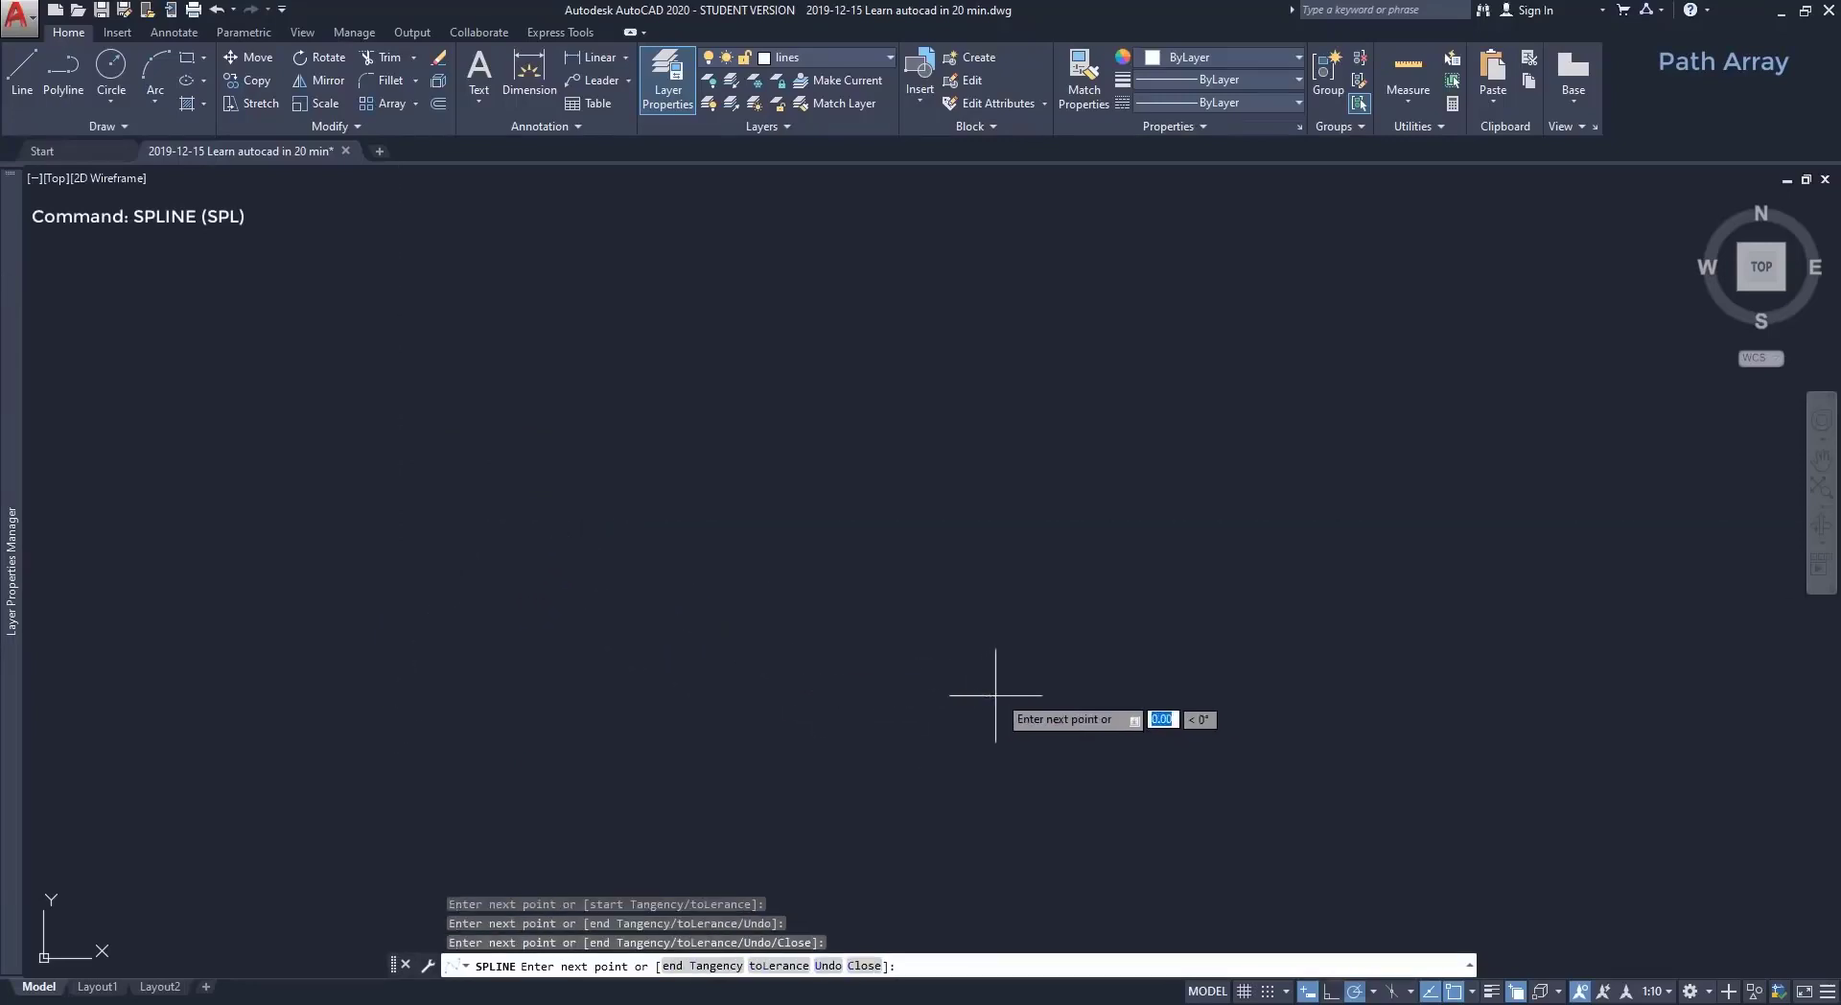
left_click(1087, 509)
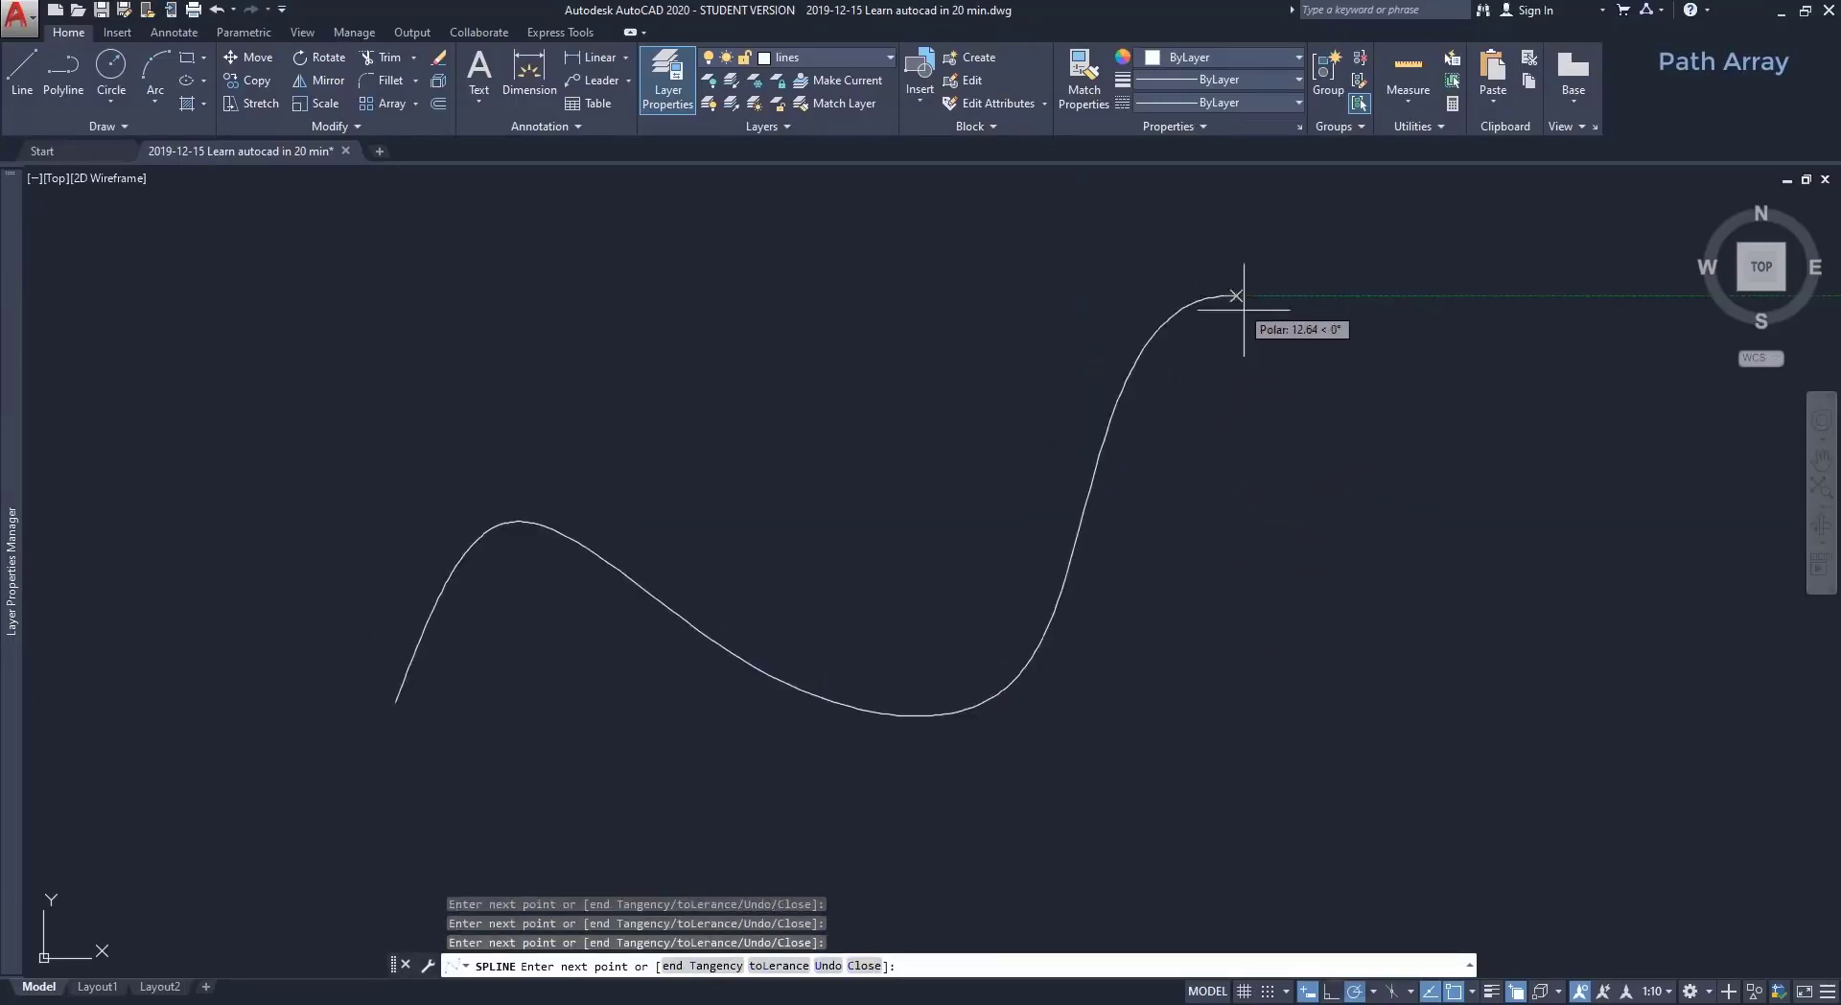
left_click(1225, 295)
left_click(1498, 559)
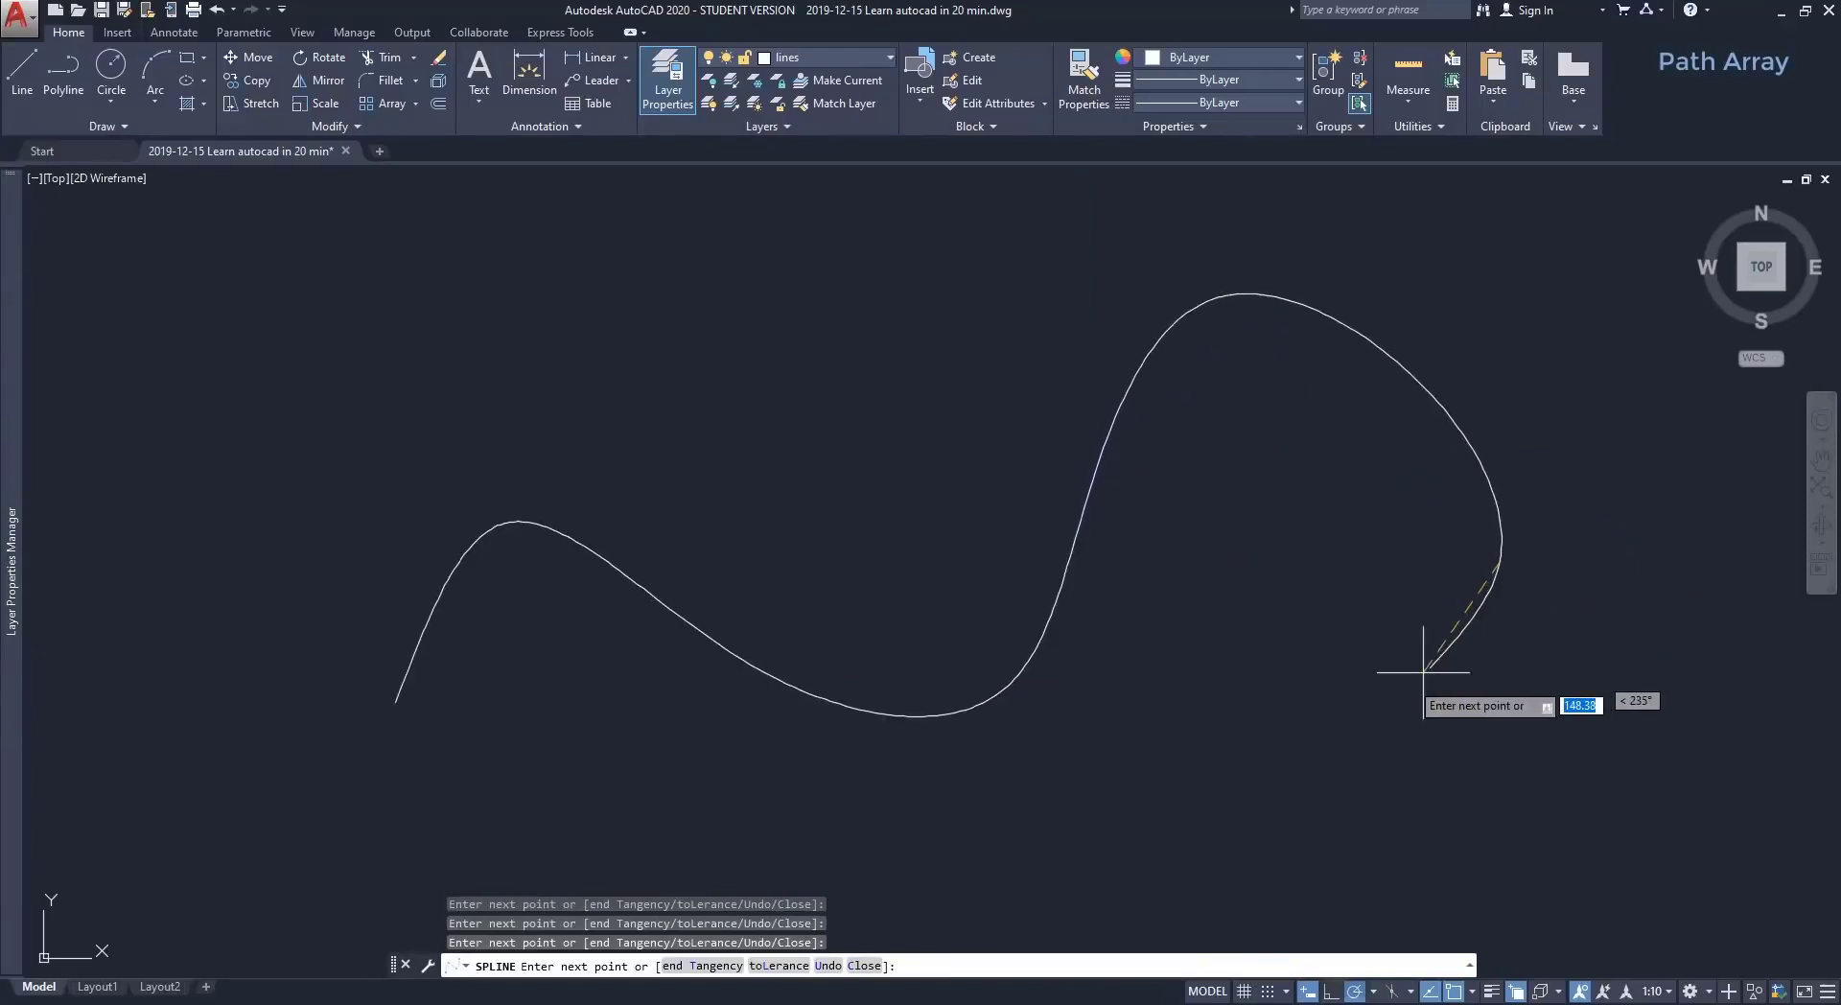
left_click(1362, 702)
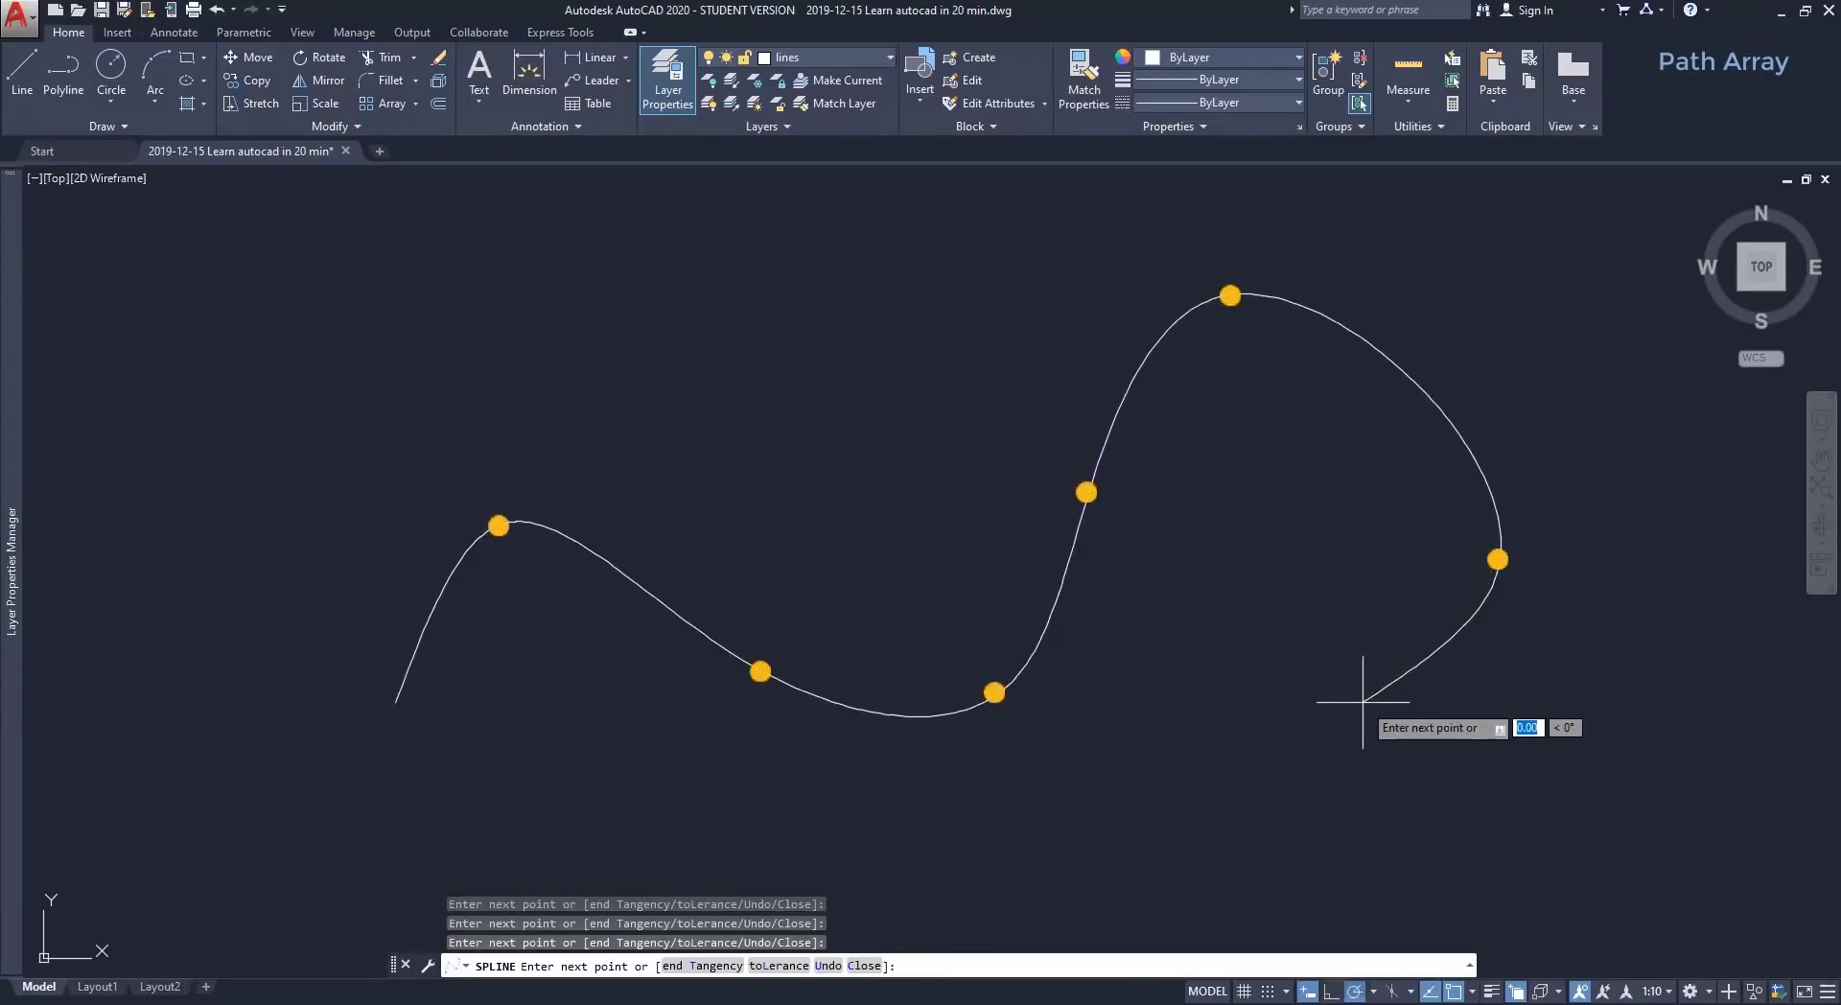
key("Return")
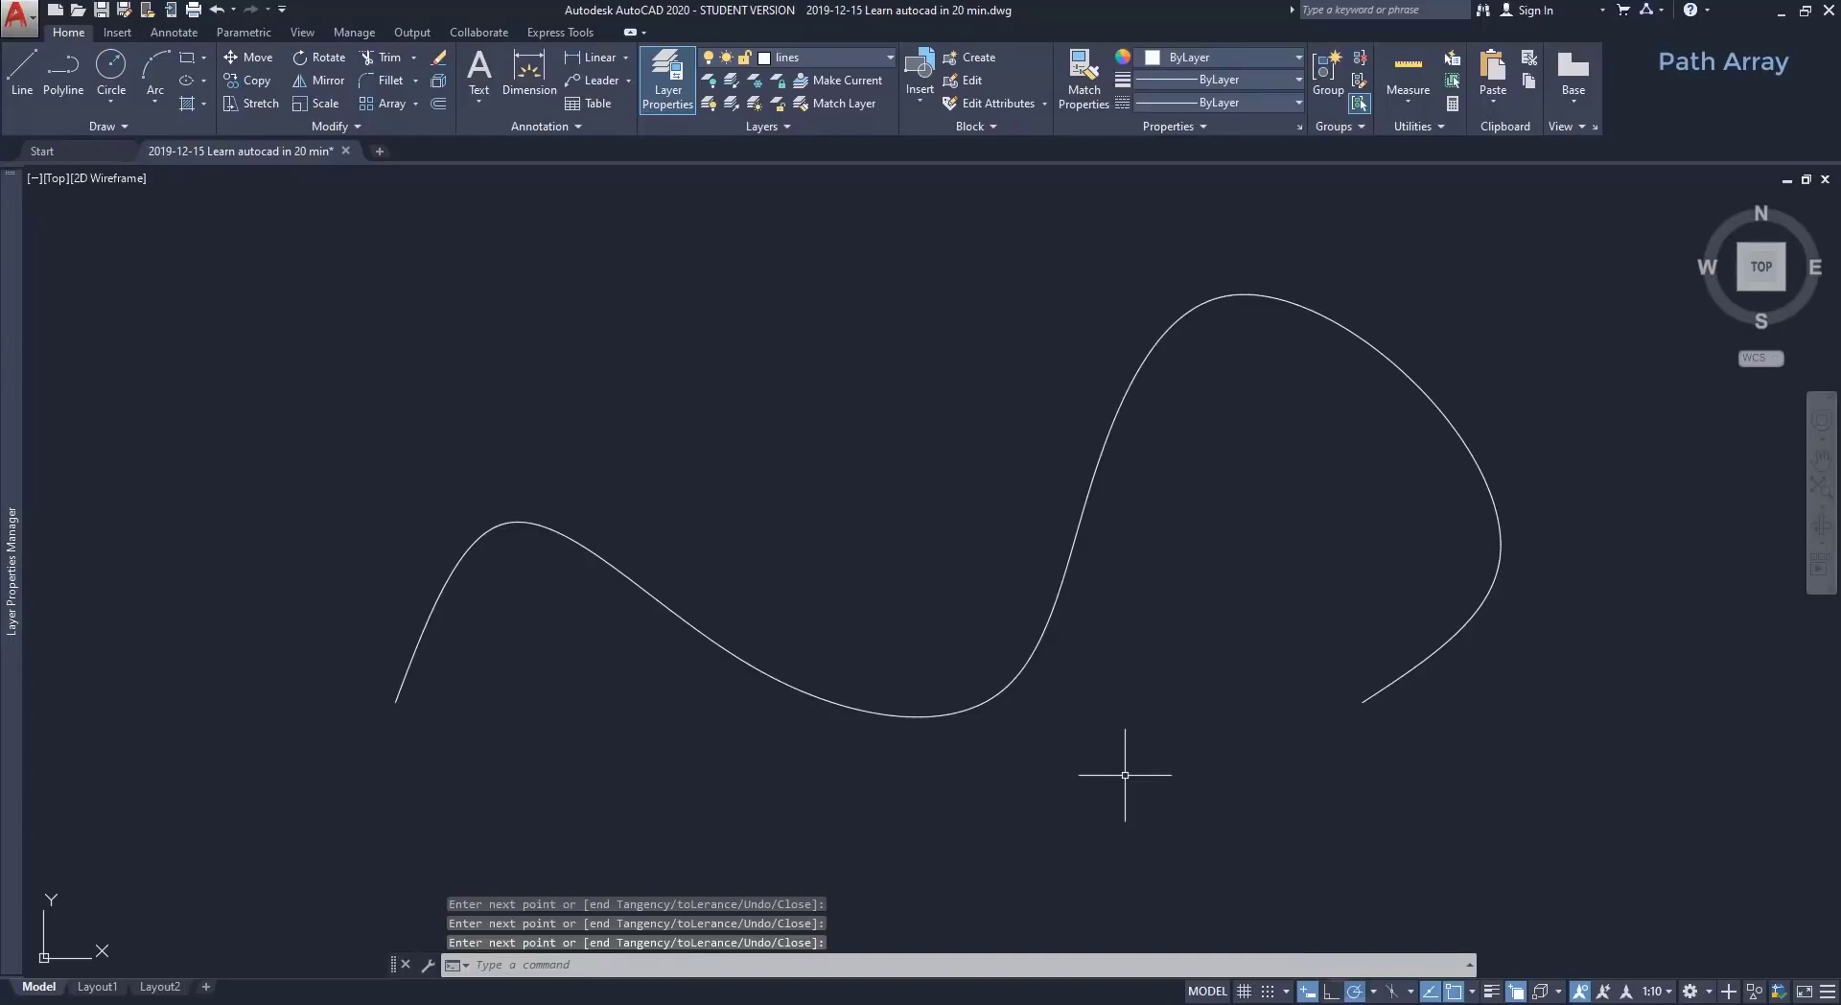
Draw a small rectangle with its upper-left corner on the spline's lower-left endpoint, and narrow it by about 26 units from its right edge.
left_click(189, 59)
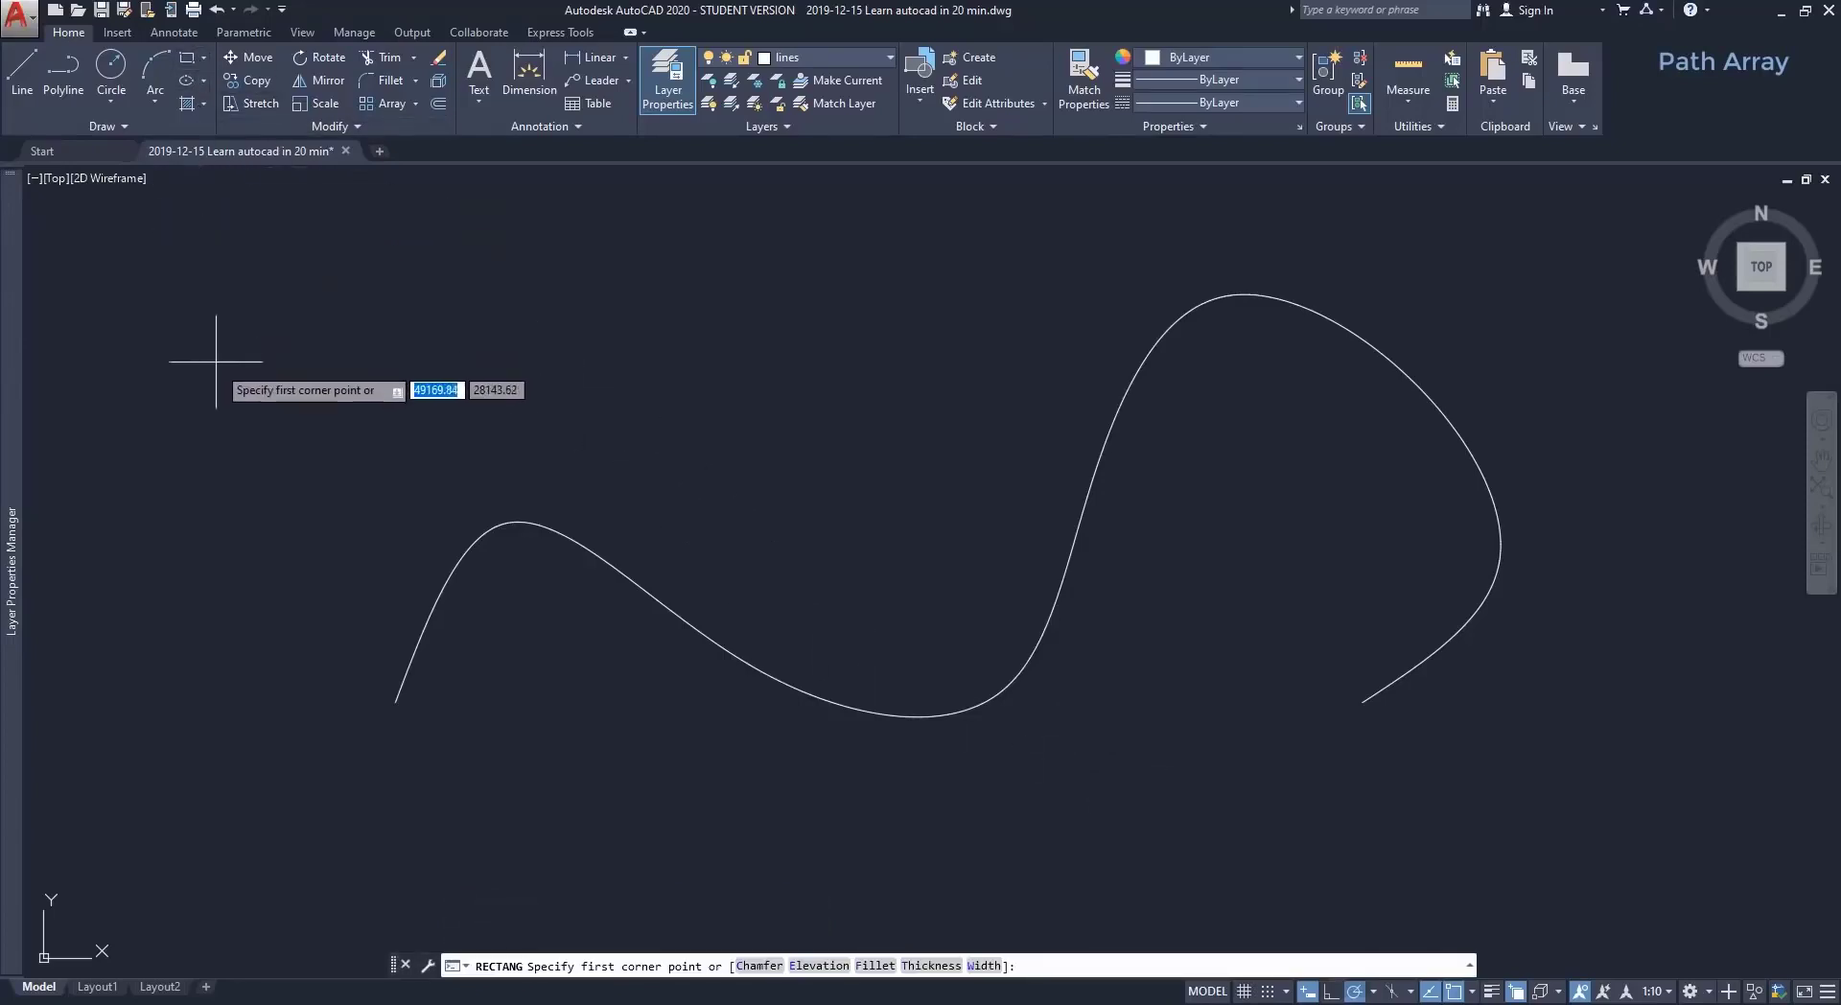
left_click(395, 702)
left_click(454, 741)
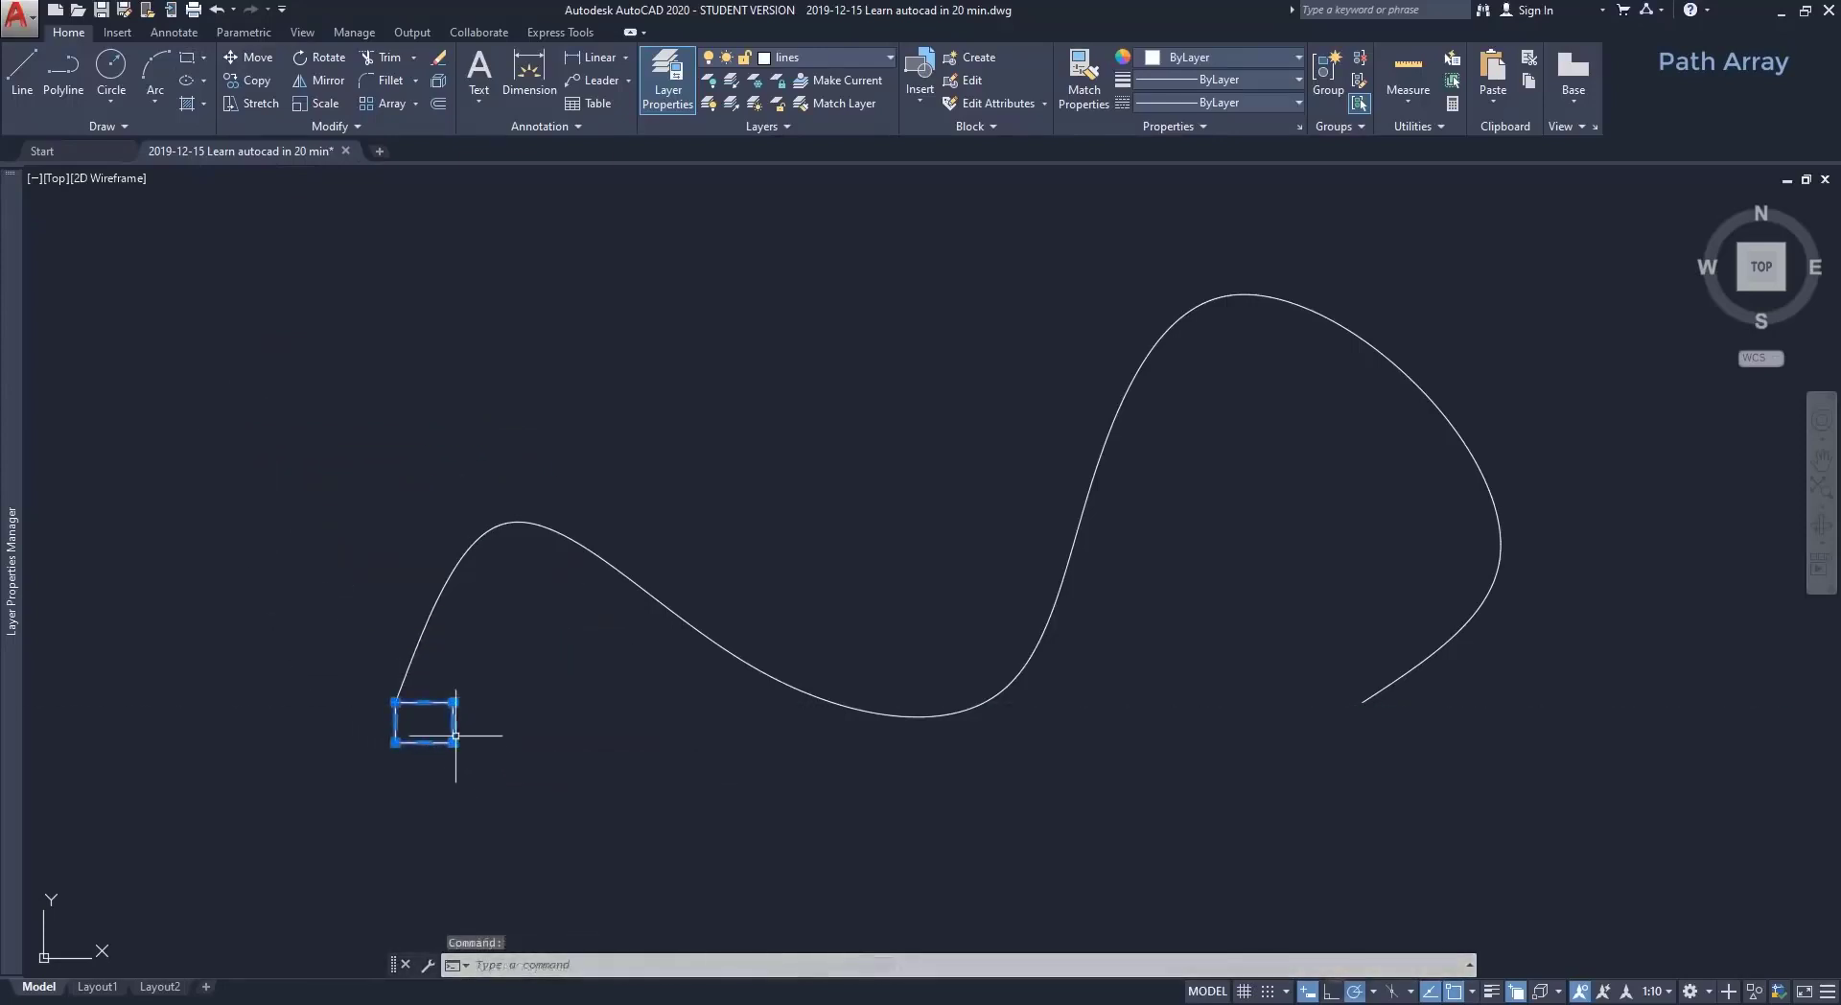
left_click(453, 721)
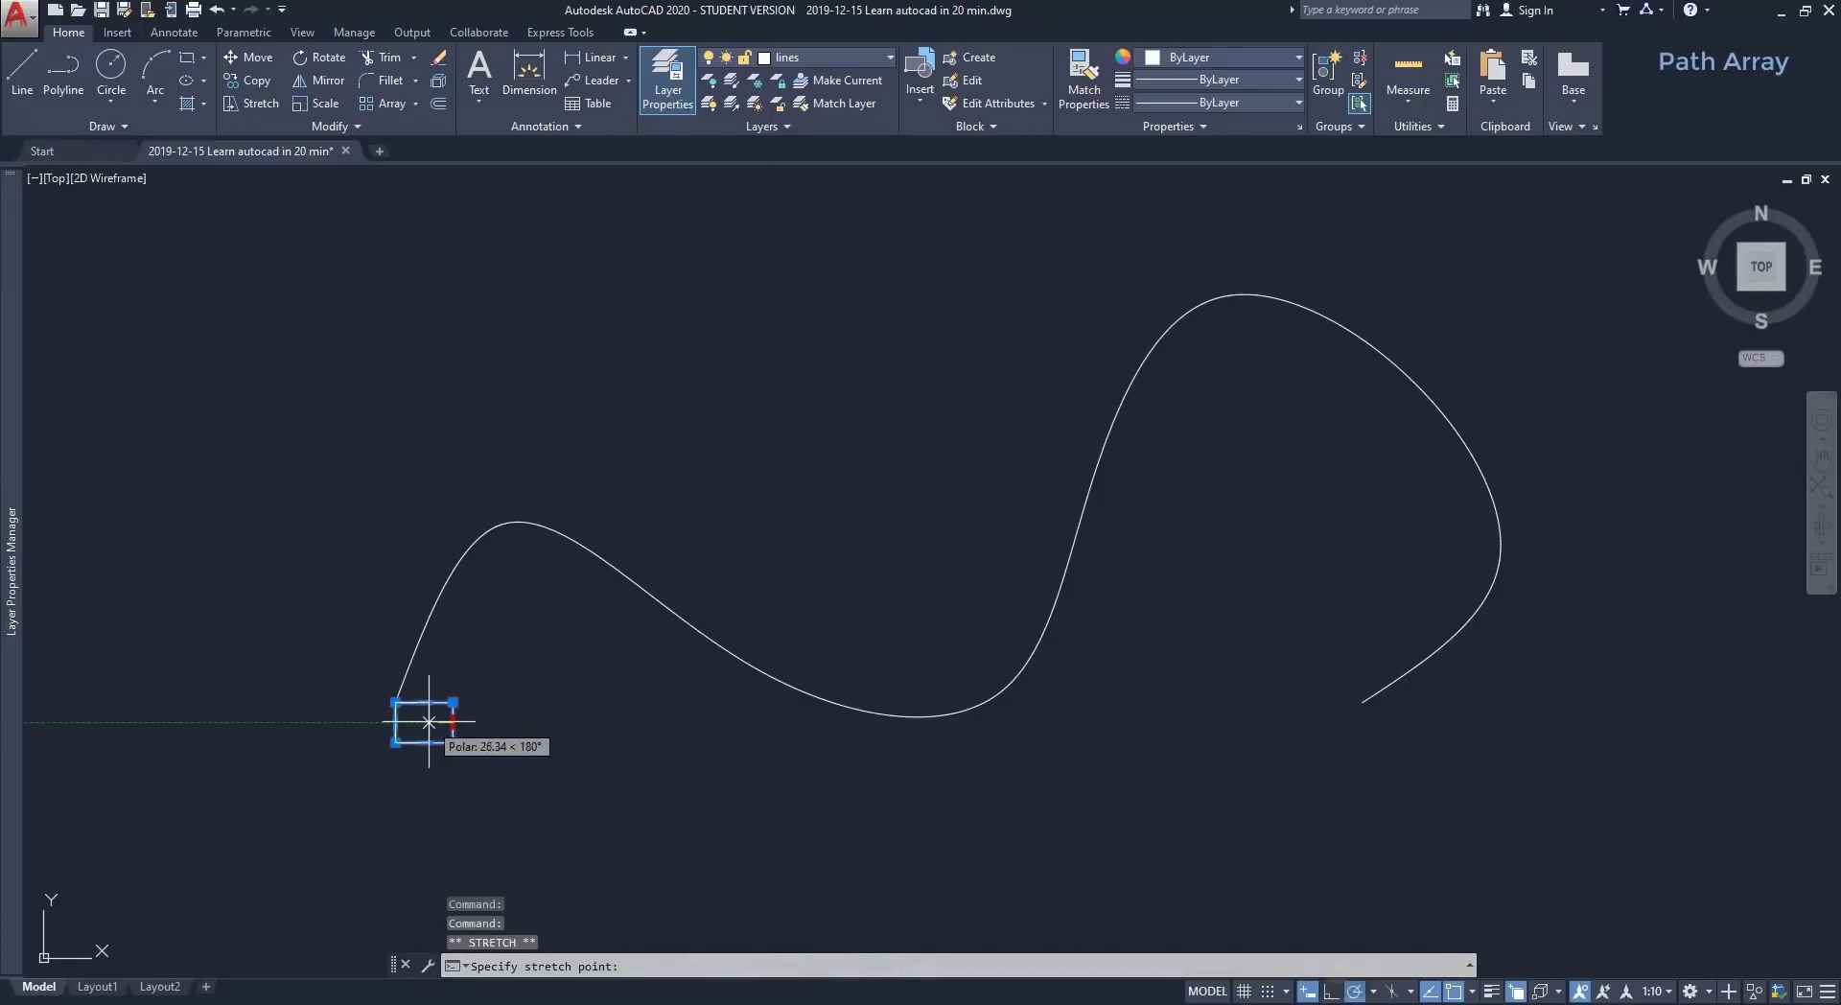
left_click(432, 722)
key("Escape")
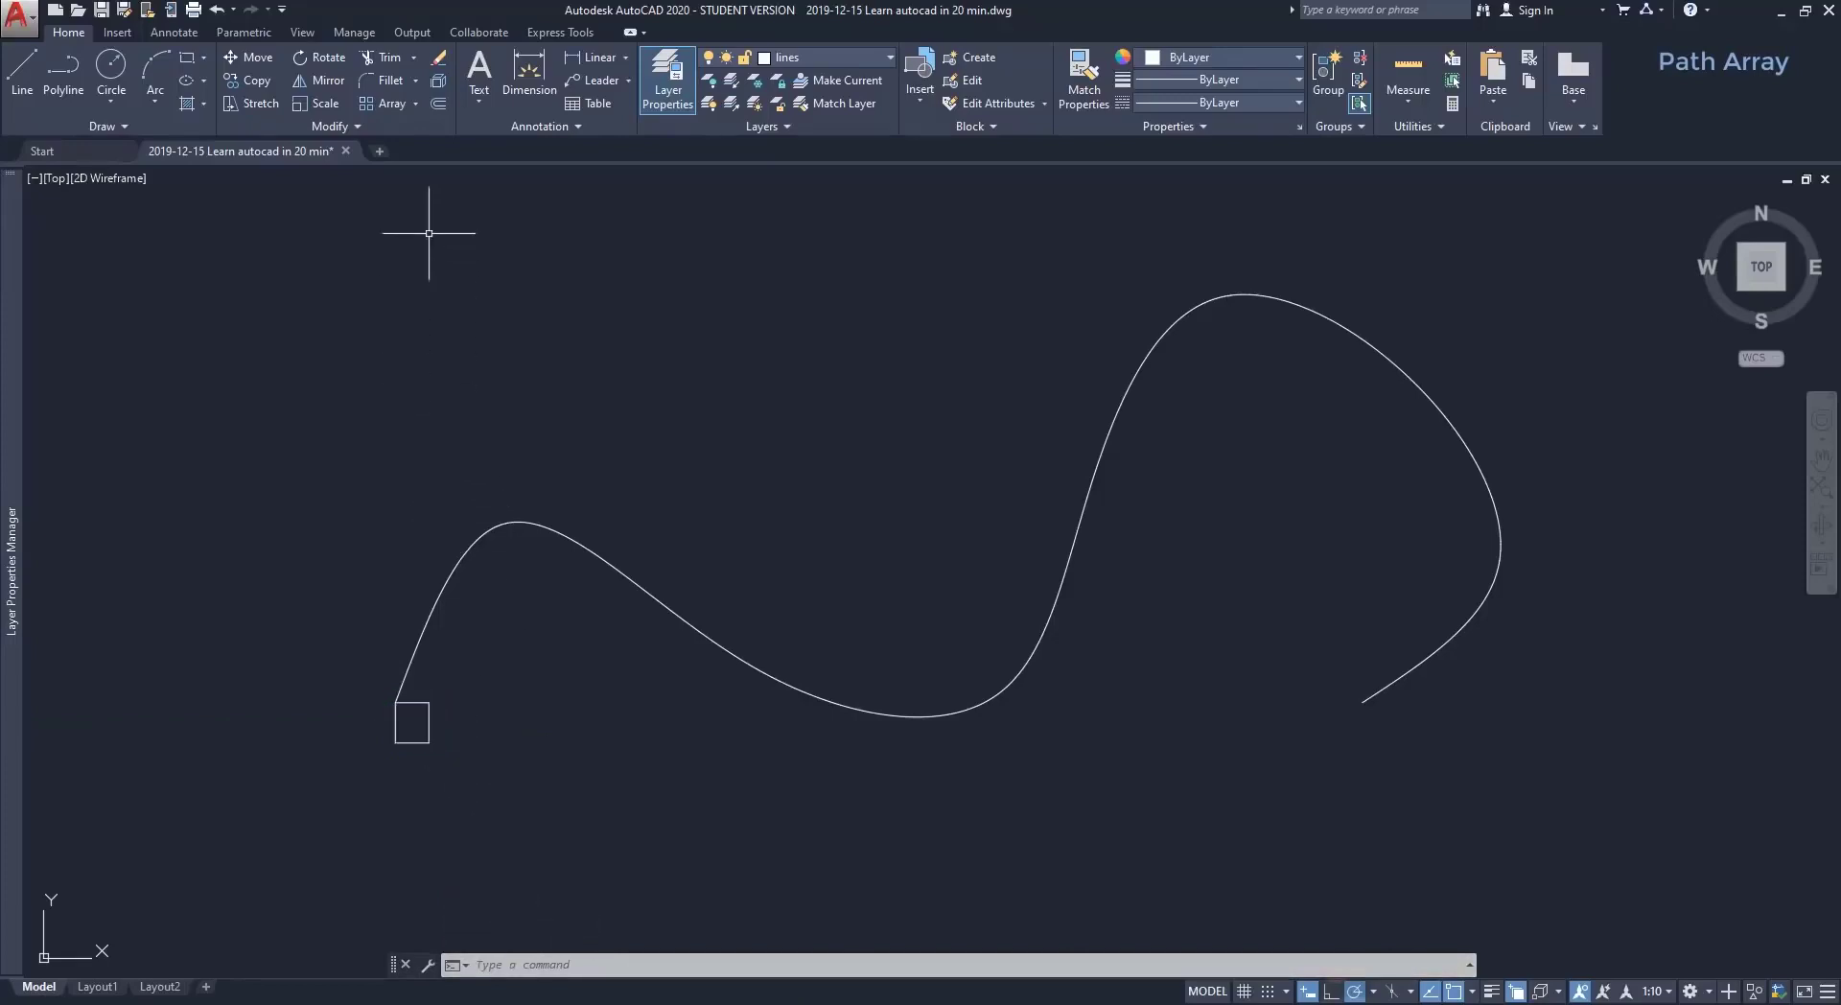
Create a path array of the small rectangle along the wavy spline.
left_click(418, 105)
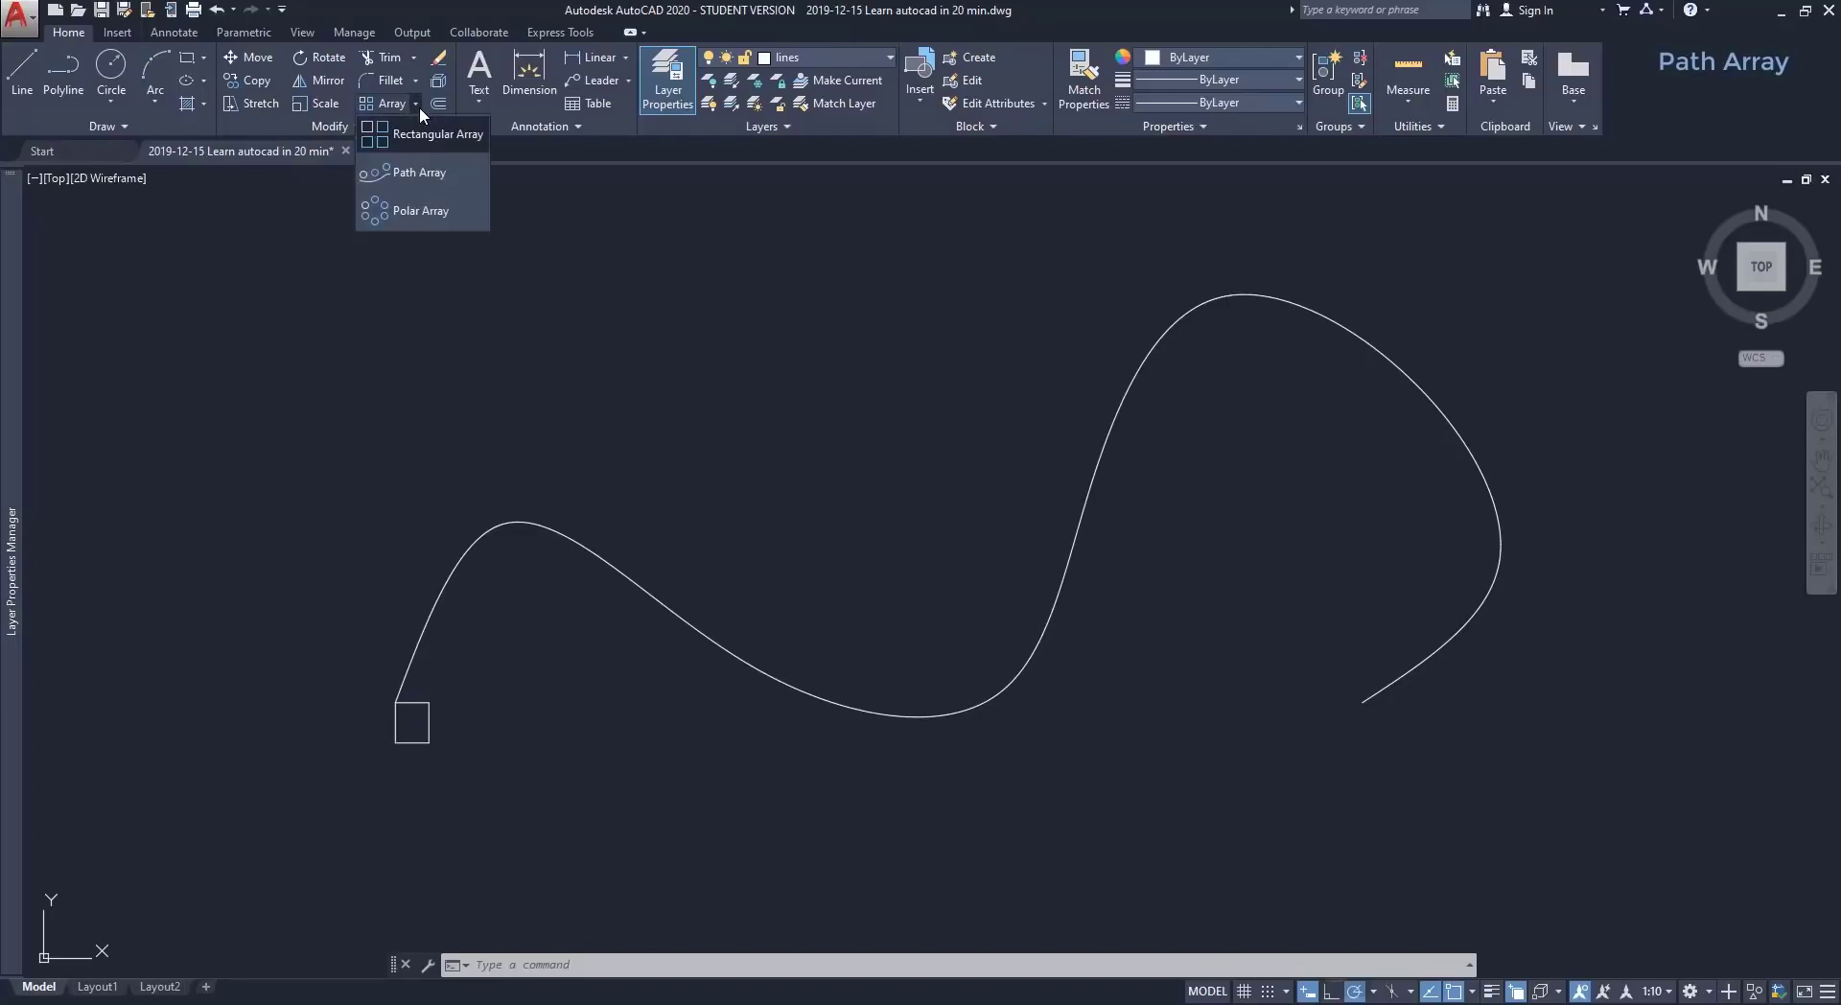
left_click(426, 172)
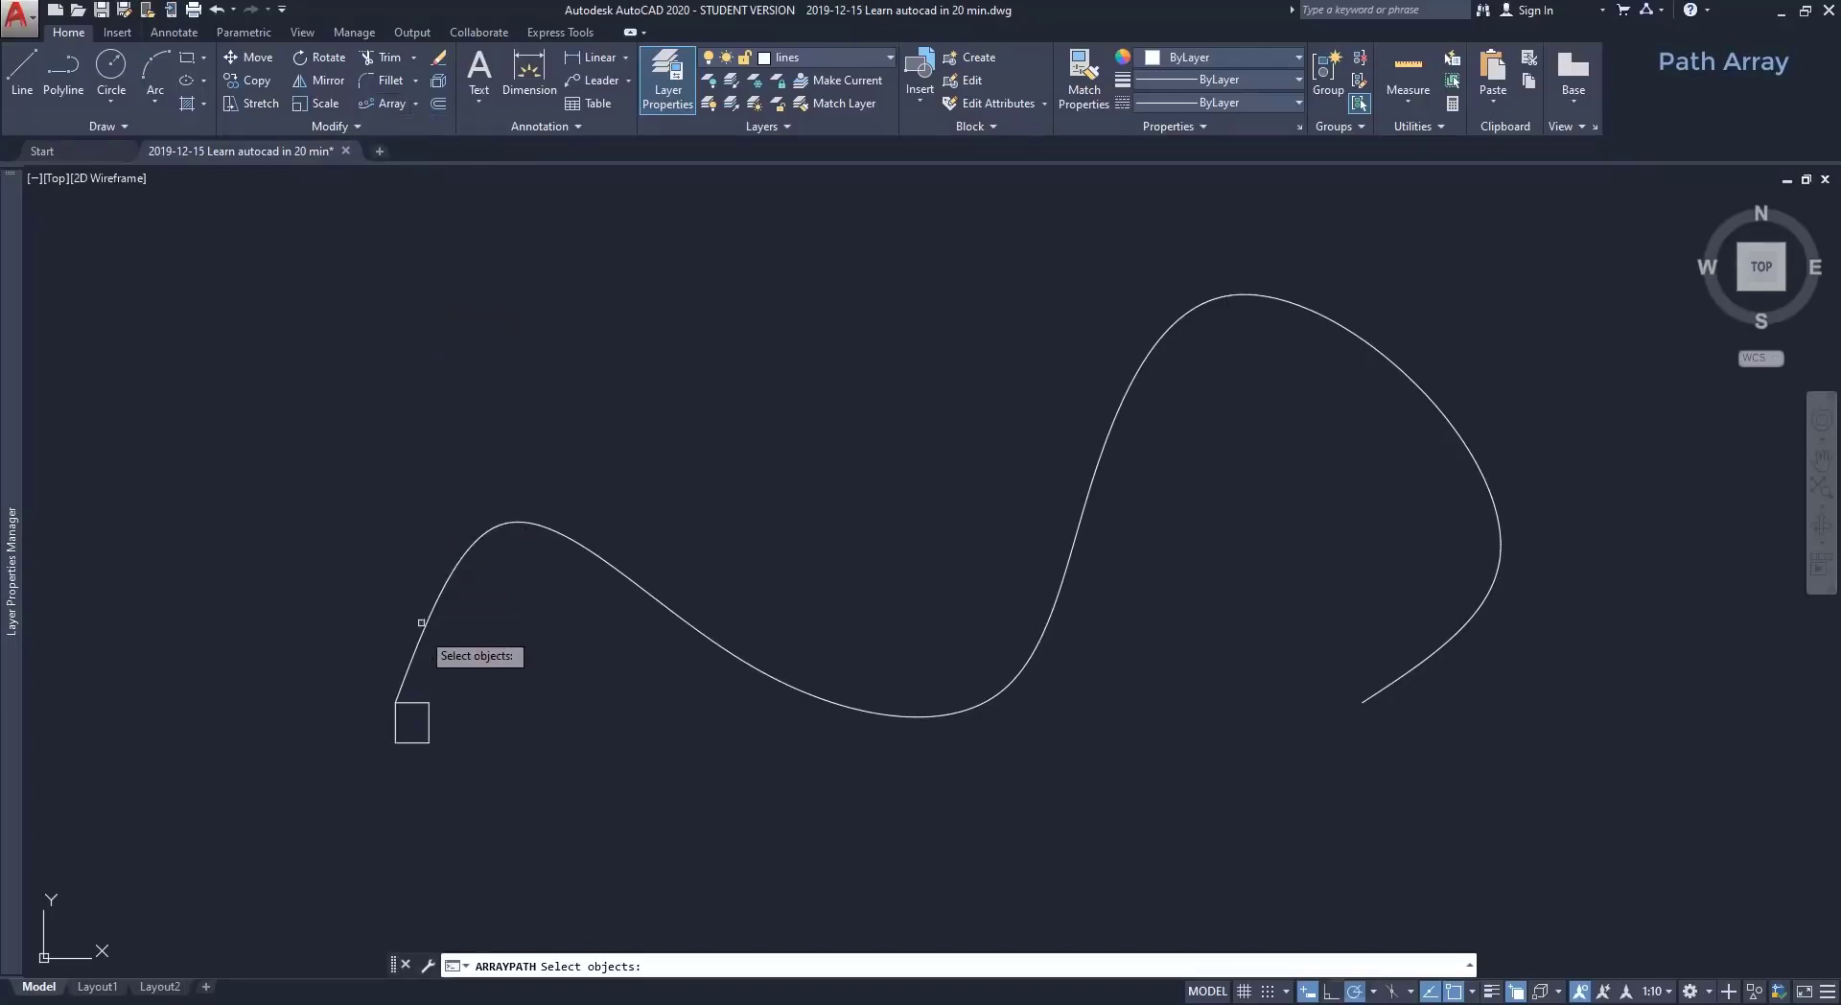
left_click(427, 705)
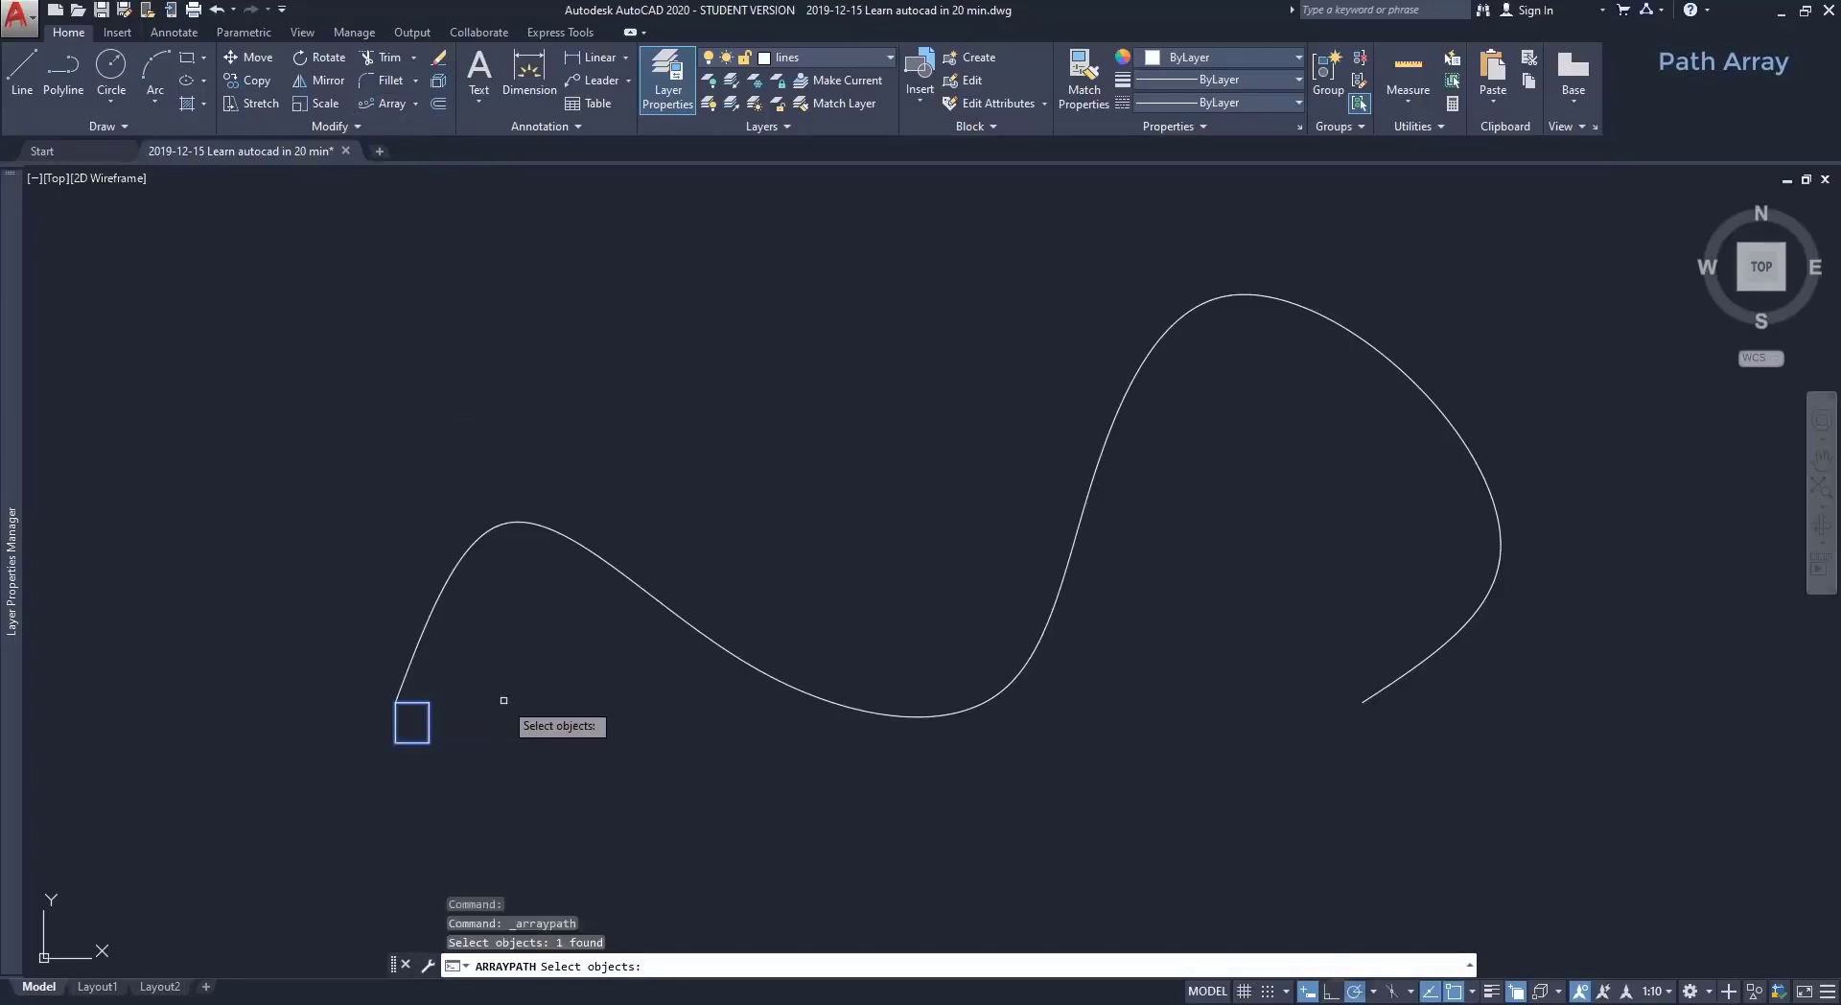
key("Return")
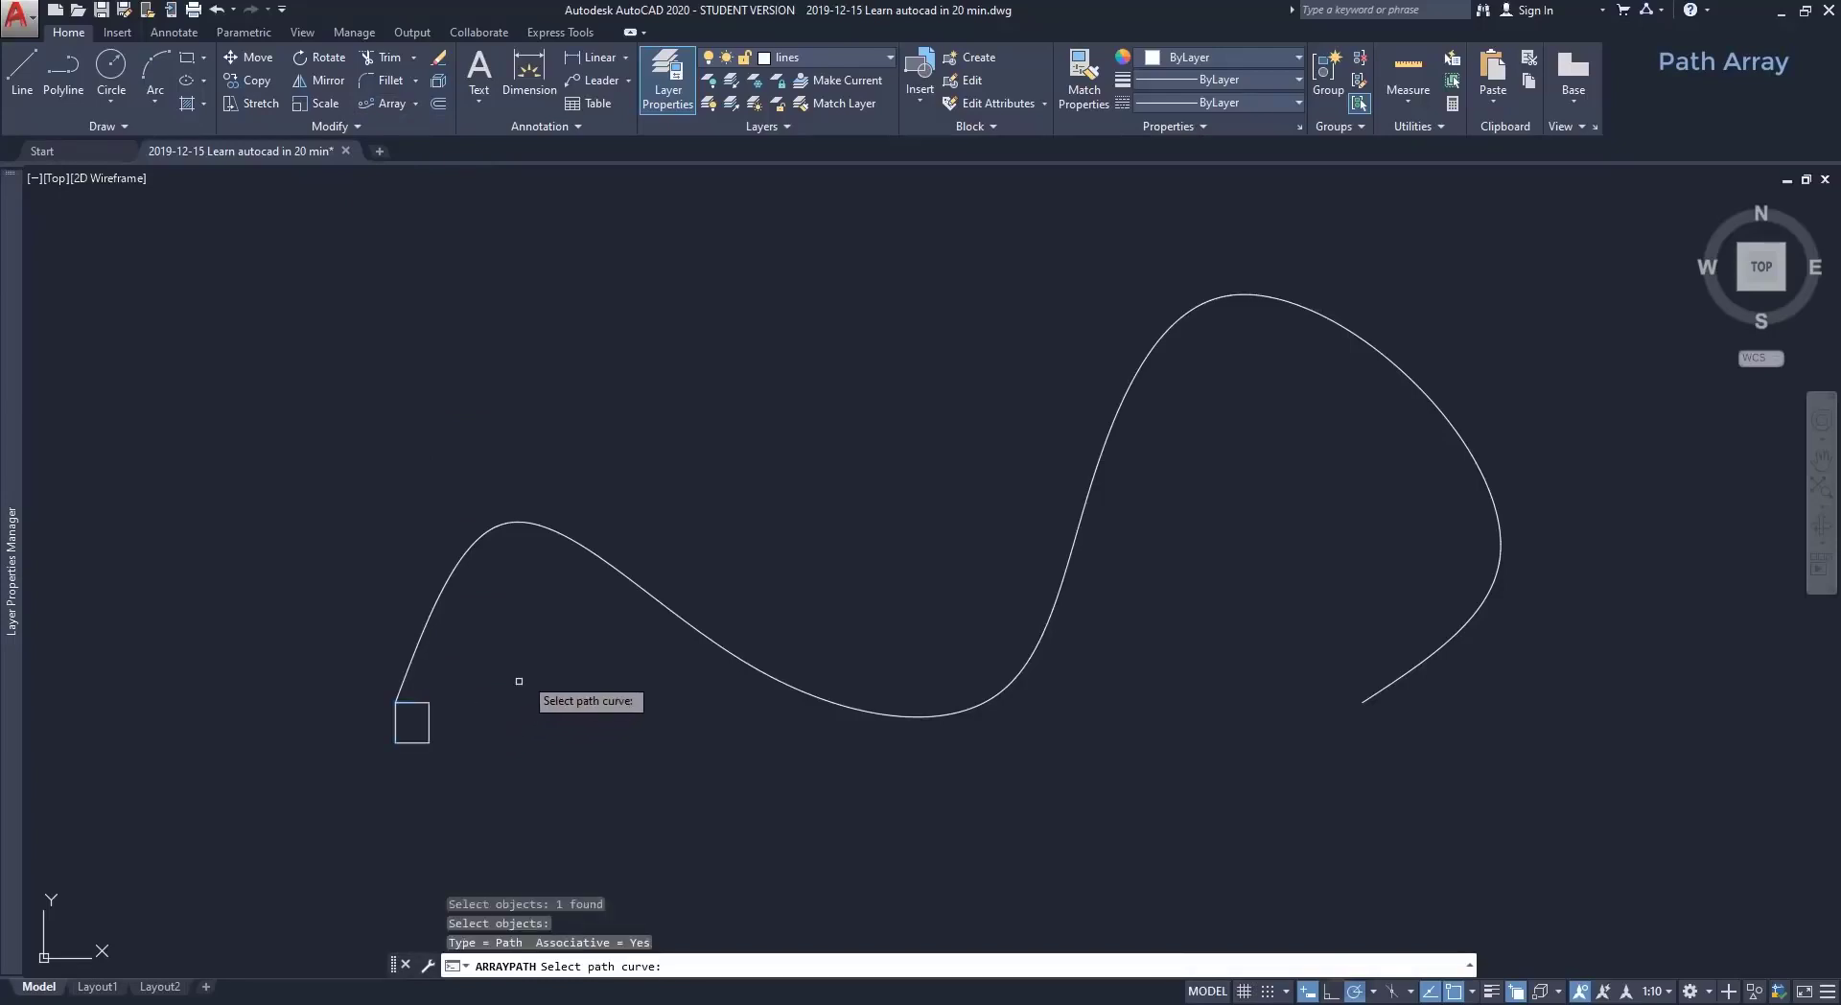
left_click(628, 600)
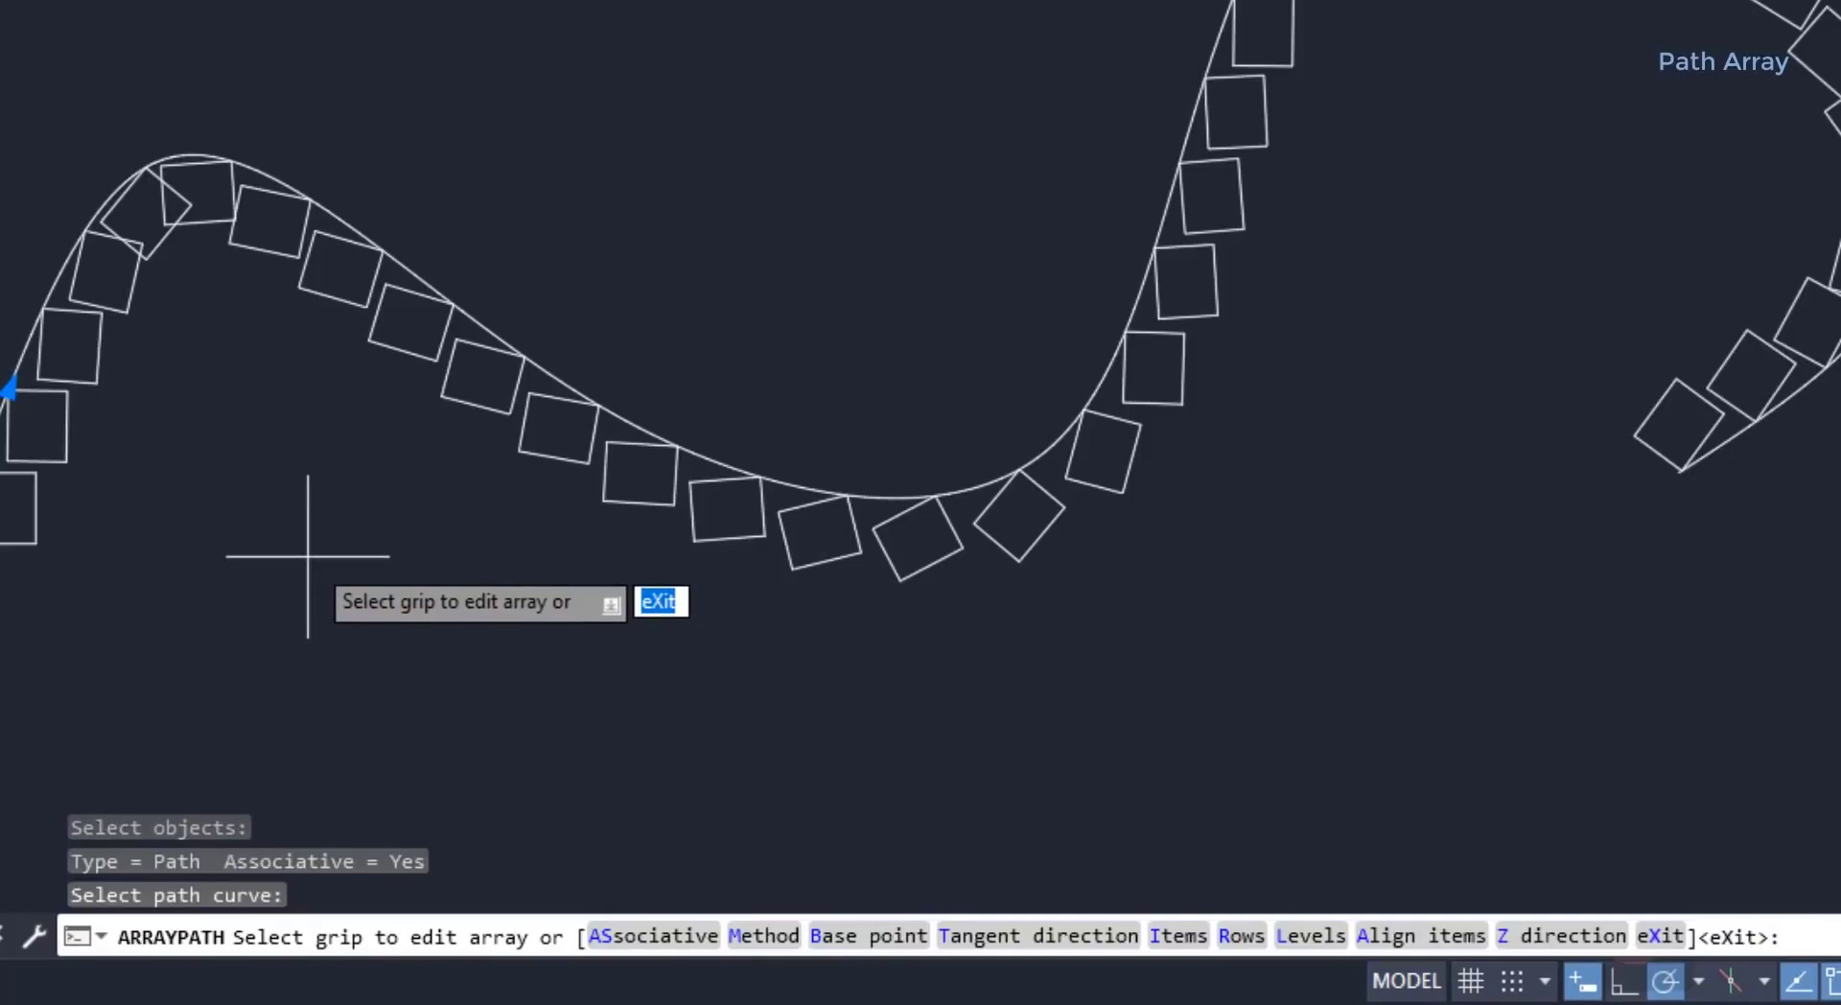
Try using the first rectangle's lower-right corner as the array's base point, and undo the change.
left_click(854, 938)
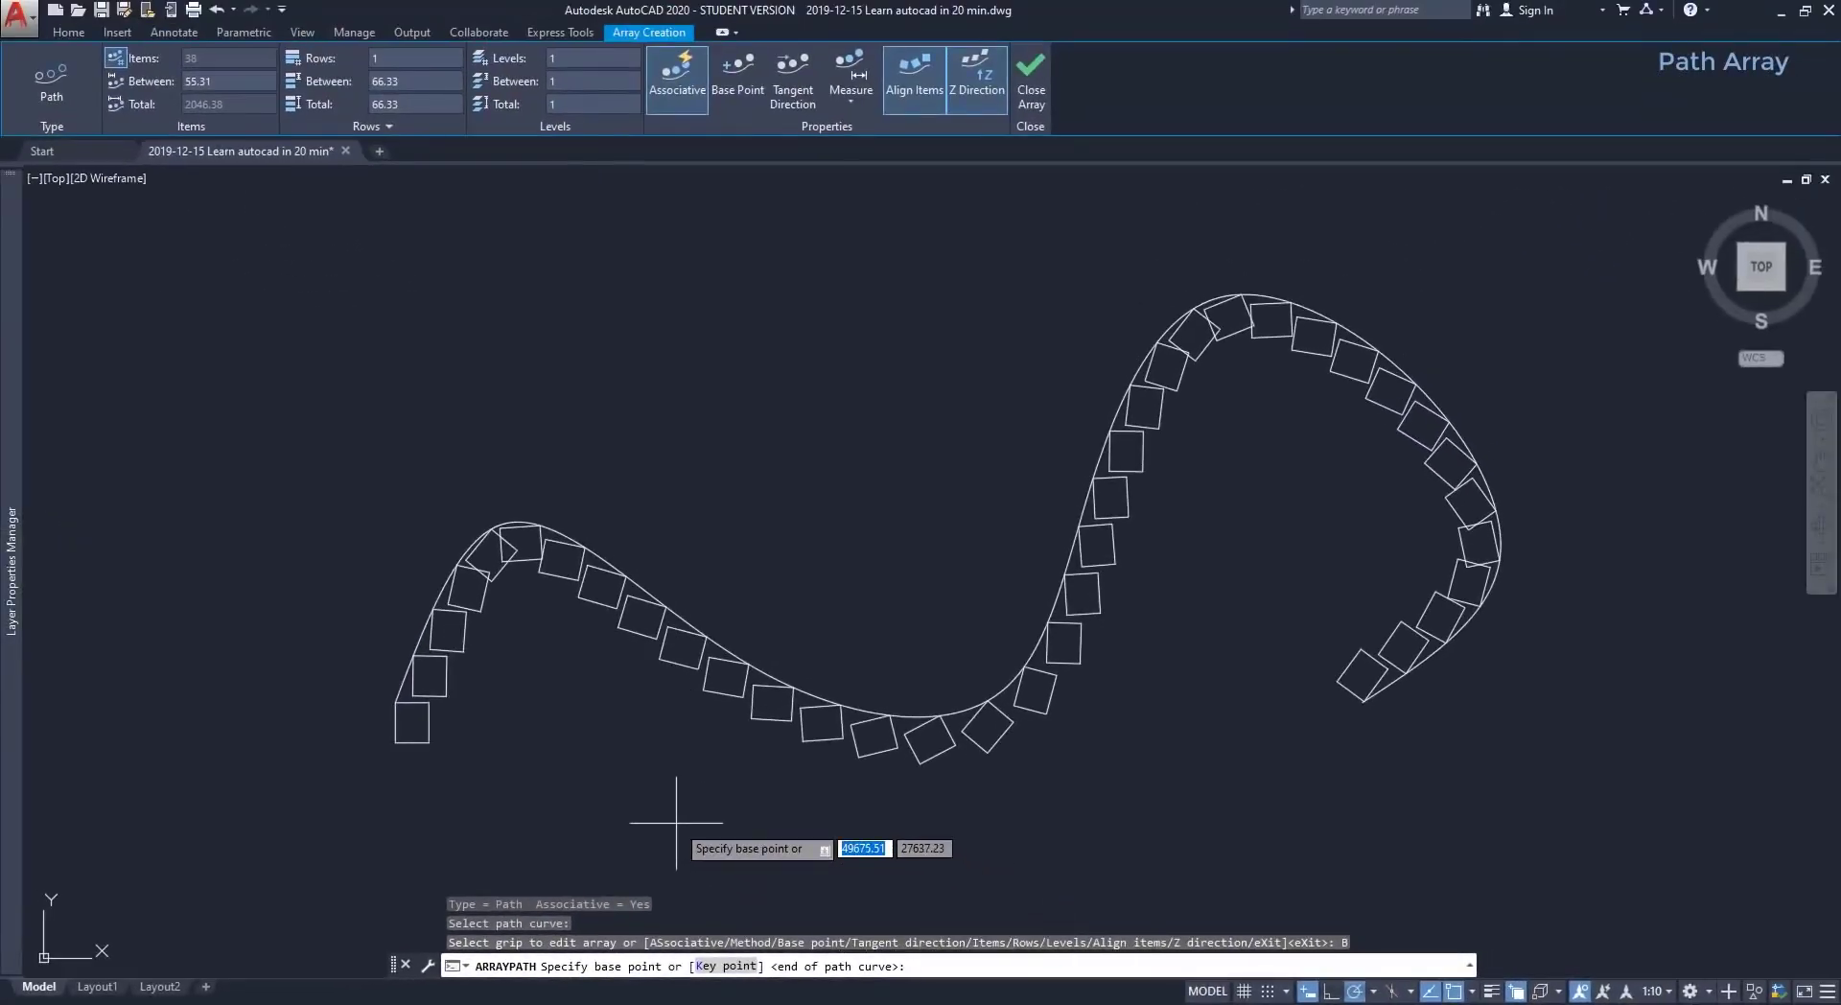
scroll(376, 735, "up", 5)
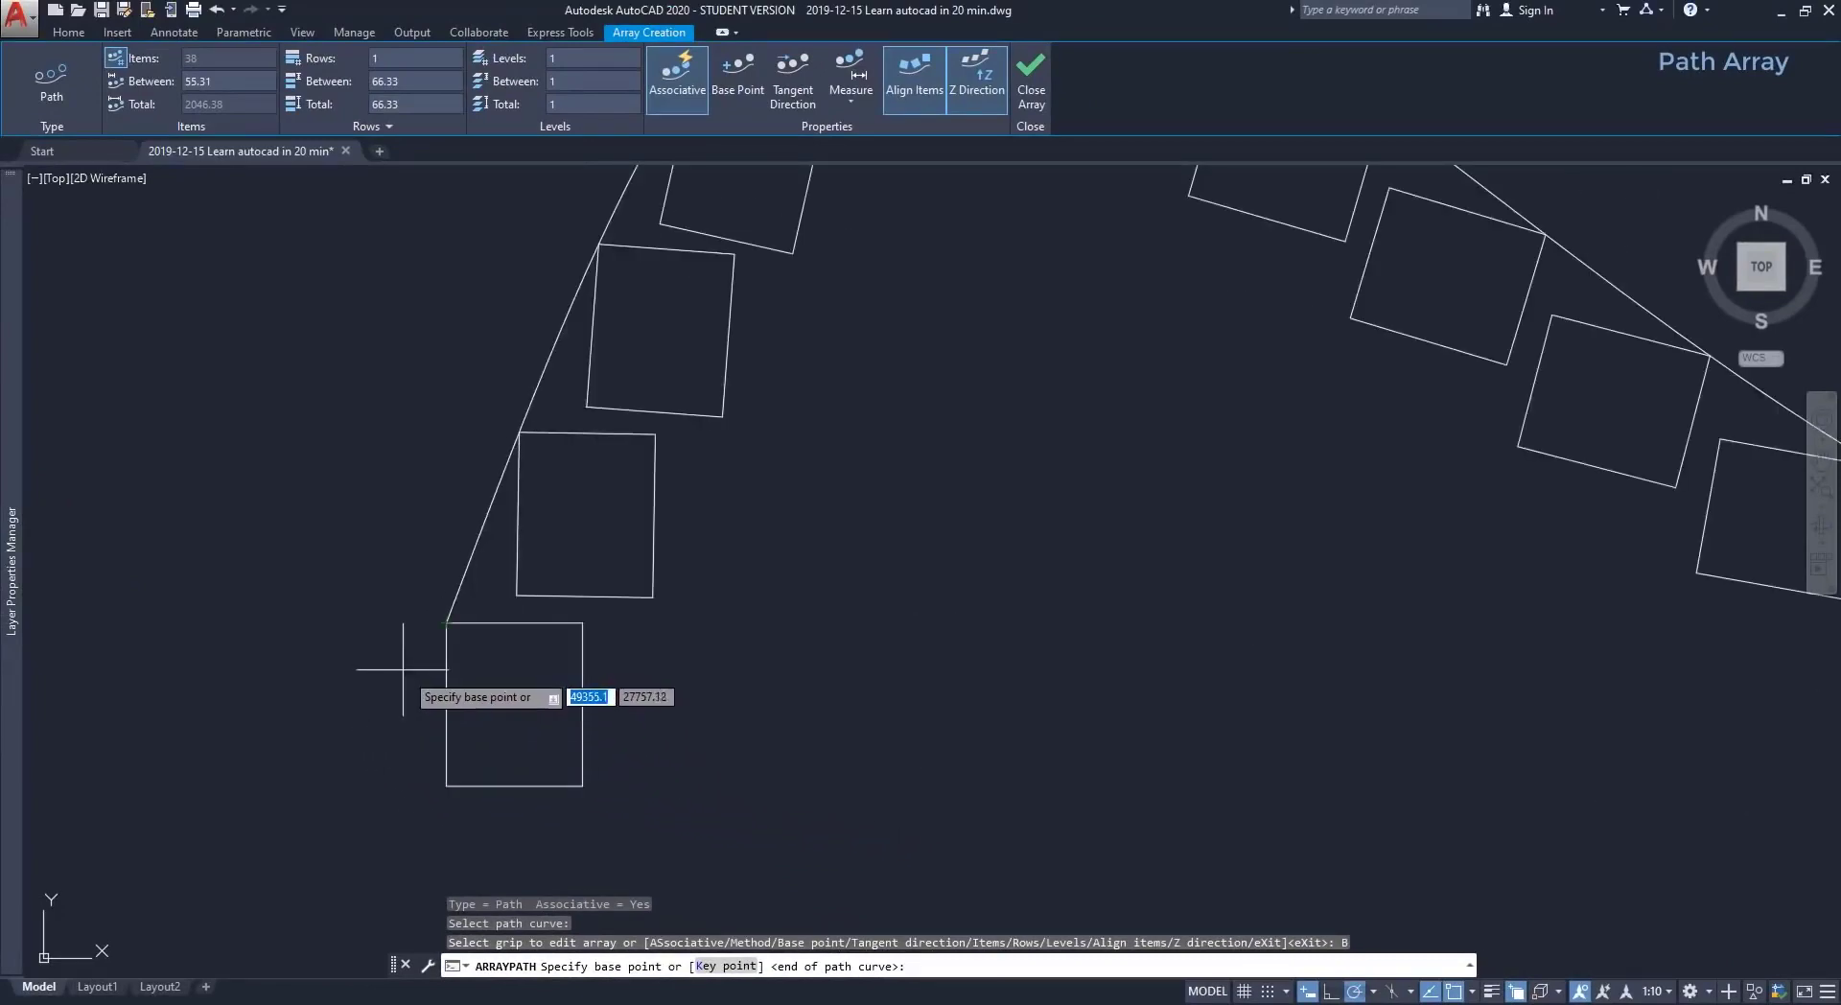
left_click(582, 786)
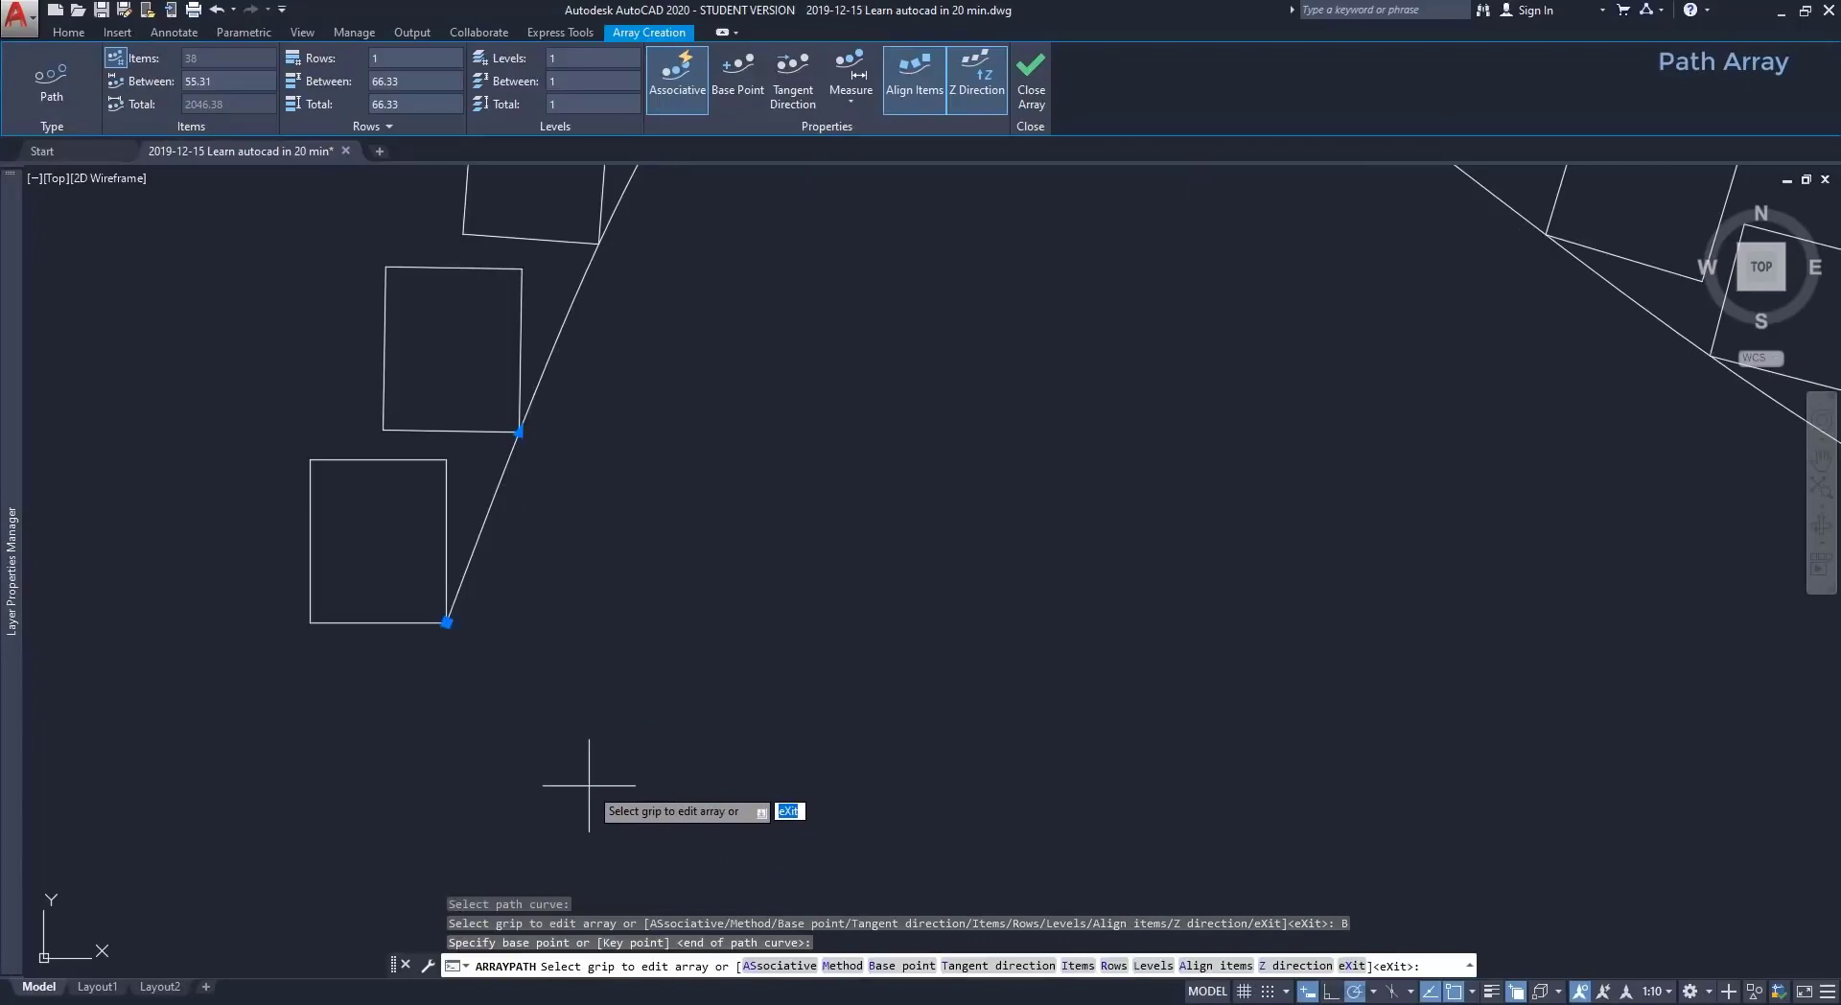
key("ctrl+z")
key("ctrl+z")
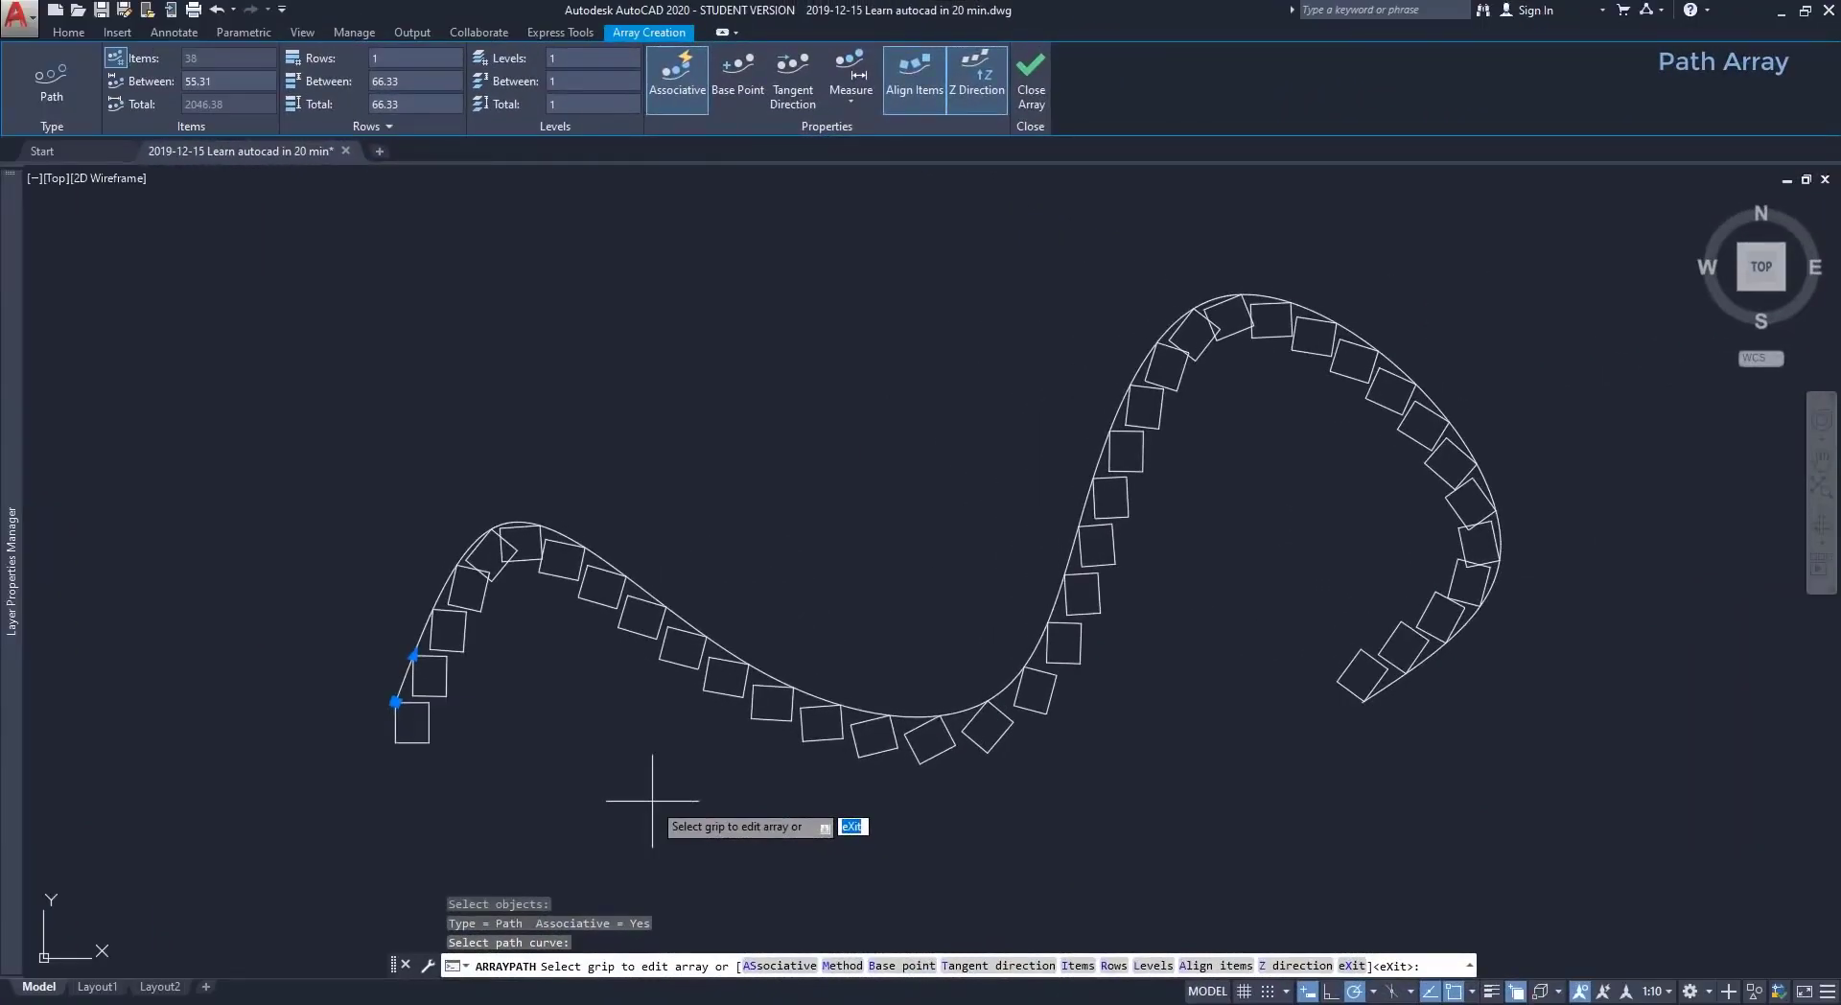
Define the array's tangent direction from the original rectangle's lower-left corner to its upper-left corner.
type("T")
key("Return")
scroll(412, 753, "up", 6)
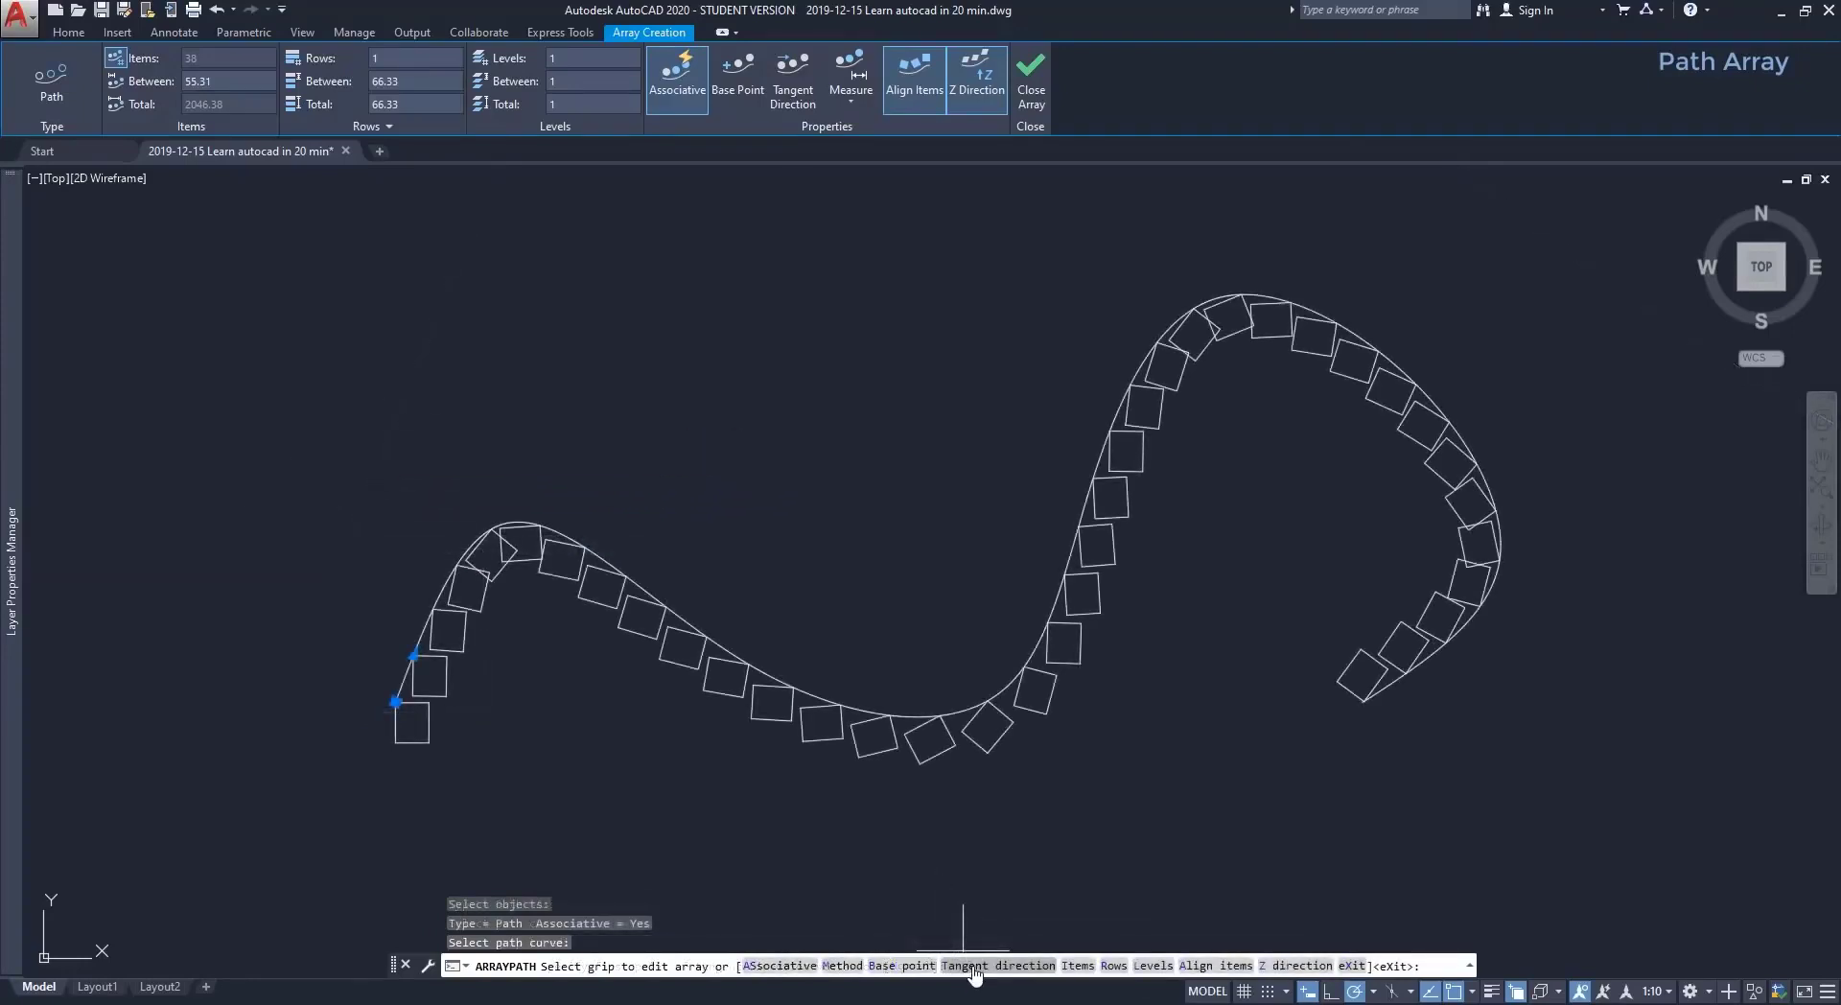
left_click(975, 966)
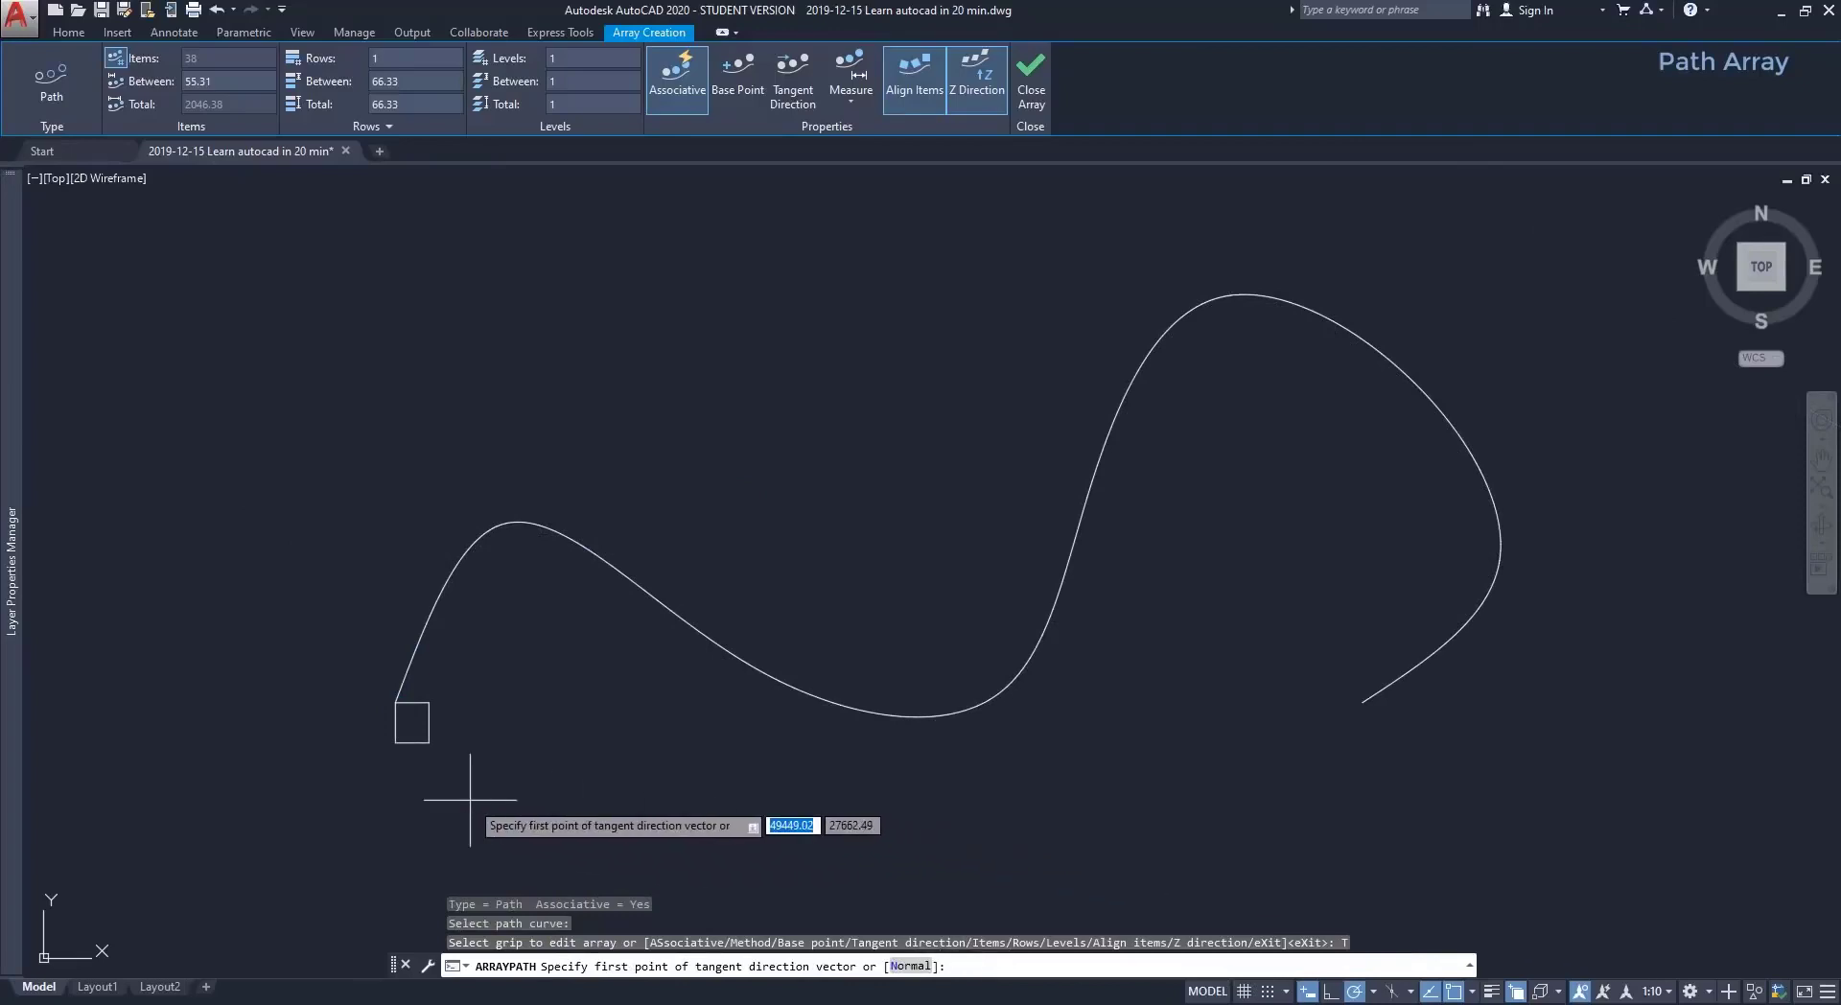
scroll(410, 751, "up", 5)
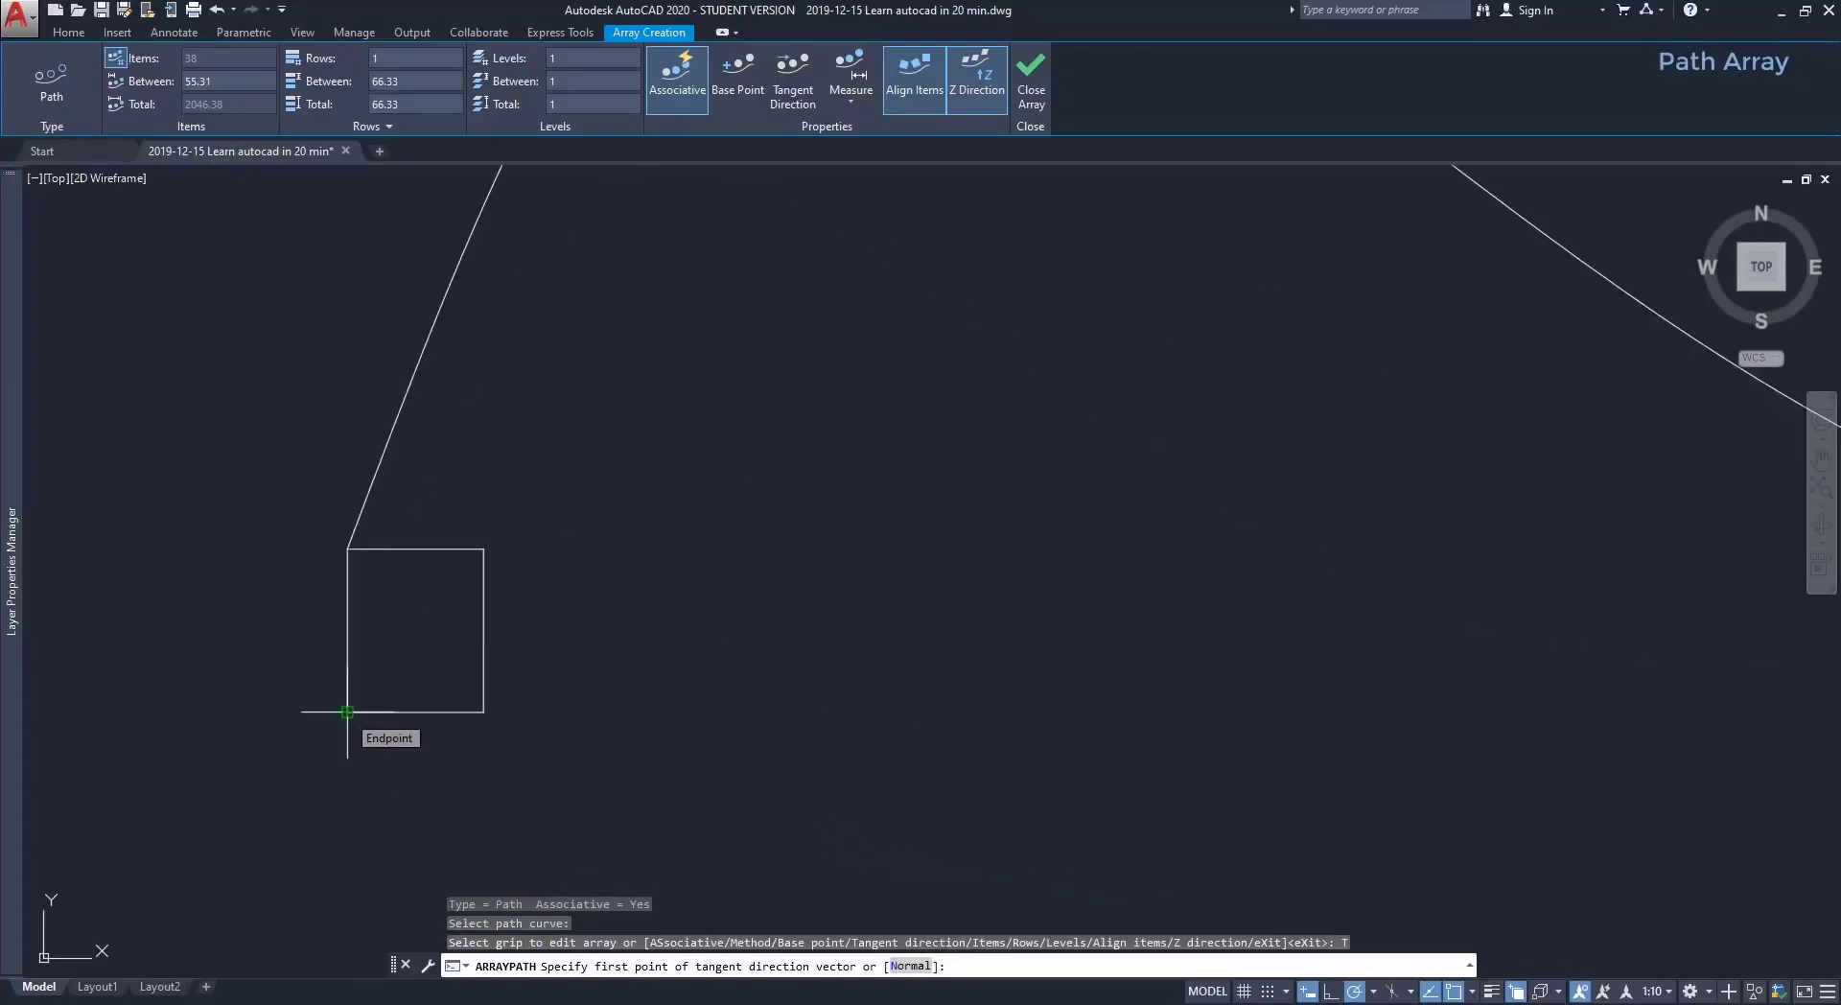
left_click(347, 711)
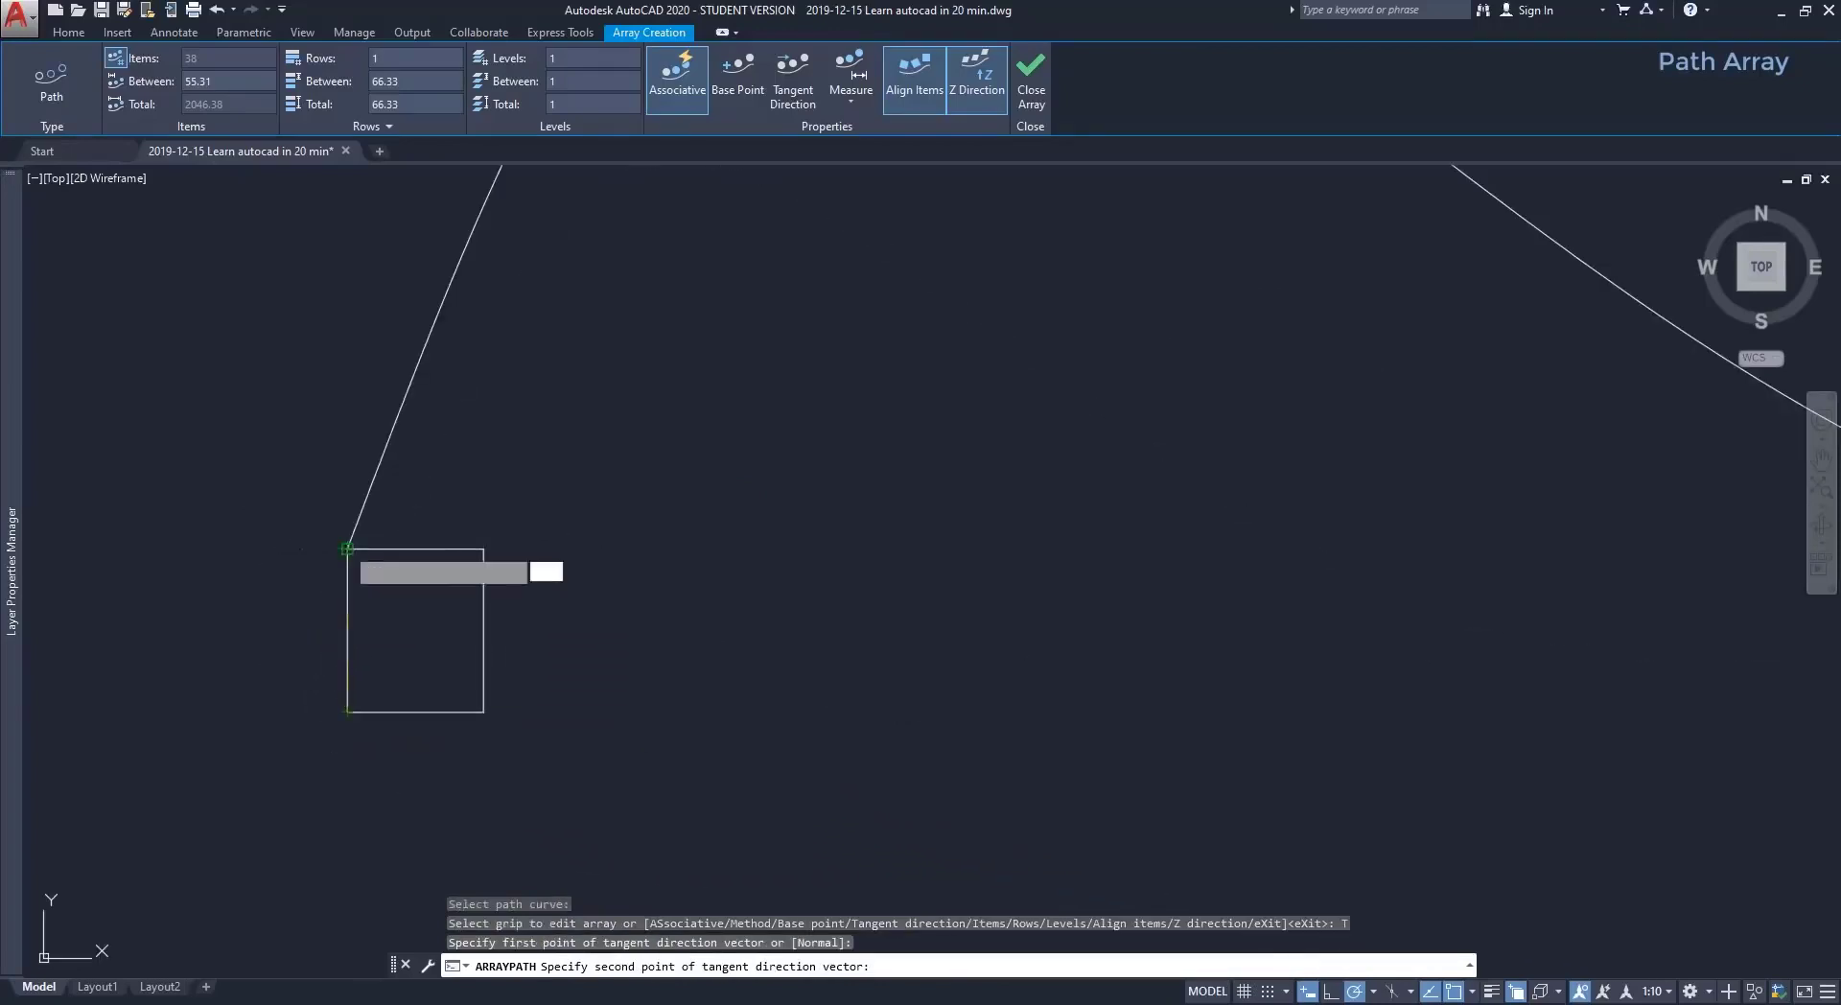
left_click(347, 549)
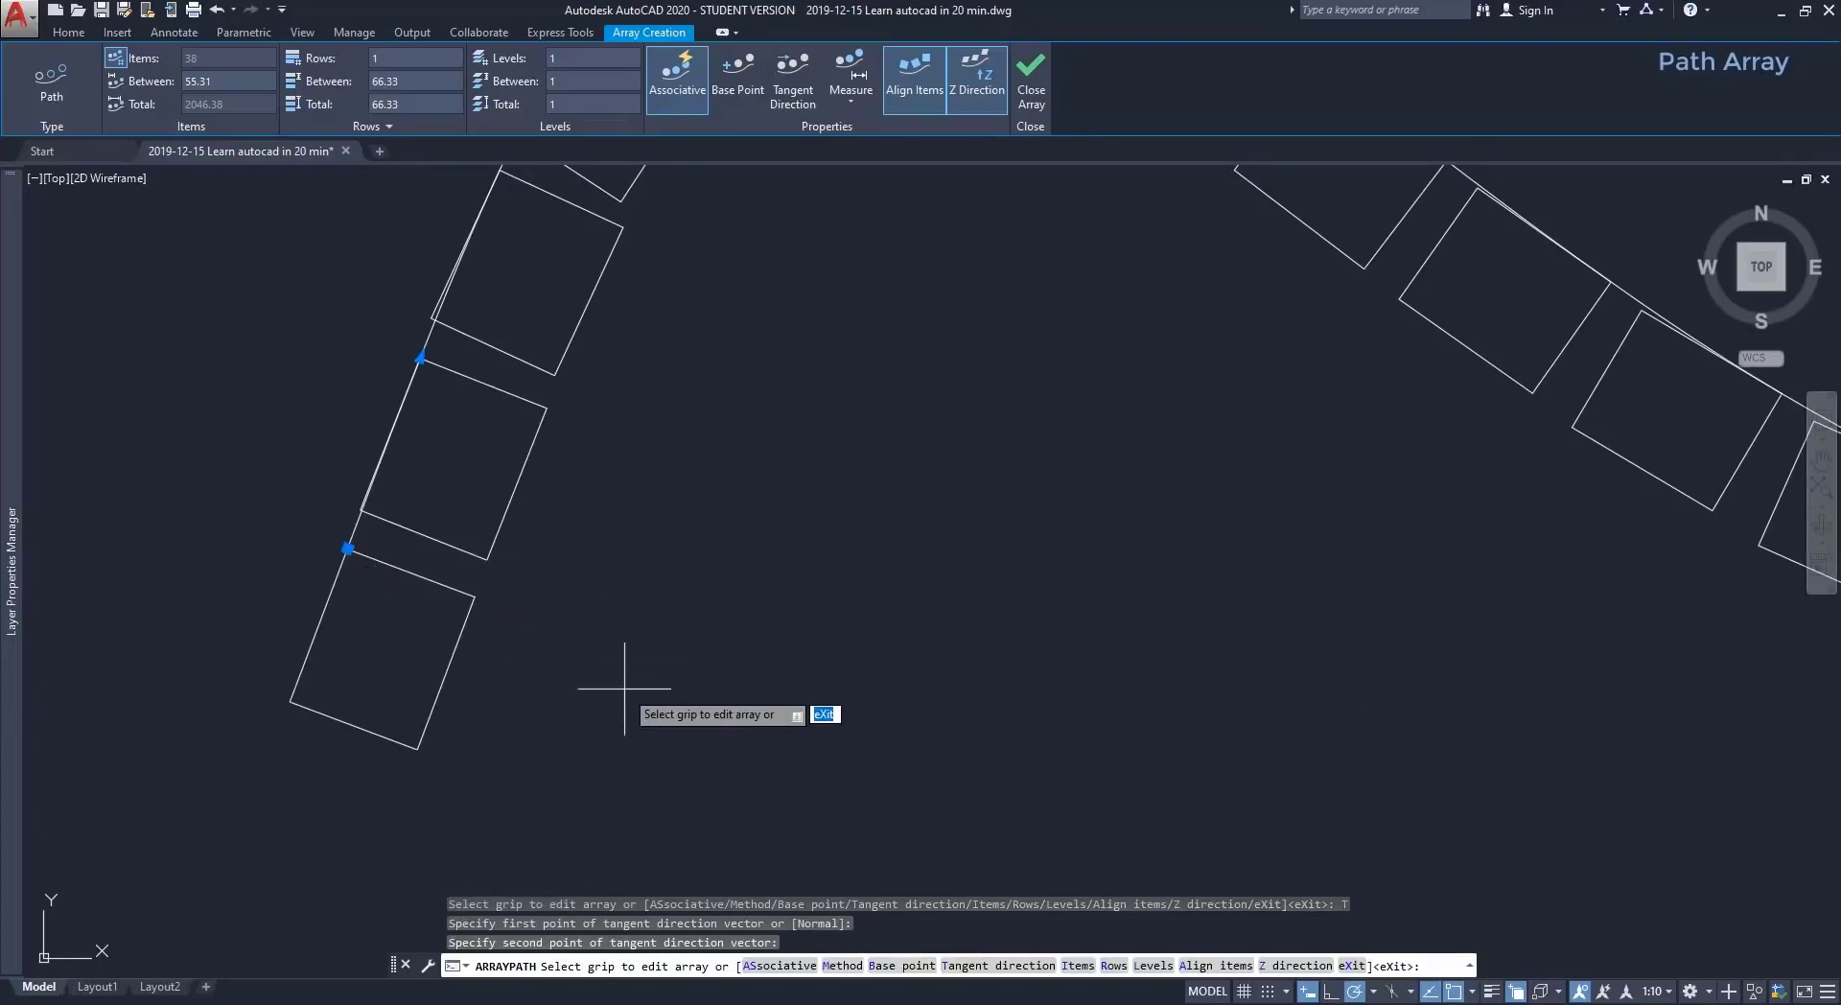
Set the array's base point to the geometric center of the first rectangle, checking the object snap options.
scroll(617, 689, "down", 4)
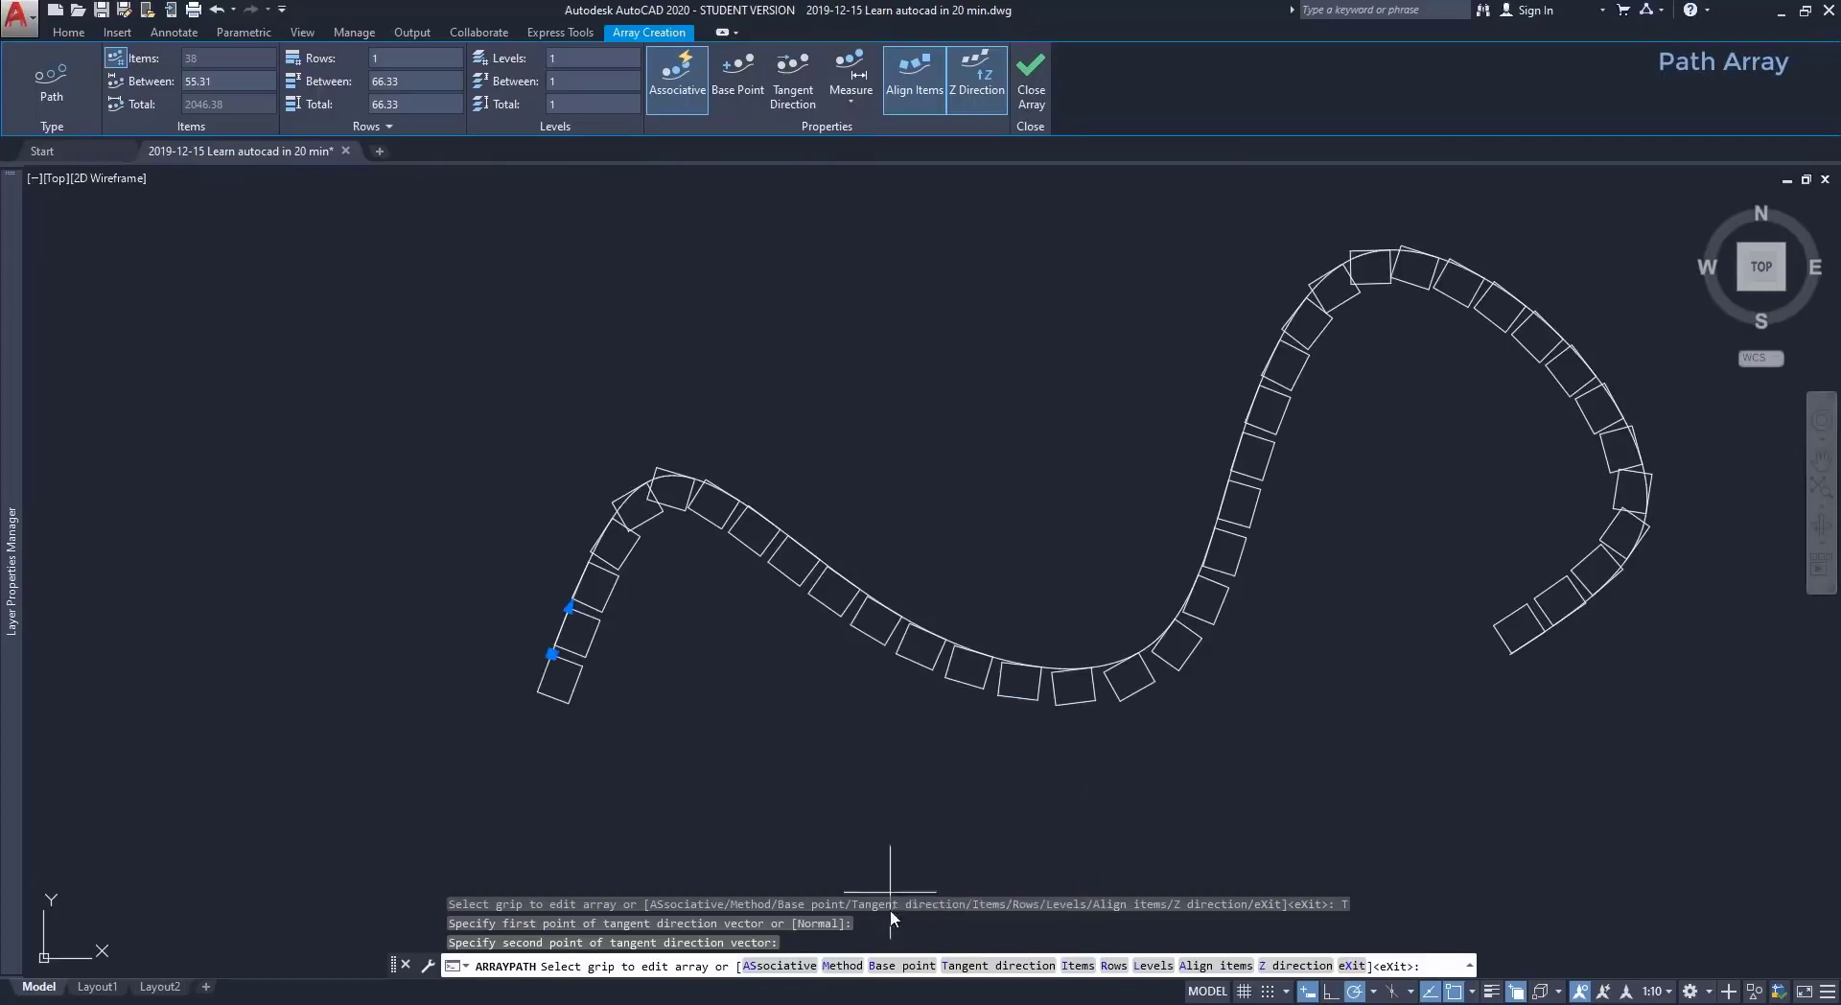
left_click(897, 967)
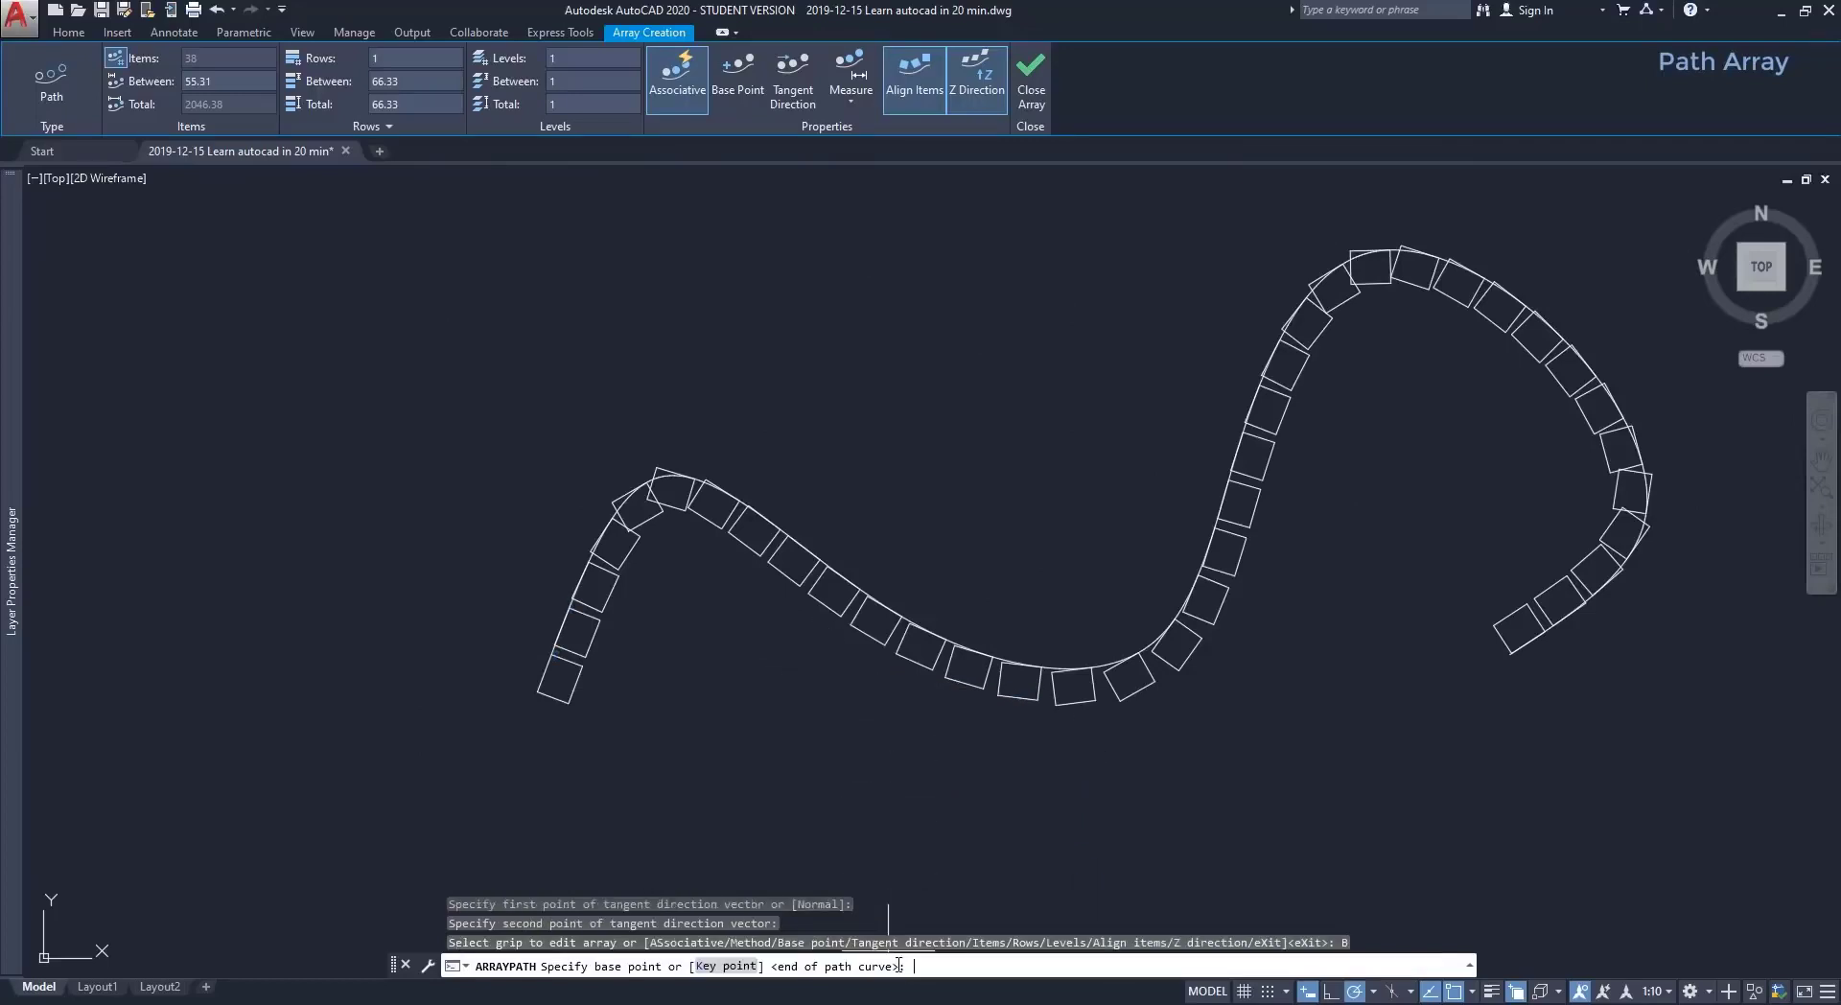
scroll(637, 734, "up", 7)
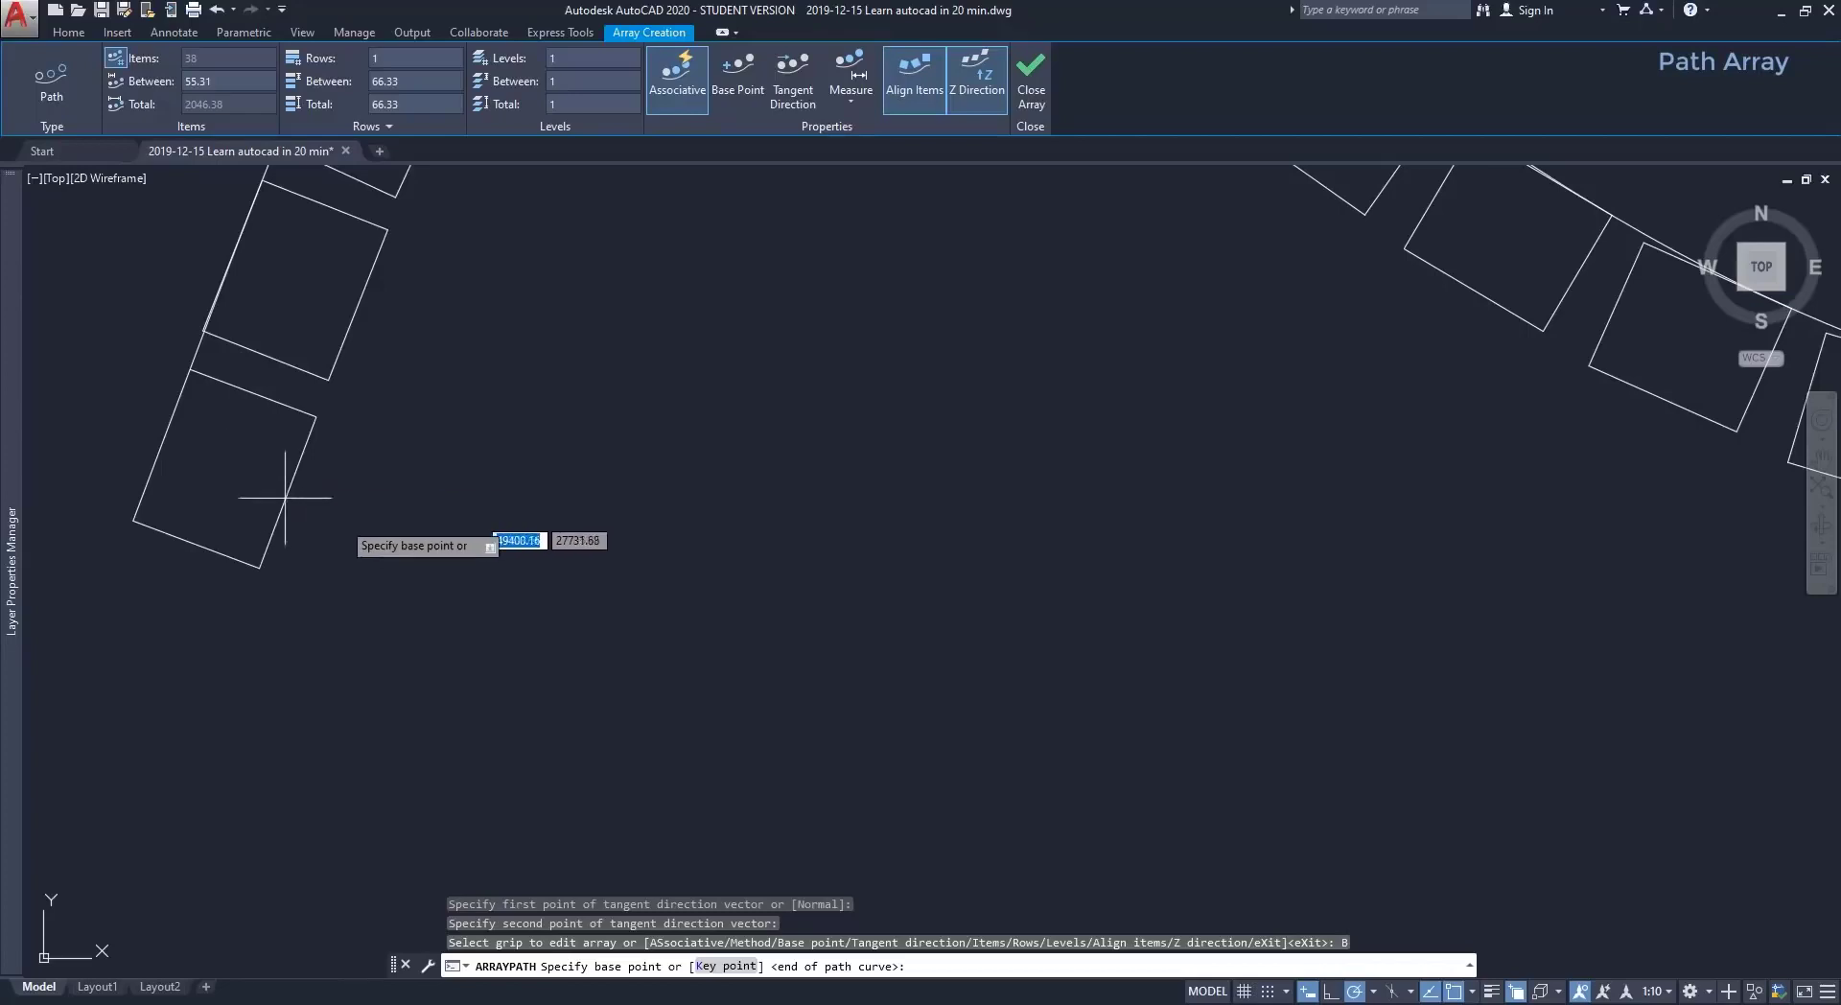
left_click(1473, 993)
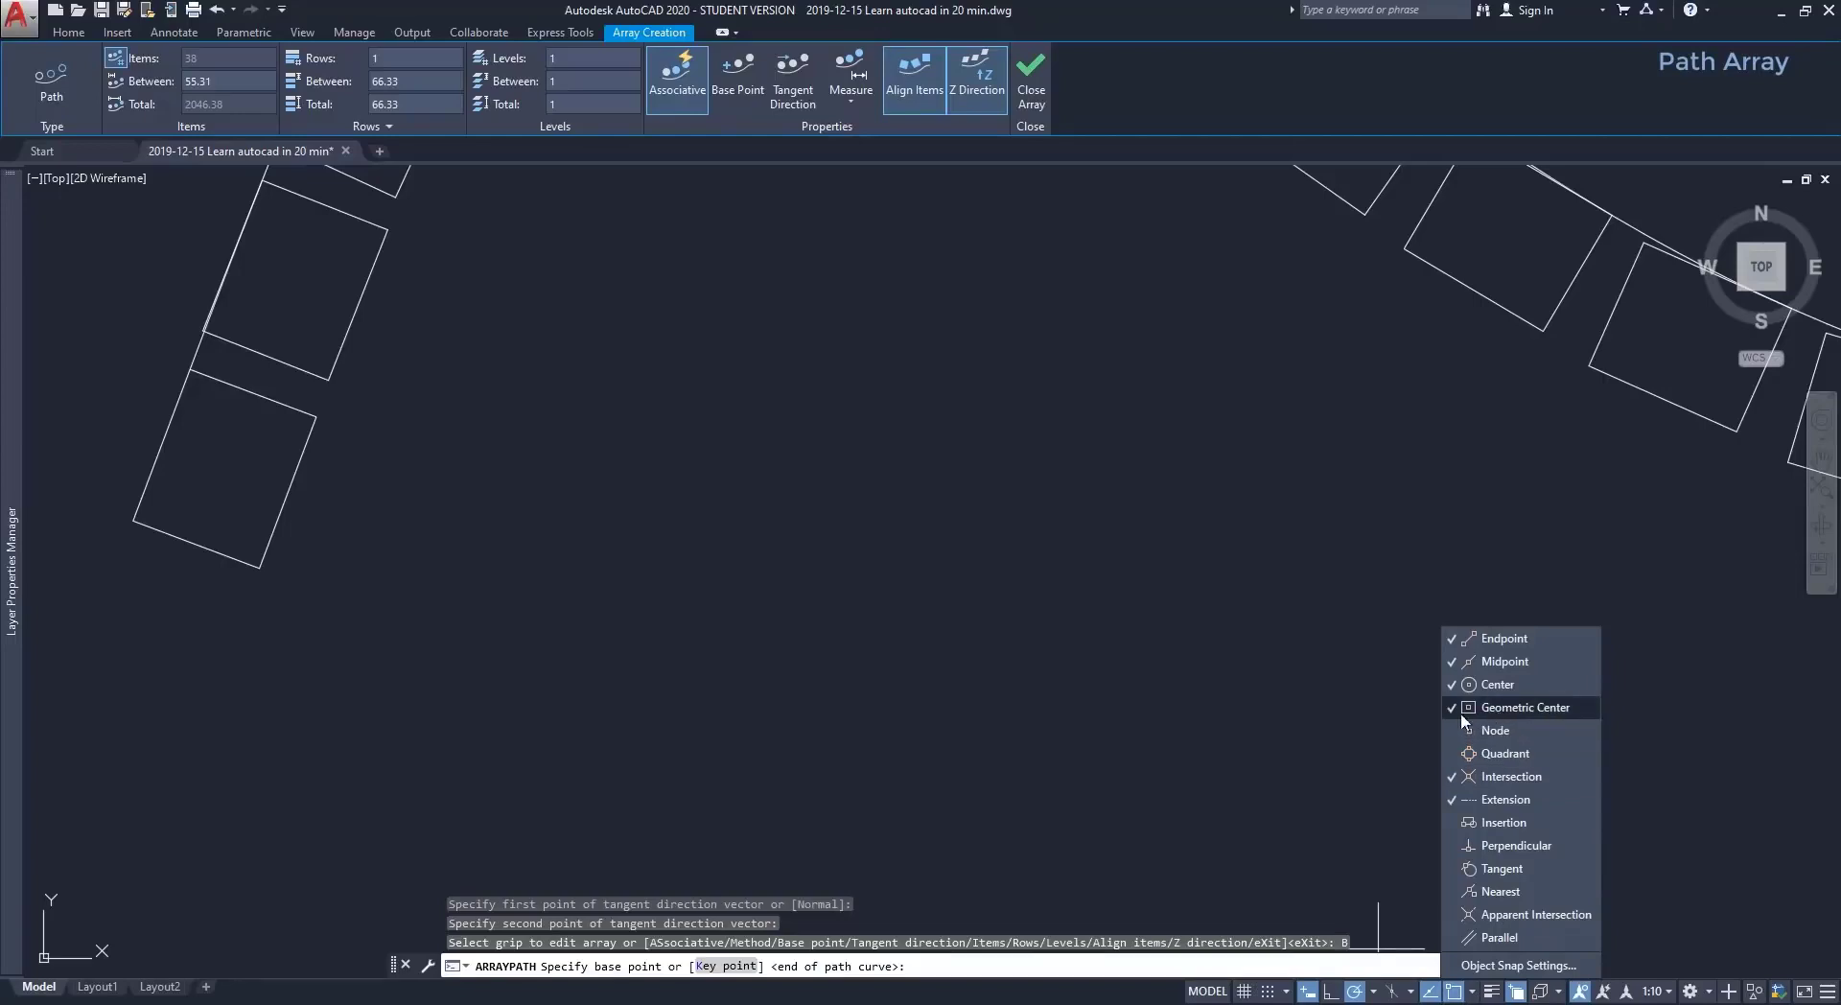
left_click(613, 565)
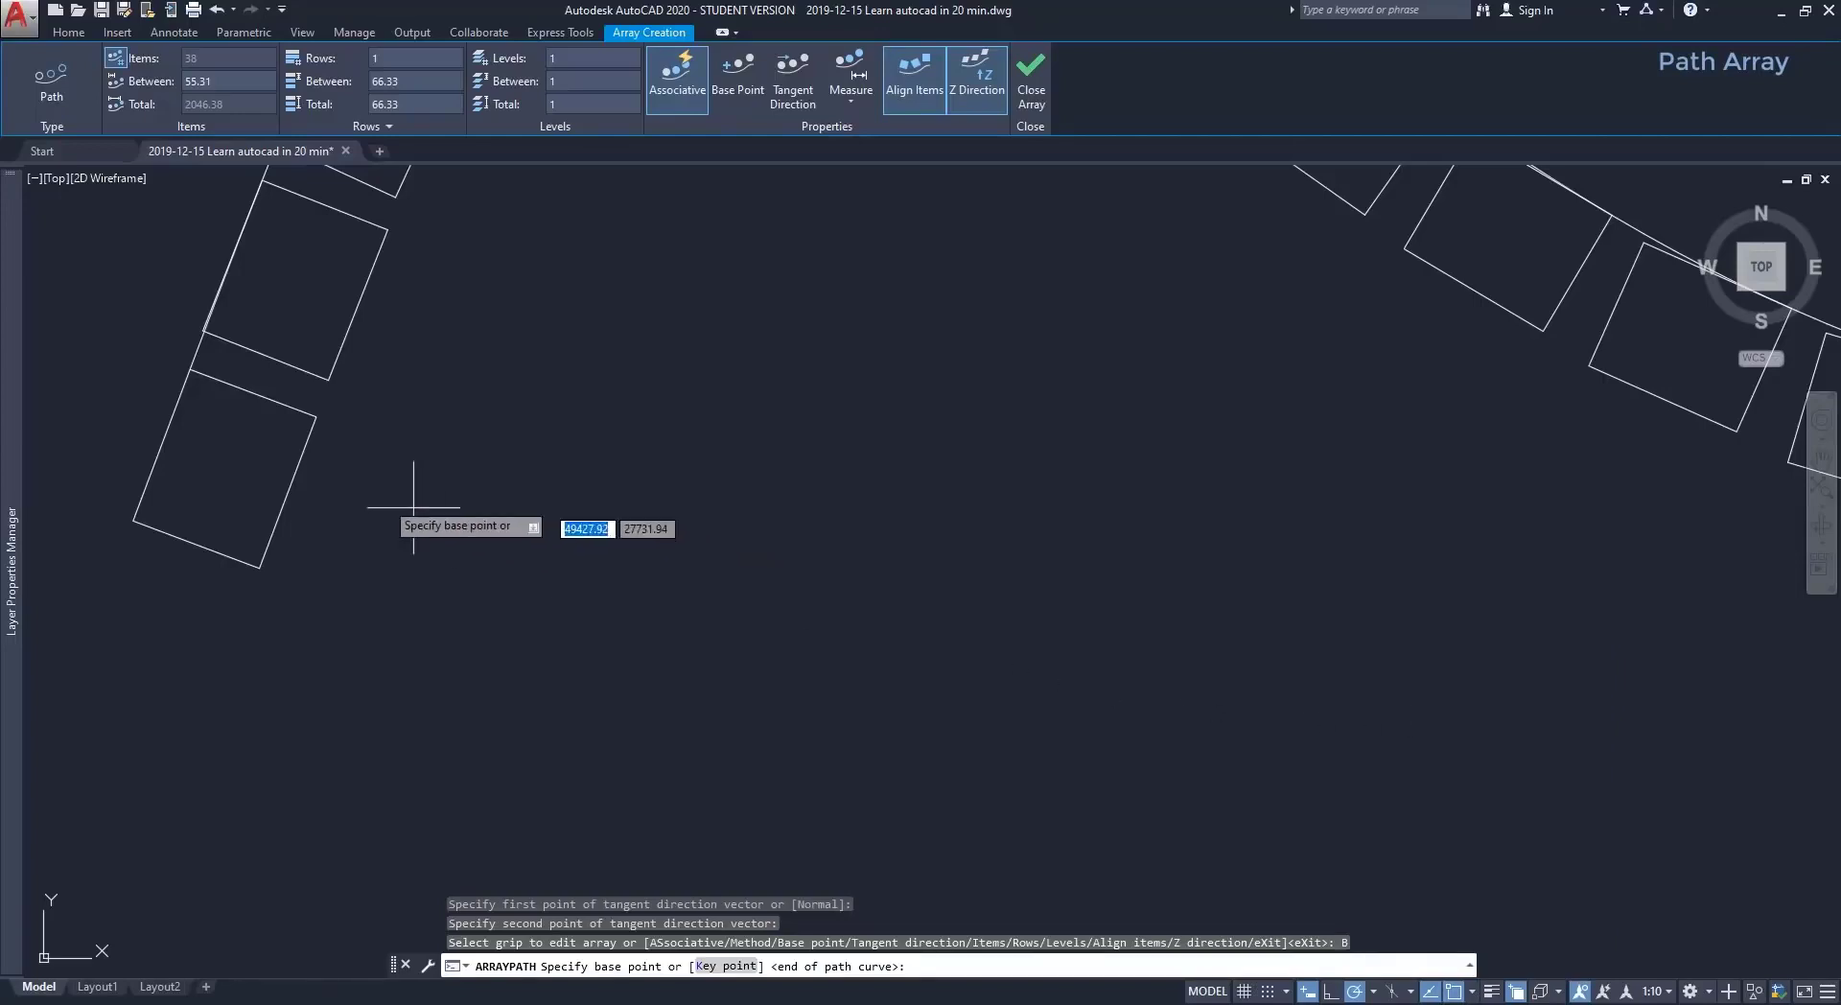
left_click(225, 469)
scroll(268, 484, "down", 4)
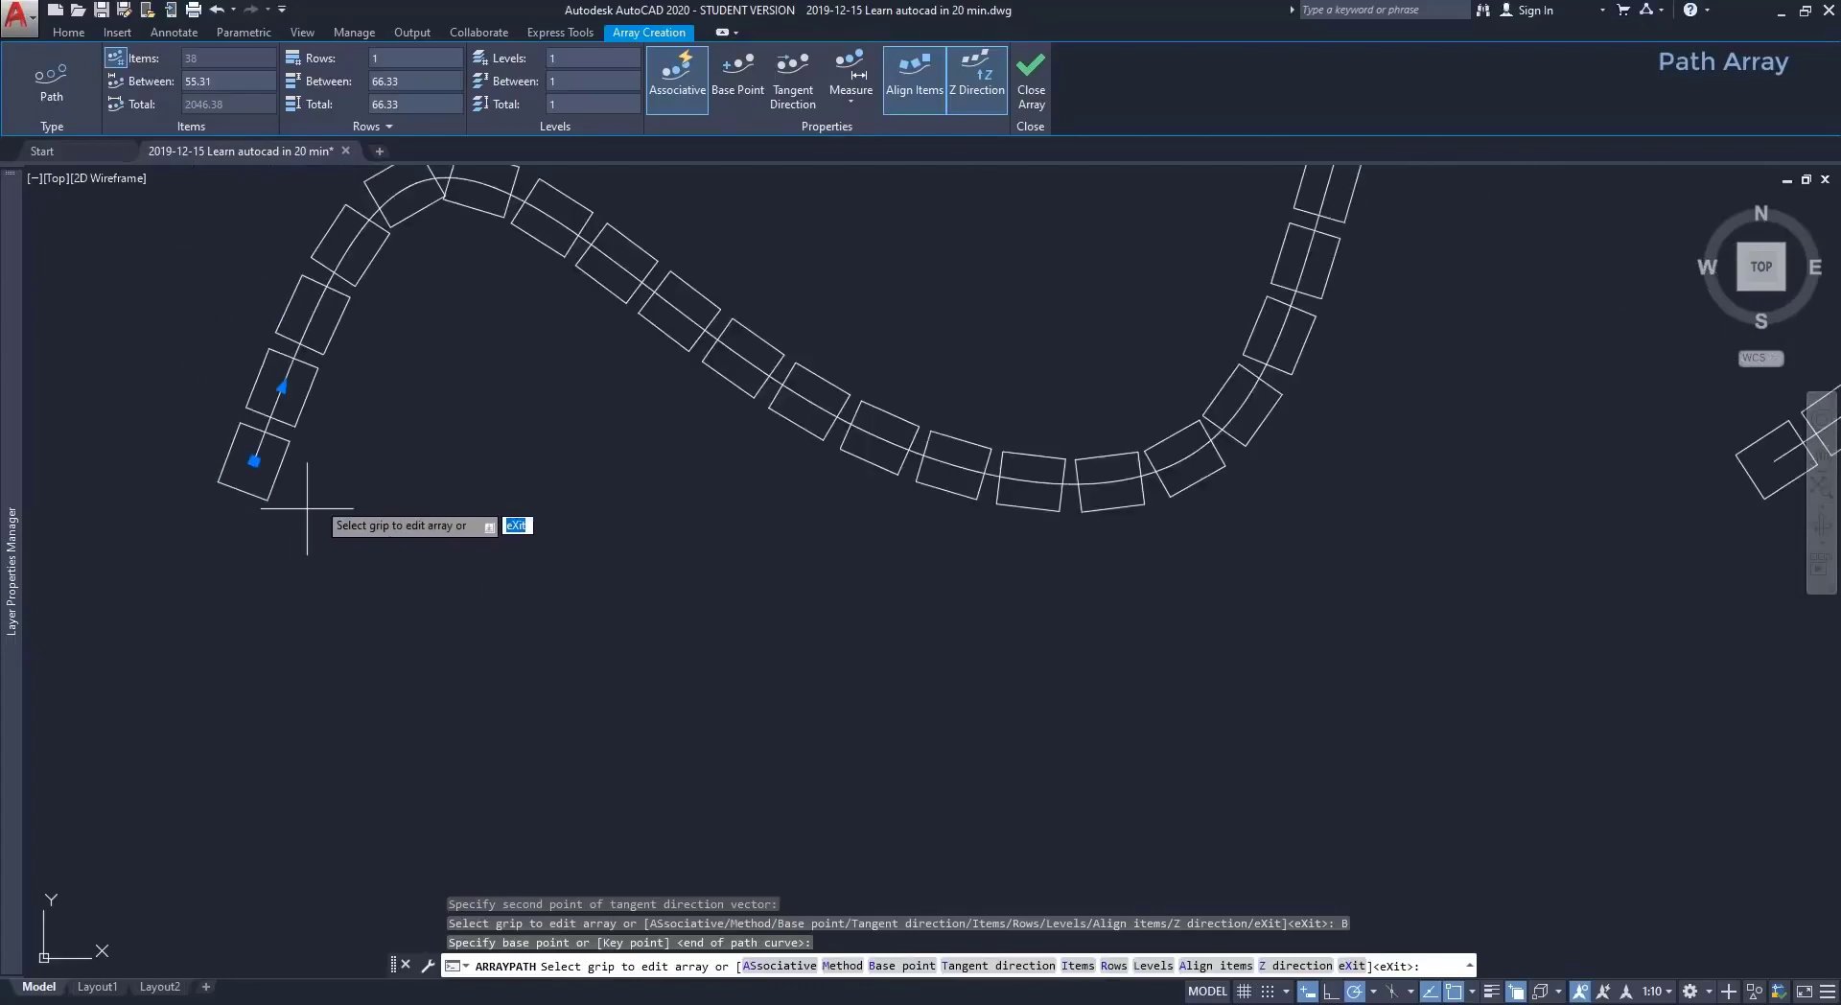
middle_click_drag(741, 534, 810, 548)
Finish the path array and set the spacing between its items to 250.
scroll(810, 548, "down", 3)
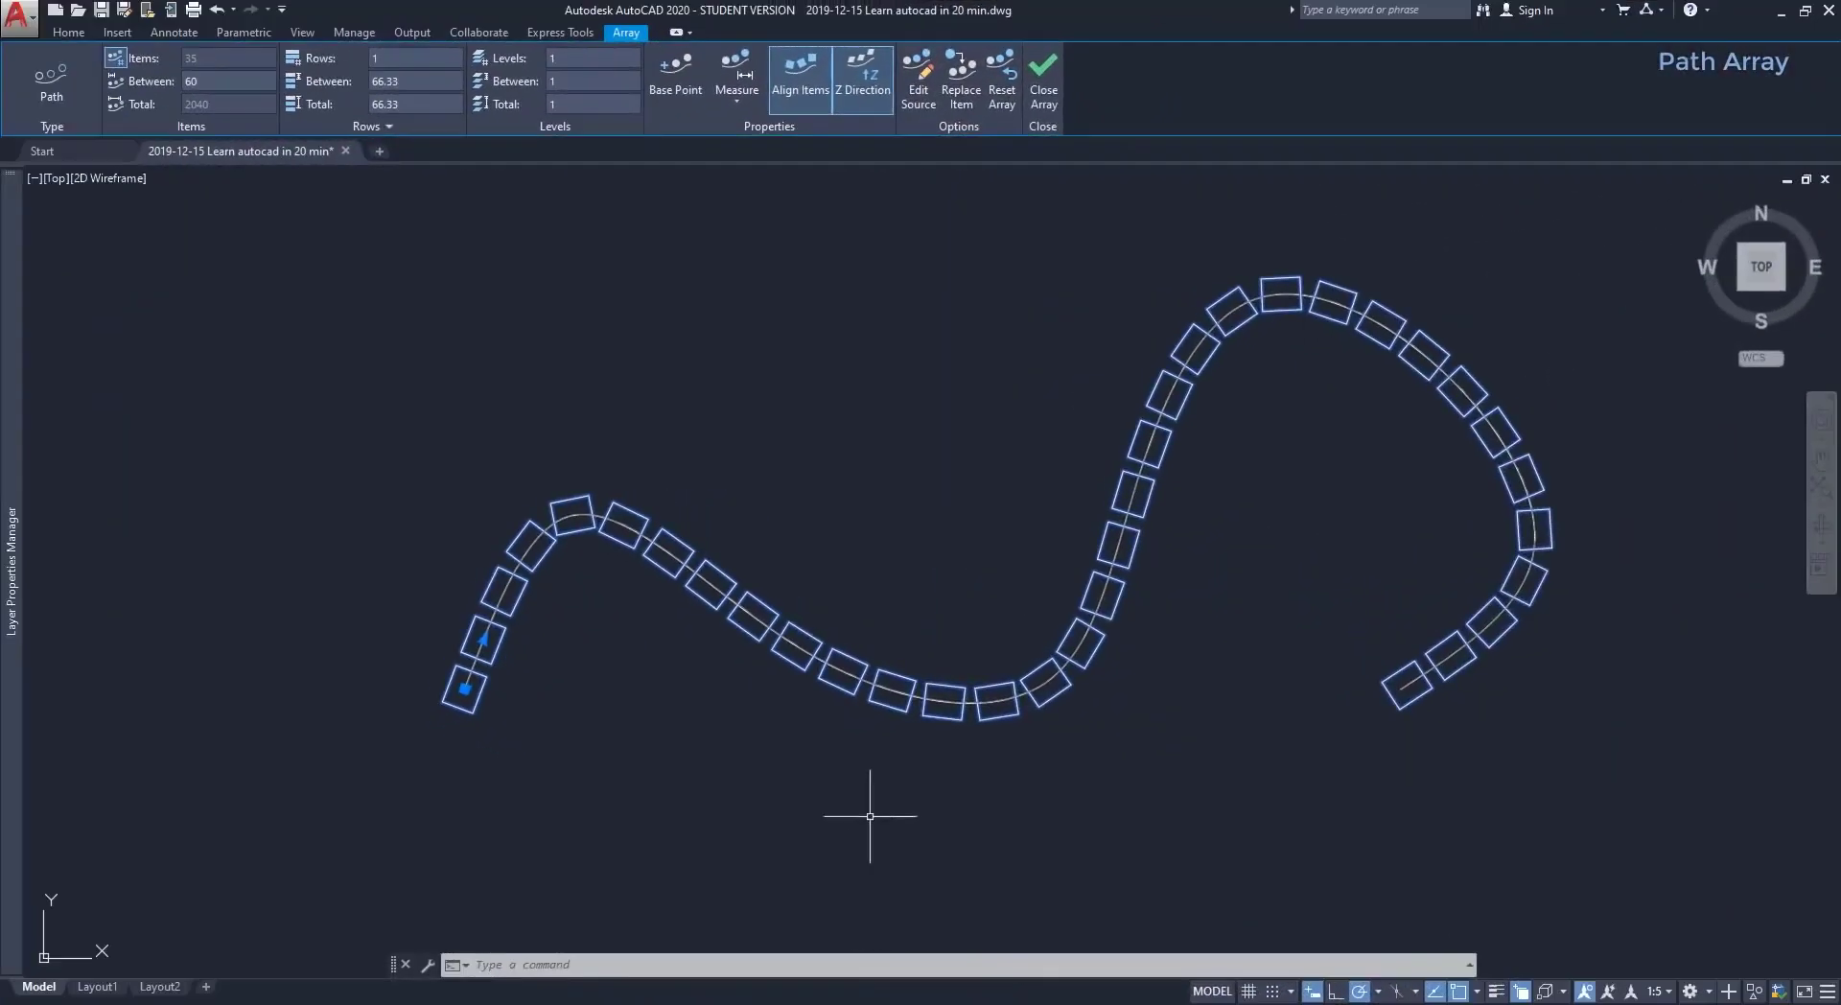
key("Escape")
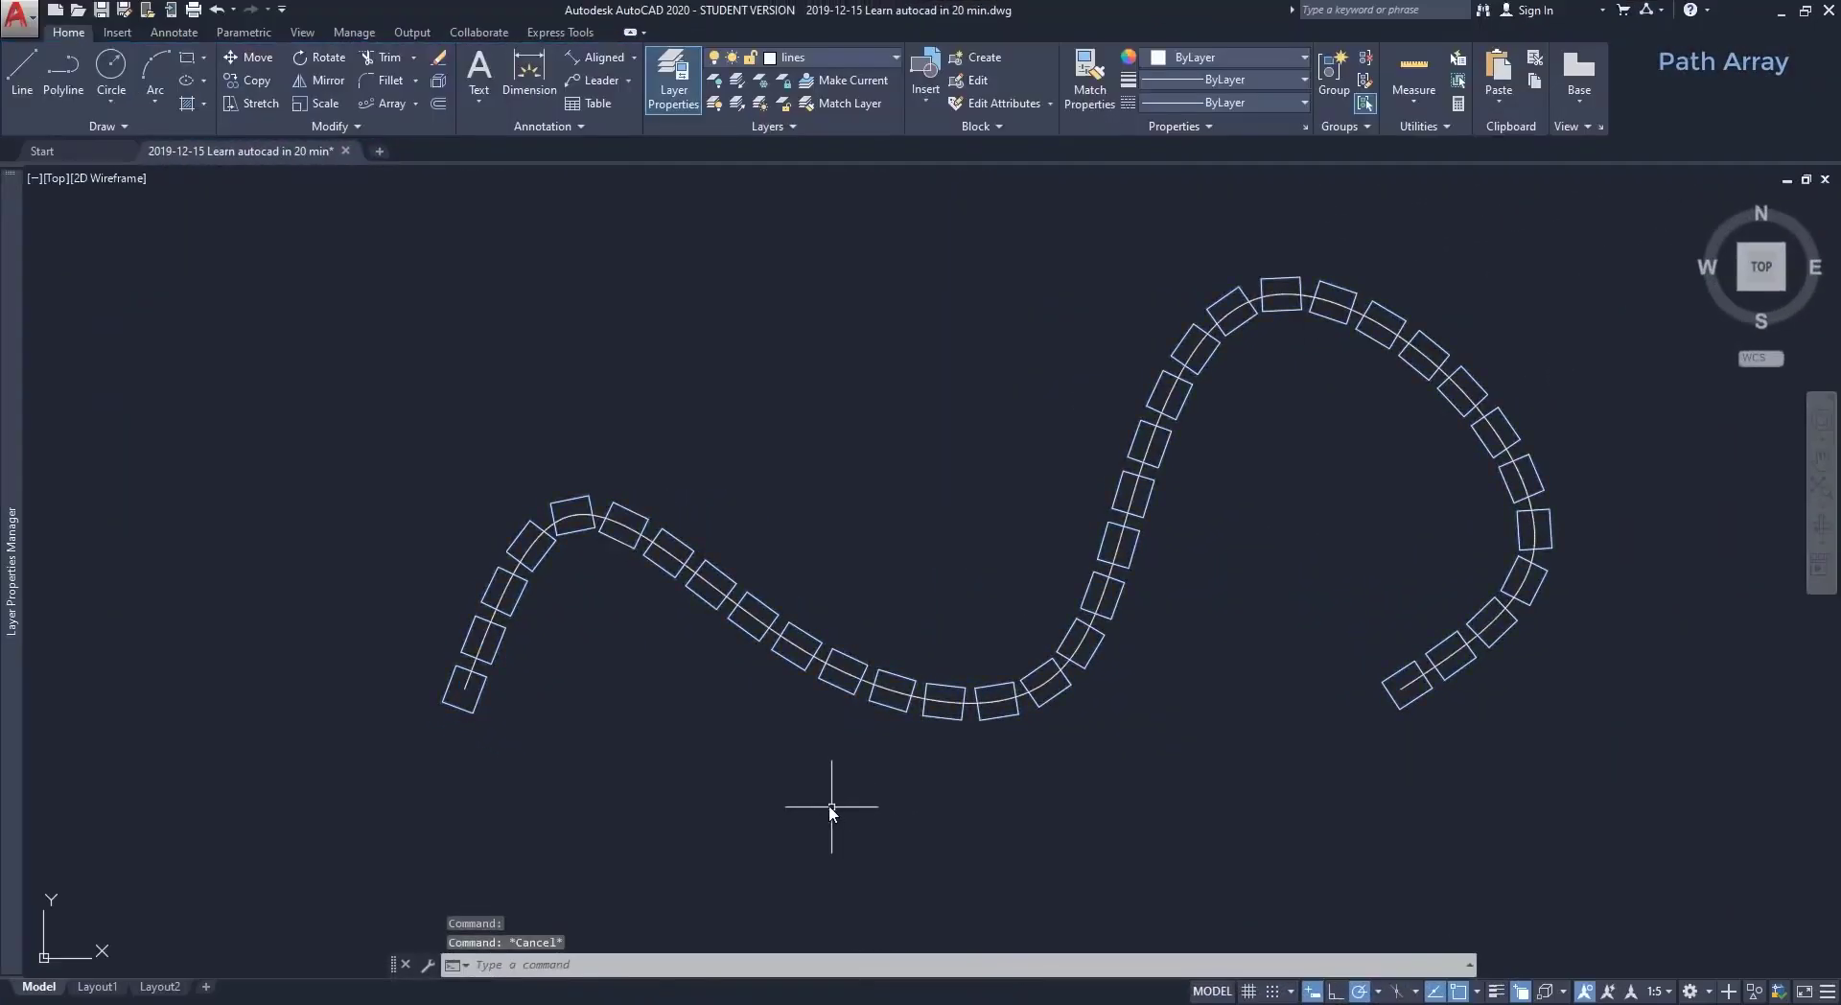
left_click(848, 693)
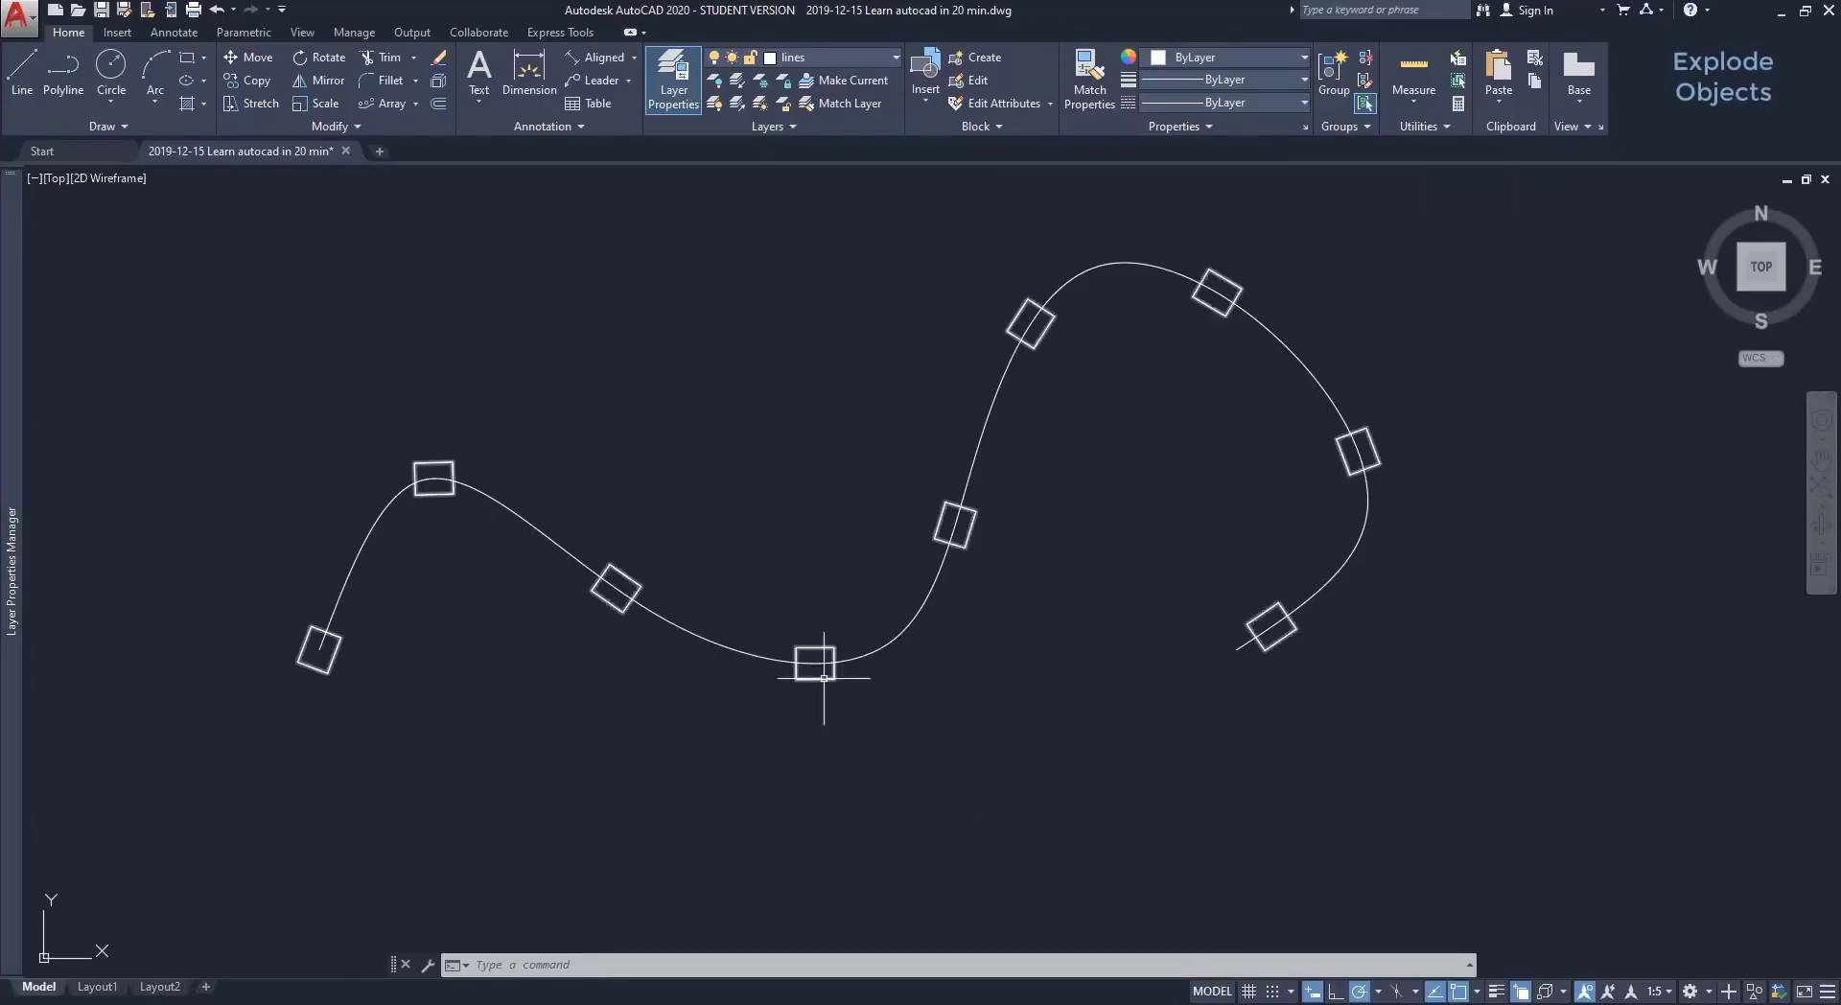
Try erasing the whole path array, and undo the erase.
mouse_move(824, 678)
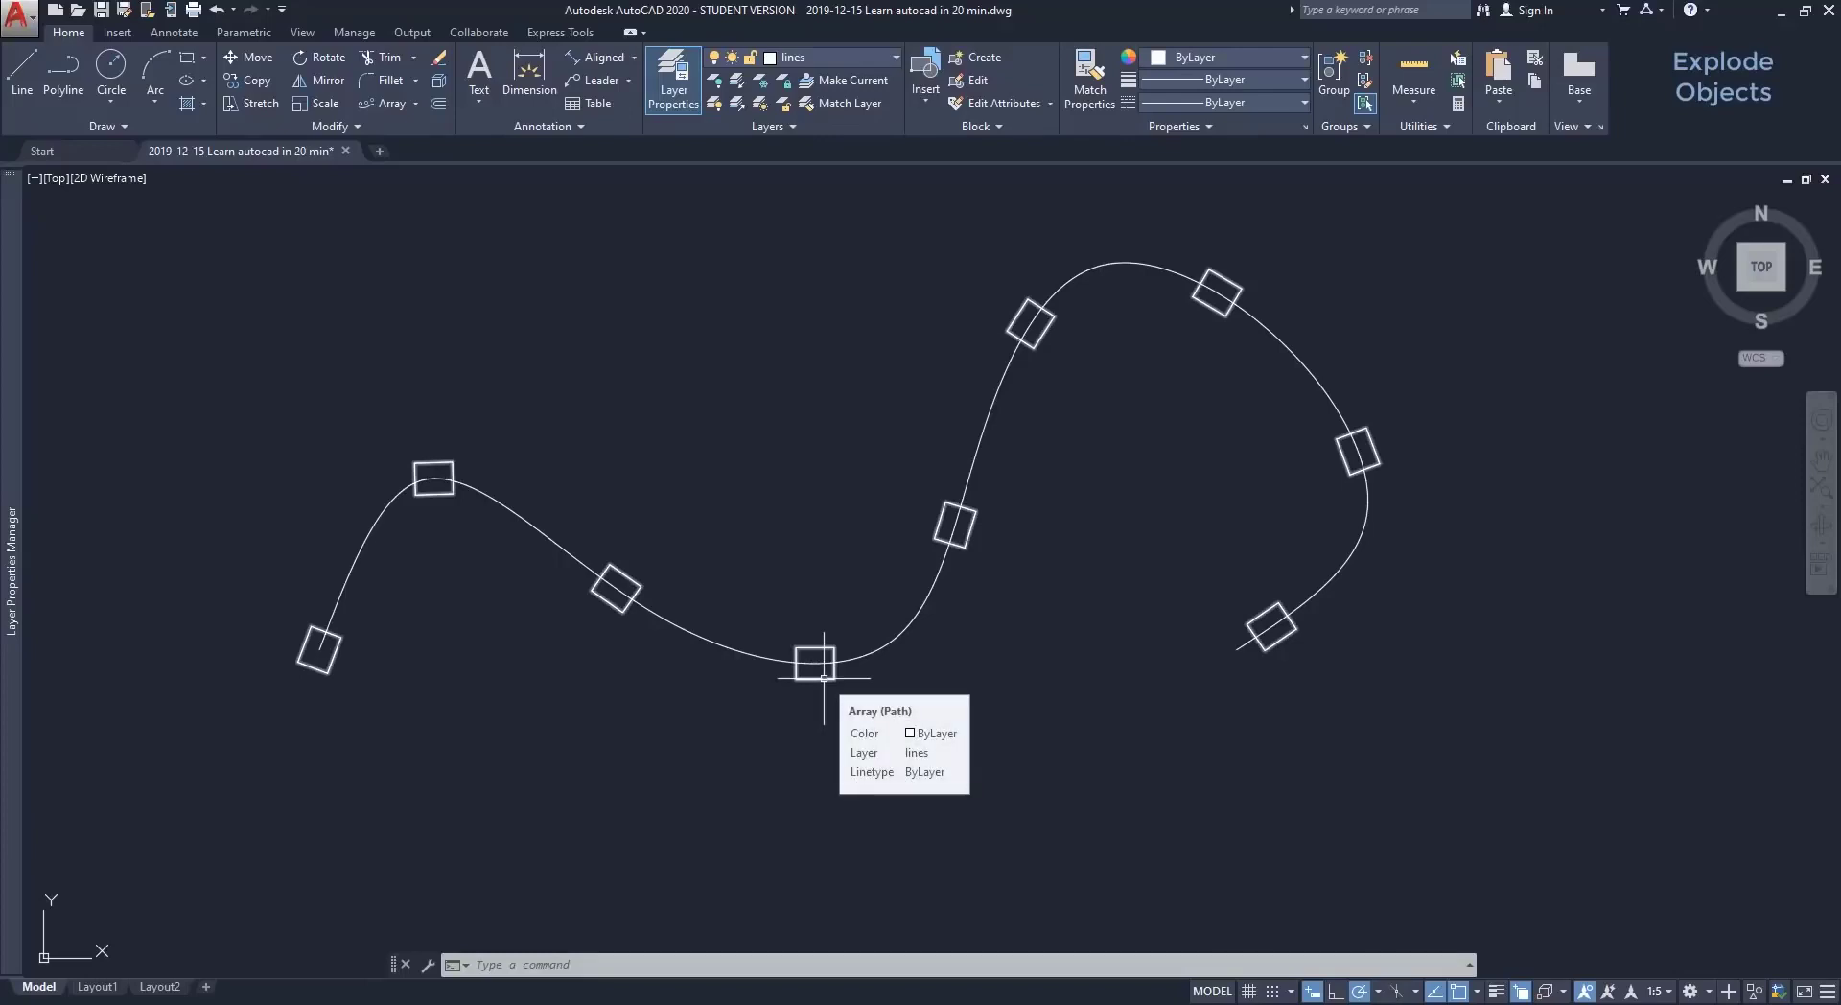
left_click(824, 678)
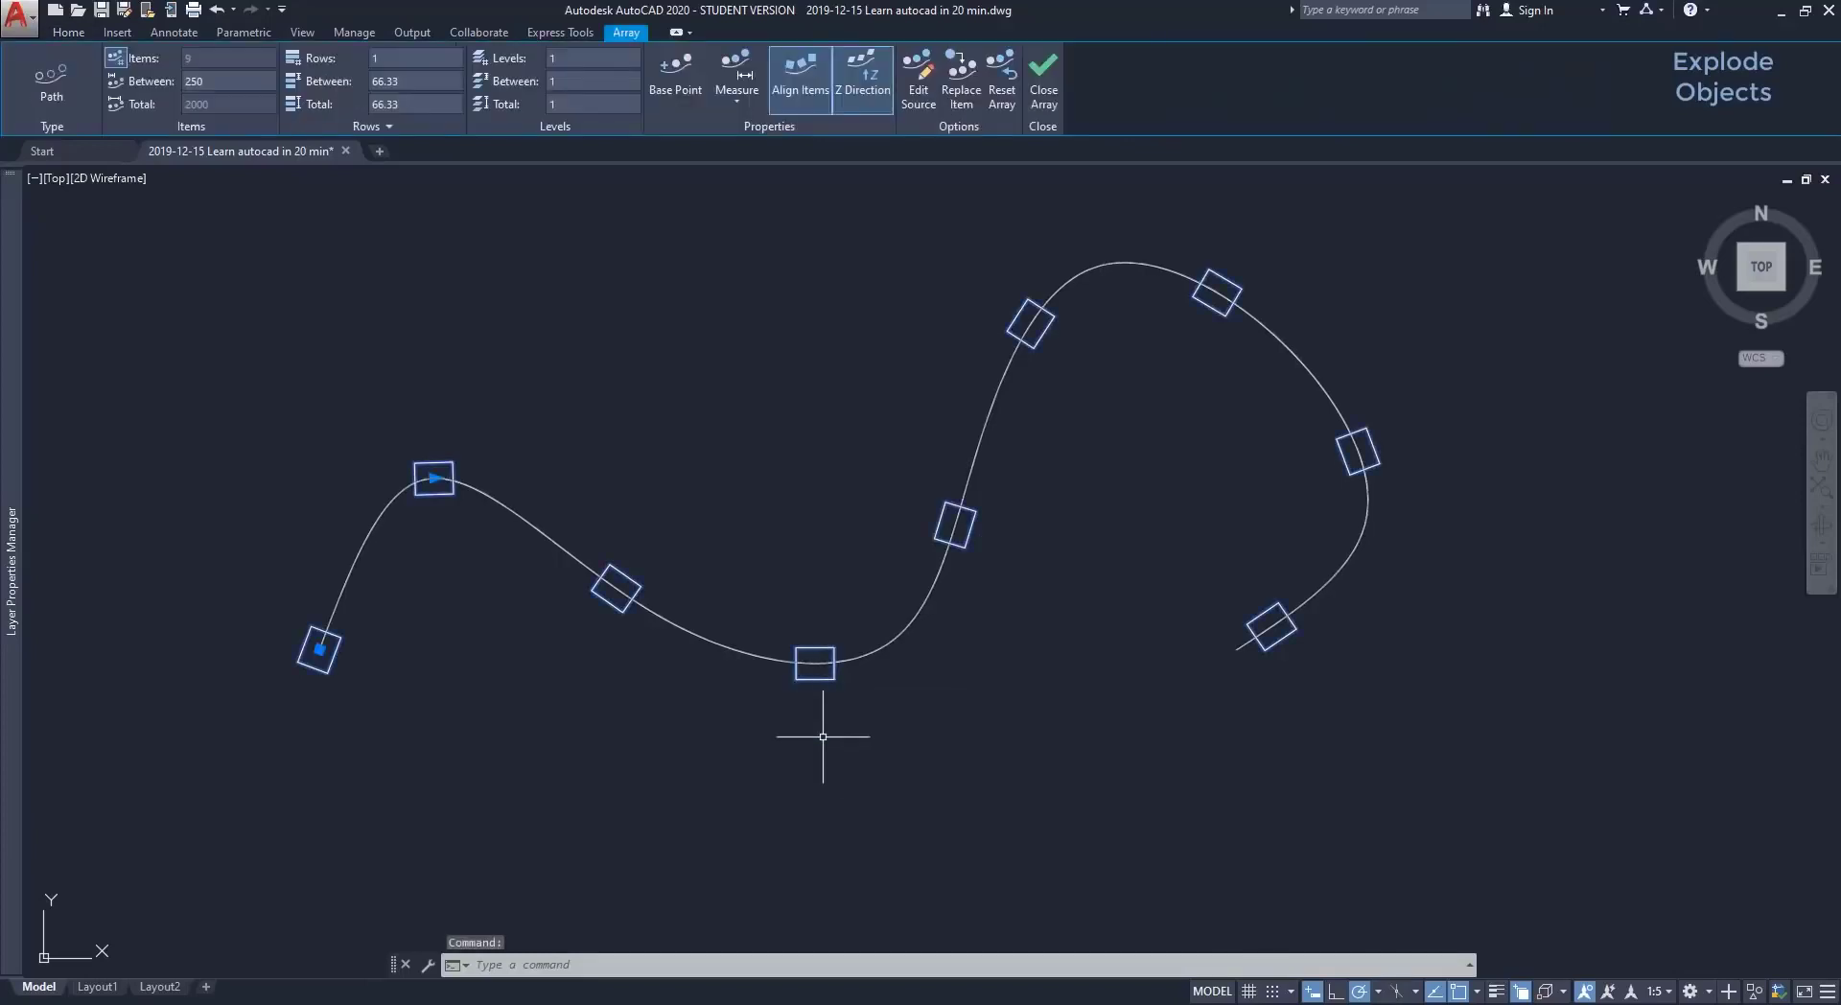
key("Delete")
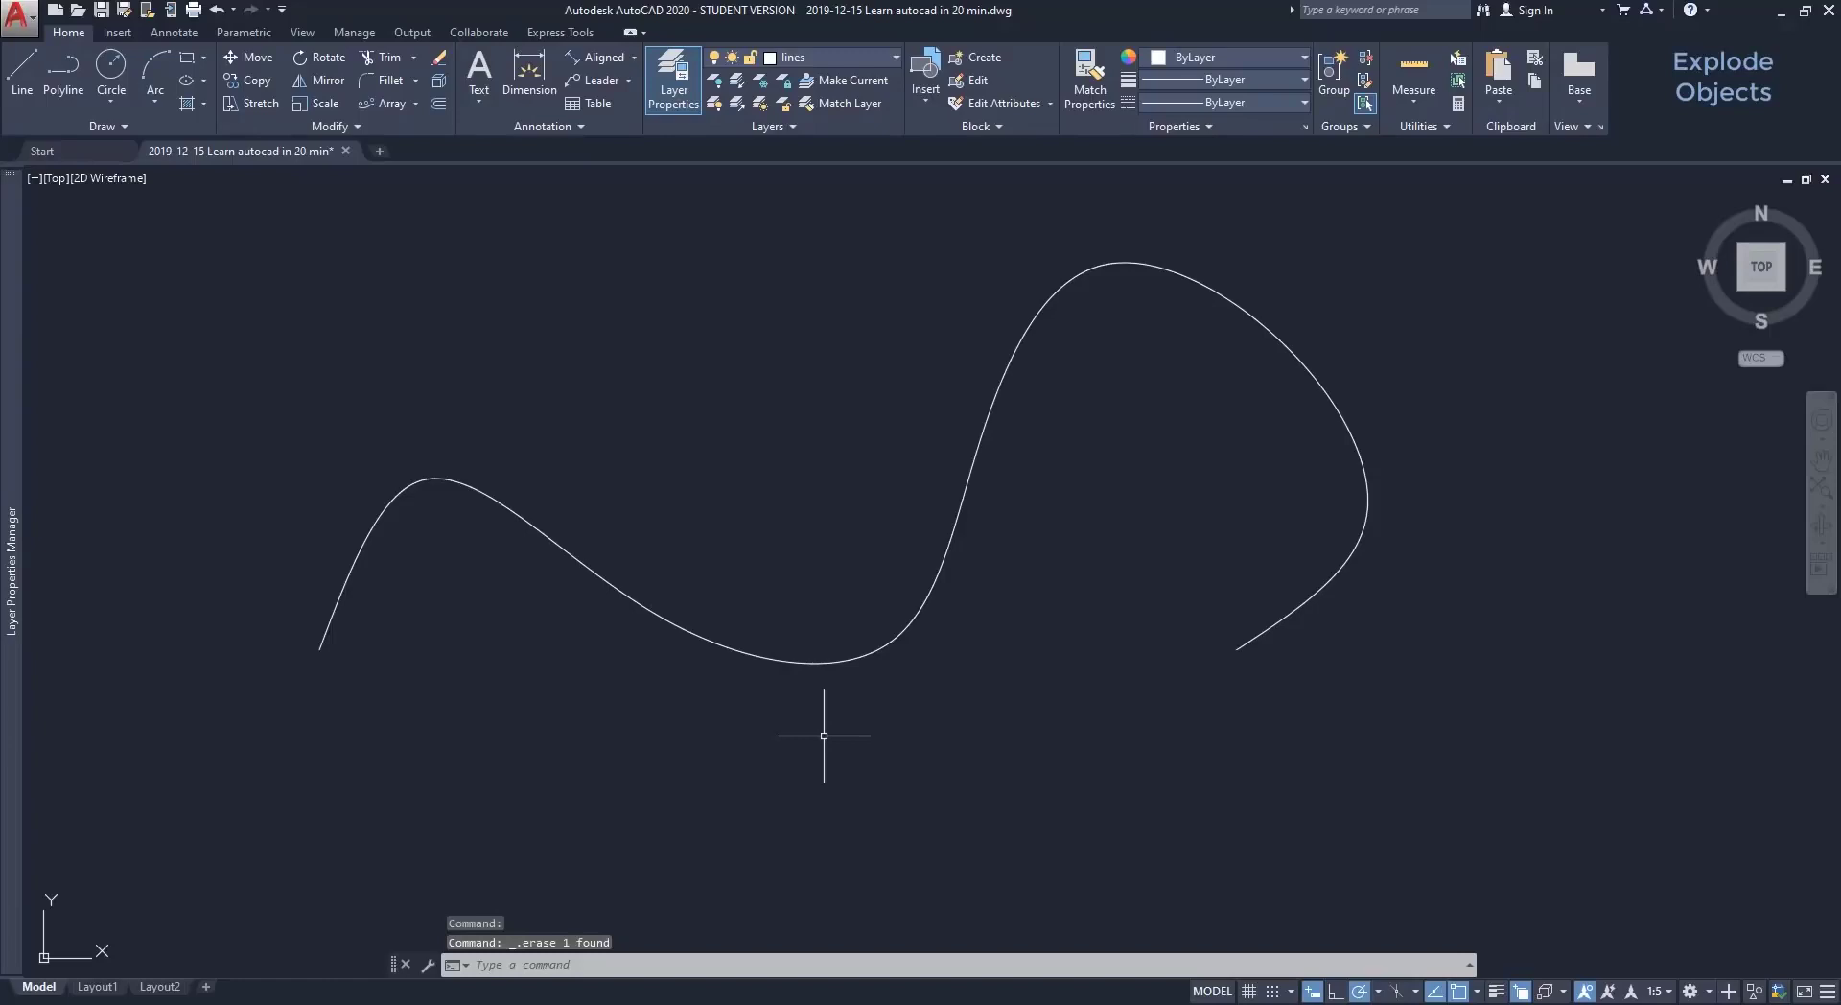
key("ctrl+z")
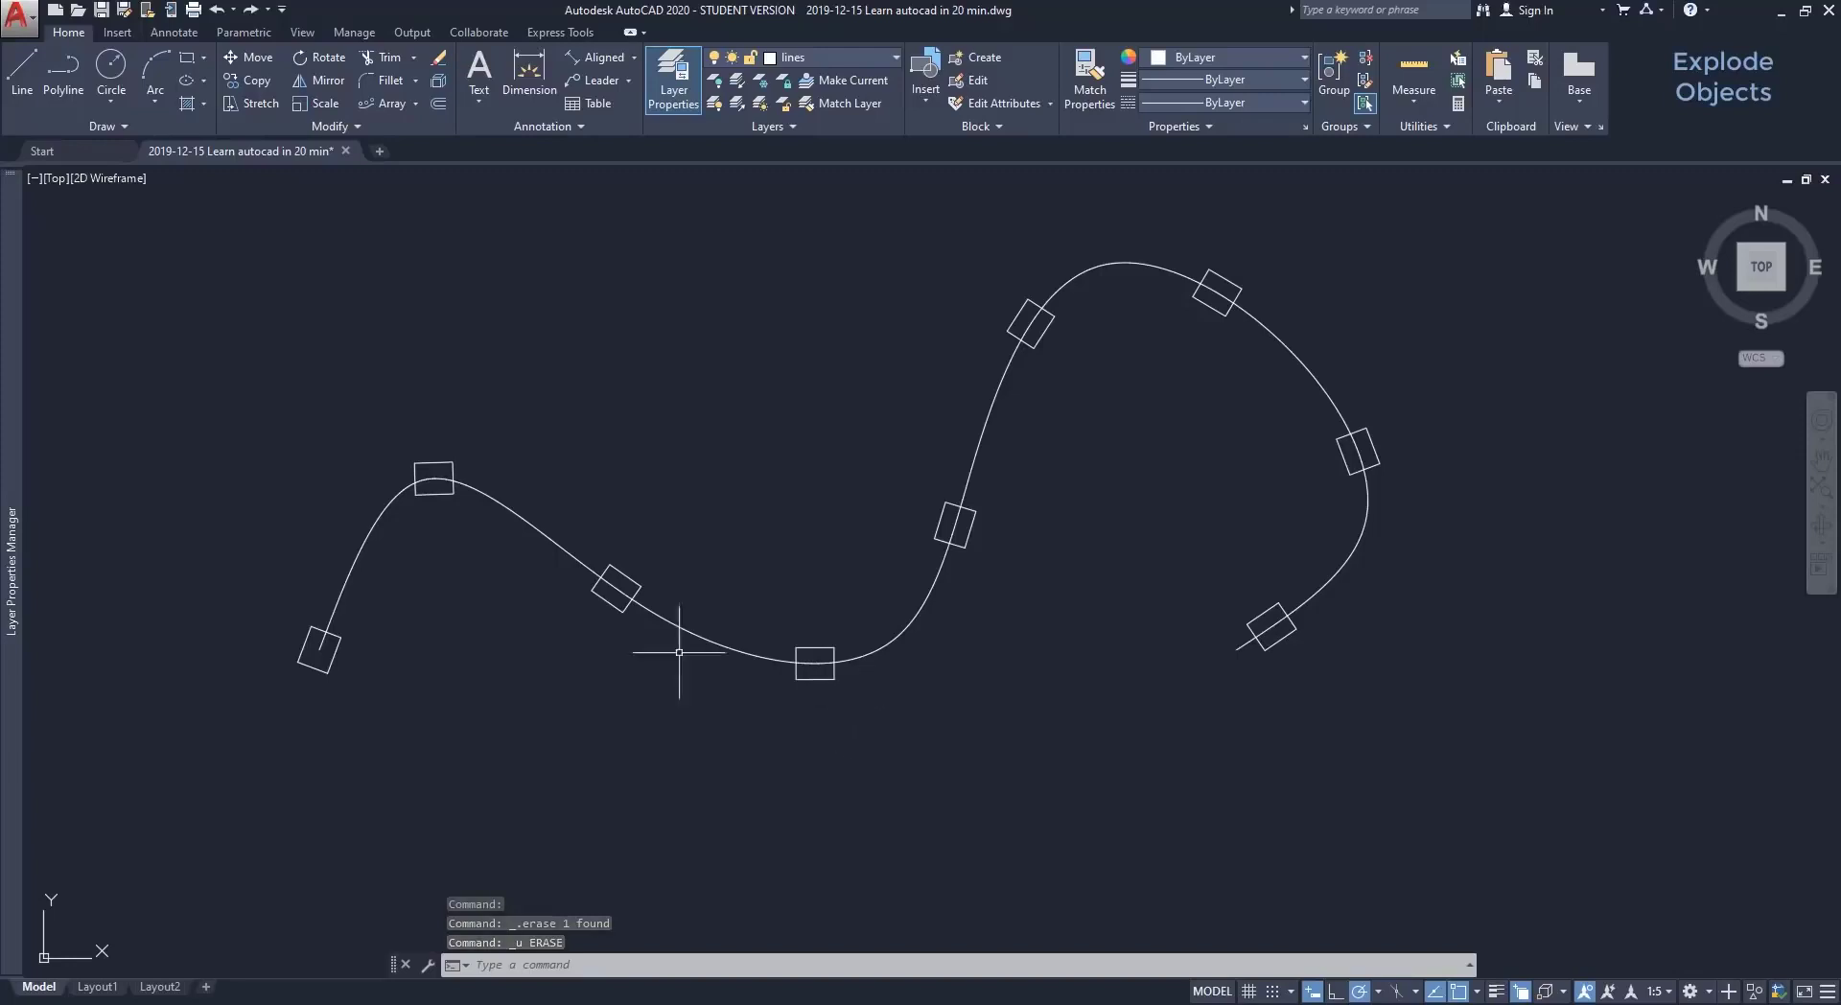
Explode the path array into separate rectangles.
left_click(439, 81)
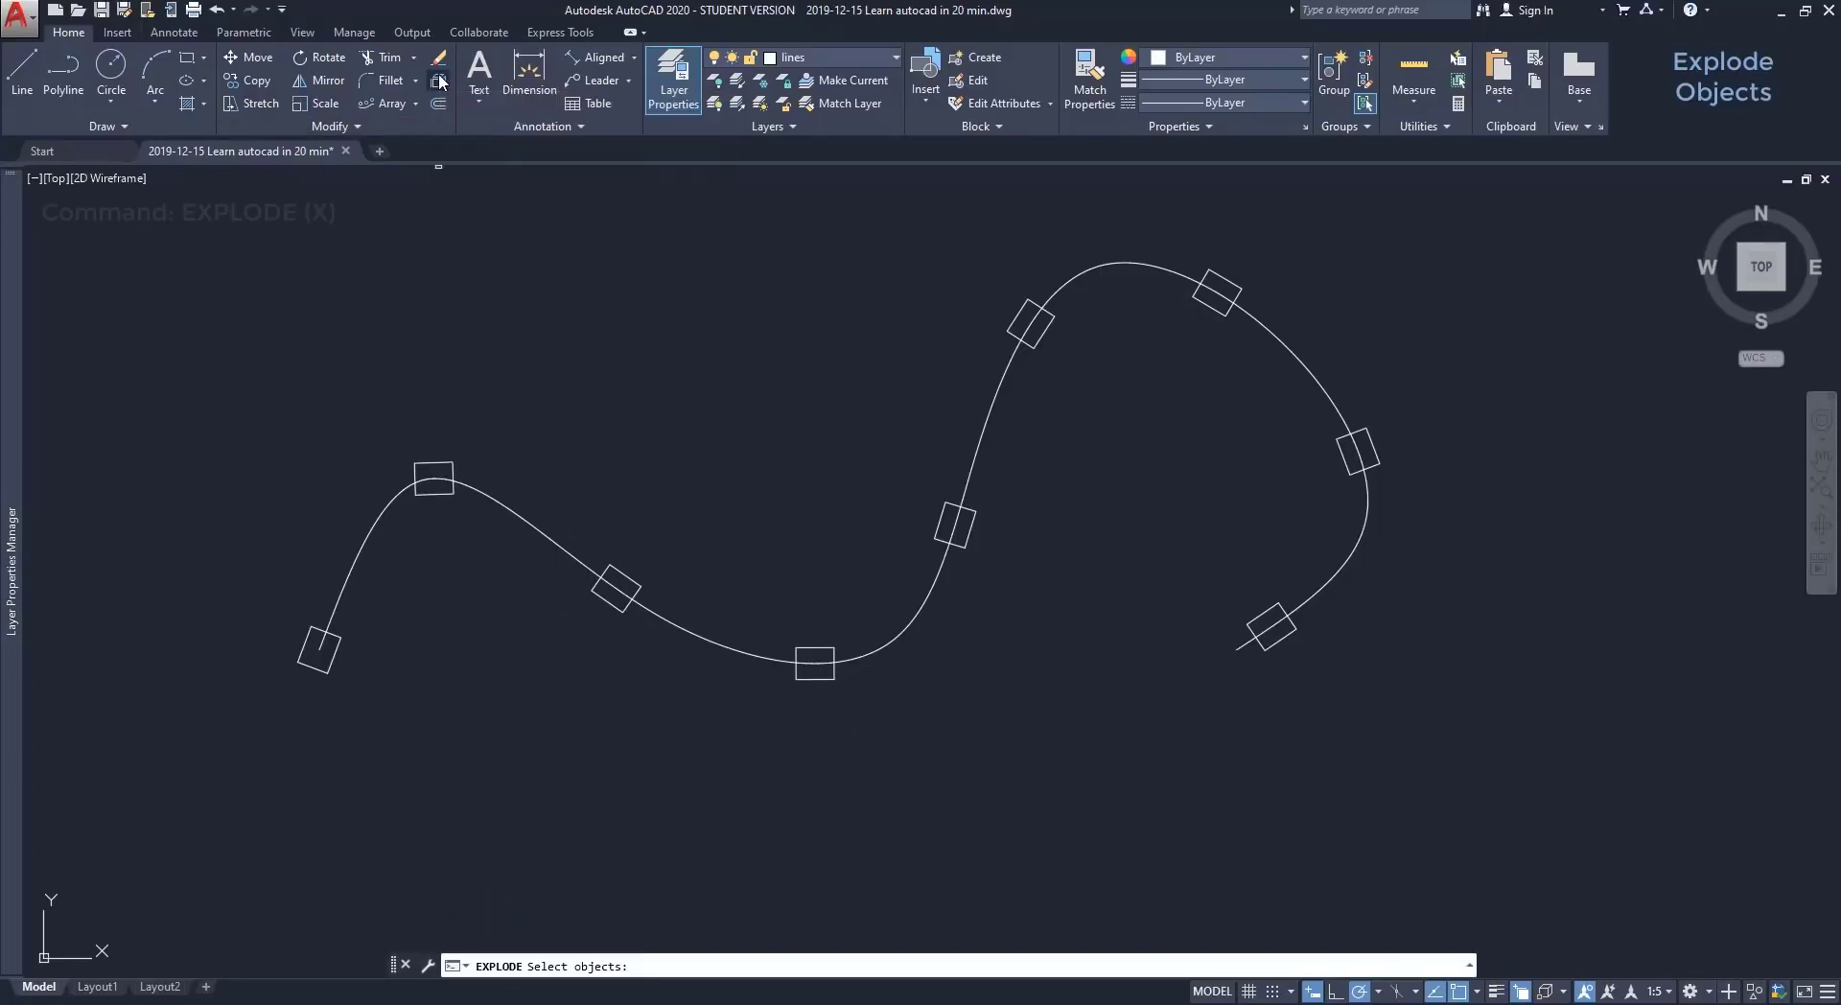
left_click(627, 574)
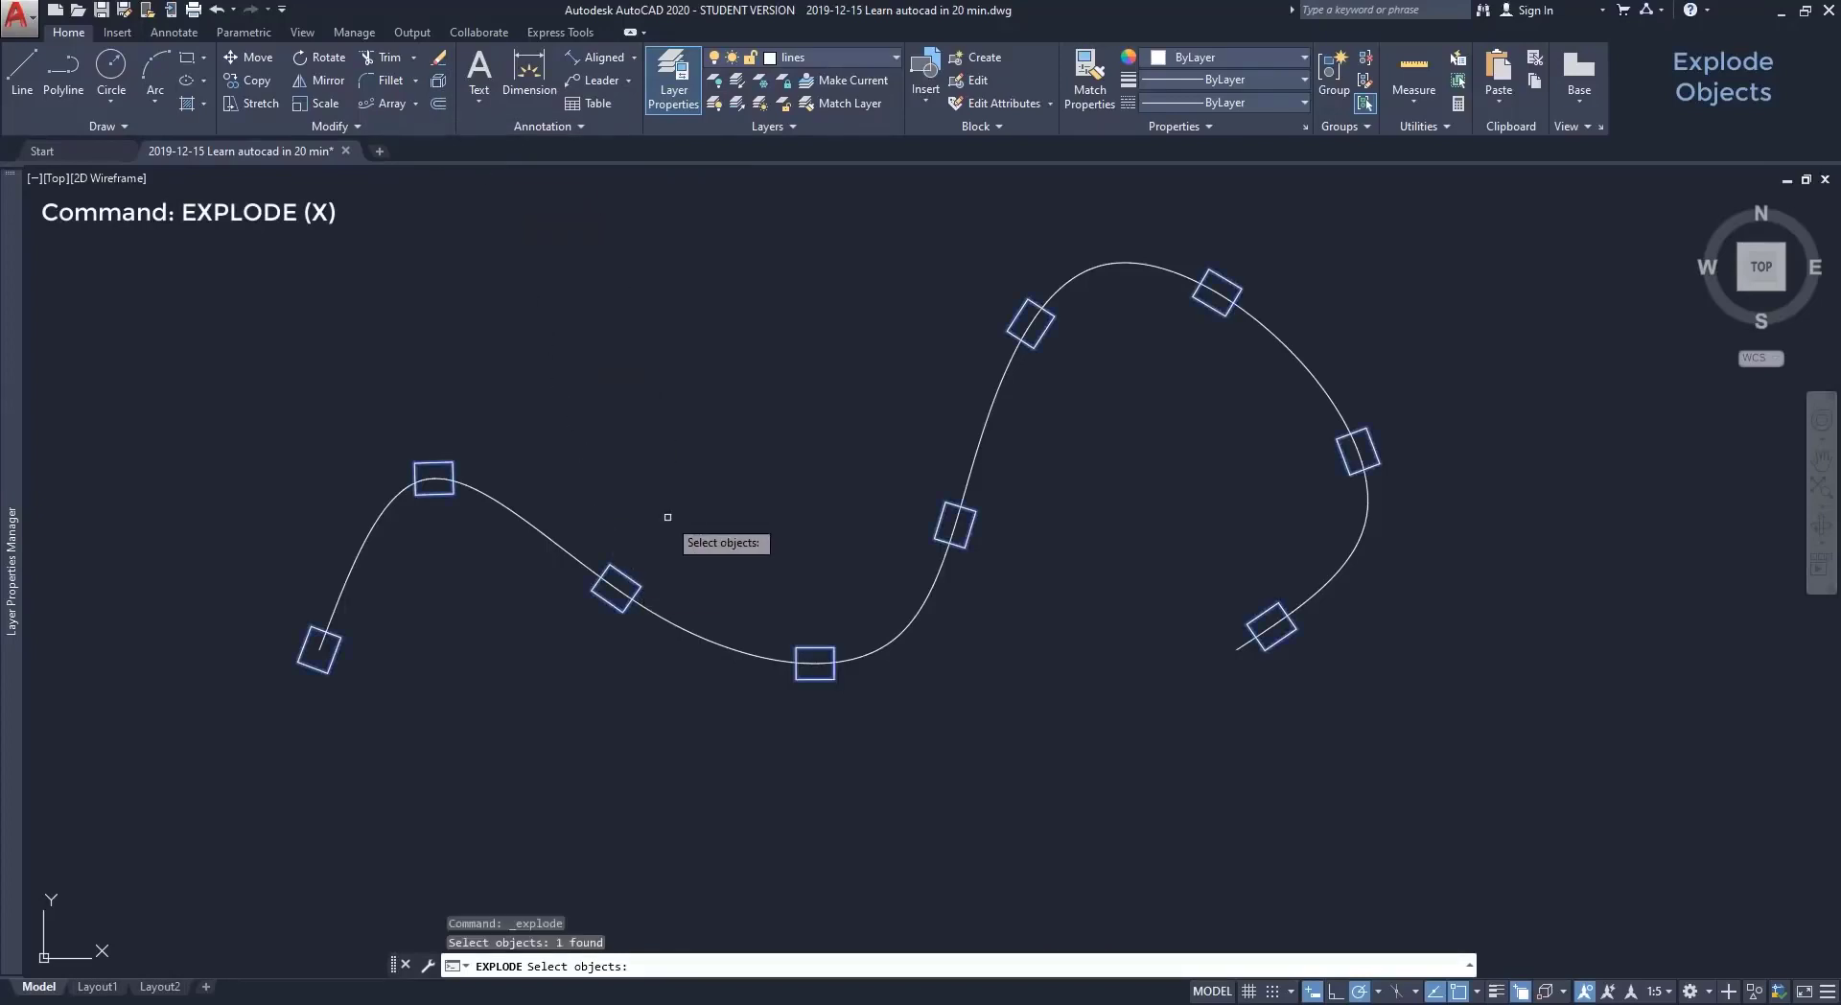
key("Return")
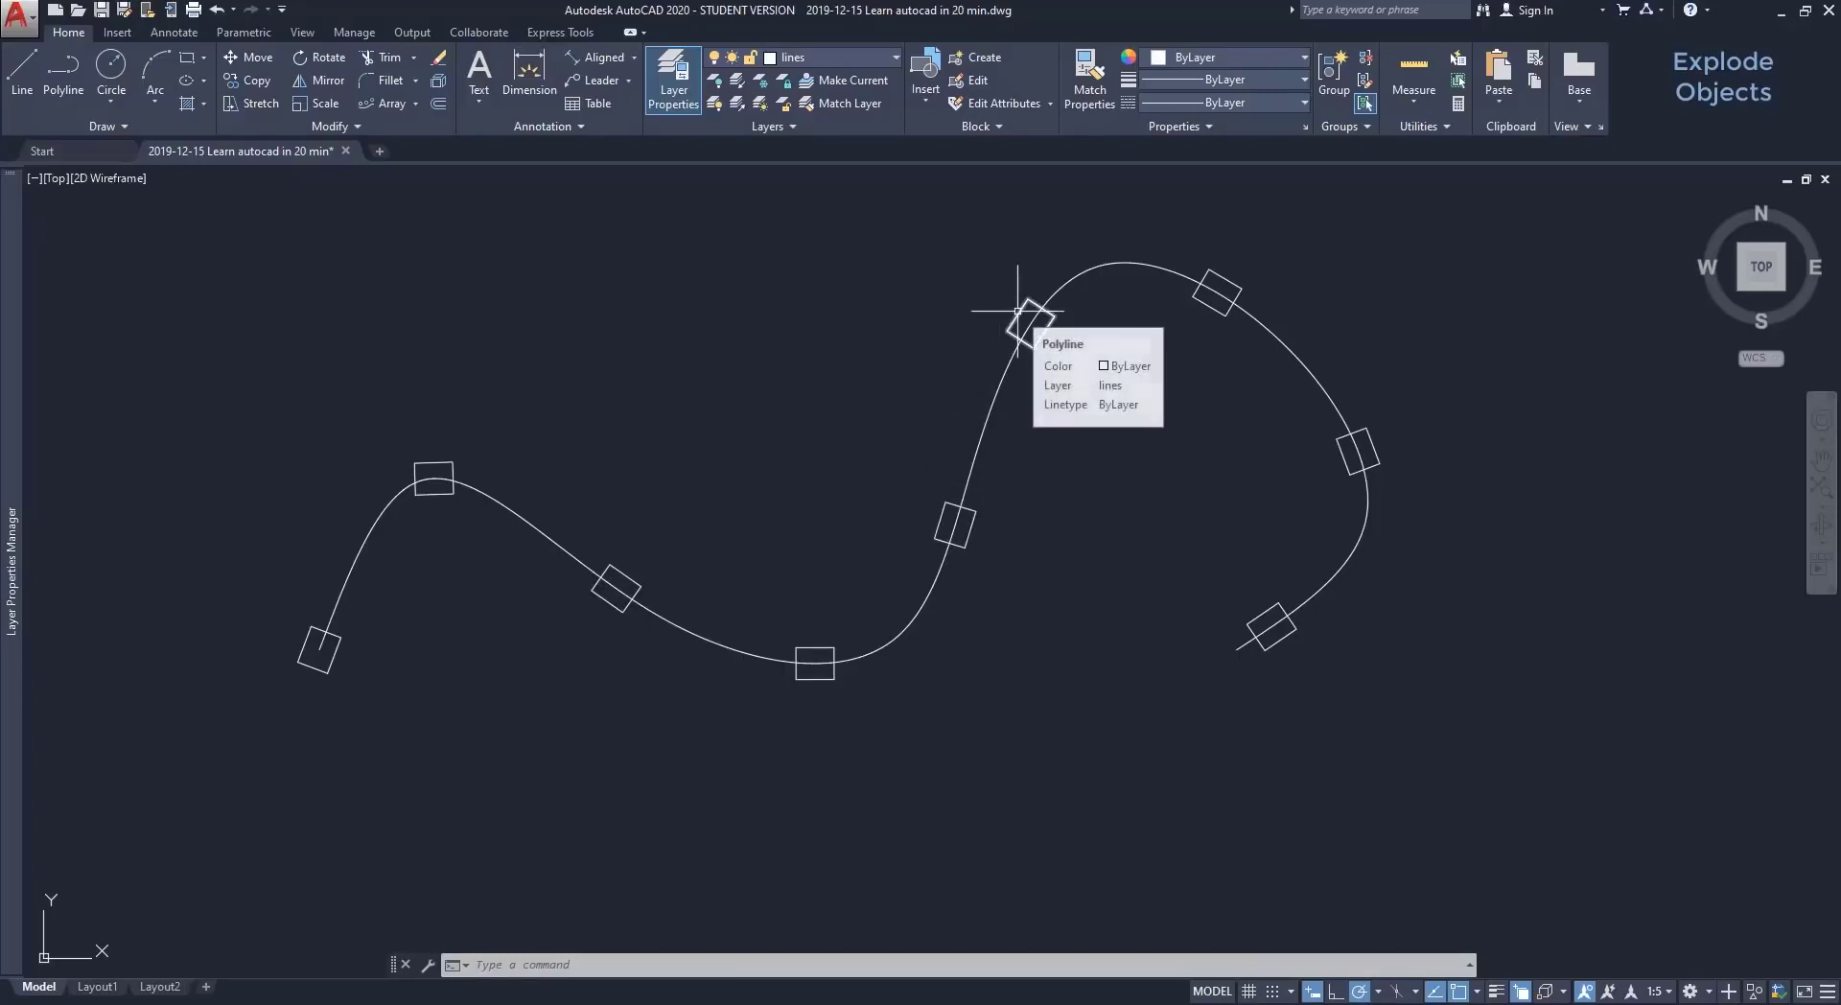
Explode the rectangle on the steep middle stretch of the spline into separate lines.
type("x")
key("Return")
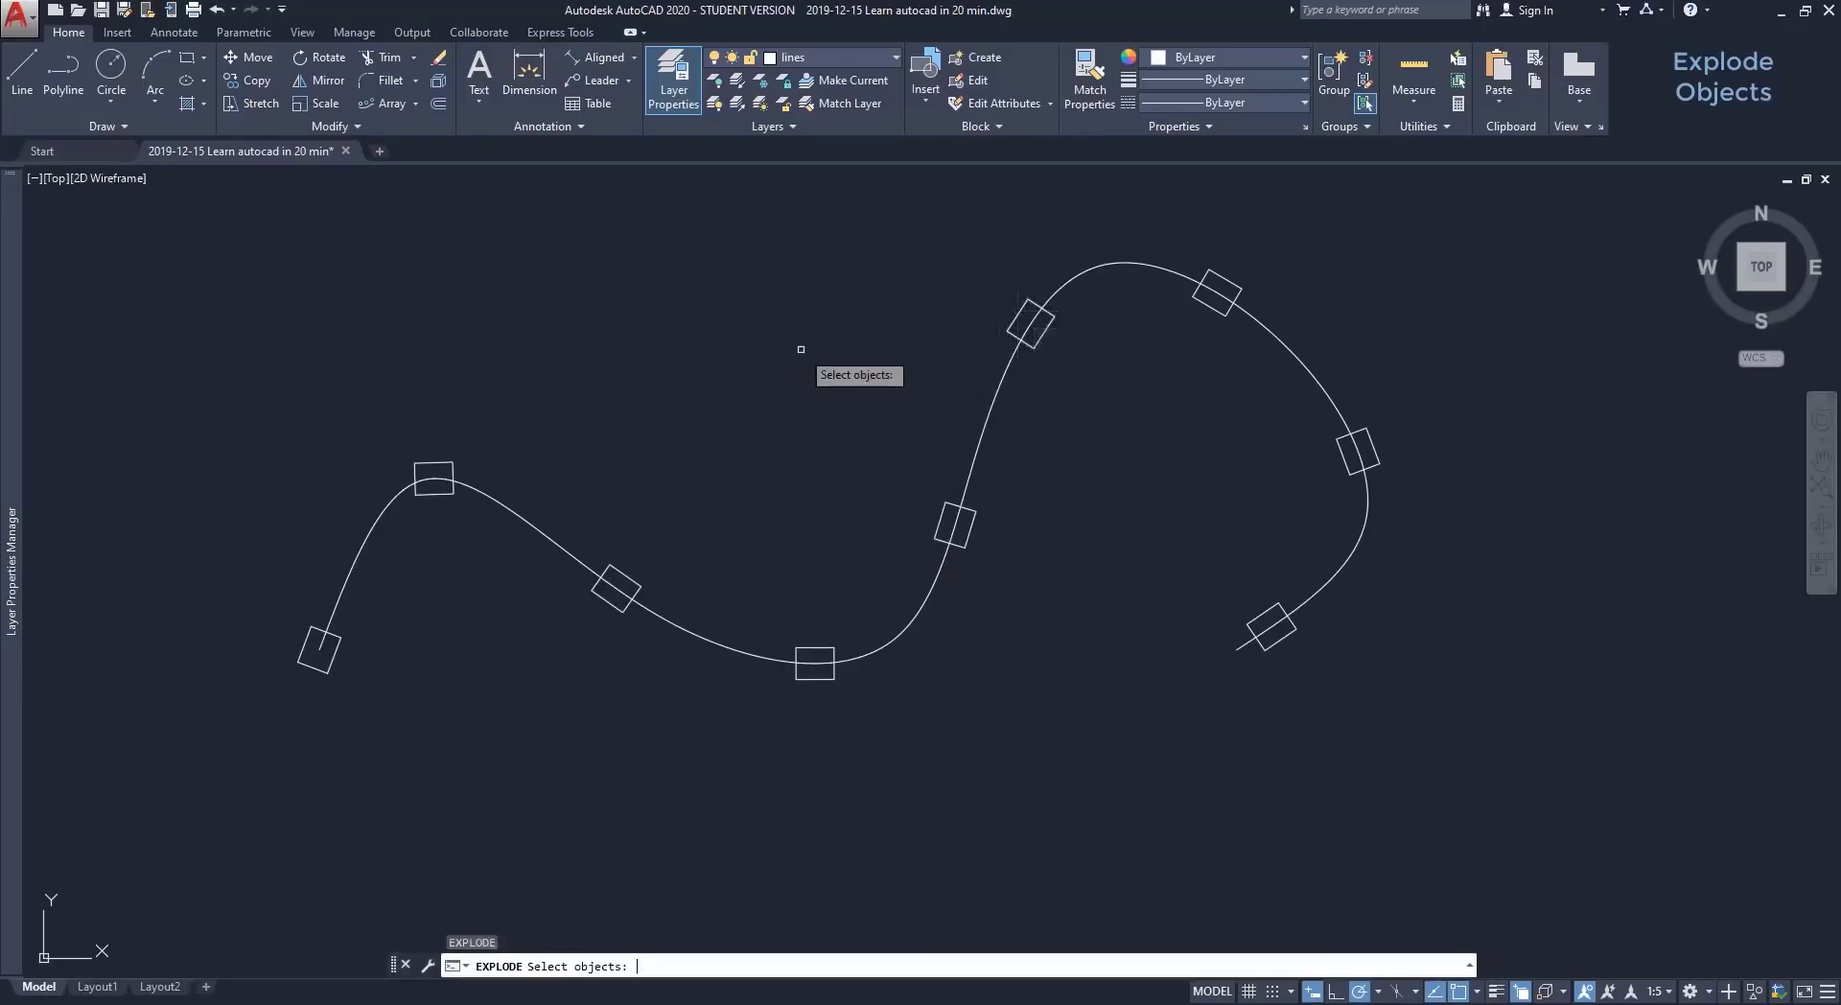
scroll(923, 497, "up", 6)
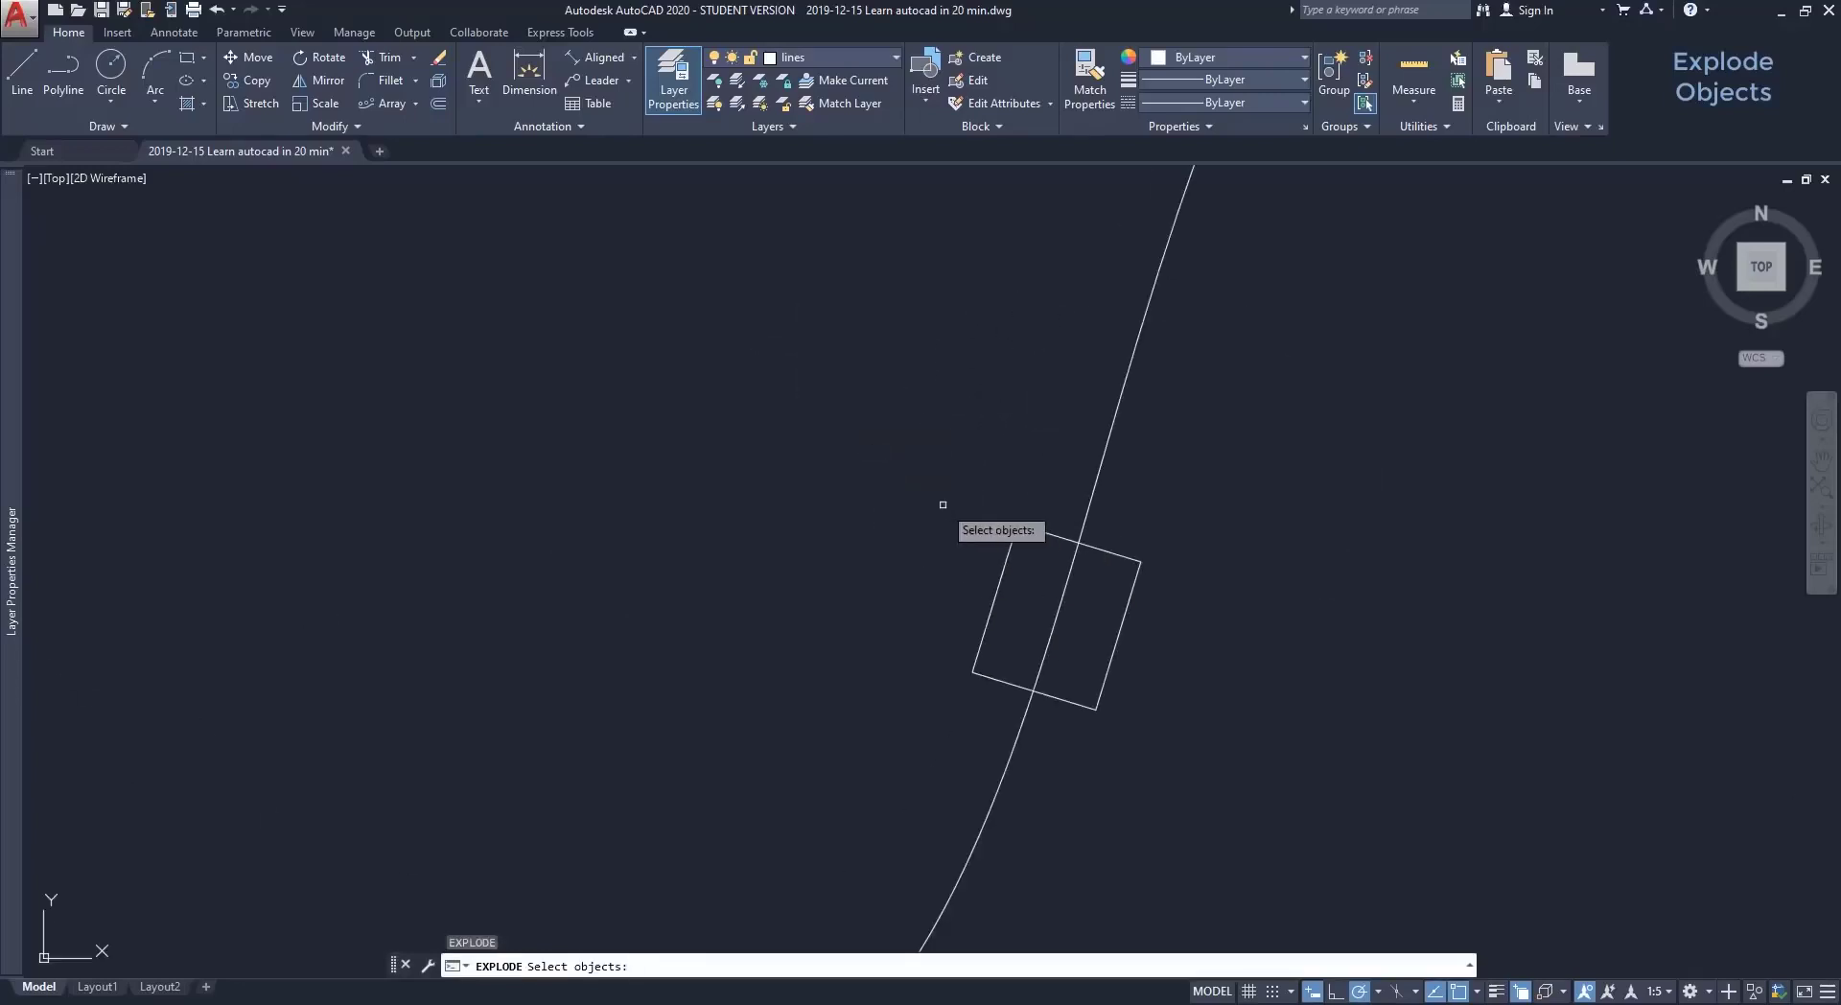
left_click(1009, 555)
key("Return")
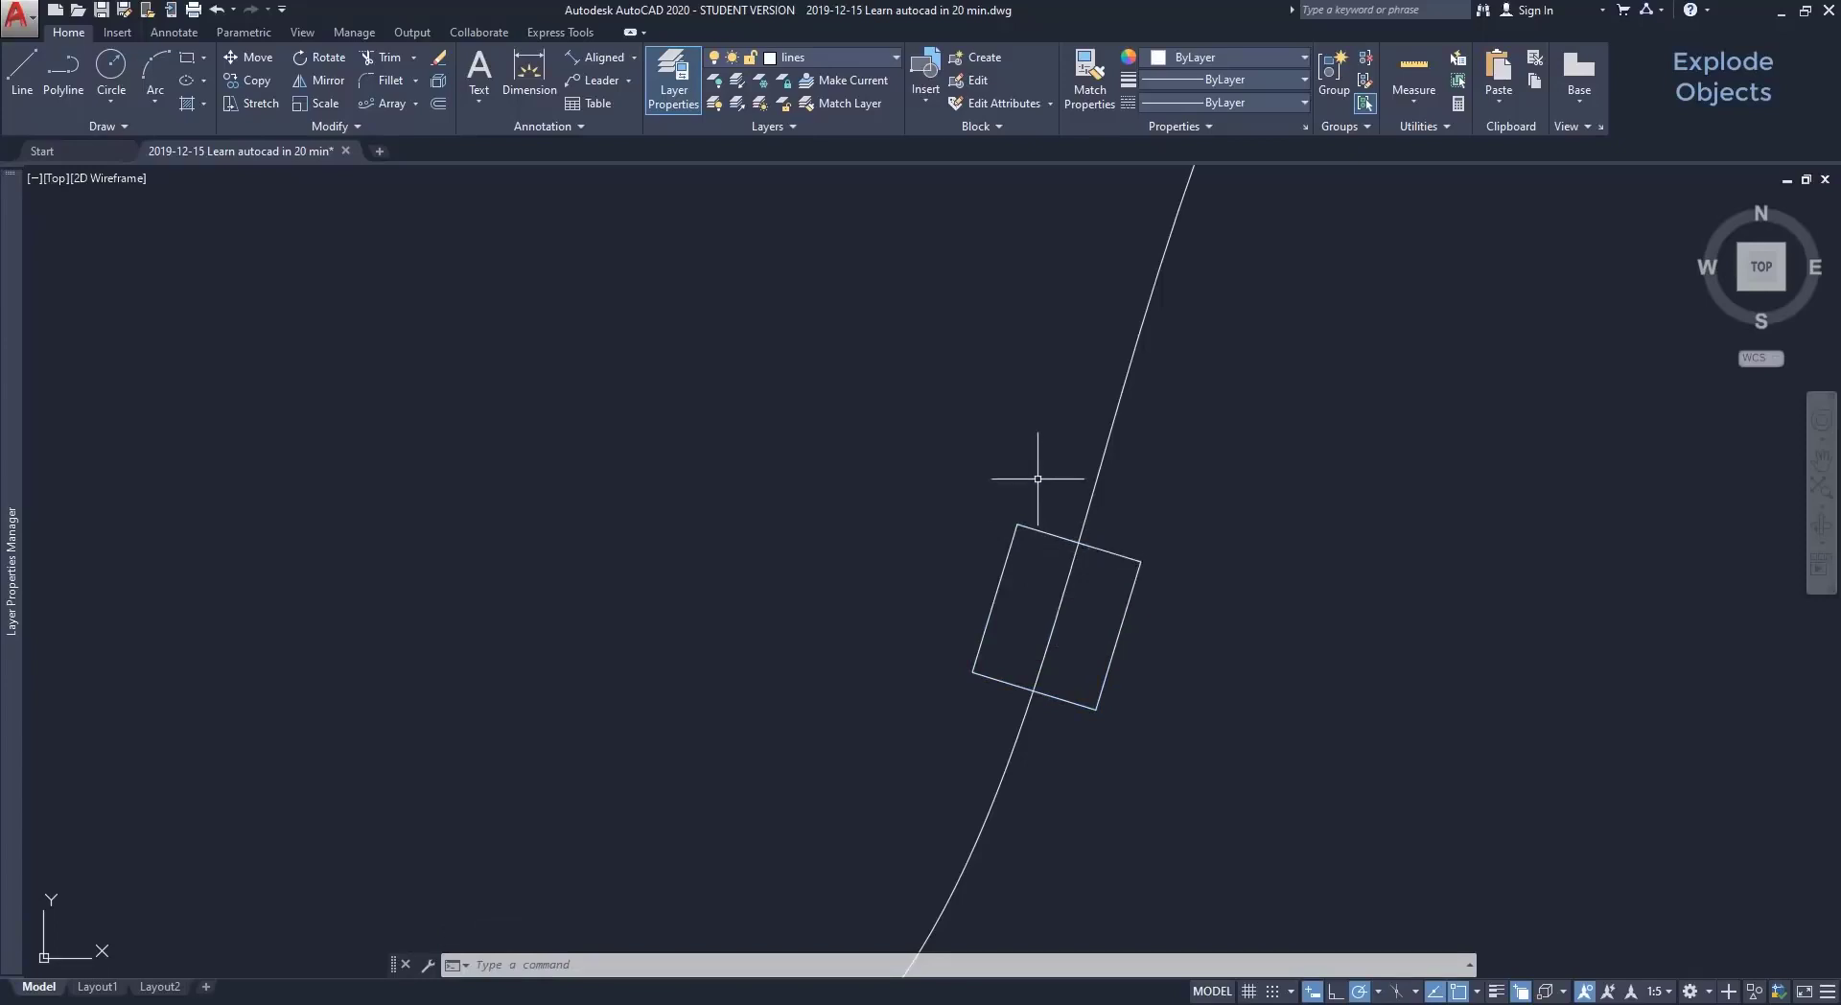
key("ctrl+z")
key("Escape")
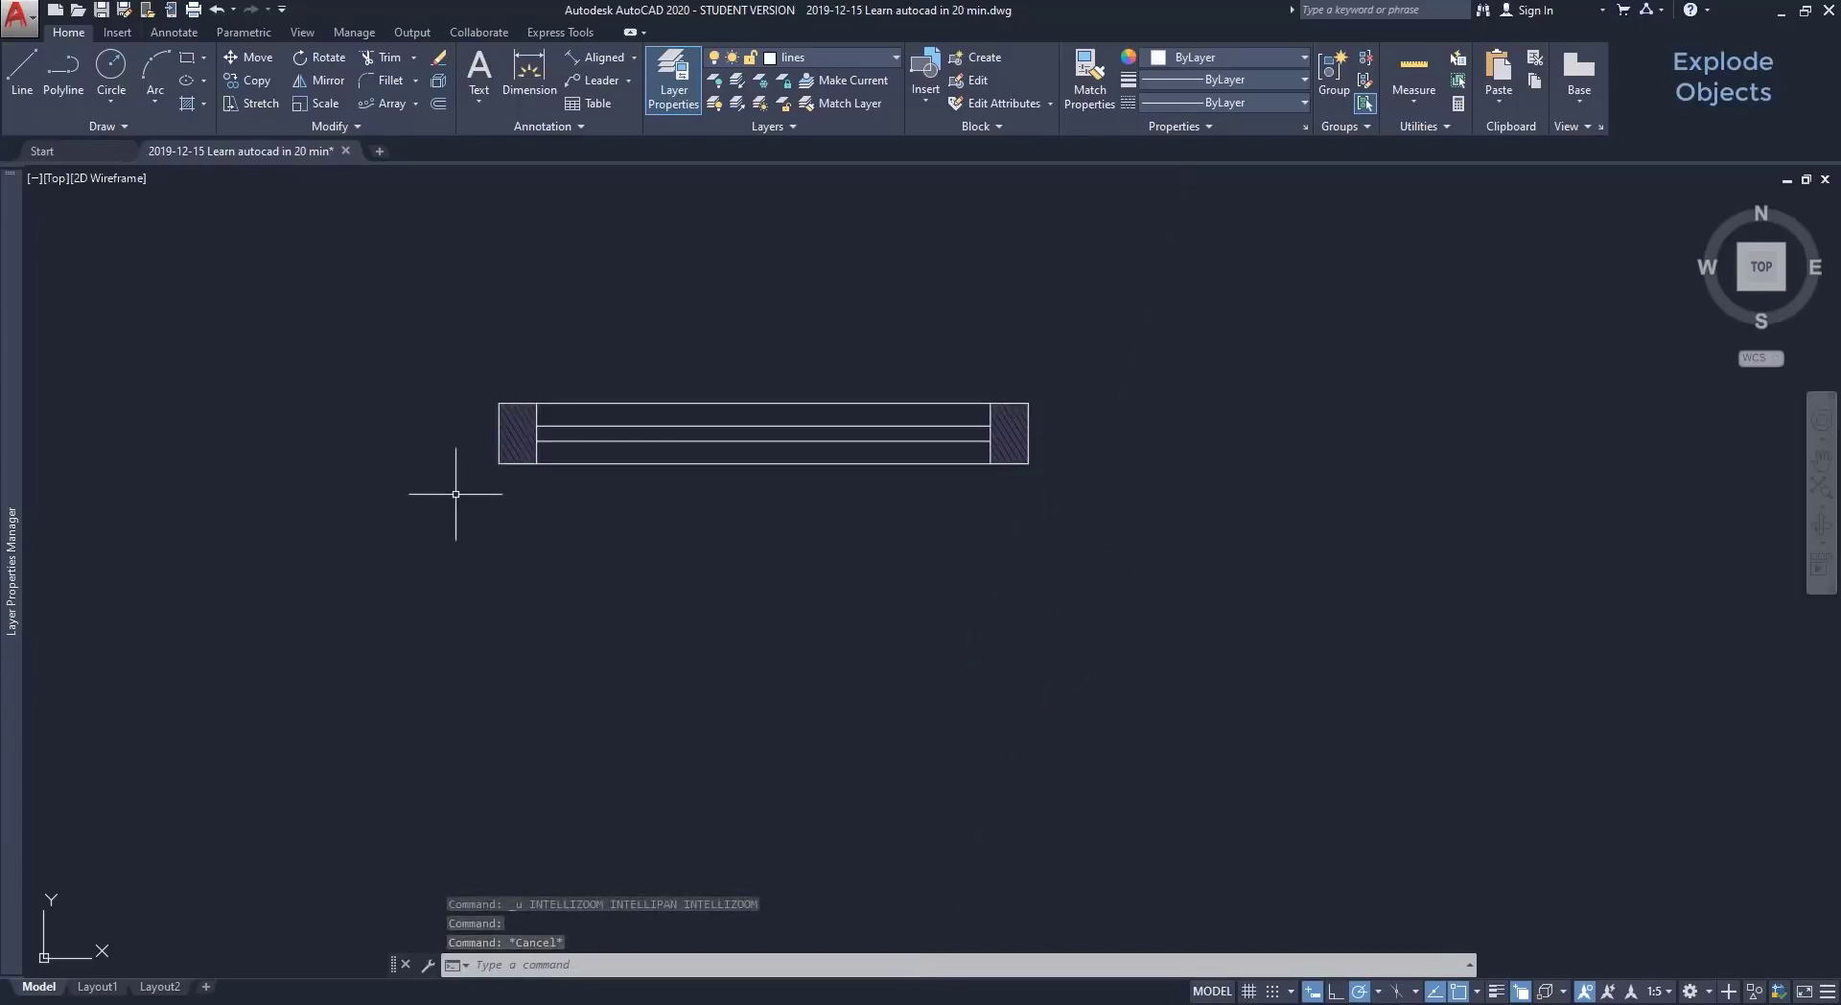
Explode the window block into its separate lines and hatches.
type("x")
key("Return")
left_click(499, 431)
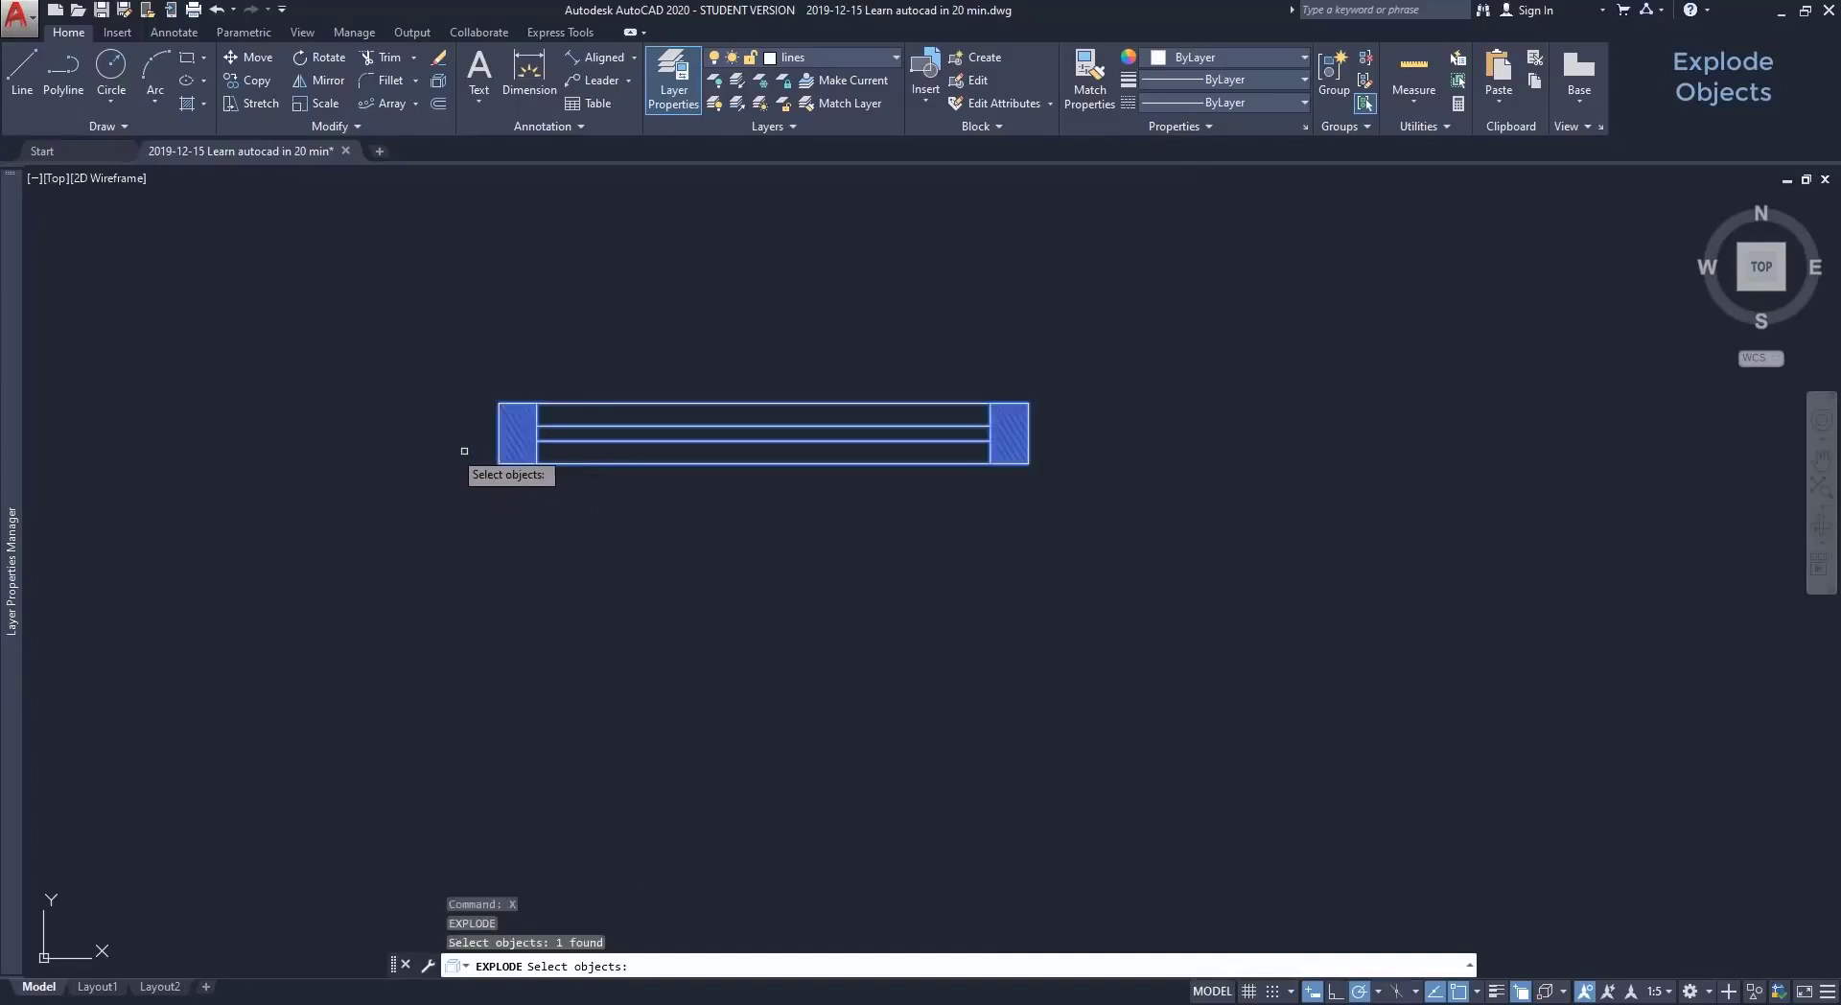
key("Return")
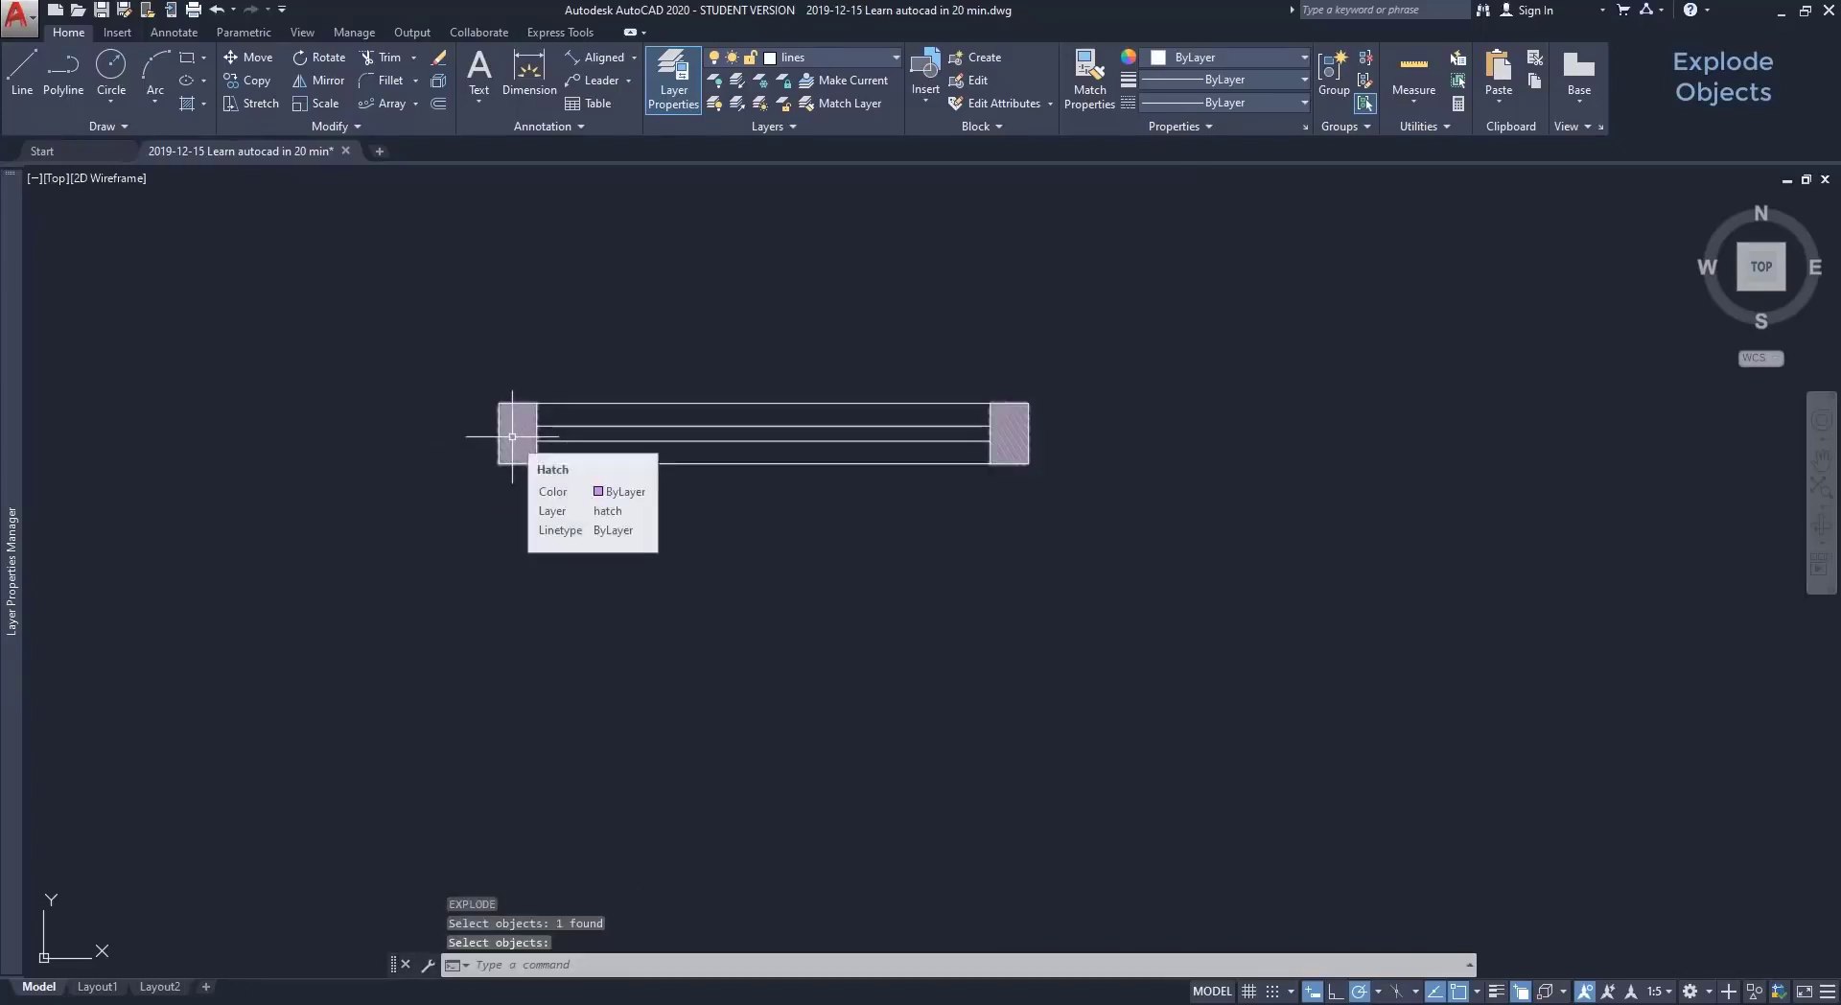
key("Escape")
Explode the hatch in the window's left frame into individual lines.
scroll(518, 435, "up", 5)
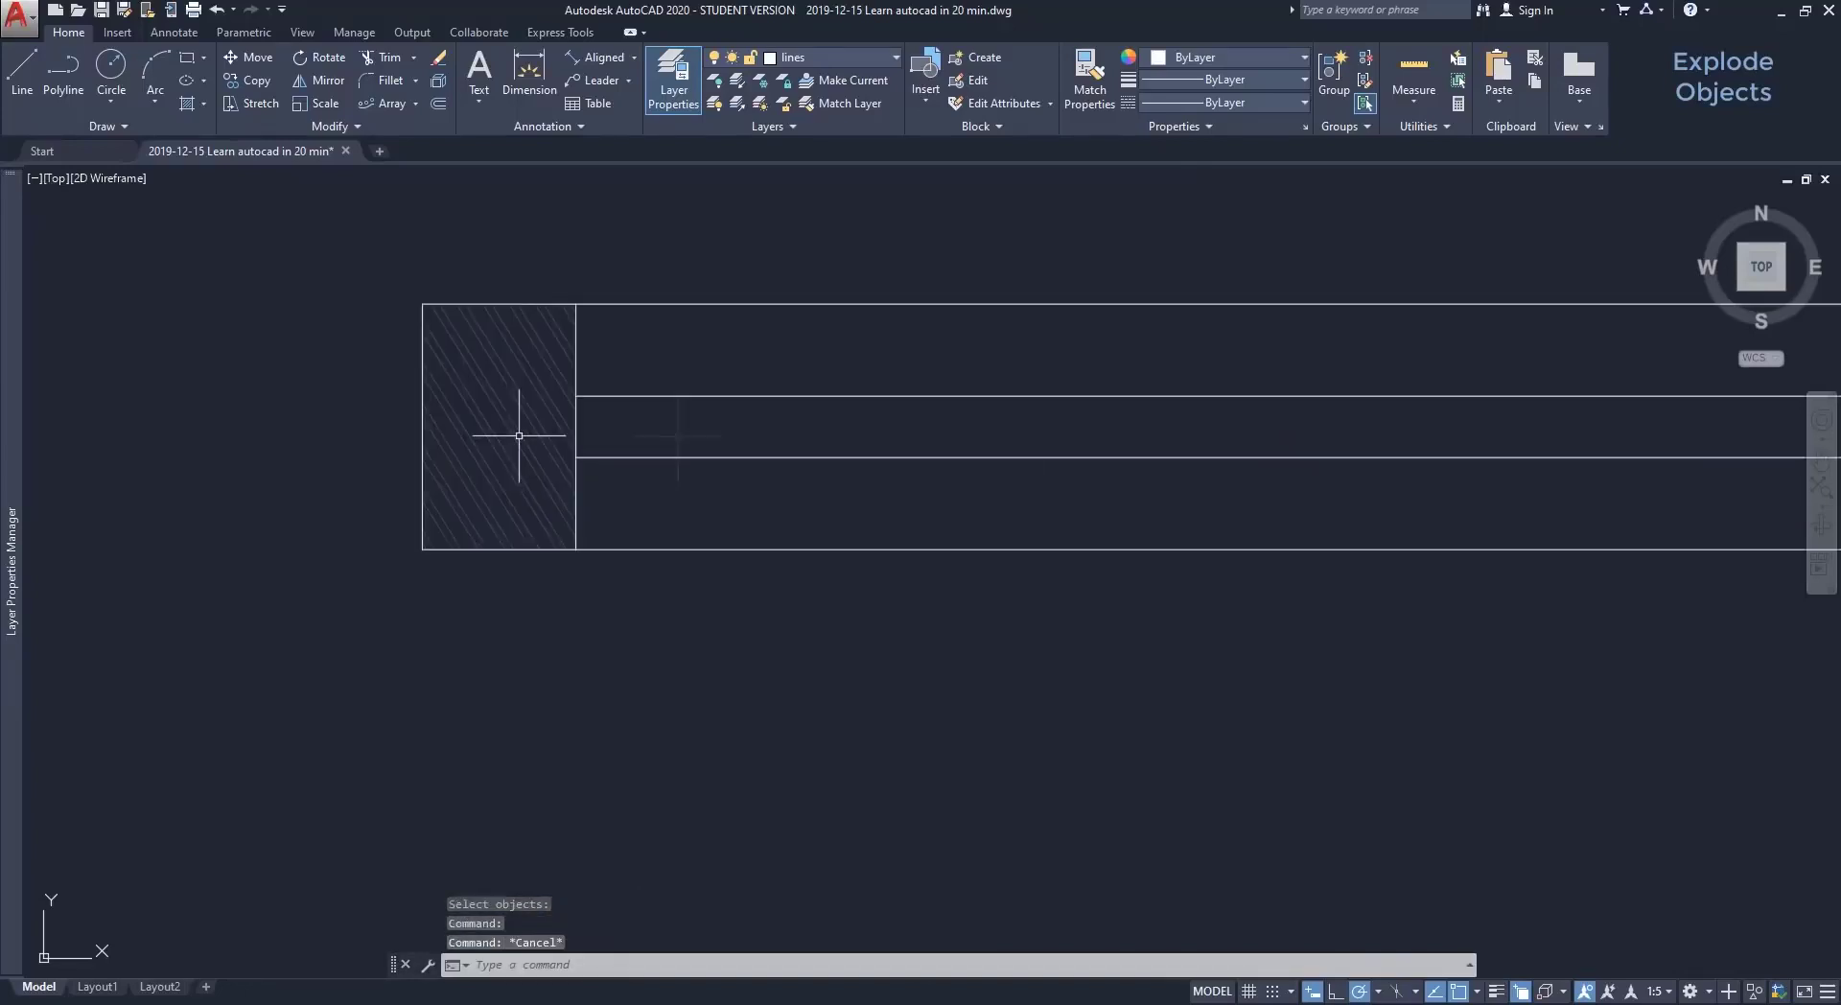
type("x")
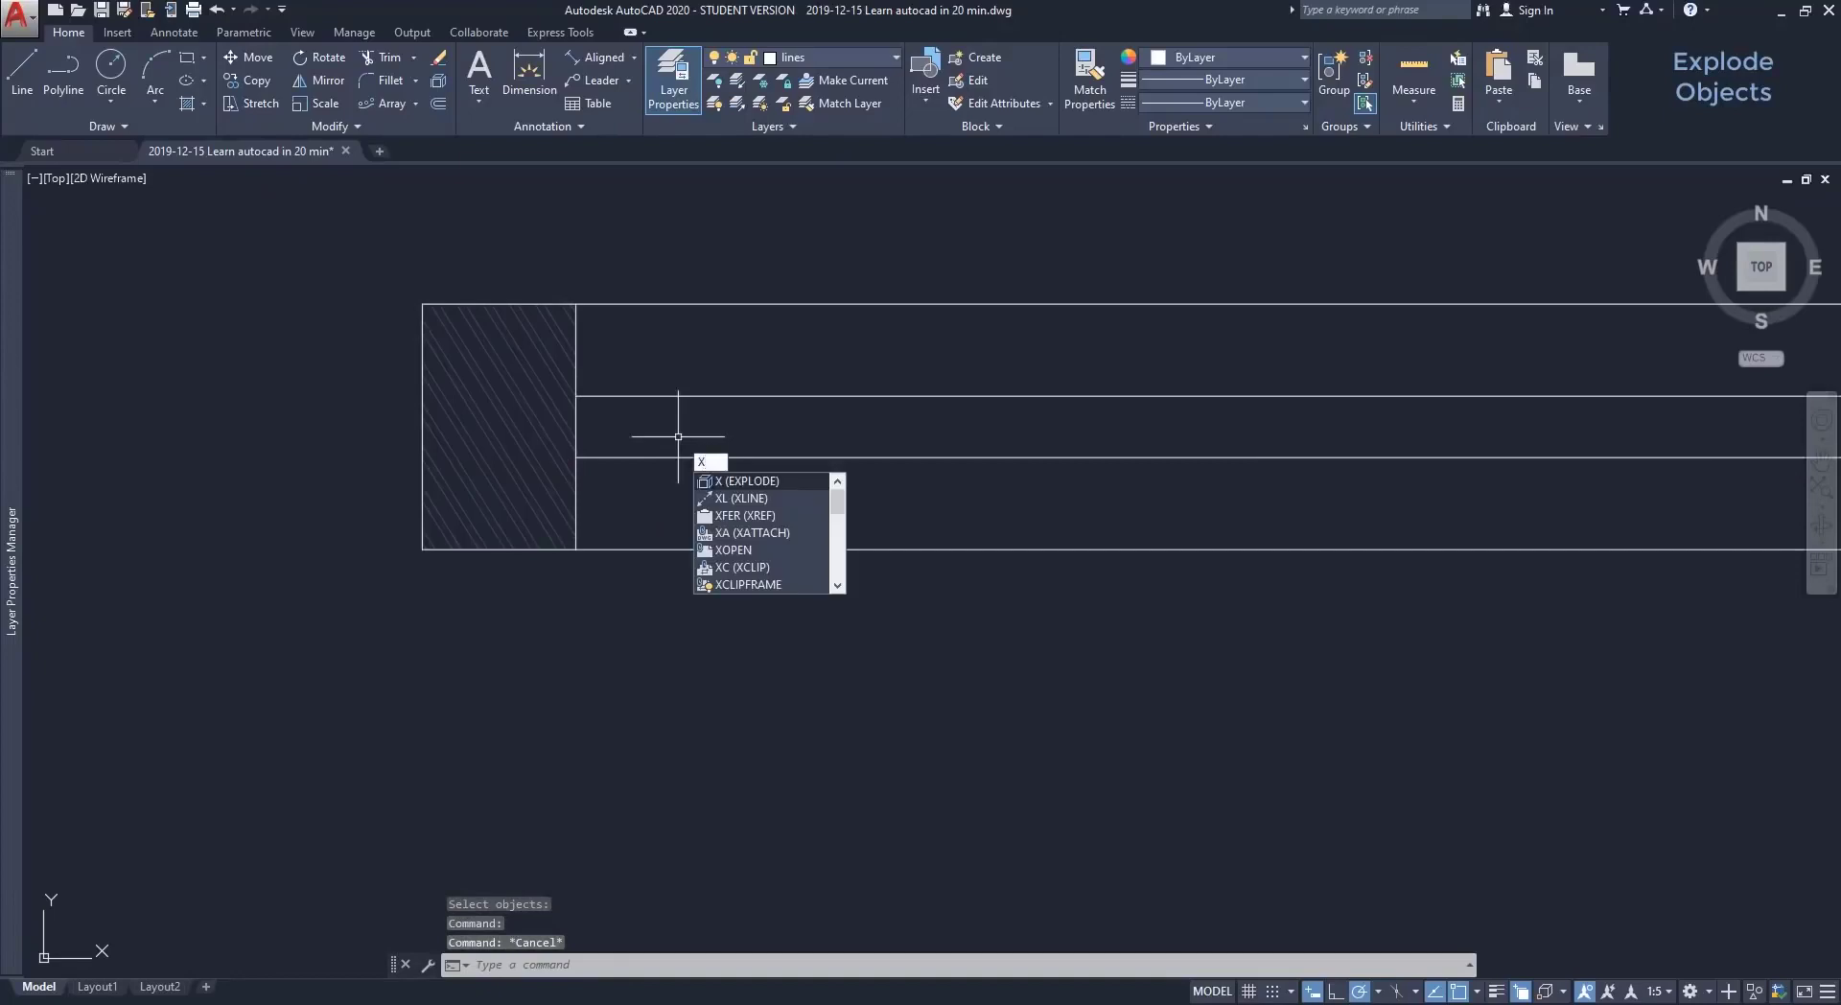
key("Return")
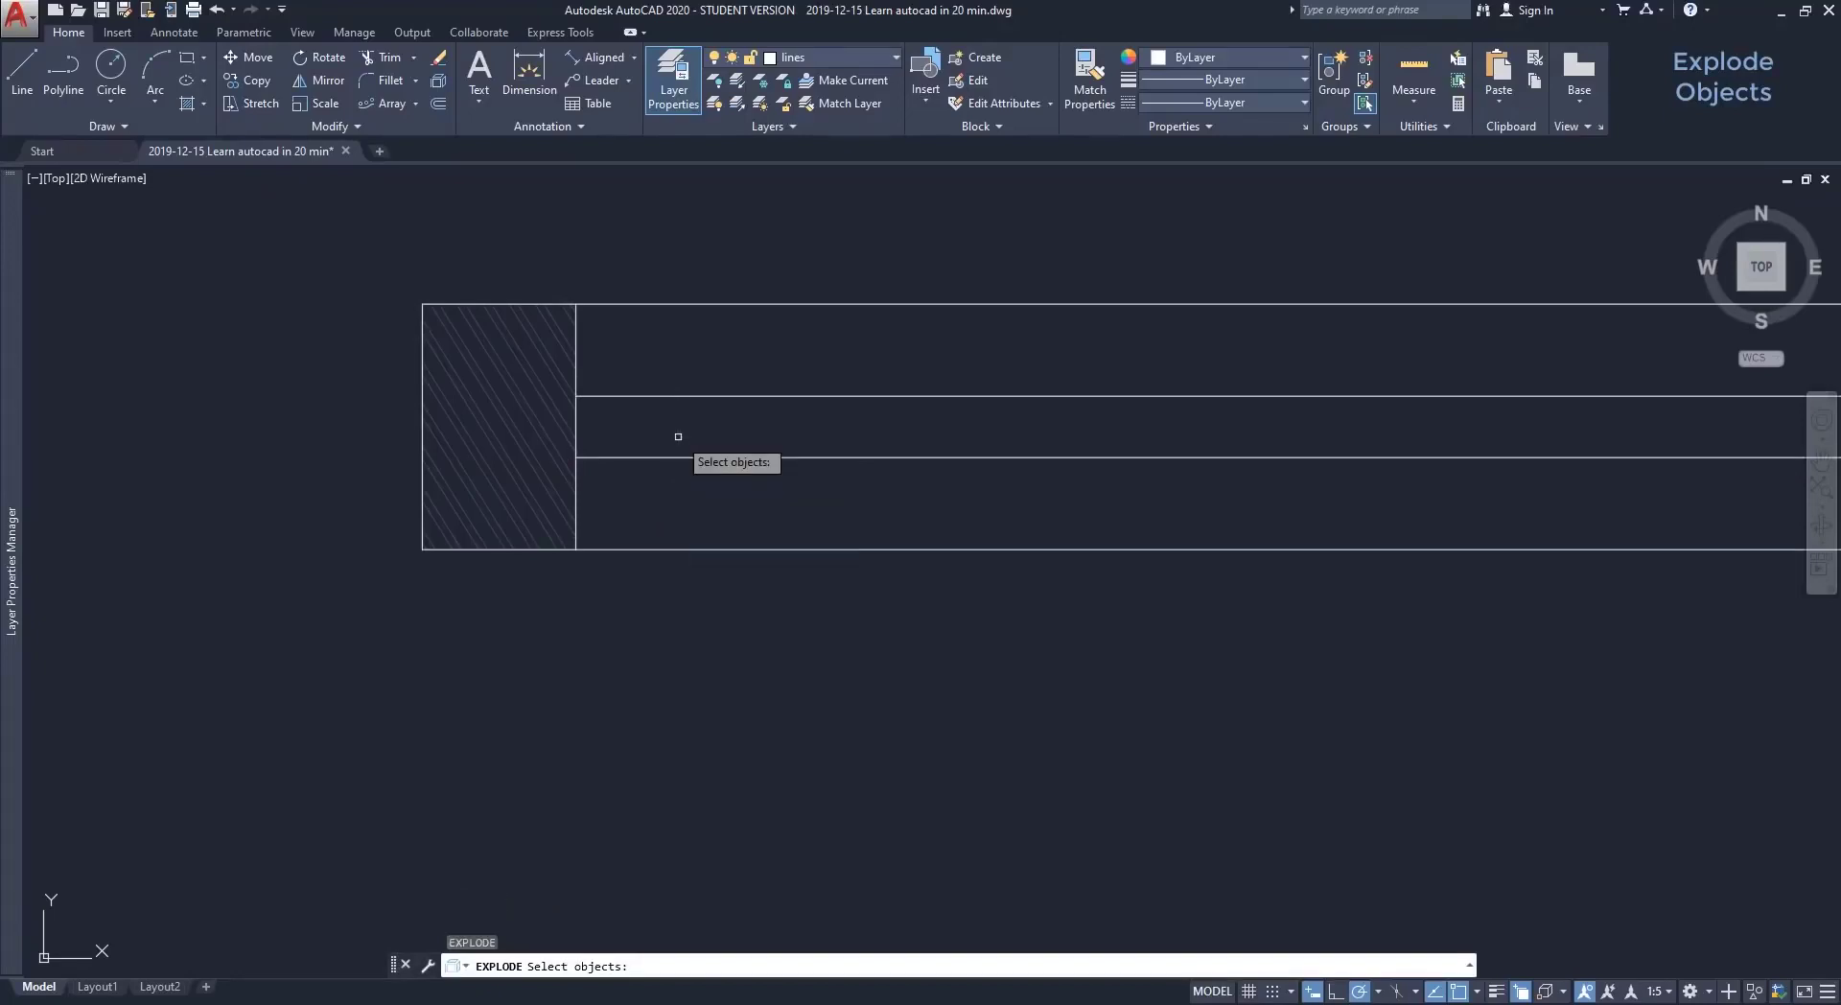
left_click(566, 424)
key("Return")
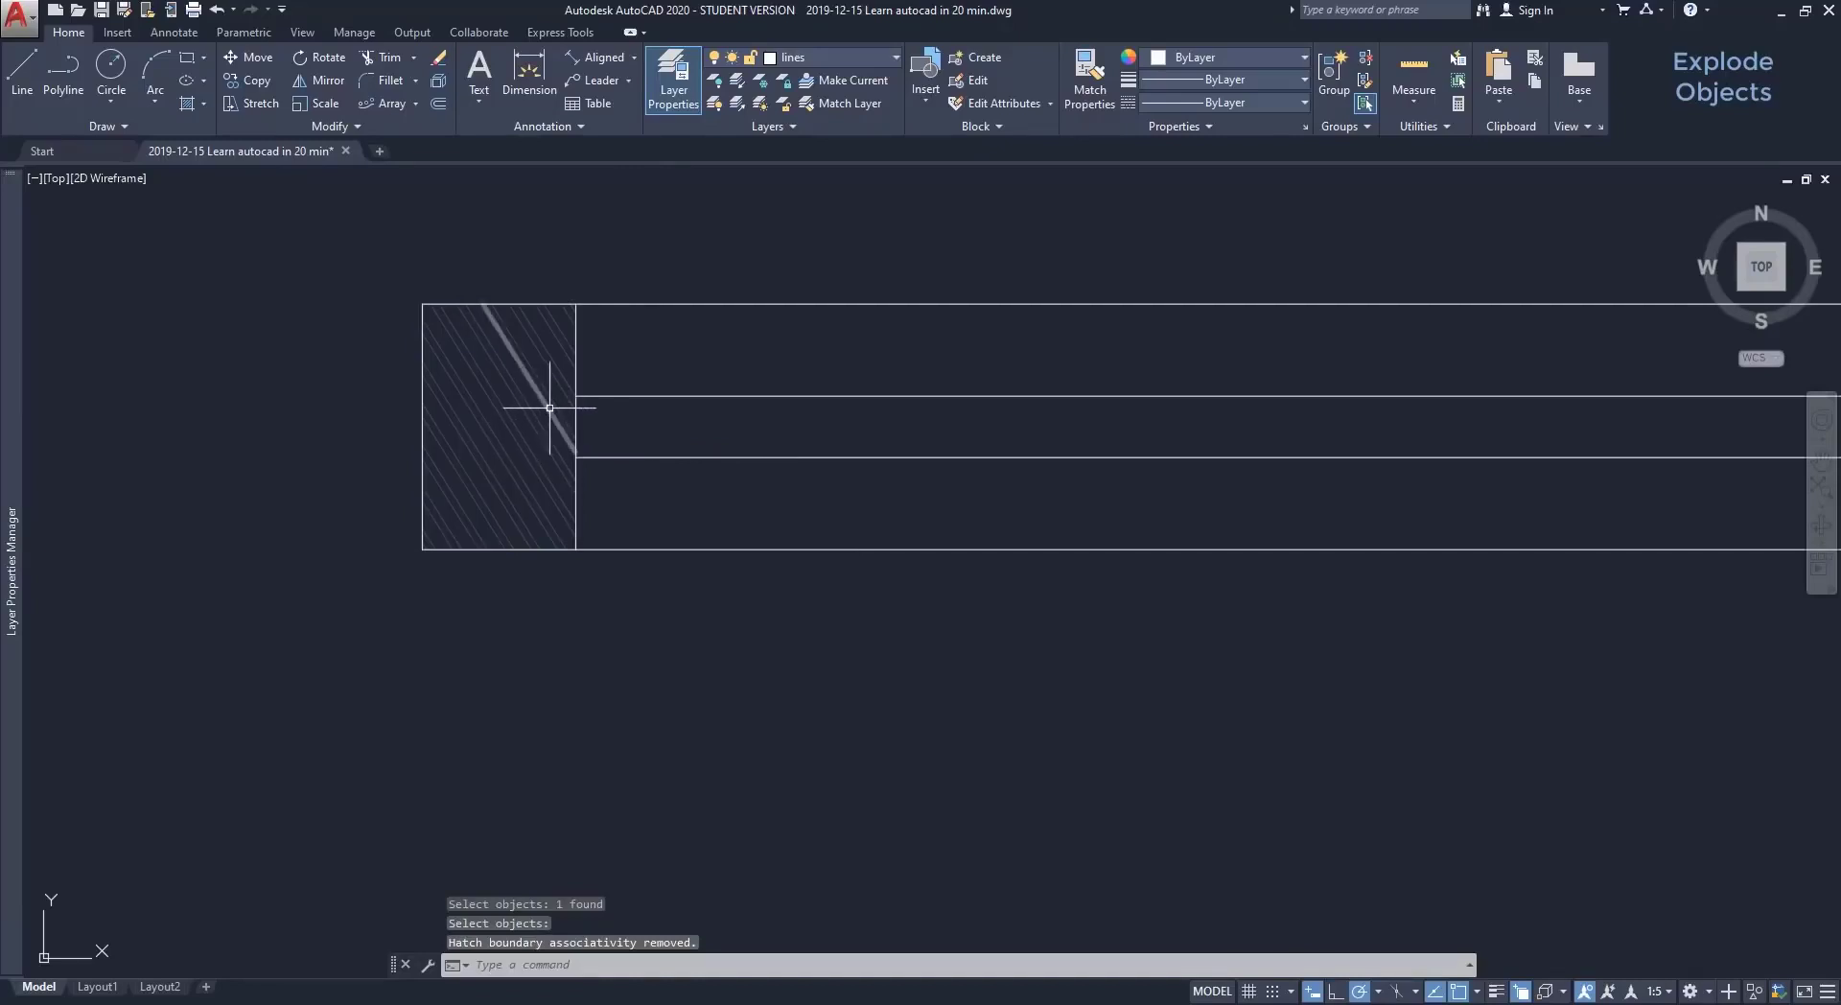
Delete one of the diagonal lines of the exploded hatch in the window's left frame.
left_click(547, 405)
scroll(523, 403, "up", 4)
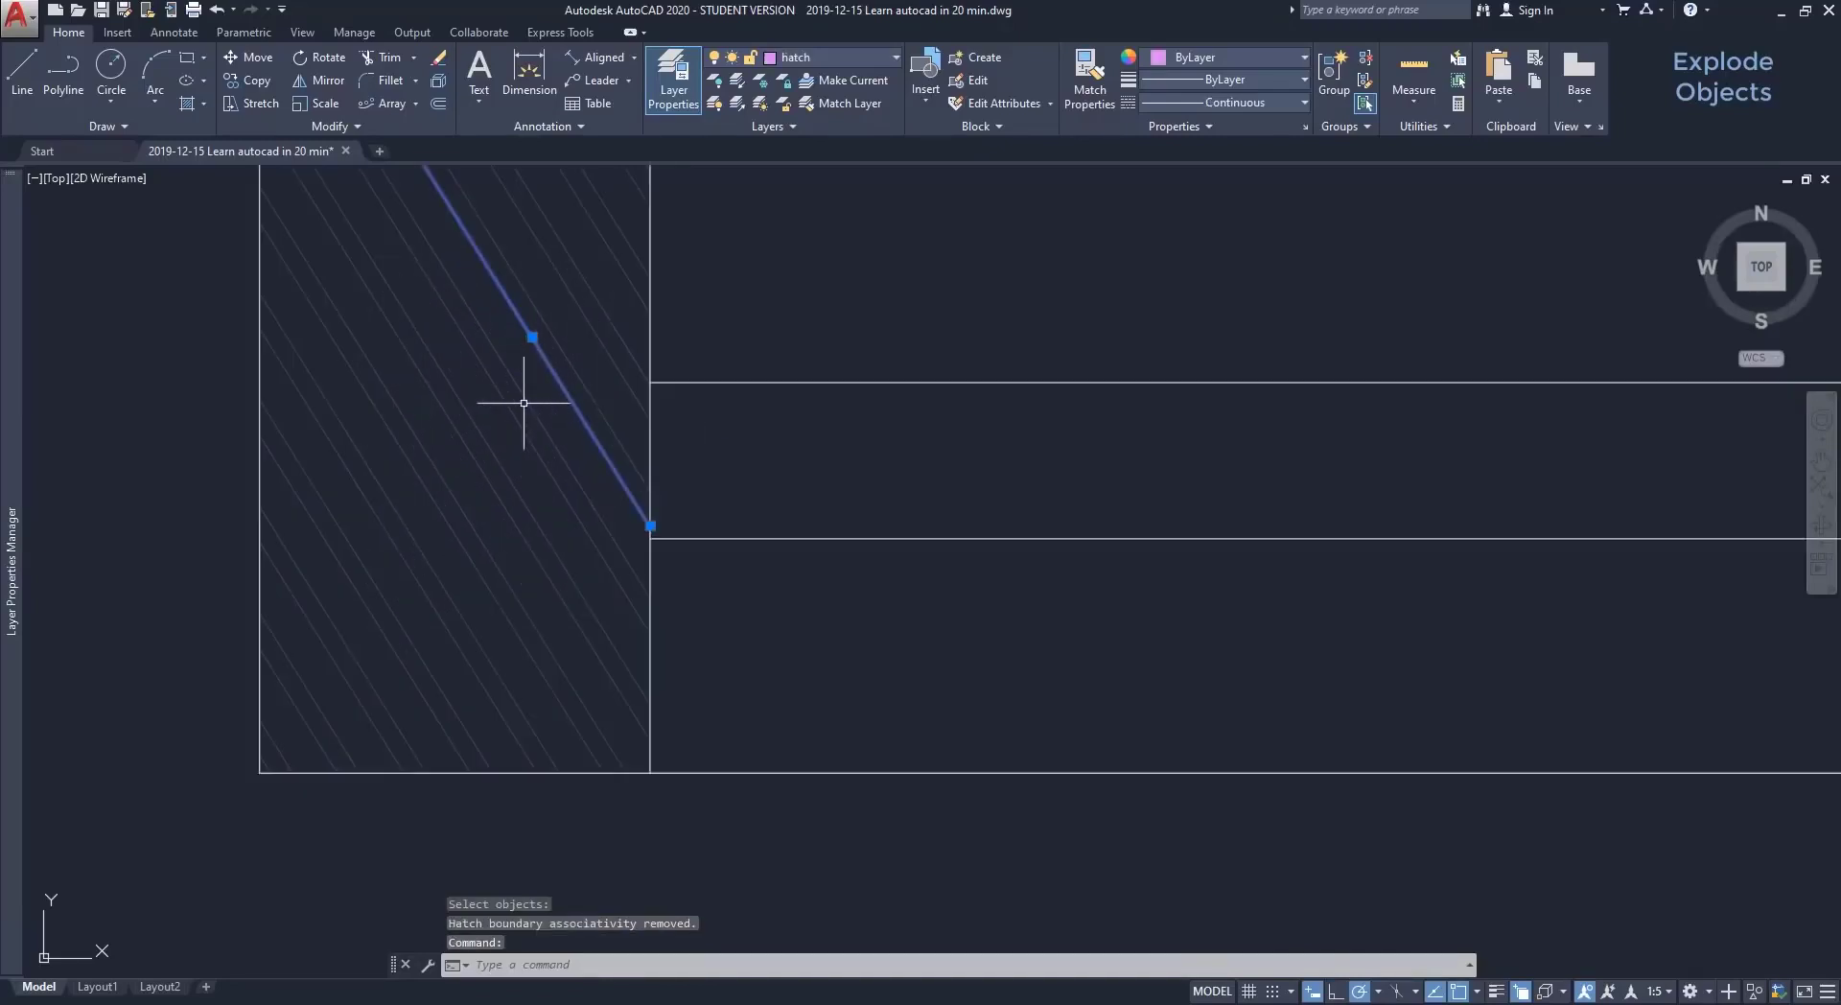
key("Delete")
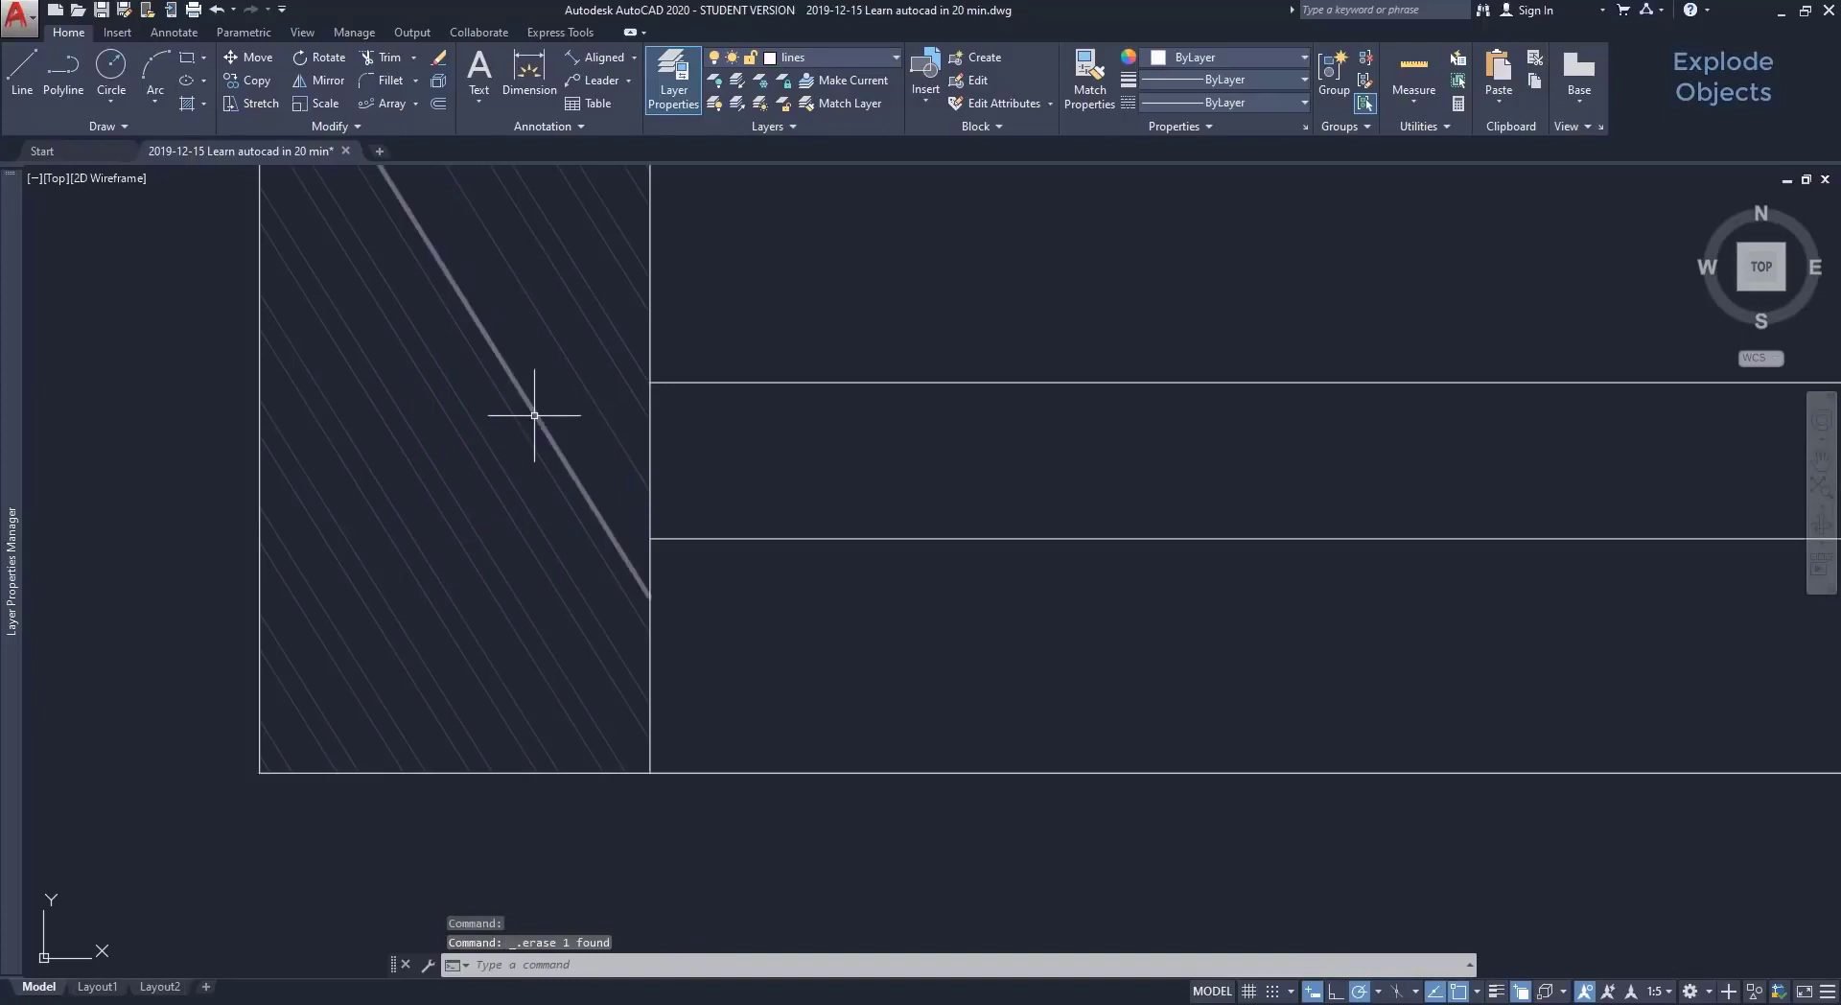
scroll(553, 407, "down", 2)
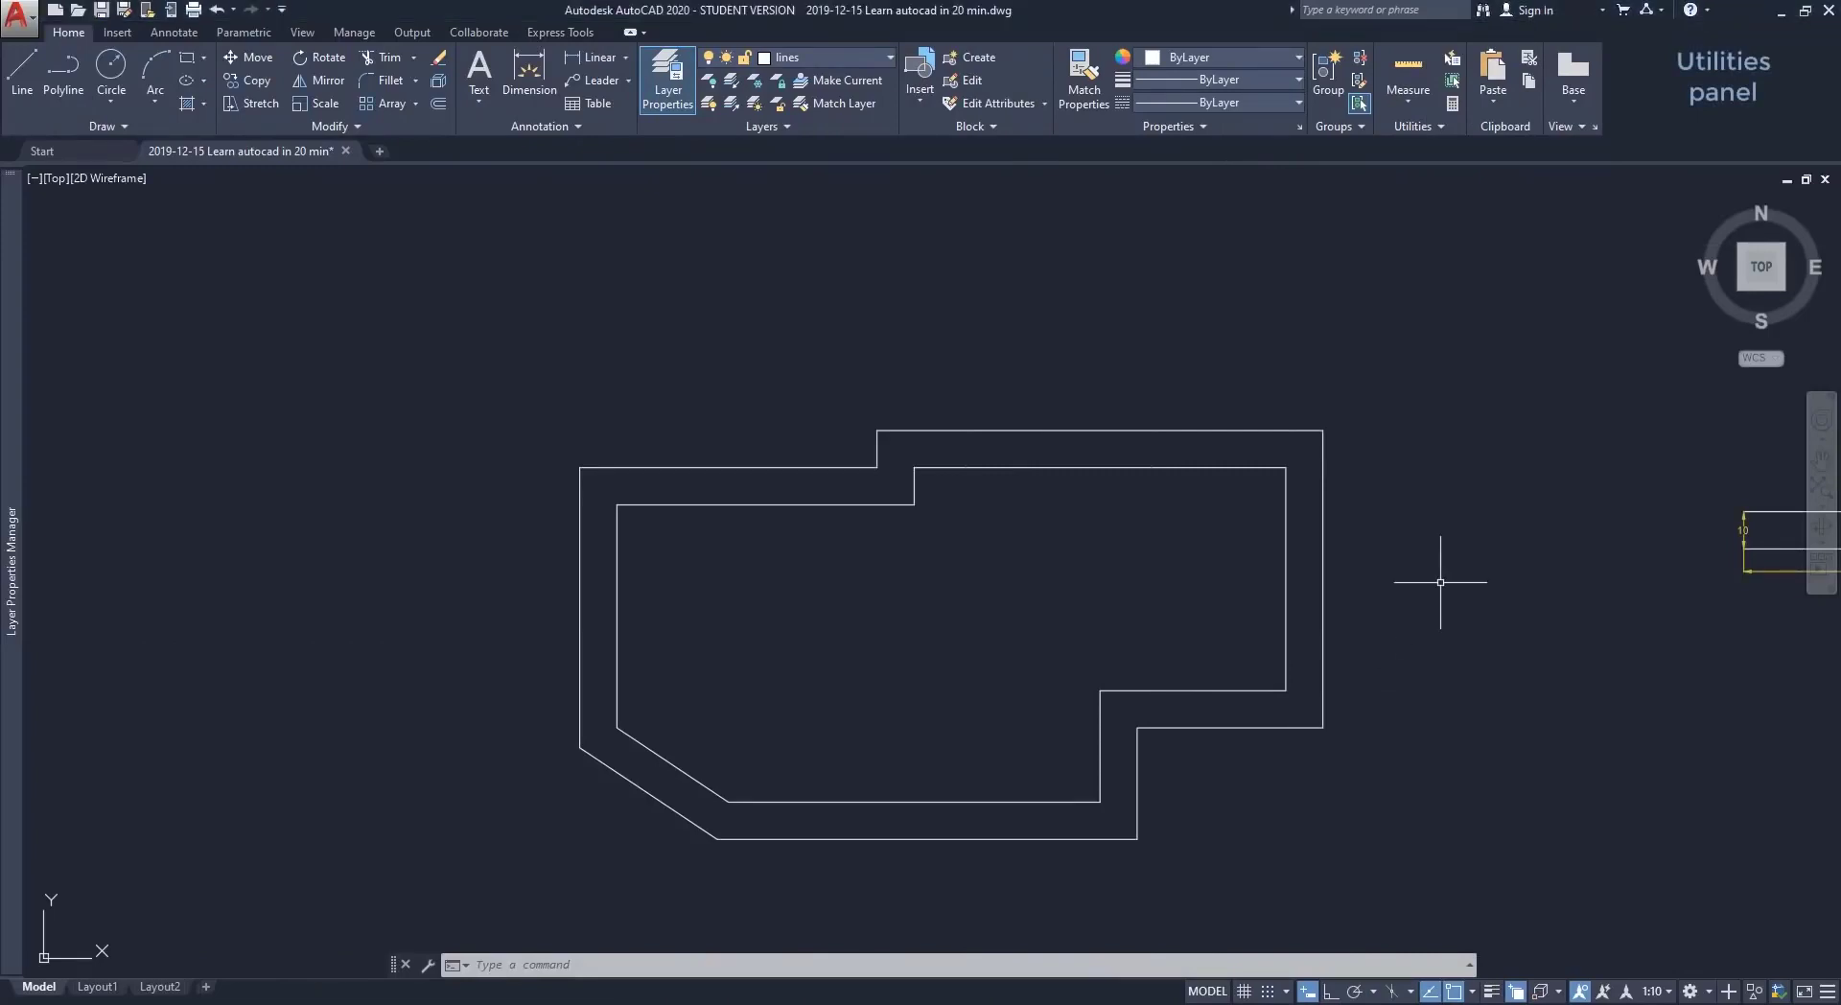
Examine the dimensions of the drawn outlines and circles with the Quick measure tool.
left_click(1402, 99)
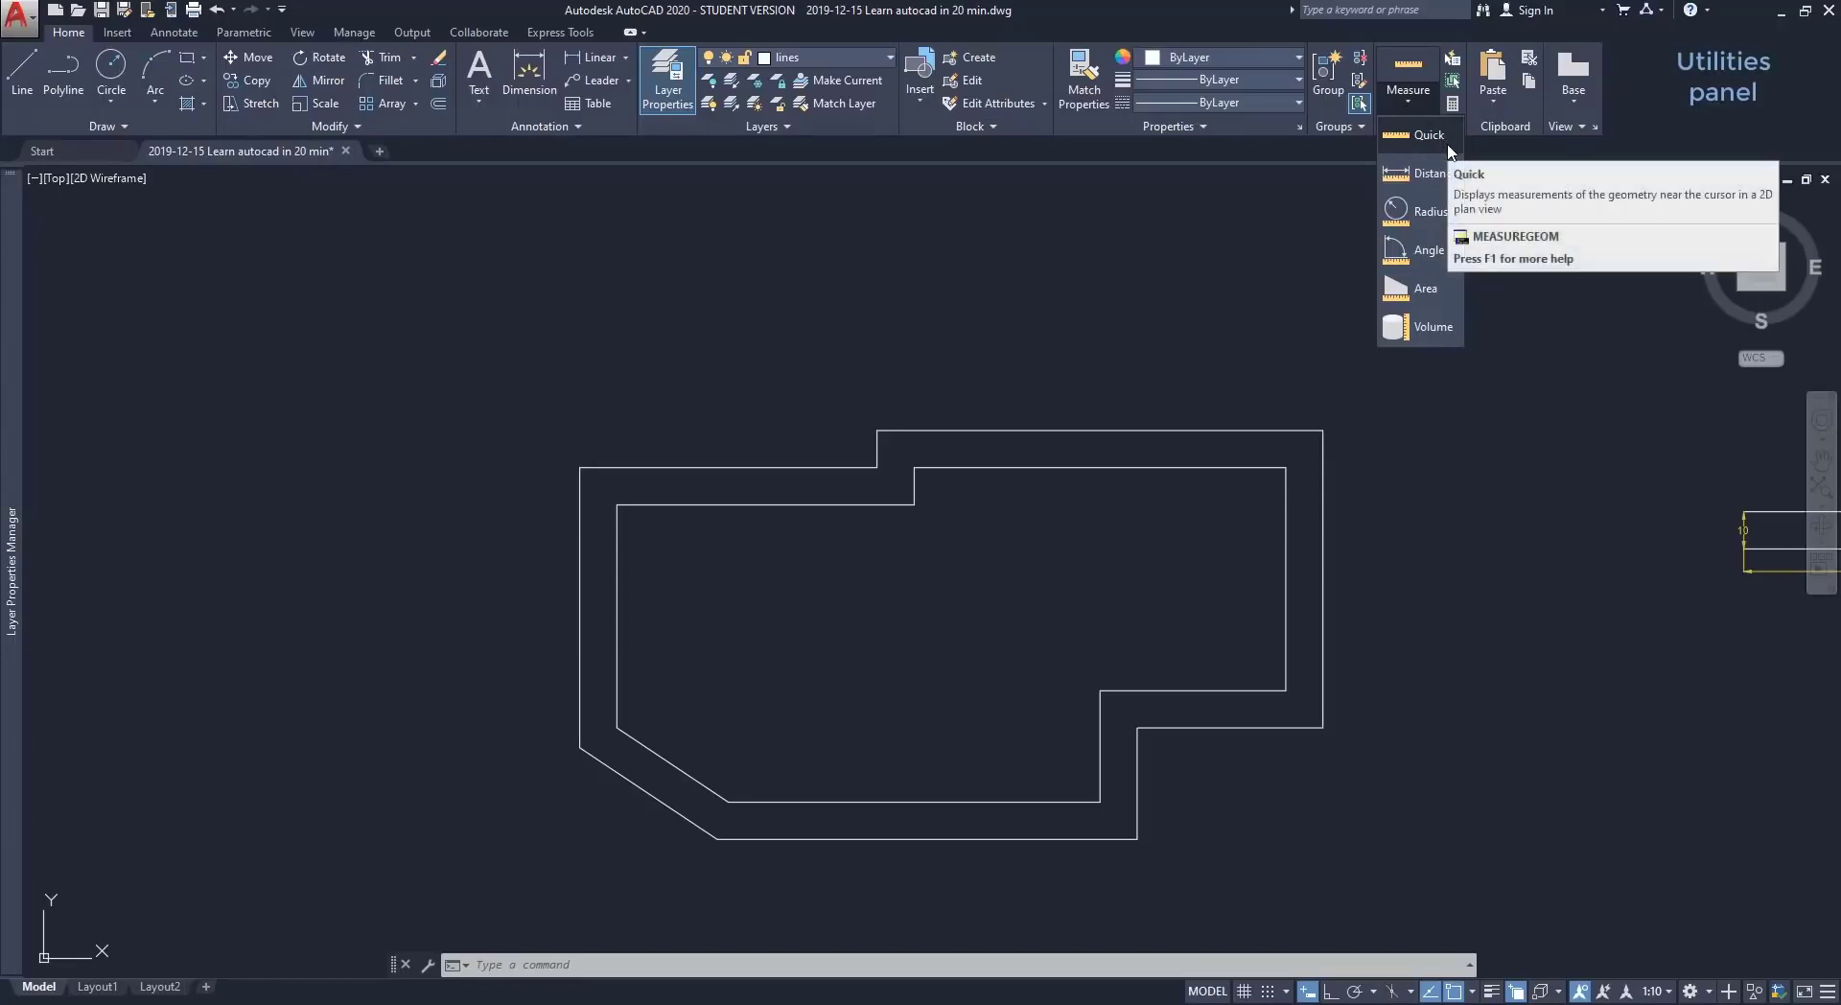
left_click(1429, 135)
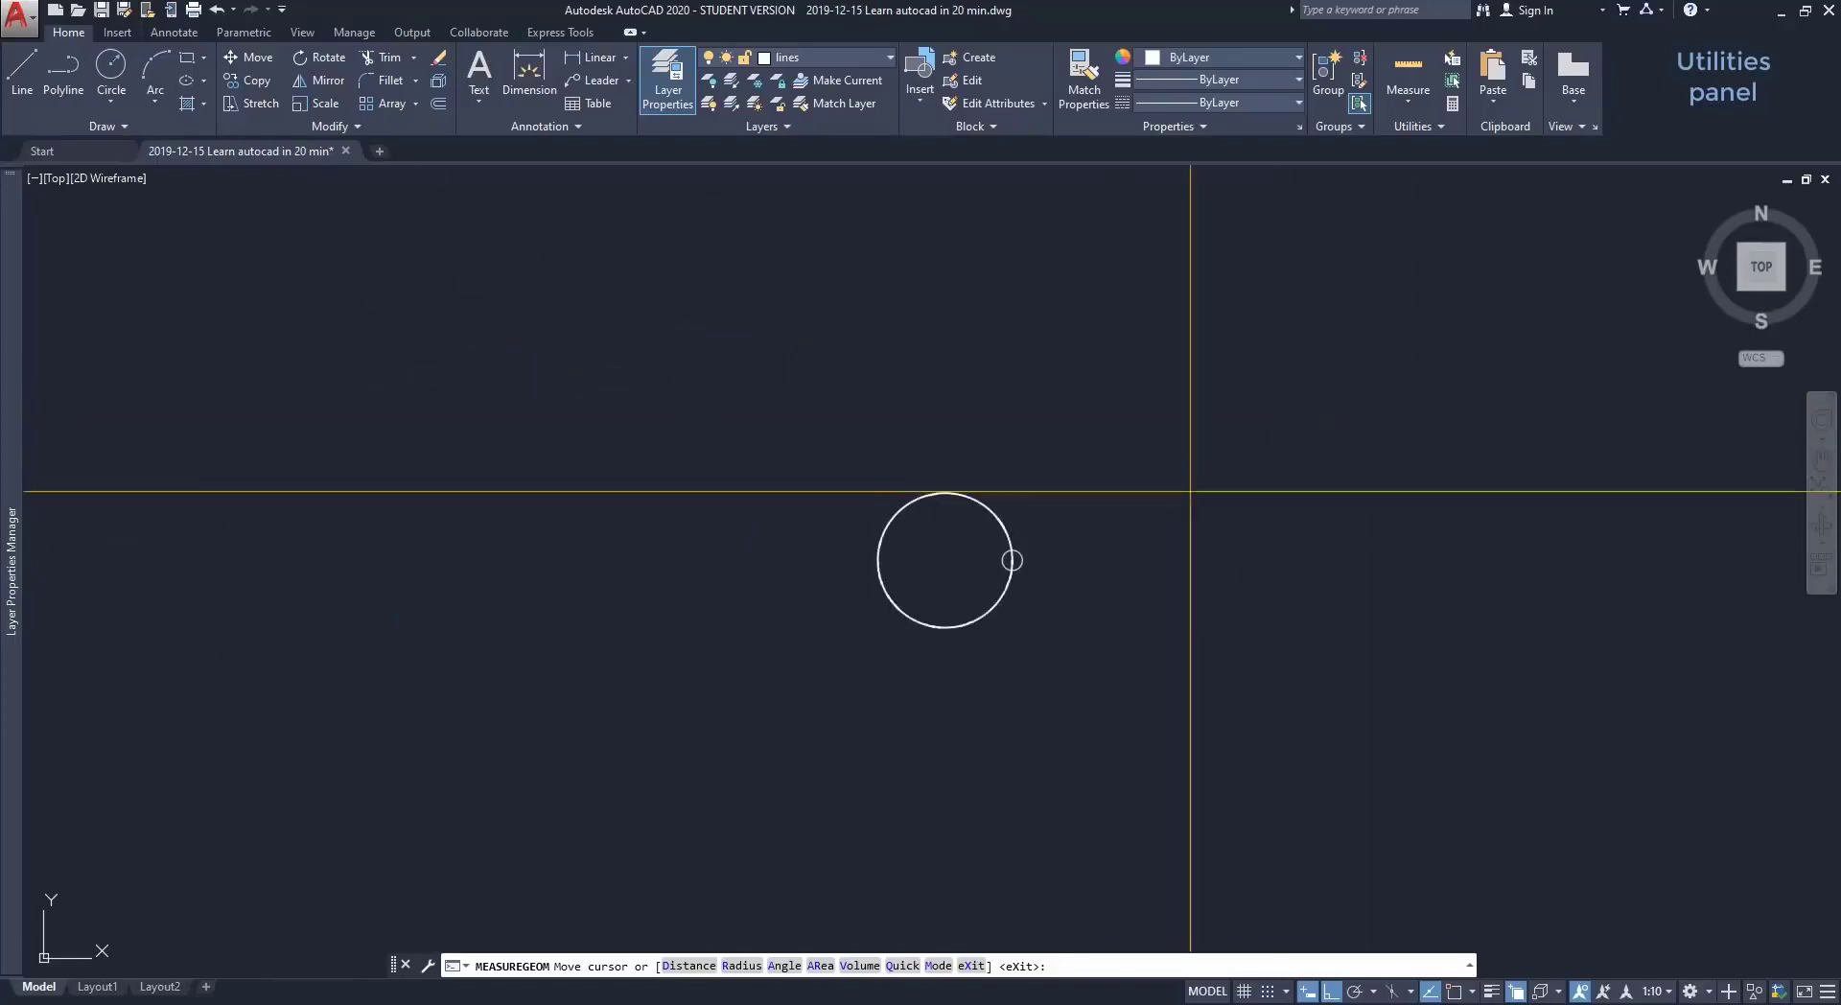
scroll(1014, 618, "up", 5)
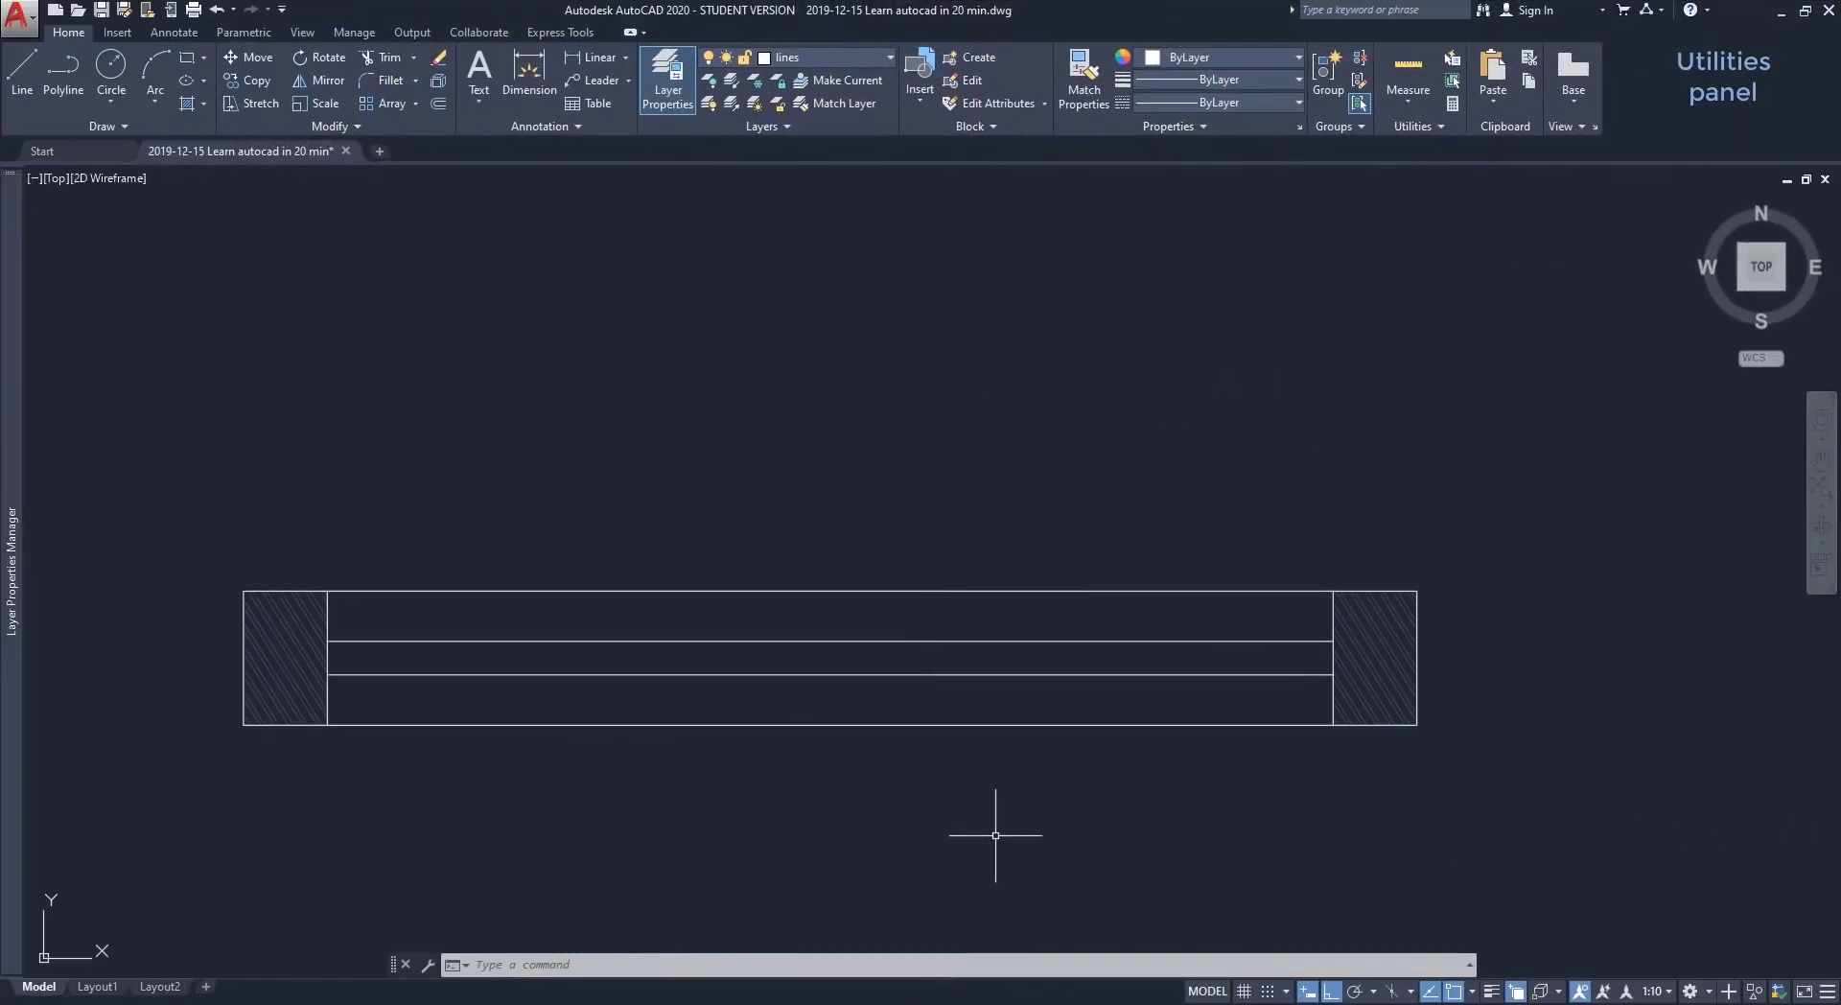
Measure the distance between the window's two upper corners, turning ortho off, and the radius of the larger circle.
left_click(1409, 100)
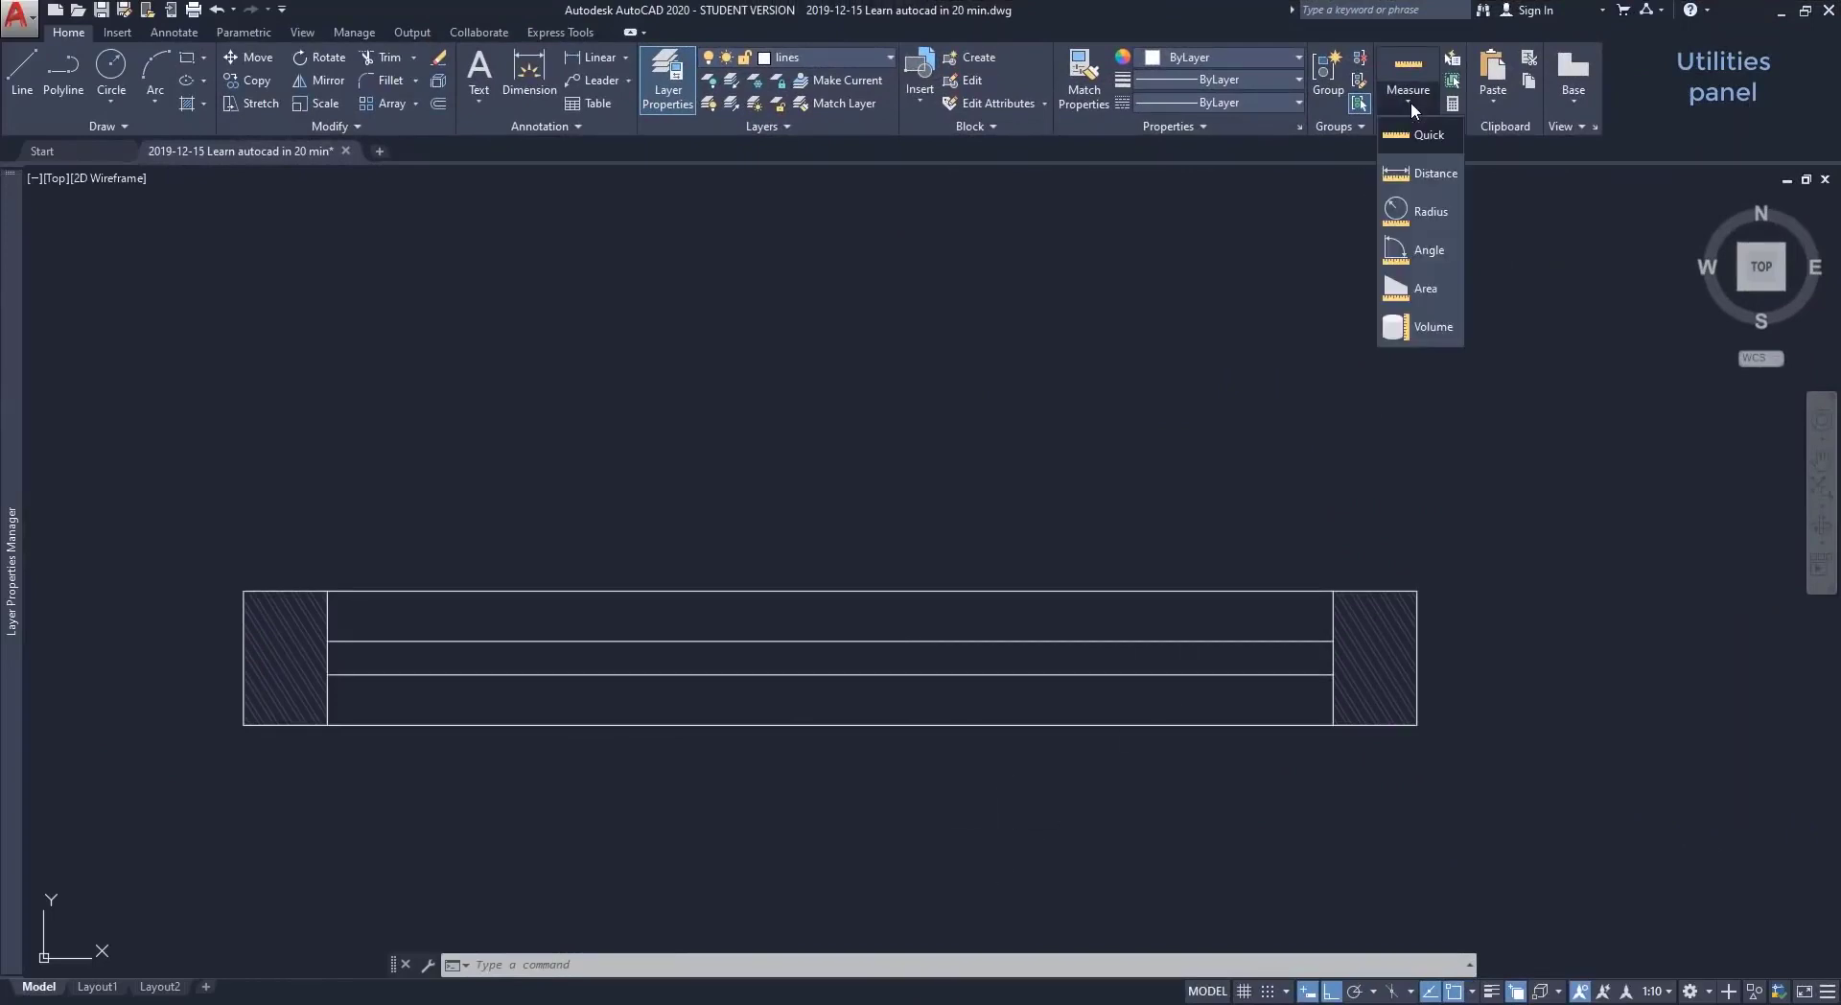
left_click(1440, 174)
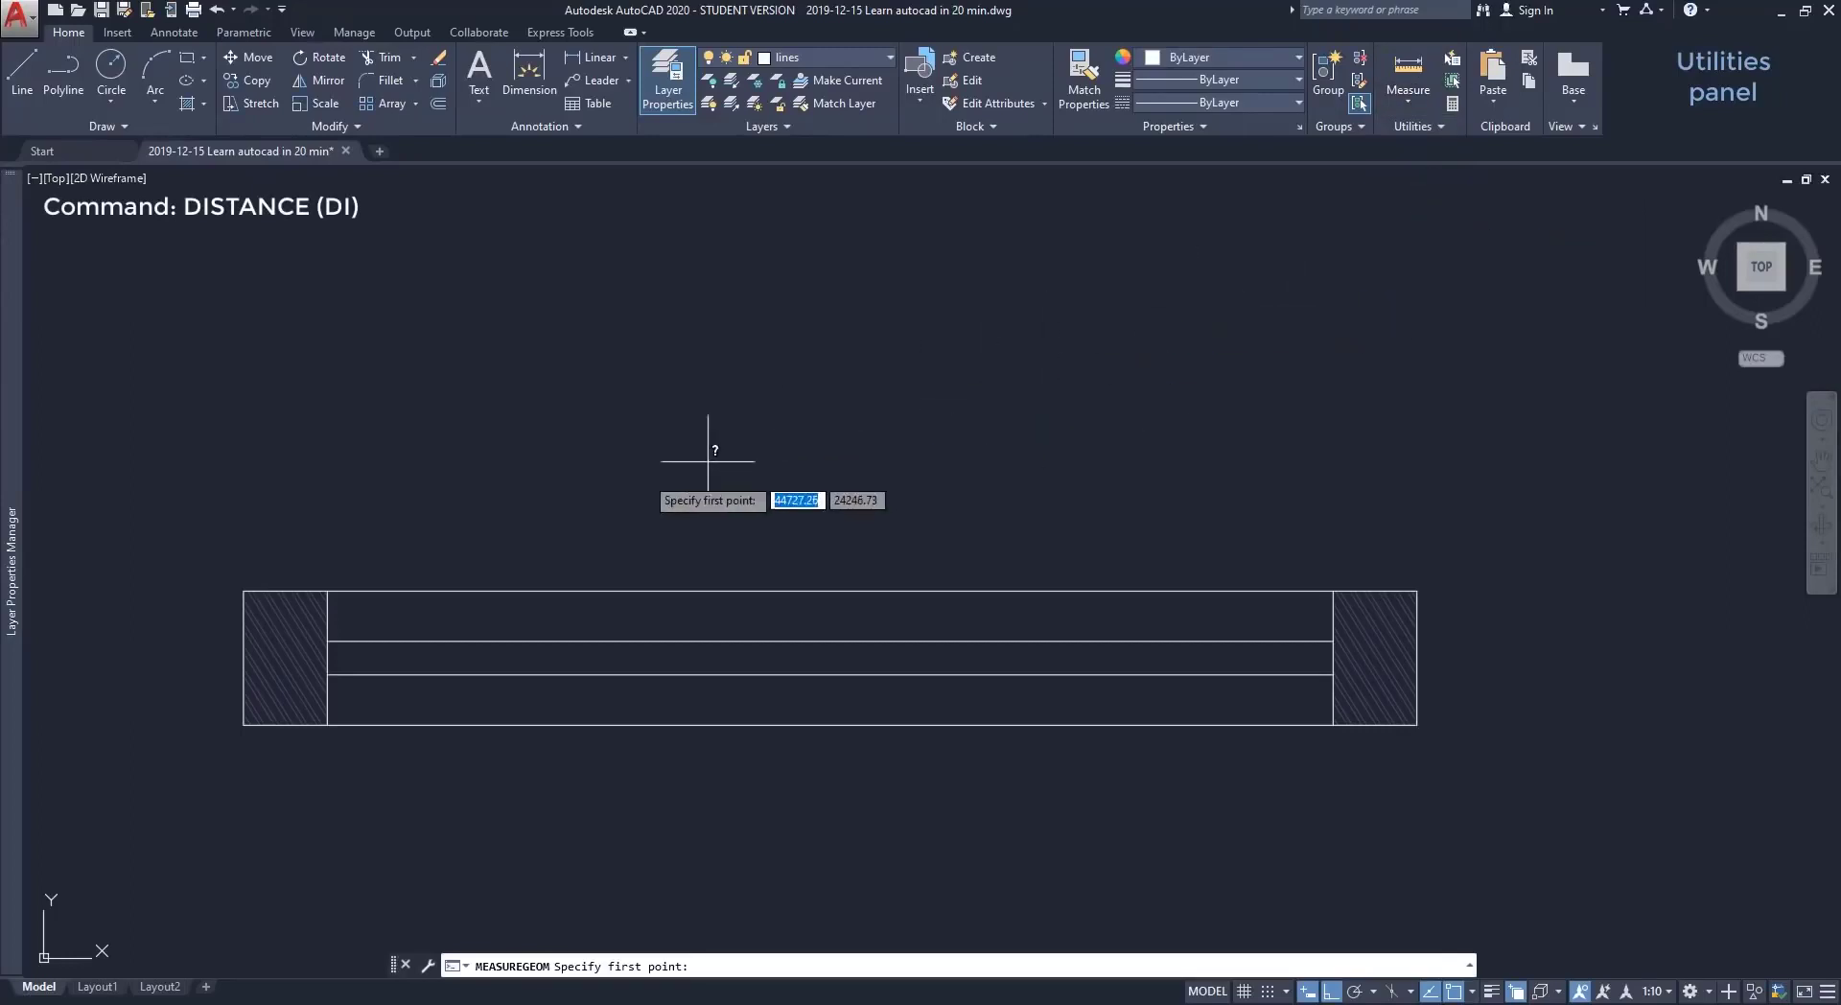
left_click(246, 591)
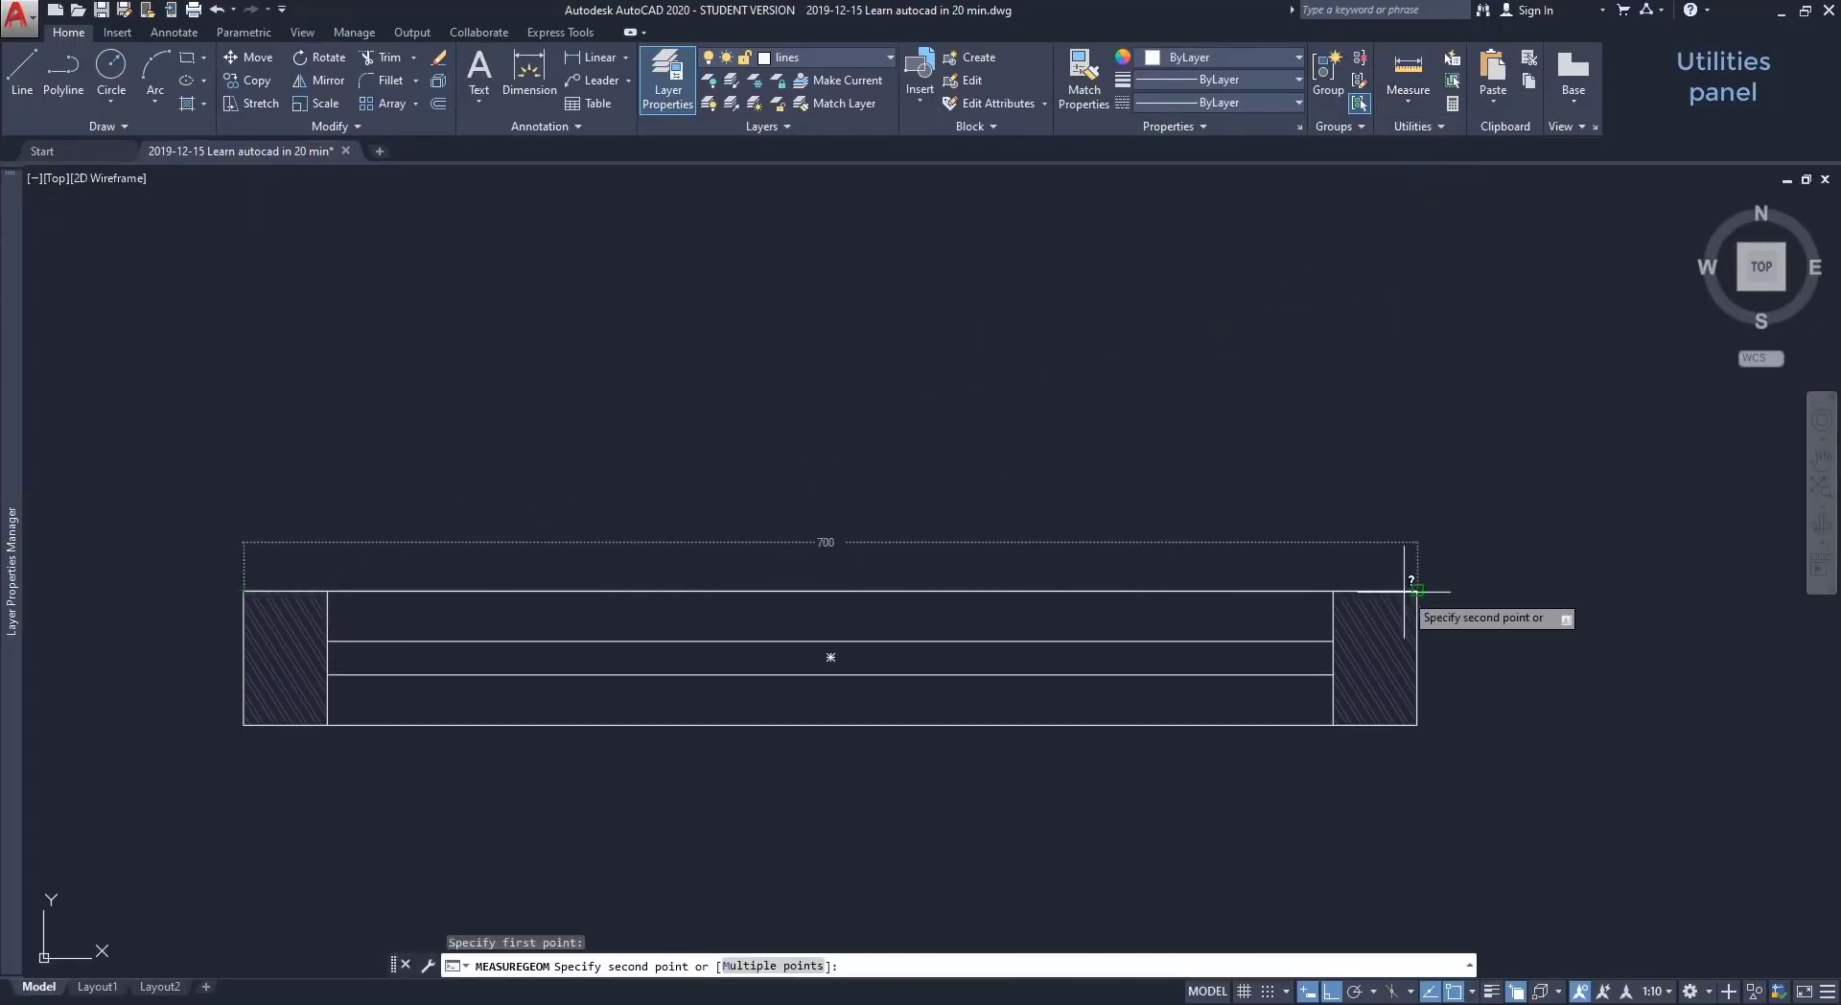
key("F8")
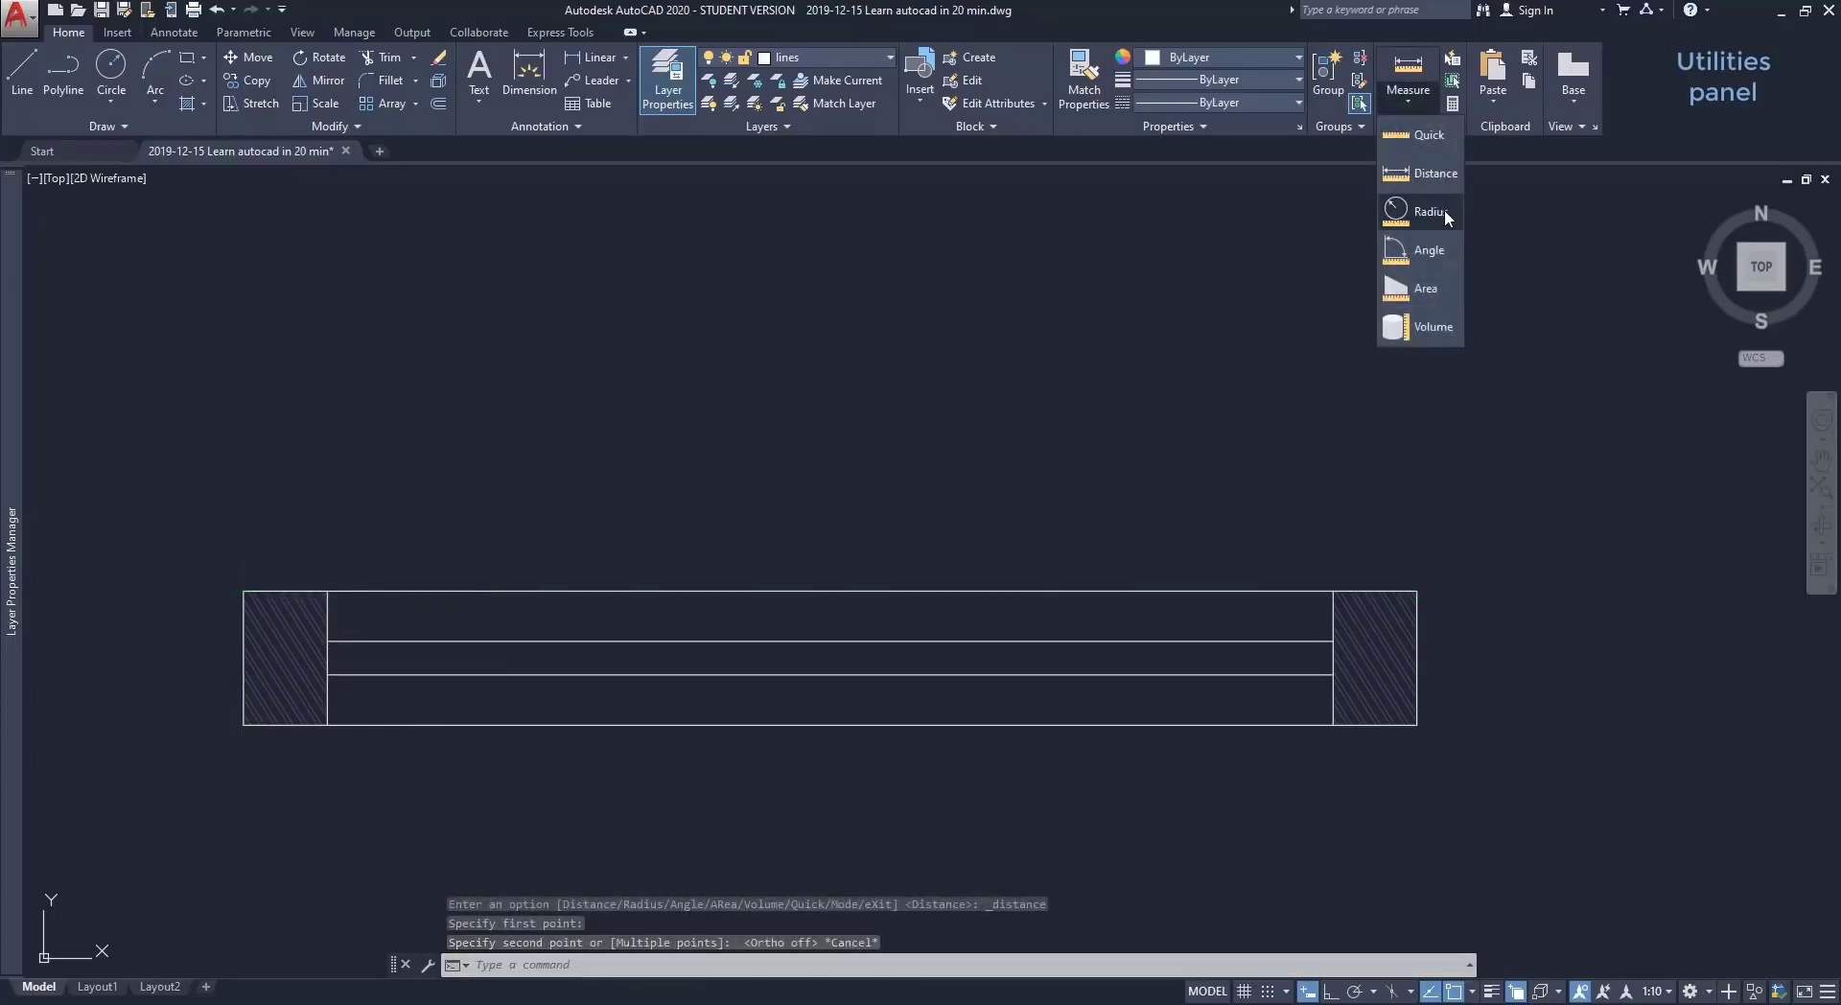
left_click(1446, 212)
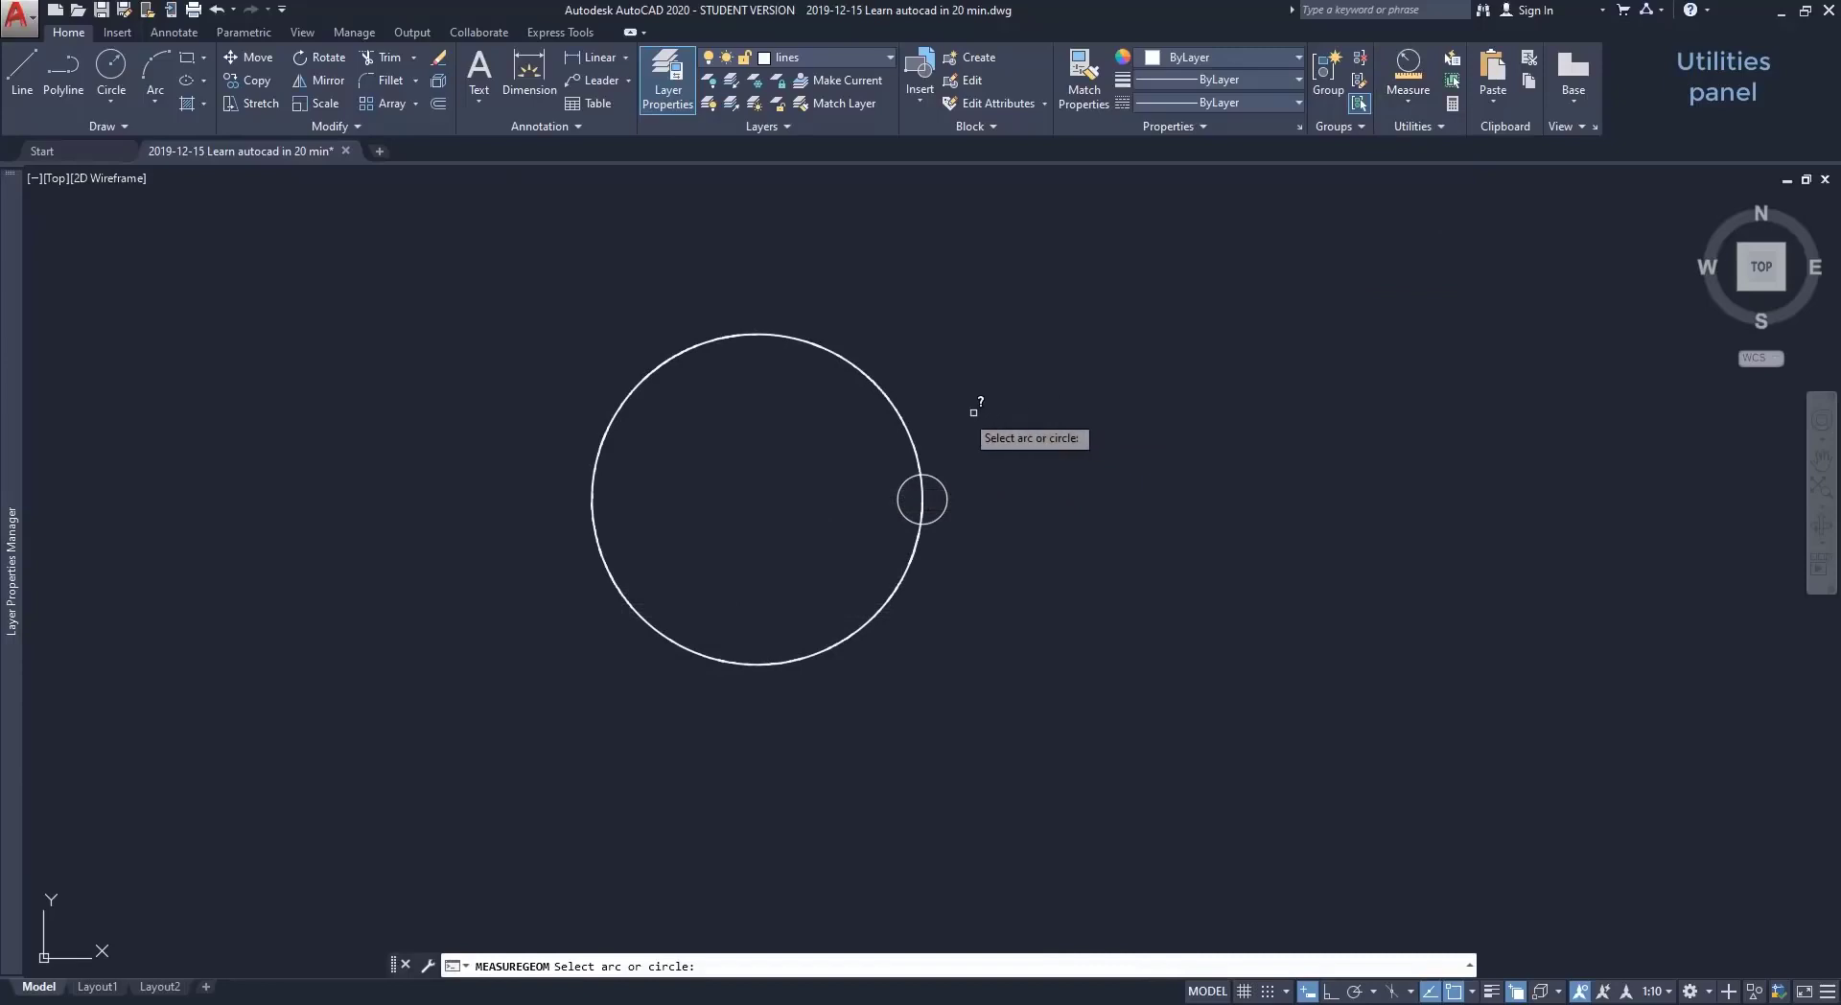
left_click(899, 412)
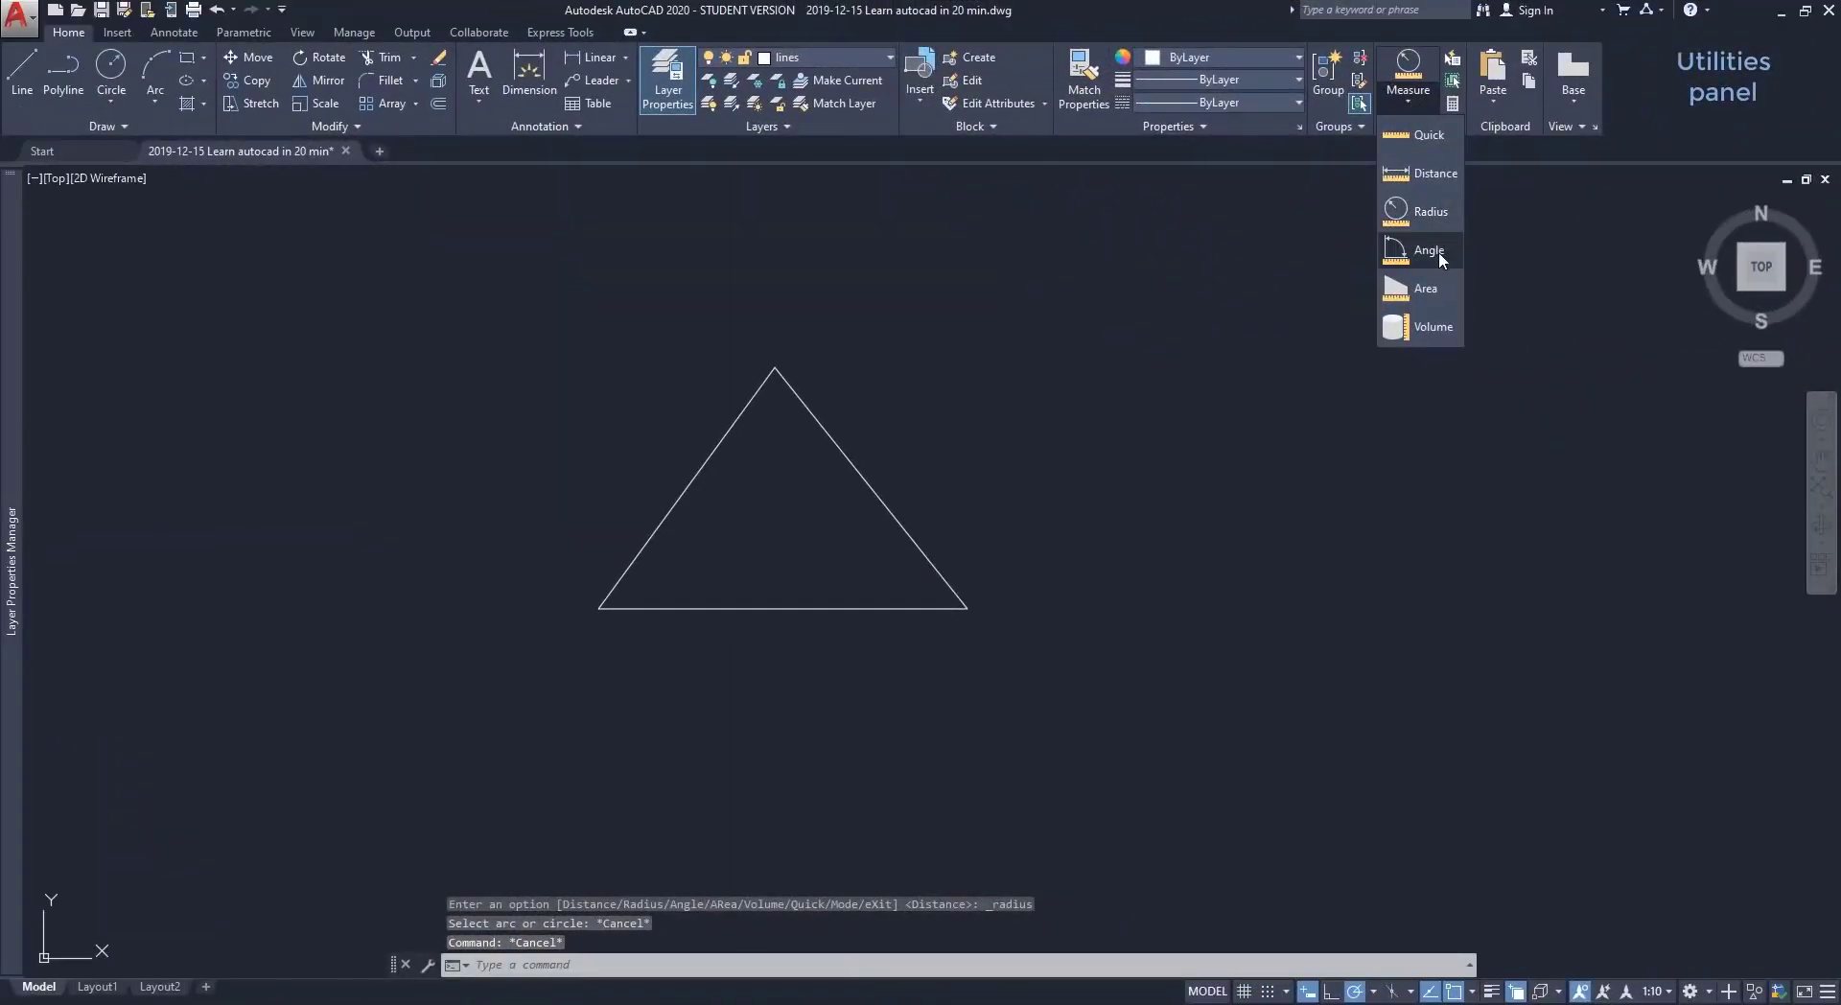
Measure the angle between the triangle's left side and its base, and the angle of the arc.
left_click(1429, 250)
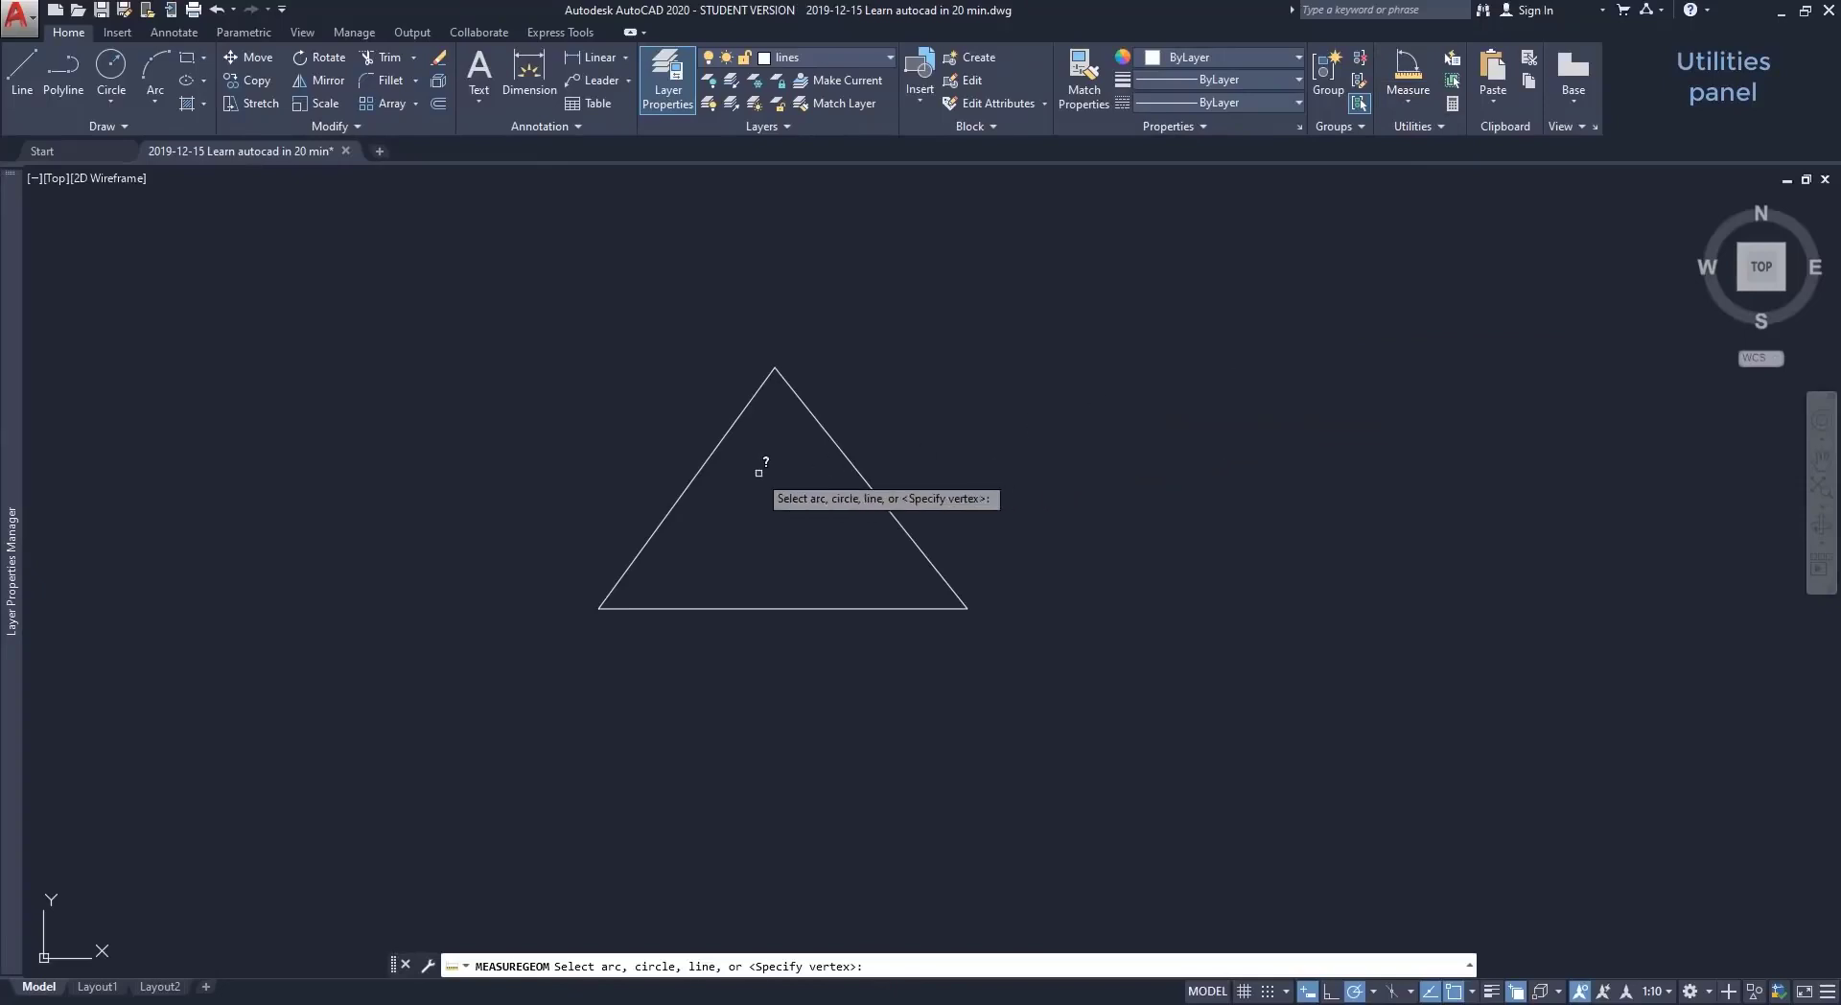
left_click(707, 461)
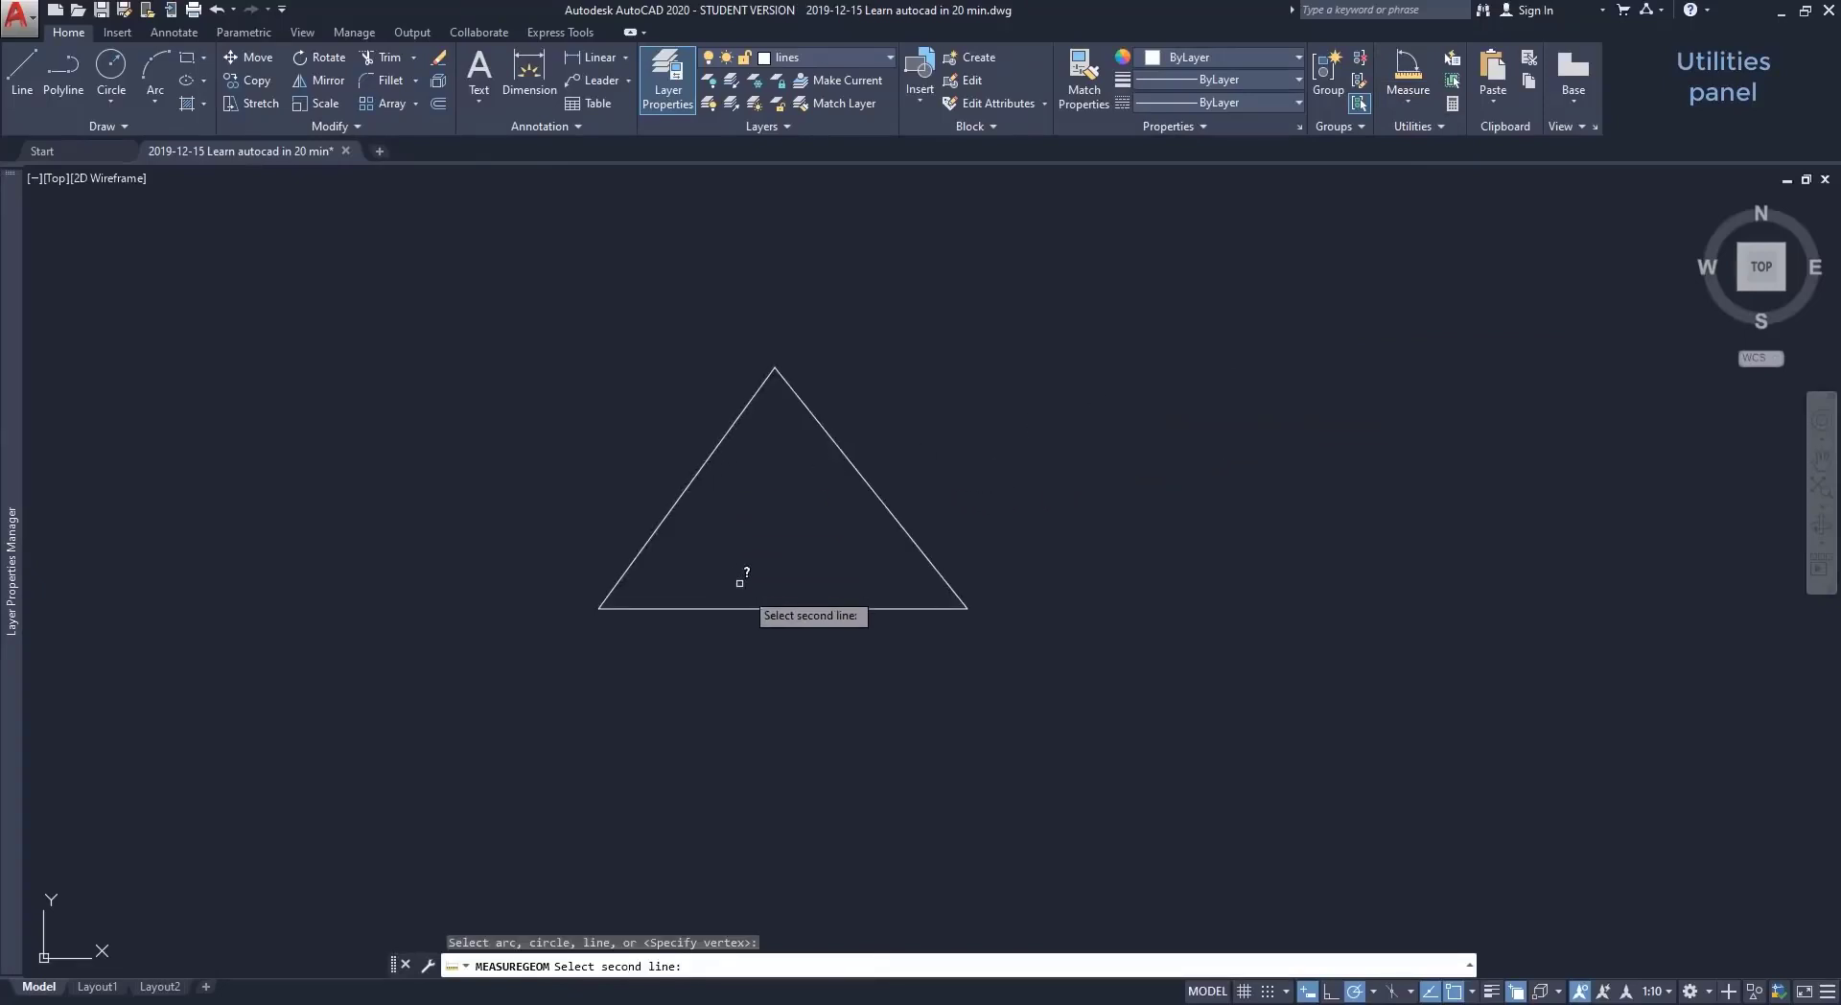
left_click(761, 608)
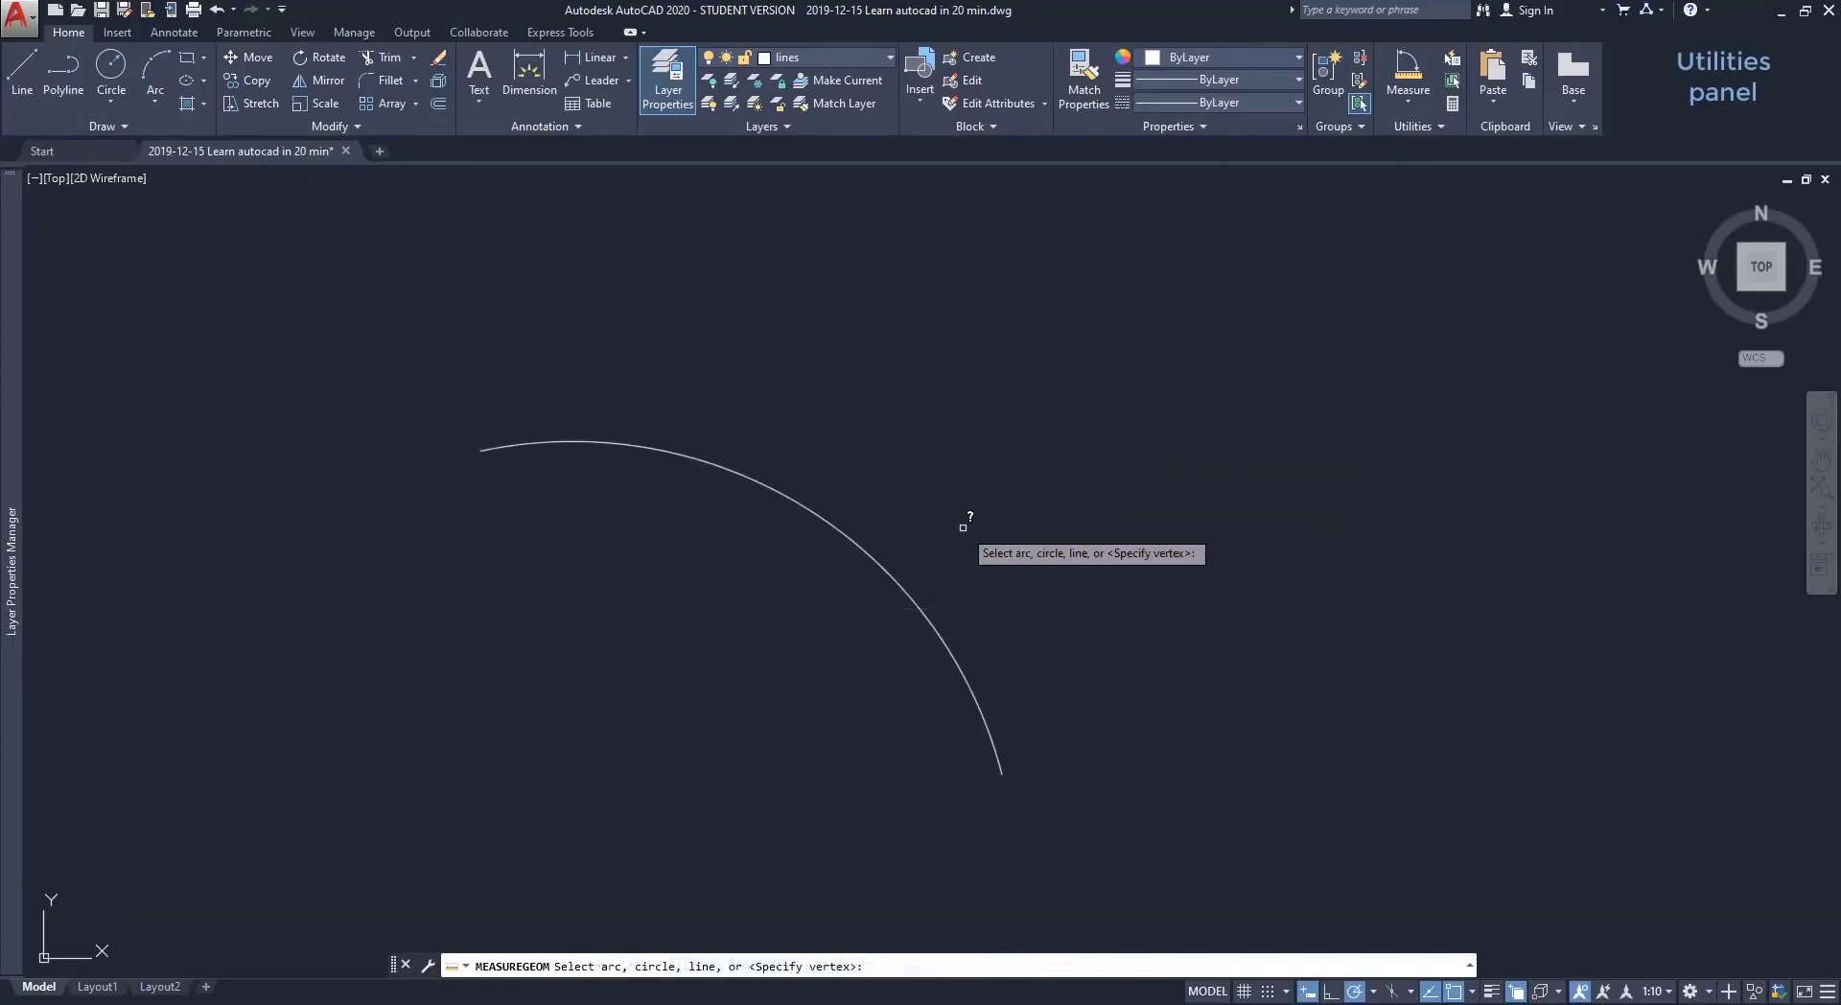
left_click(874, 556)
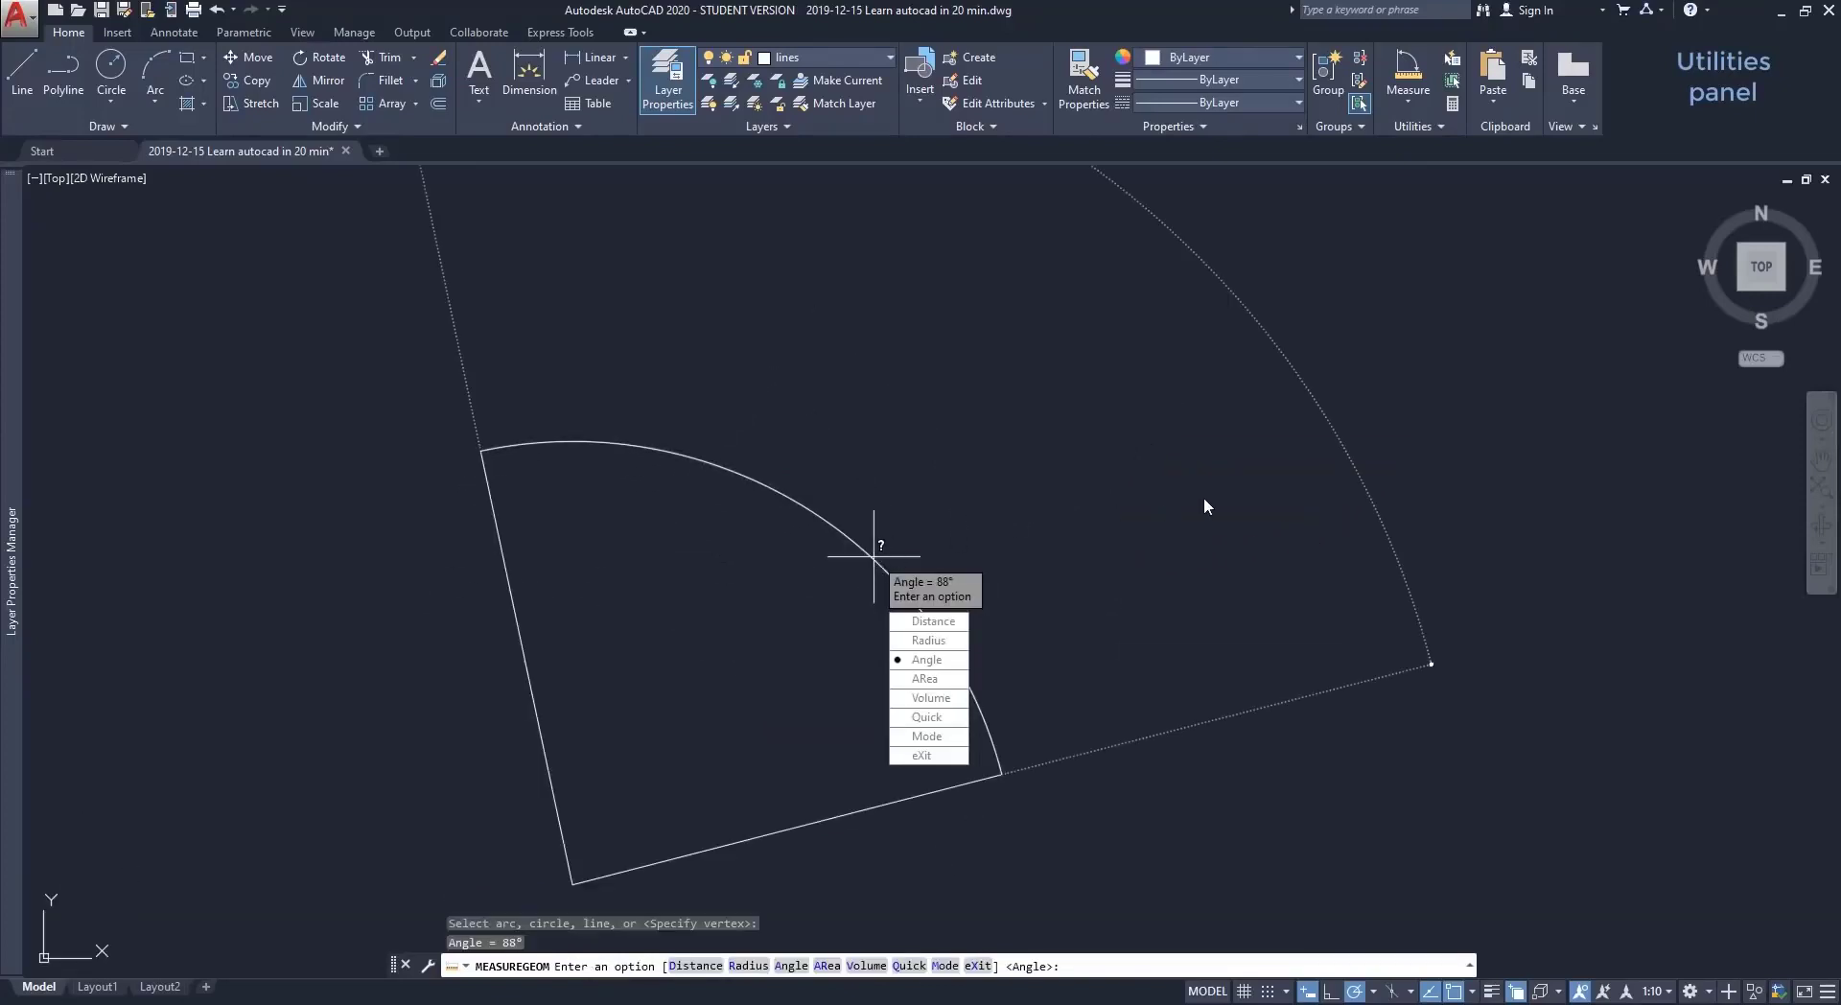
scroll(1204, 496, "down", 2)
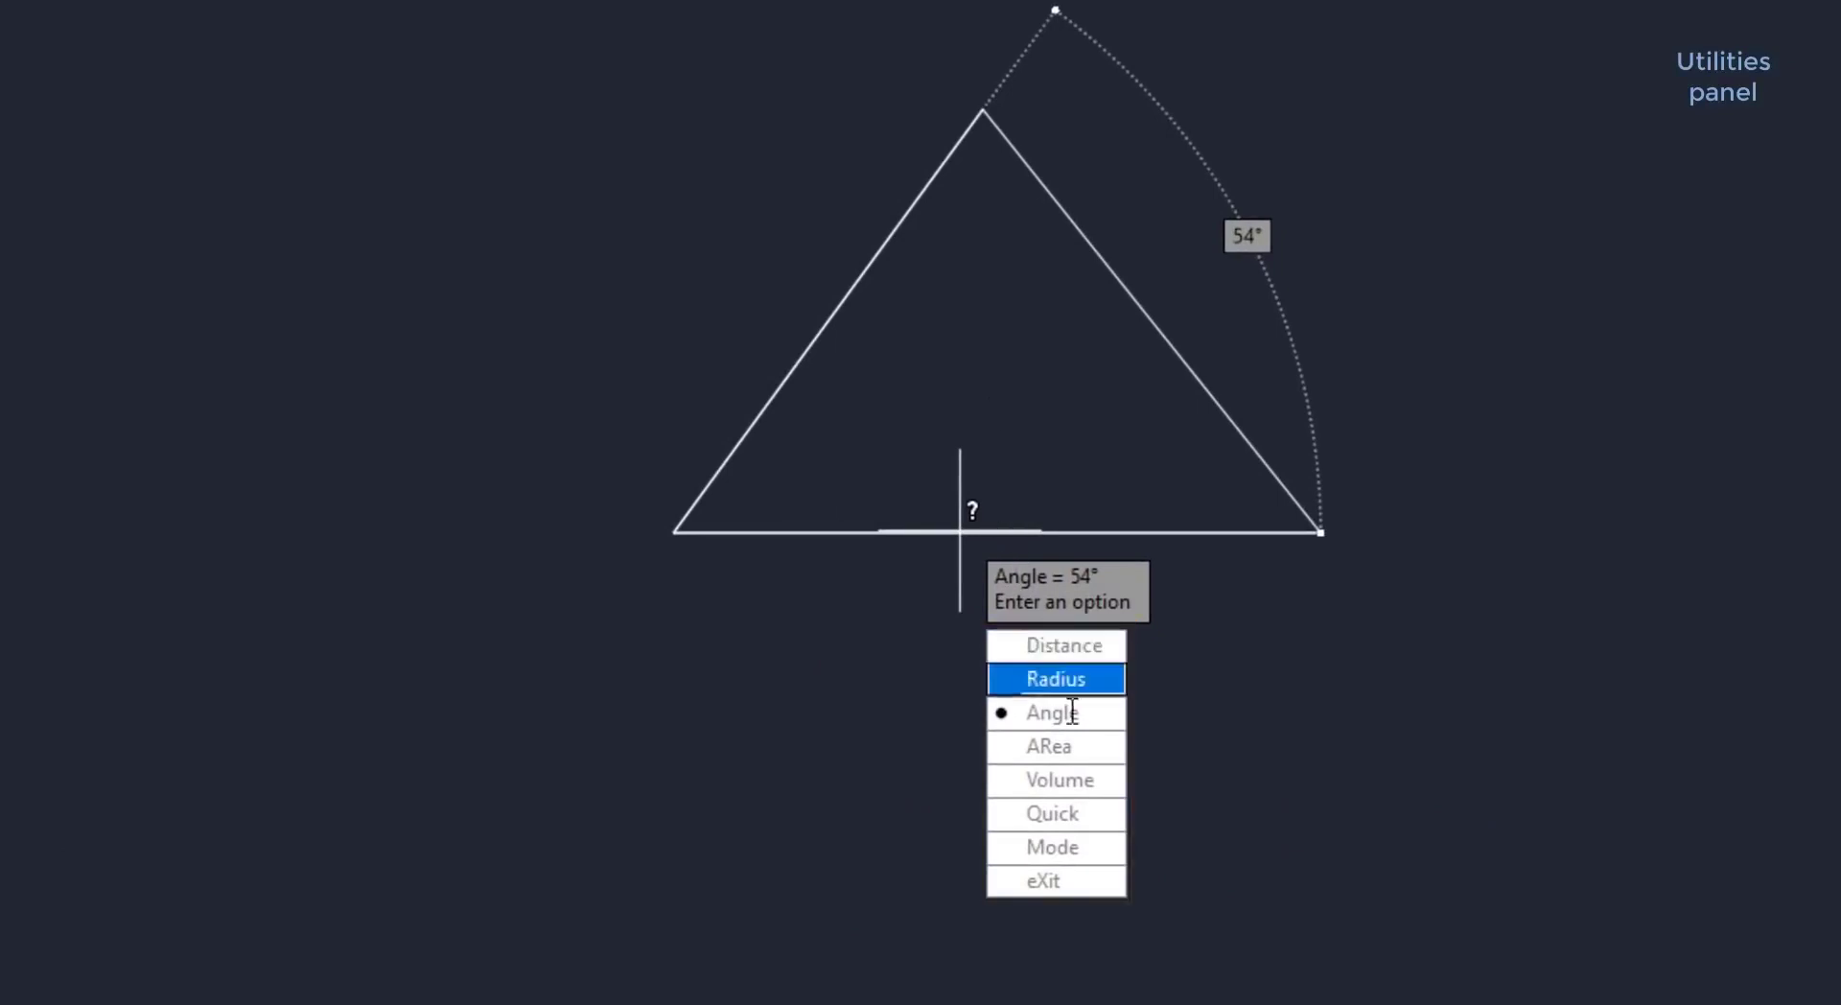
Measure the triangle's area by specifying its three corners.
left_click(1074, 750)
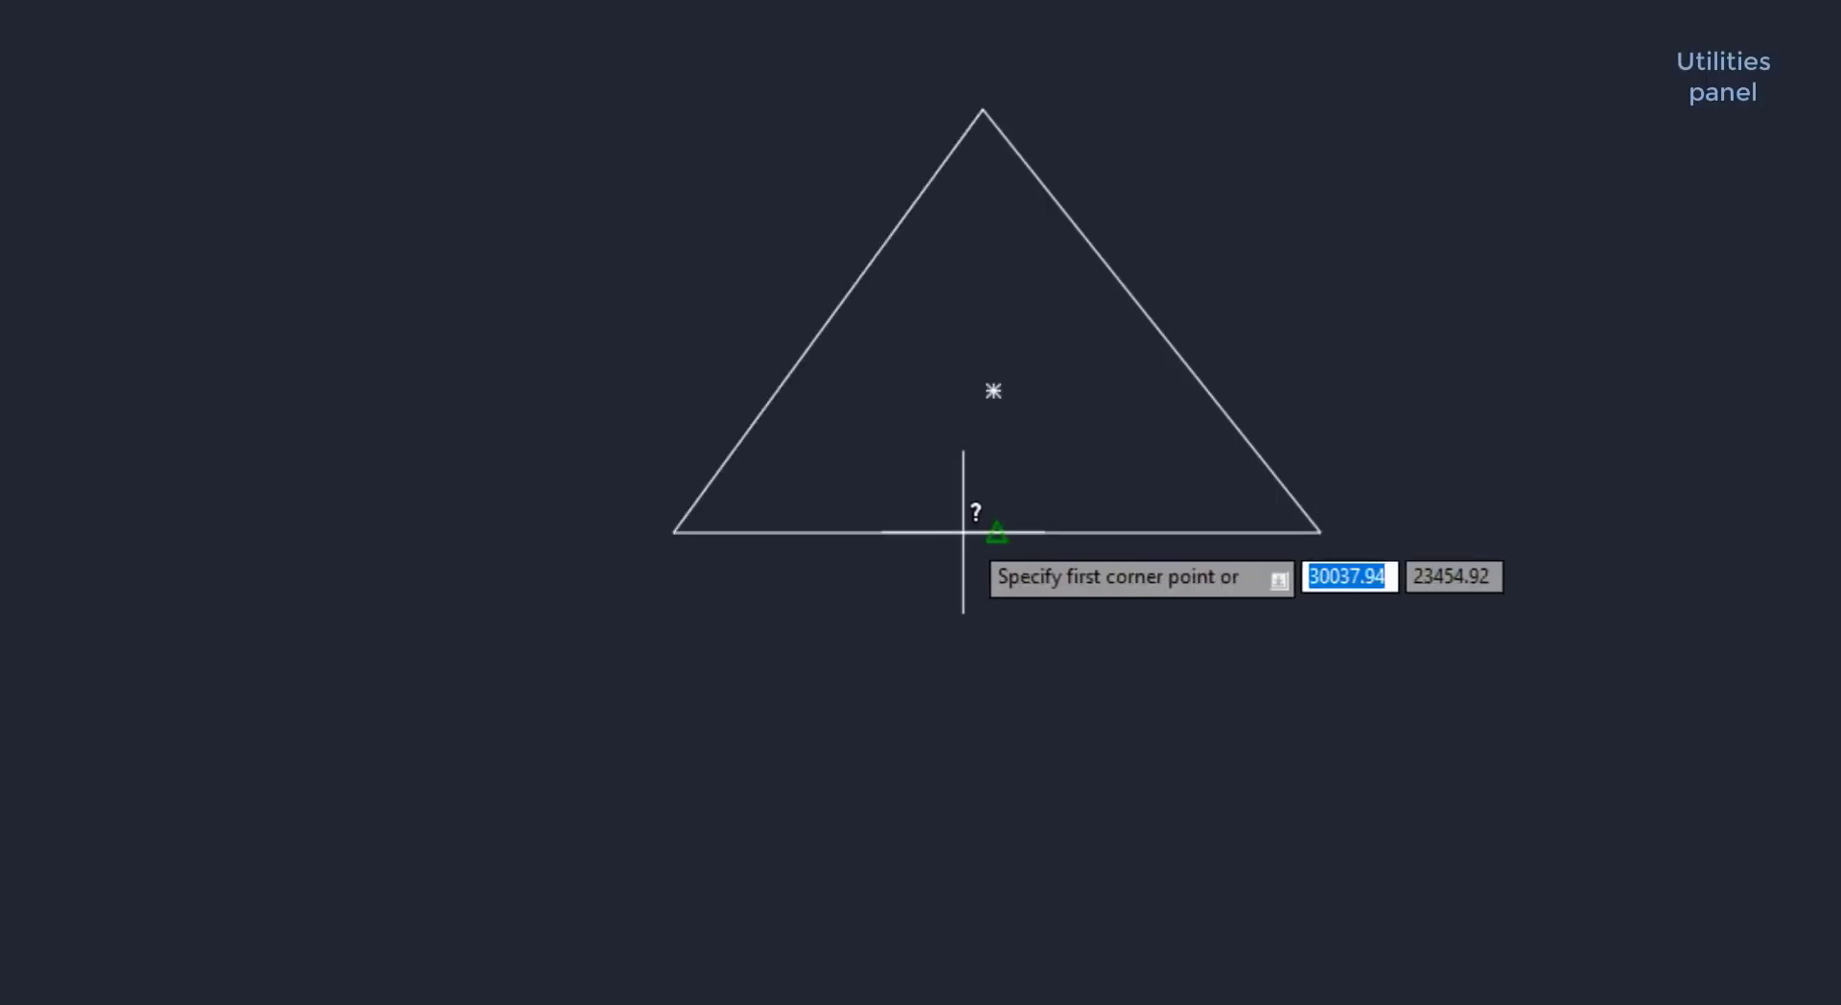
left_click(674, 531)
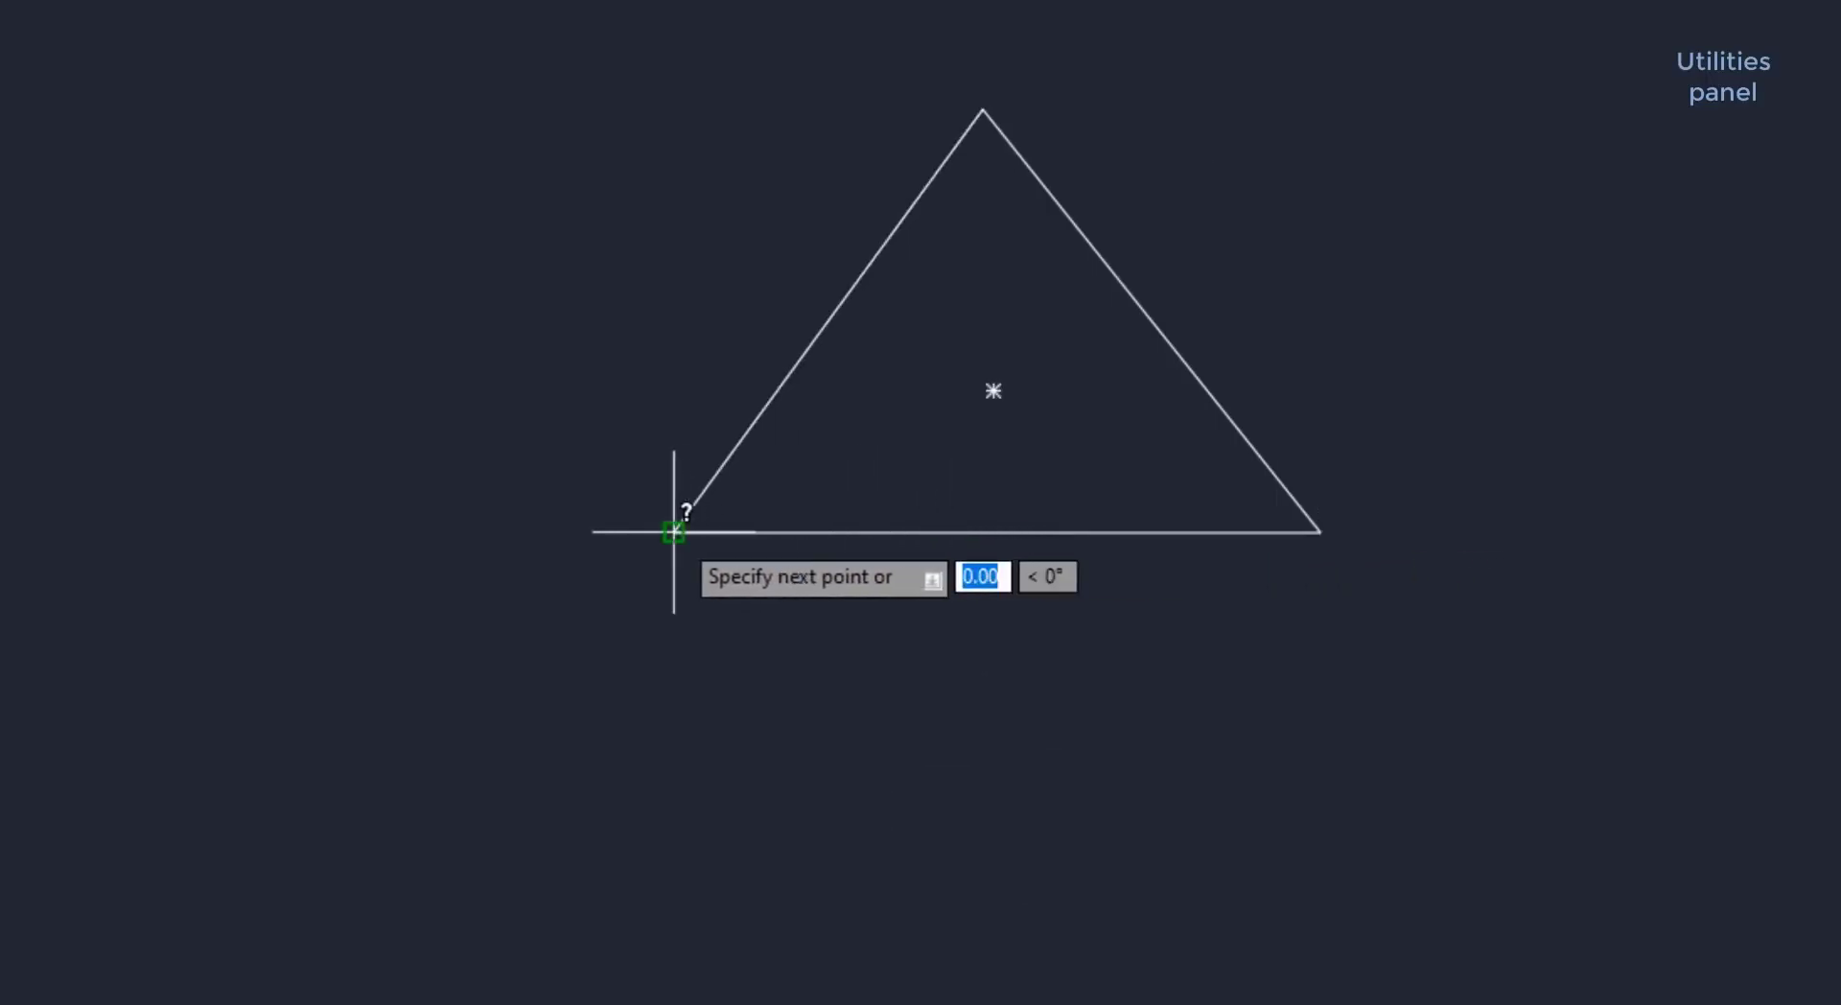
left_click(1321, 531)
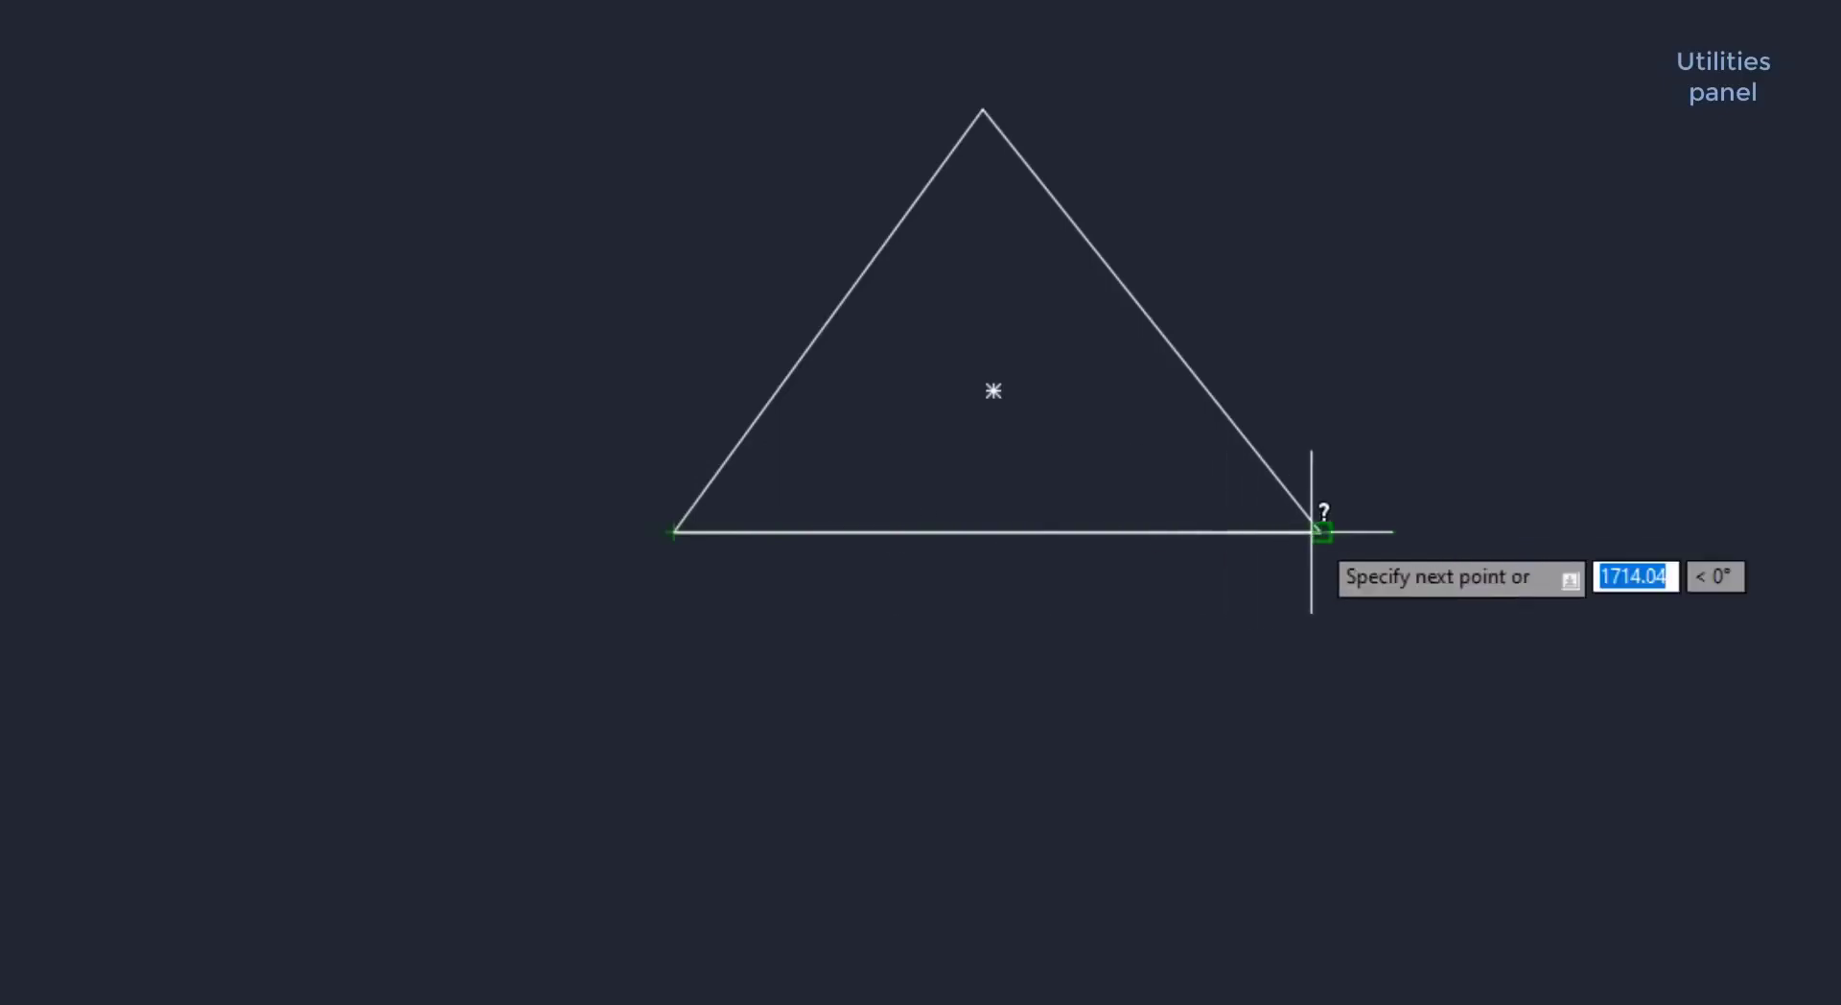
left_click(983, 107)
middle_click_drag(983, 107, 918, 191)
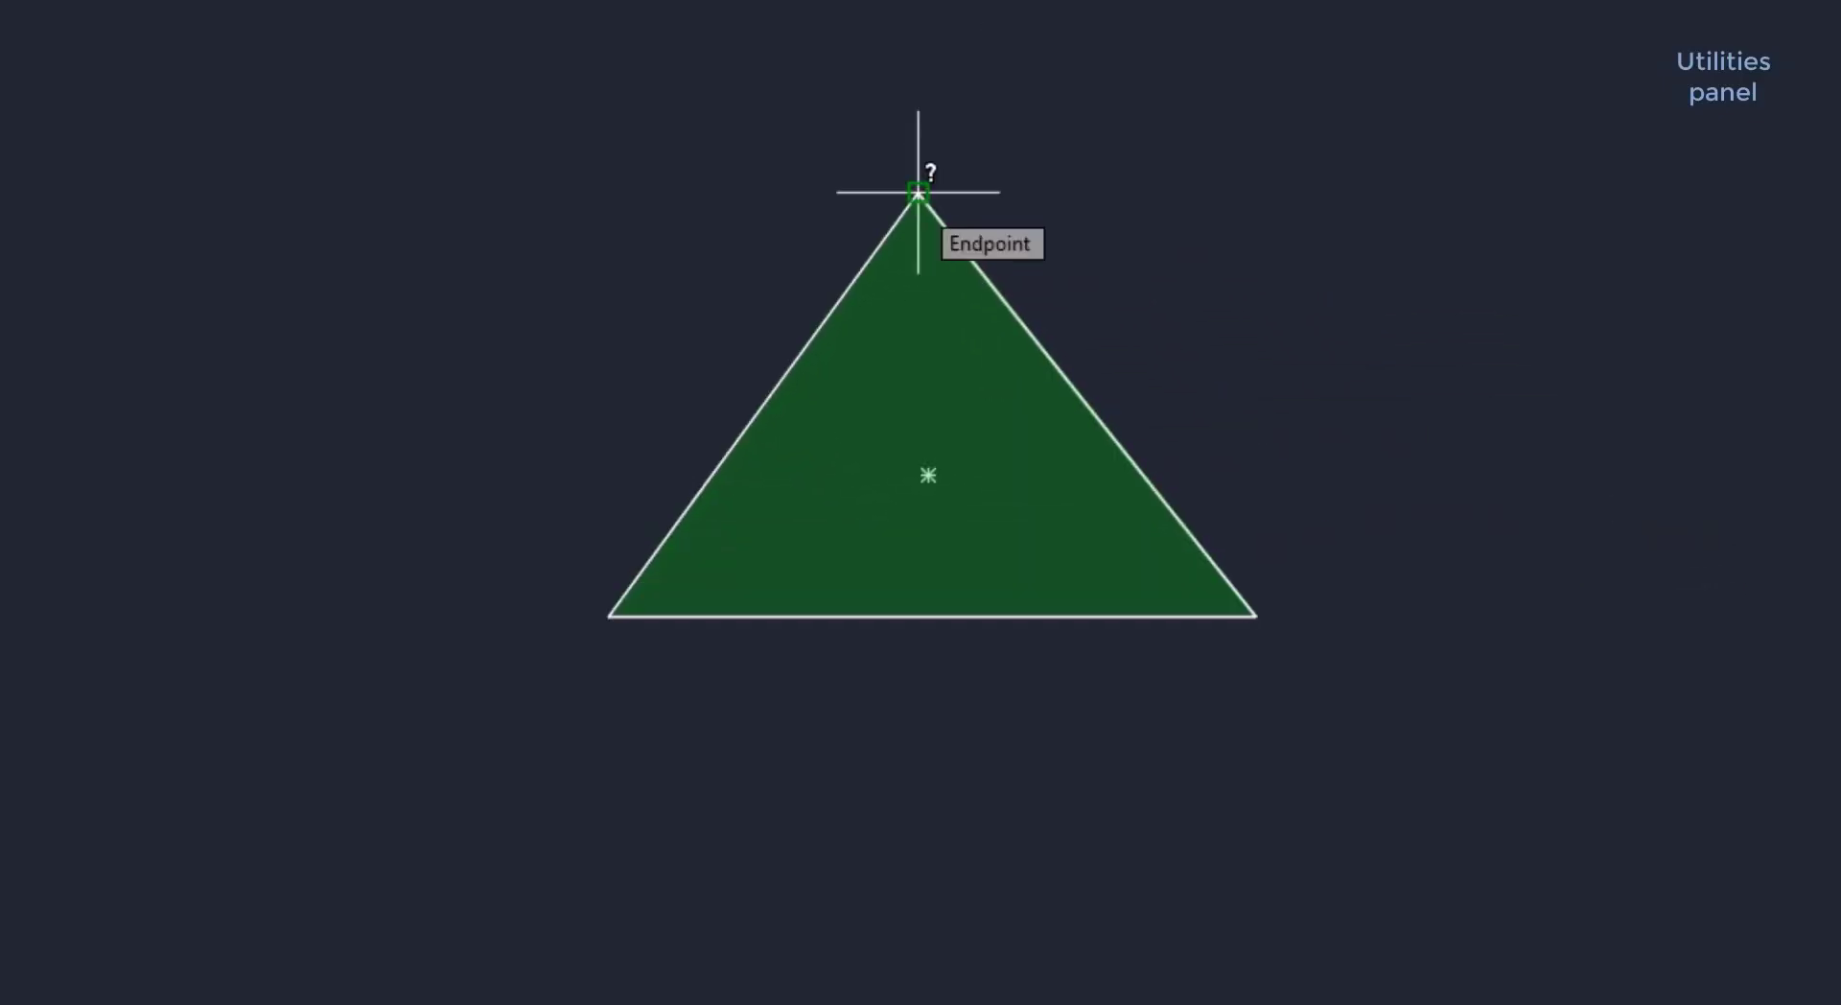
key("Return")
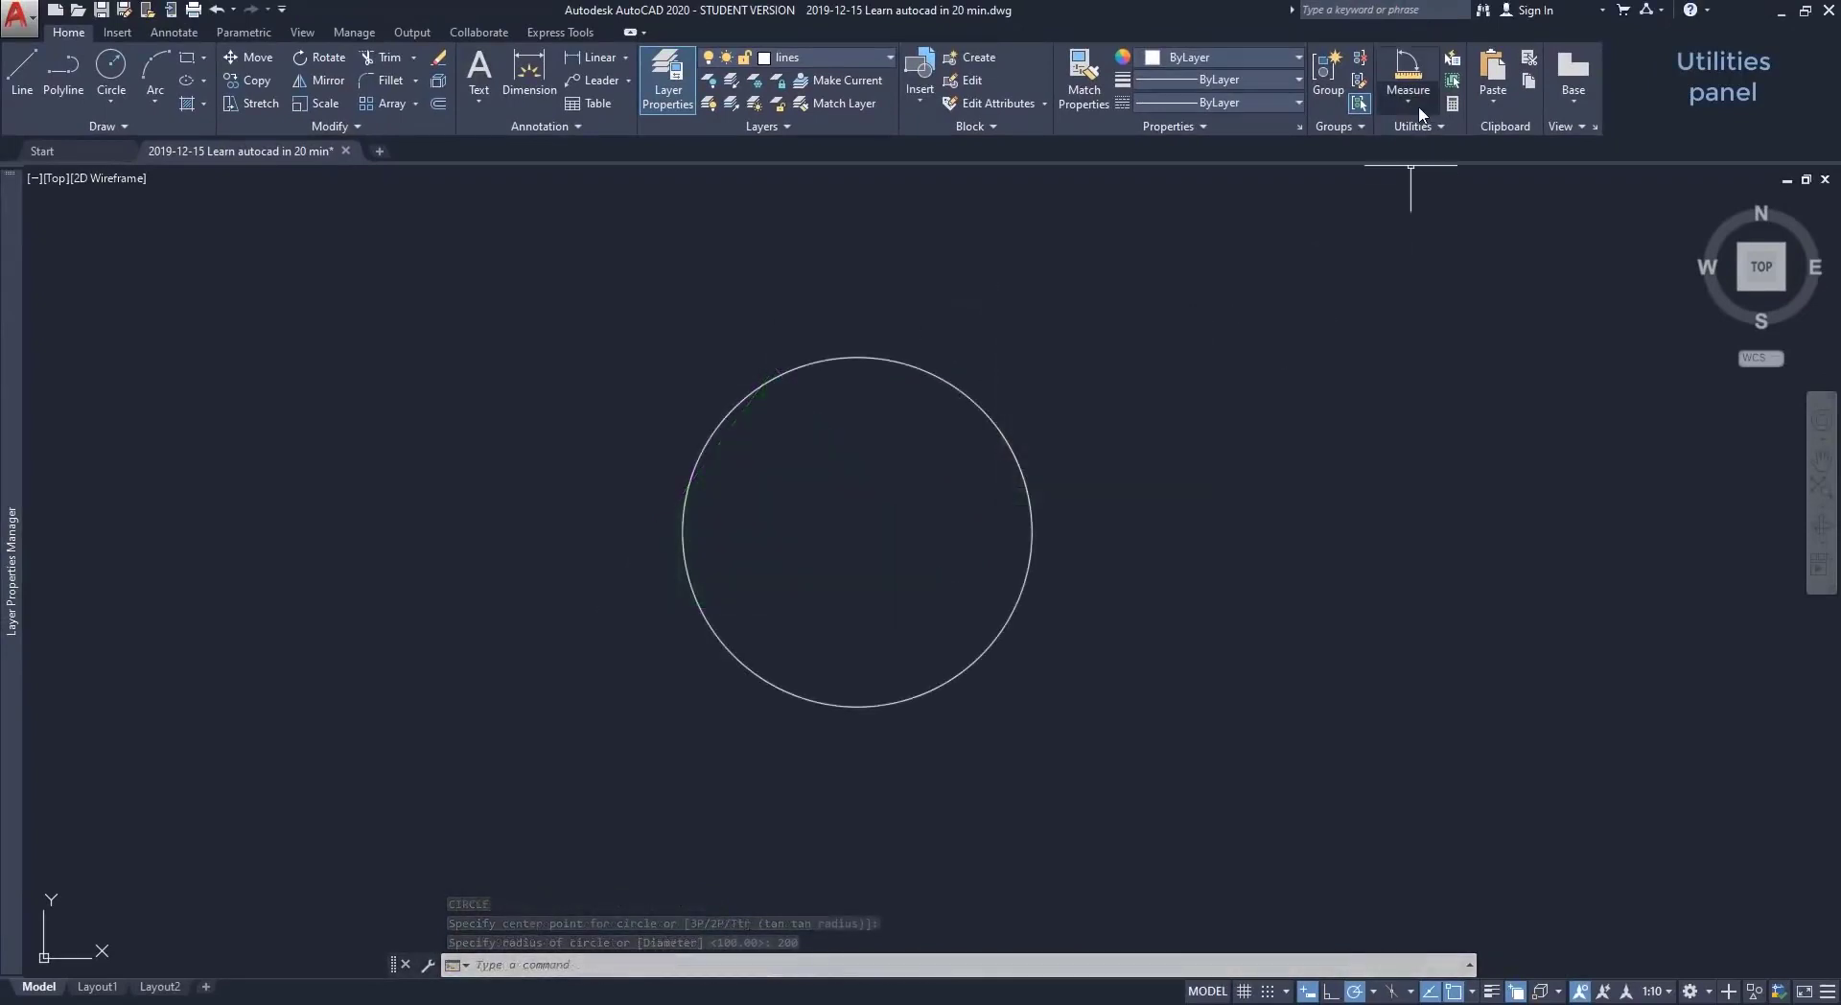
Measure the area and circumference of the circle by selecting it as an object.
left_click(1409, 102)
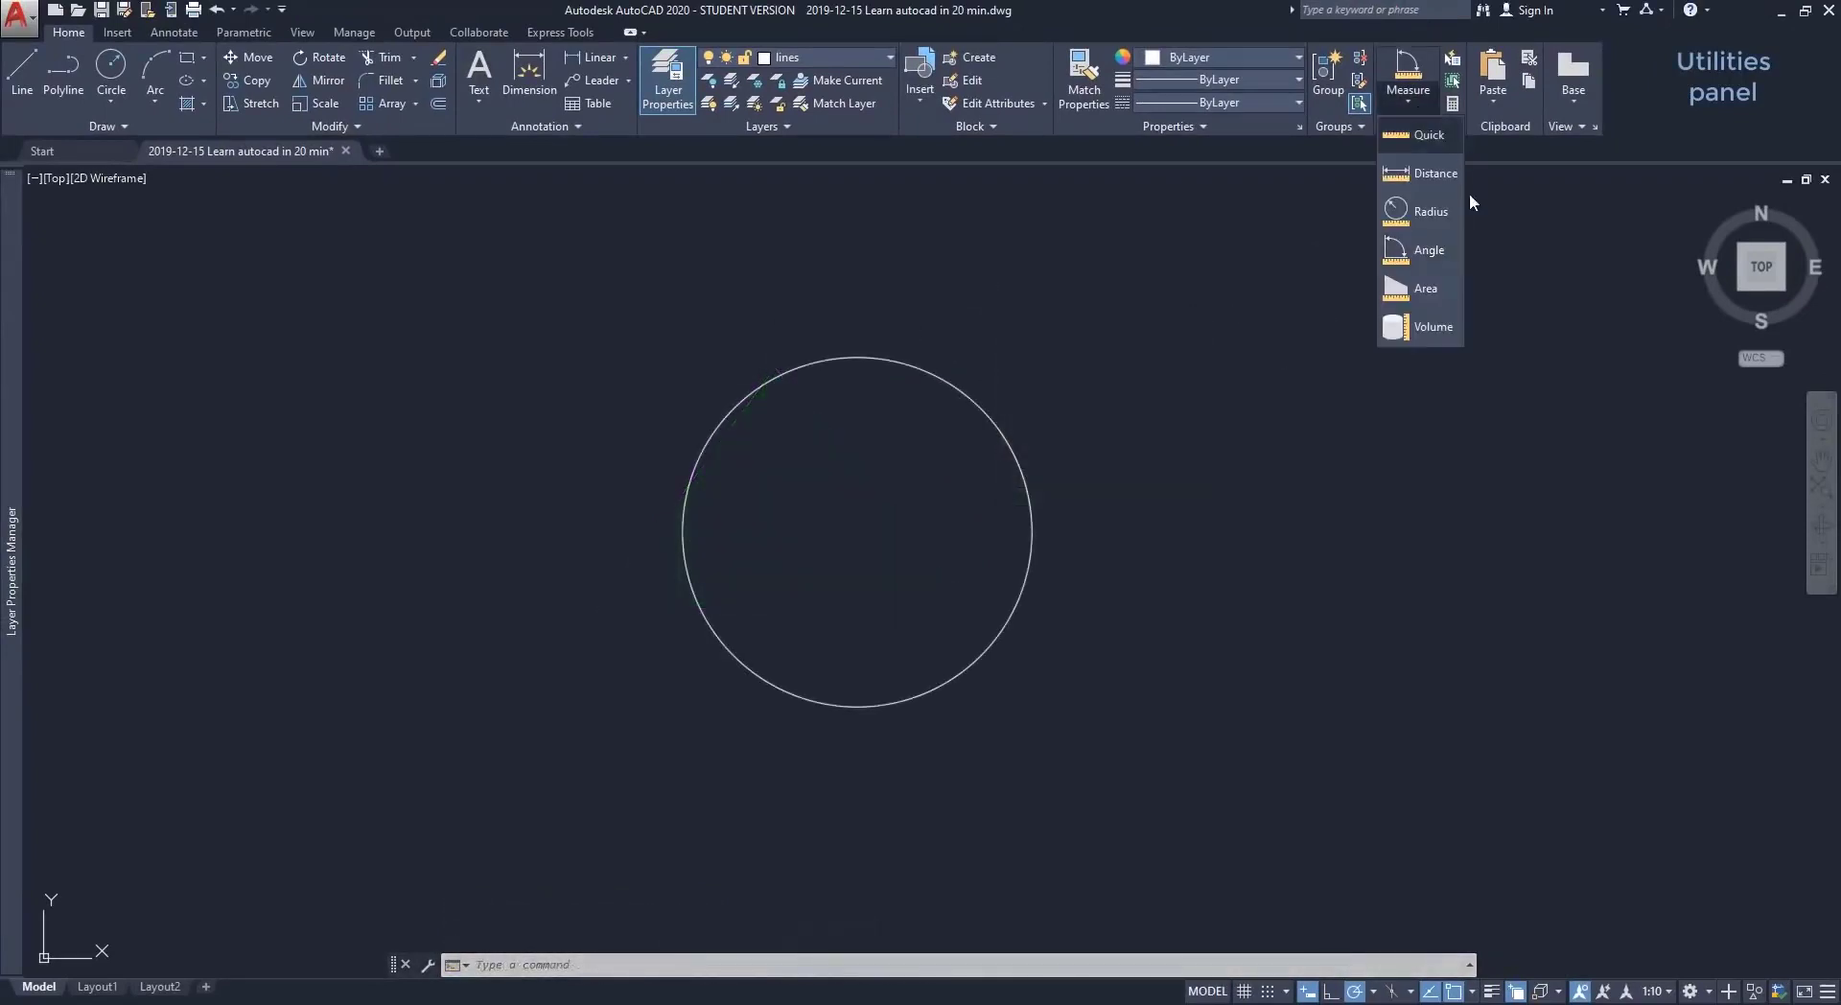
left_click(1424, 290)
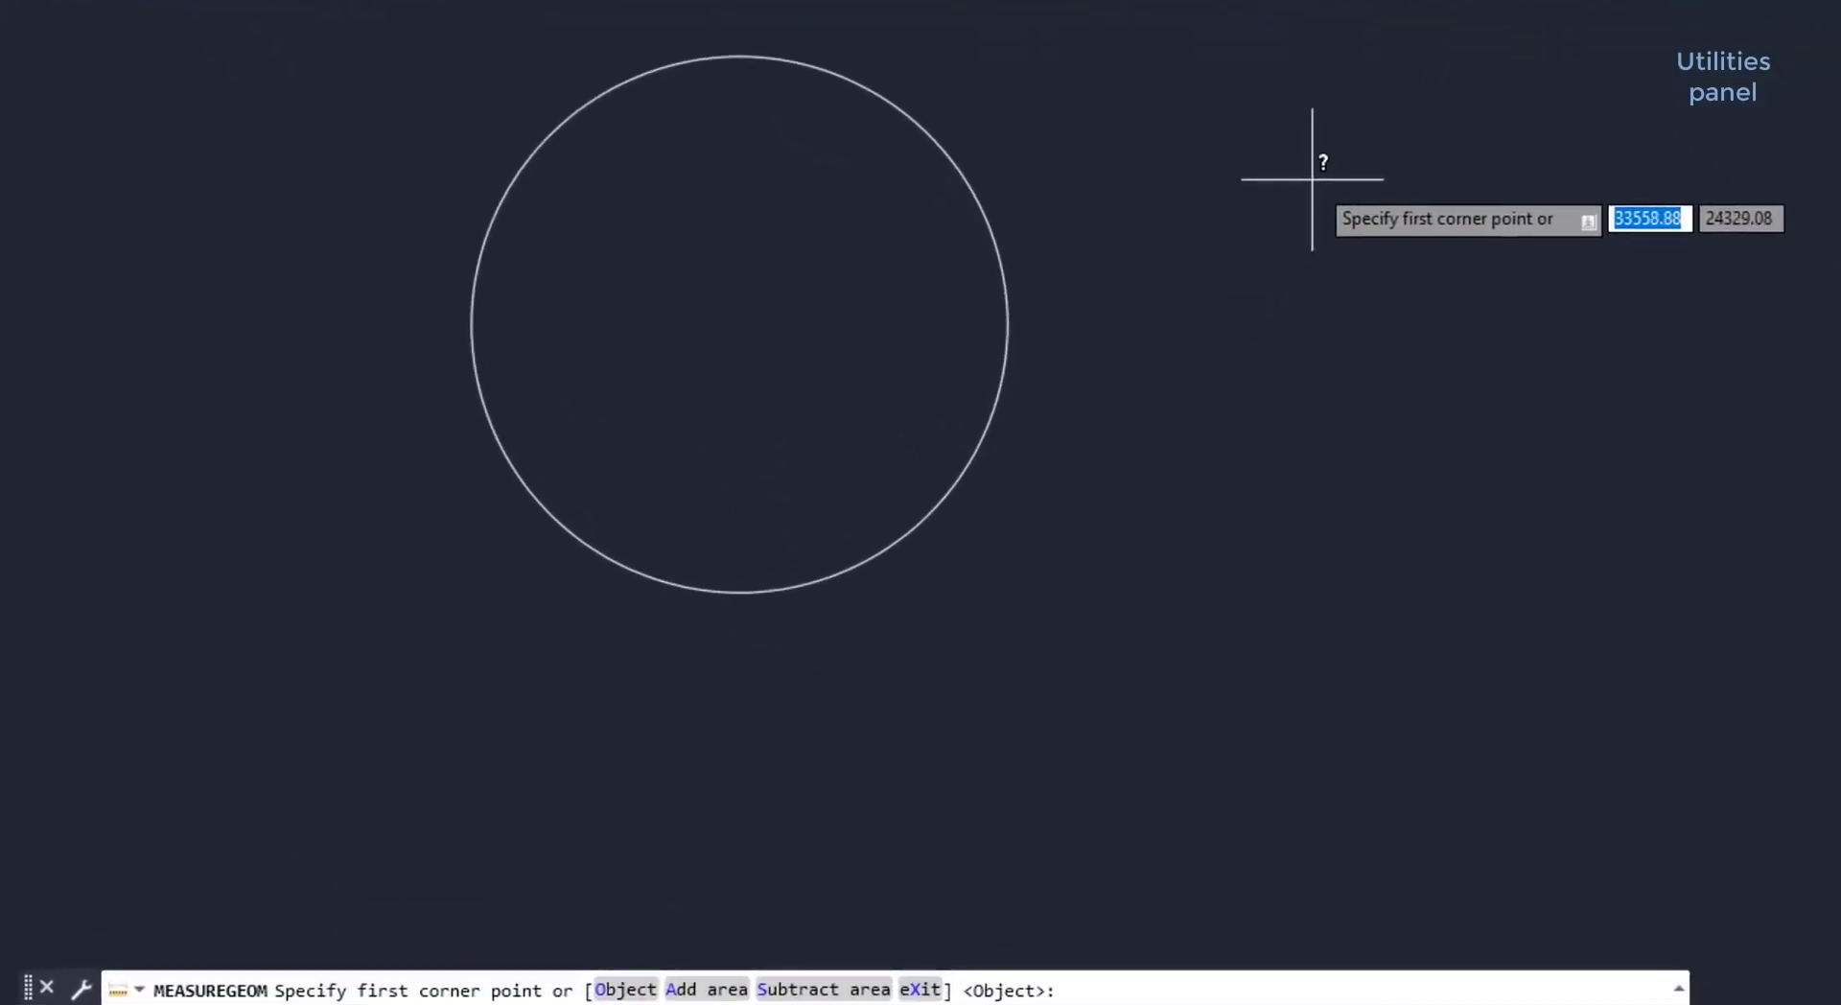
type("o")
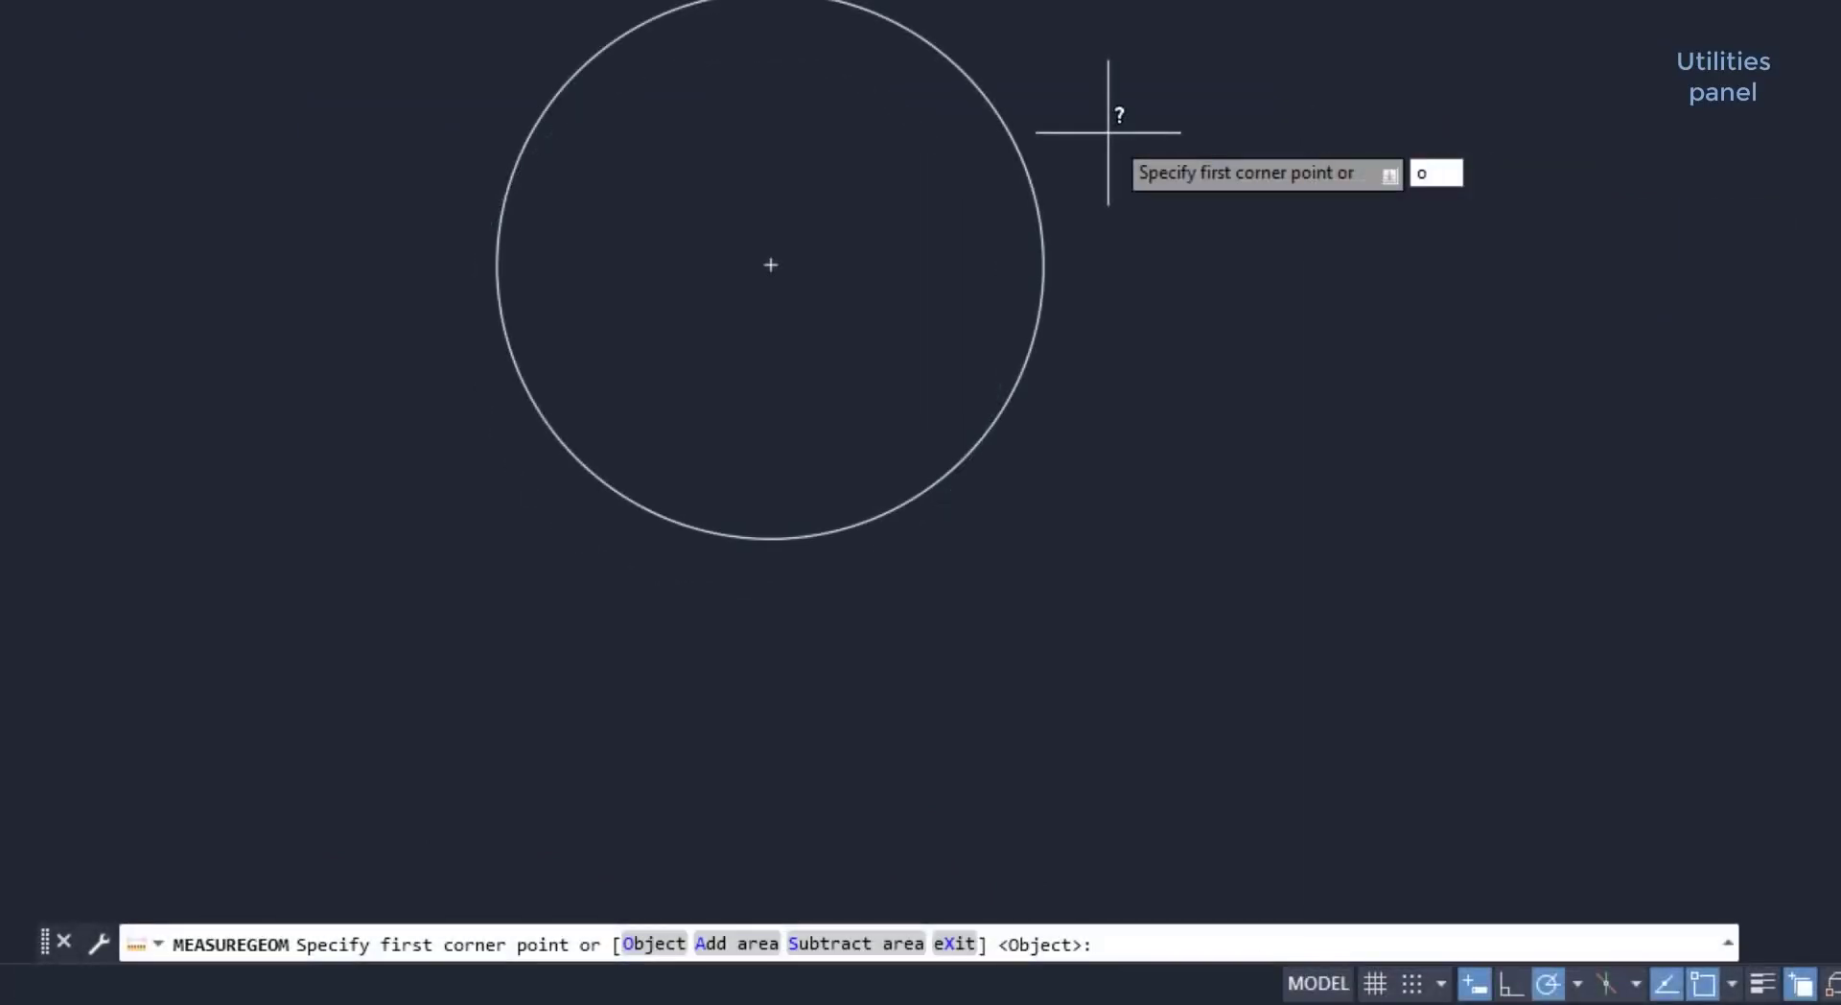
key("Return")
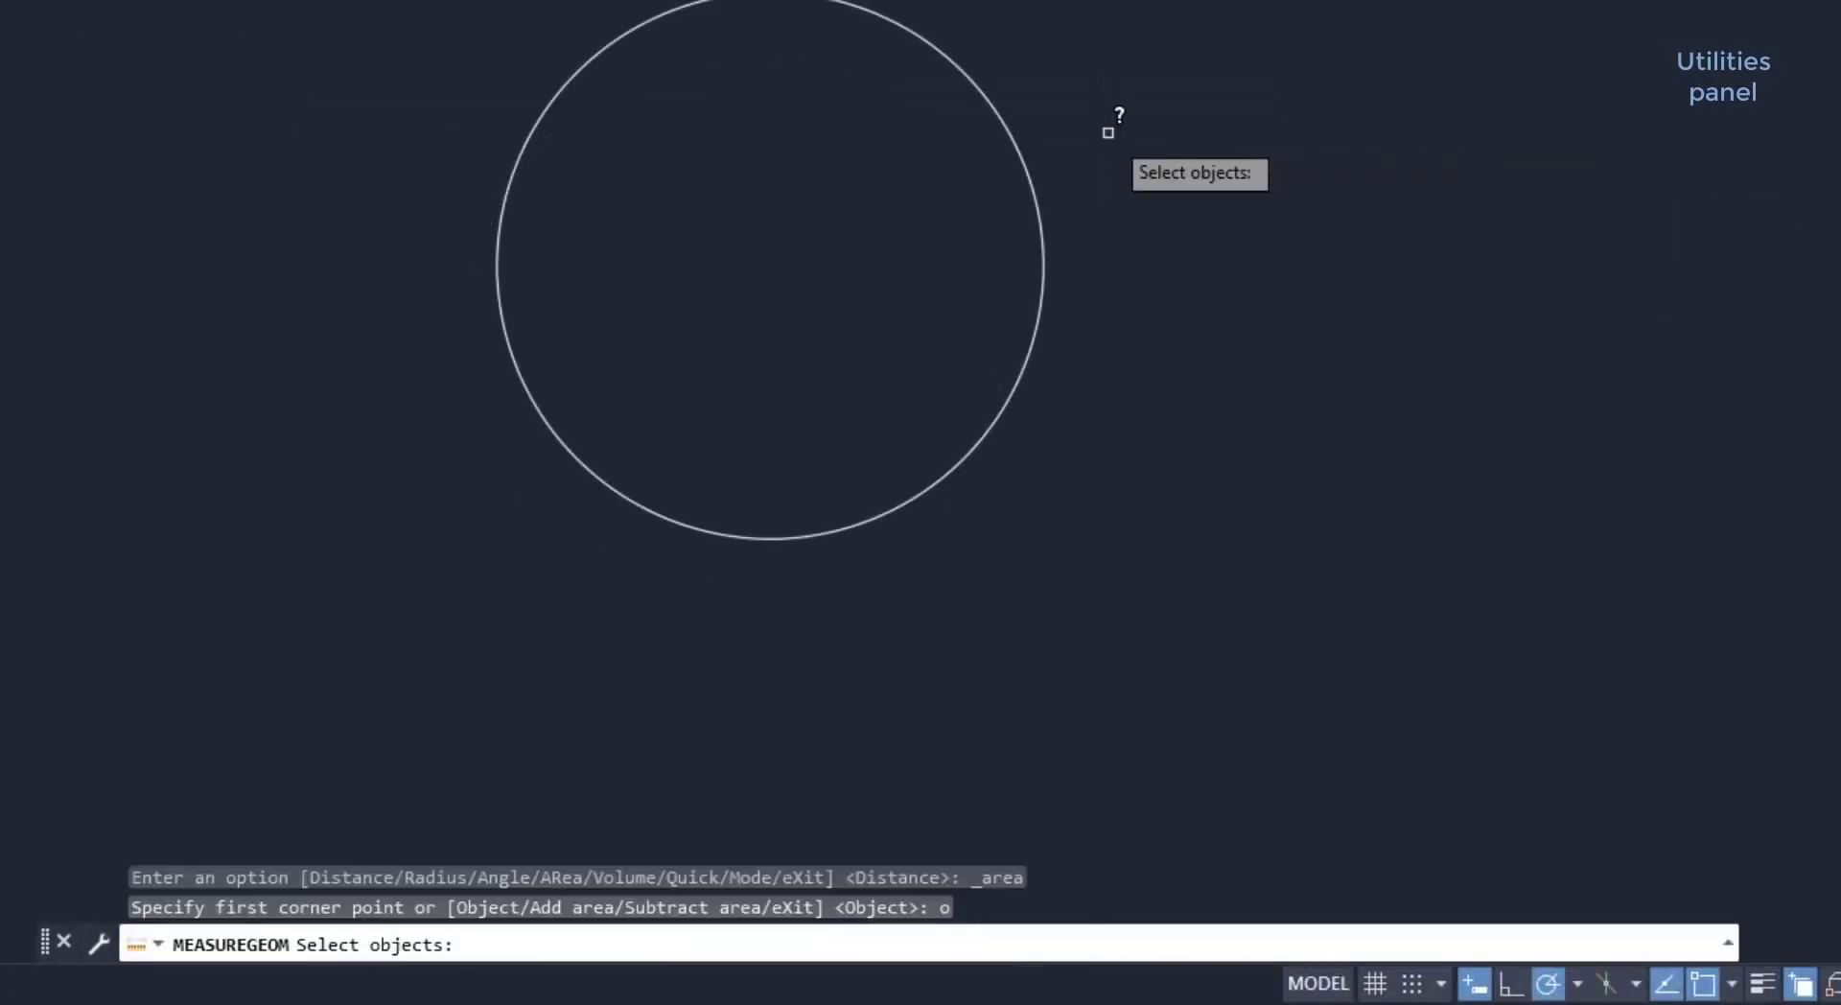
left_click(1000, 112)
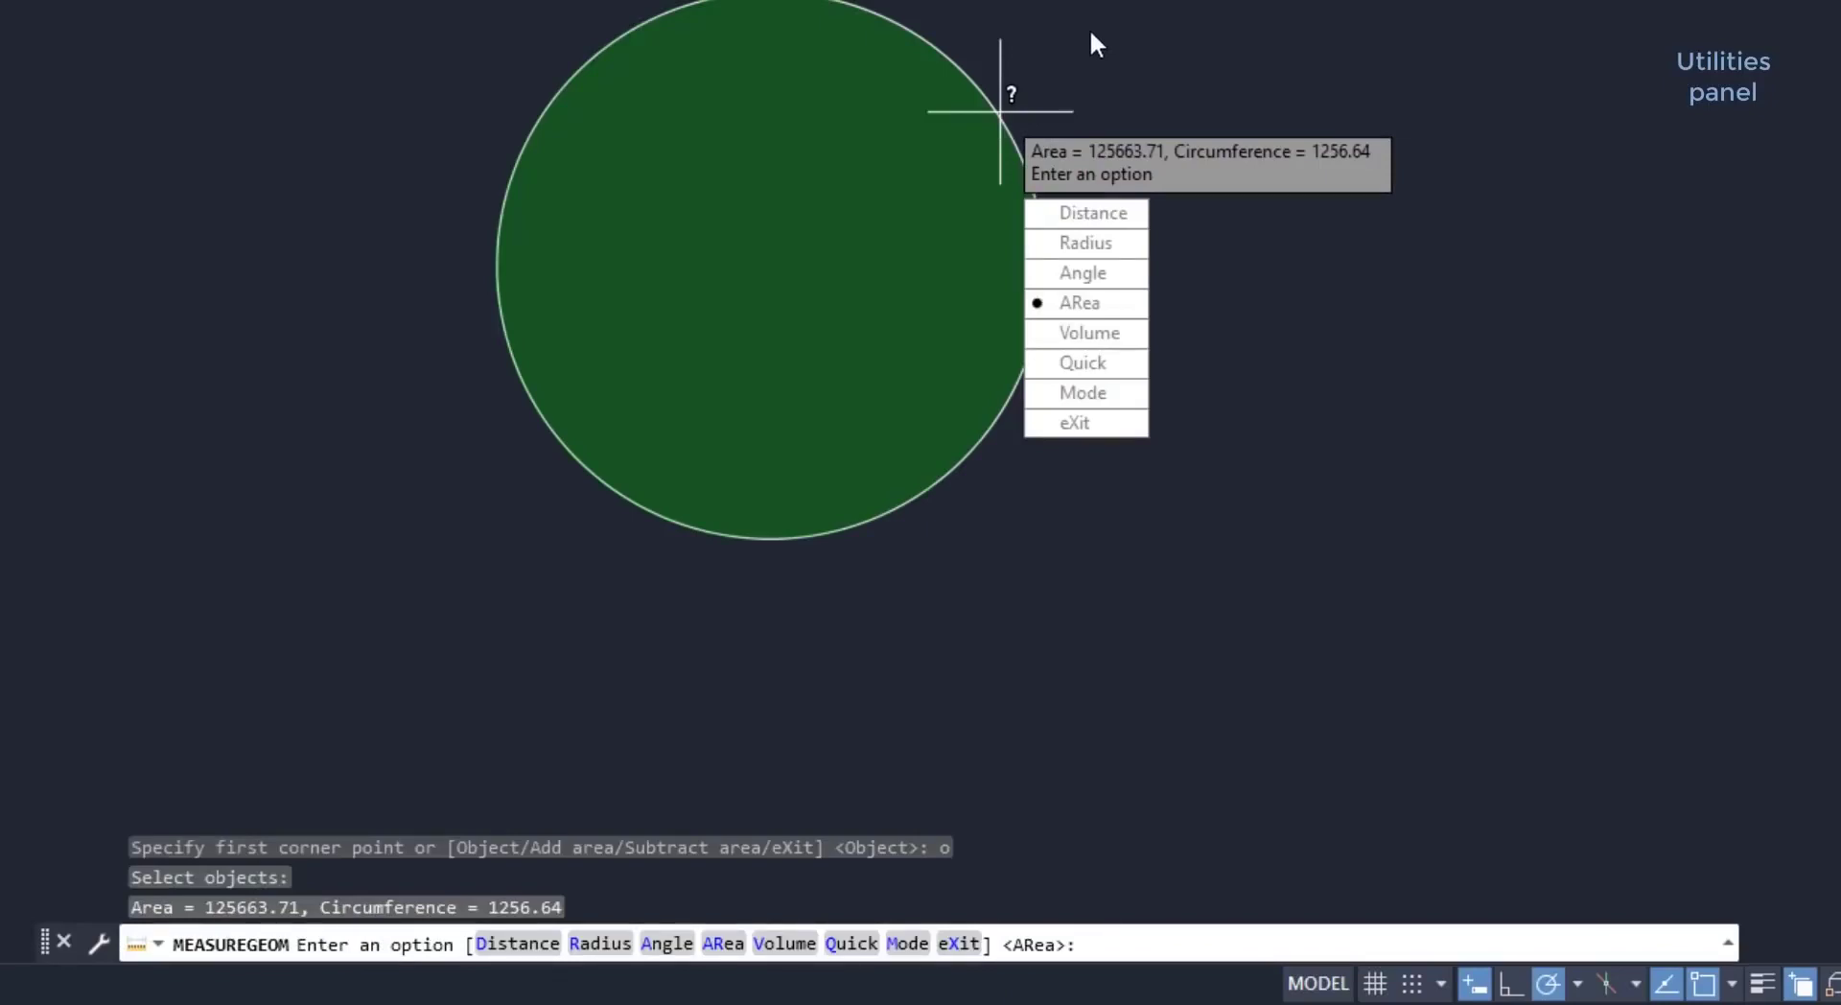
key("Return")
key("Escape")
key("Escape")
key("Escape")
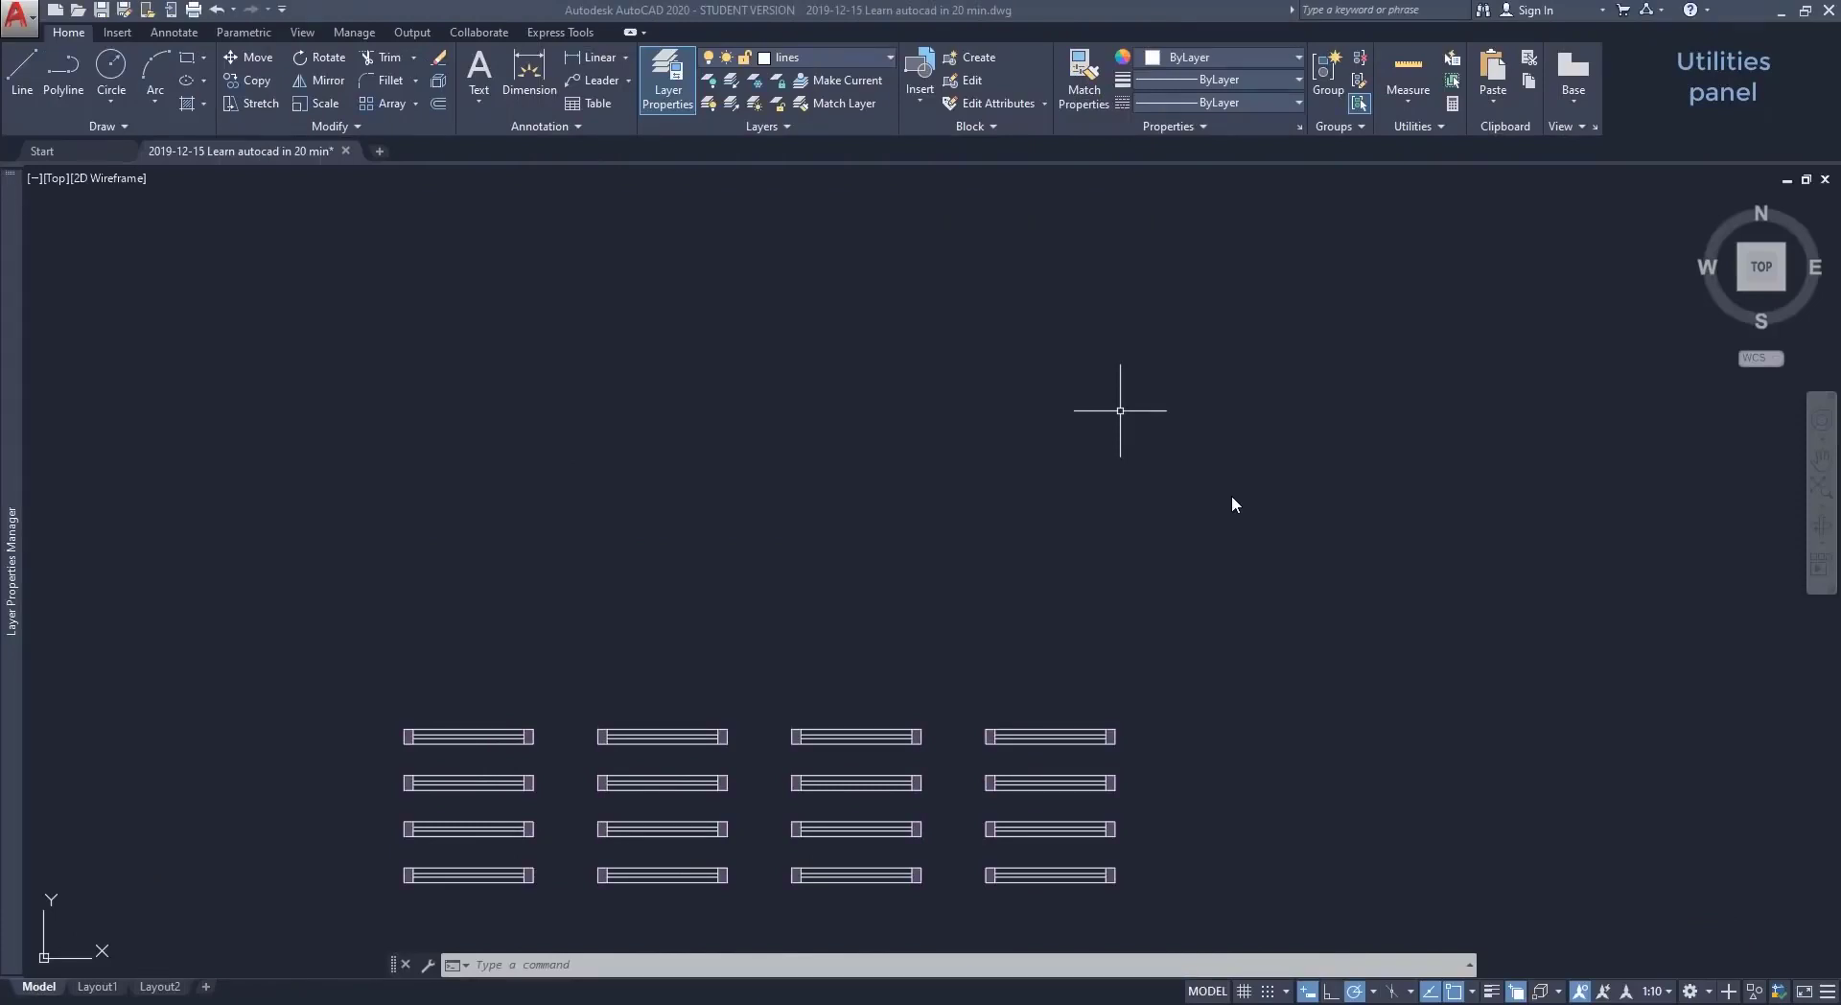
Select every object in the entire drawing whose color equals Cyan with Quick Select and locate the selection.
left_click(1454, 63)
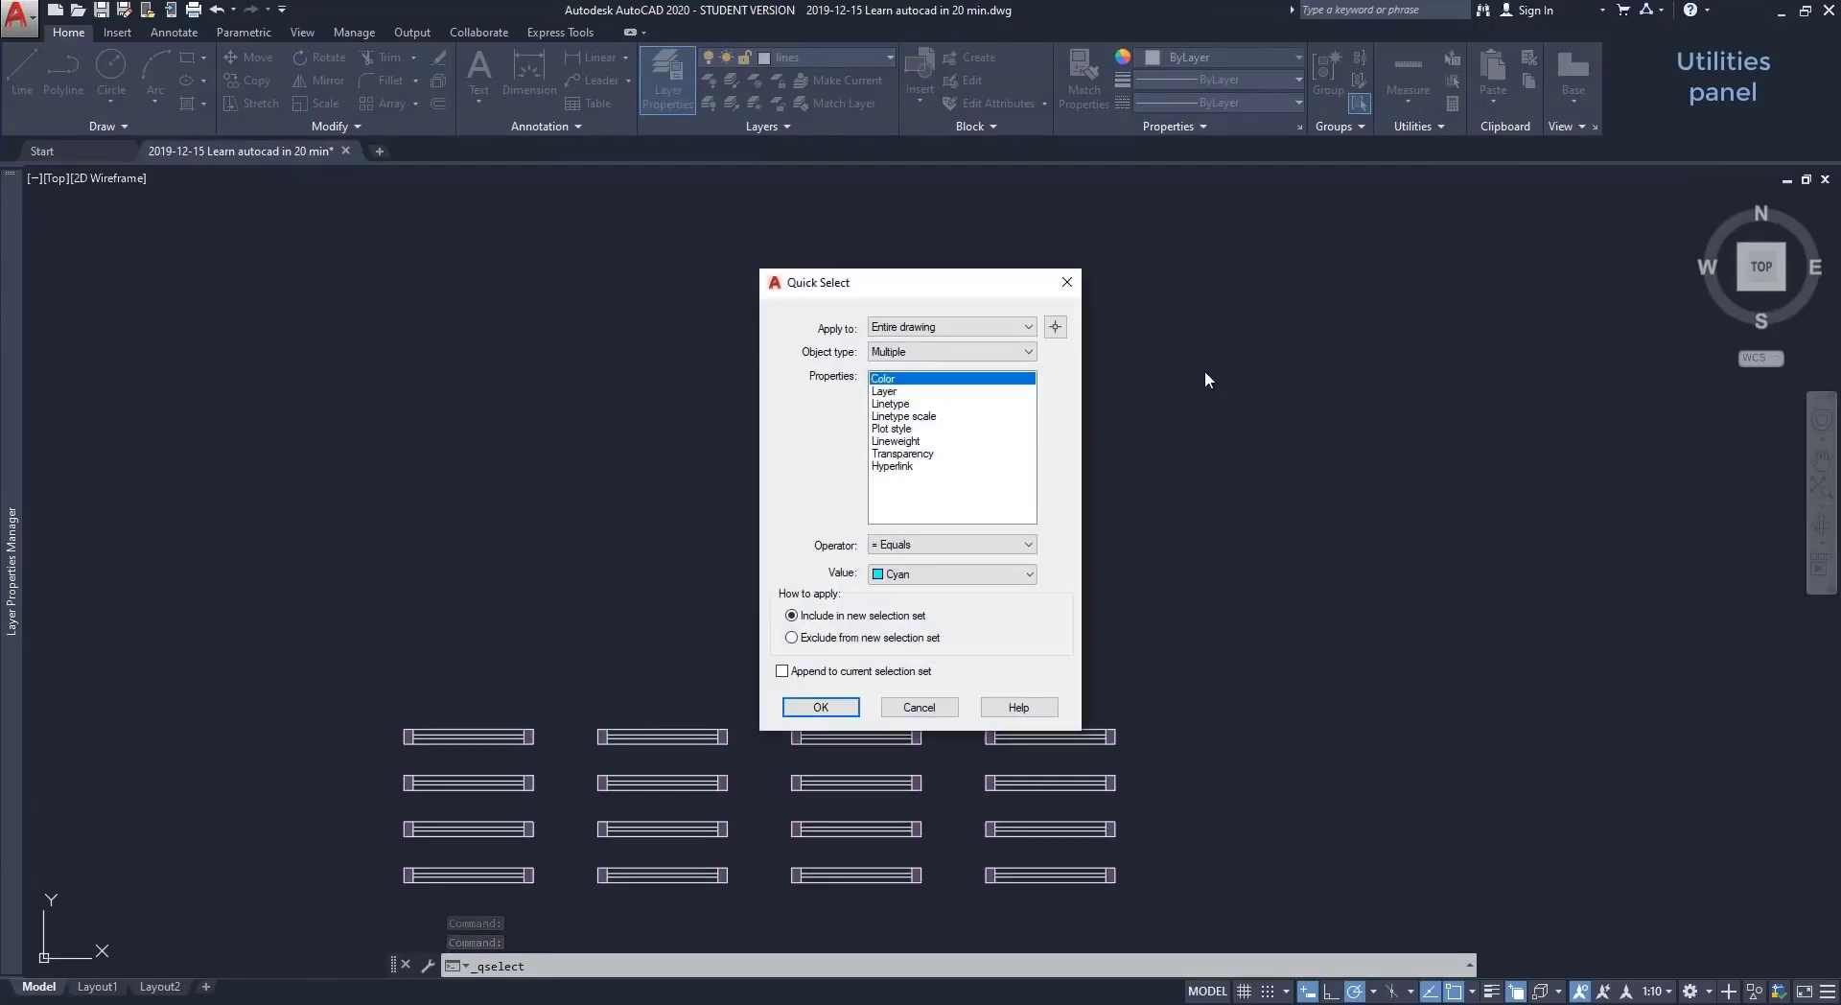
left_click(1024, 330)
left_click(1024, 339)
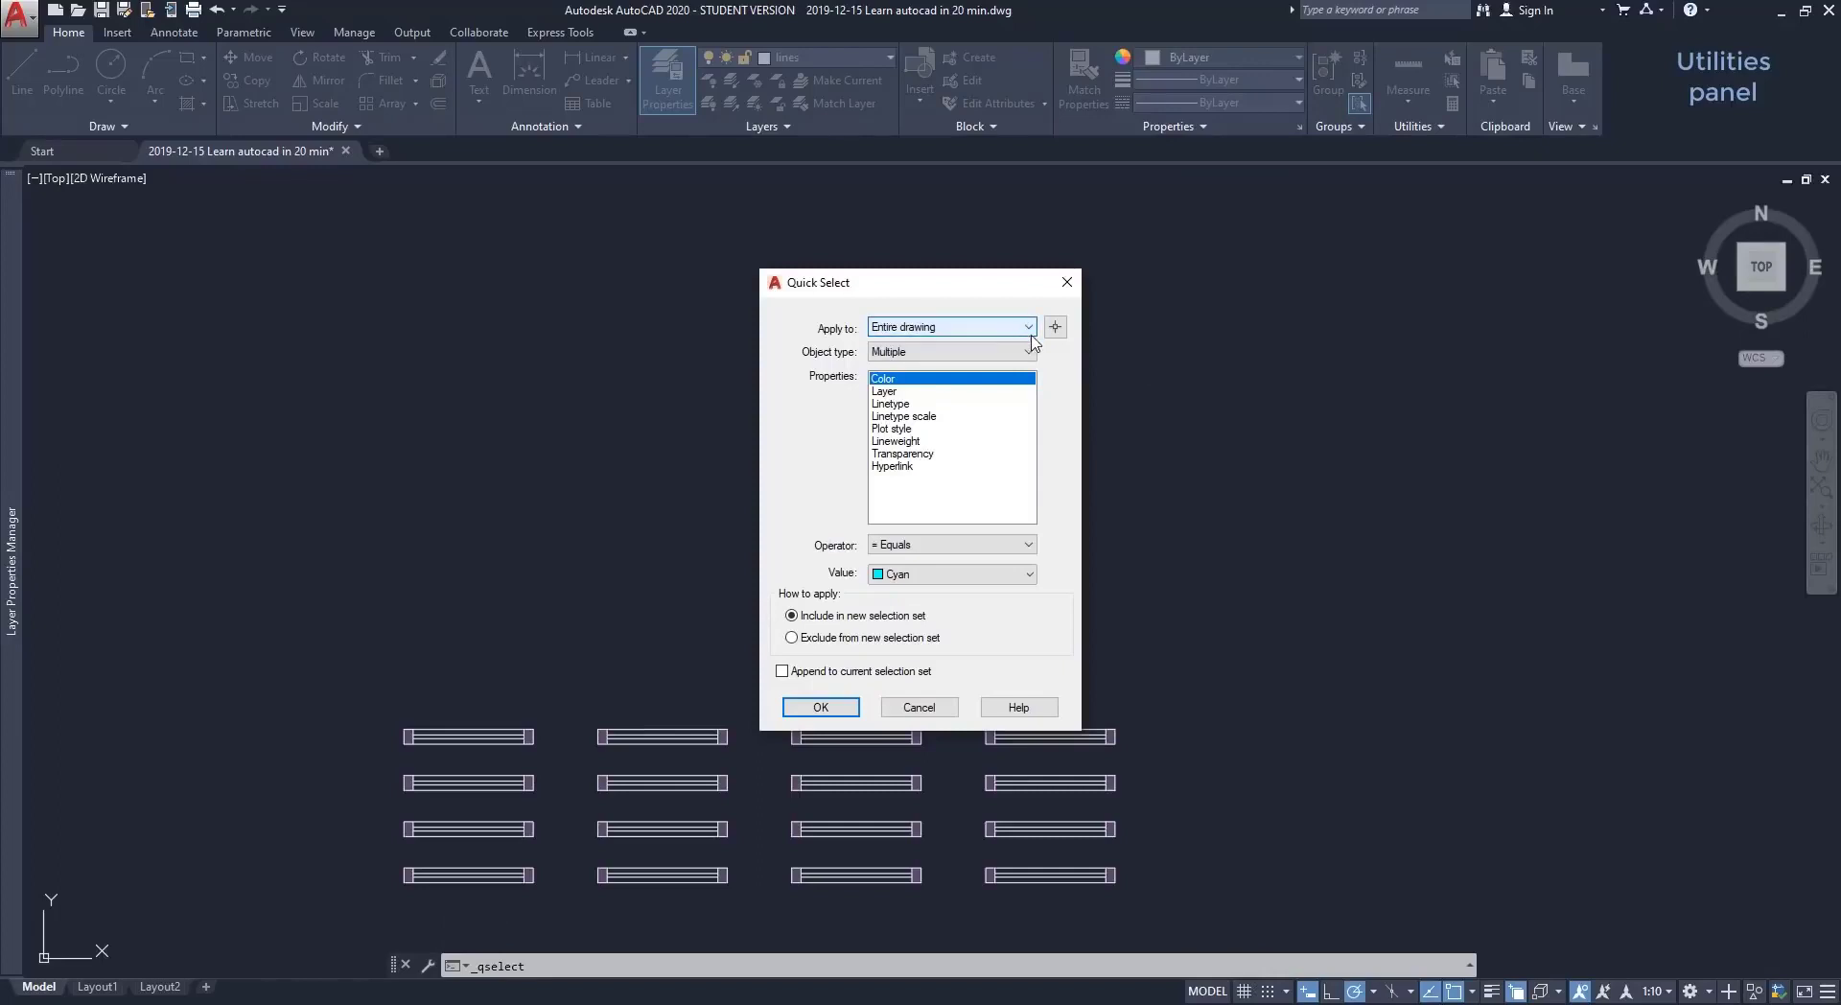
left_click(1031, 355)
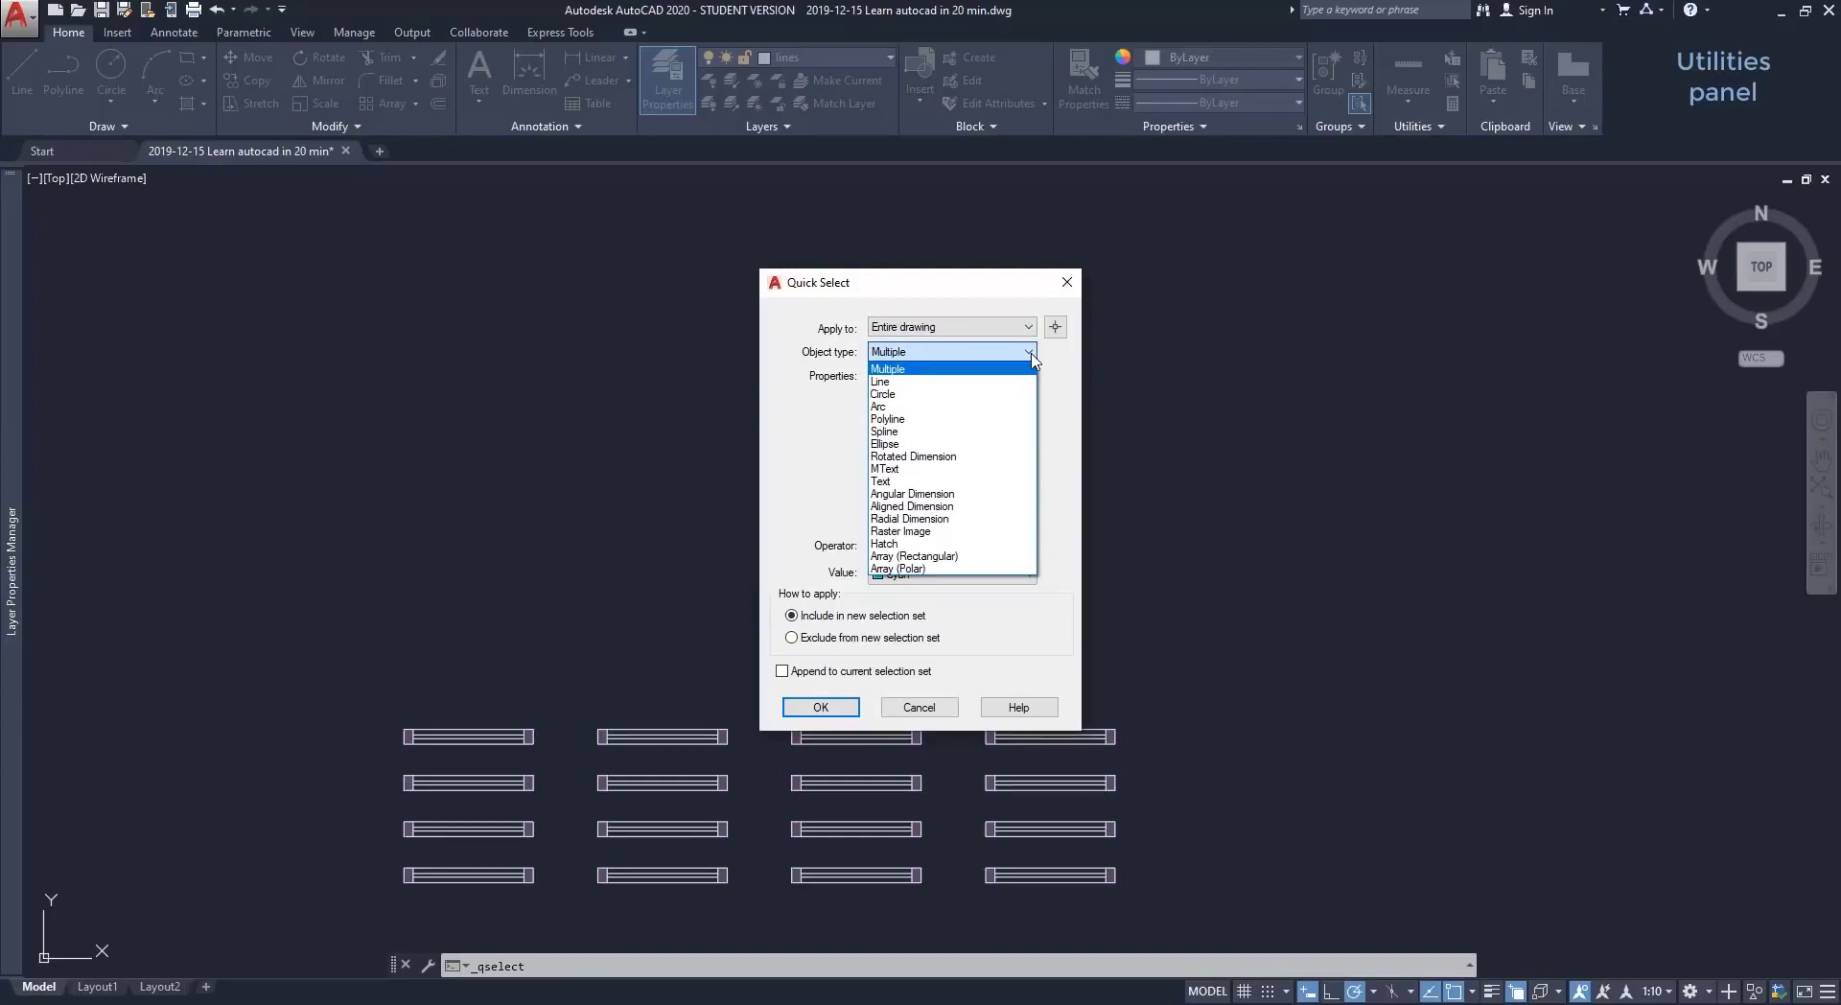
left_click(1032, 355)
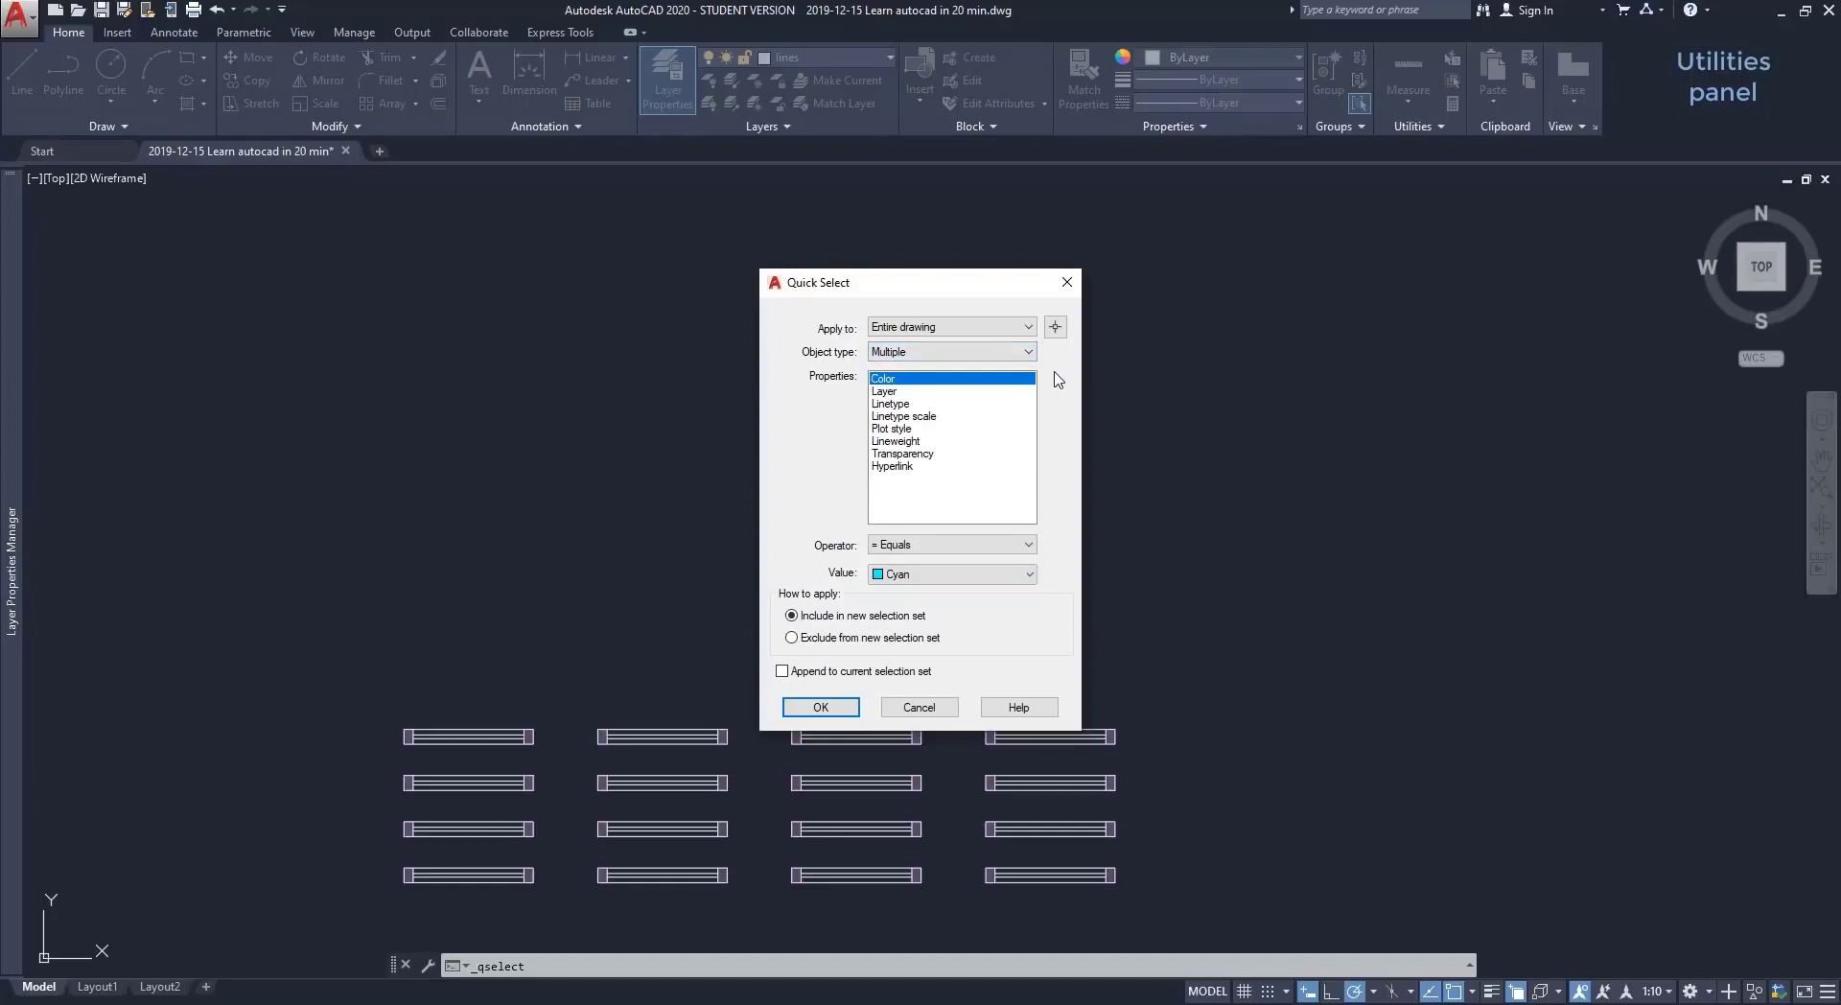
left_click(821, 707)
scroll(1151, 543, "down", 8)
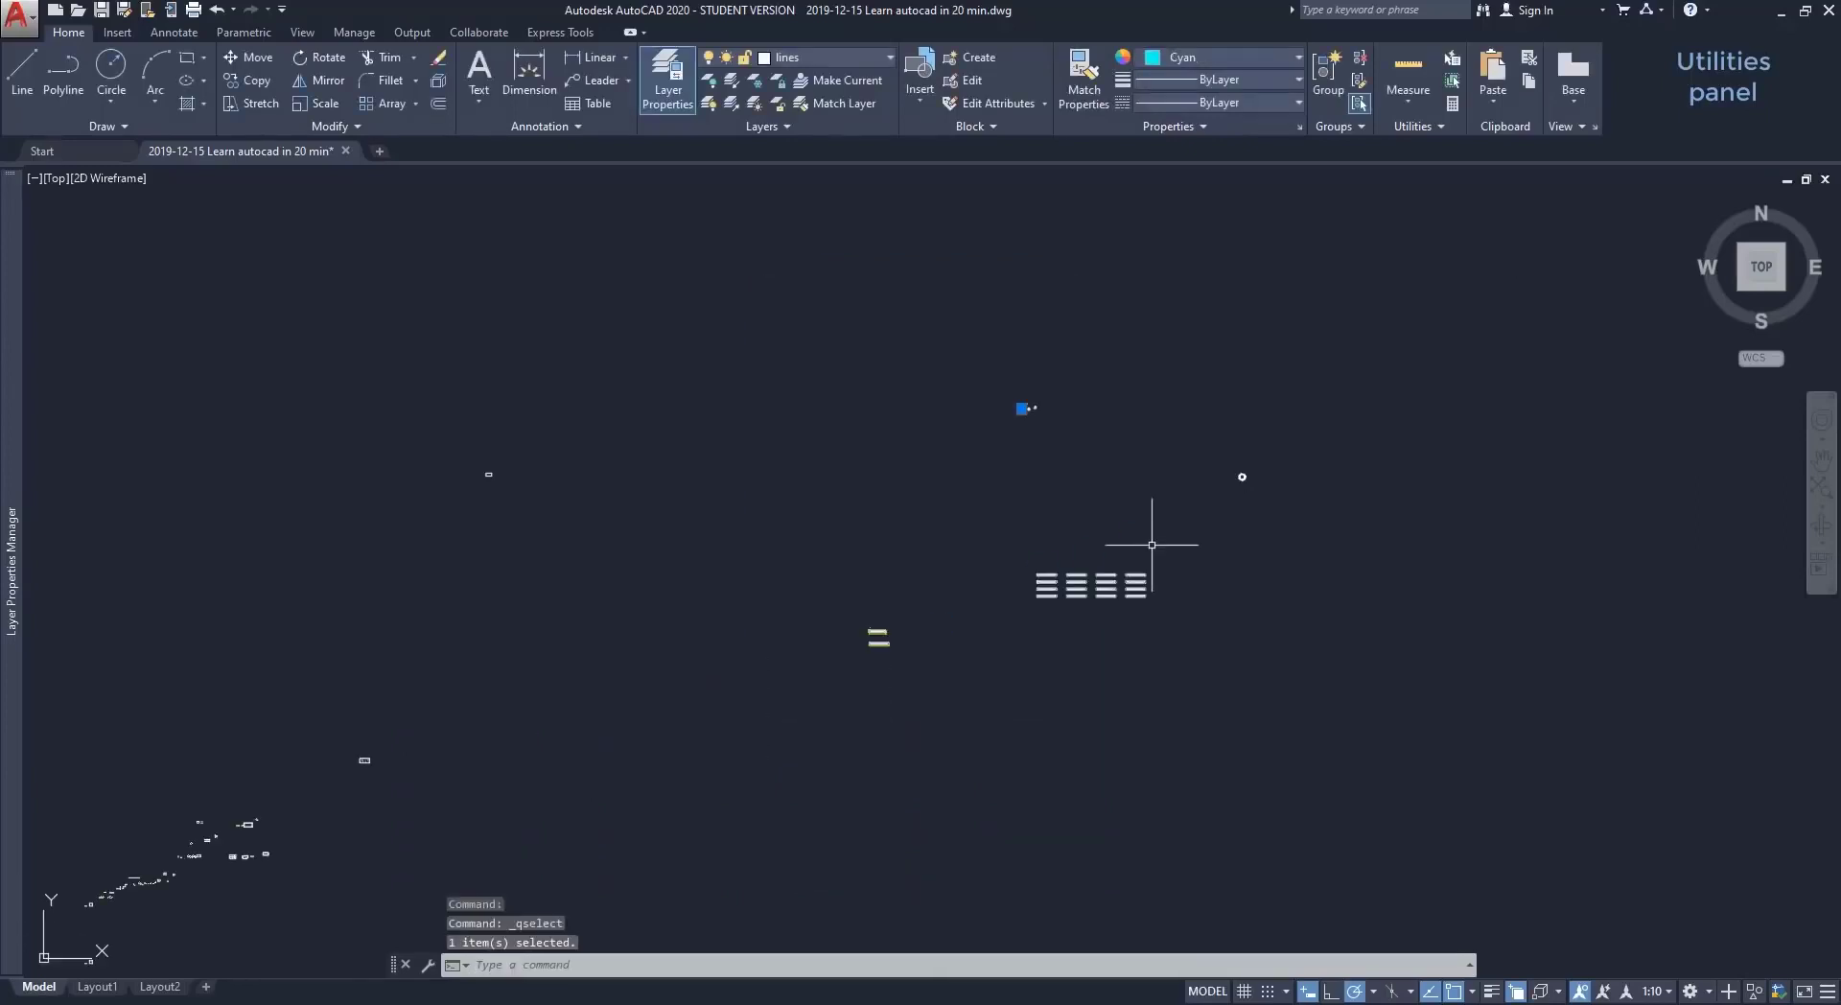
scroll(1159, 537, "down", 3)
scroll(1083, 465, "up", 12)
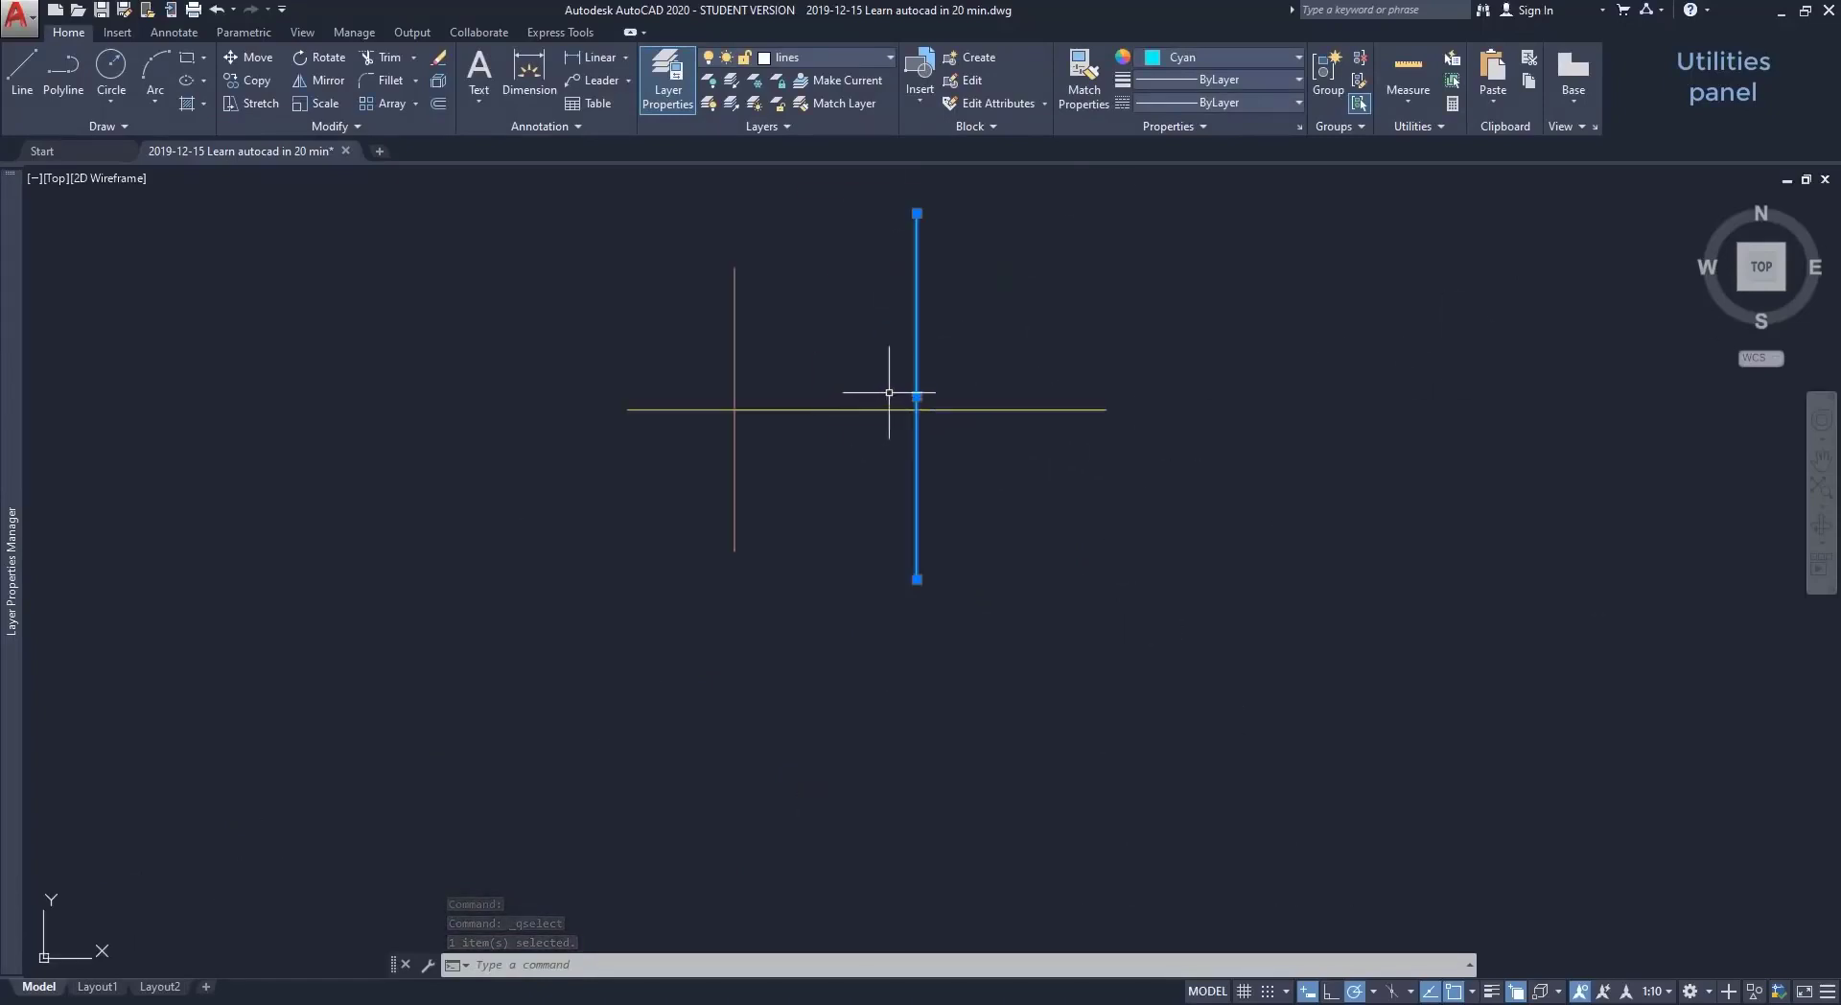
scroll(905, 368, "up", 4)
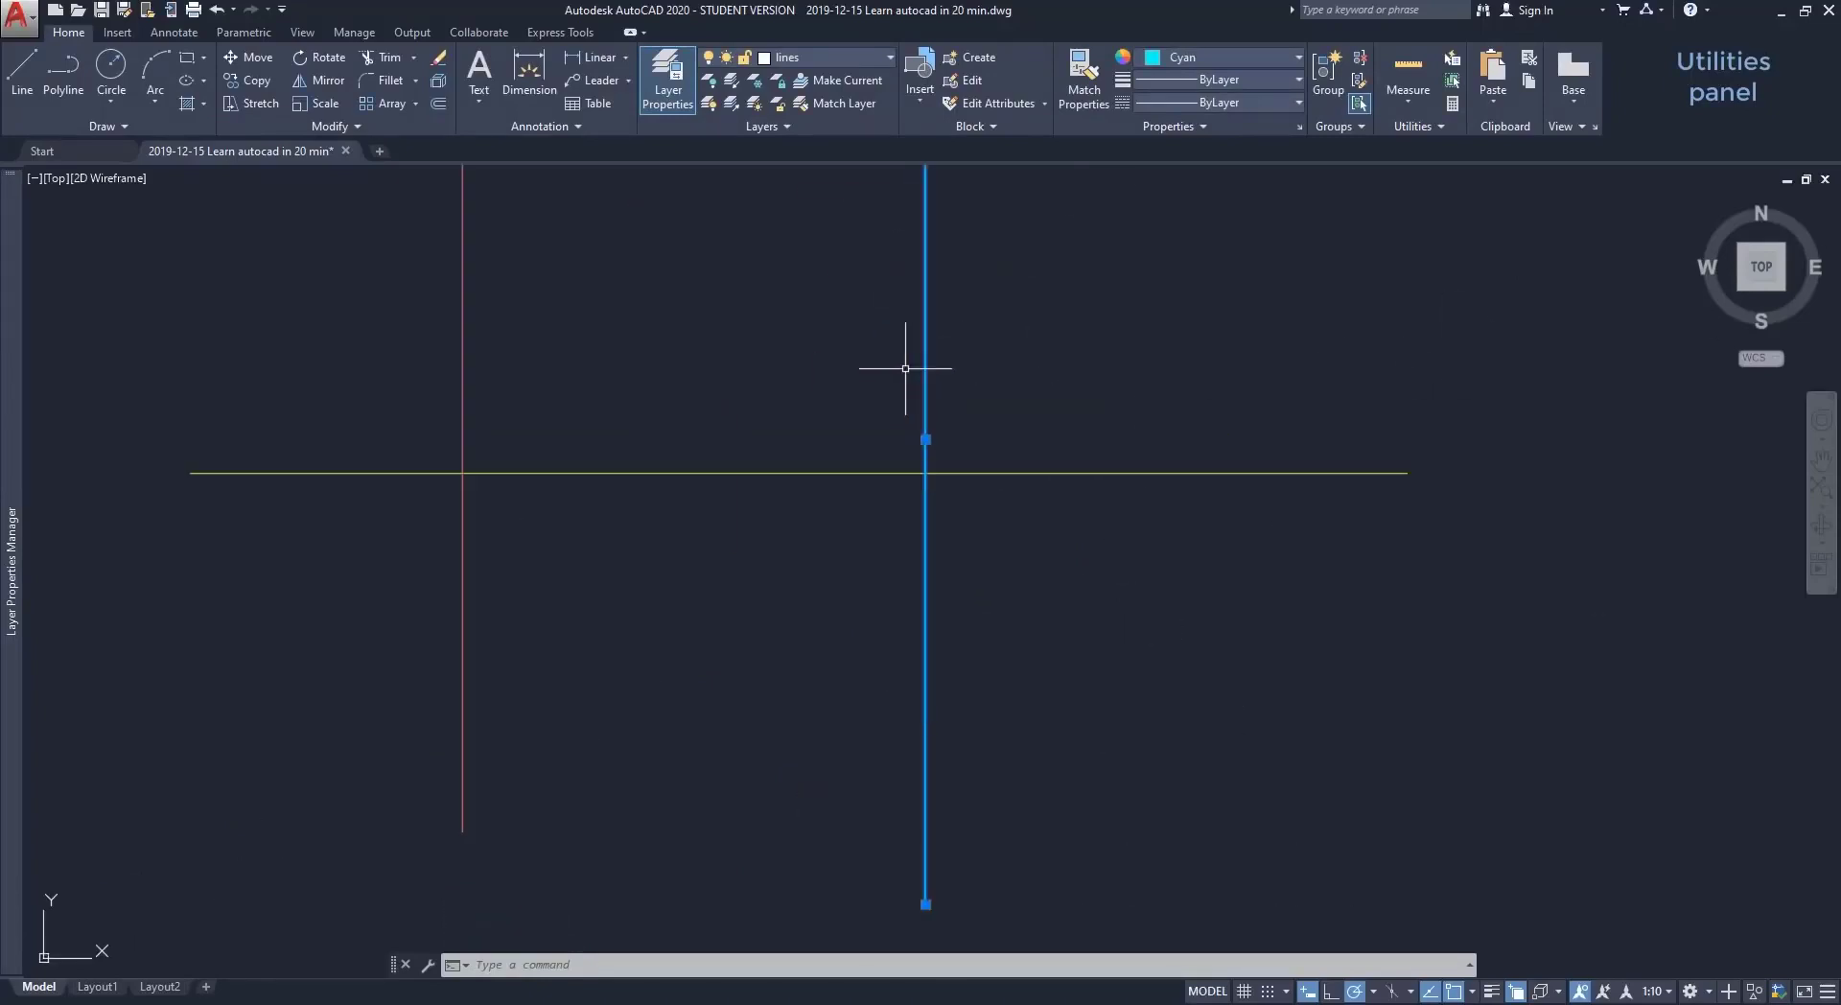
Select all objects on the hatch layer with Quick Select, inspect them, and clear the selection.
left_click(915, 392)
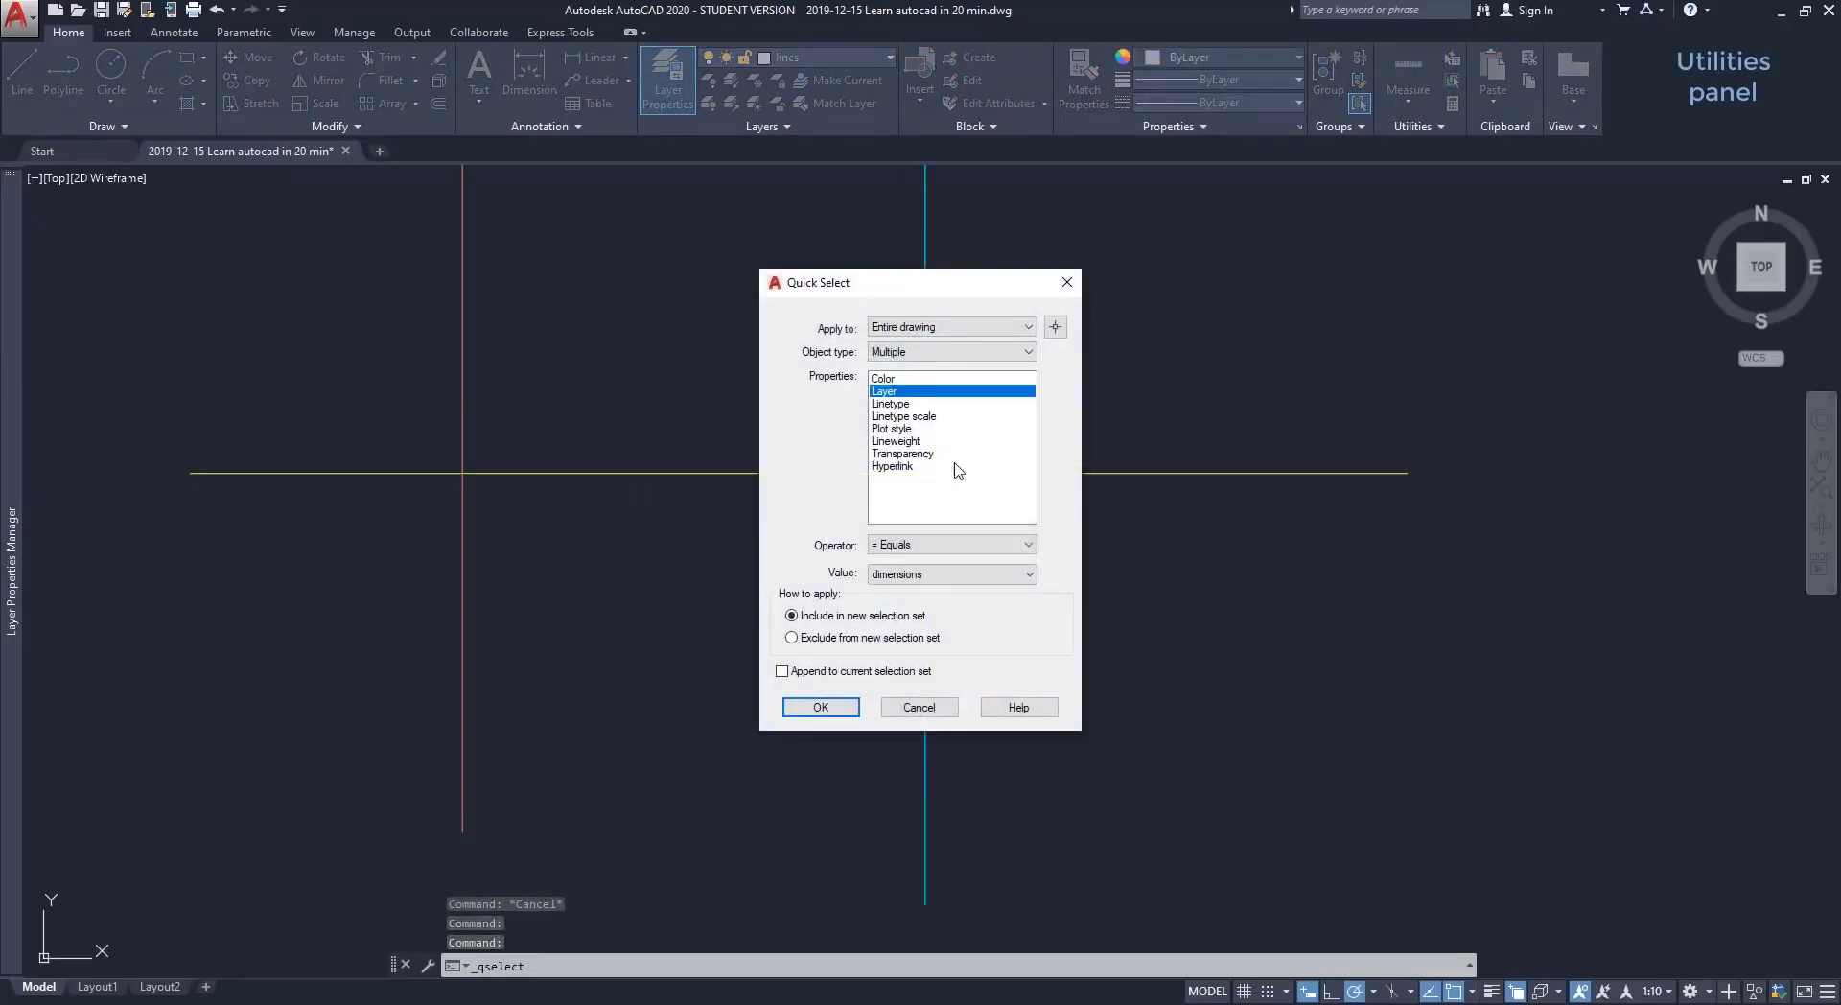
left_click(969, 574)
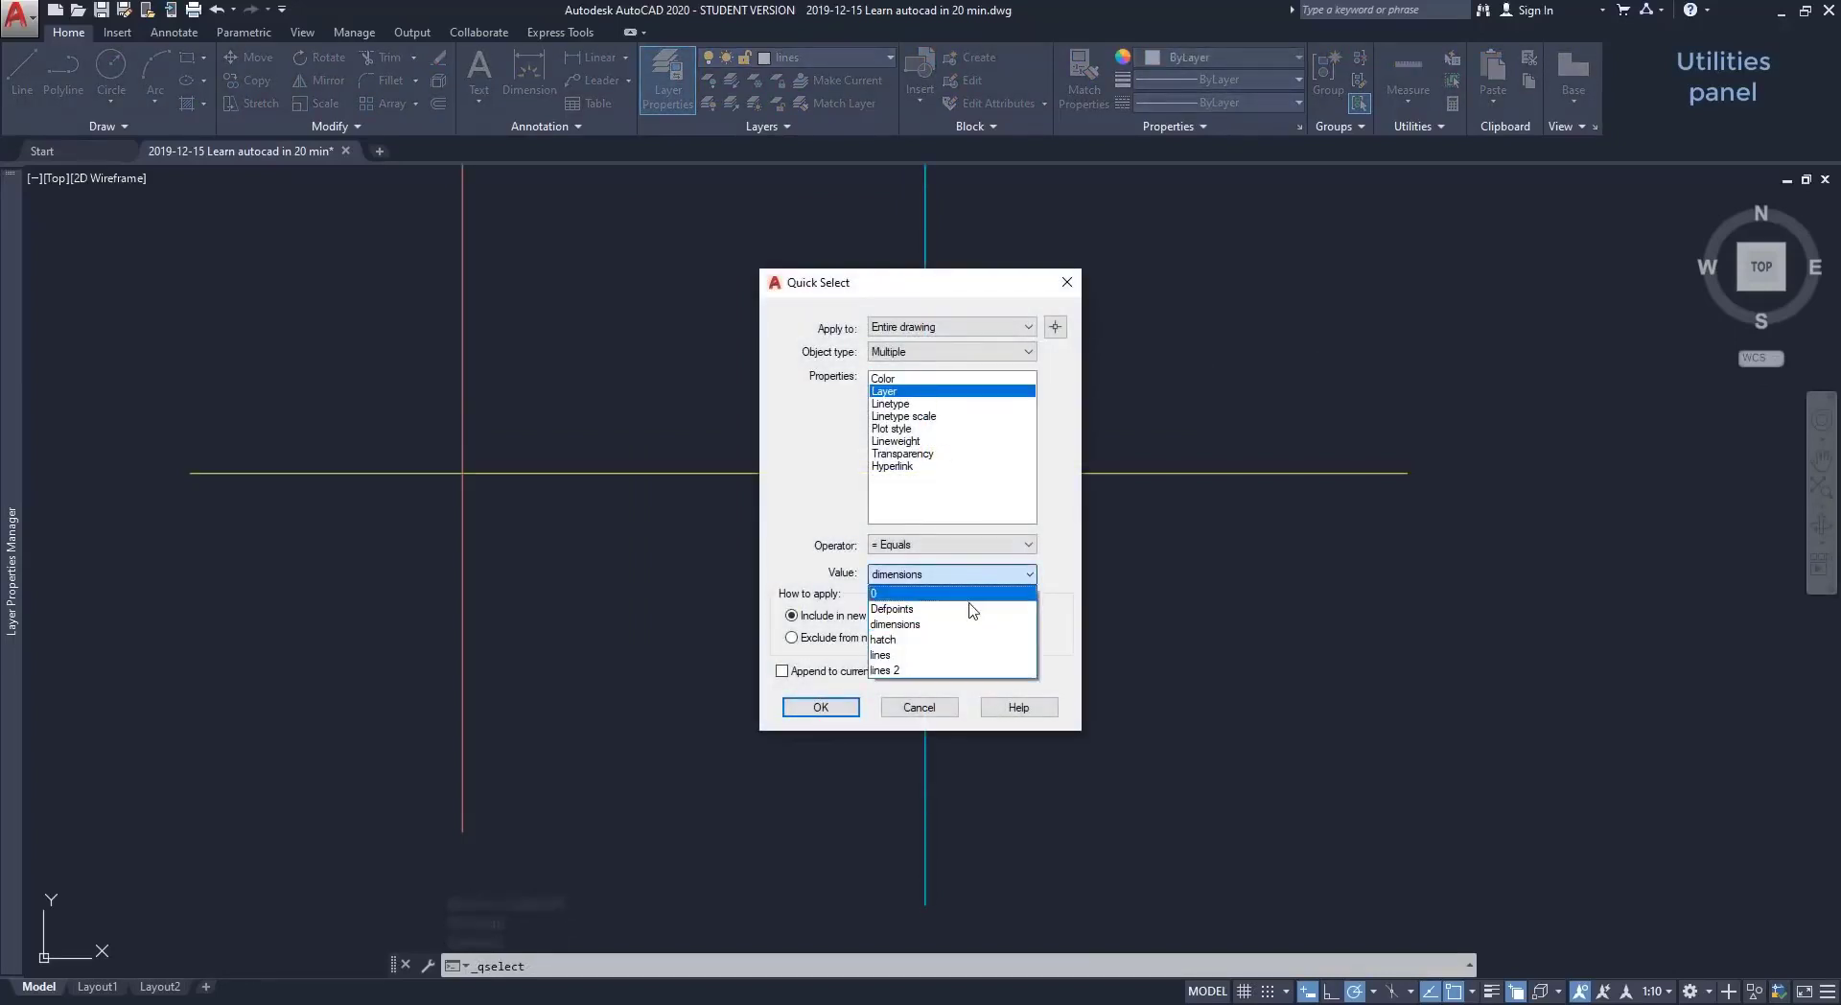
left_click(964, 639)
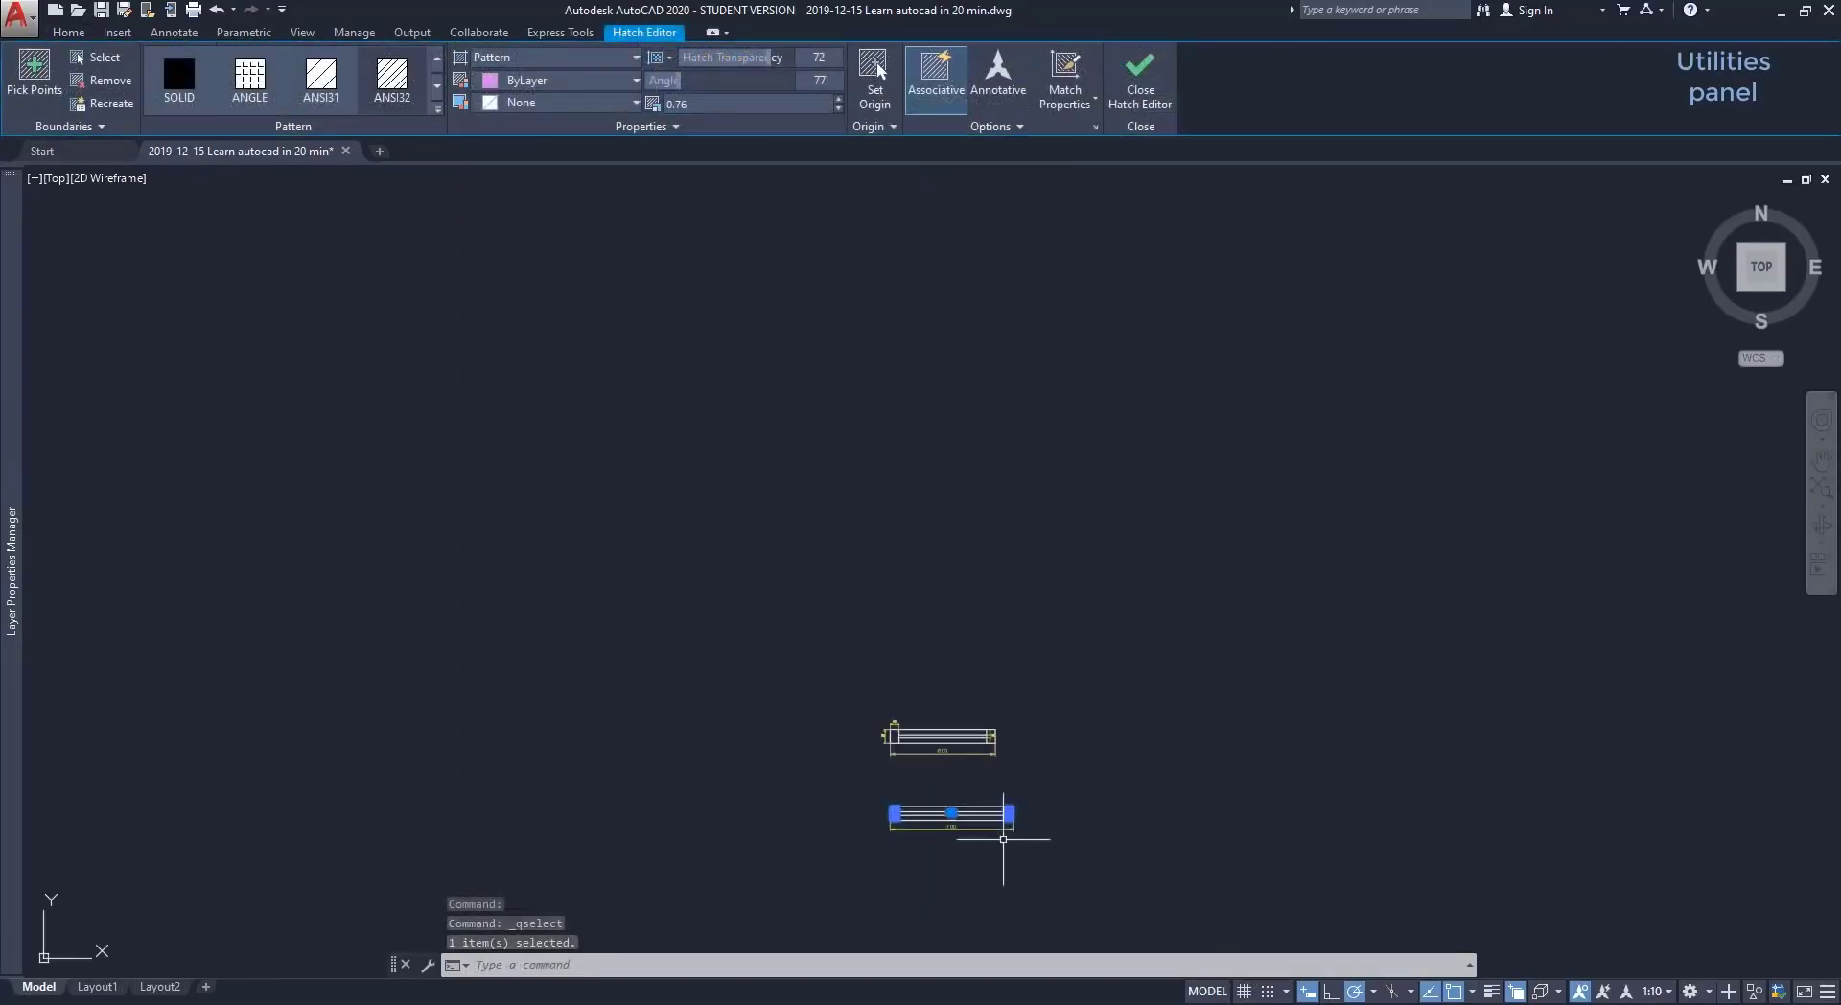
scroll(1003, 839, "up", 5)
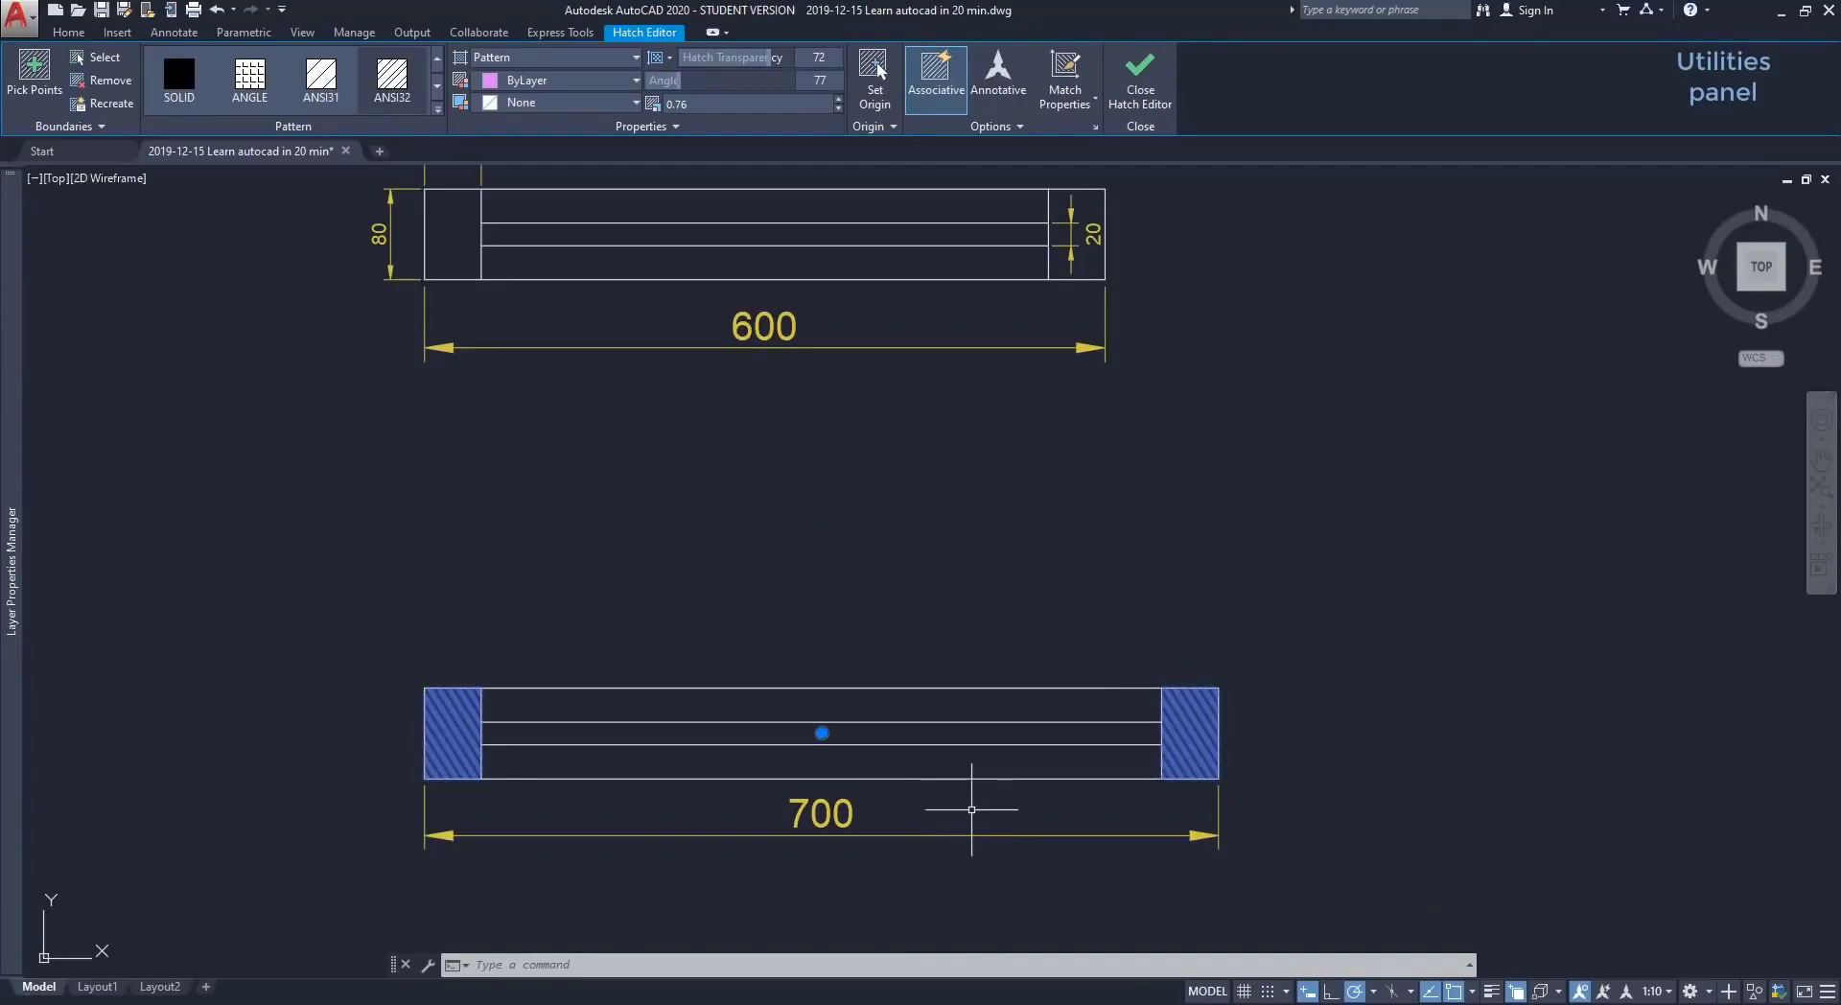
key("Escape")
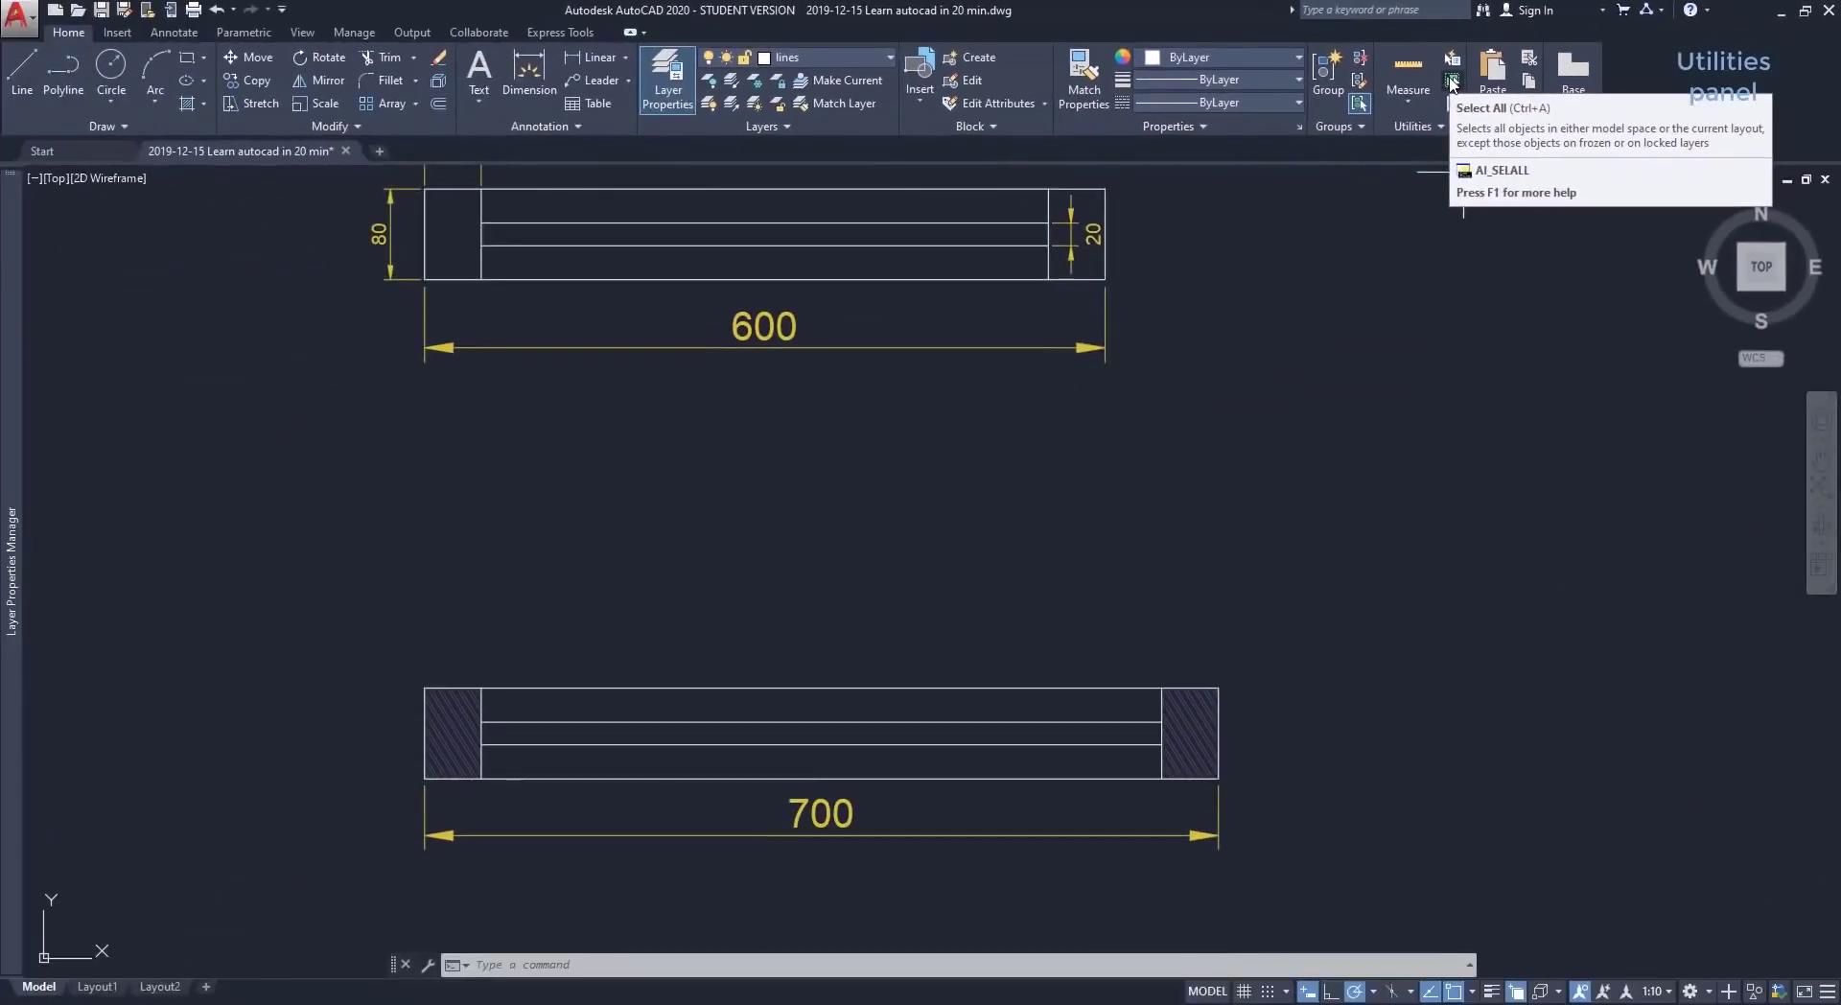
Select all objects in the drawing, view the selection, and clear it.
left_click(1452, 84)
scroll(1132, 467, "down", 8)
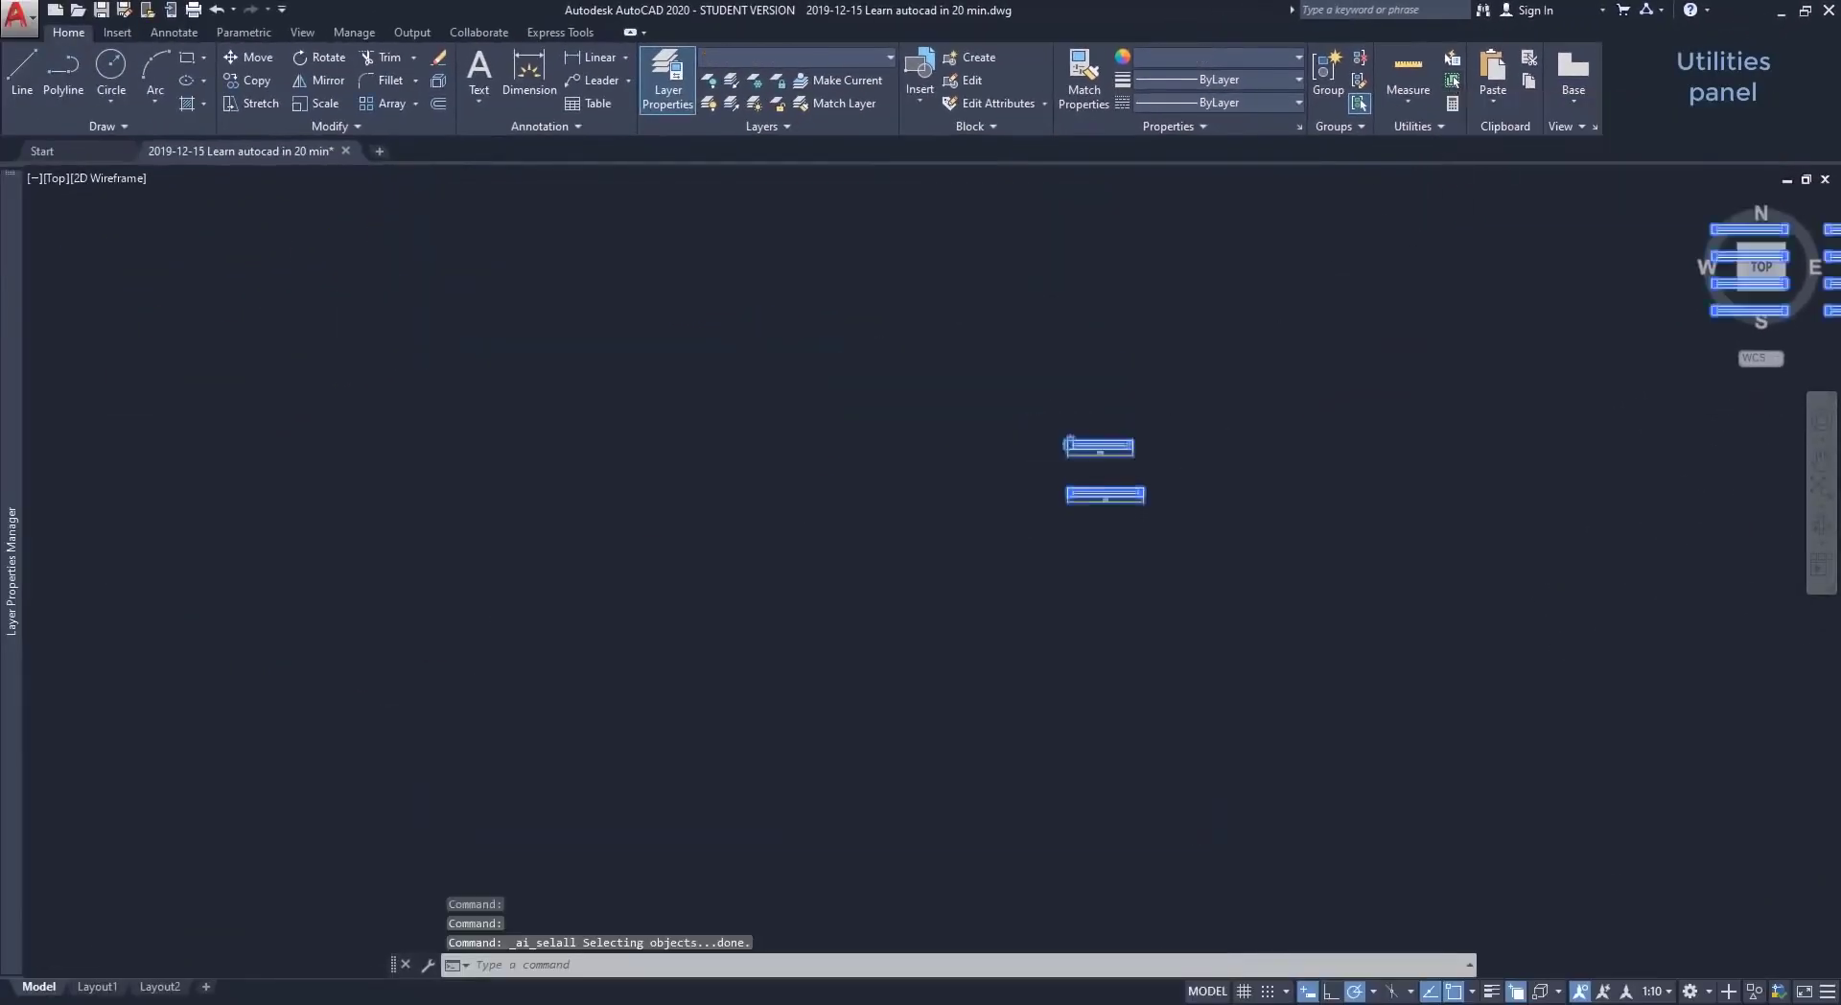
scroll(1270, 429, "up", 4)
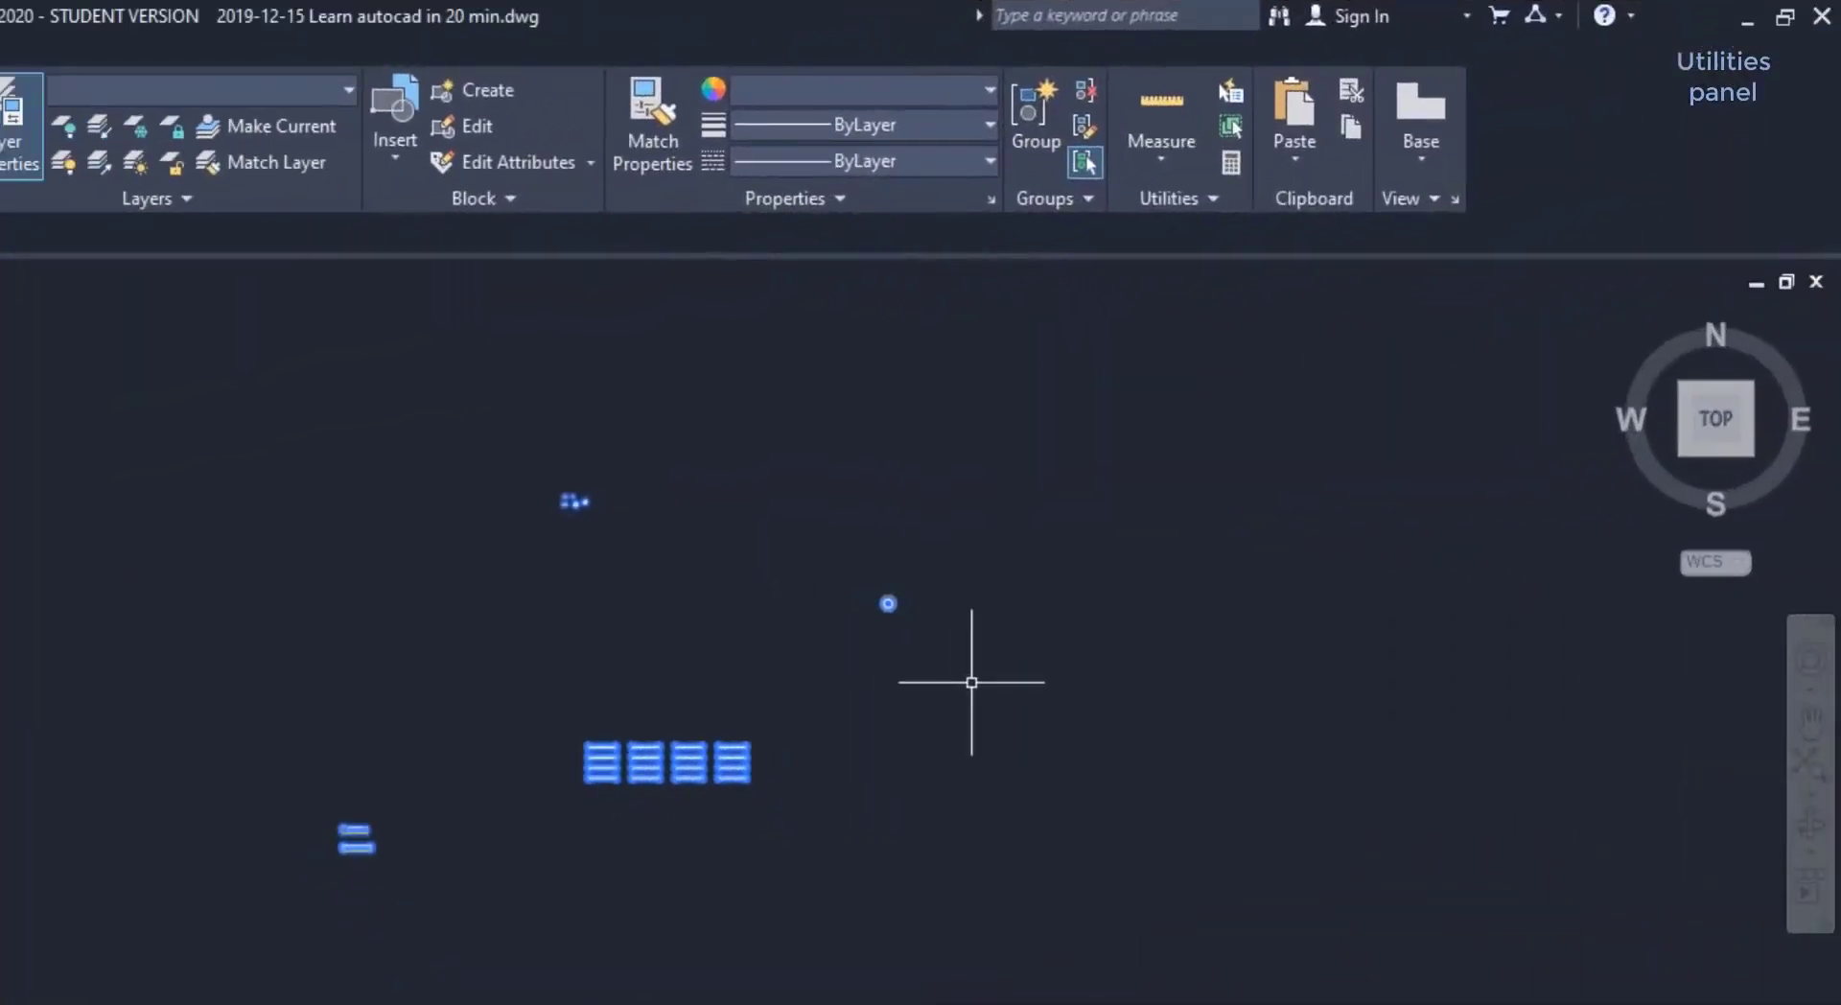
key("Escape")
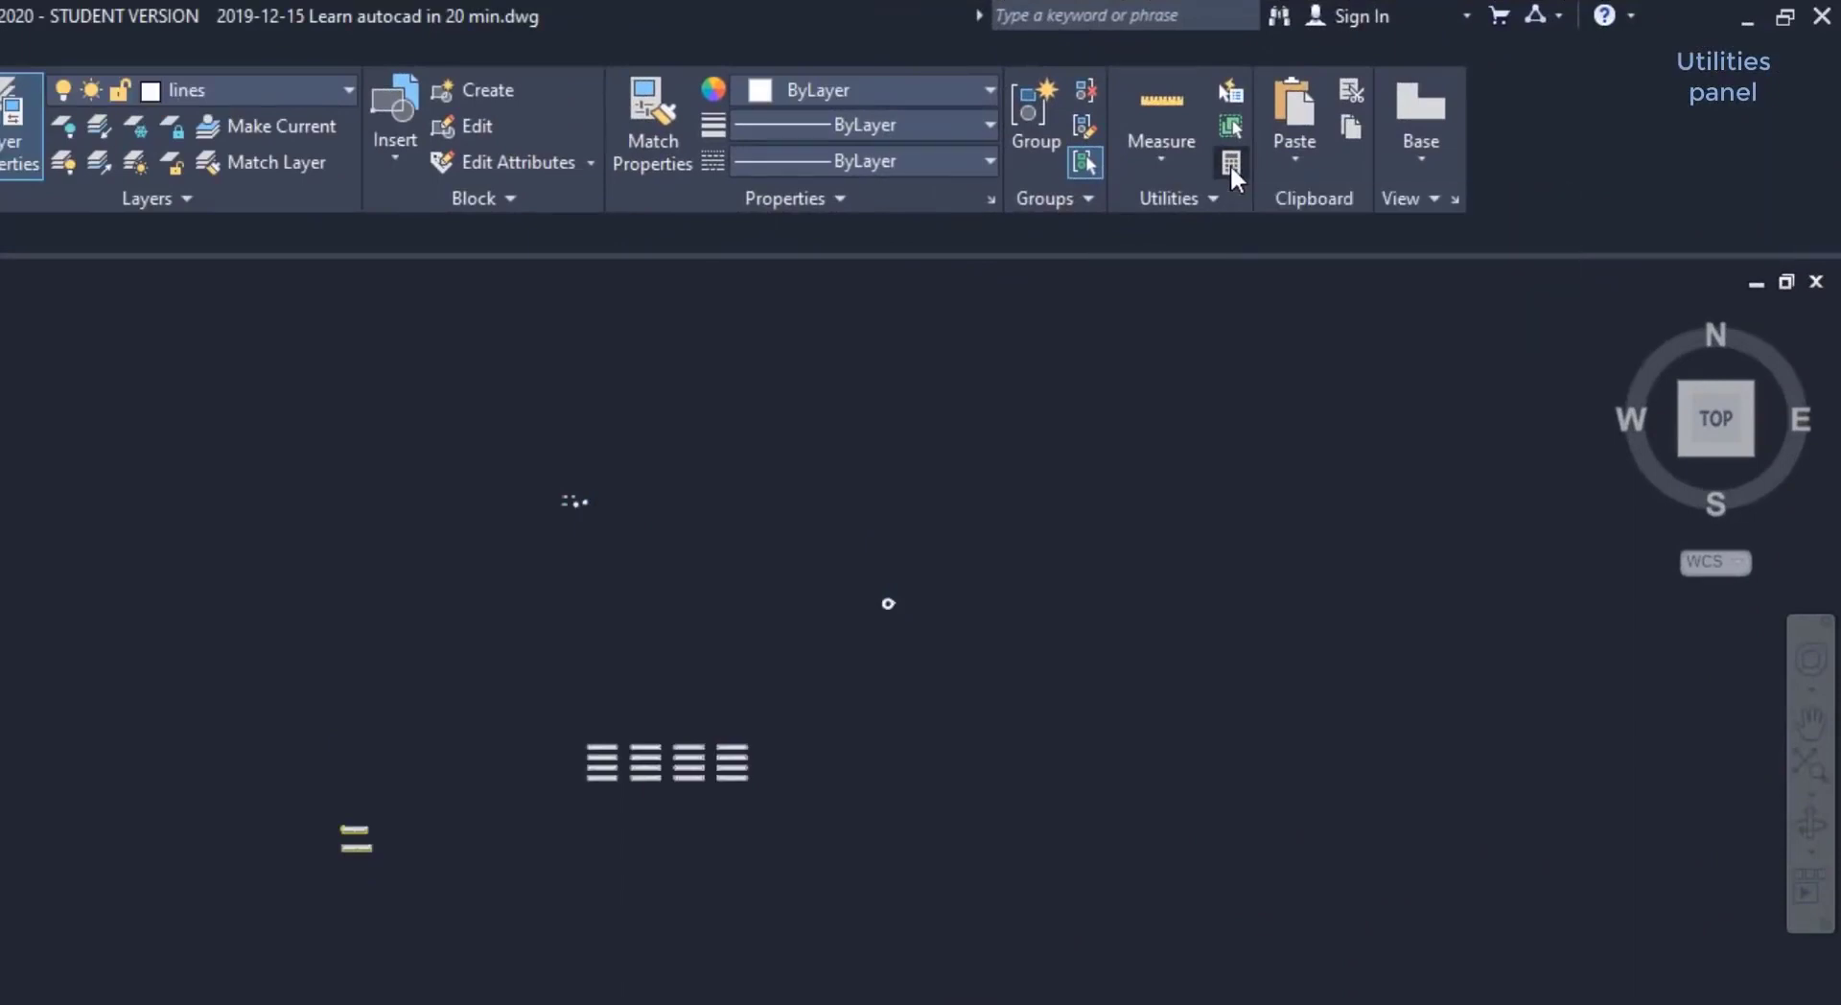
Open the quick calculator and calculate 56+46 and 35*(57+90).
left_click(1229, 163)
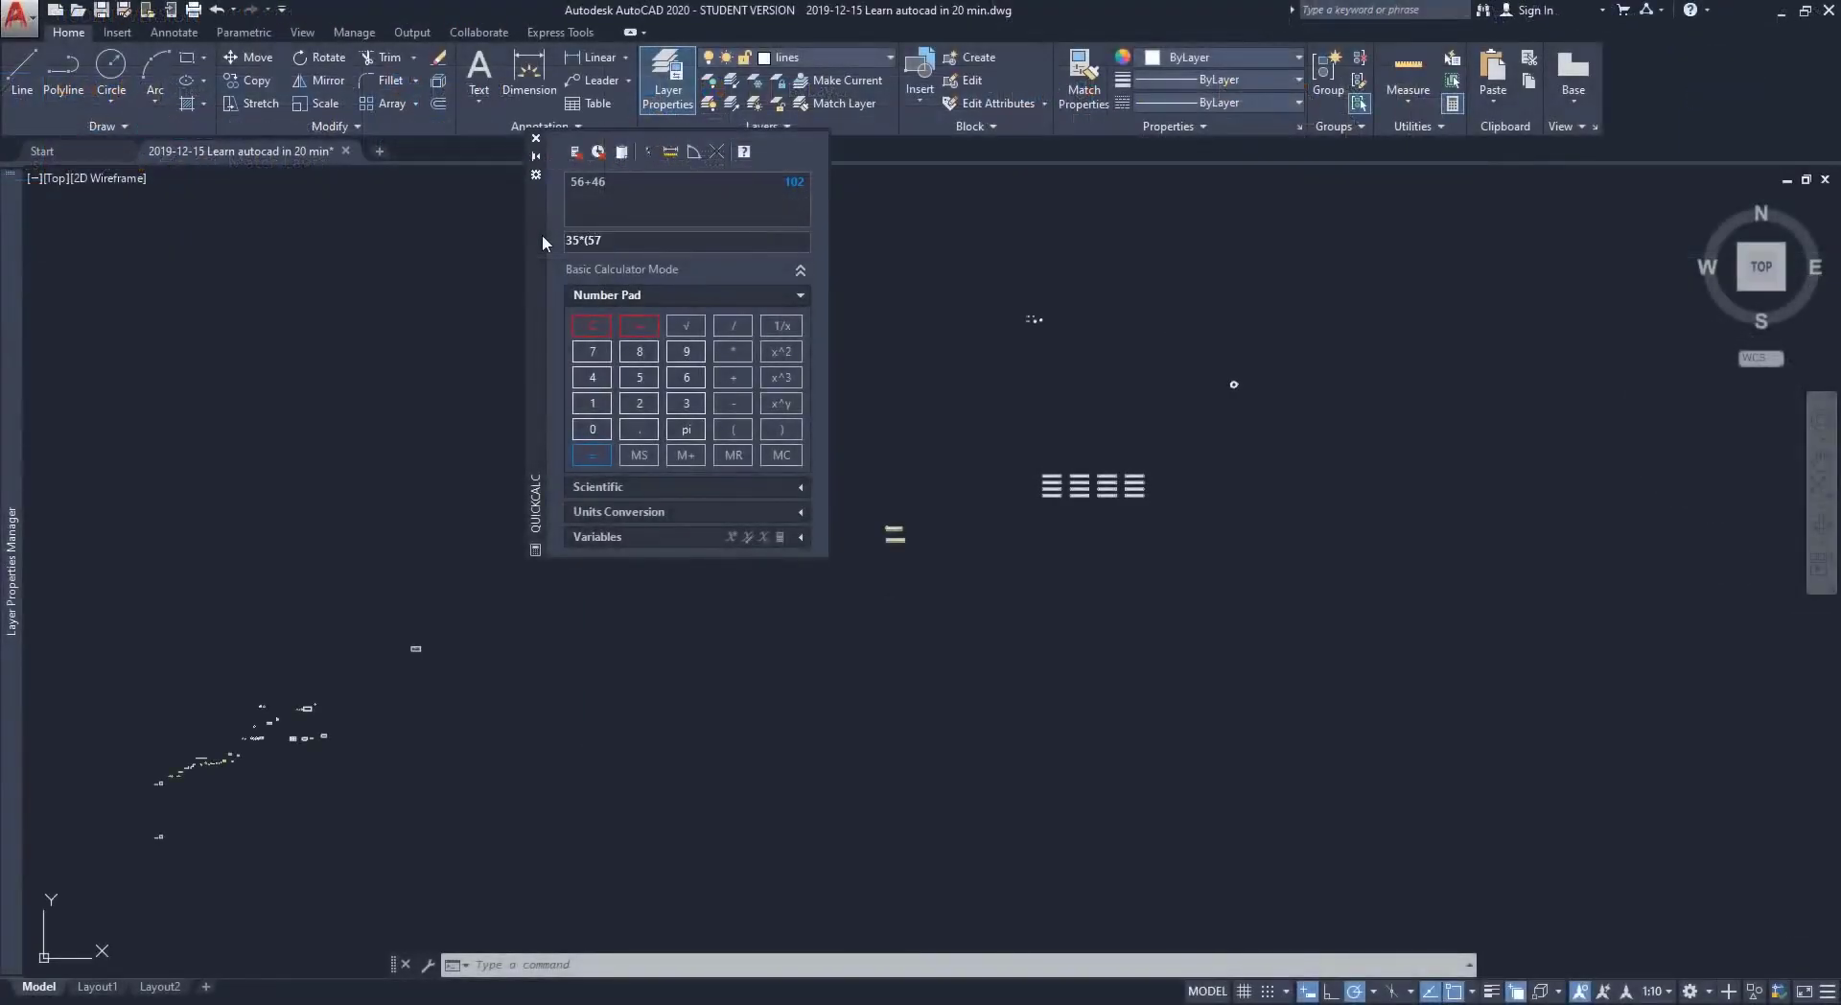
type("+90)")
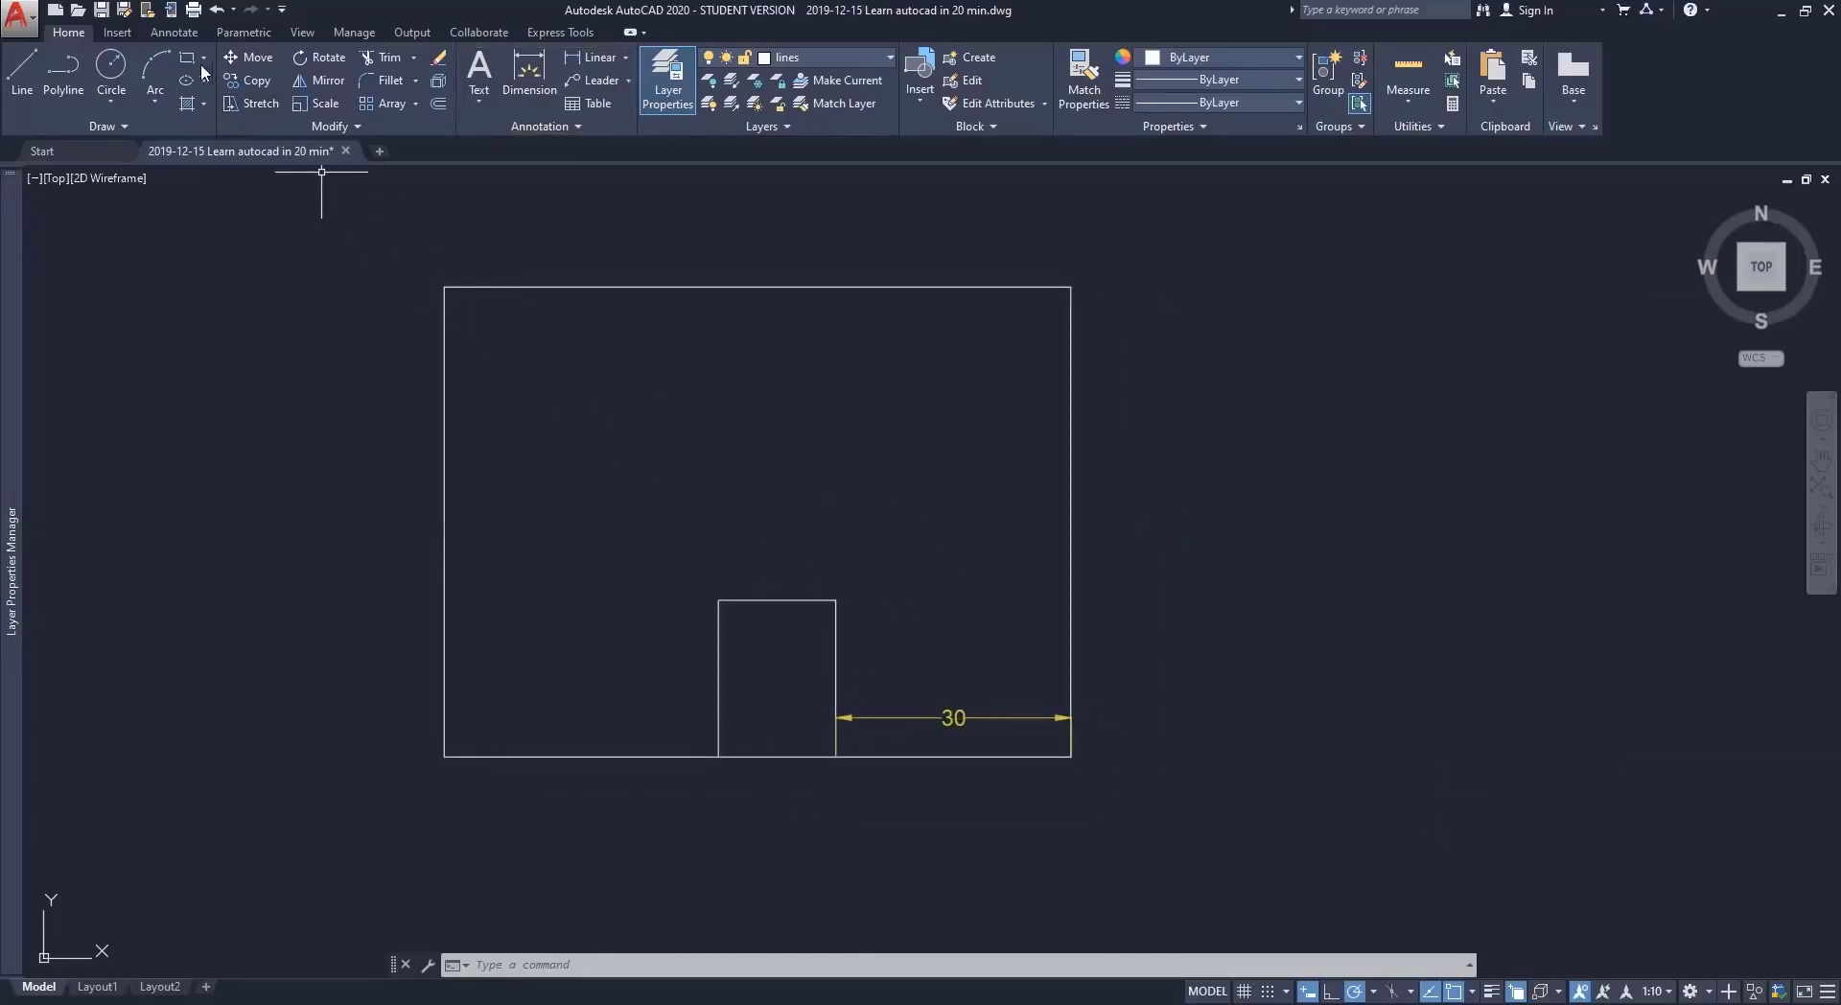
Add a linear dimension between the large rectangle's two upper corners, placing the dimension line about 4 units above the edge.
left_click(177, 38)
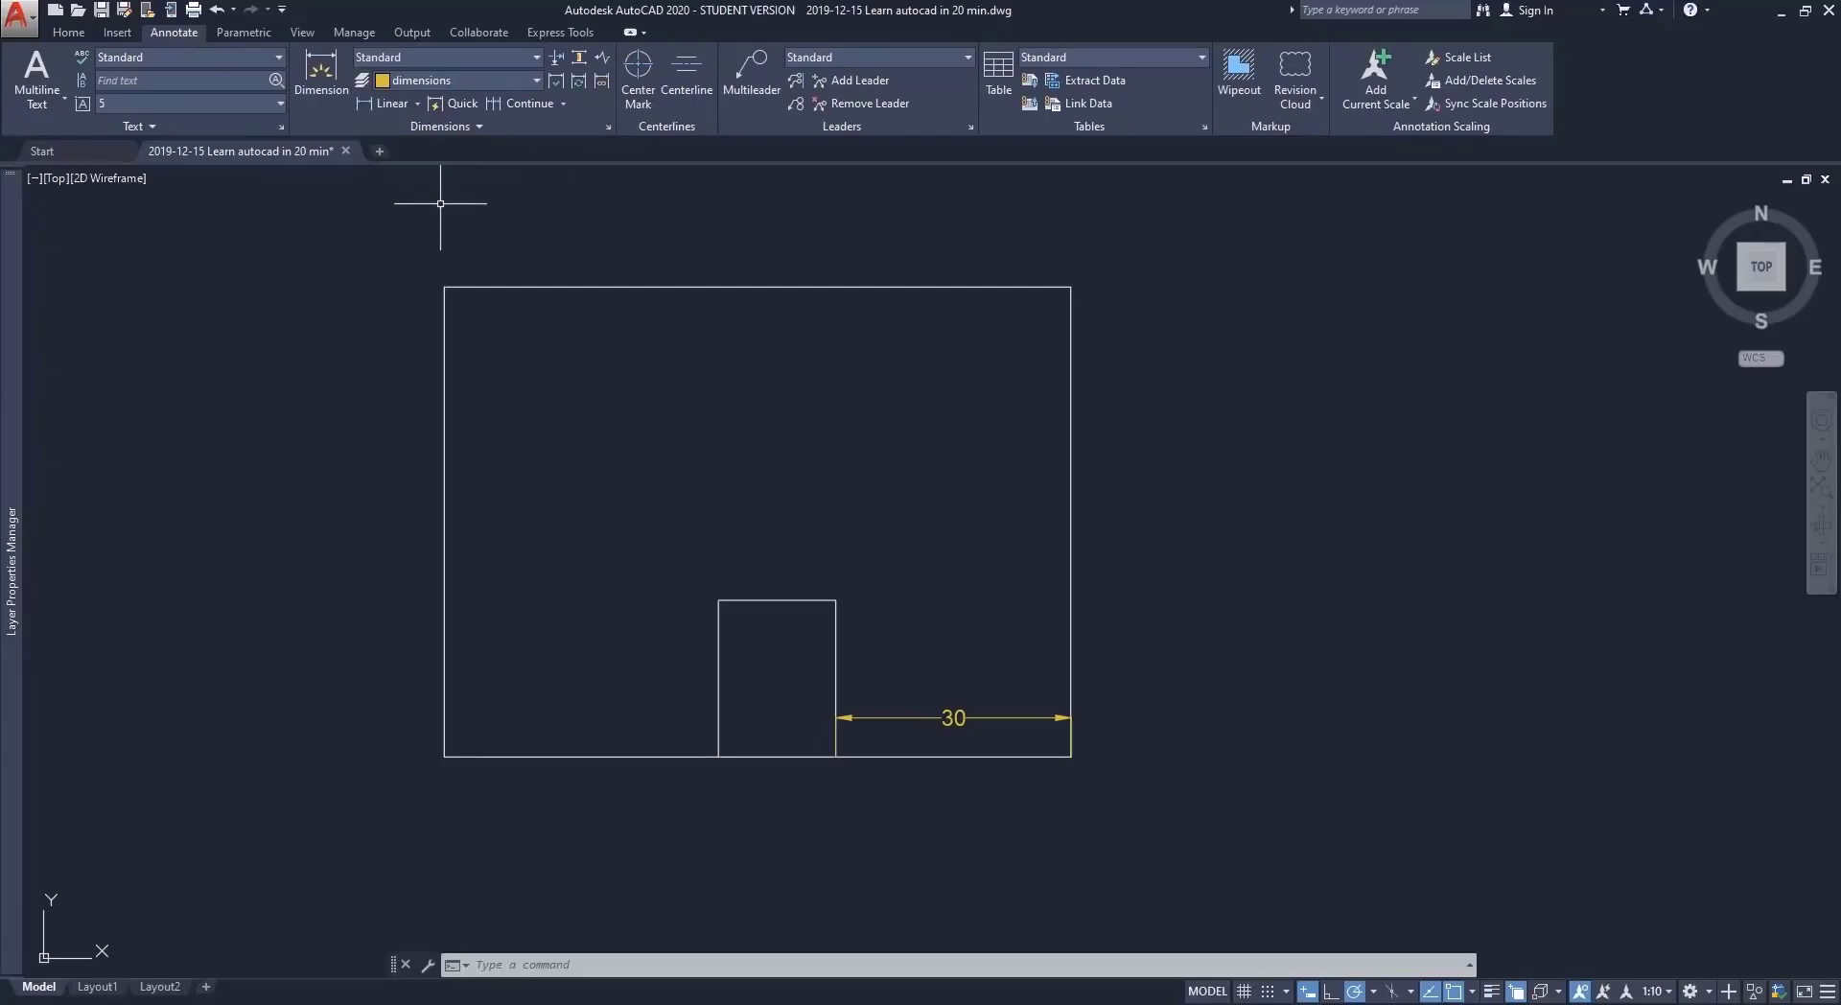
left_click(417, 104)
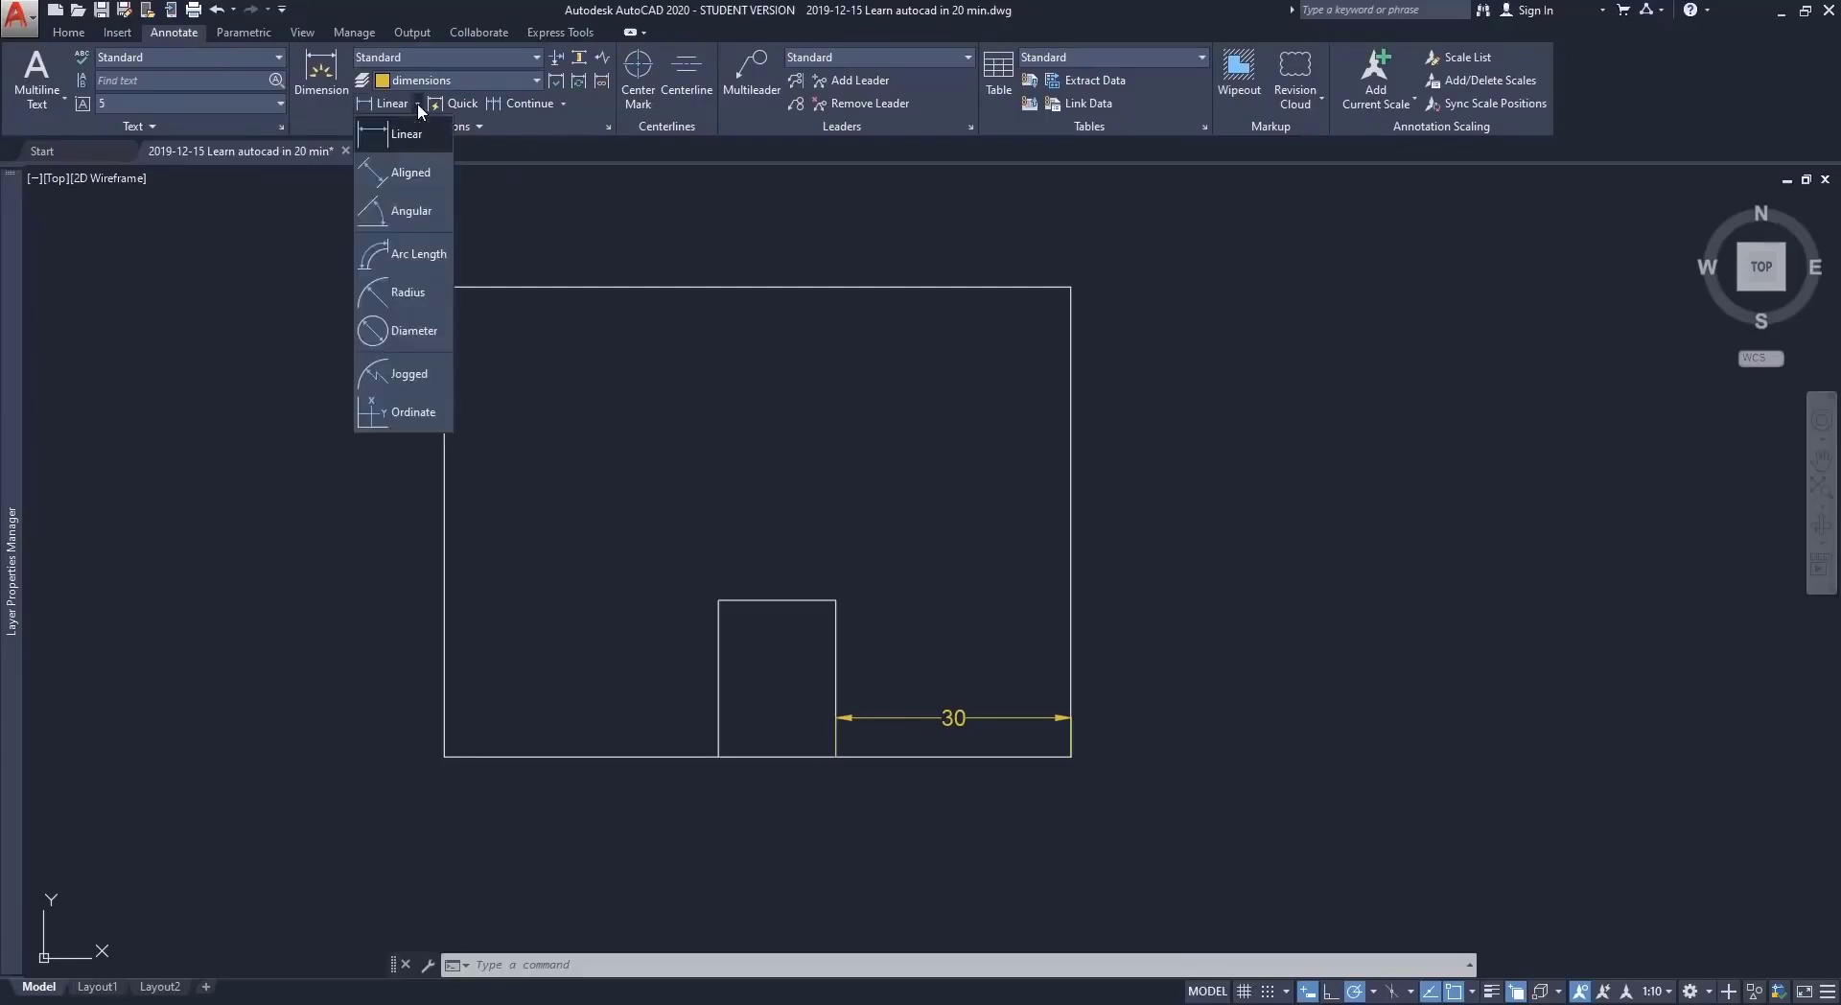
left_click(428, 153)
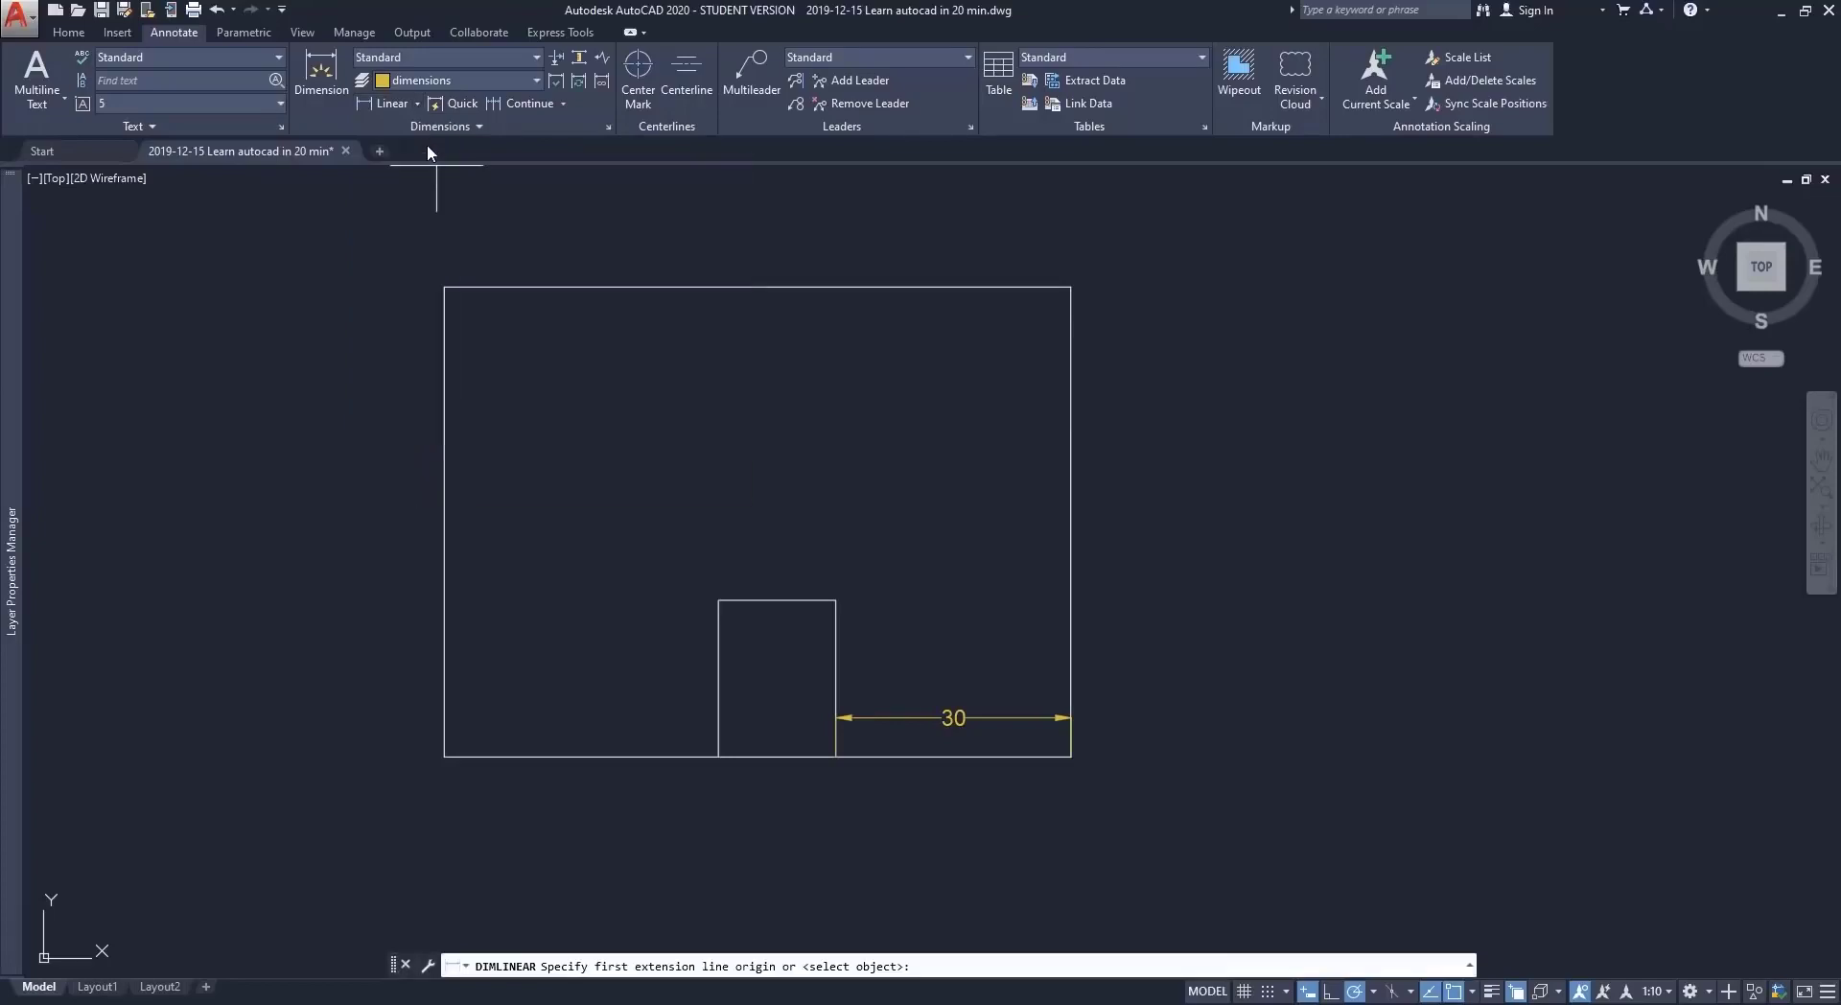
left_click(444, 286)
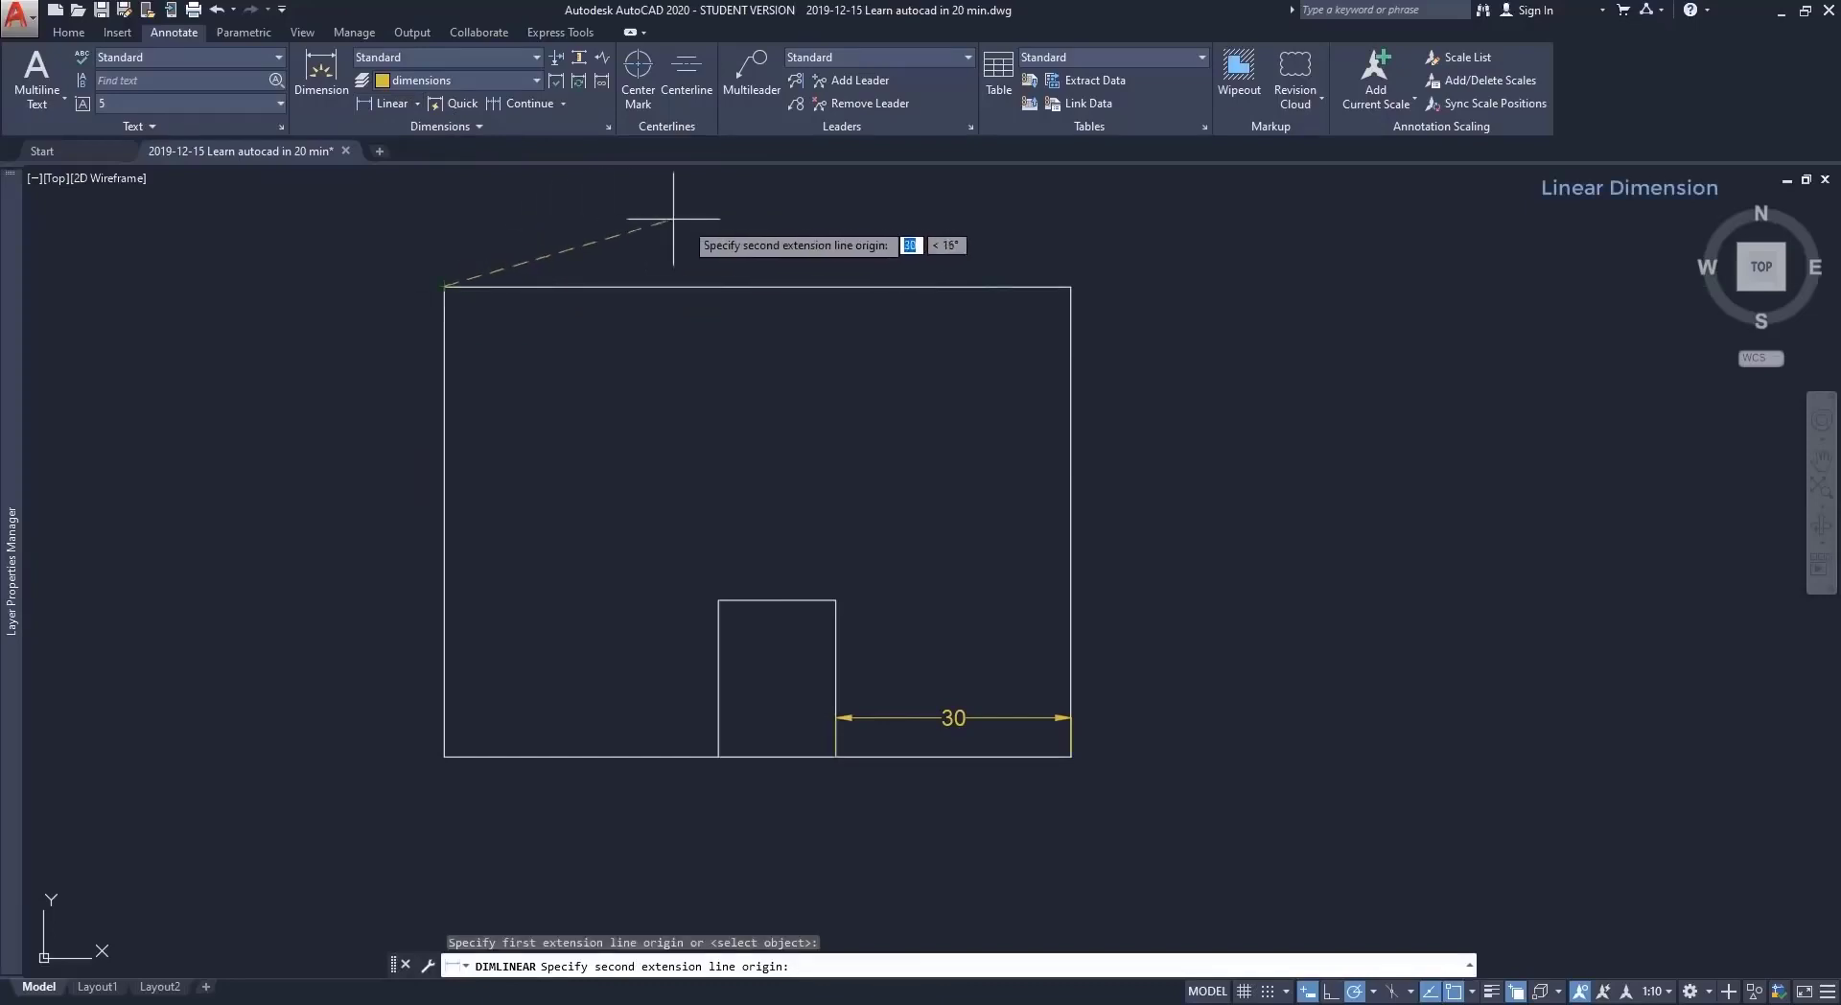
left_click(1072, 286)
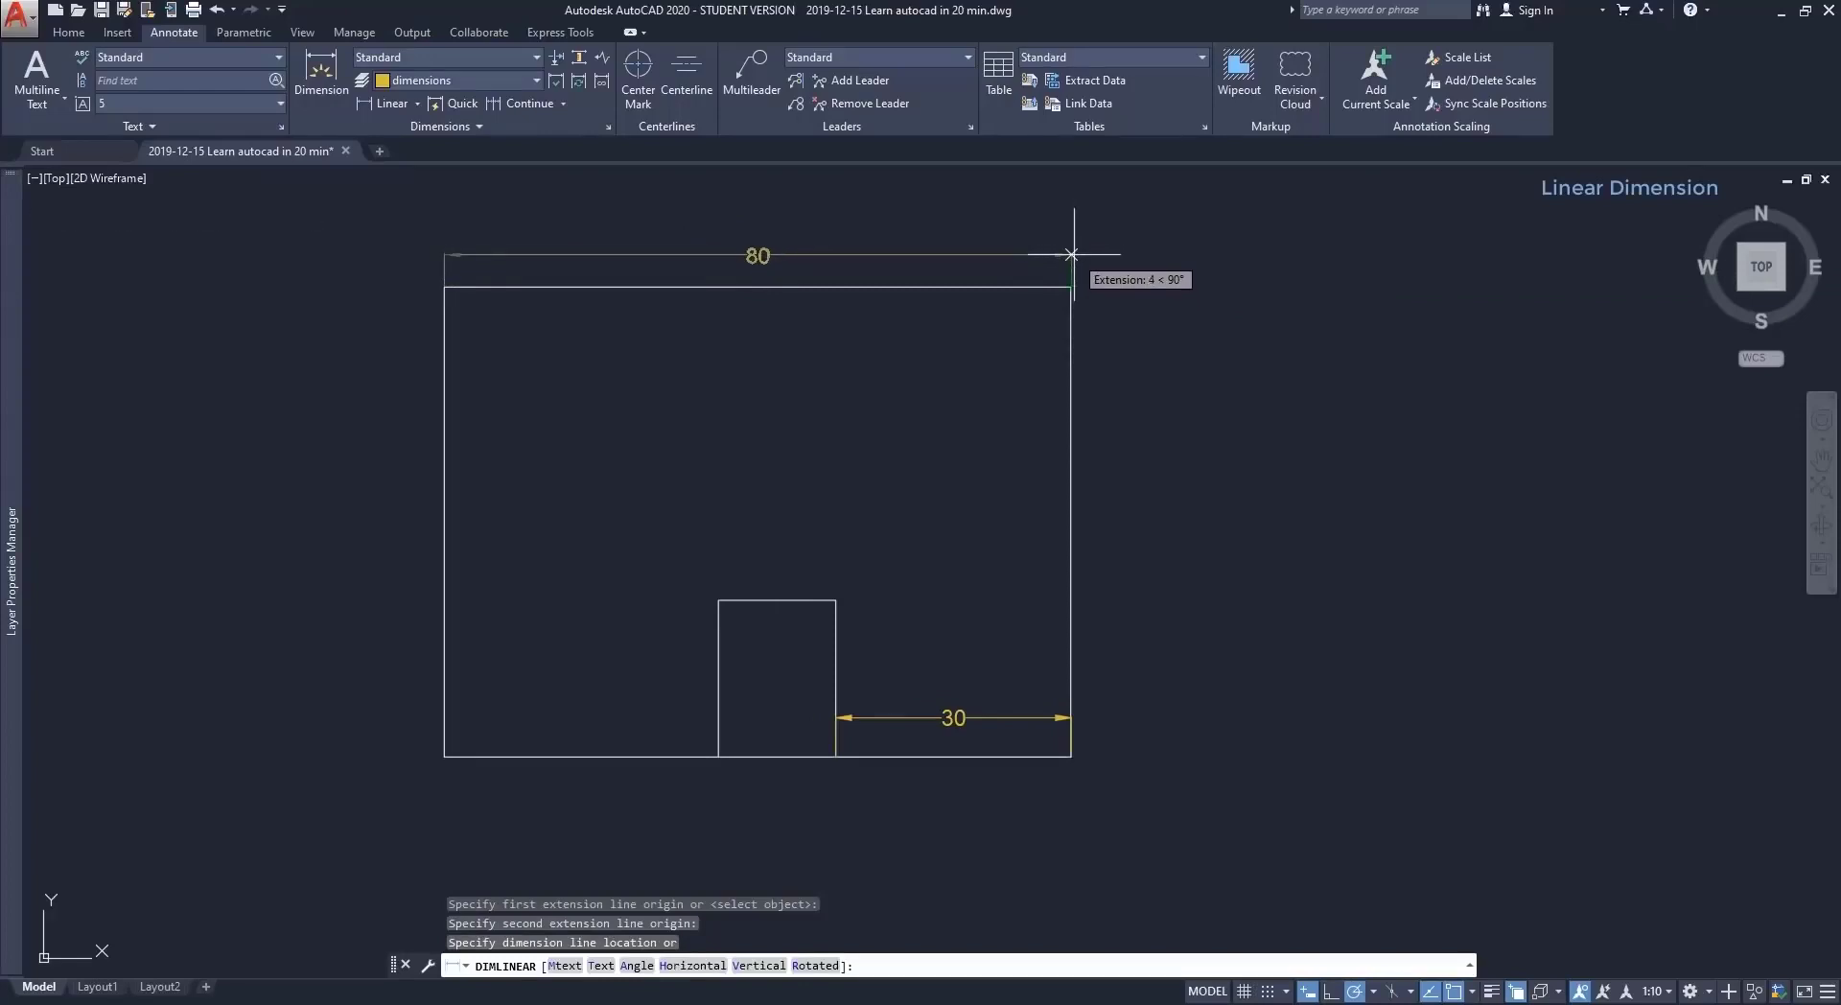
left_click(1071, 254)
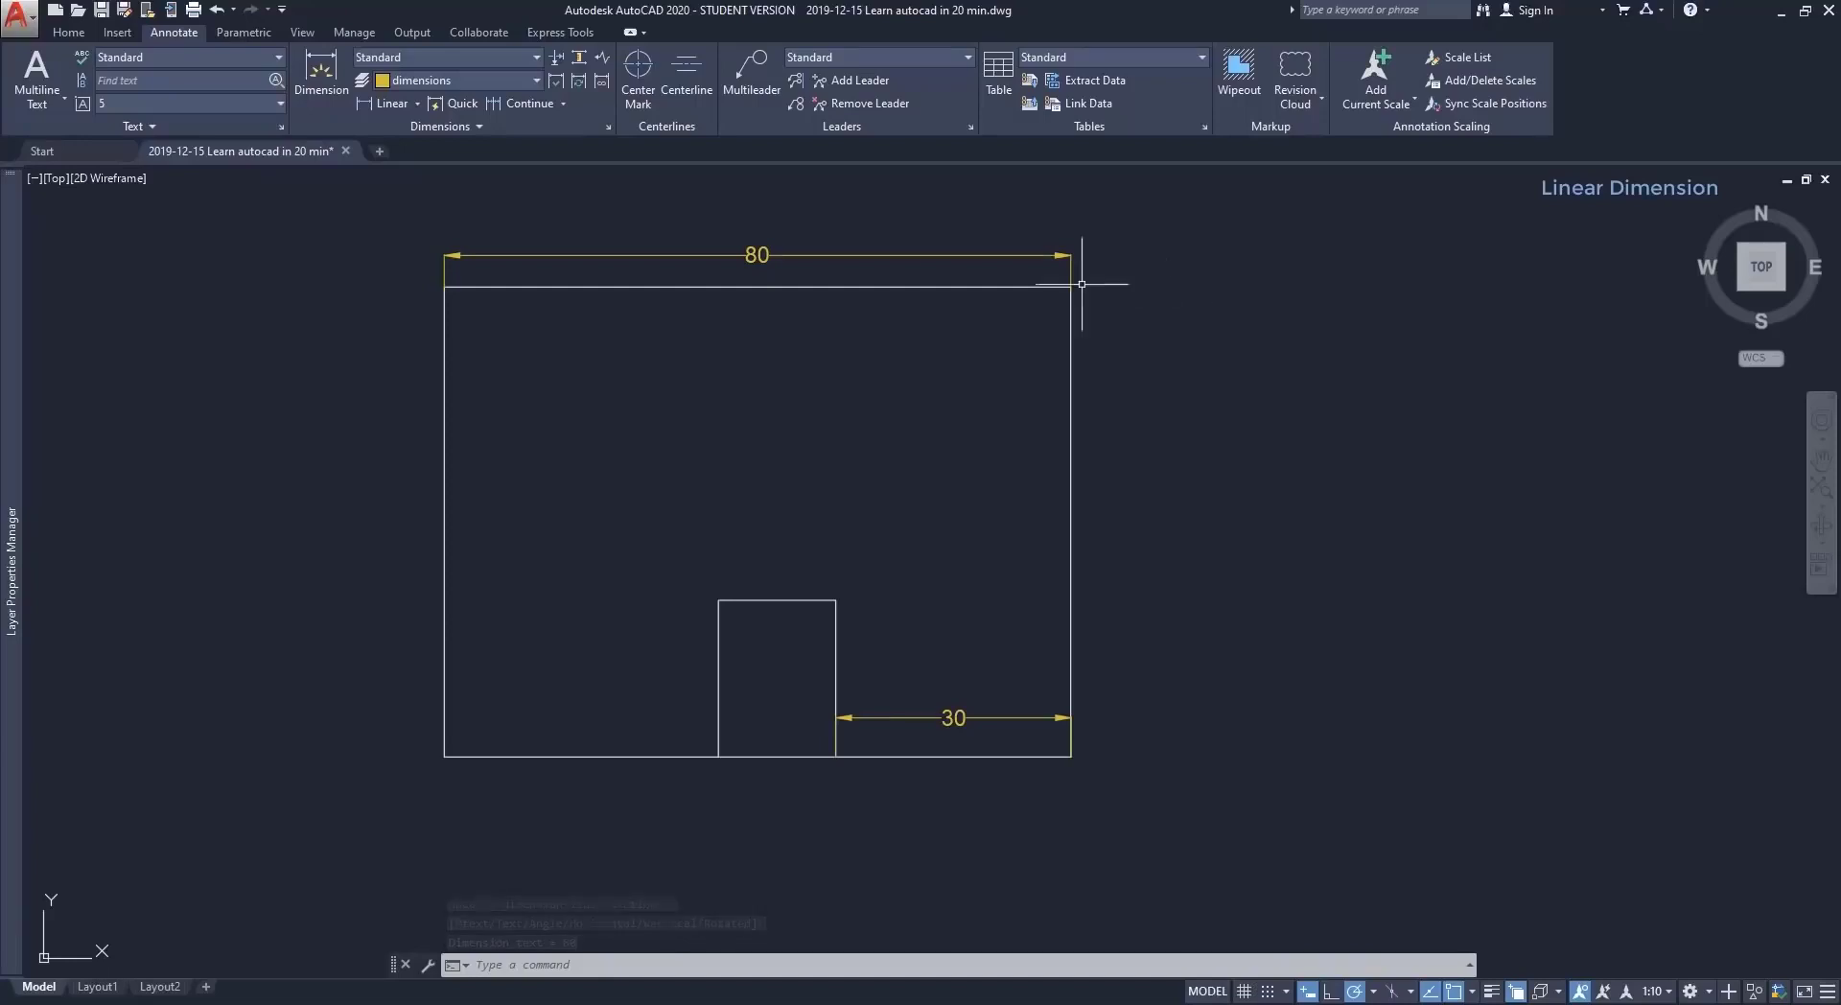
Examine the symbols, arrows and text settings of the Standard dimension style in the Dimension Style Manager.
left_click(610, 132)
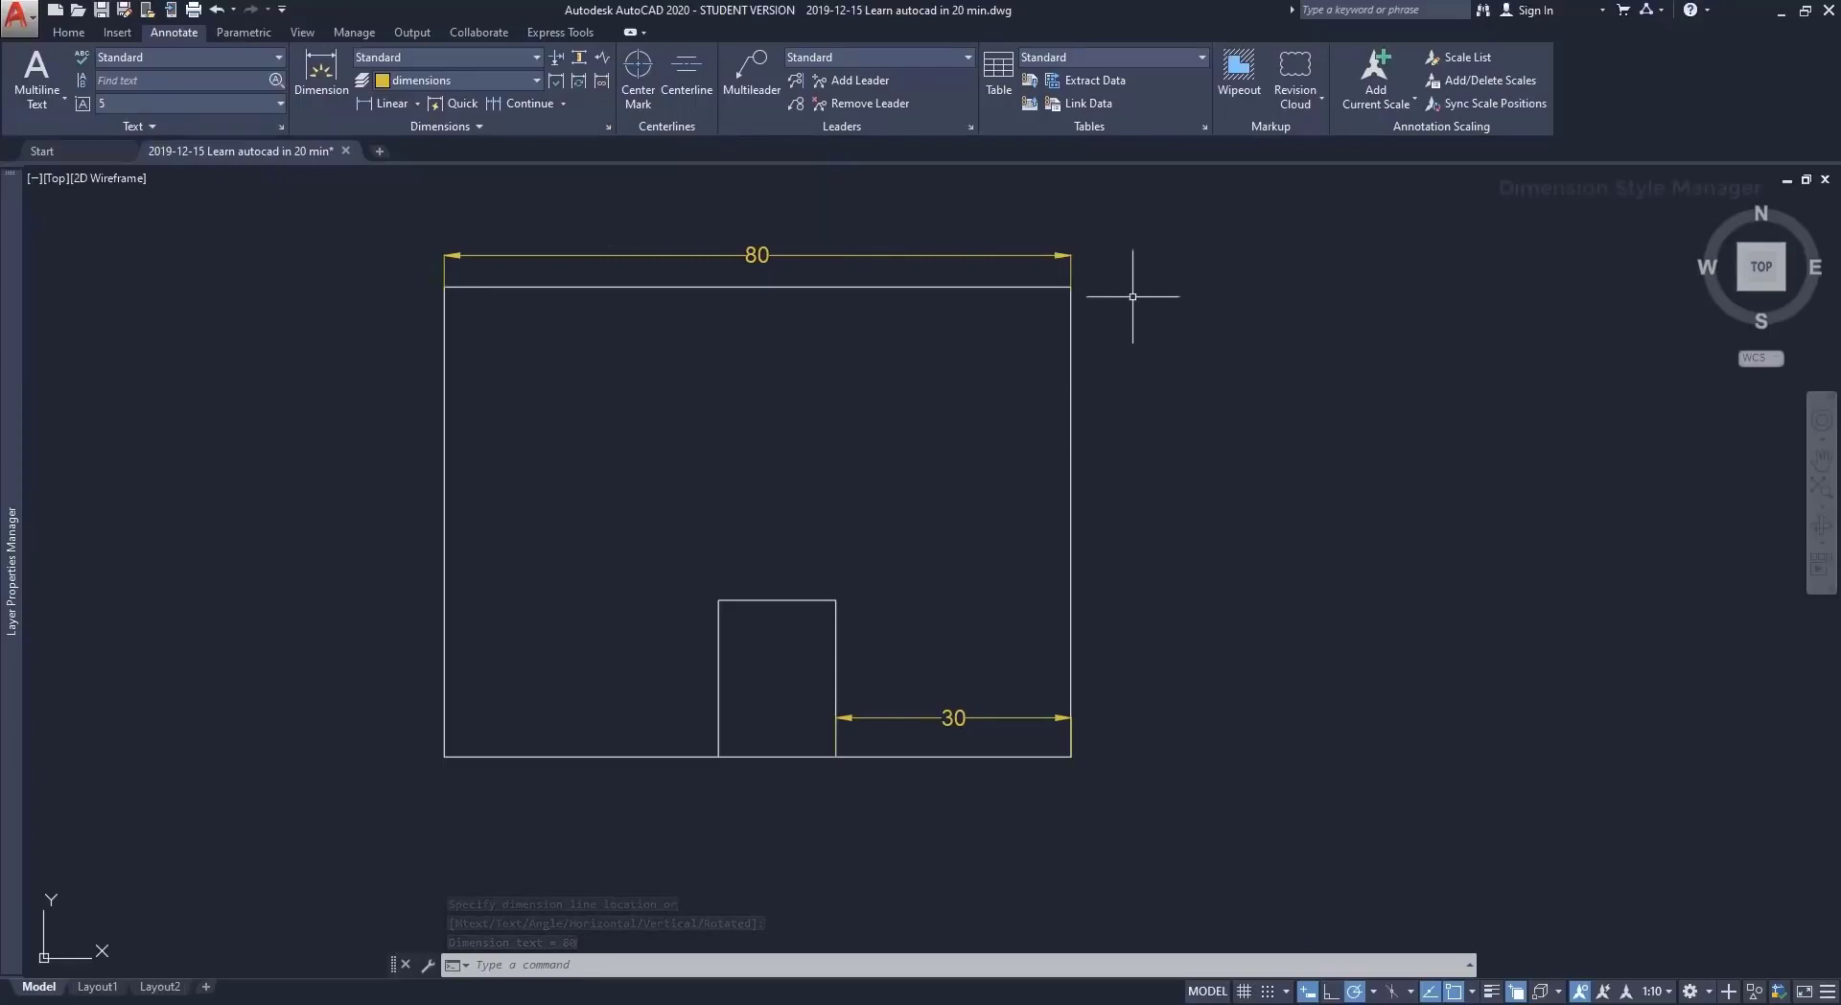
left_click(608, 128)
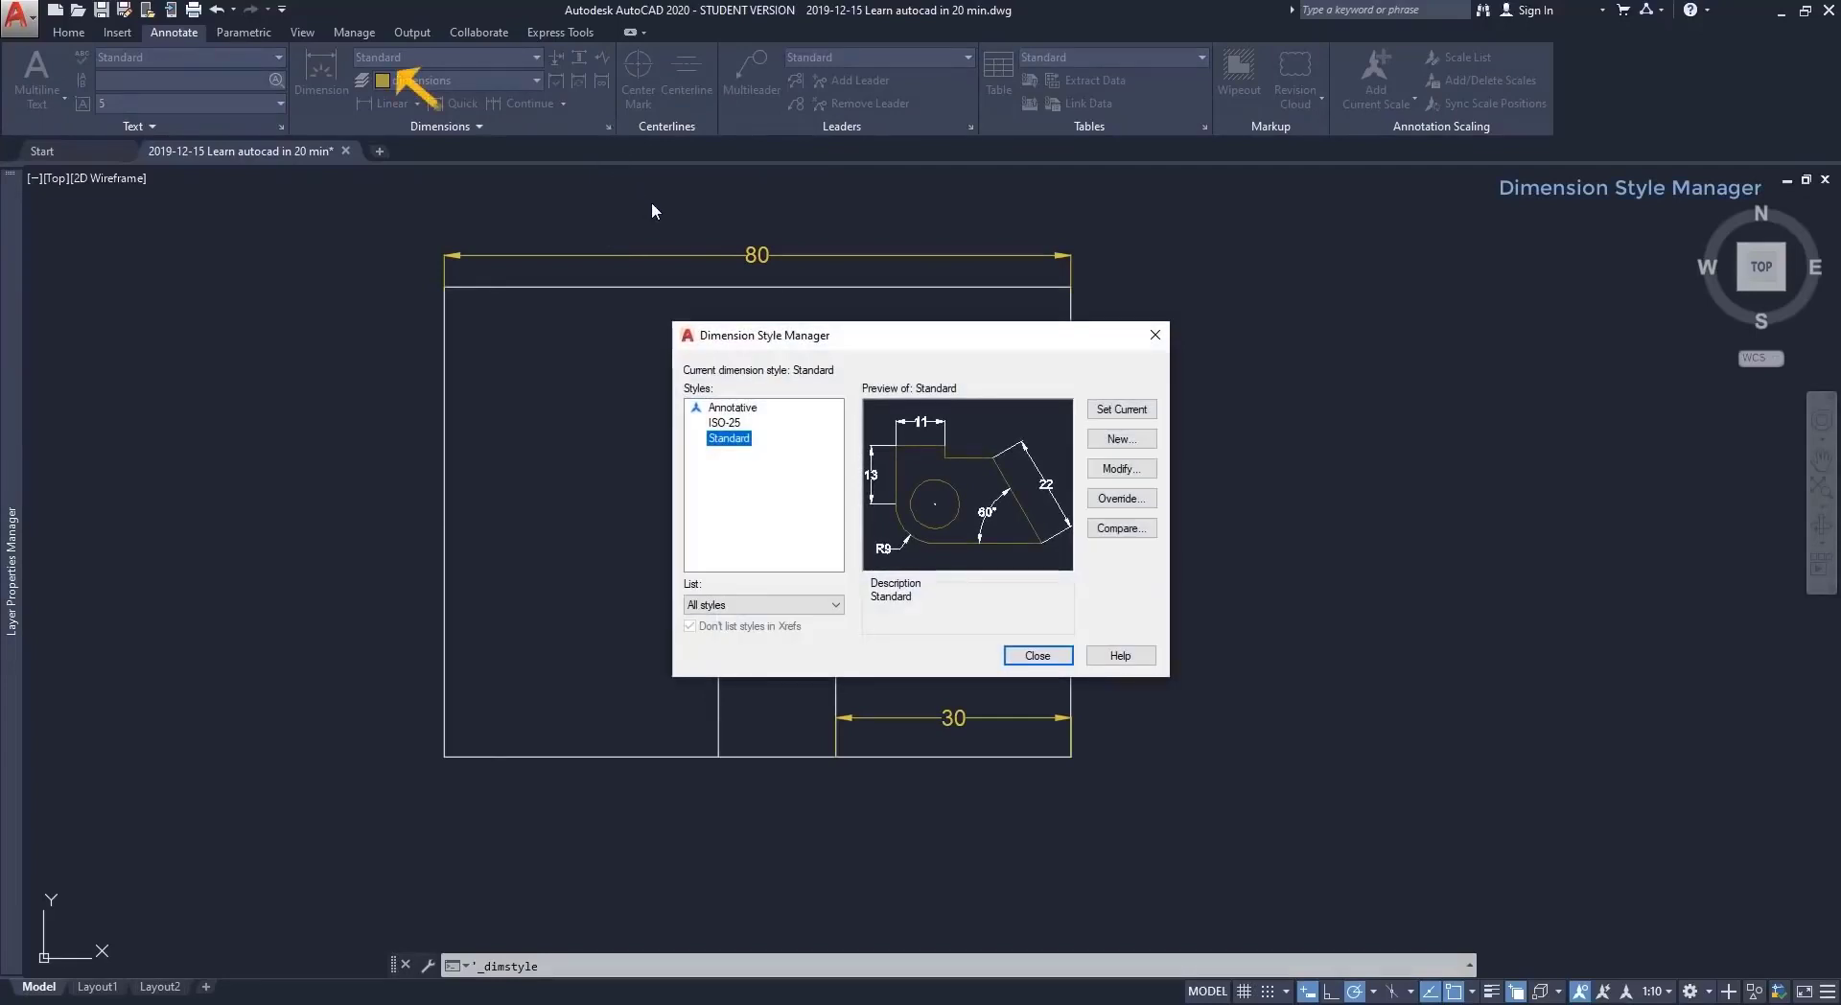
left_click(1124, 470)
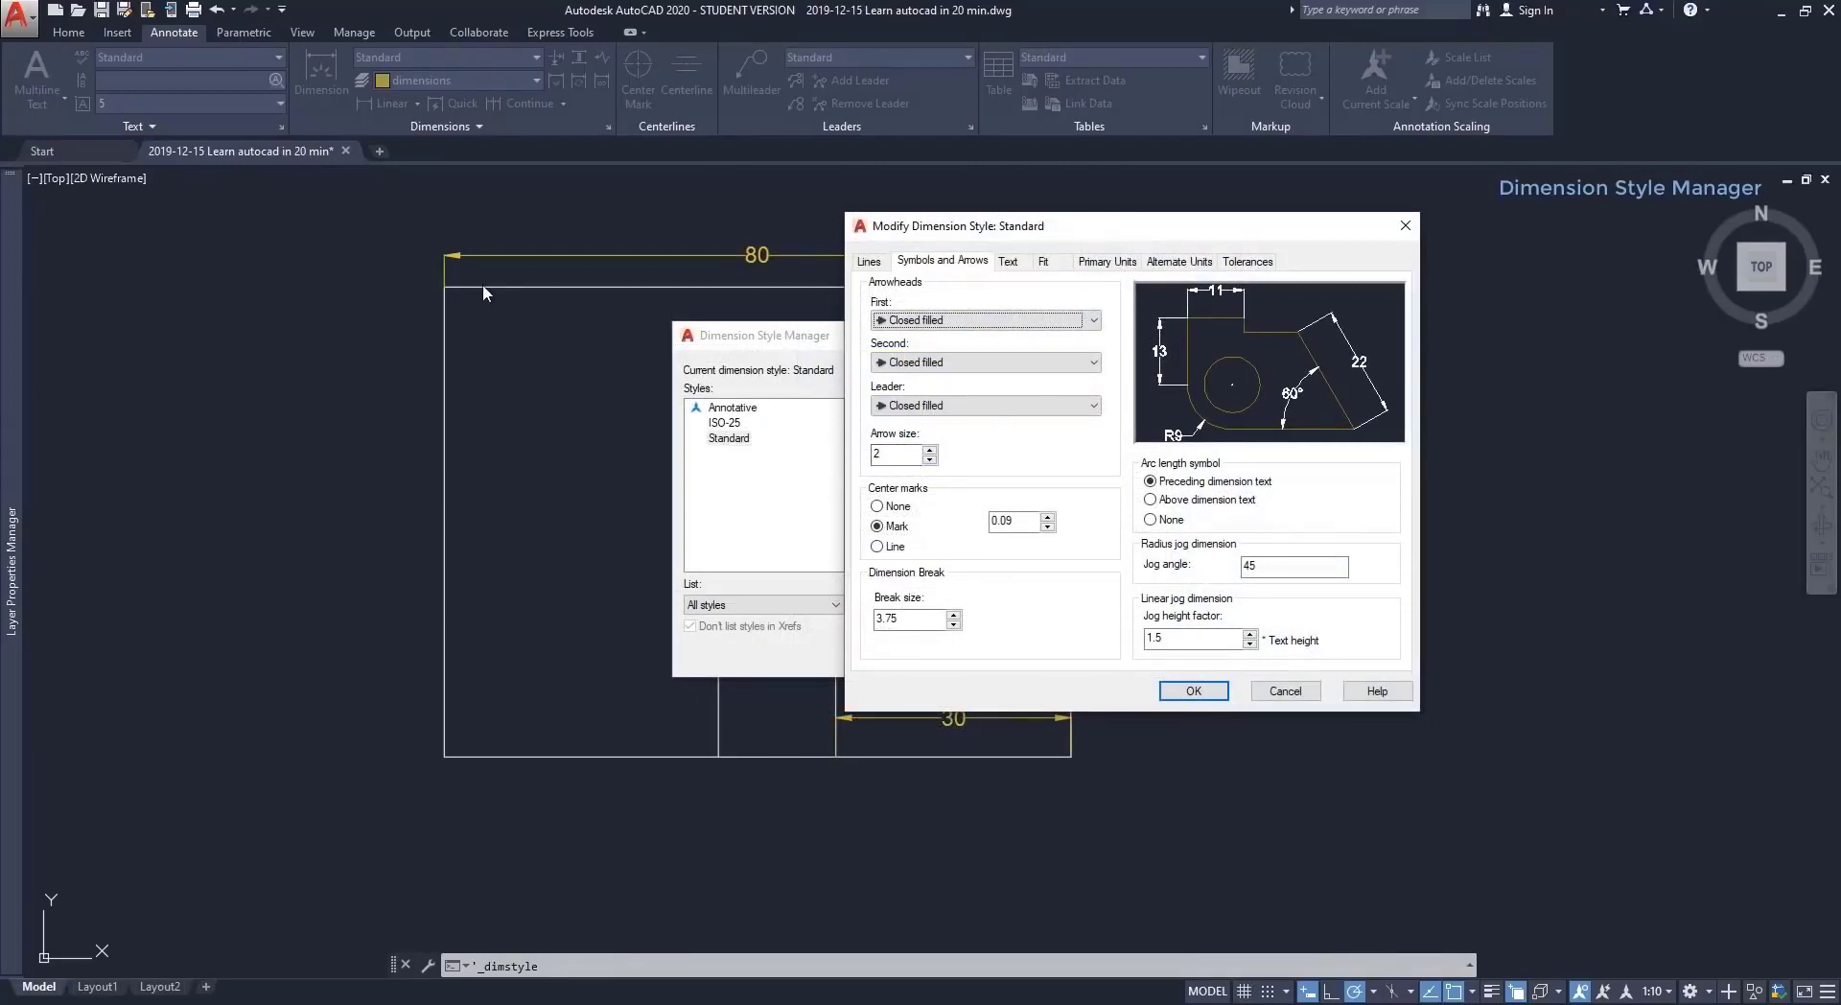
left_click(1008, 261)
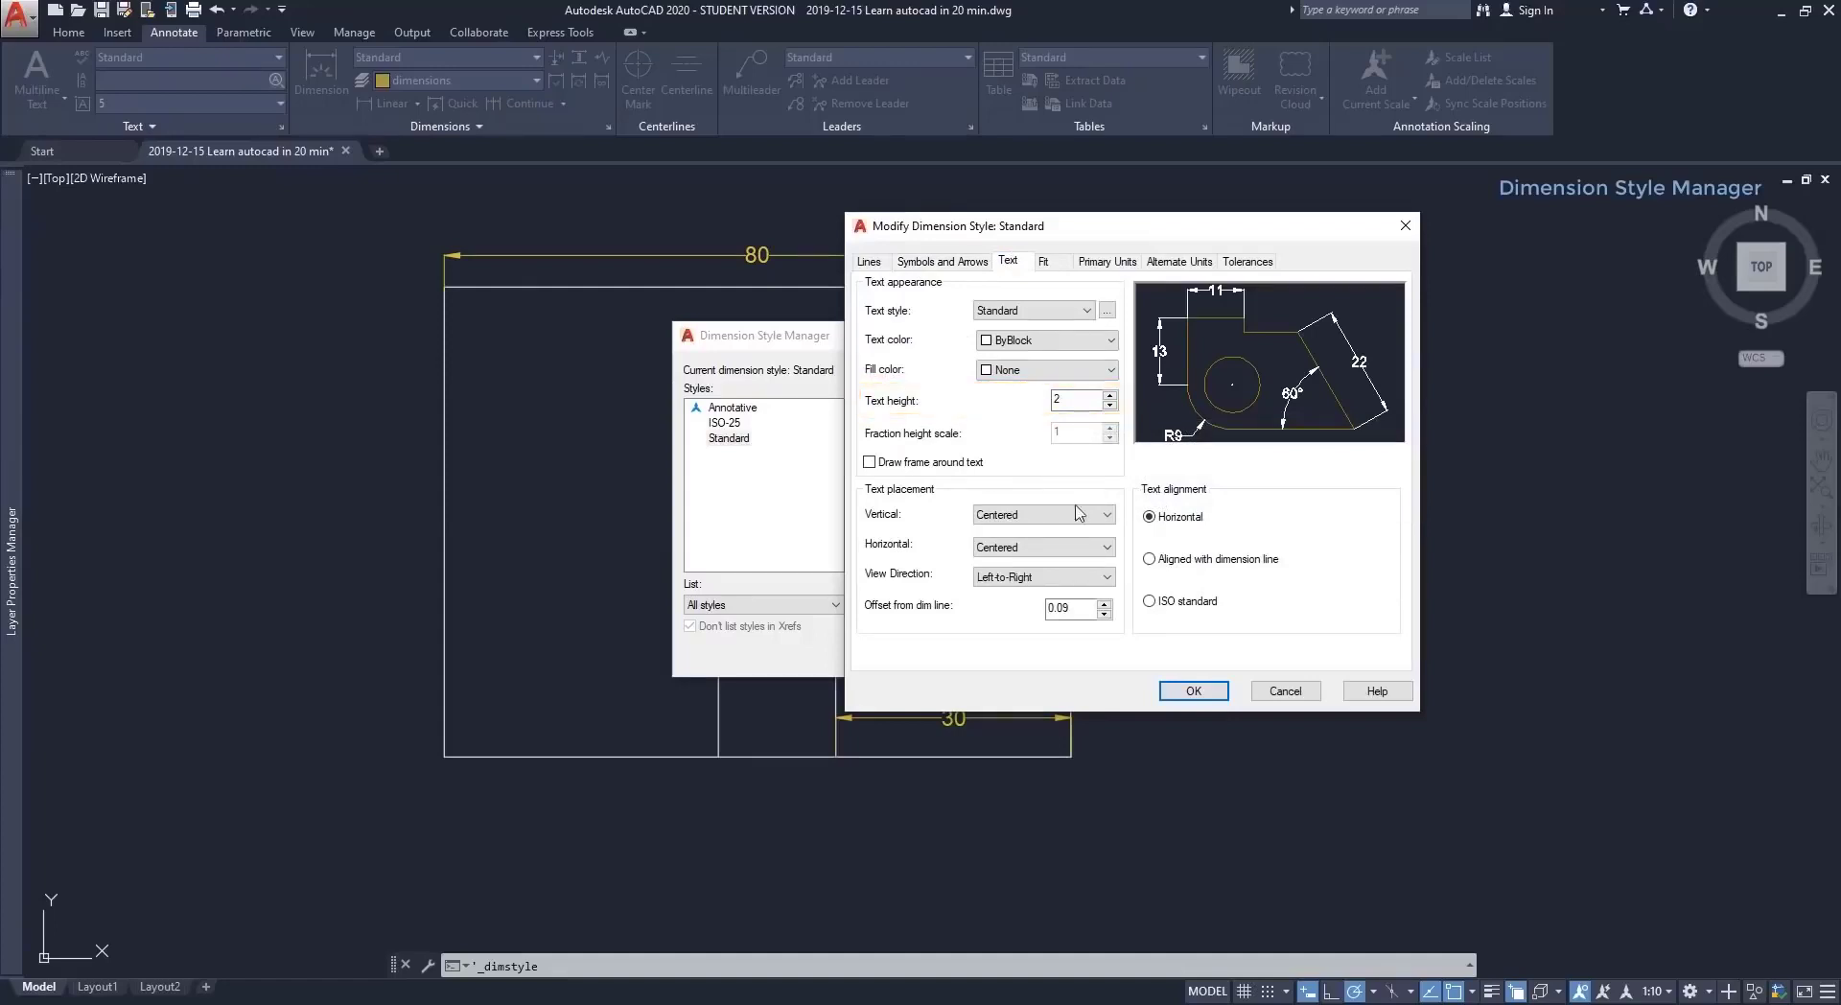
left_click(1179, 681)
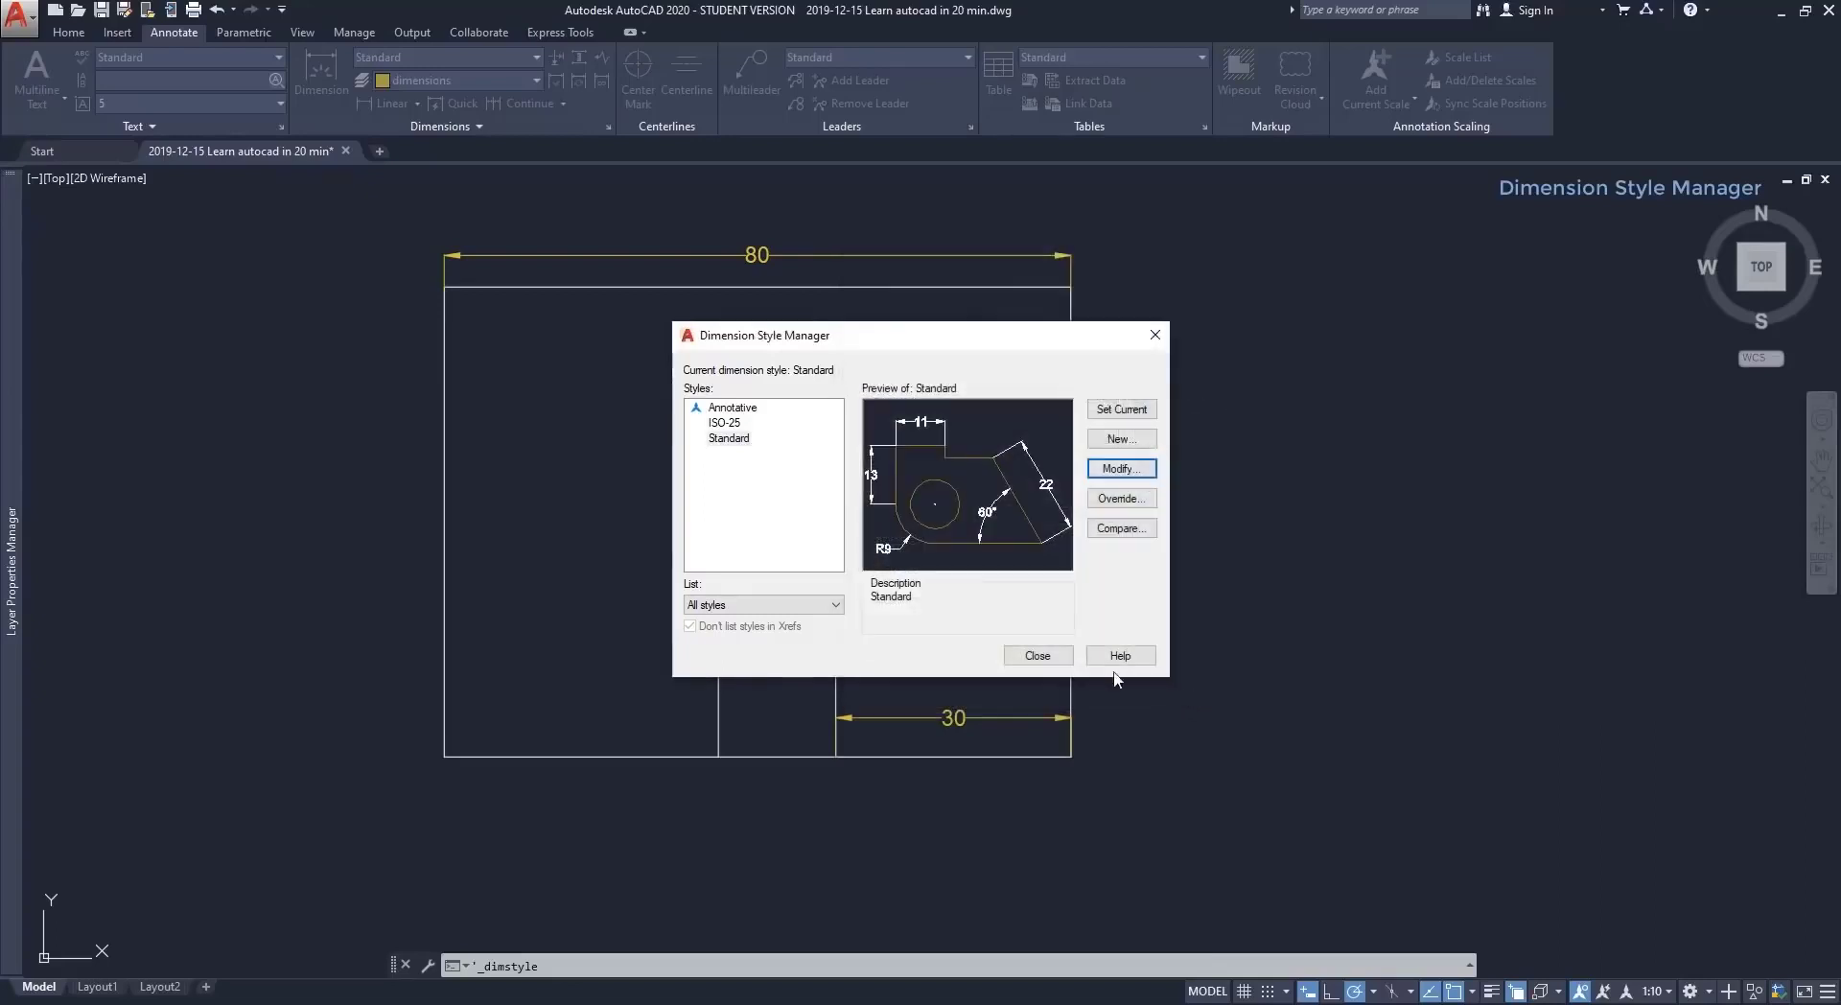
left_click(1037, 655)
Try to measure the text height of the 80 dimension with a linear dimension.
scroll(722, 231, "up", 4)
type("dli")
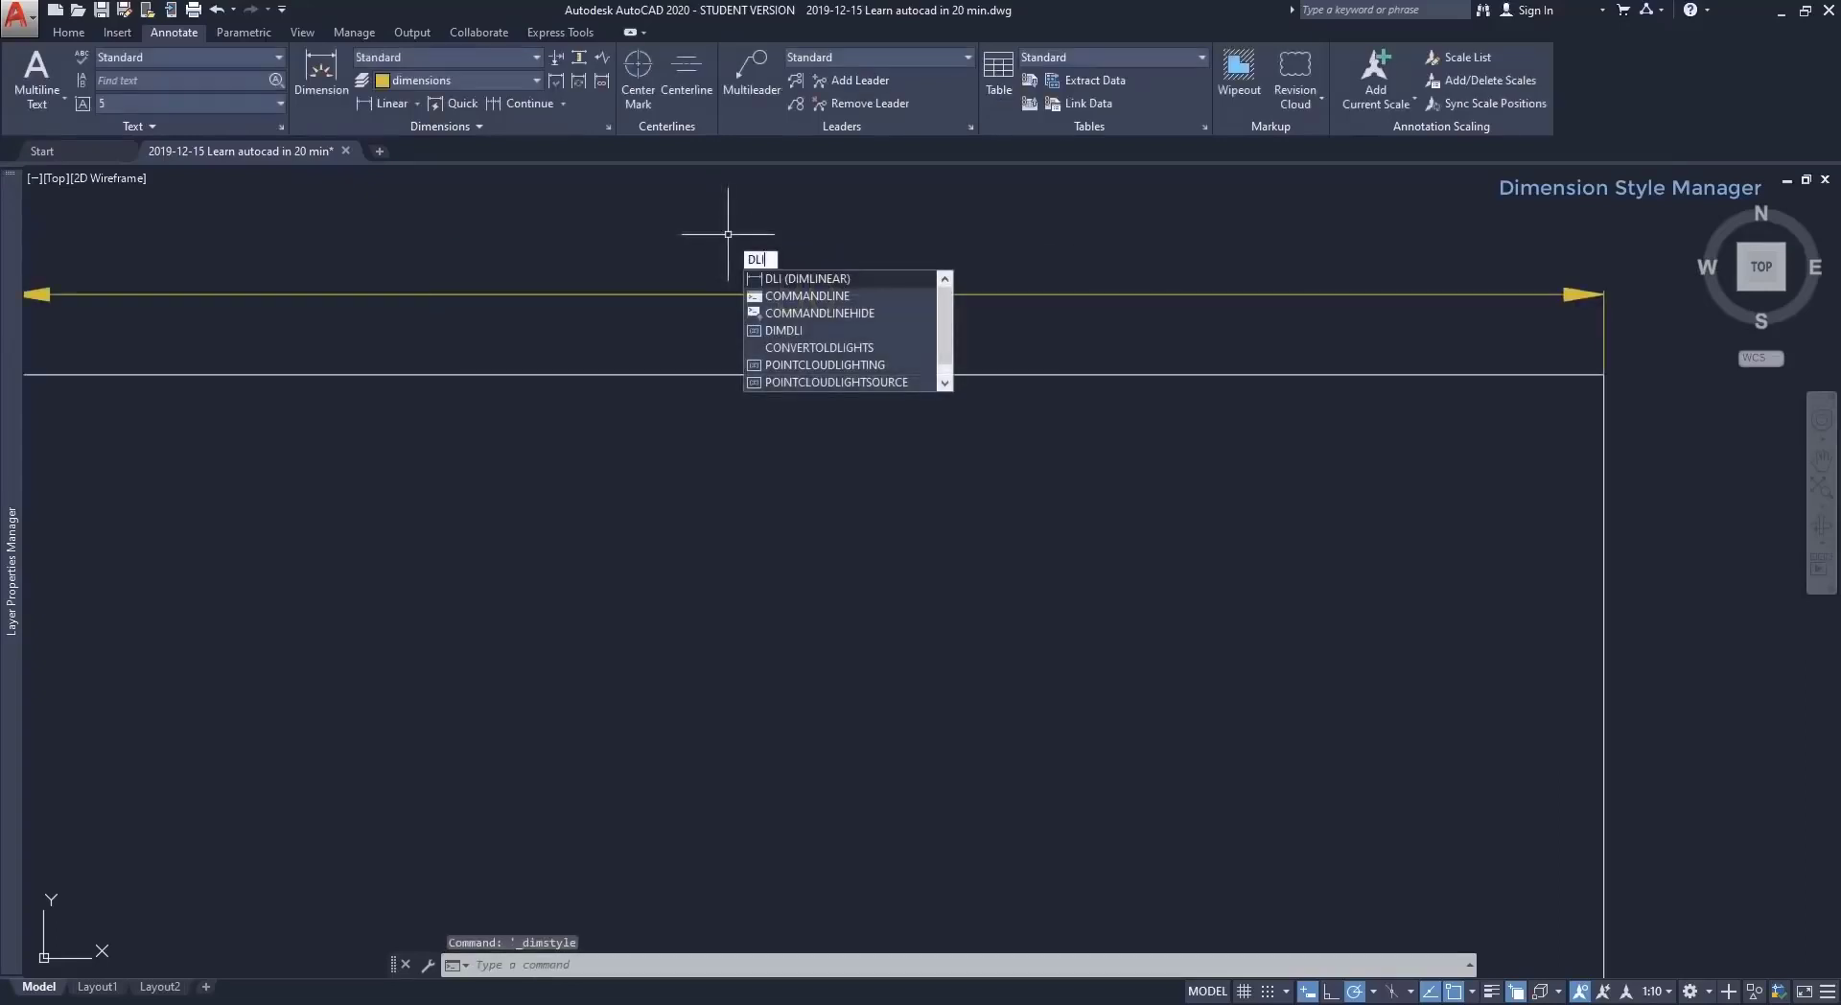
key("Return")
left_click(836, 272)
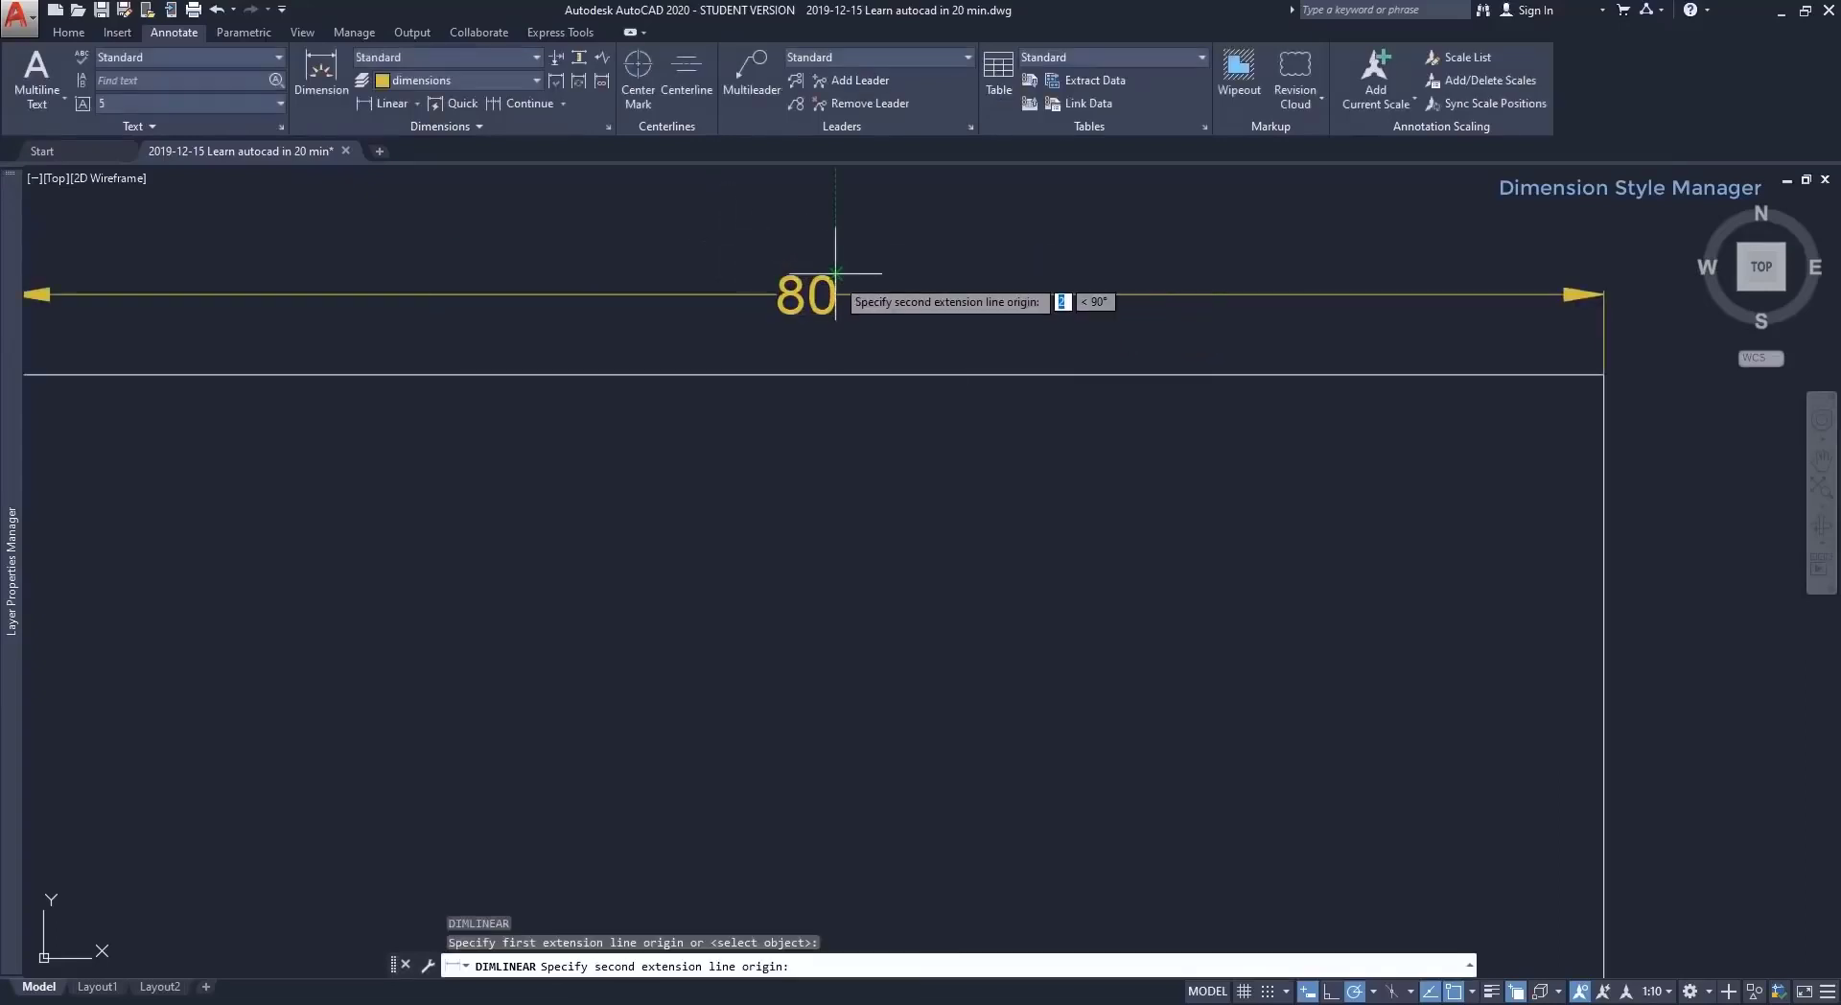
left_click(836, 274)
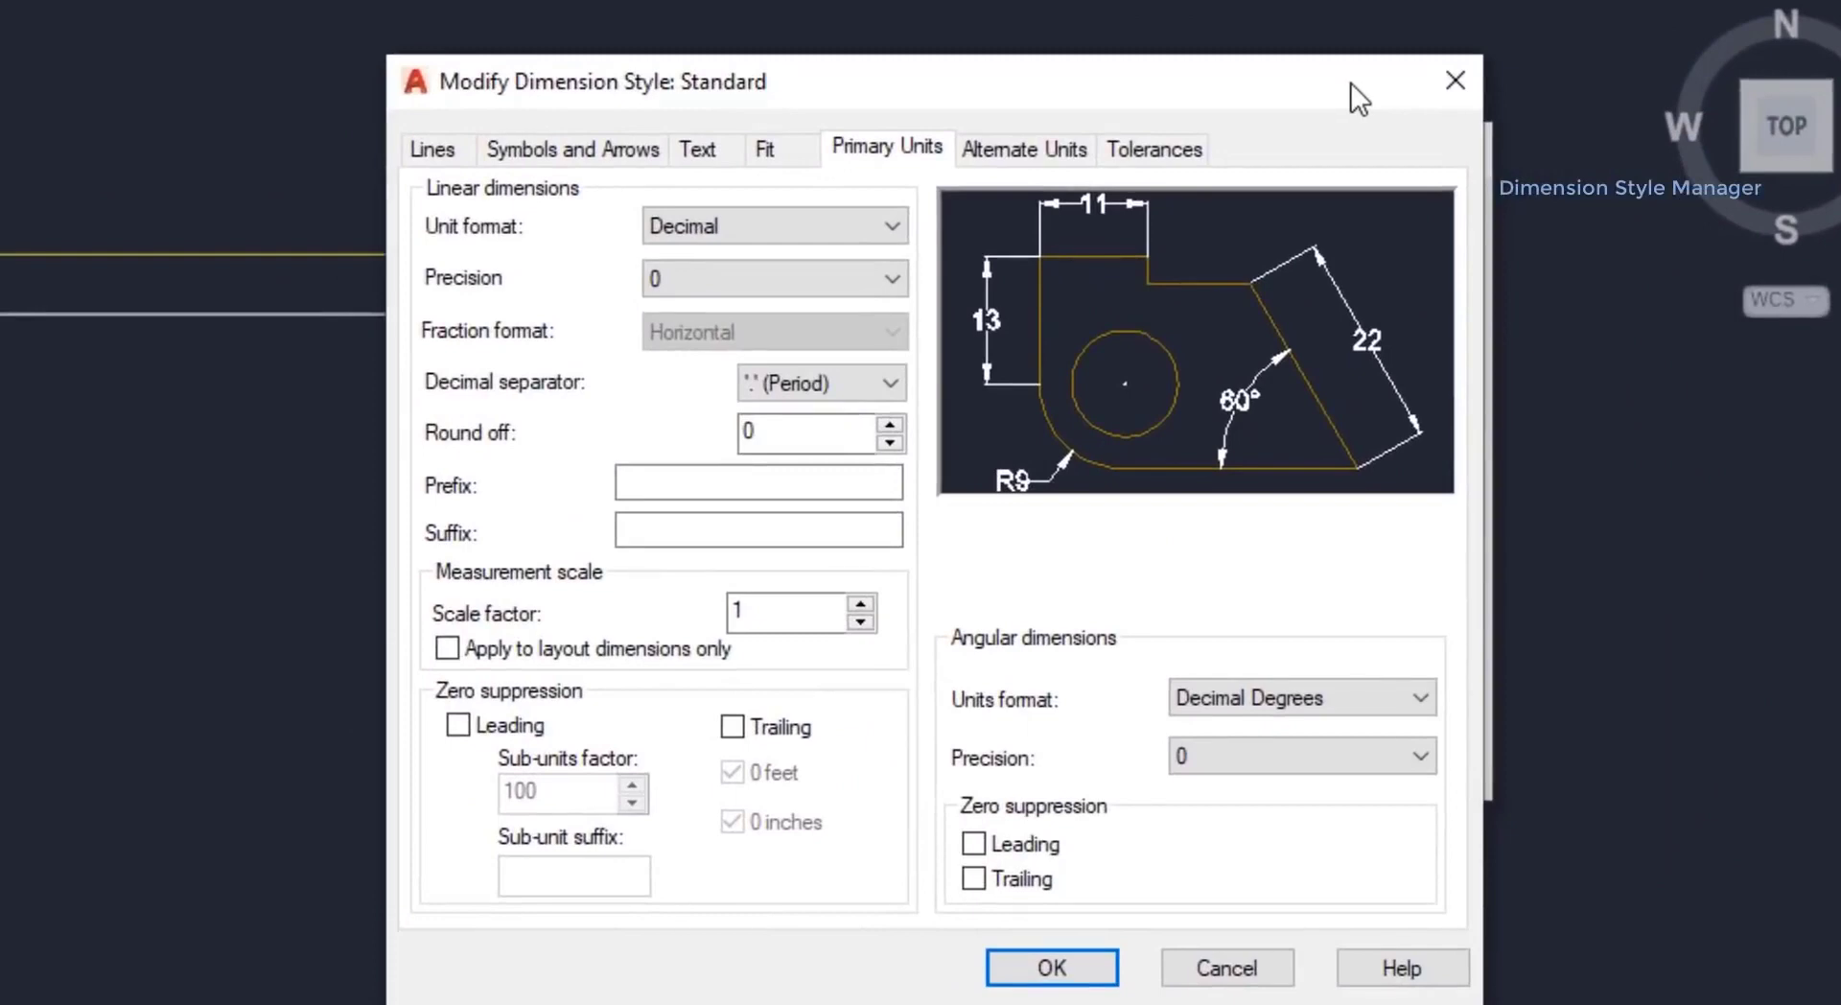
Set the Standard dimension style's linear precision to 0.00 and suffix to m, apply it, and close the Dimension Style Manager.
left_click(882, 223)
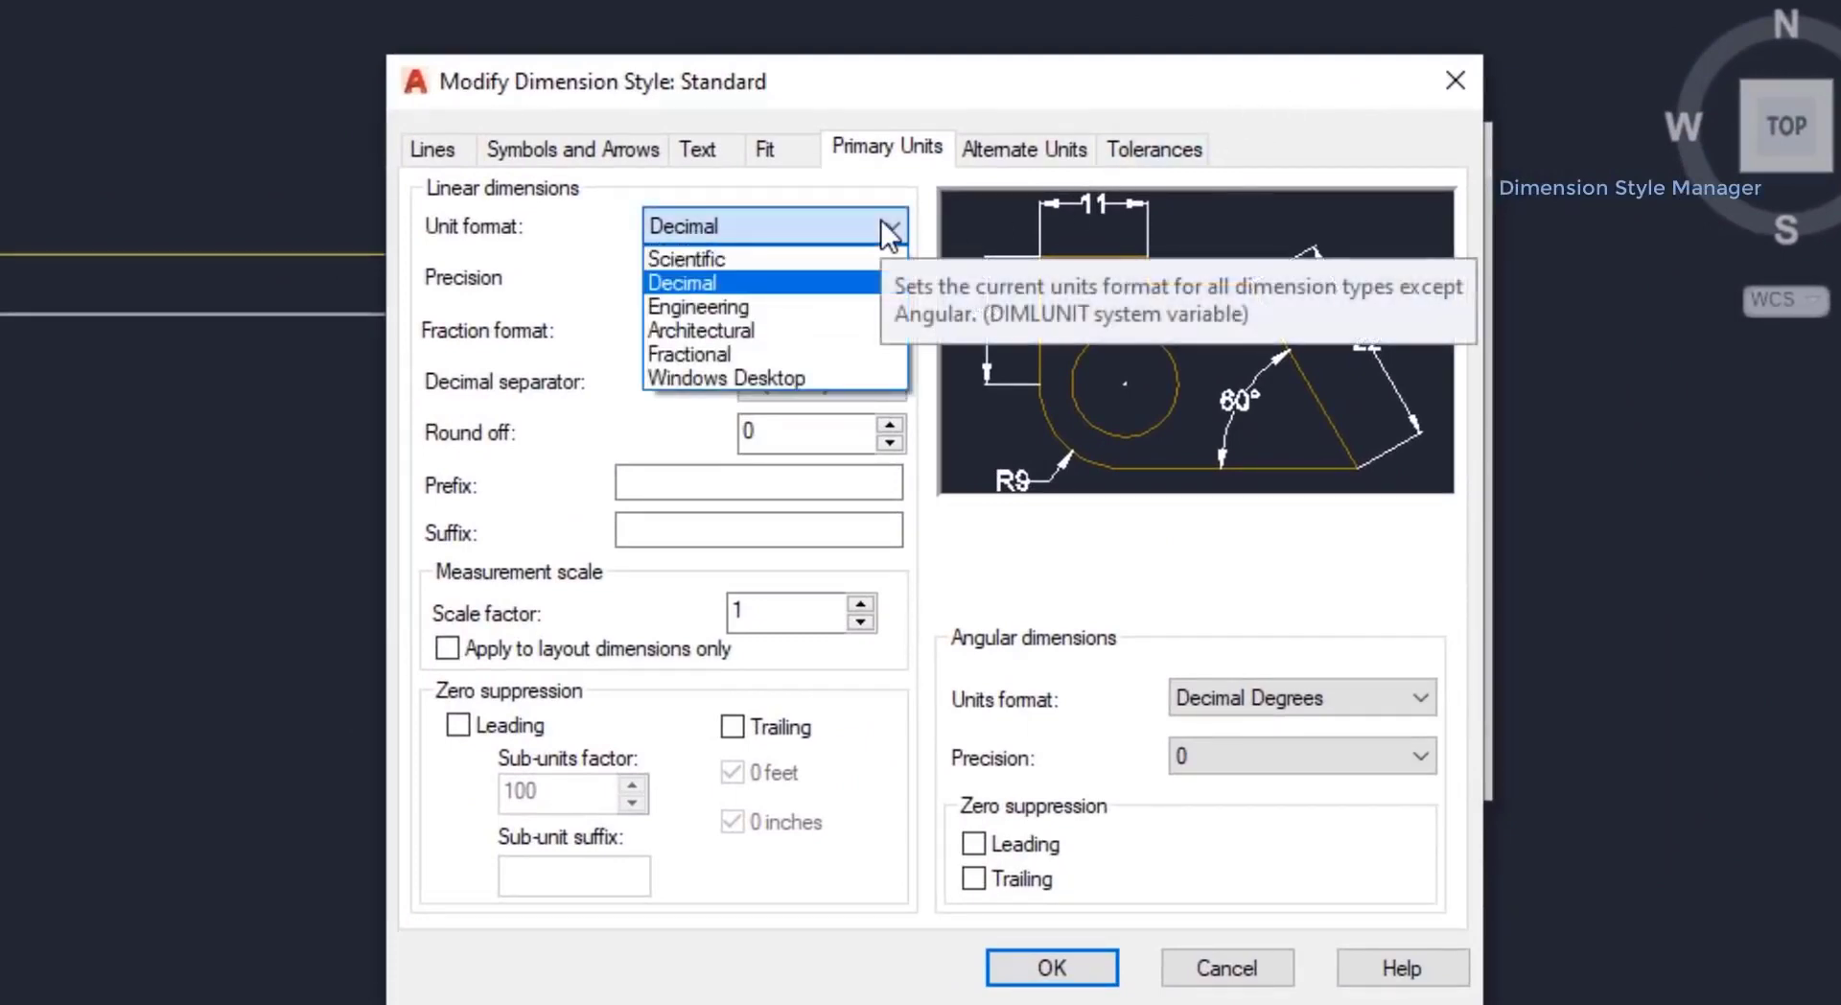
left_click(885, 227)
left_click(893, 285)
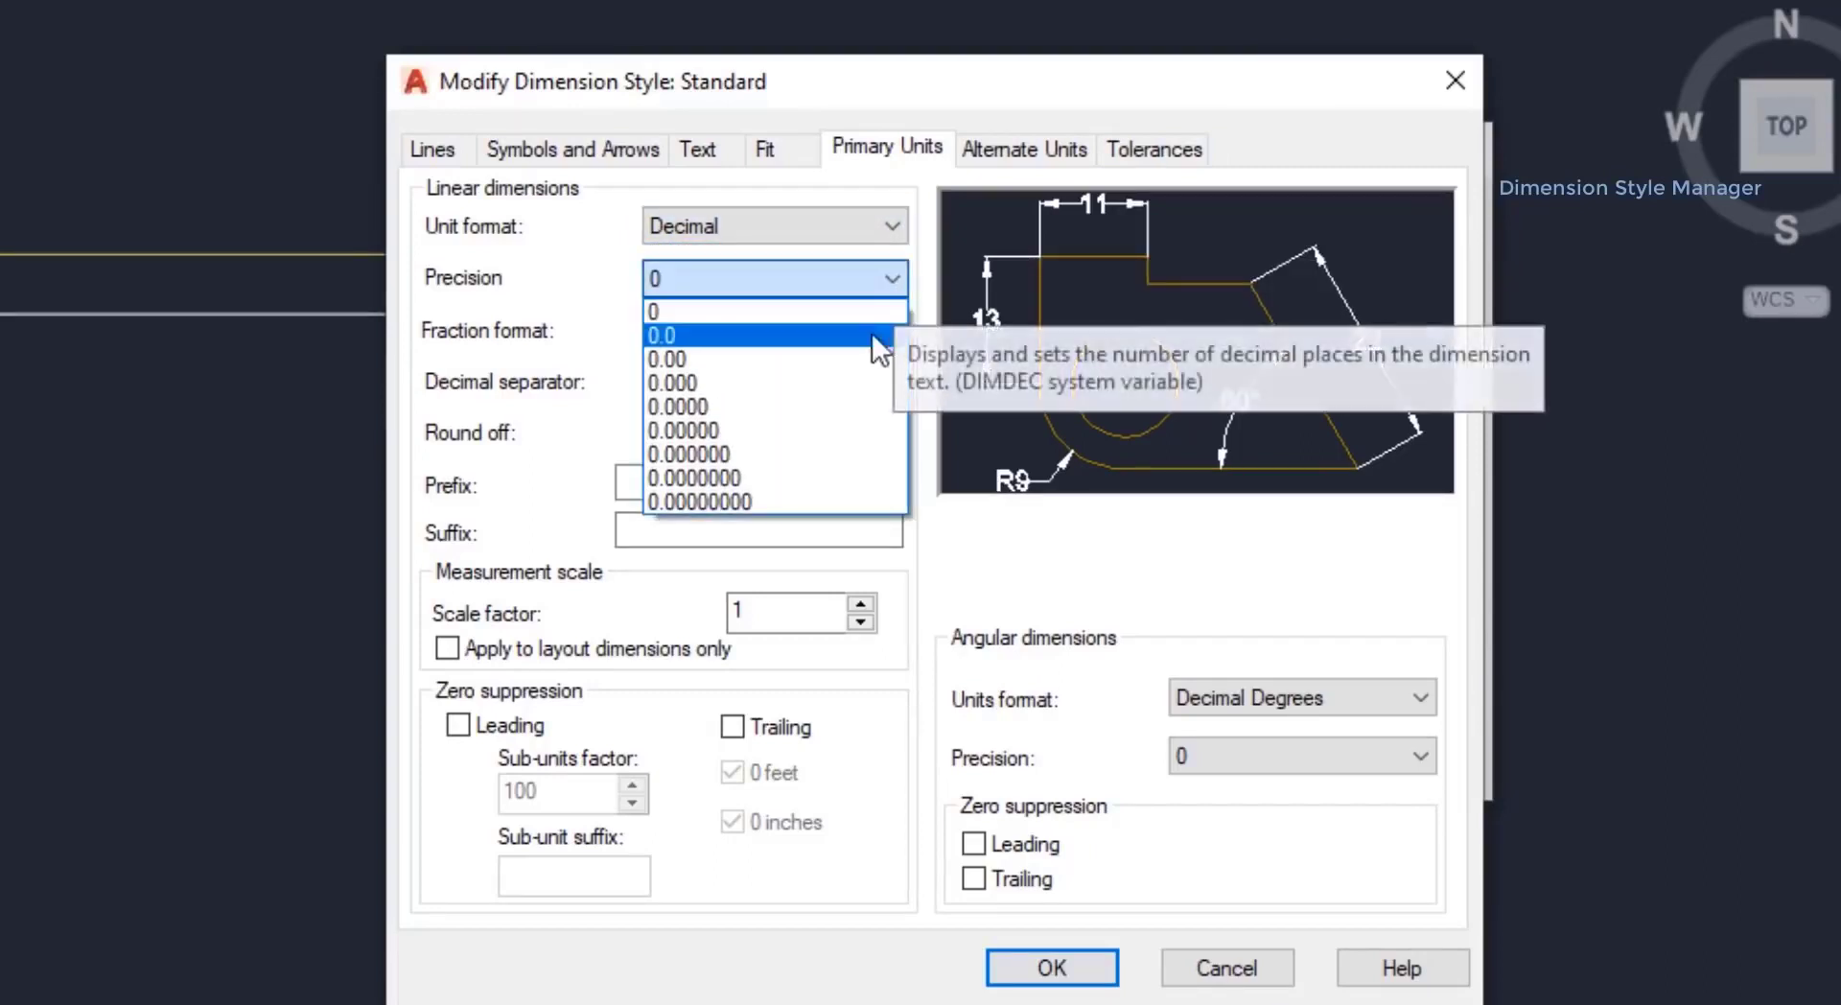
left_click(860, 357)
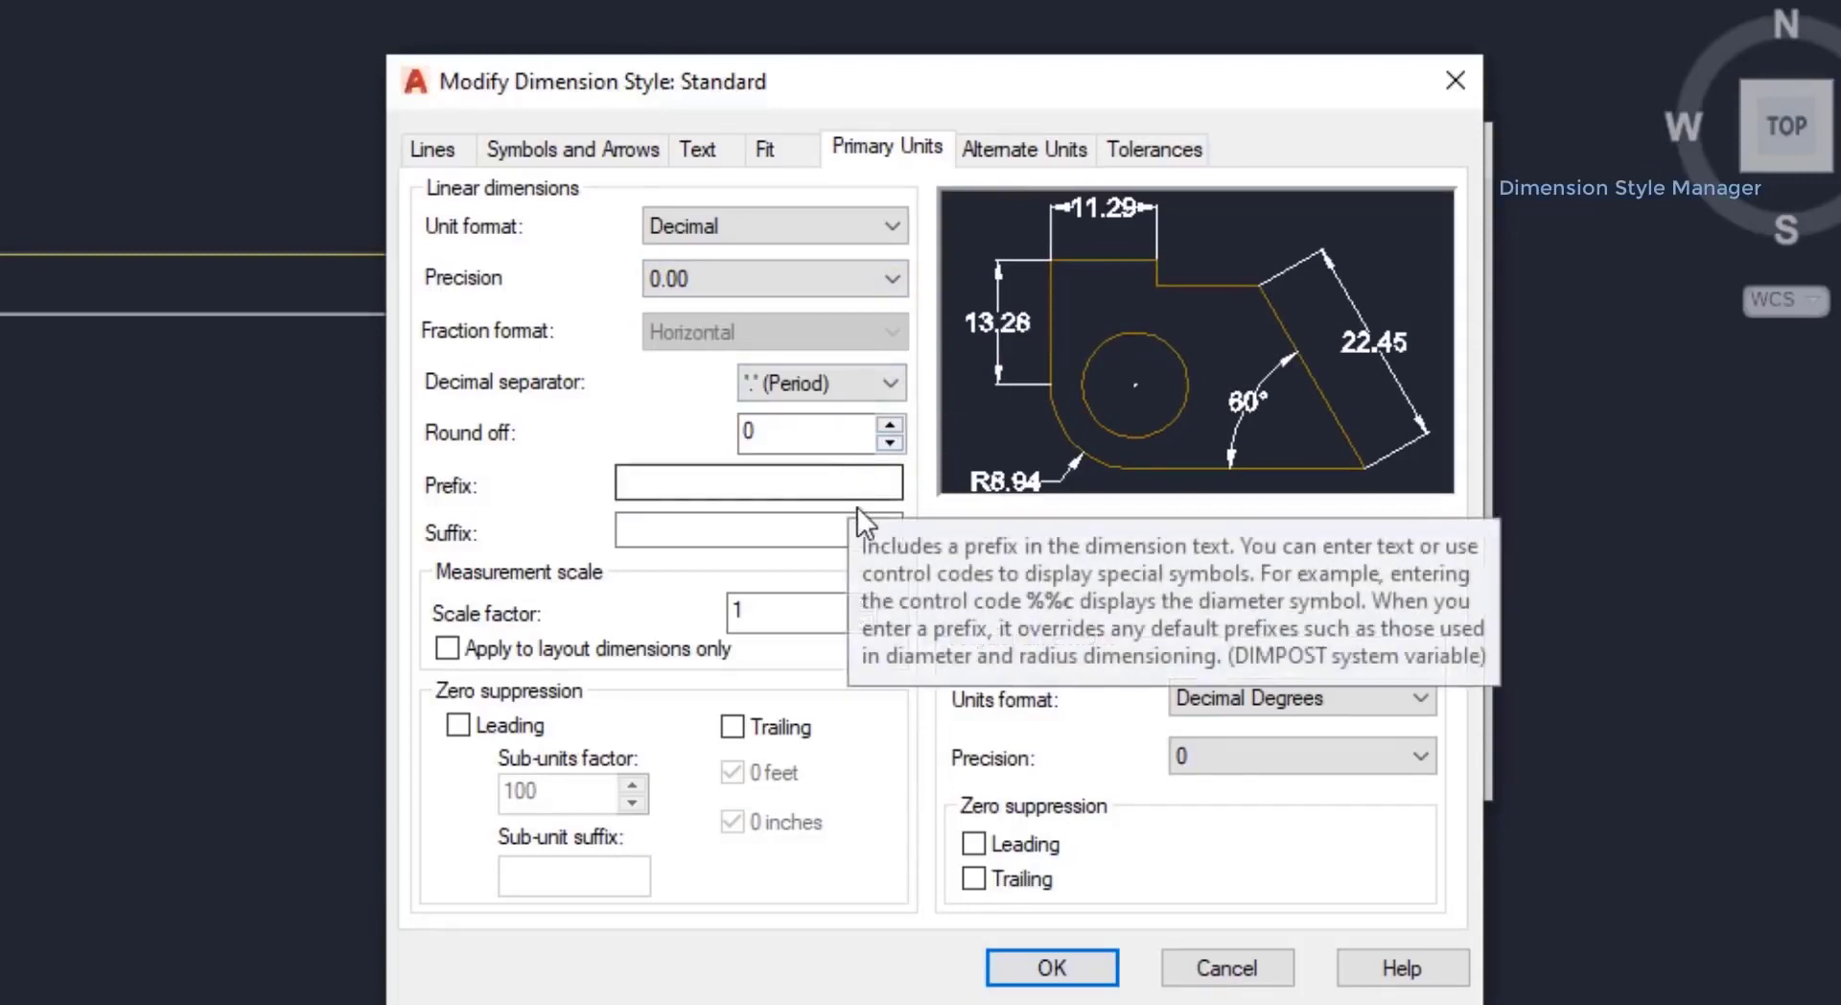
left_click(834, 529)
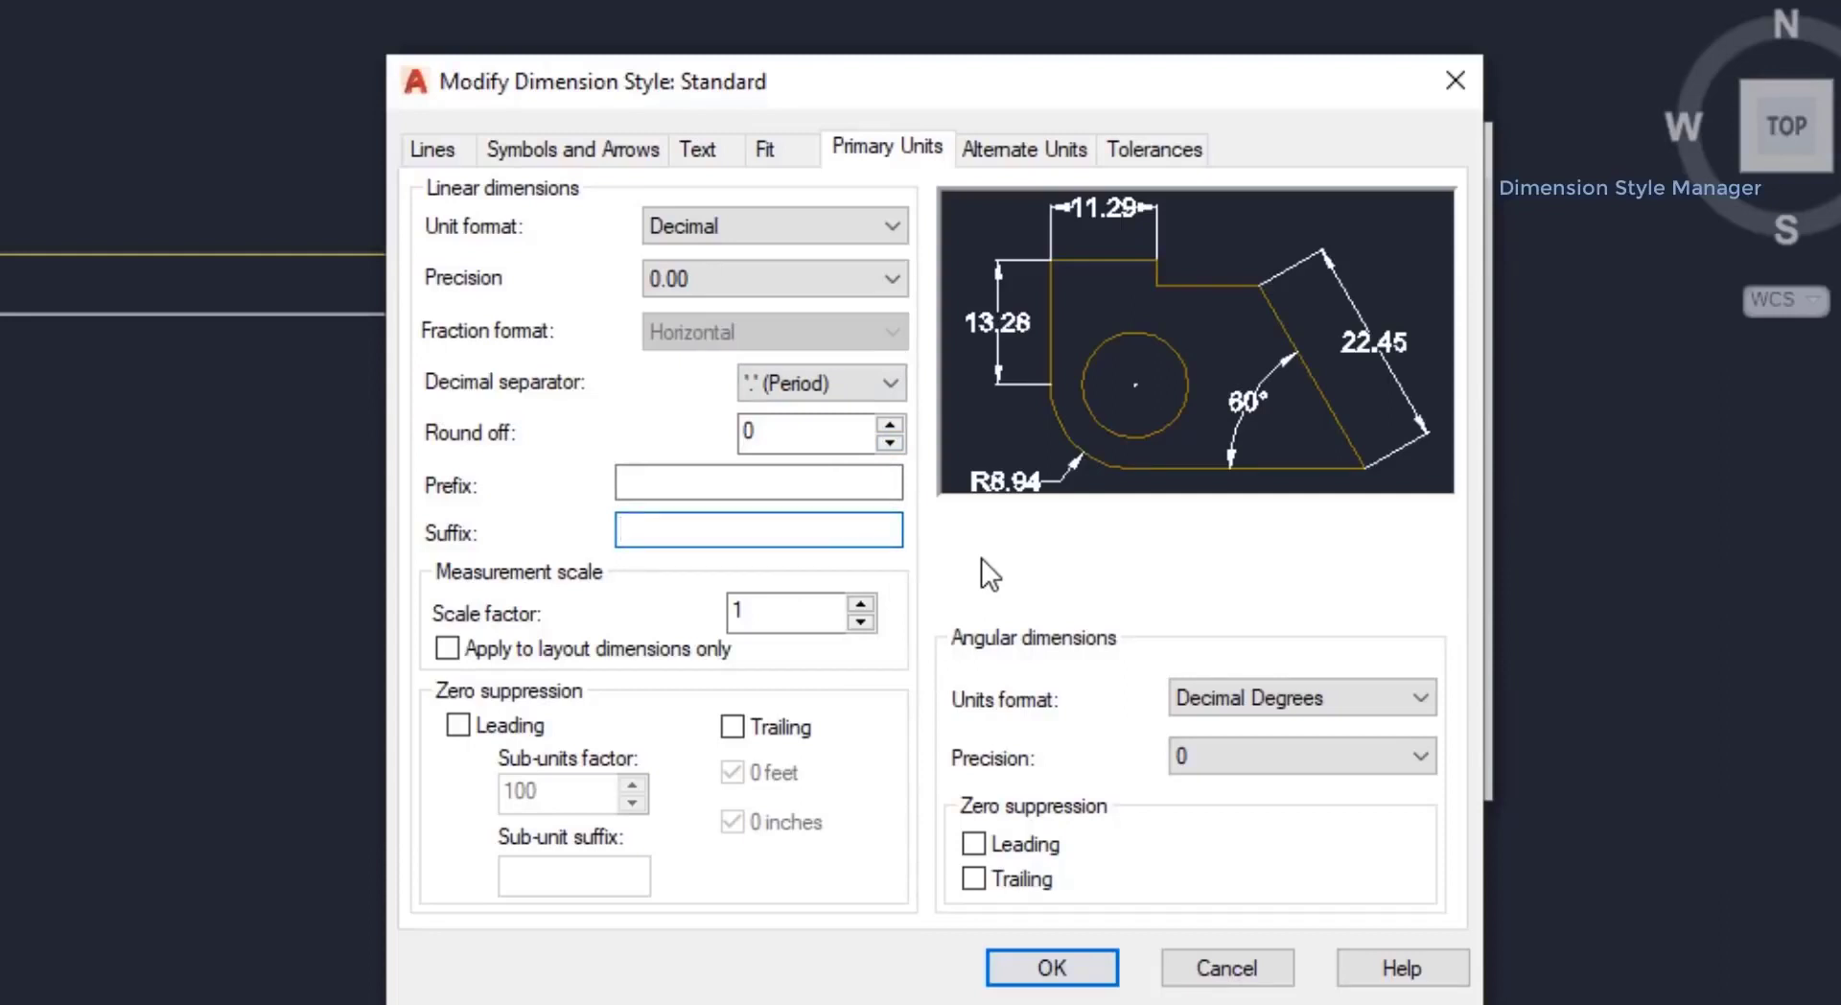
type("m")
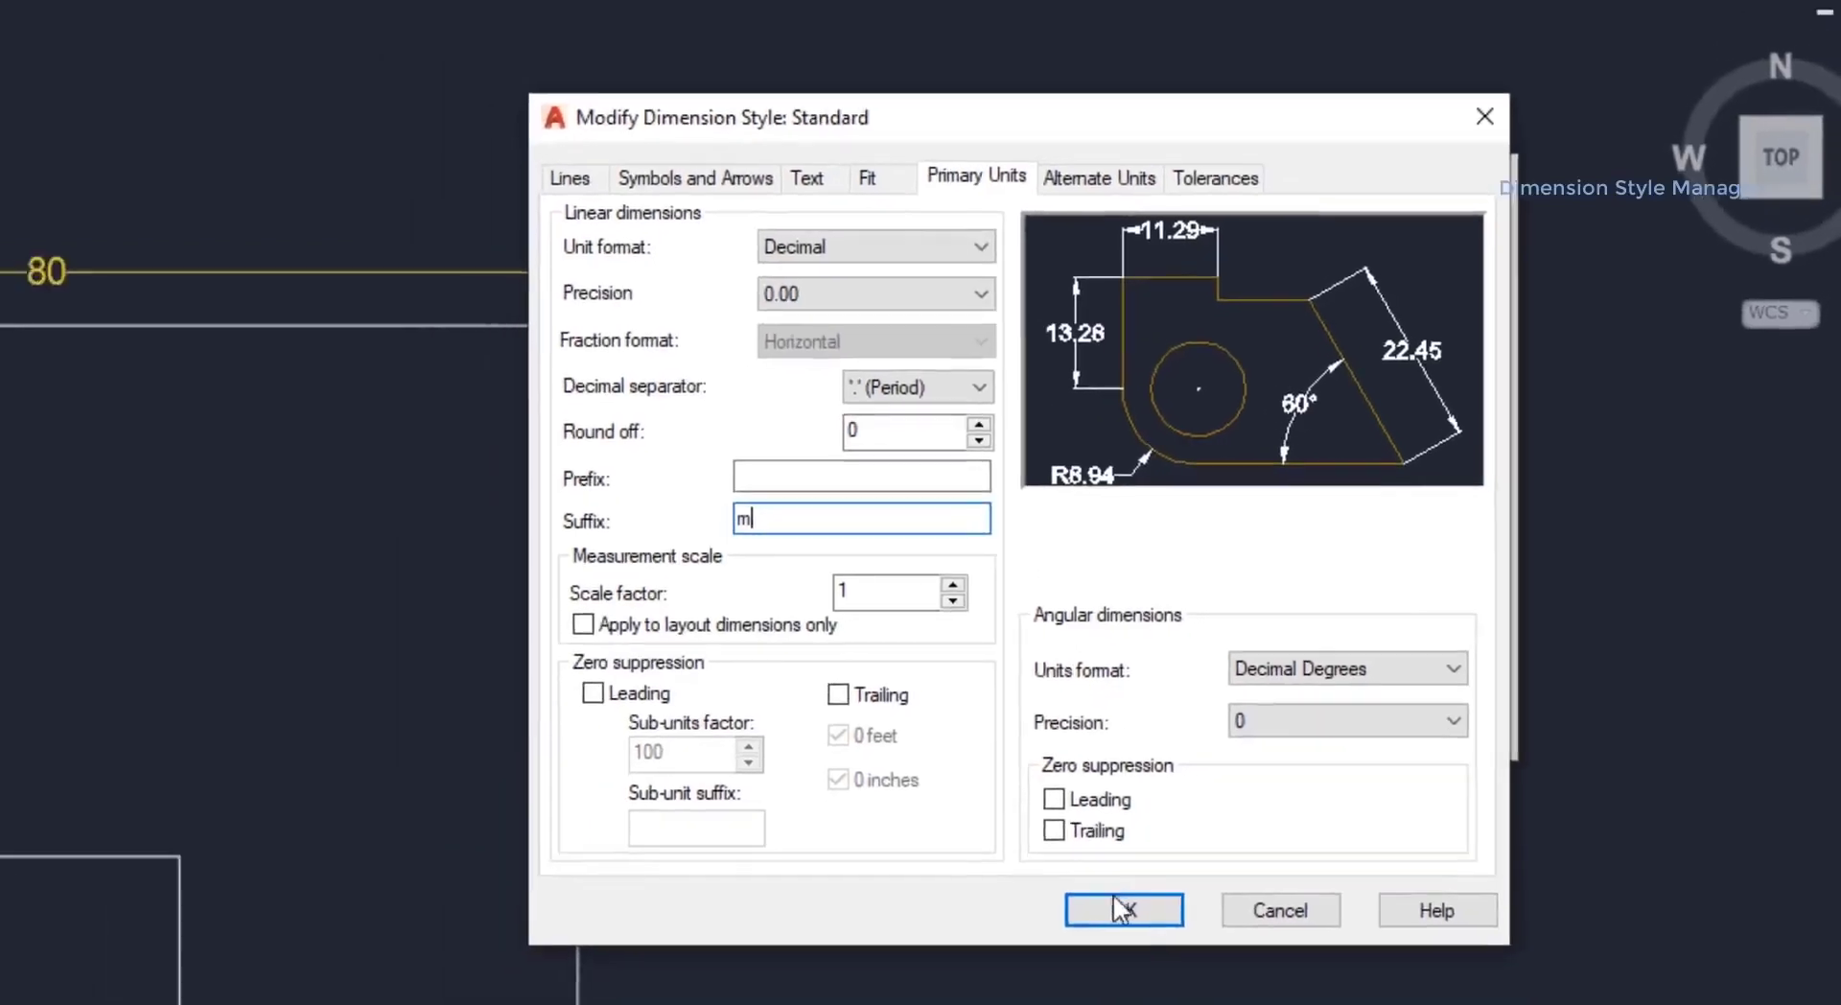
left_click(1112, 894)
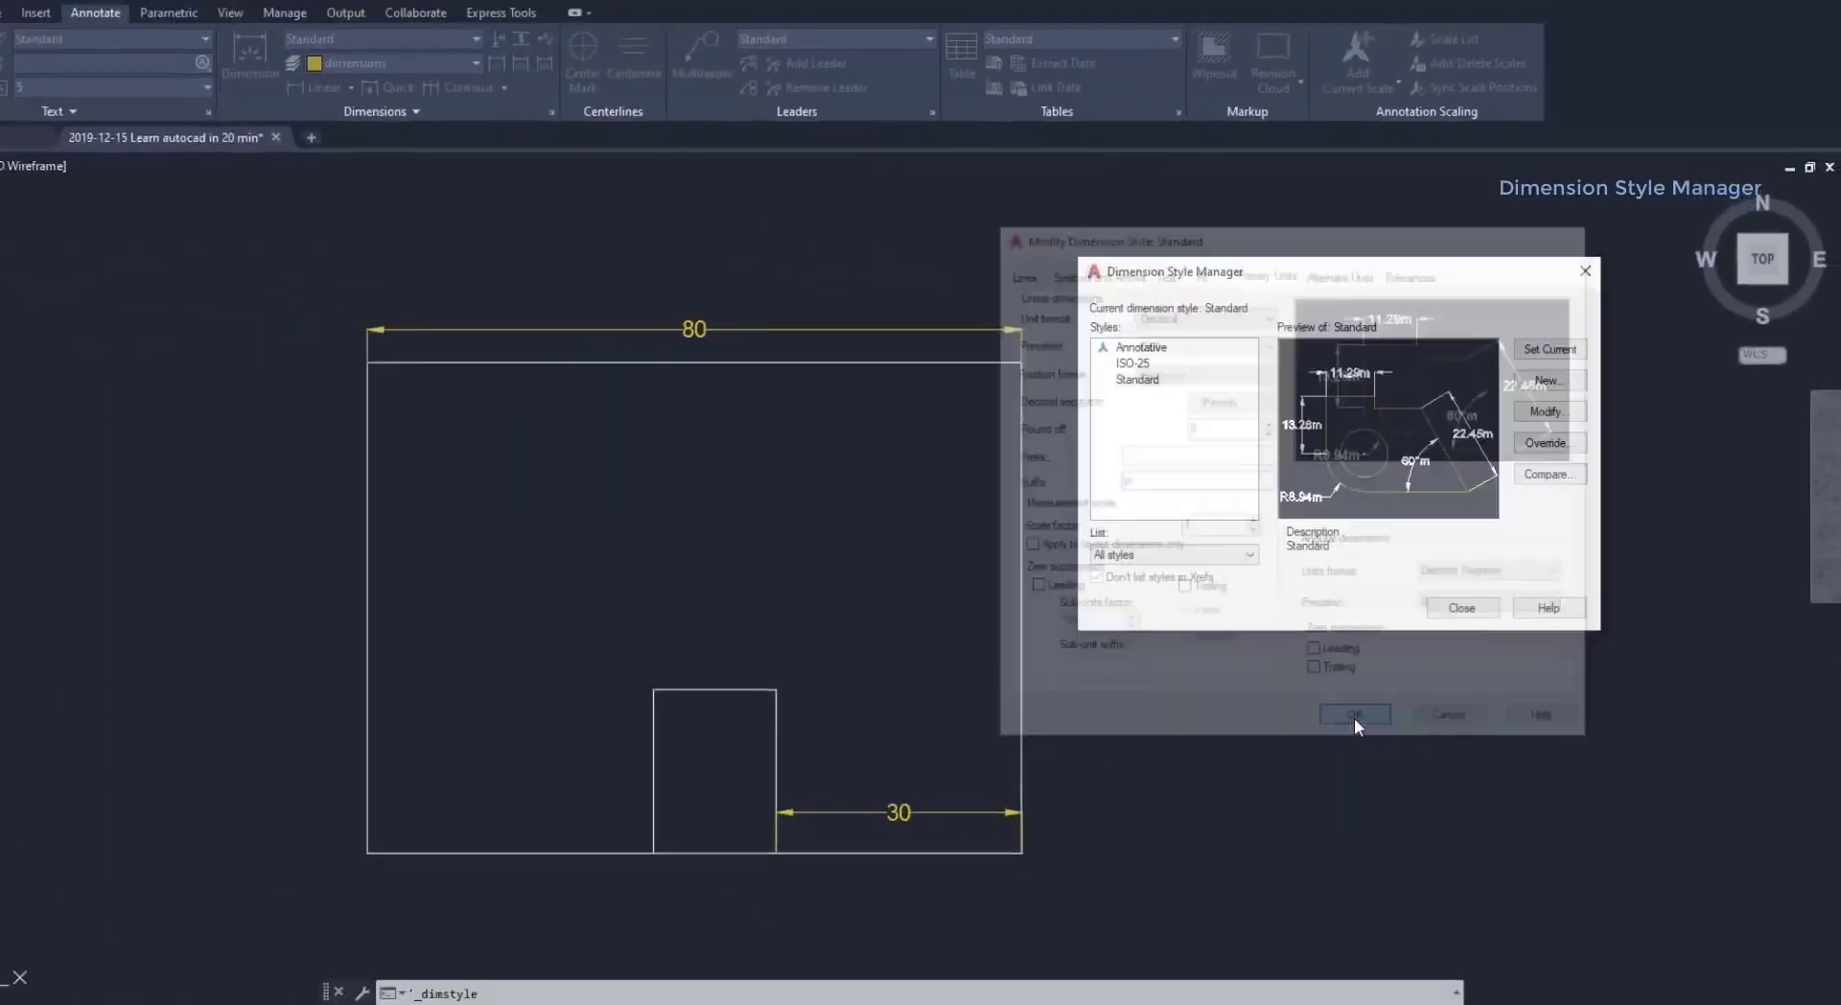
left_click(1473, 600)
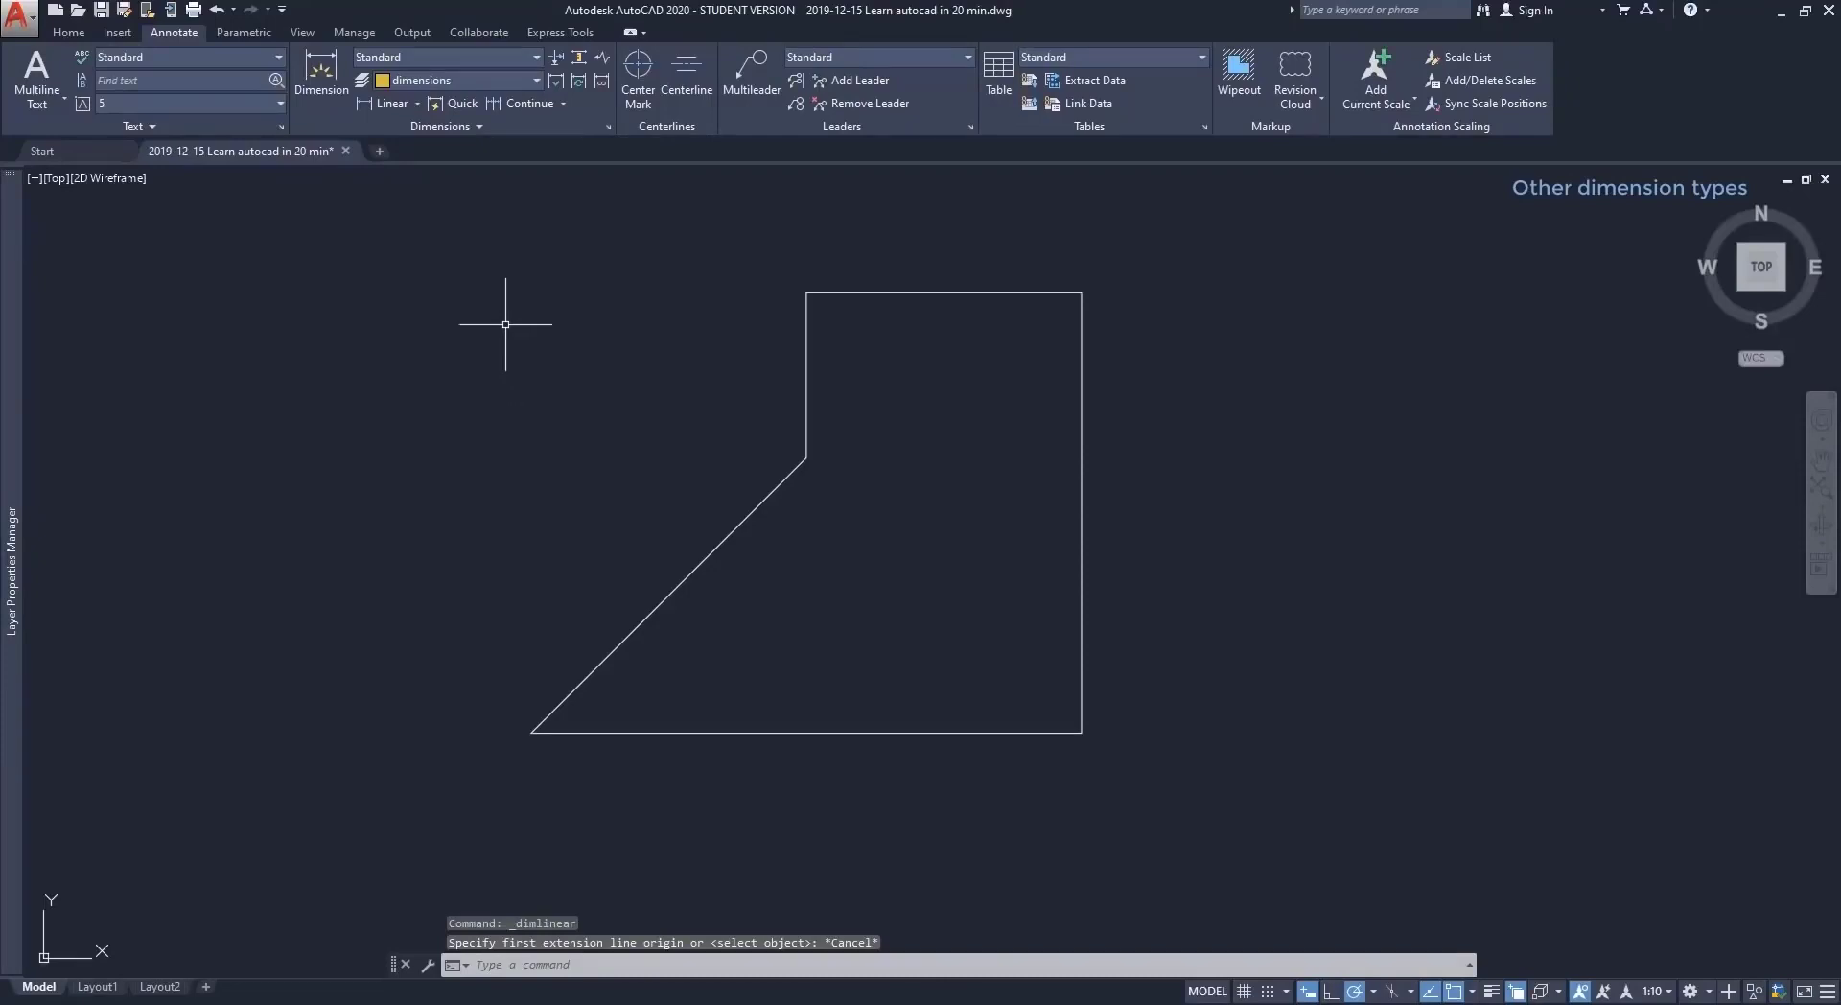
Add a horizontal linear dimension between the two ends of the sloped edge, placing the dimension line above it.
left_click(386, 104)
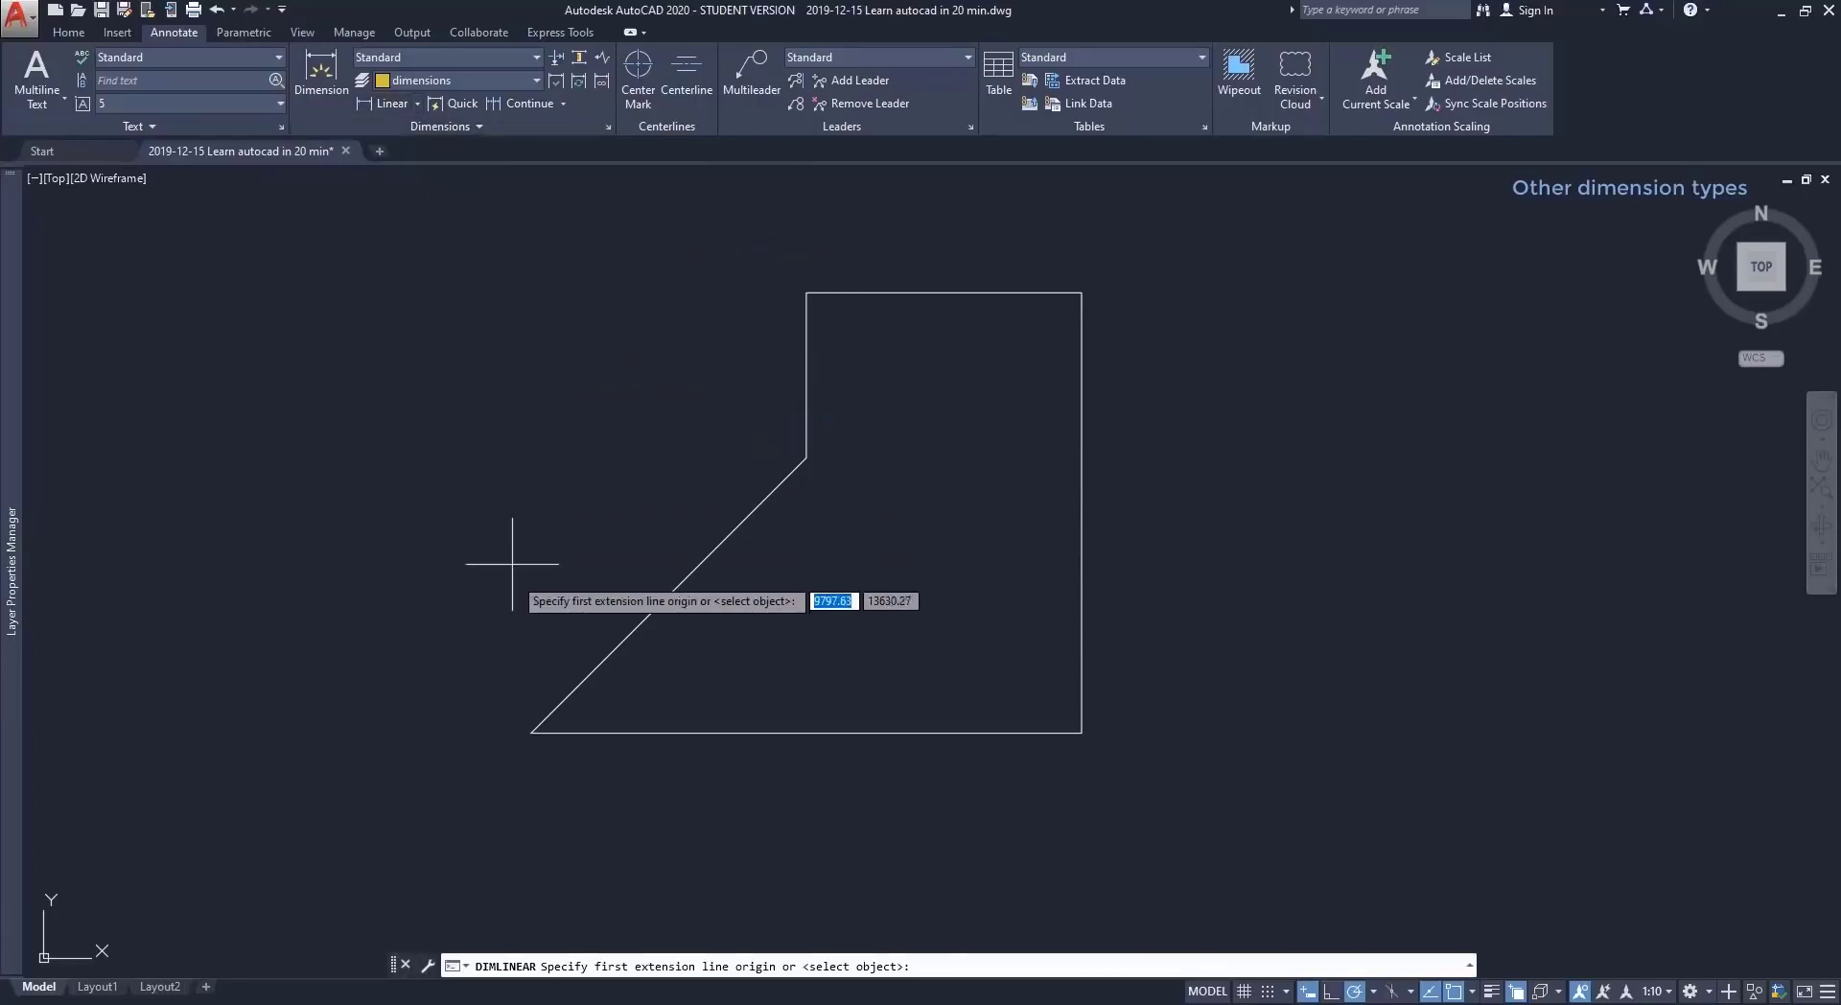
left_click(536, 726)
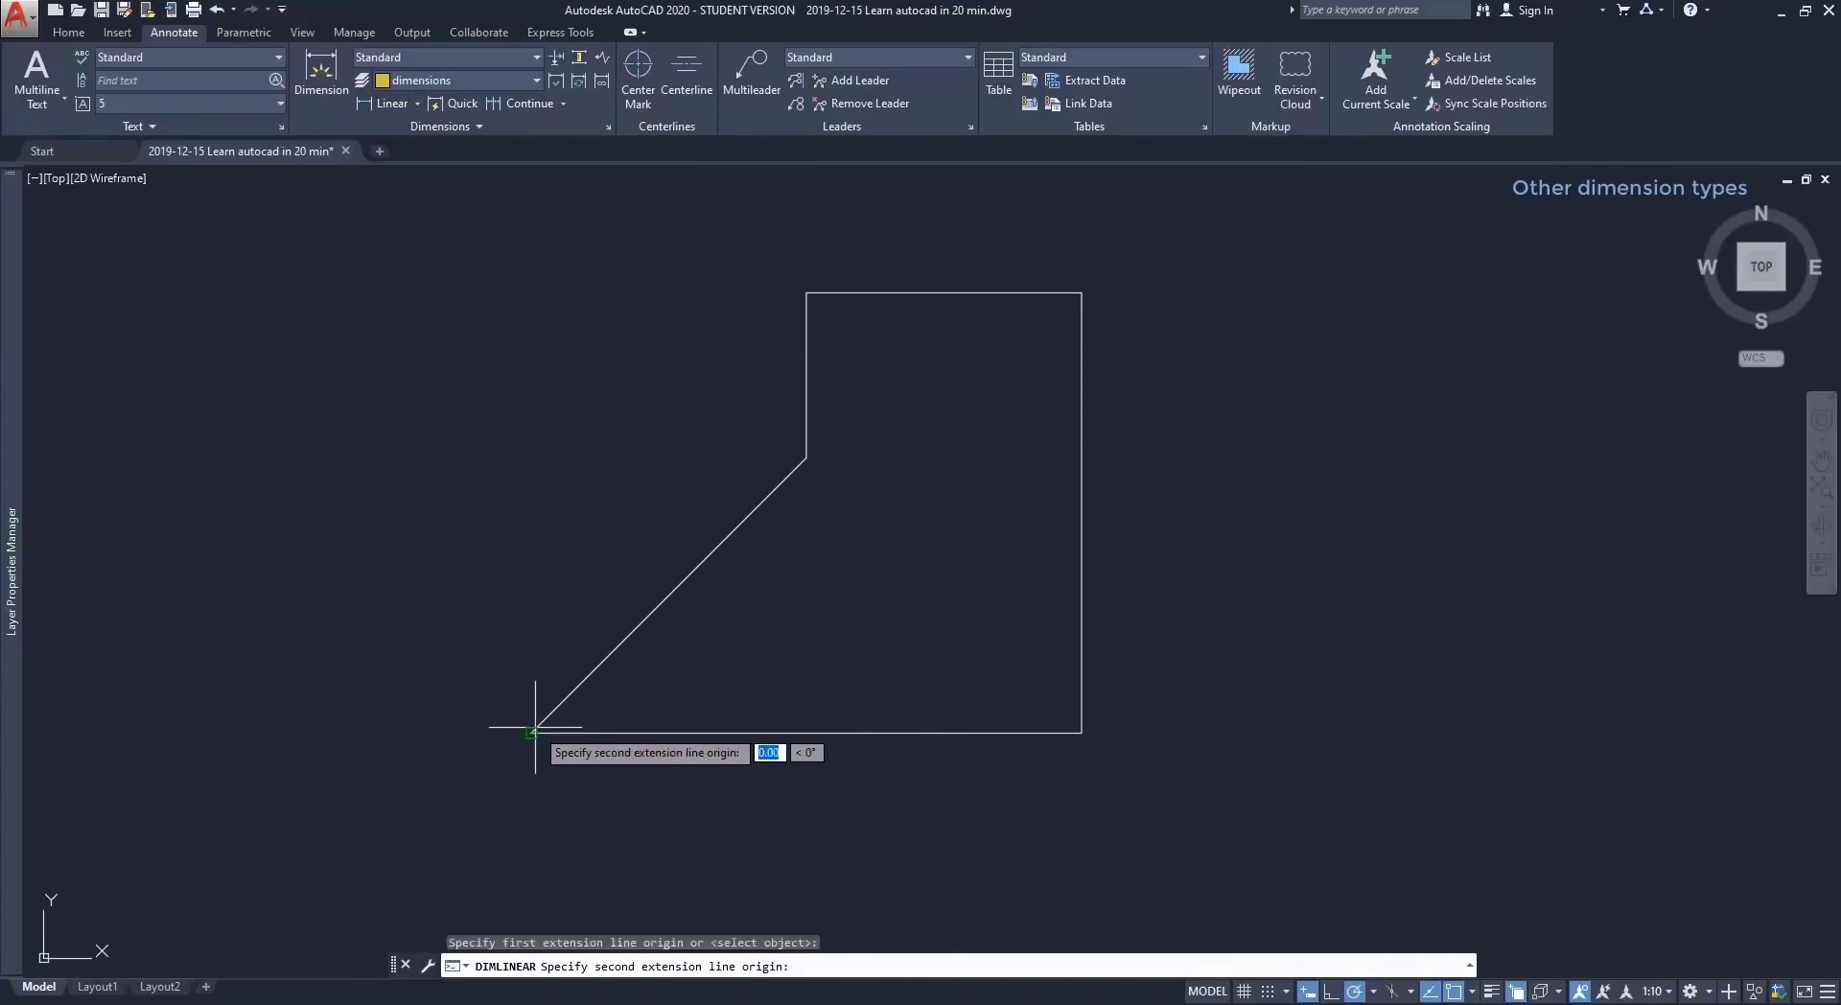
left_click(806, 457)
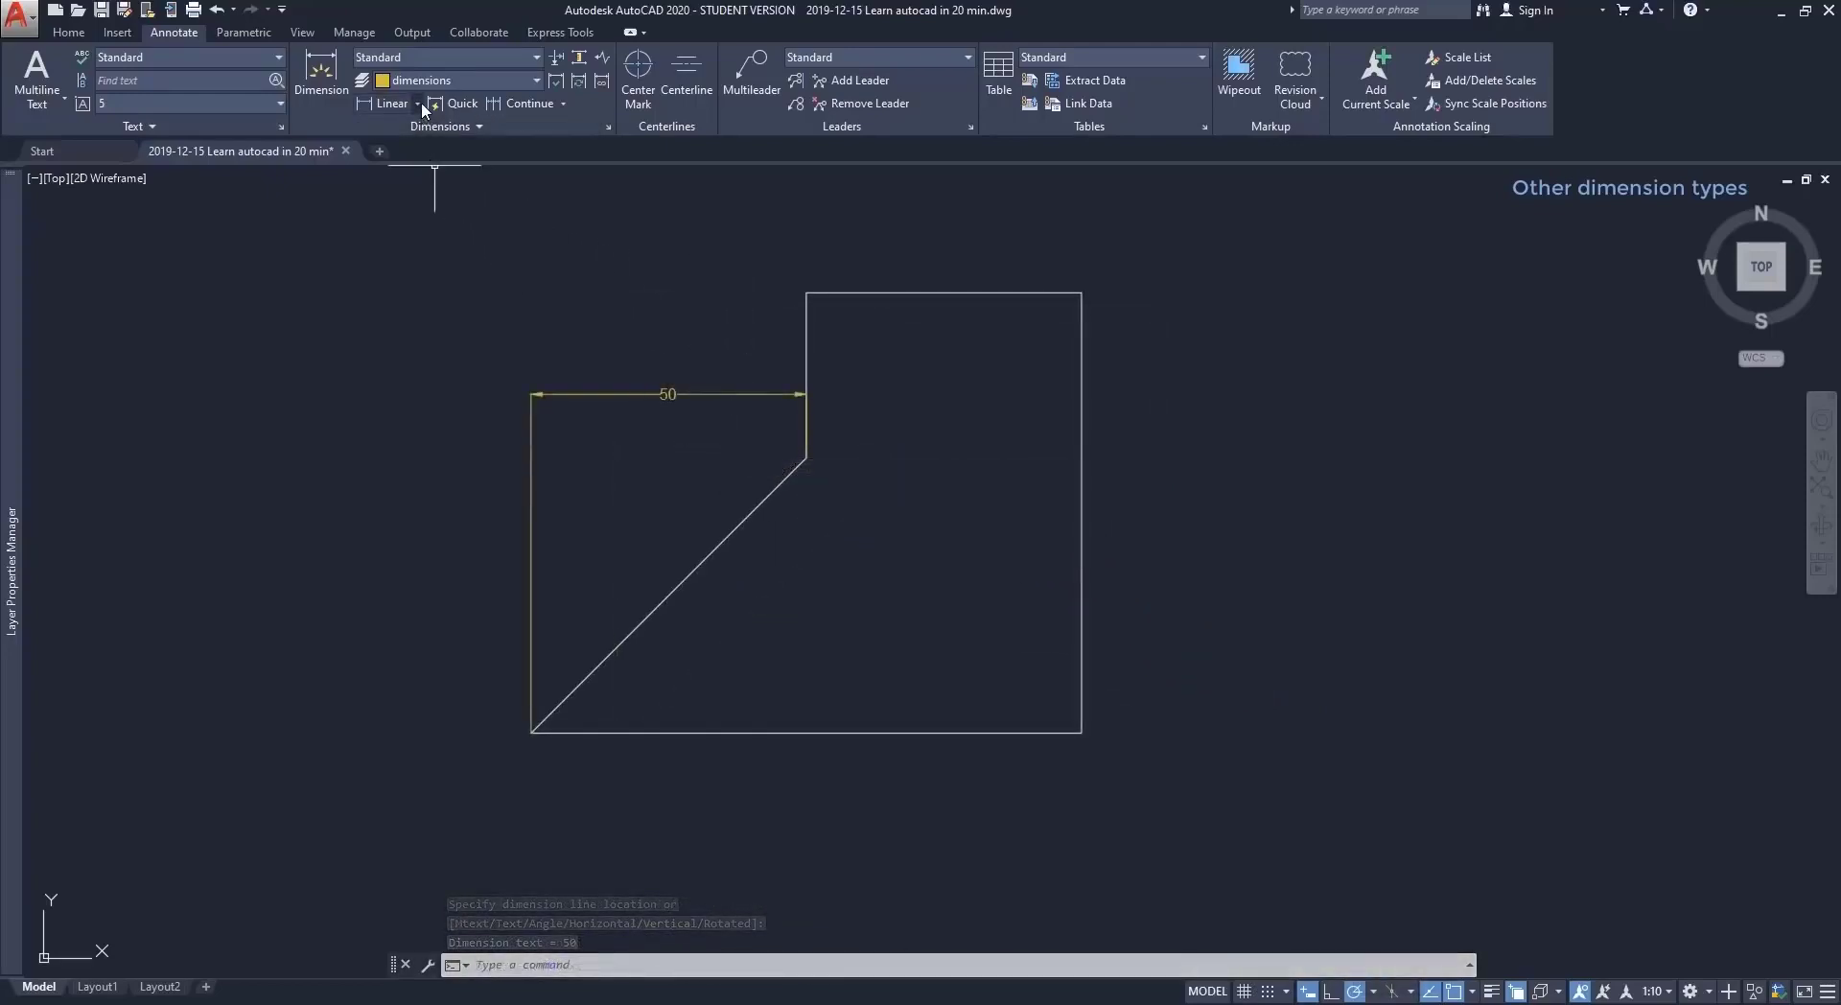
Add an aligned dimension along the outer side of the sloped edge, and delete the horizontal linear dimension.
left_click(422, 101)
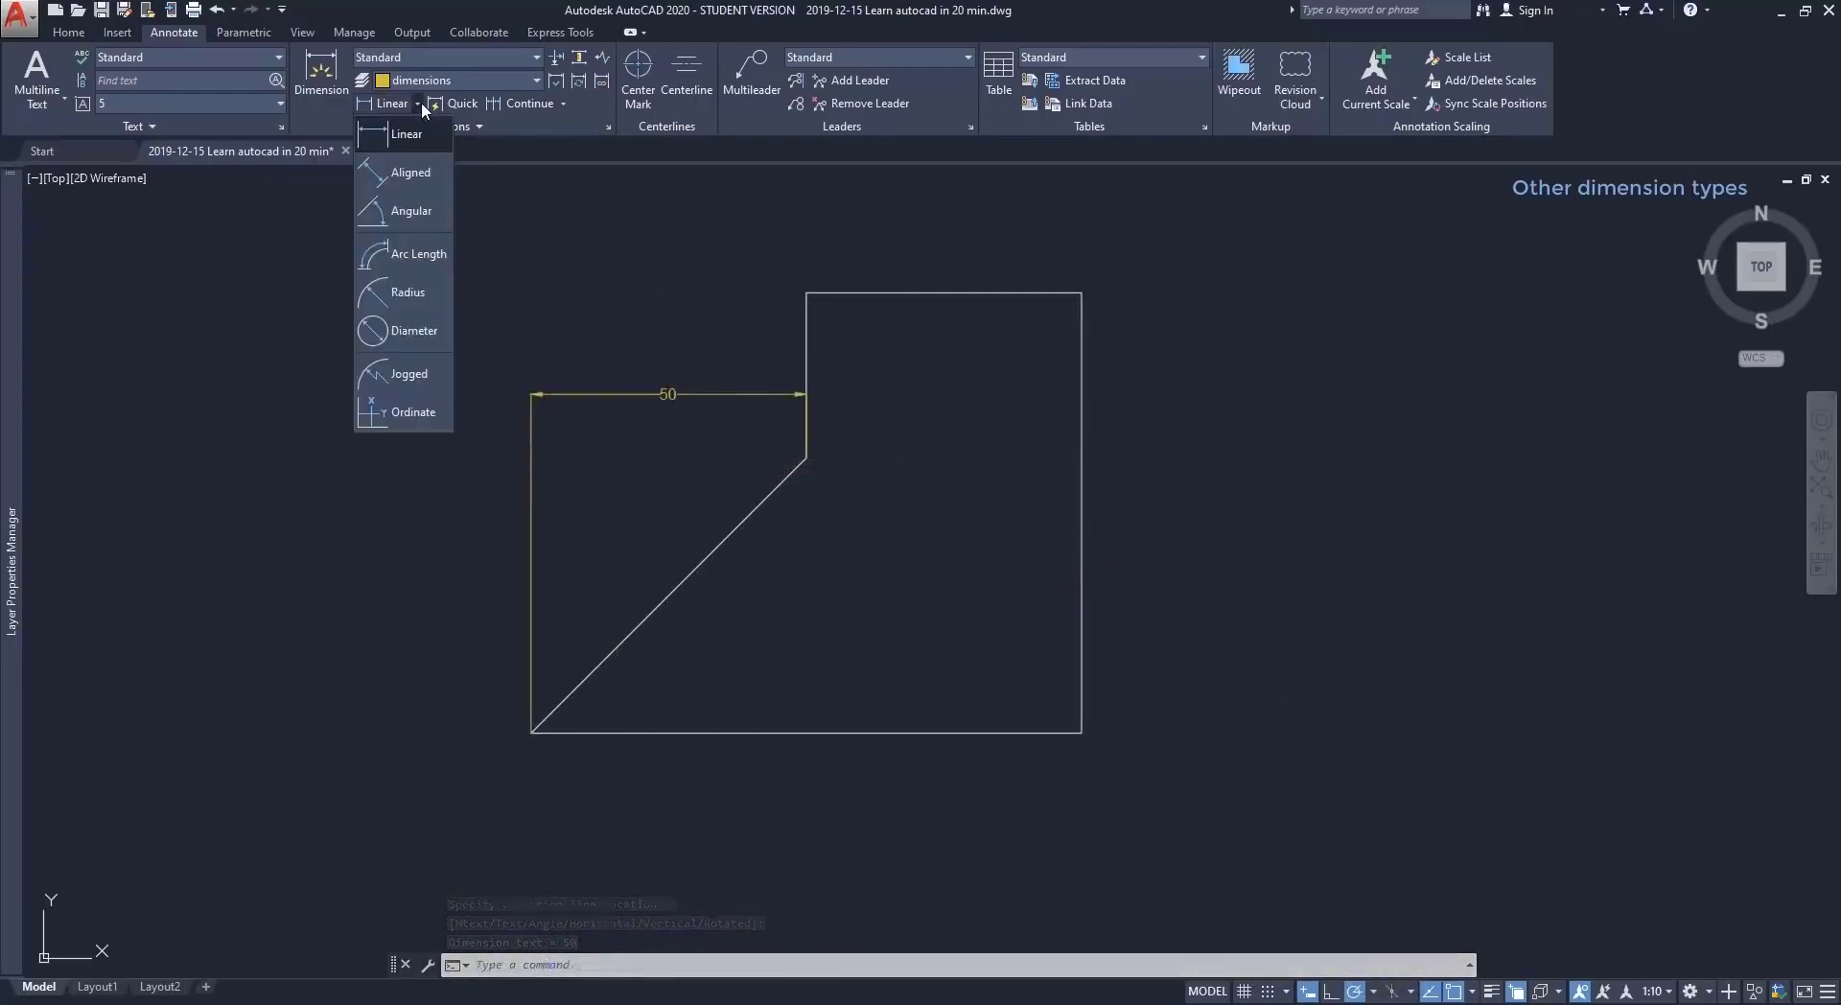
left_click(427, 189)
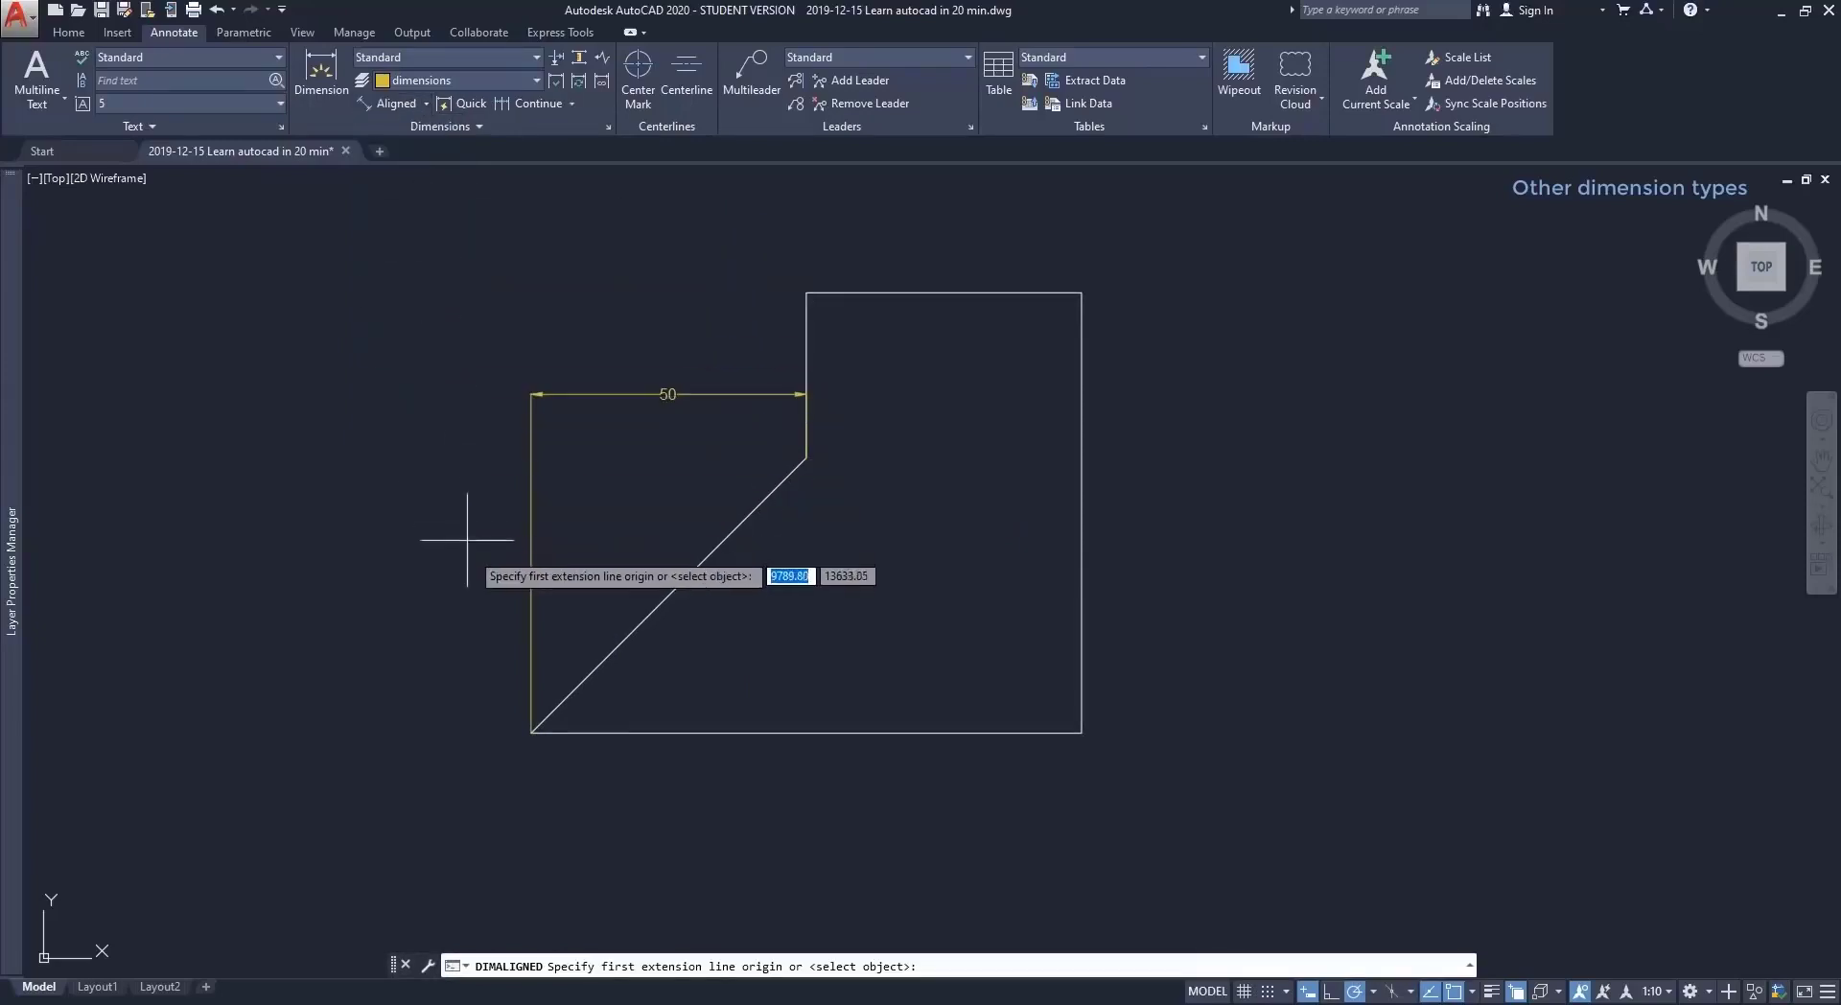
left_click(532, 724)
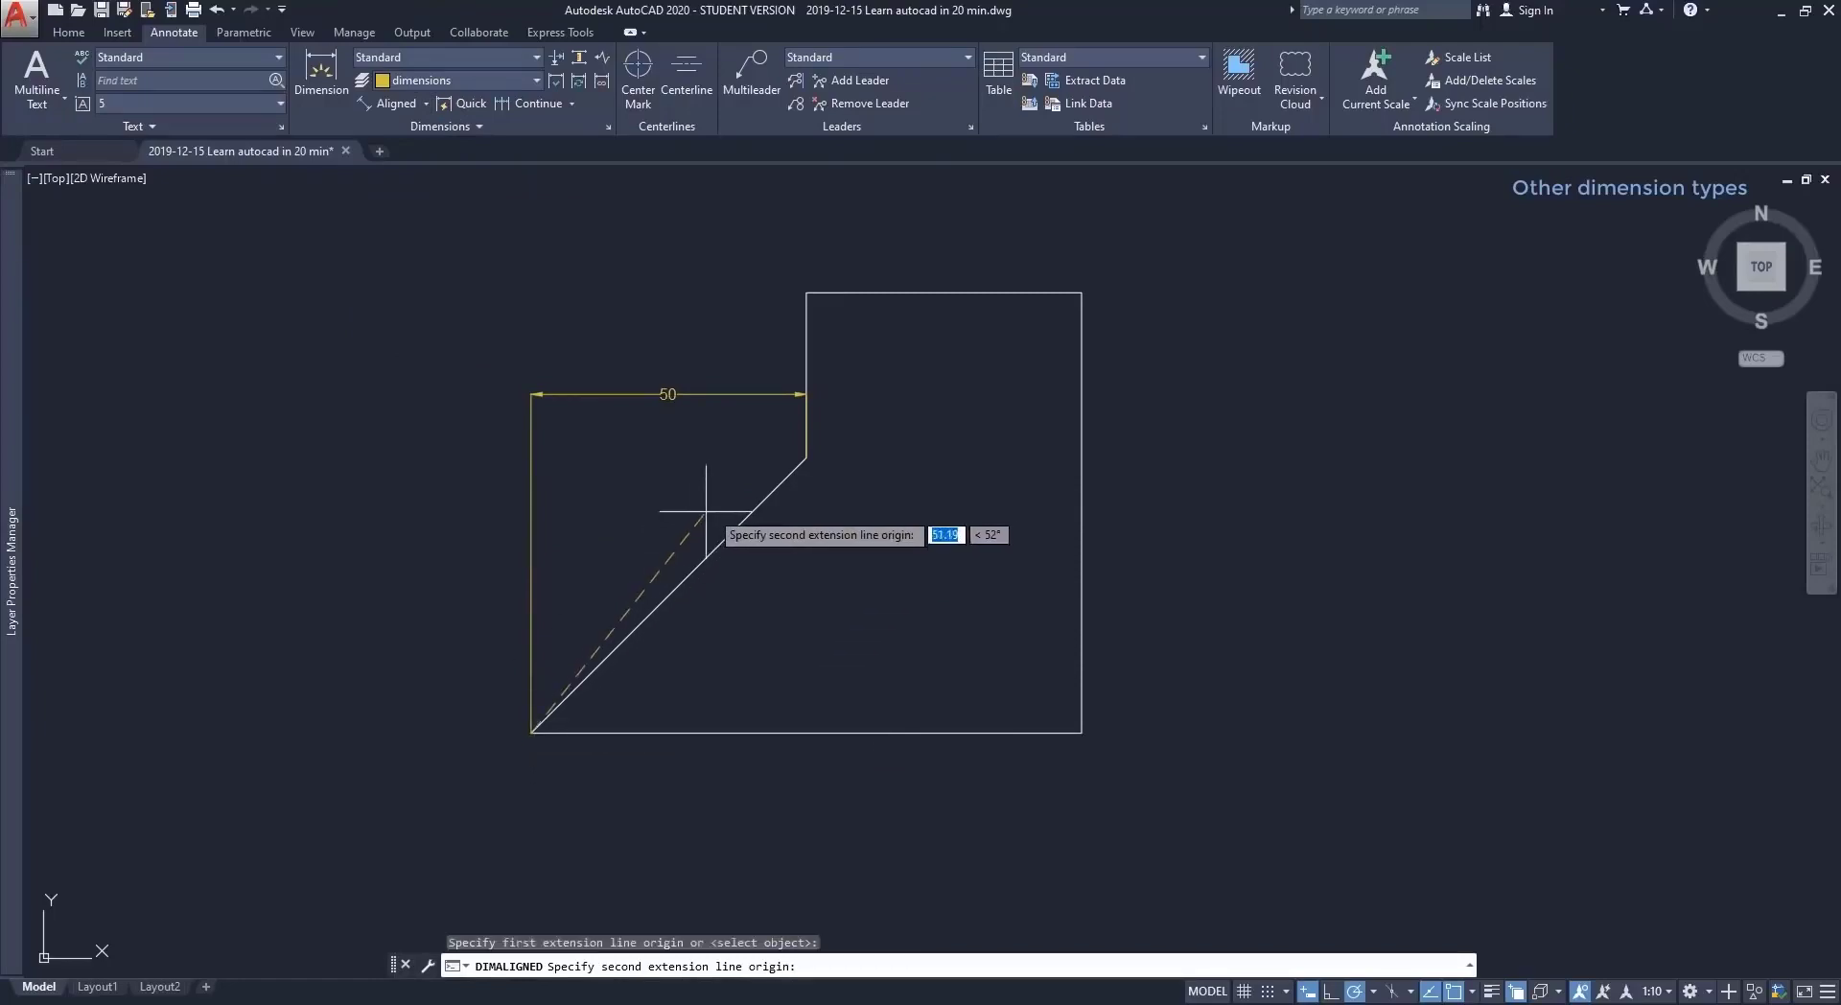
left_click(806, 458)
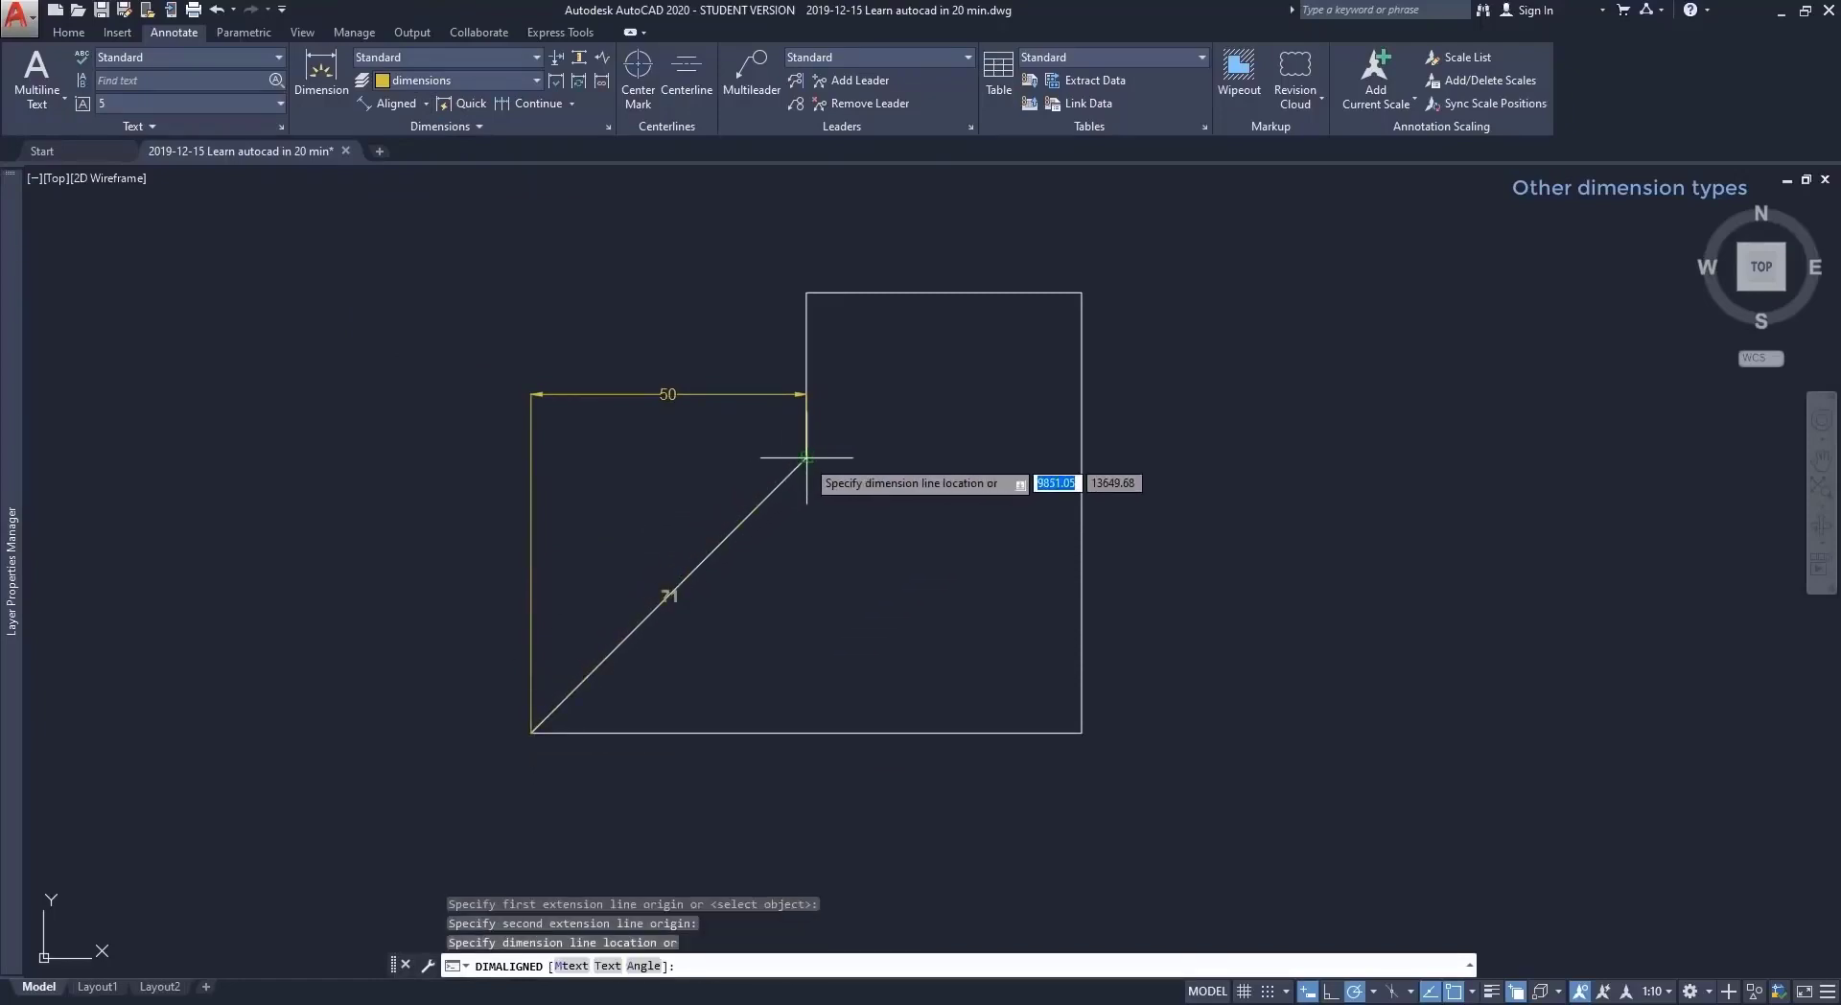
left_click(742, 456)
left_click(699, 394)
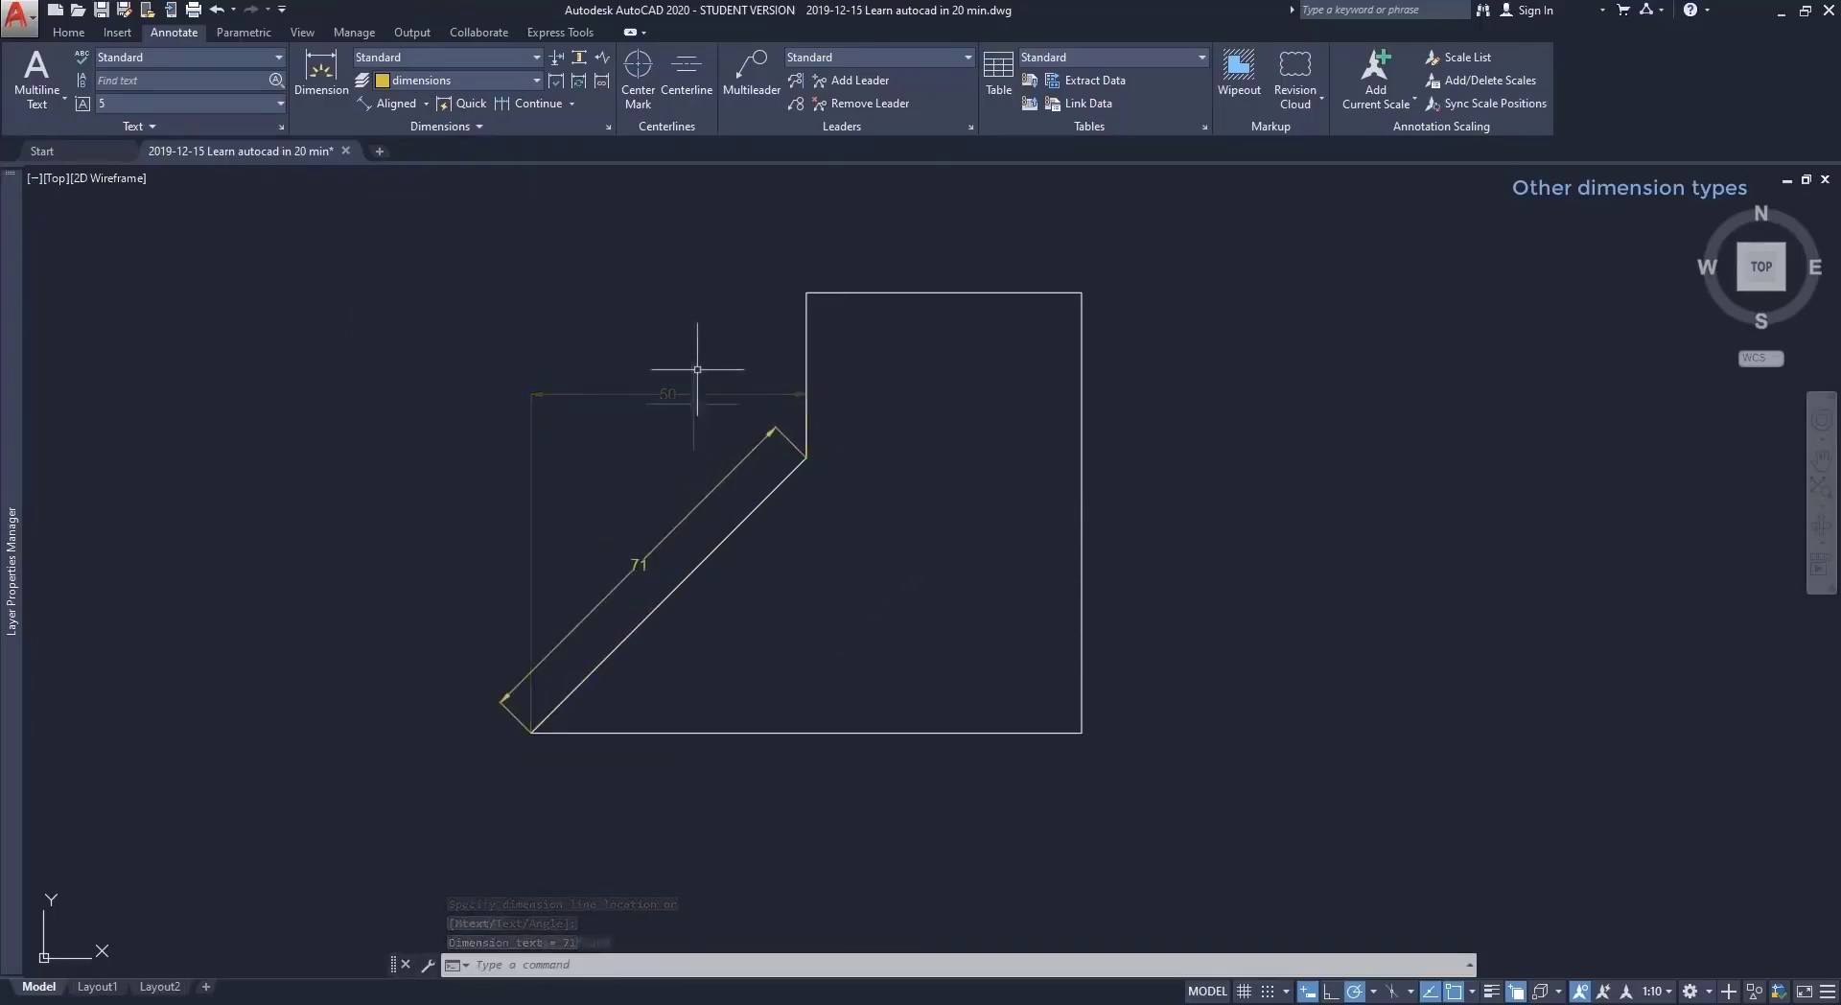
key("Delete")
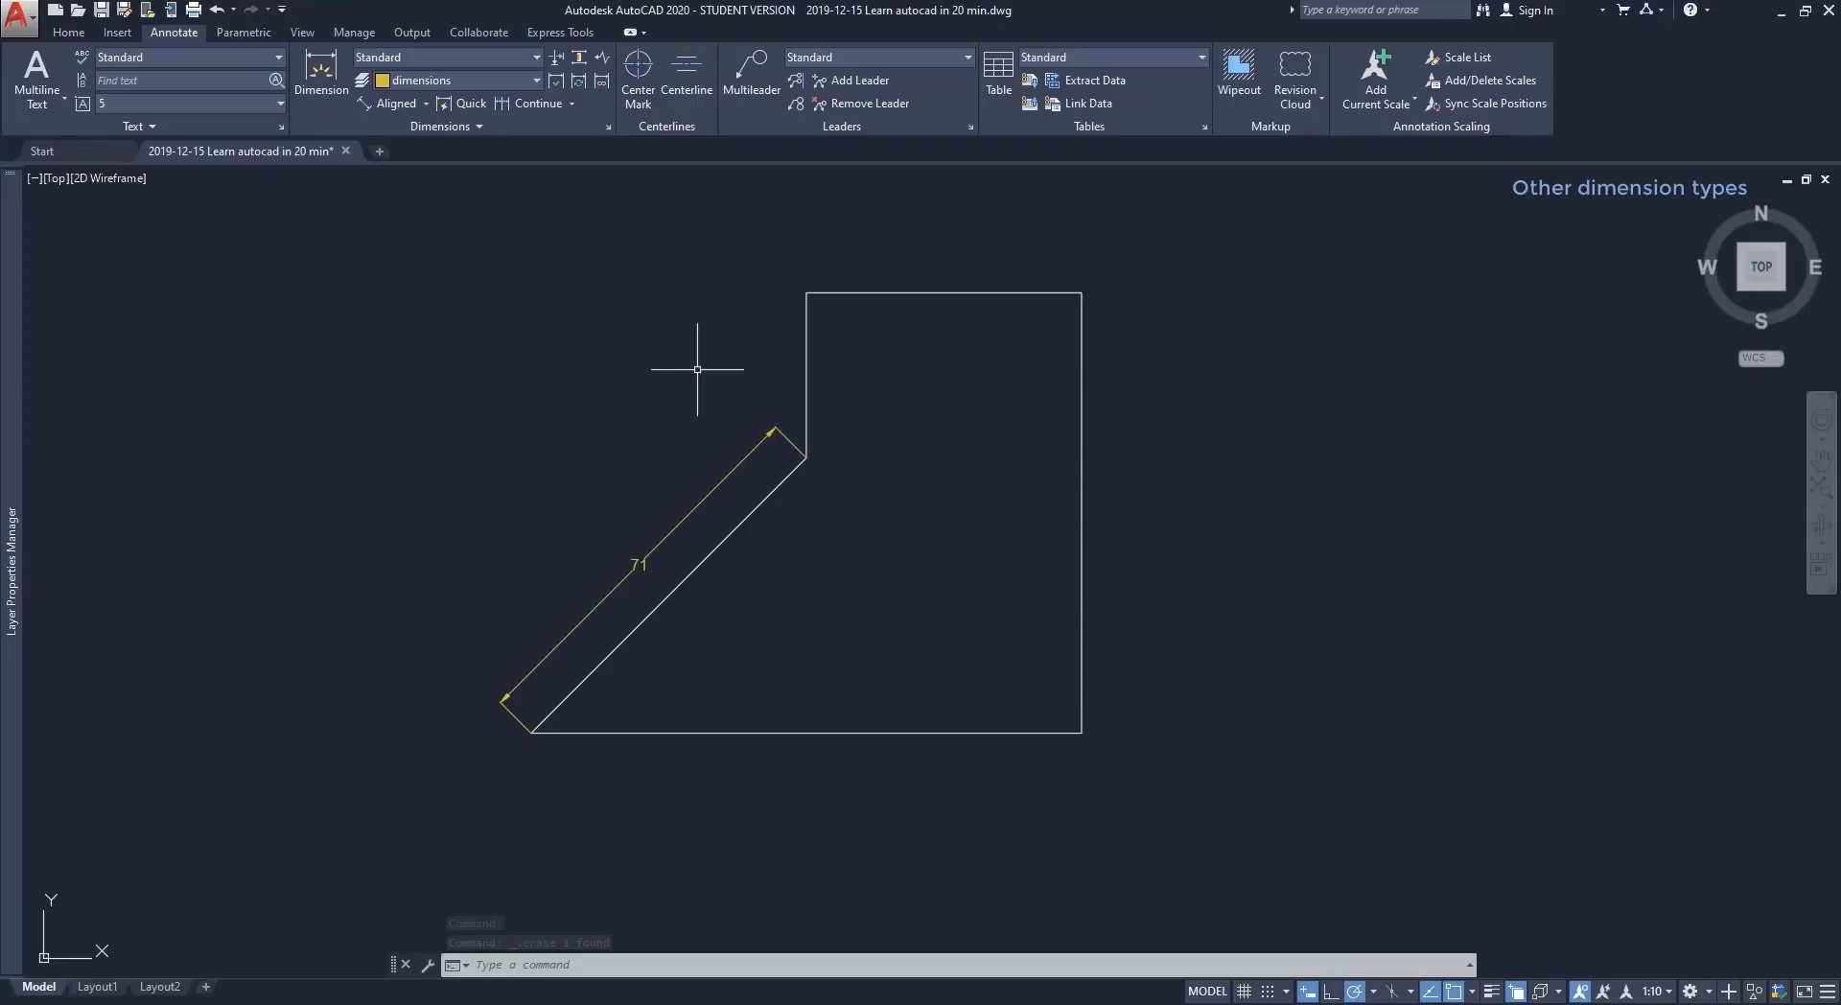
Add an angular dimension between the sloped edge and the bottom edge, placing the arc inside the shape's acute corner.
left_click(425, 99)
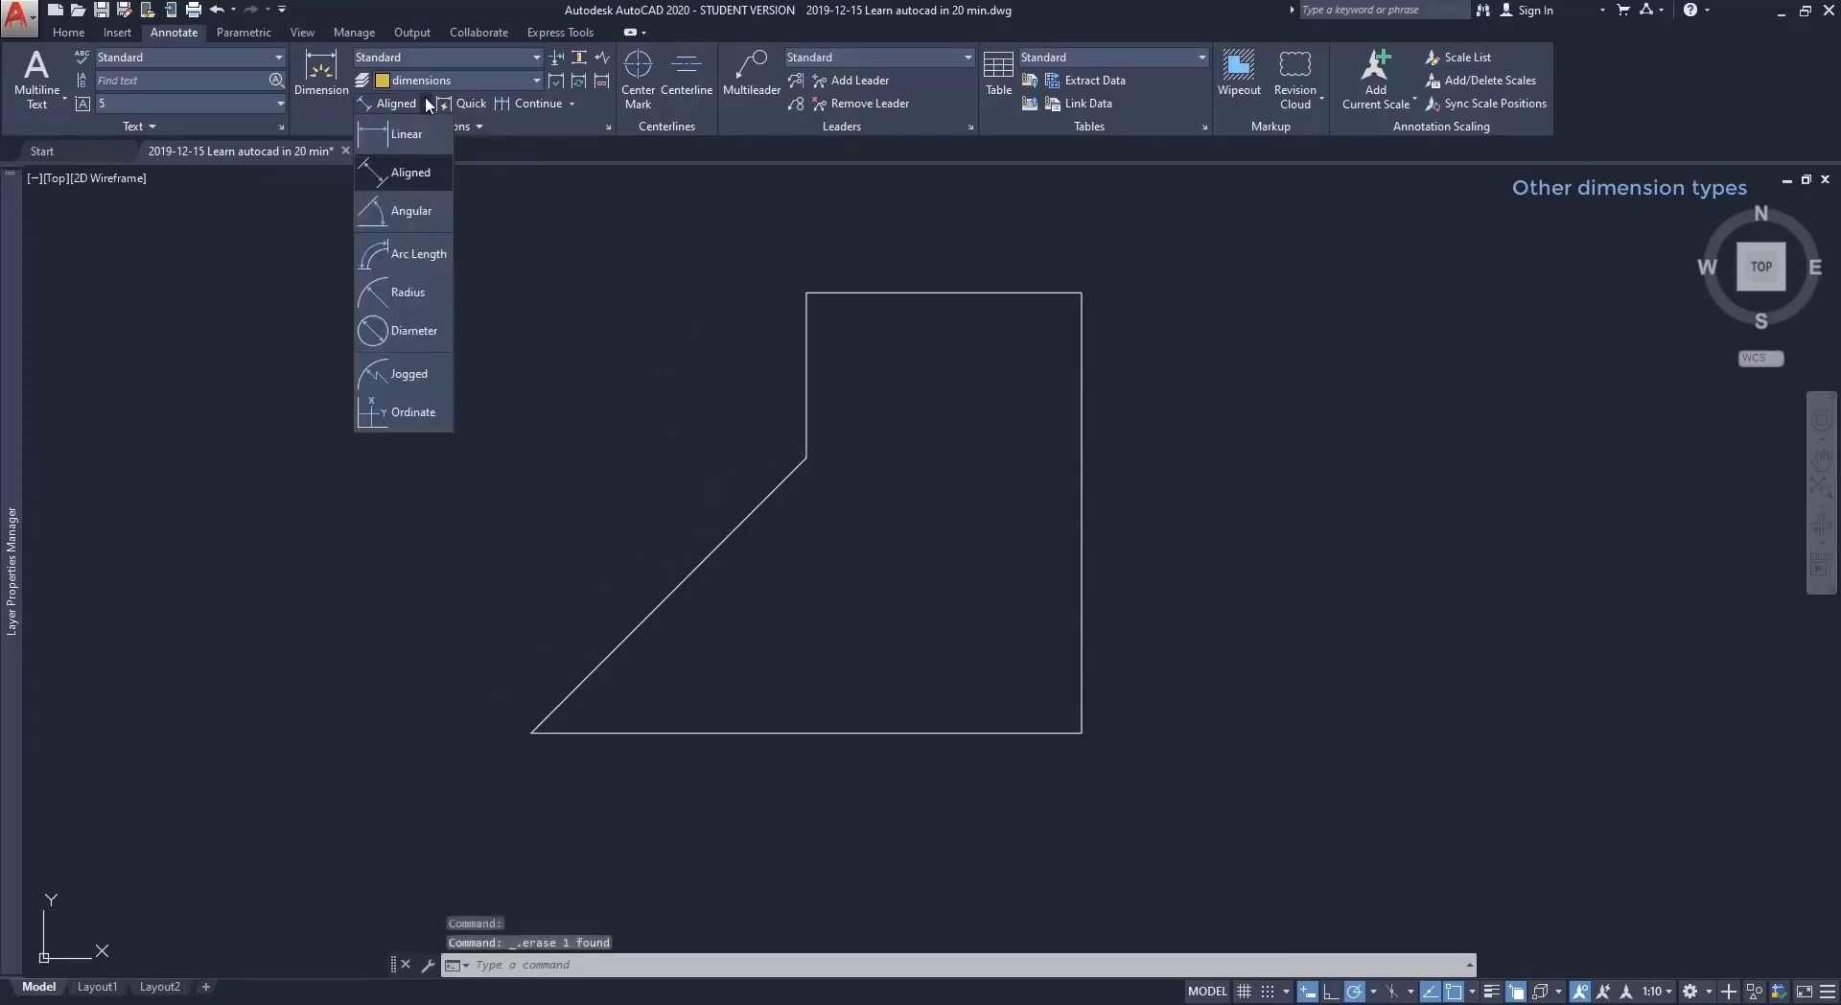
left_click(428, 211)
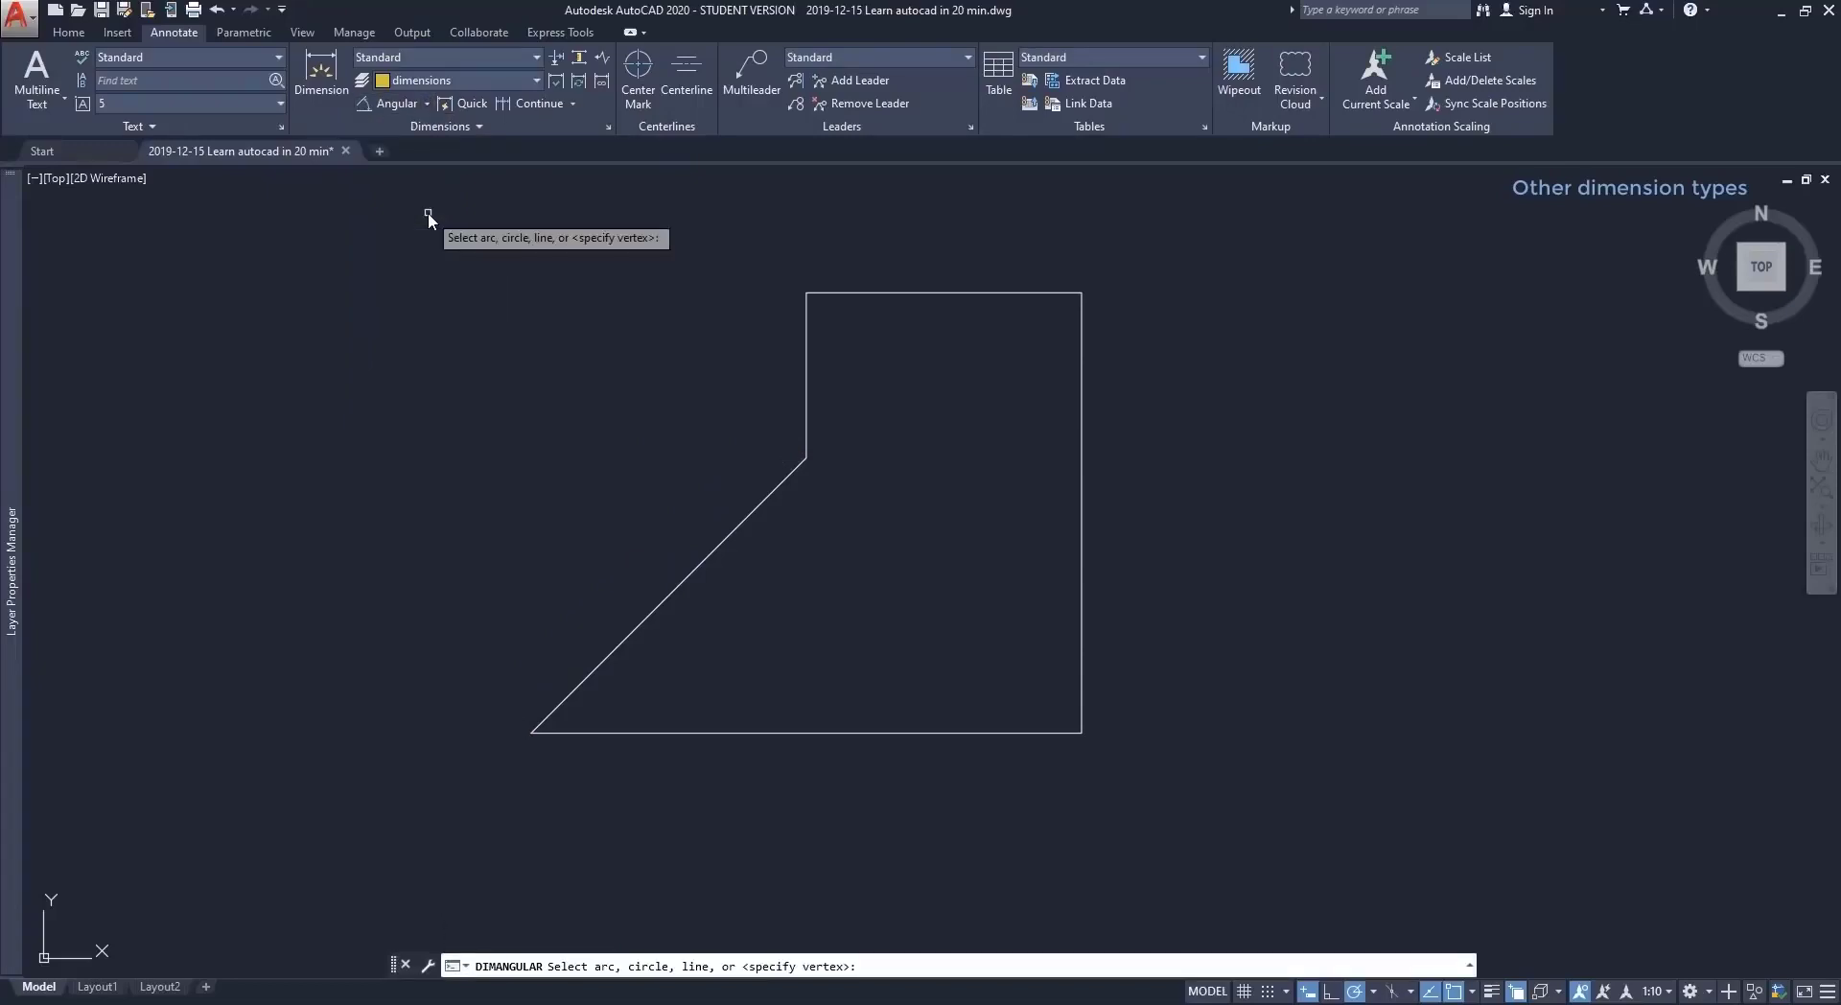
left_click(671, 589)
left_click(700, 733)
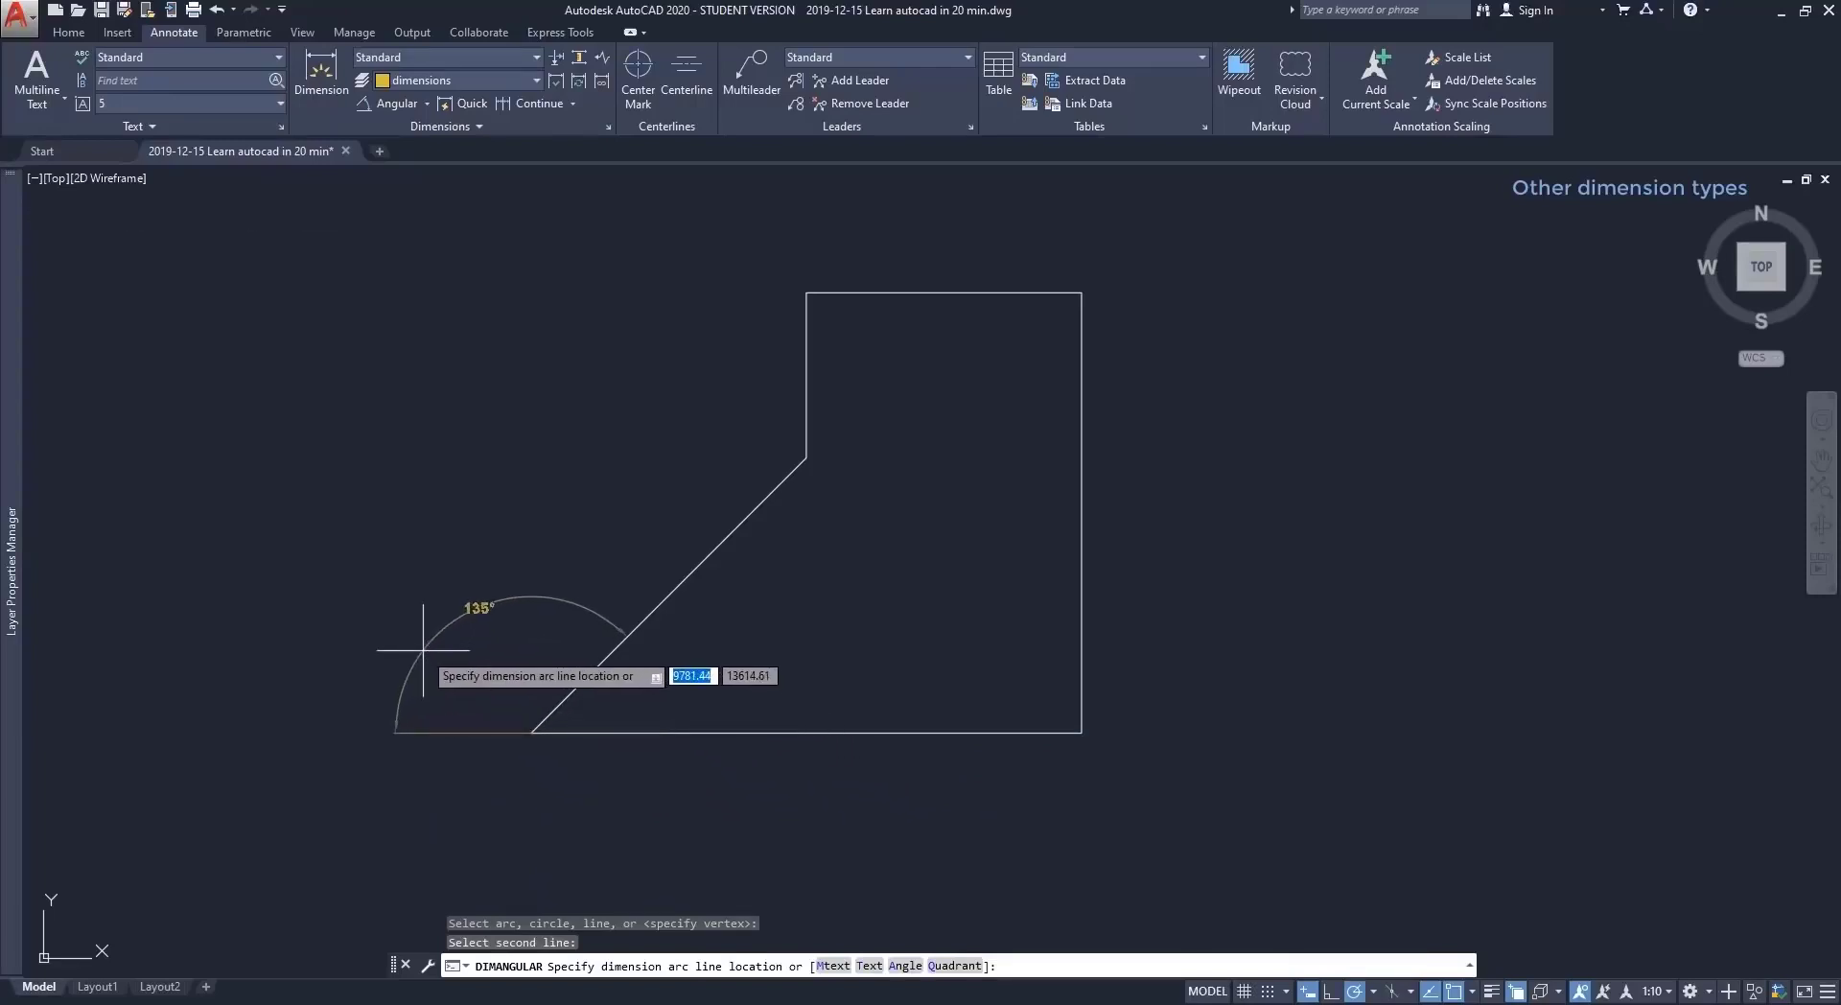
left_click(599, 706)
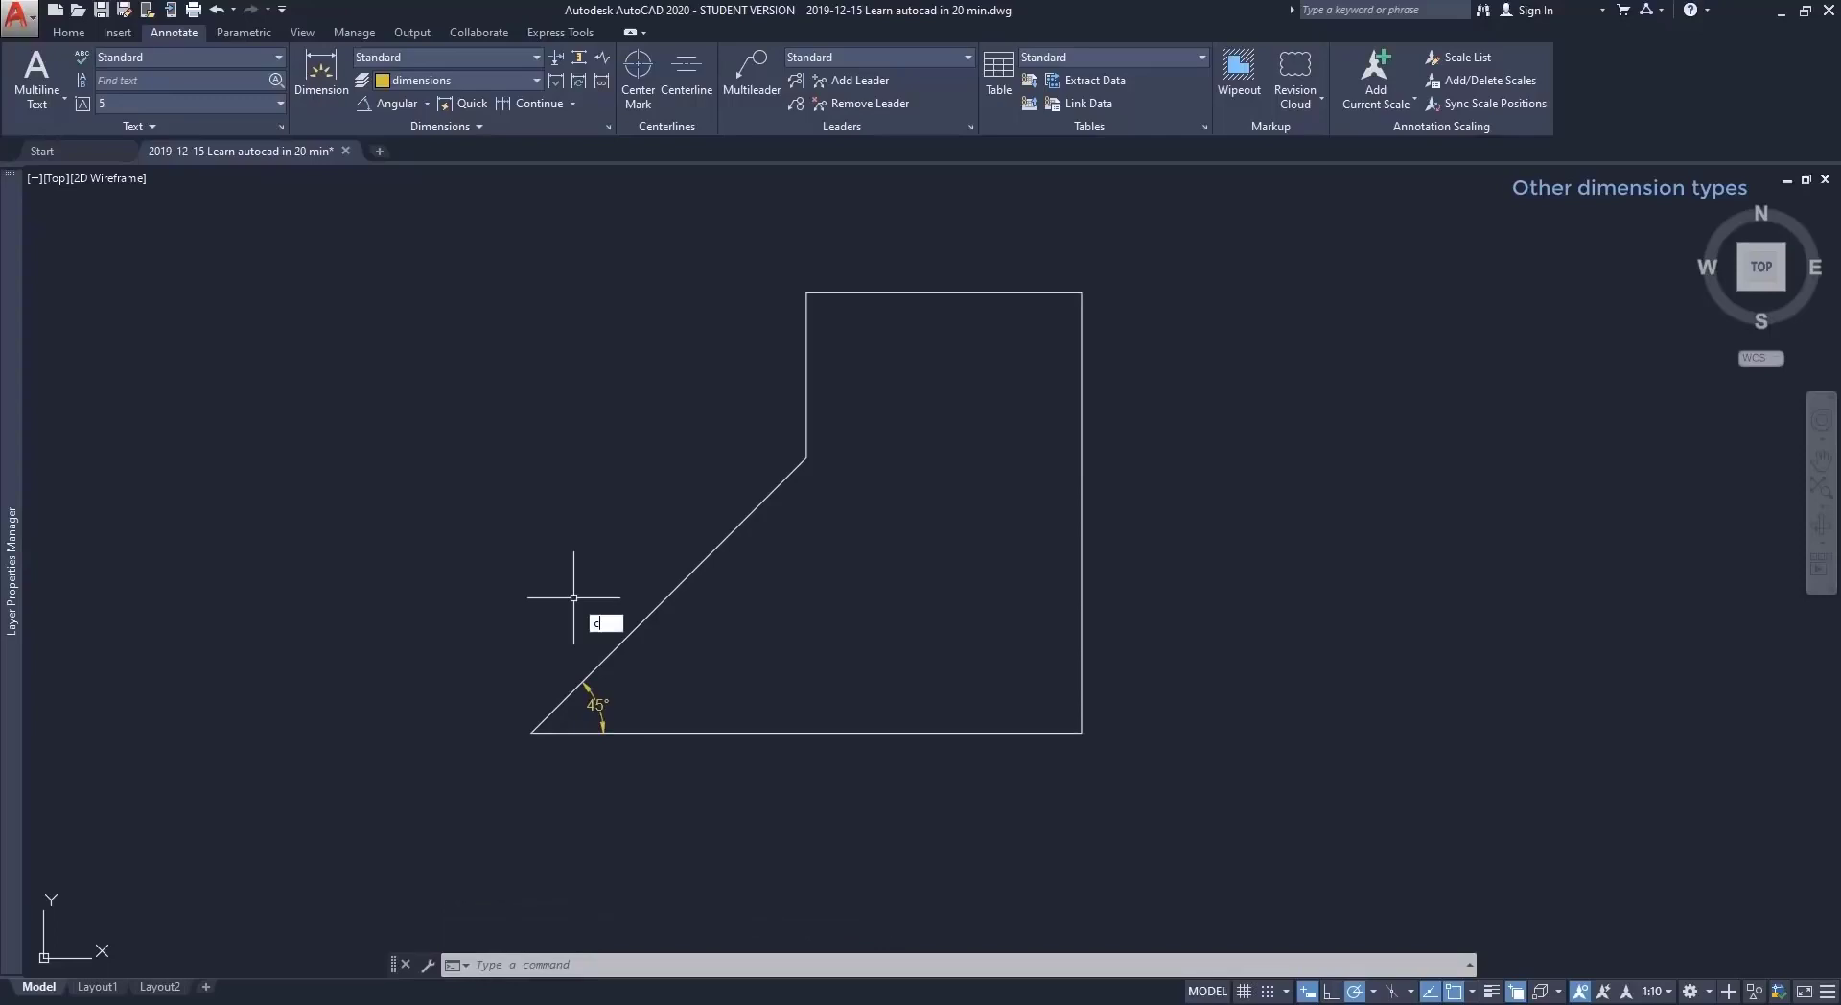
Draw a circle with a radius of about 12 in the empty area left of the shape.
key("Return")
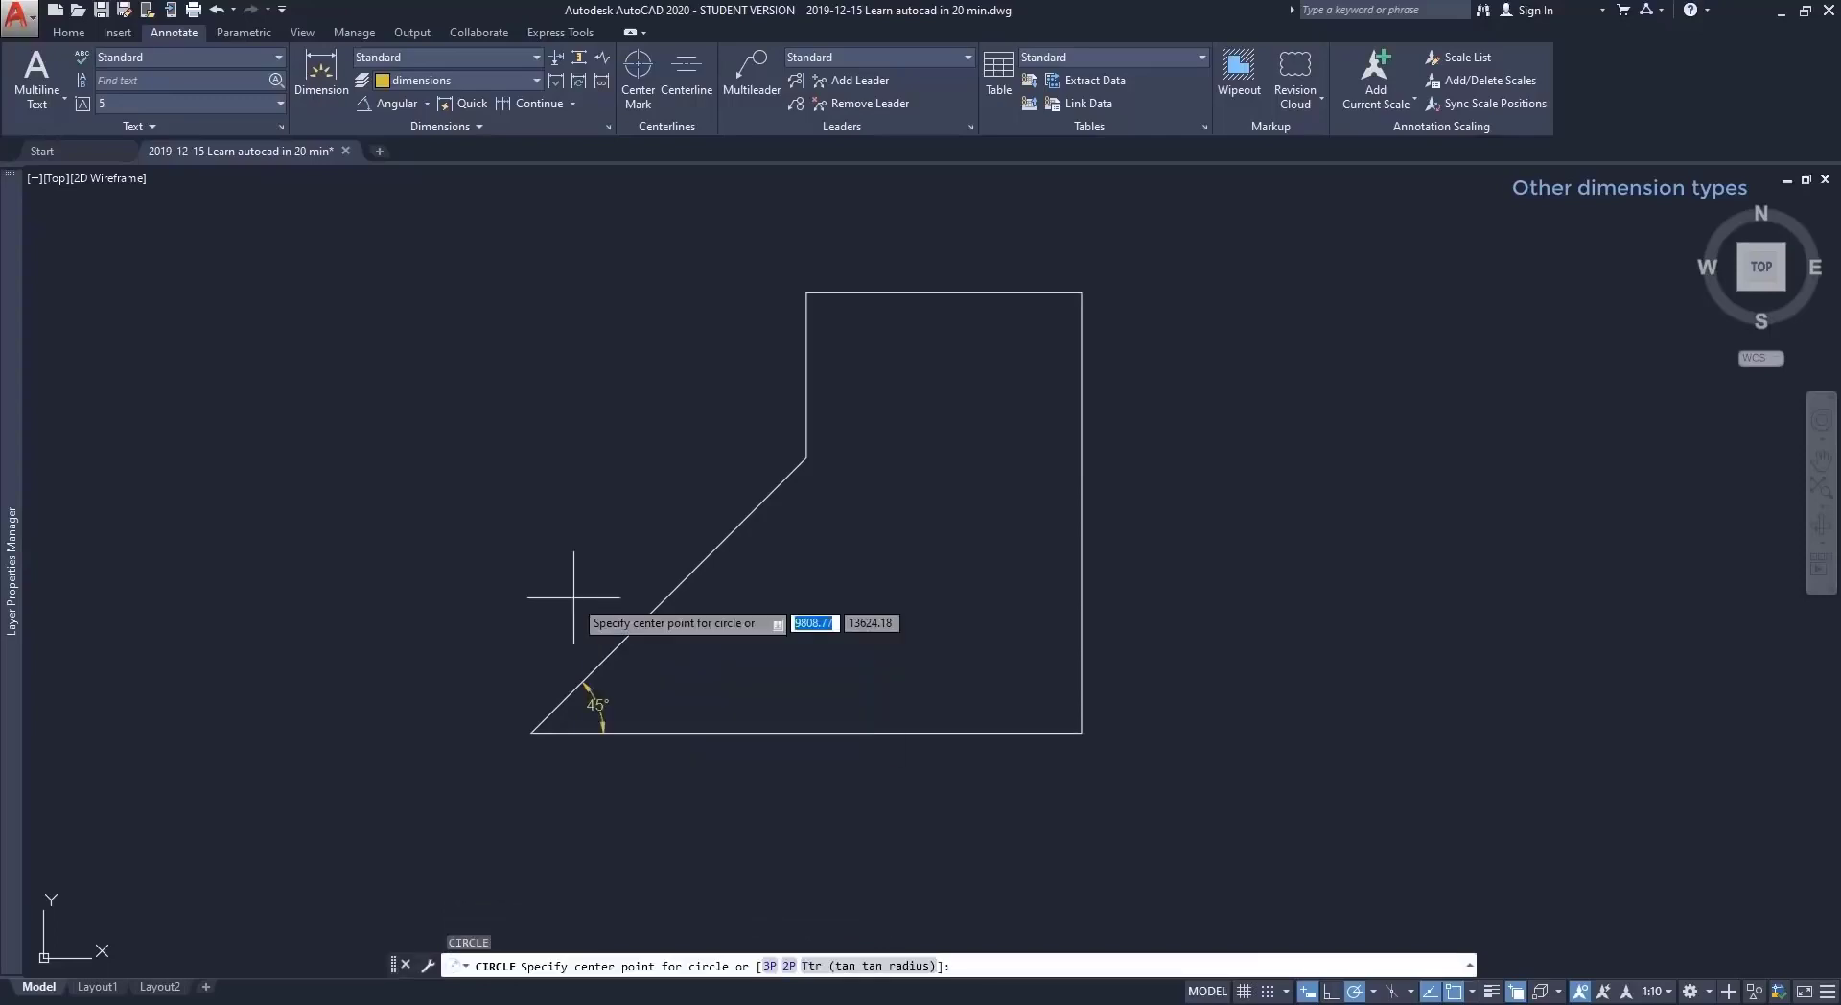
left_click(367, 503)
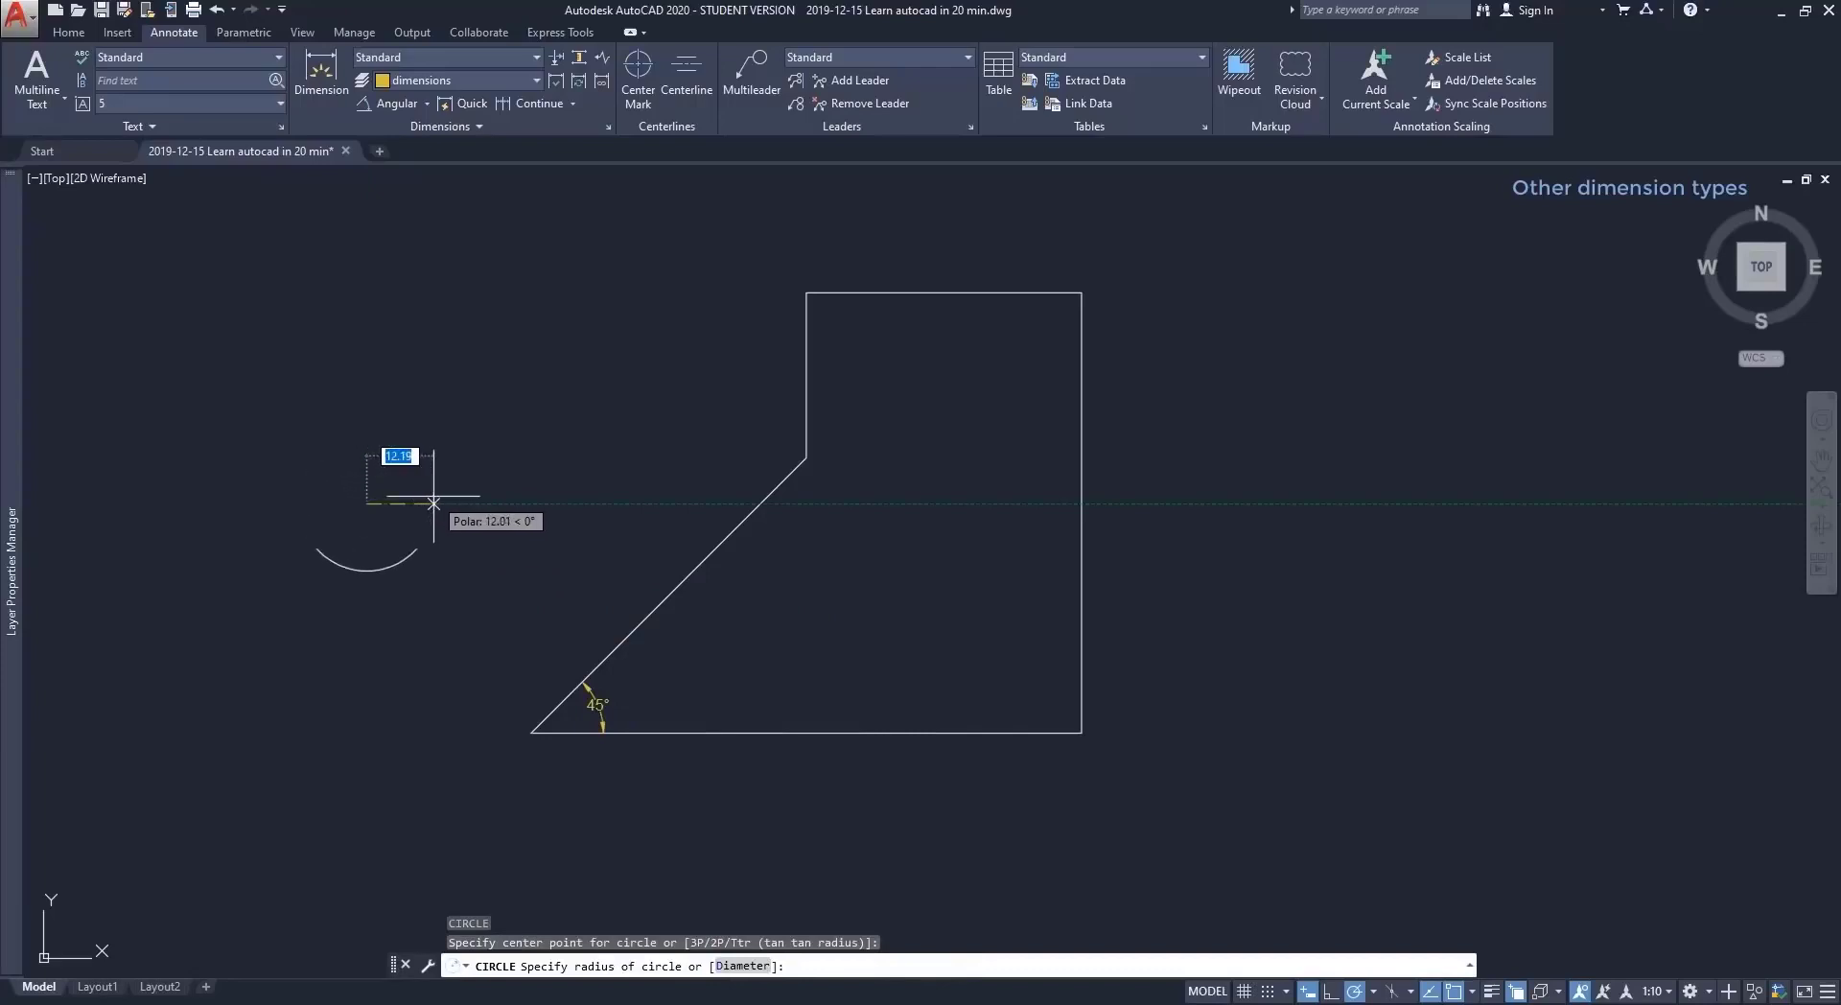
left_click(434, 502)
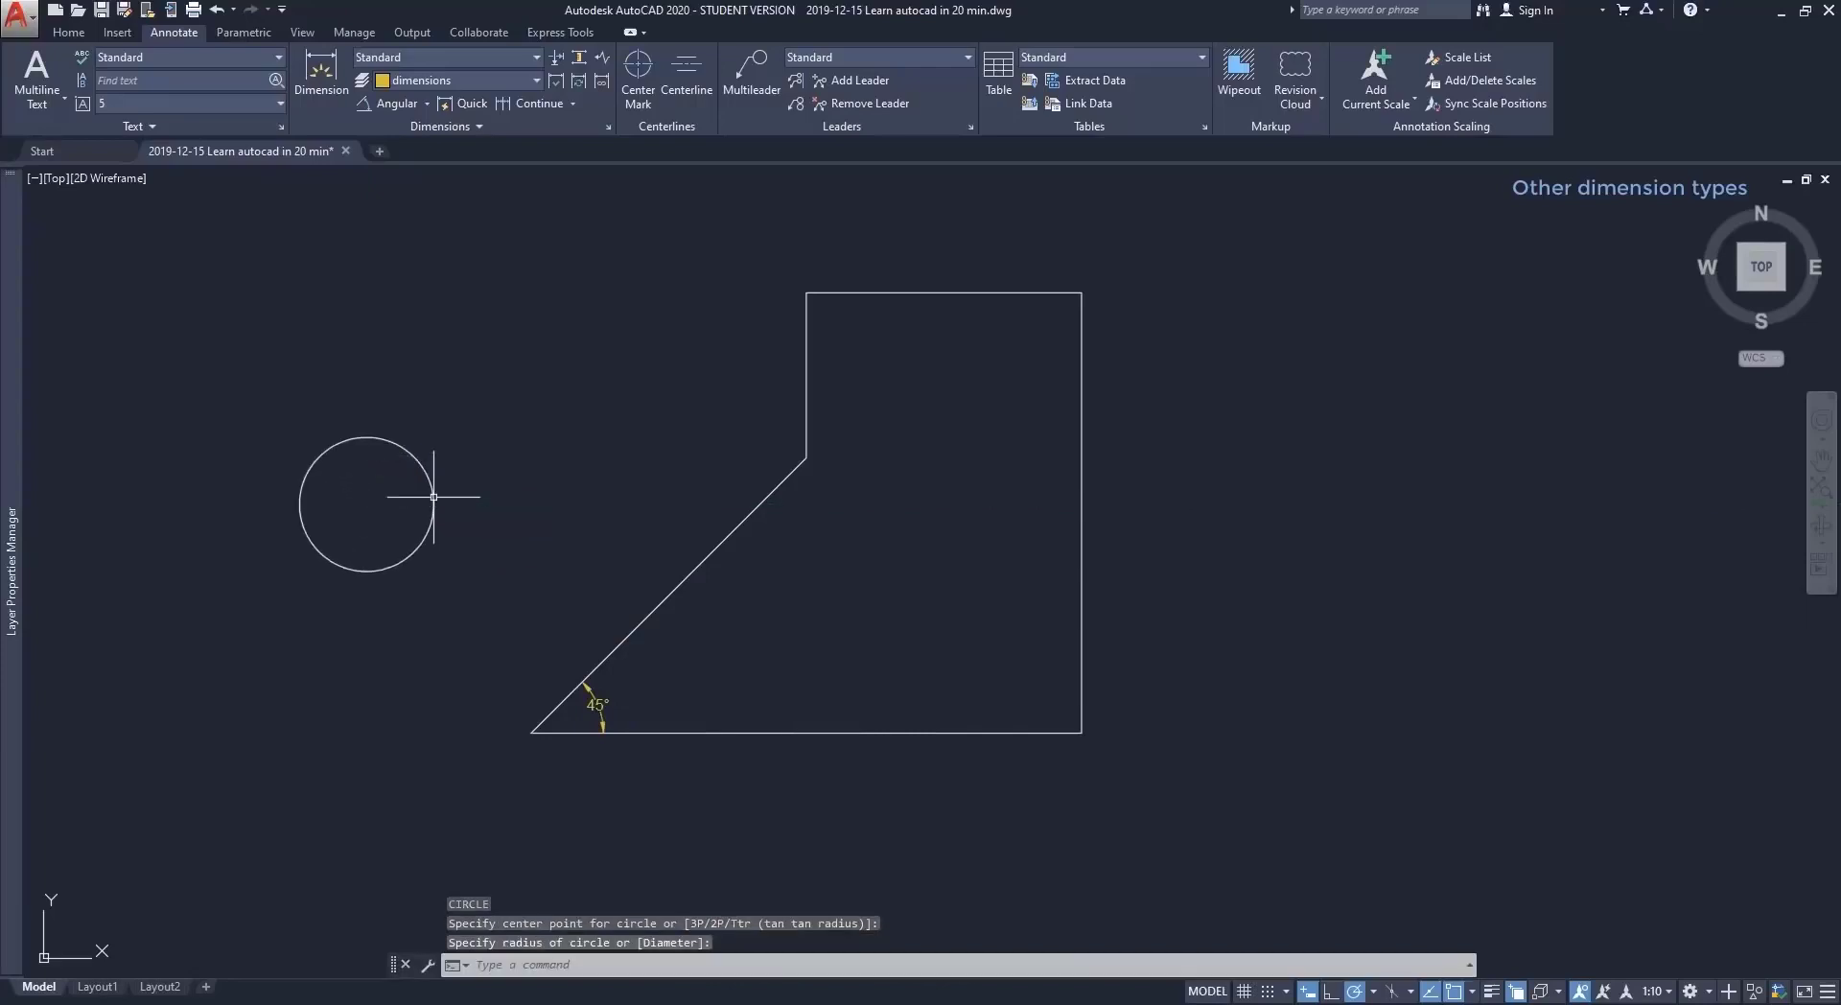
Add a radius dimension to the circle, placing its text inside near the upper right of the circumference.
left_click(426, 105)
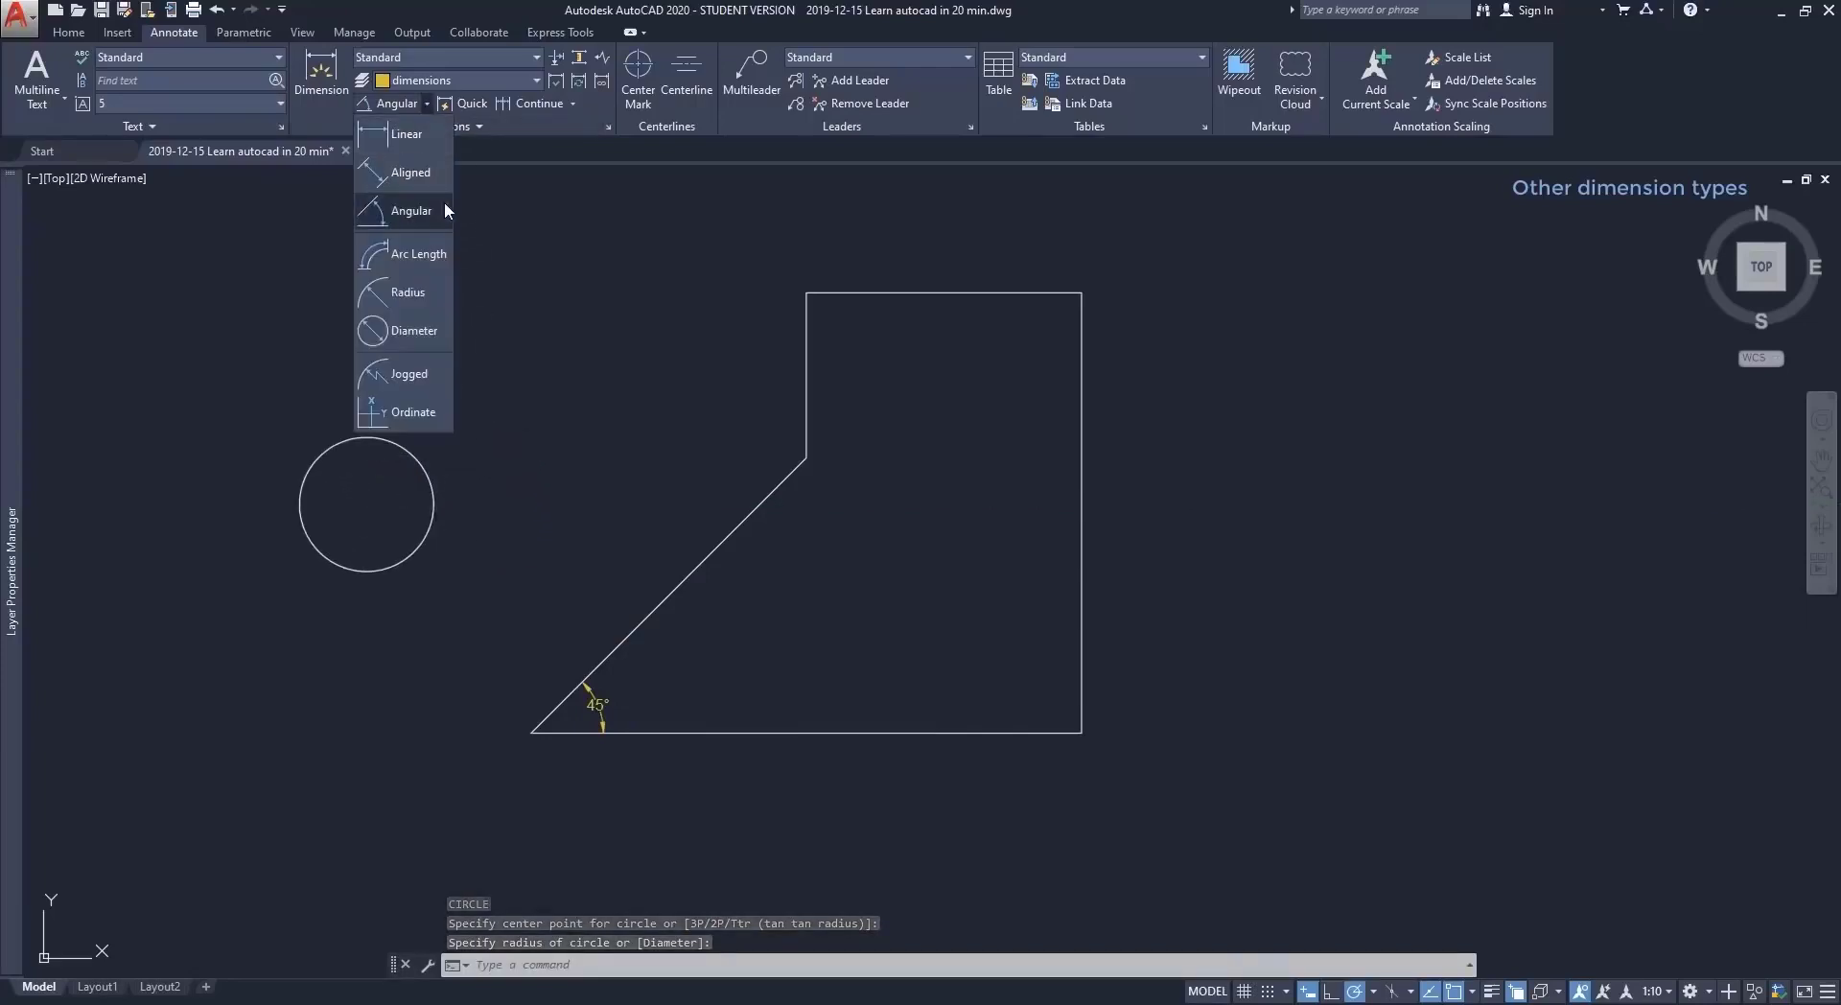
left_click(411, 294)
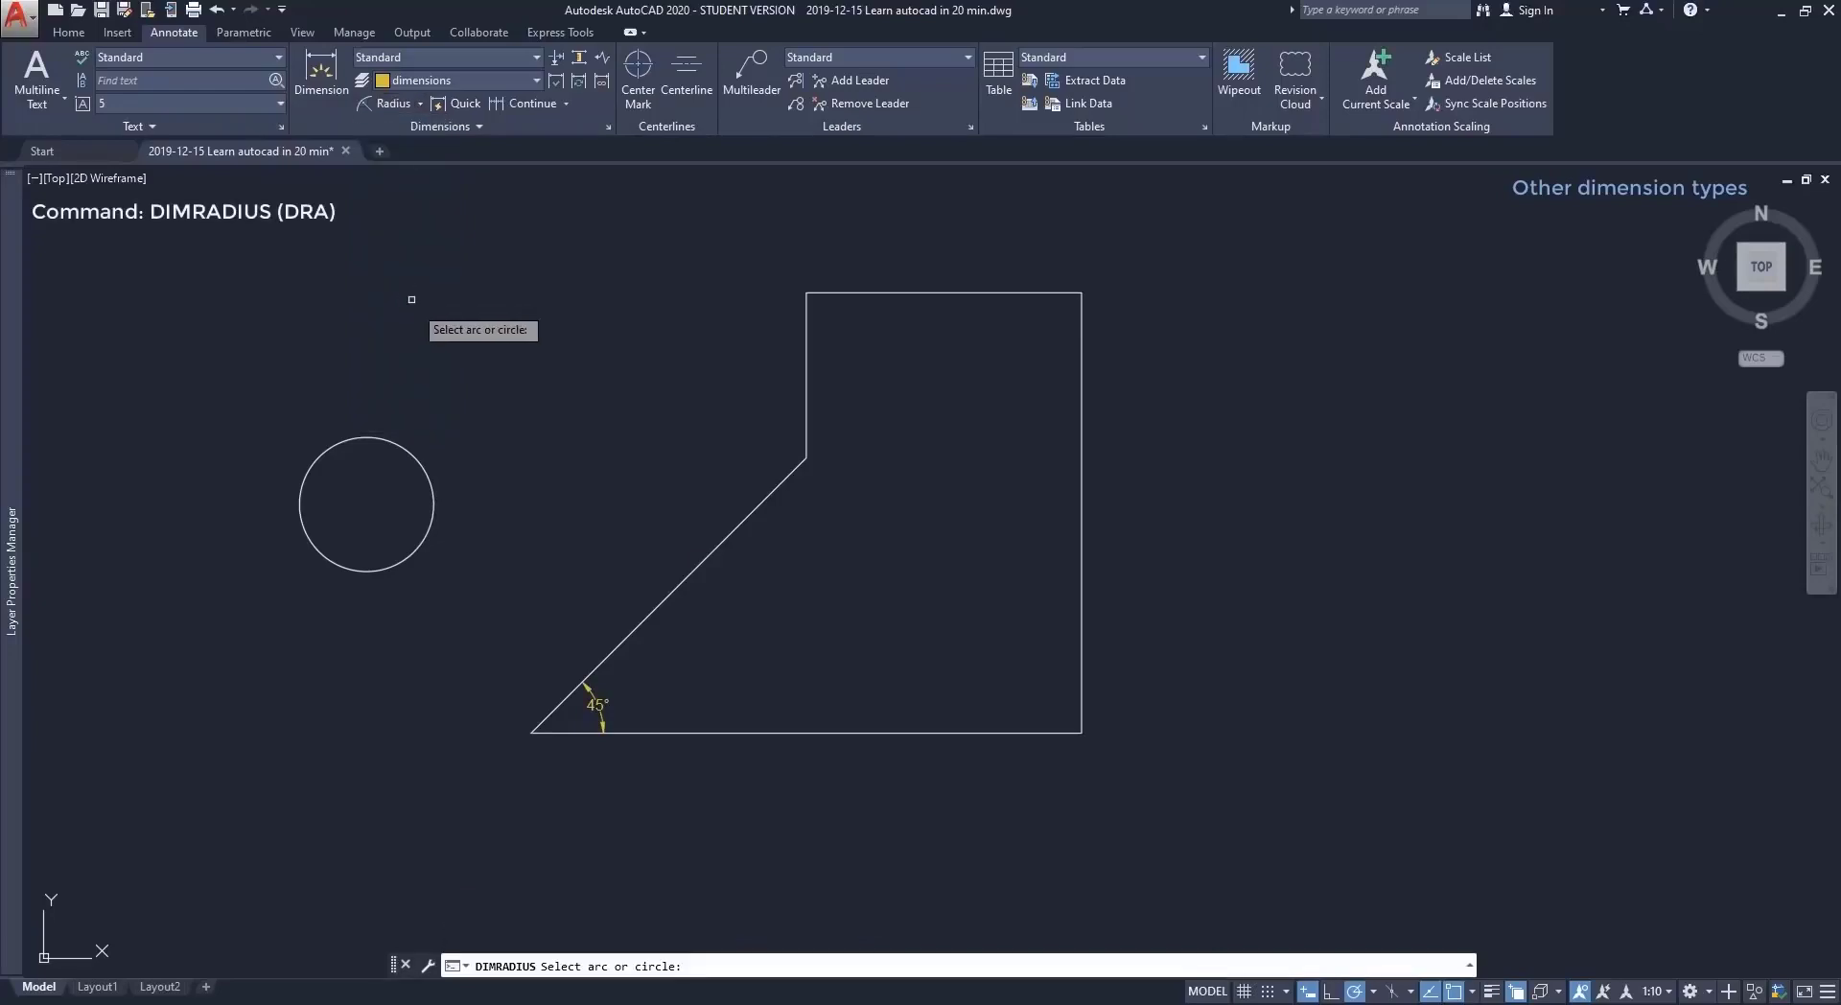
left_click(416, 462)
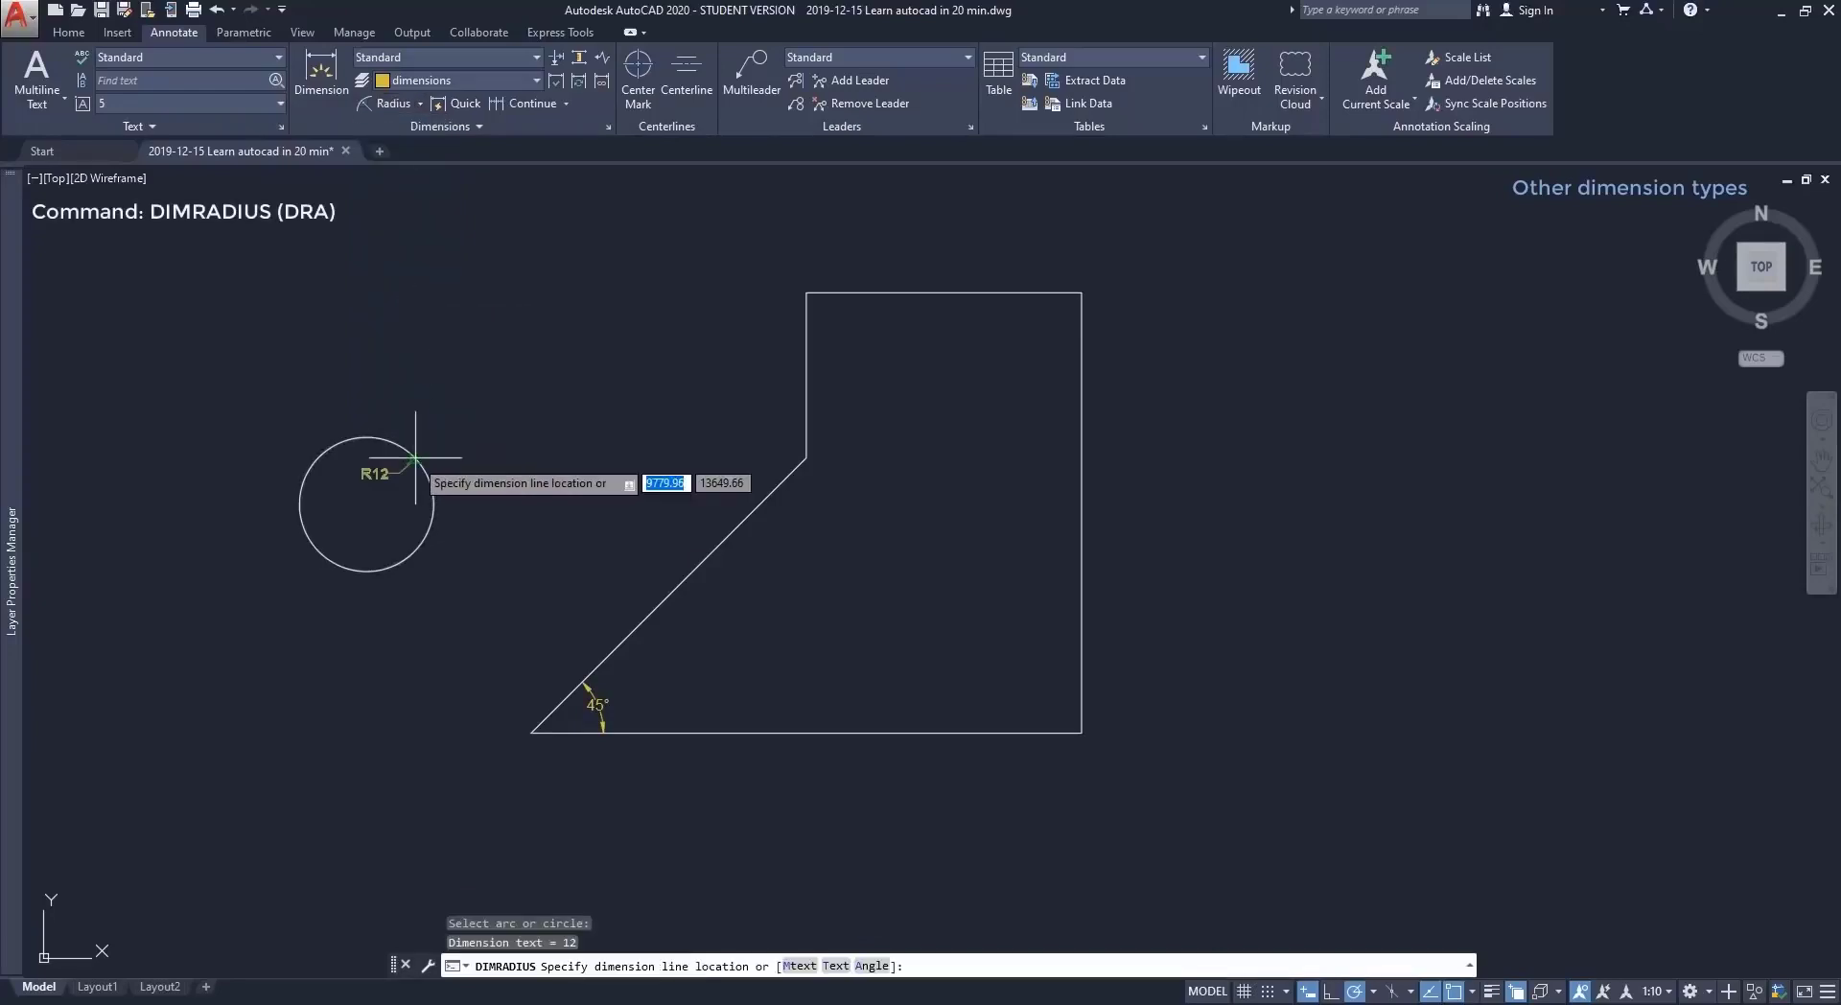
left_click(411, 466)
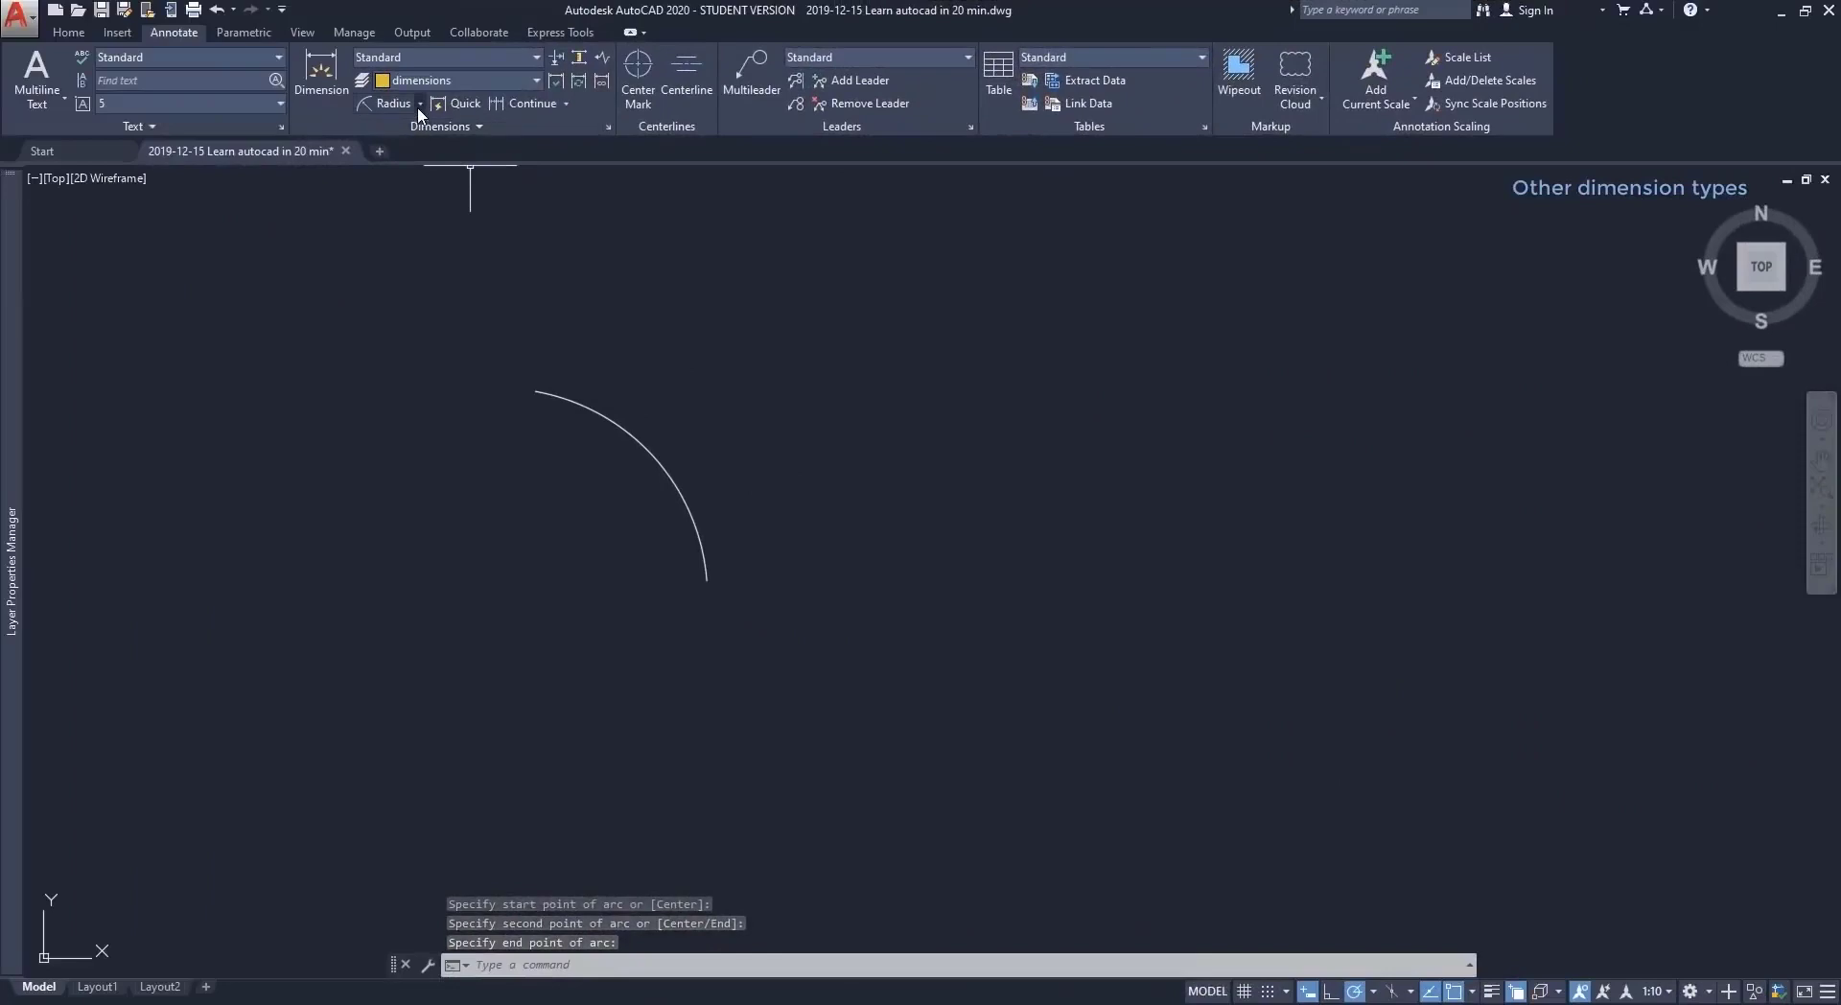
Add an arc length dimension to the arc, placing the dimension line just outside its convex side.
left_click(419, 105)
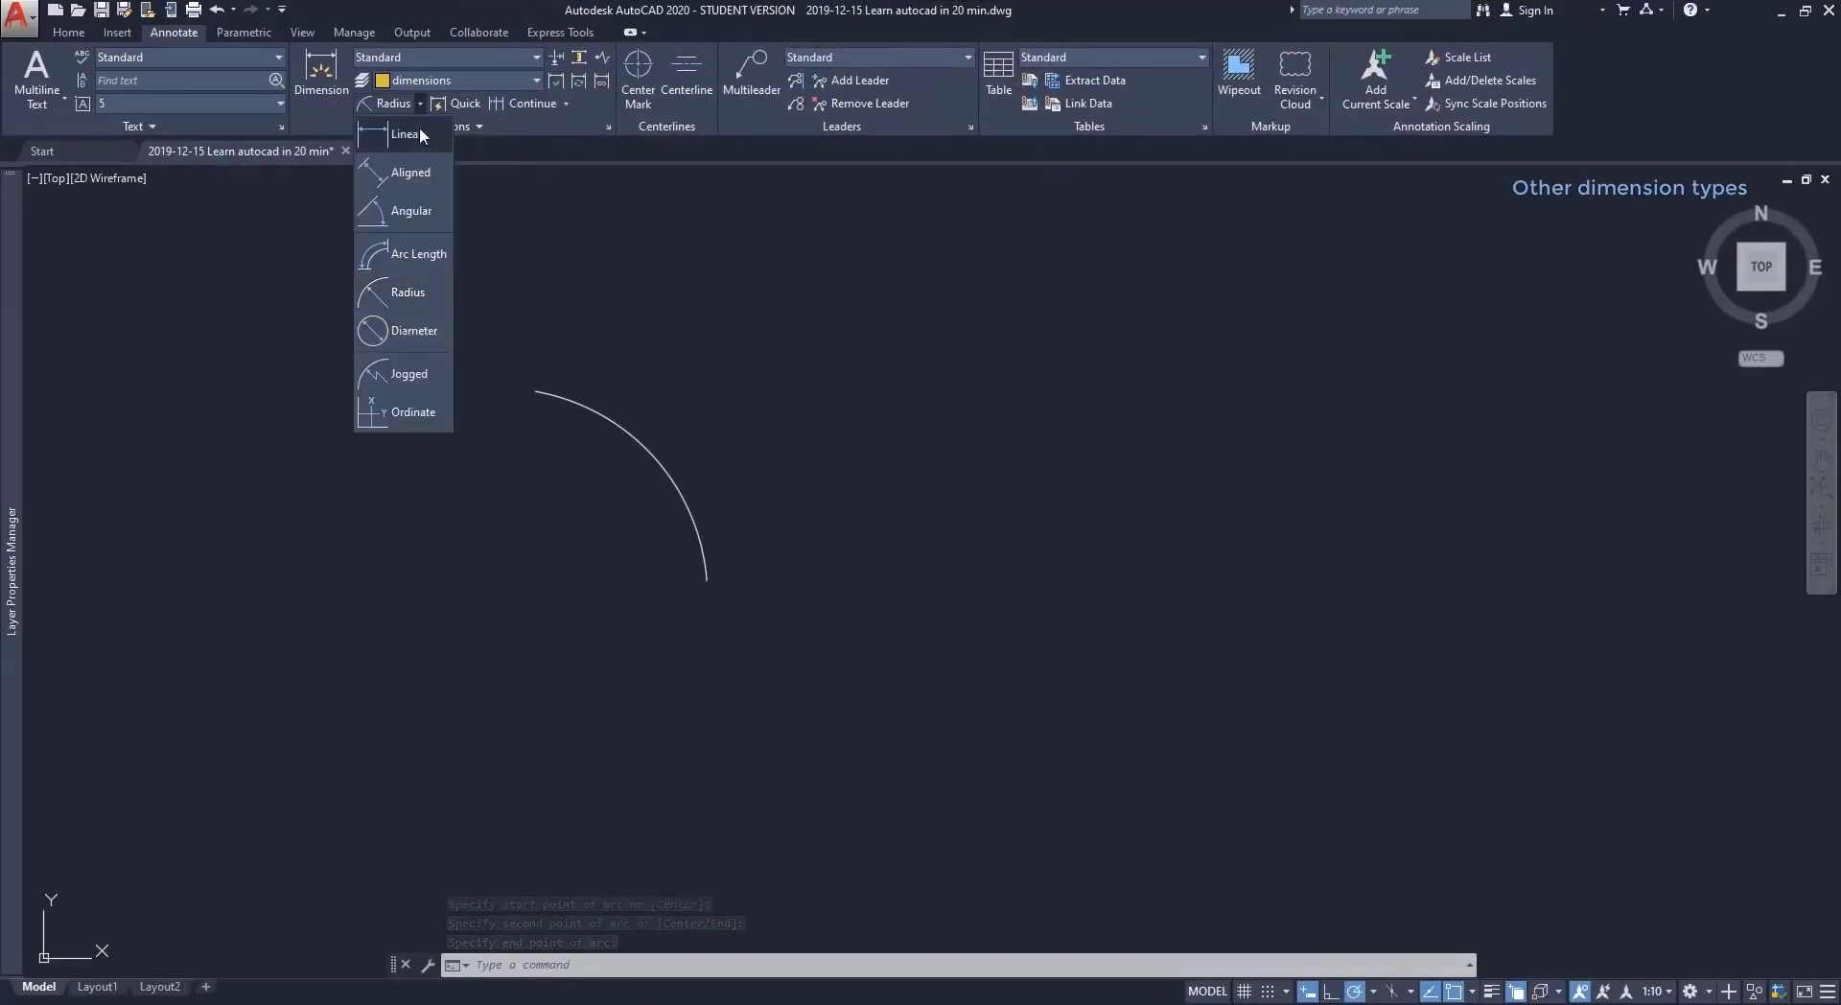
left_click(441, 265)
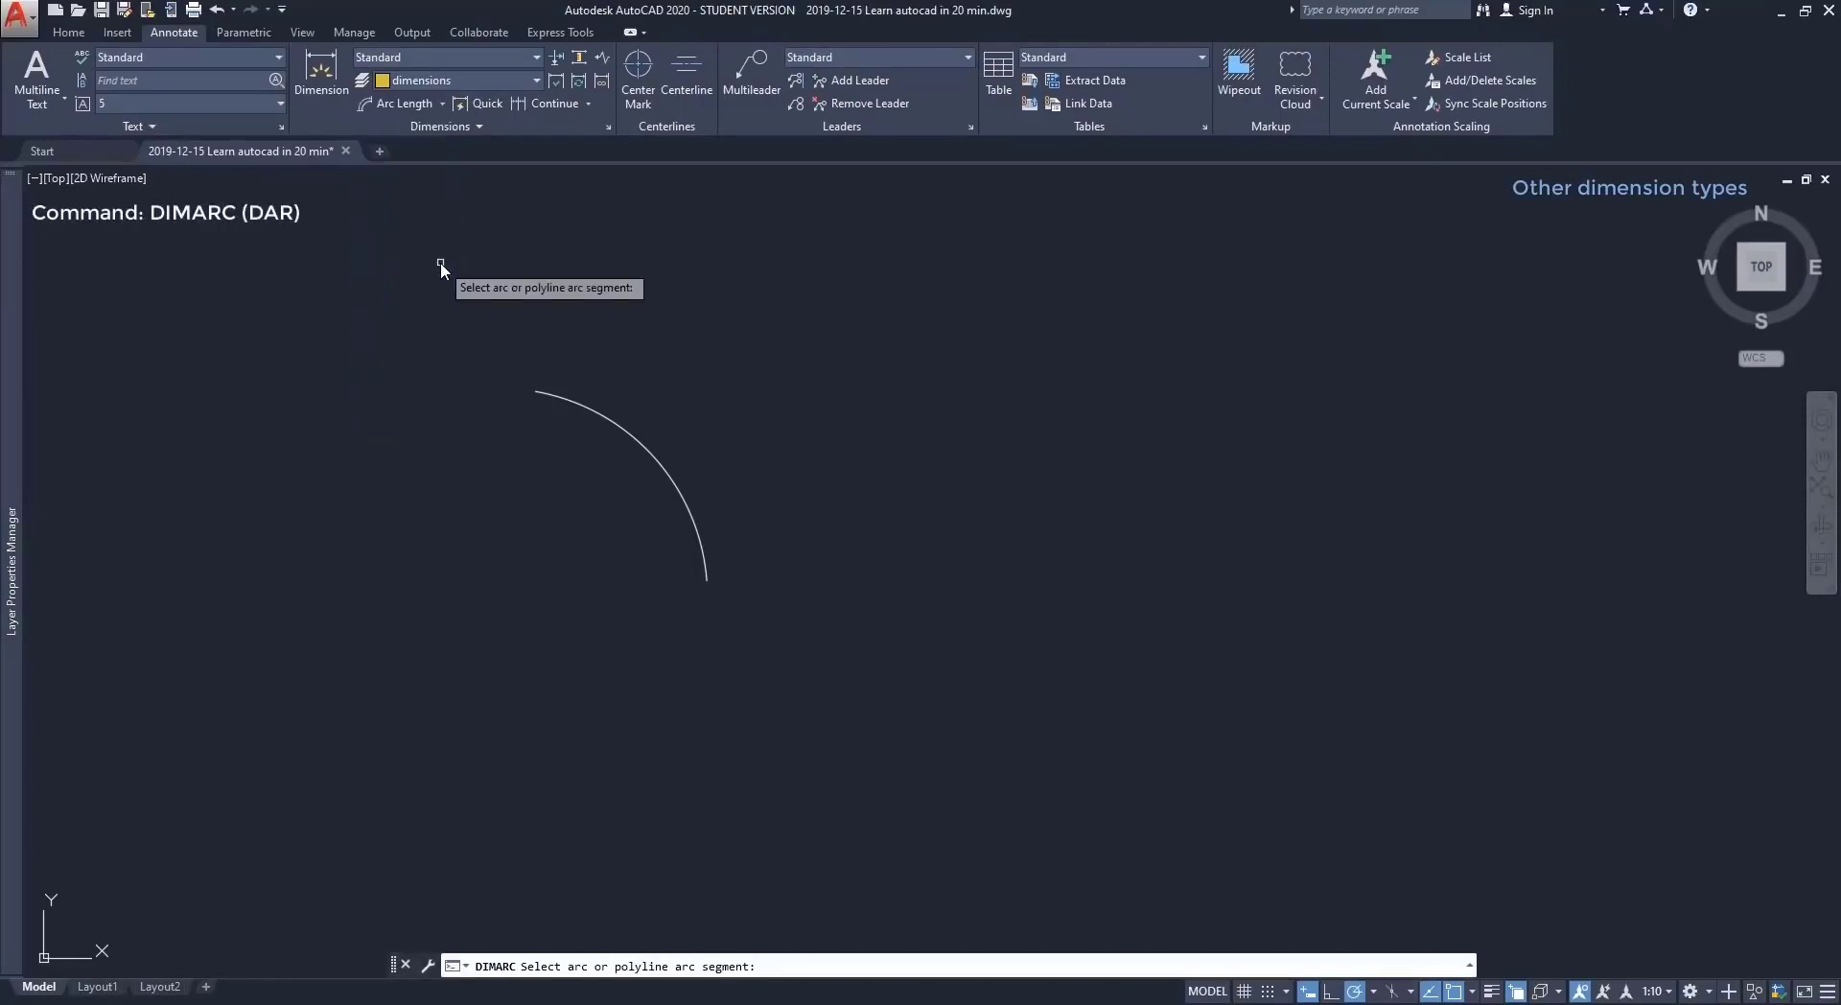
left_click(566, 391)
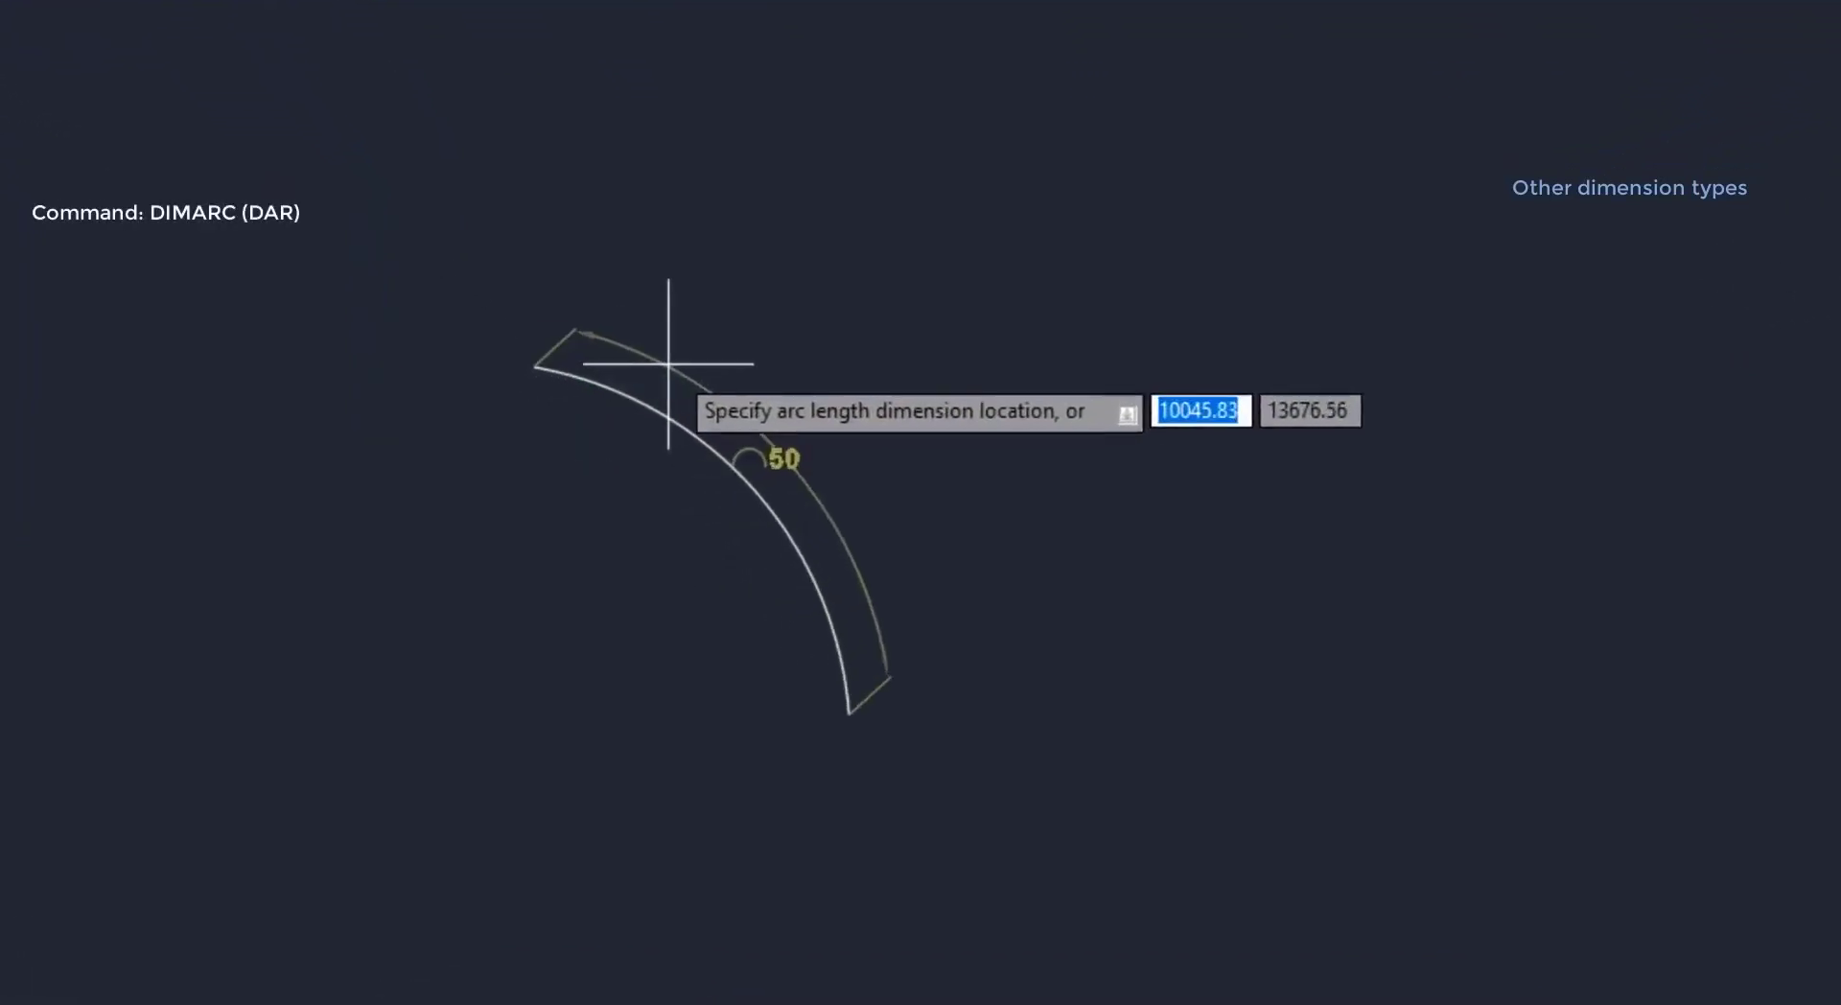
left_click(682, 352)
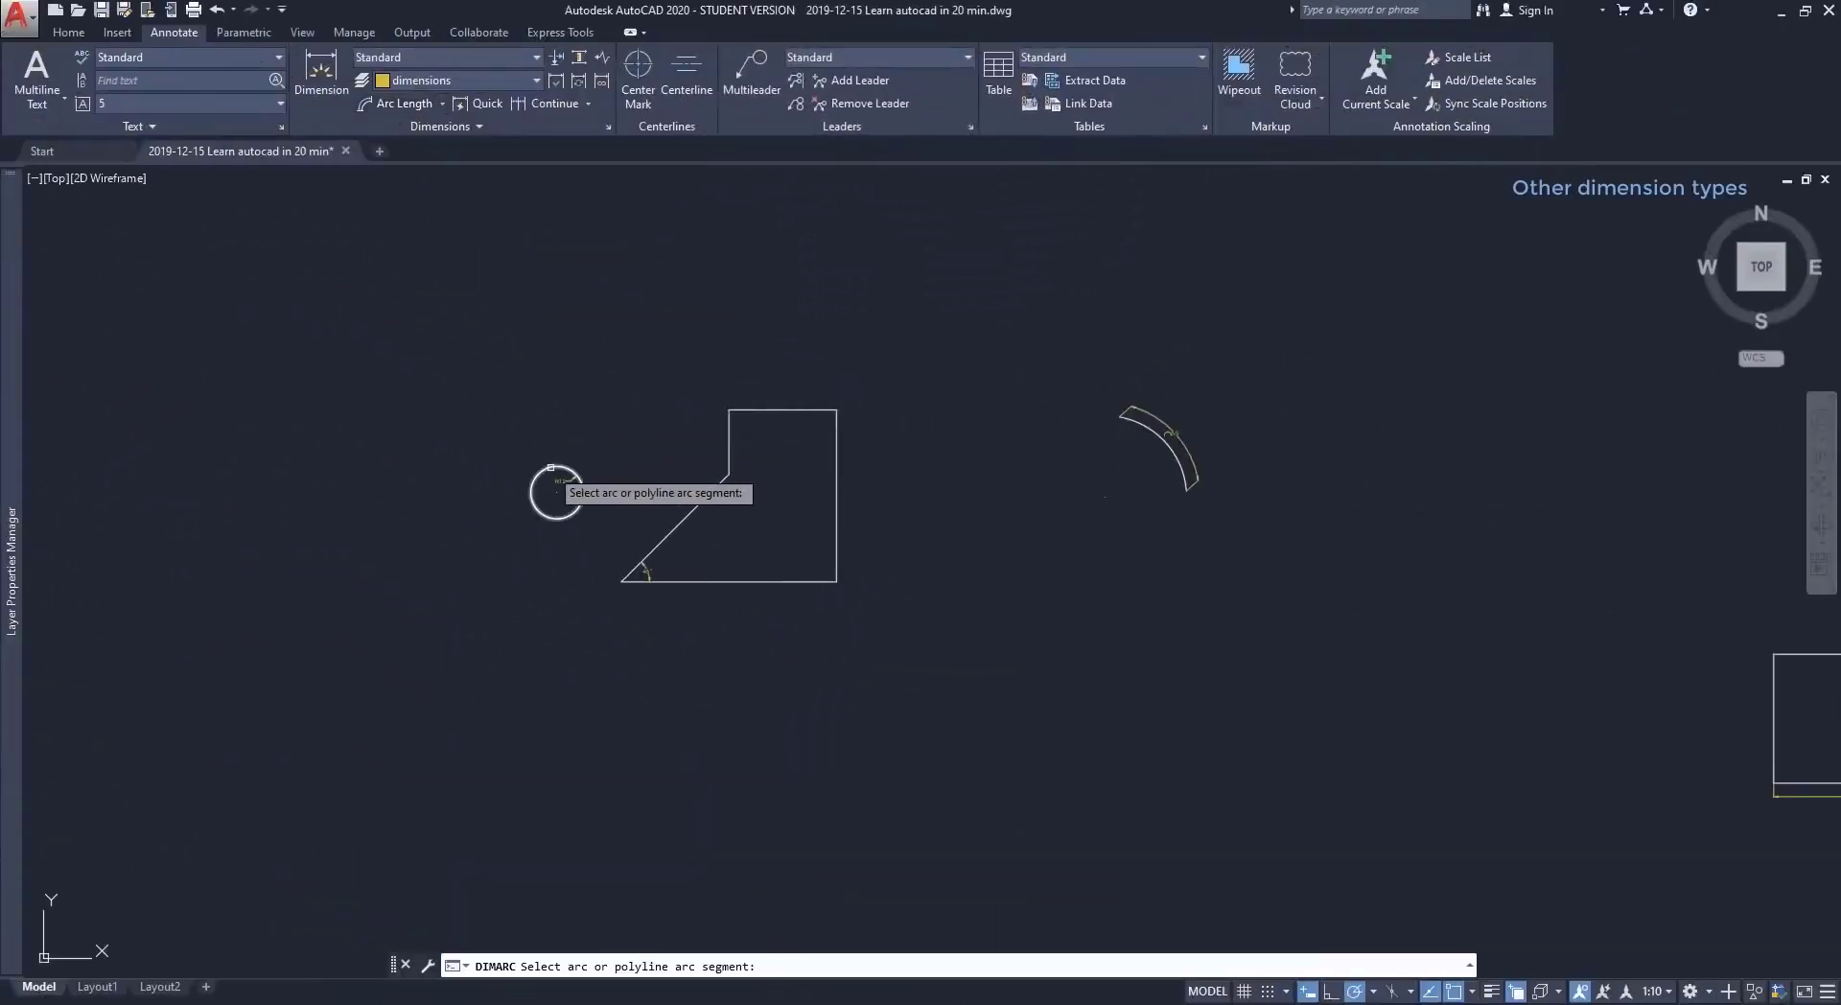
Try to add an arc length dimension to the small circle.
left_click(551, 468)
left_click(546, 466)
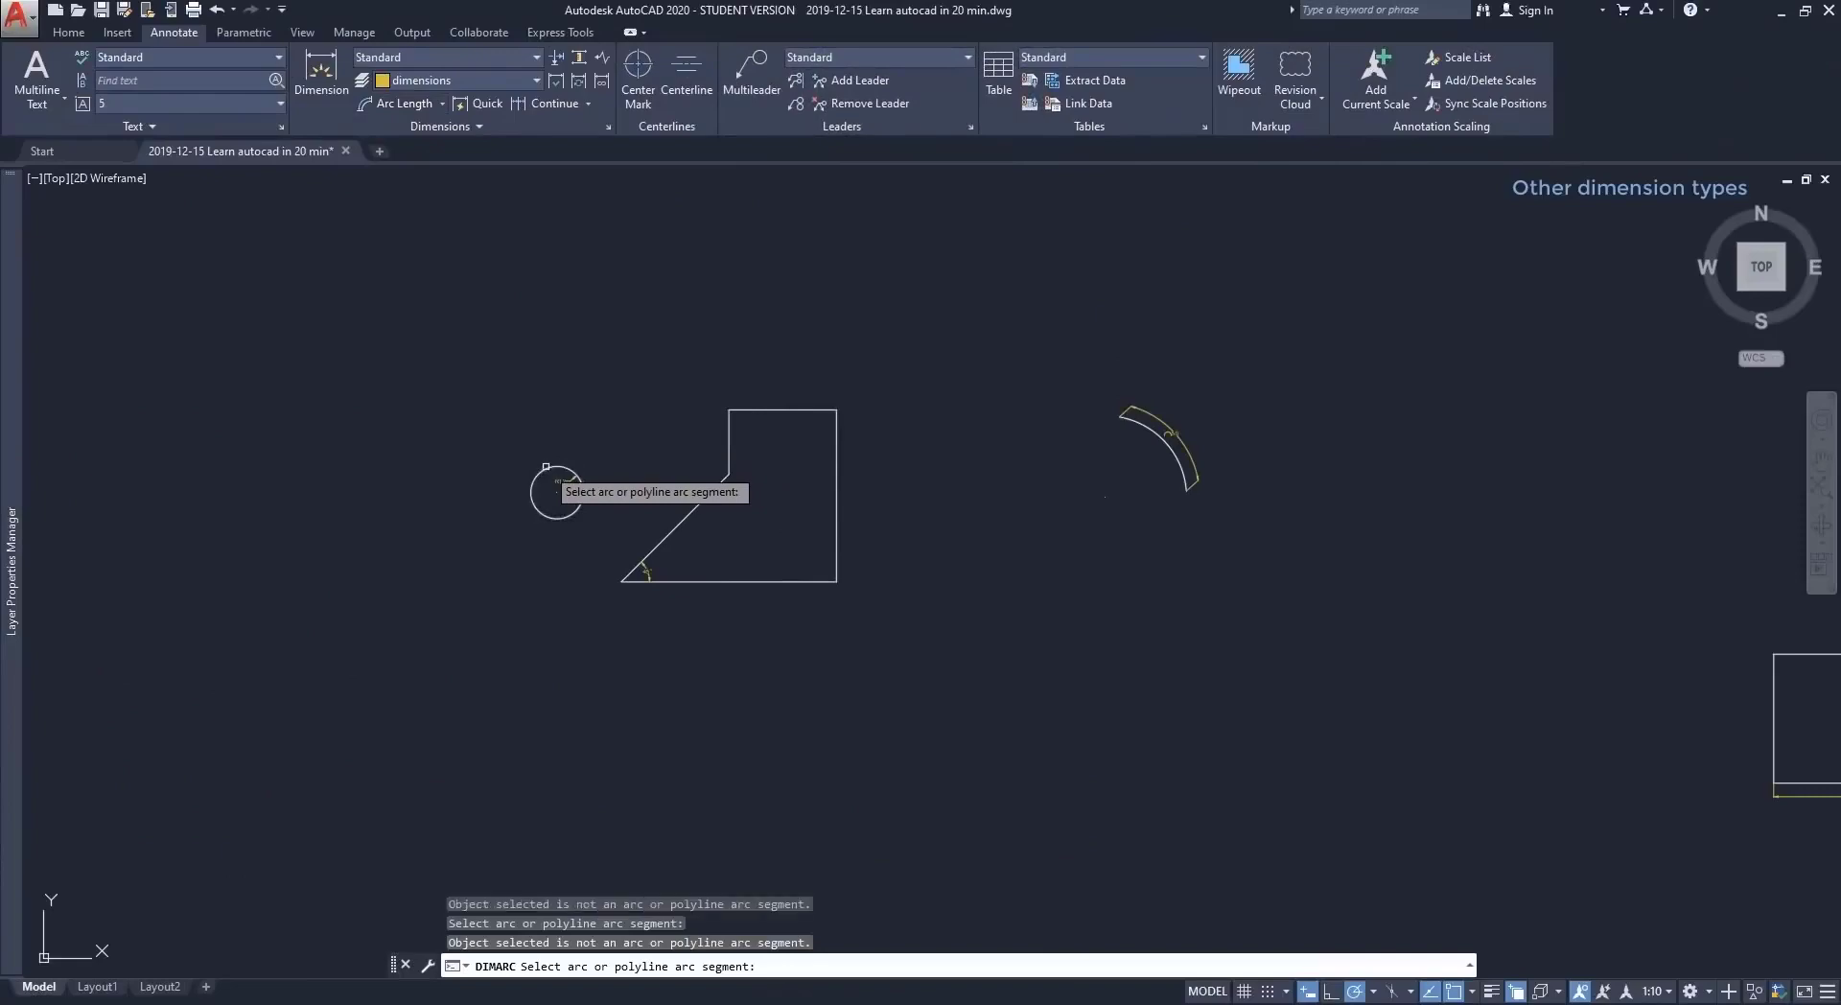
Dimension the shape's slanted edge with the general Dimension tool, placing the dimension line just outside and parallel to it.
key("Escape")
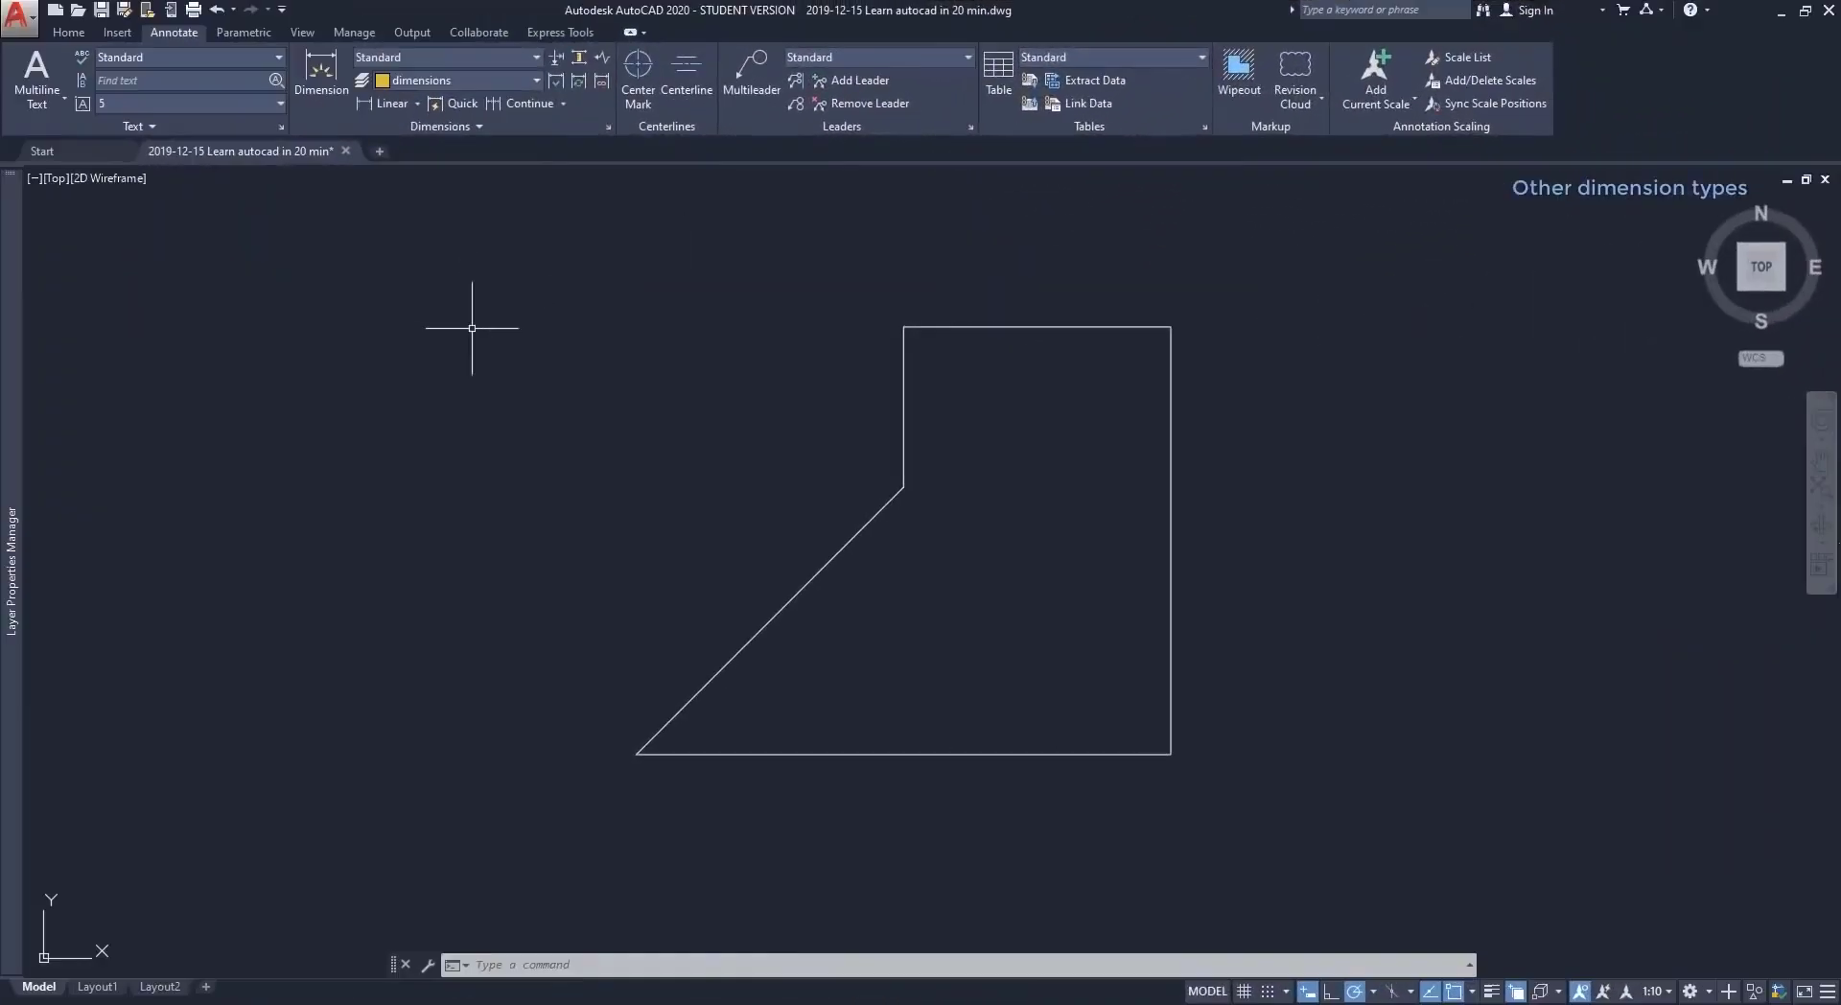
left_click(321, 69)
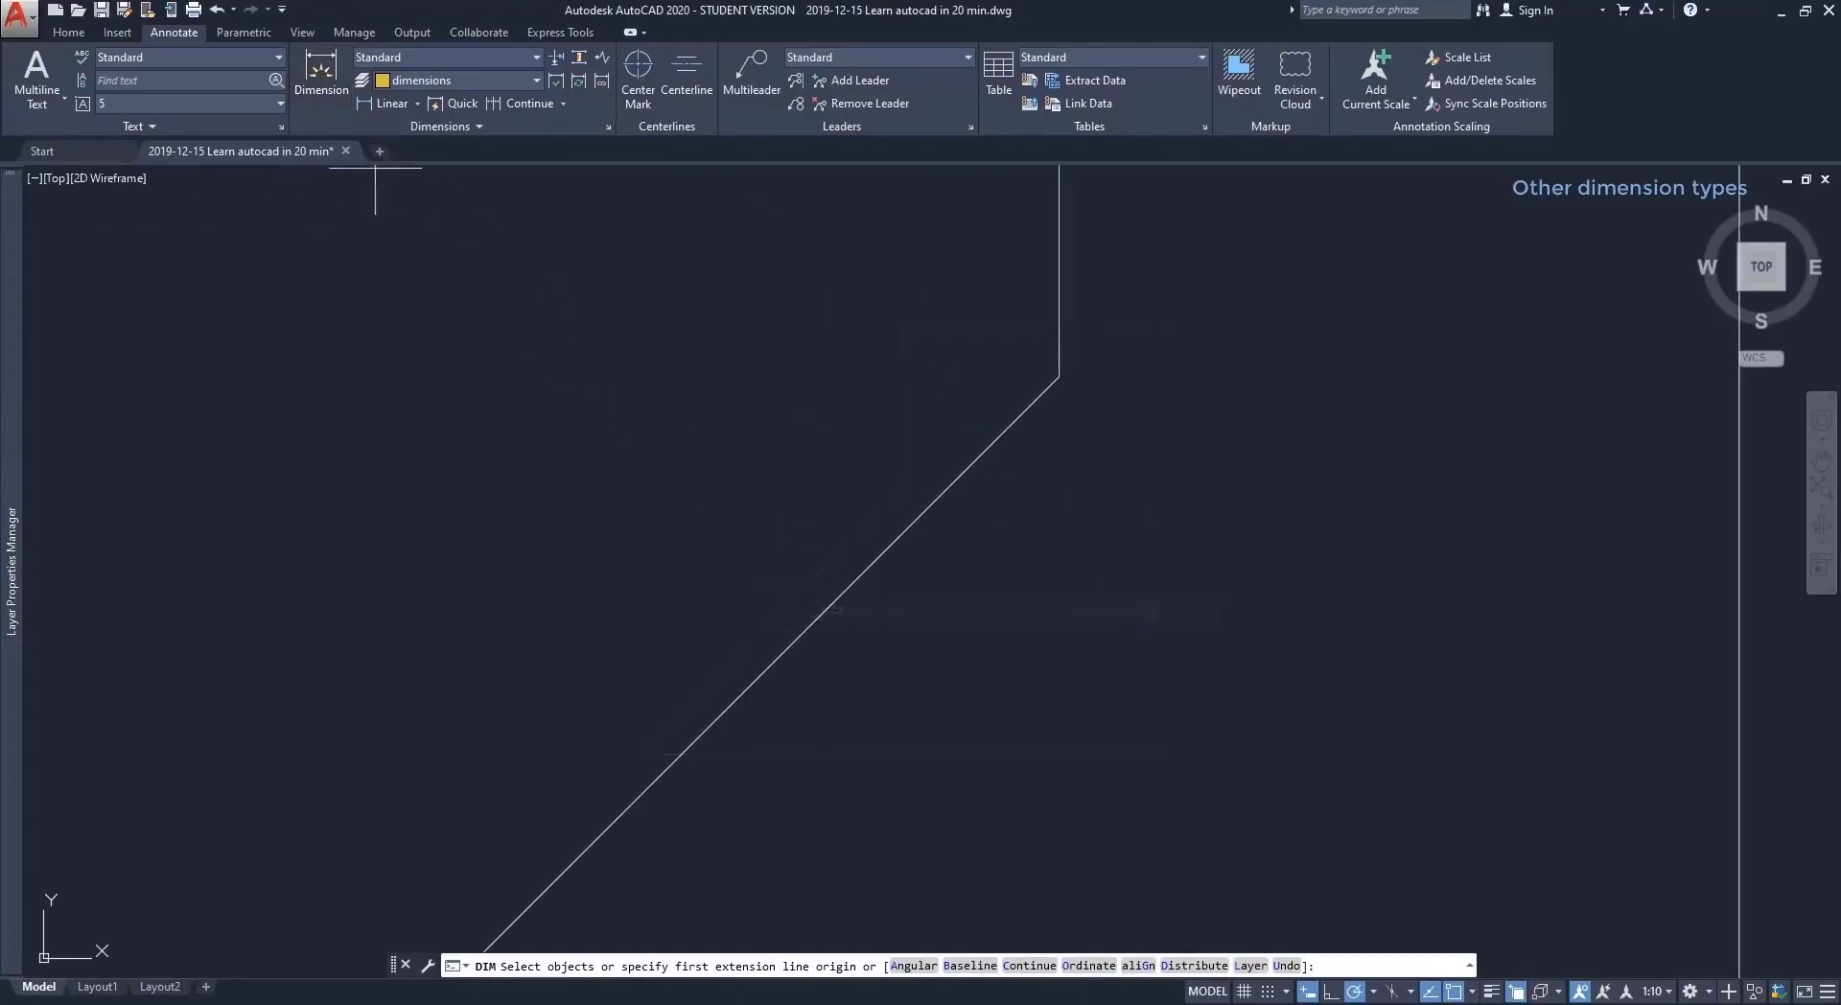
left_click(828, 602)
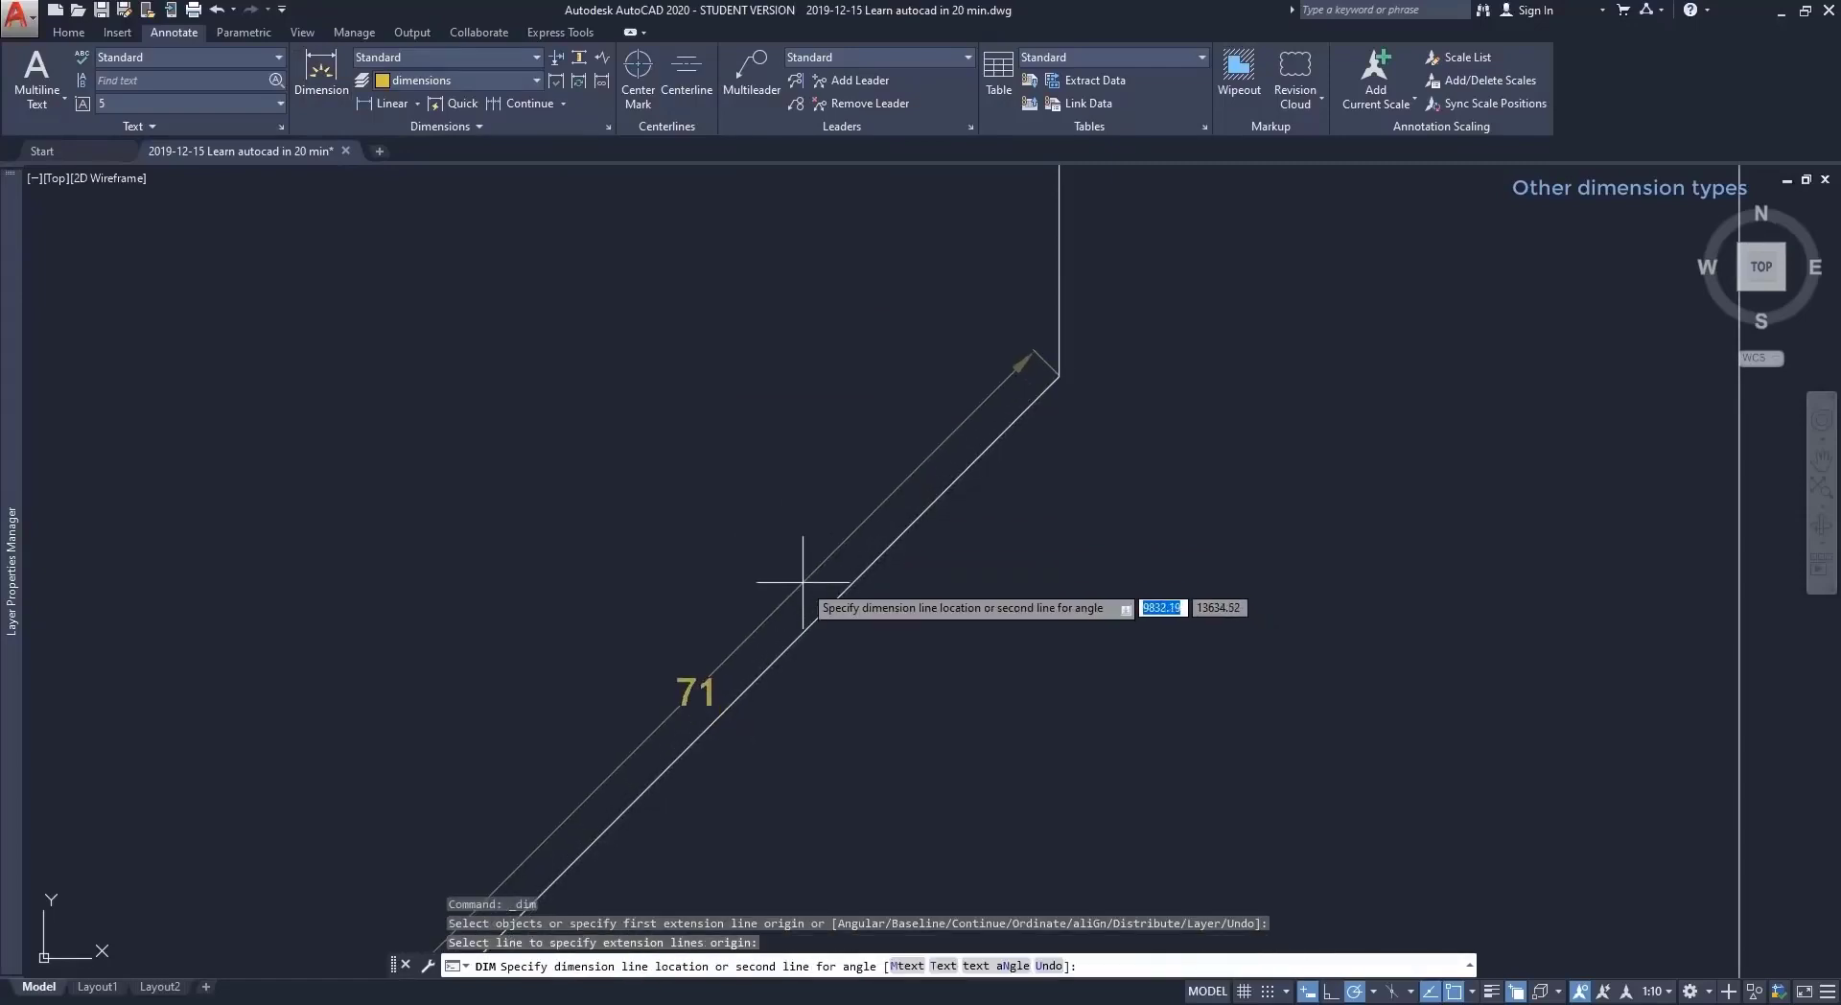
left_click(819, 576)
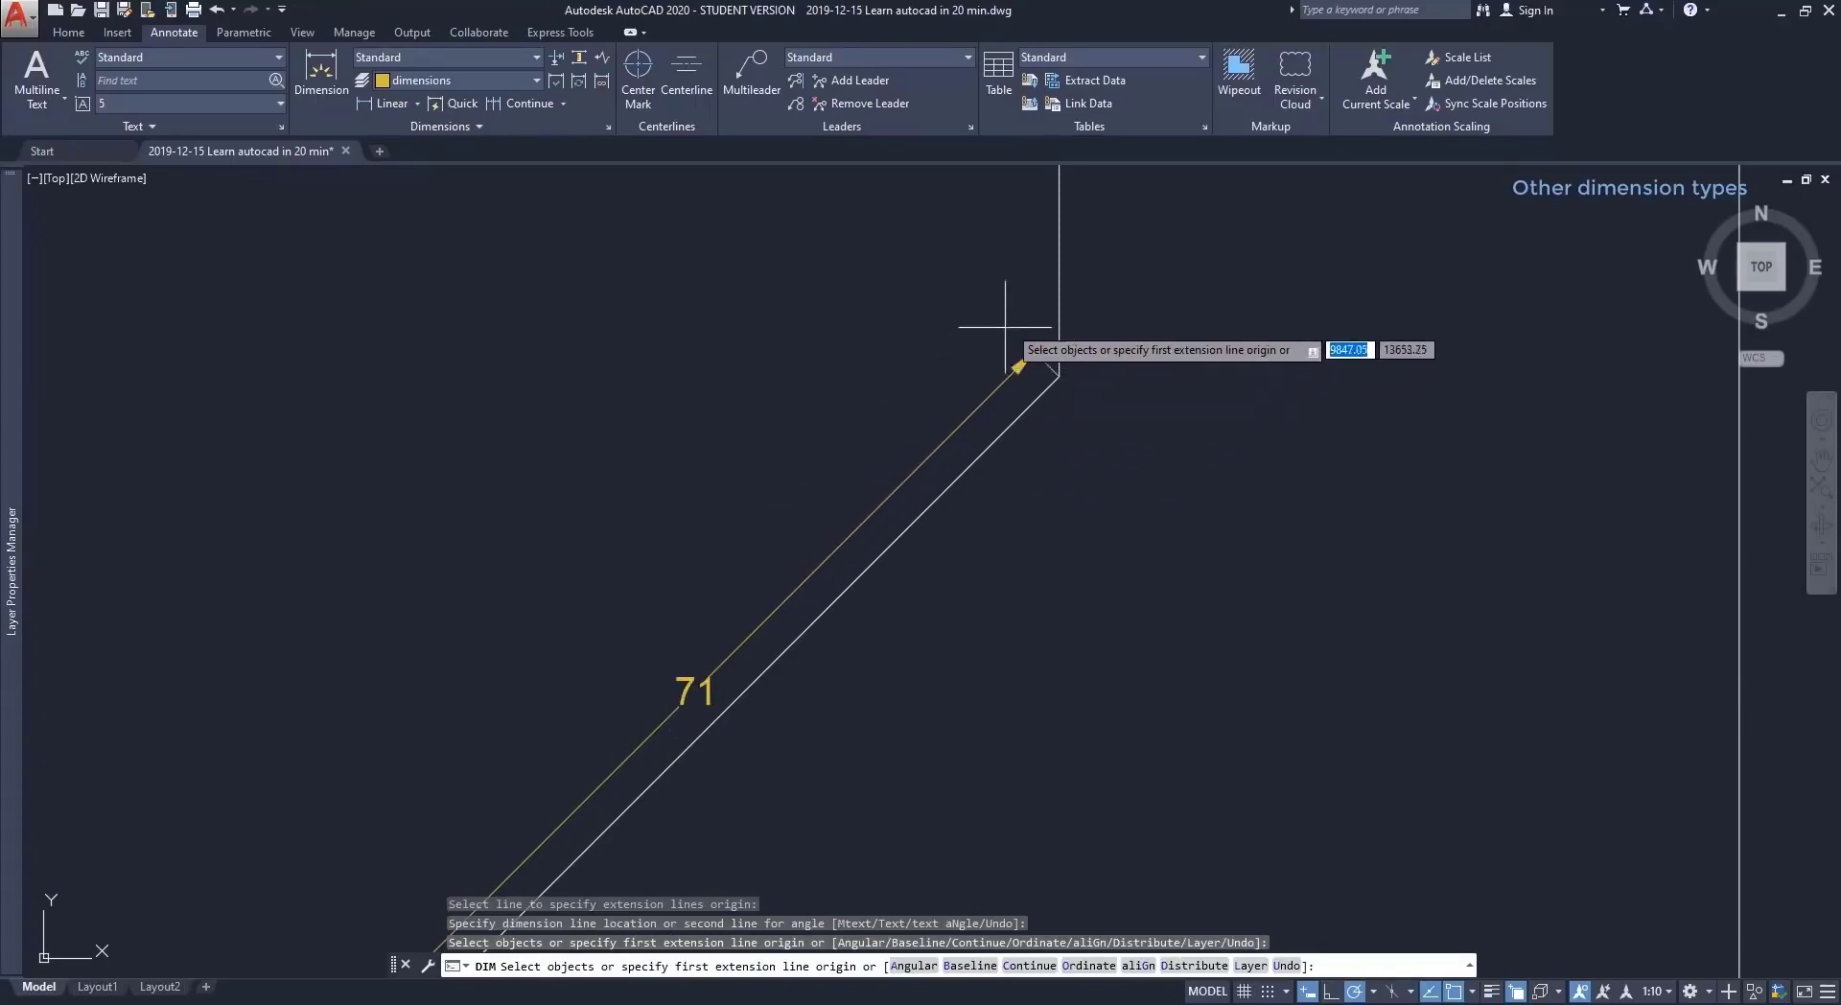
Dimension the shape's short vertical, upper and lower edges, placing each dimension line just outside the outline.
left_click(1057, 282)
left_click(997, 287)
scroll(987, 288, "down", 3)
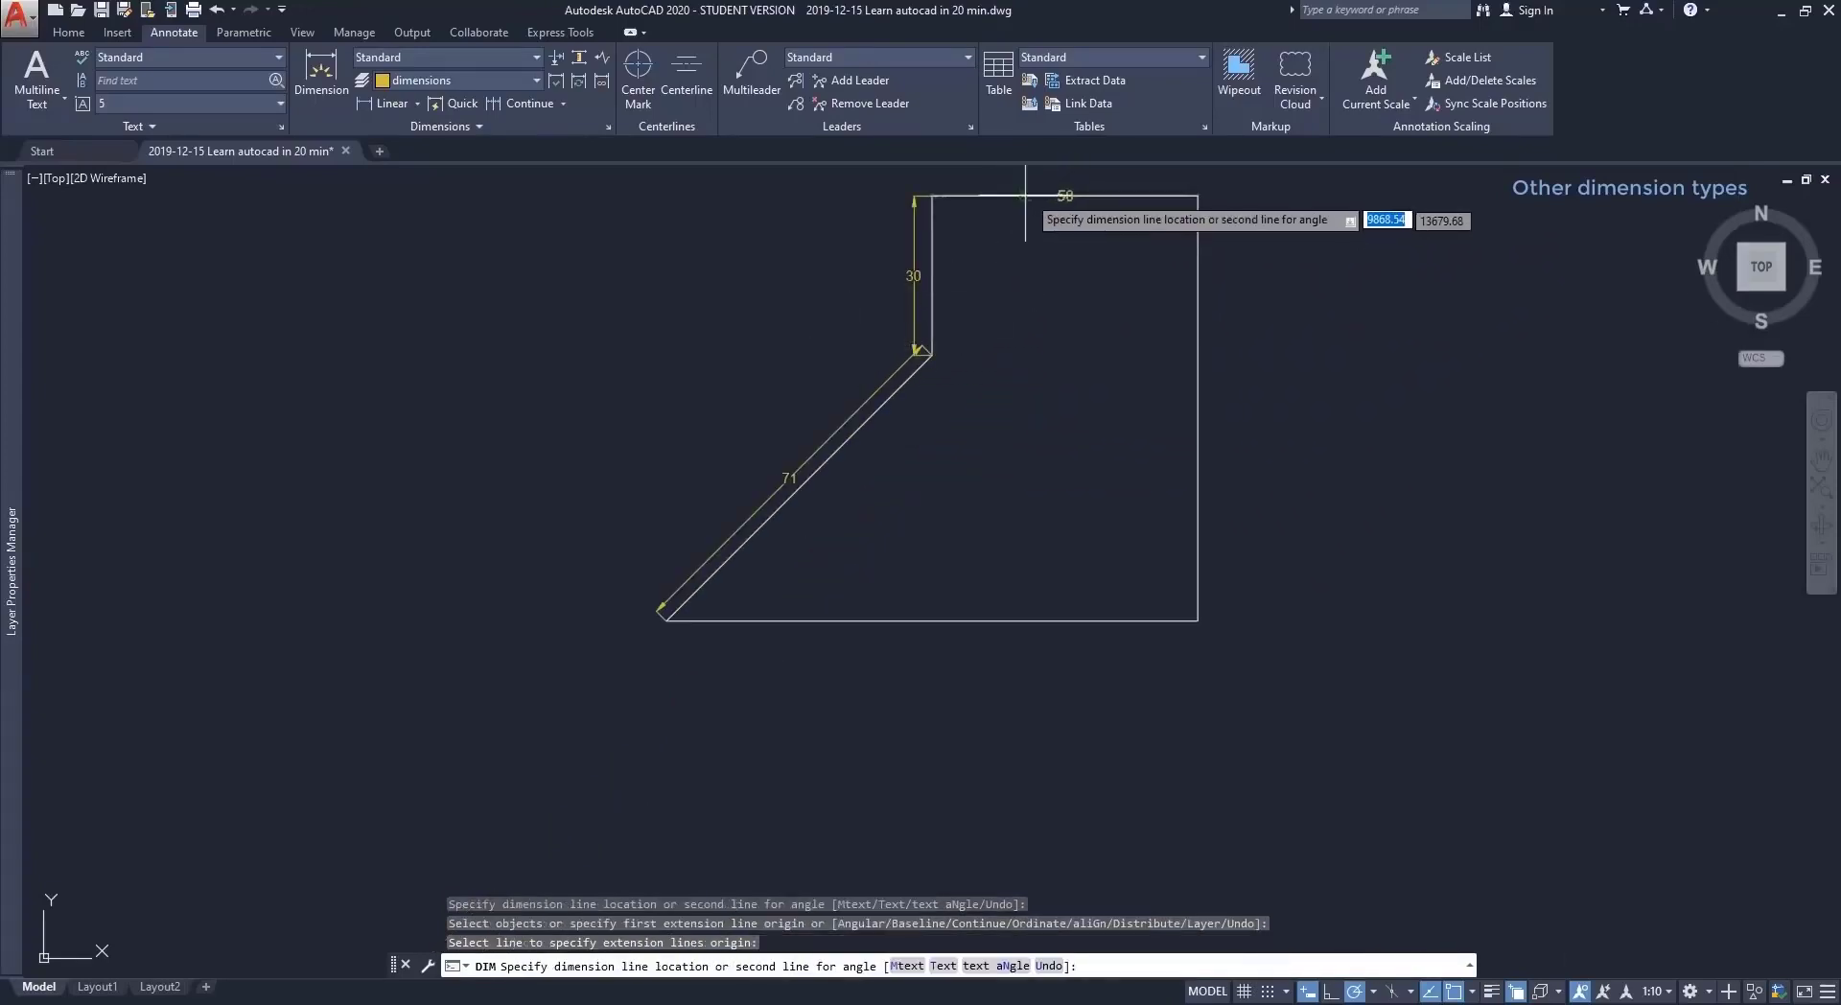
left_click(1065, 621)
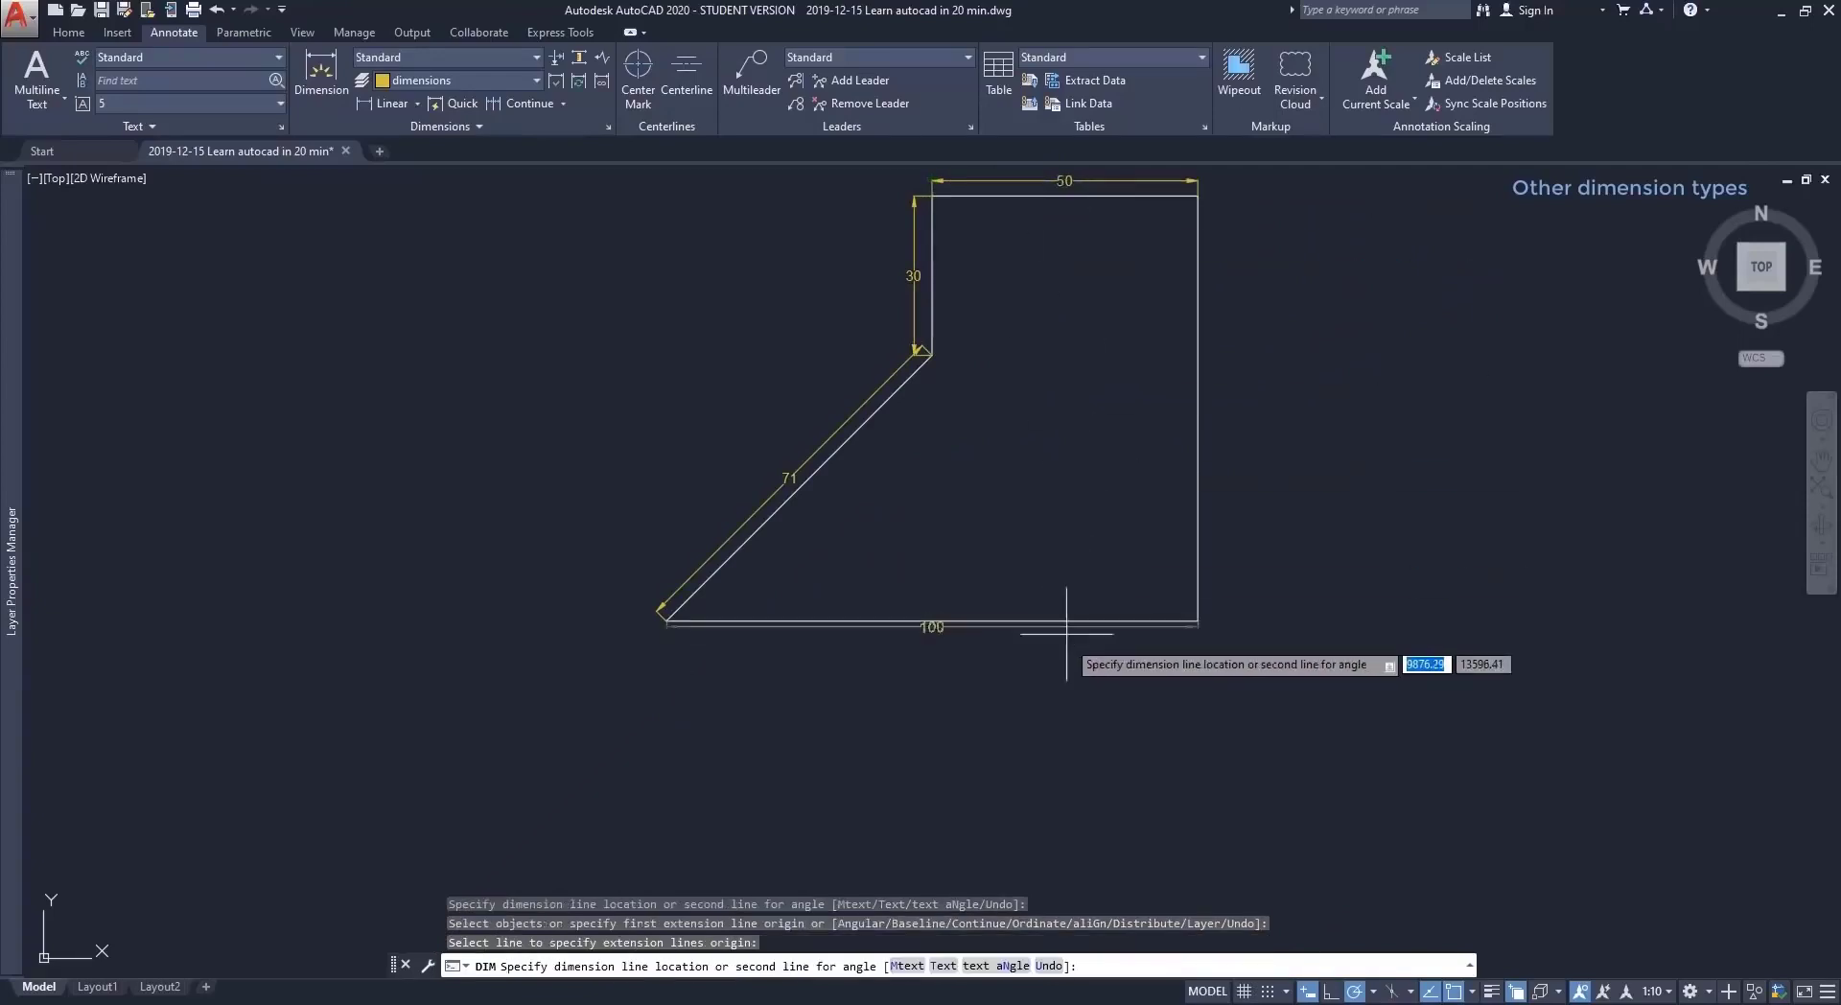
left_click(1067, 648)
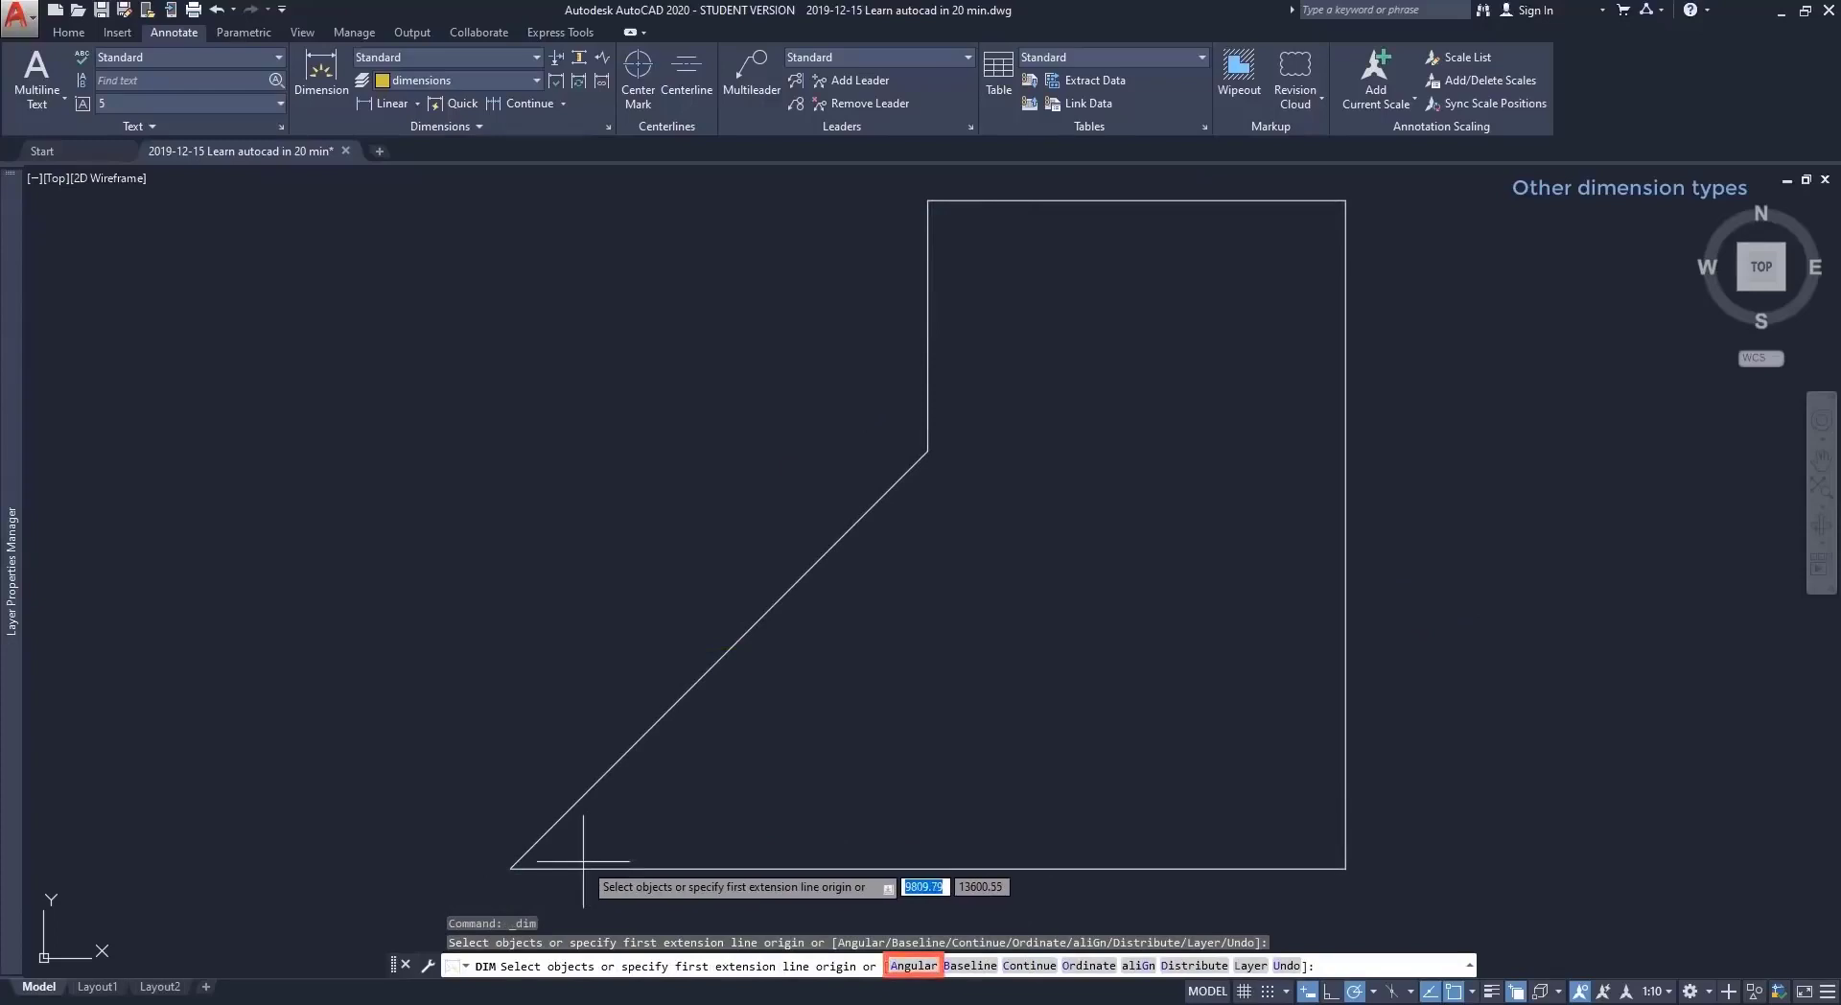
Add an angular dimension between the shape's lower edge and slanted edge, placed inside the corner.
type("a")
key("Return")
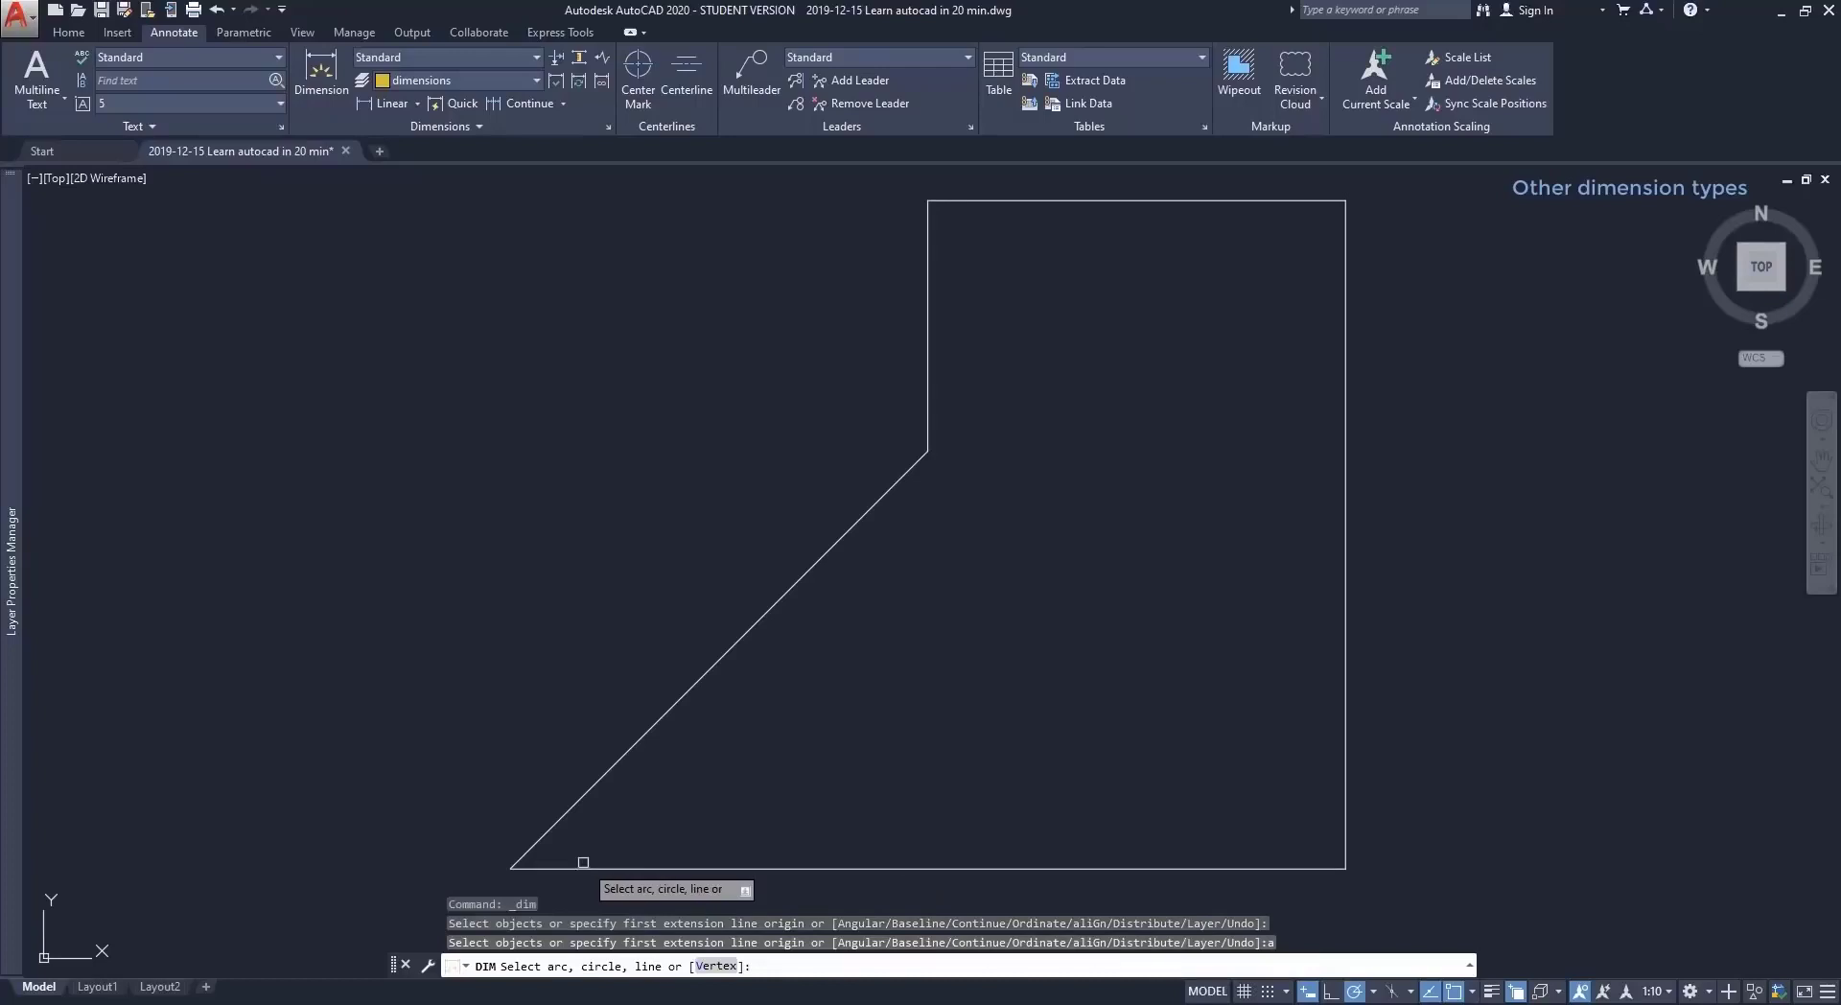
left_click(583, 866)
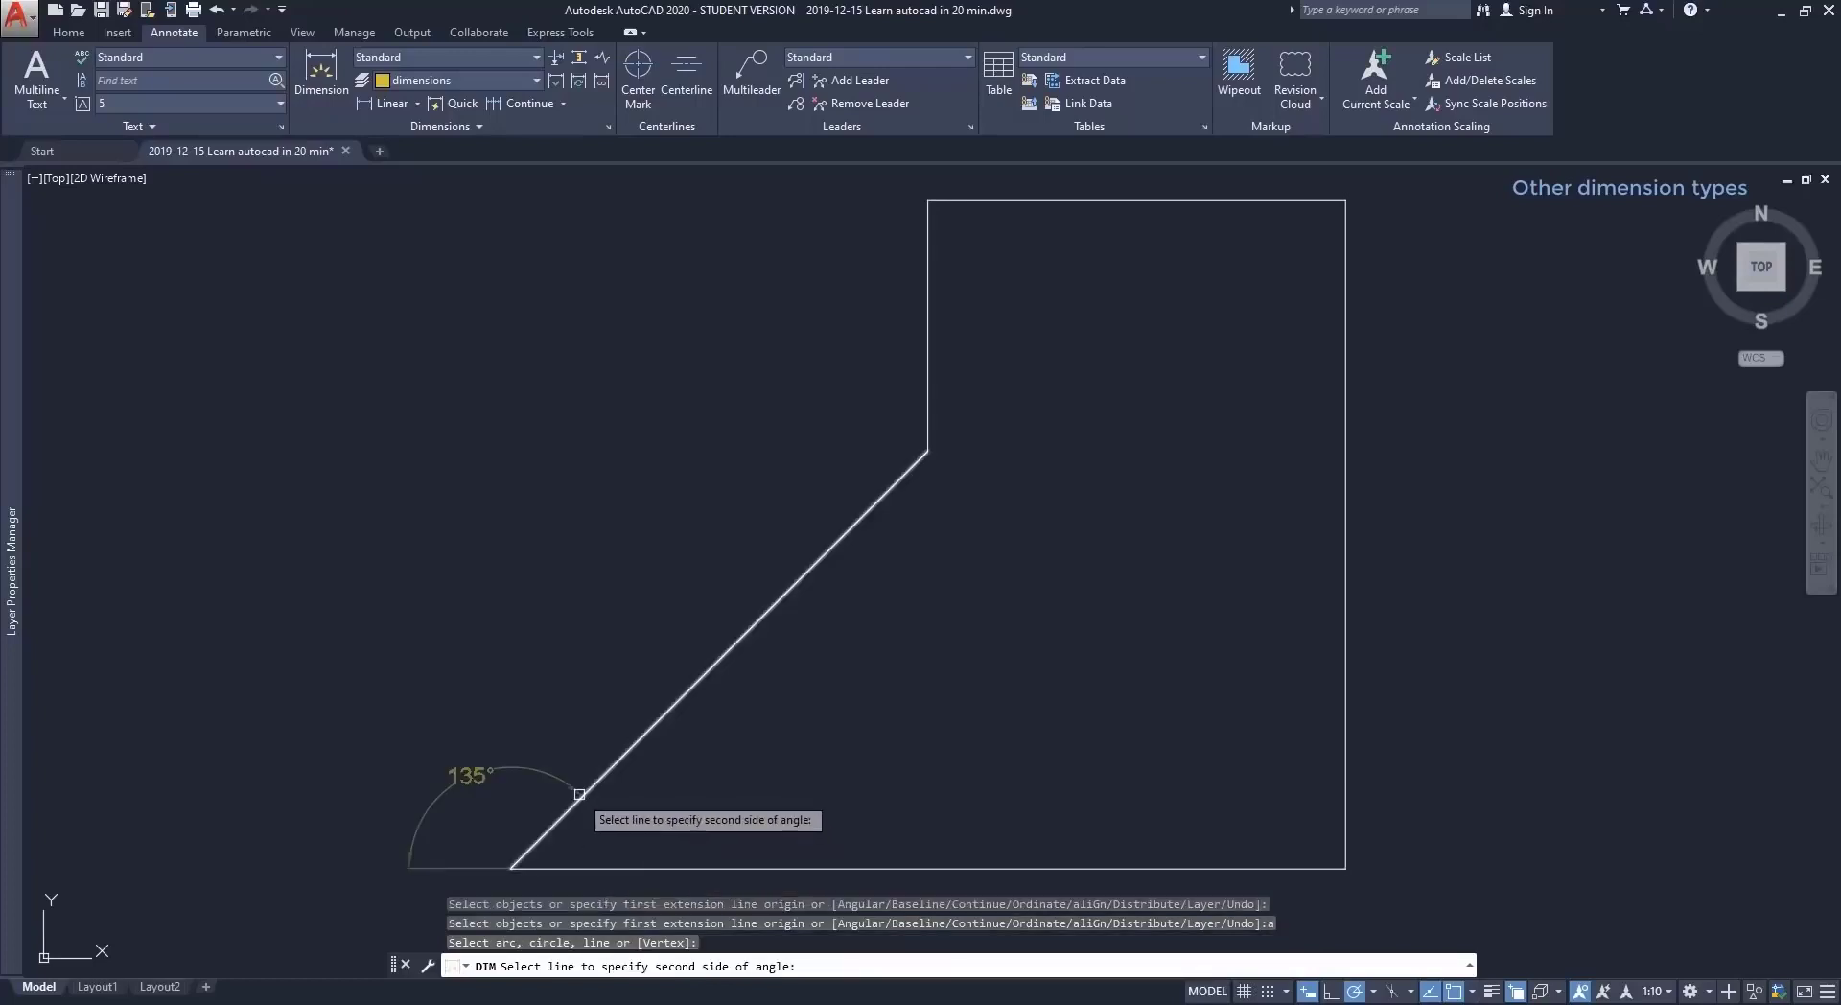
left_click(578, 793)
left_click(658, 797)
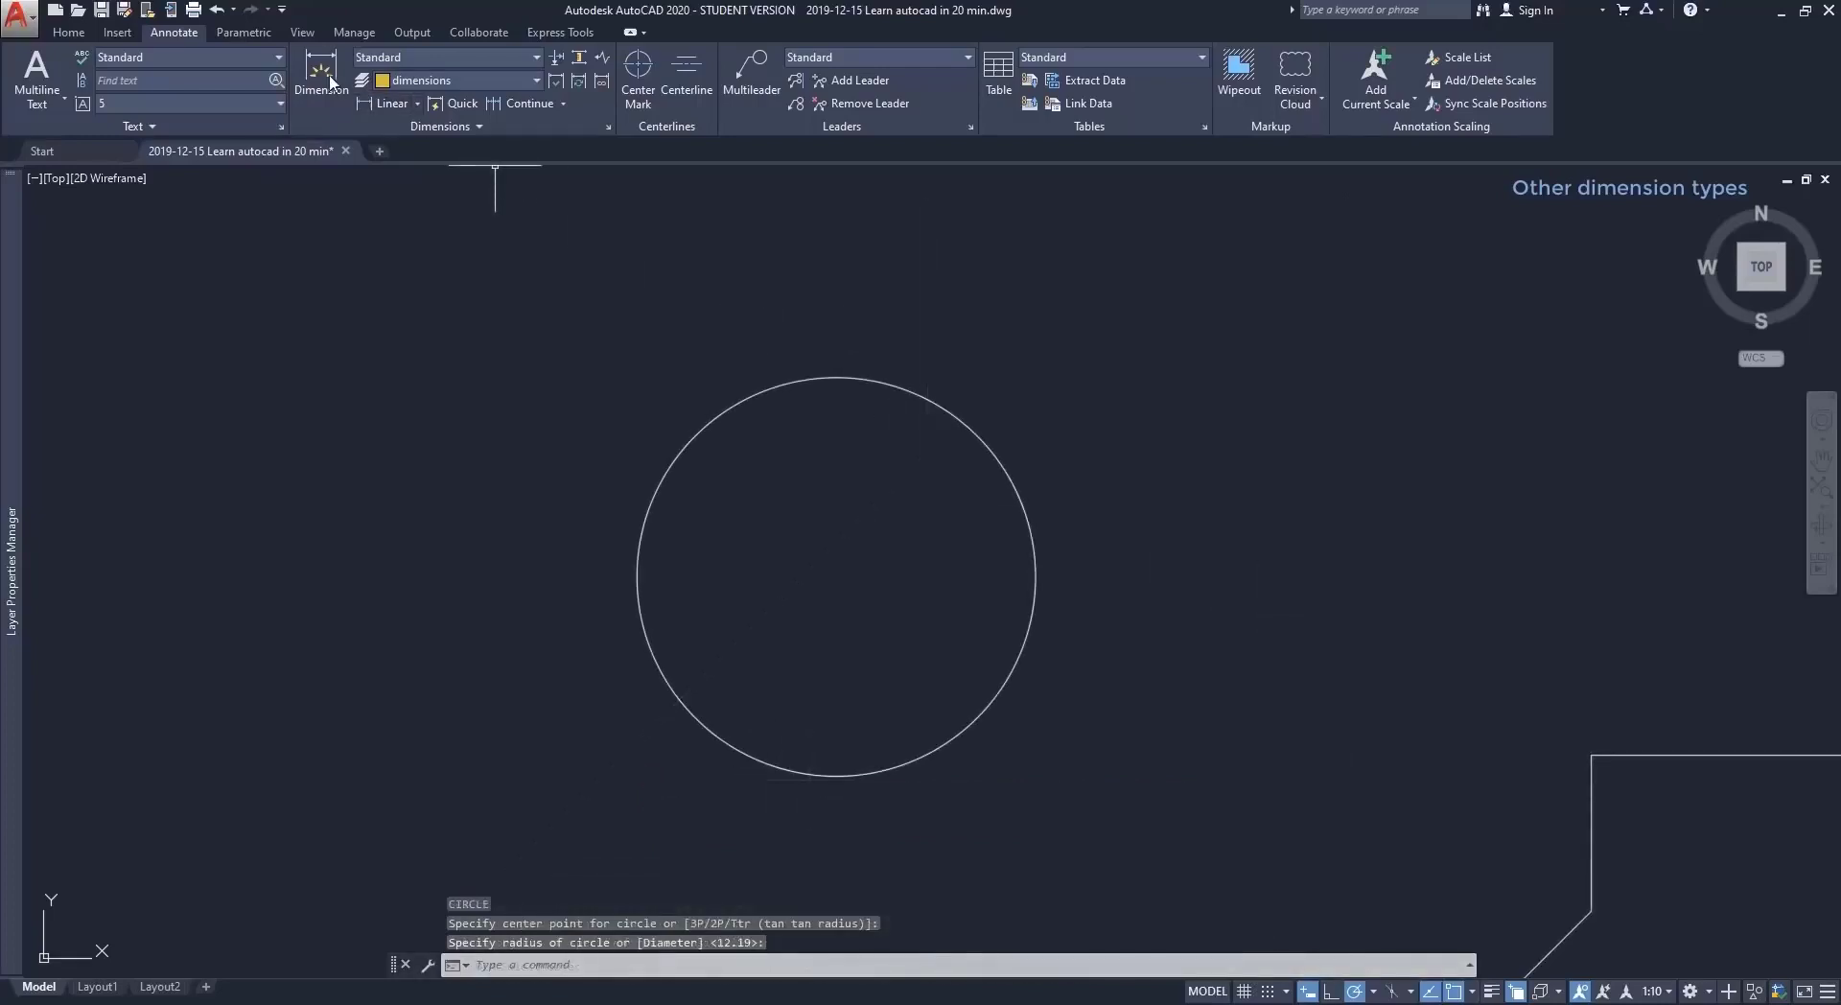
Add a diameter dimension to the circle with the Dimension tool, placing its text outside the upper-left part of the circumference.
left_click(323, 77)
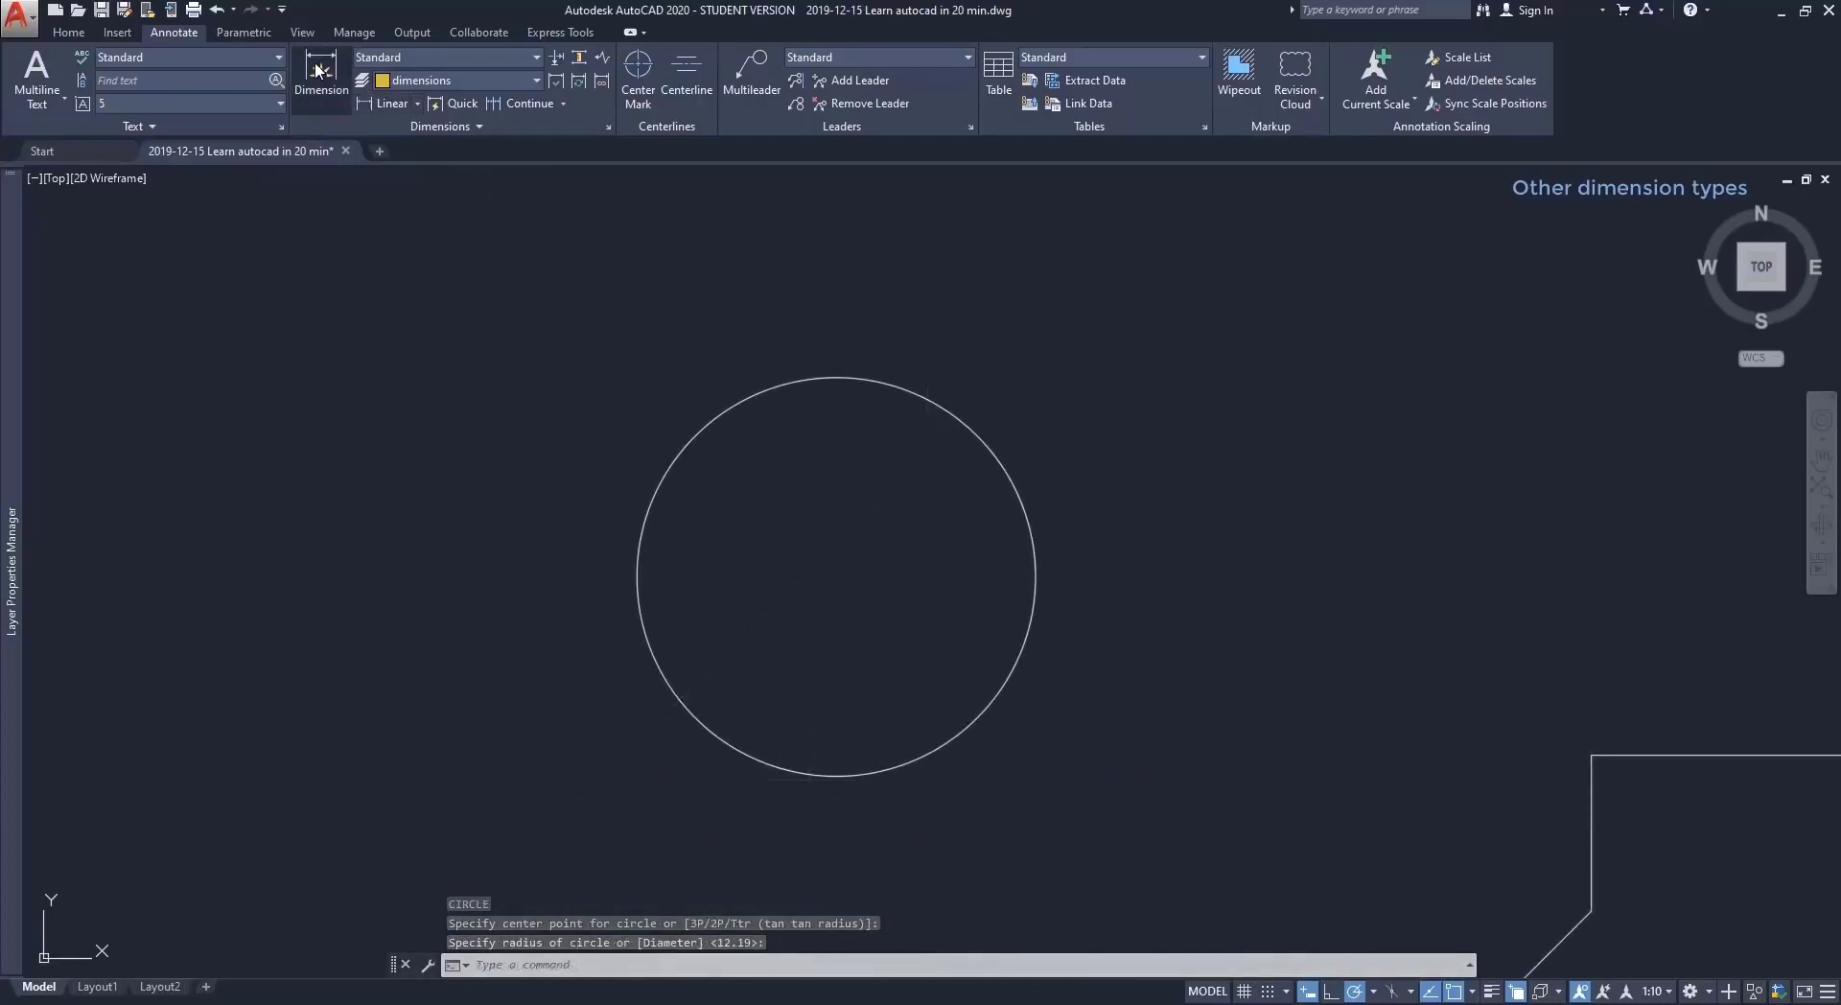
left_click(697, 429)
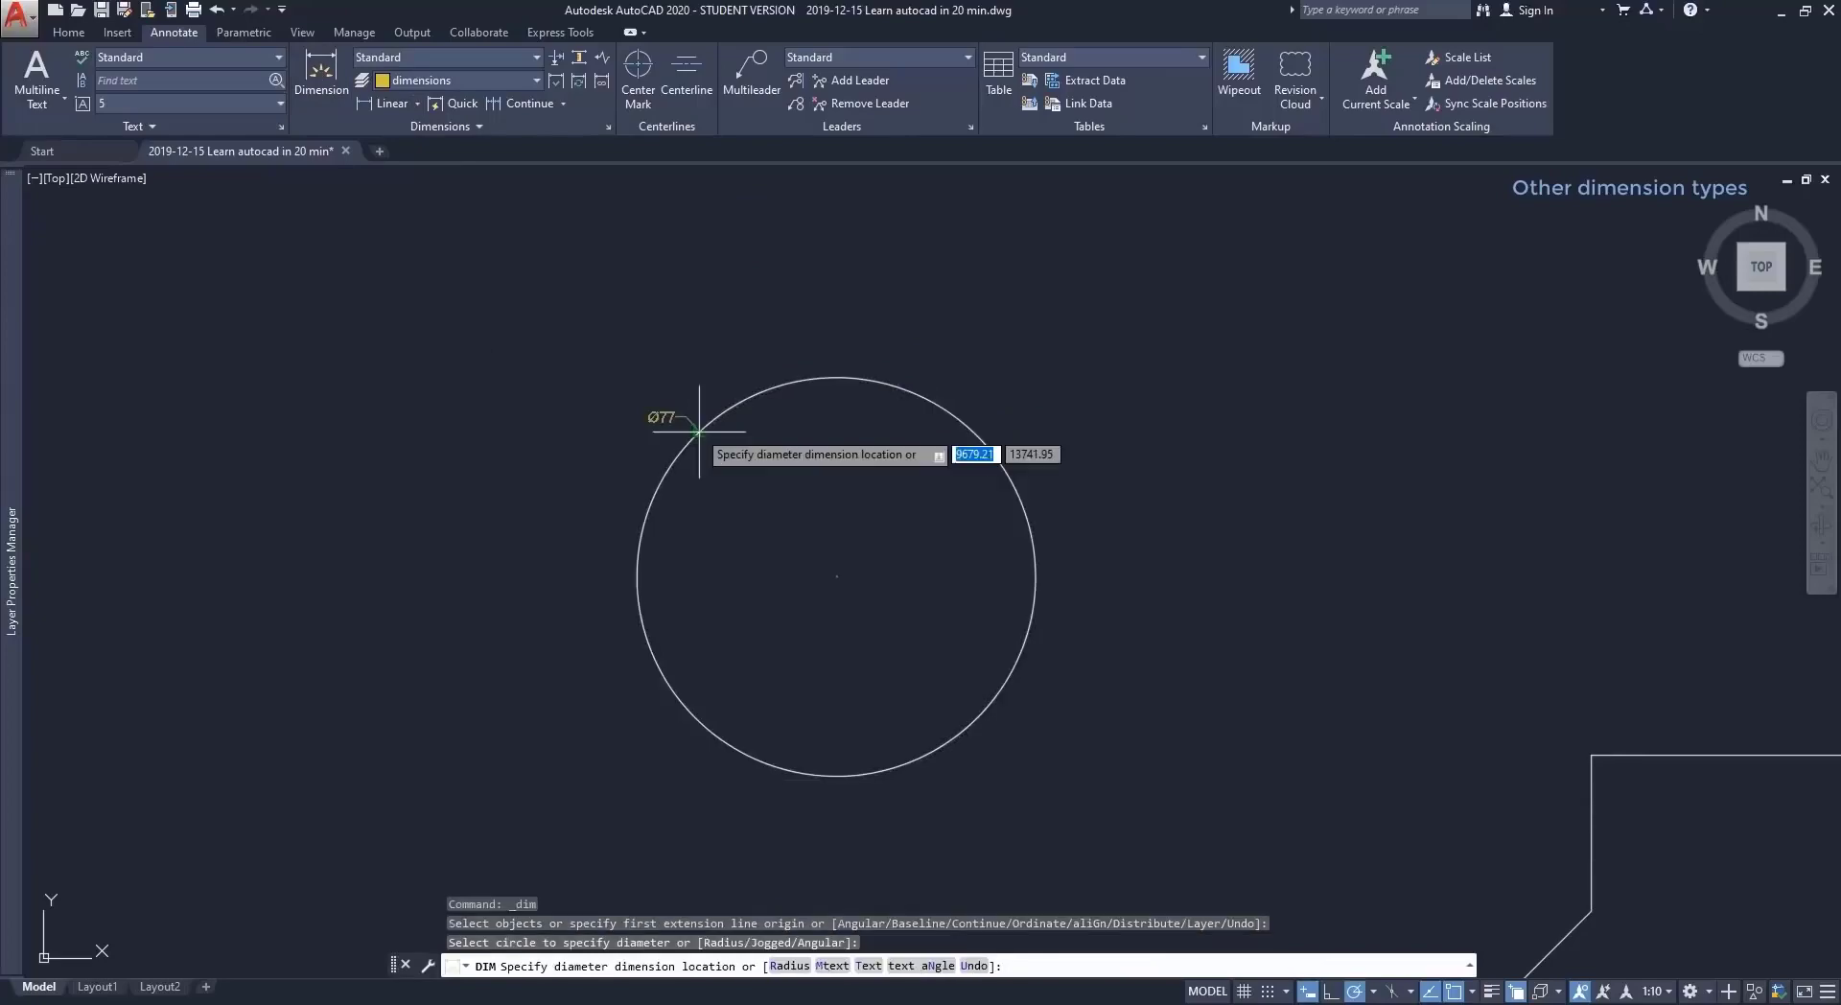
left_click(664, 377)
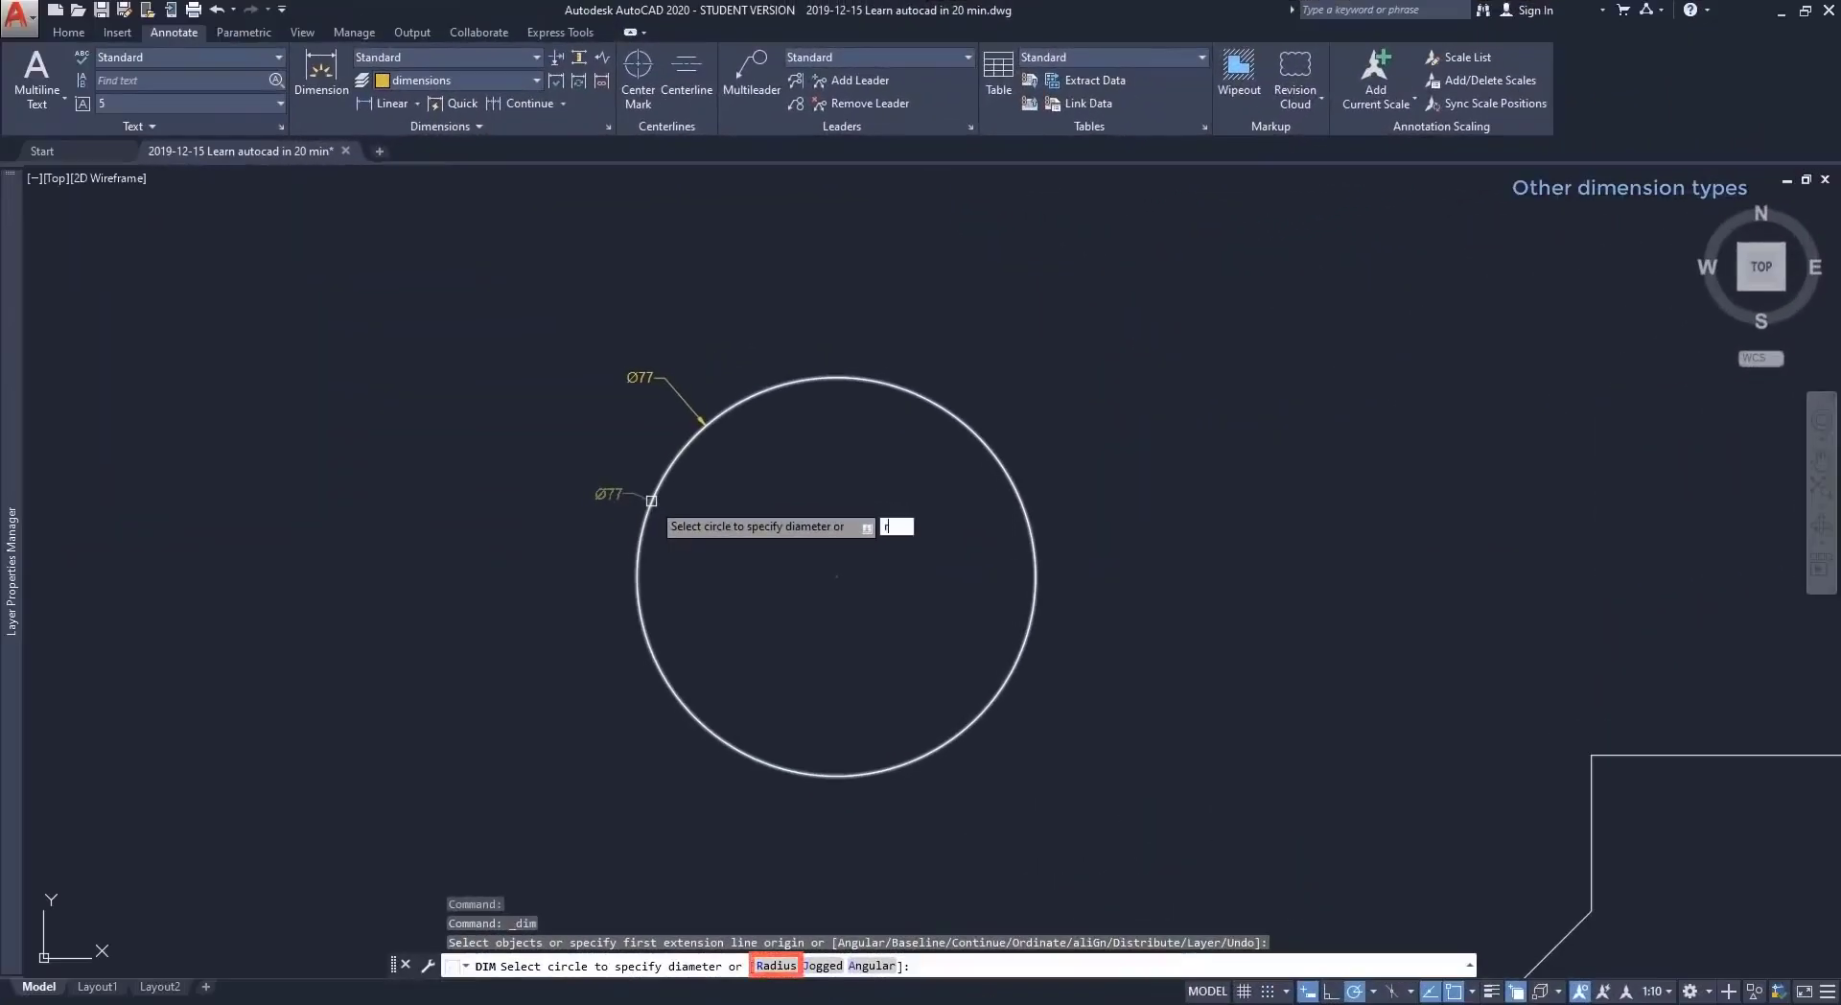
Use the Radius option to add a radius dimension to the circle, placing its text outside the left side.
key("Return")
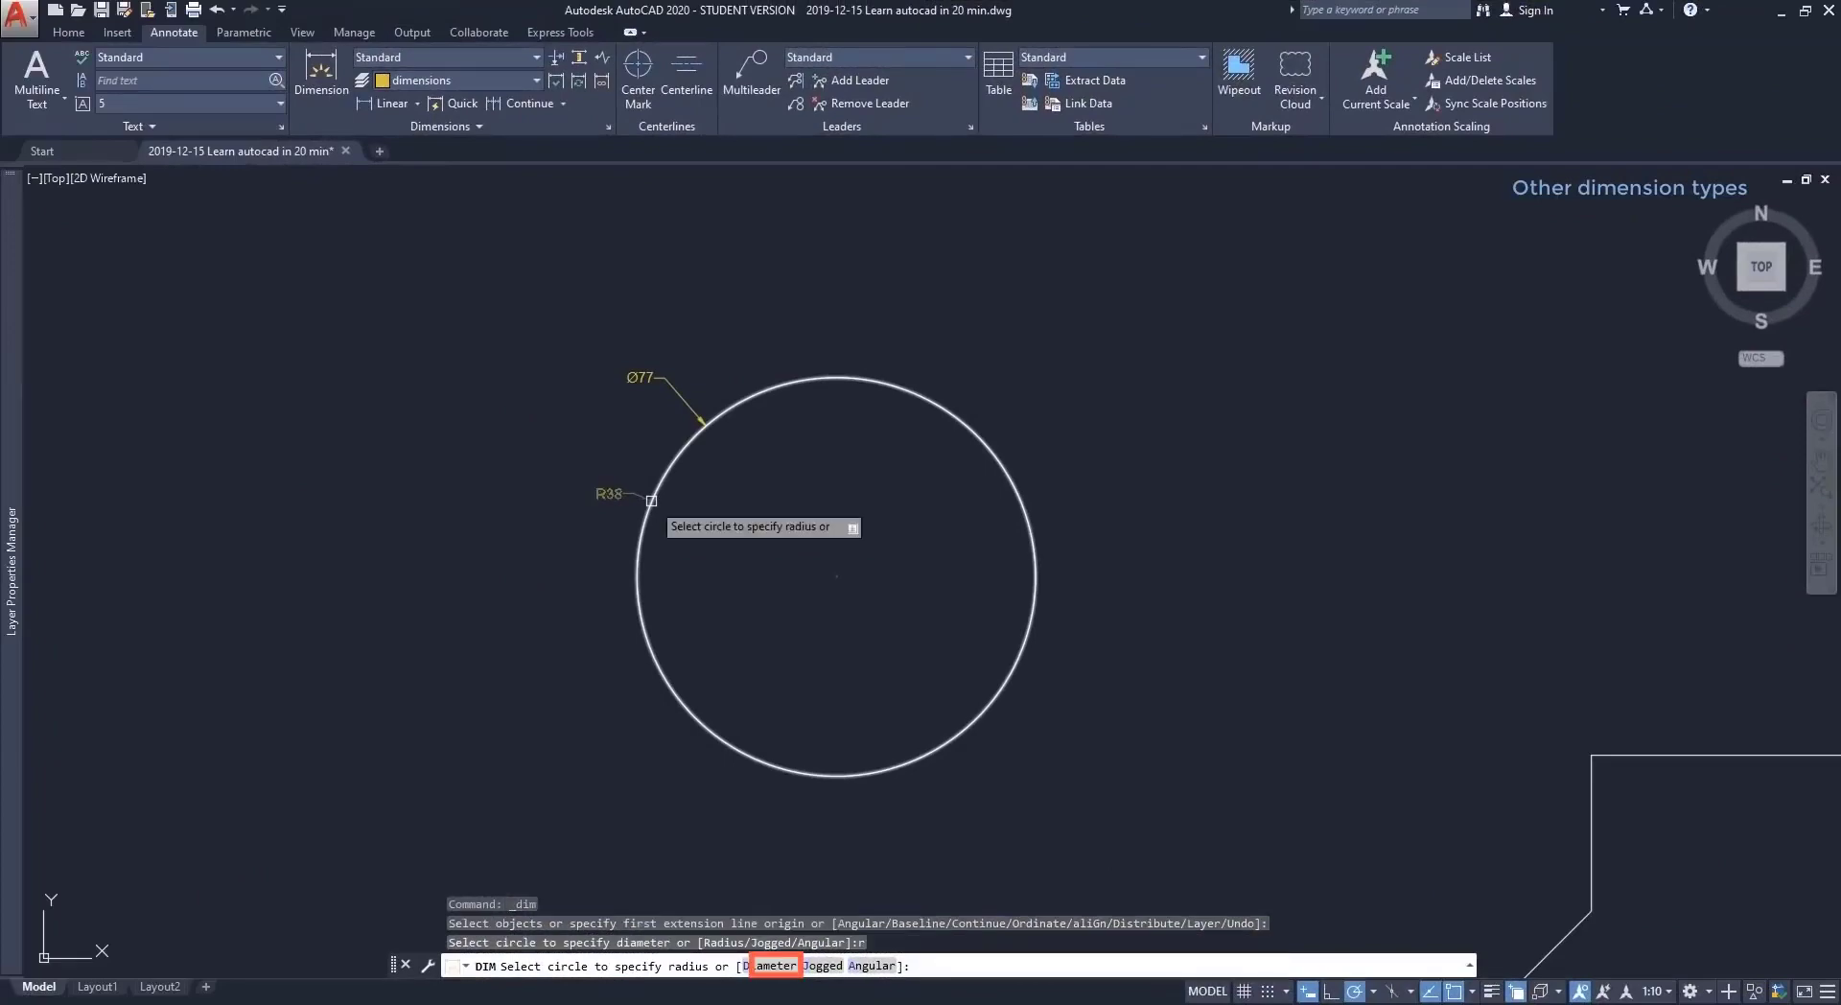
left_click(638, 504)
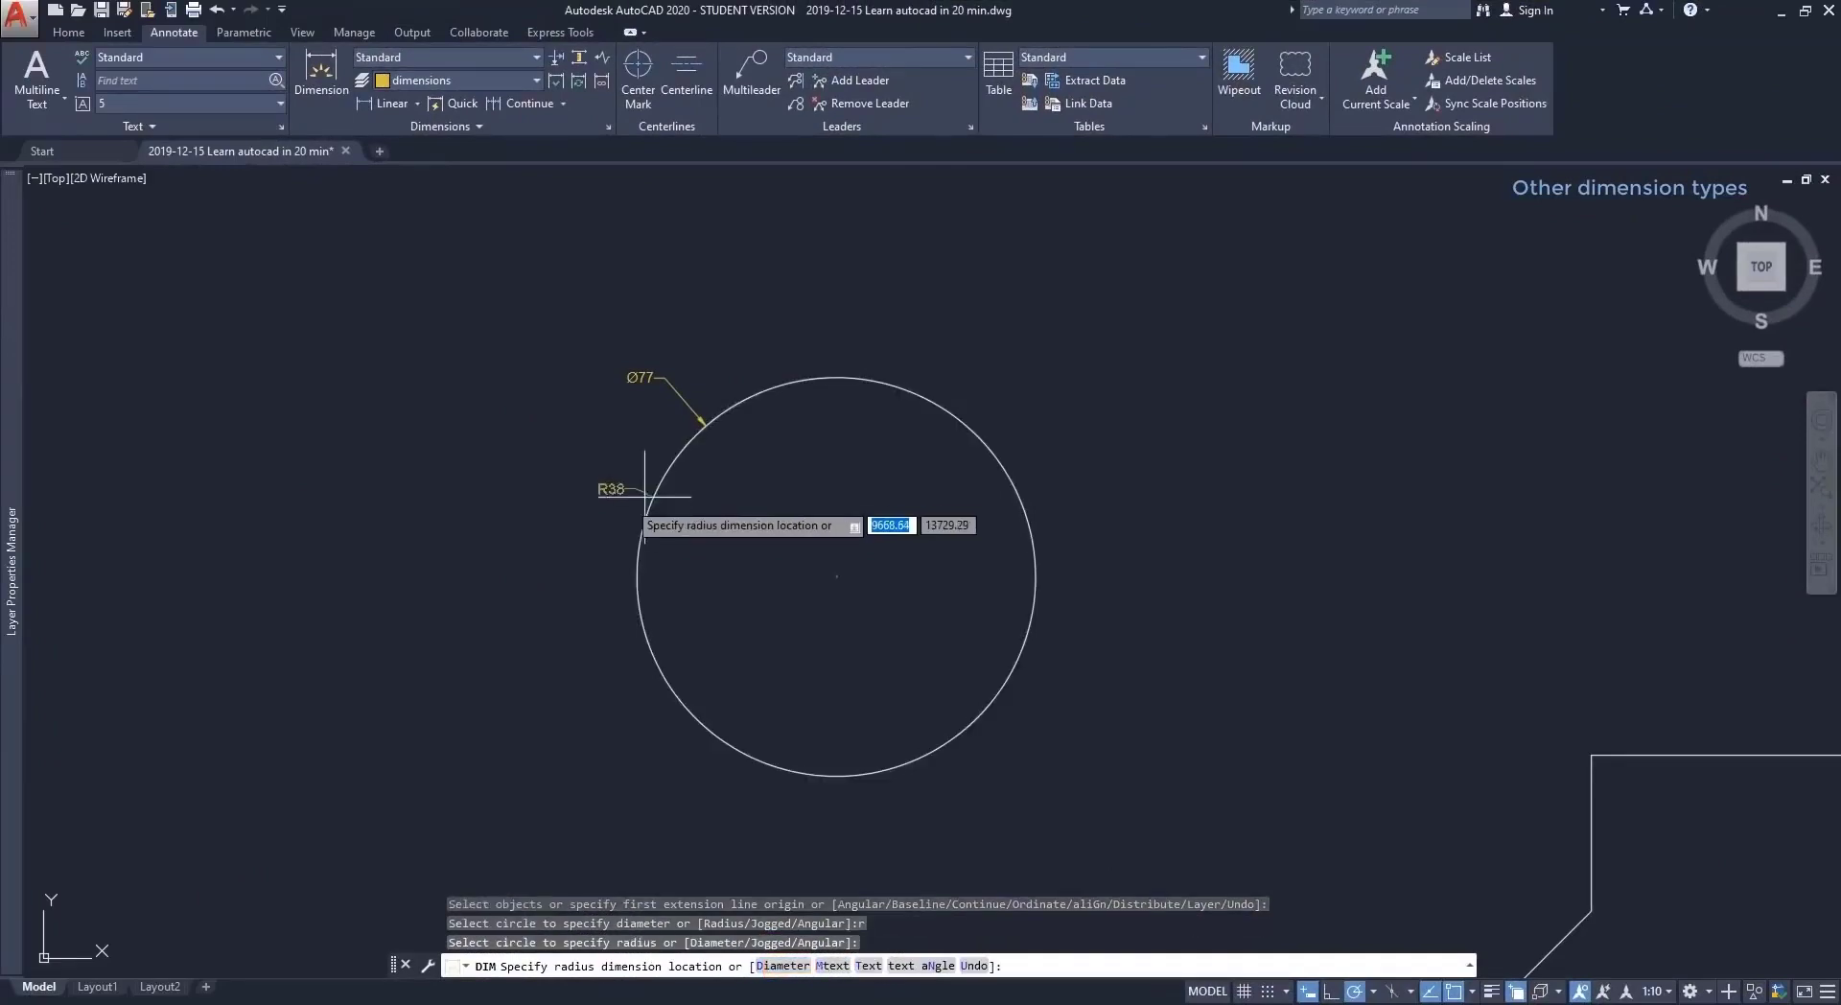
left_click(529, 529)
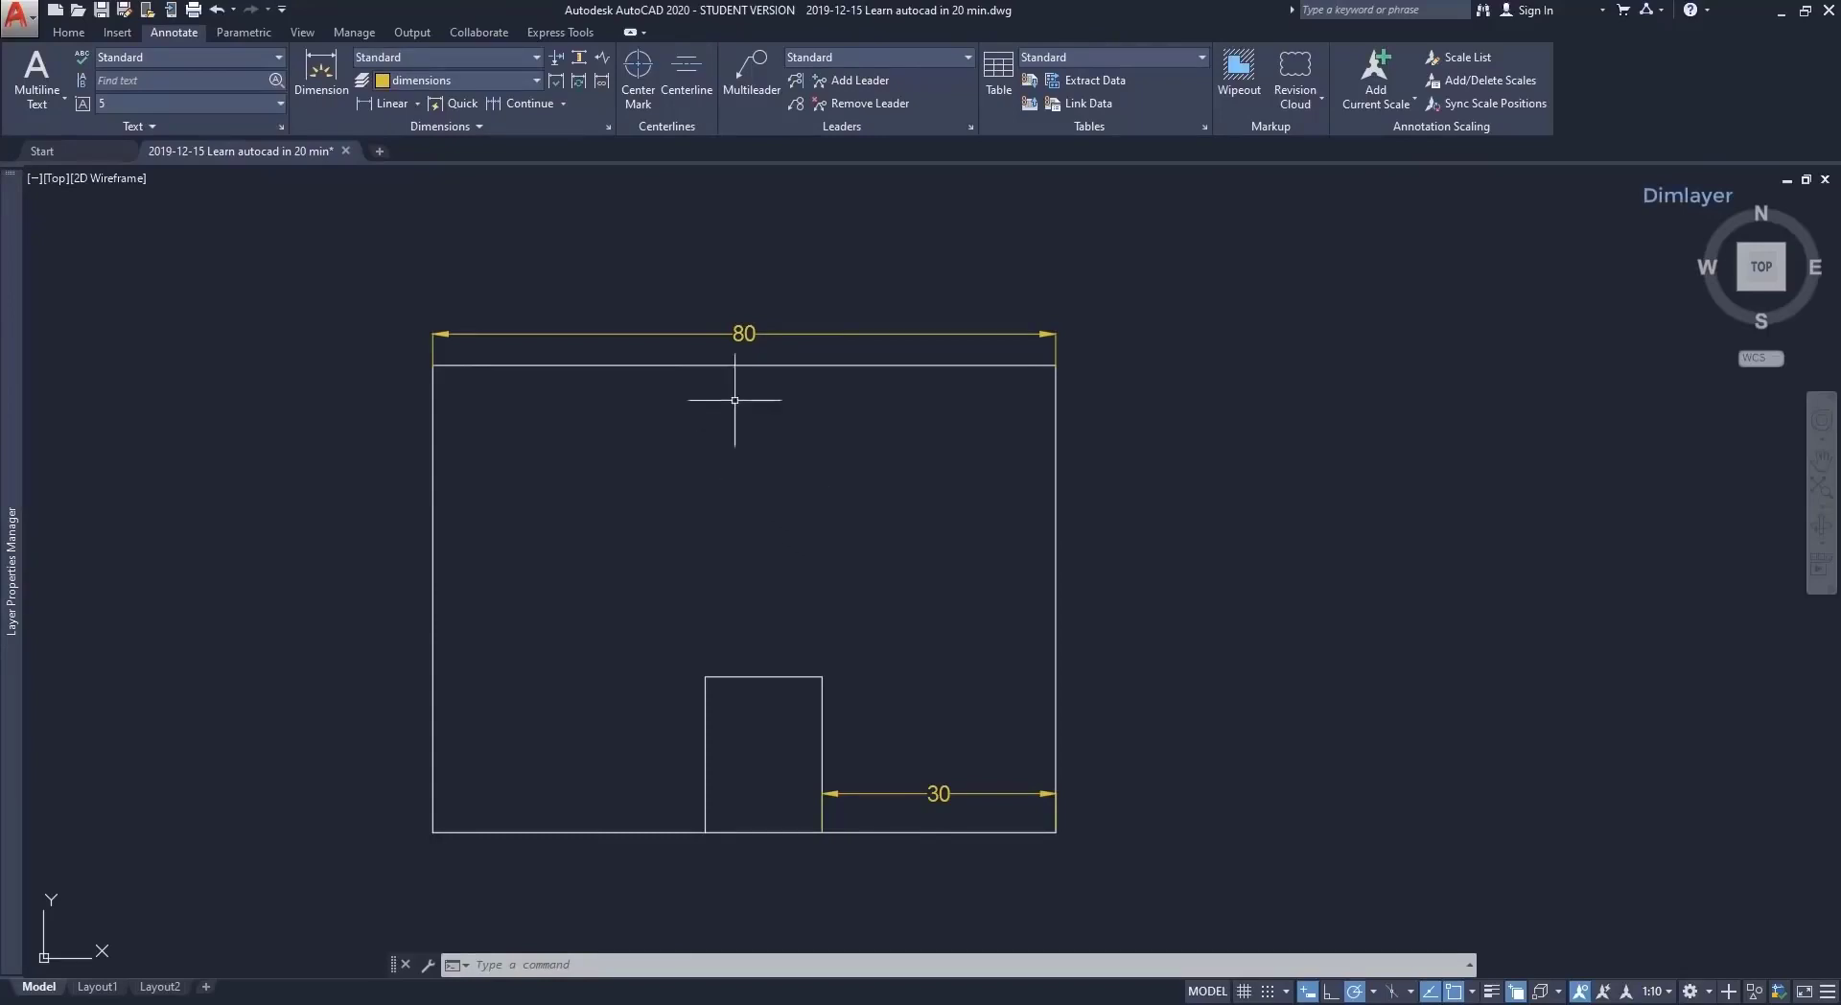
Keep dimensions as the layer for new dimensions and add a horizontal linear dimension about 27 long above the rectangle's upper-right corner.
left_click(534, 81)
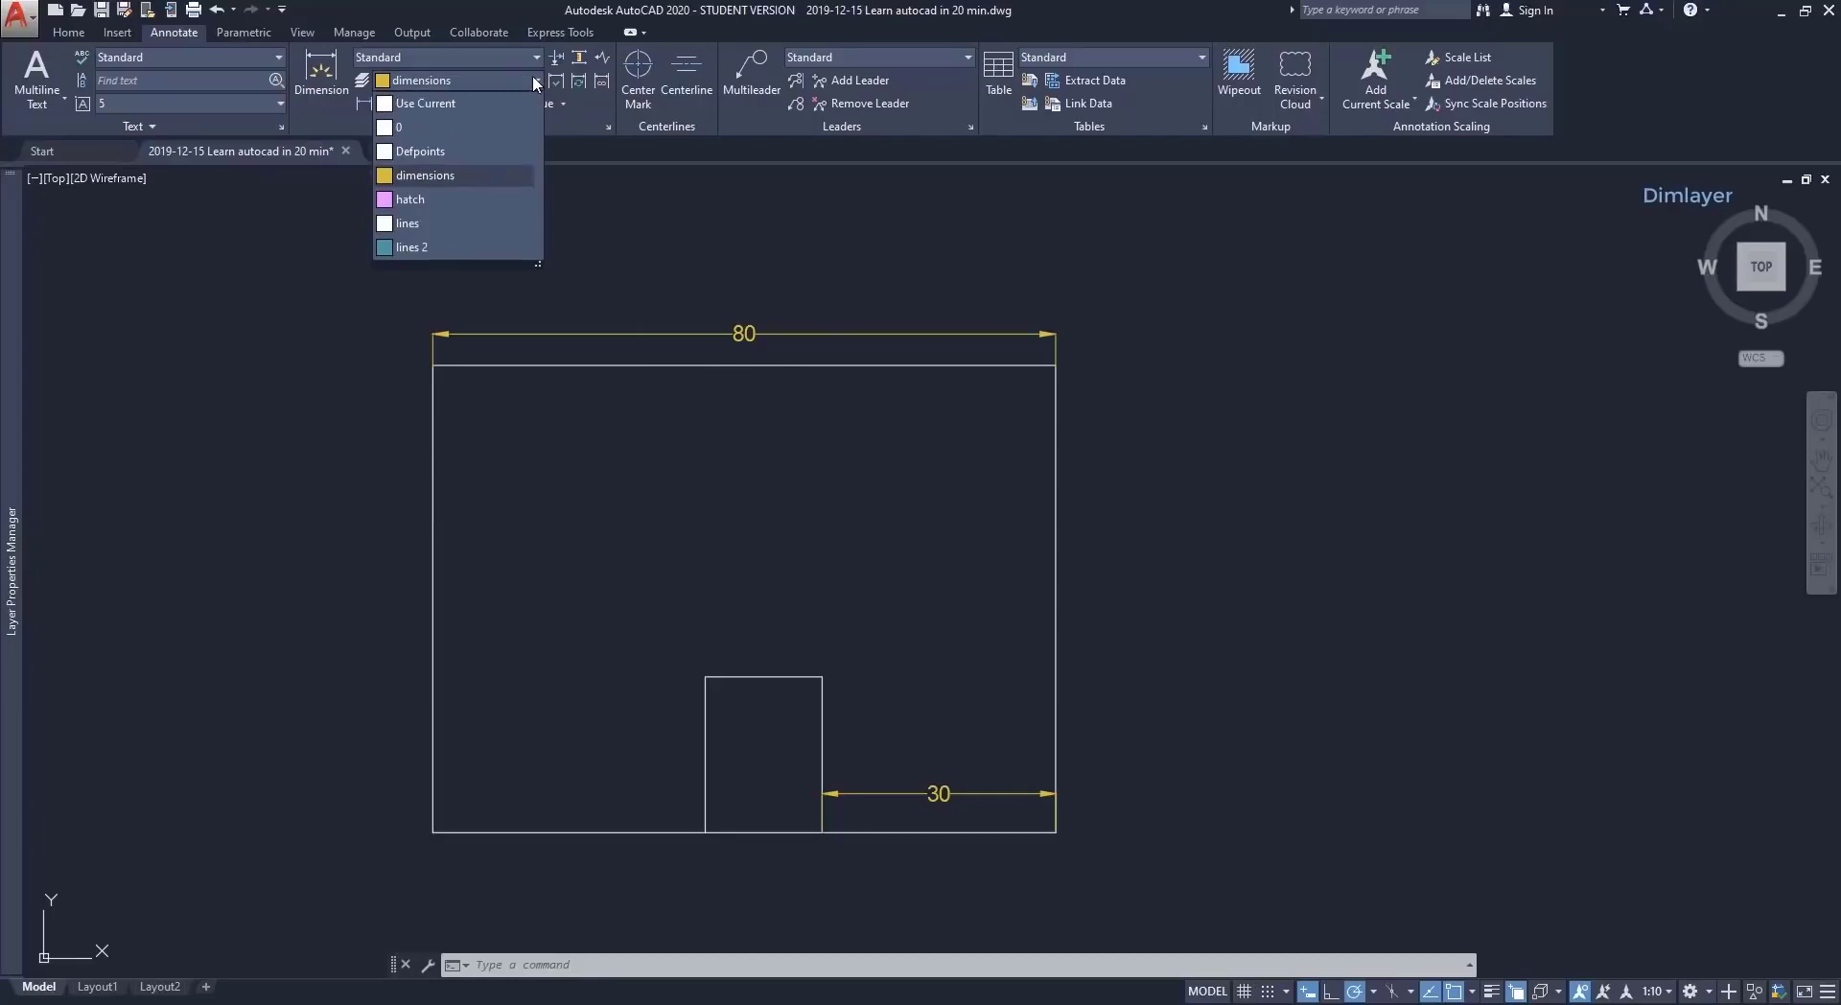
left_click(532, 75)
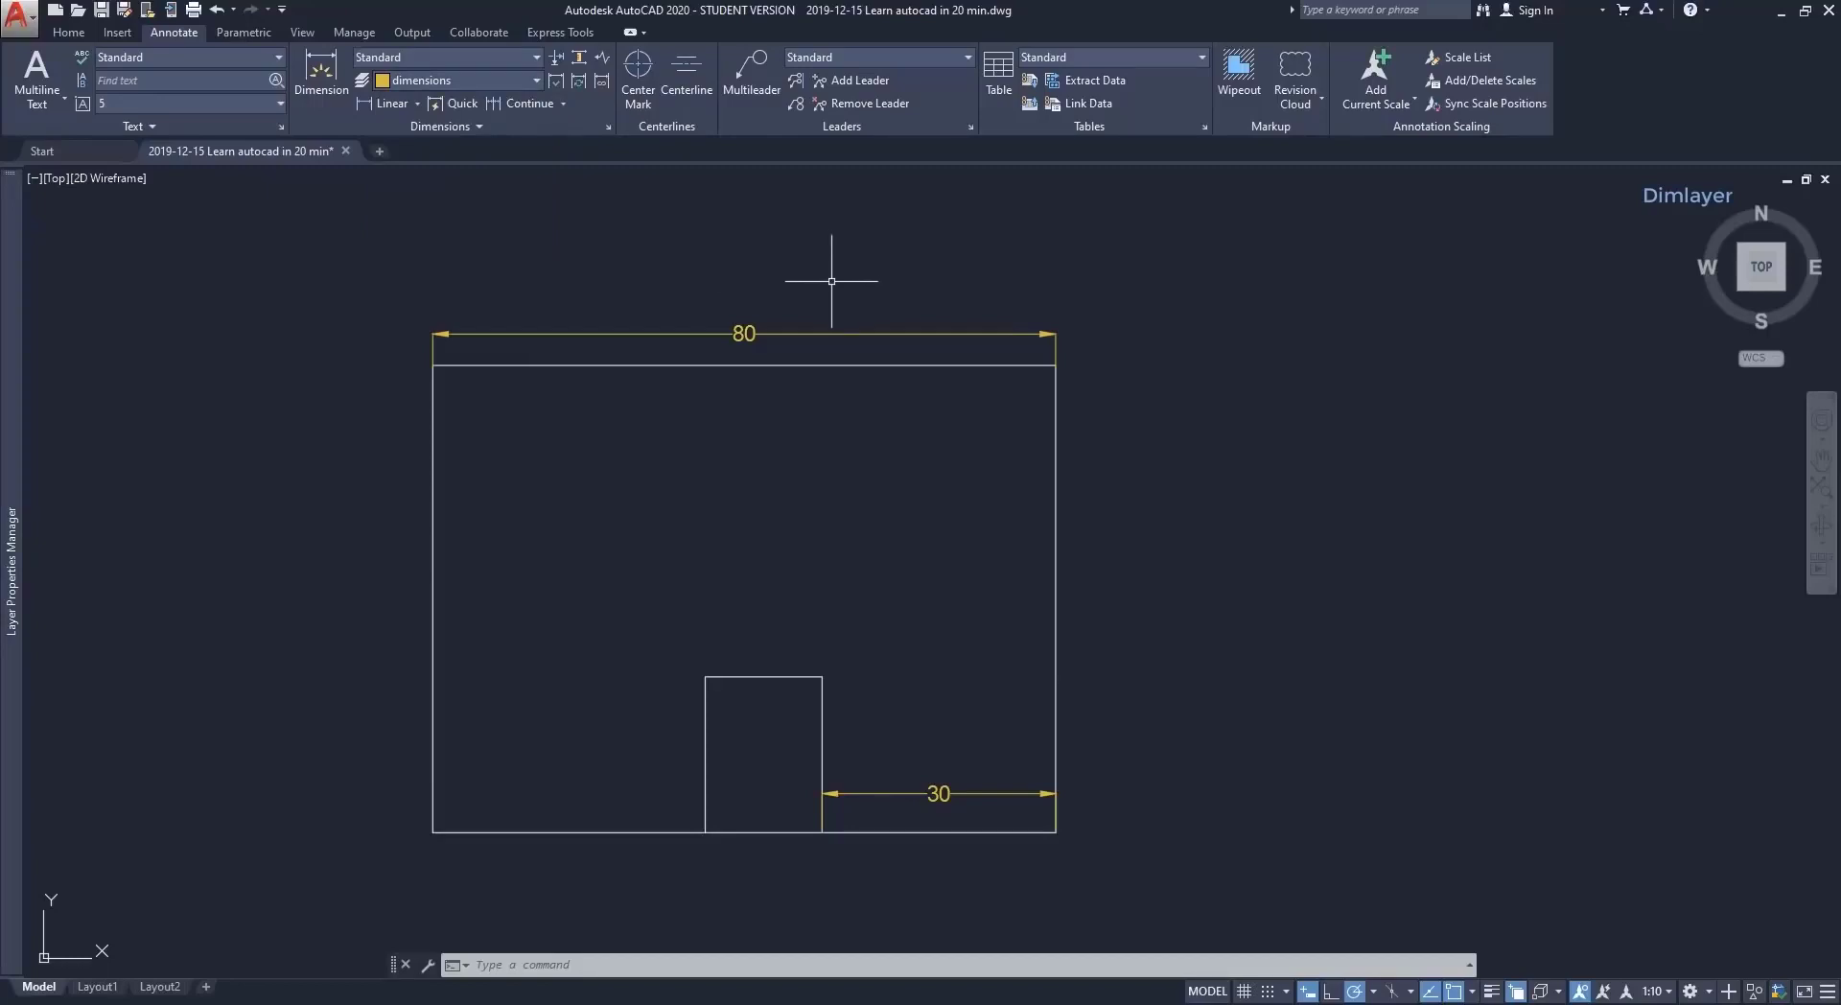
left_click(75, 35)
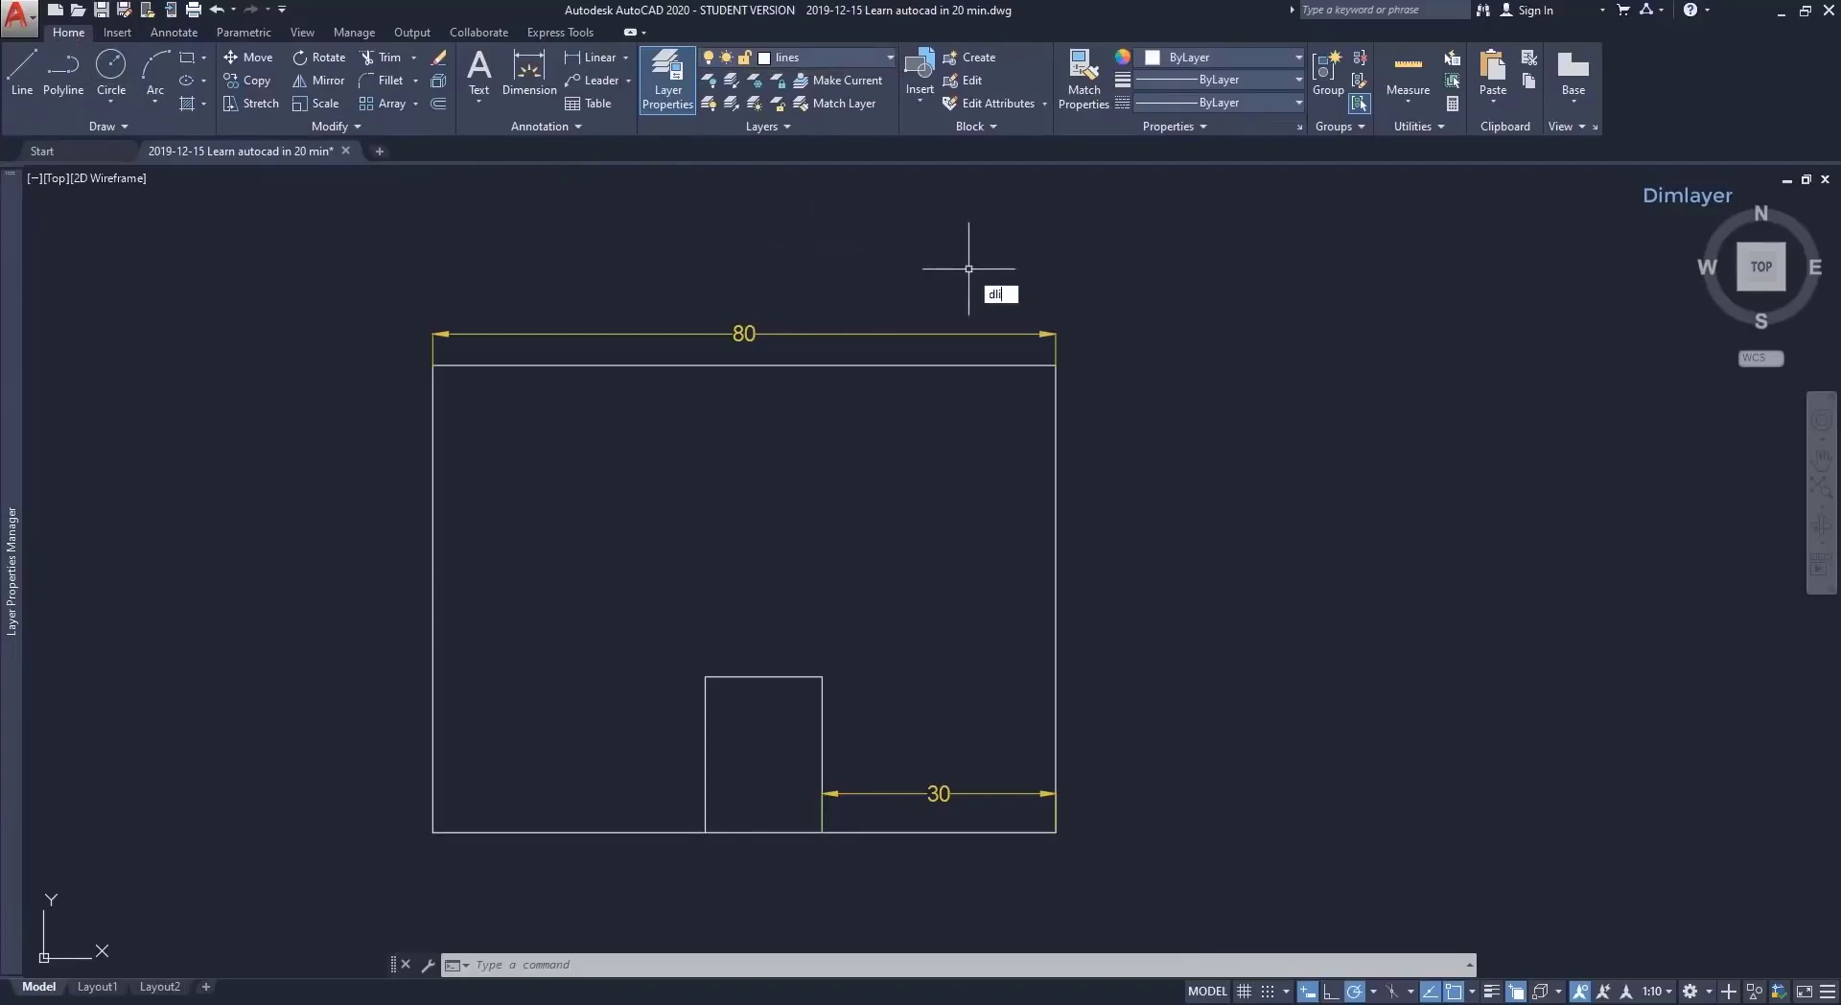
key("Return")
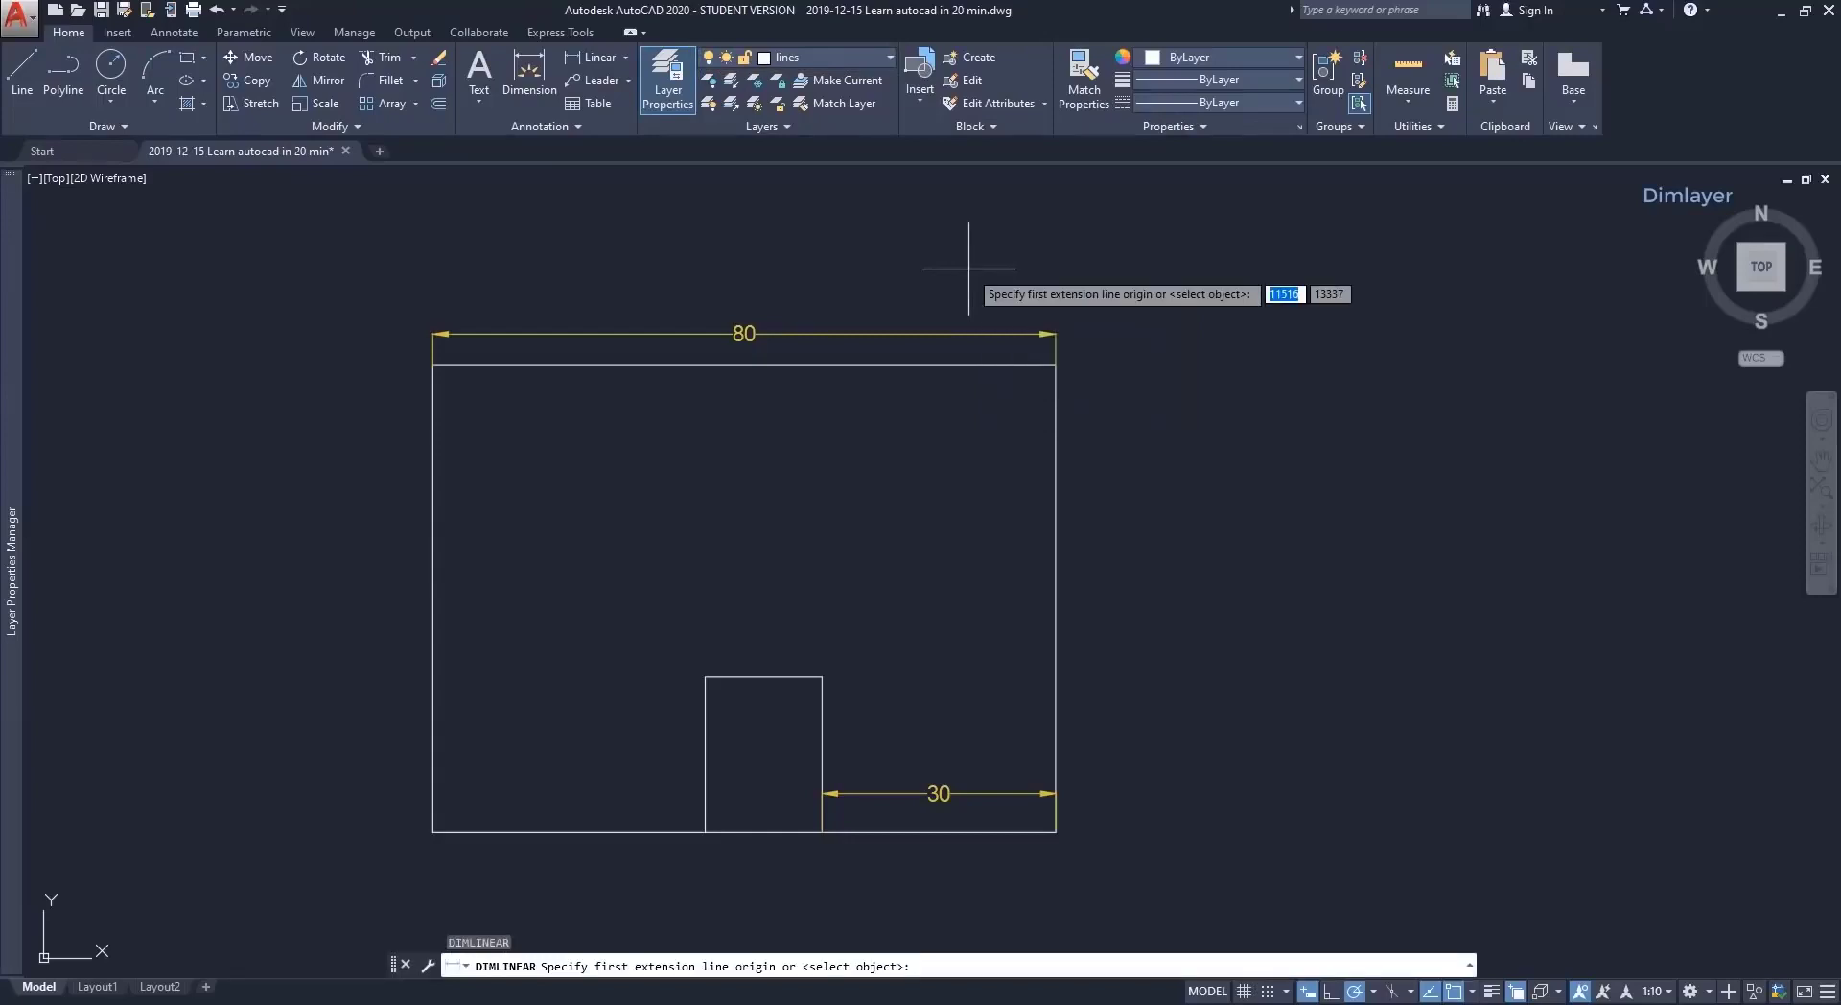
left_click(937, 270)
left_click(1146, 258)
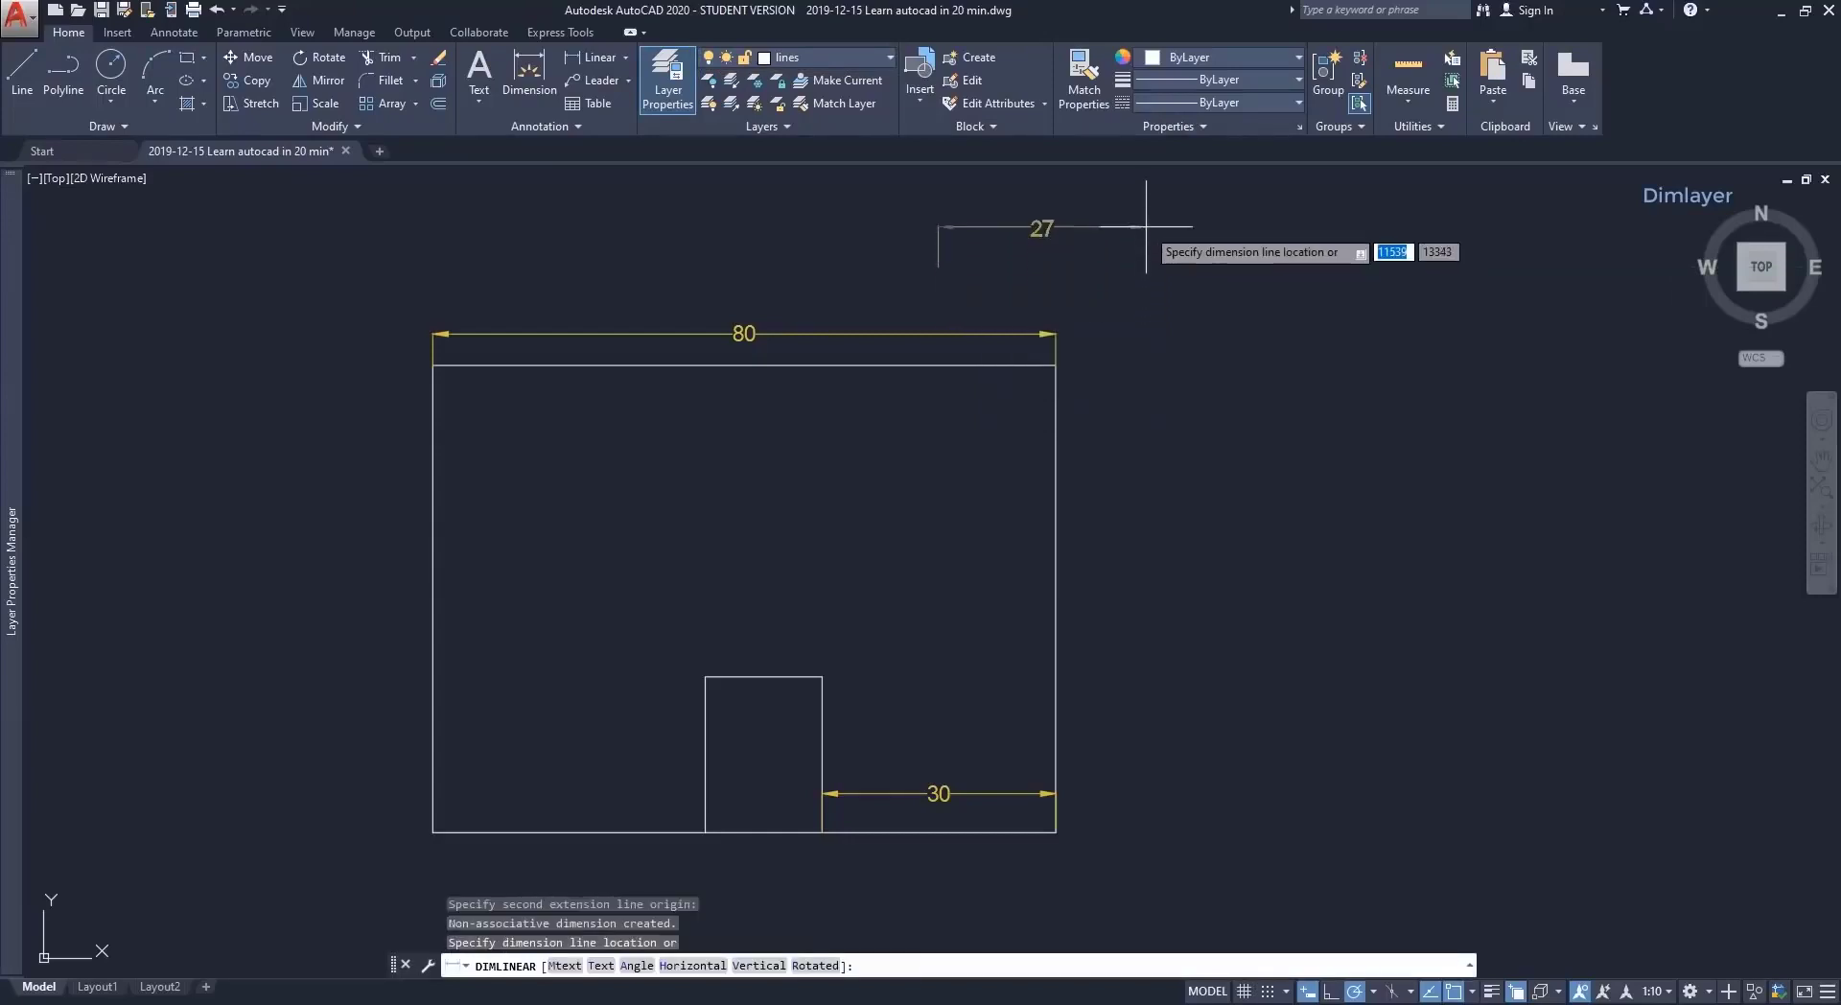
left_click(1146, 227)
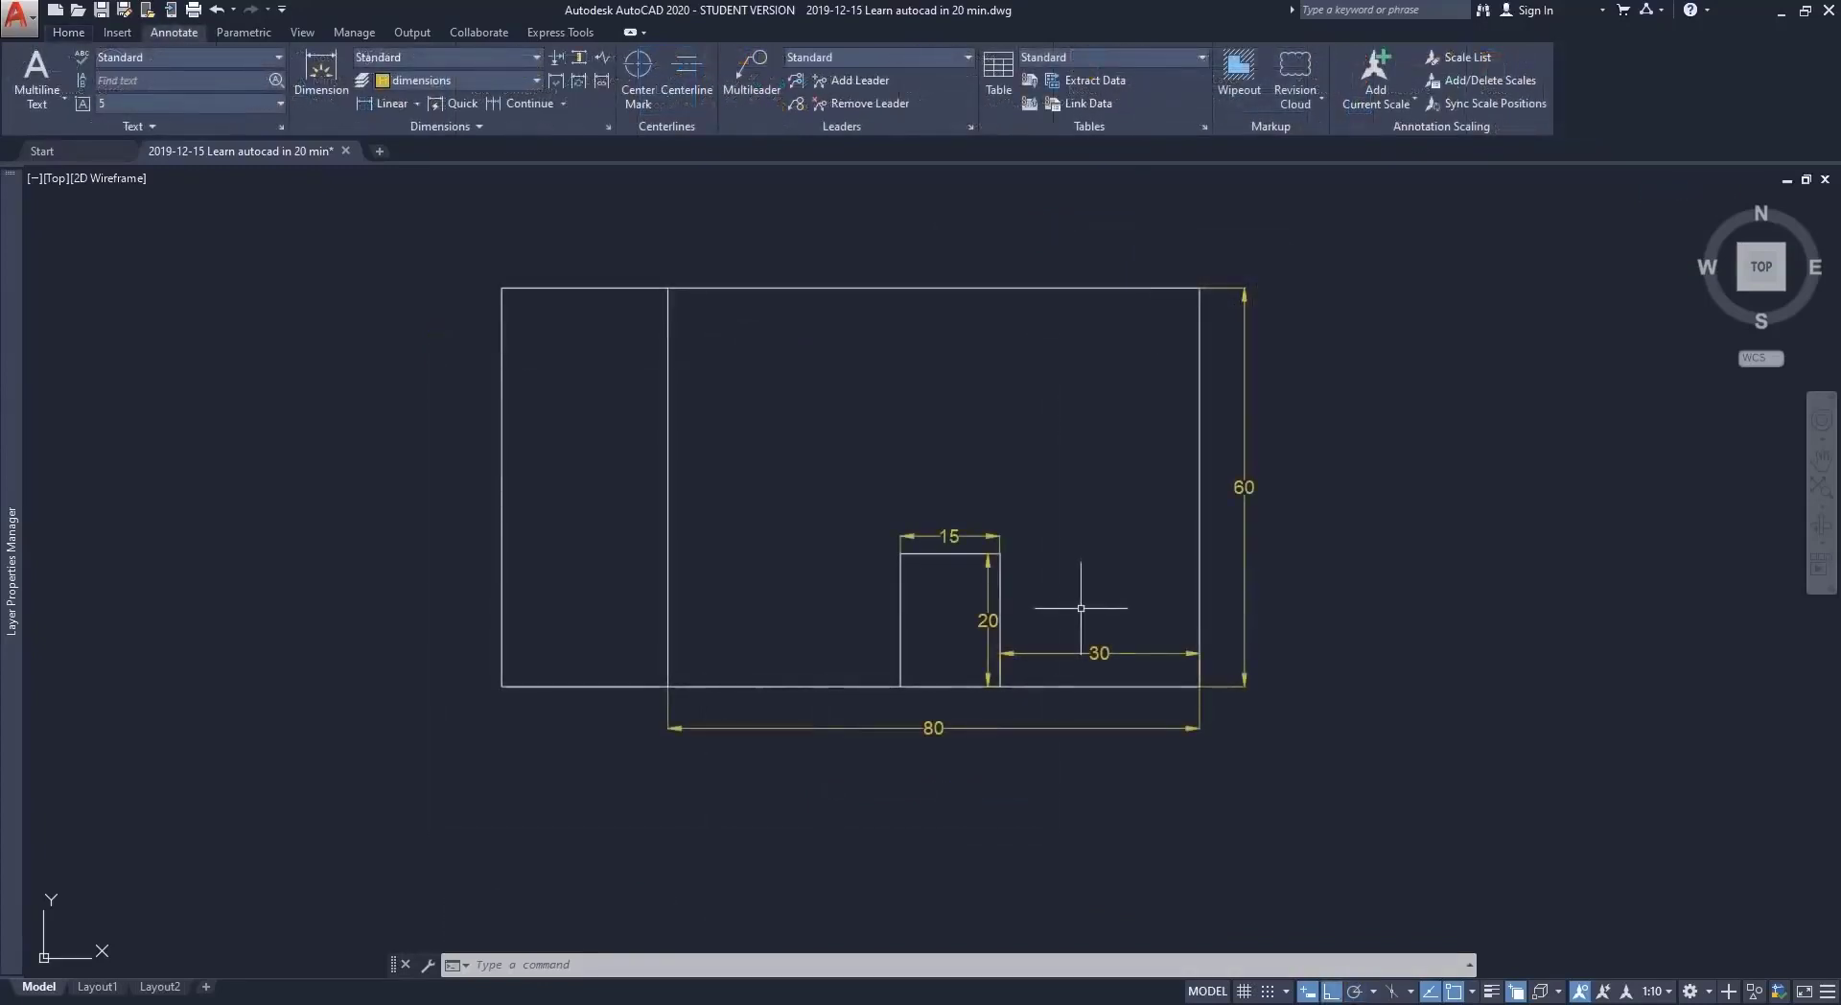
Start a line and examine the snap points on the right arrowhead of the 15 dimension above the small rectangle.
type("L")
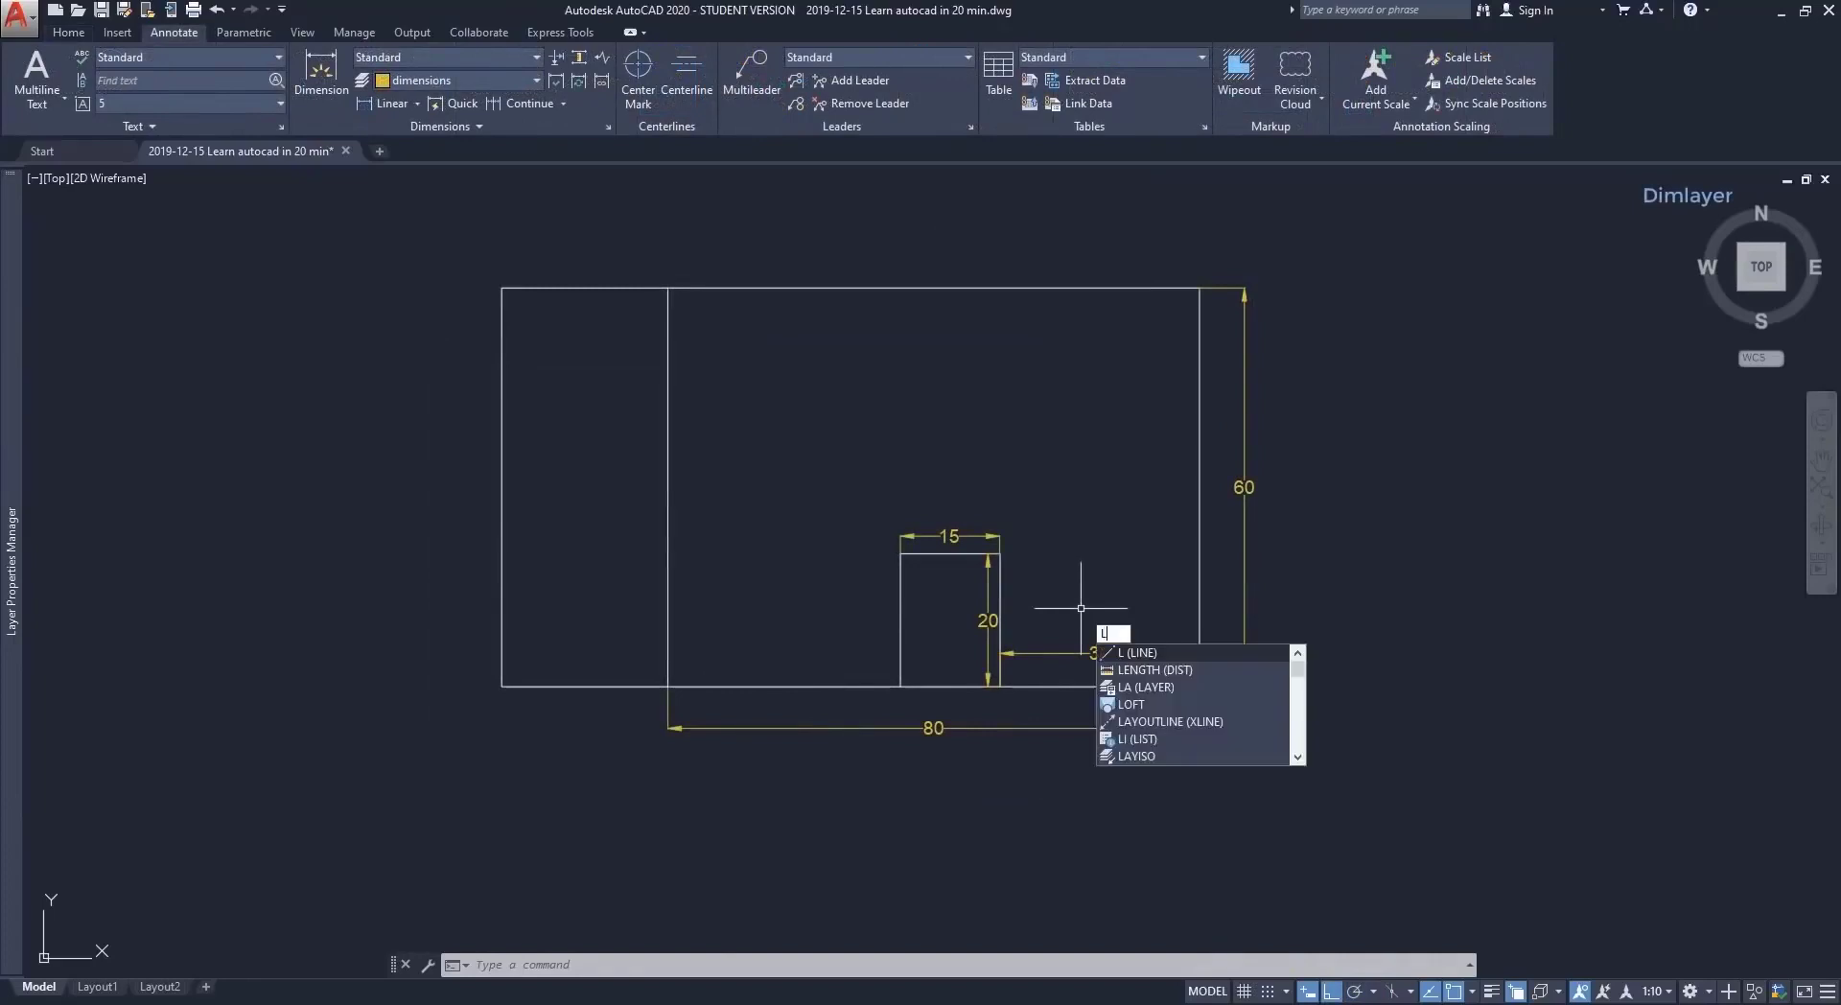
key("Return")
scroll(1017, 575, "up", 8)
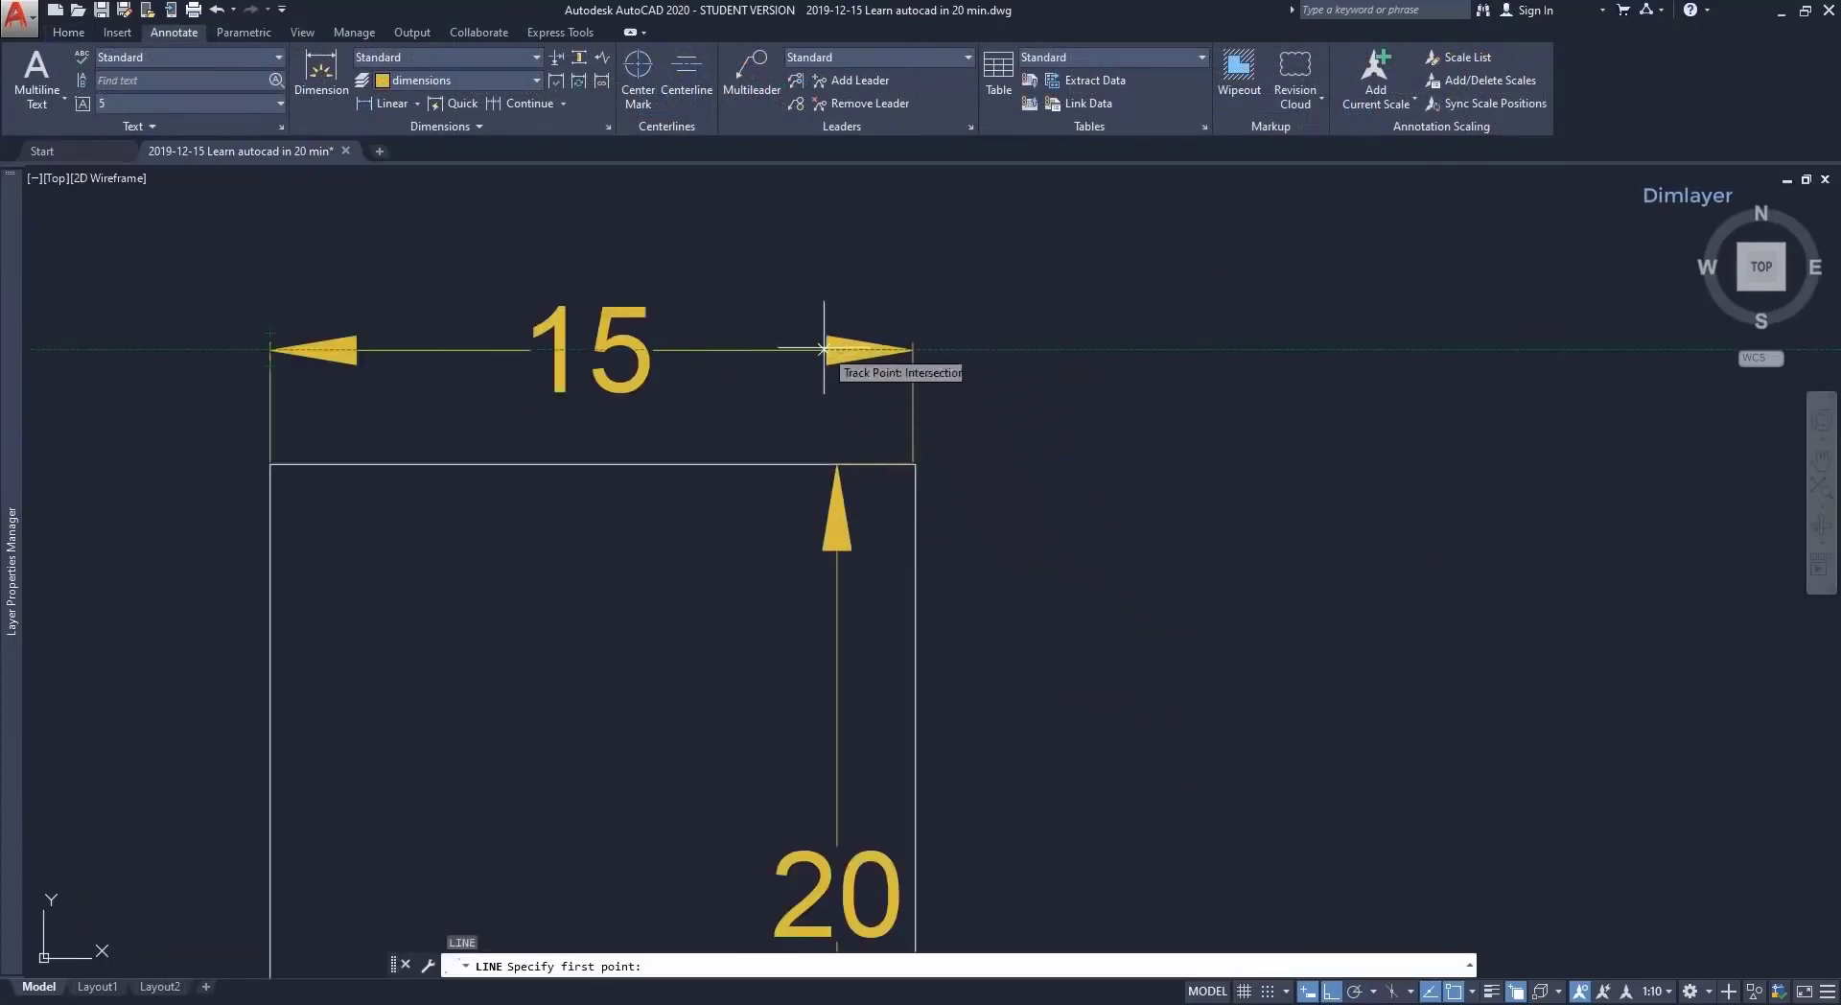
scroll(844, 365, "up", 5)
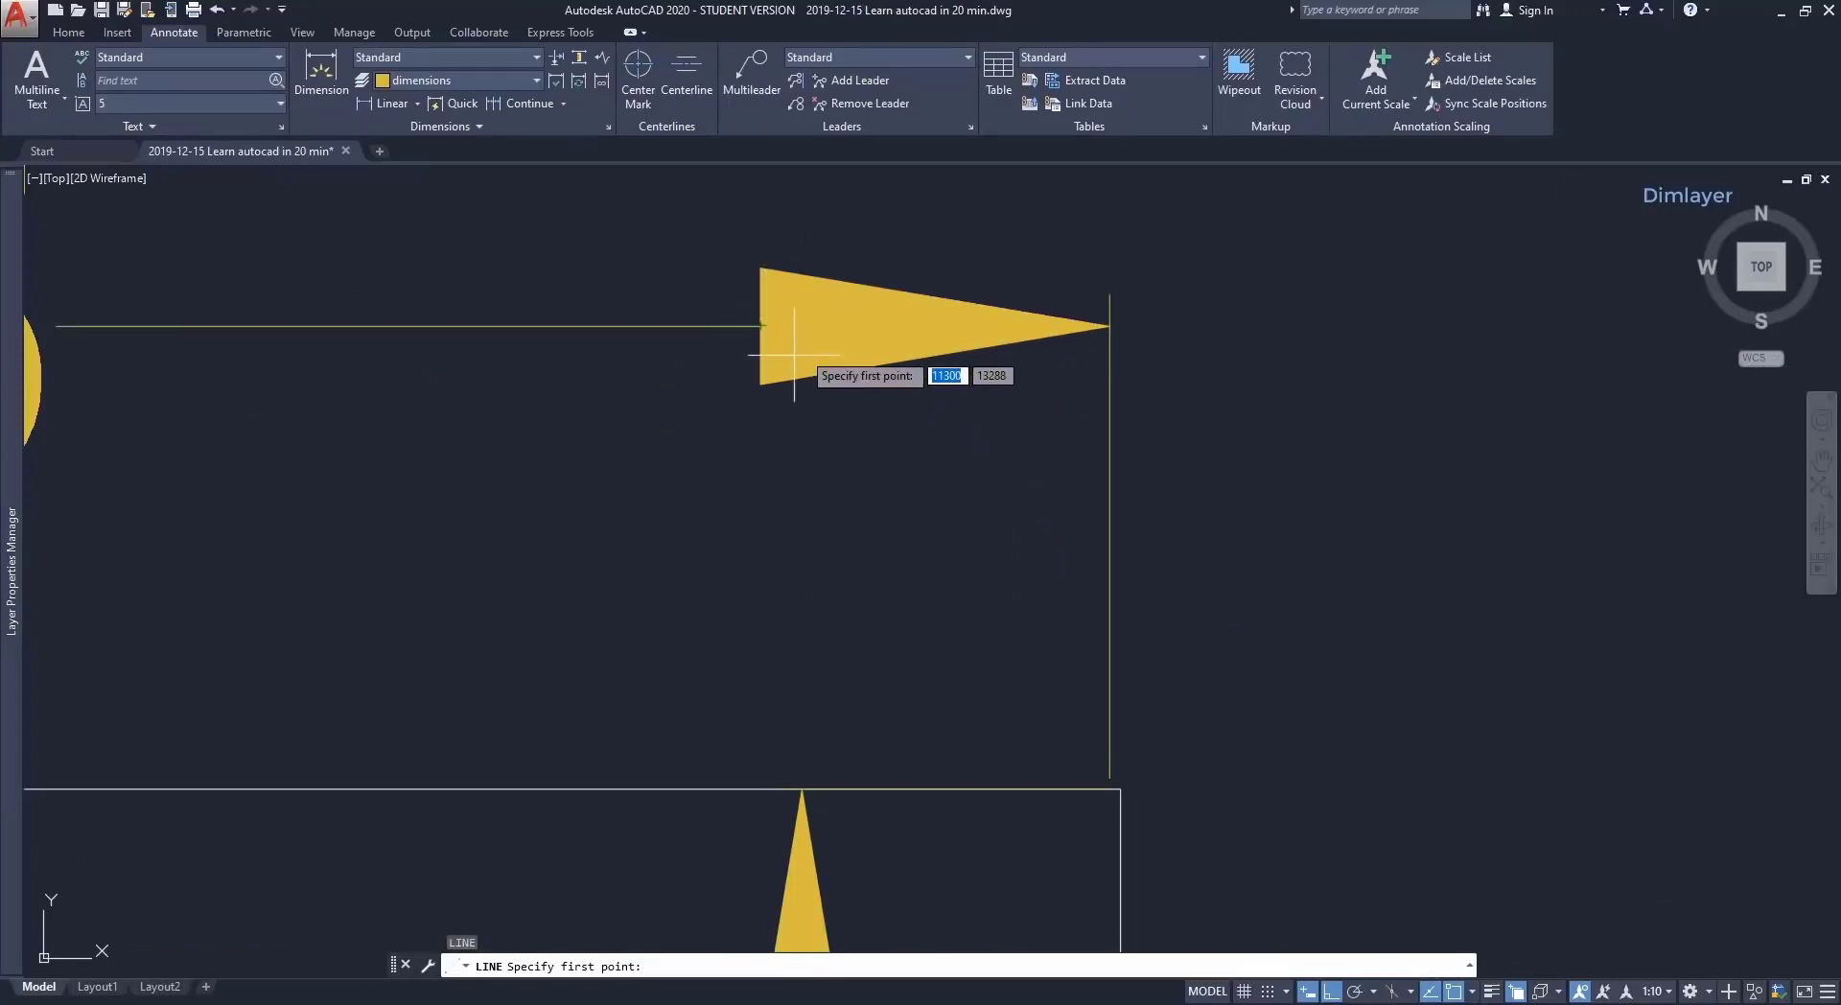
scroll(983, 326, "down", 2)
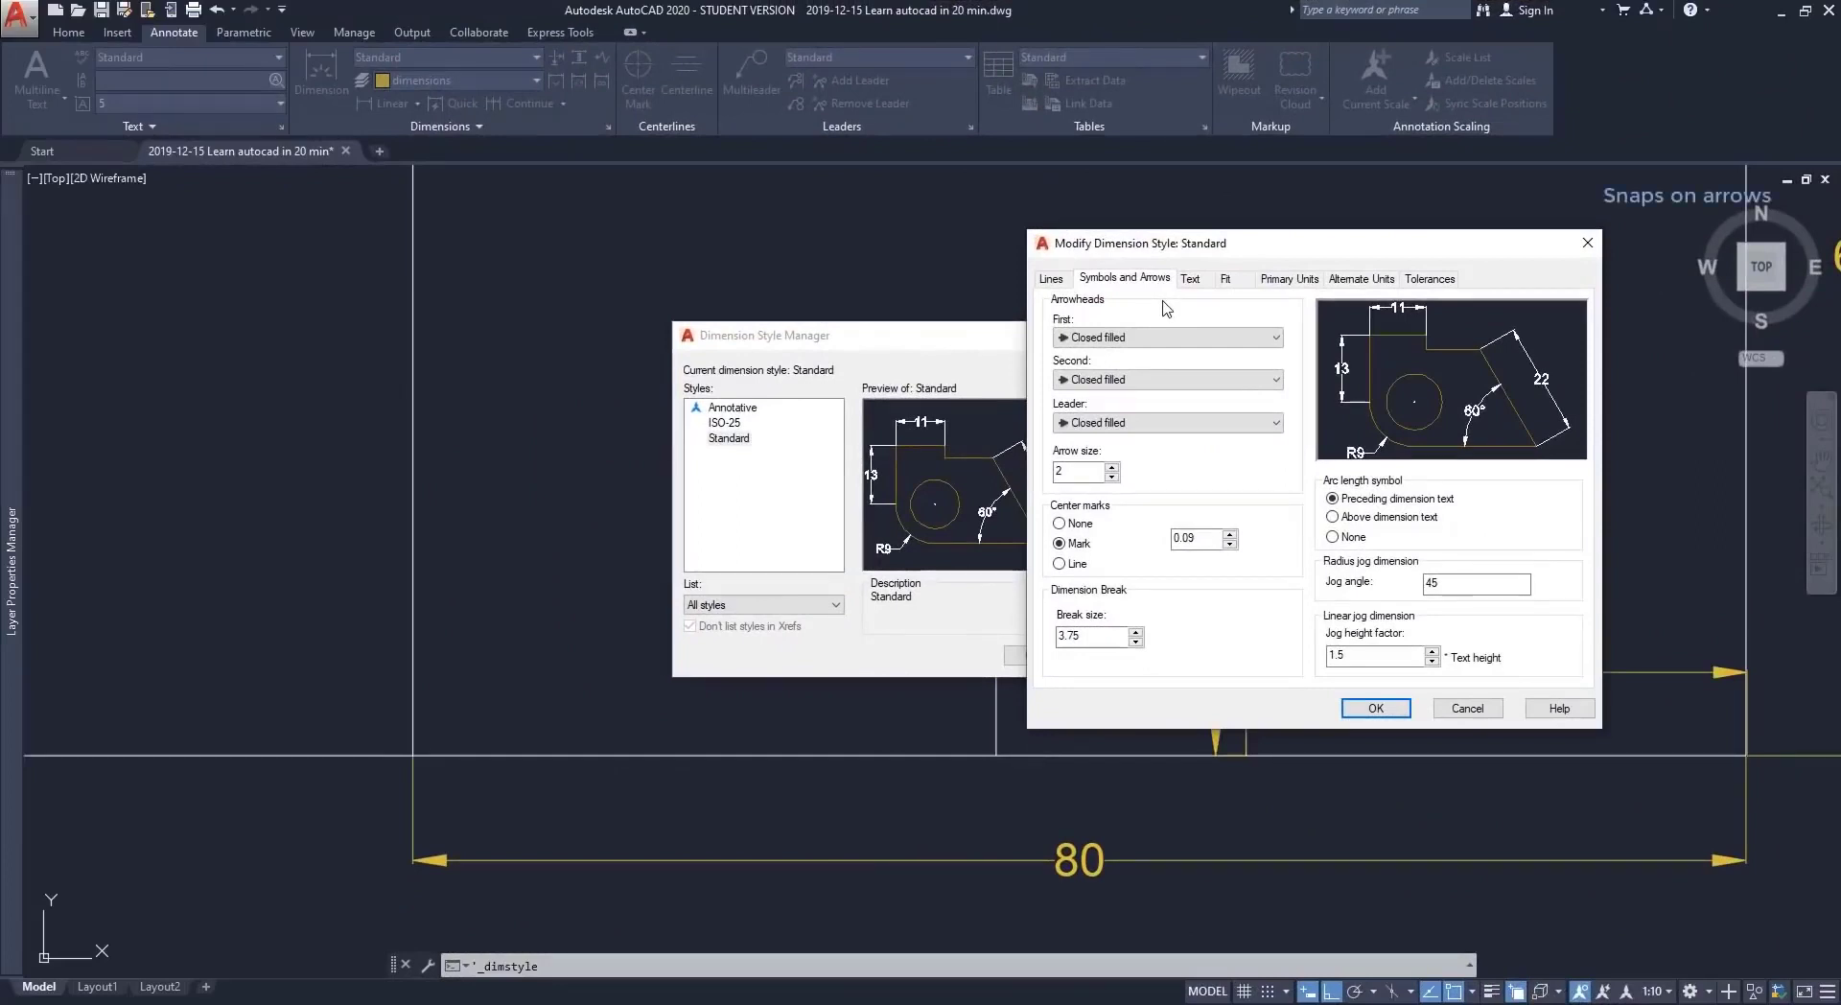
Set the Standard dimension style's first arrowhead to None and test snapping a line's start to the left end of the 15 dimension.
left_click(1223, 341)
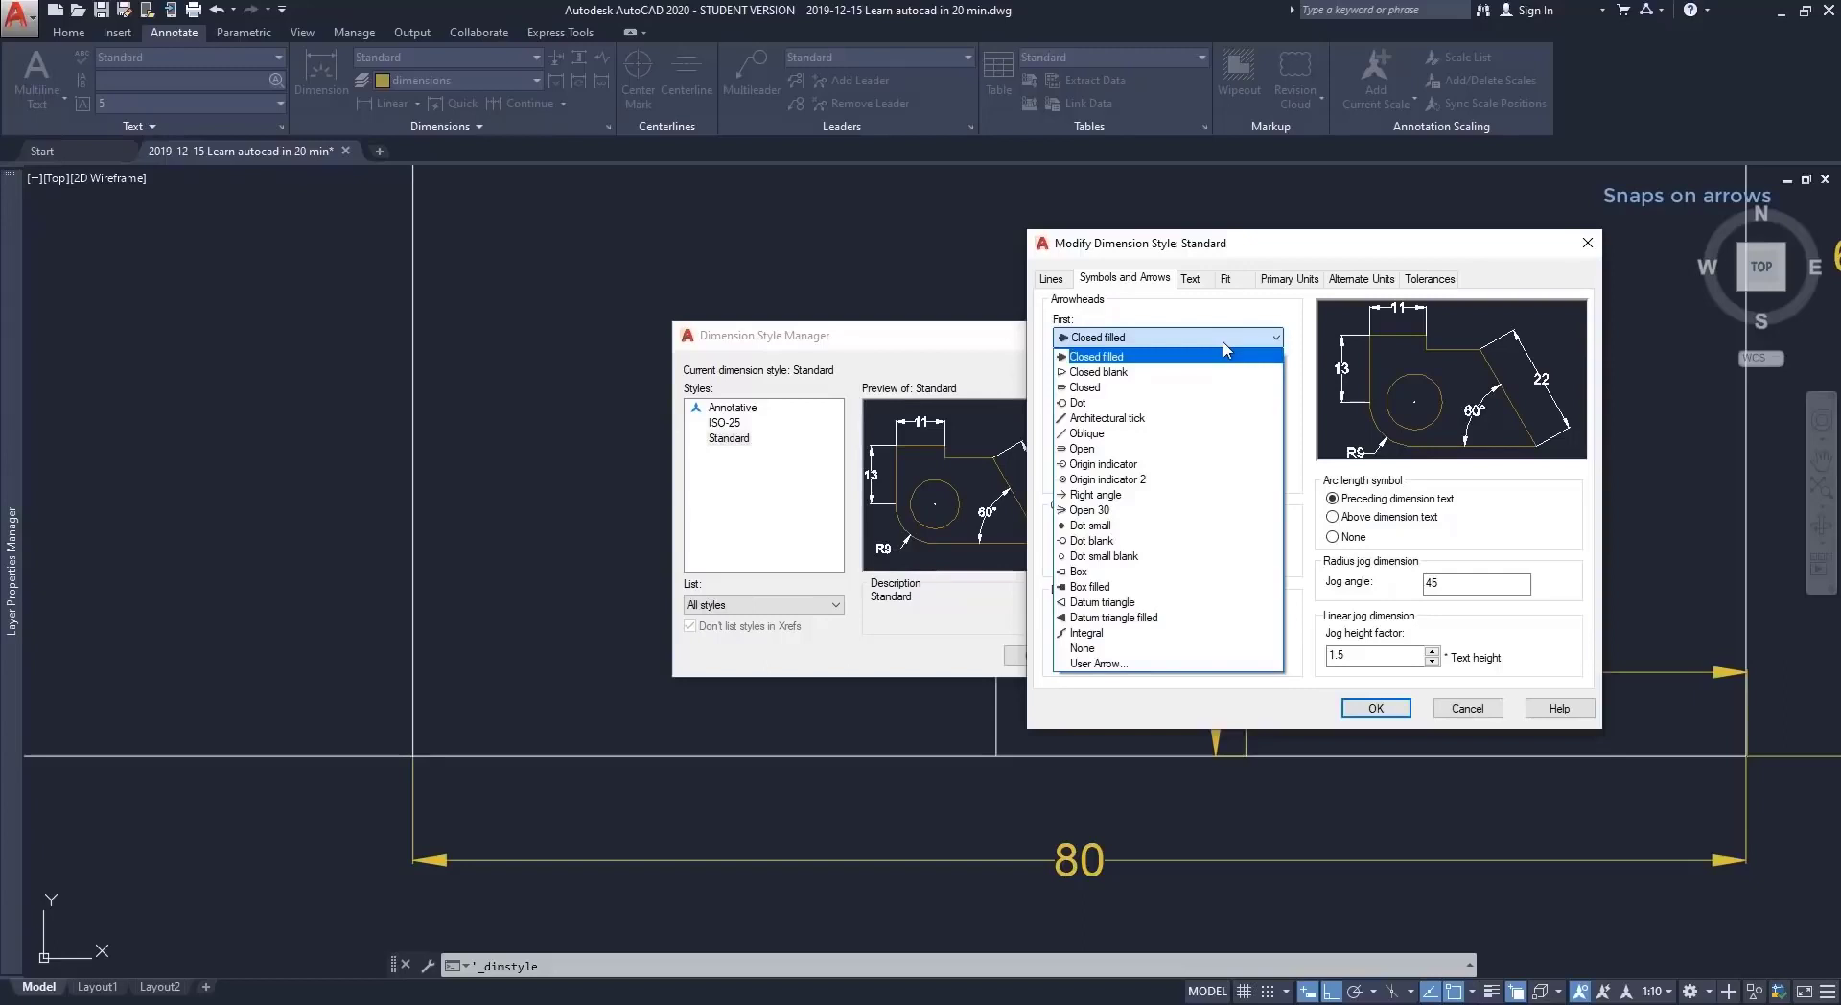
left_click(1094, 648)
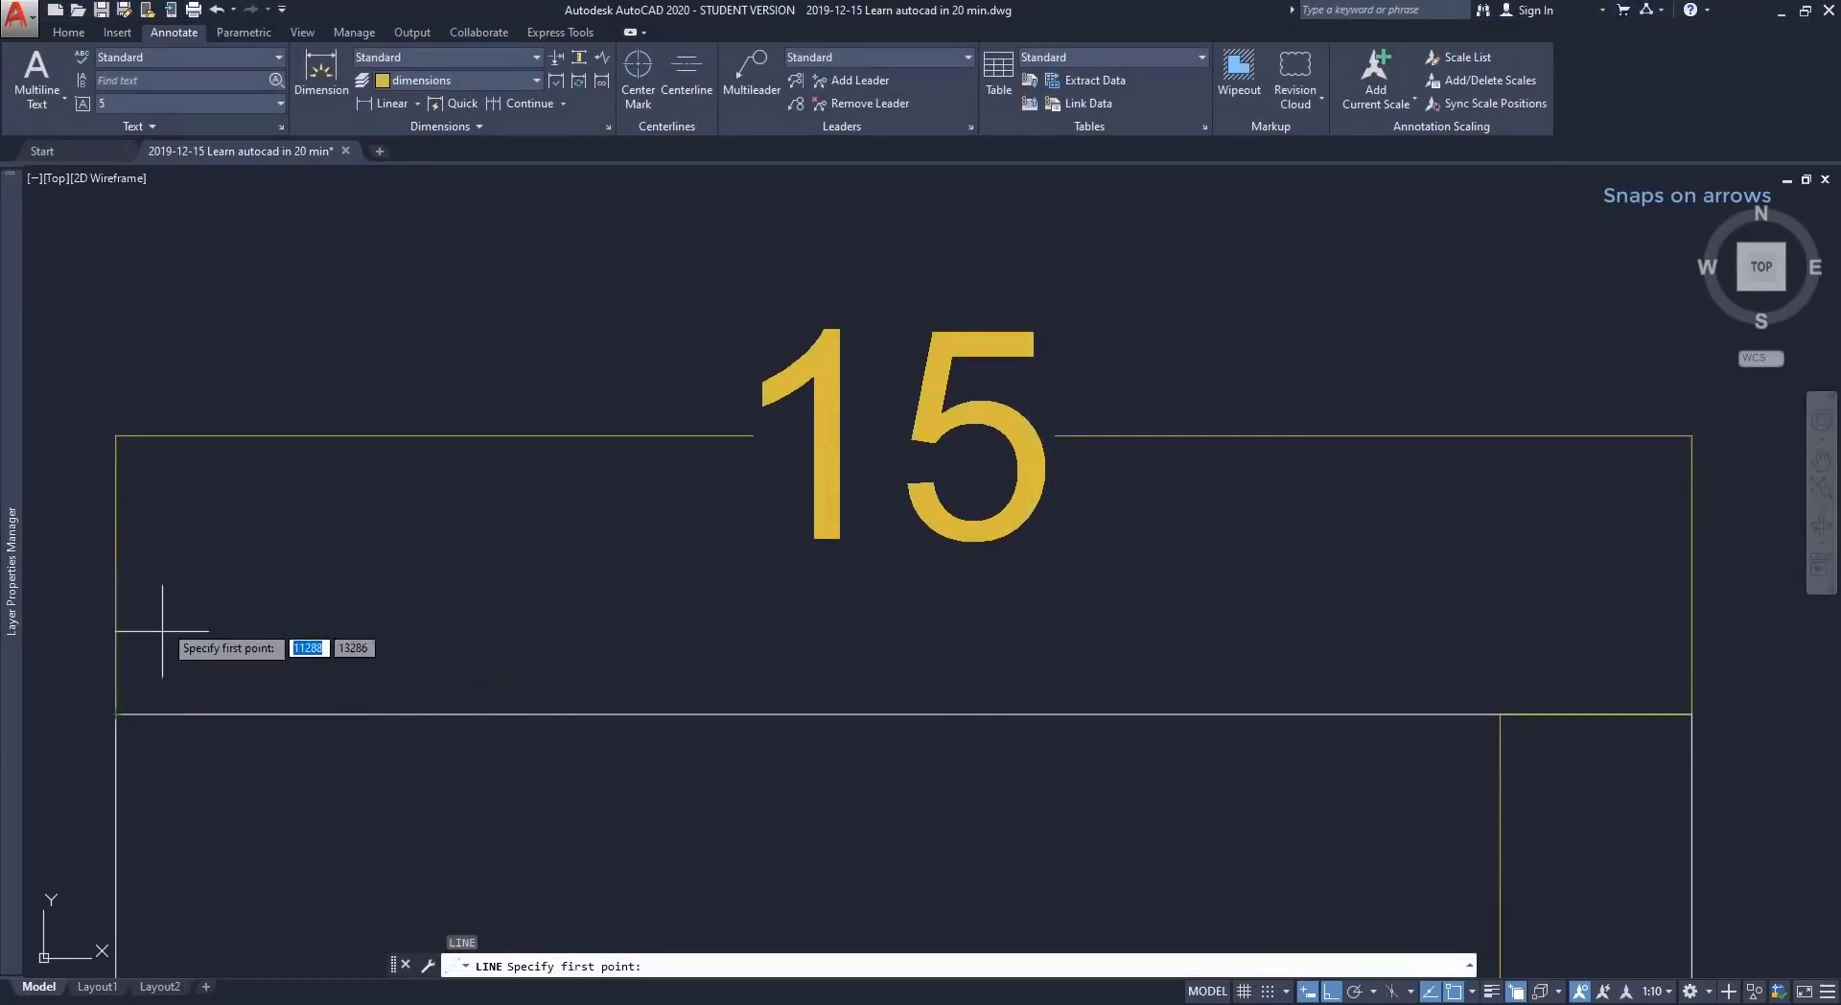
left_click(115, 433)
key("Escape")
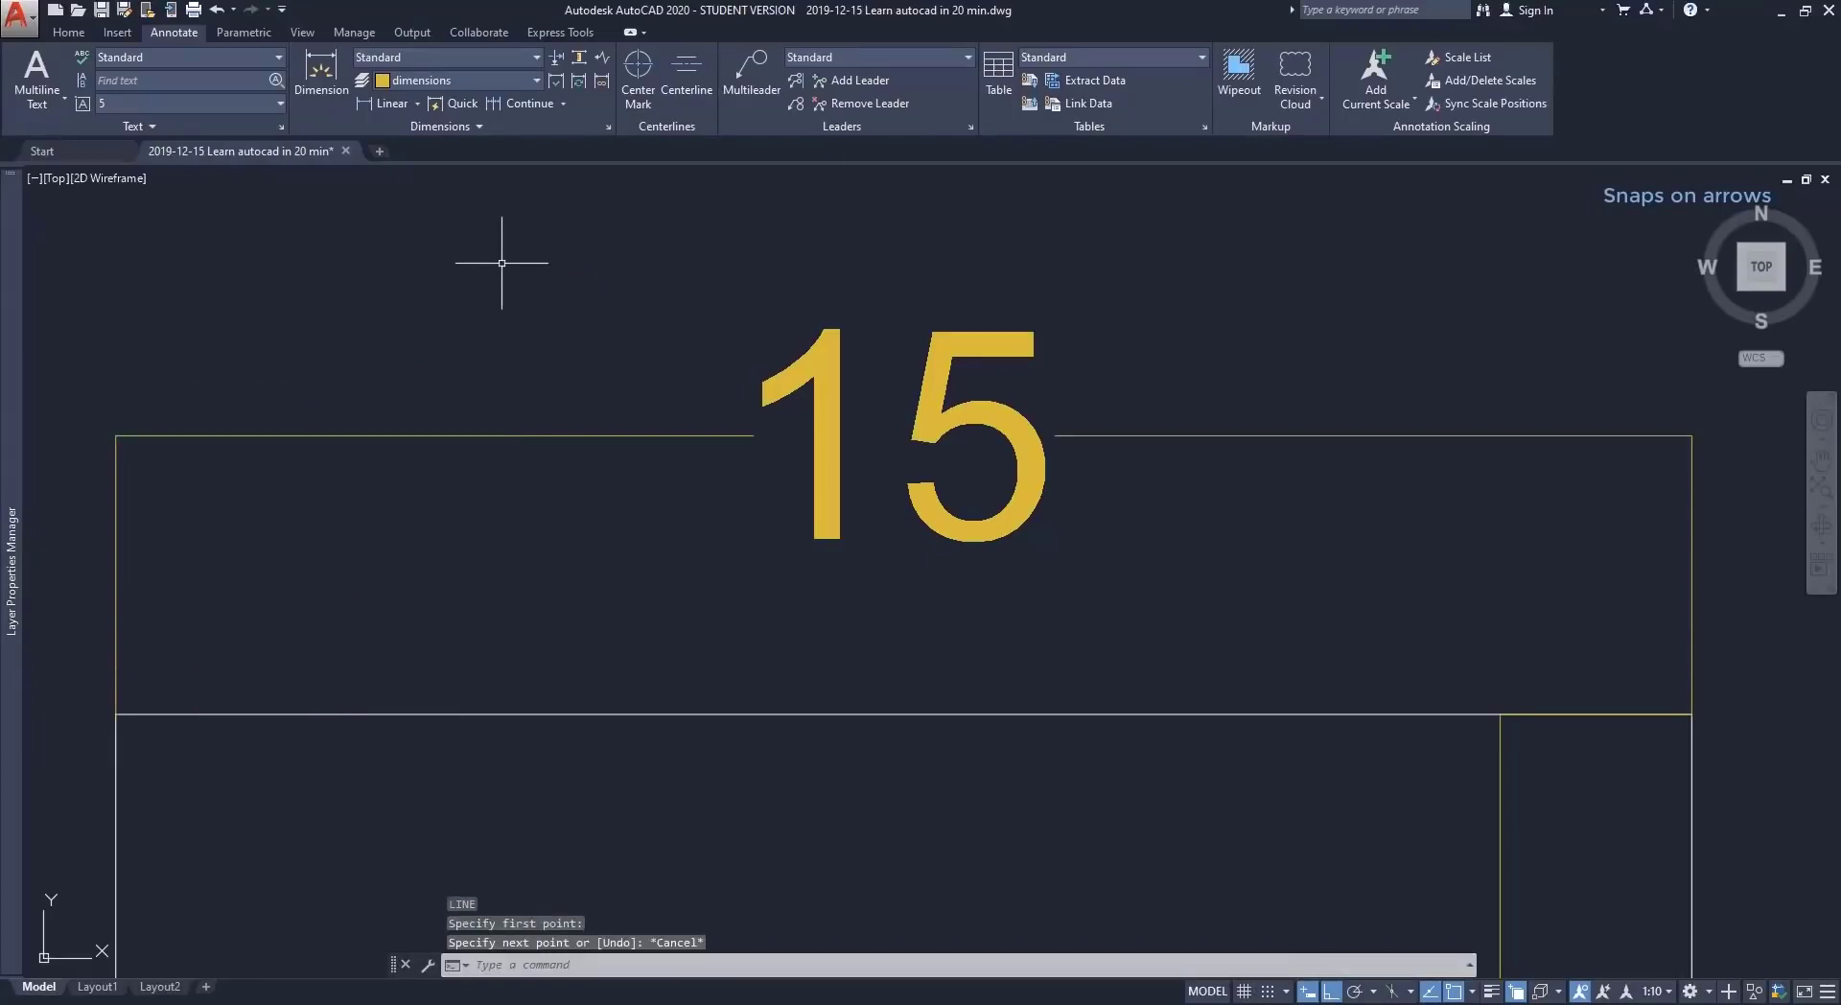
scroll(475, 383, "down", 5)
middle_click_drag(664, 392, 1000, 571)
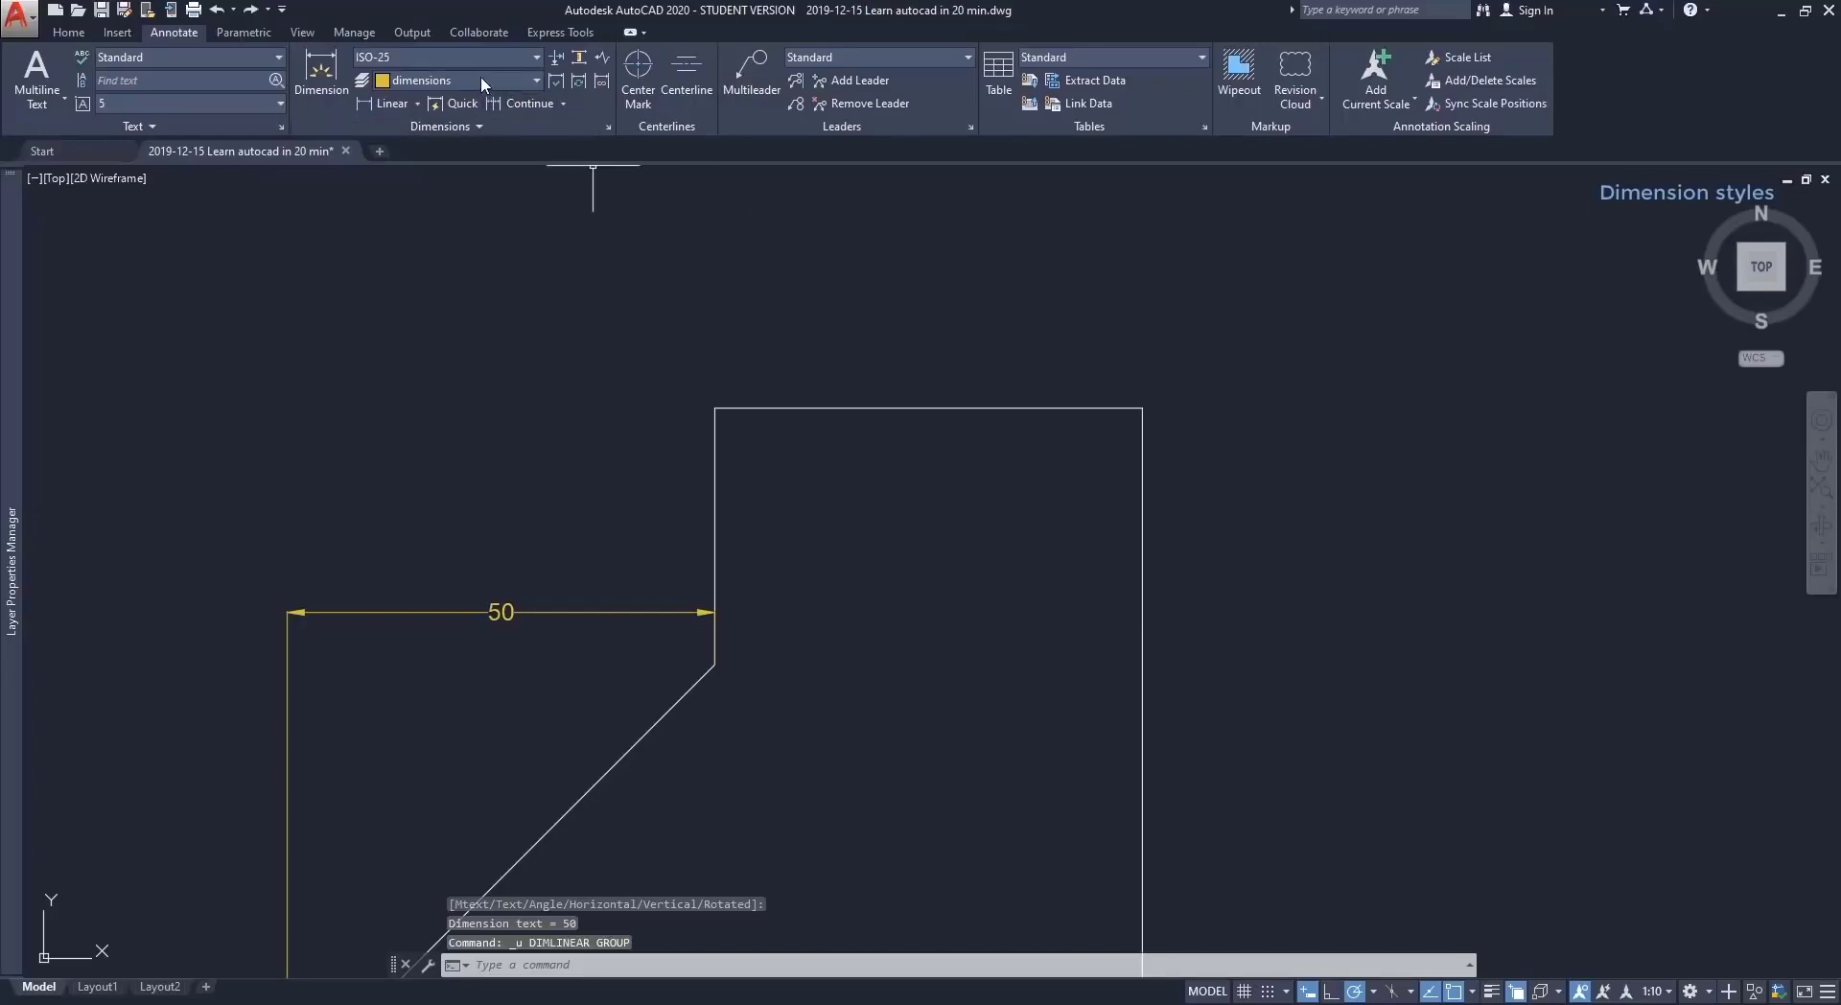
Make Annotative the current dimension style and add a linear dimension just above the shape's upper edge.
left_click(502, 59)
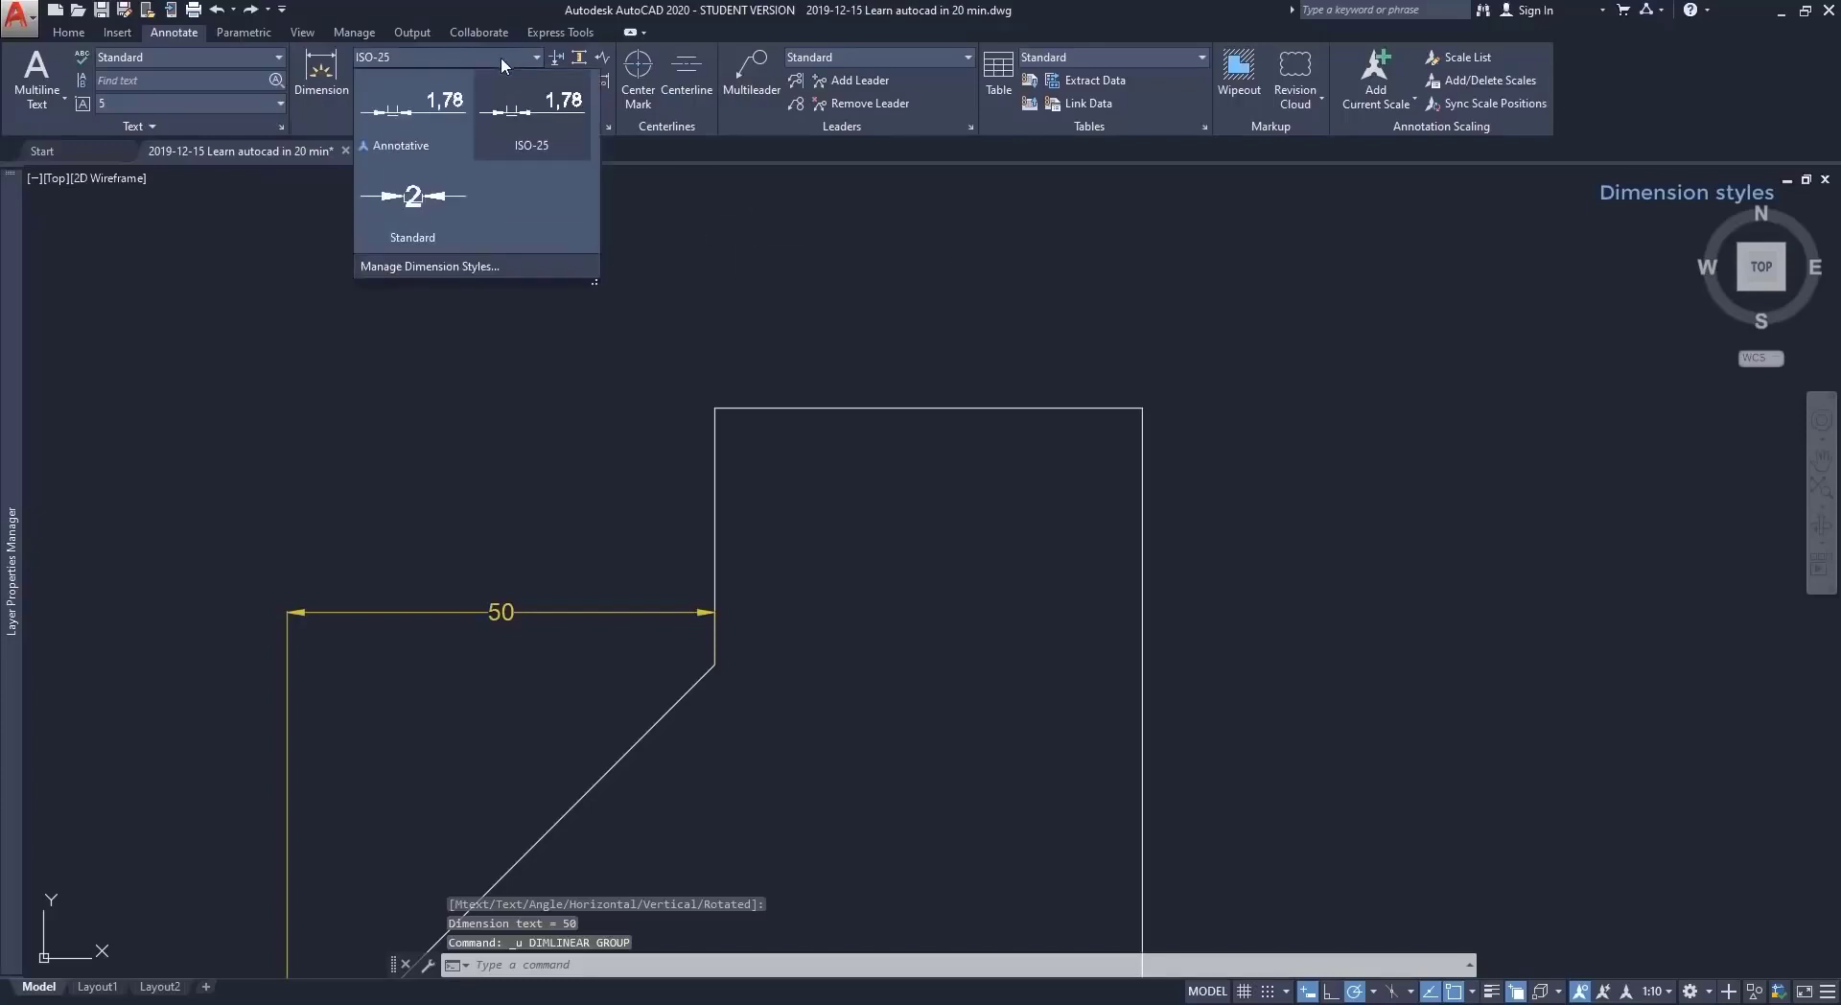
left_click(435, 130)
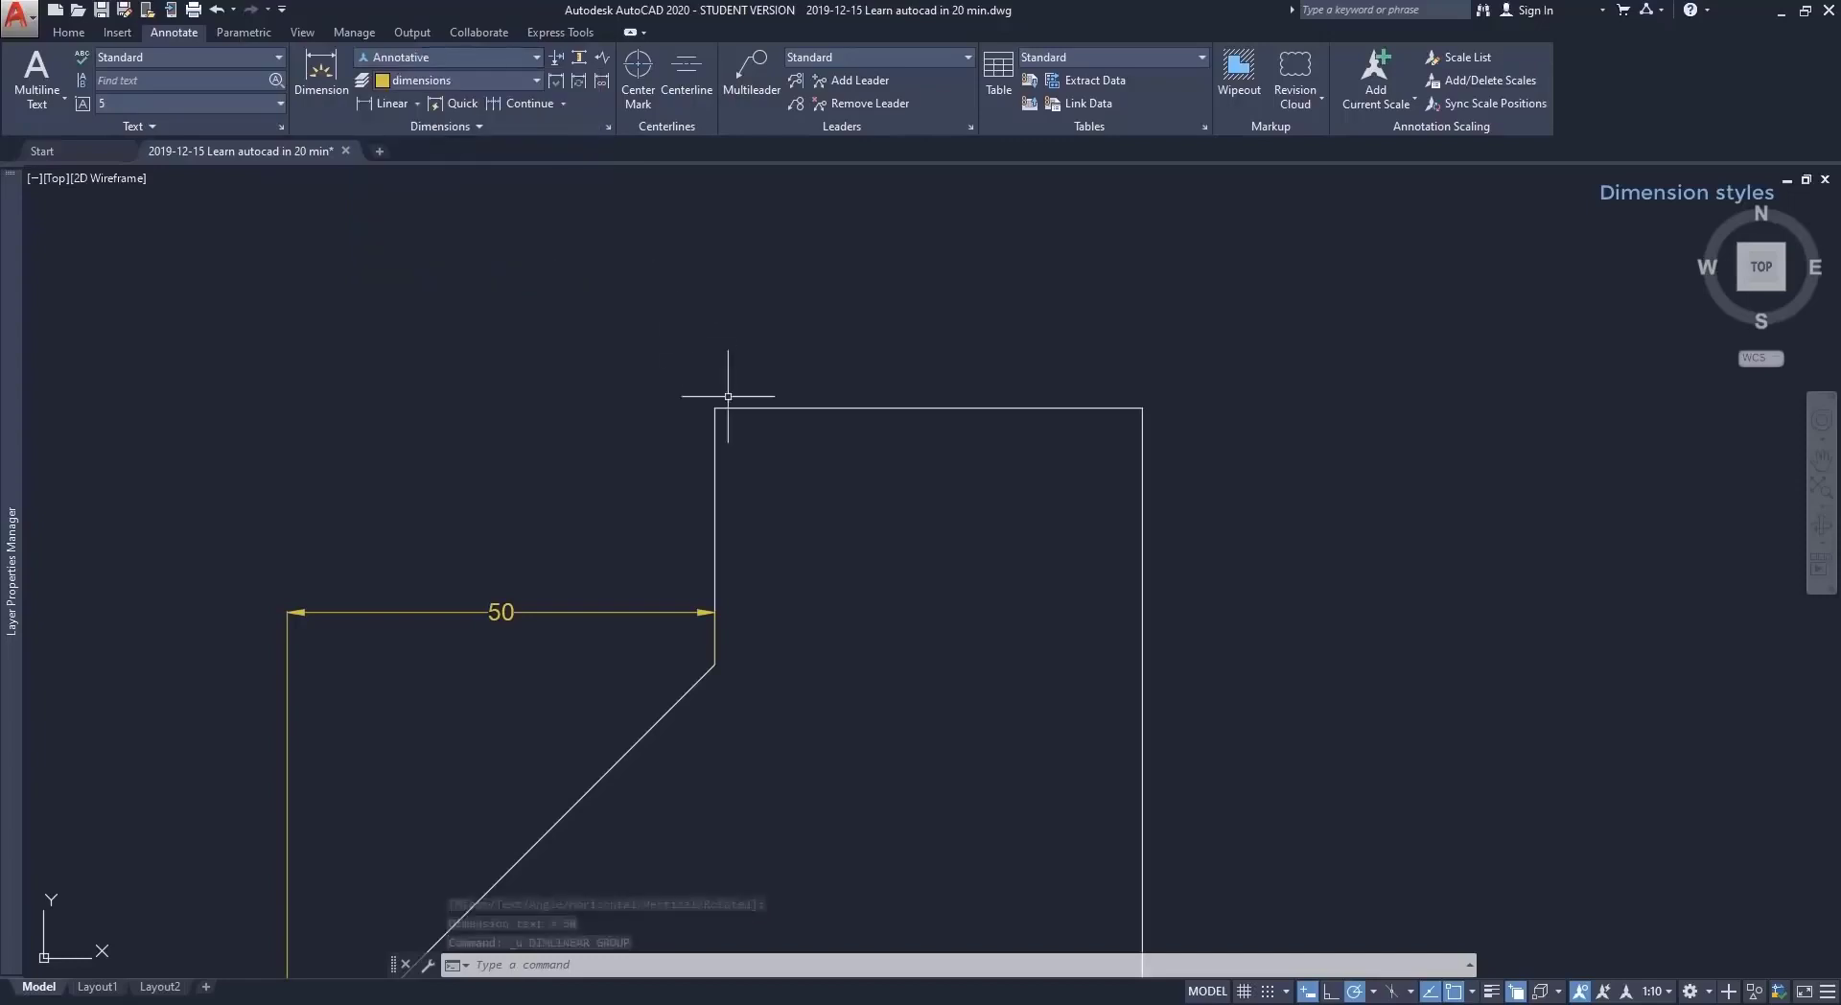
left_click(384, 103)
left_click(715, 408)
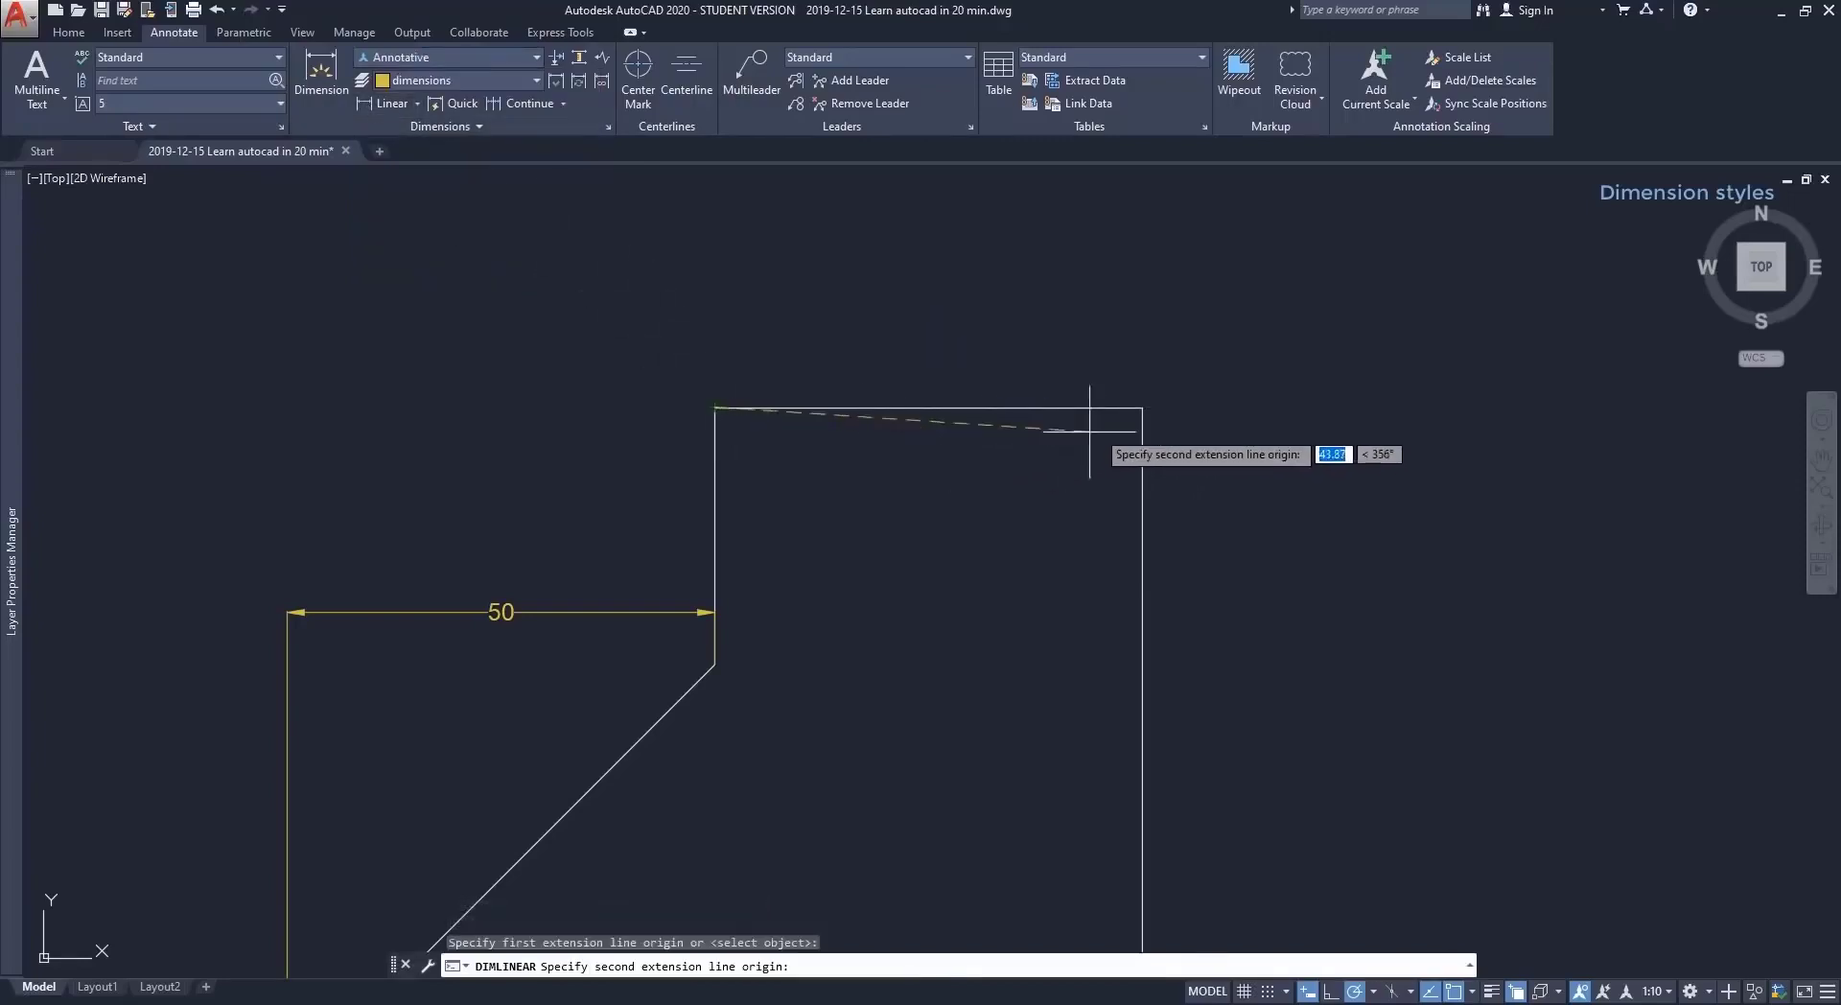
left_click(1142, 407)
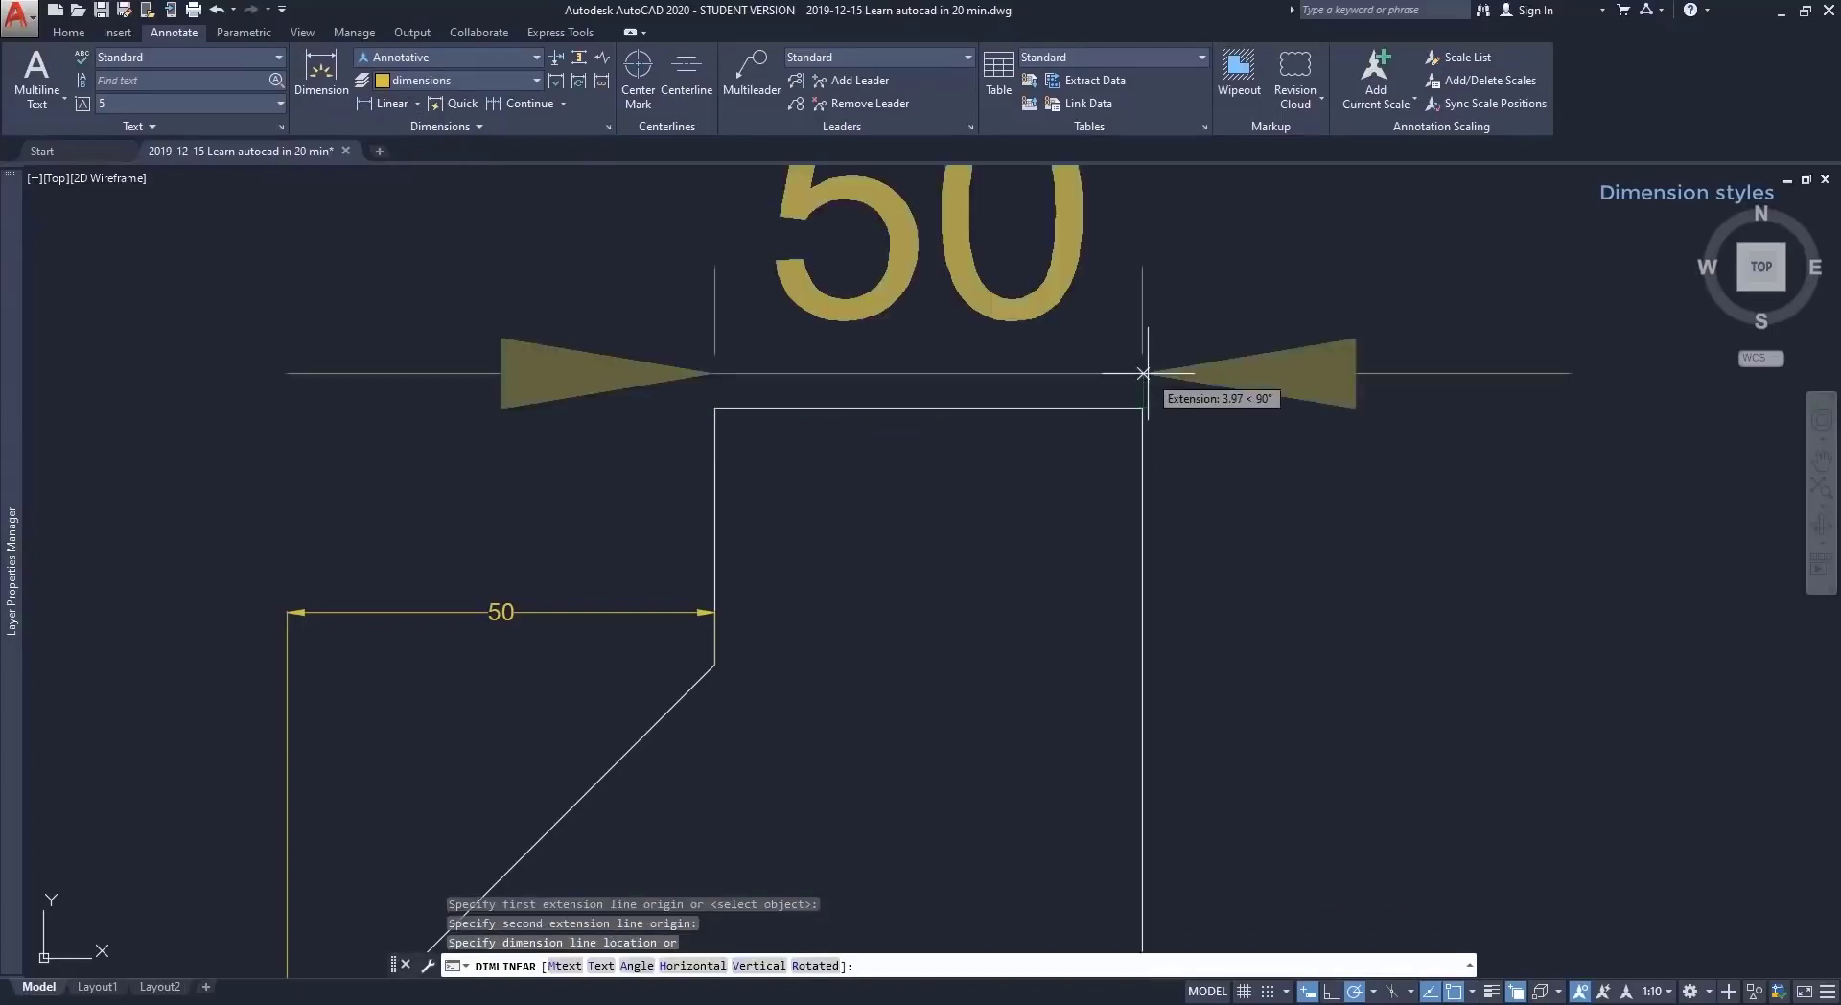
left_click(959, 378)
scroll(962, 407, "down", 2)
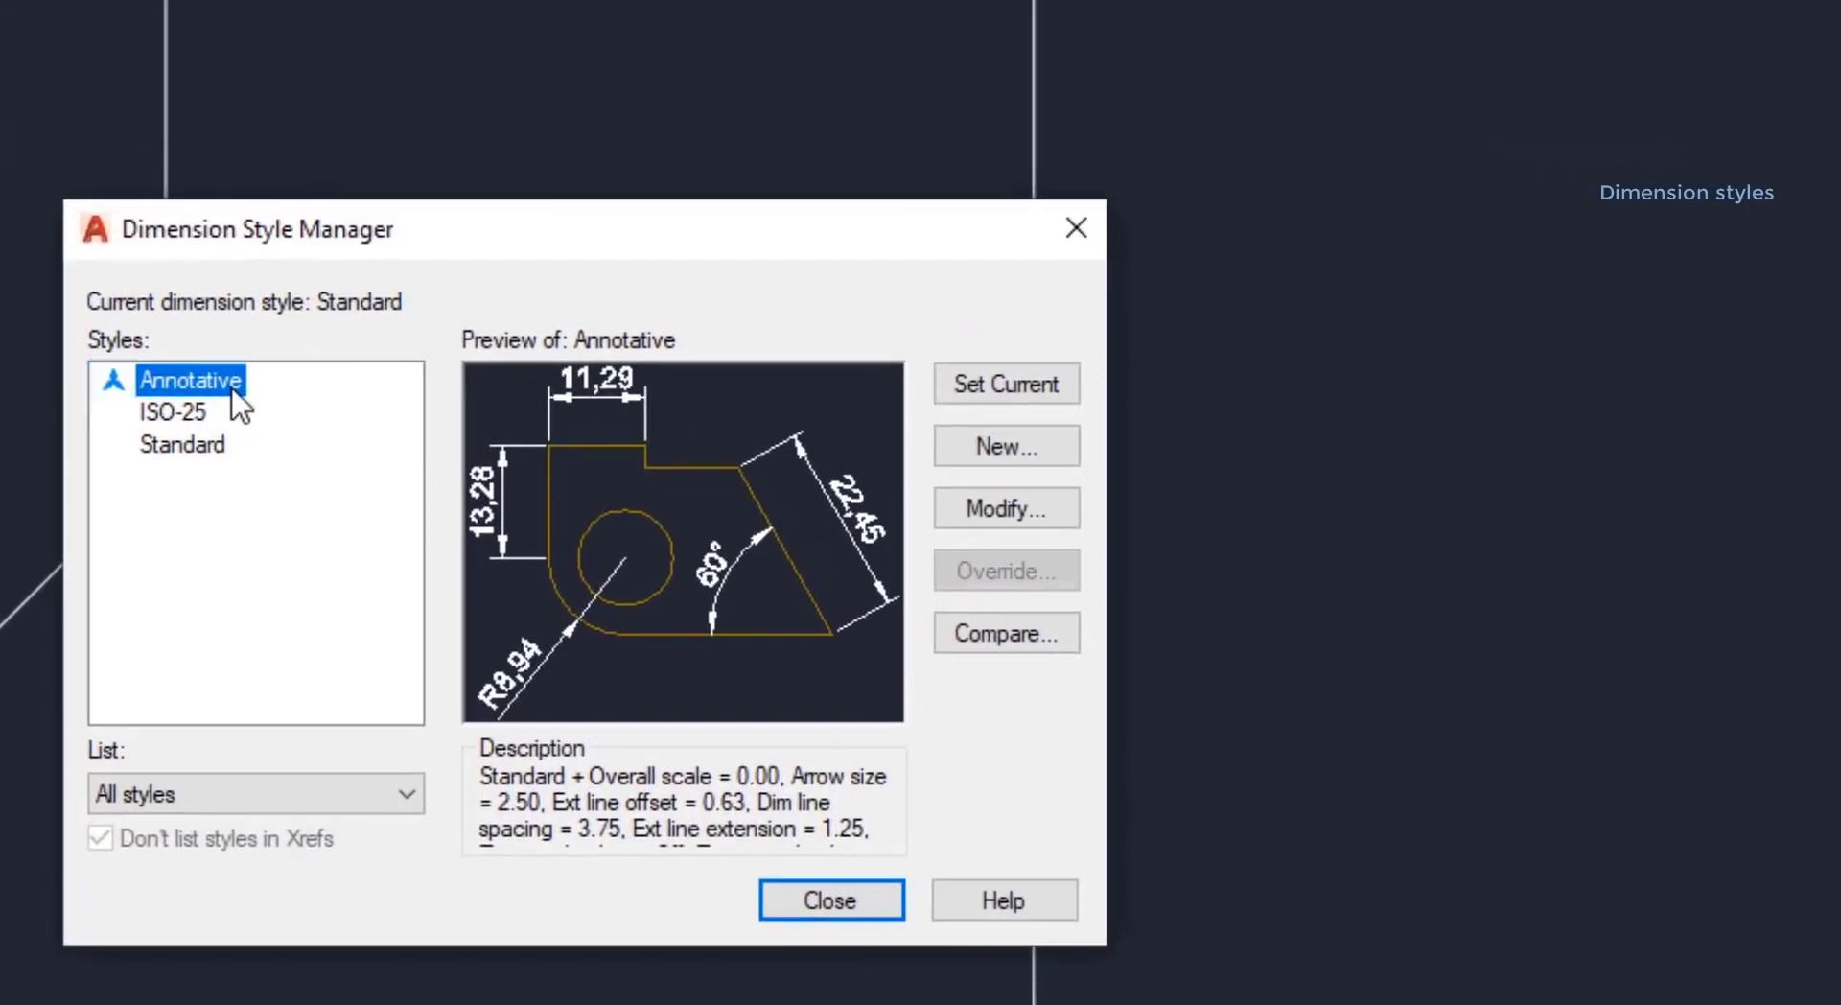
Open the Annotative dimension style for modification.
left_click(1006, 509)
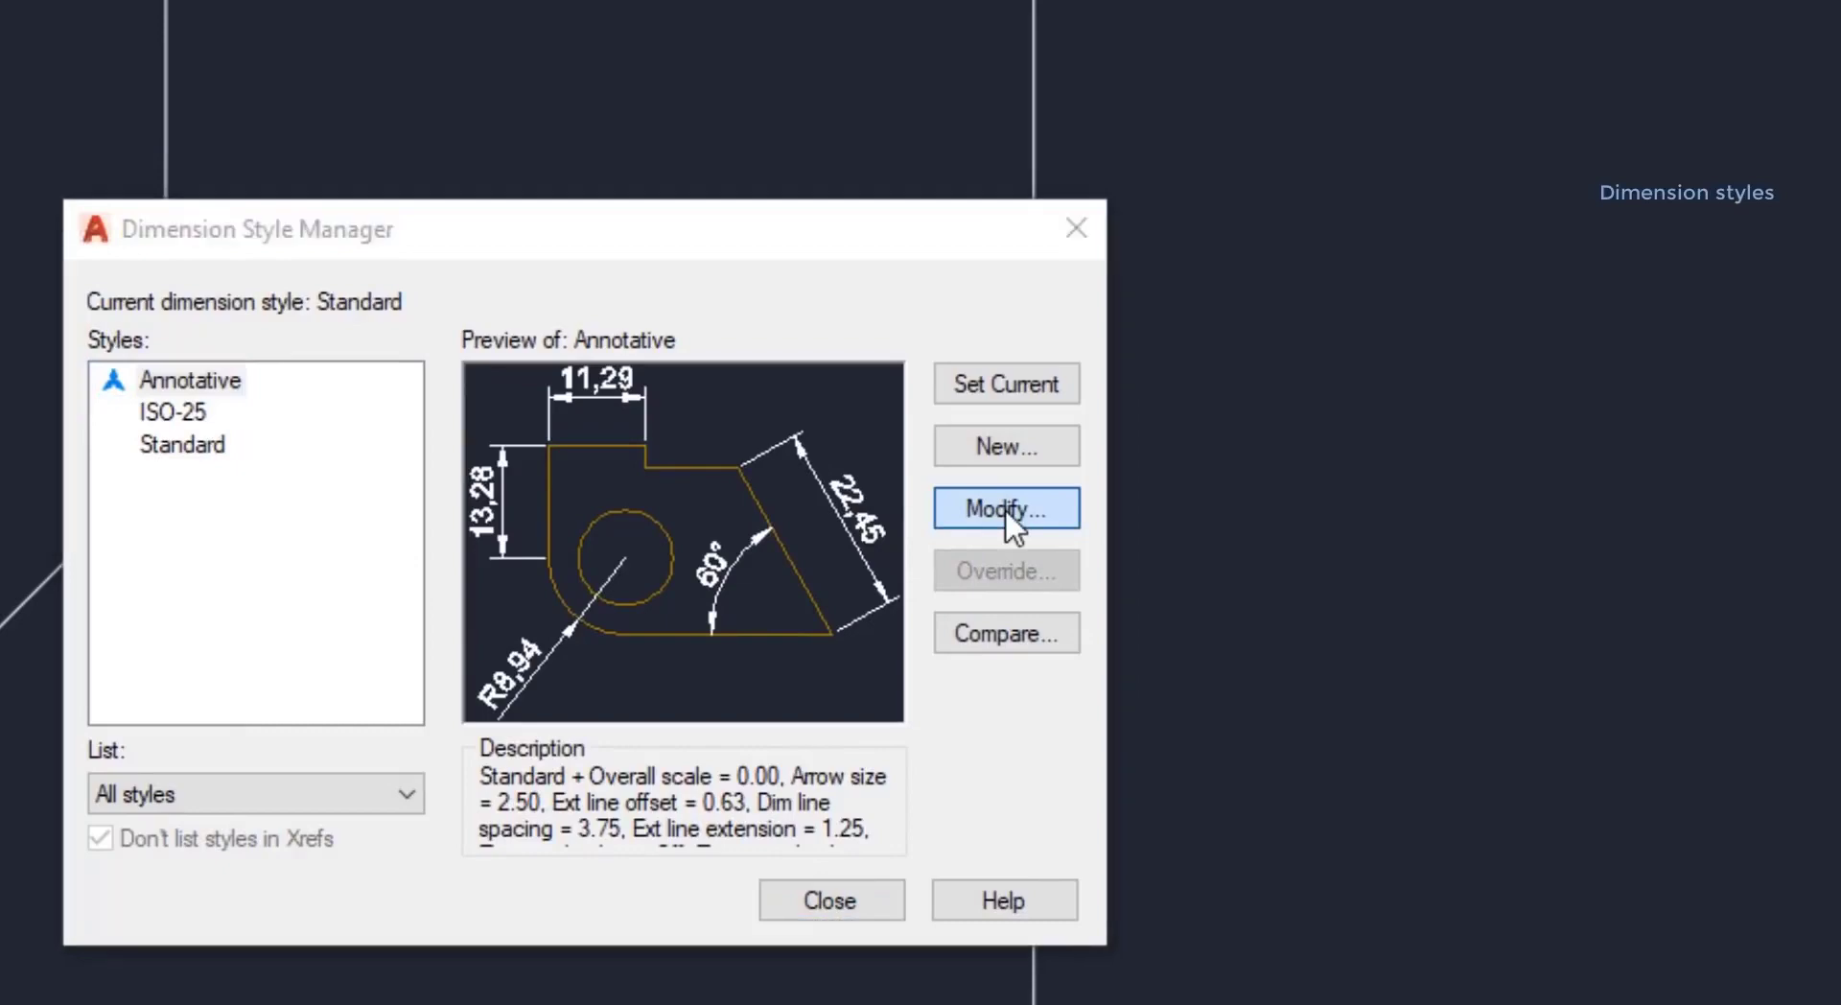